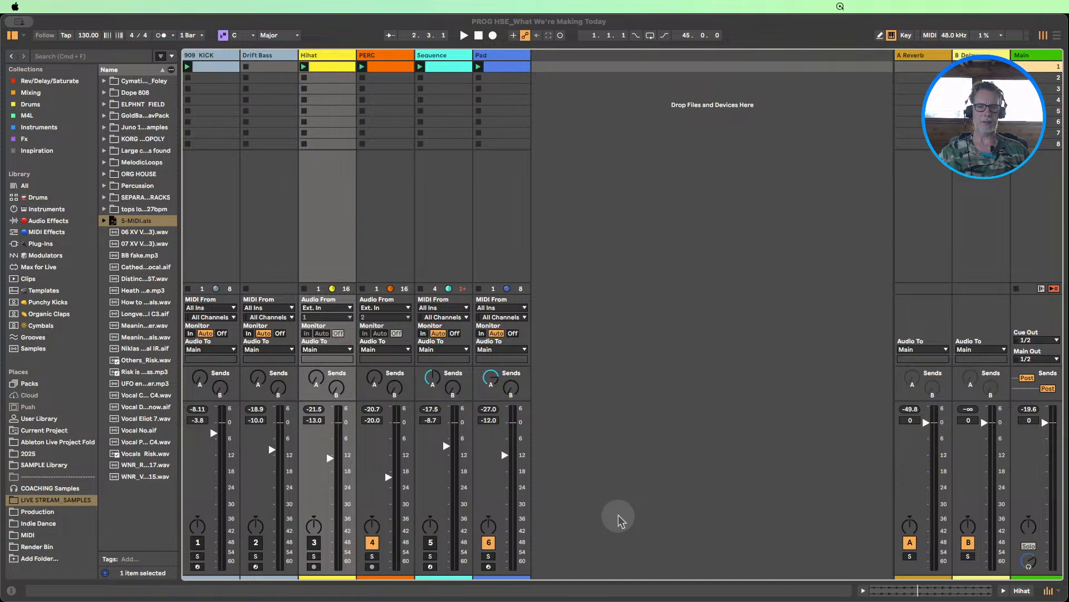
- Play the finished set, show the Main track's devices, and reactivate the Hihat and 909 KICK tracks
{"action": "left_click", "coordinate": [620, 521]}
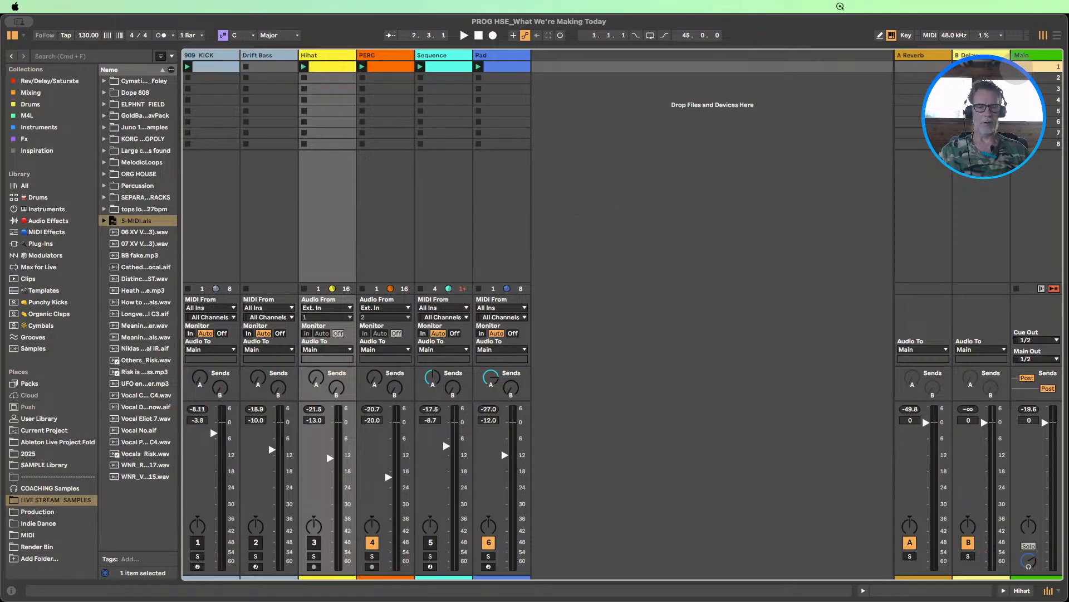
{"action": "key", "text": "space"}
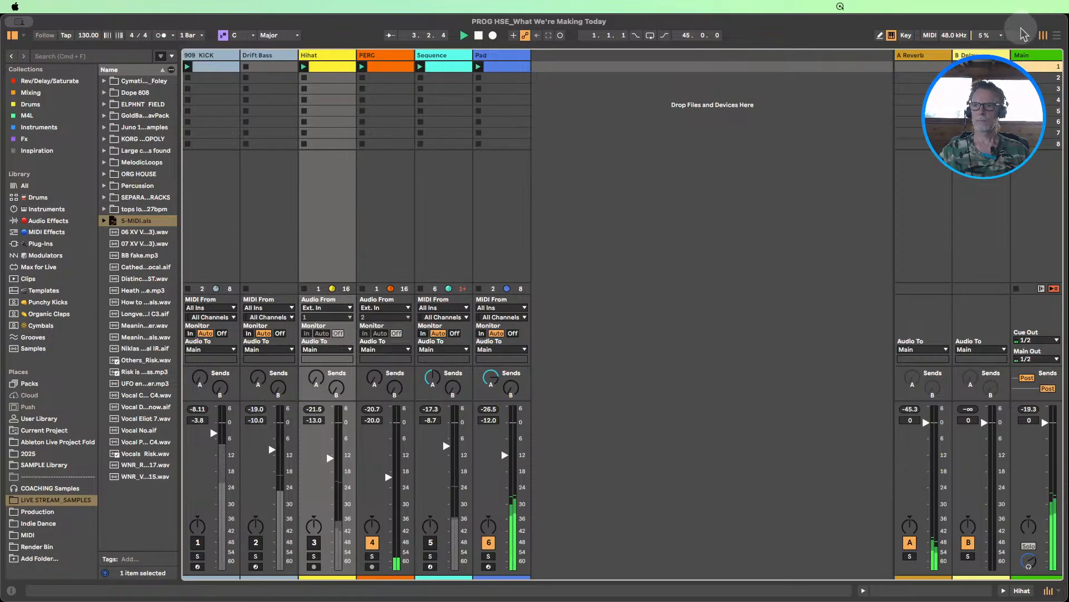
{"action": "double_click", "coordinate": [1022, 56]}
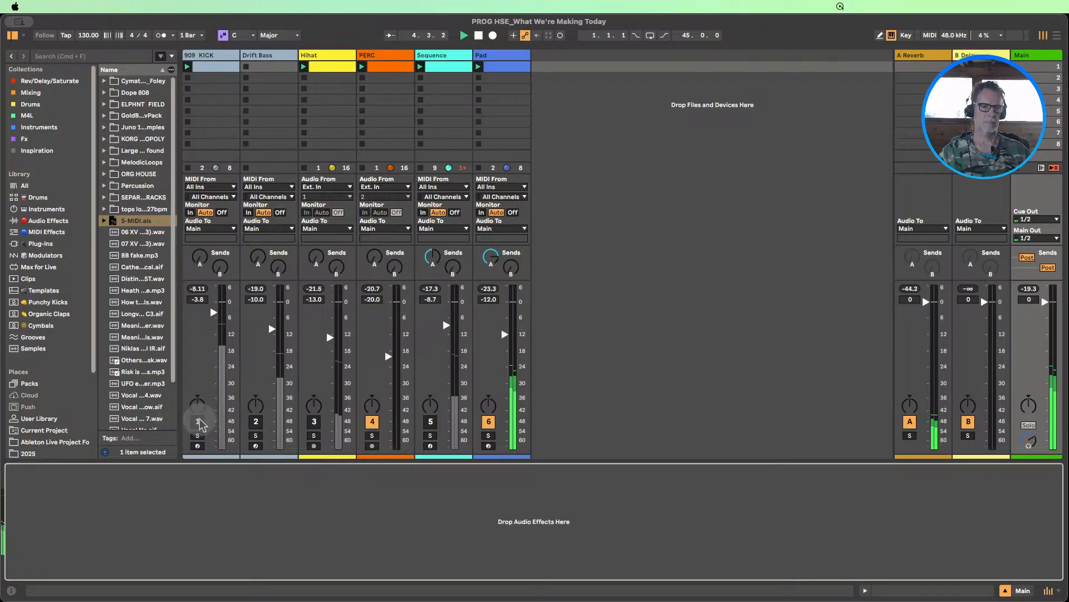
{"action": "left_click", "coordinate": [314, 421]}
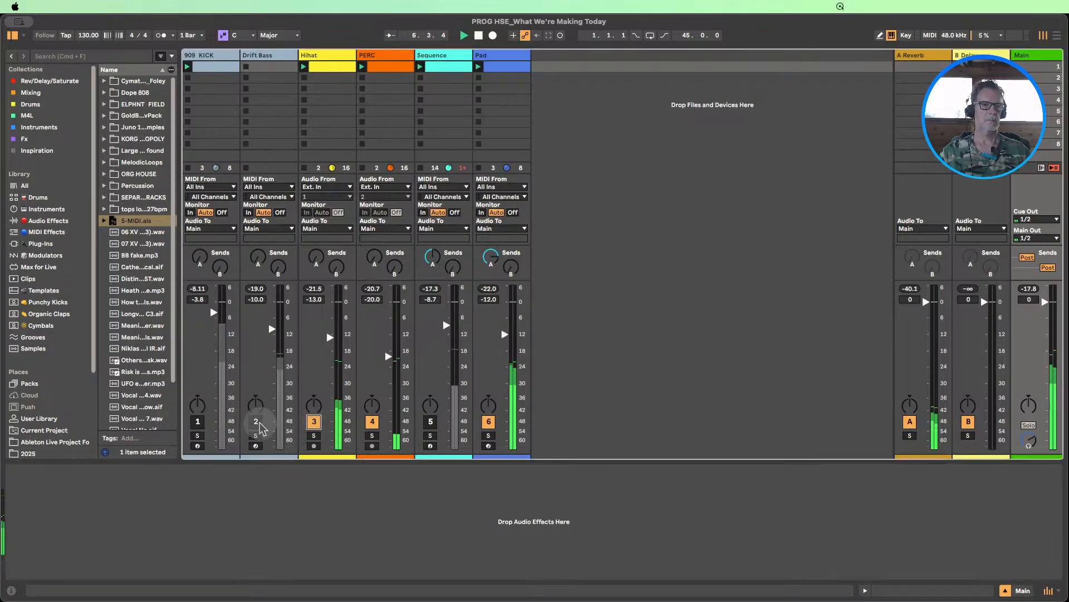
{"action": "left_click", "coordinate": [197, 421]}
- Add a Limiter from the audio effects to the Main track and set its input gain to 5.7 dB
{"action": "left_click", "coordinate": [47, 221]}
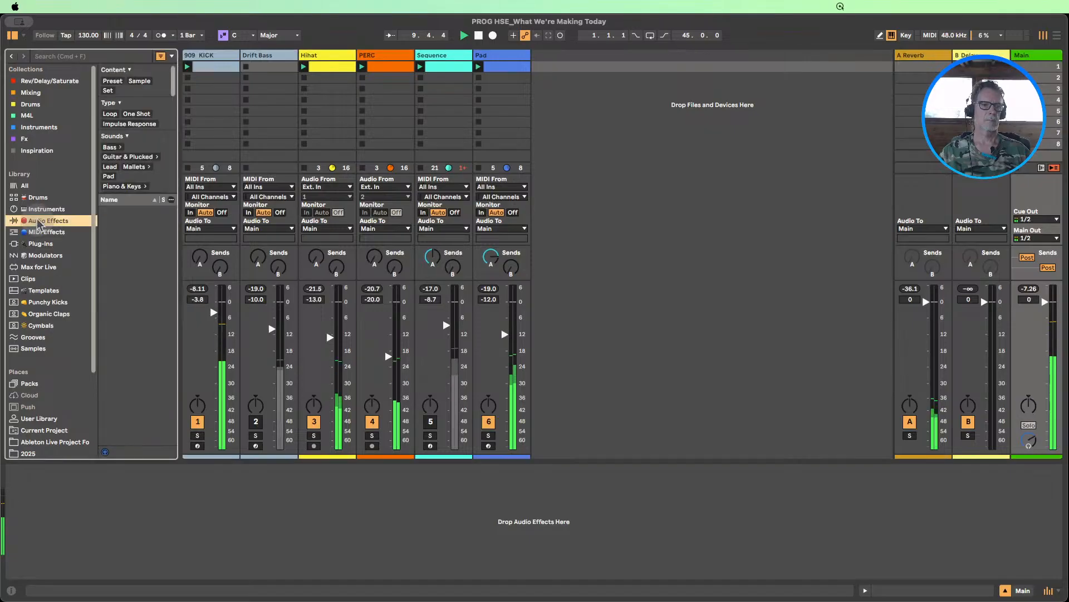
{"action": "left_click_drag", "start_coordinate": [176, 233], "coordinate": [200, 233]}
{"action": "scroll", "coordinate": [149, 328], "scroll_direction": "down", "scroll_amount": 10}
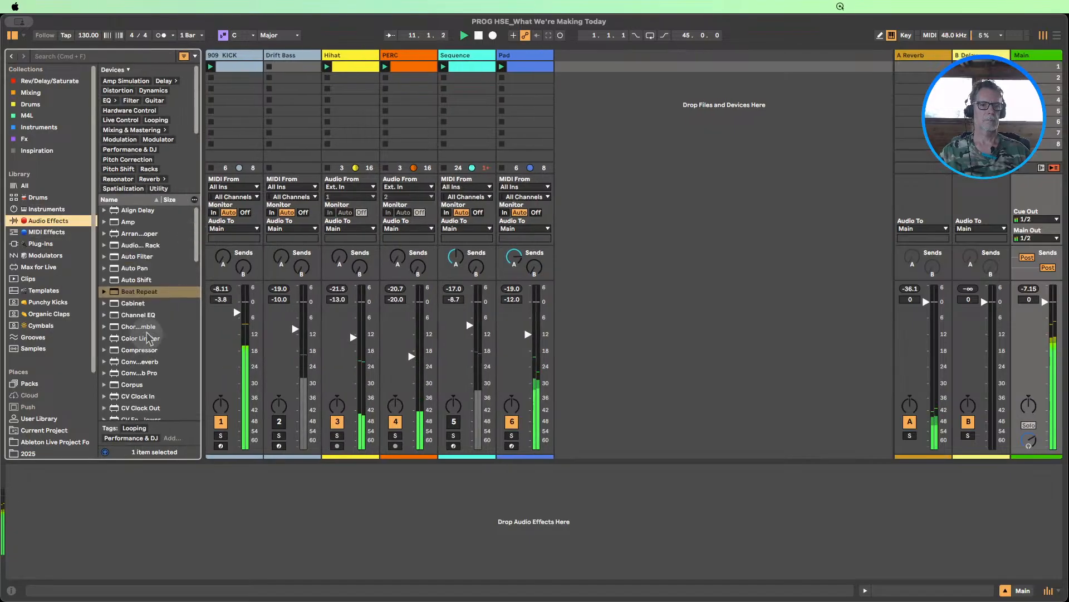
{"action": "scroll", "coordinate": [150, 329], "scroll_direction": "down", "scroll_amount": 5}
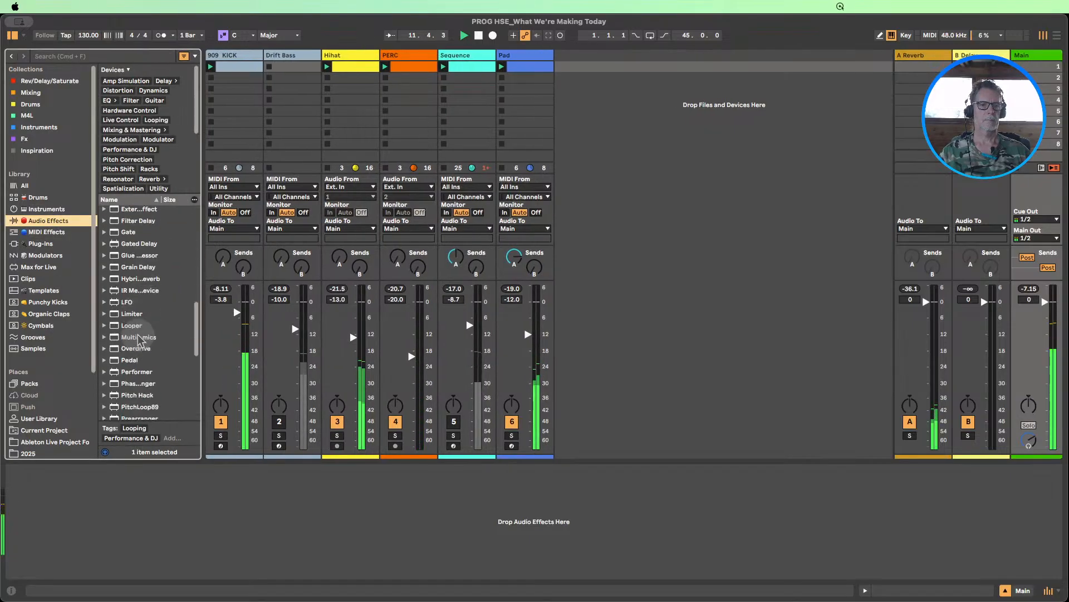
{"action": "left_click", "coordinate": [134, 314]}
{"action": "left_click_drag", "start_coordinate": [1027, 237], "coordinate": [1014, 209]}
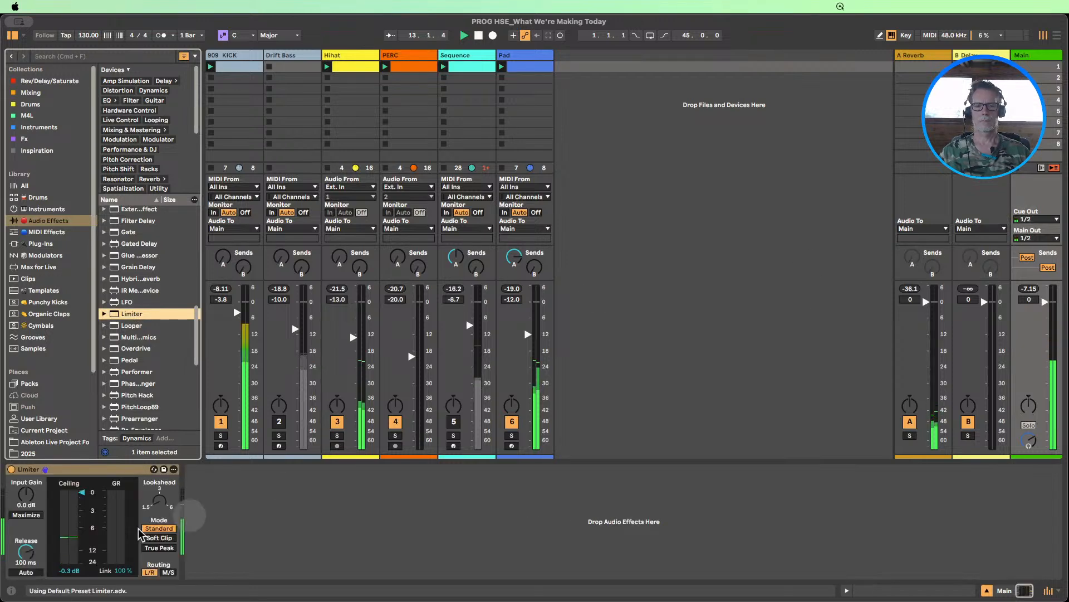
{"action": "left_click_drag", "start_coordinate": [28, 497], "coordinate": [25, 479]}
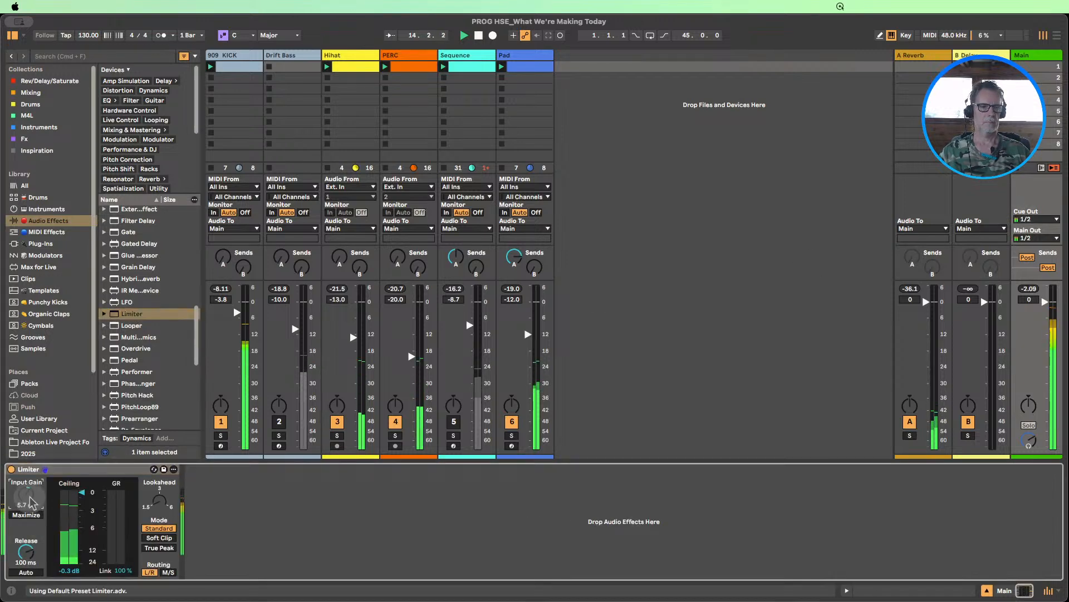
- Reactivate the Drift Bass and Sequence tracks and raise the Pad track's volume to -10.9 dB
{"action": "left_click", "coordinate": [279, 421]}
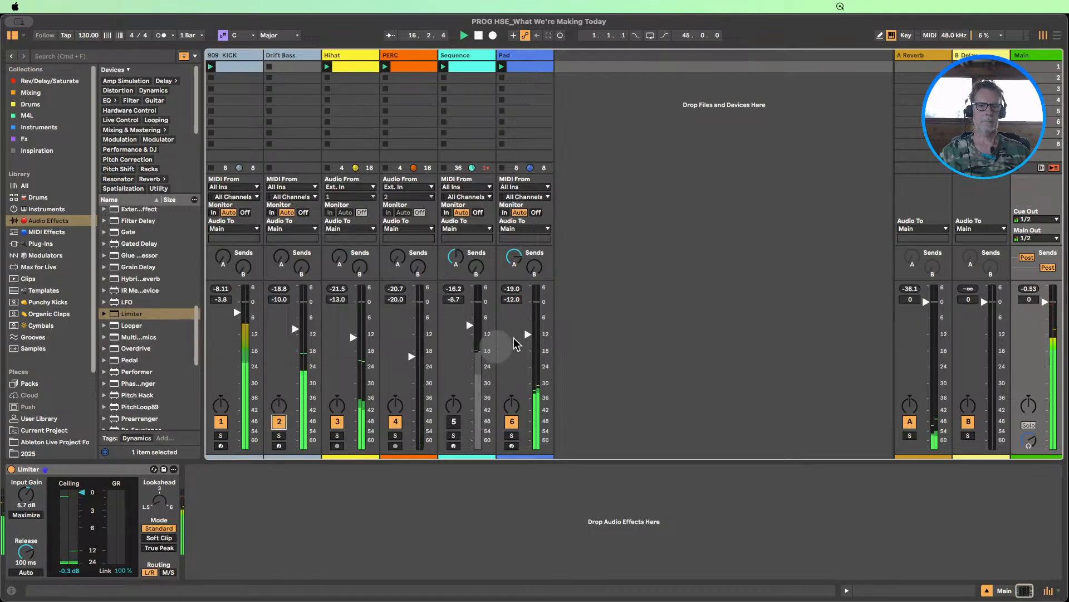
{"action": "left_click_drag", "start_coordinate": [527, 334], "coordinate": [527, 332]}
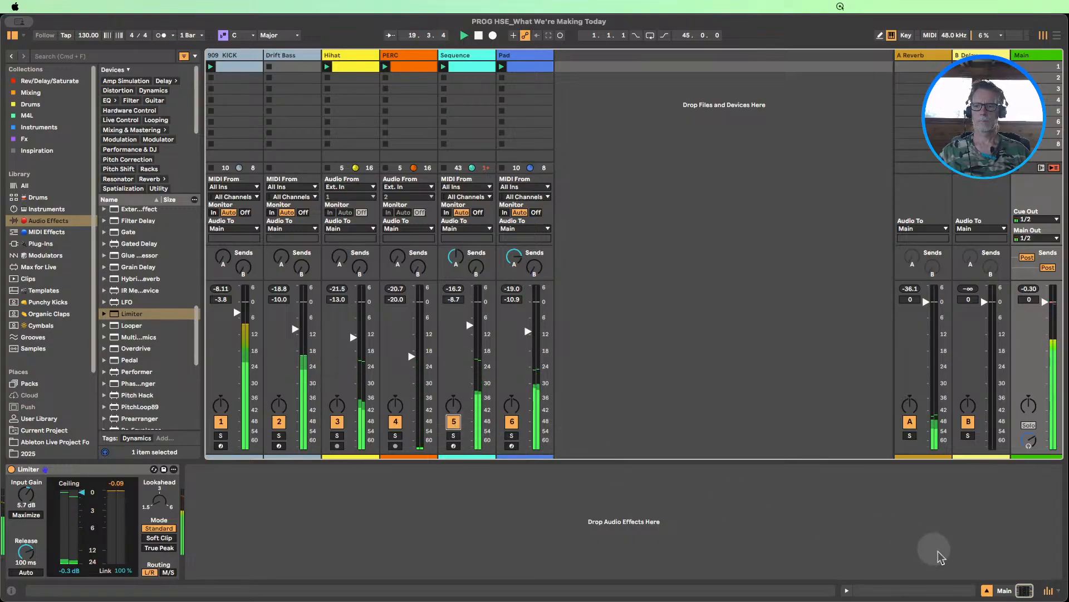
{"action": "left_click", "coordinate": [987, 591]}
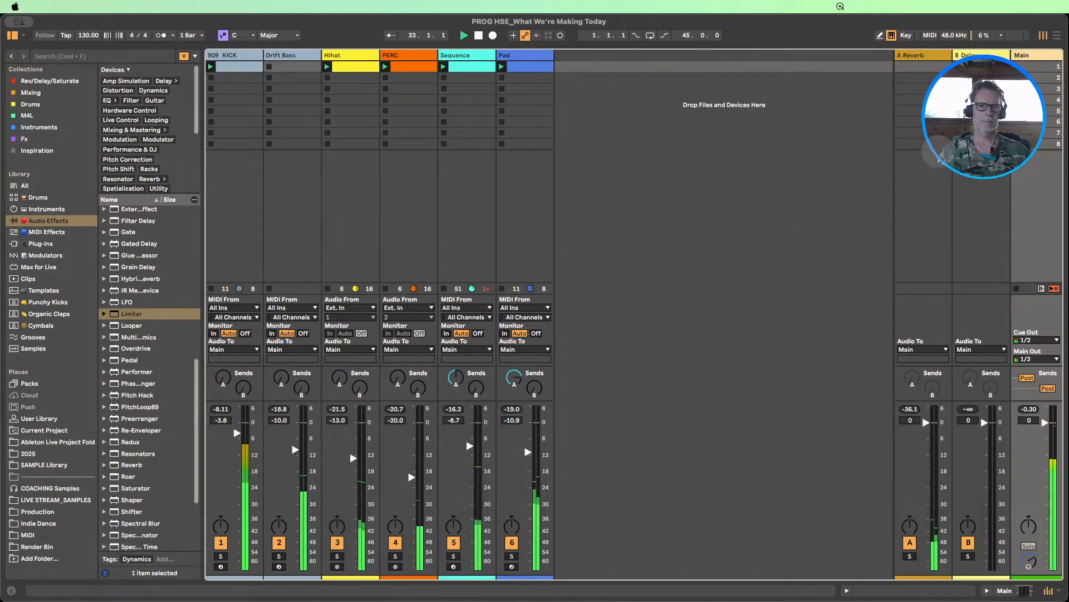
- Set the input gain of the Main track's Limiter to 3.0 dB and stop playback
{"action": "double_click", "coordinate": [1034, 59]}
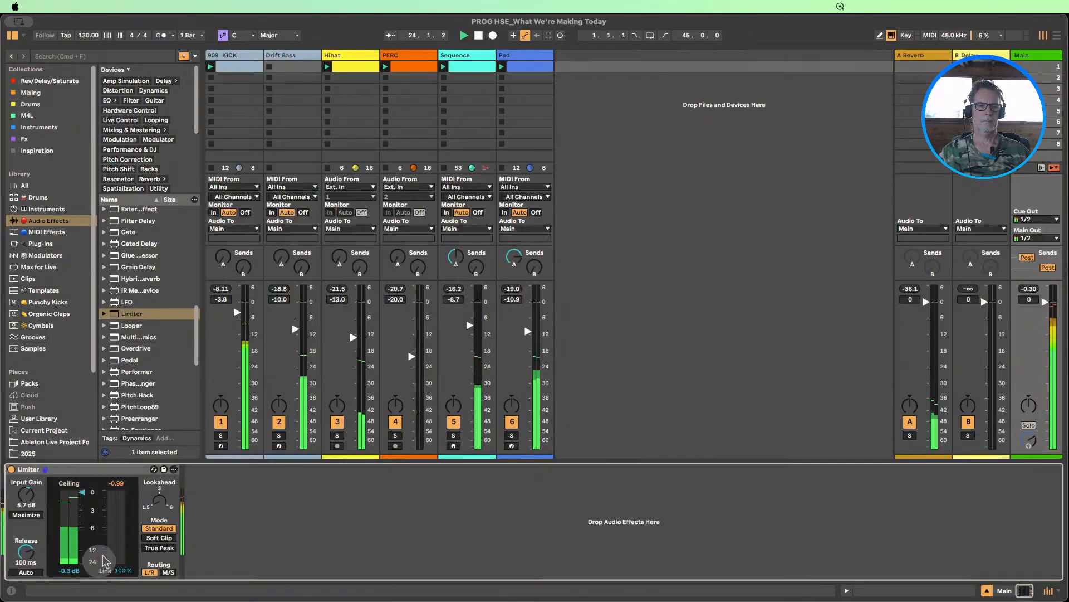
{"action": "left_click_drag", "start_coordinate": [26, 499], "coordinate": [27, 510]}
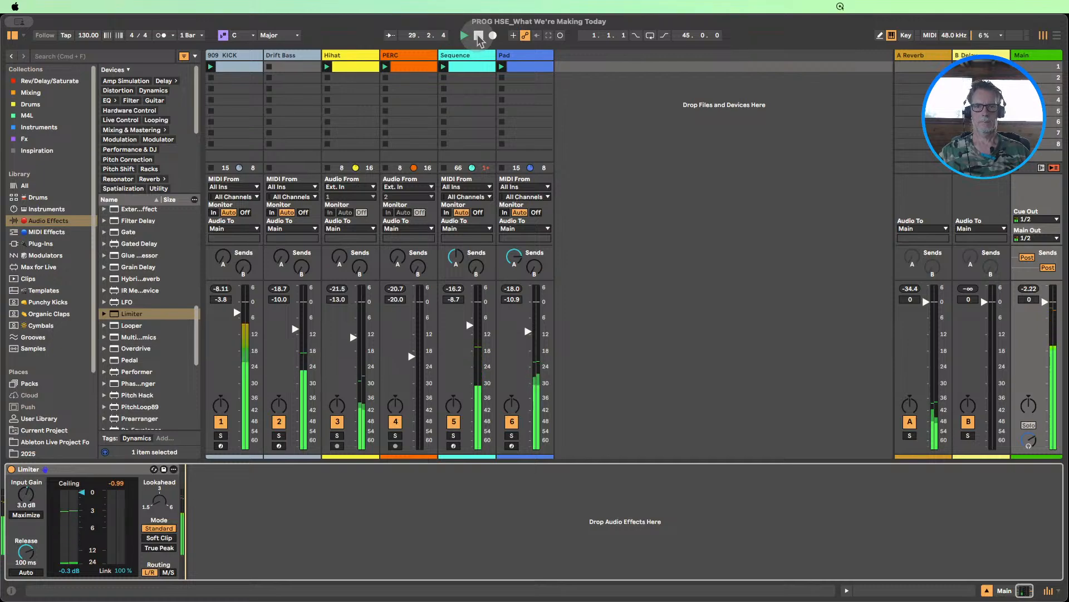
{"action": "mouse_move", "coordinate": [1, 1]}
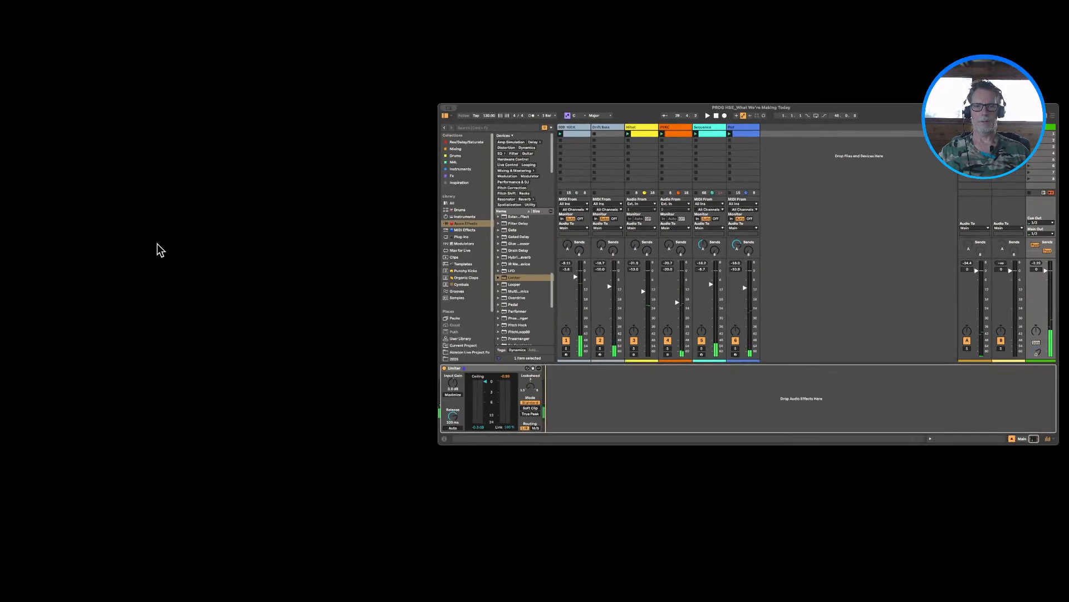
{"action": "left_click", "coordinate": [238, 407]}
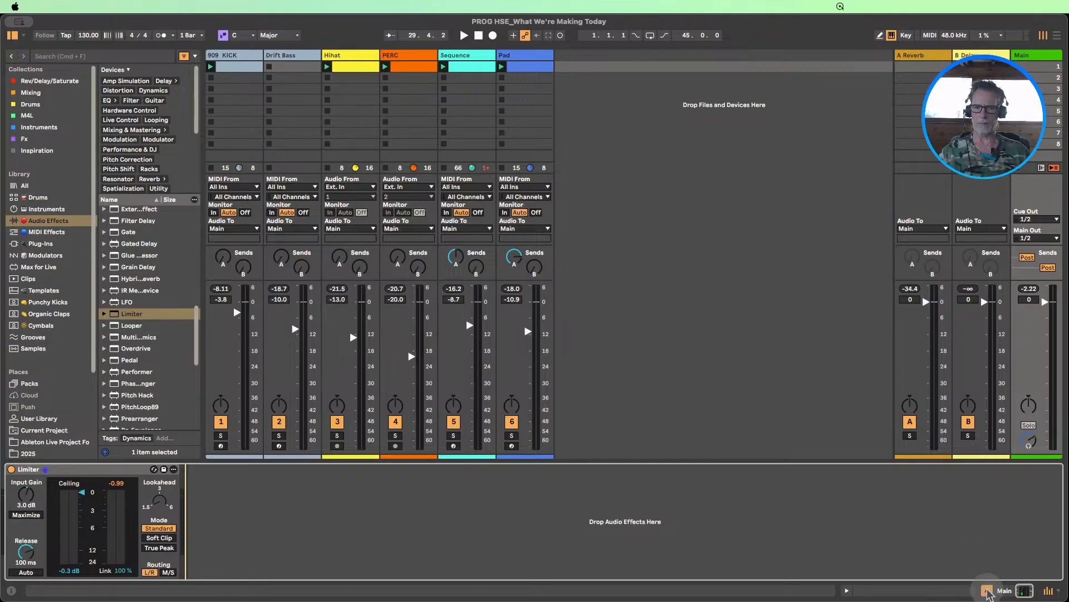
- Create a new Live Set without saving the changes to the current one
{"action": "left_click", "coordinate": [987, 590]}
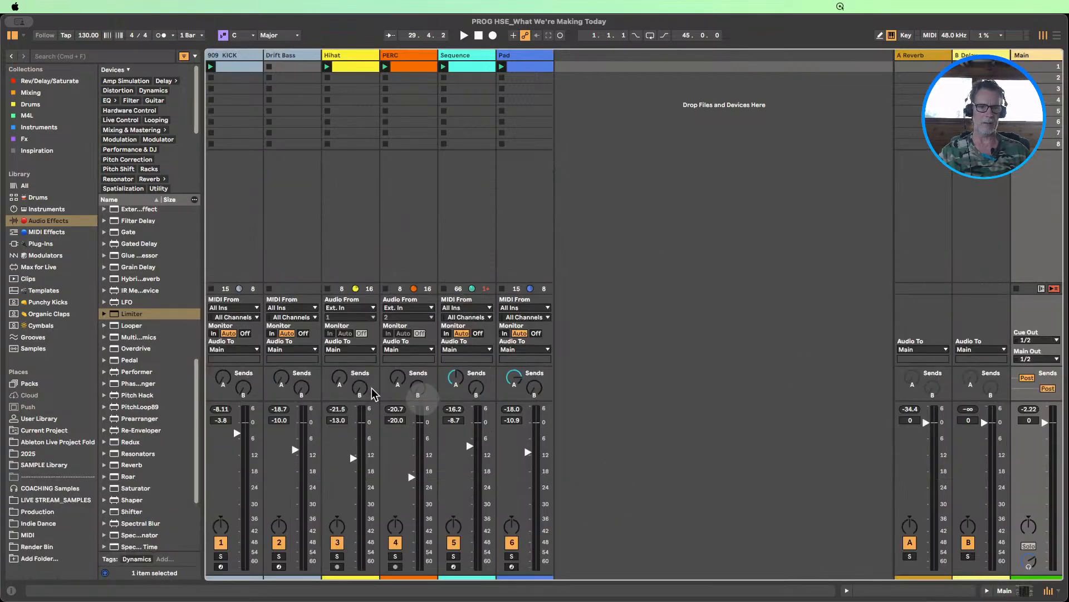
{"action": "left_click_drag", "start_coordinate": [322, 400], "coordinate": [325, 318]}
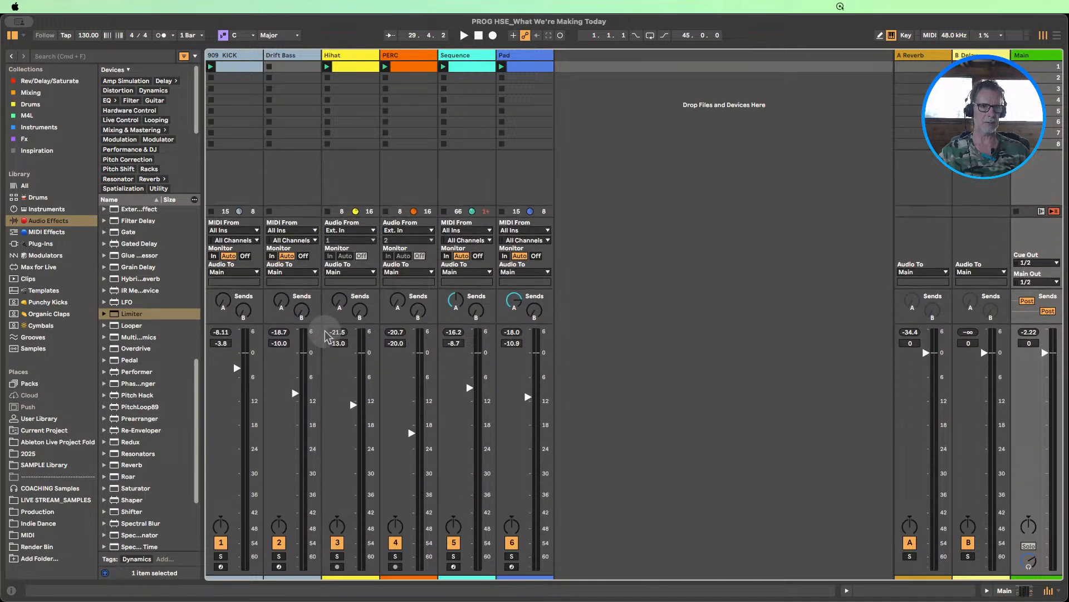
{"action": "left_click", "coordinate": [59, 6]}
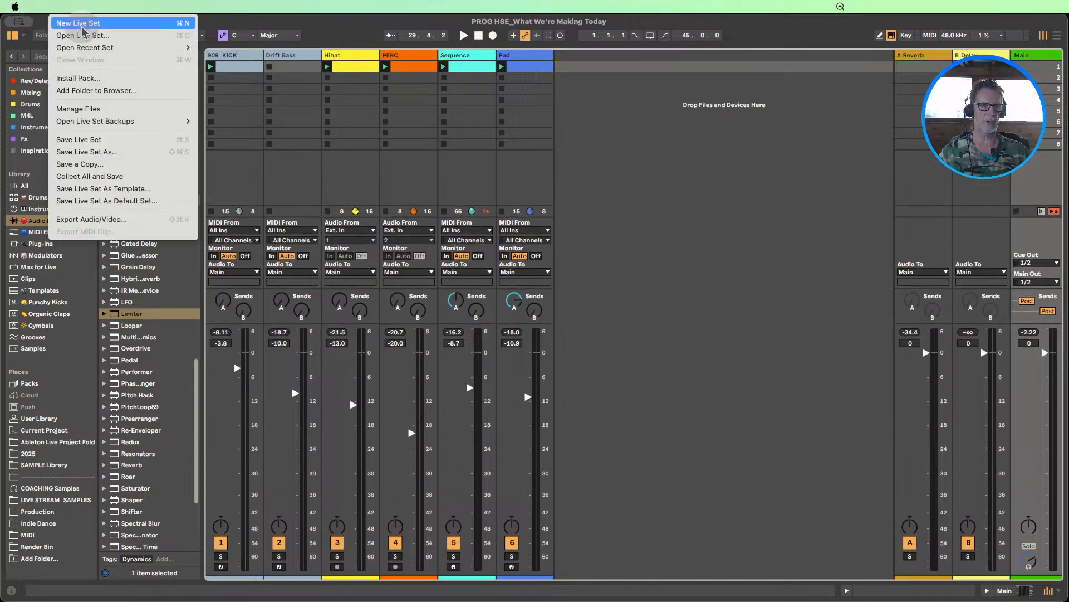
{"action": "left_click", "coordinate": [70, 19]}
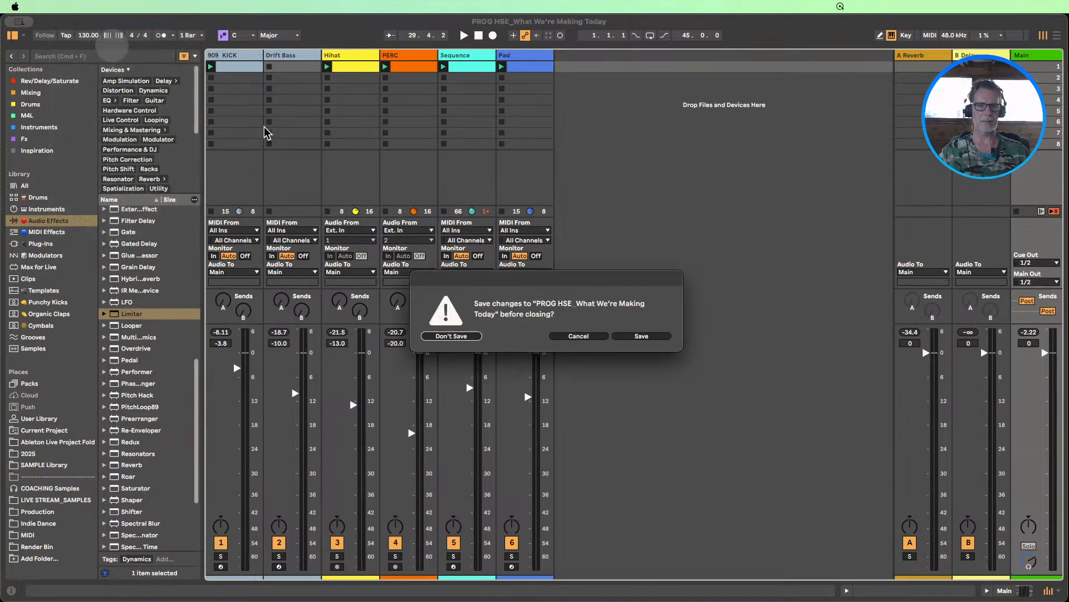
{"action": "left_click", "coordinate": [452, 336]}
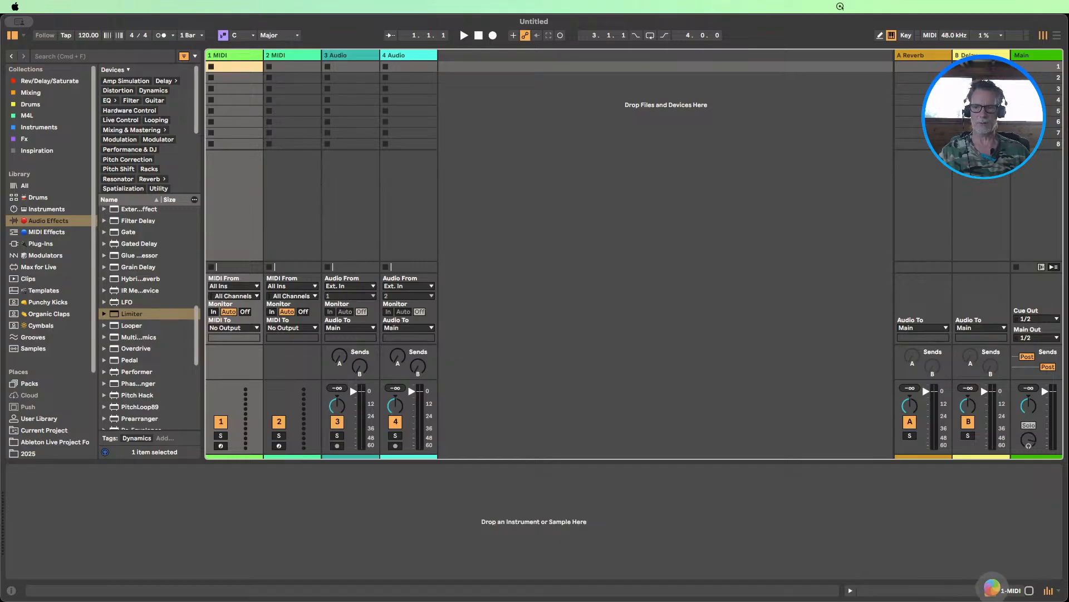
- Hide the device view to make the mixer faders taller, and set the project tempo to 130 BPM
{"action": "left_click", "coordinate": [1000, 591]}
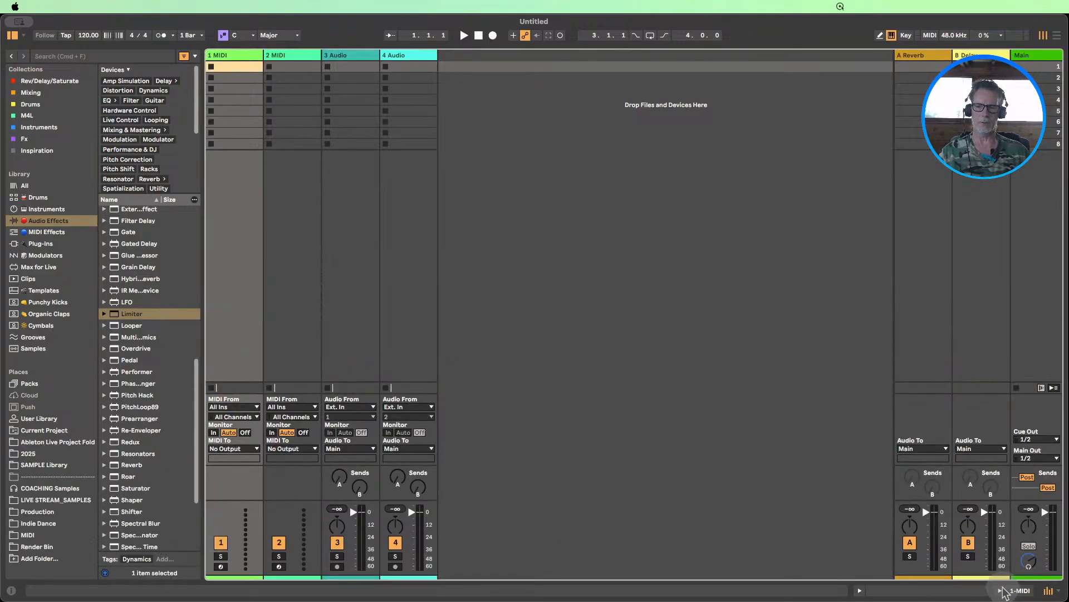
{"action": "left_click_drag", "start_coordinate": [292, 500], "coordinate": [282, 318]}
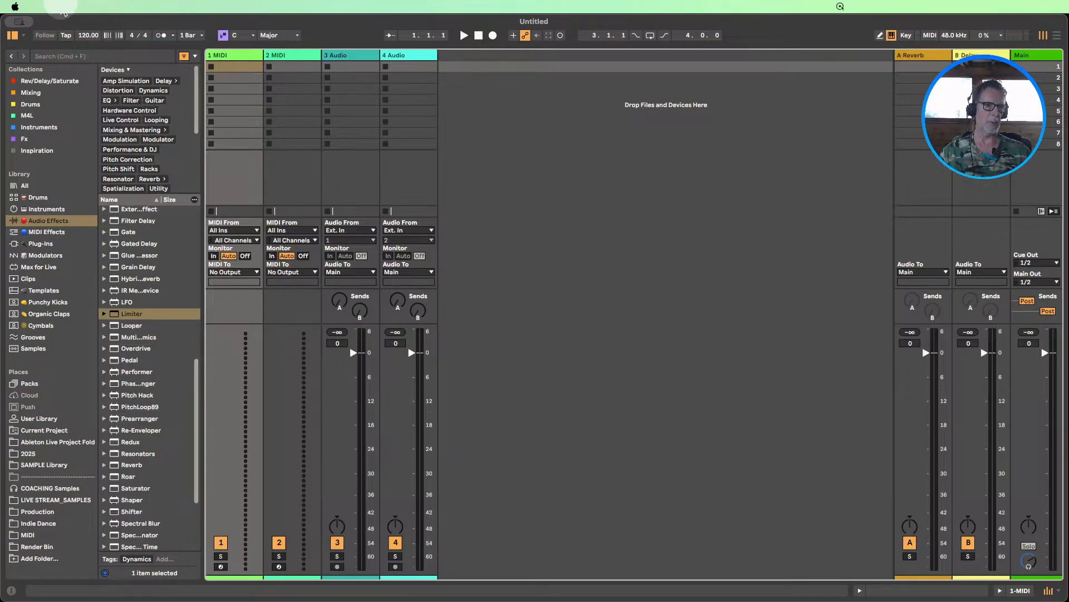
{"action": "left_click", "coordinate": [88, 36]}
{"action": "type", "text": "130"}
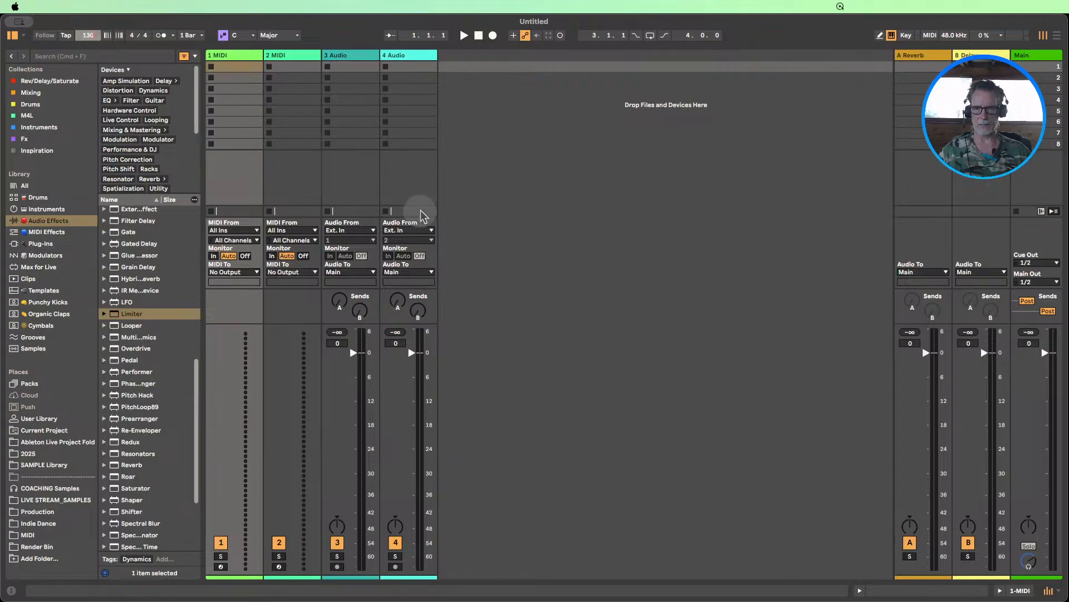
{"action": "left_click", "coordinate": [511, 193]}
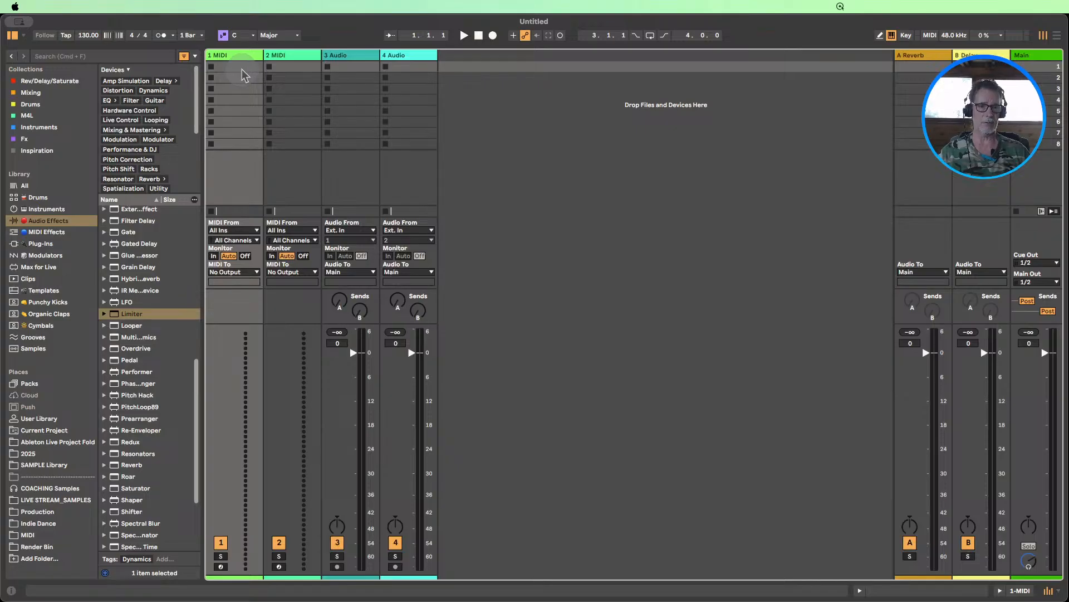
- Widen the browser and search the whole library for "909 pml kick"
{"action": "left_click_drag", "start_coordinate": [203, 200], "coordinate": [214, 196]}
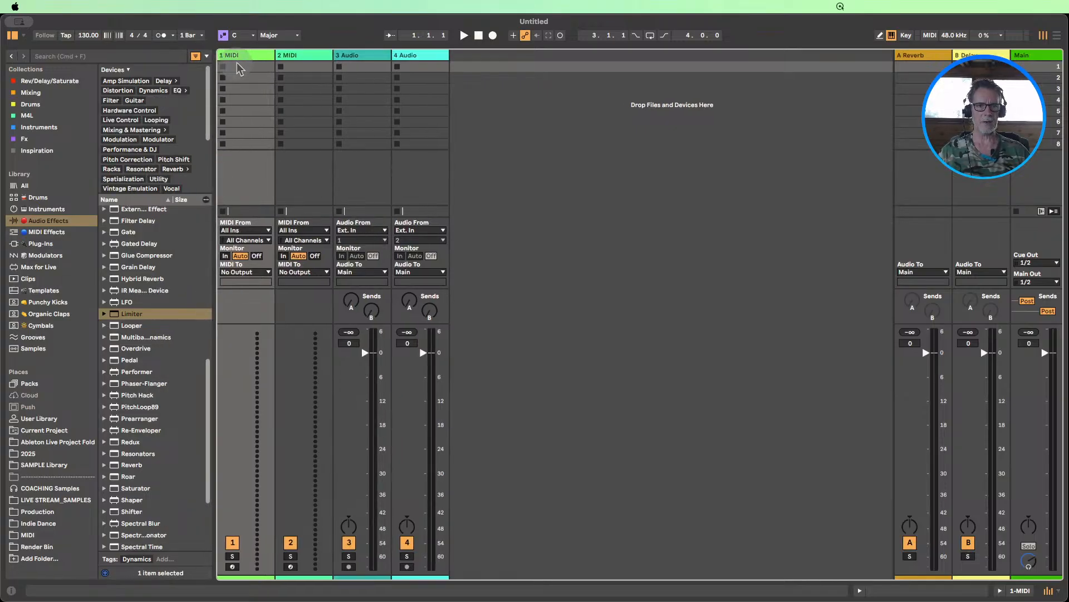
{"action": "left_click", "coordinate": [115, 56]}
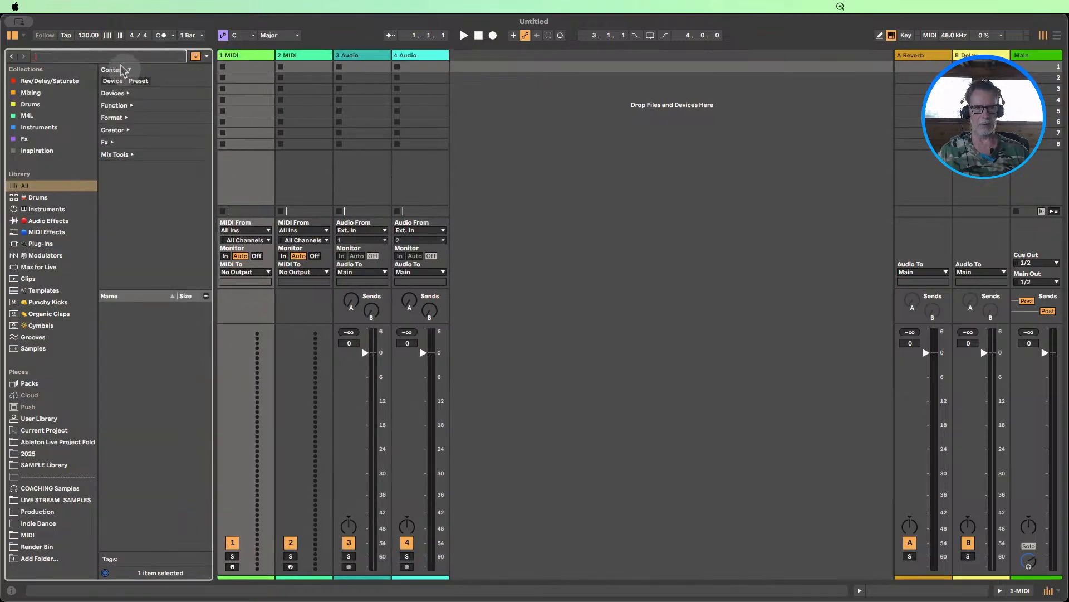
{"action": "type", "text": "90"}
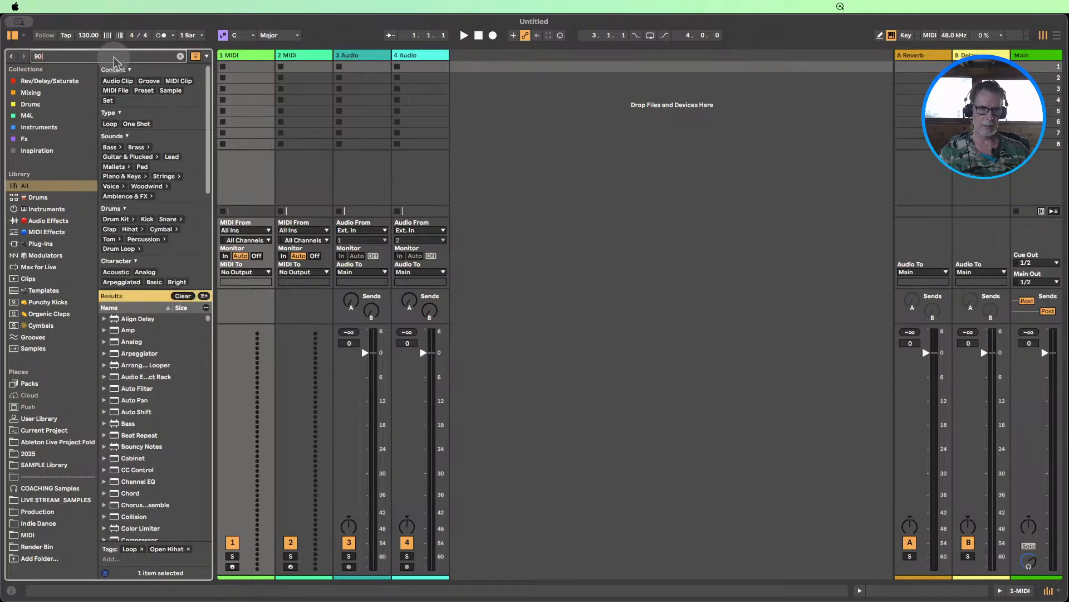
{"action": "type", "text": "9 pml kick"}
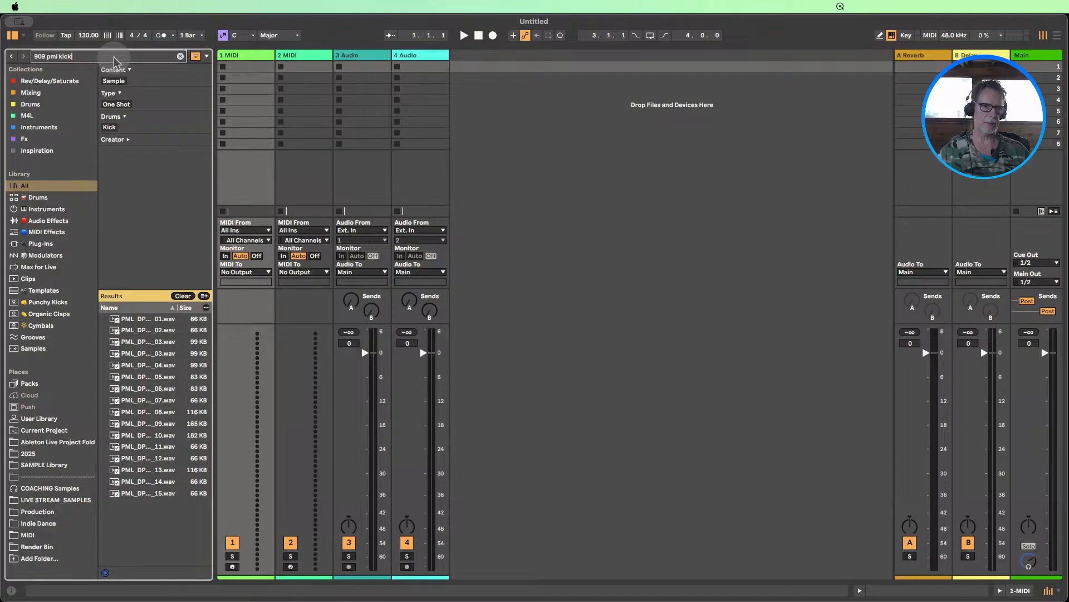
- Audition the PML 909 kick samples from 01 to 11 and select the one ending in _09.wav
{"action": "left_click", "coordinate": [137, 321]}
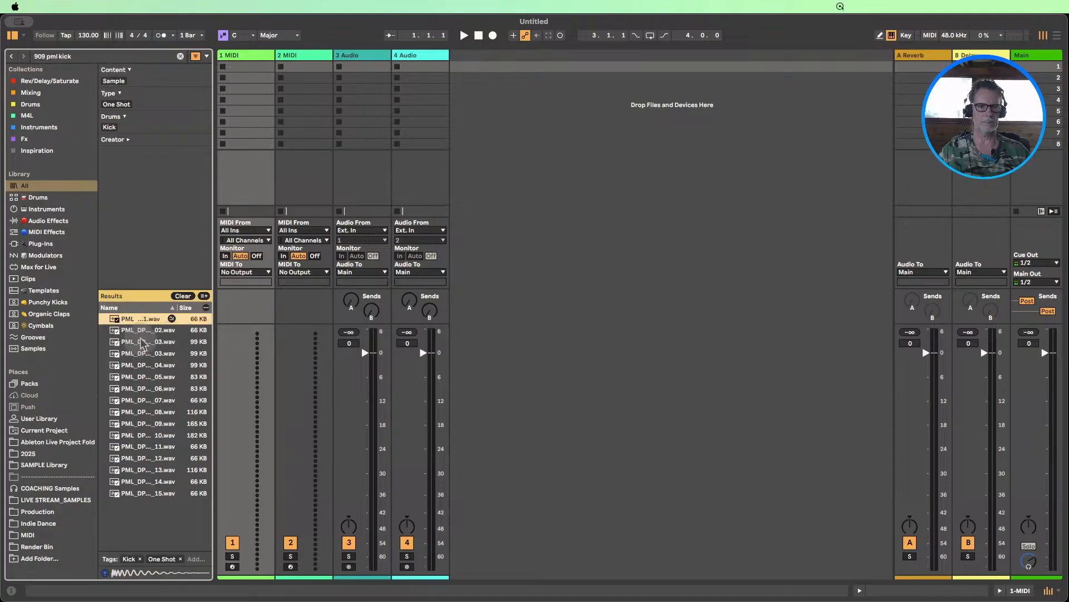
{"action": "left_click", "coordinate": [141, 331]}
{"action": "left_click", "coordinate": [141, 342]}
{"action": "left_click", "coordinate": [140, 354]}
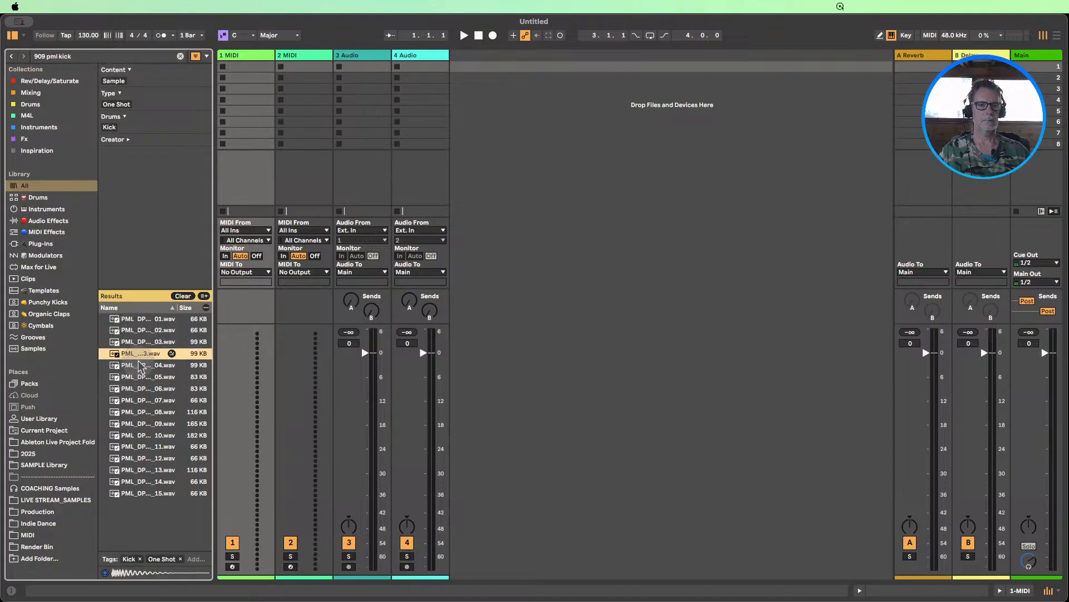
{"action": "left_click", "coordinate": [139, 365]}
{"action": "left_click", "coordinate": [141, 377]}
{"action": "left_click", "coordinate": [142, 389]}
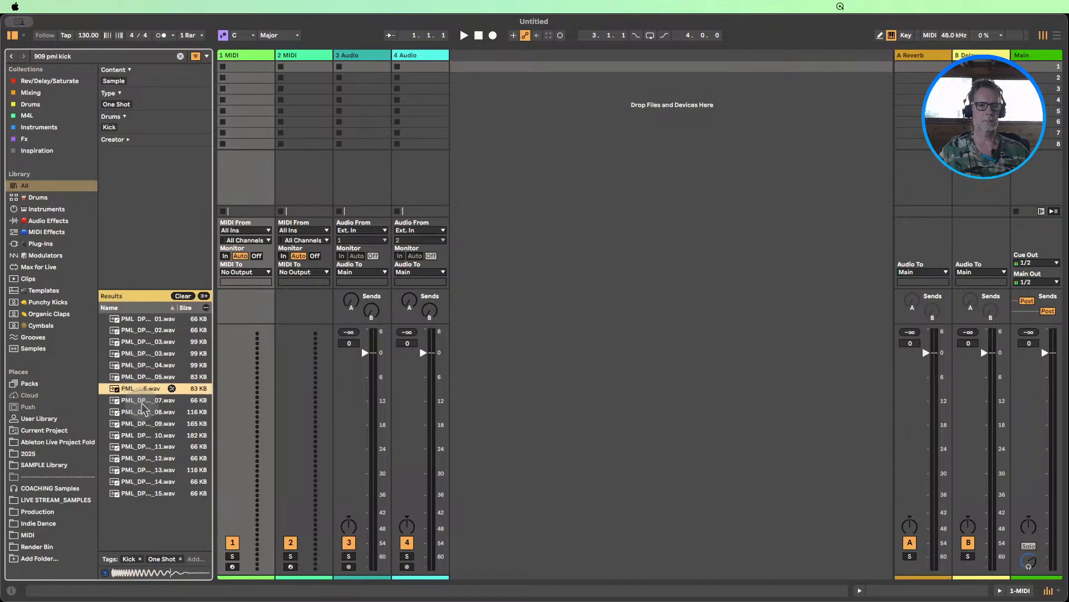
{"action": "left_click", "coordinate": [142, 401]}
{"action": "left_click", "coordinate": [141, 412]}
{"action": "left_click", "coordinate": [141, 424]}
{"action": "left_click", "coordinate": [141, 436]}
{"action": "left_click", "coordinate": [141, 446]}
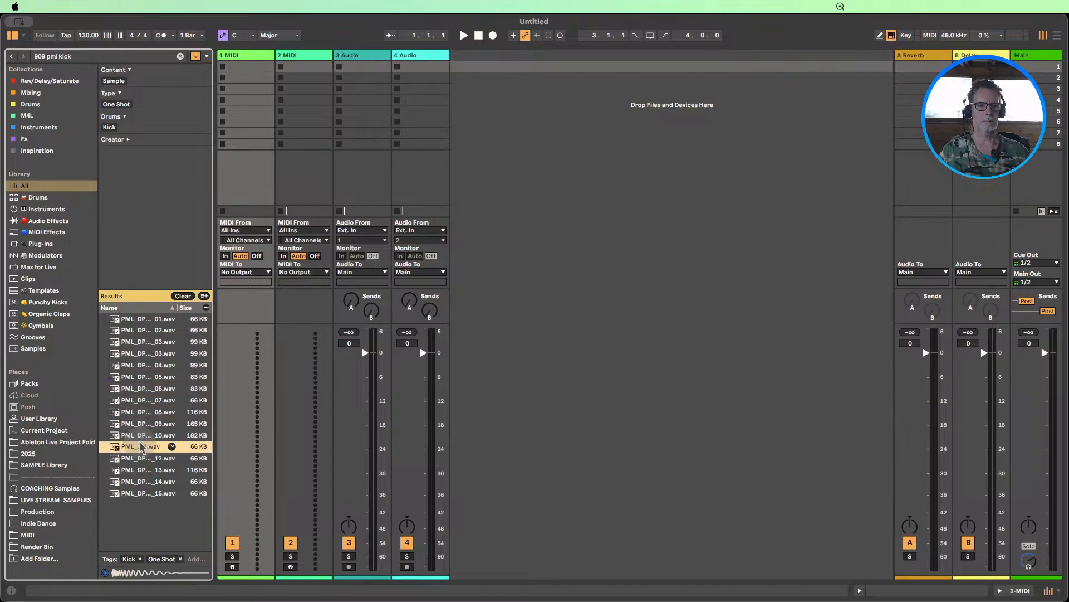
{"action": "left_click", "coordinate": [142, 435]}
{"action": "left_click", "coordinate": [141, 423]}
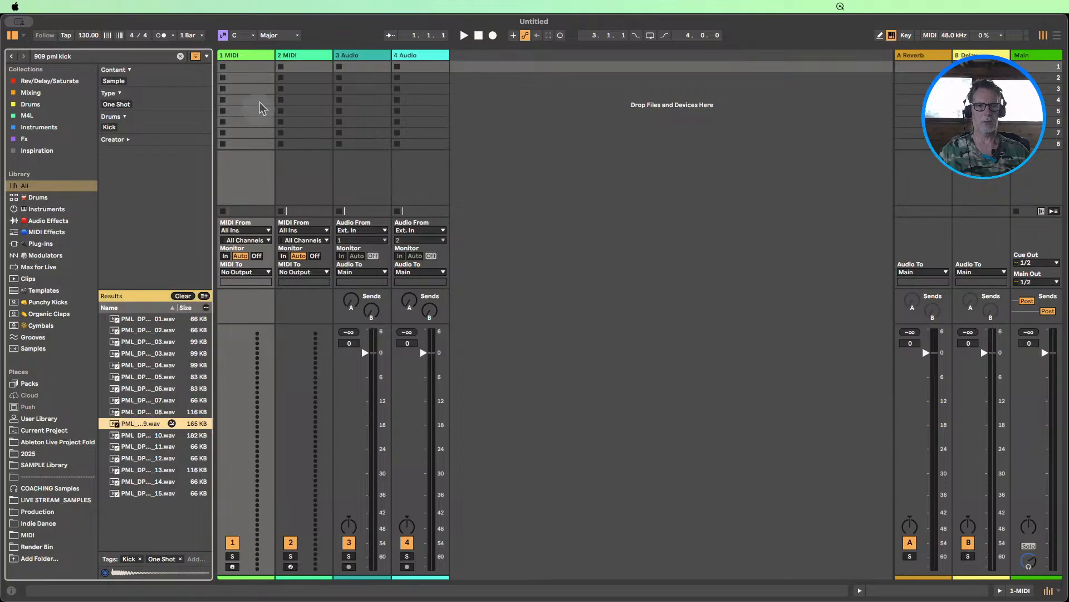
- Load the PML 909 kick sample ending in 09 as a Simpler instrument on the first MIDI track
{"action": "double_click", "coordinate": [255, 56]}
{"action": "scroll", "coordinate": [150, 406], "scroll_direction": "down", "scroll_amount": 2}
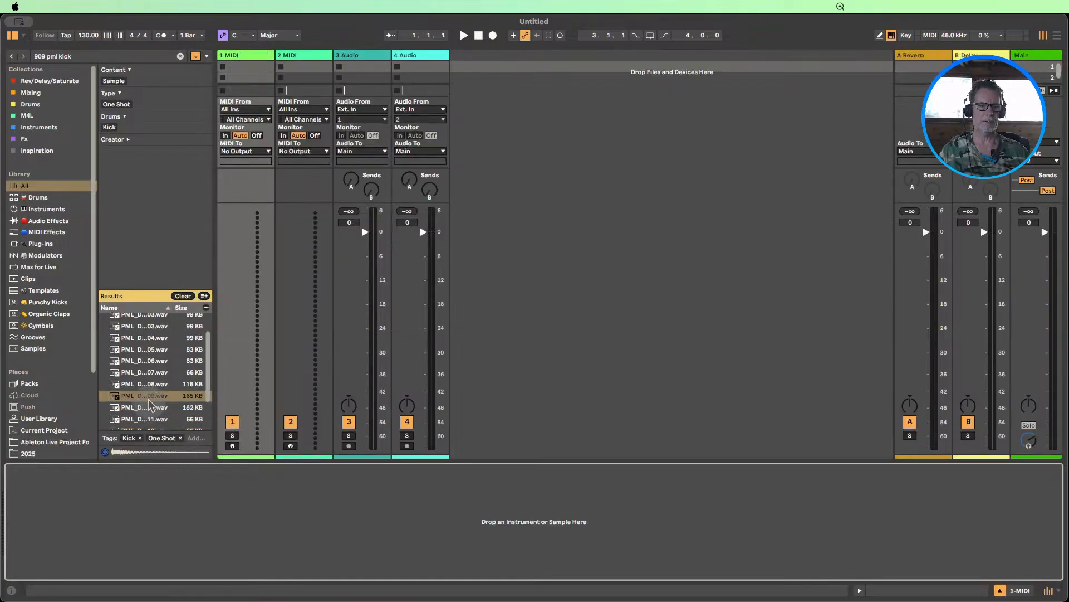
{"action": "left_click_drag", "start_coordinate": [151, 405], "coordinate": [157, 508]}
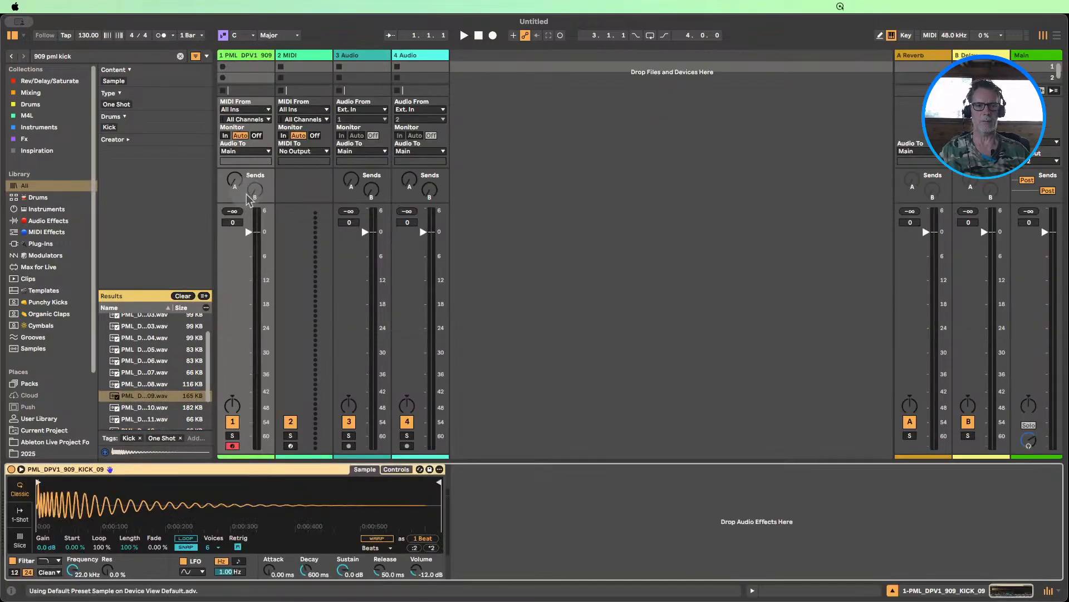
- Create a one-bar MIDI clip in the kick track's first slot and draw C3 notes on all four beats
{"action": "double_click", "coordinate": [250, 67]}
{"action": "key", "text": "b"}
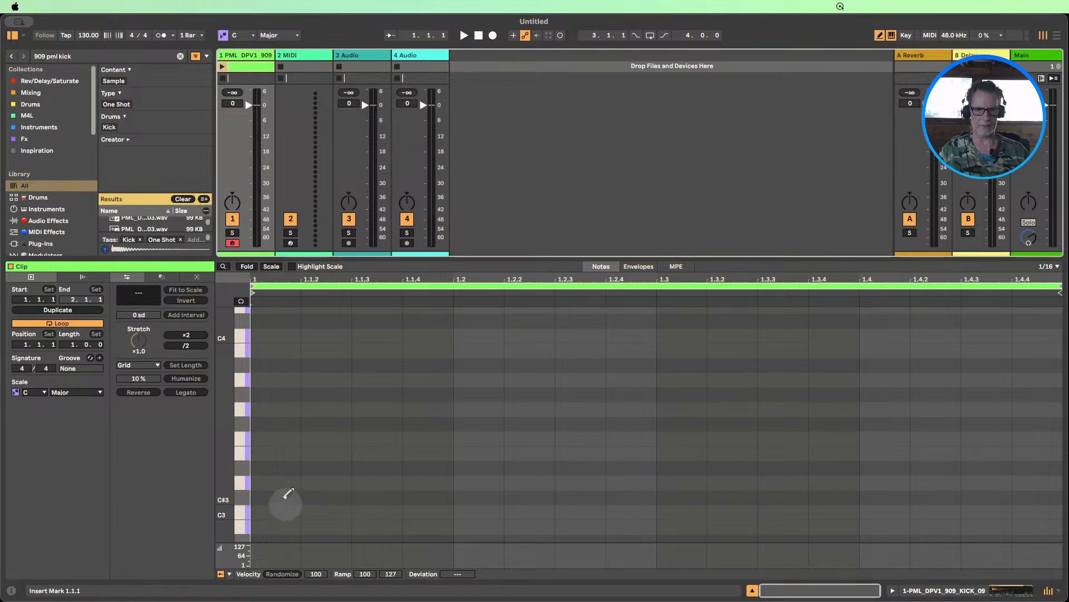
{"action": "left_click", "coordinate": [278, 511]}
{"action": "left_click", "coordinate": [473, 511]}
{"action": "left_click", "coordinate": [676, 497]}
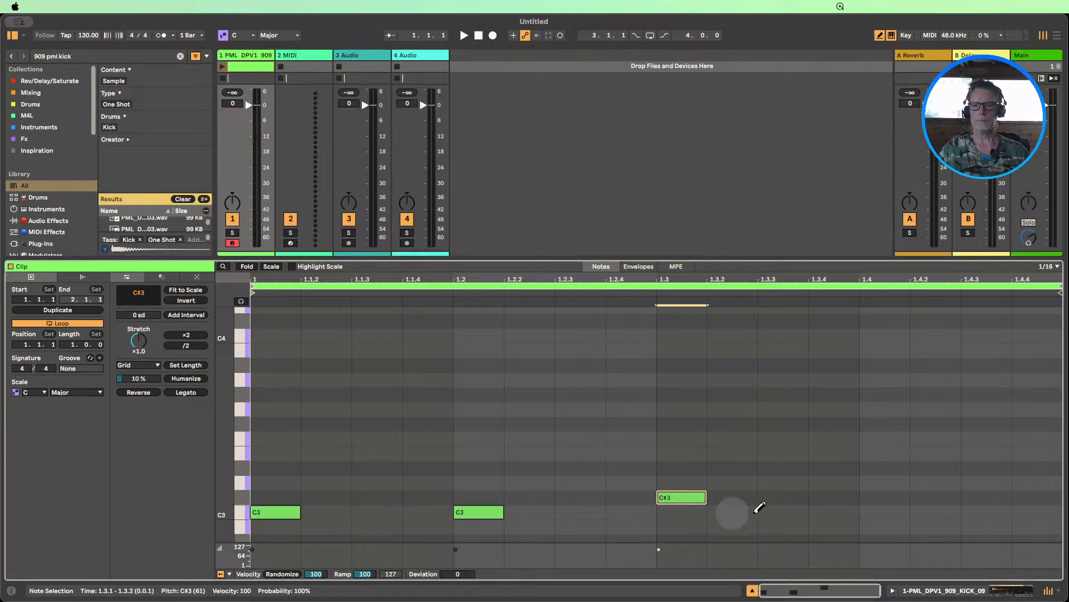
{"action": "left_click", "coordinate": [677, 496]}
{"action": "left_click", "coordinate": [676, 511]}
{"action": "left_click", "coordinate": [886, 511]}
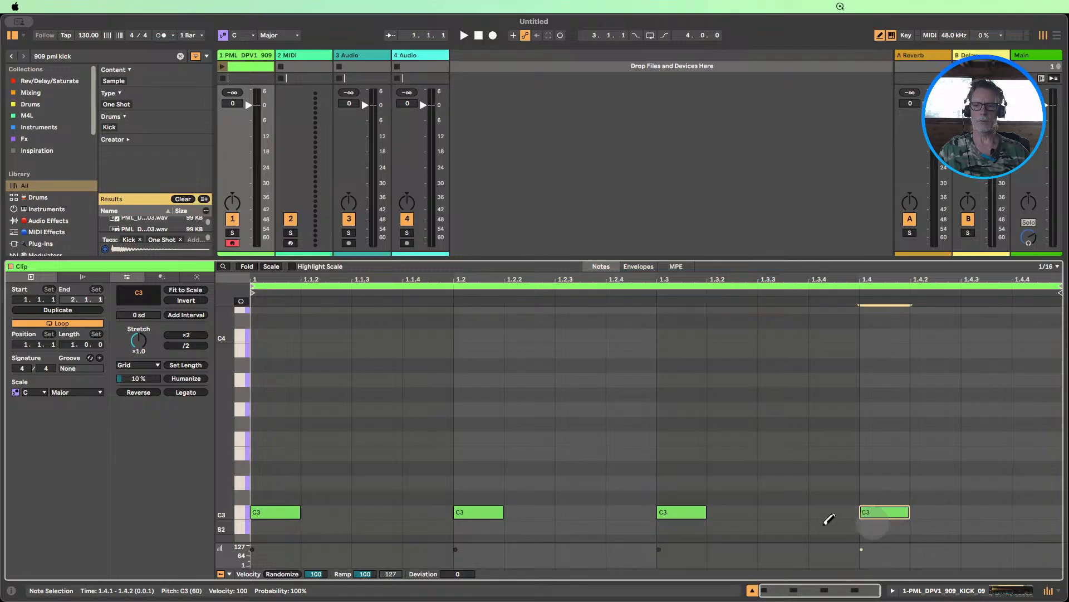
- Play the kick clip, duplicate its loop to two bars, and add a C3 ghost note at 2.3.3 with velocity 26
{"action": "key", "text": "space"}
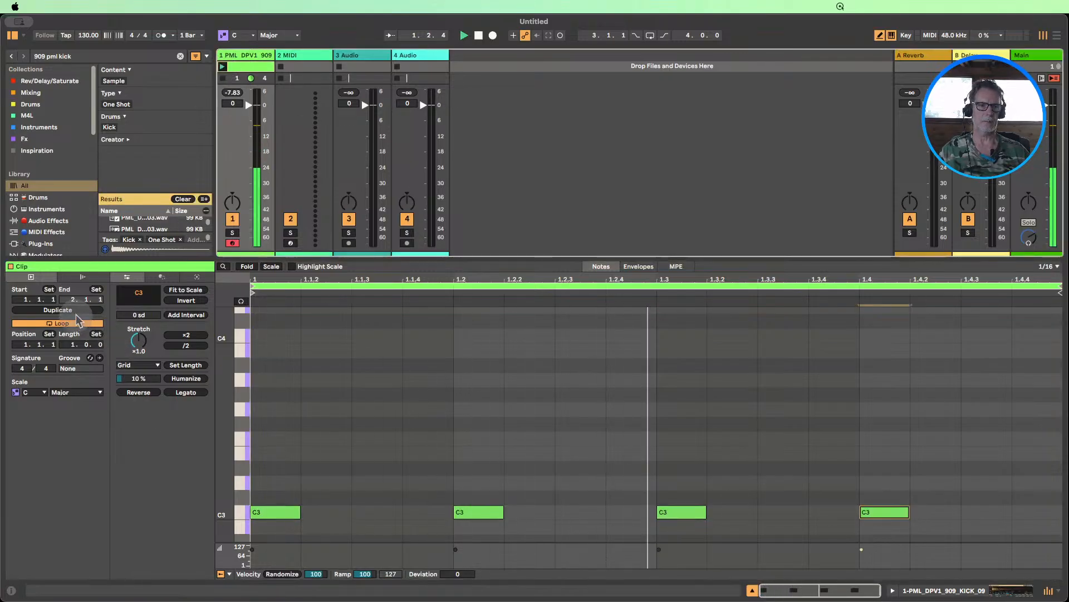
{"action": "left_click", "coordinate": [75, 310]}
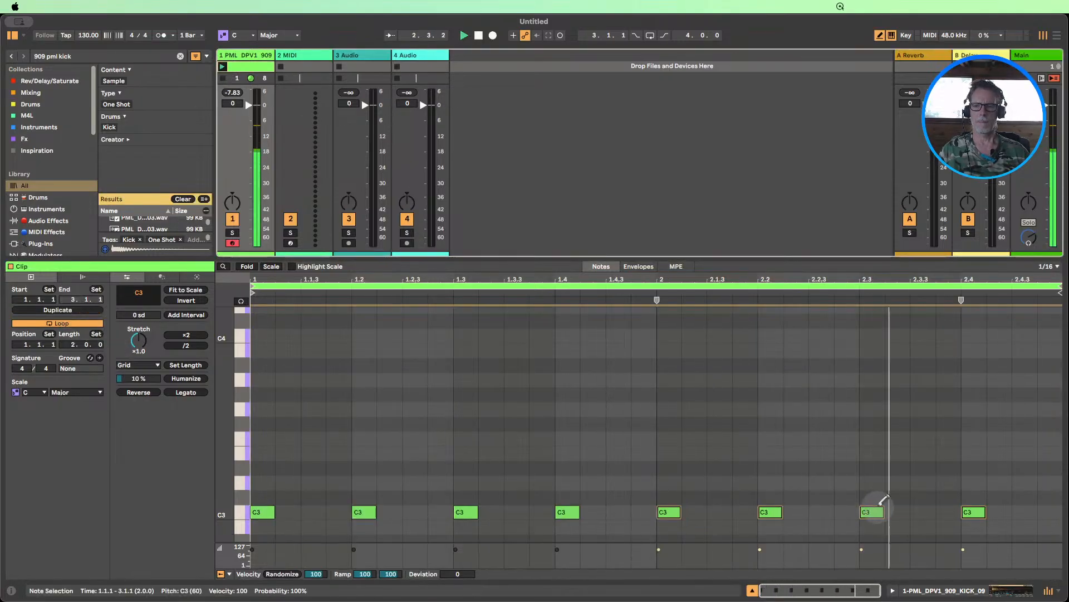
{"action": "left_click", "coordinate": [924, 511]}
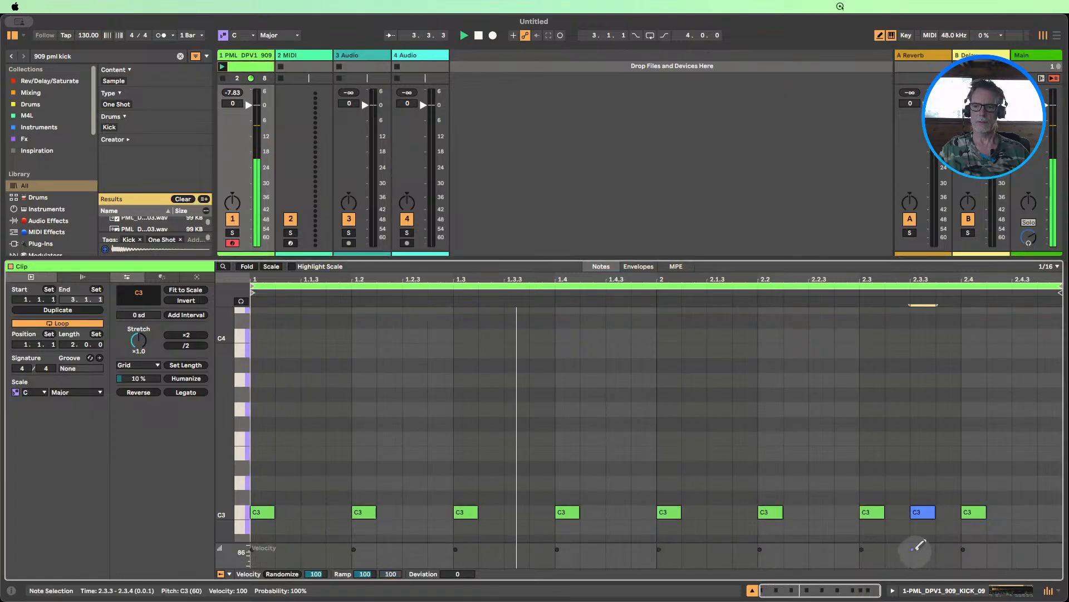
{"action": "left_click_drag", "start_coordinate": [913, 549], "coordinate": [914, 559]}
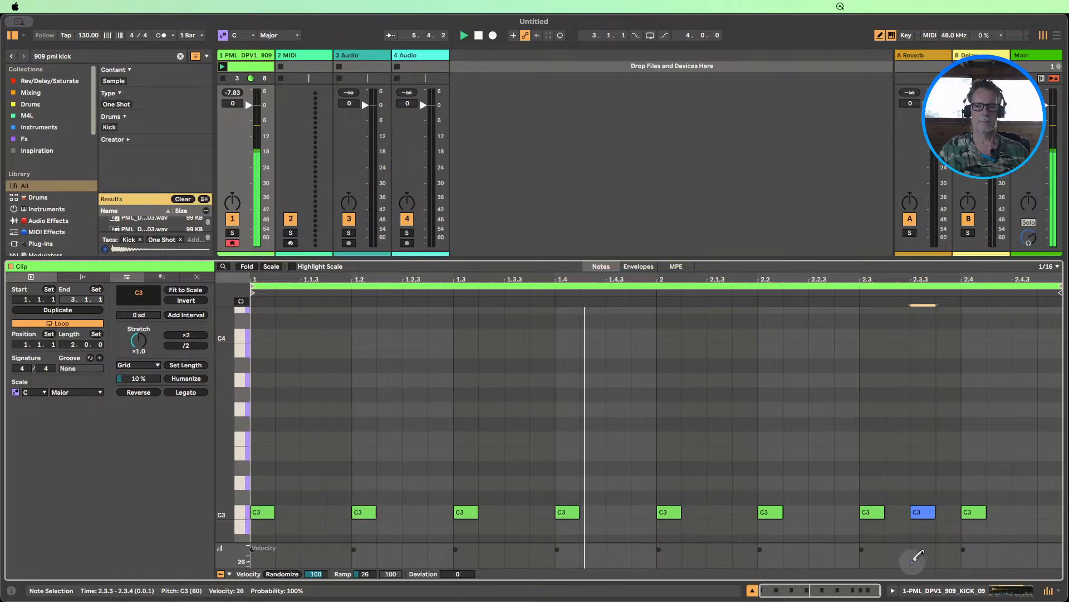
- Widen the browser and try kick samples 10 to 14 in Simpler during playback, returning to sample 09
{"action": "left_click", "coordinate": [941, 590]}
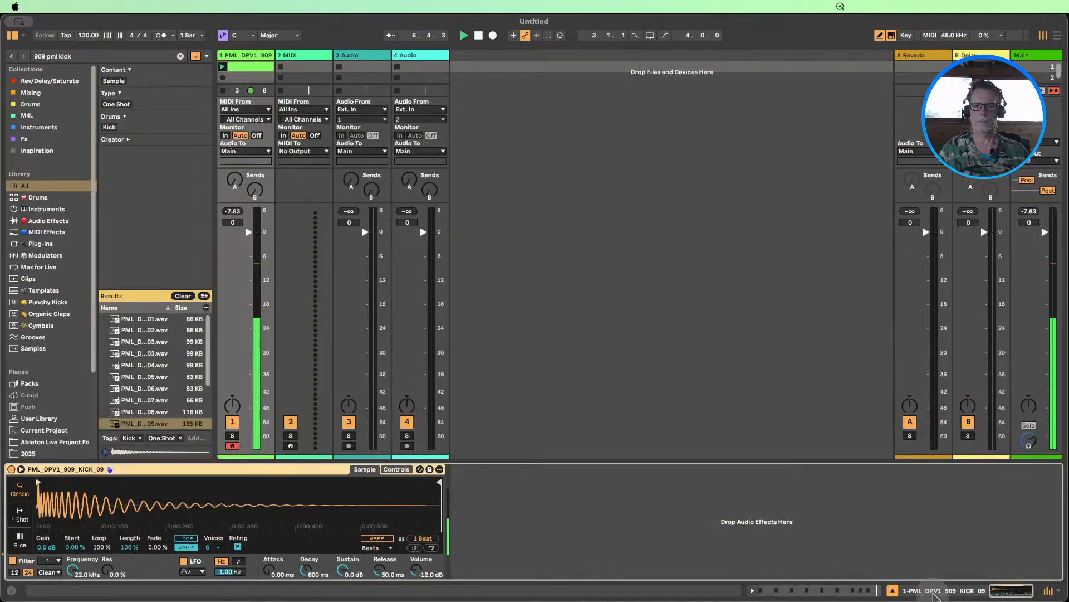
{"action": "left_click_drag", "start_coordinate": [216, 292], "coordinate": [255, 292]}
{"action": "scroll", "coordinate": [179, 362], "scroll_direction": "down", "scroll_amount": 2}
{"action": "left_click", "coordinate": [178, 365]}
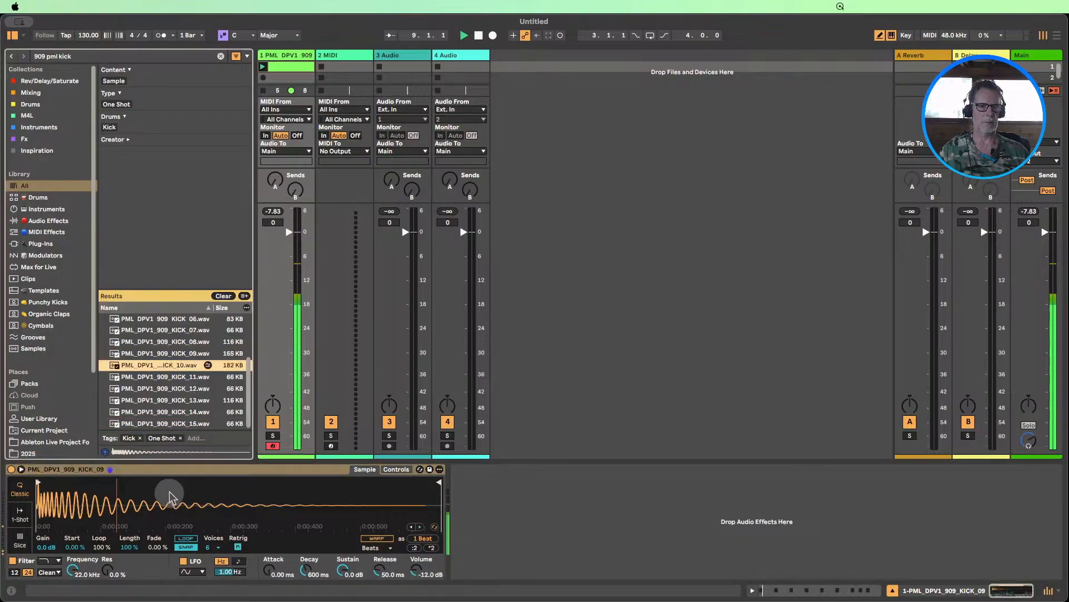
{"action": "left_click", "coordinate": [159, 376]}
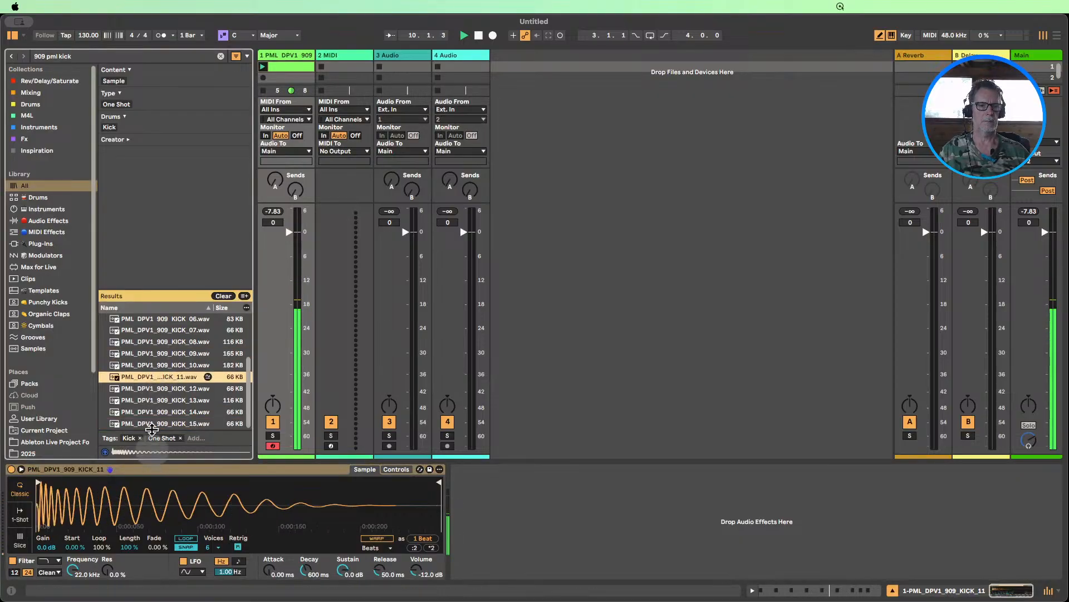
{"action": "left_click", "coordinate": [156, 388]}
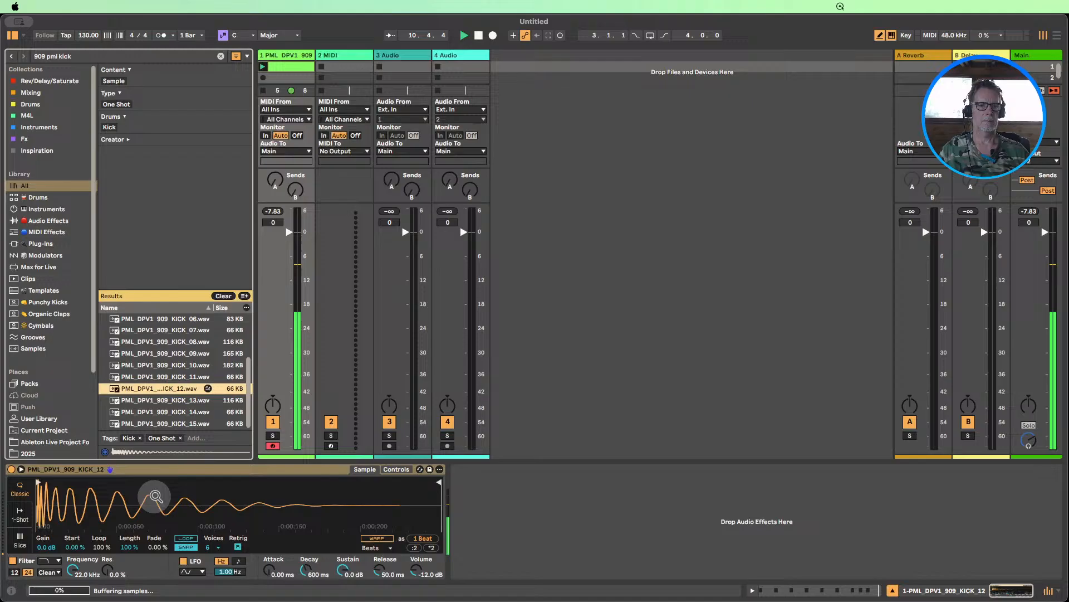
{"action": "left_click", "coordinate": [157, 401]}
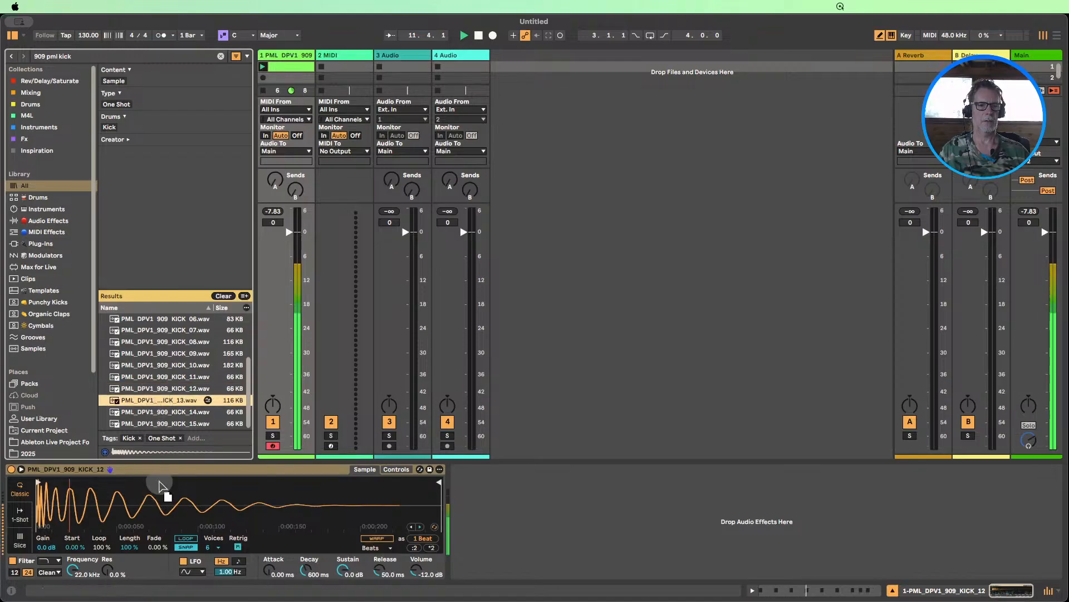
{"action": "left_click", "coordinate": [165, 413]}
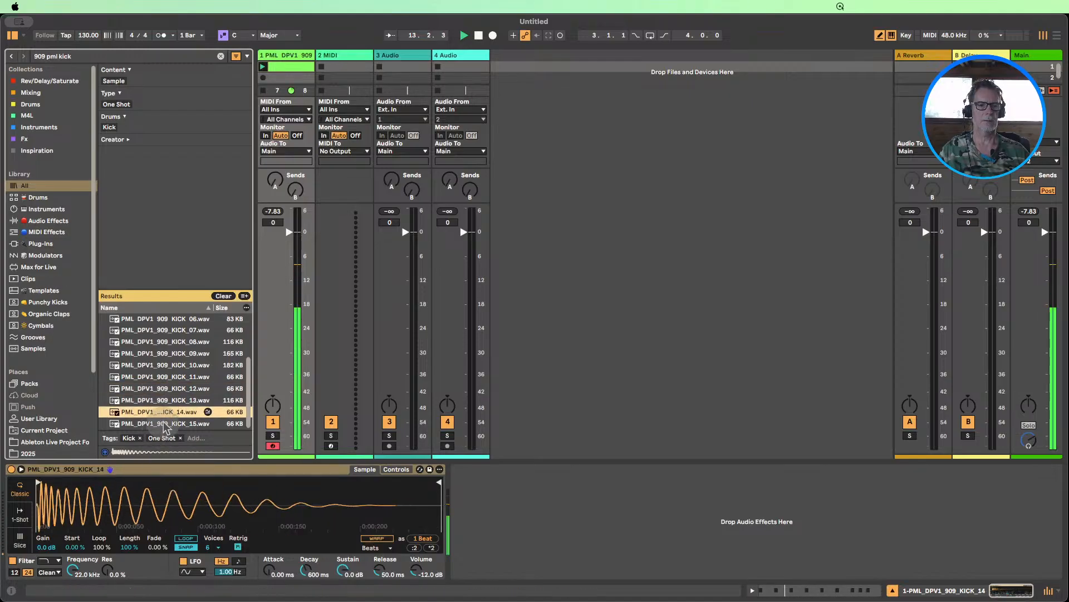
{"action": "left_click", "coordinate": [180, 354]}
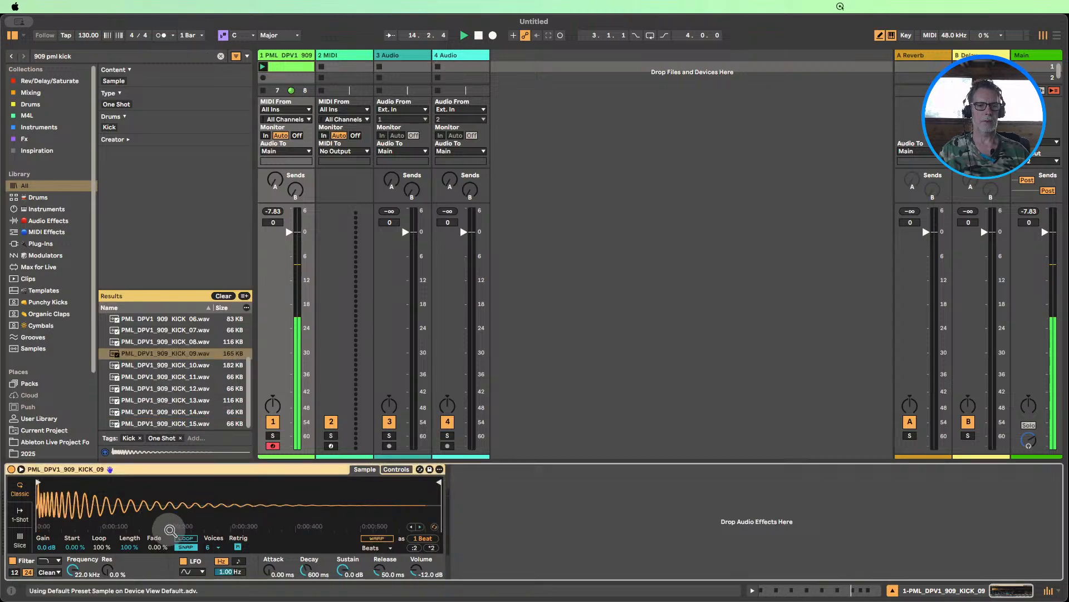
- Switch the kick Simpler's filter circuit to OSR with about 2.46 dB of drive and hide the device view
{"action": "left_click", "coordinate": [50, 572]}
{"action": "left_click", "coordinate": [46, 534]}
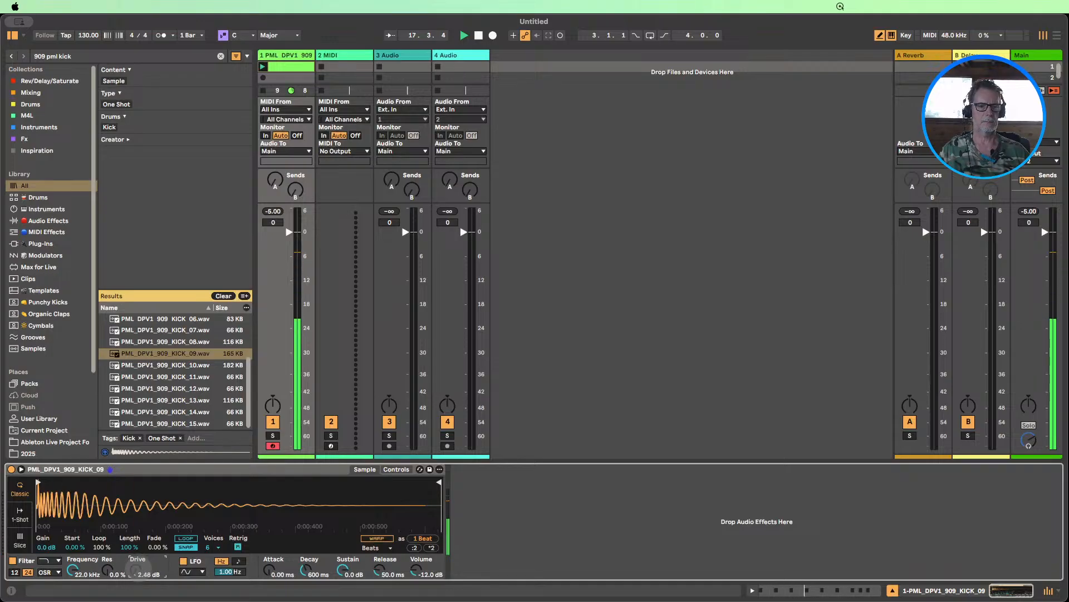
{"action": "left_click", "coordinate": [892, 591]}
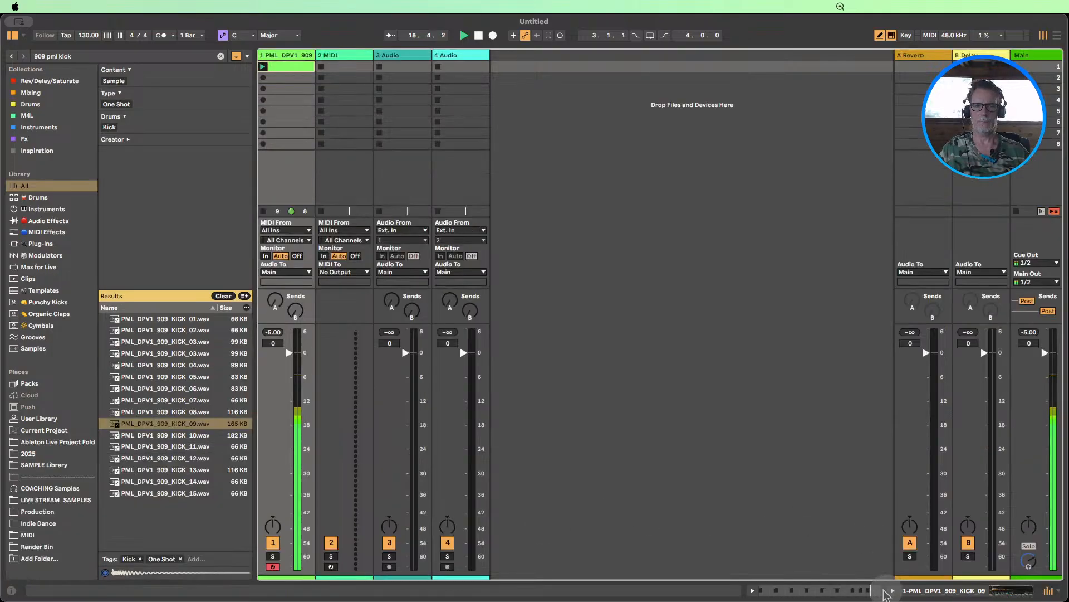
- Stop playback, rename the first track Kick, color it red, and assign the track color to its clips
{"action": "left_click", "coordinate": [354, 56]}
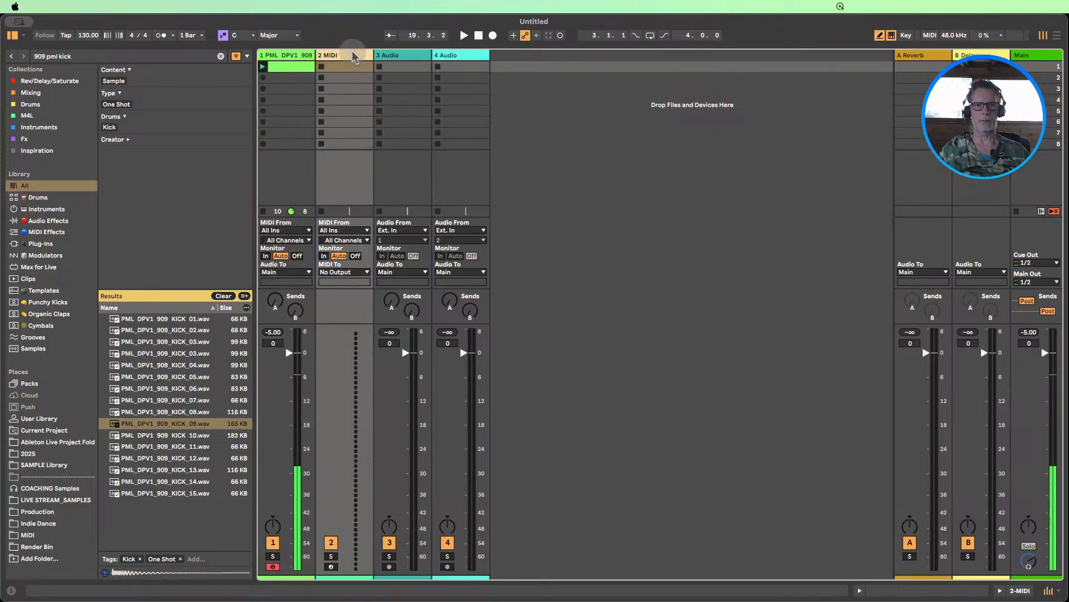
{"action": "left_click", "coordinate": [276, 56]}
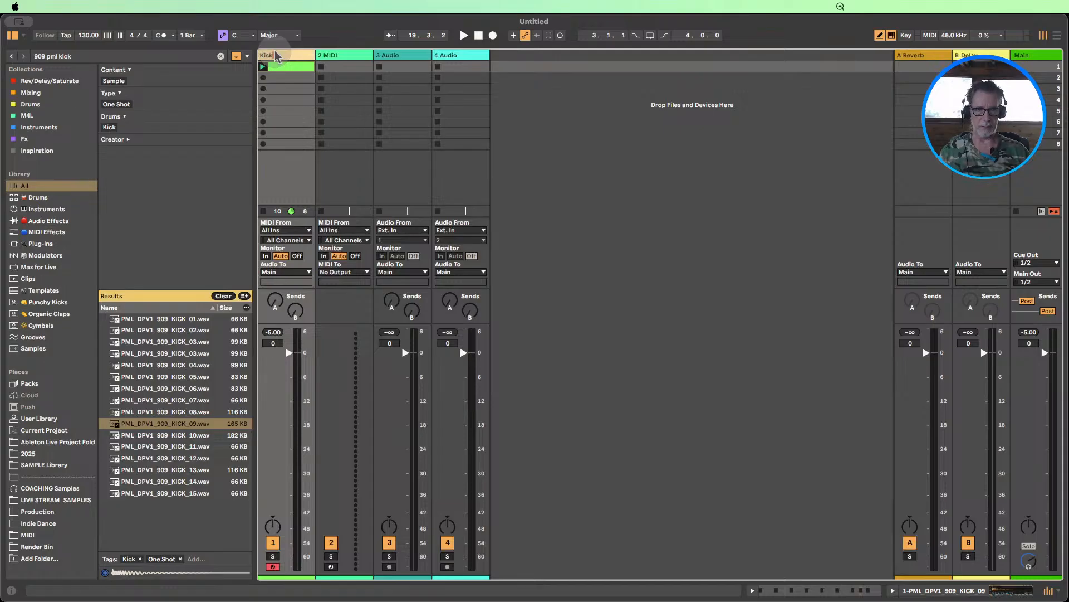
{"action": "left_click", "coordinate": [345, 68]}
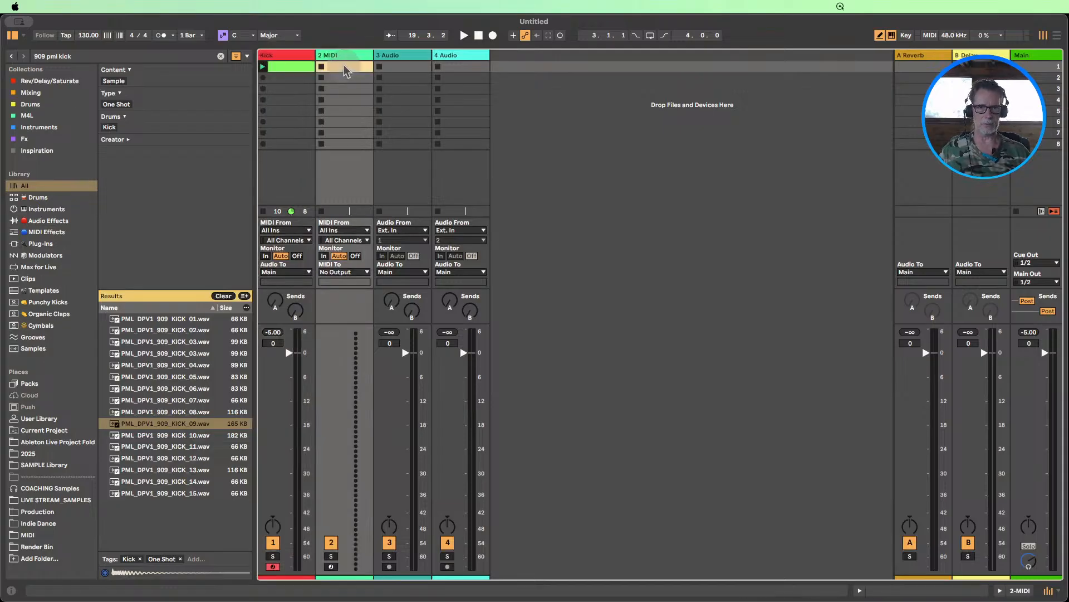
{"action": "right_click", "coordinate": [295, 59]}
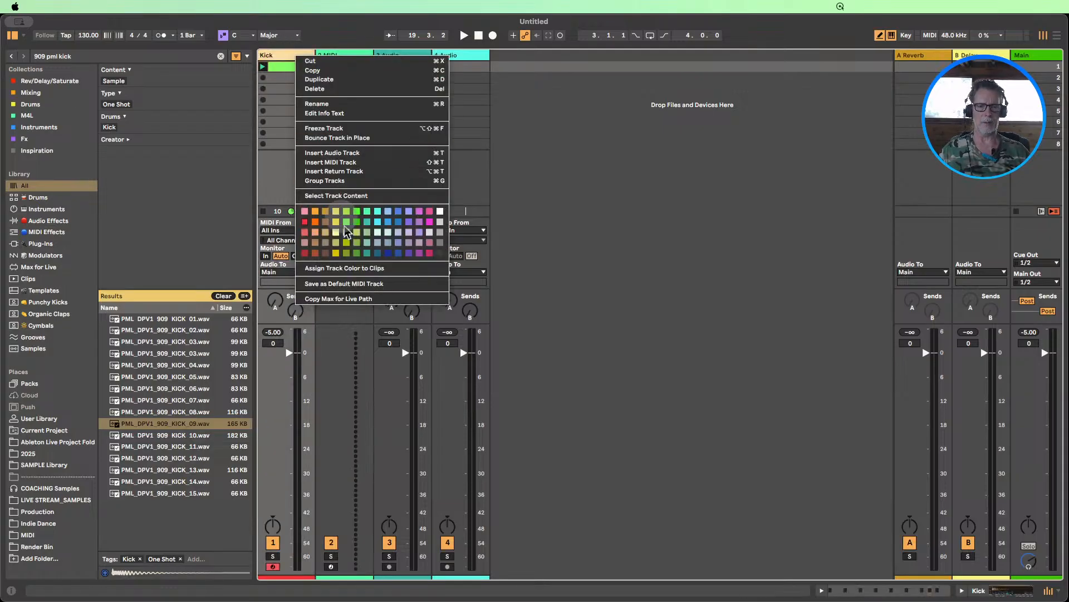
{"action": "left_click", "coordinate": [342, 268]}
- Clear the sample search, browse the instruments, and load Operator onto the second MIDI track
{"action": "left_click", "coordinate": [346, 61]}
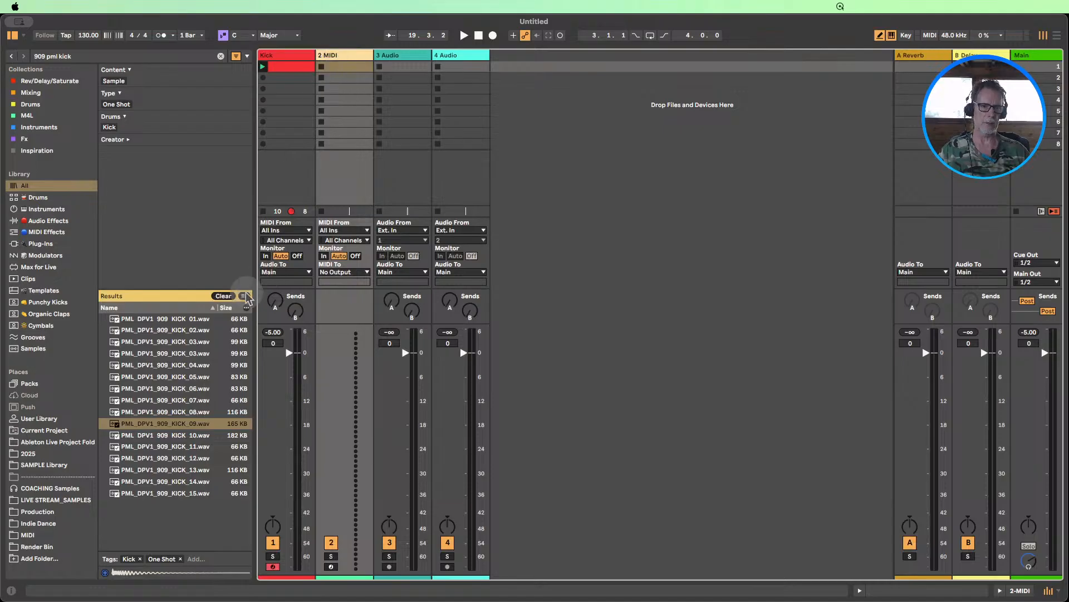
{"action": "left_click", "coordinate": [224, 296]}
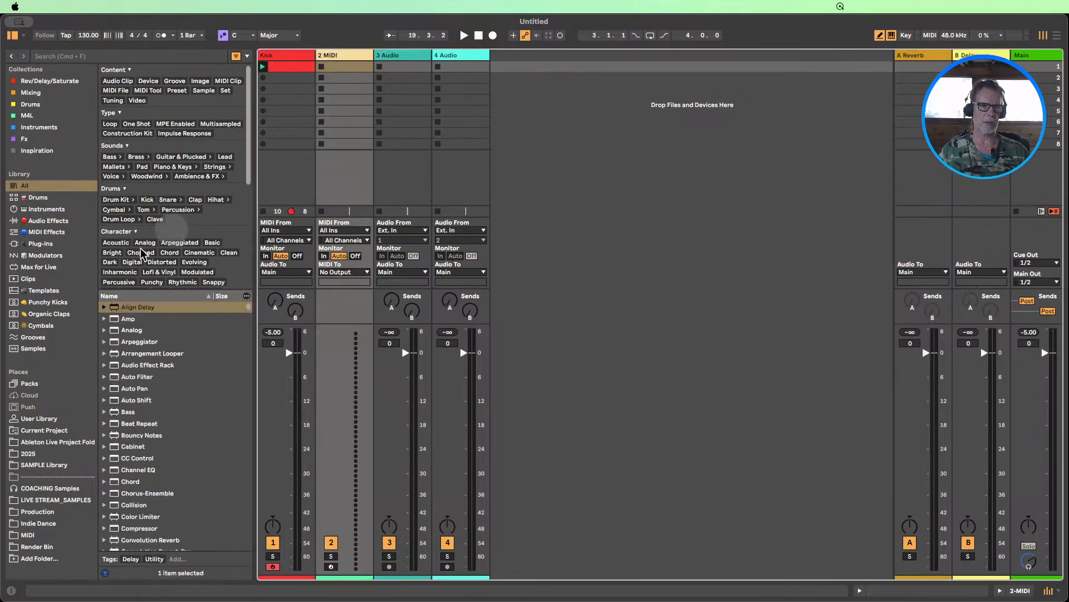
{"action": "left_click", "coordinate": [47, 209]}
{"action": "scroll", "coordinate": [180, 353], "scroll_direction": "down", "scroll_amount": 2}
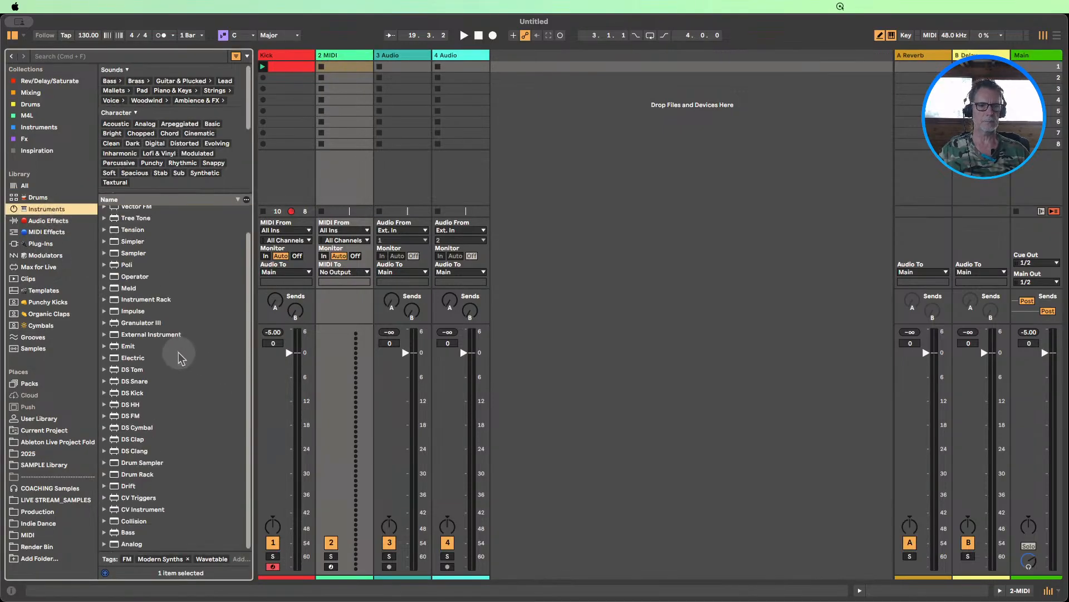
{"action": "scroll", "coordinate": [154, 467], "scroll_direction": "up", "scroll_amount": 2}
{"action": "left_click_drag", "start_coordinate": [133, 306], "coordinate": [334, 201]}
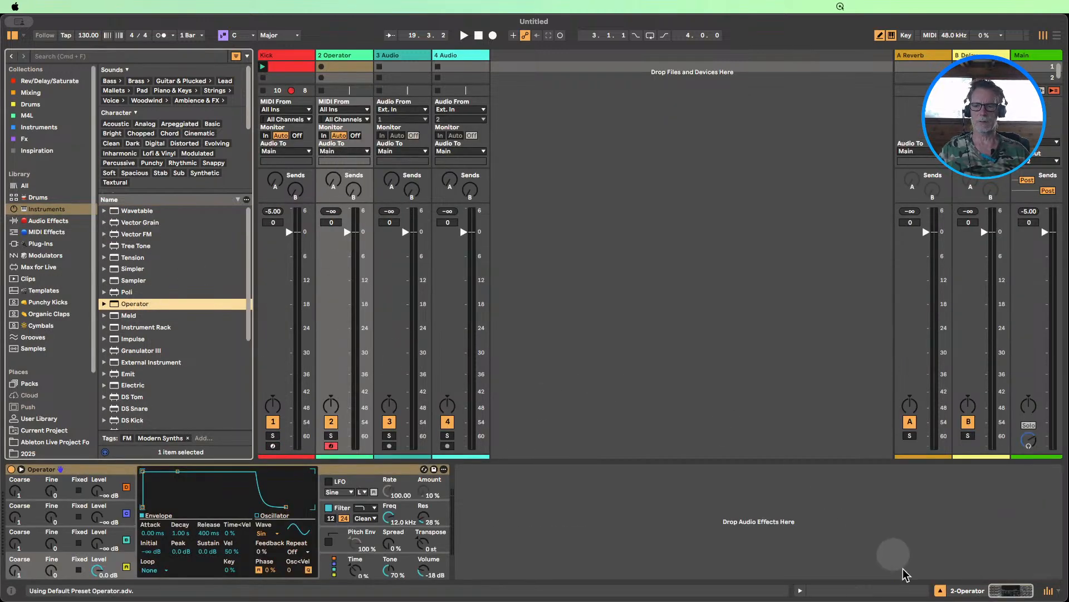
{"action": "left_click", "coordinate": [940, 590]}
- Create a MIDI clip in the Operator track's first slot and draw an offbeat D3 note from 1.1.3 to 1.2
{"action": "left_click", "coordinate": [351, 67]}
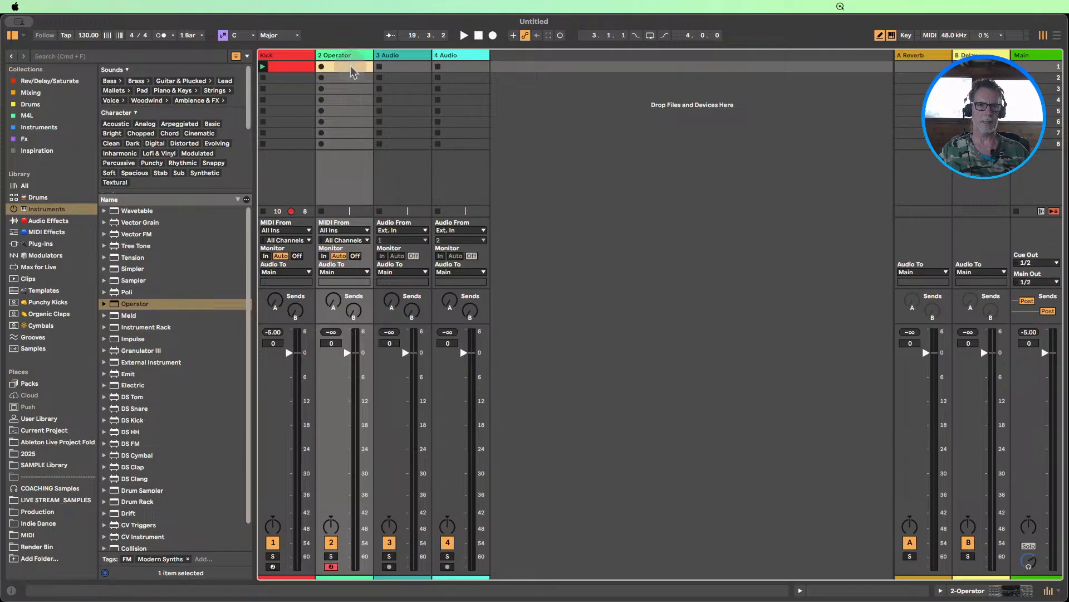
{"action": "double_click", "coordinate": [343, 65]}
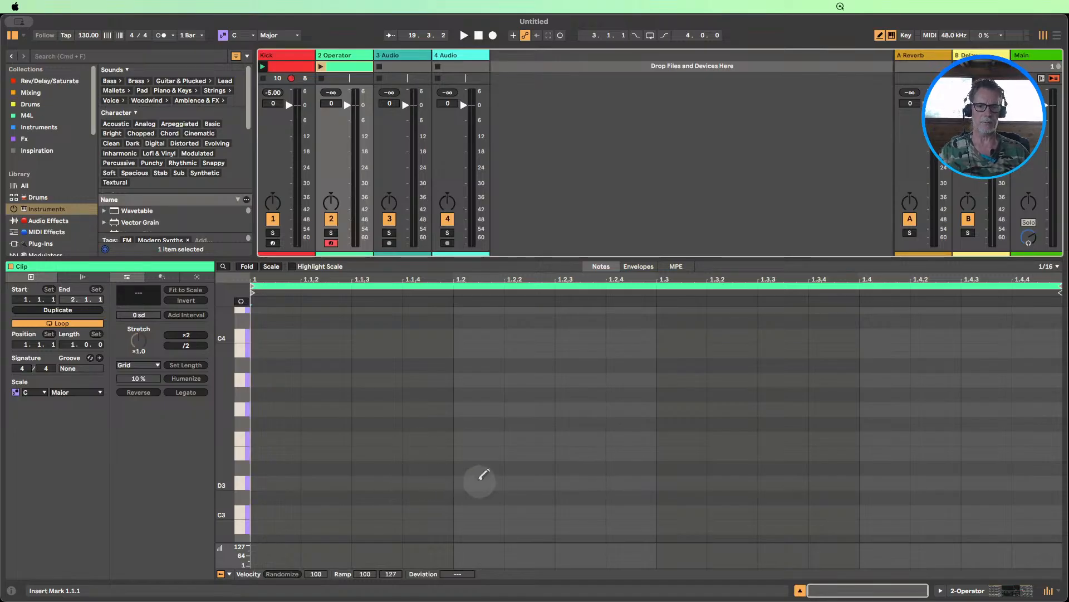
{"action": "left_click", "coordinate": [377, 482]}
{"action": "left_click_drag", "start_coordinate": [400, 483], "coordinate": [453, 482]}
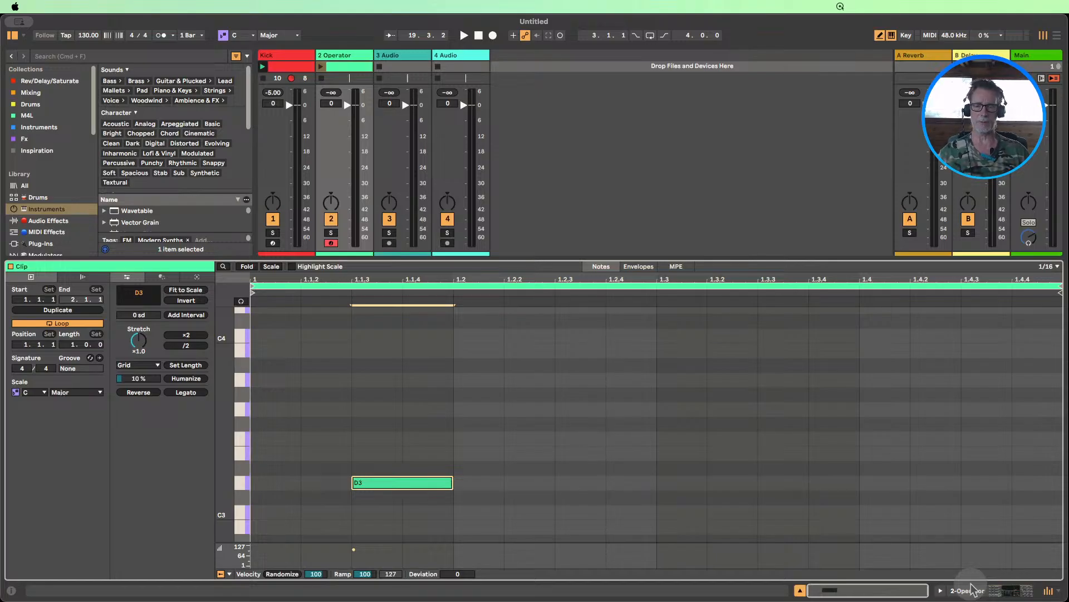
- Show the Operator device and switch its yellow oscillator A to fixed frequency
{"action": "left_click", "coordinate": [963, 591]}
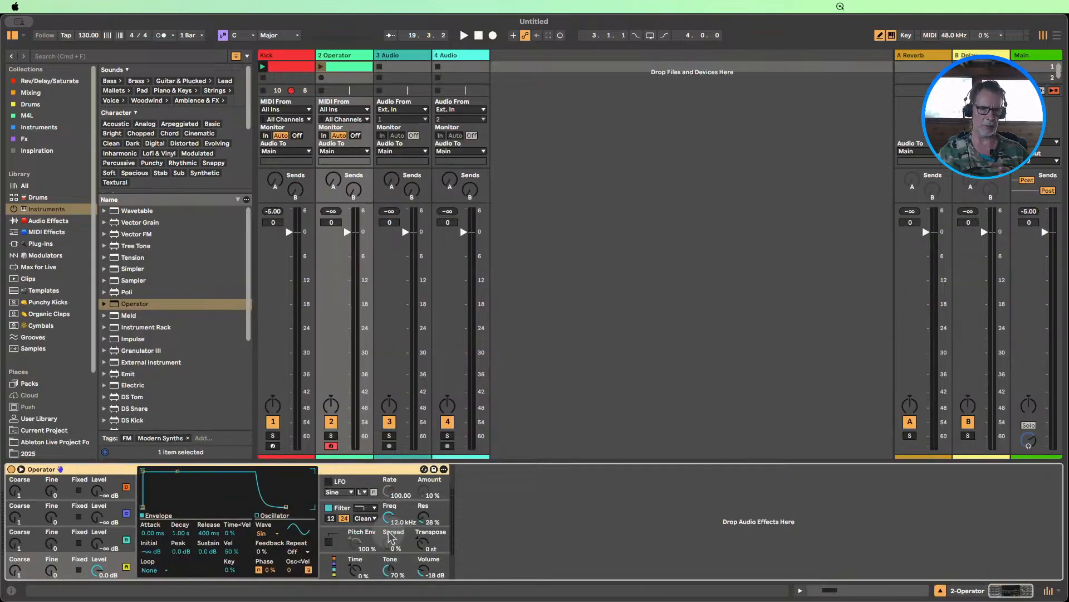
{"action": "scroll", "coordinate": [175, 299], "scroll_direction": "down", "scroll_amount": 5}
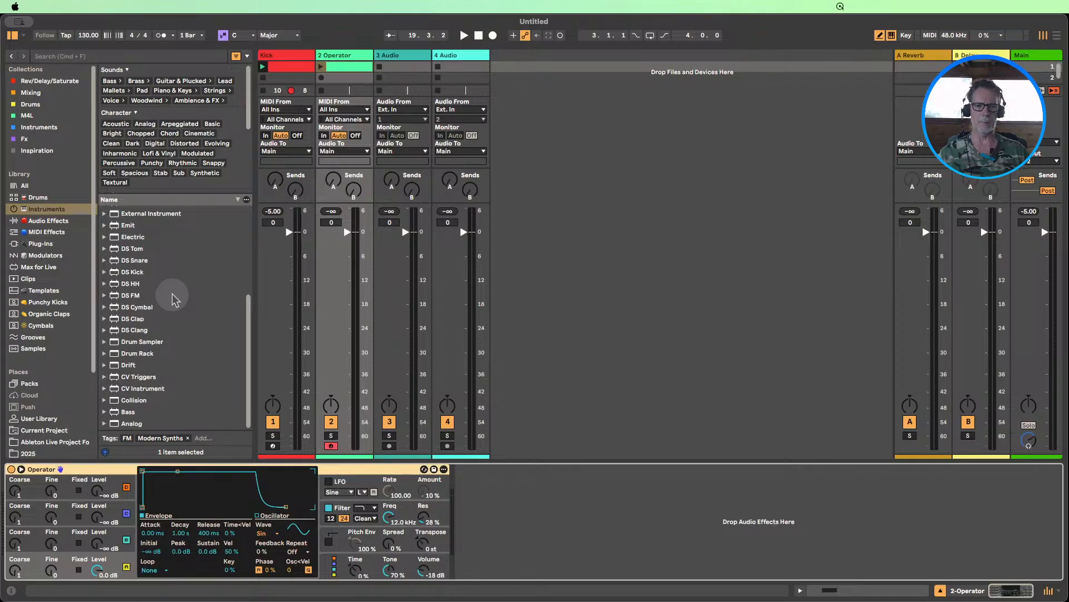
{"action": "scroll", "coordinate": [176, 299], "scroll_direction": "up", "scroll_amount": 5}
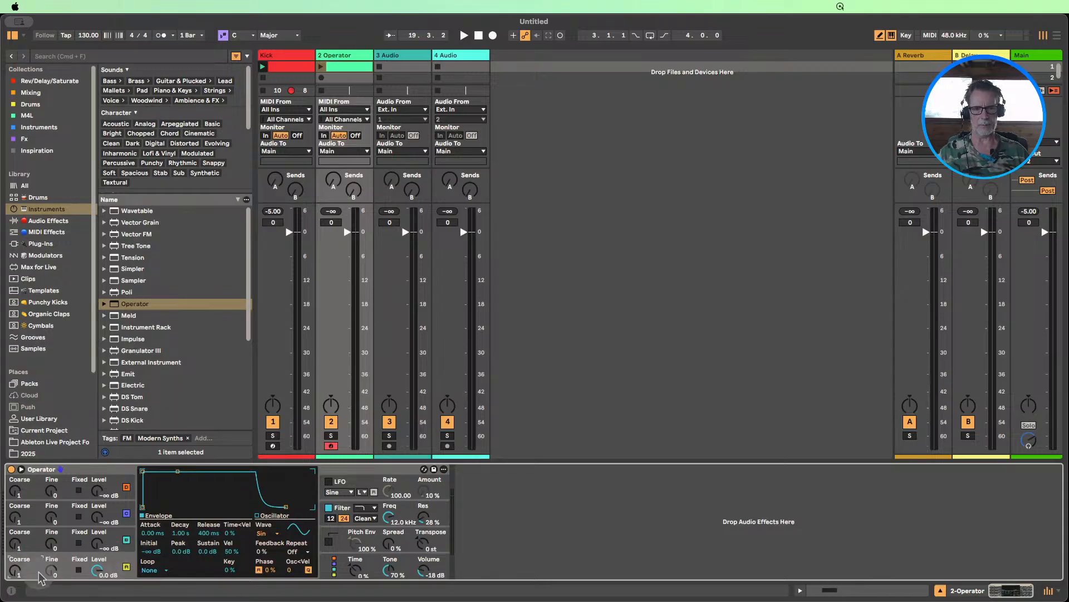
{"action": "left_click", "coordinate": [78, 569]}
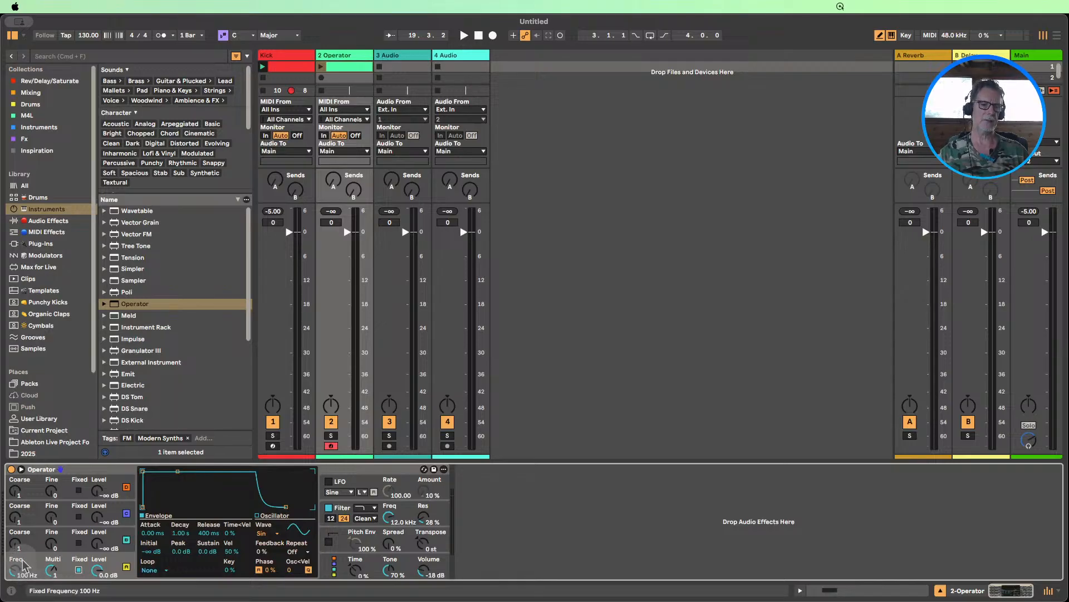
- Play the Operator clip with the kick and open its note editor
{"action": "left_click", "coordinate": [321, 66]}
{"action": "double_click", "coordinate": [356, 67]}
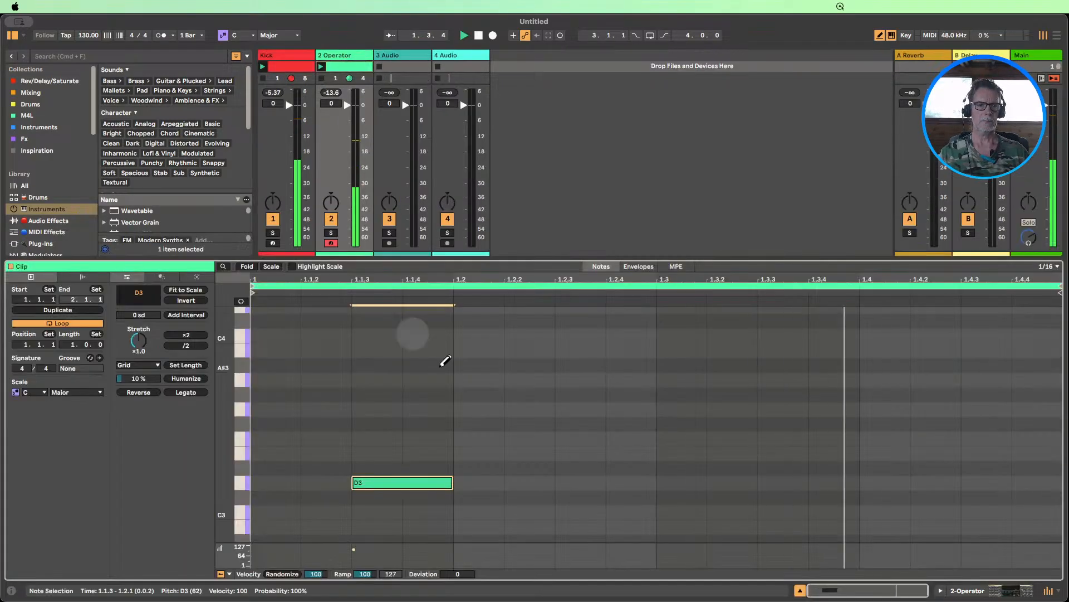
{"action": "scroll", "coordinate": [432, 398], "scroll_direction": "down", "scroll_amount": 2}
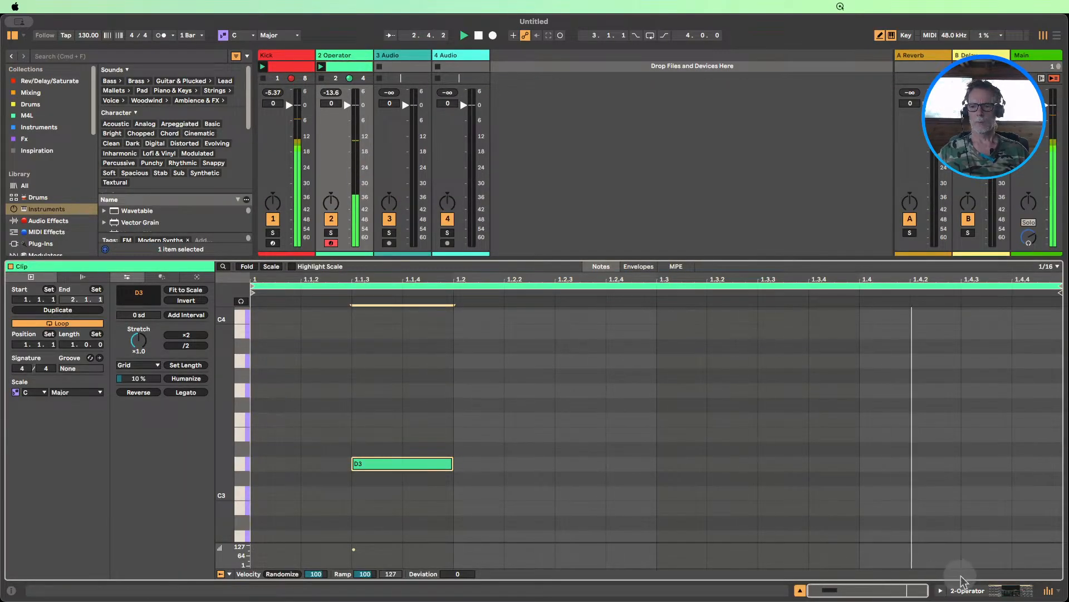
- Set Operator's oscillator A fixed frequency to 205 Hz and load the Tuner audio effect after Operator
{"action": "left_click", "coordinate": [965, 592]}
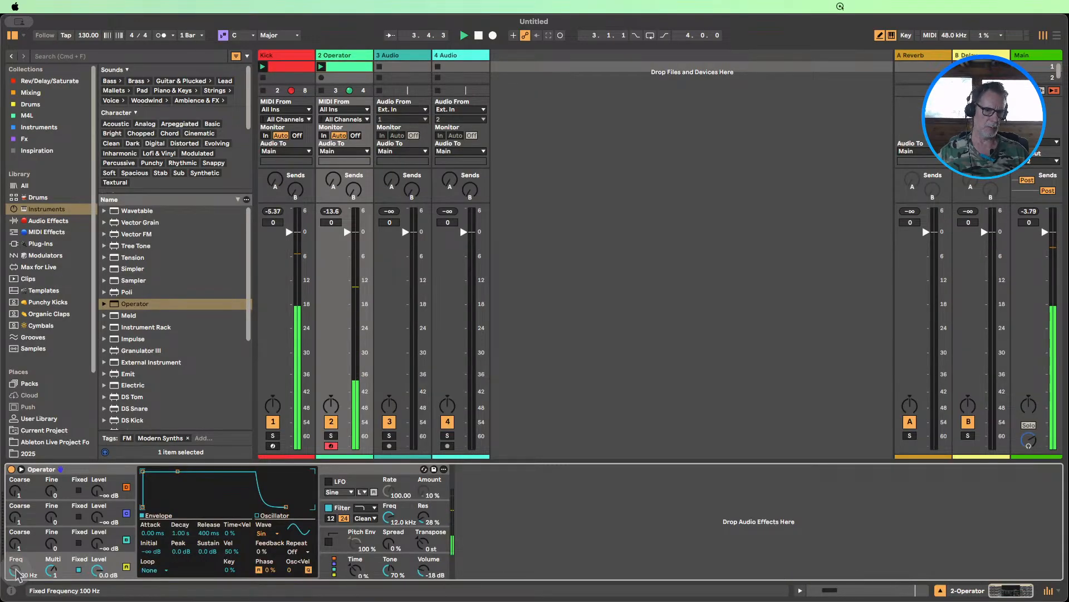
{"action": "left_click_drag", "start_coordinate": [15, 569], "coordinate": [15, 549]}
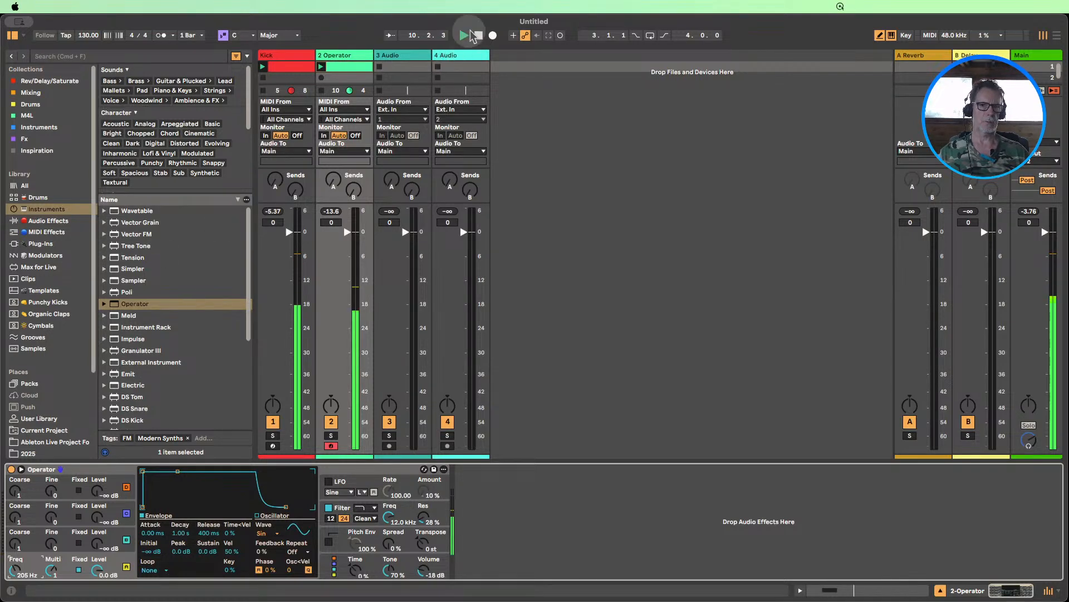
{"action": "left_click", "coordinate": [49, 221]}
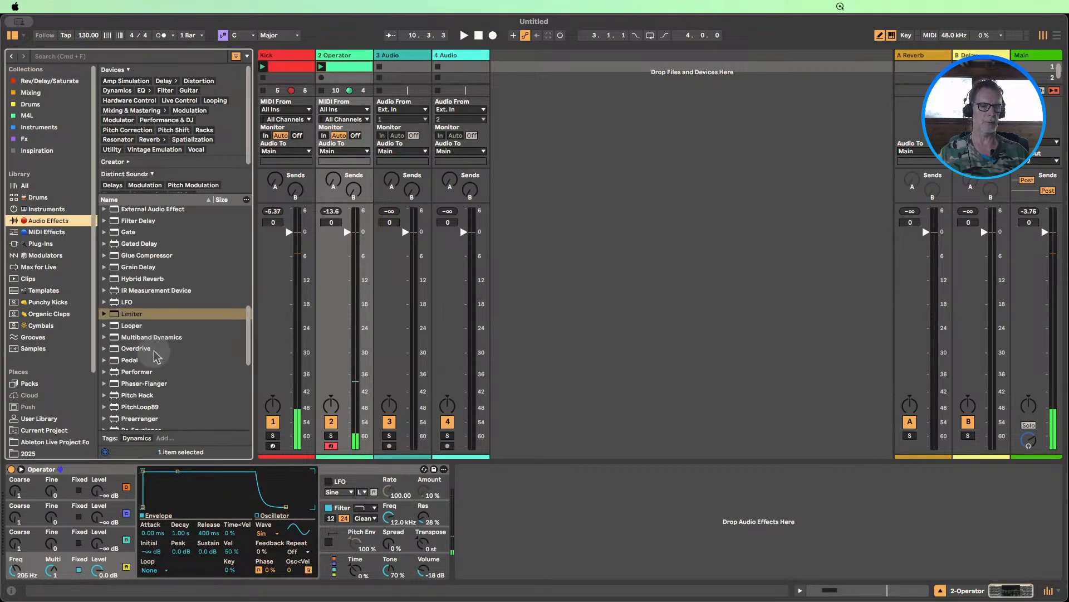
{"action": "scroll", "coordinate": [176, 346], "scroll_direction": "down", "scroll_amount": 10}
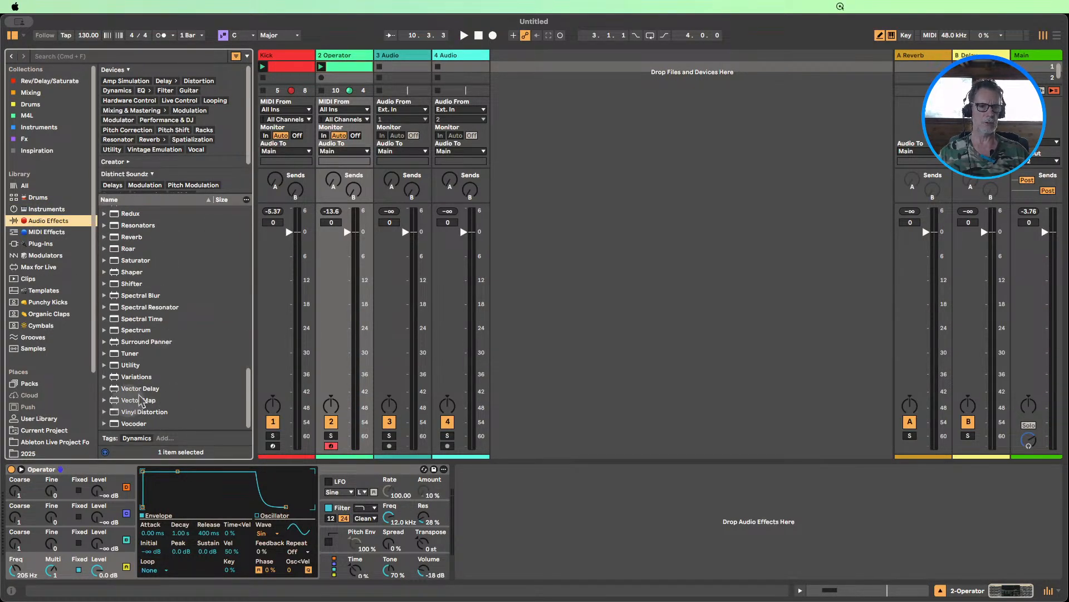
{"action": "left_click_drag", "start_coordinate": [127, 354], "coordinate": [465, 518]}
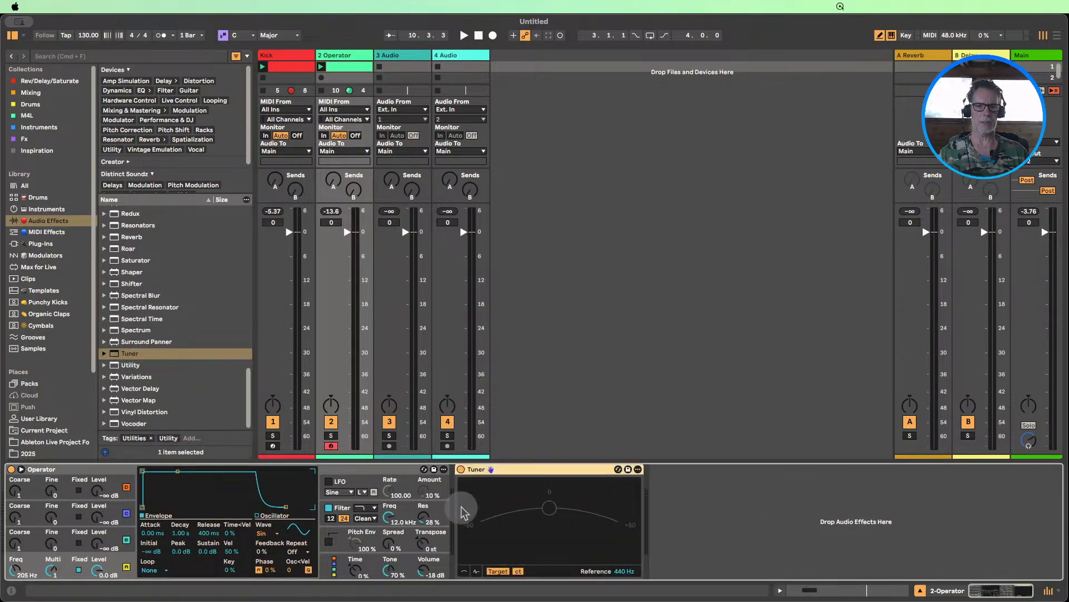
- Play the clips, set oscillator A's fixed frequency to 208 Hz while checking the Tuner, and stop playback
{"action": "left_click", "coordinate": [321, 68]}
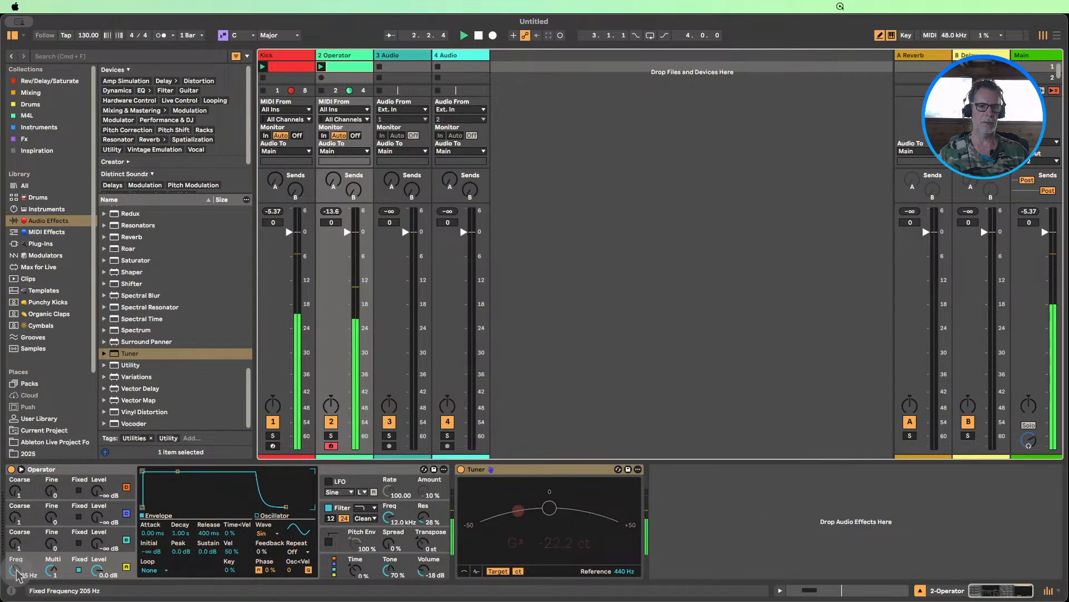
{"action": "left_click_drag", "start_coordinate": [15, 573], "coordinate": [15, 570]}
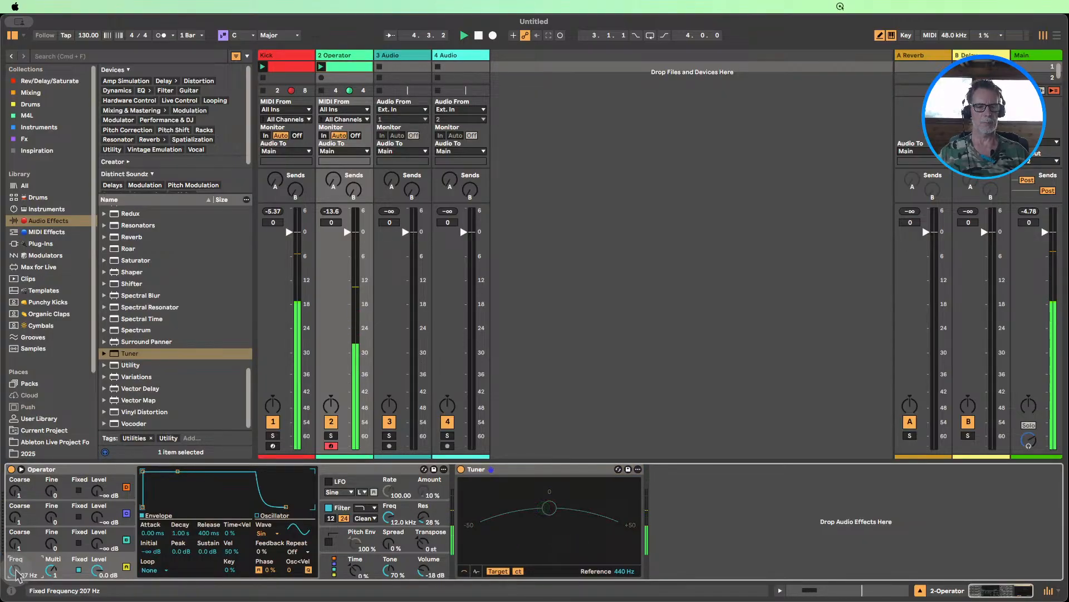
{"action": "left_click_drag", "start_coordinate": [16, 574], "coordinate": [16, 571]}
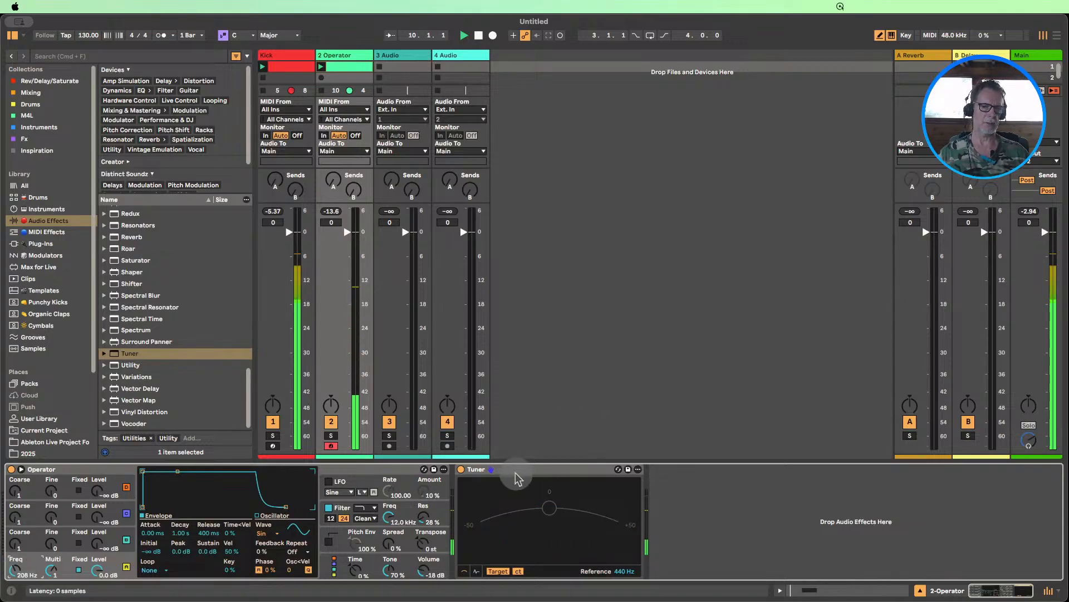
{"action": "left_click", "coordinate": [496, 473]}
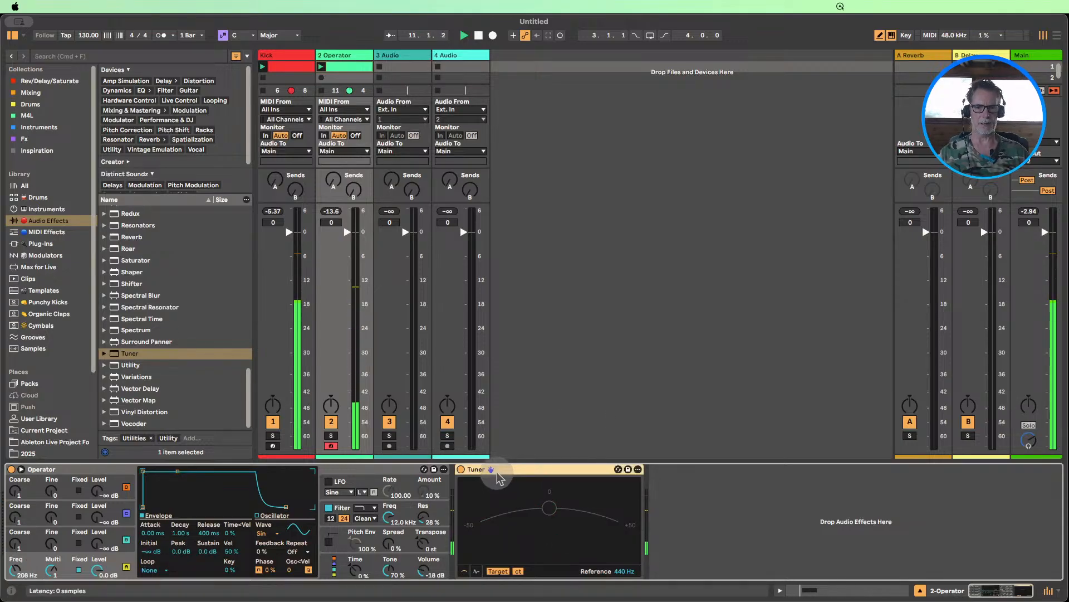
{"action": "left_click", "coordinate": [478, 36]}
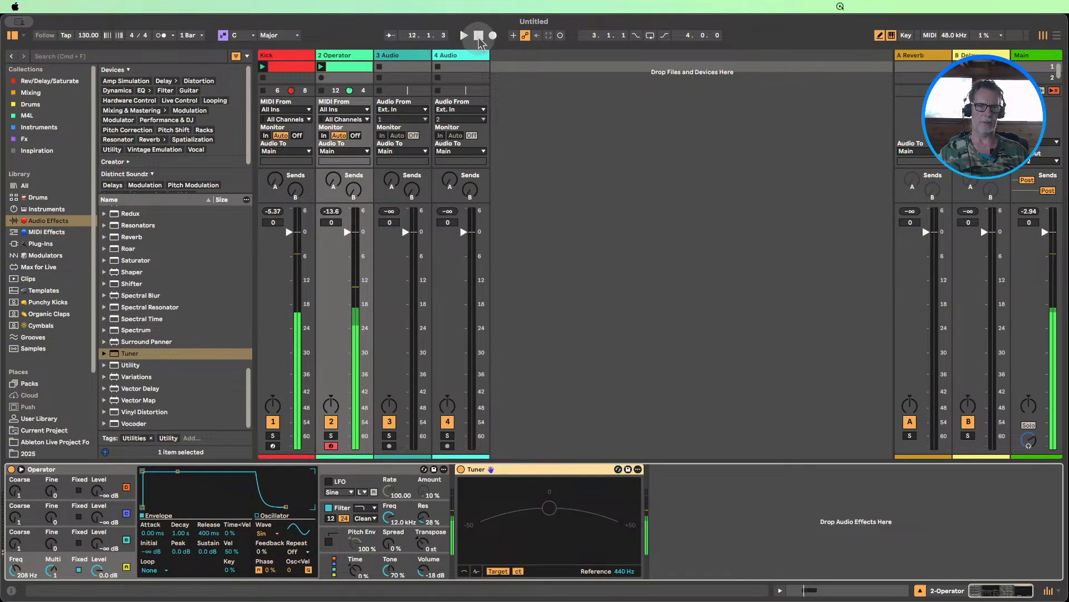
- Transpose the Operator clip's note down to C3 and audition it with the Tuner showing
{"action": "double_click", "coordinate": [359, 67]}
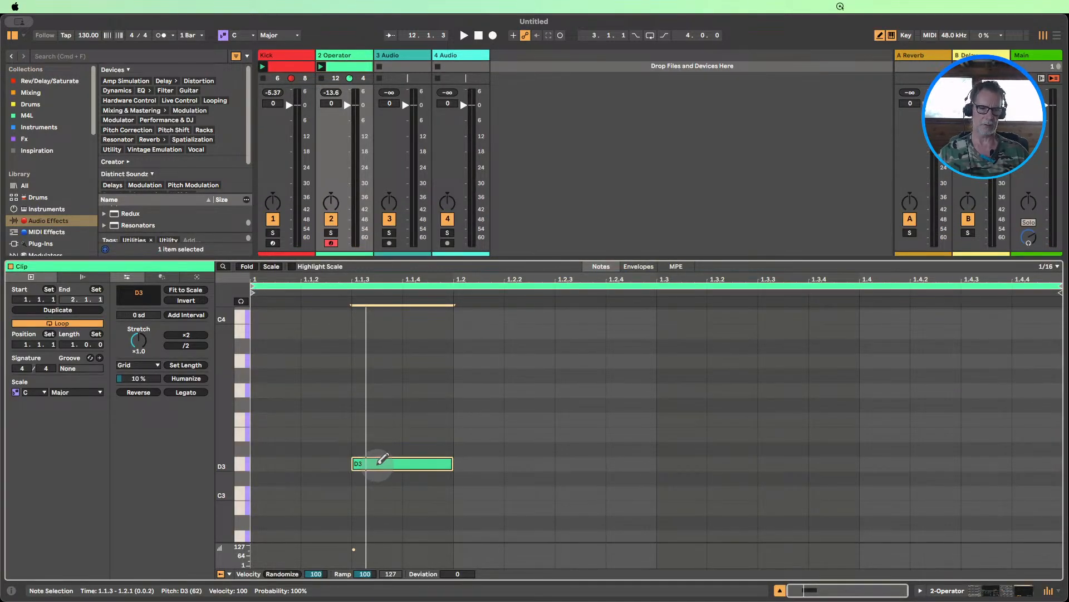
{"action": "key", "text": "Down"}
{"action": "key", "text": "Down"}
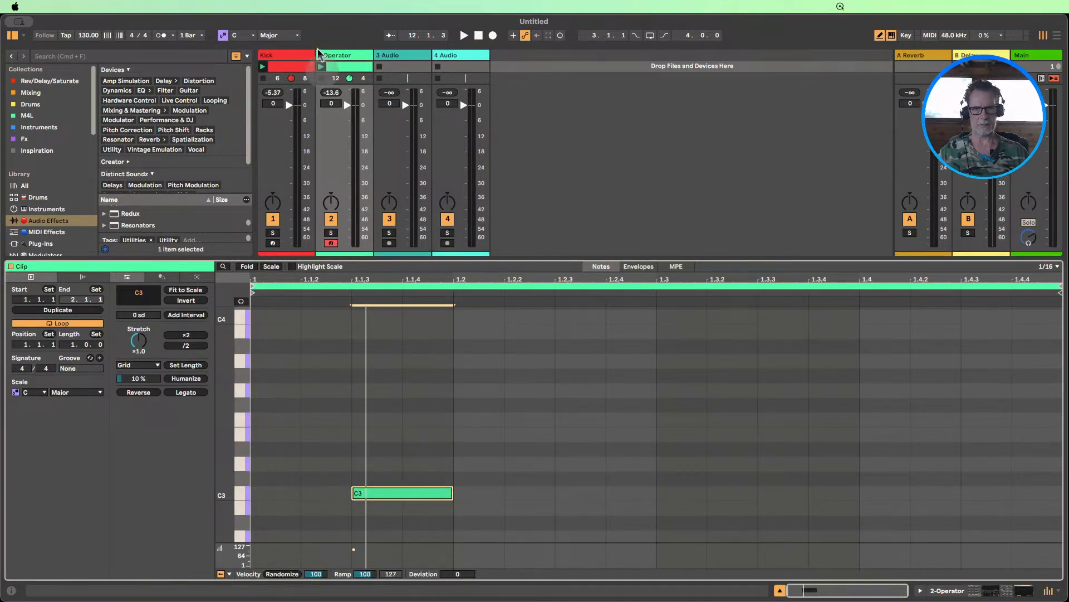
{"action": "left_click", "coordinate": [320, 66]}
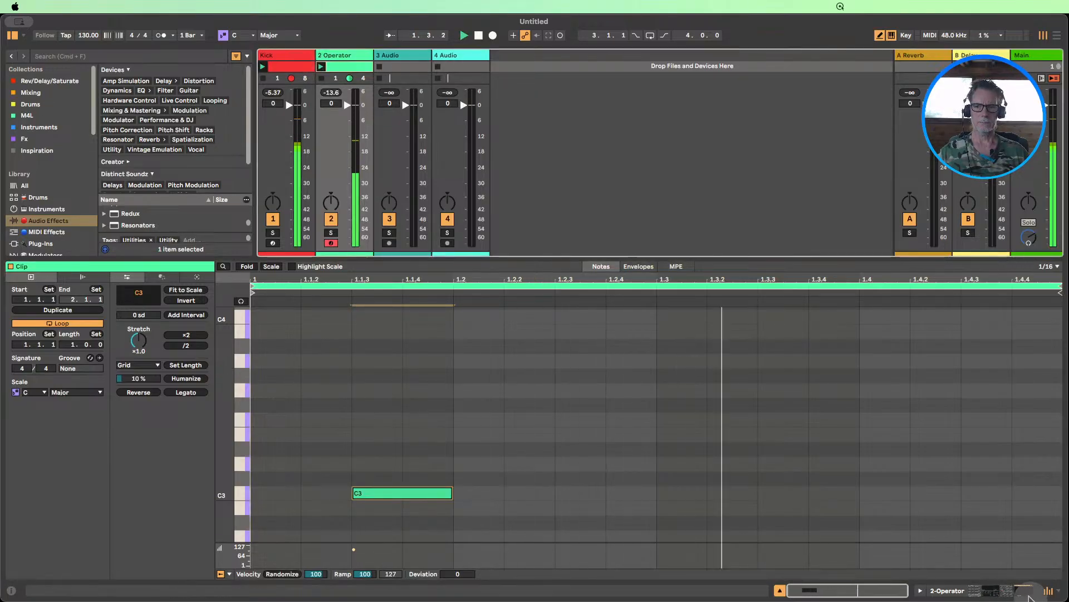
{"action": "left_click", "coordinate": [948, 592]}
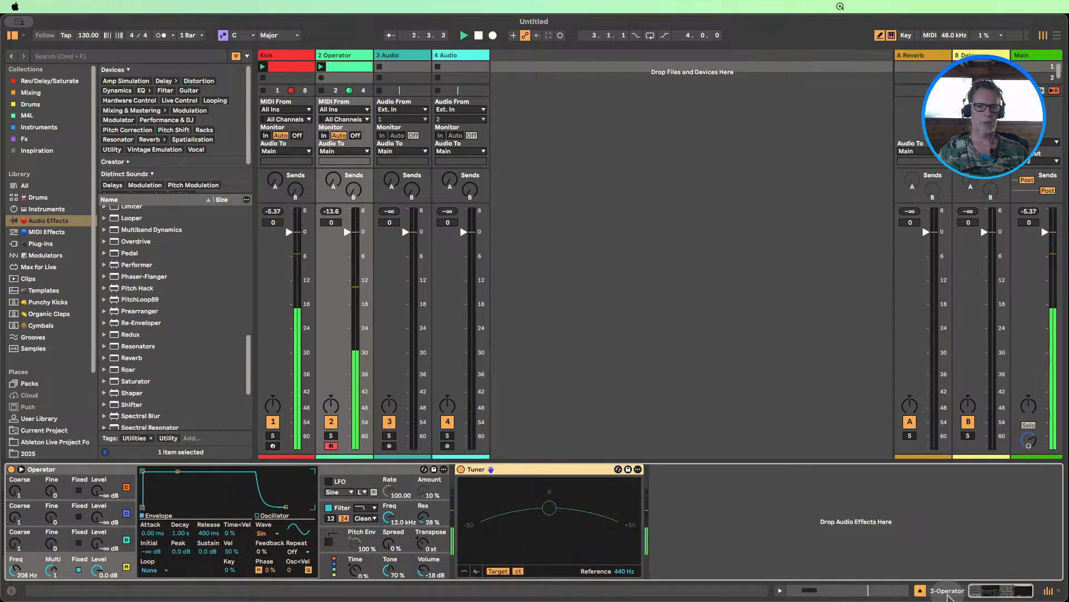
{"action": "left_click", "coordinate": [478, 36]}
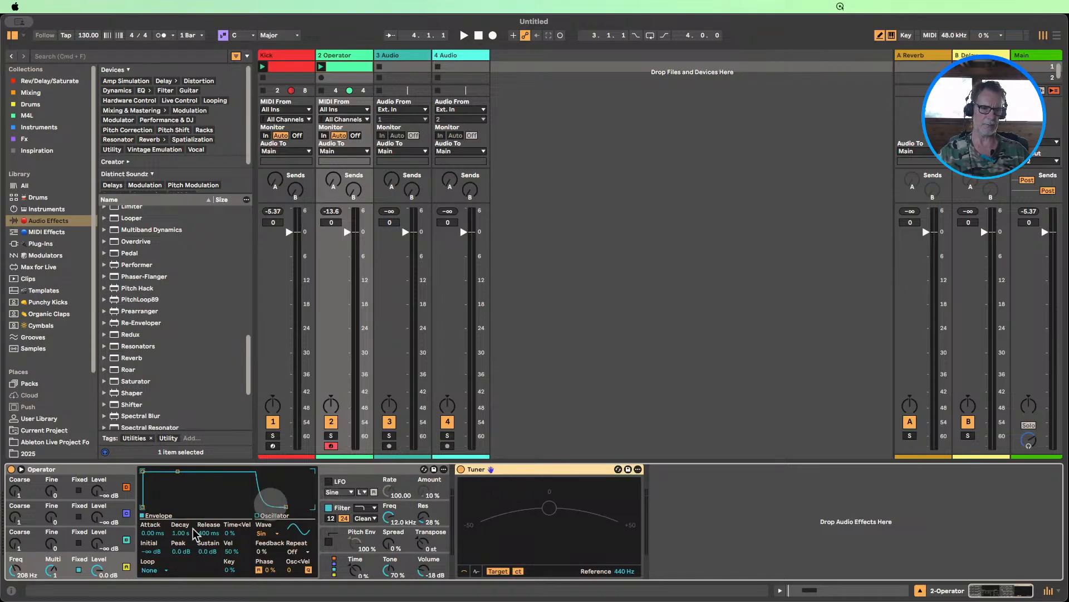
- Show the Operator clip's A Fix Freq envelope with a 1/32 grid and start playback
{"action": "double_click", "coordinate": [342, 64]}
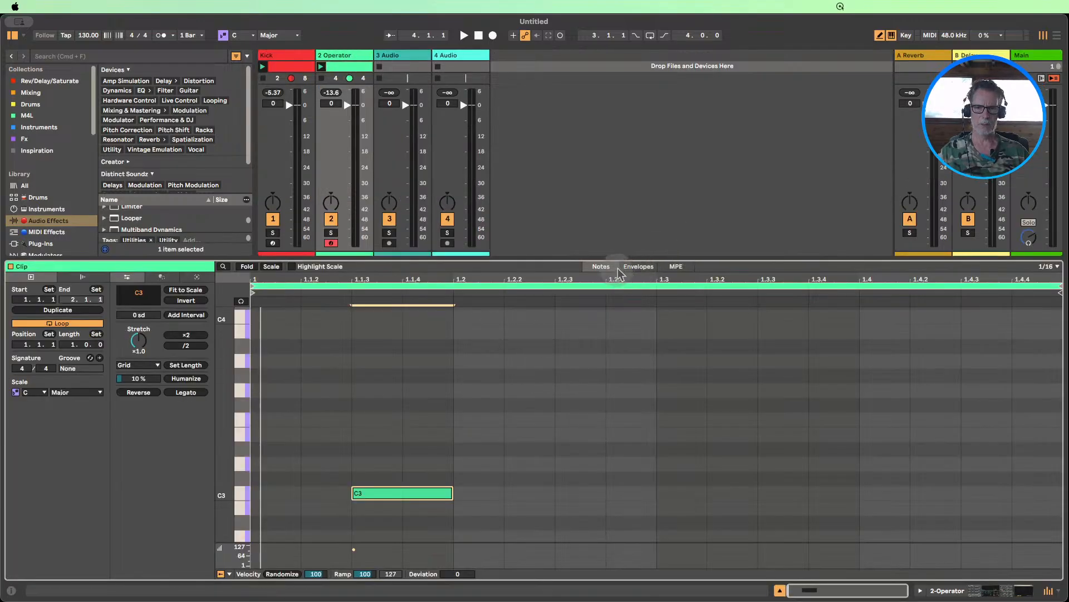
{"action": "left_click", "coordinate": [635, 266]}
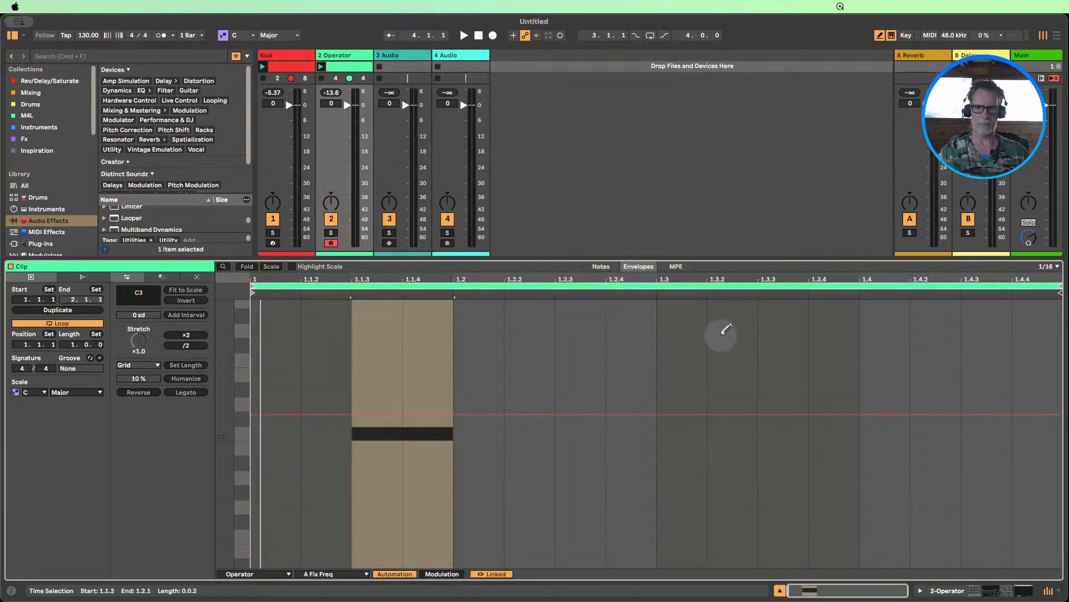
{"action": "left_click", "coordinate": [958, 592]}
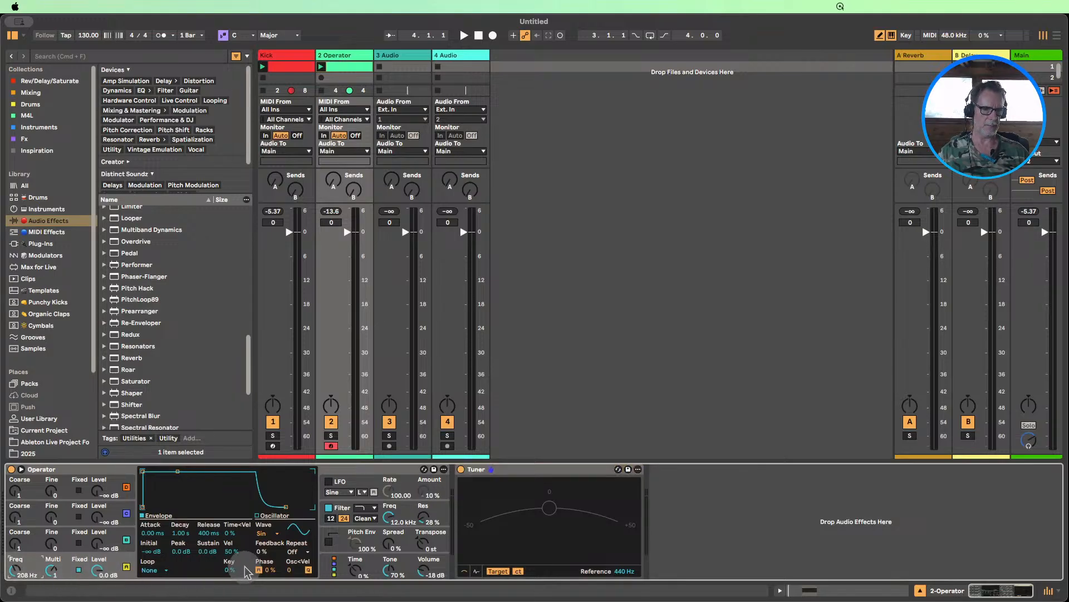
{"action": "left_click", "coordinate": [339, 74]}
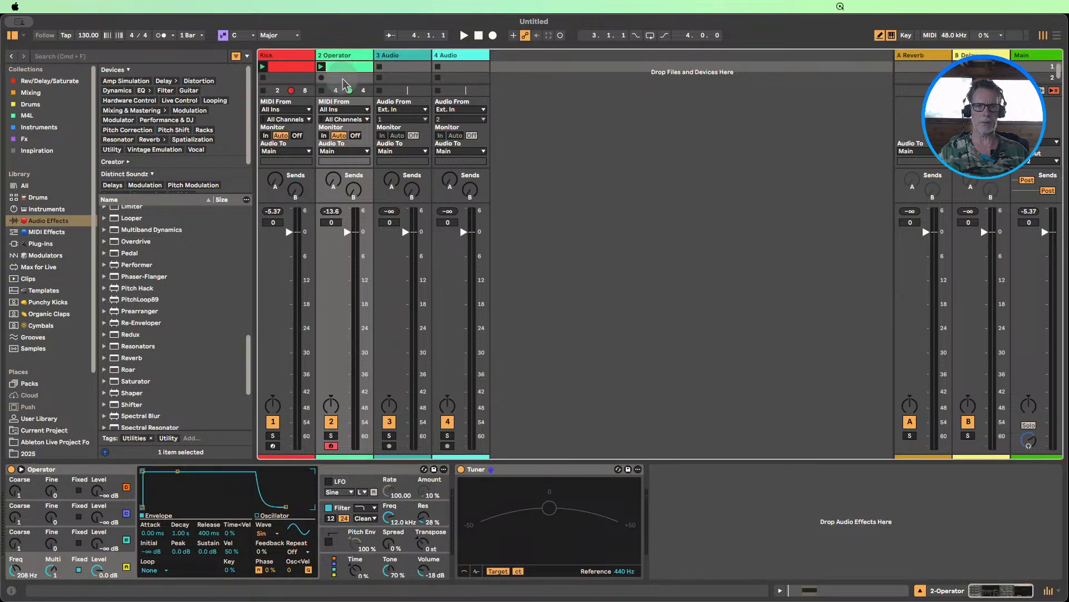
{"action": "left_click", "coordinate": [347, 69]}
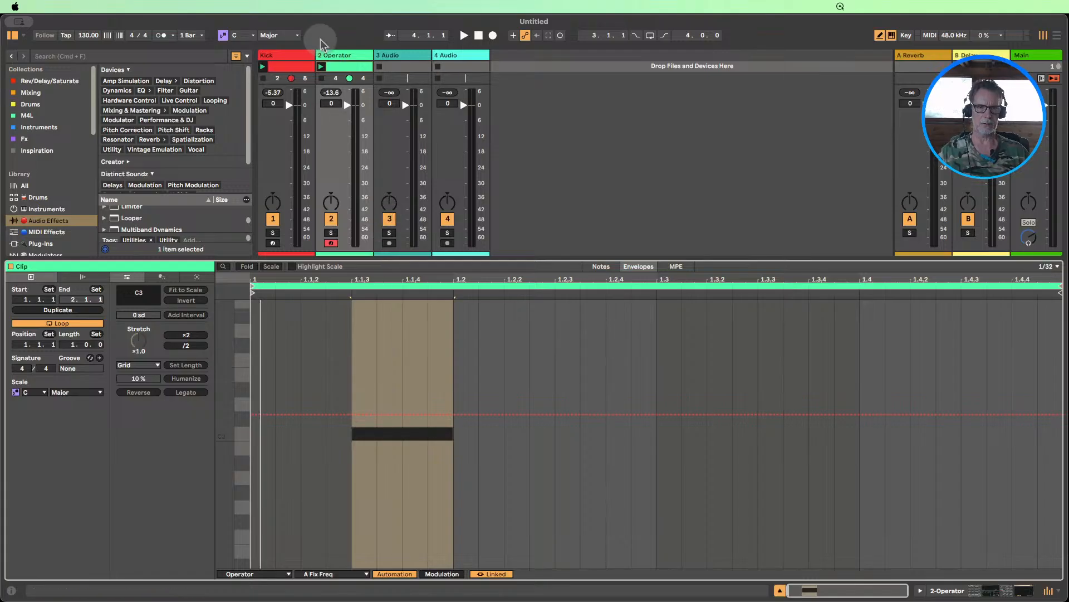
{"action": "key", "text": "space"}
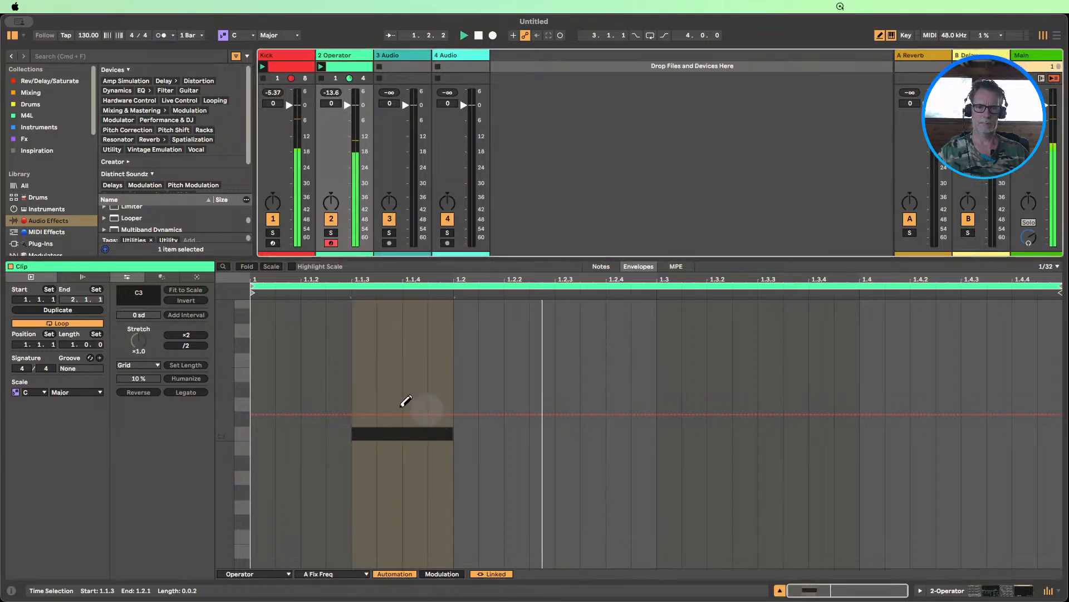
- Draw A Fix Freq automation from 1.1.3 to 1.2, lowering the first 1/32 and raising the rest, and stop playback
{"action": "mouse_move", "coordinate": [405, 401]}
{"action": "left_mouse_down"}
{"action": "mouse_move", "coordinate": [396, 405]}
{"action": "mouse_move", "coordinate": [432, 363]}
{"action": "mouse_move", "coordinate": [425, 390]}
{"action": "mouse_move", "coordinate": [448, 384]}
{"action": "mouse_move", "coordinate": [430, 390]}
{"action": "mouse_move", "coordinate": [425, 432]}
{"action": "mouse_move", "coordinate": [390, 433]}
{"action": "left_mouse_up"}
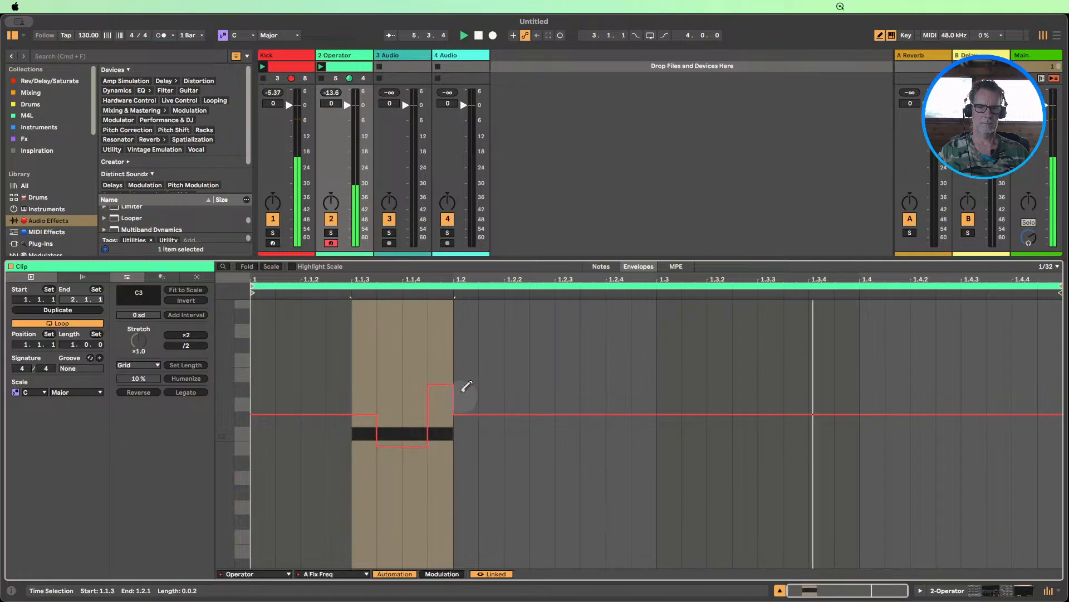
{"action": "mouse_move", "coordinate": [450, 385]}
{"action": "left_mouse_down"}
{"action": "mouse_move", "coordinate": [454, 354]}
{"action": "mouse_move", "coordinate": [450, 390]}
{"action": "mouse_move", "coordinate": [411, 449]}
{"action": "mouse_move", "coordinate": [386, 437]}
{"action": "mouse_move", "coordinate": [370, 444]}
{"action": "mouse_move", "coordinate": [428, 445]}
{"action": "mouse_move", "coordinate": [374, 441]}
{"action": "mouse_move", "coordinate": [389, 446]}
{"action": "mouse_move", "coordinate": [411, 402]}
{"action": "mouse_move", "coordinate": [416, 330]}
{"action": "mouse_move", "coordinate": [410, 393]}
{"action": "mouse_move", "coordinate": [400, 395]}
{"action": "mouse_move", "coordinate": [432, 394]}
{"action": "mouse_move", "coordinate": [400, 395]}
{"action": "mouse_move", "coordinate": [419, 396]}
{"action": "left_mouse_up"}
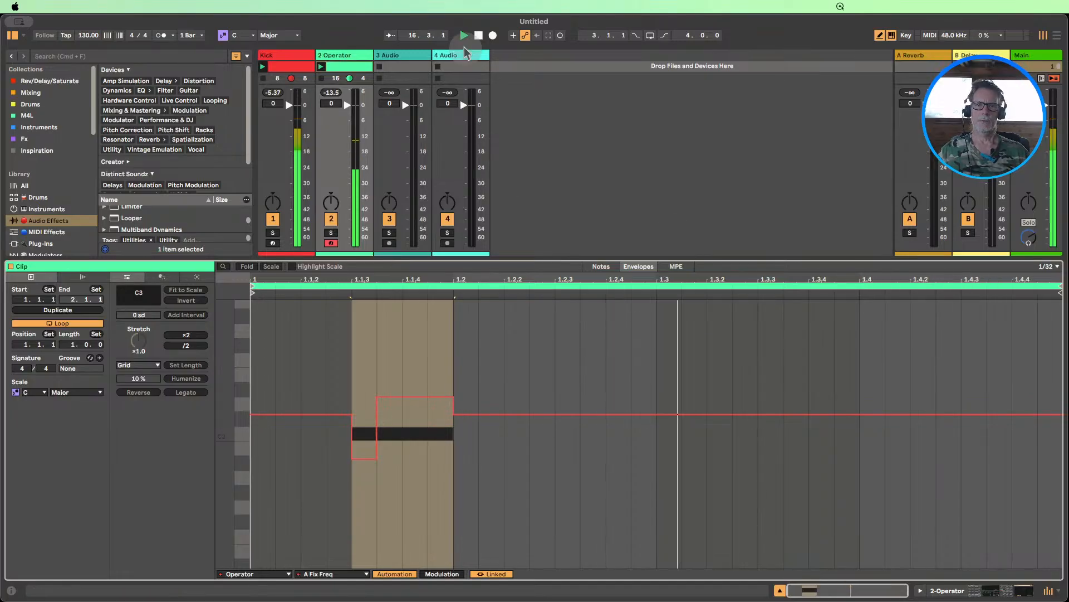
{"action": "left_click", "coordinate": [478, 35]}
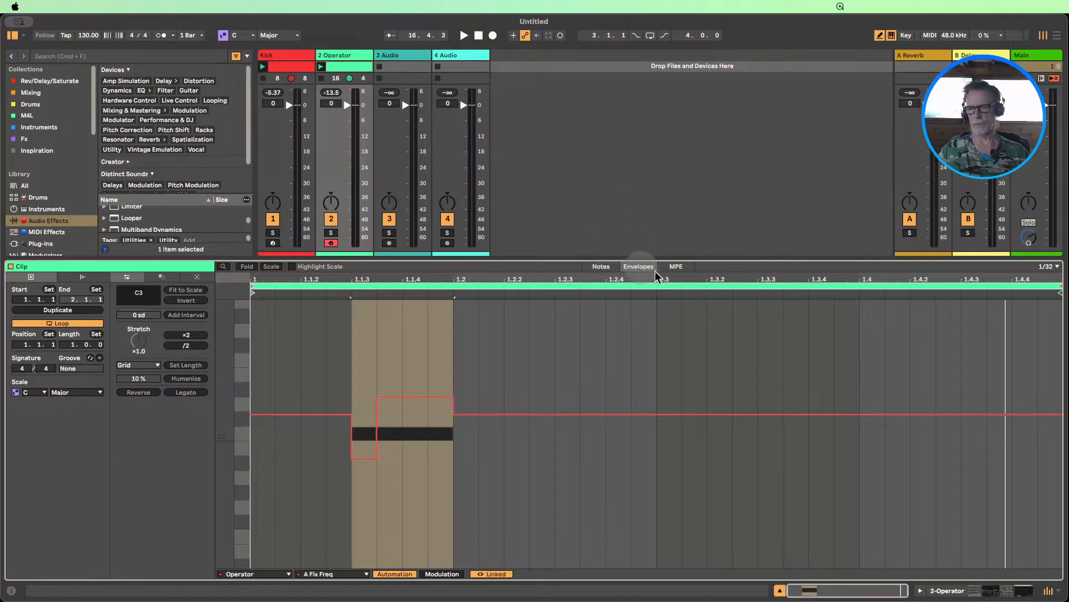
- Shorten the Operator clip's loop to end at 1.2.3 while auditioning it with the kick
{"action": "left_click", "coordinate": [601, 266]}
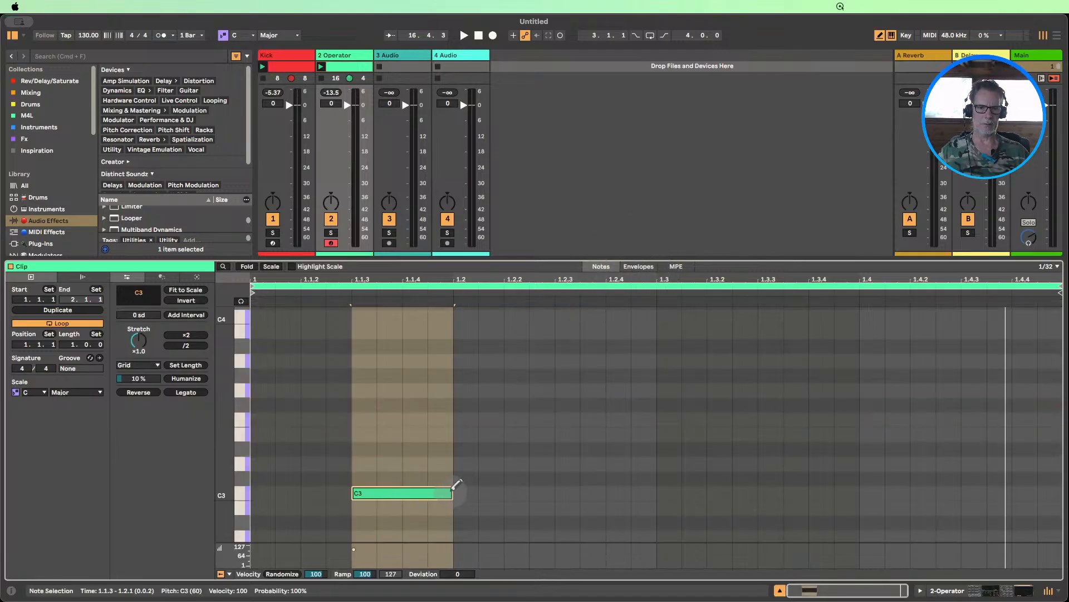
{"action": "mouse_move", "coordinate": [450, 491]}
{"action": "left_mouse_down"}
{"action": "mouse_move", "coordinate": [475, 492]}
{"action": "mouse_move", "coordinate": [436, 494]}
{"action": "mouse_move", "coordinate": [447, 493]}
{"action": "left_mouse_up"}
{"action": "left_click_drag", "start_coordinate": [1060, 286], "coordinate": [506, 298]}
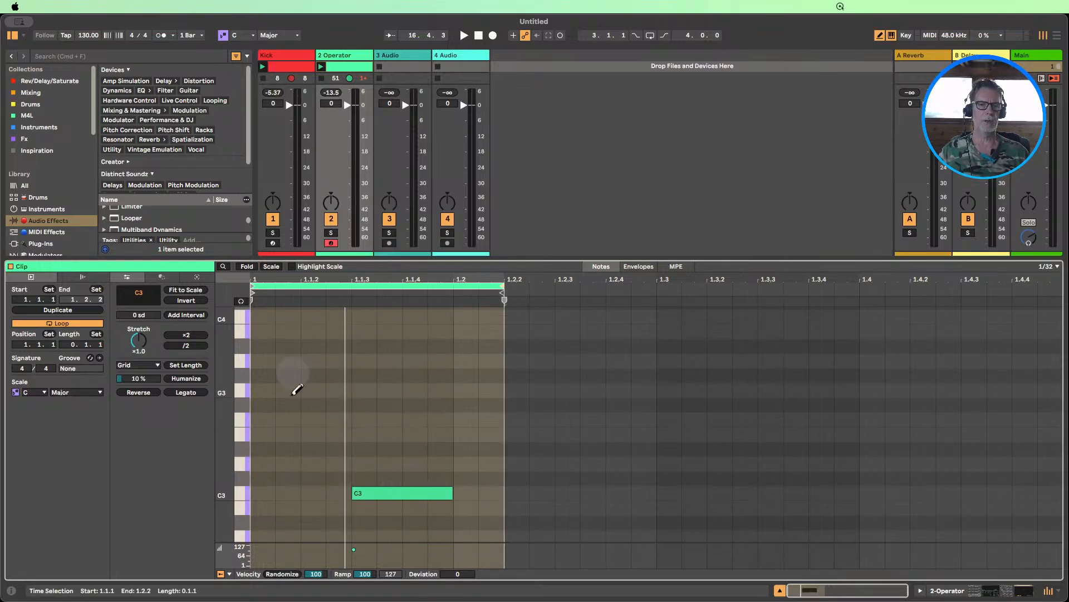
{"action": "left_click", "coordinate": [318, 67]}
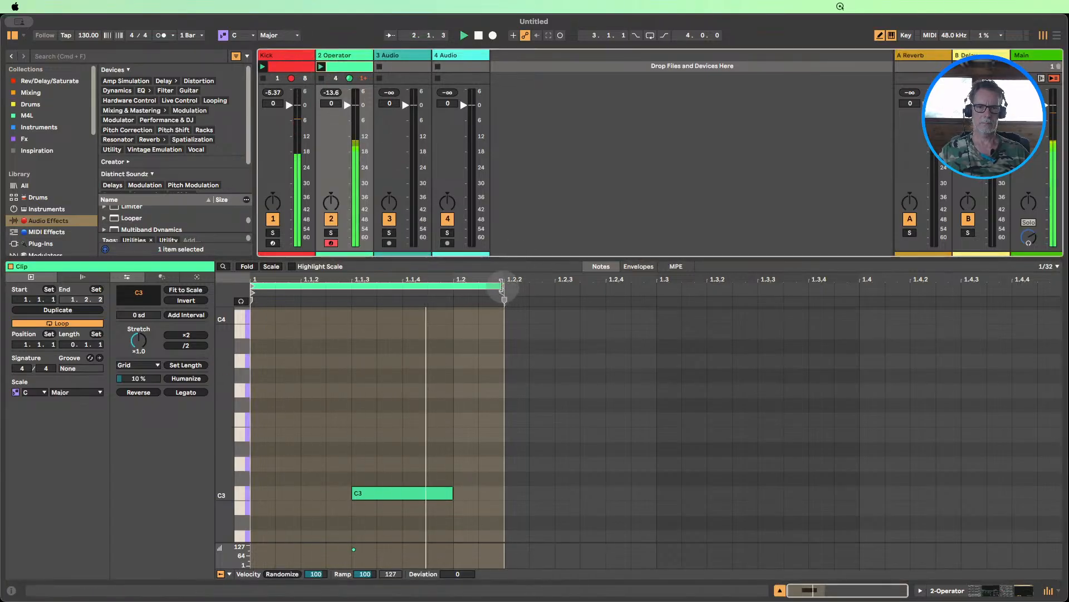
{"action": "left_click_drag", "start_coordinate": [504, 296], "coordinate": [556, 294]}
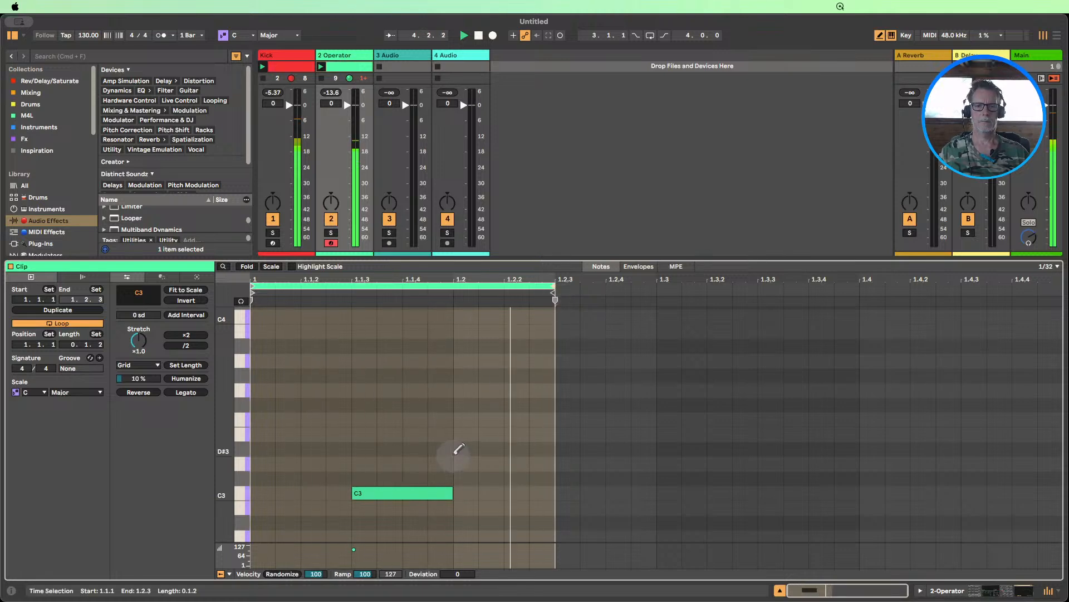
{"action": "scroll", "coordinate": [458, 449], "scroll_direction": "down", "scroll_amount": 2}
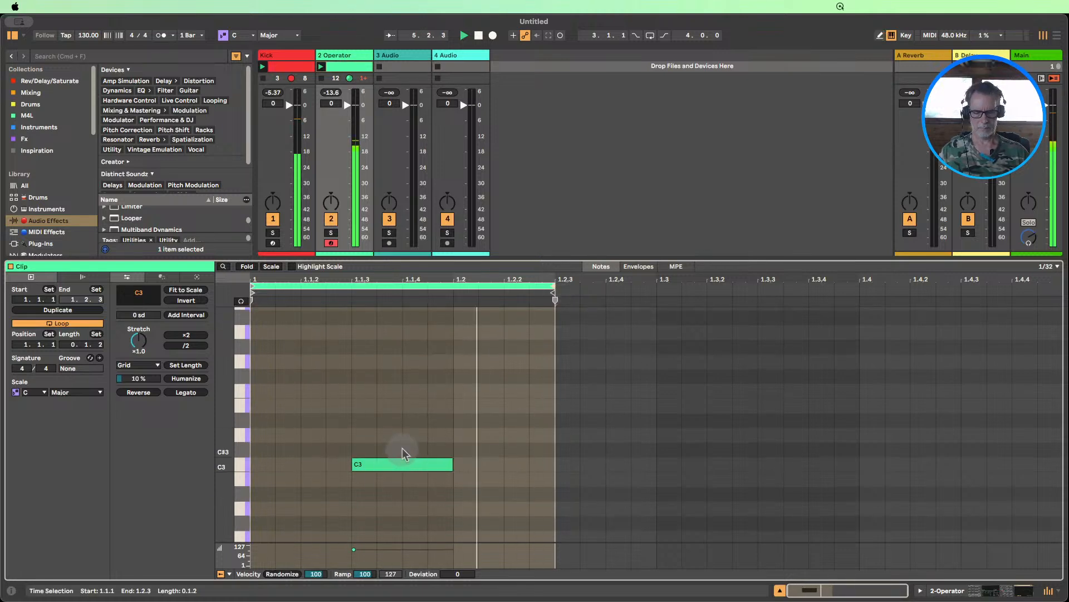
- Tune oscillator A's fixed frequency to 147 Hz and clear the clip's A Fix Freq envelope
{"action": "left_click", "coordinate": [947, 589]}
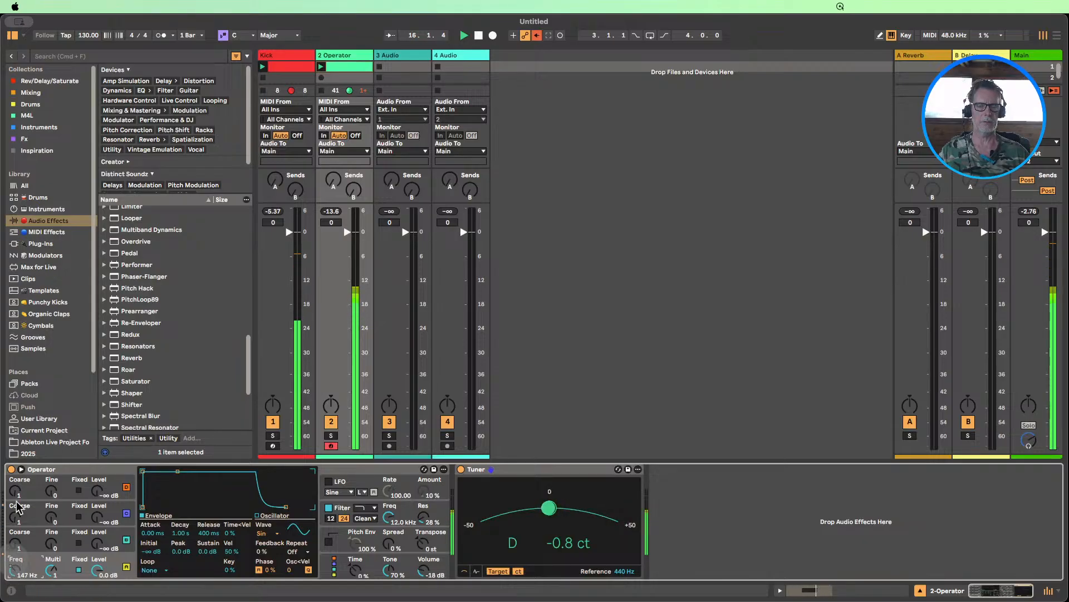
{"action": "double_click", "coordinate": [337, 65]}
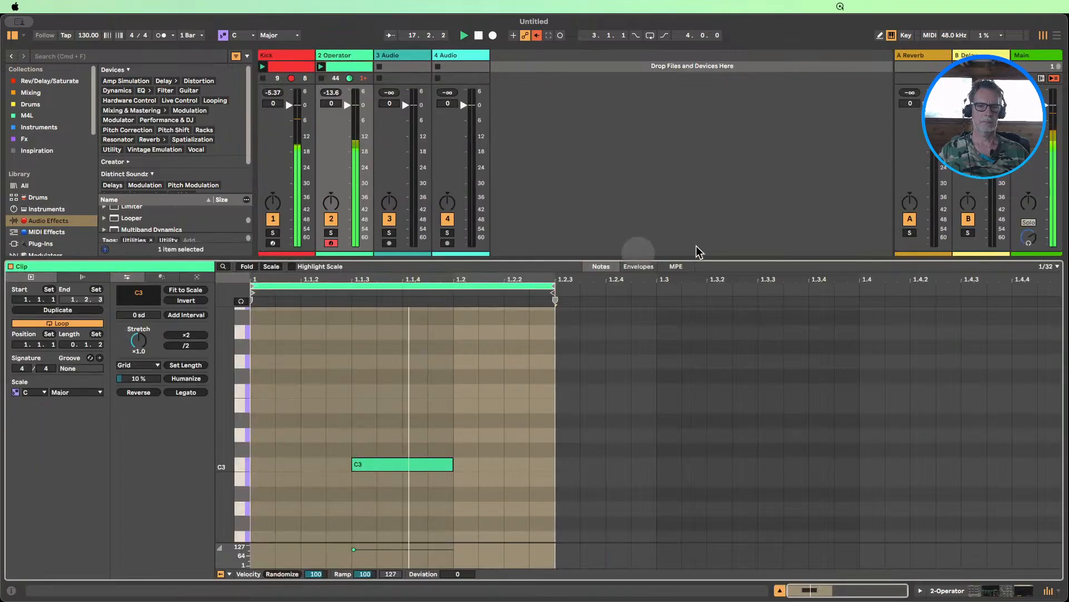
{"action": "left_click", "coordinate": [640, 267]}
{"action": "right_click", "coordinate": [466, 396]}
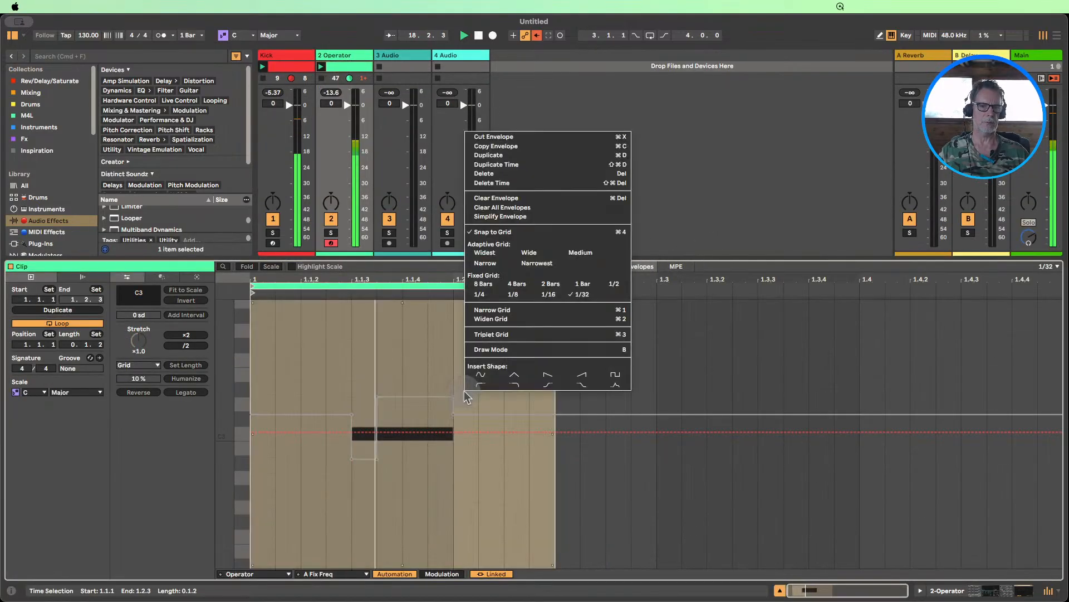
{"action": "left_click", "coordinate": [493, 198]}
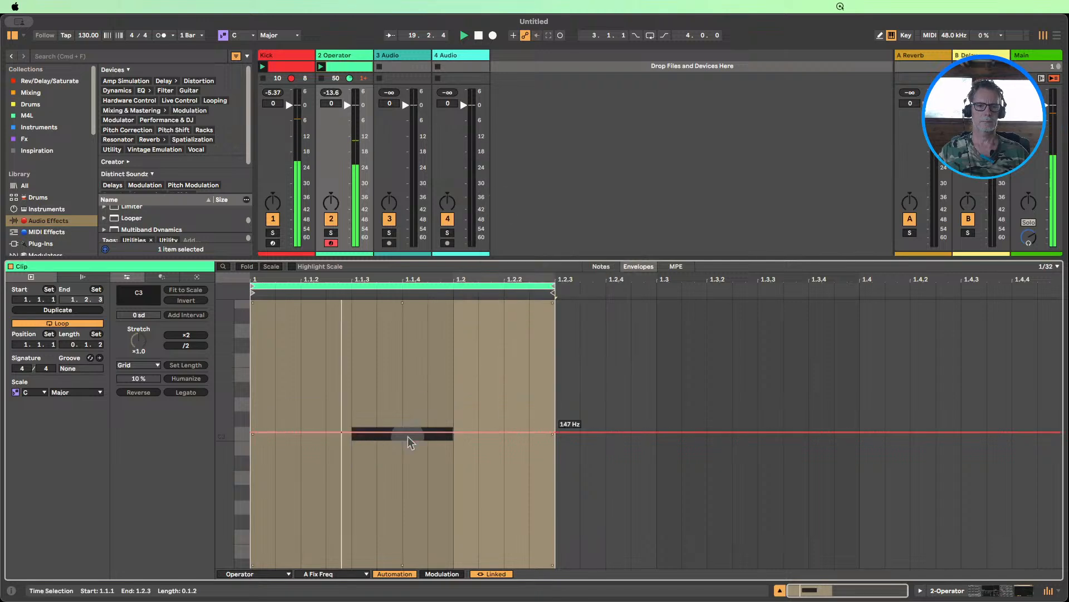
- Draw raised A Fix Freq automation over the second half of the note, from 1.1.4 to 1.2
{"action": "key", "text": "b"}
{"action": "left_click", "coordinate": [422, 407]}
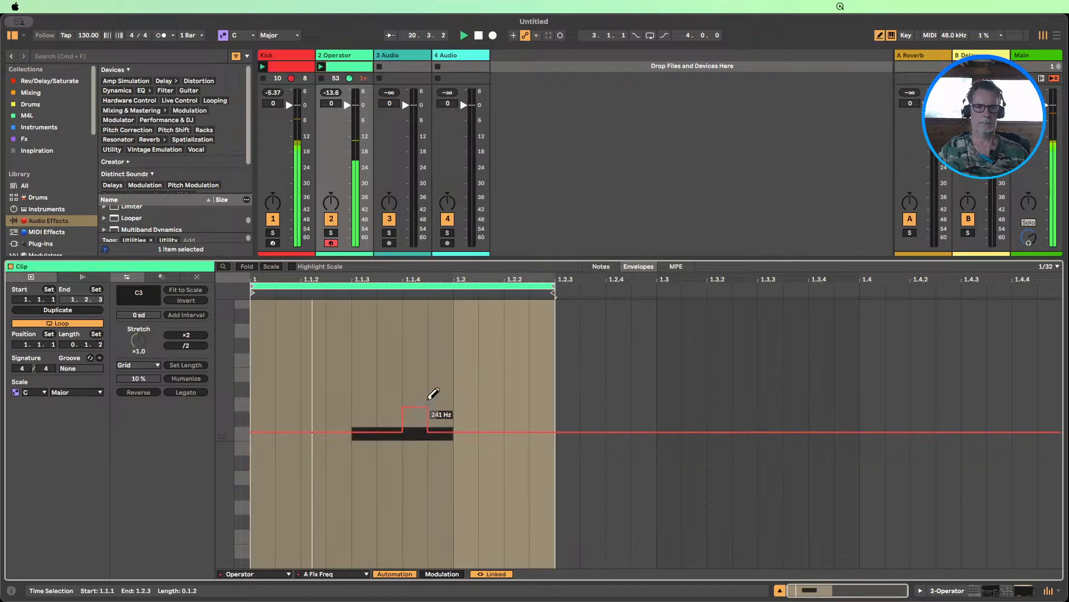
{"action": "mouse_move", "coordinate": [433, 393]}
{"action": "left_mouse_down"}
{"action": "mouse_move", "coordinate": [441, 345]}
{"action": "mouse_move", "coordinate": [439, 370]}
{"action": "left_mouse_up"}
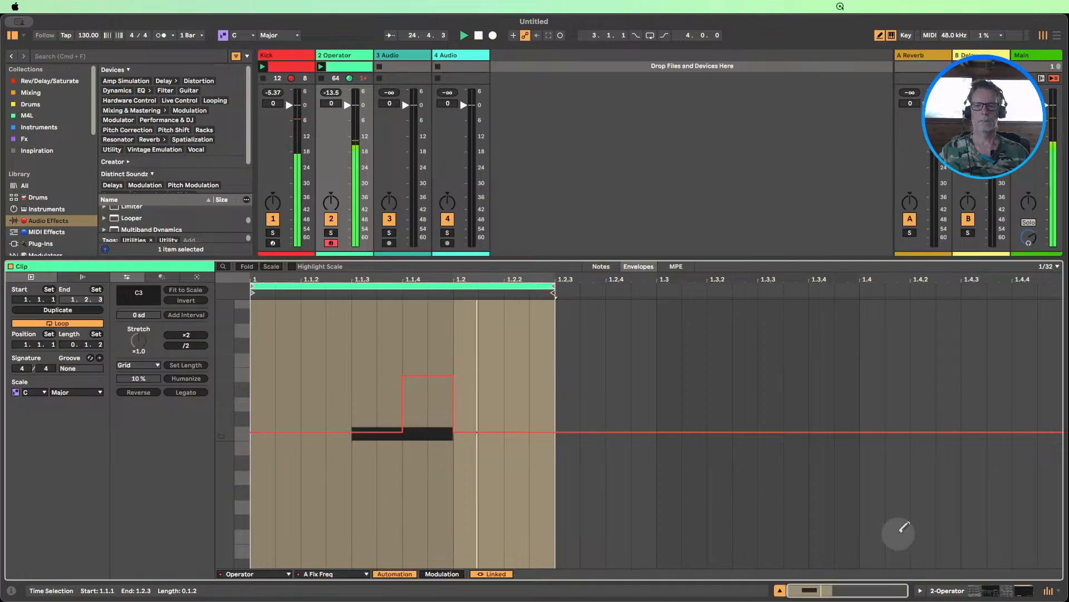
- Audition the Operator clip with its loop extended to 1.2.4 and return the loop end to 1.2.3
{"action": "left_click", "coordinate": [952, 592]}
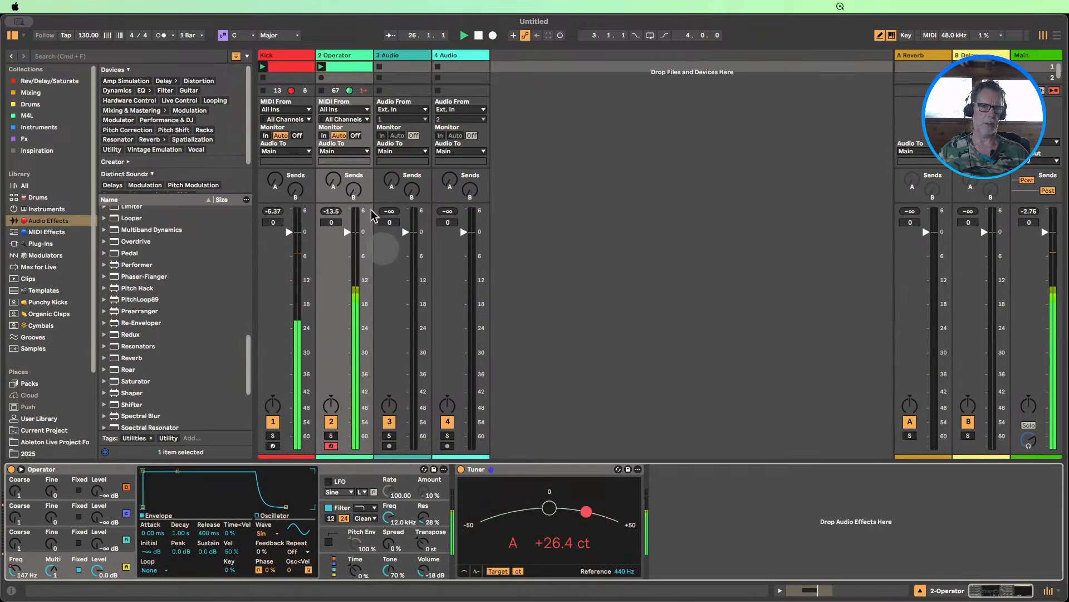
{"action": "left_click", "coordinate": [465, 35]}
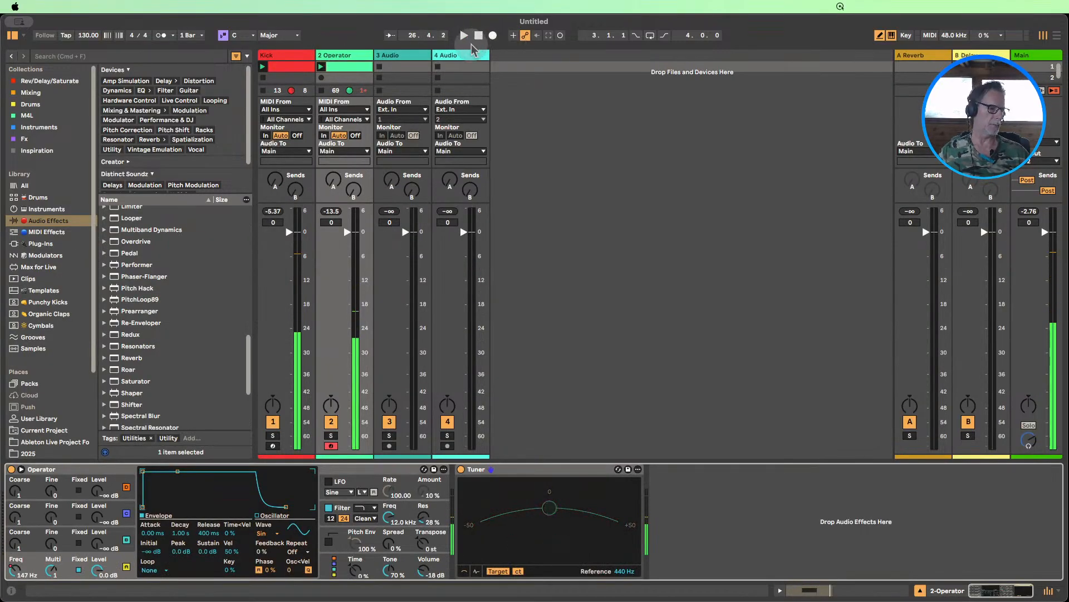
{"action": "left_click", "coordinate": [345, 62]}
{"action": "double_click", "coordinate": [342, 62]}
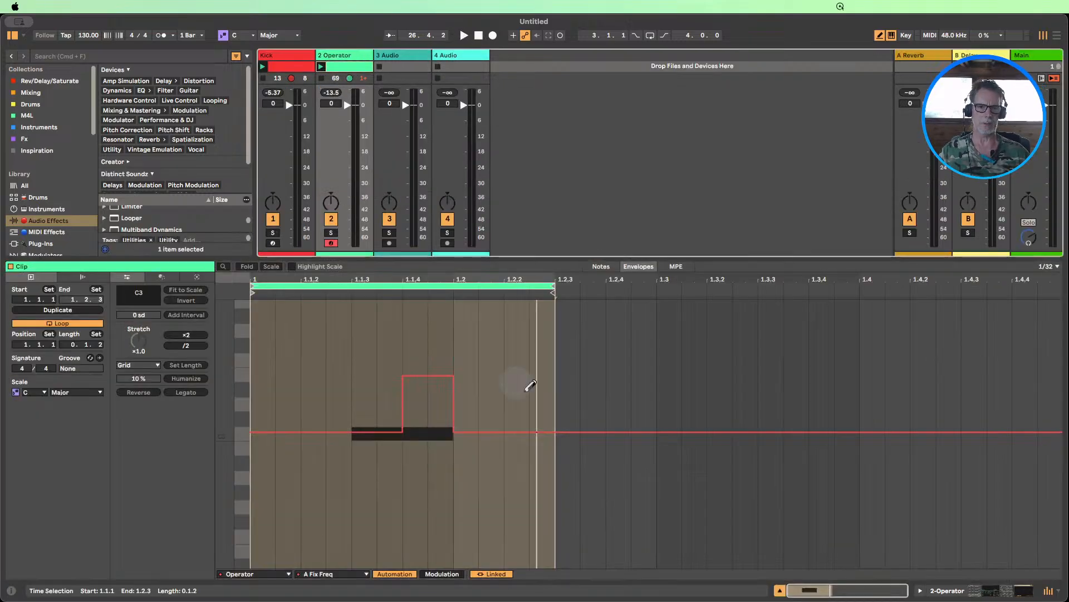
{"action": "mouse_move", "coordinate": [554, 293]}
{"action": "left_mouse_down"}
{"action": "mouse_move", "coordinate": [490, 292]}
{"action": "mouse_move", "coordinate": [651, 293]}
{"action": "mouse_move", "coordinate": [606, 297]}
{"action": "left_mouse_up"}
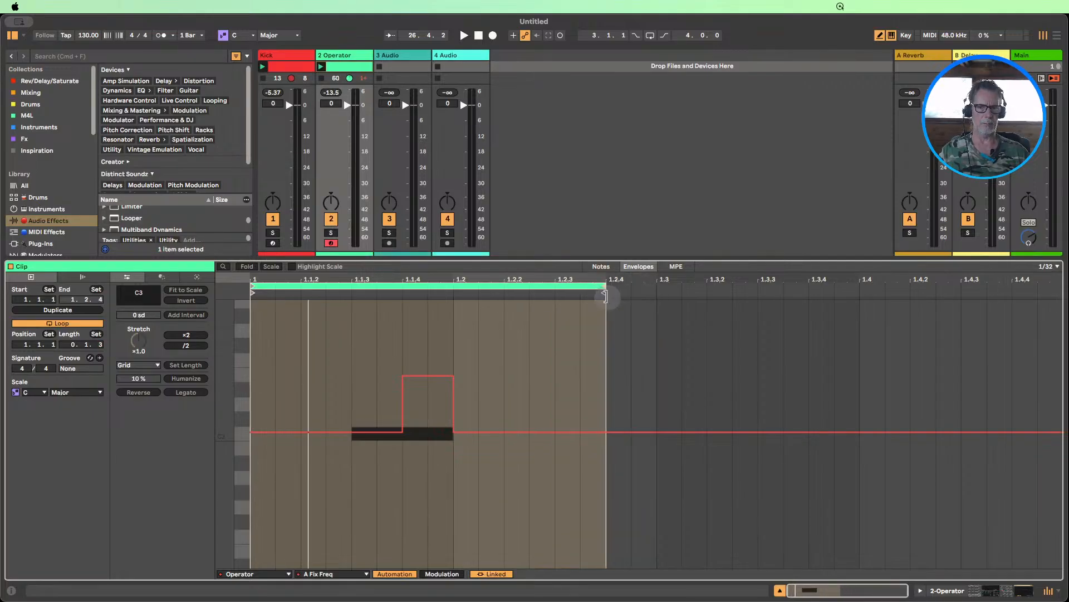
{"action": "left_click", "coordinate": [321, 66]}
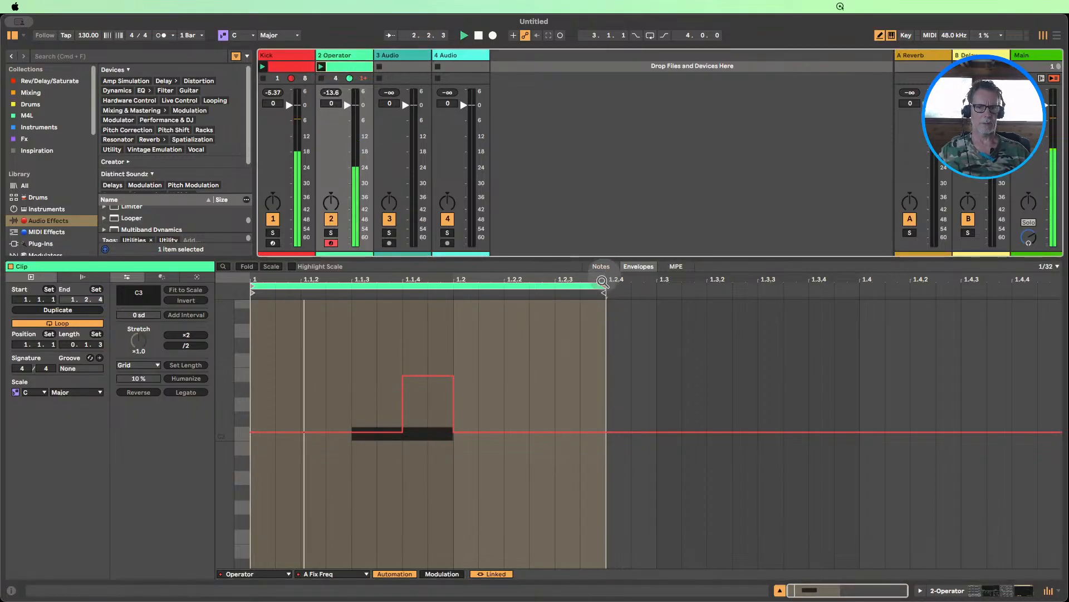
{"action": "left_click_drag", "start_coordinate": [605, 290], "coordinate": [580, 289]}
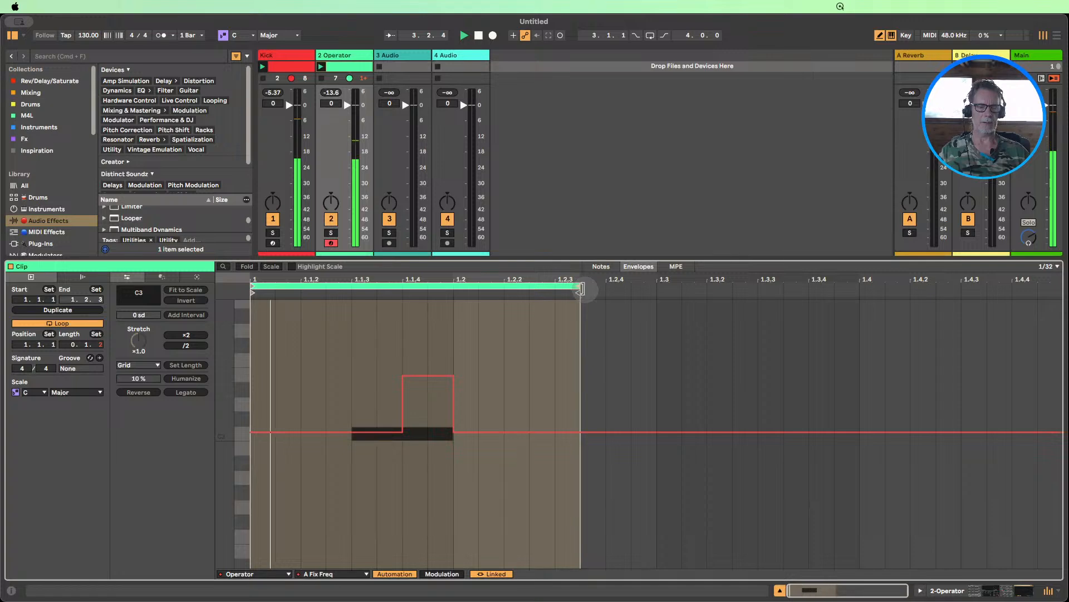
{"action": "left_click_drag", "start_coordinate": [580, 290], "coordinate": [560, 289]}
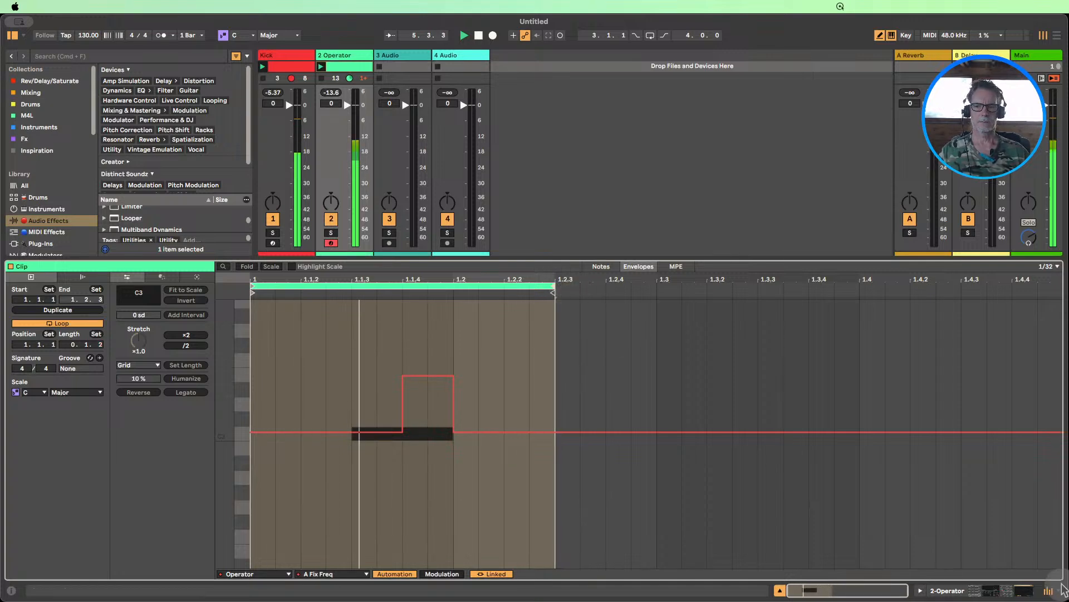
- Audition the Saw D, Square D, Saw 64 and Sine 8 Bit waveforms on Operator's oscillator A
{"action": "left_click", "coordinate": [946, 593]}
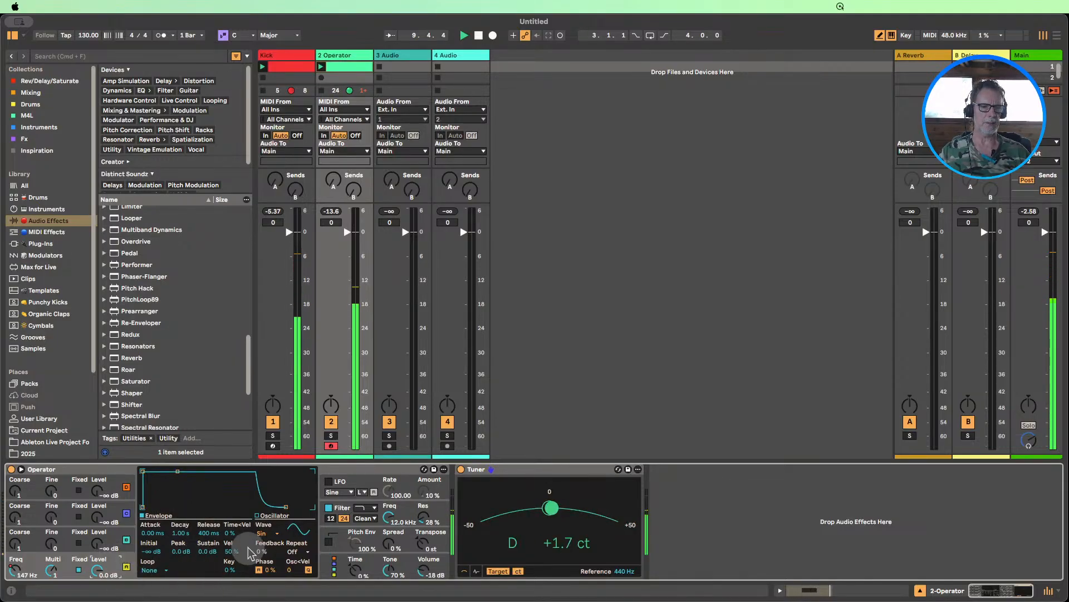
{"action": "left_click", "coordinate": [264, 533]}
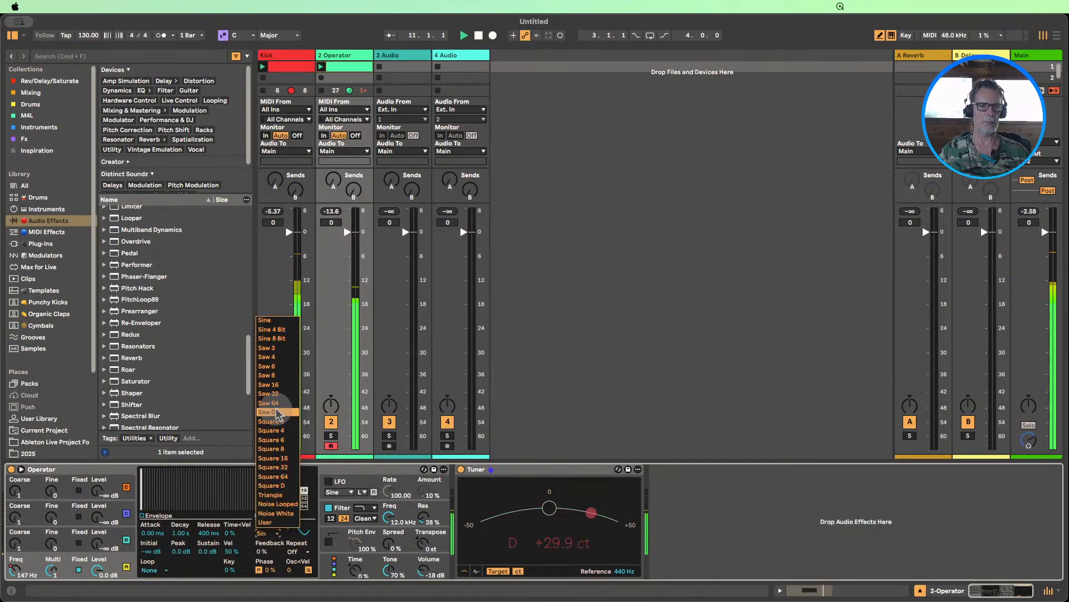
{"action": "left_click", "coordinate": [277, 413]}
{"action": "left_click", "coordinate": [266, 535]}
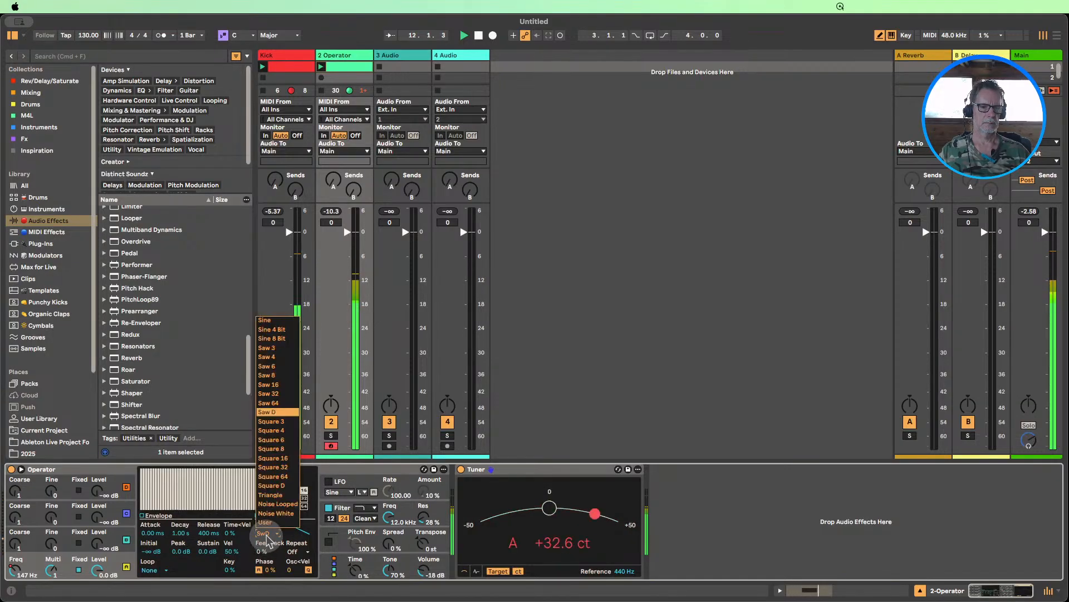
{"action": "left_click", "coordinate": [273, 486]}
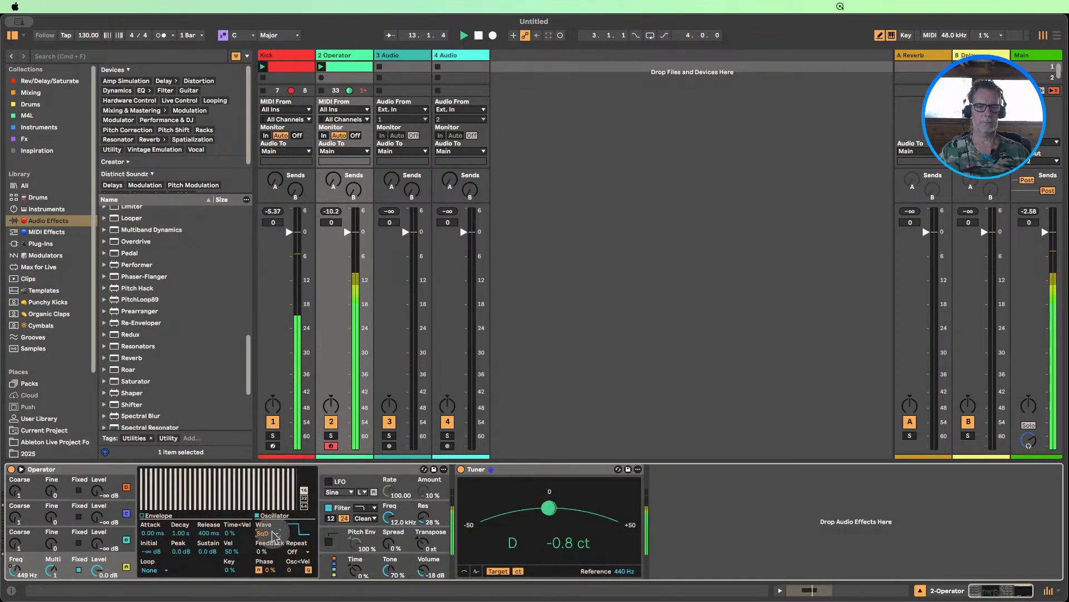
{"action": "left_click", "coordinate": [273, 533]}
{"action": "left_click", "coordinate": [270, 406]}
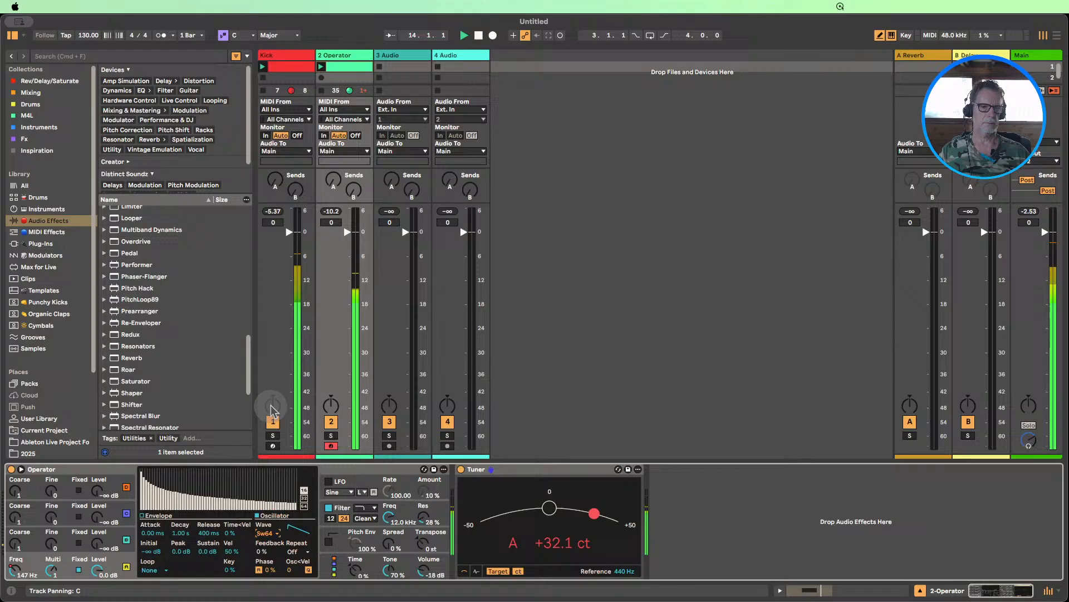
{"action": "left_click", "coordinate": [270, 532]}
{"action": "left_click", "coordinate": [273, 338]}
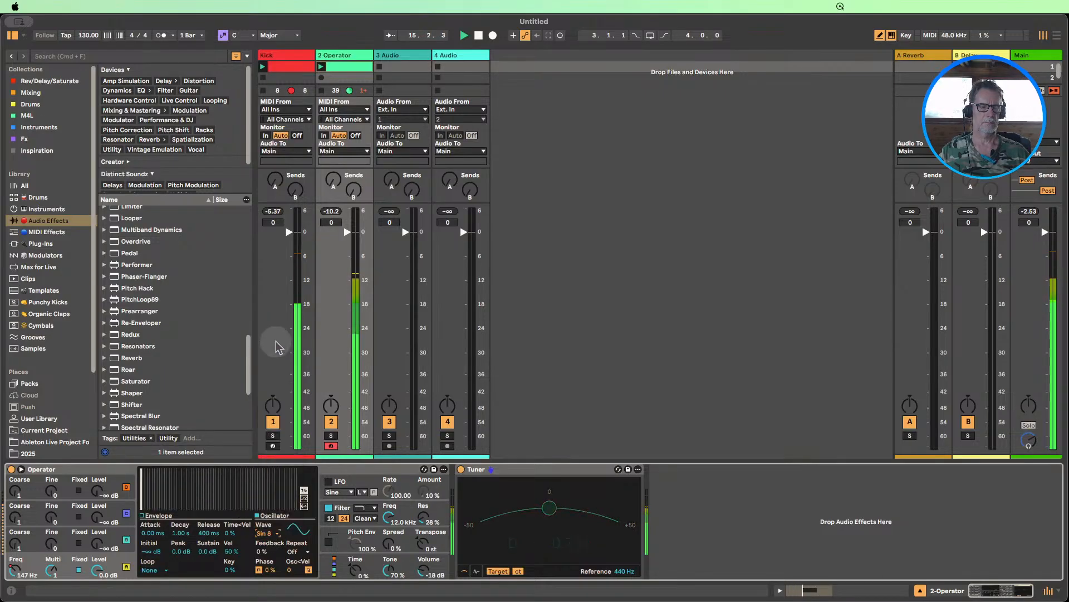
- Try the Saw 3 waveform on oscillator A and switch it to Saw 8
{"action": "left_click", "coordinate": [270, 533]}
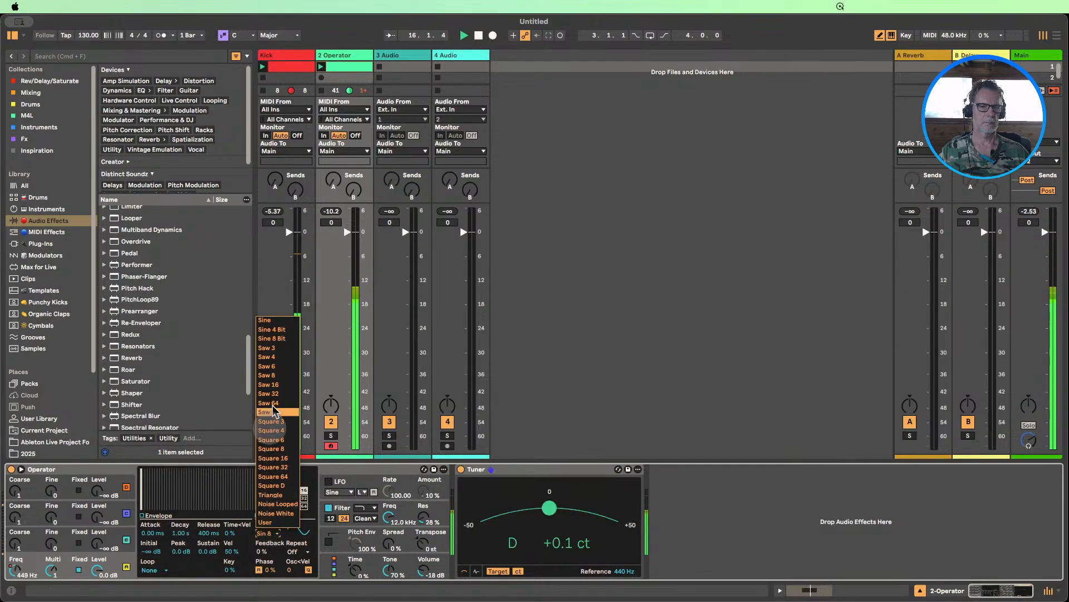
{"action": "left_click", "coordinate": [269, 348]}
{"action": "left_click", "coordinate": [268, 533]}
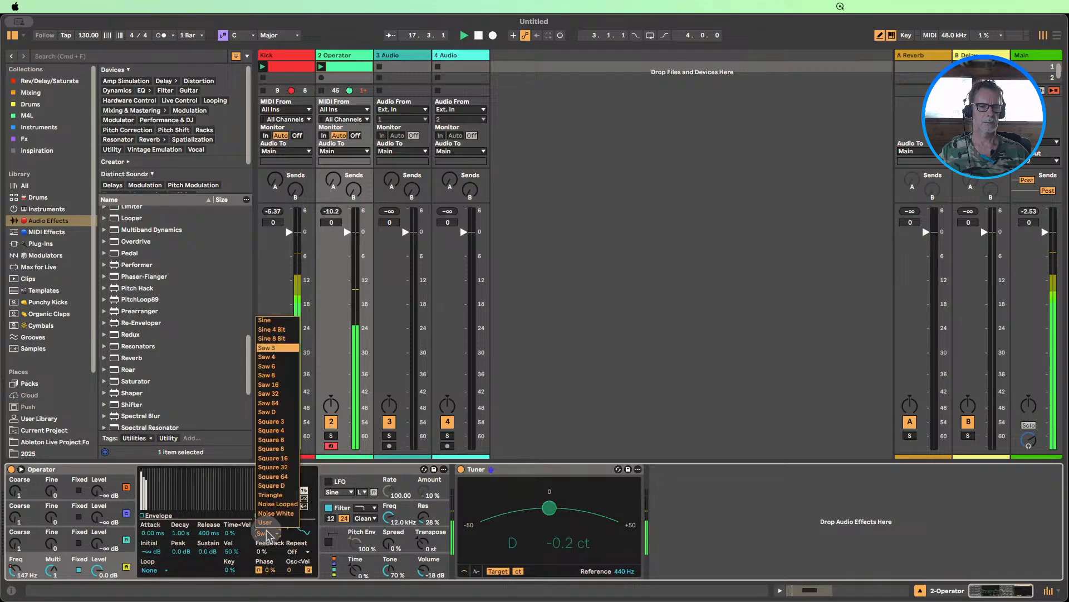
{"action": "left_click", "coordinate": [276, 376]}
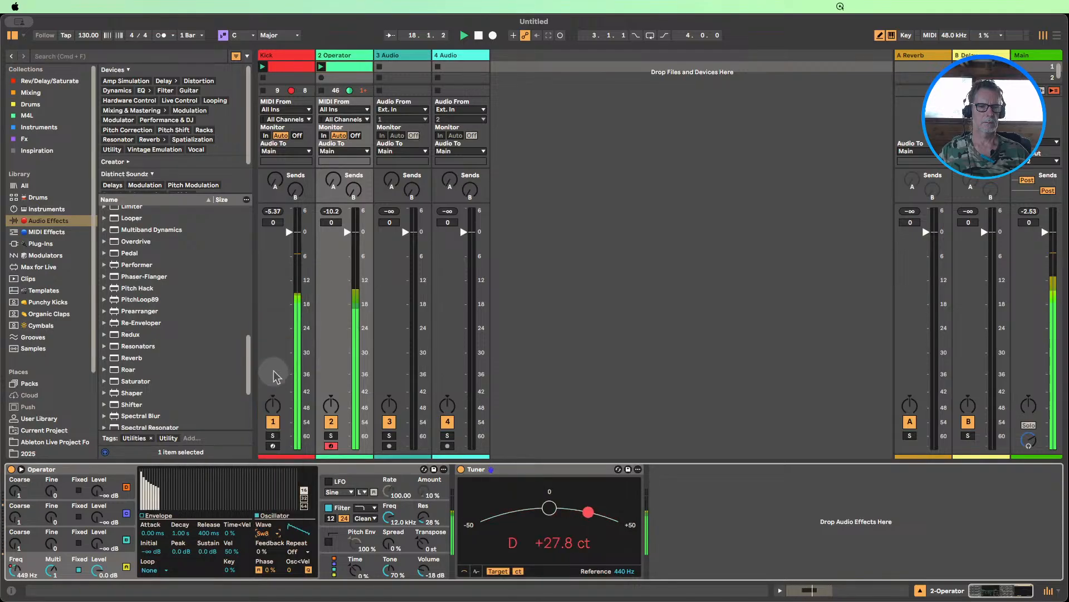
{"action": "left_click", "coordinate": [265, 533]}
{"action": "left_click", "coordinate": [233, 544]}
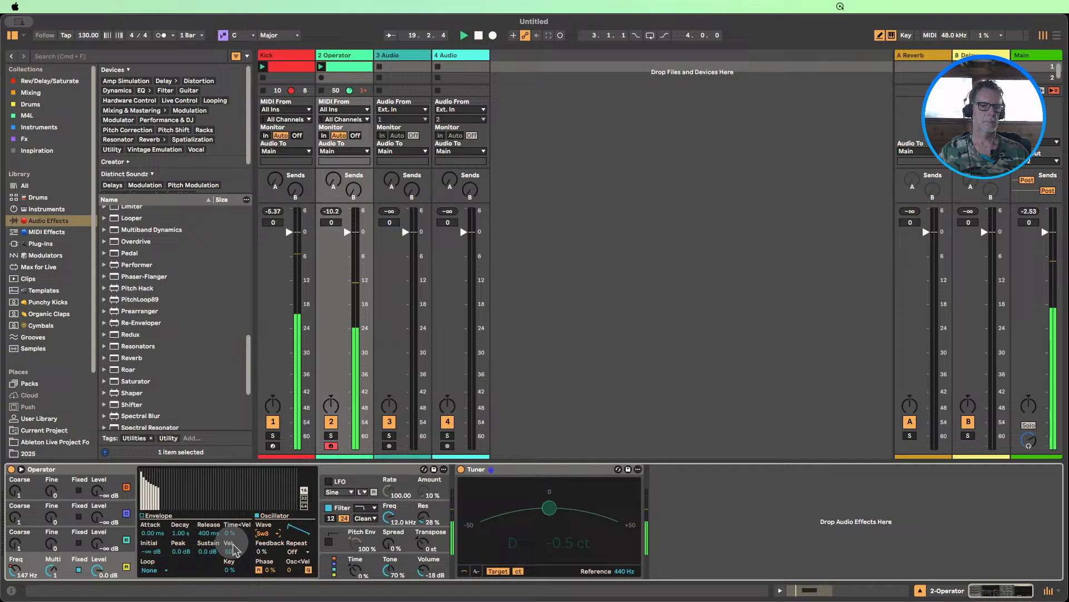
- Set oscillator A's envelope attack to 0.38 ms and its sustain to -23 dB
{"action": "left_click", "coordinate": [147, 532]}
{"action": "left_click_drag", "start_coordinate": [205, 552], "coordinate": [223, 561]}
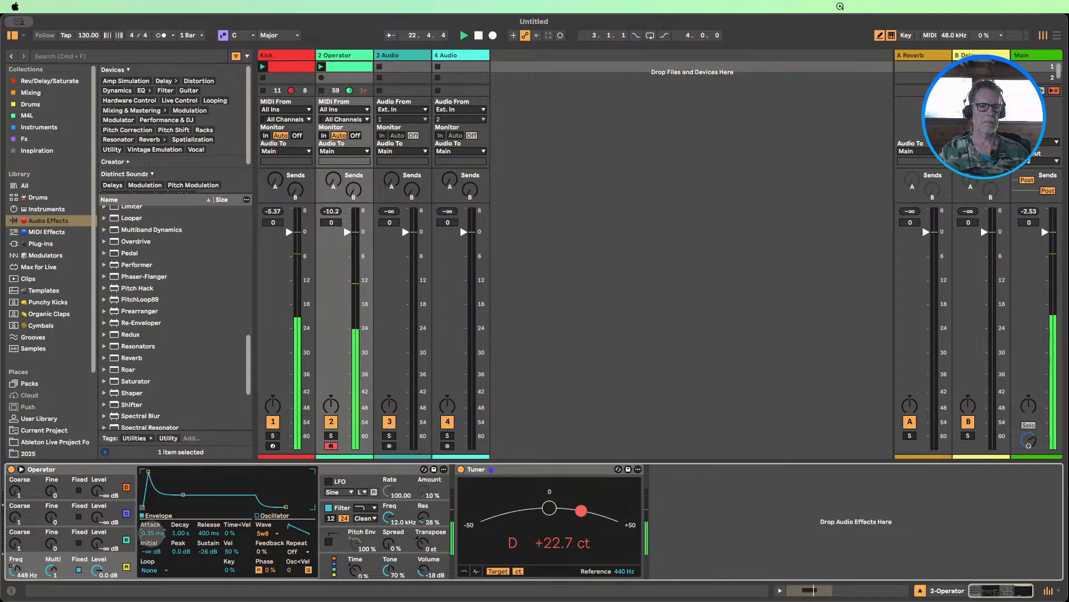
{"action": "left_click_drag", "start_coordinate": [214, 553], "coordinate": [211, 550]}
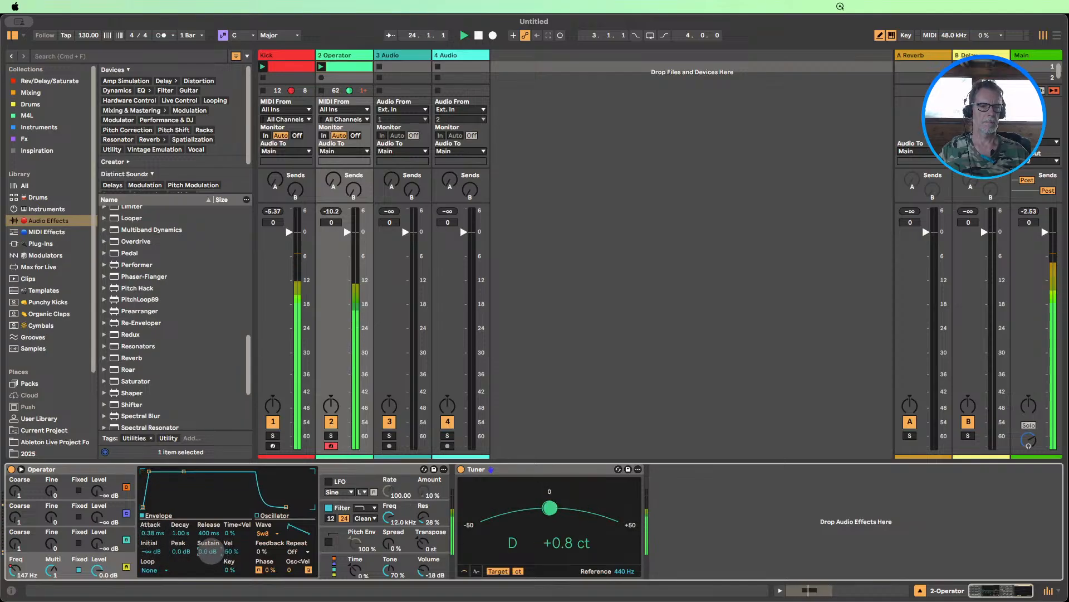
{"action": "left_click_drag", "start_coordinate": [211, 551], "coordinate": [210, 552]}
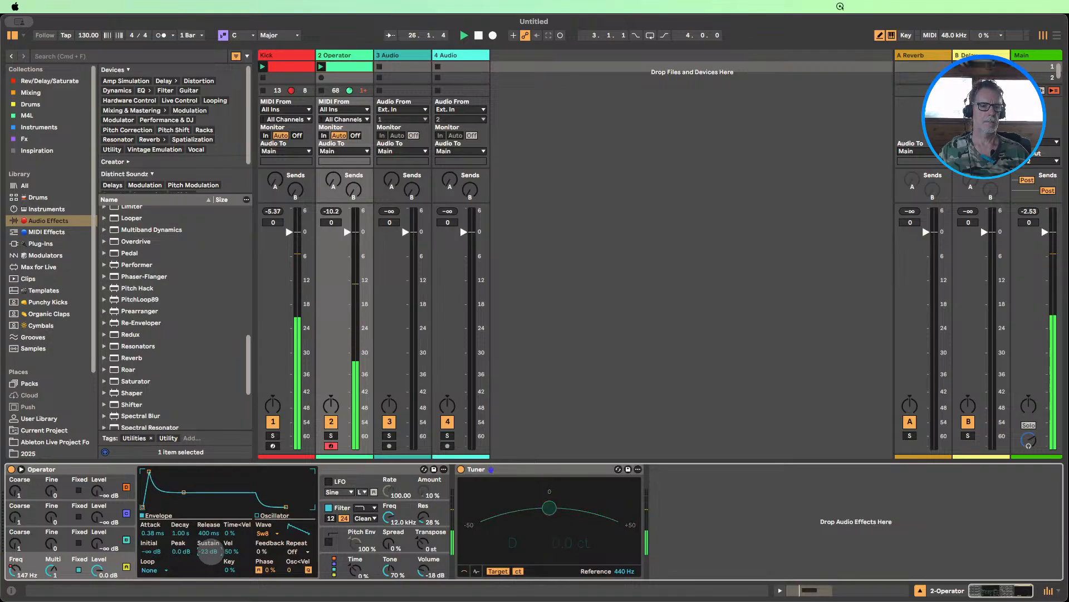
- Raise oscillator B's level to -19 dB and set oscillator A's waveform to Sine
{"action": "left_click_drag", "start_coordinate": [97, 546], "coordinate": [96, 543]}
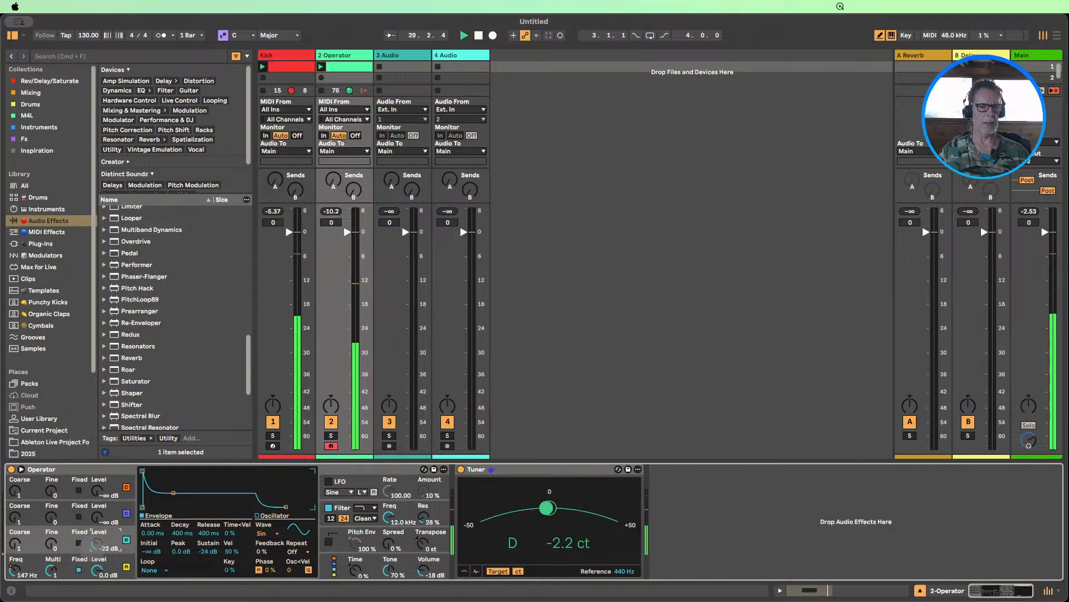
{"action": "left_click_drag", "start_coordinate": [98, 545], "coordinate": [98, 544]}
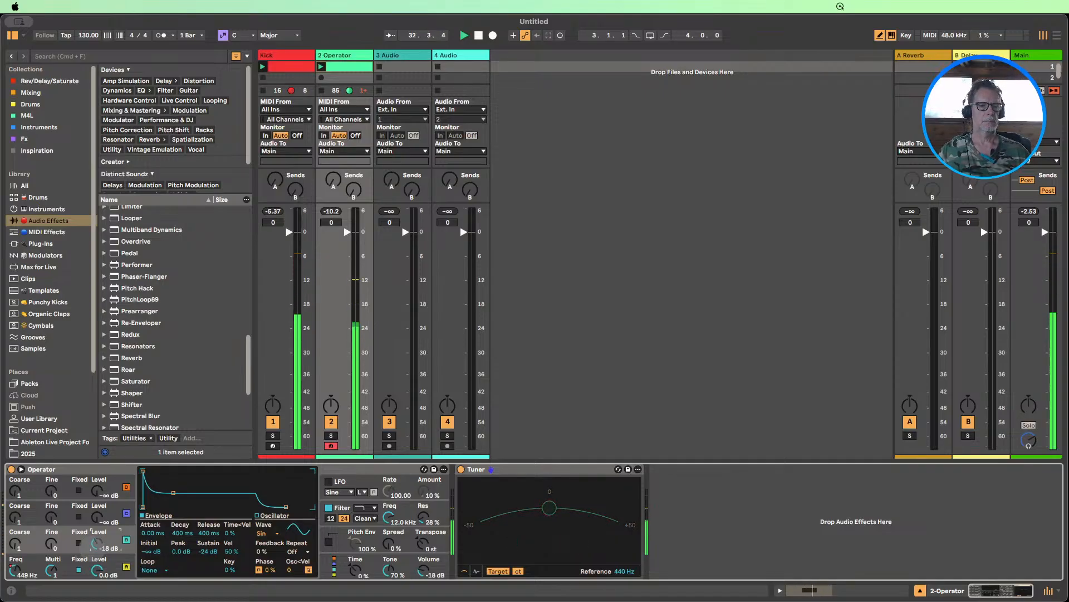
{"action": "left_click", "coordinate": [120, 566]}
{"action": "left_click", "coordinate": [263, 533]}
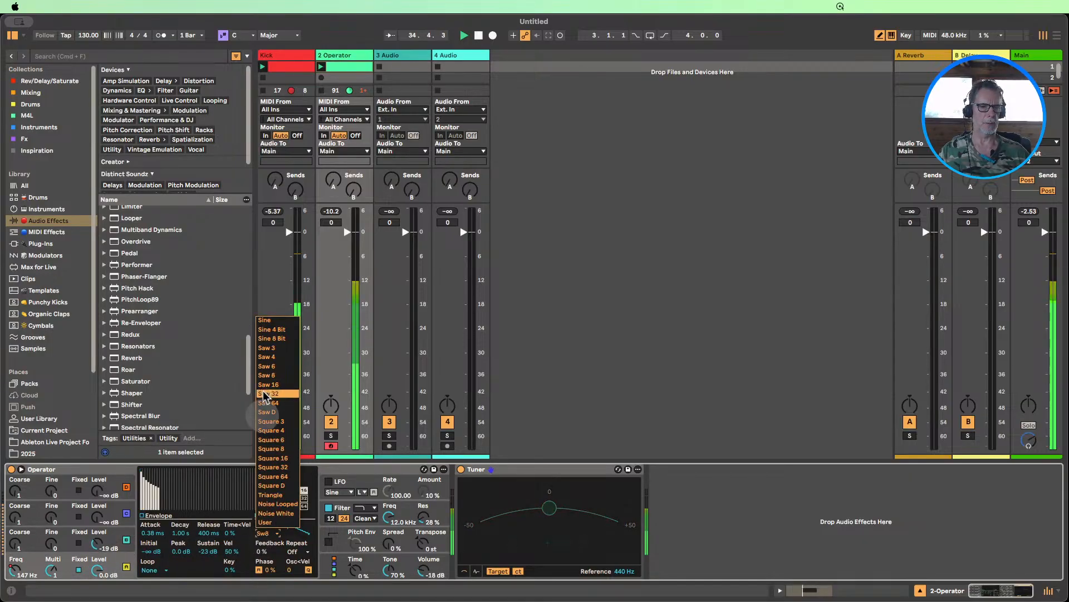
{"action": "left_click", "coordinate": [266, 326]}
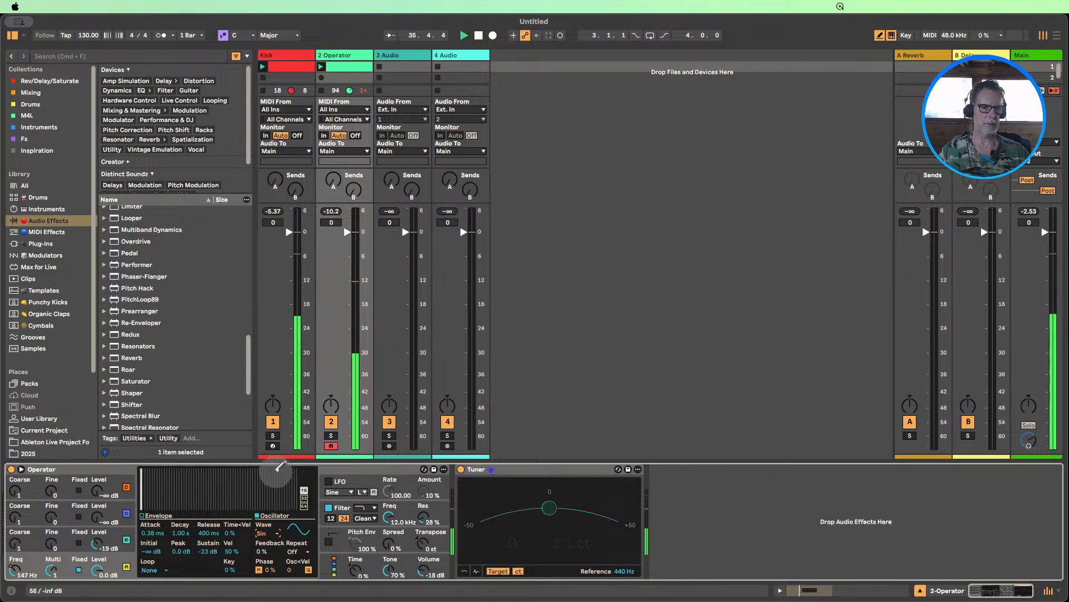
- Set oscillator B's waveform to Saw D and lower its level to -33 dB
{"action": "left_click", "coordinate": [106, 539]}
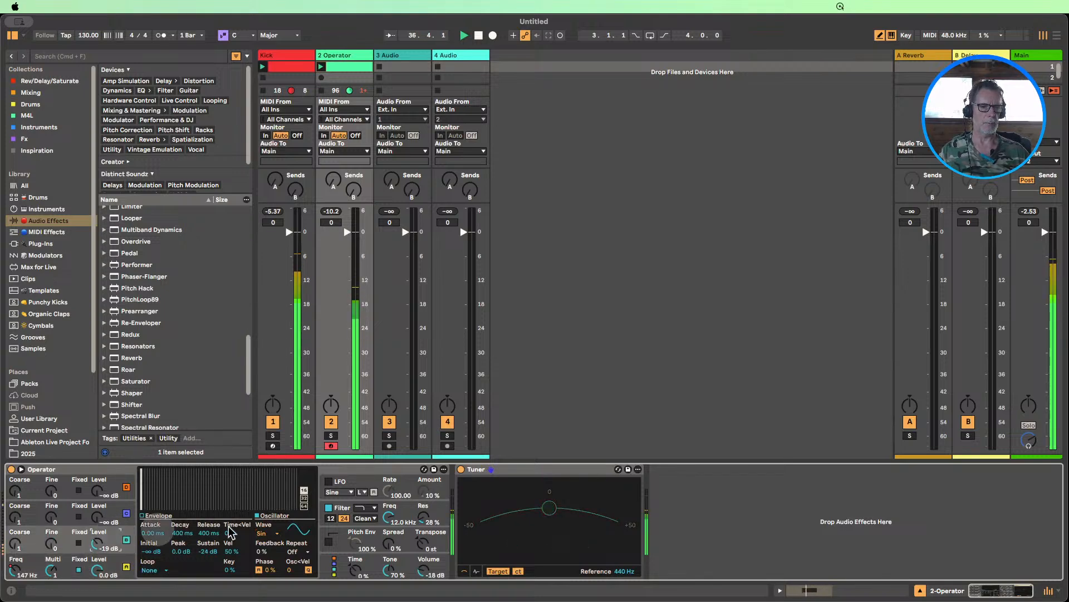
{"action": "left_click", "coordinate": [263, 534]}
{"action": "left_click", "coordinate": [268, 412]}
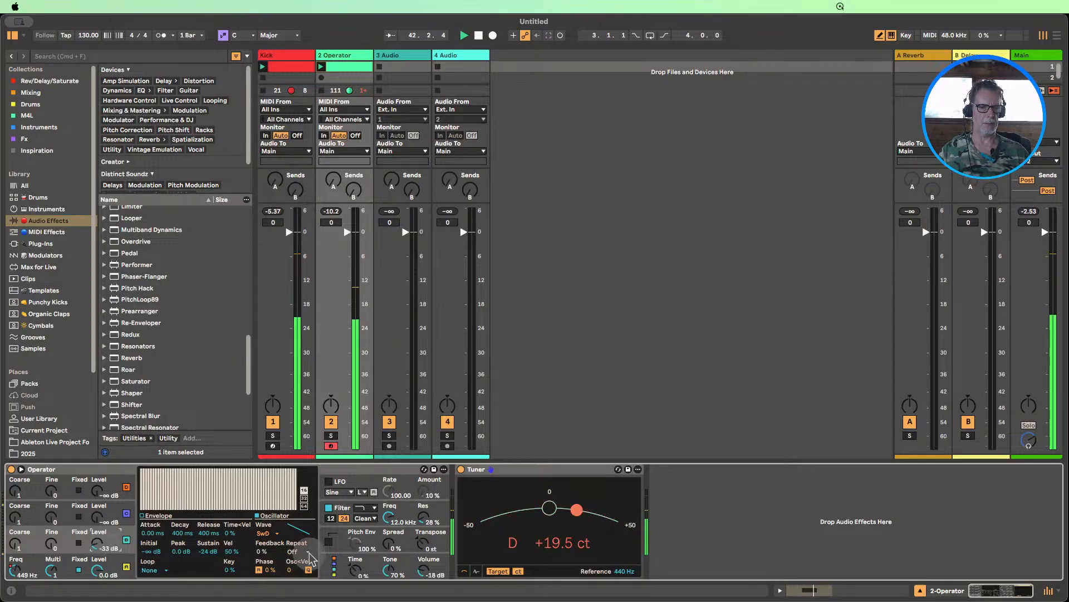
- Select another oscillator algorithm in Operator and raise oscillator C's level to -25 dB
{"action": "left_click", "coordinate": [335, 567]}
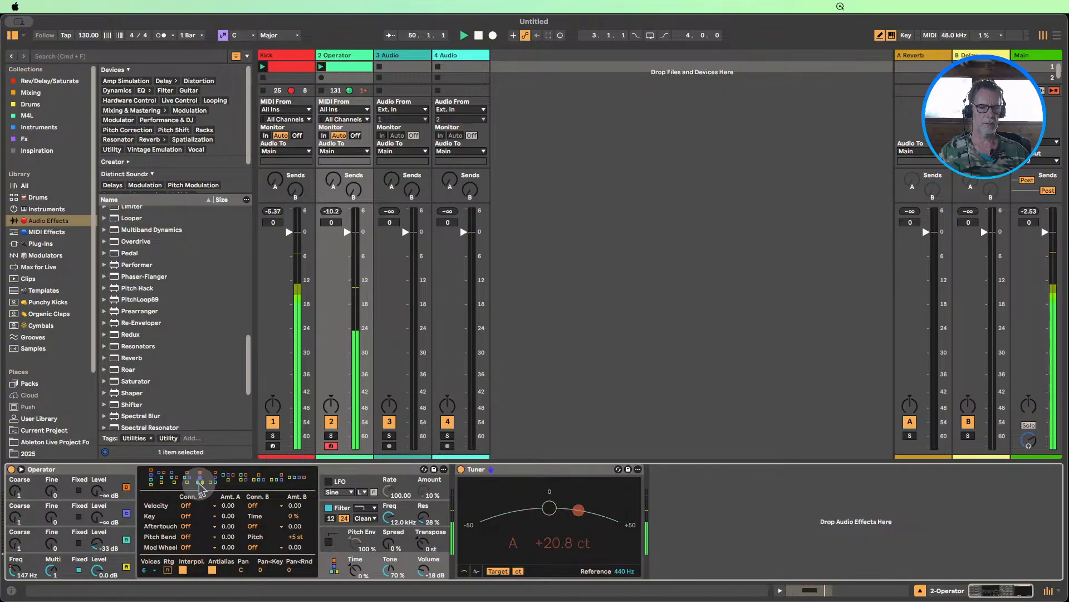
{"action": "left_click", "coordinate": [99, 520]}
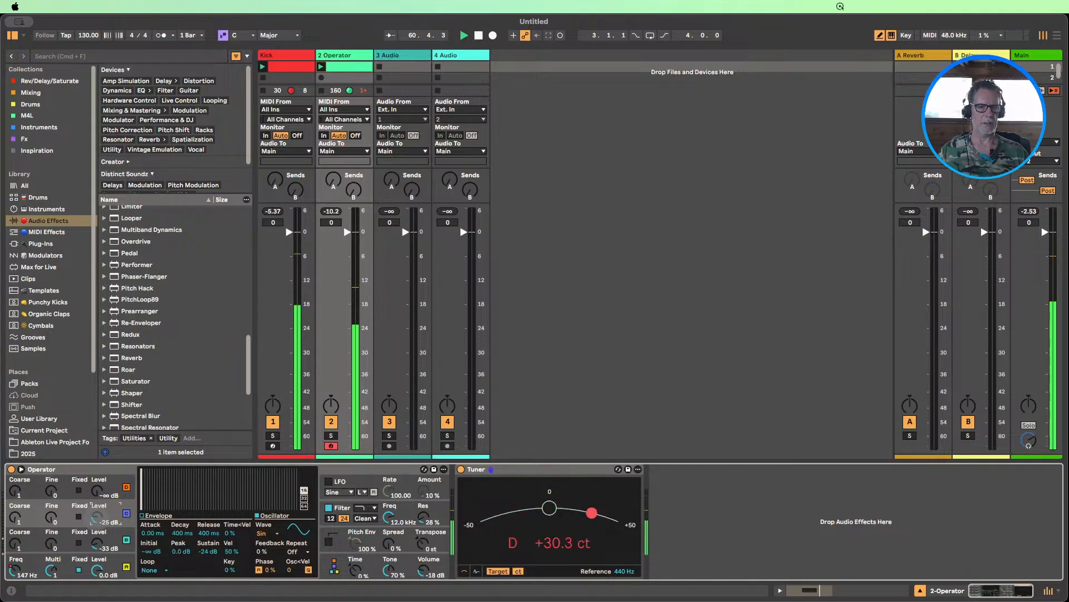
- Raise Operator's filter frequency to 18.5 kHz and its Spread to 7%
{"action": "left_click", "coordinate": [389, 515]}
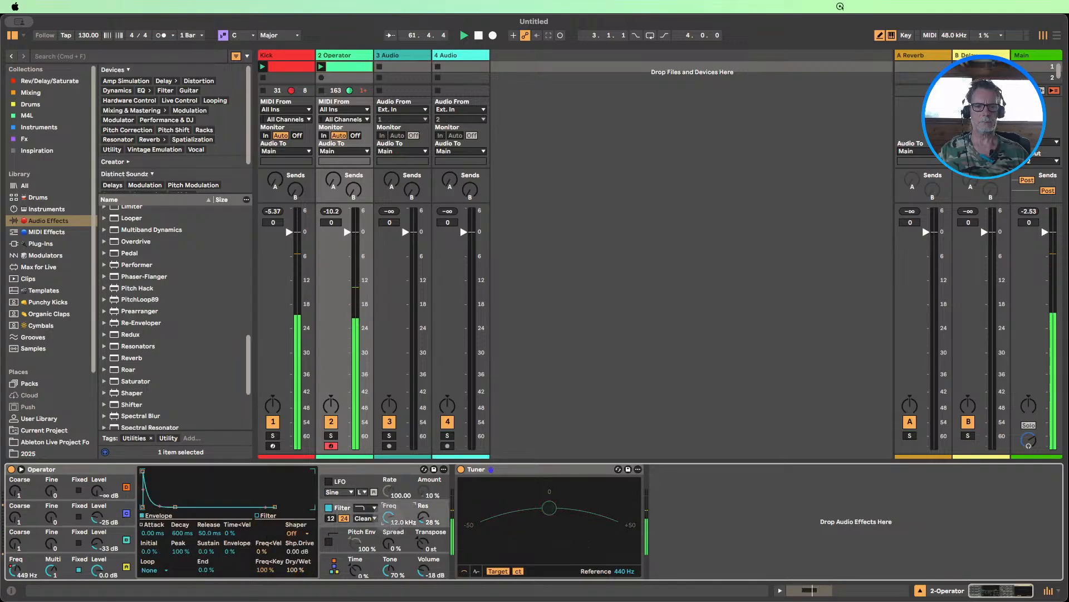
{"action": "left_click_drag", "start_coordinate": [388, 542], "coordinate": [389, 540]}
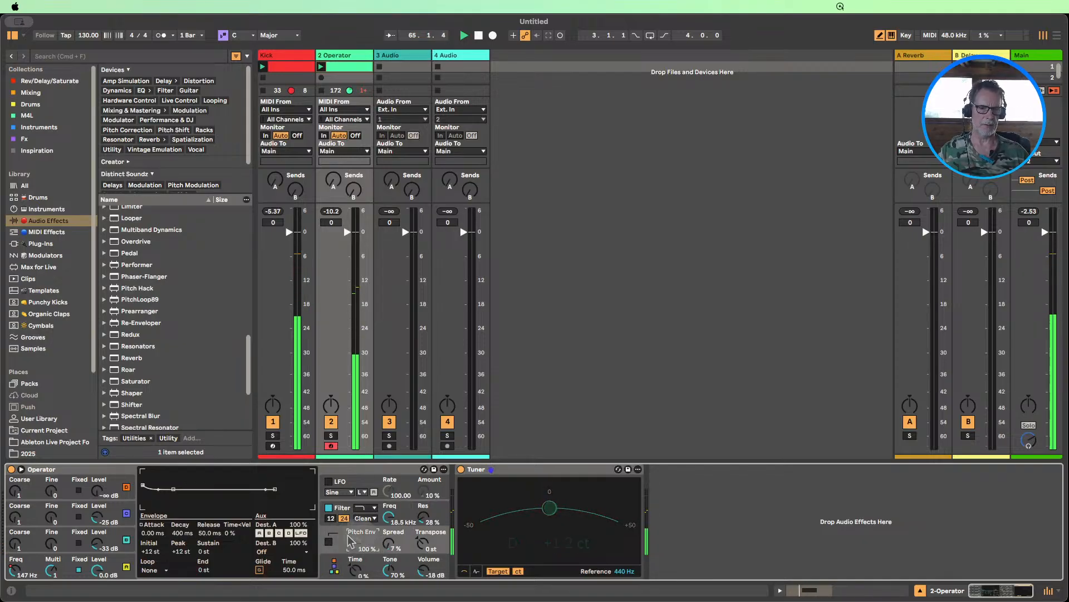
- Enable Operator's pitch envelope with initial +48 st, decay 104 ms and an attack just under 10 ms
{"action": "left_click", "coordinate": [329, 543]}
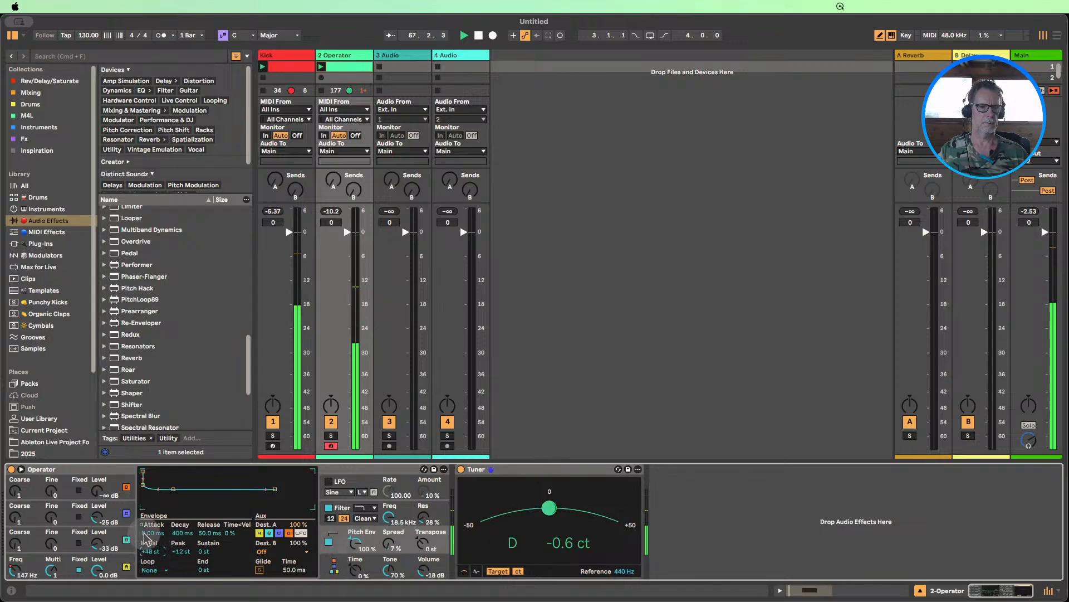
{"action": "left_click_drag", "start_coordinate": [150, 533], "coordinate": [150, 532]}
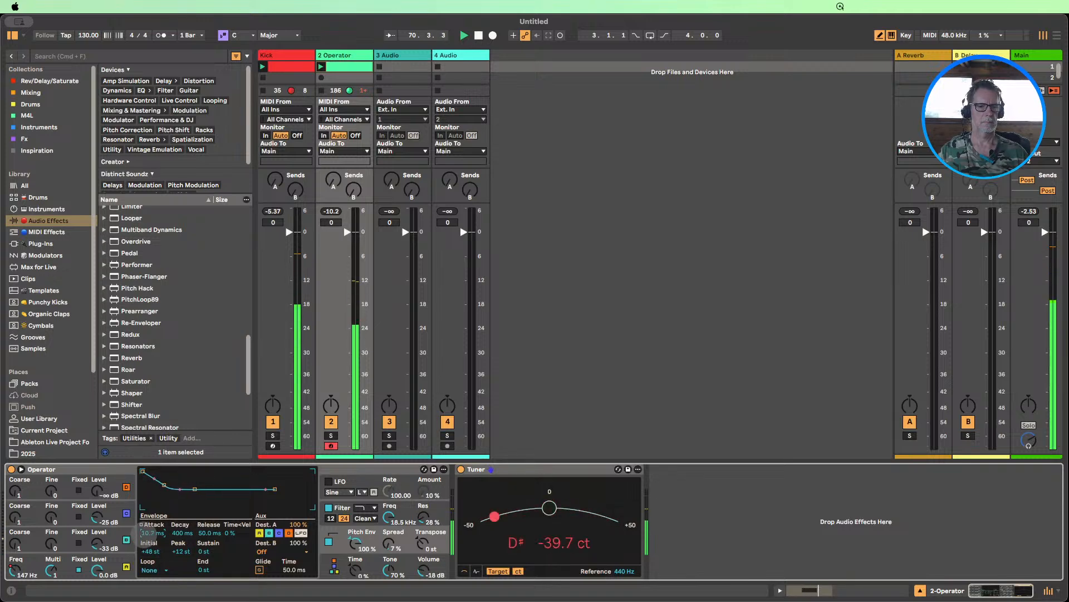
{"action": "left_click_drag", "start_coordinate": [150, 533], "coordinate": [179, 531]}
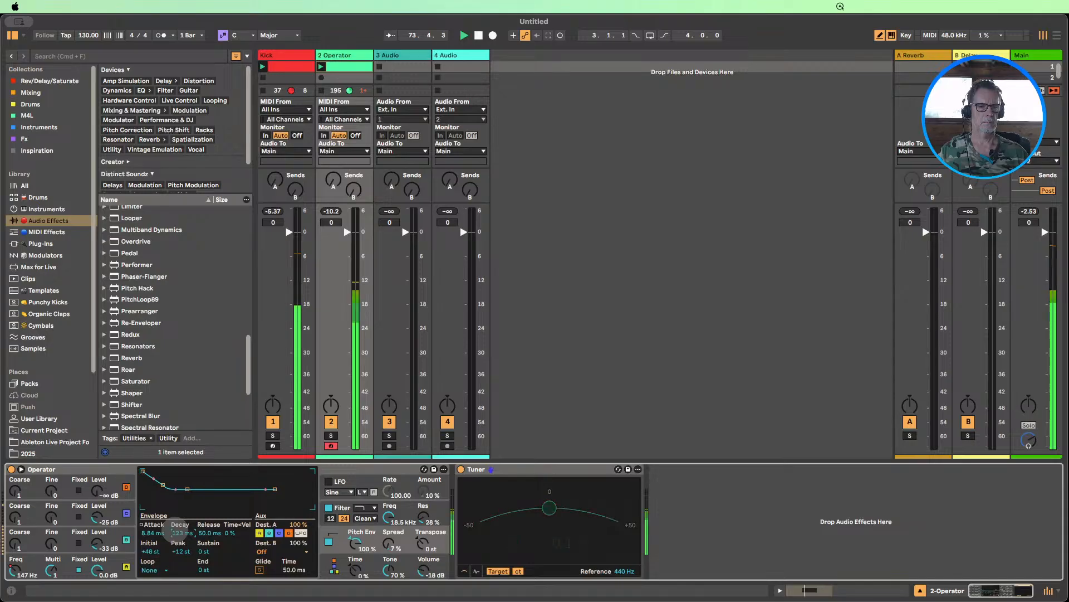
{"action": "left_click_drag", "start_coordinate": [150, 533], "coordinate": [151, 529]}
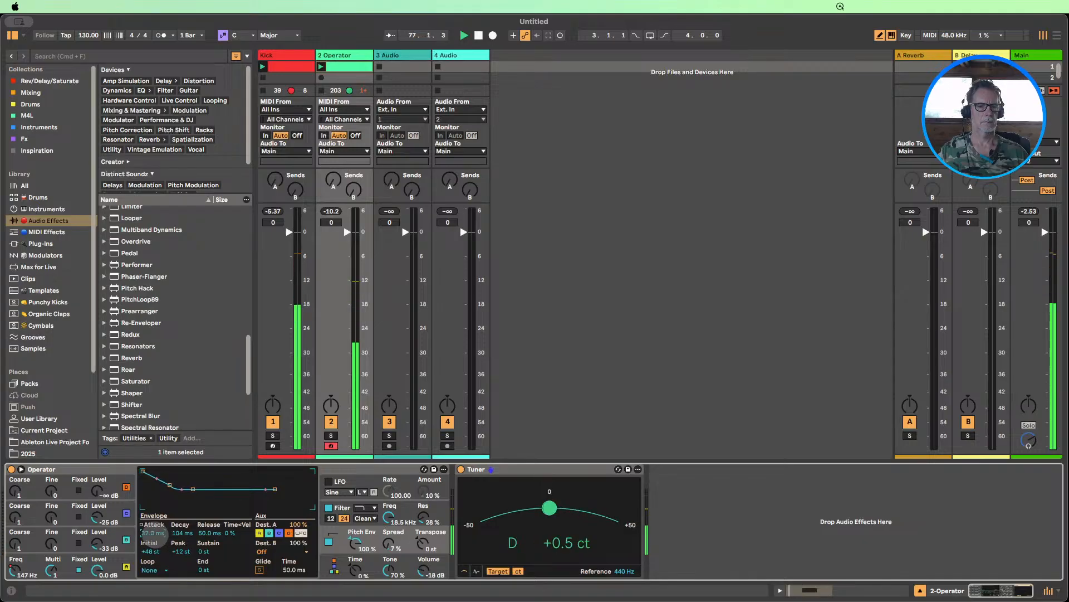
{"action": "left_click_drag", "start_coordinate": [153, 532], "coordinate": [153, 535]}
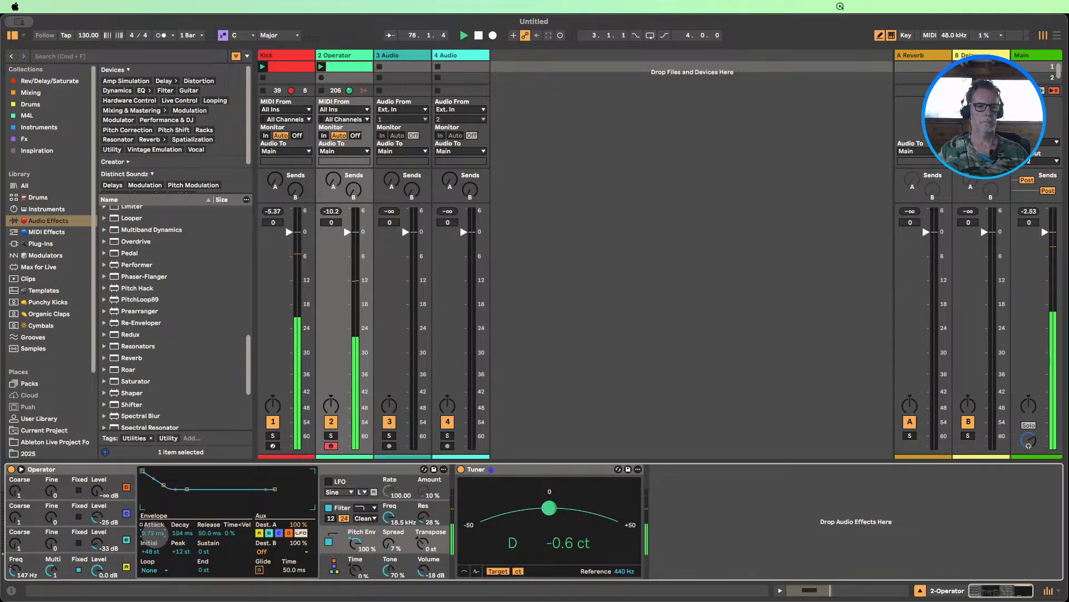
- Set Operator's pitch envelope attack to 1.92 ms, switch that envelope off and collapse the Tuner device
{"action": "left_click_drag", "start_coordinate": [155, 535], "coordinate": [155, 537]}
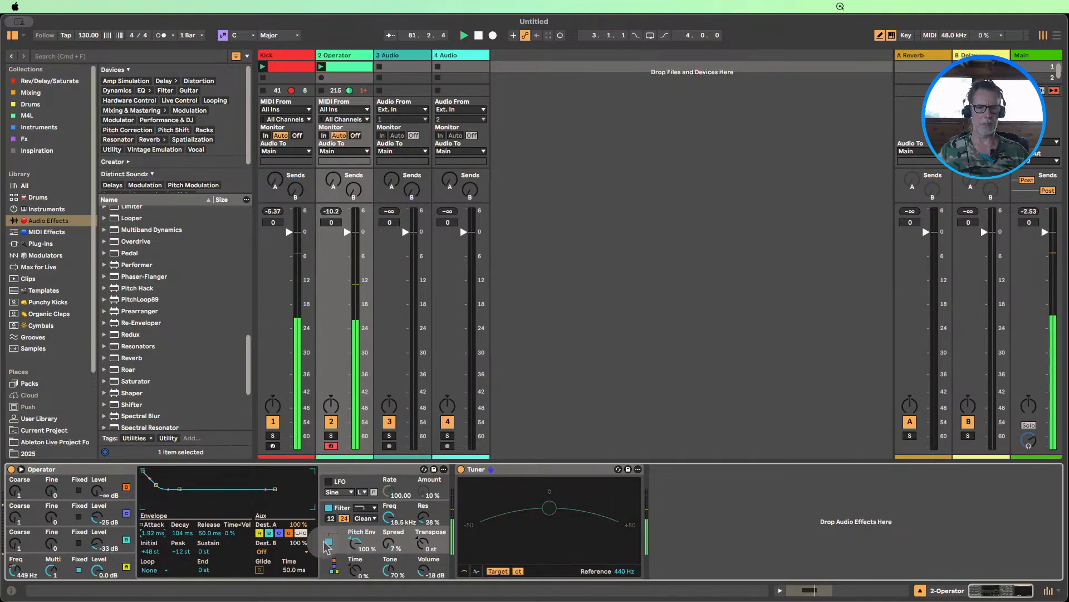
{"action": "double_click", "coordinate": [491, 471]}
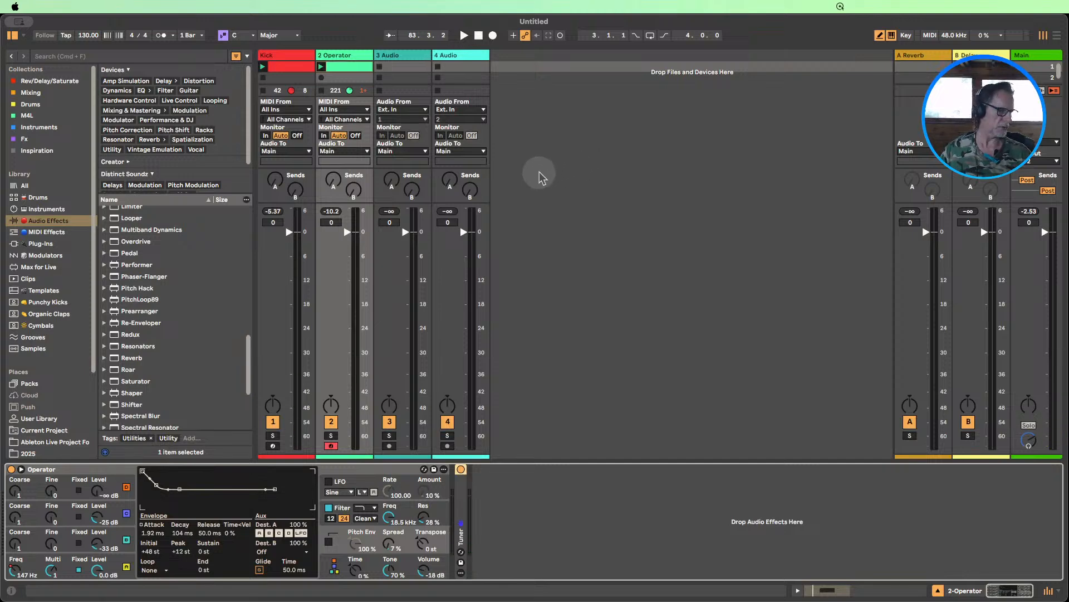
- Insert a new MIDI track and move it between the Operator track and the first audio track
{"action": "left_click", "coordinate": [457, 57]}
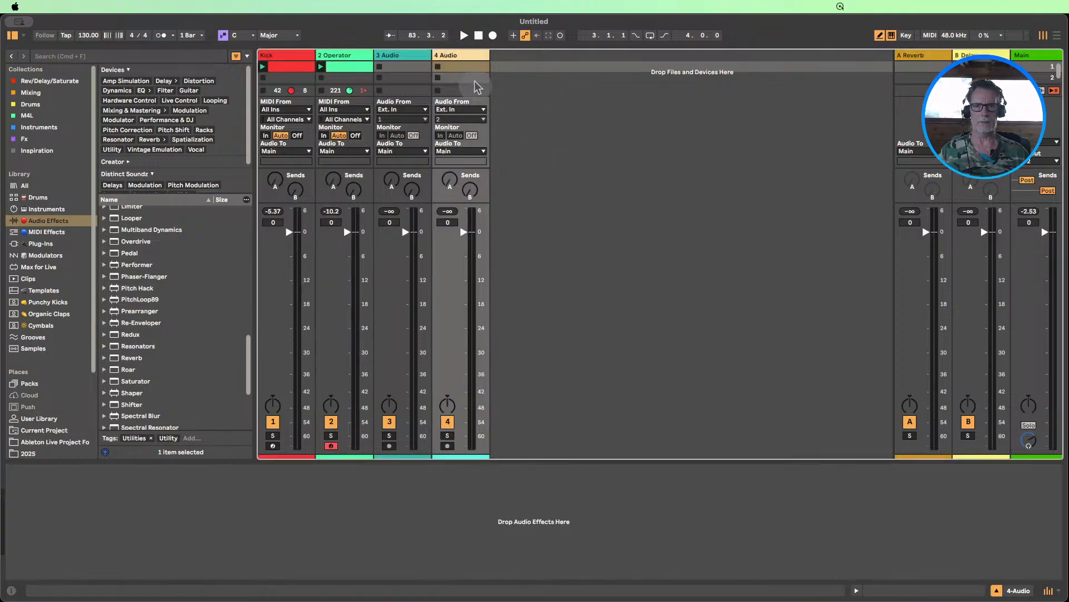
{"action": "right_click", "coordinate": [393, 55]}
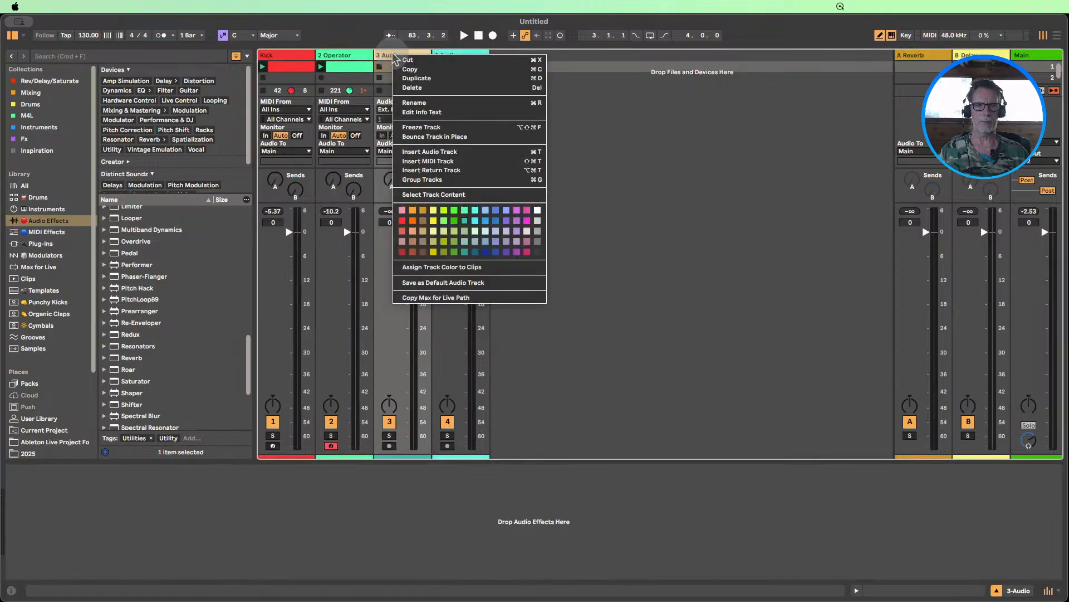
{"action": "left_click", "coordinate": [430, 162]}
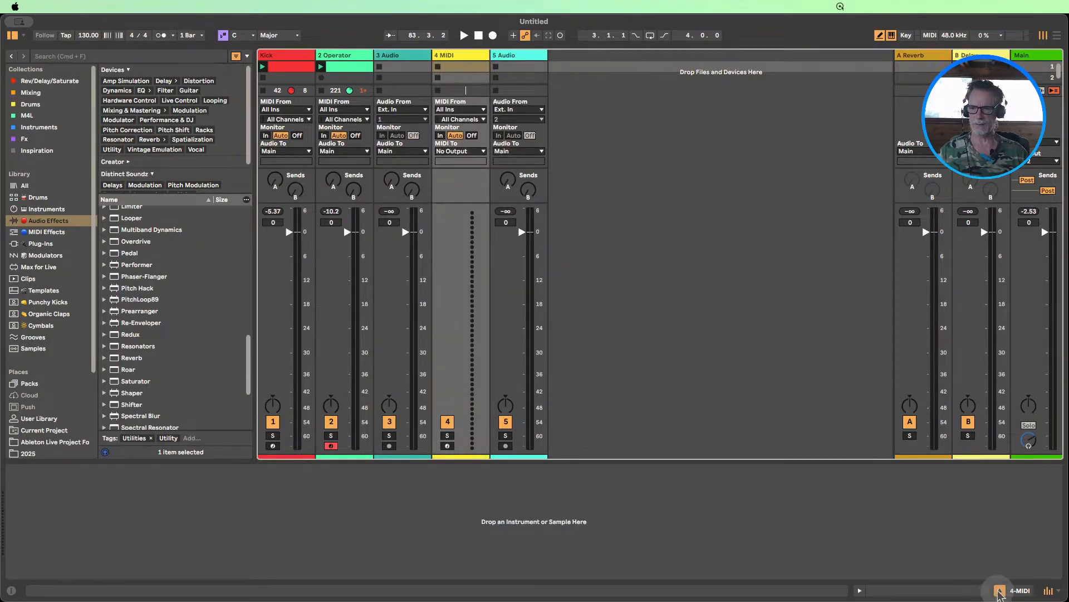
{"action": "left_click", "coordinate": [1000, 591]}
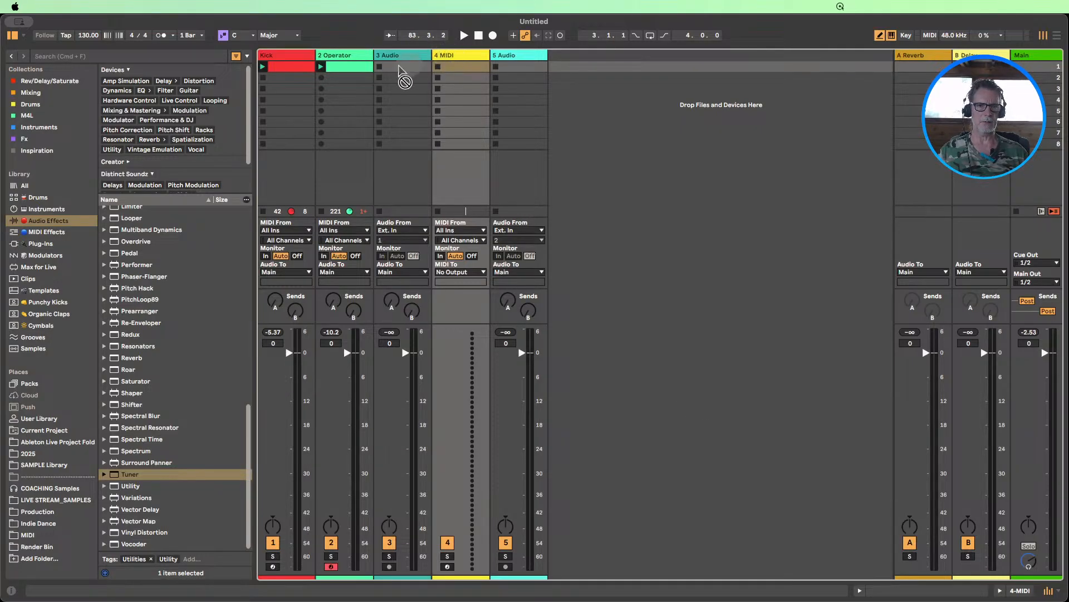
{"action": "left_click_drag", "start_coordinate": [374, 61], "coordinate": [378, 65]}
{"action": "double_click", "coordinate": [399, 61]}
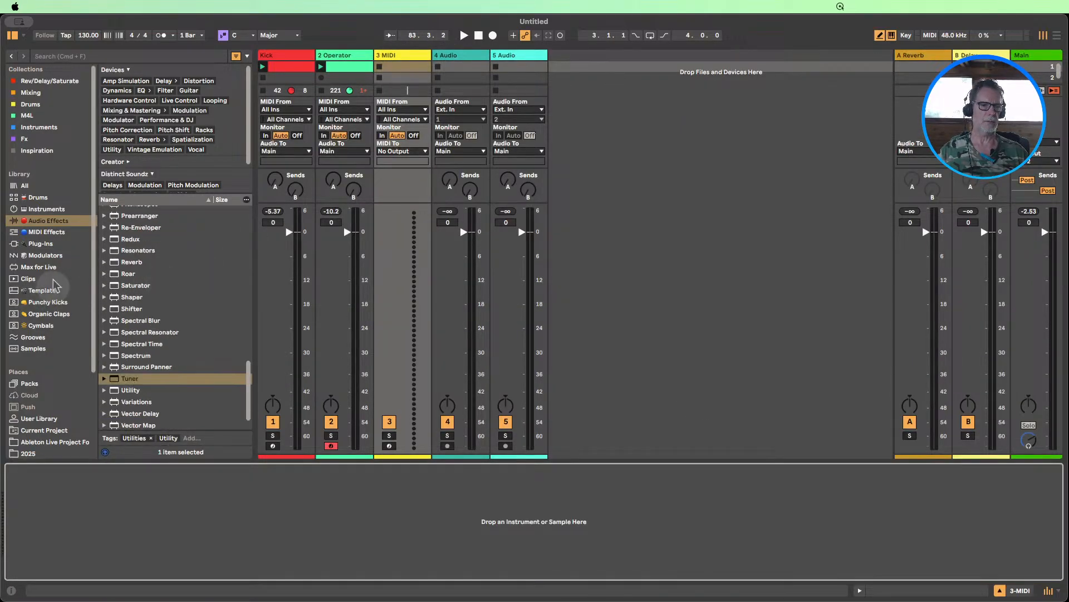
- Load the Drift instrument onto the new MIDI track
{"action": "left_click", "coordinate": [47, 209]}
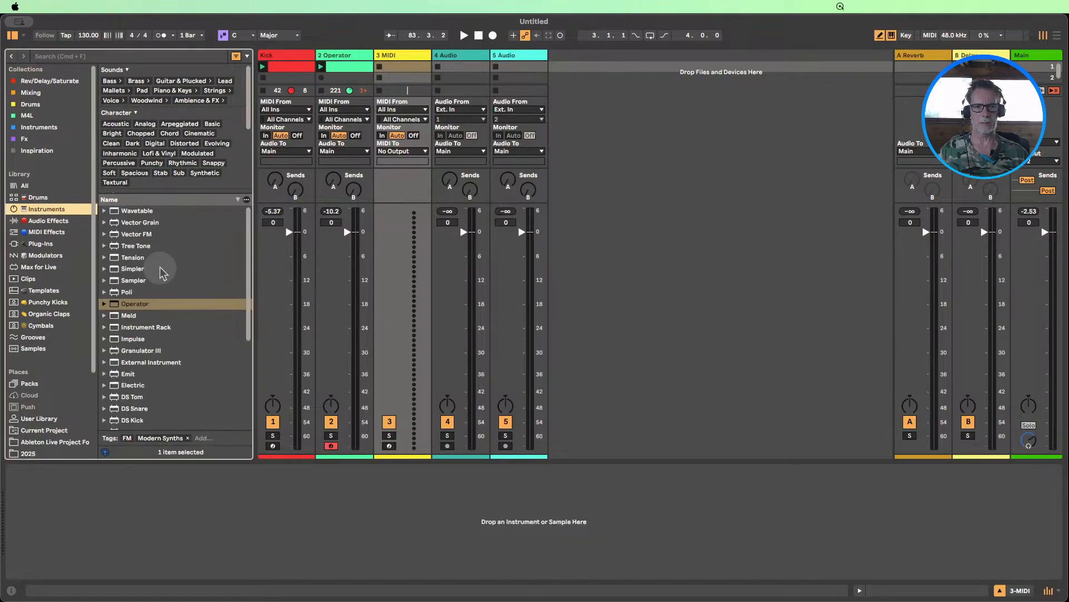
{"action": "scroll", "coordinate": [157, 308], "scroll_direction": "down", "scroll_amount": 10}
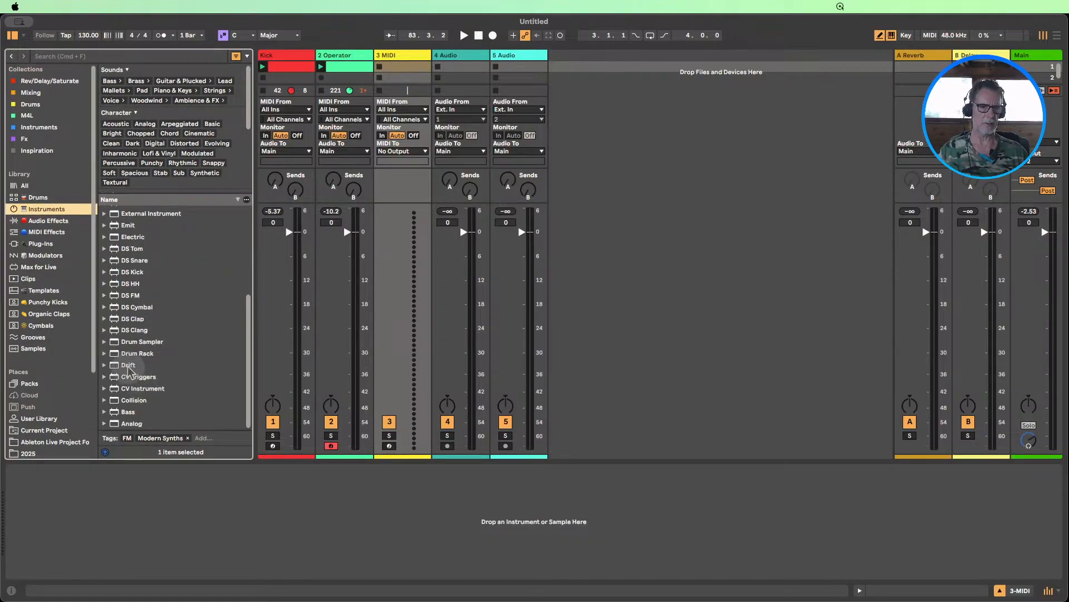
{"action": "left_click_drag", "start_coordinate": [128, 365], "coordinate": [399, 273]}
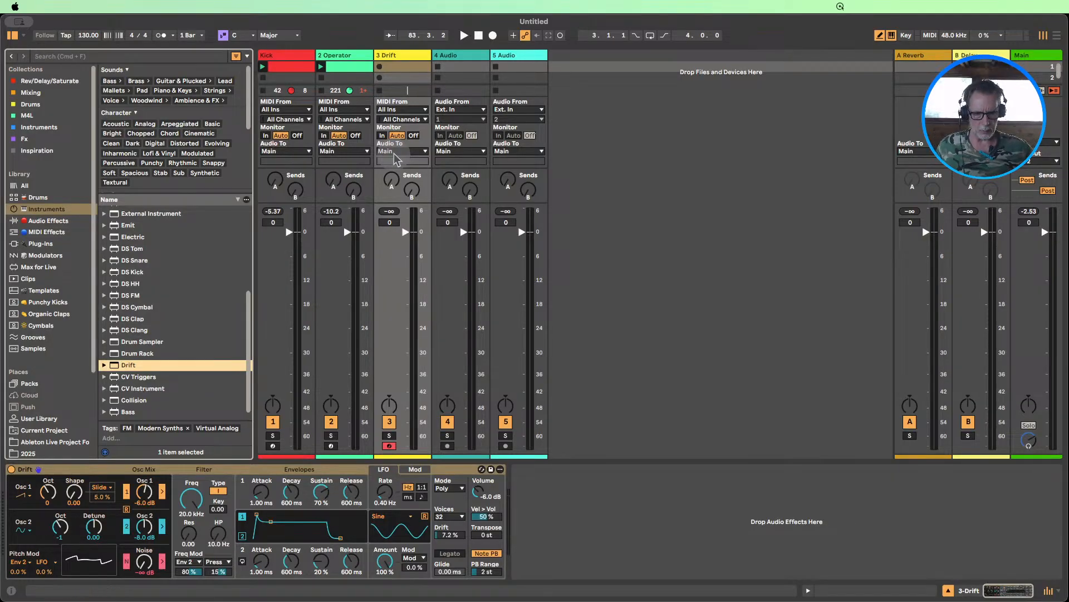
- Create a one-bar clip on the Drift track with sixteenth C3 notes at 1.1.1, 1.1.3 and 1.2.3, and launch it
{"action": "double_click", "coordinate": [403, 65]}
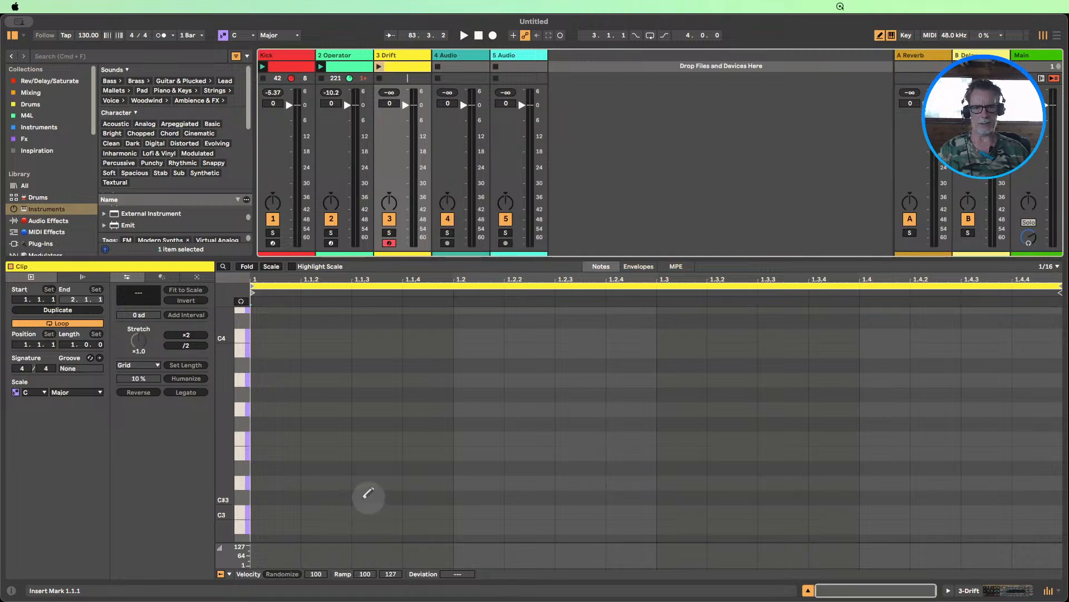
{"action": "left_click", "coordinate": [277, 512]}
{"action": "left_click", "coordinate": [387, 510]}
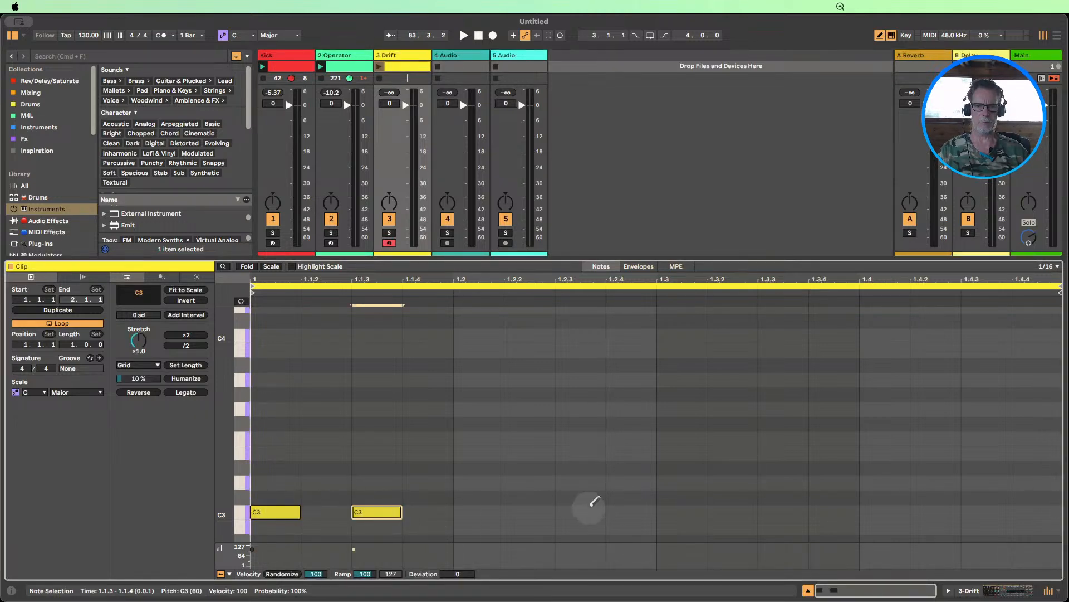
{"action": "left_click", "coordinate": [590, 509]}
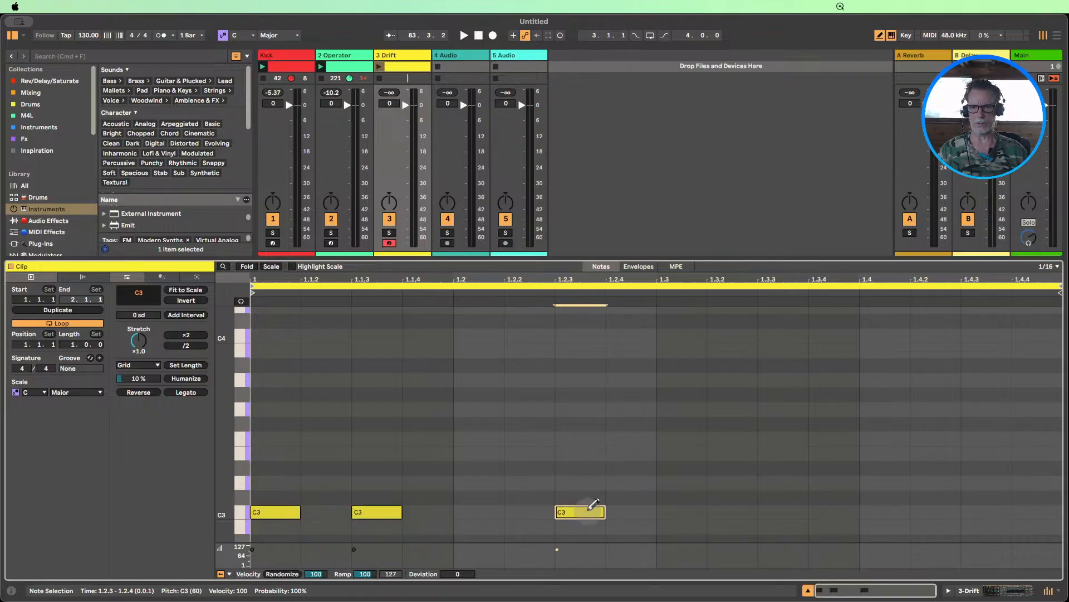
{"action": "left_click", "coordinate": [384, 69]}
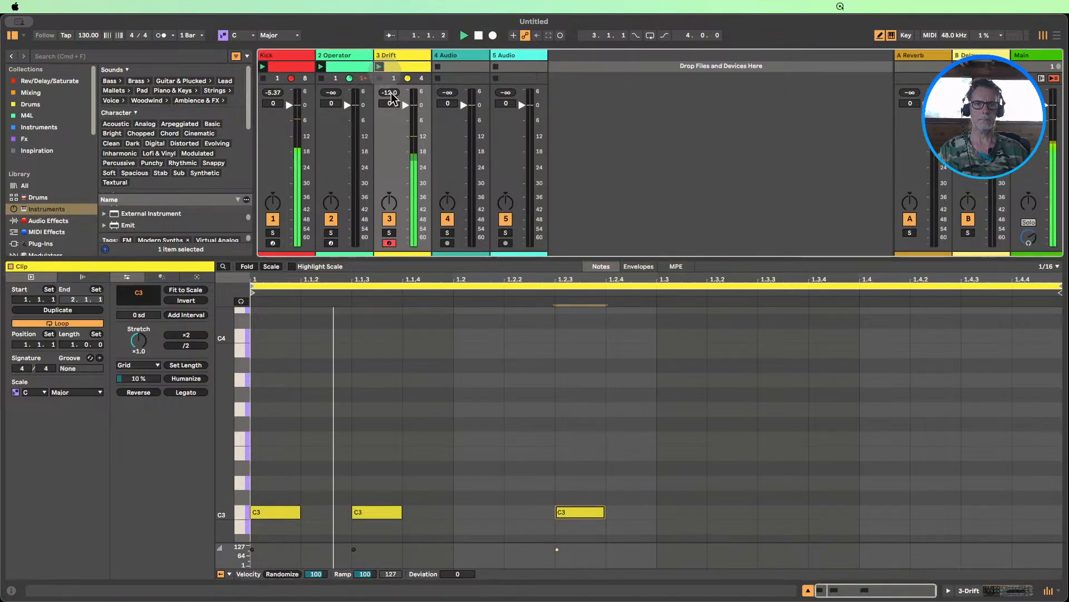
- Lower the Drift track's volume to -9.5 dB and transpose the clip's three notes down to C2
{"action": "left_click", "coordinate": [241, 513]}
{"action": "key", "text": "shift+Down"}
{"action": "key", "text": "shift+Down"}
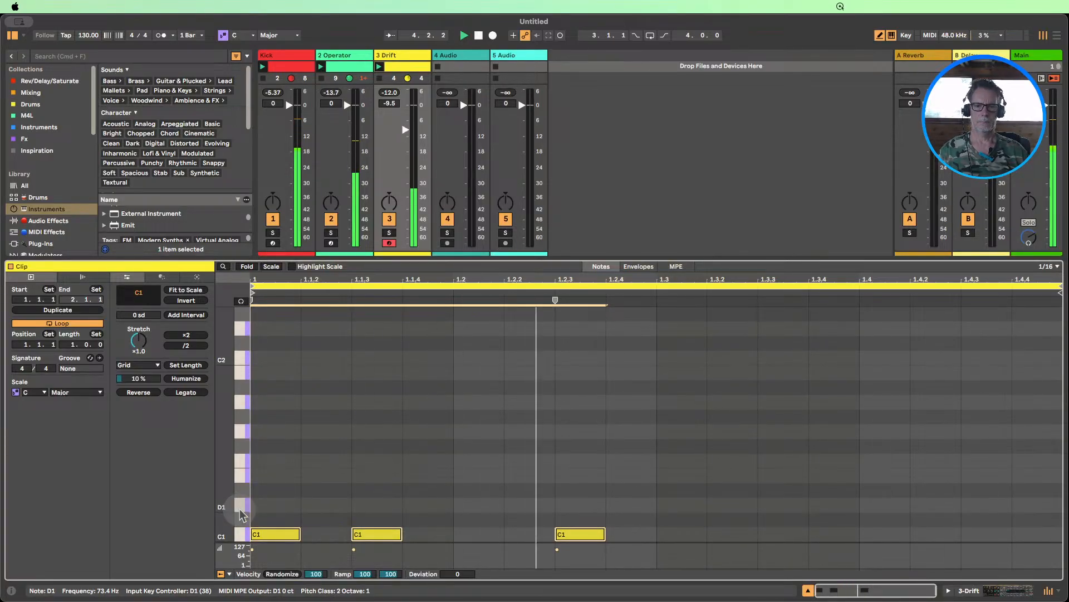
{"action": "key", "text": "shift+Up"}
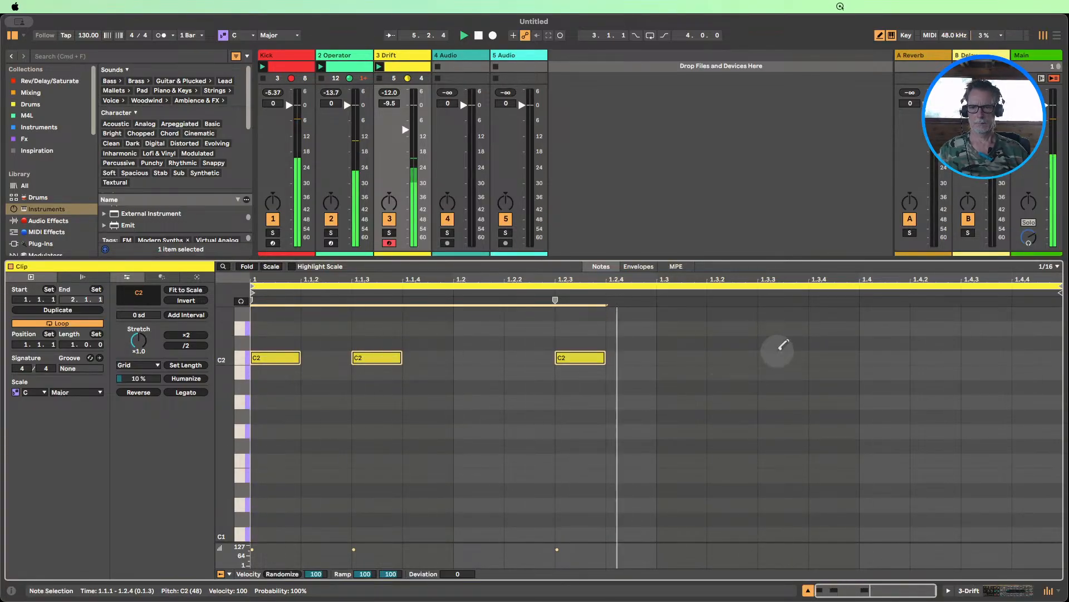
- Add sixteenth C2 notes at 1.3.3 and 1.4 in the Drift clip
{"action": "left_click", "coordinate": [886, 356]}
{"action": "left_click", "coordinate": [748, 355]}
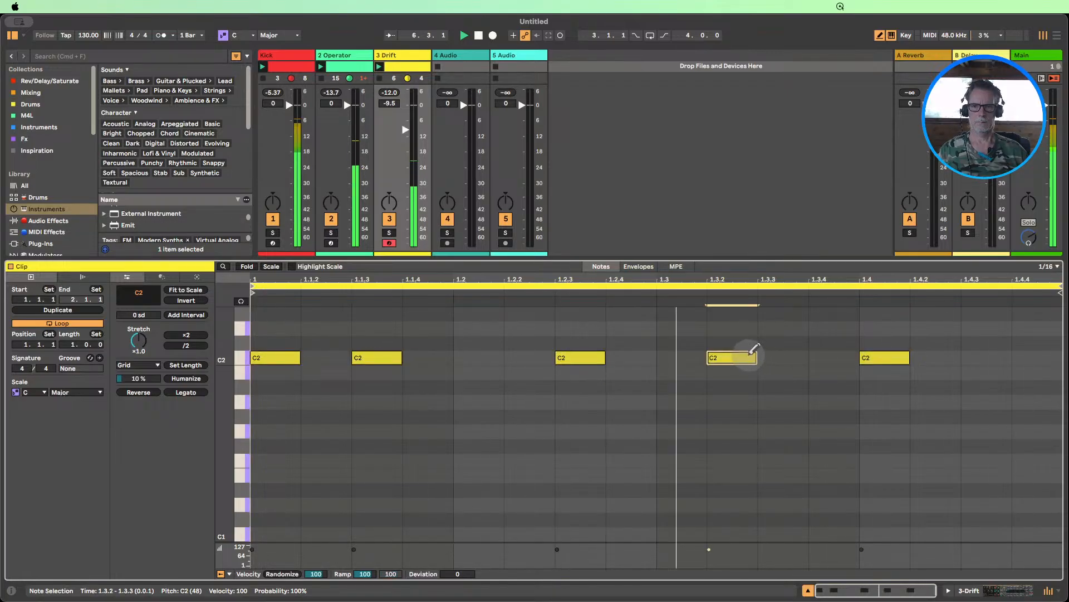
{"action": "left_click", "coordinate": [751, 356]}
{"action": "left_click", "coordinate": [786, 356]}
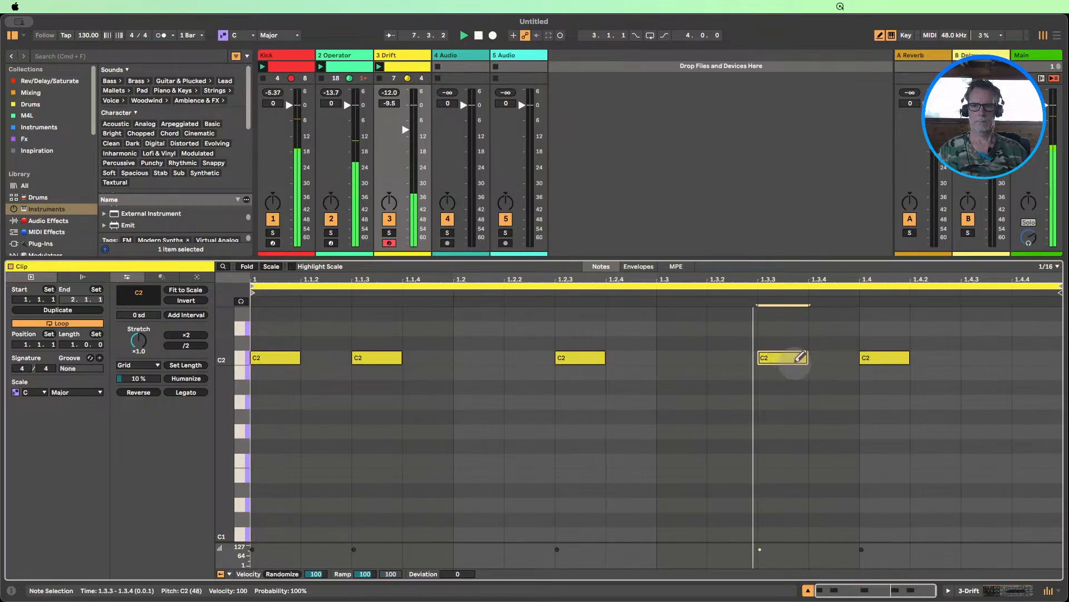
- Replace the C2 note at 1.2.3 with one at 1.2.2, trying and removing another at 1.2.4
{"action": "left_click", "coordinate": [528, 356]}
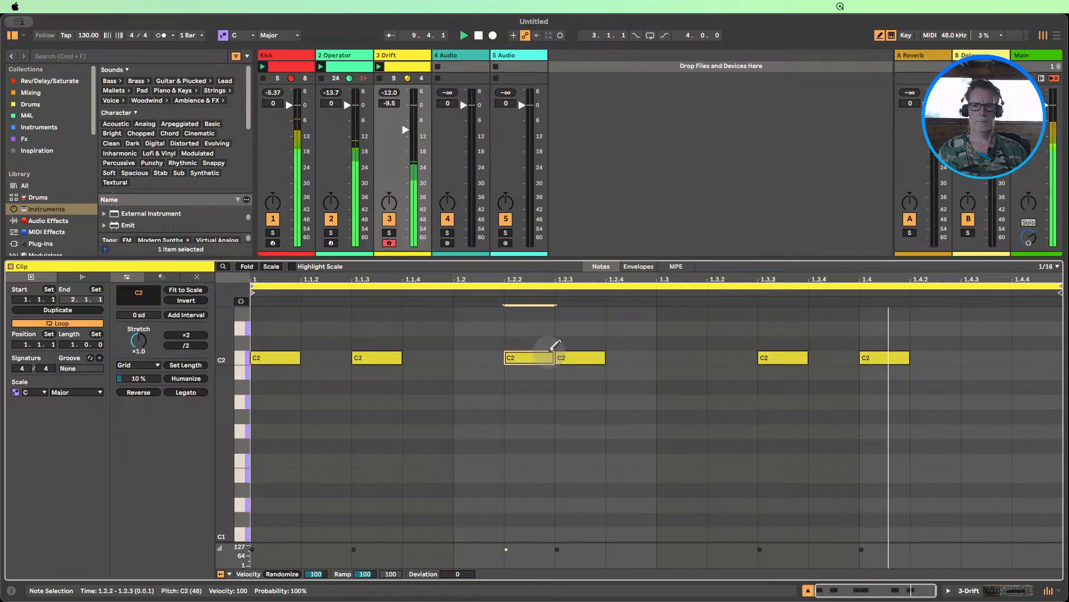
{"action": "left_click", "coordinate": [571, 356]}
{"action": "left_click", "coordinate": [632, 355]}
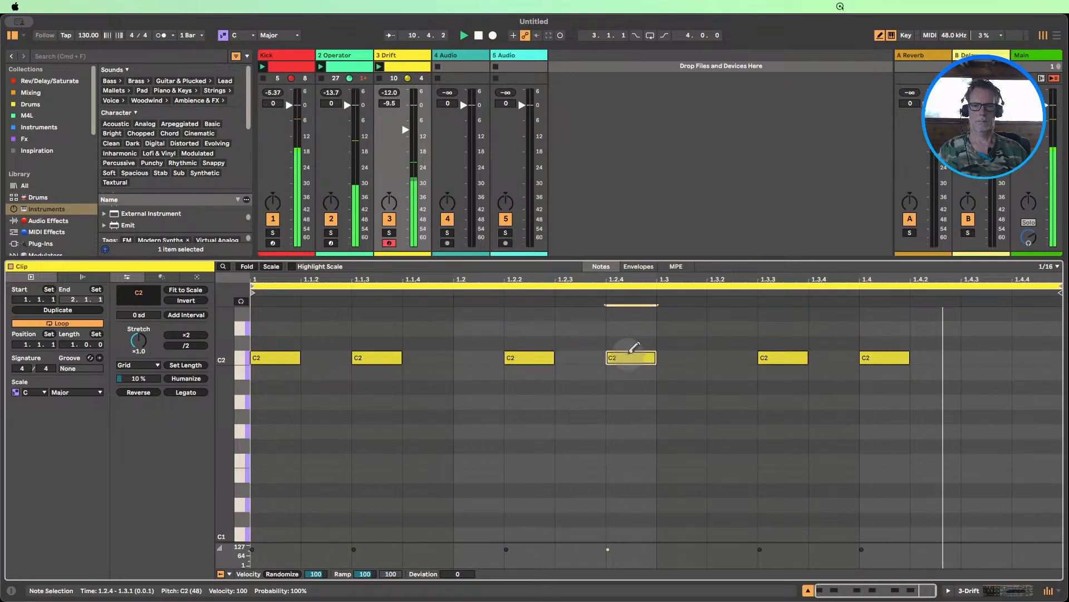
{"action": "left_click", "coordinate": [631, 357]}
- Switch the clip's grid to 1/32 and add a 1/32 C2 note at 1.2.4
{"action": "key", "text": "super+1"}
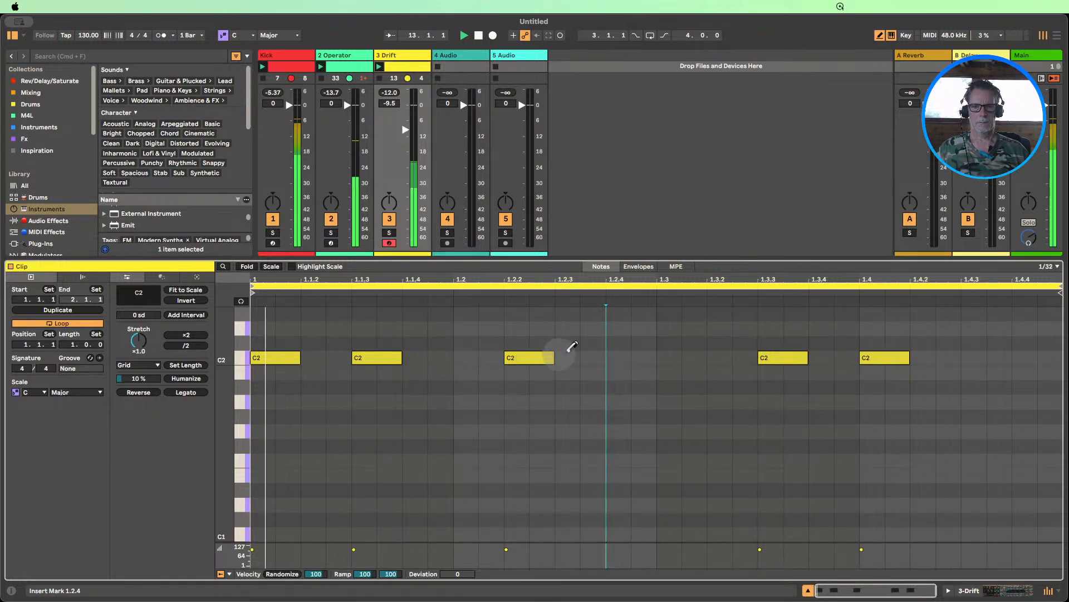
{"action": "left_click", "coordinate": [591, 357]}
{"action": "left_click", "coordinate": [597, 358]}
{"action": "left_click", "coordinate": [587, 357]}
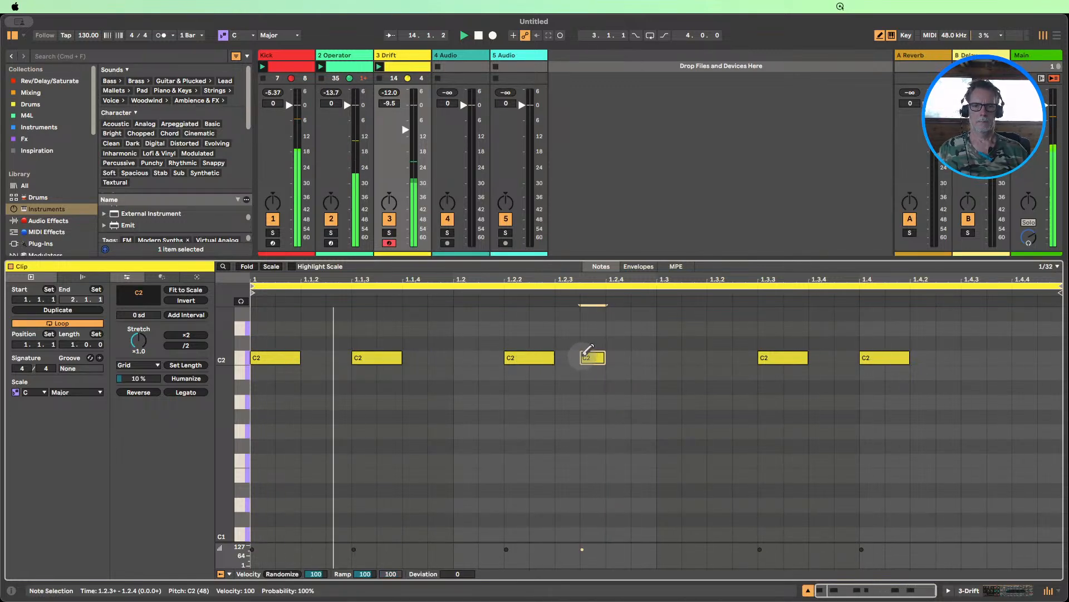
{"action": "left_click", "coordinate": [620, 357]}
{"action": "left_click", "coordinate": [596, 355]}
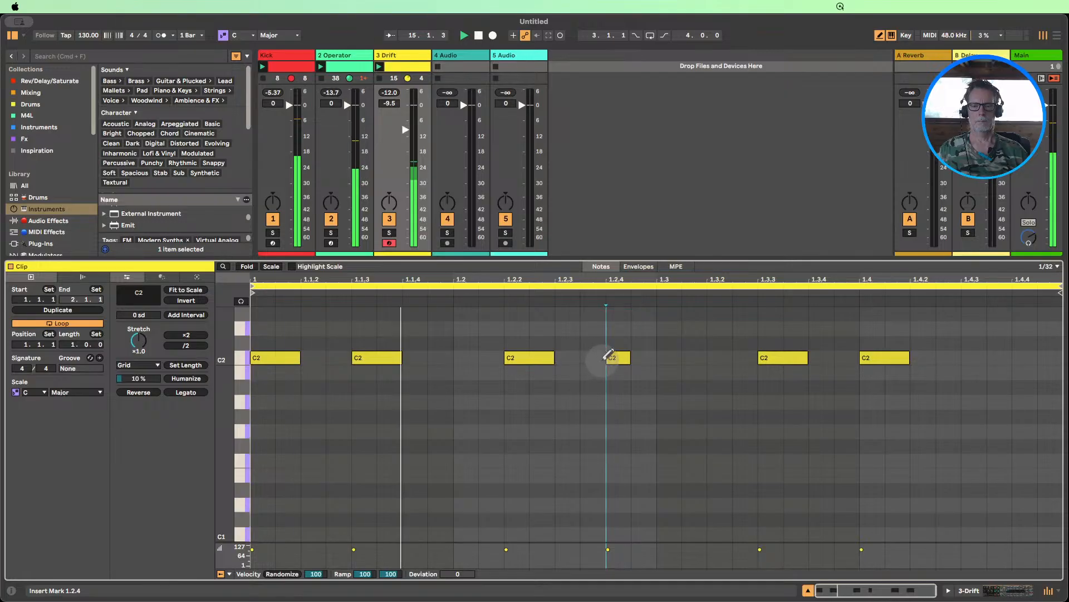
- Split the C2 note at 1.2.2 into two consecutive 1/32 notes and add a 1/32 C2 note at 1.1.4
{"action": "left_click", "coordinate": [542, 356]}
{"action": "left_click", "coordinate": [546, 357]}
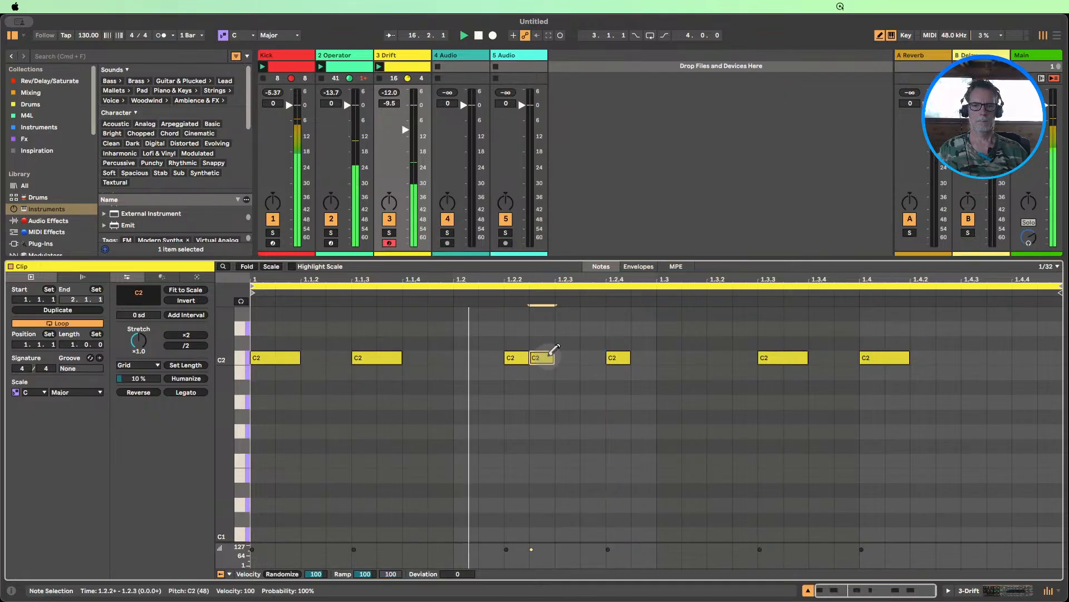
{"action": "left_click", "coordinate": [440, 357]}
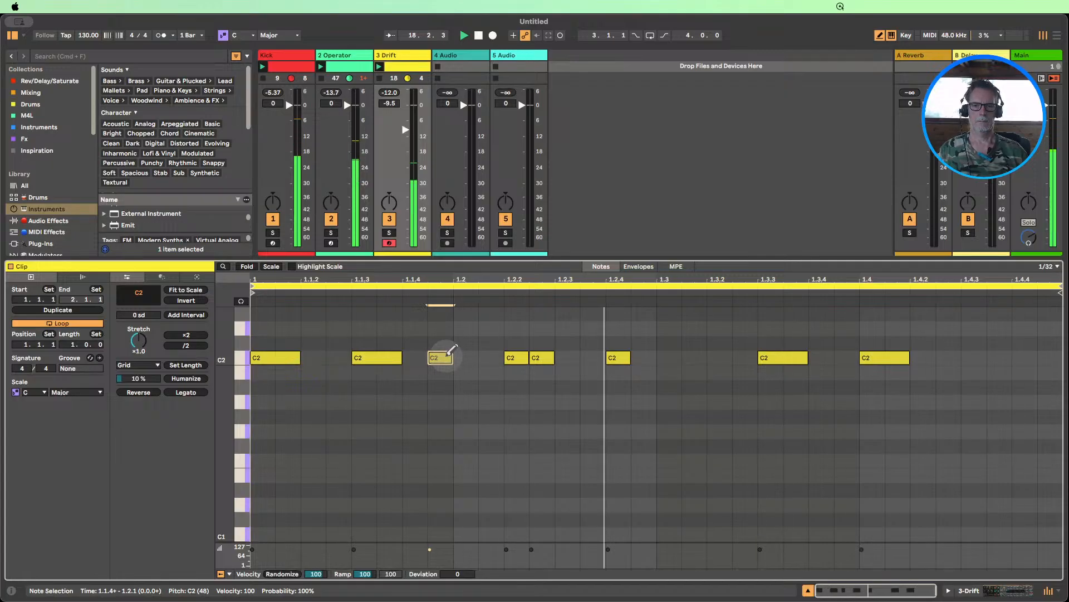
{"action": "left_click_drag", "start_coordinate": [438, 355], "coordinate": [426, 359]}
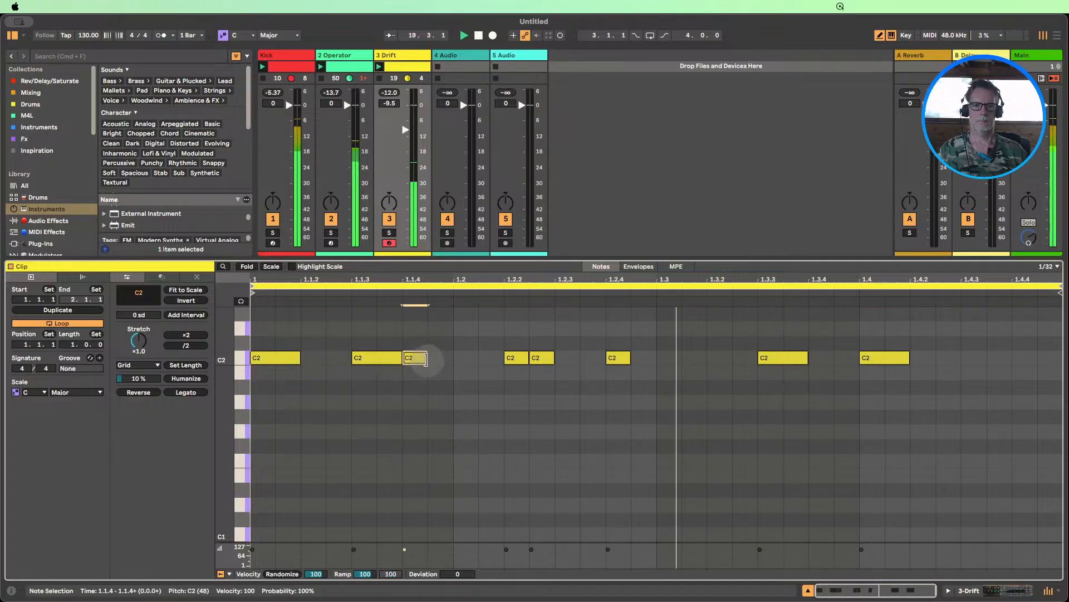
- Add 1/32 C2 notes at 1.3.2 and 1.3.4, and reduce the notes at 1.3.3 and 1.4 to 1/32 length
{"action": "left_click", "coordinate": [719, 356]}
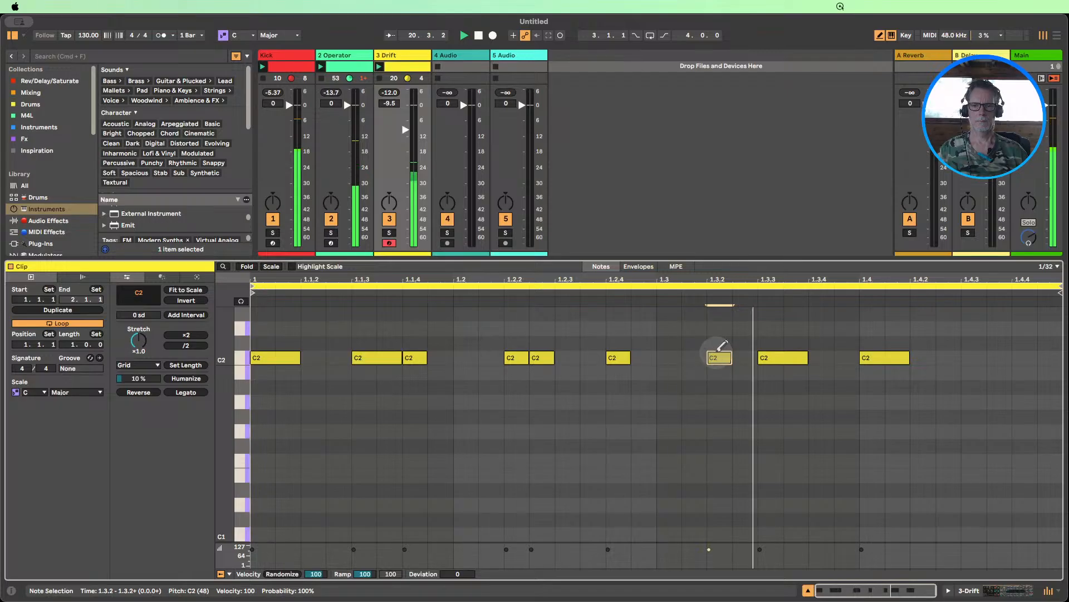
{"action": "left_click", "coordinate": [891, 355]}
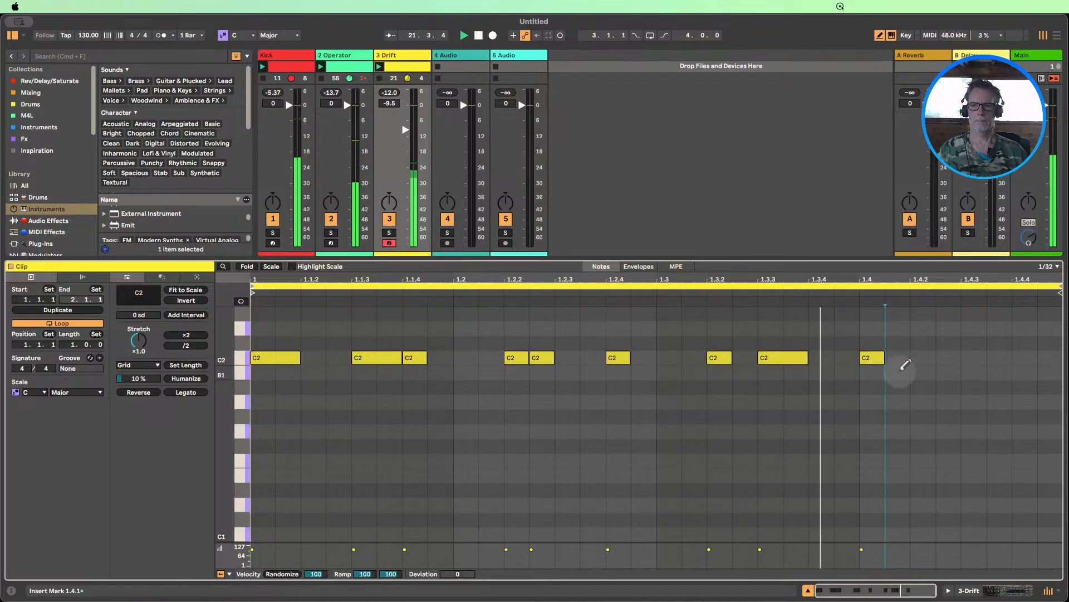
{"action": "left_click", "coordinate": [875, 357]}
{"action": "left_click", "coordinate": [789, 356]}
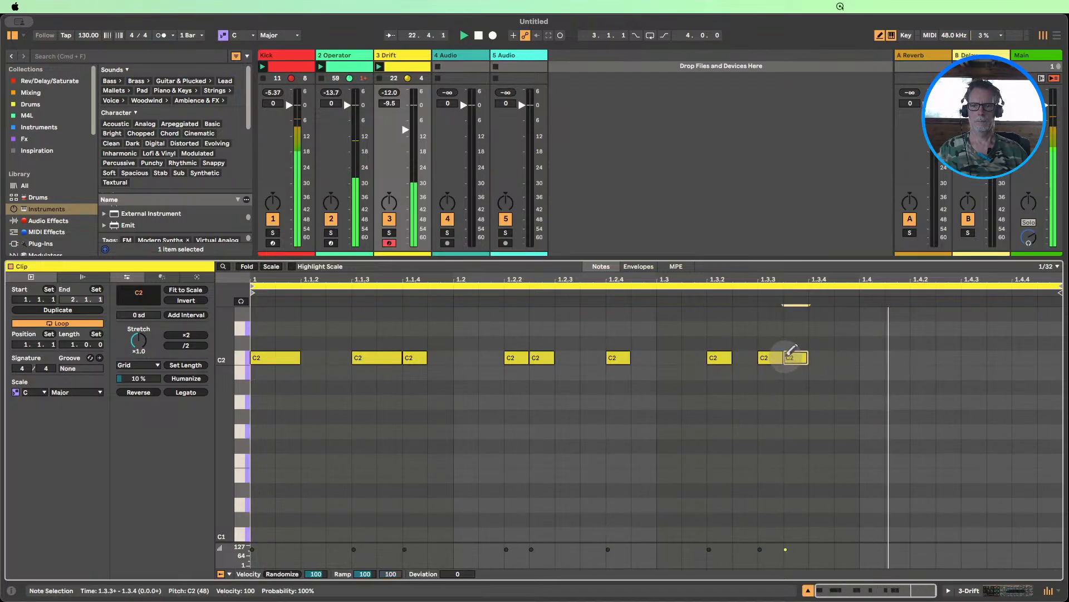
{"action": "left_click", "coordinate": [800, 356]}
{"action": "left_click", "coordinate": [822, 357]}
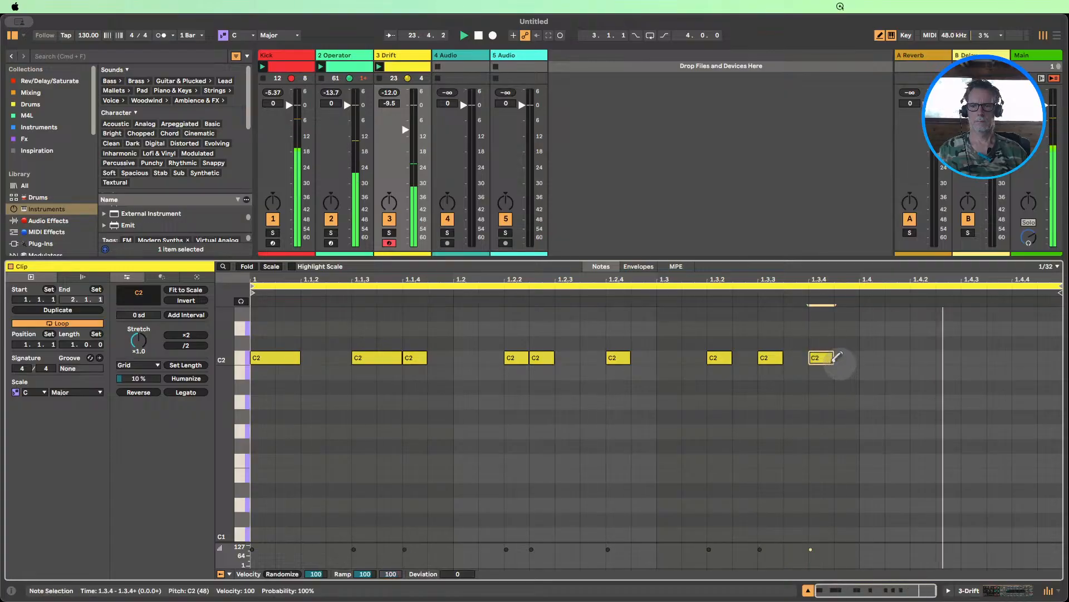
{"action": "left_click", "coordinate": [897, 357]}
{"action": "left_click", "coordinate": [899, 357]}
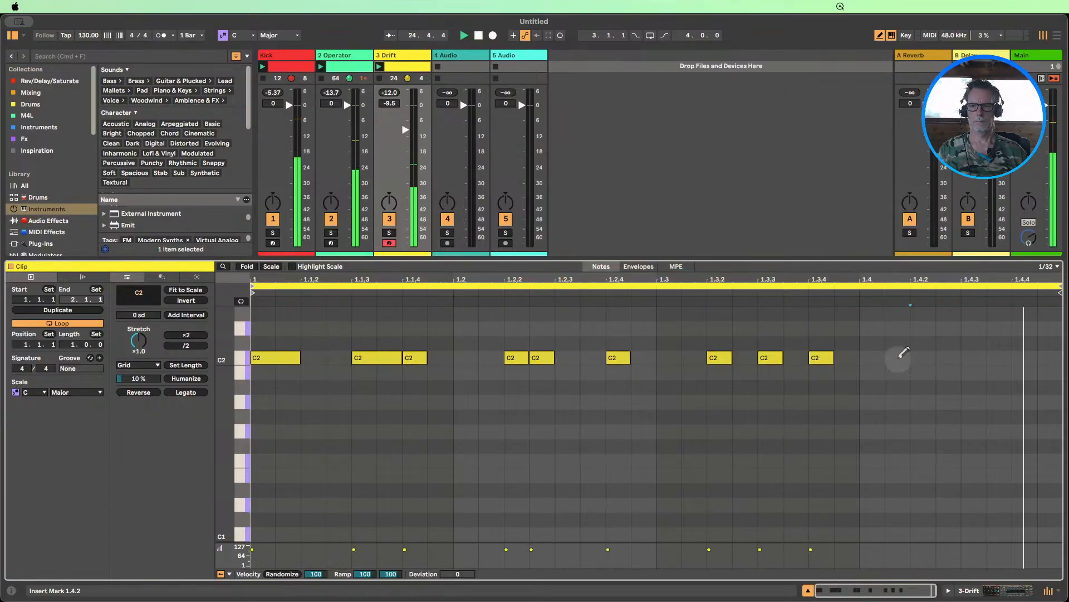
{"action": "left_click", "coordinate": [882, 357]}
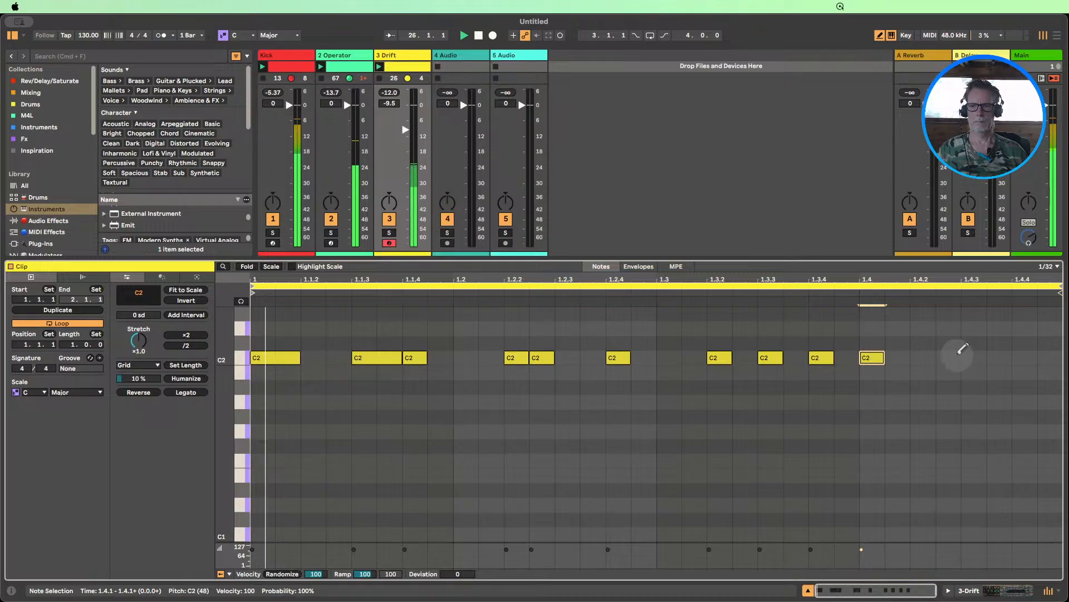
- Replace the C2 note at 1.3.3 with a 1/32 note right after the one at 1.3.2, and add another halfway through 1.4.2
{"action": "left_click", "coordinate": [784, 357]}
{"action": "left_click", "coordinate": [797, 357]}
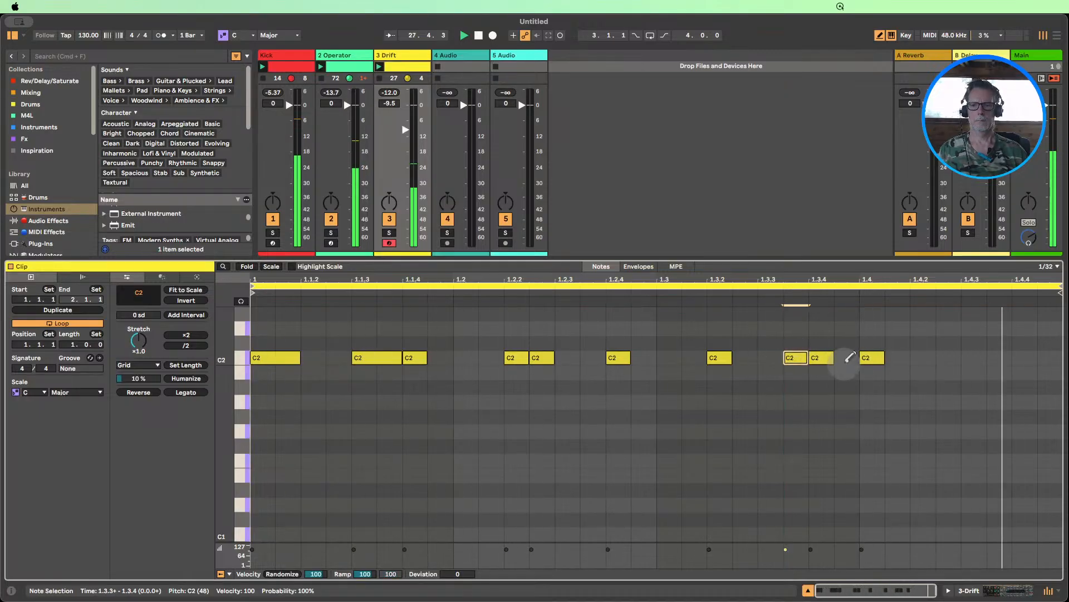
{"action": "left_click", "coordinate": [796, 357]}
{"action": "left_click", "coordinate": [745, 357]}
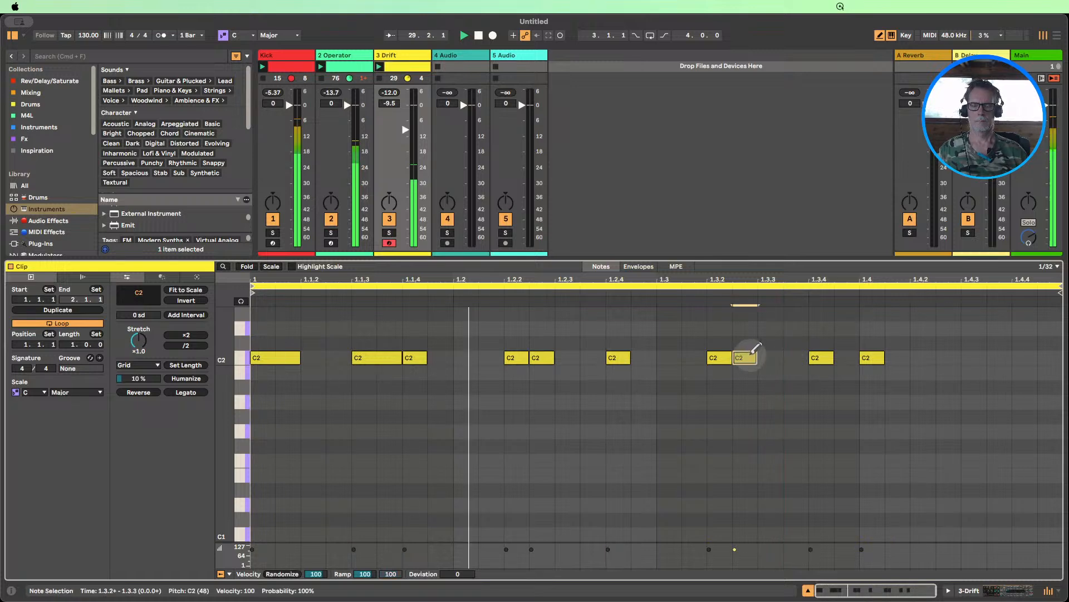
{"action": "left_click", "coordinate": [949, 356]}
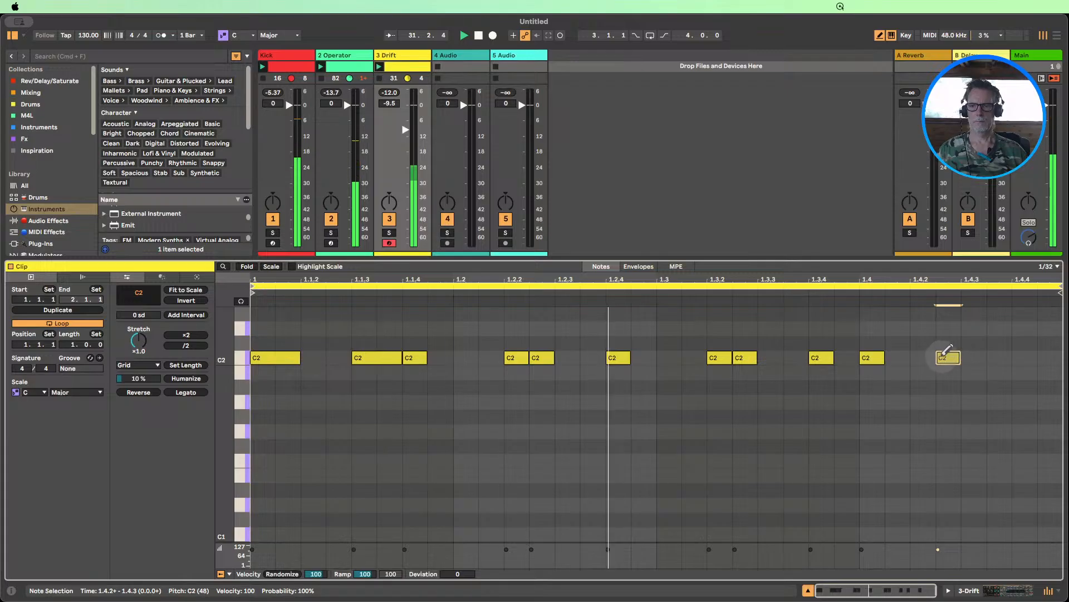
- Extend the last C2 note back to start at 1.4.2, select all the C2 notes and stop playback
{"action": "left_click_drag", "start_coordinate": [938, 357], "coordinate": [911, 357]}
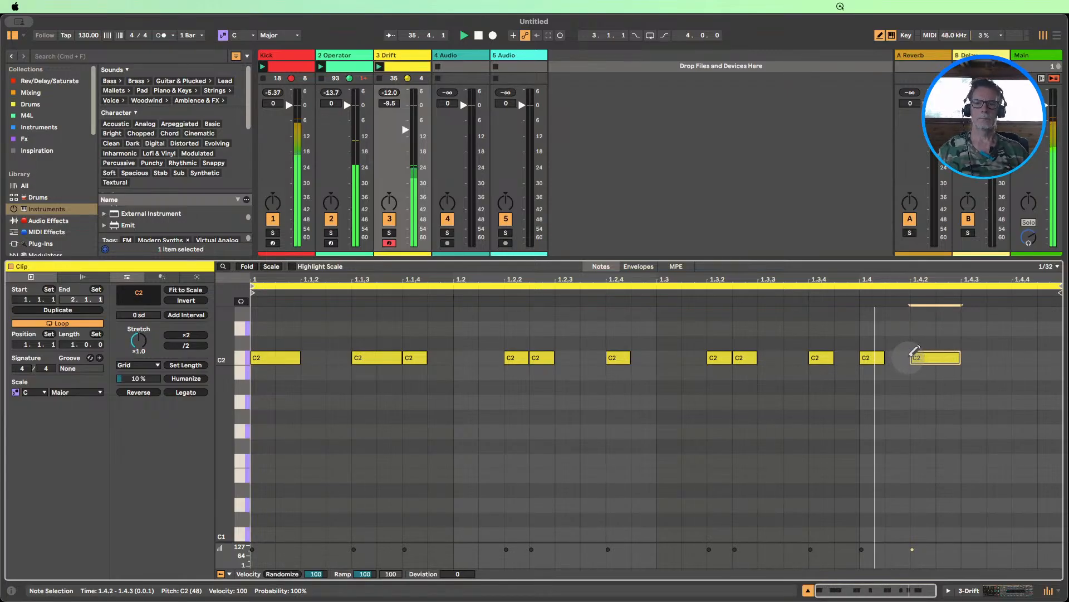
{"action": "left_click", "coordinate": [239, 359]}
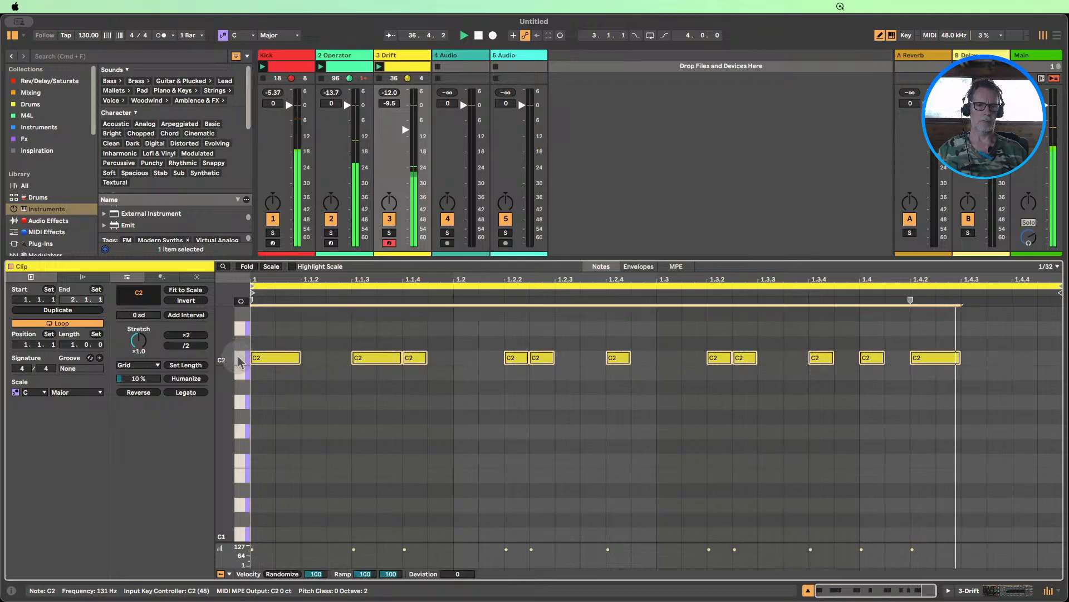
{"action": "left_click", "coordinate": [478, 35]}
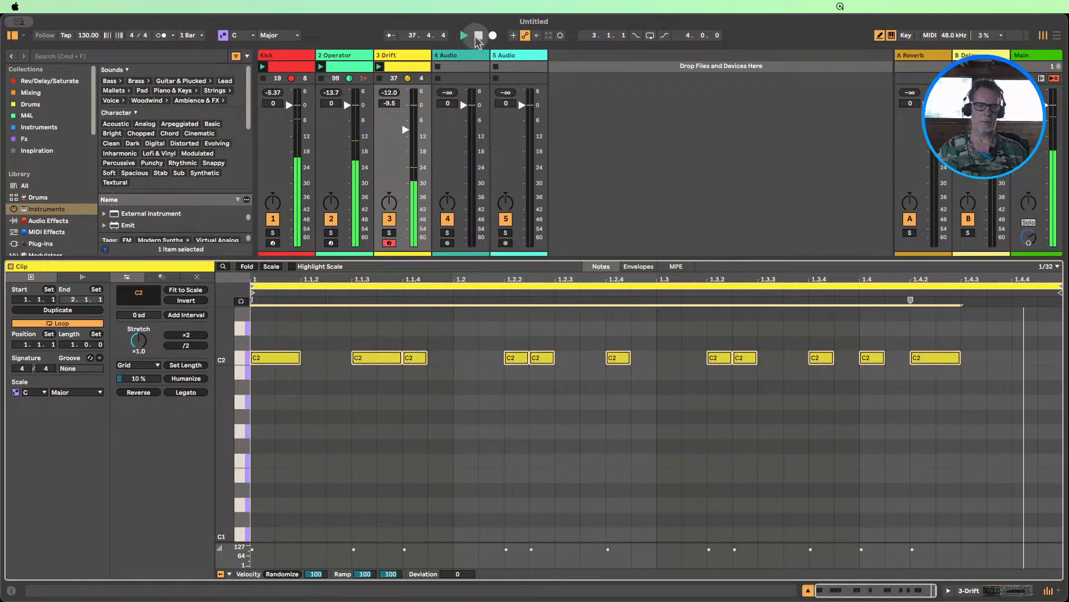
- Turn off draw mode, restart playback and randomize the C2 notes' velocities with an amount of 91
{"action": "key", "text": "b"}
{"action": "left_click", "coordinate": [276, 357]}
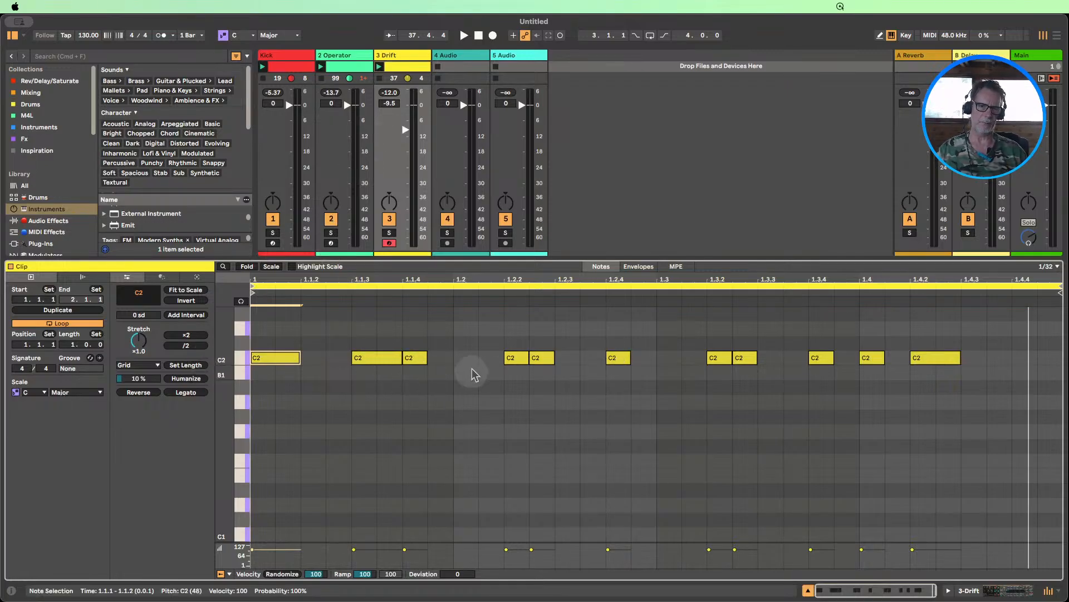
{"action": "left_click", "coordinate": [455, 382]}
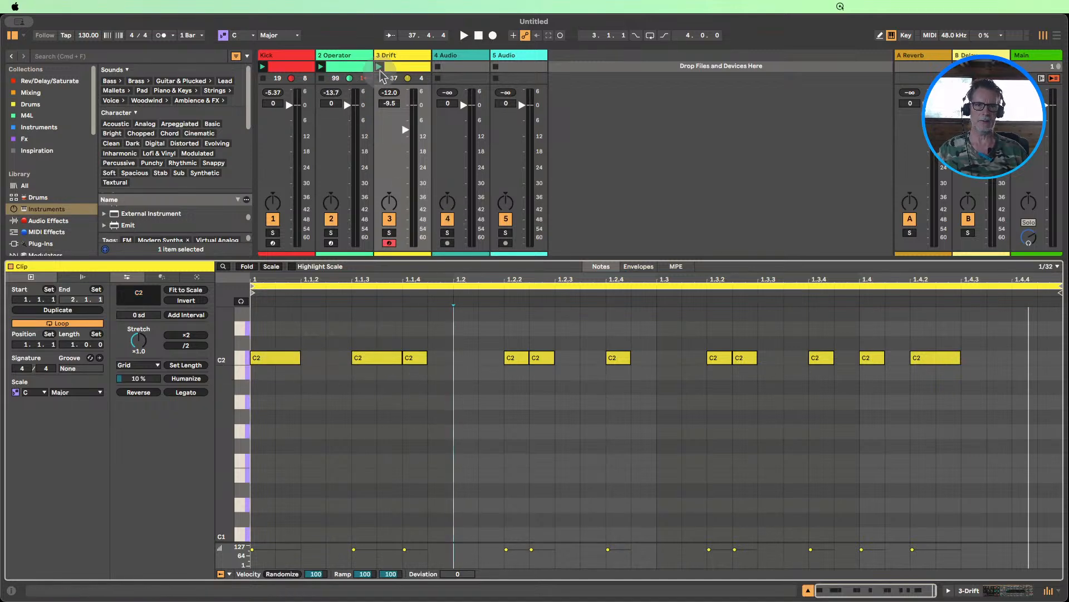
{"action": "key", "text": "space"}
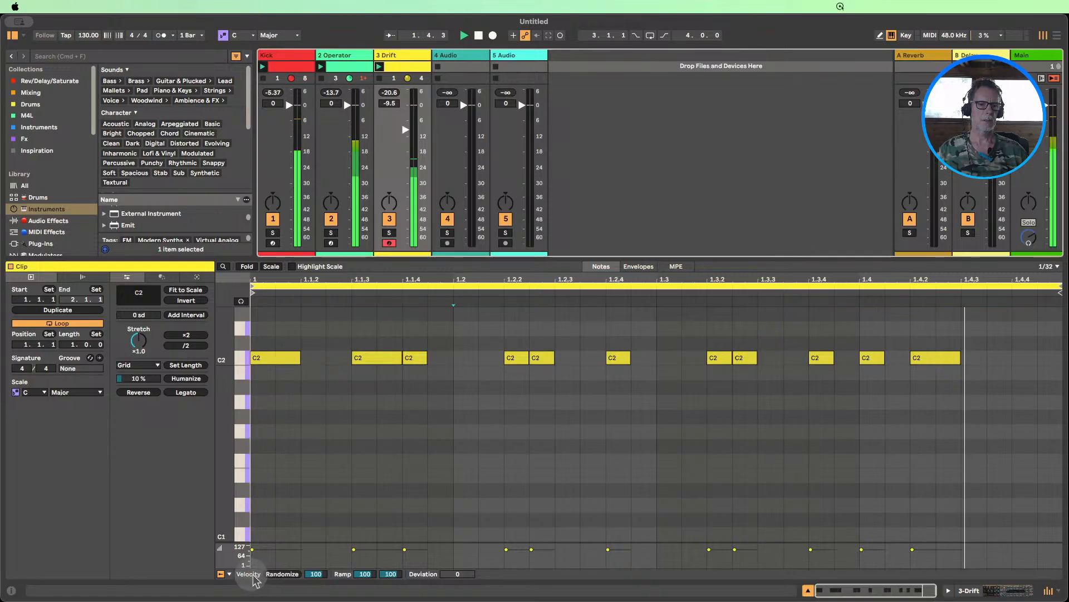
{"action": "left_click", "coordinate": [283, 574]}
{"action": "left_click_drag", "start_coordinate": [312, 576], "coordinate": [312, 575]}
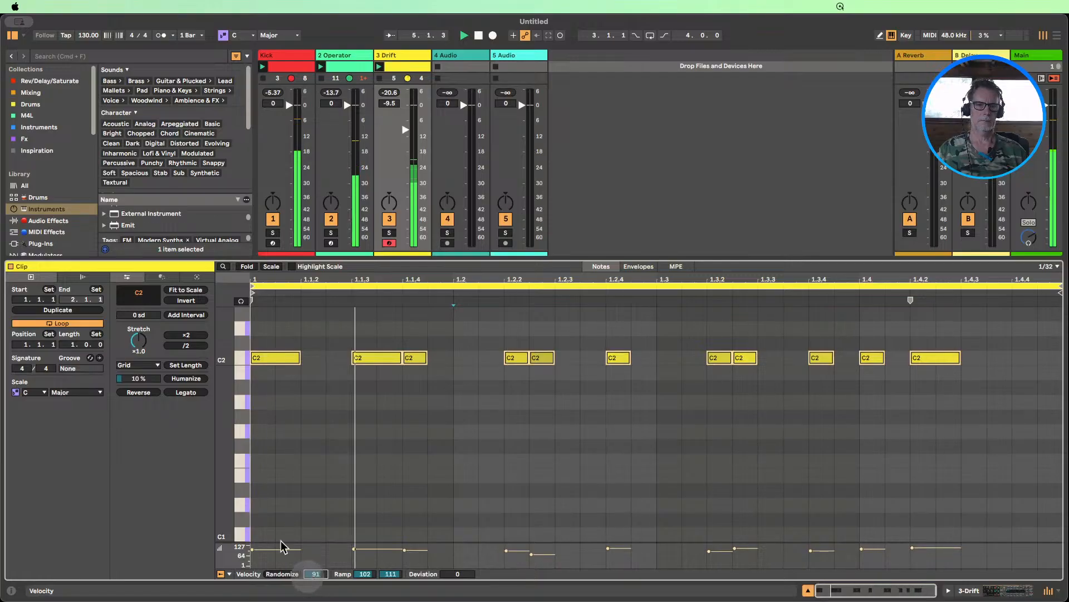
- Duplicate the clip's loop to two bars and draw a 1/32 C2 note halfway through 2.4.3
{"action": "left_click", "coordinate": [73, 311]}
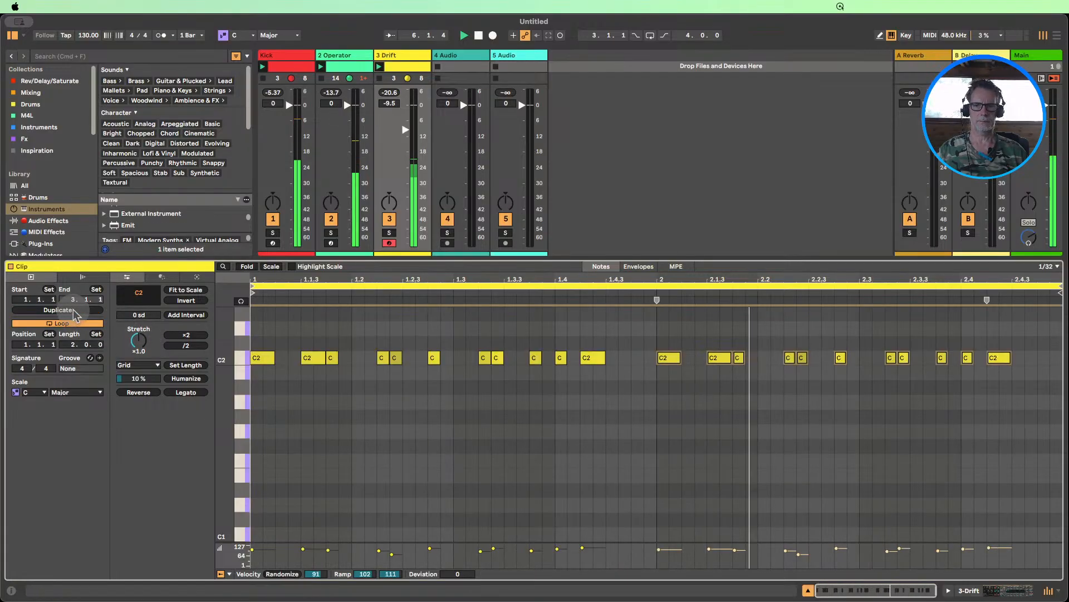
{"action": "key", "text": "b"}
{"action": "left_click", "coordinate": [1031, 358]}
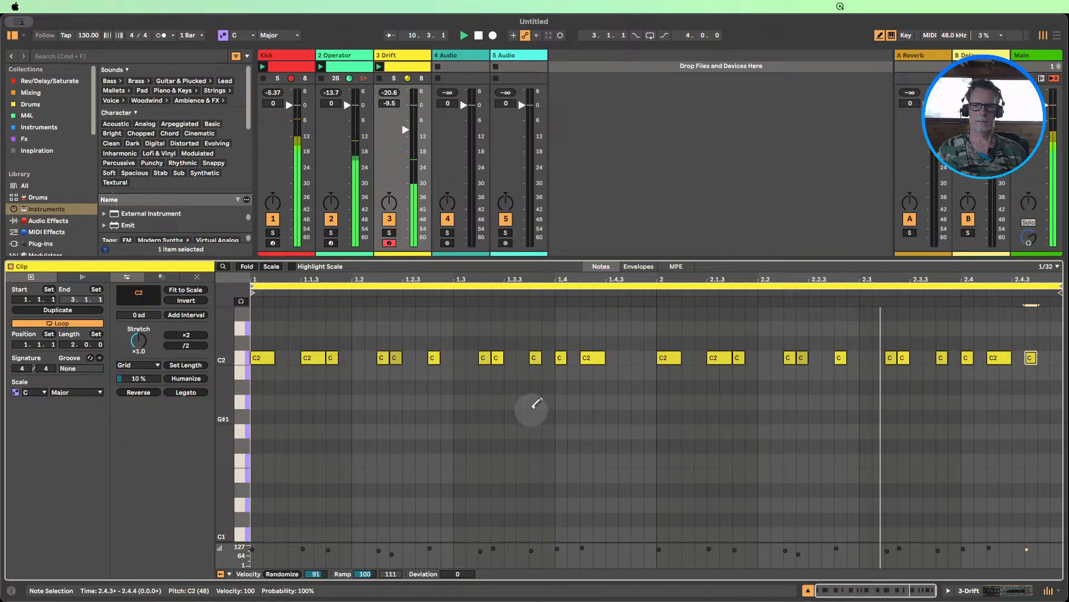
- Transpose all of the clip's C2 notes up two semitones to D2
{"action": "left_click", "coordinate": [242, 361]}
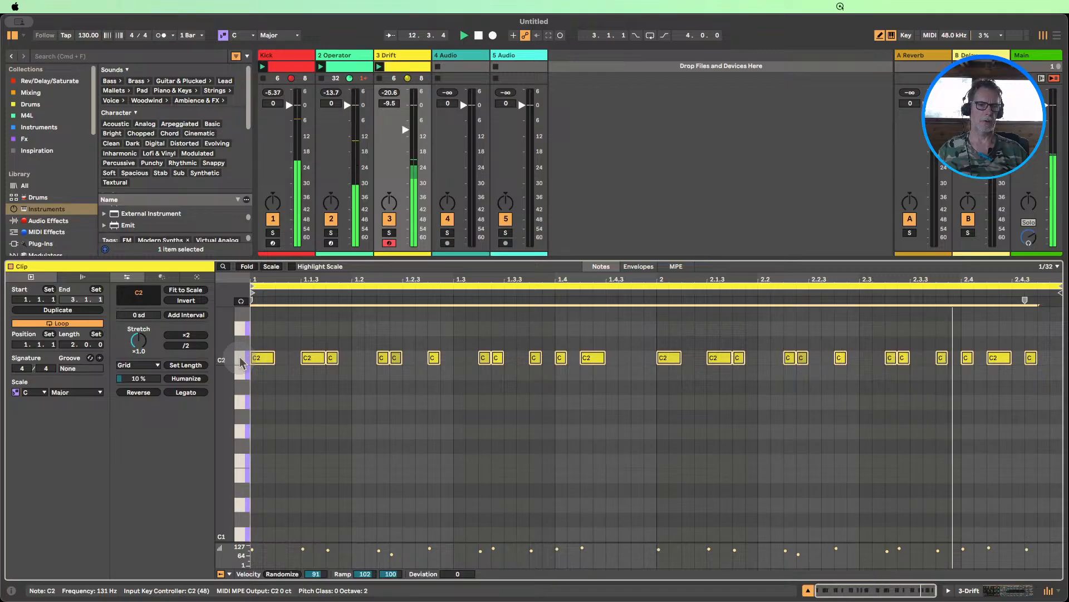
{"action": "key", "text": "Up"}
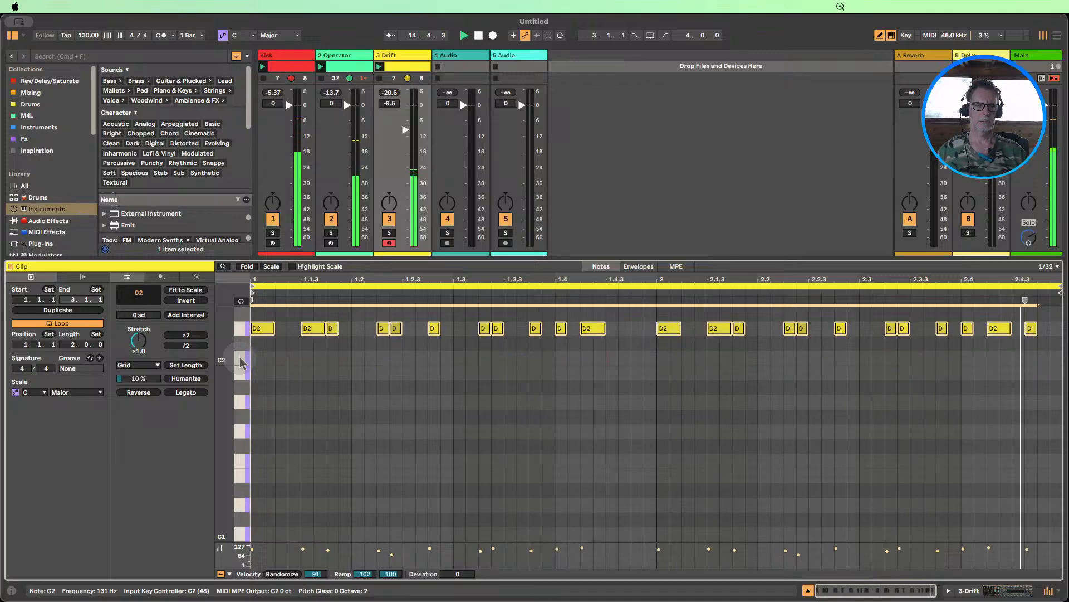
{"action": "scroll", "coordinate": [306, 351], "scroll_direction": "up", "scroll_amount": 3}
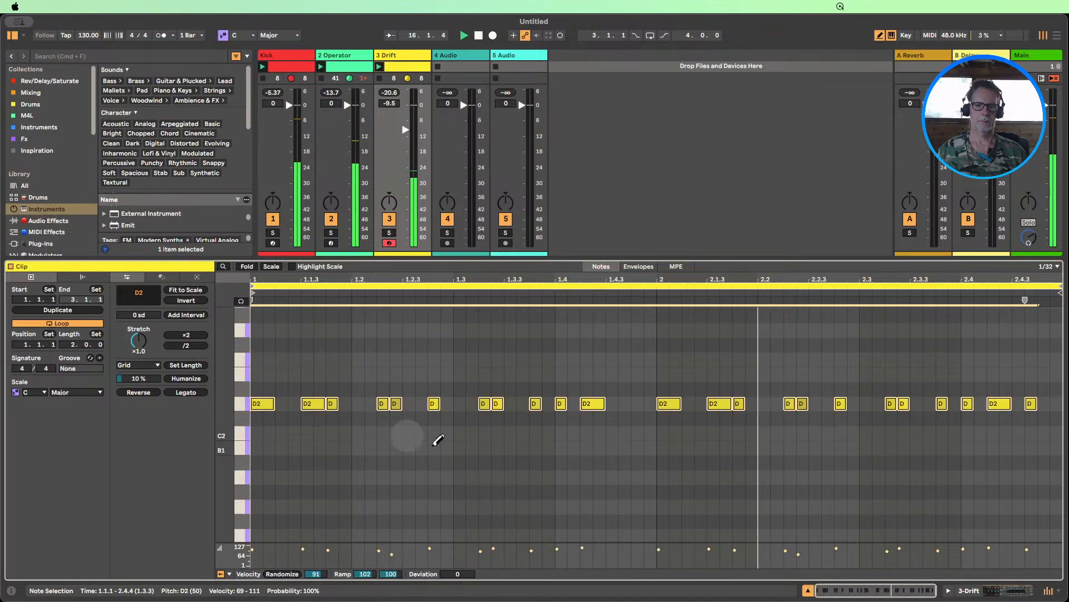
- Check the pitch on the Operator track's Tuner, collapse the Tuner and return to the Drift track's device
{"action": "left_click", "coordinate": [345, 60]}
{"action": "double_click", "coordinate": [461, 506]}
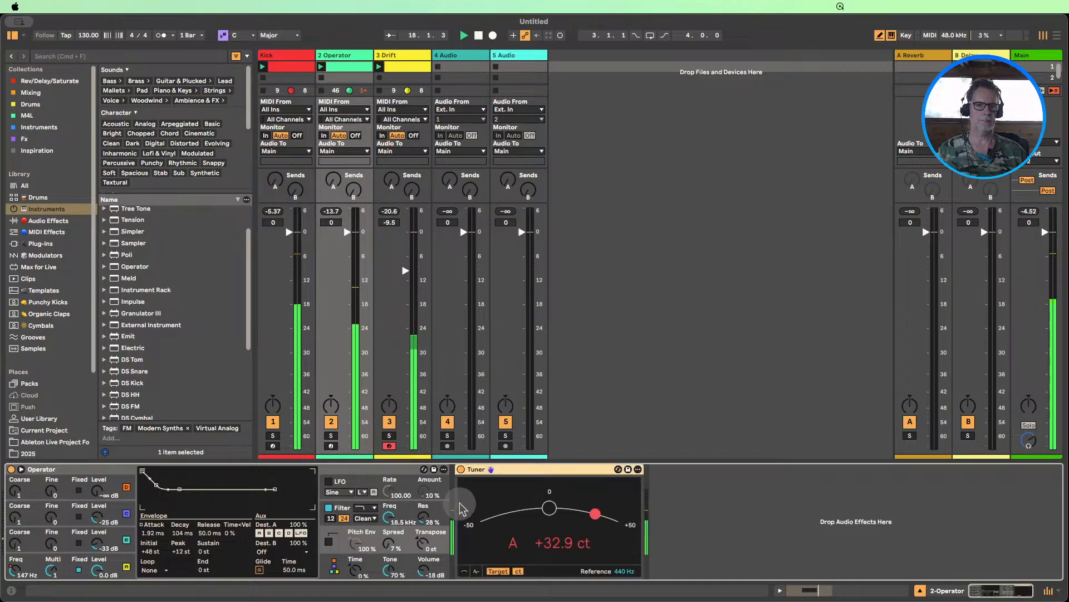
{"action": "double_click", "coordinate": [540, 469]}
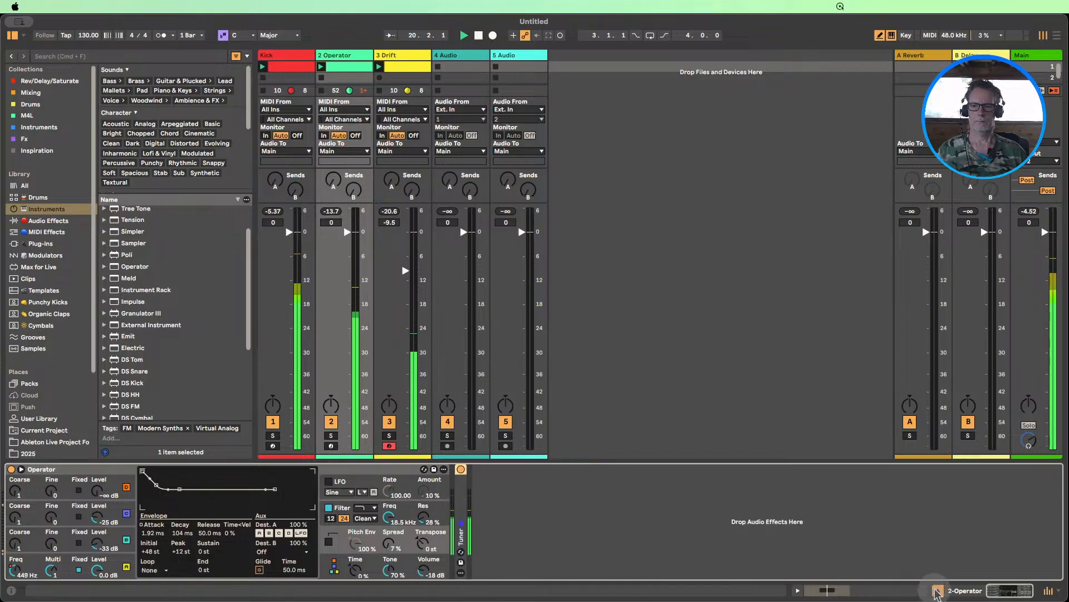
{"action": "left_click", "coordinate": [938, 591]}
{"action": "double_click", "coordinate": [389, 56]}
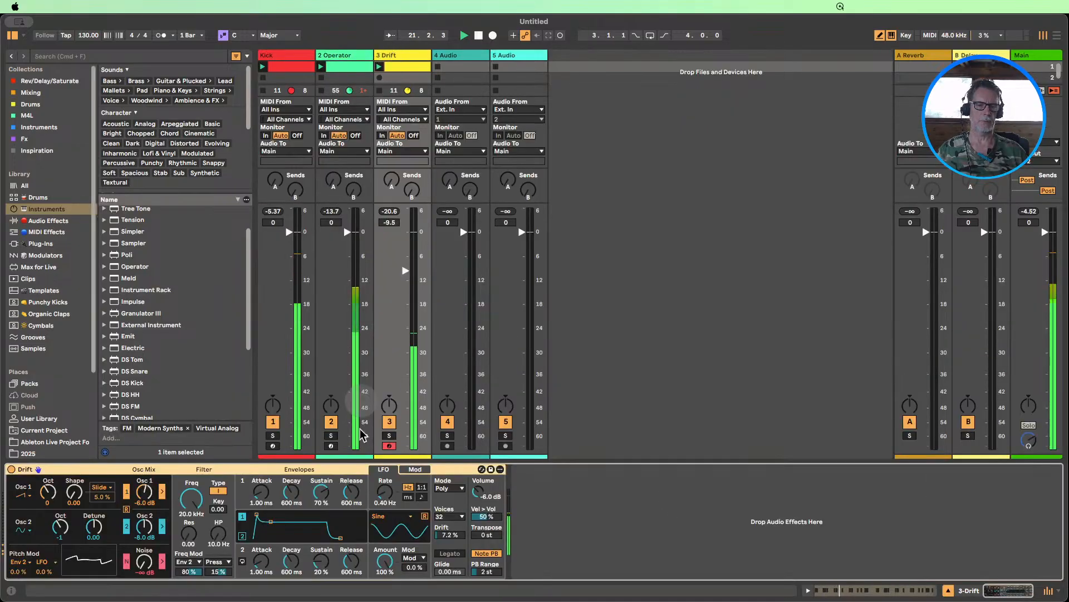
- Sweep Drift's filter frequency down and back to 20 kHz, and set envelope 1 to 0% sustain and 394 ms decay
{"action": "left_click_drag", "start_coordinate": [191, 497], "coordinate": [191, 551]}
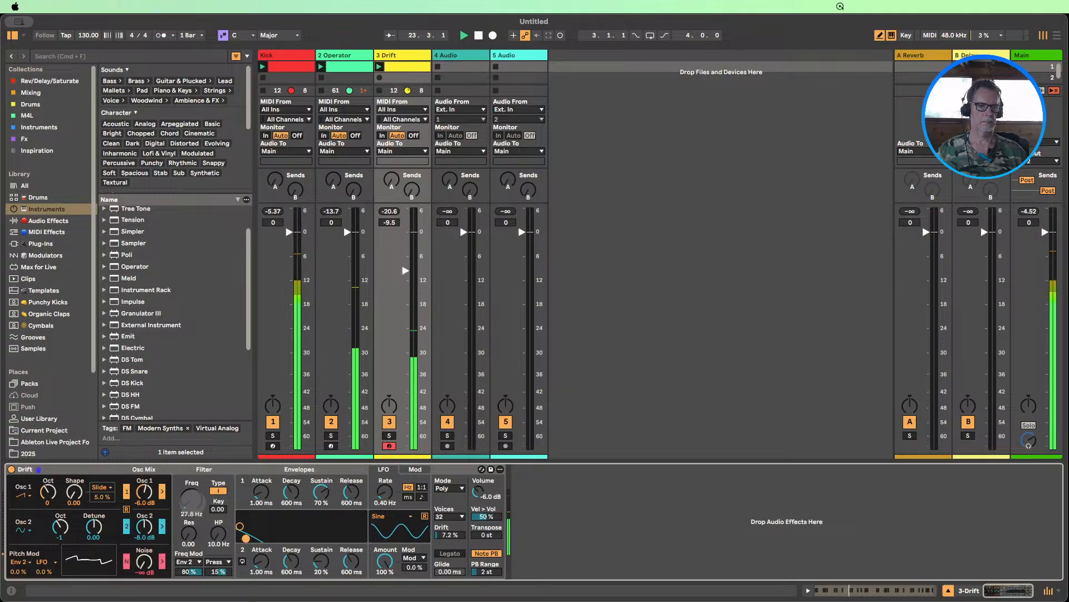
{"action": "left_click_drag", "start_coordinate": [193, 499], "coordinate": [193, 412]}
{"action": "left_click", "coordinate": [262, 501]}
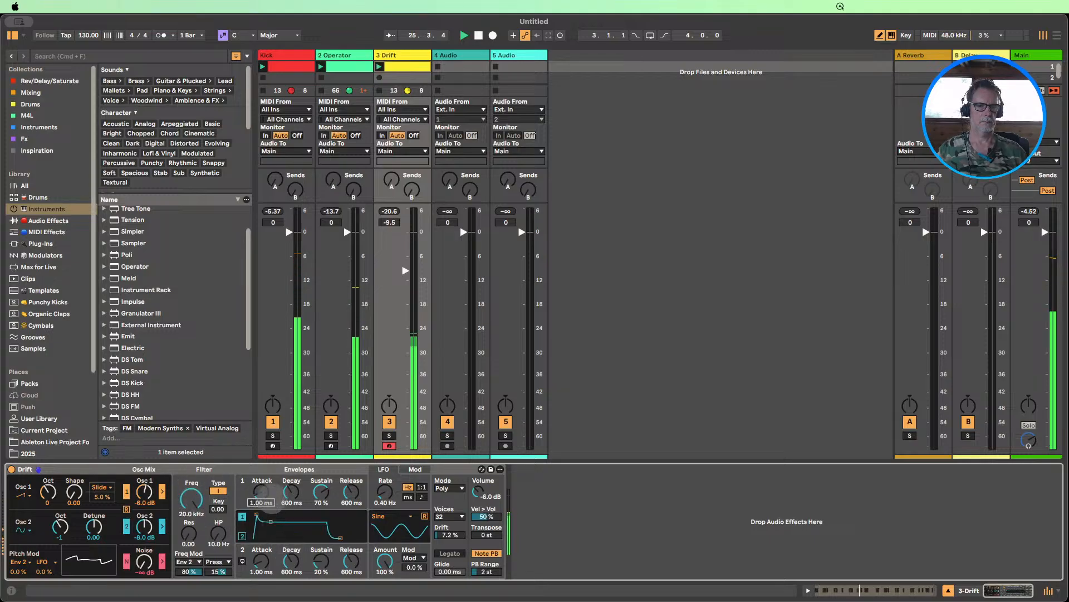
{"action": "left_click_drag", "start_coordinate": [321, 493], "coordinate": [321, 534]}
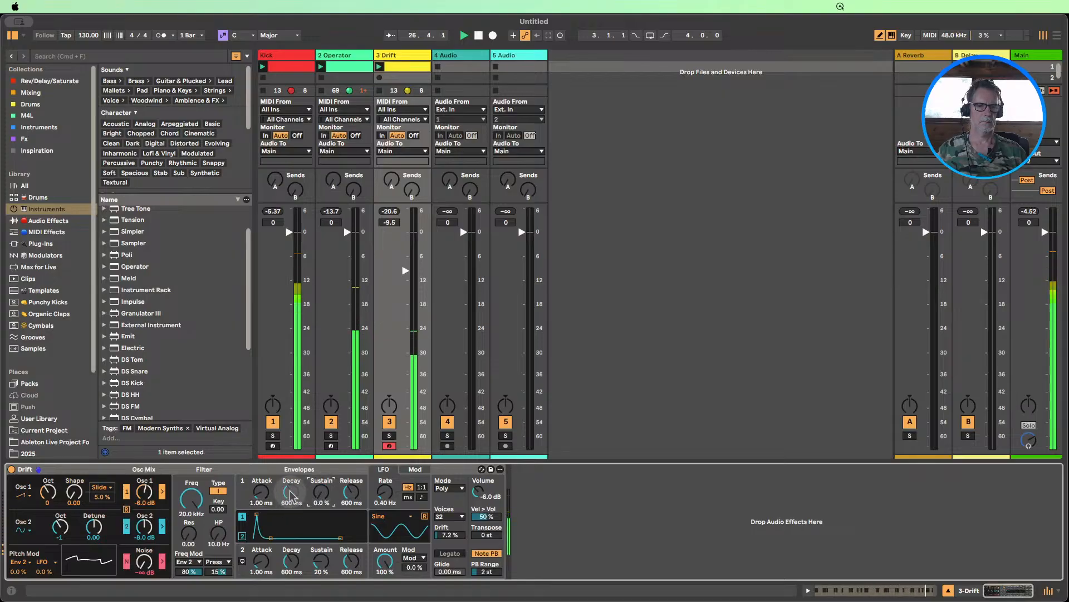
- Set Drift's filter frequency to 508 Hz with 0% Env 2 modulation, Osc 1 shape to 0.04 and Osc 2 level to 1.1 dB
{"action": "left_click_drag", "start_coordinate": [191, 495], "coordinate": [191, 499]}
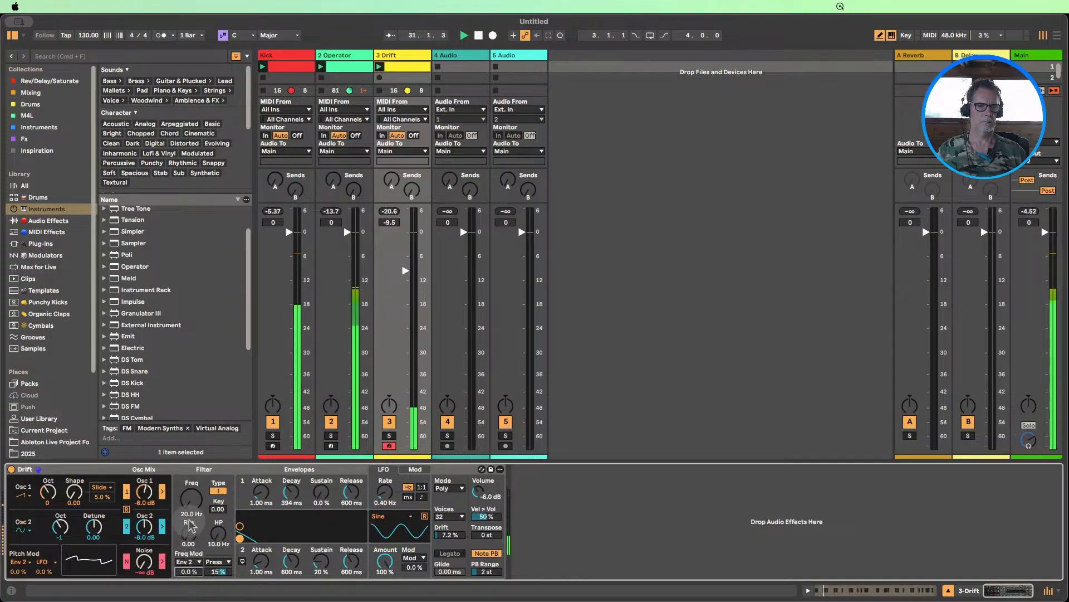
{"action": "left_click", "coordinate": [190, 495]}
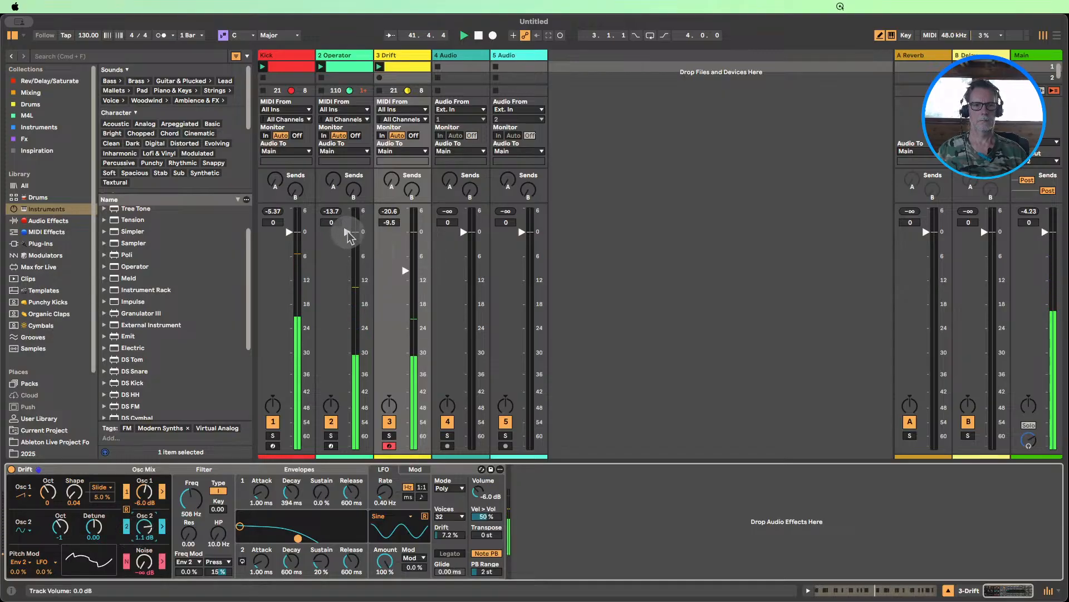
- Balance the track volumes, setting Operator to -2.4 dB and Drift to -5.3 dB
{"action": "left_click_drag", "start_coordinate": [349, 235], "coordinate": [347, 239]}
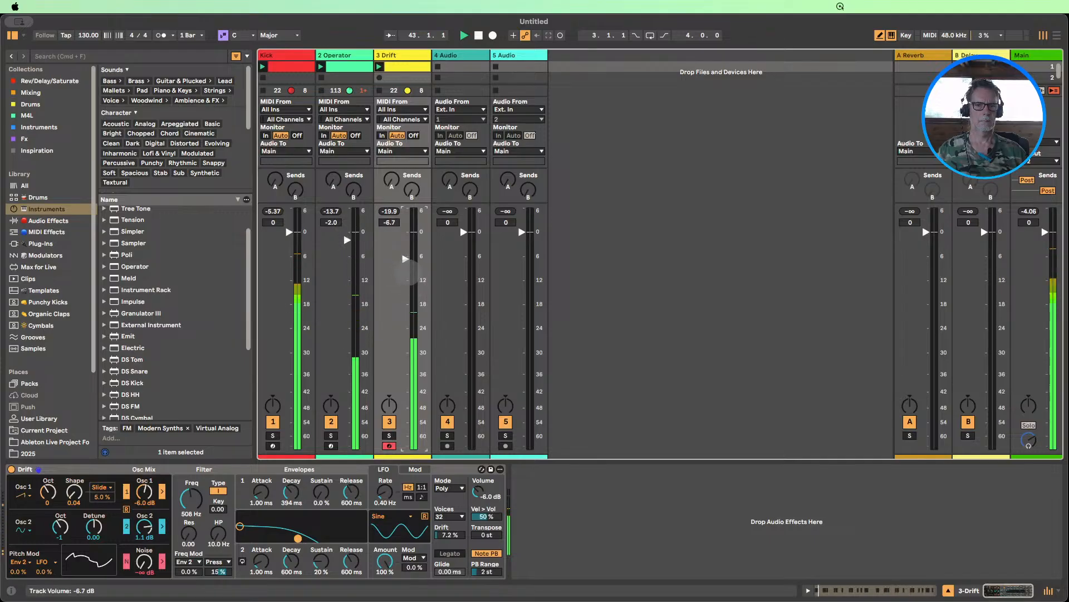
{"action": "left_click_drag", "start_coordinate": [407, 273], "coordinate": [408, 270]}
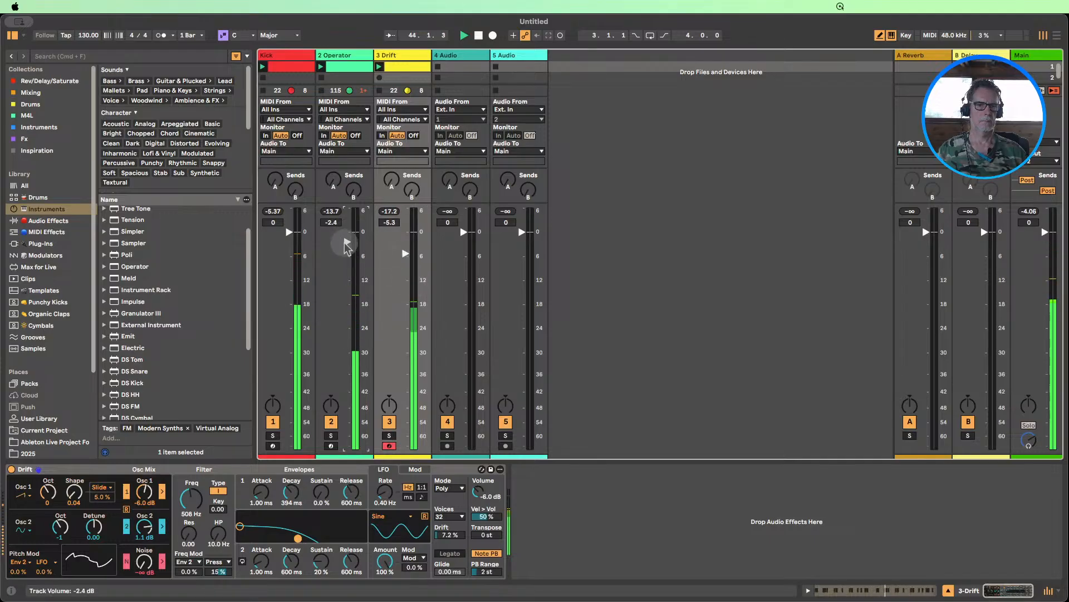
- Set Drift's Osc 2 level to 1.9 dB, noise to -7.0 dB, and filter frequency to 278 Hz with 47% Env 2 modulation
{"action": "left_click_drag", "start_coordinate": [144, 527], "coordinate": [144, 528]}
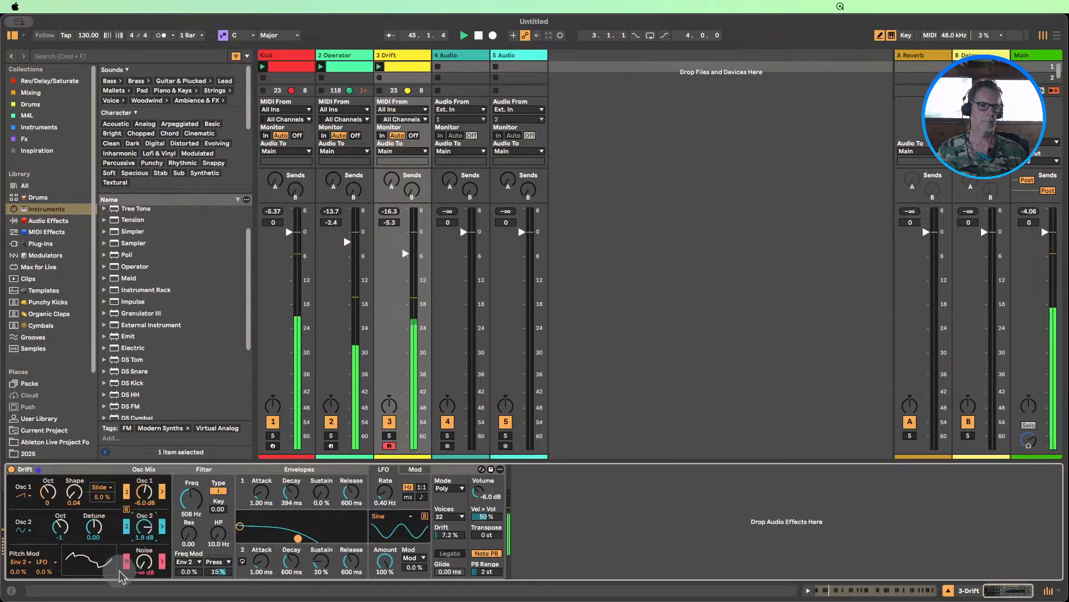
{"action": "left_click", "coordinate": [126, 562]}
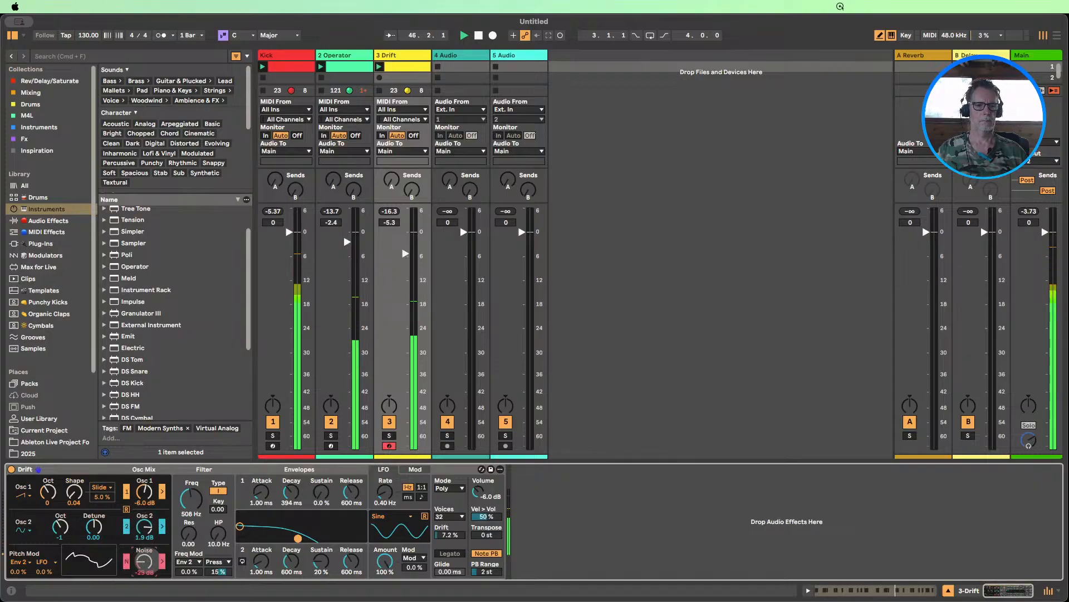
{"action": "left_click_drag", "start_coordinate": [144, 561], "coordinate": [144, 559]}
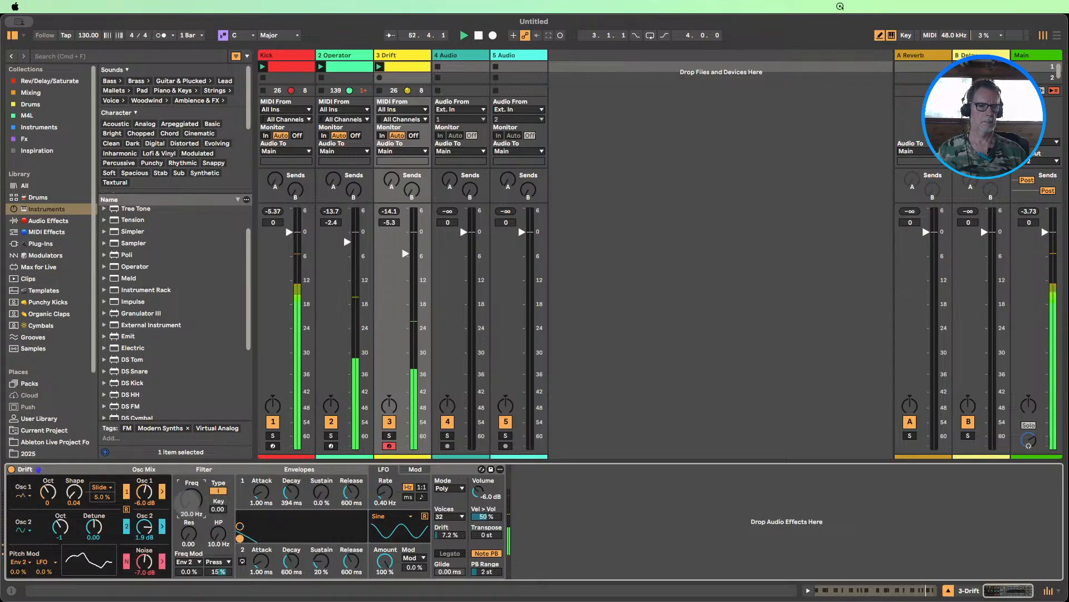
{"action": "left_click_drag", "start_coordinate": [189, 501], "coordinate": [189, 504]}
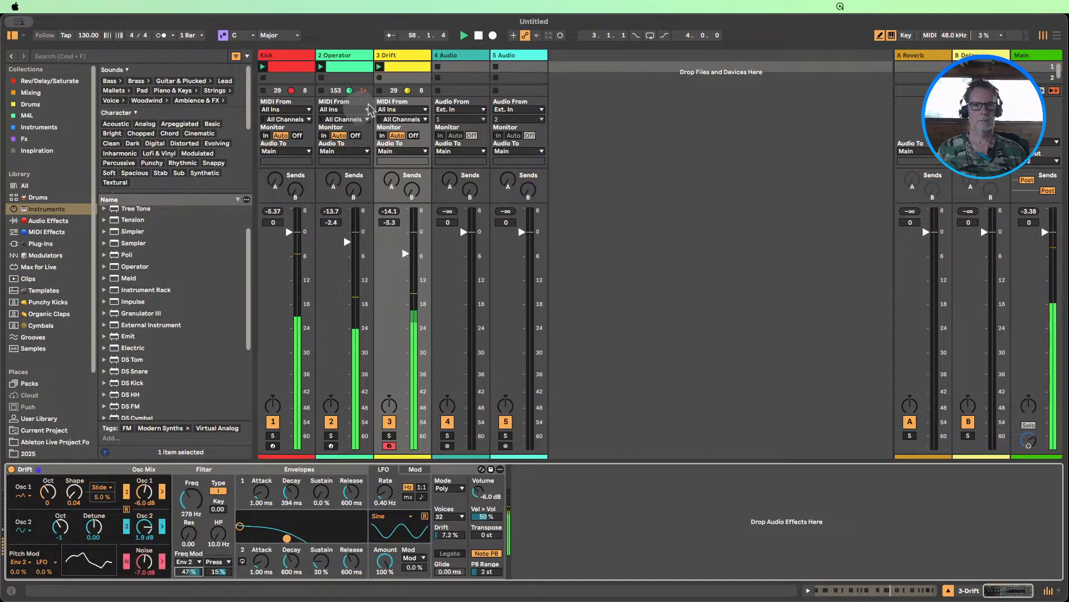
- In the Drift clip, deactivate the D2 note at 1.1.3 and shorten the loop to the first bar
{"action": "double_click", "coordinate": [398, 66]}
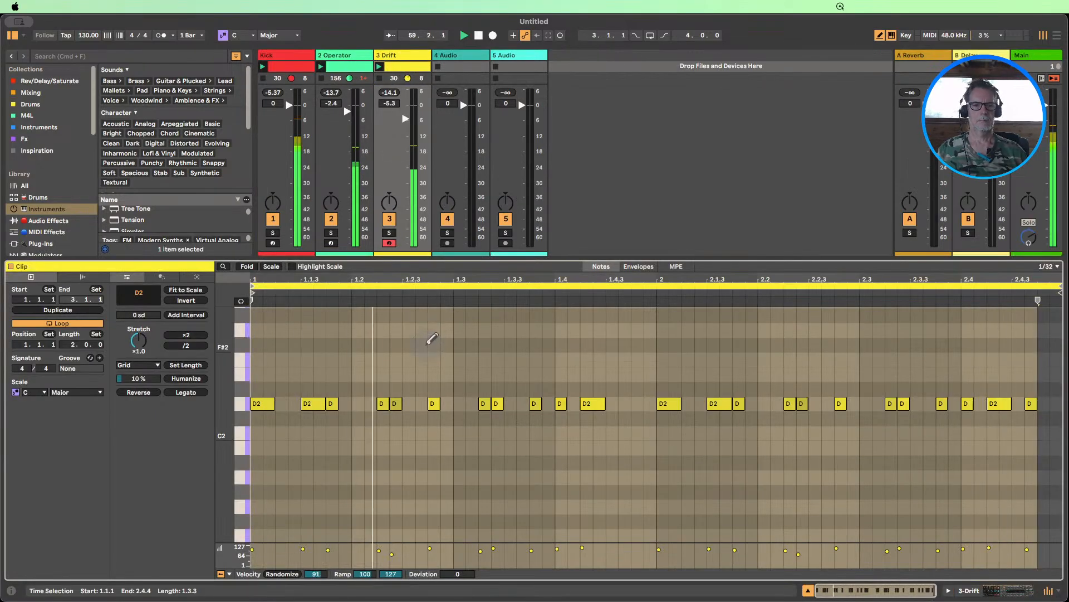
{"action": "key", "text": "b"}
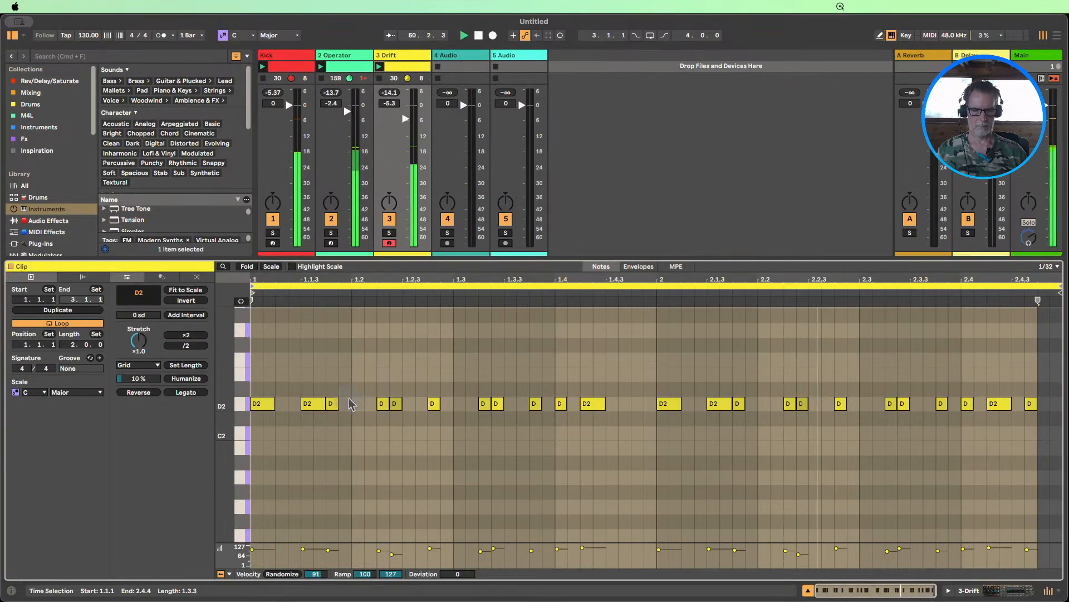
{"action": "left_click", "coordinate": [311, 403]}
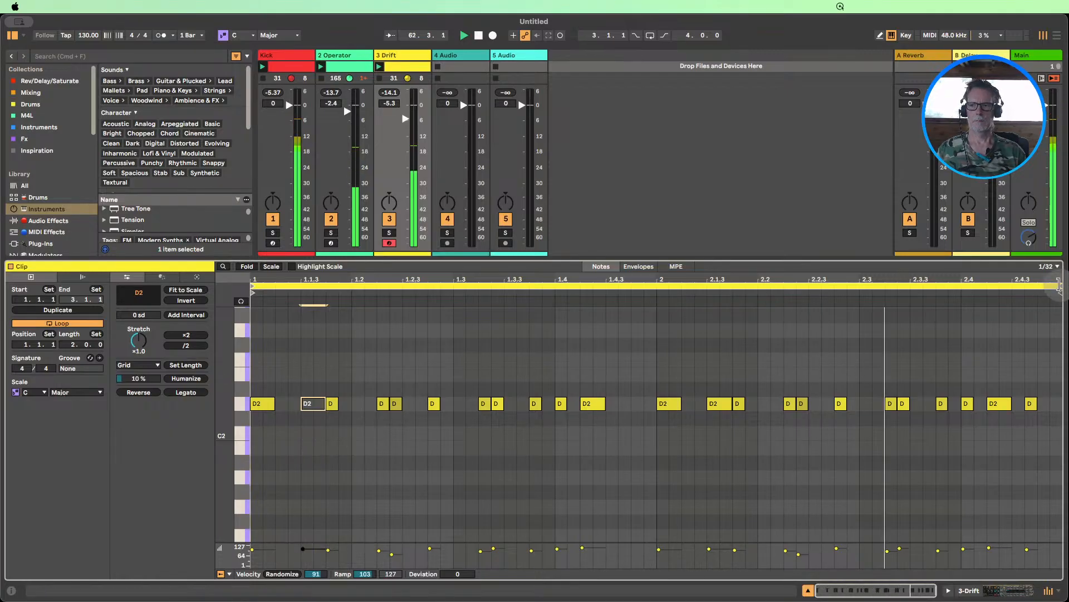
{"action": "left_click_drag", "start_coordinate": [1053, 290], "coordinate": [452, 290]}
{"action": "left_click_drag", "start_coordinate": [453, 329], "coordinate": [657, 331]}
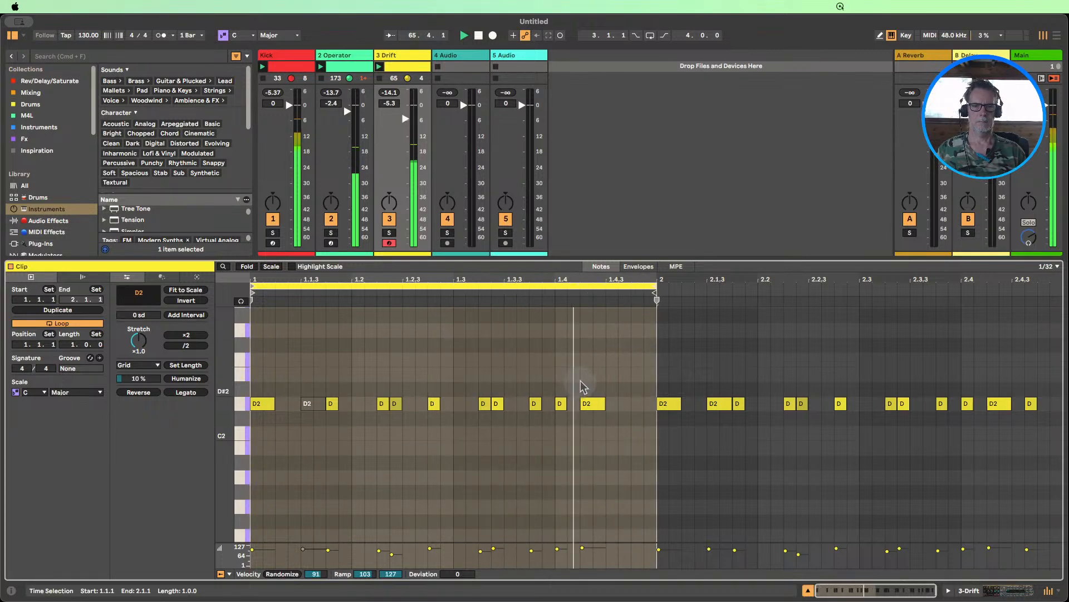
- Lengthen the D2 notes at 1.2.2, 1.2.4 and 1.3.2 to 1/16, absorbing any adjacent 1/32 notes
{"action": "left_click", "coordinate": [387, 403]}
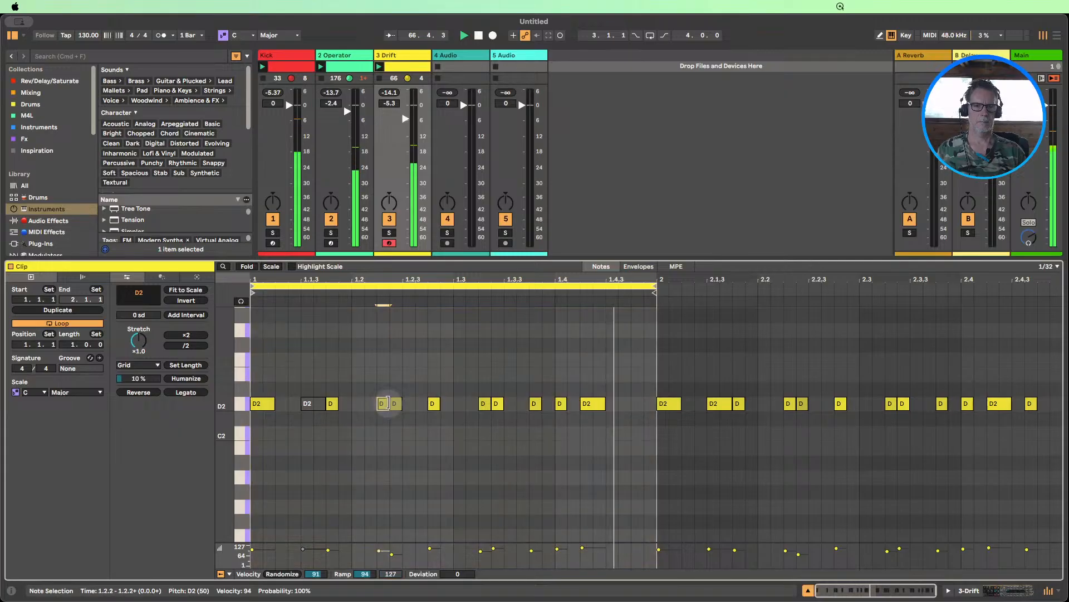
{"action": "left_click_drag", "start_coordinate": [387, 404], "coordinate": [397, 402]}
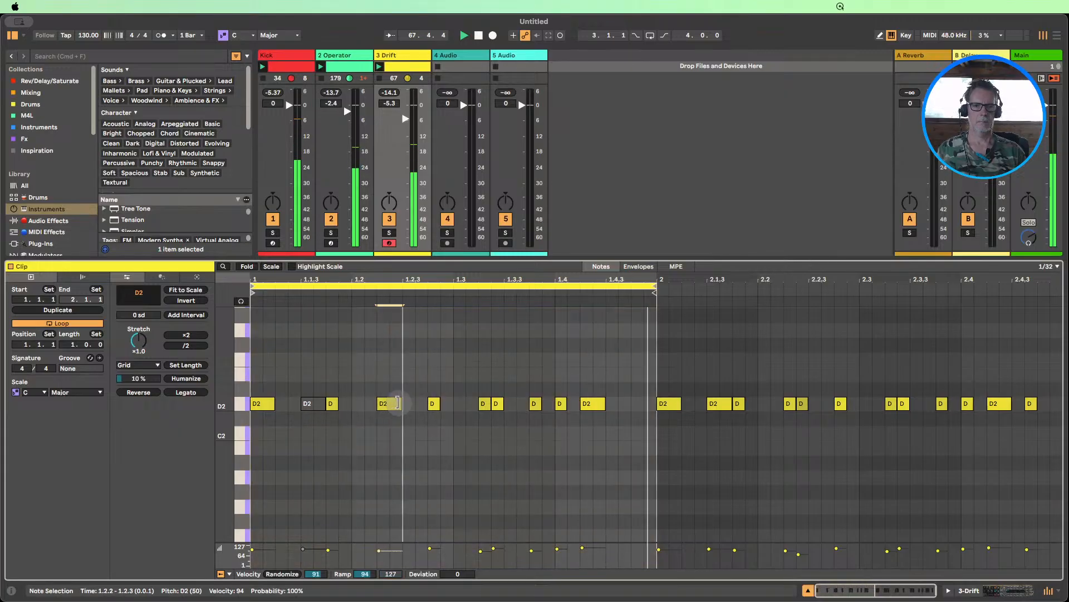
{"action": "double_click", "coordinate": [428, 403]}
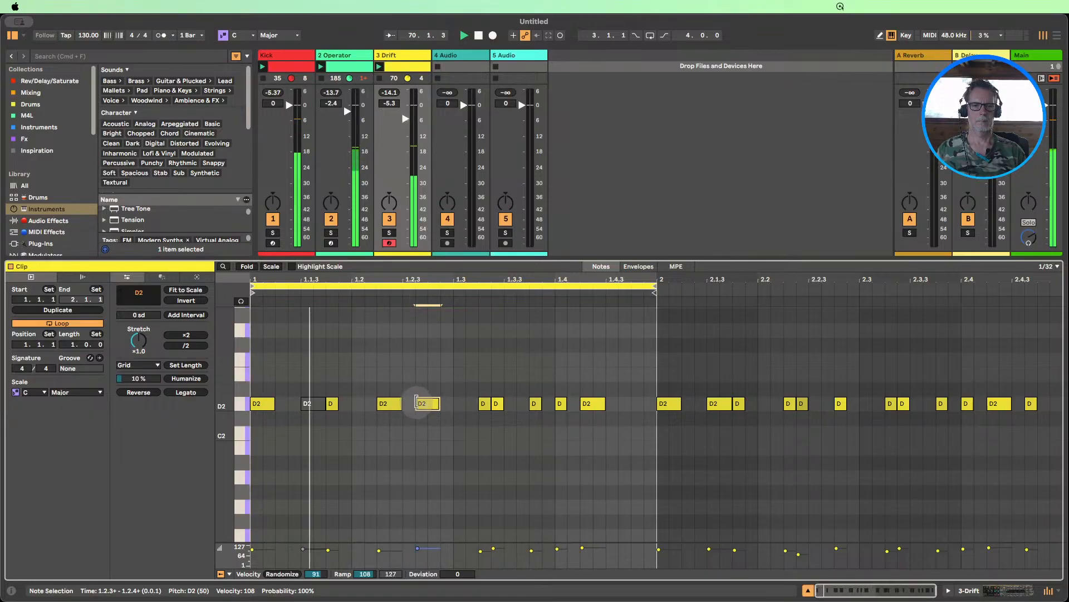
{"action": "left_click_drag", "start_coordinate": [421, 406], "coordinate": [447, 407]}
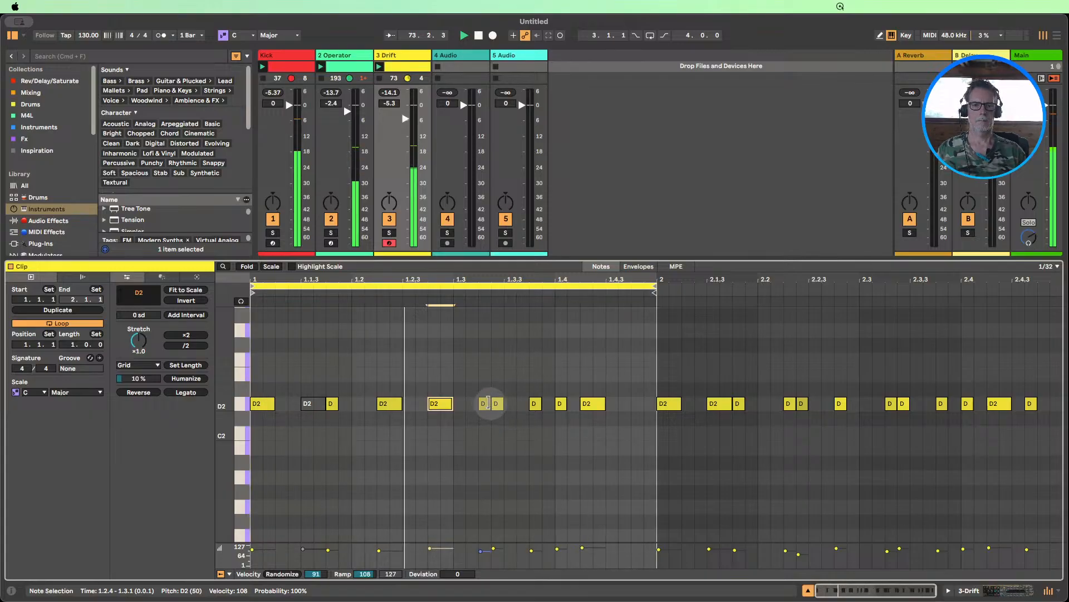
{"action": "left_click_drag", "start_coordinate": [488, 404], "coordinate": [503, 404]}
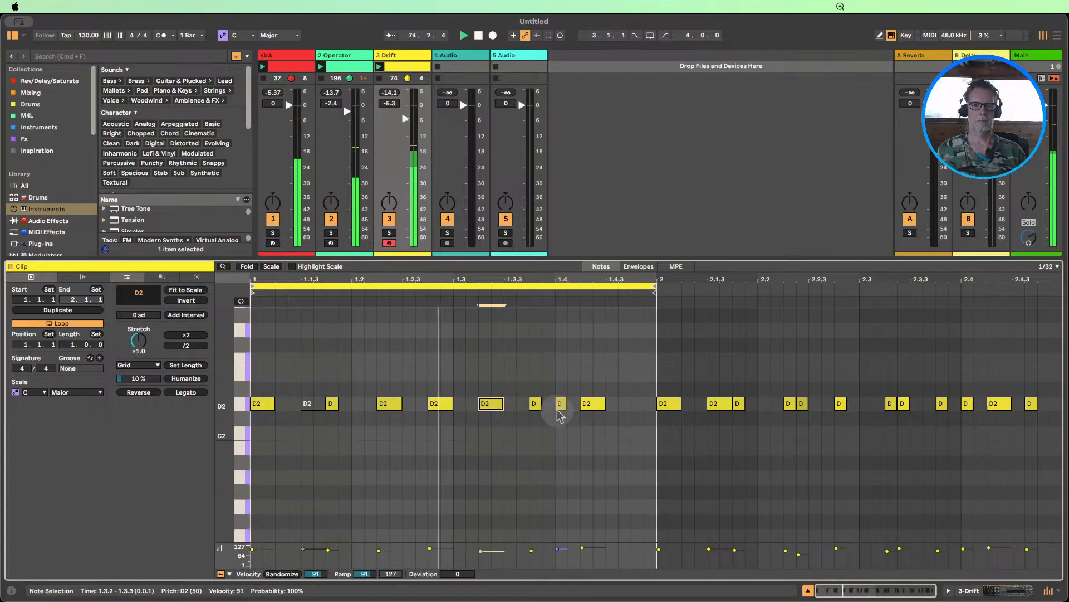
- Replace bar 2 of the Drift clip with a duplicate of bar 1 and extend the loop to two bars
{"action": "left_click", "coordinate": [598, 407]}
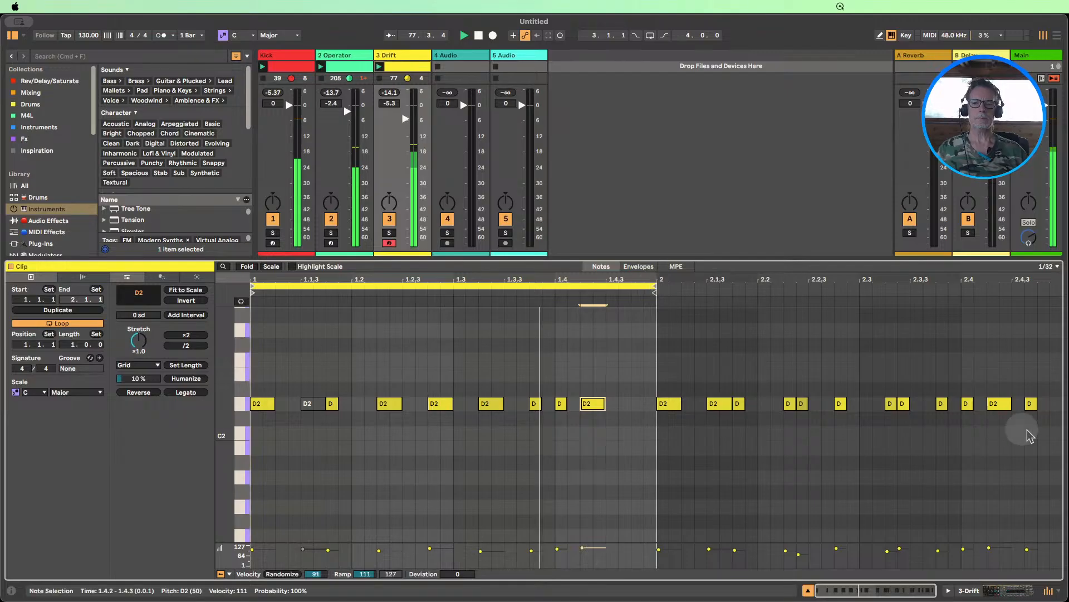
{"action": "left_click_drag", "start_coordinate": [1039, 440], "coordinate": [250, 380]}
{"action": "key", "text": "Delete"}
{"action": "key", "text": "super+d"}
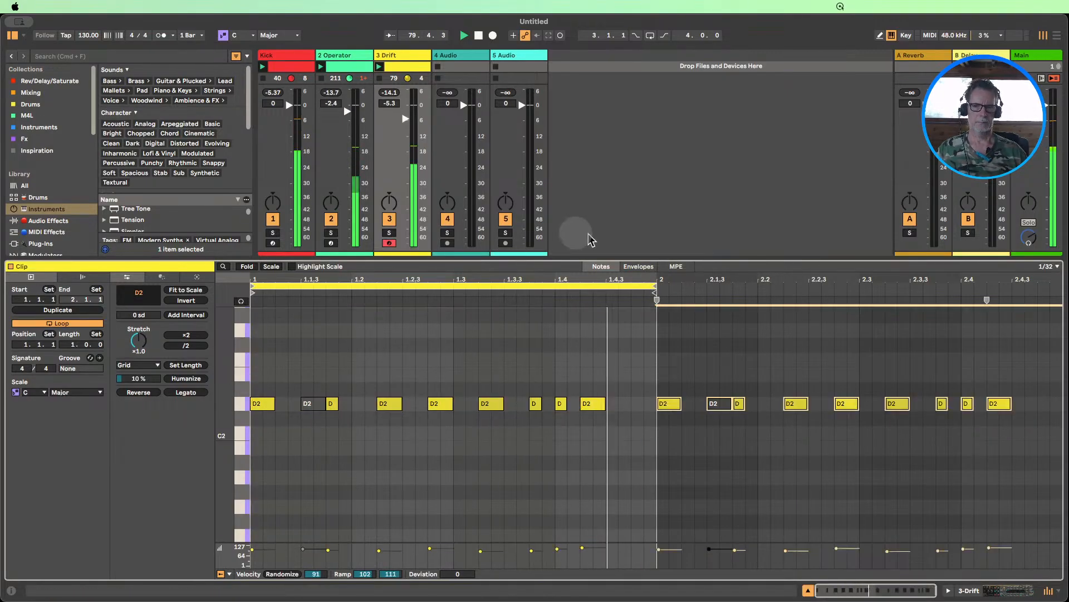
{"action": "left_click_drag", "start_coordinate": [654, 287], "coordinate": [1044, 295]}
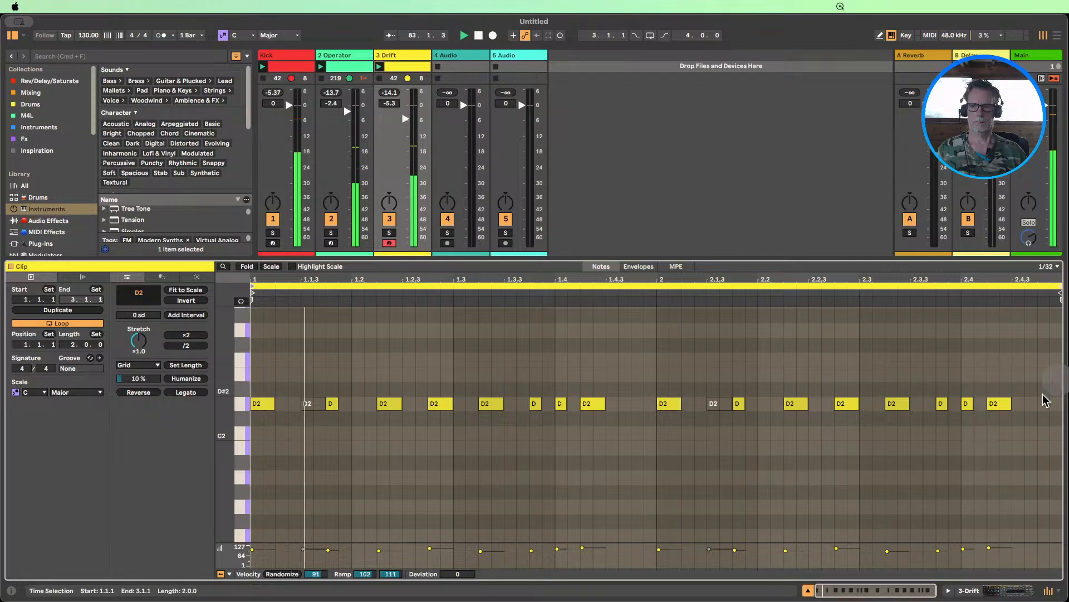
- Draw a 1/32 D2 note near the end of bar 2 and shift it to 2.4.4
{"action": "key", "text": "b"}
{"action": "left_click", "coordinate": [1030, 403]}
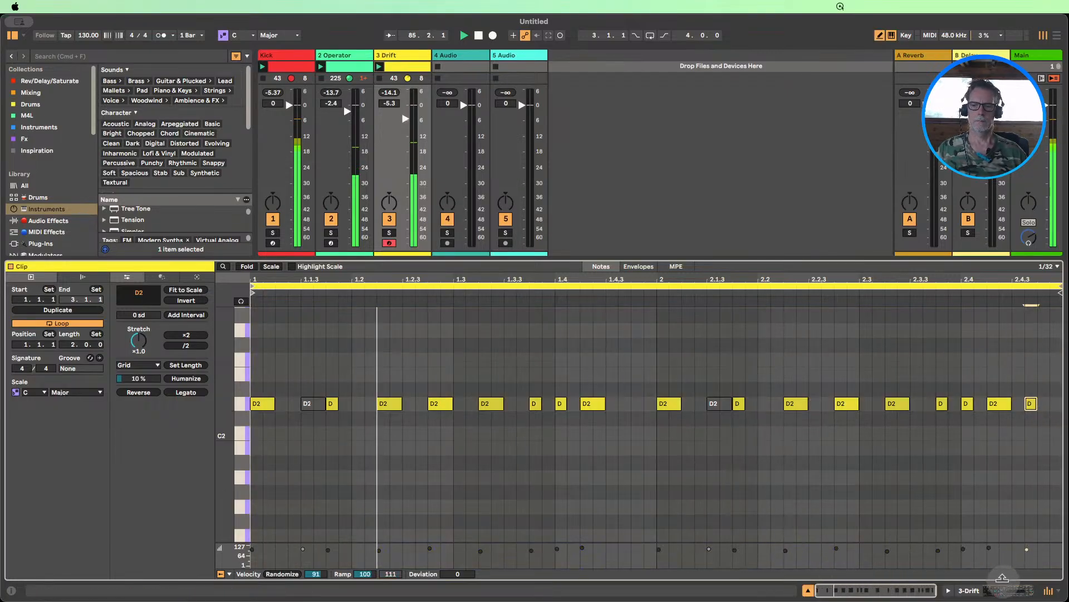
{"action": "key", "text": "Right"}
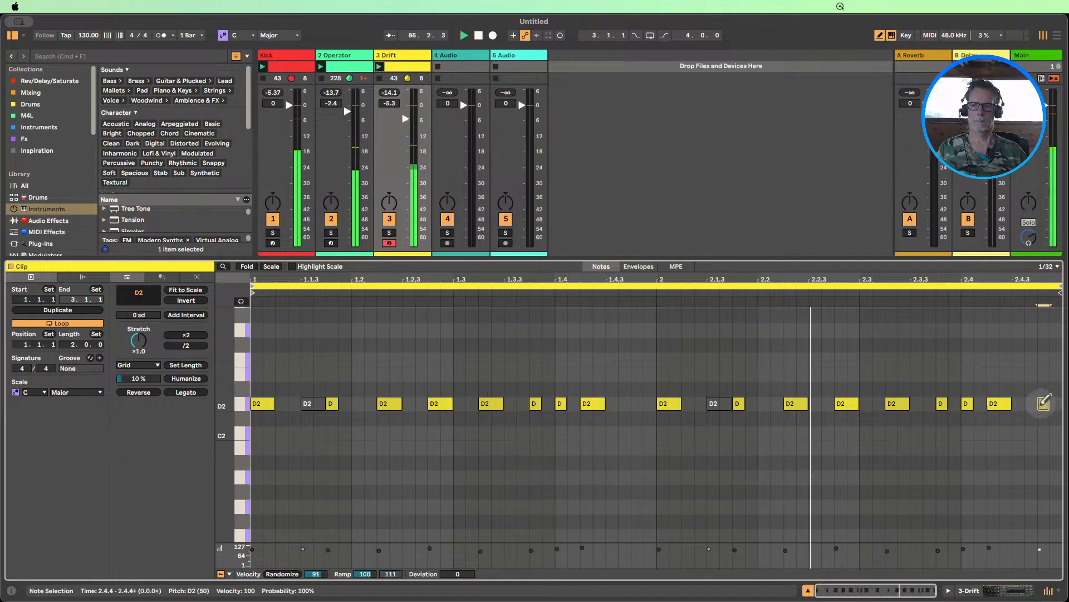
- Set Drift's filter frequency to 20.0 kHz, Env 2 pitch modulation to -16%, and Env 2 attack to 0.00 ms with 155 ms decay
{"action": "left_click", "coordinate": [988, 592]}
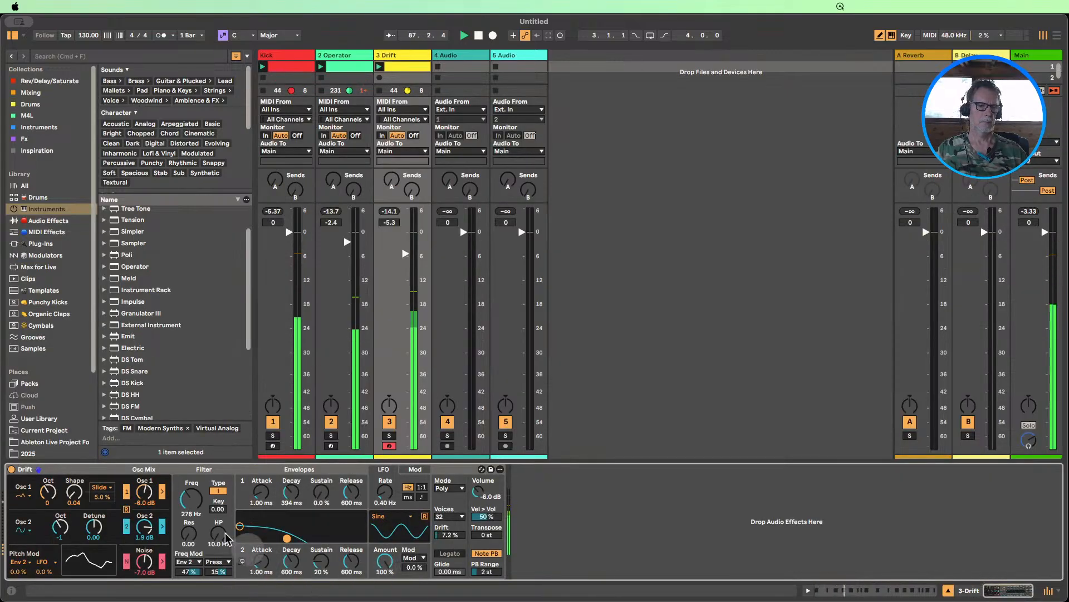
{"action": "left_click_drag", "start_coordinate": [191, 505], "coordinate": [191, 532]}
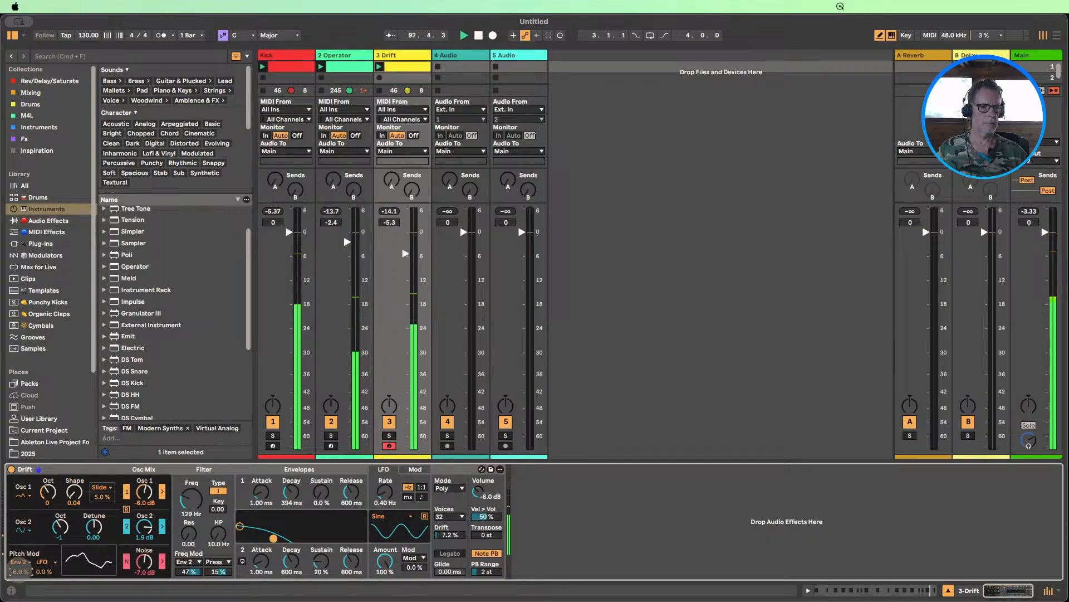
{"action": "left_click_drag", "start_coordinate": [19, 572], "coordinate": [20, 577]}
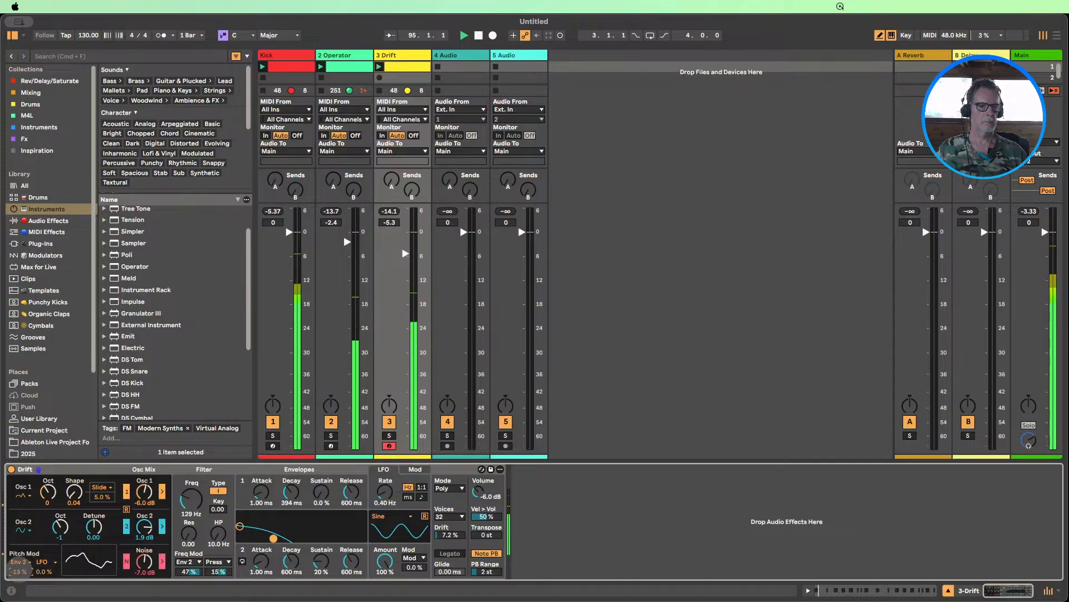
{"action": "left_click_drag", "start_coordinate": [190, 498], "coordinate": [190, 479]}
{"action": "left_click_drag", "start_coordinate": [19, 568], "coordinate": [17, 565]}
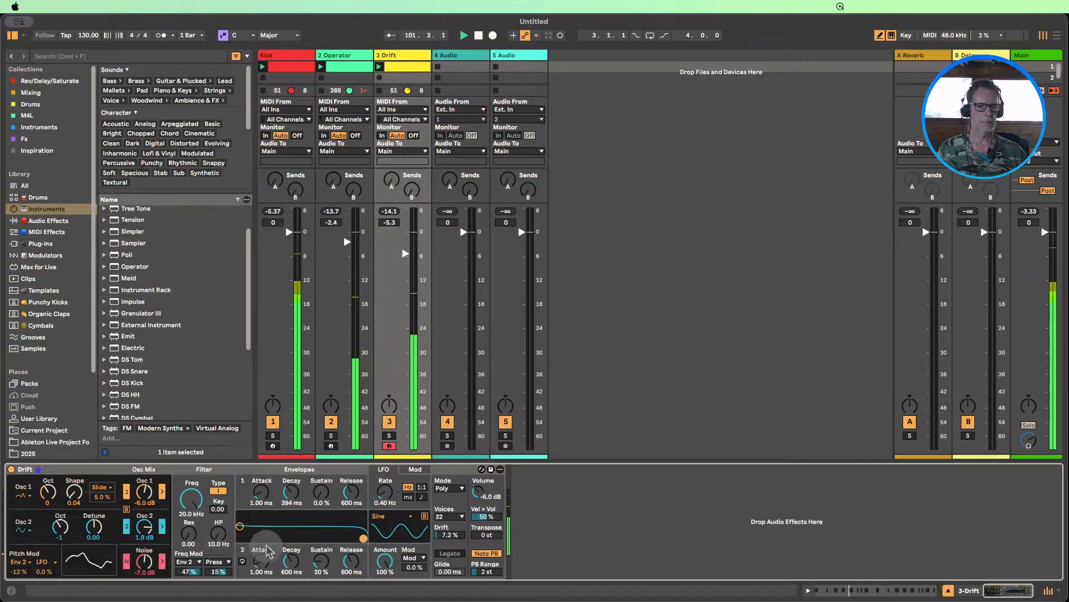
{"action": "left_click_drag", "start_coordinate": [271, 554], "coordinate": [291, 567]}
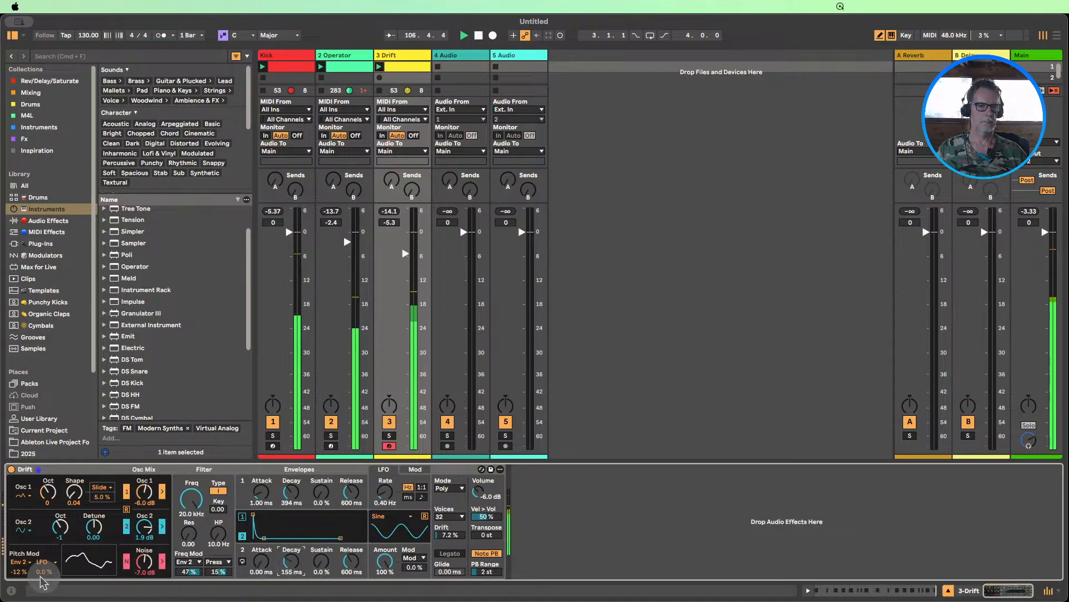
{"action": "left_click_drag", "start_coordinate": [18, 571], "coordinate": [16, 577]}
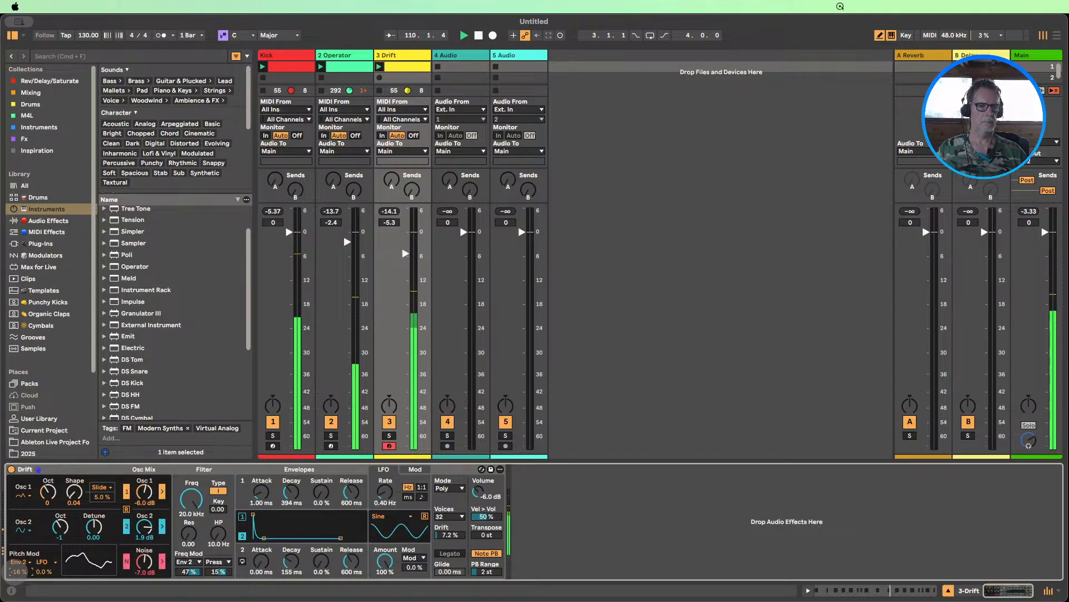
- Set Drift's Osc 1 level to 1.9 dB, noise to -23 dB and Osc 1 shape to 0.15, and stop playback
{"action": "left_click_drag", "start_coordinate": [144, 491], "coordinate": [144, 477]}
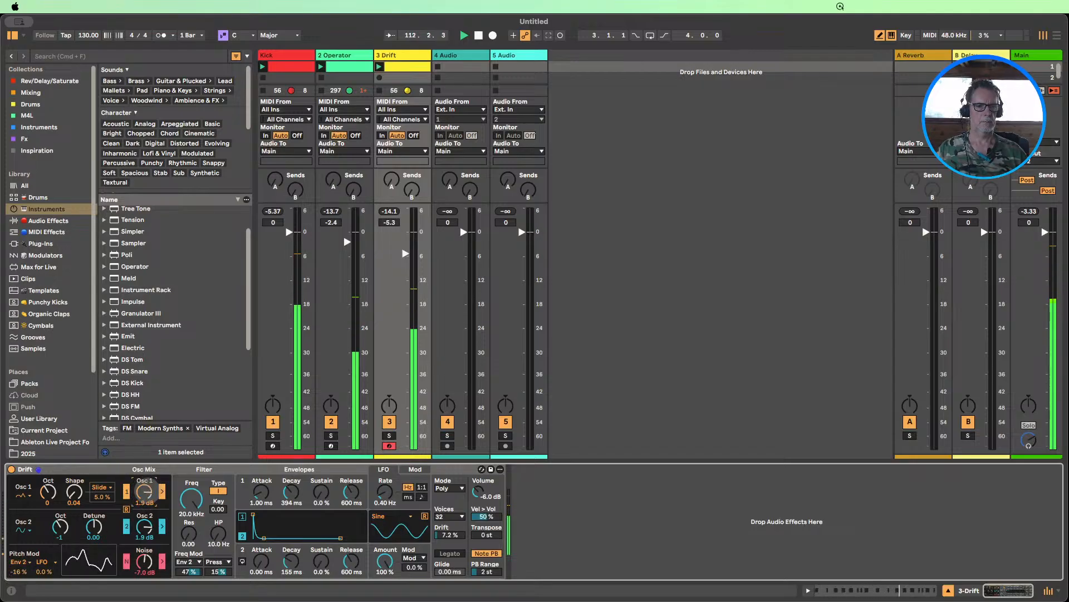
{"action": "left_click_drag", "start_coordinate": [144, 561], "coordinate": [145, 574]}
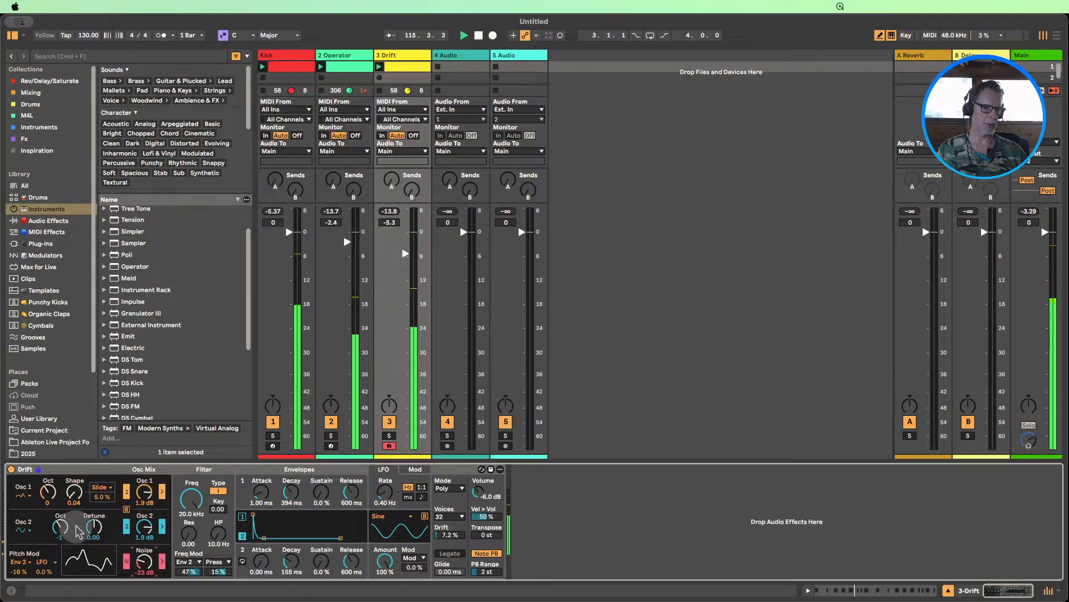
{"action": "mouse_move", "coordinate": [73, 497]}
{"action": "left_mouse_down"}
{"action": "mouse_move", "coordinate": [73, 475]}
{"action": "mouse_move", "coordinate": [72, 493]}
{"action": "left_mouse_up"}
{"action": "left_click", "coordinate": [478, 35]}
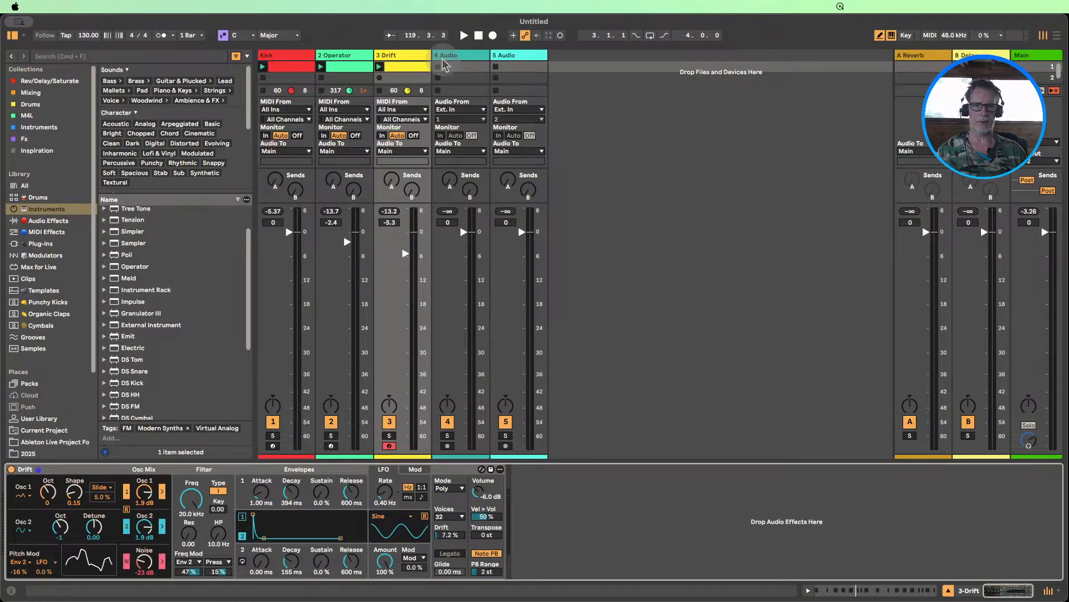
- Restart playback and set Drift's filter frequency to 236 Hz with resonance at 0.22
{"action": "left_click", "coordinate": [463, 35]}
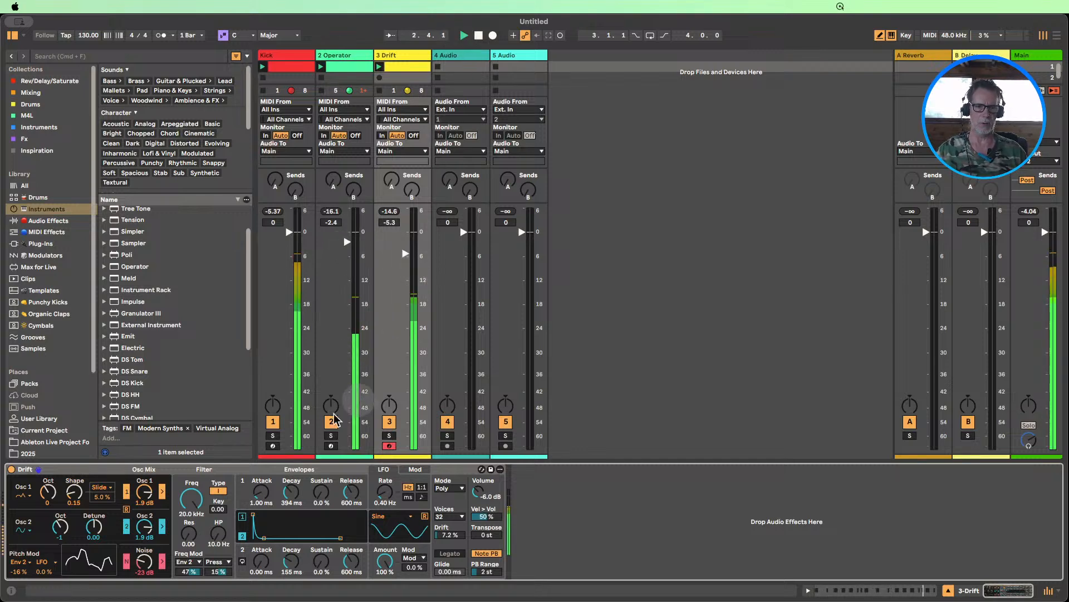
{"action": "left_click_drag", "start_coordinate": [192, 507], "coordinate": [191, 479]}
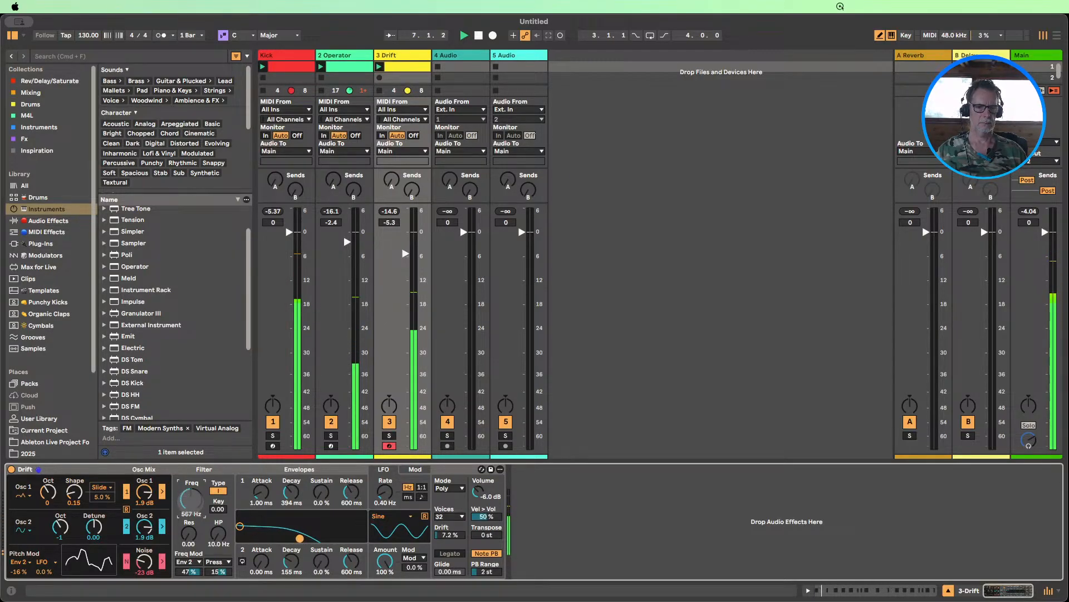
{"action": "mouse_move", "coordinate": [188, 533]}
{"action": "left_mouse_down"}
{"action": "mouse_move", "coordinate": [188, 512]}
{"action": "mouse_move", "coordinate": [188, 534]}
{"action": "left_mouse_up"}
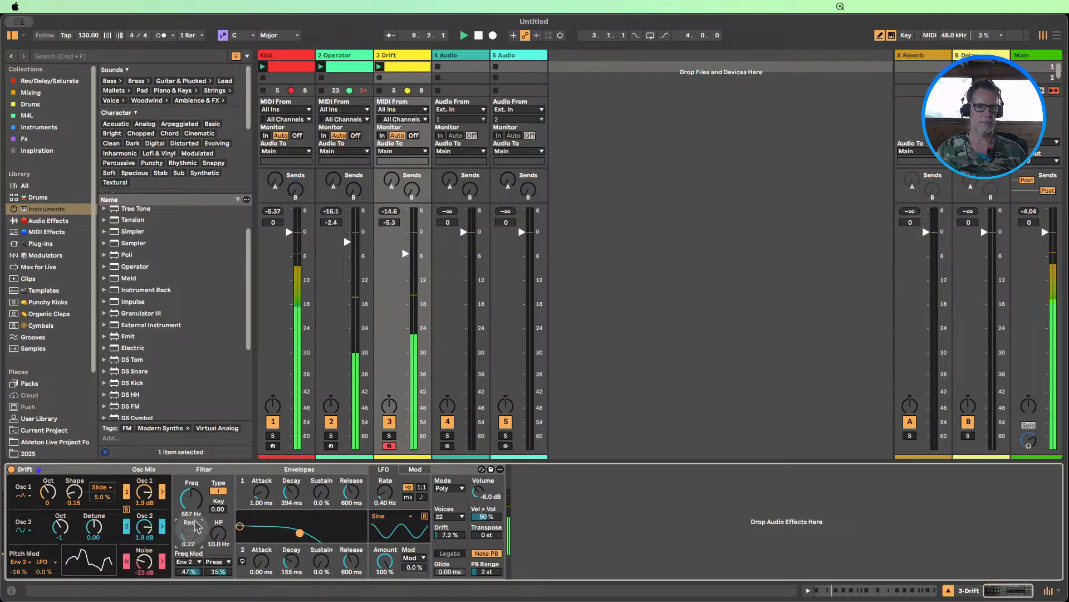
{"action": "mouse_move", "coordinate": [192, 497]}
{"action": "left_mouse_down"}
{"action": "mouse_move", "coordinate": [192, 477]}
{"action": "mouse_move", "coordinate": [191, 496]}
{"action": "left_mouse_up"}
- Assign Velocity as Drift's Osc 1 shape modulation source and raise the shape to 0.29
{"action": "left_click_drag", "start_coordinate": [74, 491], "coordinate": [74, 490]}
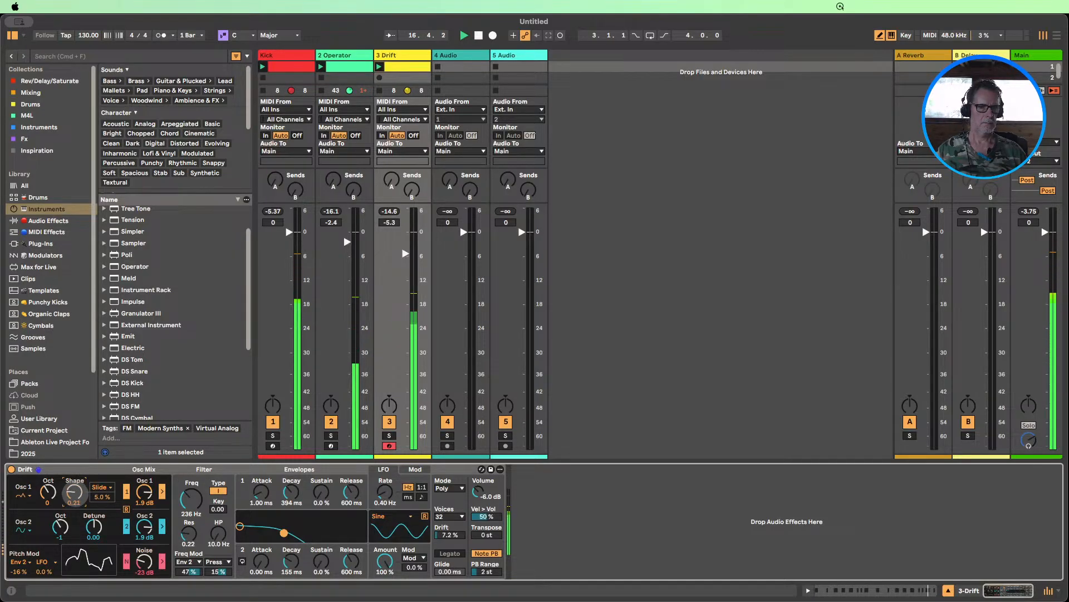
{"action": "left_click_drag", "start_coordinate": [74, 492], "coordinate": [74, 492]}
{"action": "left_click", "coordinate": [103, 487]}
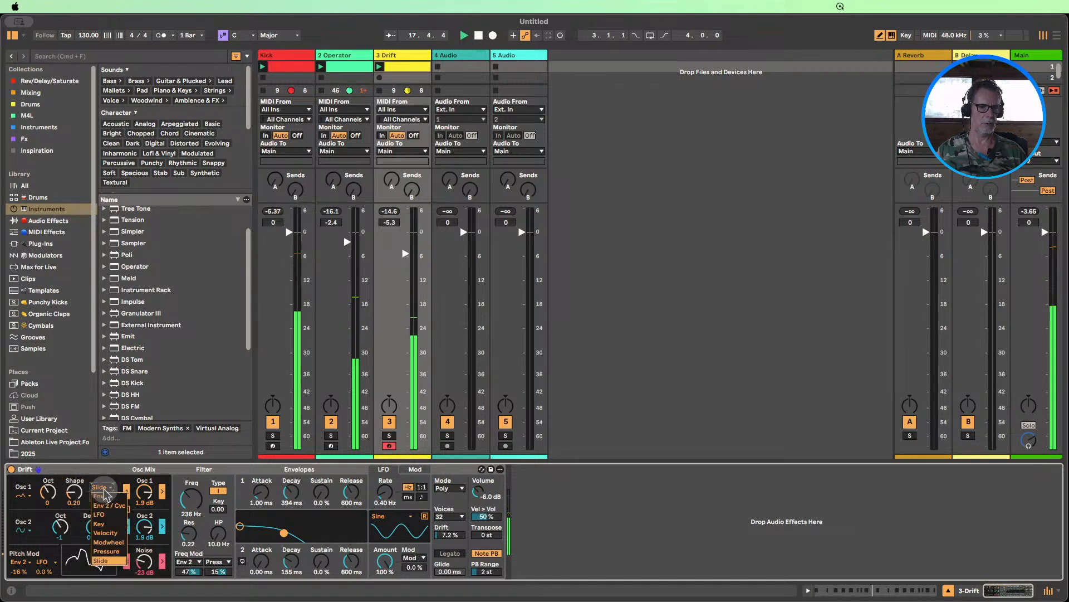
{"action": "left_click", "coordinate": [104, 534]}
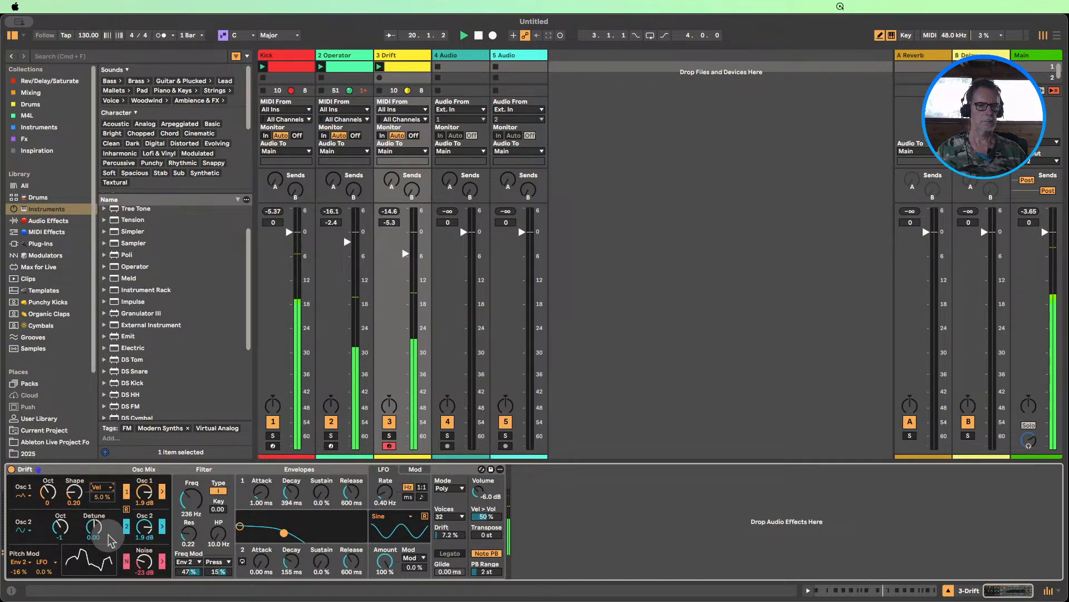
{"action": "left_click_drag", "start_coordinate": [74, 496], "coordinate": [74, 490]}
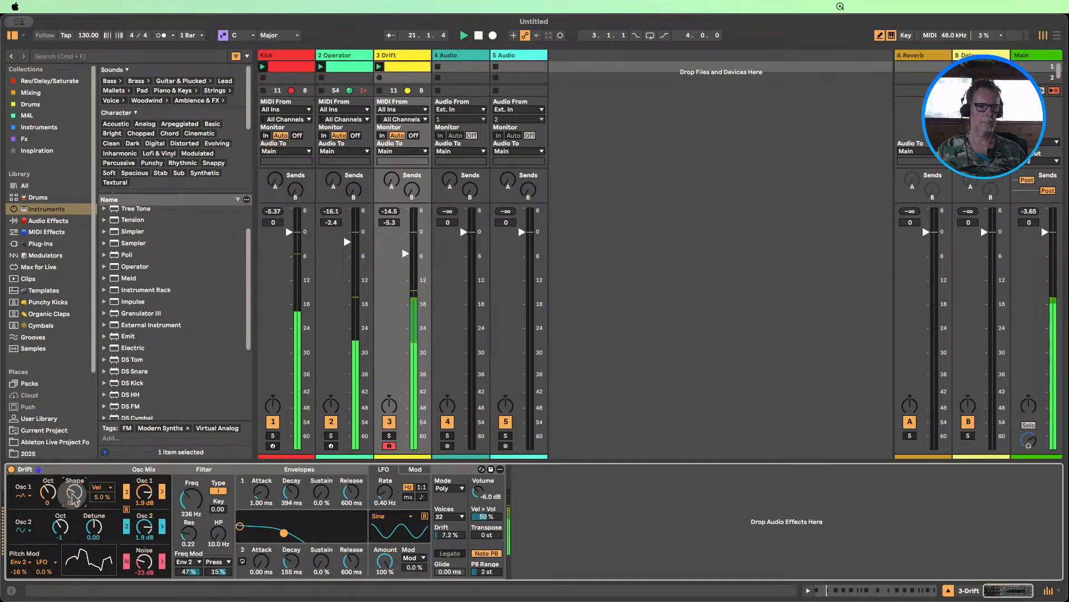
- Change Drift's second filter frequency modulation source to Velocity and set its amount to 18%
{"action": "left_click", "coordinate": [218, 561]}
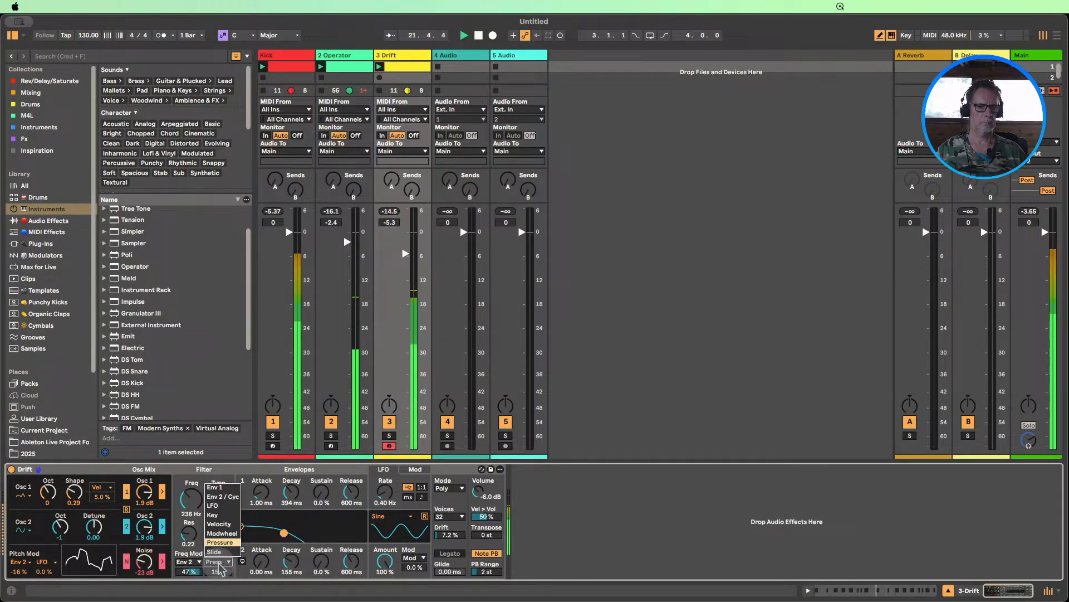
{"action": "left_click", "coordinate": [218, 523]}
{"action": "left_click_drag", "start_coordinate": [217, 572], "coordinate": [217, 535]}
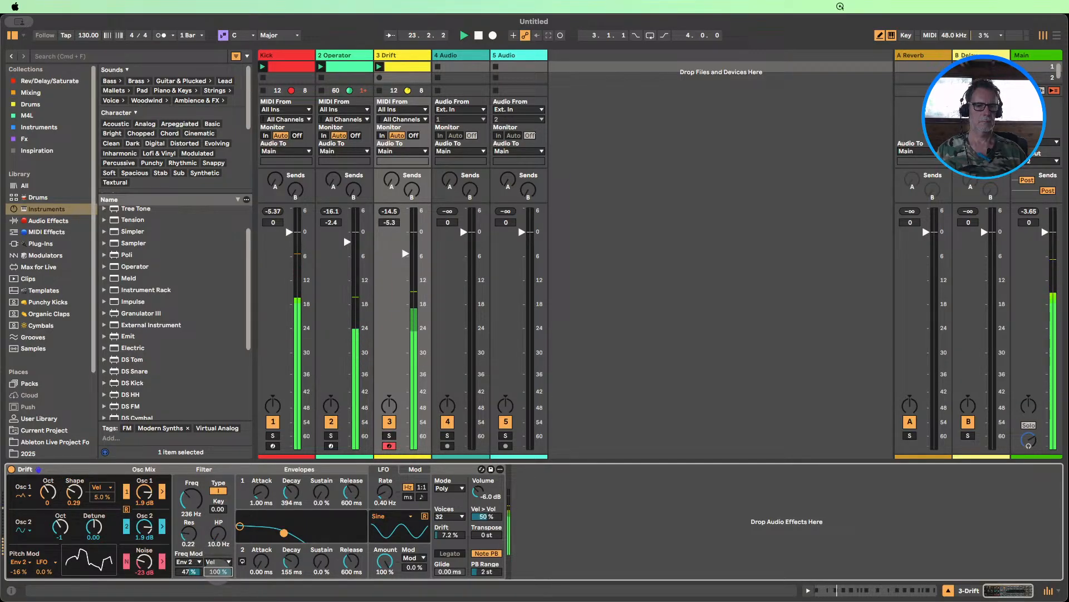
{"action": "left_click_drag", "start_coordinate": [217, 571], "coordinate": [217, 575]}
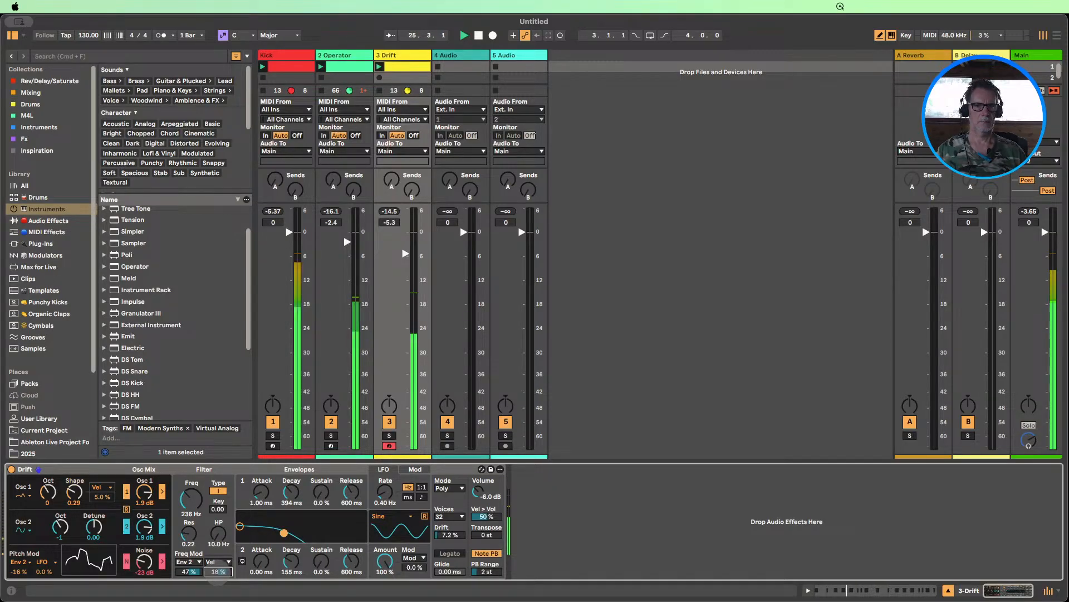
- Review the Operator clip's loop, and show the filter envelope settings of the Operator device
{"action": "left_click", "coordinate": [334, 65]}
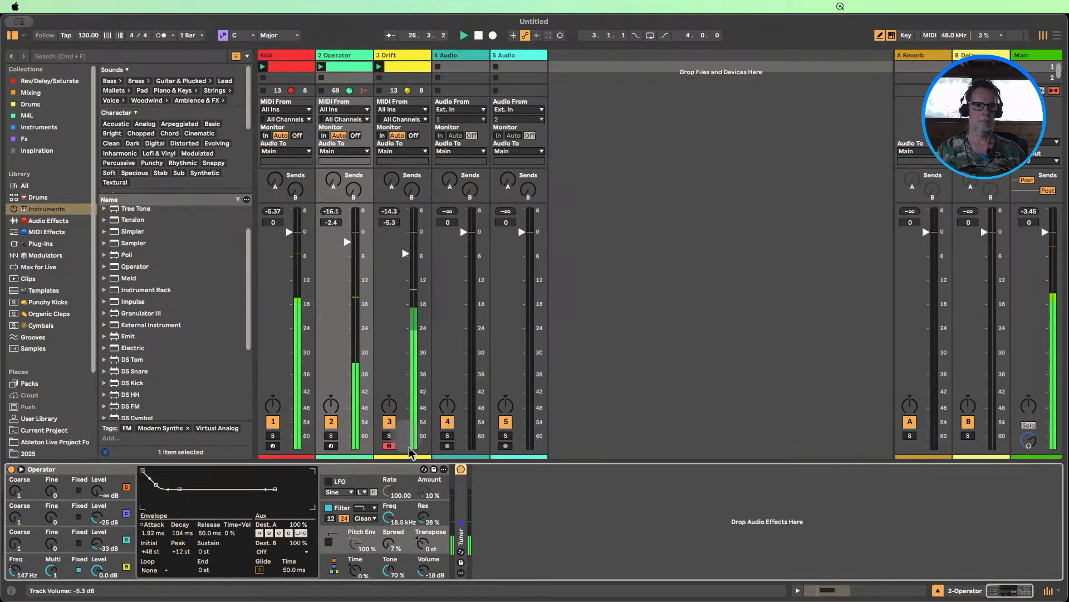
{"action": "double_click", "coordinate": [334, 66]}
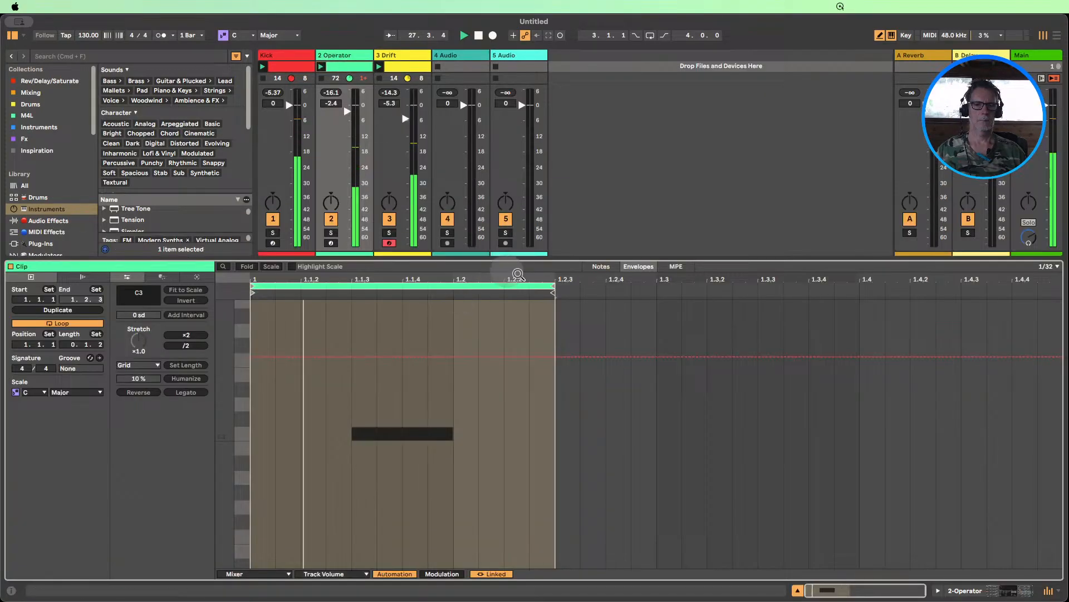
{"action": "mouse_move", "coordinate": [551, 286]}
{"action": "left_mouse_down"}
{"action": "mouse_move", "coordinate": [479, 293]}
{"action": "mouse_move", "coordinate": [599, 292]}
{"action": "mouse_move", "coordinate": [562, 297]}
{"action": "left_mouse_up"}
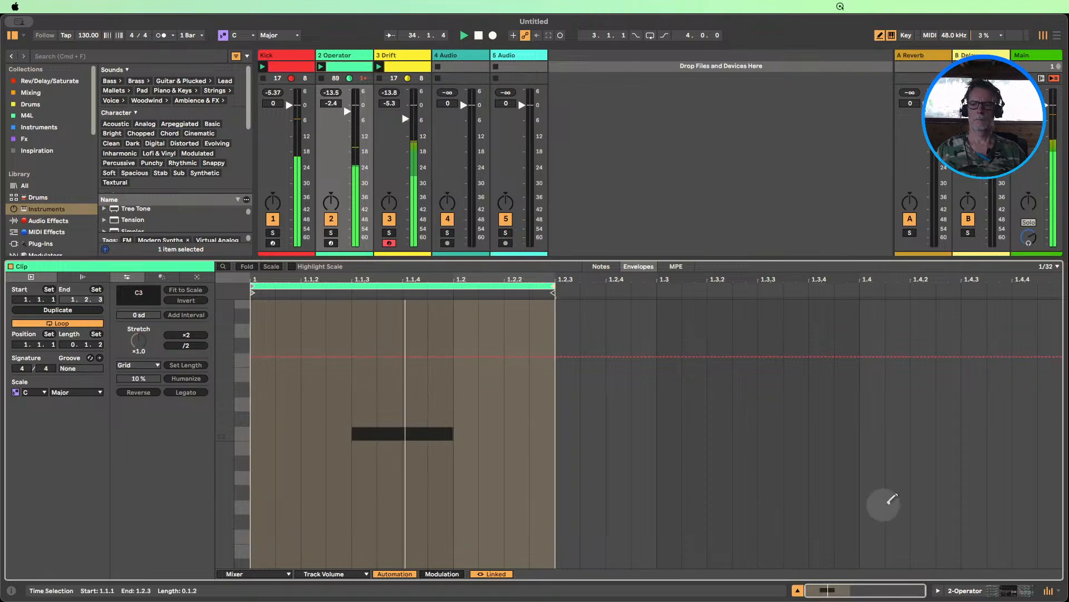
{"action": "left_click", "coordinate": [963, 590]}
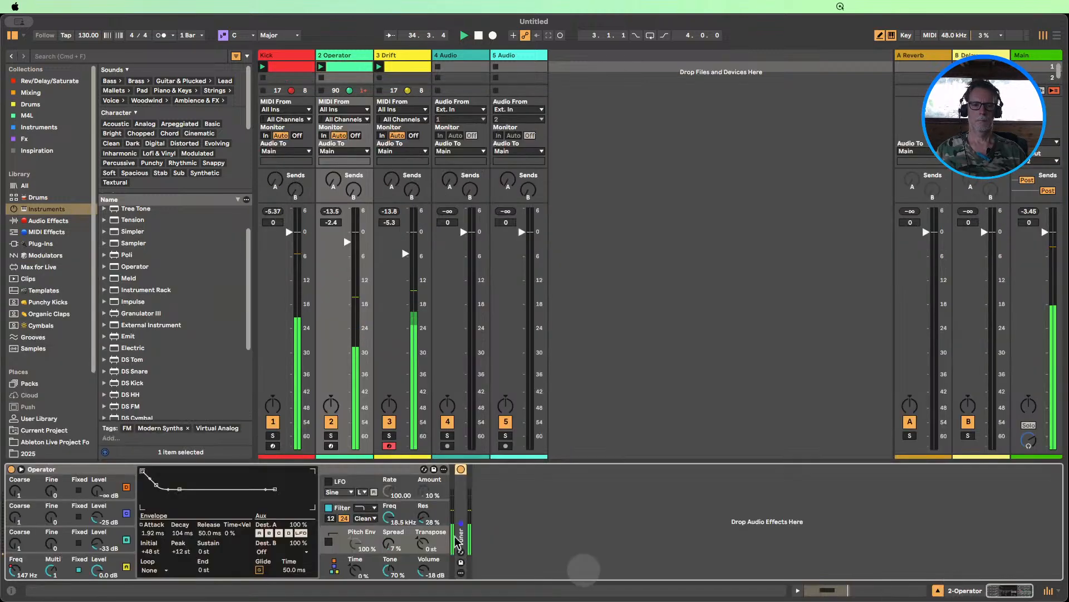
{"action": "left_click", "coordinate": [74, 468]}
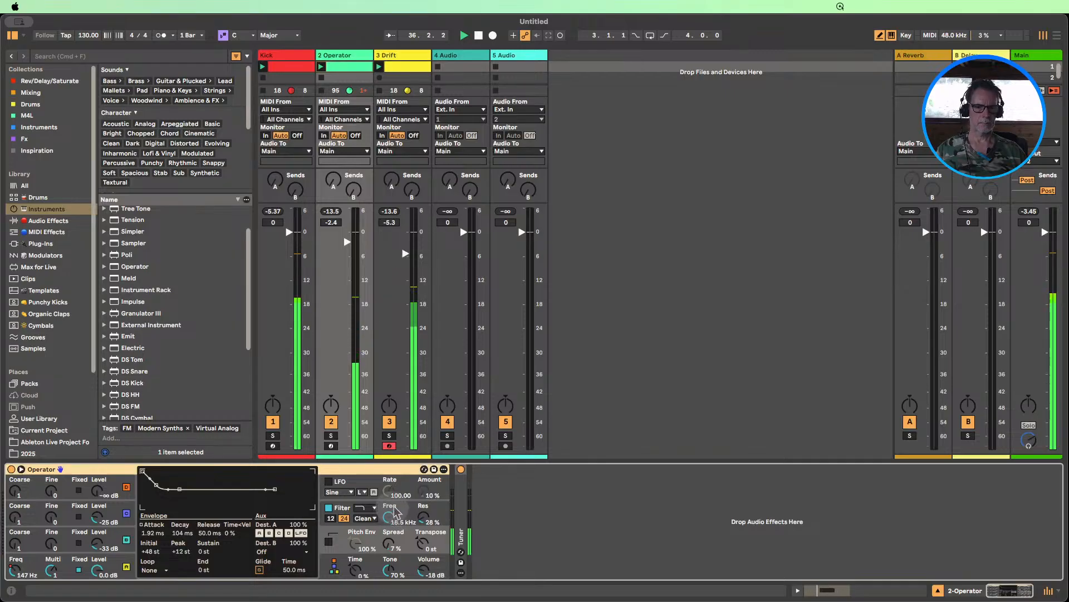
{"action": "left_click", "coordinate": [360, 508]}
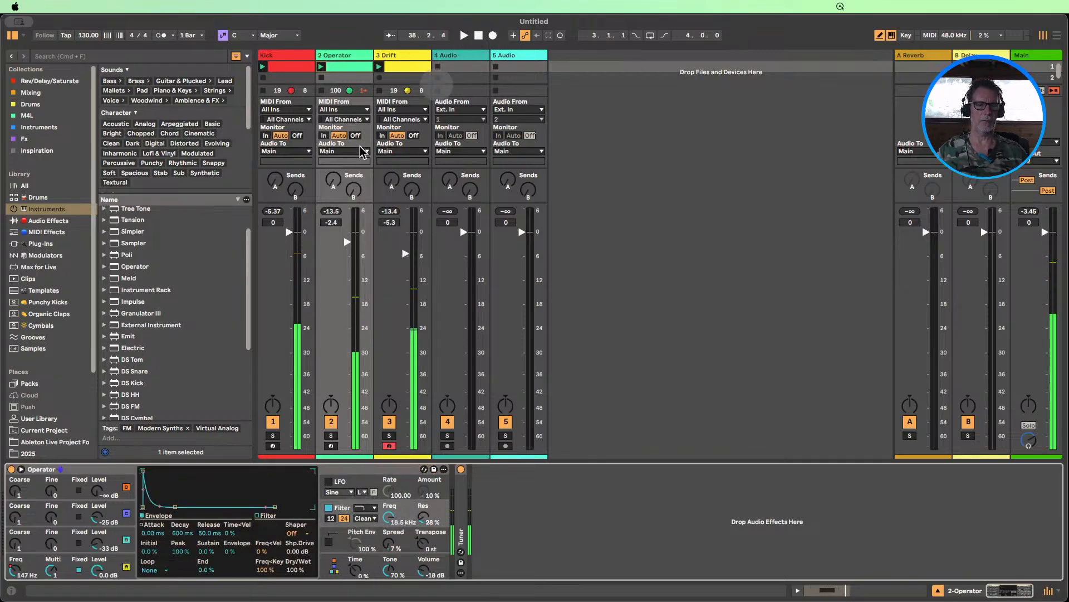
- Add the LFO audio effect after Tuner on the Operator track and start playback
{"action": "left_click", "coordinate": [48, 222]}
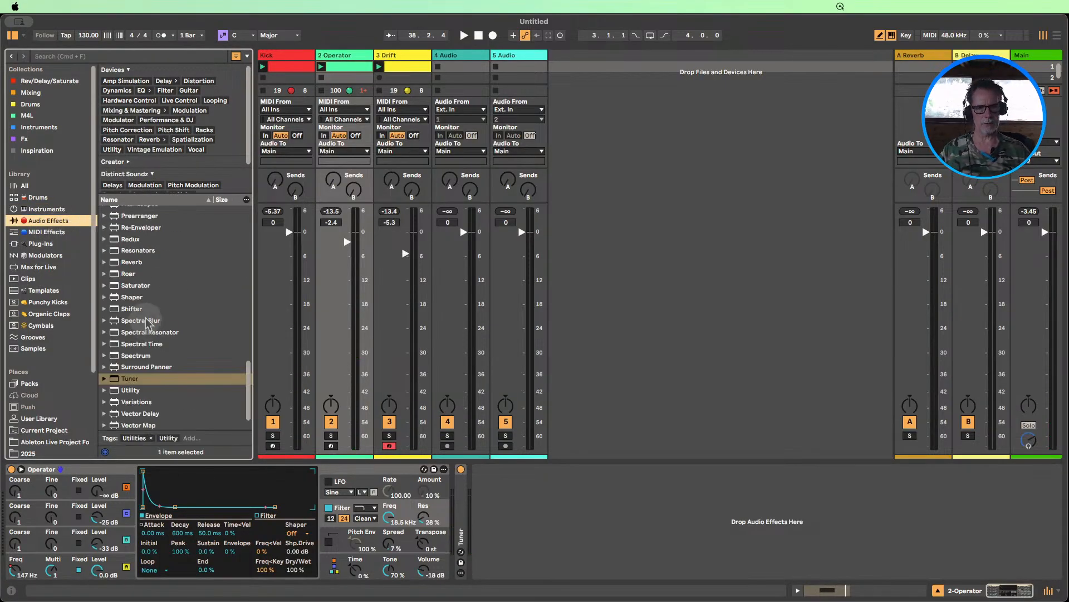
{"action": "scroll", "coordinate": [146, 323], "scroll_direction": "down", "scroll_amount": 2}
{"action": "scroll", "coordinate": [148, 323], "scroll_direction": "up", "scroll_amount": 5}
{"action": "scroll", "coordinate": [148, 323], "scroll_direction": "up", "scroll_amount": 6}
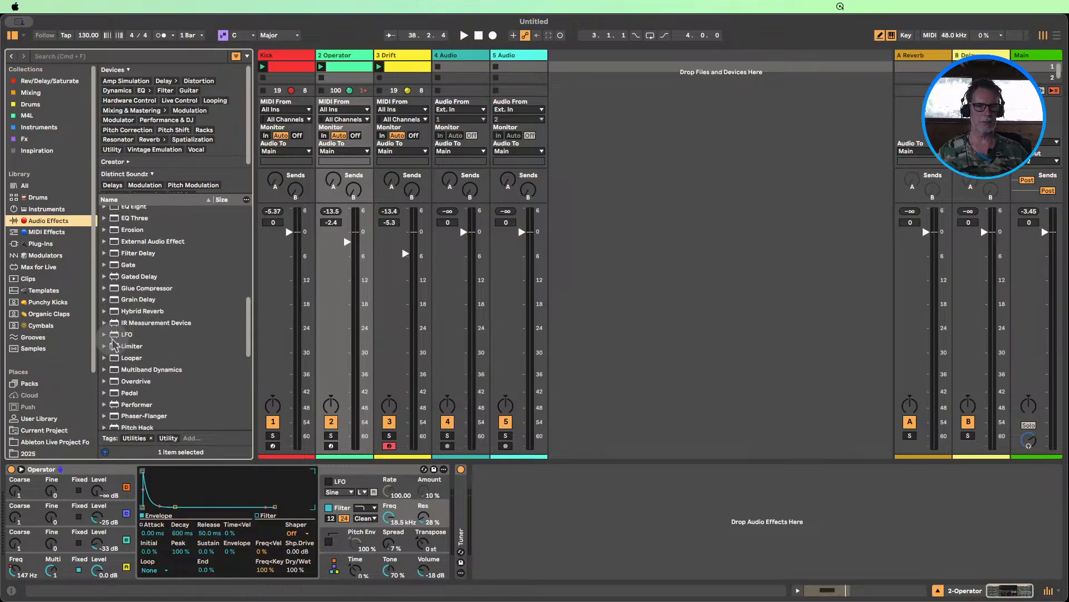
{"action": "scroll", "coordinate": [113, 340], "scroll_direction": "up", "scroll_amount": 1}
{"action": "scroll", "coordinate": [121, 348], "scroll_direction": "down", "scroll_amount": 1}
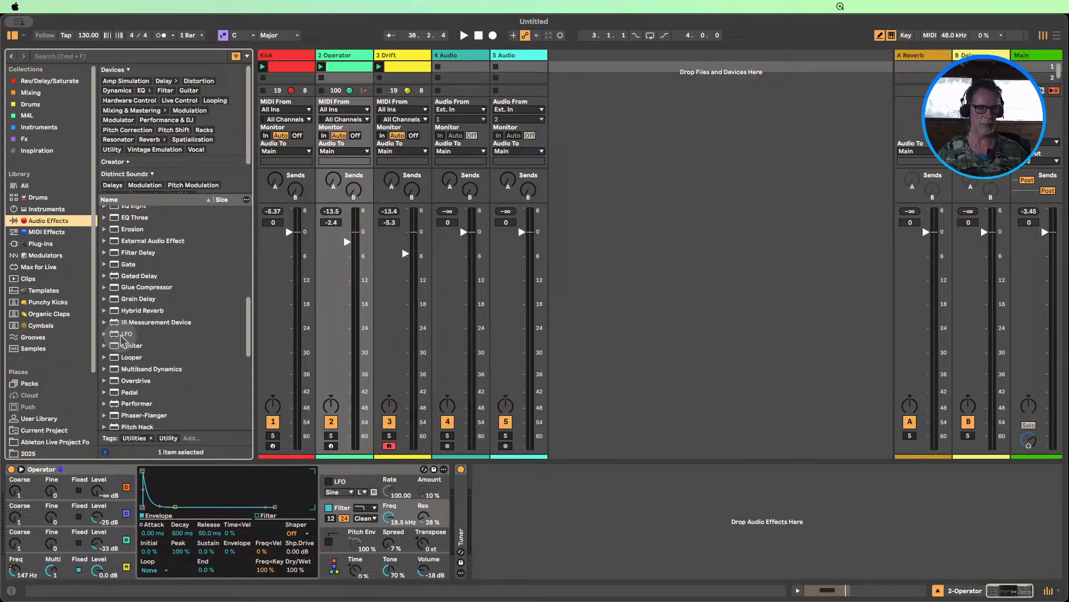
{"action": "left_click_drag", "start_coordinate": [124, 337], "coordinate": [469, 504]}
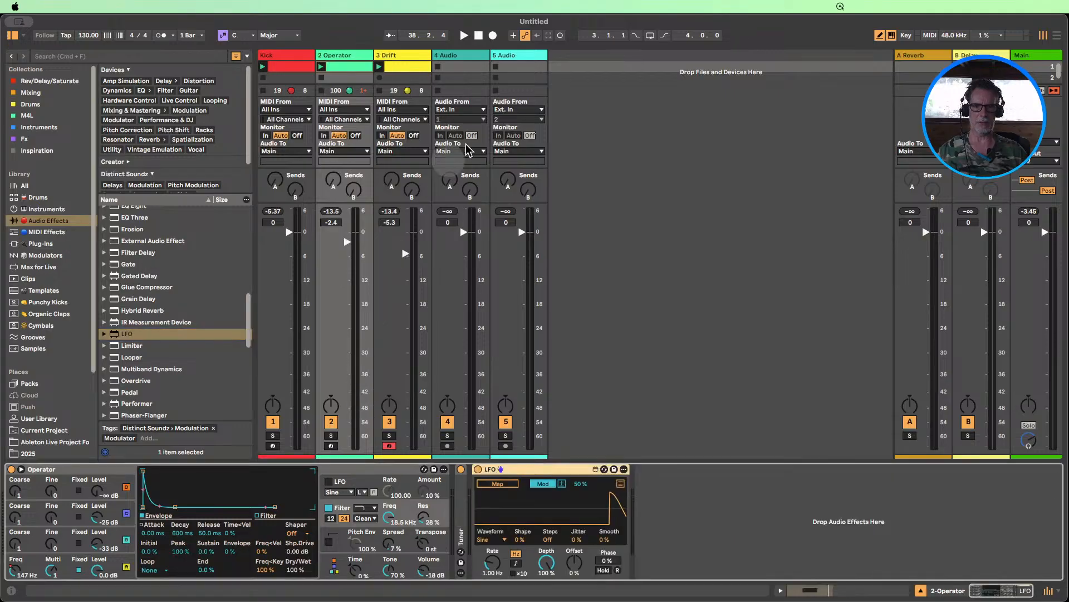
{"action": "left_click", "coordinate": [464, 35]}
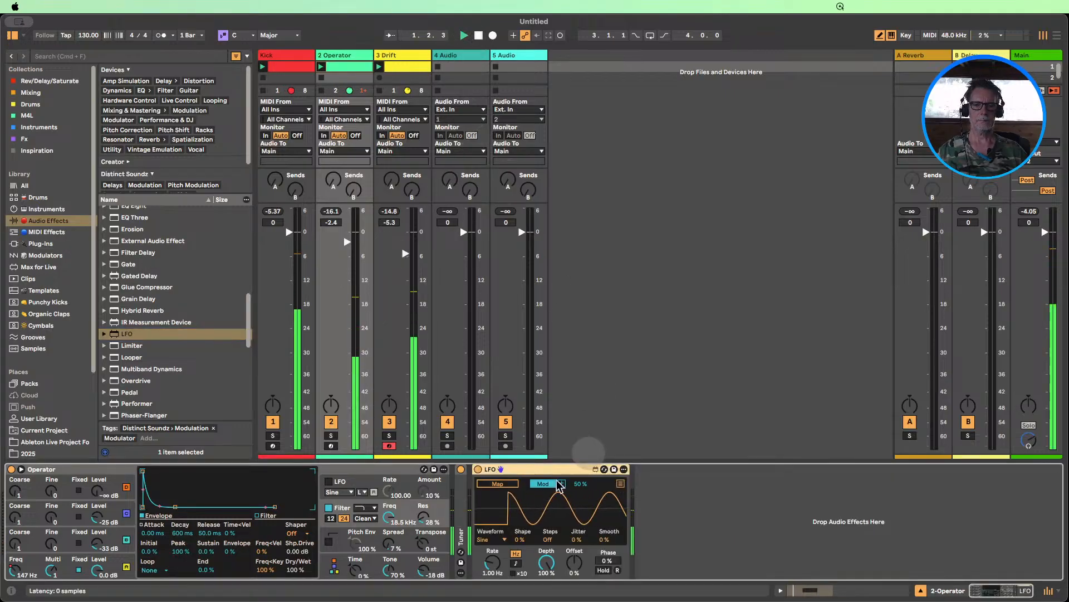
- Map the LFO to Operator's filter frequency and lower the LFO's offset to -46%
{"action": "left_click", "coordinate": [504, 485]}
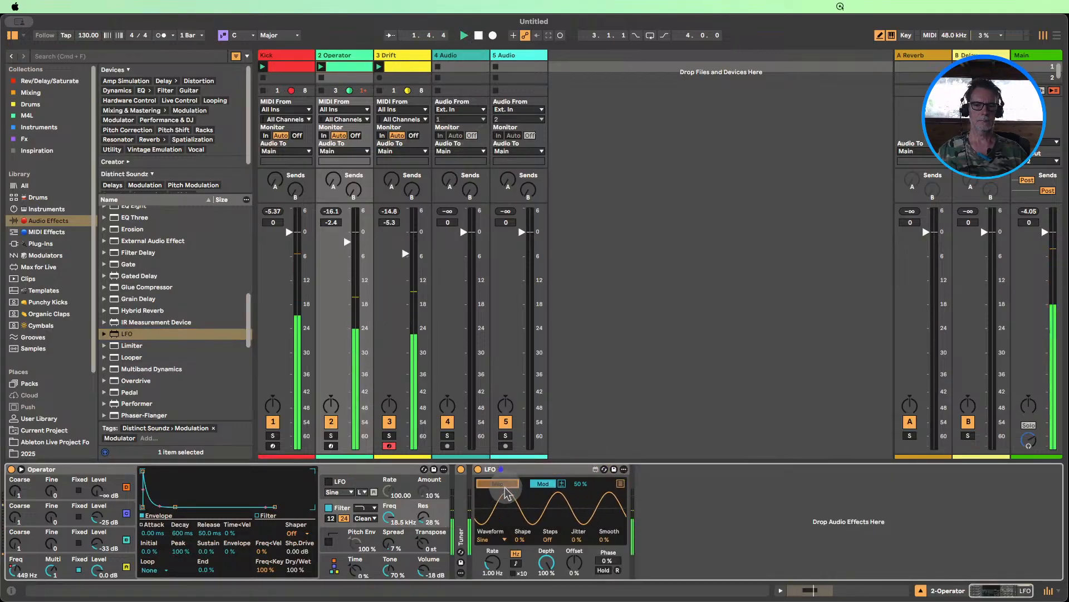
{"action": "left_click", "coordinate": [388, 515]}
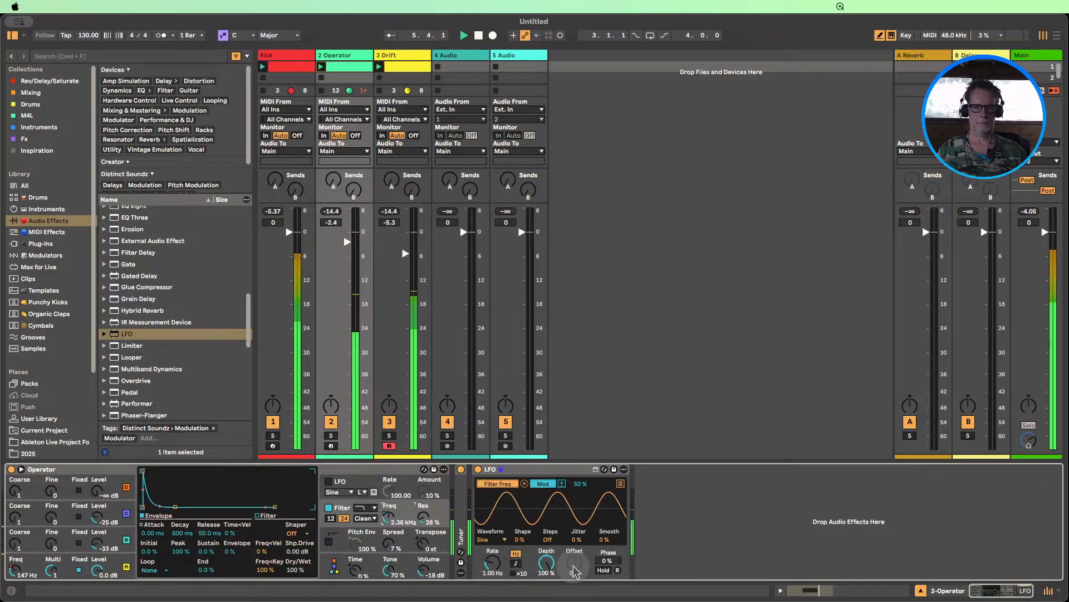
{"action": "left_click_drag", "start_coordinate": [572, 577], "coordinate": [571, 582]}
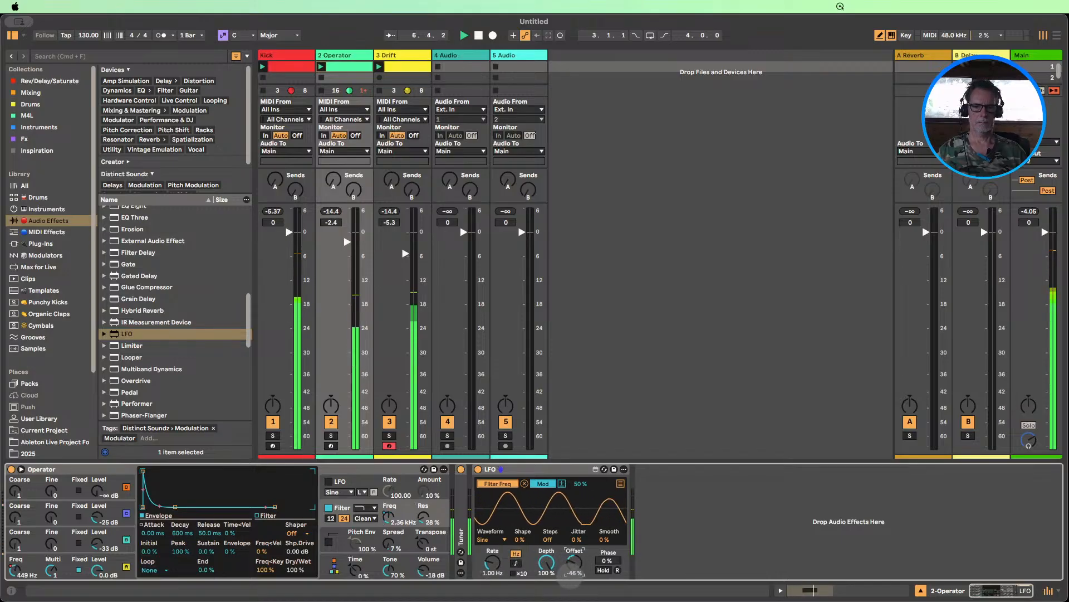
- Change the LFO's waveform to Glider and slow its rate to 0.25 Hz
{"action": "left_click", "coordinate": [489, 539]}
{"action": "left_click", "coordinate": [493, 543]}
{"action": "left_click_drag", "start_coordinate": [492, 564], "coordinate": [492, 584]}
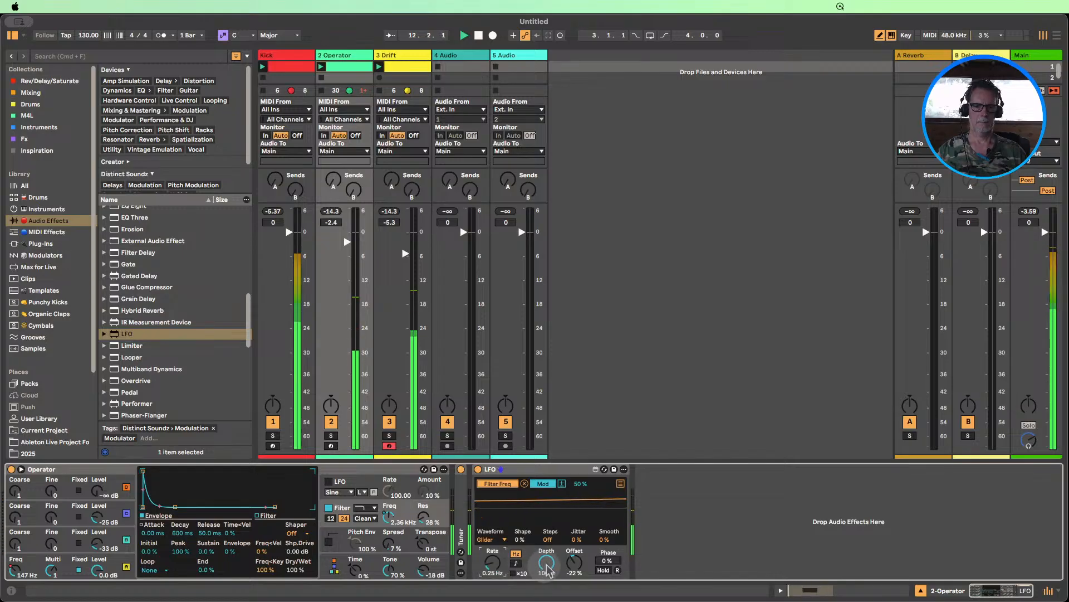
- Set the LFO's depth to 49.6%, reset its offset to 0% and set its rate to 0.92 Hz
{"action": "left_click_drag", "start_coordinate": [574, 562], "coordinate": [546, 592]}
{"action": "double_click", "coordinate": [572, 563]}
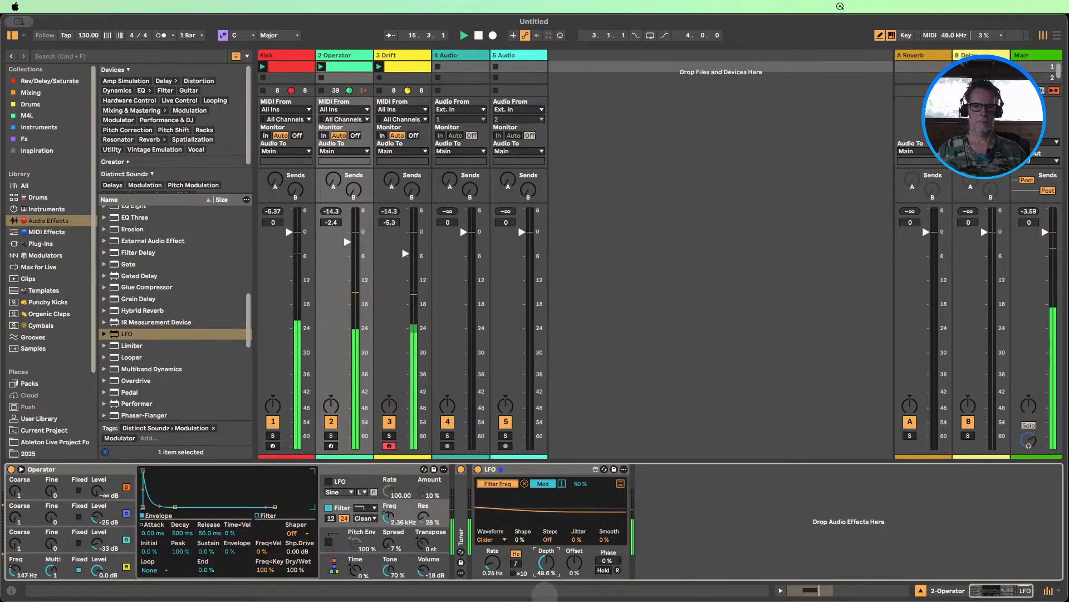
{"action": "left_click_drag", "start_coordinate": [491, 571], "coordinate": [493, 535]}
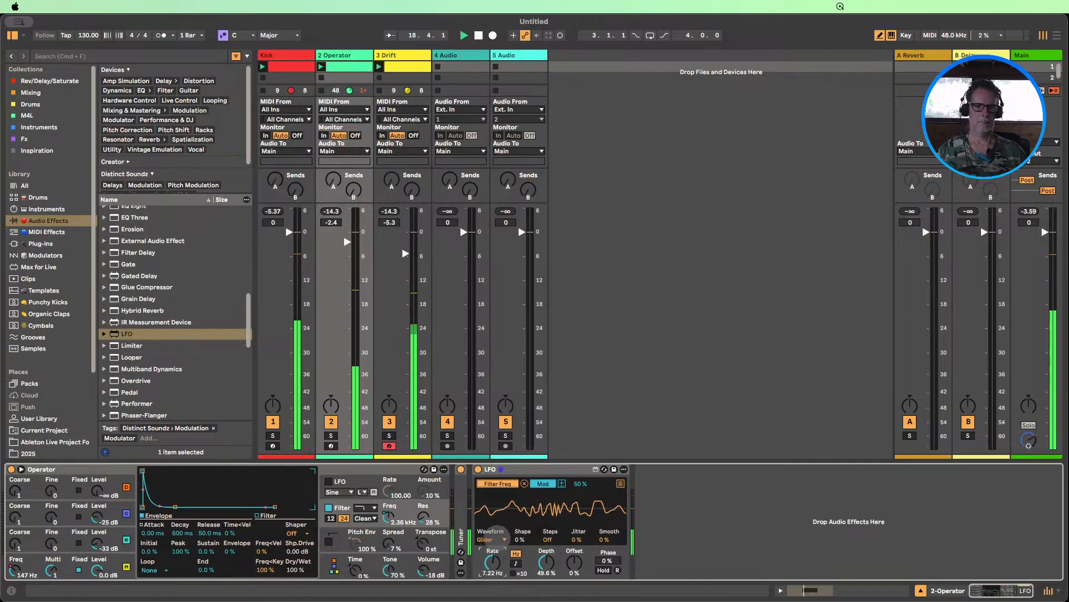
{"action": "left_click_drag", "start_coordinate": [496, 548], "coordinate": [493, 563]}
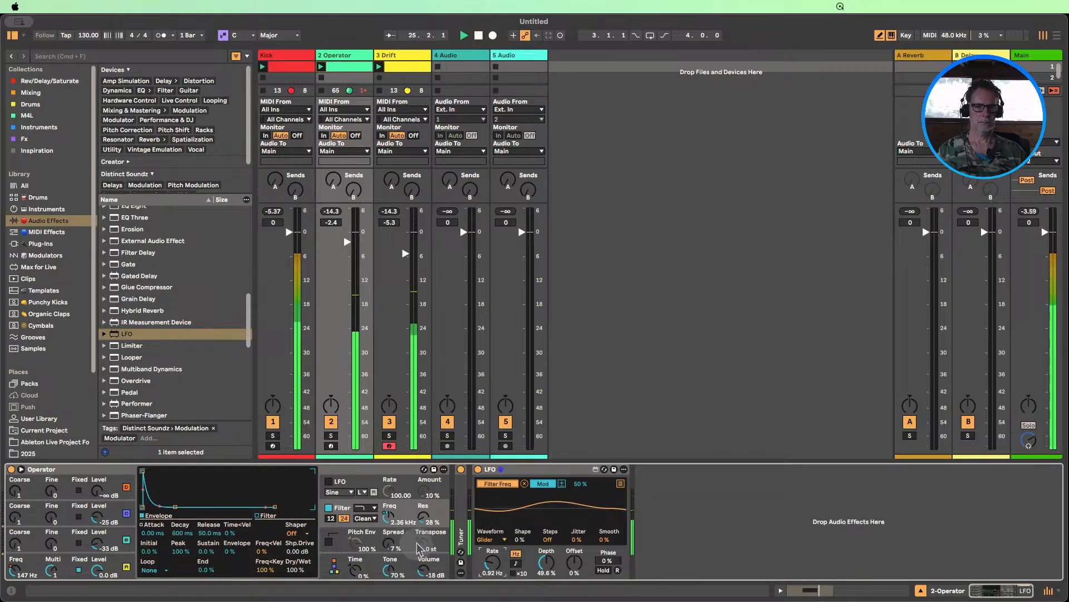
- Lower Operator's Transpose to -7 st while the loop plays
{"action": "left_click_drag", "start_coordinate": [418, 548], "coordinate": [419, 554]}
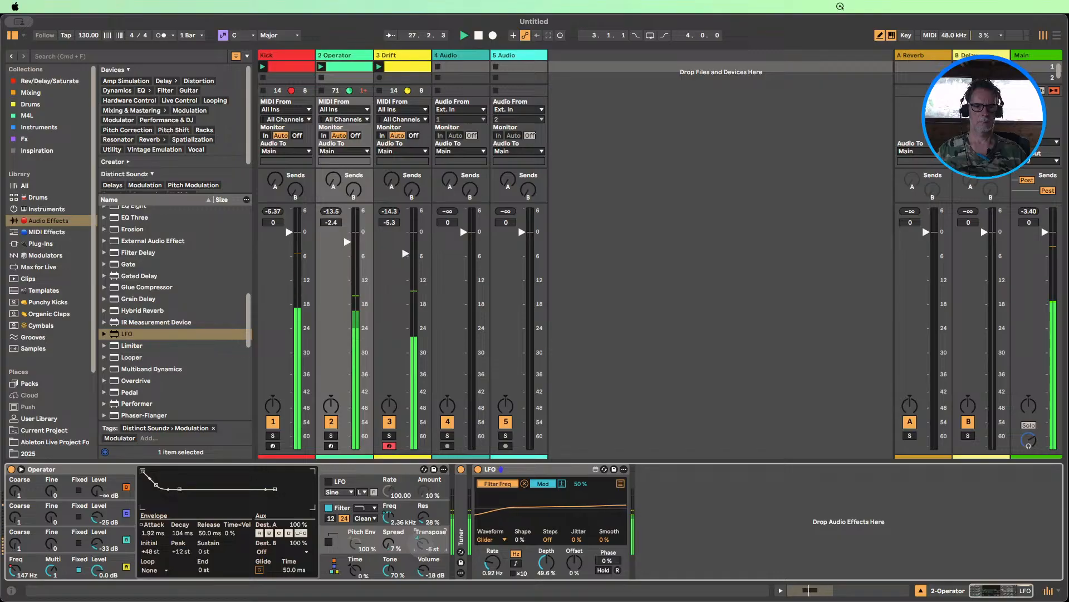
{"action": "left_click_drag", "start_coordinate": [420, 546], "coordinate": [422, 551]}
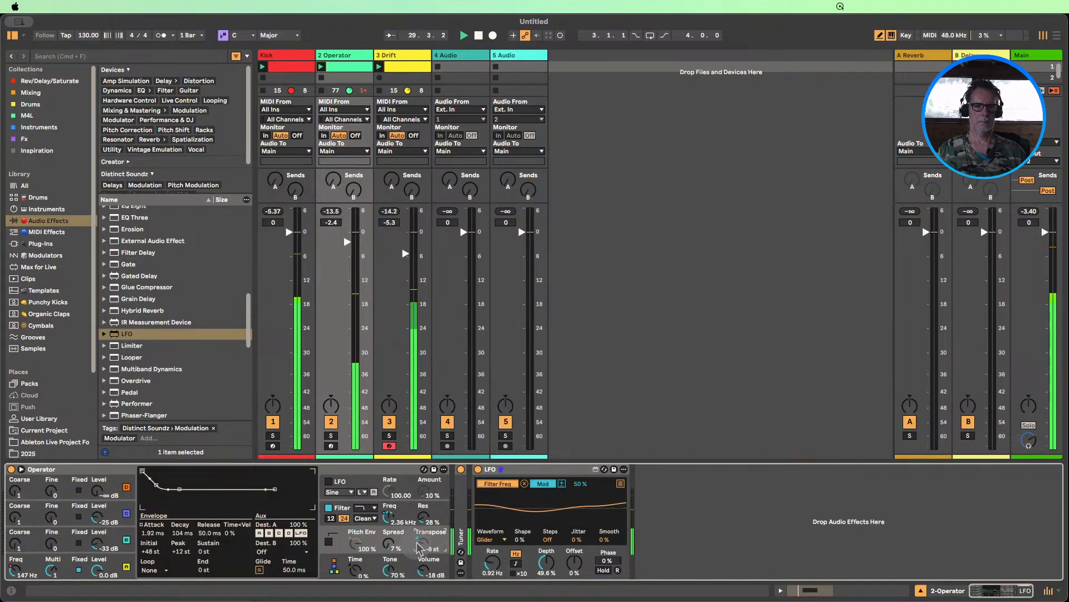
{"action": "left_click_drag", "start_coordinate": [419, 543], "coordinate": [419, 540]}
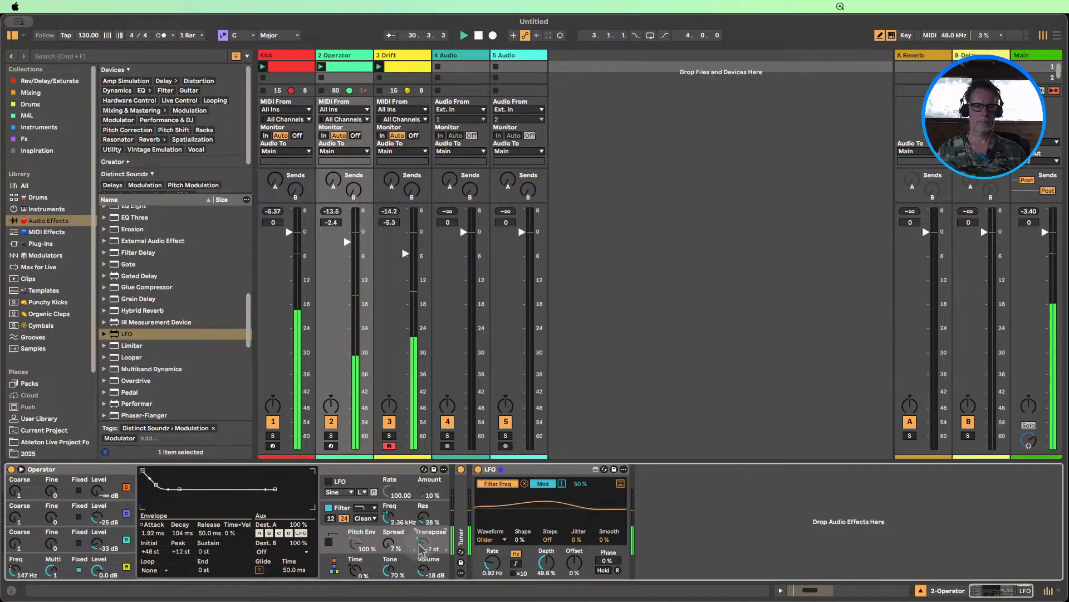
- Raise the Drift track's volume to -2.5 dB, temporarily muting the Kick and Operator tracks to compare levels
{"action": "left_click", "coordinate": [273, 422]}
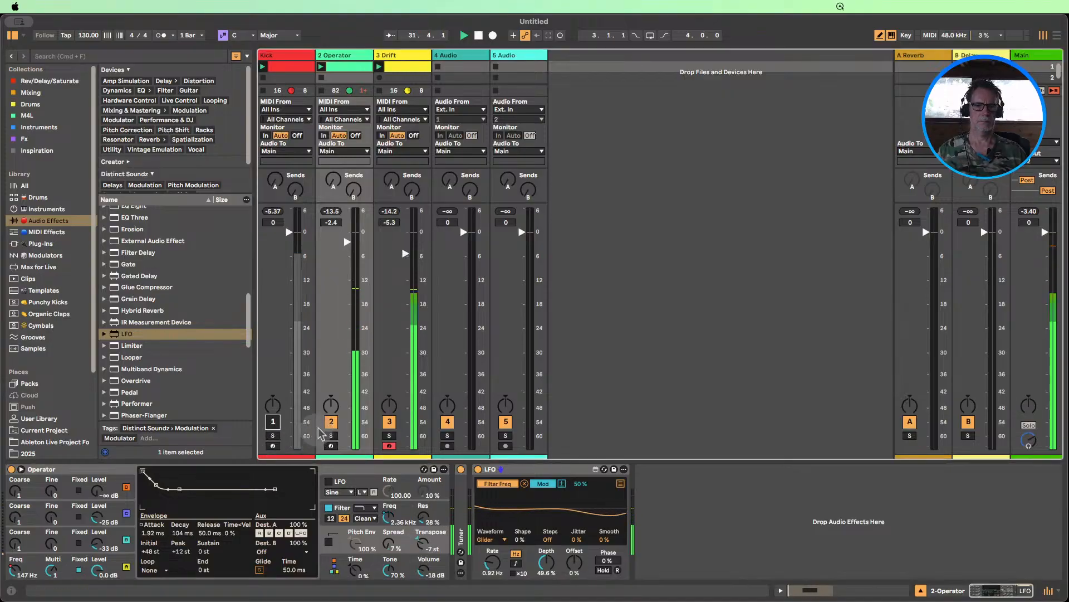
{"action": "left_click", "coordinate": [330, 421]}
{"action": "left_click", "coordinate": [273, 422]}
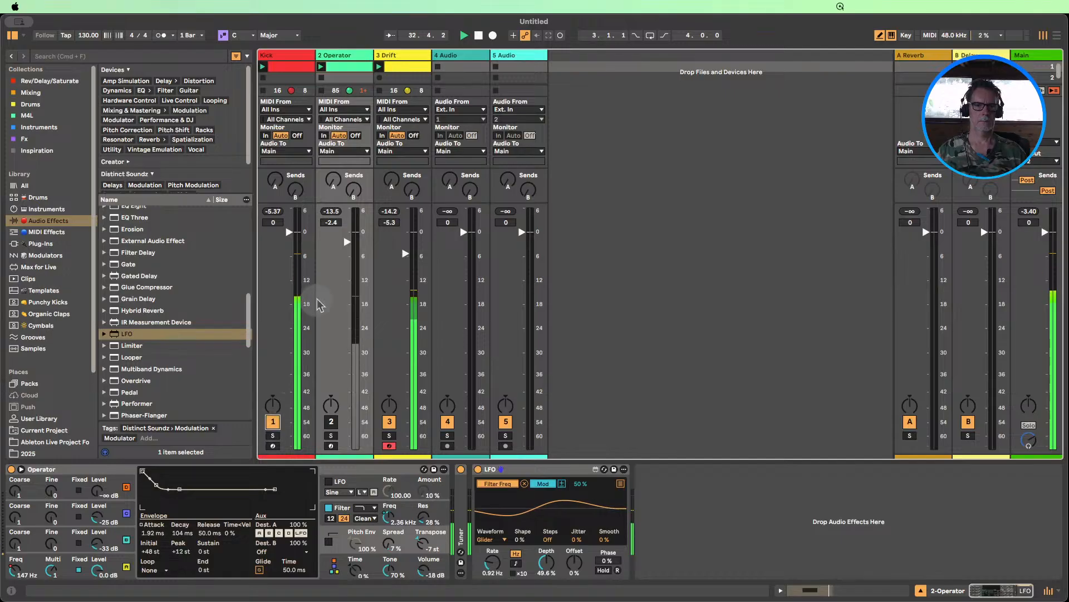
{"action": "left_click_drag", "start_coordinate": [411, 268], "coordinate": [412, 261]}
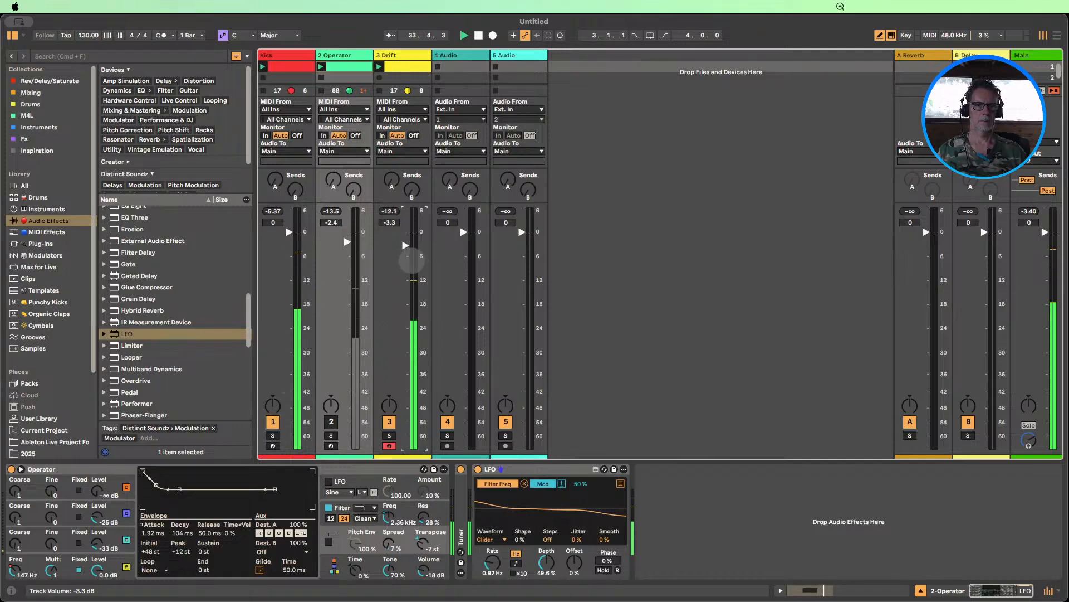
{"action": "left_click", "coordinate": [331, 421]}
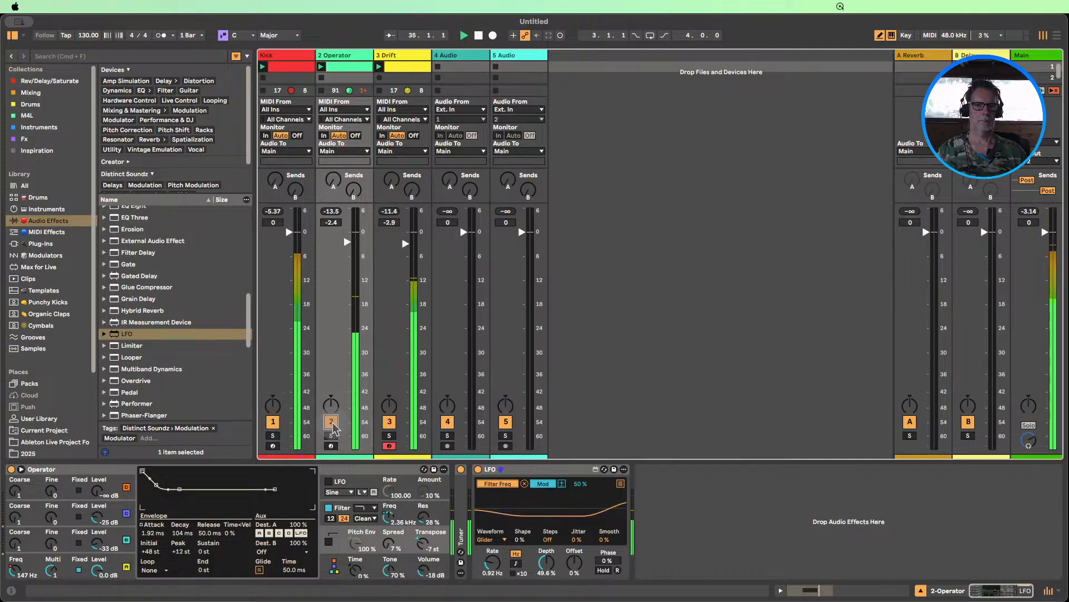
{"action": "left_click", "coordinate": [405, 243]}
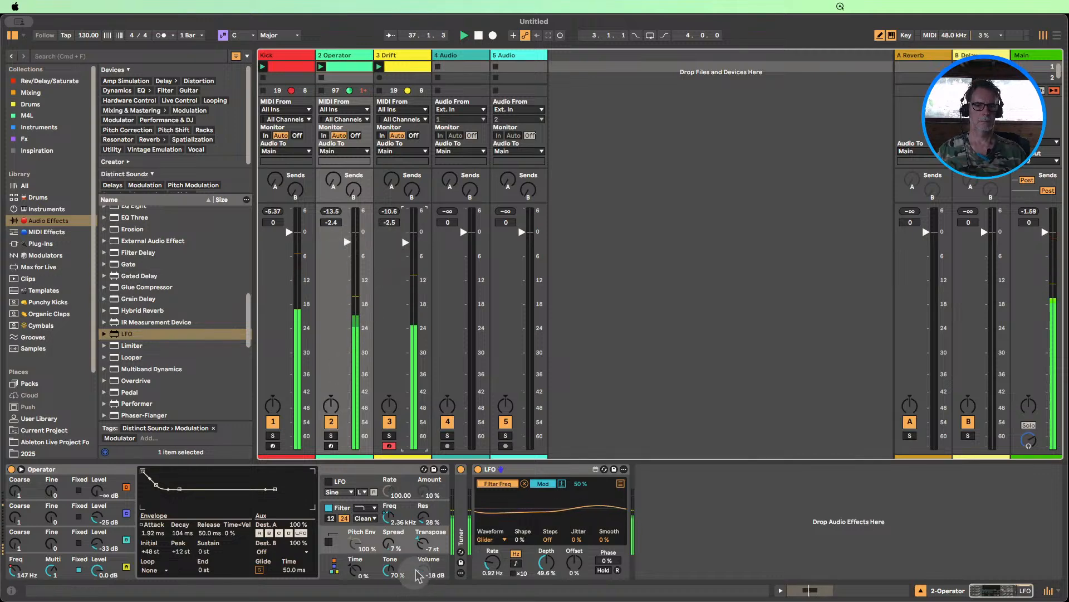
- Recheck Operator's Transpose at -7 st, raise the Operator track's volume to -1.6 dB and stop playback
{"action": "left_click", "coordinate": [417, 543]}
{"action": "left_click_drag", "start_coordinate": [425, 545], "coordinate": [424, 550]}
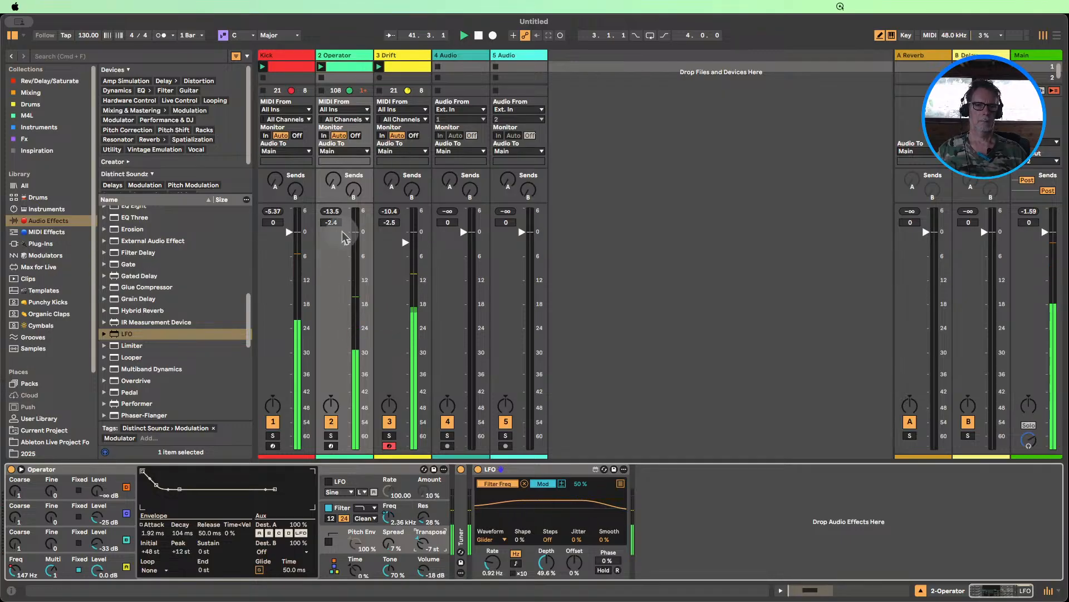
{"action": "left_click_drag", "start_coordinate": [347, 242], "coordinate": [350, 237]}
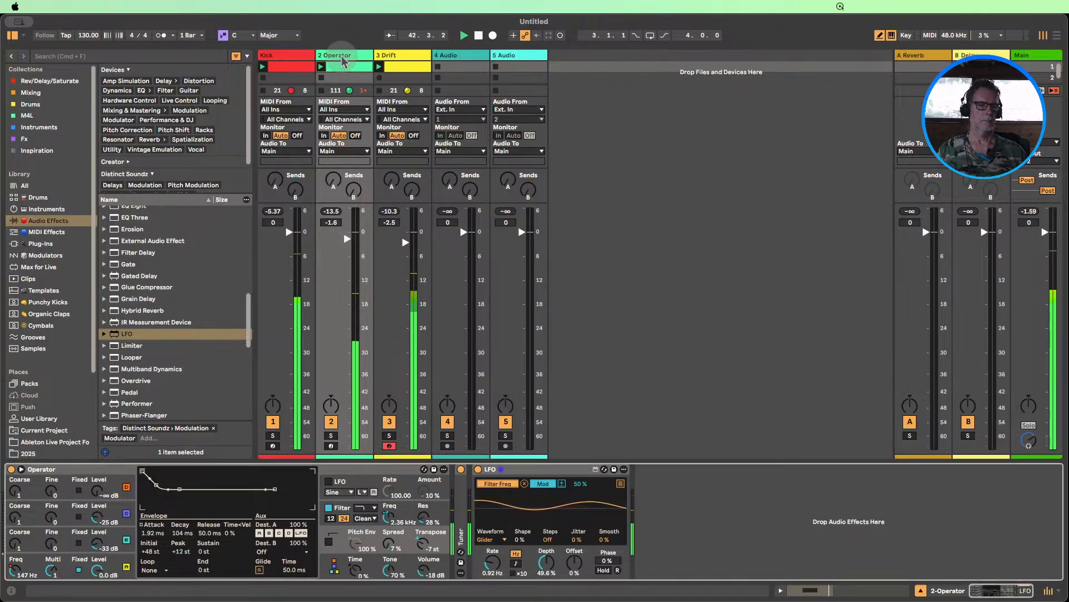
{"action": "left_click", "coordinate": [478, 36]}
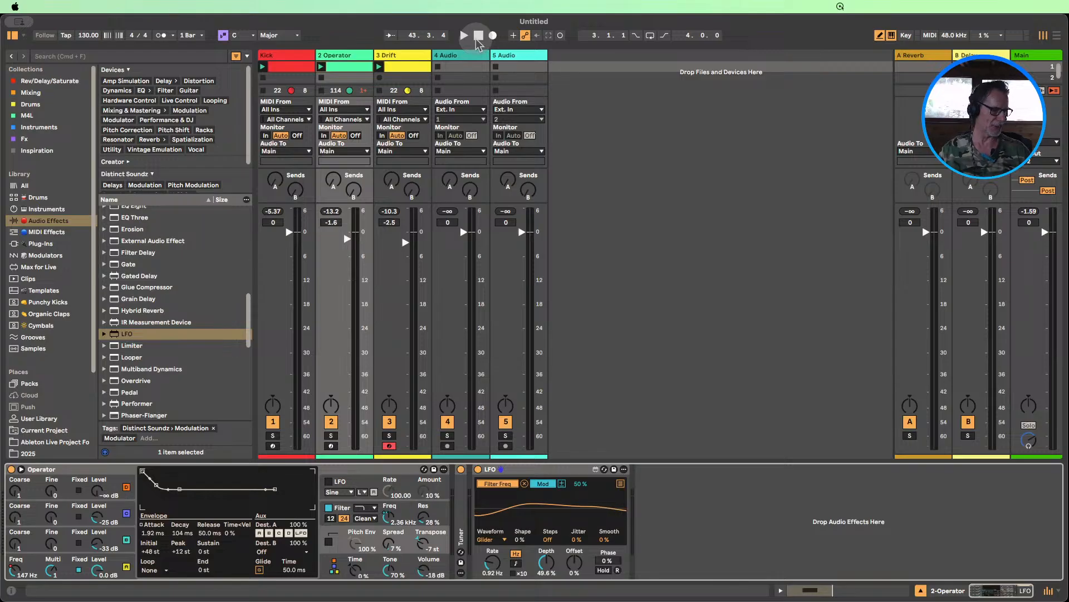
- Restart playback and add Hybrid Reverb after the LFO on the Operator track
{"action": "left_click", "coordinate": [464, 35]}
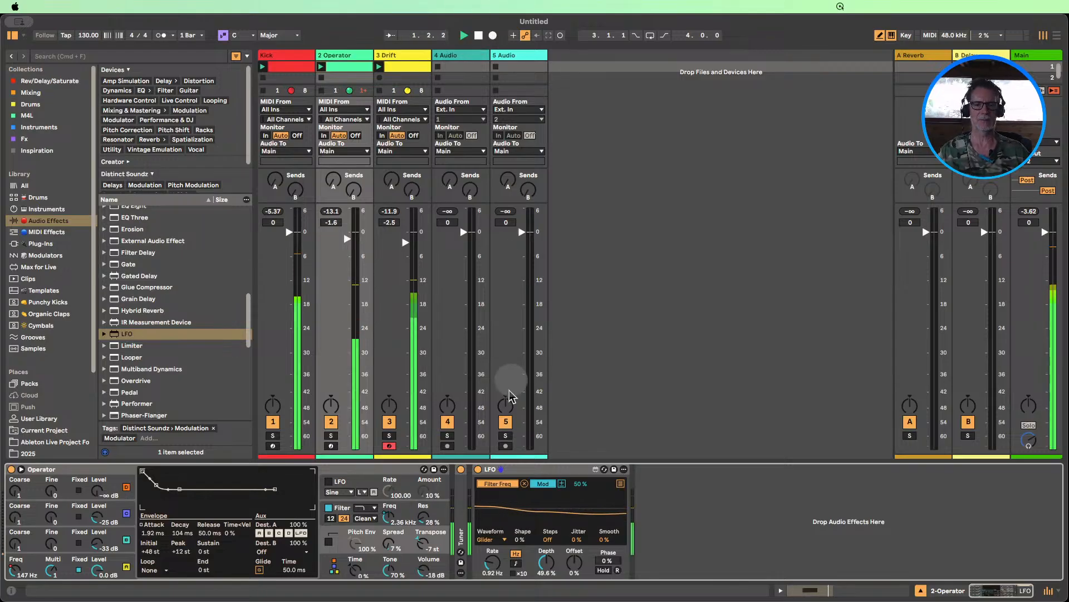
{"action": "left_click", "coordinate": [341, 55]}
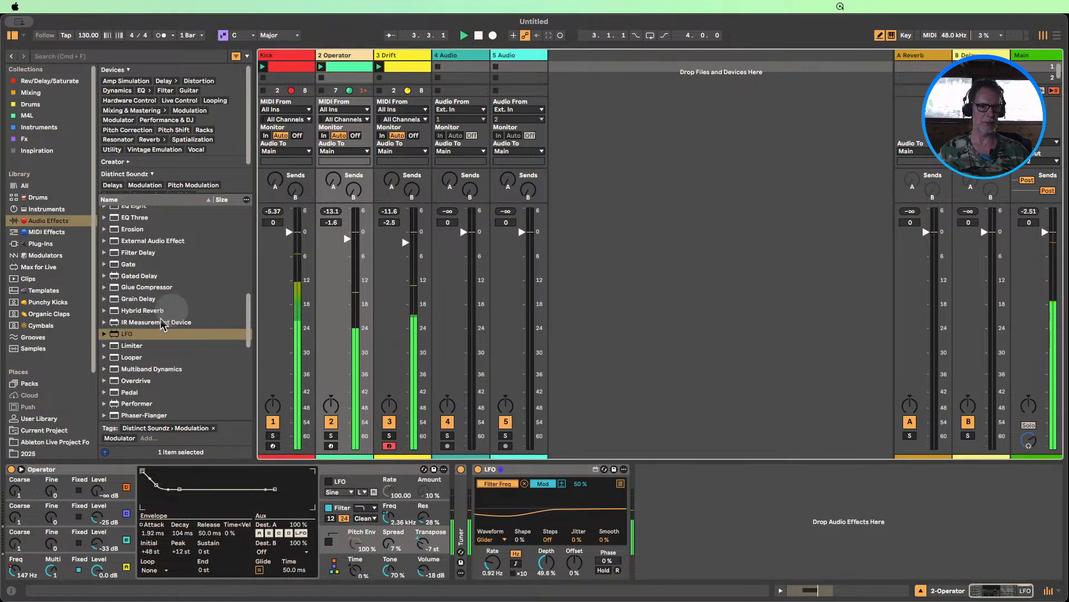
{"action": "left_click_drag", "start_coordinate": [143, 310], "coordinate": [752, 525]}
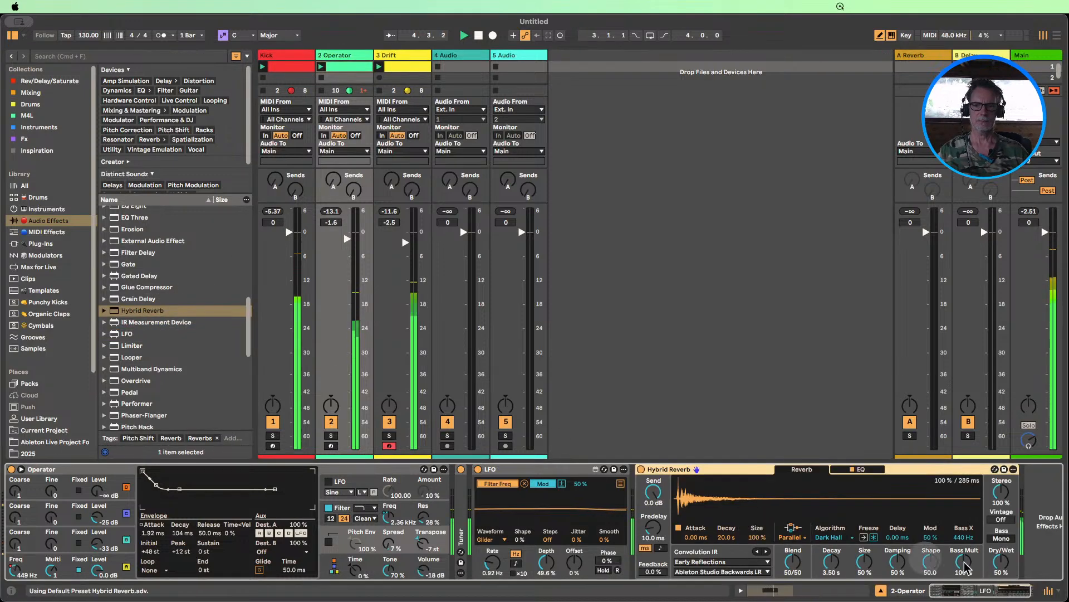
- Set Hybrid Reverb's Dry/Wet to 17% and its Vintage mode to Older
{"action": "left_click_drag", "start_coordinate": [1001, 562], "coordinate": [1001, 582]}
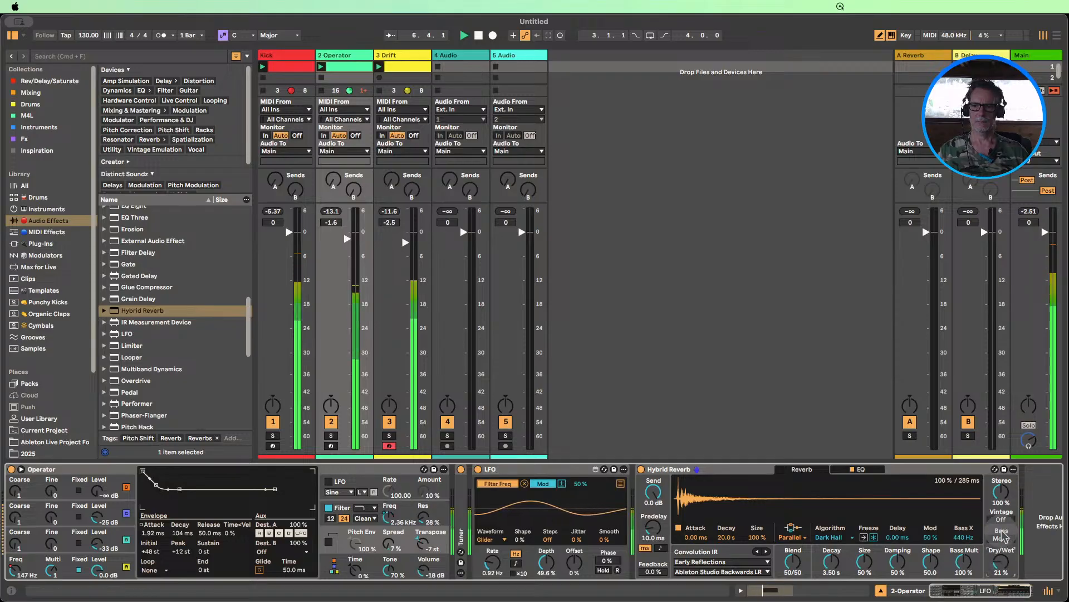
{"action": "left_click_drag", "start_coordinate": [1000, 522], "coordinate": [1001, 511]}
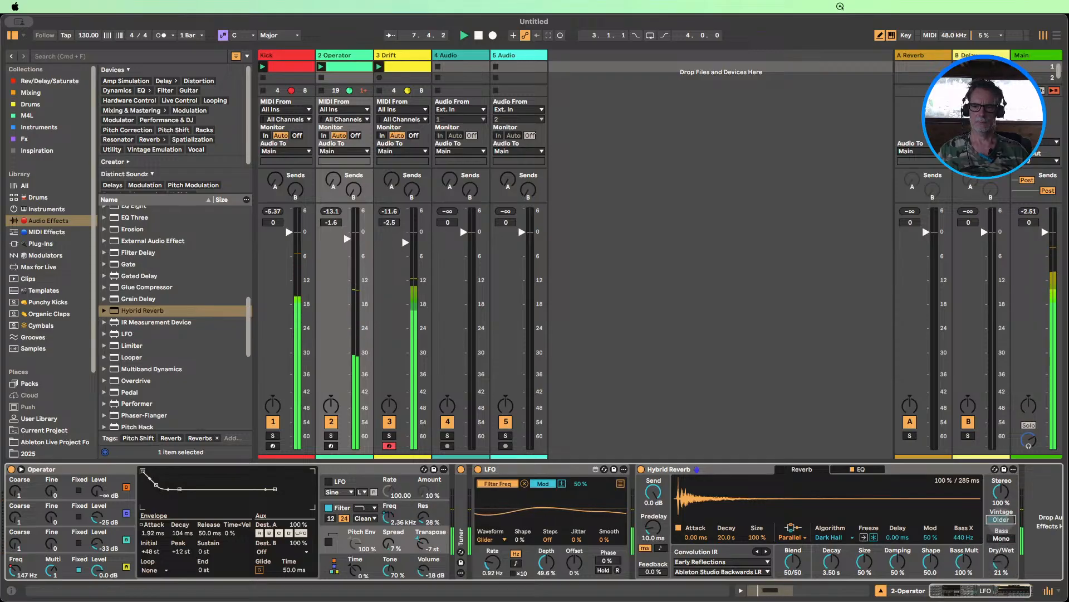
{"action": "left_click_drag", "start_coordinate": [1001, 562], "coordinate": [1001, 568]}
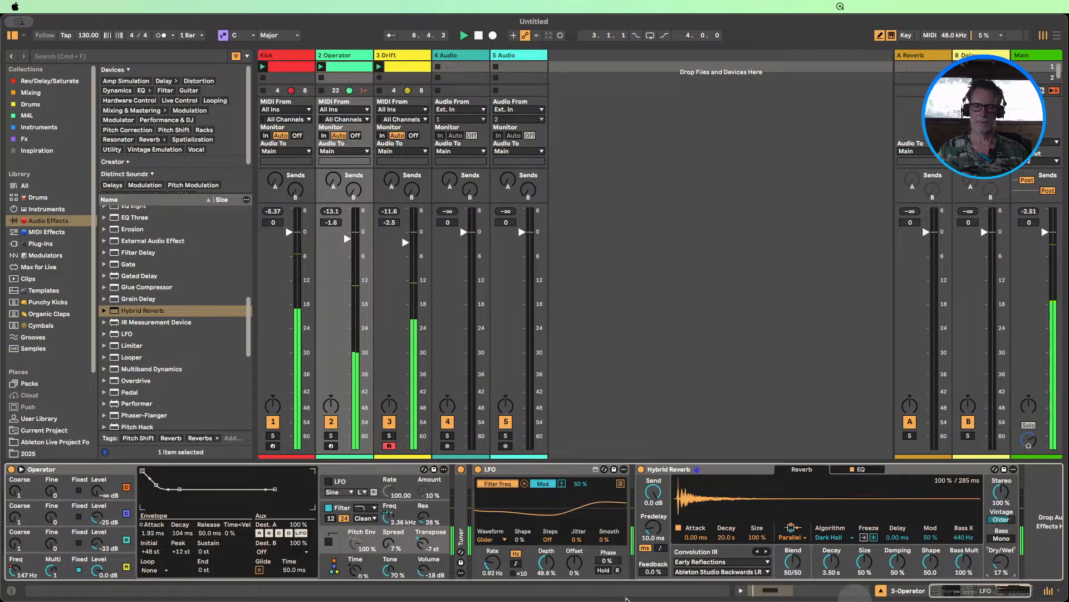
- Set Hybrid Reverb's Blend to 0/100 and change its algorithm to Shimmer
{"action": "left_click_drag", "start_coordinate": [788, 562], "coordinate": [789, 579]}
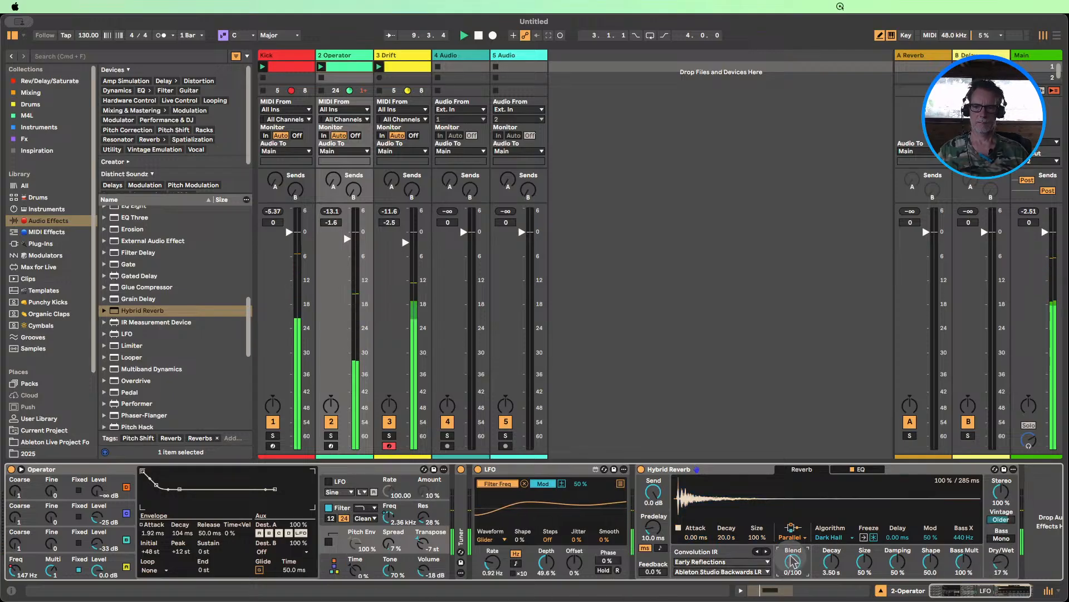
{"action": "left_click", "coordinate": [832, 537]}
{"action": "left_click", "coordinate": [833, 564]}
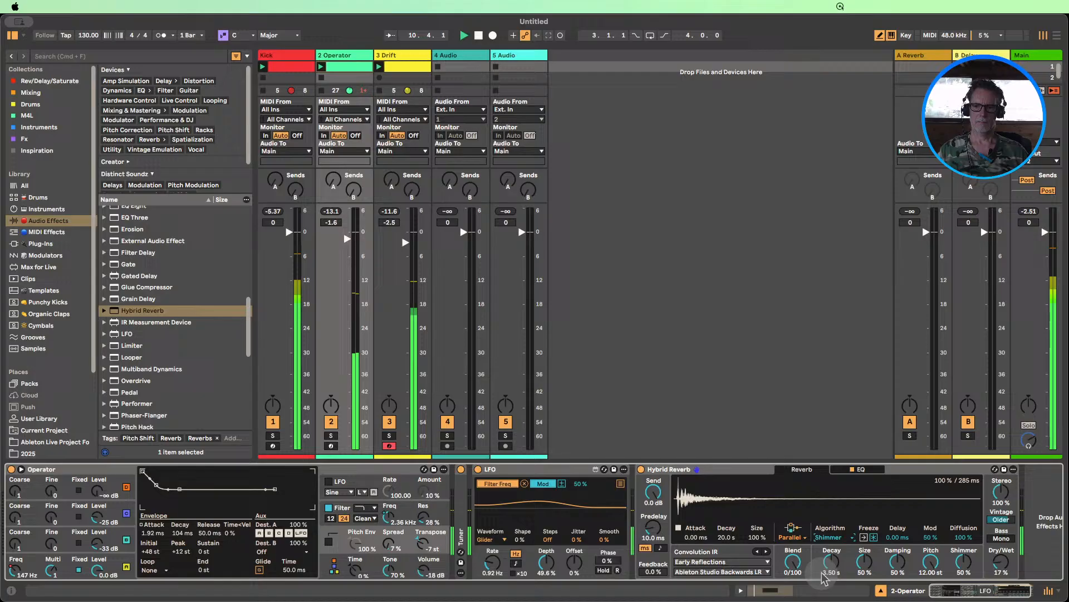
{"action": "left_click", "coordinate": [1001, 562]}
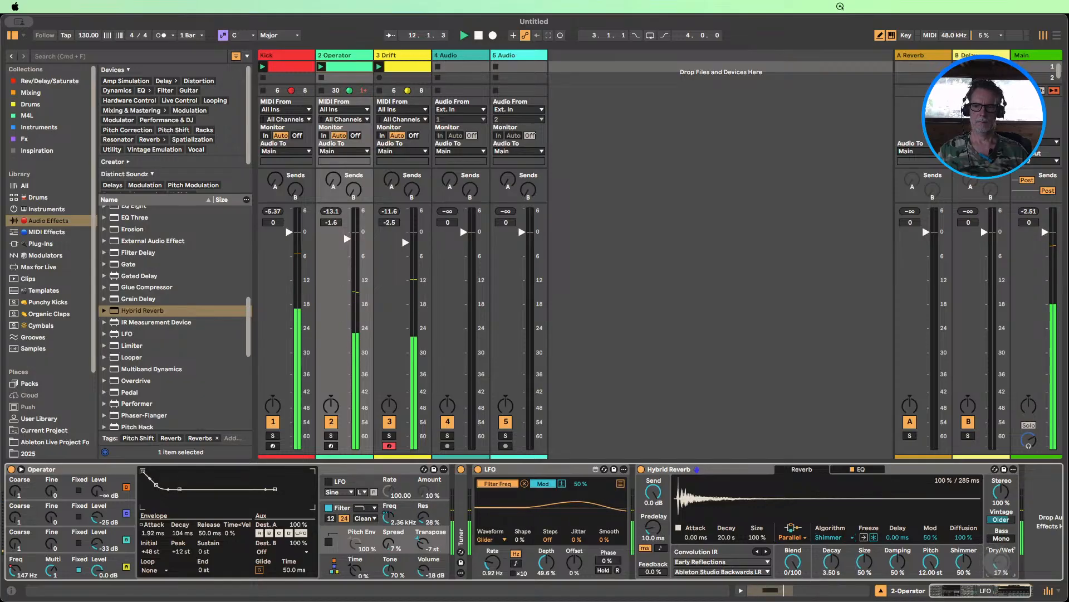
- Raise the level of Operator's oscillator B to -13 dB
{"action": "left_click", "coordinate": [98, 545]}
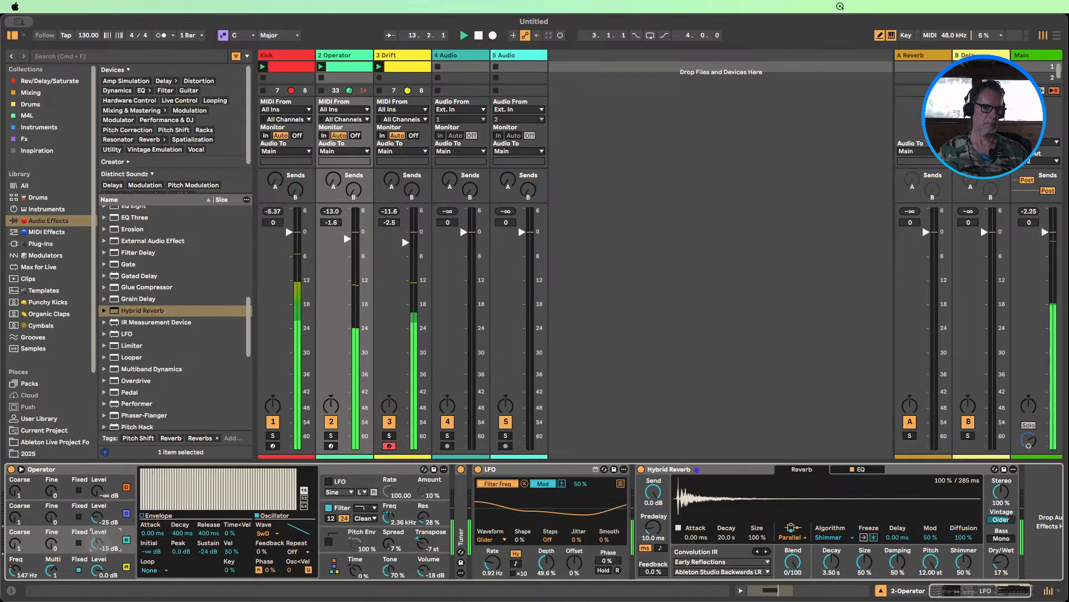
{"action": "left_click_drag", "start_coordinate": [106, 531], "coordinate": [106, 527]}
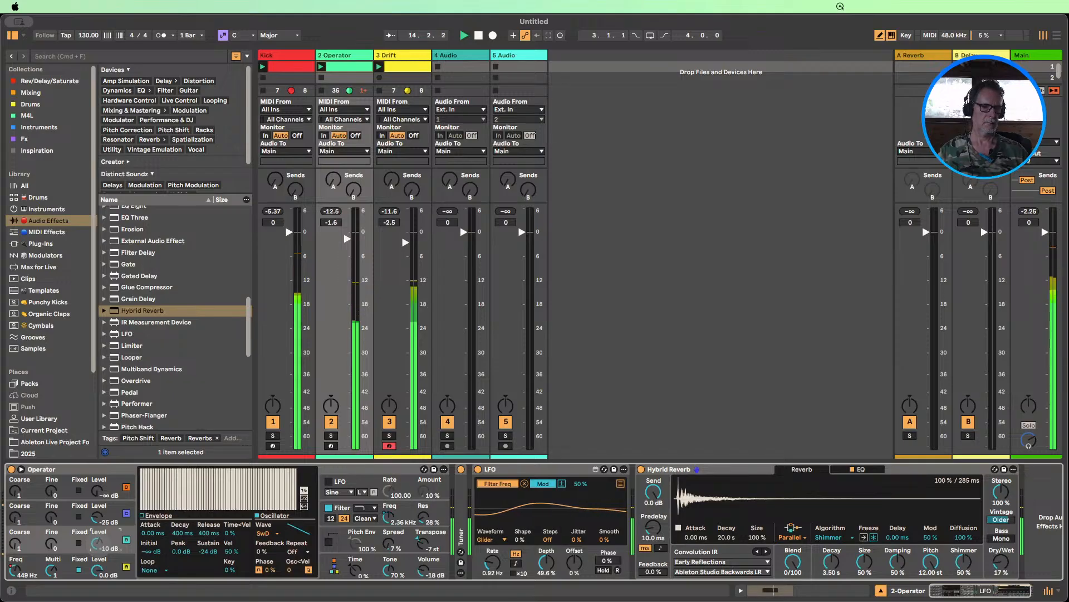
{"action": "left_click_drag", "start_coordinate": [99, 544], "coordinate": [98, 543]}
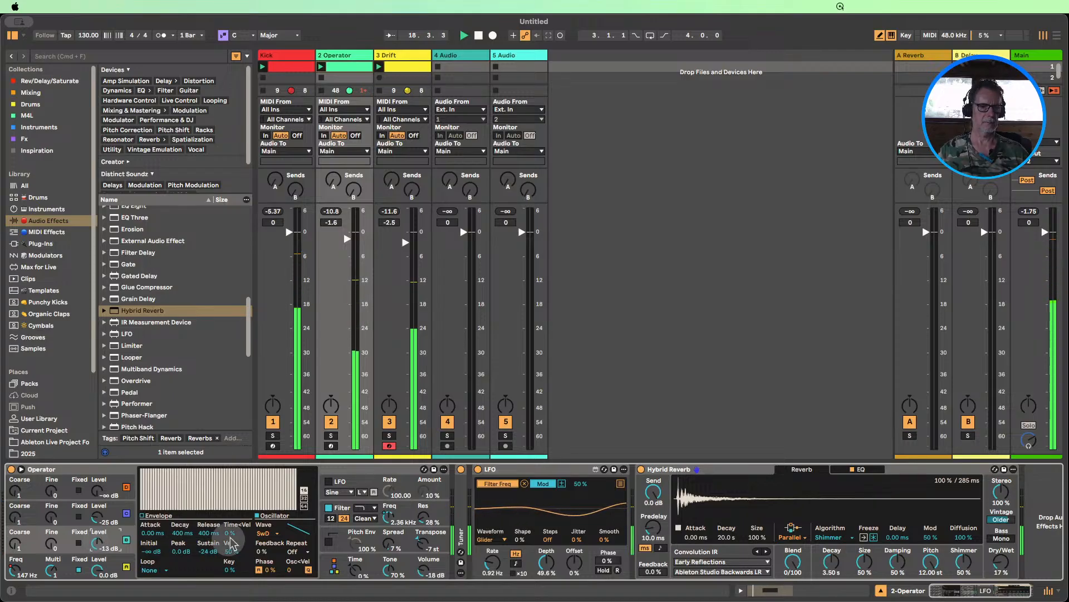
- Try the Square D and Saw 4 waveforms on Operator's oscillator B, and return it to Saw D
{"action": "left_click", "coordinate": [264, 533]}
{"action": "left_click", "coordinate": [268, 485]}
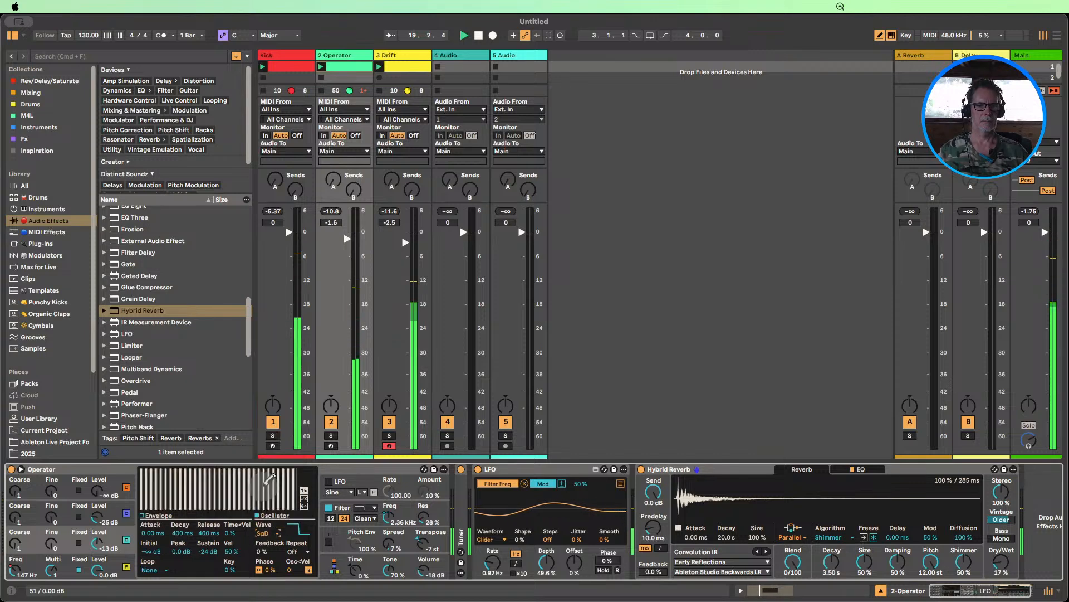
{"action": "left_click", "coordinate": [264, 533]}
{"action": "left_click", "coordinate": [267, 411]}
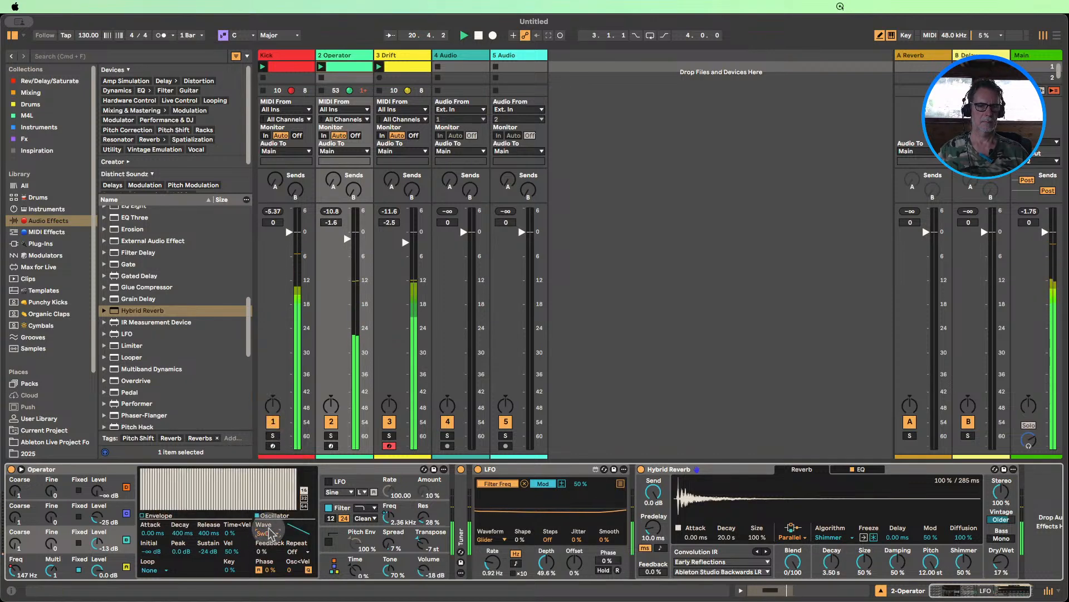
{"action": "left_click", "coordinate": [264, 535]}
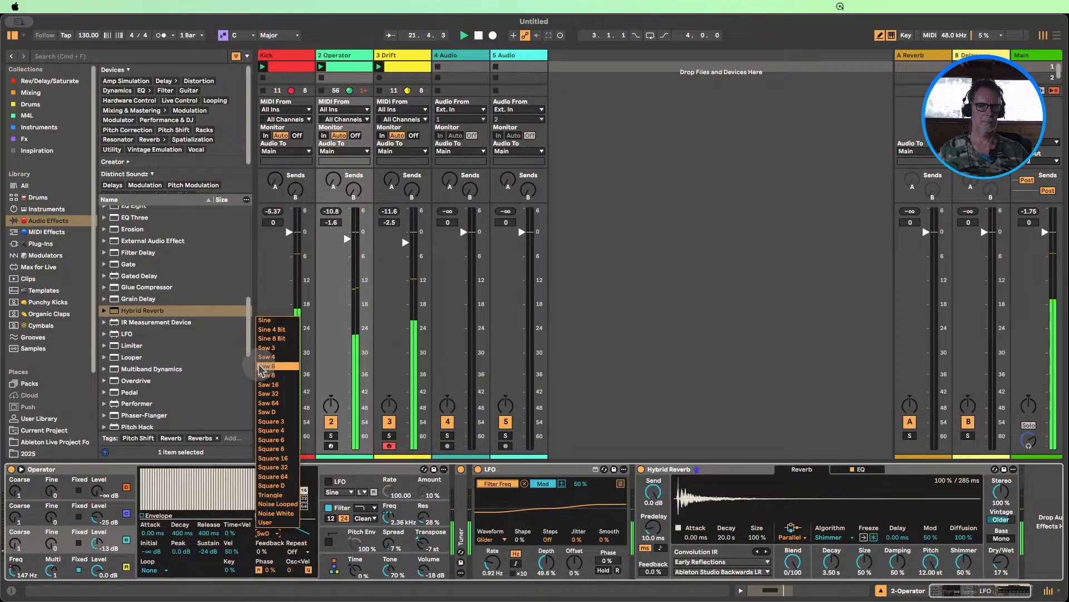
{"action": "left_click", "coordinate": [279, 472]}
{"action": "left_click", "coordinate": [264, 533]}
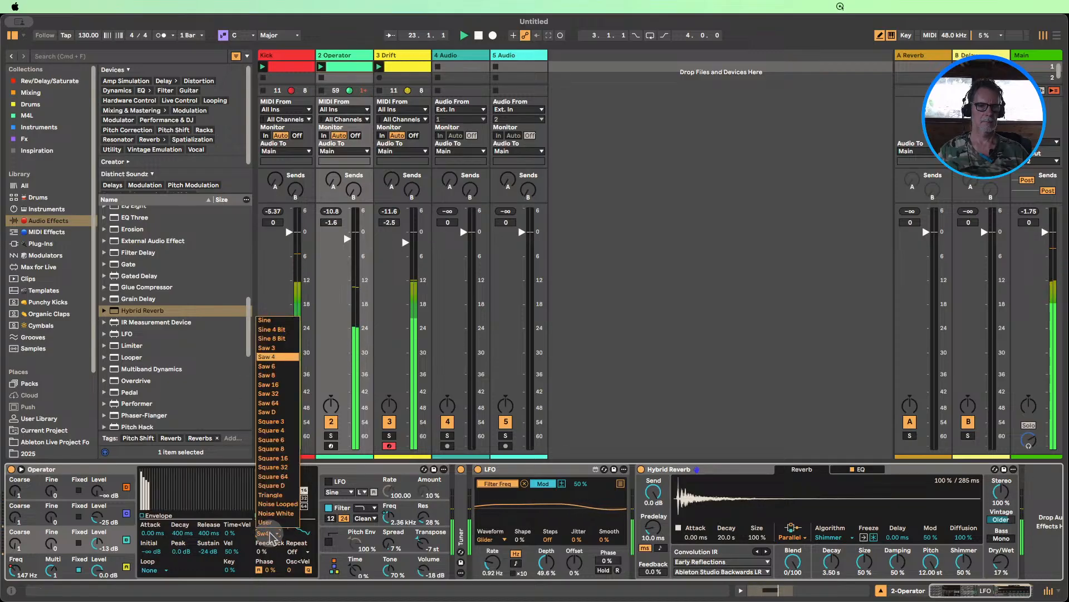
{"action": "left_click", "coordinate": [268, 413]}
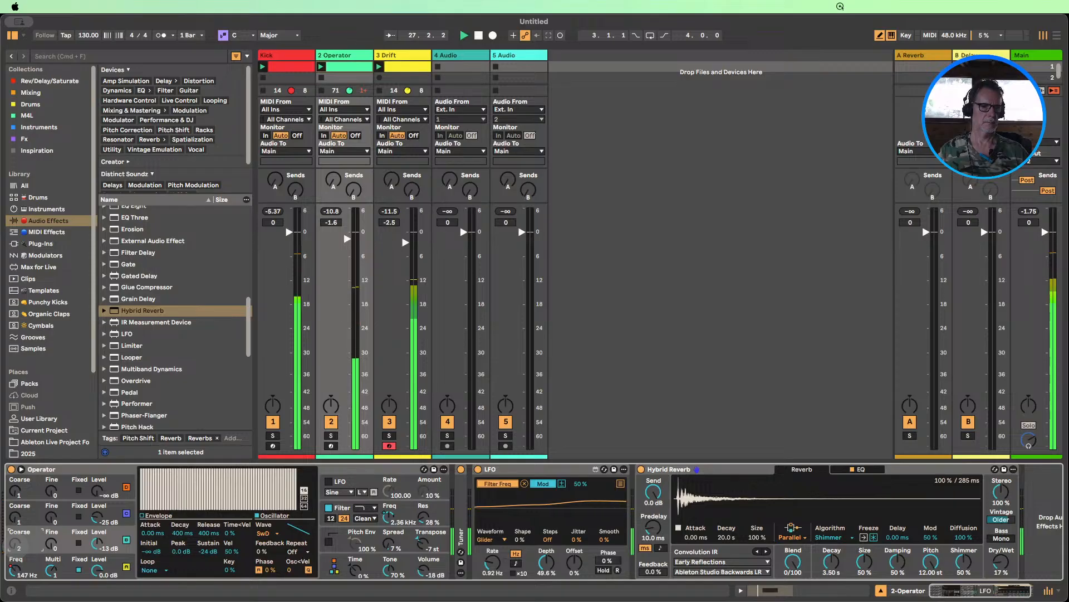
- Set Operator's oscillator C to Coarse 2 with a level of -24 dB, and reselect oscillator B
{"action": "left_click", "coordinate": [96, 515]}
{"action": "left_click_drag", "start_coordinate": [96, 515], "coordinate": [96, 510]}
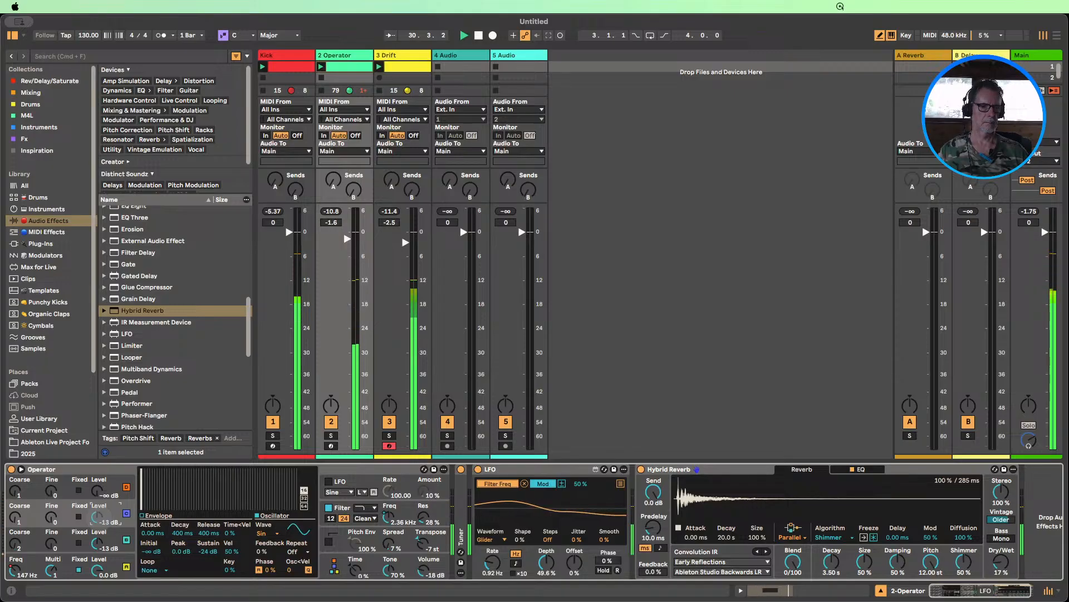
{"action": "left_click_drag", "start_coordinate": [14, 568], "coordinate": [13, 585]}
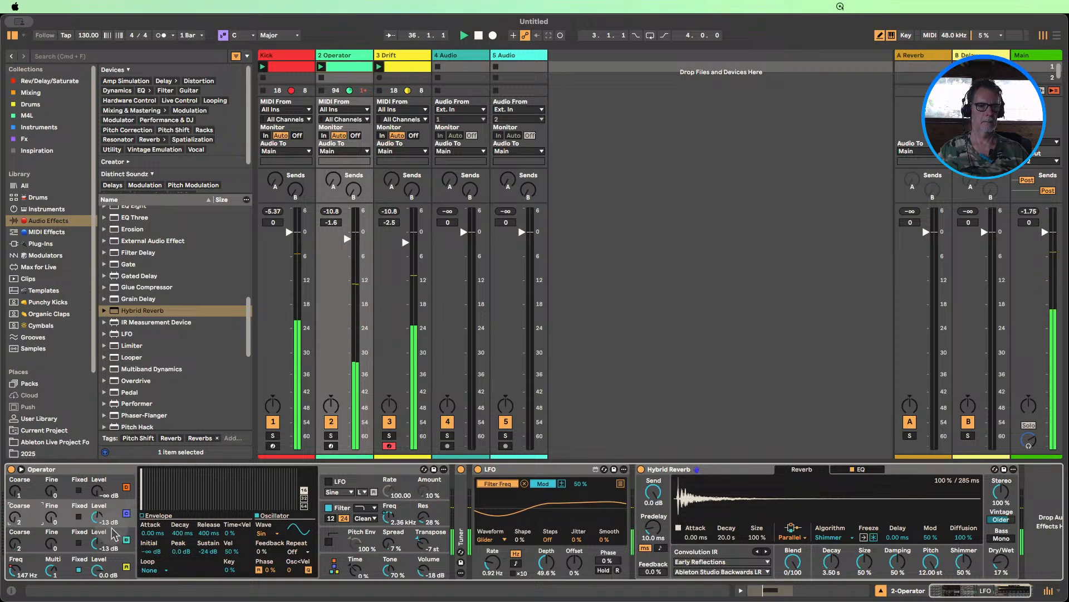
{"action": "left_click_drag", "start_coordinate": [98, 516], "coordinate": [98, 523]}
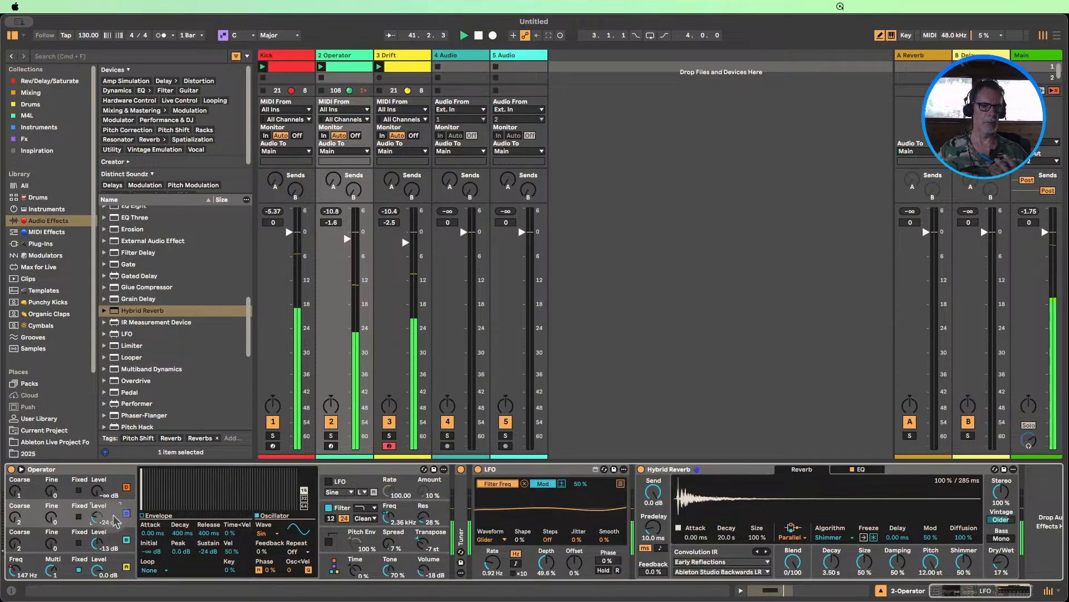
{"action": "left_click", "coordinate": [110, 550]}
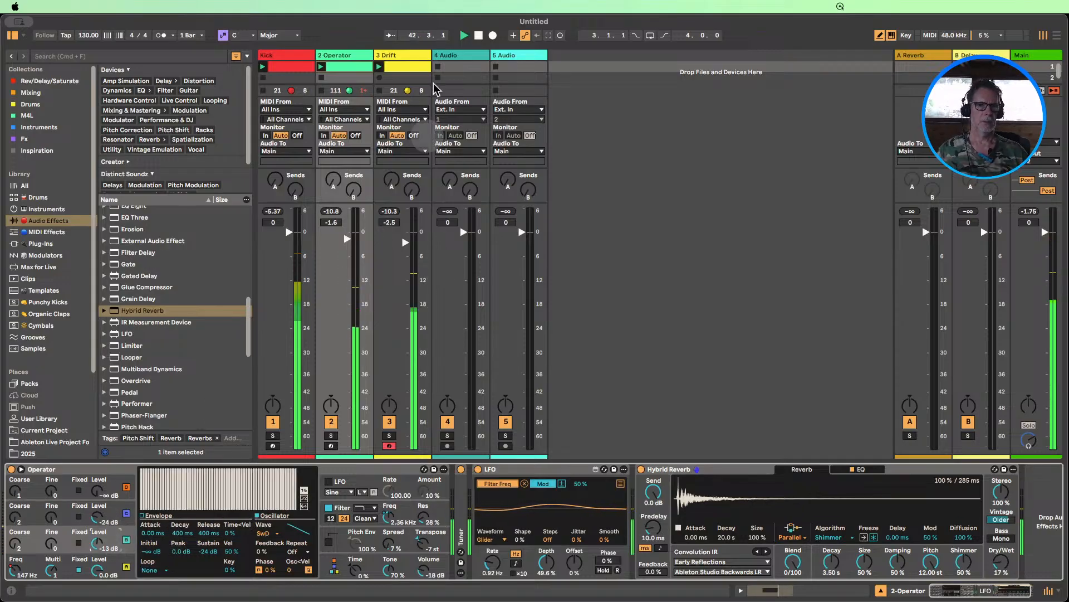
- With playback stopped, try the first algorithm in Operator, return to the previous one, and restart playback
{"action": "left_click", "coordinate": [478, 36]}
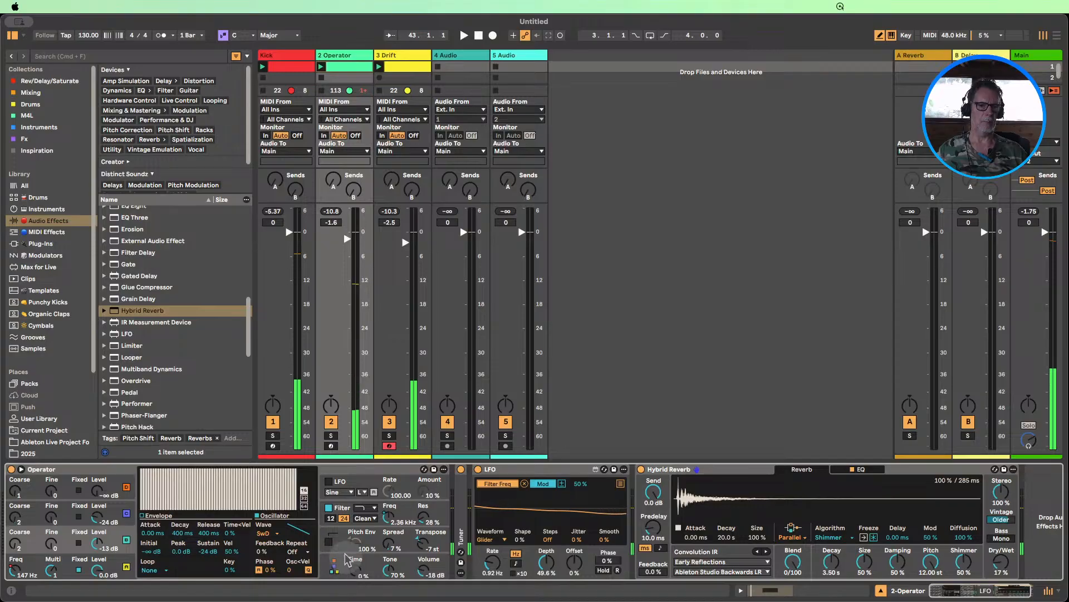
{"action": "left_click", "coordinate": [332, 565]}
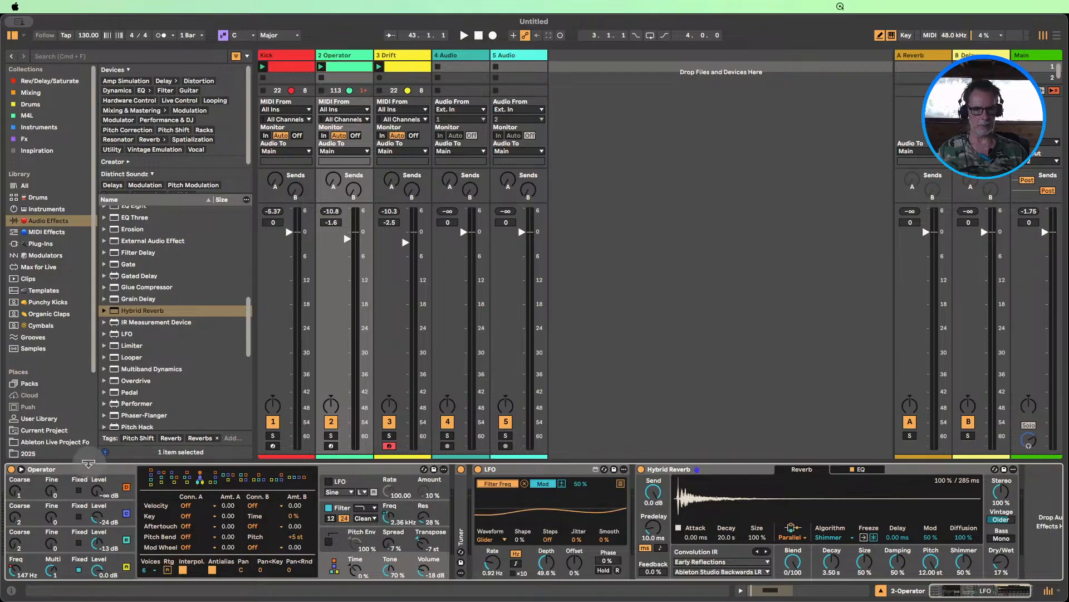
{"action": "left_click", "coordinate": [151, 479]}
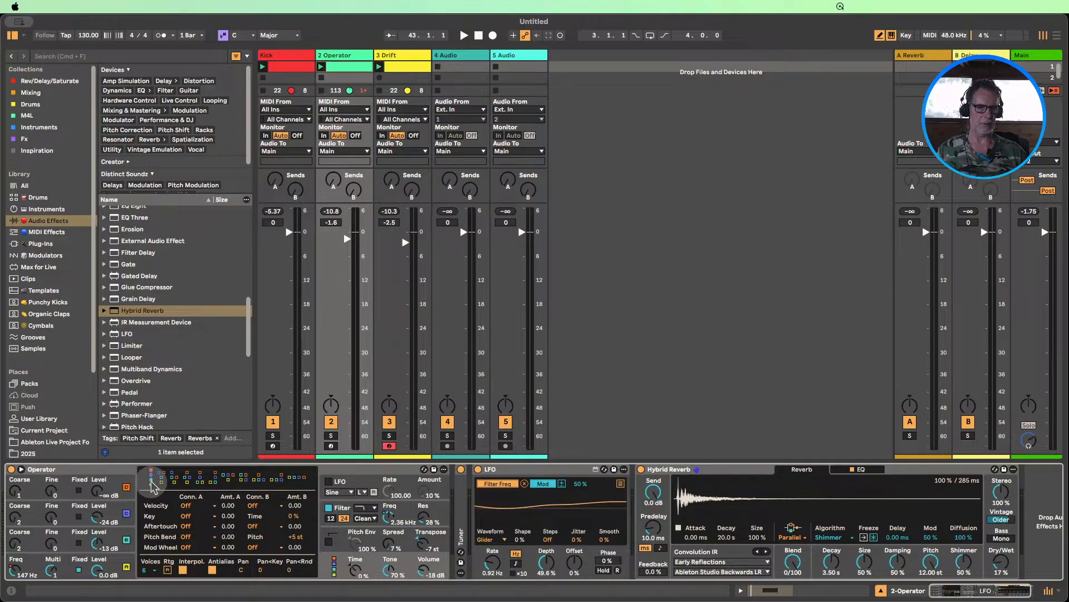
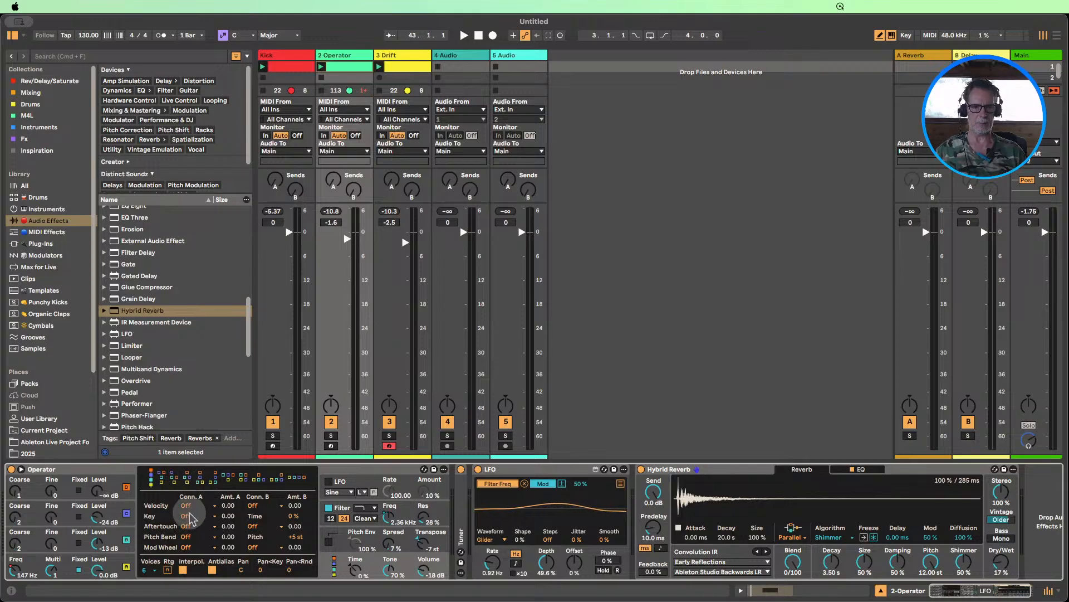
{"action": "left_click", "coordinate": [200, 480]}
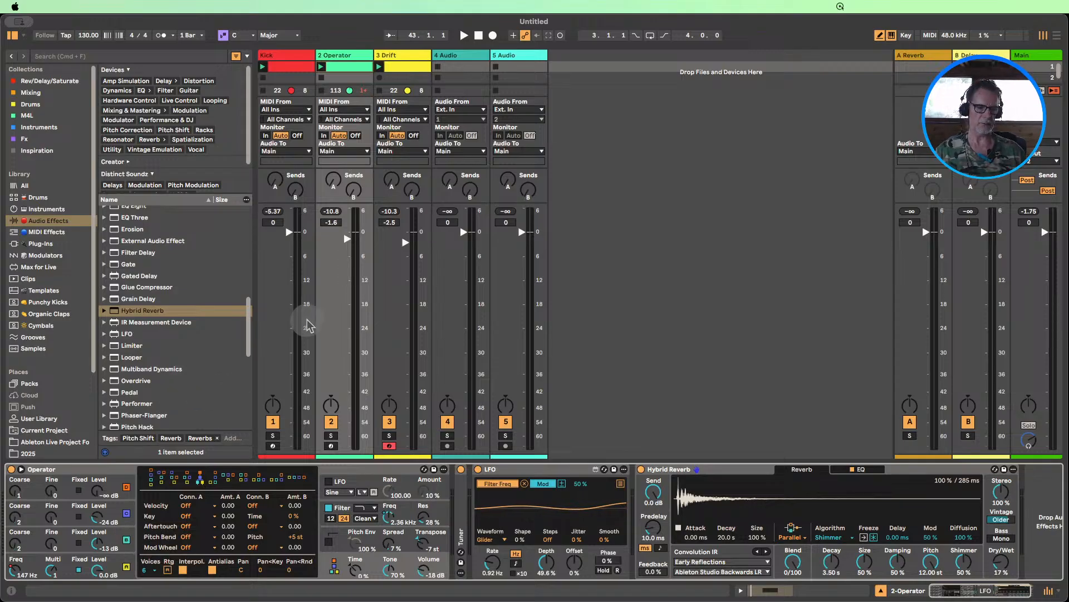
{"action": "left_click", "coordinate": [463, 36]}
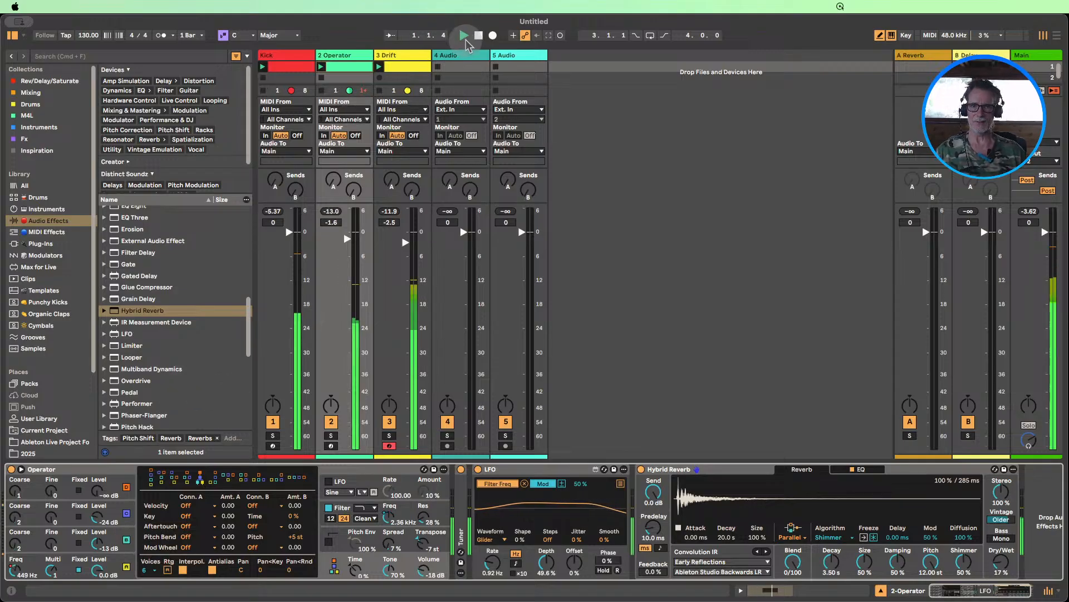
- Fold Hybrid Reverb and LFO on the Operator track, and insert an Echo effect between them
{"action": "double_click", "coordinate": [678, 471]}
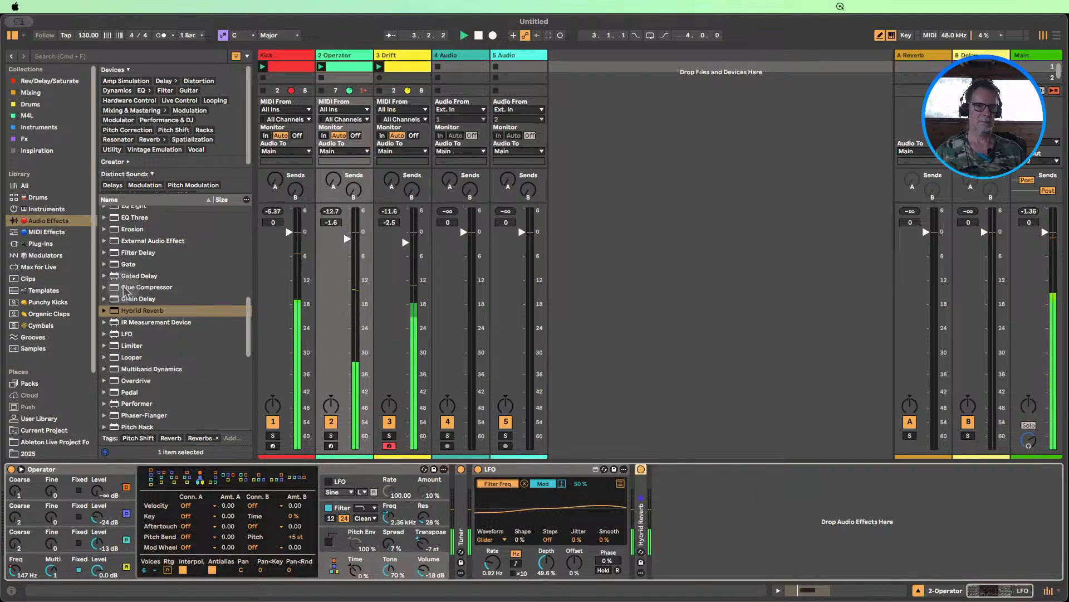
{"action": "scroll", "coordinate": [138, 238], "scroll_direction": "up", "scroll_amount": 2}
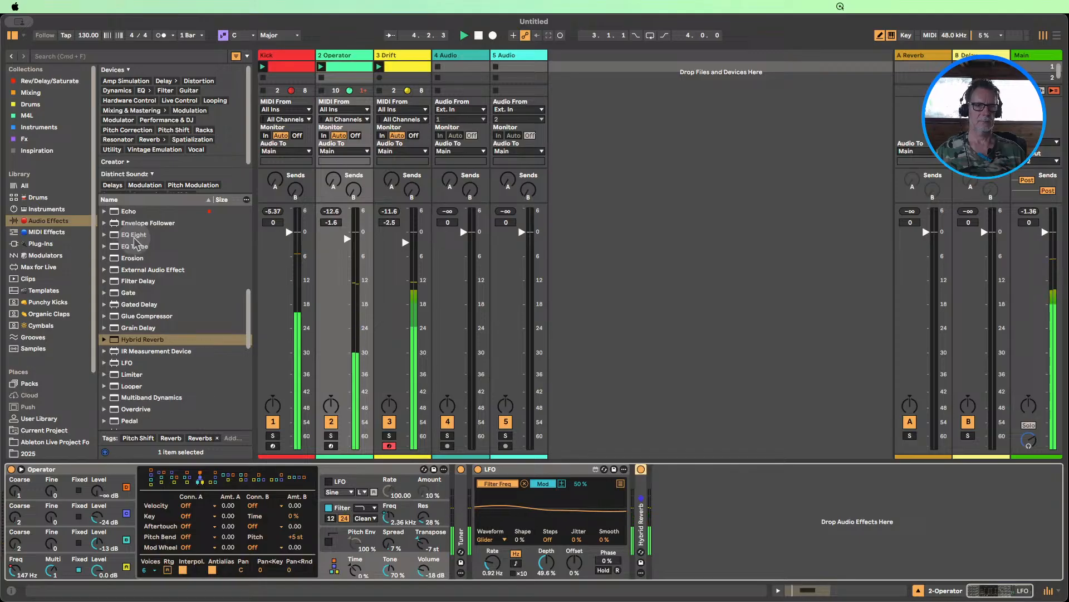
{"action": "scroll", "coordinate": [138, 238], "scroll_direction": "up", "scroll_amount": 3}
{"action": "left_click", "coordinate": [122, 268]}
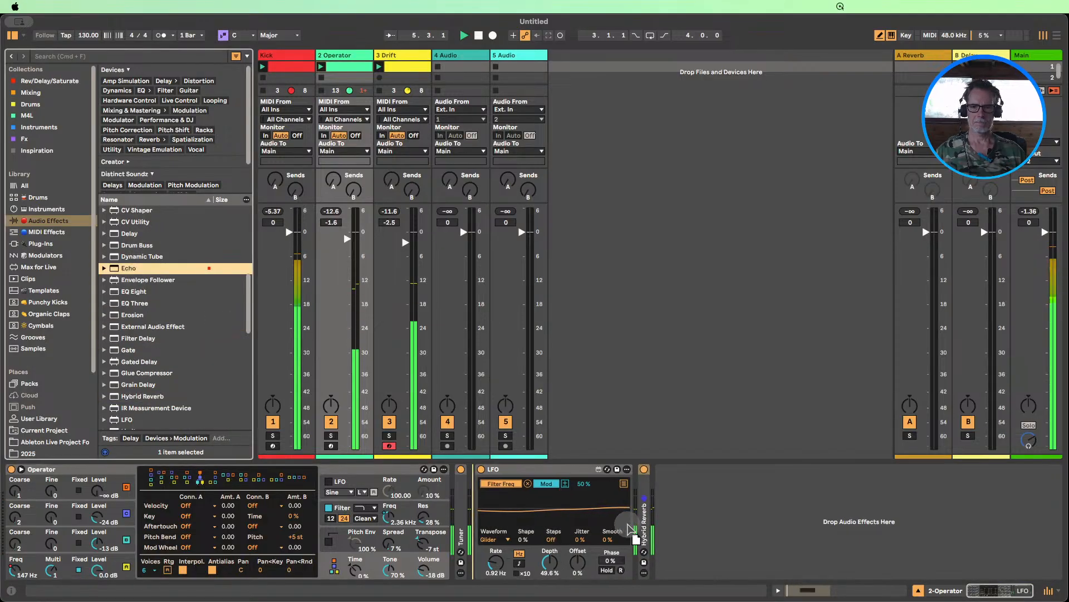
{"action": "mouse_move", "coordinate": [617, 529]}
{"action": "left_mouse_down"}
{"action": "mouse_move", "coordinate": [489, 523]}
{"action": "mouse_move", "coordinate": [607, 524]}
{"action": "mouse_move", "coordinate": [638, 509]}
{"action": "mouse_move", "coordinate": [500, 471]}
{"action": "left_mouse_up"}
{"action": "key", "text": "Escape"}
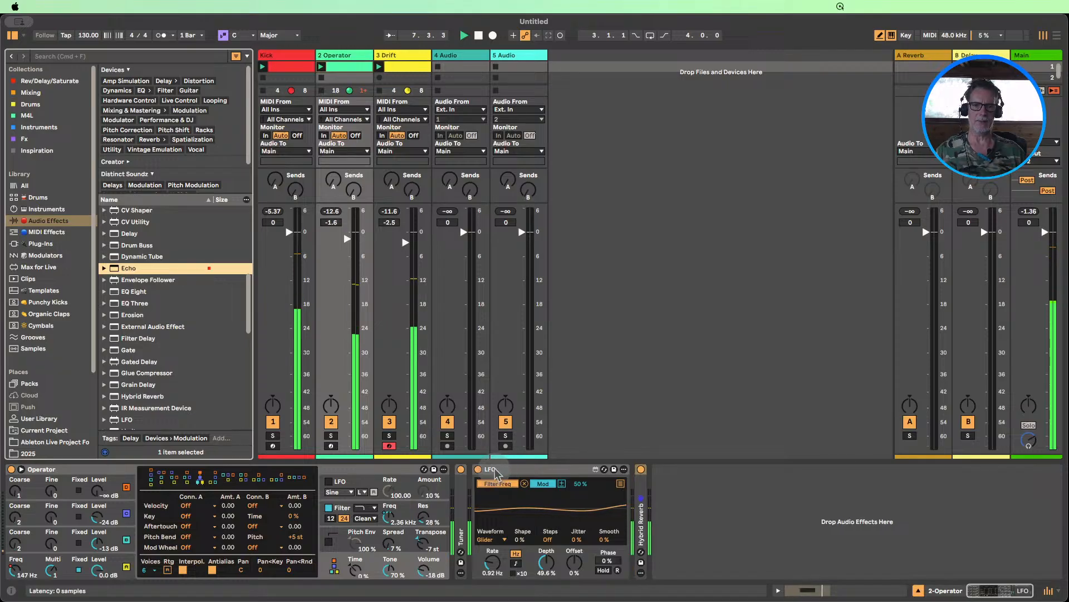
{"action": "double_click", "coordinate": [495, 469]}
{"action": "mouse_move", "coordinate": [131, 264]}
{"action": "left_mouse_down"}
{"action": "mouse_move", "coordinate": [504, 505]}
{"action": "mouse_move", "coordinate": [486, 491]}
{"action": "left_mouse_up"}
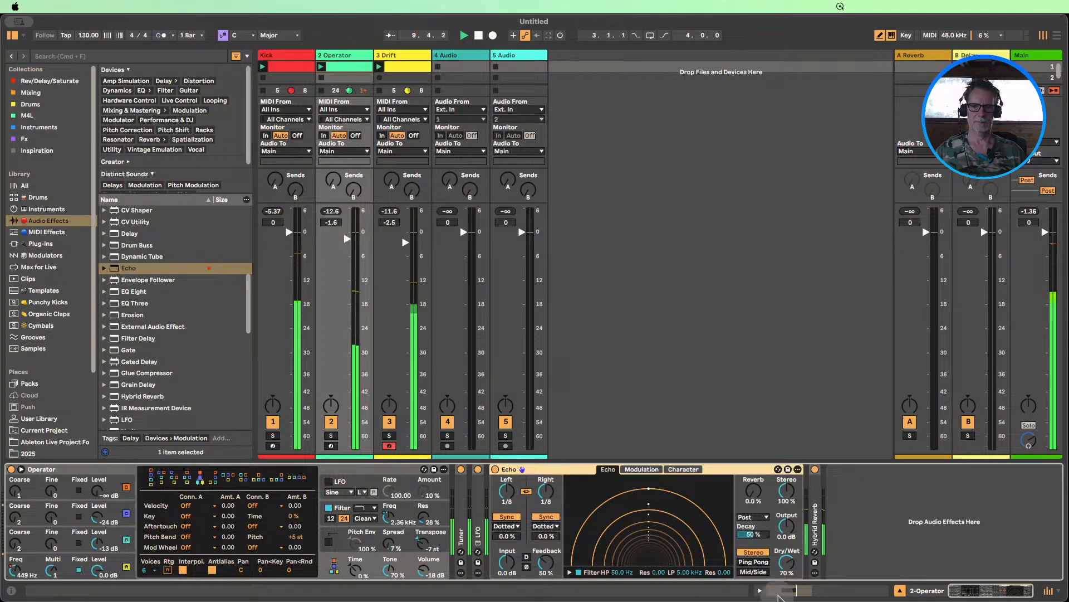
- Set Echo's Dry/Wet to 29% and its high-pass filter frequency to 147 Hz
{"action": "left_click_drag", "start_coordinate": [786, 563], "coordinate": [786, 565]}
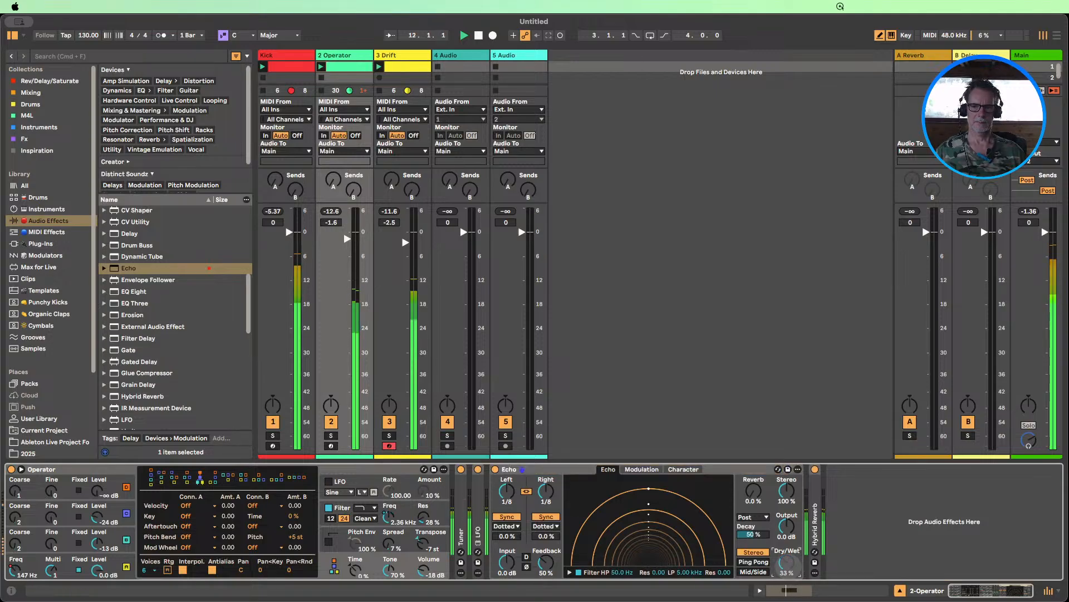
{"action": "left_click_drag", "start_coordinate": [786, 566], "coordinate": [787, 565]}
{"action": "left_click", "coordinate": [569, 572]}
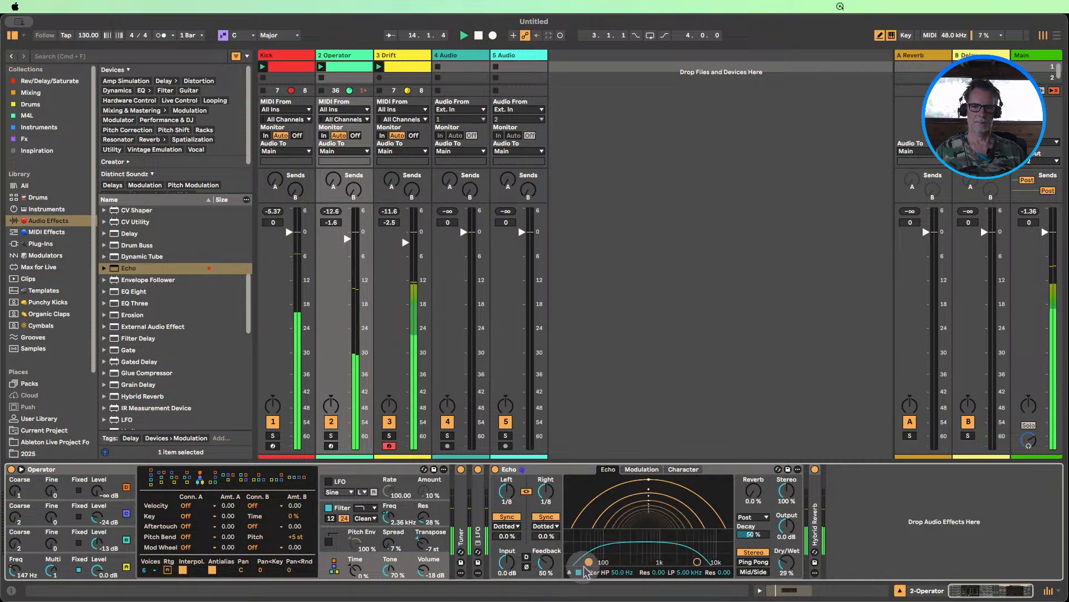
{"action": "left_click_drag", "start_coordinate": [632, 574], "coordinate": [633, 569]}
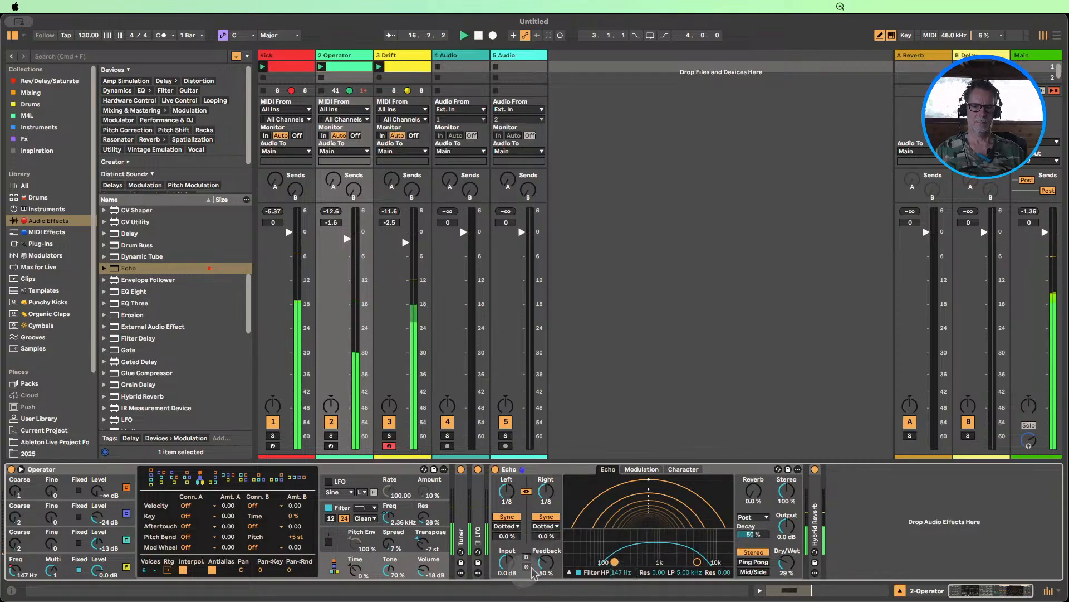
- Raise Echo's Feedback to 87% and audition the loop with the Kick track briefly muted
{"action": "mouse_move", "coordinate": [546, 563]}
{"action": "left_mouse_down"}
{"action": "mouse_move", "coordinate": [546, 535]}
{"action": "mouse_move", "coordinate": [546, 552]}
{"action": "left_mouse_up"}
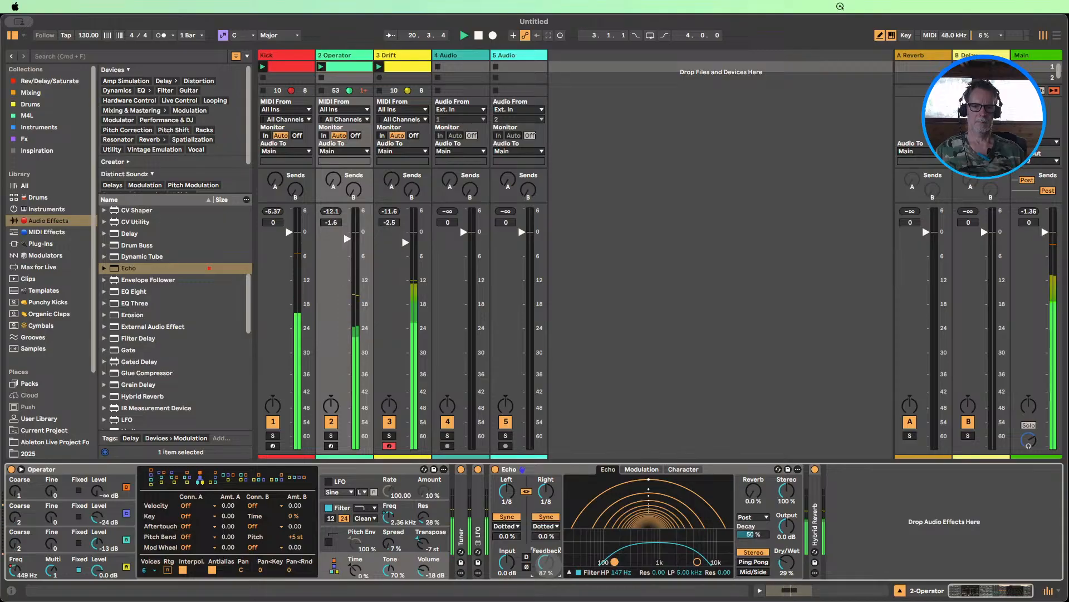
{"action": "left_click", "coordinate": [273, 424]}
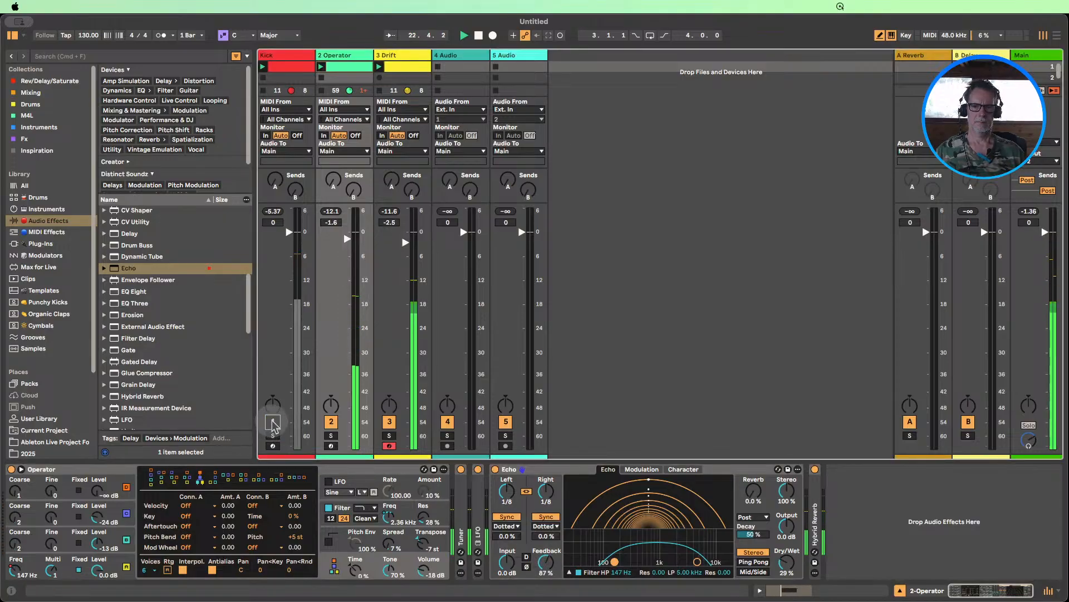
{"action": "left_click", "coordinate": [272, 423]}
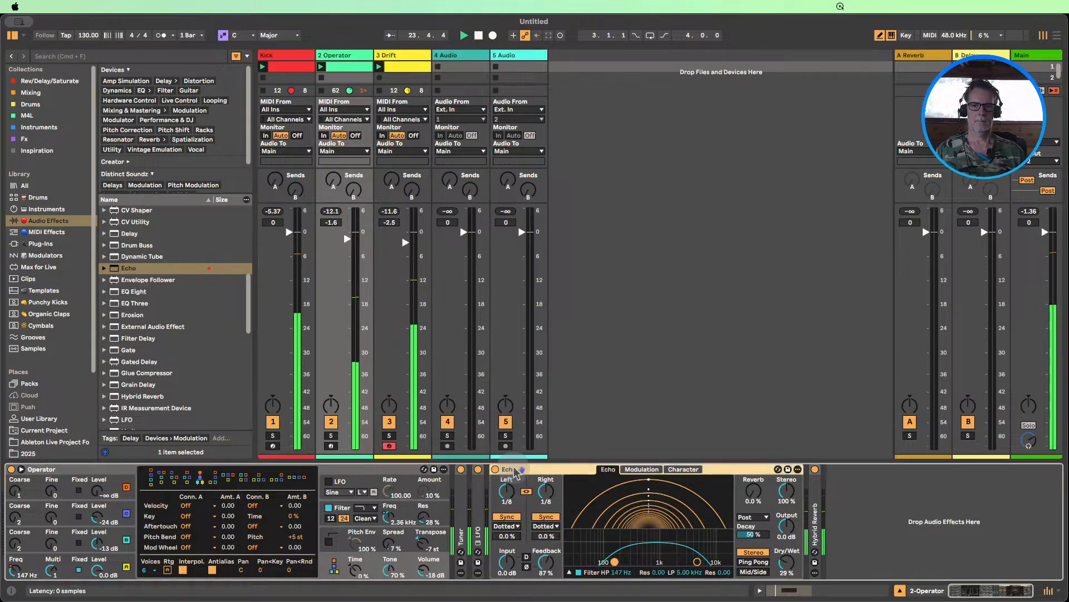
- Fold Echo and bring up the device chain of the Drift track
{"action": "double_click", "coordinate": [516, 469]}
{"action": "left_click", "coordinate": [931, 590]}
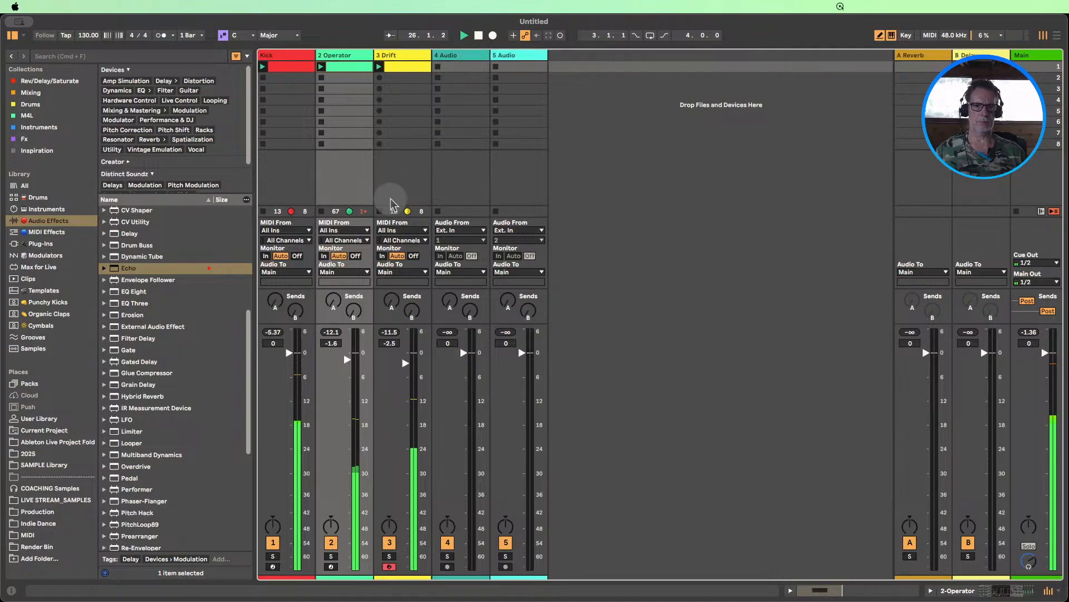
{"action": "double_click", "coordinate": [388, 59]}
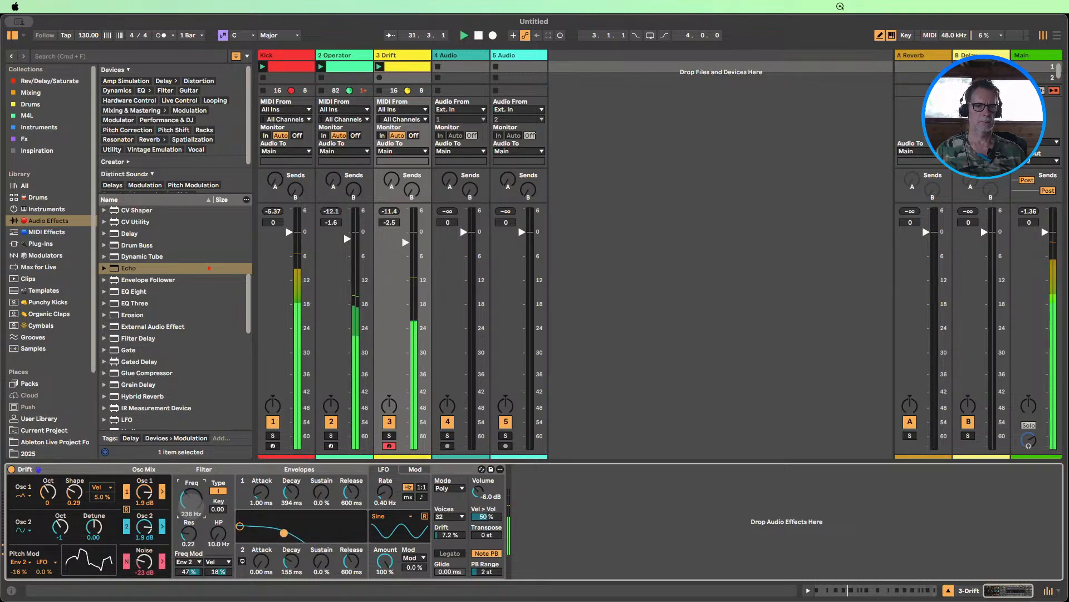
- Find Roar among the audio effects and add it after Drift on the Drift track
{"action": "scroll", "coordinate": [155, 329], "scroll_direction": "up", "scroll_amount": 4}
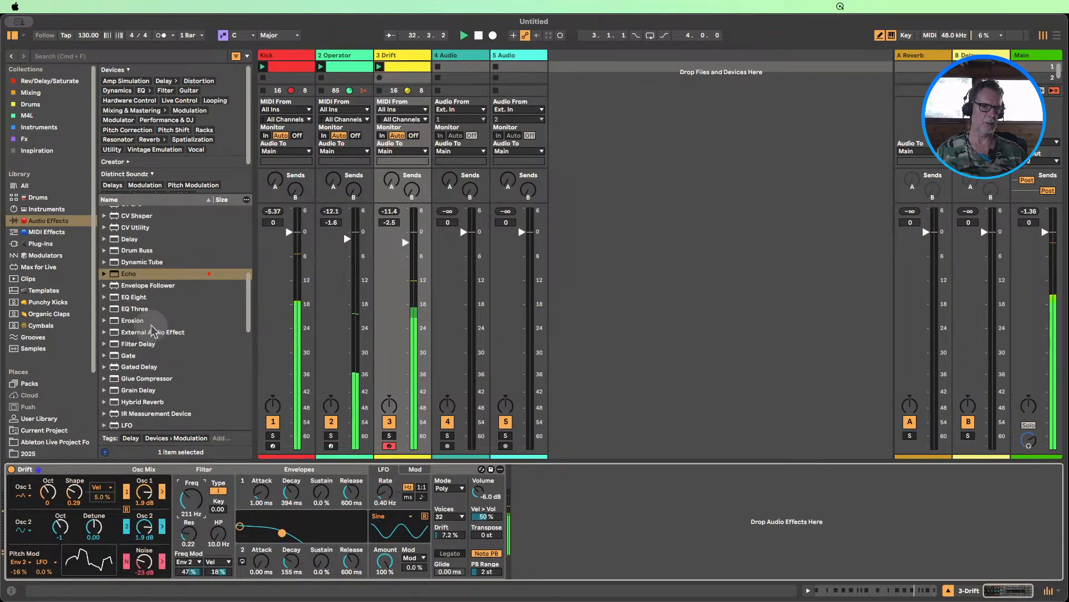
{"action": "scroll", "coordinate": [155, 331], "scroll_direction": "up", "scroll_amount": 10}
{"action": "scroll", "coordinate": [156, 331], "scroll_direction": "down", "scroll_amount": 11}
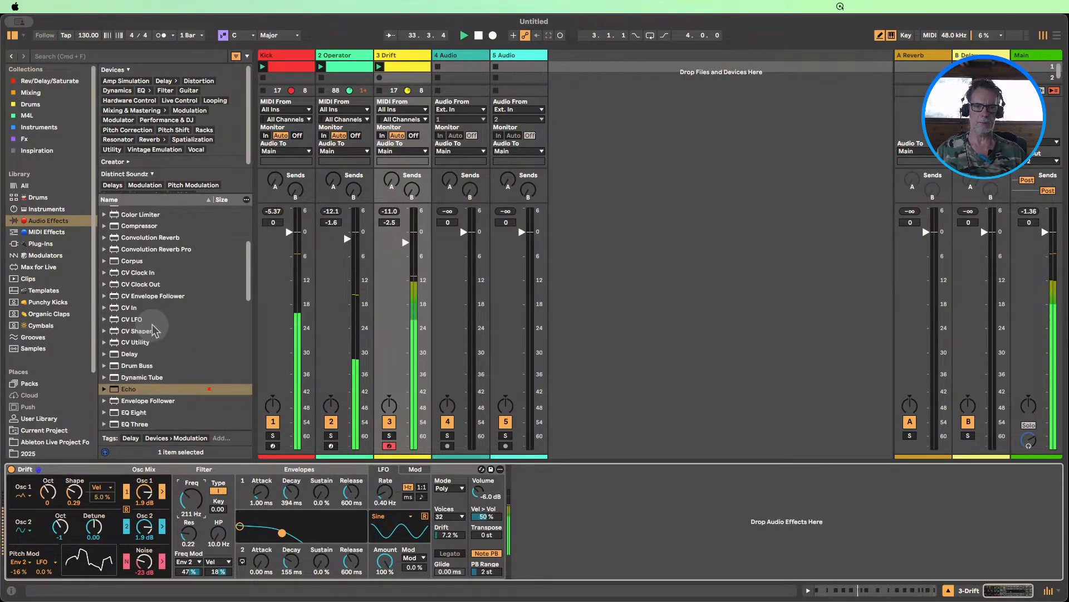
{"action": "scroll", "coordinate": [152, 325], "scroll_direction": "down", "scroll_amount": 7}
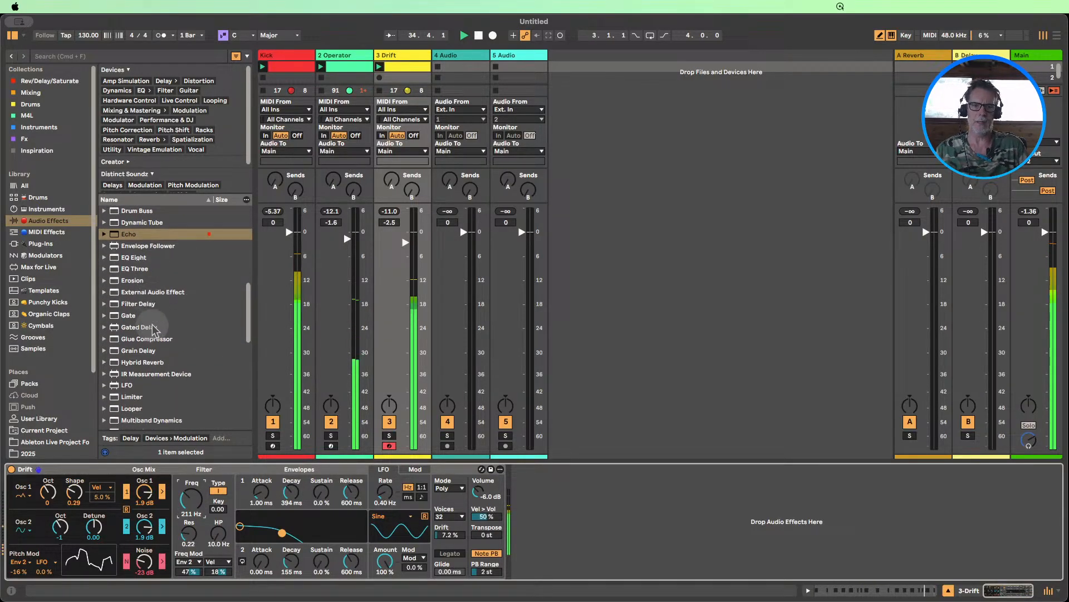
{"action": "scroll", "coordinate": [155, 331], "scroll_direction": "down", "scroll_amount": 14}
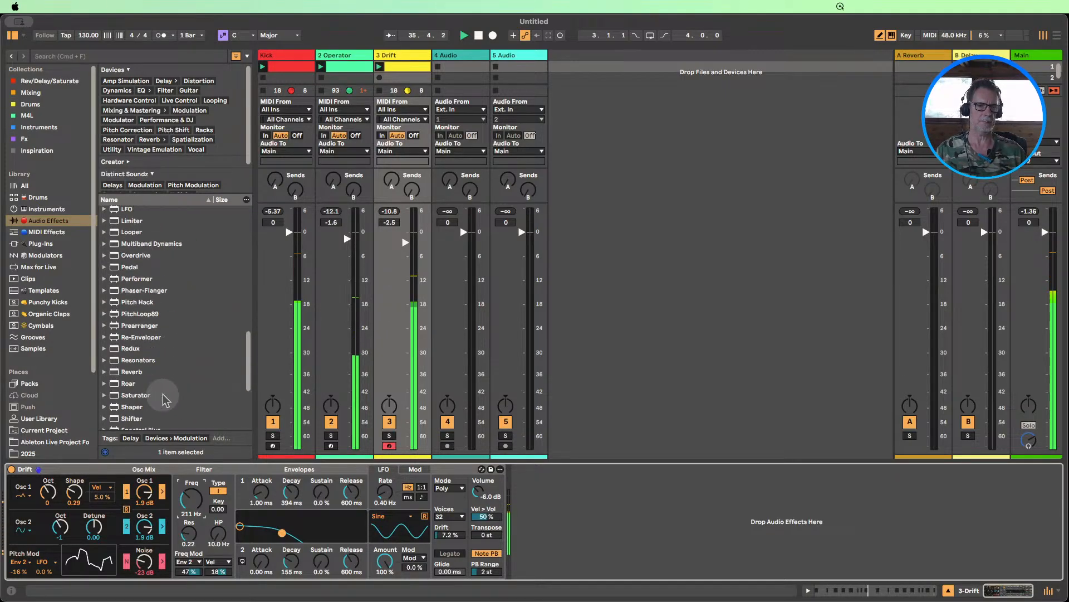
{"action": "left_click_drag", "start_coordinate": [141, 383], "coordinate": [570, 526]}
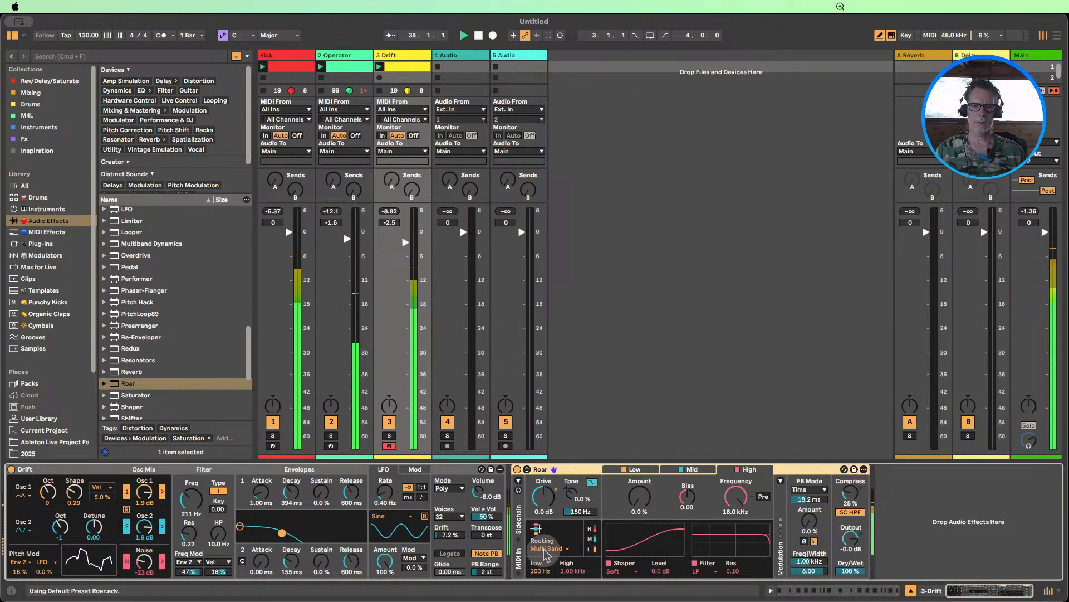
- Switch Roar's routing to Single and use the Diode Clipper shaper with an Amount of 13%
{"action": "left_click", "coordinate": [559, 548]}
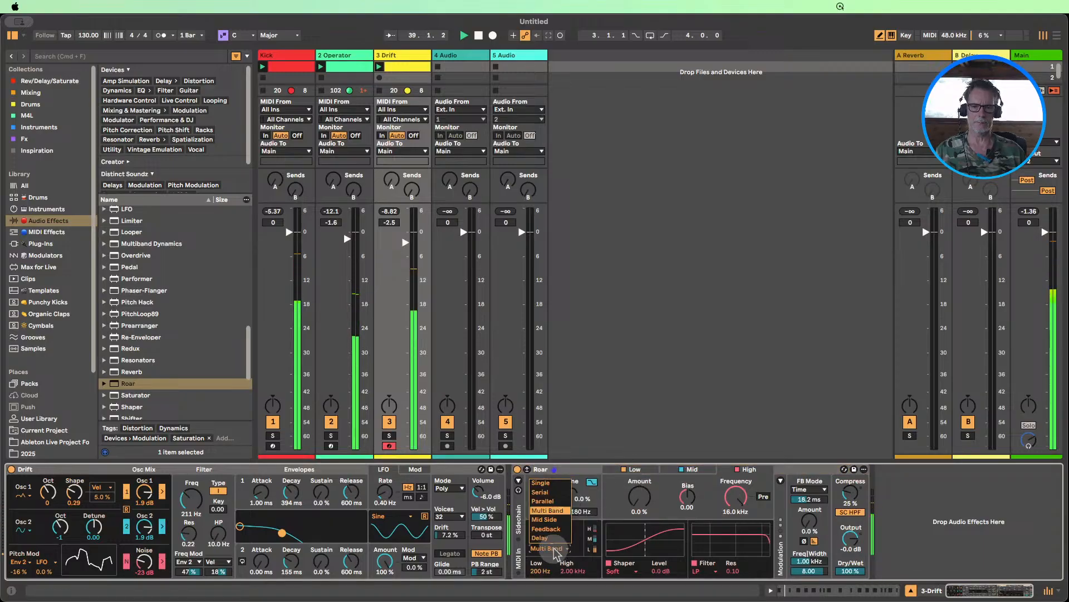
{"action": "left_click", "coordinate": [544, 483]}
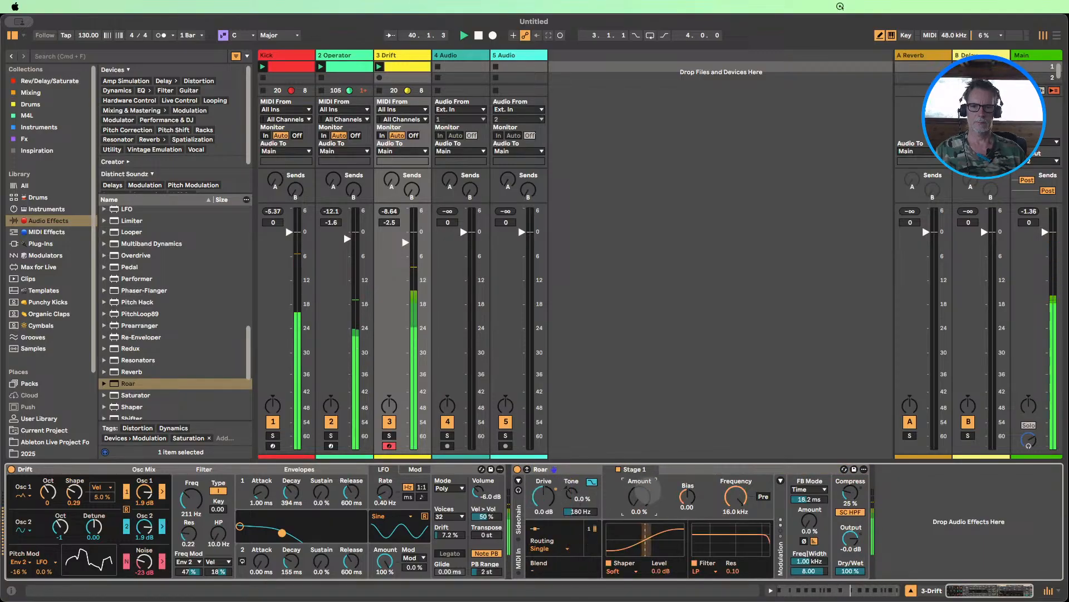
{"action": "left_click_drag", "start_coordinate": [648, 490], "coordinate": [629, 567]}
{"action": "left_click", "coordinate": [626, 573]}
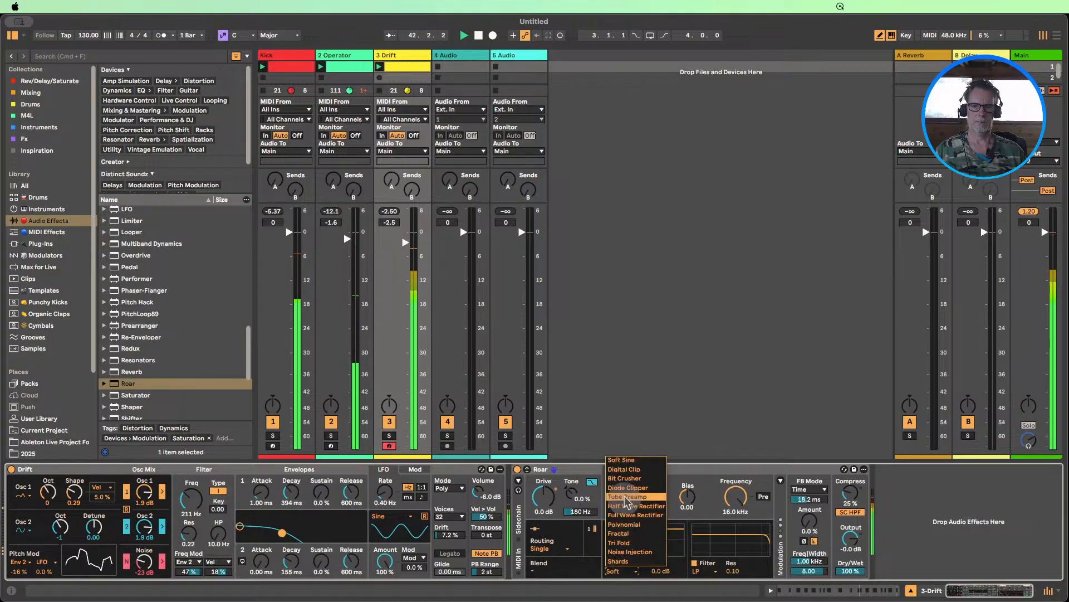
{"action": "left_click", "coordinate": [626, 488]}
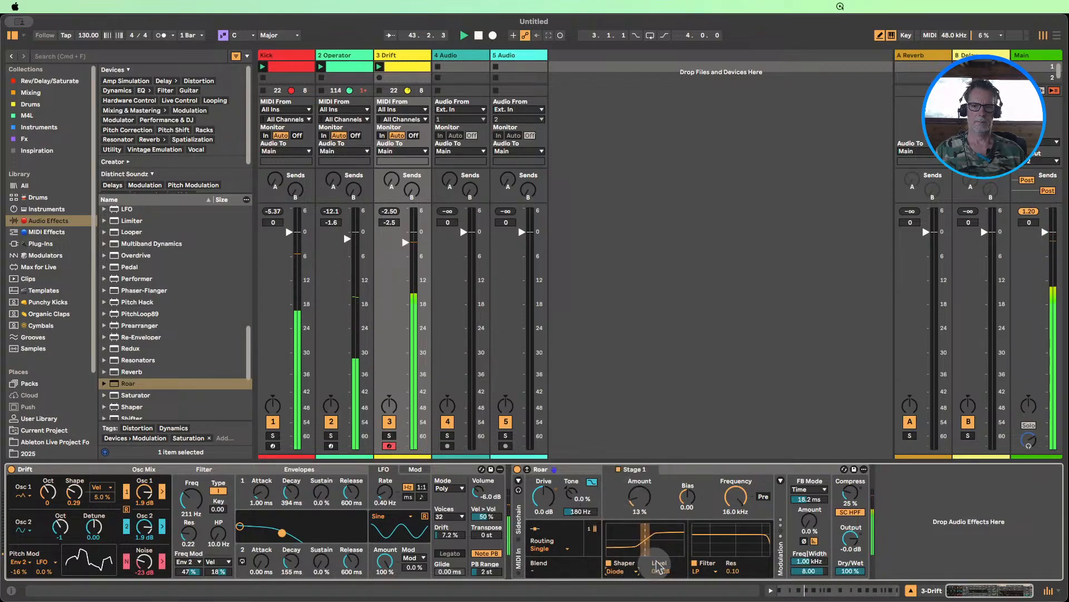
- Sweep the filters of Roar and Drift, settling Roar's frequency at 20.0 kHz and Drift's at about 103 Hz
{"action": "left_click_drag", "start_coordinate": [735, 496], "coordinate": [731, 517]}
{"action": "left_click_drag", "start_coordinate": [188, 504], "coordinate": [188, 471]}
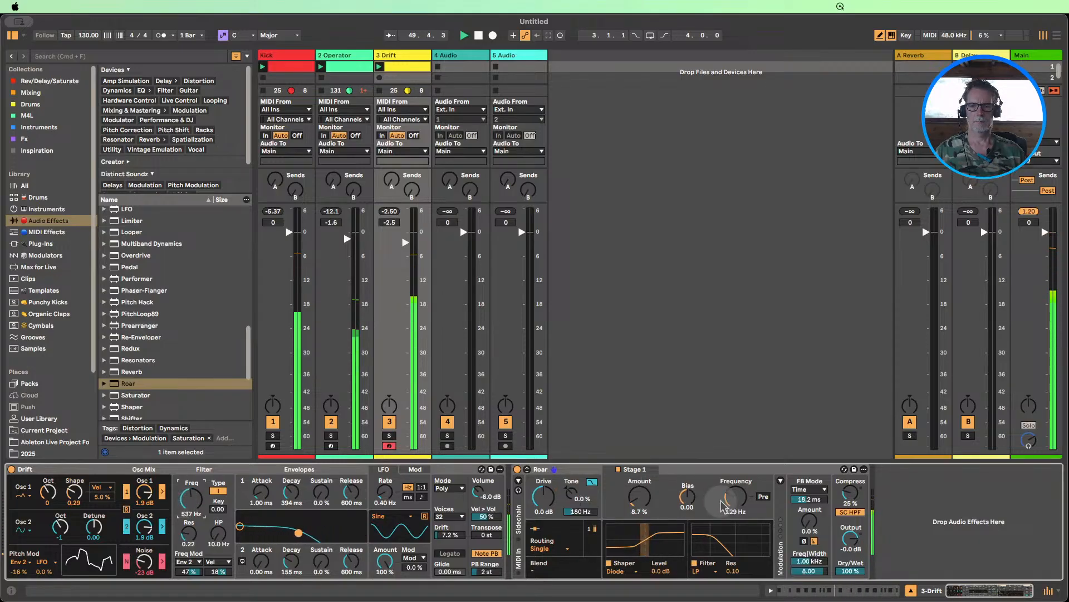
{"action": "left_click_drag", "start_coordinate": [735, 496], "coordinate": [736, 440]}
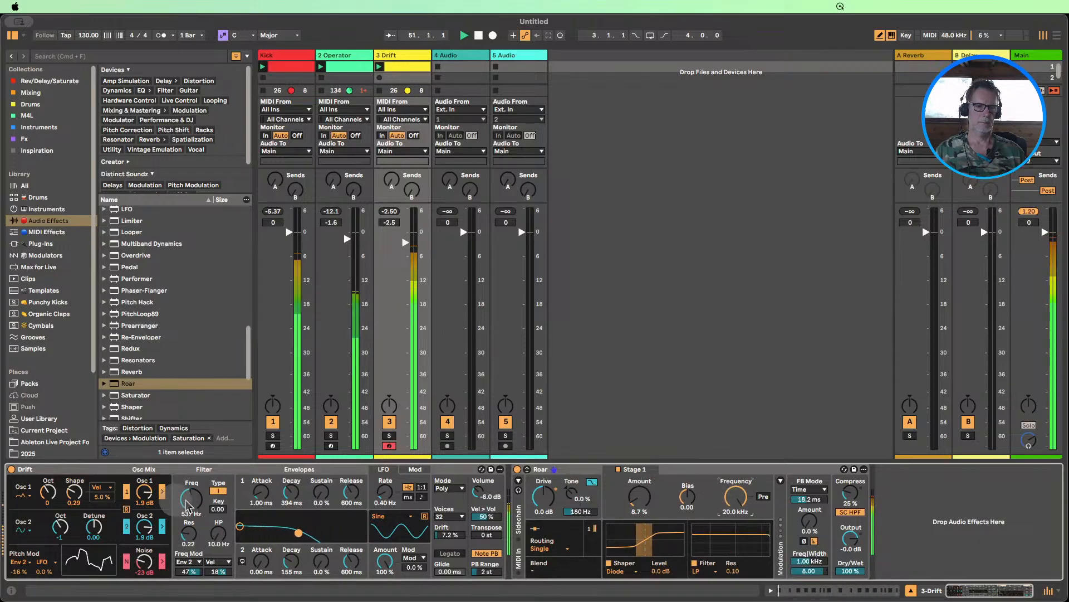
{"action": "left_click_drag", "start_coordinate": [191, 497], "coordinate": [191, 513]}
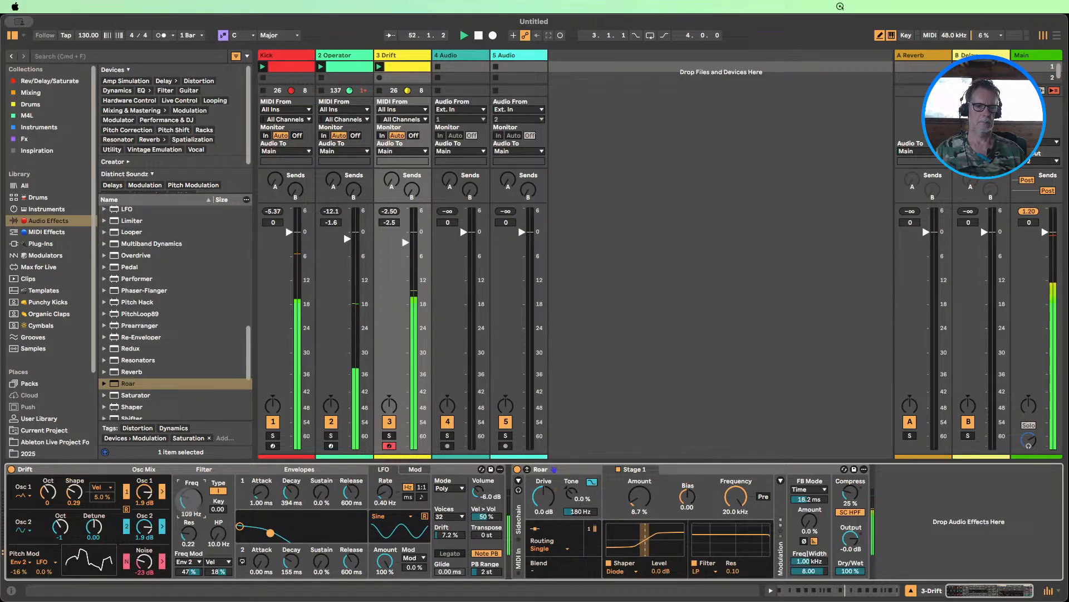
- Sweep Drift's filter frequency between about 75 Hz and 20.0 kHz while comparing the sound with Roar bypassed and active
{"action": "left_click_drag", "start_coordinate": [191, 513], "coordinate": [191, 516]}
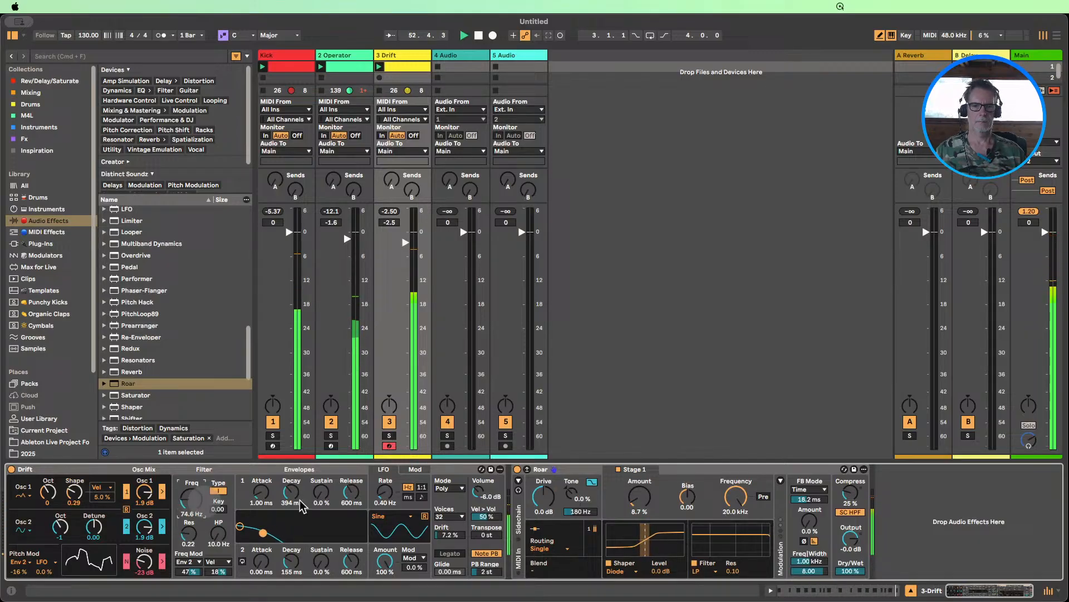
{"action": "left_click", "coordinate": [518, 473]}
{"action": "left_click", "coordinate": [517, 470]}
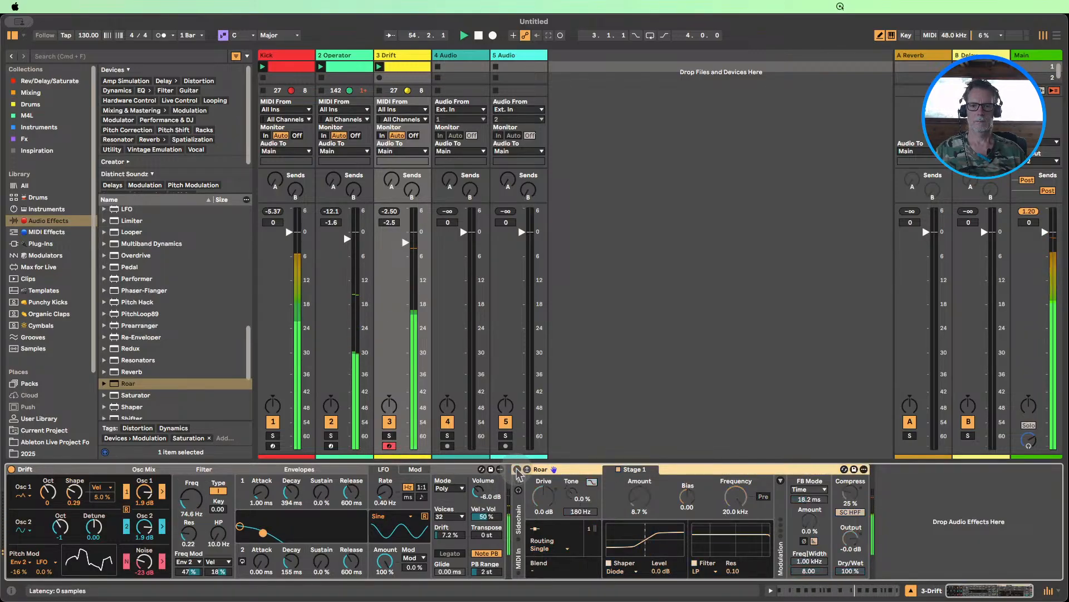
{"action": "left_click", "coordinate": [518, 471]}
{"action": "left_click_drag", "start_coordinate": [190, 497], "coordinate": [191, 511]}
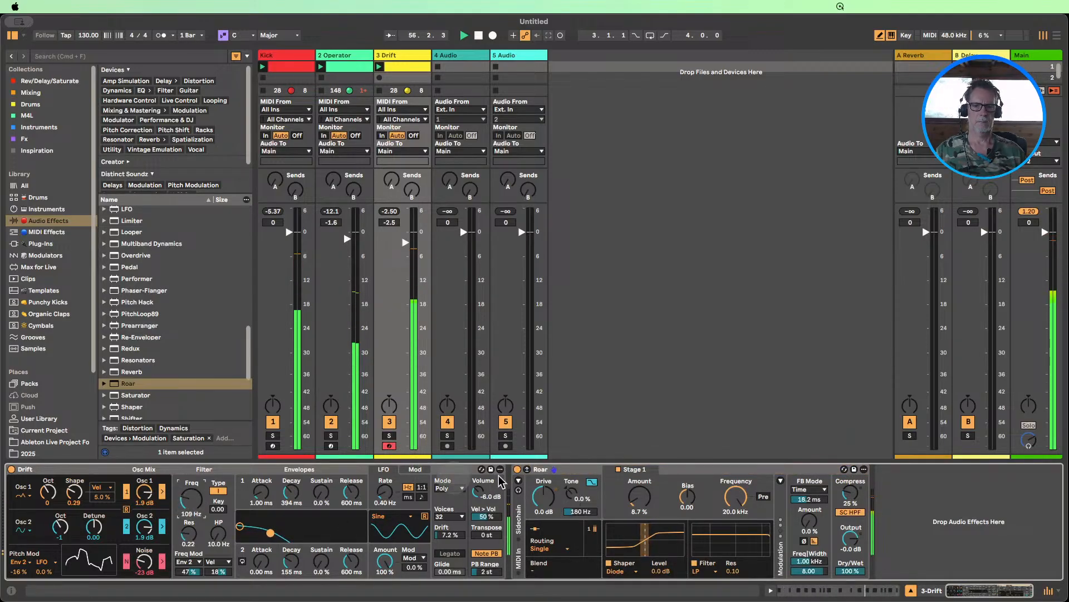
{"action": "left_click", "coordinate": [517, 469]}
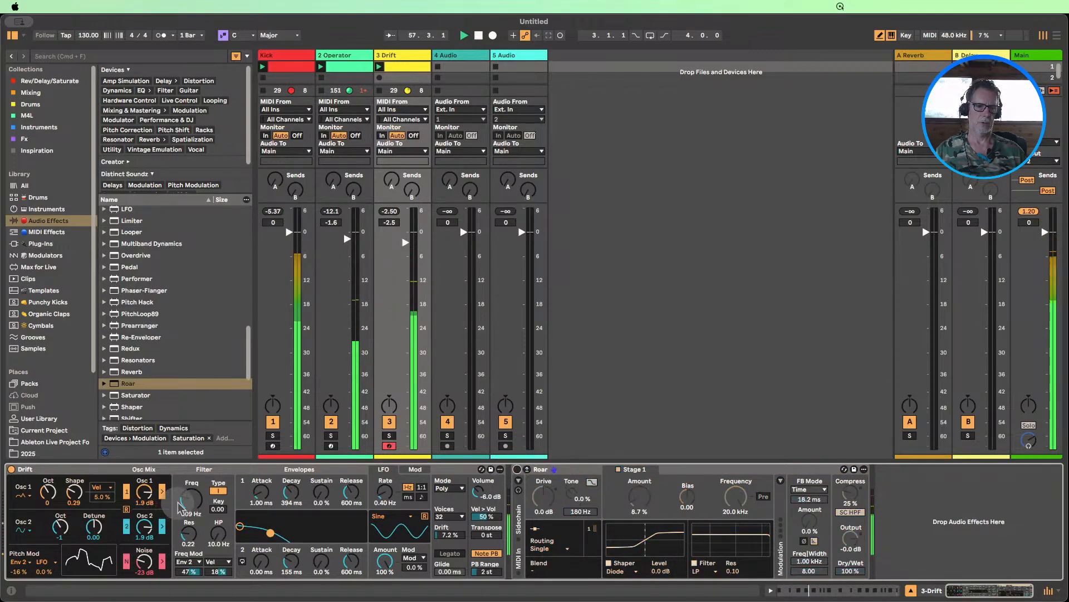
{"action": "left_click_drag", "start_coordinate": [186, 504], "coordinate": [186, 423]}
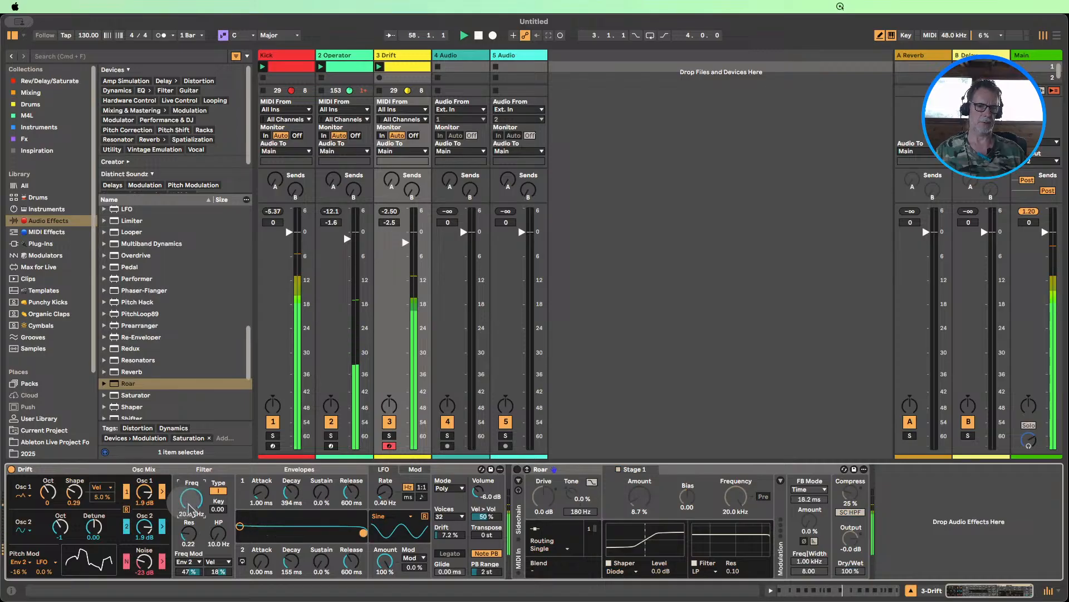
- Lower Roar's output to about -8.0 dB, comparing the bypassed and processed loudness and leaving Roar active
{"action": "left_click", "coordinate": [518, 469]}
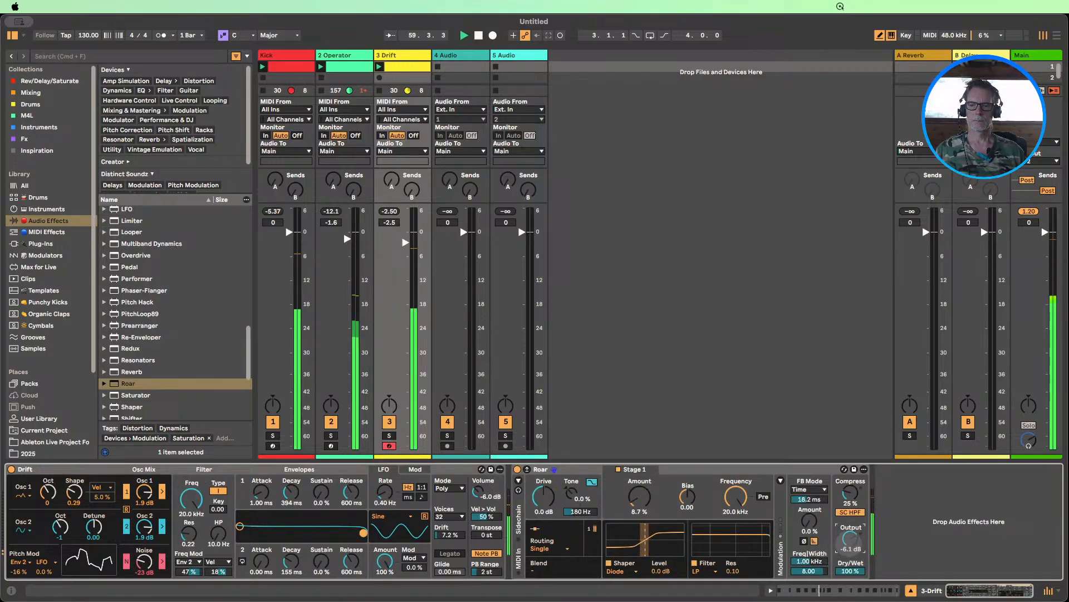
{"action": "left_click", "coordinate": [518, 470]}
{"action": "left_click", "coordinate": [518, 469]}
{"action": "left_click", "coordinate": [518, 470]}
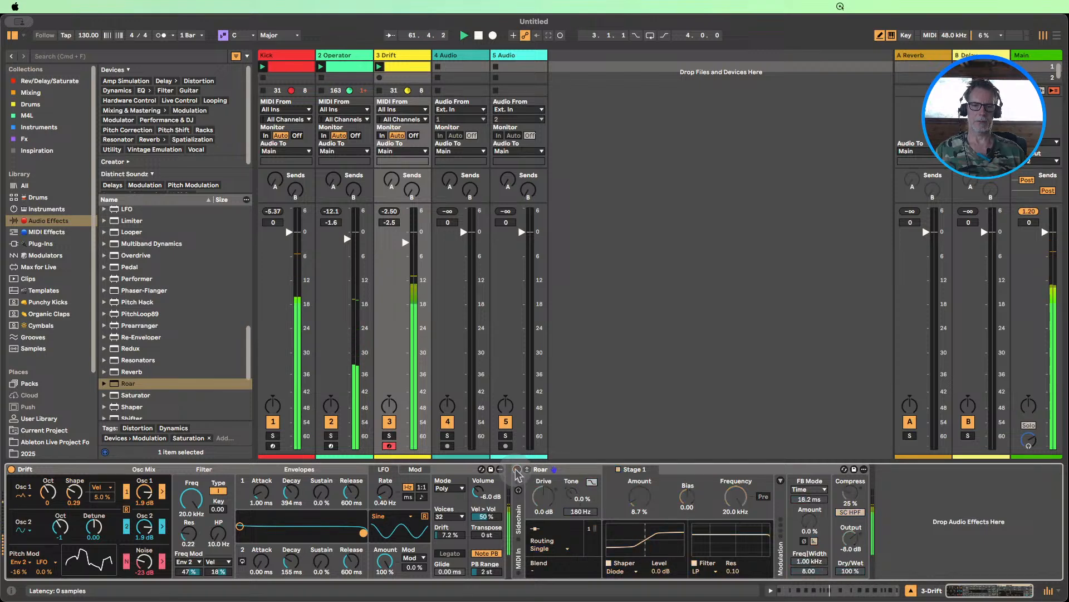
{"action": "left_click", "coordinate": [518, 470]}
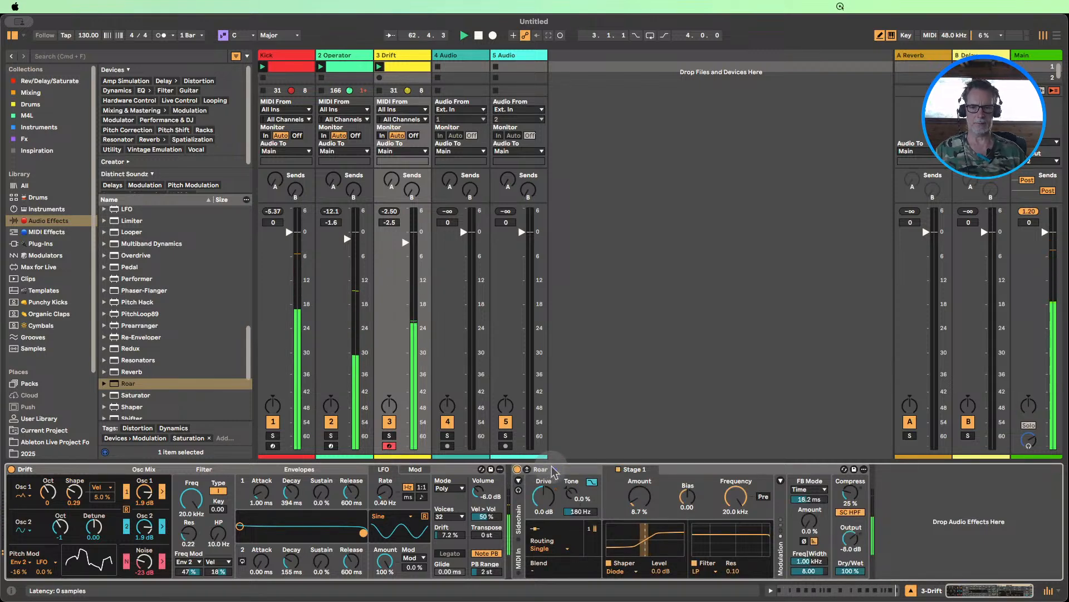
{"action": "left_click", "coordinate": [541, 469]}
{"action": "left_click", "coordinate": [518, 470]}
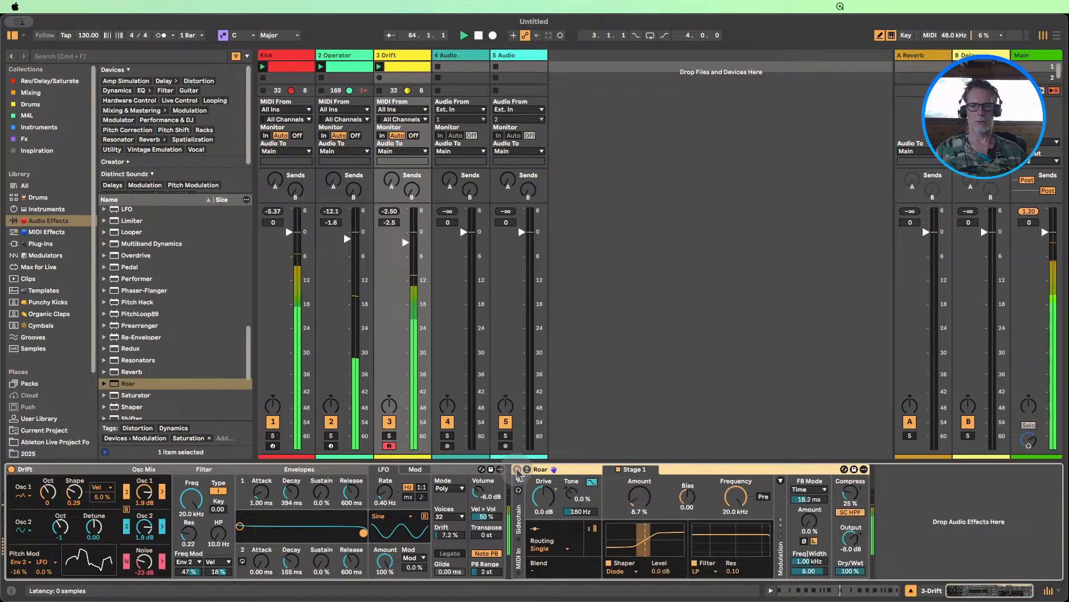
- Fold Roar, bring Drift's filter frequency down to about 136 Hz and stop playback
{"action": "key", "text": "Delete"}
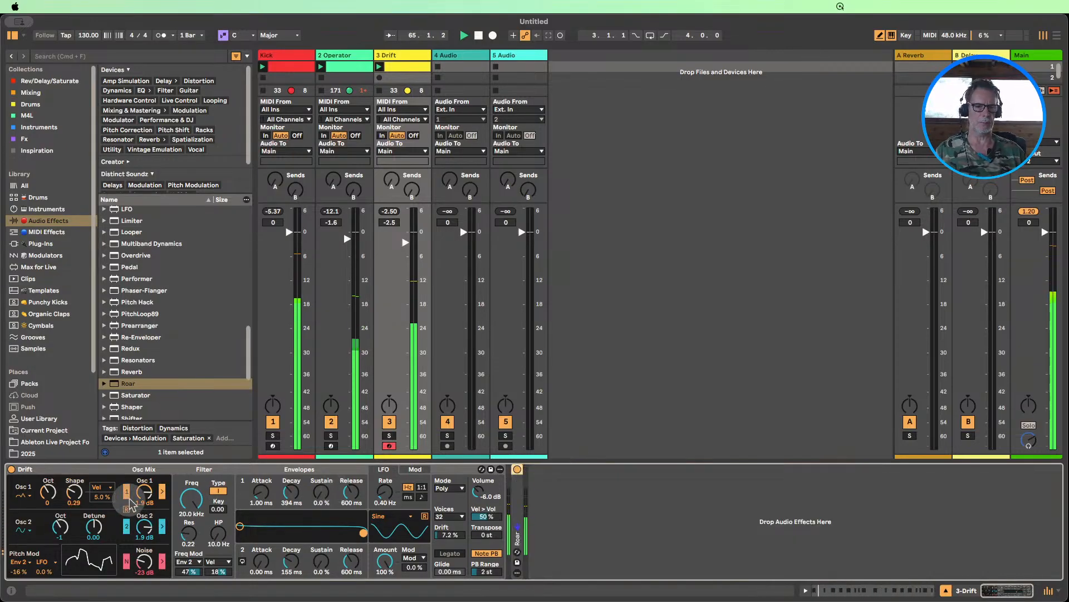
{"action": "left_click_drag", "start_coordinate": [203, 508], "coordinate": [203, 574]}
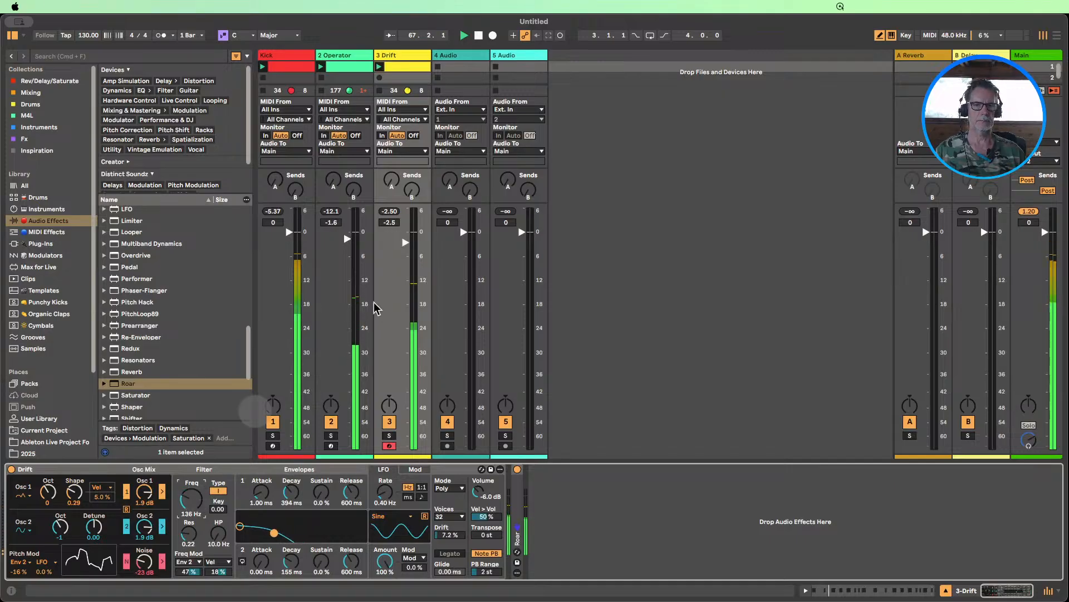
{"action": "left_click", "coordinate": [479, 35]}
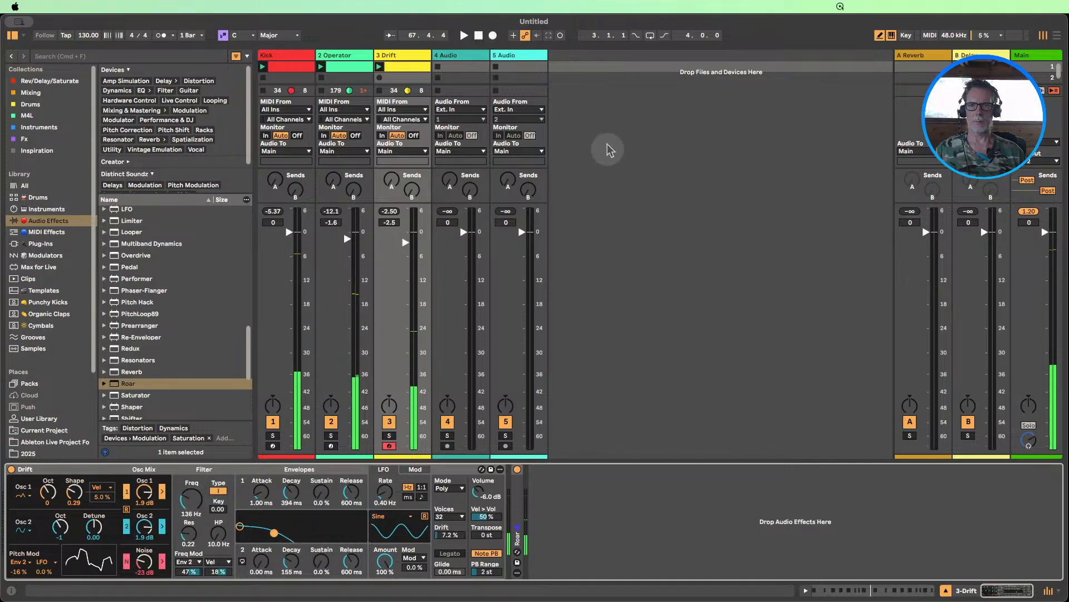
- Insert a new MIDI track and place it directly after the Drift track
{"action": "right_click", "coordinate": [567, 62]}
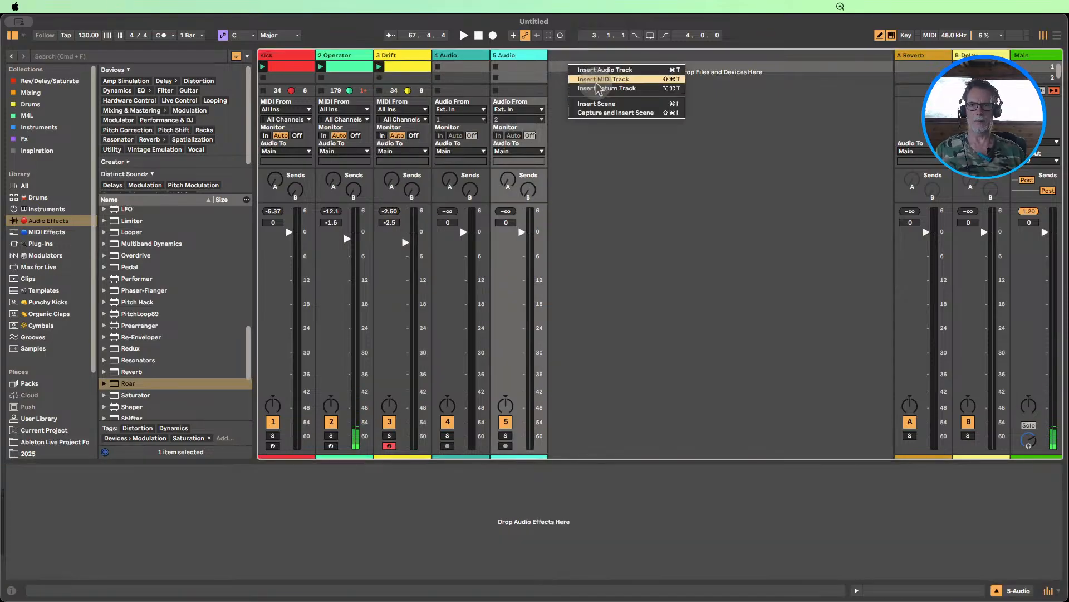
{"action": "left_click", "coordinate": [585, 81]}
{"action": "left_click_drag", "start_coordinate": [579, 57], "coordinate": [440, 56]}
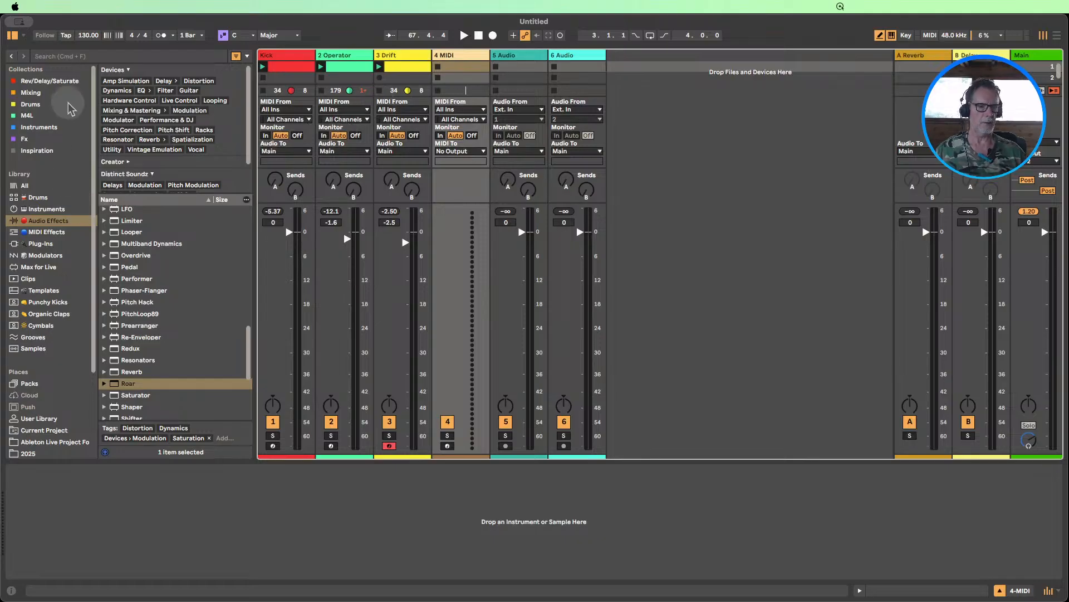
- Search the whole browser library for "909 pml"
{"action": "key", "text": "super+f"}
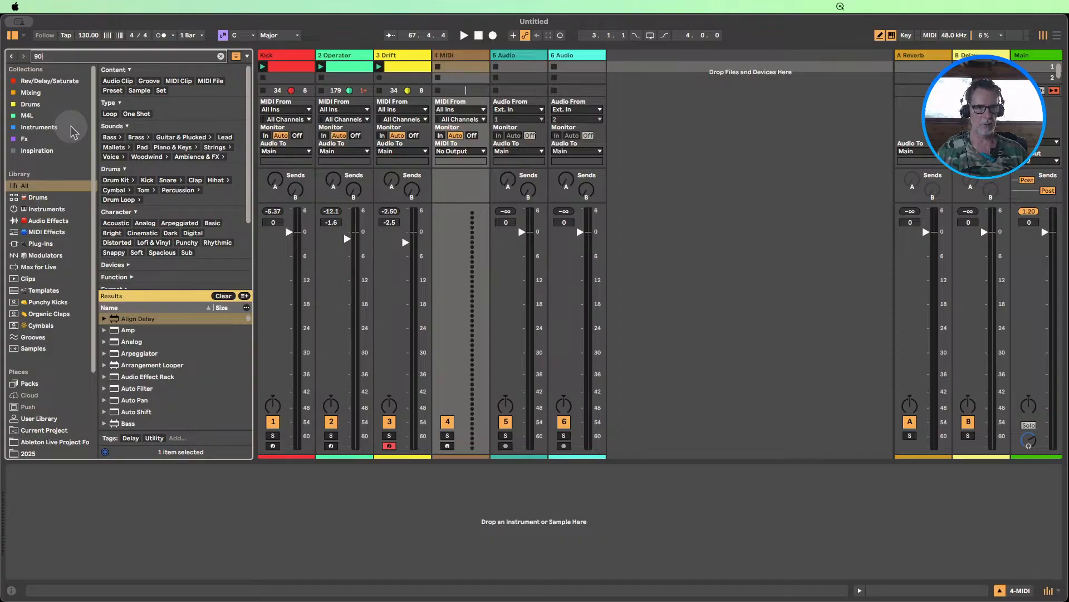
{"action": "type", "text": "9"}
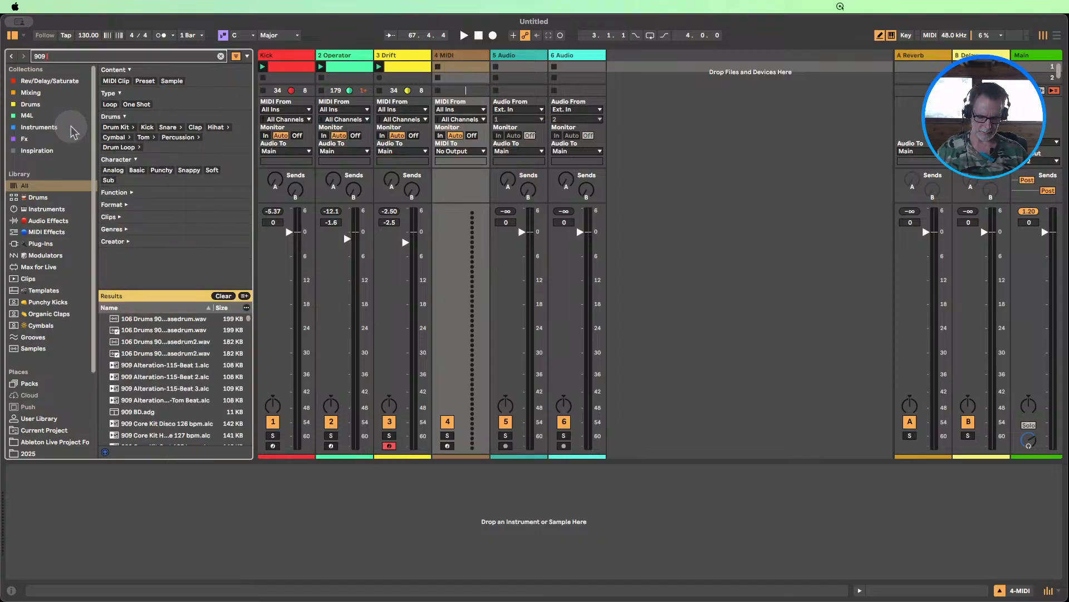
{"action": "type", "text": " o"}
{"action": "key", "text": "BackSpace"}
{"action": "type", "text": "pml"}
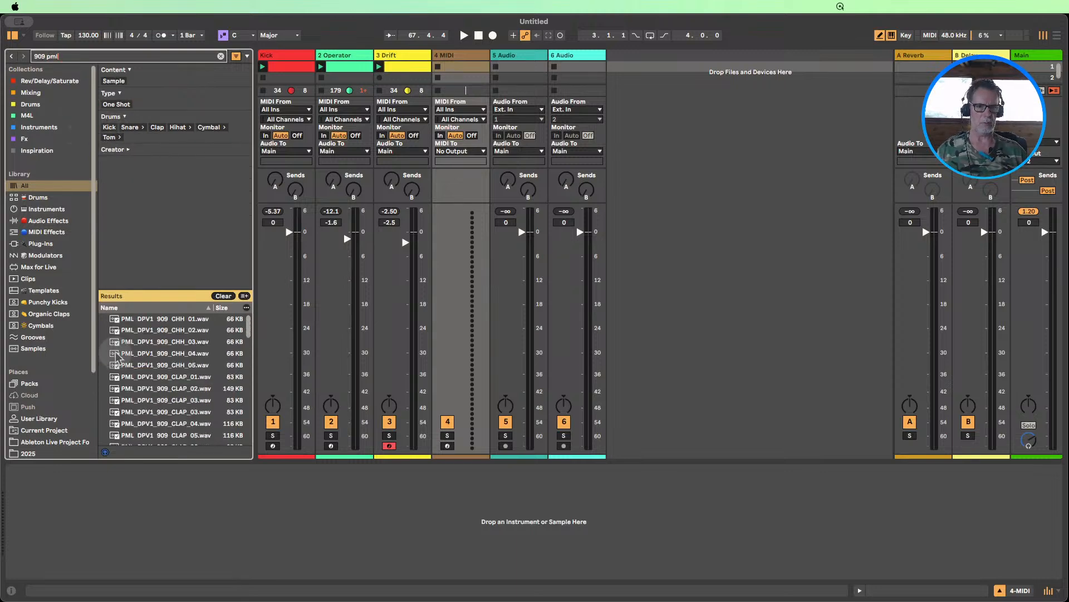
- Audition the 909 closed hi-hat samples and load PML_DPV1_909_CHH_05.wav as the instrument of the new MIDI track
{"action": "left_click", "coordinate": [130, 321]}
{"action": "left_click", "coordinate": [139, 330]}
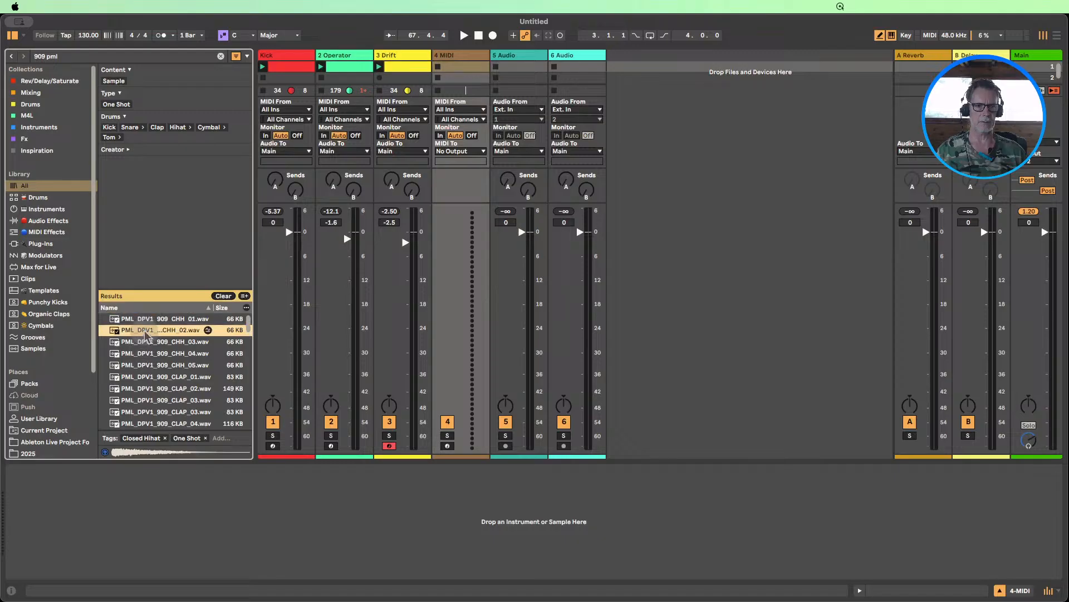
{"action": "left_click", "coordinate": [149, 342]}
{"action": "left_click", "coordinate": [151, 353]}
{"action": "left_click", "coordinate": [148, 365]}
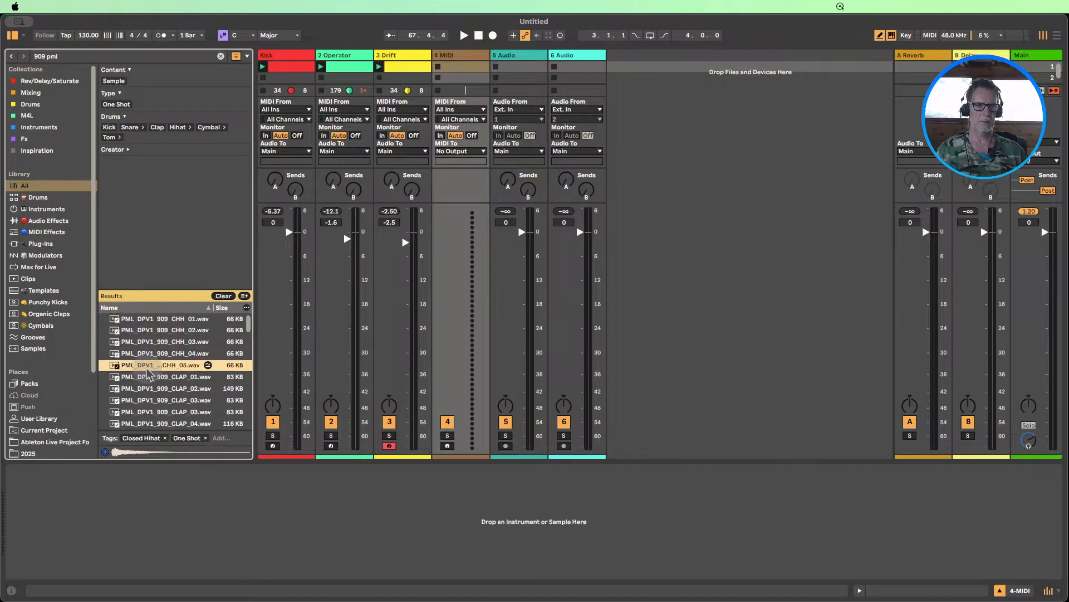
{"action": "left_click", "coordinate": [146, 357]}
{"action": "left_click", "coordinate": [147, 365]}
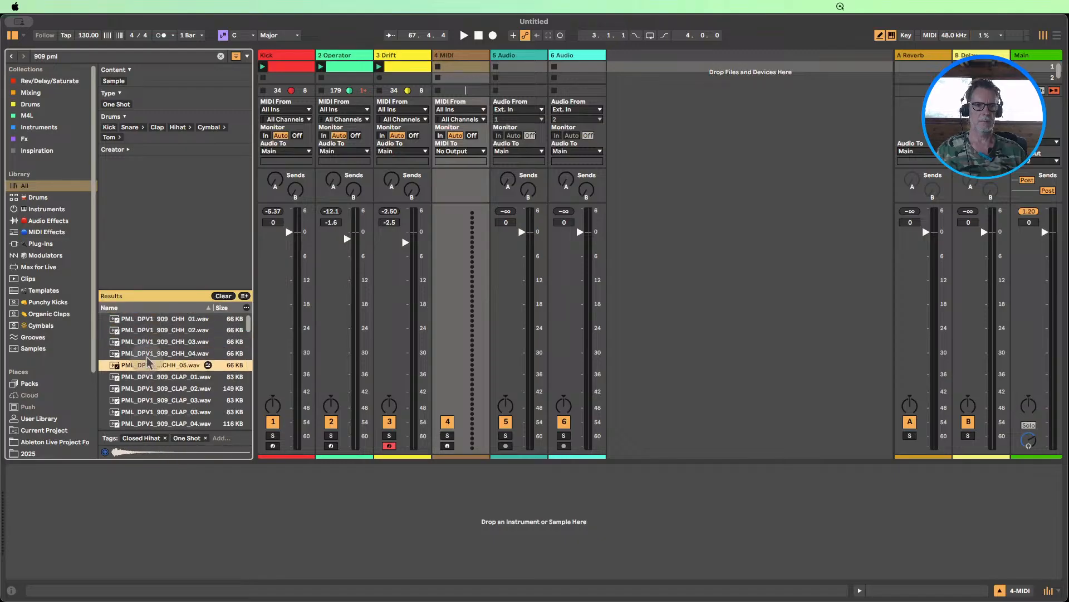
{"action": "left_click", "coordinate": [148, 354]}
{"action": "left_click", "coordinate": [148, 344]}
{"action": "left_click", "coordinate": [148, 355]}
{"action": "left_click", "coordinate": [148, 365]}
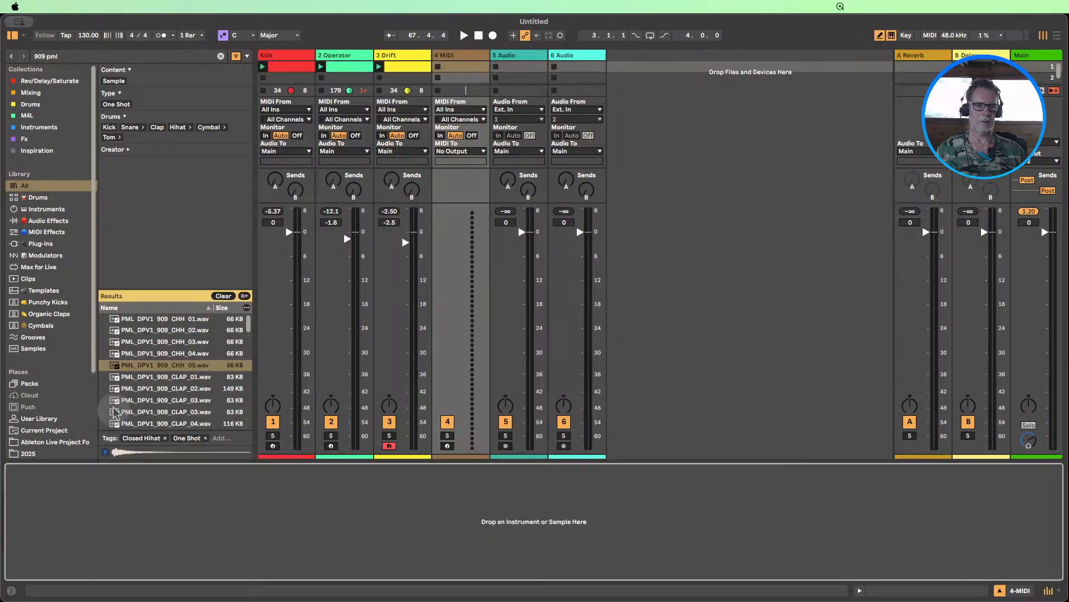
{"action": "left_click_drag", "start_coordinate": [146, 365], "coordinate": [146, 490]}
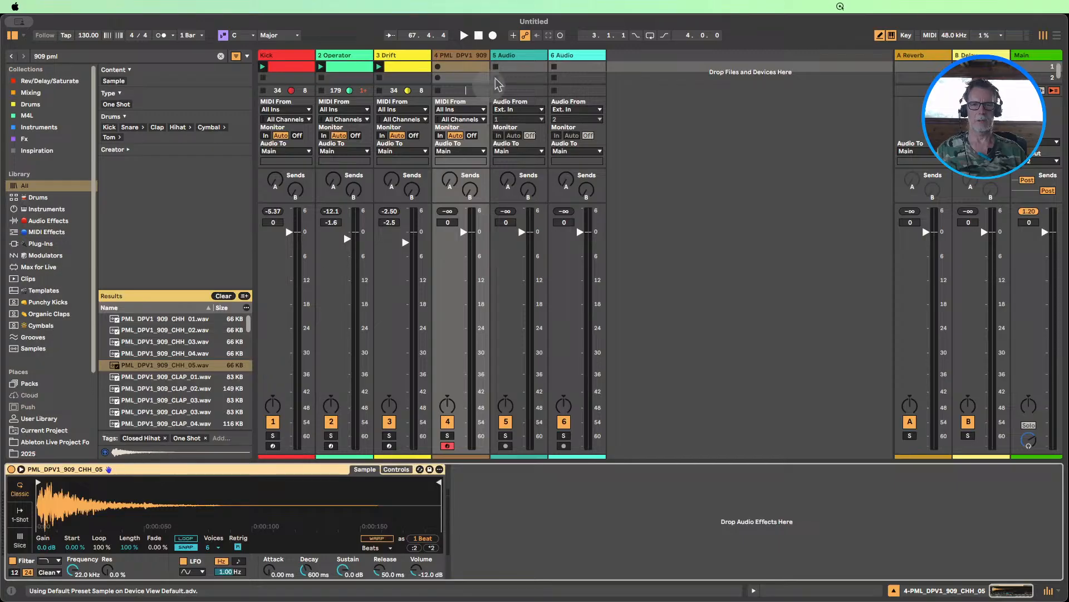
- Create a one-bar hi-hat clip with C3 notes on all four off-beats, and play it at a track volume of -8.0 dB
{"action": "double_click", "coordinate": [449, 66]}
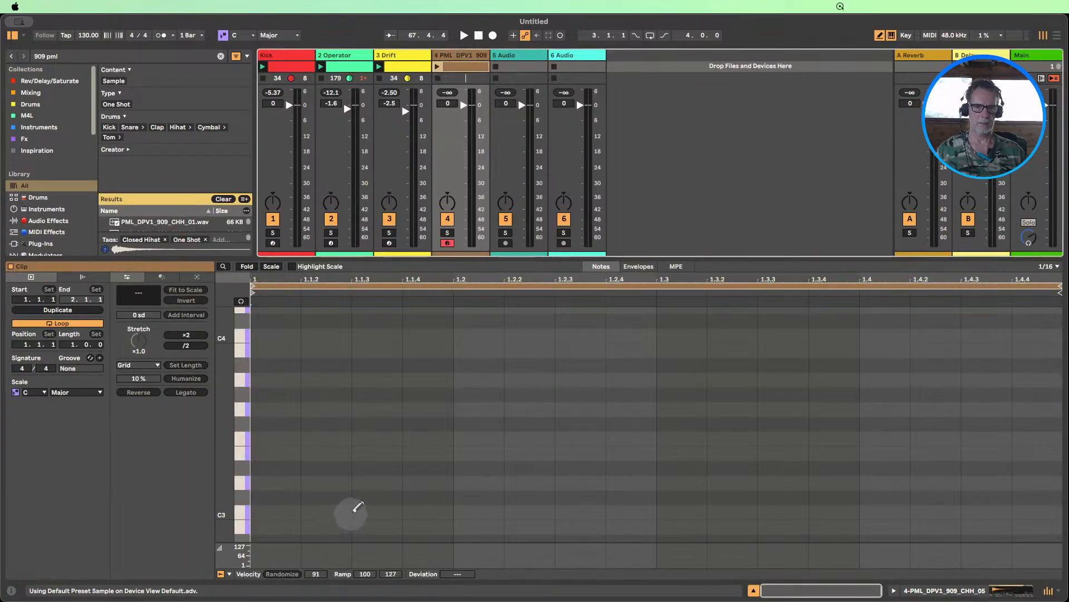
{"action": "left_click", "coordinate": [362, 511]}
{"action": "left_click", "coordinate": [574, 512]}
{"action": "left_click", "coordinate": [788, 511]}
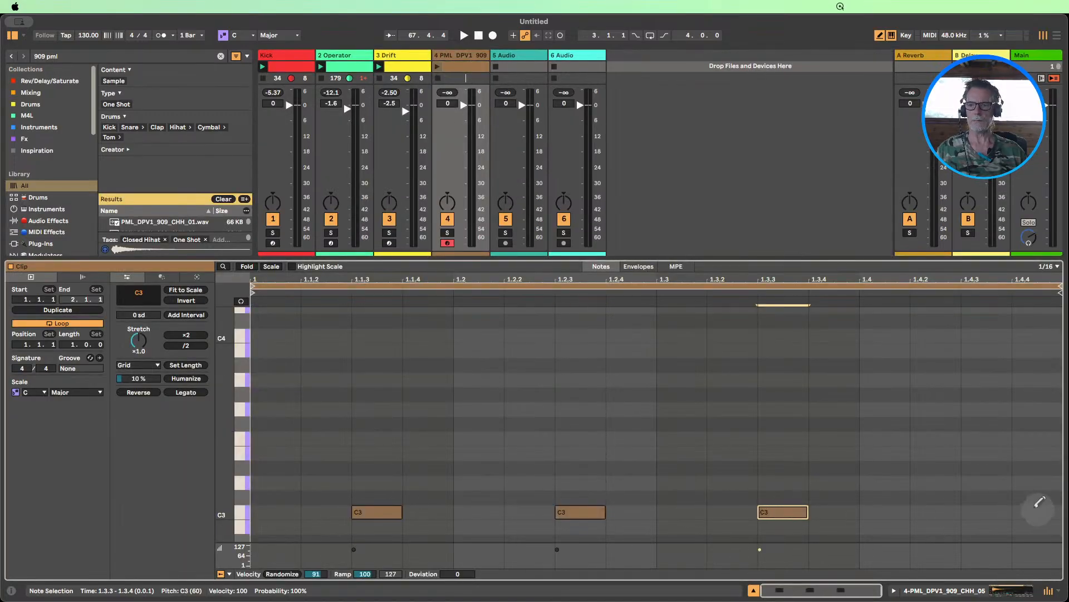
{"action": "left_click", "coordinate": [983, 511]}
{"action": "left_click", "coordinate": [437, 66]}
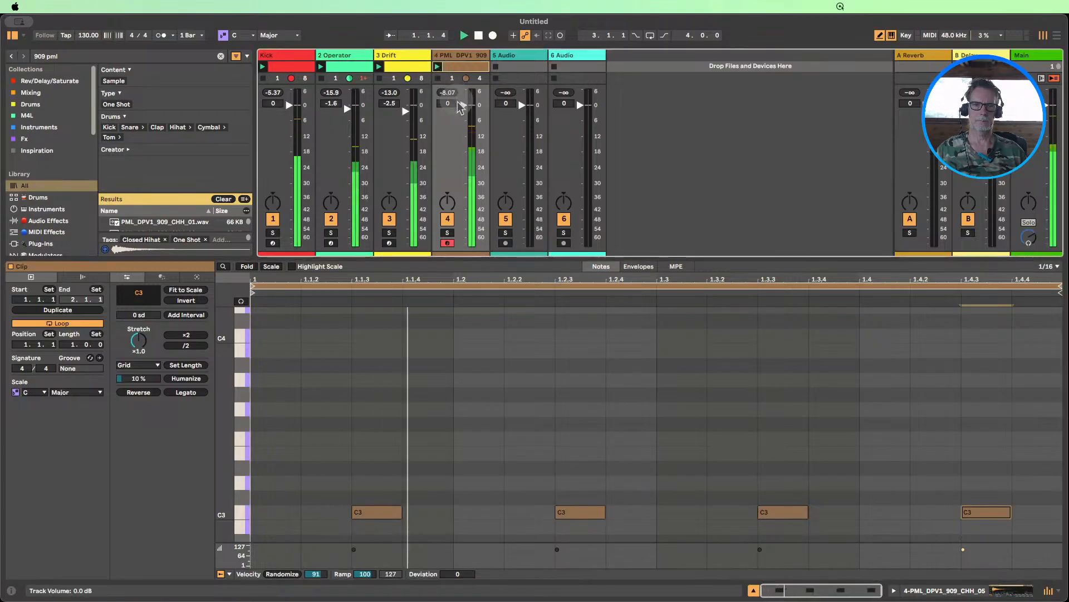
{"action": "left_click_drag", "start_coordinate": [462, 104], "coordinate": [463, 126]}
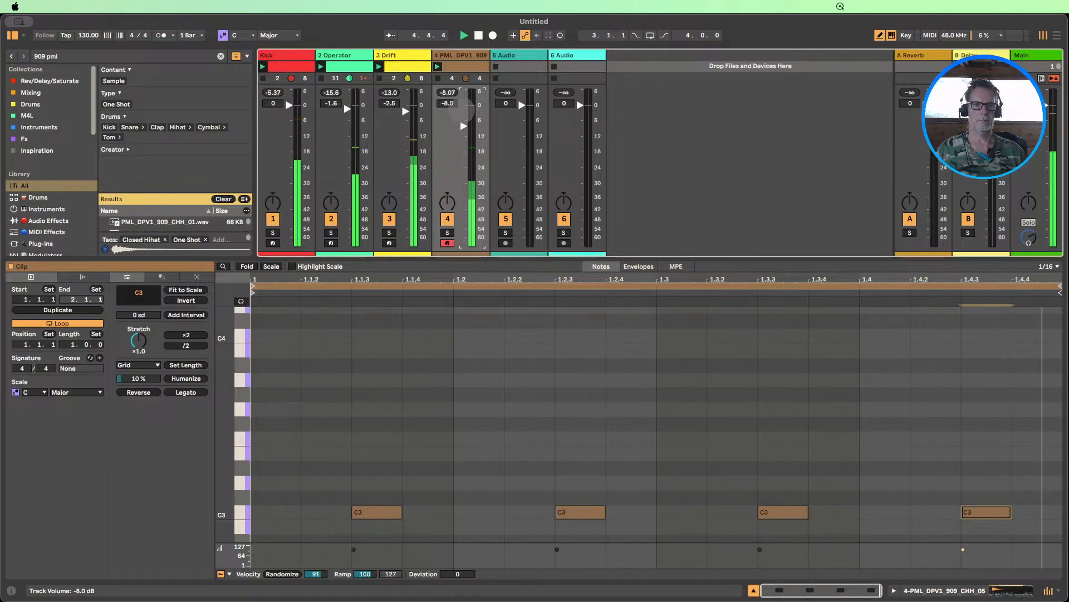
- Group the hi-hat sampler into an Instrument Rack, stop playback and delete the rack from the track
{"action": "double_click", "coordinate": [450, 57]}
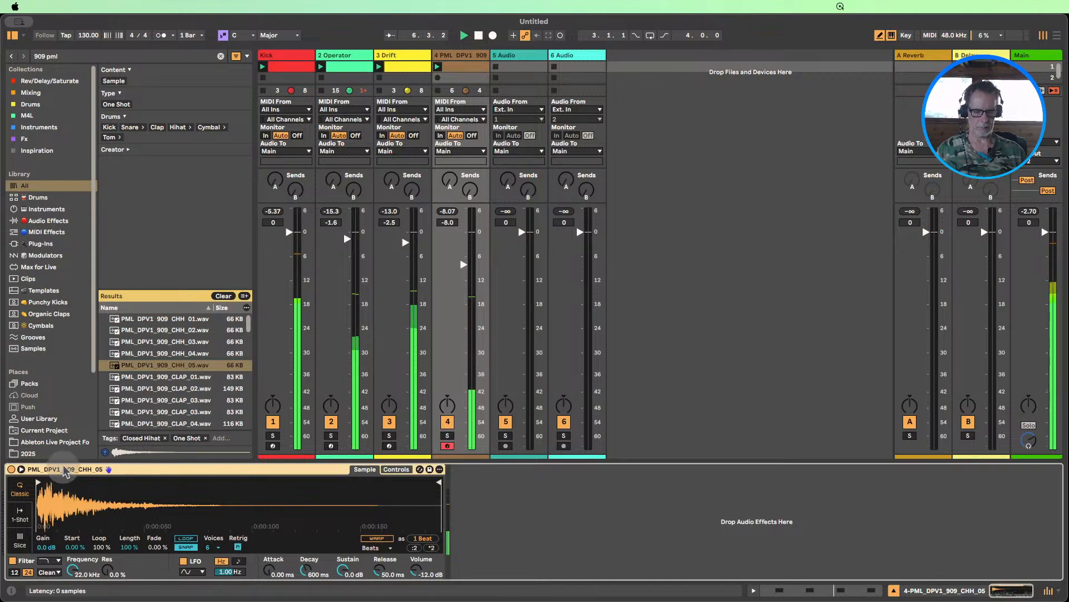
{"action": "key", "text": "super+g"}
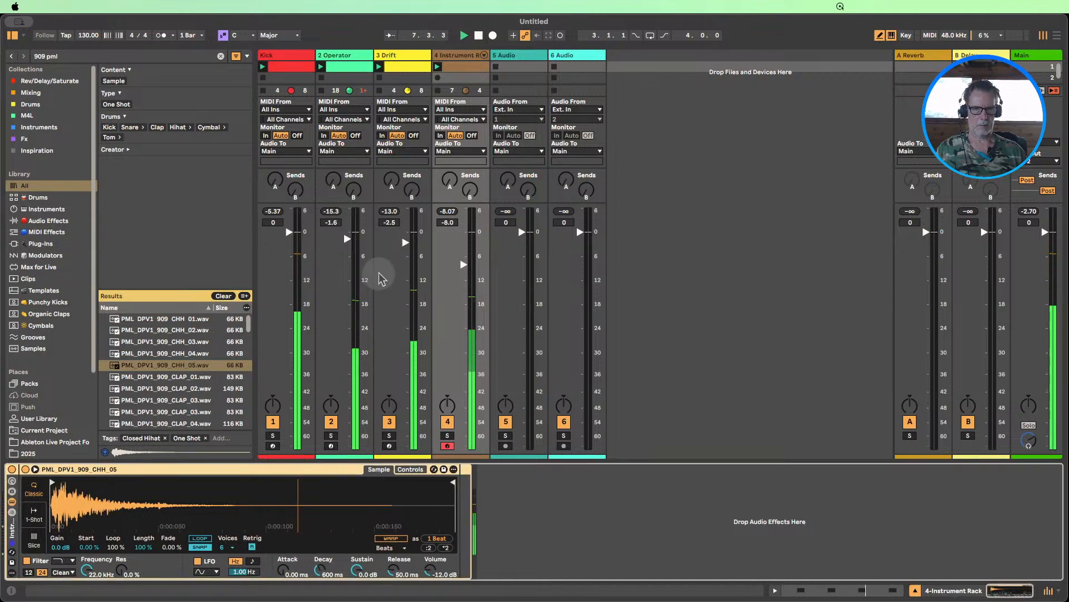
{"action": "left_click", "coordinate": [478, 35]}
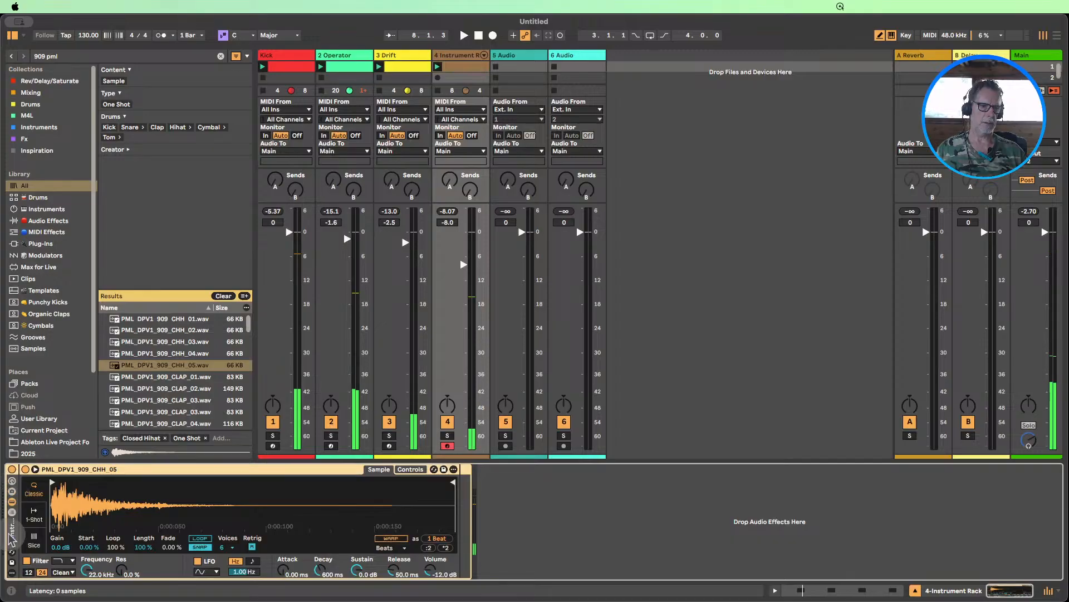
{"action": "key", "text": "Delete"}
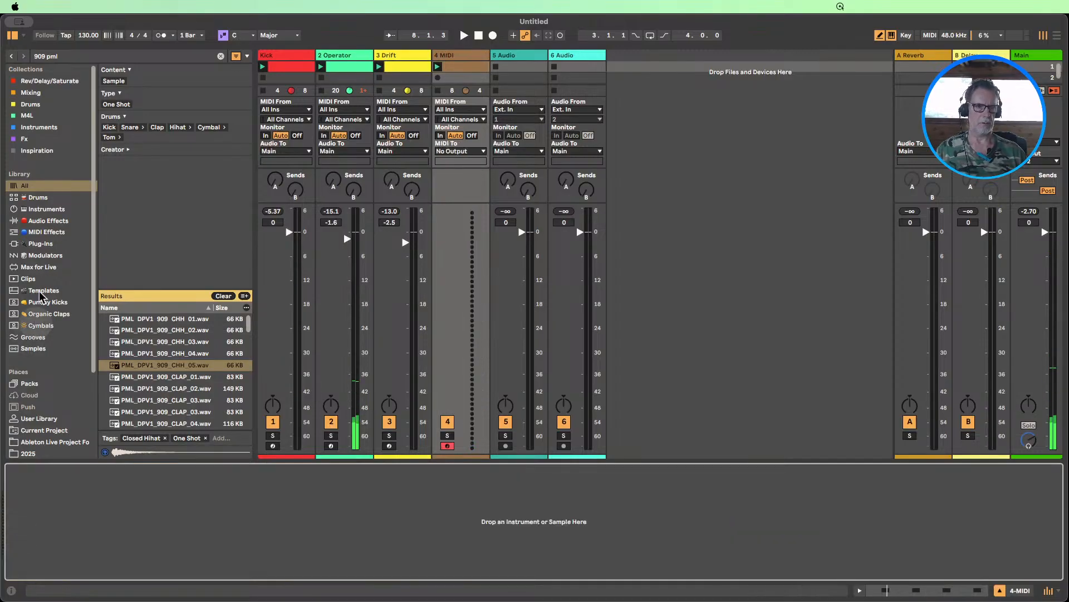
- Add an empty Drum Rack from the drum library to the hi-hat track, clearing the earlier search
{"action": "left_click", "coordinate": [38, 198]}
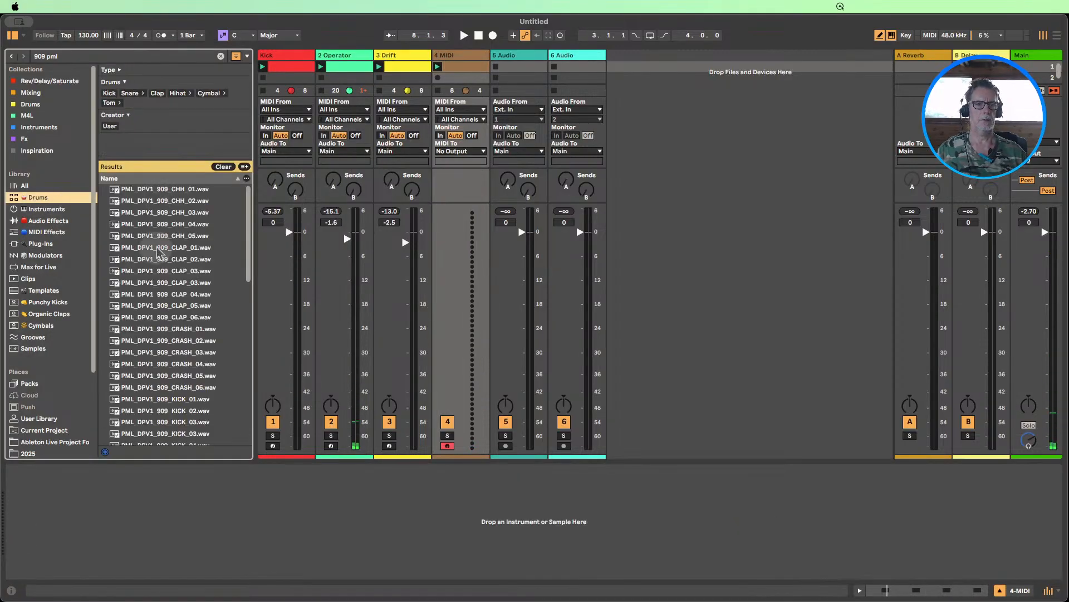
{"action": "left_click", "coordinate": [218, 168]}
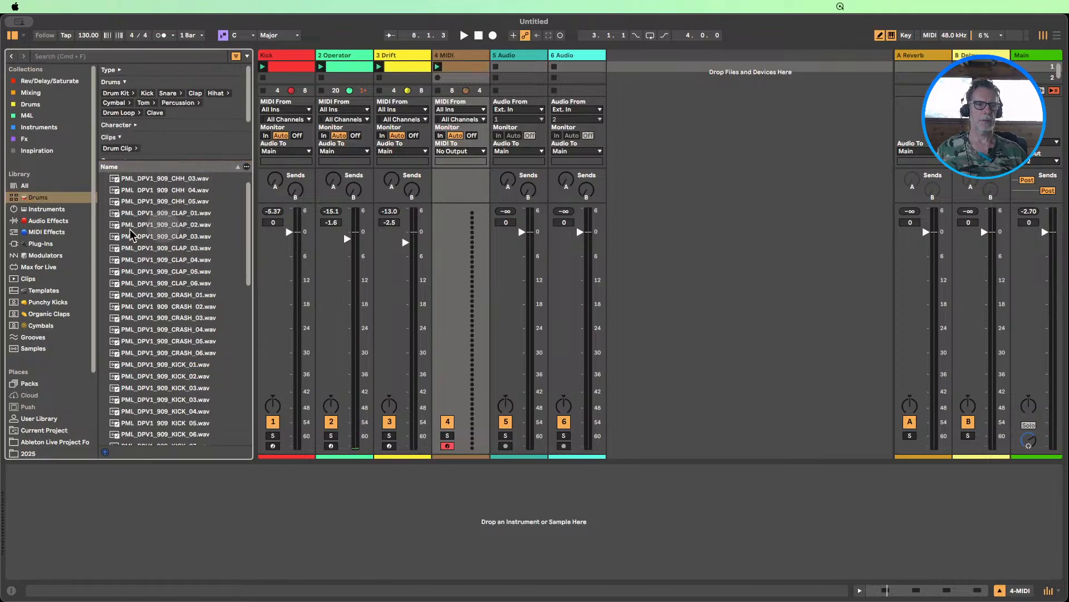
{"action": "left_click_drag", "start_coordinate": [137, 178], "coordinate": [143, 491]}
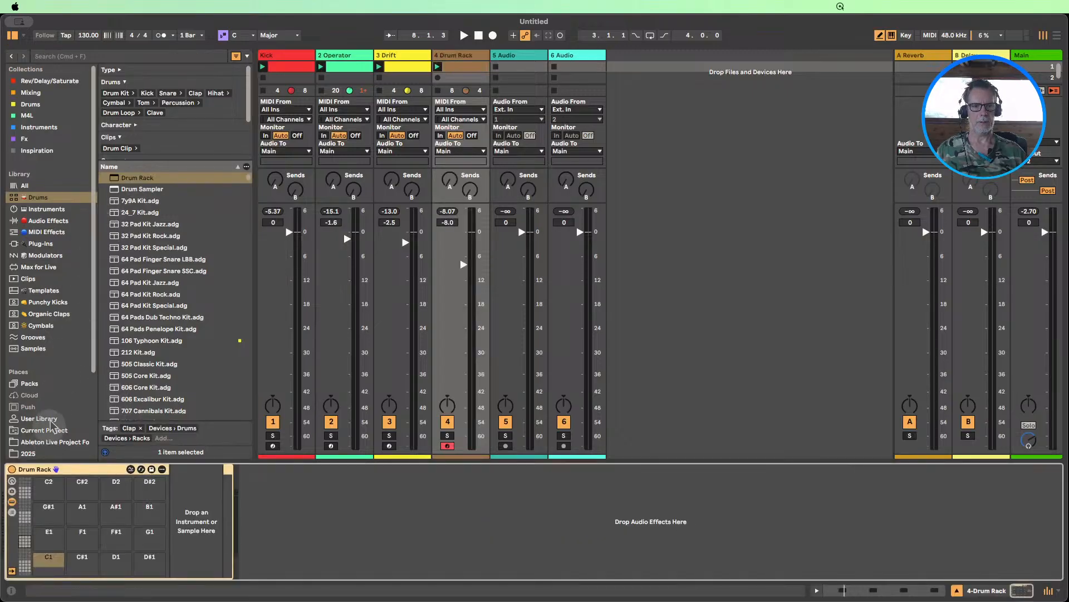
- Search the whole library for "909 pml" and load PML_DPV1_909_CHH_05.wav onto the Drum Rack's C1 pad
{"action": "key", "text": "super+f"}
{"action": "type", "text": "9"}
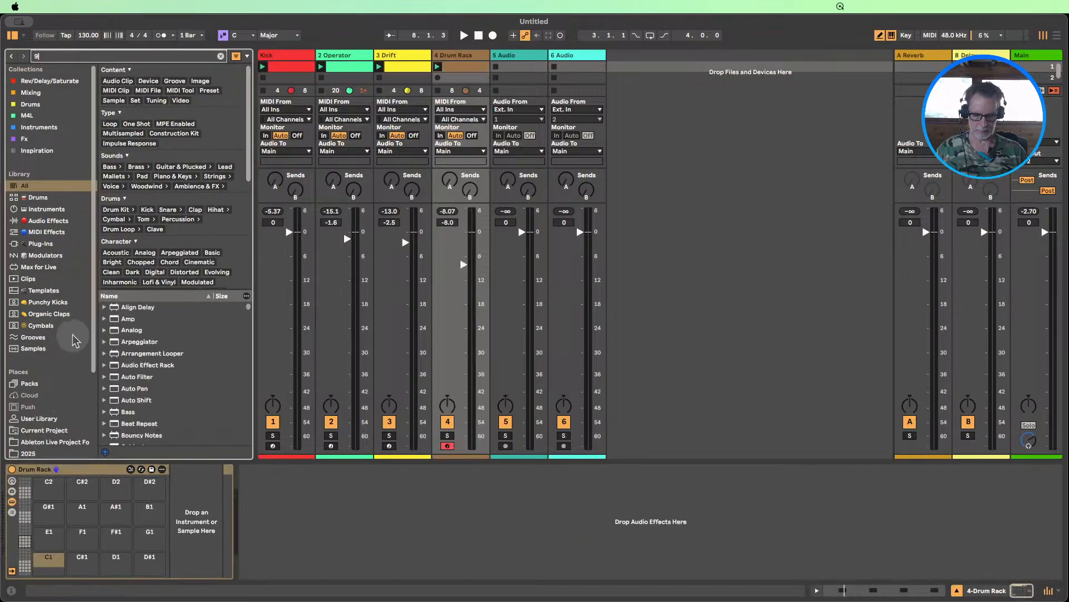
{"action": "type", "text": "09"}
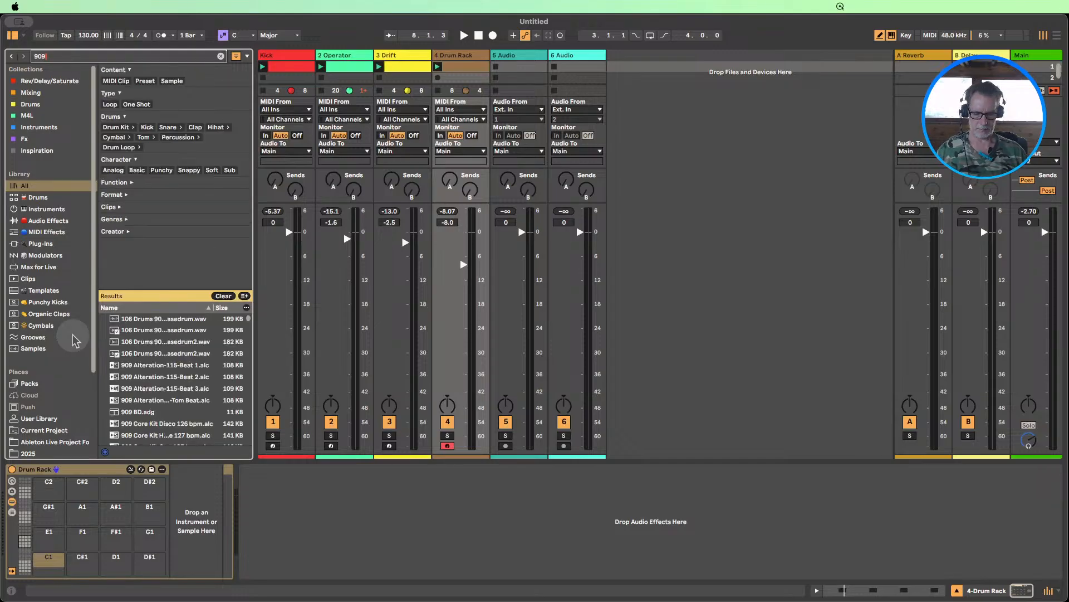
{"action": "type", "text": "0 pml"}
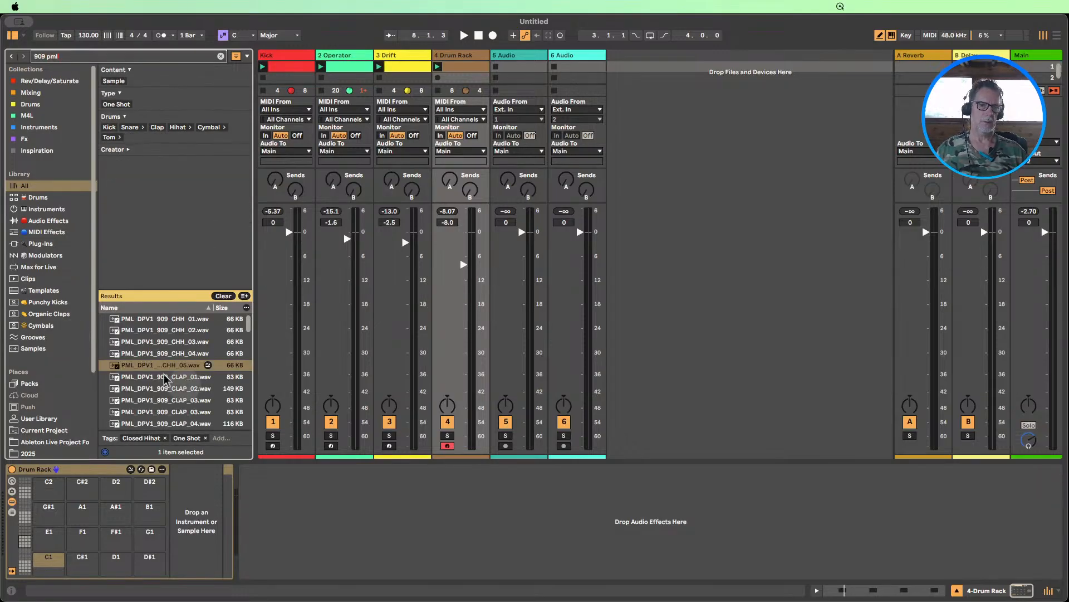
{"action": "left_click_drag", "start_coordinate": [161, 368], "coordinate": [50, 563]}
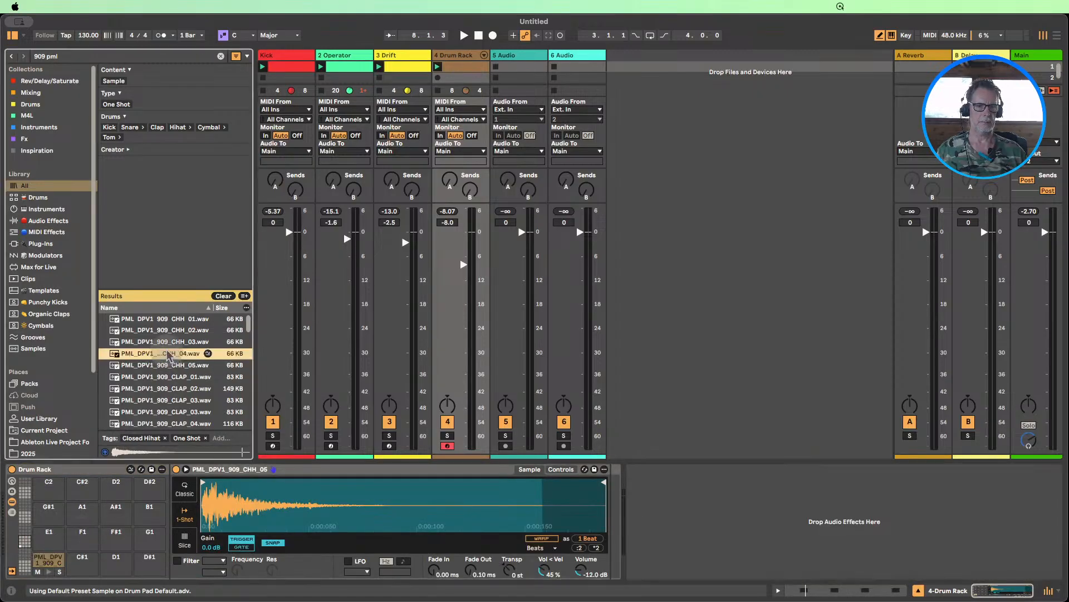
- Audition the other 909 closed hi-hat samples and load PML_DPV1_909_CHH_03.wav onto the Drum Rack's C#1 pad
{"action": "left_click", "coordinate": [167, 344]}
{"action": "left_click", "coordinate": [168, 332]}
{"action": "left_click", "coordinate": [165, 320]}
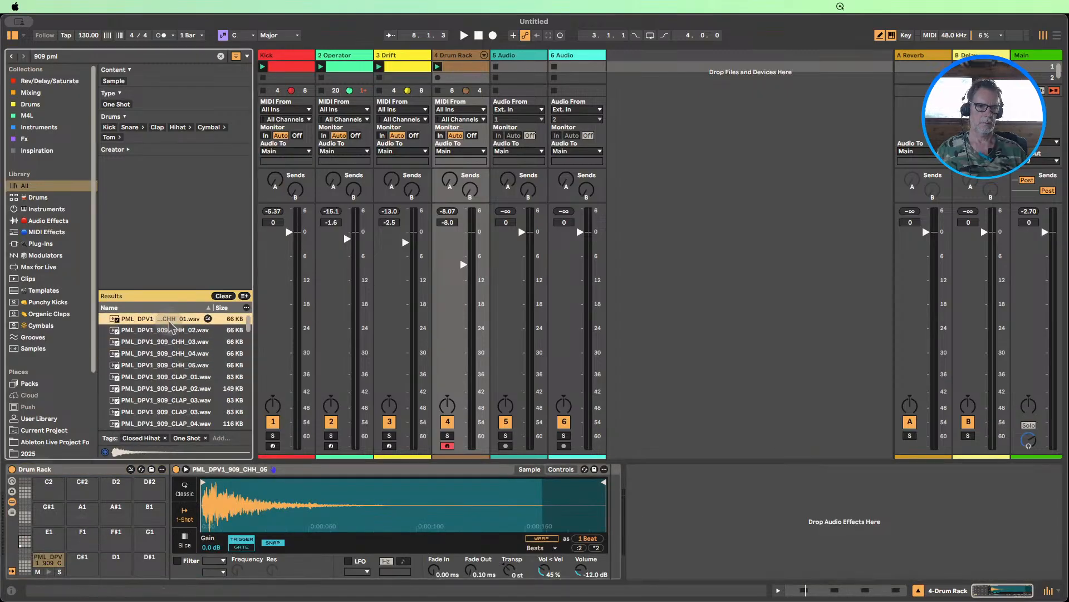
{"action": "left_click", "coordinate": [172, 342]}
{"action": "left_click", "coordinate": [173, 353]}
{"action": "left_click", "coordinate": [172, 342]}
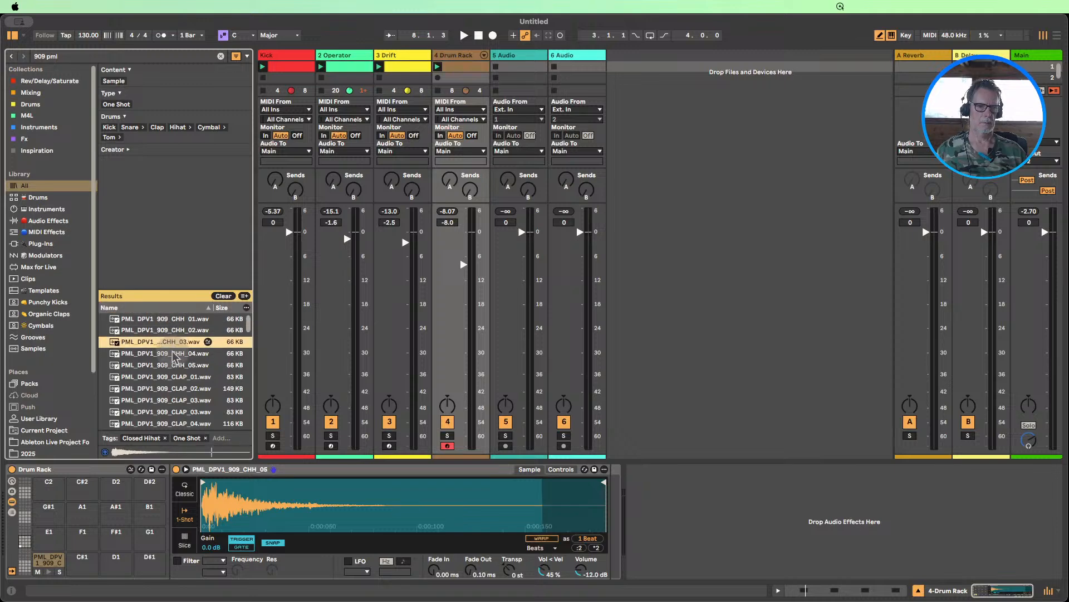
{"action": "left_click", "coordinate": [172, 353]}
{"action": "left_click", "coordinate": [168, 343]}
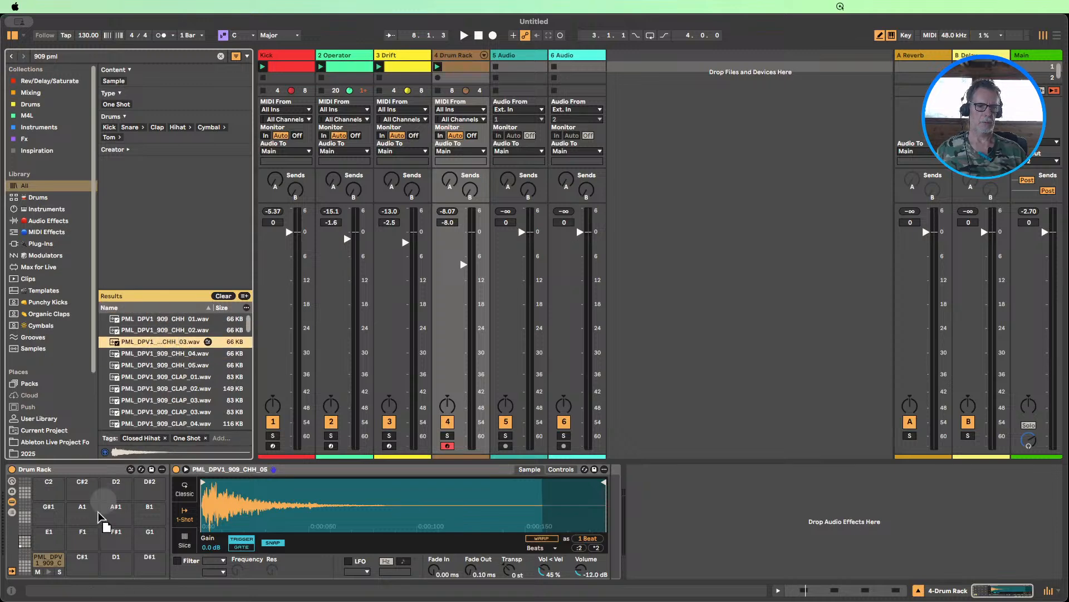
{"action": "left_click_drag", "start_coordinate": [89, 561], "coordinate": [92, 554]}
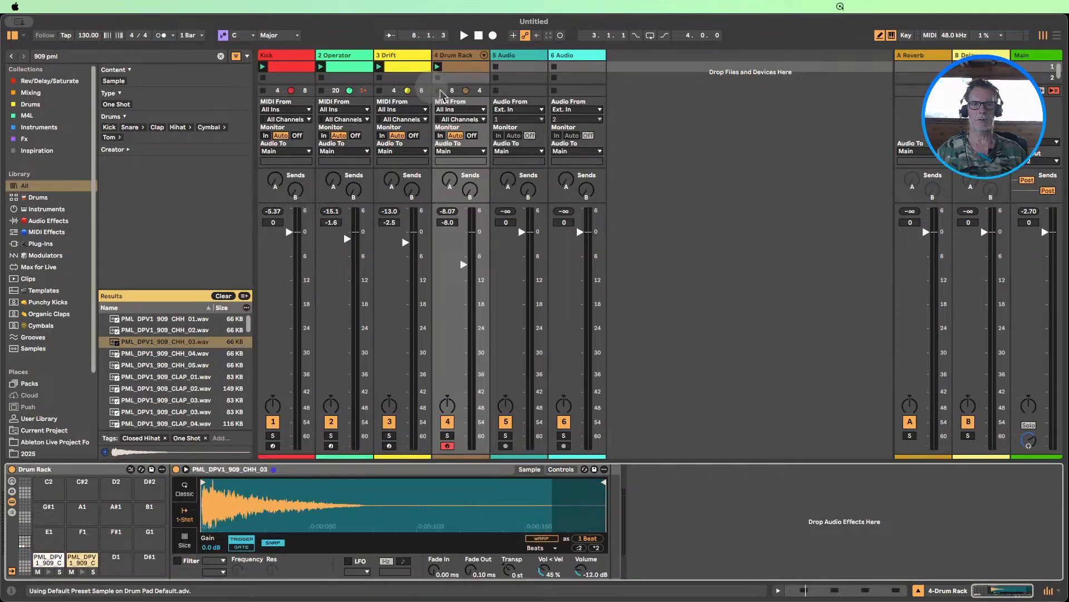
- Move the Drum Rack clip's C3 notes to the PML_DPV1_909_CHH_05 row and randomize their velocities with an amount of 55
{"action": "left_click", "coordinate": [438, 67]}
{"action": "double_click", "coordinate": [455, 66]}
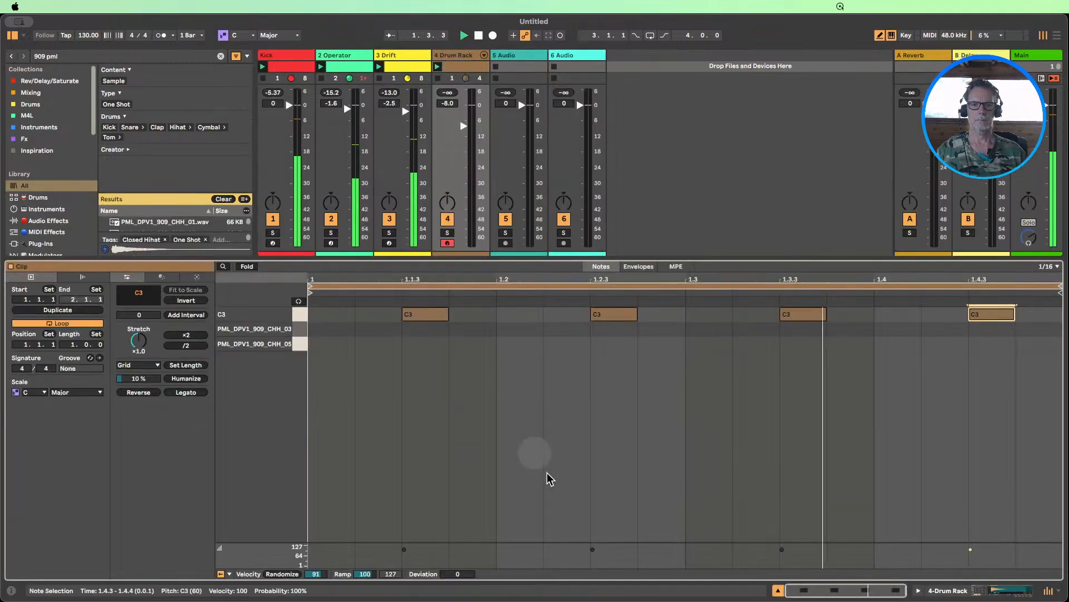
{"action": "left_click", "coordinate": [305, 316]}
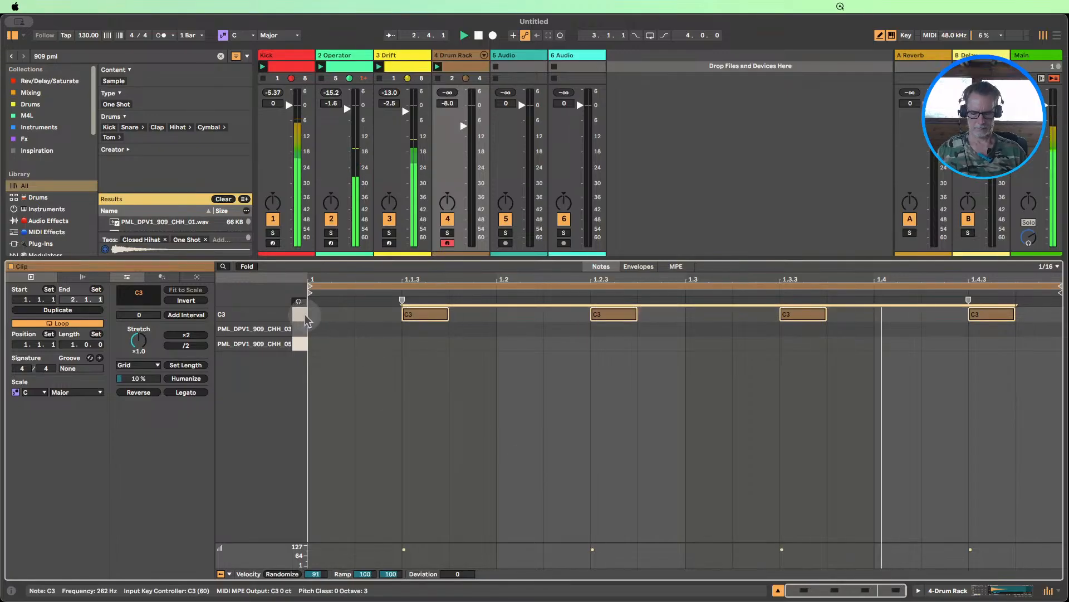
{"action": "key", "text": "Down"}
{"action": "key", "text": "Down"}
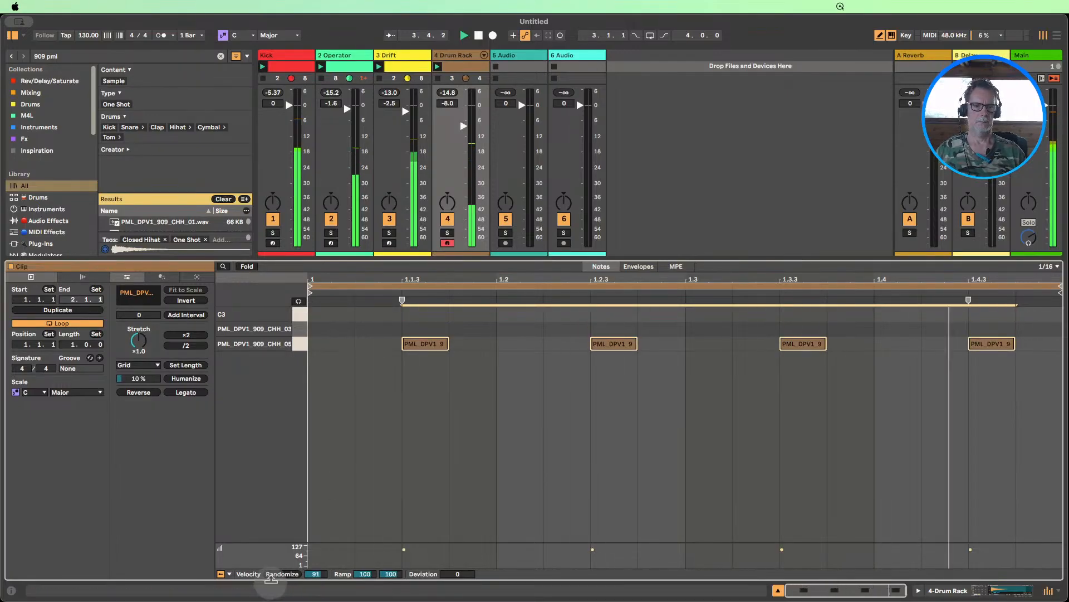
{"action": "left_click", "coordinate": [283, 573]}
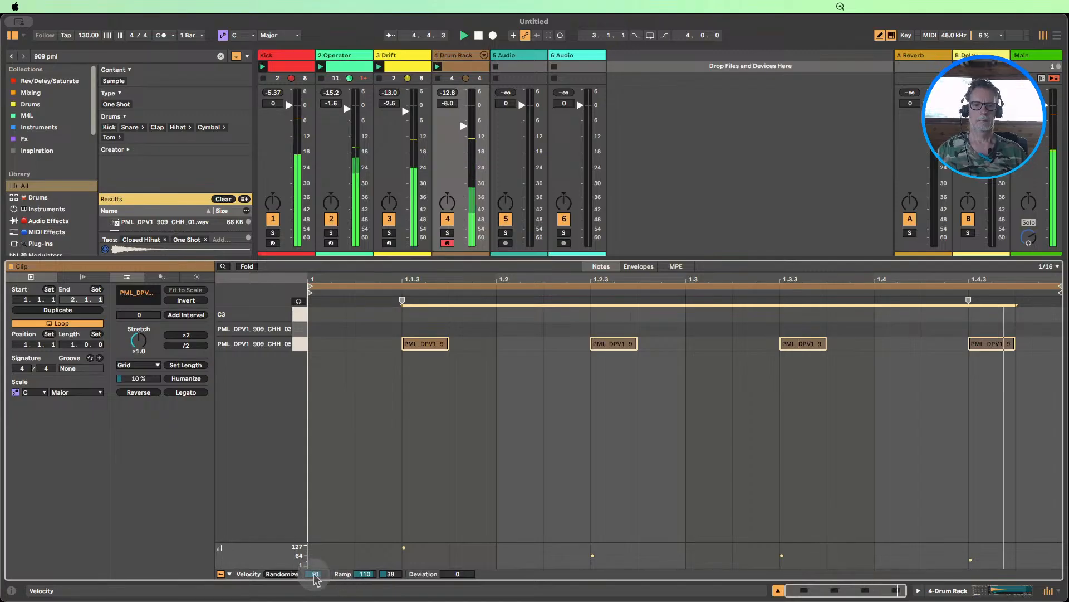
{"action": "mouse_move", "coordinate": [313, 574]}
{"action": "left_mouse_down"}
{"action": "mouse_move", "coordinate": [313, 593]}
{"action": "mouse_move", "coordinate": [313, 575]}
{"action": "left_mouse_up"}
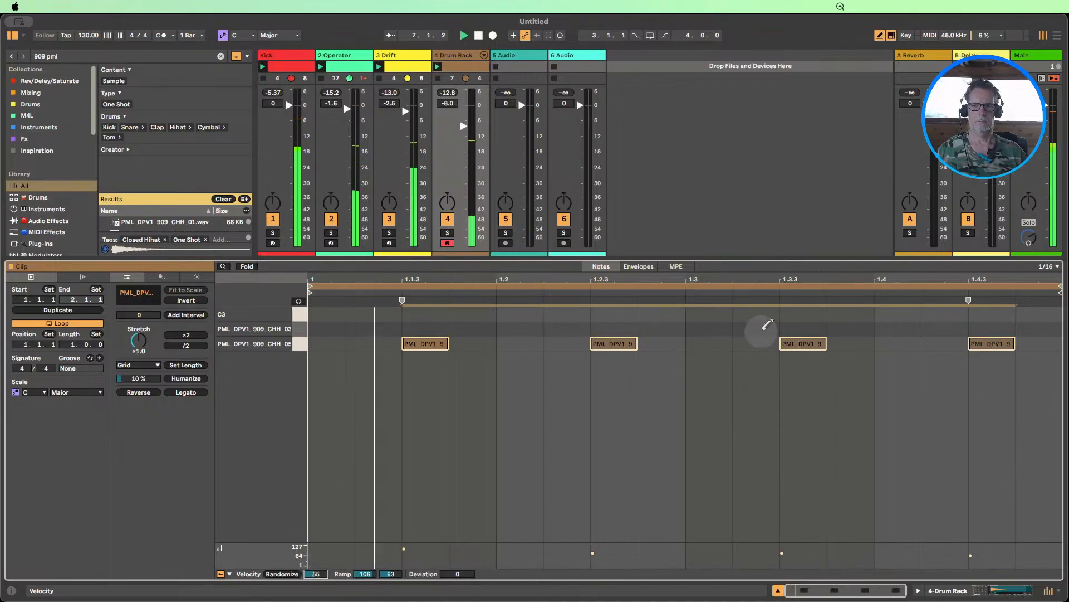
- Draw sixteenth notes on the PML_DPV1_909_CHH_03 row at 1.3.4, 1.4.1 and 1.4.2, lowering the first one's velocity to 52
{"action": "left_click", "coordinate": [868, 329]}
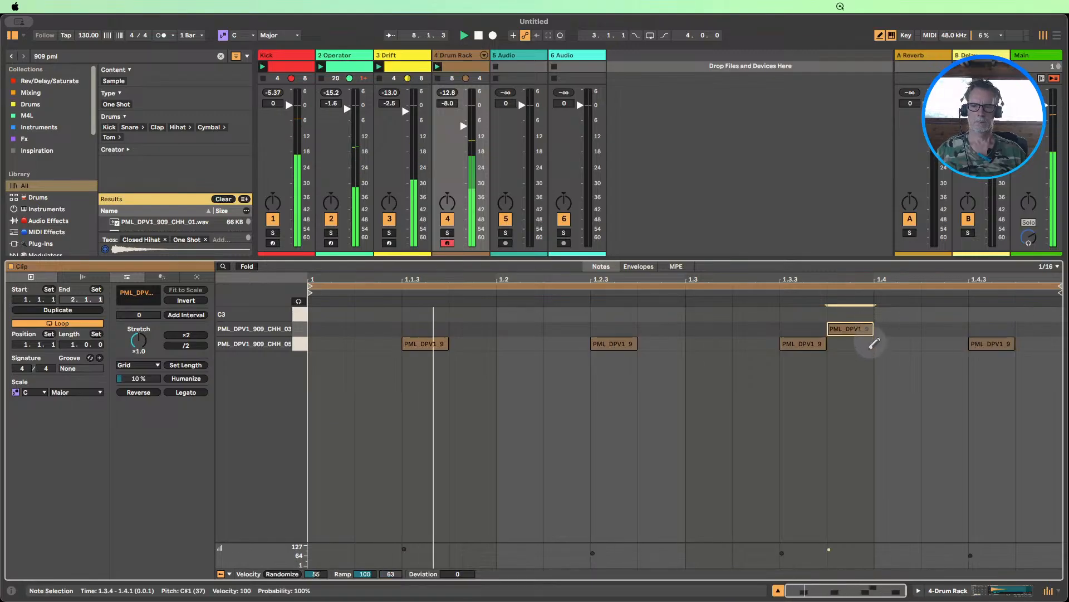
{"action": "left_click_drag", "start_coordinate": [834, 546], "coordinate": [830, 557]}
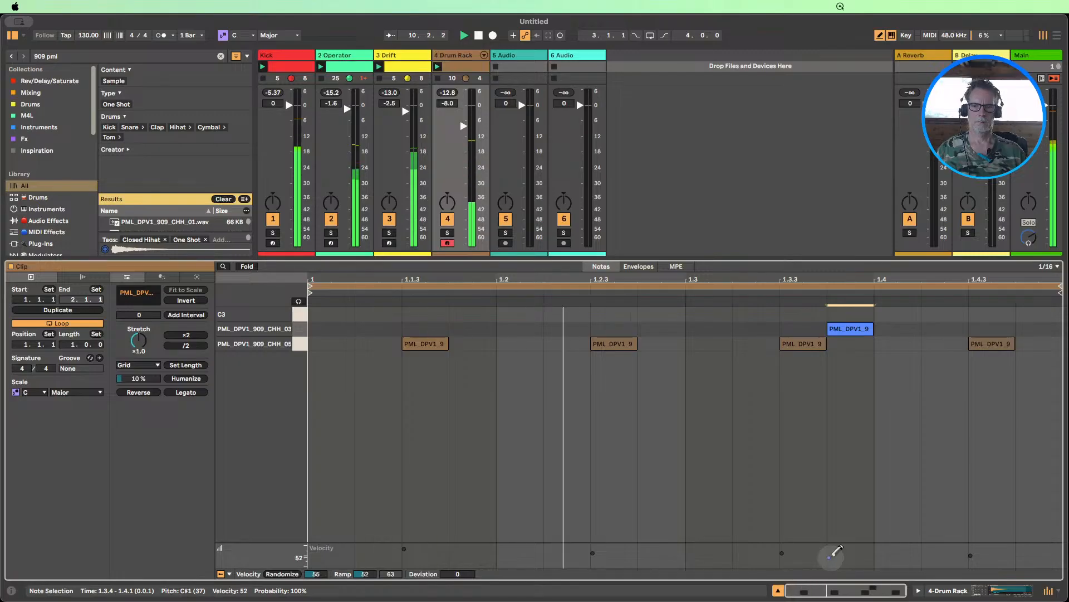
{"action": "left_click", "coordinate": [897, 329]}
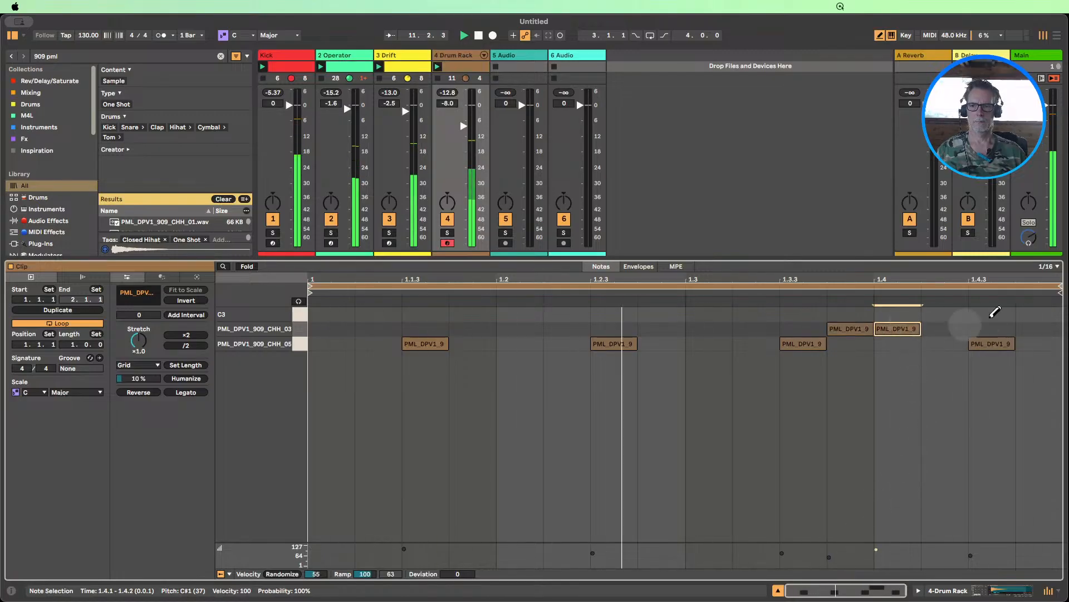
{"action": "left_click", "coordinate": [946, 329]}
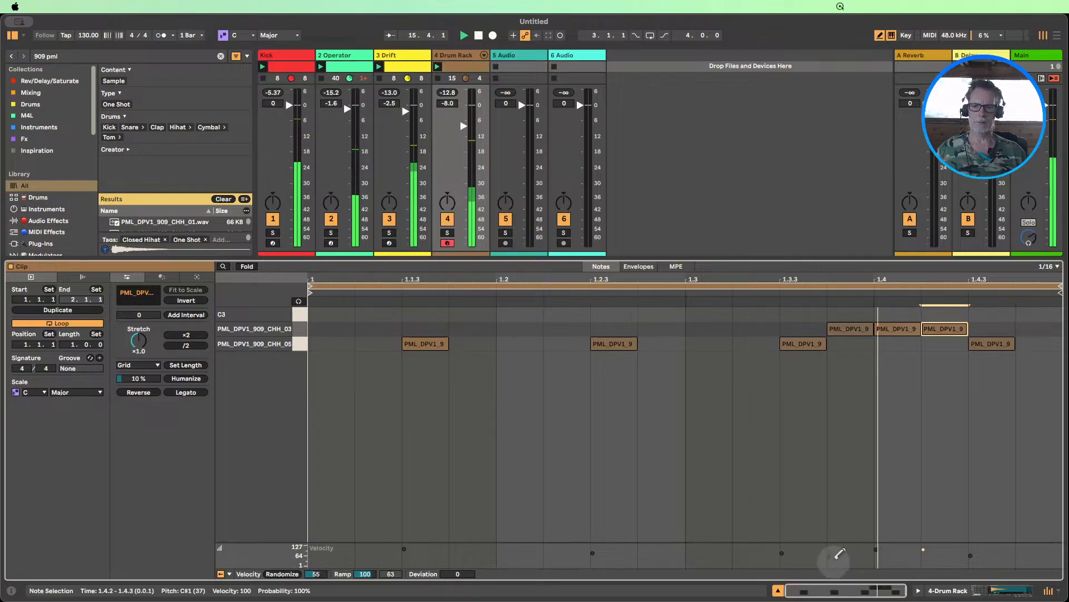
{"action": "key", "text": "b"}
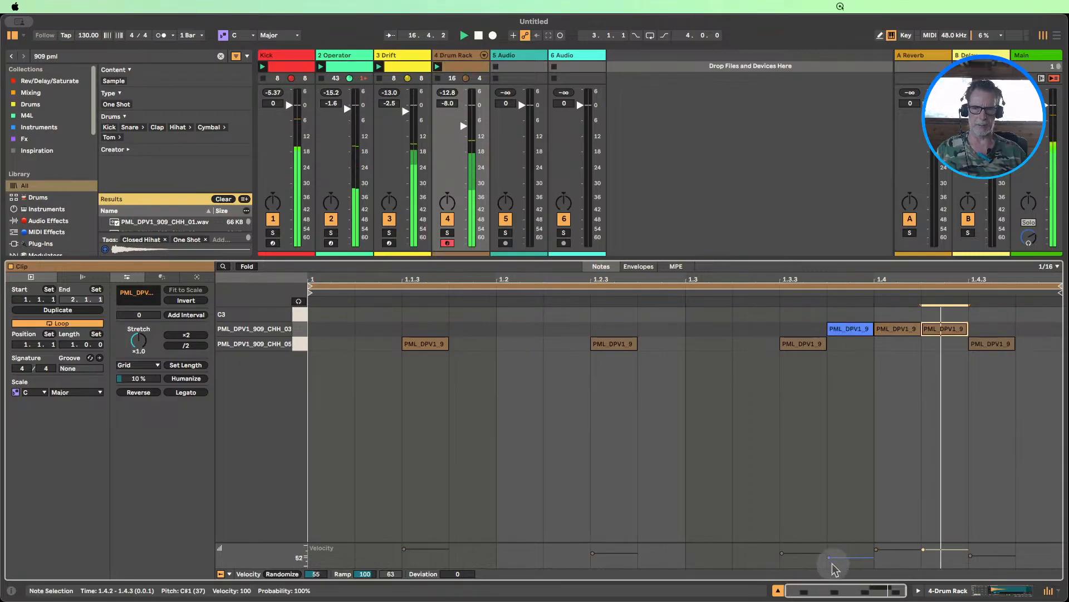
- Ramp the velocities of the three PML_DPV1_909_CHH_03 notes upward and lower them during playback to a range of 27 to 95
{"action": "left_click", "coordinate": [478, 36]}
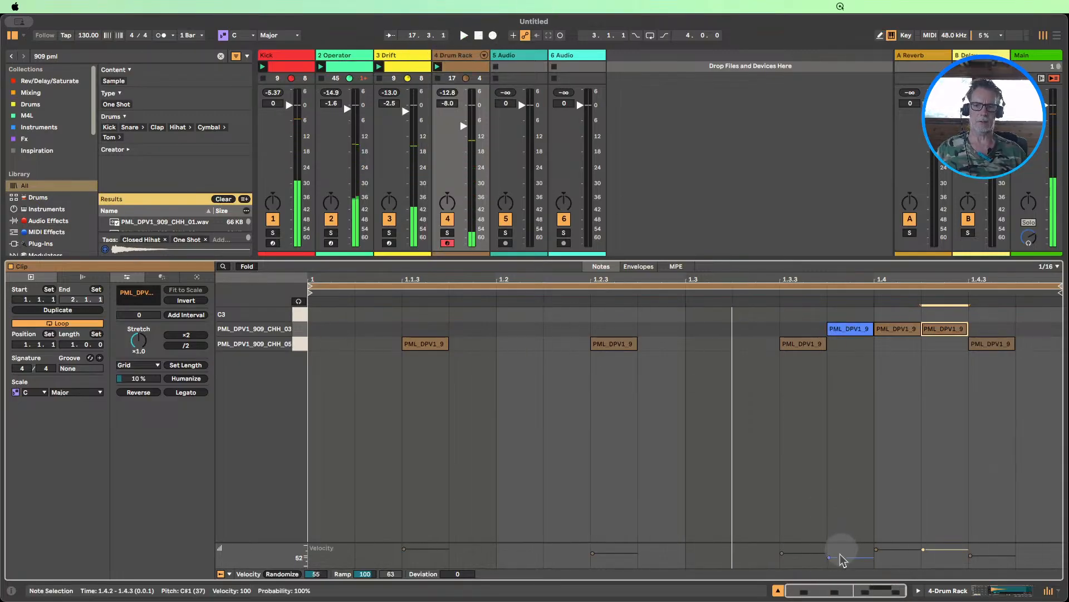
{"action": "left_click_drag", "start_coordinate": [828, 553], "coordinate": [926, 545]}
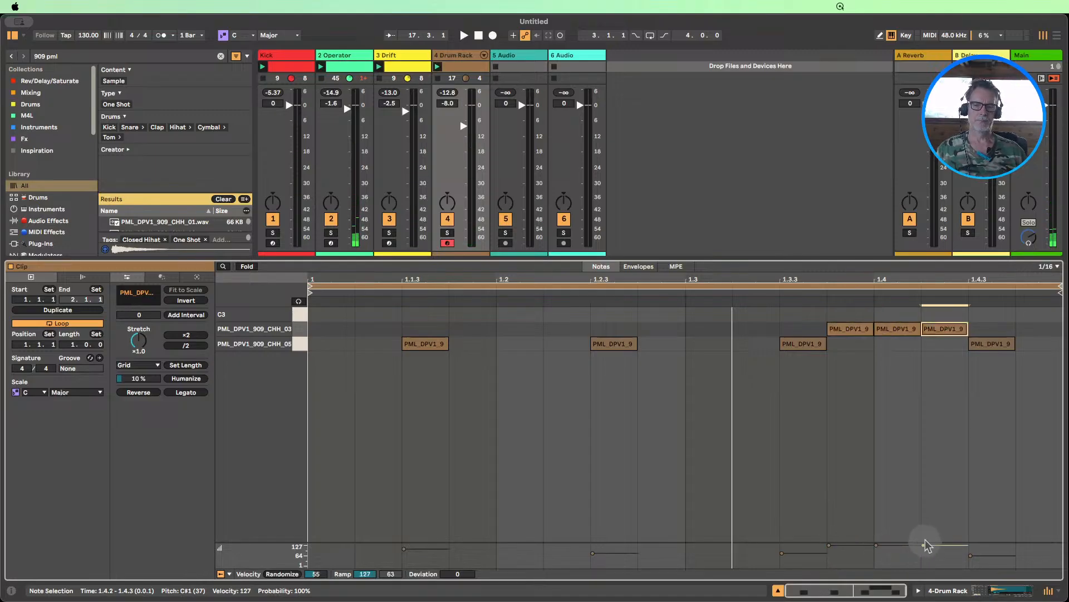
{"action": "left_click_drag", "start_coordinate": [932, 360], "coordinate": [839, 316]}
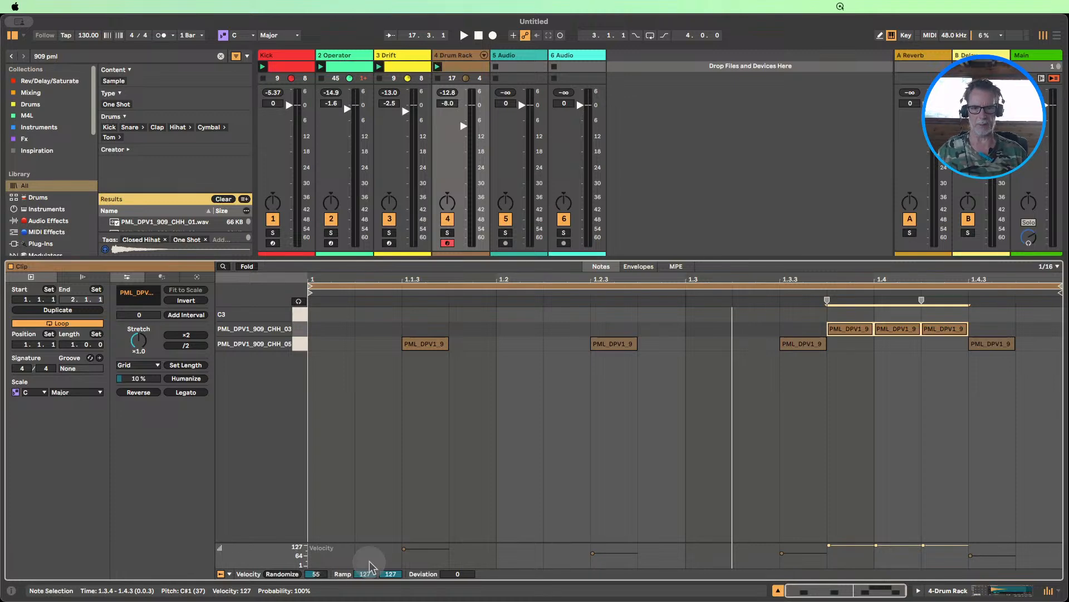
{"action": "left_click_drag", "start_coordinate": [369, 567], "coordinate": [363, 574]}
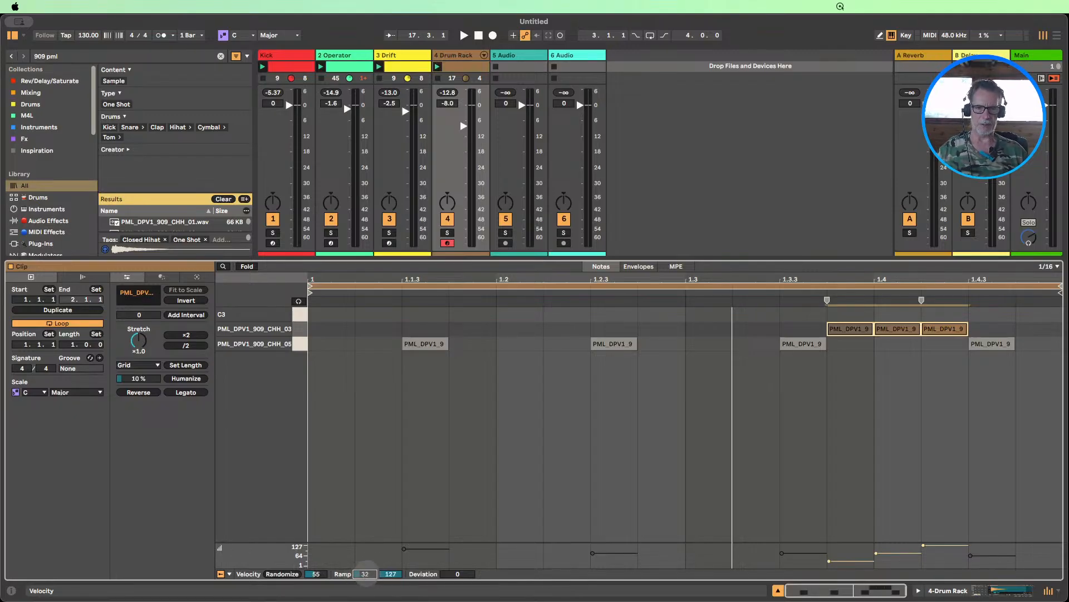
{"action": "left_click", "coordinate": [464, 35]}
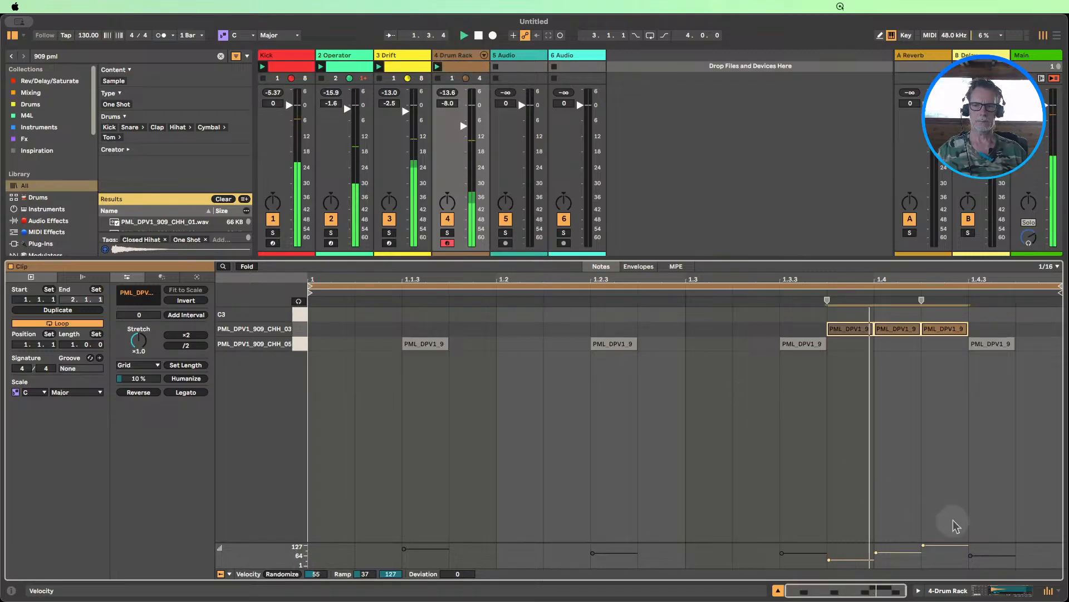
{"action": "left_click_drag", "start_coordinate": [925, 546], "coordinate": [925, 551]}
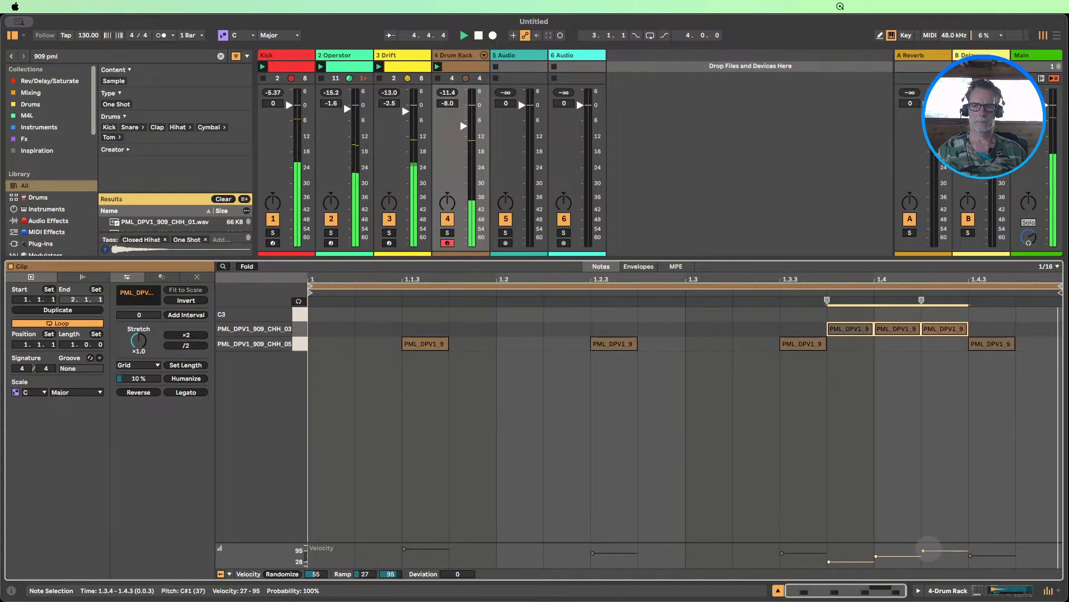
- Duplicate the Drum Rack clip's one-bar hi-hat pattern so the loop is two bars long
{"action": "left_click", "coordinate": [778, 591]}
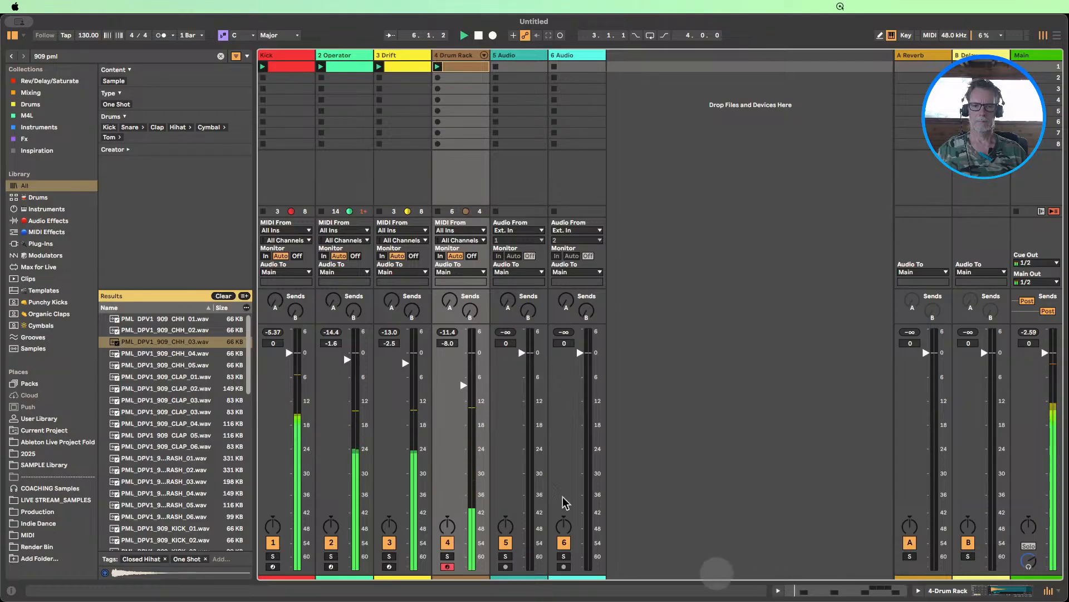
{"action": "double_click", "coordinate": [462, 67]}
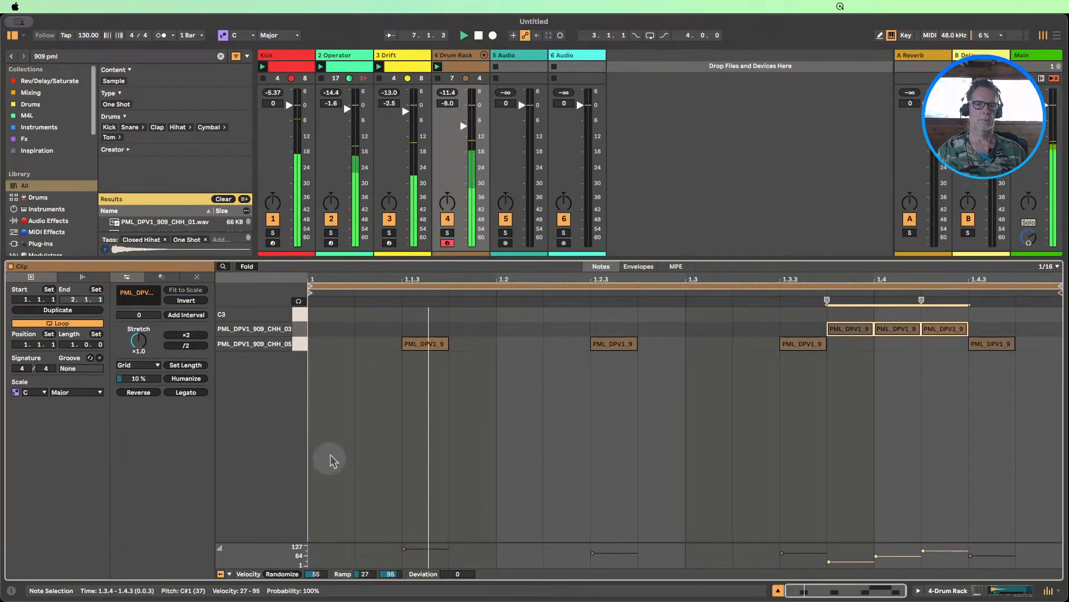
{"action": "left_click", "coordinate": [53, 311]}
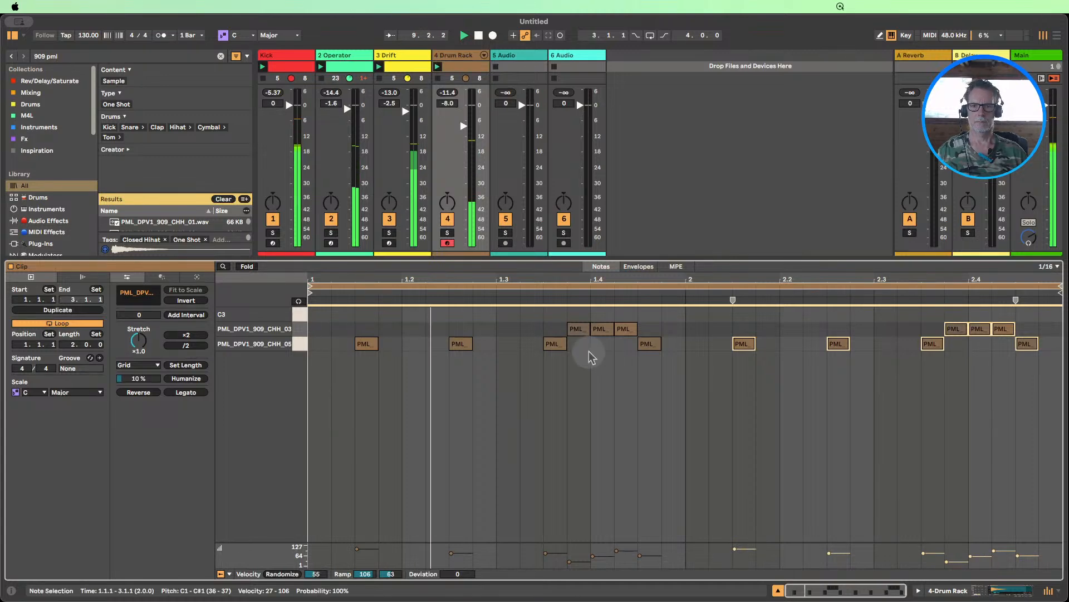
- Add PML_DPV1_909_CHH_03 notes at 1.1.3, 2.1.3 and 2.2.3 plus PML_DPV1_909_CHH_05 notes at 1.4.1 and 2.4.1
{"action": "left_click", "coordinate": [649, 345]}
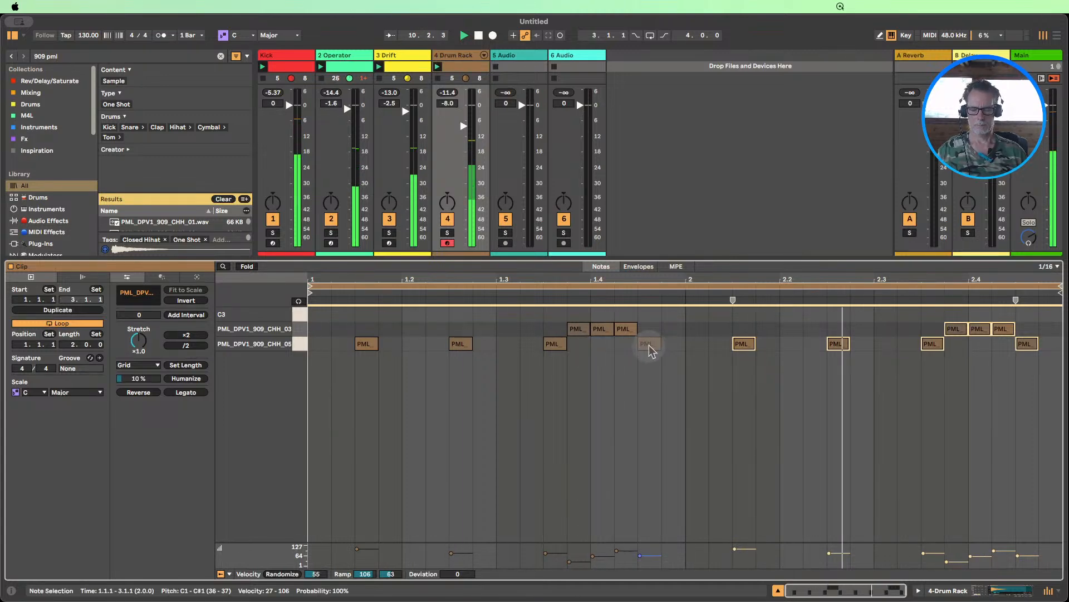
{"action": "key", "text": "b"}
{"action": "left_click", "coordinate": [744, 329]}
{"action": "left_click", "coordinate": [839, 329]}
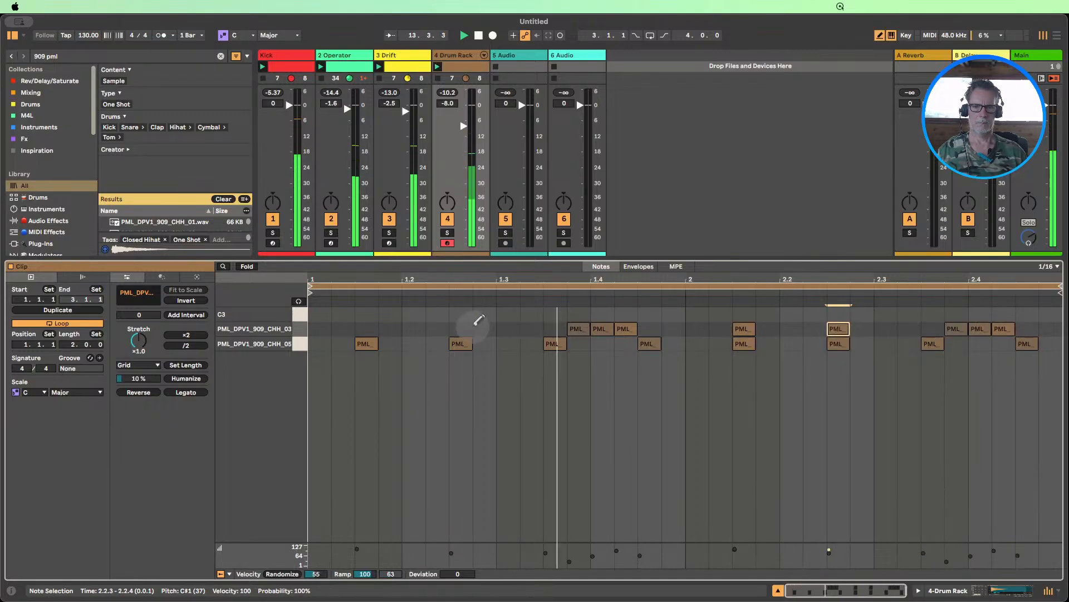
{"action": "left_click", "coordinate": [465, 326]}
{"action": "left_click", "coordinate": [745, 328]}
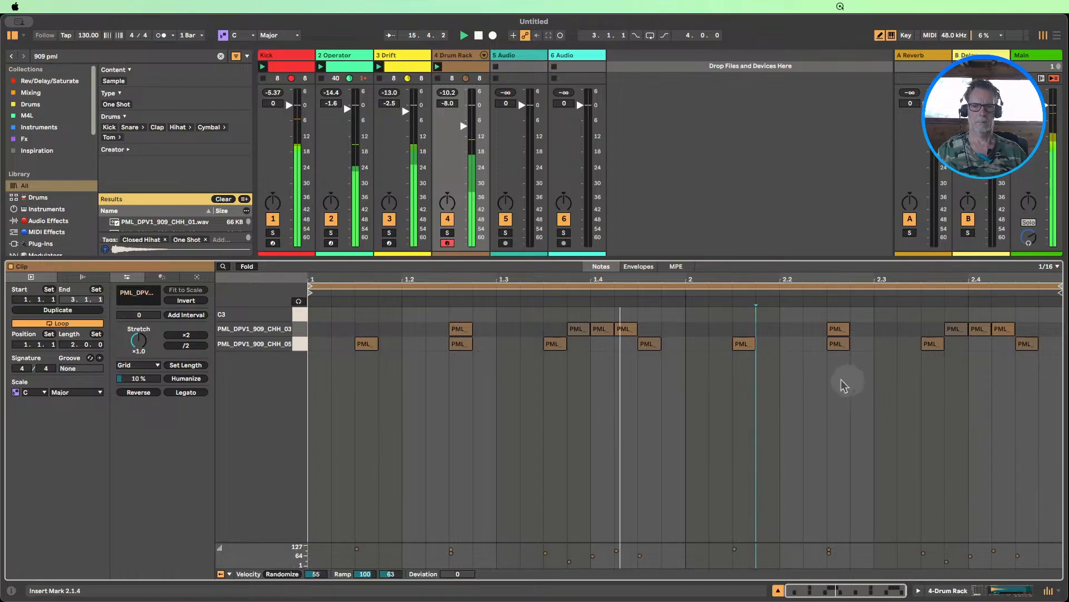
{"action": "left_click", "coordinate": [467, 330]}
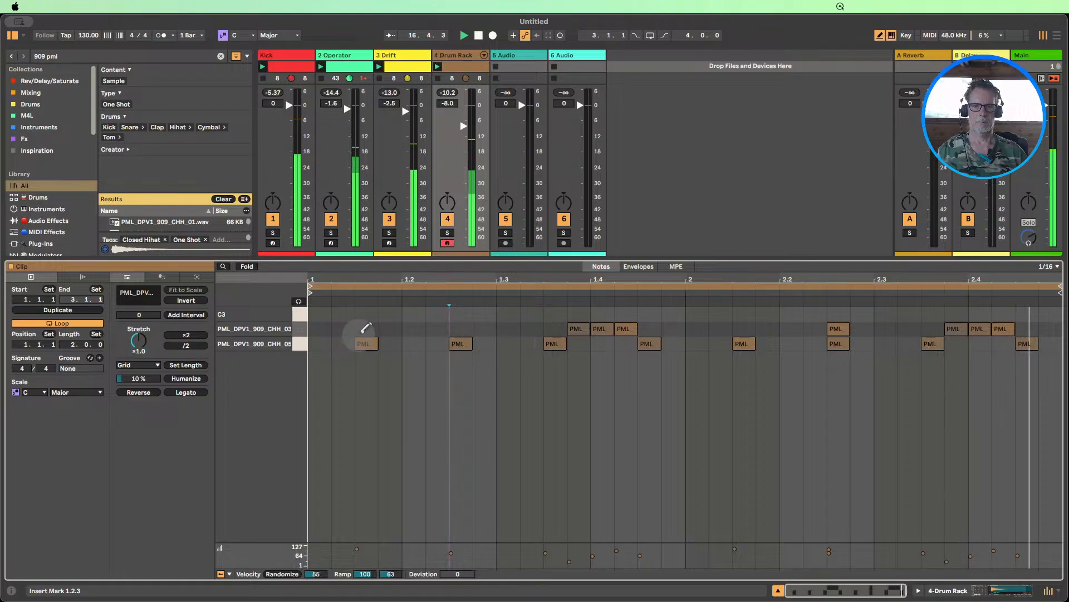
{"action": "left_click", "coordinate": [367, 328]}
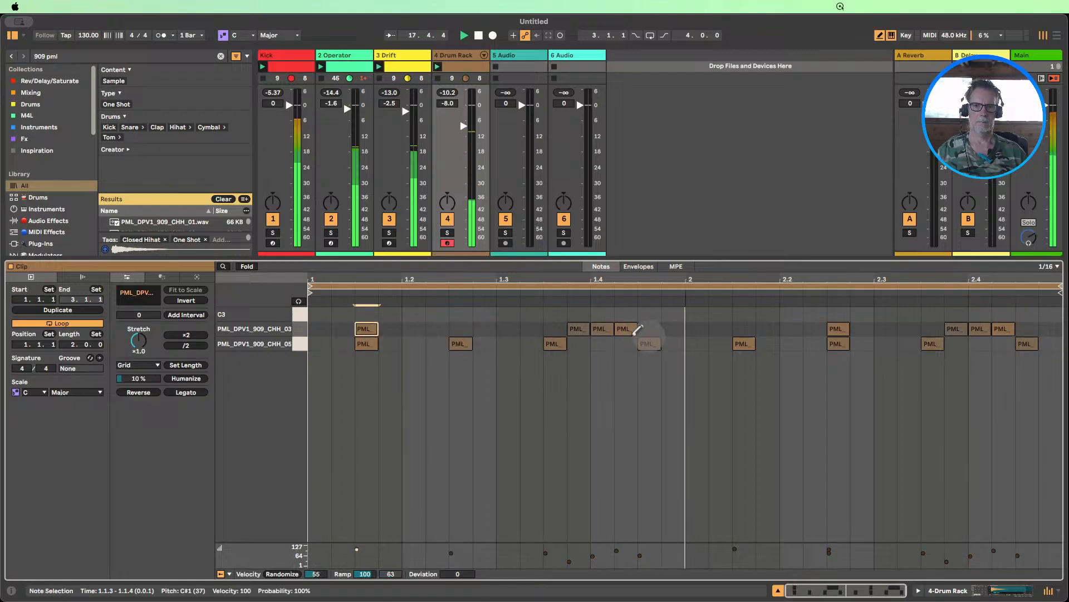
{"action": "left_click", "coordinate": [743, 328]}
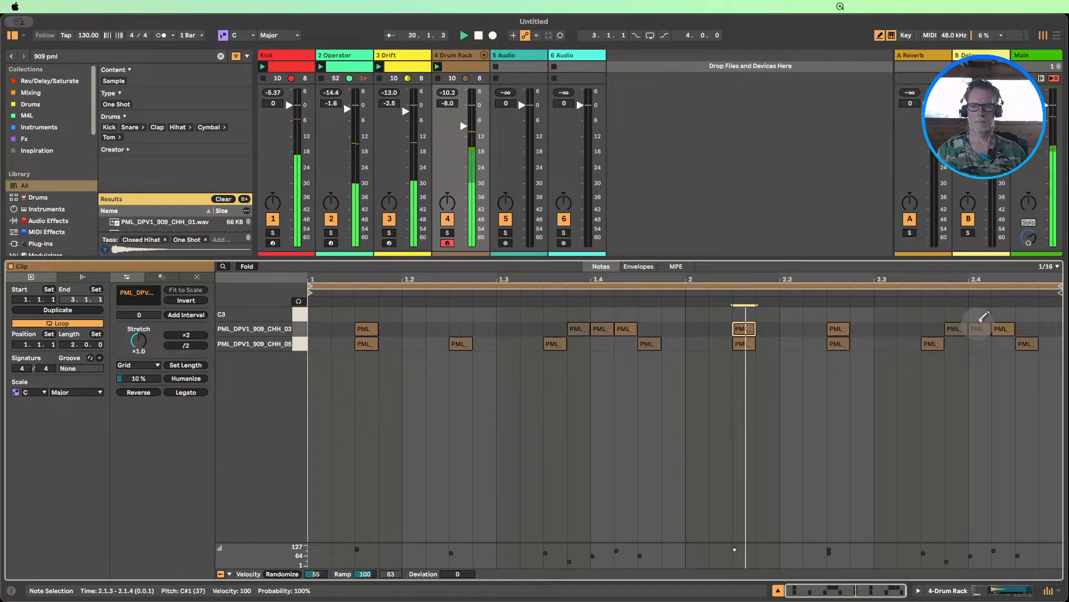
{"action": "left_click", "coordinate": [980, 344]}
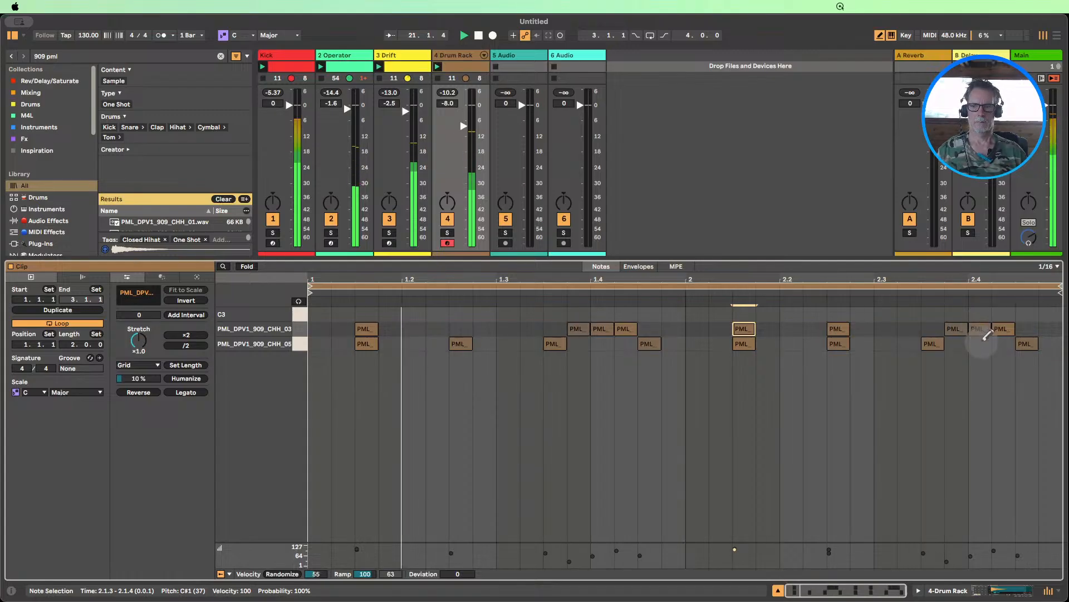
{"action": "left_click", "coordinate": [602, 344]}
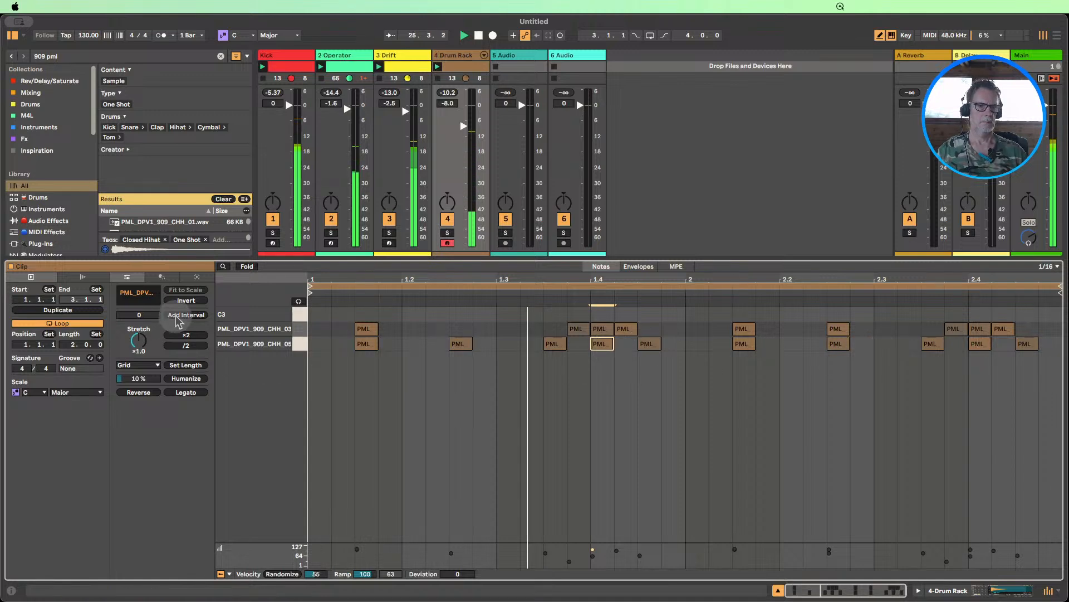
- Duplicate the hi-hat loop to four bars and add a closing PML_DPV1_909_CHH_05 note at 4.4.4
{"action": "left_click", "coordinate": [57, 310]}
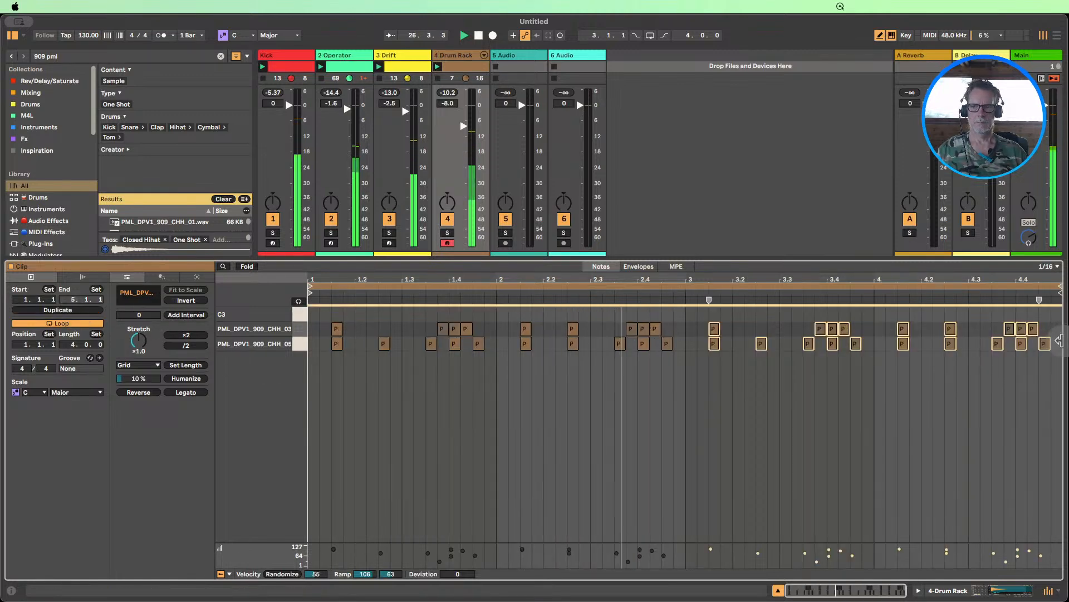
{"action": "left_click", "coordinate": [1057, 342]}
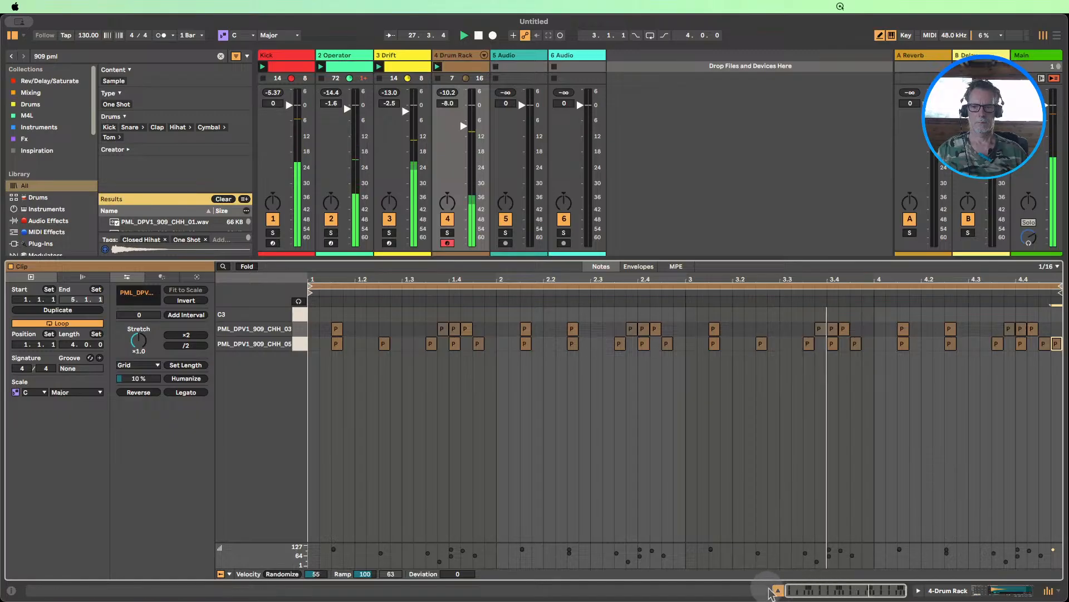
{"action": "left_click", "coordinate": [779, 591]}
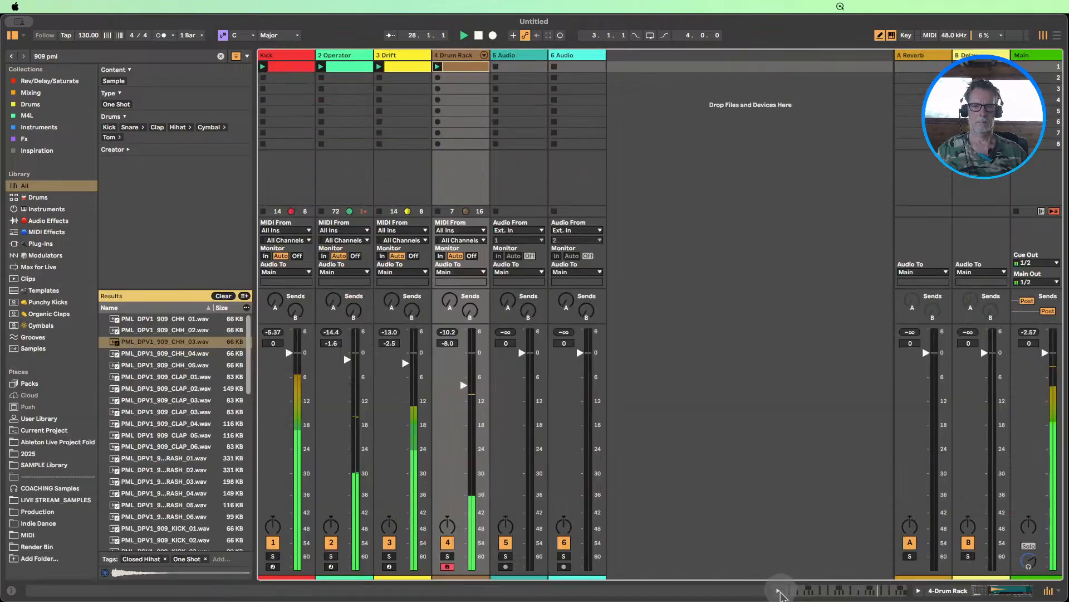
- Show the Drift track's devices and lower the Drift filter frequency to about 346 Hz
{"action": "double_click", "coordinate": [393, 57]}
{"action": "left_click_drag", "start_coordinate": [191, 498], "coordinate": [192, 526]}
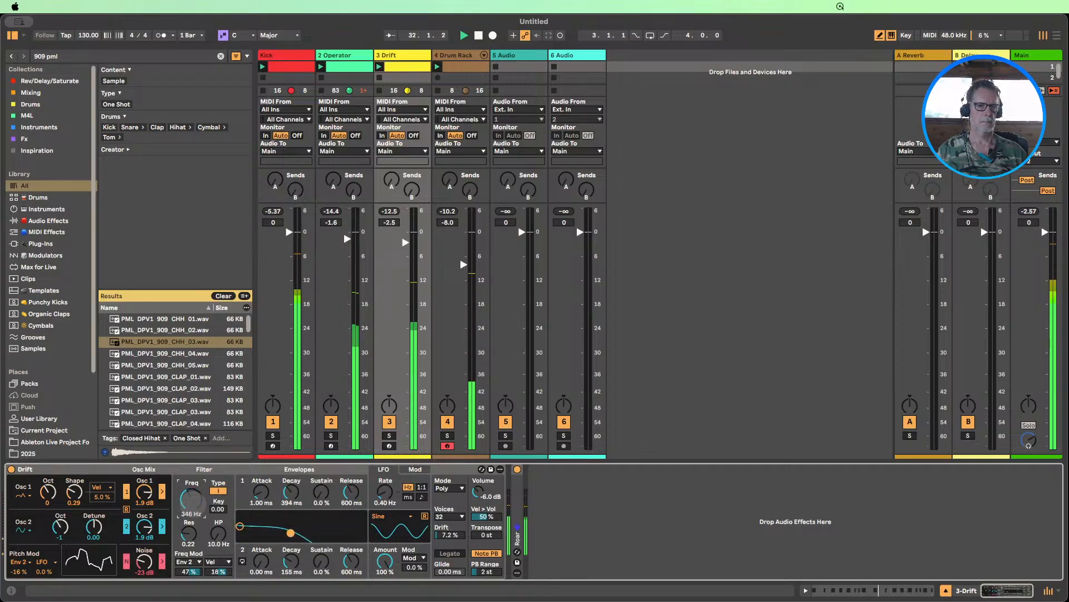
- Sweep the Operator track's filter frequency down and back up during playback, settling at about 3.81 kHz
{"action": "left_click", "coordinate": [346, 56]}
{"action": "left_click", "coordinate": [386, 524]}
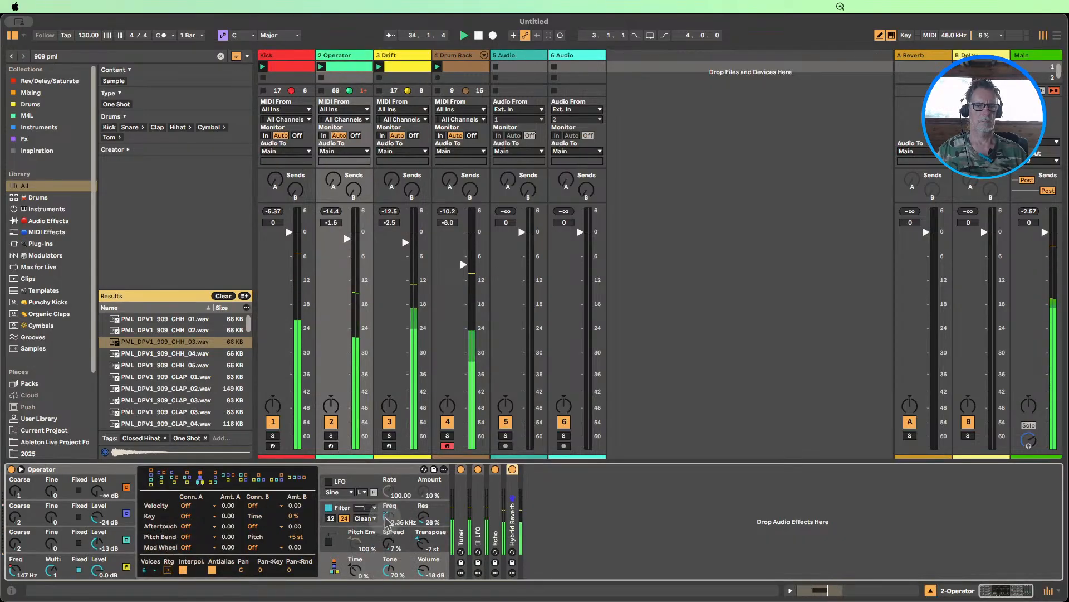
{"action": "left_click_drag", "start_coordinate": [386, 524], "coordinate": [387, 538]}
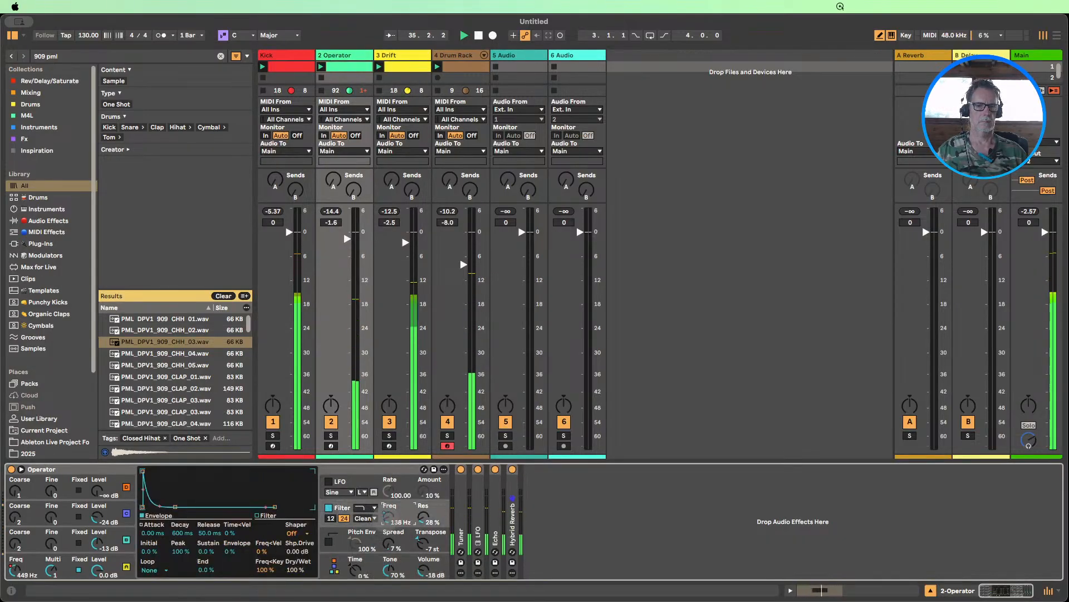
{"action": "left_click_drag", "start_coordinate": [386, 525], "coordinate": [386, 522]}
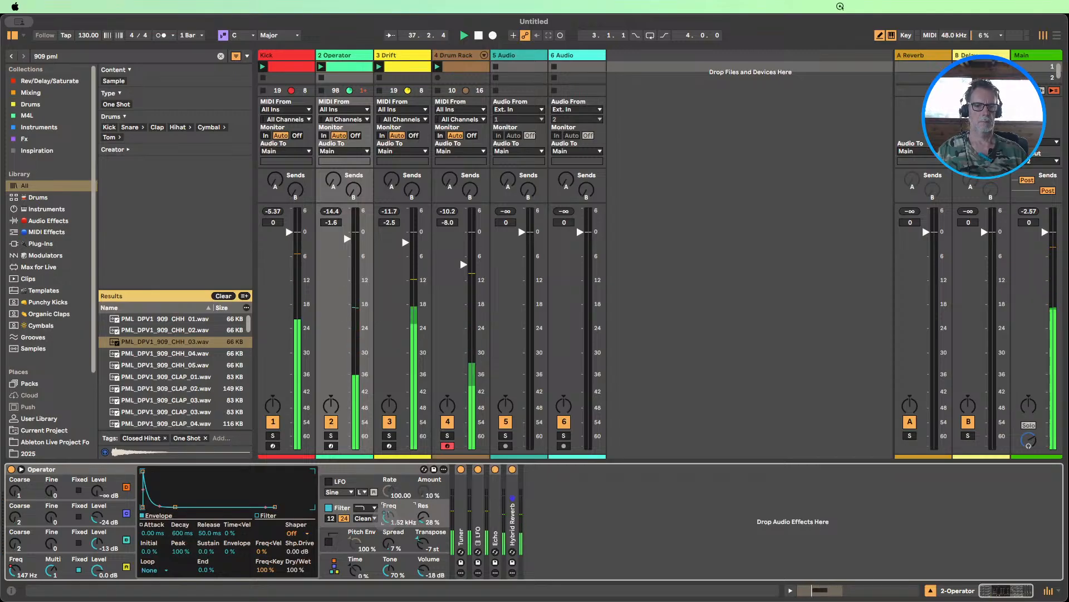
{"action": "left_click_drag", "start_coordinate": [386, 525], "coordinate": [386, 524]}
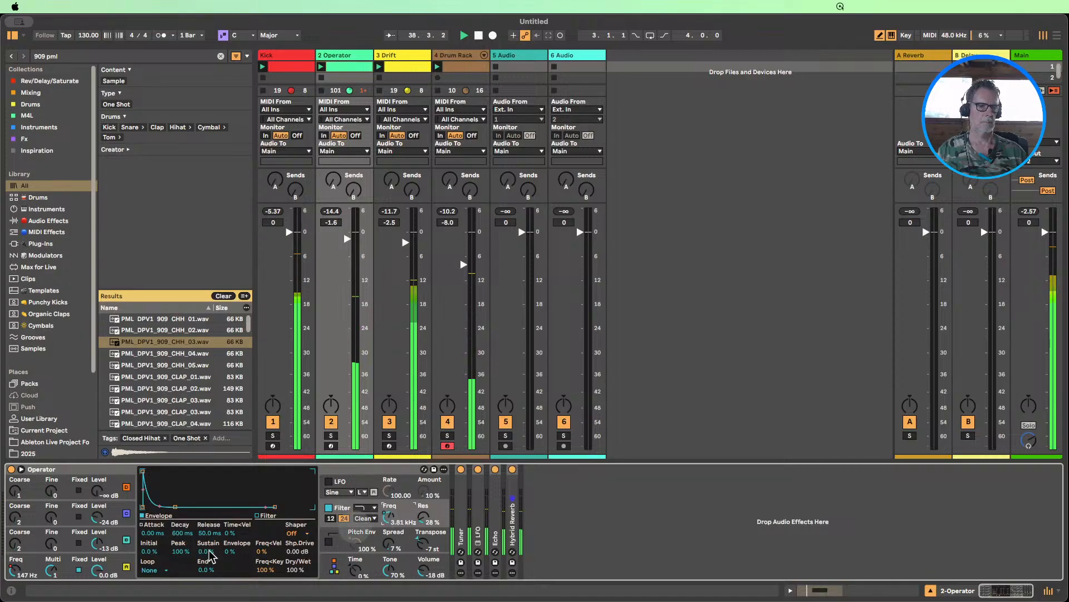
- Set oscillator B's envelope sustain to 0.0 dB in Operator and lower the filter frequency to about 1.60 kHz
{"action": "left_click", "coordinate": [73, 531]}
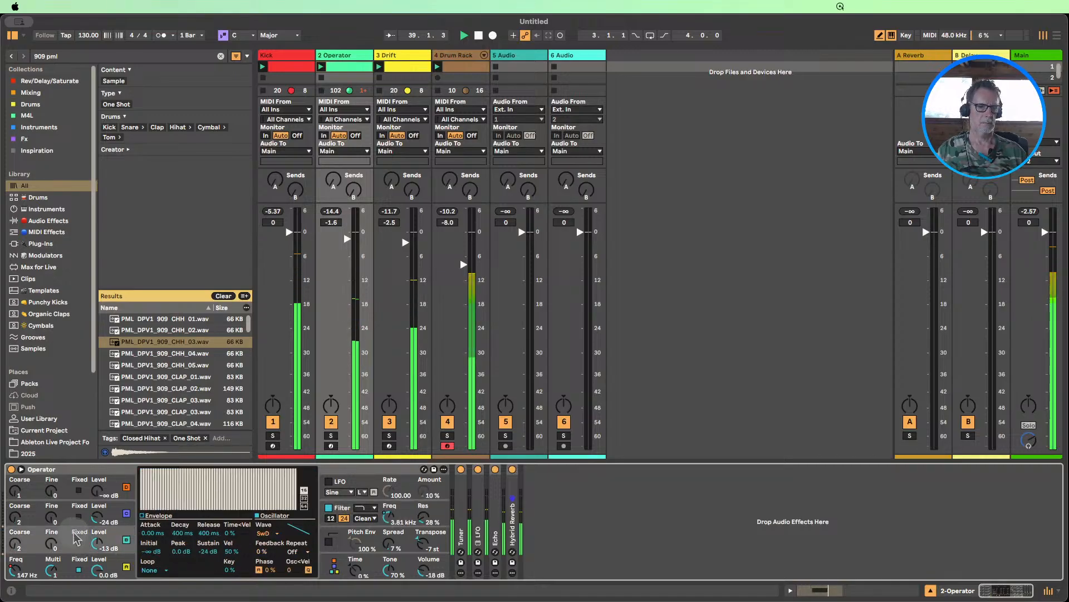
{"action": "left_click", "coordinate": [151, 515]}
{"action": "left_click_drag", "start_coordinate": [208, 550], "coordinate": [207, 550]}
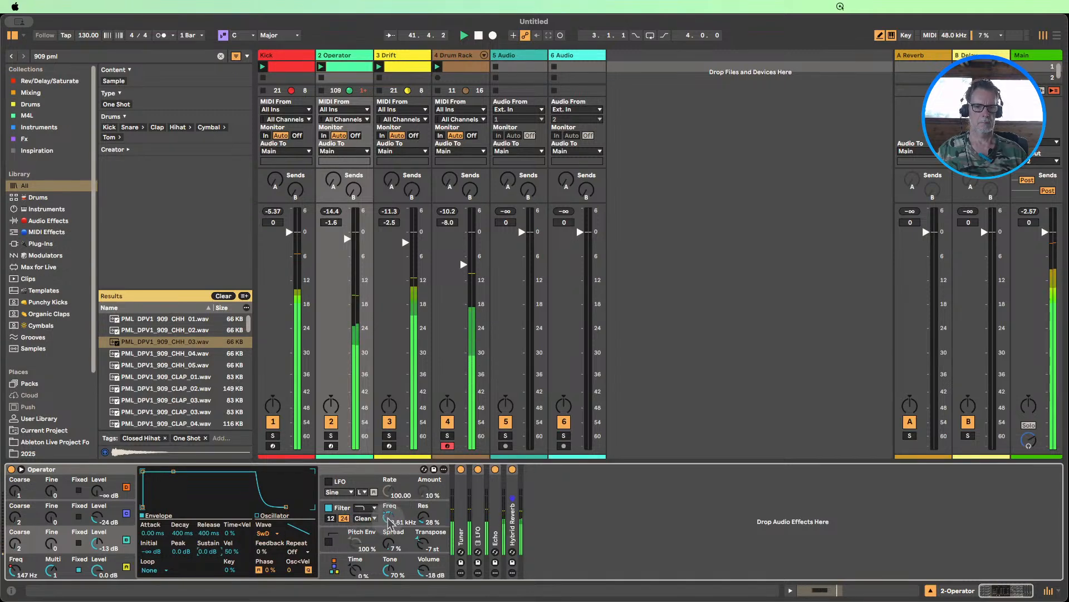
{"action": "left_click_drag", "start_coordinate": [388, 517], "coordinate": [388, 526]}
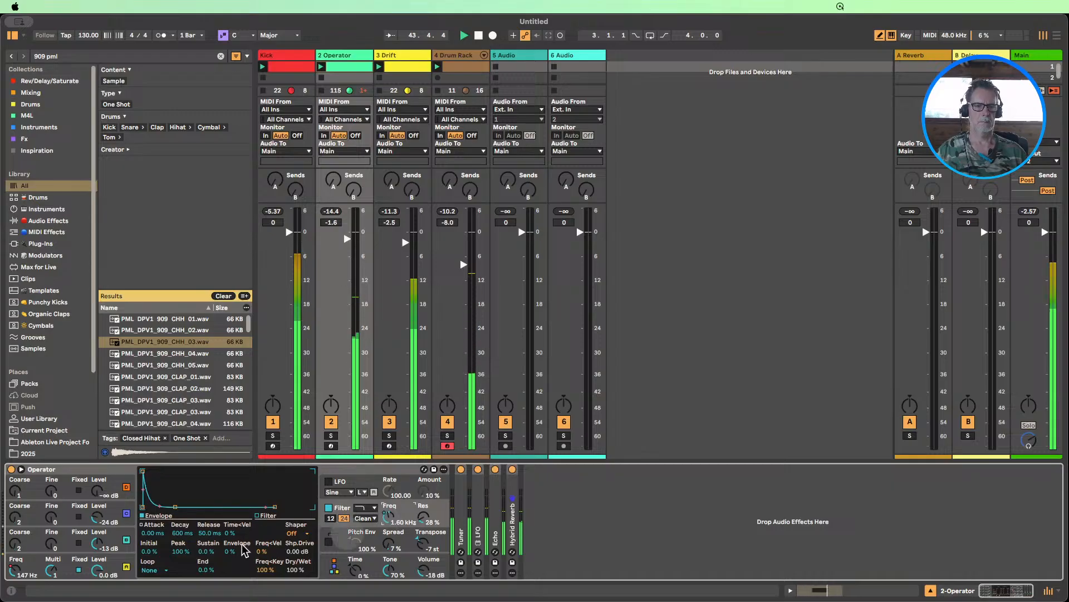
- Set Operator oscillator C's envelope release to 50.0 ms and sustain to 0.0 dB, and lower the filter frequency to about 521 Hz
{"action": "left_click", "coordinate": [100, 515]}
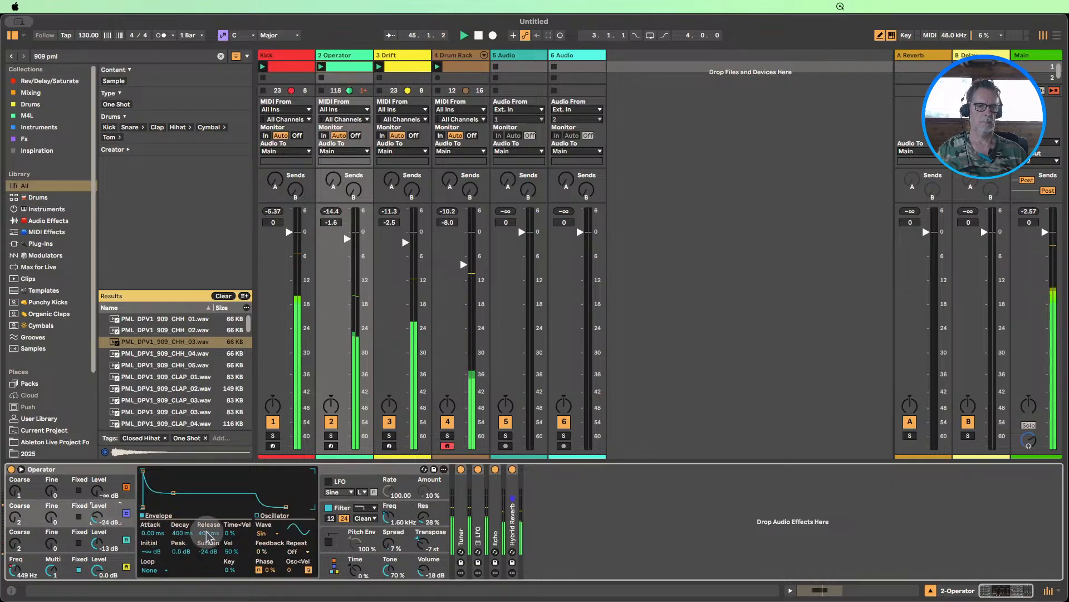
{"action": "left_click_drag", "start_coordinate": [205, 533], "coordinate": [205, 512]}
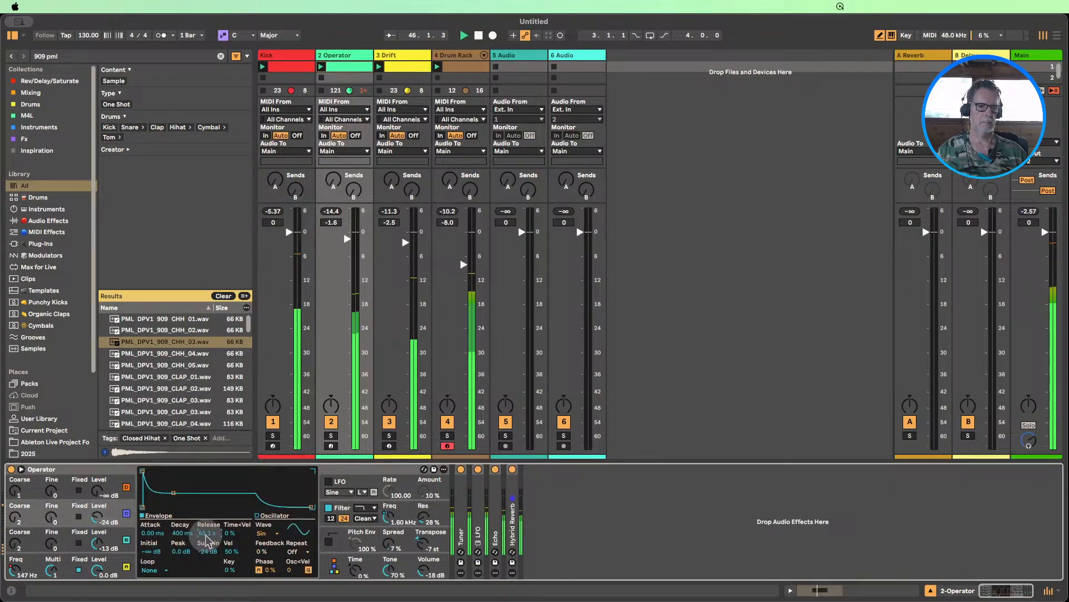
{"action": "left_click_drag", "start_coordinate": [206, 552], "coordinate": [206, 531]}
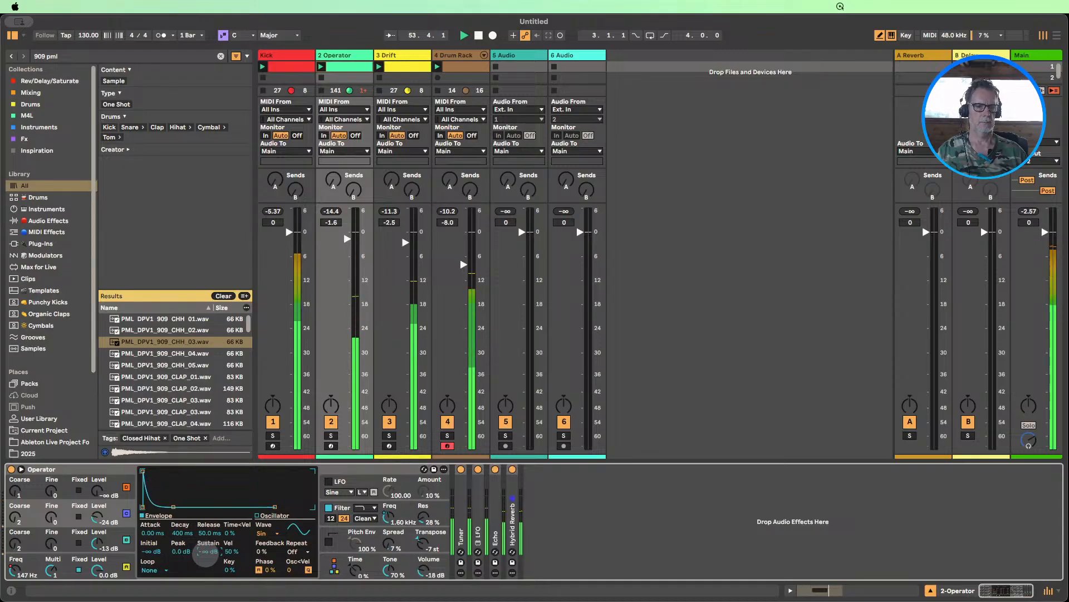
{"action": "left_click_drag", "start_coordinate": [205, 553], "coordinate": [205, 555]}
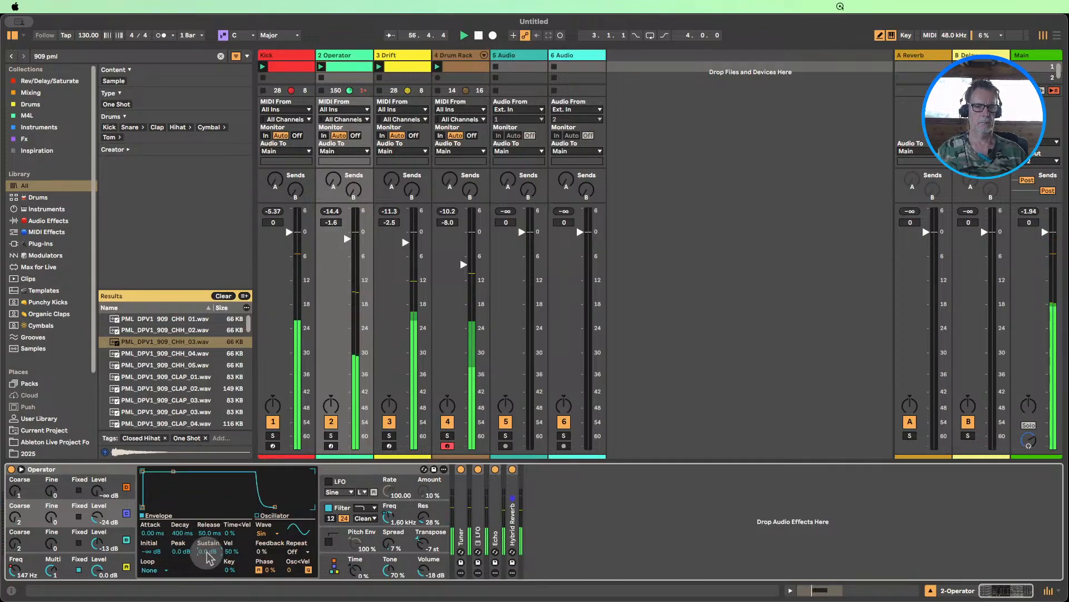
{"action": "left_click_drag", "start_coordinate": [386, 523], "coordinate": [386, 526]}
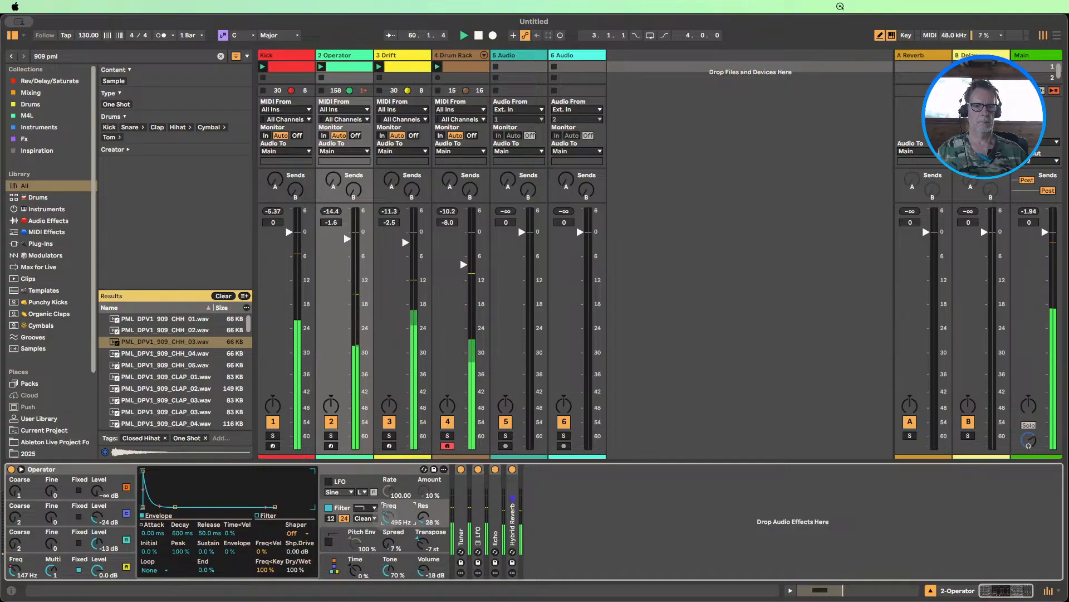
- Lower Operator's Time to about -31% and insert an LFO audio effect directly after Operator
{"action": "left_click", "coordinate": [357, 571]}
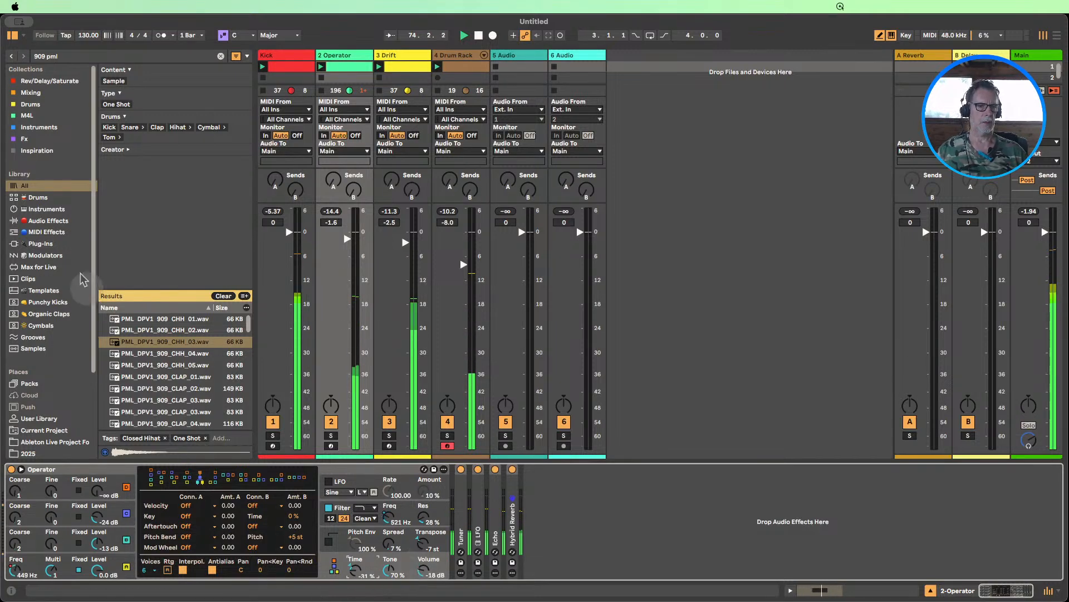
{"action": "left_click", "coordinate": [47, 221]}
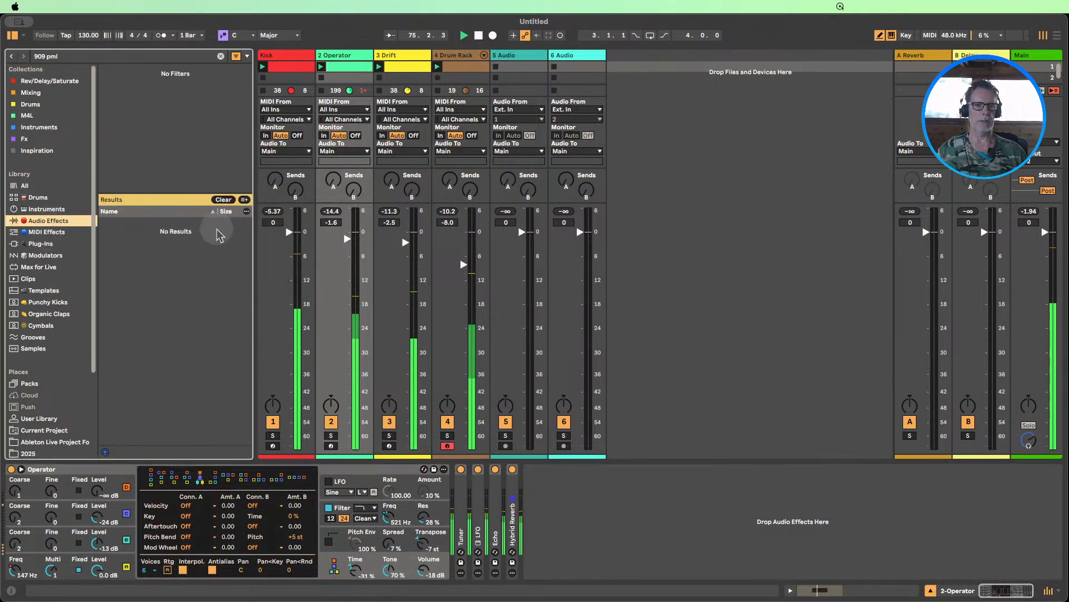
{"action": "left_click", "coordinate": [223, 199]}
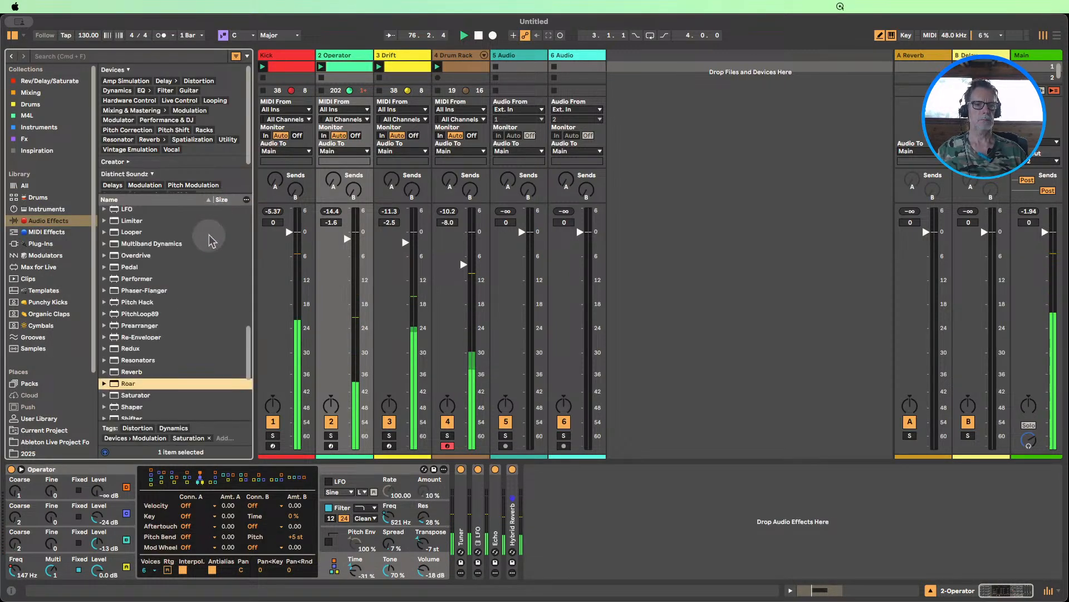
{"action": "left_click", "coordinate": [126, 210]}
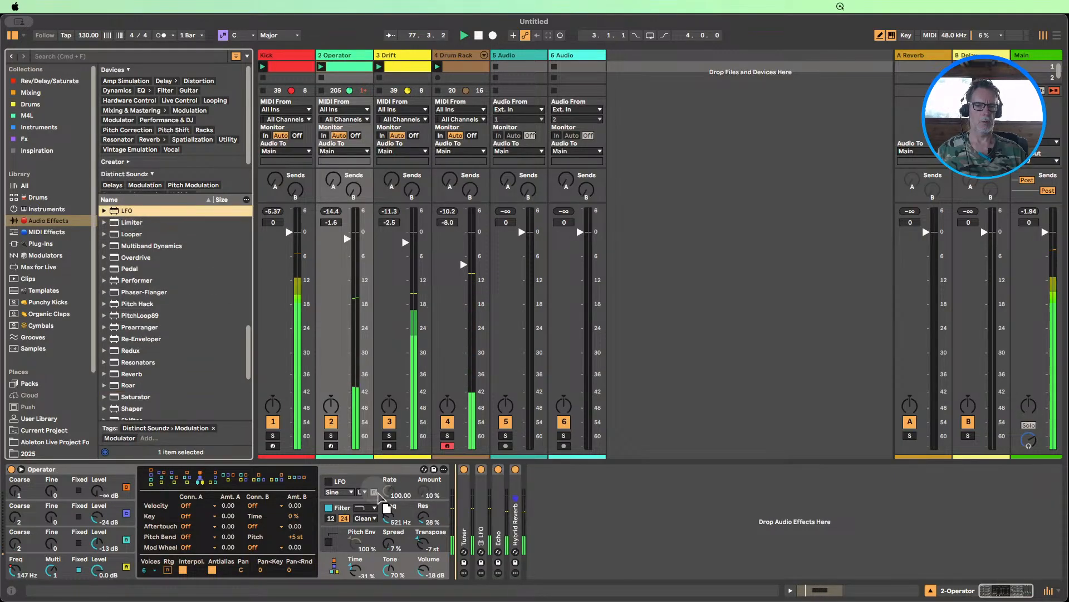
{"action": "left_click_drag", "start_coordinate": [454, 511], "coordinate": [473, 494]}
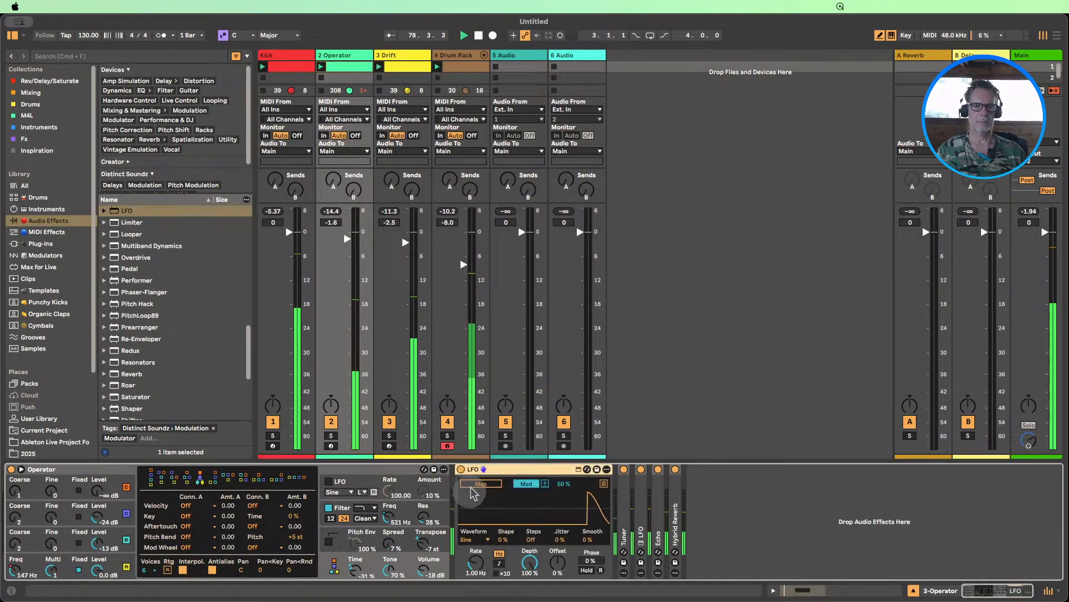
- Map the new LFO to Operator's Time with 50.4% depth and a 0.16 Hz rate, and collapse the device
{"action": "left_click", "coordinate": [475, 484]}
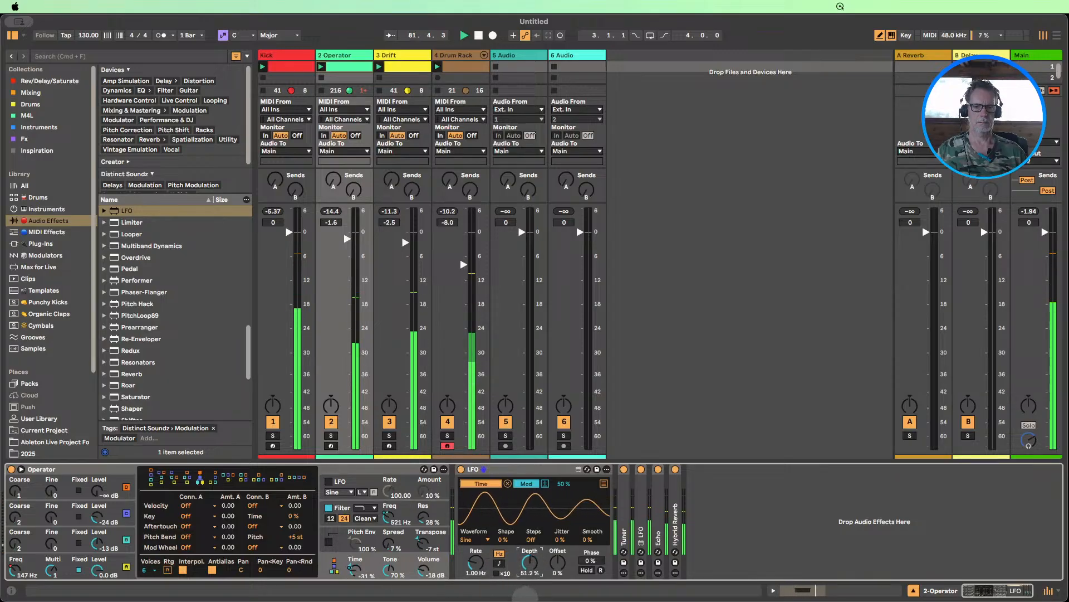
{"action": "left_click_drag", "start_coordinate": [529, 563], "coordinate": [529, 564]}
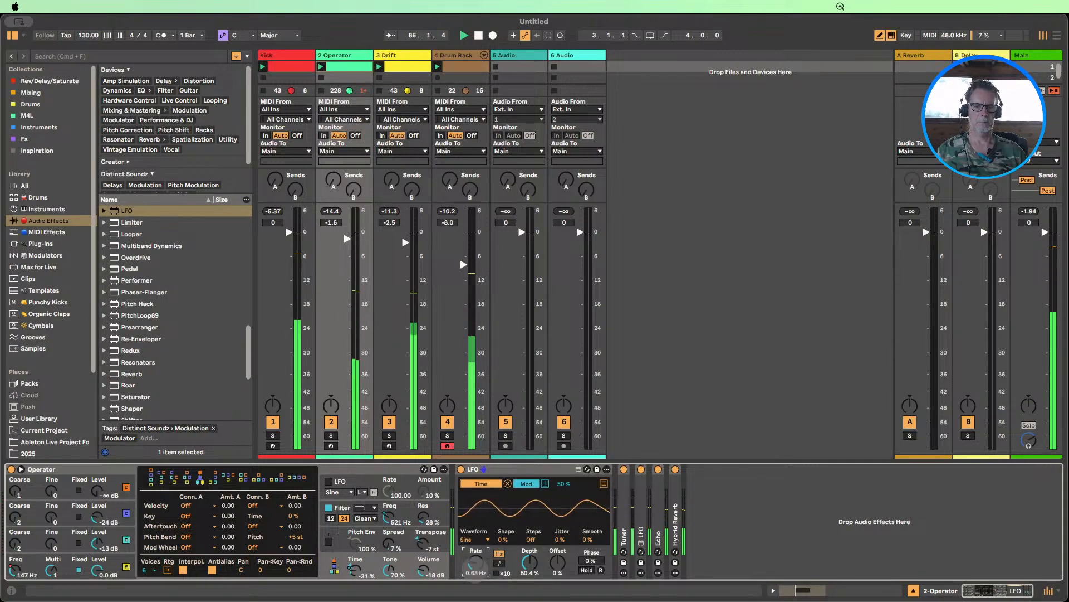
{"action": "left_click_drag", "start_coordinate": [475, 571], "coordinate": [475, 574]}
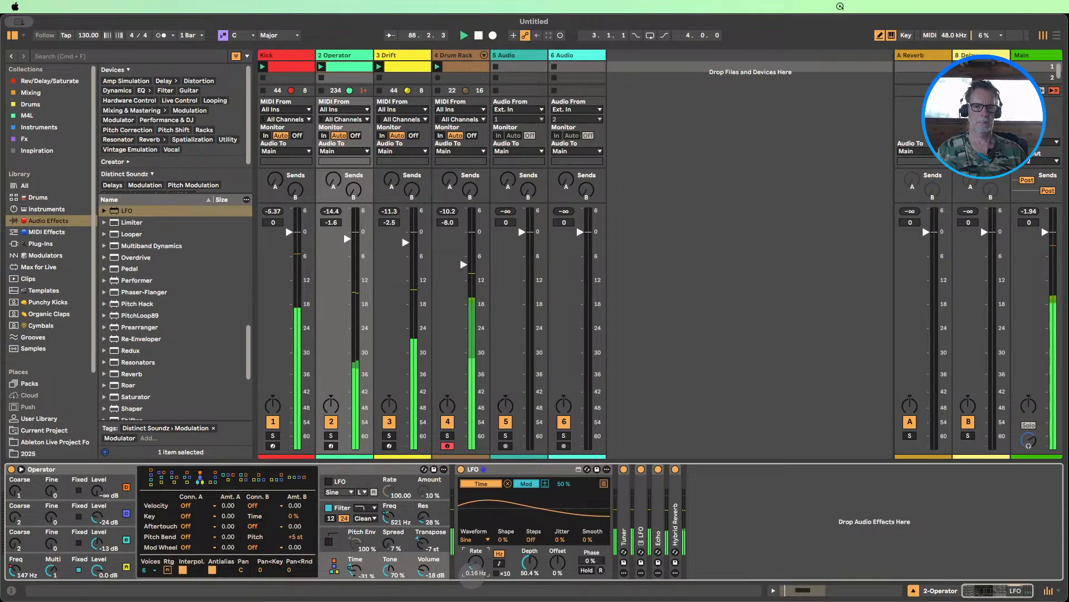
{"action": "double_click", "coordinate": [493, 469]}
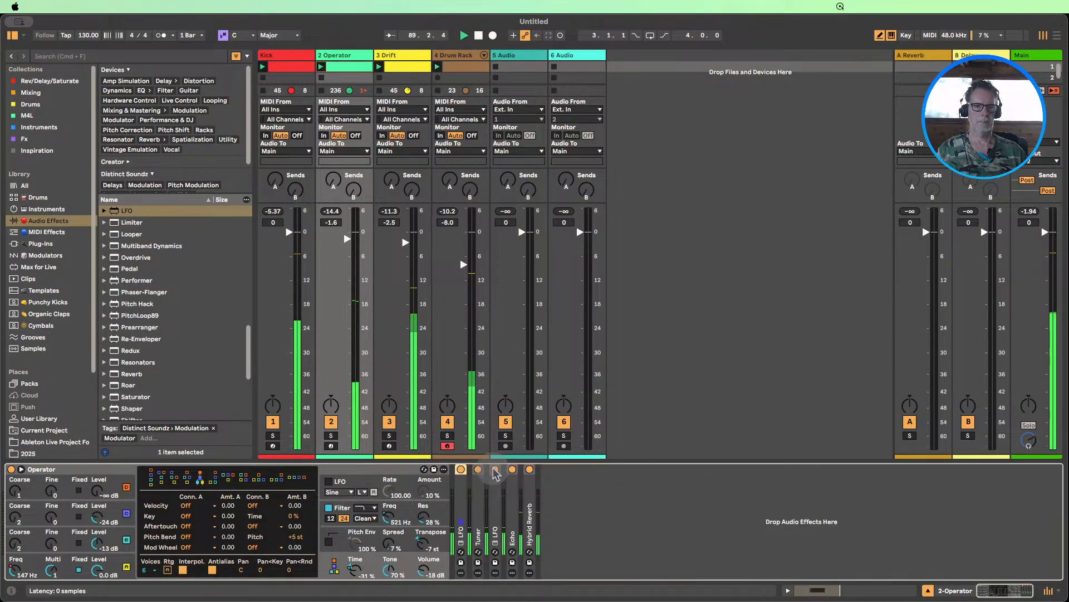
- On the Drift track, set the Env 2 pitch modulation to -8.9% and raise the filter frequency to 249 Hz
{"action": "left_click", "coordinate": [390, 55]}
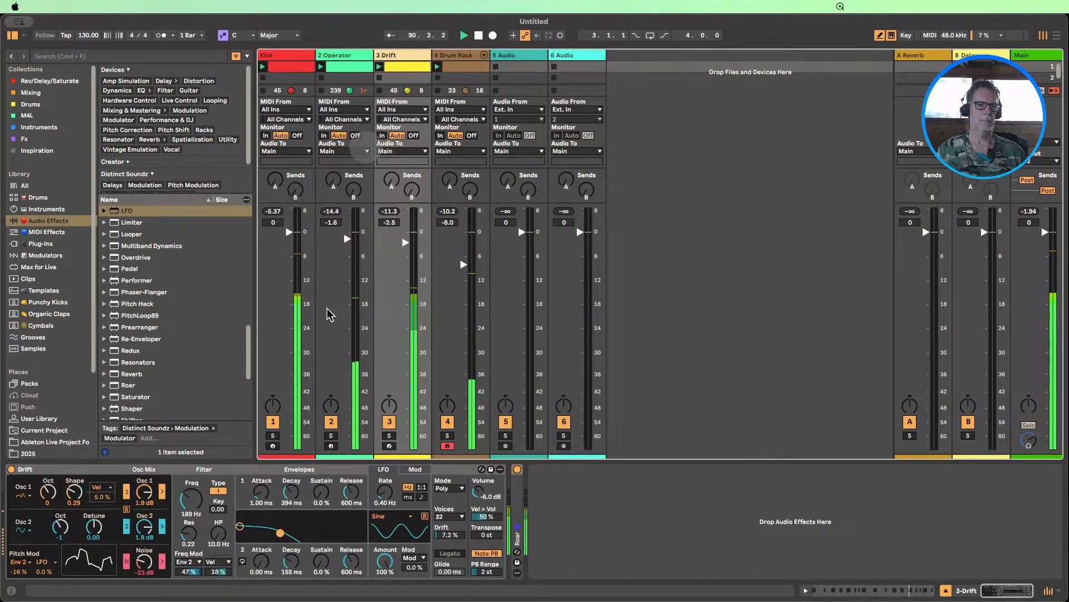
{"action": "double_click", "coordinate": [19, 571]}
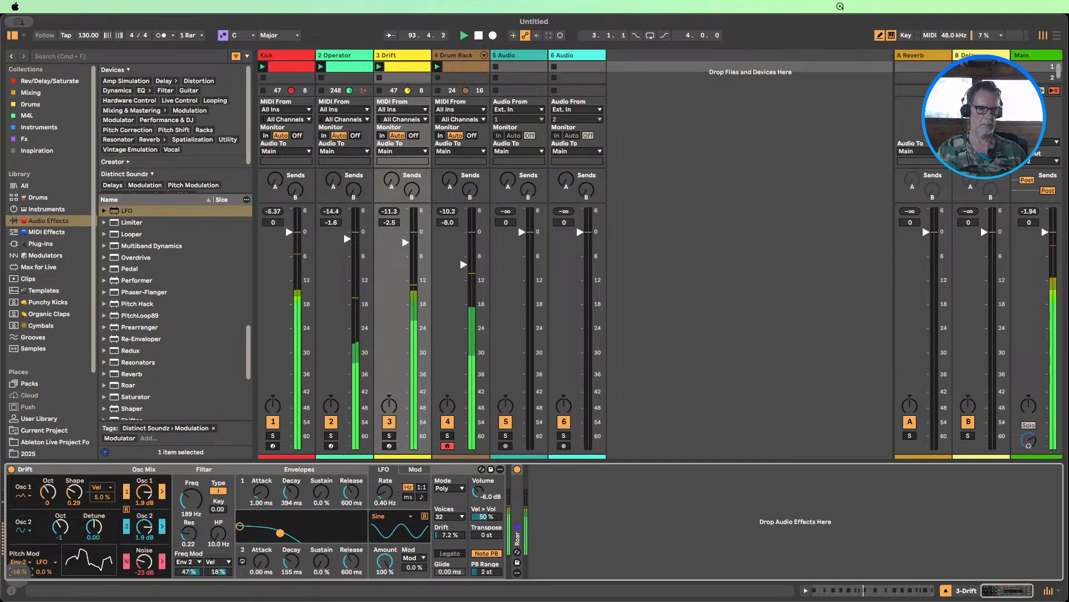
{"action": "left_click_drag", "start_coordinate": [19, 573], "coordinate": [18, 597]}
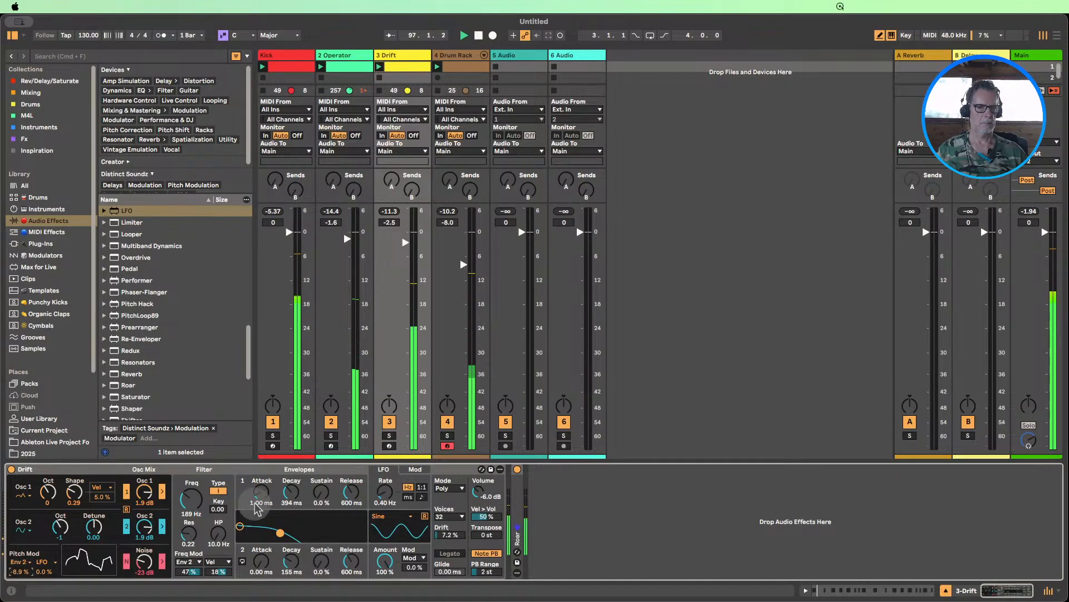
{"action": "left_click_drag", "start_coordinate": [189, 499], "coordinate": [189, 459]}
- Set Drift's envelope 1 to 20% sustain, 0.11 ms attack and 354 ms decay
{"action": "left_click_drag", "start_coordinate": [322, 492], "coordinate": [321, 466]}
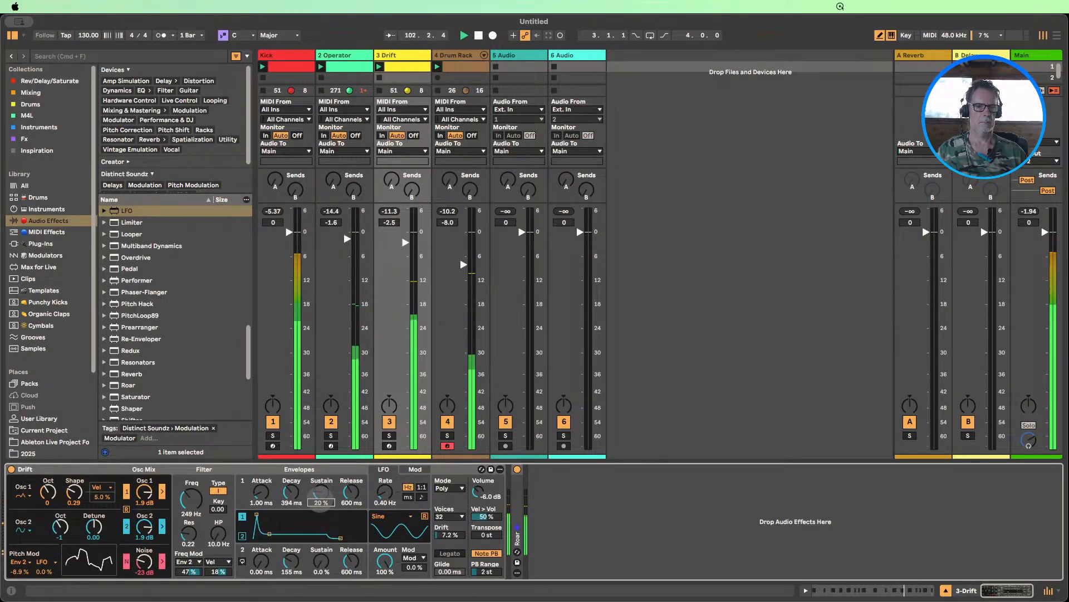
{"action": "left_click_drag", "start_coordinate": [316, 504], "coordinate": [273, 512]}
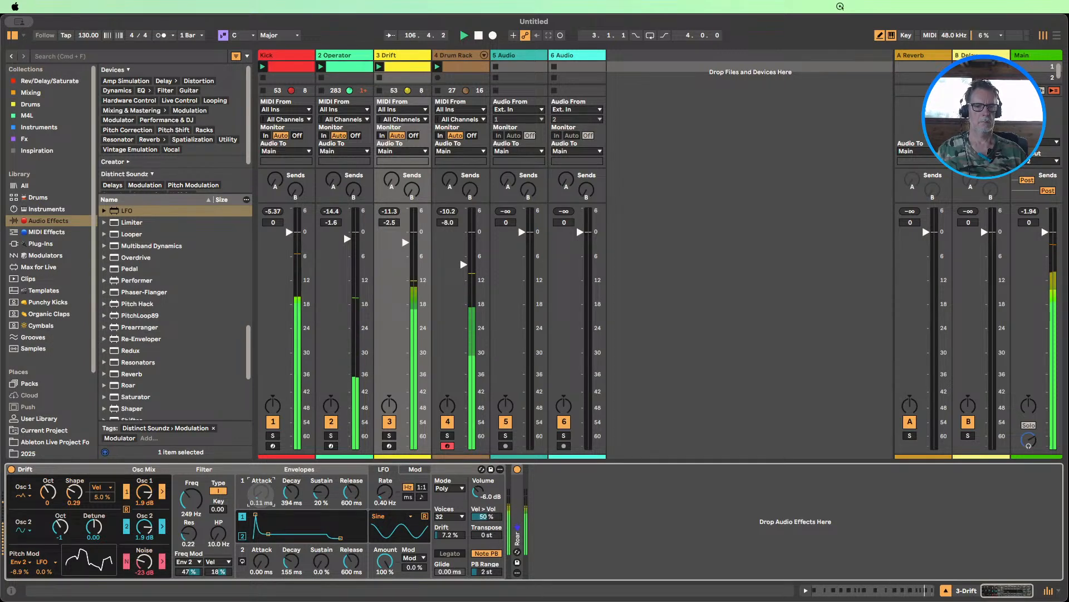
{"action": "left_click_drag", "start_coordinate": [289, 491], "coordinate": [290, 491]}
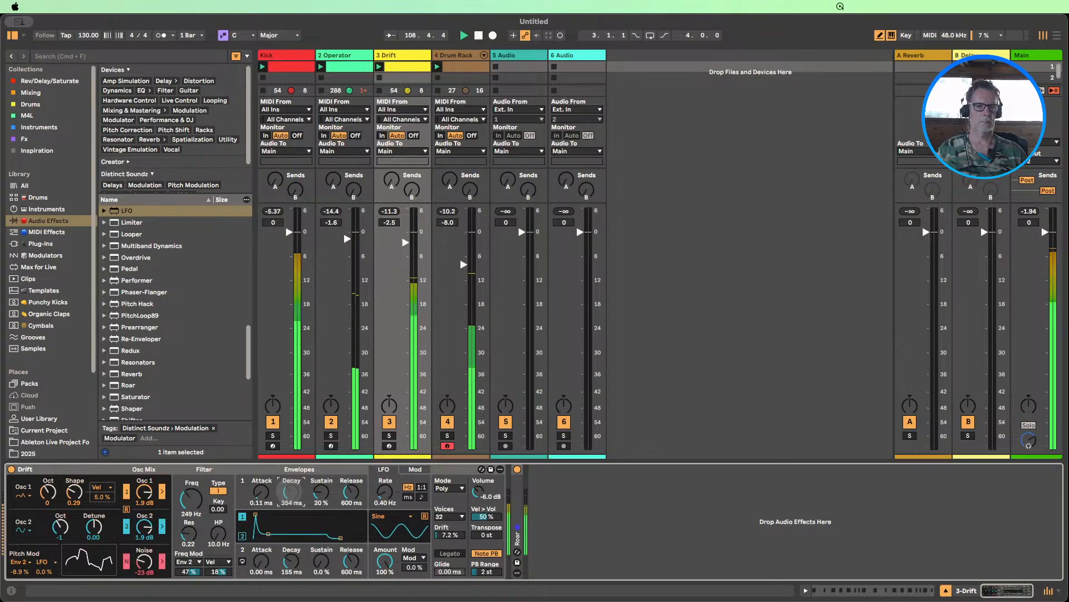
- Restart playback from the beginning and lower the Drum Rack track volume to -9.0 dB
{"action": "left_click", "coordinate": [477, 37]}
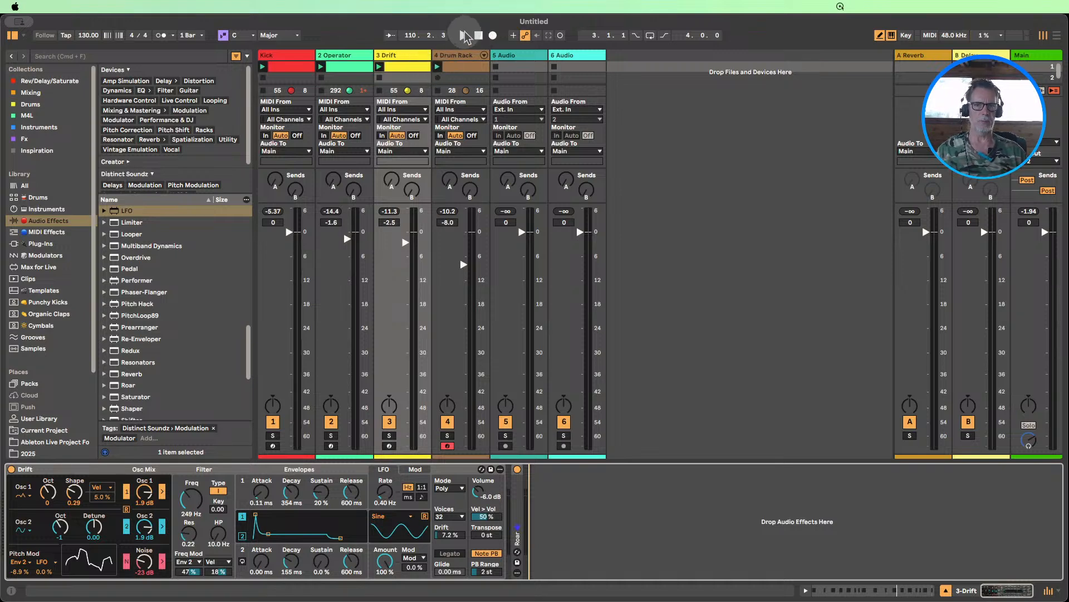
{"action": "left_click", "coordinate": [463, 36]}
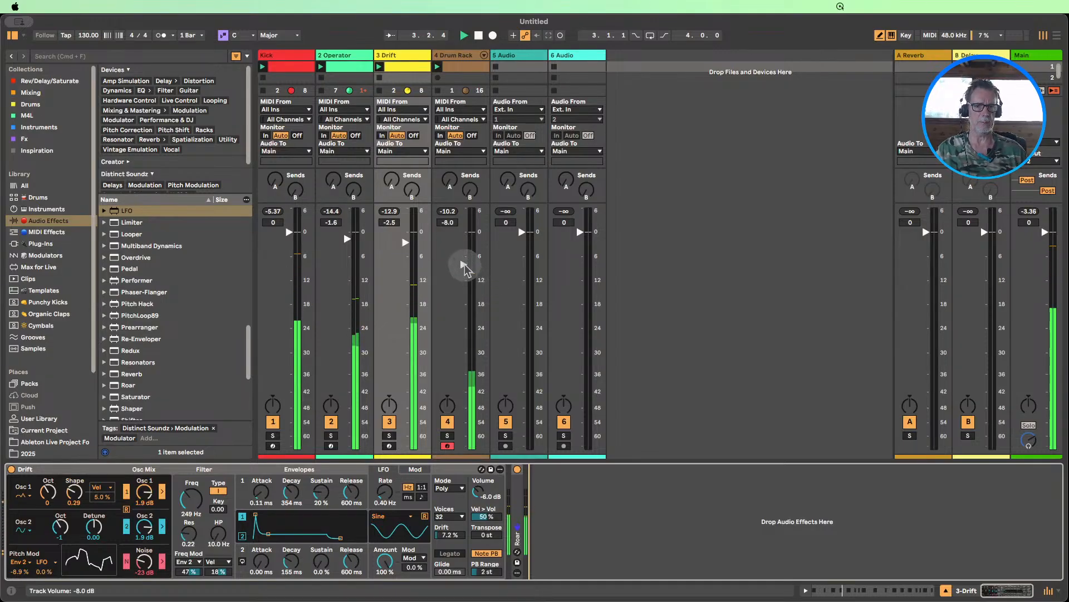
{"action": "left_click_drag", "start_coordinate": [464, 264], "coordinate": [463, 268]}
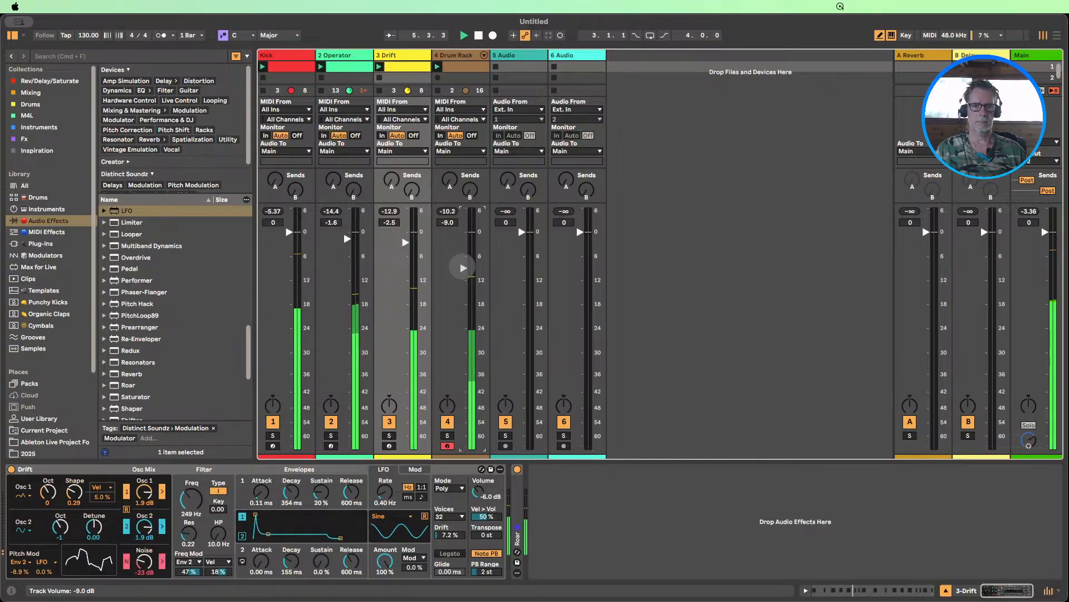
- Hide the device view and insert a new MIDI track directly after the Drum Rack track
{"action": "left_click", "coordinate": [711, 541]}
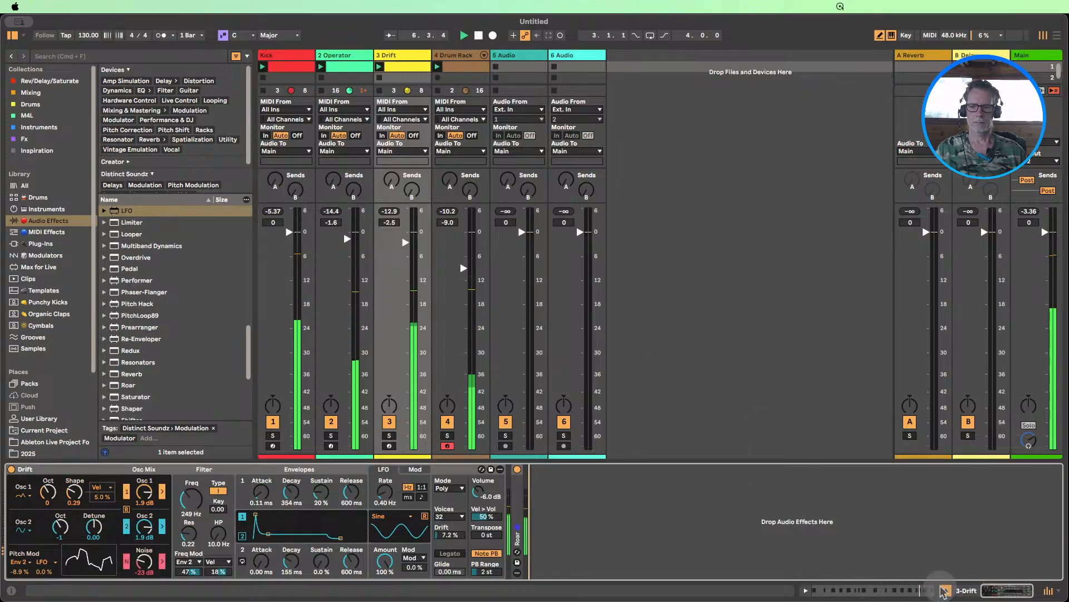
{"action": "key", "text": "super+alt+l"}
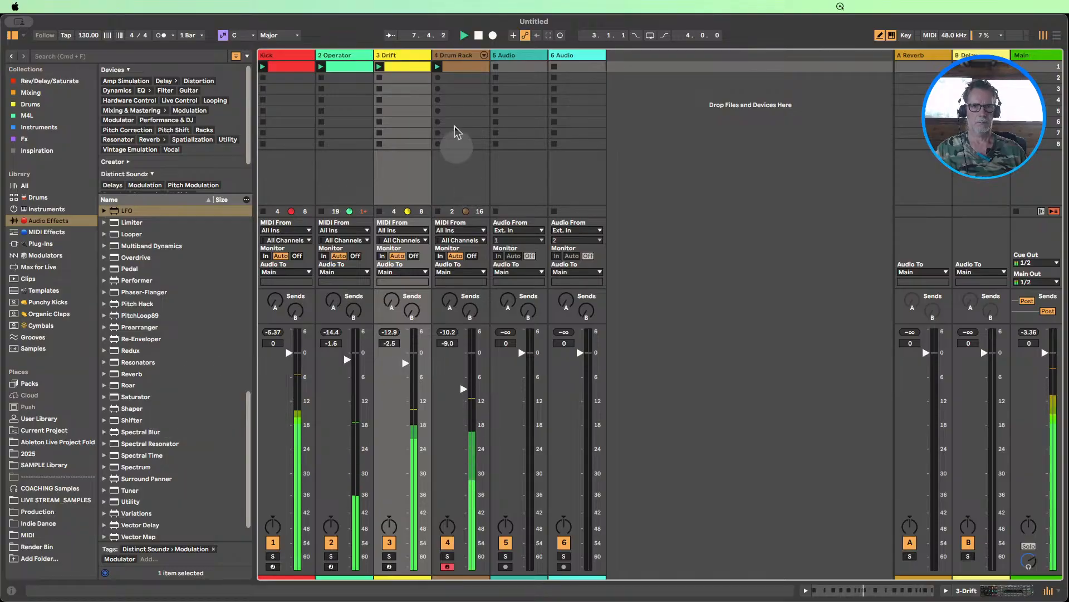
{"action": "right_click", "coordinate": [625, 108]}
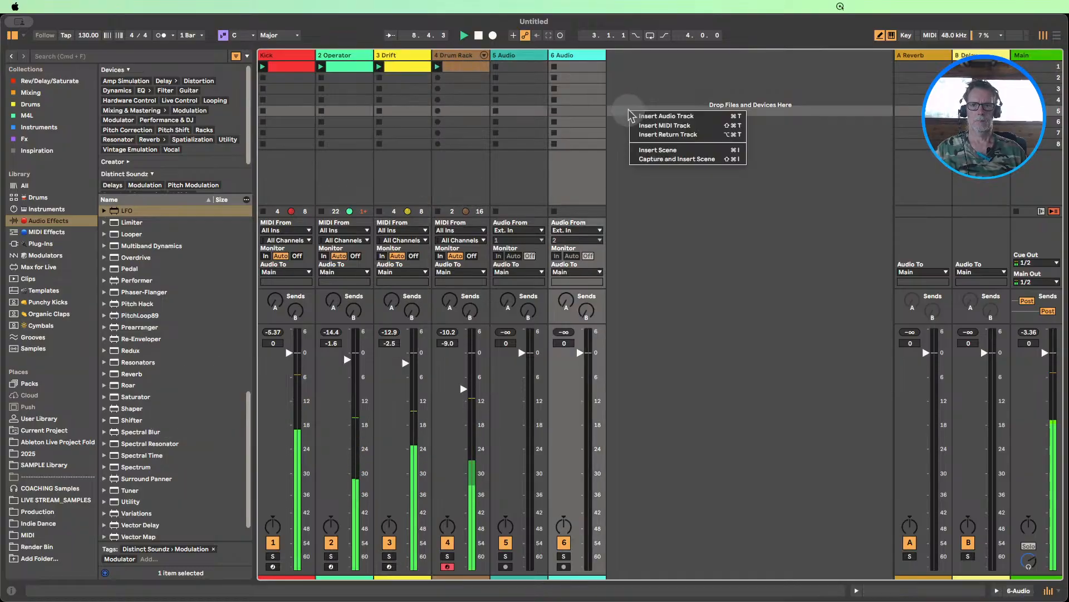
{"action": "left_click", "coordinate": [650, 125]}
{"action": "left_click_drag", "start_coordinate": [621, 55], "coordinate": [479, 57]}
- Rename the Drum Rack track as HiHat
{"action": "right_click", "coordinate": [456, 59]}
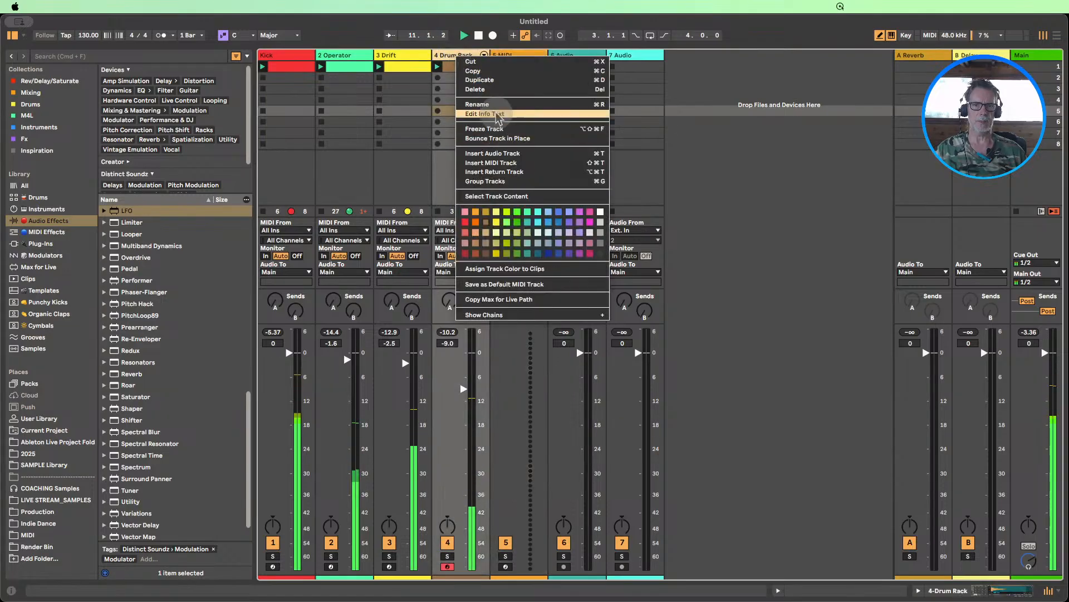
{"action": "left_click", "coordinate": [496, 112]}
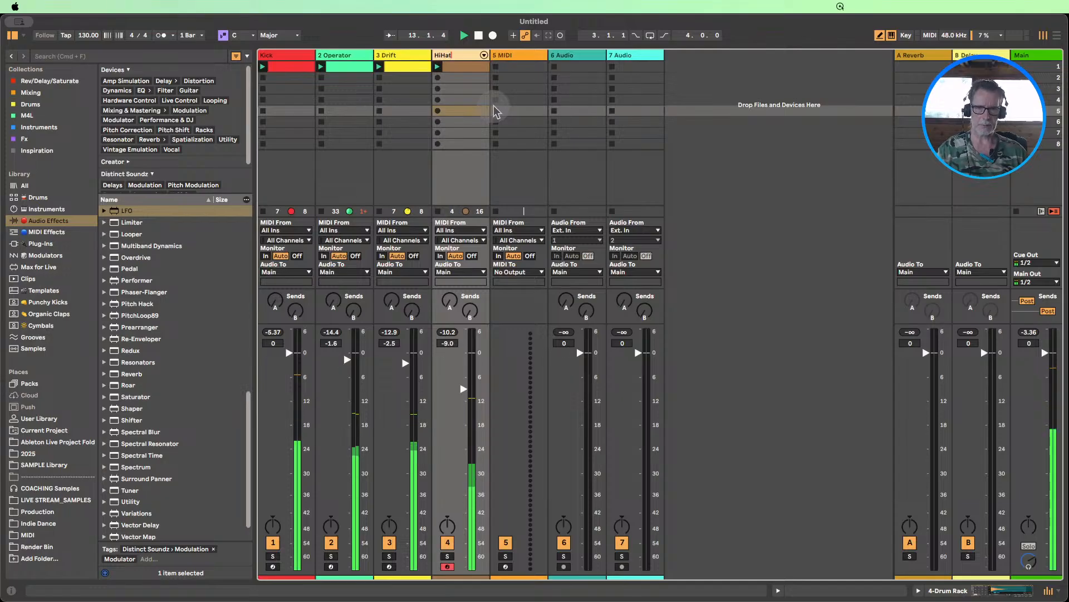
- Create a one-bar clip in the new MIDI track's first slot with C3 notes on beats 1.2 and 1.4
{"action": "double_click", "coordinate": [507, 67]}
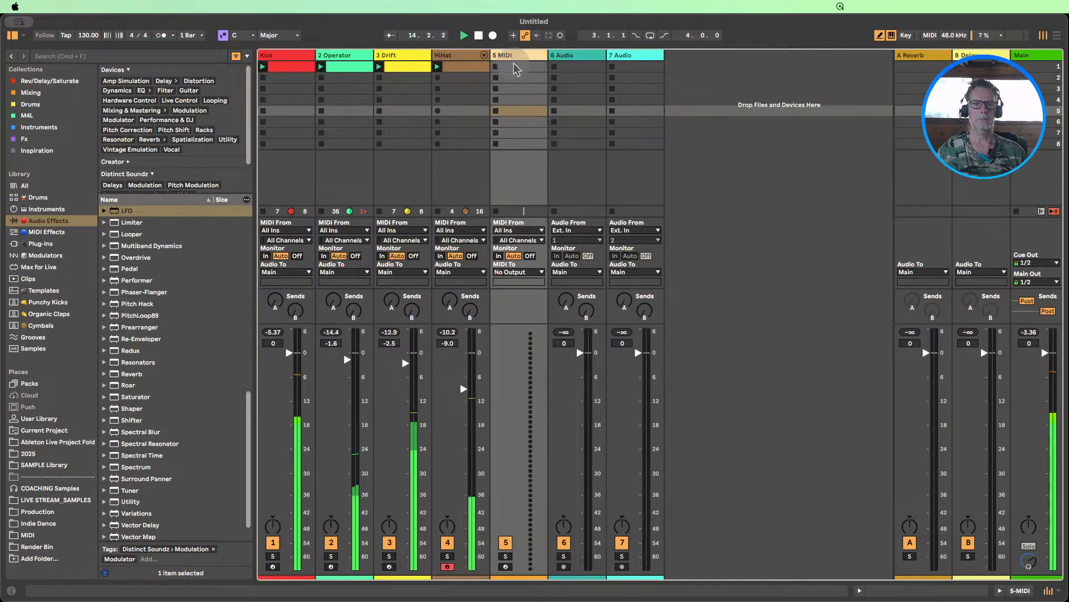
{"action": "left_click", "coordinate": [467, 511]}
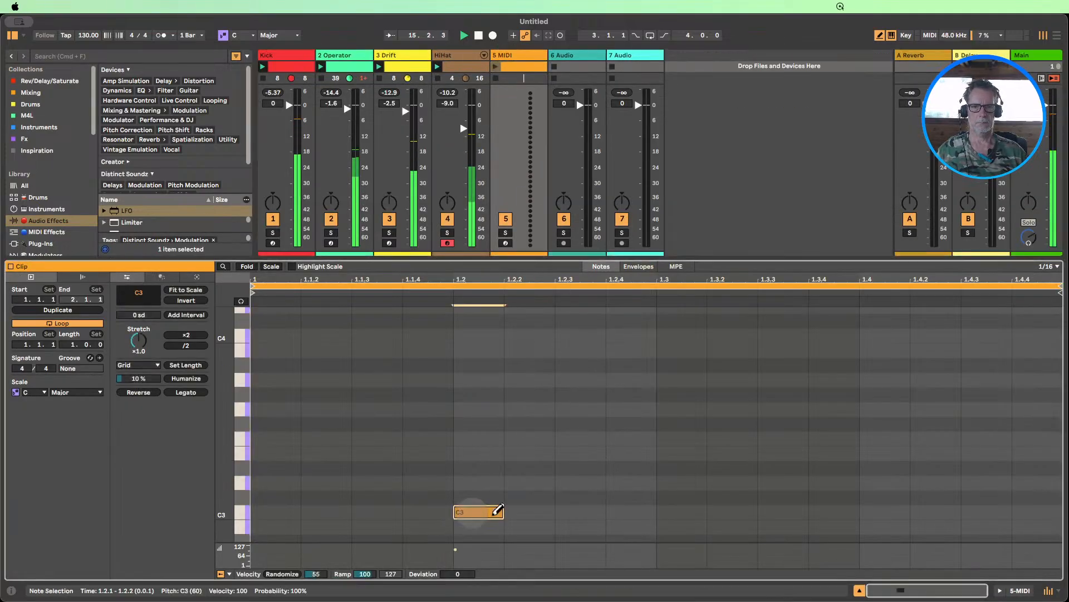
{"action": "left_click", "coordinate": [885, 511]}
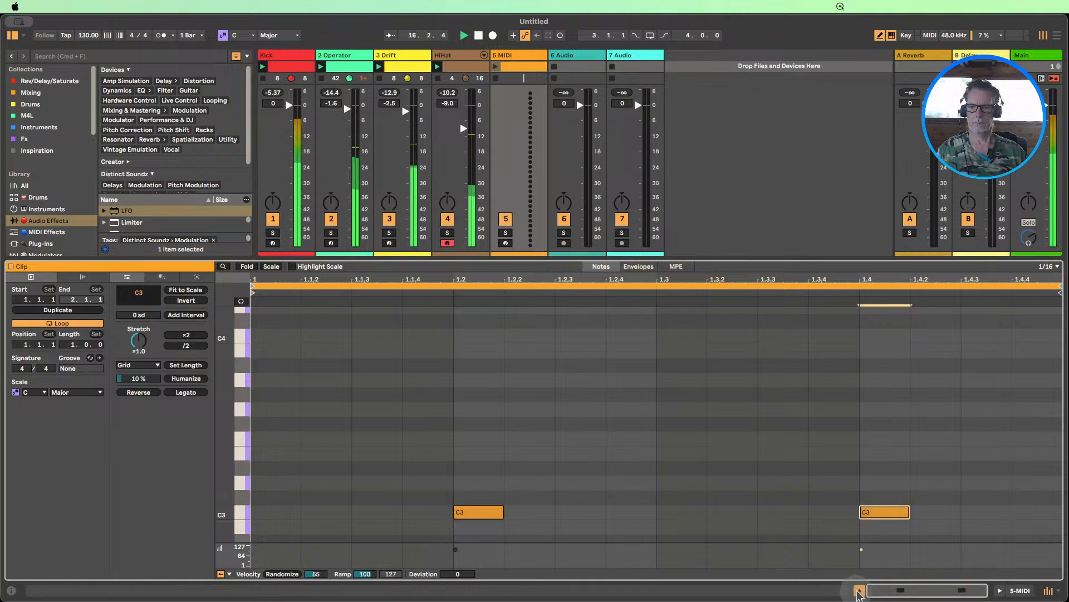
- Hide the clip view and search the whole sample library for 909 pml
{"action": "key", "text": "super+alt+l"}
{"action": "key", "text": "super+f"}
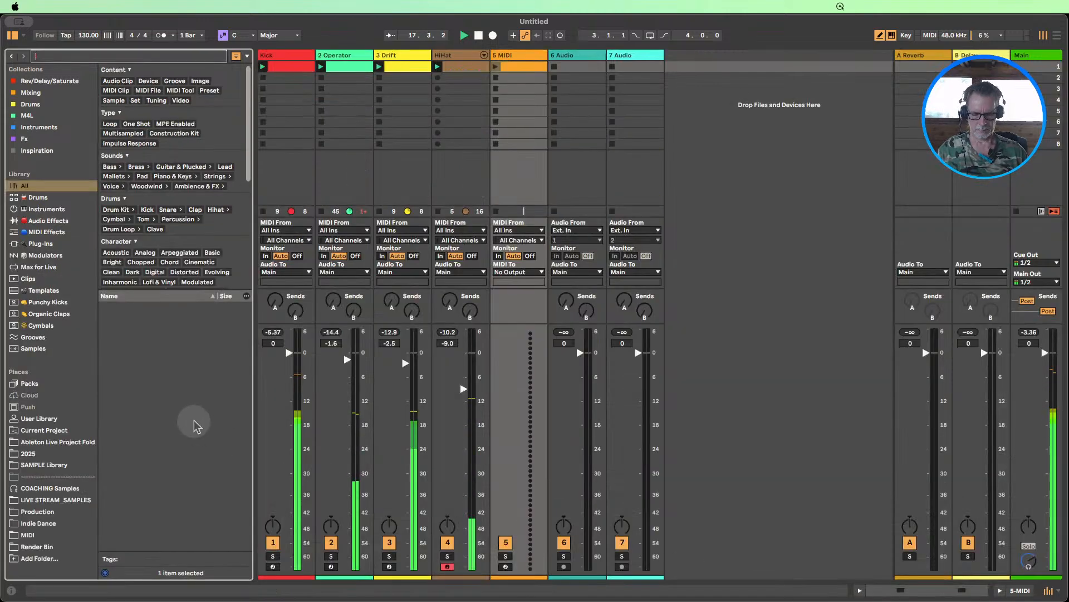
{"action": "type", "text": "90"}
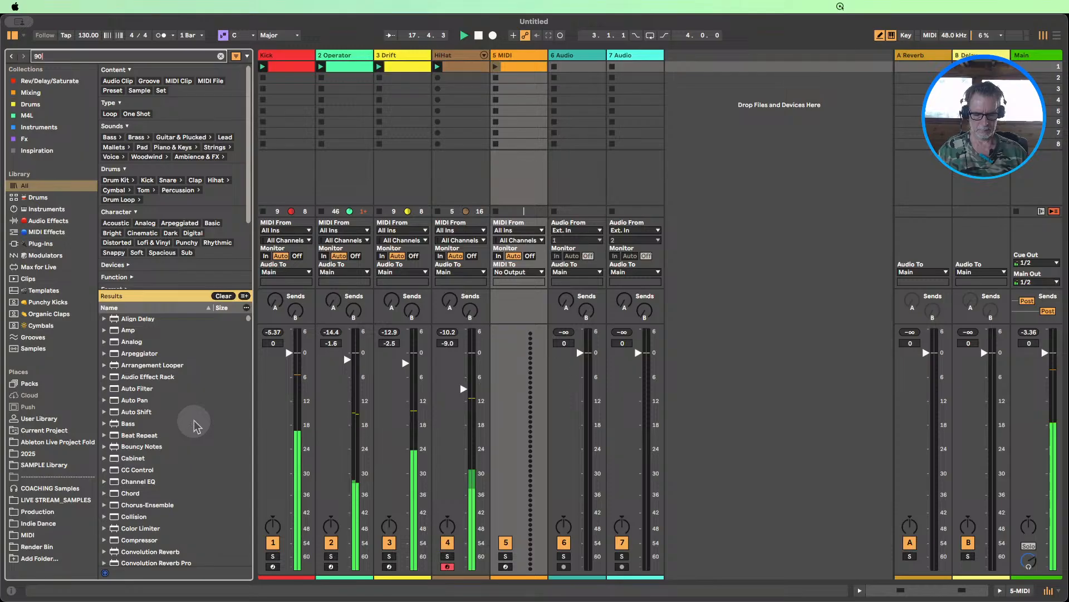
{"action": "type", "text": "9 pml"}
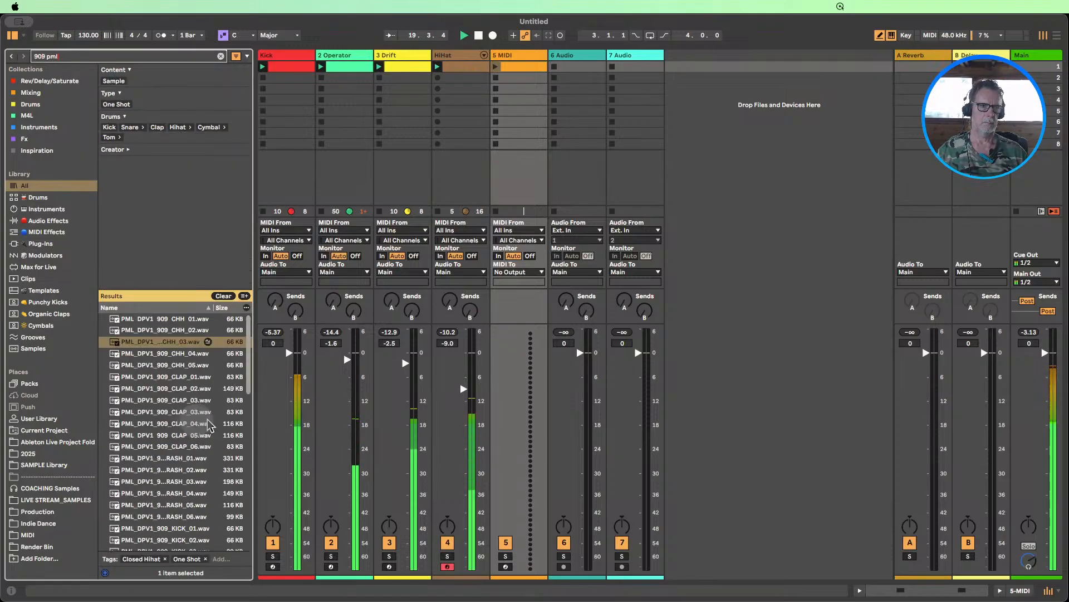
- Preview the 909 claps in the results and load PML_DPV1_909_CLAP_05 onto the empty MIDI track
{"action": "scroll", "coordinate": [217, 407], "scroll_direction": "down", "scroll_amount": 2}
{"action": "left_click", "coordinate": [186, 372]}
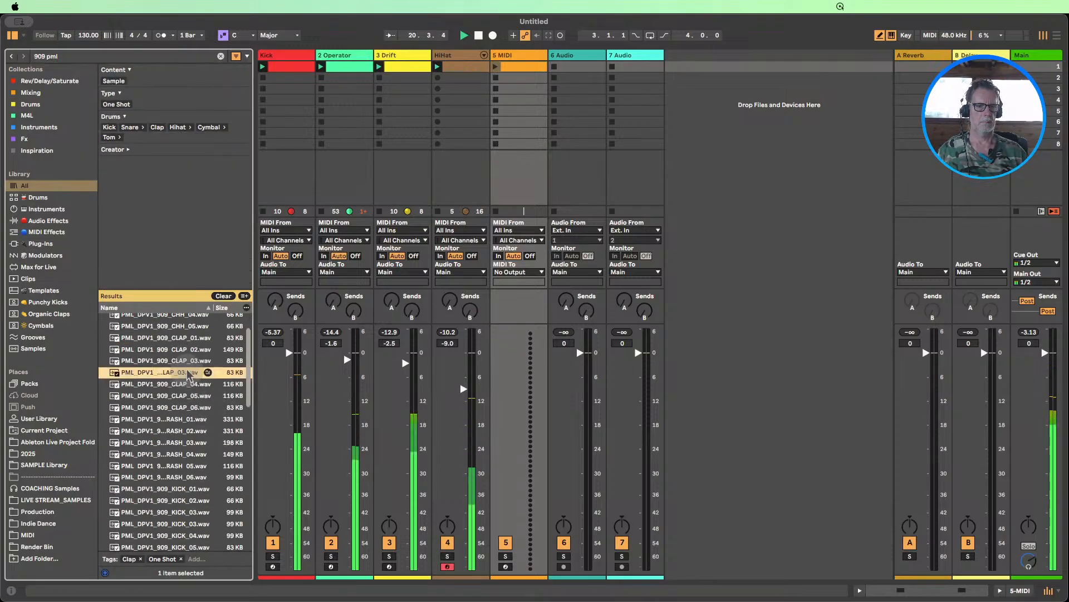
{"action": "left_click", "coordinate": [196, 395]}
{"action": "double_click", "coordinate": [197, 395]}
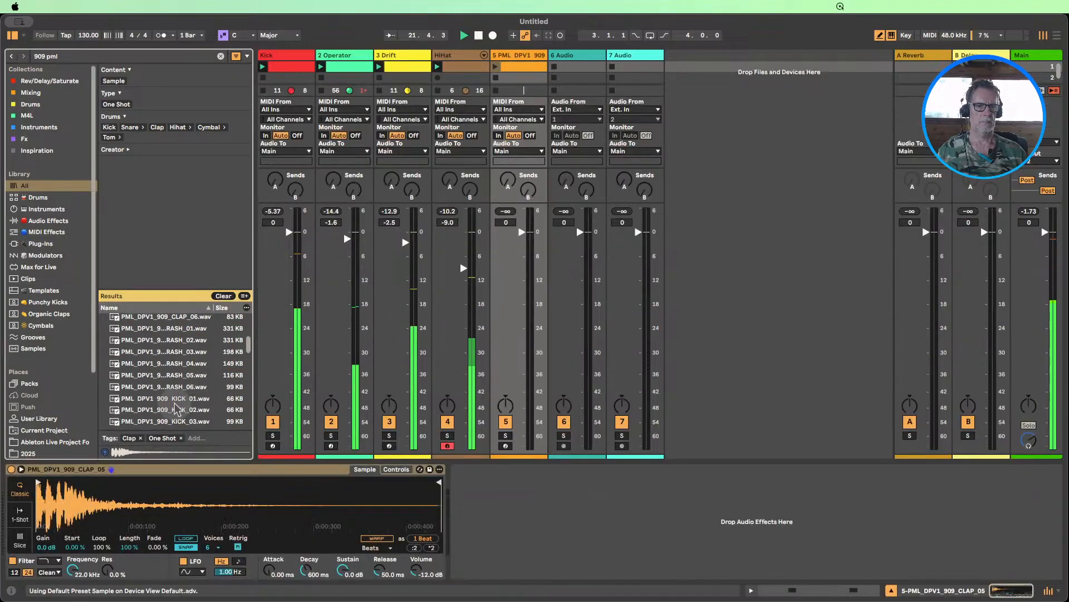
- Audition the PML 909 snare samples in the search results as an alternative backbeat sound
{"action": "scroll", "coordinate": [178, 406], "scroll_direction": "down", "scroll_amount": 6}
{"action": "scroll", "coordinate": [178, 405], "scroll_direction": "down", "scroll_amount": 6}
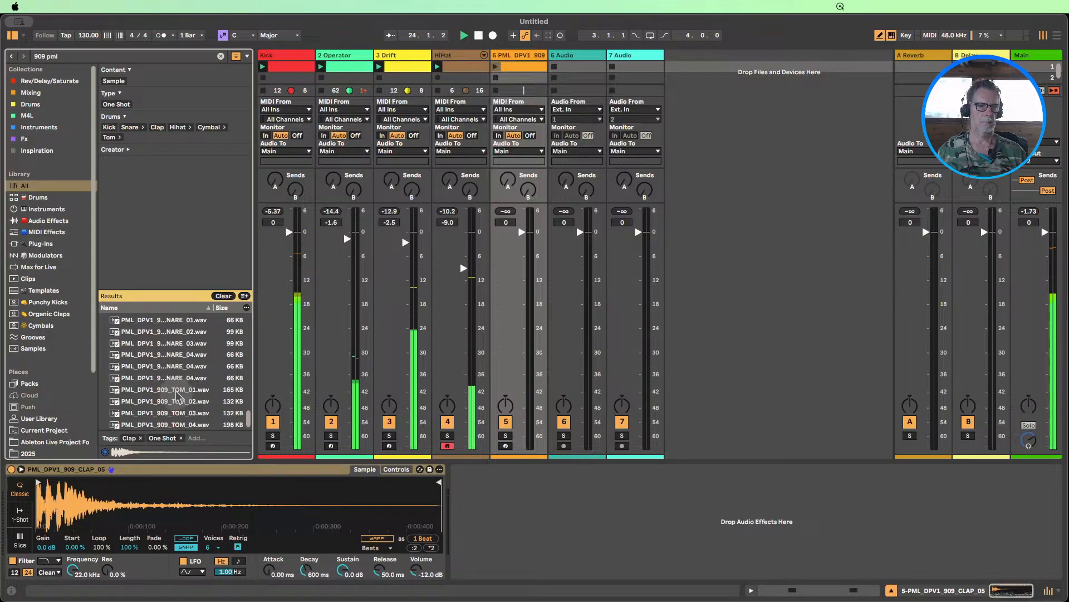
{"action": "left_click", "coordinate": [176, 378]}
{"action": "left_click", "coordinate": [171, 367]}
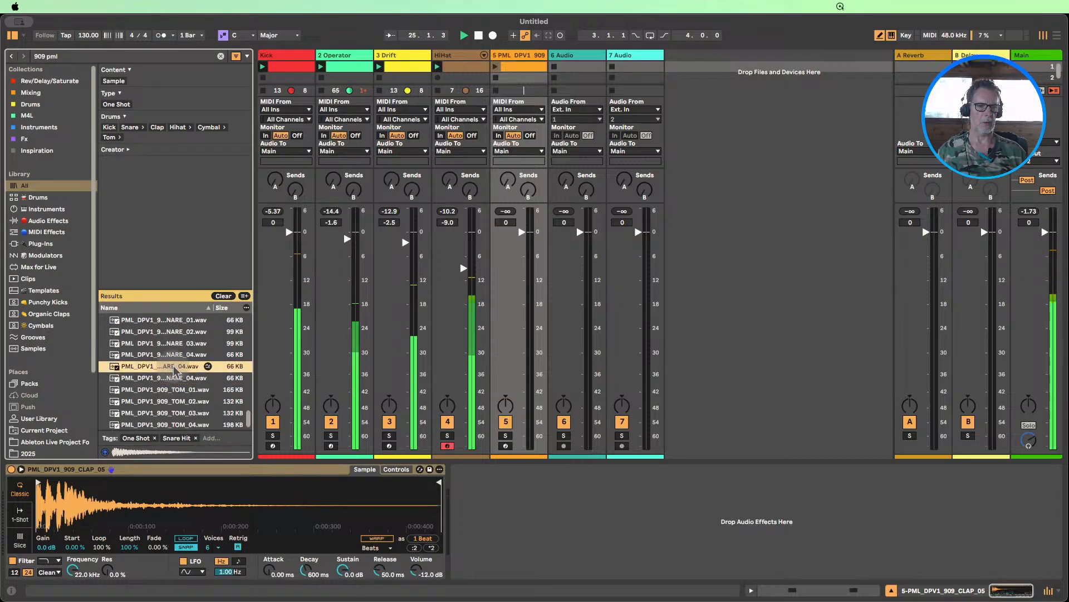
{"action": "left_click", "coordinate": [173, 354]}
{"action": "scroll", "coordinate": [173, 355], "scroll_direction": "up", "scroll_amount": 1}
{"action": "left_click", "coordinate": [174, 349]}
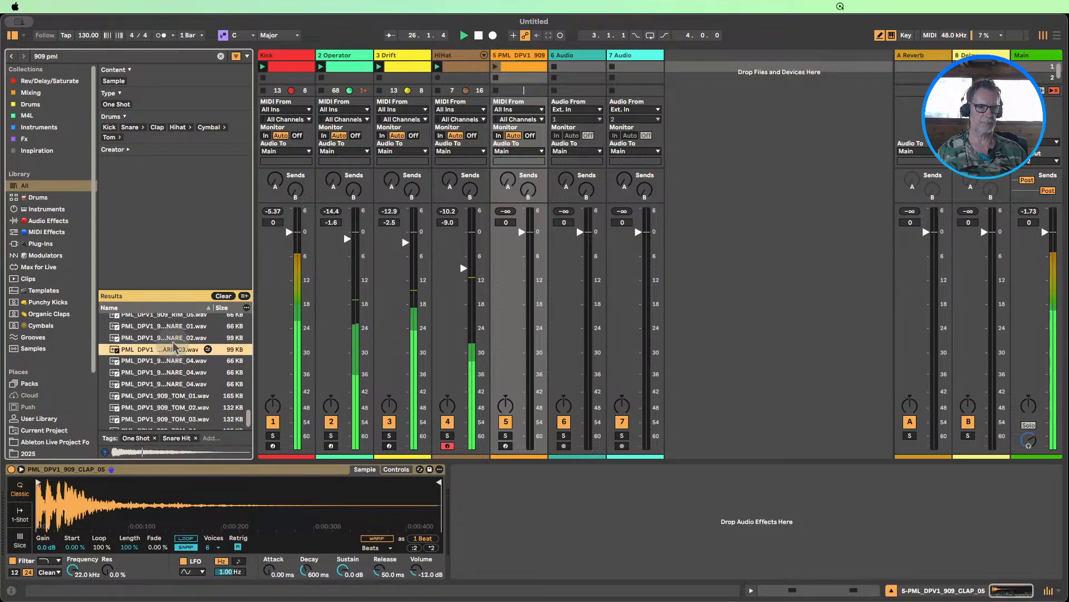
{"action": "left_click", "coordinate": [174, 341]}
{"action": "left_click", "coordinate": [173, 326]}
- Audition the PML 909 clap samples and replace the backbeat track's sample with PML_DPV1_909_CLAP_03
{"action": "scroll", "coordinate": [190, 348], "scroll_direction": "up", "scroll_amount": 8}
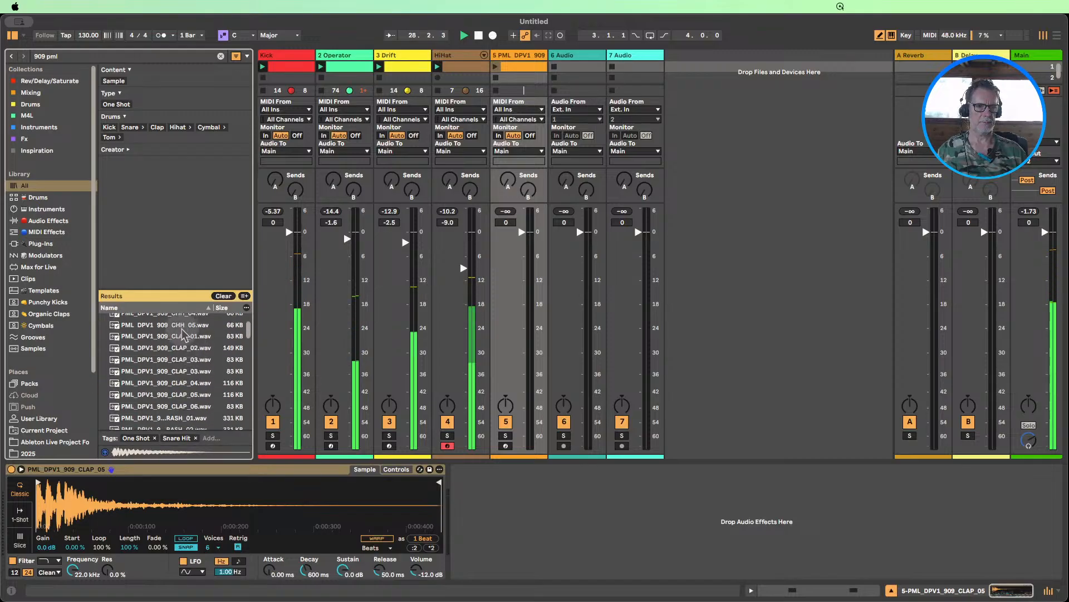
{"action": "left_click", "coordinate": [177, 336]}
{"action": "left_click", "coordinate": [179, 348]}
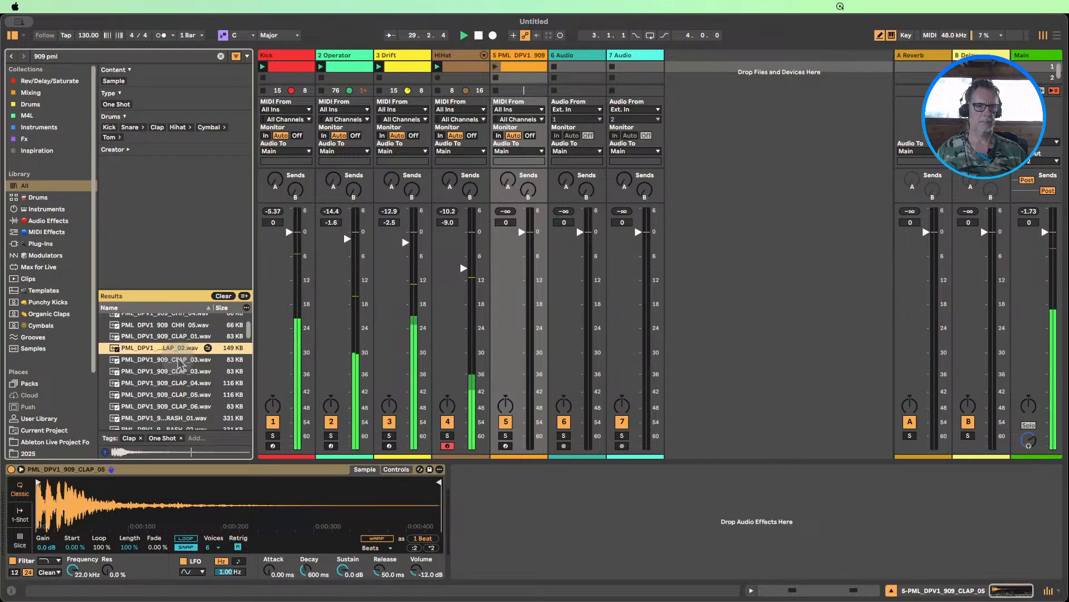
{"action": "left_click", "coordinate": [178, 360]}
{"action": "left_click", "coordinate": [178, 372]}
{"action": "left_click", "coordinate": [178, 383]}
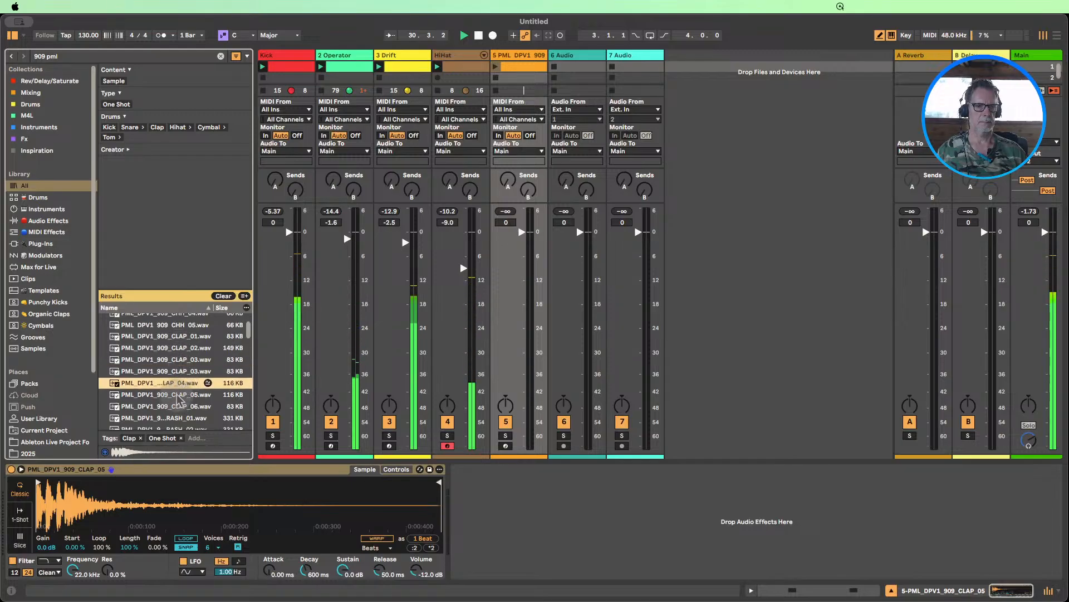
{"action": "left_click", "coordinate": [178, 396]}
{"action": "left_click", "coordinate": [179, 407]}
{"action": "left_click", "coordinate": [177, 359]}
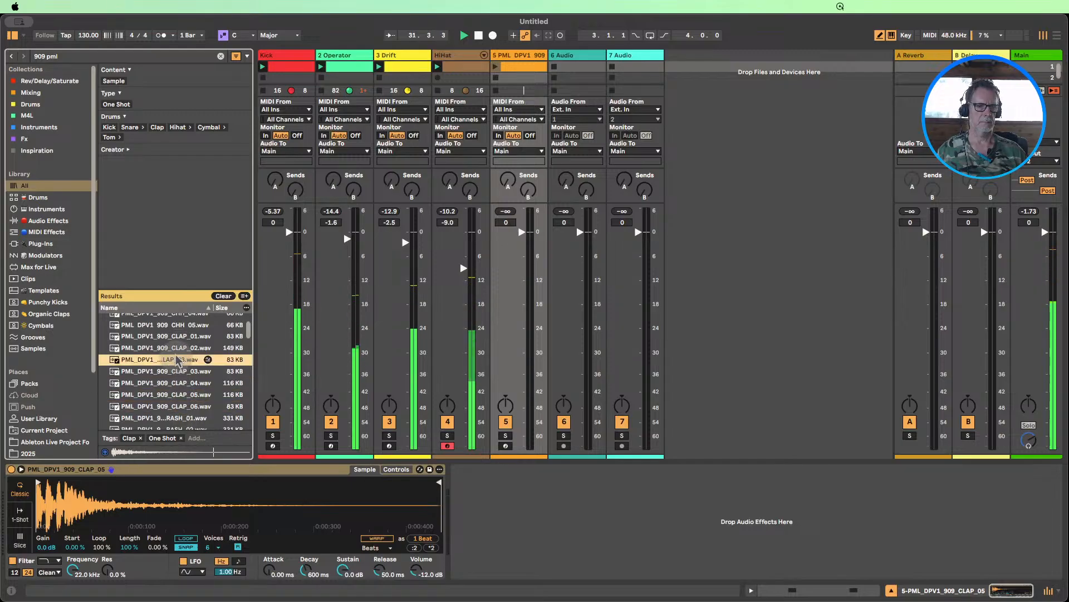
{"action": "double_click", "coordinate": [177, 360]}
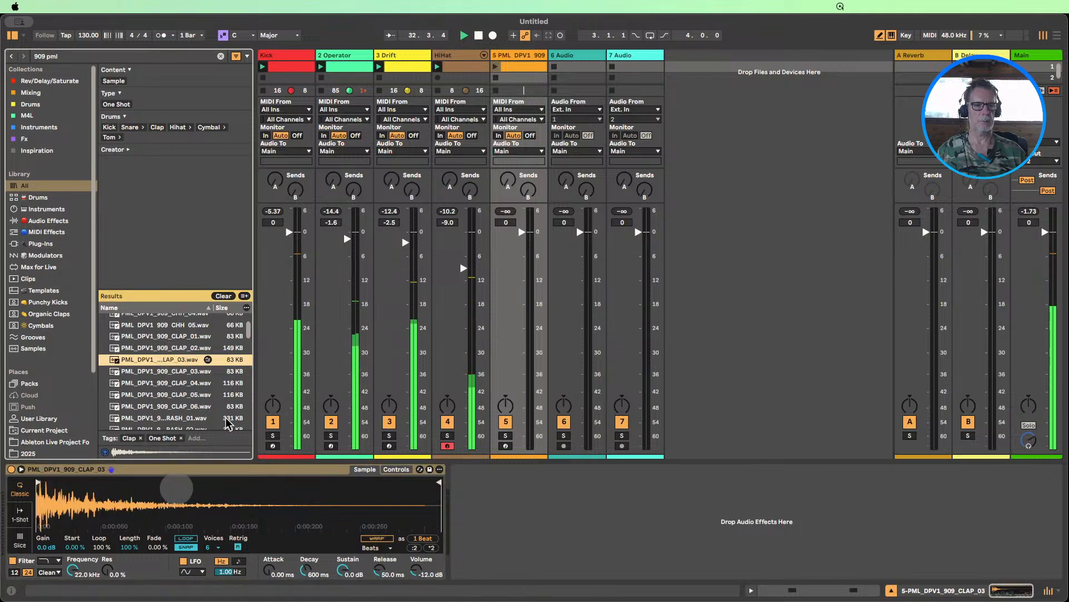
- Launch the clap clip and set the clap track's volume to -5.8 dB, with Kick and Drift muted
{"action": "left_click", "coordinate": [495, 69]}
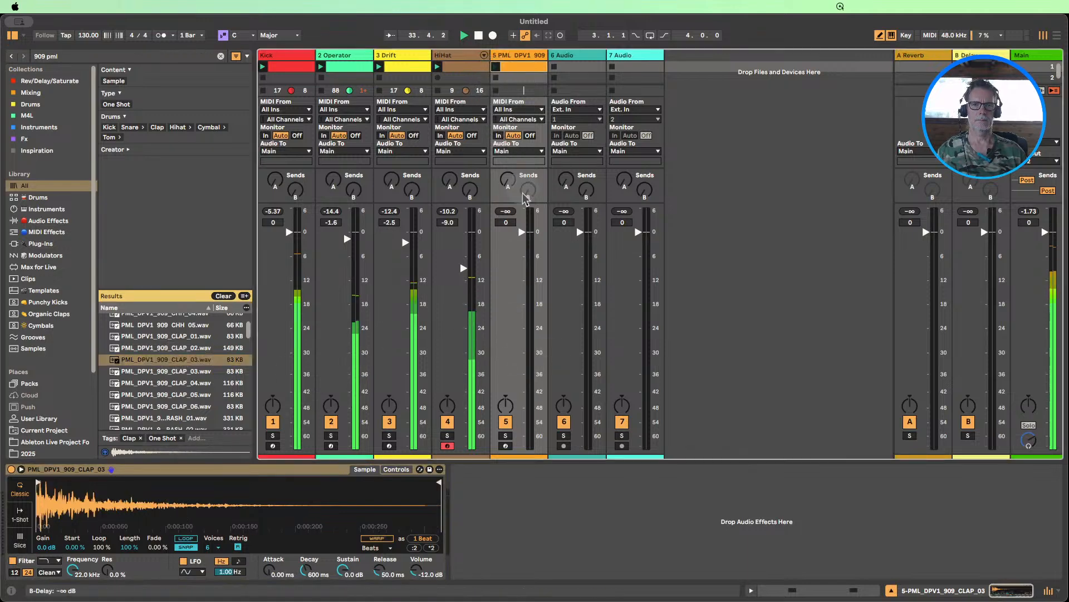
{"action": "mouse_move", "coordinate": [523, 236]}
{"action": "left_mouse_down"}
{"action": "mouse_move", "coordinate": [522, 265]}
{"action": "mouse_move", "coordinate": [522, 256]}
{"action": "left_mouse_up"}
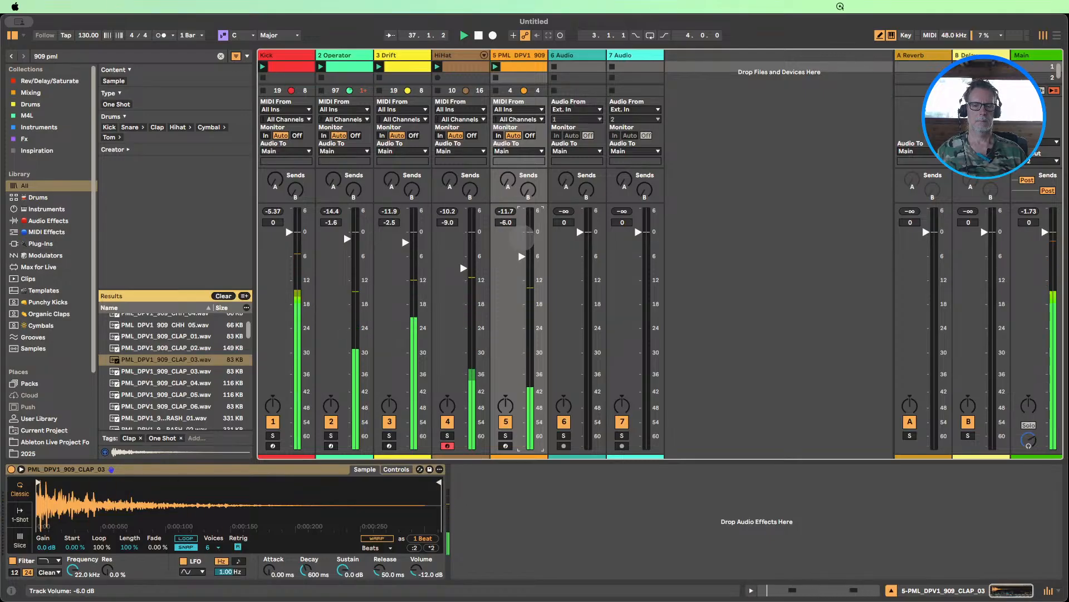
{"action": "left_click", "coordinate": [273, 422]}
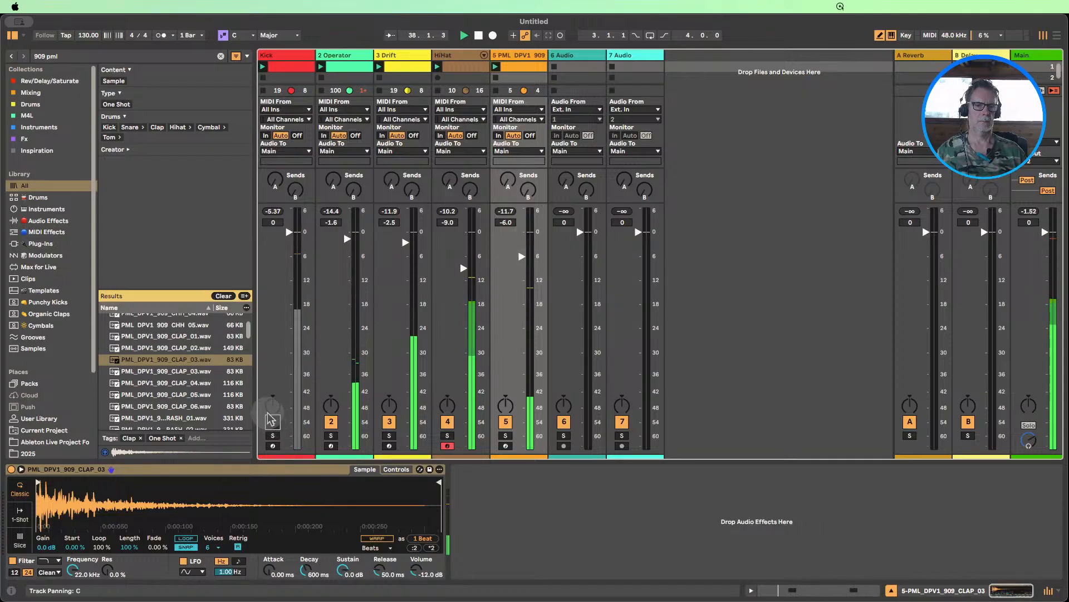
{"action": "left_click_drag", "start_coordinate": [522, 257], "coordinate": [522, 255]}
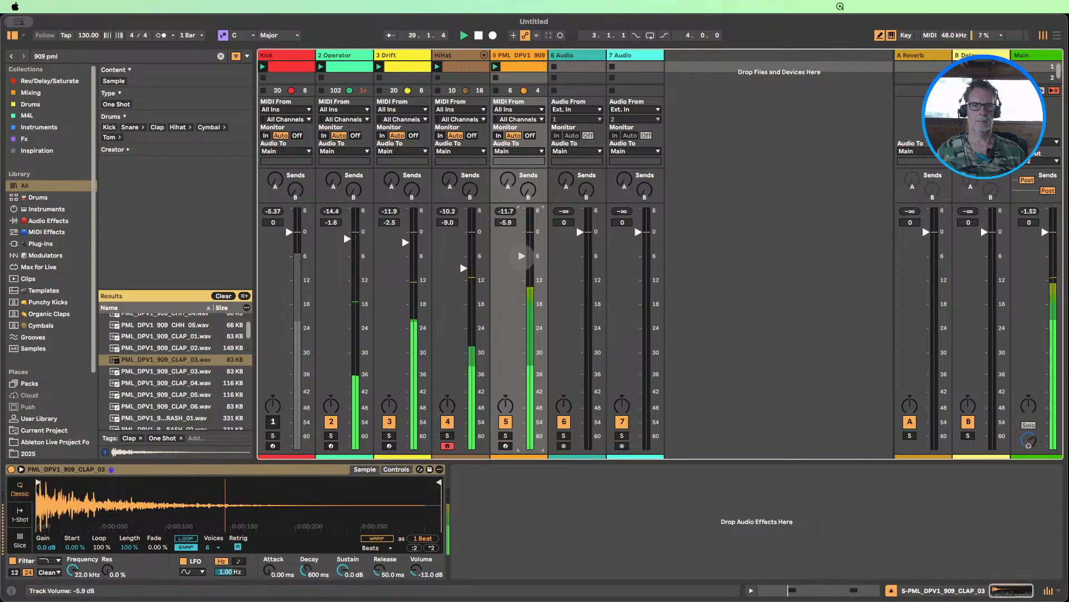
{"action": "left_click", "coordinate": [519, 68]}
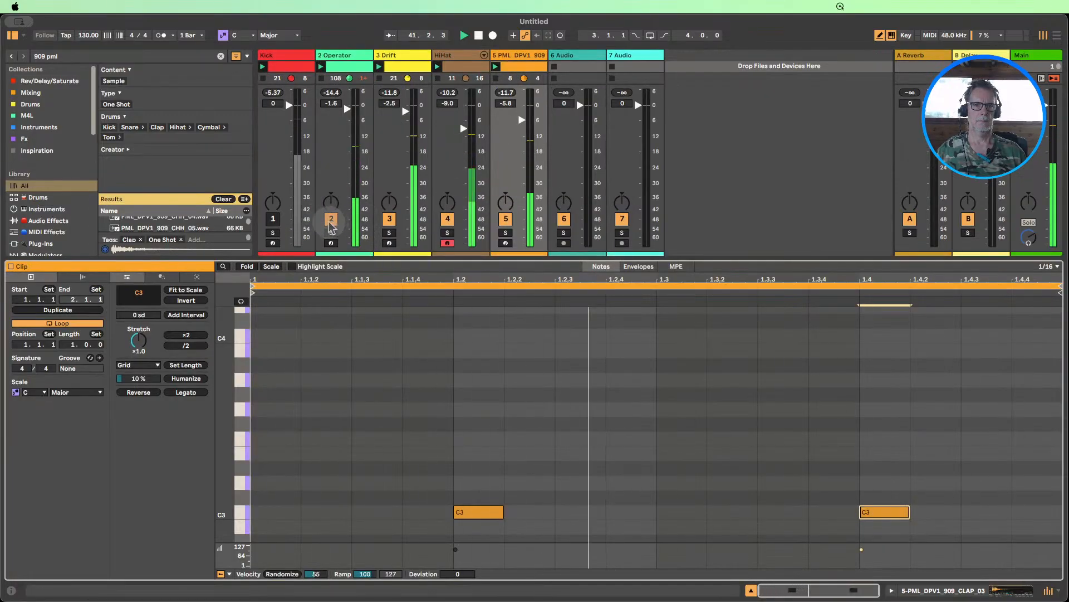
{"action": "left_click", "coordinate": [388, 219]}
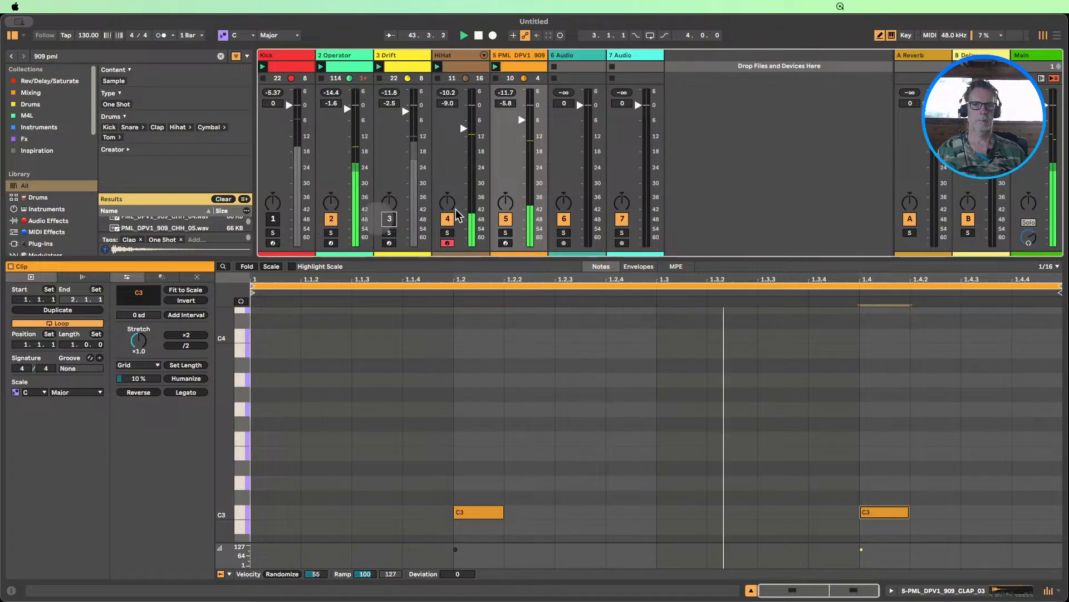
- Add EQ Eight after the clap sample and set band 1 to a low-cut filter at 228 Hz
{"action": "double_click", "coordinate": [513, 55]}
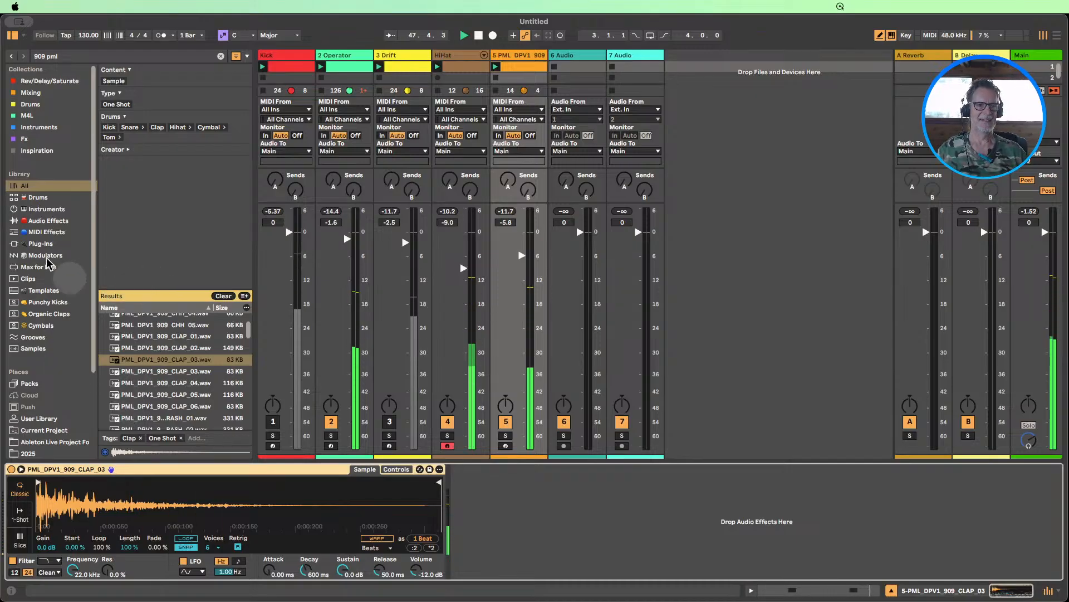
{"action": "left_click", "coordinate": [41, 220]}
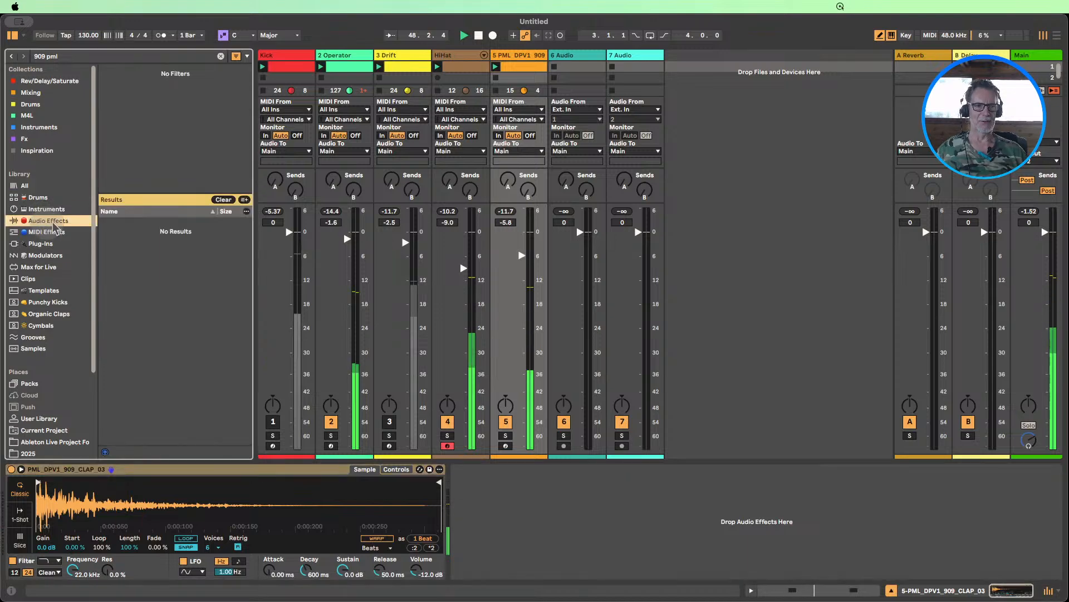
{"action": "left_click", "coordinate": [223, 199]}
{"action": "scroll", "coordinate": [207, 256], "scroll_direction": "up", "scroll_amount": 8}
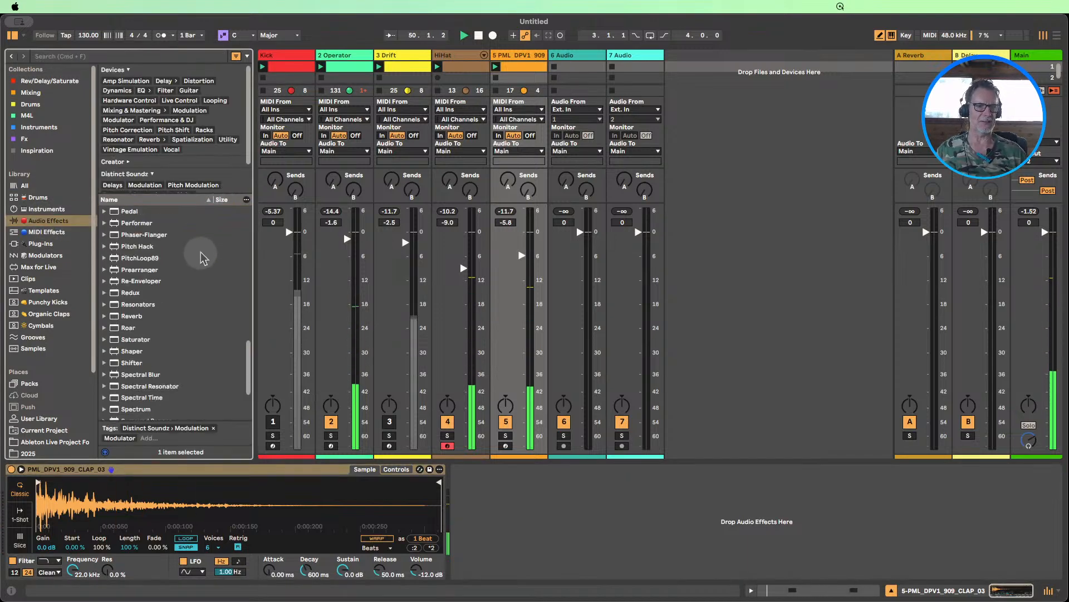
{"action": "left_click_drag", "start_coordinate": [132, 273], "coordinate": [607, 493]}
{"action": "left_click", "coordinate": [499, 565]}
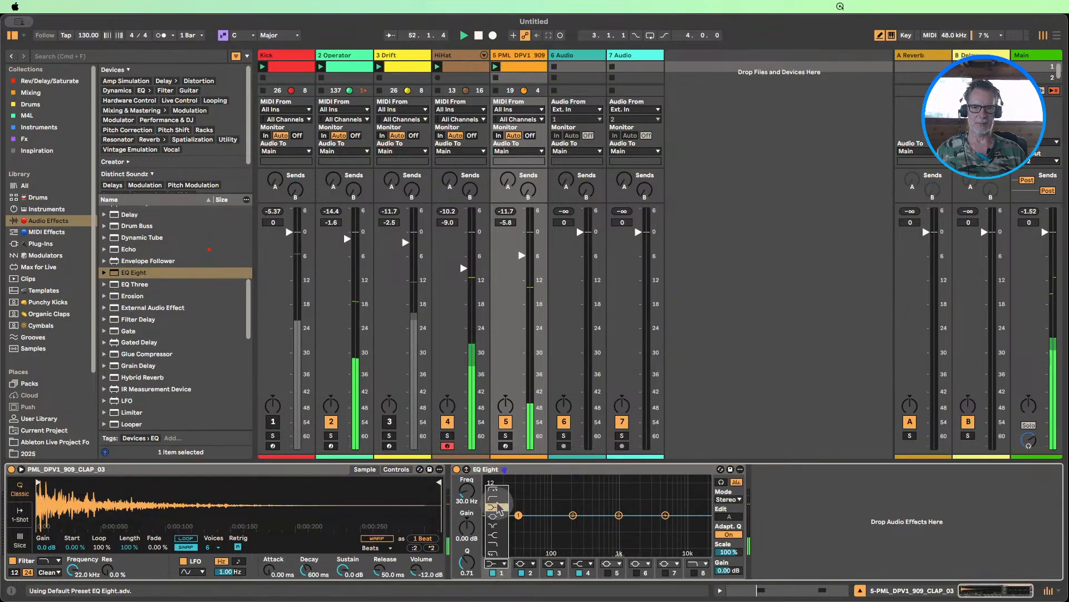
{"action": "left_click", "coordinate": [496, 498]}
{"action": "left_click_drag", "start_coordinate": [467, 492], "coordinate": [467, 459]}
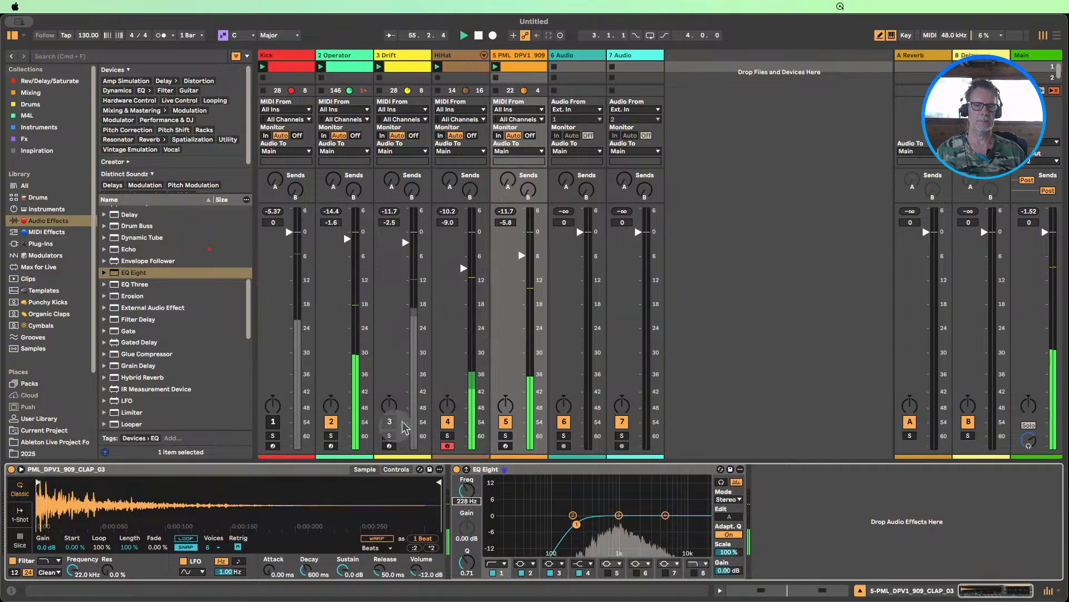
- With HiHat muted and Drift unmuted, add A3 notes at 1.2.2 and 1.2.3 in the clap clip
{"action": "left_click", "coordinate": [447, 422]}
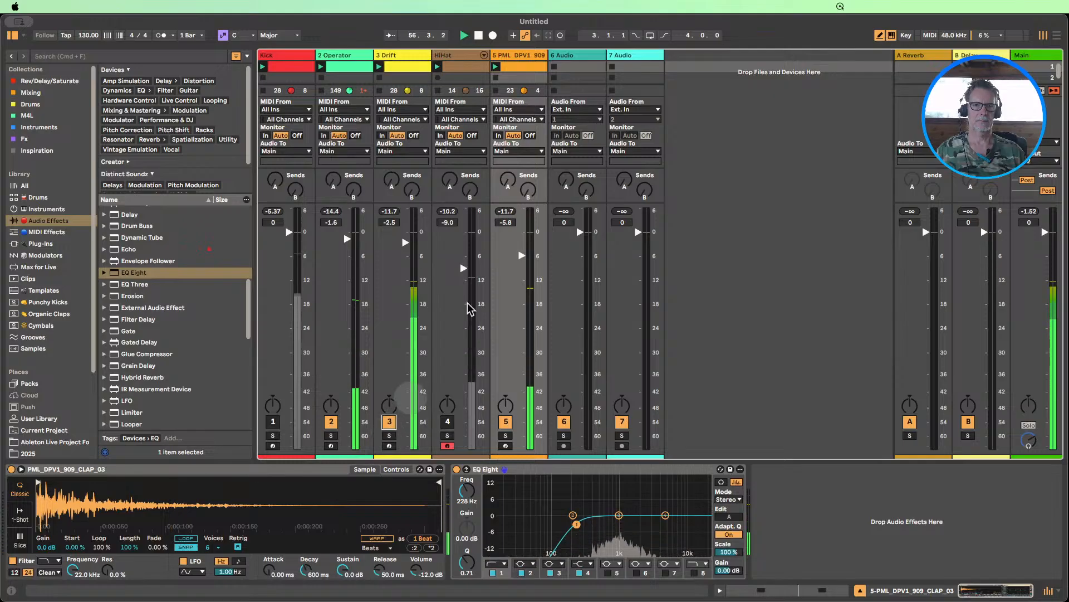
{"action": "left_click", "coordinate": [515, 66]}
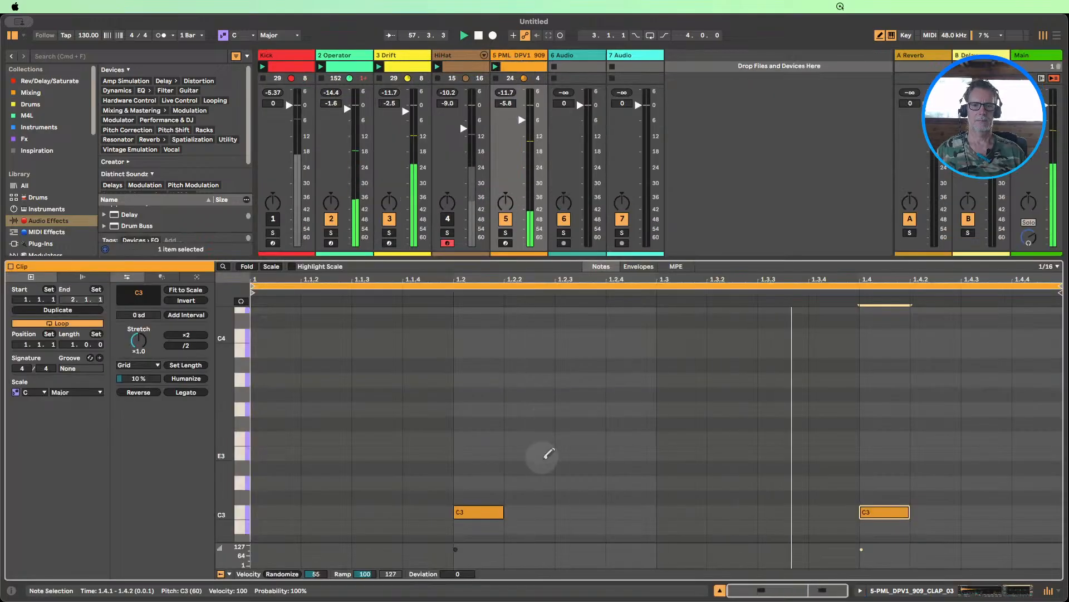
{"action": "scroll", "coordinate": [557, 462], "scroll_direction": "down", "scroll_amount": 2}
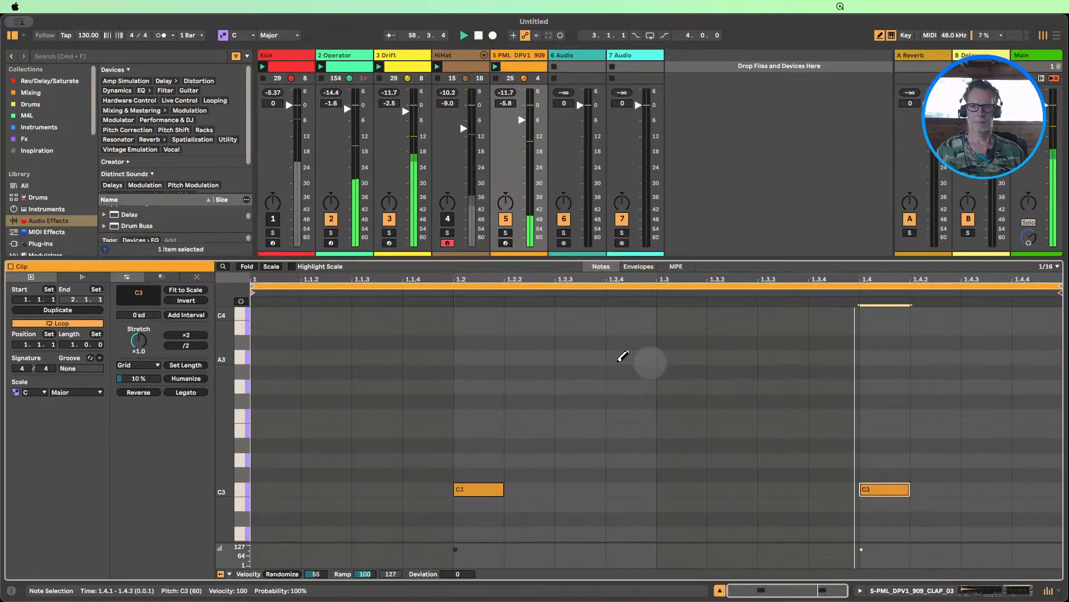
{"action": "left_click", "coordinate": [521, 356]}
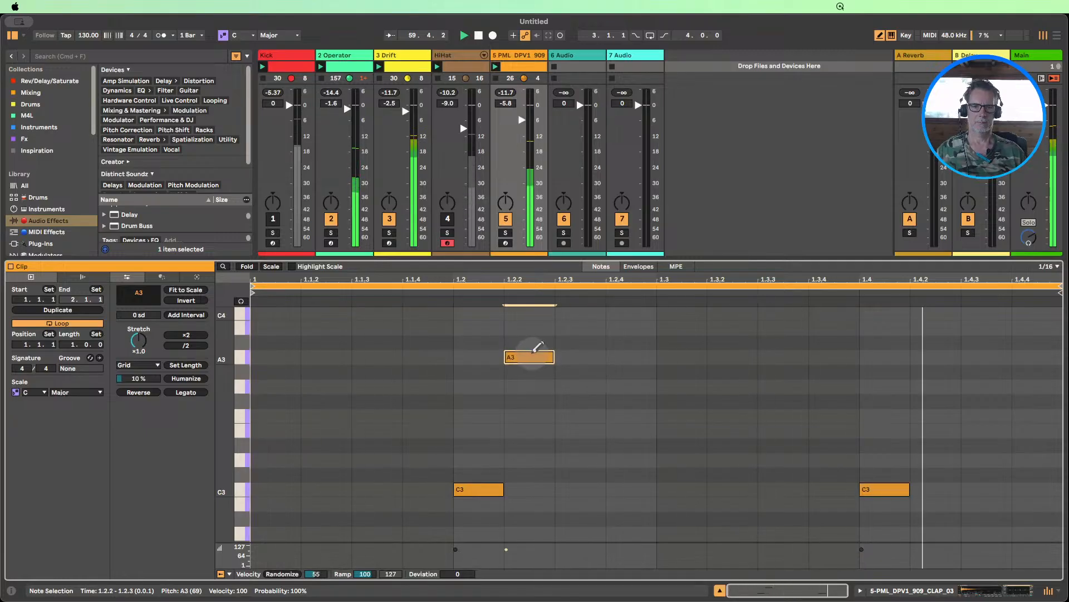
{"action": "left_click", "coordinate": [539, 355]}
{"action": "left_click", "coordinate": [574, 355]}
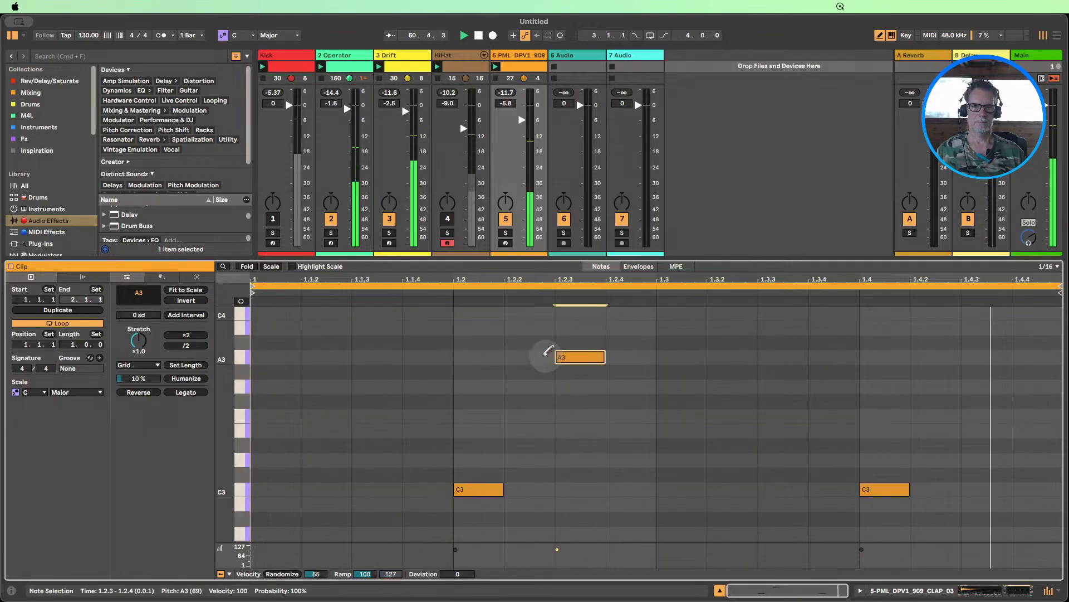
{"action": "left_click", "coordinate": [538, 355]}
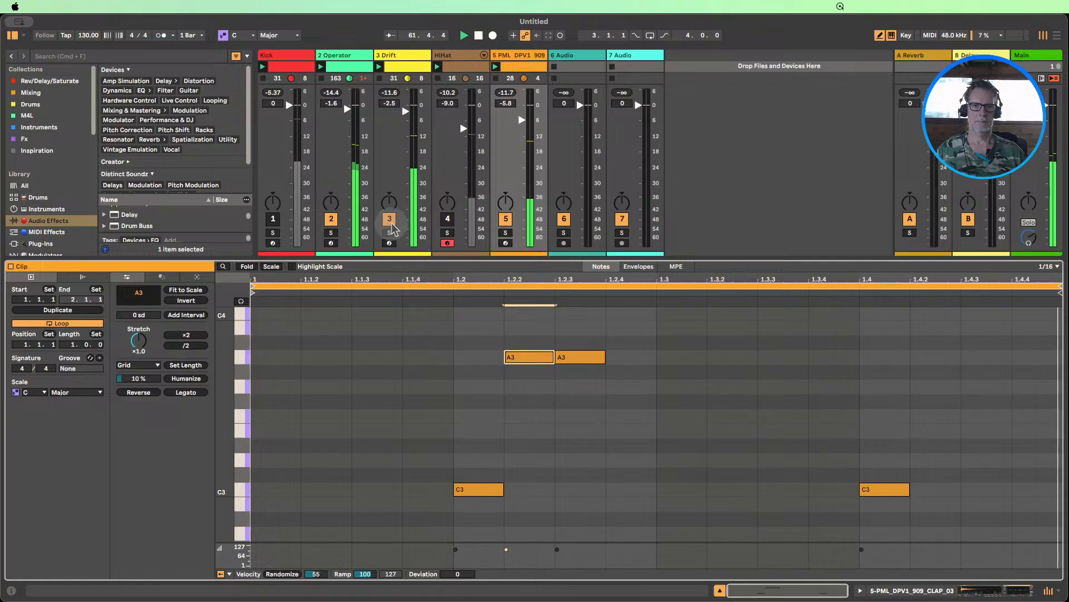
- Unmute the HiHat and Kick tracks, and mute Operator and Drift to hear the drums alone
{"action": "left_click", "coordinate": [447, 218]}
{"action": "left_click", "coordinate": [331, 219]}
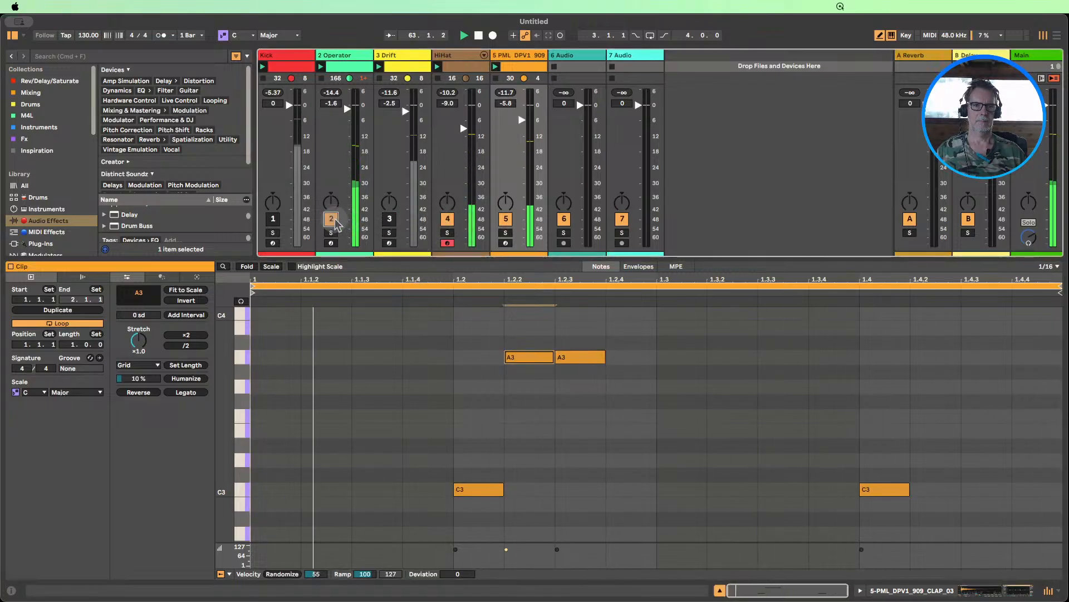
{"action": "left_click", "coordinate": [273, 218]}
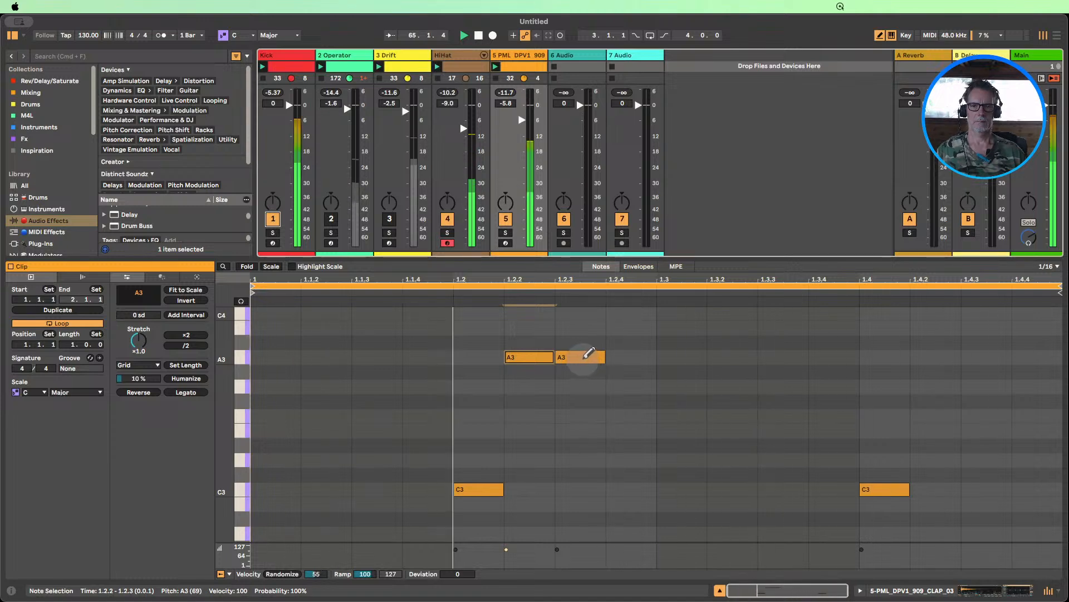
- Delete the A3 note at 1.2.3 and duplicate the clap clip's loop to two bars
{"action": "left_click", "coordinate": [592, 355]}
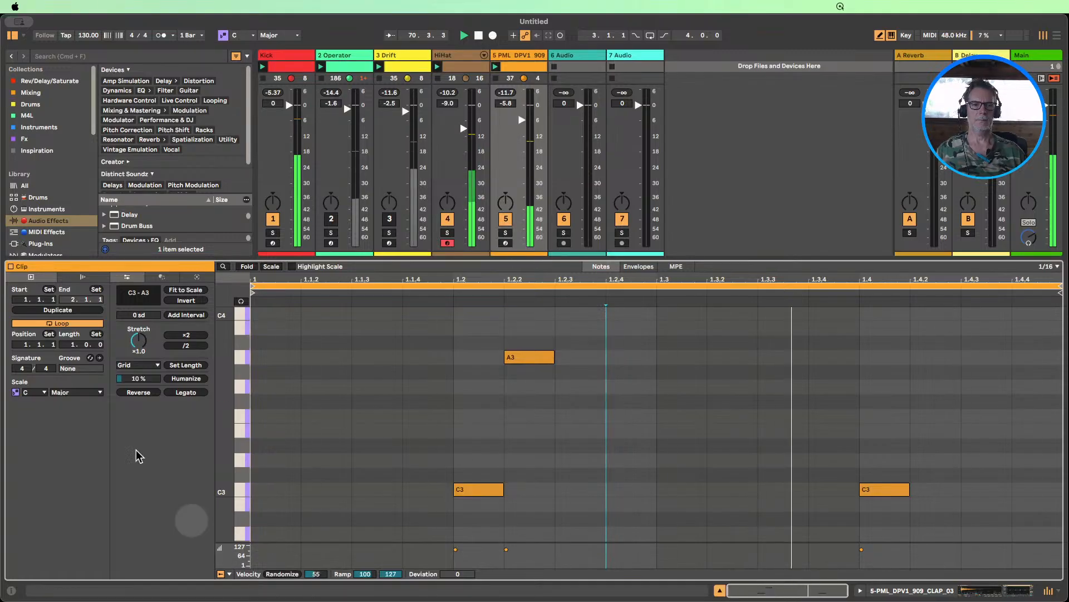
{"action": "left_click", "coordinate": [69, 310]}
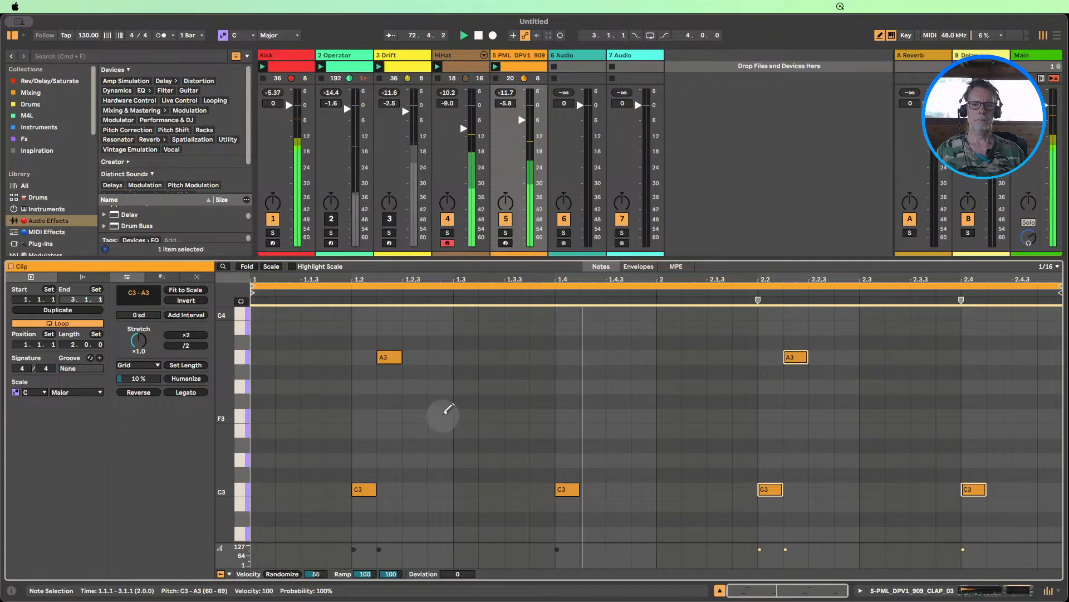
- Randomize the velocities of all notes in the clap clip with an amount of 73
{"action": "left_click", "coordinate": [245, 491]}
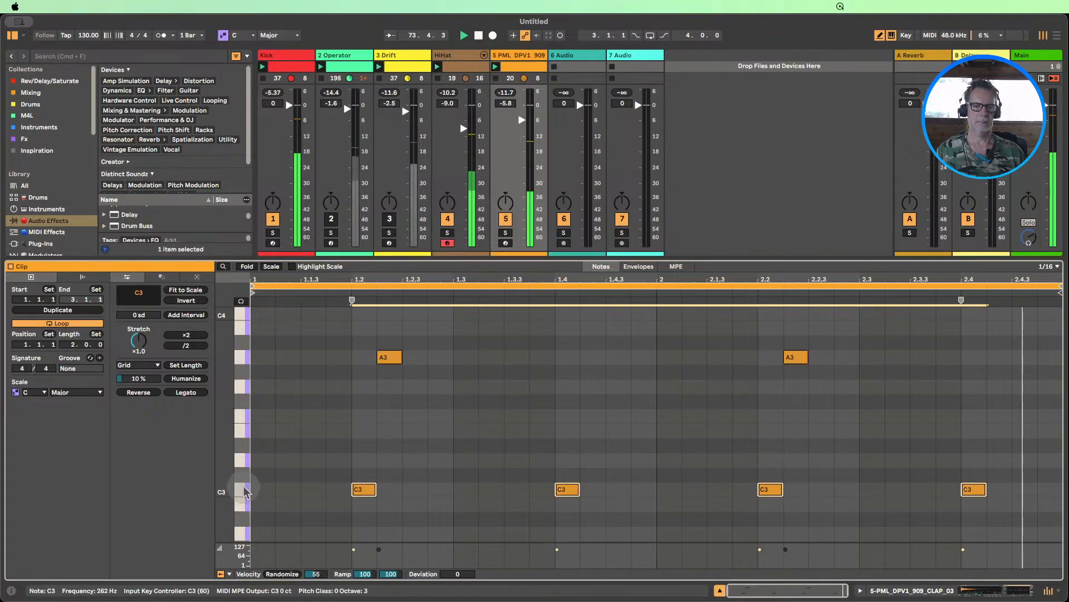
{"action": "key", "text": "super+a"}
{"action": "left_click_drag", "start_coordinate": [316, 575], "coordinate": [316, 573]}
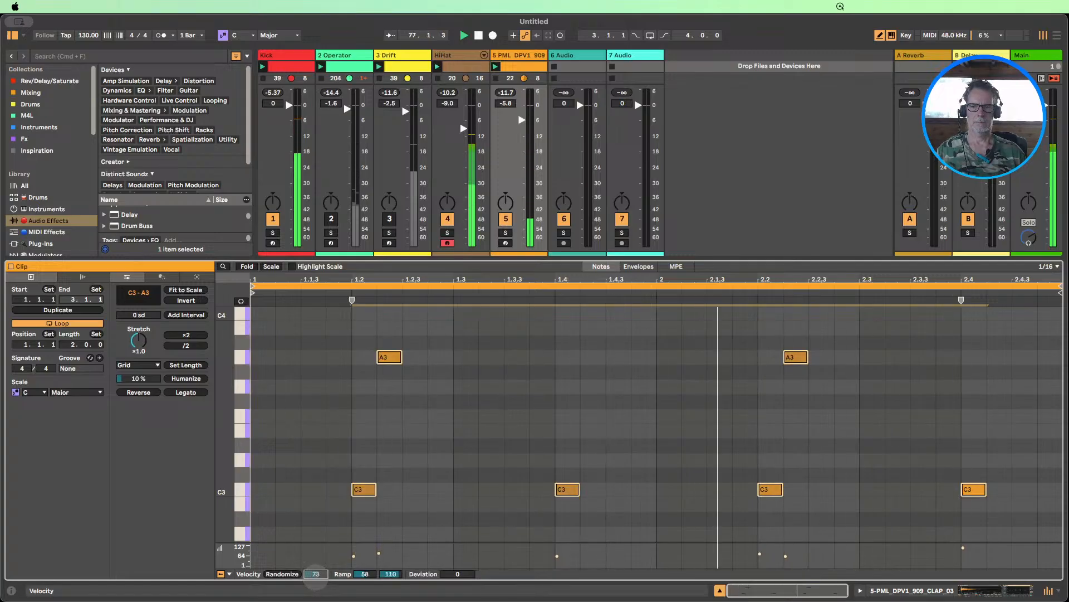
- Browse the Grooves library to the Swing MPC 3000 grooves and open the Groove Pool
{"action": "left_click", "coordinate": [719, 590]}
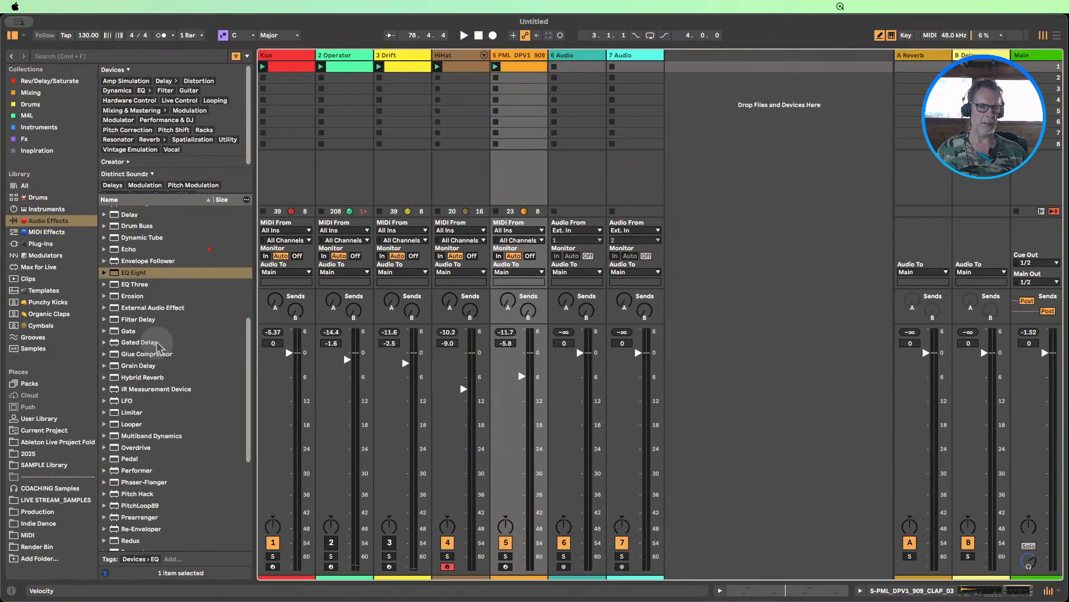
{"action": "left_click", "coordinate": [37, 348]}
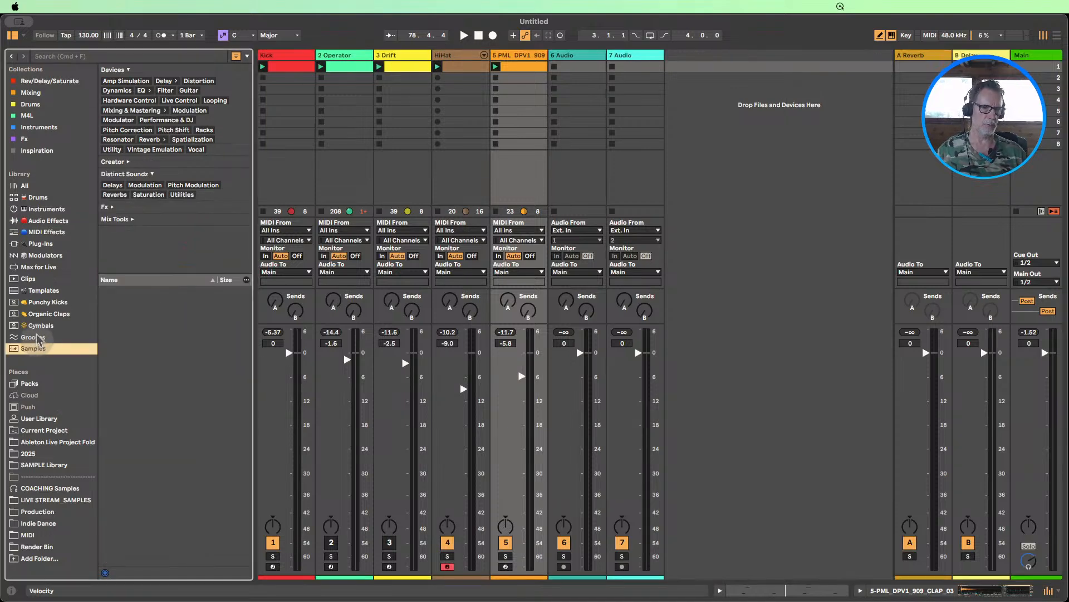
{"action": "left_click", "coordinate": [35, 338]}
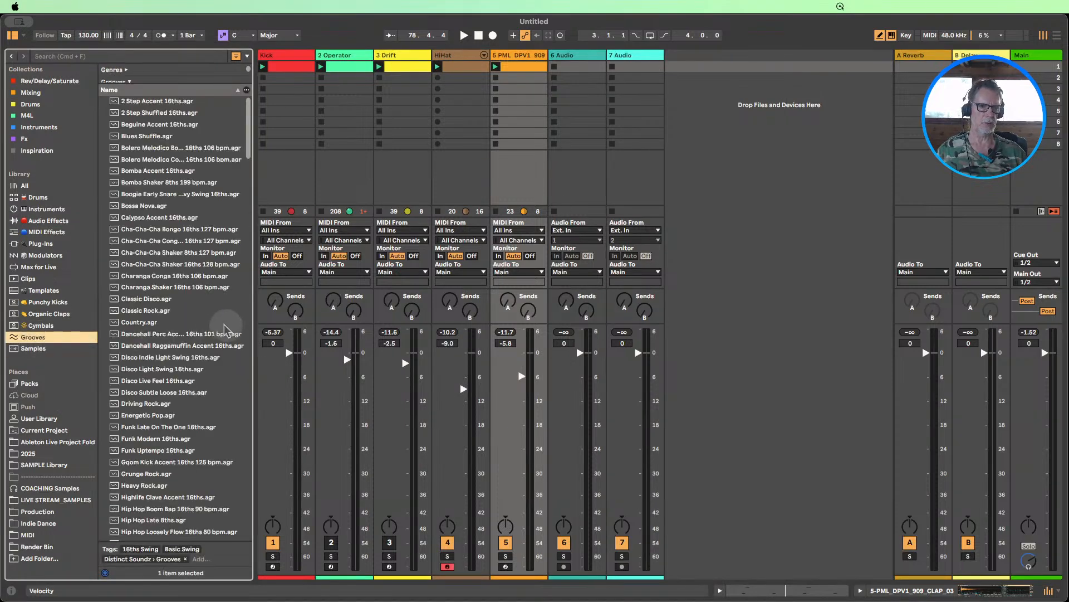
{"action": "scroll", "coordinate": [223, 329], "scroll_direction": "down", "scroll_amount": 3}
{"action": "scroll", "coordinate": [223, 329], "scroll_direction": "down", "scroll_amount": 15}
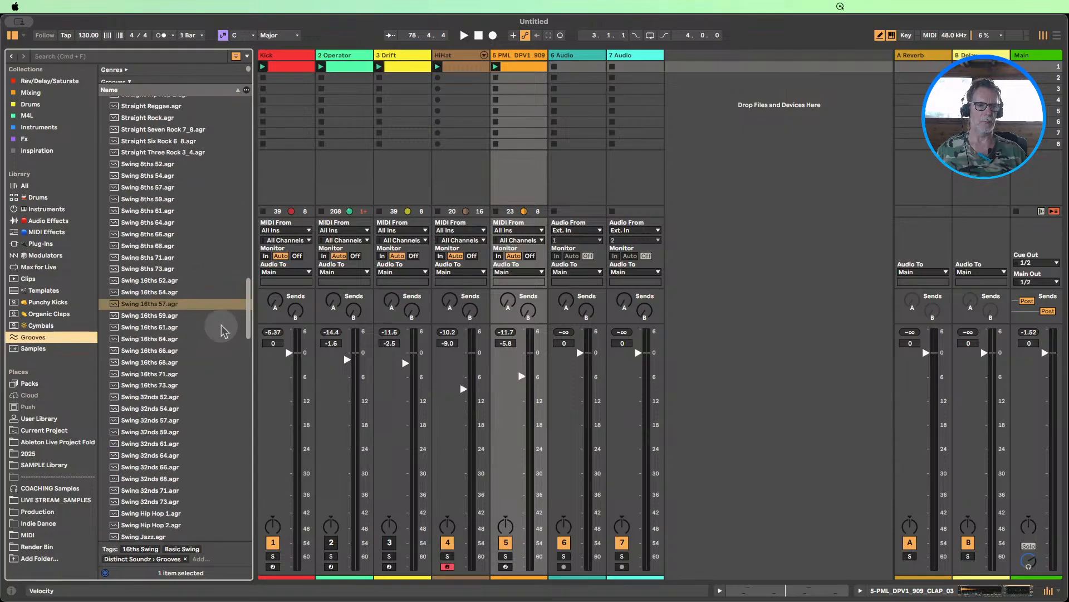
{"action": "scroll", "coordinate": [222, 330], "scroll_direction": "down", "scroll_amount": 5}
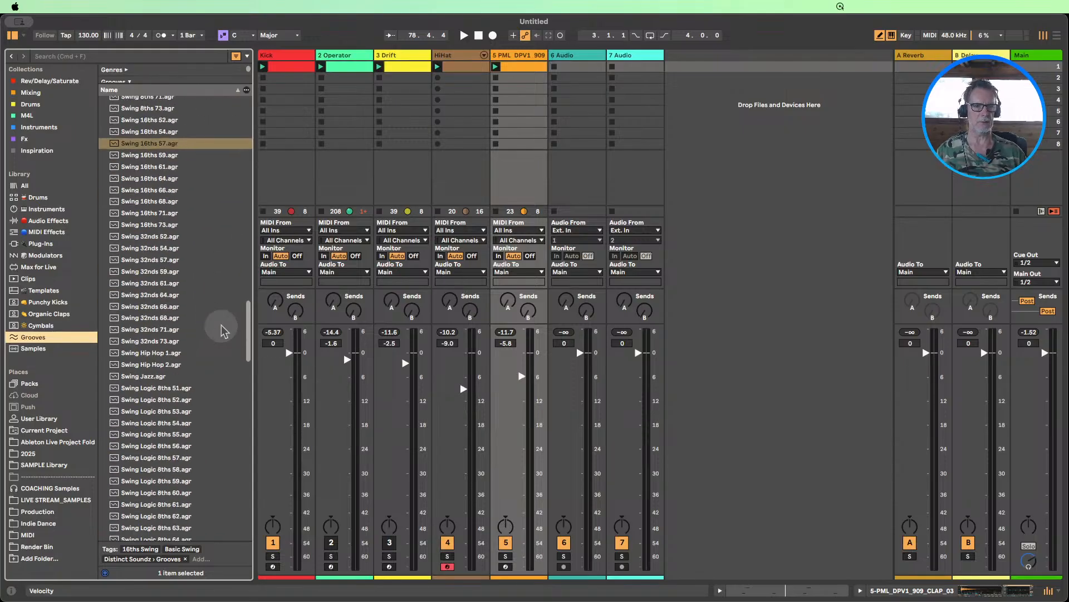
{"action": "scroll", "coordinate": [222, 329], "scroll_direction": "down", "scroll_amount": 15}
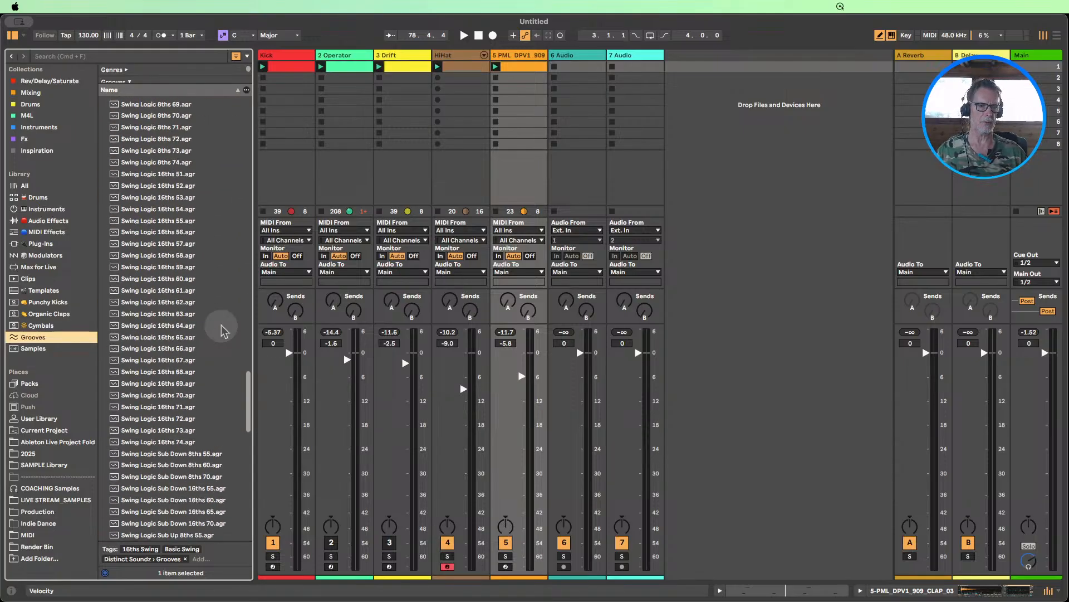
{"action": "scroll", "coordinate": [222, 330], "scroll_direction": "down", "scroll_amount": 10}
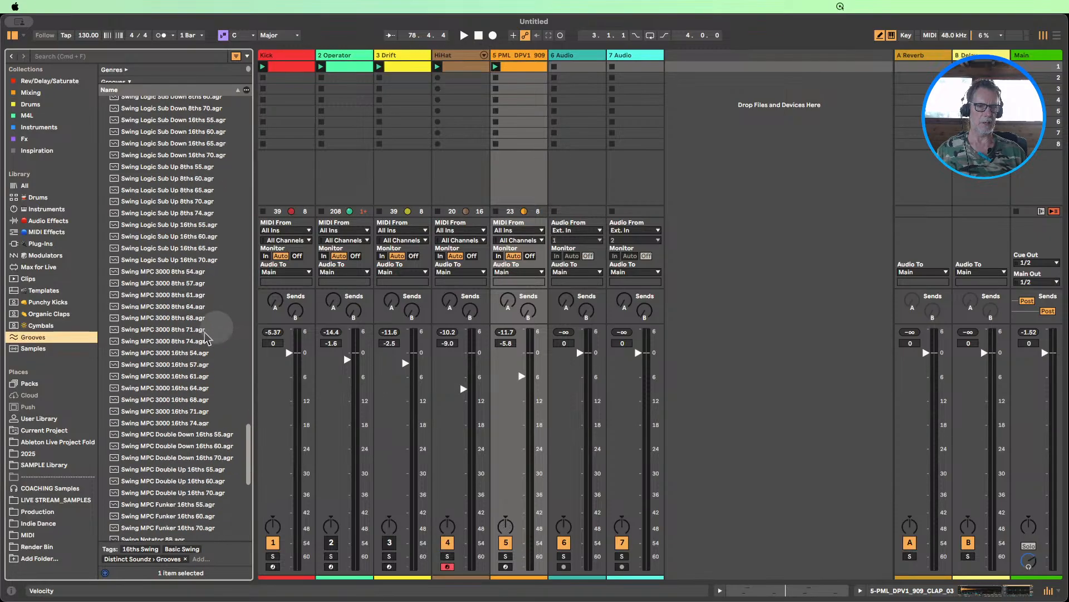
{"action": "left_click", "coordinate": [178, 284]}
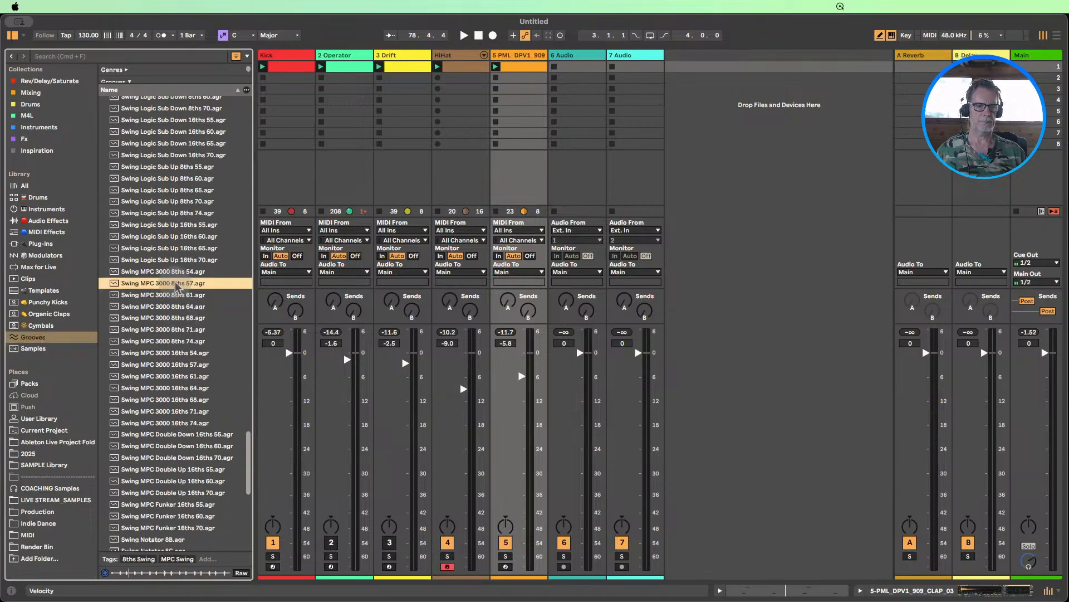
{"action": "left_click", "coordinate": [23, 36]}
{"action": "left_click", "coordinate": [38, 57]}
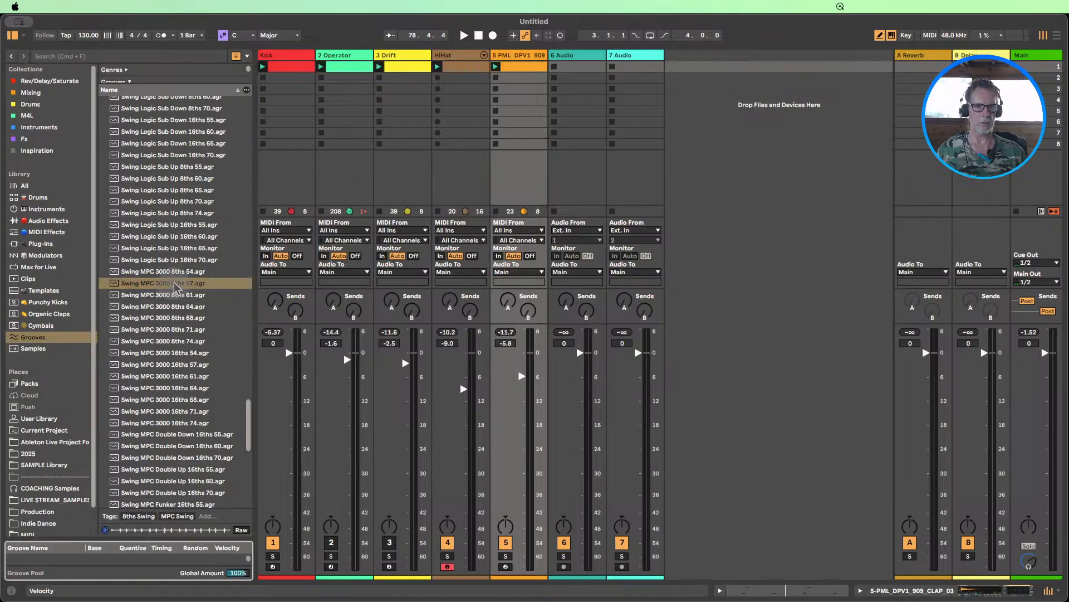
- Add the Swing MPC 3000 16ths 57 groove to the Groove Pool
{"action": "left_click", "coordinate": [170, 354]}
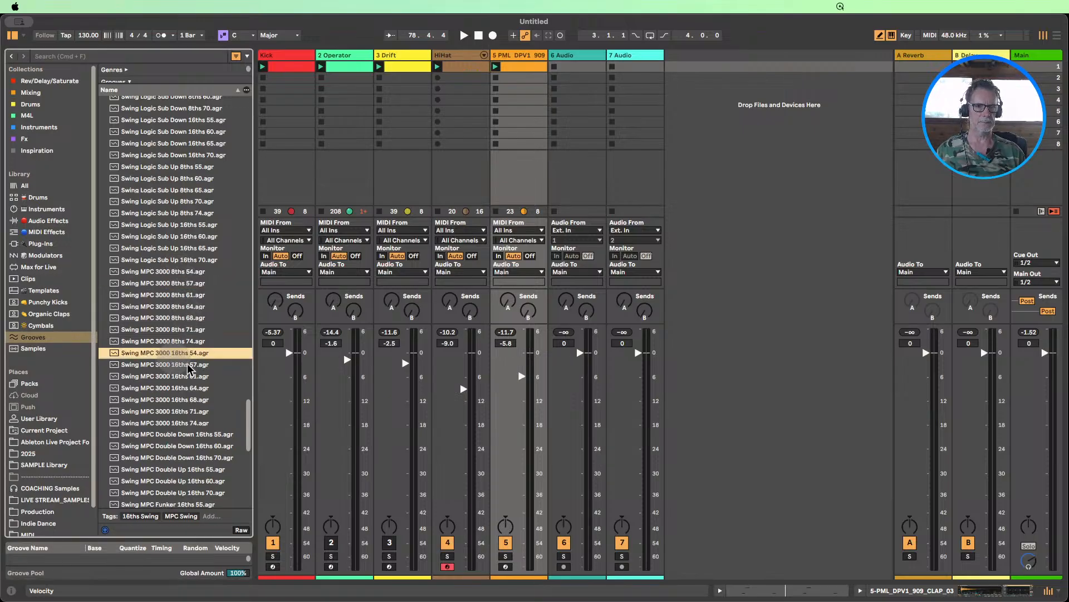
{"action": "left_click", "coordinate": [181, 365]}
{"action": "left_click_drag", "start_coordinate": [172, 356], "coordinate": [146, 559]}
{"action": "left_click", "coordinate": [179, 368]}
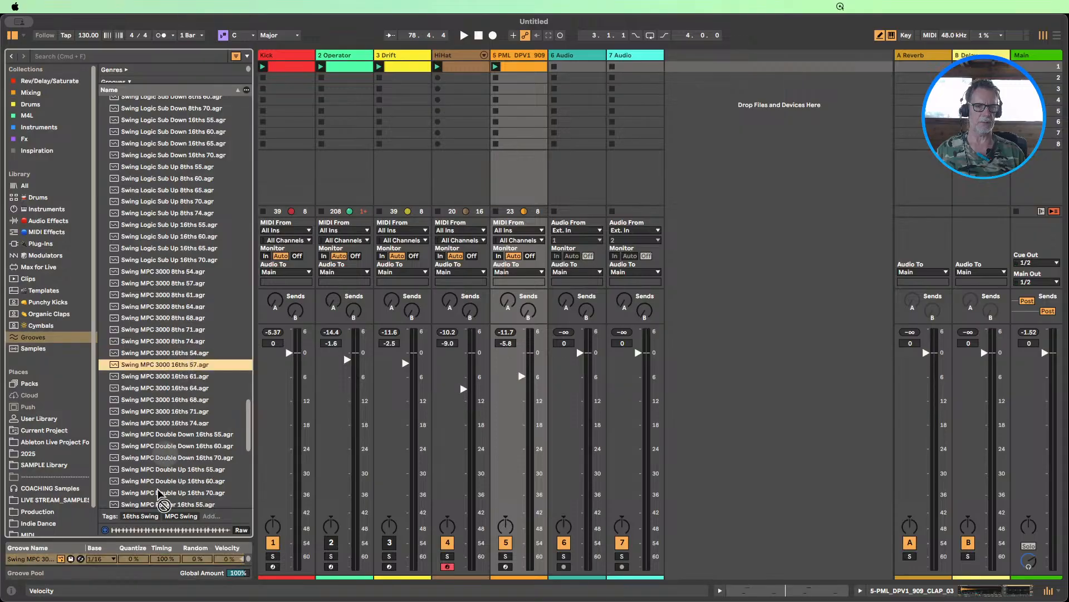
- Enlarge the Groove Pool and add the Swing MPC 3000 16ths 54 groove to it
{"action": "scroll", "coordinate": [148, 471], "scroll_direction": "down", "scroll_amount": 3}
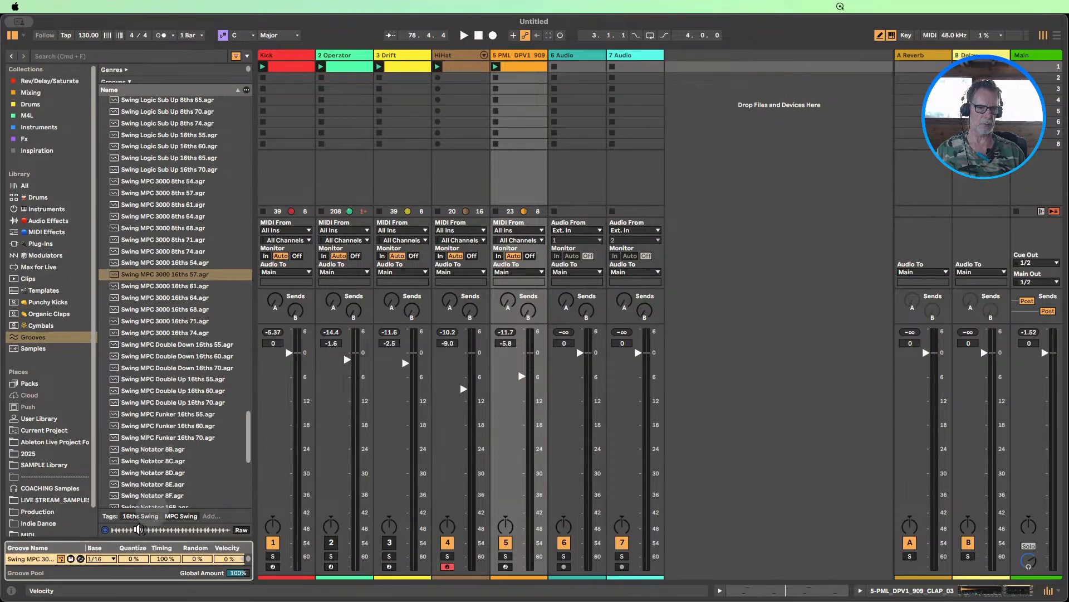
{"action": "left_click_drag", "start_coordinate": [133, 537], "coordinate": [139, 440]}
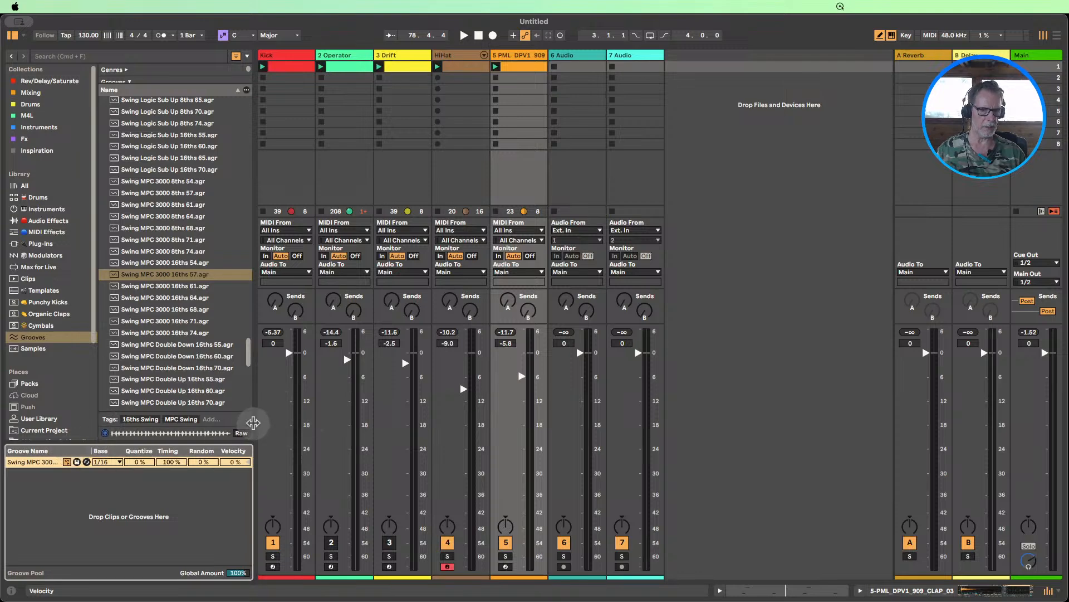
{"action": "mouse_move", "coordinate": [254, 422]}
{"action": "left_mouse_down"}
{"action": "mouse_move", "coordinate": [330, 414]}
{"action": "mouse_move", "coordinate": [264, 412]}
{"action": "left_mouse_up"}
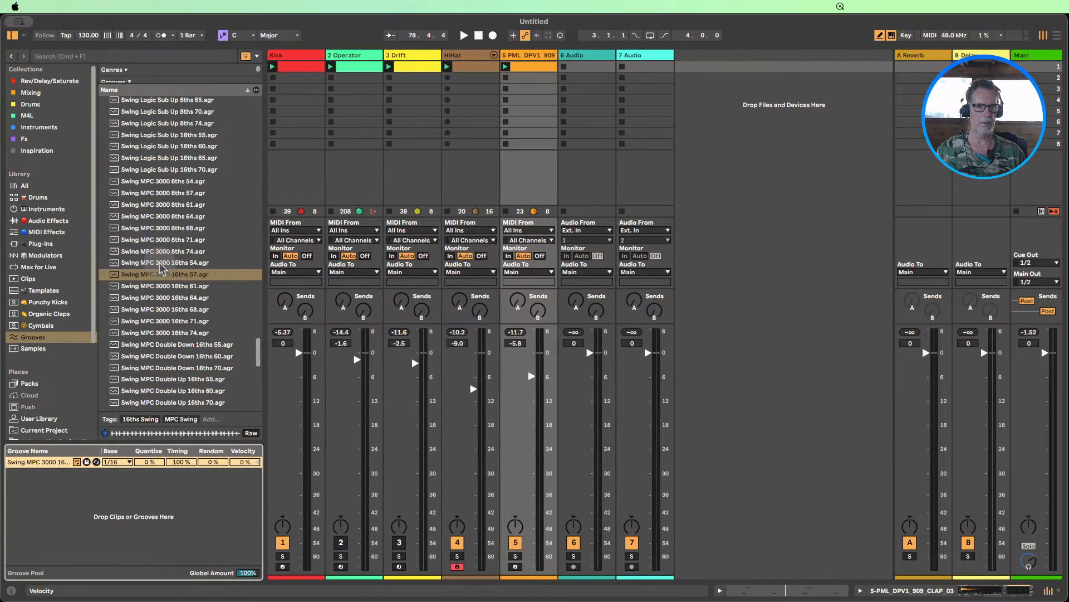
{"action": "left_click_drag", "start_coordinate": [160, 264], "coordinate": [142, 484]}
- Add the Swing Logic 16ths 56 and Swing Logic 16ths 59 grooves to the Groove Pool
{"action": "scroll", "coordinate": [151, 320], "scroll_direction": "down", "scroll_amount": 5}
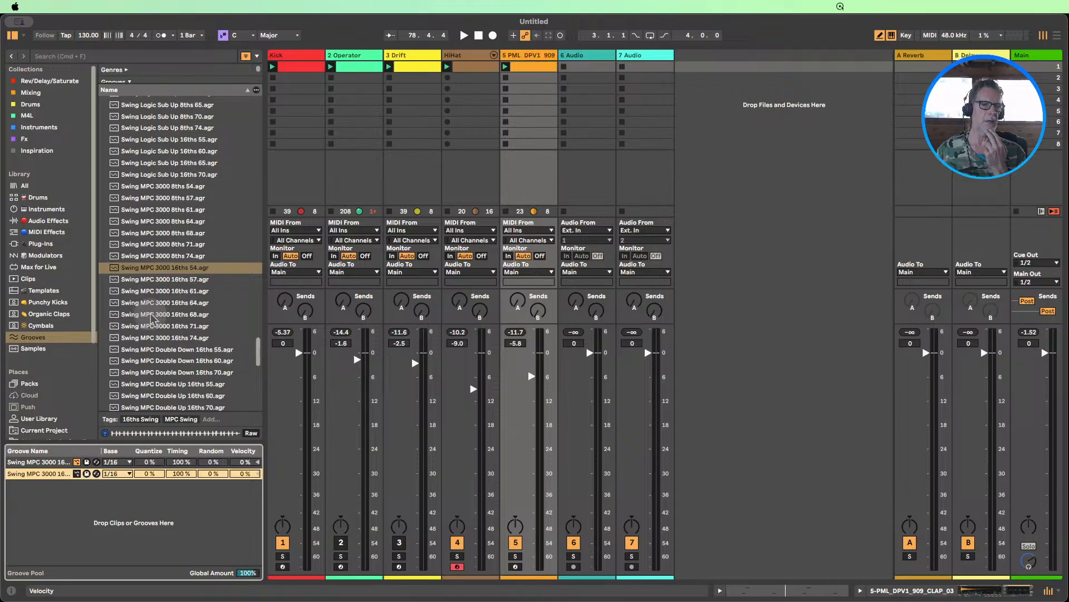
{"action": "scroll", "coordinate": [156, 313], "scroll_direction": "up", "scroll_amount": 15}
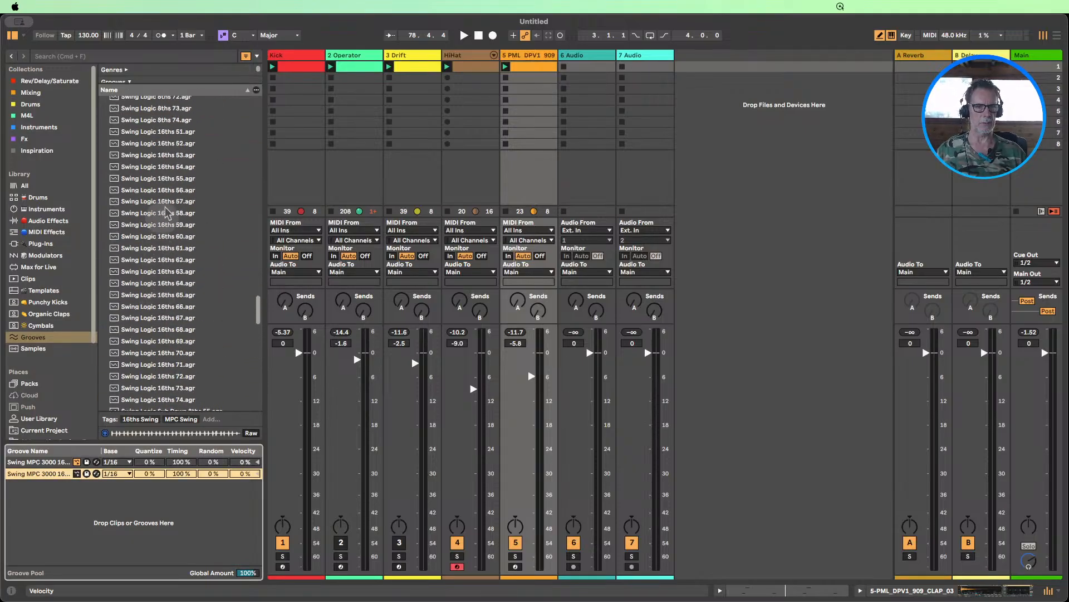
{"action": "left_click", "coordinate": [166, 191]}
{"action": "left_click_drag", "start_coordinate": [166, 191], "coordinate": [118, 526]}
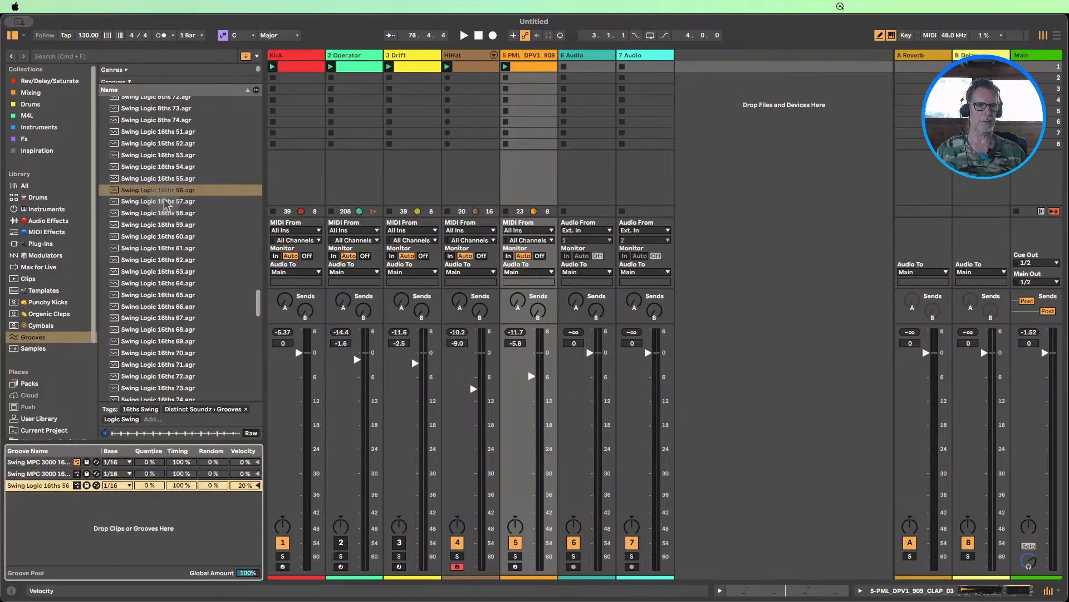
{"action": "left_click_drag", "start_coordinate": [166, 228], "coordinate": [146, 518]}
- Assign the Swing MPC 3000 16ths 57 groove to the HiHat clip
{"action": "double_click", "coordinate": [405, 68]}
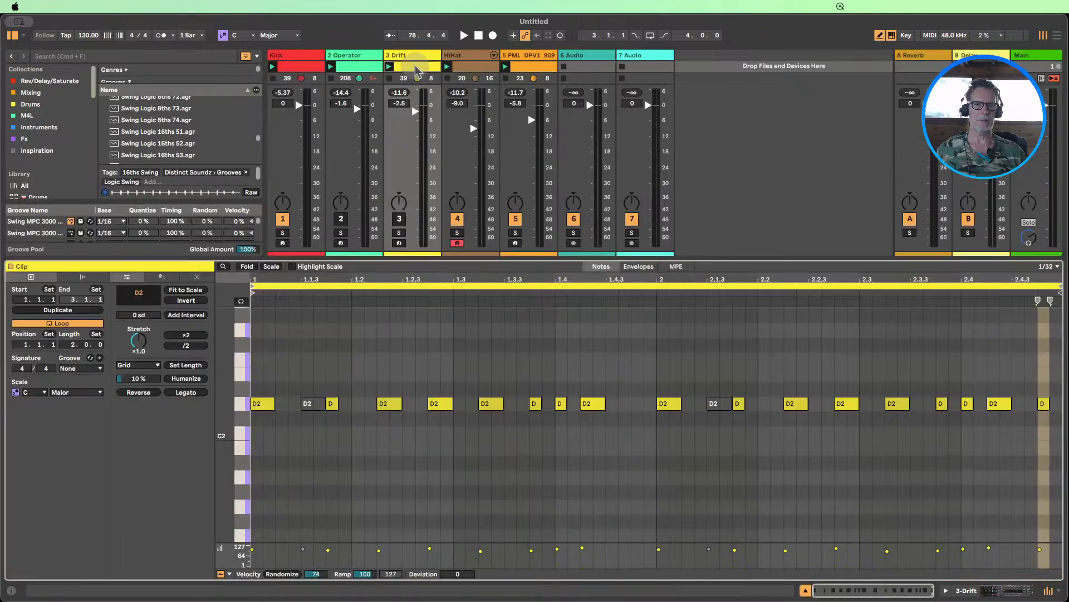
{"action": "left_click", "coordinate": [476, 68]}
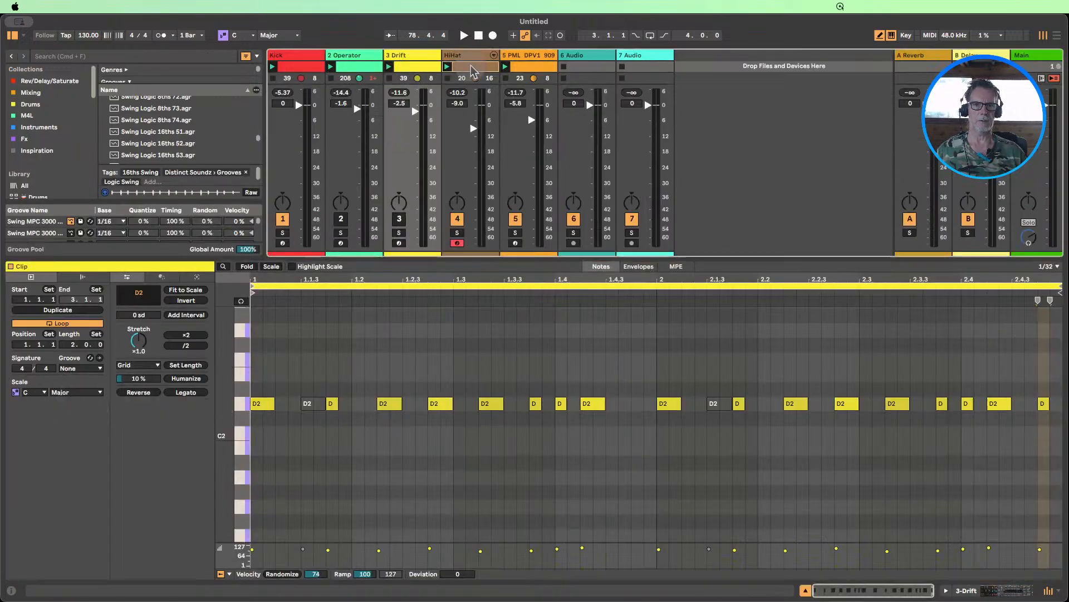
{"action": "left_click", "coordinate": [88, 368]}
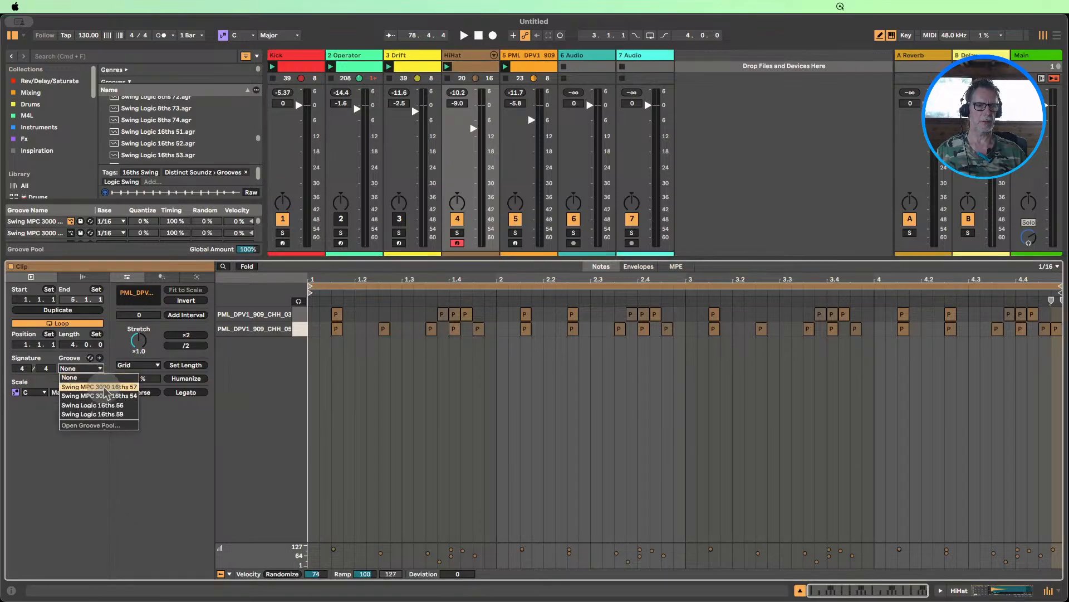
{"action": "left_click", "coordinate": [104, 387]}
{"action": "left_click", "coordinate": [389, 67]}
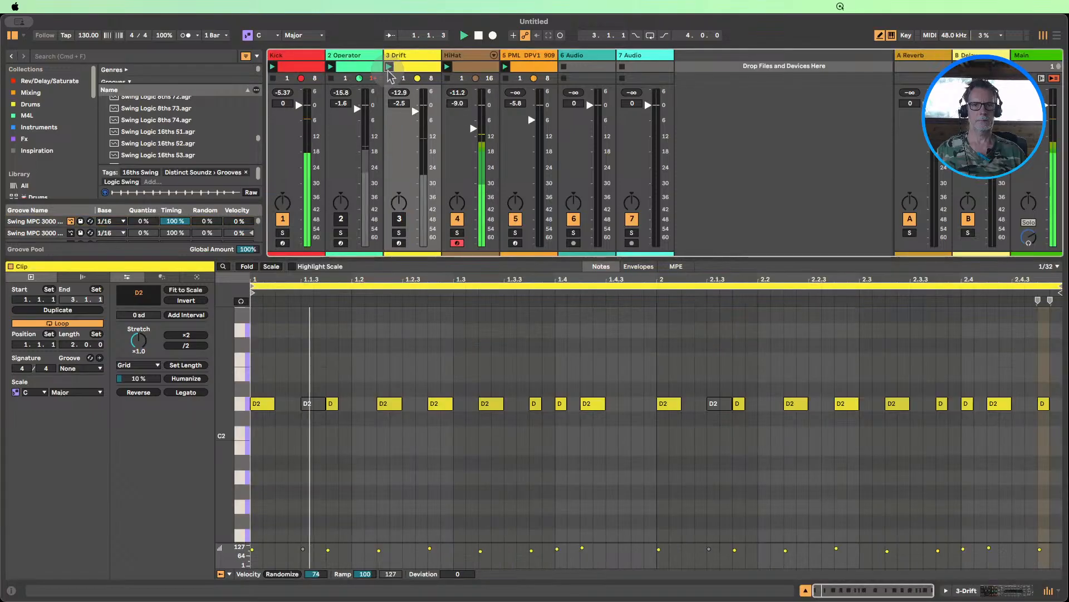
{"action": "left_click", "coordinate": [88, 368]}
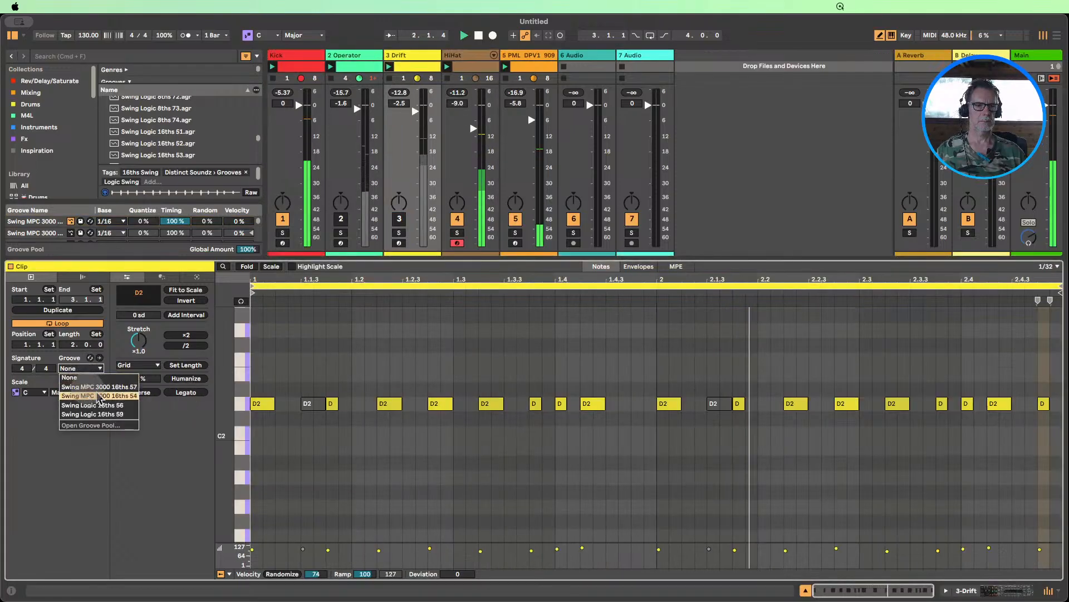
{"action": "left_click", "coordinate": [447, 65]}
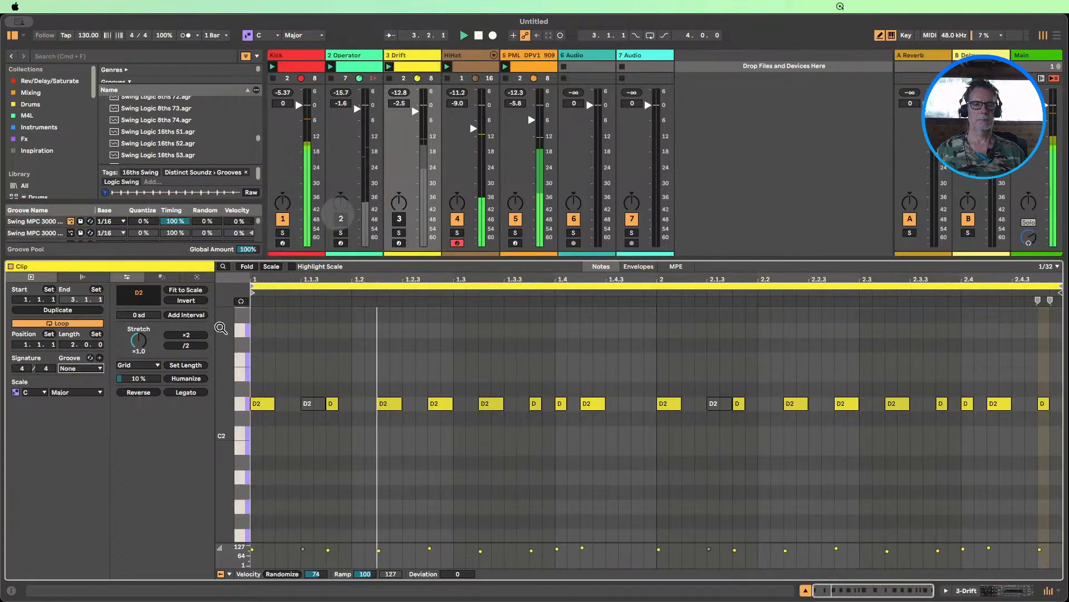
{"action": "left_click", "coordinate": [81, 368]}
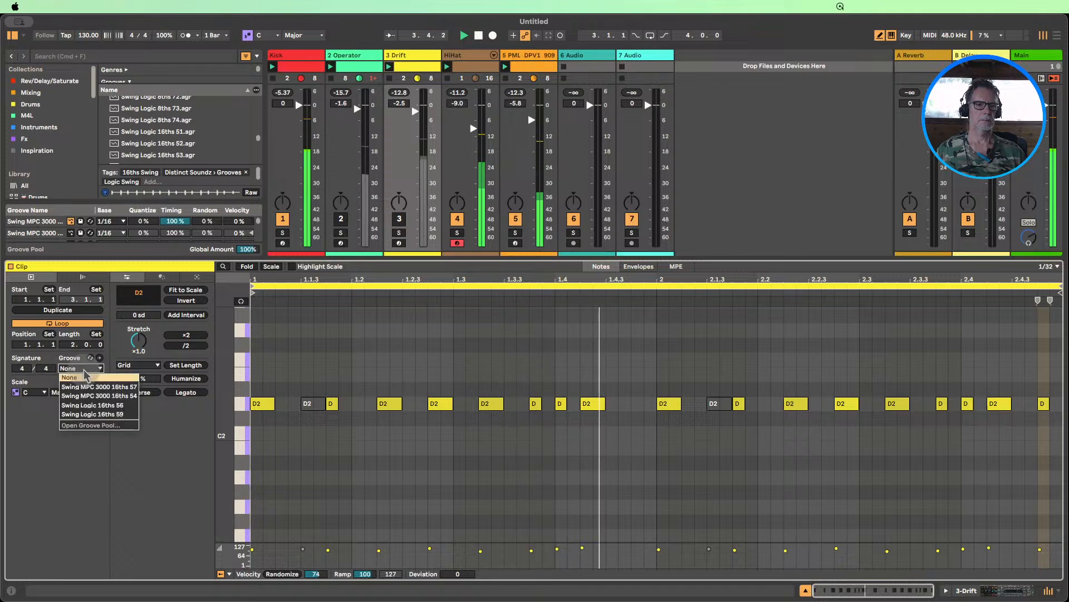
{"action": "left_click", "coordinate": [417, 61]}
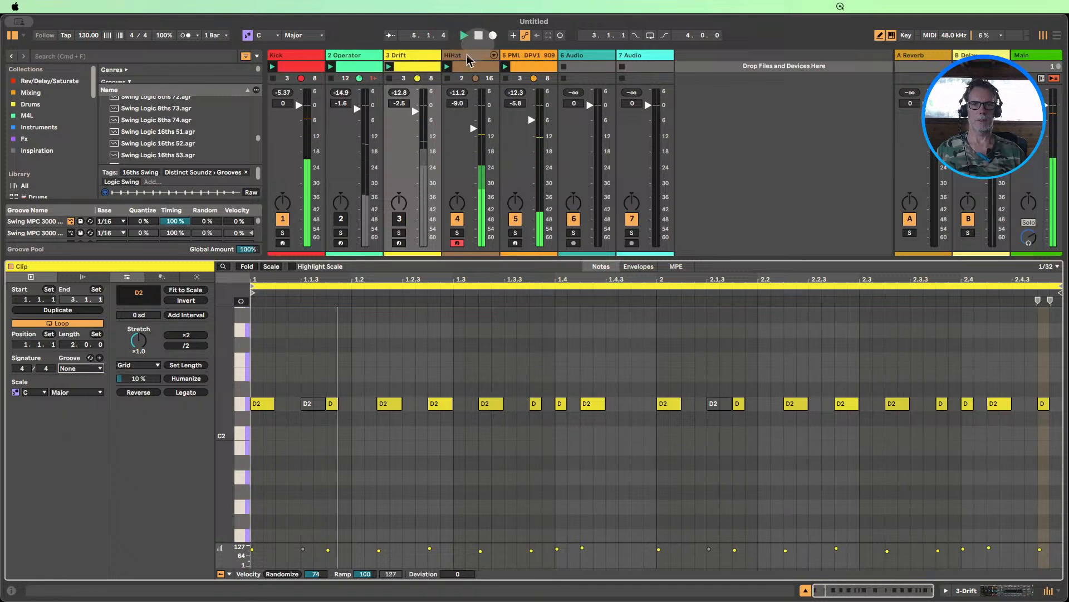
- Recolour the Drift track salmon red and assign the track colour to its clips
{"action": "right_click", "coordinate": [424, 55]}
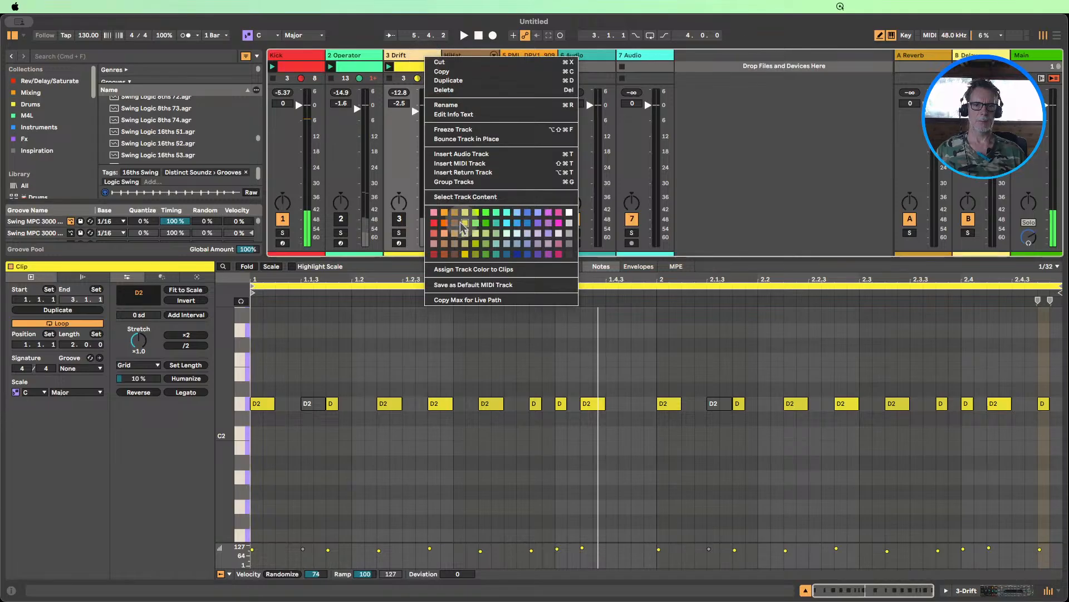
{"action": "left_click", "coordinate": [435, 233]}
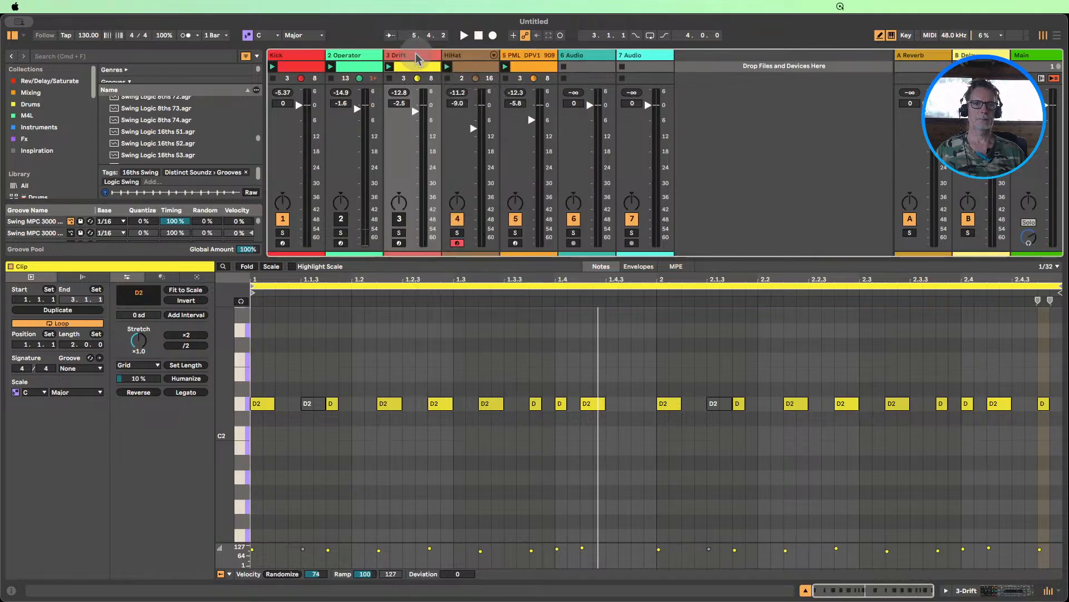
{"action": "right_click", "coordinate": [417, 58]}
{"action": "left_click", "coordinate": [446, 281]}
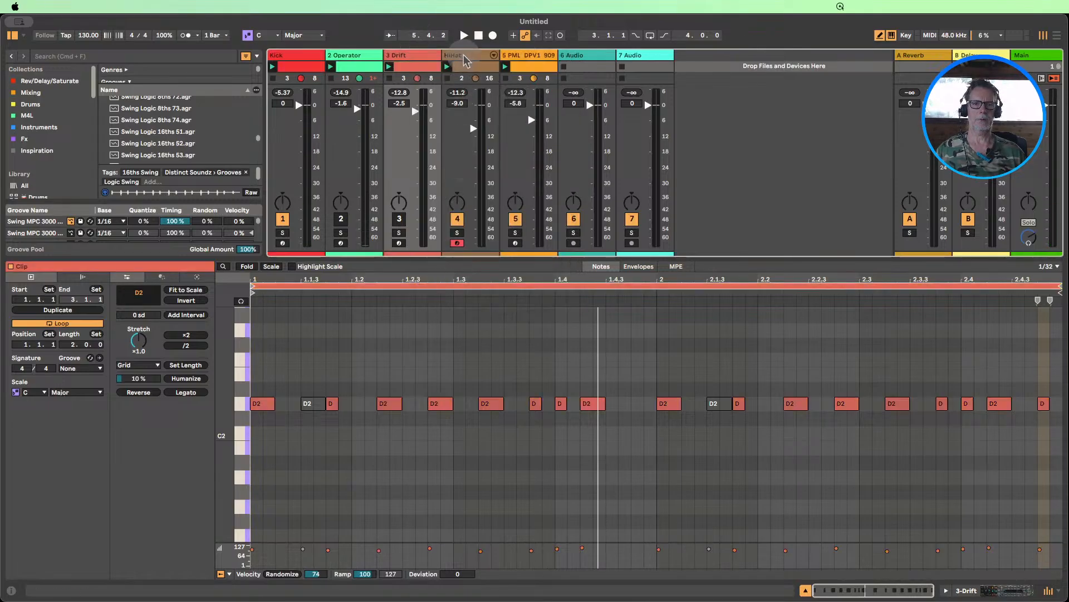
- Recolour the HiHat track yellow and assign the track colour to its clips
{"action": "right_click", "coordinate": [465, 56]}
{"action": "left_click", "coordinate": [505, 222]}
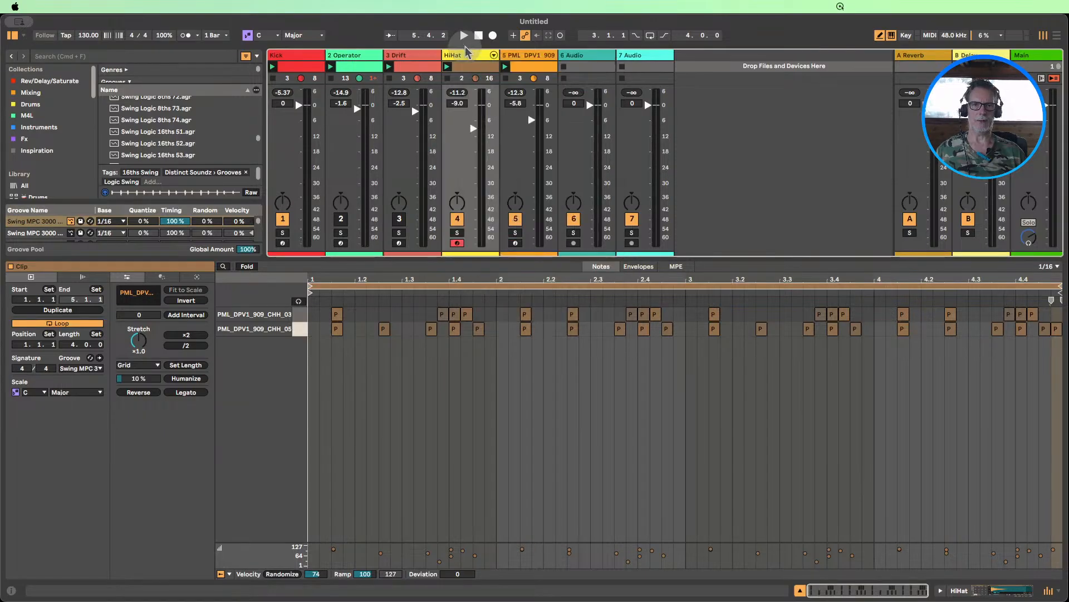
{"action": "right_click", "coordinate": [465, 53]}
{"action": "left_click", "coordinate": [491, 273]}
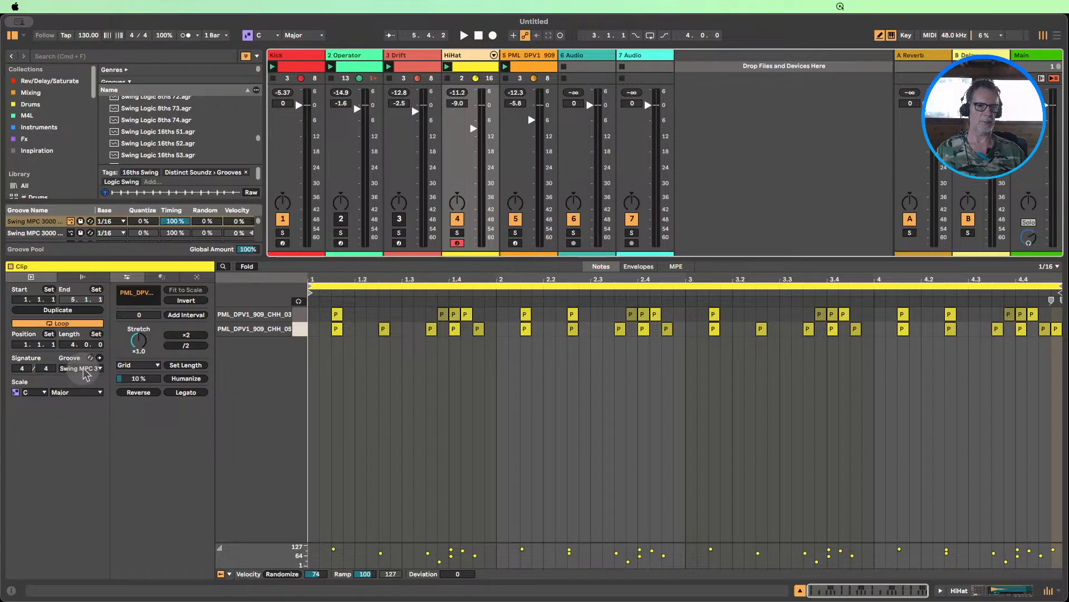
- During playback, try Swing MPC 3000 16ths 54 on the HiHat clip and switch its groove to Swing Logic 16ths 56
{"action": "left_click", "coordinate": [447, 66]}
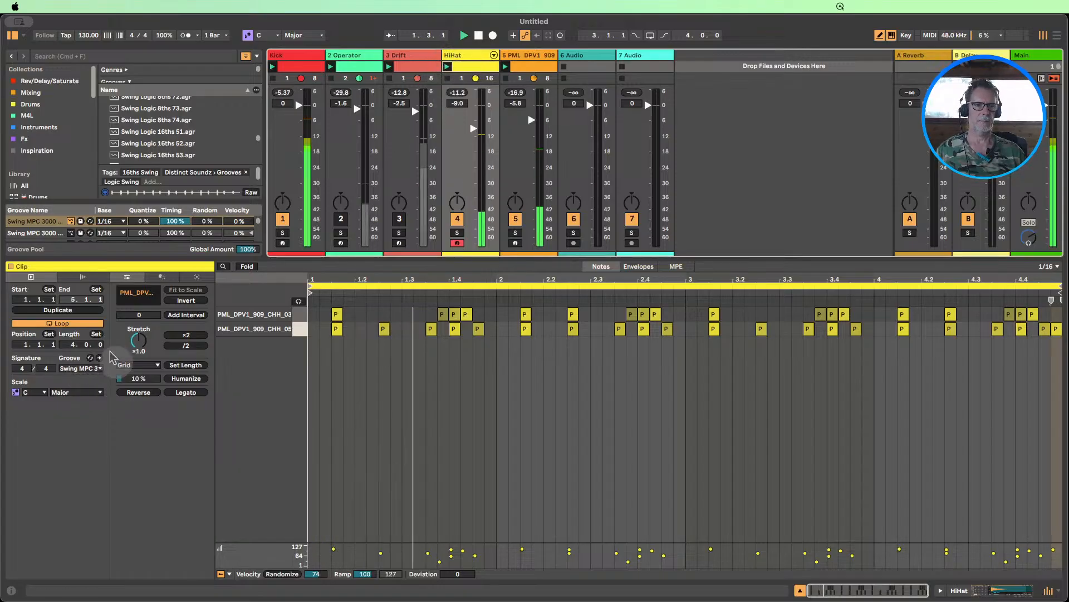
{"action": "left_click", "coordinate": [87, 369]}
{"action": "left_click", "coordinate": [87, 373]}
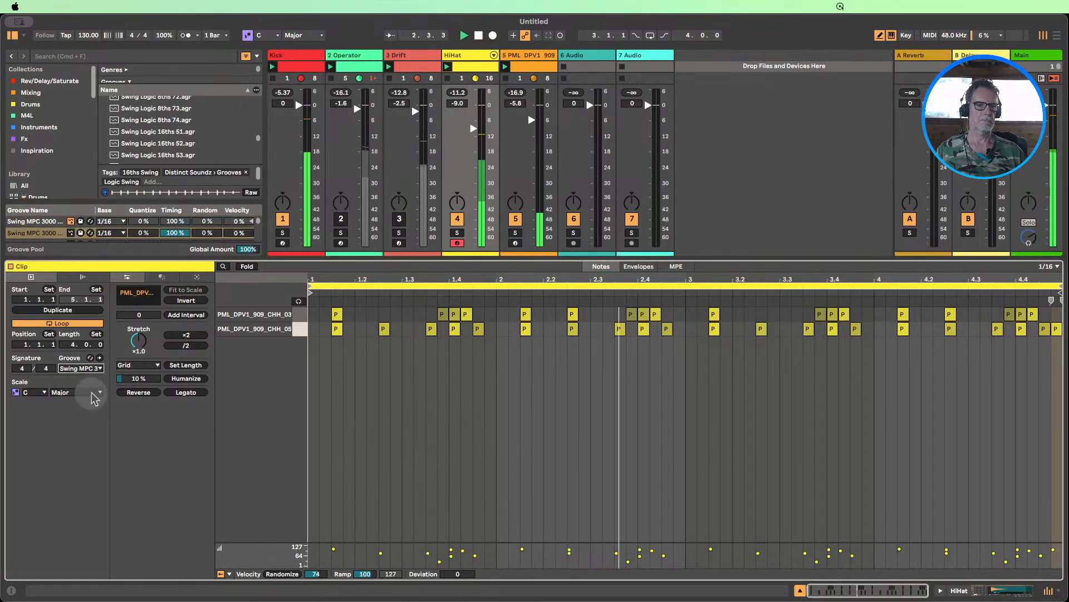
{"action": "left_click", "coordinate": [87, 369]}
{"action": "left_click", "coordinate": [90, 409]}
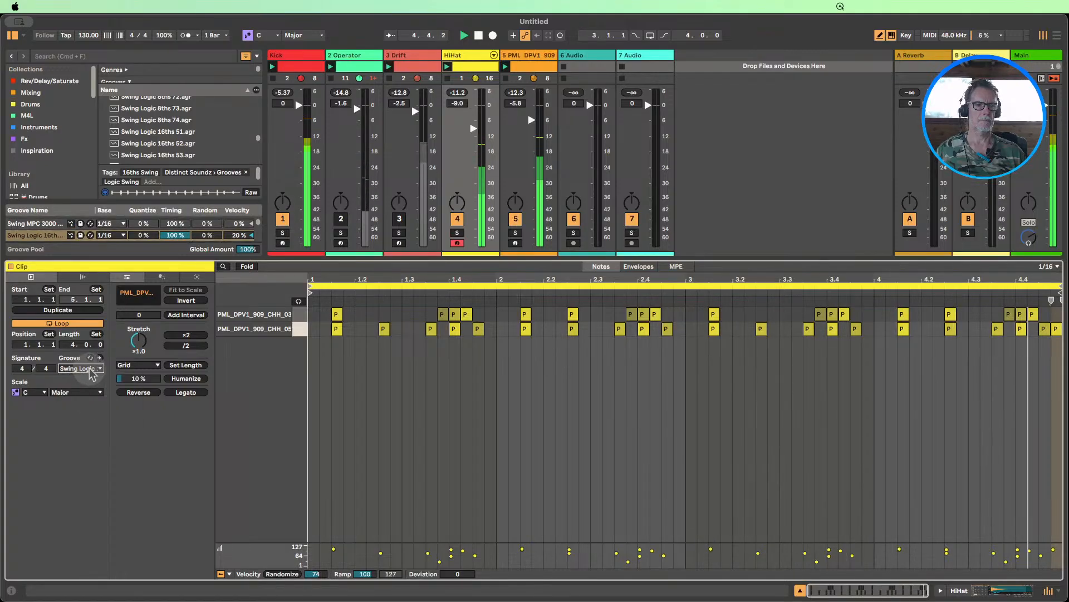
- Try the Swing Logic 16ths 59 groove on the HiHat clip and return the clip to Swing Logic 16ths 56
{"action": "left_click", "coordinate": [89, 369]}
{"action": "left_click", "coordinate": [103, 414]}
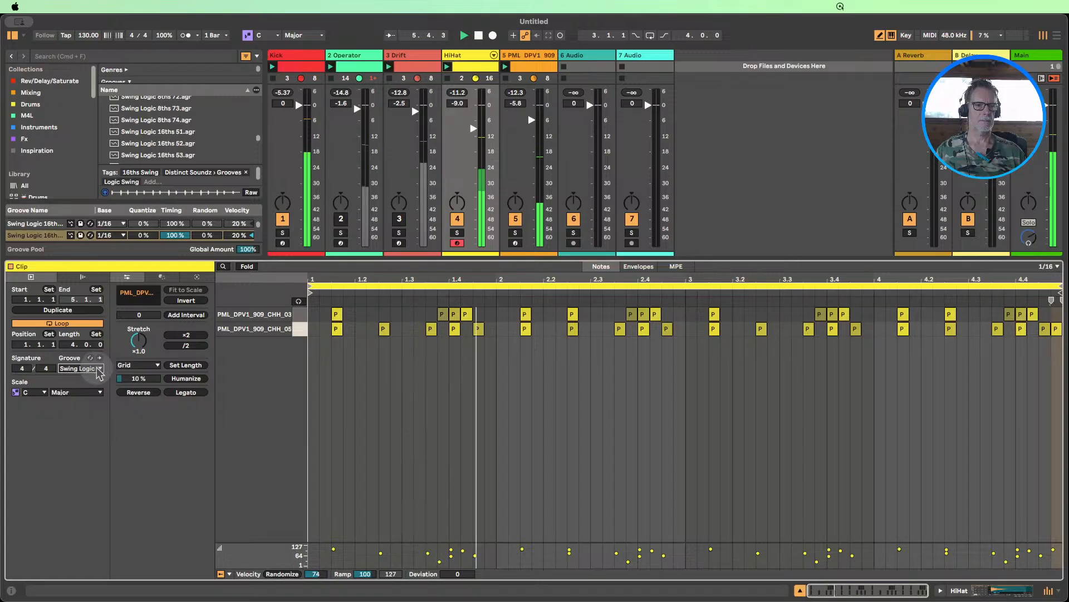
{"action": "left_click", "coordinate": [89, 369]}
{"action": "left_click", "coordinate": [92, 405]}
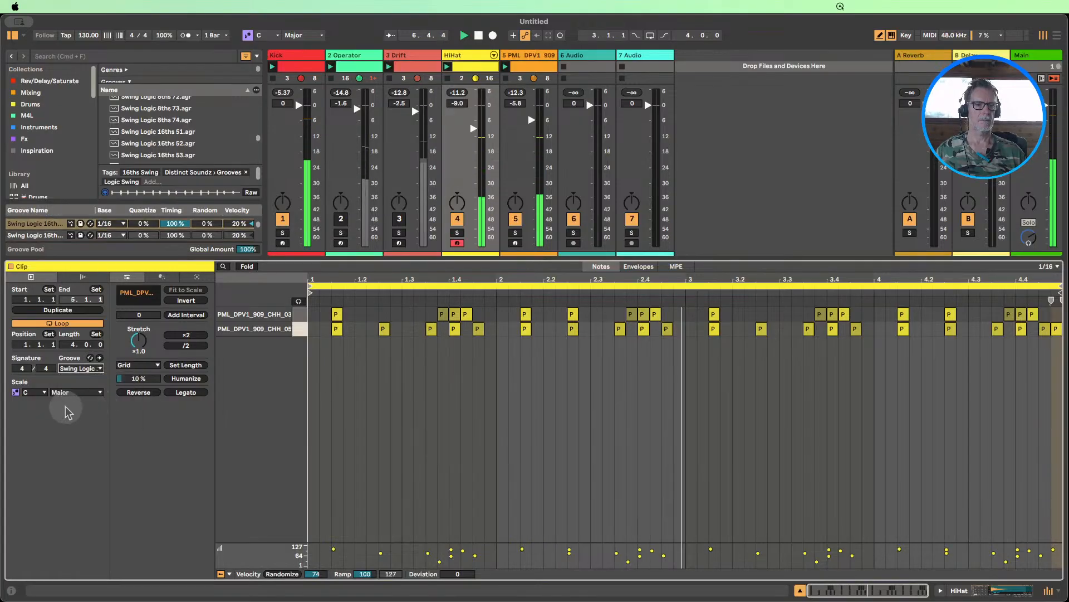
- Move the Swing Logic 16ths 56 groove to the first row of the Groove Pool
{"action": "left_click", "coordinate": [799, 591]}
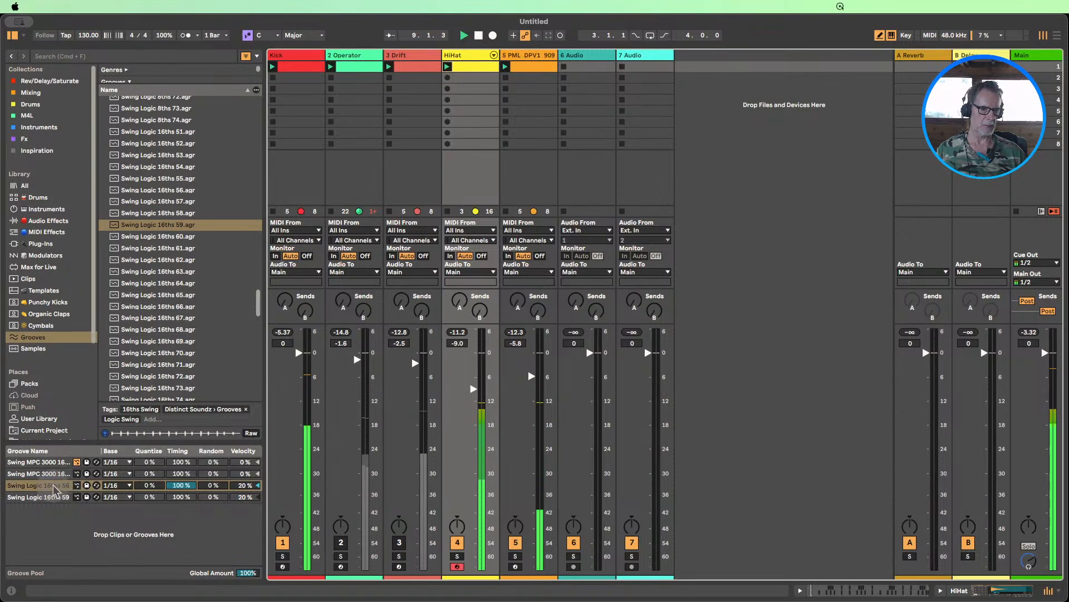
{"action": "left_click_drag", "start_coordinate": [51, 486], "coordinate": [57, 460]}
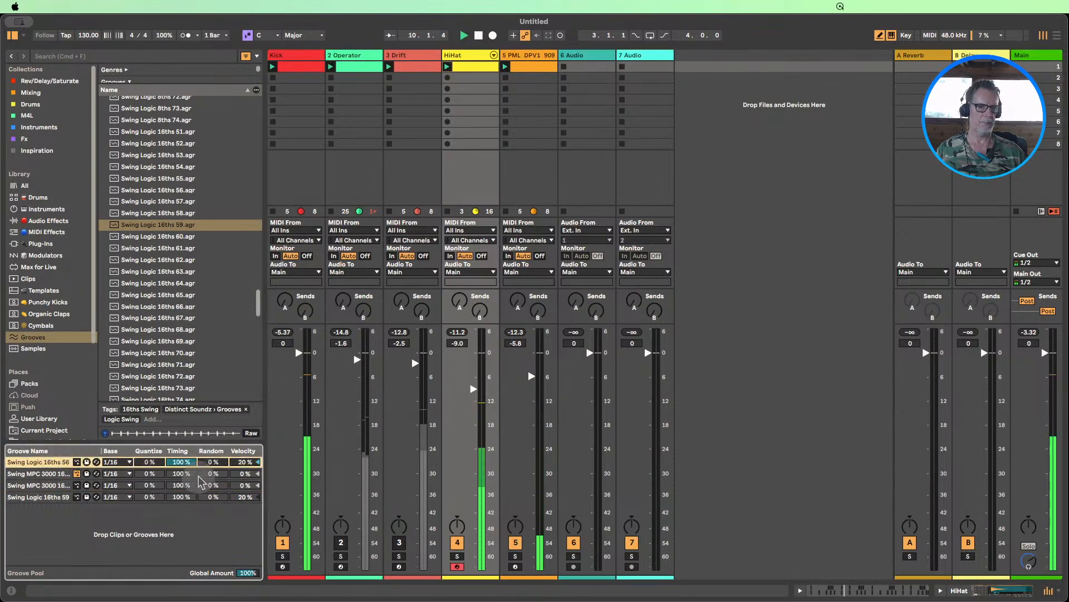
- With HiHat soloed and its volume reset to 0 dB, set the Swing Logic 16ths 56 groove's Timing to 20 % and remove the solo
{"action": "left_click", "coordinate": [457, 555]}
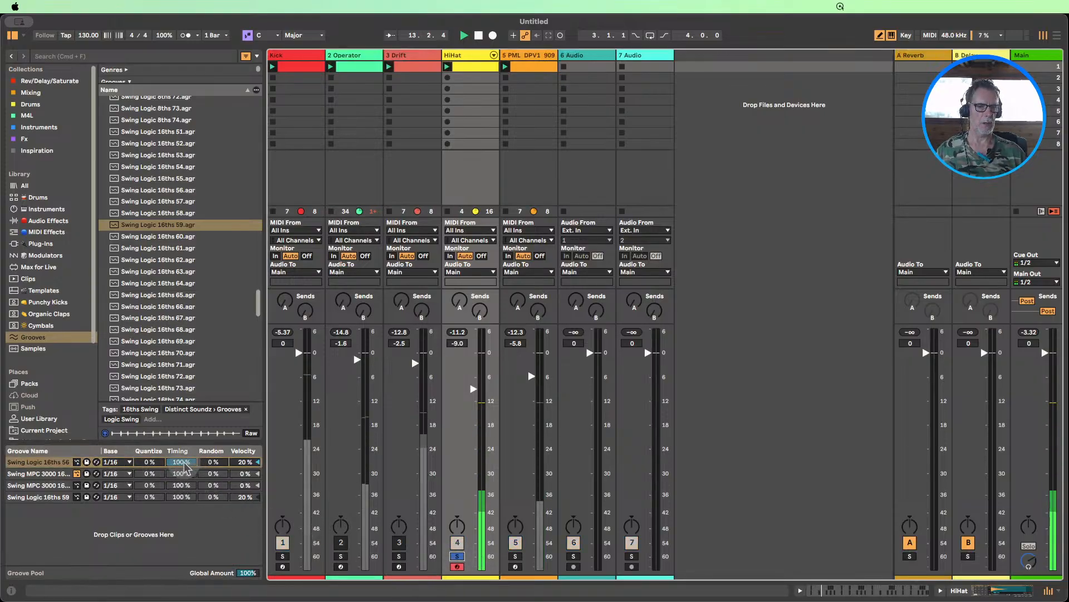
{"action": "left_click_drag", "start_coordinate": [184, 464], "coordinate": [184, 468]}
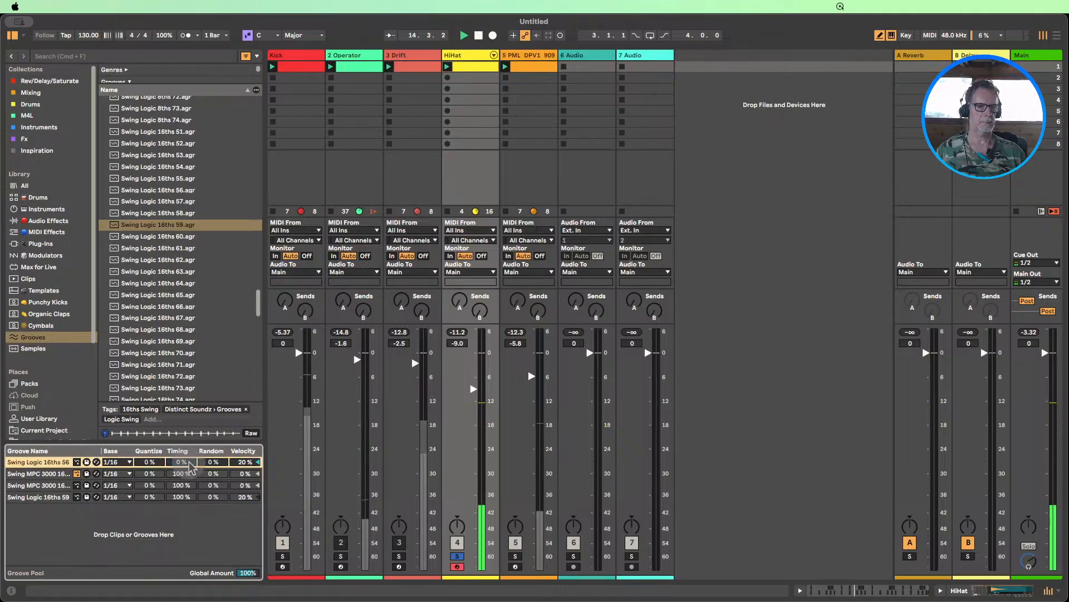
{"action": "double_click", "coordinate": [477, 391]}
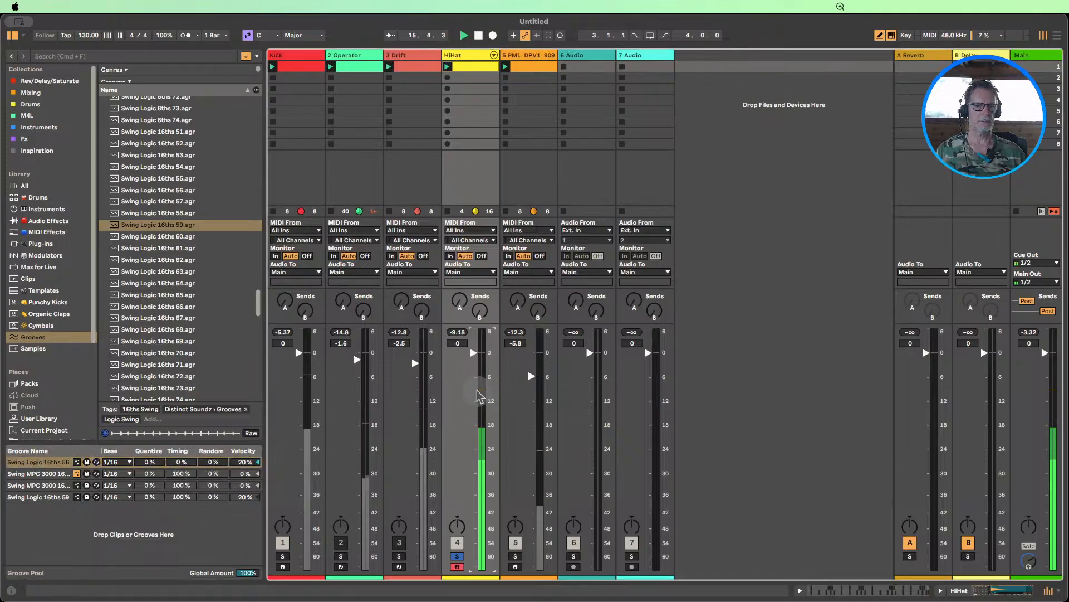
{"action": "left_click", "coordinate": [180, 463]}
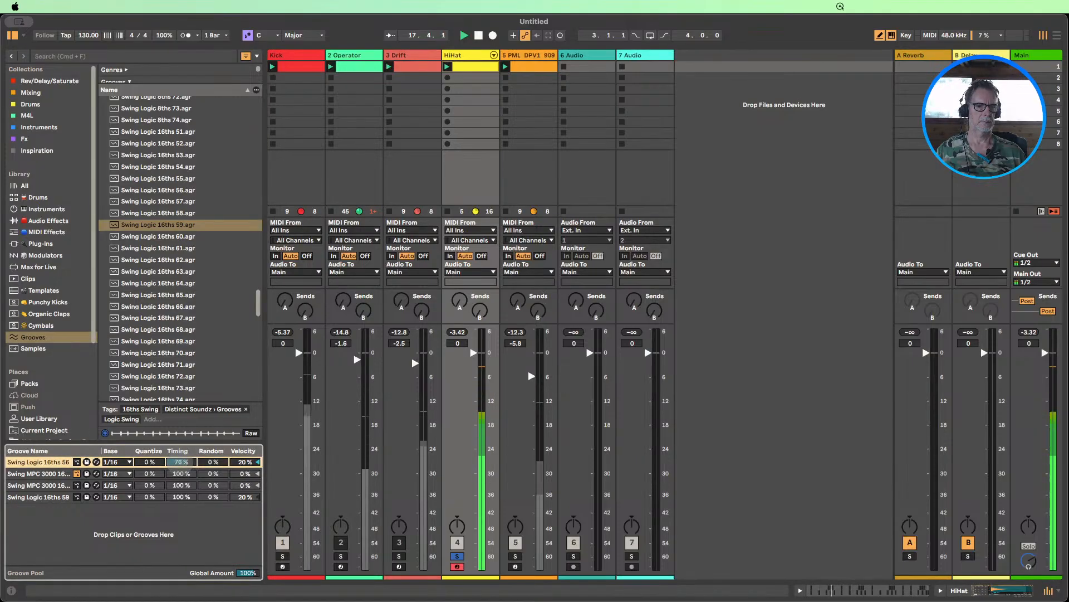
{"action": "left_click_drag", "start_coordinate": [181, 462], "coordinate": [180, 467]}
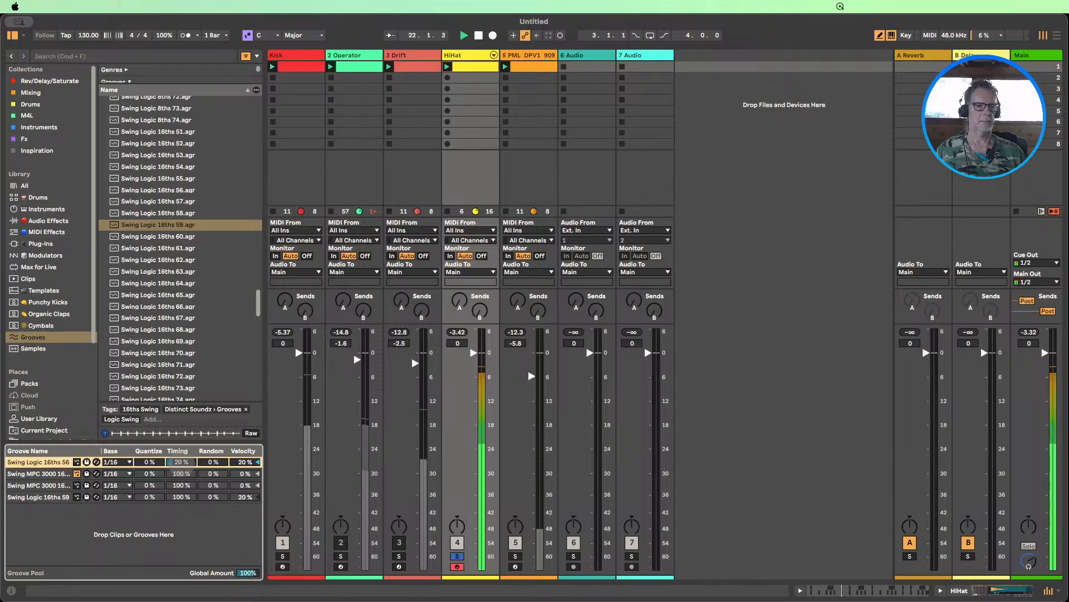
{"action": "left_click", "coordinate": [457, 556]}
{"action": "left_click", "coordinate": [457, 556]}
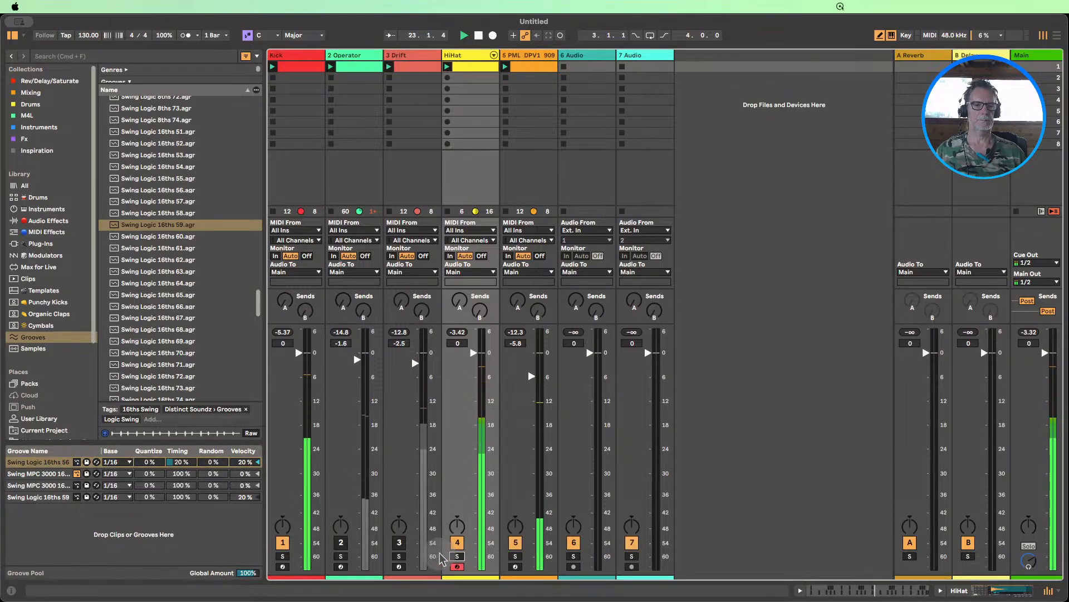
{"action": "double_click", "coordinate": [178, 464]}
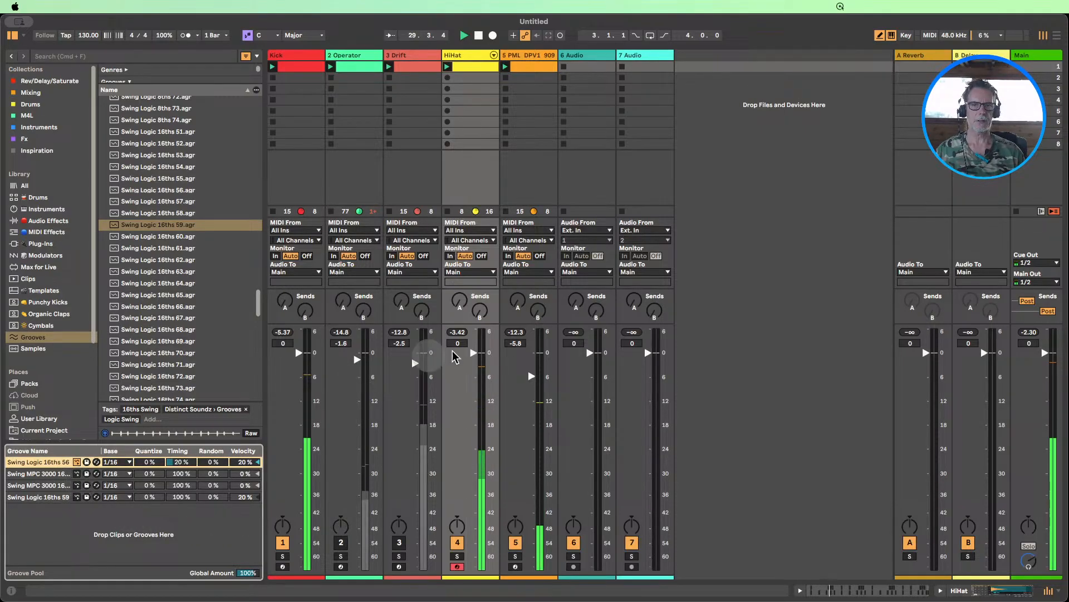
- Assign the Swing Logic 16ths 56 groove to the 909 clap clip and hide the clip editor
{"action": "double_click", "coordinate": [517, 68]}
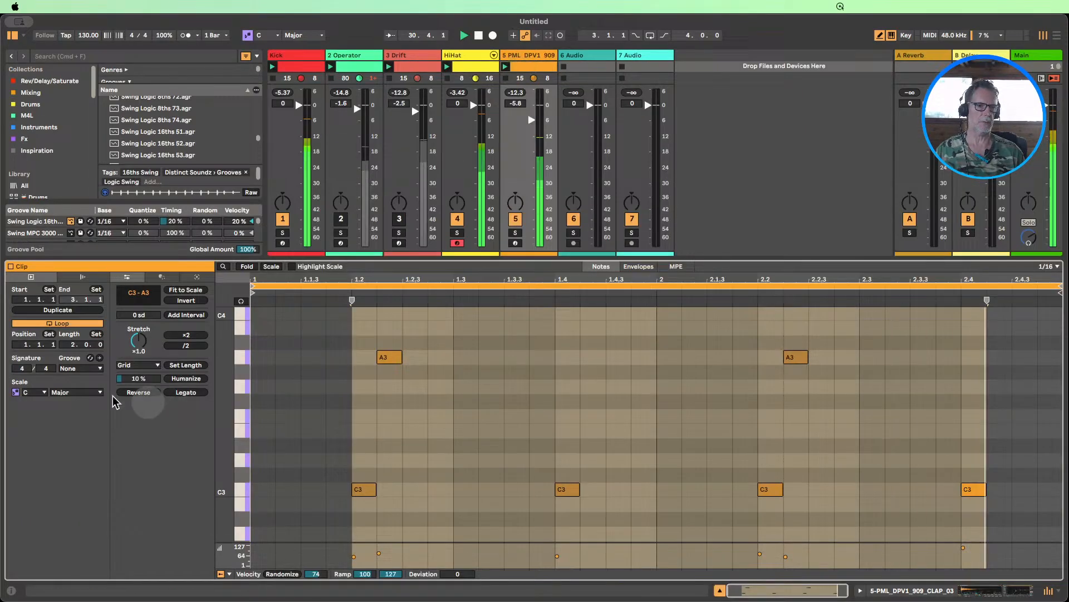
{"action": "left_click", "coordinate": [81, 368]}
{"action": "left_click", "coordinate": [93, 389]}
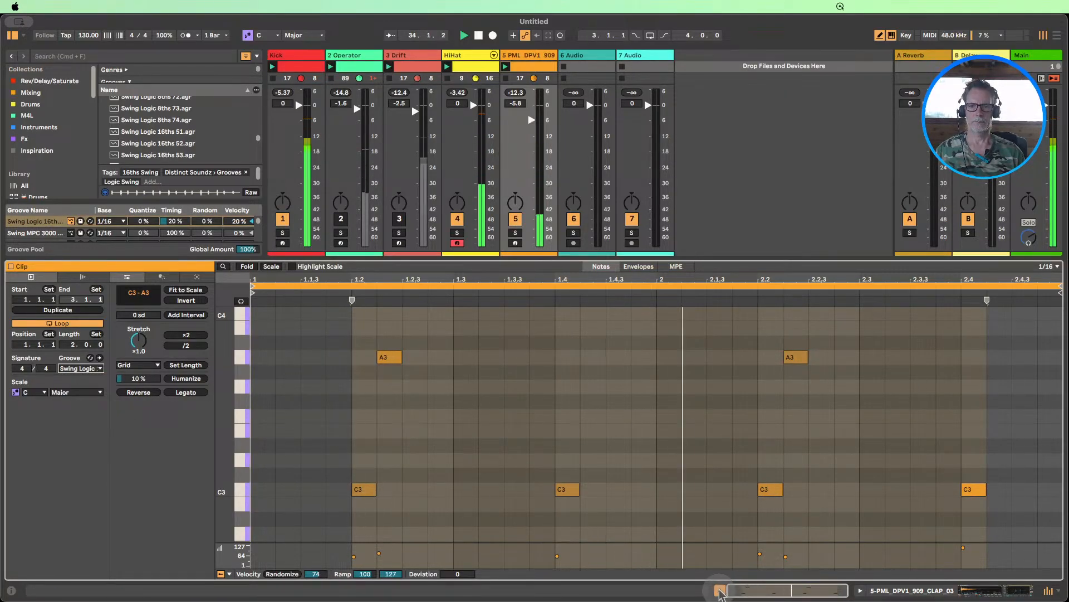
{"action": "left_click", "coordinate": [719, 591]}
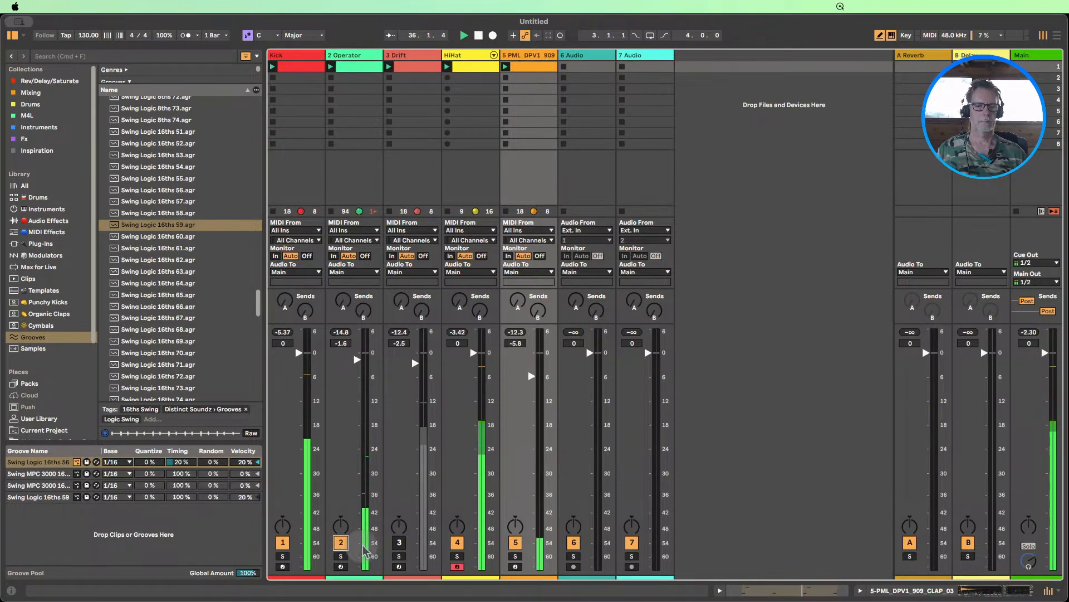
- Unmute the Drift track and move it ahead of the Operator track, directly after the Kick
{"action": "left_click", "coordinate": [399, 543]}
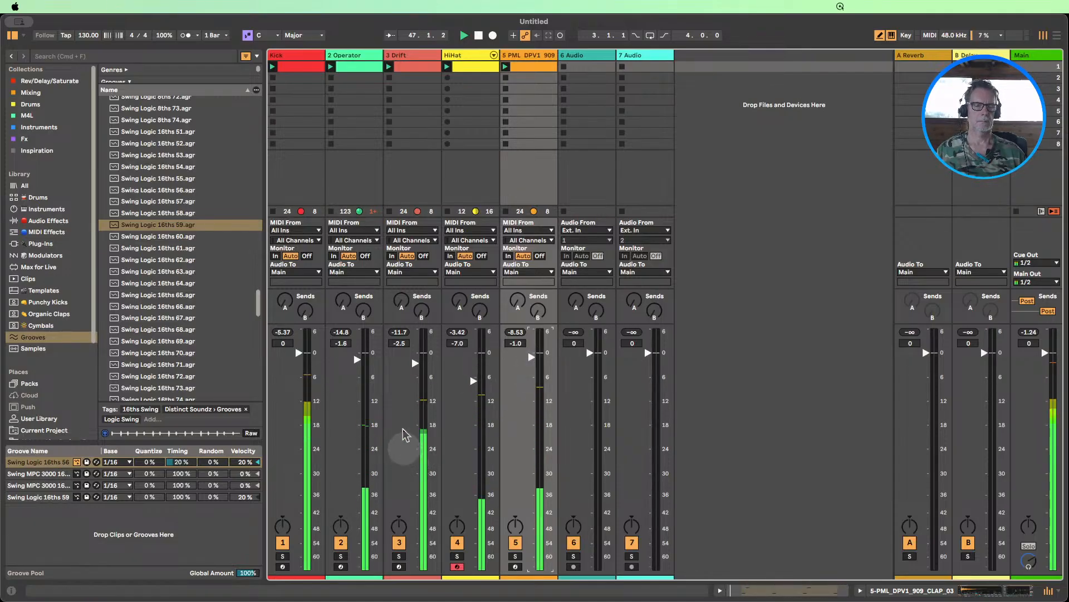
{"action": "left_click_drag", "start_coordinate": [404, 434], "coordinate": [329, 55]}
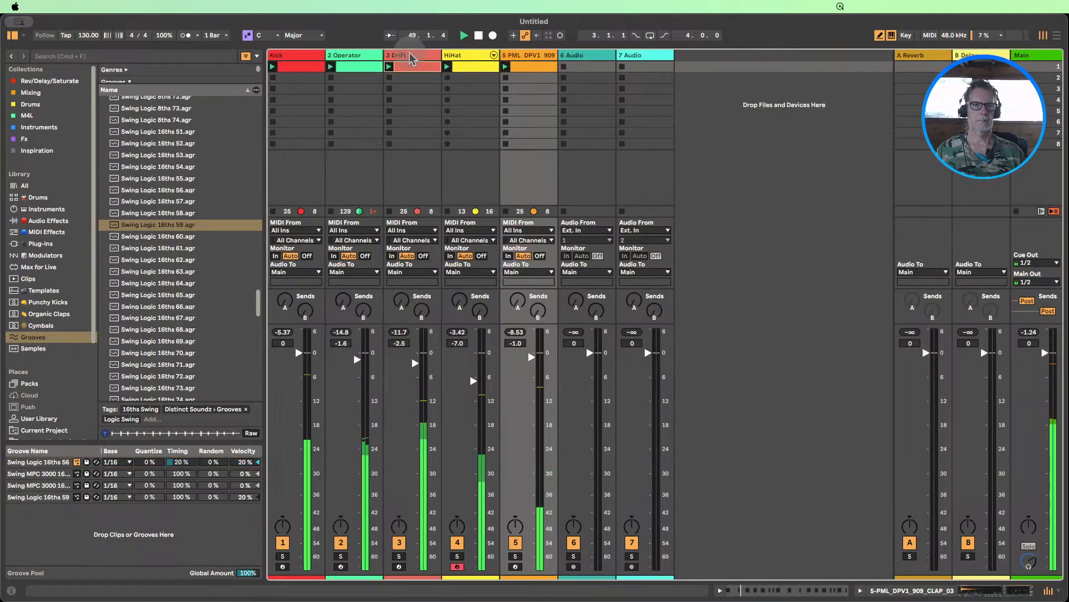
{"action": "left_click_drag", "start_coordinate": [411, 56], "coordinate": [351, 63]}
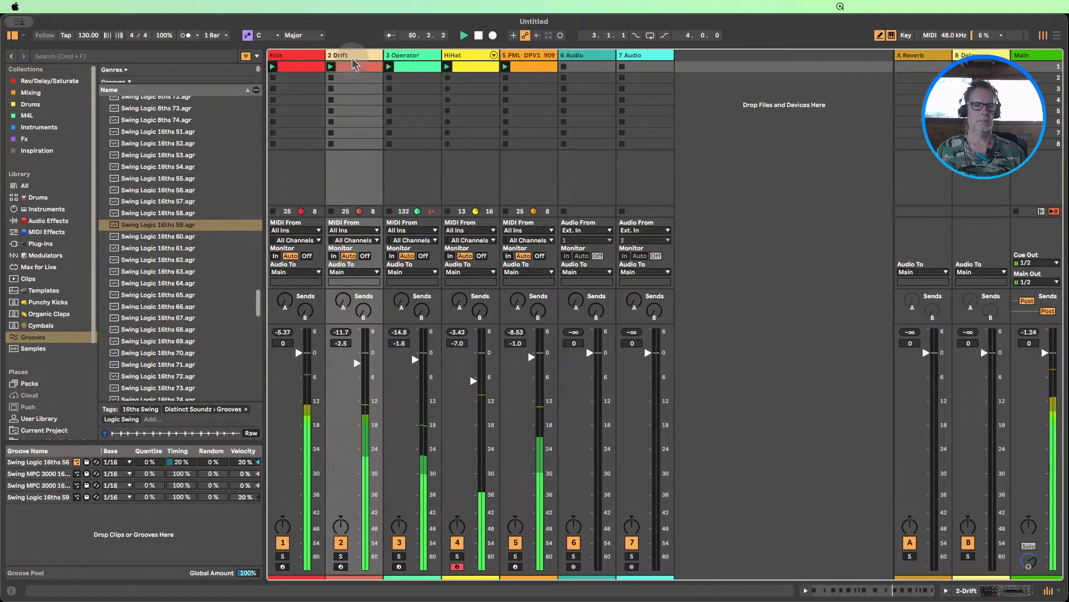
- Set the Drift synth's filter frequency to about 70.6 Hz and stop playback
{"action": "double_click", "coordinate": [351, 57]}
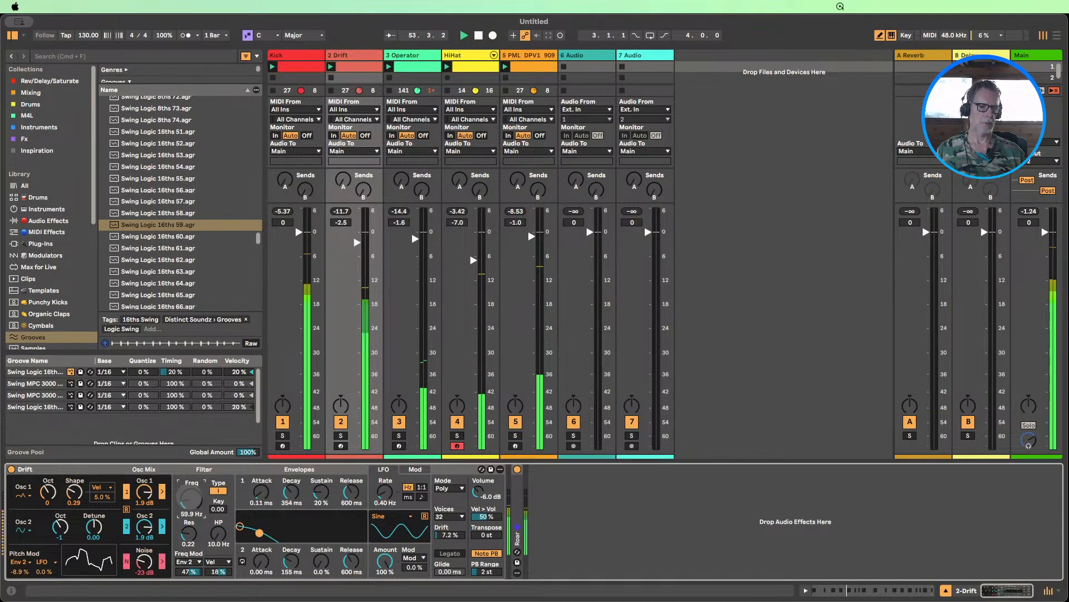
{"action": "left_click_drag", "start_coordinate": [190, 497], "coordinate": [190, 483]}
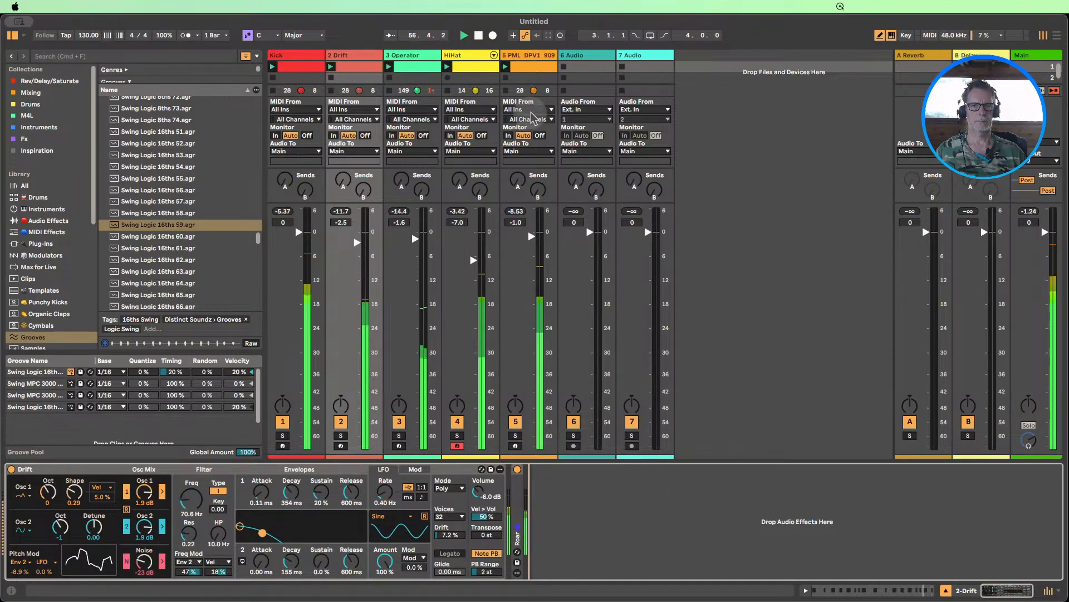
{"action": "left_click", "coordinate": [479, 36]}
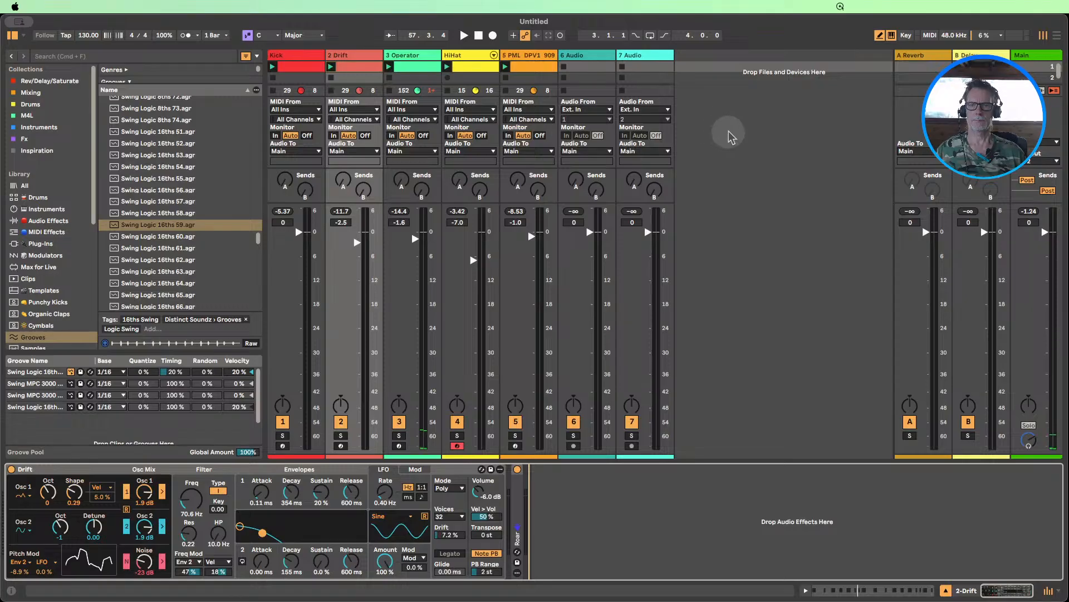
- Insert a new MIDI track and place it between the Drift and Operator tracks
{"action": "right_click", "coordinate": [656, 60]}
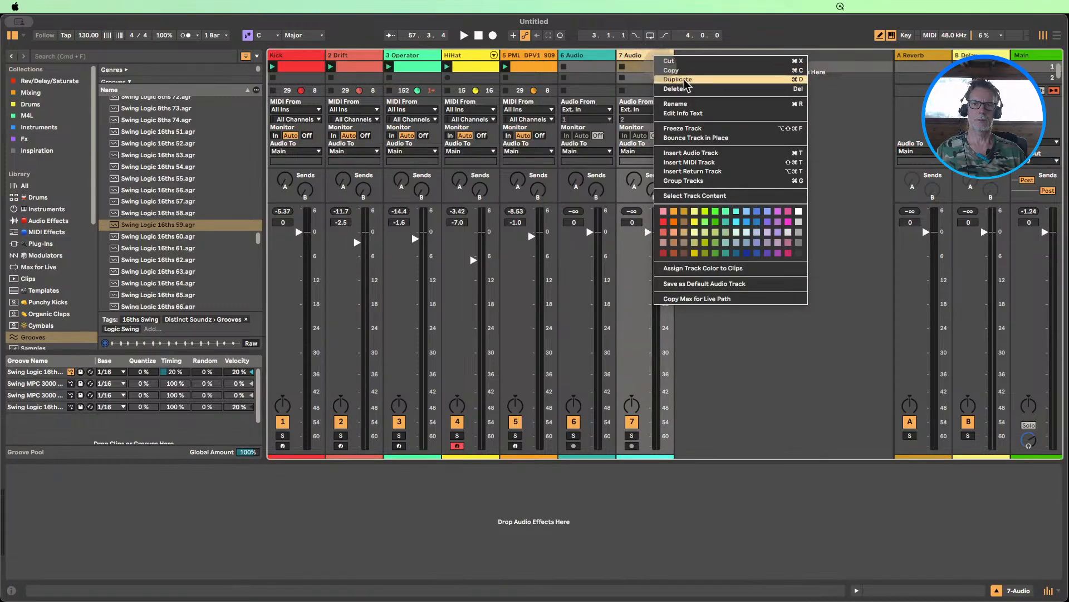
{"action": "left_click", "coordinate": [702, 160]}
{"action": "left_click_drag", "start_coordinate": [692, 59], "coordinate": [419, 56]}
- Rename the Operator track Seq-Operator and recolour the track and its clips blue
{"action": "left_click", "coordinate": [484, 56]}
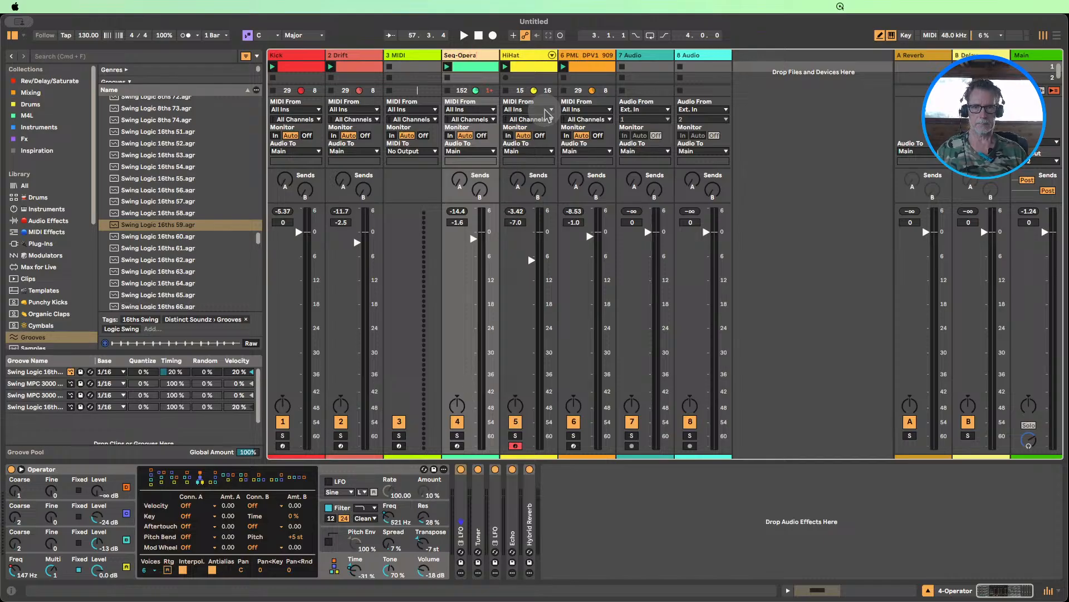
{"action": "right_click", "coordinate": [480, 58]}
{"action": "left_click", "coordinate": [581, 221]}
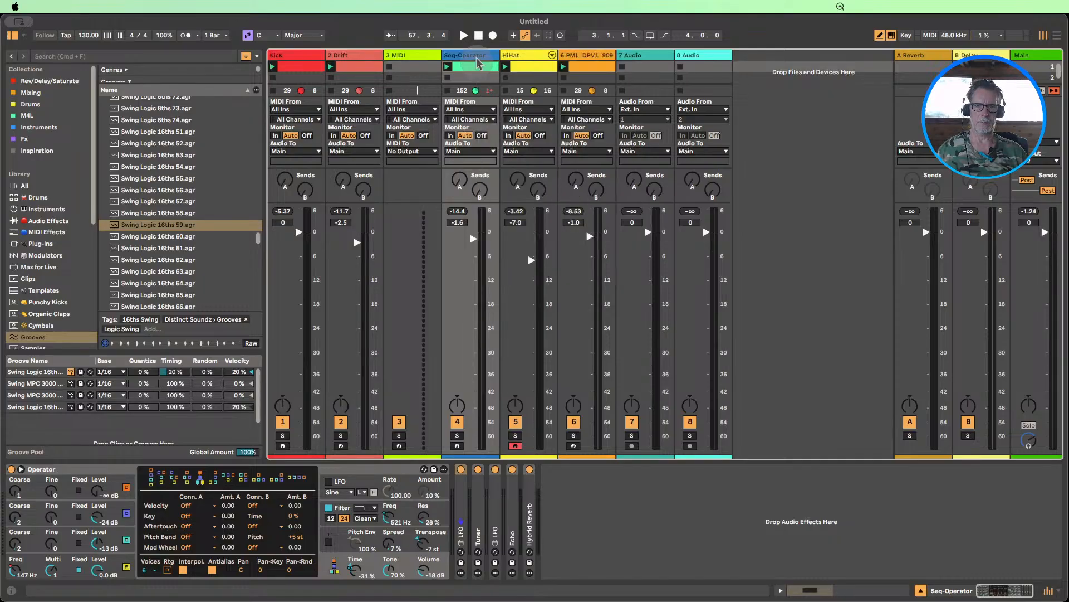
{"action": "right_click", "coordinate": [478, 56]}
{"action": "left_click", "coordinate": [538, 267]}
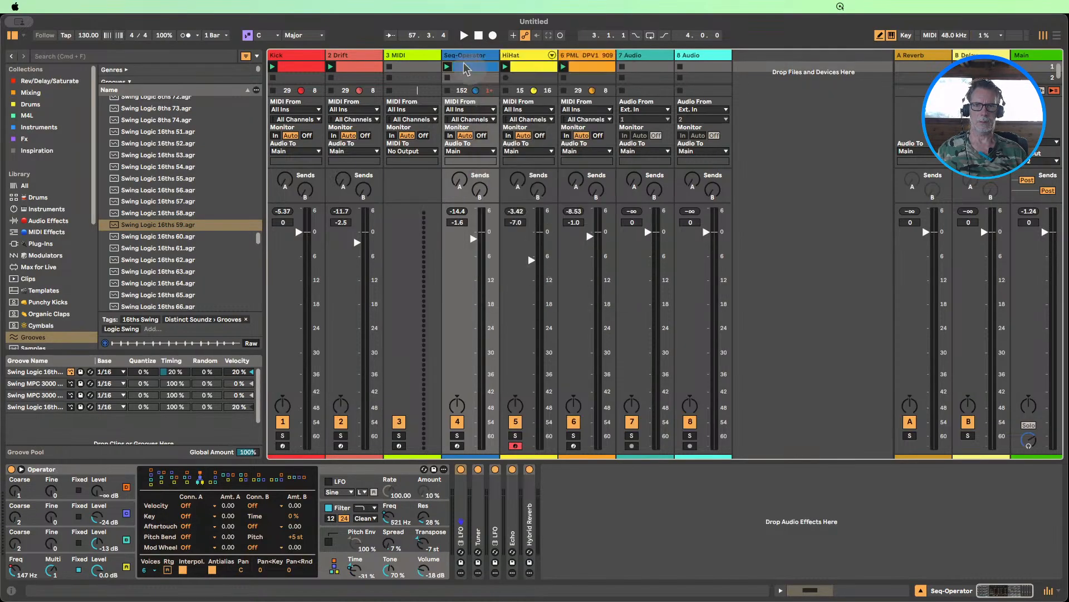
- Recolour the 909 clap track green and assign the track colour to its clips
{"action": "left_click", "coordinate": [589, 56]}
{"action": "right_click", "coordinate": [588, 58]}
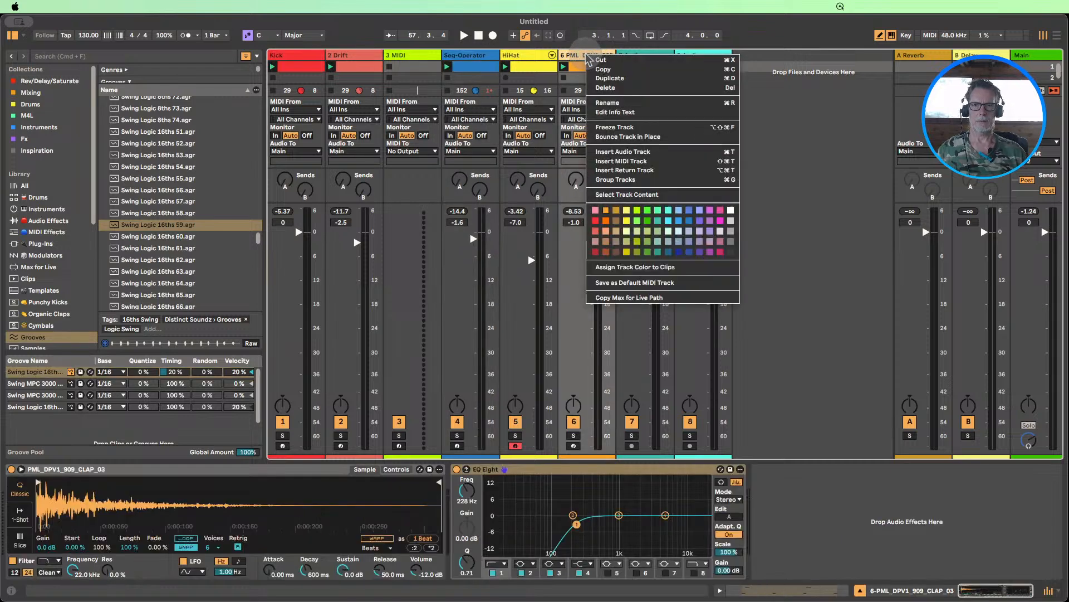
{"action": "left_click", "coordinate": [647, 221]}
{"action": "right_click", "coordinate": [574, 55]}
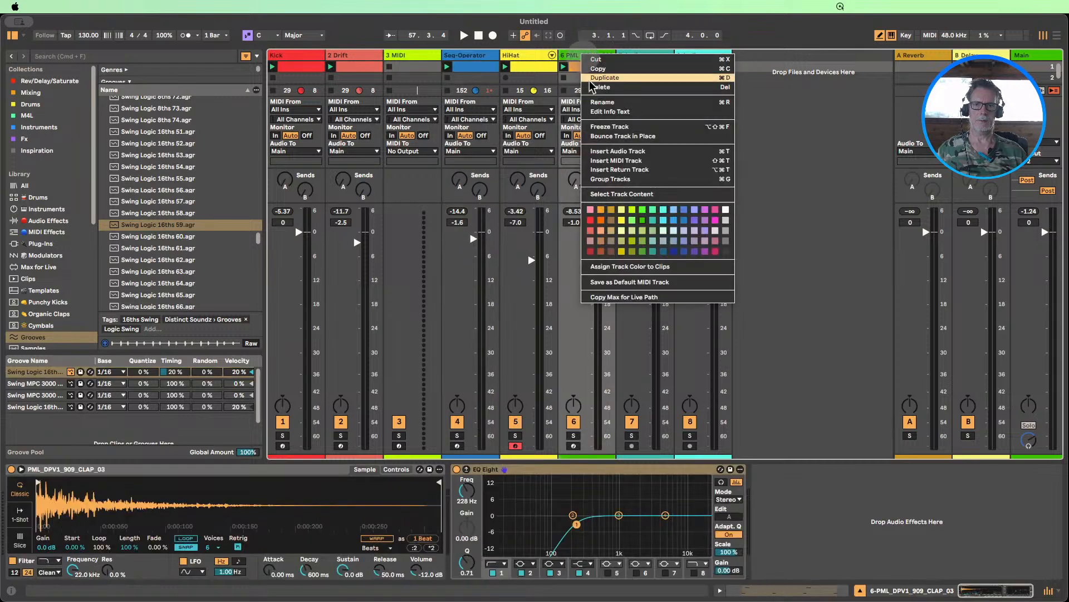
{"action": "left_click", "coordinate": [628, 267]}
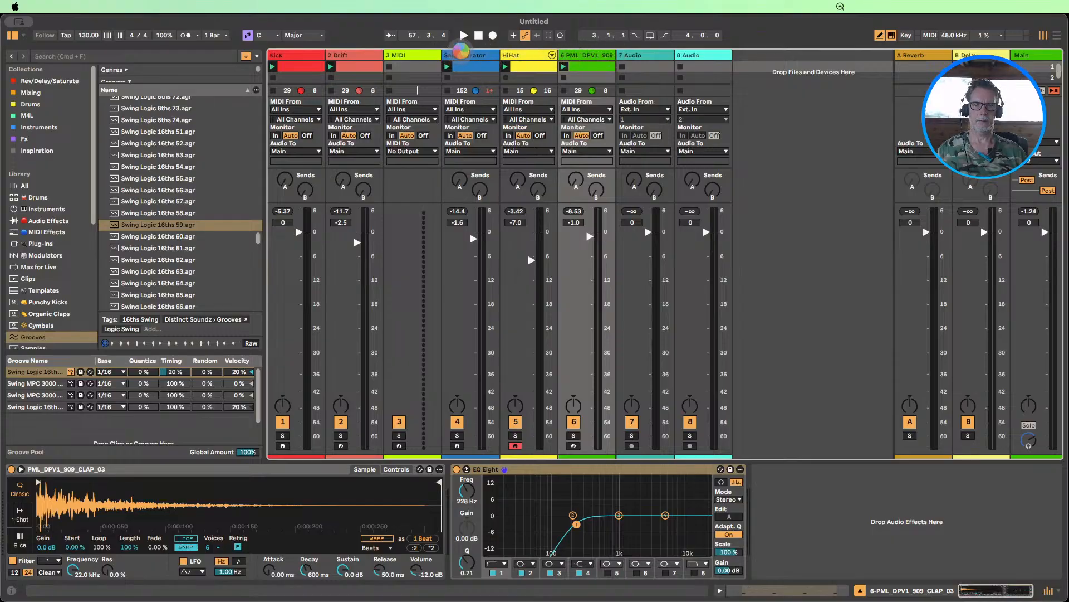
- Reorder the tracks to clap, HiHat, Seq-Operator after the new MIDI track, and delete both empty audio tracks
{"action": "left_click_drag", "start_coordinate": [462, 55], "coordinate": [463, 56]}
{"action": "left_click_drag", "start_coordinate": [584, 56], "coordinate": [508, 53]}
{"action": "left_click", "coordinate": [645, 58]}
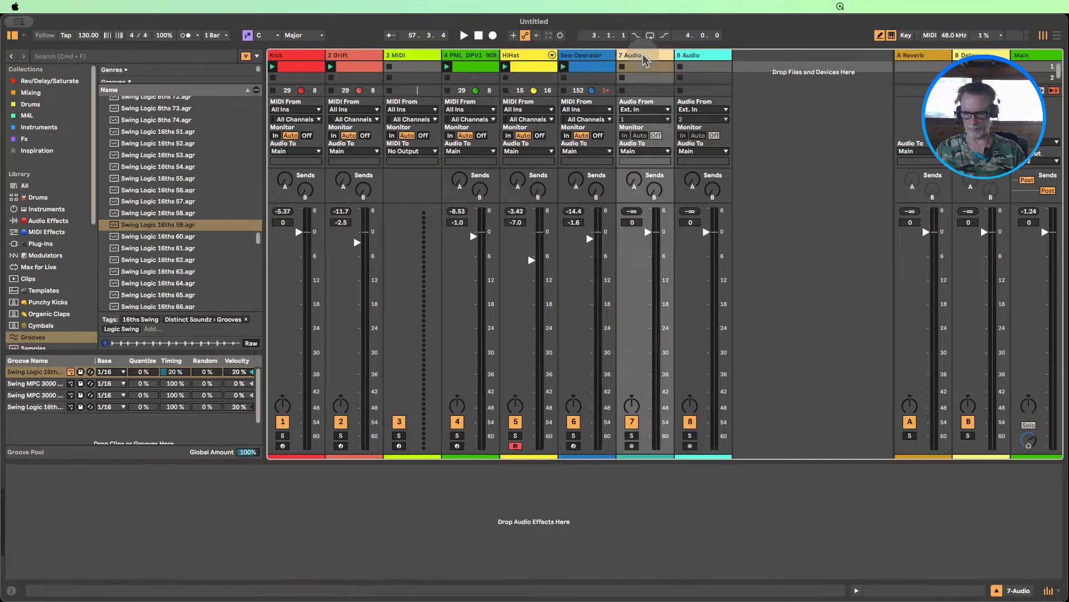
{"action": "key", "text": "Delete"}
{"action": "key", "text": "Delete"}
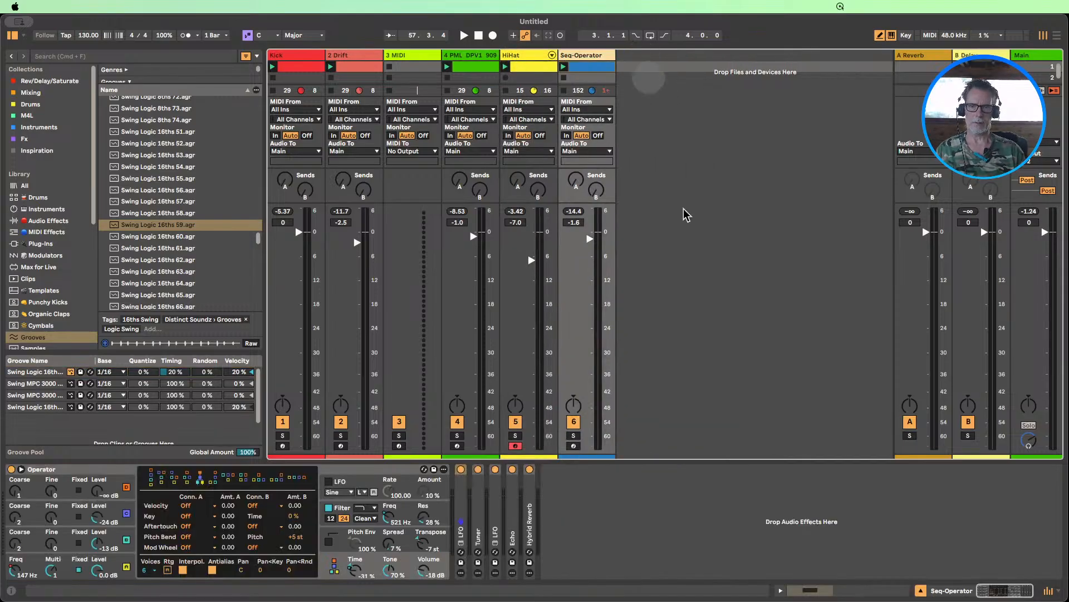
{"action": "left_click", "coordinate": [921, 590]}
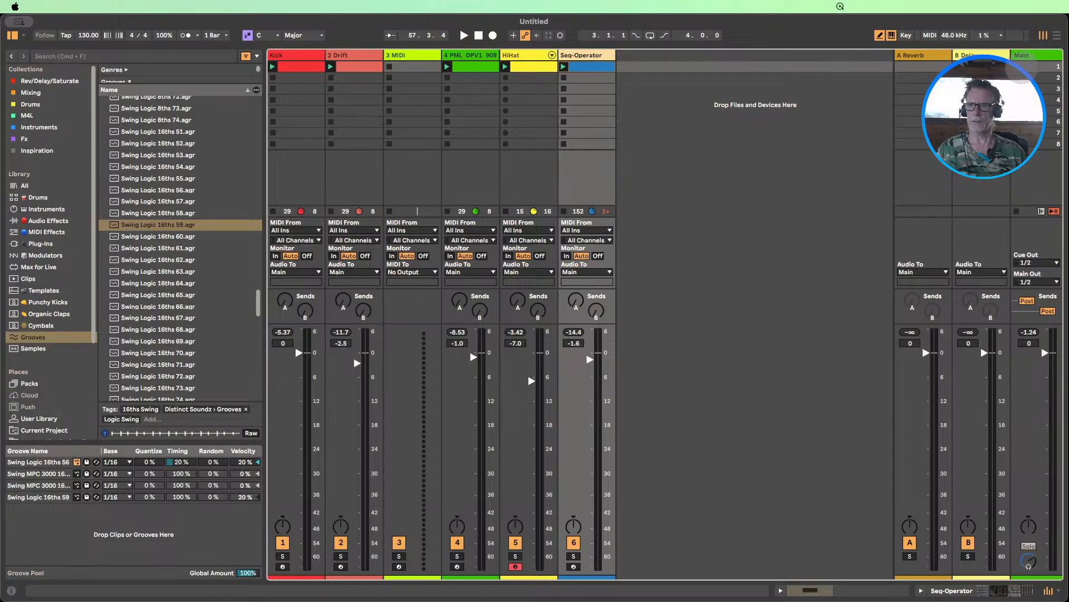
- During playback, draw a C3 note from 1.2.3 to 1.3 in a new one-bar clip on the MIDI track and show its device chain
{"action": "key", "text": "space"}
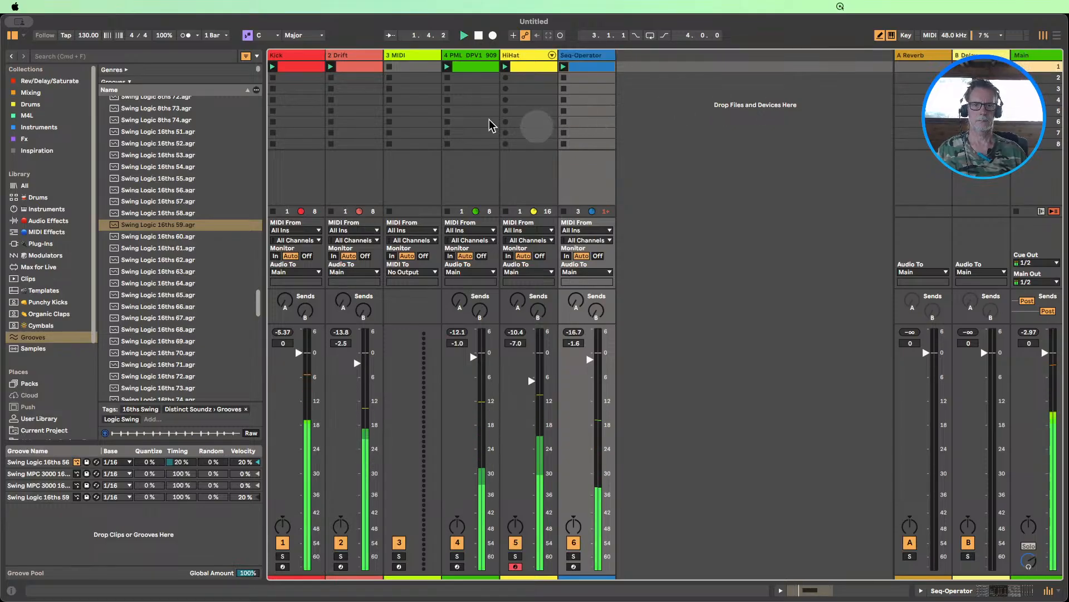
{"action": "double_click", "coordinate": [415, 67]}
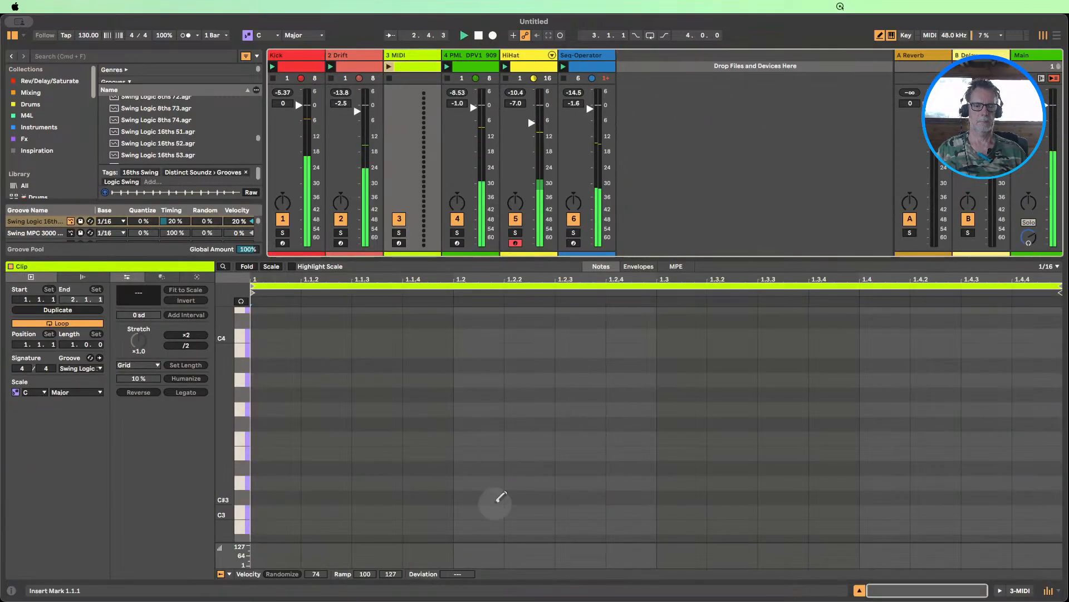
{"action": "left_click", "coordinate": [574, 511]}
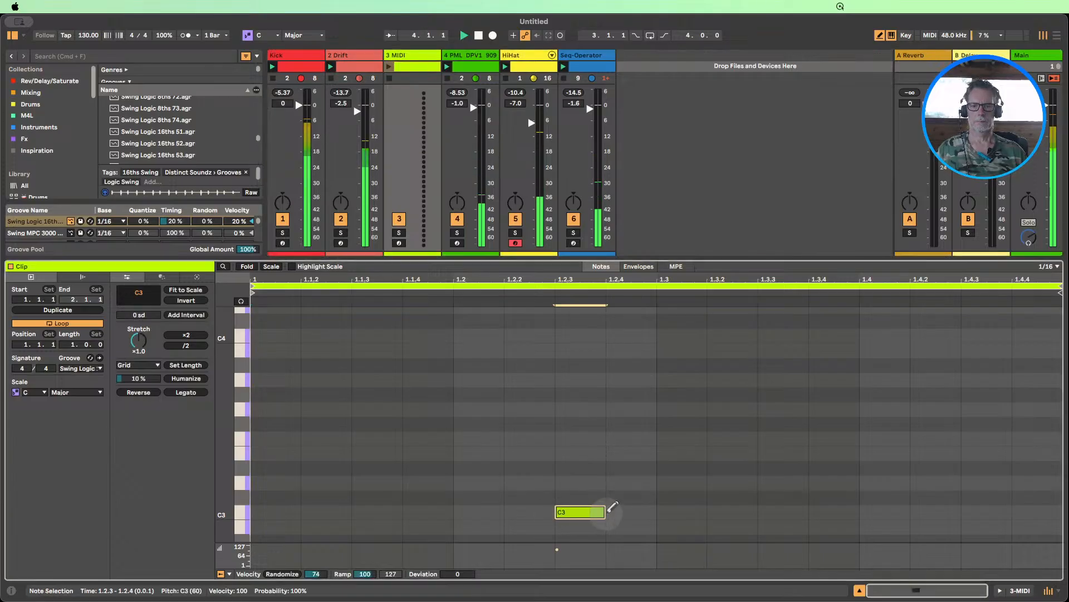
{"action": "left_click_drag", "start_coordinate": [605, 512], "coordinate": [663, 513]}
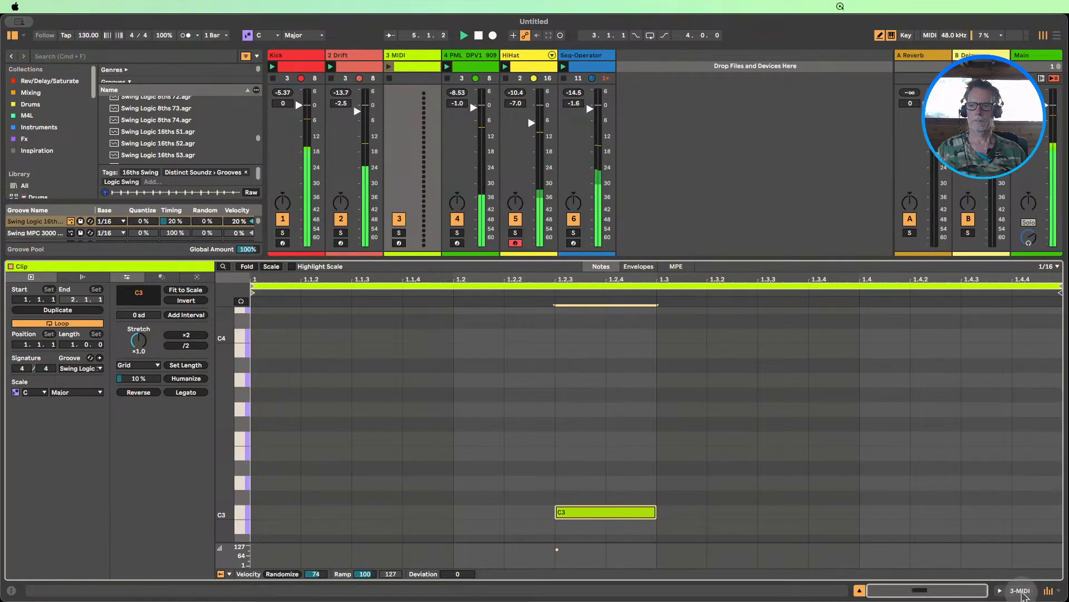
{"action": "left_click", "coordinate": [1023, 591]}
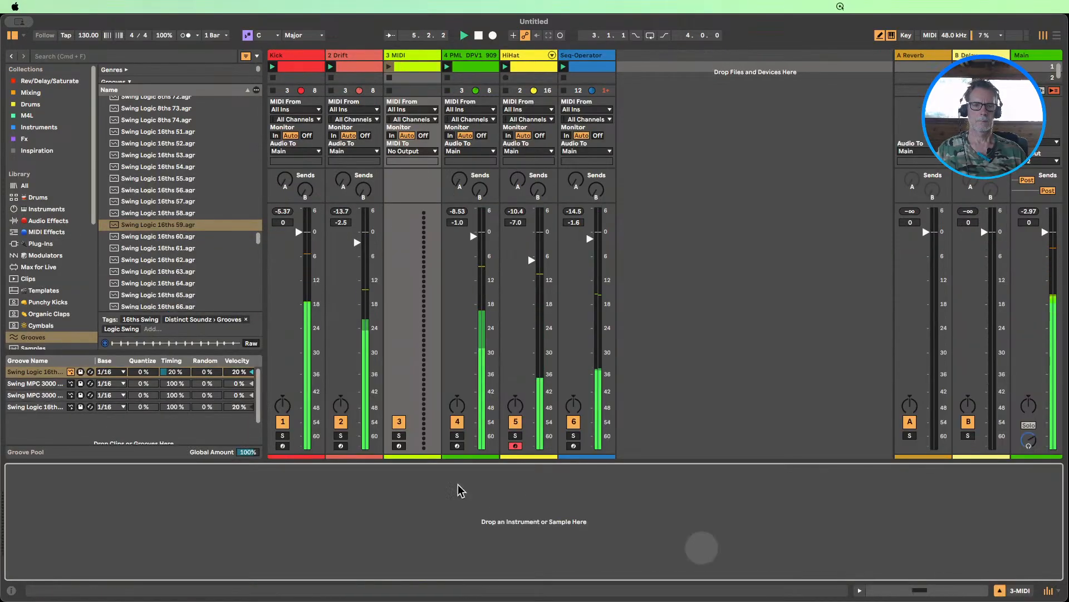
- Load the Operator instrument onto the empty MIDI track and lower the track volume to -3.2 dB
{"action": "left_click", "coordinate": [46, 210]}
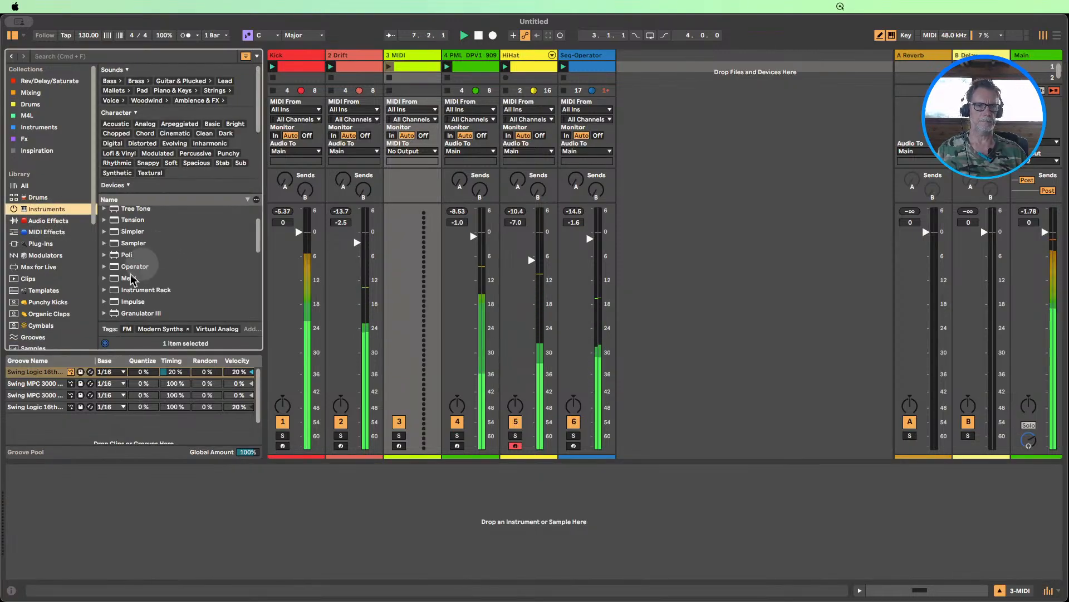
{"action": "left_click_drag", "start_coordinate": [132, 267], "coordinate": [394, 245]}
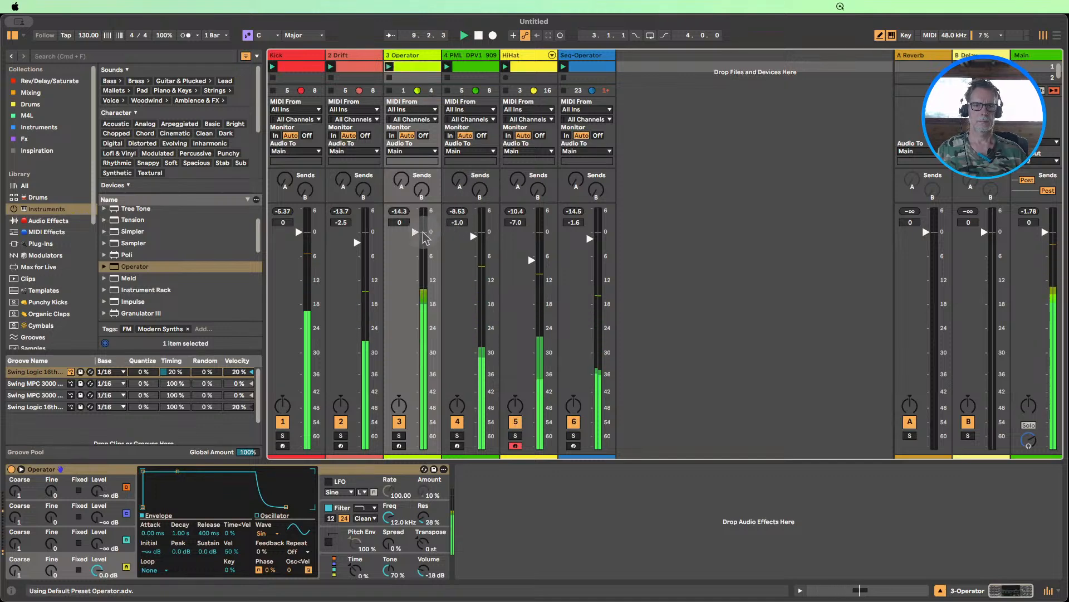
{"action": "left_click_drag", "start_coordinate": [415, 231], "coordinate": [415, 246]}
- Mute the clap, HiHat and Kick tracks and set the 3 Operator track volume to -1.0 dB
{"action": "left_click", "coordinate": [457, 421]}
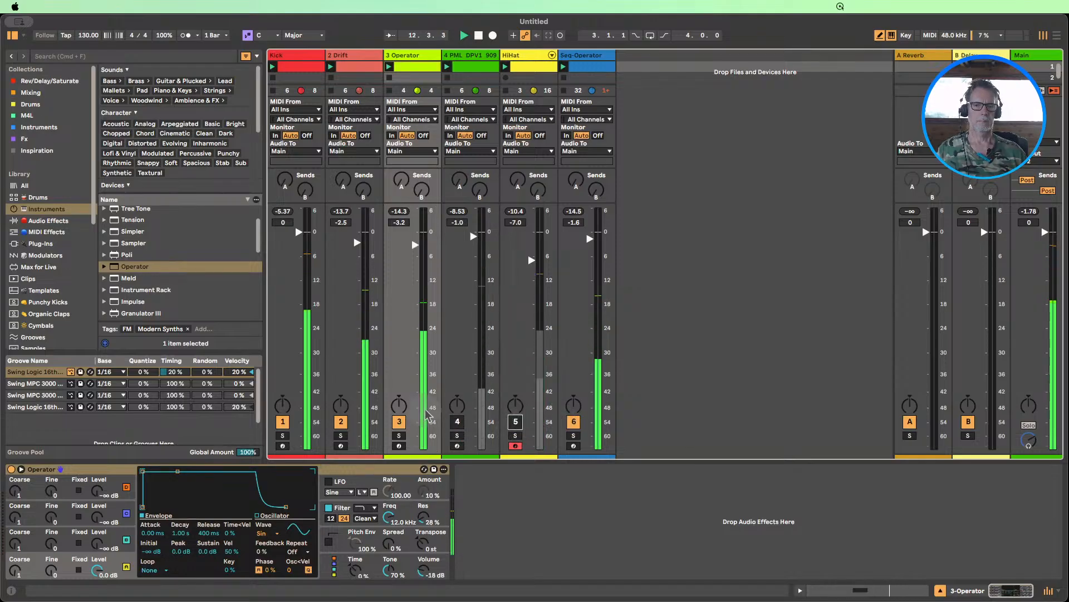
{"action": "left_click_drag", "start_coordinate": [415, 241], "coordinate": [415, 236]}
{"action": "left_click", "coordinate": [283, 422]}
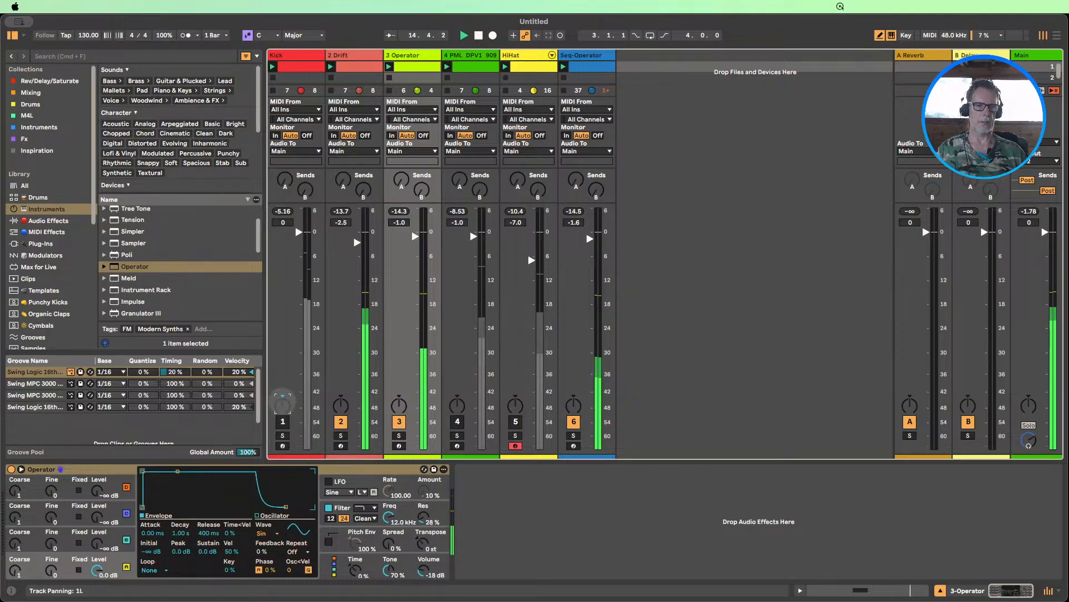
- Open the 2 Drift and 3 Operator clips together in the note editor with both clips' notes in view
{"action": "left_click", "coordinate": [361, 67]}
{"action": "double_click", "coordinate": [361, 66]}
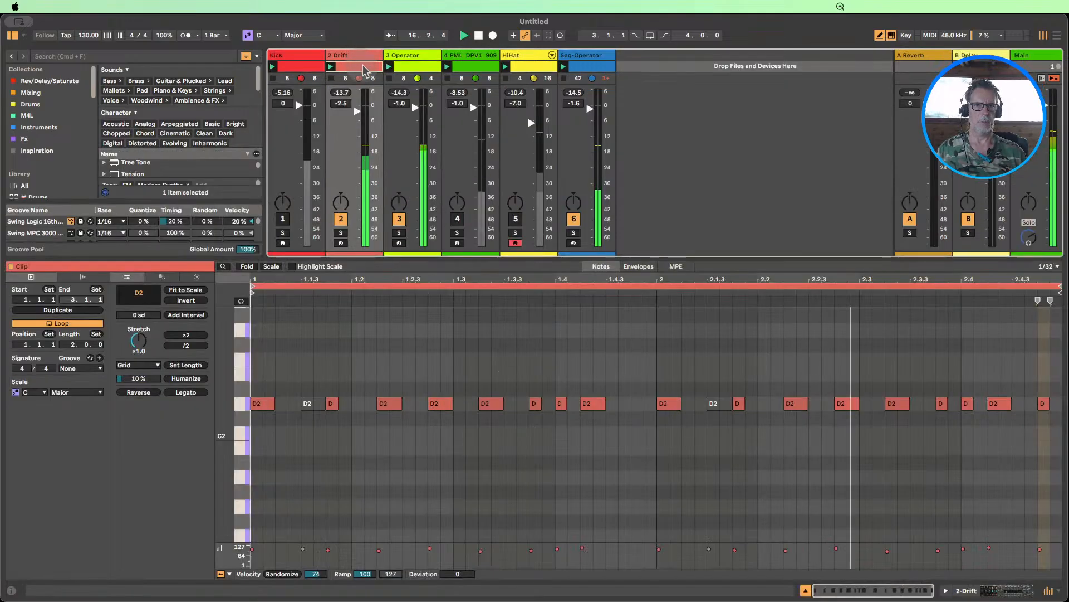
{"action": "left_click", "coordinate": [415, 68], "text": "shift"}
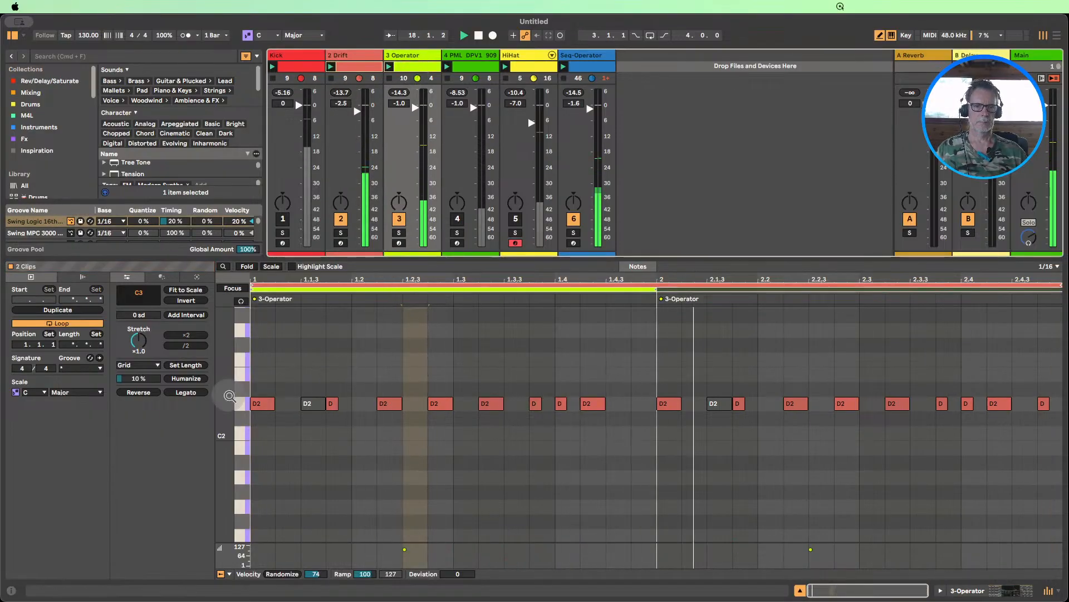
{"action": "left_click_drag", "start_coordinate": [229, 394], "coordinate": [231, 399]}
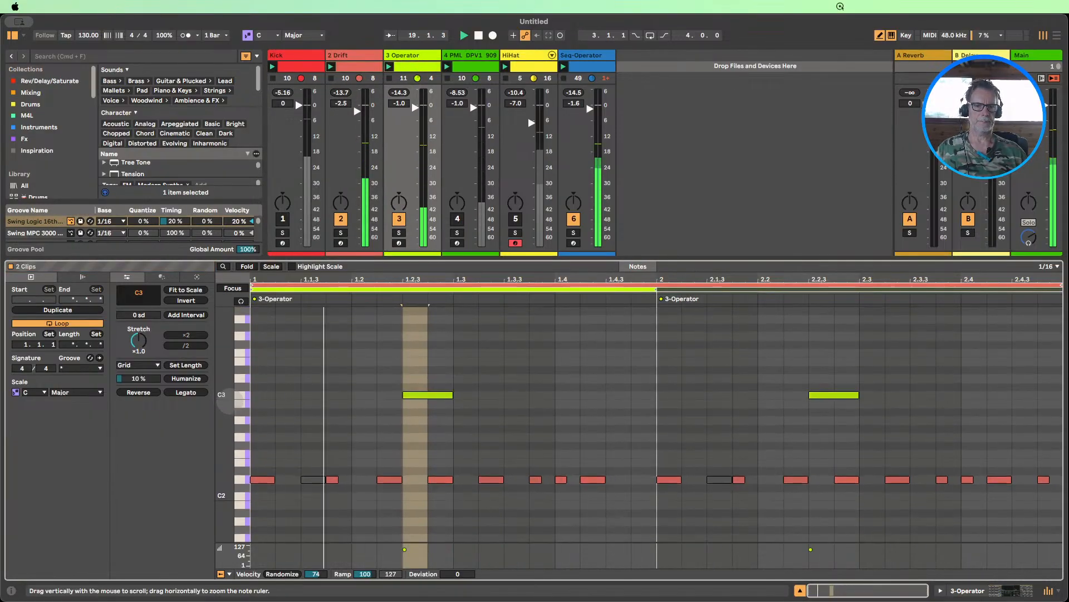
- Shift the 3 Operator clip's C3 note so it starts at 1.4.3 and ends with the bar
{"action": "left_click", "coordinate": [238, 397]}
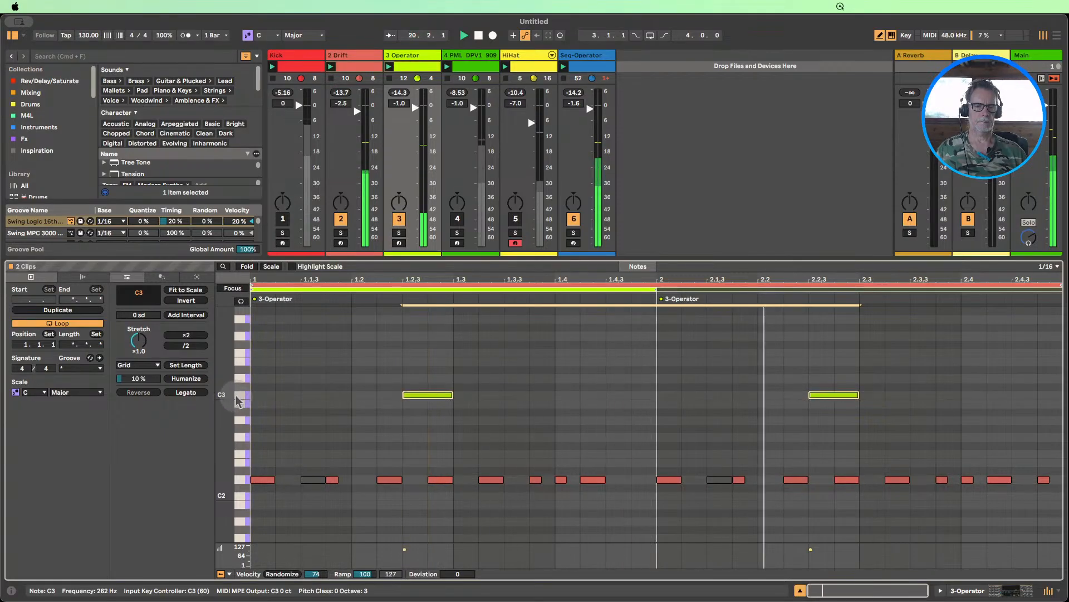
{"action": "key", "text": "Left"}
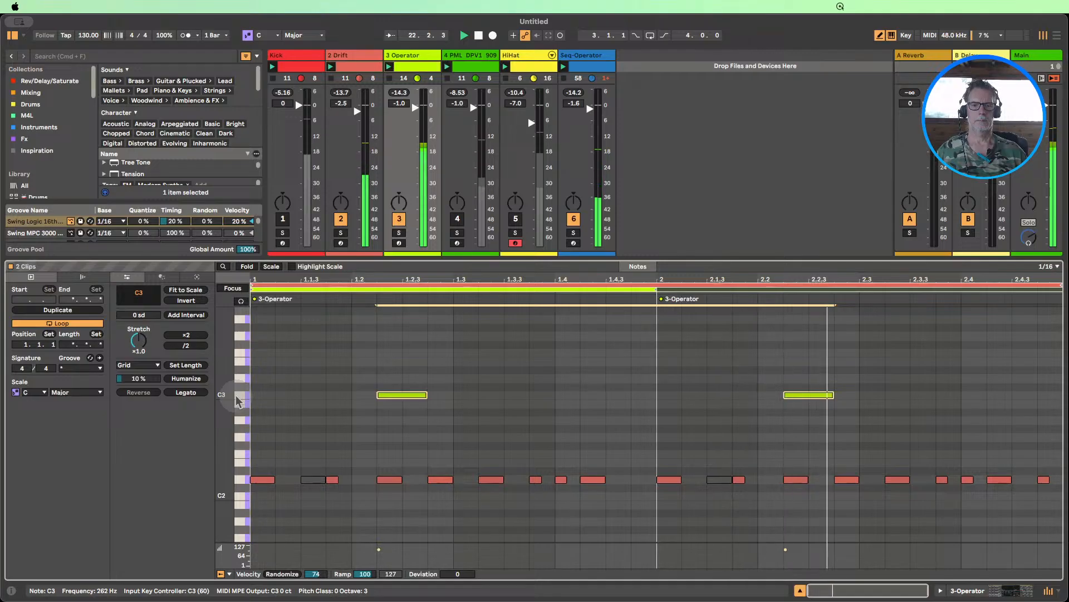
{"action": "key", "text": "Right"}
{"action": "key", "text": "Right"}
{"action": "key", "text": "Right"}
{"action": "key", "text": "Right"}
{"action": "key", "text": "Right"}
{"action": "key", "text": "Right"}
{"action": "key", "text": "Right"}
{"action": "key", "text": "Right"}
{"action": "key", "text": "Right"}
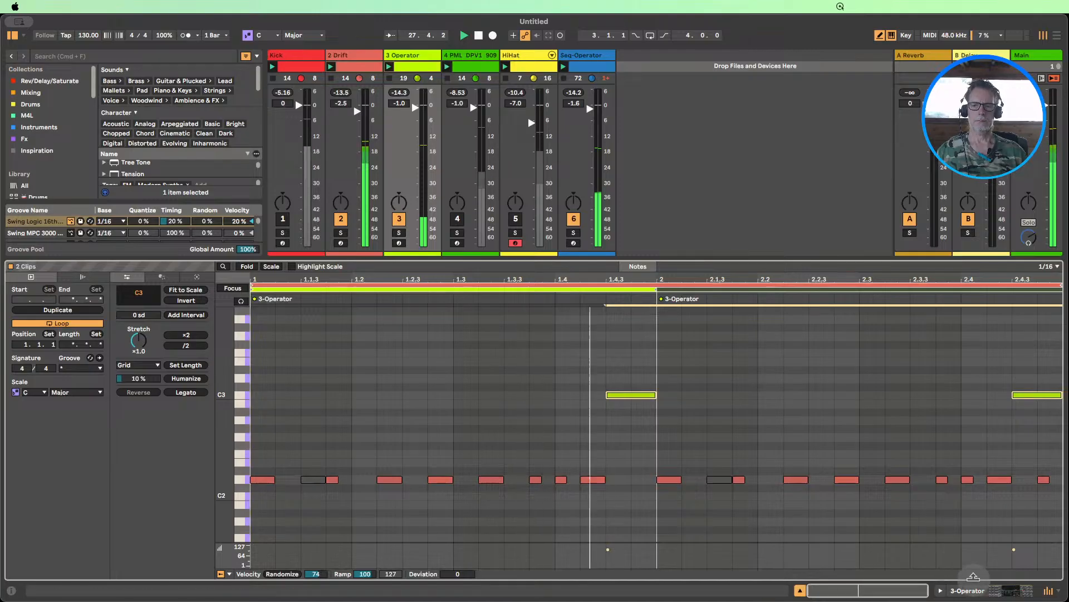
- Lower the filter frequency of the Operator on track 3 to 347 Hz
{"action": "left_click", "coordinate": [976, 592]}
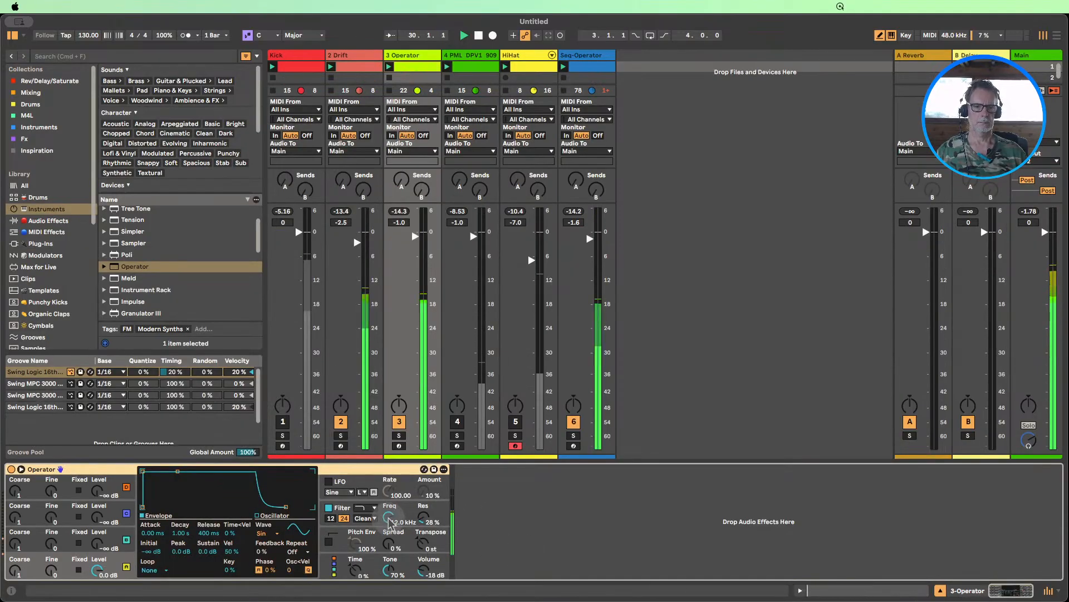
{"action": "left_click_drag", "start_coordinate": [388, 518], "coordinate": [388, 557]}
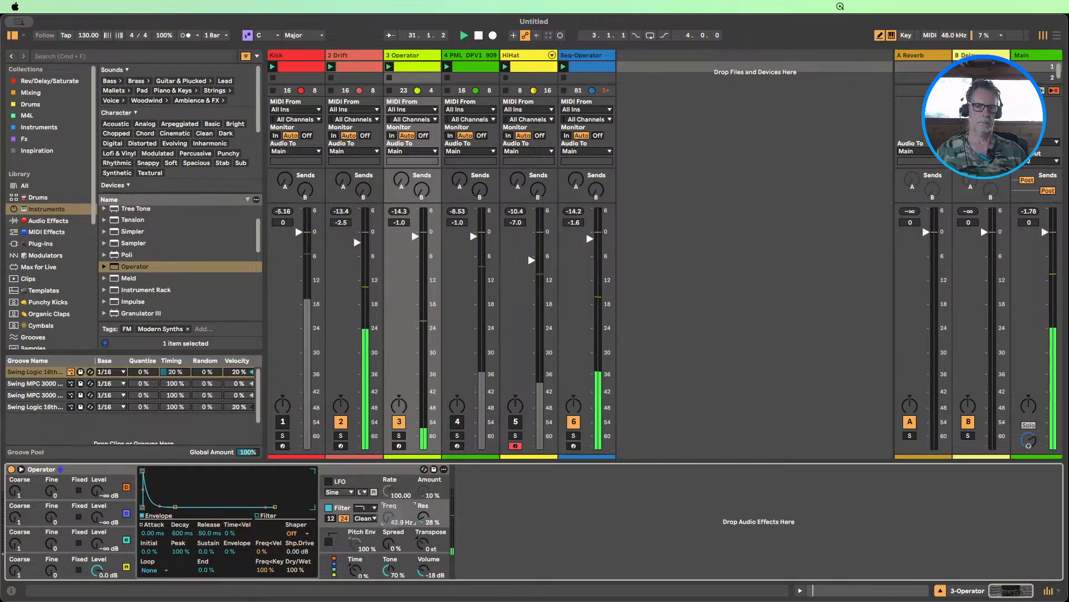
{"action": "left_click_drag", "start_coordinate": [389, 517], "coordinate": [388, 514]}
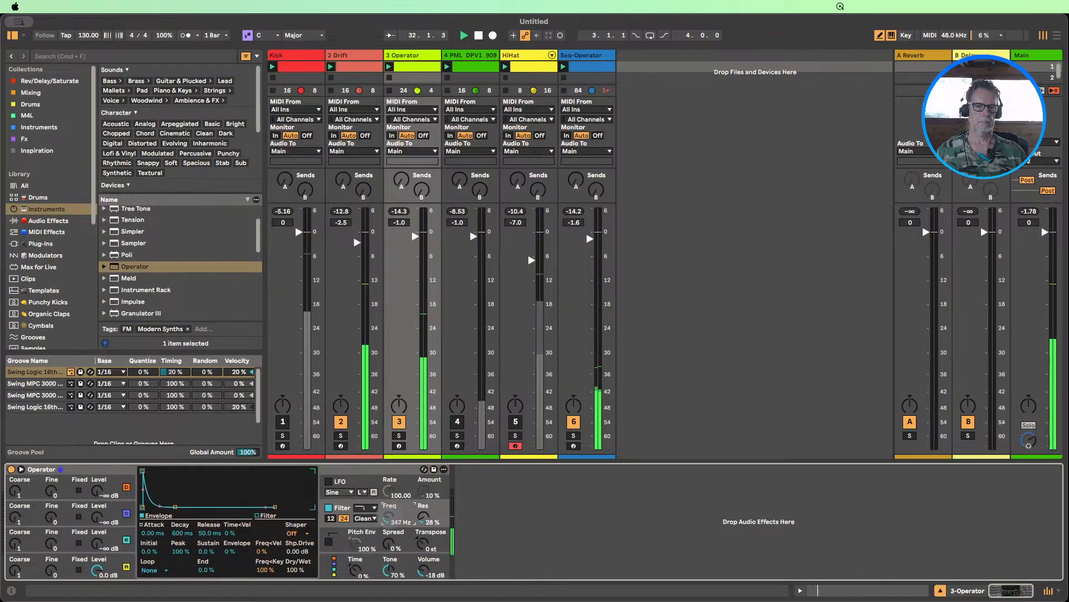
- Open the 3 Operator clip alone and transpose its note down one octave to C2
{"action": "left_click", "coordinate": [411, 67]}
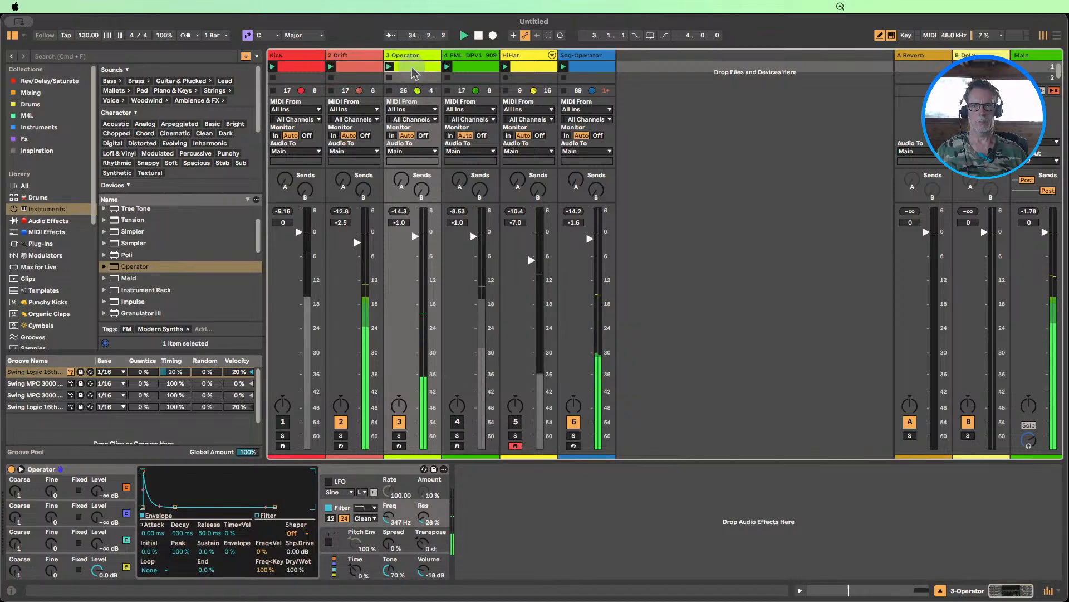
{"action": "key", "text": "shift+Tab"}
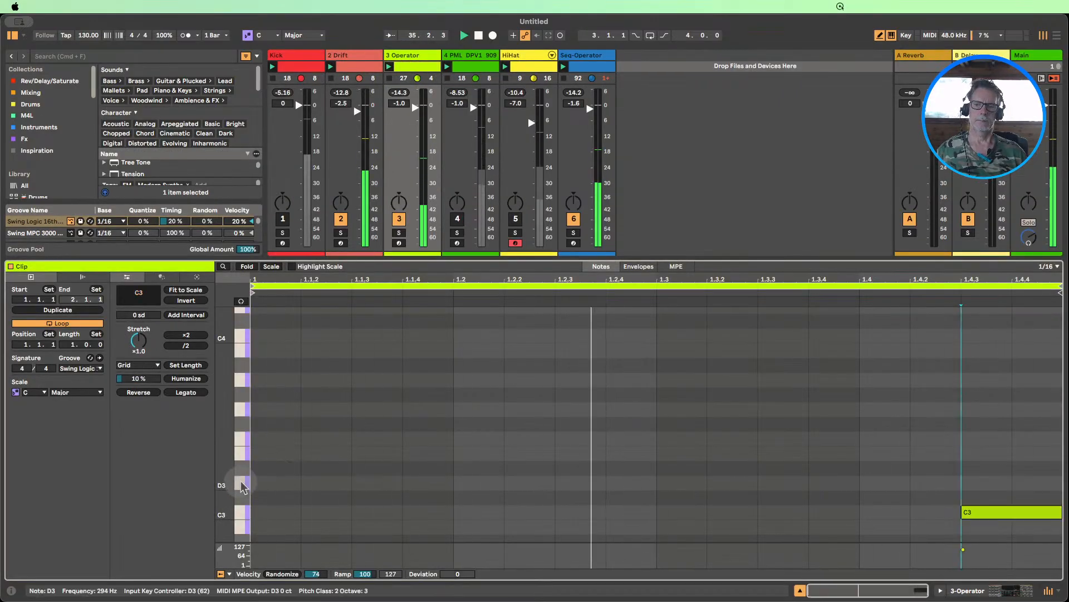
{"action": "key", "text": "shift+Down"}
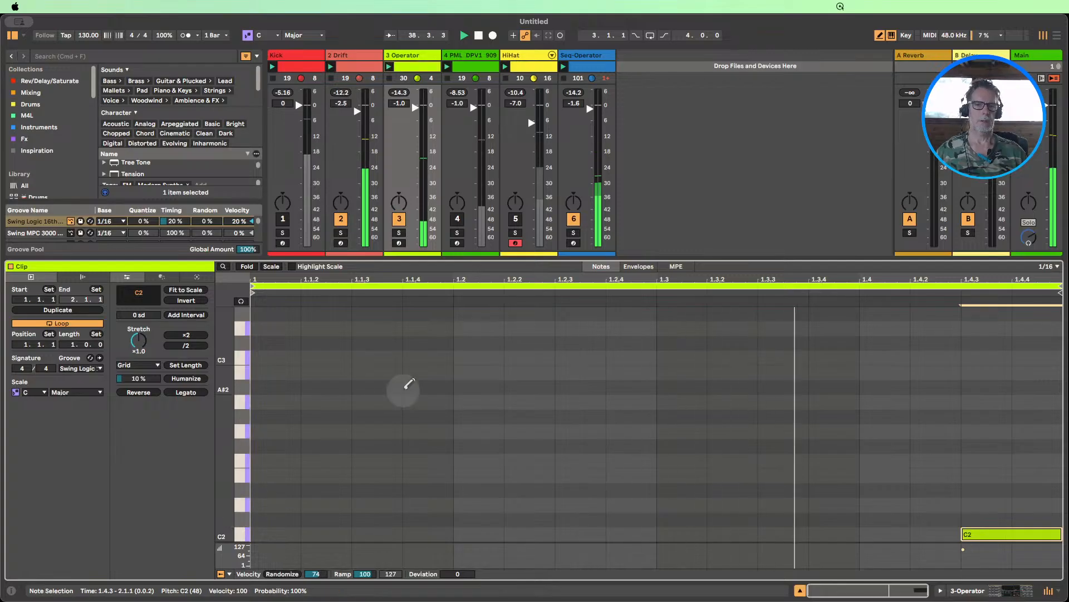
- Automate Filter Freq in the clip to hold 347 Hz until 1.4.3, then ramp up to maximum at the clip end
{"action": "left_click", "coordinate": [639, 266]}
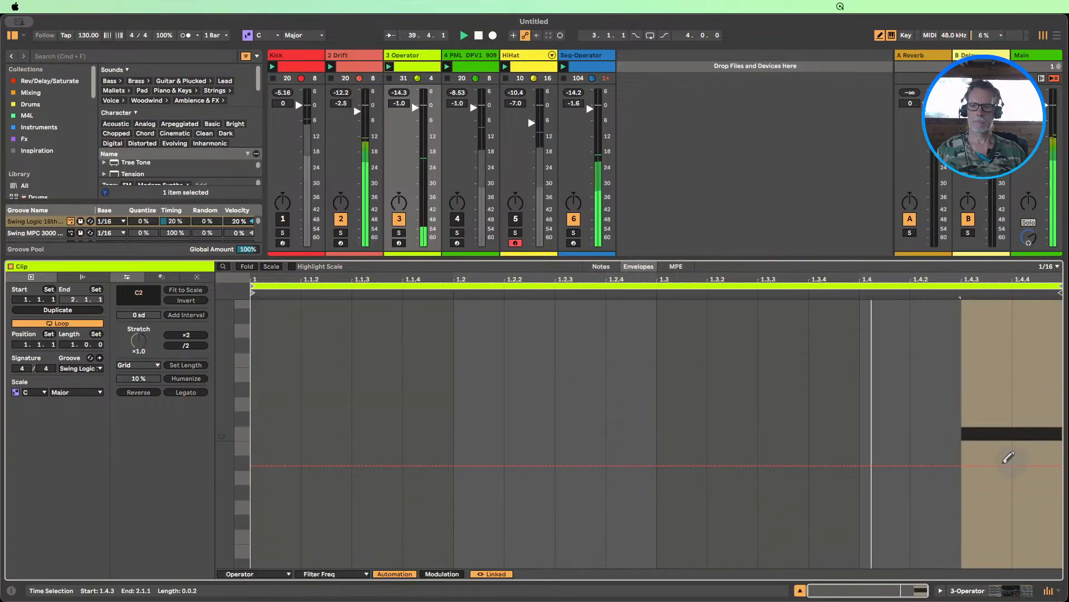
{"action": "key", "text": "b"}
{"action": "left_click", "coordinate": [962, 461]}
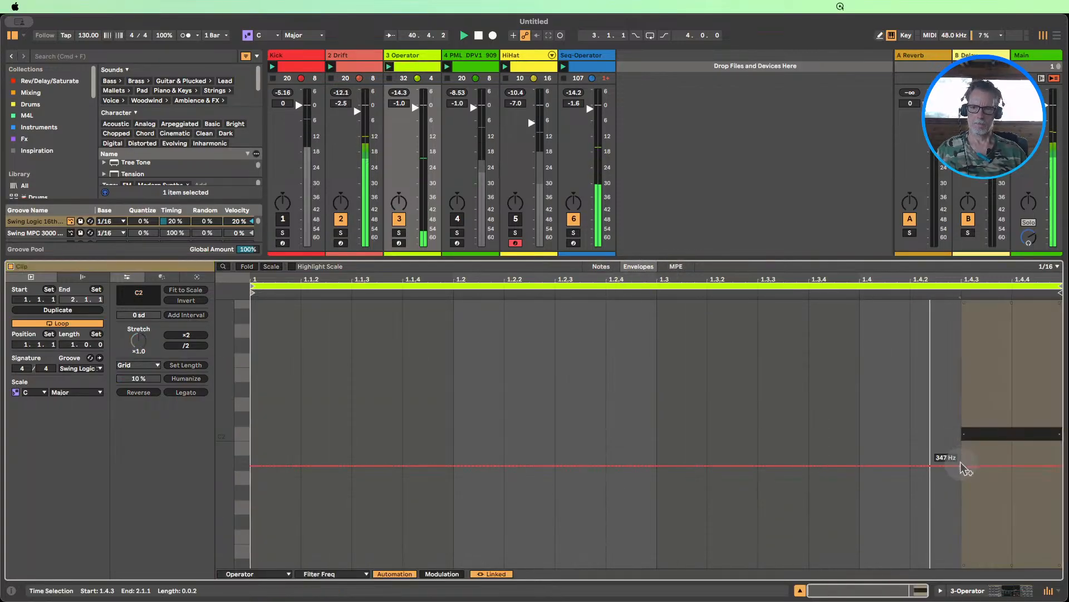
{"action": "left_click", "coordinate": [966, 466]}
{"action": "left_click_drag", "start_coordinate": [994, 466], "coordinate": [1061, 304]}
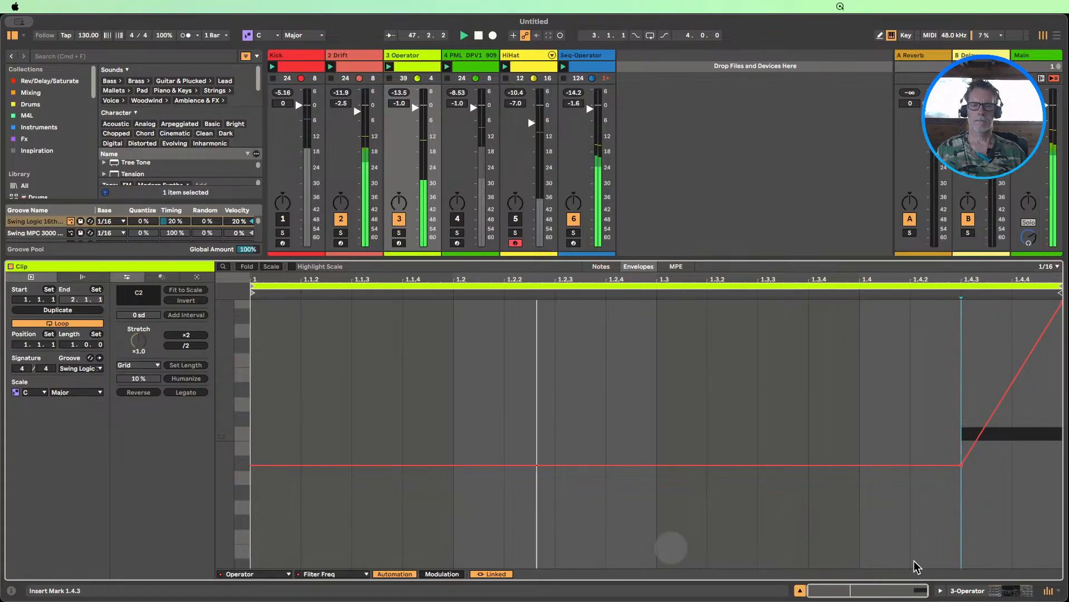
- Set the filter envelope amount of the Operator on track 3 to 67%
{"action": "left_click", "coordinate": [941, 590]}
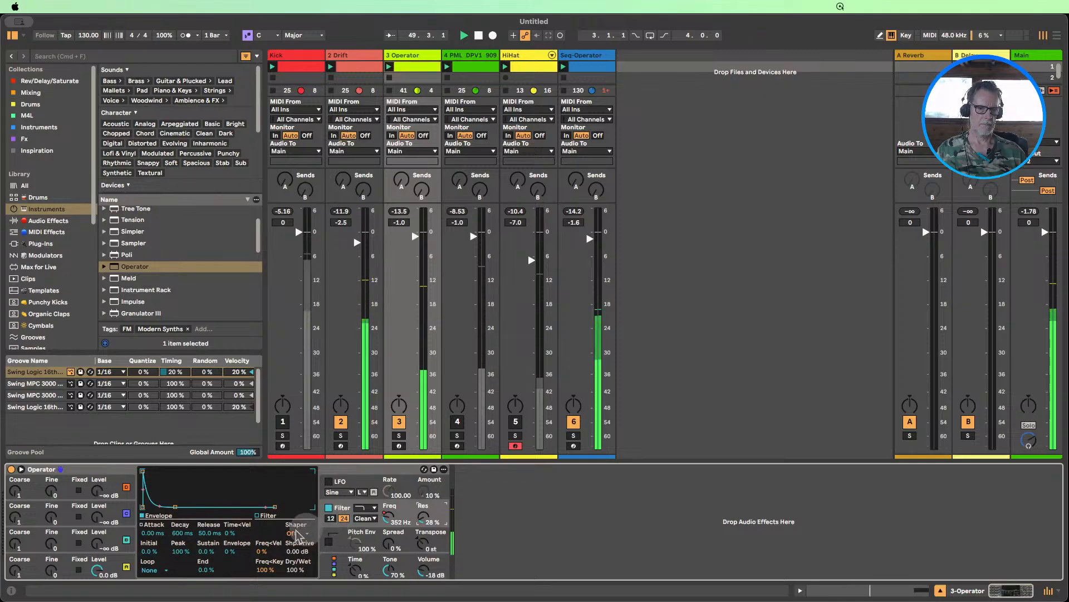
{"action": "left_click", "coordinate": [269, 551]}
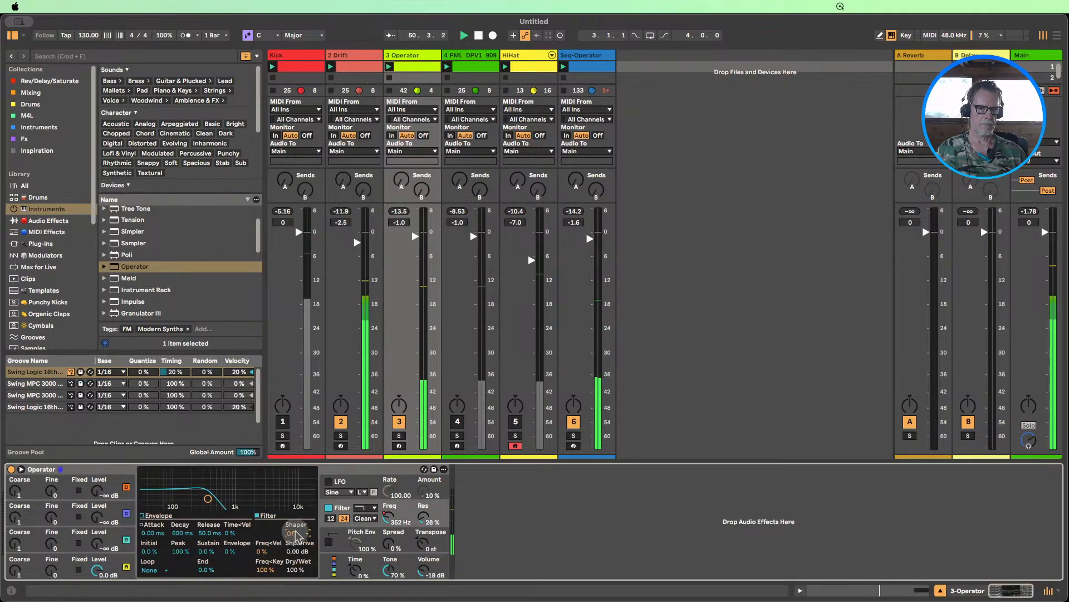
{"action": "left_click_drag", "start_coordinate": [231, 551], "coordinate": [230, 550]}
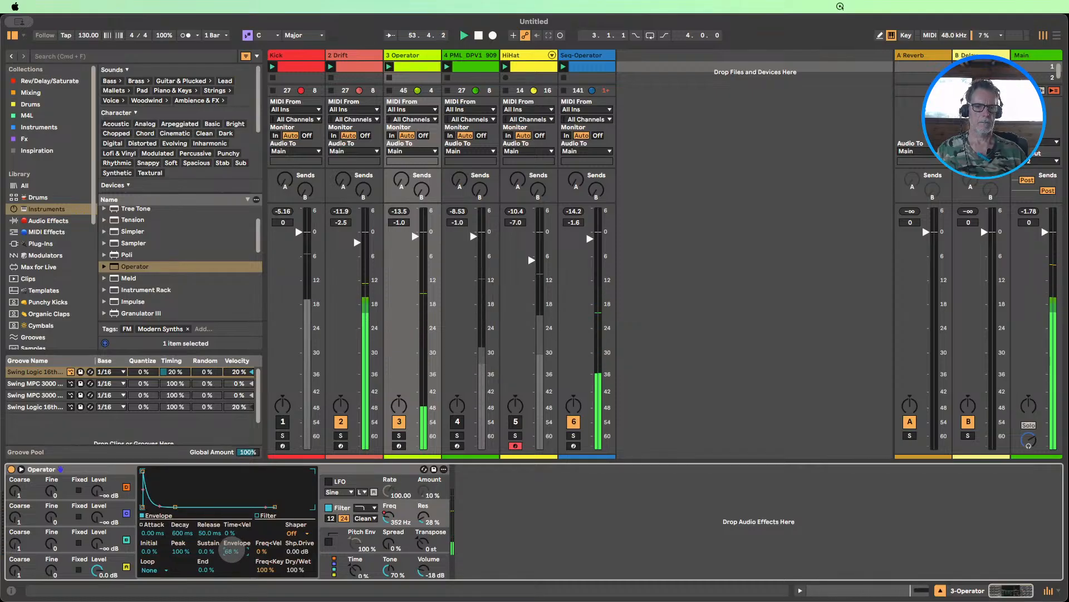
- Try the triangle and SqD waveforms on Operator's oscillator A and settle on the SwD waveform
{"action": "left_click", "coordinate": [100, 565]}
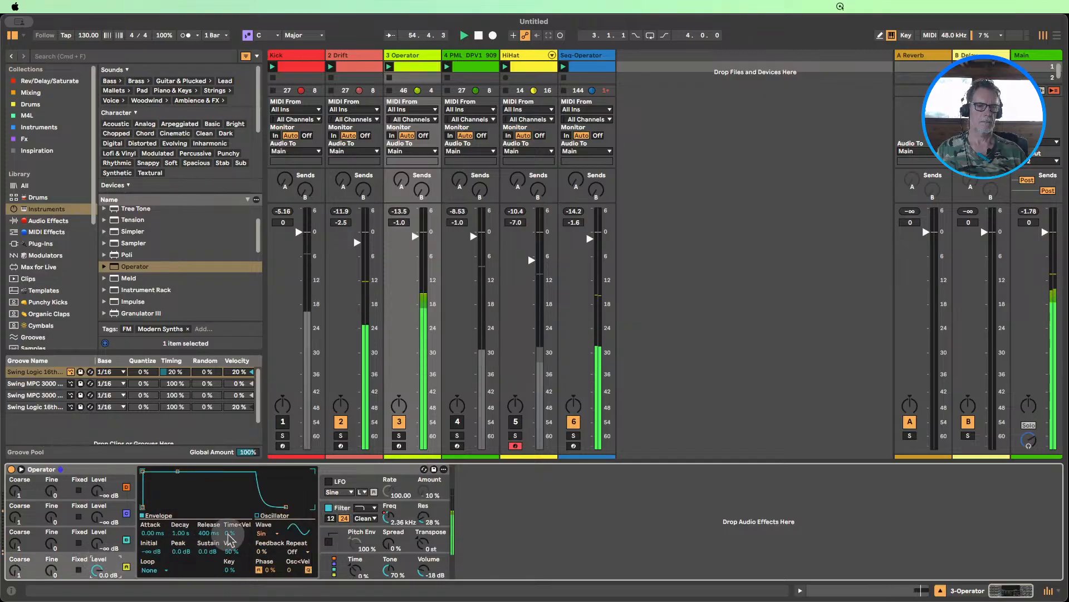
{"action": "left_click", "coordinate": [267, 533]}
{"action": "left_click", "coordinate": [281, 488]}
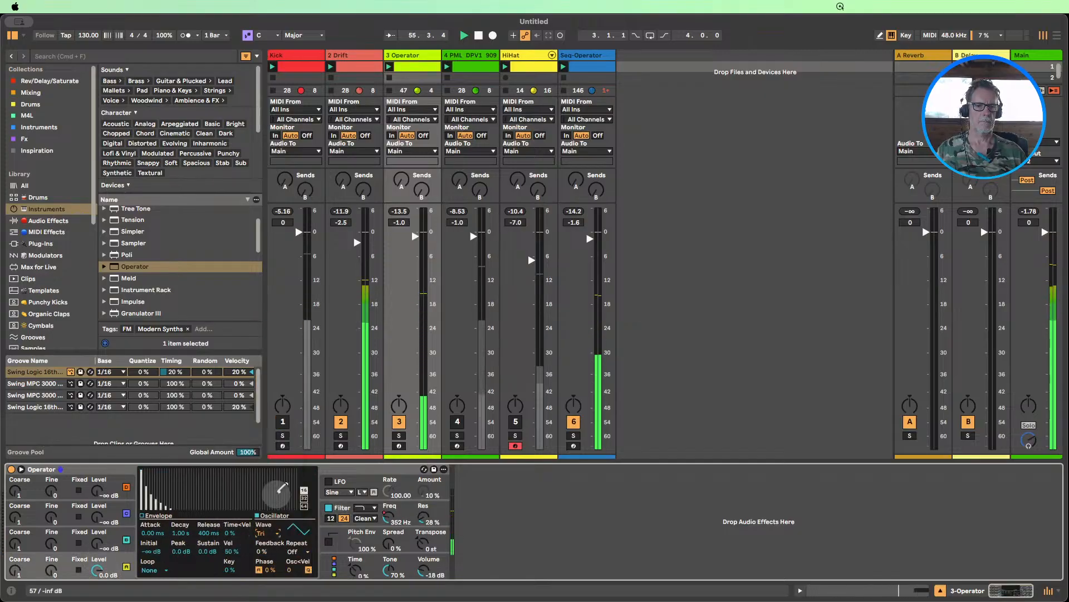
{"action": "left_click", "coordinate": [263, 533]}
{"action": "left_click", "coordinate": [275, 478]}
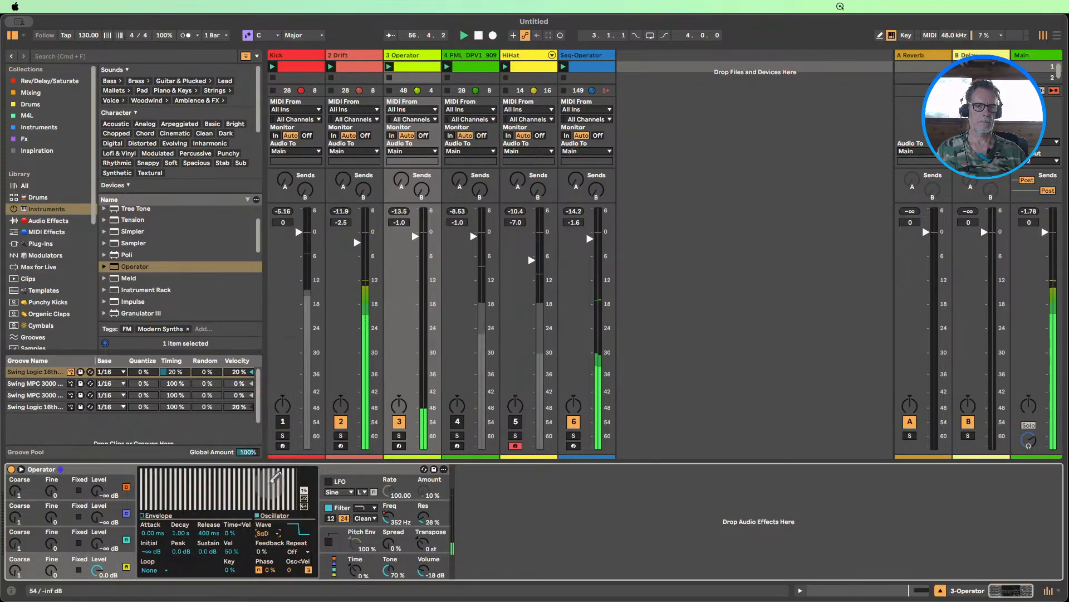
{"action": "left_click", "coordinate": [266, 533]}
{"action": "left_click", "coordinate": [266, 413]}
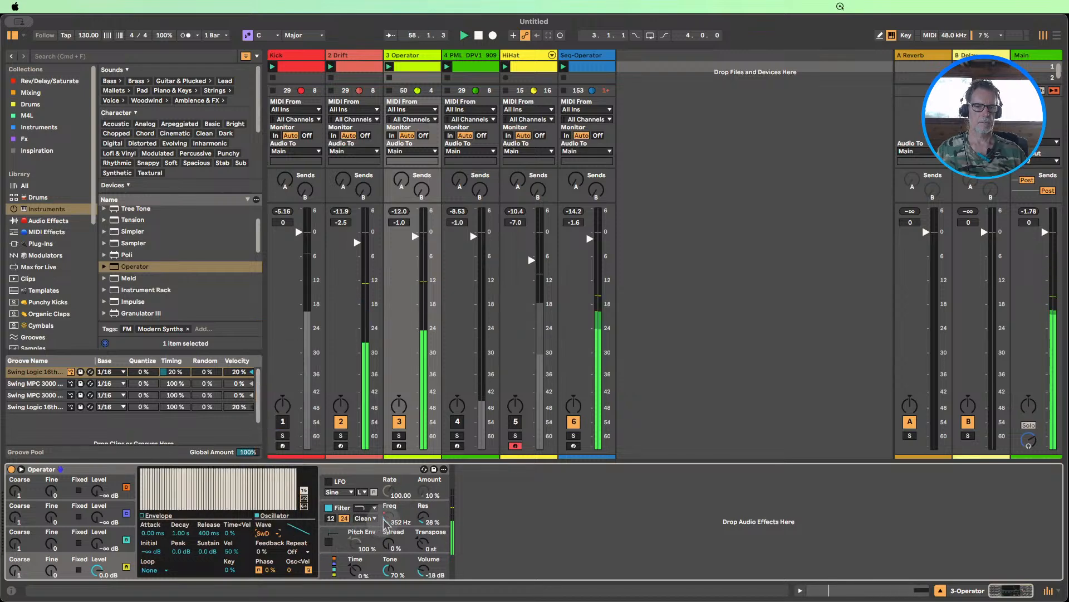
{"action": "left_click", "coordinate": [422, 516]}
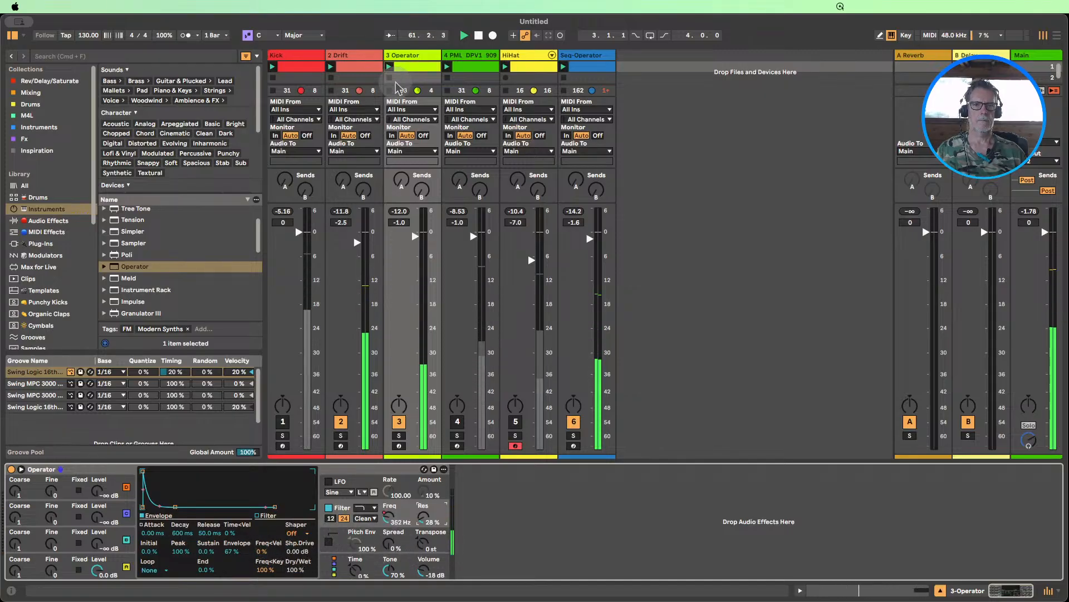
- Extend the clip's C2 note back to start at 1.4 and unmute the Kick track
{"action": "left_click", "coordinate": [408, 68]}
{"action": "double_click", "coordinate": [408, 68]}
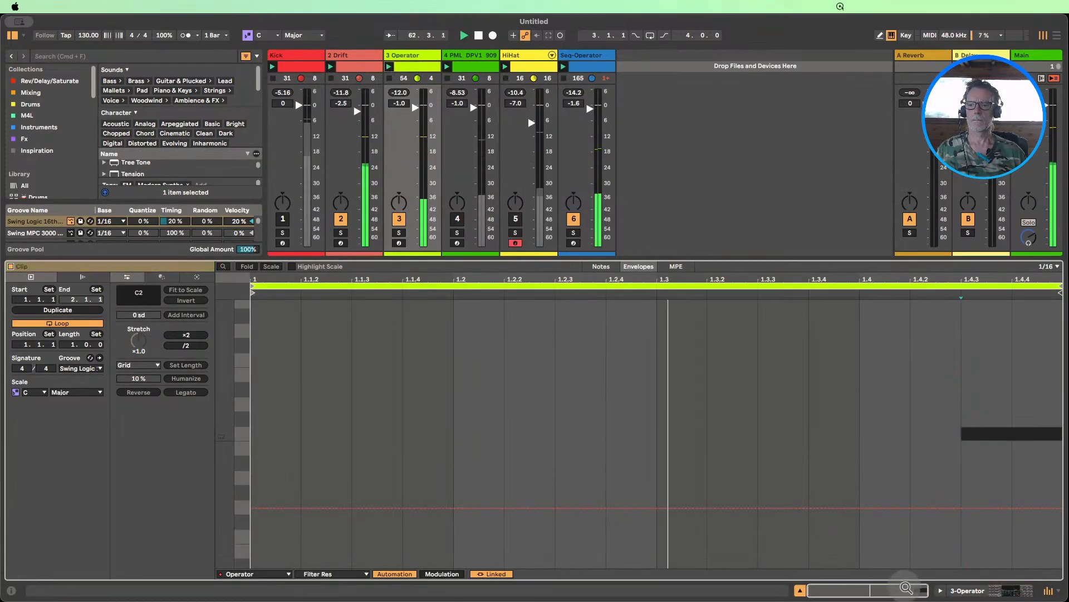
{"action": "left_click", "coordinate": [601, 266]}
{"action": "left_click", "coordinate": [1003, 534]}
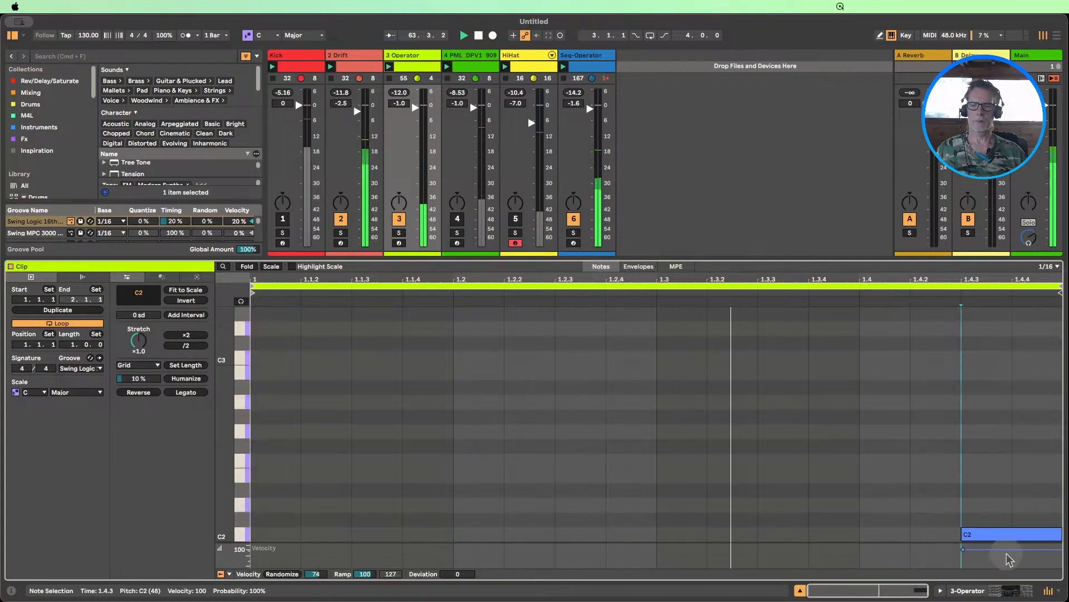
{"action": "left_click_drag", "start_coordinate": [964, 534], "coordinate": [880, 531]}
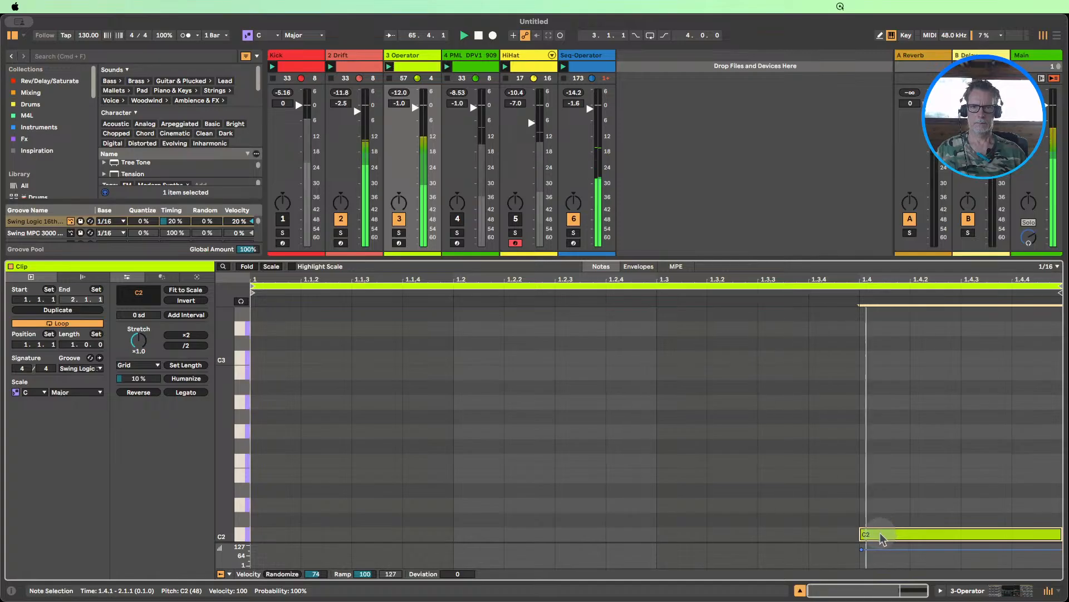
{"action": "left_click", "coordinate": [283, 218]}
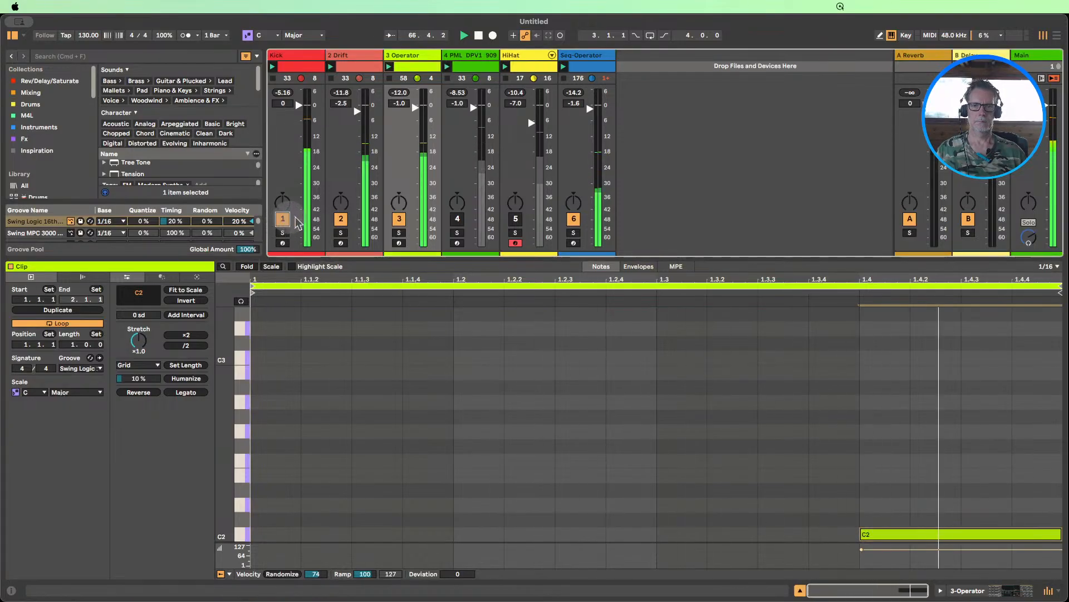
- Reshape the Operator clip's Filter Freq automation to rise from 1.4 to a 683 Hz peak at 1.4.4 and fall to 262 Hz at the end
{"action": "left_click", "coordinate": [638, 267]}
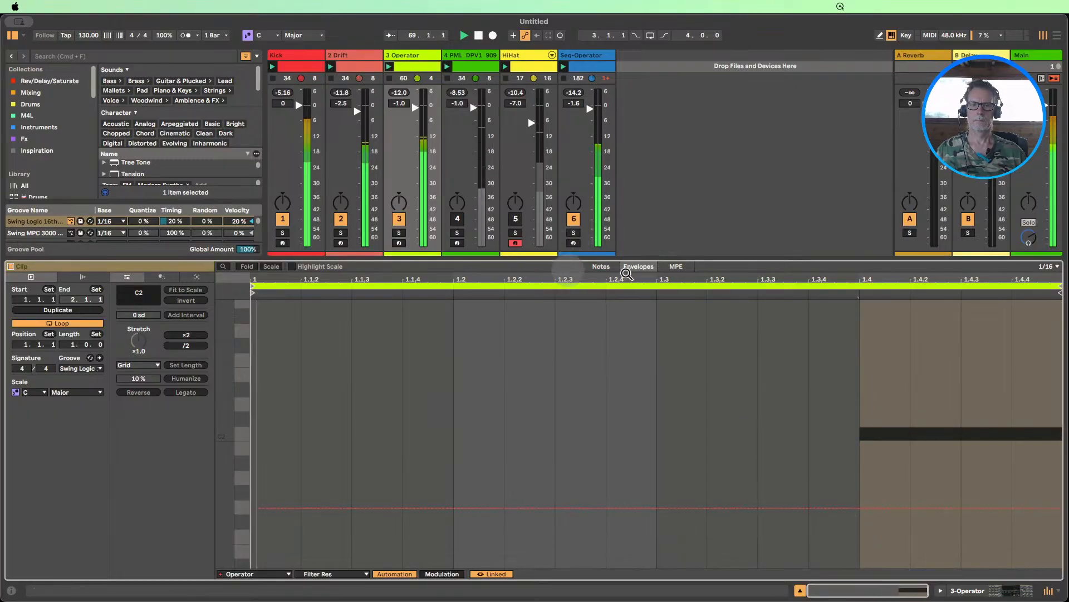
{"action": "left_click", "coordinate": [602, 267]}
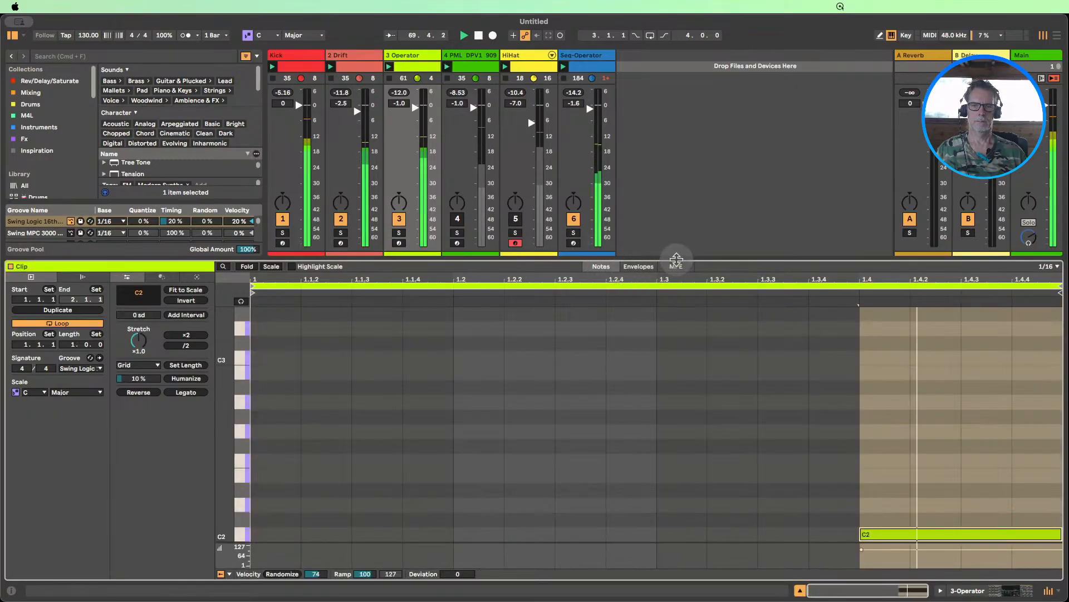
{"action": "left_click", "coordinate": [638, 266]}
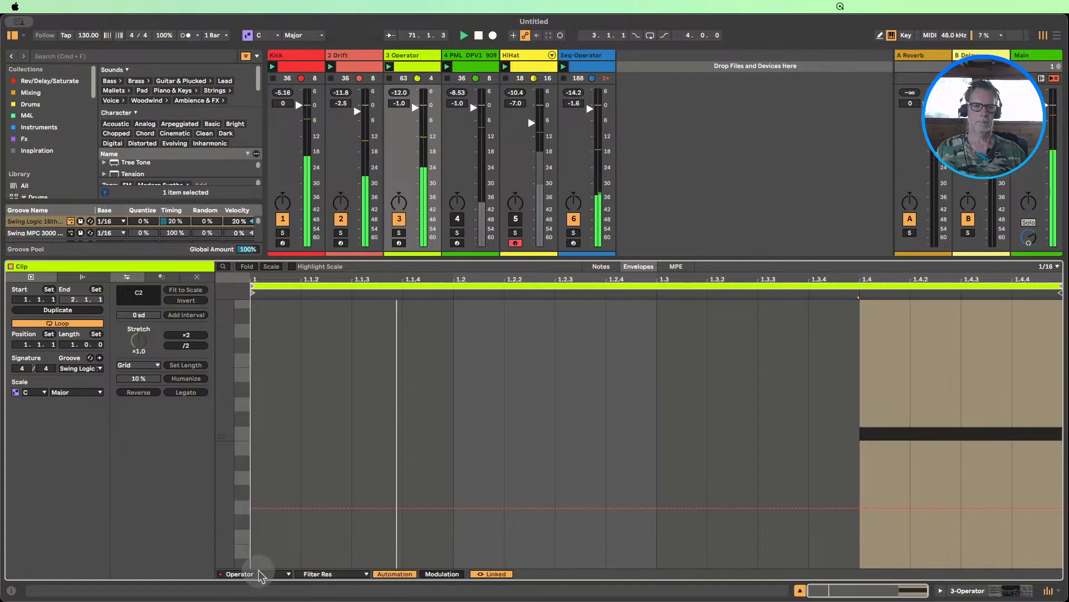
{"action": "left_click", "coordinate": [318, 574]}
{"action": "left_click", "coordinate": [326, 548]}
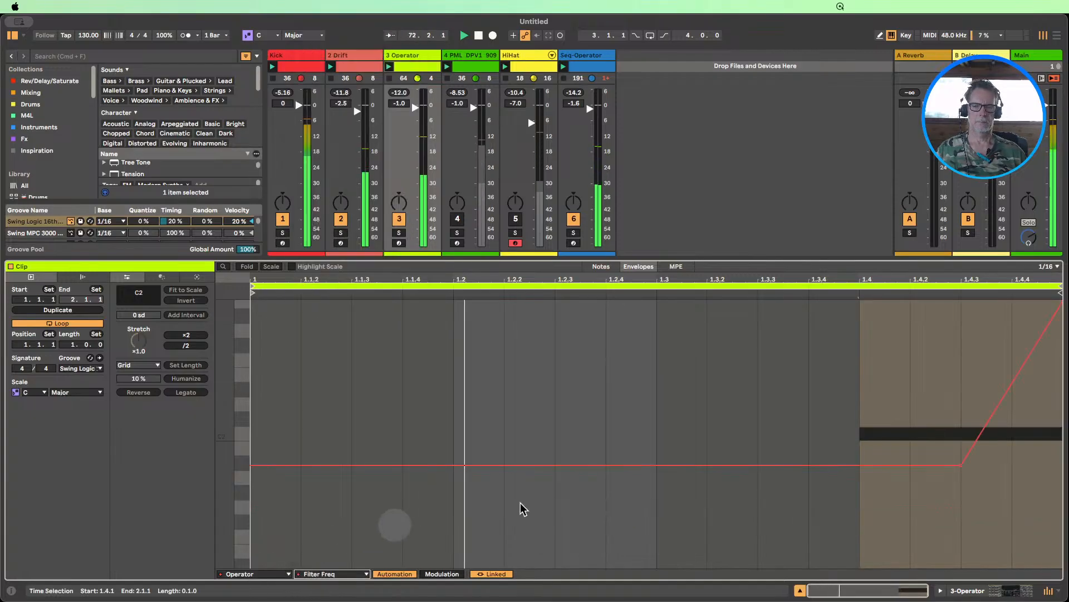
{"action": "left_click_drag", "start_coordinate": [962, 465], "coordinate": [859, 466]}
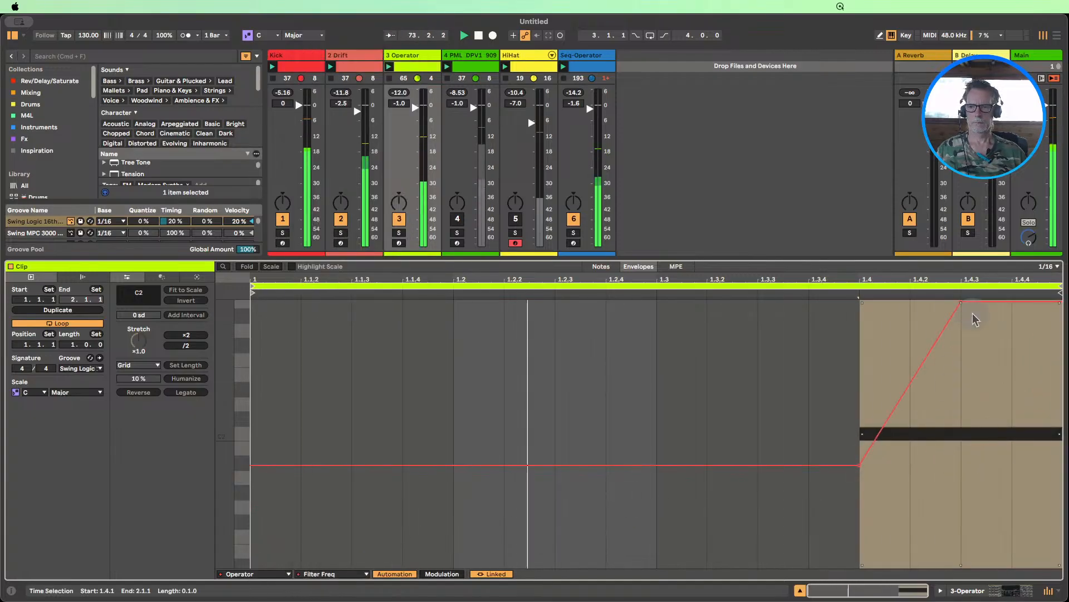
{"action": "left_click_drag", "start_coordinate": [984, 304], "coordinate": [1062, 478]}
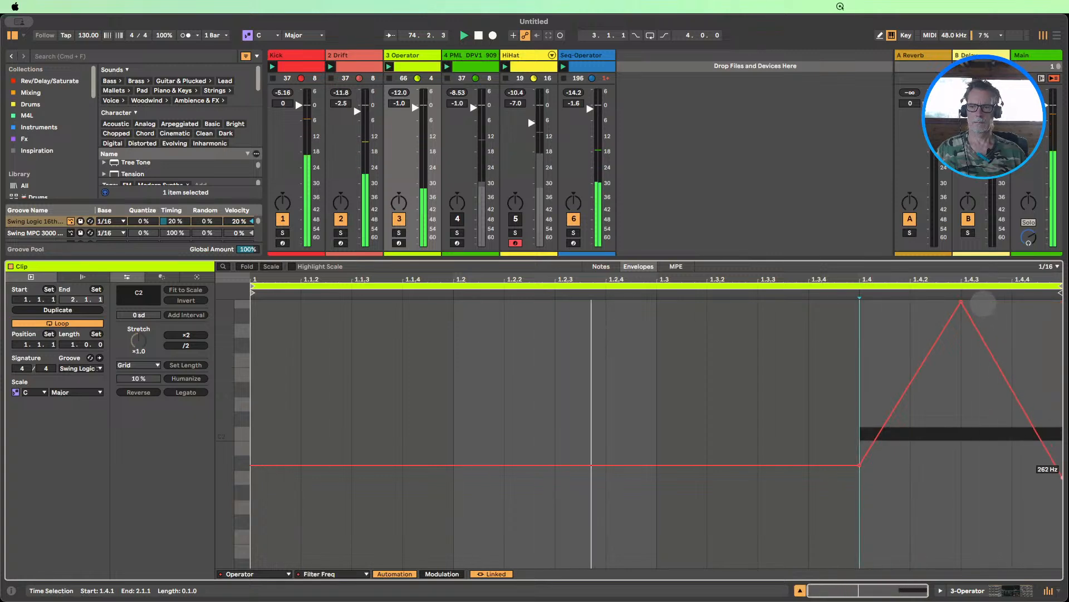
{"action": "left_click_drag", "start_coordinate": [961, 305], "coordinate": [1012, 413]}
{"action": "left_click_drag", "start_coordinate": [1013, 413], "coordinate": [1012, 438]}
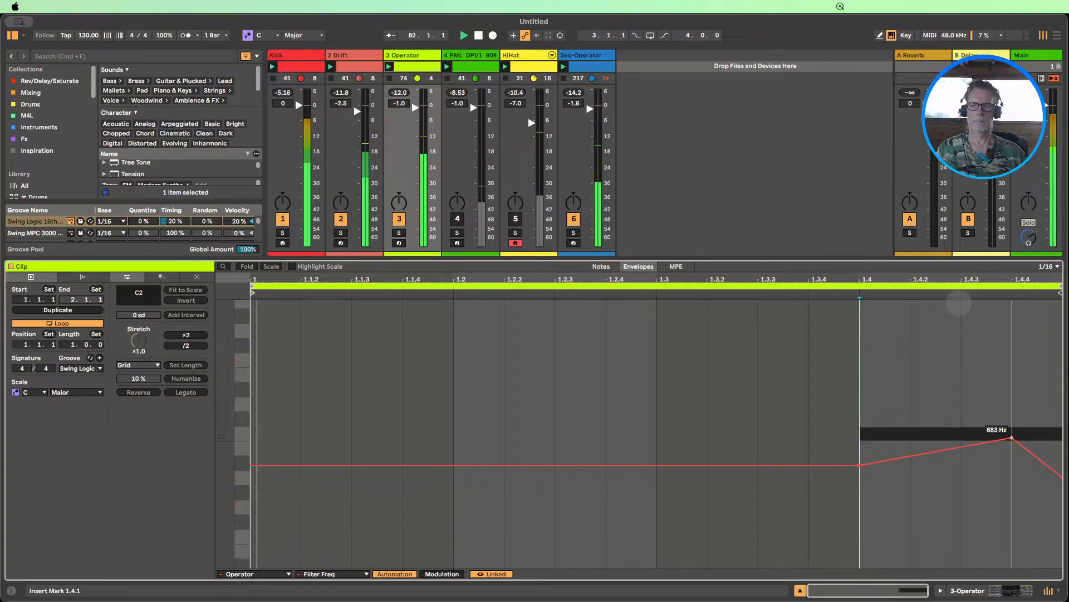
- Unmute the PML DPV1 909 and HiHat tracks and lower the 909 track's volume to -4.0 dB
{"action": "left_click", "coordinate": [458, 219]}
{"action": "left_click", "coordinate": [516, 219]}
{"action": "left_click_drag", "start_coordinate": [473, 107], "coordinate": [474, 115]}
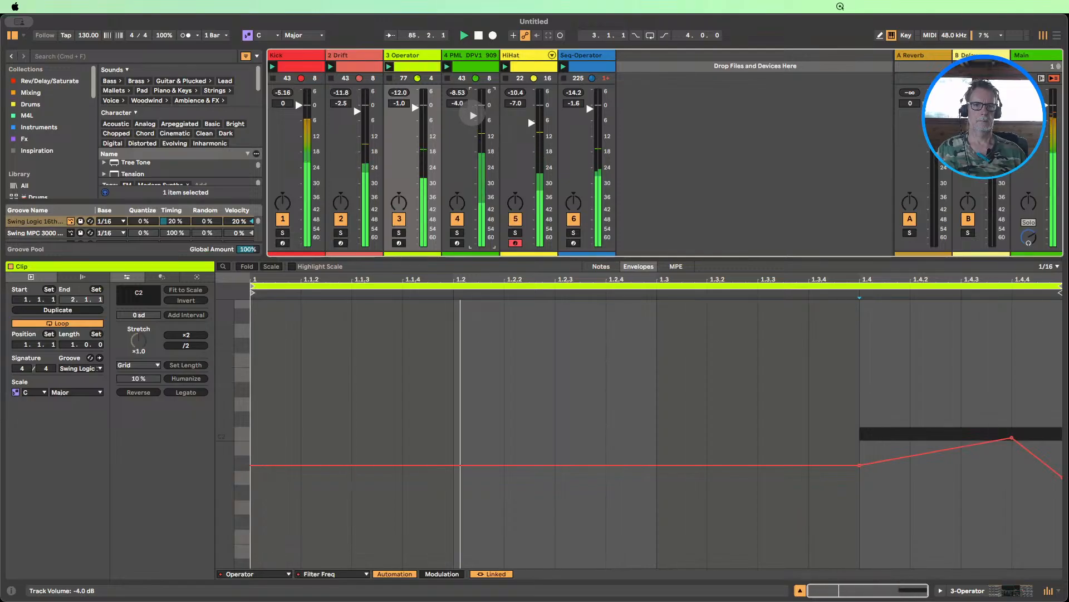
- Stop playback and duplicate the Operator clip's one-bar loop into two bars
{"action": "left_click", "coordinate": [478, 36]}
{"action": "left_click", "coordinate": [470, 150]}
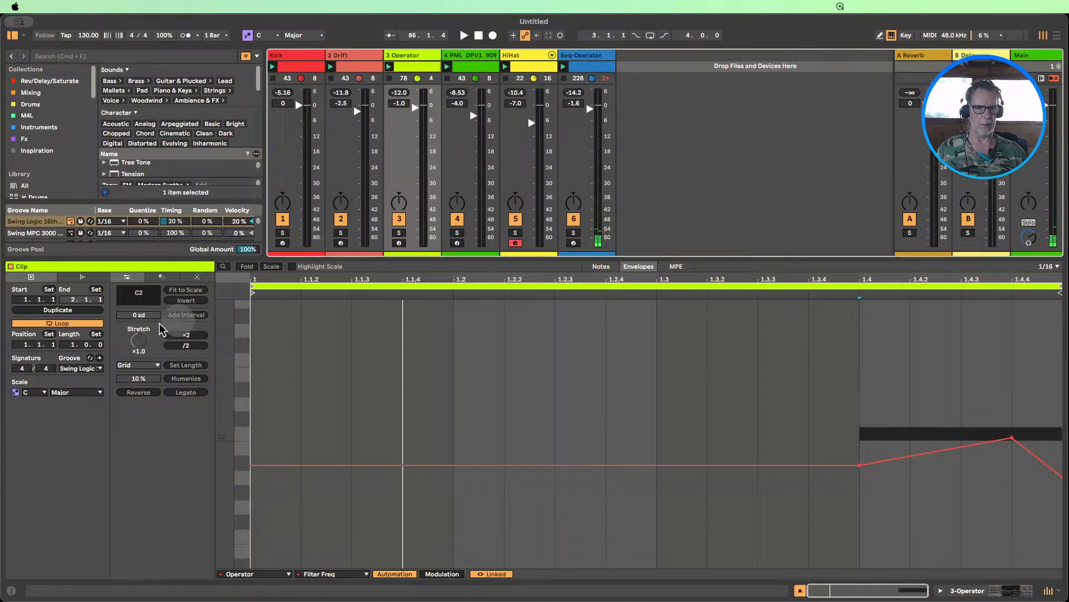
{"action": "left_click", "coordinate": [598, 266]}
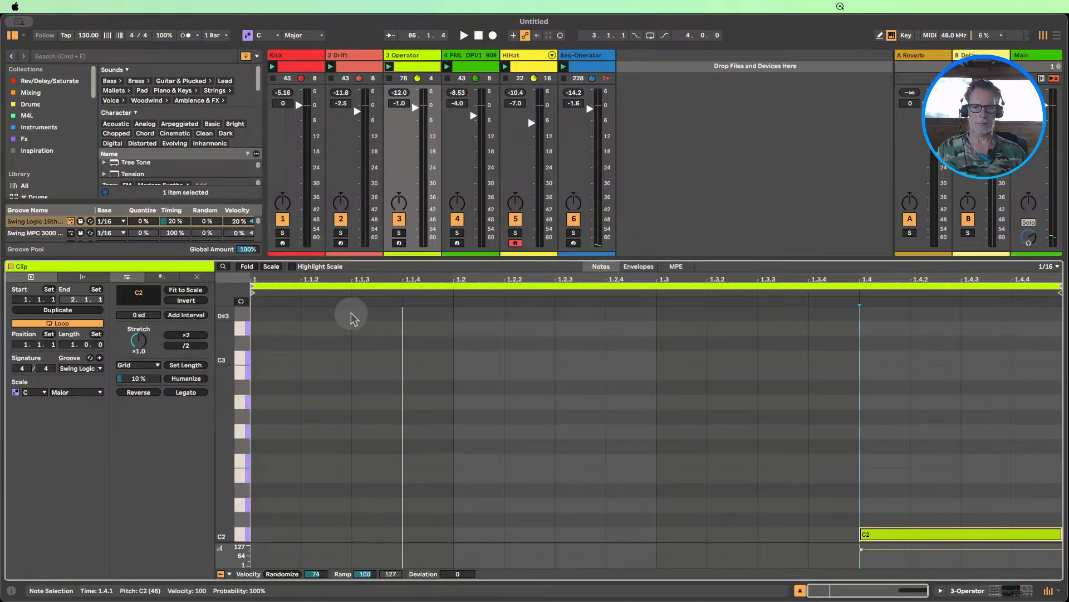
{"action": "mouse_move", "coordinate": [72, 345]}
{"action": "left_mouse_down"}
{"action": "mouse_move", "coordinate": [72, 333]}
{"action": "mouse_move", "coordinate": [75, 351]}
{"action": "left_mouse_up"}
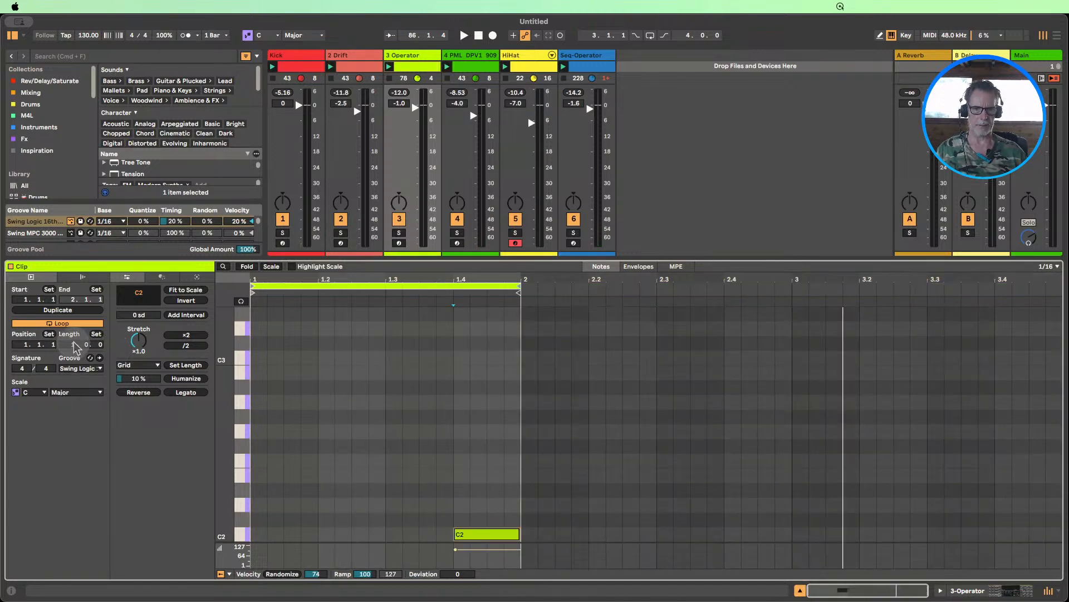
{"action": "left_click", "coordinate": [78, 312]}
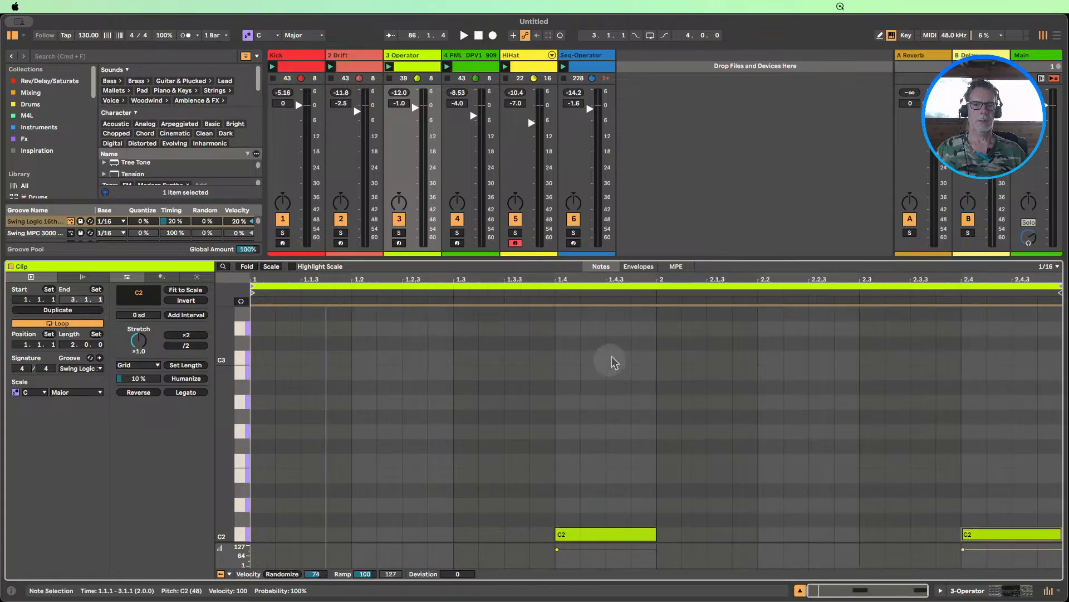
- Deactivate the C2 note at 1.4 in the first bar and restart playback
{"action": "scroll", "coordinate": [593, 451], "scroll_direction": "down", "scroll_amount": 2}
{"action": "left_click", "coordinate": [588, 477]}
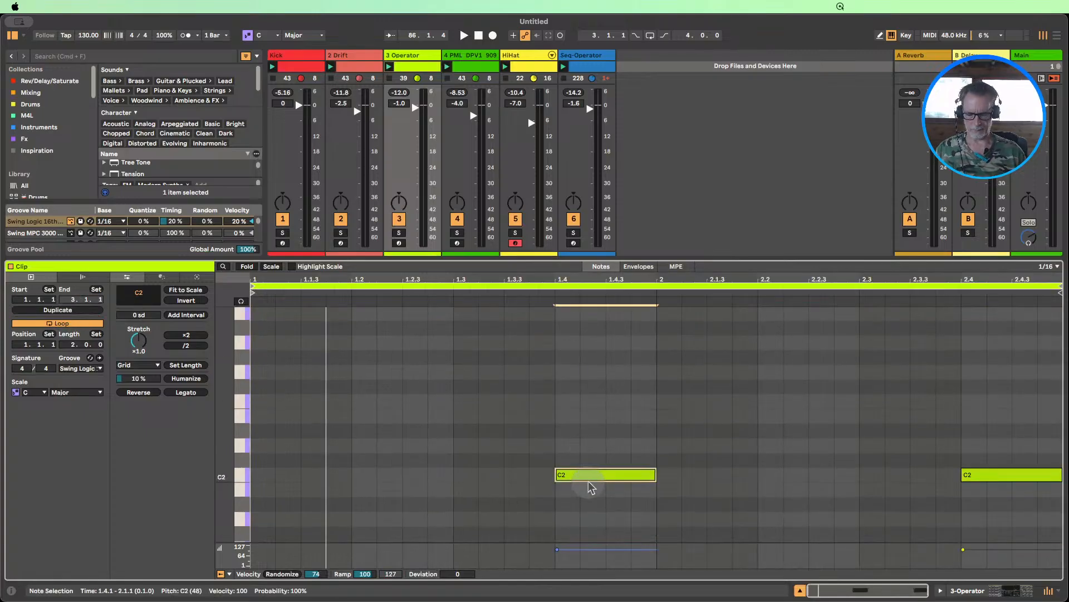
{"action": "key", "text": "0"}
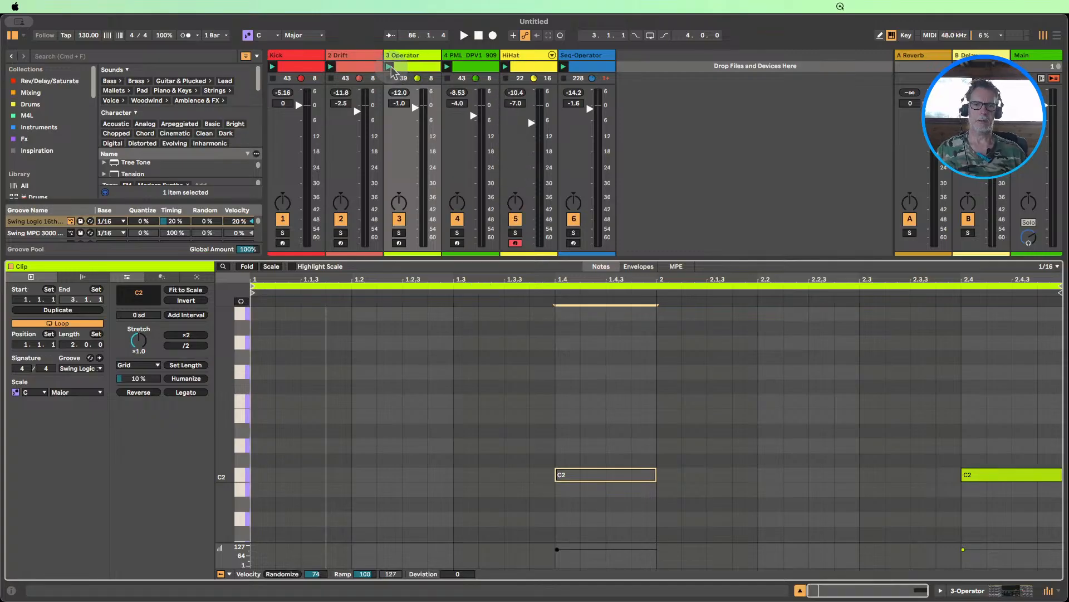
{"action": "key", "text": "space"}
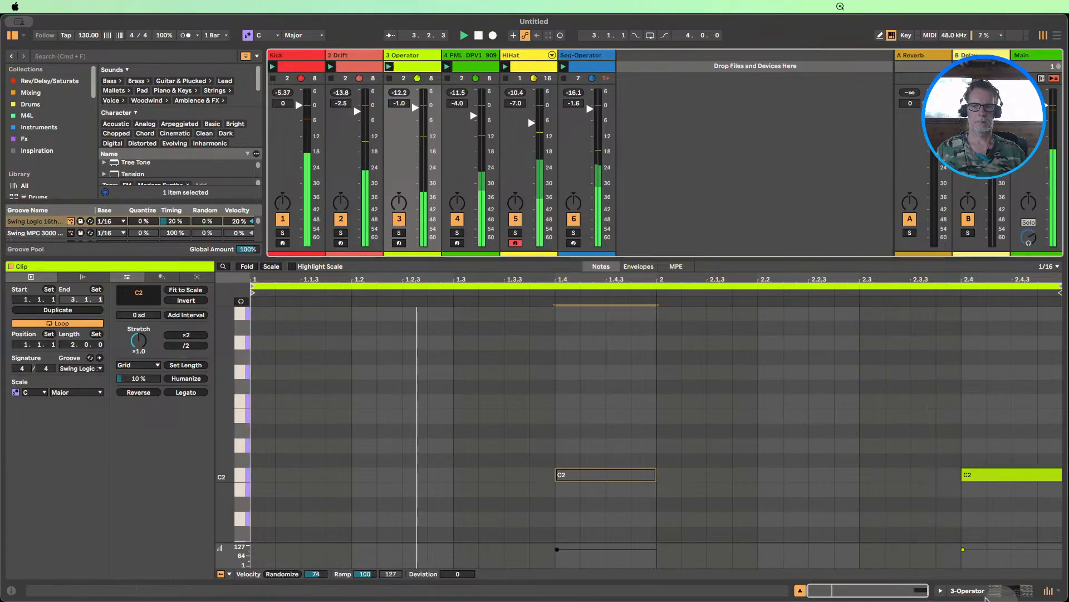
- Try a filter frequency of 347 Hz on track 3's Operator and set the filter resonance to 24%
{"action": "key", "text": "shift+Tab"}
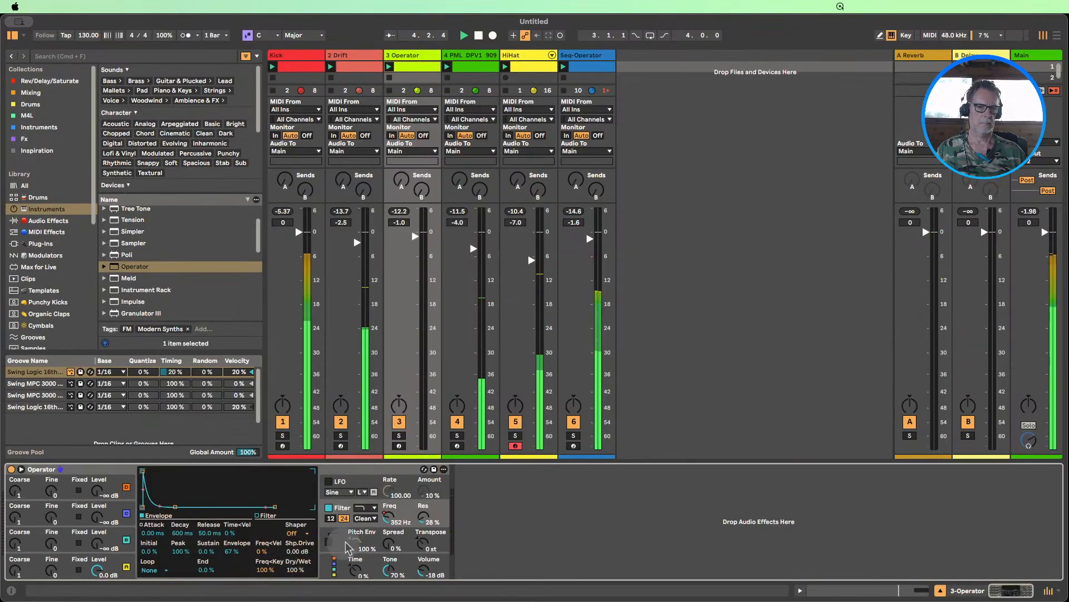
{"action": "left_click_drag", "start_coordinate": [388, 518], "coordinate": [388, 526]}
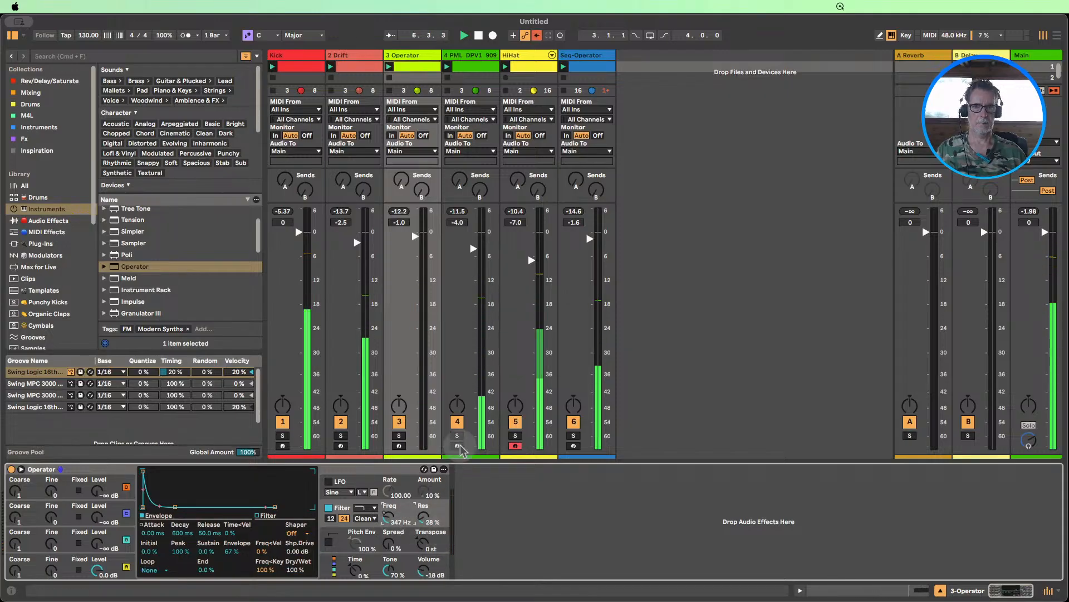
{"action": "left_click_drag", "start_coordinate": [424, 517], "coordinate": [425, 522]}
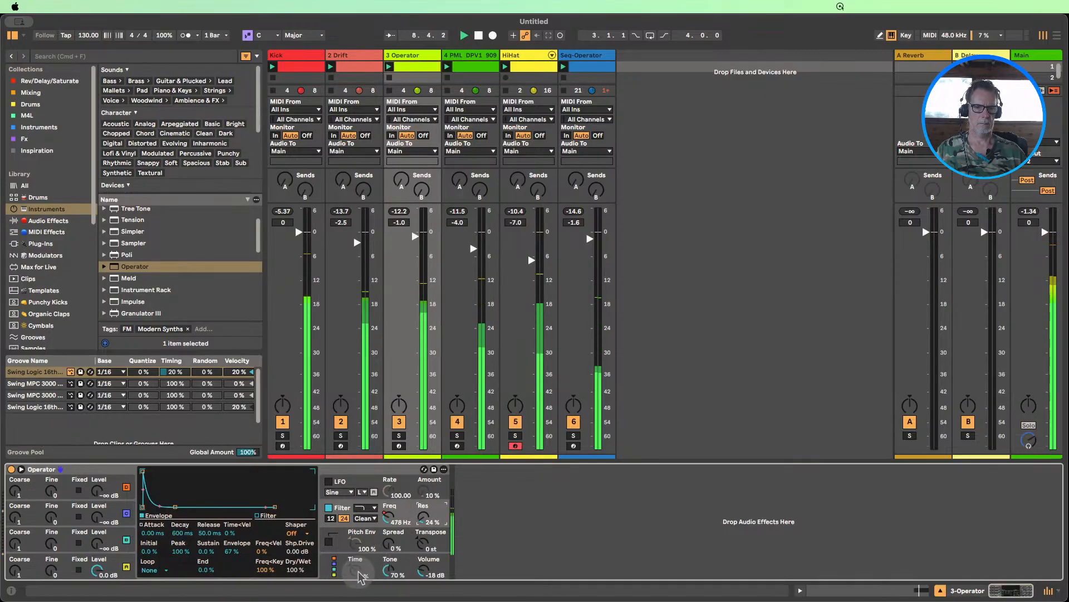
- Set oscillator A's envelope to 0.21 ms attack, 1.77 s decay, -inf dB sustain and 2.72 s release
{"action": "left_click", "coordinate": [134, 567]}
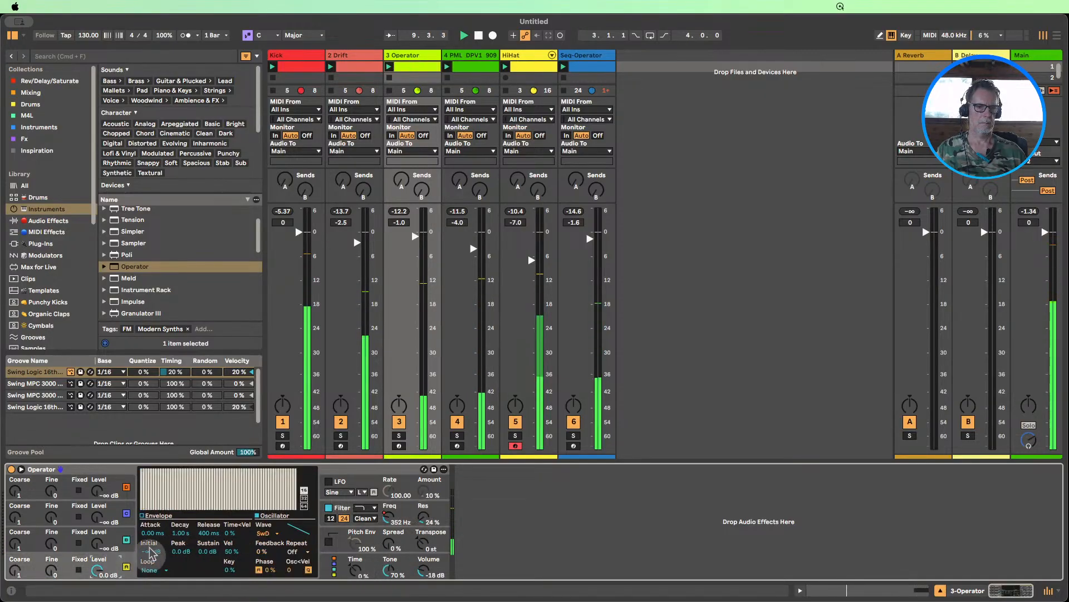
{"action": "left_click", "coordinate": [148, 516]}
{"action": "left_click_drag", "start_coordinate": [209, 551], "coordinate": [209, 574]}
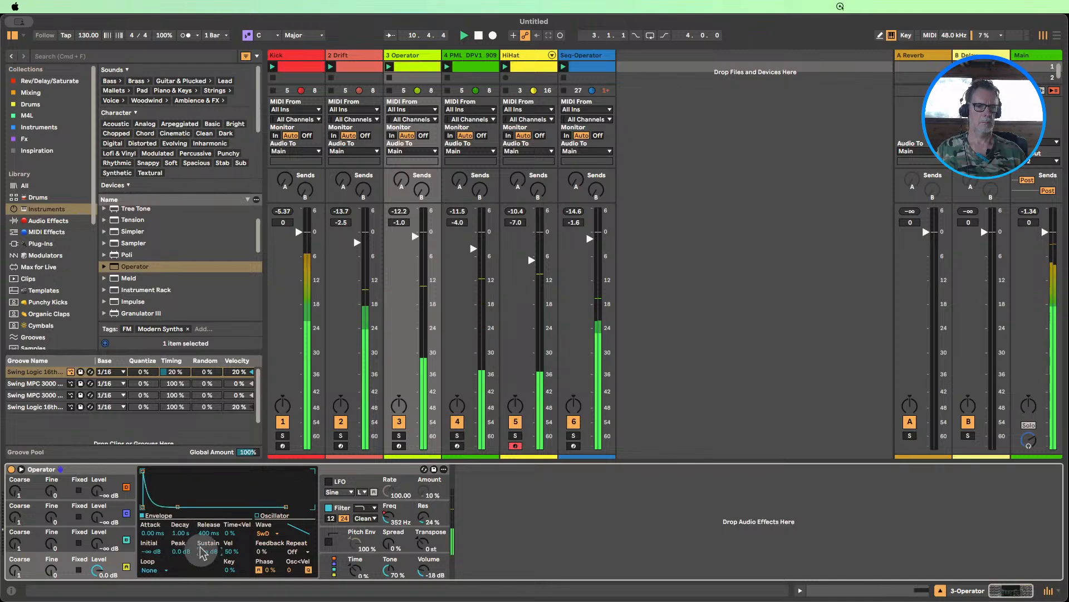
{"action": "left_click_drag", "start_coordinate": [179, 533], "coordinate": [209, 506]}
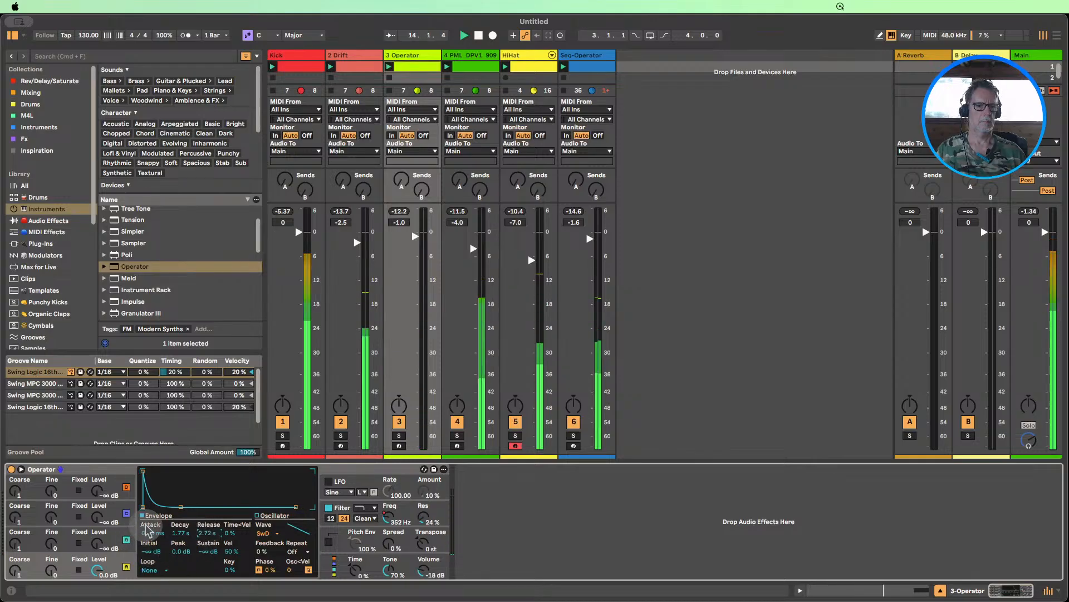
{"action": "left_click_drag", "start_coordinate": [148, 533], "coordinate": [148, 528]}
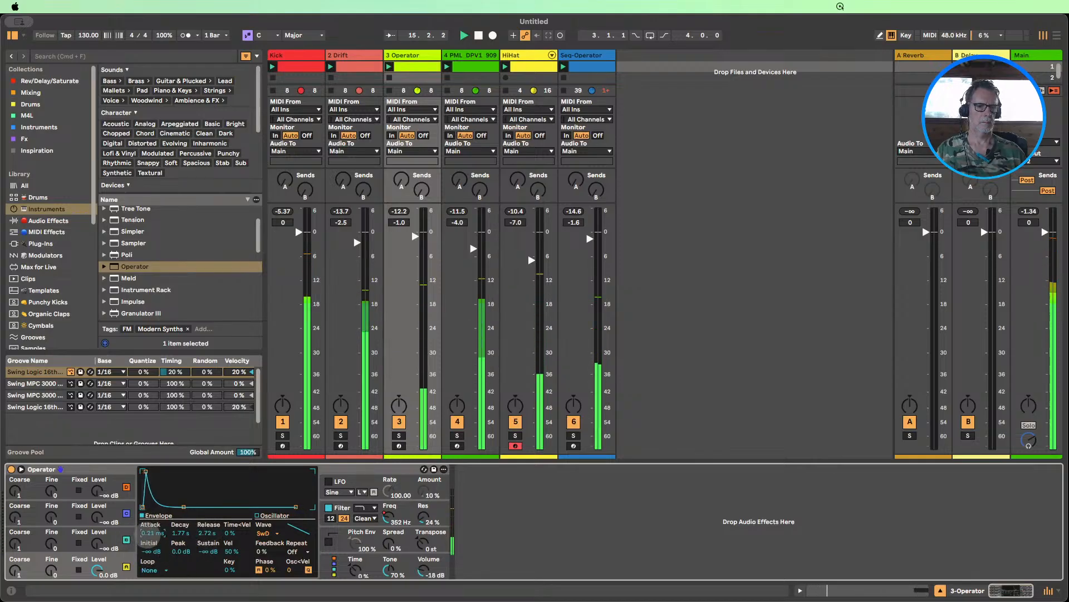
- Audition oscillator B at -20 dB, muting the Kick, PML DPV1 909 and HiHat tracks, and reset its level to -inf dB
{"action": "left_click_drag", "start_coordinate": [90, 546], "coordinate": [91, 529]}
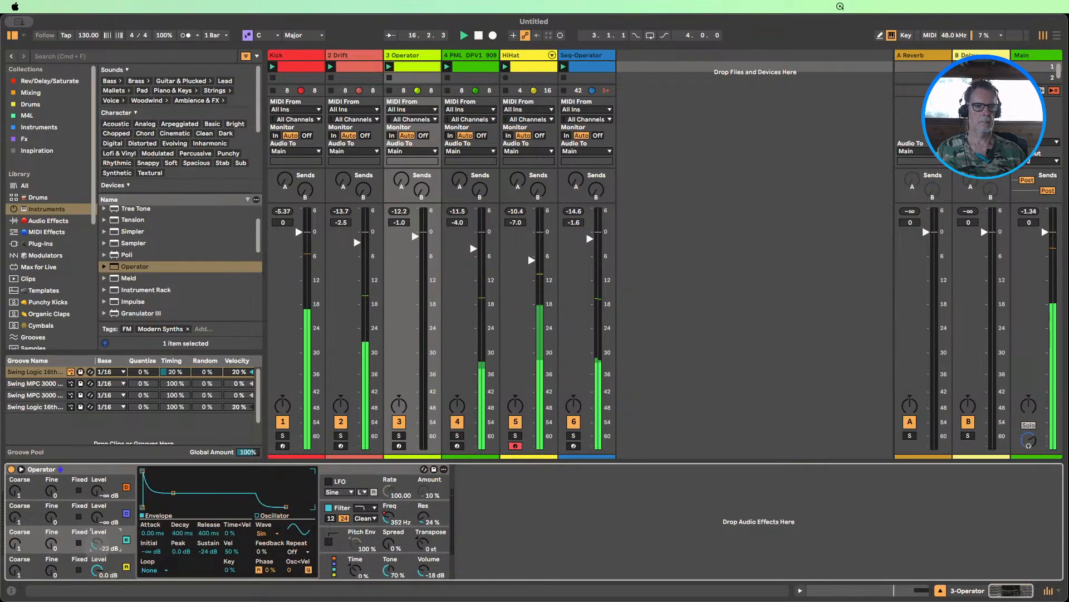
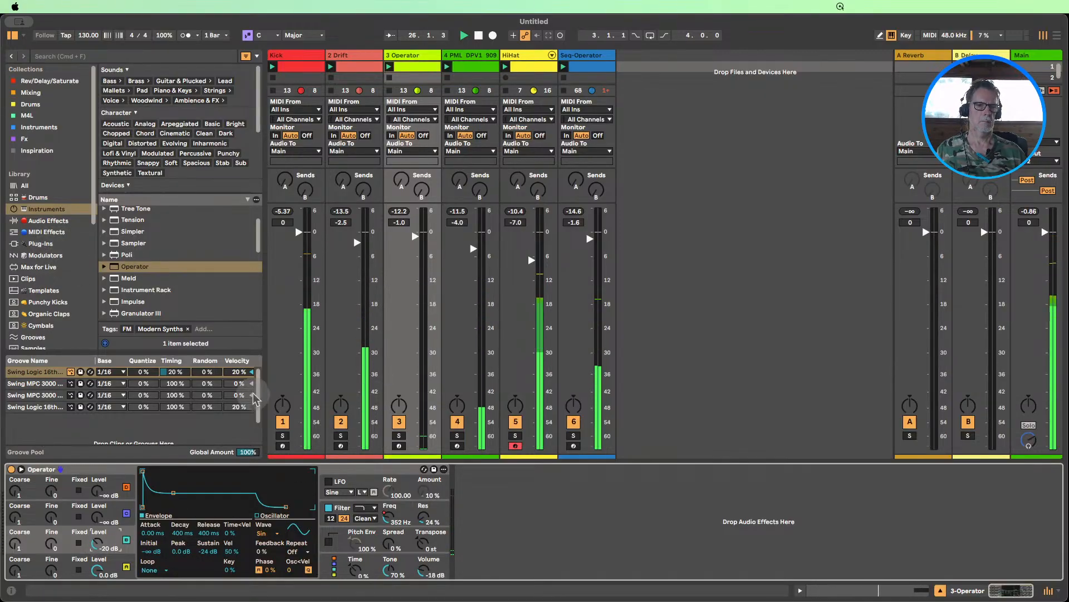
{"action": "left_click", "coordinate": [282, 422]}
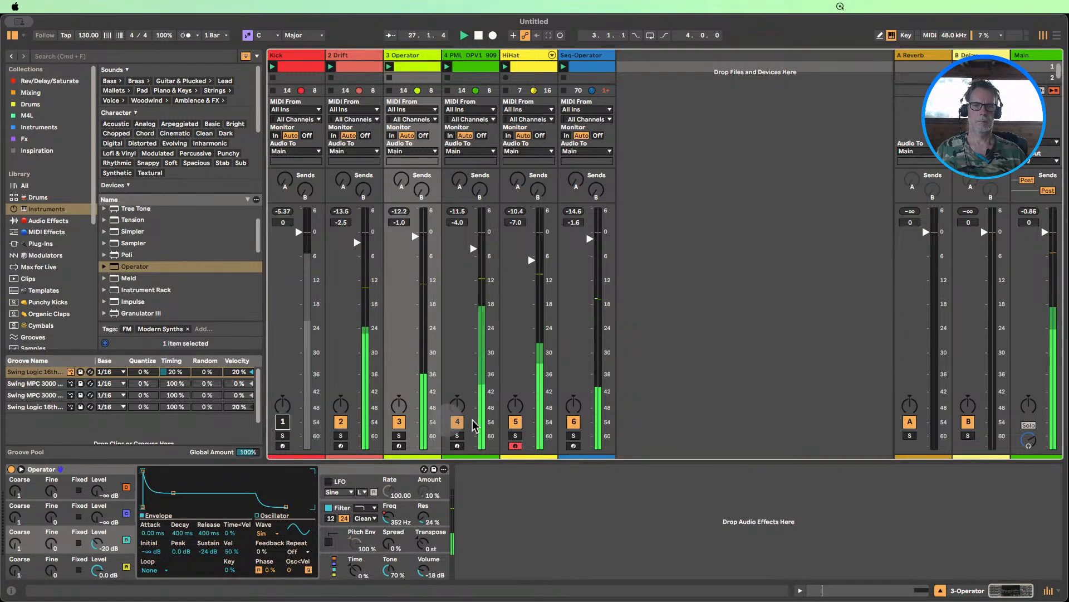
{"action": "left_click", "coordinate": [457, 422]}
{"action": "left_click", "coordinate": [515, 421]}
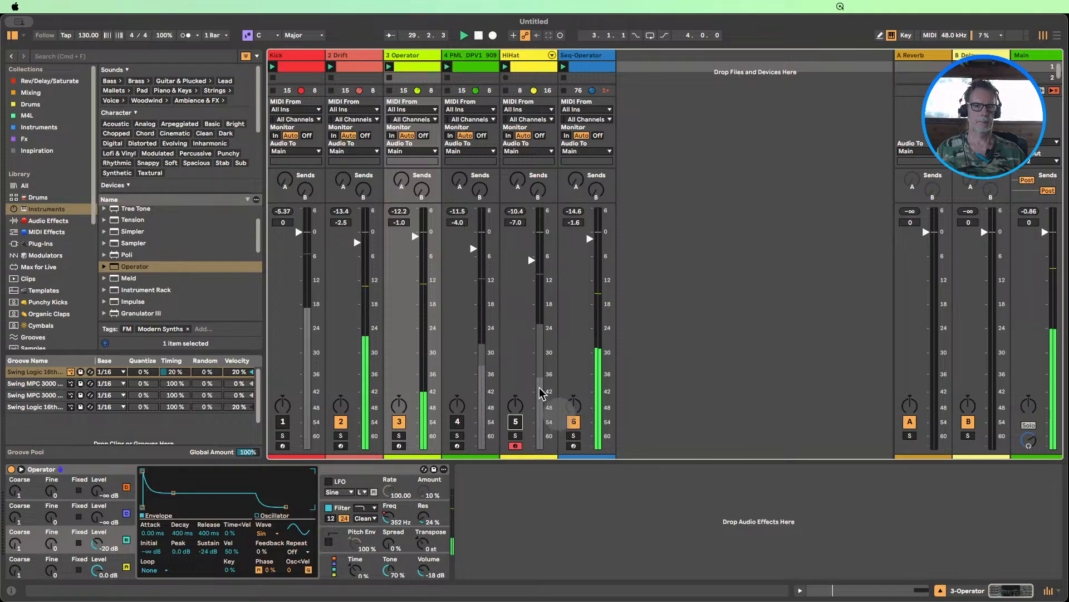
{"action": "double_click", "coordinate": [102, 548]}
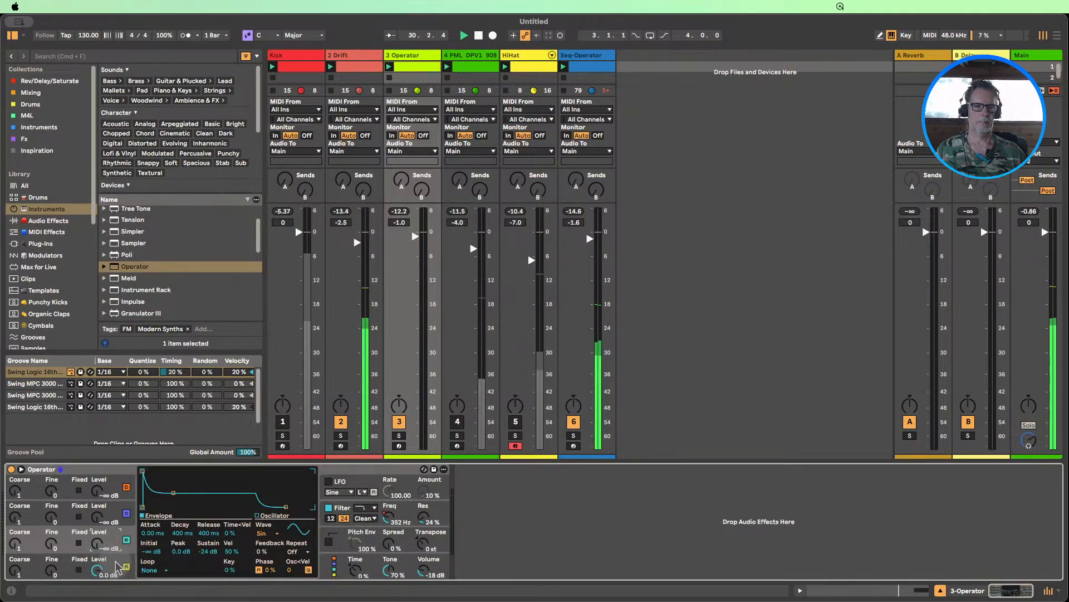
- Set the sustain of oscillator A's envelope to -12 dB
{"action": "left_click", "coordinate": [117, 564]}
{"action": "left_click", "coordinate": [217, 551]}
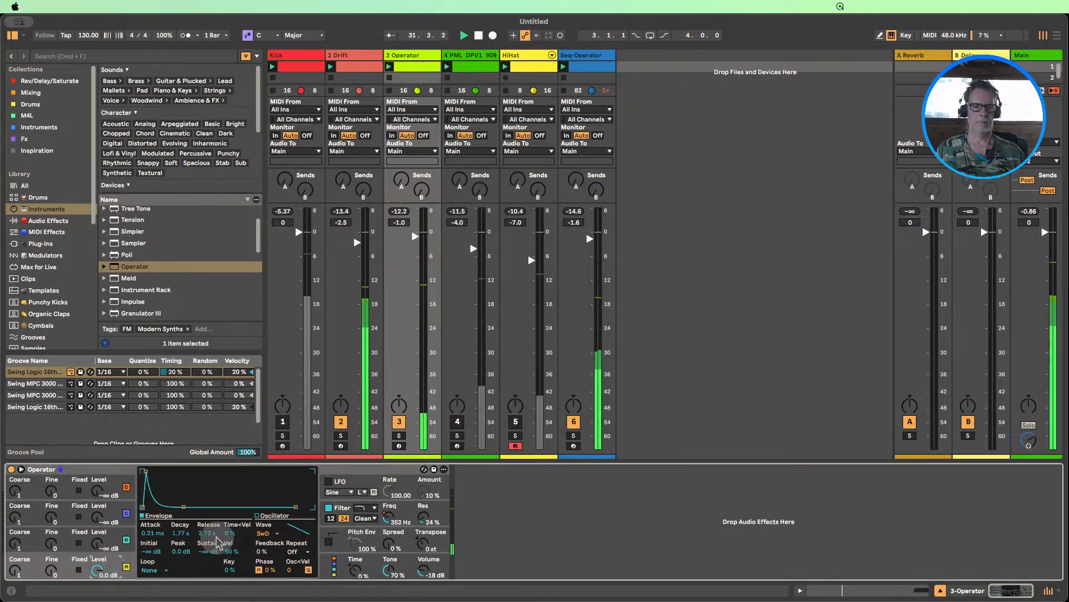
{"action": "mouse_move", "coordinate": [209, 555]}
{"action": "left_mouse_down"}
{"action": "mouse_move", "coordinate": [209, 524]}
{"action": "mouse_move", "coordinate": [208, 566]}
{"action": "left_mouse_up"}
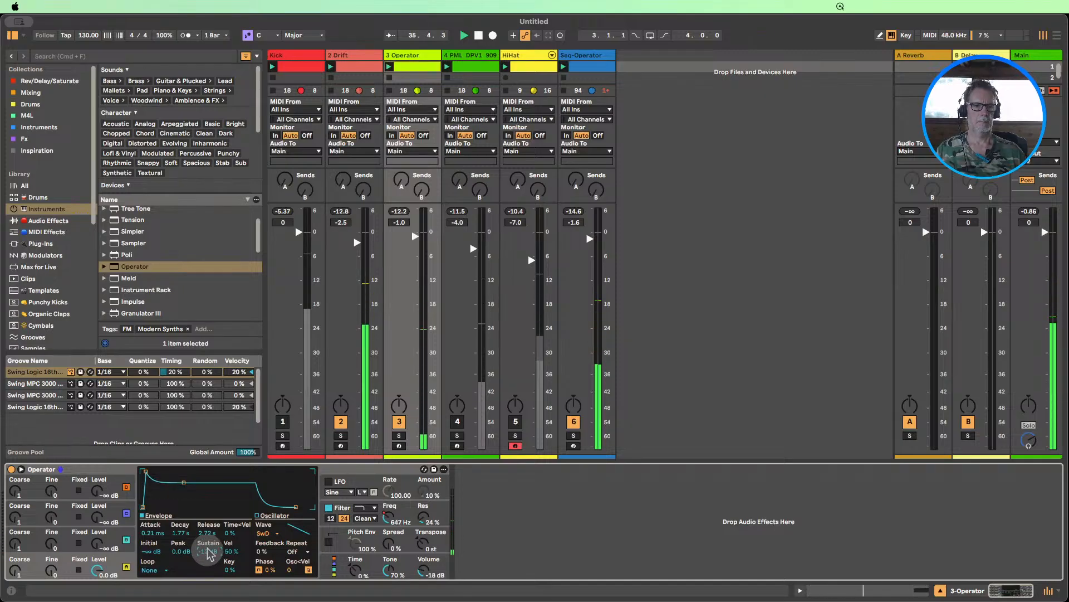
- Find the Echo audio effect in the browser and add it after Operator on track 3
{"action": "left_click", "coordinate": [48, 221]}
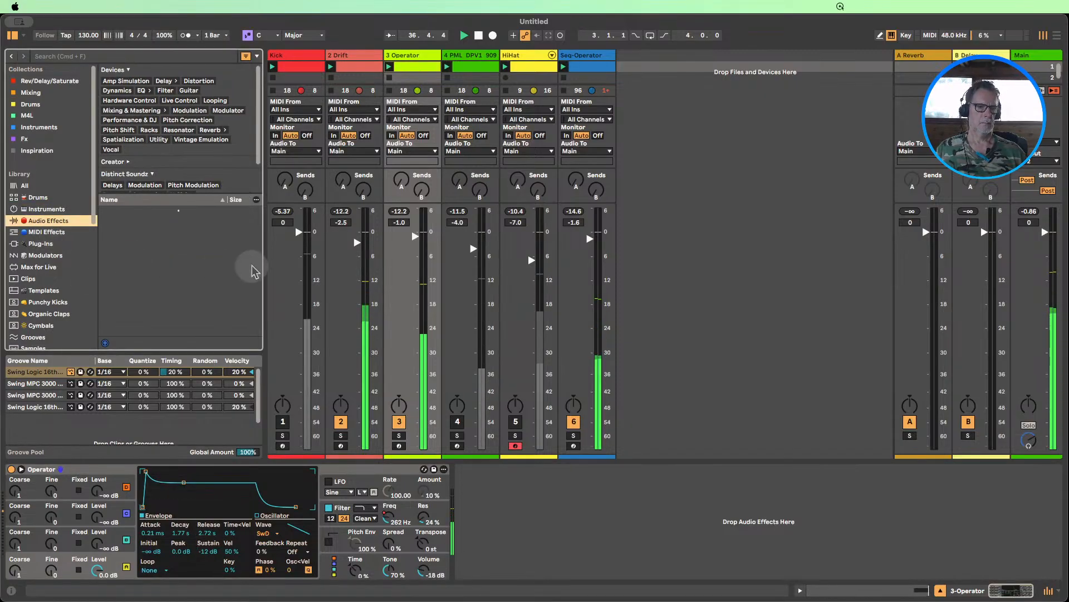
{"action": "left_click", "coordinate": [940, 590]}
{"action": "scroll", "coordinate": [144, 319], "scroll_direction": "up", "scroll_amount": 2}
{"action": "scroll", "coordinate": [146, 319], "scroll_direction": "up", "scroll_amount": 5}
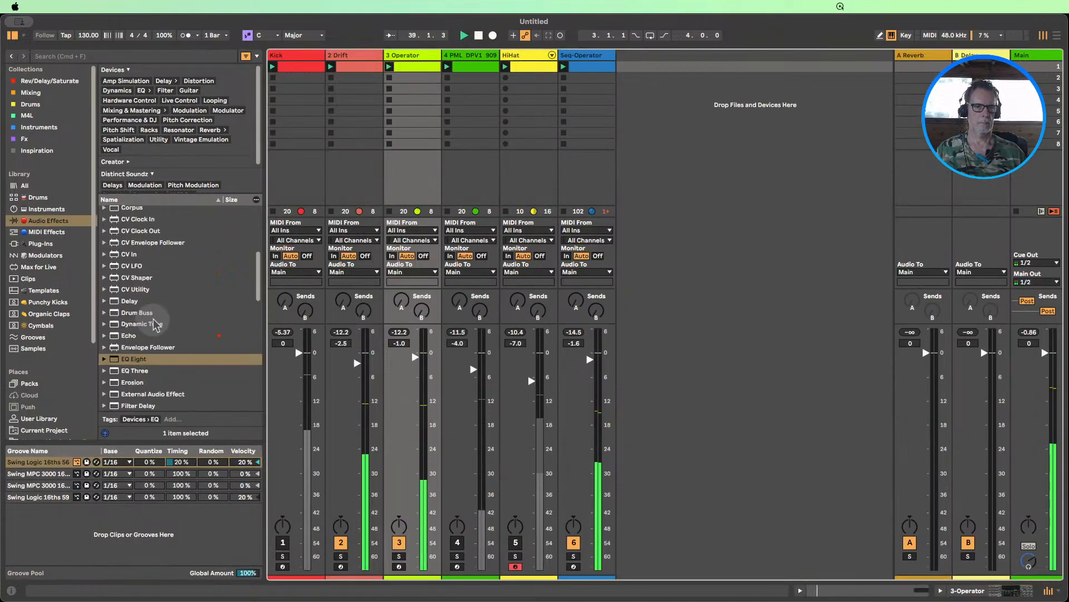
{"action": "scroll", "coordinate": [144, 344], "scroll_direction": "up", "scroll_amount": 5}
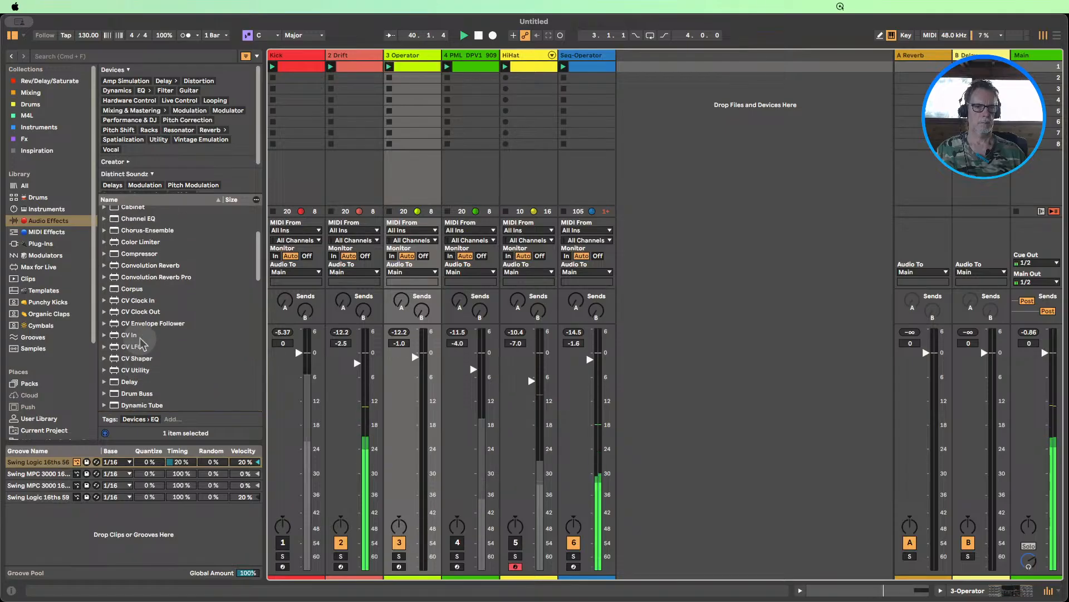
{"action": "scroll", "coordinate": [147, 334], "scroll_direction": "down", "scroll_amount": 12}
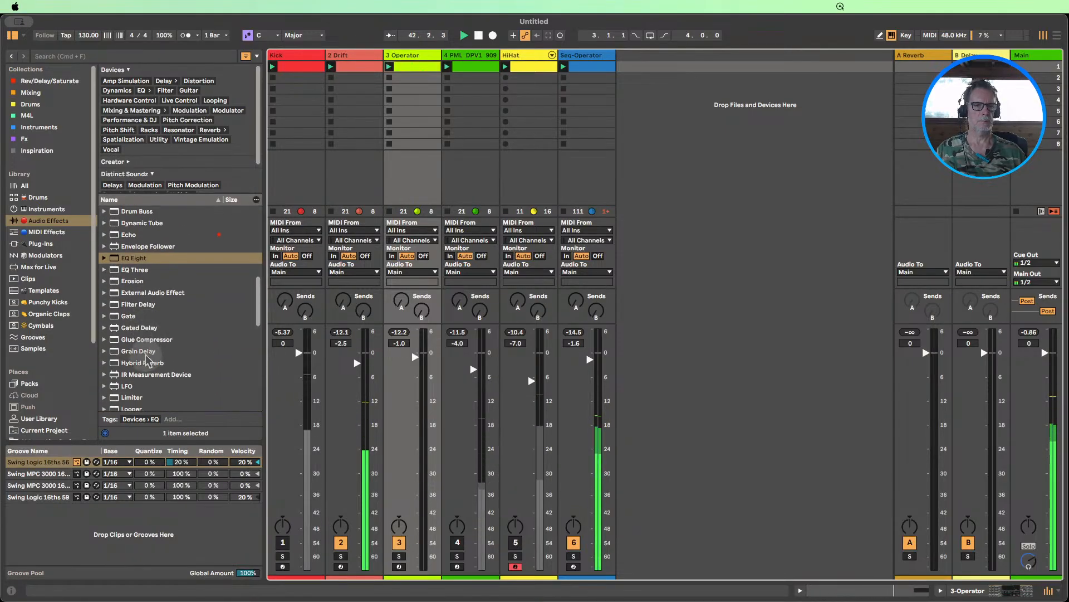
{"action": "scroll", "coordinate": [147, 345], "scroll_direction": "down", "scroll_amount": 7}
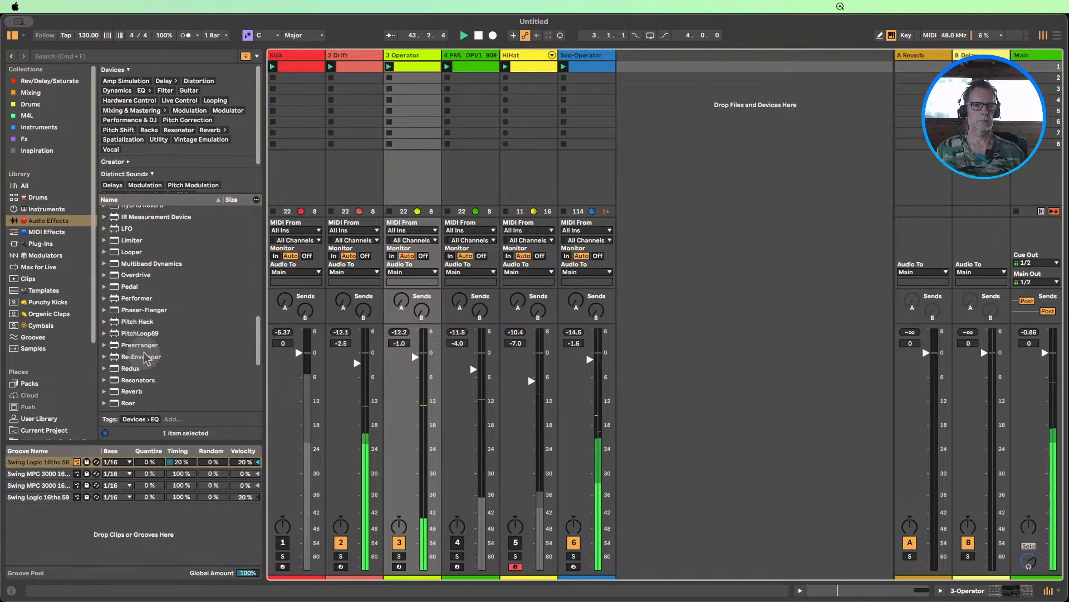
{"action": "scroll", "coordinate": [142, 351], "scroll_direction": "up", "scroll_amount": 6}
{"action": "left_click_drag", "start_coordinate": [126, 231], "coordinate": [428, 169]}
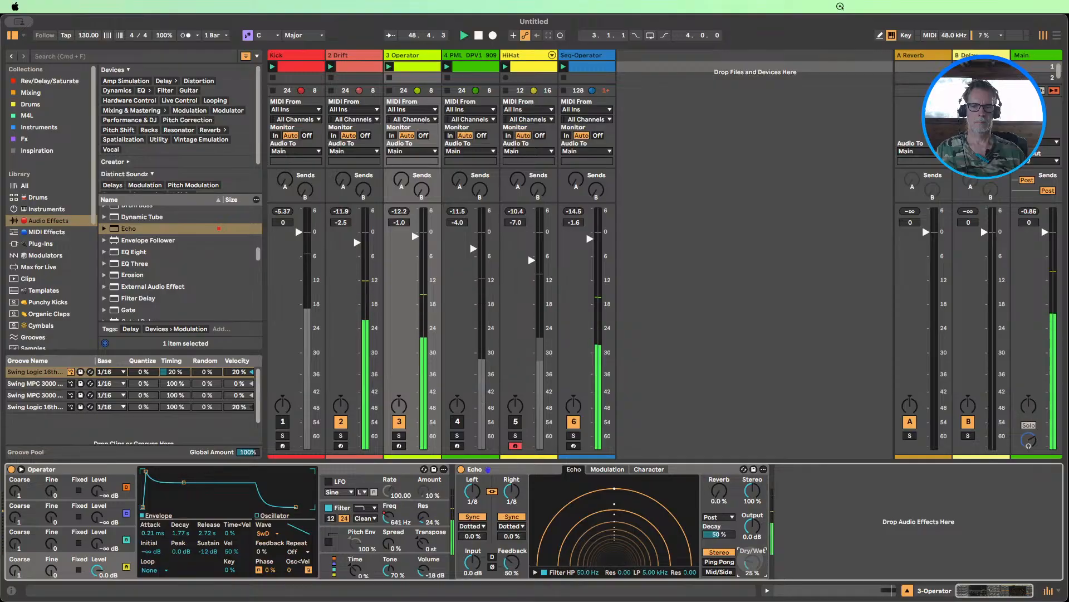
- Raise the high-pass frequency of Echo's filter to 113 Hz and collapse the Echo device
{"action": "left_click", "coordinate": [535, 573]}
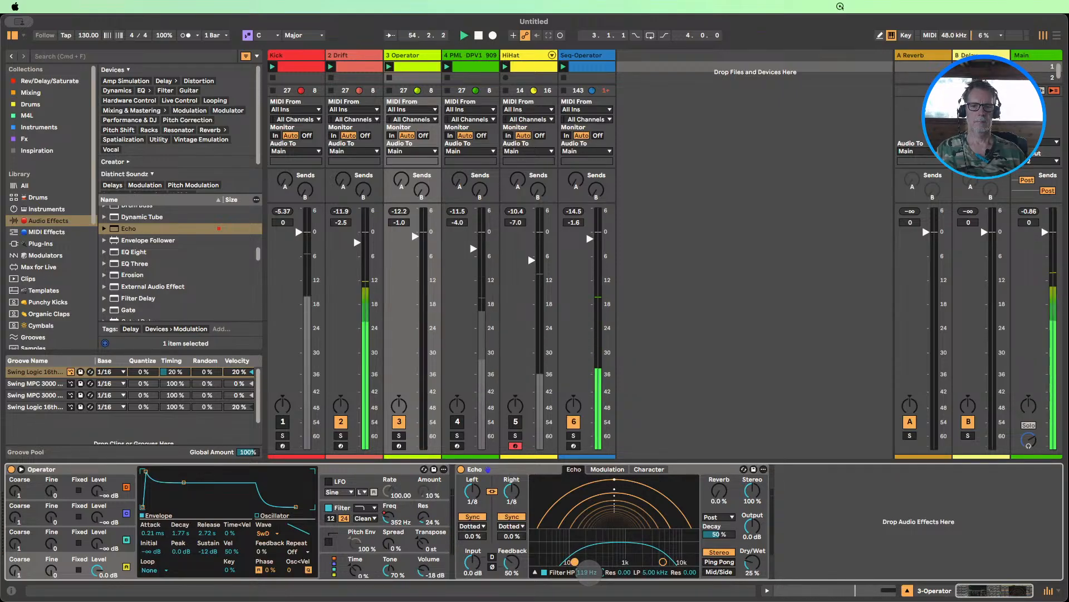
{"action": "double_click", "coordinate": [506, 470]}
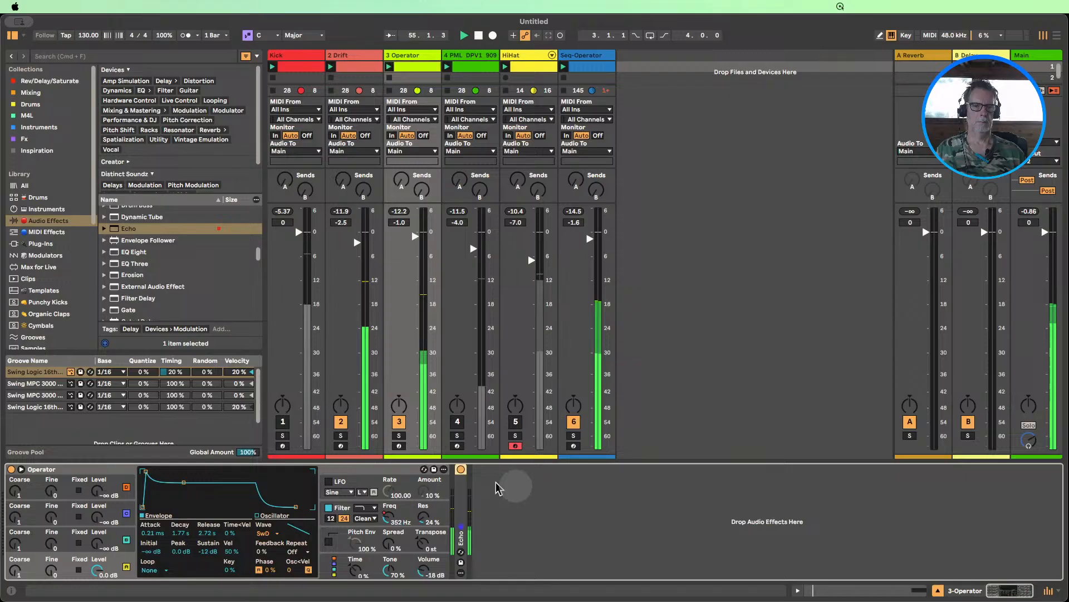
- Unmute the Kick, PML DPV1 909 and HiHat tracks and mute the Seq-Operator track
{"action": "left_click", "coordinate": [283, 422]}
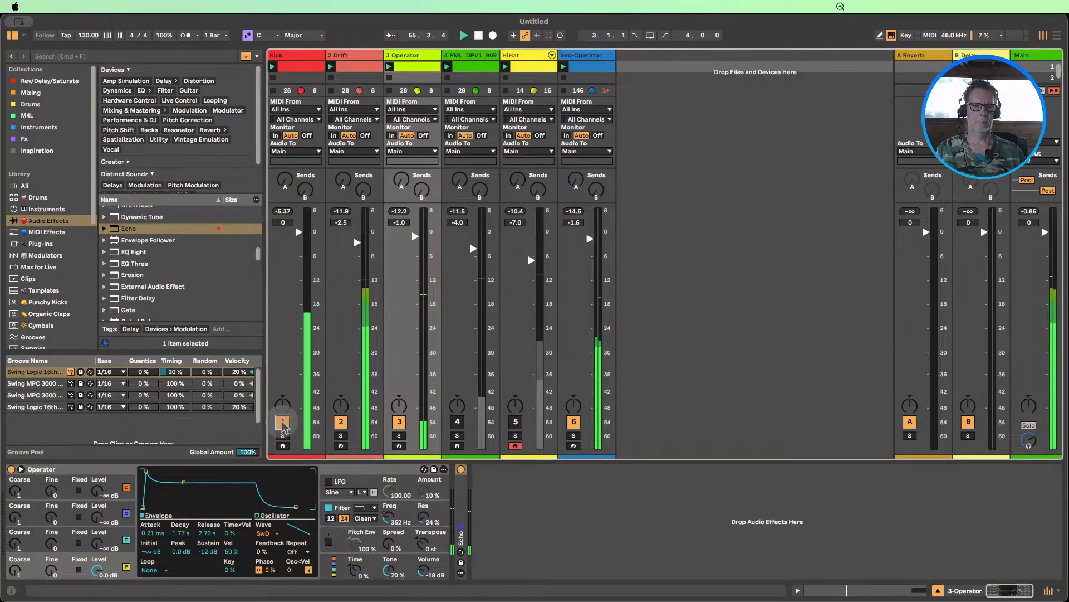
{"action": "left_click", "coordinate": [574, 423]}
{"action": "left_click", "coordinate": [458, 422]}
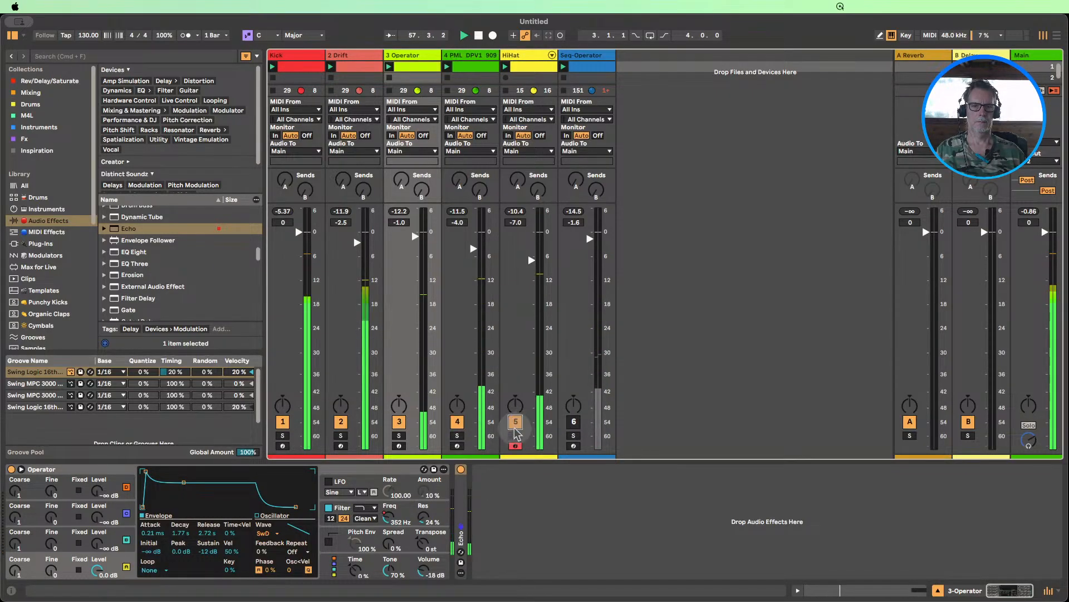
- Rename the PML DPV1 909 track as Clap and the HiHat track as HiHatClosed
{"action": "right_click", "coordinate": [474, 58]}
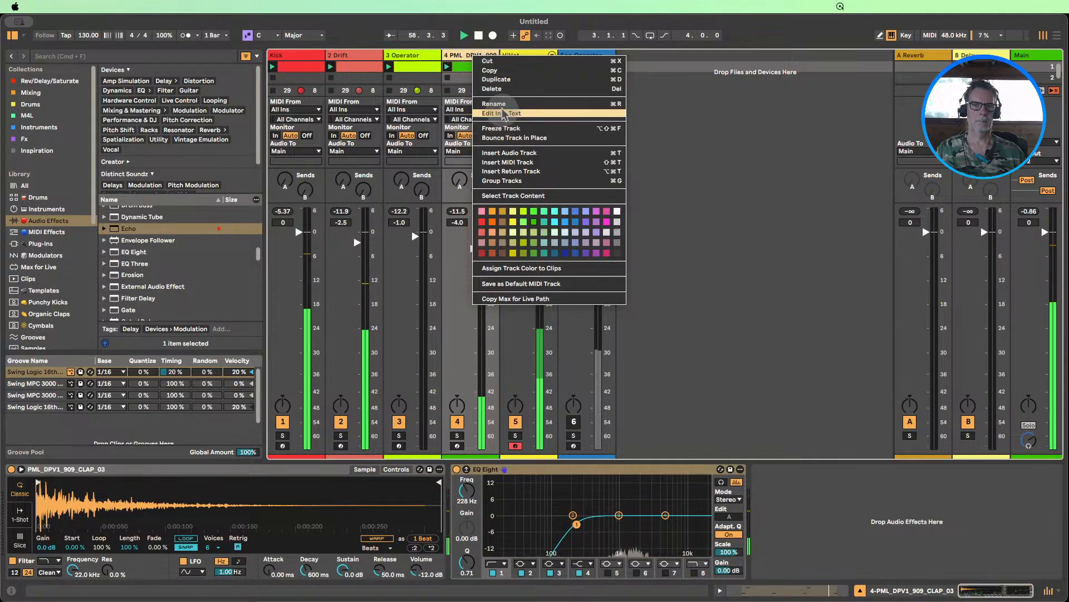
{"action": "left_click", "coordinate": [501, 107]}
{"action": "type", "text": "Clap"}
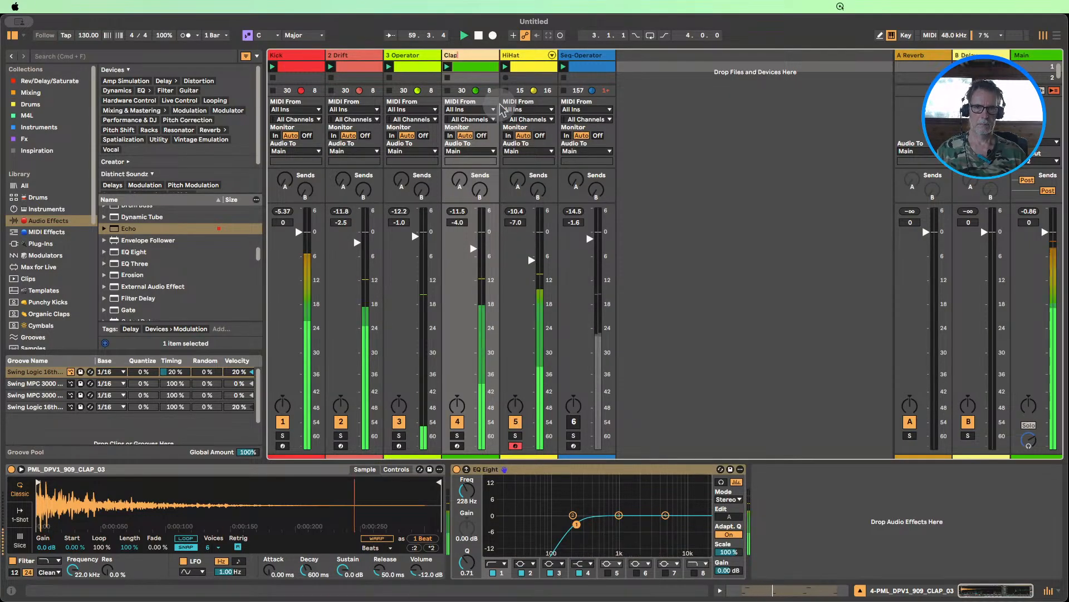
{"action": "right_click", "coordinate": [524, 56]}
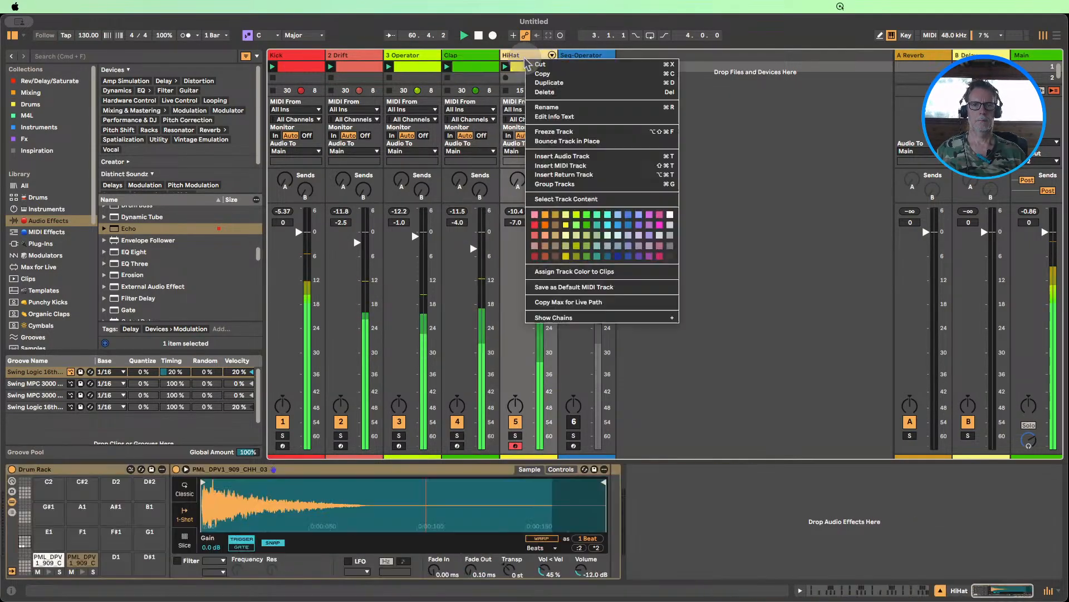
{"action": "left_click", "coordinate": [552, 107]}
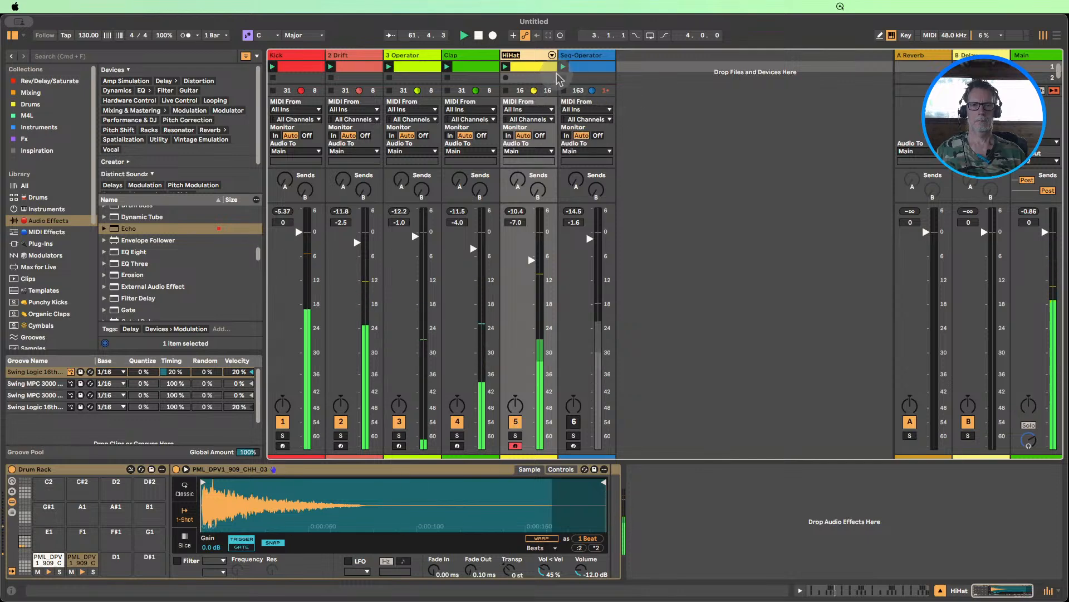
{"action": "type", "text": "HiHa"}
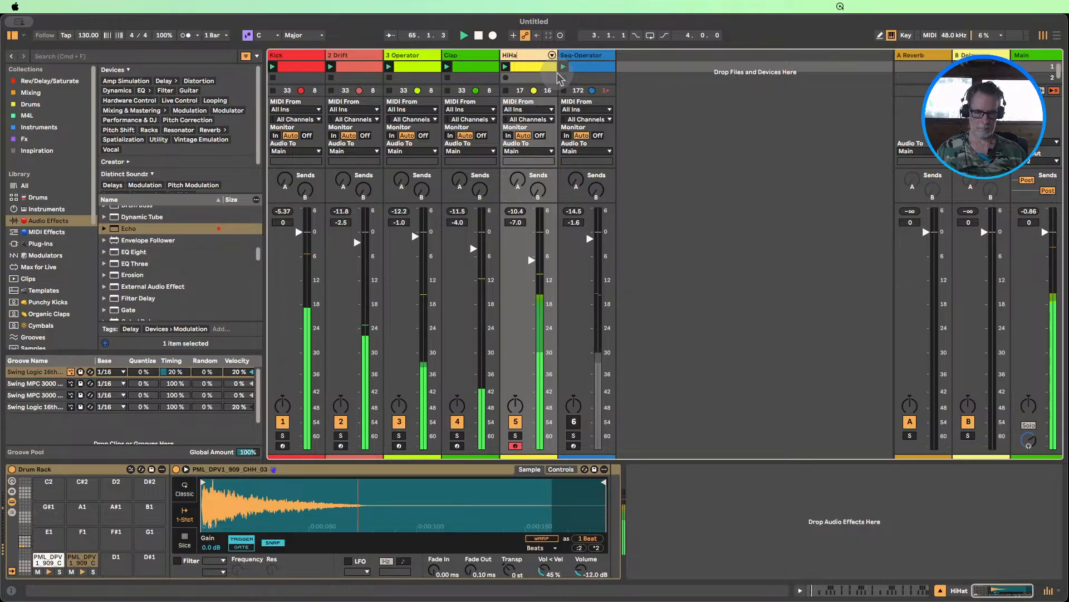
{"action": "type", "text": "tClosed"}
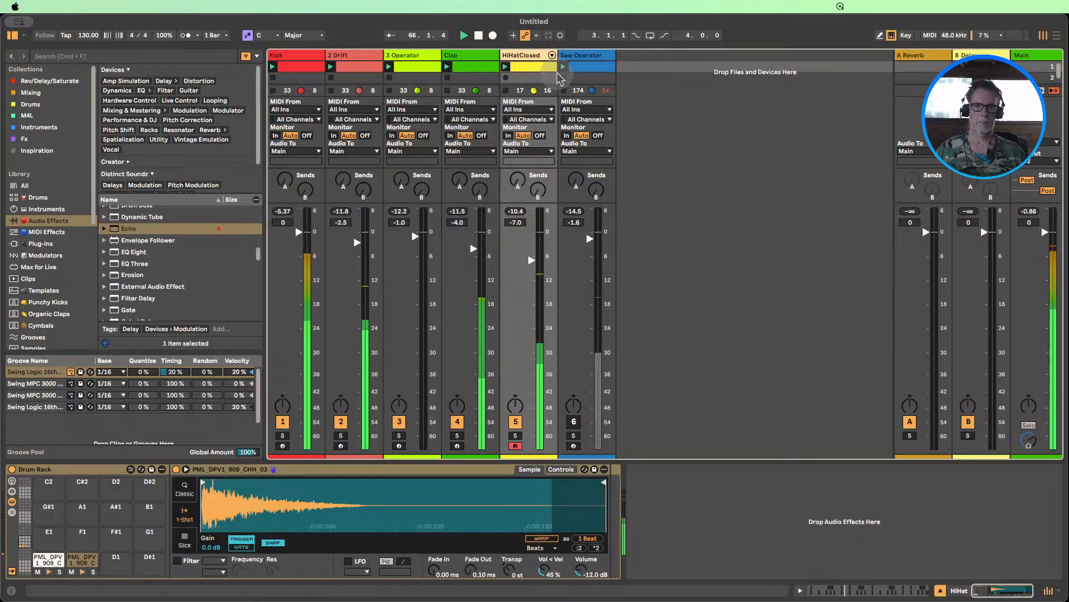
{"action": "key", "text": "Return"}
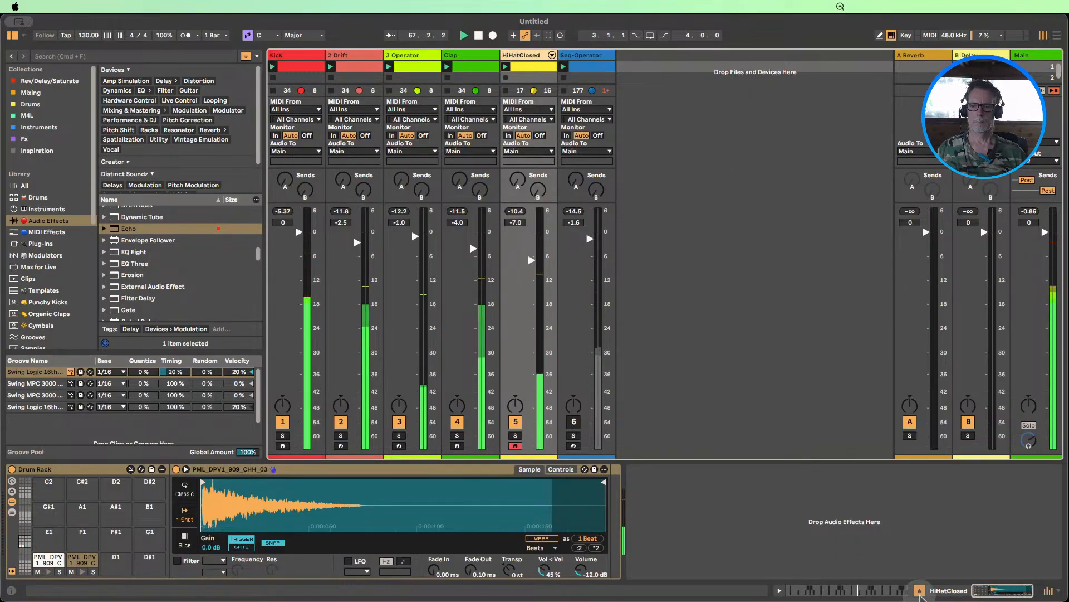
- Insert a new MIDI track after Seq-Operator and create an empty one-bar clip in its first slot
{"action": "left_click", "coordinate": [920, 591]}
{"action": "right_click", "coordinate": [661, 82]}
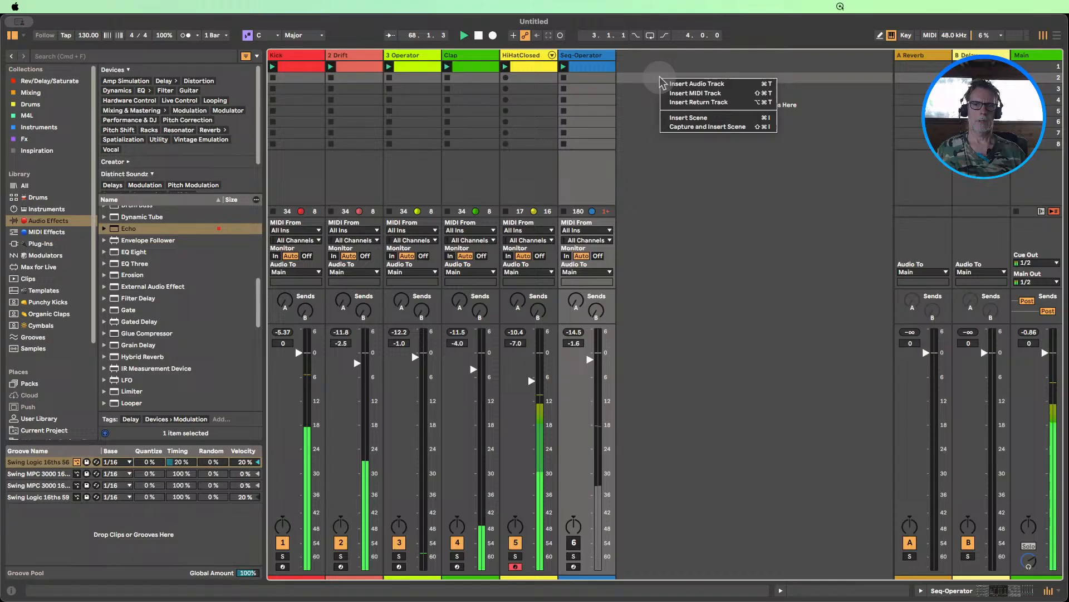
{"action": "left_click", "coordinate": [695, 93]}
{"action": "double_click", "coordinate": [645, 68]}
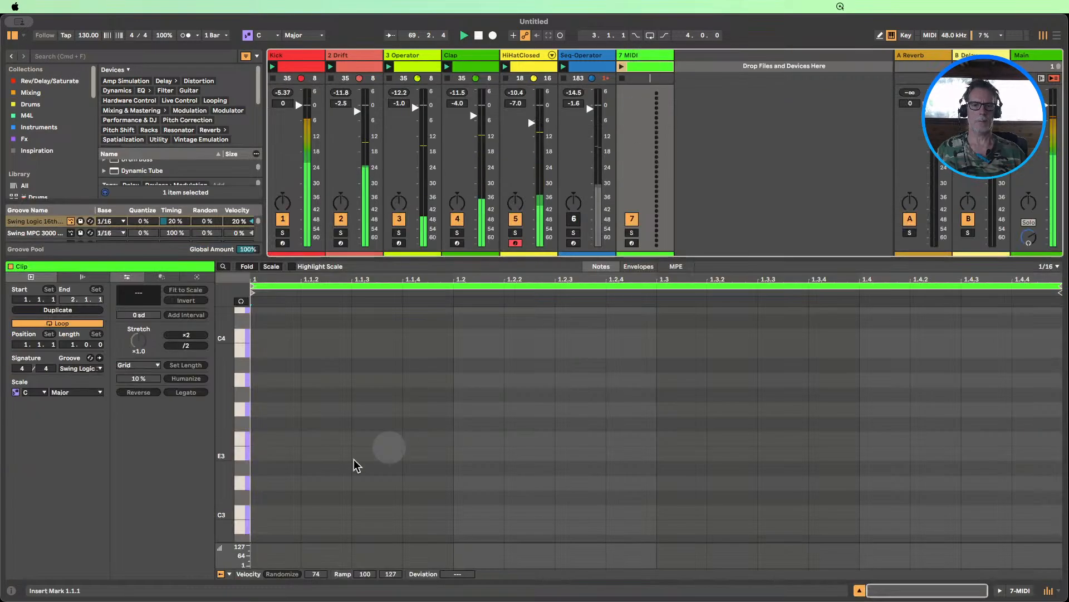
- Draw sixteenth-note C3 notes on the offbeats at 1.1.3, 1.2.3, 1.3.3 and 1.4.3 in the new clip
{"action": "key", "text": "b"}
{"action": "left_click", "coordinate": [387, 510]}
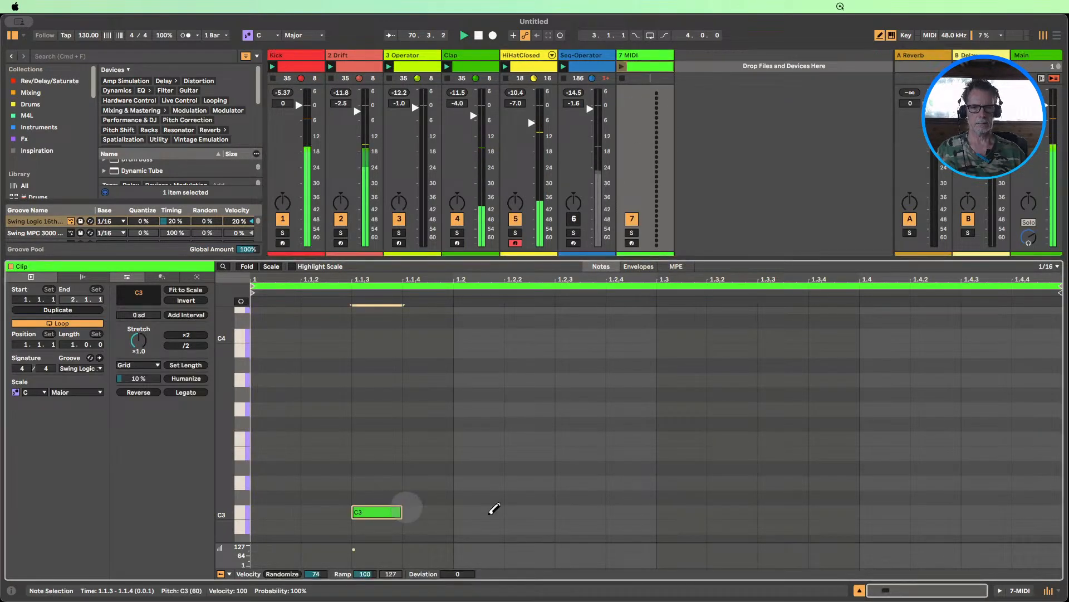
{"action": "left_click", "coordinate": [579, 511]}
{"action": "left_click", "coordinate": [785, 497]}
{"action": "left_click", "coordinate": [788, 509]}
{"action": "left_click", "coordinate": [796, 497]}
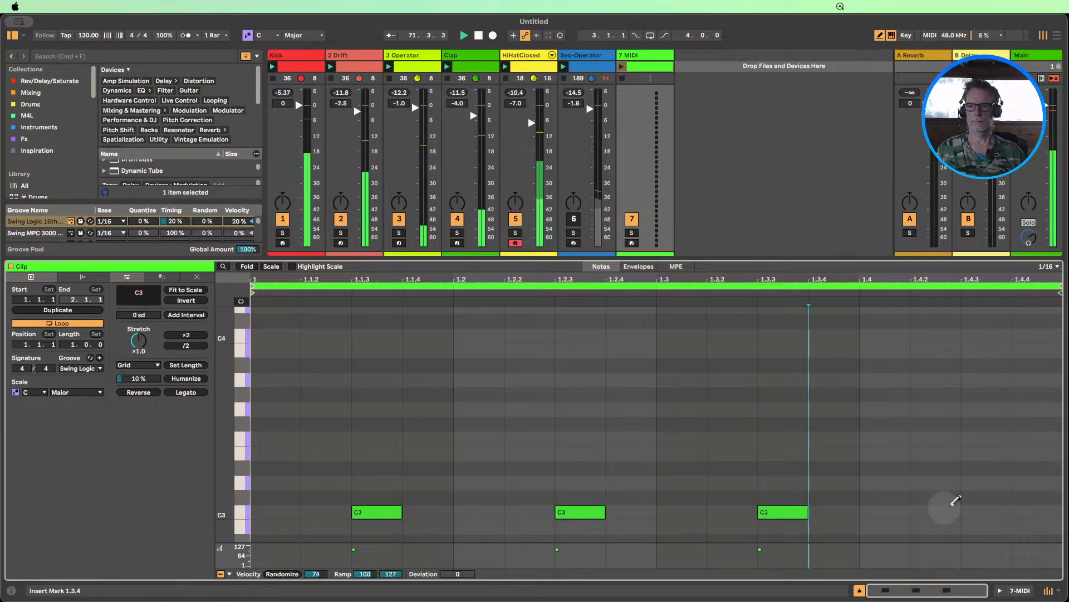
{"action": "left_click", "coordinate": [972, 511]}
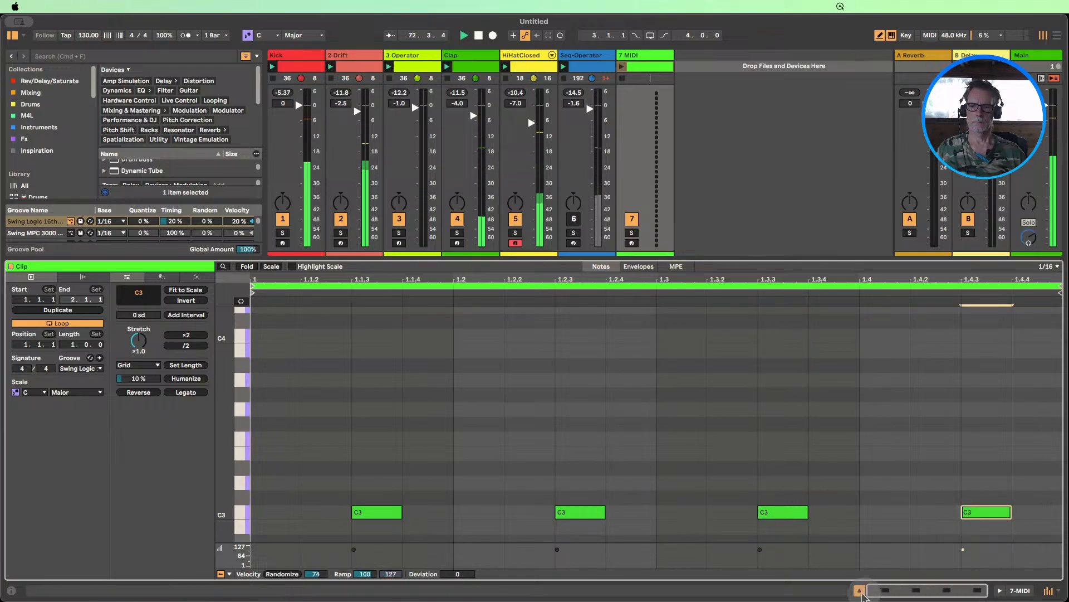
- Close the clip's note editor and search the browser for "909 pml"
{"action": "left_click", "coordinate": [859, 591]}
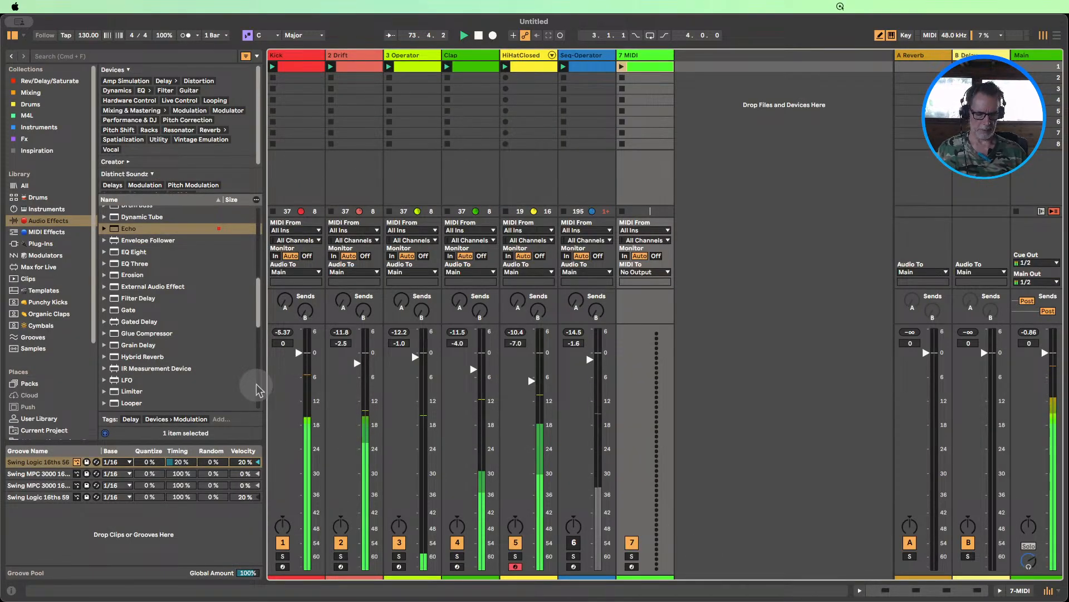
{"action": "key", "text": "cmd+f"}
{"action": "type", "text": "90"}
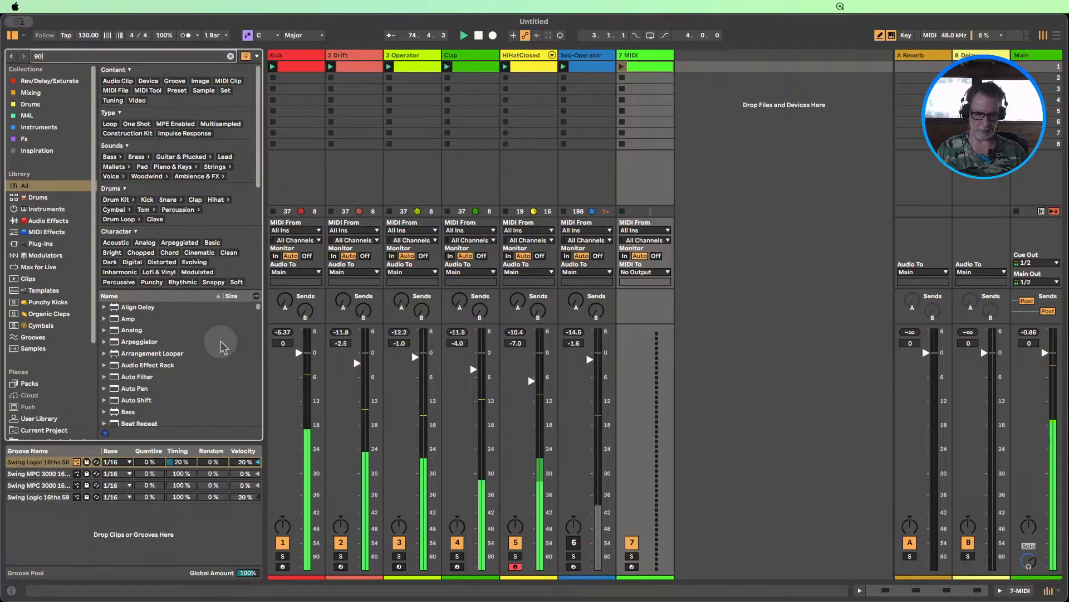
{"action": "type", "text": "9"}
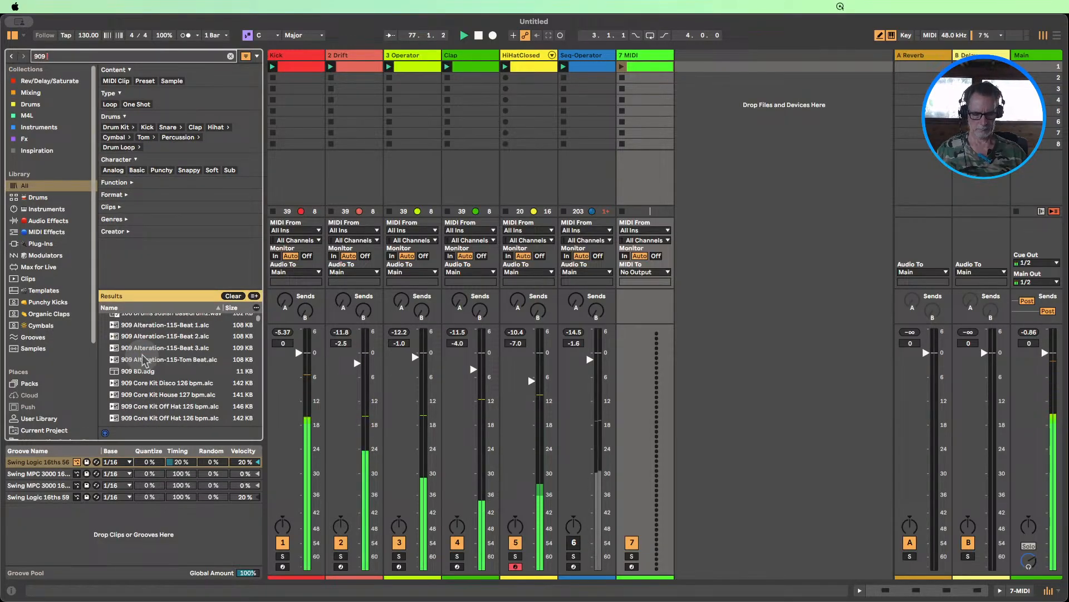
{"action": "type", "text": " pml"}
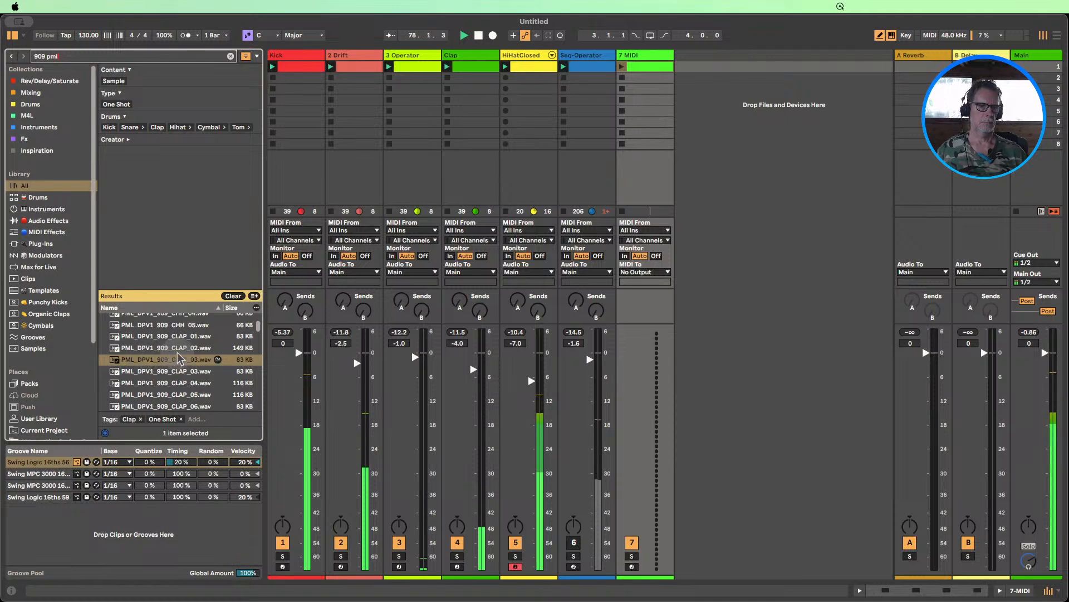
- Look through the 909 PML samples for open hi-hats, previewing a few of the other drum hits
{"action": "scroll", "coordinate": [179, 358], "scroll_direction": "down", "scroll_amount": 2}
{"action": "left_click", "coordinate": [180, 360]}
{"action": "scroll", "coordinate": [181, 365], "scroll_direction": "down", "scroll_amount": 6}
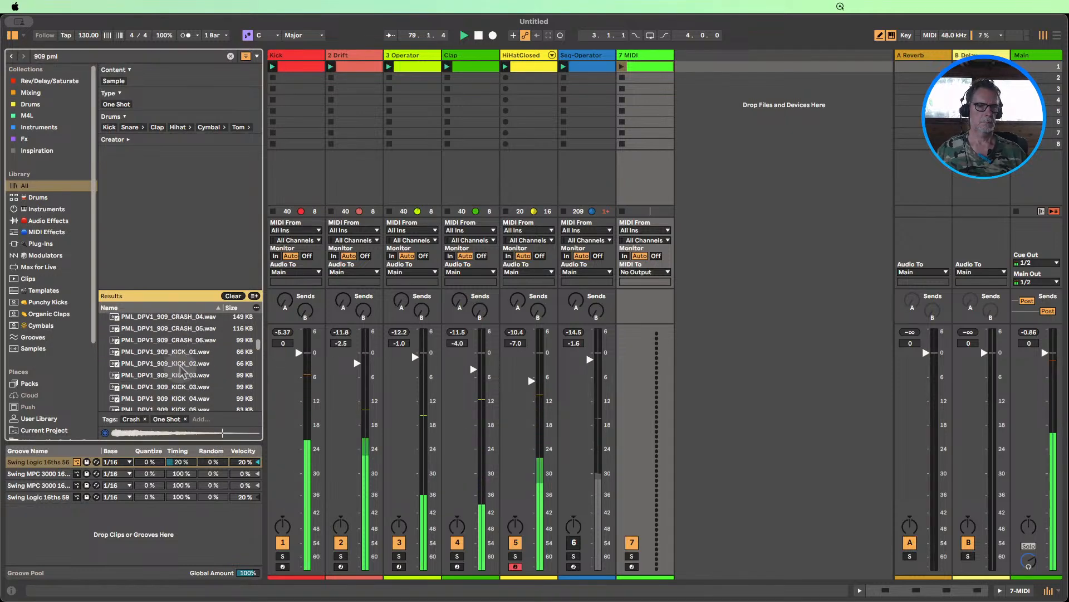
{"action": "scroll", "coordinate": [180, 366], "scroll_direction": "down", "scroll_amount": 5}
{"action": "left_click", "coordinate": [178, 361]}
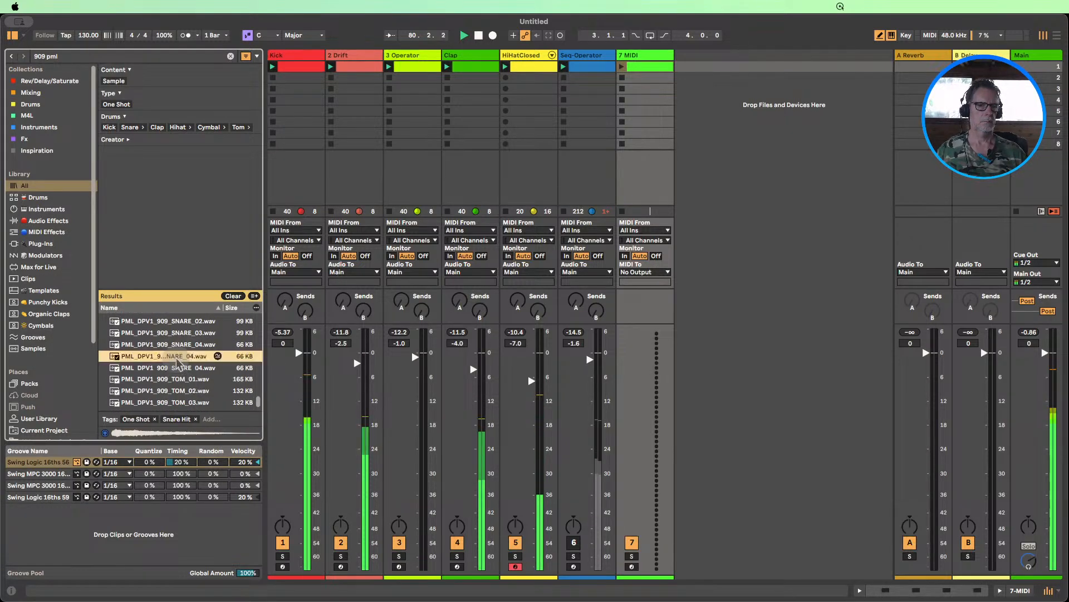
{"action": "scroll", "coordinate": [178, 362], "scroll_direction": "down", "scroll_amount": 2}
{"action": "scroll", "coordinate": [179, 364], "scroll_direction": "up", "scroll_amount": 10}
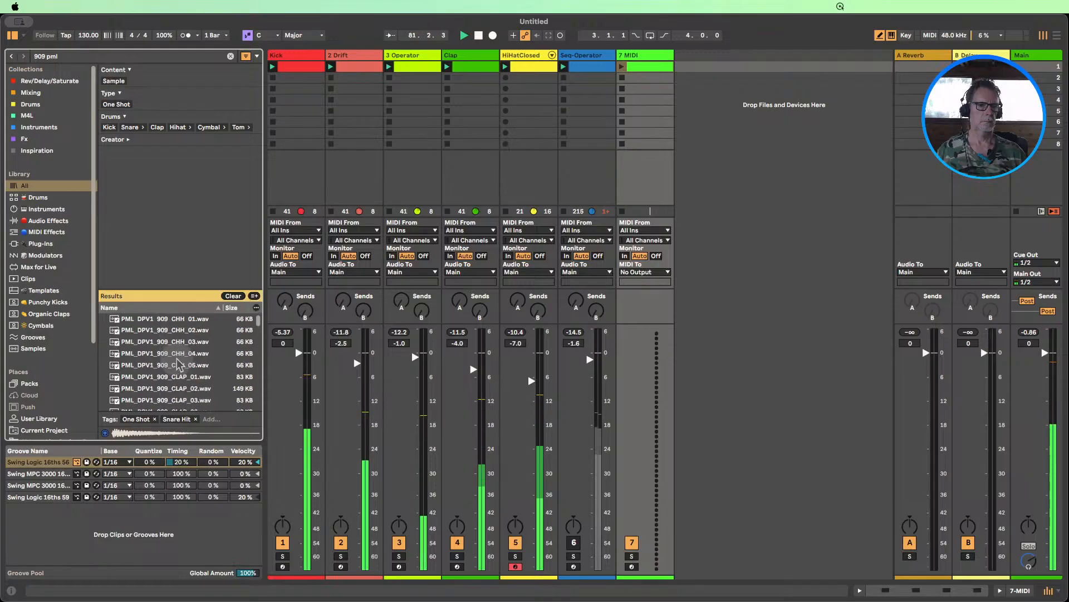
{"action": "scroll", "coordinate": [179, 367], "scroll_direction": "down", "scroll_amount": 5}
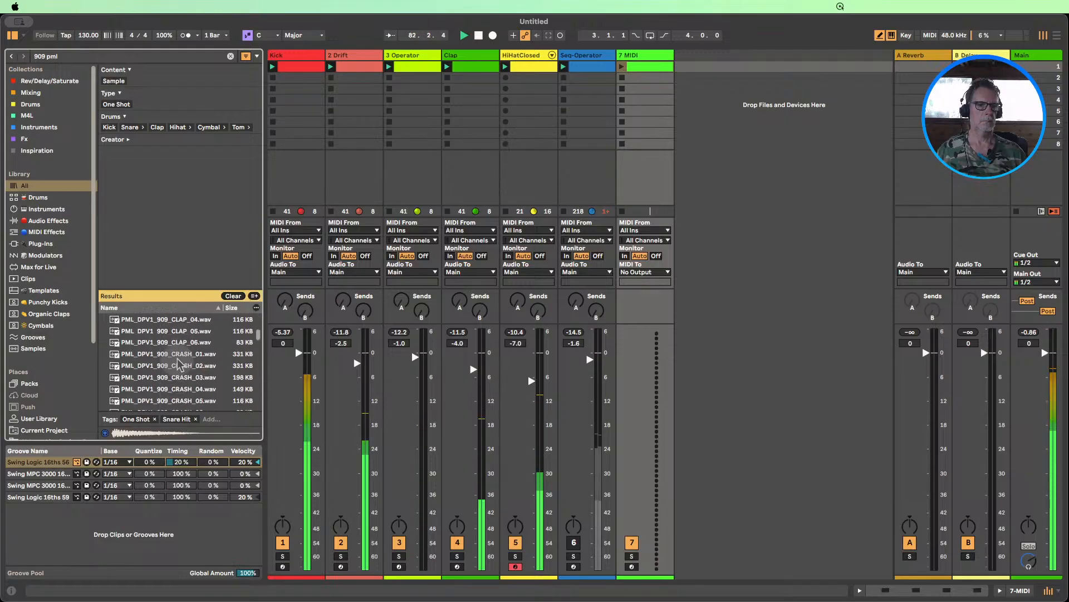
{"action": "scroll", "coordinate": [179, 365], "scroll_direction": "down", "scroll_amount": 6}
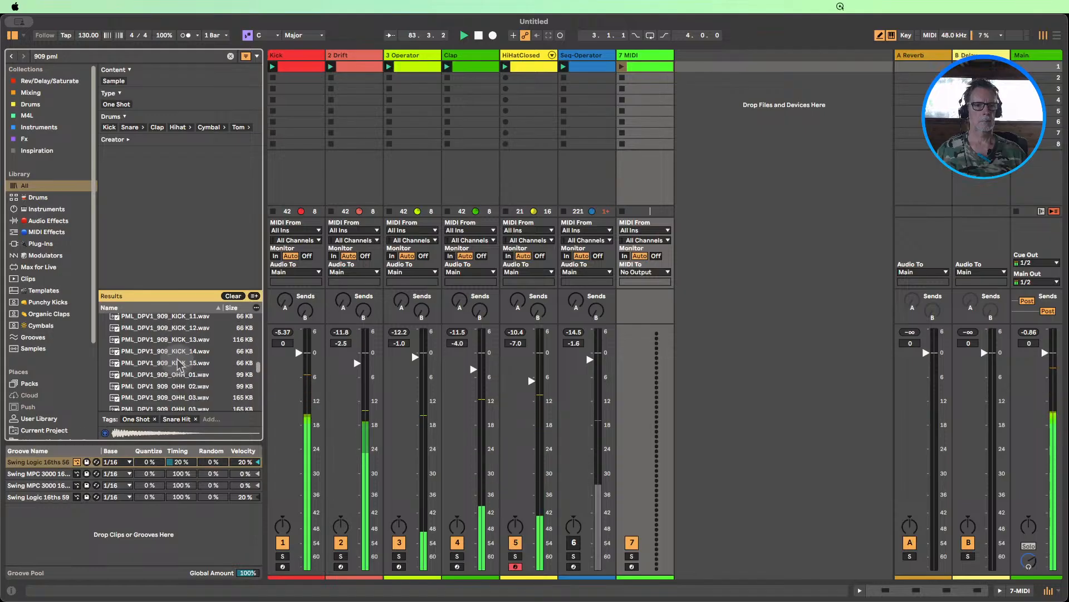
- Audition and compare the open hi-hat samples PML_DPV1_909_OHH_01 to OHH_05 against the playing track
{"action": "left_click", "coordinate": [177, 358]}
{"action": "left_click", "coordinate": [181, 370]}
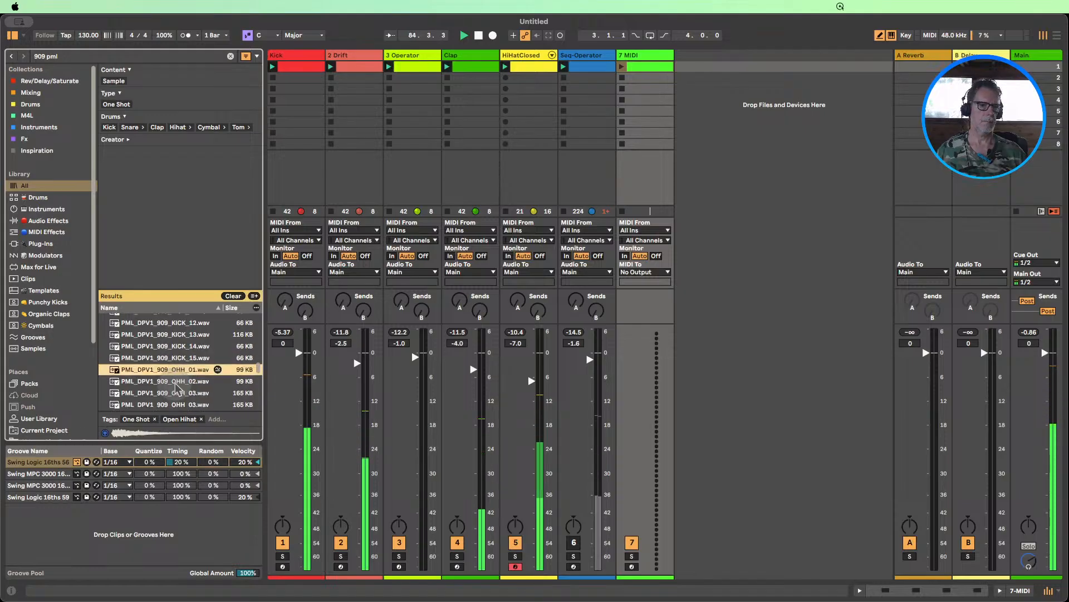
{"action": "left_click", "coordinate": [176, 381]}
{"action": "left_click", "coordinate": [177, 393]}
{"action": "left_click", "coordinate": [178, 404]}
{"action": "scroll", "coordinate": [183, 373], "scroll_direction": "down", "scroll_amount": 3}
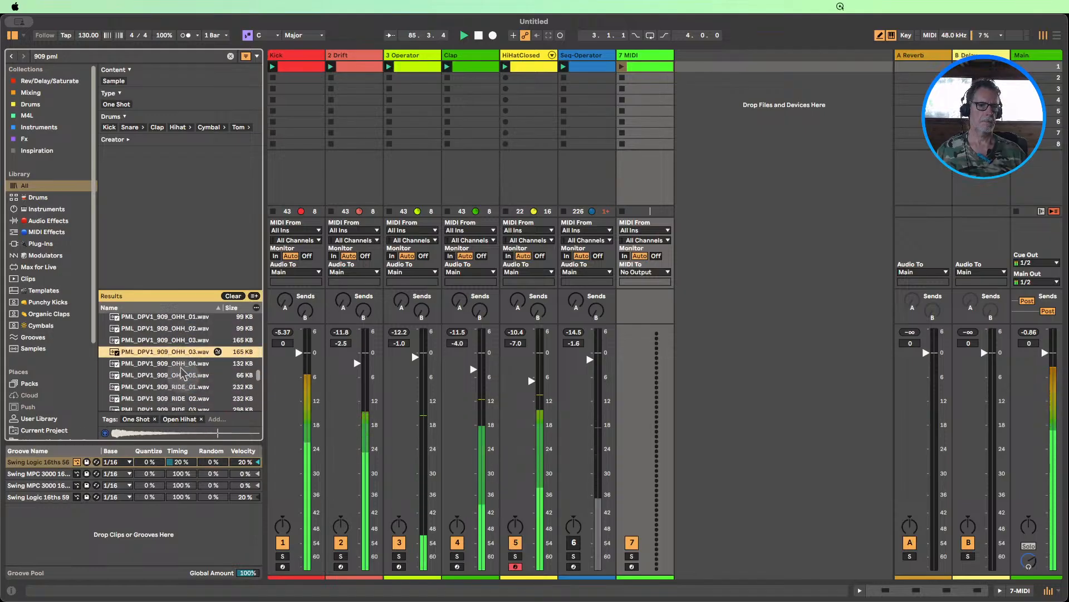
{"action": "left_click", "coordinate": [181, 366]}
{"action": "left_click", "coordinate": [177, 377]}
{"action": "left_click", "coordinate": [177, 363]}
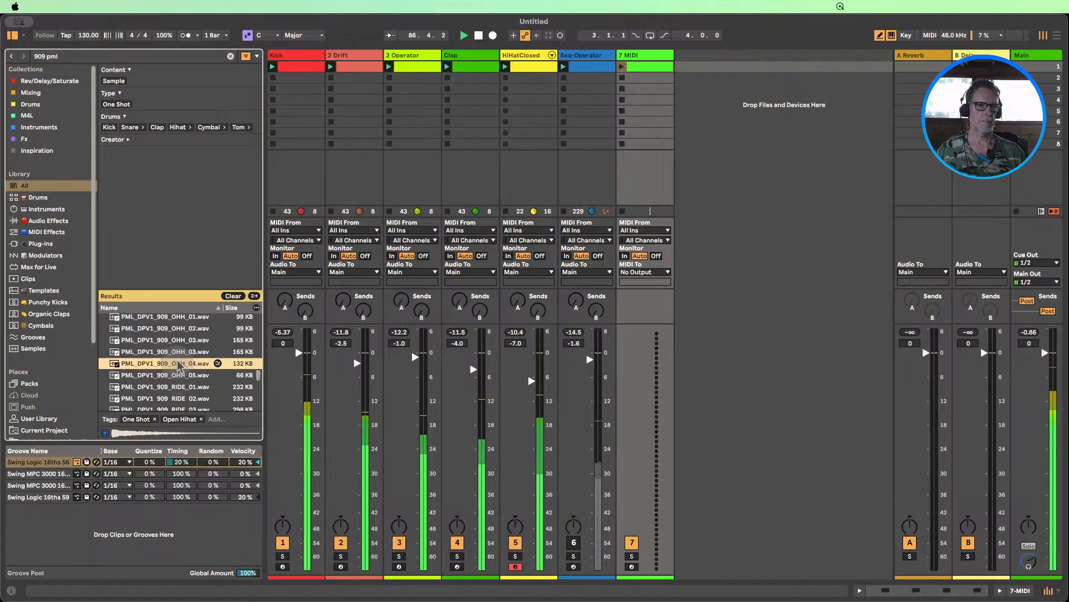
{"action": "left_click", "coordinate": [178, 352]}
{"action": "left_click", "coordinate": [177, 340]}
{"action": "left_click", "coordinate": [176, 328]}
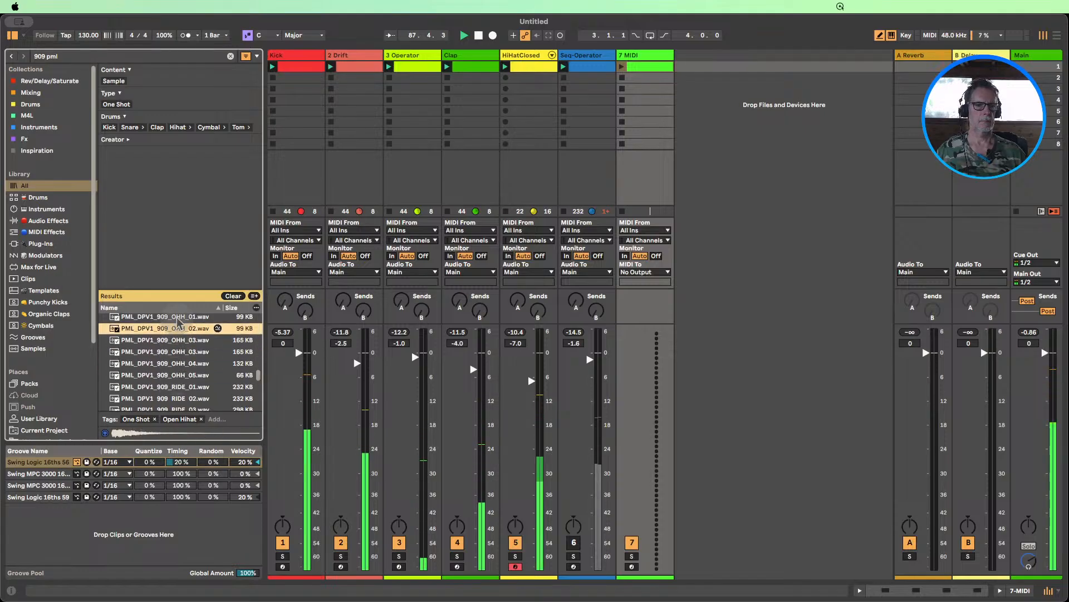
{"action": "left_click", "coordinate": [178, 354]}
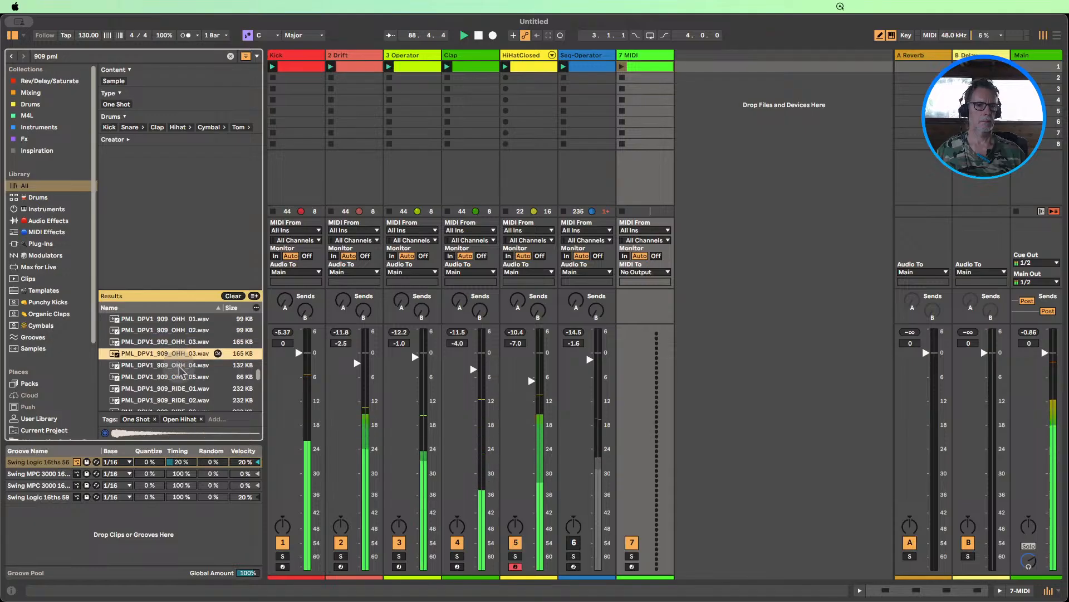
{"action": "left_click", "coordinate": [178, 366]}
{"action": "left_click", "coordinate": [180, 377]}
{"action": "left_click", "coordinate": [179, 366]}
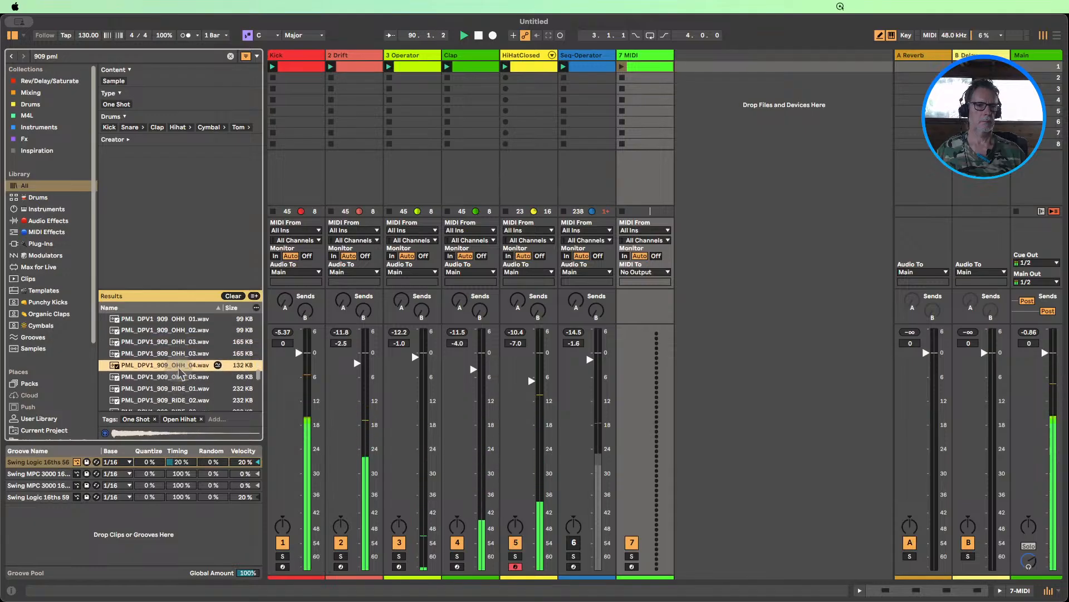
- Load PML_DPV1_909_OHH_04.wav onto MIDI track 7 and lower the track's volume to -11.7 dB
{"action": "double_click", "coordinate": [638, 56]}
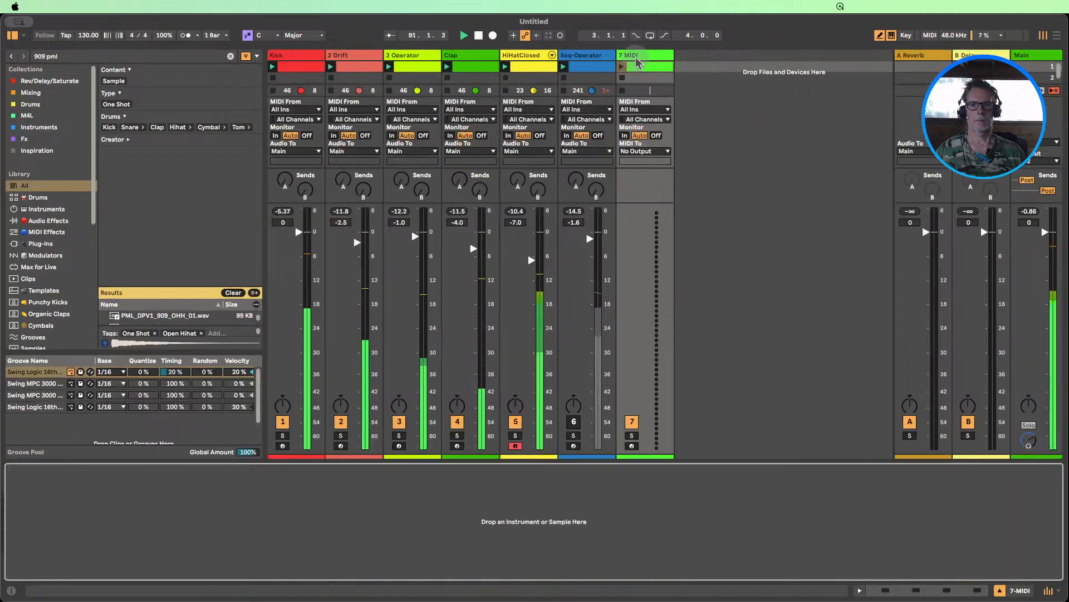
{"action": "scroll", "coordinate": [176, 304], "scroll_direction": "down", "scroll_amount": 2}
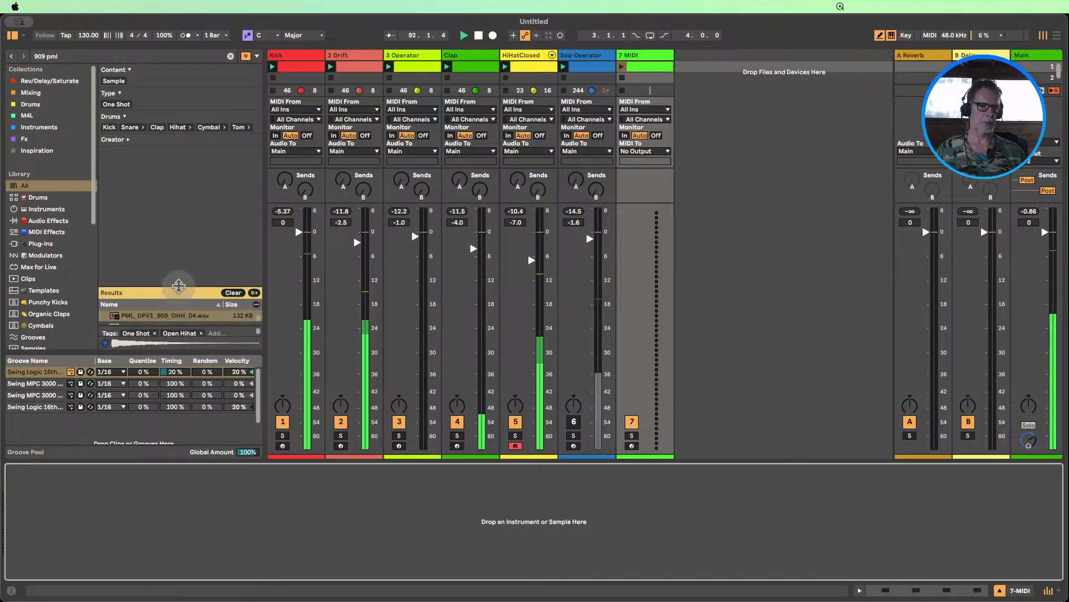
{"action": "left_click_drag", "start_coordinate": [178, 285], "coordinate": [167, 509]}
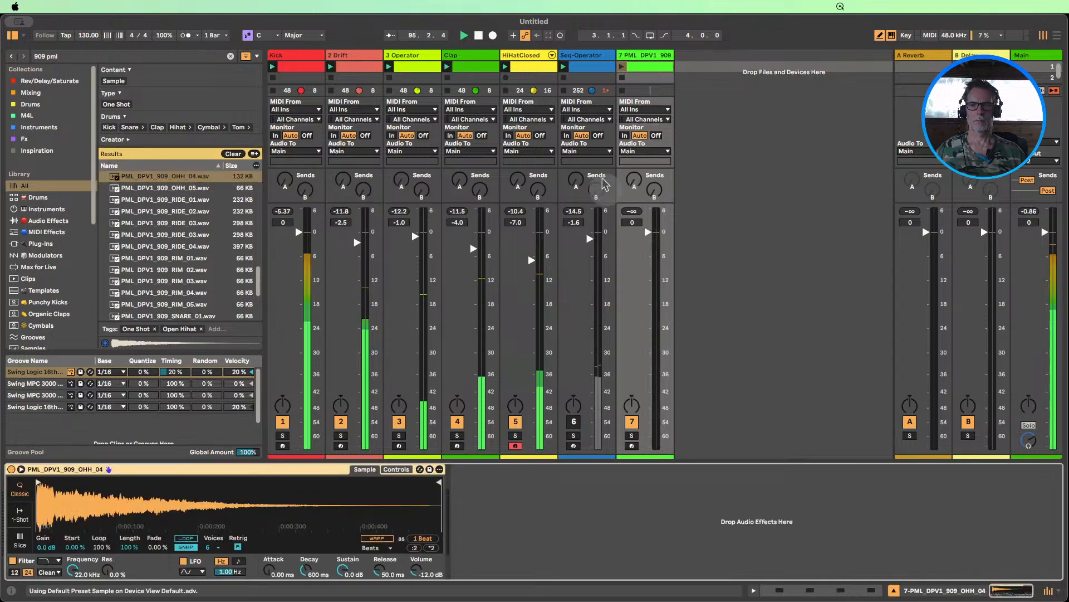
{"action": "left_click_drag", "start_coordinate": [648, 232], "coordinate": [648, 280]}
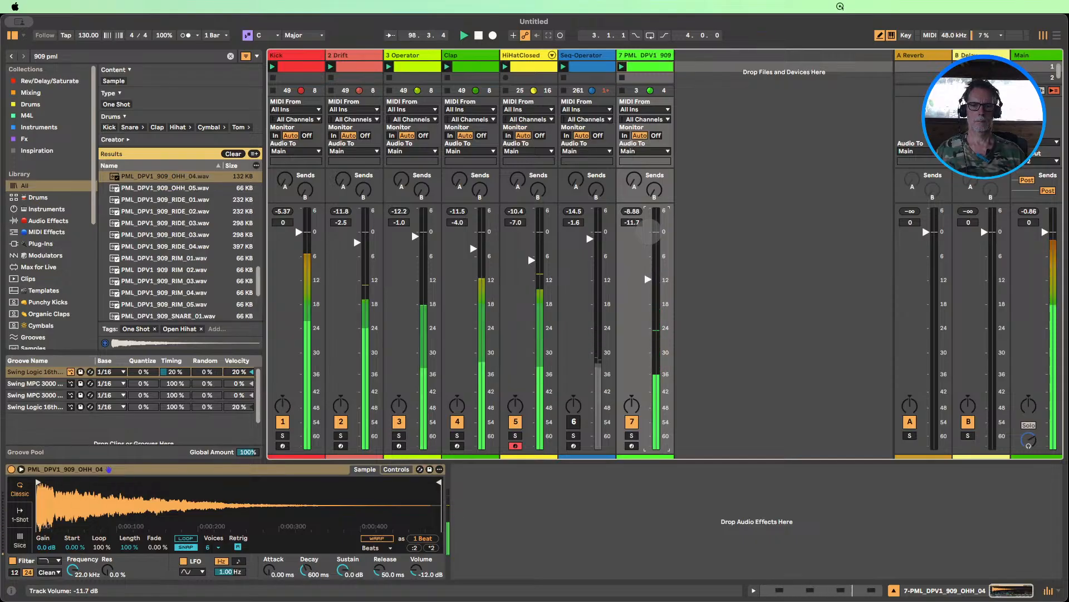
- Reactivate the Seq-Operator track and set the open hi-hat track's volume to -11.1 dB
{"action": "left_click", "coordinate": [576, 423]}
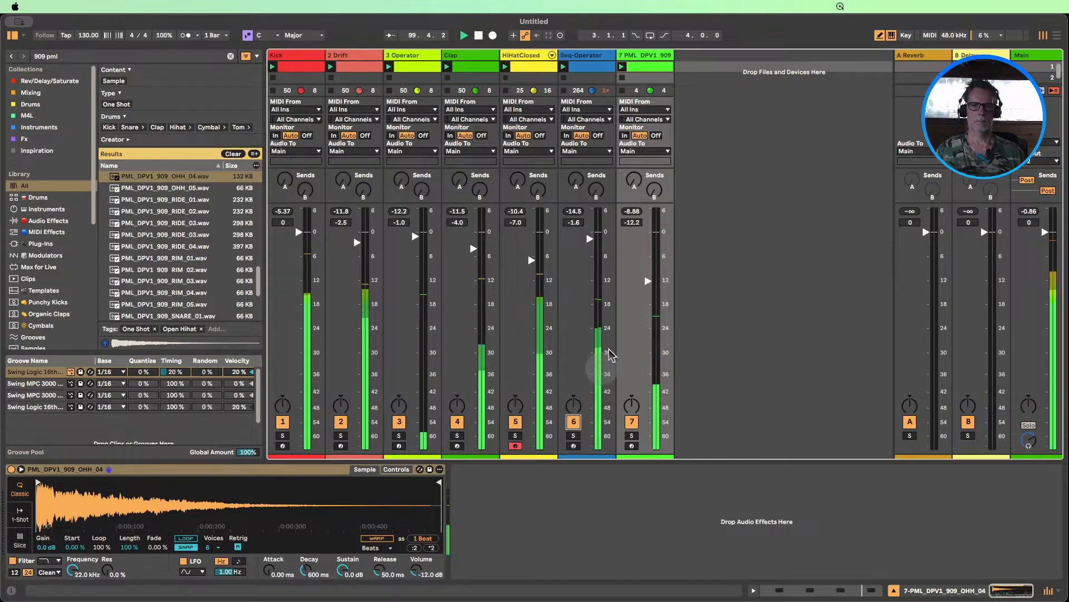
{"action": "left_click_drag", "start_coordinate": [650, 283], "coordinate": [648, 278]}
- Open the open hi-hat clip on track 7 and double its loop twice to a length of four bars
{"action": "double_click", "coordinate": [636, 67]}
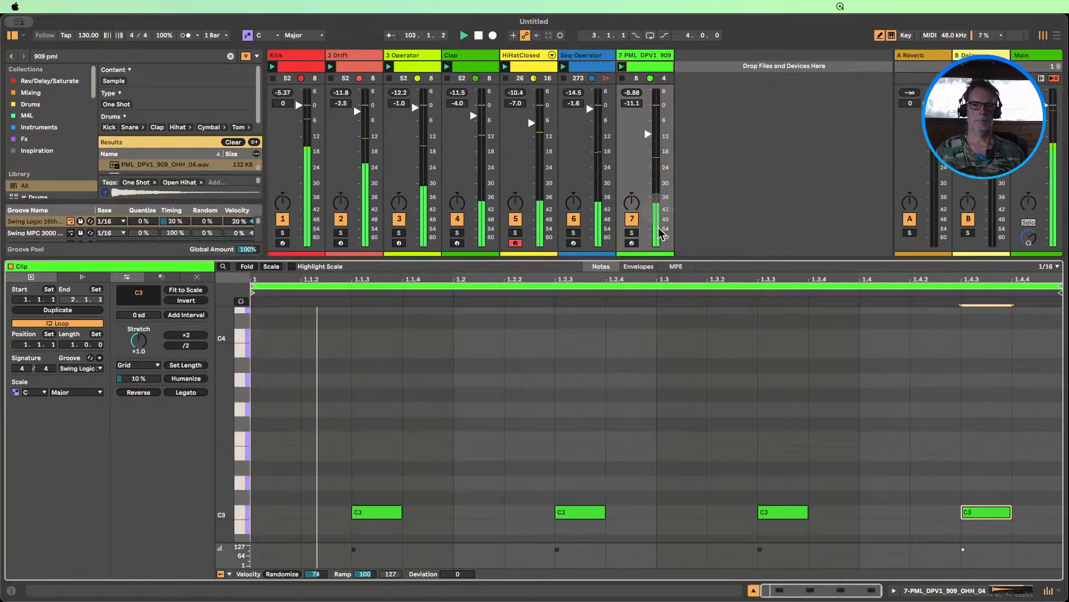
{"action": "left_click", "coordinate": [79, 310]}
{"action": "left_click", "coordinate": [79, 311]}
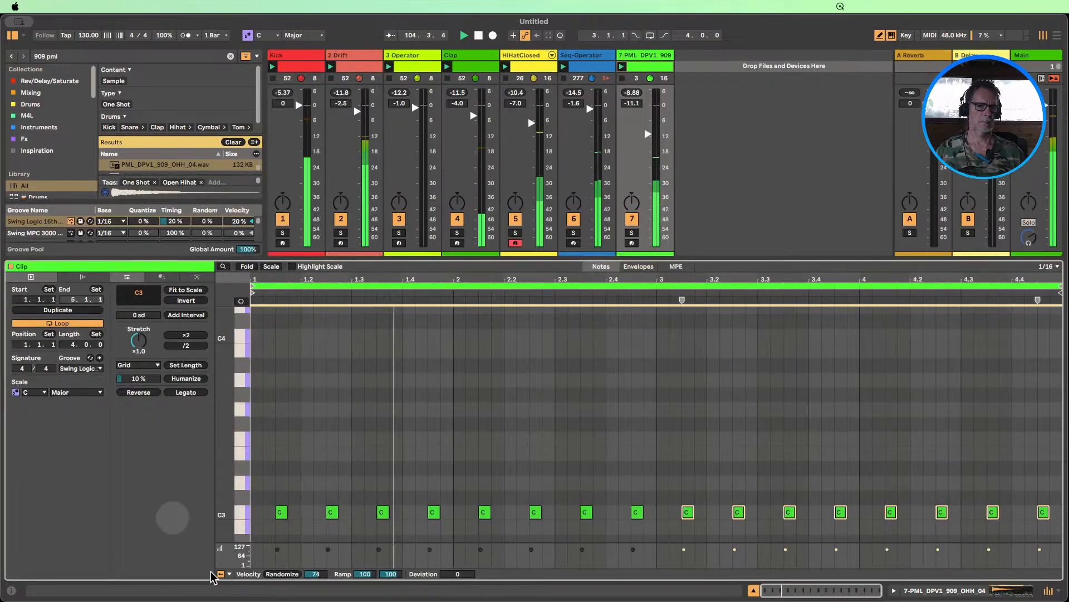
- Try randomizing the velocities of the selected C3 notes in bars 3 and 4, and undo the change
{"action": "left_click", "coordinate": [267, 575]}
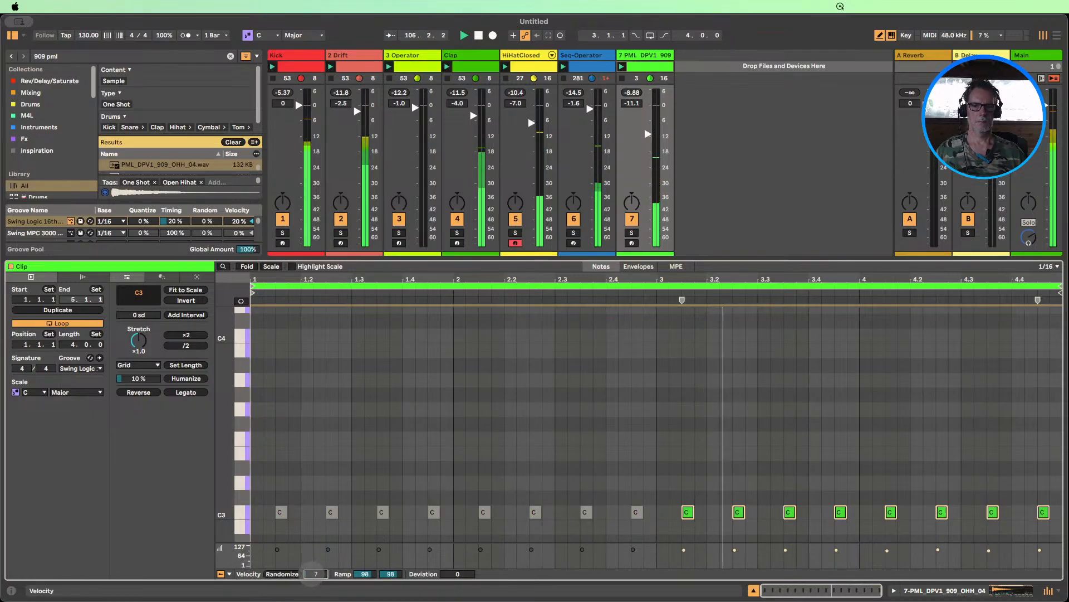
{"action": "left_click_drag", "start_coordinate": [311, 574], "coordinate": [312, 507]}
{"action": "left_click_drag", "start_coordinate": [315, 574], "coordinate": [314, 578]}
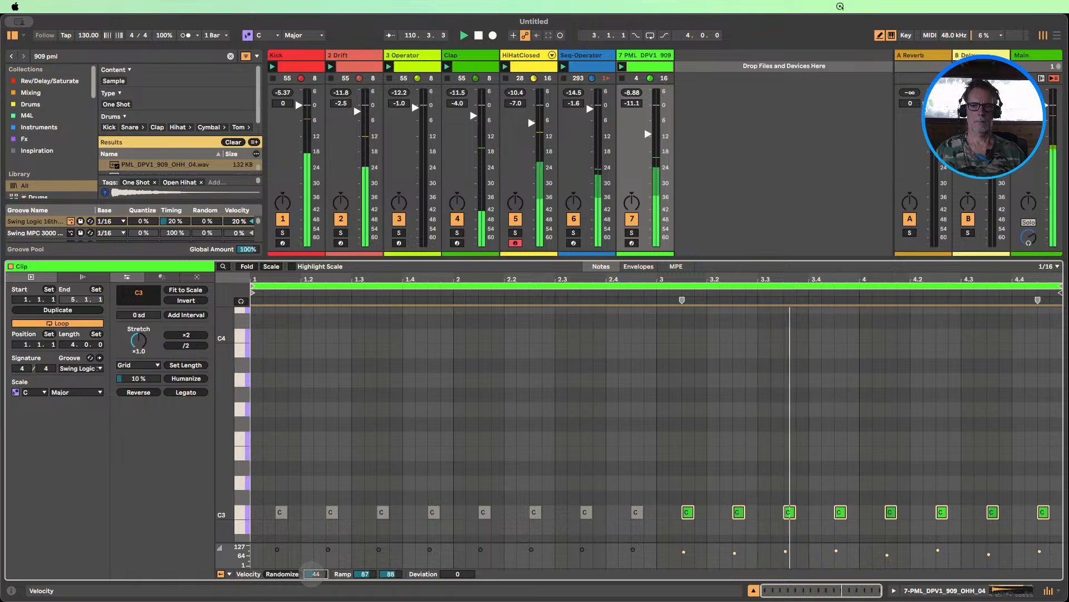
{"action": "mouse_move", "coordinate": [315, 574]}
{"action": "left_mouse_down"}
{"action": "mouse_move", "coordinate": [316, 590]}
{"action": "mouse_move", "coordinate": [322, 570]}
{"action": "left_mouse_up"}
{"action": "key", "text": "super+z"}
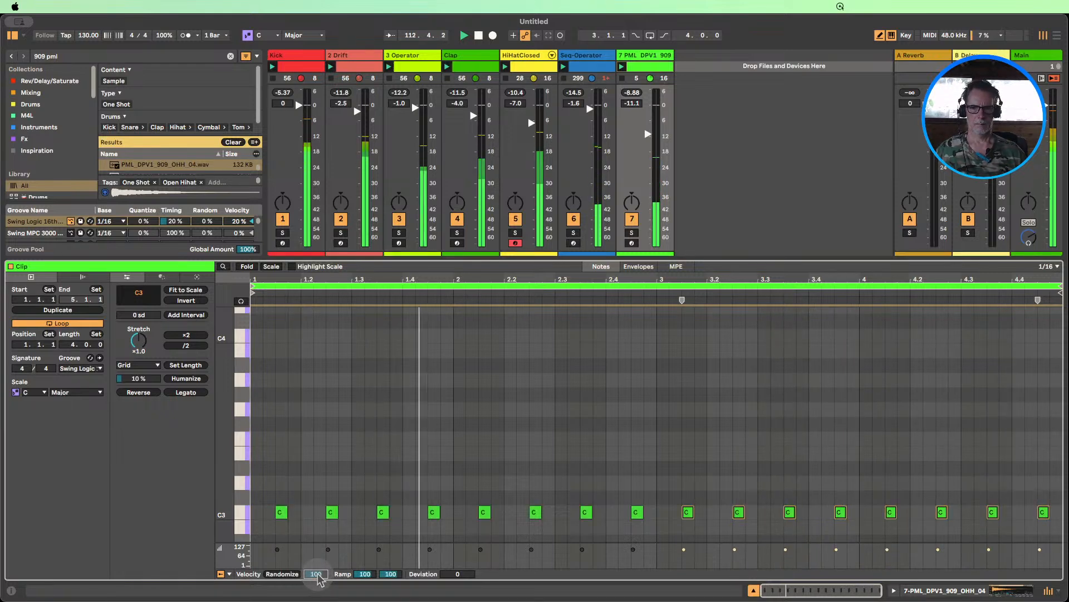
- Try randomizing the velocities of all the clip's C3 notes with an amount of 21, and undo the change
{"action": "left_click", "coordinate": [242, 517]}
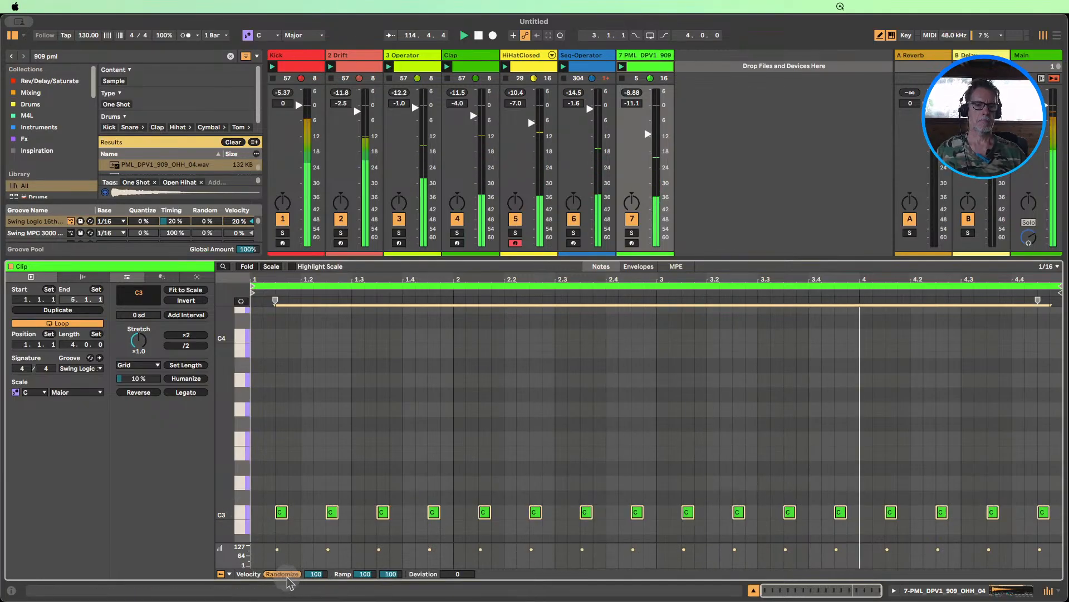
{"action": "left_click", "coordinate": [313, 574]}
{"action": "left_click_drag", "start_coordinate": [315, 577], "coordinate": [315, 599]}
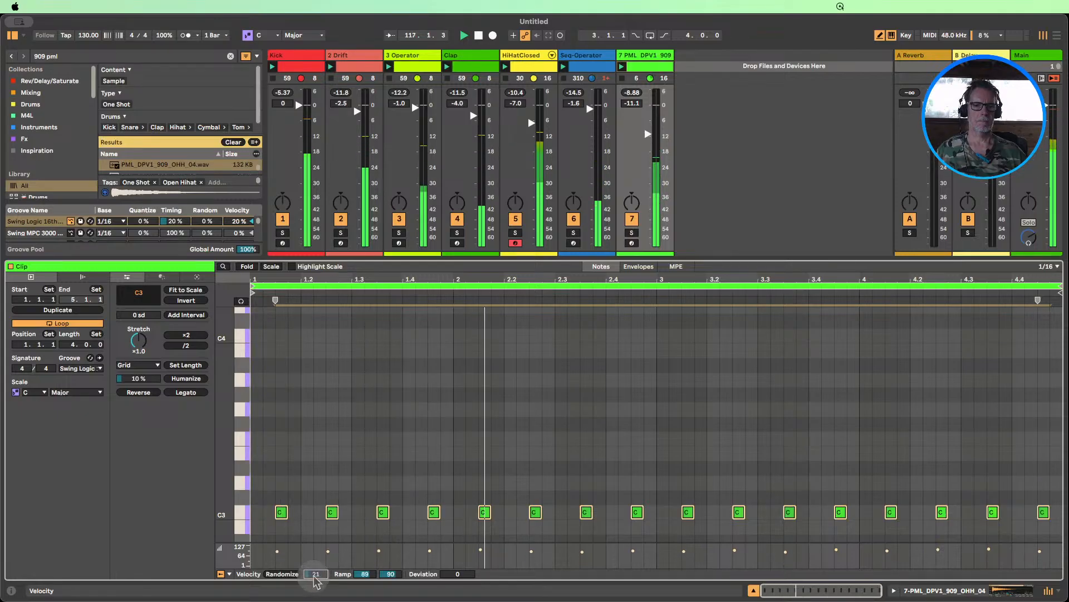
{"action": "key", "text": "super+z"}
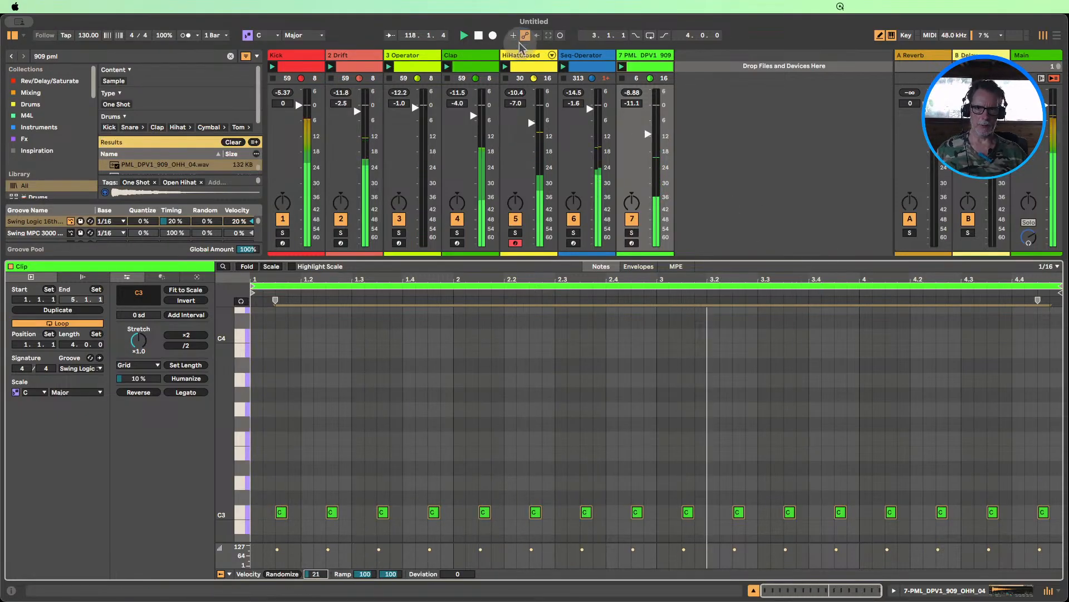
- Stop playback and enlarge the clip's velocity lane, undoing a trial shortening of the loop to one bar
{"action": "left_click", "coordinate": [477, 35]}
{"action": "left_click_drag", "start_coordinate": [1060, 287], "coordinate": [451, 318]}
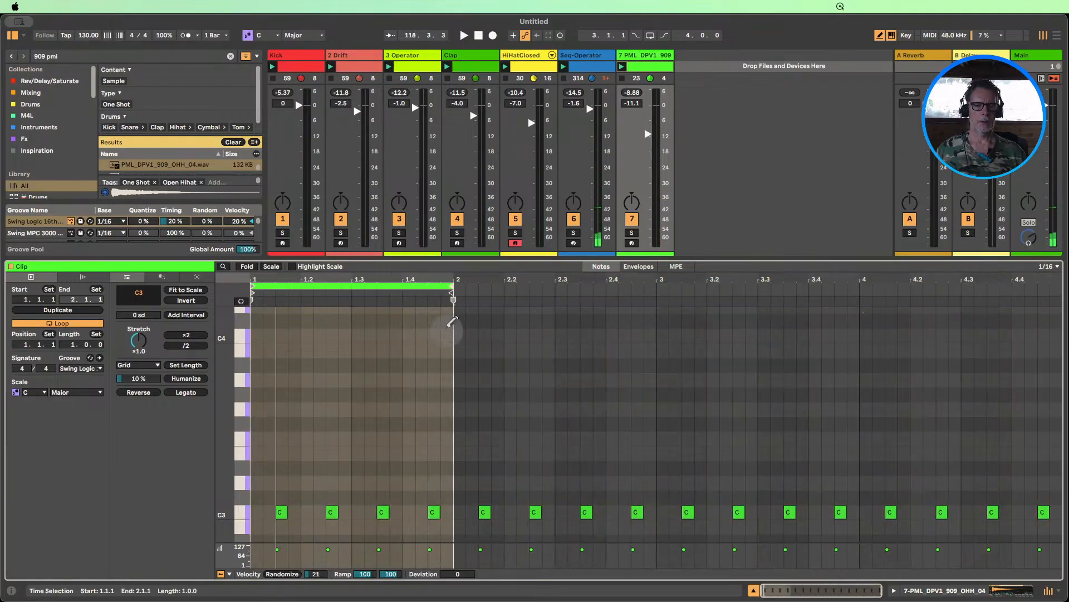
{"action": "key", "text": "super+z"}
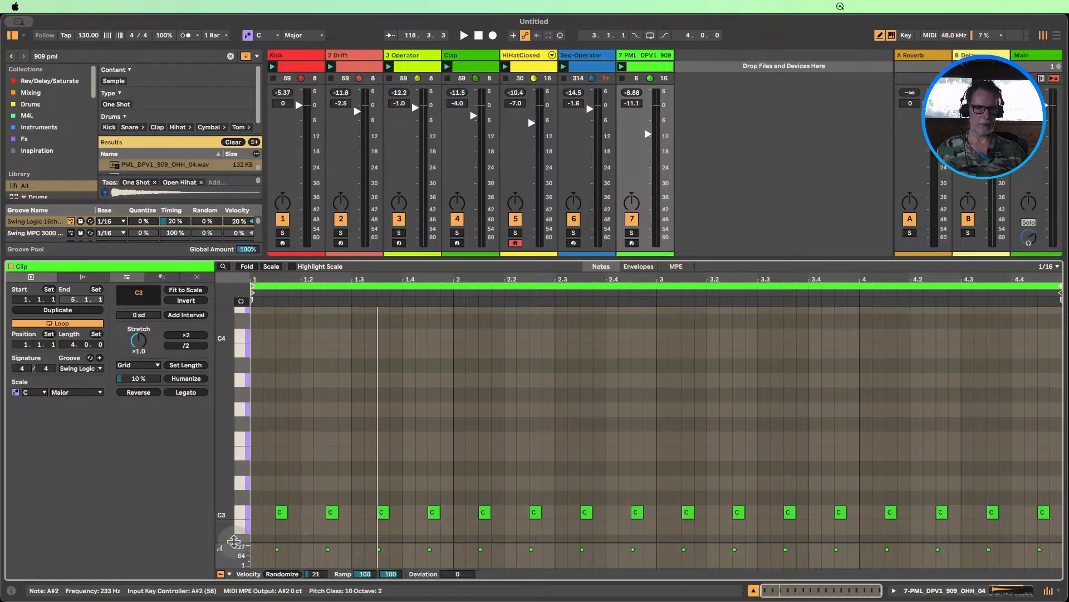
{"action": "left_click_drag", "start_coordinate": [234, 540], "coordinate": [239, 482]}
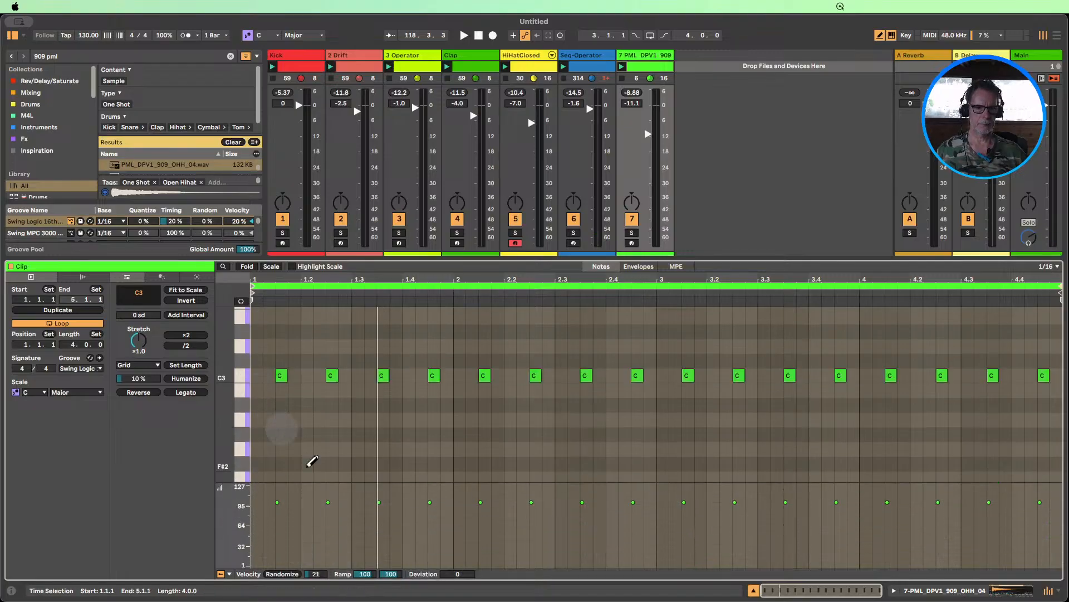
- Undo the clip's last doubling and duplicate all its C3 notes to fill four bars again
{"action": "key", "text": "super+z"}
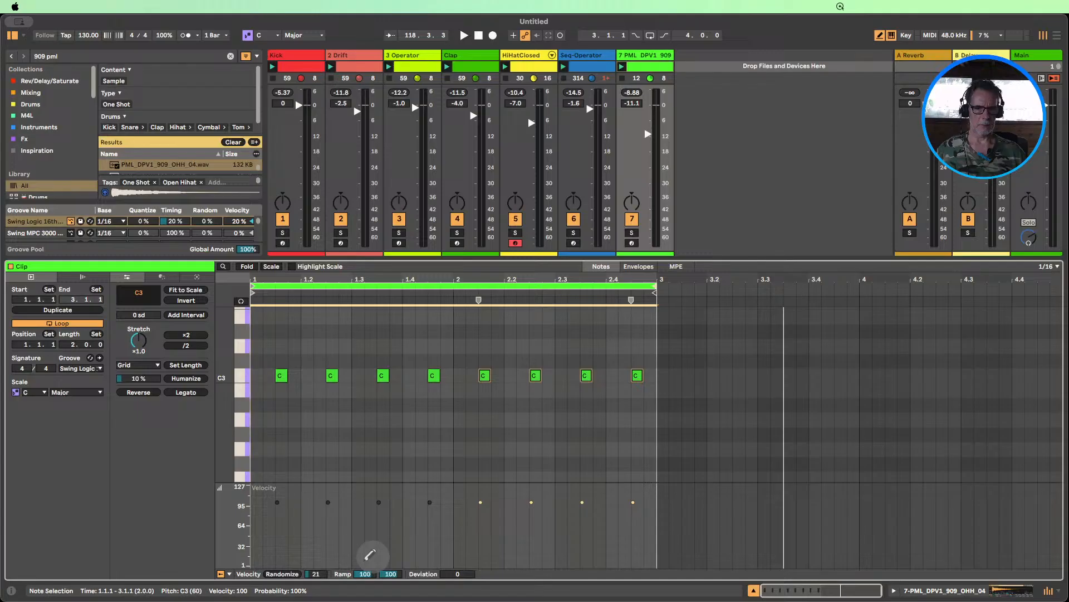
{"action": "left_click", "coordinate": [246, 378]}
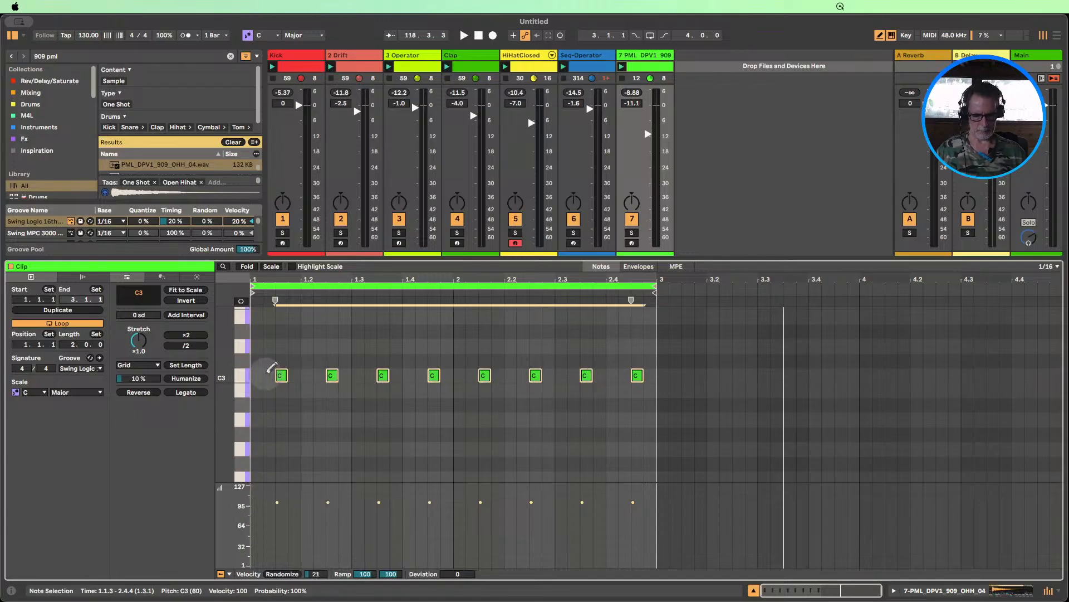
{"action": "key", "text": "super+d"}
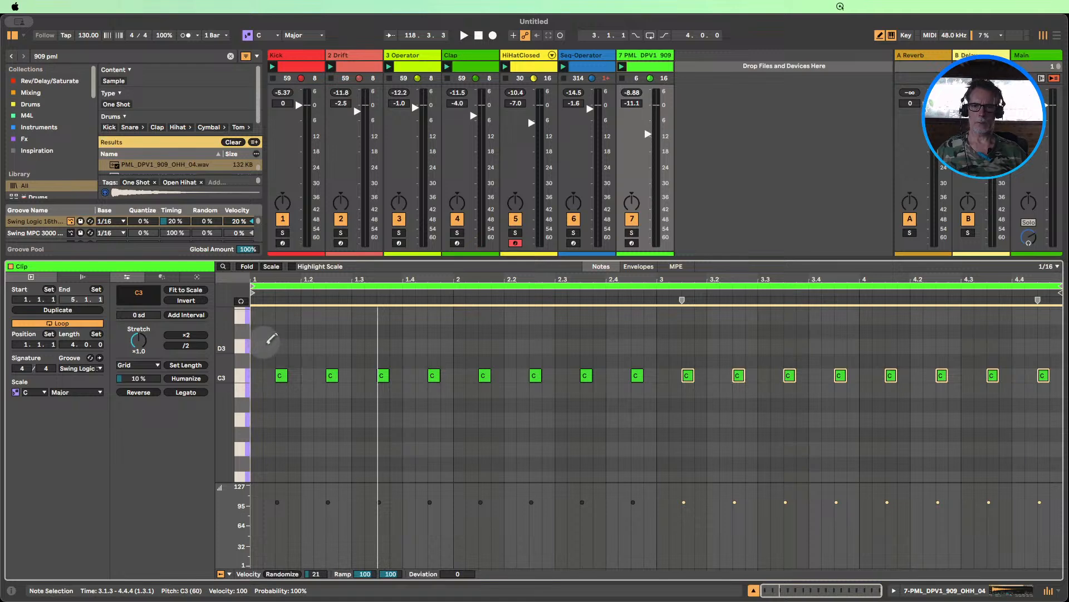
- Vary the velocities of the C3 notes in bar 1, making the second note clearly softer than the others
{"action": "left_click", "coordinate": [245, 383]}
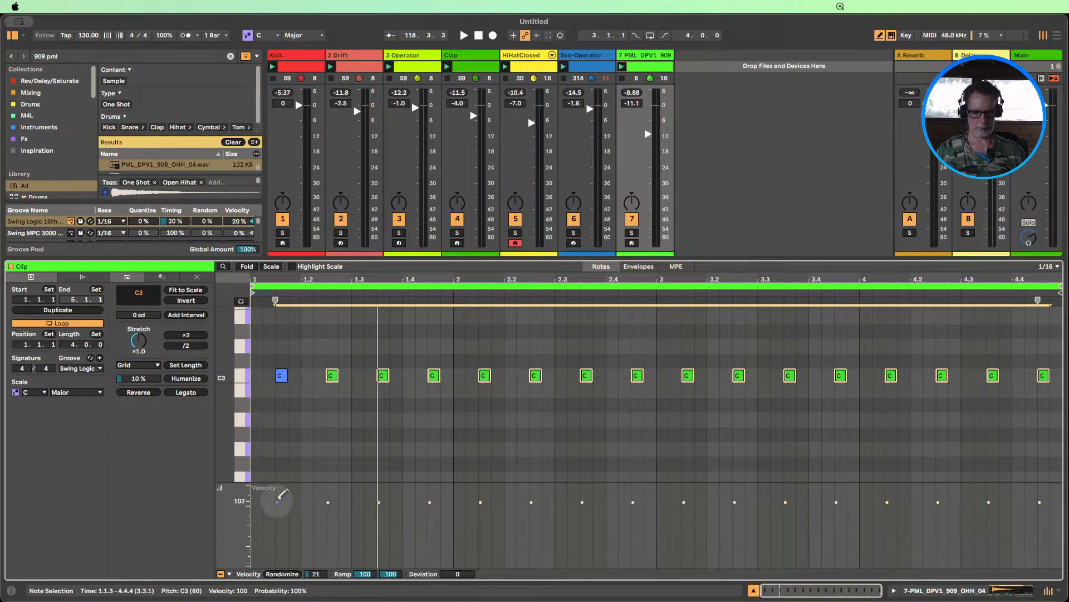
{"action": "left_click_drag", "start_coordinate": [276, 503], "coordinate": [329, 502]}
{"action": "left_click", "coordinate": [329, 518]}
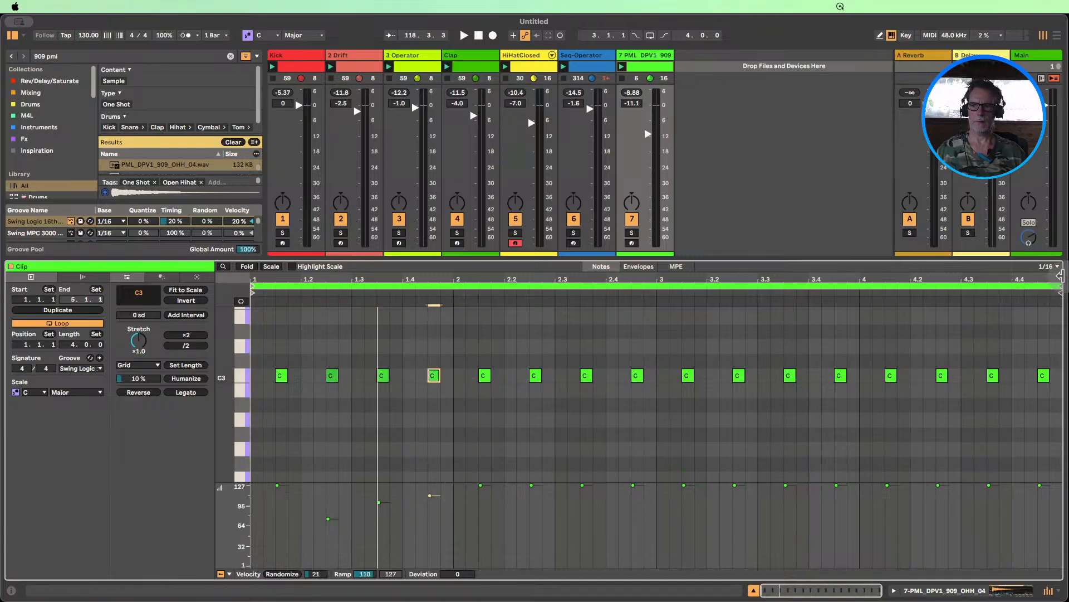
- Loop only bar 1 during playback and set the velocity of its first note to 103 and its third to 110
{"action": "left_click_drag", "start_coordinate": [1060, 286], "coordinate": [448, 321]}
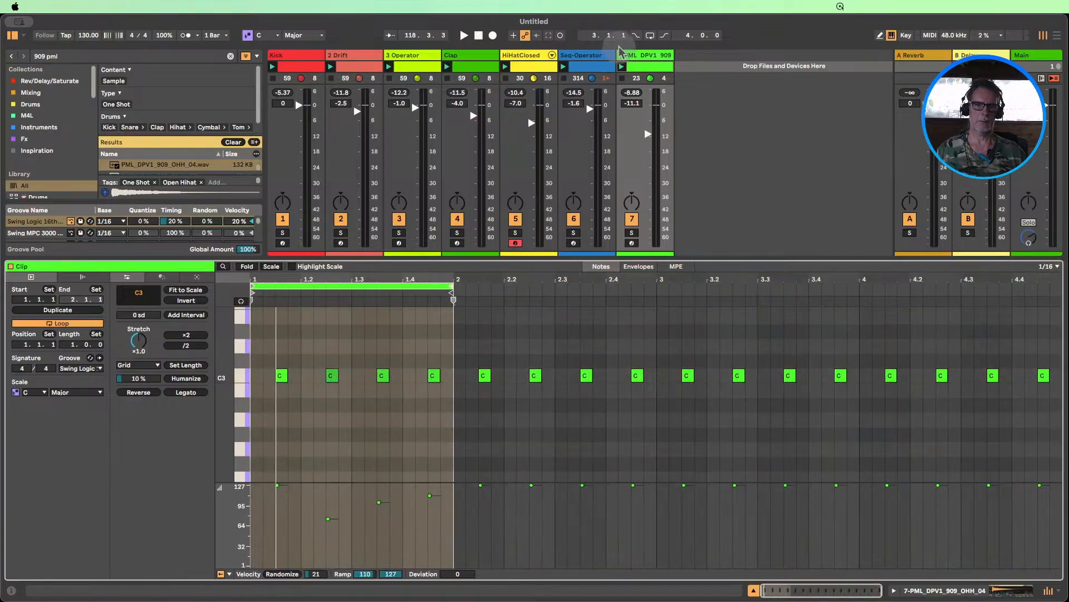
{"action": "left_click", "coordinate": [623, 67]}
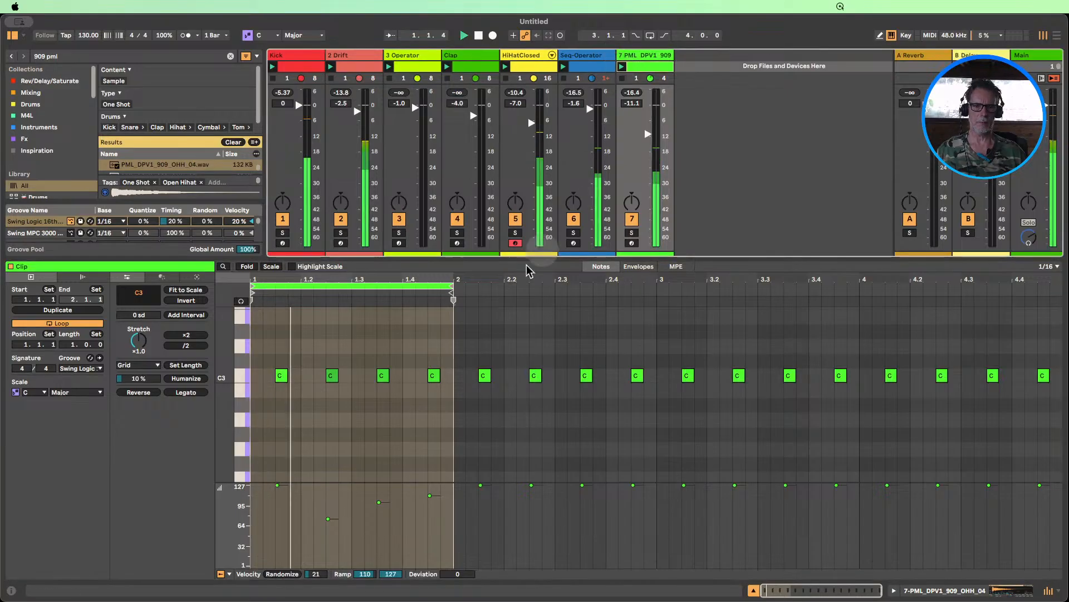
{"action": "left_click_drag", "start_coordinate": [276, 485], "coordinate": [277, 500]}
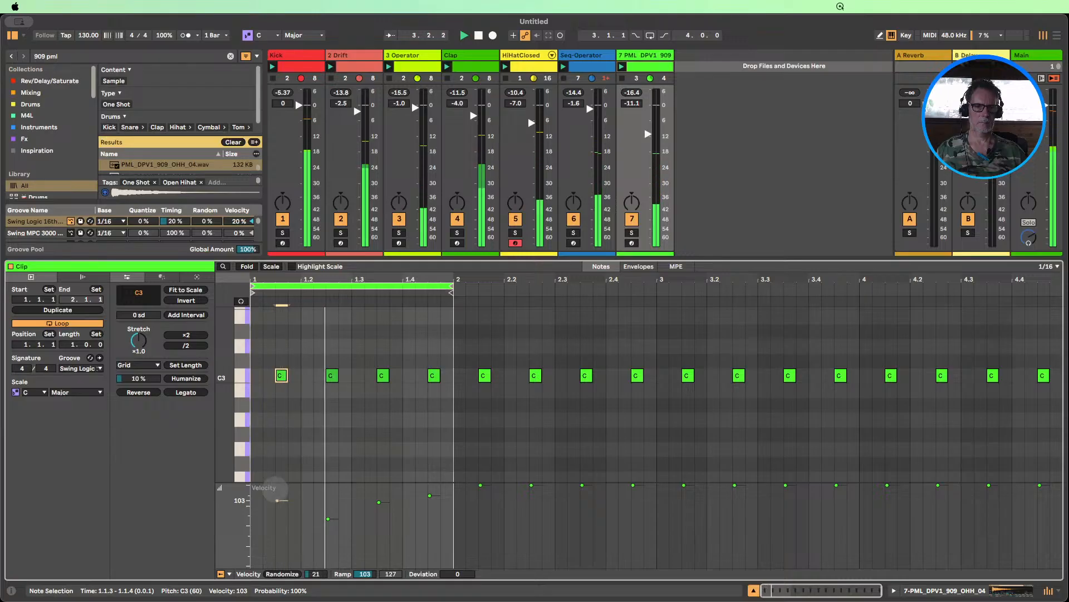
{"action": "mouse_move", "coordinate": [379, 502]}
{"action": "left_mouse_down"}
{"action": "mouse_move", "coordinate": [378, 492]}
{"action": "mouse_move", "coordinate": [432, 498]}
{"action": "mouse_move", "coordinate": [380, 493]}
{"action": "left_mouse_up"}
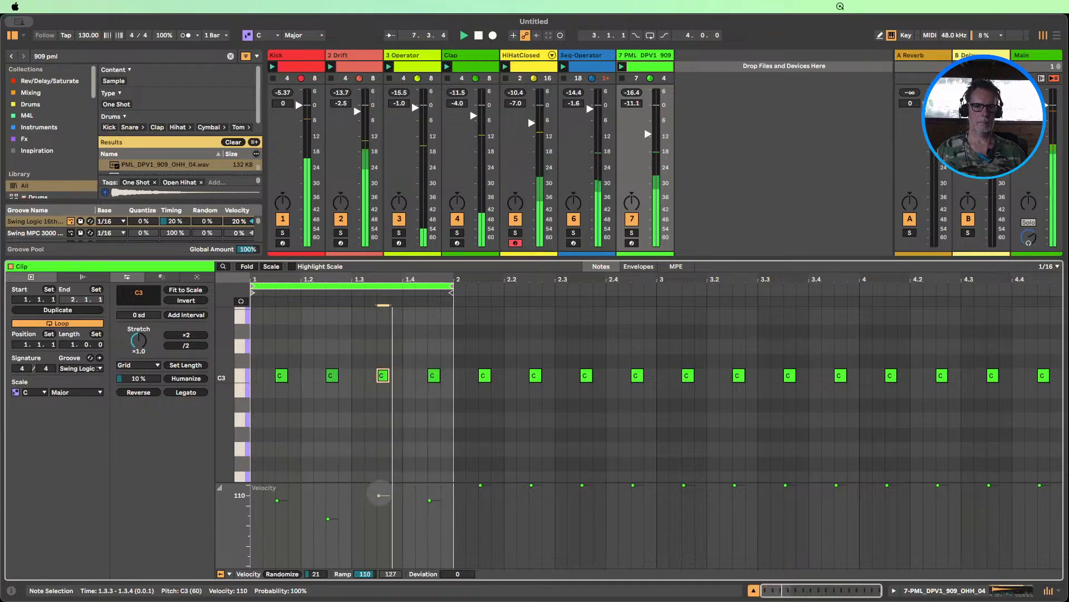
{"action": "left_click", "coordinate": [282, 499]}
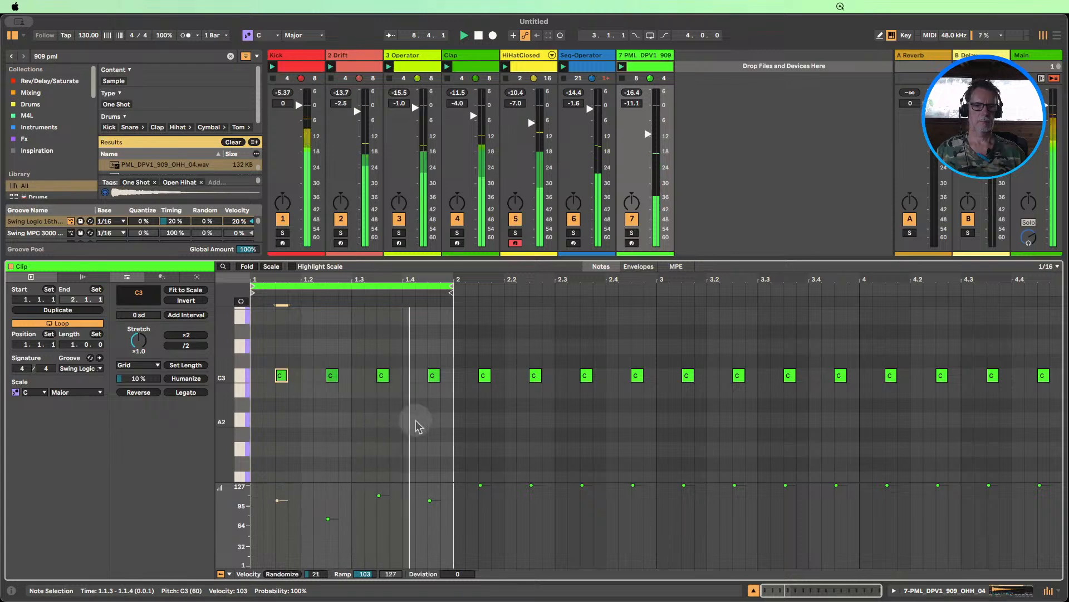
- Duplicate the four notes of bar 1 across bars 2 to 4 and extend the clip's loop to four bars
{"action": "left_click_drag", "start_coordinate": [466, 433], "coordinate": [213, 353]}
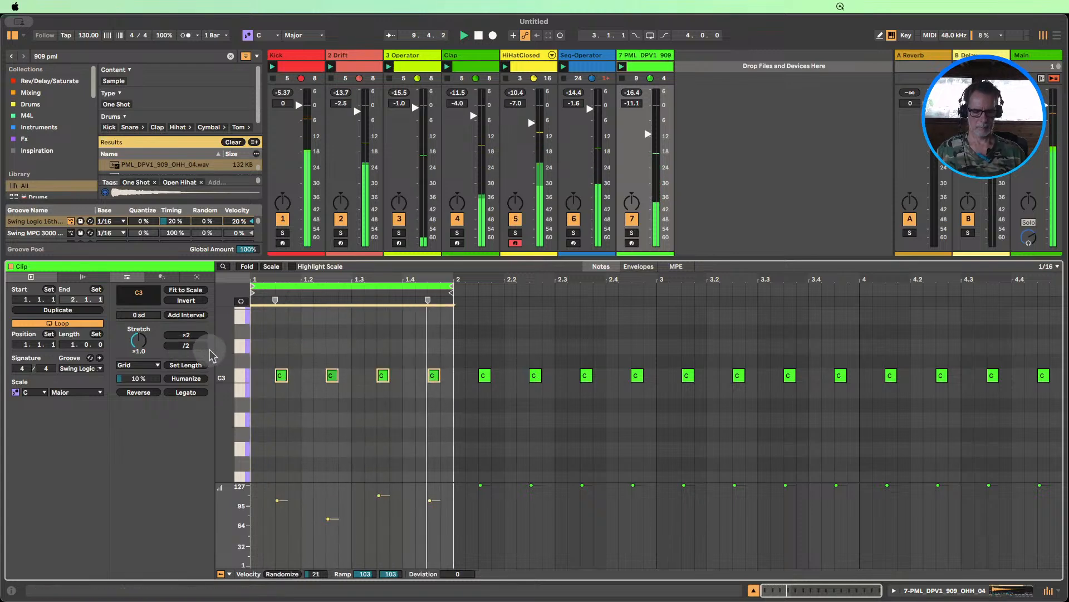
{"action": "key", "text": "super+d"}
{"action": "key", "text": "super+d"}
{"action": "key", "text": "super+d"}
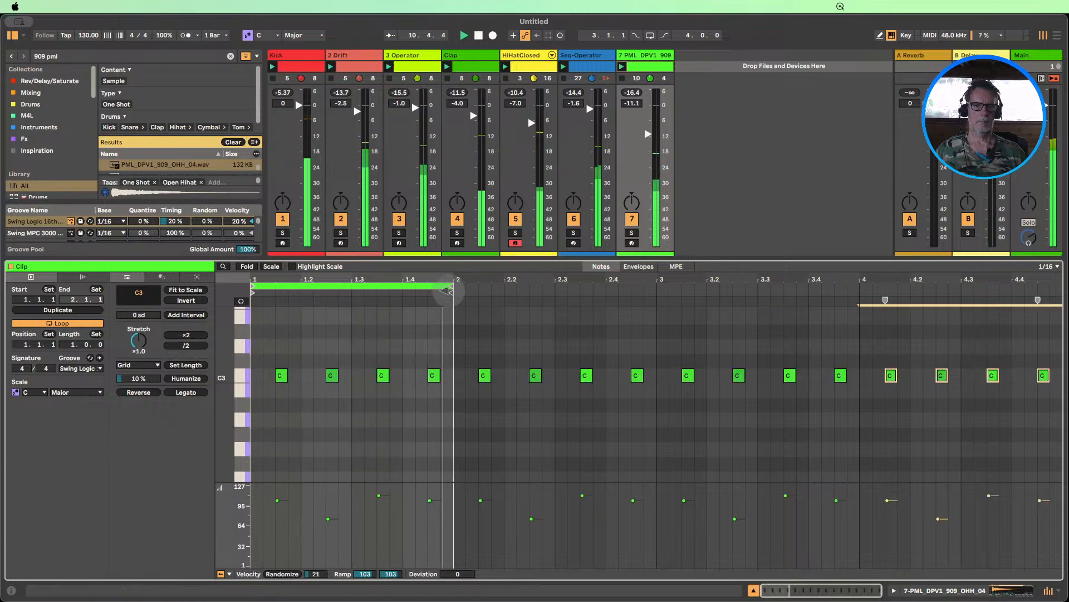
{"action": "left_click_drag", "start_coordinate": [456, 294], "coordinate": [1060, 306]}
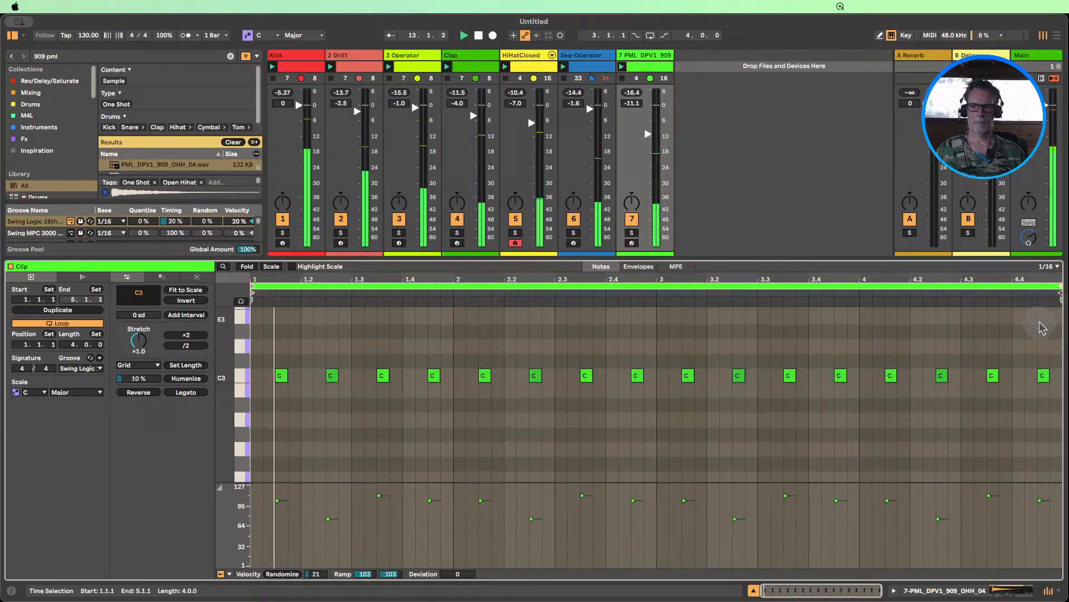
- Add a copy of the last hi-hat note one octave lower, at C2 on position 4.4.3
{"action": "left_click", "coordinate": [1043, 377]}
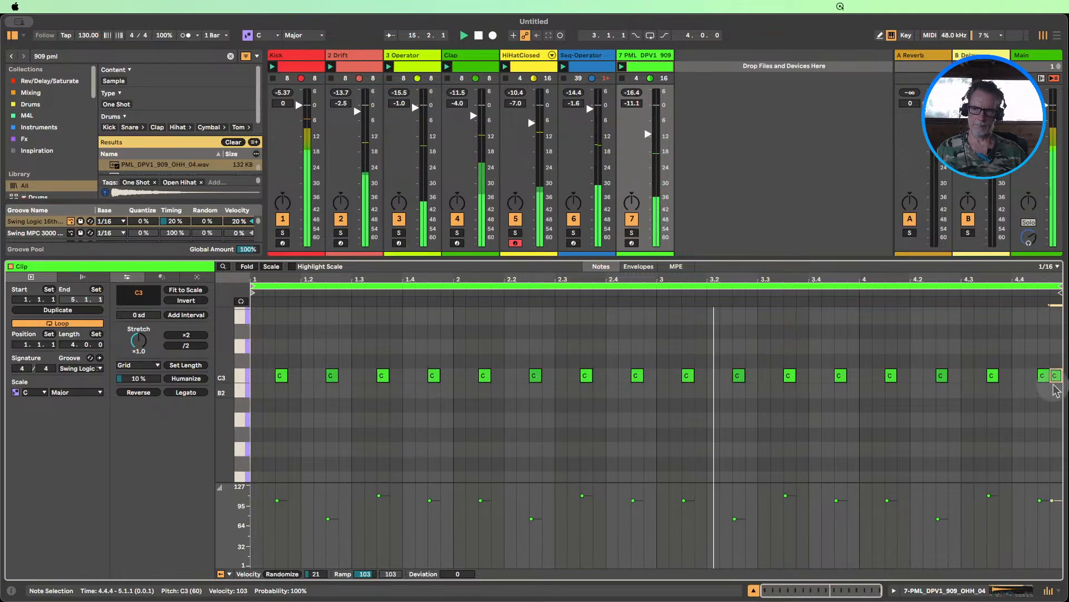
{"action": "key", "text": "shift+Down"}
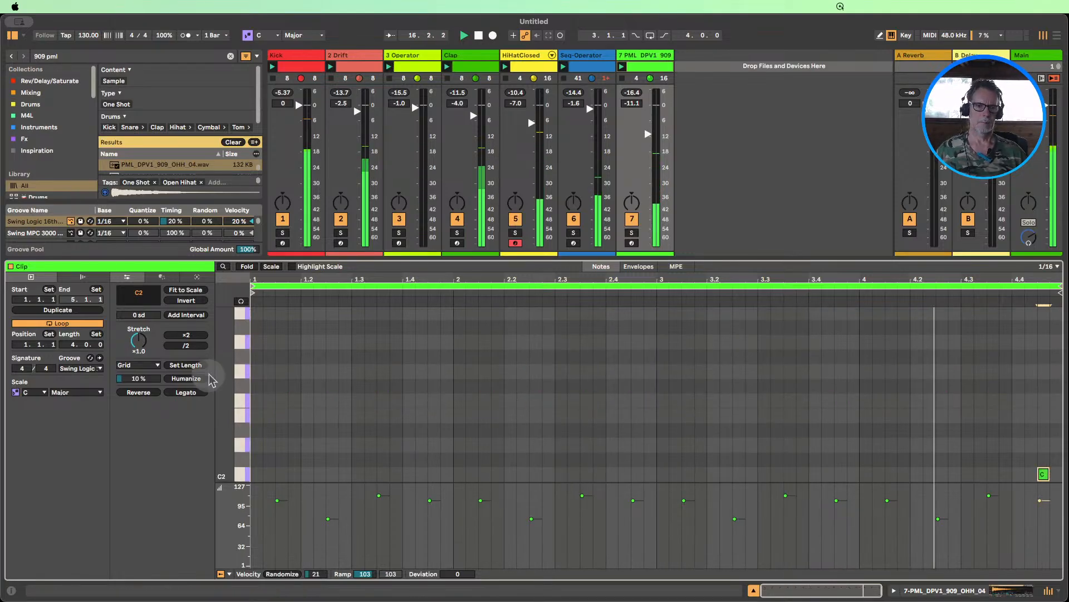
{"action": "left_click_drag", "start_coordinate": [227, 398], "coordinate": [223, 397]}
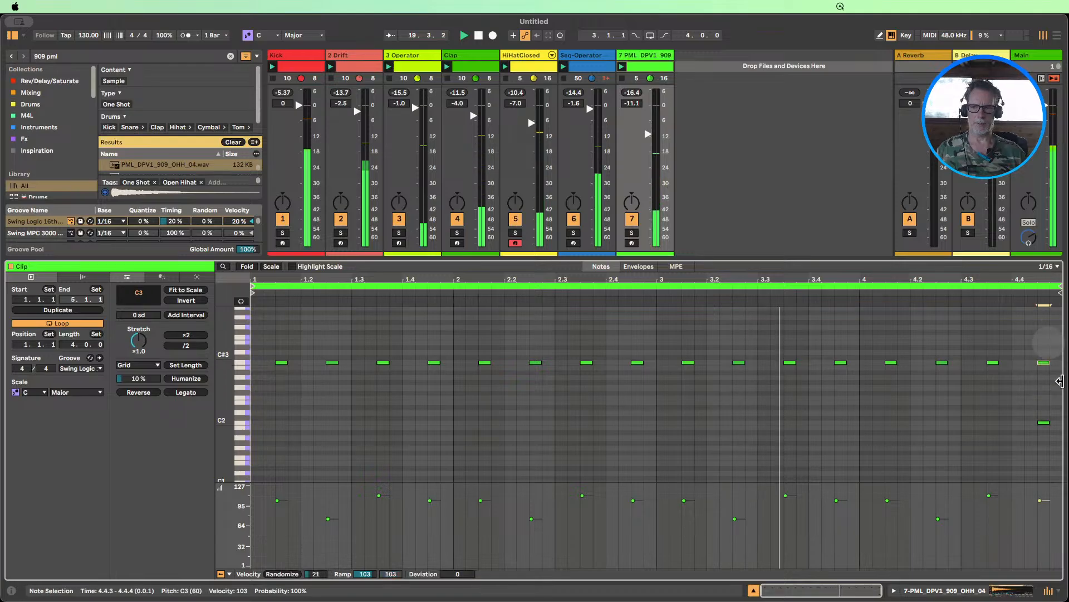
- Copy the low C2 note into bar 2 at position 2.4.2 and move the bar 4 C2 note to 4.4.4
{"action": "left_click", "coordinate": [1043, 362]}
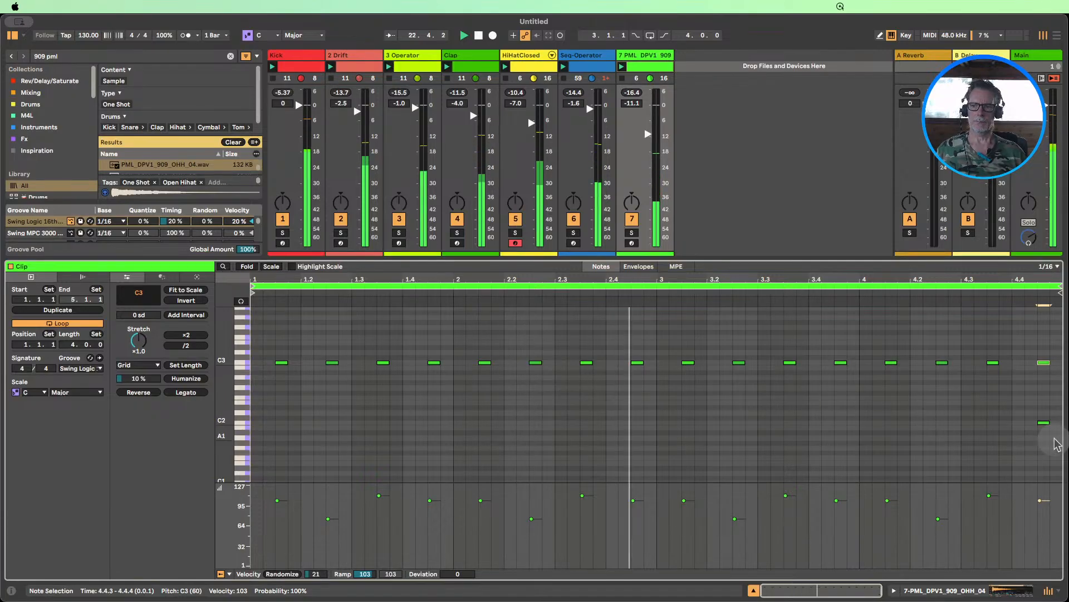
{"action": "left_click", "coordinate": [1044, 422]}
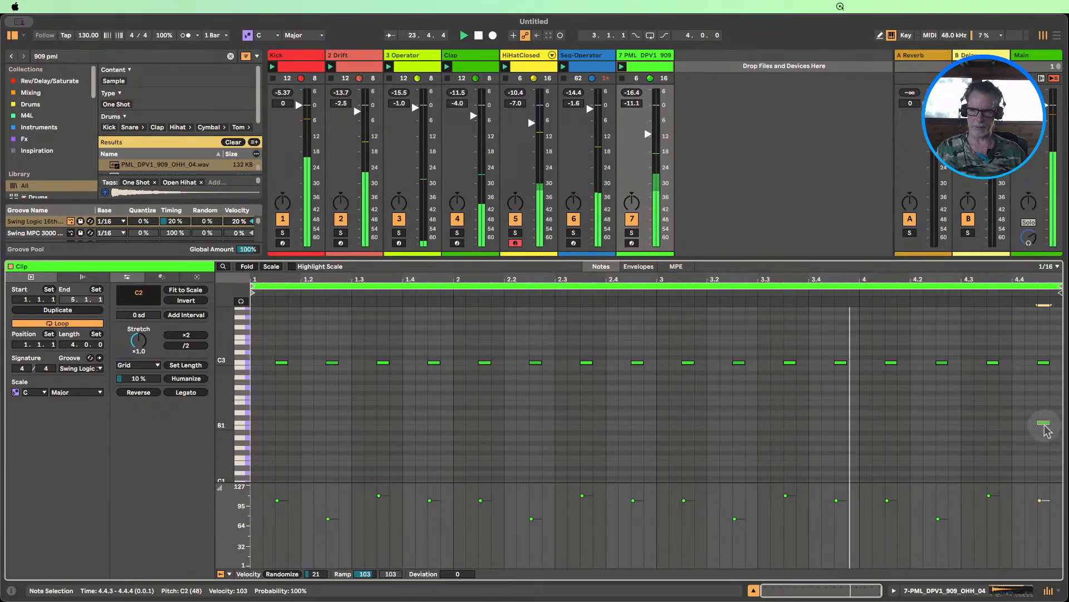
{"action": "left_click_drag", "start_coordinate": [1046, 427], "coordinate": [595, 433]}
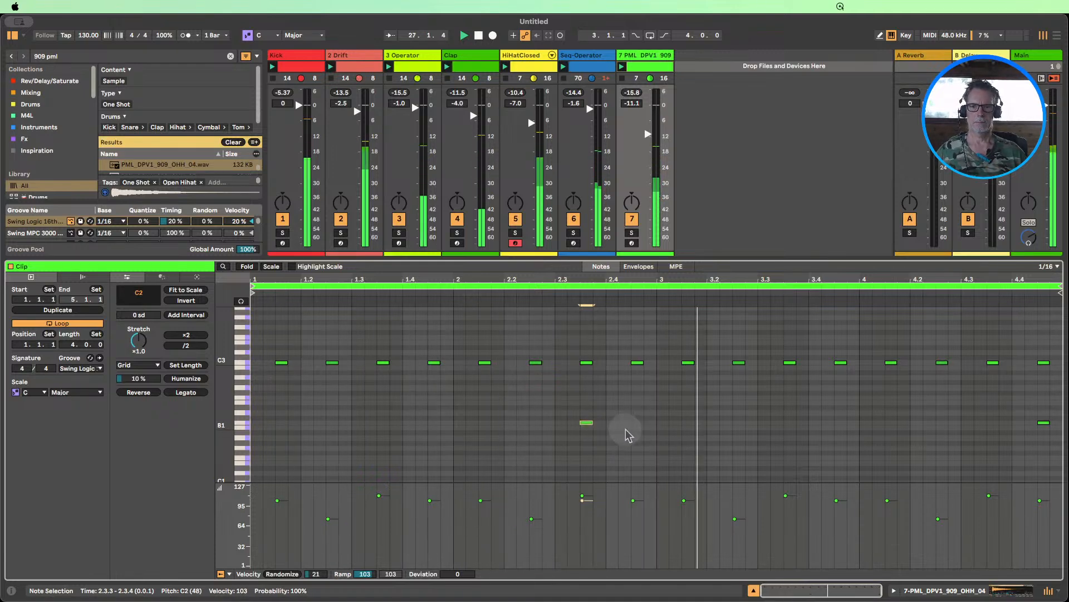
{"action": "key", "text": "Left"}
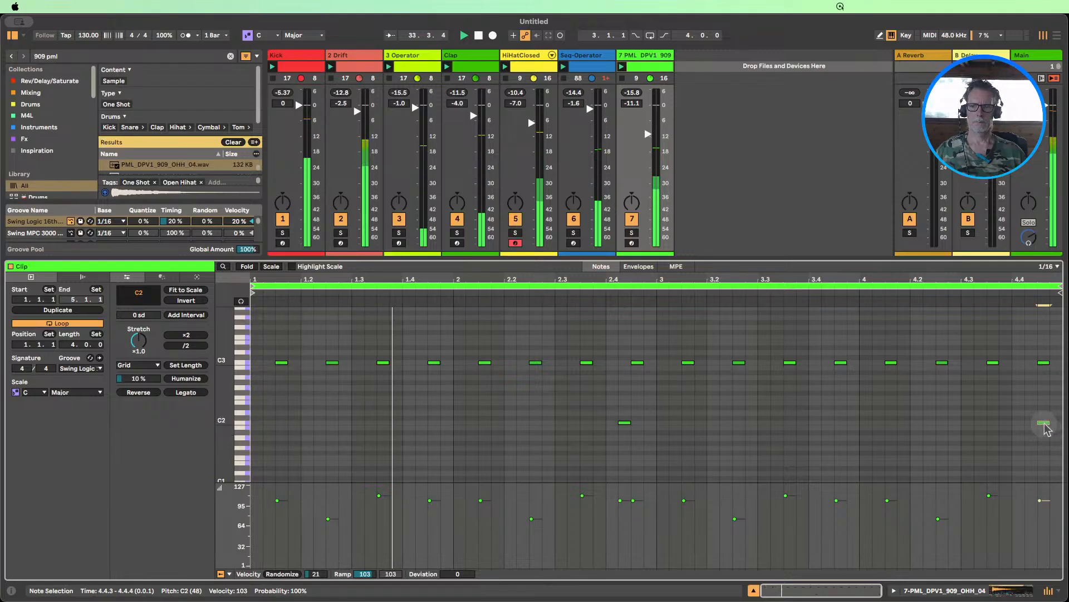
{"action": "left_click_drag", "start_coordinate": [1044, 425], "coordinate": [1057, 425]}
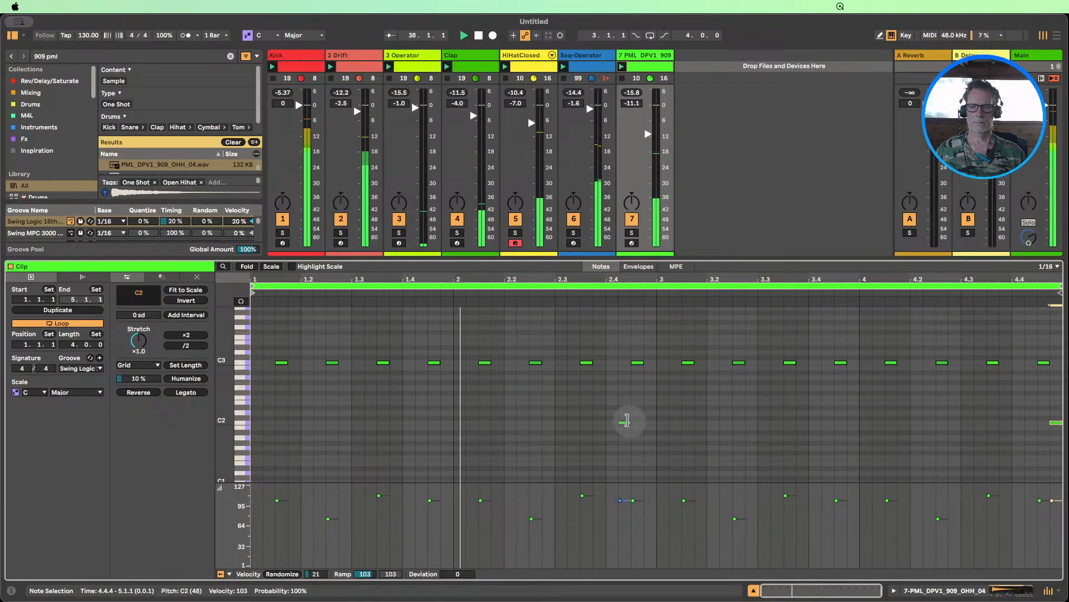
- Close the clip's note editor and start playback of the whole arrangement of clips from the beginning
{"action": "left_click", "coordinate": [753, 590]}
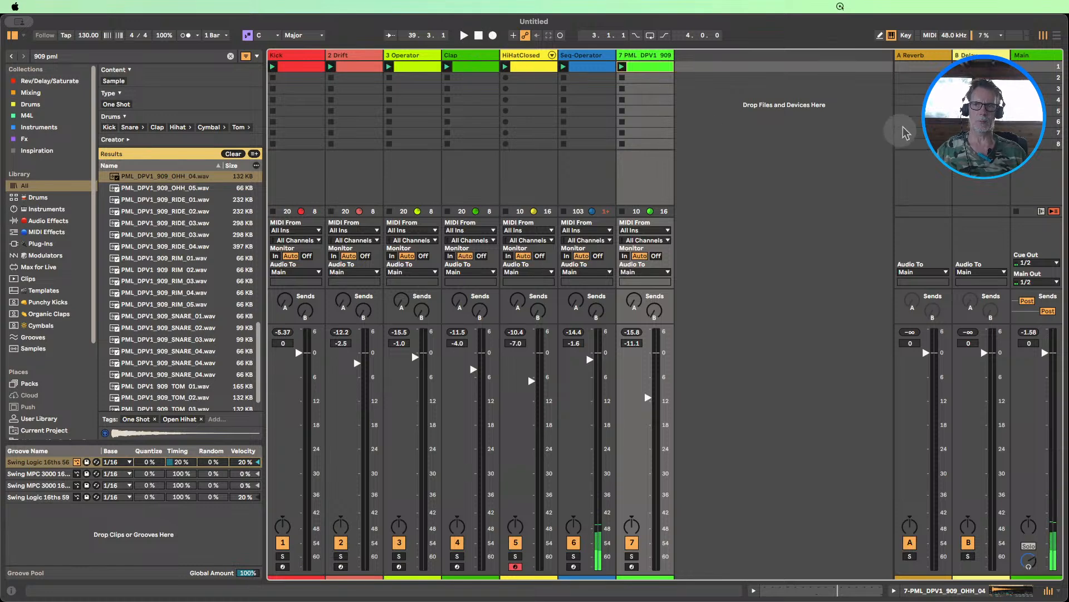
{"action": "key", "text": "space"}
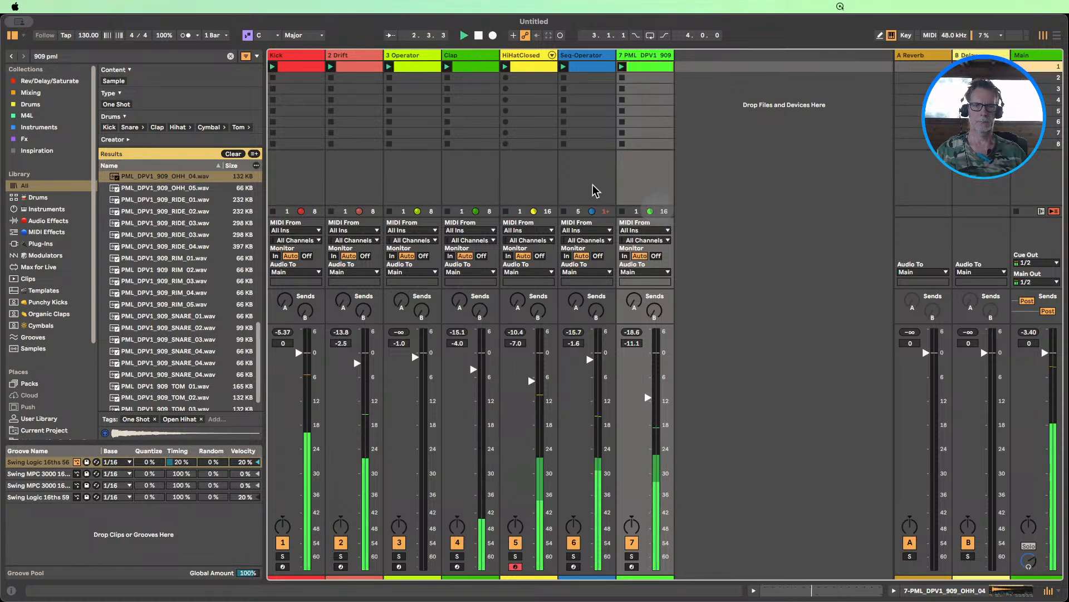
- Move the PML open hi-hat track so it sits between the HiHatClosed and Seq-Operator tracks
{"action": "double_click", "coordinate": [338, 56]}
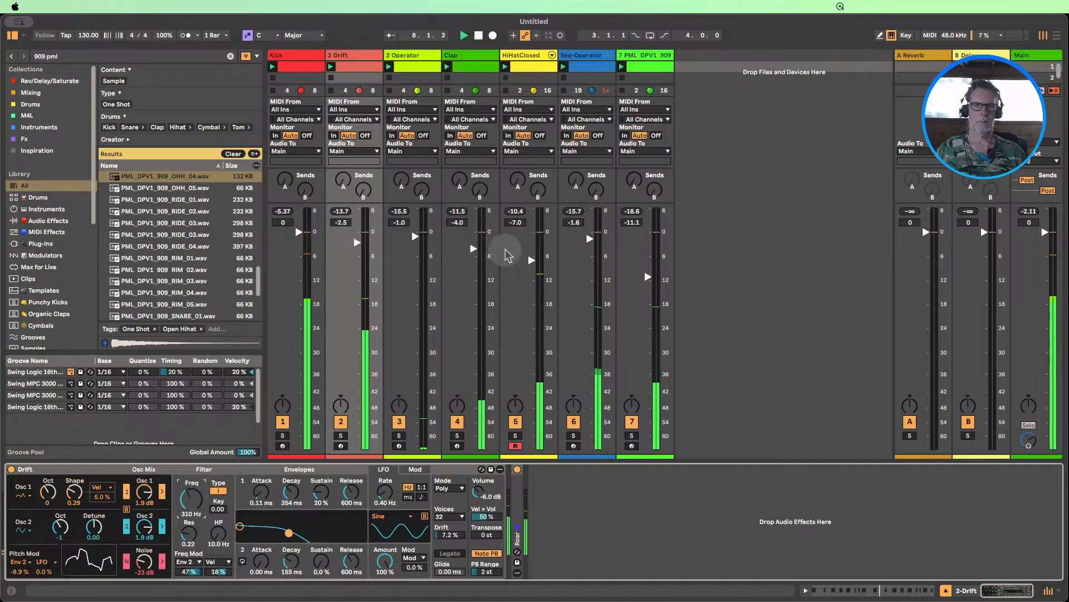
{"action": "left_click", "coordinate": [578, 58]}
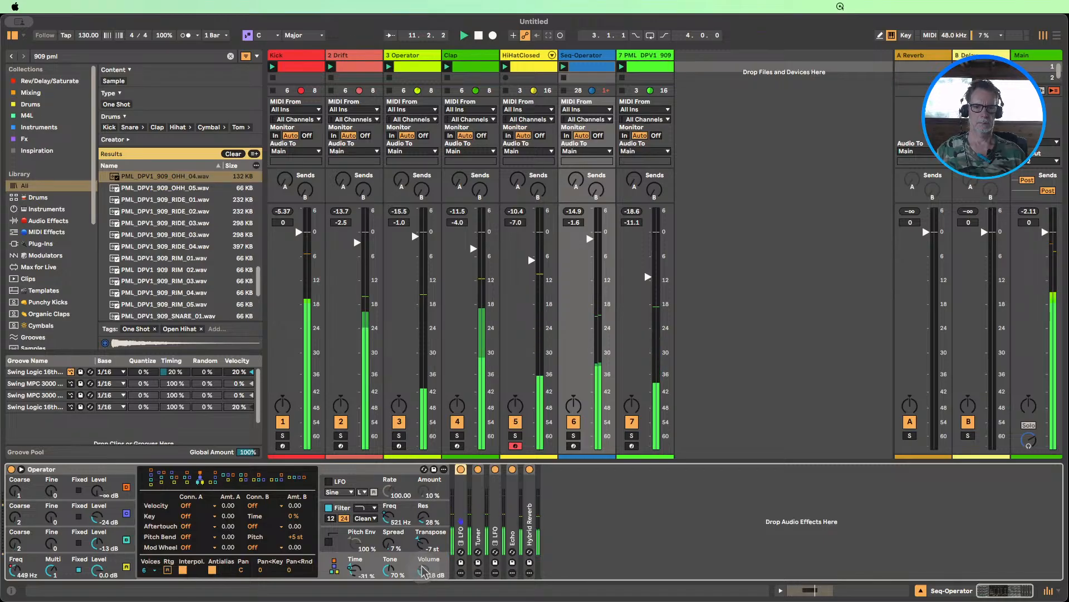
{"action": "left_click", "coordinate": [657, 521]}
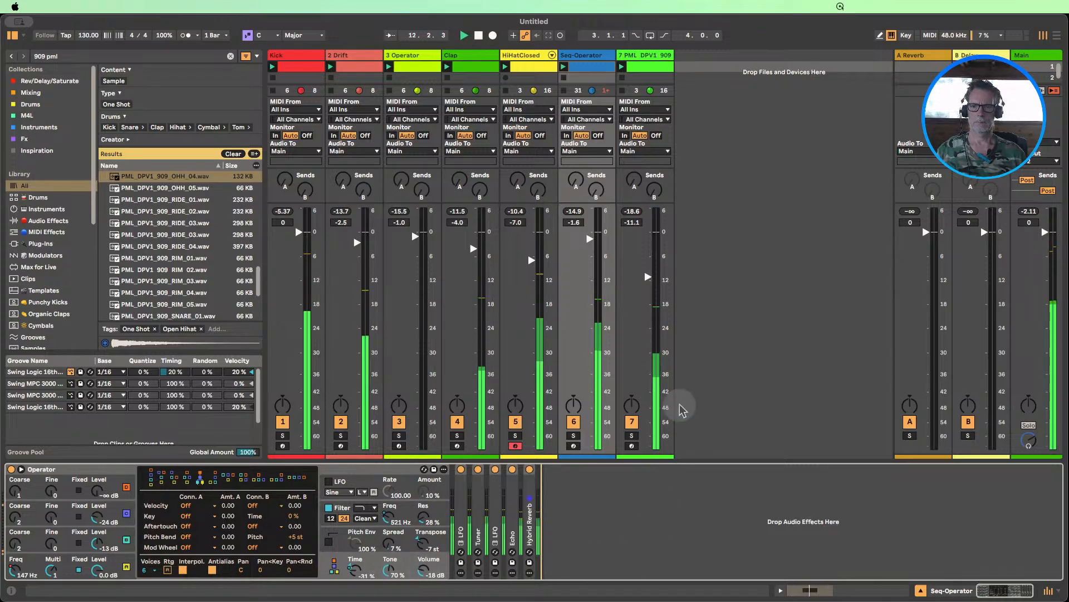
{"action": "left_click_drag", "start_coordinate": [641, 56], "coordinate": [571, 58]}
- Deactivate the low C2 note at the end of bar 2 in the open hi-hat clip and close the note editor
{"action": "double_click", "coordinate": [582, 67]}
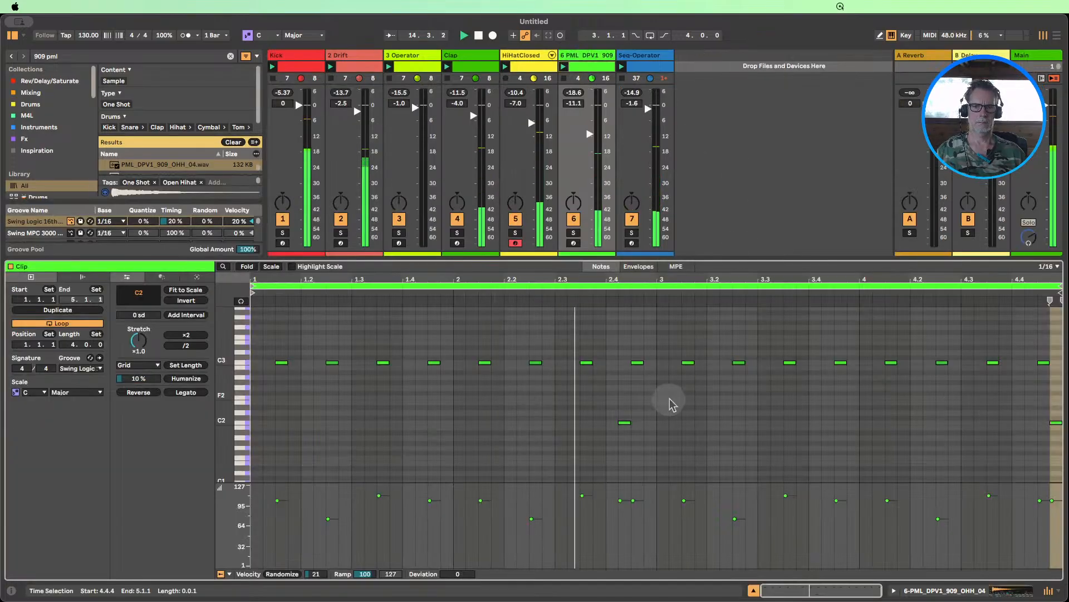
{"action": "left_click", "coordinate": [621, 422]}
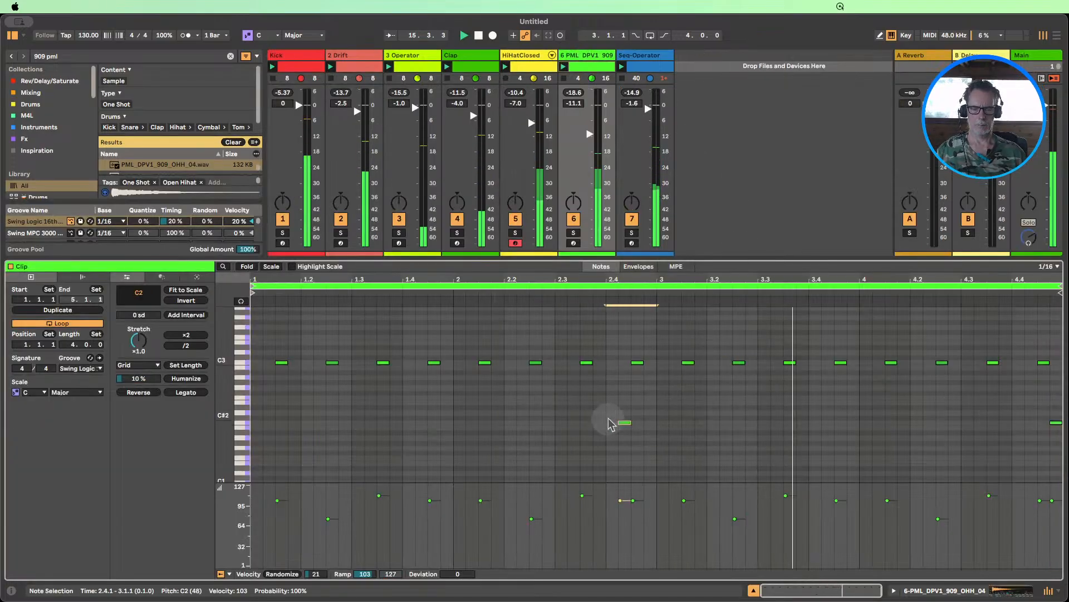
{"action": "left_click", "coordinate": [753, 590]}
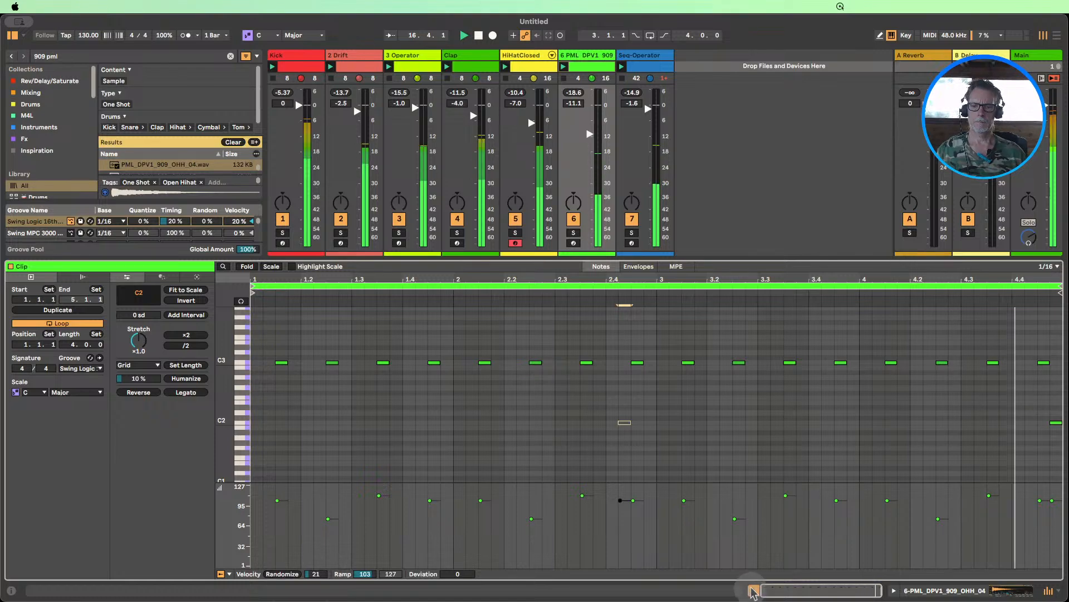
- Rename the PML open hi-hat track as Open HiHat
{"action": "right_click", "coordinate": [589, 56]}
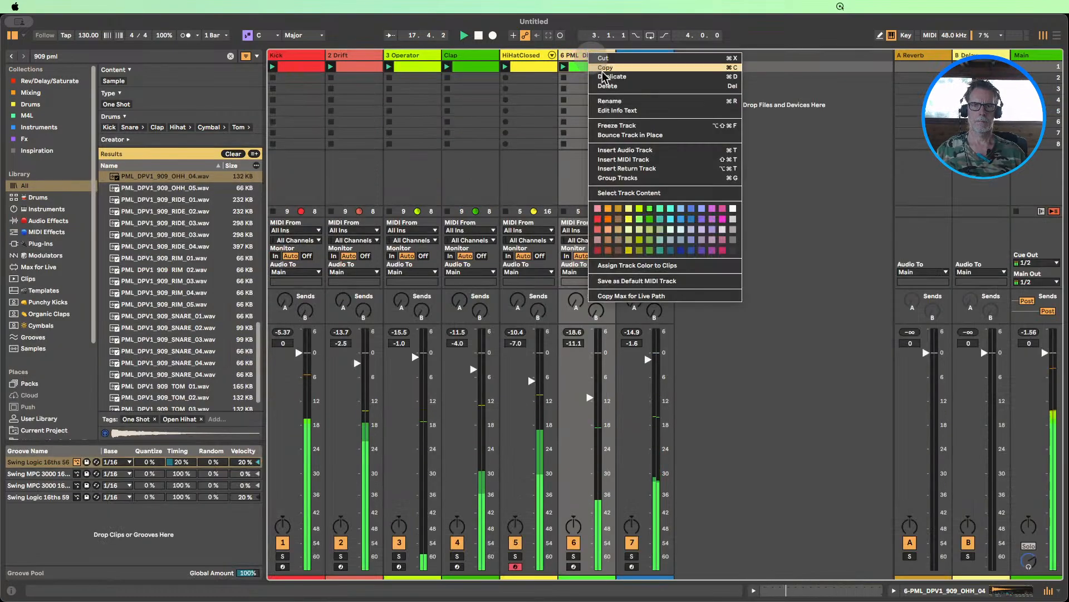
{"action": "left_click", "coordinate": [623, 100]}
{"action": "type", "text": "O"}
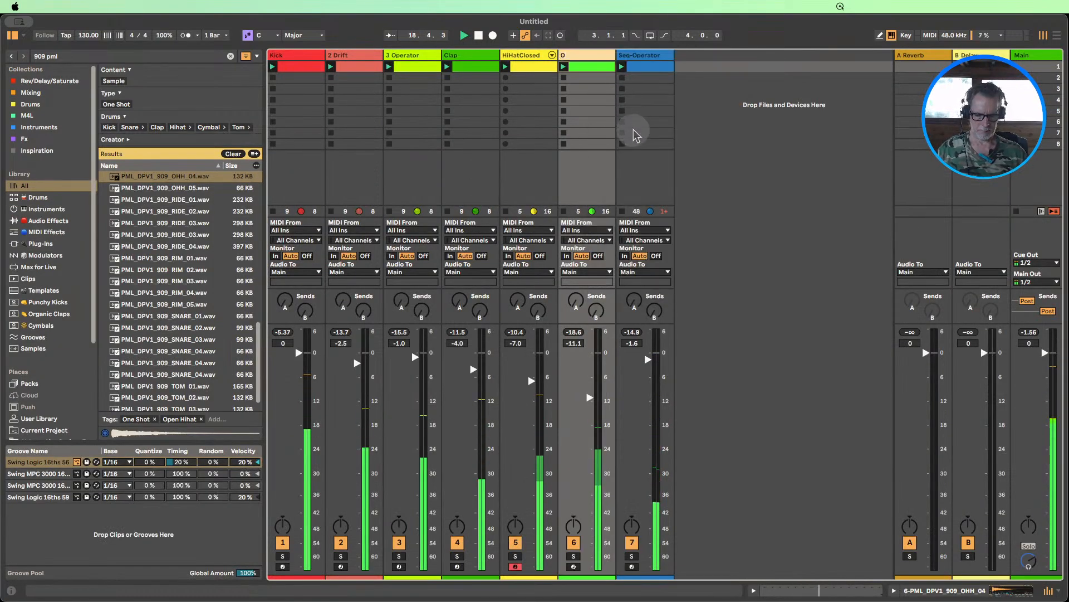
{"action": "type", "text": "pen"}
{"action": "key", "text": "Return"}
{"action": "type", "text": "H"}
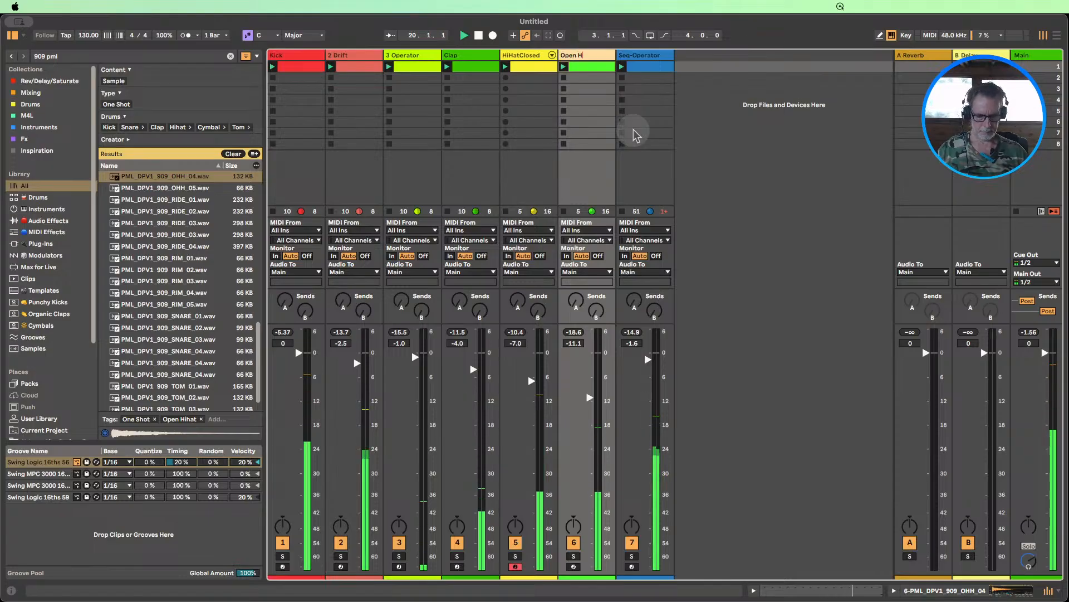
{"action": "type", "text": "ih"}
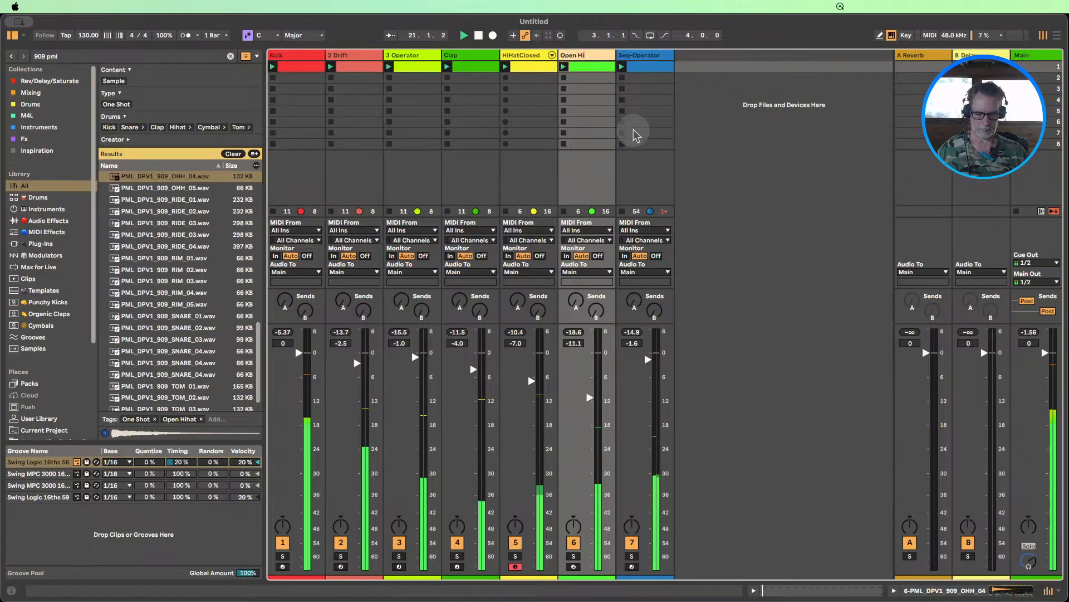
{"action": "left_click", "coordinate": [592, 133]}
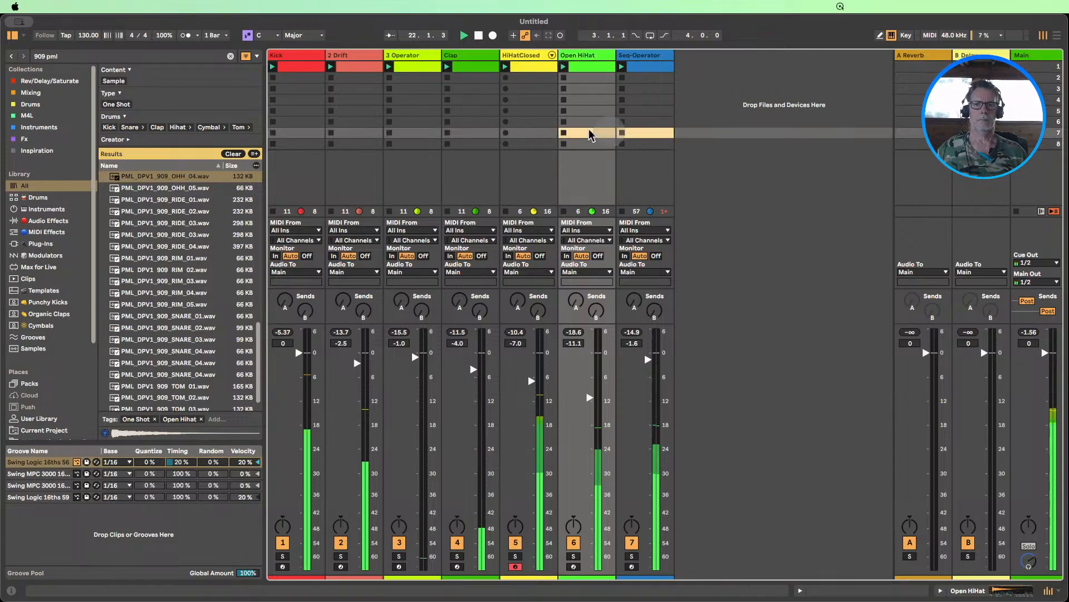
- Color the Open HiHat track yellow and assign the track color to its clips
{"action": "right_click", "coordinate": [580, 56]}
{"action": "left_click", "coordinate": [618, 221]}
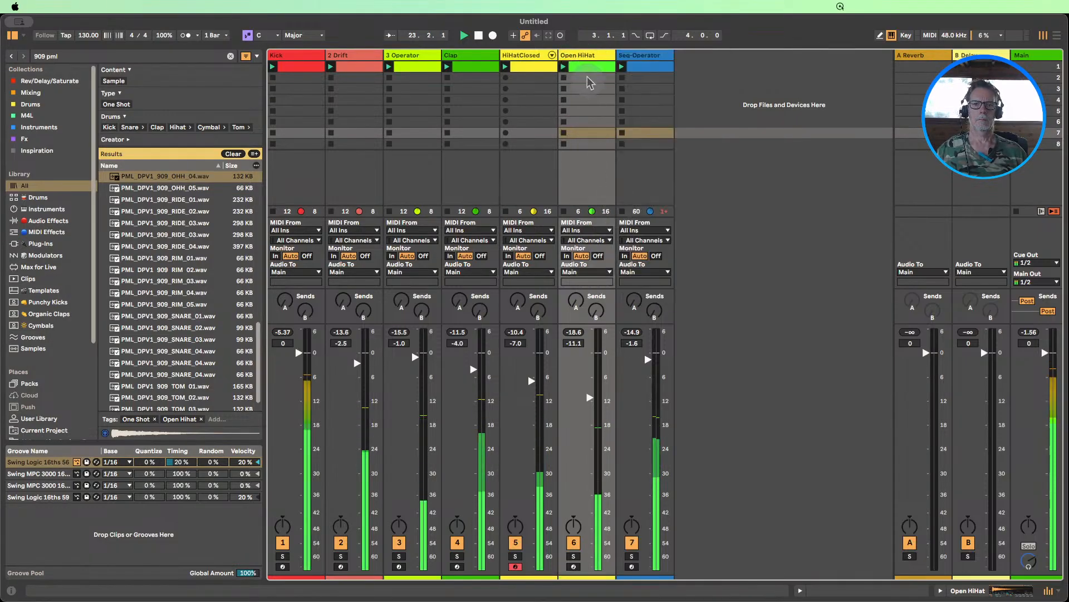
{"action": "right_click", "coordinate": [588, 56]}
{"action": "left_click", "coordinate": [641, 269]}
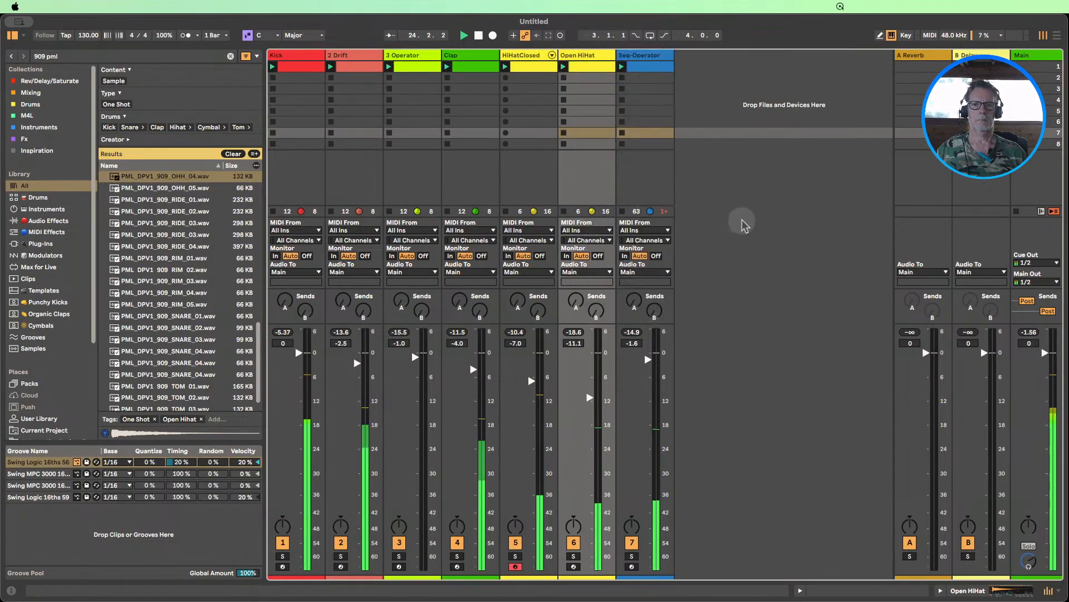
- Insert a new MIDI track after Seq-Operator, create an empty one-bar clip in its first slot and stop playback
{"action": "right_click", "coordinate": [705, 93]}
{"action": "left_click", "coordinate": [741, 108]}
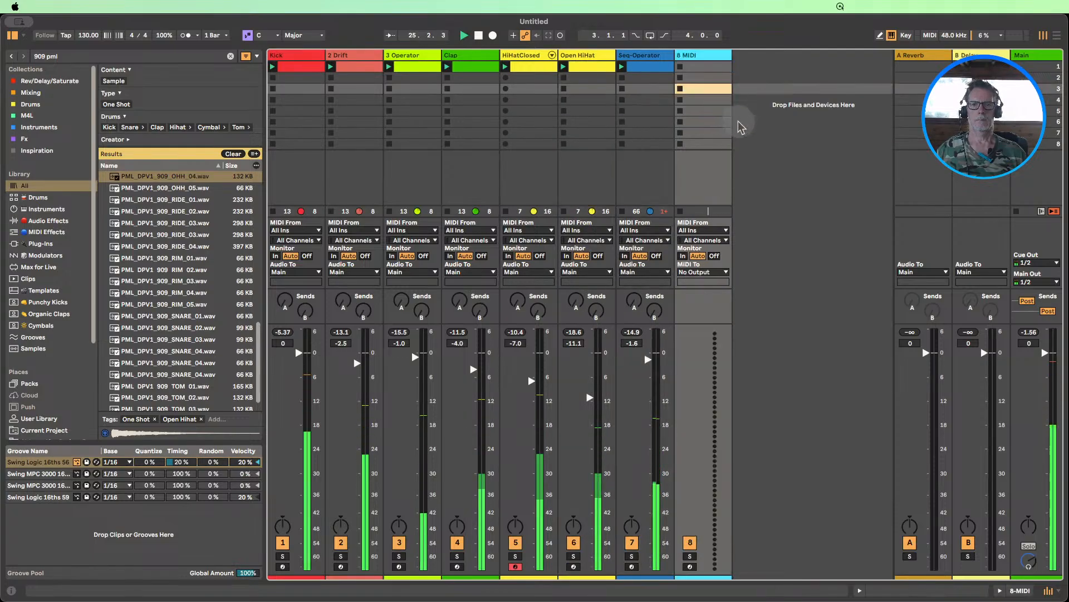
{"action": "double_click", "coordinate": [697, 66]}
{"action": "left_click", "coordinate": [479, 36]}
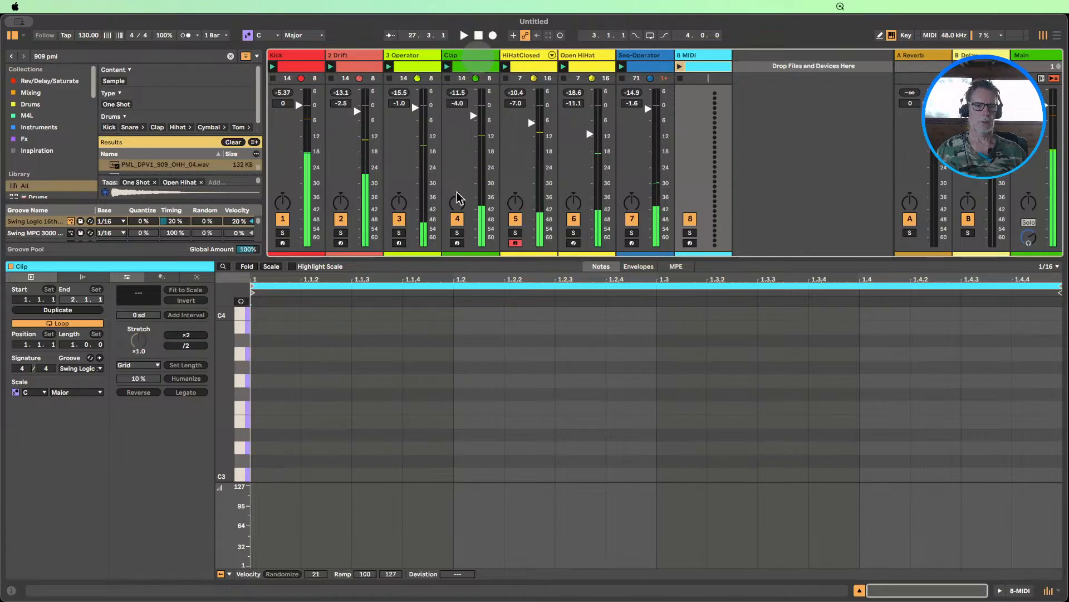
{"action": "scroll", "coordinate": [270, 454], "scroll_direction": "down", "scroll_amount": 3}
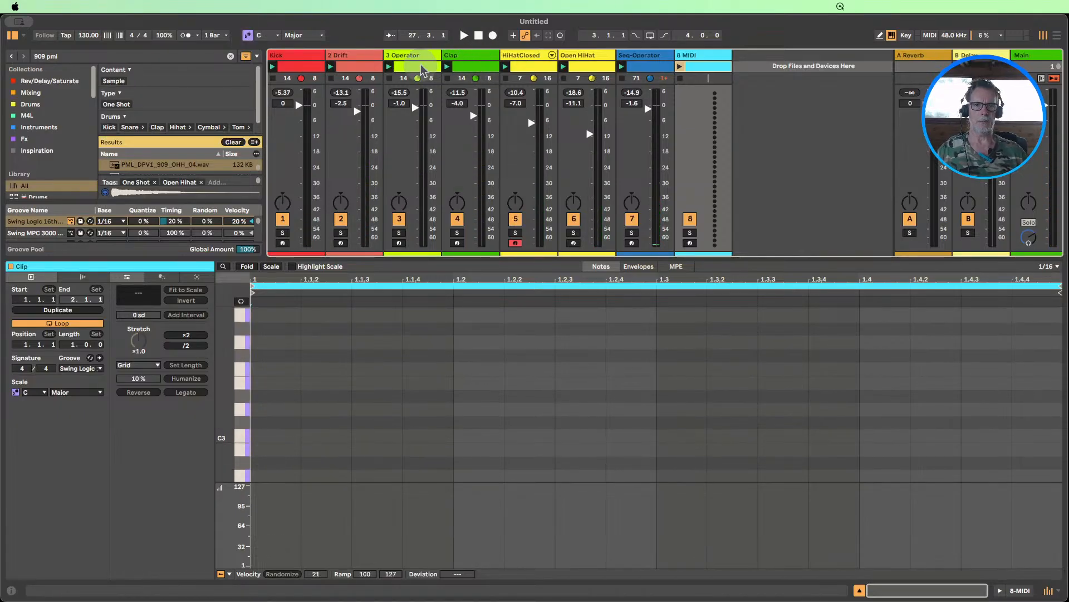
- Examine the note pitches in the 3 Operator, 2 Drift and Seq-Operator clips
{"action": "left_click", "coordinate": [398, 55]}
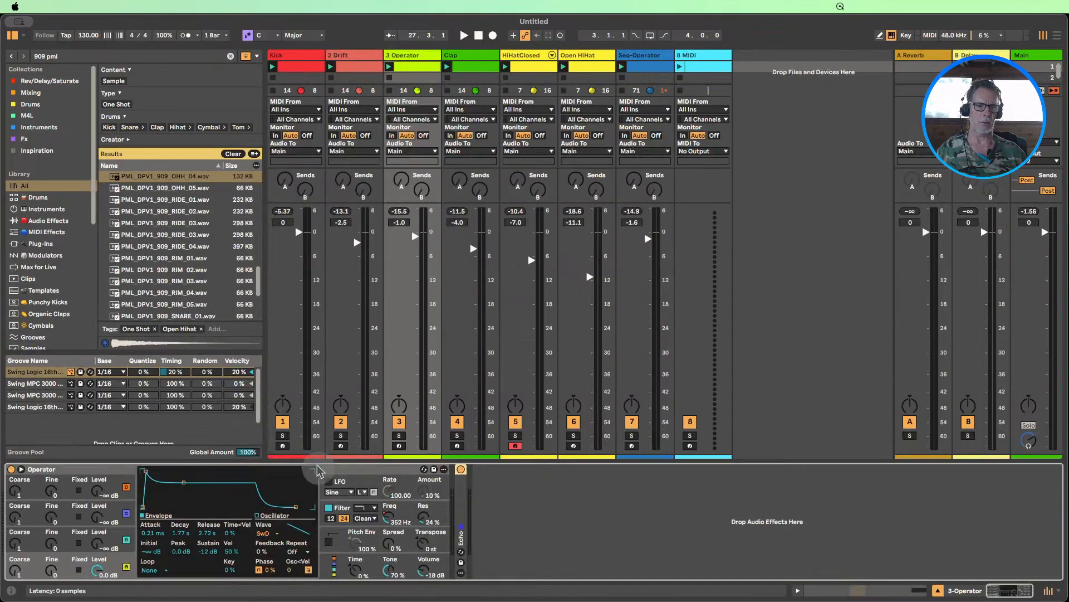
{"action": "left_click", "coordinate": [410, 65]}
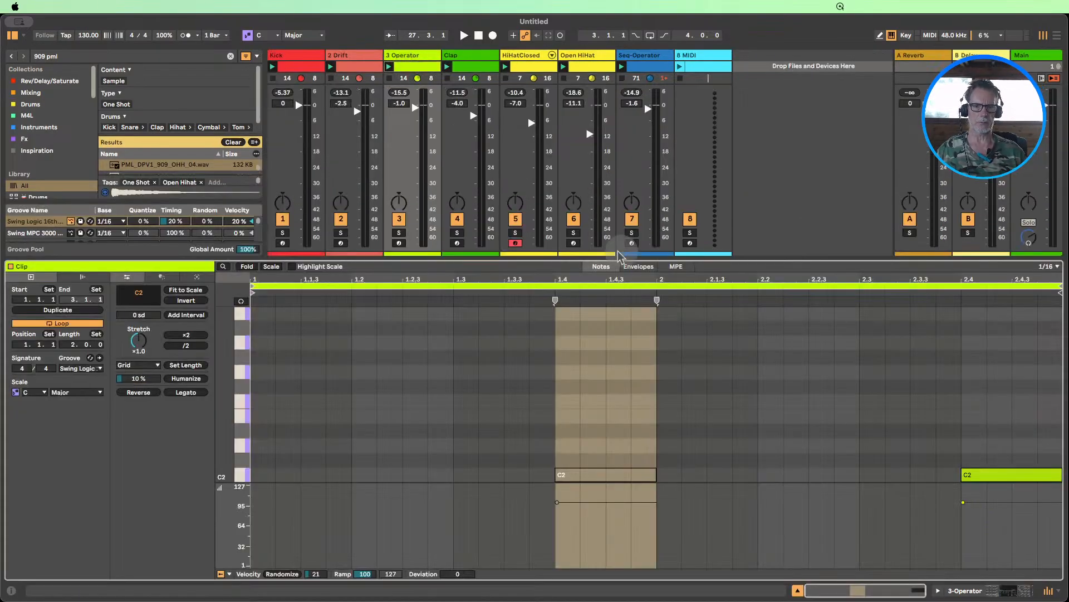
{"action": "scroll", "coordinate": [651, 413], "scroll_direction": "down", "scroll_amount": 1}
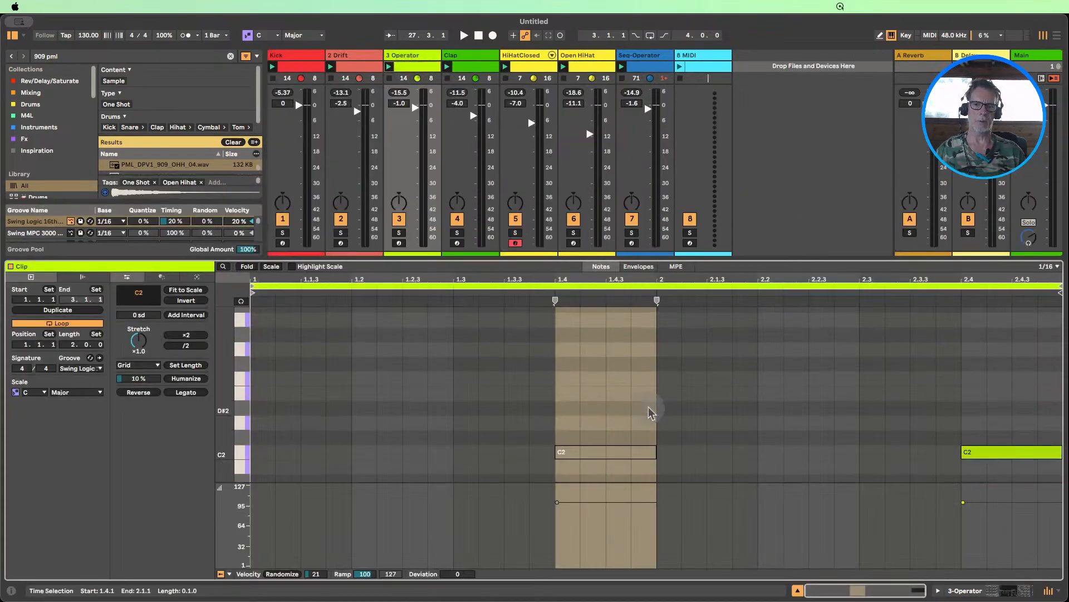
{"action": "left_click", "coordinate": [341, 67]}
{"action": "left_click", "coordinate": [649, 67]}
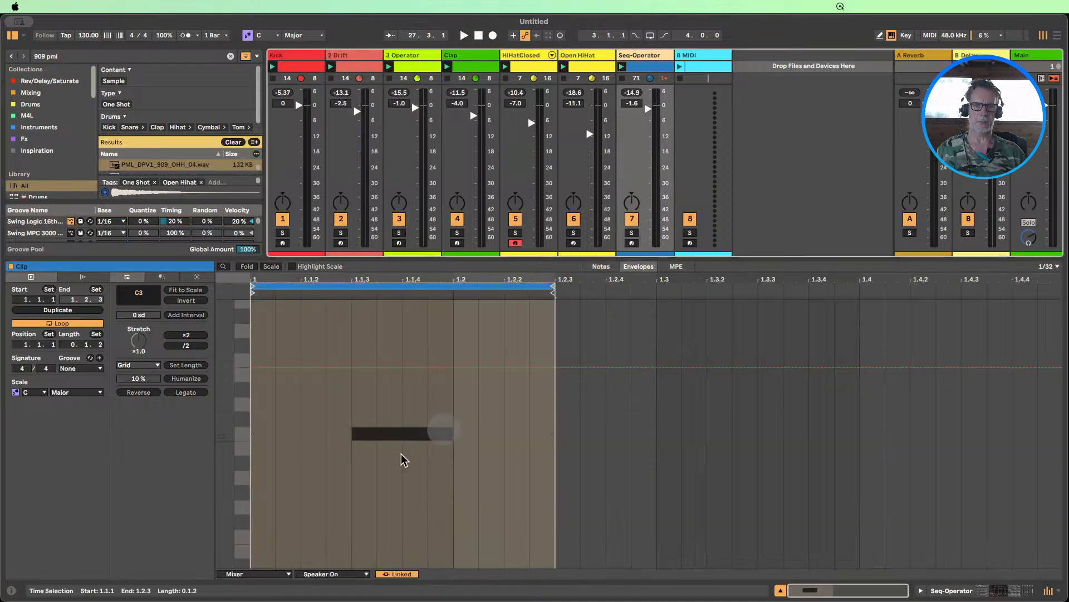
{"action": "left_click", "coordinate": [602, 266]}
{"action": "scroll", "coordinate": [425, 430], "scroll_direction": "down", "scroll_amount": 3}
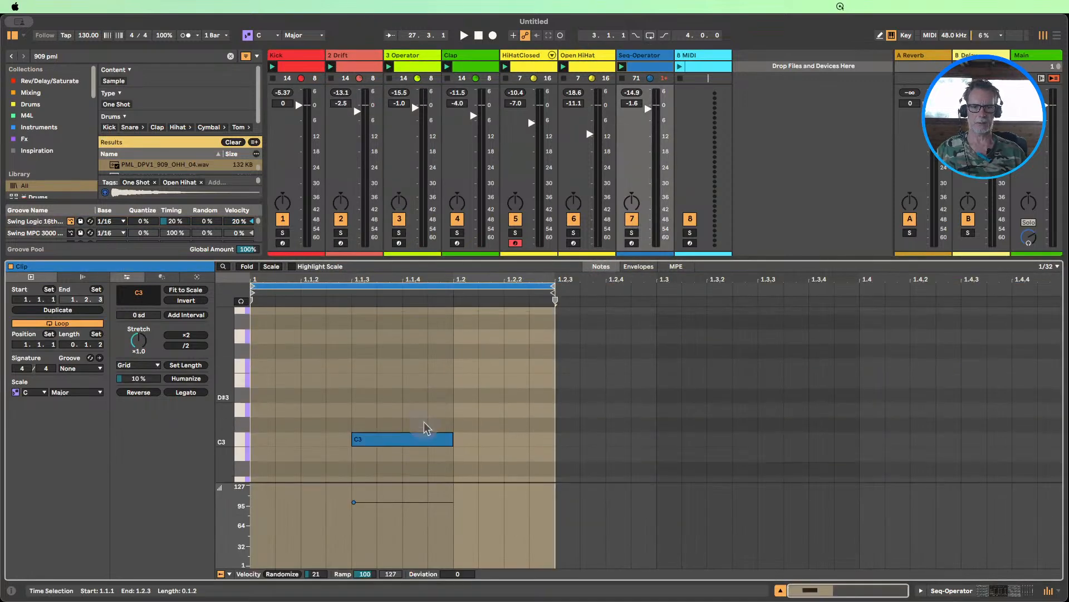
{"action": "left_click_drag", "start_coordinate": [422, 462], "coordinate": [374, 385]}
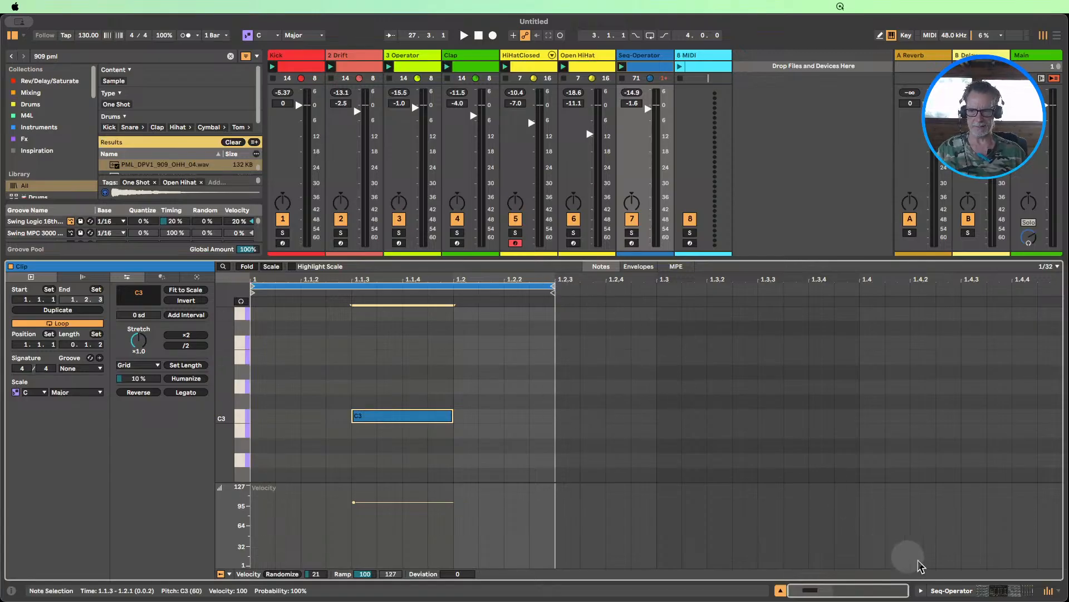
- Inspect Seq-Operator's fixed-frequency oscillator A and the A Fix Freq automation in its clip
{"action": "left_click", "coordinate": [952, 590]}
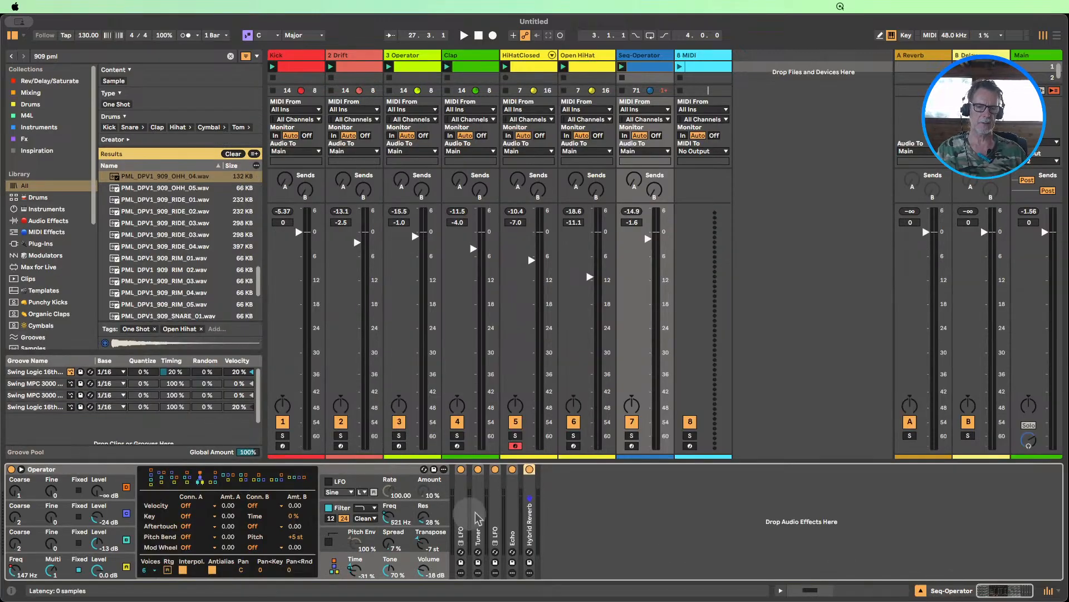
{"action": "left_click", "coordinate": [37, 563]}
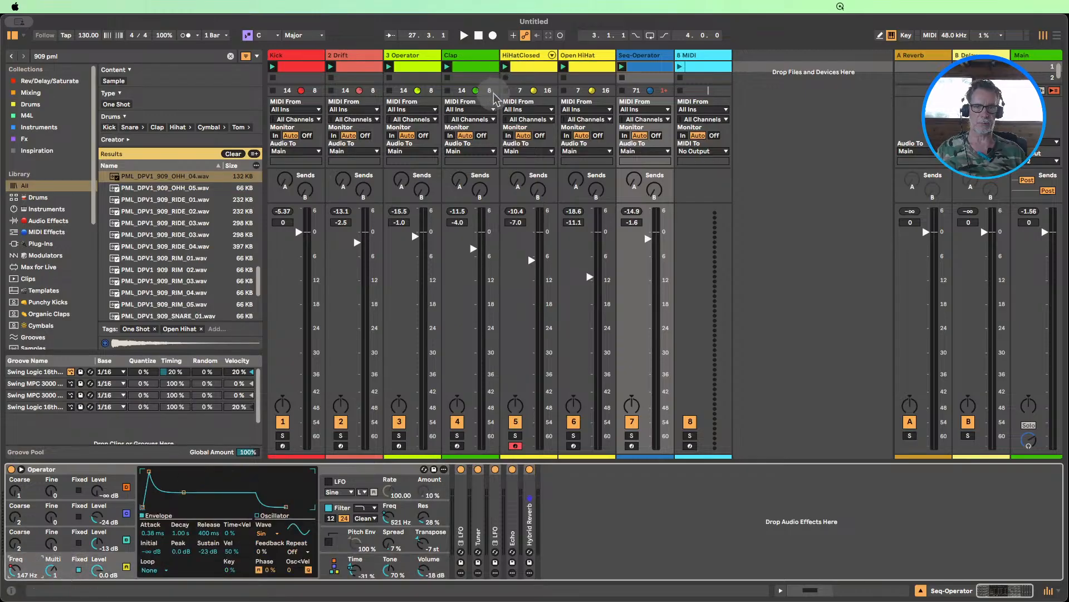
{"action": "left_click", "coordinate": [409, 68]}
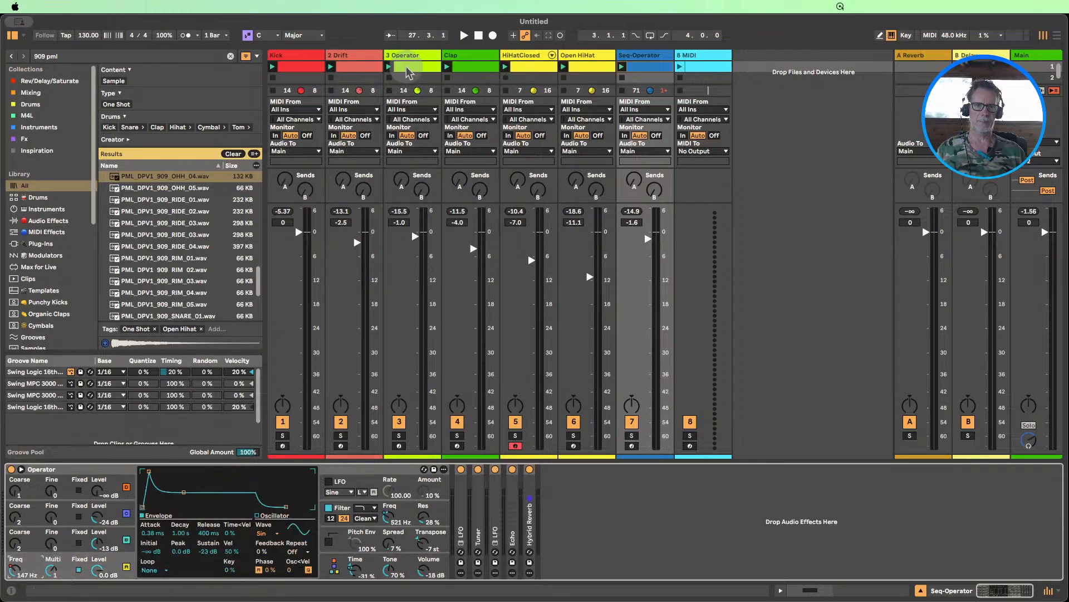
{"action": "double_click", "coordinate": [648, 67]}
{"action": "left_click", "coordinate": [638, 267]}
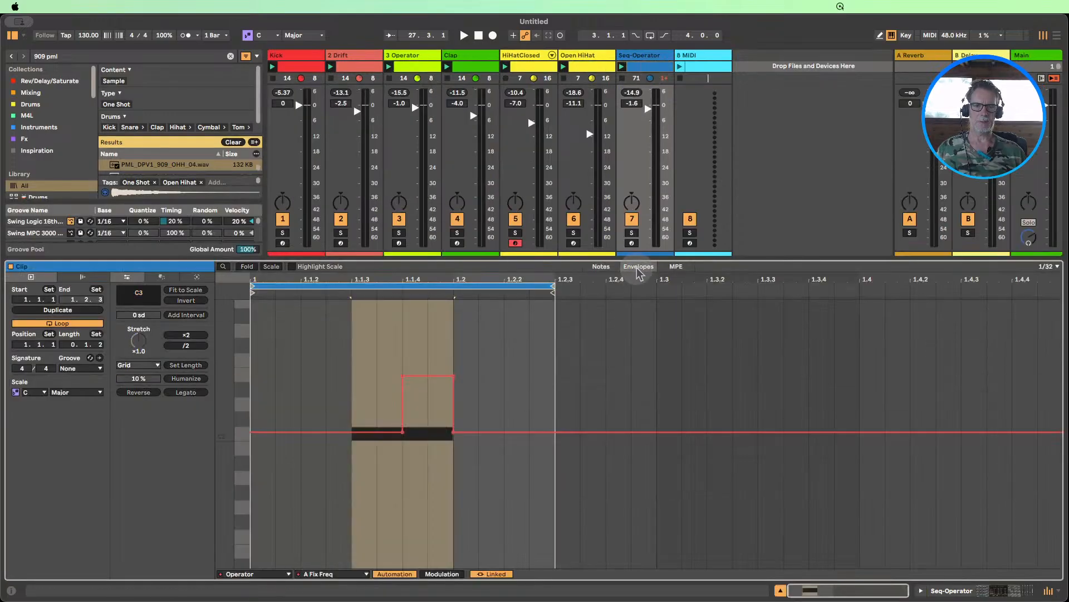
{"action": "left_click_drag", "start_coordinate": [418, 406], "coordinate": [426, 376]}
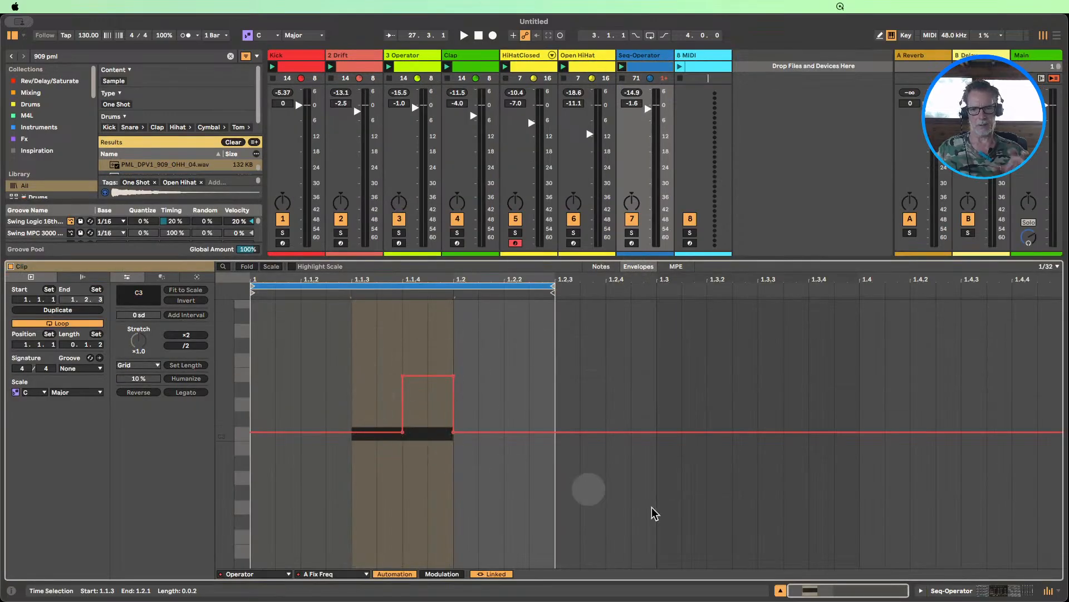
{"action": "left_click", "coordinate": [952, 591]}
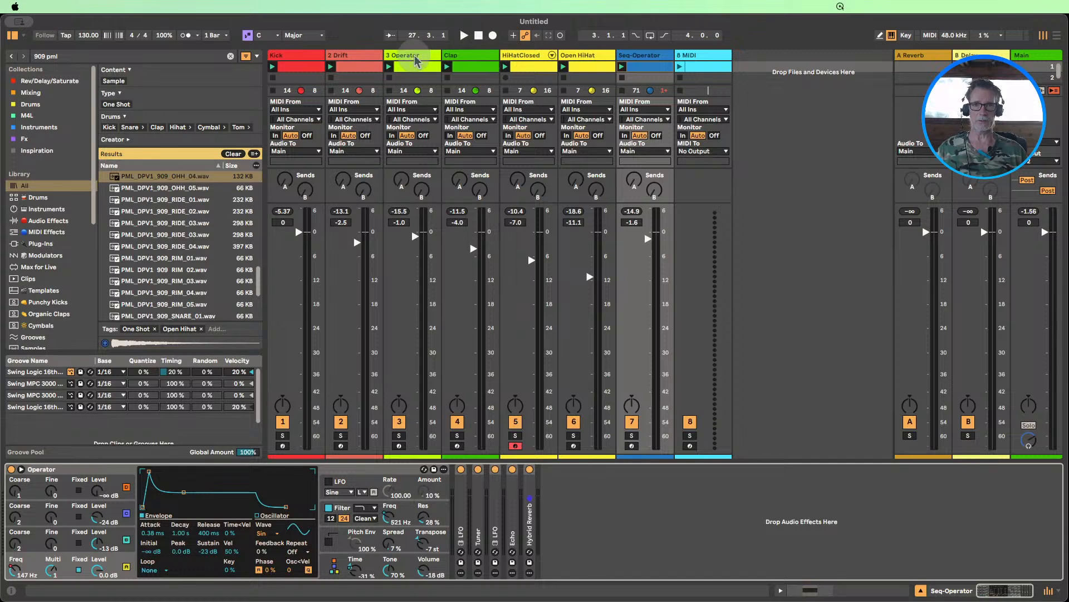
- Play the clips, audition the Seq-Operator track in solo, return to the full mix and hide the device view
{"action": "left_click", "coordinate": [462, 36]}
{"action": "left_click", "coordinate": [632, 435]}
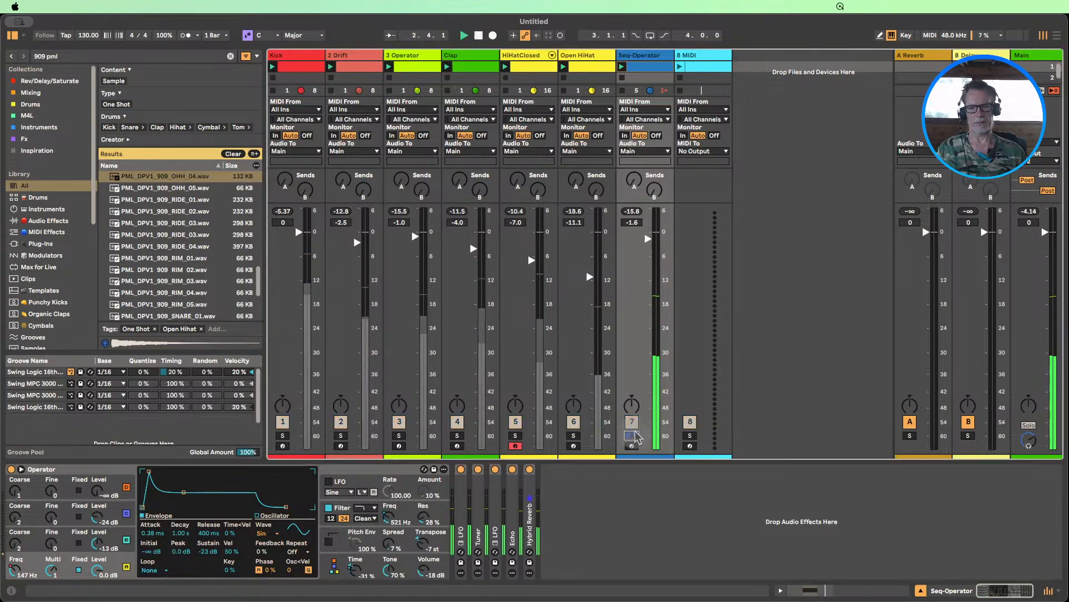
{"action": "left_click", "coordinate": [631, 435]}
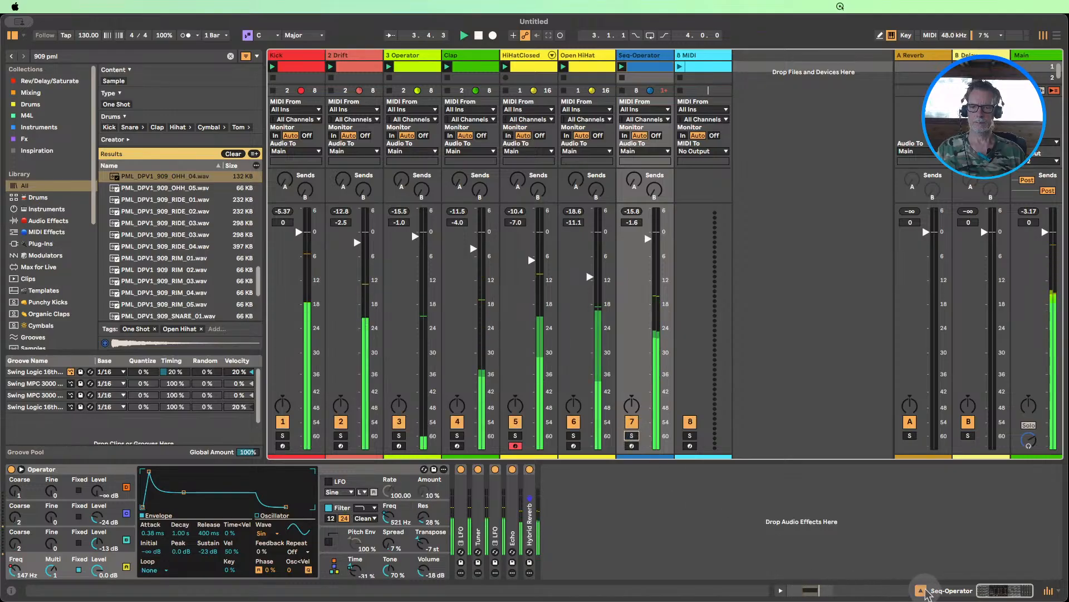
{"action": "left_click", "coordinate": [920, 590]}
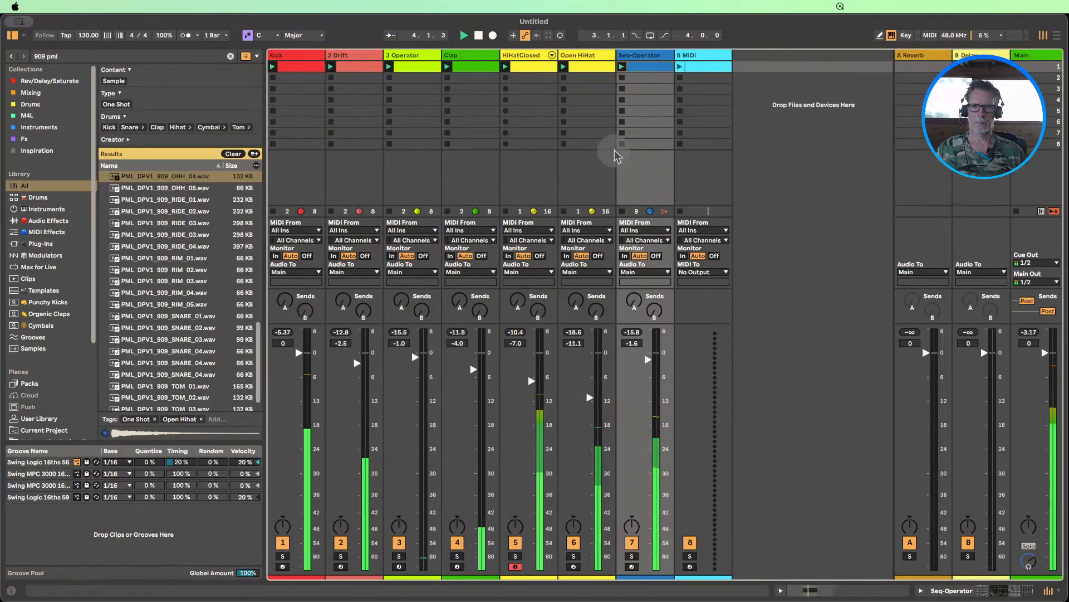
- Set the global scale to D Minor
{"action": "left_click", "coordinate": [265, 36]}
{"action": "left_click", "coordinate": [261, 72]}
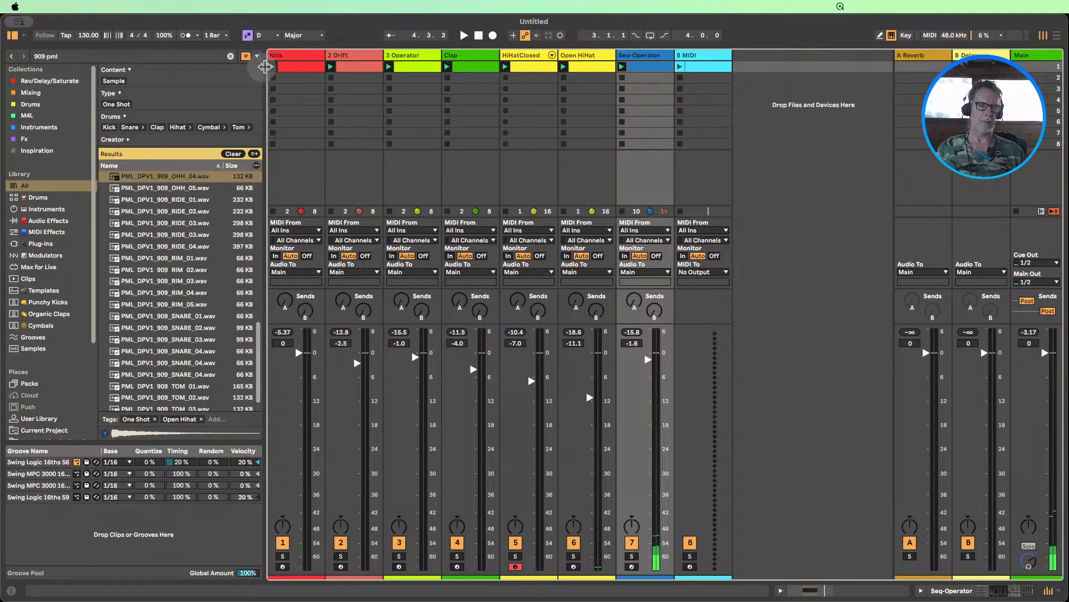
{"action": "left_click", "coordinate": [290, 36]}
{"action": "left_click", "coordinate": [293, 53]}
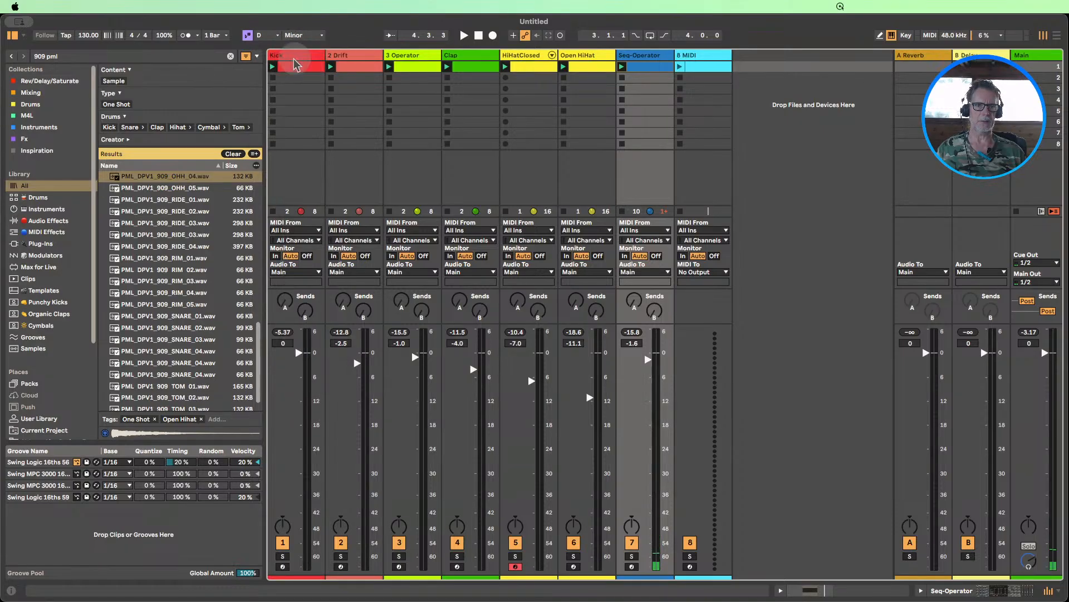
- Create a clip in the first slot of the 8 MIDI track and draw a 1/16 D3 note at its start
{"action": "double_click", "coordinate": [716, 67]}
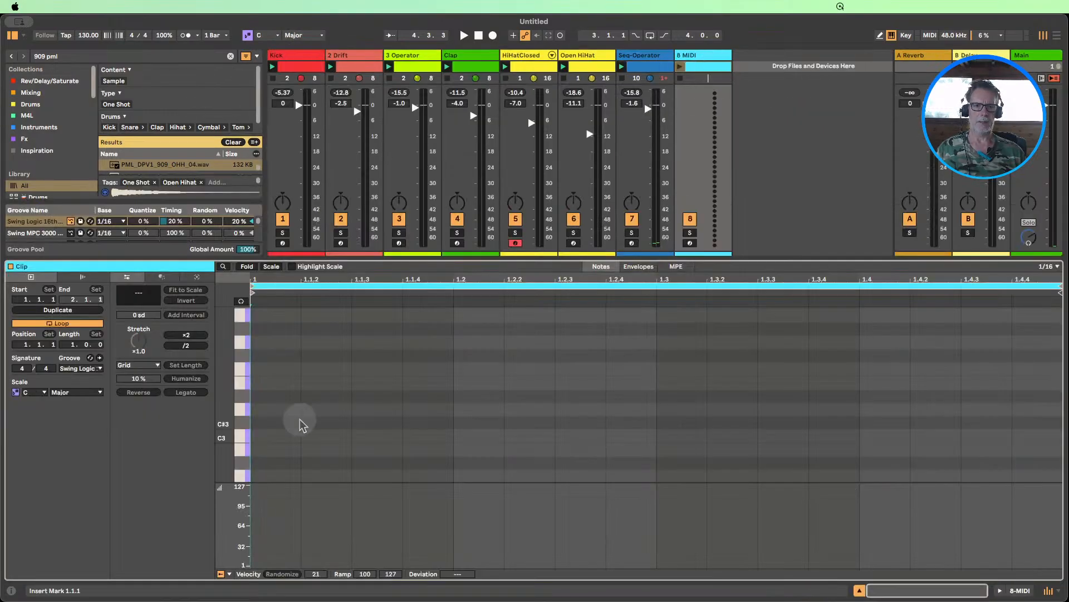
{"action": "key", "text": "b"}
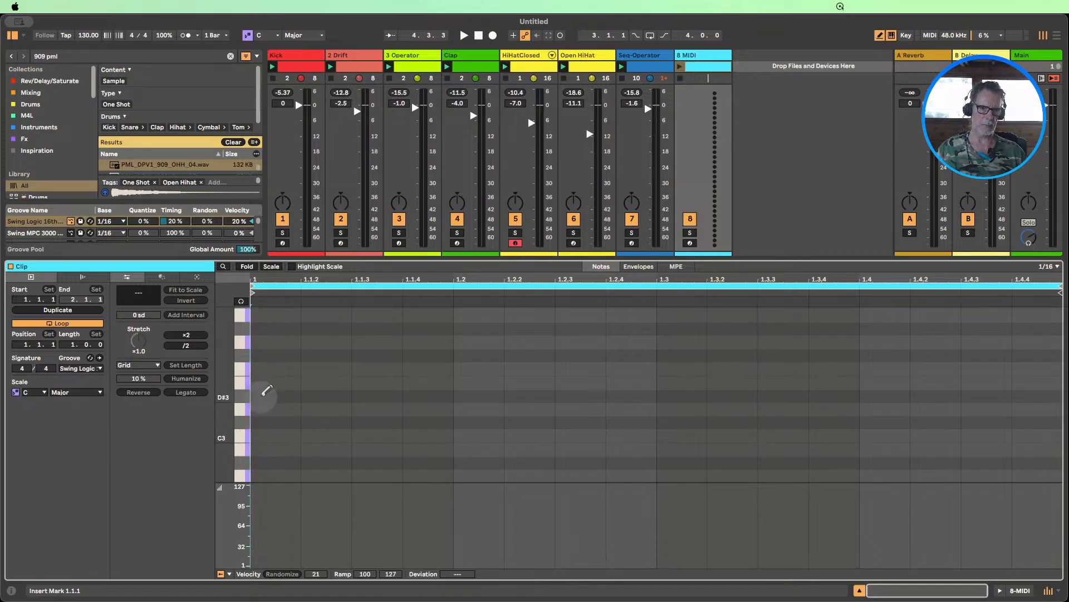
{"action": "left_click", "coordinate": [263, 408]}
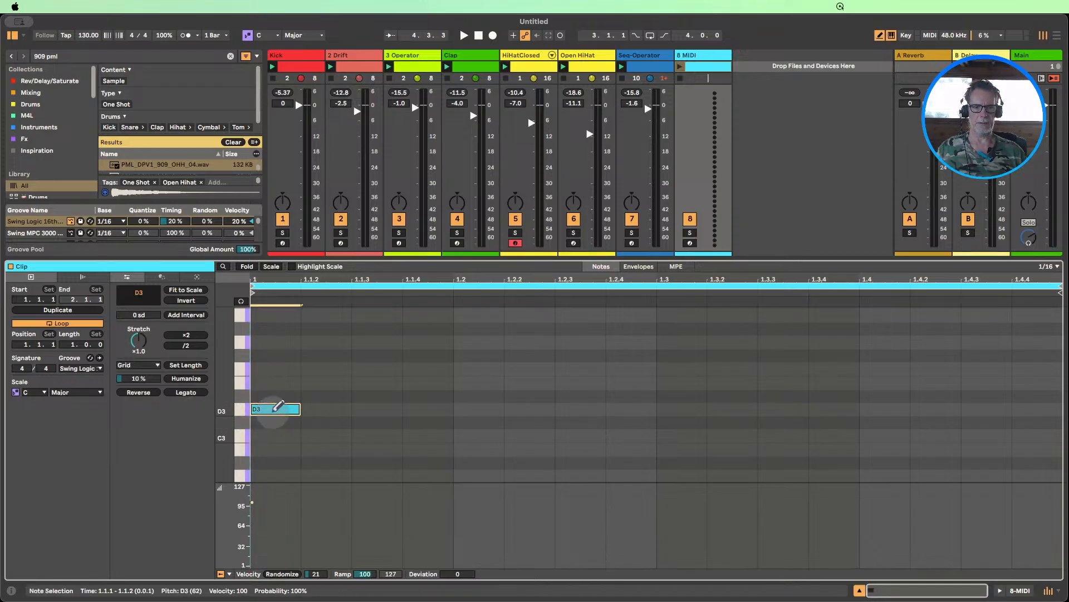
{"action": "left_click", "coordinate": [861, 591]}
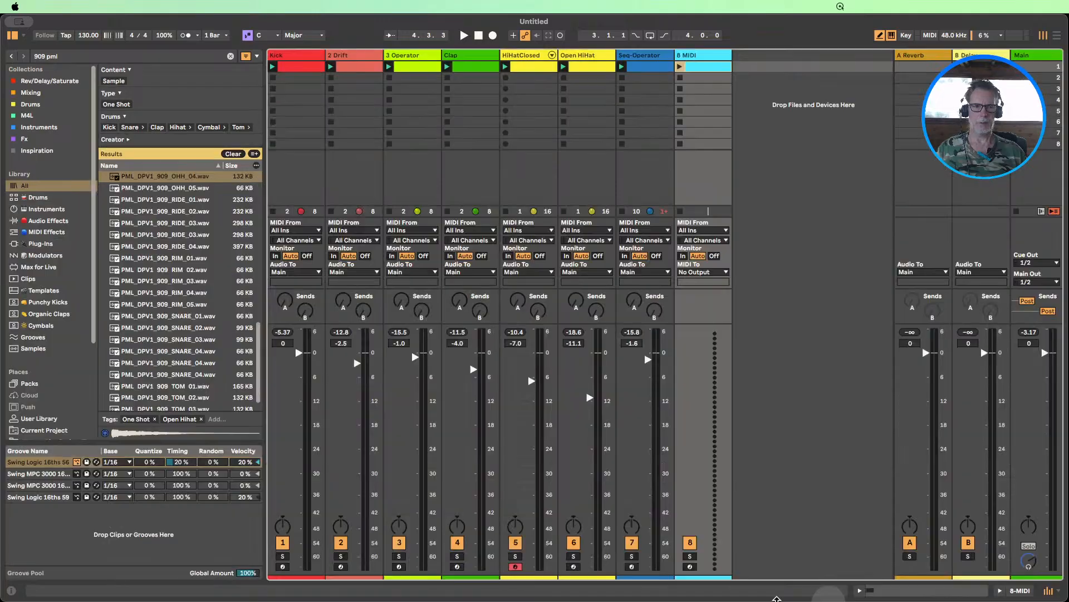
- Clear the old sample search and load the Wavetable instrument onto the 8 MIDI track
{"action": "left_click", "coordinate": [46, 210]}
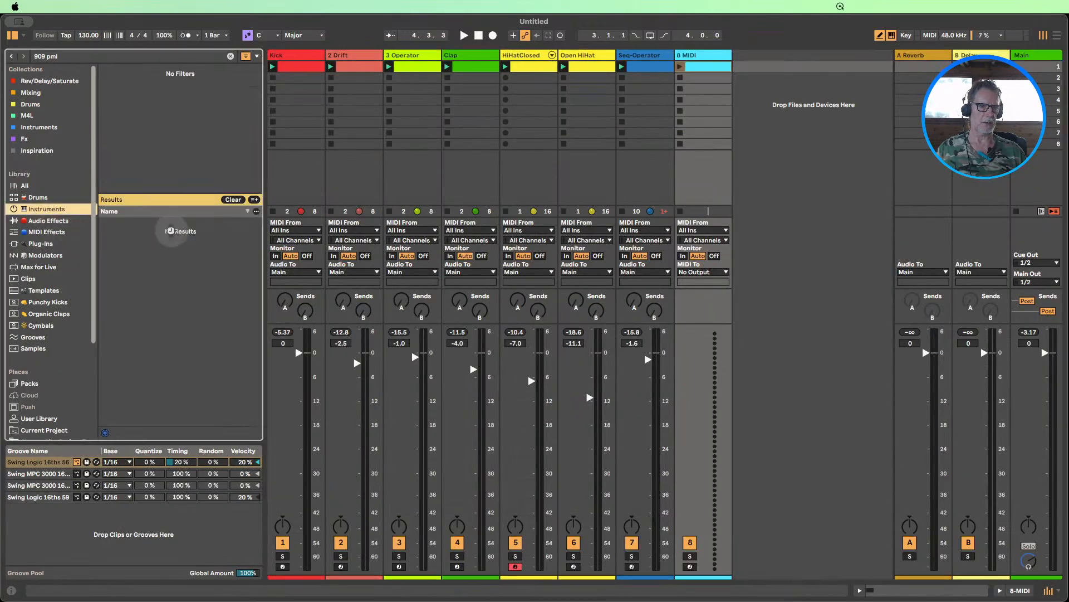
{"action": "left_click", "coordinate": [231, 200]}
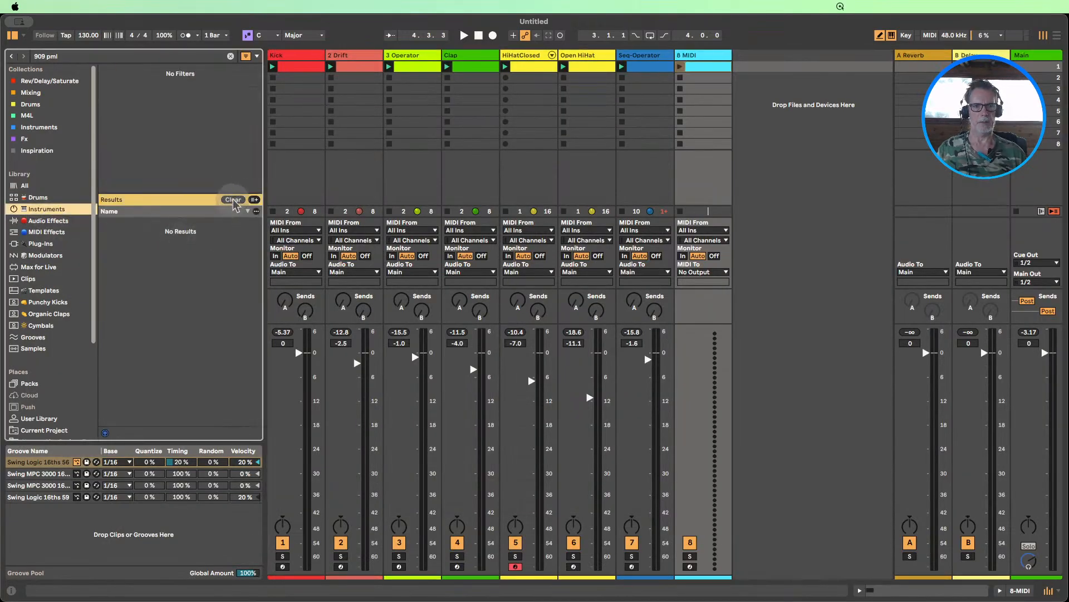
{"action": "left_click", "coordinate": [232, 199]}
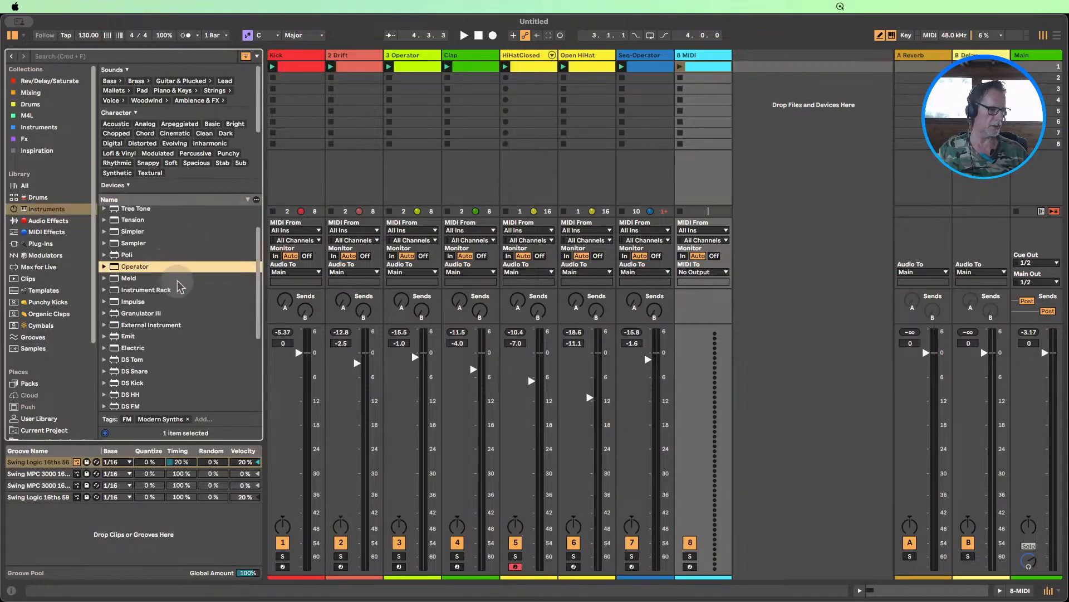
{"action": "scroll", "coordinate": [133, 259], "scroll_direction": "up", "scroll_amount": 3}
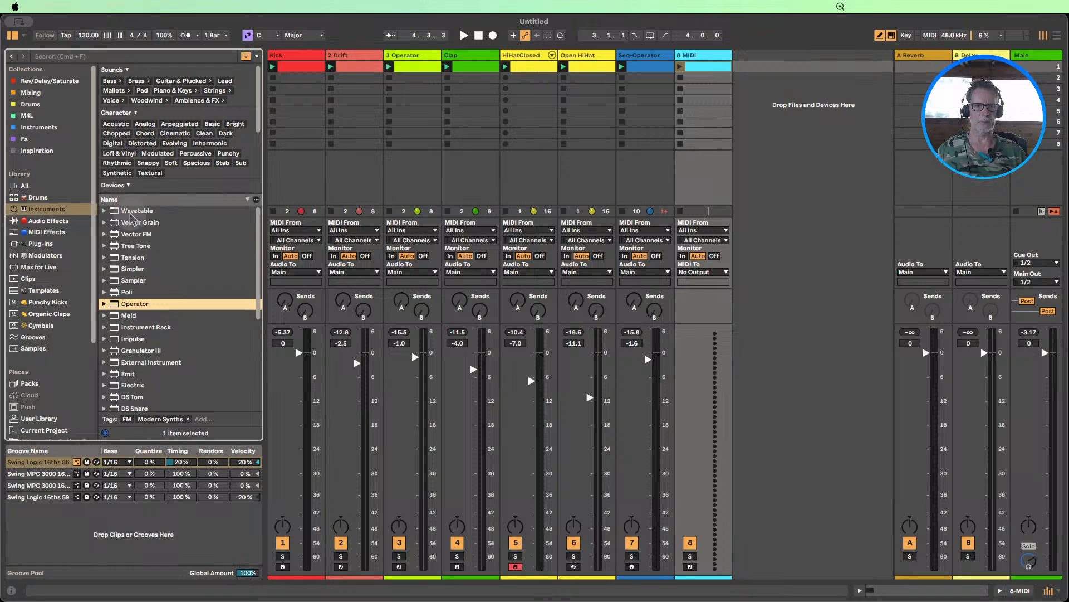
{"action": "left_click_drag", "start_coordinate": [130, 212], "coordinate": [746, 157]}
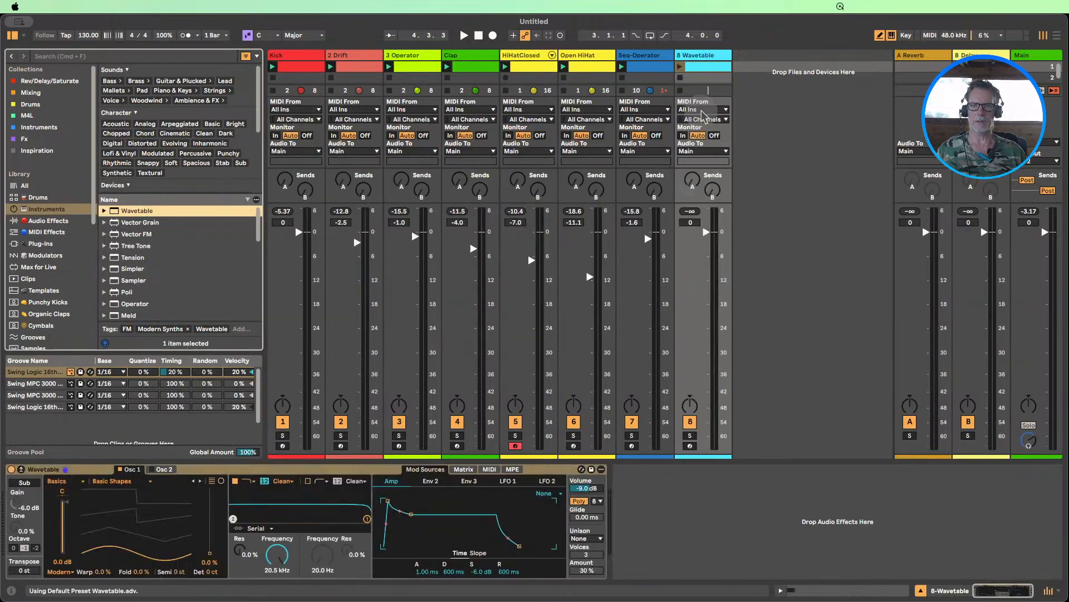
- Play the clips to hear the Wavetable track in the mix and review the note in its clip
{"action": "key", "text": "space"}
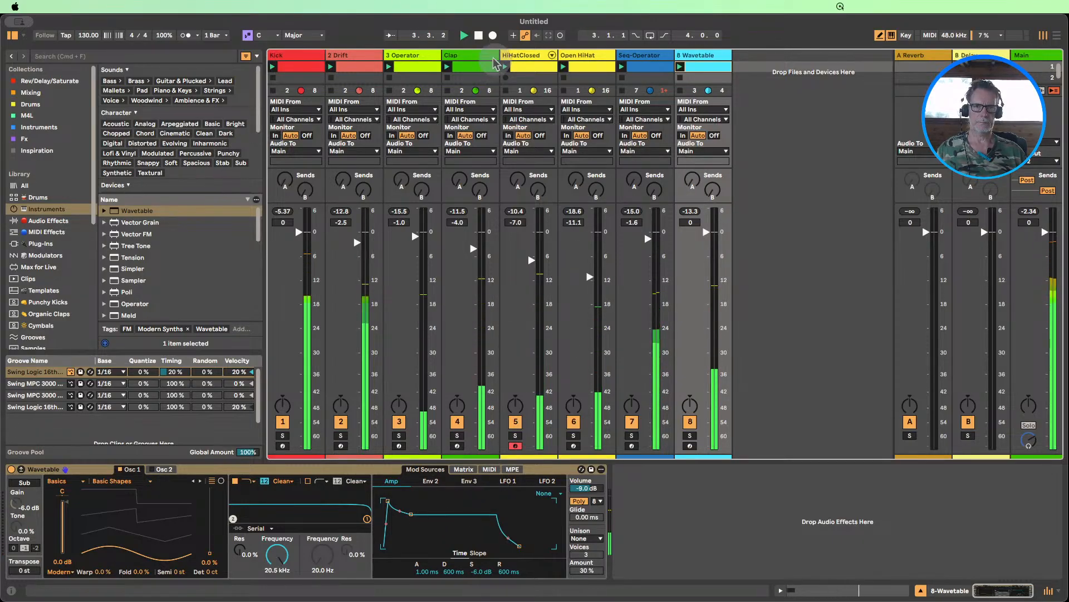
{"action": "double_click", "coordinate": [710, 66]}
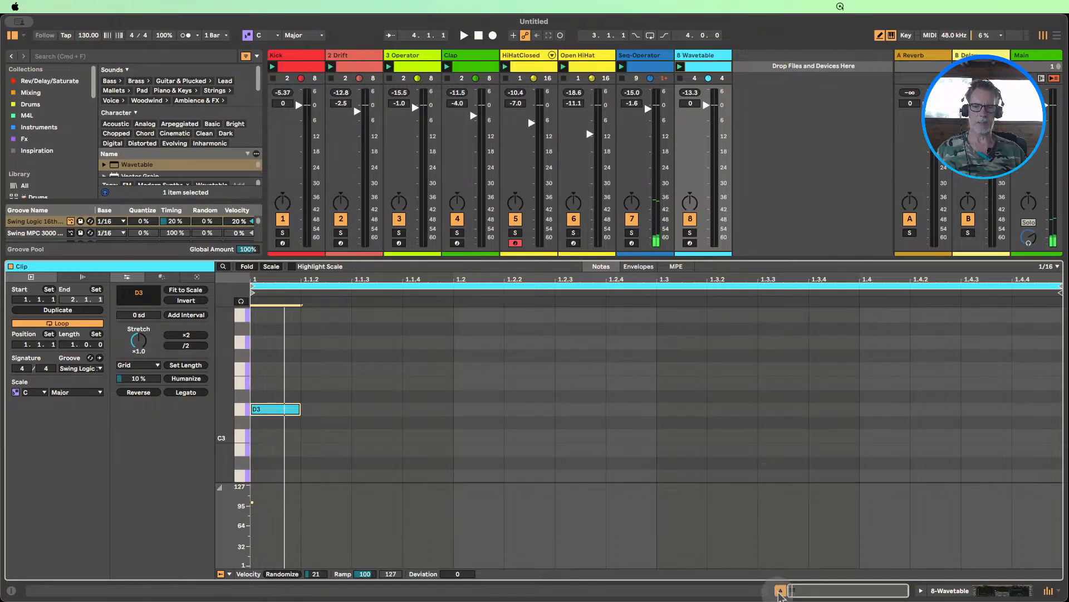
{"action": "left_click", "coordinate": [780, 591]}
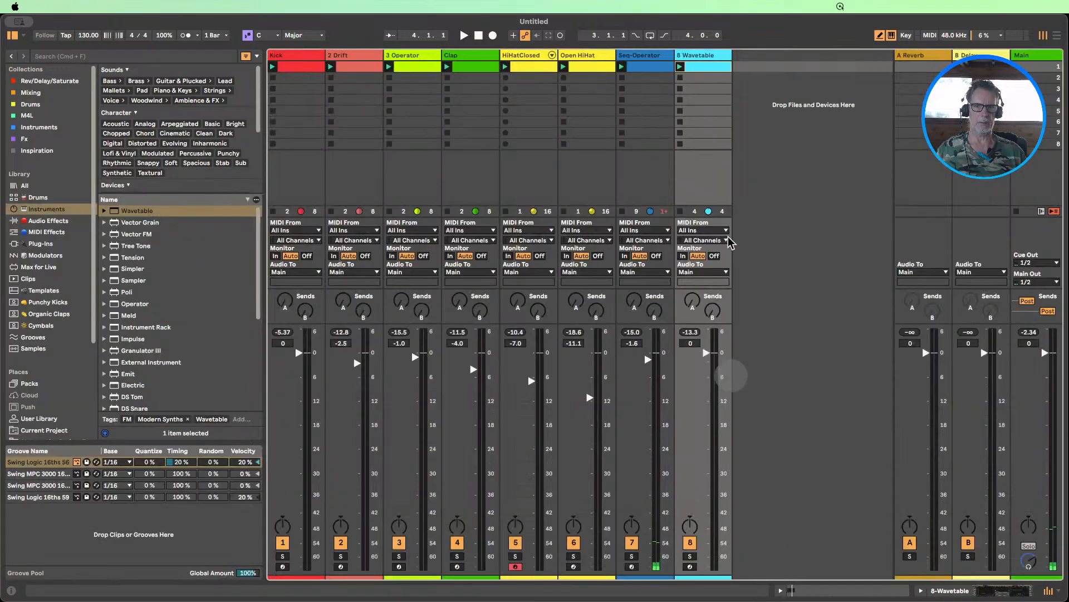
- Play the Wavetable clip and lengthen the instrument's Amp envelope release to 10.5 s
{"action": "double_click", "coordinate": [700, 56]}
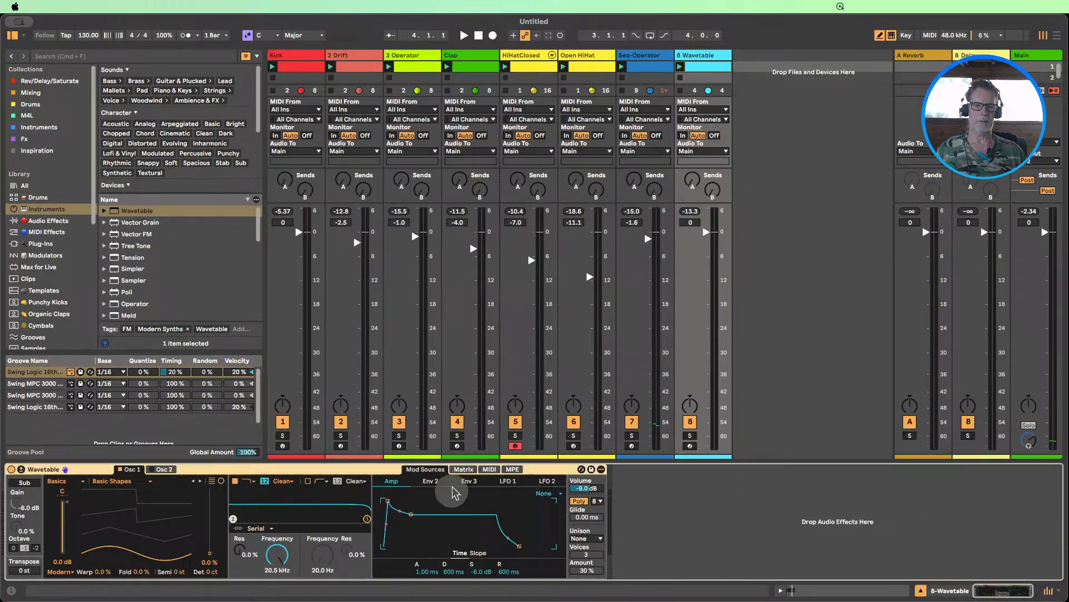
{"action": "left_click", "coordinate": [681, 67]}
{"action": "mouse_move", "coordinate": [504, 573]}
{"action": "left_mouse_down"}
{"action": "mouse_move", "coordinate": [504, 552]}
{"action": "mouse_move", "coordinate": [506, 573]}
{"action": "left_mouse_up"}
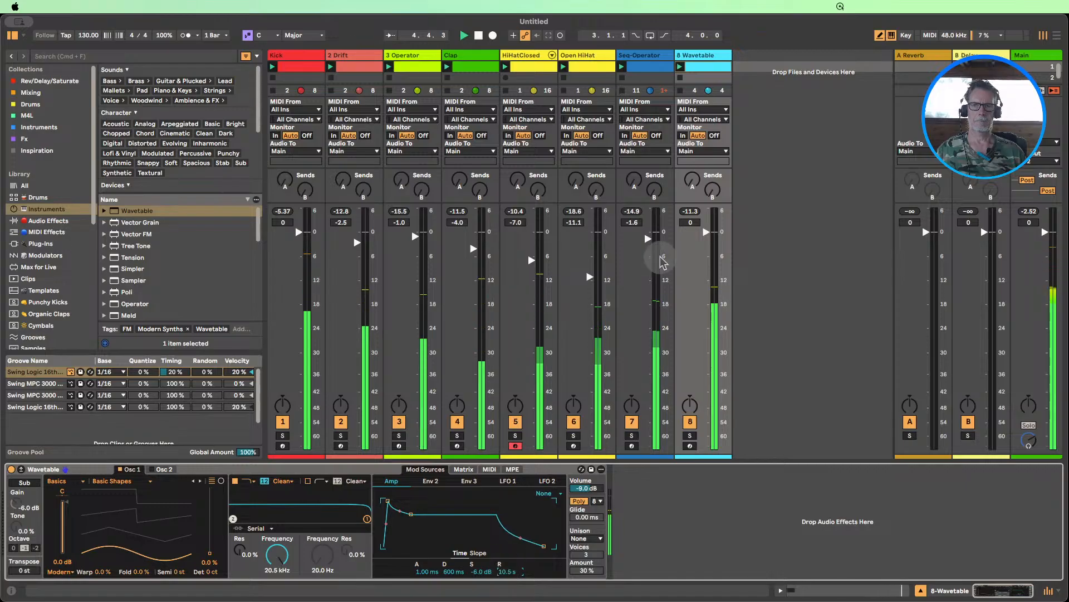
- Add an F3 sixteenth note at 1.3.3 in the Wavetable track's clip and return to the device view
{"action": "double_click", "coordinate": [703, 67]}
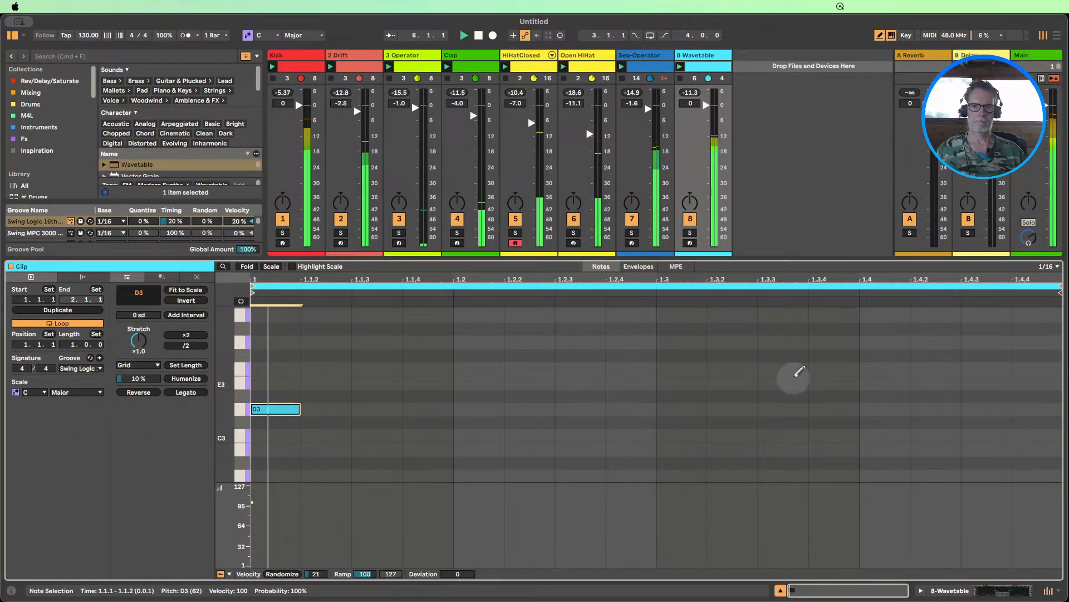
{"action": "left_click", "coordinate": [797, 369]}
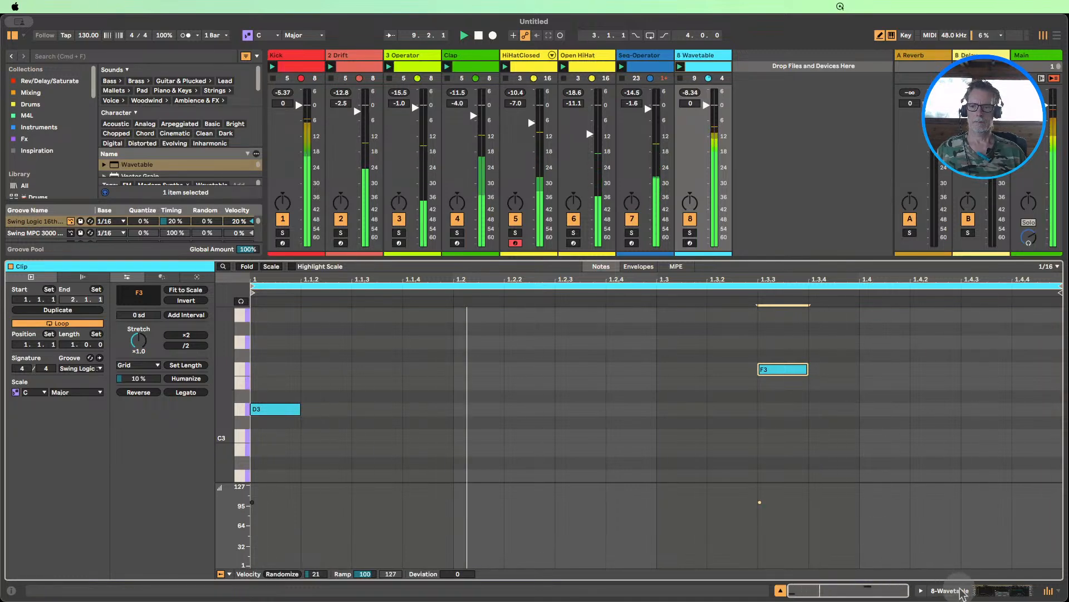
{"action": "left_click", "coordinate": [962, 591]}
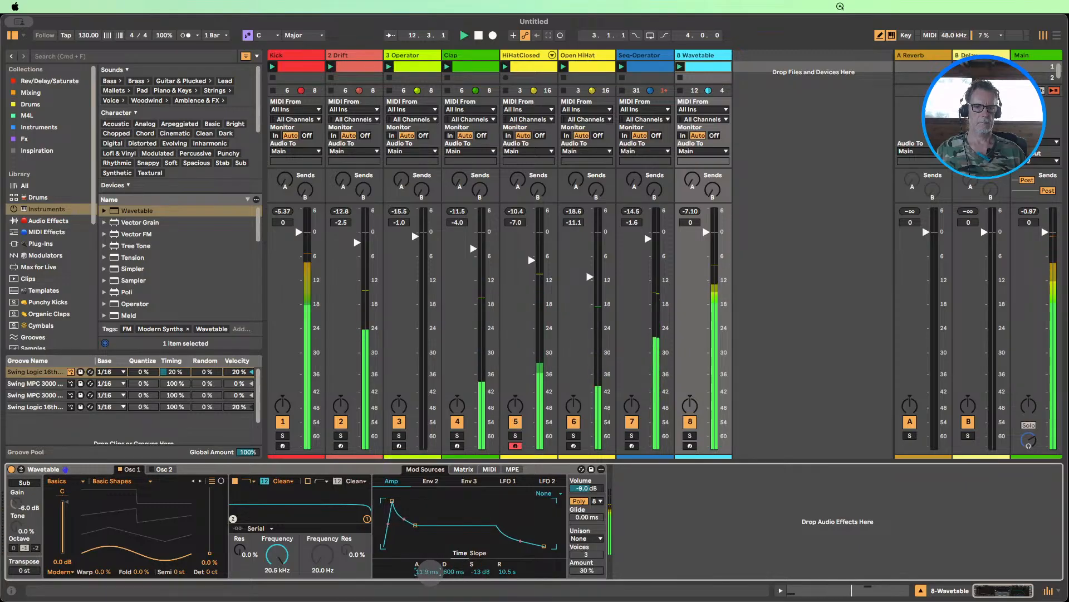
- Set Wavetable's amp envelope attack to 88.4 ms and its first filter's frequency to 543 Hz
{"action": "left_click_drag", "start_coordinate": [428, 571], "coordinate": [427, 557]}
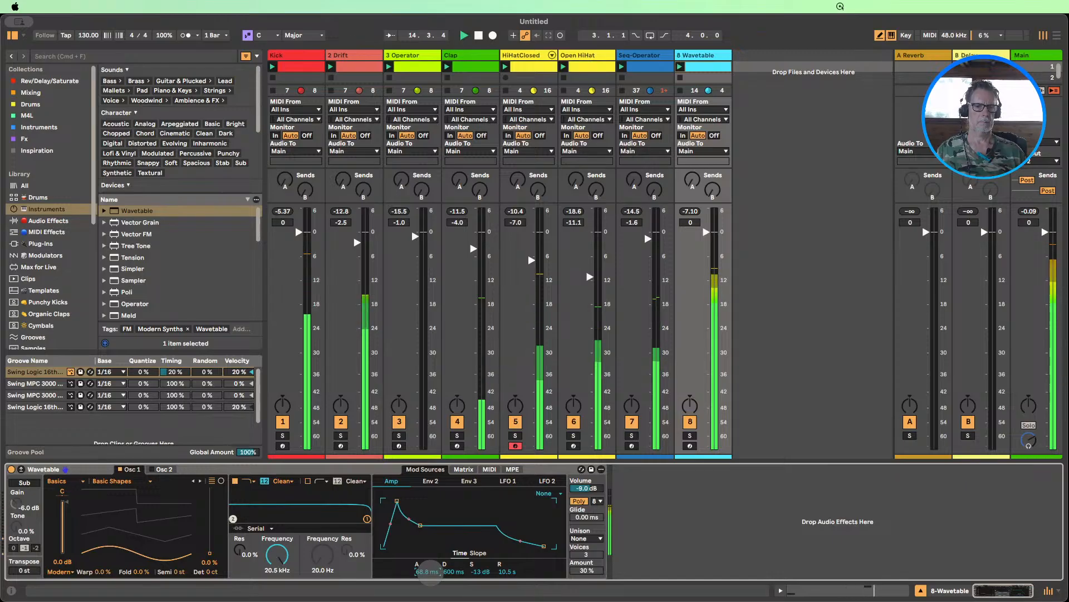
{"action": "left_click_drag", "start_coordinate": [429, 573], "coordinate": [430, 570]}
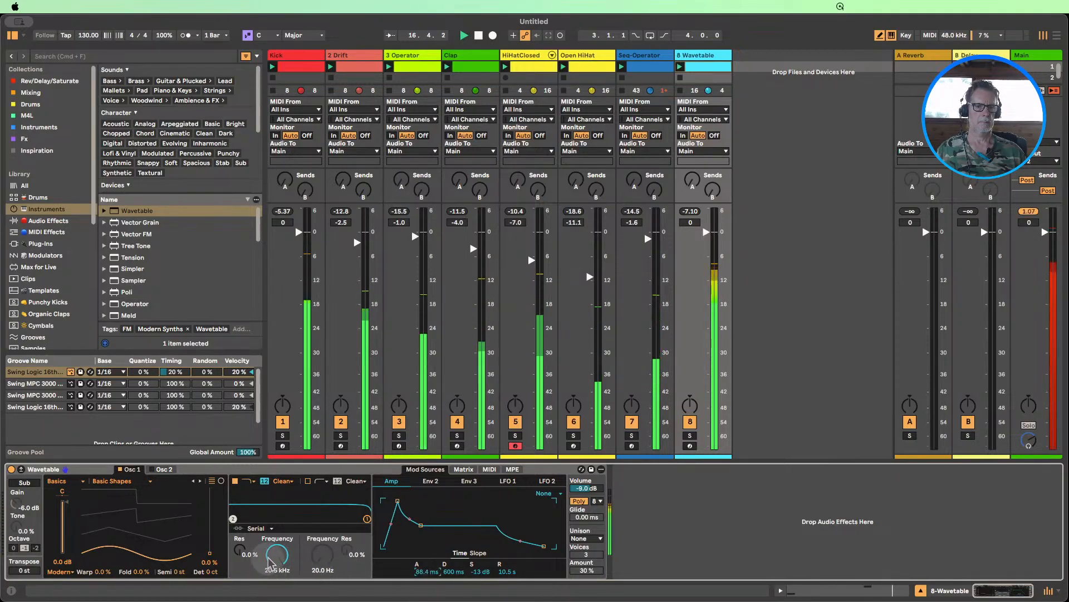
{"action": "left_click_drag", "start_coordinate": [273, 554], "coordinate": [267, 569]}
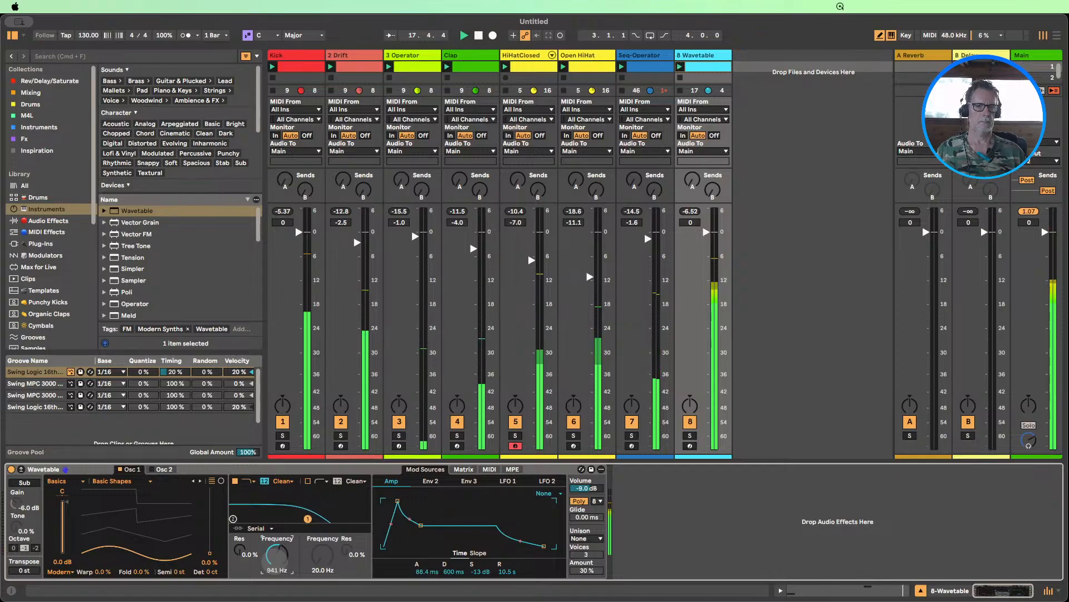
{"action": "left_click_drag", "start_coordinate": [275, 560], "coordinate": [275, 561]}
- Restart playback to audition the Wavetable track soloed and within the full mix, and stop it
{"action": "left_click", "coordinate": [479, 37]}
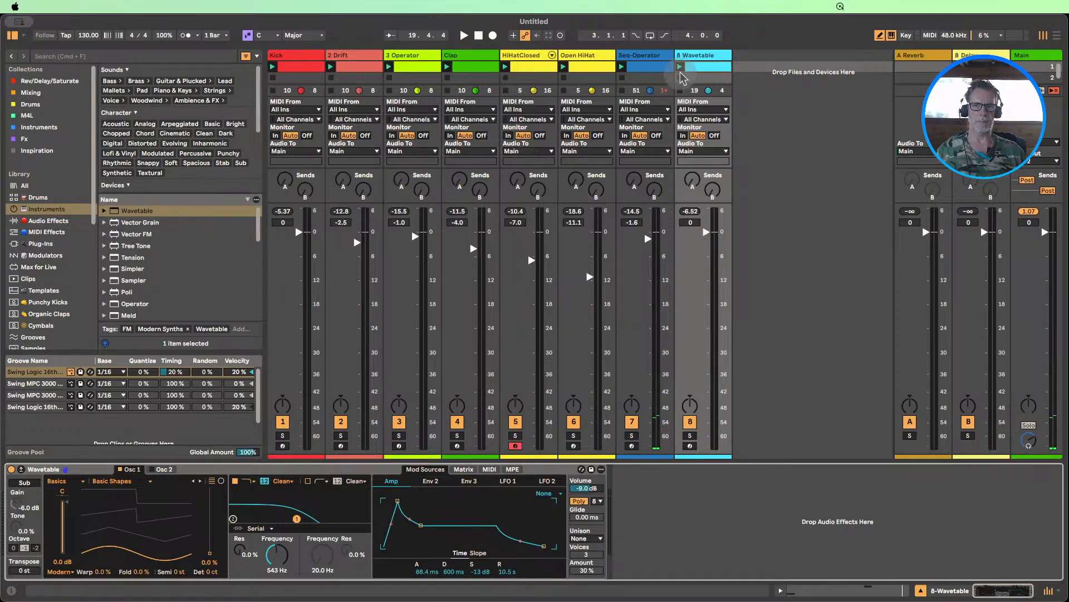
{"action": "key", "text": "space"}
{"action": "left_click", "coordinate": [690, 435]}
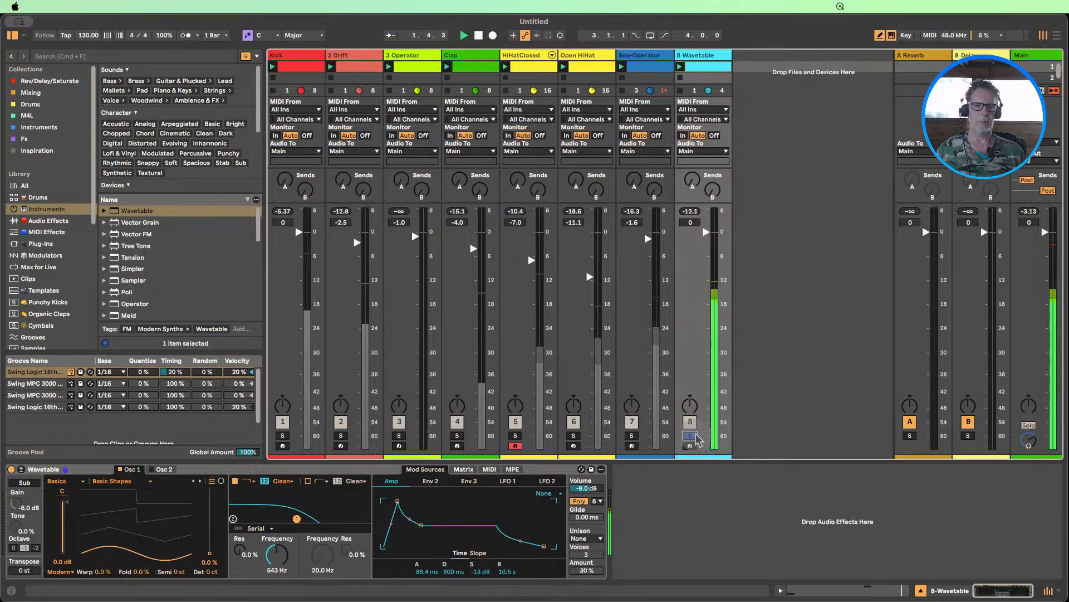
{"action": "left_click", "coordinate": [691, 436]}
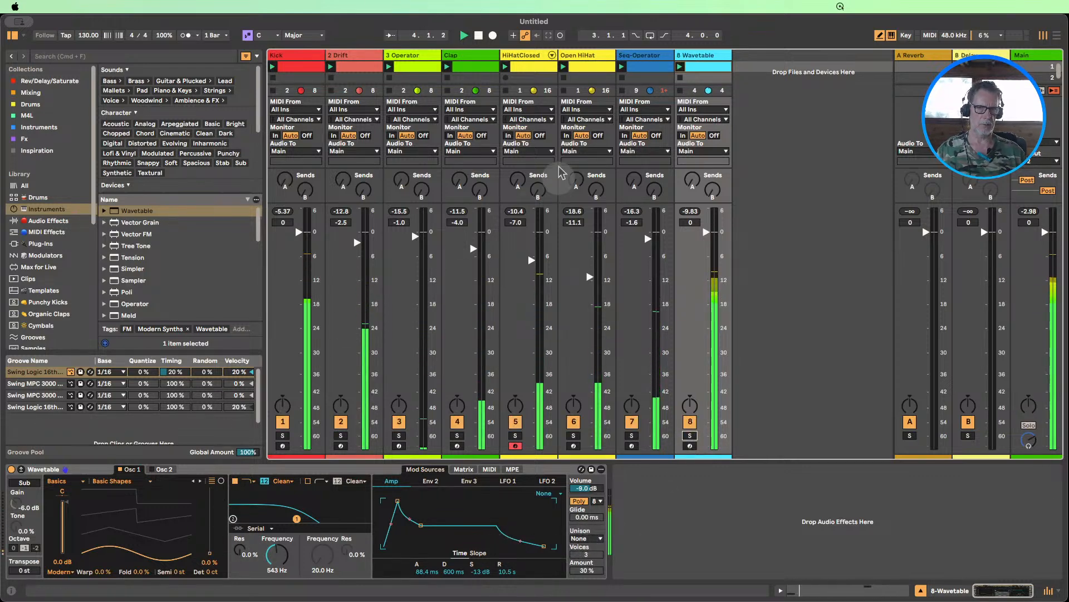
{"action": "left_click", "coordinate": [478, 35]}
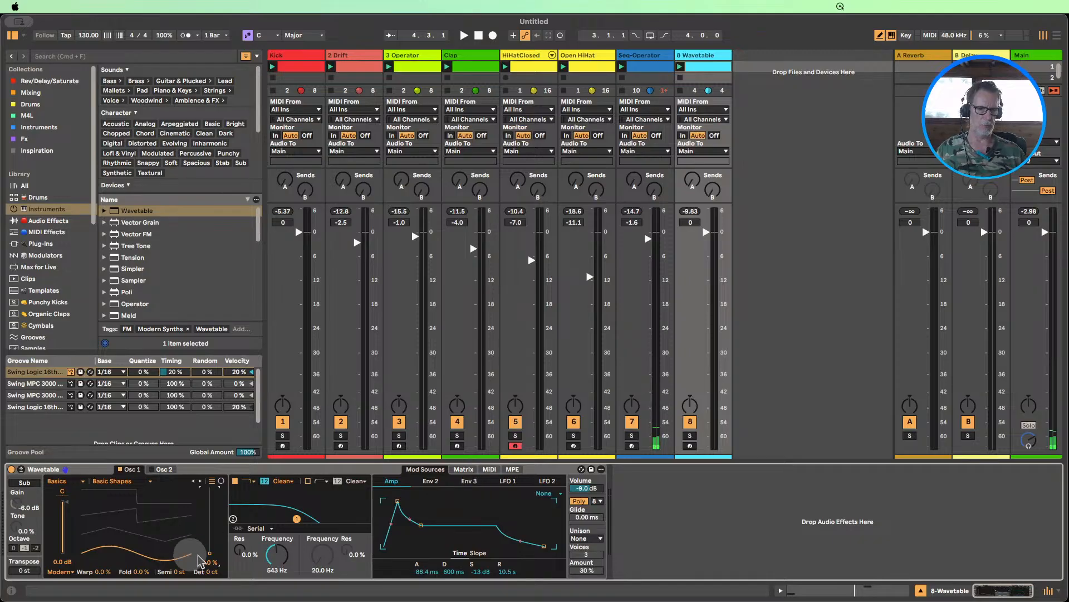
- Set Osc 1's position to 58%, modulate it with LFO 1 at 70 in the matrix, and switch it to Vintage wavetables during playback
{"action": "left_click", "coordinate": [464, 469]}
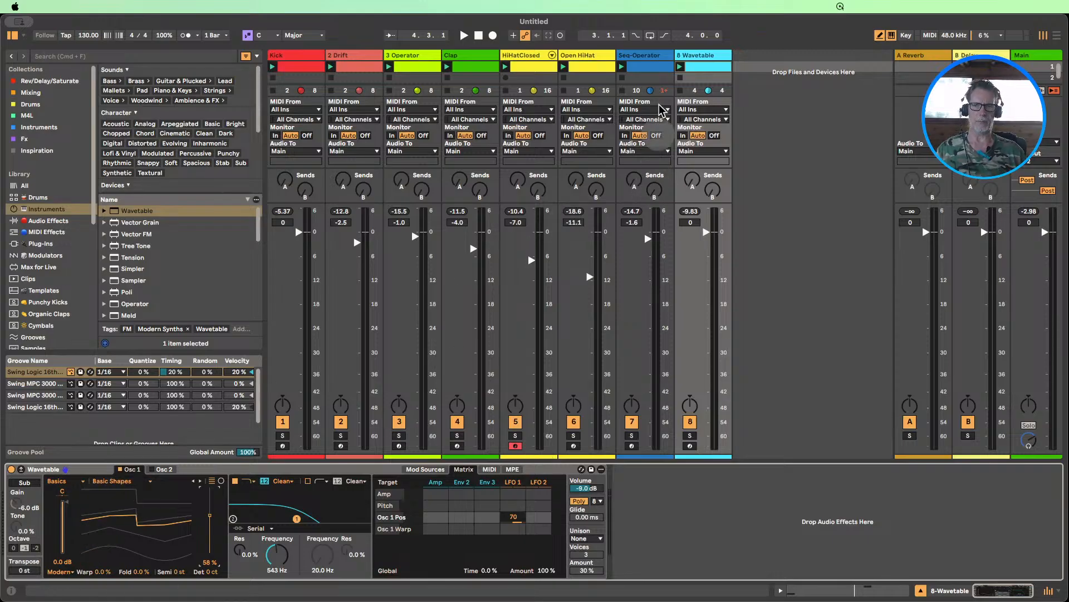
{"action": "left_click", "coordinate": [680, 67]}
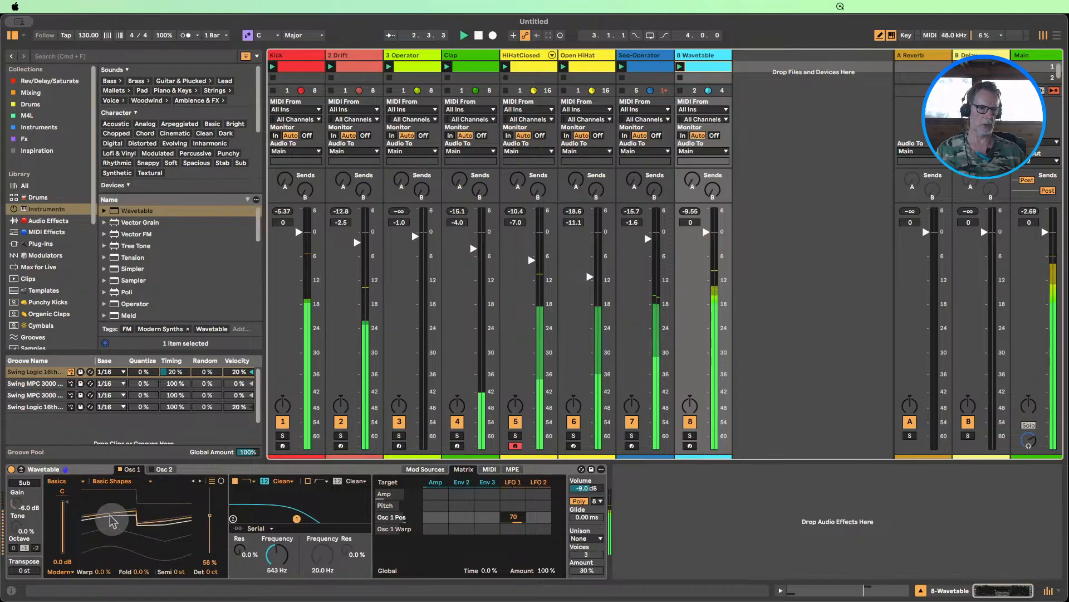
{"action": "left_click", "coordinate": [64, 484]}
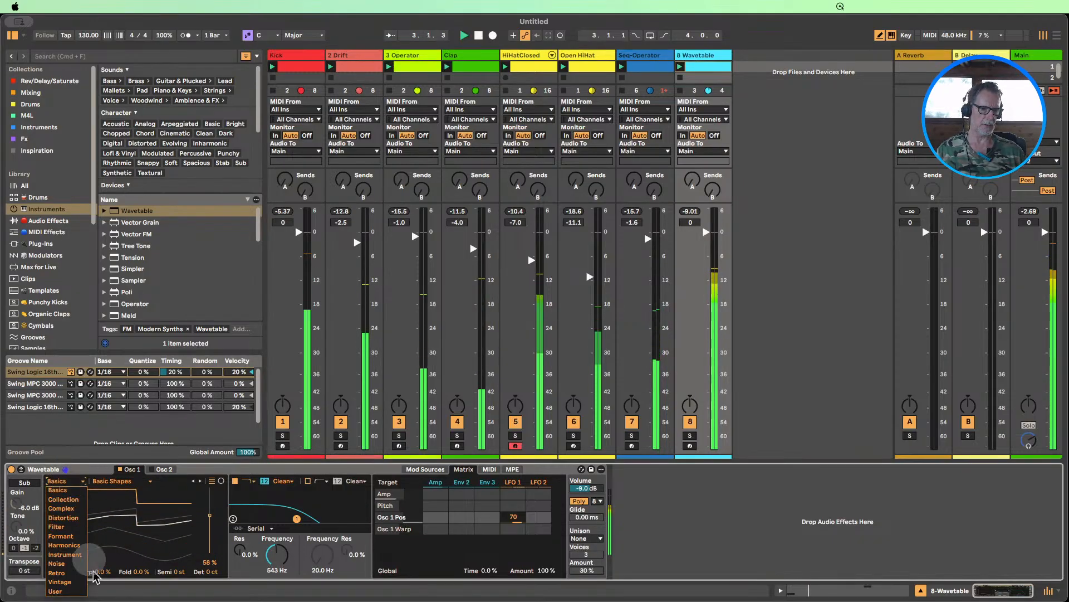
{"action": "left_click", "coordinate": [62, 581]}
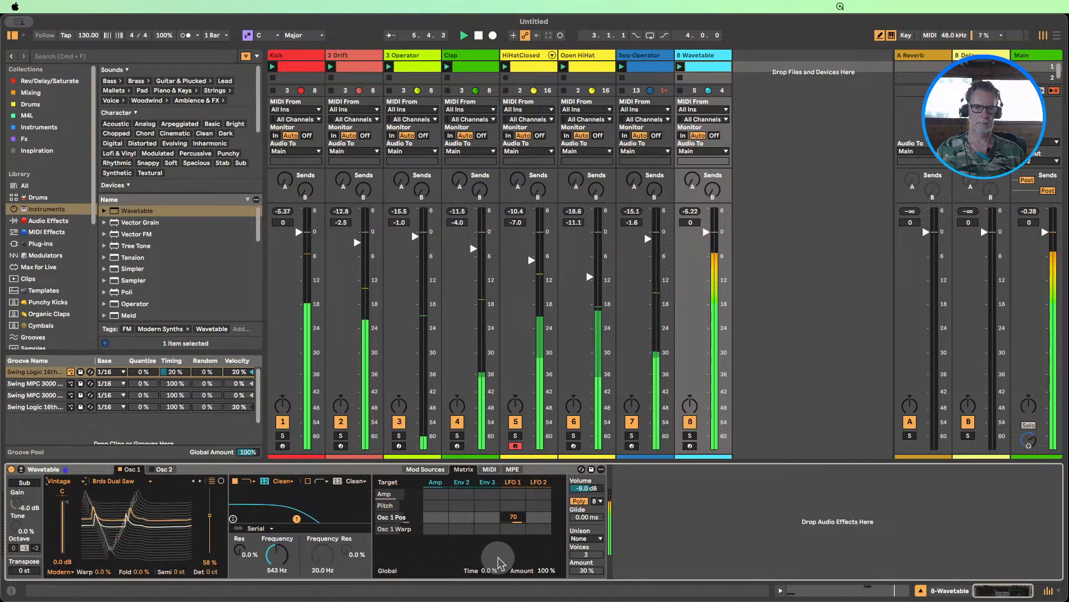
- Set the LFO 1 modulation of Osc 1's position to 38 and detune Osc 1 by -9 ct
{"action": "left_click_drag", "start_coordinate": [513, 516], "coordinate": [513, 519]}
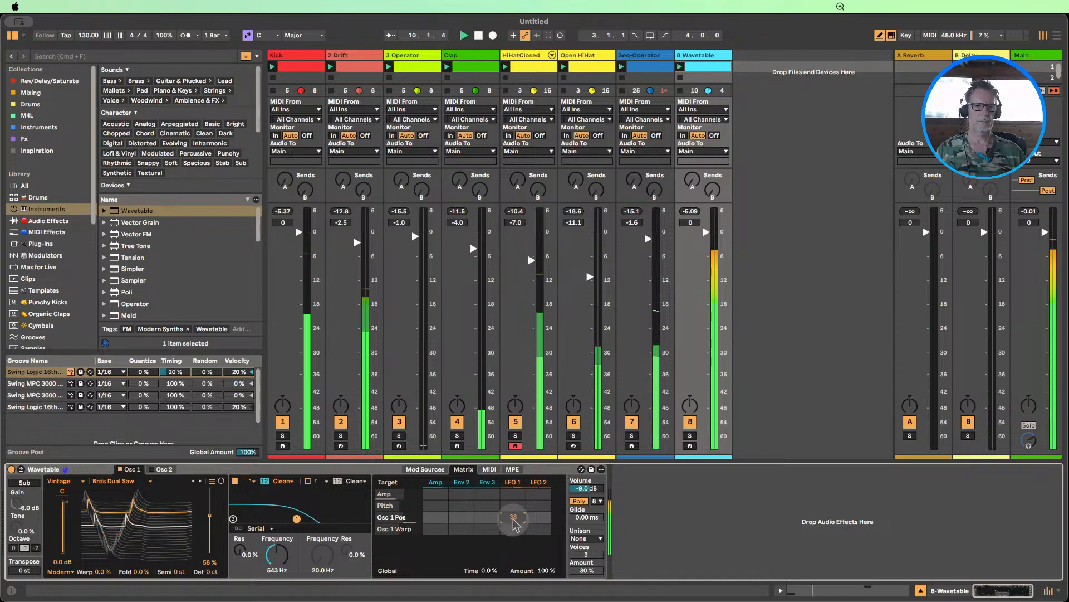
{"action": "left_click_drag", "start_coordinate": [212, 571], "coordinate": [207, 573]}
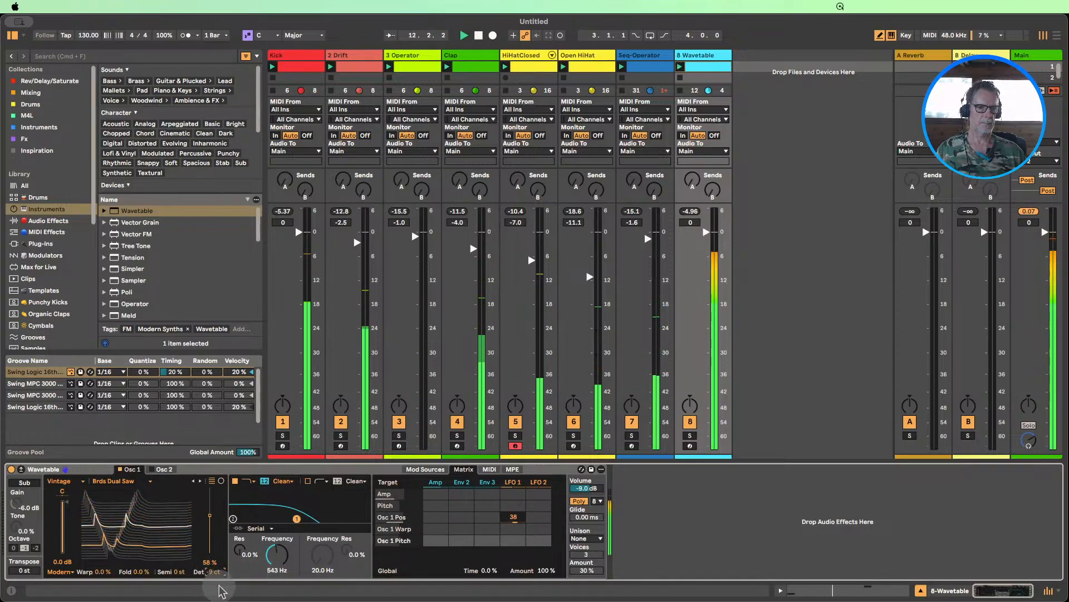
- Enable Osc 2 with its wavetable position at 65% and its gain at -7.0 dB
{"action": "left_click", "coordinate": [163, 469]}
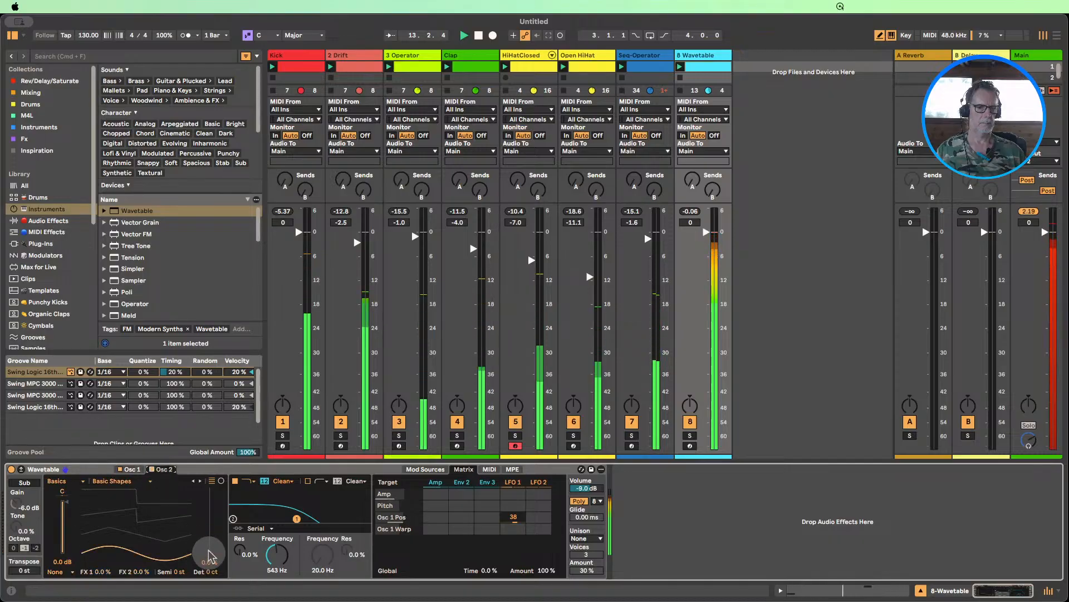
{"action": "left_click_drag", "start_coordinate": [209, 555], "coordinate": [209, 518]}
{"action": "left_click_drag", "start_coordinate": [92, 508], "coordinate": [71, 506]}
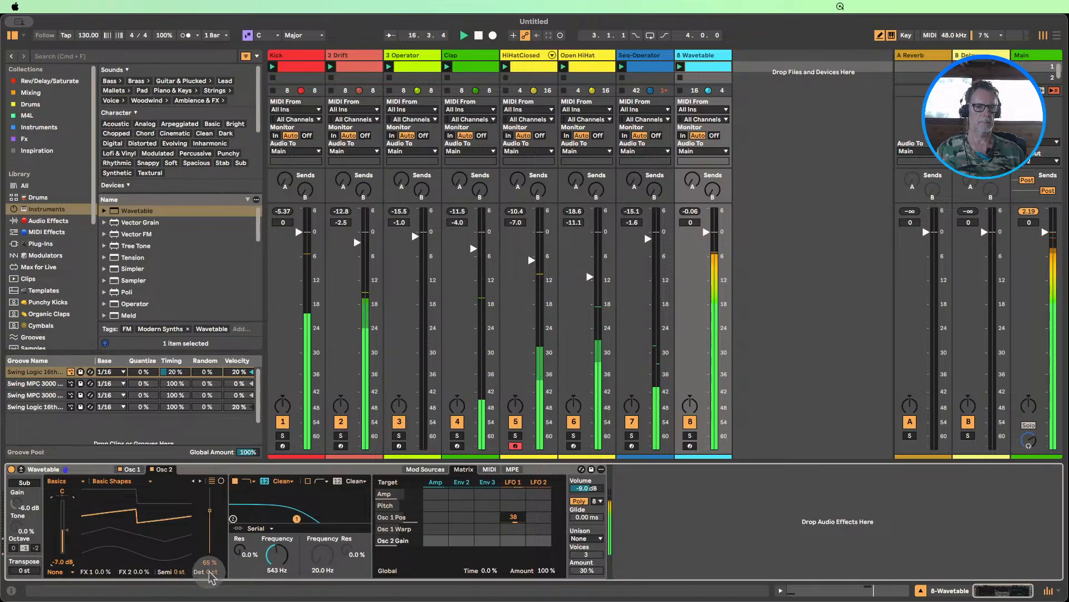
- Detune Osc 2 by 10 ct, checking it against Osc 1's detune
{"action": "left_click_drag", "start_coordinate": [211, 577], "coordinate": [211, 572]}
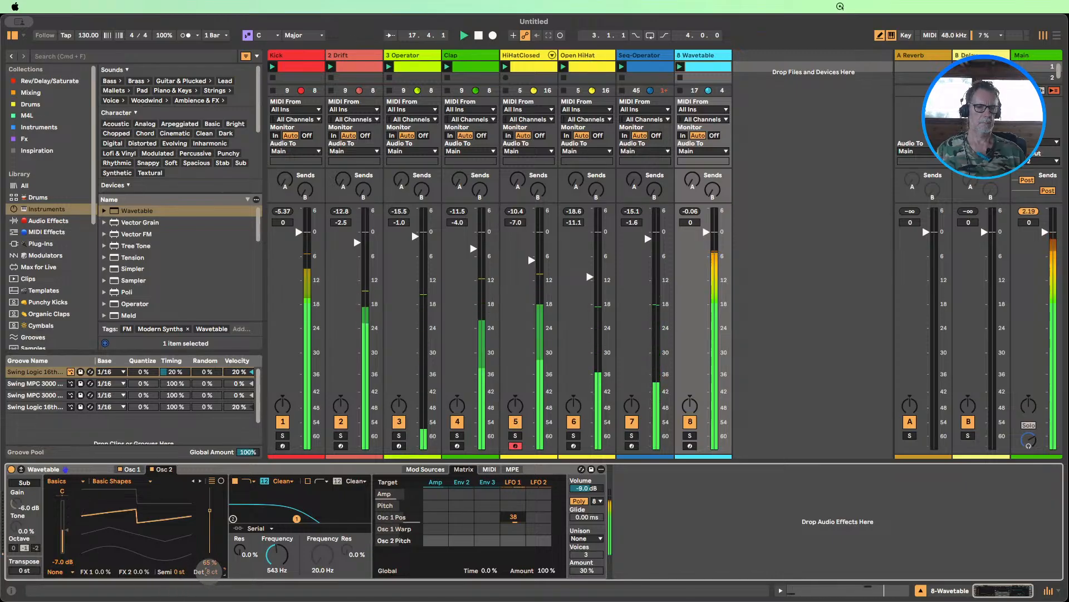
{"action": "left_click", "coordinate": [129, 469]}
{"action": "left_click", "coordinate": [161, 469]}
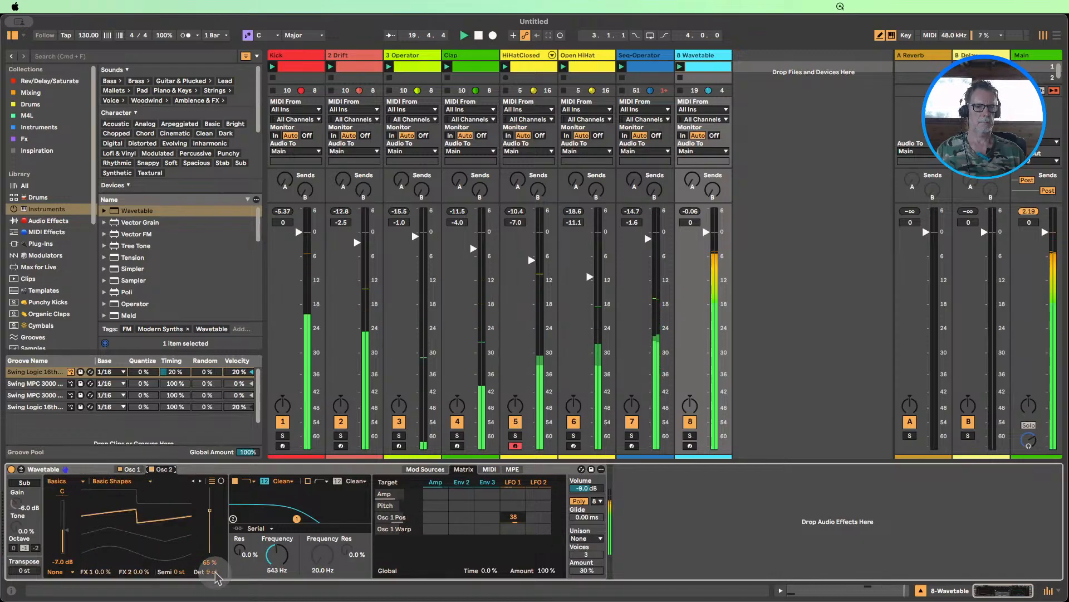
{"action": "left_click_drag", "start_coordinate": [212, 572], "coordinate": [211, 570]}
- Try Osc 2 at 3 semitones up and at a negative offset, with its position at 67%, and return the semitone offset to 0
{"action": "mouse_move", "coordinate": [177, 571]}
{"action": "left_mouse_down"}
{"action": "mouse_move", "coordinate": [177, 563]}
{"action": "mouse_move", "coordinate": [174, 576]}
{"action": "left_mouse_up"}
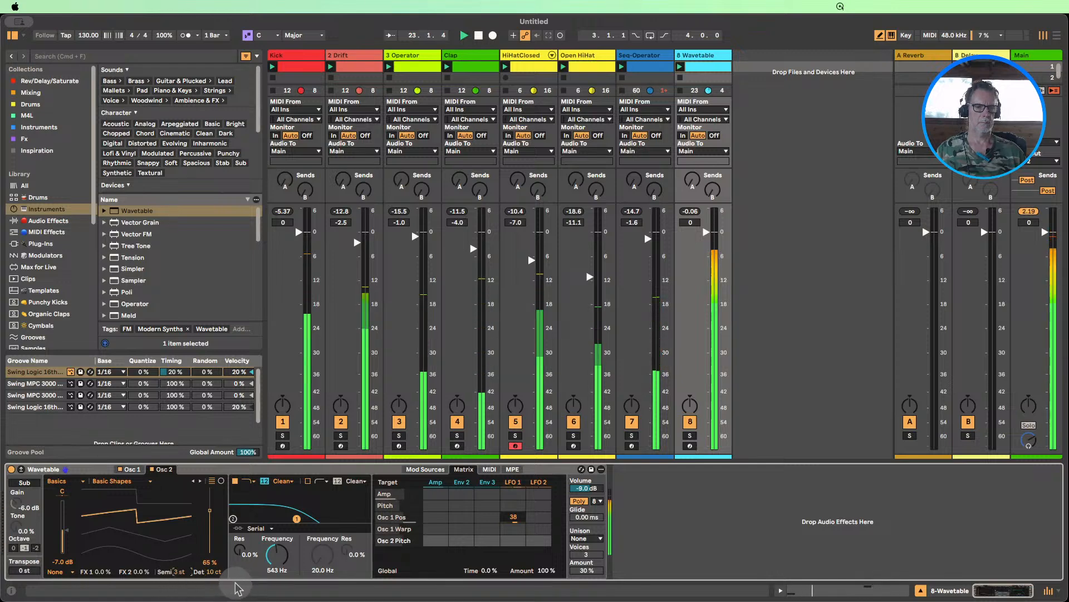
{"action": "left_click_drag", "start_coordinate": [213, 513], "coordinate": [209, 510]}
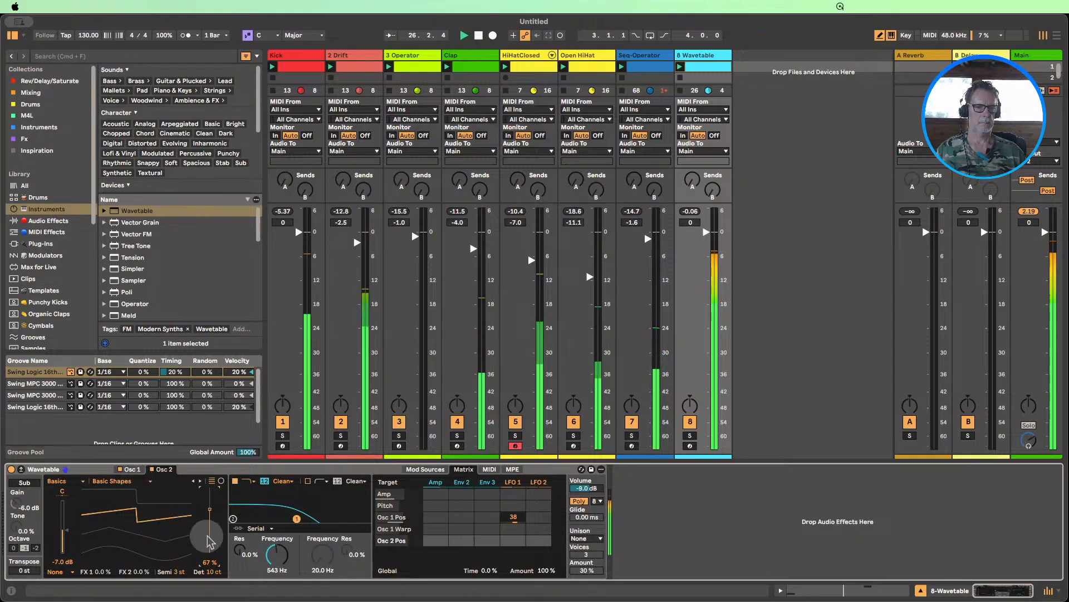
{"action": "left_click_drag", "start_coordinate": [181, 572], "coordinate": [181, 575]}
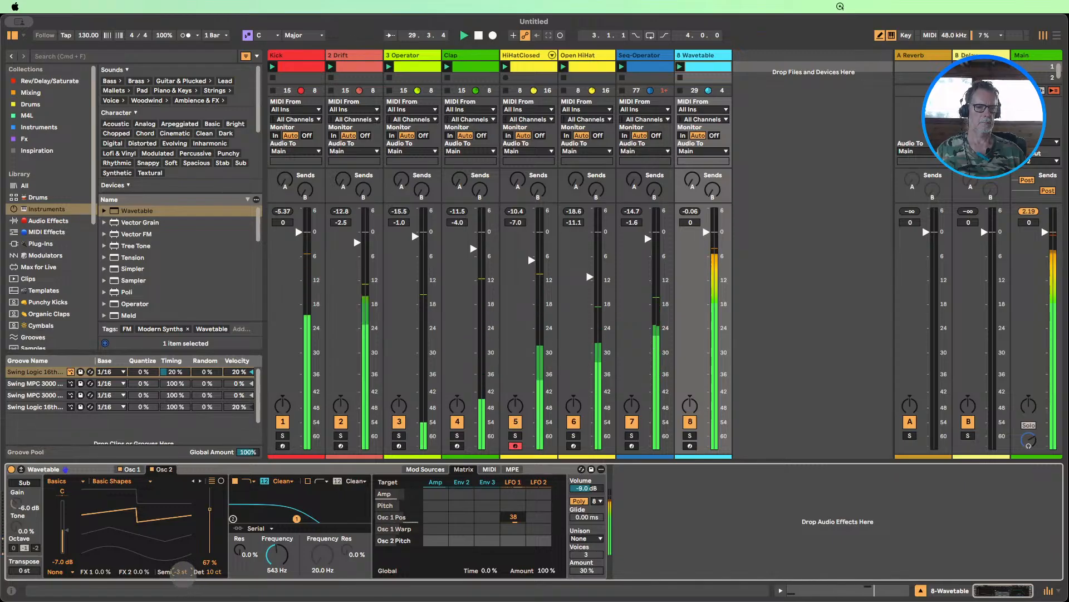
{"action": "left_click_drag", "start_coordinate": [183, 574], "coordinate": [184, 570]}
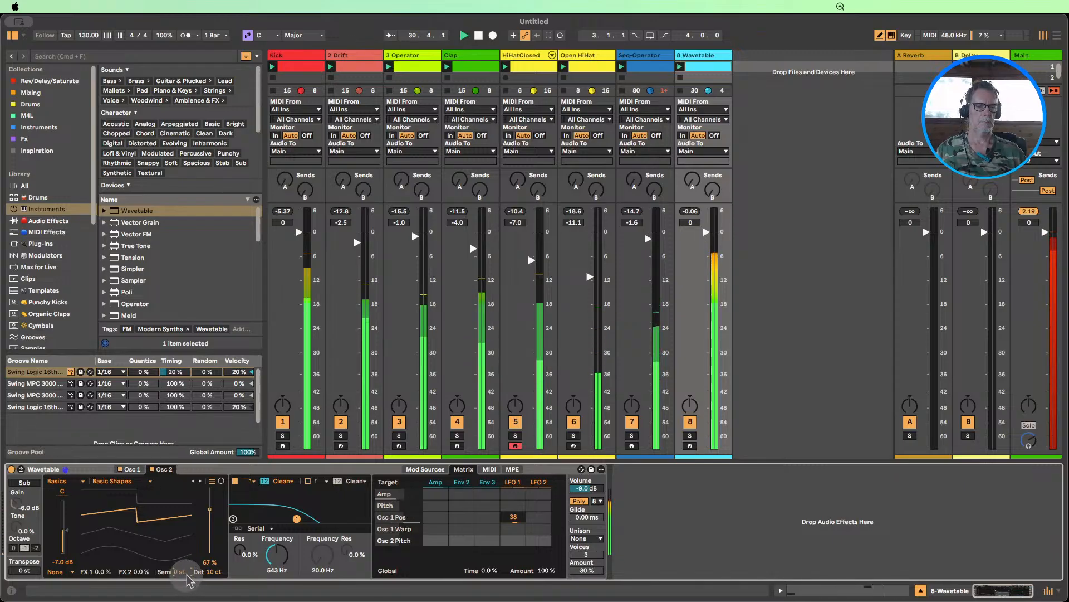
- Set Osc 2's position to 64% and the first filter to 676 Hz with 16% resonance
{"action": "left_click_drag", "start_coordinate": [208, 518], "coordinate": [209, 523]}
{"action": "left_click_drag", "start_coordinate": [277, 554], "coordinate": [257, 542]}
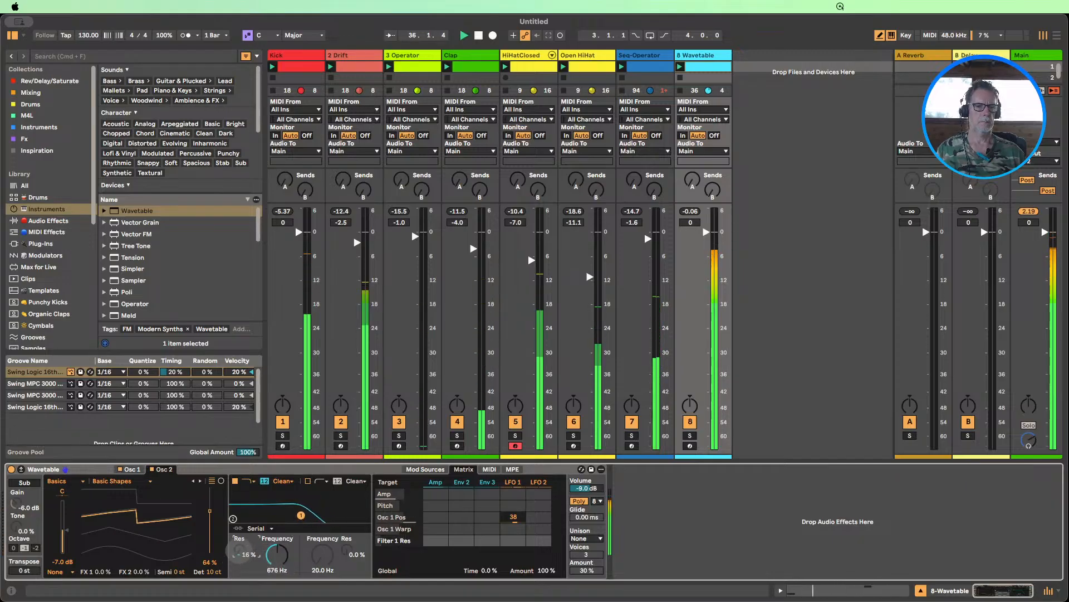
- Lower the Wavetable track's volume to -8.5 dB
{"action": "left_click_drag", "start_coordinate": [700, 242], "coordinate": [700, 329]}
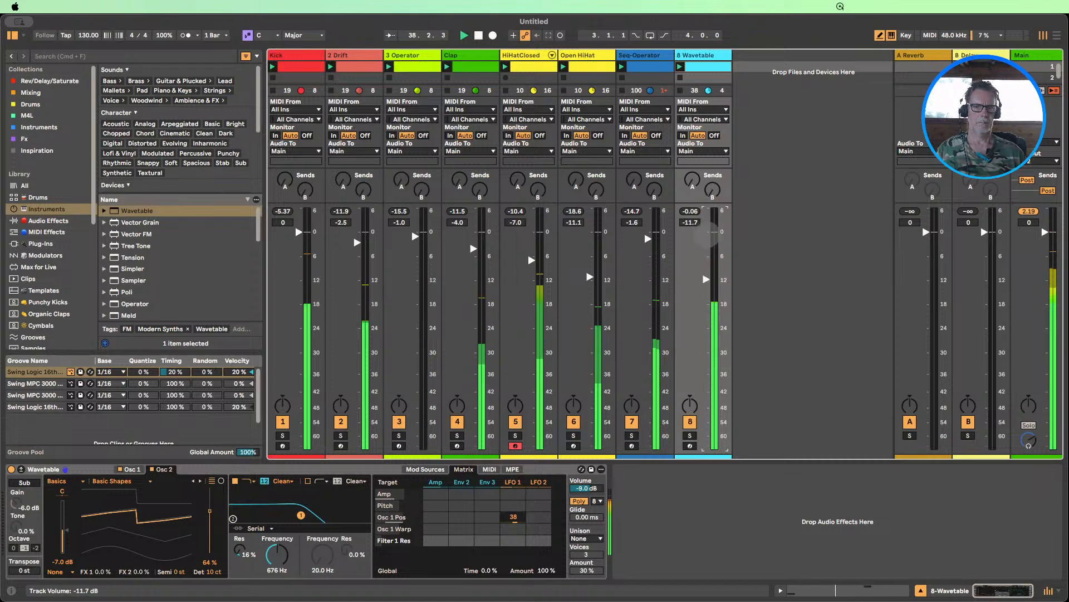
{"action": "left_click_drag", "start_coordinate": [706, 276], "coordinate": [706, 267]}
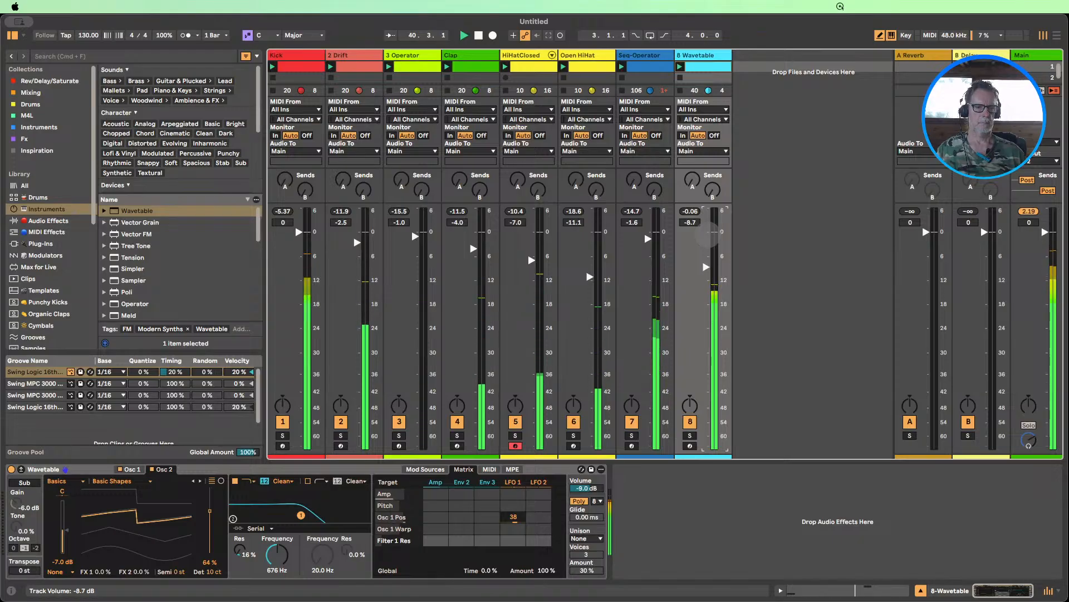
- Set Wavetable's unison mode to Shimmer
{"action": "left_click", "coordinate": [585, 538]}
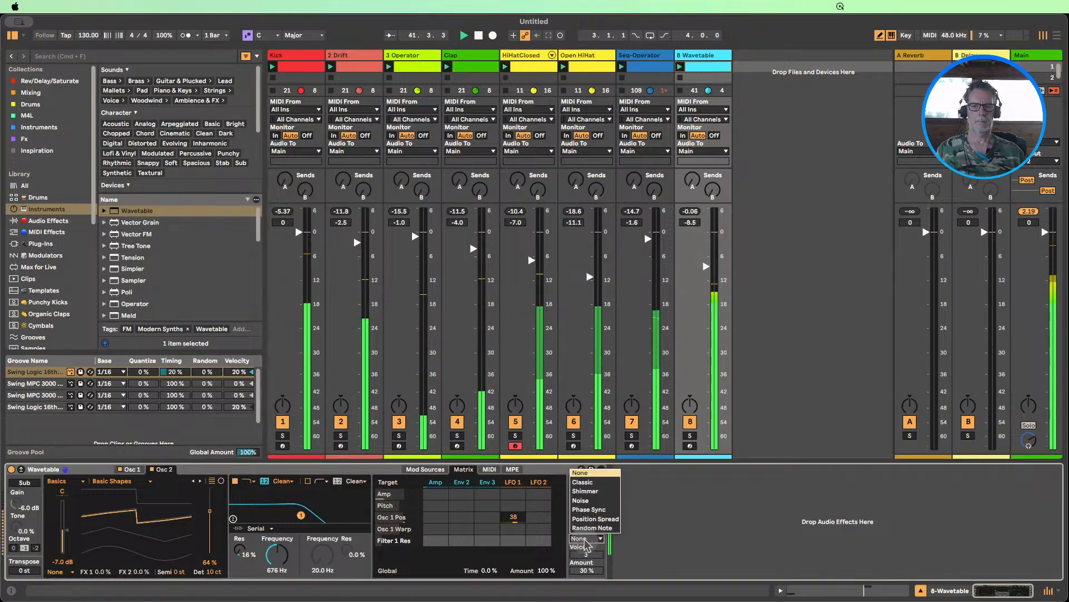
{"action": "left_click", "coordinate": [585, 491]}
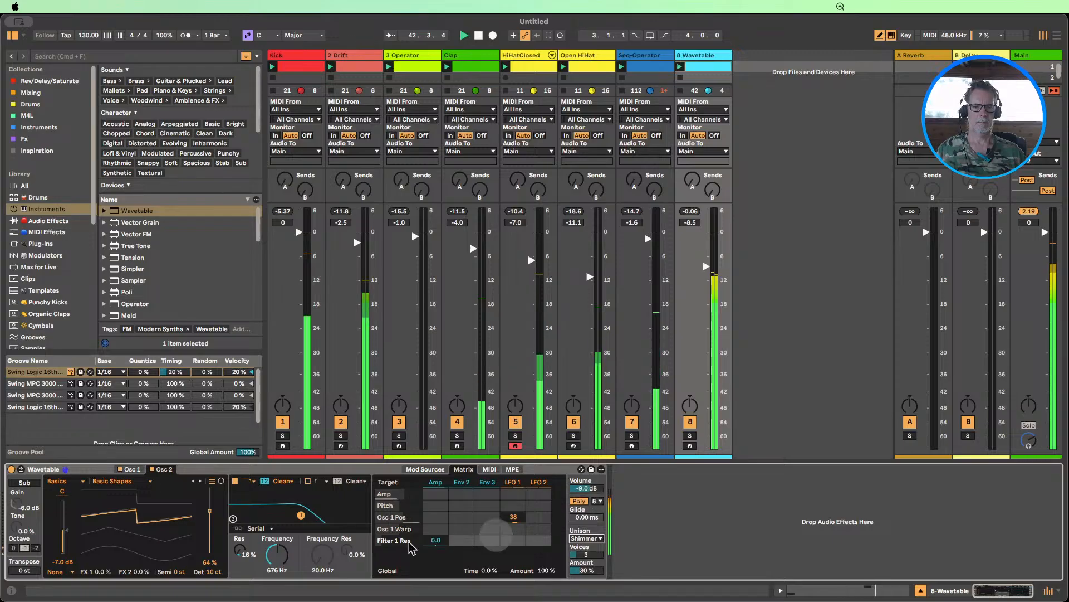
{"action": "left_click", "coordinate": [277, 555]}
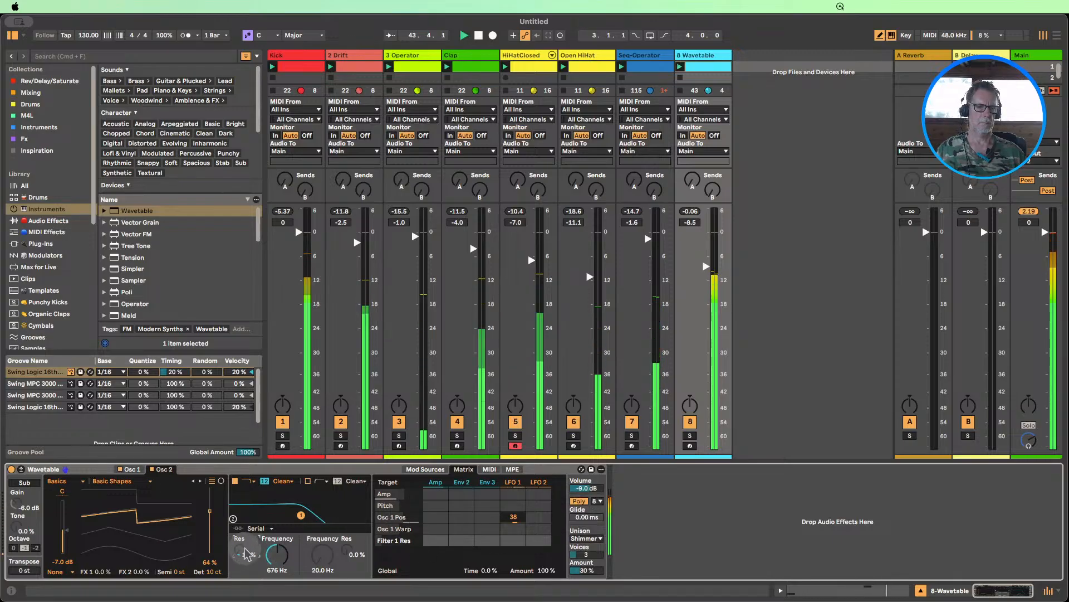
- Fine-tune Osc 1 with its wavetable position at 55% and its detune at -9 ct
{"action": "left_click", "coordinate": [129, 469]}
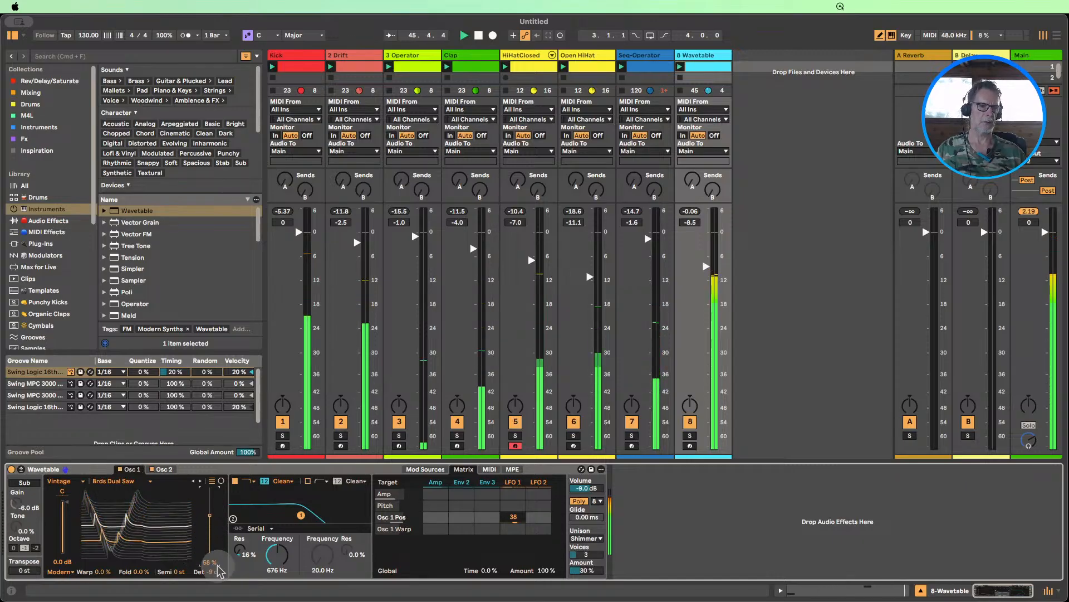
{"action": "left_click_drag", "start_coordinate": [219, 571], "coordinate": [219, 576]}
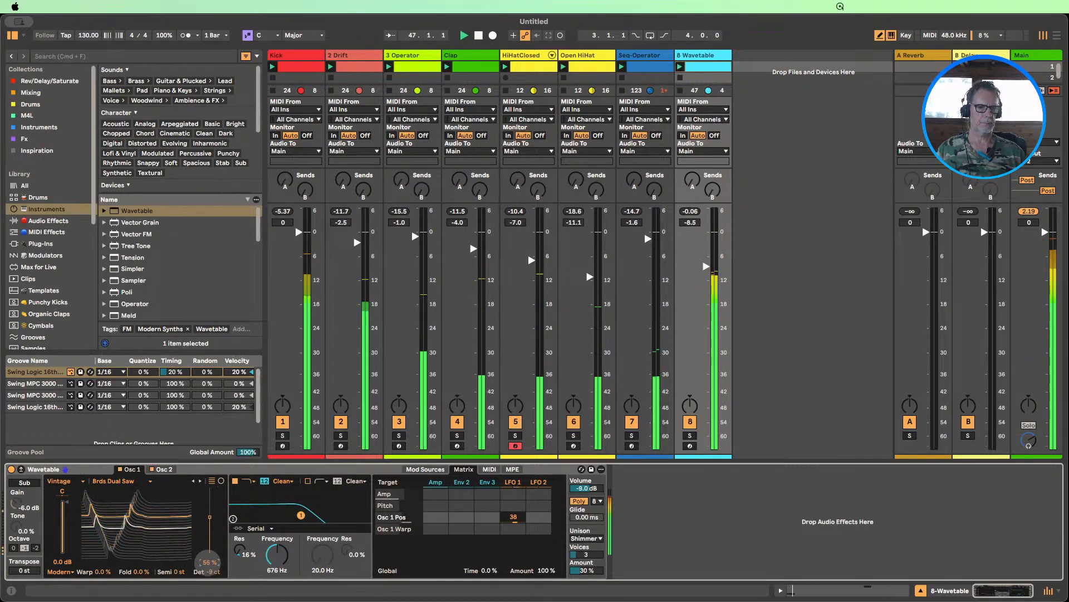
- Set LFO 1's rate to 2.14 Hz and its amount to 93%
{"action": "left_click", "coordinate": [513, 482]}
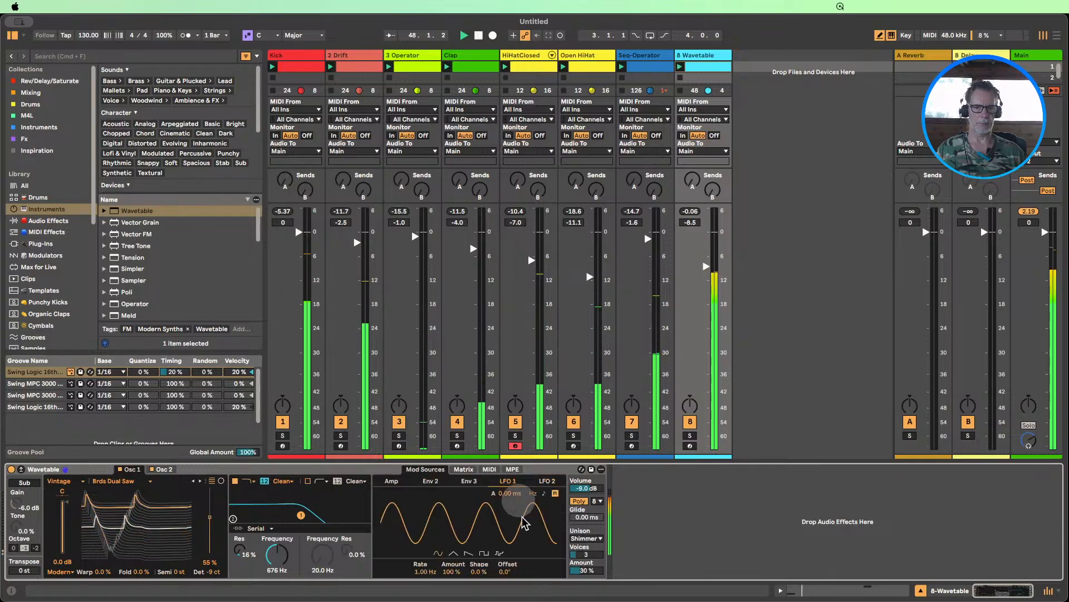
{"action": "mouse_move", "coordinate": [421, 571]}
{"action": "left_mouse_down"}
{"action": "mouse_move", "coordinate": [421, 549]}
{"action": "mouse_move", "coordinate": [422, 571]}
{"action": "left_mouse_up"}
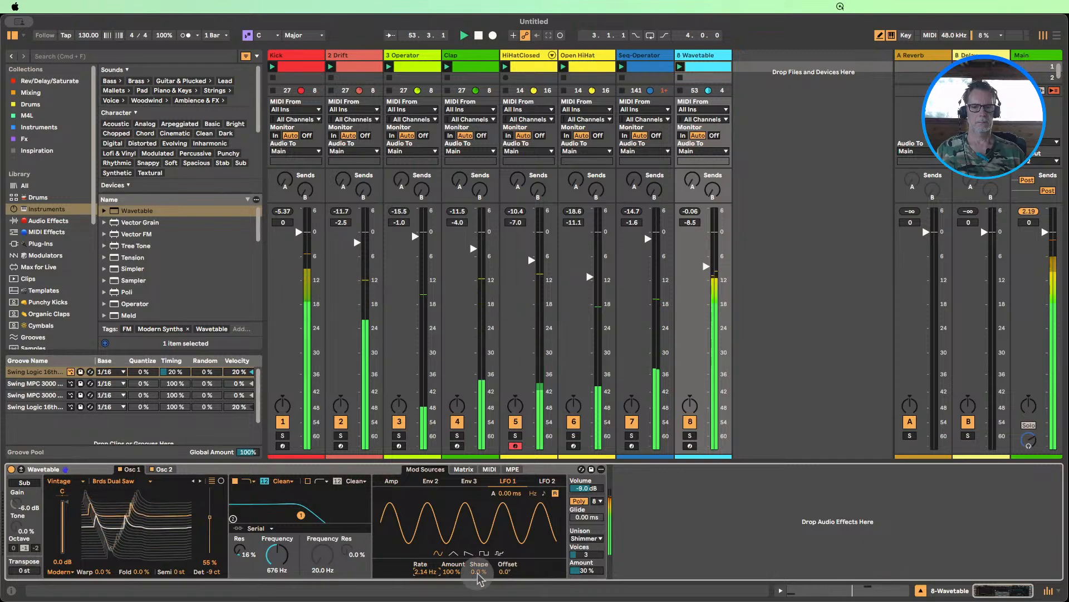
{"action": "left_click_drag", "start_coordinate": [449, 571], "coordinate": [450, 575]}
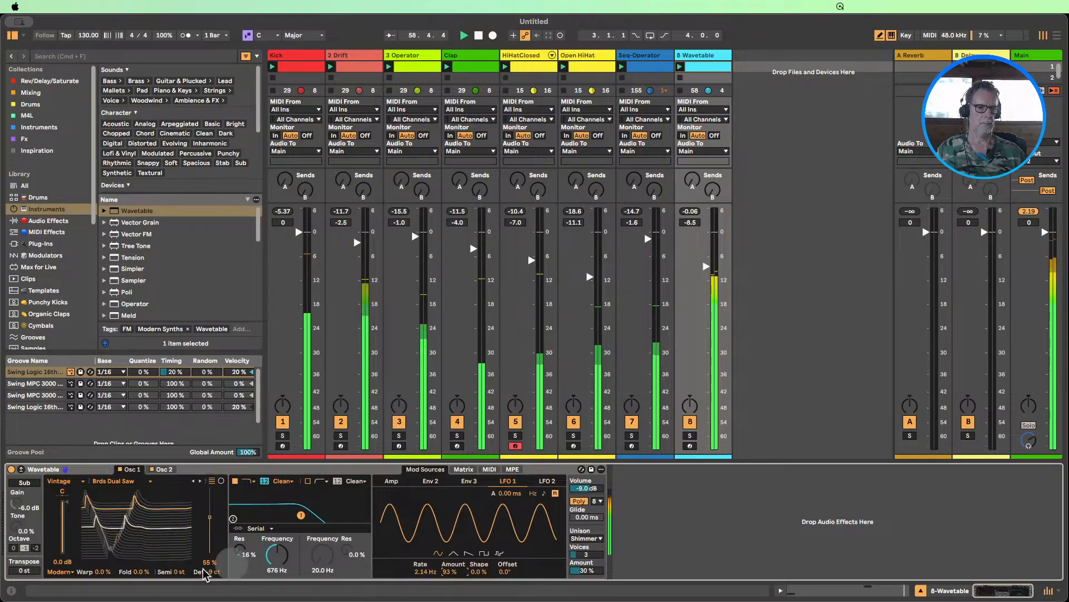
- Try transposing the Wavetable synth to -5 st and -3 st
{"action": "left_click_drag", "start_coordinate": [30, 572], "coordinate": [30, 583]}
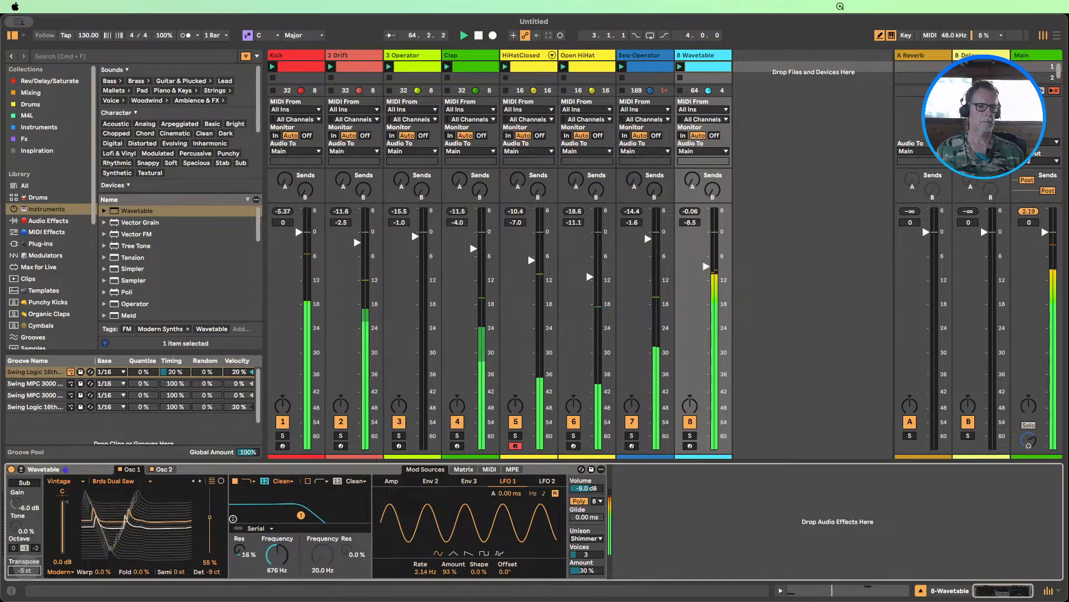
{"action": "left_click_drag", "start_coordinate": [24, 570], "coordinate": [24, 573]}
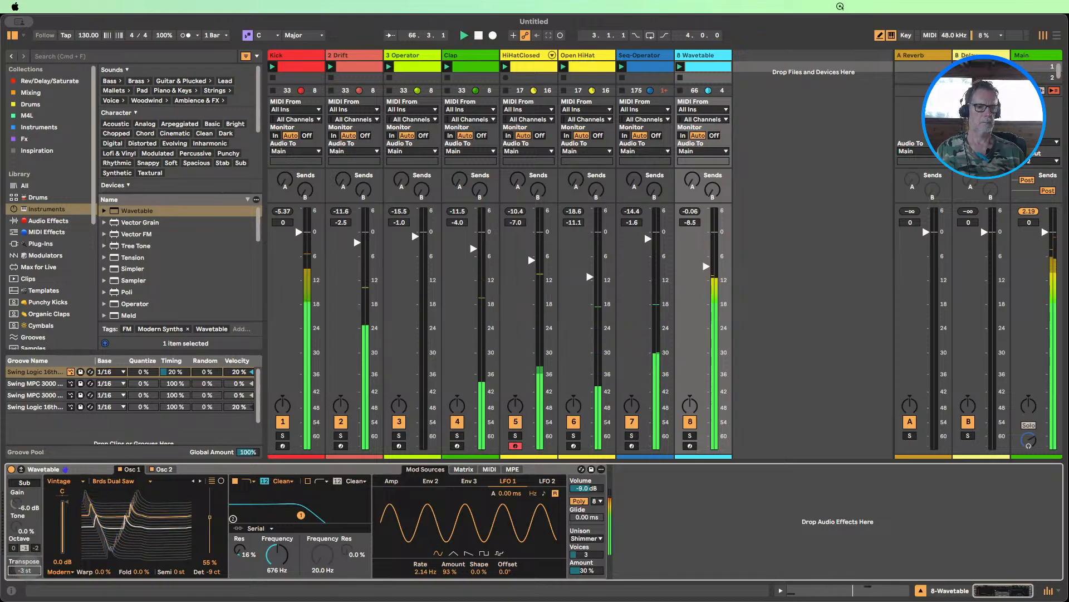
{"action": "left_click_drag", "start_coordinate": [24, 570], "coordinate": [24, 572]}
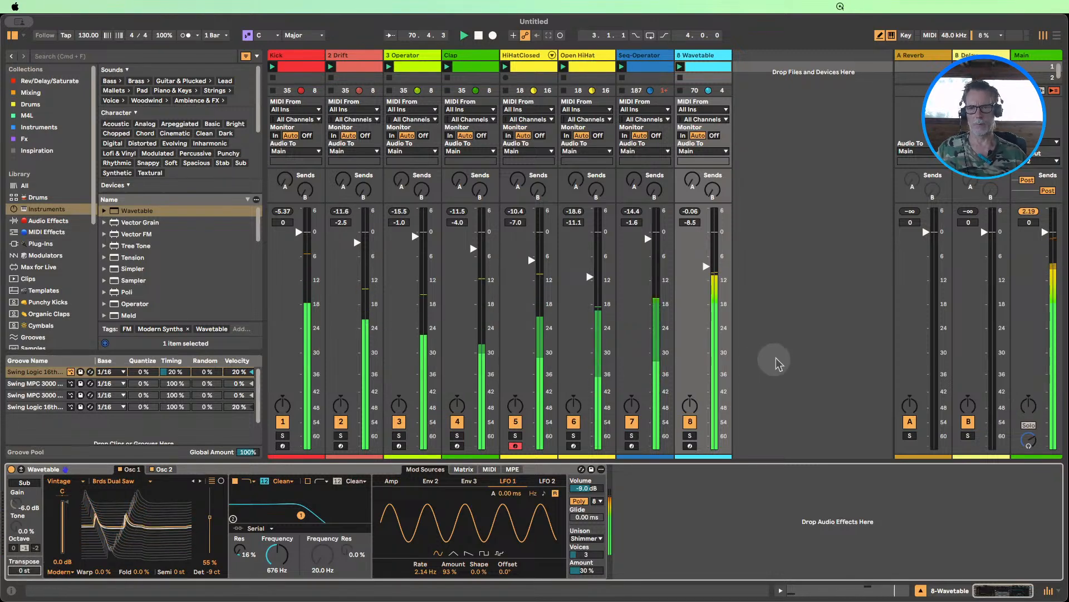
- Lower the Wavetable track's volume to -8.8 dB and give LFO 2 a square waveform
{"action": "left_click_drag", "start_coordinate": [706, 266], "coordinate": [706, 267]}
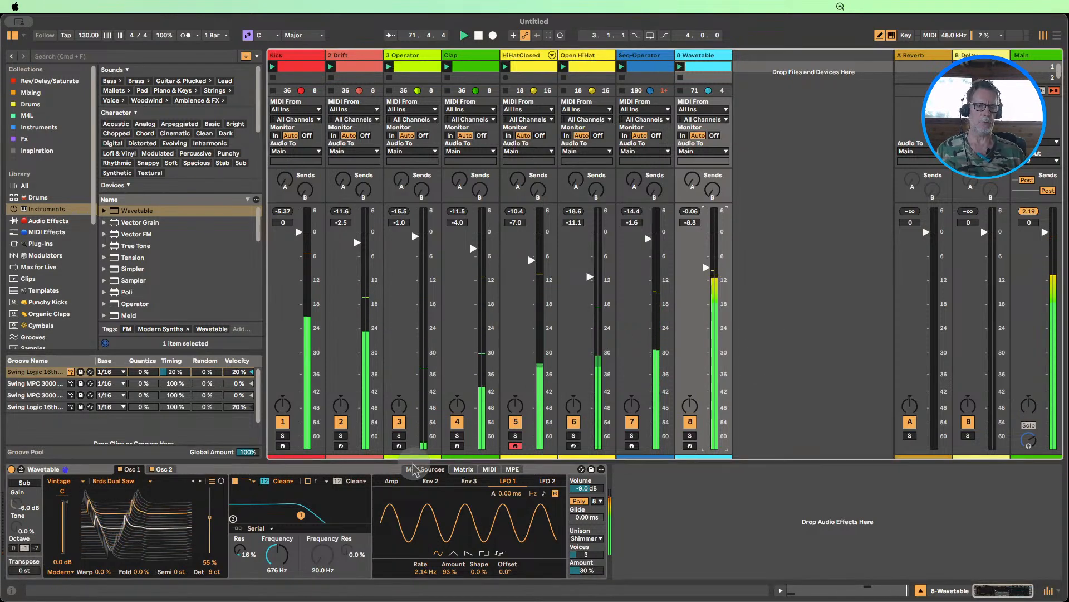
{"action": "left_click", "coordinate": [464, 470]}
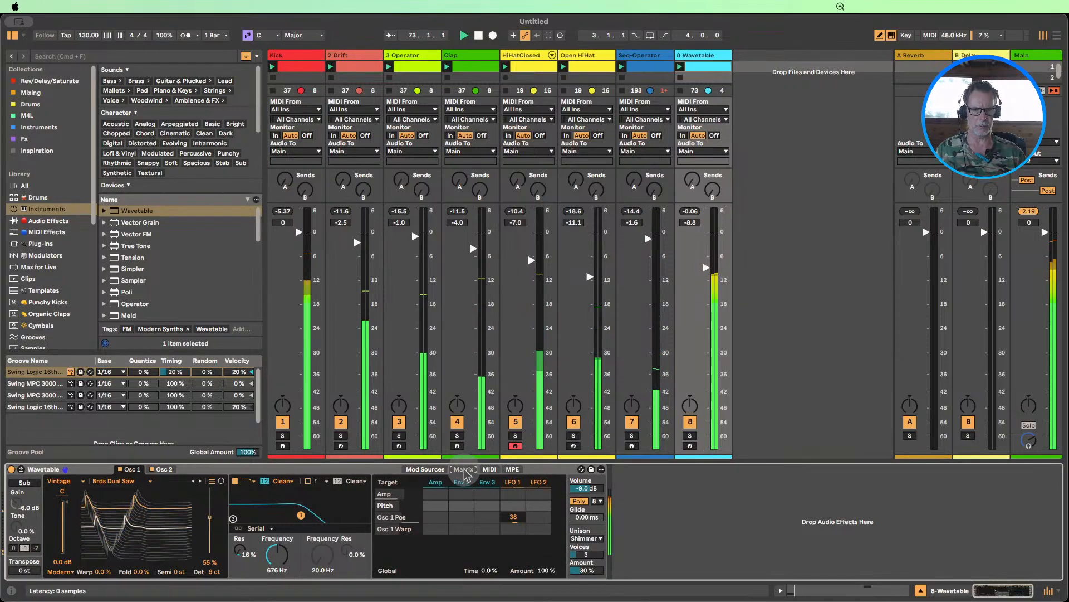
{"action": "left_click", "coordinate": [281, 567]}
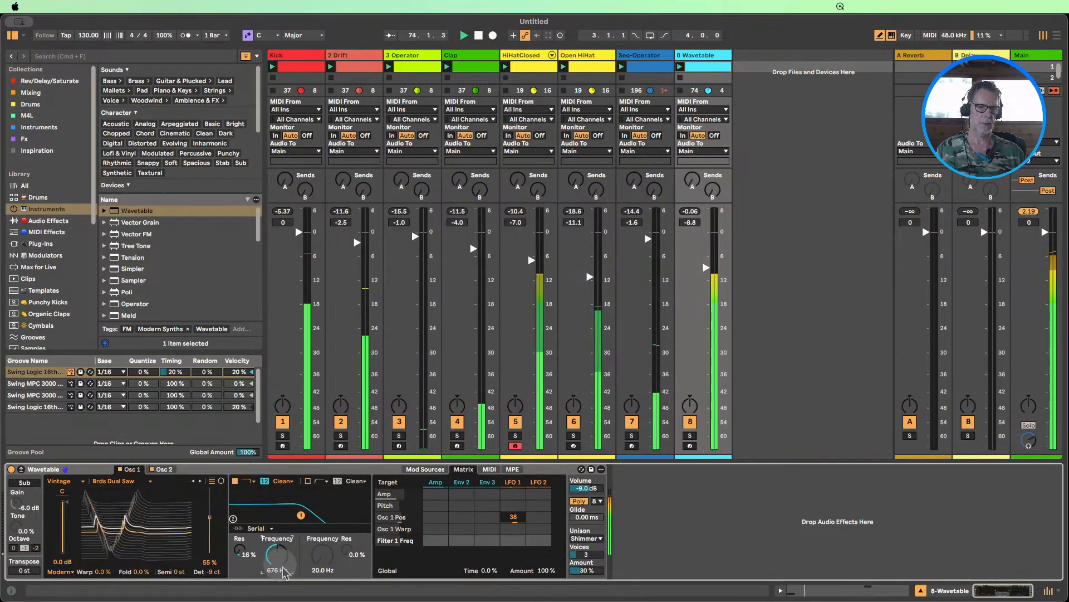
{"action": "left_click", "coordinate": [538, 482]}
{"action": "left_click", "coordinate": [484, 553]}
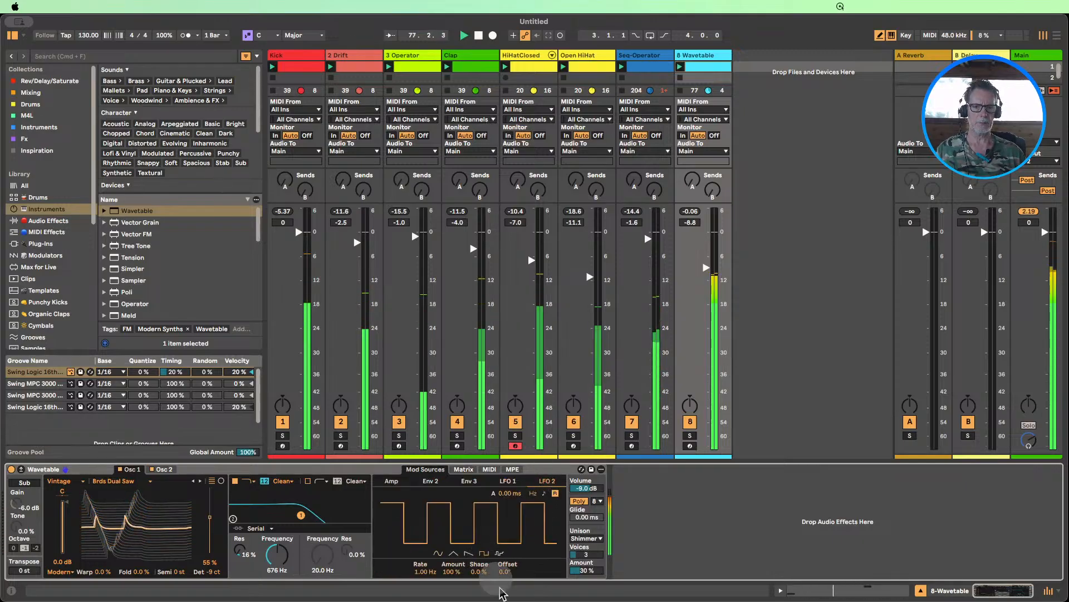
- Modulate Filter 1's frequency with LFO 2 in Wavetable's modulation matrix, using an amount of 30
{"action": "left_click", "coordinate": [464, 469]}
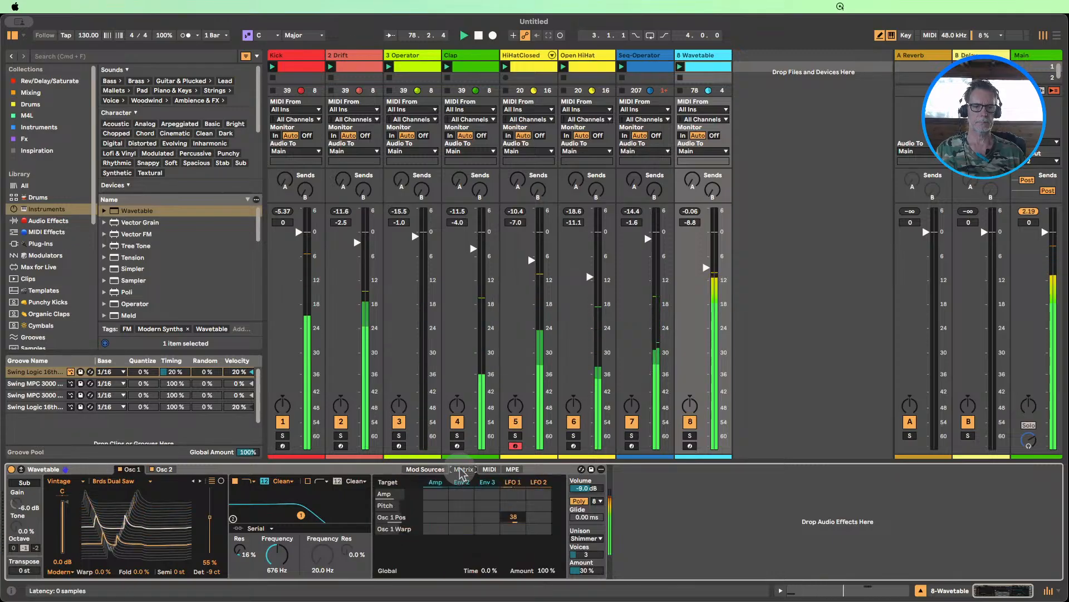
{"action": "left_click_drag", "start_coordinate": [538, 529], "coordinate": [538, 524]}
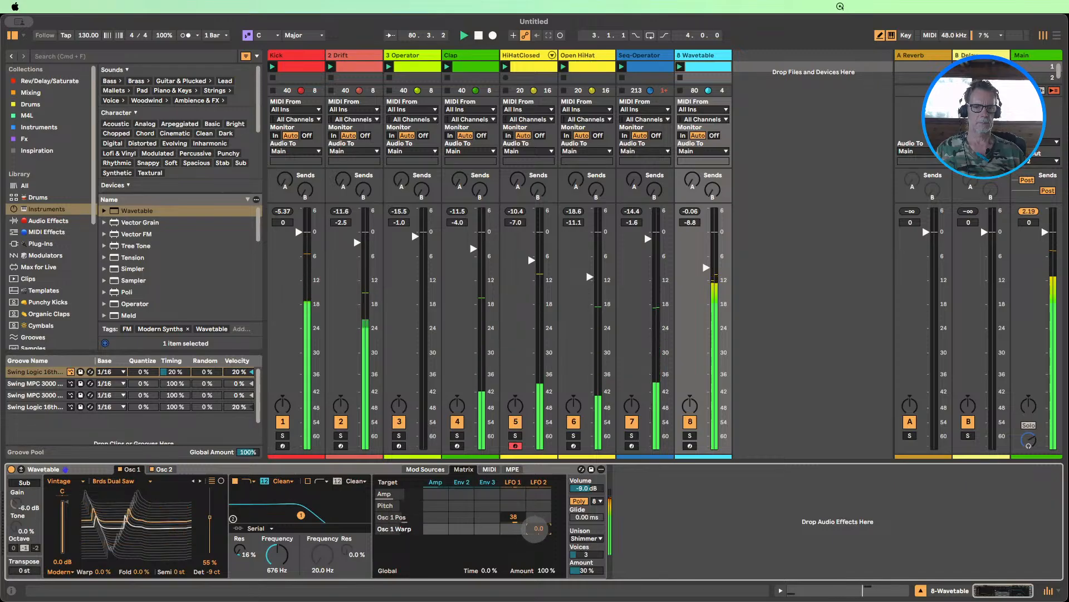
{"action": "left_click", "coordinate": [277, 554]}
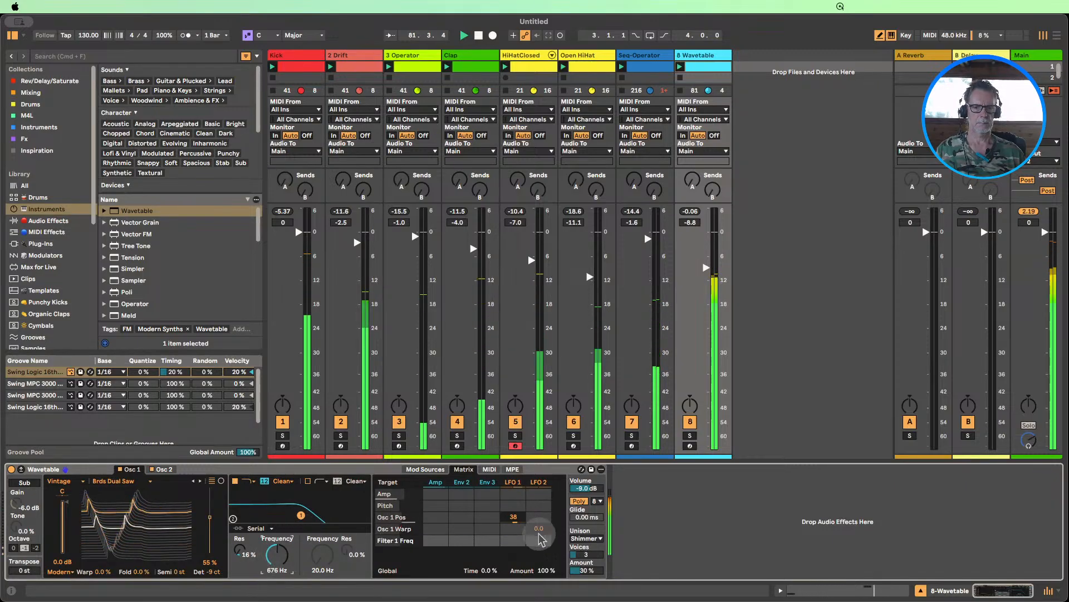
{"action": "left_click_drag", "start_coordinate": [539, 538], "coordinate": [534, 541]}
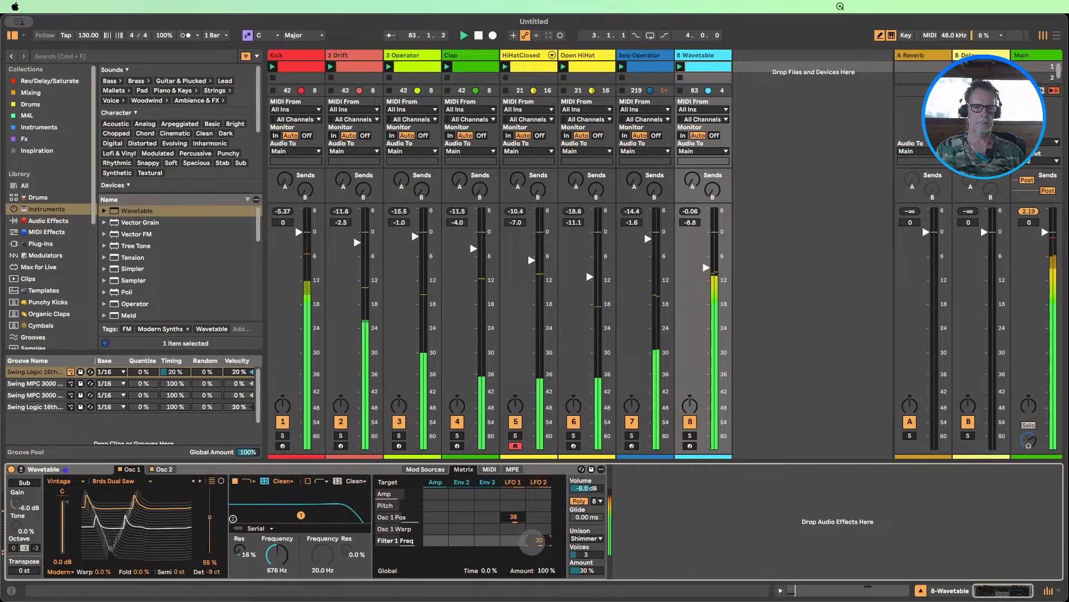
- Sync LFO 2 to the tempo with a rate of 3/4 and an amount of 40%
{"action": "left_click", "coordinate": [538, 482]}
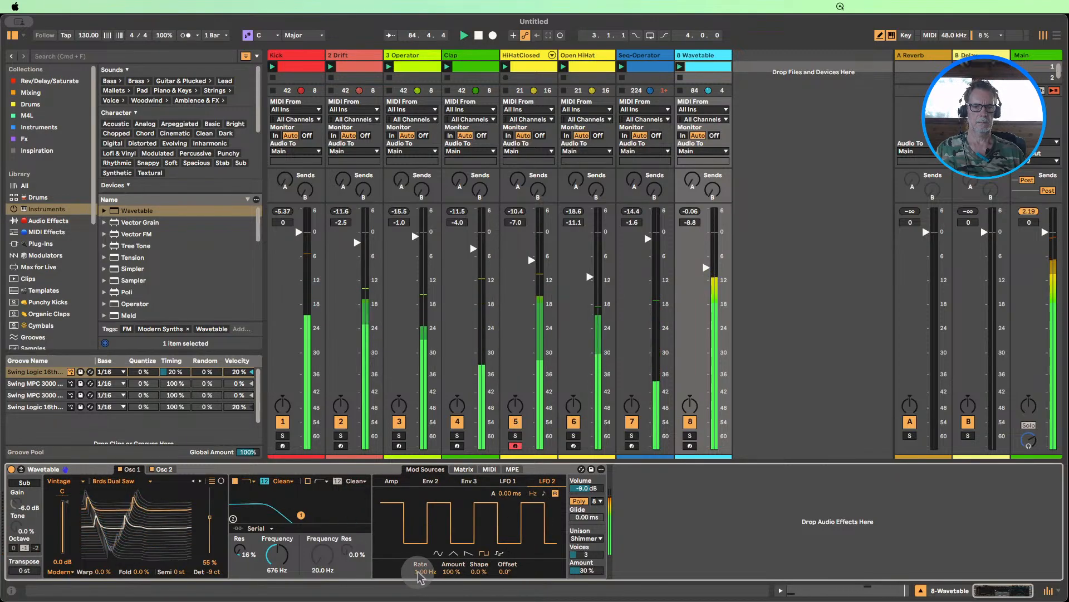
{"action": "left_click", "coordinate": [544, 493]}
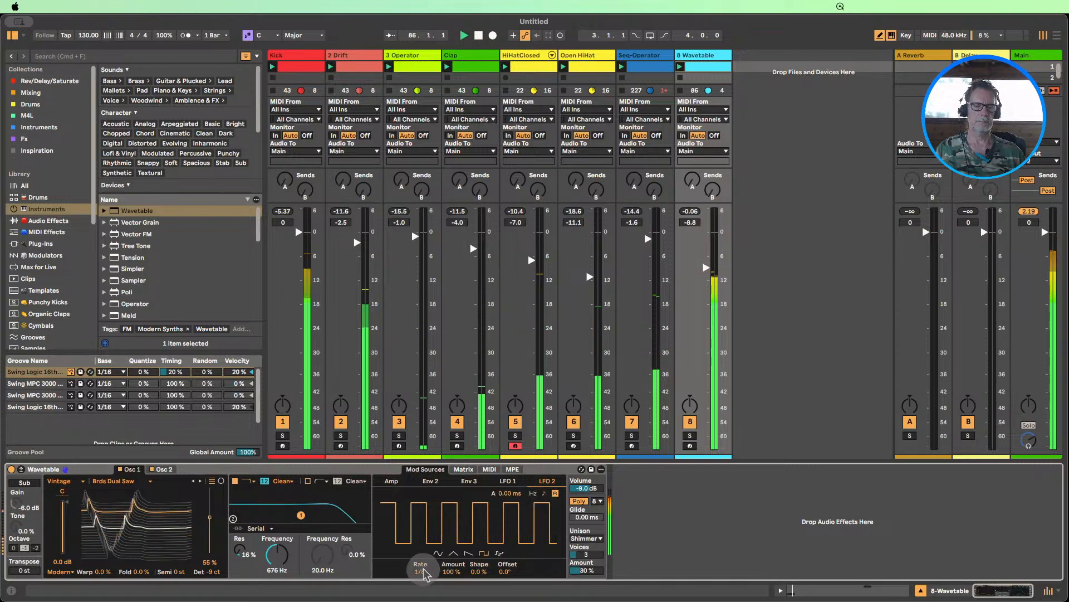
{"action": "left_click_drag", "start_coordinate": [421, 571], "coordinate": [422, 569]}
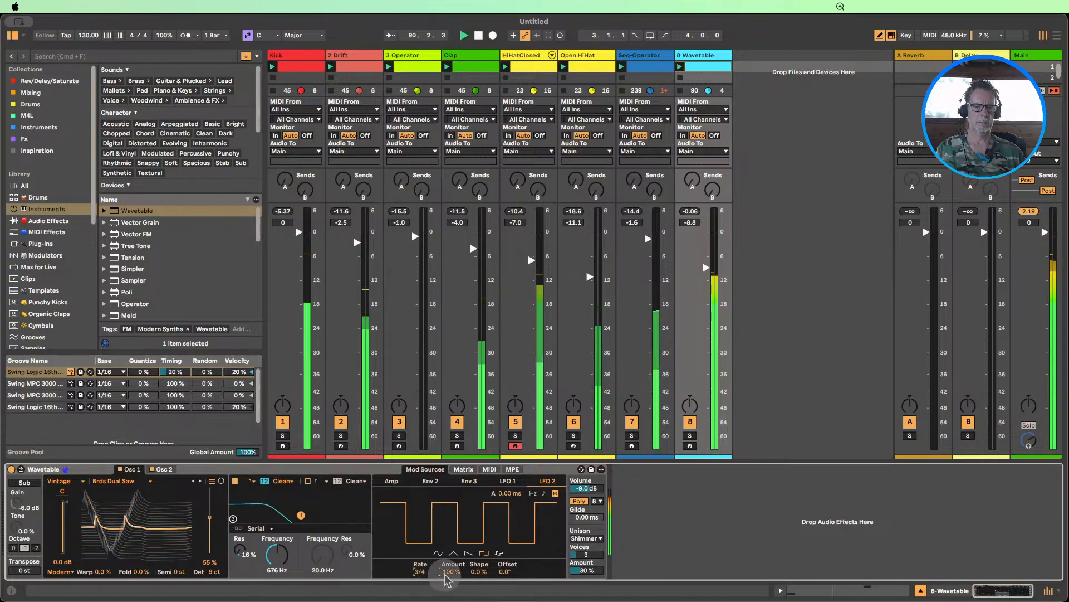
{"action": "left_click_drag", "start_coordinate": [449, 569], "coordinate": [449, 572]}
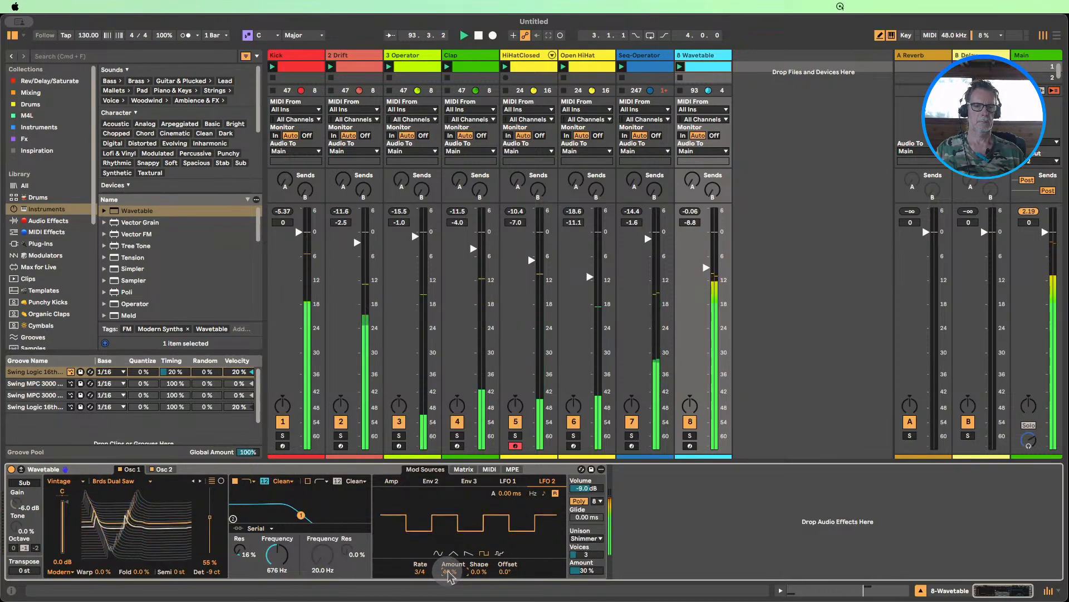
- Set Filter 1's resonance to 20%
{"action": "left_click_drag", "start_coordinate": [276, 554], "coordinate": [277, 591]}
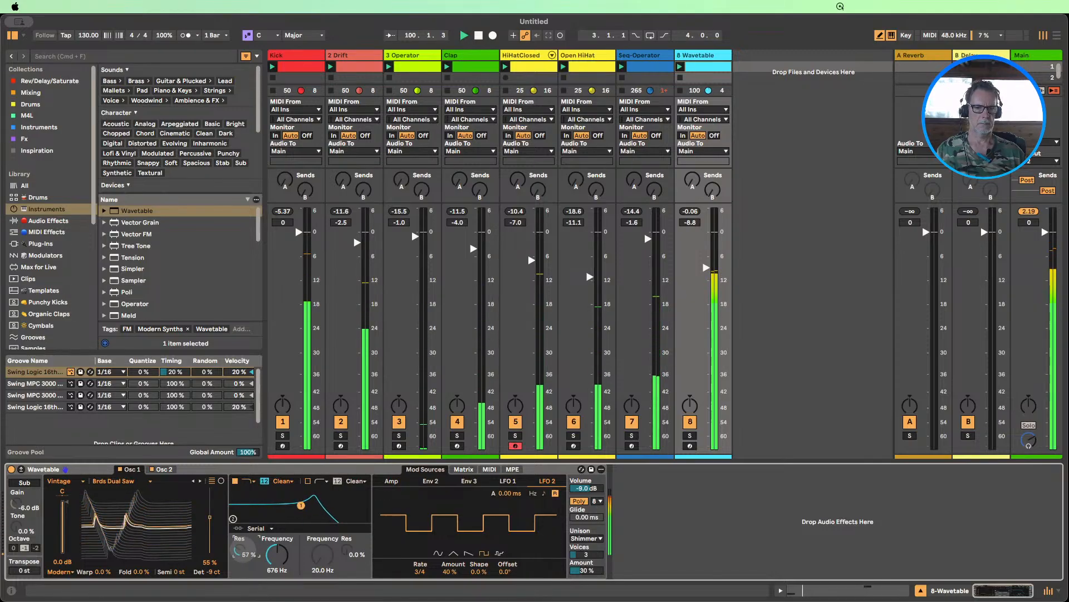
{"action": "left_click_drag", "start_coordinate": [243, 549], "coordinate": [242, 552]}
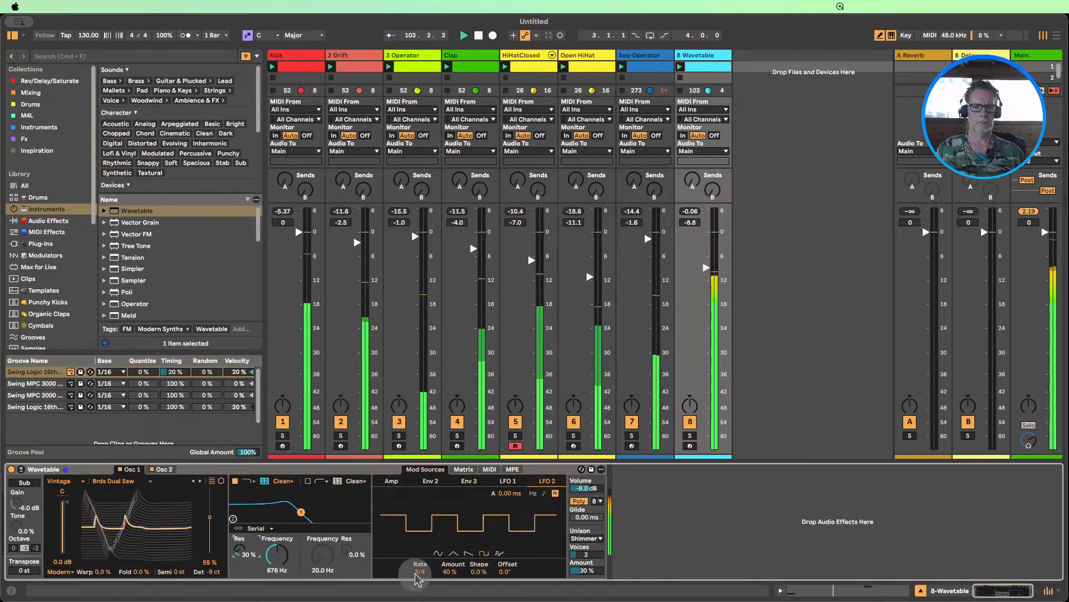
{"action": "left_click_drag", "start_coordinate": [417, 579], "coordinate": [421, 574]}
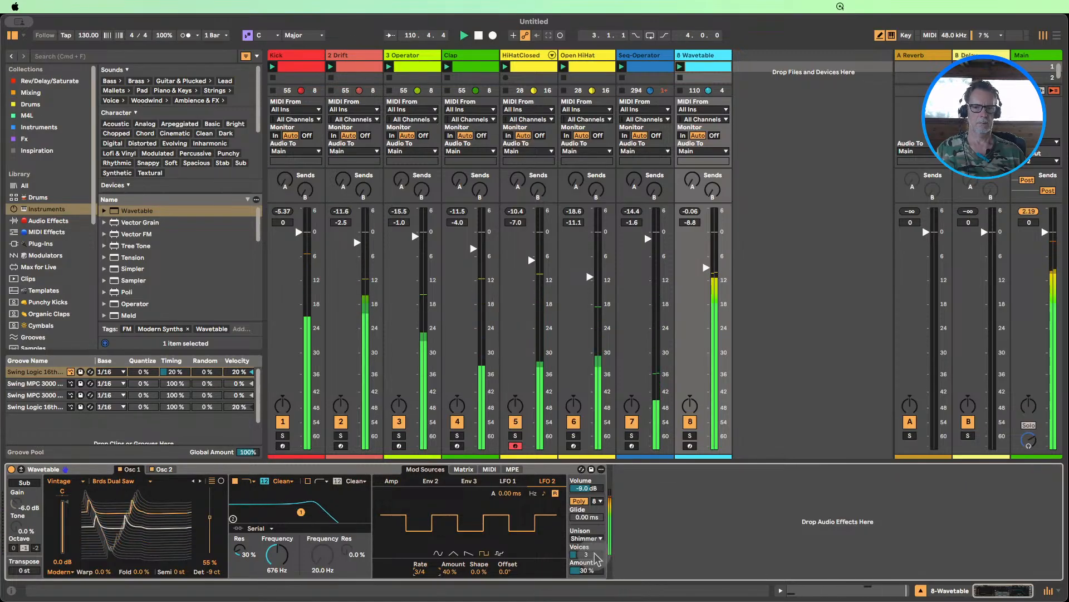
{"action": "left_click_drag", "start_coordinate": [240, 551], "coordinate": [241, 561]}
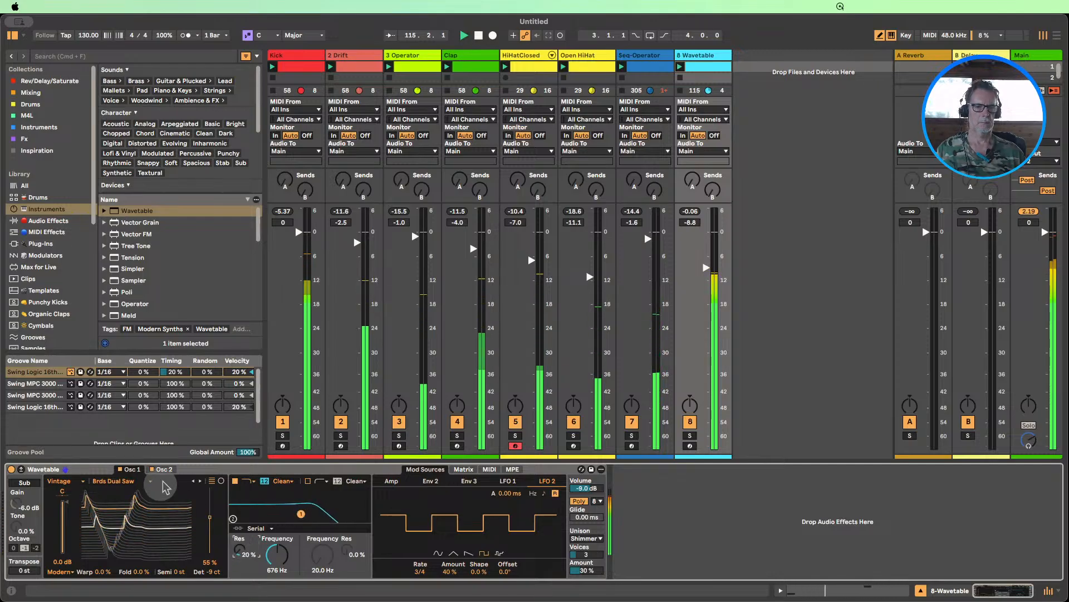
- Audition Osc 2's wavetable position, leave it at 100%, and raise the oscillator's gain to -5.7 dB
{"action": "left_click", "coordinate": [163, 469]}
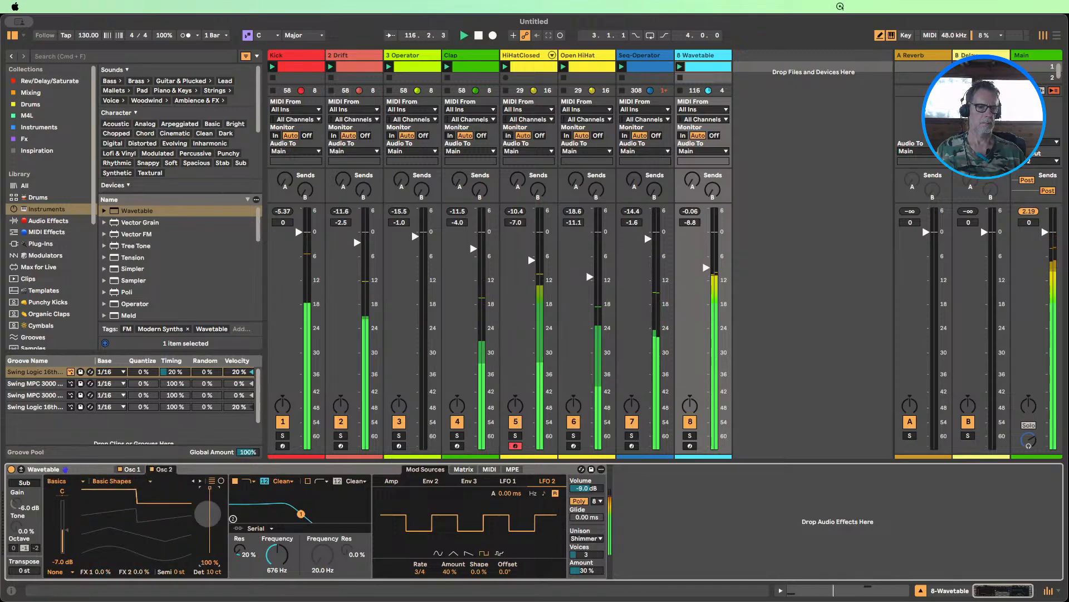
{"action": "left_click_drag", "start_coordinate": [207, 514], "coordinate": [208, 579]}
{"action": "left_click_drag", "start_coordinate": [207, 513], "coordinate": [207, 448]}
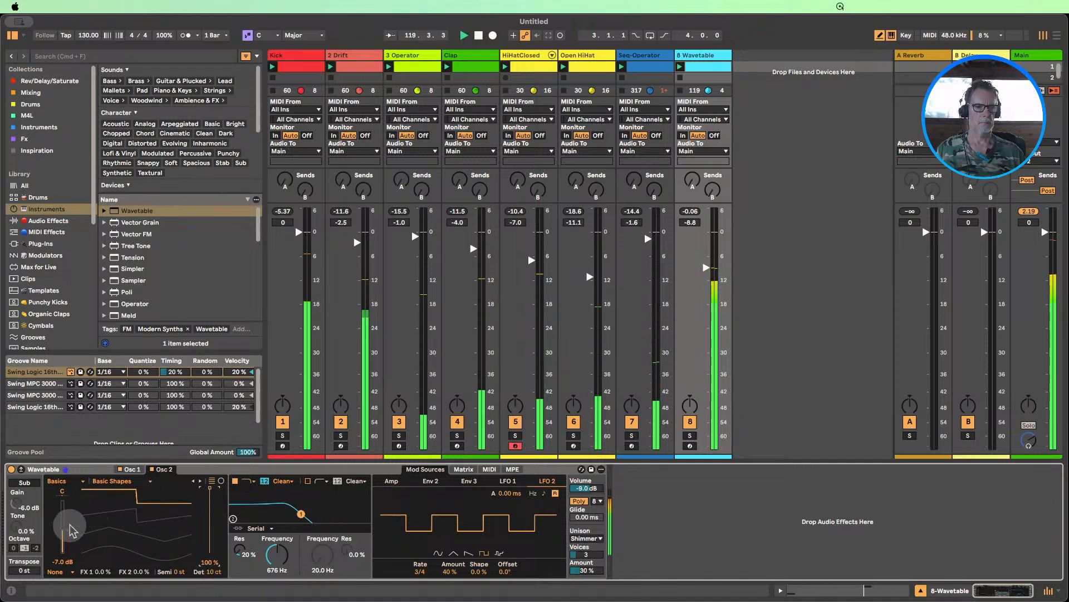
{"action": "left_click_drag", "start_coordinate": [69, 524], "coordinate": [70, 528]}
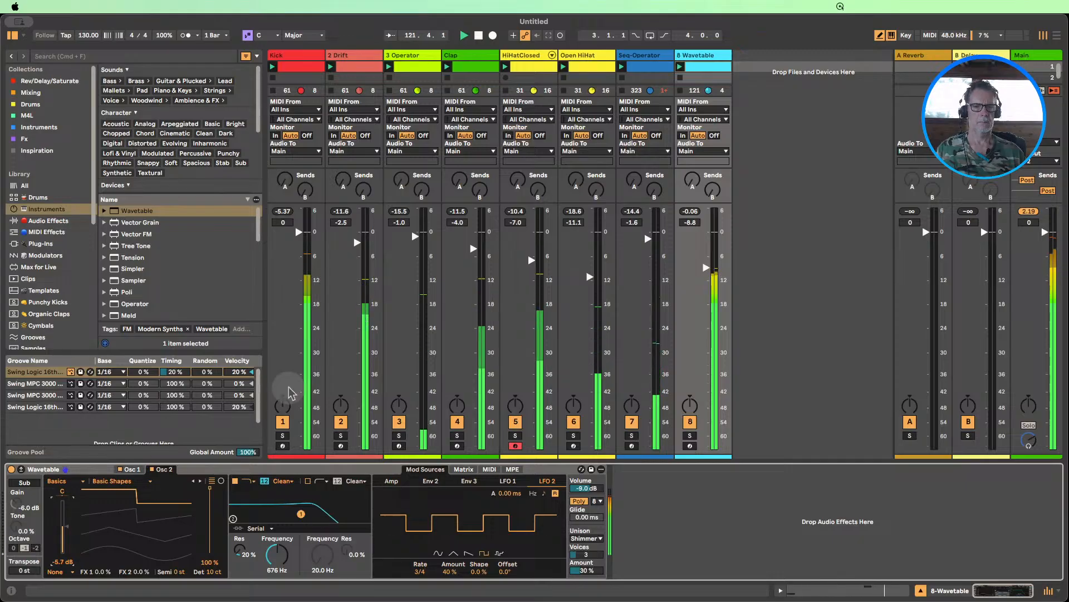
- Mute the Kick and rebalance the mix with Seq-Operator at 0 dB and Wavetable at -11.6 dB
{"action": "left_click", "coordinate": [282, 422]}
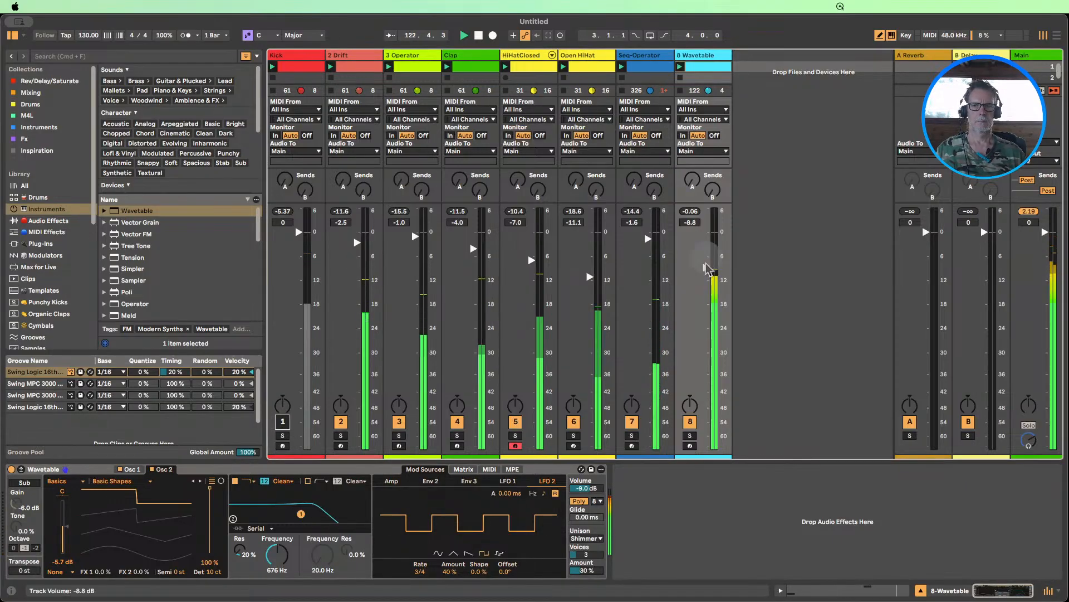
{"action": "left_click_drag", "start_coordinate": [705, 268], "coordinate": [705, 310]}
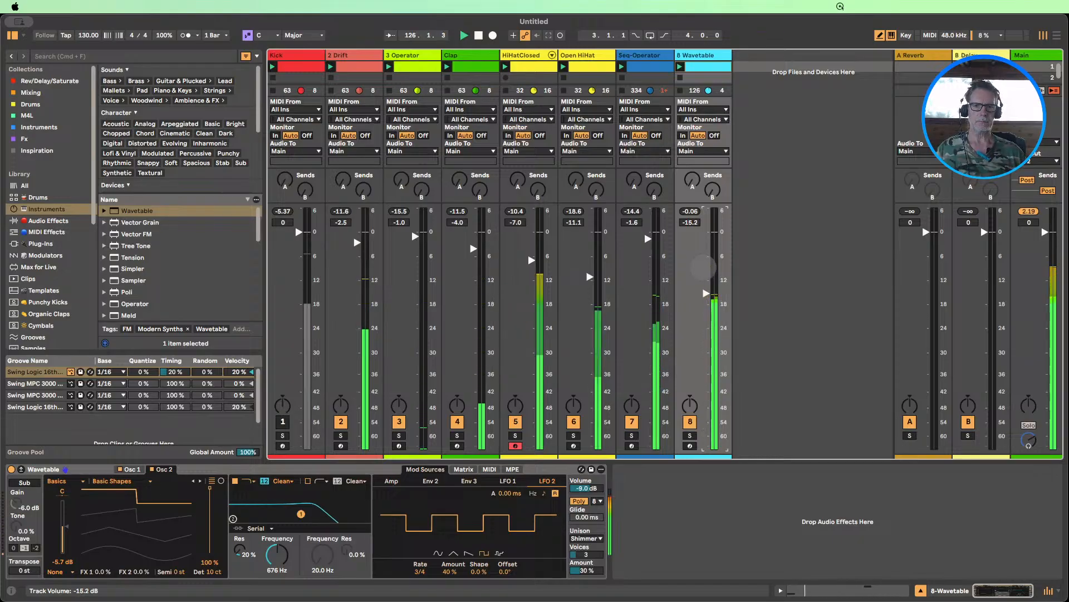
{"action": "left_click_drag", "start_coordinate": [706, 291], "coordinate": [705, 291]}
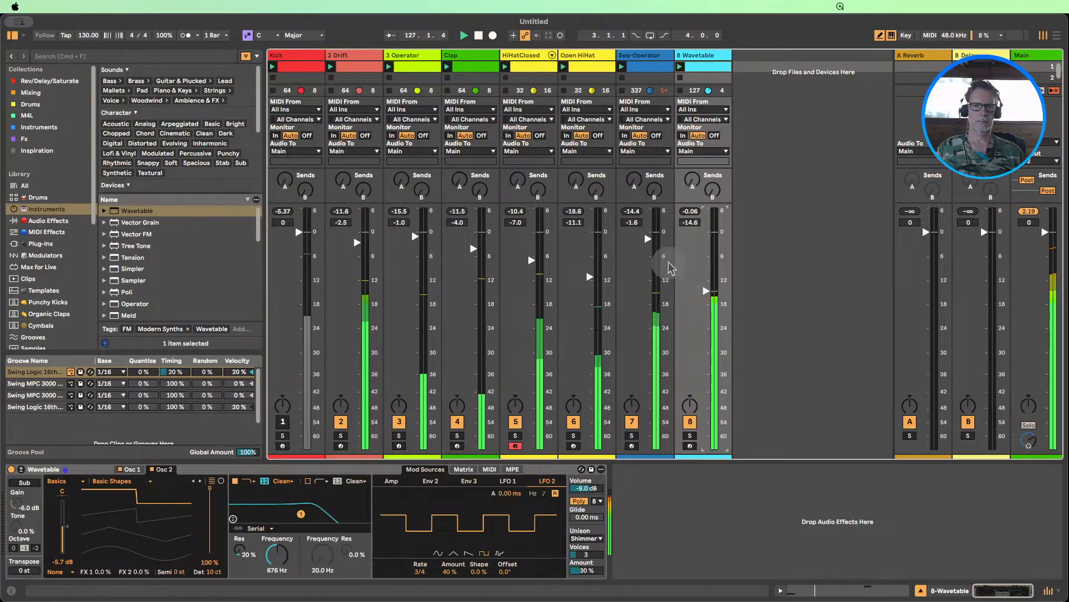
{"action": "left_click_drag", "start_coordinate": [649, 238], "coordinate": [649, 231]}
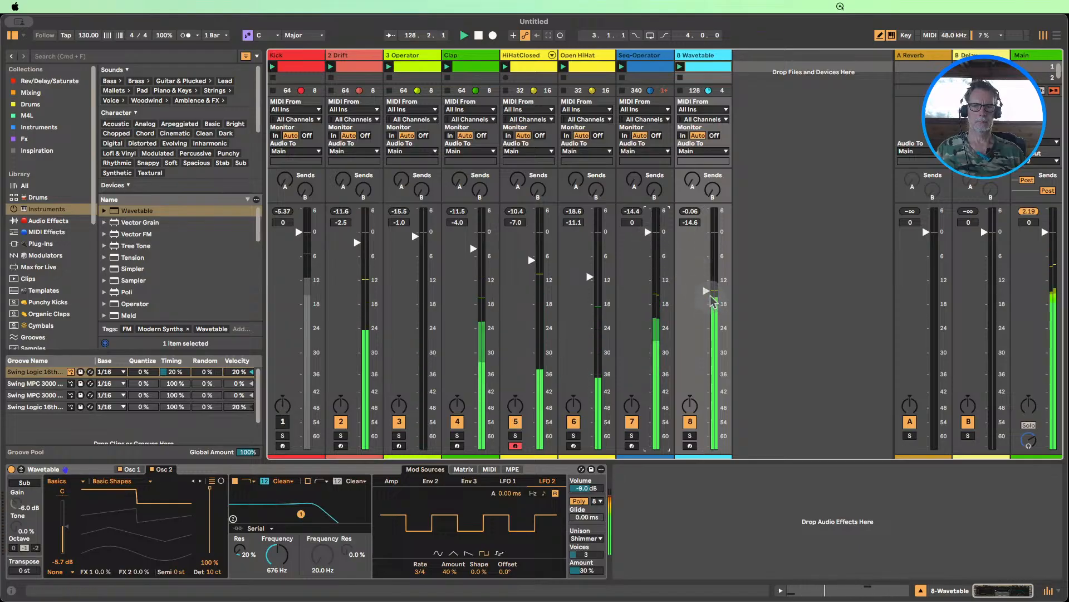
{"action": "left_click_drag", "start_coordinate": [705, 287], "coordinate": [706, 280]}
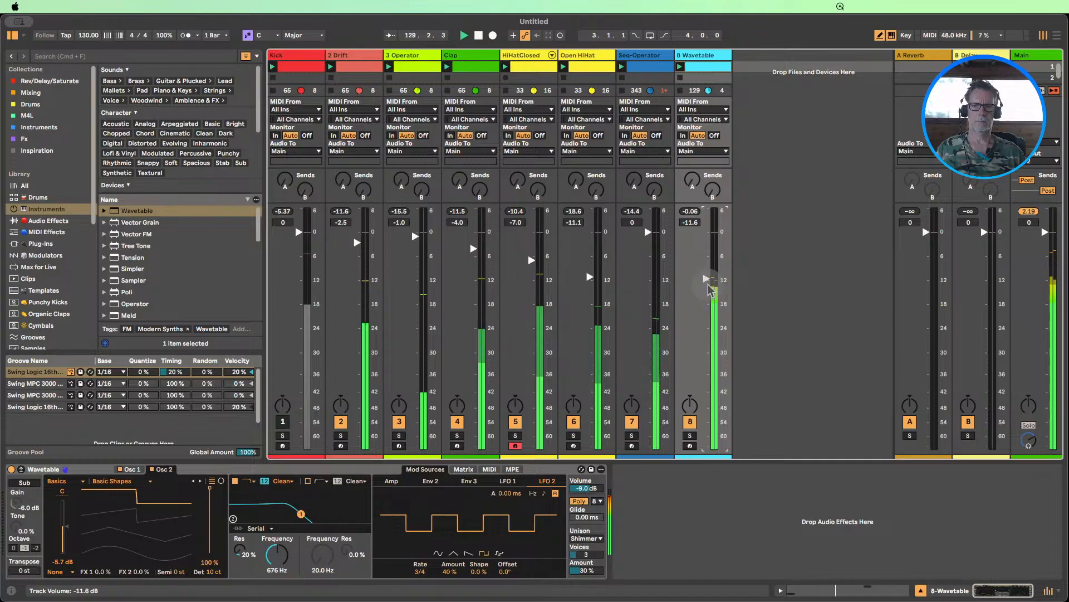
- Try the Wavetable clip's two notes one octave higher, at D4 and F4
{"action": "double_click", "coordinate": [703, 66]}
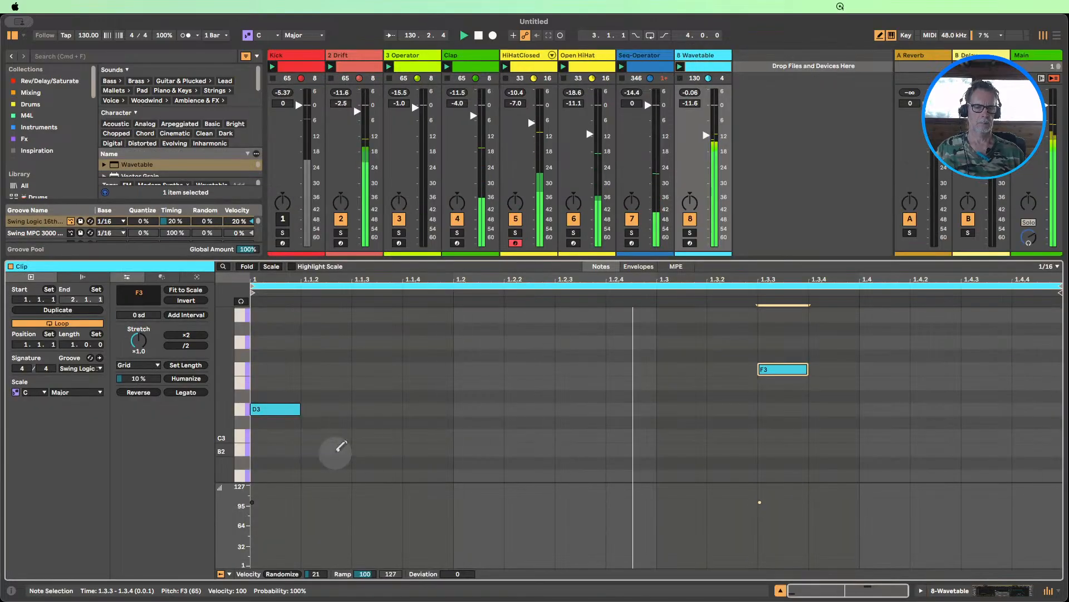
{"action": "key", "text": "super+a"}
{"action": "key", "text": "shift+Up"}
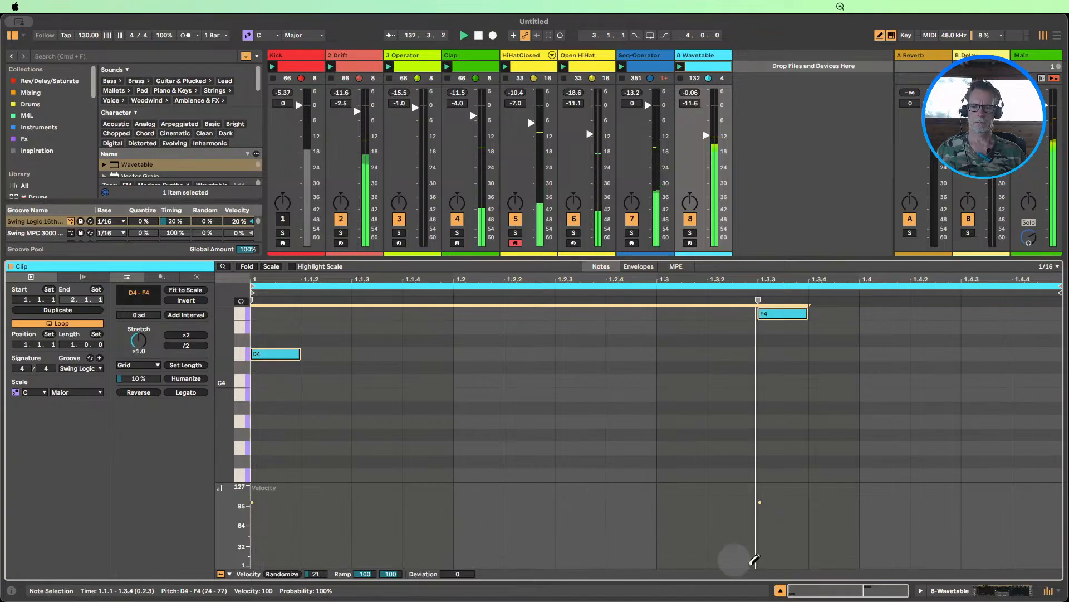
{"action": "left_click", "coordinate": [781, 590]}
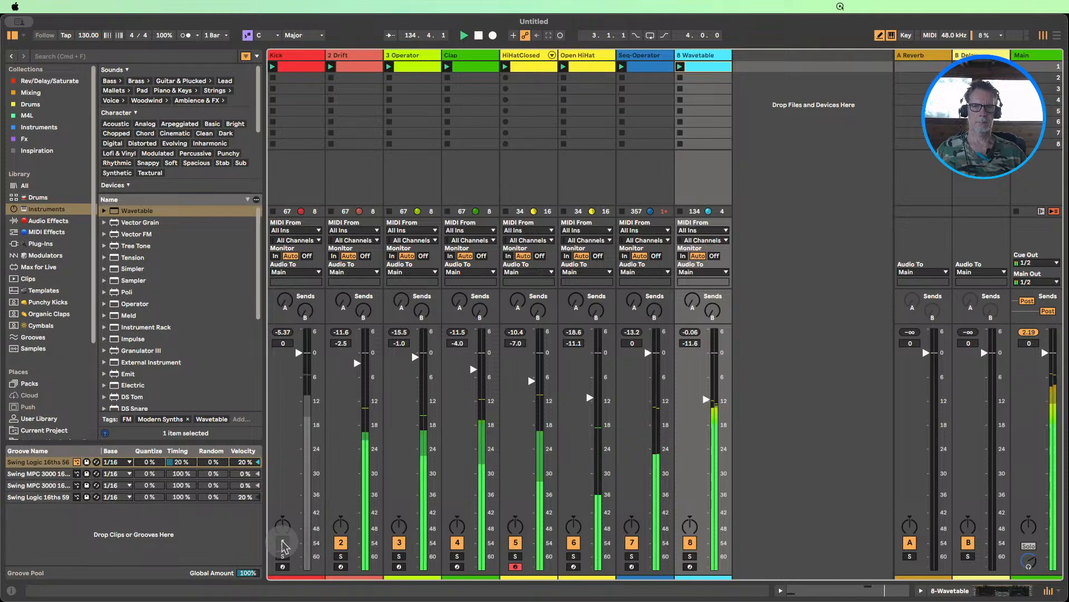
{"action": "double_click", "coordinate": [702, 68]}
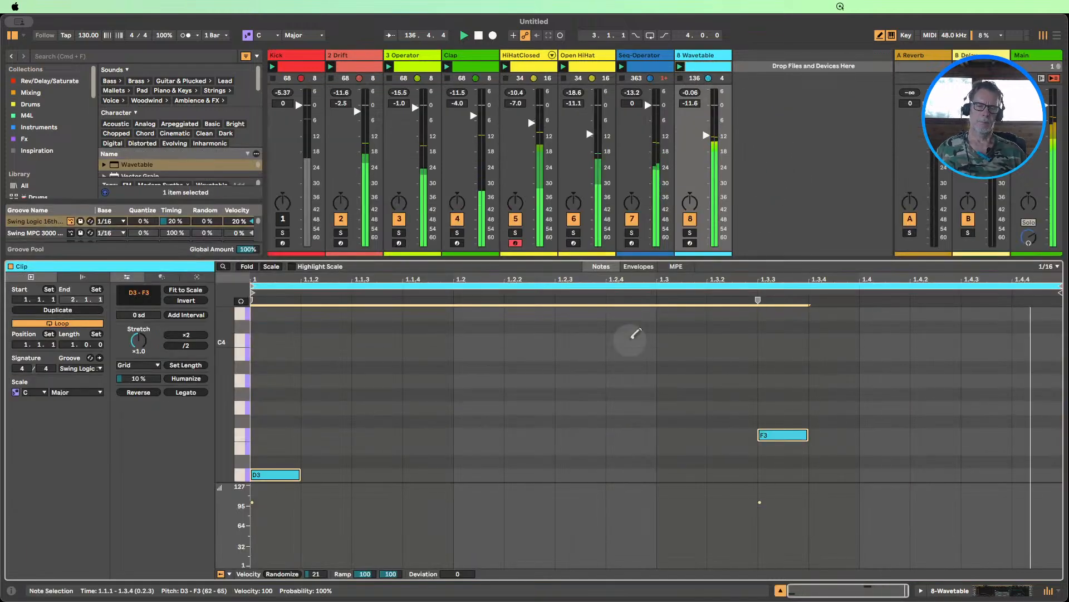
- Transpose the note in the Seq-Operator clip up one octave to C4 and unmute the Kick track
{"action": "double_click", "coordinate": [638, 67]}
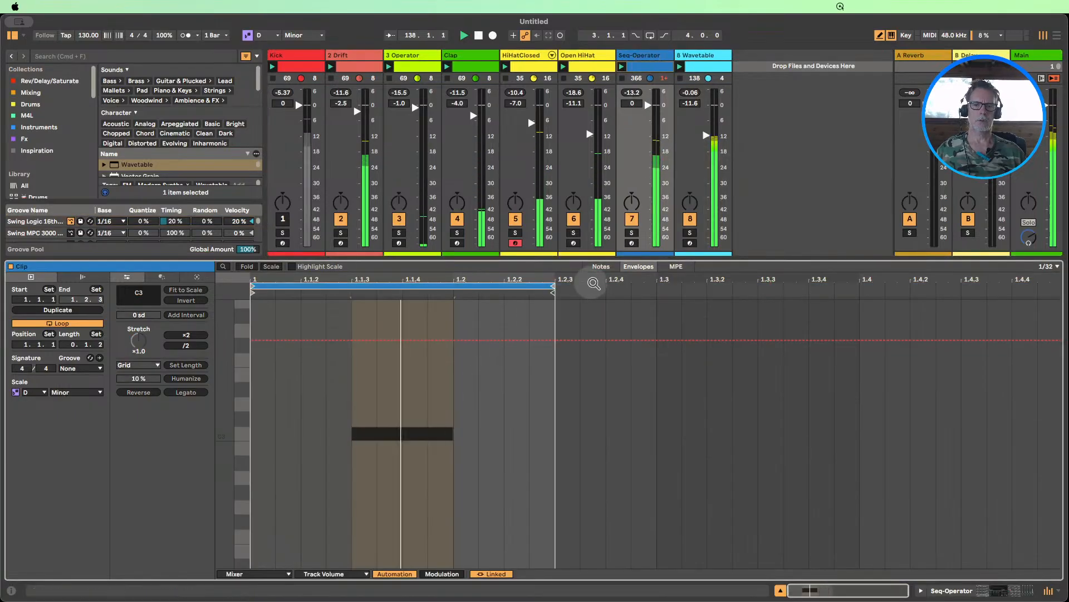
{"action": "left_click", "coordinate": [600, 267]}
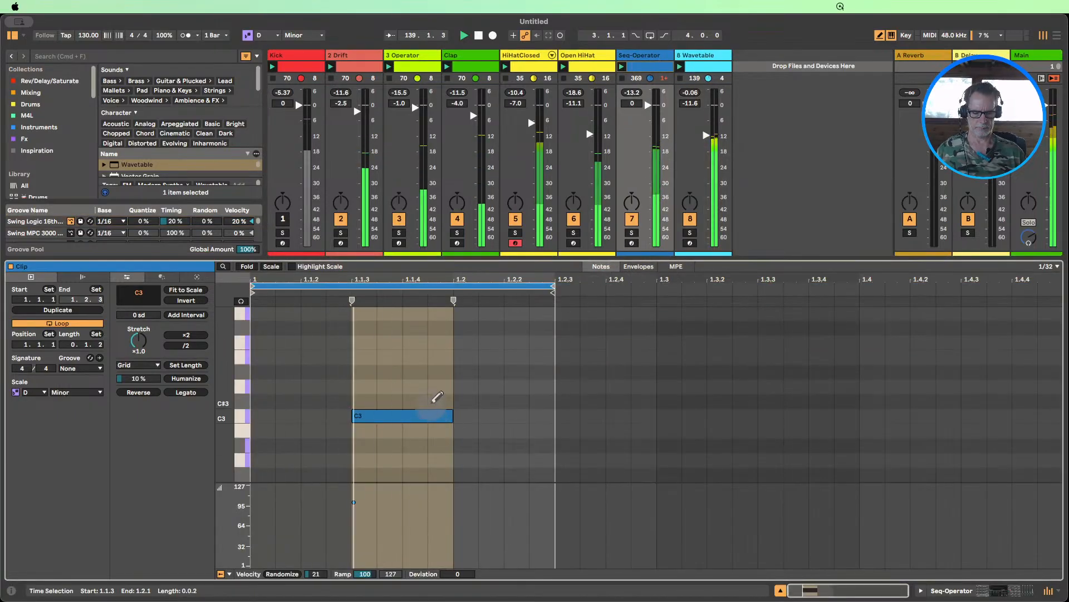
{"action": "key", "text": "b"}
{"action": "left_click", "coordinate": [414, 415]}
{"action": "key", "text": "shift+Up"}
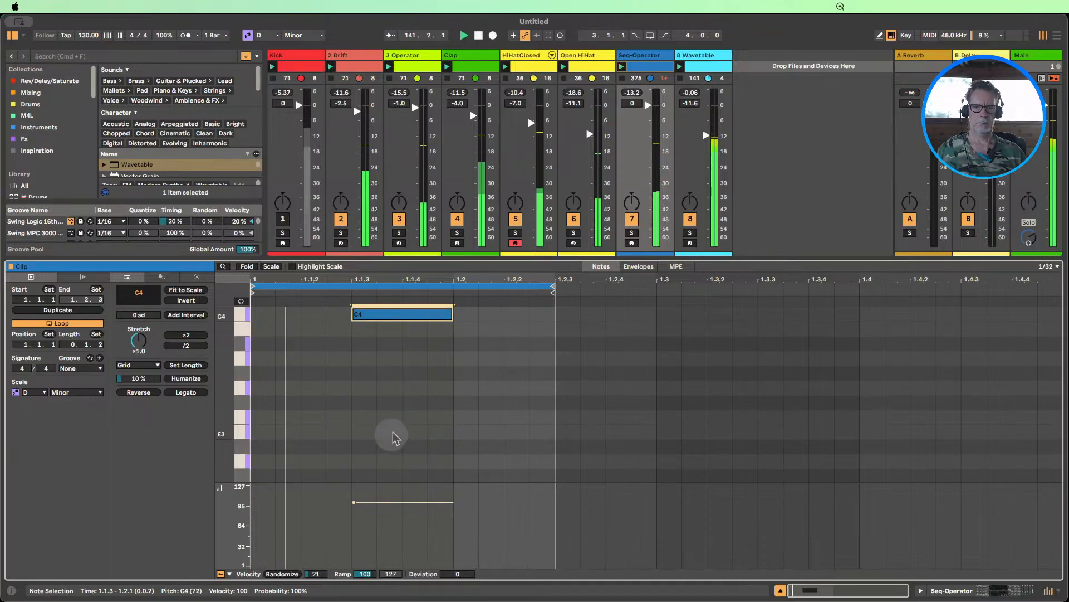
{"action": "left_click", "coordinate": [282, 220]}
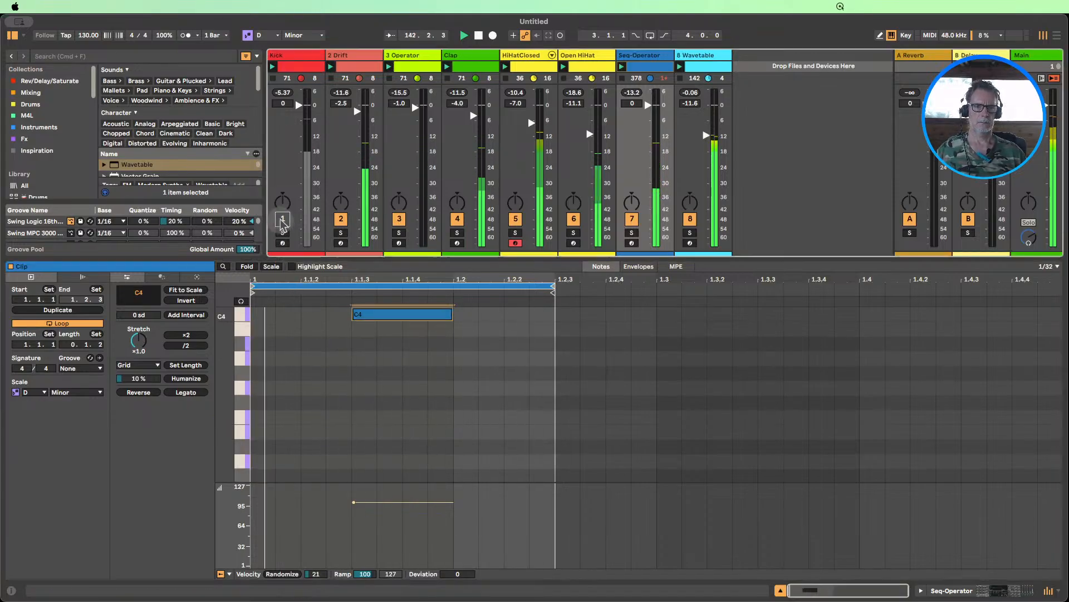
- Add an EQ Eight from the audio effects library to the Wavetable track
{"action": "left_click", "coordinate": [780, 590]}
{"action": "mouse_move", "coordinate": [706, 400]}
{"action": "left_mouse_down"}
{"action": "mouse_move", "coordinate": [706, 522]}
{"action": "mouse_move", "coordinate": [707, 399]}
{"action": "left_mouse_up"}
{"action": "left_click", "coordinate": [33, 221]}
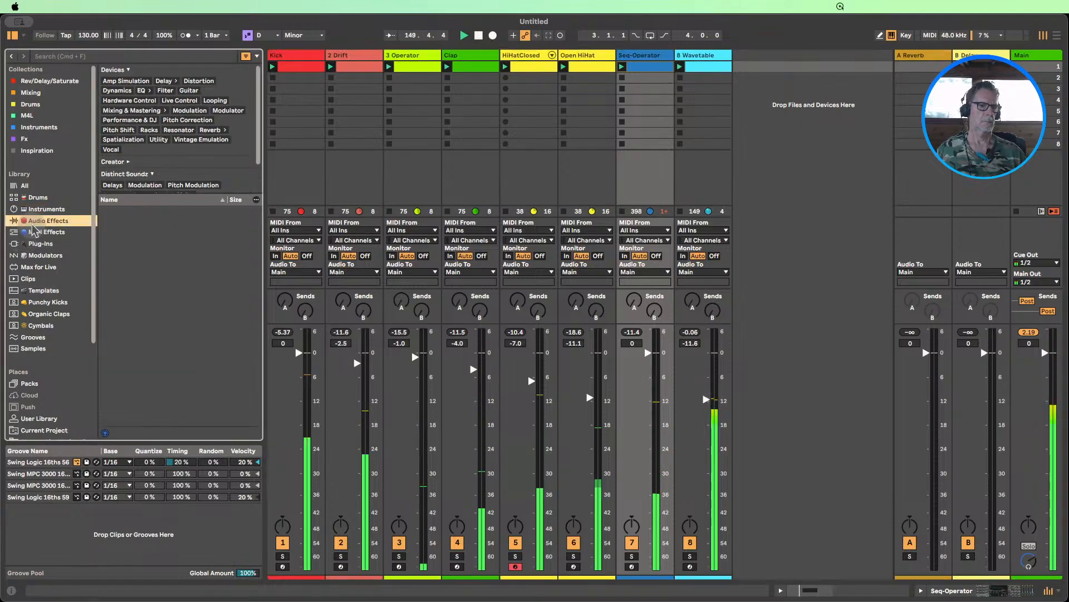
{"action": "scroll", "coordinate": [166, 290], "scroll_direction": "up", "scroll_amount": 2}
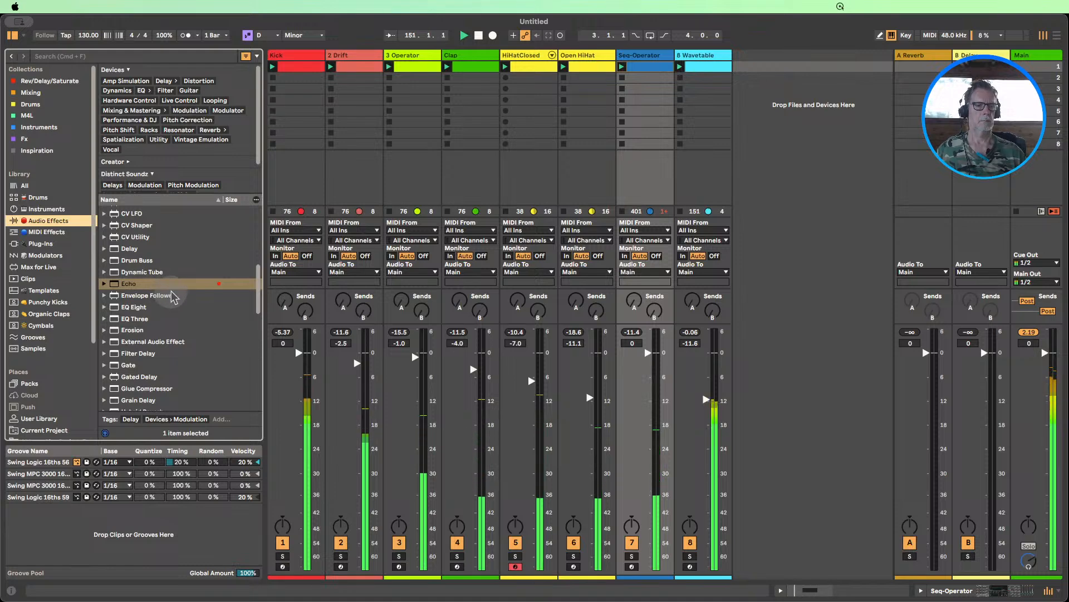
{"action": "left_click_drag", "start_coordinate": [133, 307], "coordinate": [703, 184]}
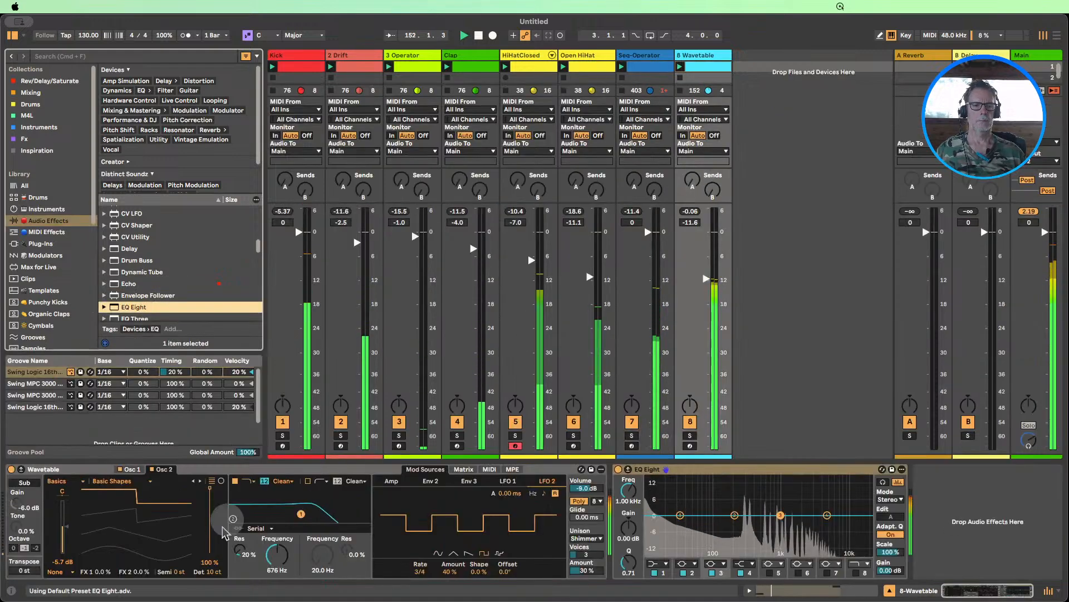
- Make EQ Eight's first band a low-cut filter at 199 Hz and collapse the device
{"action": "left_click", "coordinate": [658, 564]}
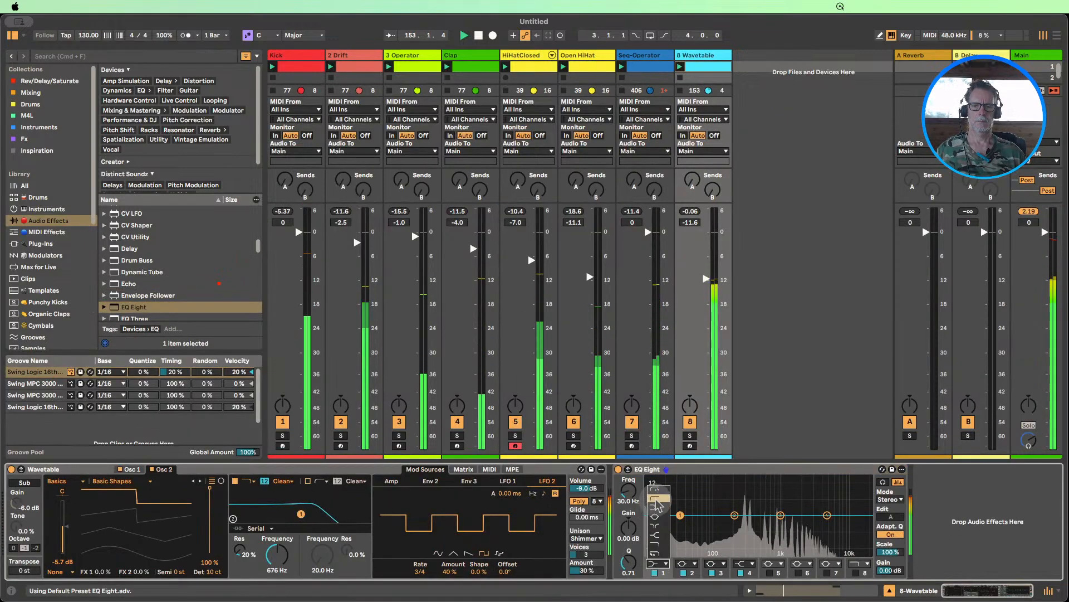
{"action": "left_click", "coordinate": [657, 494]}
{"action": "left_click_drag", "start_coordinate": [630, 493], "coordinate": [631, 470]}
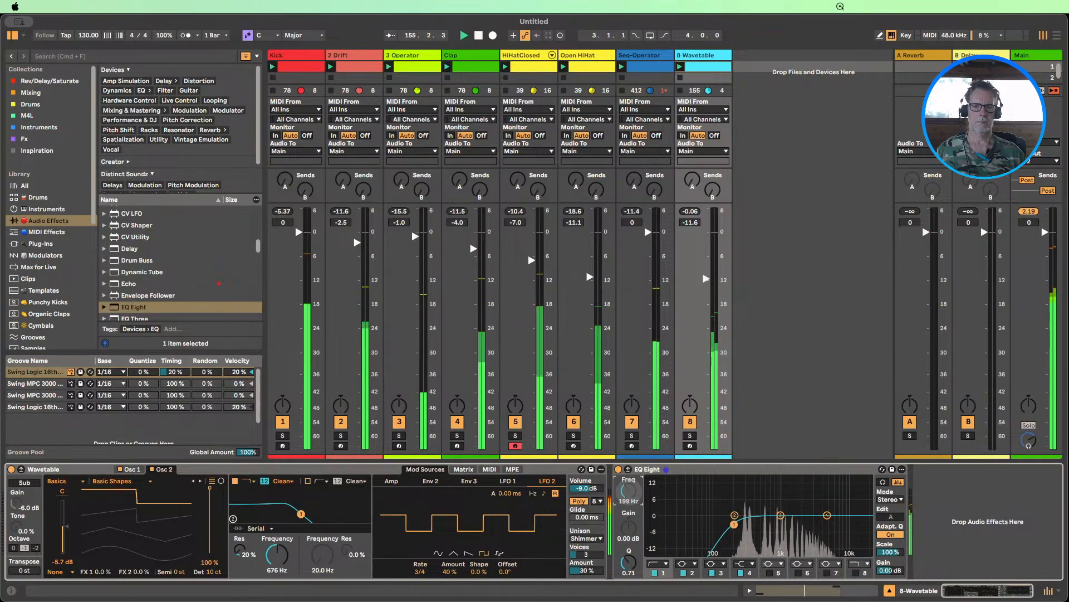
{"action": "double_click", "coordinate": [649, 469]}
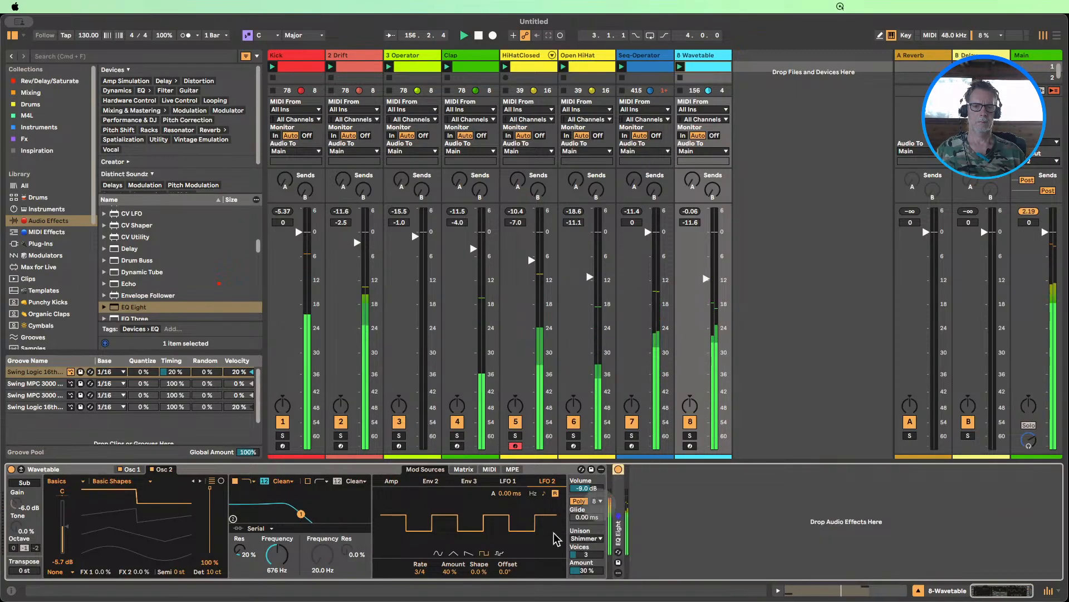
- Raise Wavetable's LFO 2 amount to about 71% and set the amp envelope to 52.7 ms attack, -18 dB sustain and 20.0 s release
{"action": "mouse_move", "coordinate": [453, 571]}
{"action": "left_mouse_down"}
{"action": "mouse_move", "coordinate": [453, 549]}
{"action": "mouse_move", "coordinate": [453, 575]}
{"action": "left_mouse_up"}
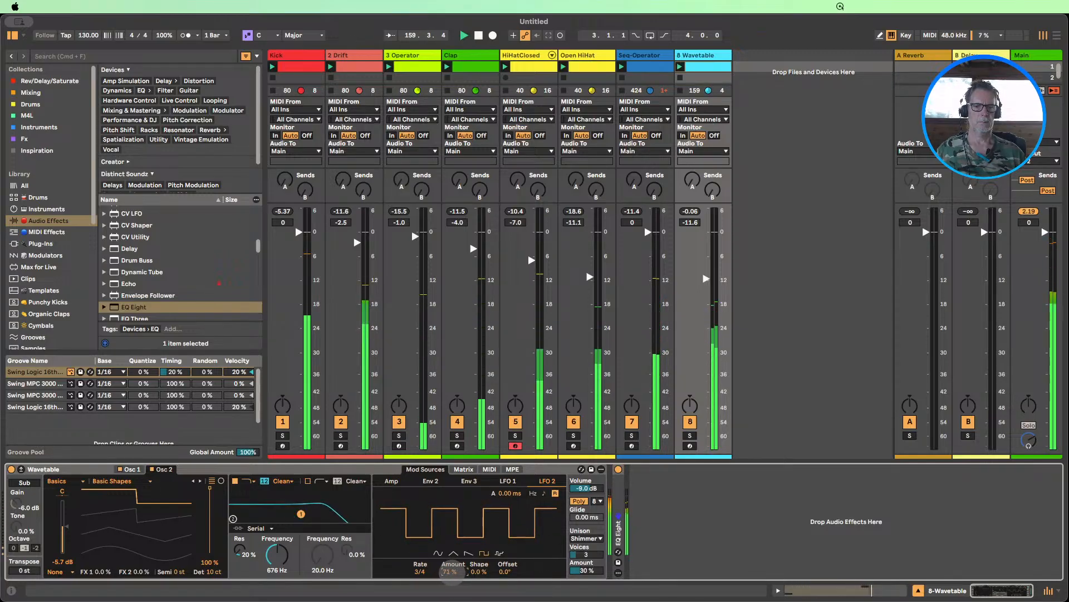
{"action": "left_click", "coordinate": [391, 480]}
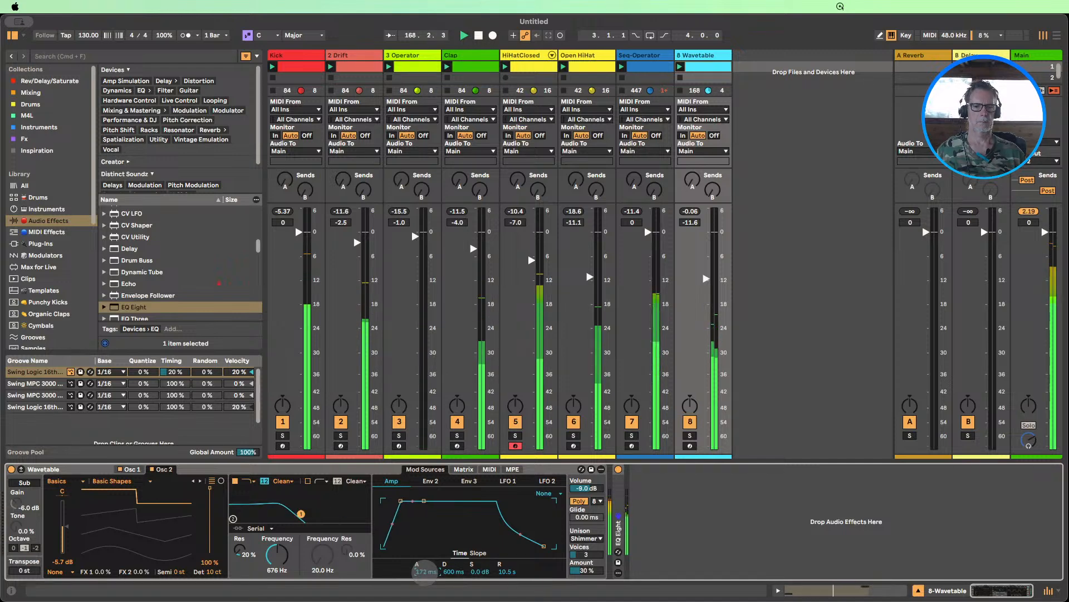
{"action": "mouse_move", "coordinate": [425, 571]}
{"action": "left_mouse_down"}
{"action": "mouse_move", "coordinate": [449, 580]}
{"action": "mouse_move", "coordinate": [422, 579]}
{"action": "left_mouse_up"}
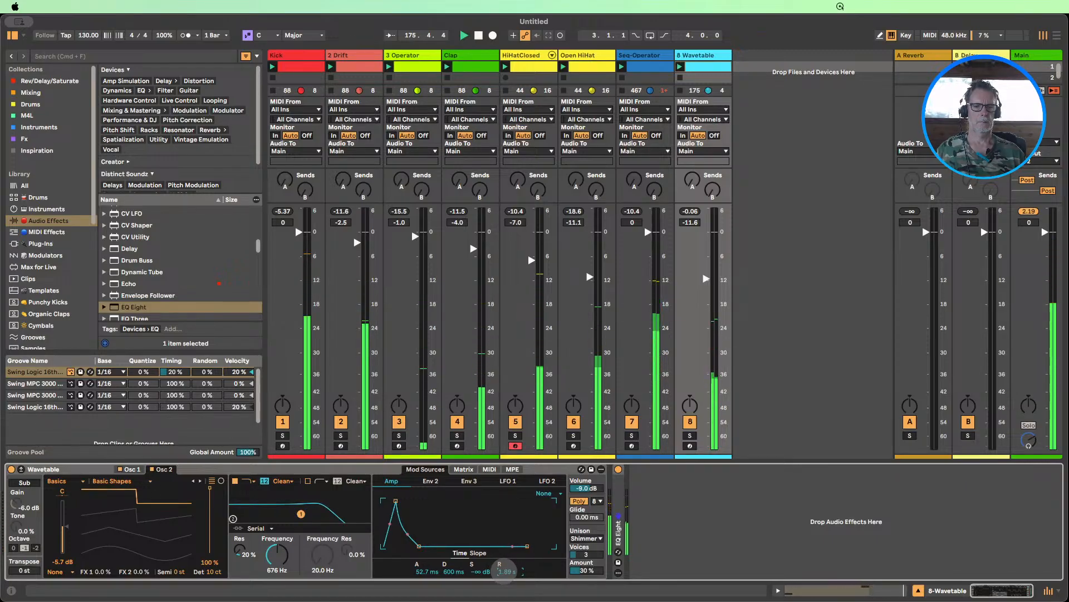
{"action": "left_click_drag", "start_coordinate": [504, 571], "coordinate": [505, 566]}
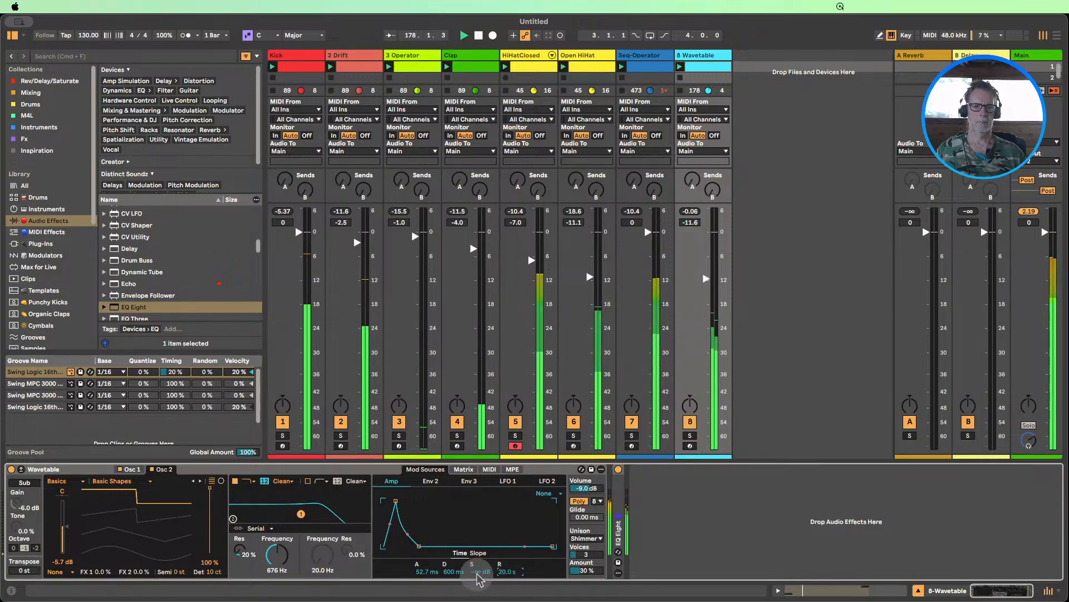
{"action": "left_click_drag", "start_coordinate": [476, 572], "coordinate": [478, 569]}
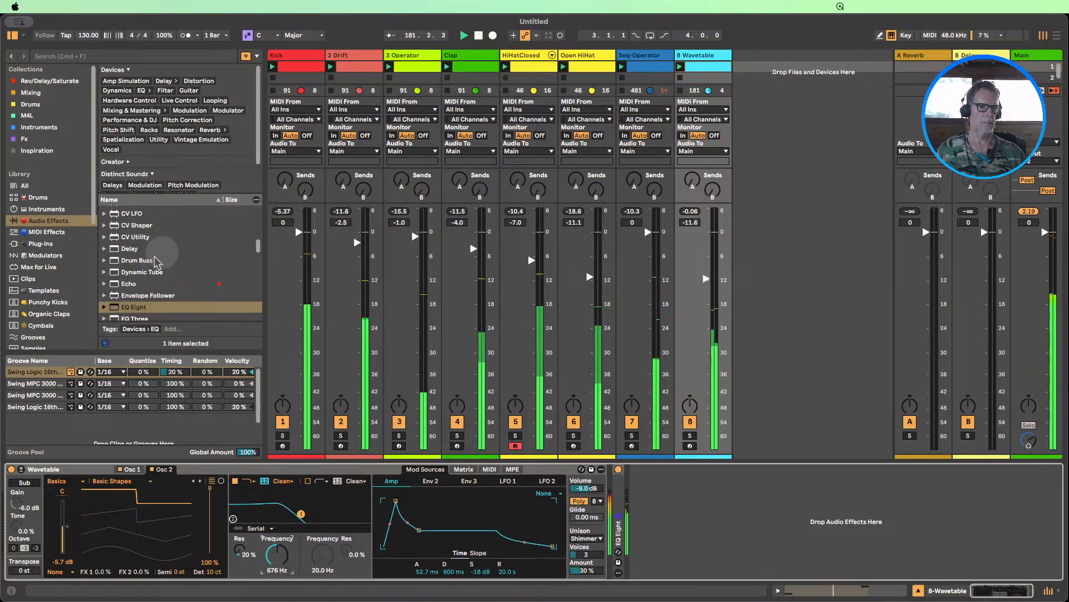
- Add Hybrid Reverb after EQ Eight on the Wavetable track, set its dry/wet to 21%, and collapse the device
{"action": "scroll", "coordinate": [150, 267], "scroll_direction": "down", "scroll_amount": 4}
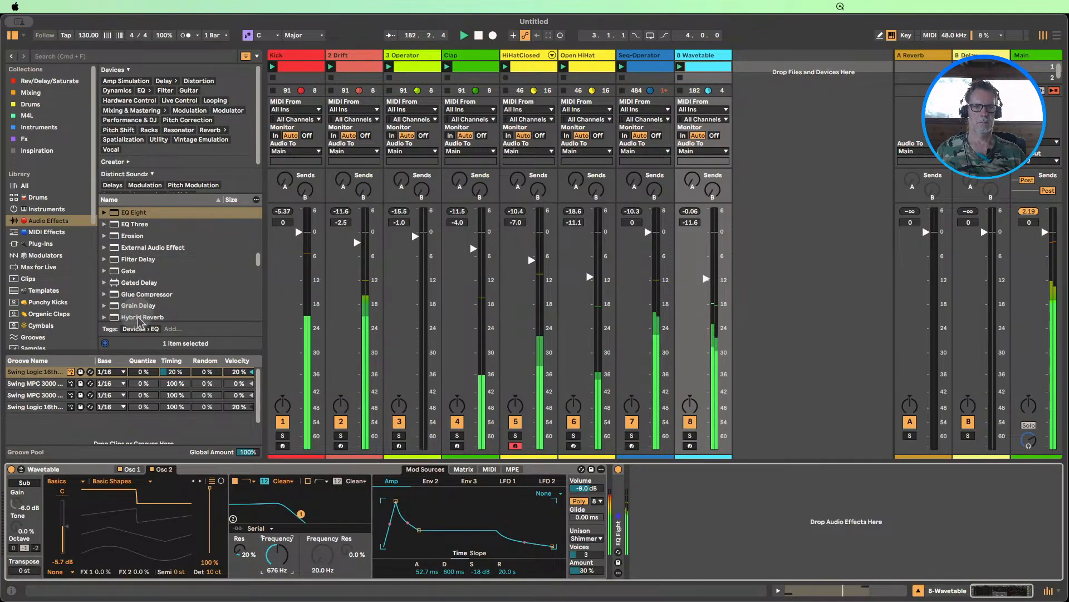
{"action": "left_click_drag", "start_coordinate": [139, 317], "coordinate": [711, 491]}
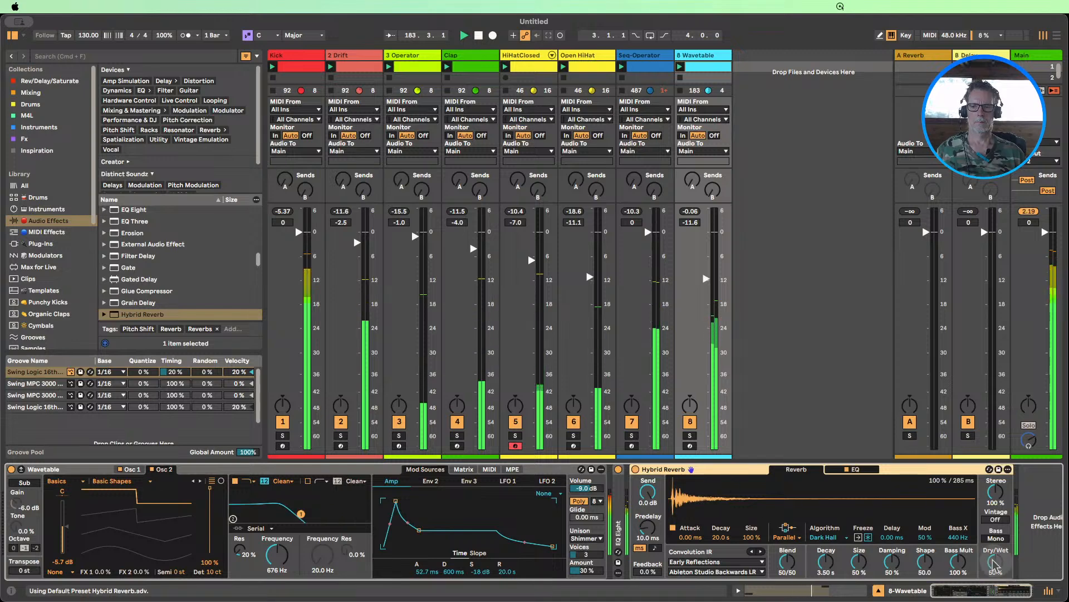
{"action": "left_click_drag", "start_coordinate": [994, 565], "coordinate": [995, 567]}
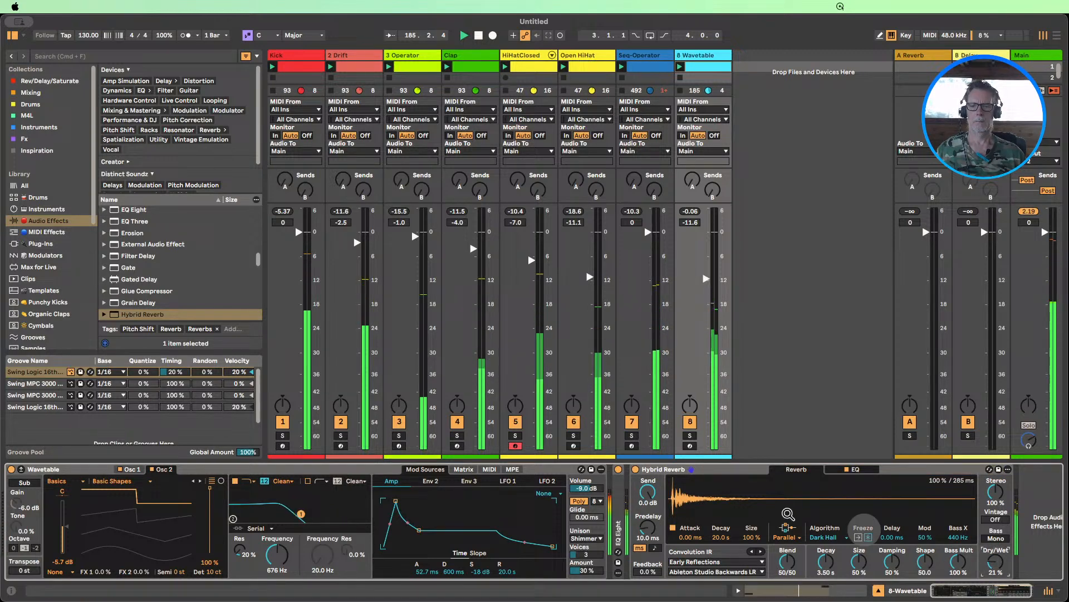
{"action": "double_click", "coordinate": [712, 470]}
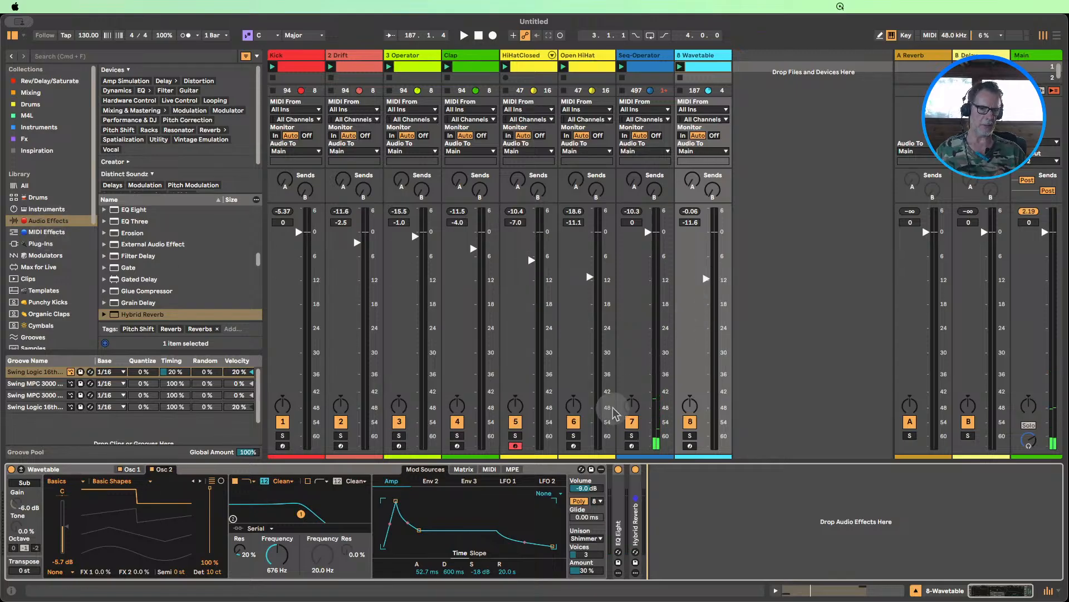
- Review the notes in the Seq-Operator and Wavetable clips and close the clip editor
{"action": "double_click", "coordinate": [646, 67]}
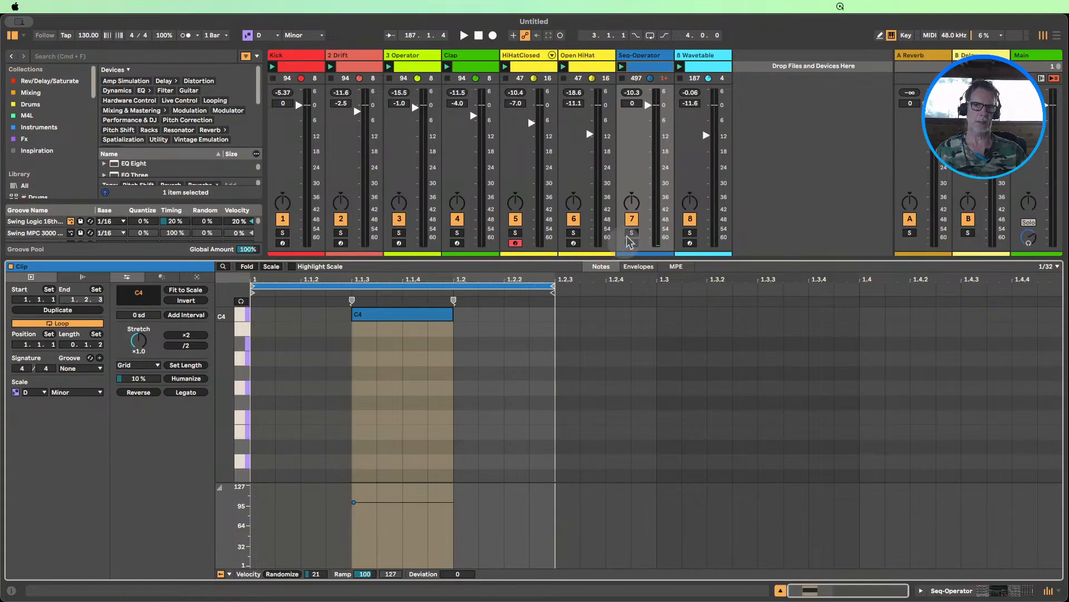
{"action": "left_click", "coordinate": [700, 69]}
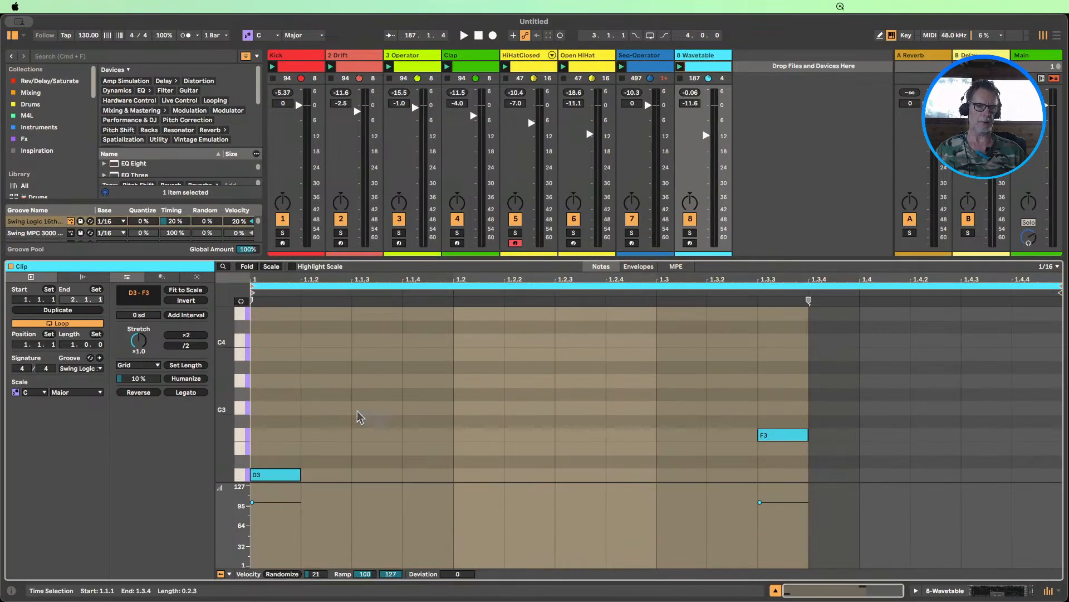
{"action": "left_click_drag", "start_coordinate": [229, 428], "coordinate": [229, 428]}
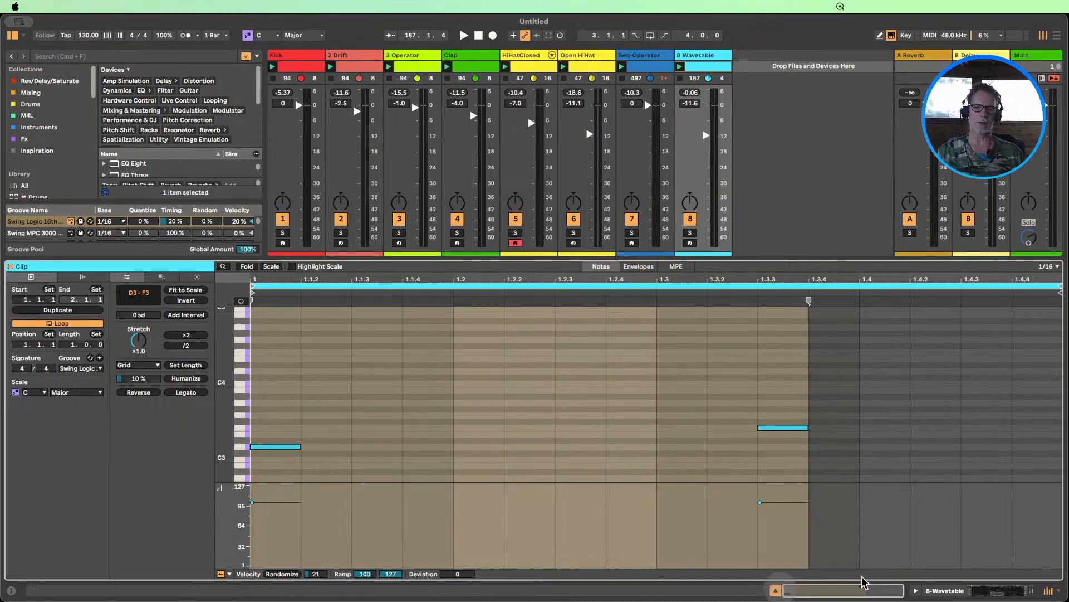
{"action": "left_click", "coordinate": [775, 591]}
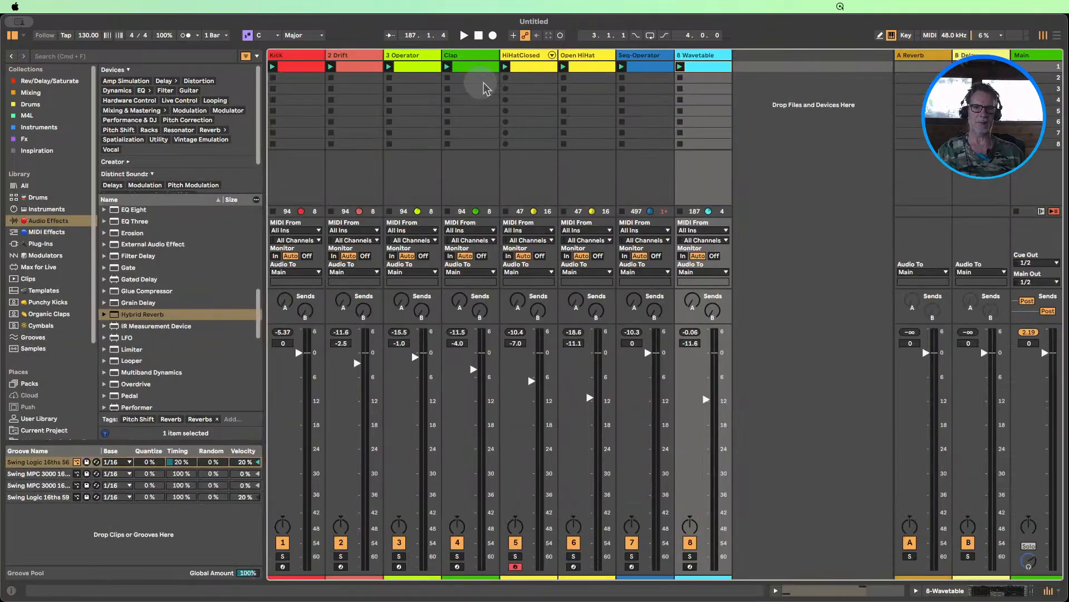
- Start playback, solo the Drift, Wavetable and Seq-Operator tracks together, and lower Wavetable's volume to -12.5 dB
{"action": "left_click", "coordinate": [464, 36]}
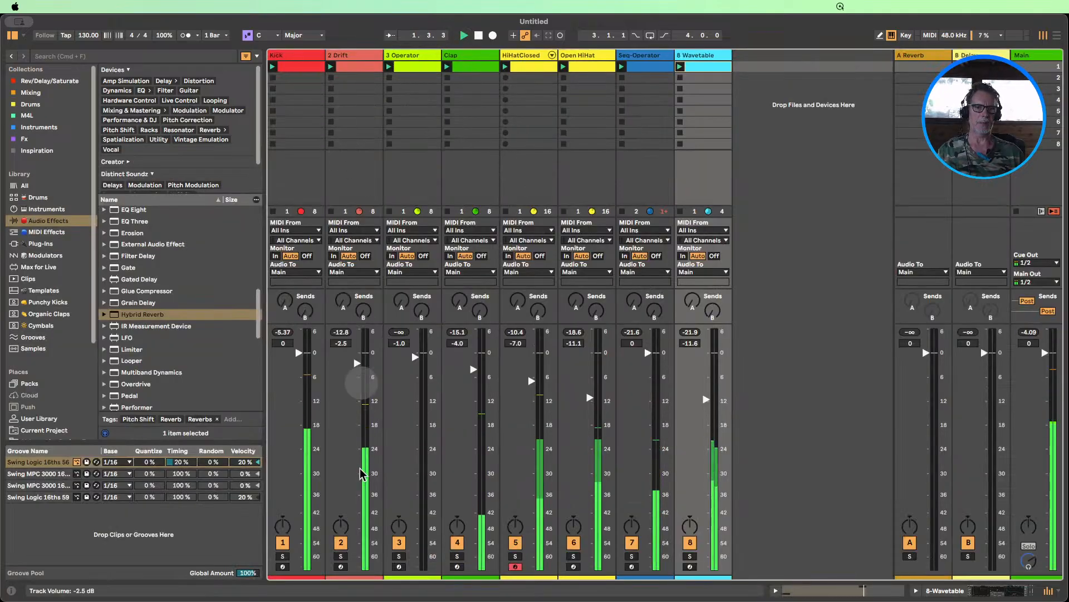
{"action": "left_click", "coordinate": [339, 556]}
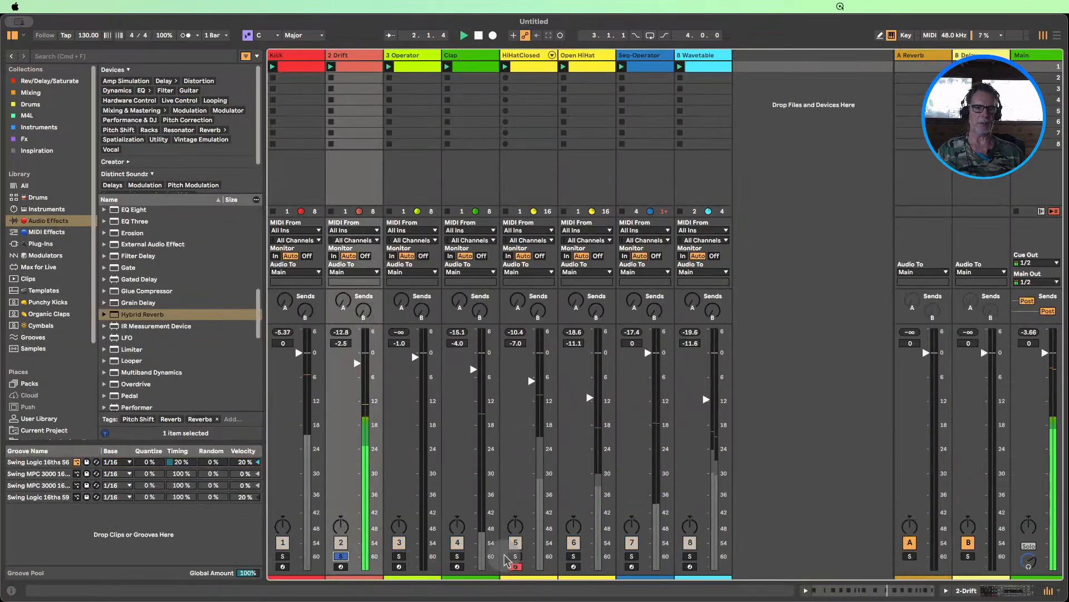
{"action": "left_click", "coordinate": [690, 556], "text": "super"}
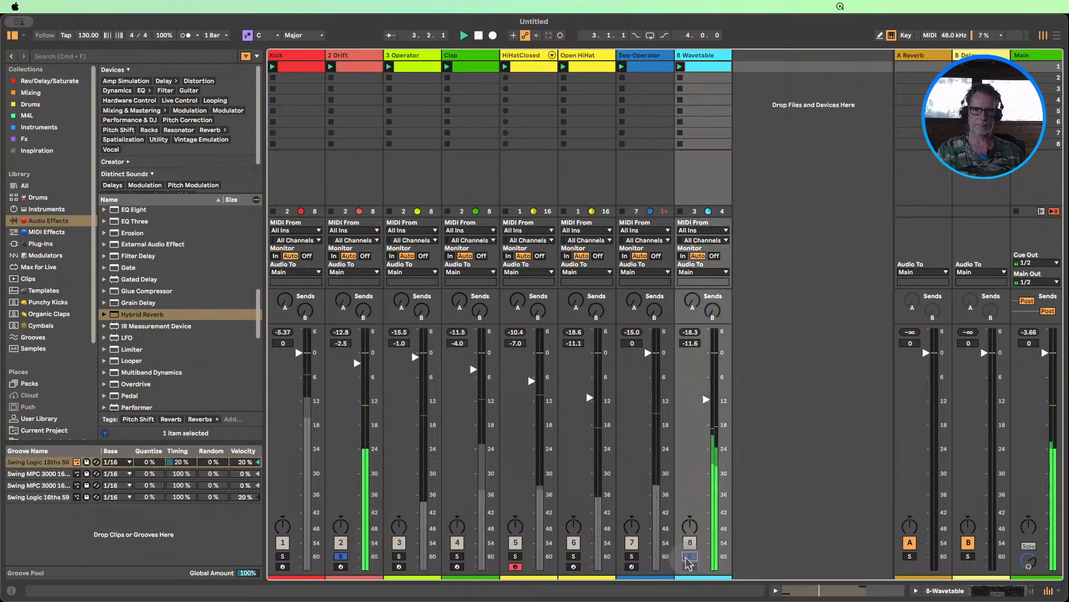
{"action": "left_click", "coordinate": [632, 556], "text": "super"}
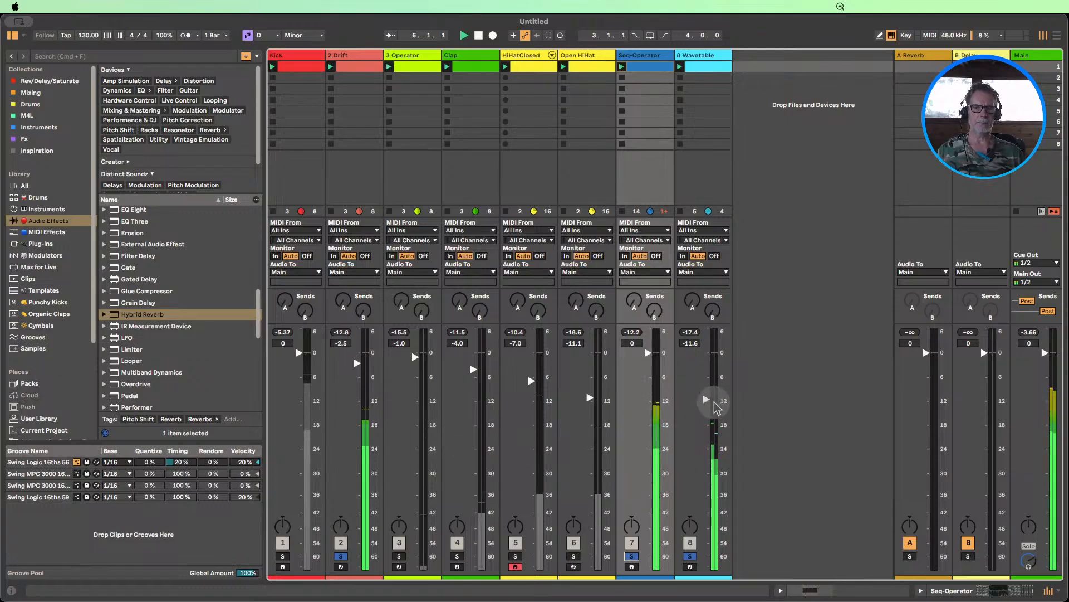
{"action": "left_click_drag", "start_coordinate": [709, 399], "coordinate": [709, 402]}
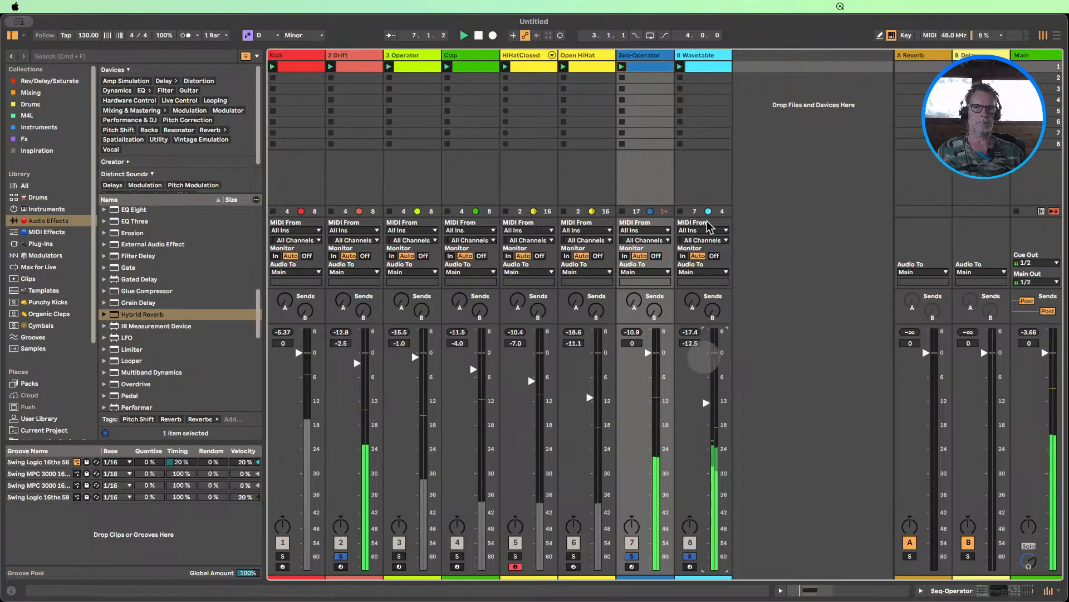
- Insert a Compressor between the Wavetable instrument and EQ Eight on the Wavetable track
{"action": "double_click", "coordinate": [698, 53]}
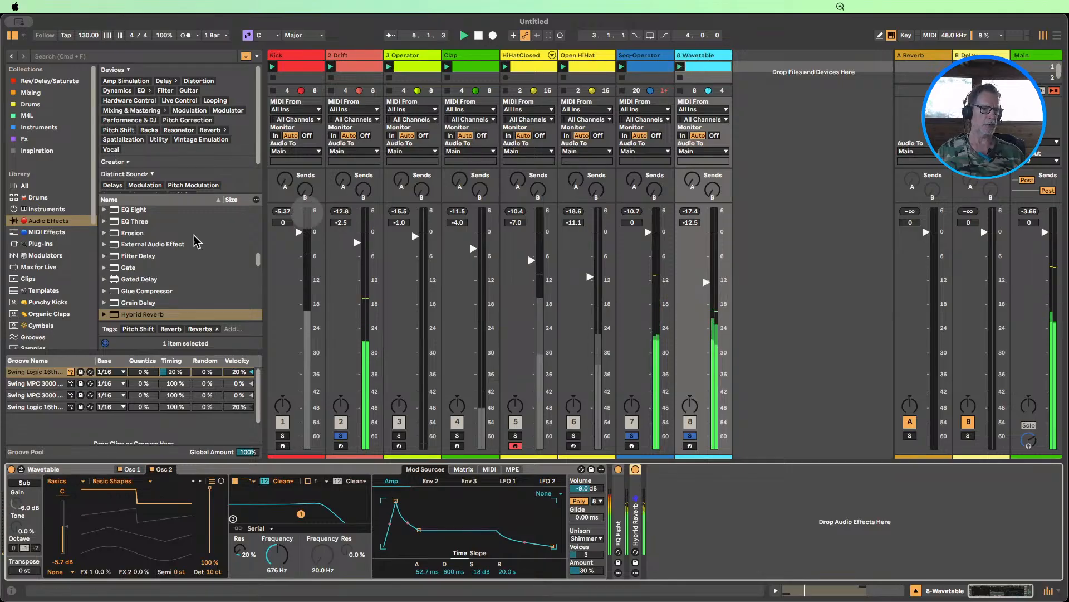
{"action": "scroll", "coordinate": [143, 234], "scroll_direction": "up", "scroll_amount": 6}
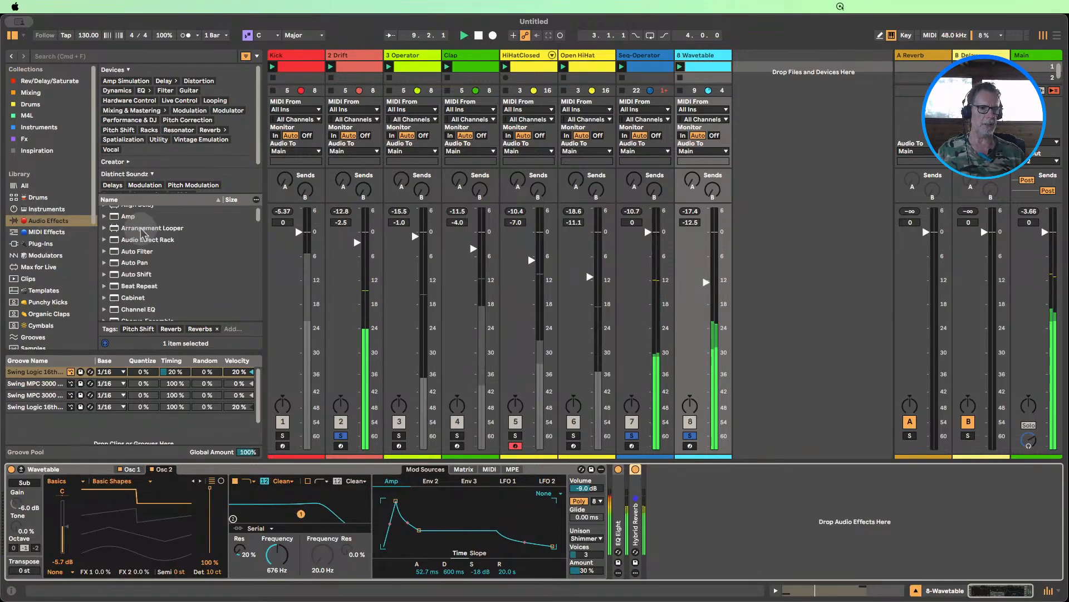
{"action": "scroll", "coordinate": [139, 262], "scroll_direction": "down", "scroll_amount": 5}
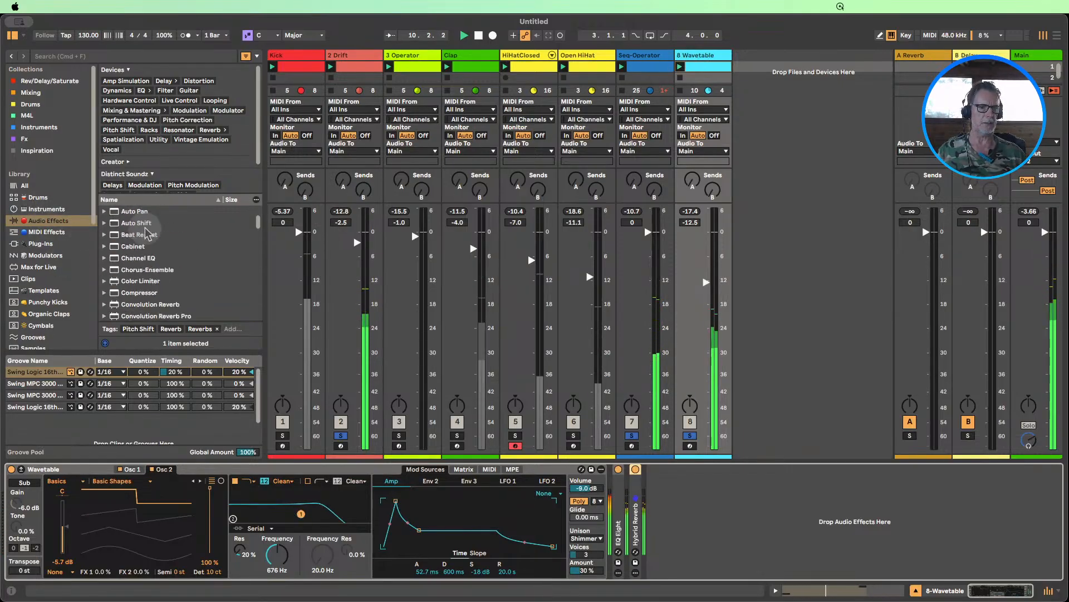
{"action": "left_click_drag", "start_coordinate": [134, 288], "coordinate": [668, 512]}
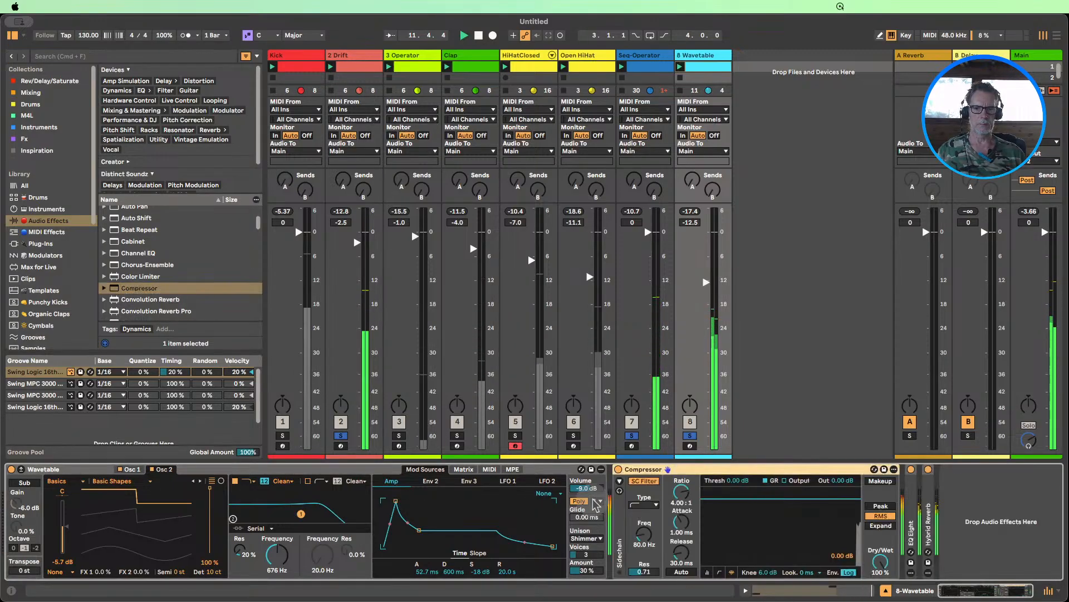
- Sidechain the Compressor externally from the Kick in the compact view, with 0.10 ms attack, 106 ms release and -25.6 dB threshold
{"action": "left_click", "coordinate": [708, 572]}
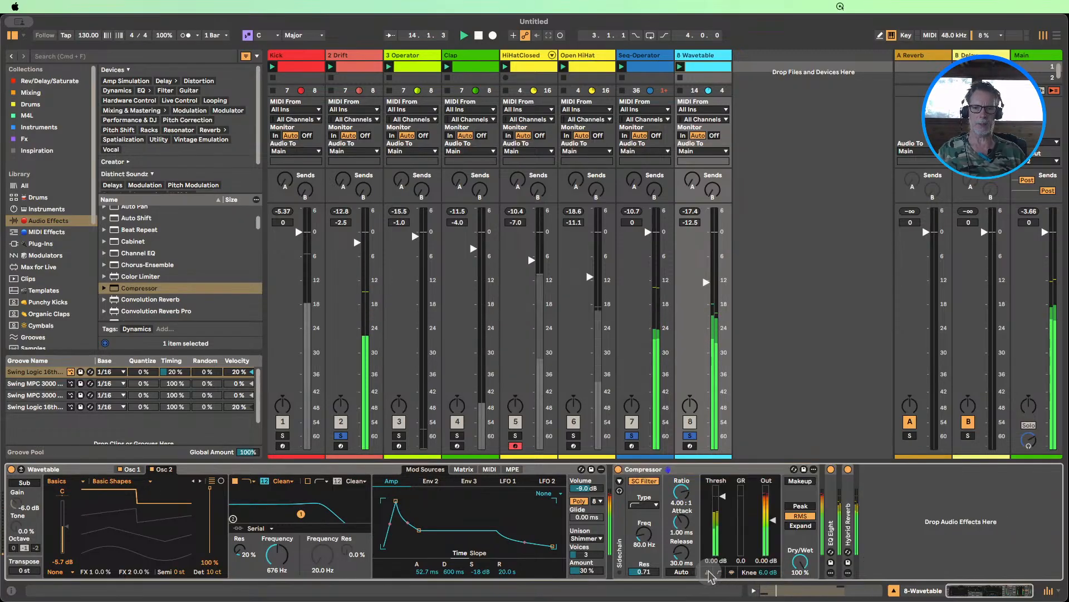
{"action": "left_click", "coordinate": [620, 481]}
{"action": "left_click", "coordinate": [647, 482]}
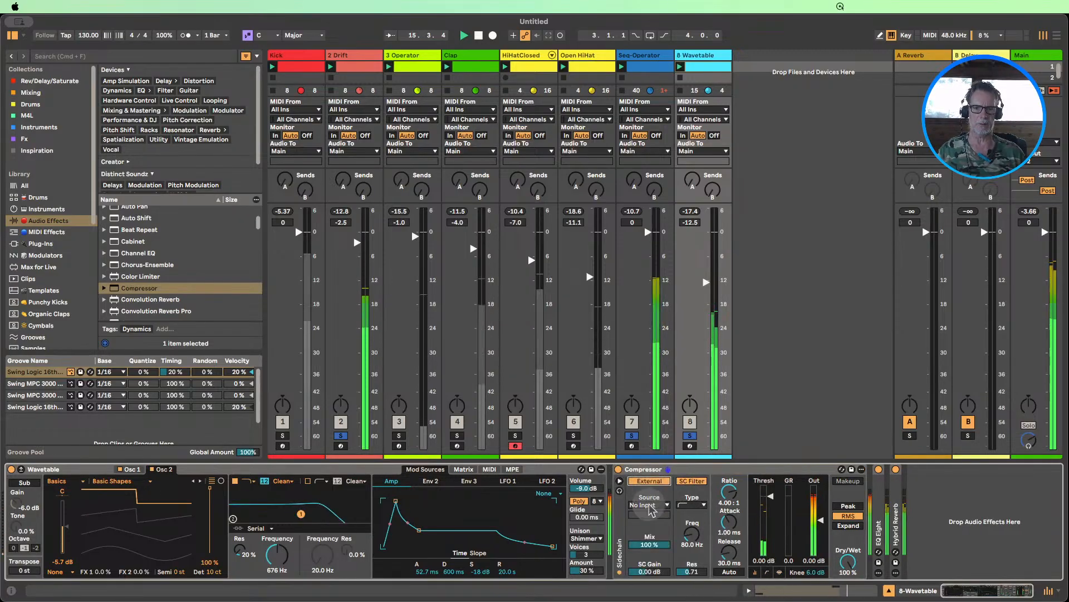
{"action": "left_click", "coordinate": [649, 504]}
{"action": "left_click", "coordinate": [644, 396]}
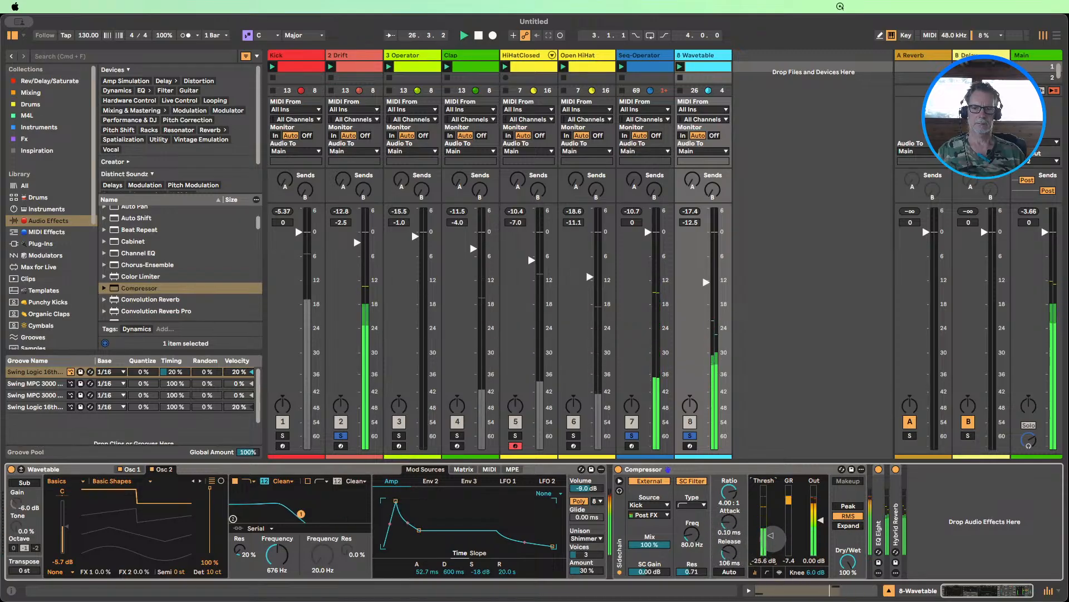
- Compare the Wavetable sound with the Compressor bypassed and active, leave it on, and switch its detection mode to Peak
{"action": "left_click", "coordinate": [618, 470]}
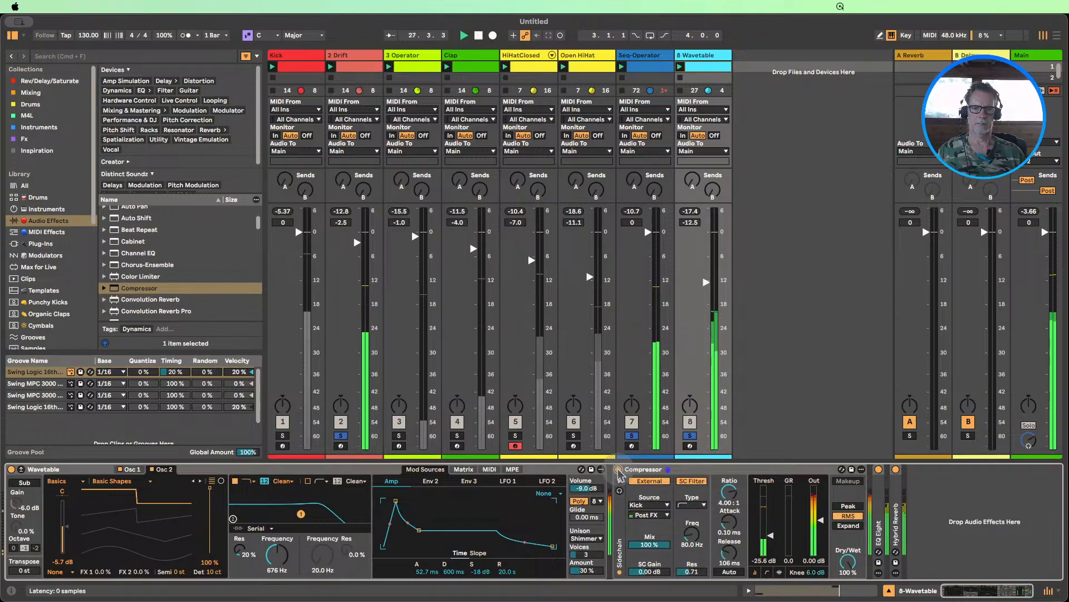
{"action": "left_click", "coordinate": [618, 469]}
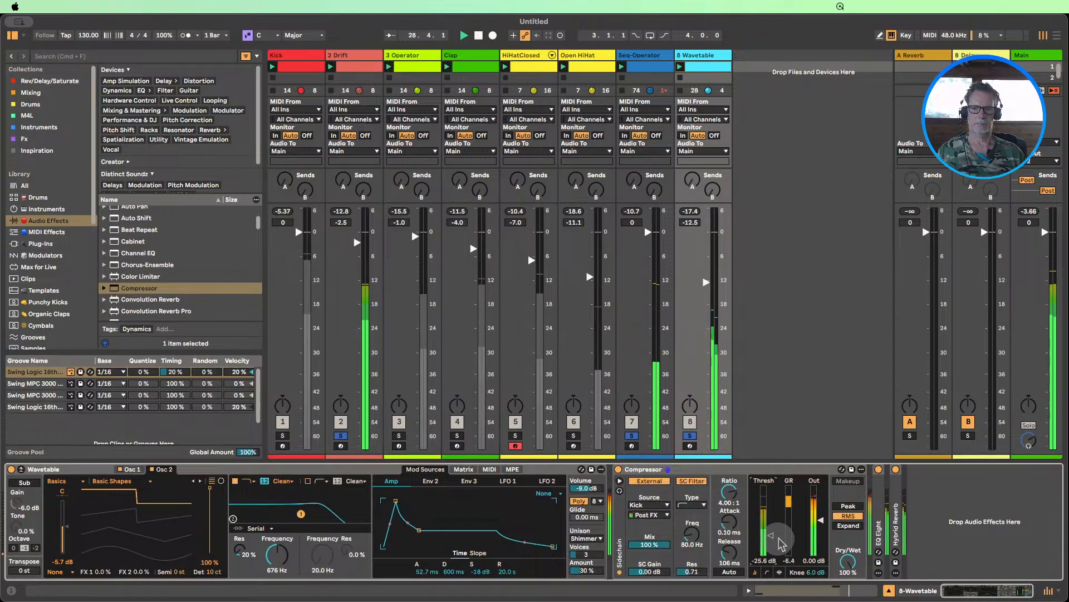
{"action": "left_click", "coordinate": [619, 470]}
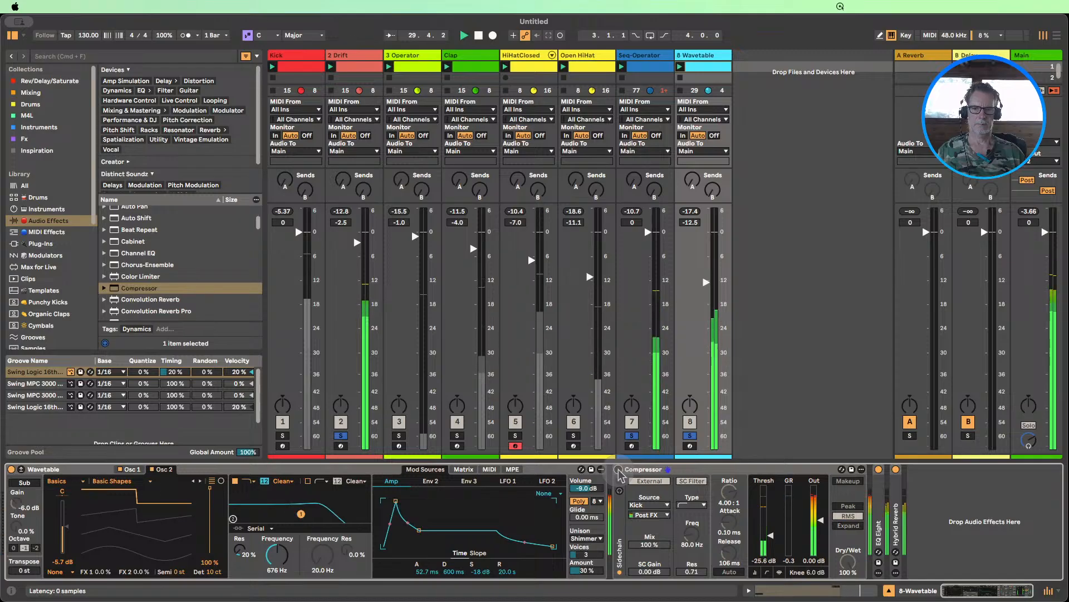
{"action": "left_click", "coordinate": [618, 470]}
{"action": "left_click", "coordinate": [849, 507]}
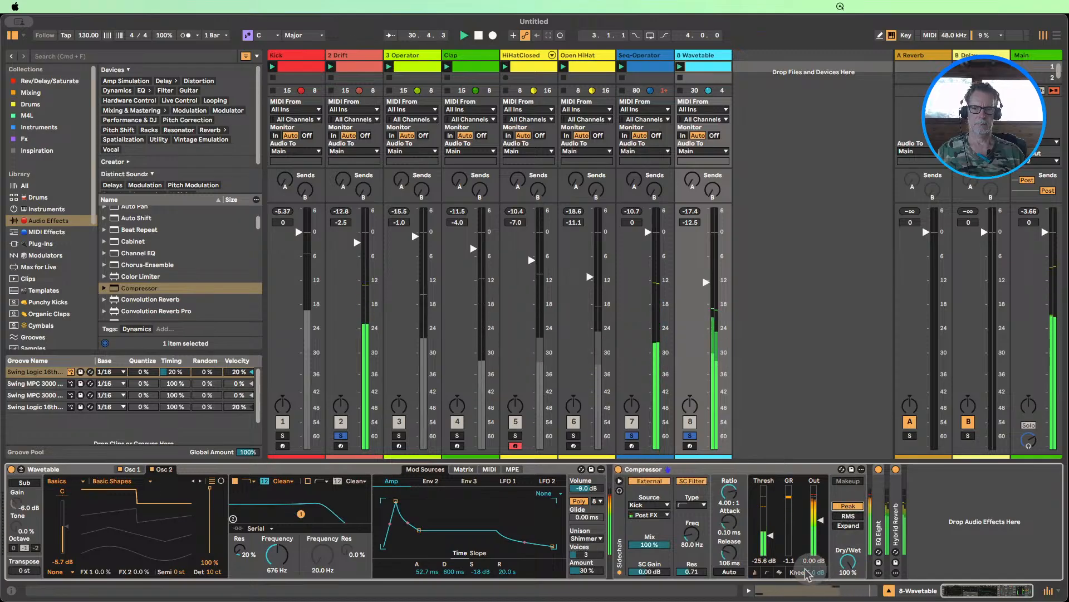
- Clear the solos, solo the Wavetable, Kick and Drift tracks together, and briefly try Seq-Operator's solo with them
{"action": "left_click", "coordinate": [690, 436]}
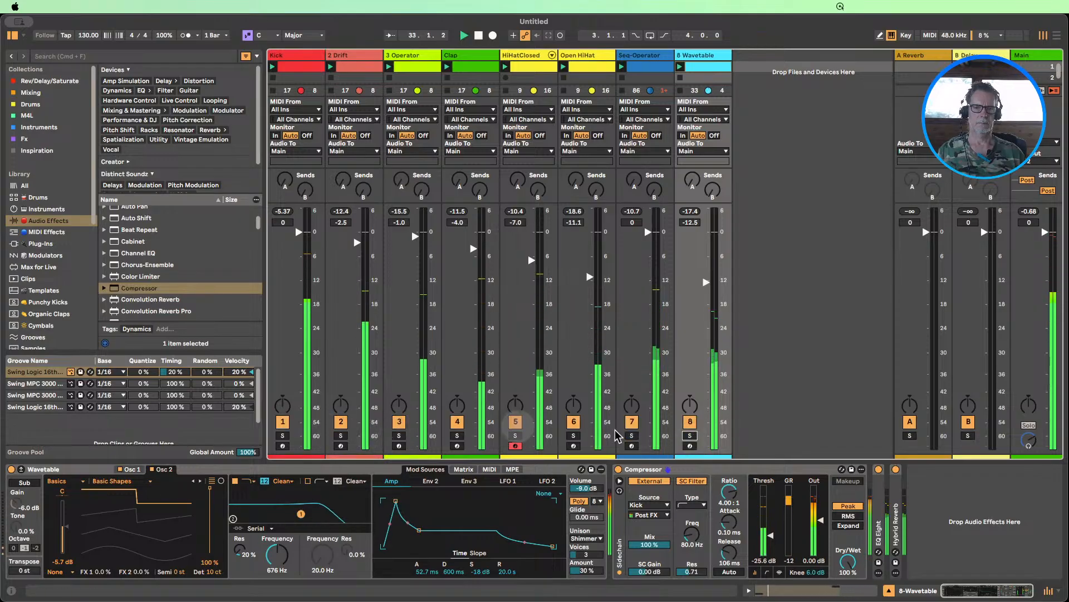
{"action": "left_click", "coordinate": [690, 436]}
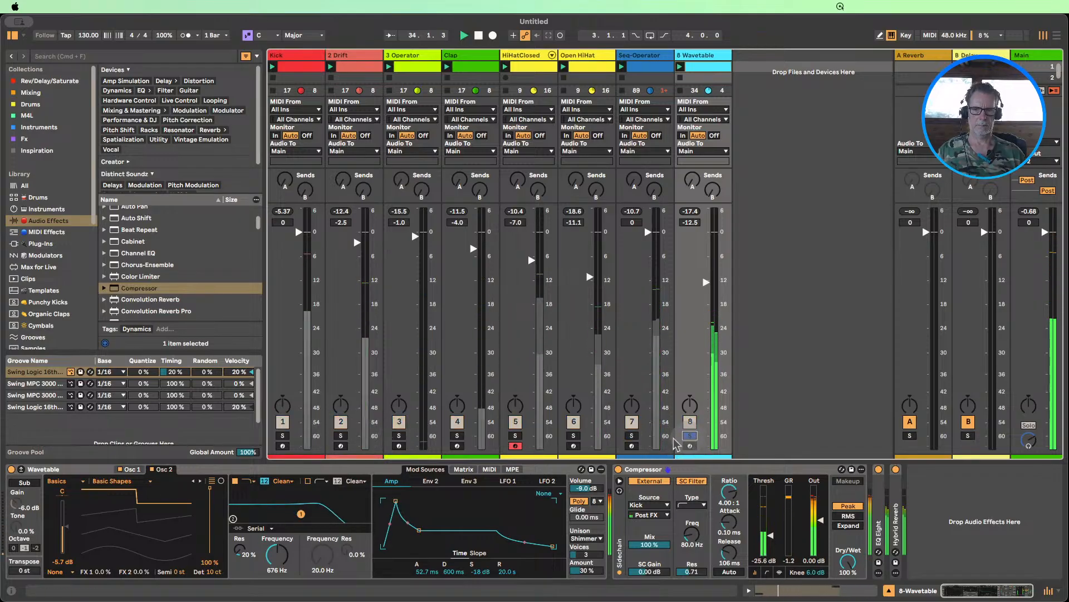
{"action": "left_click", "coordinate": [283, 436]}
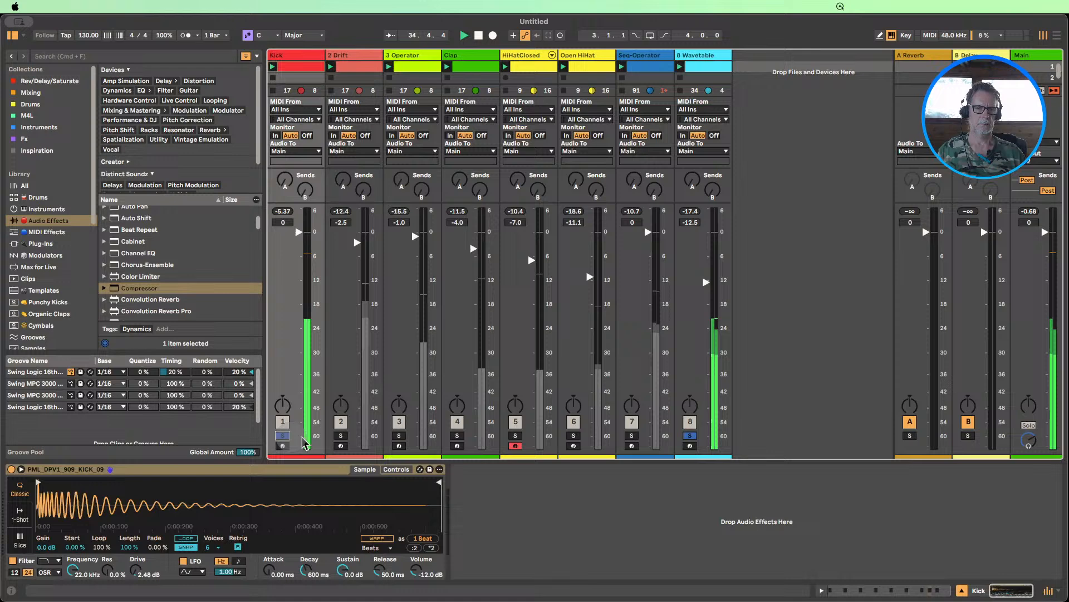
{"action": "left_click", "coordinate": [341, 435]}
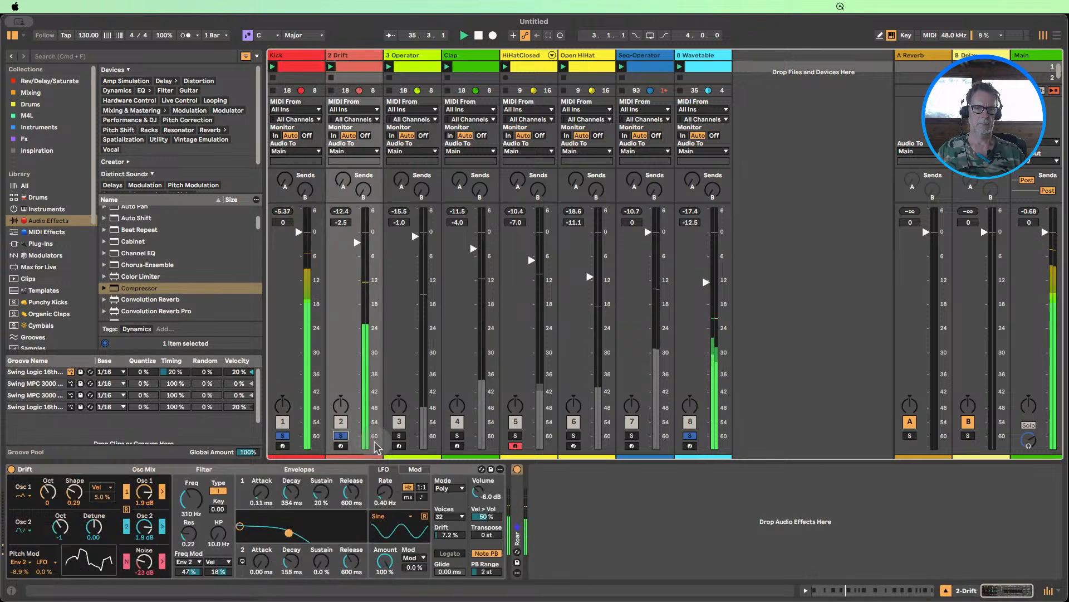
{"action": "left_click", "coordinate": [631, 435]}
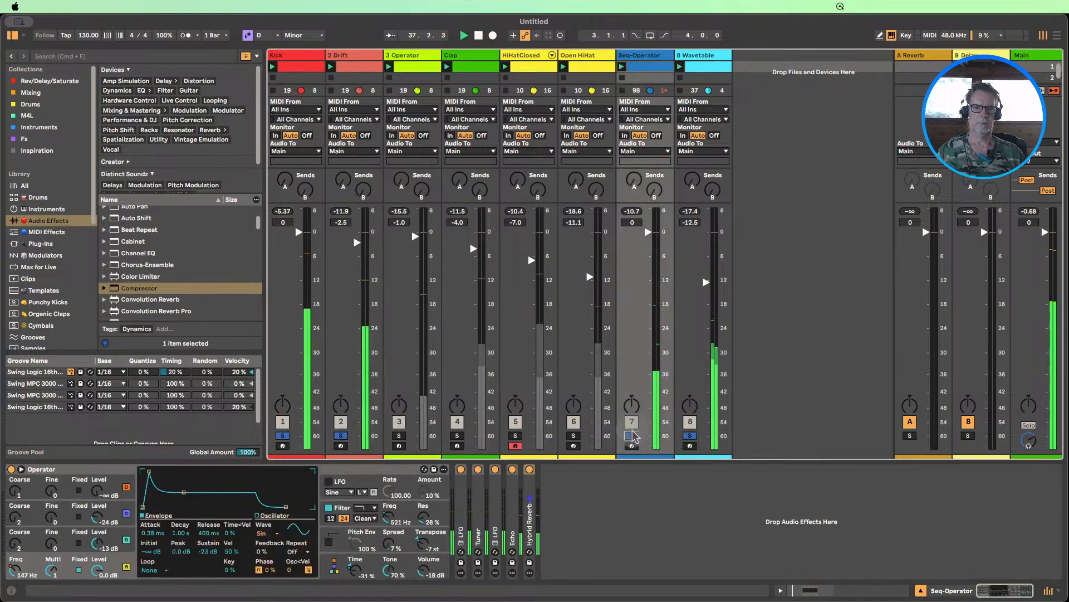
- Compare the soloed mix with the Wavetable track's Compressor bypassed and active
{"action": "left_click", "coordinate": [690, 56]}
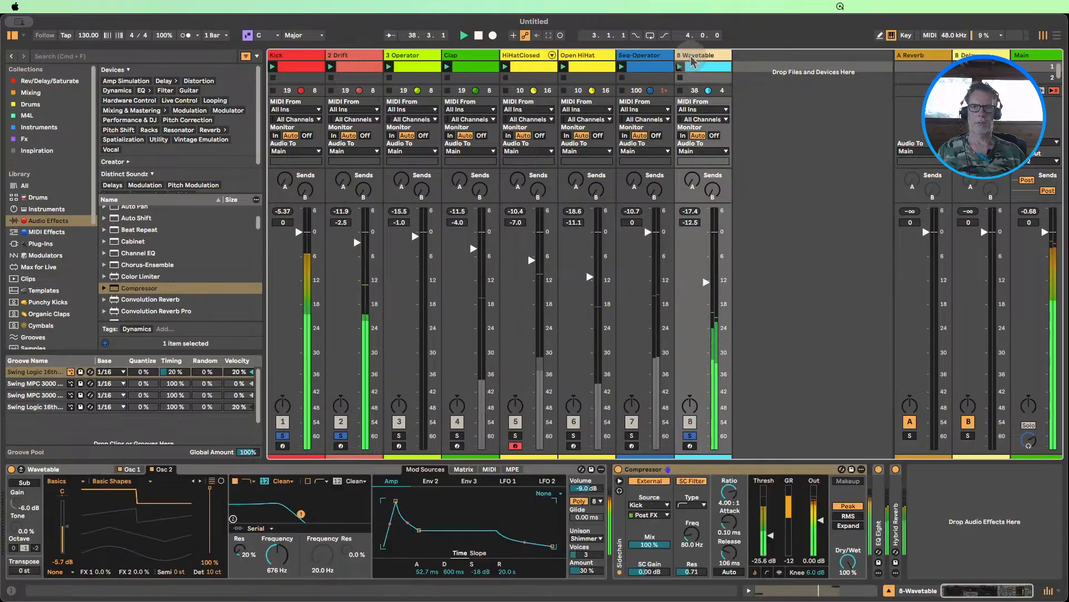
{"action": "left_click", "coordinate": [654, 470]}
{"action": "left_click", "coordinate": [619, 469]}
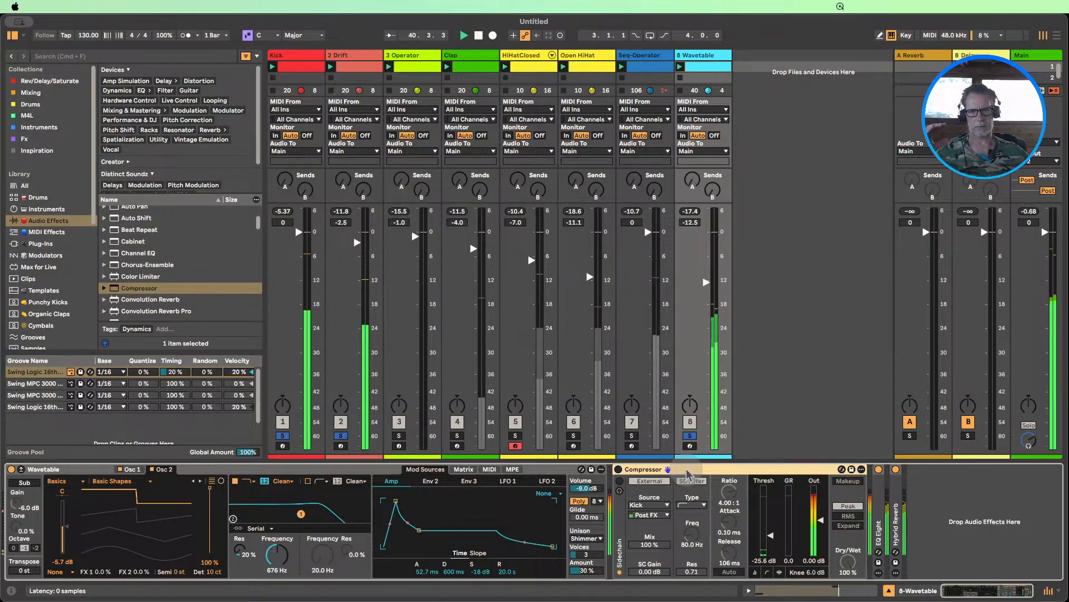
{"action": "left_click", "coordinate": [618, 469]}
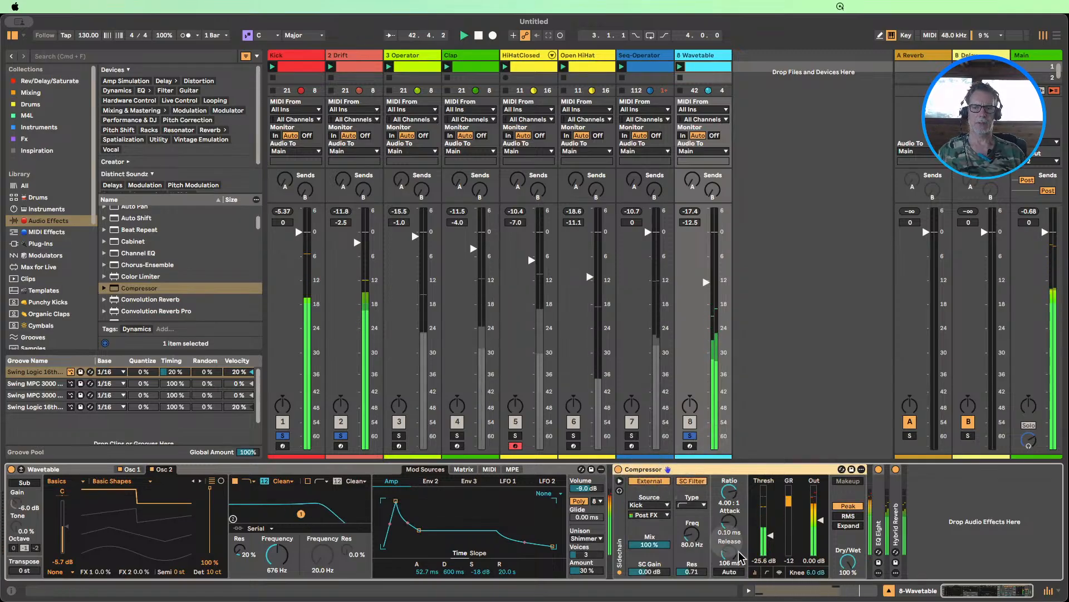
- Compare Peak and RMS detection on the Compressor, settling on a -22.1 dB threshold and RMS mode
{"action": "left_click_drag", "start_coordinate": [774, 533], "coordinate": [767, 539]}
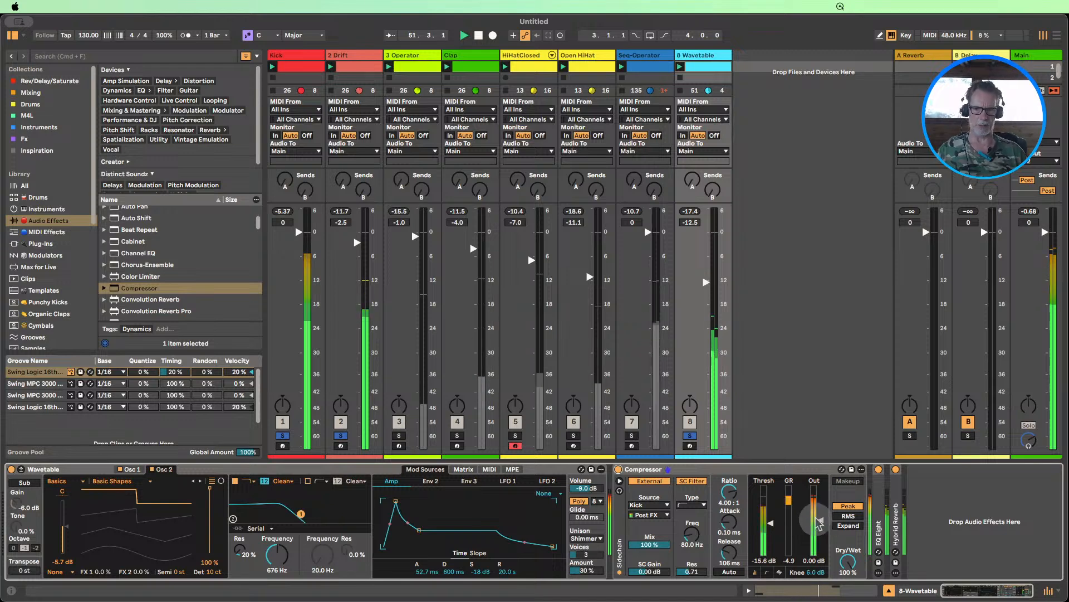
{"action": "left_click", "coordinate": [859, 517]}
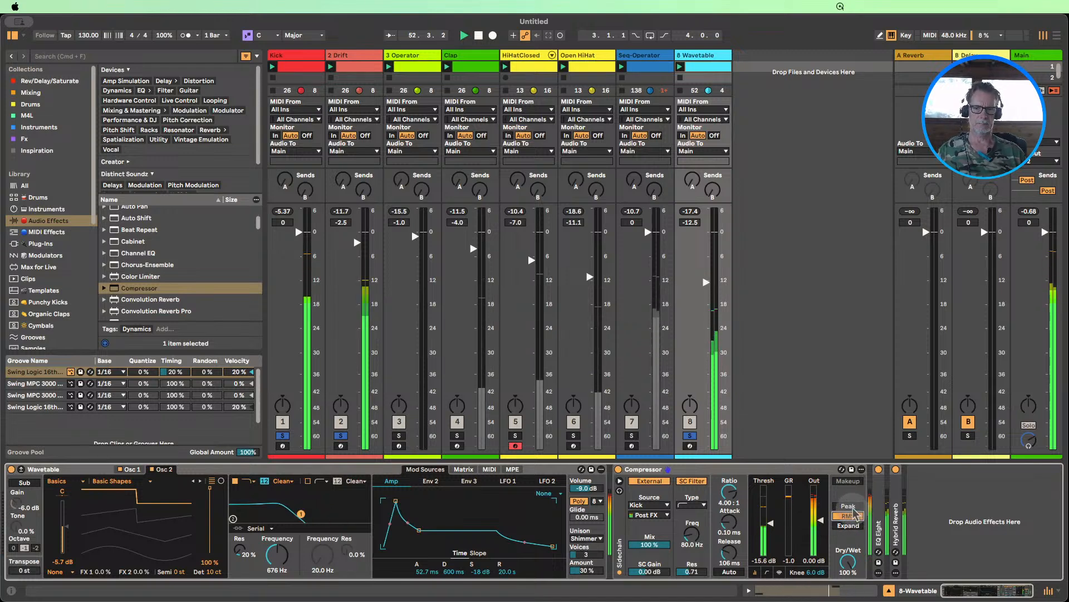
{"action": "left_click", "coordinate": [852, 507]}
{"action": "left_click", "coordinate": [851, 516]}
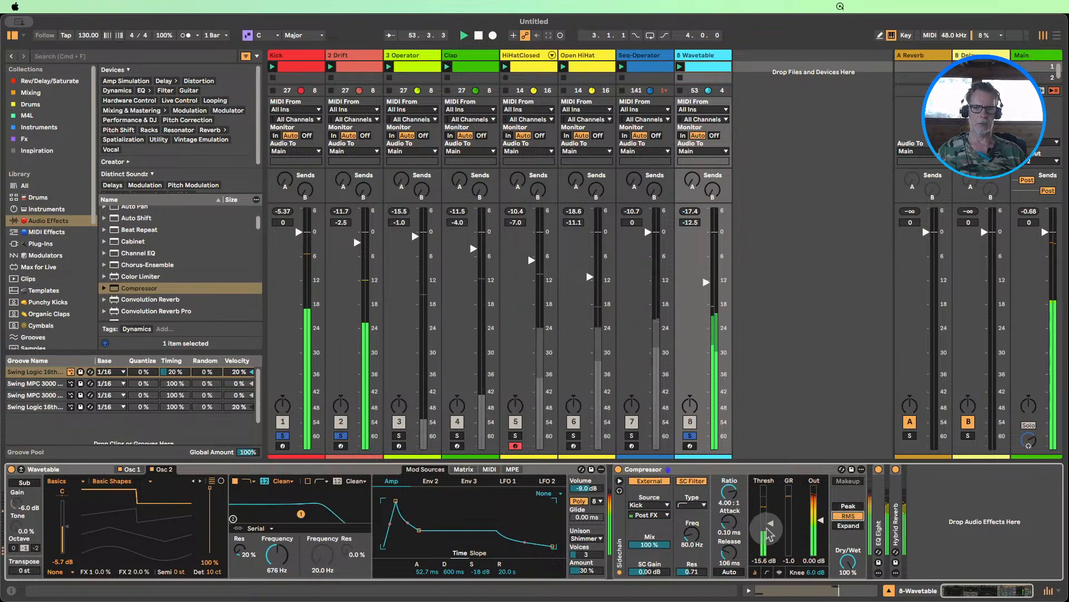
{"action": "left_click_drag", "start_coordinate": [770, 531], "coordinate": [770, 532]}
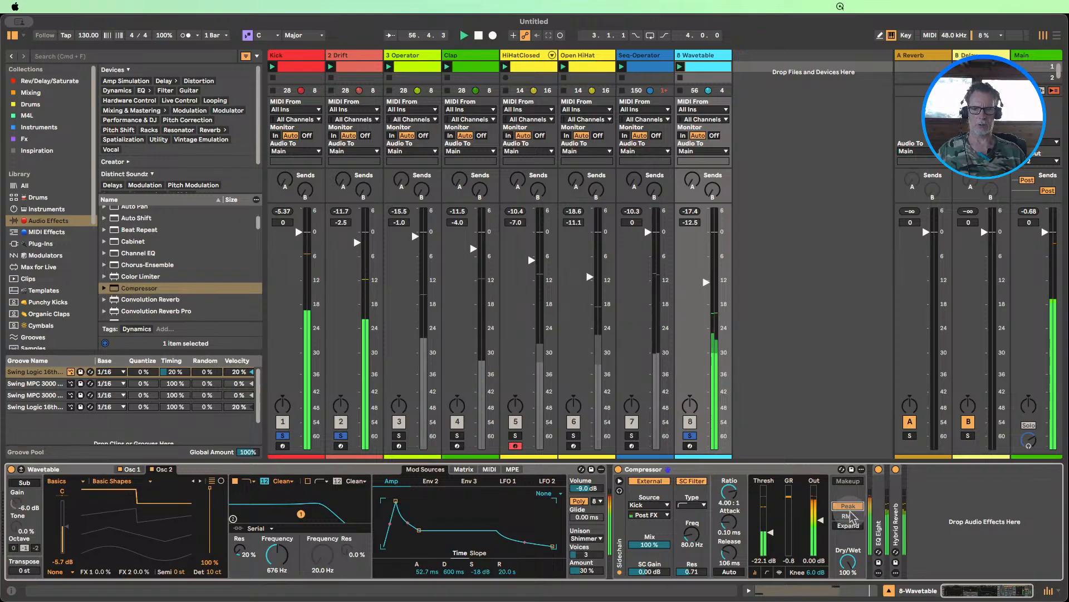
{"action": "left_click", "coordinate": [848, 516]}
{"action": "left_click", "coordinate": [848, 509]}
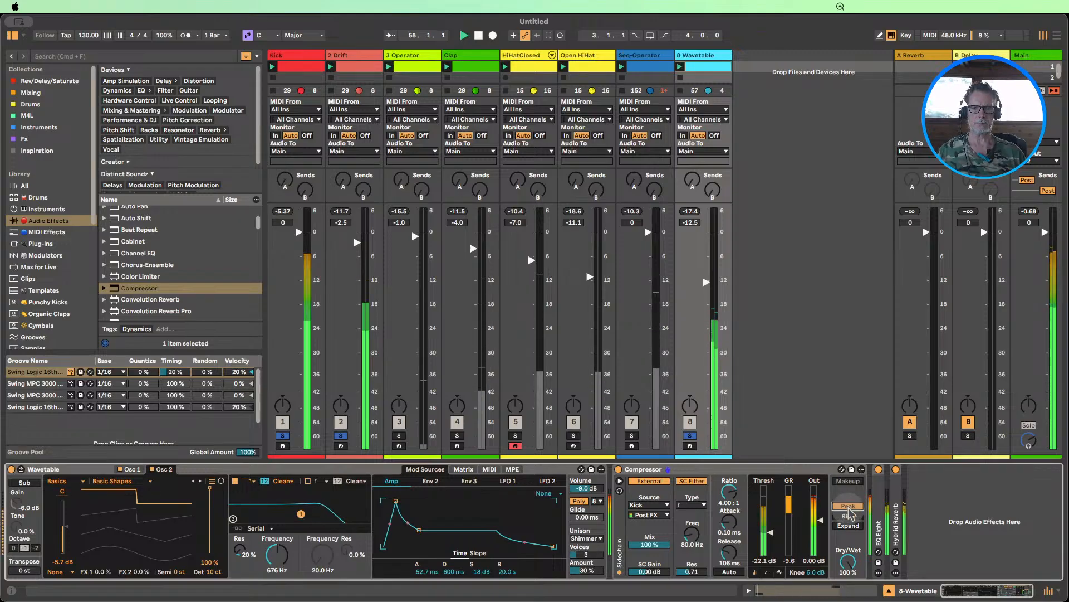
{"action": "left_click", "coordinate": [850, 516]}
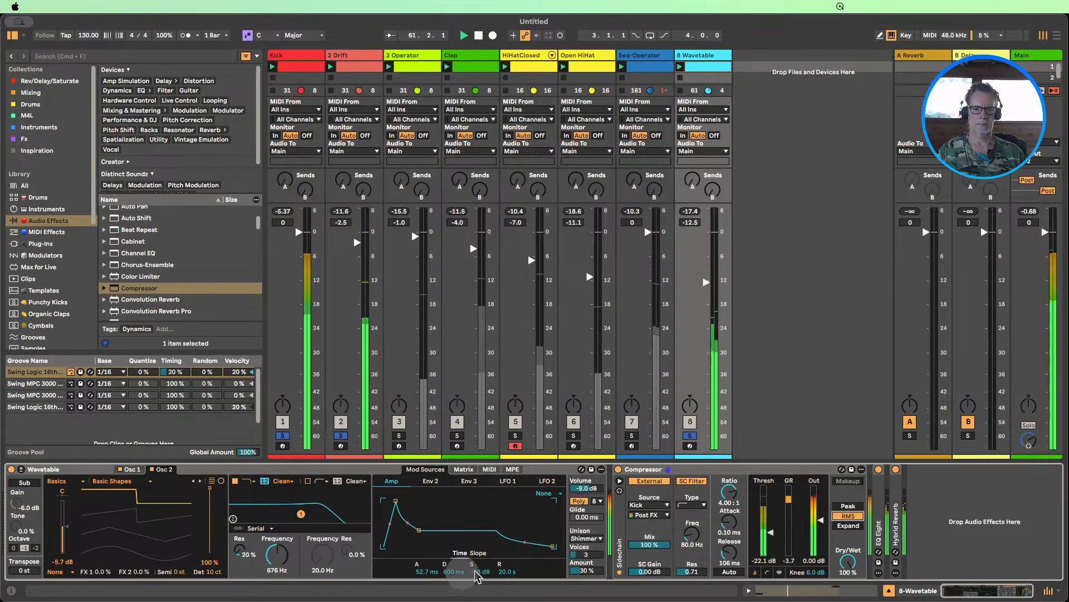
- Set Wavetable's amp envelope sustain to -19 dB and step oscillator 1 back through the Retro wavetables to Harmonics 4
{"action": "mouse_move", "coordinate": [476, 576]}
{"action": "left_mouse_down"}
{"action": "mouse_move", "coordinate": [476, 543]}
{"action": "mouse_move", "coordinate": [477, 565]}
{"action": "left_mouse_up"}
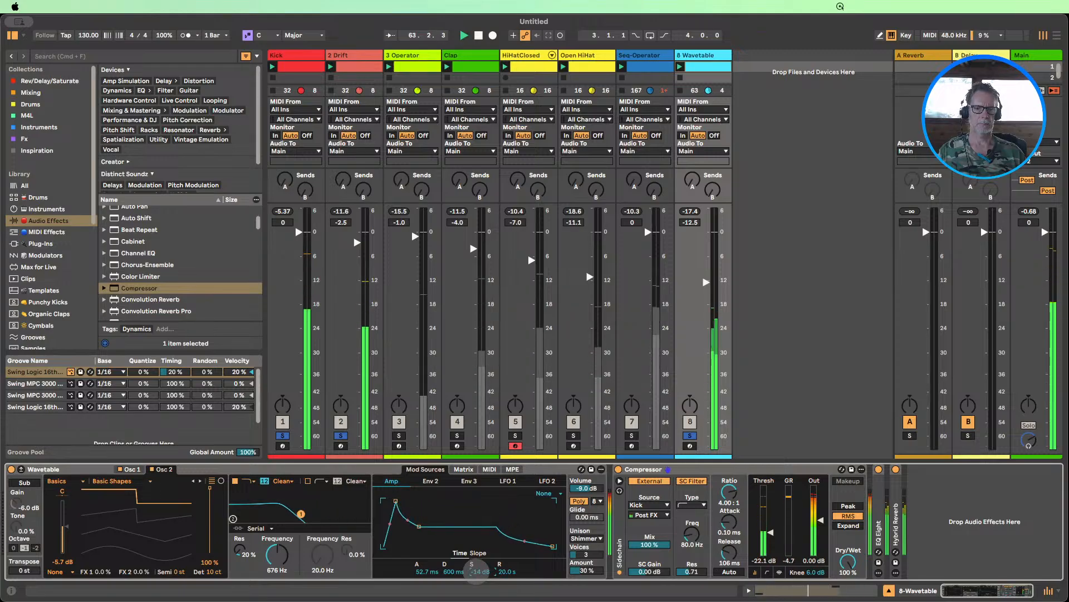
{"action": "left_click", "coordinate": [129, 469]}
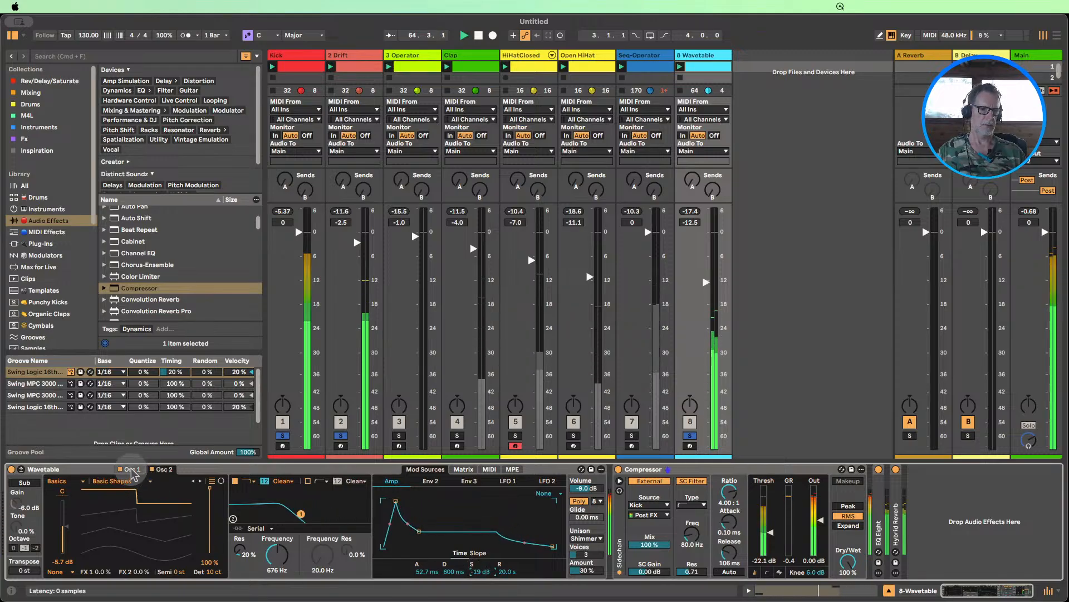
{"action": "left_click", "coordinate": [196, 484]}
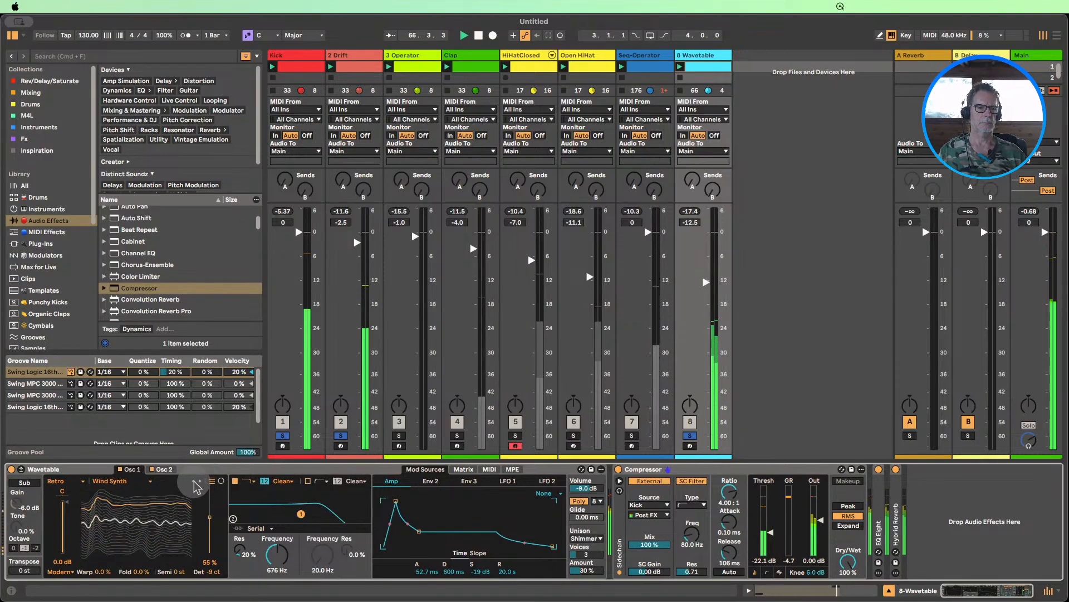
{"action": "left_click", "coordinate": [196, 484]}
{"action": "left_click", "coordinate": [196, 485]}
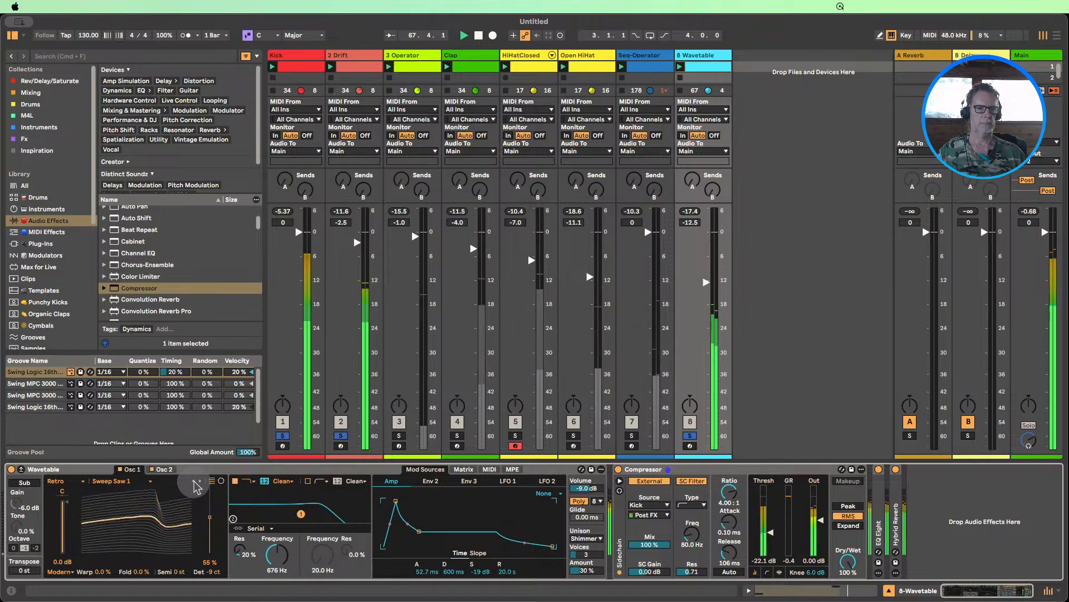
{"action": "left_click", "coordinate": [196, 485]}
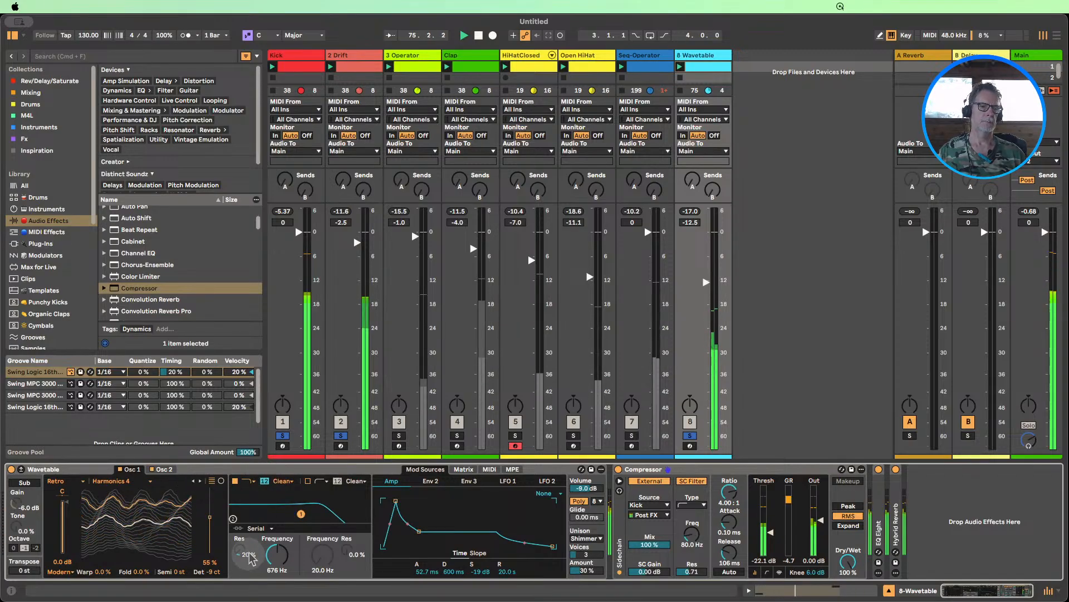
- Modulate Filter 1 Freq with LFO 2 by an amount of 23 in Wavetable's modulation matrix
{"action": "left_click", "coordinate": [463, 469]}
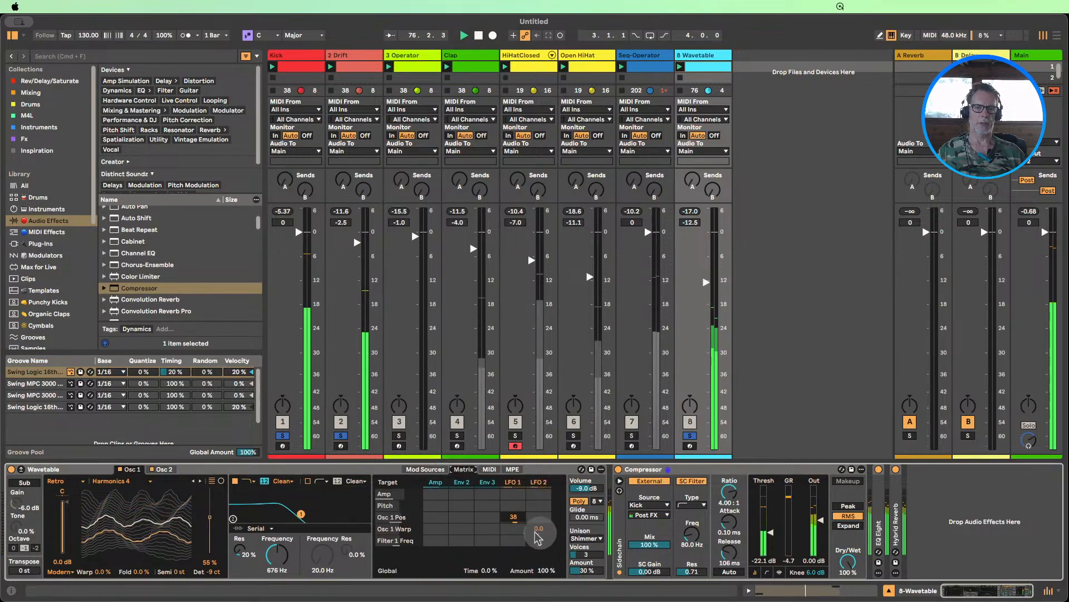
{"action": "left_click_drag", "start_coordinate": [538, 538], "coordinate": [536, 521]}
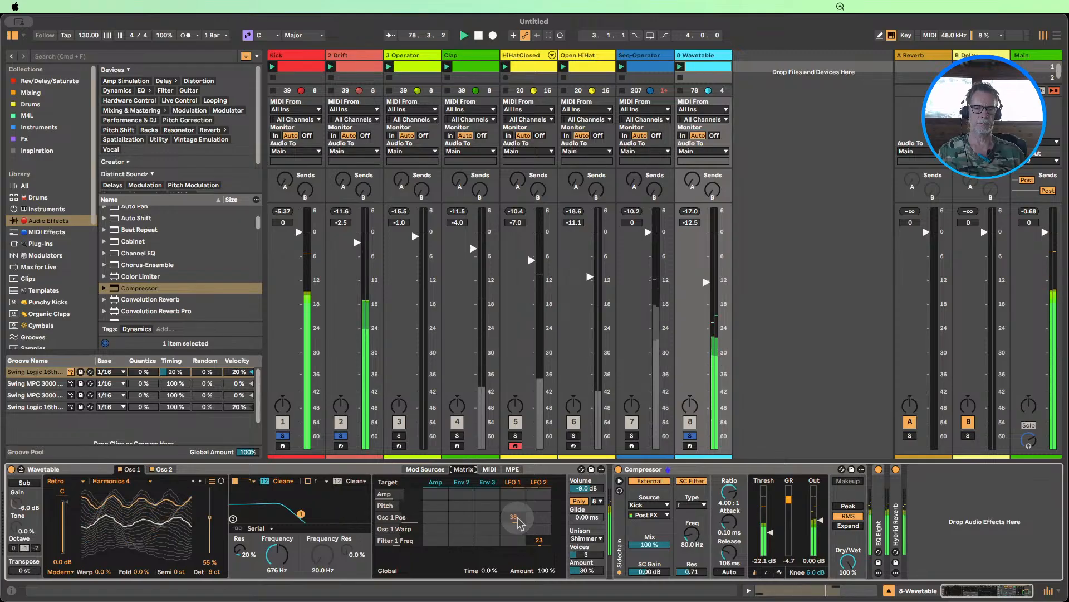
- Try modulating Osc 1 Pos with LFO 2 instead of LFO 1, and undo both changes
{"action": "double_click", "coordinate": [517, 517]}
{"action": "left_click_drag", "start_coordinate": [534, 518], "coordinate": [534, 517]}
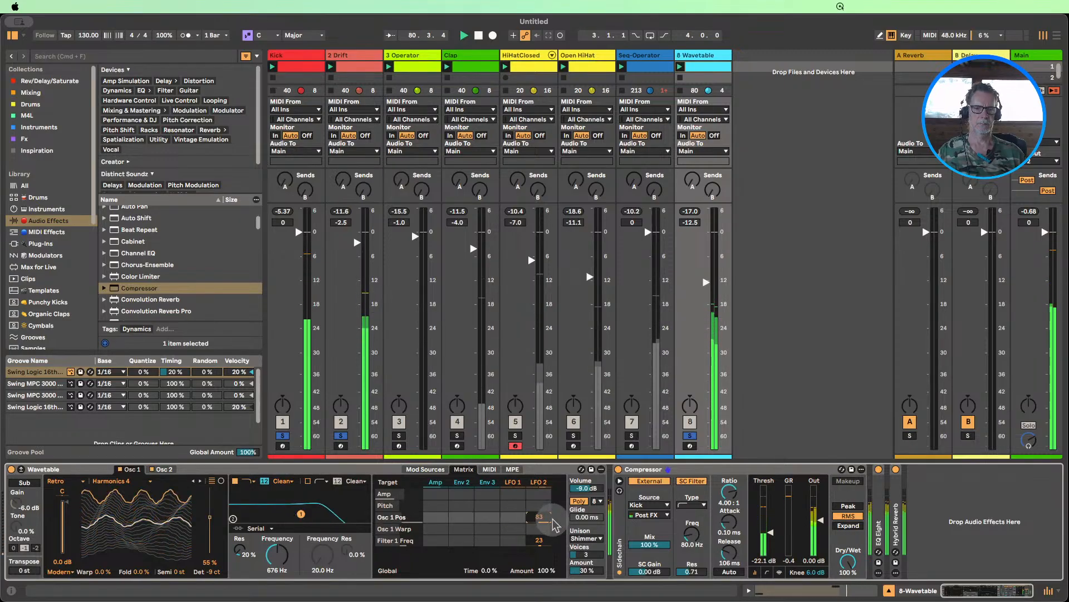
{"action": "key", "text": "super+z"}
{"action": "key", "text": "super+z"}
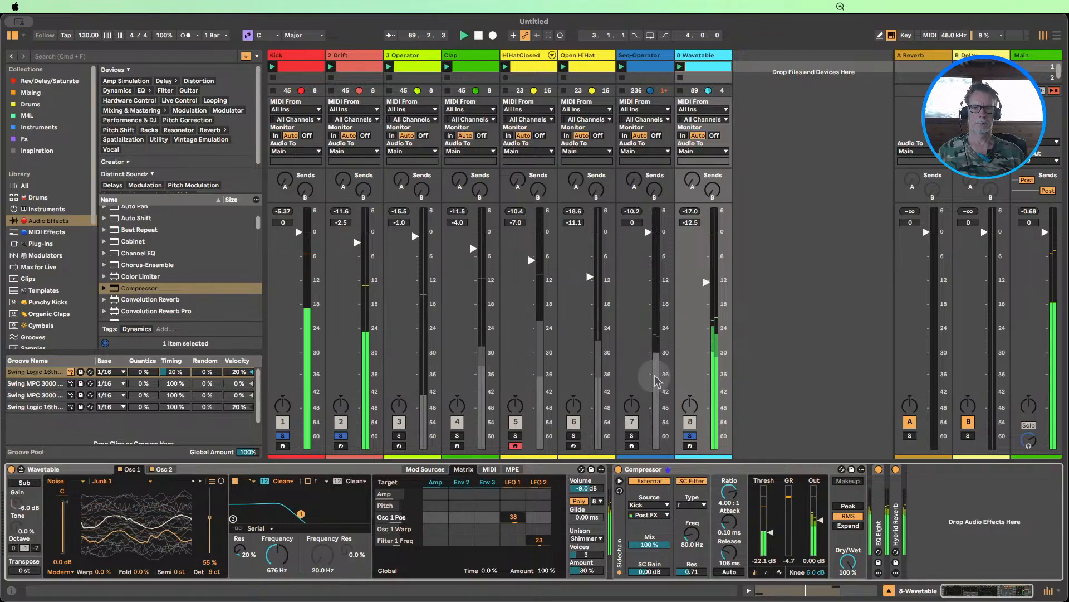
- Raise the Wavetable track's volume to -9.3 dB and refine its sound with the Noise wavetable Swepdustry and a 640 Hz filter frequency
{"action": "left_click_drag", "start_coordinate": [701, 298], "coordinate": [701, 291]}
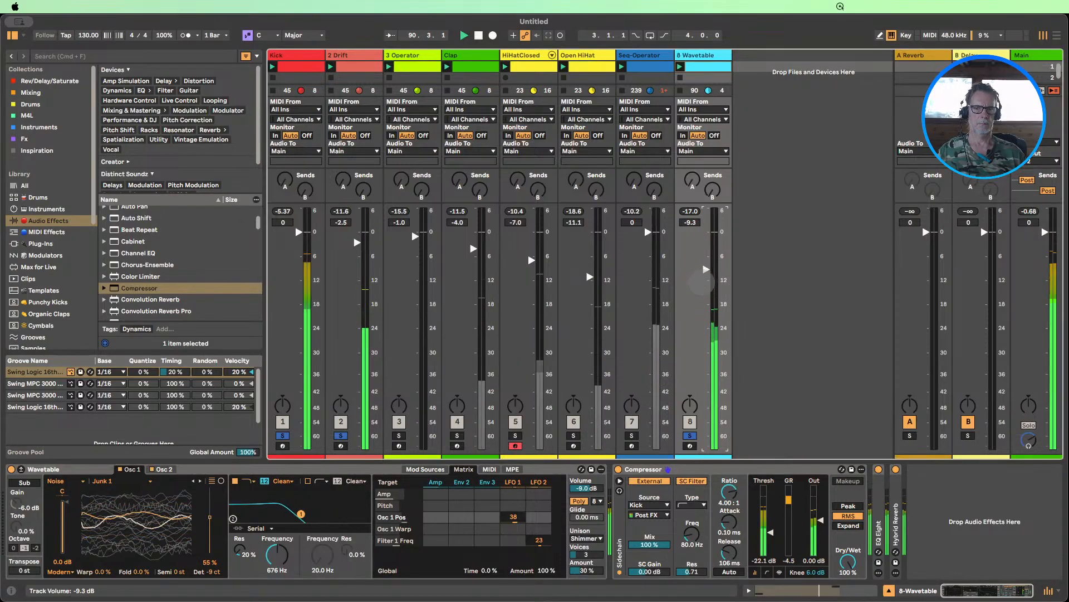
{"action": "left_click", "coordinate": [194, 481]}
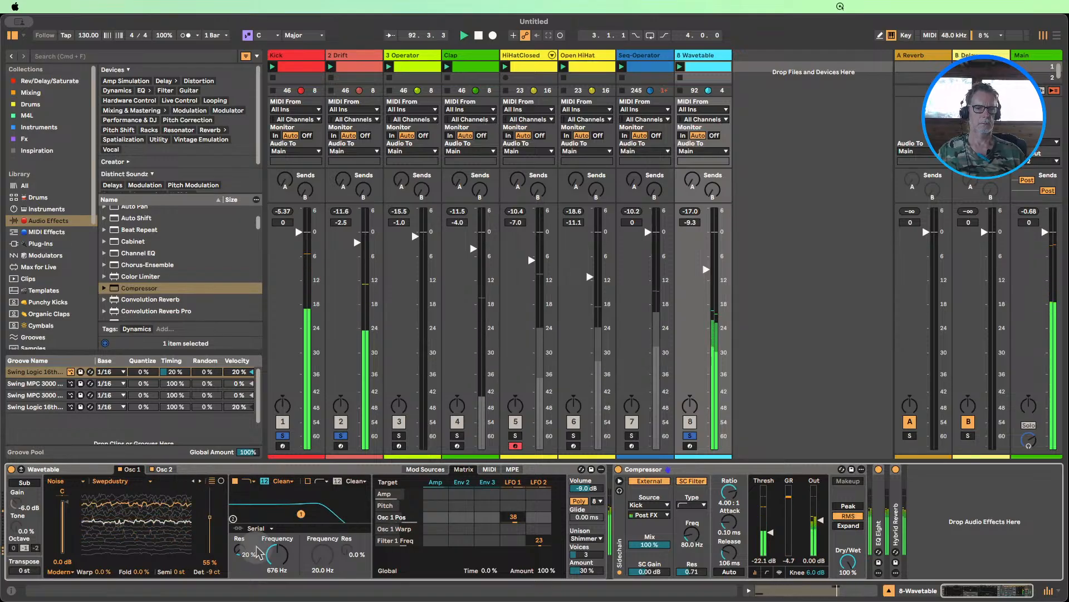
{"action": "mouse_move", "coordinate": [274, 559]}
{"action": "left_mouse_down"}
{"action": "mouse_move", "coordinate": [275, 596]}
{"action": "mouse_move", "coordinate": [274, 574]}
{"action": "left_mouse_up"}
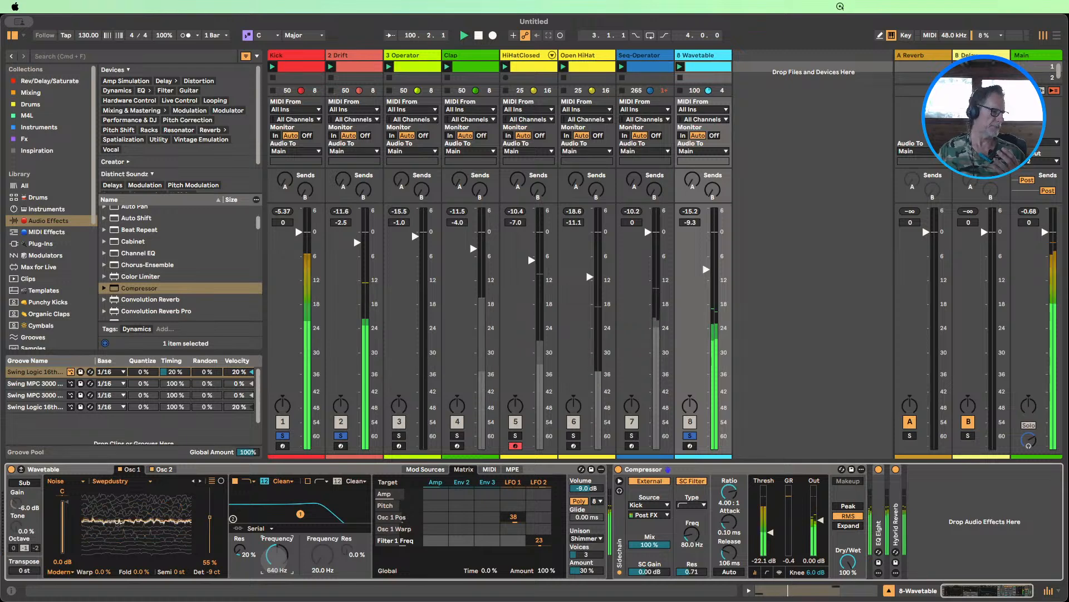
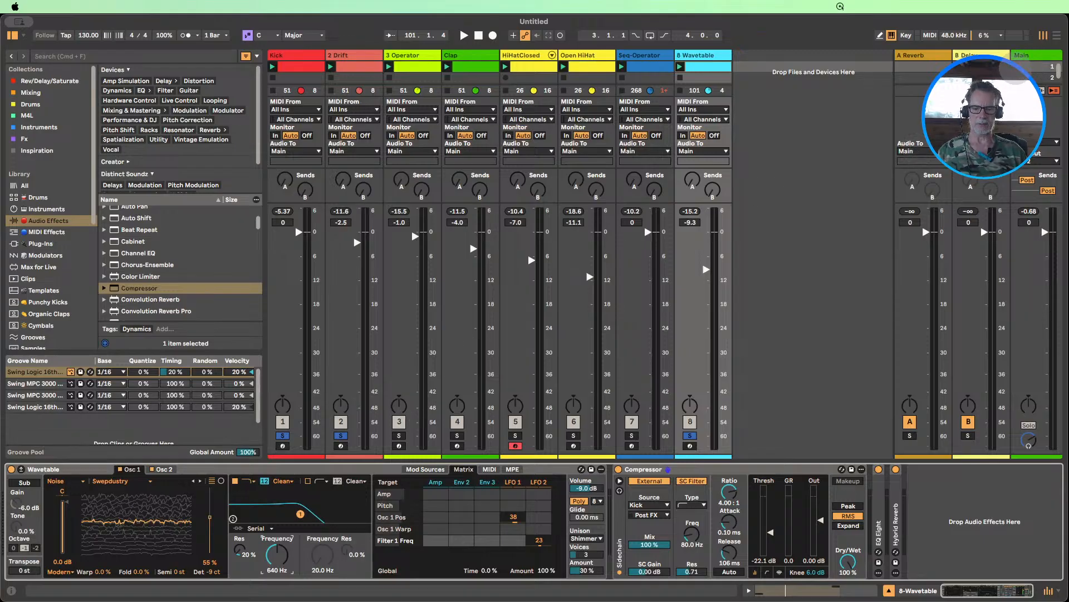
- Restart playback with all solos cleared and mute the HiHatClosed and Open HiHat tracks
{"action": "key", "text": "space"}
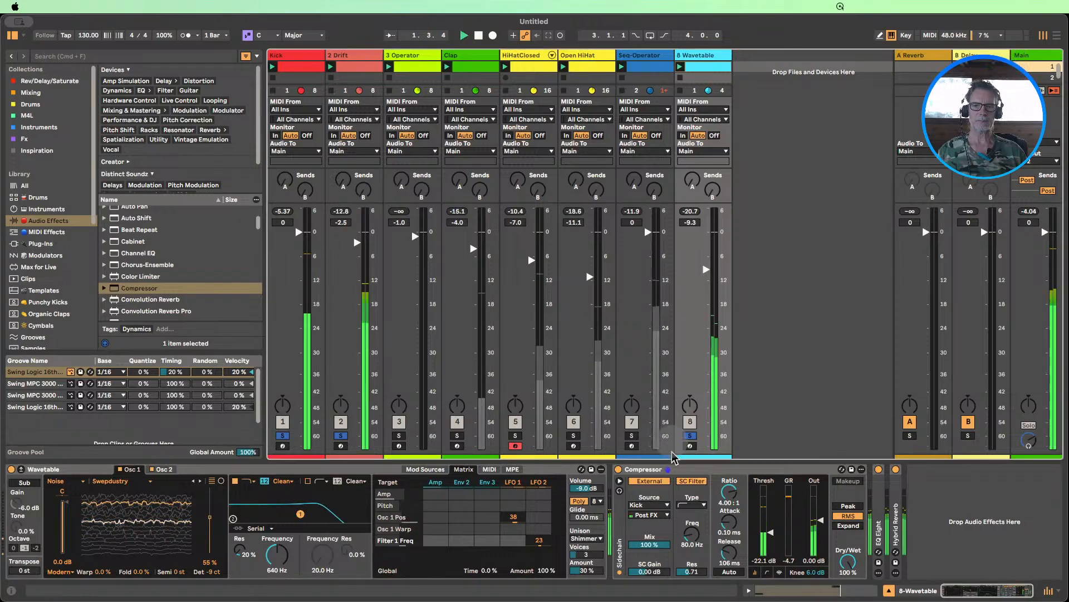
{"action": "left_click", "coordinate": [690, 436]}
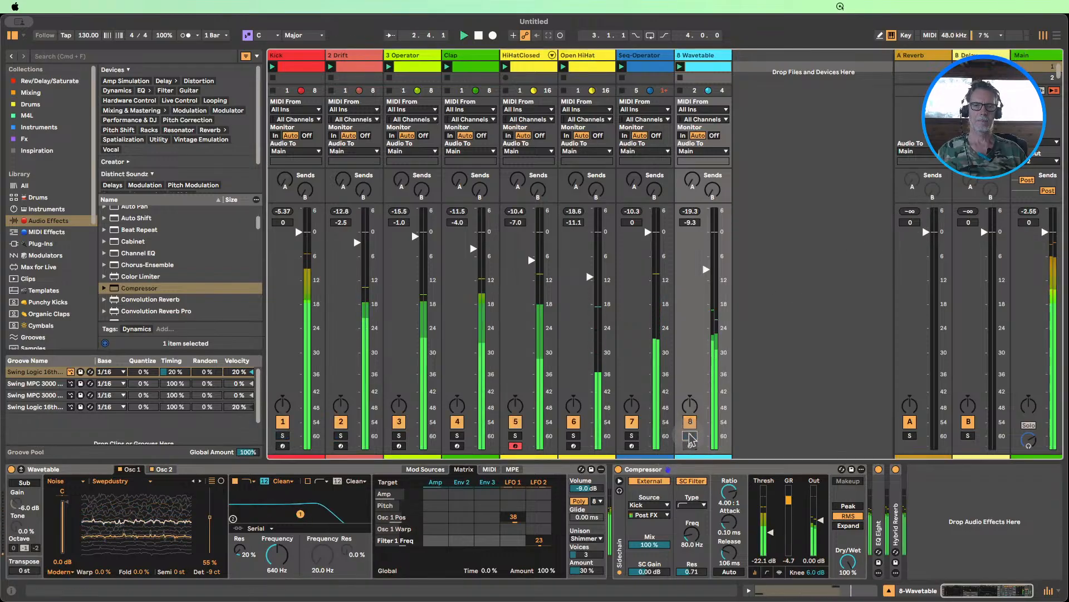
{"action": "left_click", "coordinate": [516, 421]}
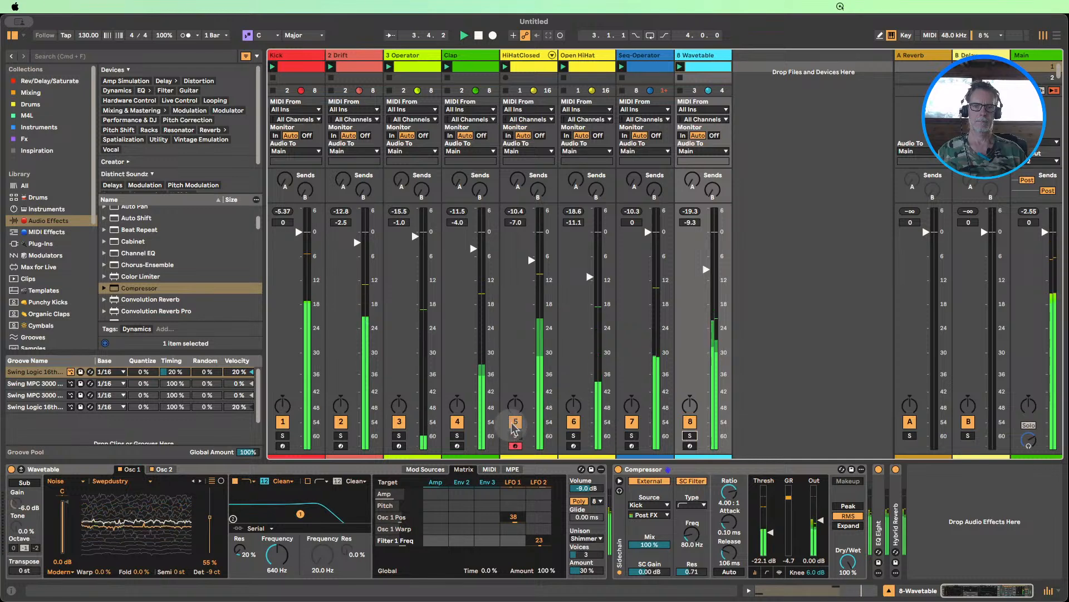
{"action": "left_click", "coordinate": [574, 422]}
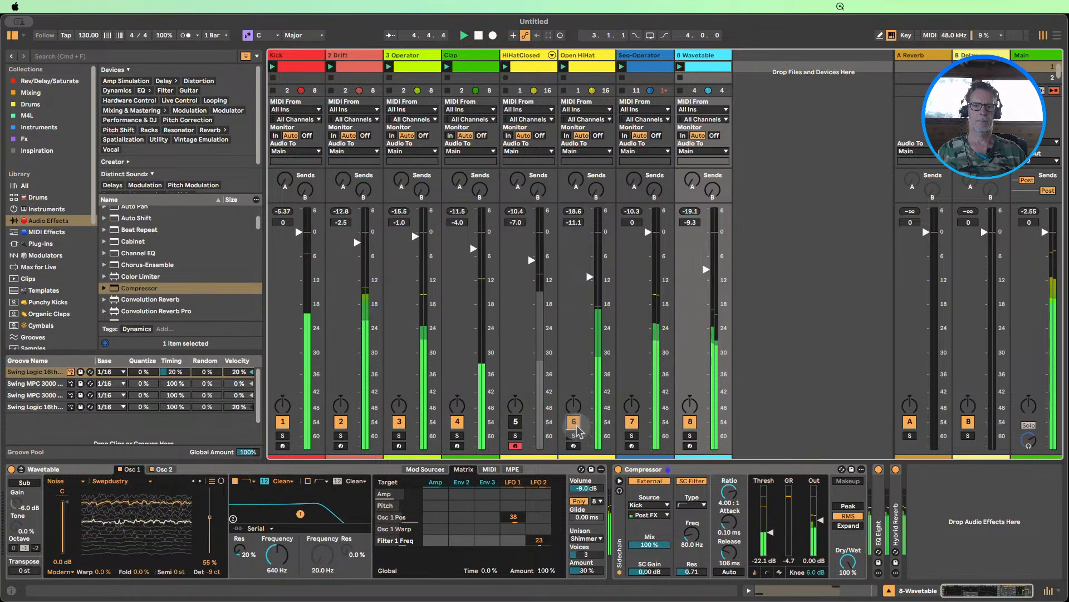
- Unmute HiHatClosed to lower its volume to -11.0 dB, and mute it again
{"action": "left_click", "coordinate": [516, 423]}
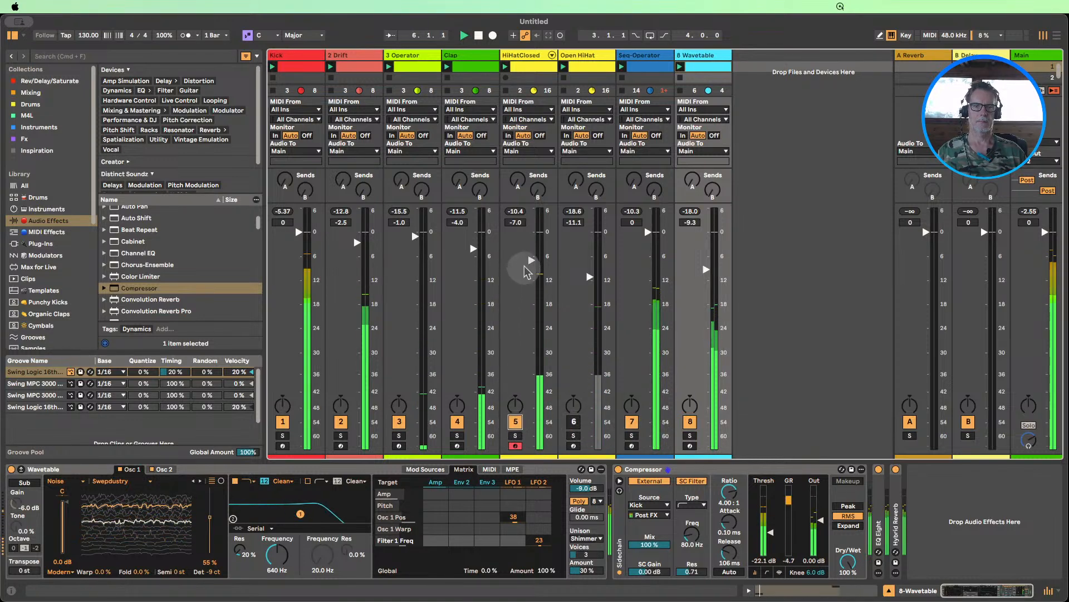
{"action": "mouse_move", "coordinate": [531, 261]}
{"action": "left_mouse_down"}
{"action": "mouse_move", "coordinate": [531, 274]}
{"action": "mouse_move", "coordinate": [530, 261]}
{"action": "left_mouse_up"}
{"action": "left_click", "coordinate": [516, 421]}
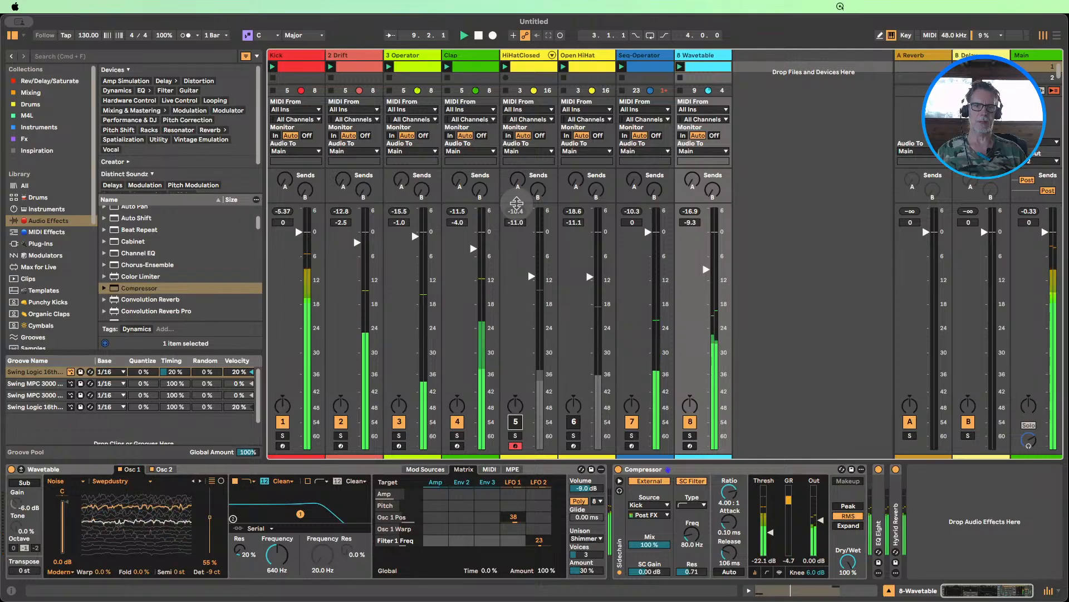
- Create an empty one-bar MIDI clip in scene 2 of the HiHatClosed track and enable Draw Mode
{"action": "left_click_drag", "start_coordinate": [516, 204], "coordinate": [517, 282]}
{"action": "double_click", "coordinate": [526, 67]}
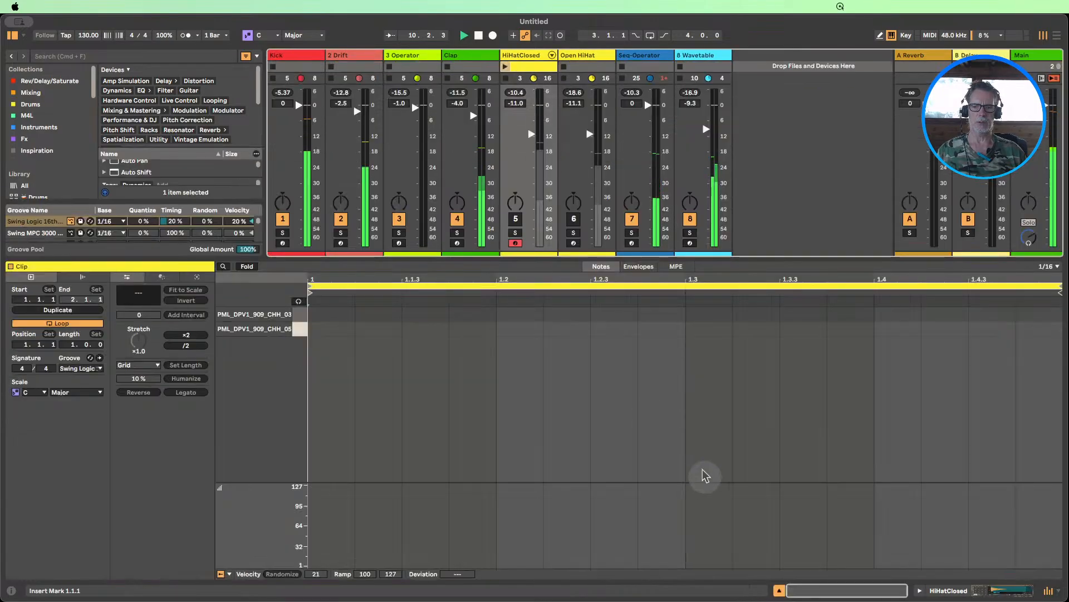
{"action": "key", "text": "b"}
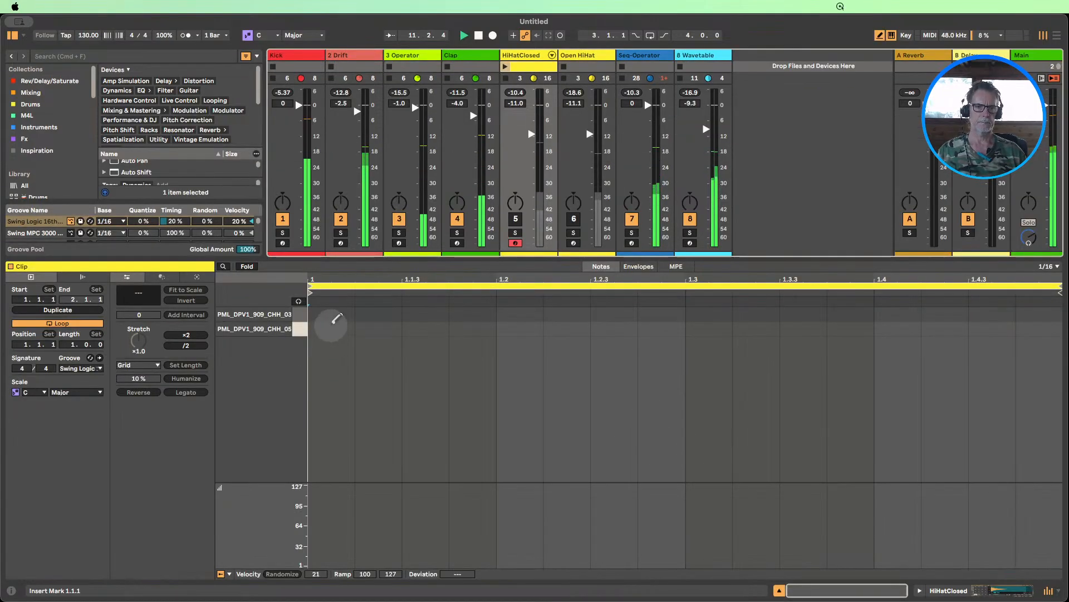
- Fill the bar with sixteenth notes of PML_DPV1_909_CHH_05, and launch the clip with HiHatClosed unmuted at -12.0 dB
{"action": "left_click_drag", "start_coordinate": [312, 329], "coordinate": [1047, 326]}
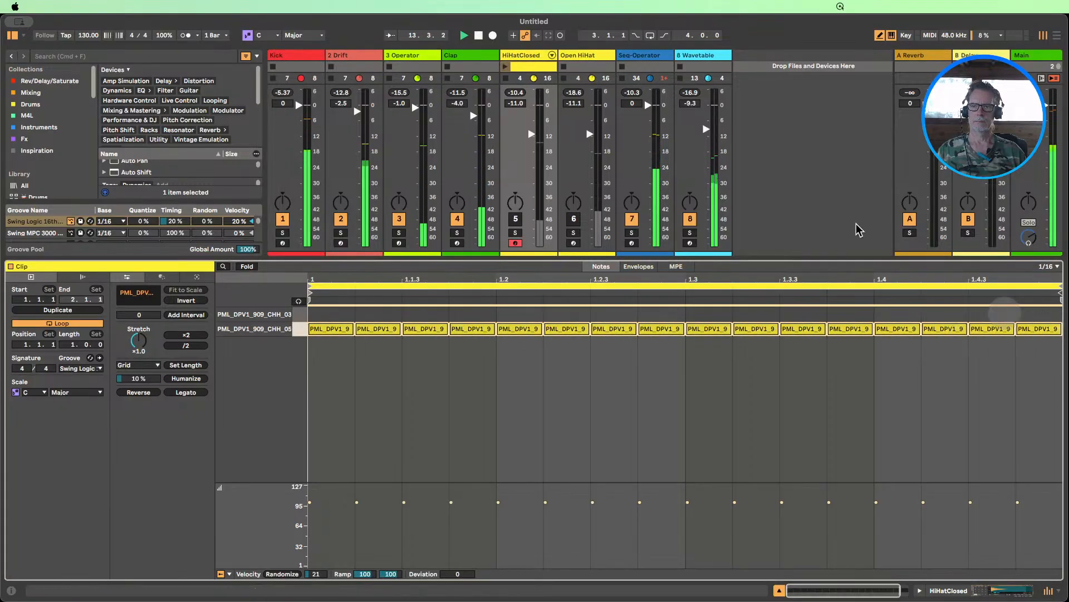
{"action": "left_click", "coordinate": [506, 66]}
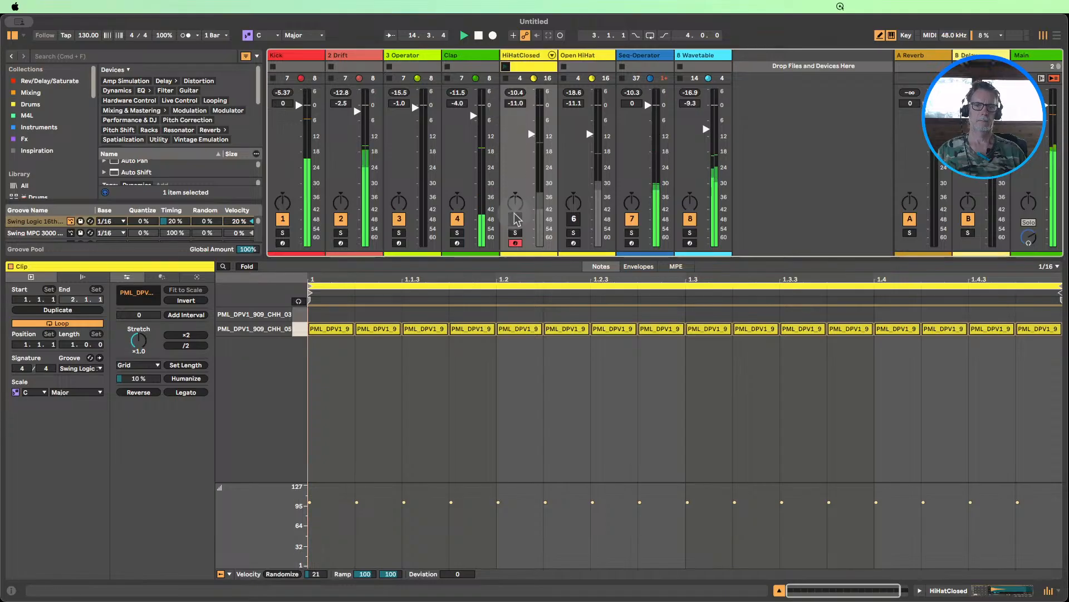
{"action": "left_click", "coordinate": [517, 220]}
{"action": "left_click_drag", "start_coordinate": [531, 134], "coordinate": [531, 137]}
- Set the velocities of the first four hi-hat notes to 106, 50, 107 and 56
{"action": "left_click", "coordinate": [300, 330]}
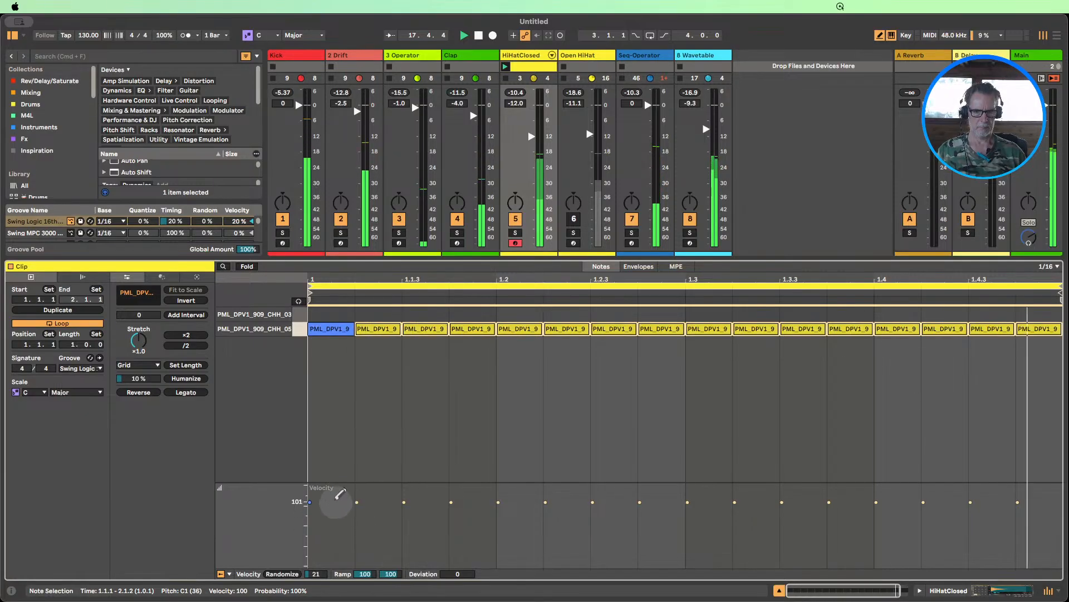
{"action": "left_click", "coordinate": [344, 505]}
{"action": "mouse_move", "coordinate": [346, 503]}
{"action": "left_mouse_down"}
{"action": "mouse_move", "coordinate": [358, 521]}
{"action": "mouse_move", "coordinate": [401, 530]}
{"action": "mouse_move", "coordinate": [424, 516]}
{"action": "mouse_move", "coordinate": [466, 519]}
{"action": "left_mouse_up"}
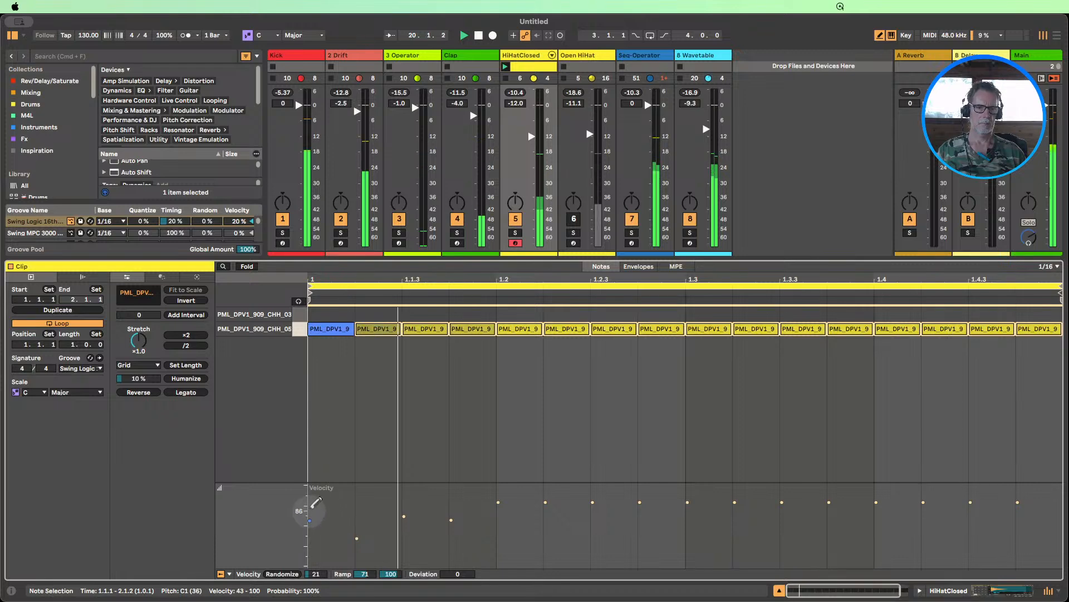
{"action": "left_click_drag", "start_coordinate": [312, 510], "coordinate": [317, 494]}
{"action": "mouse_move", "coordinate": [451, 518]}
{"action": "left_mouse_down"}
{"action": "mouse_move", "coordinate": [470, 504]}
{"action": "mouse_move", "coordinate": [465, 531]}
{"action": "mouse_move", "coordinate": [414, 516]}
{"action": "mouse_move", "coordinate": [413, 498]}
{"action": "left_mouse_up"}
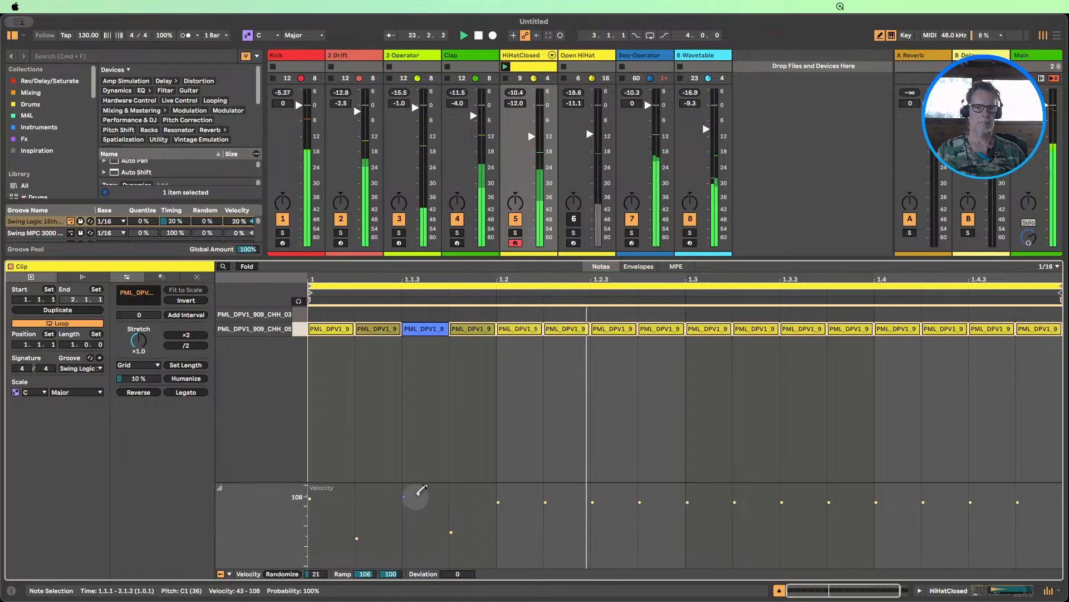
{"action": "left_click", "coordinate": [367, 534]}
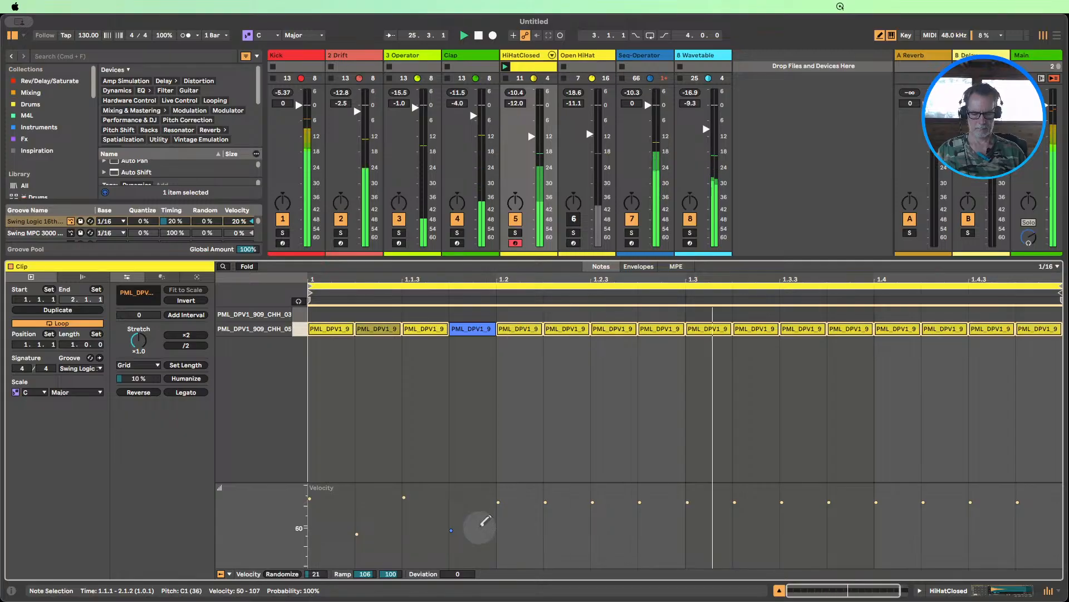
{"action": "left_click", "coordinate": [485, 531]}
- Duplicate the first four hi-hat notes across the whole bar with Draw Mode off, and double the clip's loop to two bars
{"action": "key", "text": "b"}
{"action": "left_click_drag", "start_coordinate": [495, 408], "coordinate": [274, 302]}
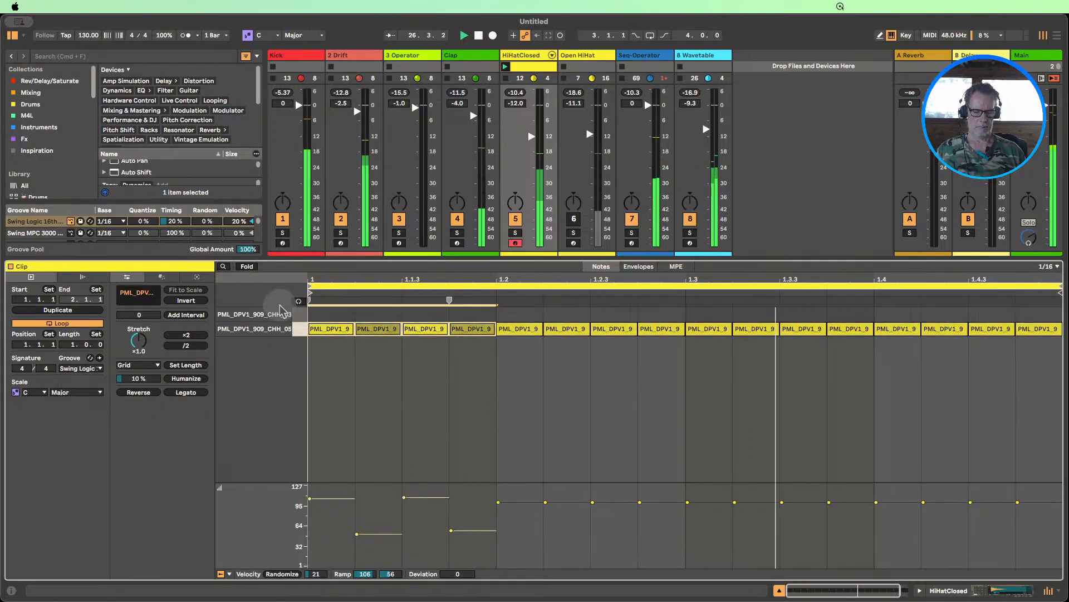
{"action": "key", "text": "super+d"}
{"action": "key", "text": "super+d"}
{"action": "key", "text": "super+d"}
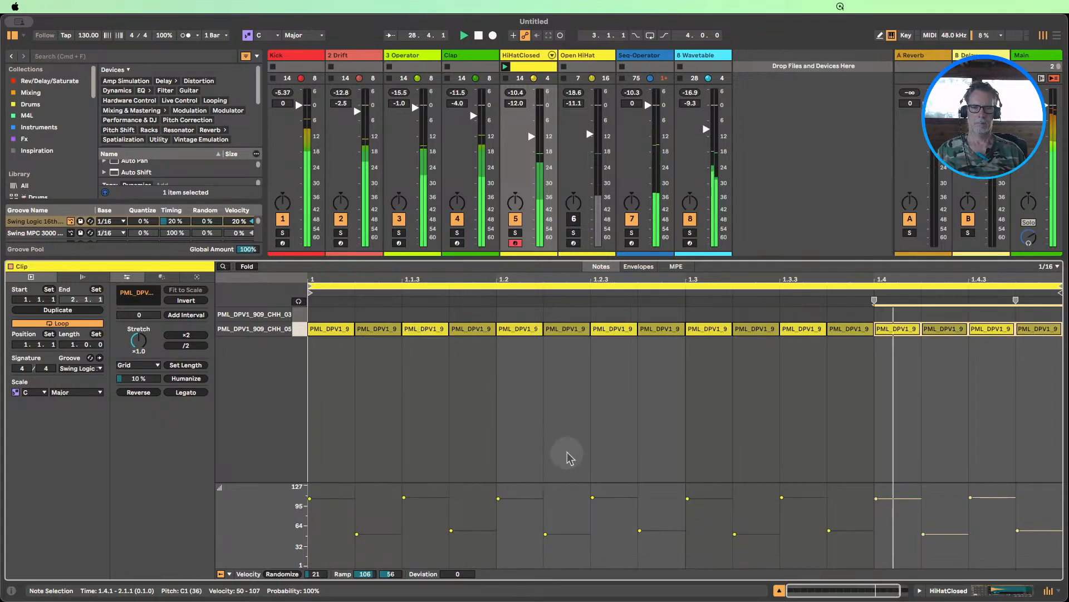
{"action": "left_click", "coordinate": [69, 309]}
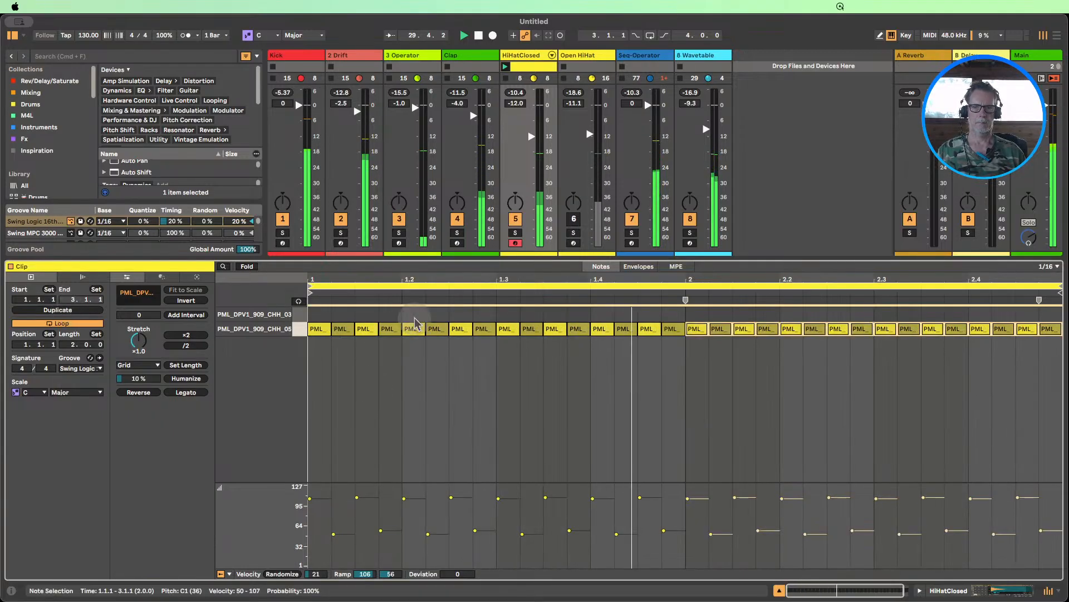
- Add two PML_DPV1_909_CHH_03 notes on the last two sixteenths of bar 2, at 2.4.3 and 2.4.4
{"action": "left_click", "coordinate": [673, 329]}
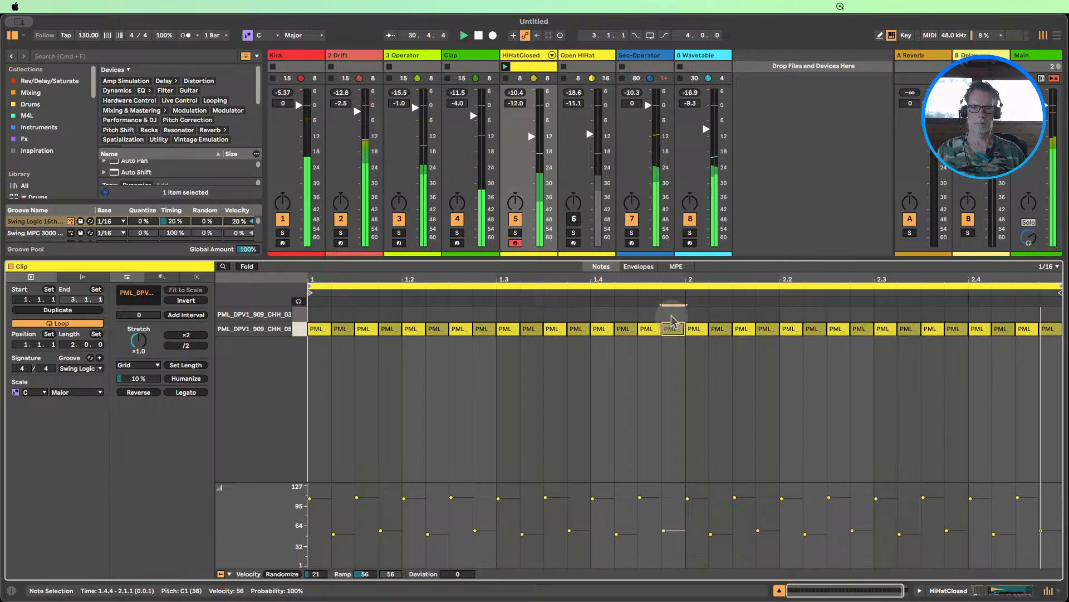
{"action": "left_click_drag", "start_coordinate": [676, 333], "coordinate": [678, 319]}
{"action": "left_click", "coordinate": [649, 328]}
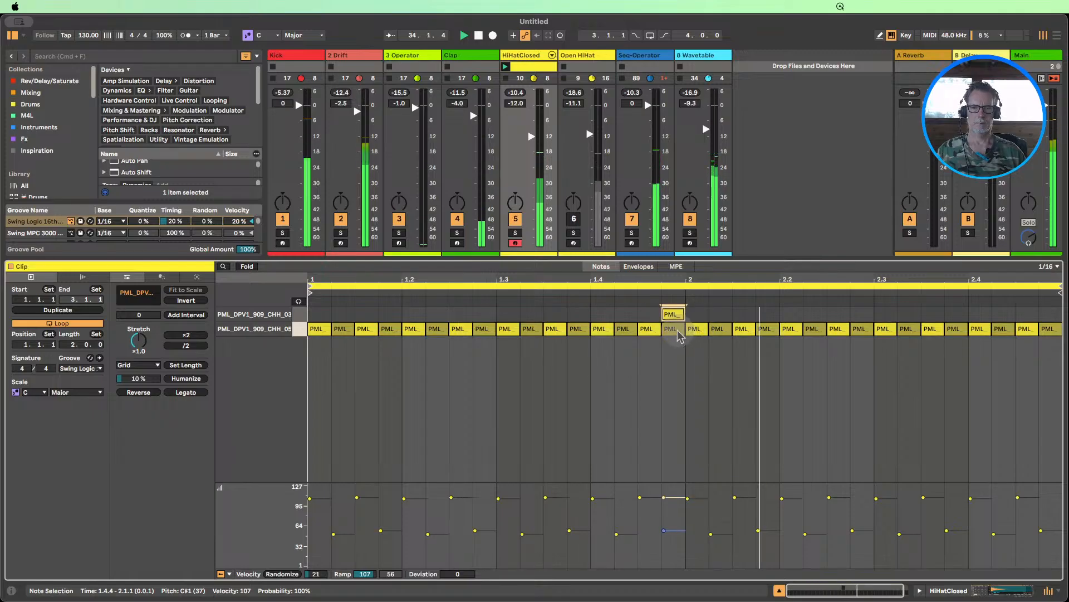
{"action": "left_click_drag", "start_coordinate": [675, 322], "coordinate": [630, 324]}
{"action": "left_click_drag", "start_coordinate": [628, 322], "coordinate": [1024, 323]}
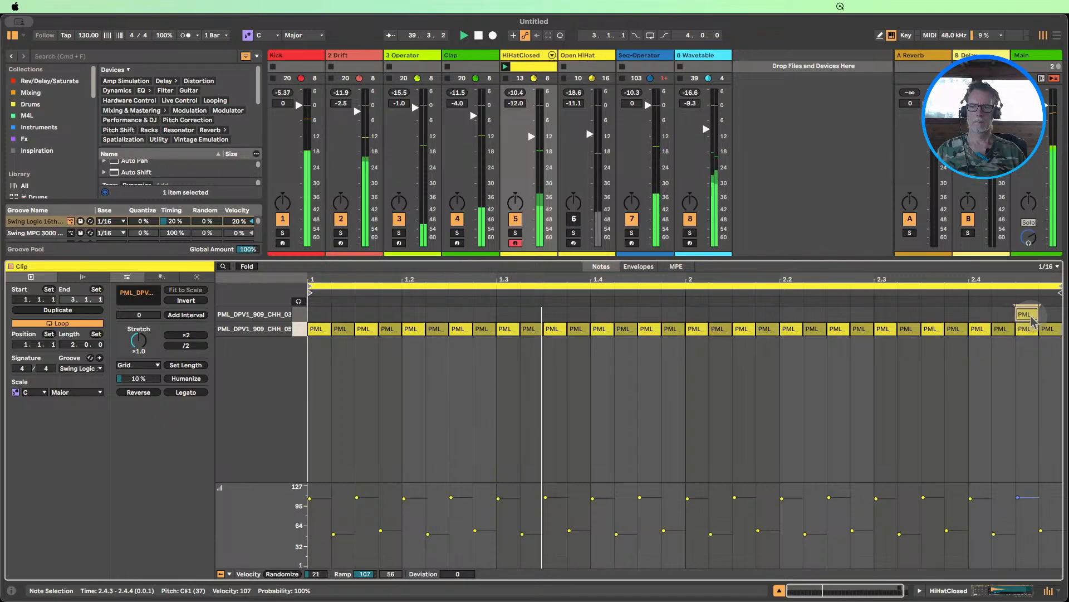
{"action": "mouse_move", "coordinate": [1028, 313]}
{"action": "left_mouse_down"}
{"action": "mouse_move", "coordinate": [1050, 313]}
{"action": "mouse_move", "coordinate": [1025, 314]}
{"action": "left_mouse_up"}
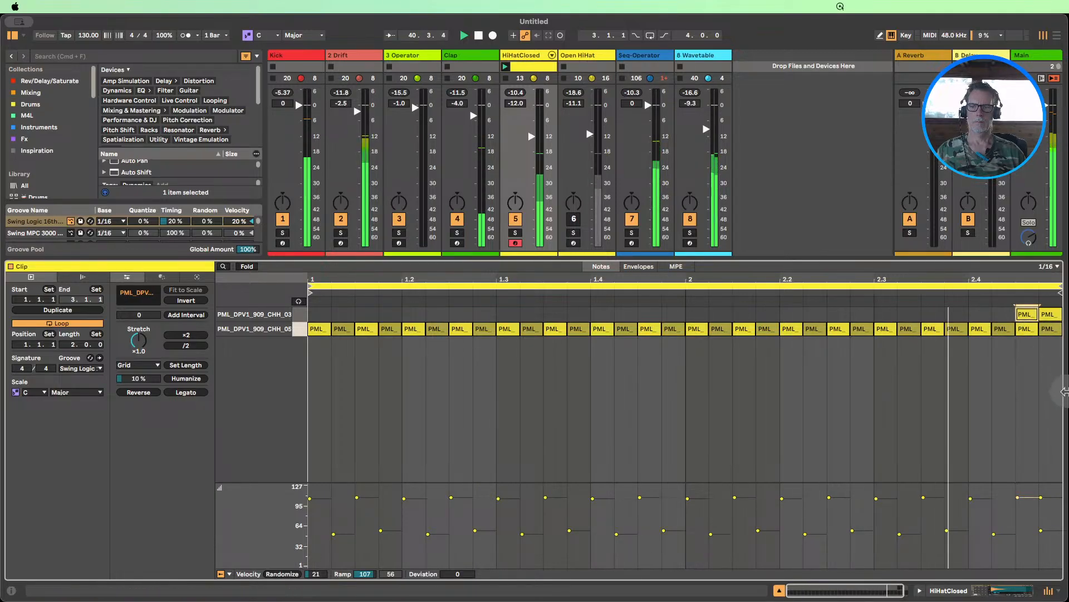
- Lower the velocities of the two CHH_03 notes to about 87 at 2.4.3 and 70 at 2.4.4
{"action": "left_click_drag", "start_coordinate": [1041, 496], "coordinate": [1041, 502]}
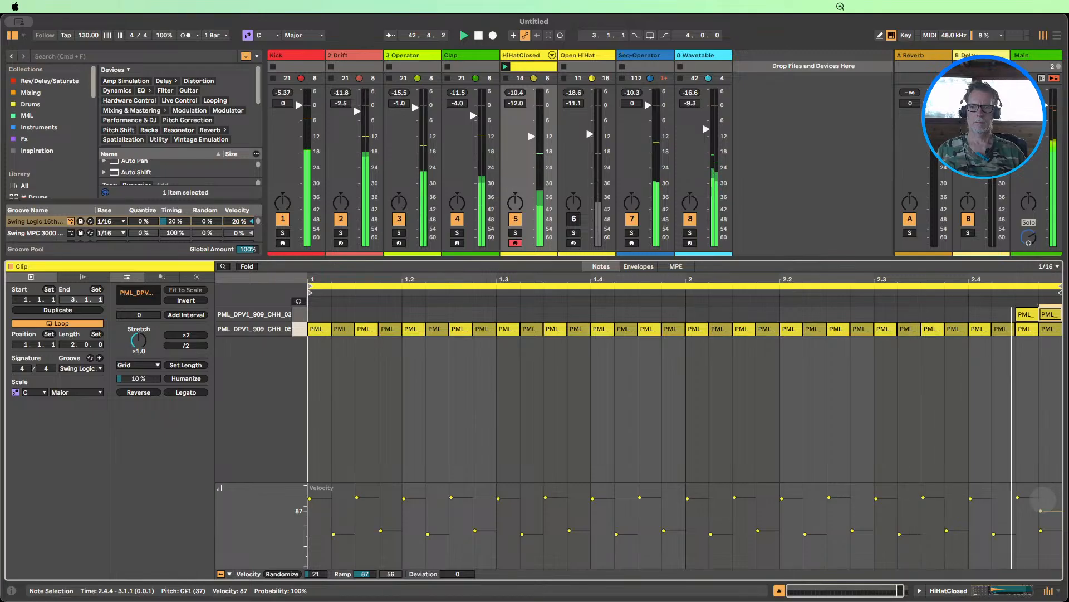
{"action": "mouse_move", "coordinate": [1041, 510]}
{"action": "left_mouse_down"}
{"action": "mouse_move", "coordinate": [1041, 523]}
{"action": "mouse_move", "coordinate": [1018, 500]}
{"action": "left_mouse_up"}
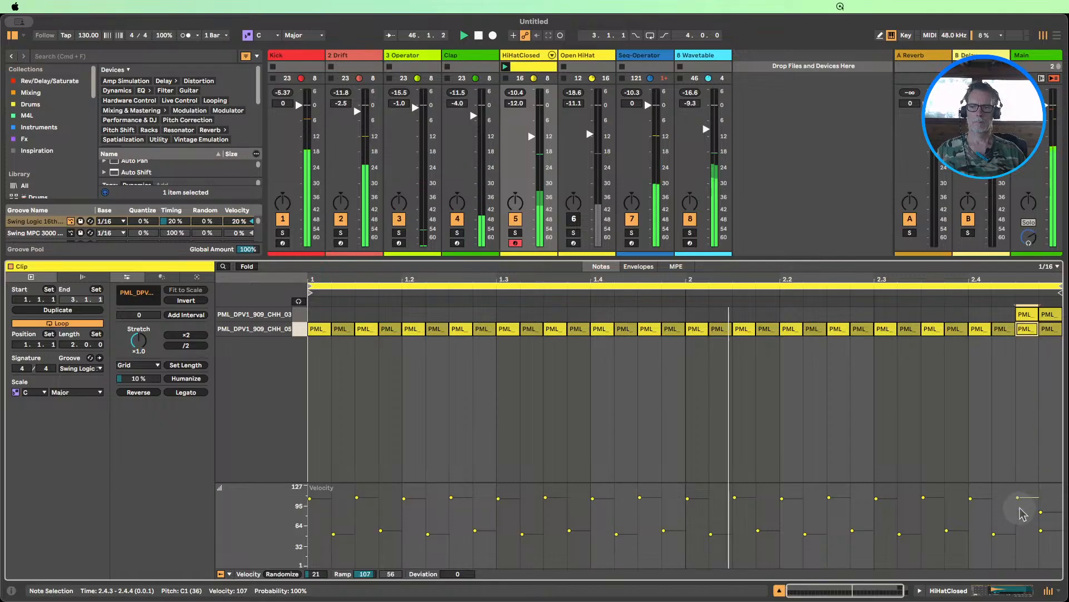
{"action": "left_click", "coordinate": [1027, 315]}
{"action": "mouse_move", "coordinate": [1017, 496]}
{"action": "left_mouse_down"}
{"action": "mouse_move", "coordinate": [1041, 514]}
{"action": "mouse_move", "coordinate": [1021, 505]}
{"action": "left_mouse_up"}
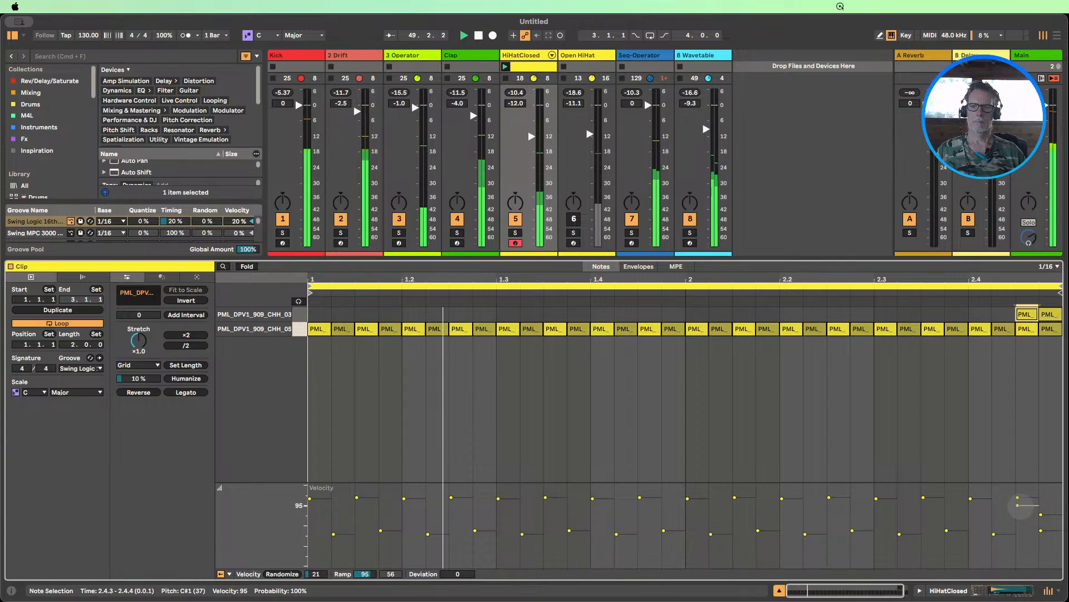
{"action": "left_click", "coordinate": [1041, 514]}
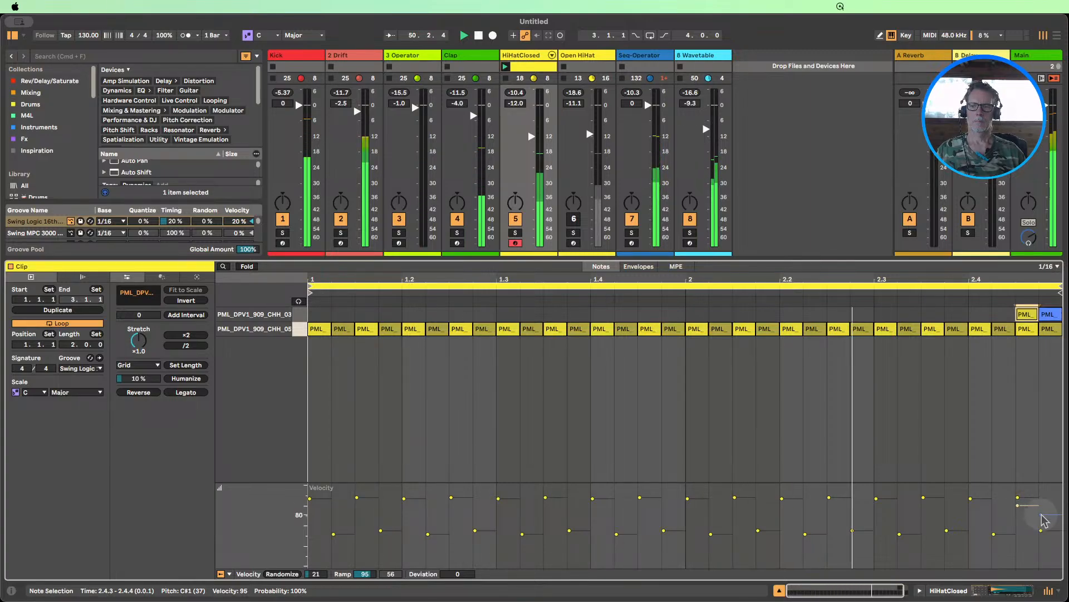
{"action": "left_click_drag", "start_coordinate": [1041, 514], "coordinate": [1041, 519]}
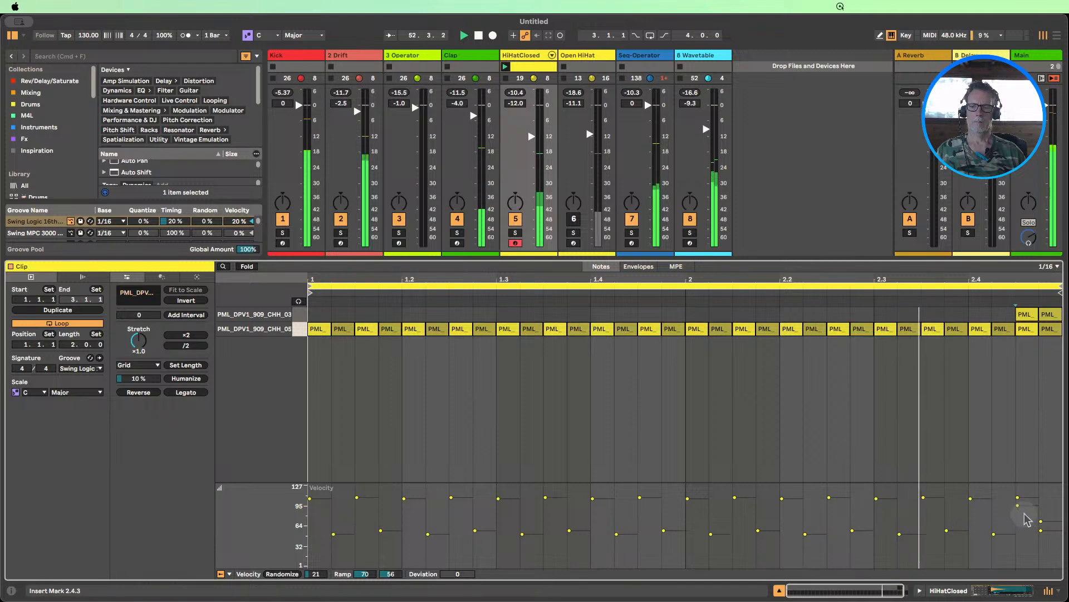
{"action": "left_click", "coordinate": [1019, 505]}
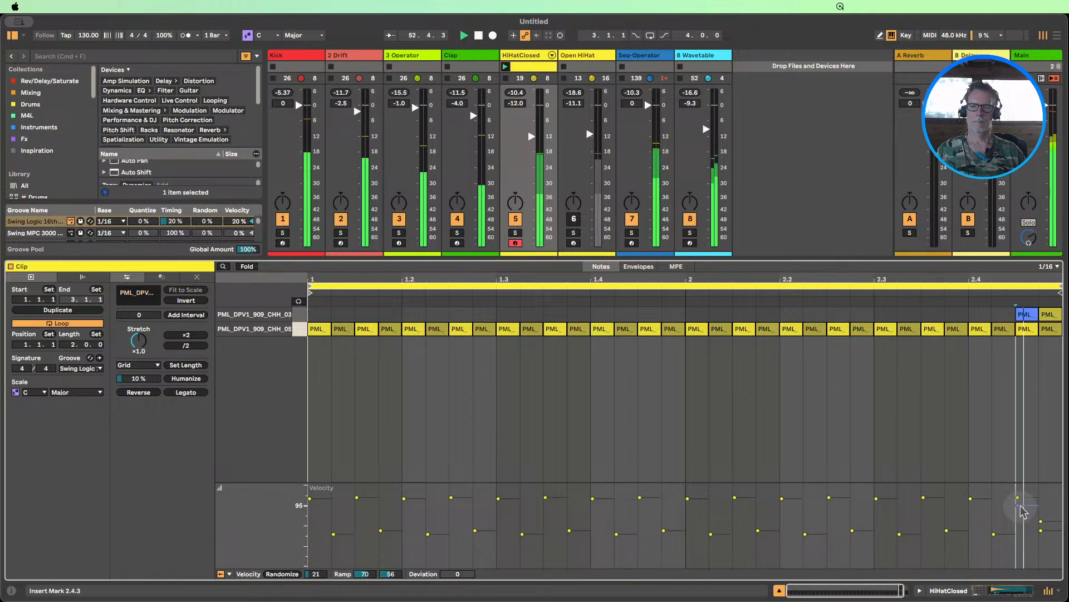
- Unmute Open HiHat, move the new HiHatClosed clip to scene 1 and the original to scene 3, and launch the original
{"action": "left_click", "coordinate": [780, 590]}
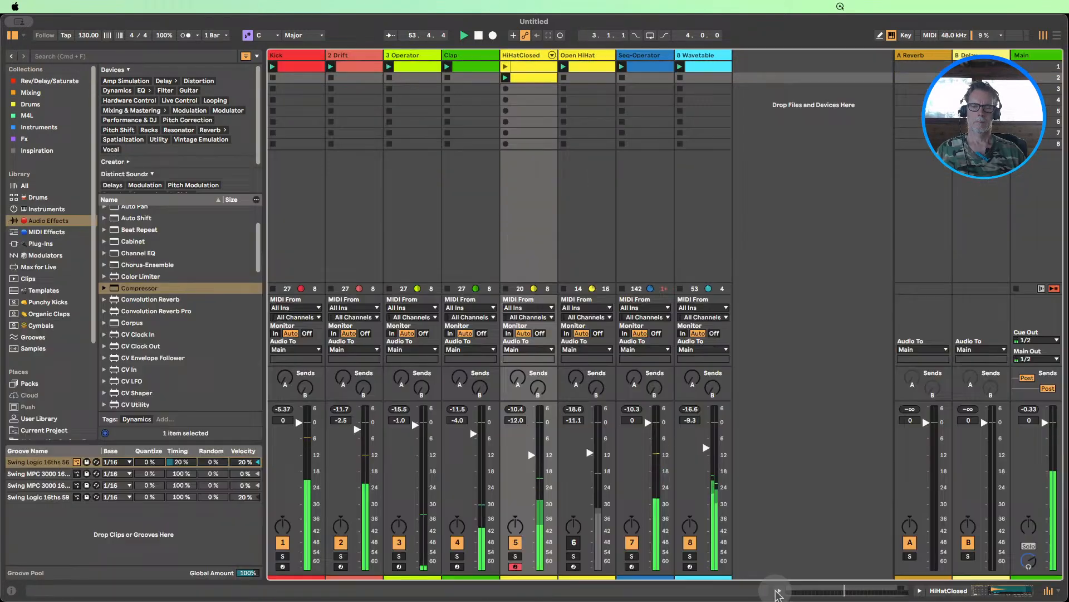
{"action": "left_click", "coordinate": [576, 543]}
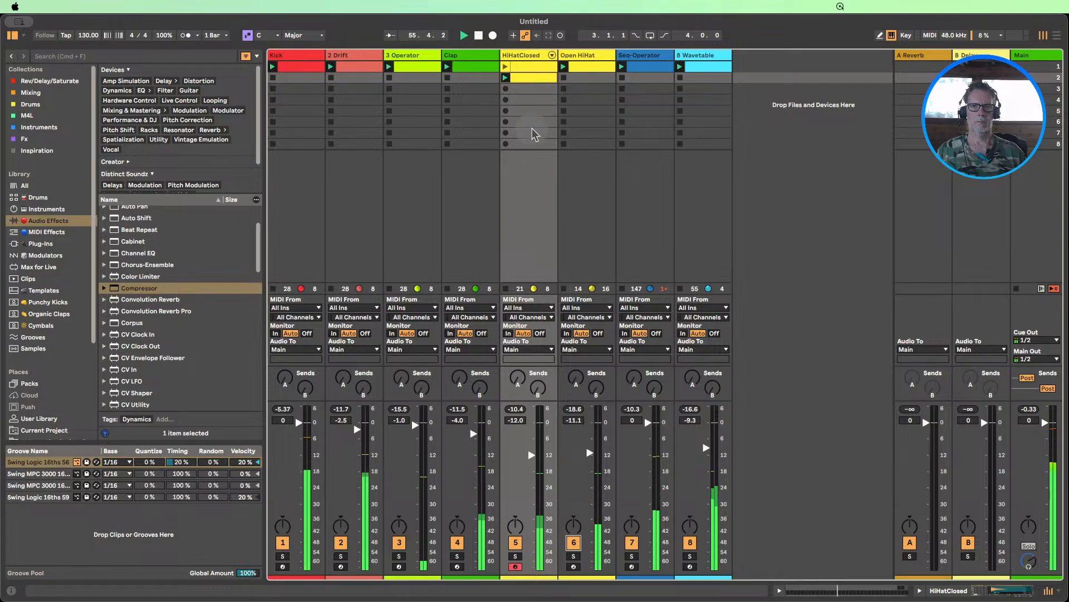
{"action": "mouse_move", "coordinate": [529, 66]}
{"action": "left_mouse_down"}
{"action": "mouse_move", "coordinate": [526, 90]}
{"action": "mouse_move", "coordinate": [524, 67]}
{"action": "left_mouse_up"}
{"action": "left_click", "coordinate": [506, 90]}
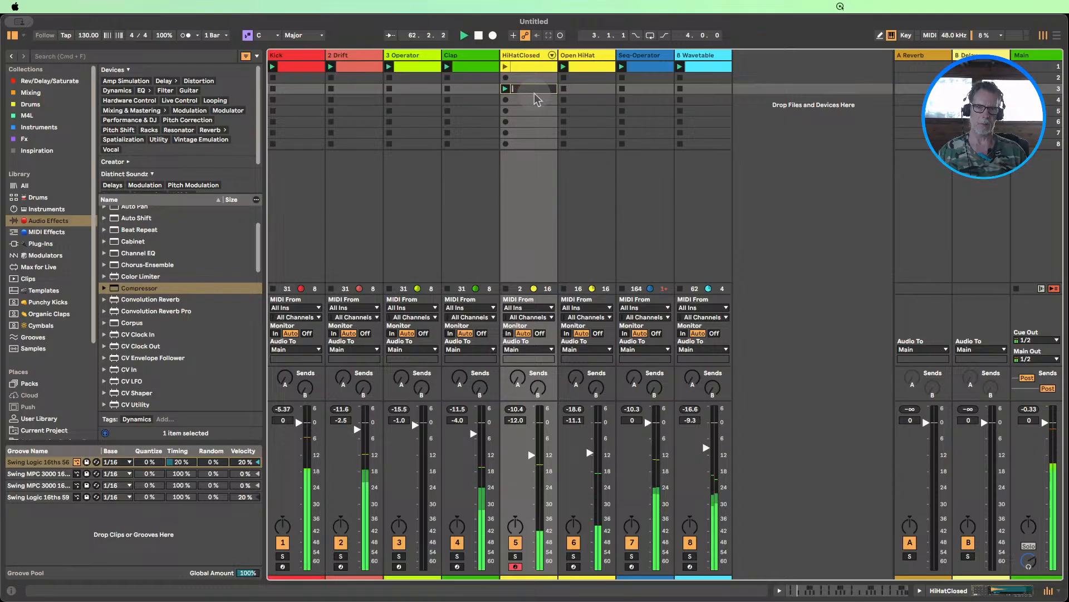
- Name the HiHatClosed clip in scene 1 "2" and the original "1", move the original to scene 2, and color both pale yellow
{"action": "left_click", "coordinate": [523, 67]}
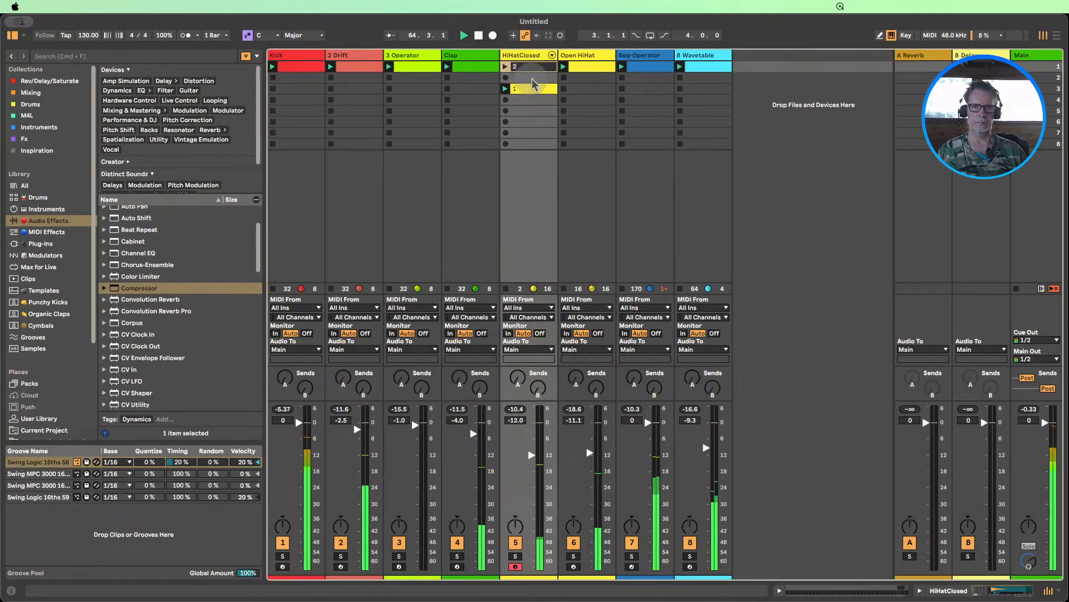
{"action": "right_click", "coordinate": [519, 77]}
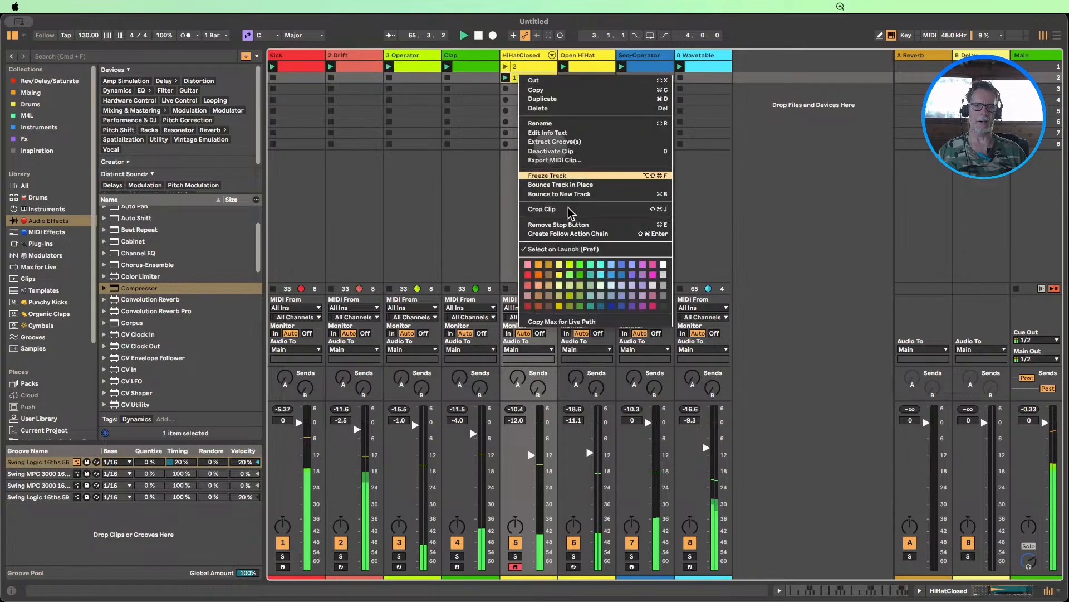
{"action": "left_click", "coordinate": [559, 264]}
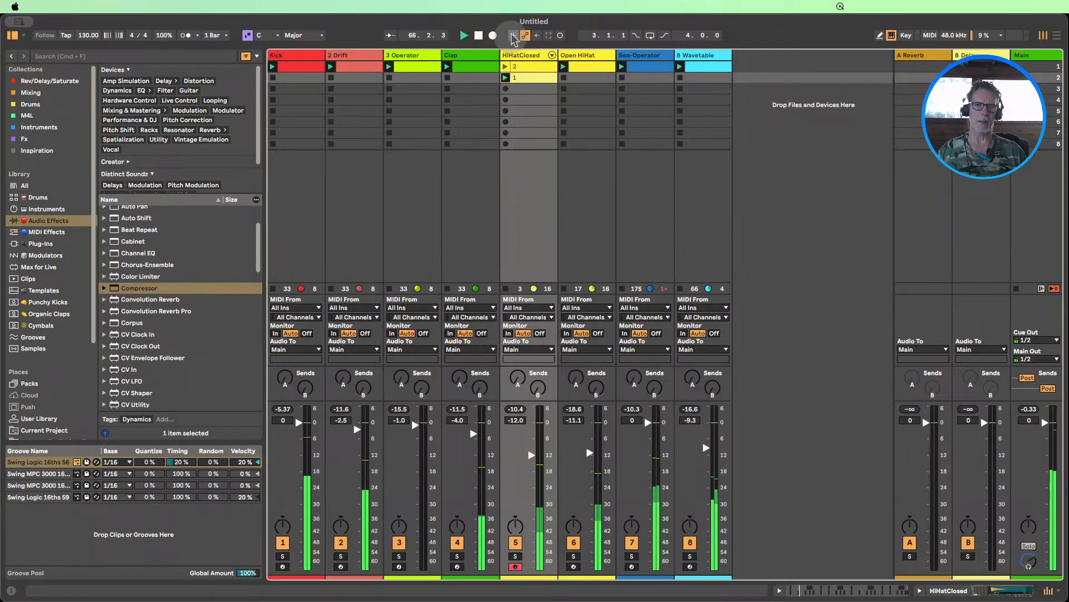
- Open HiHatClosed clip 2 to view its notes, launch it, and return to the full Session View
{"action": "double_click", "coordinate": [529, 68]}
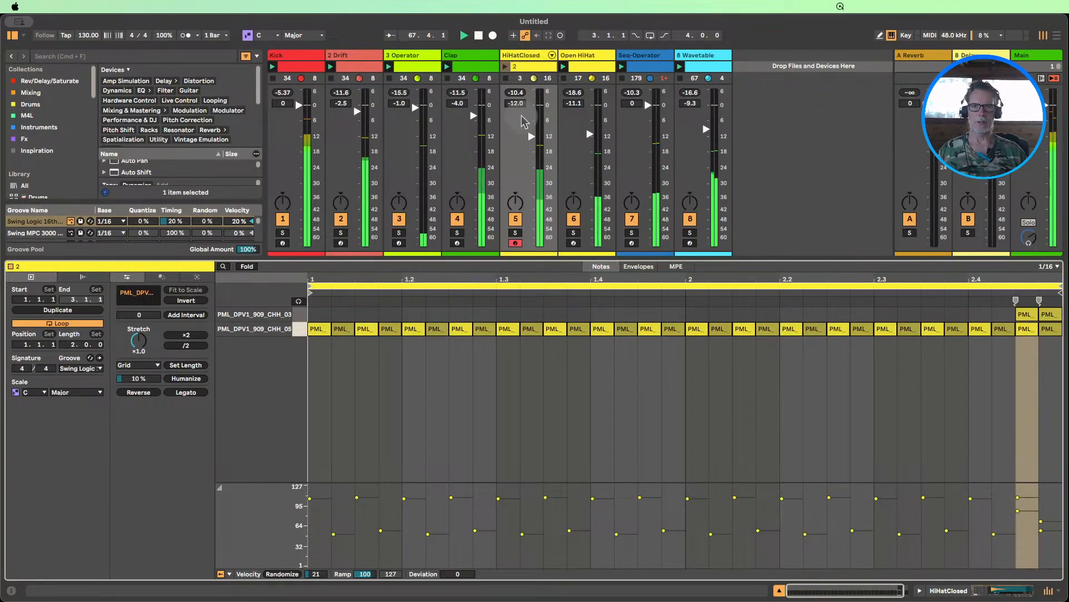
{"action": "left_click", "coordinate": [511, 70]}
{"action": "left_click", "coordinate": [749, 315]}
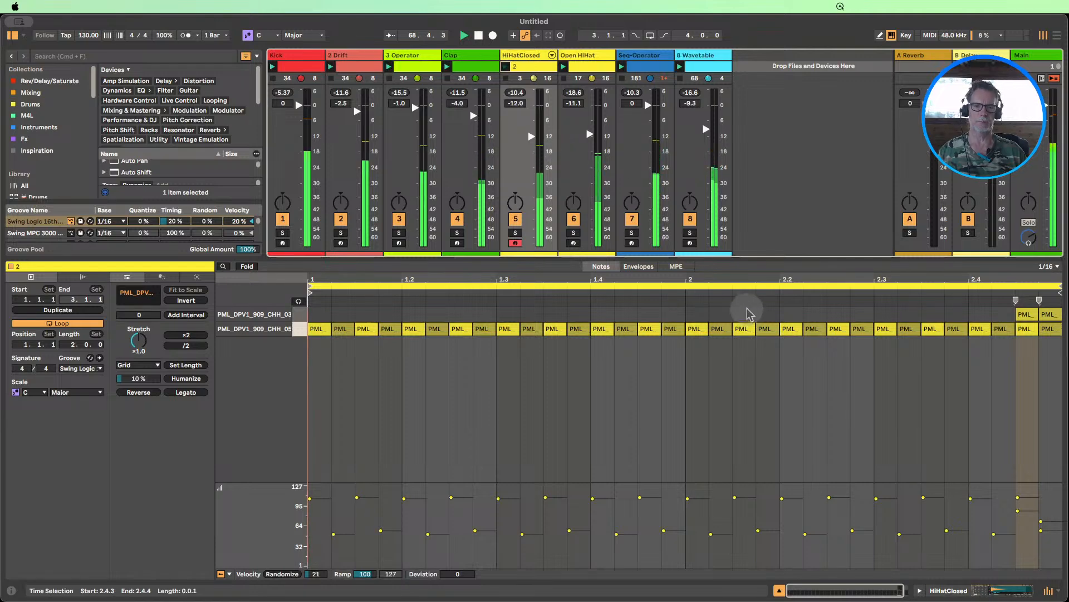
{"action": "left_click", "coordinate": [779, 590]}
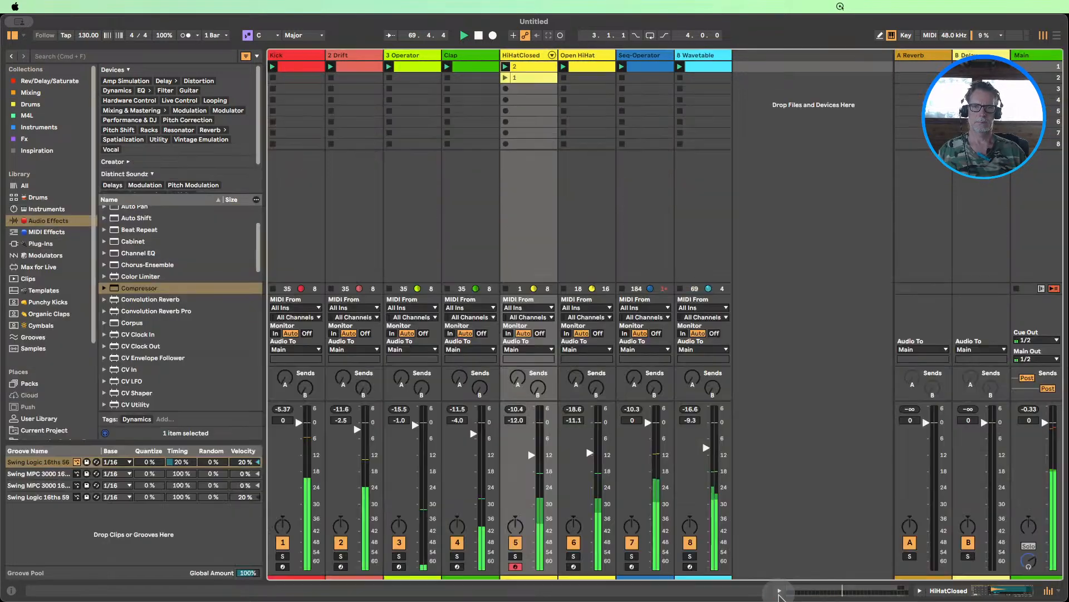
- Compare the loop with the Wavetable track muted and unmuted, and stop playback
{"action": "left_click", "coordinate": [689, 542]}
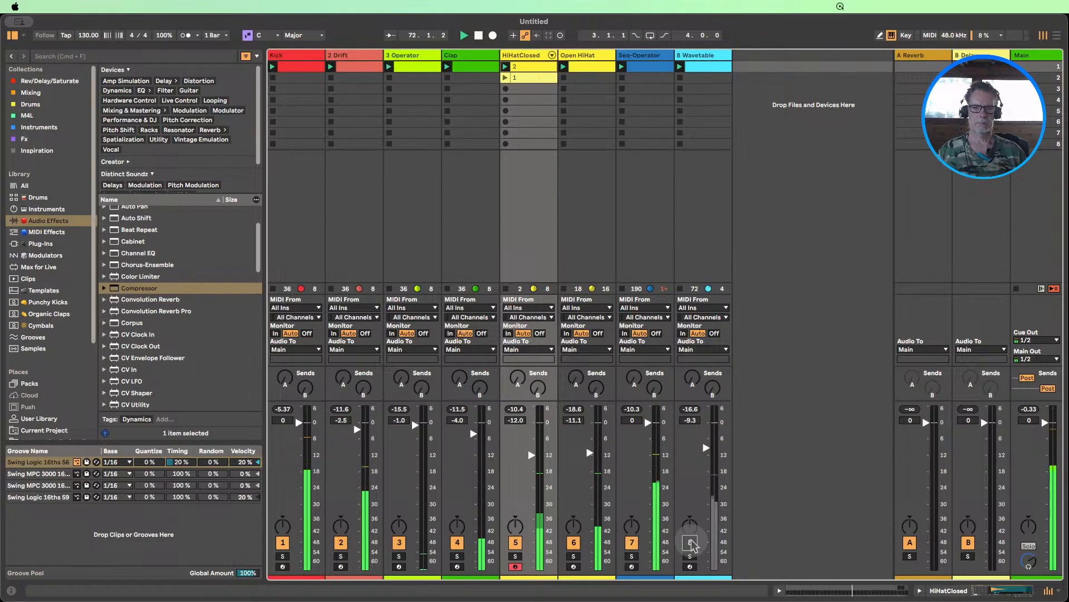
{"action": "left_click", "coordinate": [690, 542]}
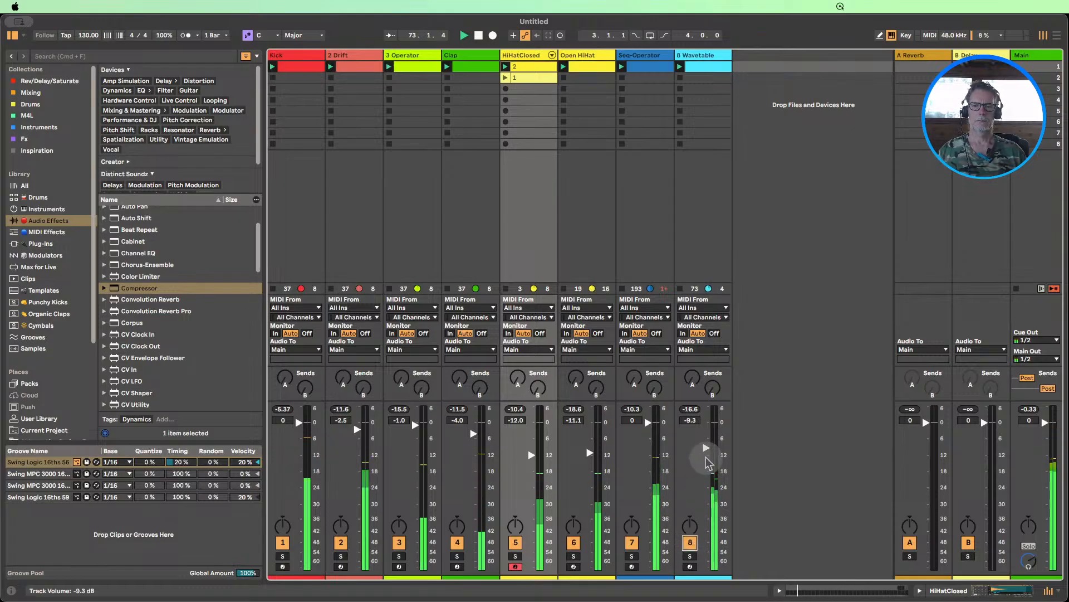
{"action": "left_click", "coordinate": [478, 36]}
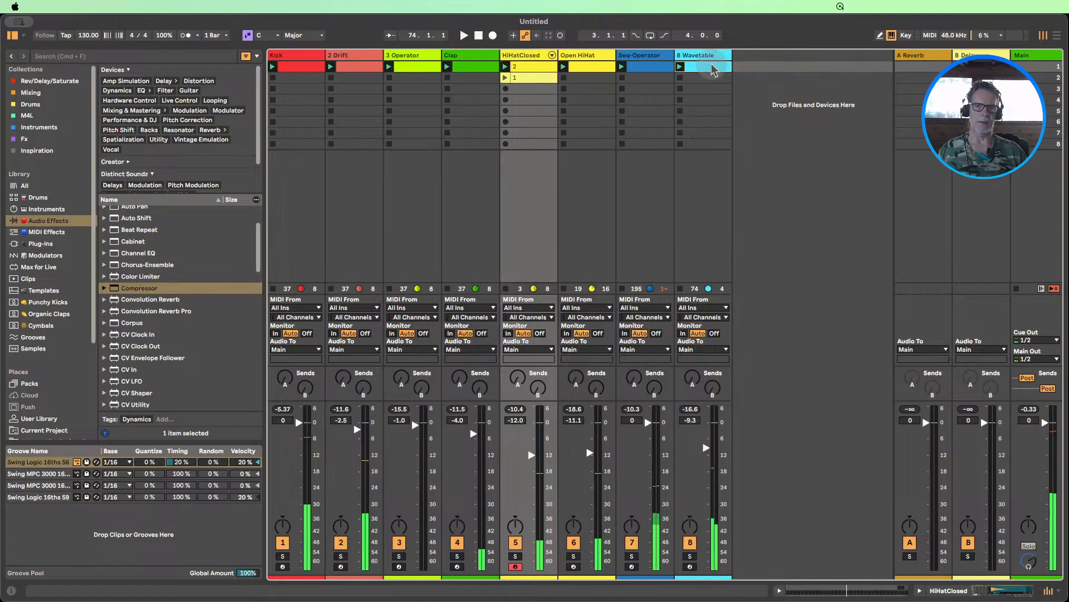
- Open the Wavetable track's clip and duplicate its loop and notes to a length of two bars
{"action": "double_click", "coordinate": [712, 67]}
{"action": "left_click", "coordinate": [555, 333]}
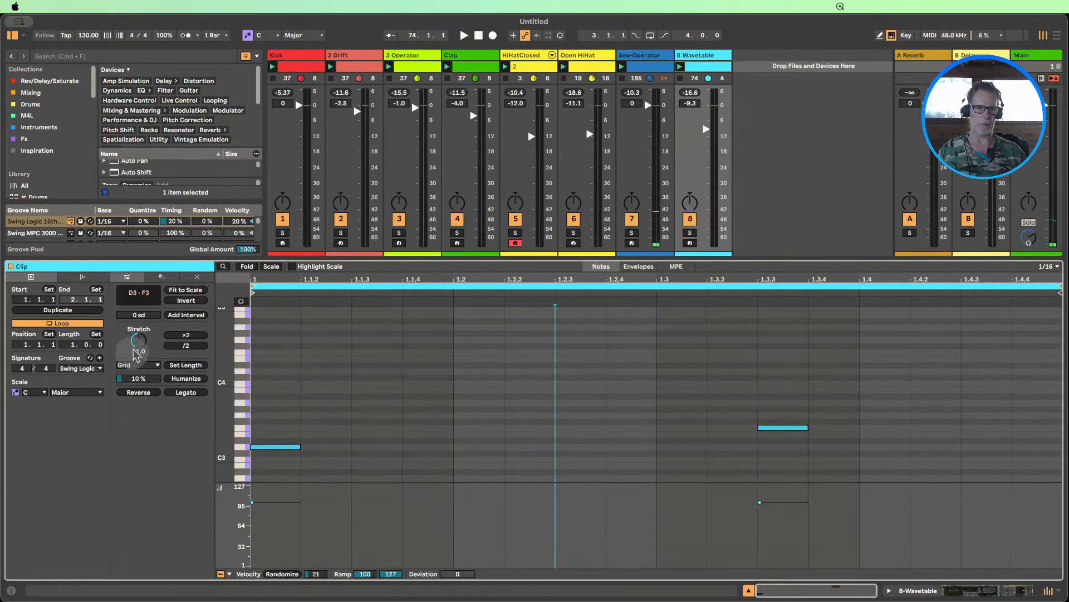
{"action": "left_click", "coordinate": [61, 310]}
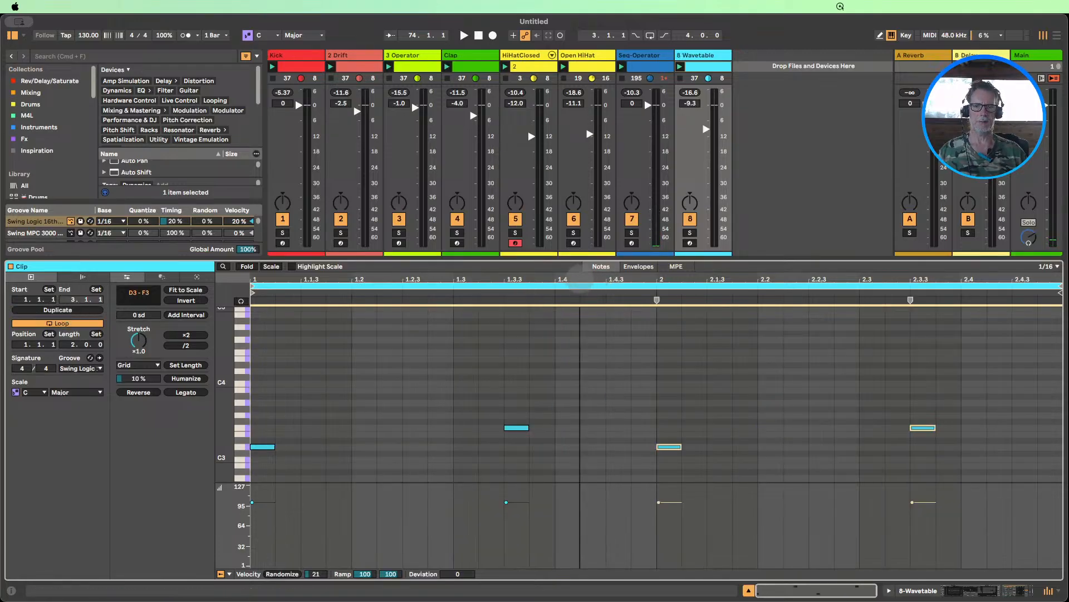
{"action": "left_click", "coordinate": [579, 375]}
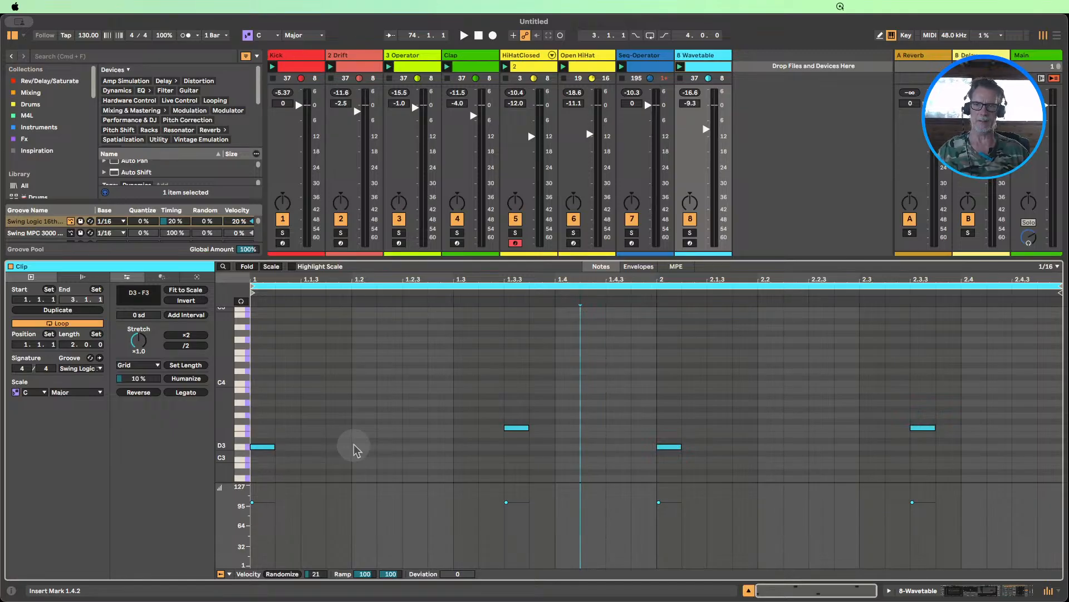
- Open the Wavetable clip's envelope view and display the automation envelope for Wavetable's Filter 1 Freq
{"action": "left_click", "coordinate": [679, 66]}
{"action": "left_click", "coordinate": [639, 267]}
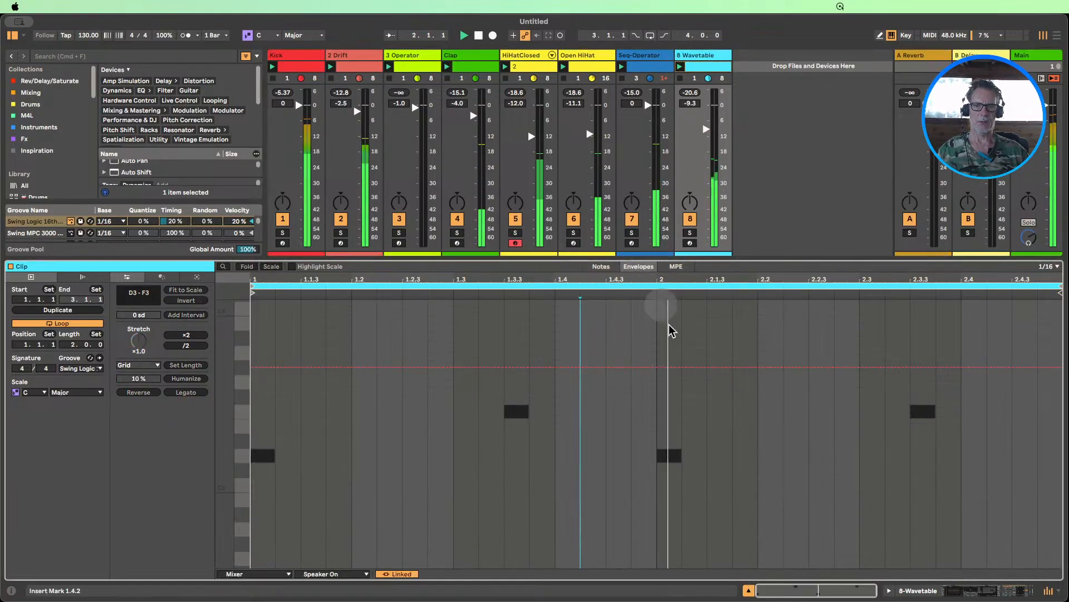
{"action": "left_click", "coordinate": [478, 35]}
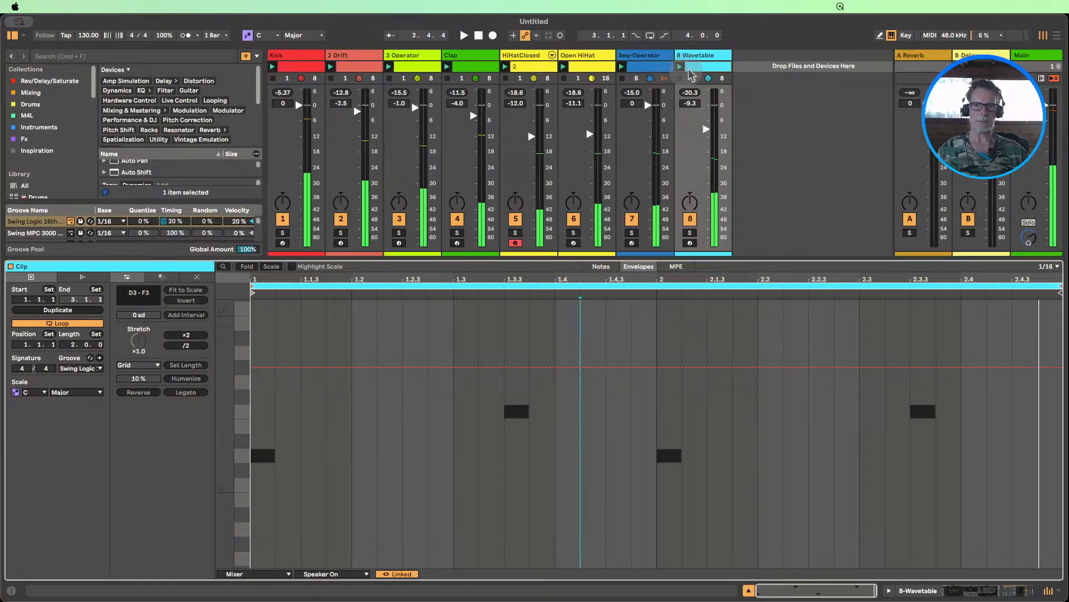
{"action": "double_click", "coordinate": [695, 56]}
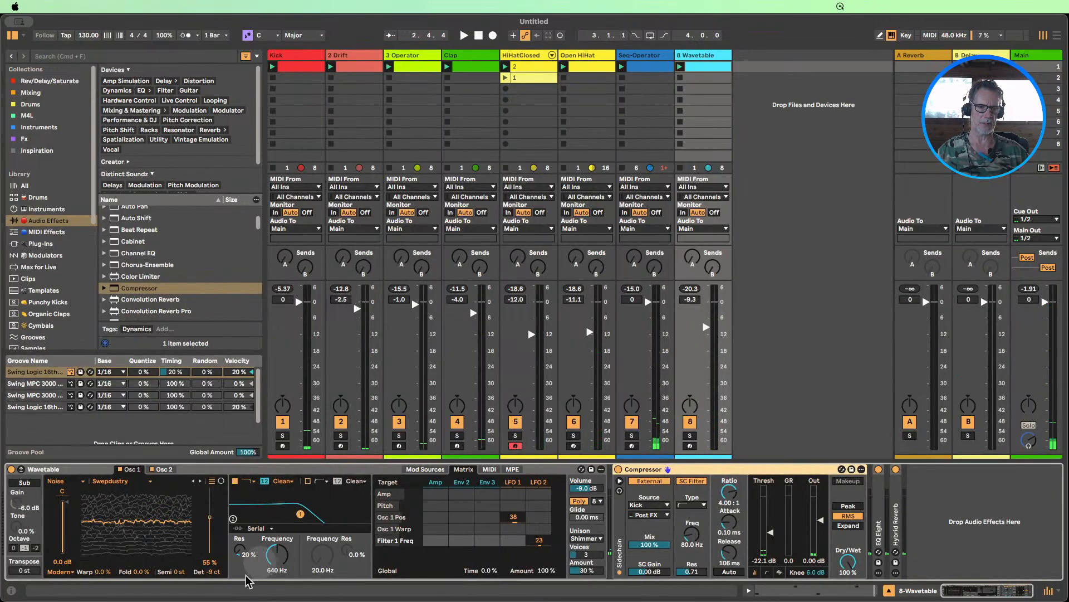
{"action": "left_click", "coordinate": [690, 64]}
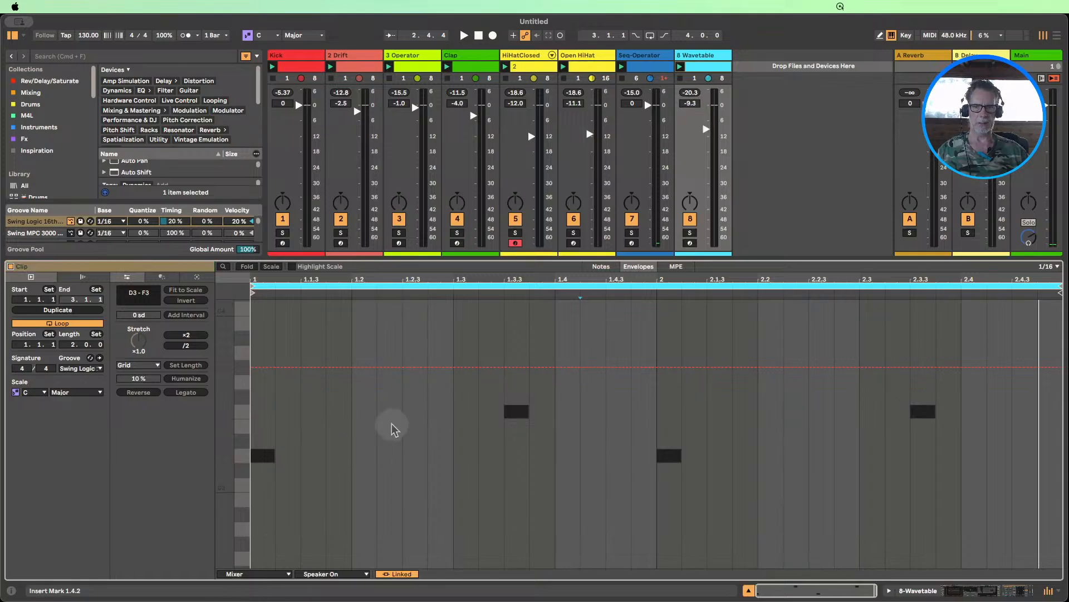
{"action": "left_click", "coordinate": [606, 266]}
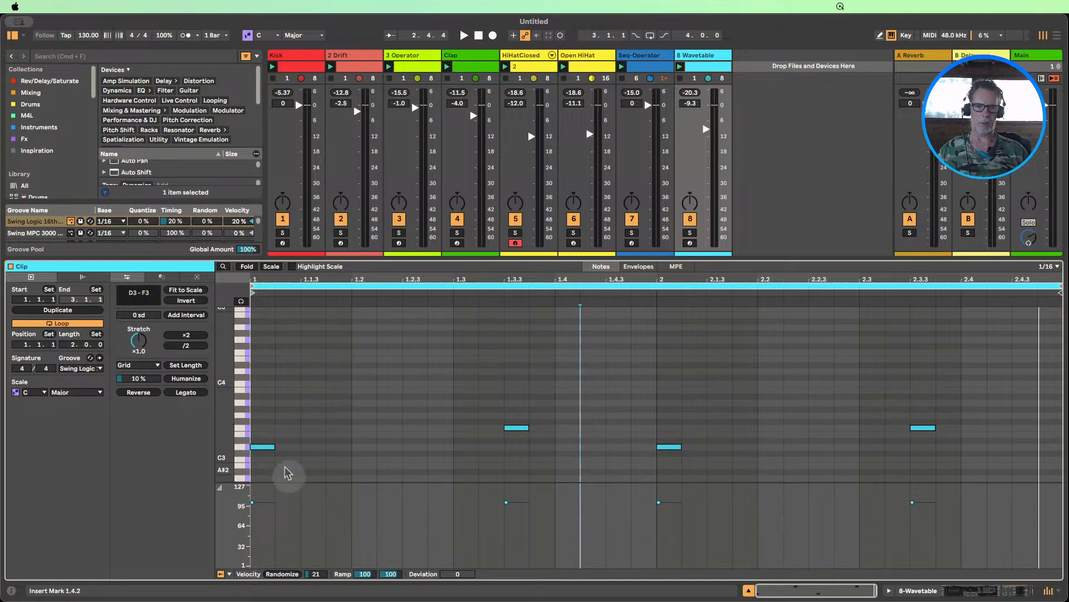
{"action": "left_click", "coordinate": [638, 267]}
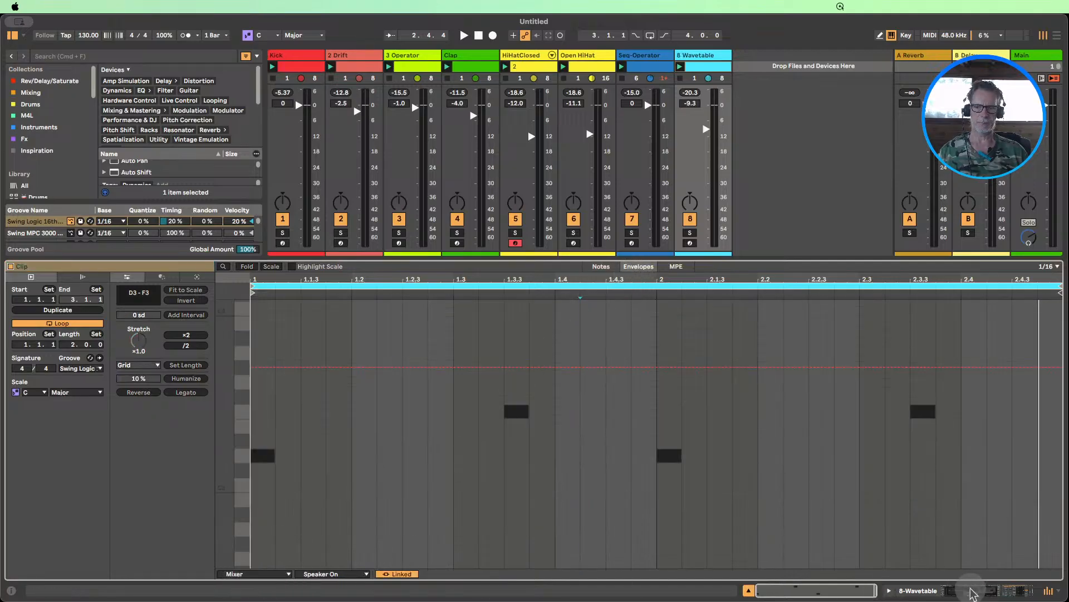
{"action": "left_click", "coordinate": [972, 590]}
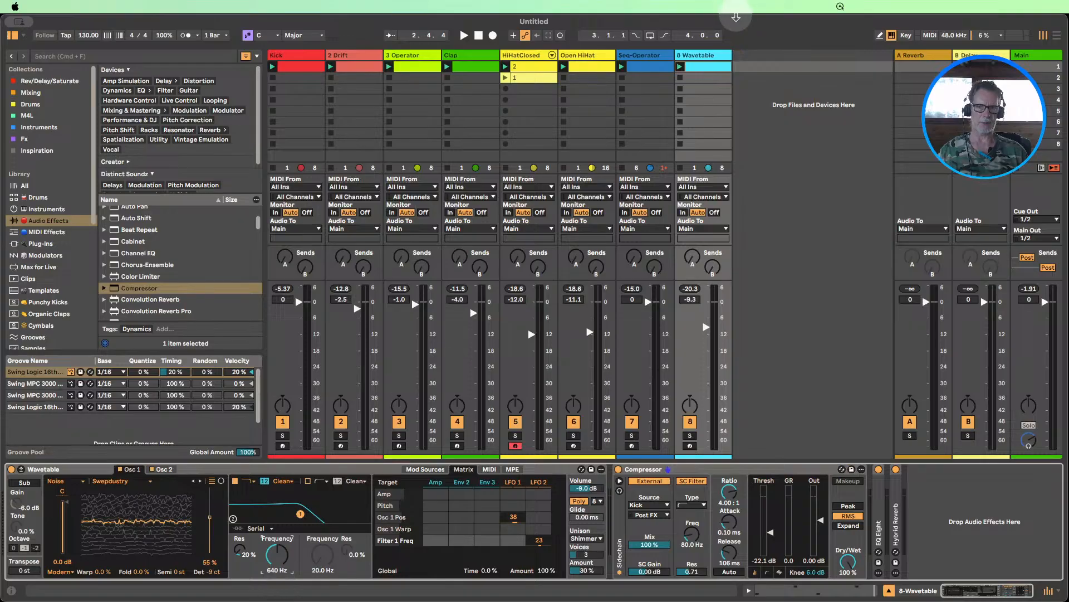
{"action": "left_click", "coordinate": [709, 70]}
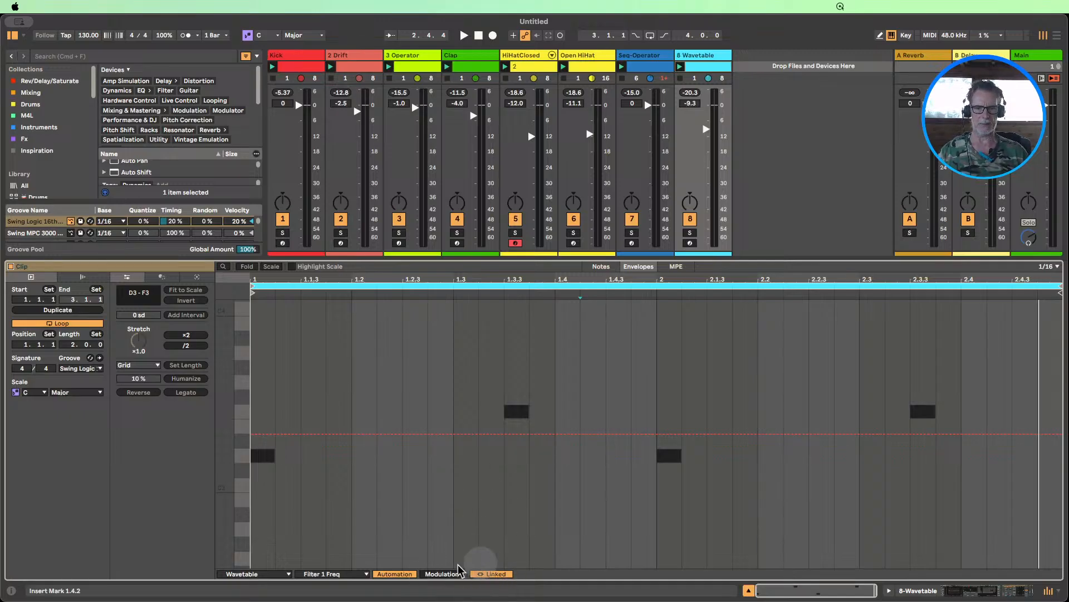
- Unlink the Filter 1 Freq envelope from the clip loop and set the envelope's length to 16 bars
{"action": "left_click", "coordinate": [491, 574]}
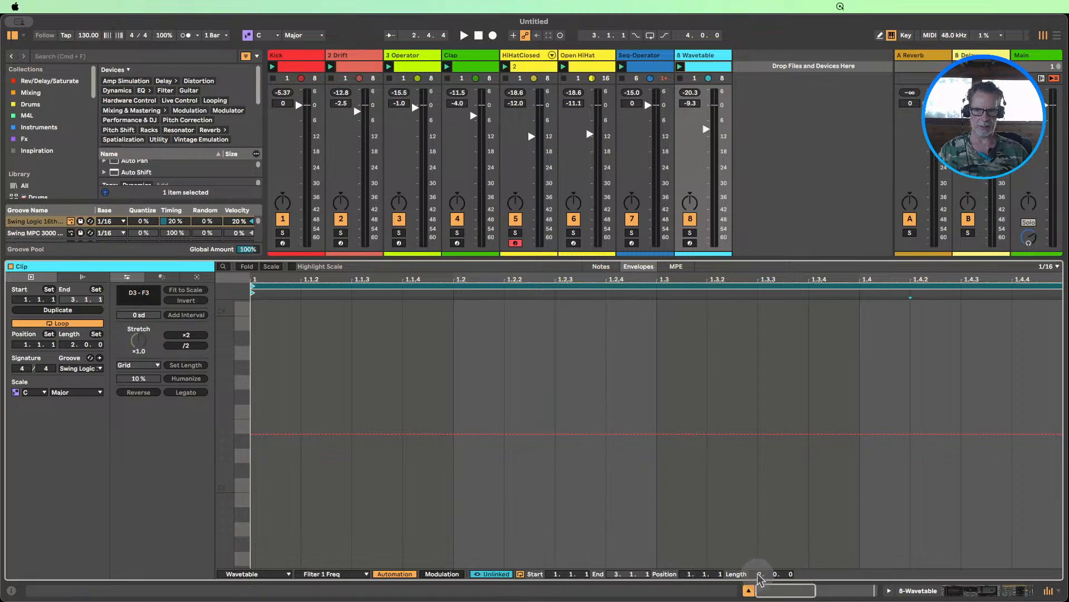
{"action": "mouse_move", "coordinate": [758, 574]}
{"action": "left_mouse_down"}
{"action": "mouse_move", "coordinate": [759, 553]}
{"action": "mouse_move", "coordinate": [759, 573]}
{"action": "left_mouse_up"}
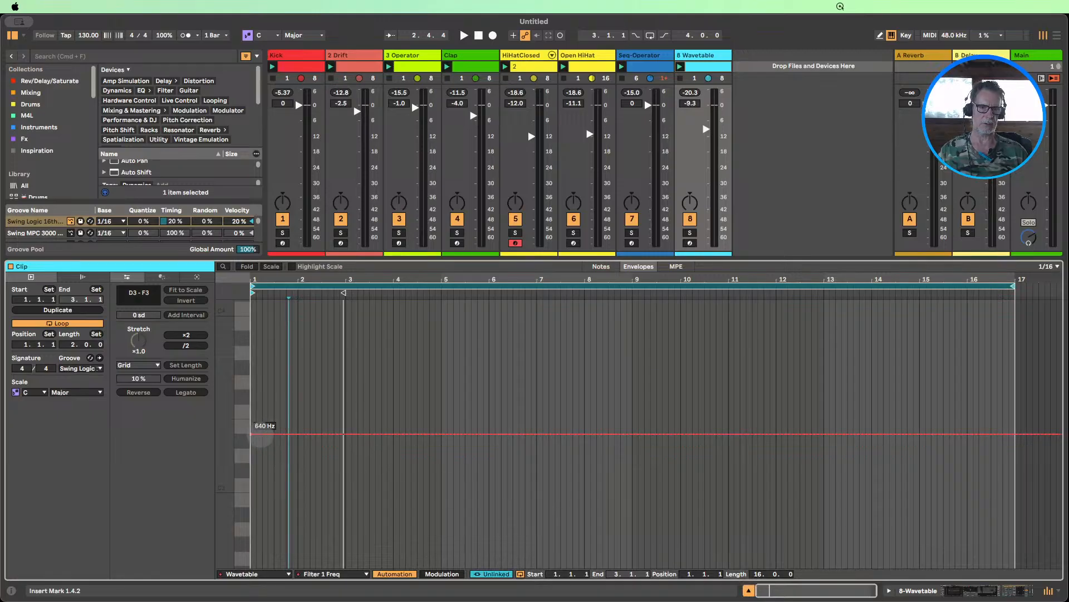
{"action": "scroll", "coordinate": [262, 435], "scroll_direction": "left", "scroll_amount": 1}
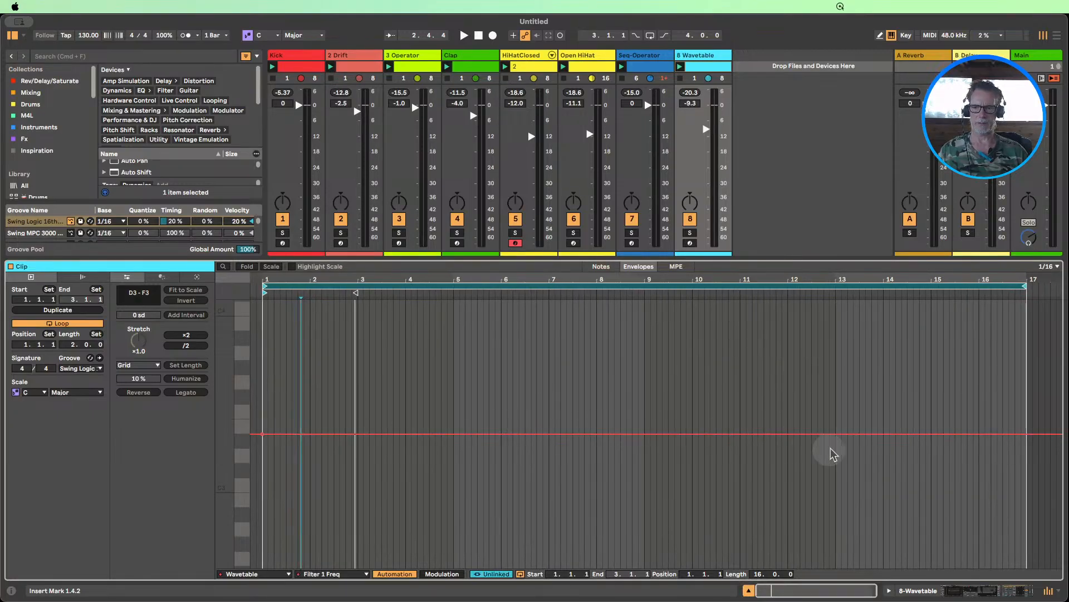
- Draw a filter frequency ramp from about 110 Hz at bar 1 to about 20.5 kHz at bar 17, and audition it
{"action": "left_click_drag", "start_coordinate": [889, 434], "coordinate": [889, 303]}
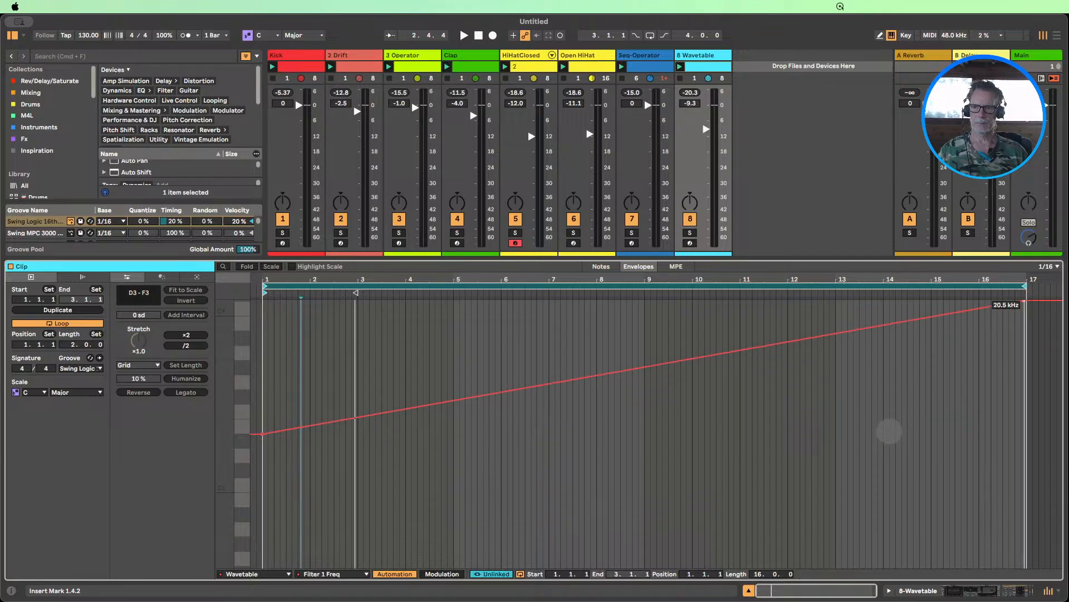
{"action": "left_click_drag", "start_coordinate": [274, 433], "coordinate": [275, 503]}
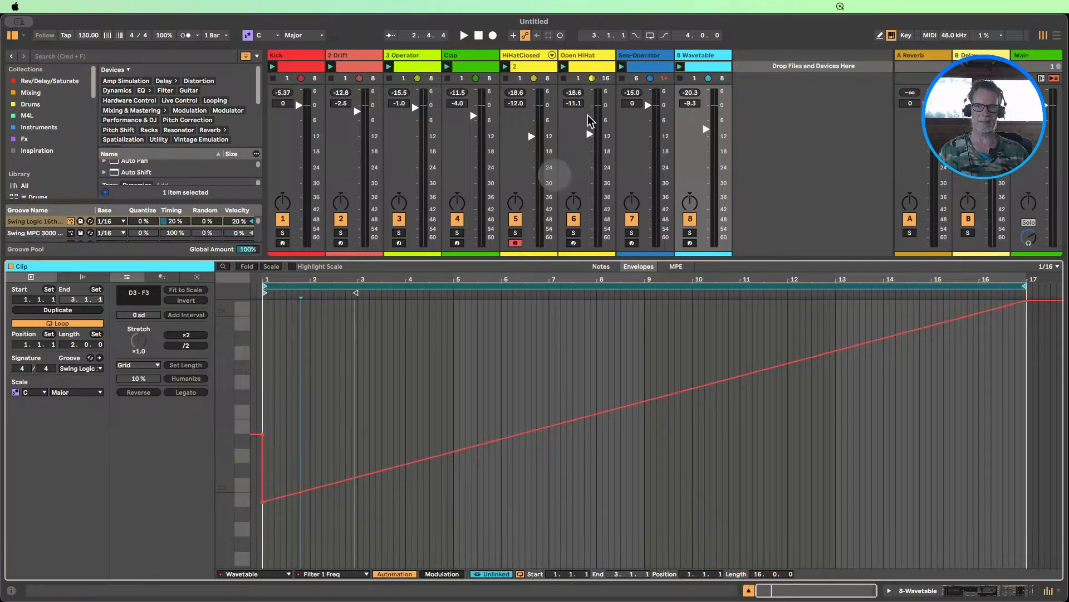
{"action": "left_click", "coordinate": [680, 68]}
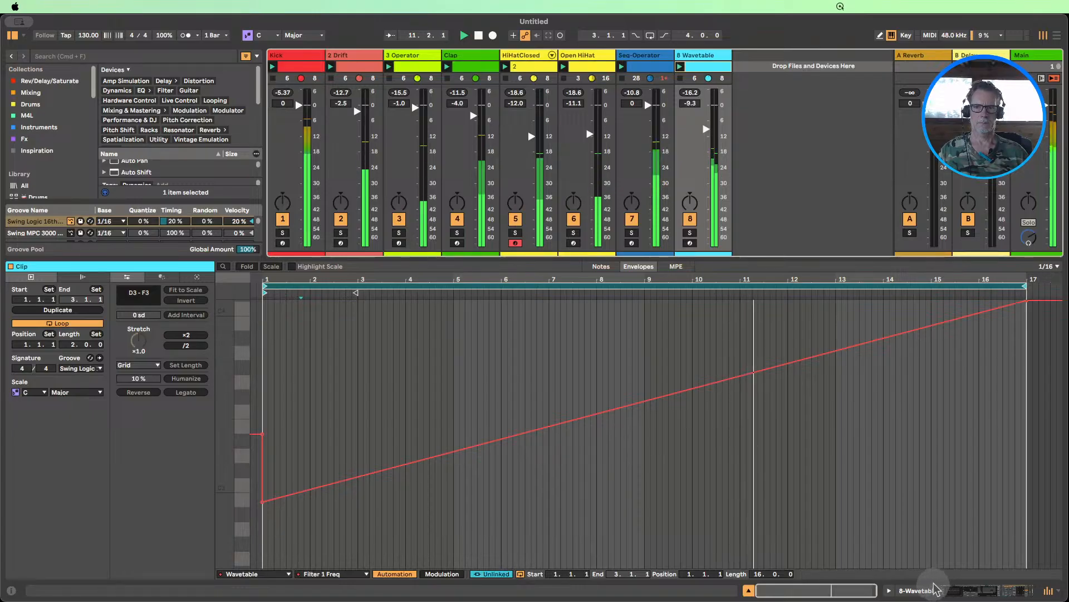
{"action": "left_click", "coordinate": [478, 36]}
- Move the filter envelope's peak to about bar 11 and bring its end at bar 17 down to about 110 Hz
{"action": "left_click_drag", "start_coordinate": [1026, 303], "coordinate": [739, 302]}
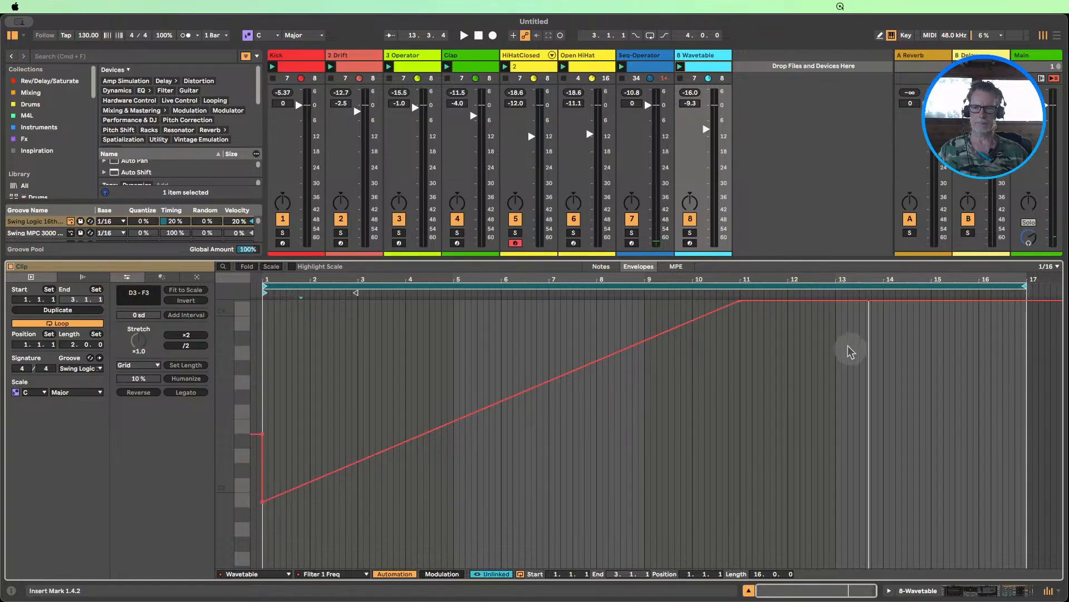
{"action": "left_click_drag", "start_coordinate": [912, 303], "coordinate": [1027, 492]}
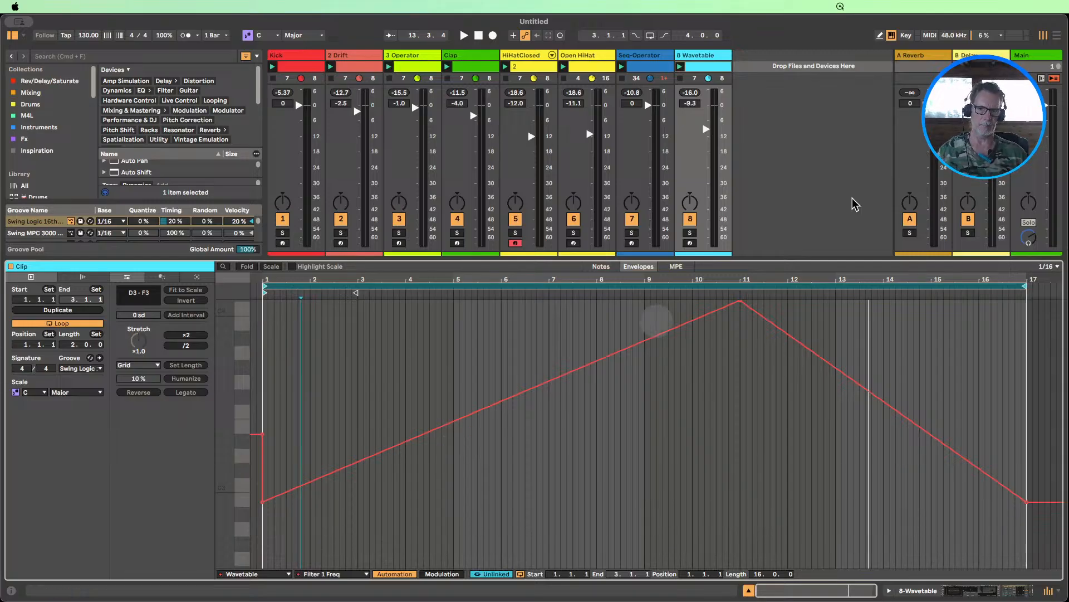
- Review the Wavetable clip's two-bar notes, launch the clip, and return to its filter envelope during playback
{"action": "left_click", "coordinate": [601, 266]}
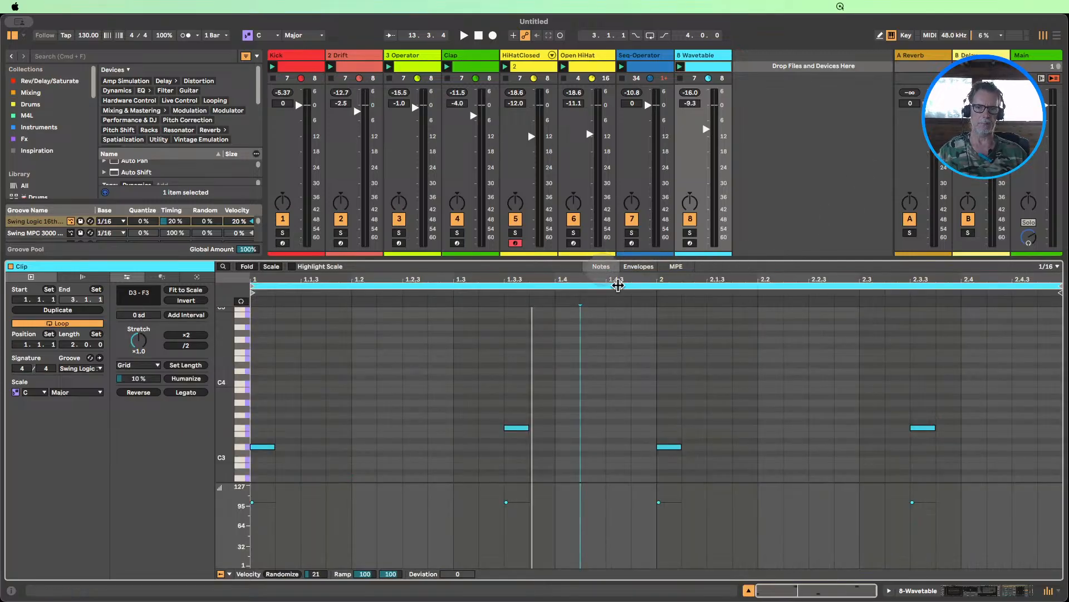
{"action": "left_click", "coordinate": [834, 390]}
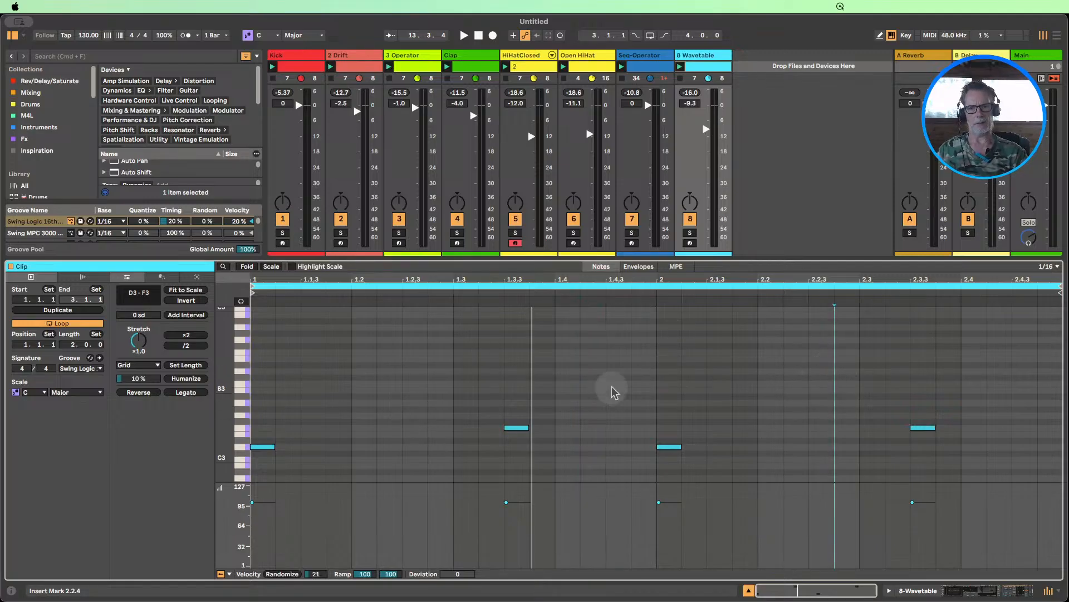
{"action": "left_click", "coordinate": [663, 363]}
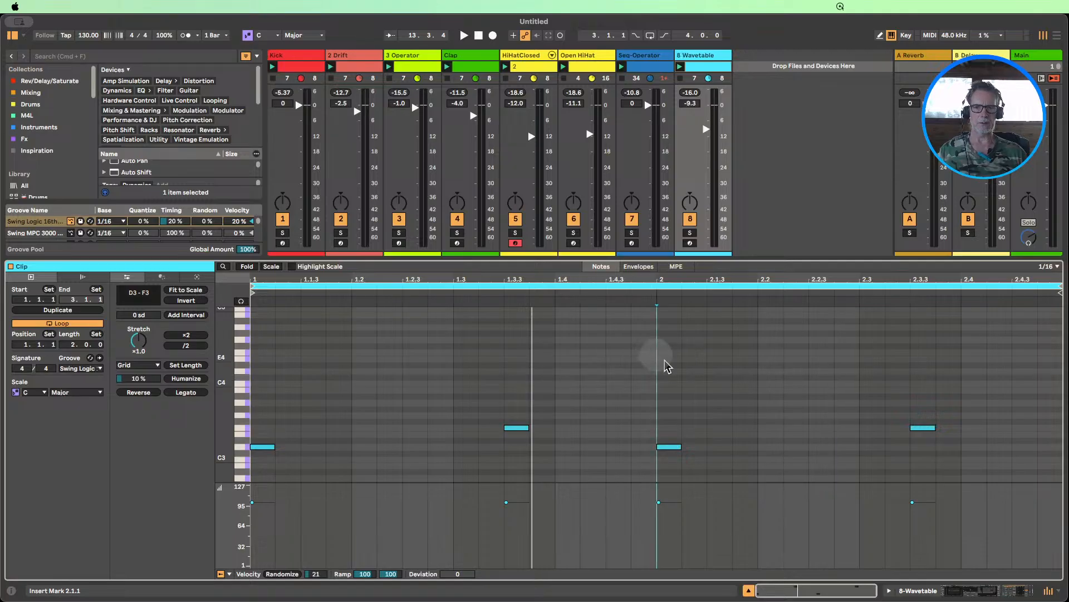
{"action": "left_click", "coordinate": [681, 66]}
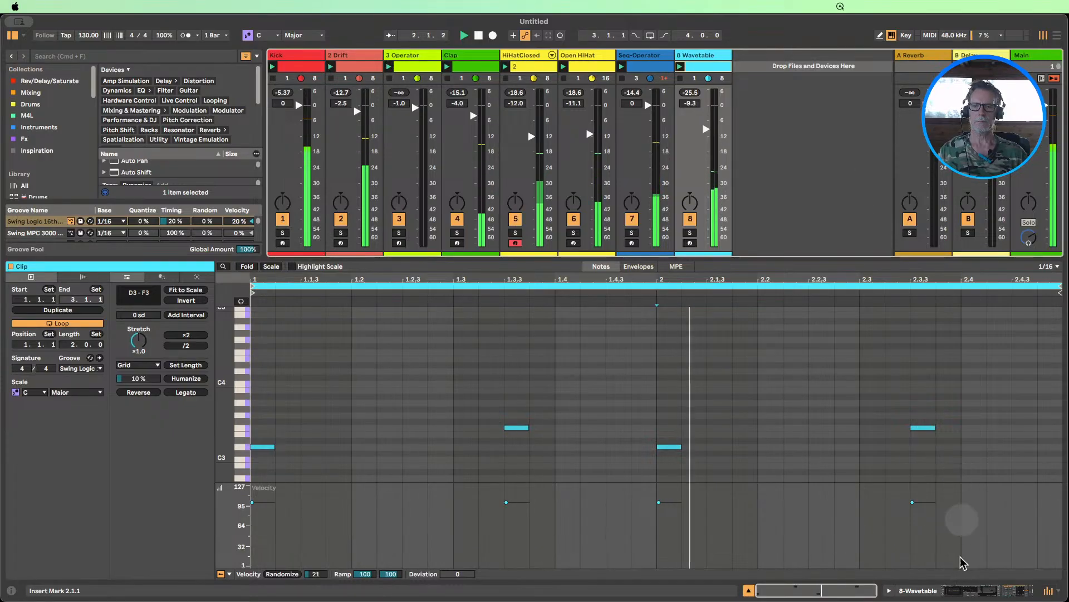
{"action": "left_click", "coordinate": [639, 266]}
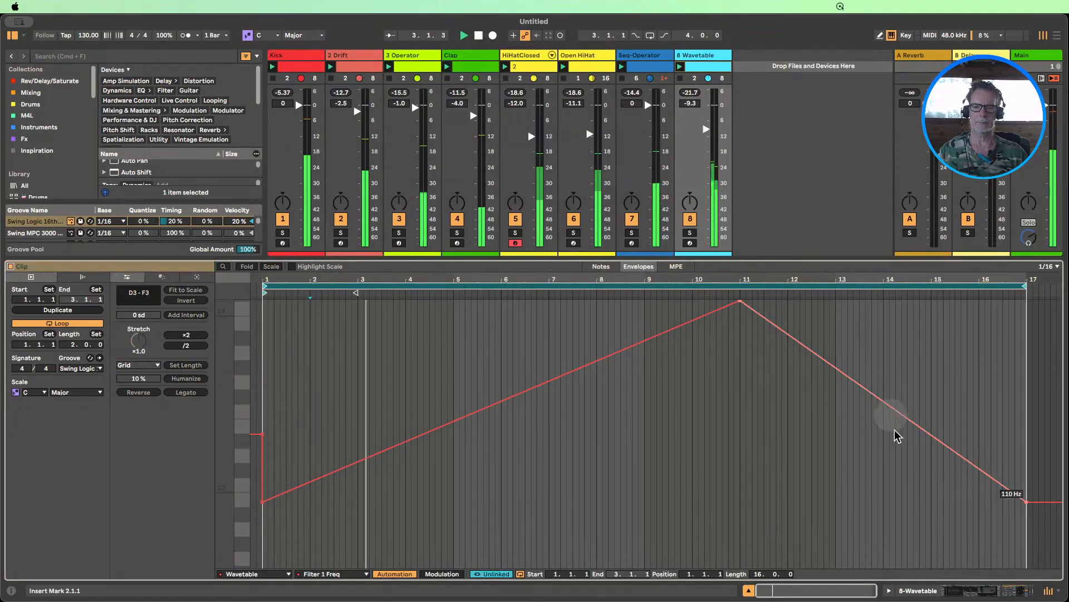
- Show the Wavetable track's devices and set the track volume to -11.0 dB while the filter sweep plays
{"action": "left_click", "coordinate": [262, 433]}
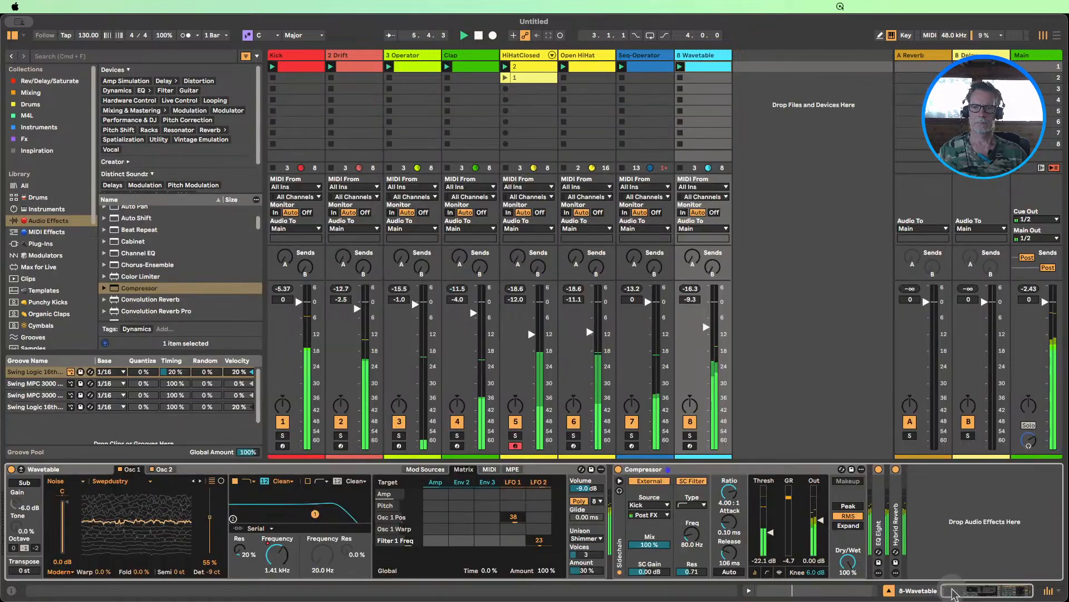
{"action": "left_click", "coordinate": [950, 591]}
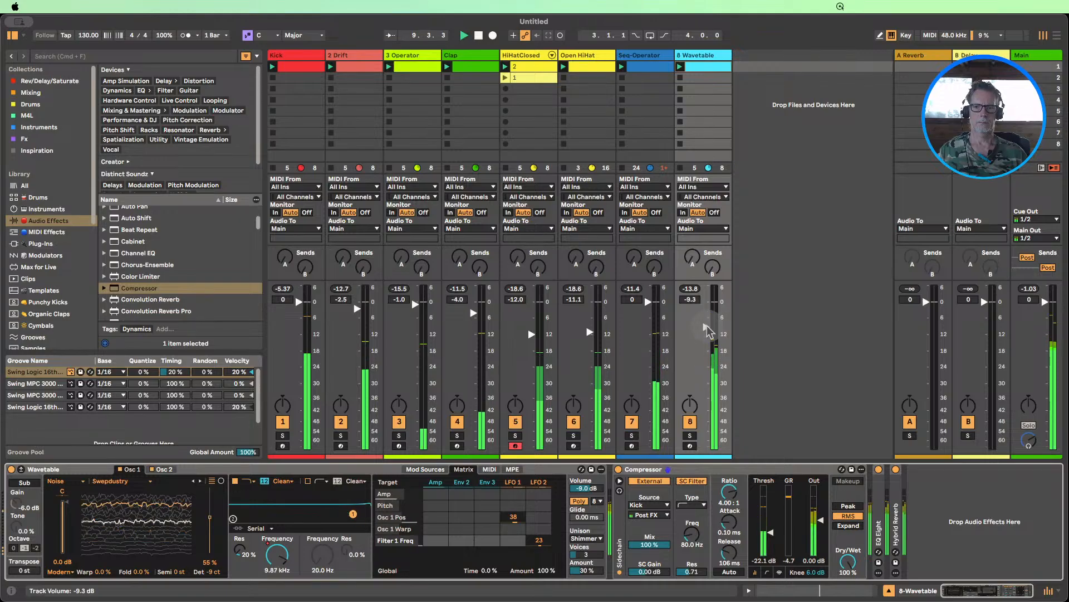
{"action": "left_click_drag", "start_coordinate": [706, 330], "coordinate": [706, 333]}
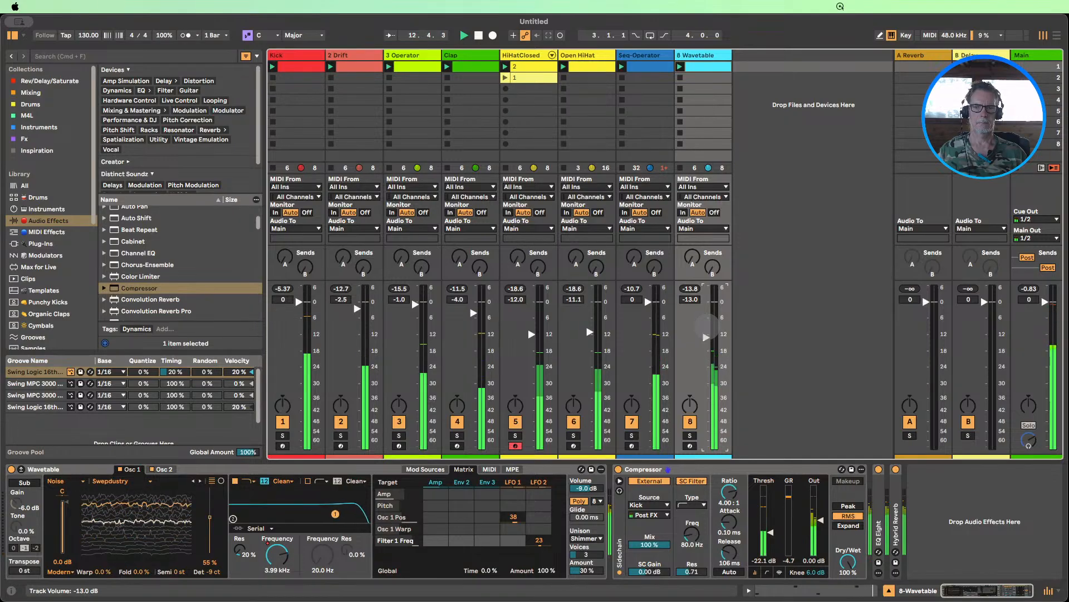
{"action": "left_click_drag", "start_coordinate": [706, 336], "coordinate": [706, 336]}
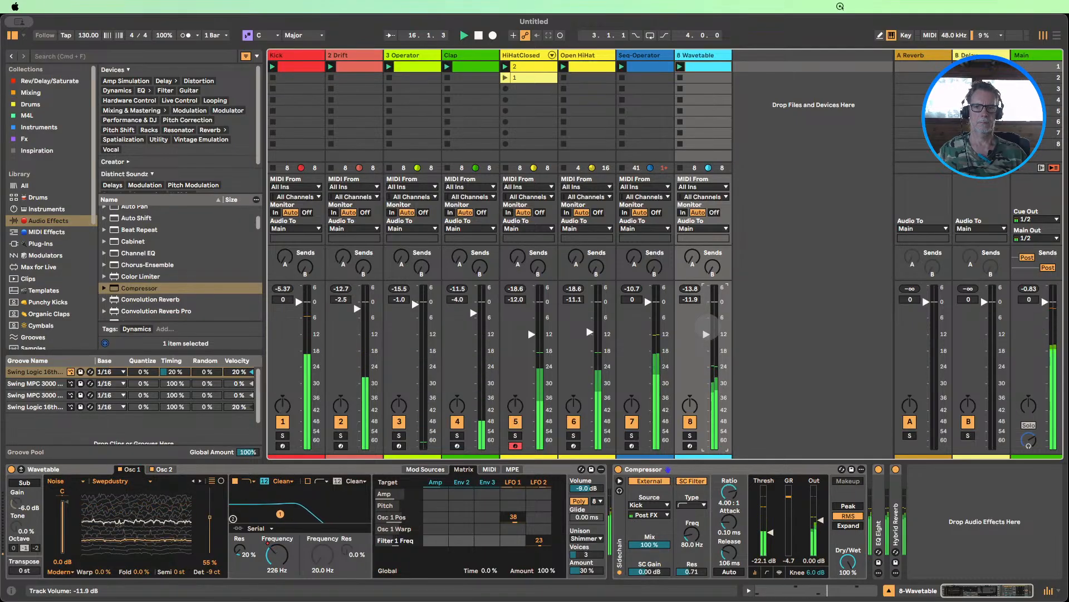
{"action": "left_click_drag", "start_coordinate": [705, 332], "coordinate": [705, 332]}
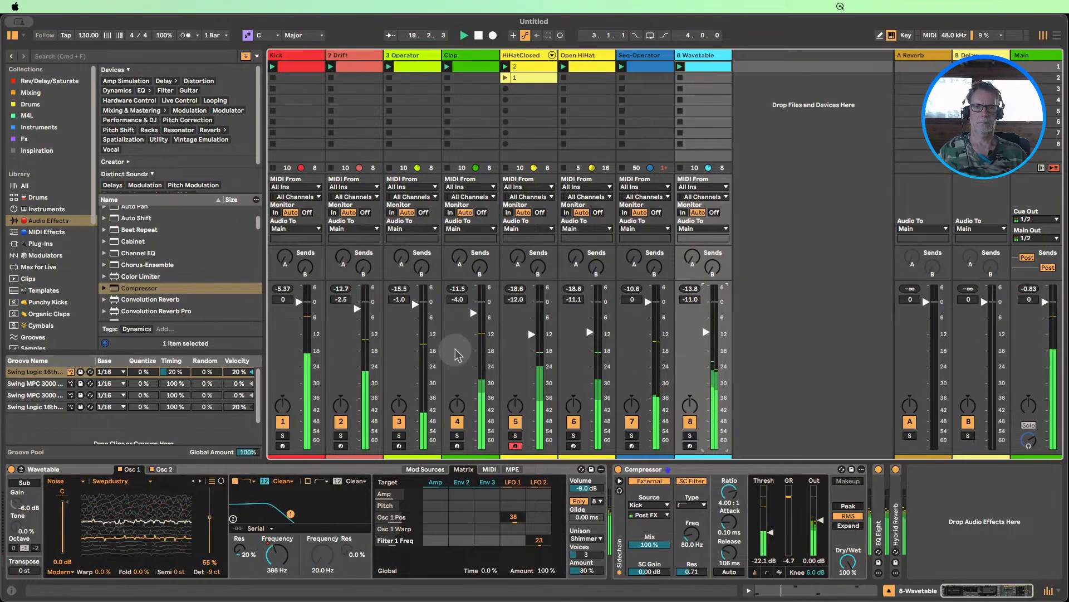
- Set the threshold of the Wavetable track's Compressor to -24.1 dB and collapse the device
{"action": "left_click", "coordinate": [346, 70]}
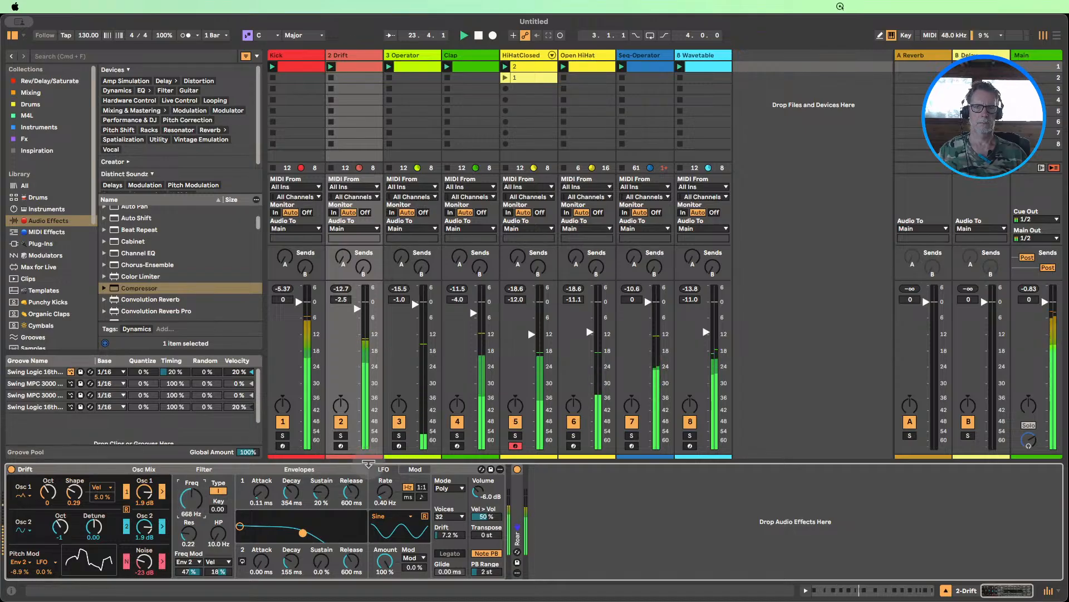
{"action": "left_click", "coordinate": [708, 56]}
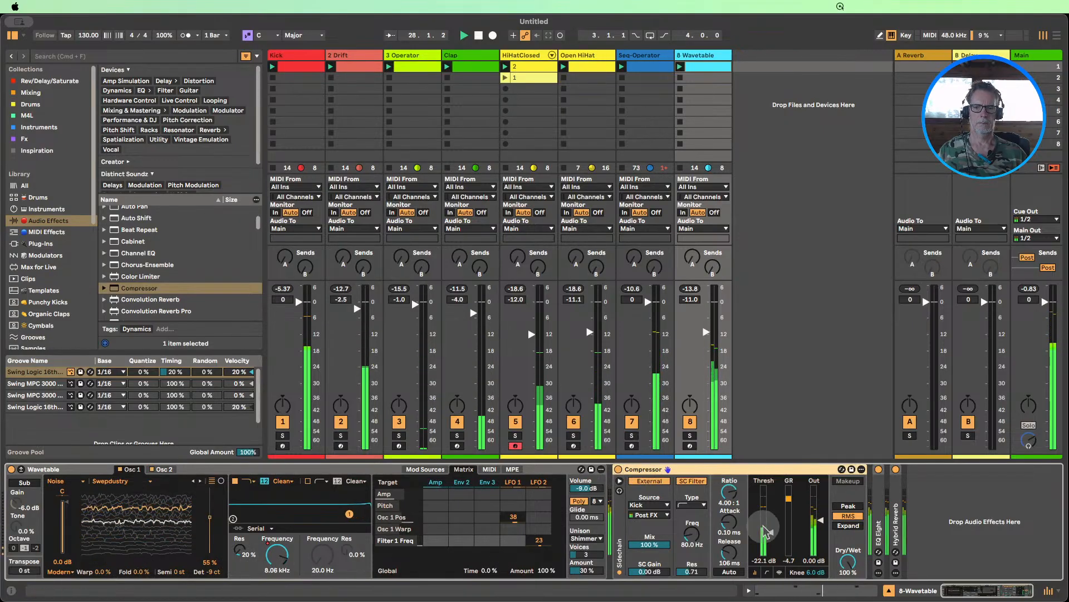
{"action": "left_click_drag", "start_coordinate": [772, 539], "coordinate": [772, 544]}
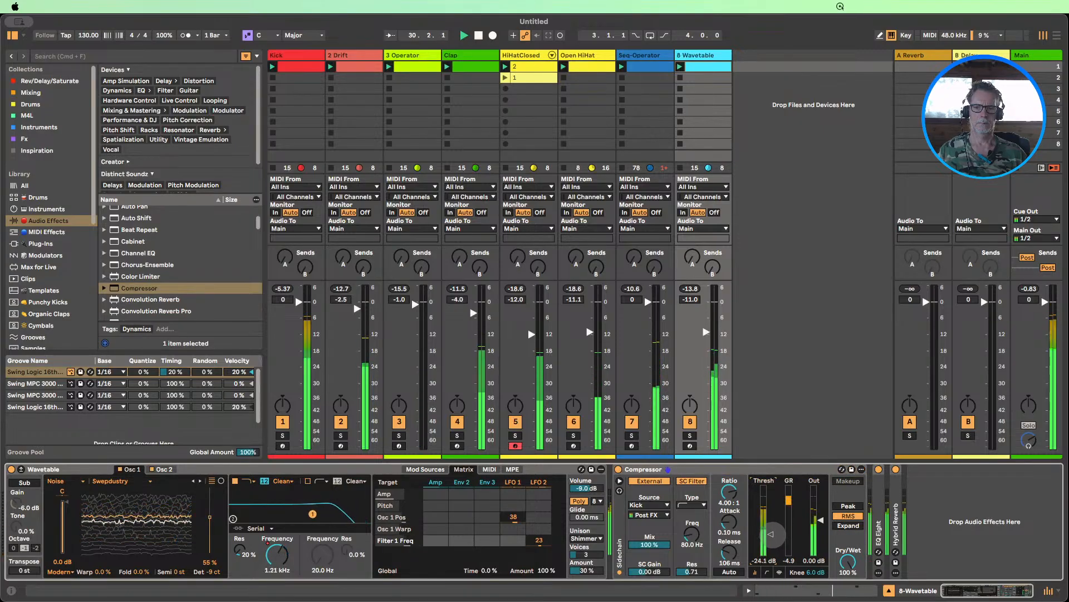
{"action": "double_click", "coordinate": [701, 471]}
{"action": "left_click", "coordinate": [778, 495]}
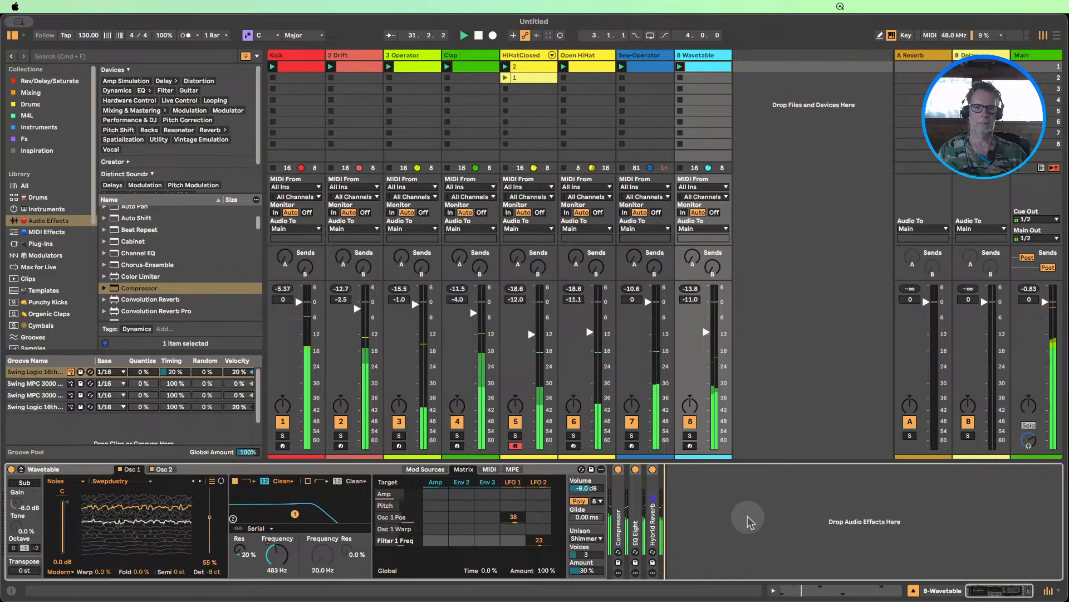
- Insert a Chorus-Ensemble between EQ Eight and Hybrid Reverb on the Wavetable track and set its Warmth to 1.0%
{"action": "left_click_drag", "start_coordinate": [619, 490], "coordinate": [649, 489]}
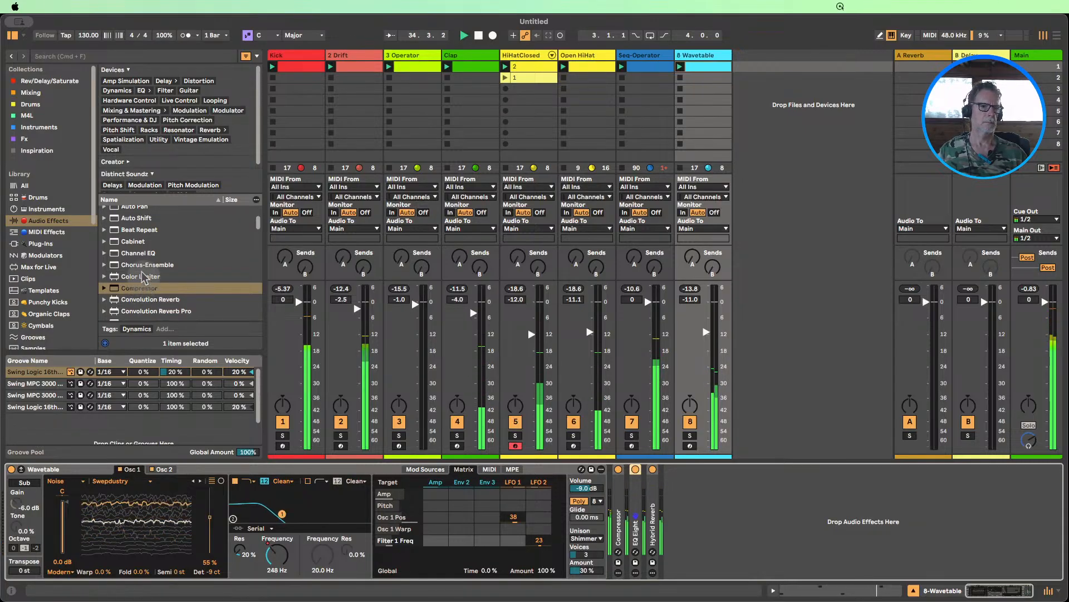
{"action": "left_click_drag", "start_coordinate": [146, 266], "coordinate": [651, 506]}
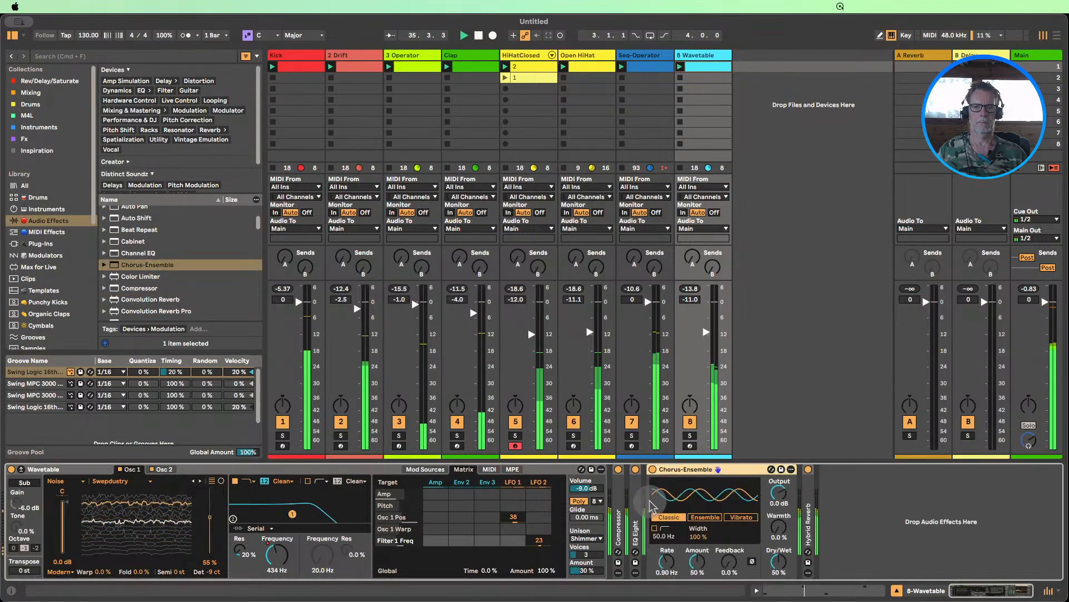
{"action": "left_click_drag", "start_coordinate": [781, 530], "coordinate": [781, 529]}
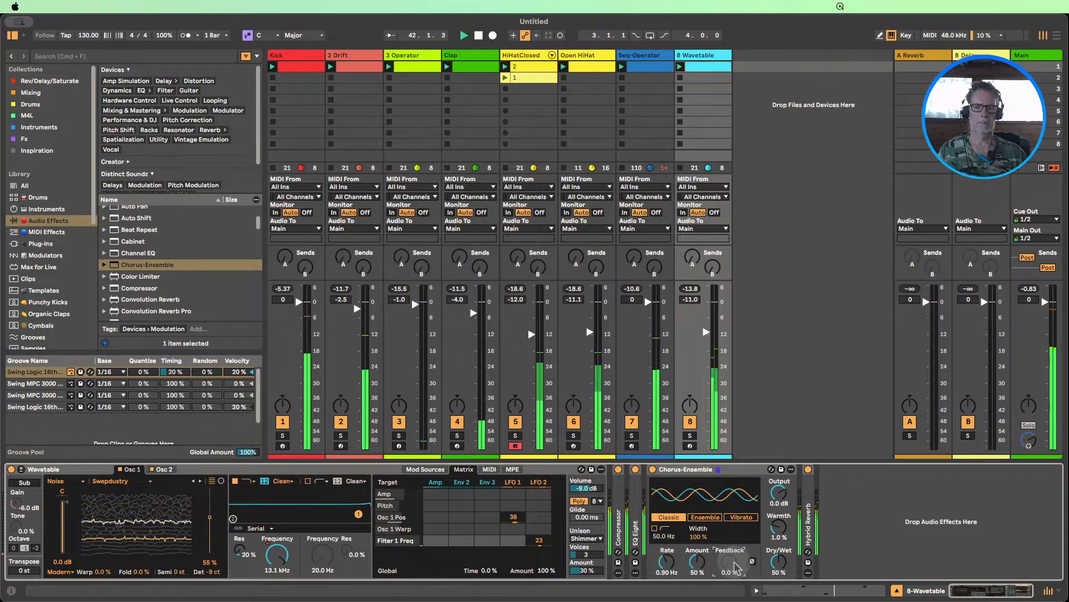
- Collapse the Wavetable track's Chorus-Ensemble and switch it off, leaving EQ Eight active
{"action": "double_click", "coordinate": [687, 471]}
{"action": "left_click", "coordinate": [794, 508]}
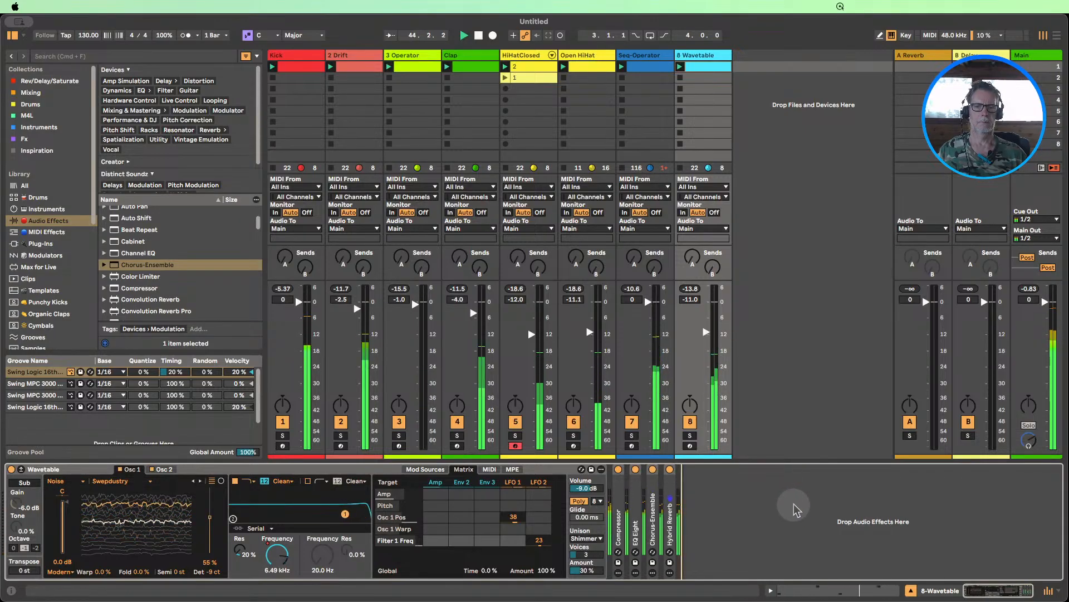
{"action": "left_click", "coordinate": [653, 469]}
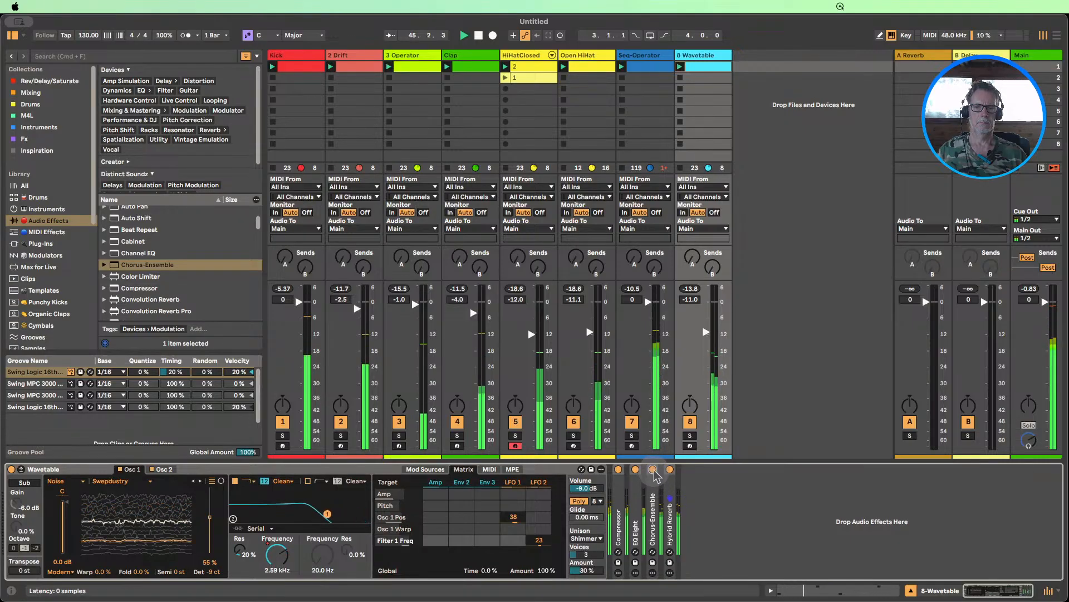
{"action": "left_click", "coordinate": [636, 469]}
{"action": "left_click", "coordinate": [653, 469]}
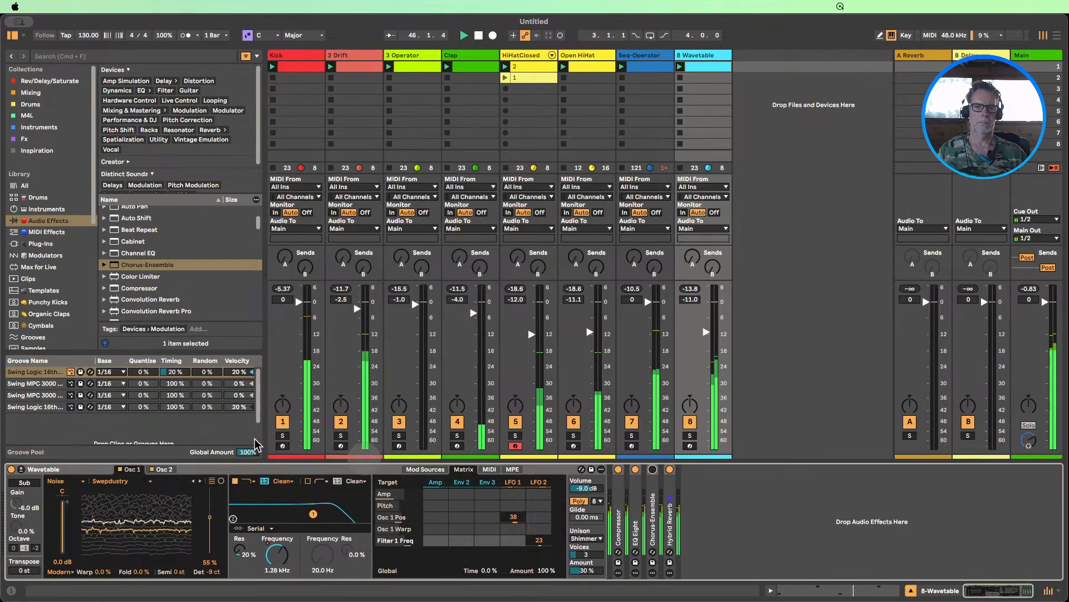
- Mute Clap and Open HiHat during playback, dropping Kick and HiHatClosed out briefly and bringing them back in
{"action": "left_click", "coordinate": [282, 421]}
{"action": "left_click", "coordinate": [511, 423]}
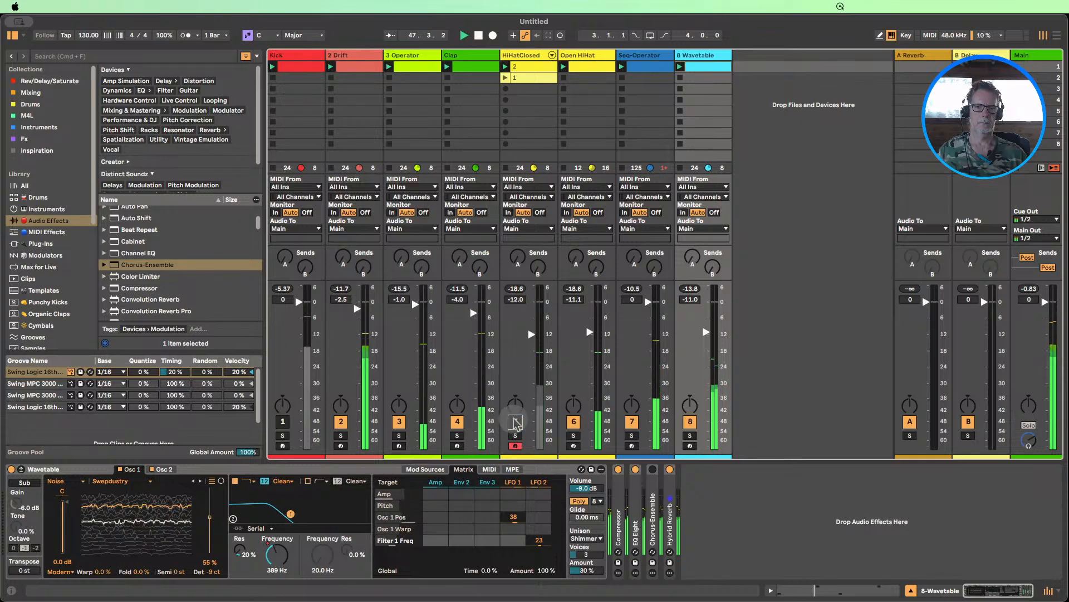
{"action": "left_click", "coordinate": [572, 422]}
{"action": "left_click", "coordinate": [457, 422]}
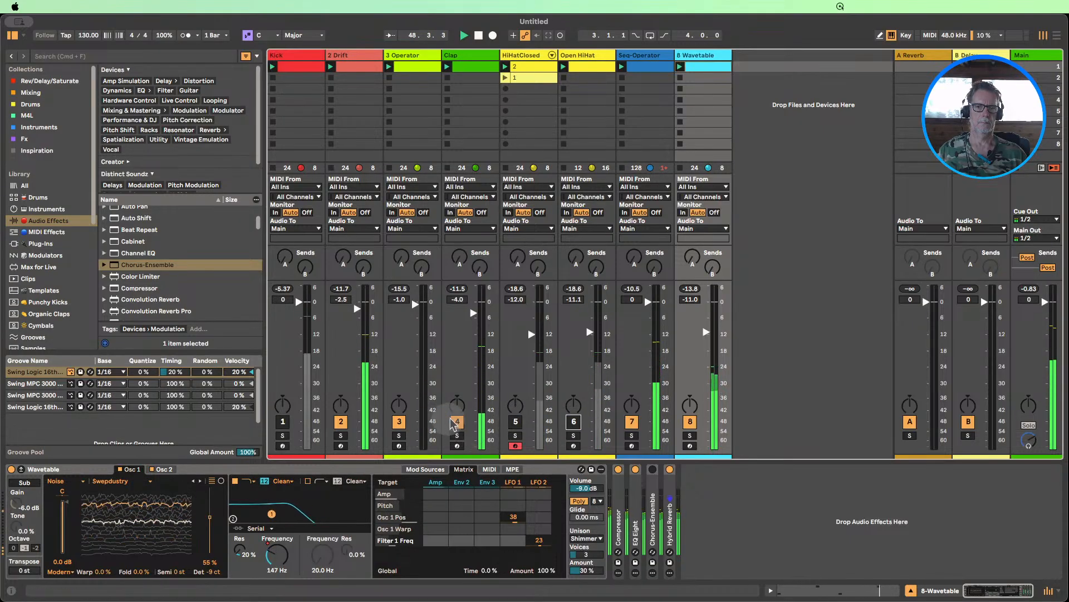
{"action": "left_click", "coordinate": [519, 424]}
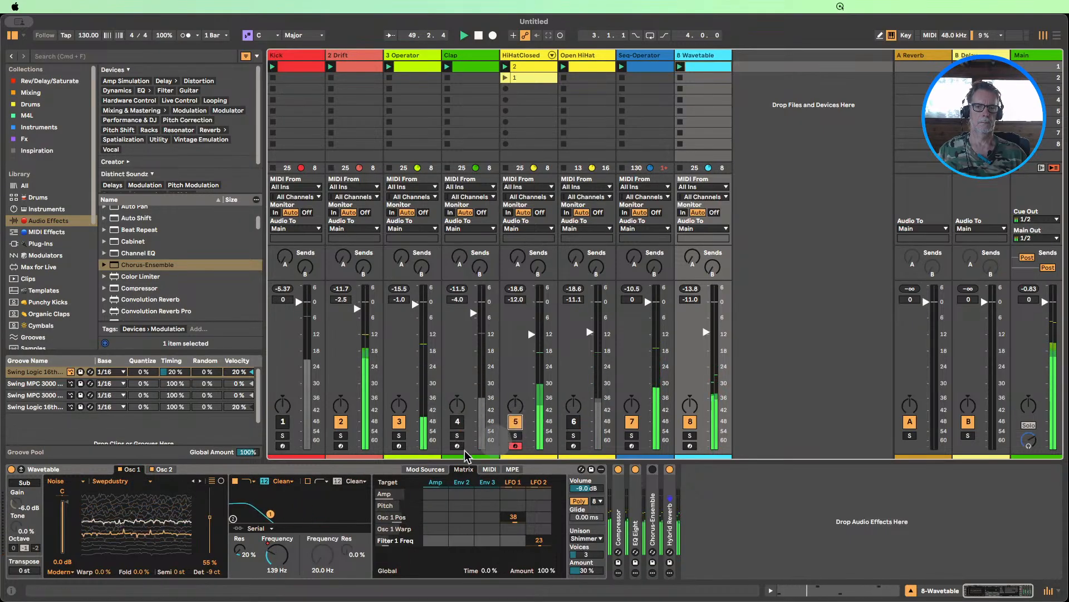
{"action": "left_click", "coordinate": [285, 424]}
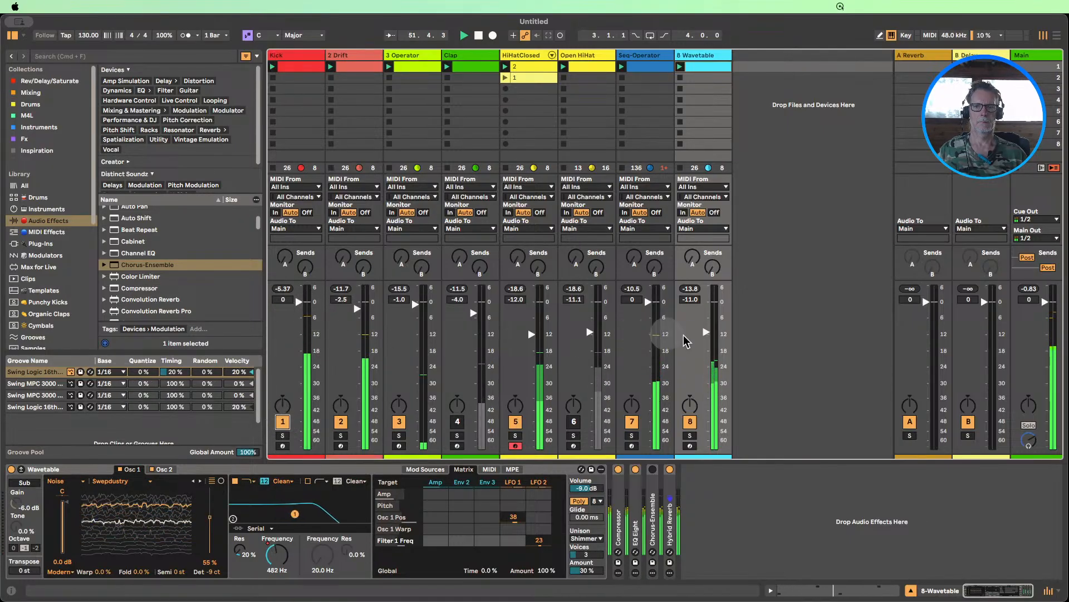
- Lower the Wavetable track volume to -15.0 dB and the Seq-Operator track volume to -2.0 dB
{"action": "left_click_drag", "start_coordinate": [707, 333], "coordinate": [706, 343]}
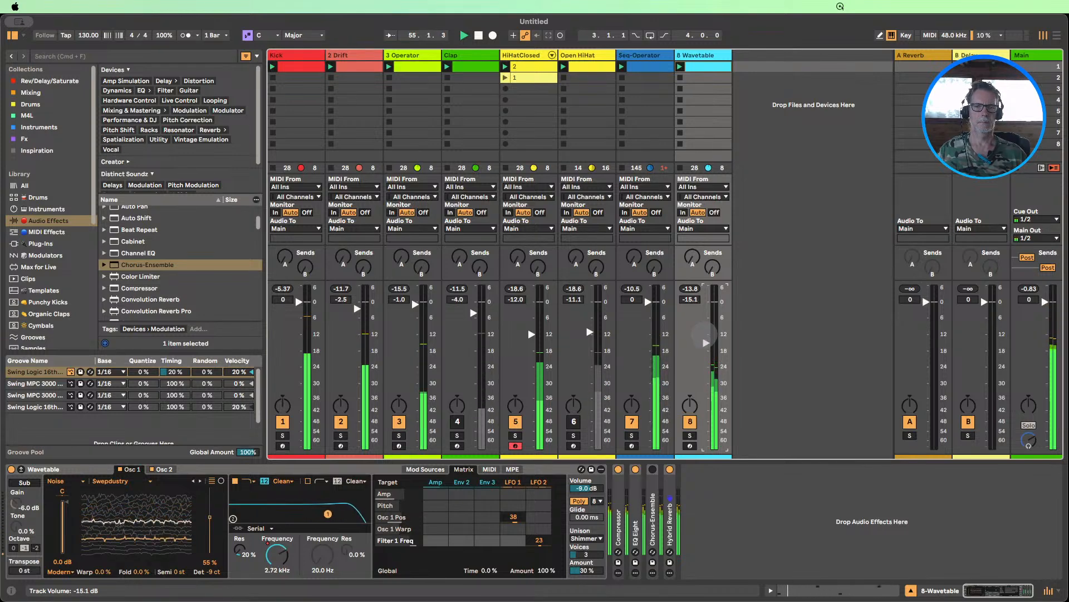
{"action": "left_click_drag", "start_coordinate": [647, 301], "coordinate": [647, 307]}
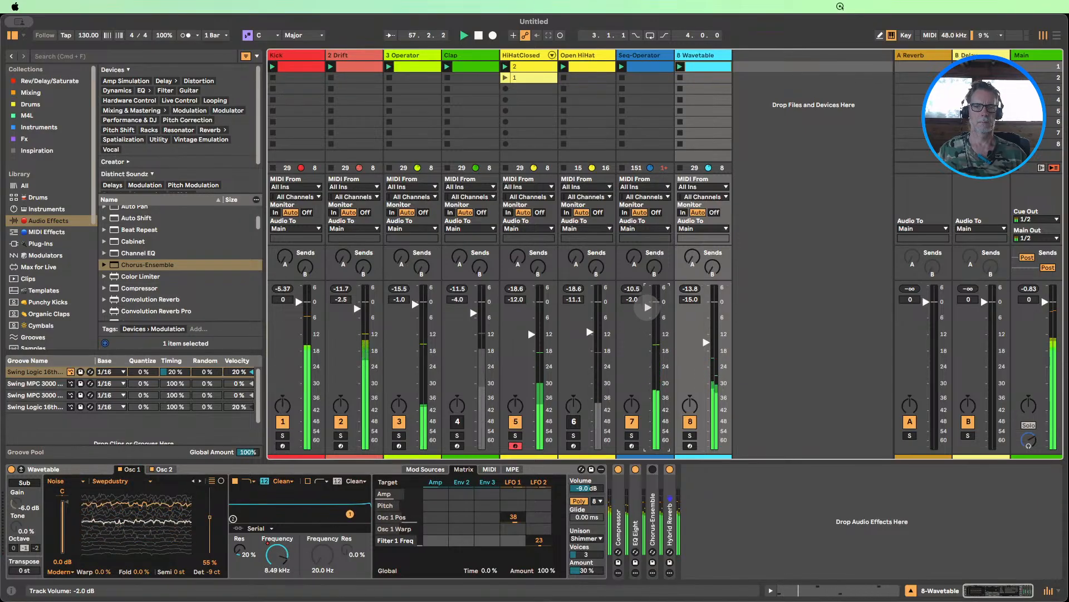
- Duplicate the Seq-Operator clip into the second slot, then open and launch the copy
{"action": "left_click", "coordinate": [644, 66]}
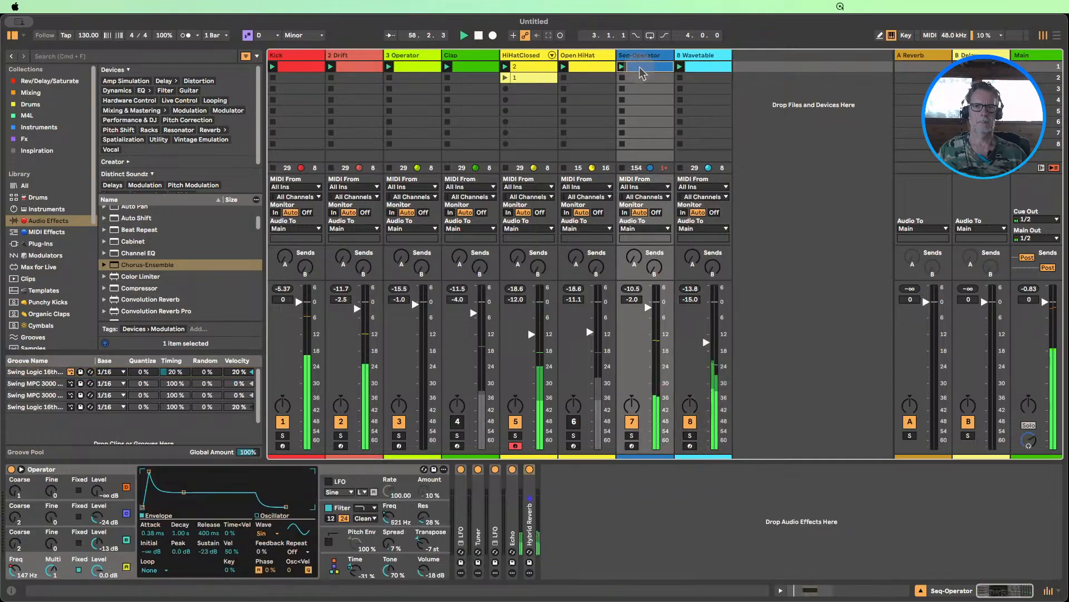
{"action": "left_click", "coordinate": [648, 78]}
{"action": "double_click", "coordinate": [647, 80]}
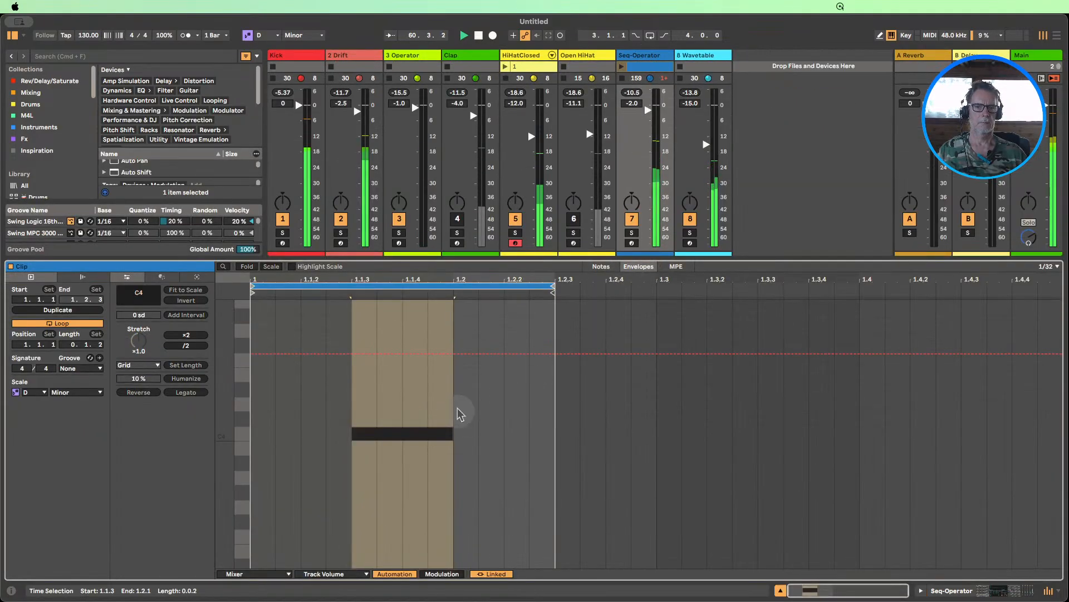
{"action": "key", "text": "Escape"}
{"action": "left_click", "coordinate": [621, 67]}
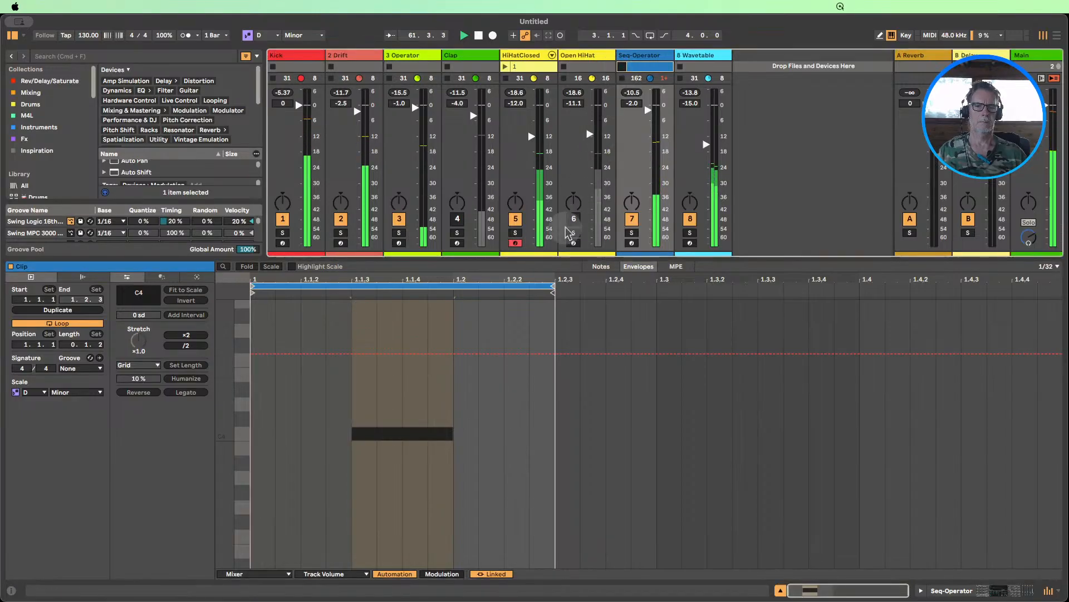
- Draw high and low steps in the copied clip's Operator A Fix Freq envelope over the C4 note, from 1.1.3 to 1.2
{"action": "left_click", "coordinate": [271, 573]}
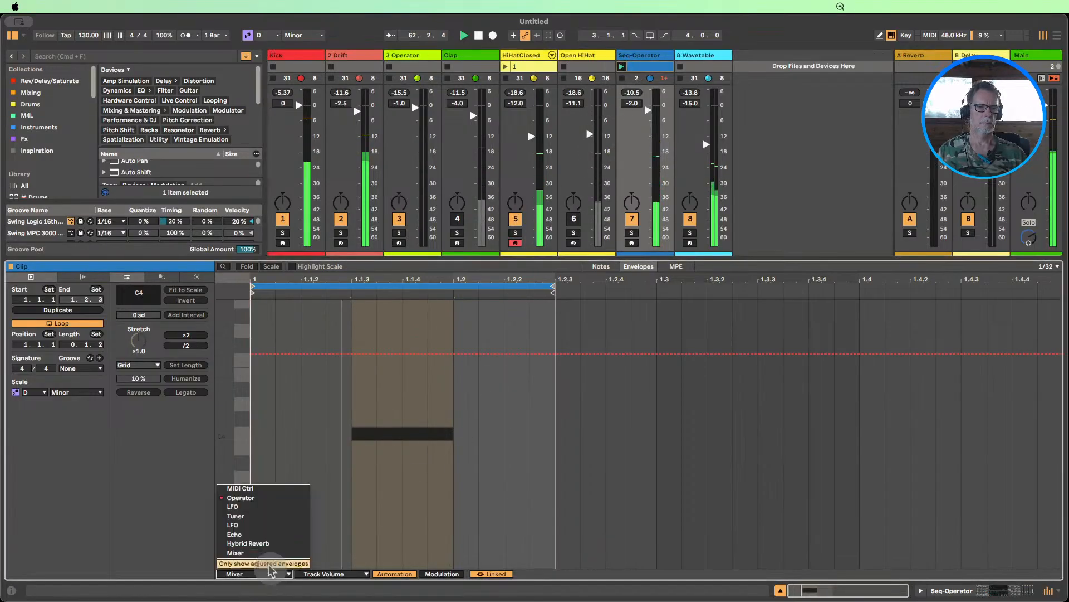
{"action": "left_click", "coordinate": [240, 497]}
{"action": "key", "text": "b"}
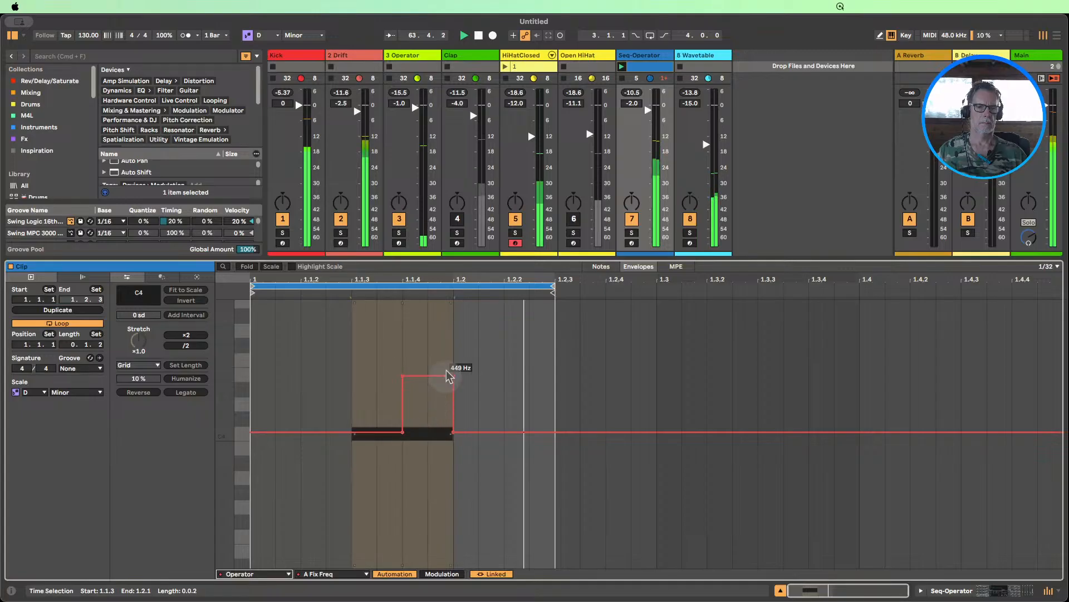
{"action": "mouse_move", "coordinate": [449, 367]}
{"action": "left_mouse_down"}
{"action": "mouse_move", "coordinate": [452, 300]}
{"action": "mouse_move", "coordinate": [526, 299]}
{"action": "mouse_move", "coordinate": [491, 302]}
{"action": "mouse_move", "coordinate": [477, 425]}
{"action": "mouse_move", "coordinate": [530, 420]}
{"action": "mouse_move", "coordinate": [529, 430]}
{"action": "mouse_move", "coordinate": [503, 426]}
{"action": "mouse_move", "coordinate": [520, 432]}
{"action": "left_mouse_up"}
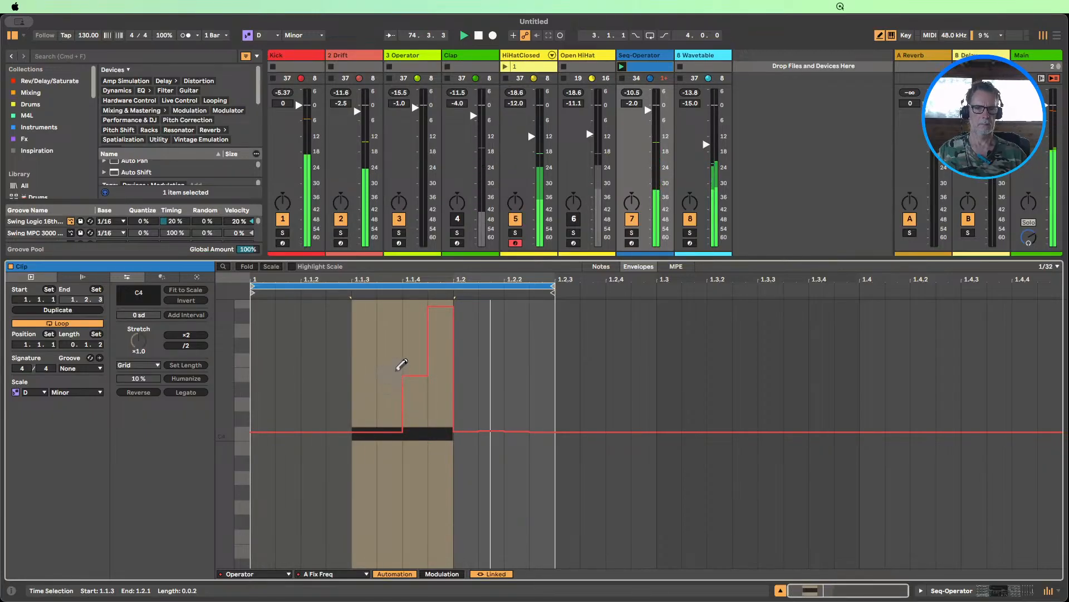
{"action": "left_click_drag", "start_coordinate": [417, 361], "coordinate": [420, 300]}
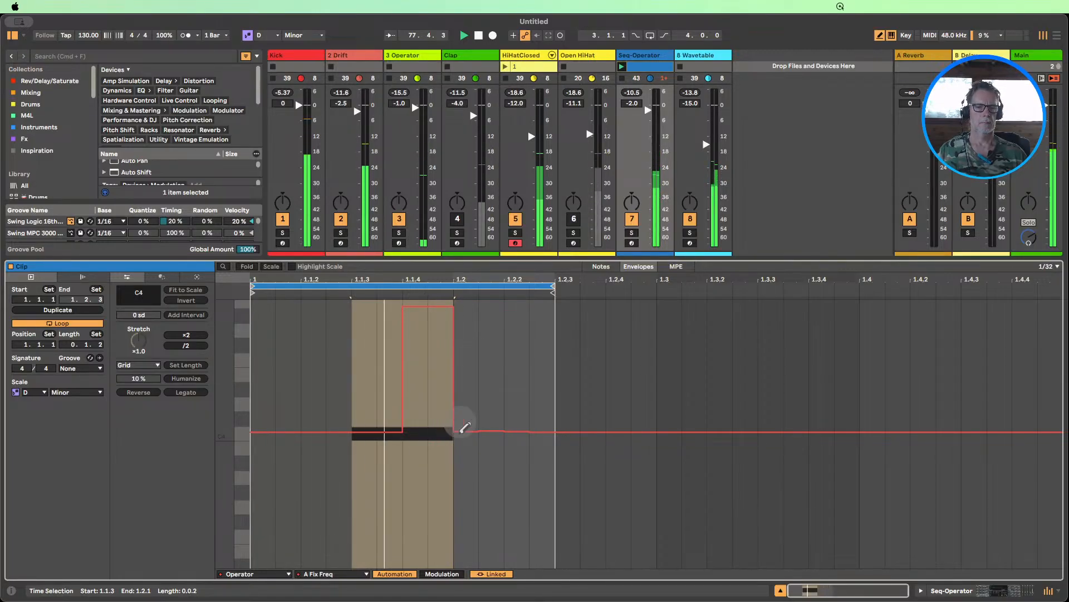
{"action": "mouse_move", "coordinate": [420, 349]}
{"action": "left_mouse_down"}
{"action": "mouse_move", "coordinate": [370, 306]}
{"action": "mouse_move", "coordinate": [374, 293]}
{"action": "mouse_move", "coordinate": [409, 340]}
{"action": "mouse_move", "coordinate": [416, 379]}
{"action": "mouse_move", "coordinate": [394, 311]}
{"action": "mouse_move", "coordinate": [425, 369]}
{"action": "mouse_move", "coordinate": [426, 494]}
{"action": "mouse_move", "coordinate": [424, 481]}
{"action": "left_mouse_up"}
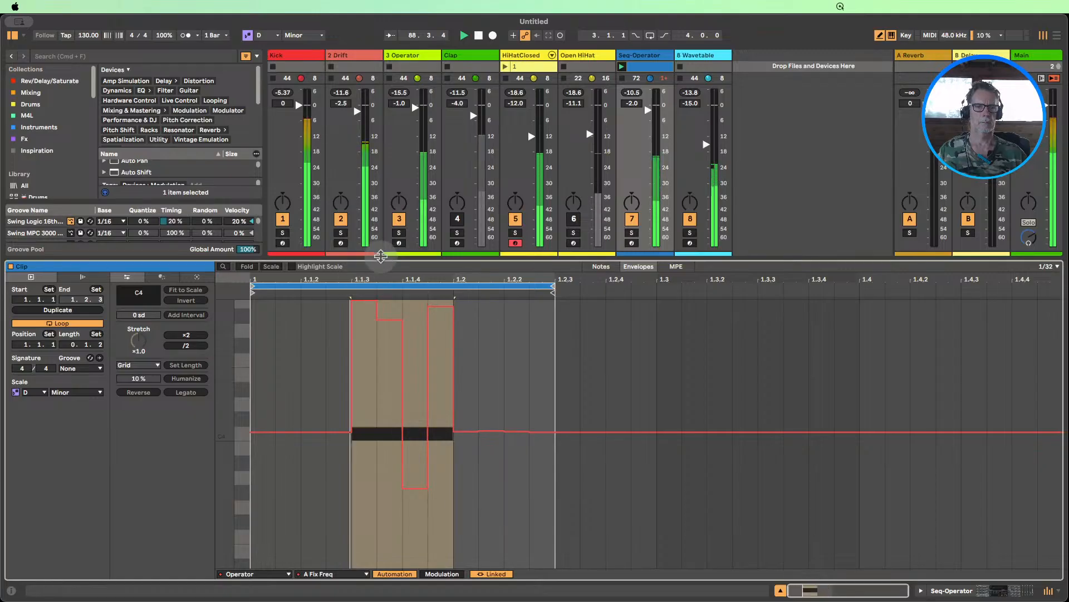
- Enlarge the clip editor, raise the envelope's second step over the C4 note to the maximum, and flatten the curve after 1.2
{"action": "left_click_drag", "start_coordinate": [383, 257], "coordinate": [386, 189]}
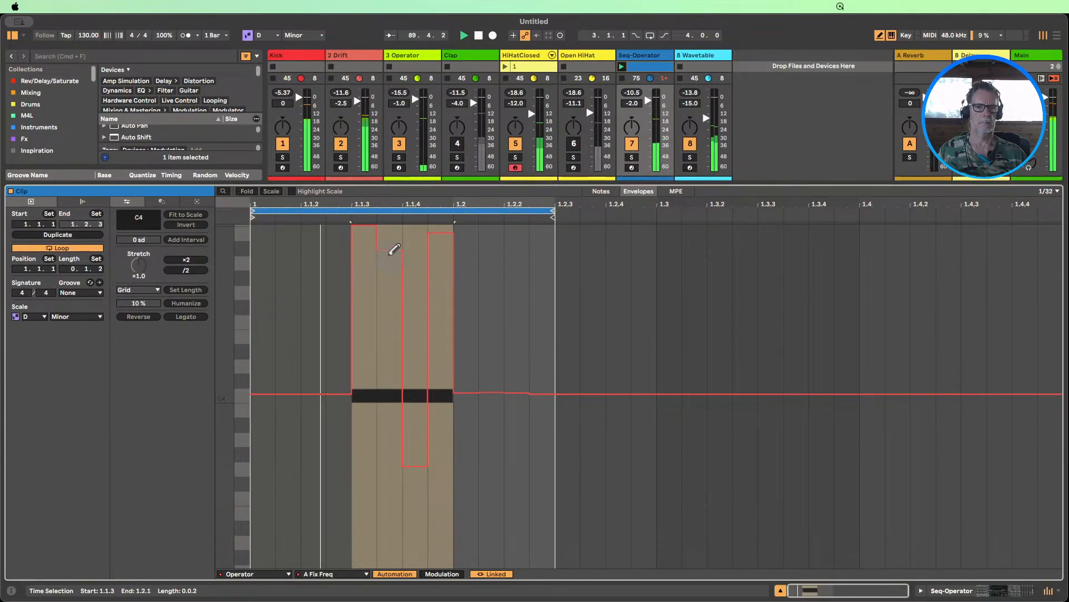
{"action": "left_click_drag", "start_coordinate": [395, 249], "coordinate": [396, 256]}
{"action": "mouse_move", "coordinate": [396, 259]}
{"action": "left_mouse_down"}
{"action": "mouse_move", "coordinate": [396, 311]}
{"action": "mouse_move", "coordinate": [399, 209]}
{"action": "left_mouse_up"}
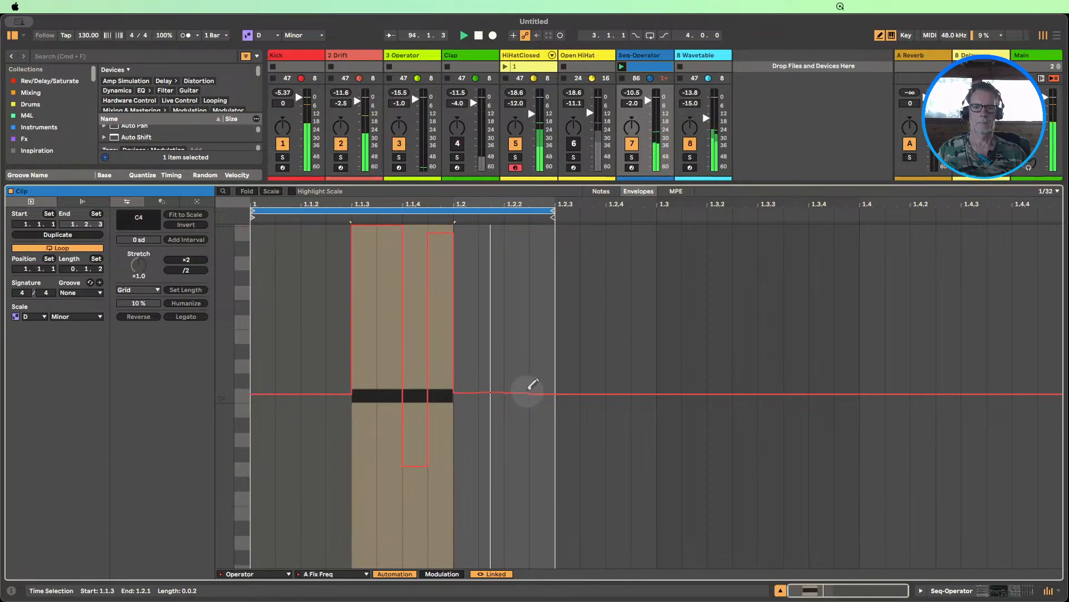
{"action": "left_click_drag", "start_coordinate": [529, 384], "coordinate": [505, 389]}
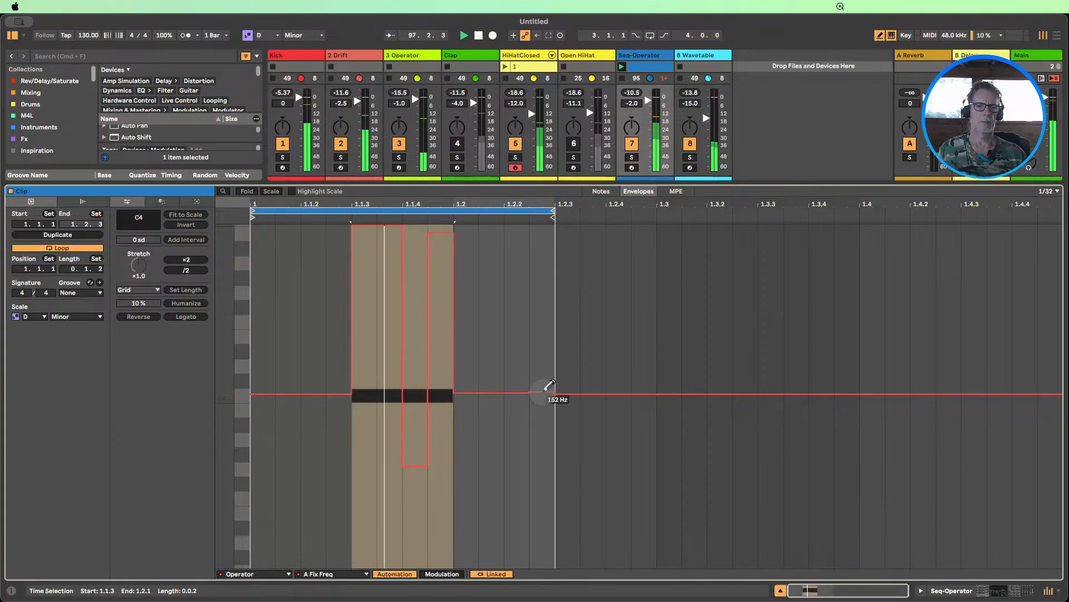
- Add an E4 note from 1.2.2 to the loop end at 1.2.3 in the second Seq-Operator clip and return to the full mixer
{"action": "left_click", "coordinate": [967, 594]}
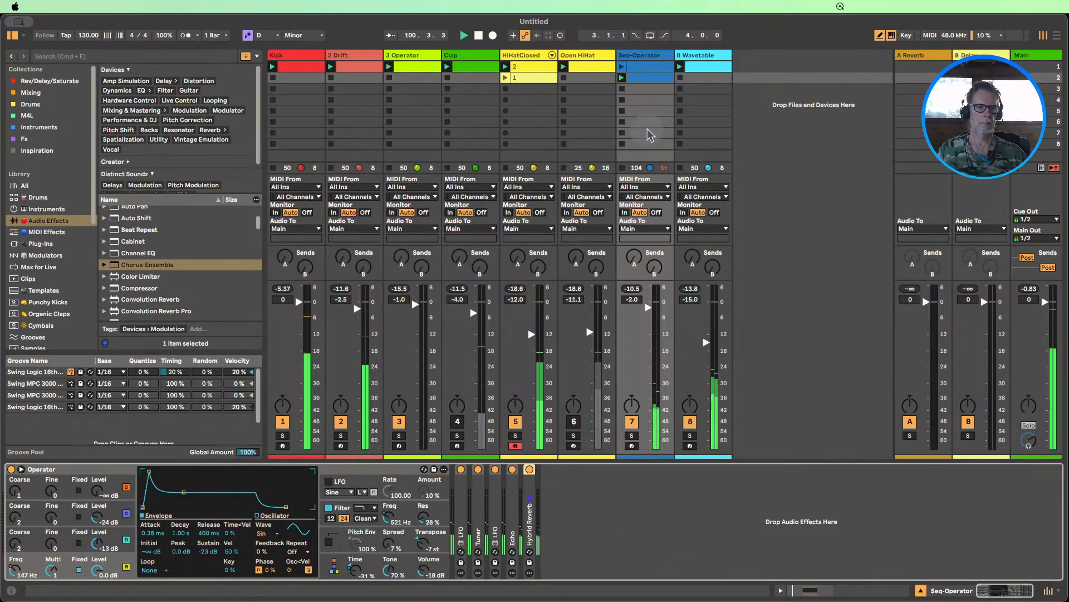
{"action": "left_click", "coordinate": [641, 78]}
{"action": "double_click", "coordinate": [641, 78]}
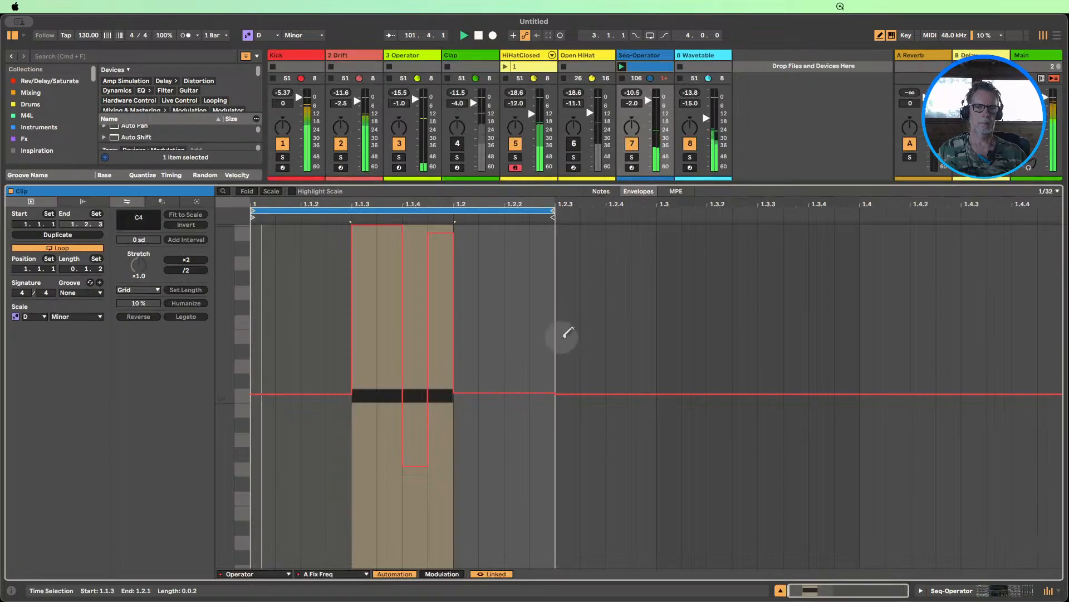
{"action": "left_click", "coordinate": [601, 192]}
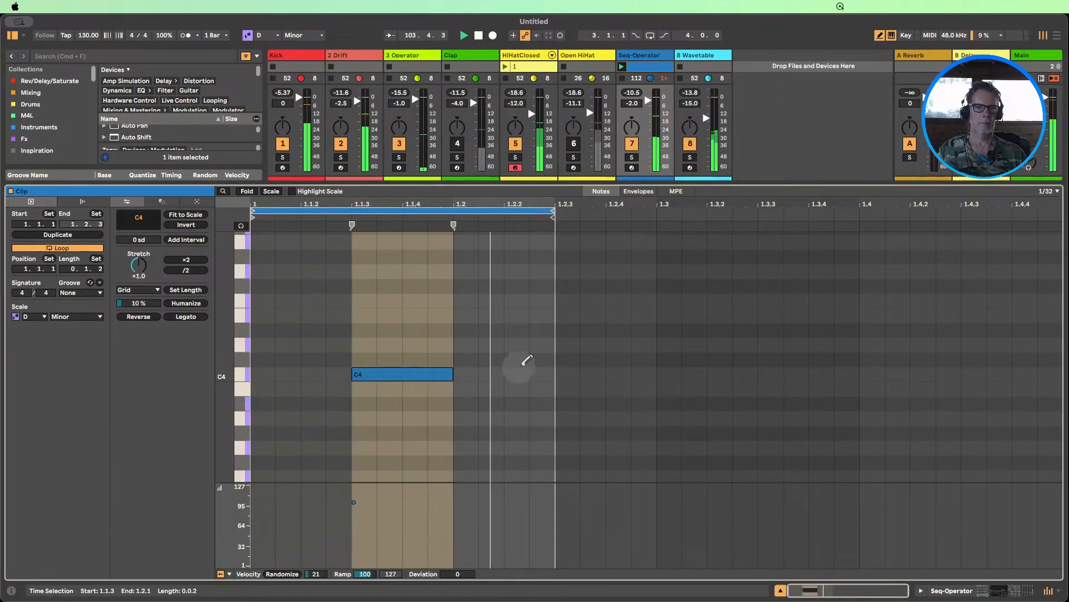
{"action": "left_click", "coordinate": [514, 346]}
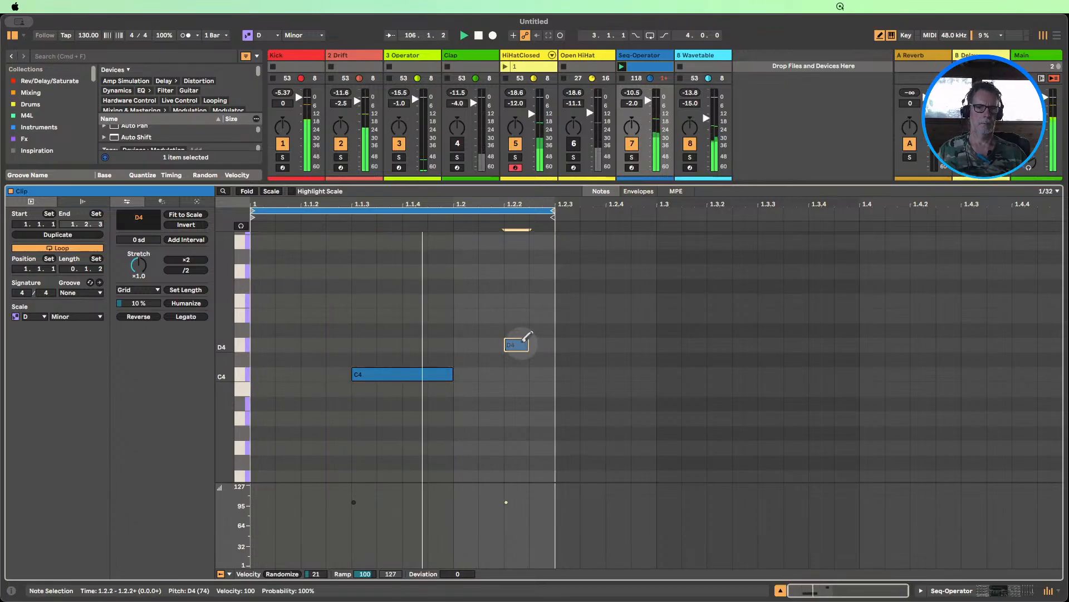
{"action": "left_click_drag", "start_coordinate": [526, 336], "coordinate": [553, 314]}
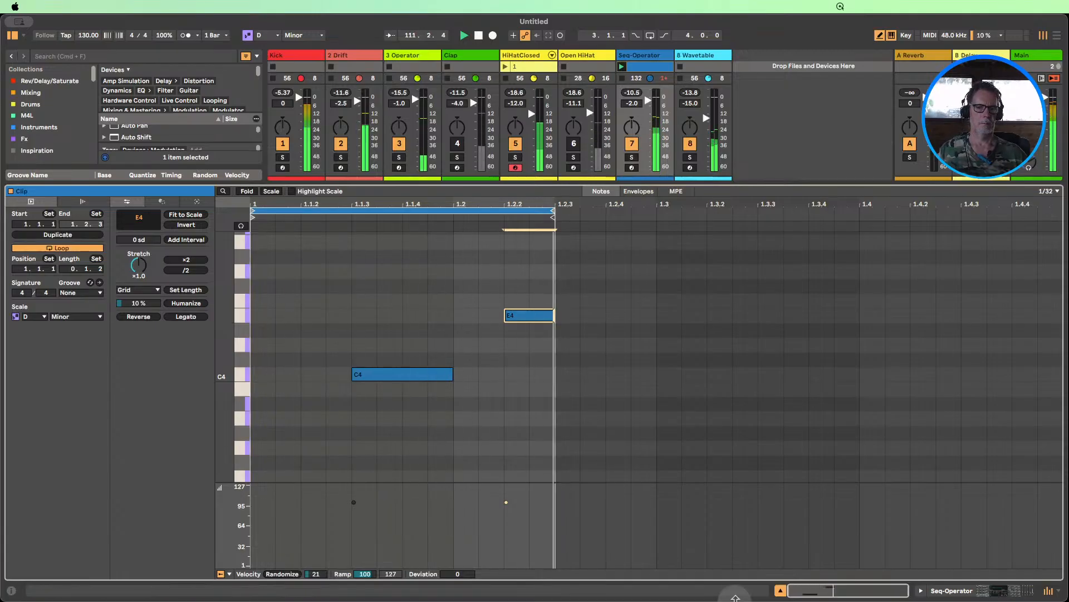
{"action": "left_click", "coordinate": [779, 591]}
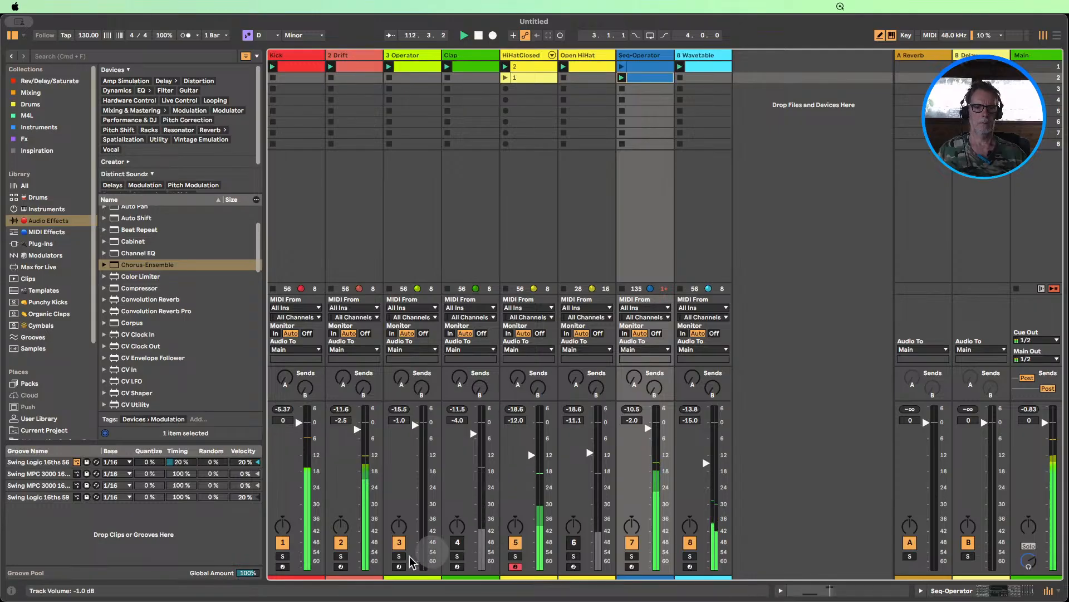
- Mute Drift, HiHatClosed, Kick and Seq-Operator, and unmute Clap and Open HiHat while the loop plays
{"action": "left_click", "coordinate": [341, 542]}
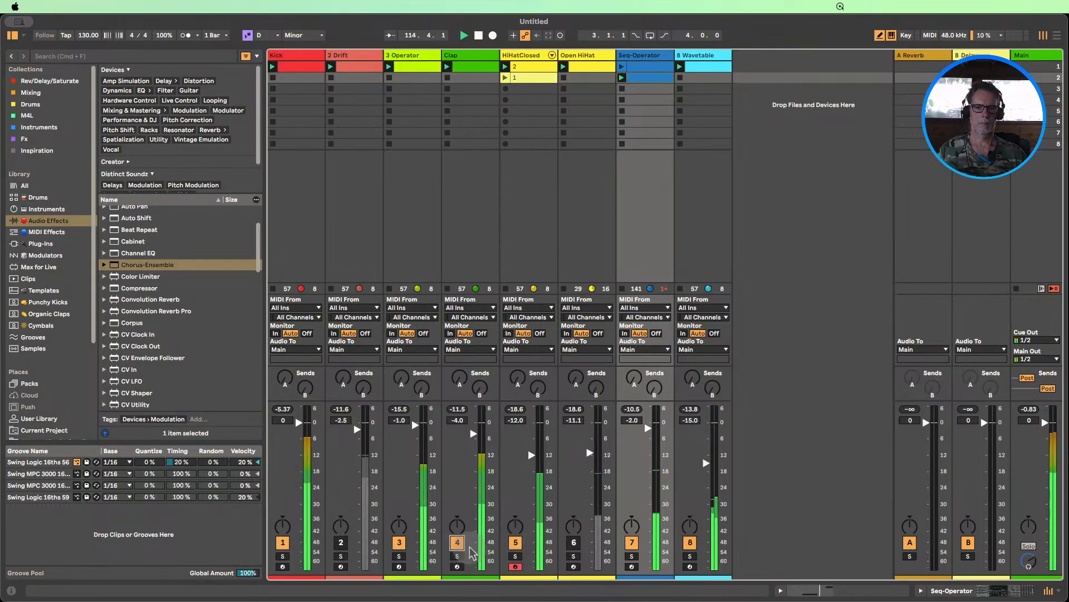
{"action": "left_click", "coordinate": [515, 542]}
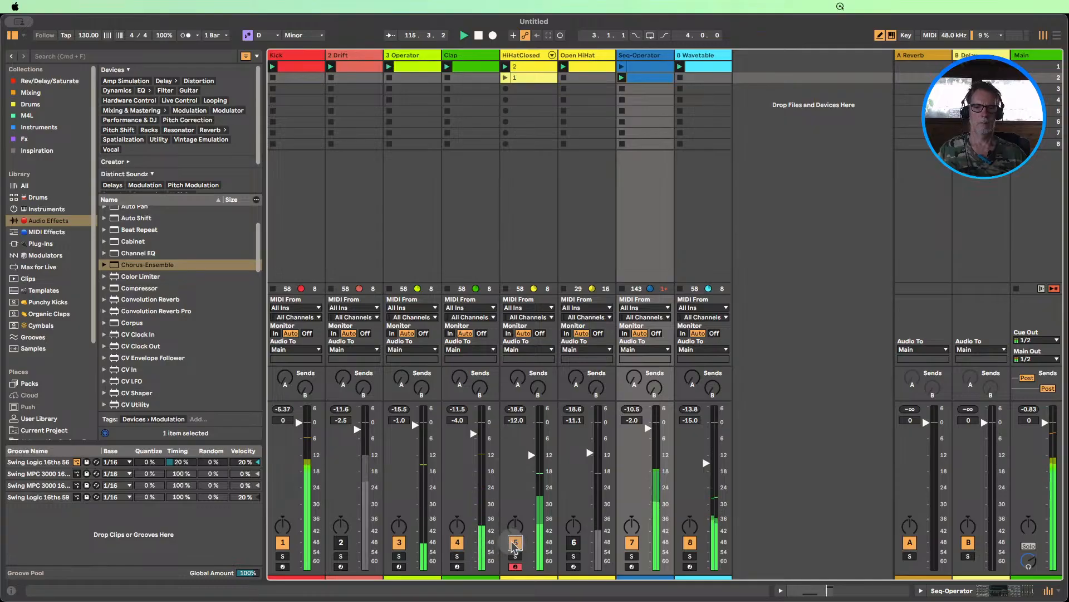
{"action": "left_click", "coordinate": [574, 542]}
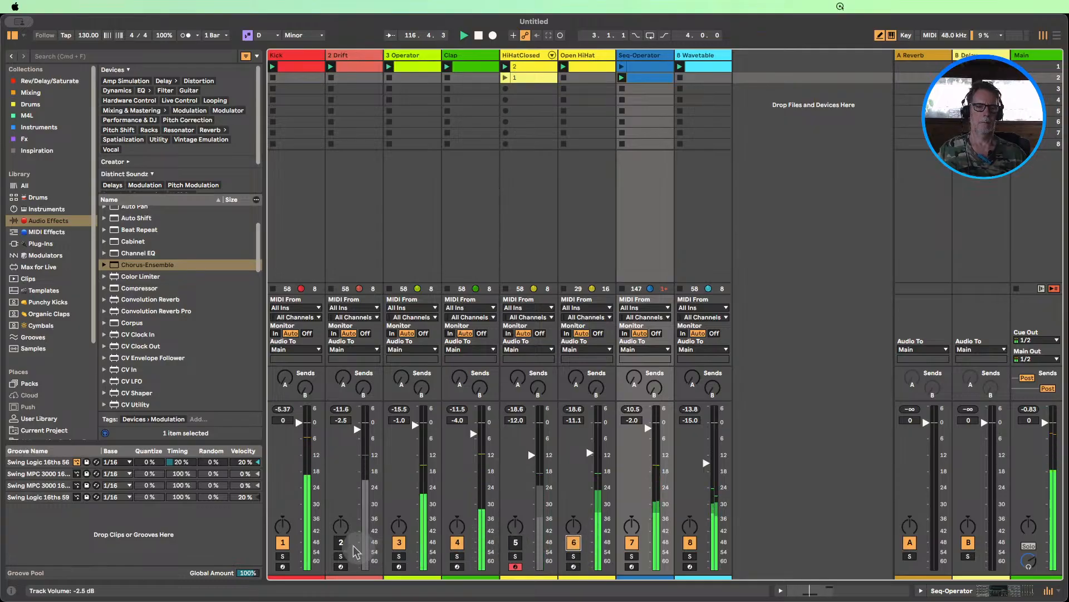
{"action": "left_click", "coordinate": [283, 542]}
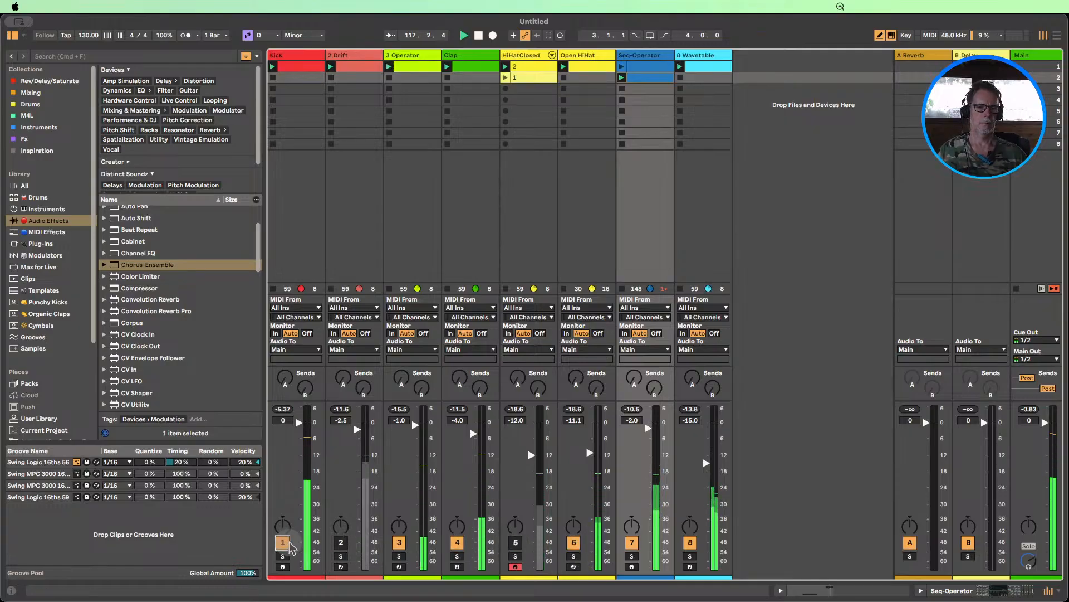
{"action": "left_click", "coordinate": [632, 542]}
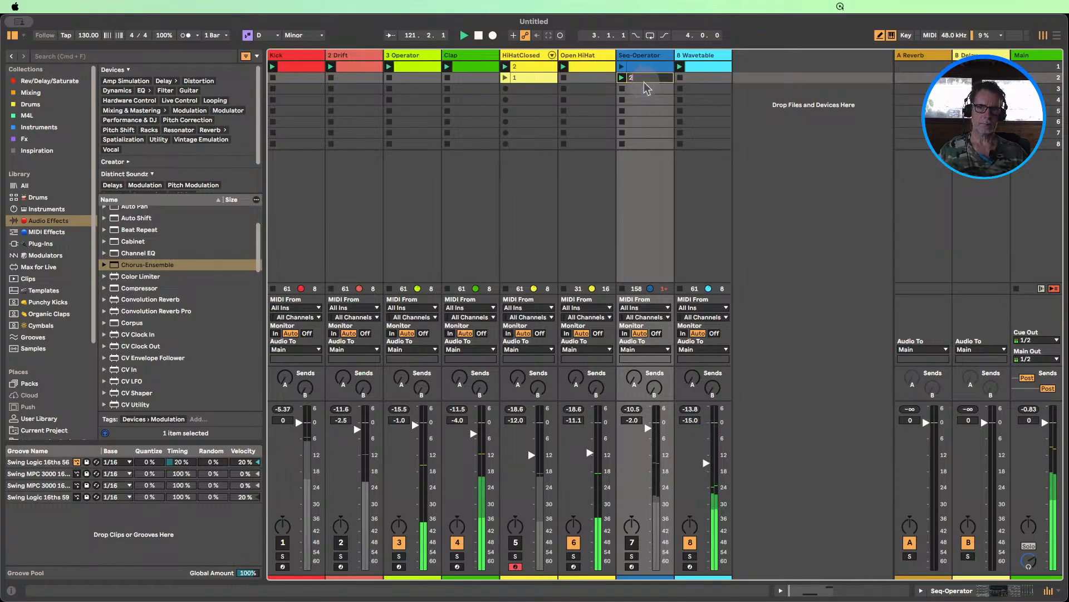
- Name the two Seq-Operator clips 1 and 2, and color the second one light blue
{"action": "key", "text": "Return"}
{"action": "left_click", "coordinate": [644, 69]}
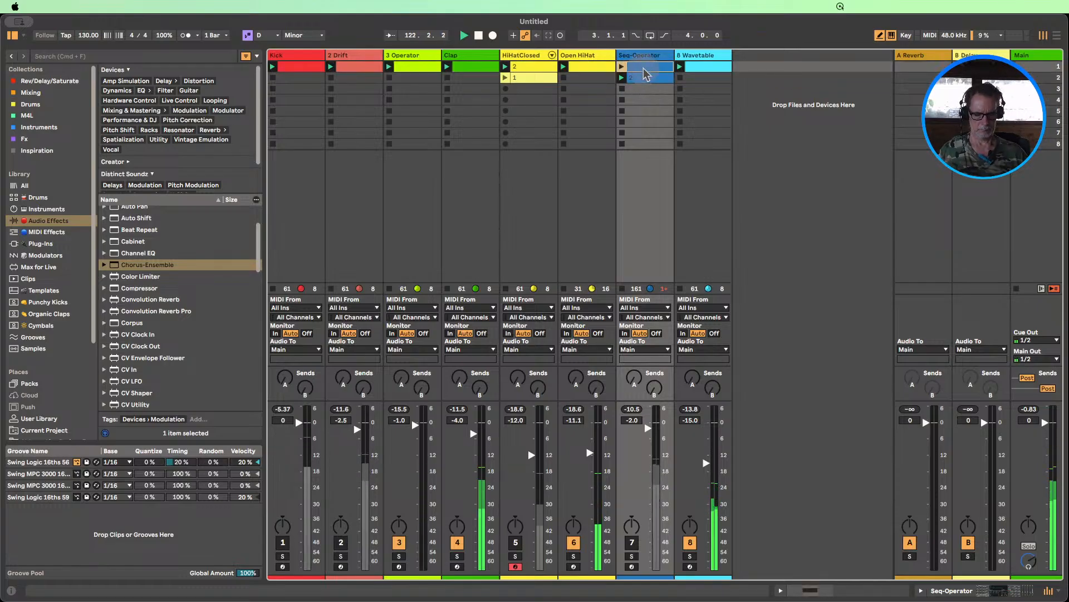
{"action": "right_click", "coordinate": [641, 78]}
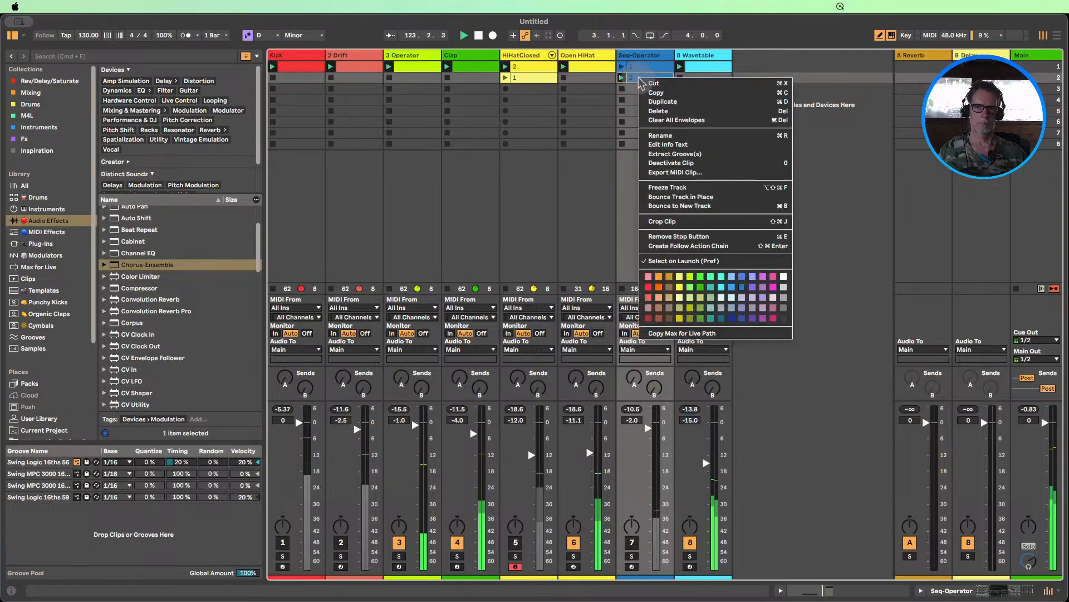
{"action": "left_click", "coordinate": [731, 287]}
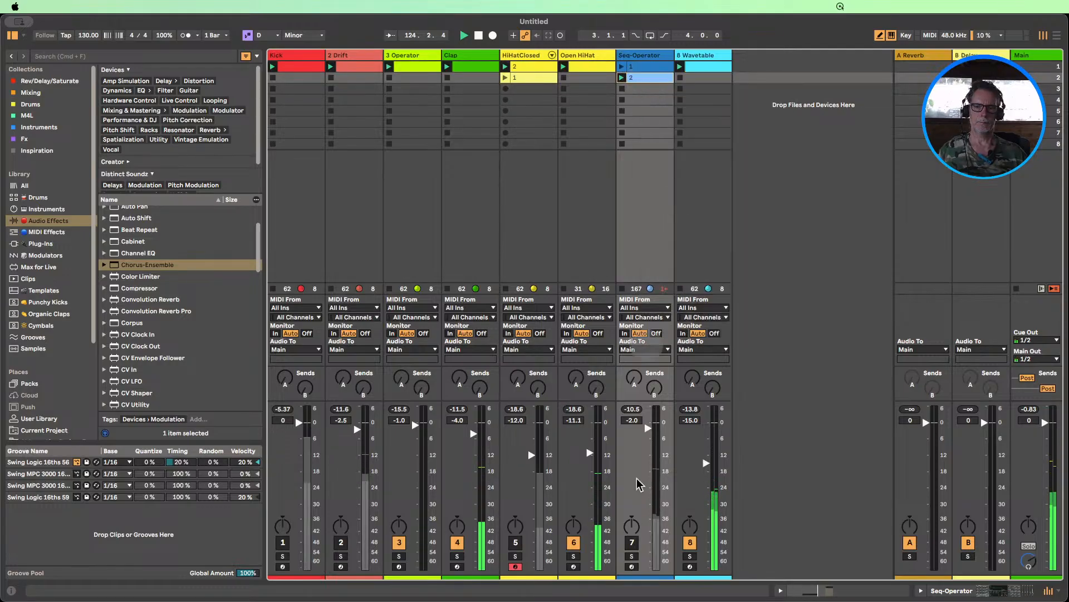
- Unmute the Seq-Operator track
{"action": "left_click", "coordinate": [634, 541]}
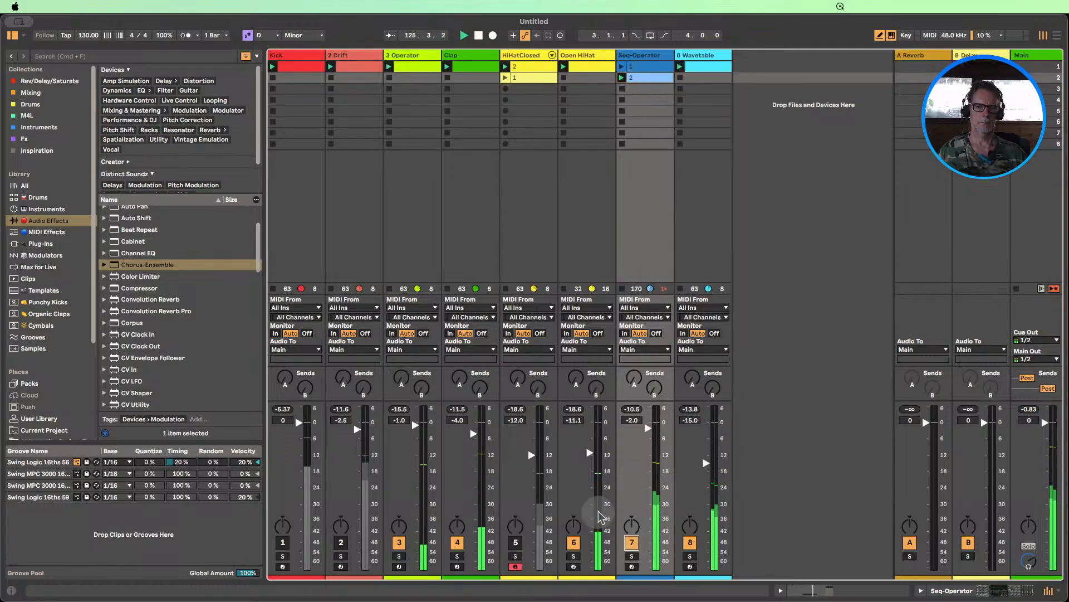
- Show the Seq-Operator track's devices and raise its Echo Dry/Wet to 40 %
{"action": "double_click", "coordinate": [631, 56]}
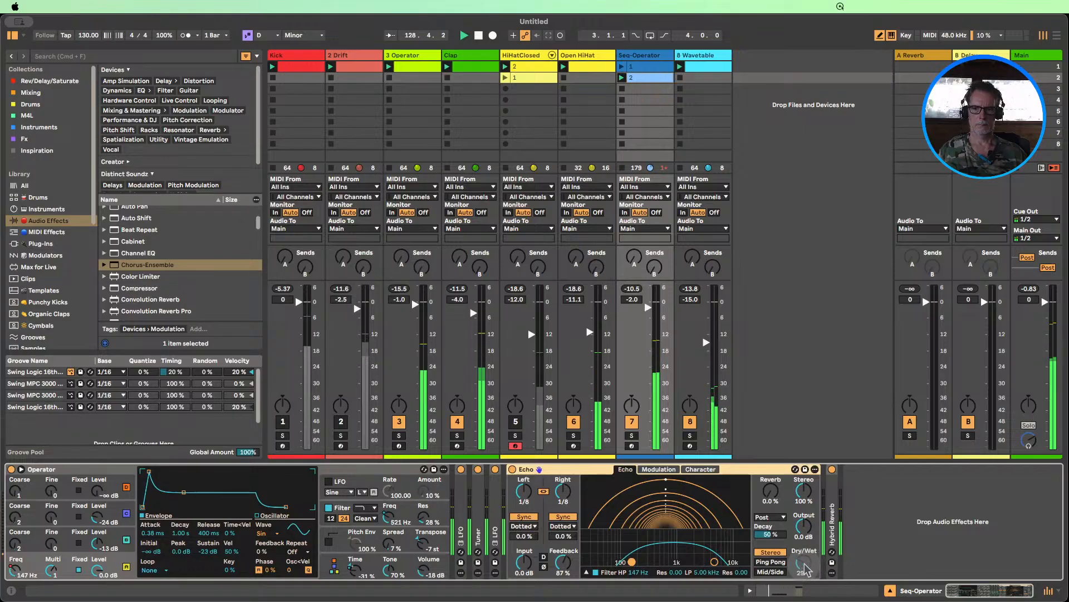
{"action": "left_click_drag", "start_coordinate": [804, 565], "coordinate": [804, 556]}
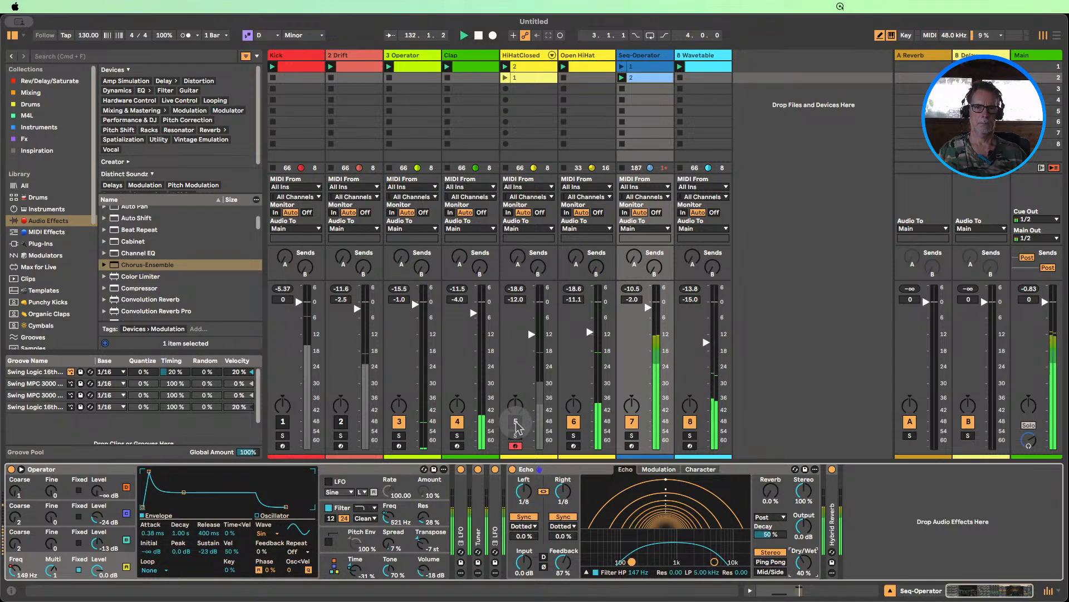
- Mute Open HiHat and Operator, unmute Drift, Kick and HiHatClosed, and set the HiHatClosed volume to -10.9 dB
{"action": "left_click", "coordinate": [574, 422]}
{"action": "left_click", "coordinate": [341, 422]}
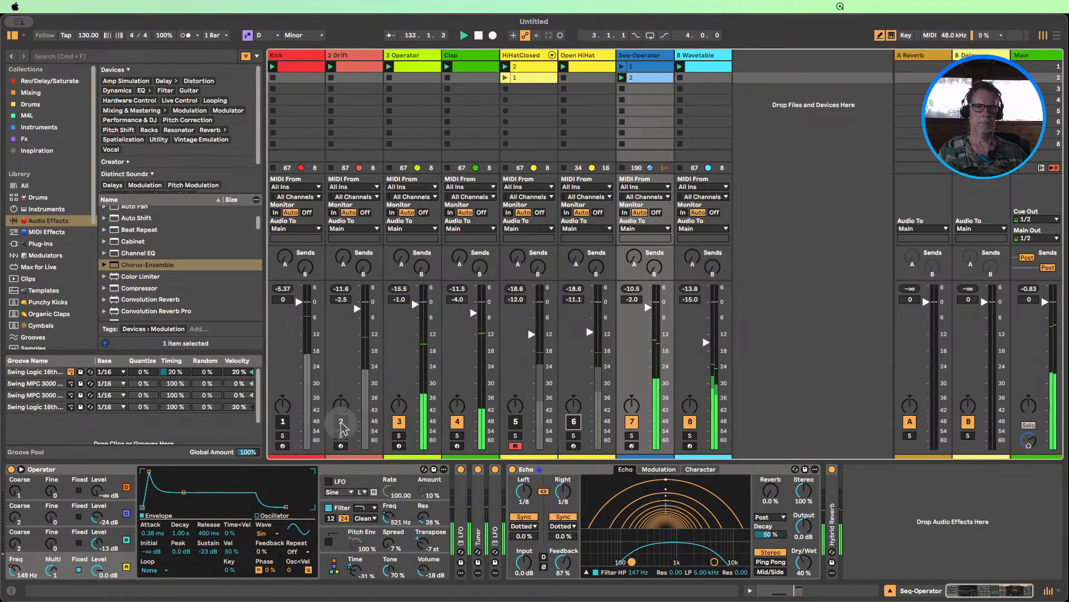
{"action": "left_click", "coordinate": [400, 422]}
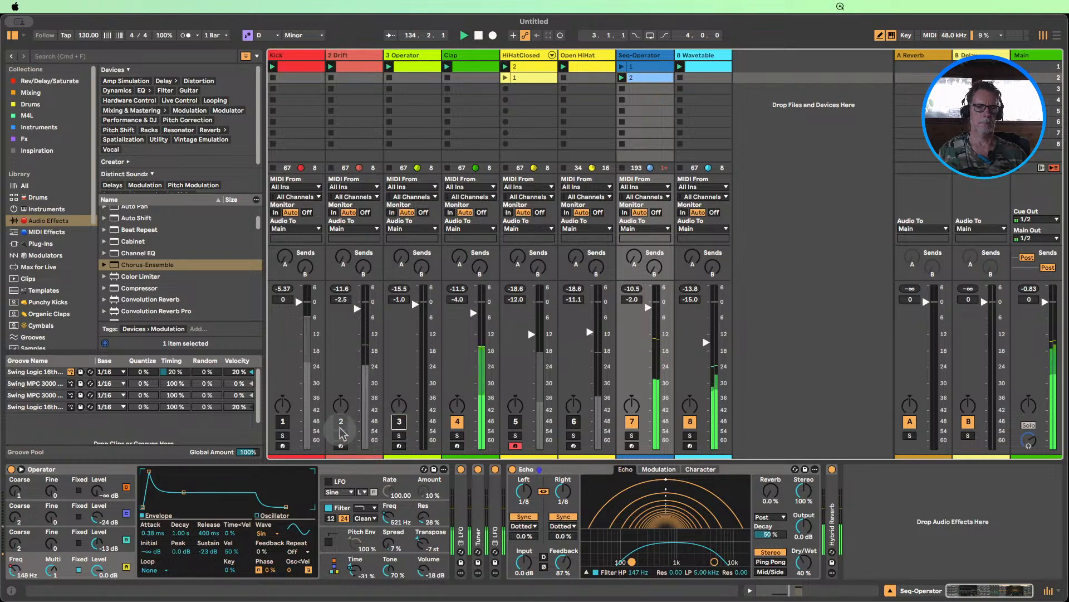
{"action": "left_click", "coordinate": [341, 422]}
{"action": "left_click", "coordinate": [282, 422]}
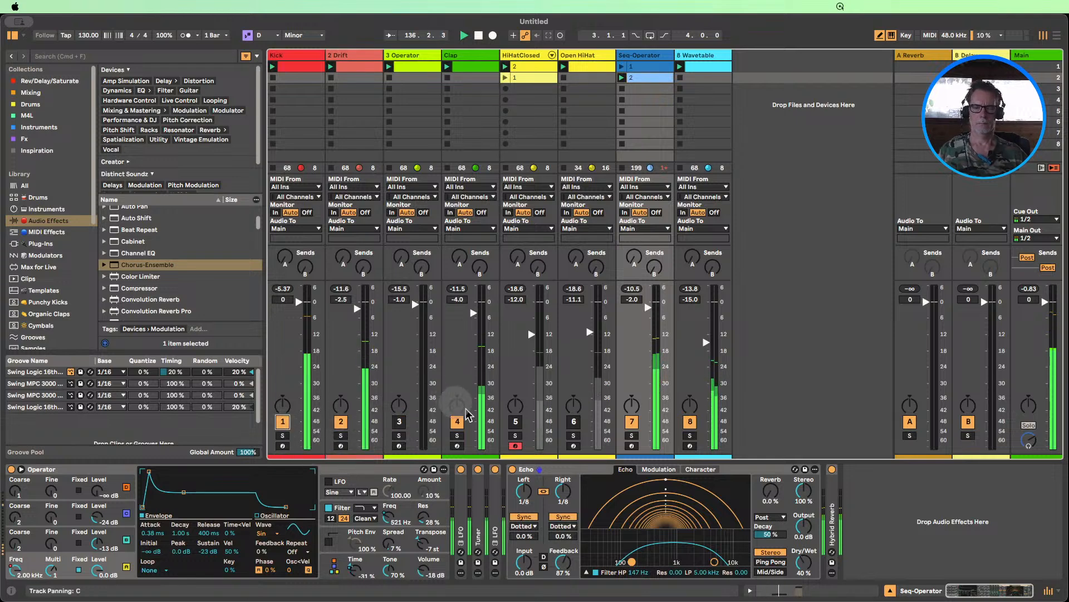
{"action": "left_click", "coordinate": [515, 422]}
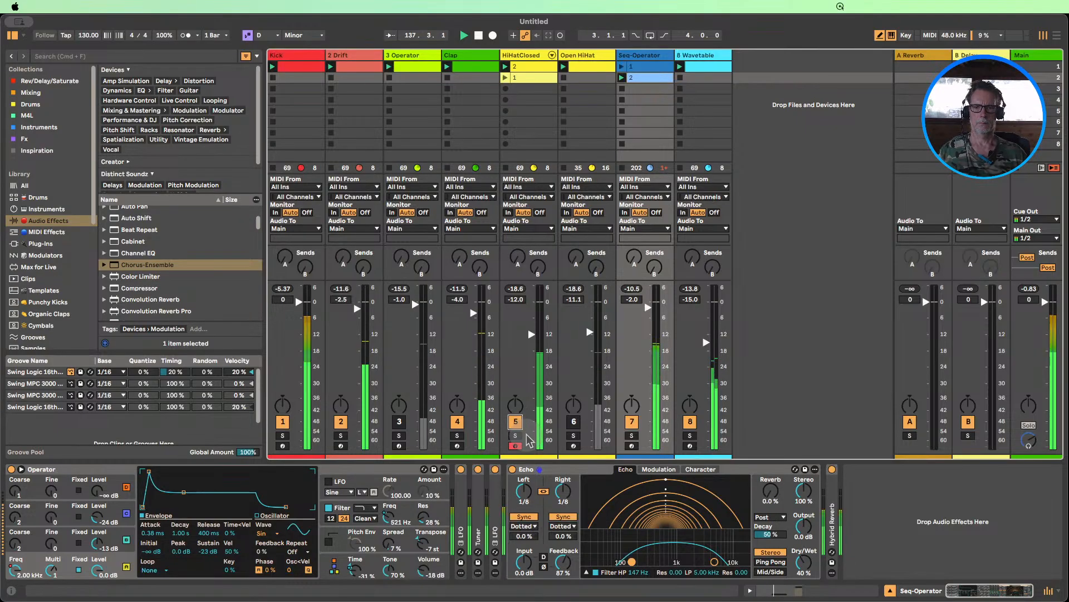
{"action": "left_click_drag", "start_coordinate": [530, 334], "coordinate": [531, 332]}
- Switch the HiHatClosed drum rack's PML_DPV1_909_CHH_05 sample to Classic mode and show its controls
{"action": "left_click", "coordinate": [522, 56]}
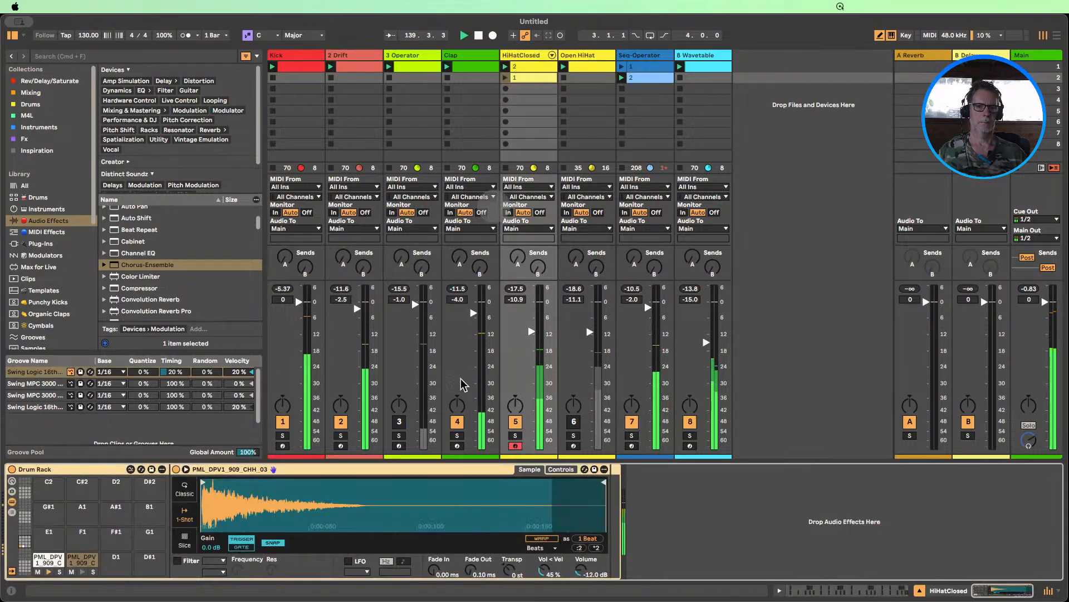
{"action": "left_click", "coordinate": [83, 560]}
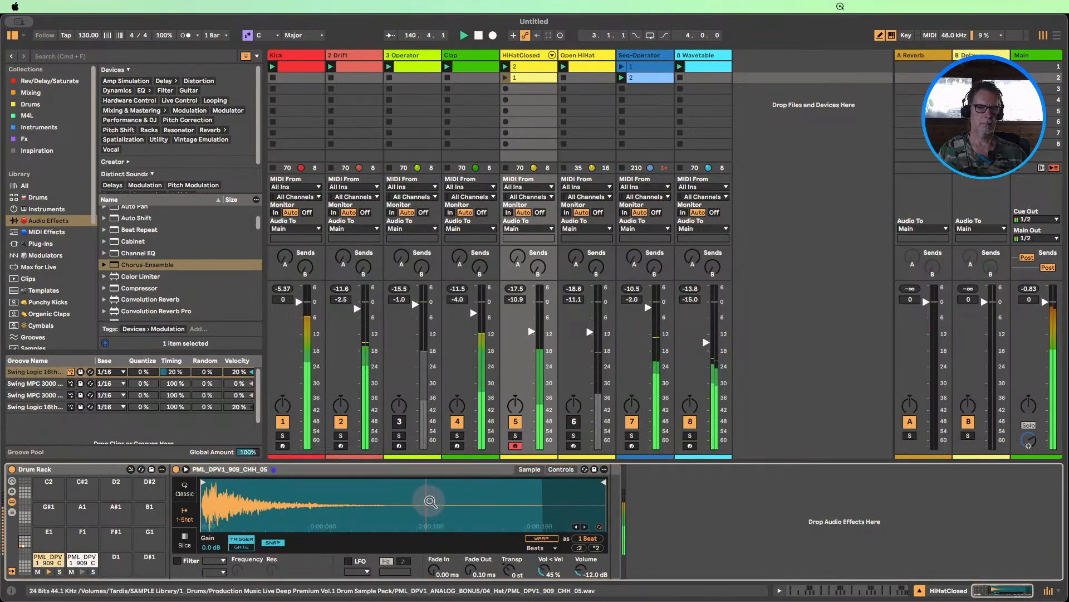
{"action": "left_click", "coordinate": [184, 489]}
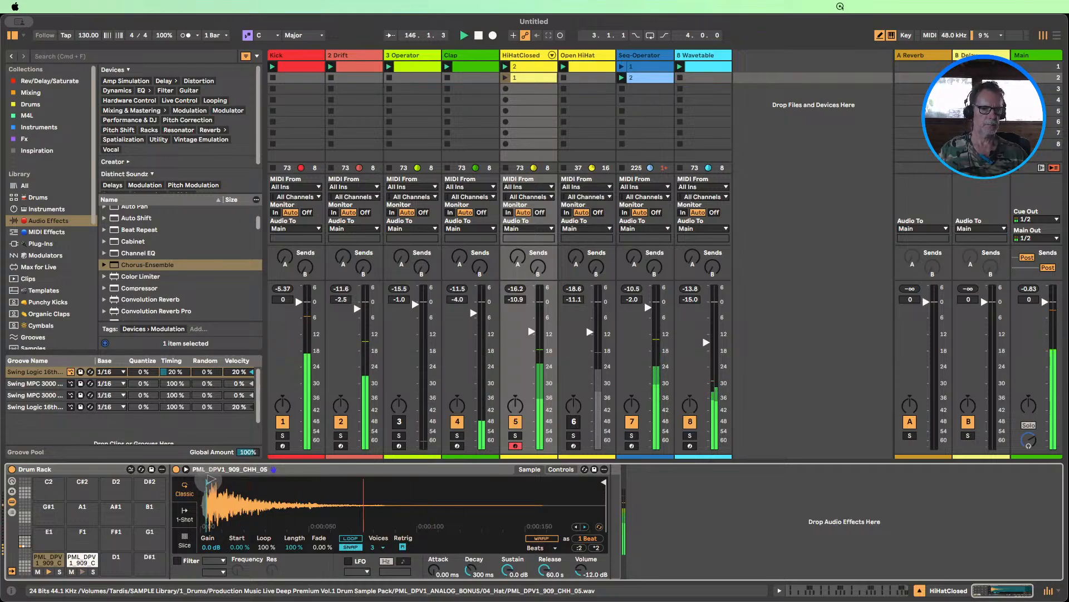
{"action": "left_click", "coordinate": [560, 469]}
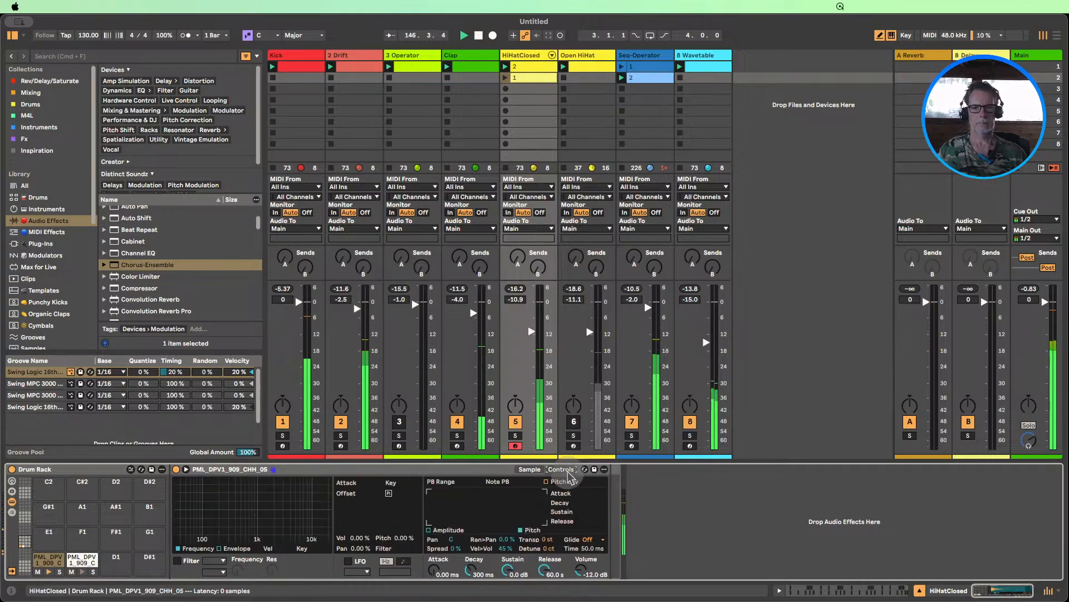
- Shape the CHH_05 amplitude envelope with 0.13 ms attack, 0.0 dB sustain and 47.8 ms release, and transpose it -4 st
{"action": "left_click", "coordinate": [429, 530]}
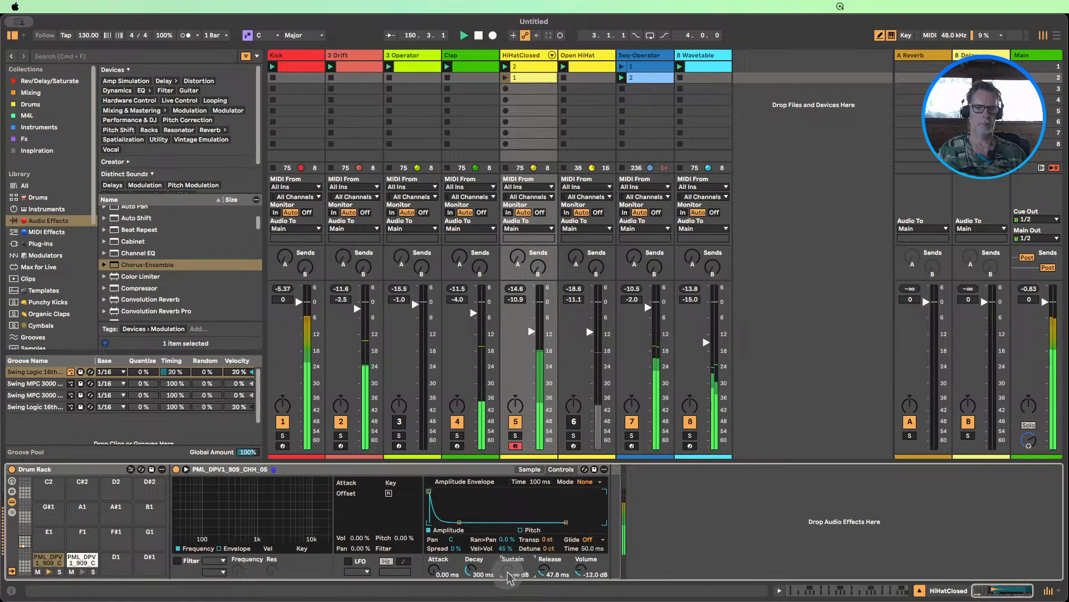
{"action": "left_click_drag", "start_coordinate": [508, 572], "coordinate": [508, 572]}
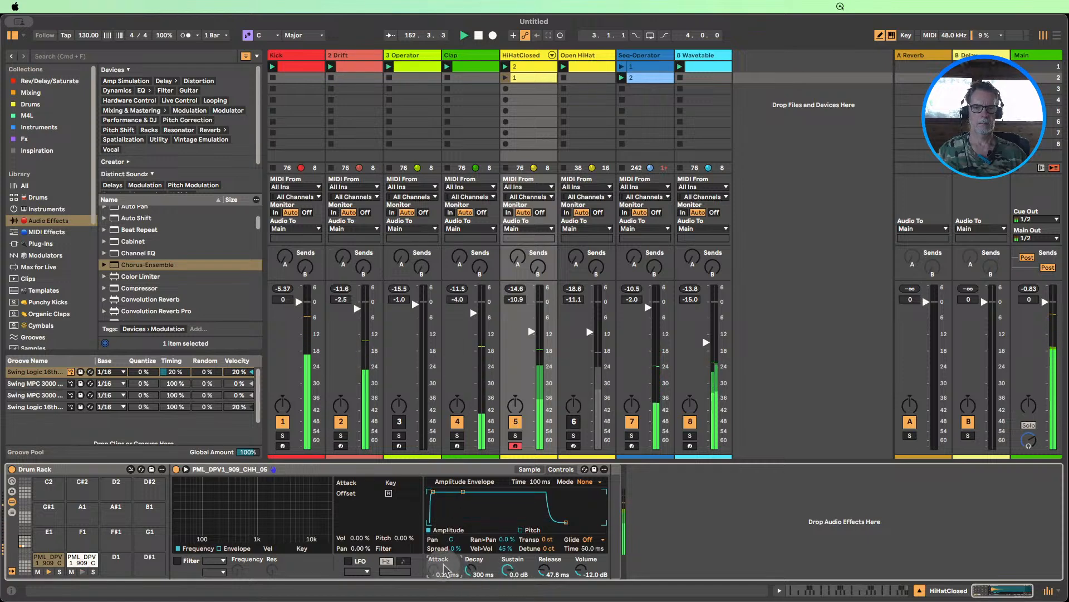
{"action": "left_click_drag", "start_coordinate": [444, 564], "coordinate": [443, 569]}
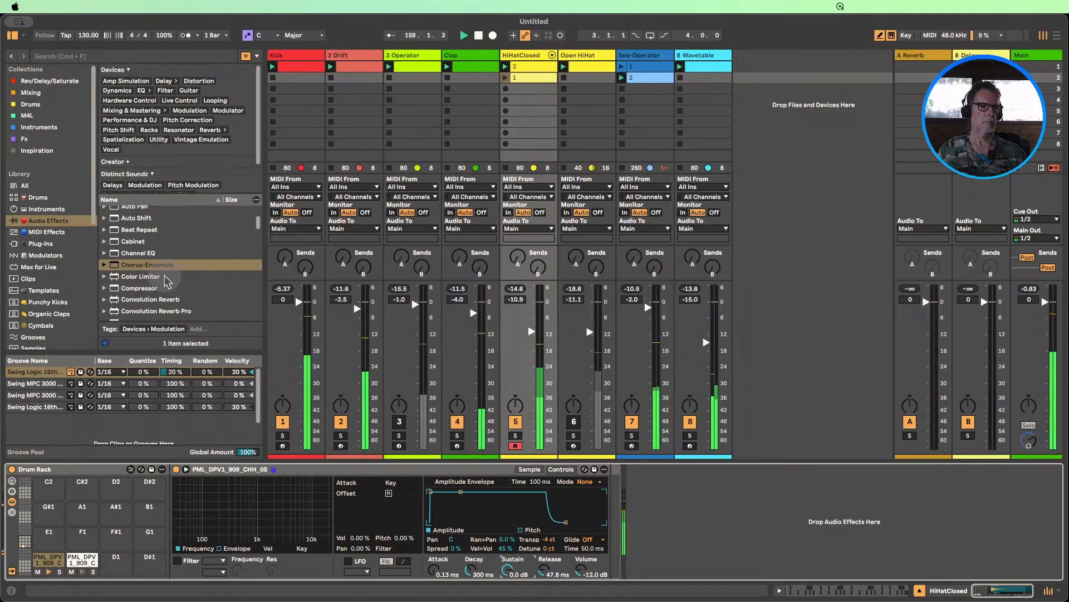
- Add Erosion after the HiHatClosed drum rack, set to Noise mode with an Amount of 22.6
{"action": "scroll", "coordinate": [164, 278], "scroll_direction": "up", "scroll_amount": 5}
{"action": "scroll", "coordinate": [162, 277], "scroll_direction": "down", "scroll_amount": 6}
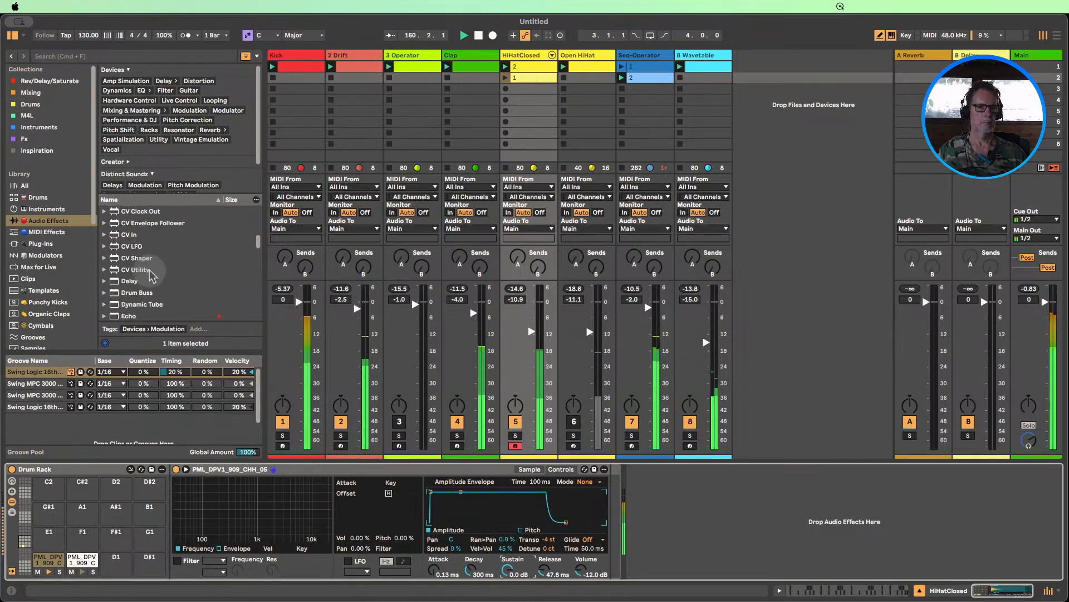
{"action": "scroll", "coordinate": [146, 267], "scroll_direction": "down", "scroll_amount": 8}
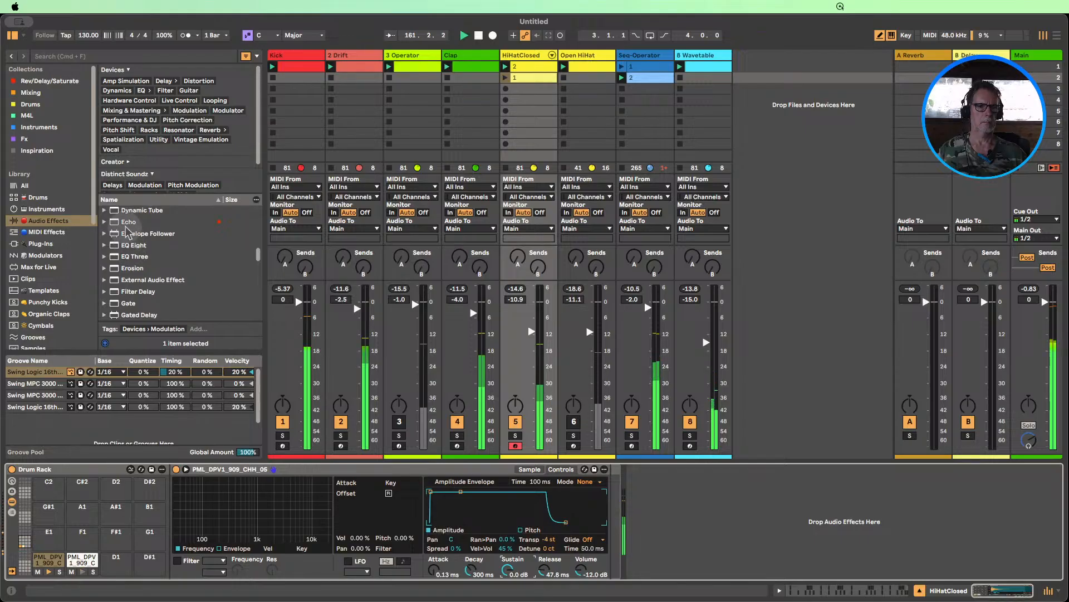
{"action": "left_click_drag", "start_coordinate": [132, 270], "coordinate": [607, 506]}
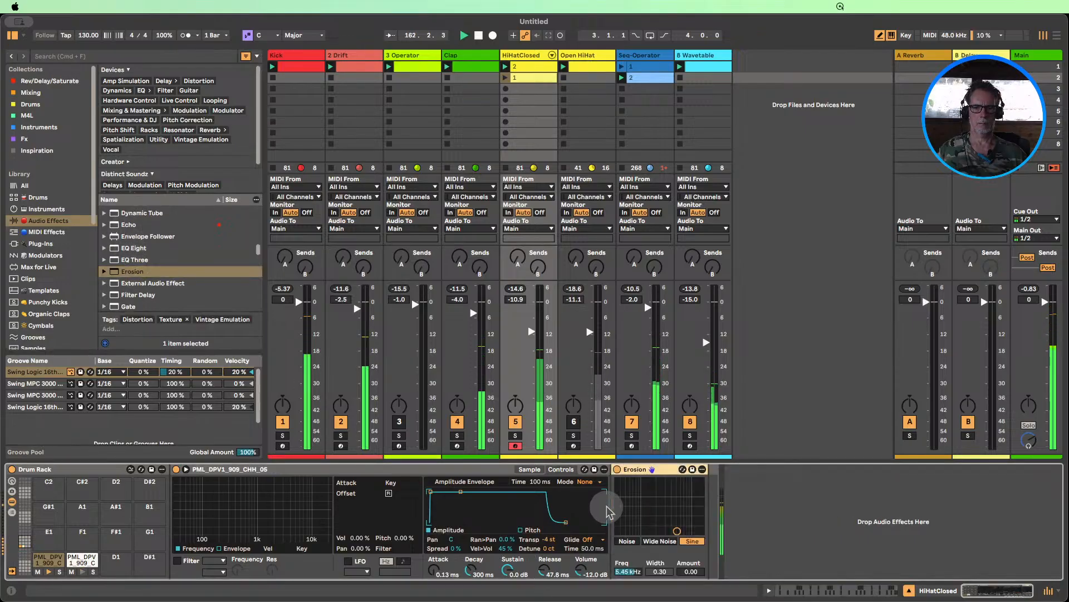
{"action": "left_click_drag", "start_coordinate": [691, 571], "coordinate": [690, 524]}
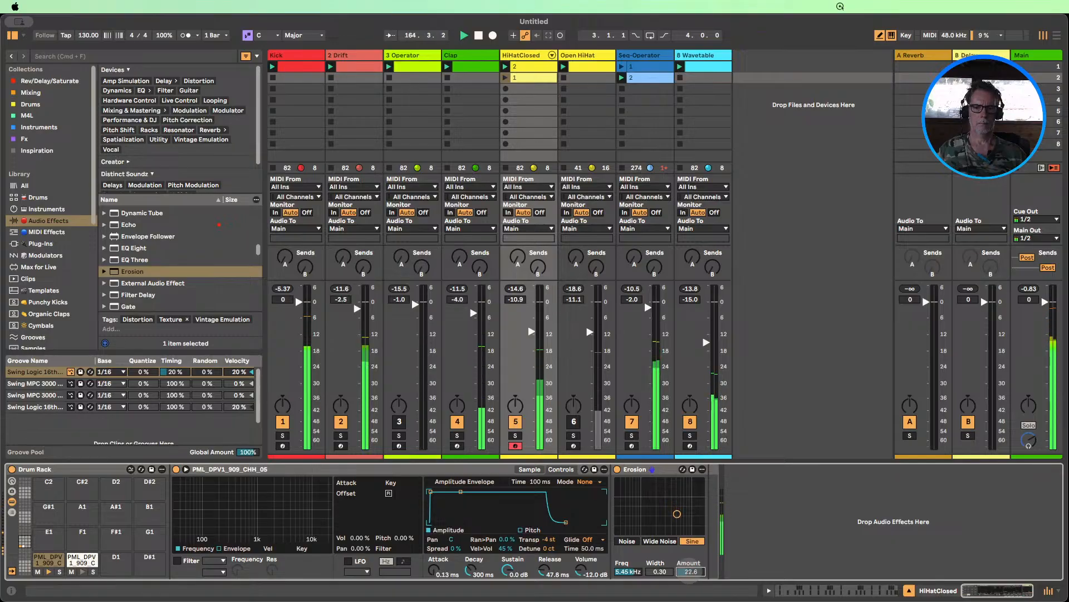
{"action": "left_click", "coordinate": [626, 541]}
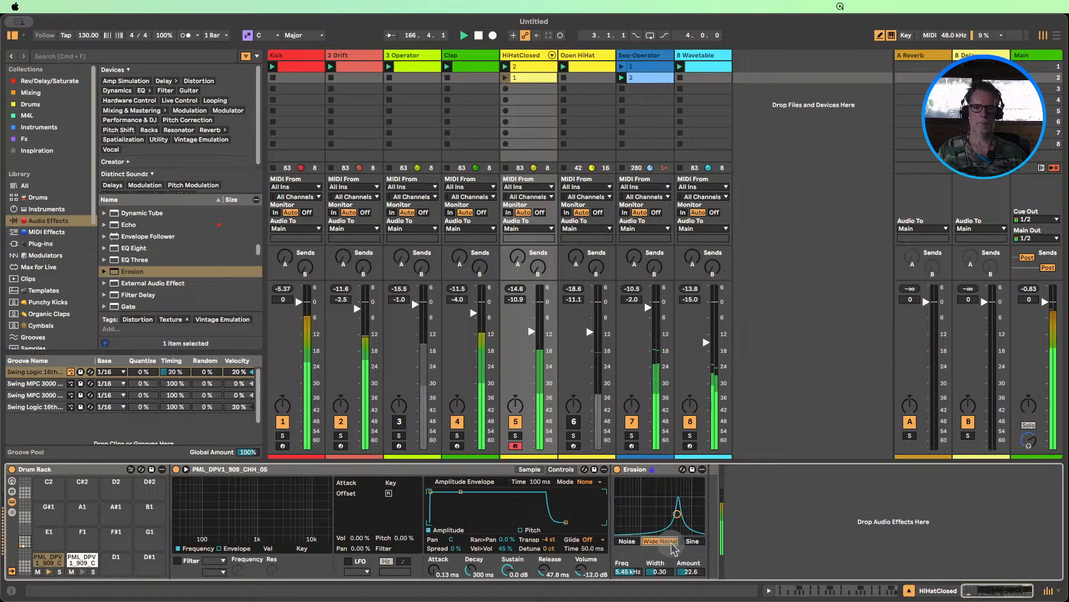
{"action": "left_click", "coordinate": [633, 542]}
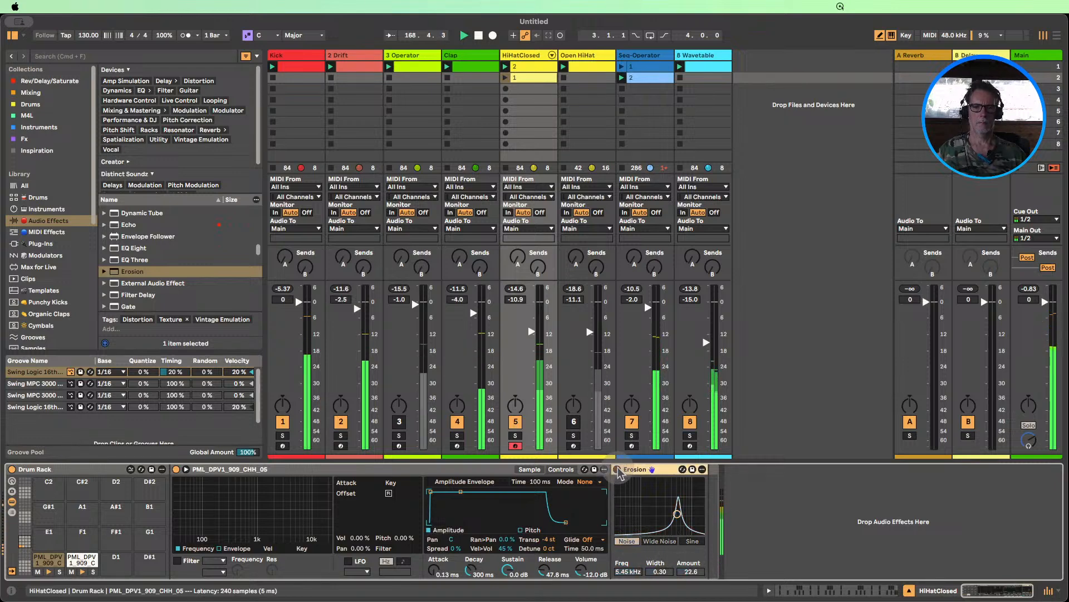
{"action": "double_click", "coordinate": [546, 539]}
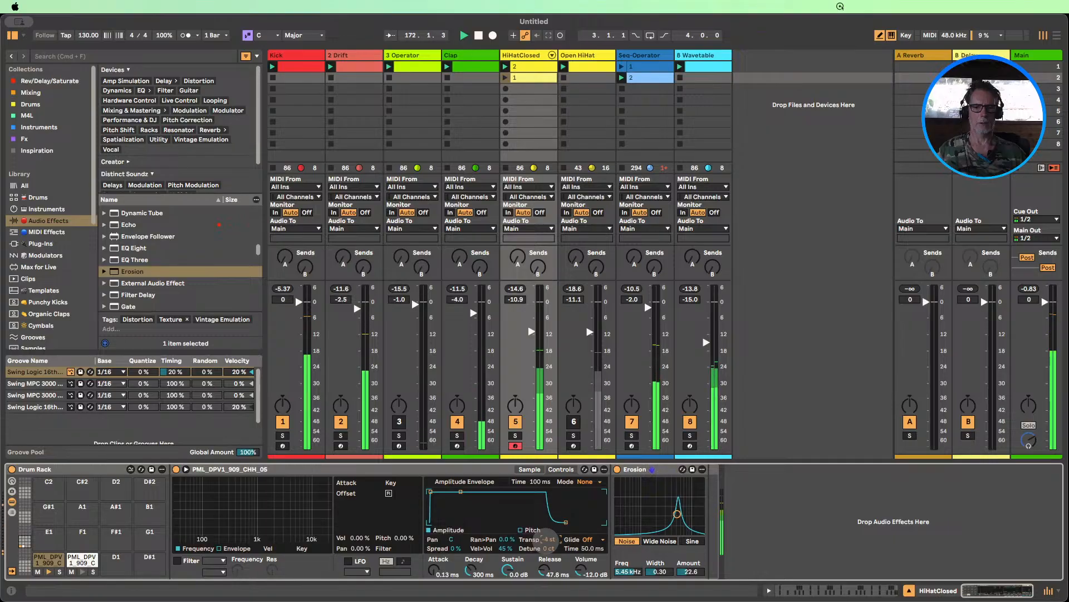
- Mute Wavetable, unmute Operator at -2.0 dB, and switch Open HiHat on and back off
{"action": "left_click", "coordinate": [690, 422]}
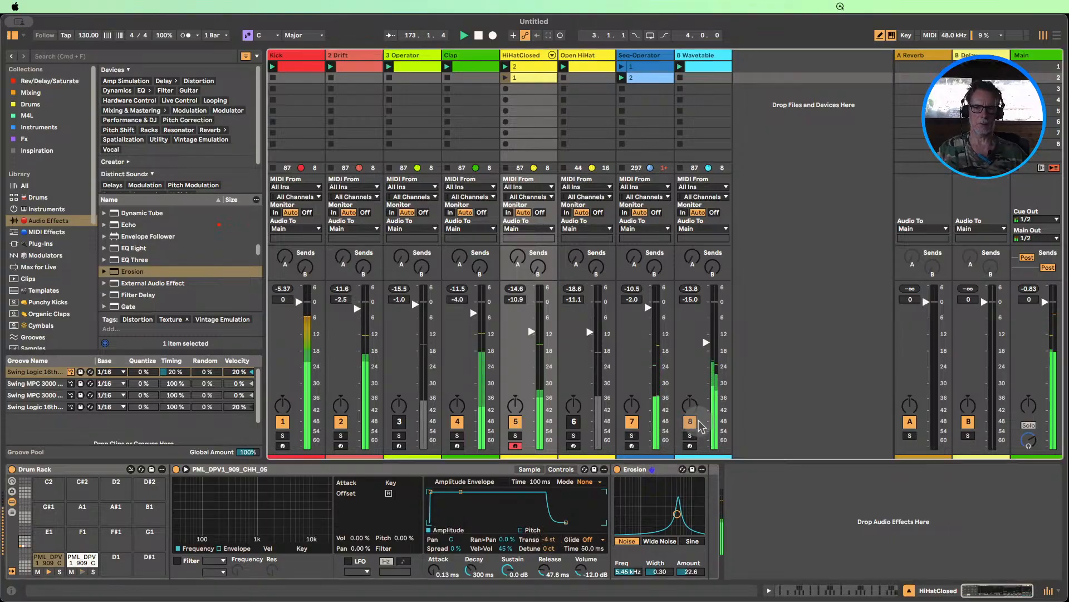
{"action": "left_click", "coordinate": [574, 421]}
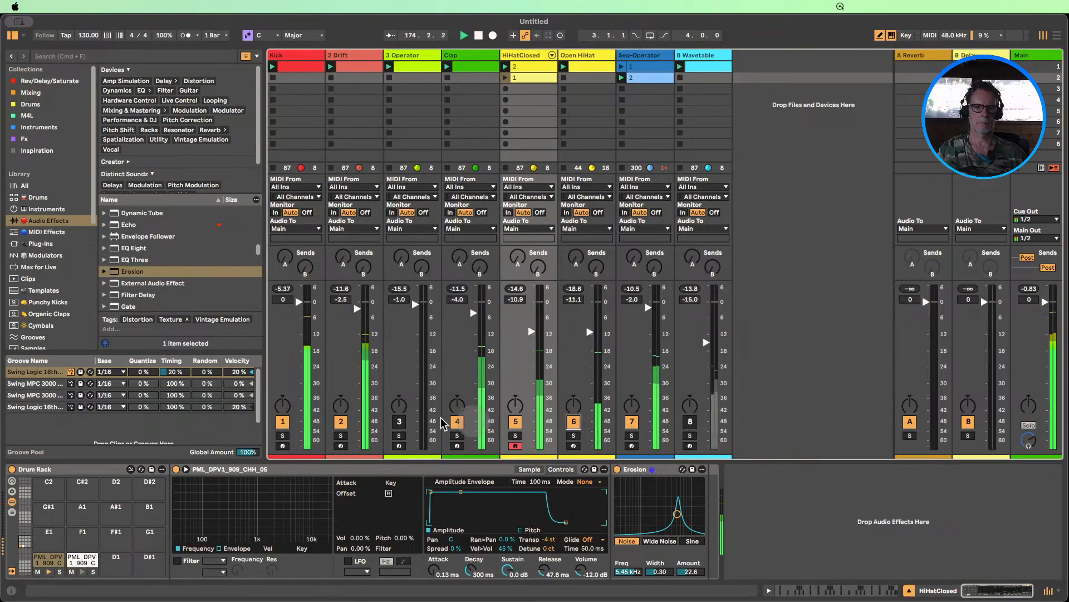
{"action": "left_click", "coordinate": [405, 426]}
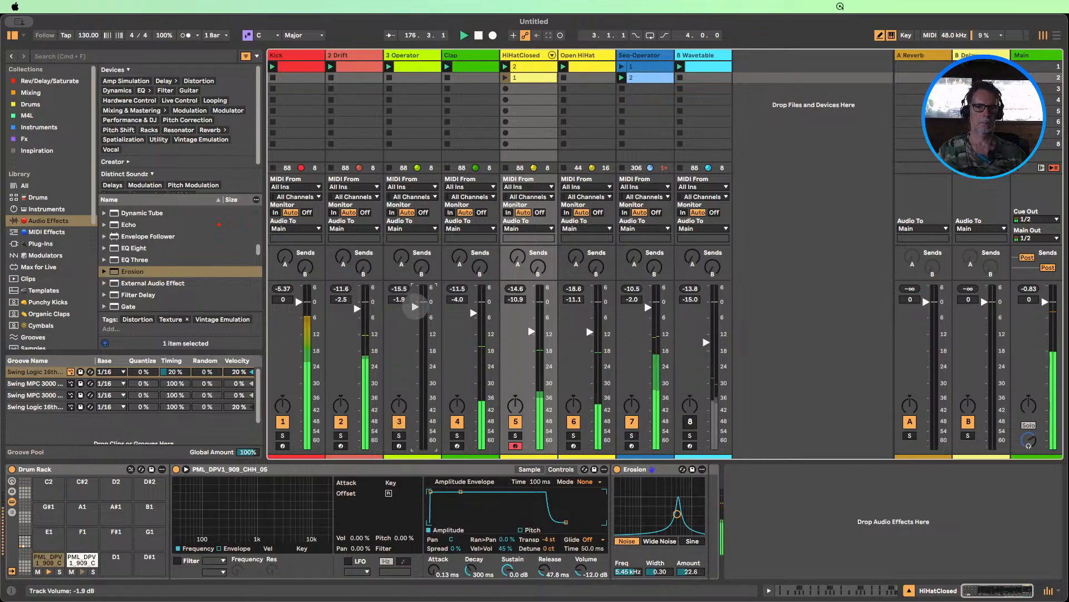
{"action": "left_click_drag", "start_coordinate": [415, 307], "coordinate": [415, 308]}
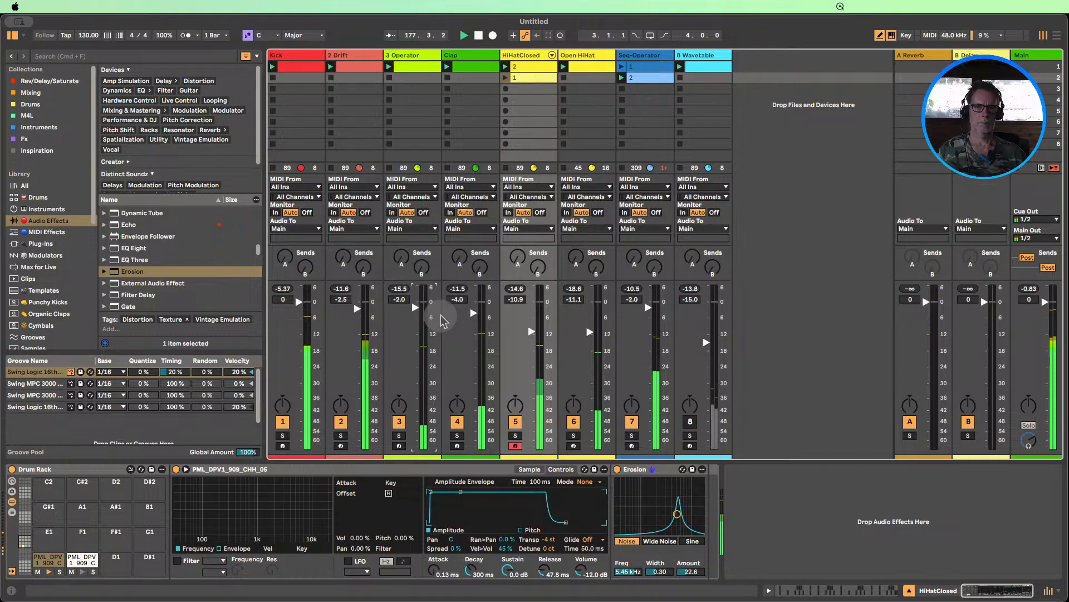
{"action": "left_click", "coordinate": [575, 422]}
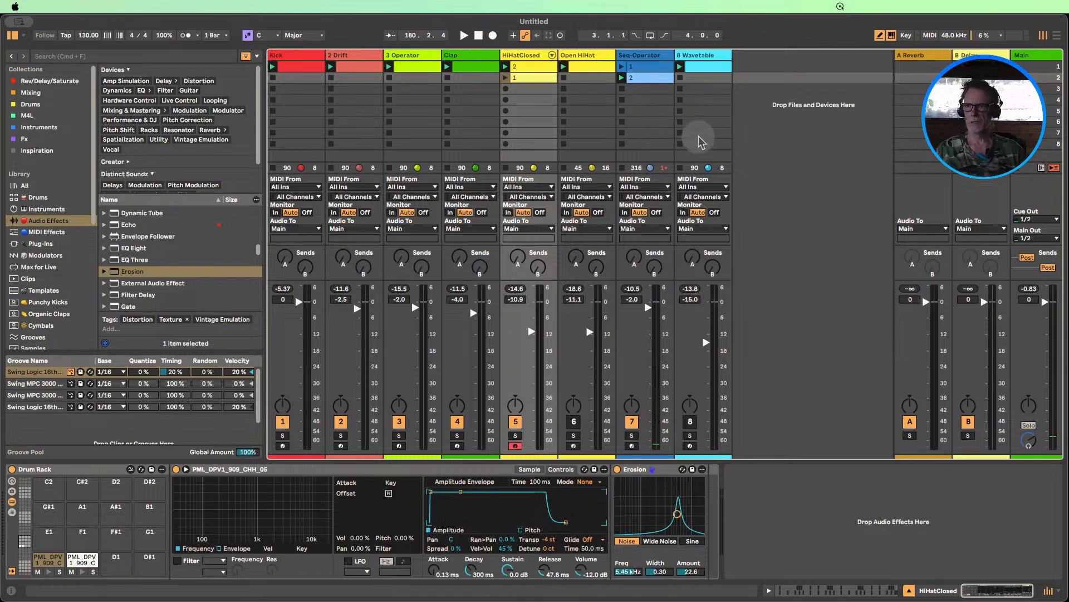
- Launch scene 1, then unmute Open HiHat and Wavetable with the Wavetable volume at -16.0 dB
{"action": "left_click", "coordinate": [1014, 67]}
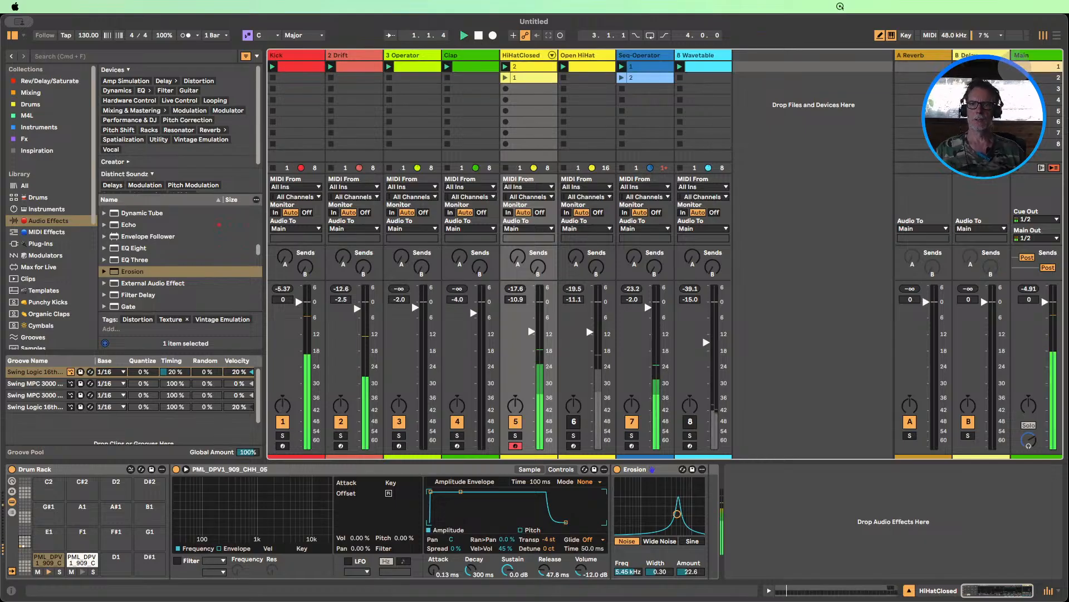
{"action": "left_click", "coordinate": [574, 421]}
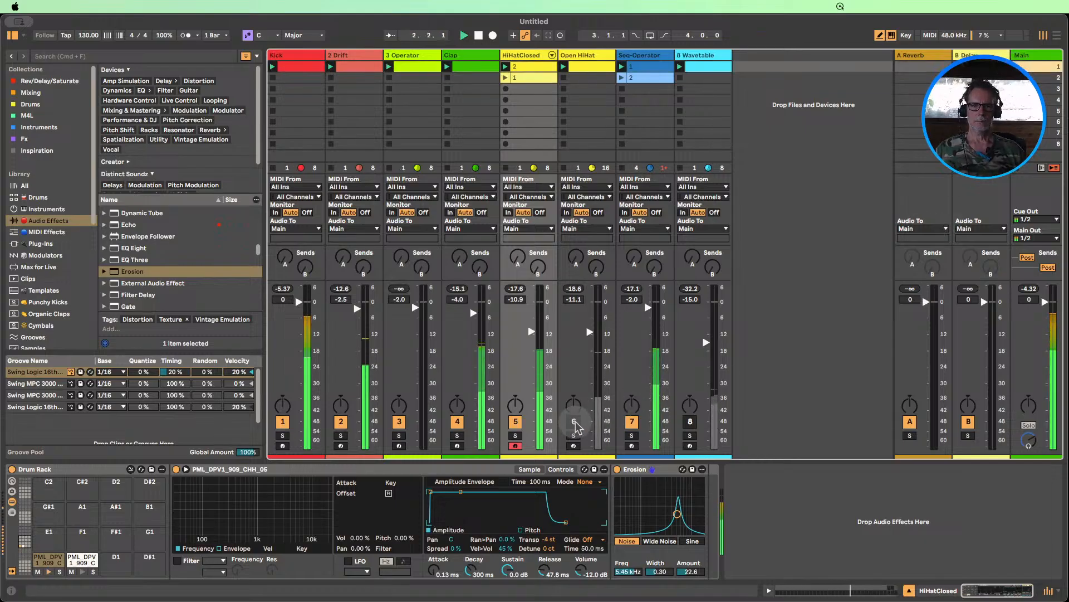
{"action": "left_click", "coordinate": [691, 421]}
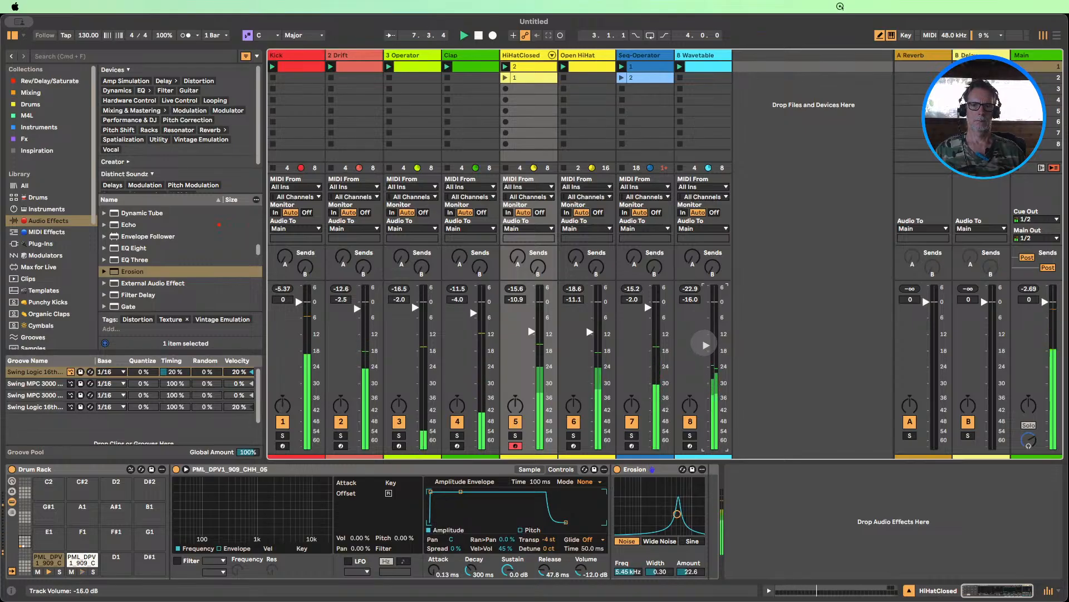
- Insert a Spectral Resonator between Chorus-Ensemble and Hybrid Reverb on the Wavetable track
{"action": "left_click", "coordinate": [704, 65]}
{"action": "scroll", "coordinate": [167, 273], "scroll_direction": "down", "scroll_amount": 6}
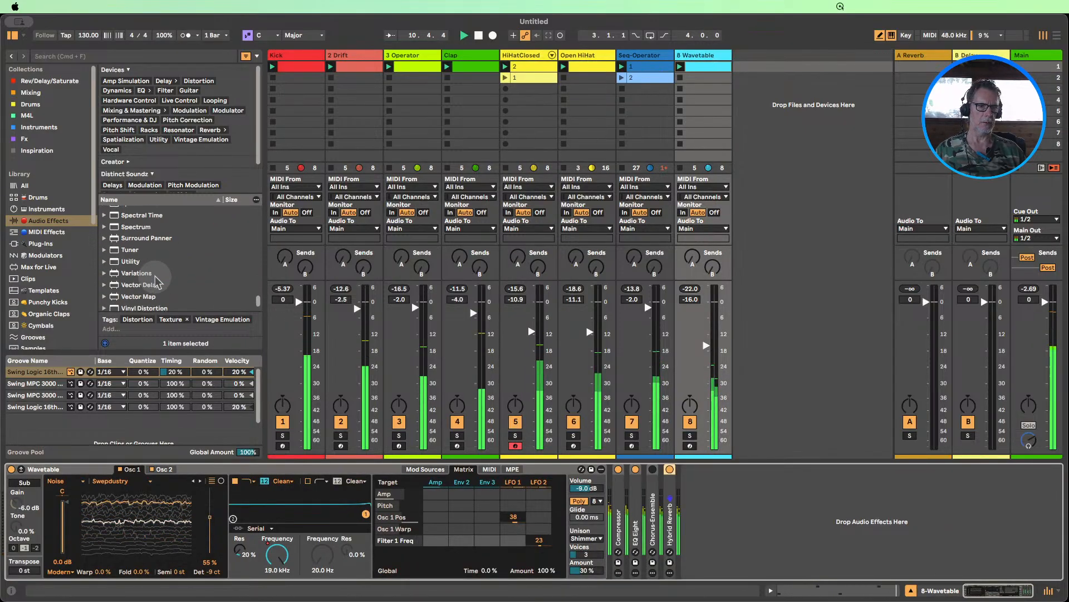
{"action": "scroll", "coordinate": [148, 273], "scroll_direction": "down", "scroll_amount": 5}
{"action": "left_click_drag", "start_coordinate": [146, 231], "coordinate": [660, 539]}
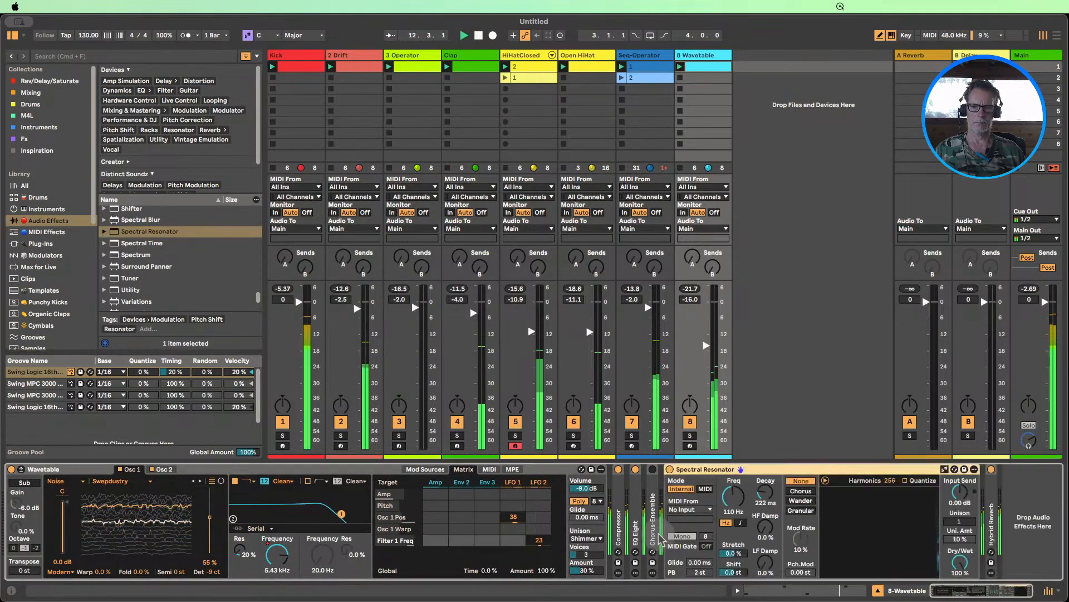
- Set the Spectral Resonator to Wander with 1.58 s decay and 49 % Dry/Wet, and solo the Wavetable track
{"action": "left_click", "coordinate": [690, 435]}
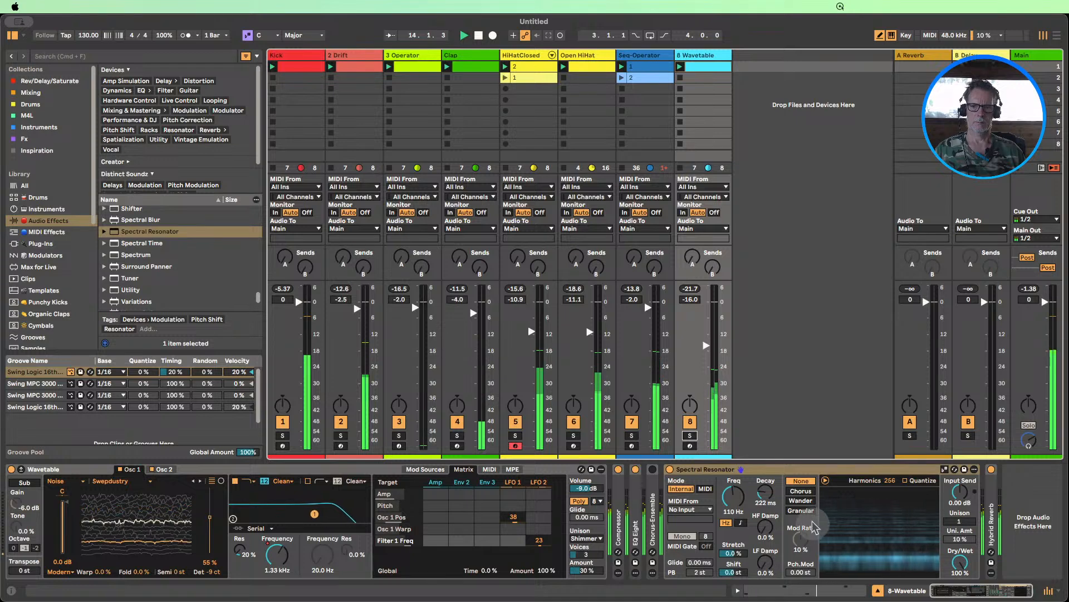
{"action": "left_click", "coordinate": [802, 509]}
{"action": "left_click", "coordinate": [802, 501]}
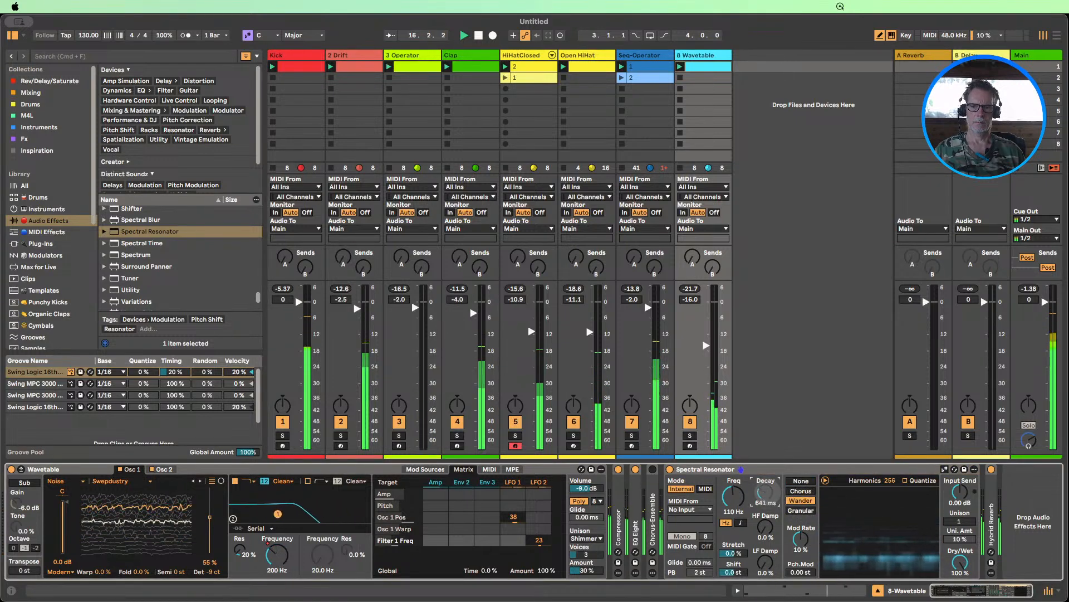
{"action": "left_click_drag", "start_coordinate": [766, 491], "coordinate": [766, 483]}
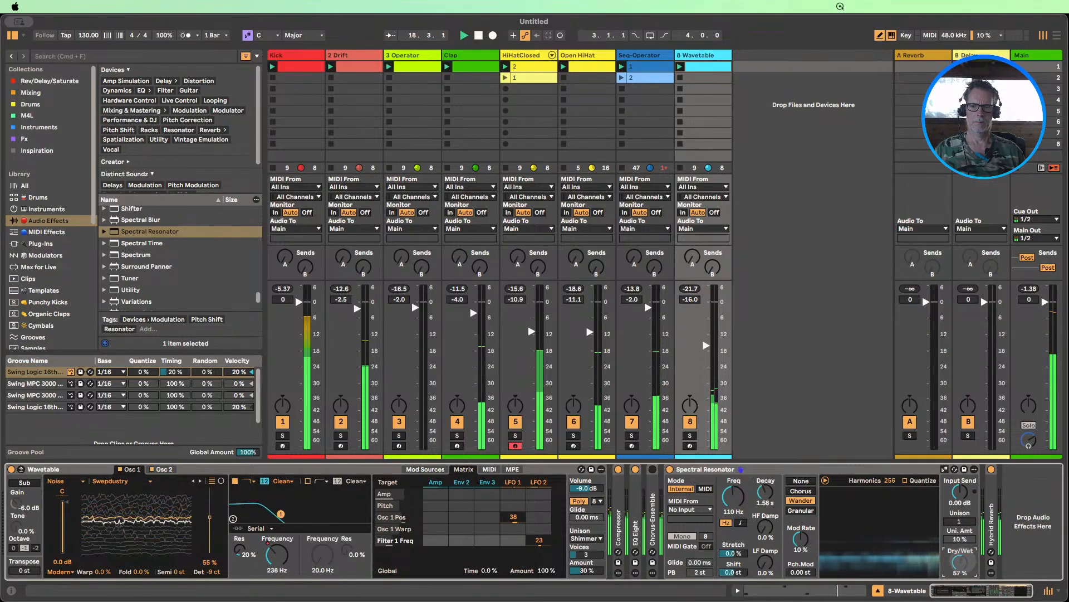
{"action": "left_click_drag", "start_coordinate": [960, 562], "coordinate": [960, 565]}
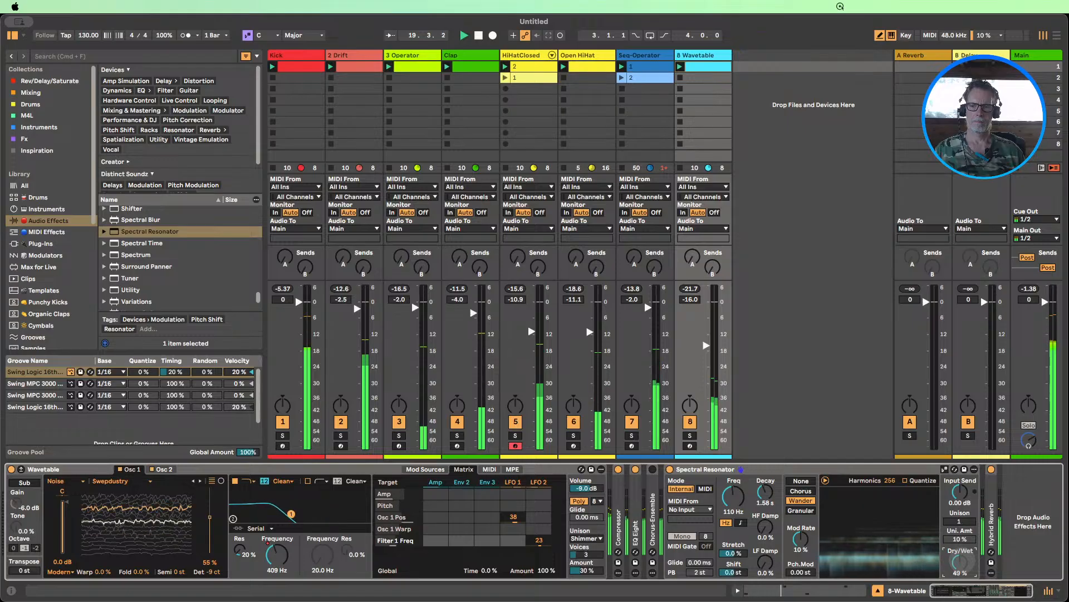
{"action": "left_click", "coordinate": [689, 435]}
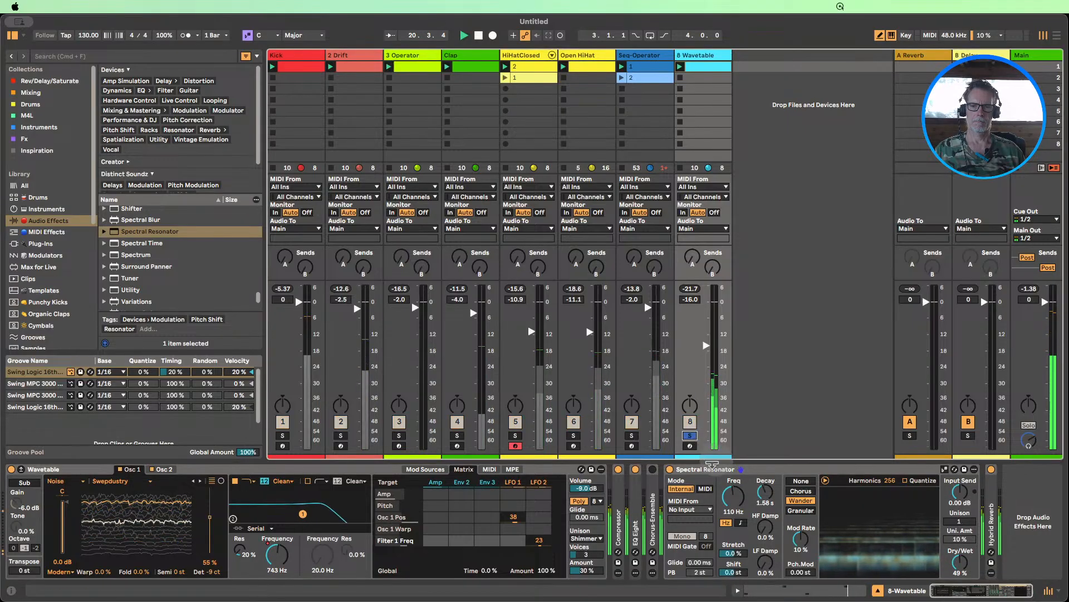
- Compare the Wavetable track with Spectral Resonator bypassed and re-enabled, then set its Shift to -20.2 st and Dry/Wet to 35 %
{"action": "left_click", "coordinate": [670, 469]}
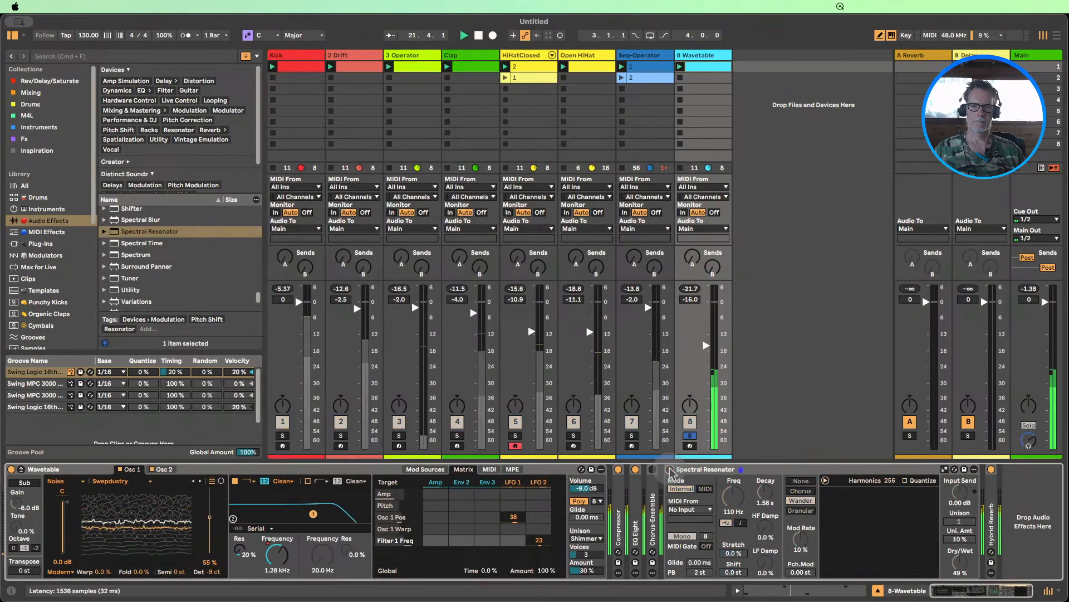
{"action": "left_click", "coordinate": [670, 469]}
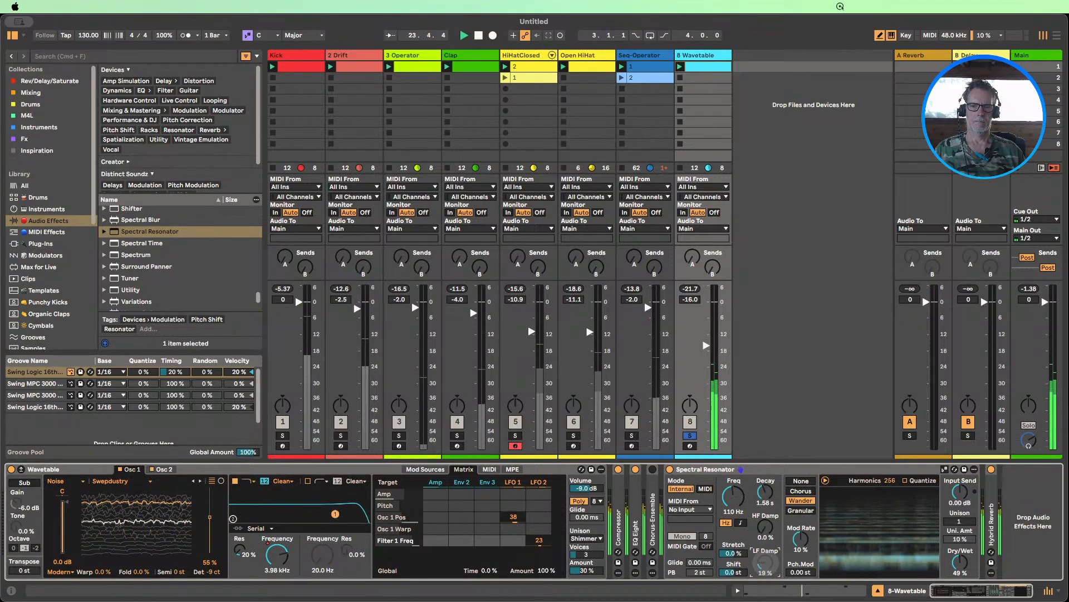
{"action": "left_click_drag", "start_coordinate": [732, 556], "coordinate": [734, 576]}
{"action": "double_click", "coordinate": [733, 553]}
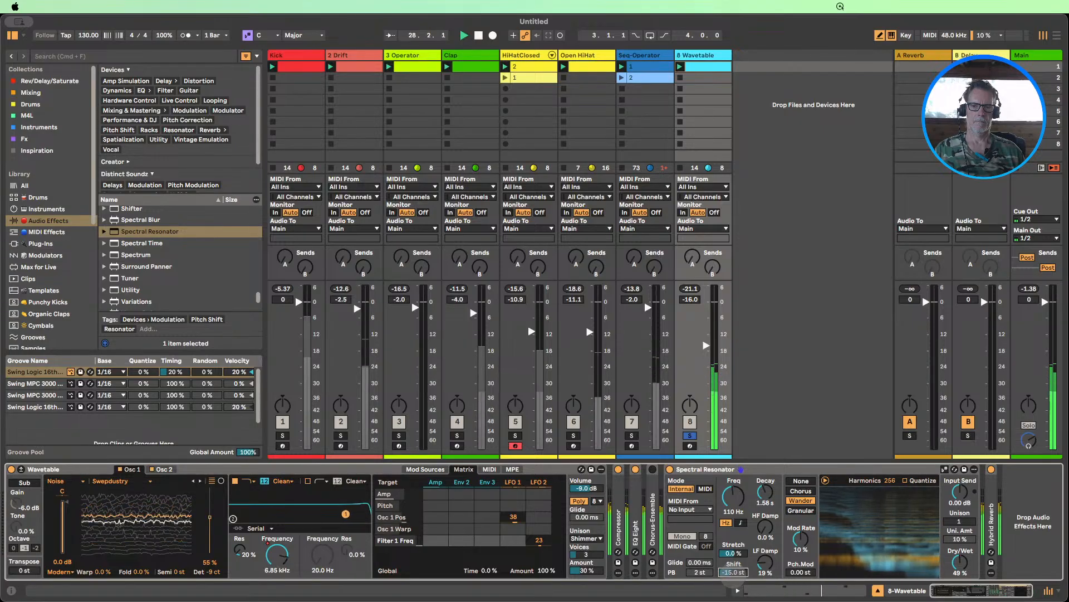
{"action": "left_click_drag", "start_coordinate": [733, 572], "coordinate": [734, 573]}
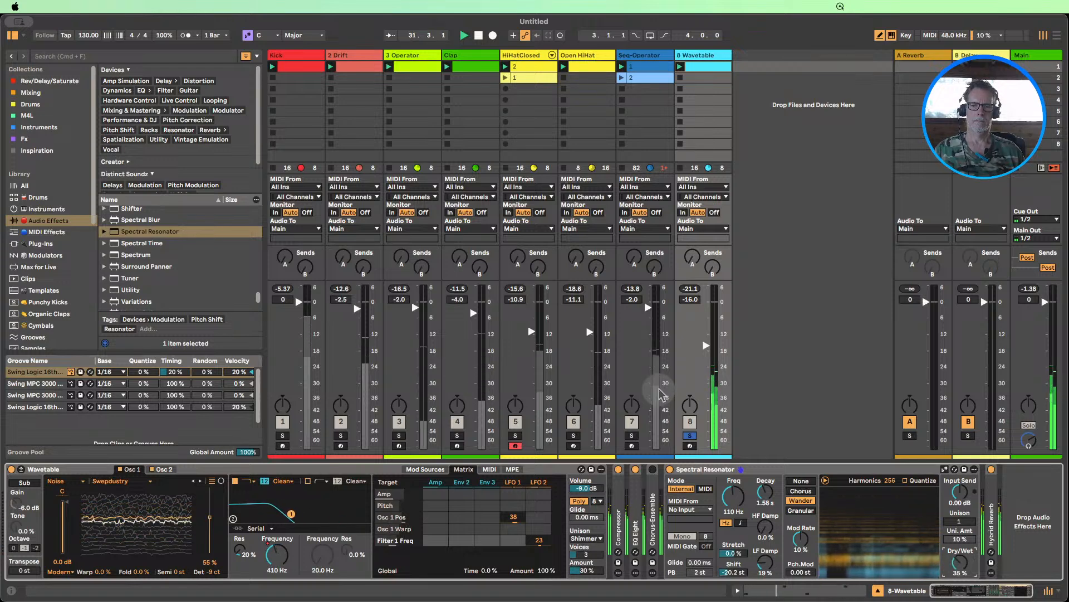
- Collapse the Spectral Resonator, unsolo the Wavetable track, and briefly unfold Hybrid Reverb to check its settings
{"action": "double_click", "coordinate": [702, 469]}
{"action": "left_click", "coordinate": [690, 437]}
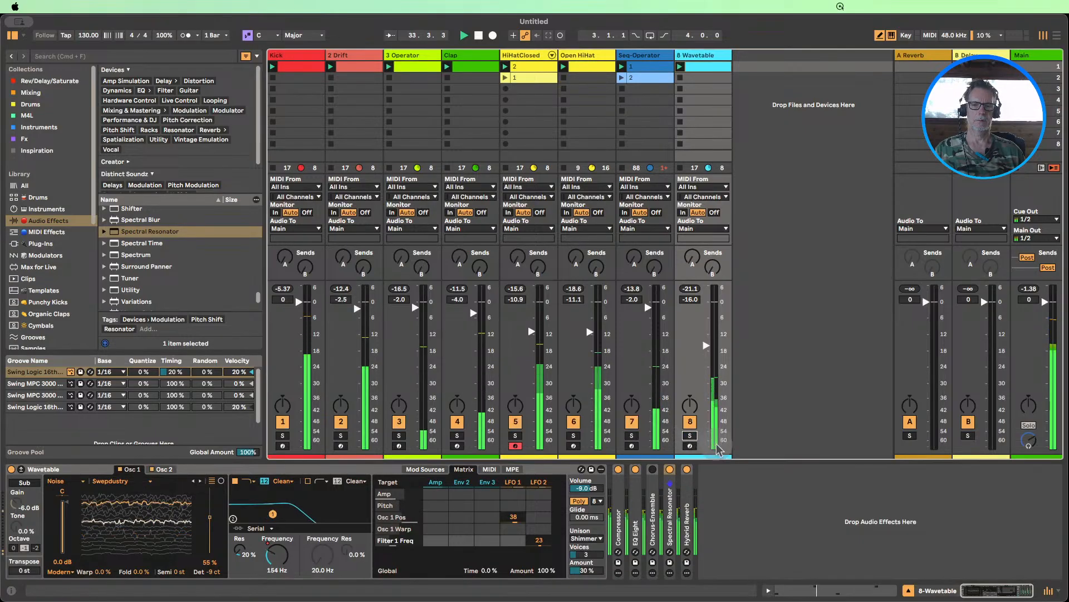
{"action": "double_click", "coordinate": [688, 515]}
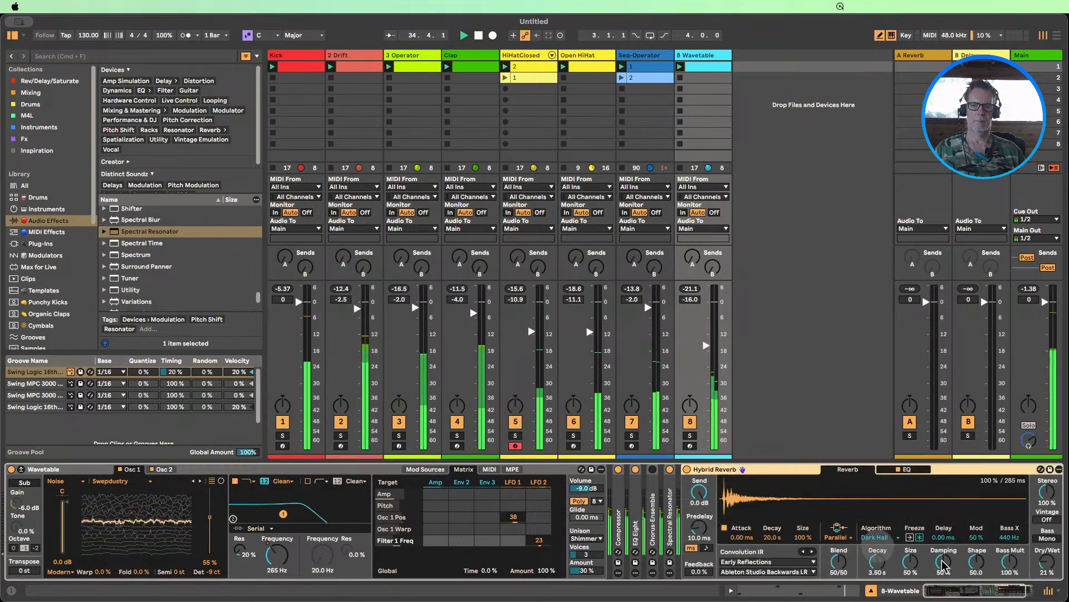
{"action": "double_click", "coordinate": [724, 469]}
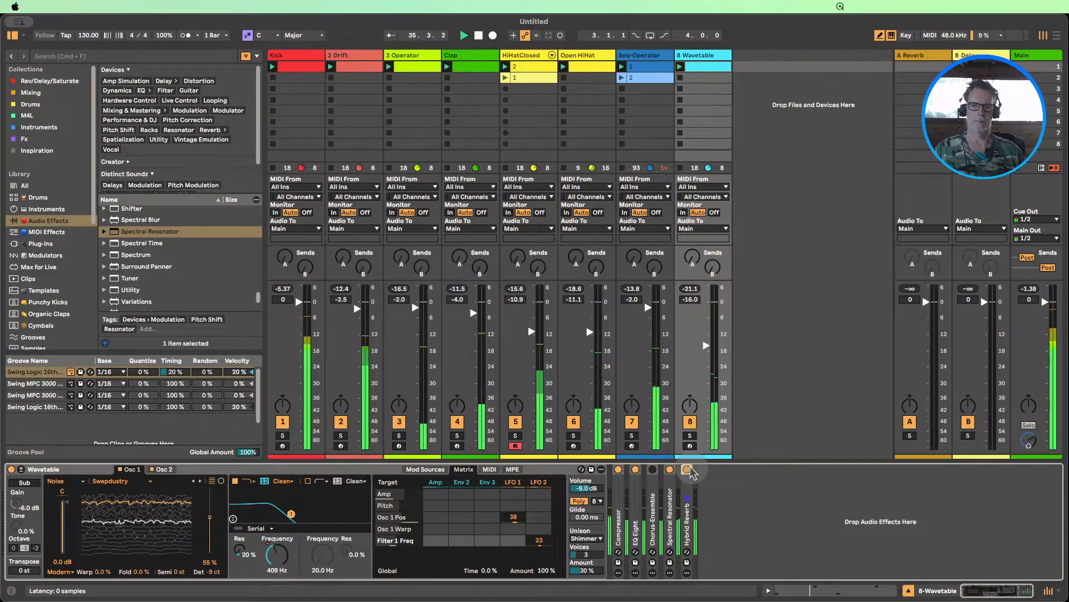
- Unfold the Spectral Resonator, keep Dry/Wet at 35 %, and raise Shift to 9.8 st
{"action": "double_click", "coordinate": [672, 515]}
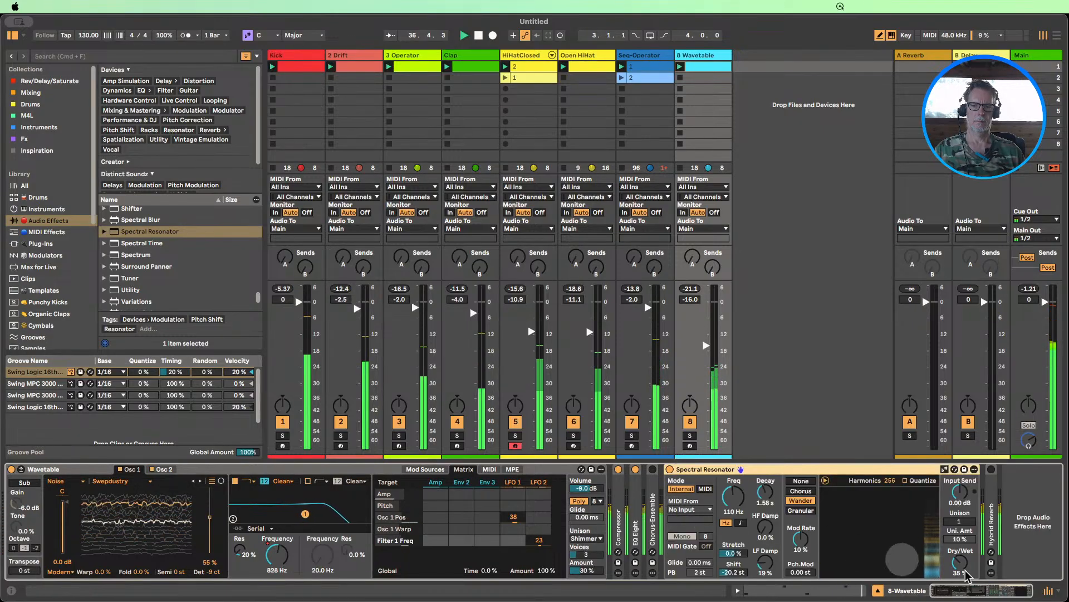
{"action": "left_click_drag", "start_coordinate": [959, 568], "coordinate": [959, 564]}
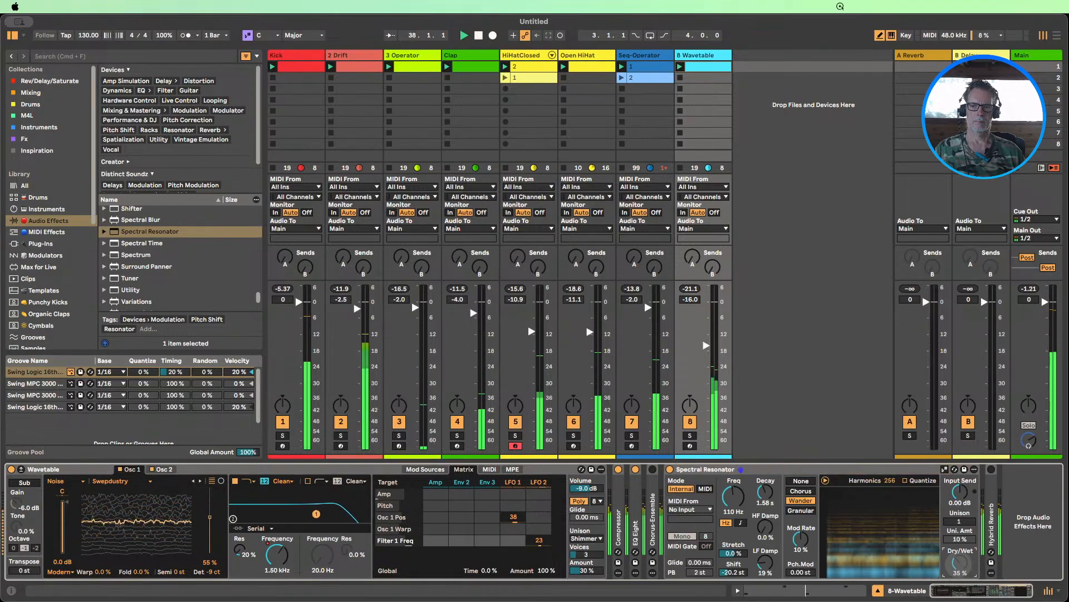
{"action": "left_click_drag", "start_coordinate": [733, 572], "coordinate": [734, 568]}
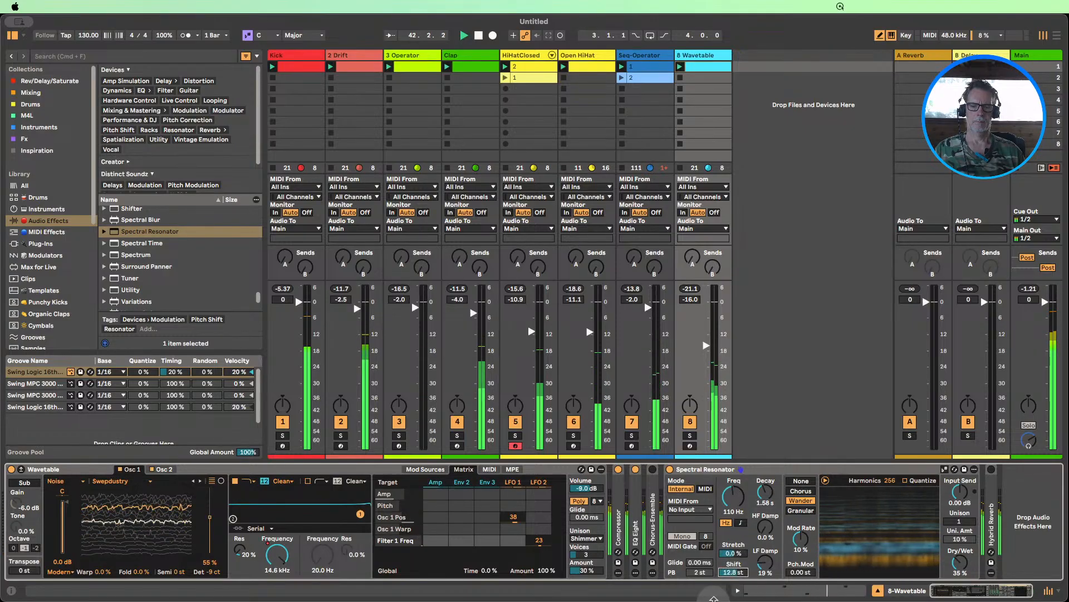
{"action": "left_click_drag", "start_coordinate": [734, 572], "coordinate": [734, 578]}
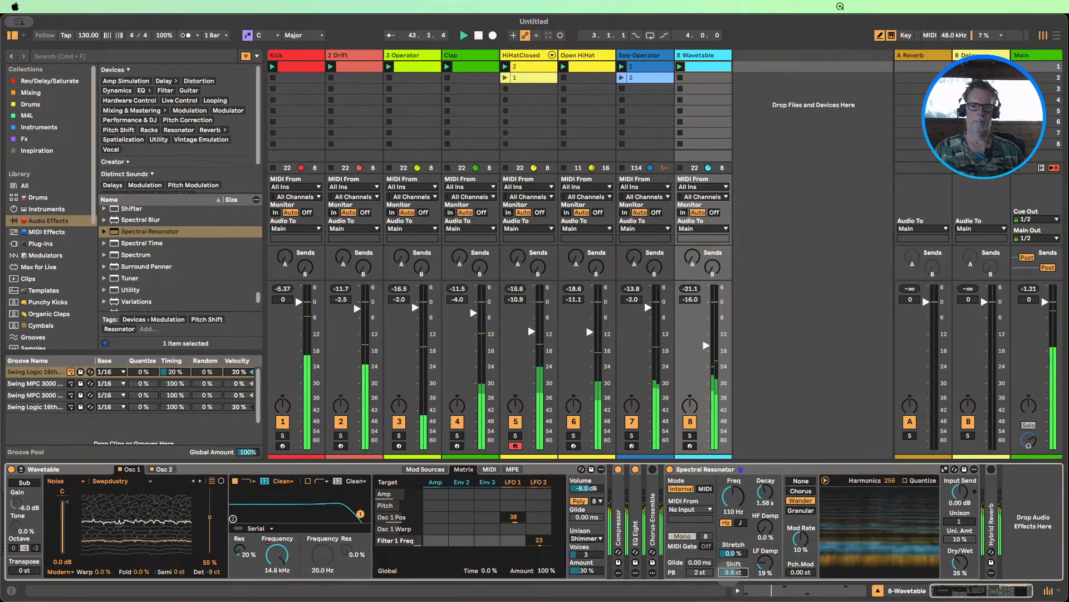
- Try a higher Spectral Resonator frequency, reset it to 110 Hz, and shorten the decay to 360 ms
{"action": "left_click_drag", "start_coordinate": [734, 495], "coordinate": [734, 490]}
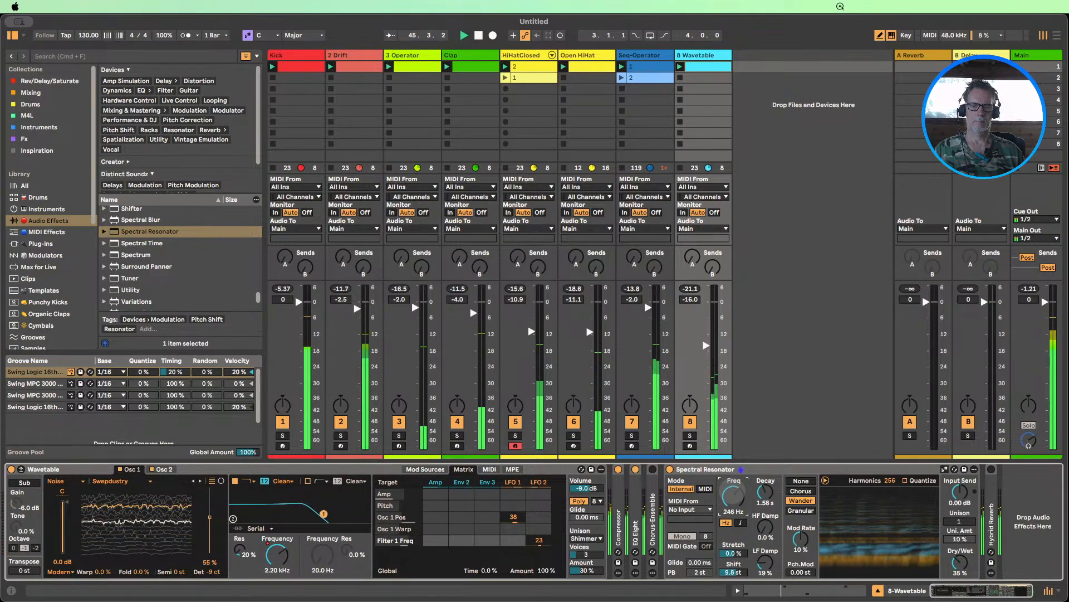
{"action": "double_click", "coordinate": [735, 498]}
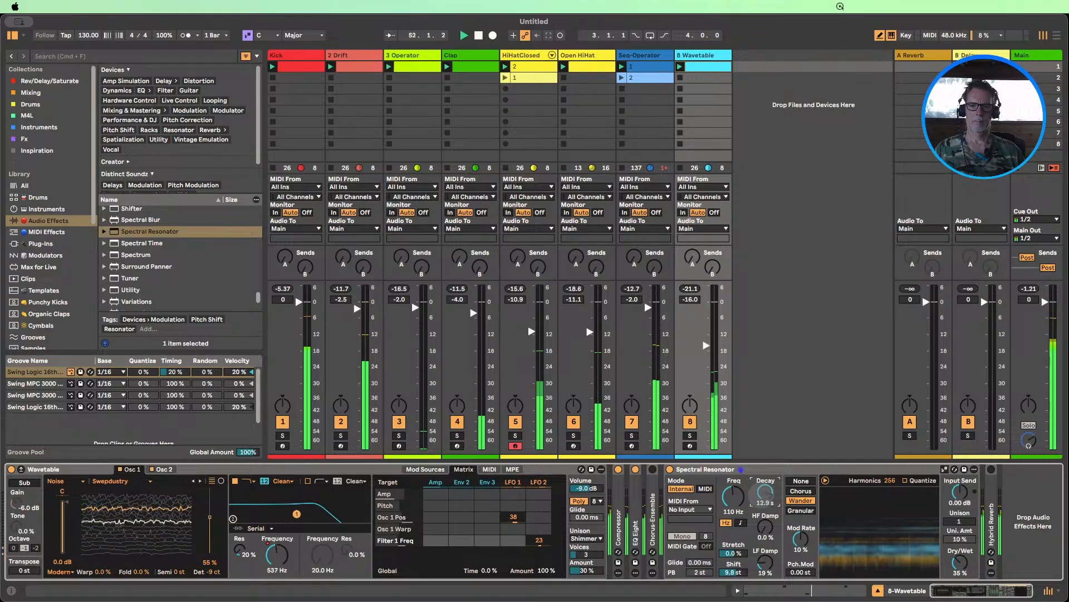
{"action": "left_click_drag", "start_coordinate": [765, 492], "coordinate": [765, 510]}
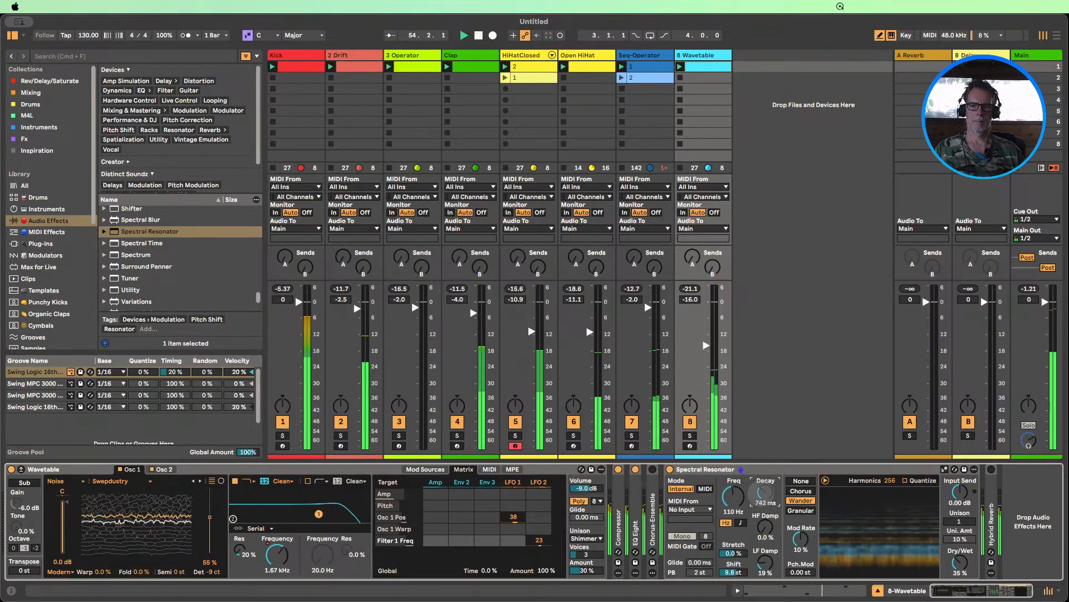
{"action": "left_click_drag", "start_coordinate": [765, 492], "coordinate": [770, 504]}
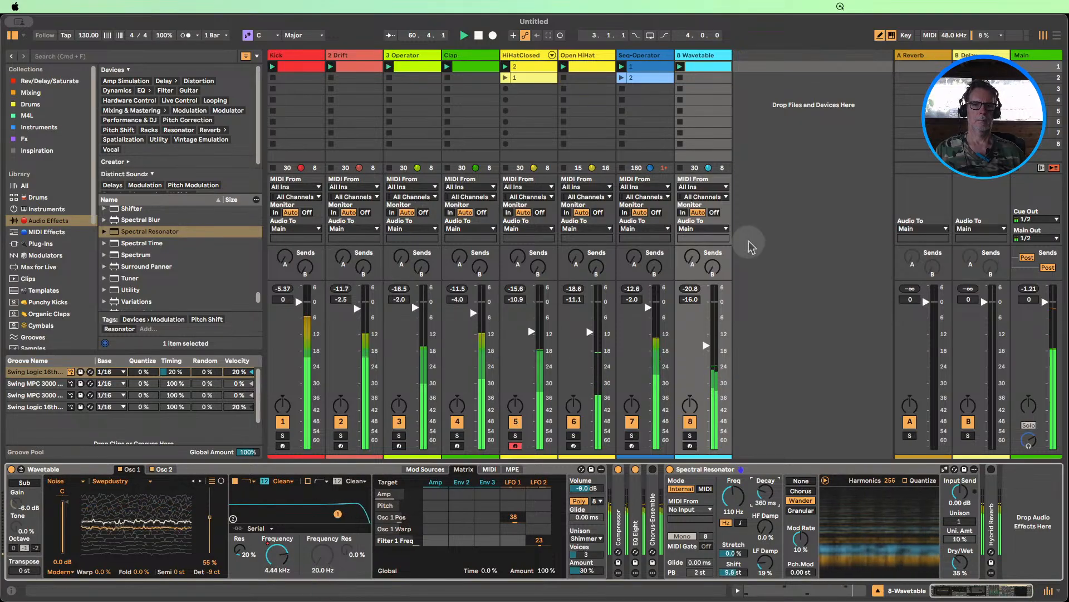
- Open the Wavetable clip's envelopes and unlink the Spectral Resonator Decay envelope from the clip loop
{"action": "double_click", "coordinate": [708, 68]}
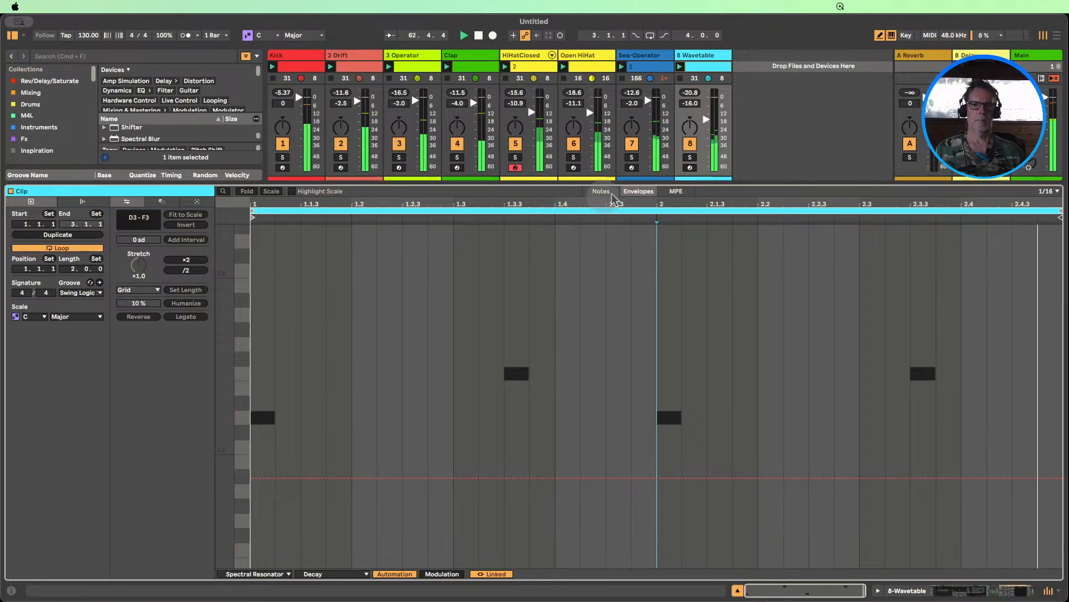
{"action": "left_click", "coordinate": [490, 574]}
{"action": "left_click", "coordinate": [340, 574]}
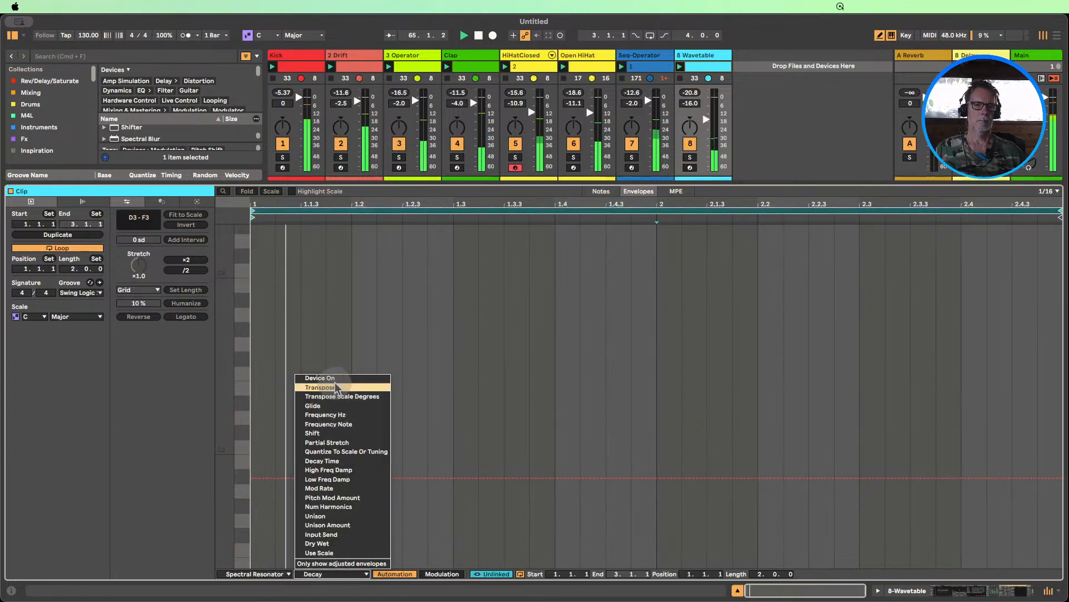
{"action": "left_click", "coordinate": [694, 69]}
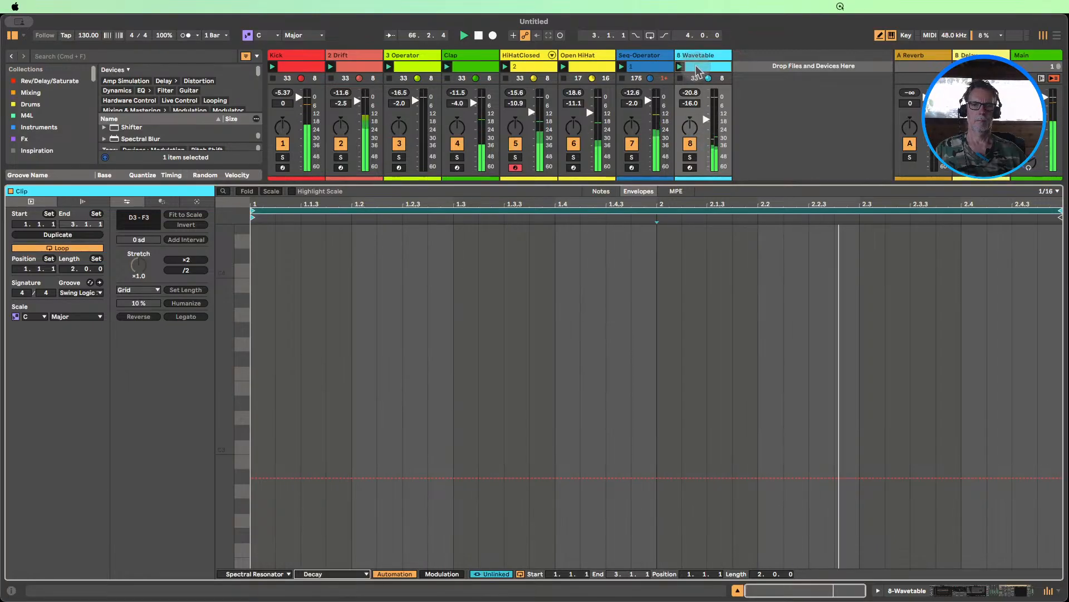
- Lower the peak near bar 11 of the Wavetable Filter 1 Freq automation to 2.60 kHz, and return to the full mixer
{"action": "left_click", "coordinate": [334, 574]}
{"action": "left_click", "coordinate": [254, 574]}
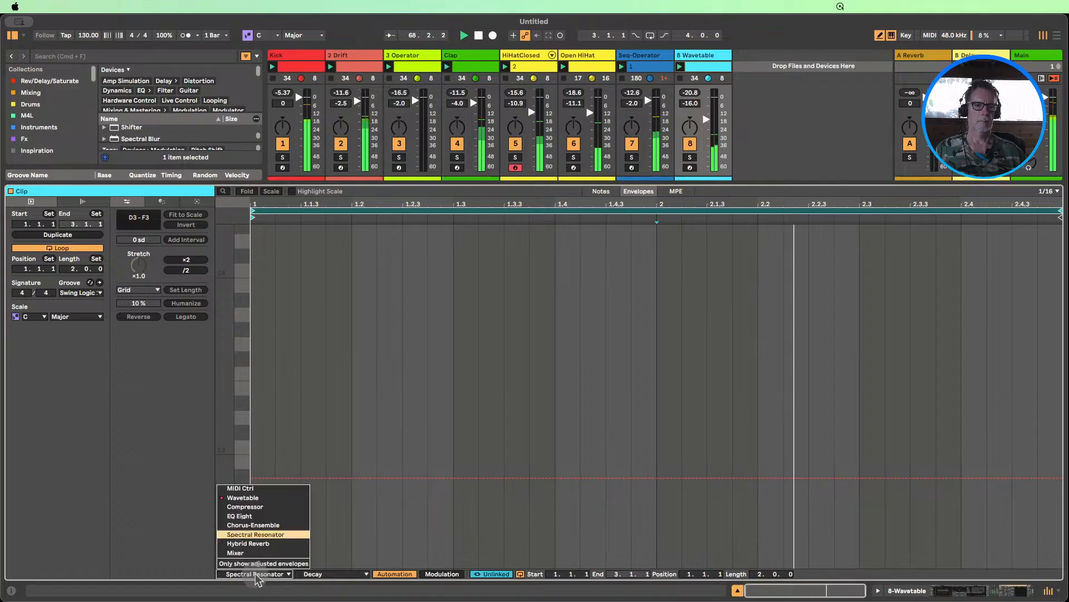
{"action": "left_click", "coordinate": [262, 524]}
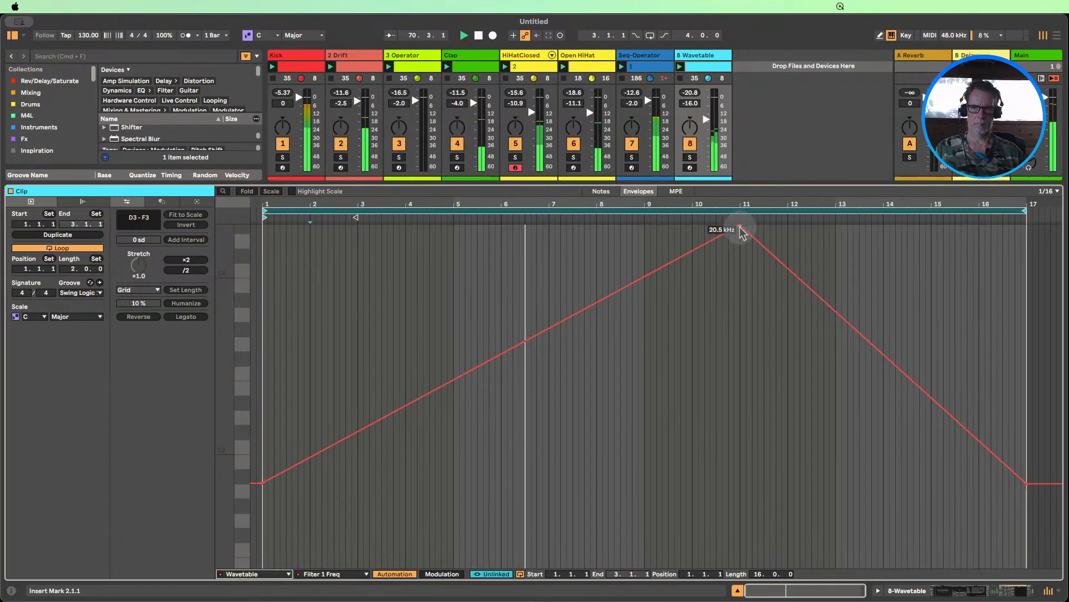
{"action": "left_click_drag", "start_coordinate": [740, 223], "coordinate": [740, 327]}
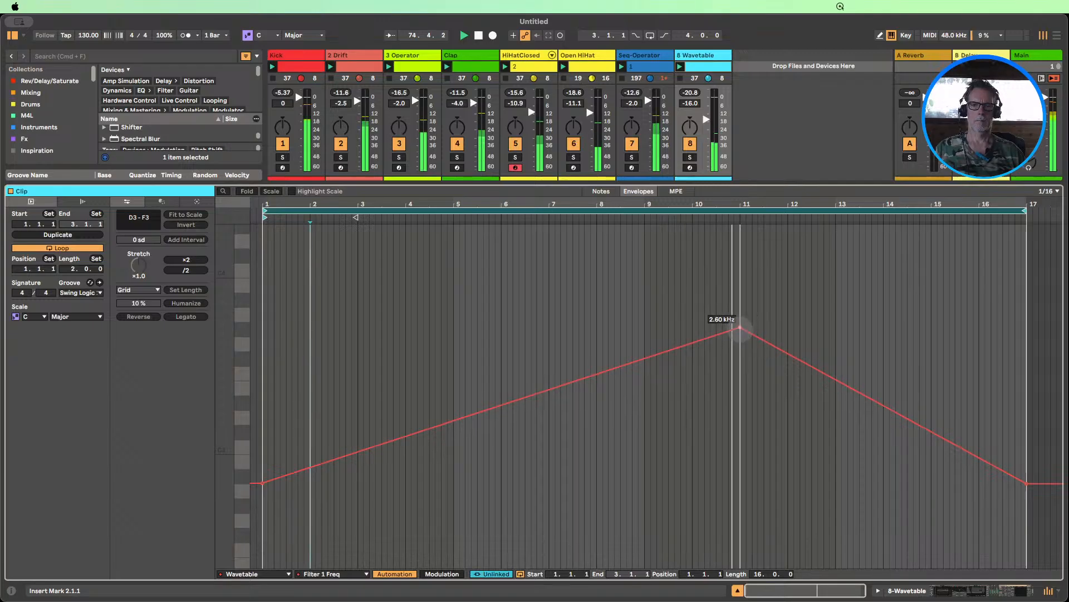
{"action": "left_click", "coordinate": [737, 590]}
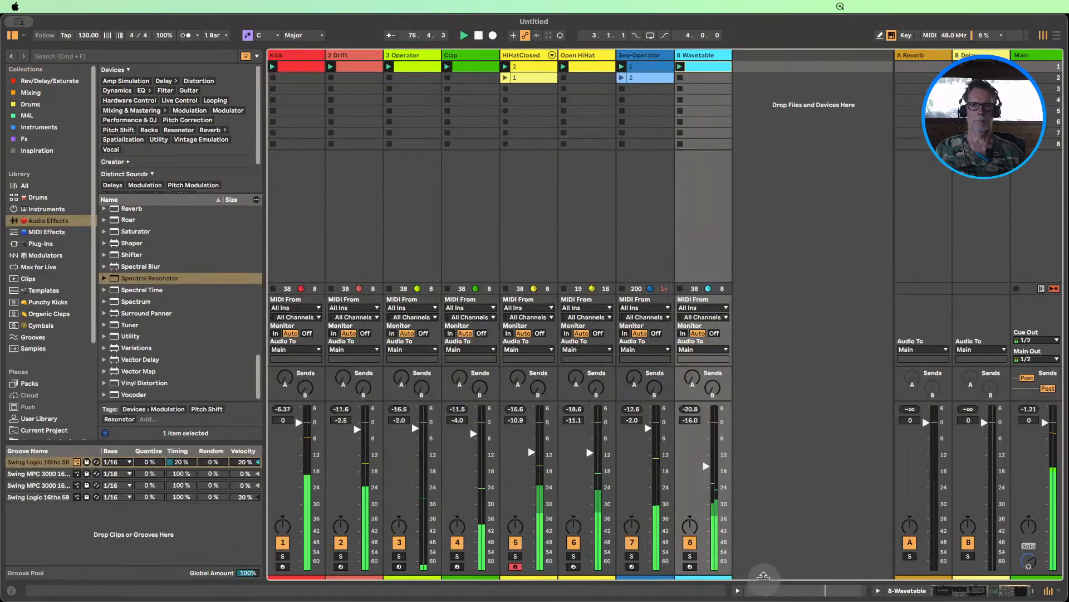
- Mute and unmute the Kick, then launch HiHatClosed clip 1 and Seq-Operator clip 2
{"action": "left_click", "coordinate": [283, 542]}
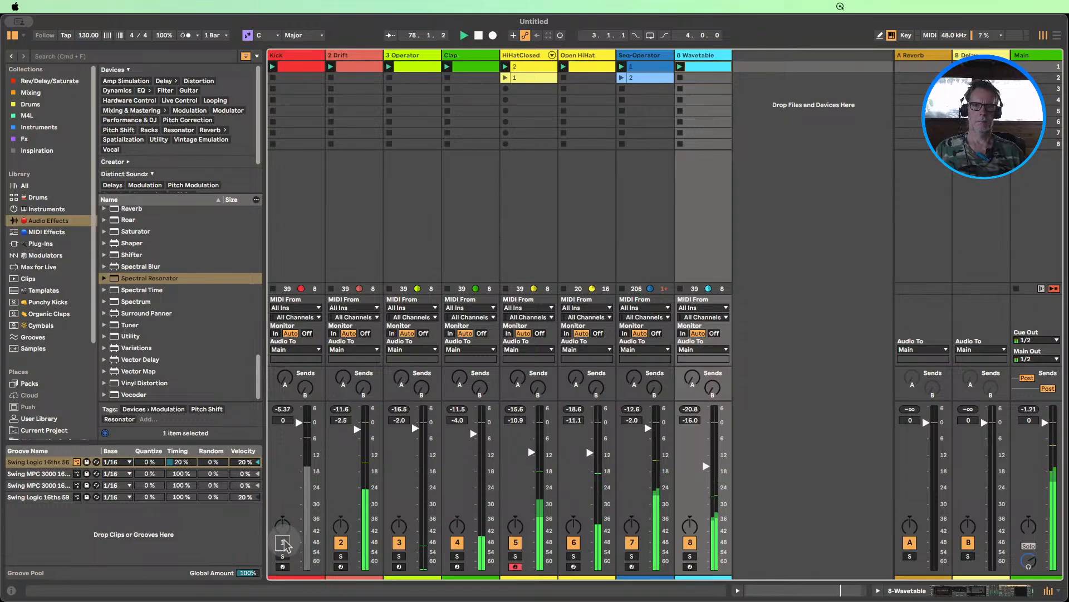
{"action": "left_click", "coordinate": [283, 542]}
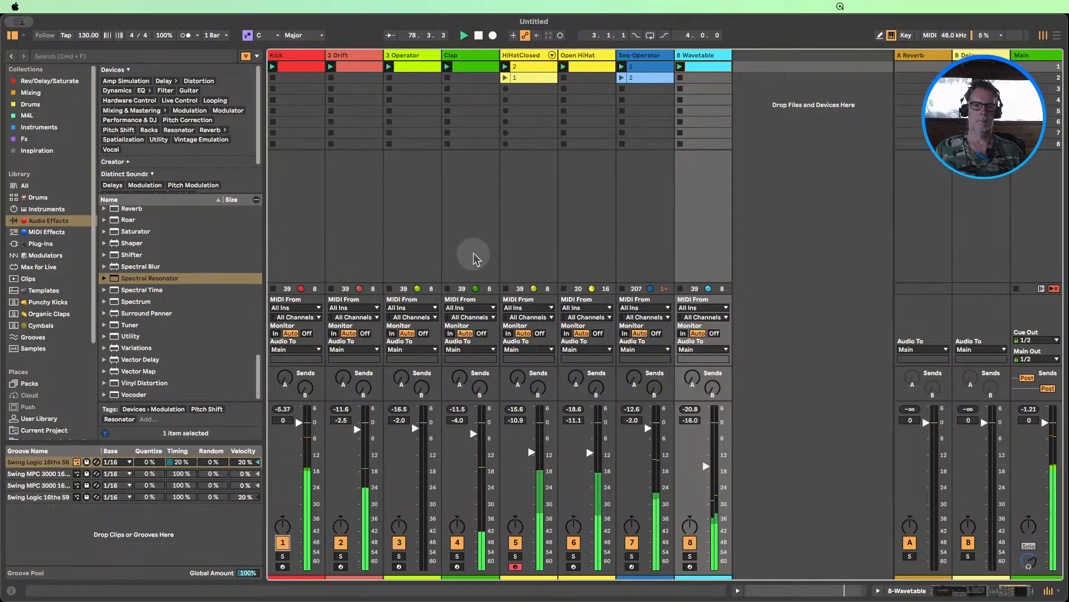
{"action": "left_click", "coordinate": [507, 80]}
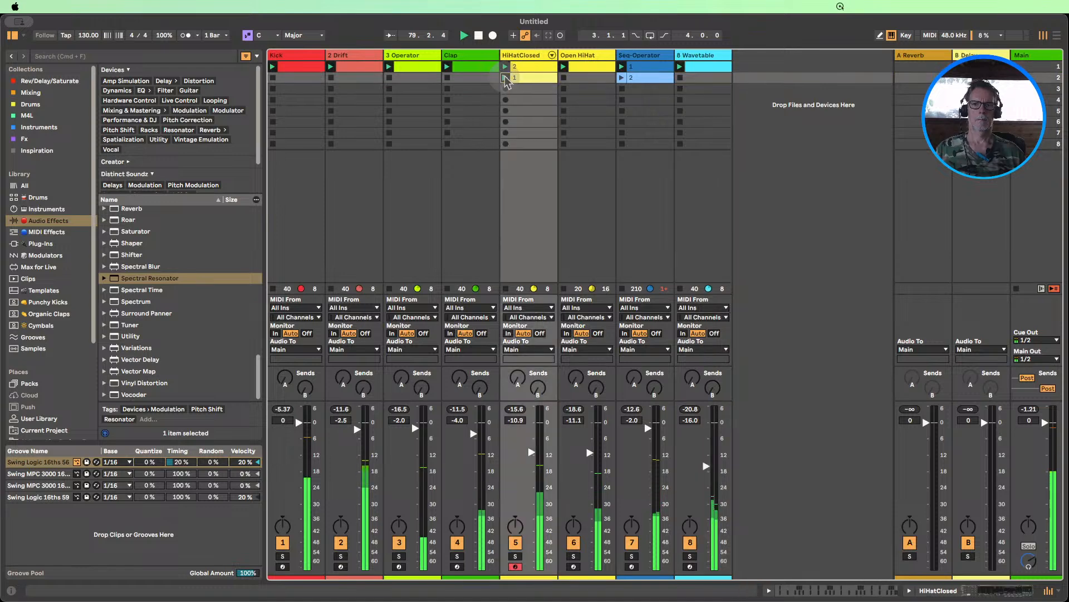
{"action": "left_click", "coordinate": [621, 78]}
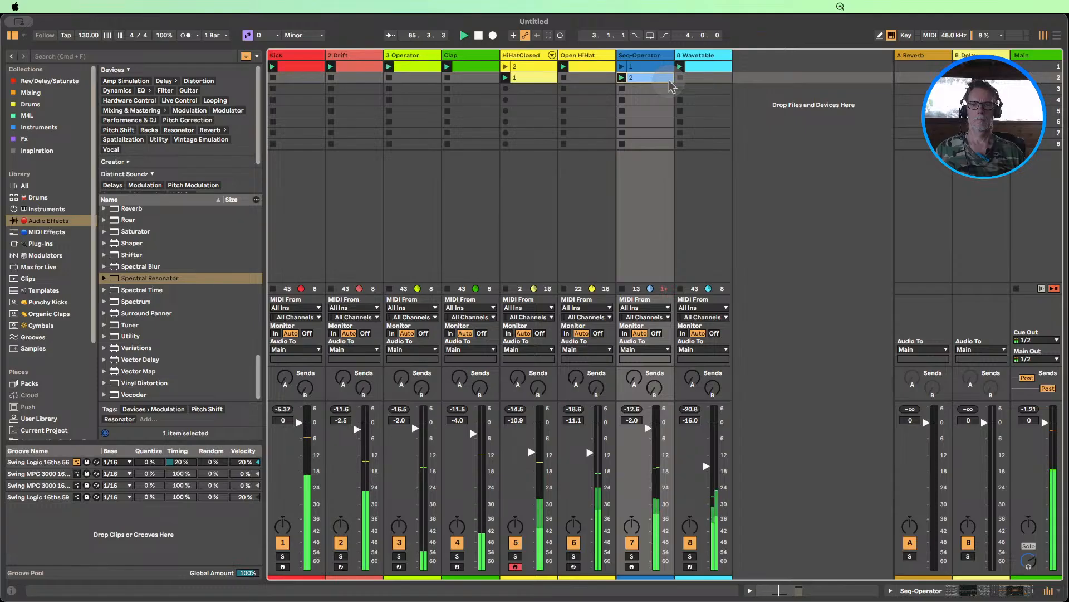
- Swap the Seq-Operator clips so clip 2 sits in scene 1 and clip 1 in scene 2, with clip 1 playing
{"action": "double_click", "coordinate": [642, 69]}
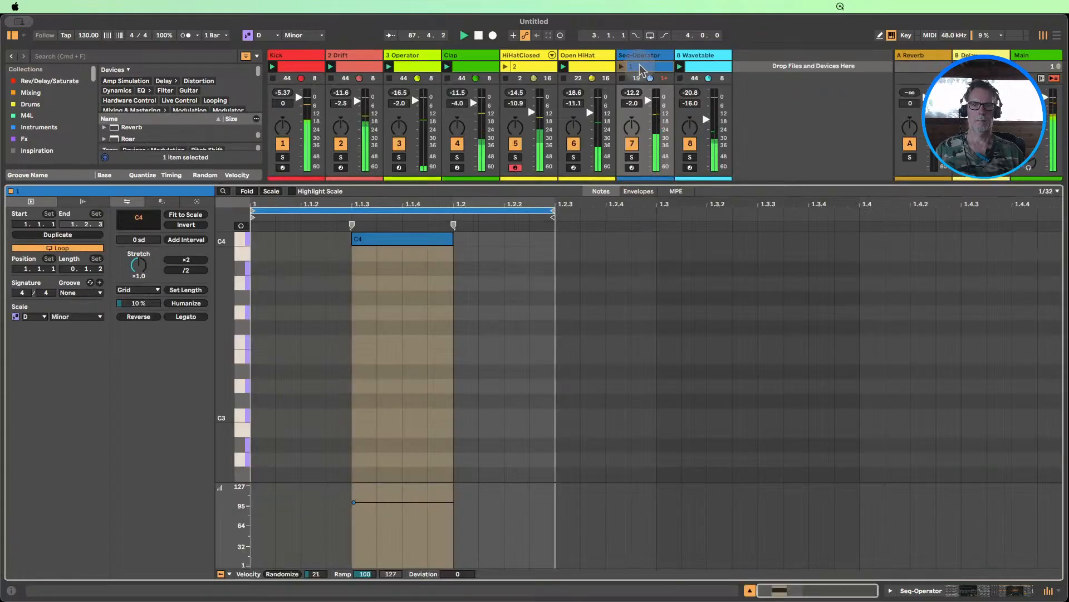
{"action": "left_click", "coordinate": [745, 590]}
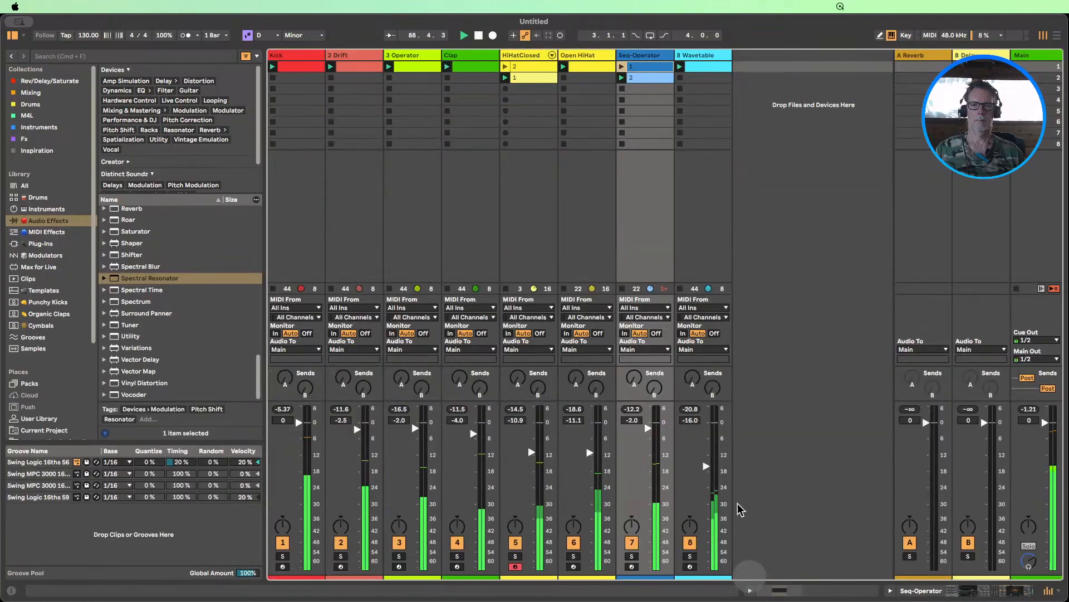
{"action": "mouse_move", "coordinate": [634, 66]}
{"action": "left_mouse_down"}
{"action": "mouse_move", "coordinate": [636, 87]}
{"action": "mouse_move", "coordinate": [638, 68]}
{"action": "left_mouse_up"}
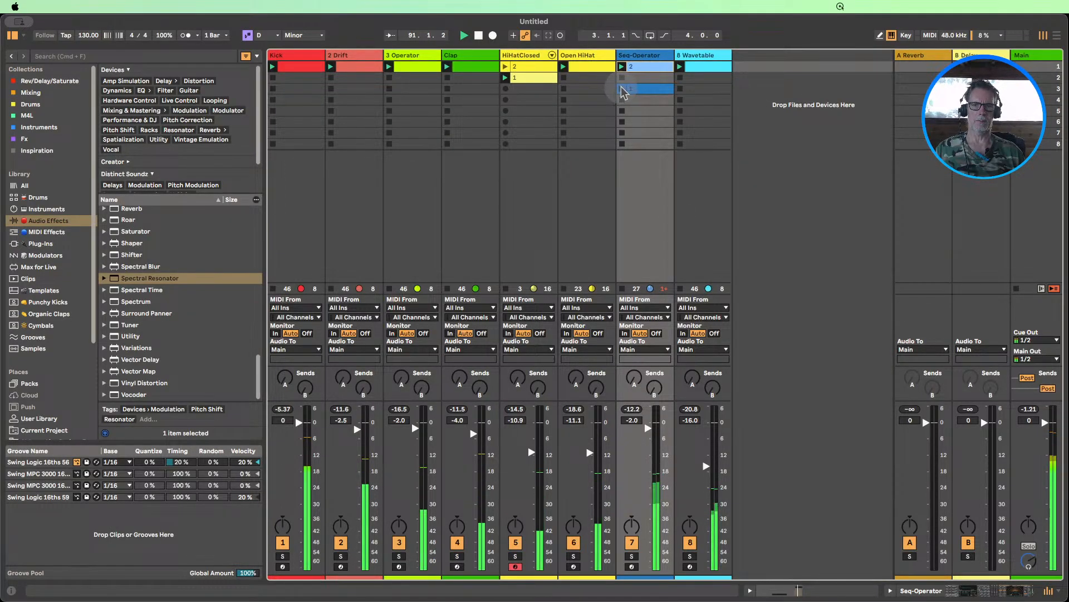
{"action": "left_click", "coordinate": [622, 89]}
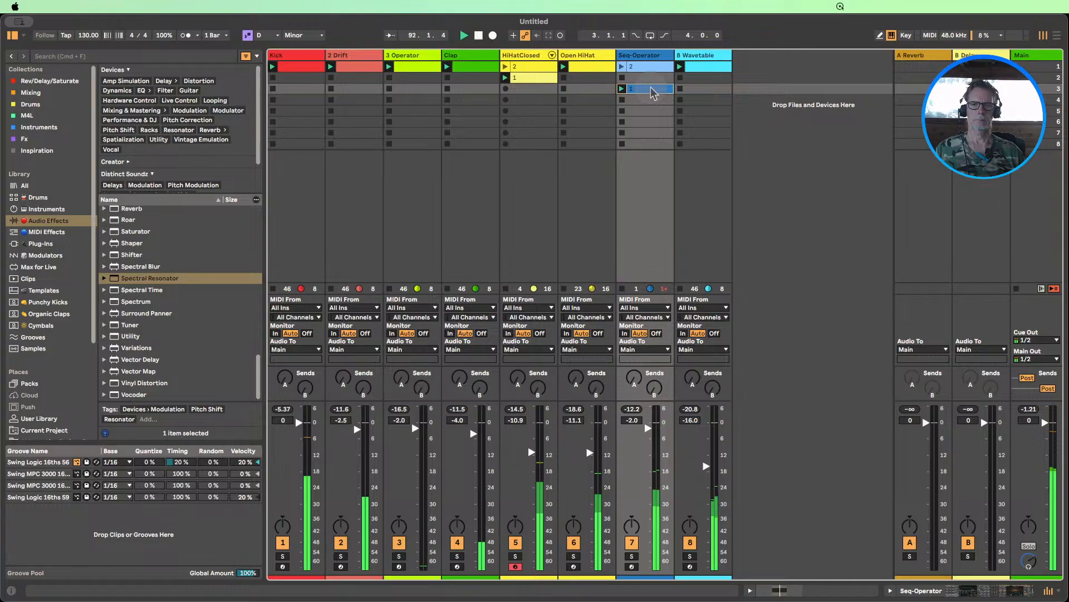
{"action": "left_click_drag", "start_coordinate": [651, 91], "coordinate": [650, 79]}
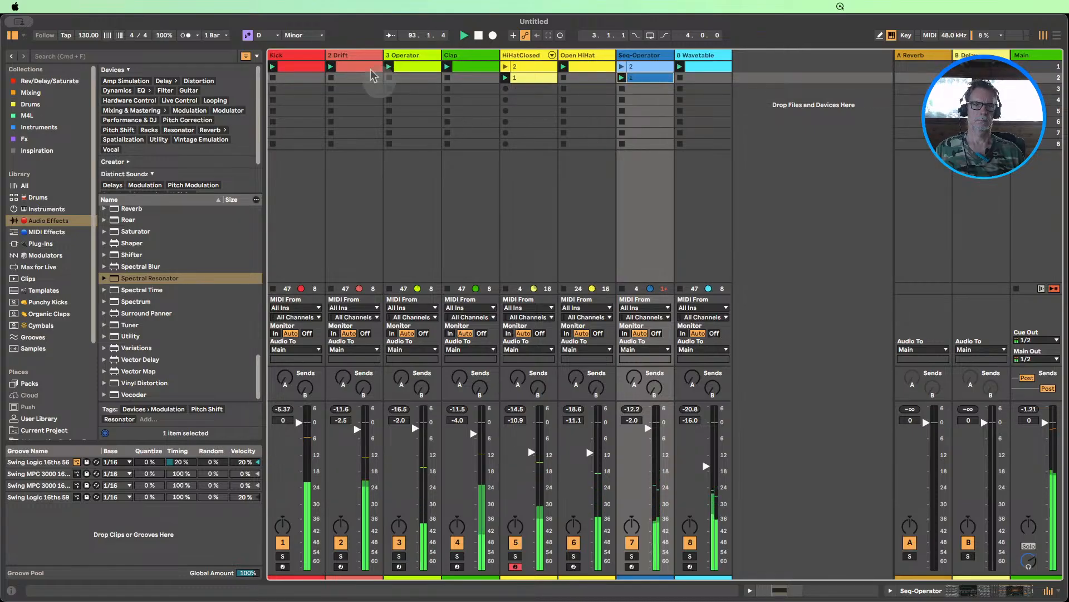
- Stop playback and duplicate the 2 Drift track
{"action": "left_click", "coordinate": [478, 36]}
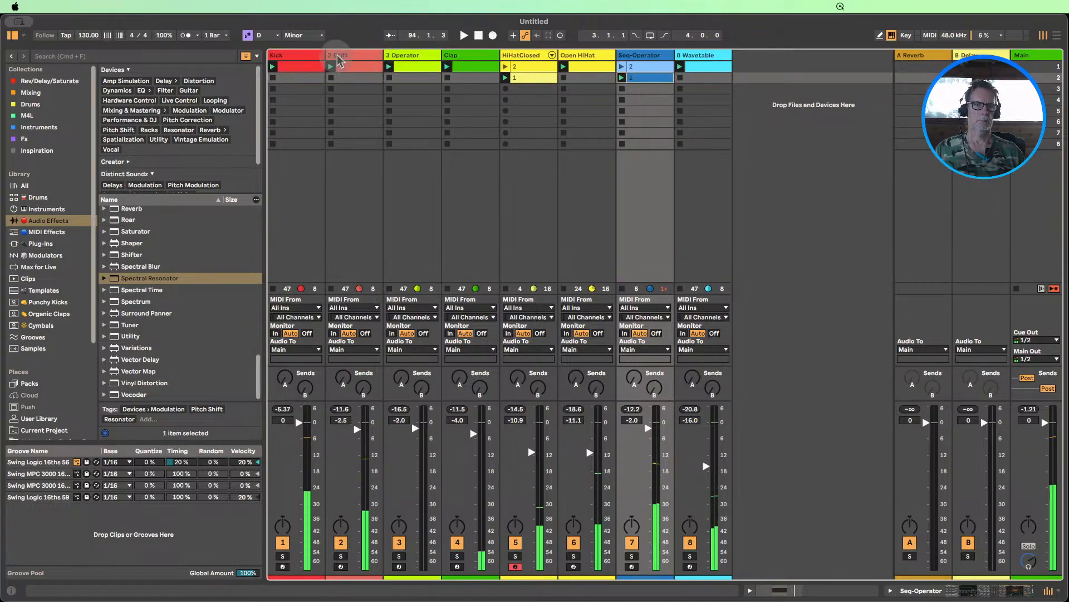
{"action": "left_click", "coordinate": [341, 56]}
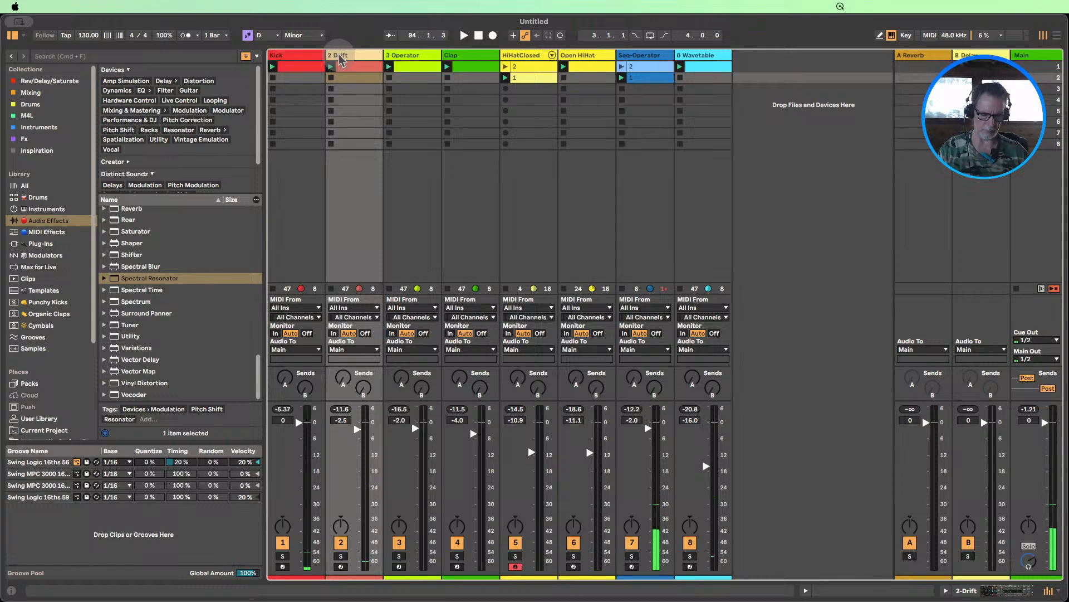
{"action": "key", "text": "super+d"}
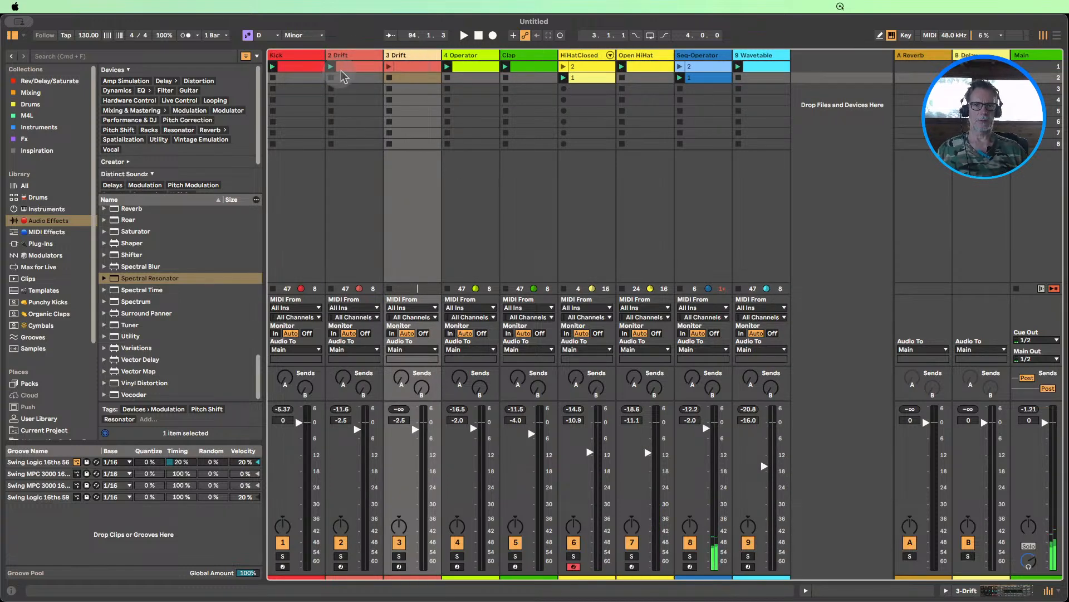
- Open the original 2 Drift track's scene 1 clip in the note editor
{"action": "left_click", "coordinate": [351, 67]}
{"action": "double_click", "coordinate": [351, 67]}
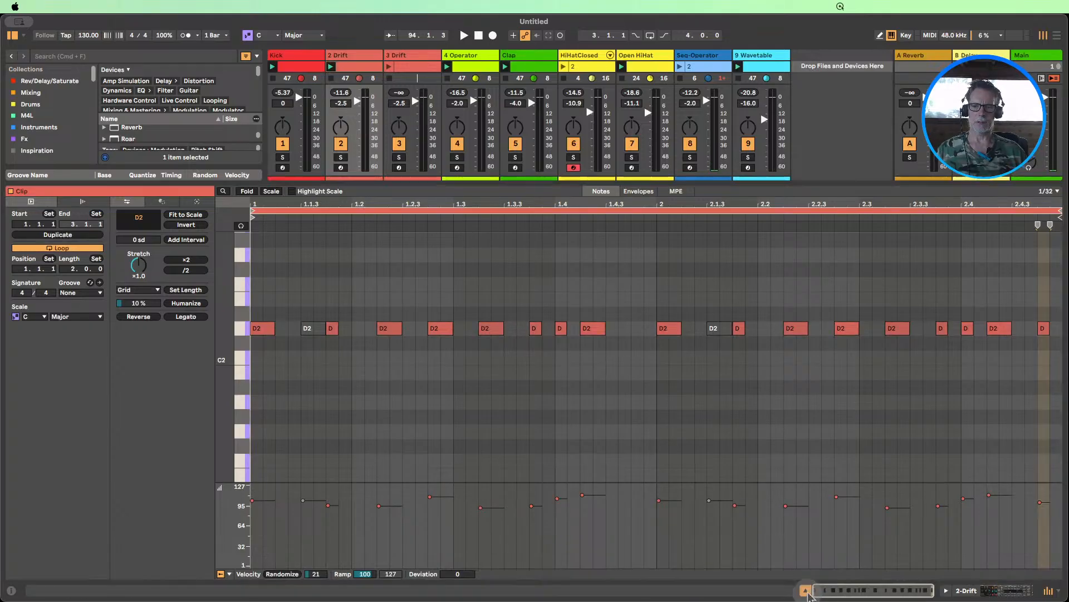
- Delete the scene 1 clip from the duplicated 3 Drift track and show that track's devices
{"action": "left_click", "coordinate": [805, 590]}
{"action": "left_click", "coordinate": [407, 70]}
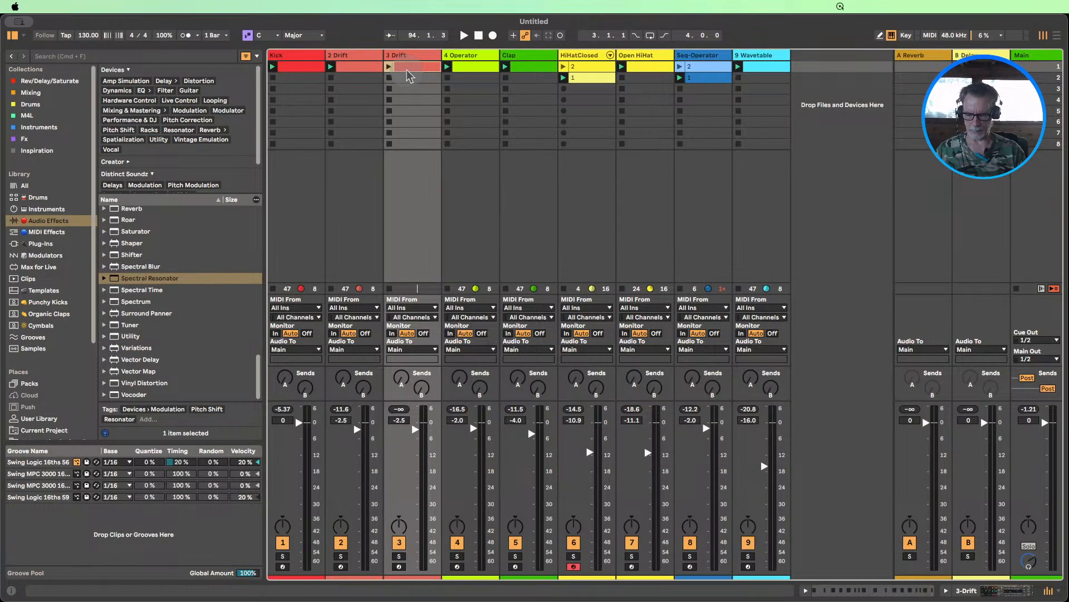
{"action": "key", "text": "Delete"}
{"action": "double_click", "coordinate": [405, 56]}
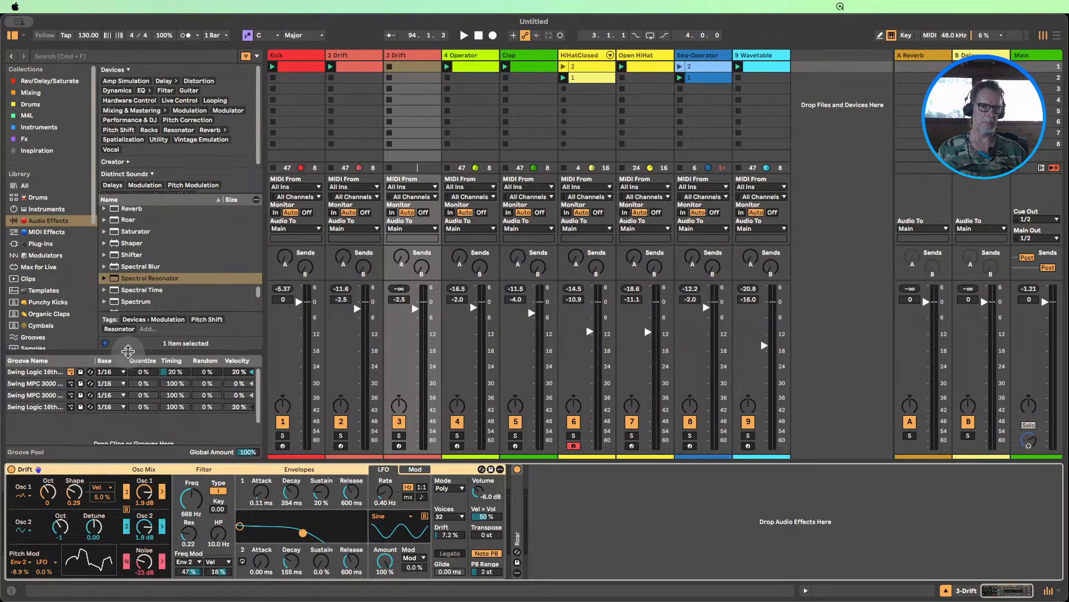
{"action": "left_click_drag", "start_coordinate": [128, 351], "coordinate": [125, 415]}
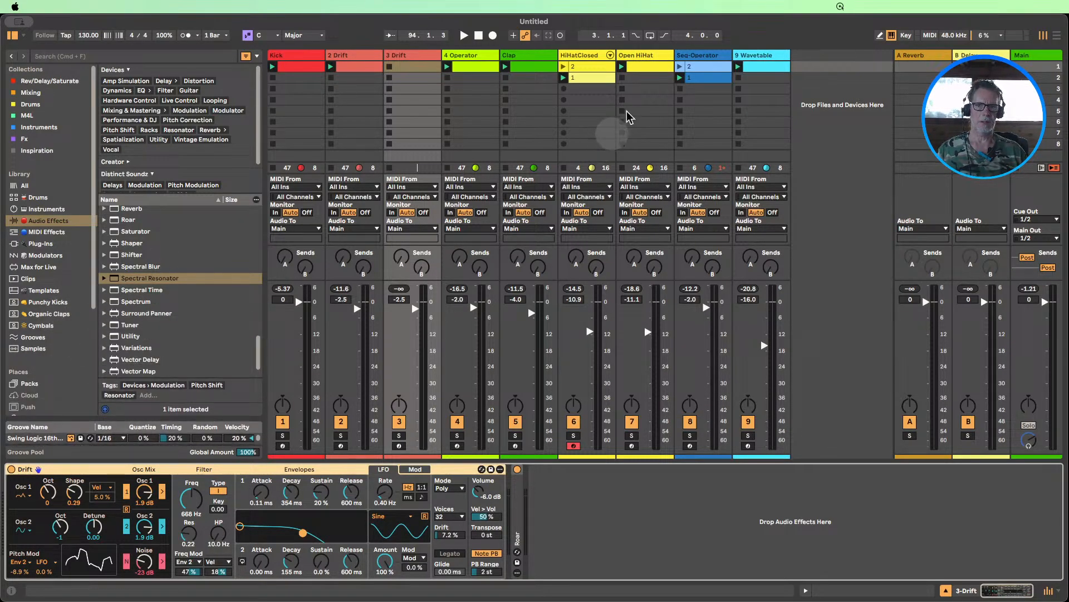
- Find SQ Sequencer in the Sequencers pack and load it onto the 3 Drift track
{"action": "scroll", "coordinate": [58, 308], "scroll_direction": "down", "scroll_amount": 3}
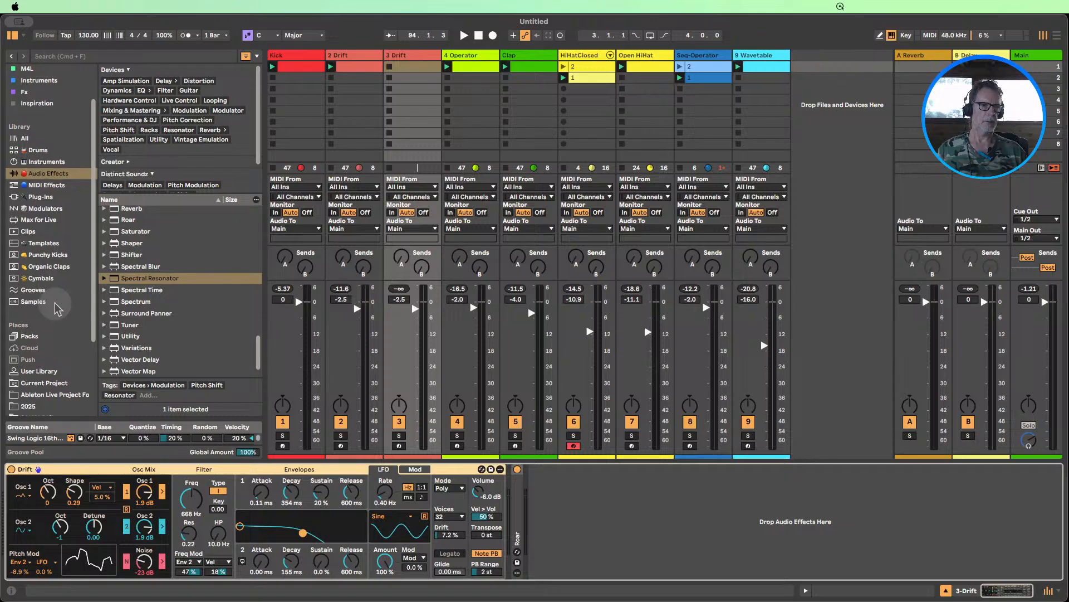
{"action": "scroll", "coordinate": [57, 308], "scroll_direction": "down", "scroll_amount": 2}
{"action": "left_click", "coordinate": [33, 311]}
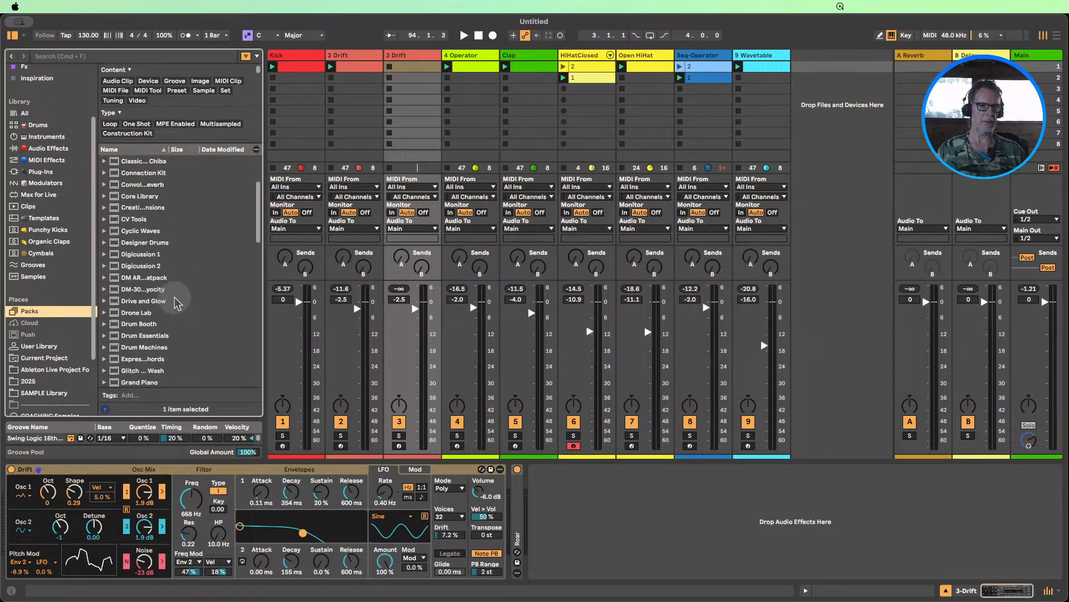
{"action": "scroll", "coordinate": [176, 303], "scroll_direction": "down", "scroll_amount": 6}
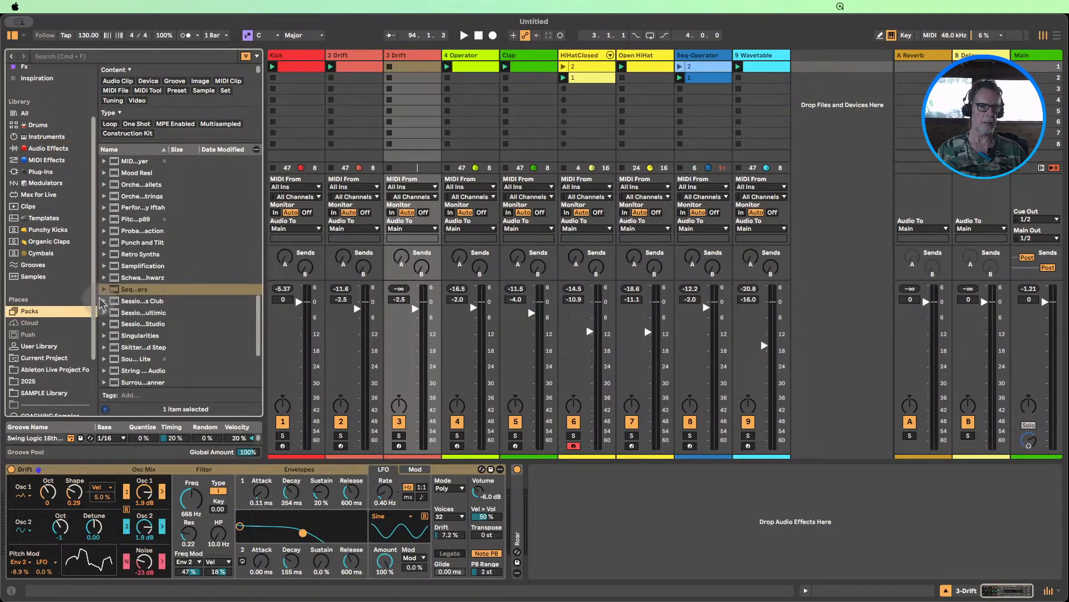
{"action": "left_click", "coordinate": [104, 289]}
{"action": "scroll", "coordinate": [145, 293], "scroll_direction": "down", "scroll_amount": 3}
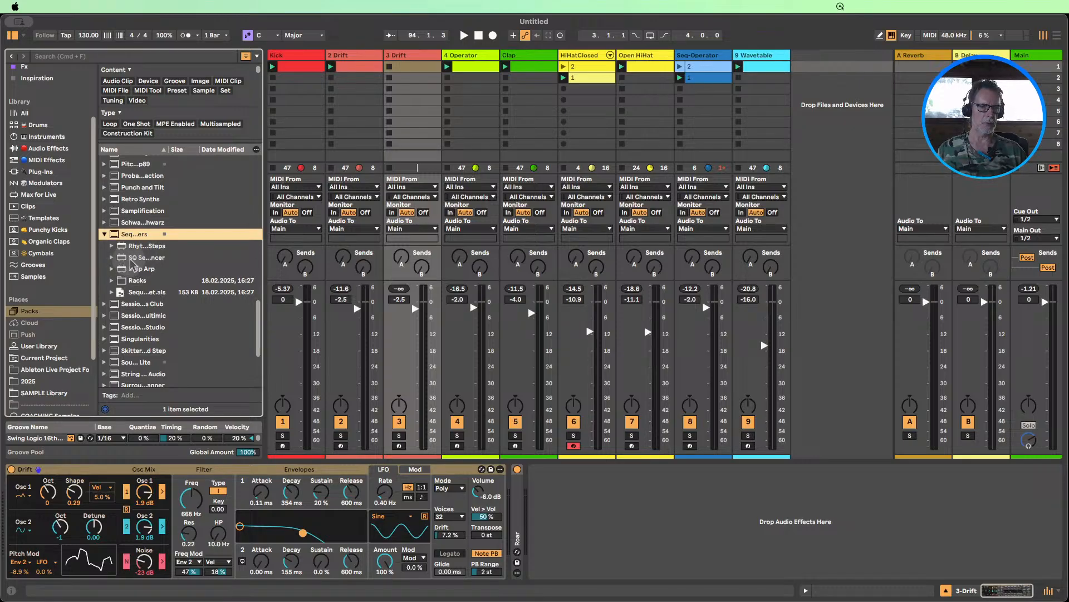
{"action": "left_click_drag", "start_coordinate": [135, 261], "coordinate": [407, 112]}
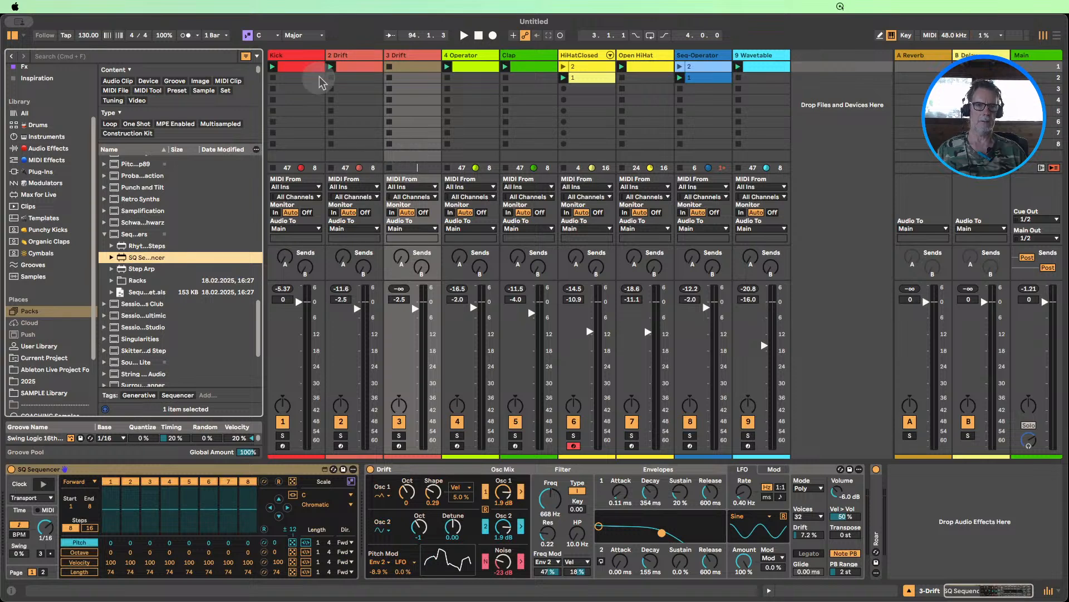
- Mute 2 Drift, start playback, and randomize the SQ Sequencer's active steps several times
{"action": "left_click", "coordinate": [341, 421]}
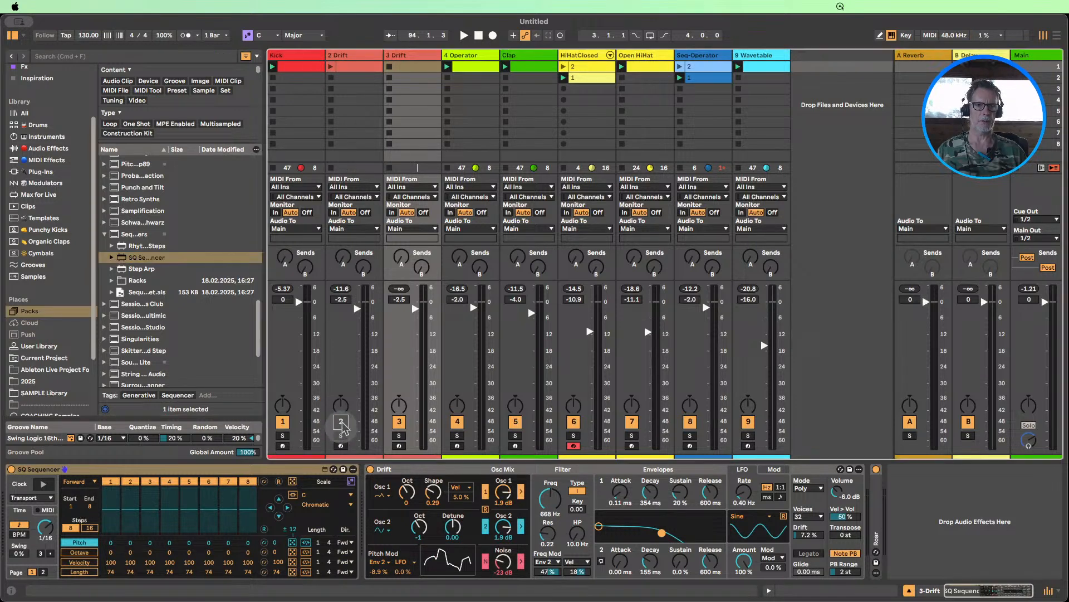
{"action": "left_click", "coordinate": [465, 36]}
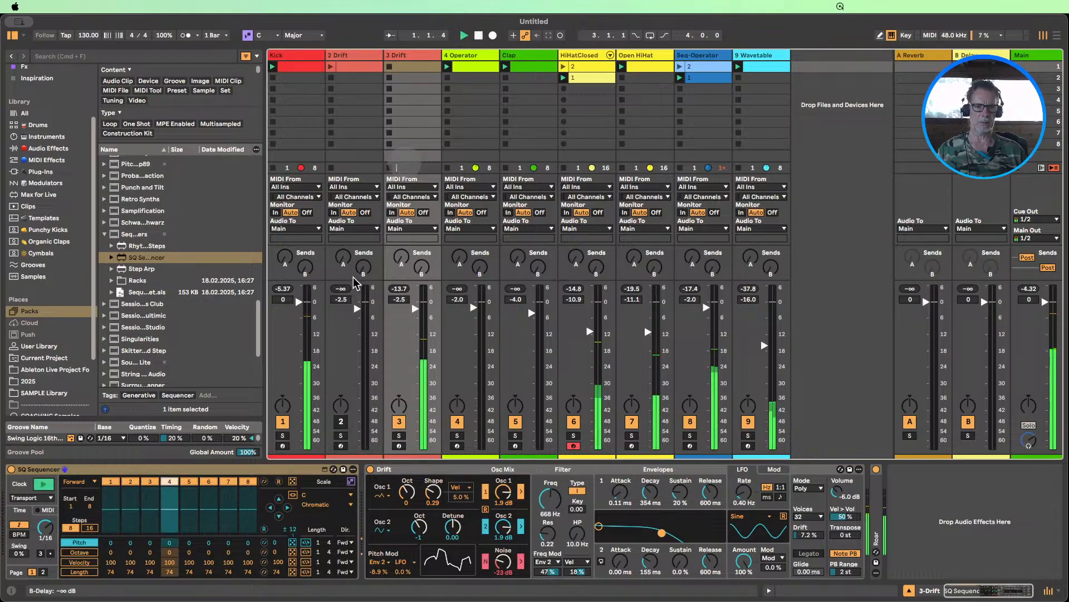
{"action": "left_click", "coordinate": [291, 483]}
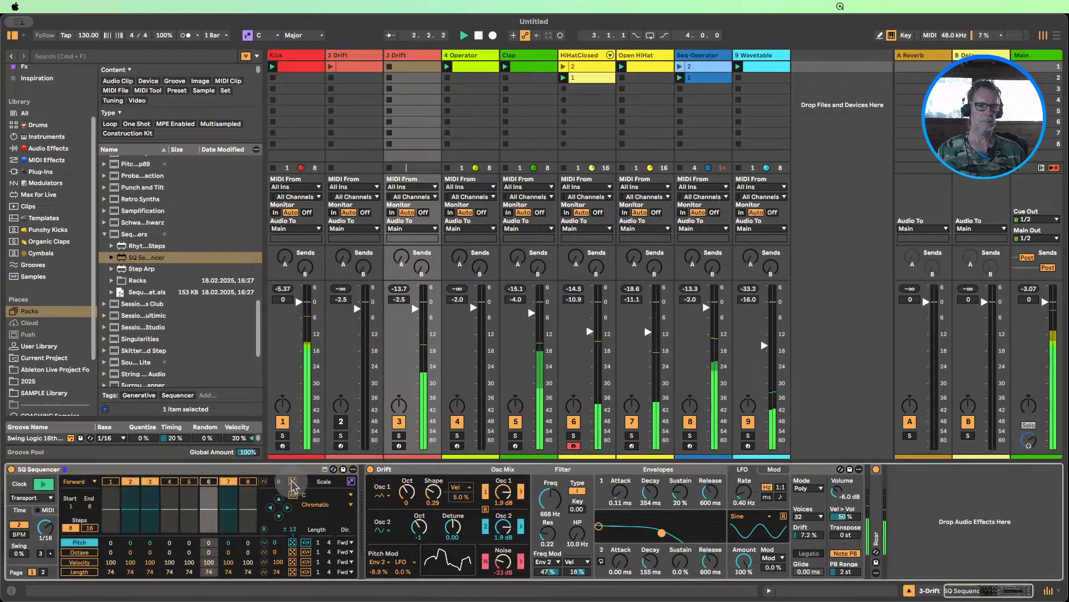
{"action": "left_click", "coordinate": [292, 483]}
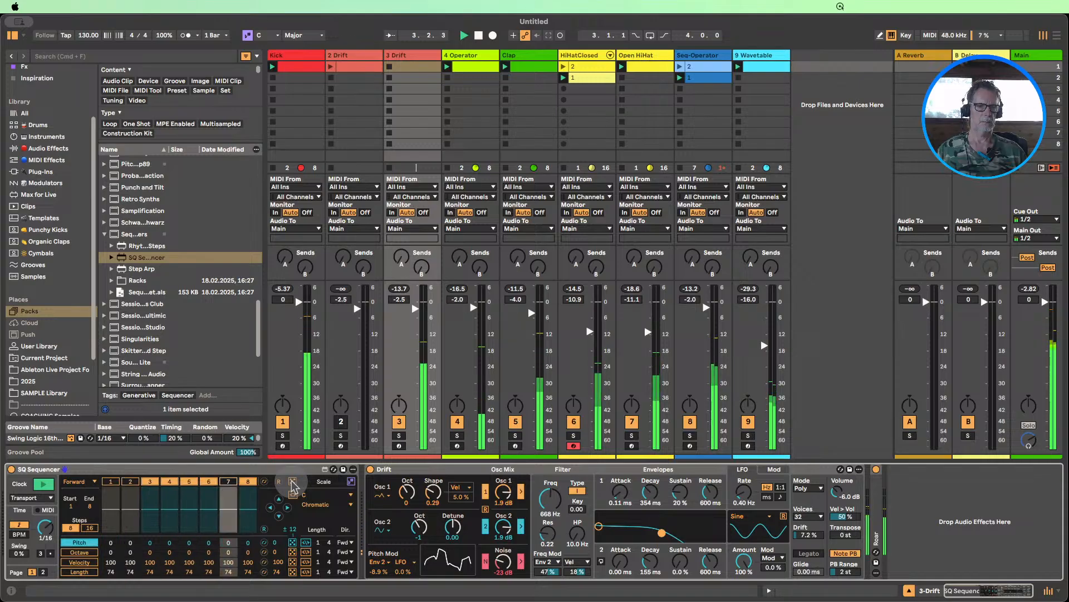
{"action": "left_click", "coordinate": [292, 483]}
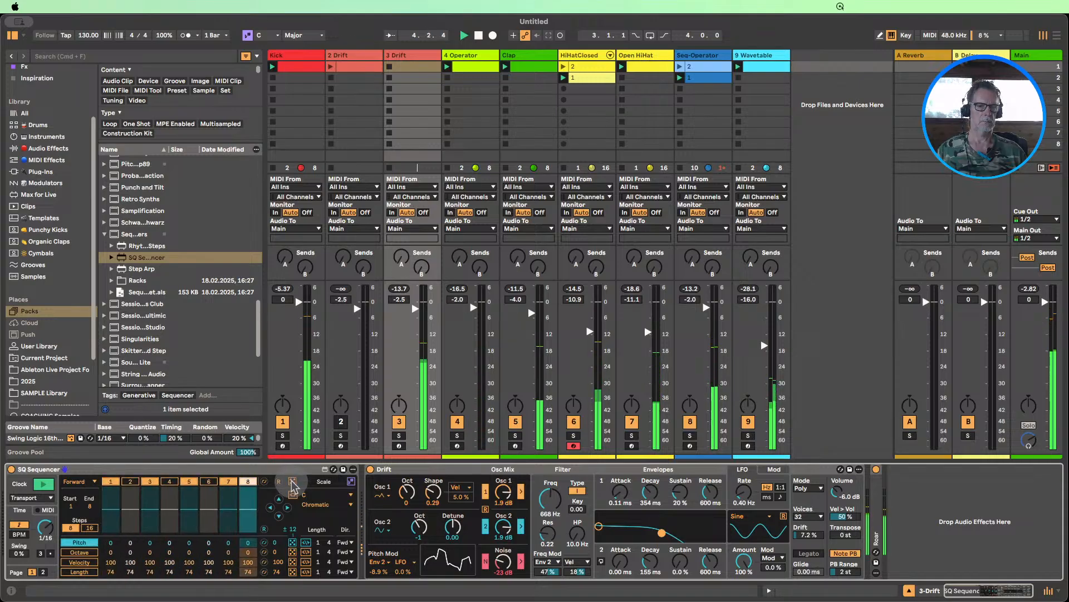
{"action": "left_click", "coordinate": [292, 482]}
{"action": "left_click", "coordinate": [292, 484]}
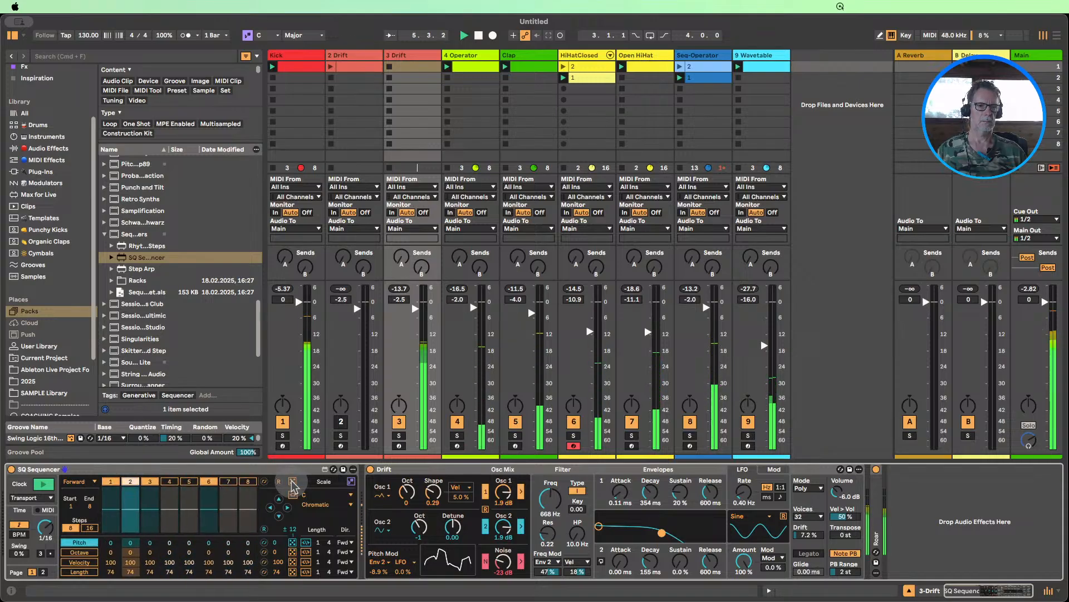
{"action": "left_click", "coordinate": [292, 485]}
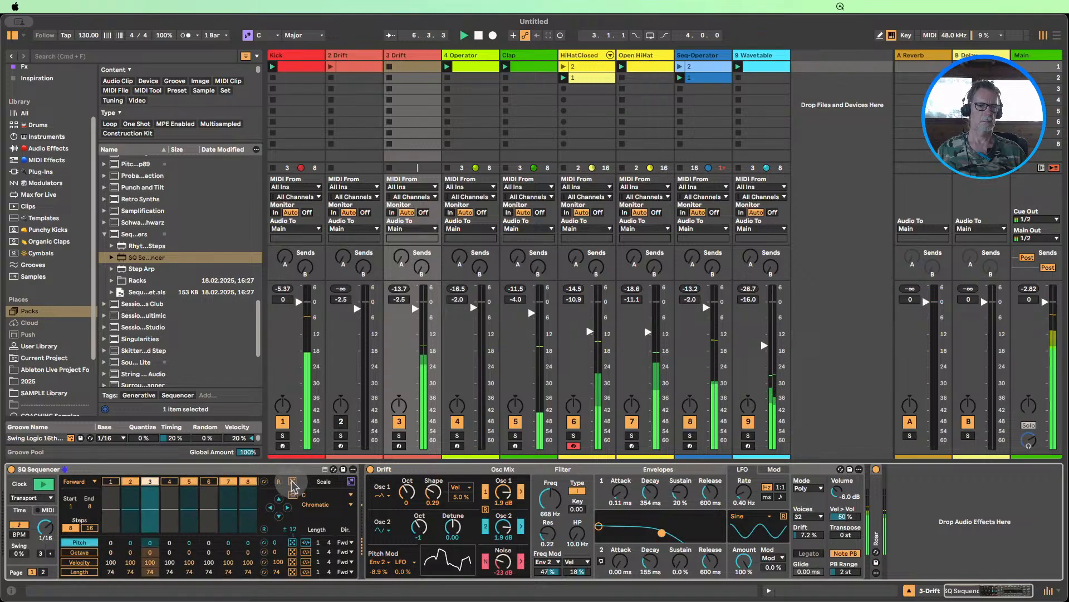
{"action": "left_click", "coordinate": [290, 485]}
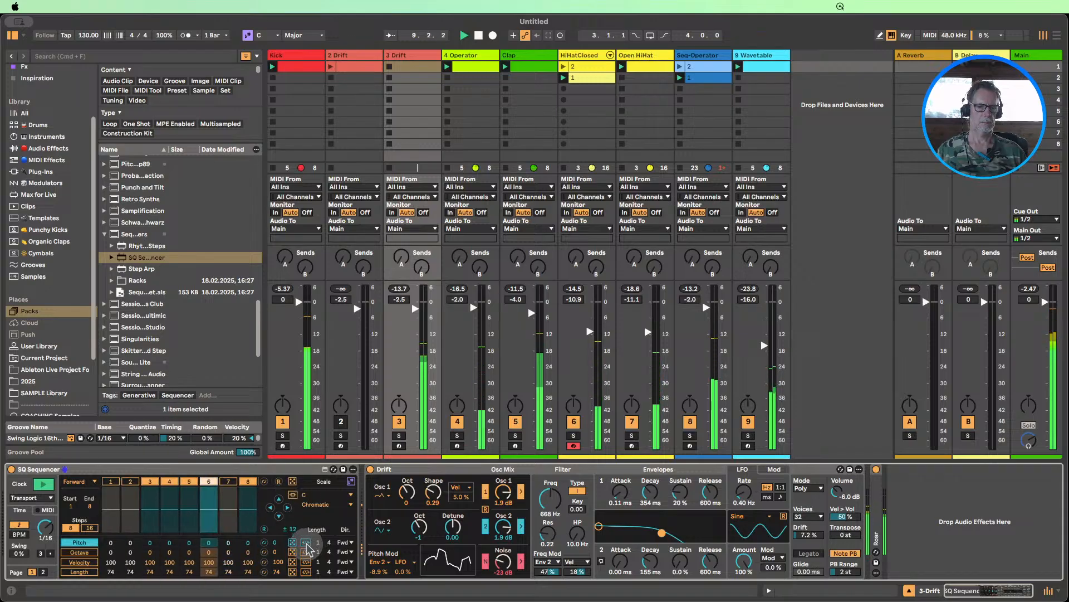
- Make SQ Sequencer follow the set's scale and change that scale to D Minor
{"action": "left_click", "coordinate": [351, 482]}
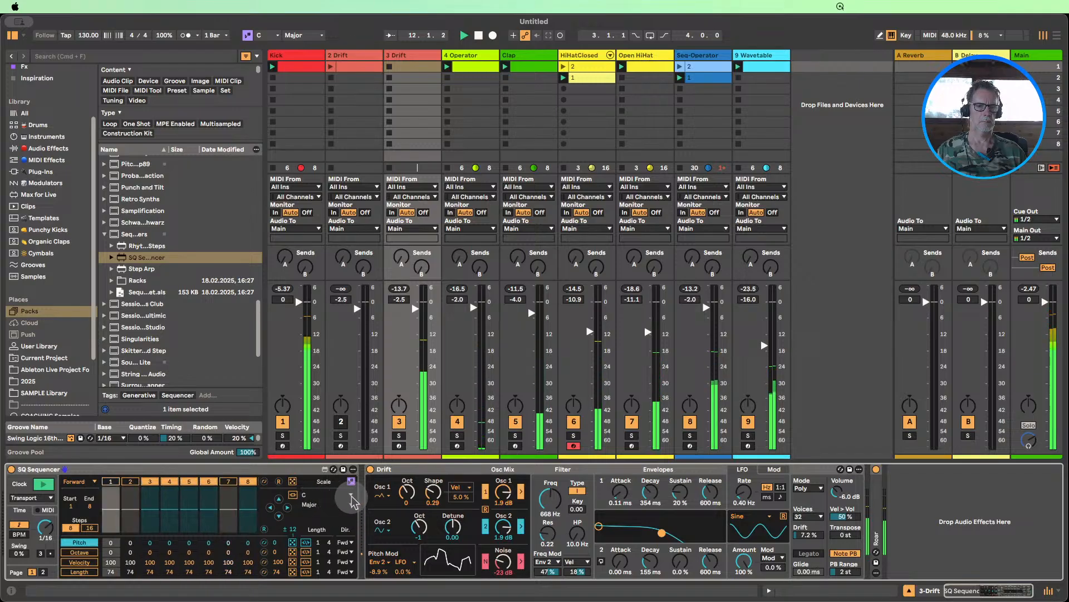
{"action": "left_click", "coordinate": [263, 35]}
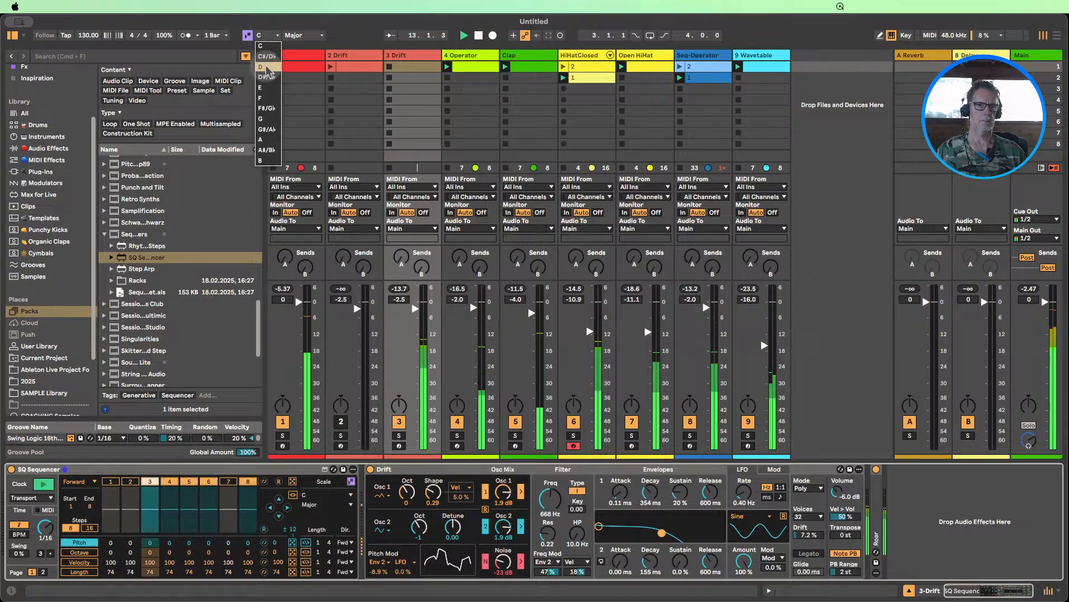
{"action": "left_click", "coordinate": [263, 56]}
{"action": "left_click", "coordinate": [301, 35]}
{"action": "left_click", "coordinate": [301, 44]}
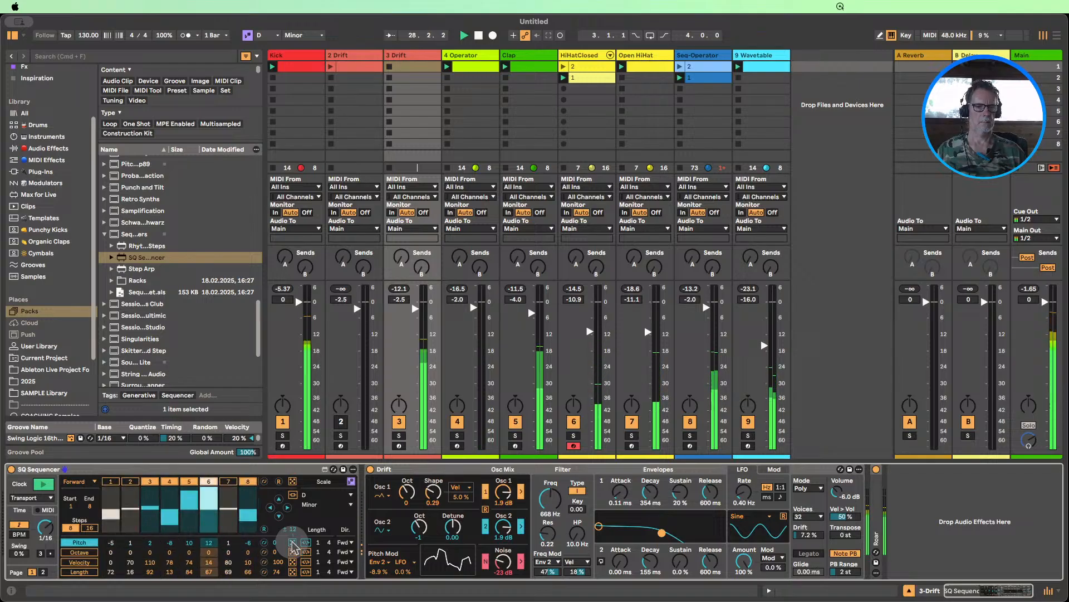
- Set Drift's filter frequency to 179 Hz, and try several random SQ Sequencer pitch patterns before resetting the pitch row to 0
{"action": "left_click_drag", "start_coordinate": [550, 497], "coordinate": [550, 543]}
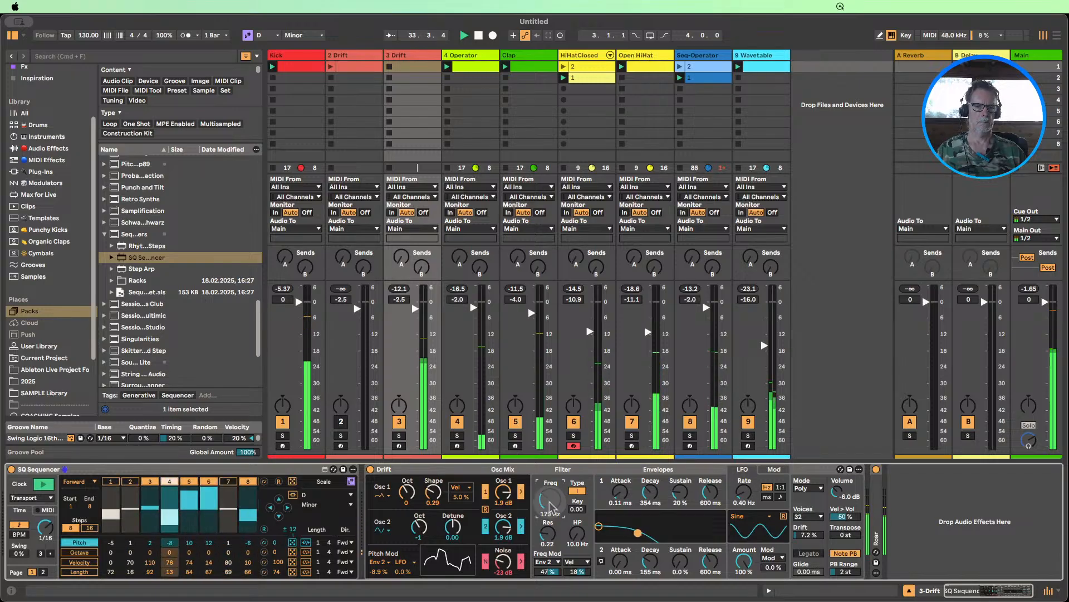
{"action": "left_click", "coordinate": [292, 542]}
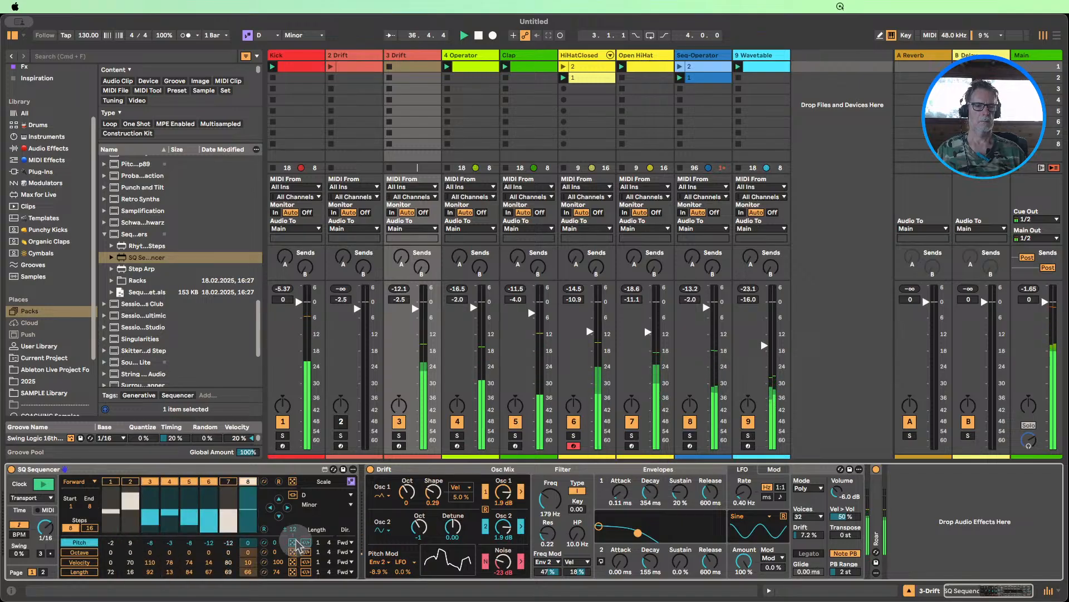
{"action": "left_click", "coordinate": [293, 542]}
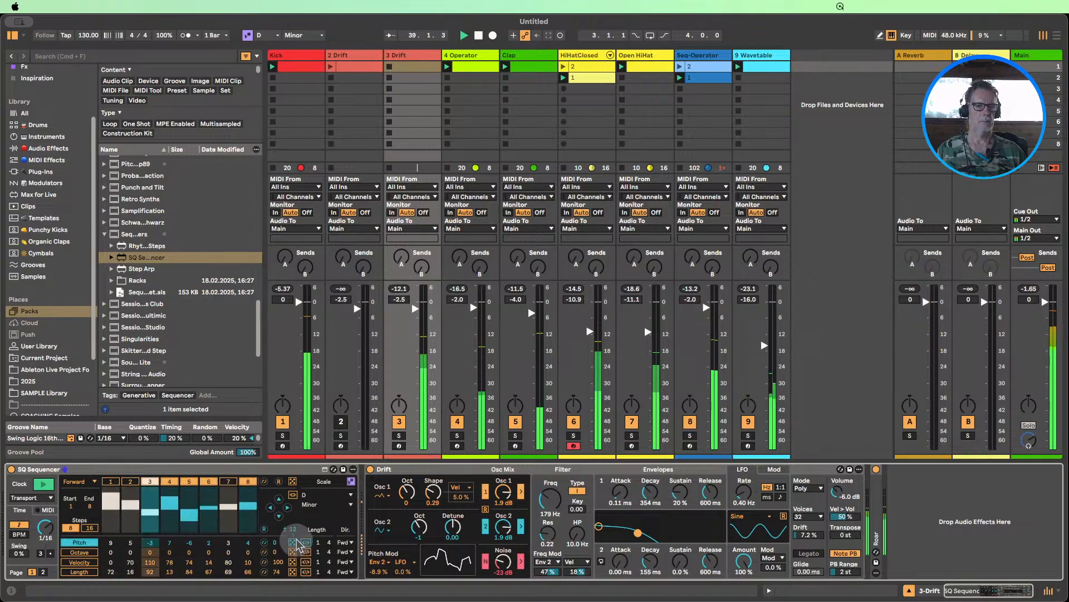
{"action": "left_click", "coordinate": [293, 542]}
{"action": "left_click", "coordinate": [294, 542]}
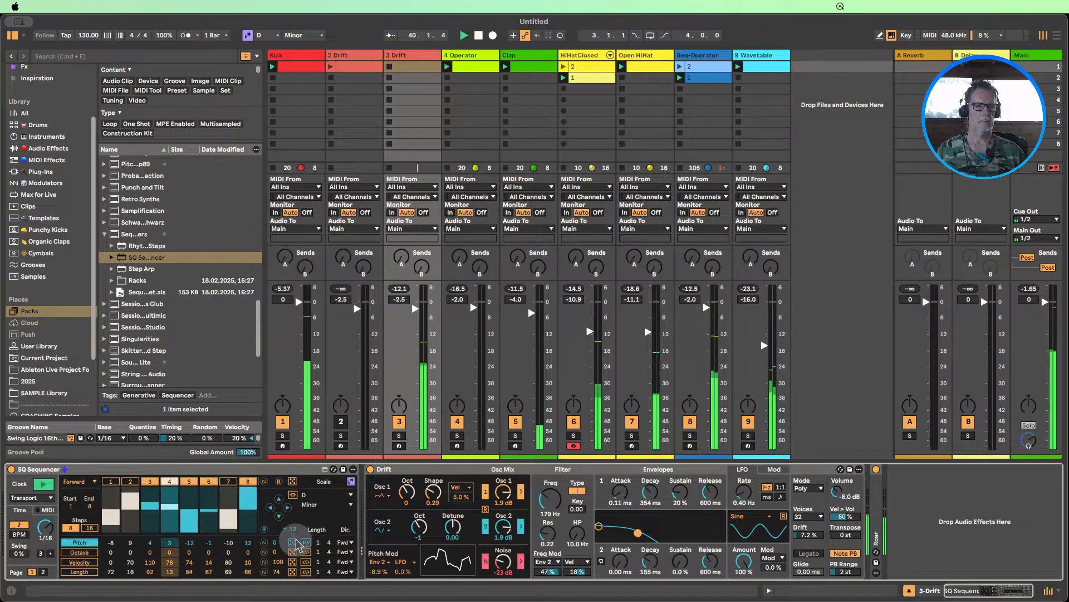
{"action": "left_click_drag", "start_coordinate": [277, 541], "coordinate": [276, 541]}
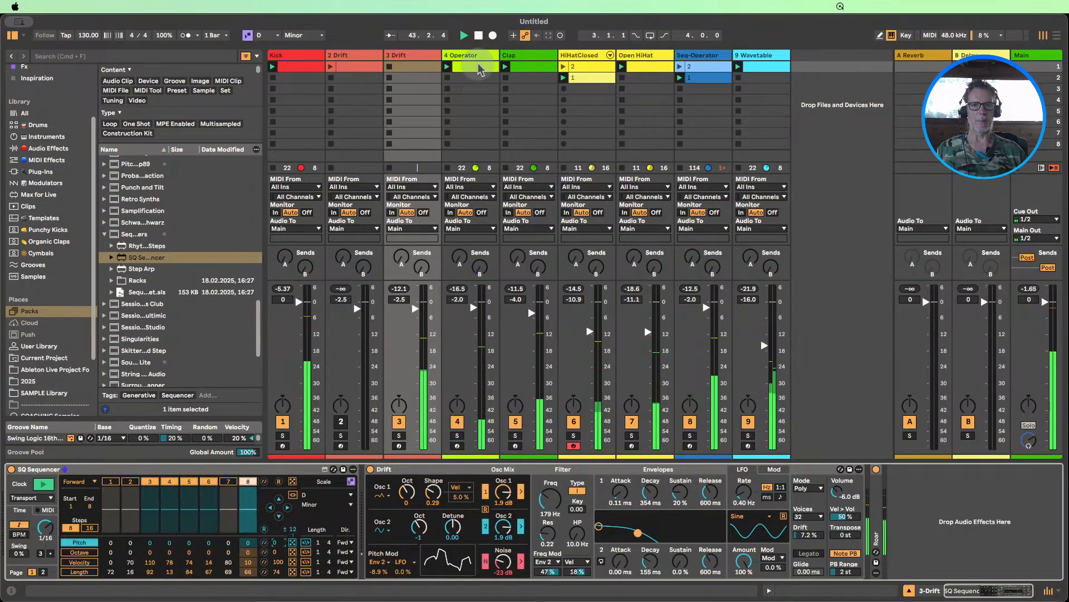
- Switch playback back to the 2 Drift clip with 3 Drift muted, and delete the 3 Drift track
{"action": "left_click", "coordinate": [398, 421]}
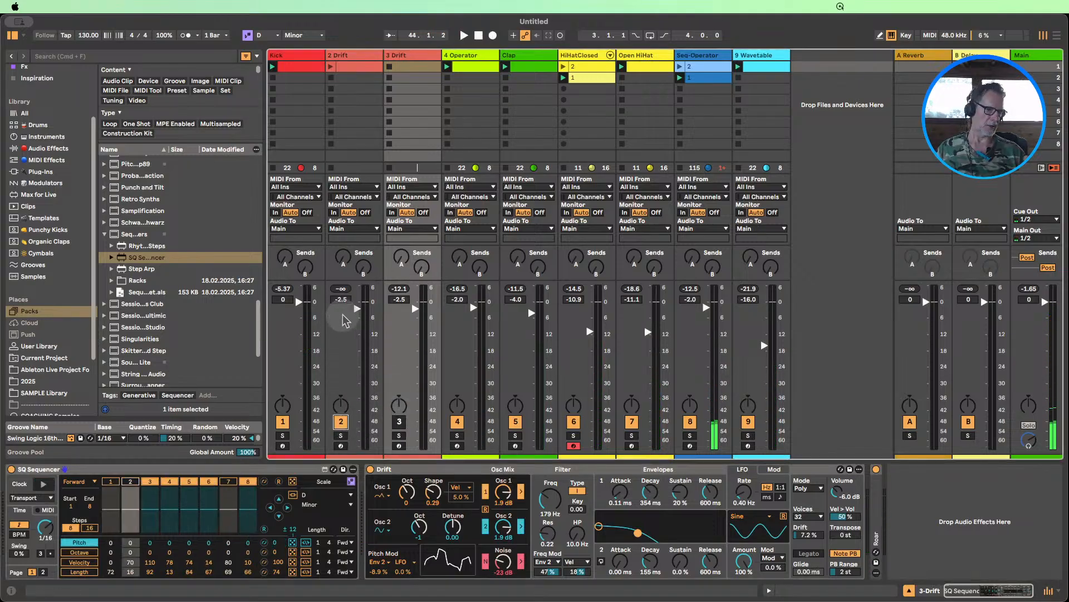
{"action": "left_click", "coordinate": [332, 67]}
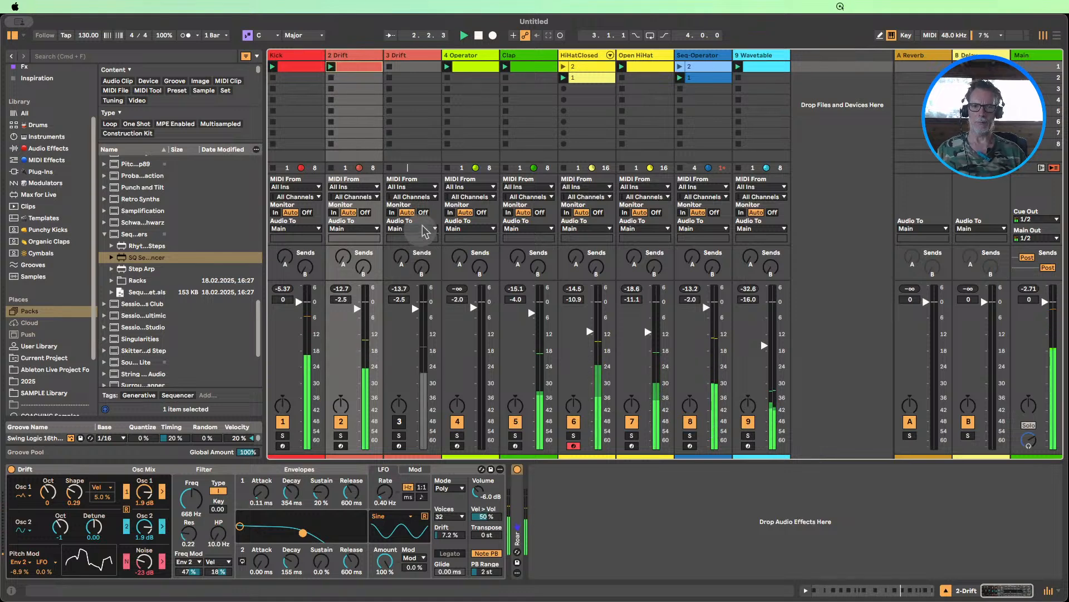
{"action": "left_click", "coordinate": [414, 56]}
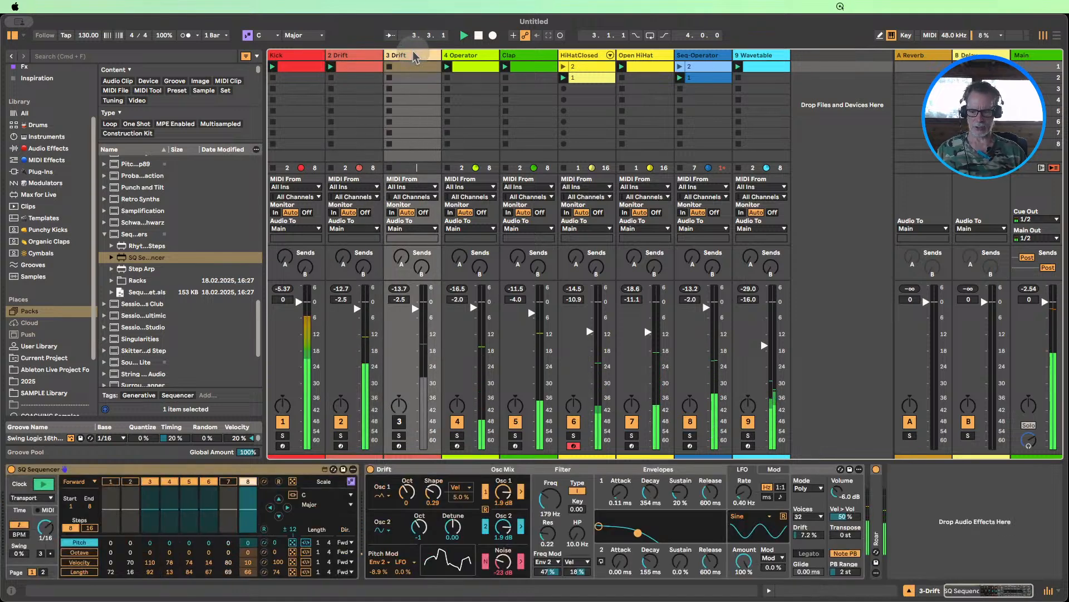
{"action": "key", "text": "BackSpace"}
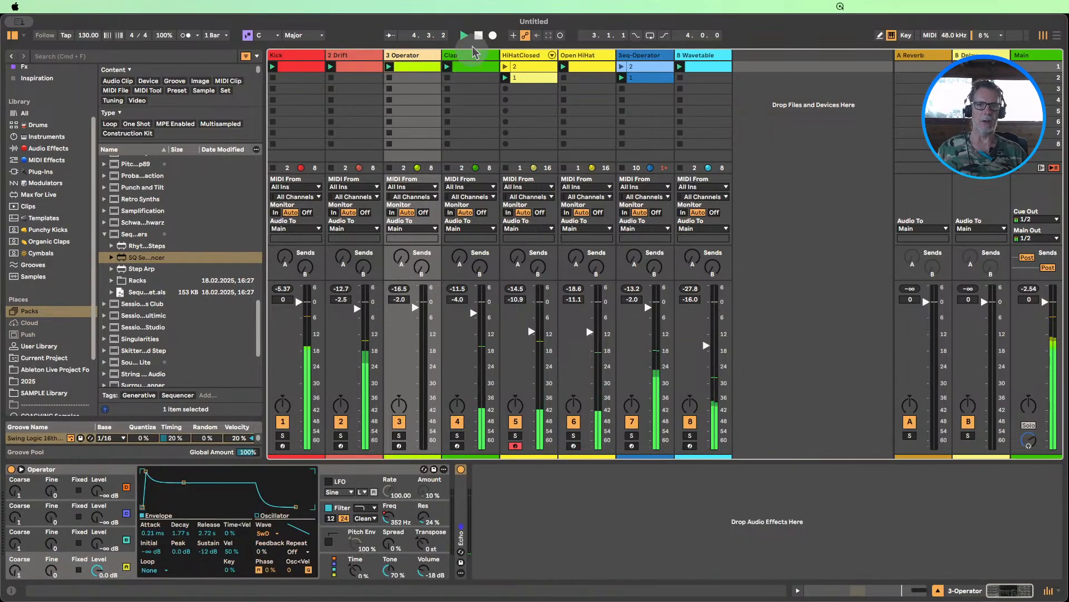
- Place the scene 1 and scene 2 clips of all eight tracks in the Arrangement, starting at bar 17
{"action": "left_click", "coordinate": [603, 77]}
{"action": "left_click_drag", "start_coordinate": [724, 79], "coordinate": [288, 67]}
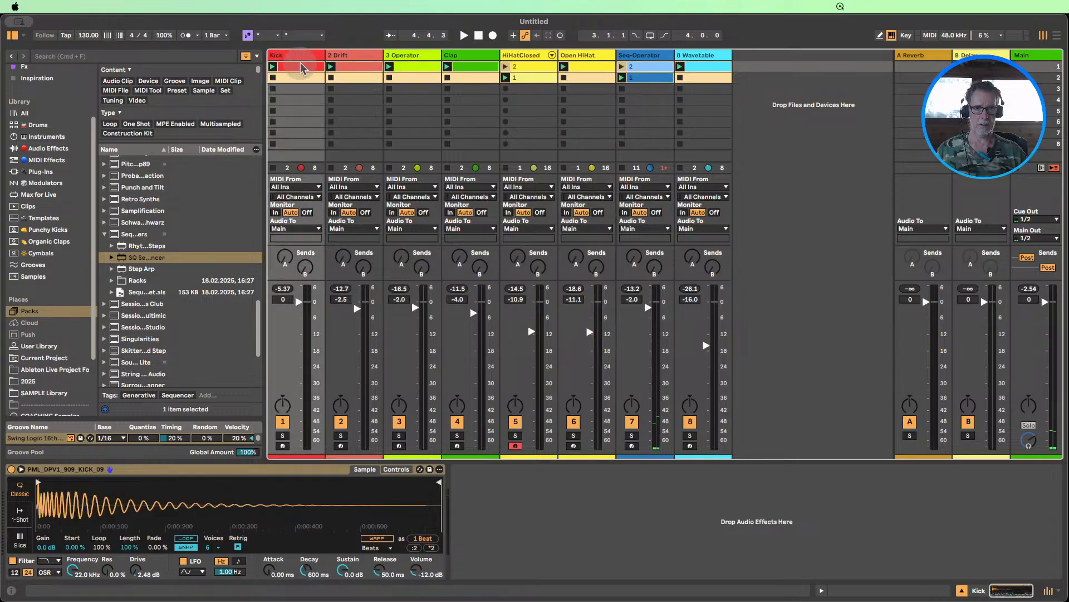
{"action": "key", "text": "Tab"}
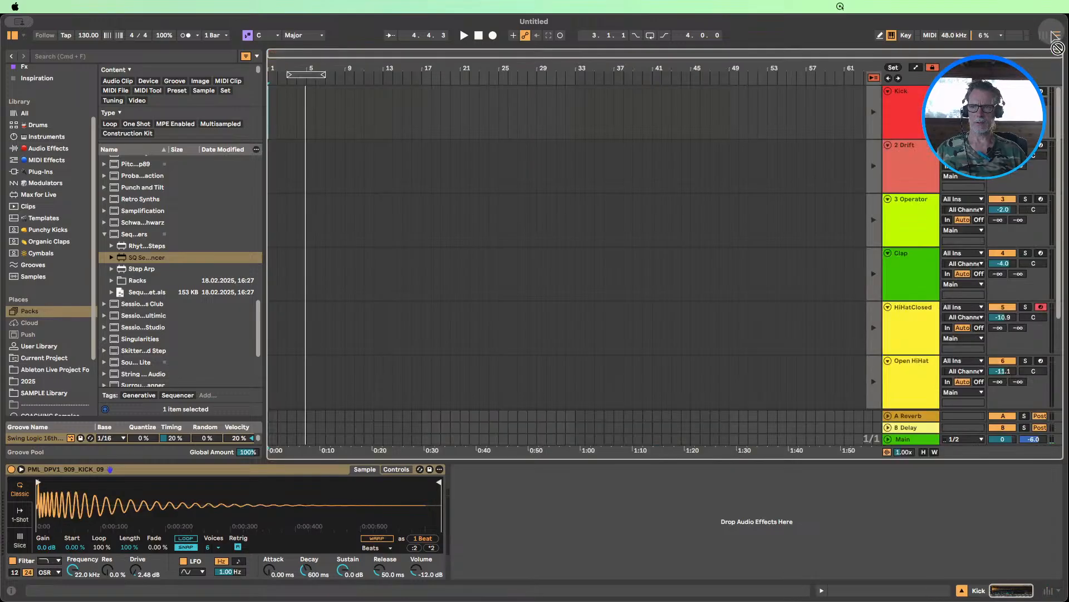
{"action": "key", "text": "Tab"}
{"action": "key", "text": "Tab"}
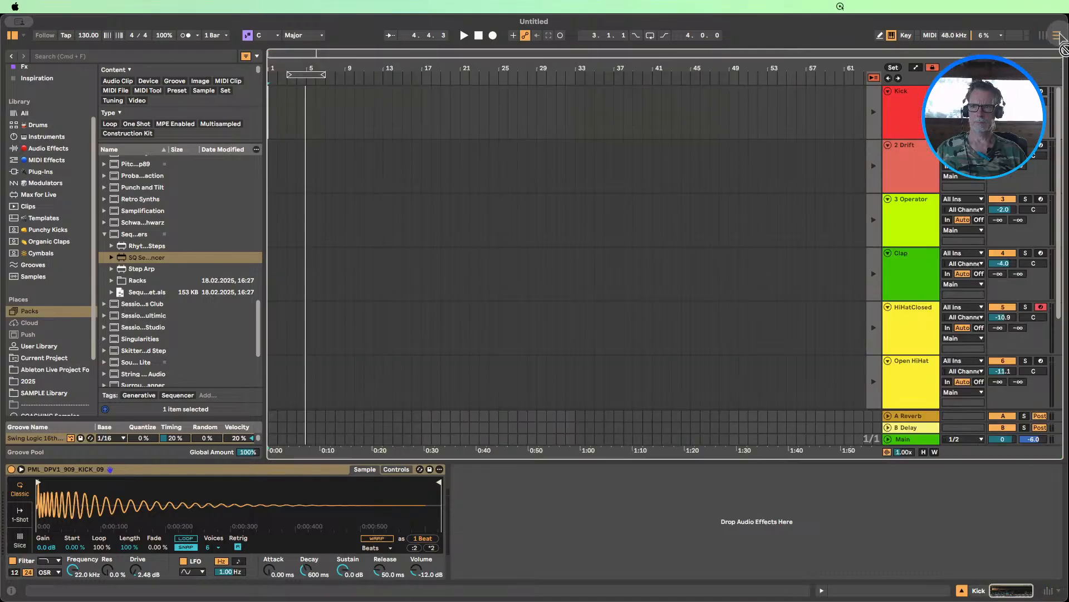
{"action": "key", "text": "Tab"}
{"action": "key", "text": "Tab"}
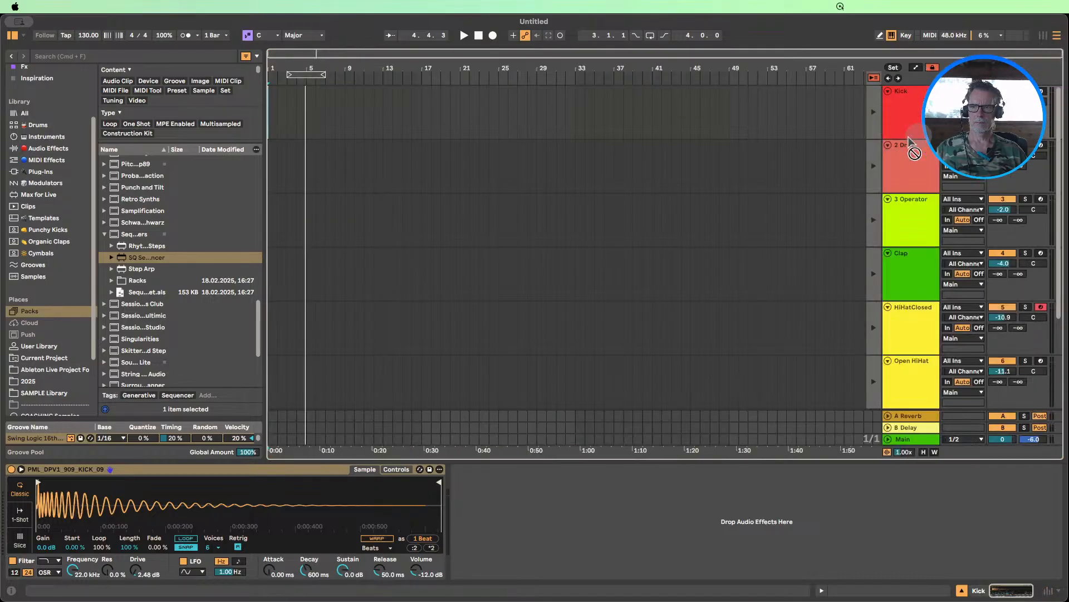
{"action": "left_click_drag", "start_coordinate": [909, 138], "coordinate": [426, 116]}
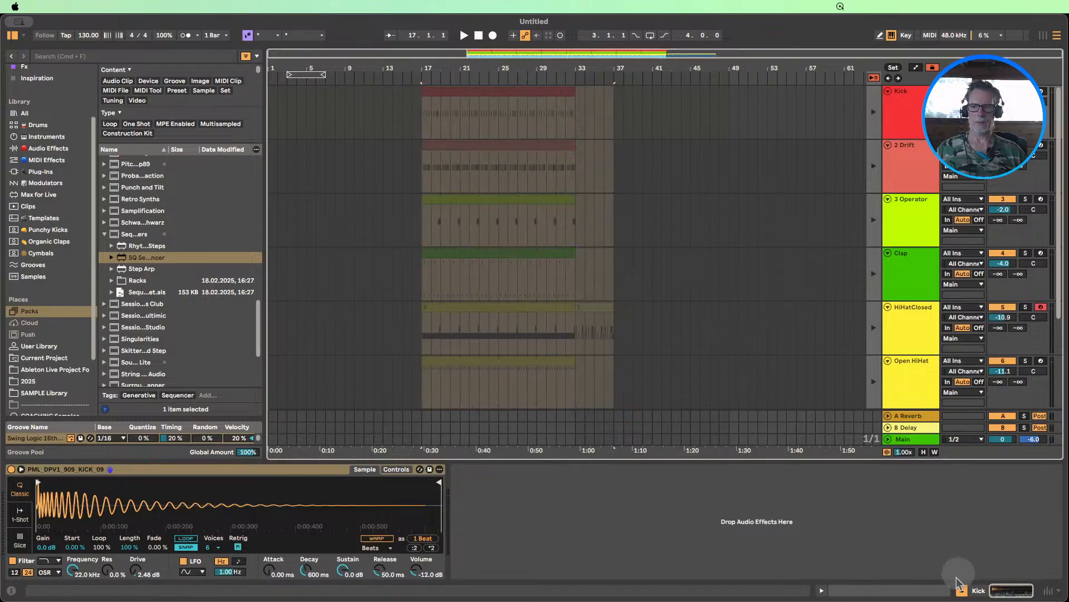
- Hide the device view and browser, and switch all tracks back to Arrangement playback
{"action": "left_click", "coordinate": [962, 590]}
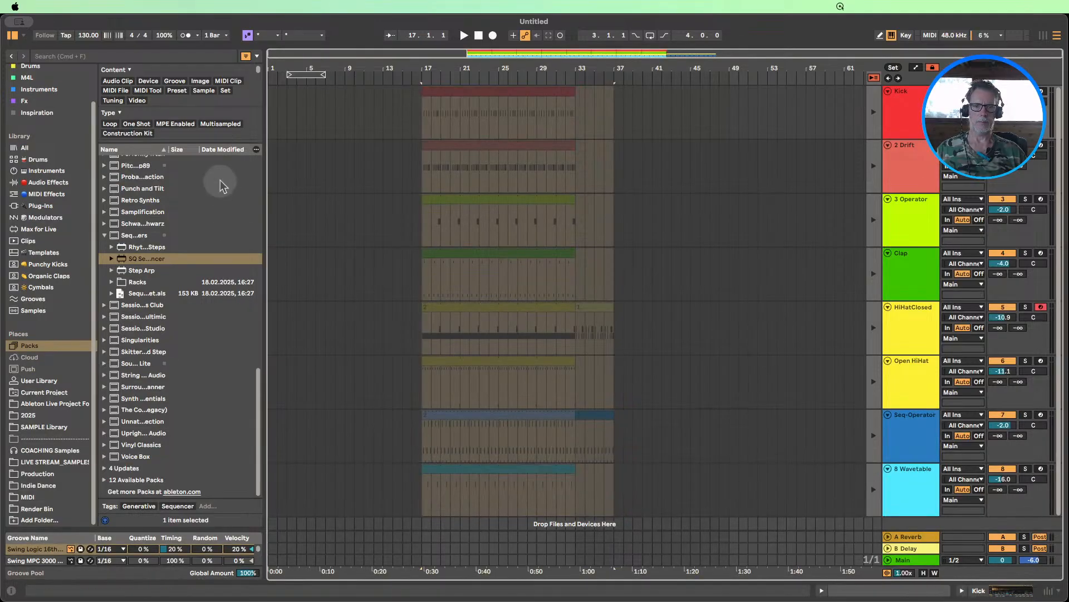
{"action": "left_click", "coordinate": [12, 35]}
{"action": "left_click", "coordinate": [874, 78]}
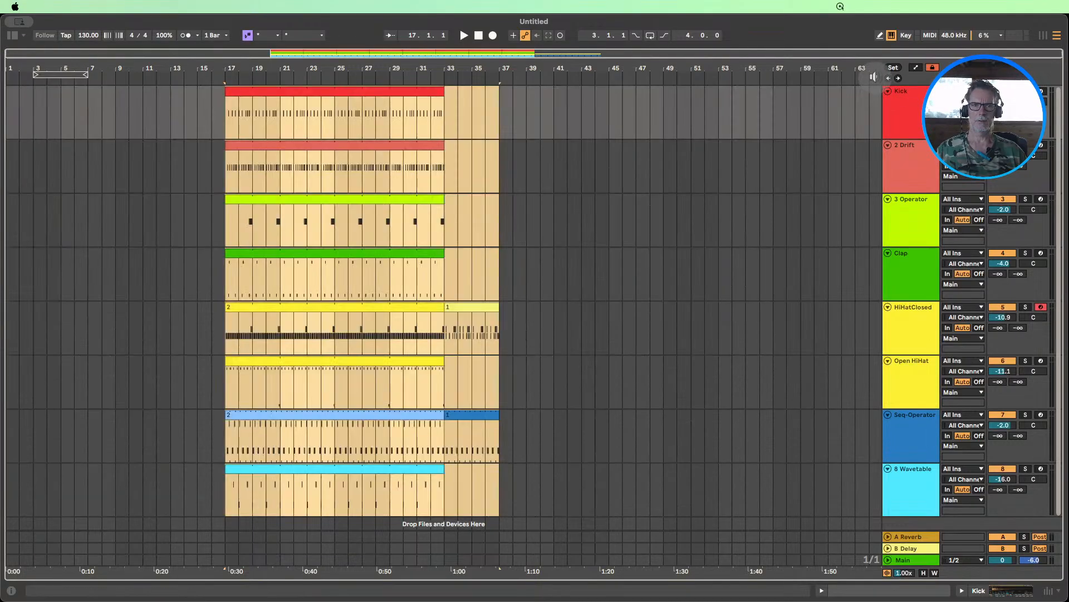
- On HiHatClosed, trim the start of clip 2 to bar 25 and place clip 1 from bar 17 to bar 25
{"action": "scroll", "coordinate": [442, 206], "scroll_direction": "down", "scroll_amount": 1}
{"action": "scroll", "coordinate": [446, 205], "scroll_direction": "up", "scroll_amount": 1}
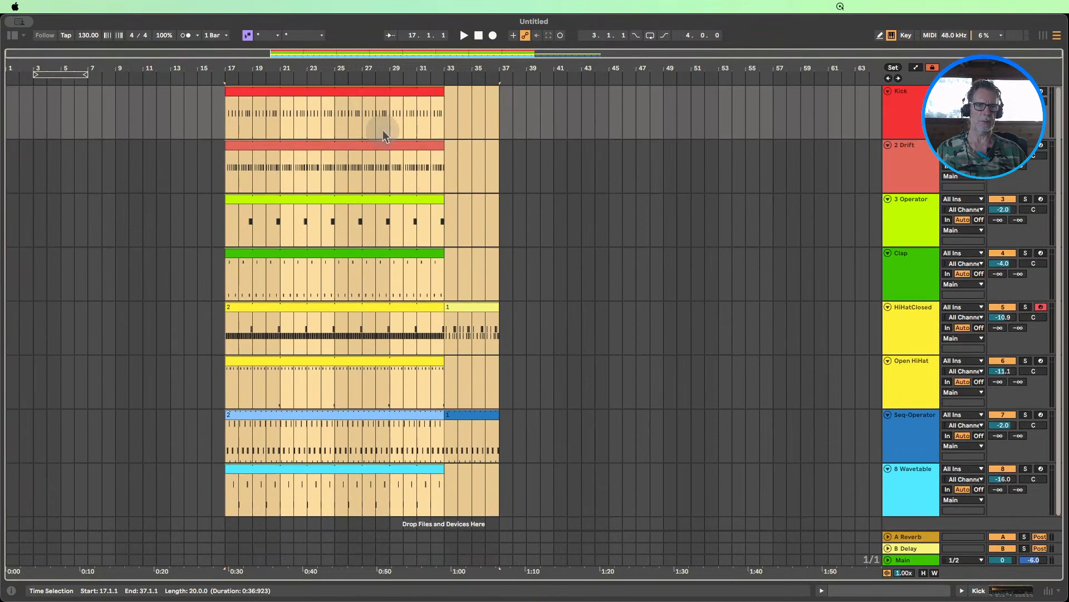
{"action": "left_click", "coordinate": [483, 162]}
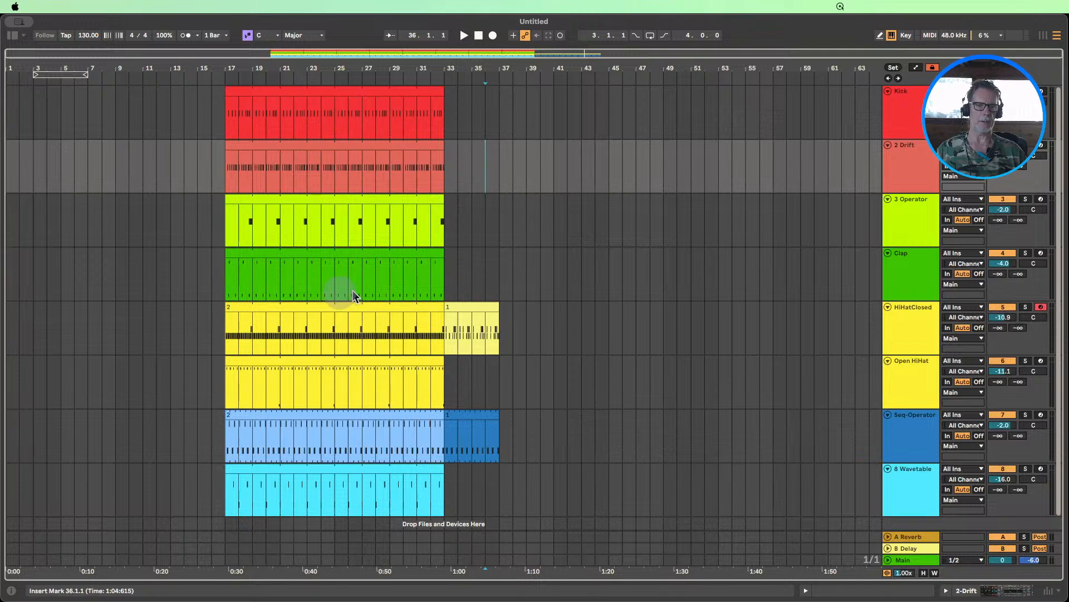
{"action": "left_click_drag", "start_coordinate": [225, 307], "coordinate": [335, 307]}
{"action": "left_click", "coordinate": [375, 313]}
{"action": "left_click", "coordinate": [413, 311]}
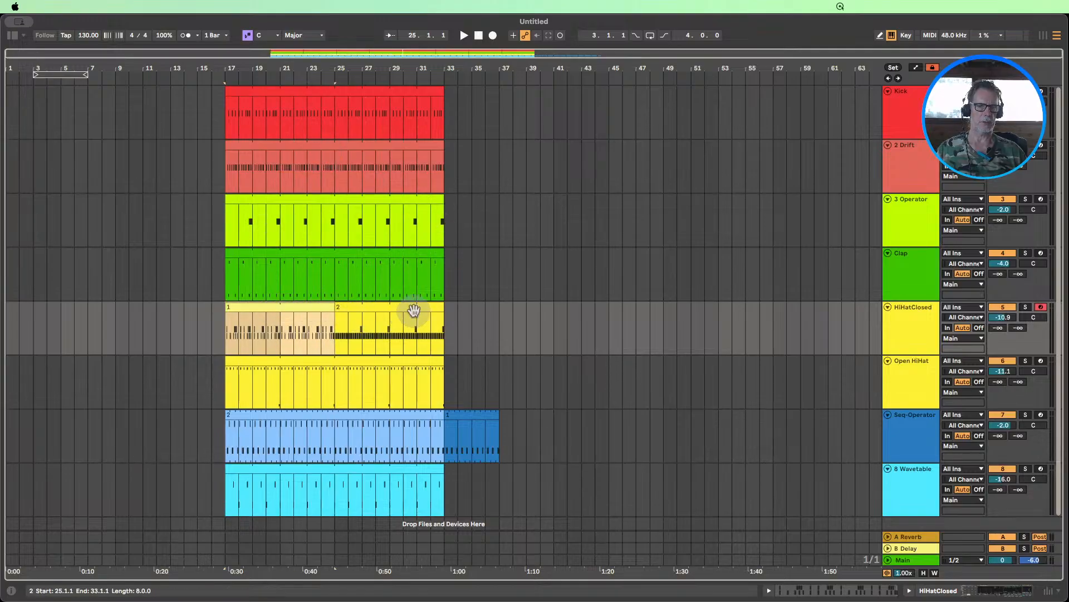
- On Seq-Operator, move clip 2 to start at bar 33, and move clip 1 to bar 17 and extend it to bar 33
{"action": "scroll", "coordinate": [418, 324], "scroll_direction": "down", "scroll_amount": 1}
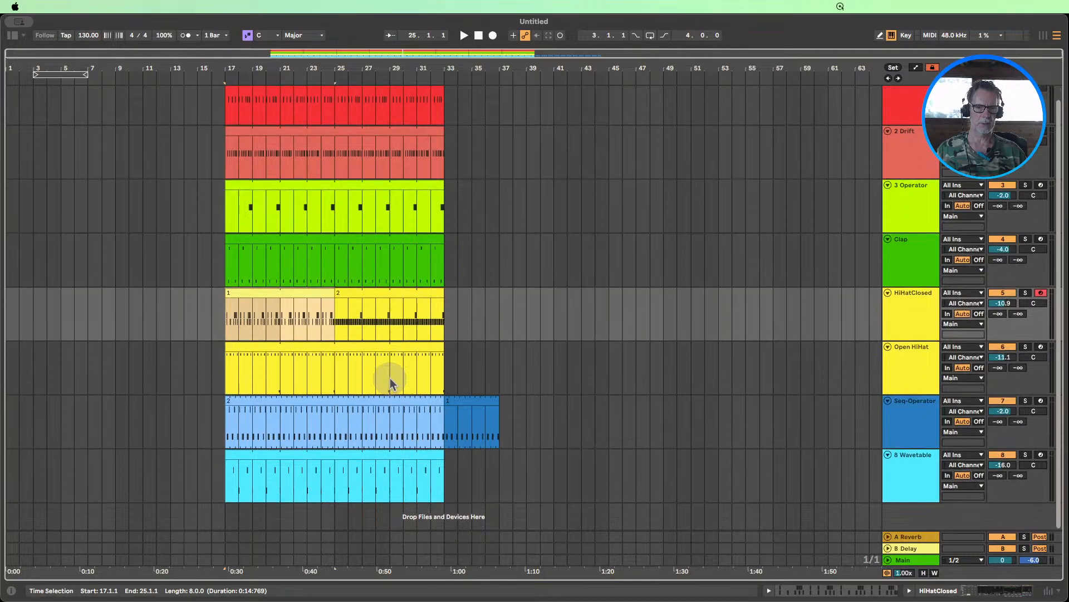
{"action": "left_click", "coordinate": [462, 402]}
{"action": "left_click_drag", "start_coordinate": [337, 409], "coordinate": [624, 419]}
{"action": "left_click_drag", "start_coordinate": [473, 407], "coordinate": [262, 420]}
{"action": "left_click_drag", "start_coordinate": [533, 410], "coordinate": [461, 402]}
{"action": "left_click", "coordinate": [268, 399]}
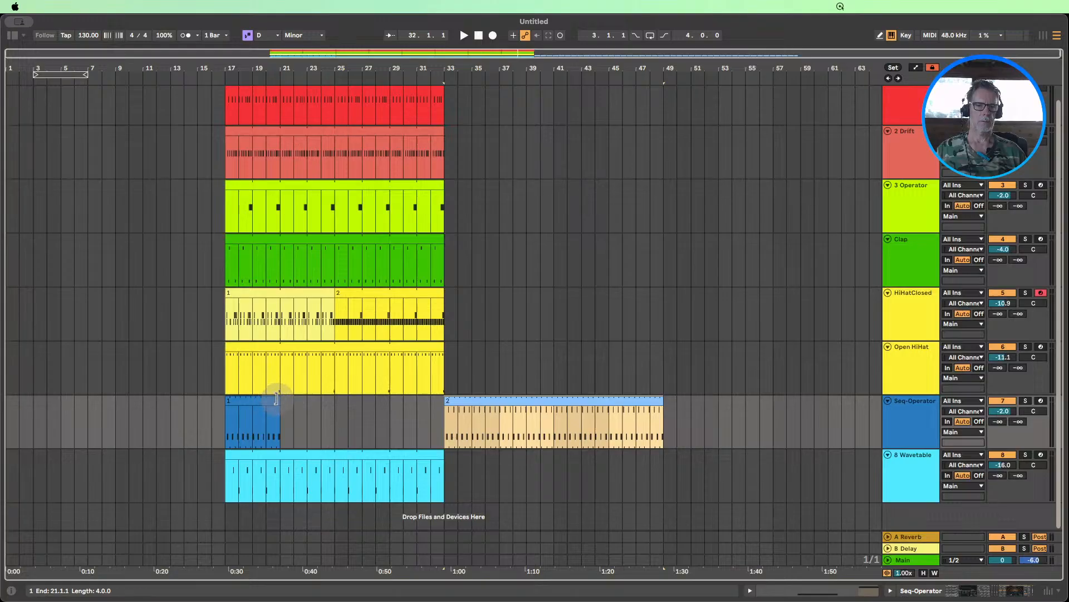
{"action": "left_click_drag", "start_coordinate": [277, 399], "coordinate": [442, 399]}
- On HiHatClosed, place clip 2 across bars 33 to 49 and extend clip 1 to end at bar 33
{"action": "left_click_drag", "start_coordinate": [404, 300], "coordinate": [662, 290]}
{"action": "left_click_drag", "start_coordinate": [332, 303], "coordinate": [444, 300]}
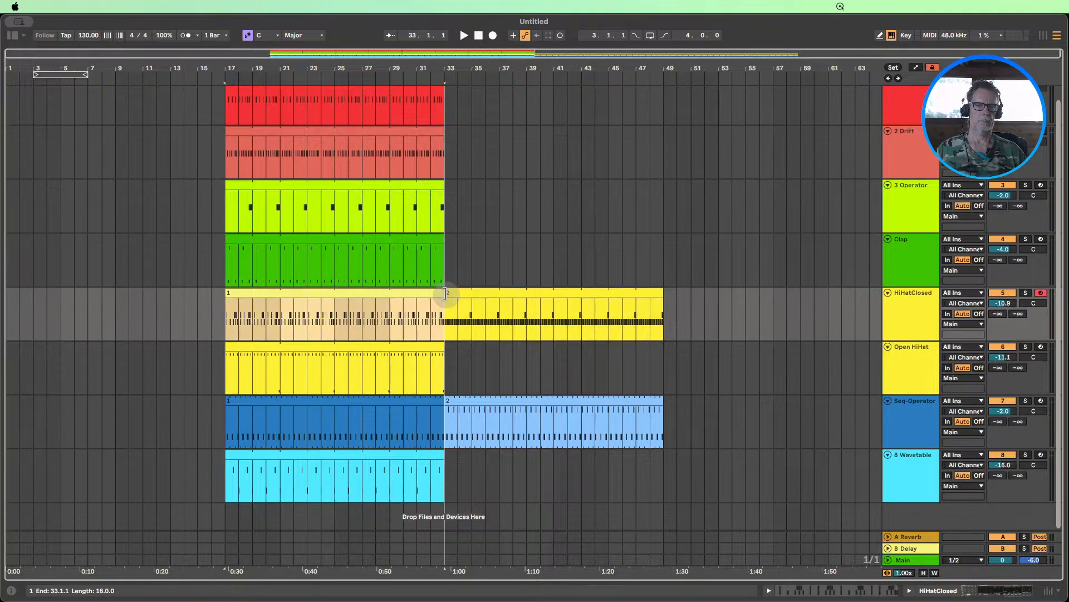
- Move clip 2 of both HiHatClosed and Seq-Operator together to start at bar 49
{"action": "left_click", "coordinate": [502, 404]}
{"action": "left_click", "coordinate": [491, 296], "text": "shift"}
{"action": "left_click_drag", "start_coordinate": [491, 295], "coordinate": [721, 310]}
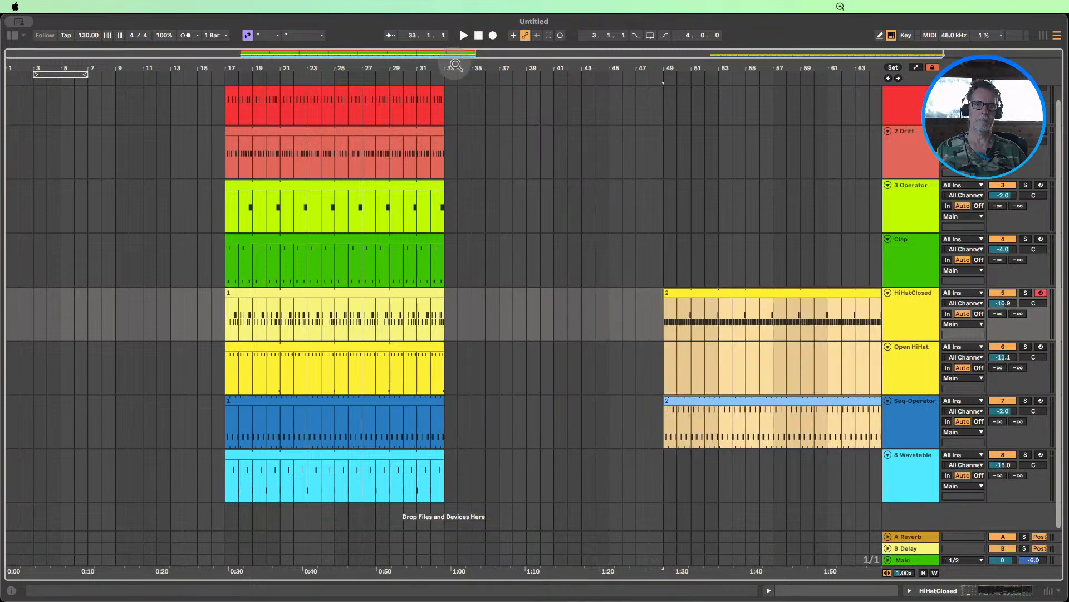
{"action": "left_click_drag", "start_coordinate": [455, 66], "coordinate": [456, 81]}
{"action": "left_click_drag", "start_coordinate": [263, 65], "coordinate": [263, 98]}
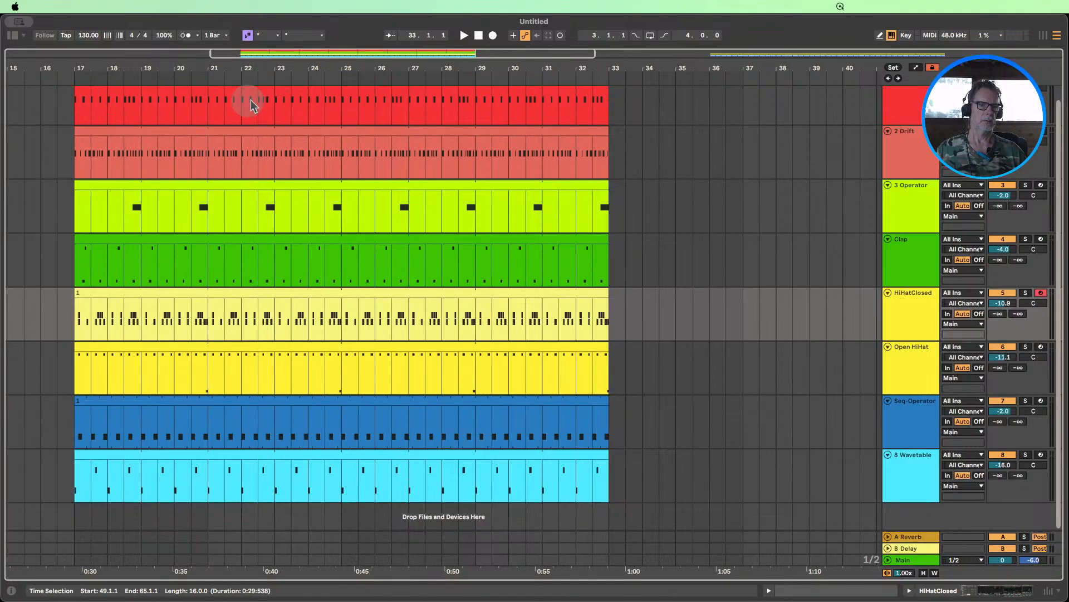
- Shorten the clips on all eight tracks from Kick to 8 Wavetable so they run only from bar 17 to bar 25
{"action": "left_click", "coordinate": [346, 106]}
{"action": "left_click_drag", "start_coordinate": [308, 67], "coordinate": [331, 45]}
{"action": "scroll", "coordinate": [322, 111], "scroll_direction": "up", "scroll_amount": 1}
{"action": "left_click", "coordinate": [313, 90]}
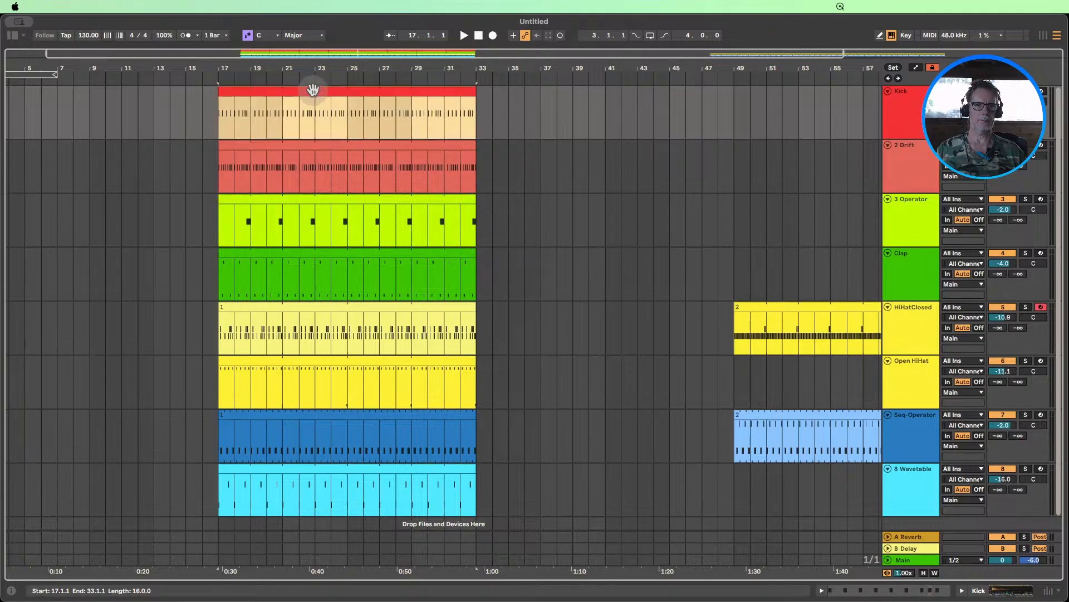
{"action": "left_click", "coordinate": [345, 118]}
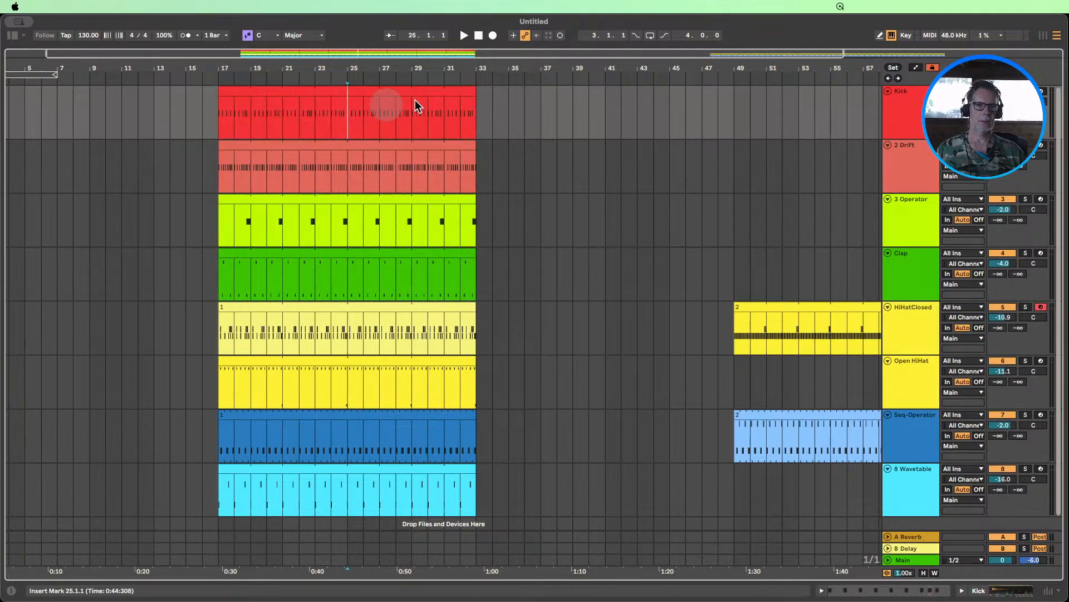
{"action": "left_click", "coordinate": [468, 89]}
{"action": "left_click", "coordinate": [467, 466], "text": "shift"}
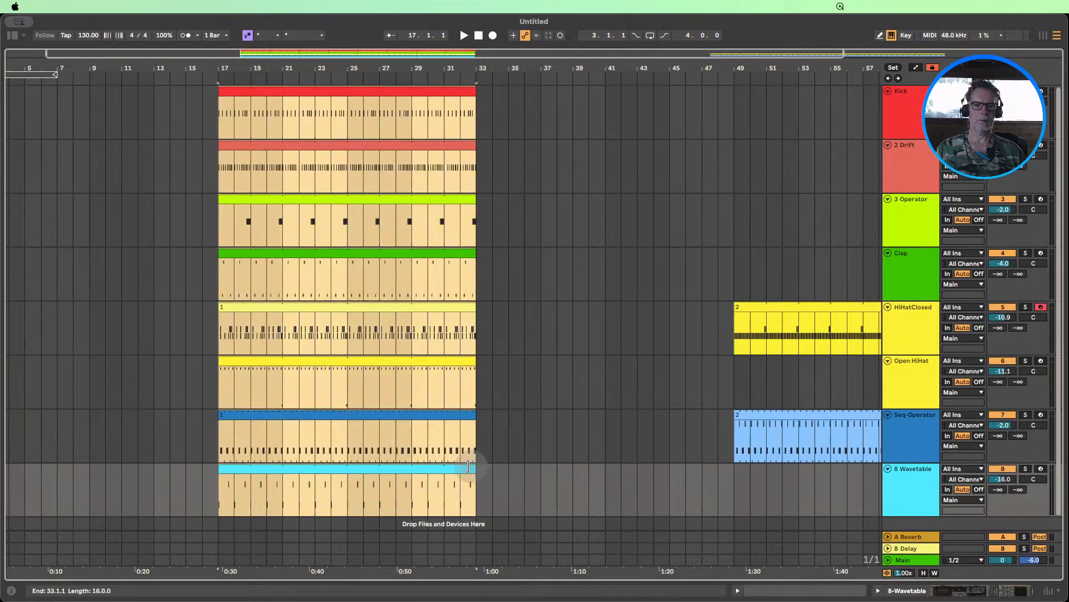
{"action": "left_click_drag", "start_coordinate": [469, 466], "coordinate": [347, 466]}
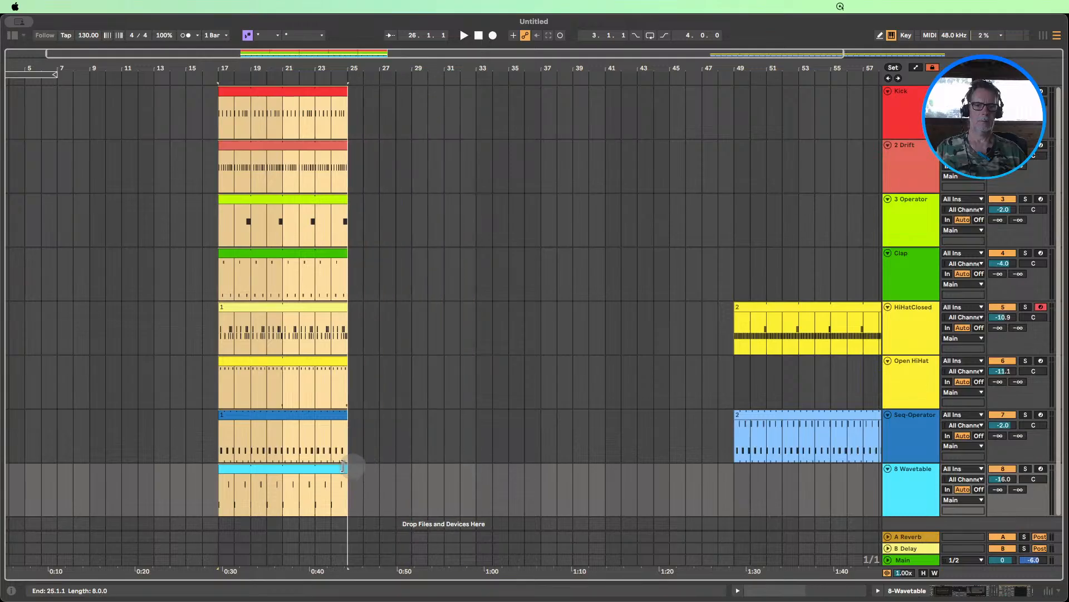
{"action": "left_click", "coordinate": [279, 90]}
{"action": "key", "text": "super+d"}
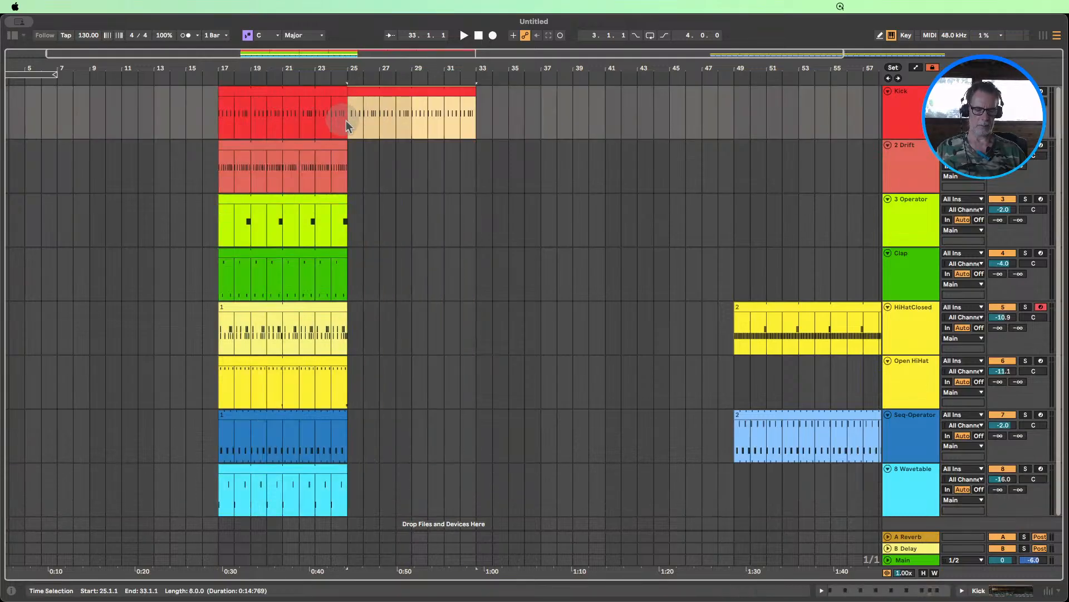
{"action": "key", "text": "super+z"}
- Duplicate the bar 17 to 25 section on all eight tracks to bar 25
{"action": "left_click", "coordinate": [293, 481], "text": "shift"}
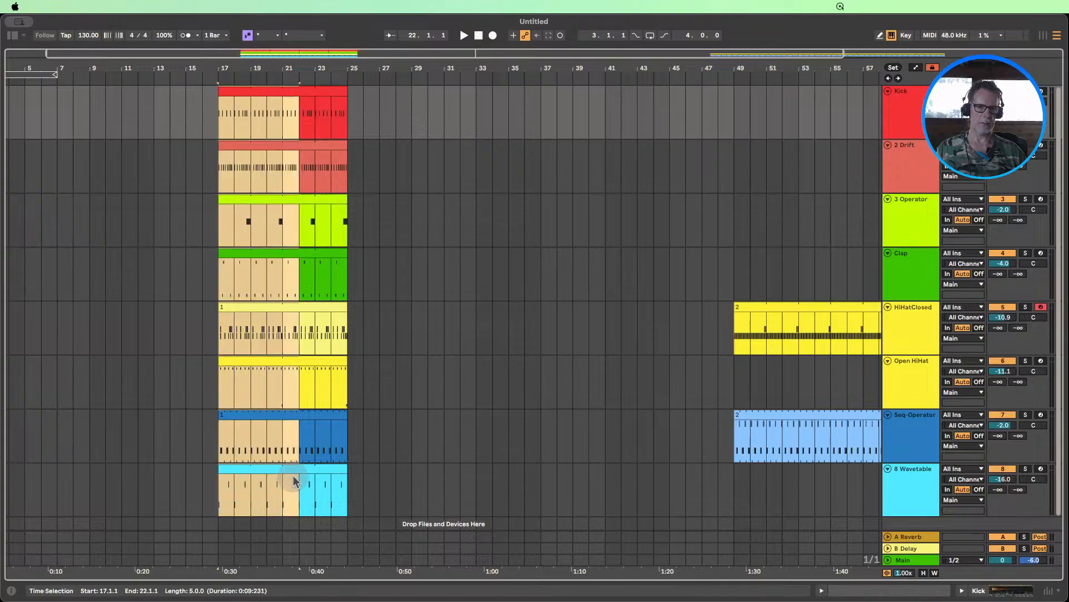
{"action": "left_click", "coordinate": [311, 469], "text": "shift"}
{"action": "key", "text": "super+d"}
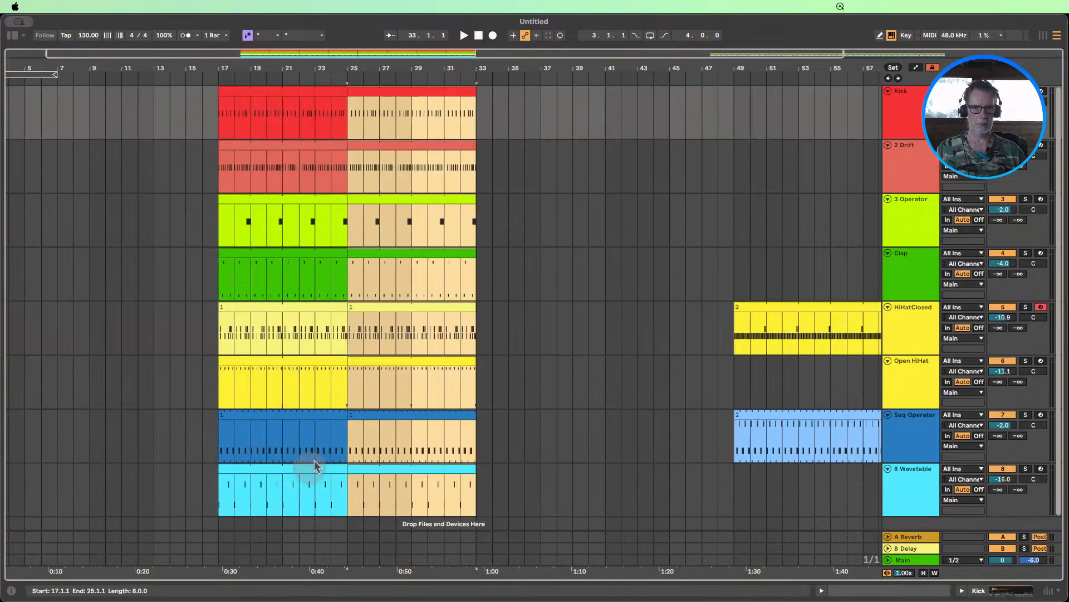
- Deactivate the Kick, Open HiHat and Clap clips between bars 25 and 33
{"action": "left_click", "coordinate": [400, 91]}
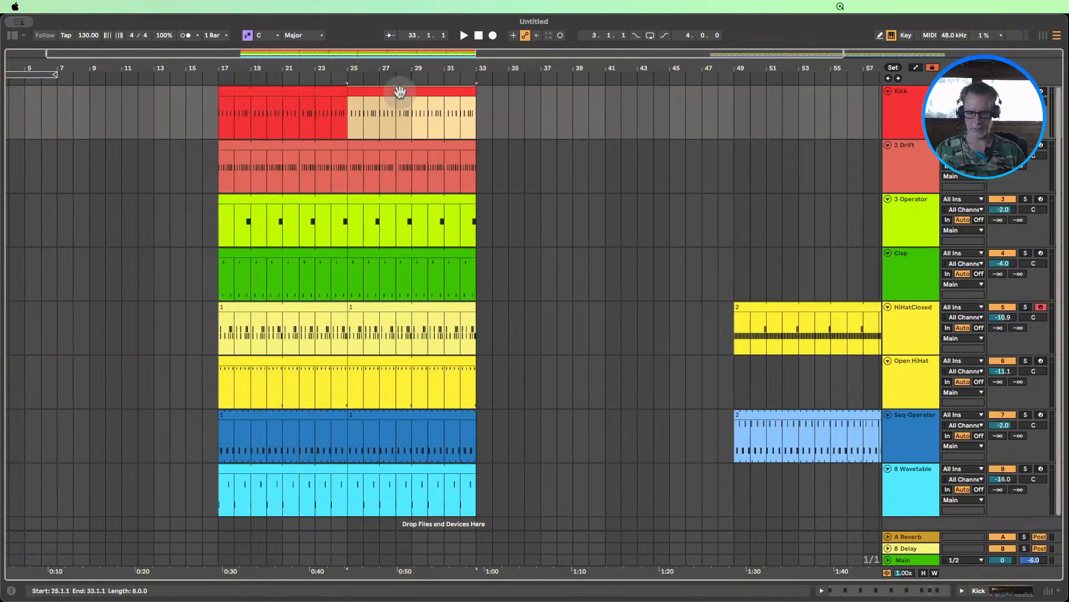
{"action": "key", "text": "0"}
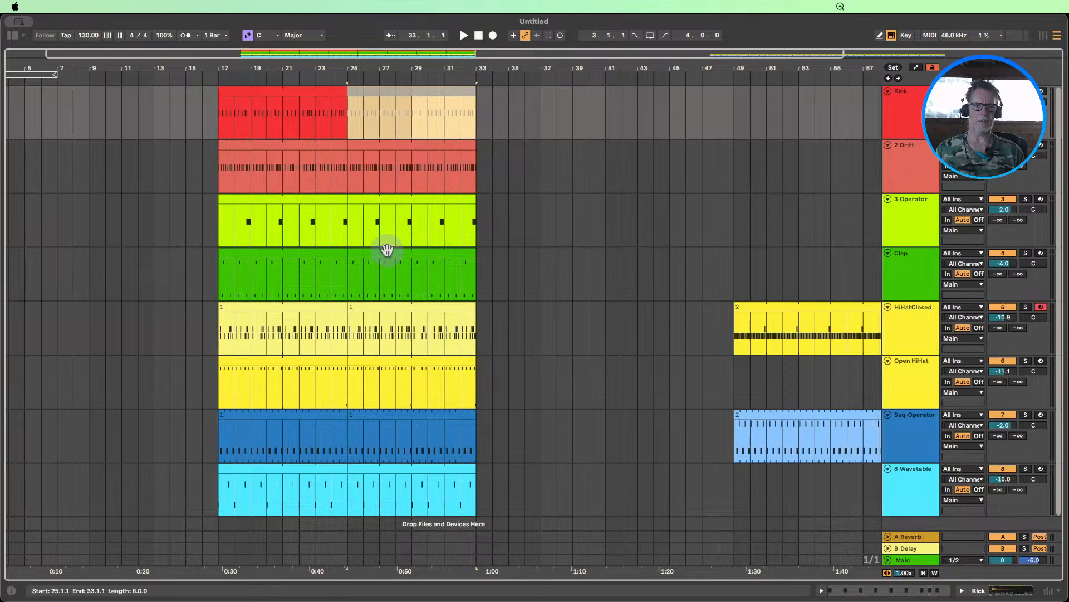
{"action": "left_click", "coordinate": [387, 362]}
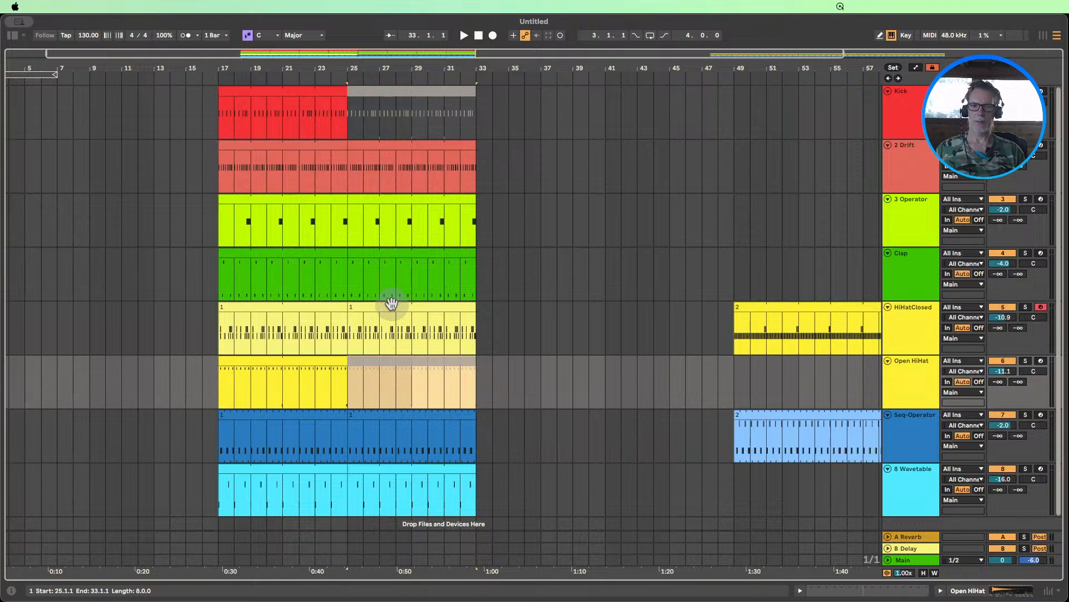
{"action": "key", "text": "0"}
{"action": "left_click", "coordinate": [411, 304]}
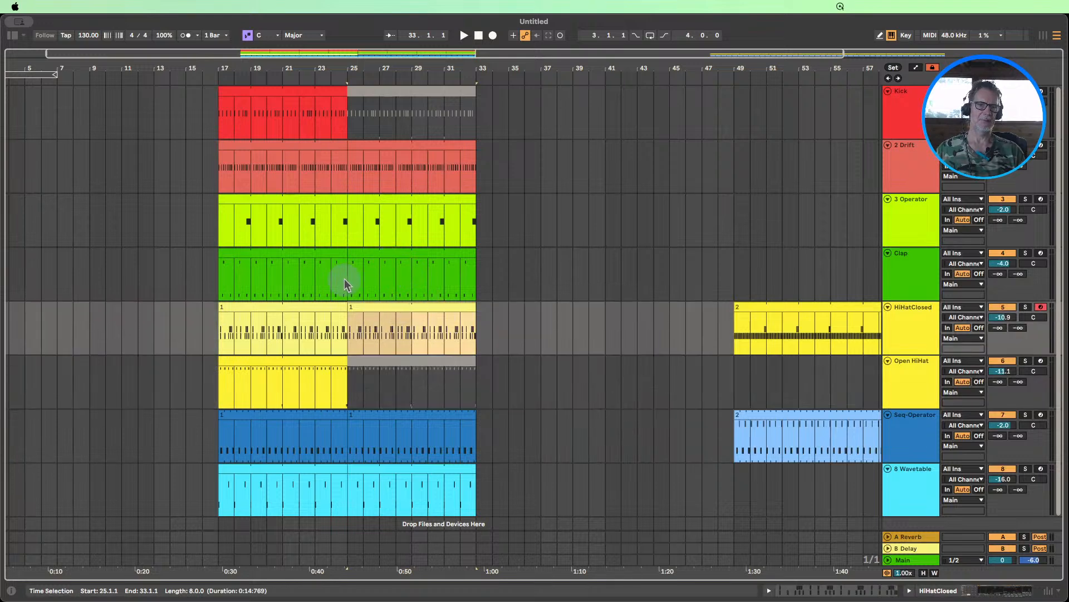
{"action": "left_click_drag", "start_coordinate": [346, 279], "coordinate": [481, 276]}
{"action": "key", "text": "0"}
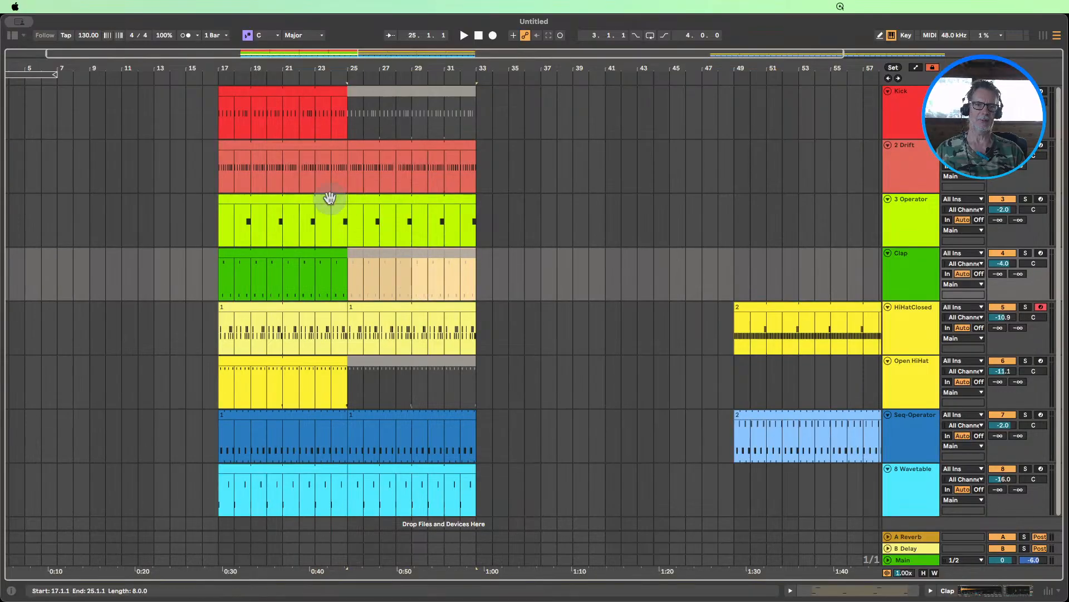
- Deactivate the first 3 Operator clip at bar 17 and duplicate that track's second clip to bar 33
{"action": "key", "text": "Up"}
{"action": "left_click", "coordinate": [310, 202]}
{"action": "key", "text": "0"}
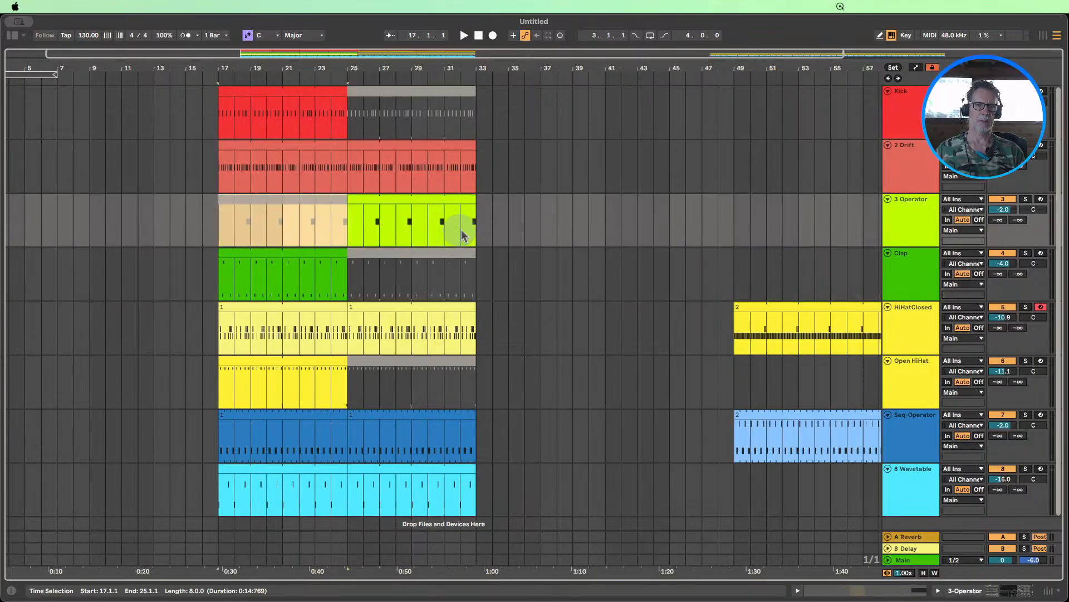
{"action": "left_click", "coordinate": [440, 207]}
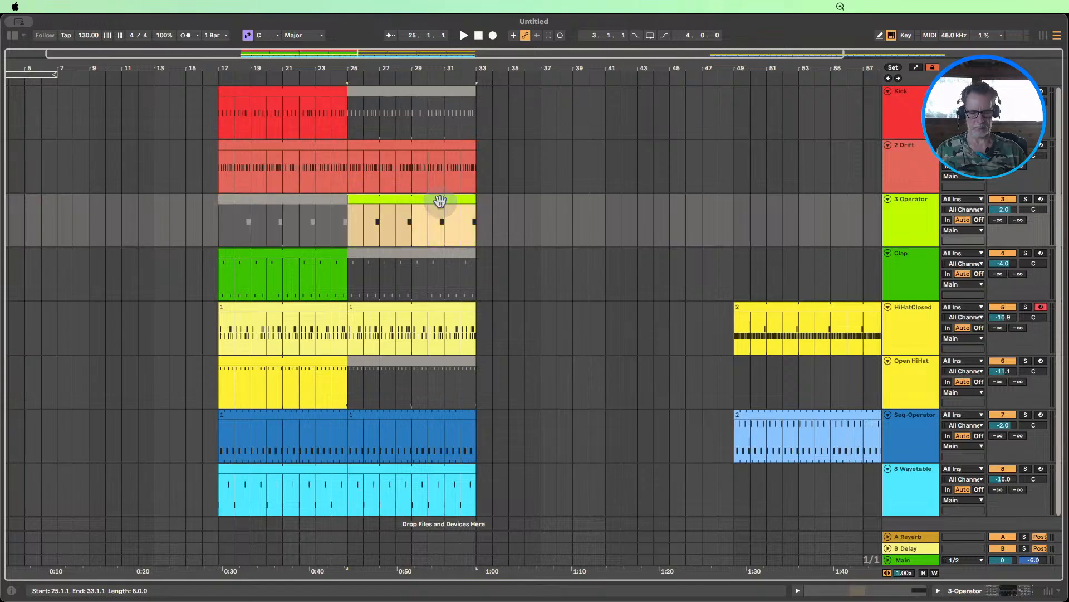
{"action": "key", "text": "super+d"}
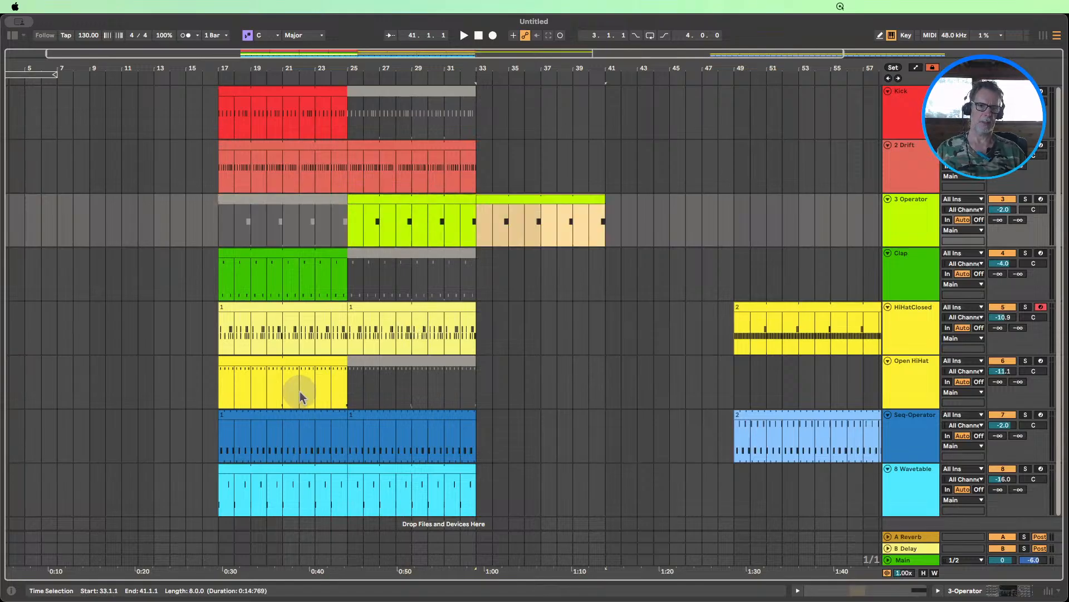
- Deactivate both Seq-Operator clips between bars 17 and 33 and move the second one to bar 33
{"action": "left_click", "coordinate": [371, 420]}
{"action": "left_click", "coordinate": [352, 414]}
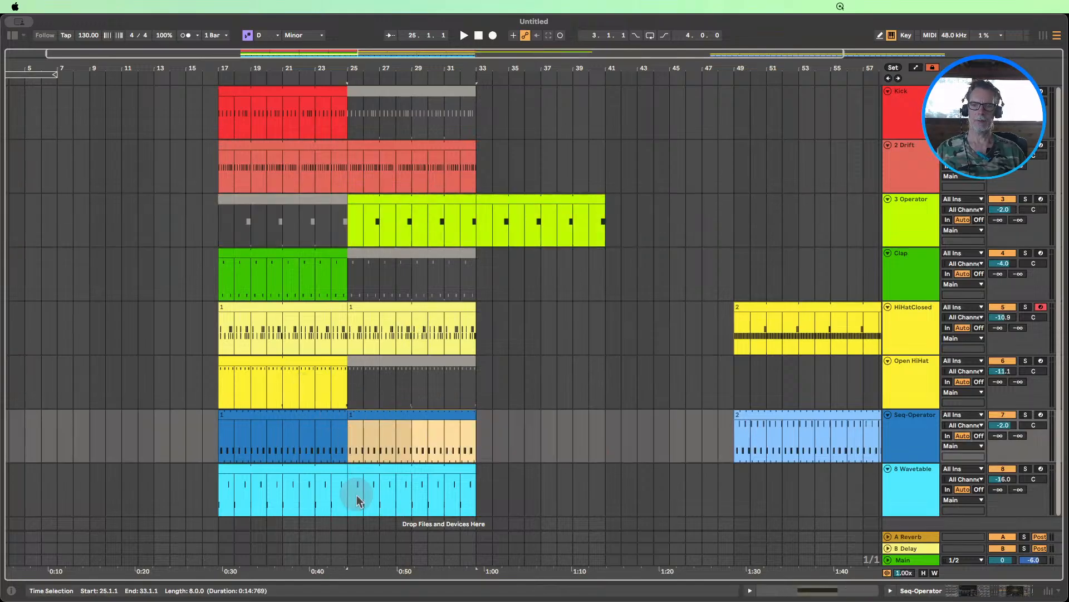
{"action": "left_click", "coordinate": [374, 477]}
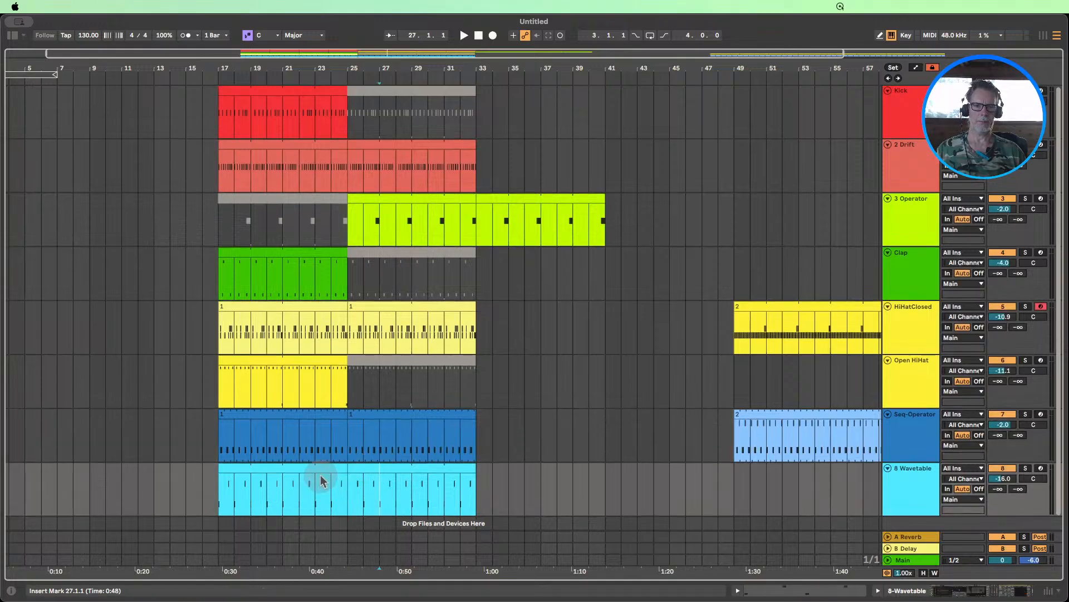
{"action": "left_click", "coordinate": [307, 414]}
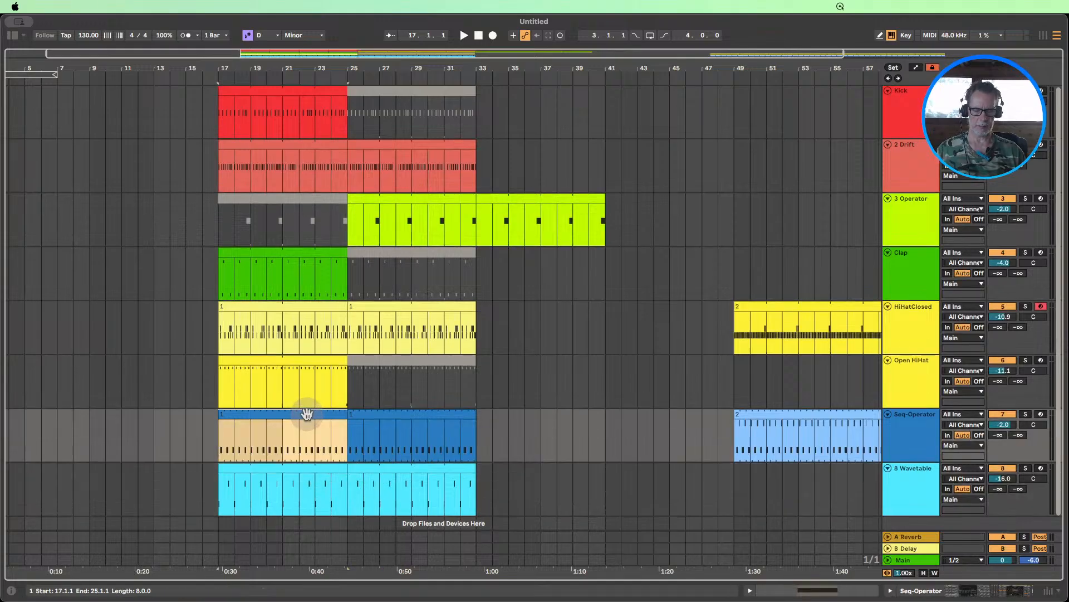
{"action": "left_click", "coordinate": [417, 413]}
{"action": "left_click", "coordinate": [417, 415]}
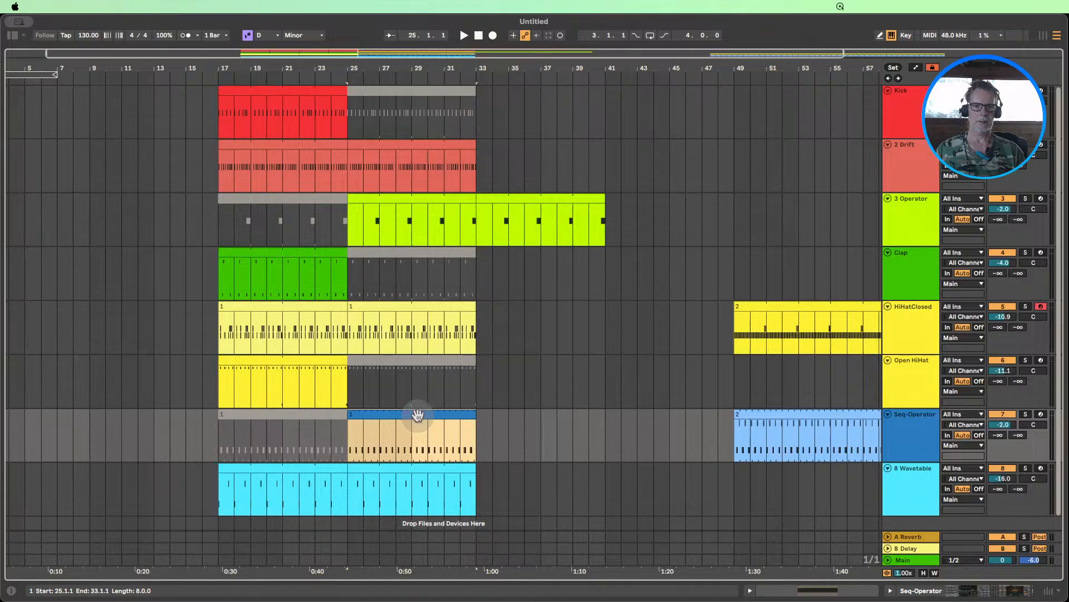
{"action": "left_click", "coordinate": [525, 428]}
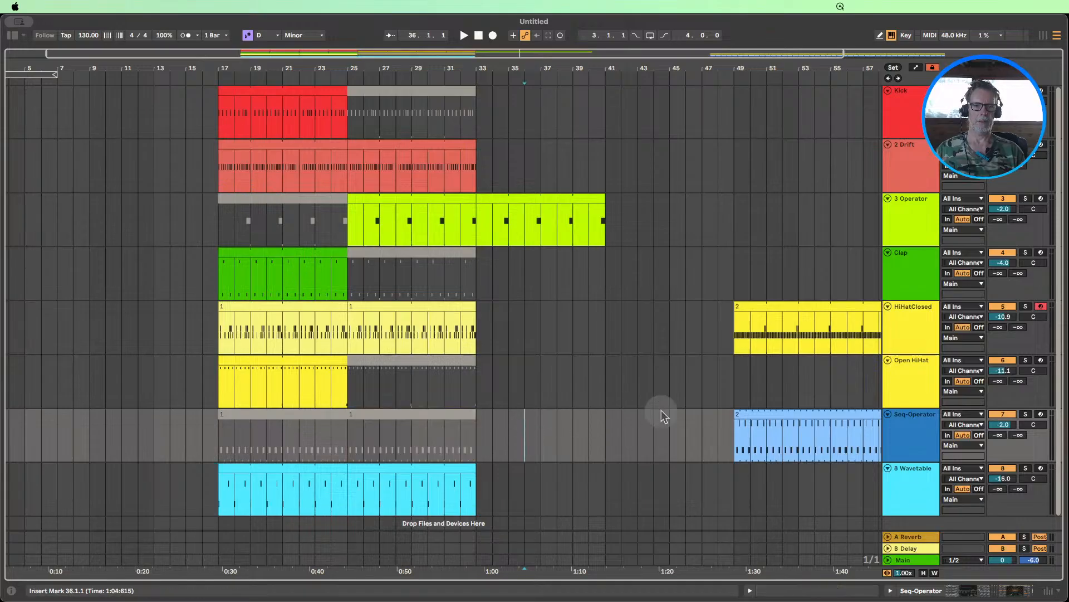
{"action": "left_click_drag", "start_coordinate": [422, 411], "coordinate": [551, 414]}
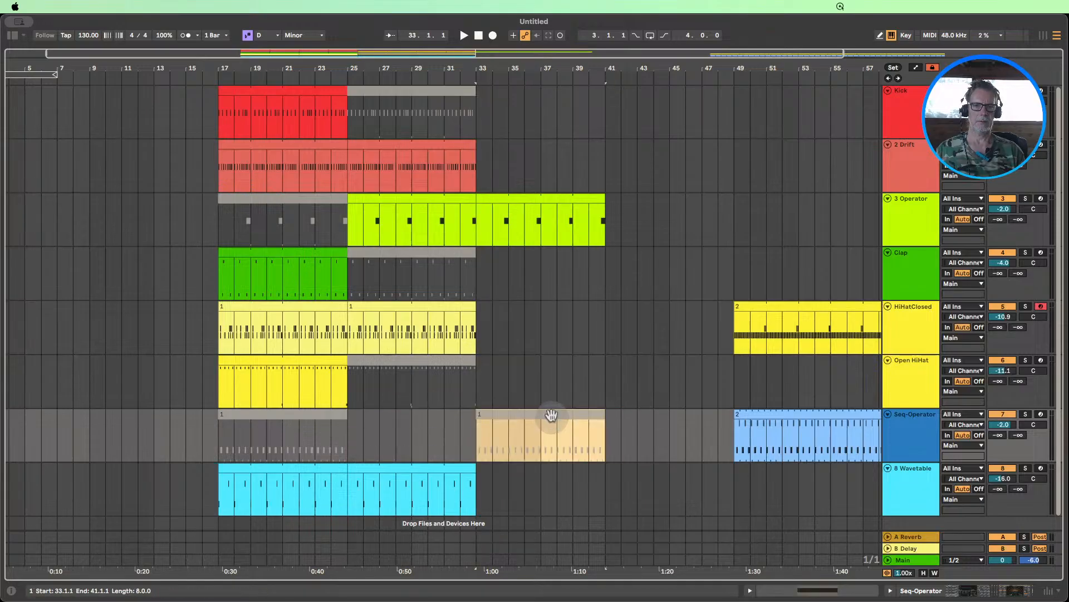
- Start playback just before bar 17 and loop the section from bar 17 to bar 25
{"action": "left_click", "coordinate": [207, 78]}
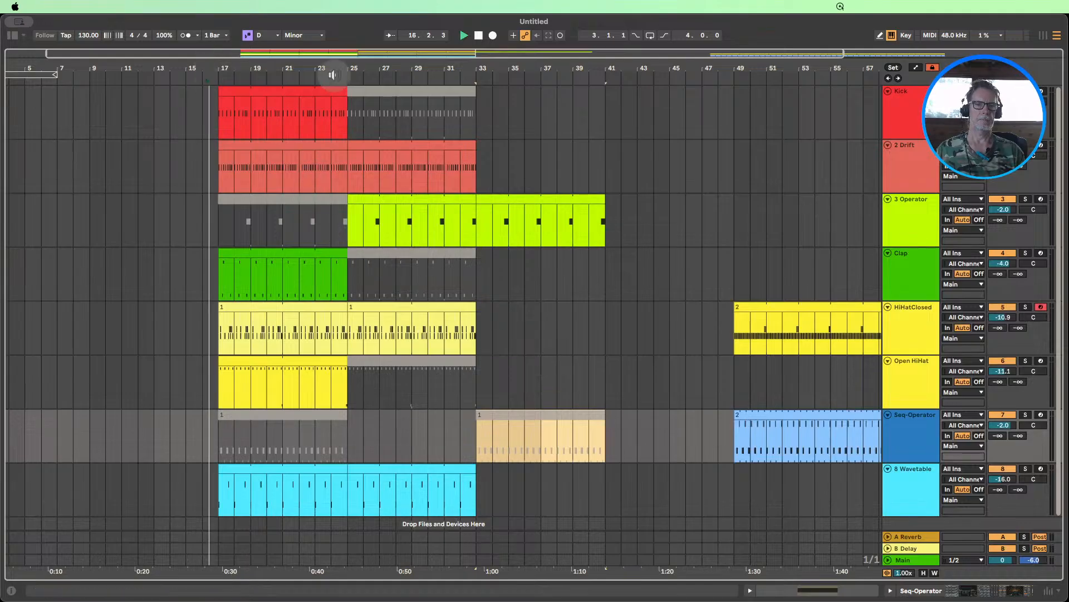
{"action": "left_click", "coordinate": [333, 472]}
{"action": "key", "text": "super+l"}
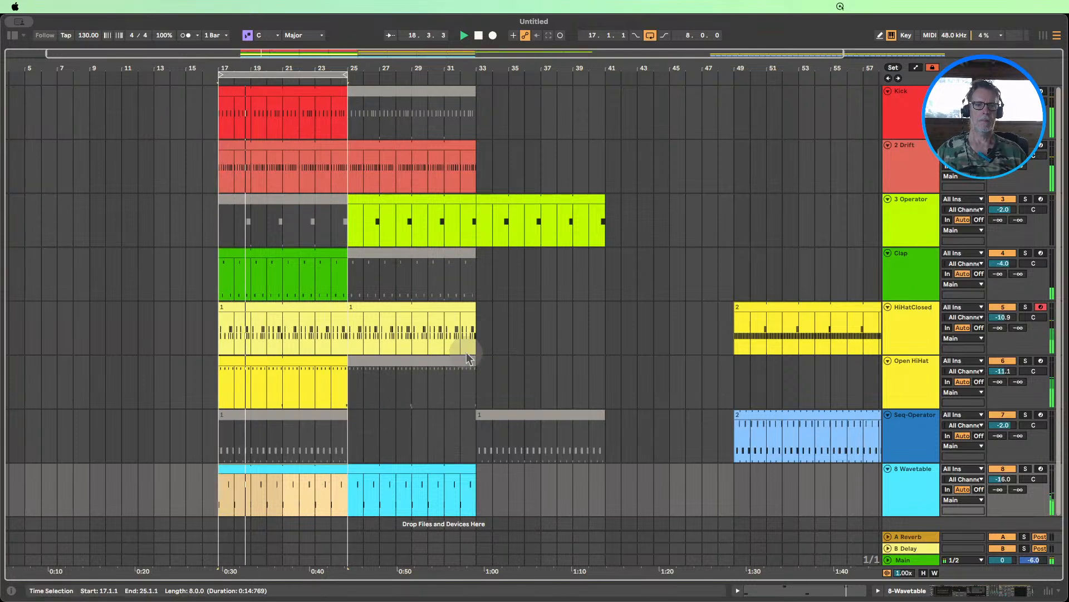
- Try the looped section without the 2 Drift, Clap and Open HiHat clips, muting them one at a time
{"action": "left_click", "coordinate": [272, 147]}
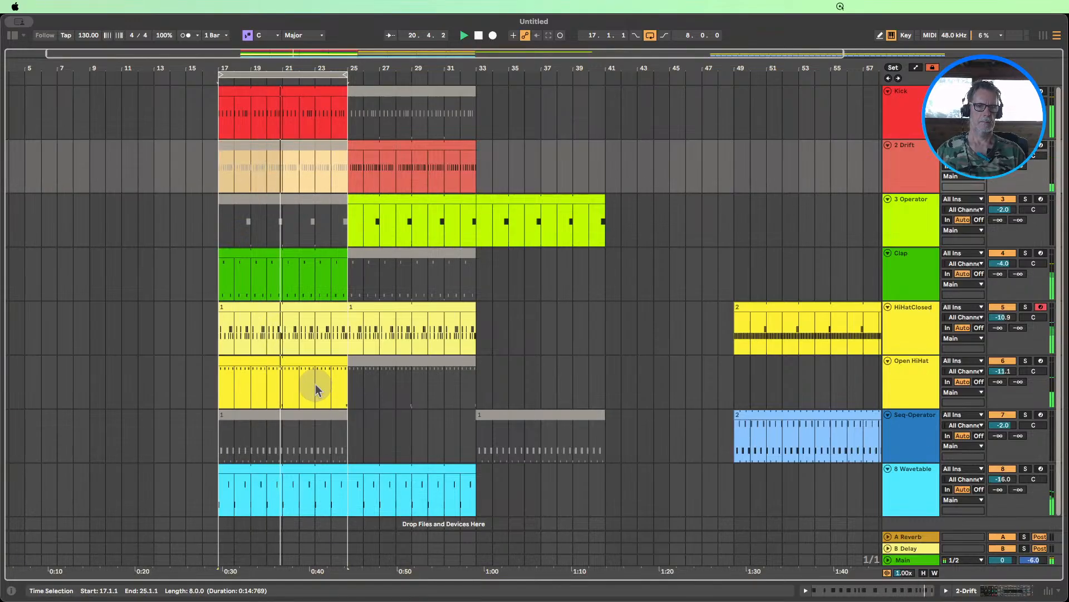
{"action": "left_click", "coordinate": [268, 254]}
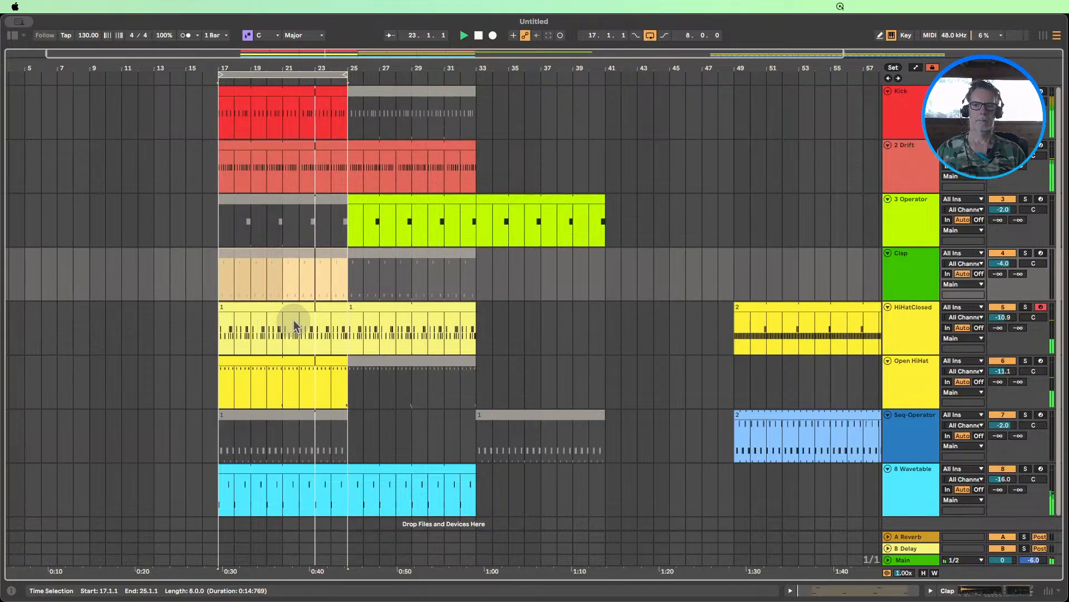
{"action": "left_click", "coordinate": [280, 362]}
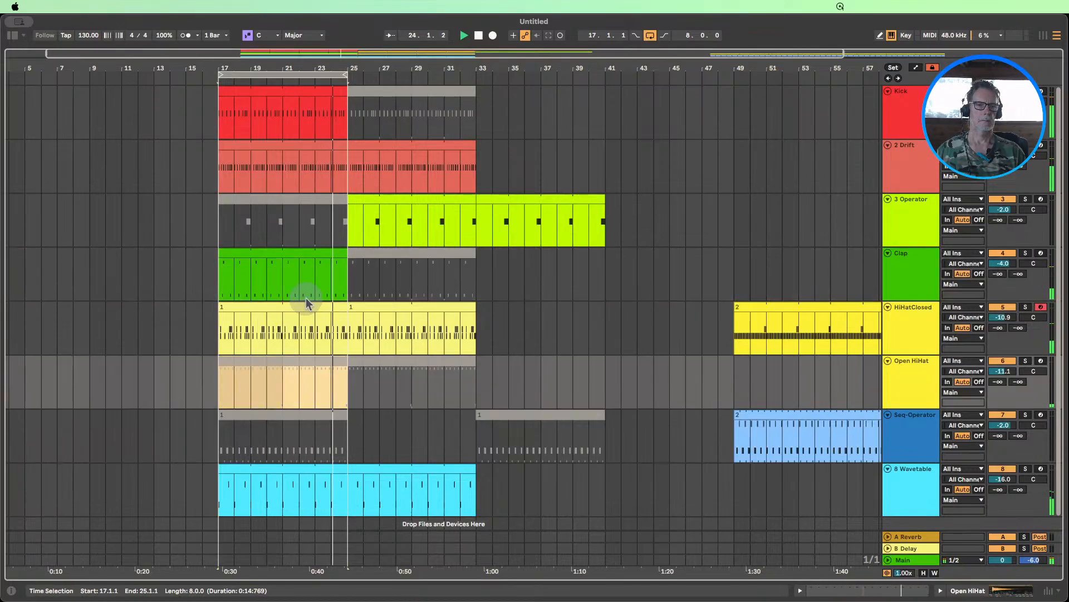
- Deactivate the 8 Wavetable clip and reactivate the Seq-Operator clip between bars 17 and 25
{"action": "left_click", "coordinate": [259, 472]}
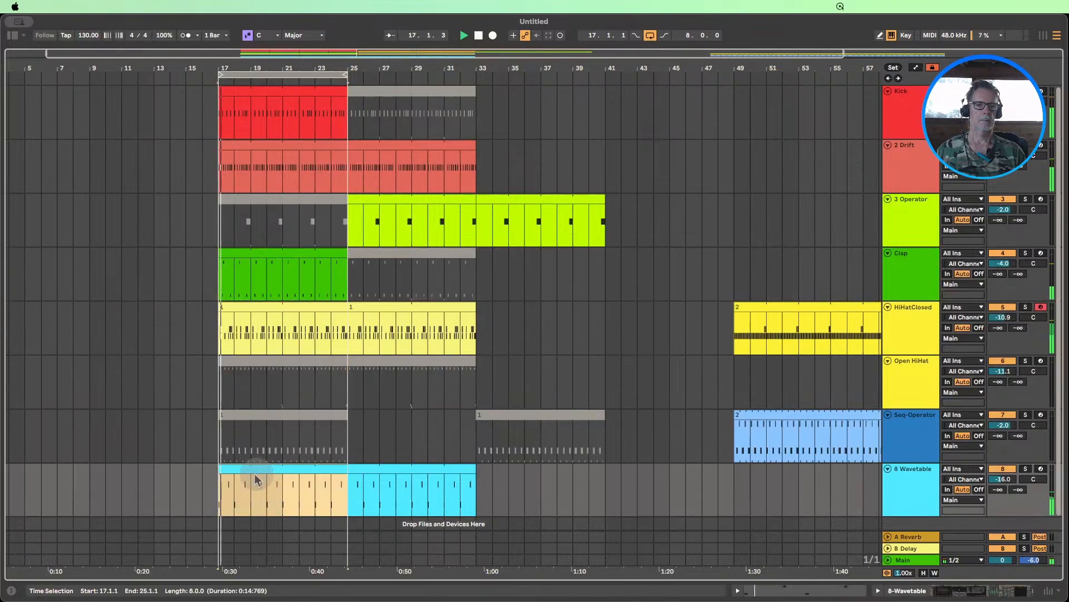
{"action": "key", "text": "0"}
{"action": "left_click", "coordinate": [258, 416]}
{"action": "key", "text": "0"}
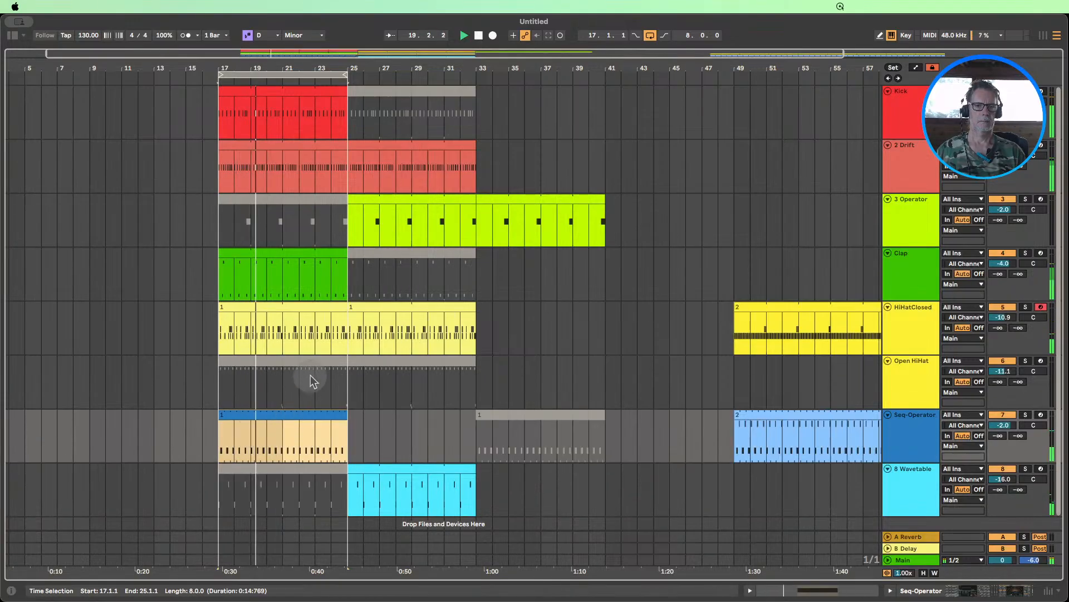
- Delete the deactivated Open HiHat and 3 Operator clips at bar 17 and duplicate the first Seq-Operator clip to bar 25
{"action": "left_click", "coordinate": [298, 361]}
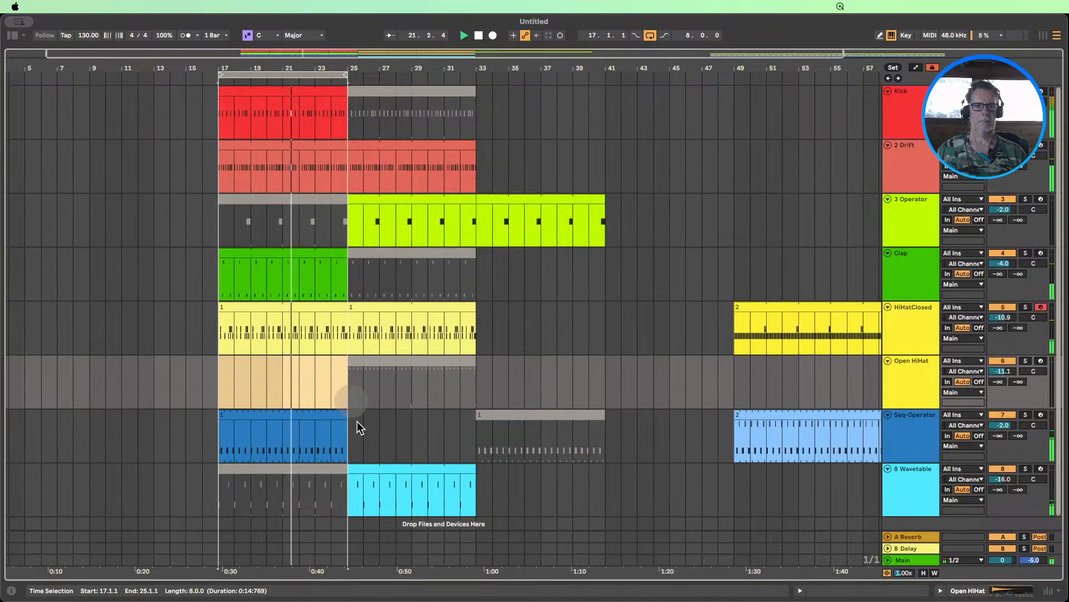
{"action": "left_click", "coordinate": [305, 416]}
{"action": "key", "text": "super+d"}
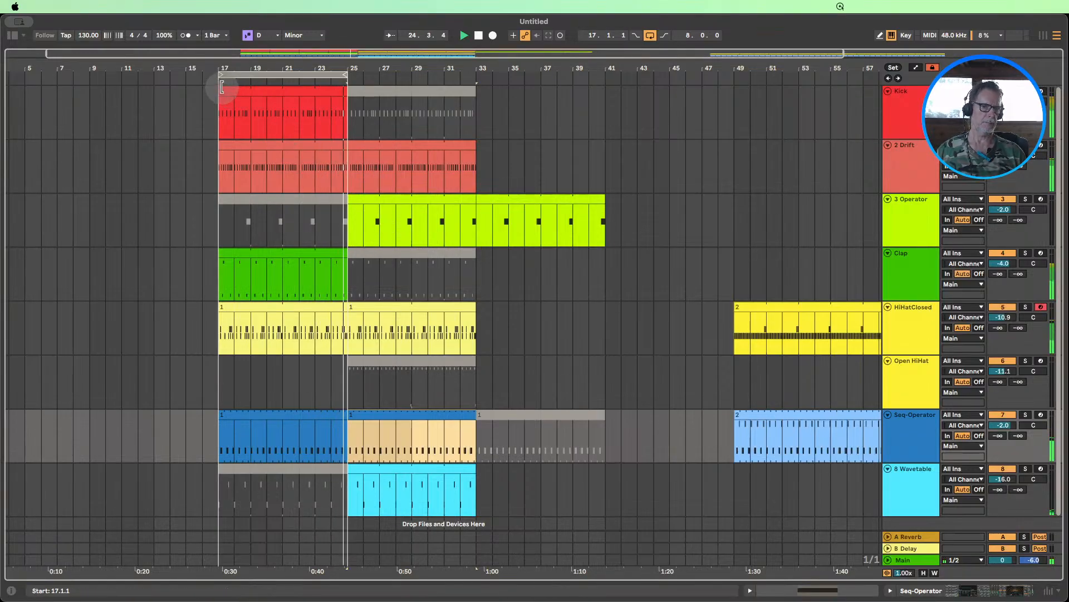
{"action": "left_click", "coordinate": [301, 214]}
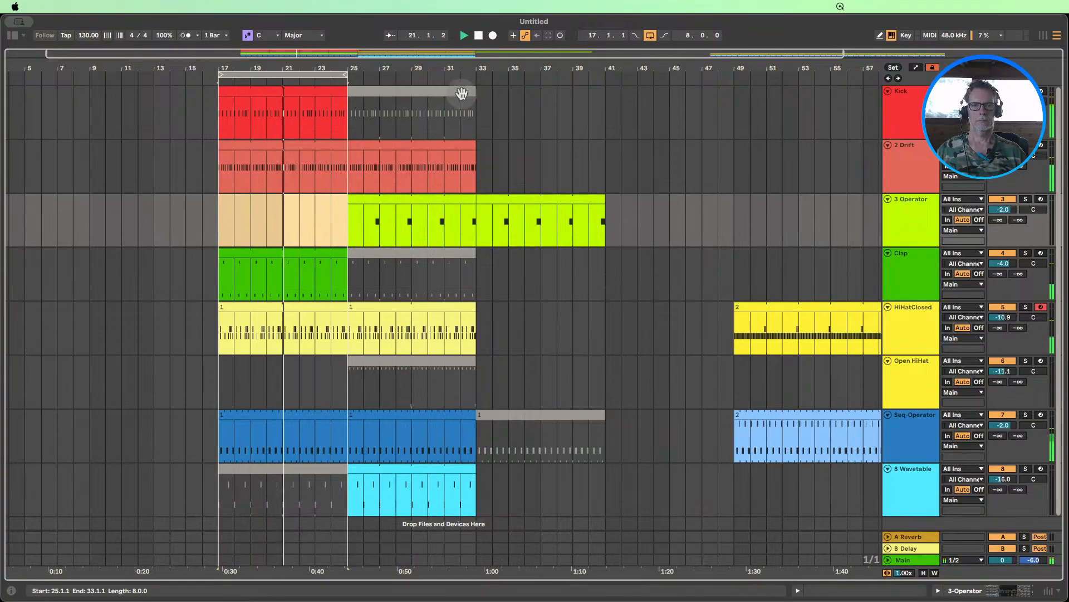
- Extend the second Kick and 2 Drift clips from bar 33 out to bar 41
{"action": "left_click_drag", "start_coordinate": [339, 92], "coordinate": [603, 119]}
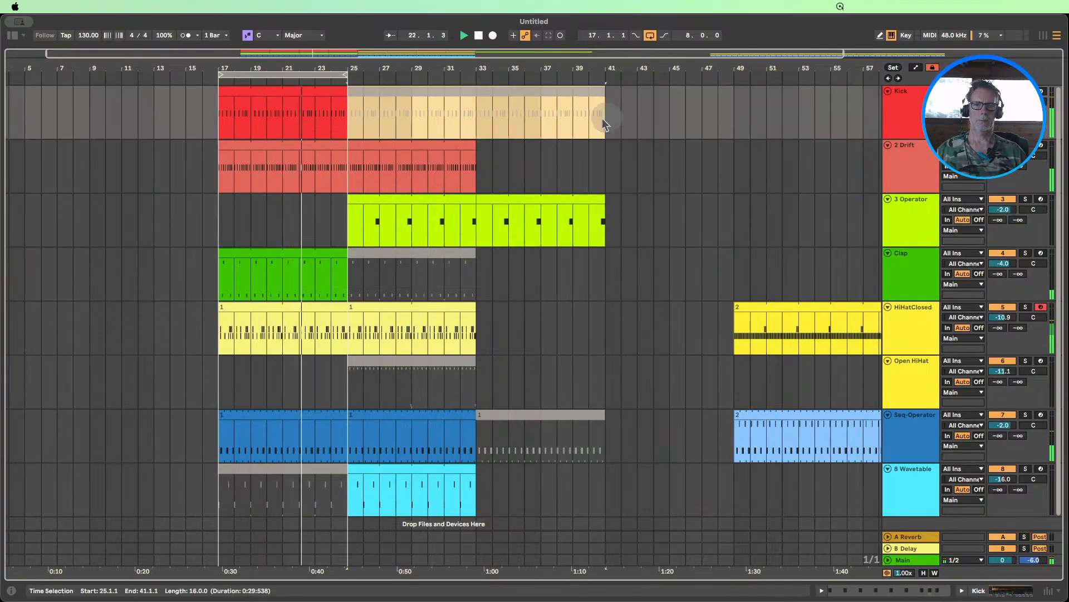
{"action": "left_click", "coordinate": [463, 147]}
{"action": "left_click_drag", "start_coordinate": [471, 144], "coordinate": [605, 146]}
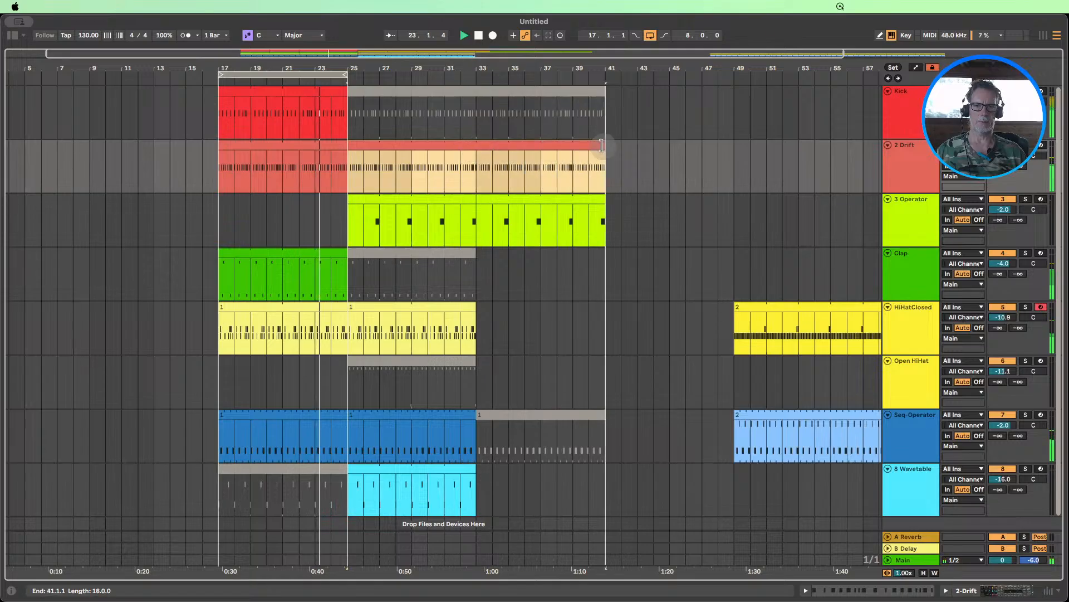
- Reactivate the Kick between bars 33 and 41 and extend the second HiHatClosed clip to bar 41
{"action": "left_click_drag", "start_coordinate": [476, 124], "coordinate": [612, 116]}
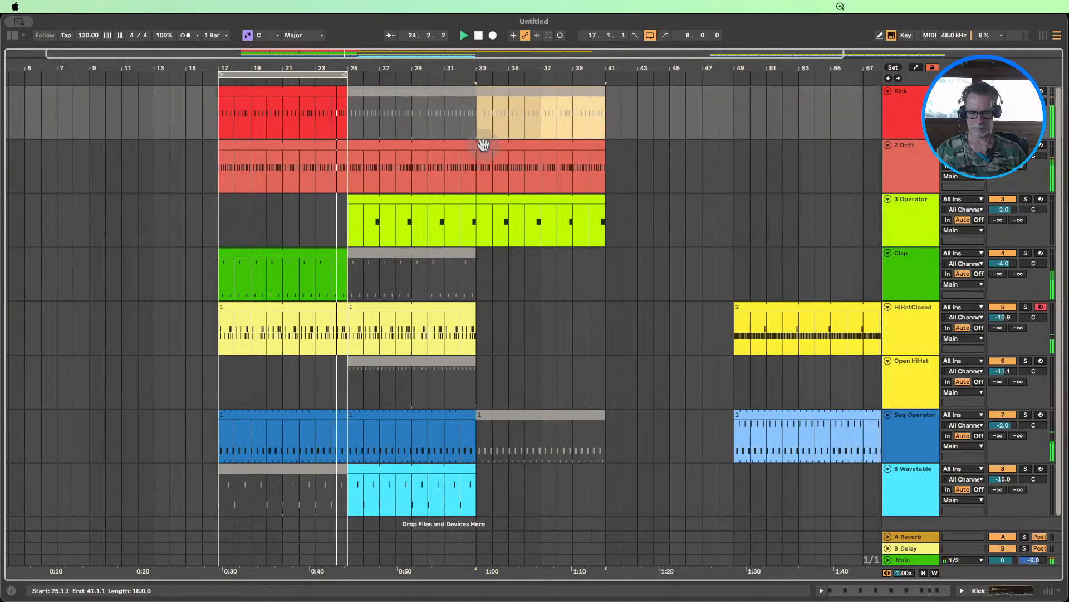
{"action": "key", "text": "0"}
{"action": "left_click_drag", "start_coordinate": [473, 304], "coordinate": [605, 291]}
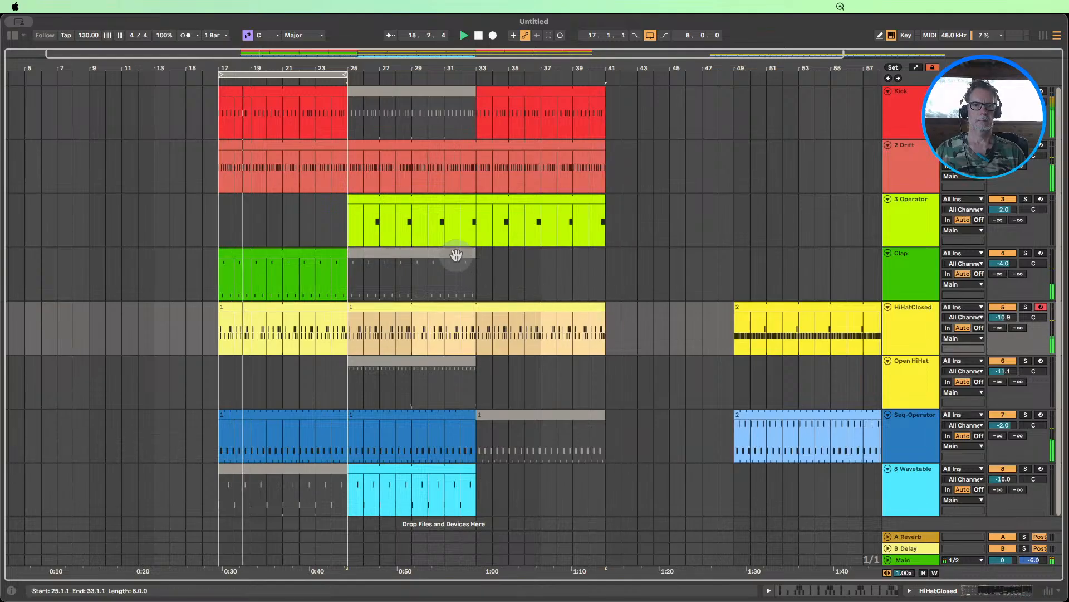
- Extend the second Clap clip out to bar 41 and reactivate it between bars 33 and 41
{"action": "left_click_drag", "start_coordinate": [476, 252], "coordinate": [601, 248]}
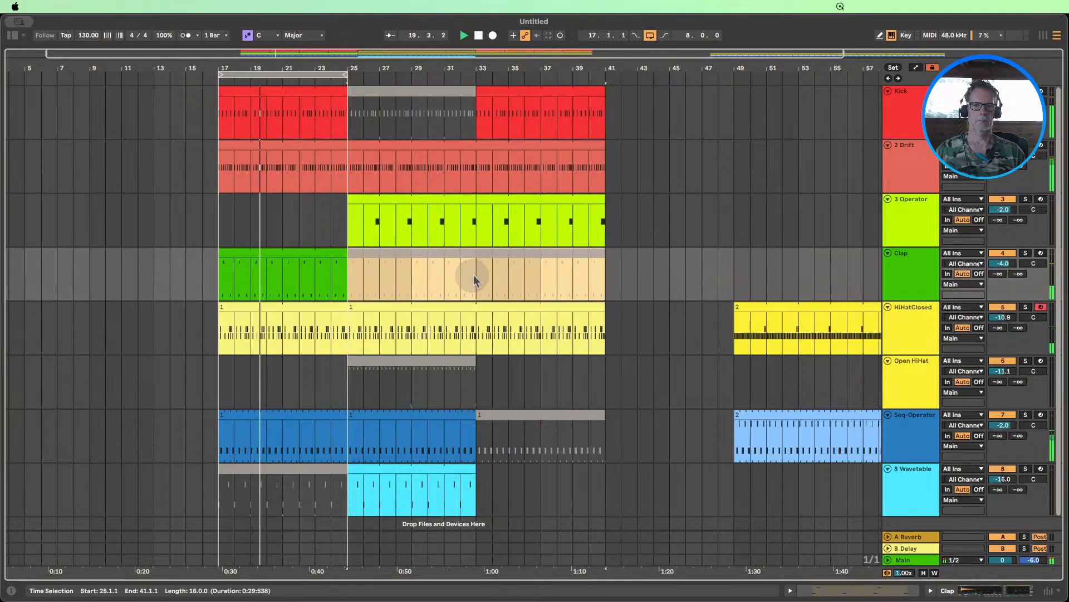
{"action": "left_click_drag", "start_coordinate": [472, 278], "coordinate": [599, 255]}
{"action": "key", "text": "0"}
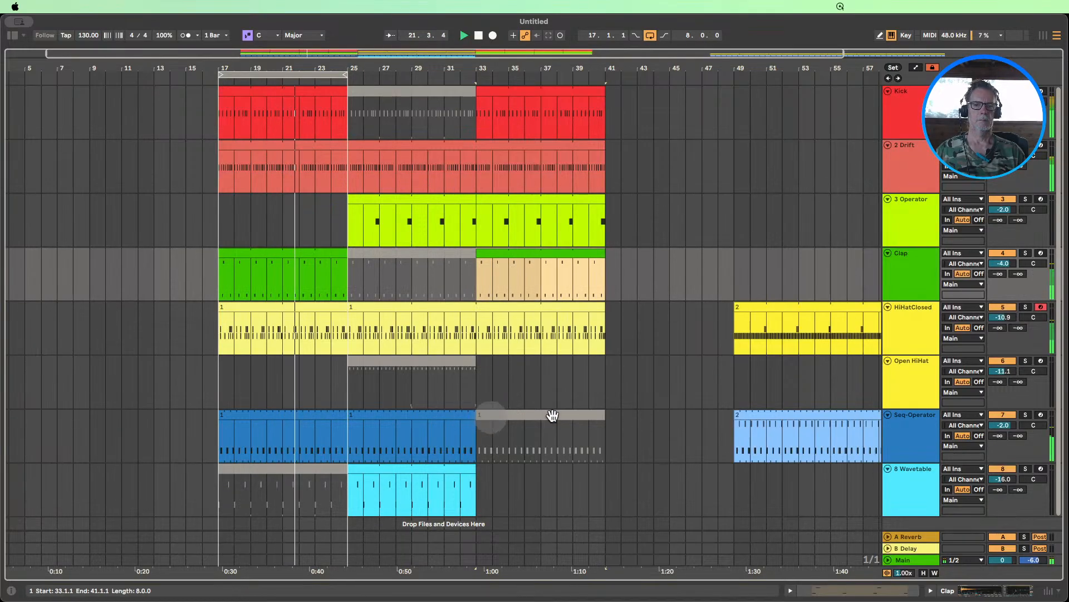
- Move the light blue Seq-Operator clip from bar 49 to bar 33 and extend the loop range to bar 41
{"action": "left_click_drag", "start_coordinate": [784, 417], "coordinate": [530, 430]}
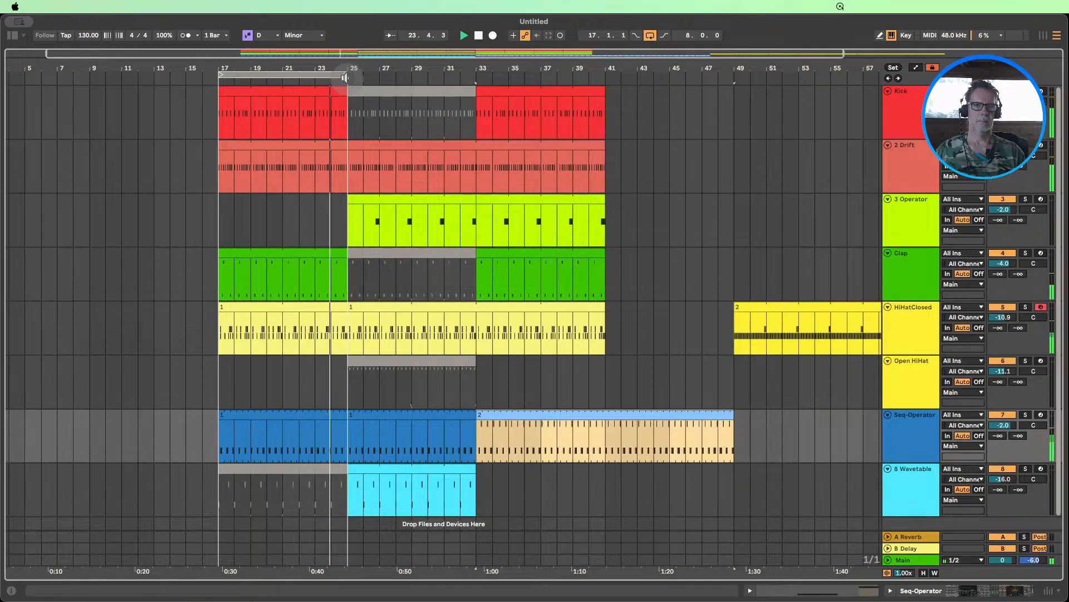
{"action": "left_click_drag", "start_coordinate": [347, 74], "coordinate": [605, 75]}
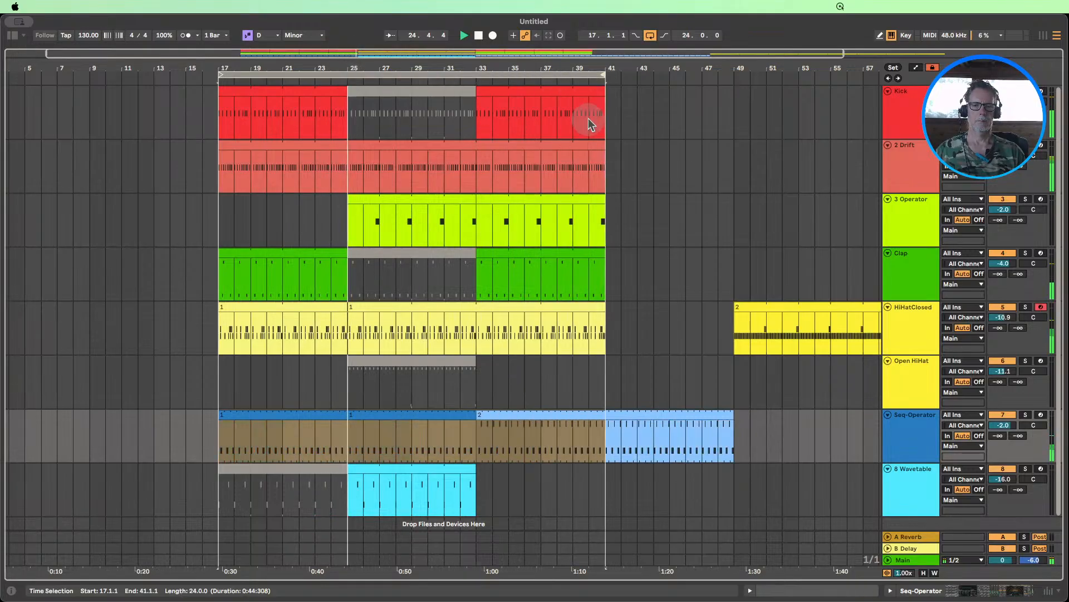
{"action": "double_click", "coordinate": [514, 54]}
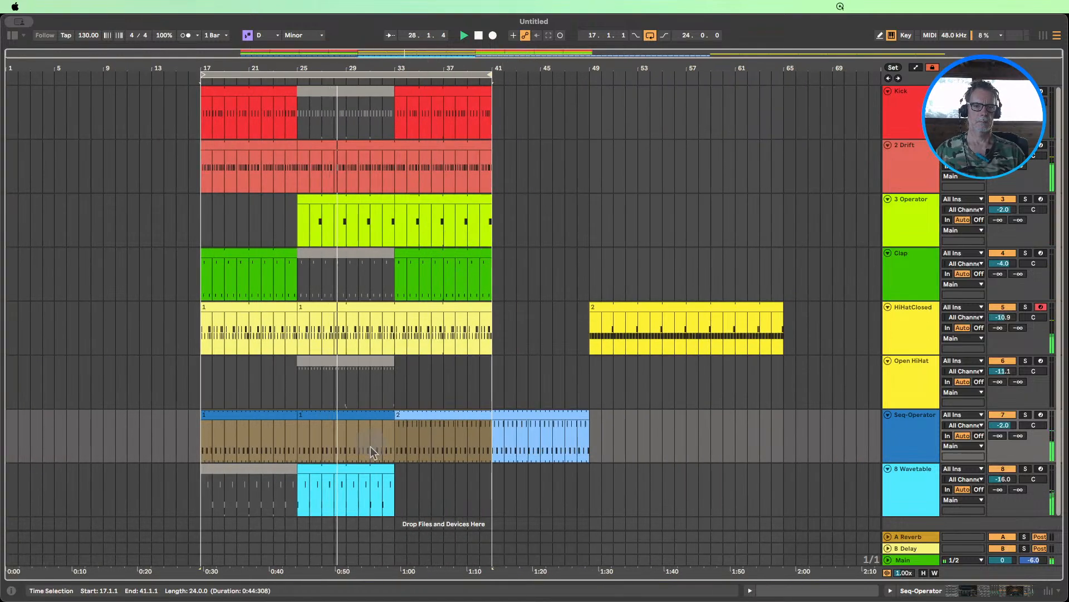
- Deactivate the 2 Drift clip between bars 31 and 33
{"action": "left_click", "coordinate": [638, 305]}
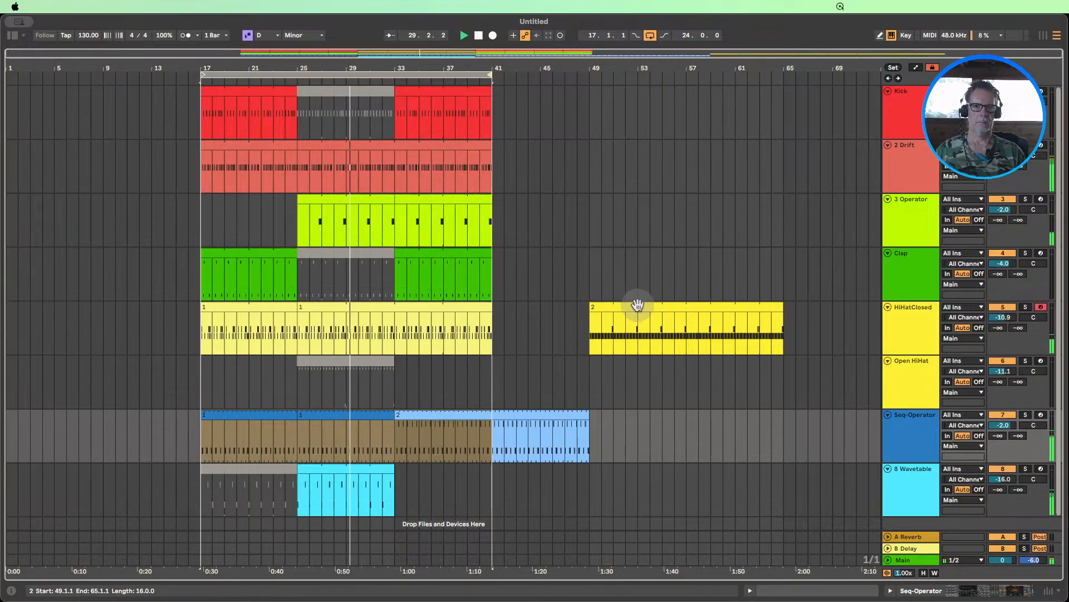
{"action": "left_click", "coordinate": [383, 178]}
{"action": "left_click", "coordinate": [389, 176]}
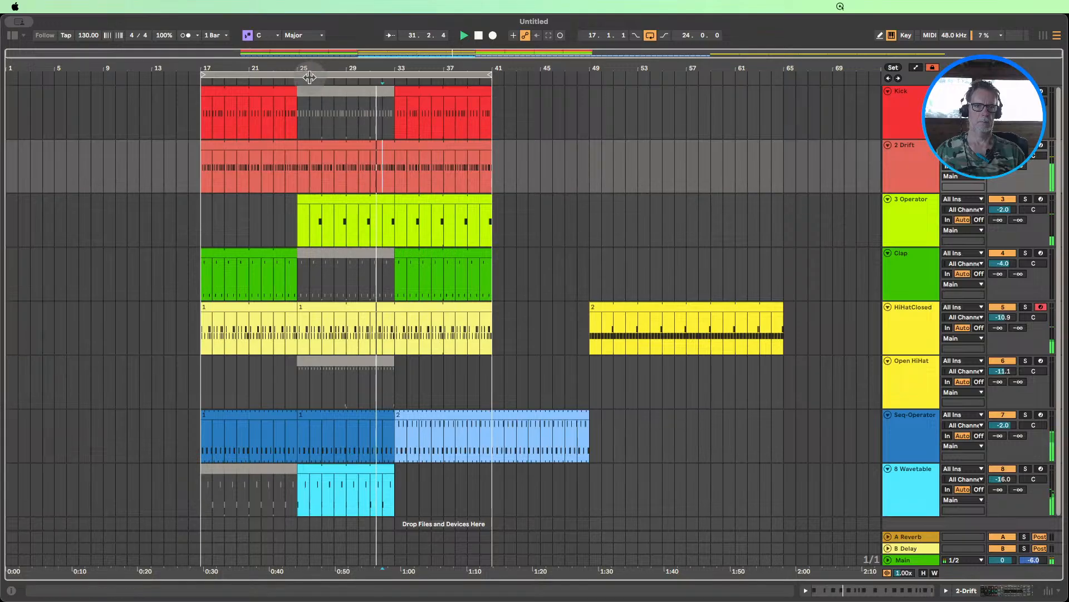
{"action": "left_click_drag", "start_coordinate": [373, 166], "coordinate": [402, 163]}
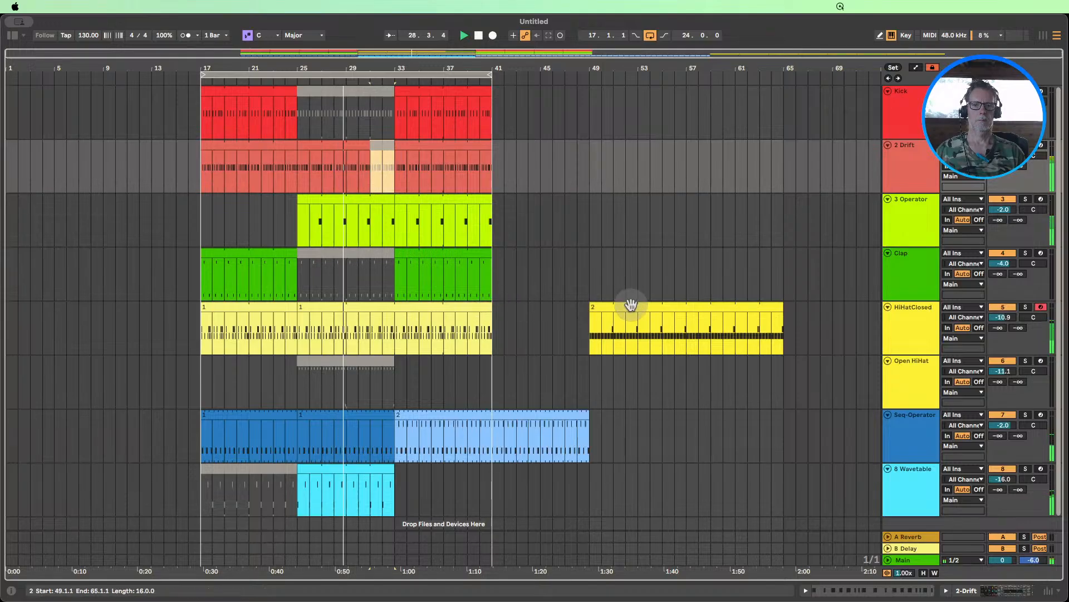
- Move the bright yellow HiHatClosed clip to start at bar 41 and shorten it to end at bar 49
{"action": "left_click_drag", "start_coordinate": [630, 305], "coordinate": [531, 317]}
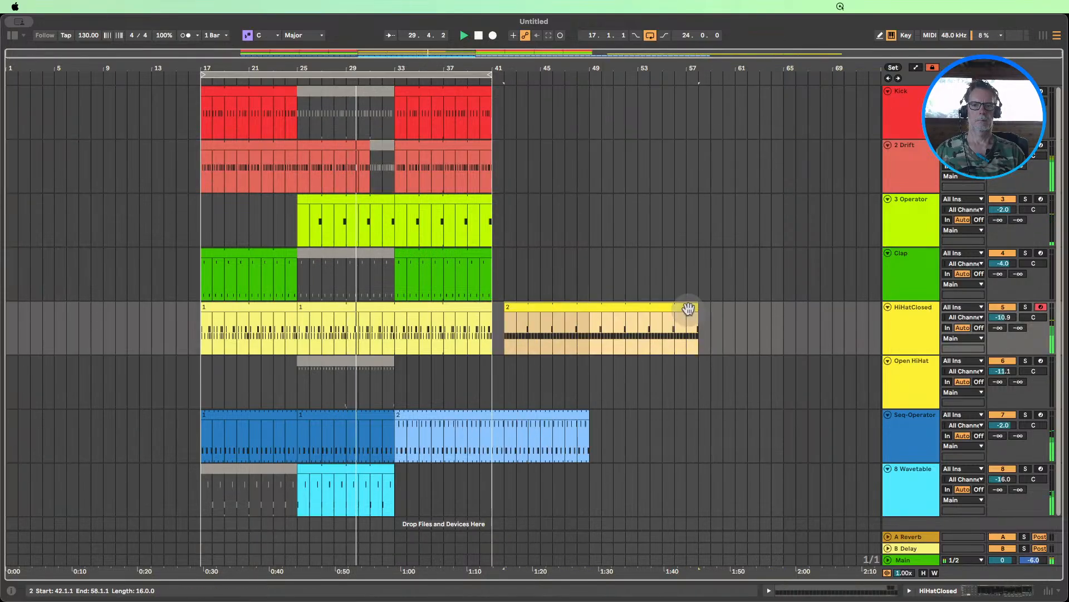
{"action": "left_click_drag", "start_coordinate": [630, 306], "coordinate": [589, 310]}
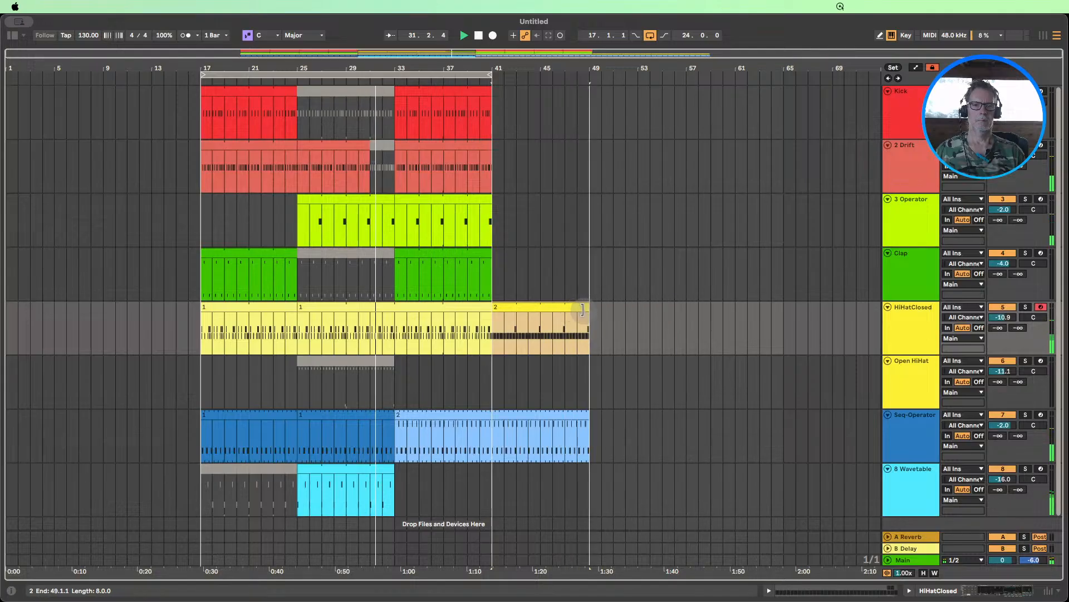
- Duplicate the Kick, 2 Drift, 3 Operator and Clap section of bars 33 to 41 to bar 41 and loop bars 41 to 49
{"action": "left_click", "coordinate": [443, 252]}
{"action": "left_click", "coordinate": [432, 93], "text": "shift"}
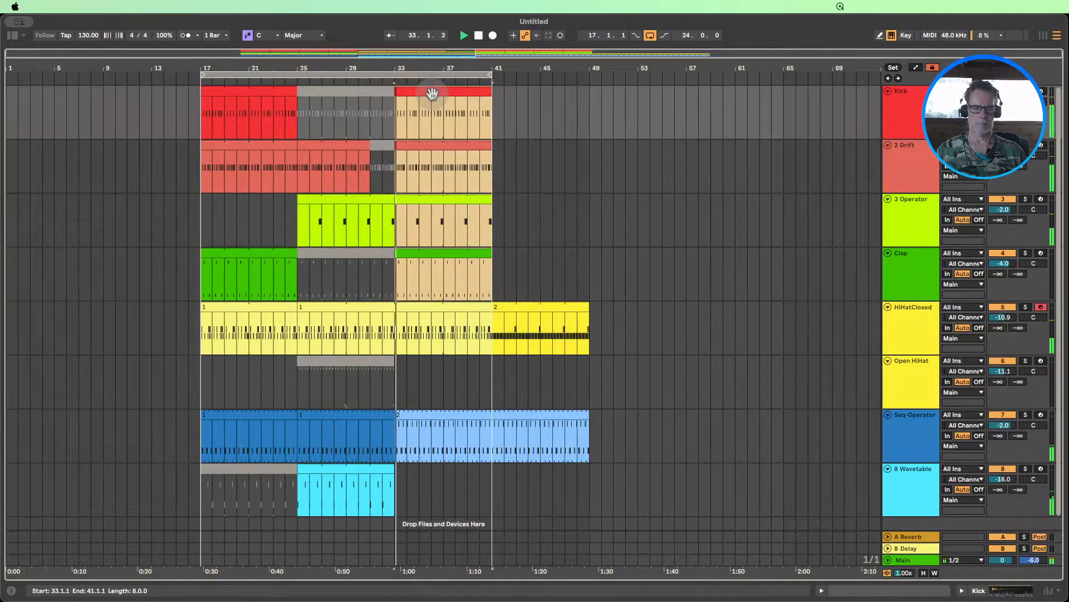
{"action": "key", "text": "super+d"}
{"action": "left_click_drag", "start_coordinate": [490, 75], "coordinate": [585, 84]}
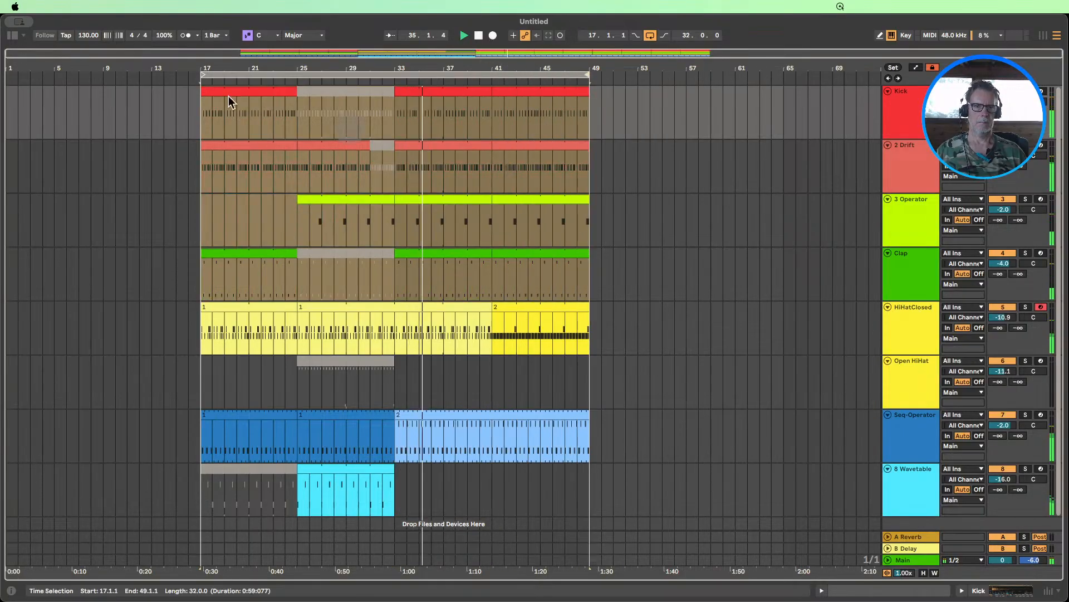
{"action": "left_click_drag", "start_coordinate": [202, 74], "coordinate": [492, 74]}
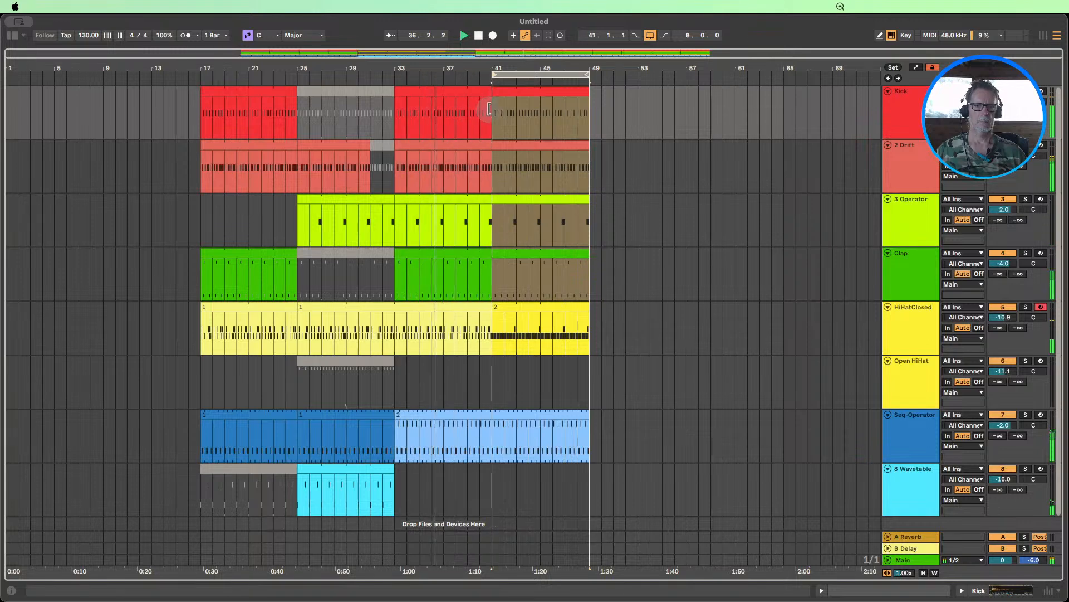
- Copy the 8 Wavetable and deactivated Open HiHat clips from bar 25 to bar 49
{"action": "left_click", "coordinate": [348, 472]}
{"action": "left_click_drag", "start_coordinate": [348, 469], "coordinate": [644, 486]}
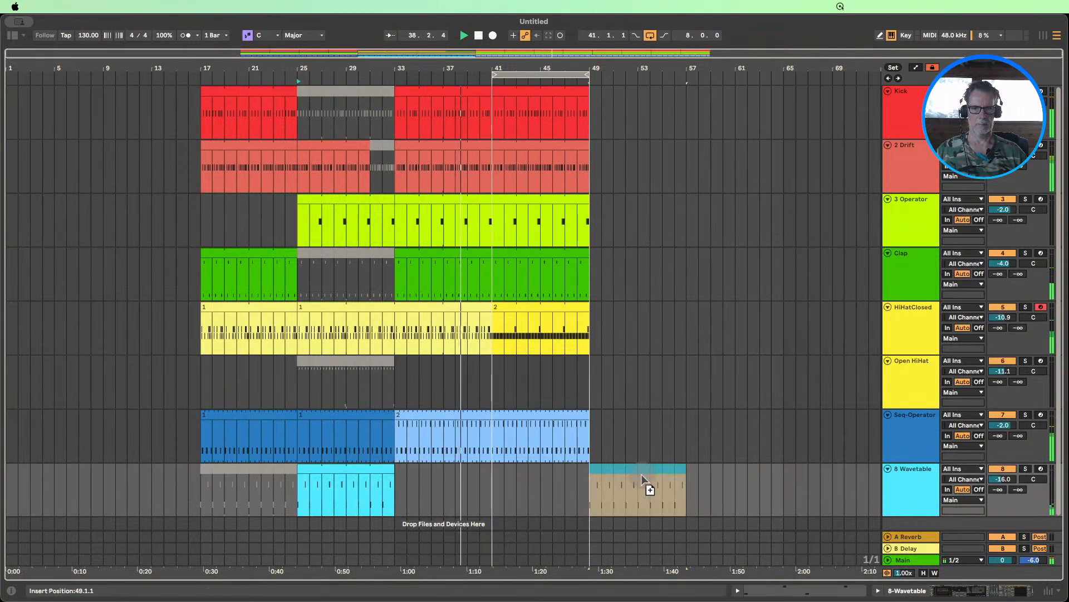
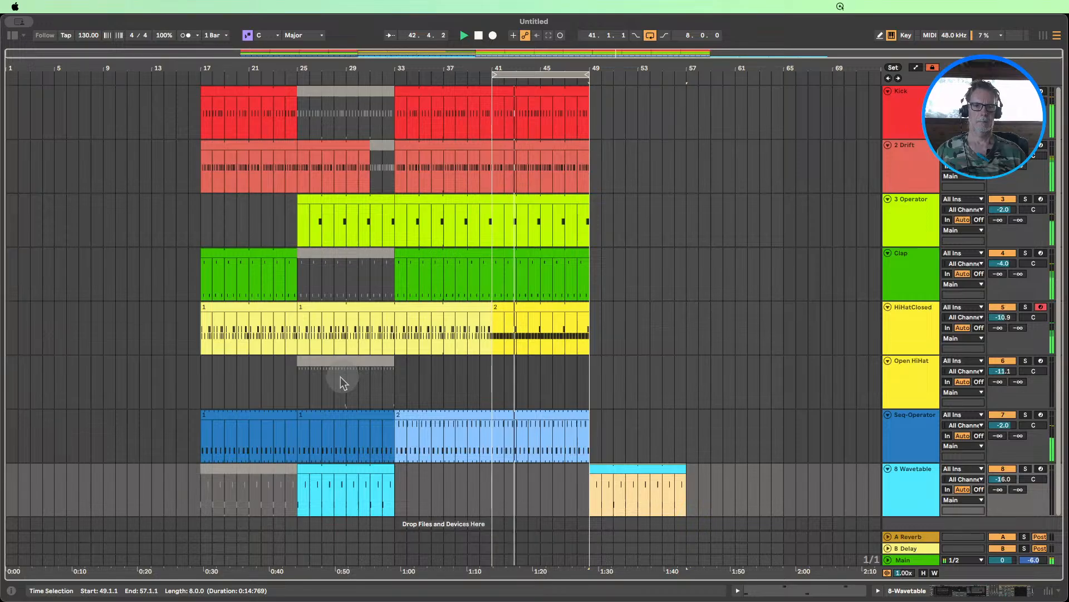
{"action": "left_click", "coordinate": [350, 359]}
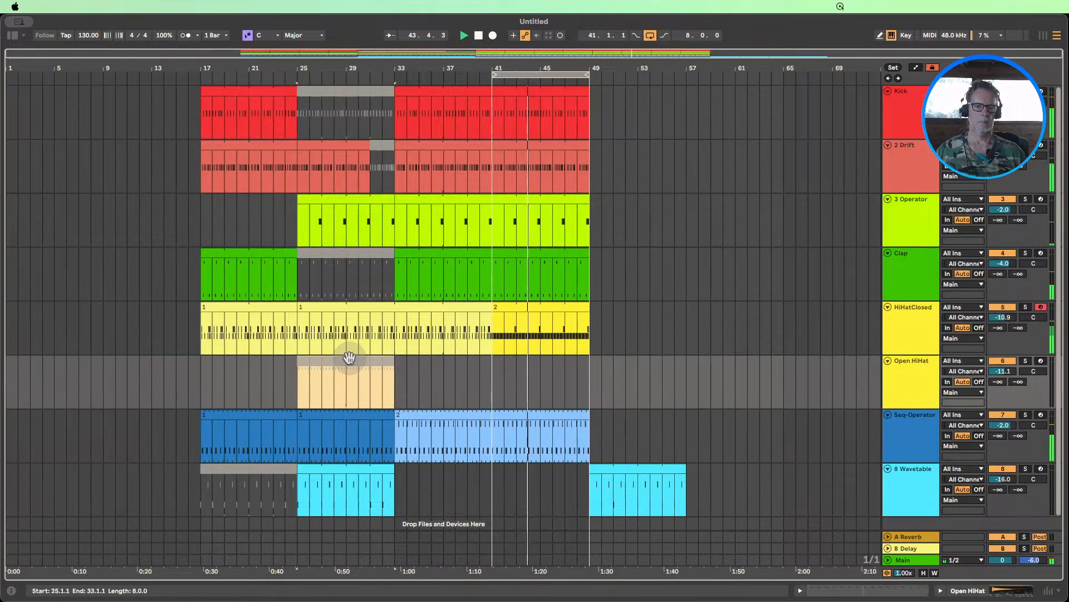
{"action": "left_click_drag", "start_coordinate": [349, 358], "coordinate": [640, 382]}
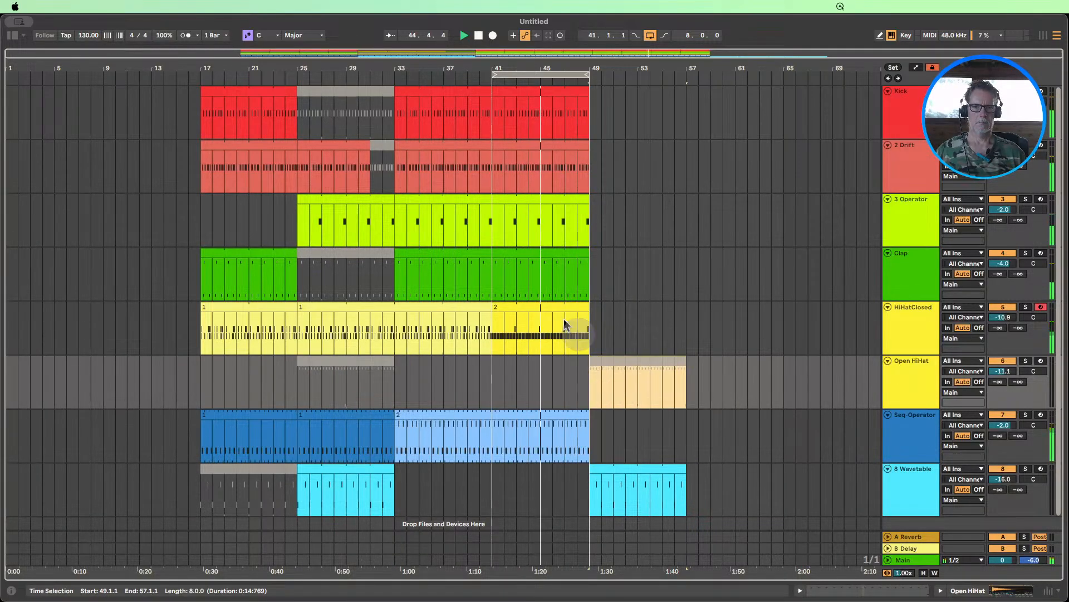
- Duplicate the HiHatClosed, Clap, 3 Operator, 2 Drift and Kick clips at bar 41 to bar 49 and extend the loop to bar 57
{"action": "left_click", "coordinate": [546, 309]}
{"action": "key", "text": "super+d"}
{"action": "left_click", "coordinate": [531, 257]}
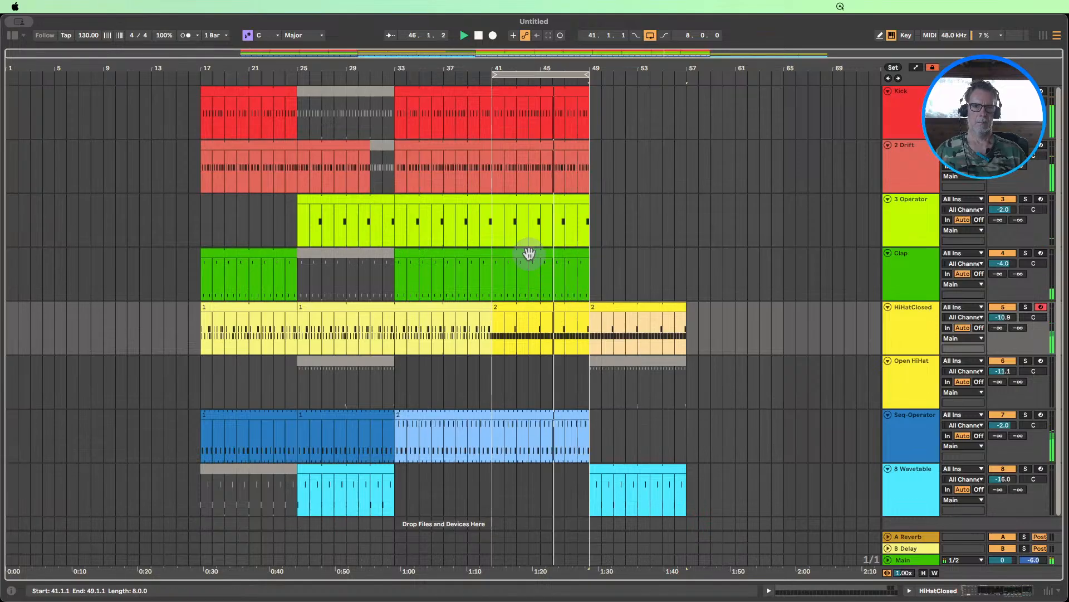
{"action": "key", "text": "super+d"}
{"action": "left_click", "coordinate": [526, 207]}
{"action": "key", "text": "super+d"}
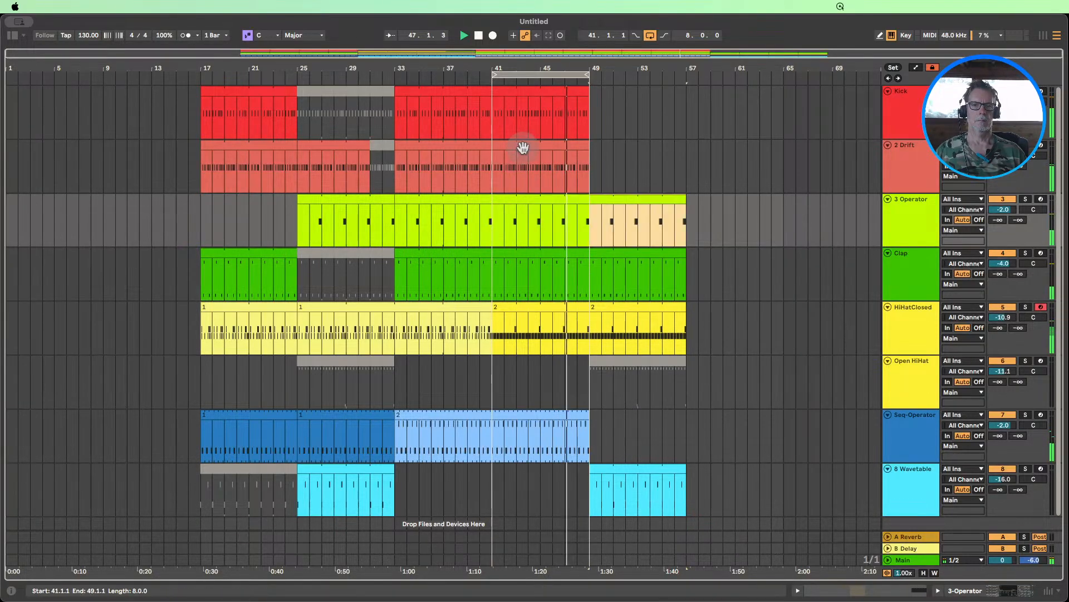
{"action": "left_click", "coordinate": [528, 150]}
{"action": "key", "text": "super+d"}
{"action": "left_click", "coordinate": [529, 89]}
{"action": "key", "text": "super+d"}
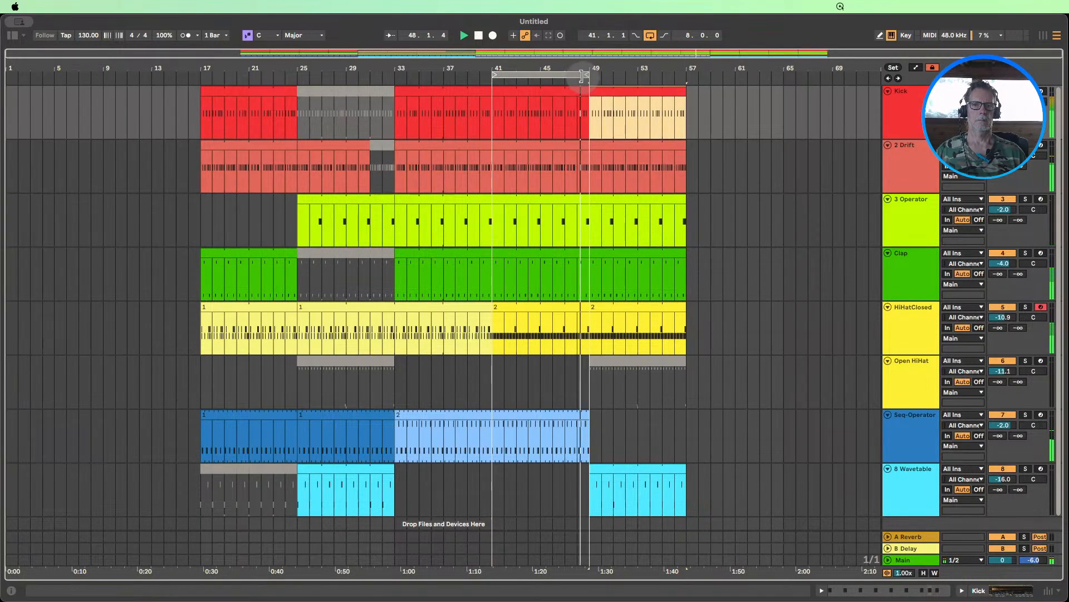
{"action": "left_click_drag", "start_coordinate": [589, 75], "coordinate": [687, 75]}
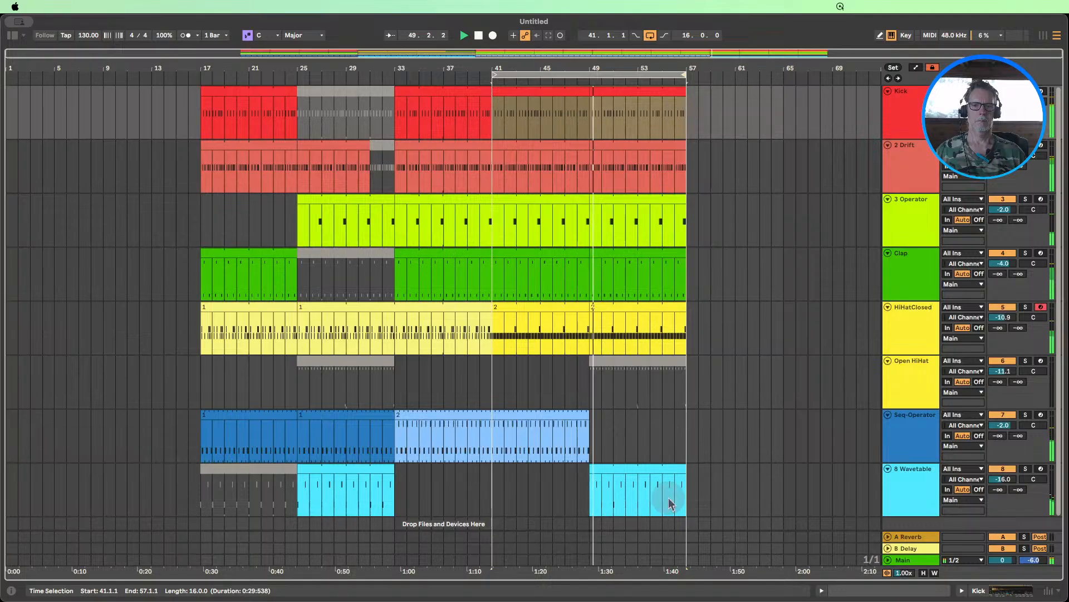
- Move the 8 Wavetable clip from bar 49 to bar 57 and extend the last Seq-Operator clip to bar 57
{"action": "left_click", "coordinate": [626, 471]}
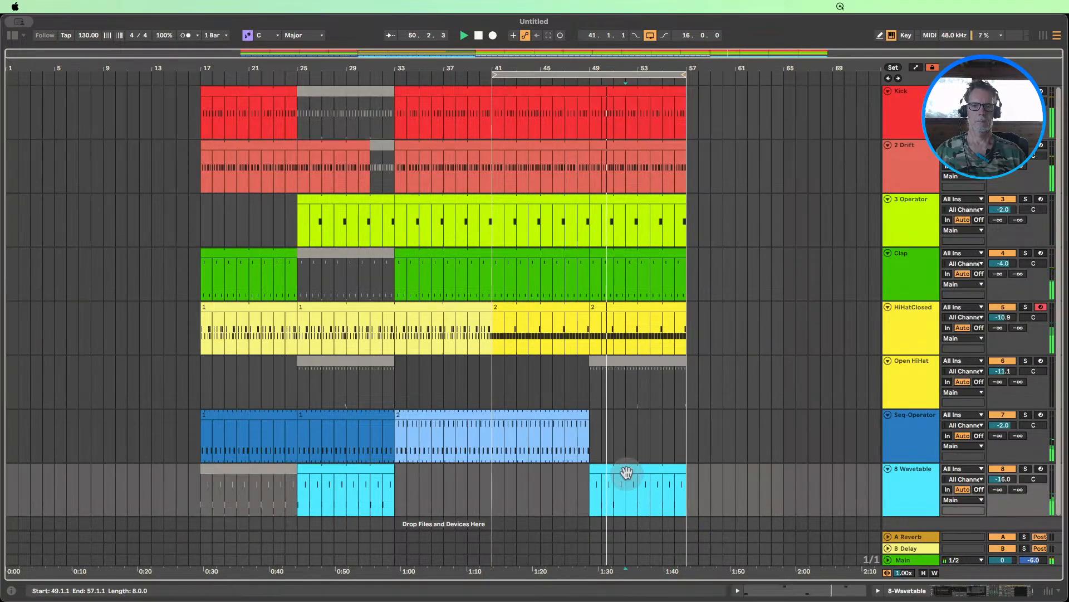
{"action": "left_click_drag", "start_coordinate": [626, 472], "coordinate": [722, 471]}
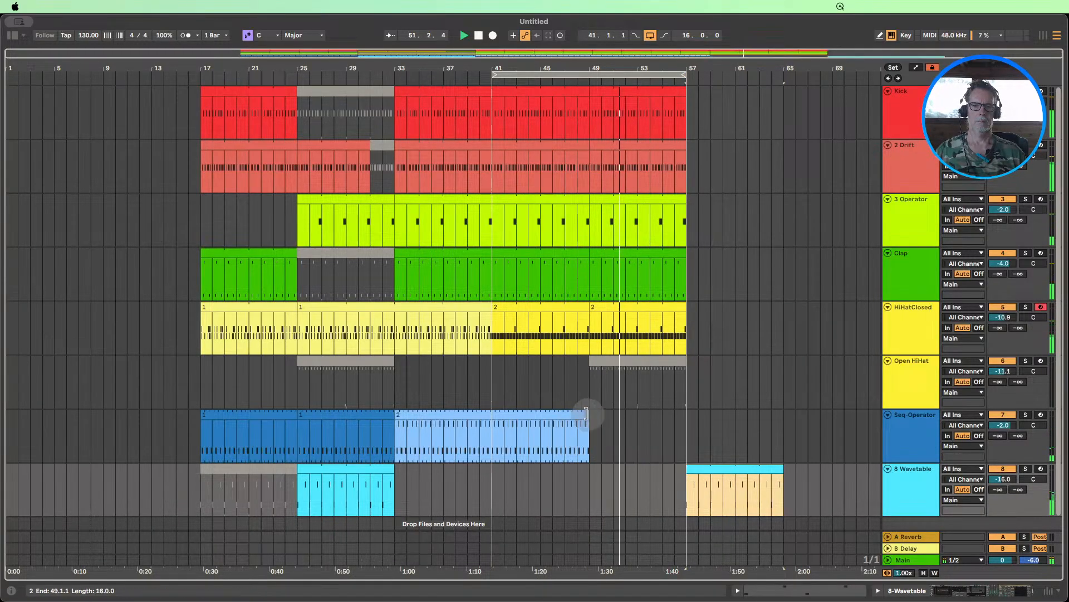
{"action": "left_click_drag", "start_coordinate": [589, 413], "coordinate": [679, 412]}
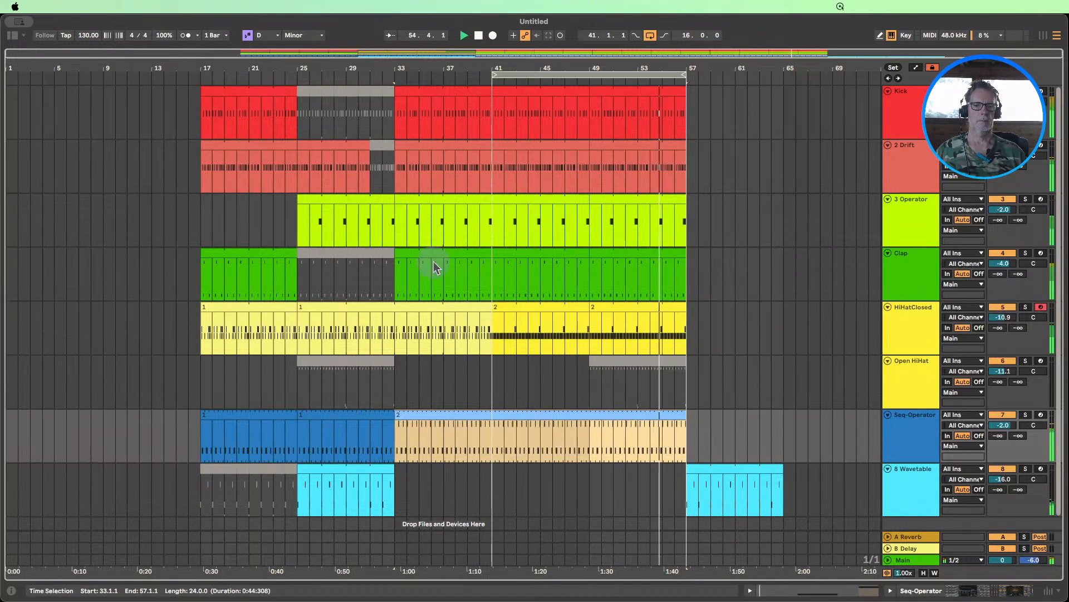
- Reactivate the Open HiHat clip and deactivate the HiHatClosed clip between bars 49 and 57
{"action": "left_click", "coordinate": [619, 363]}
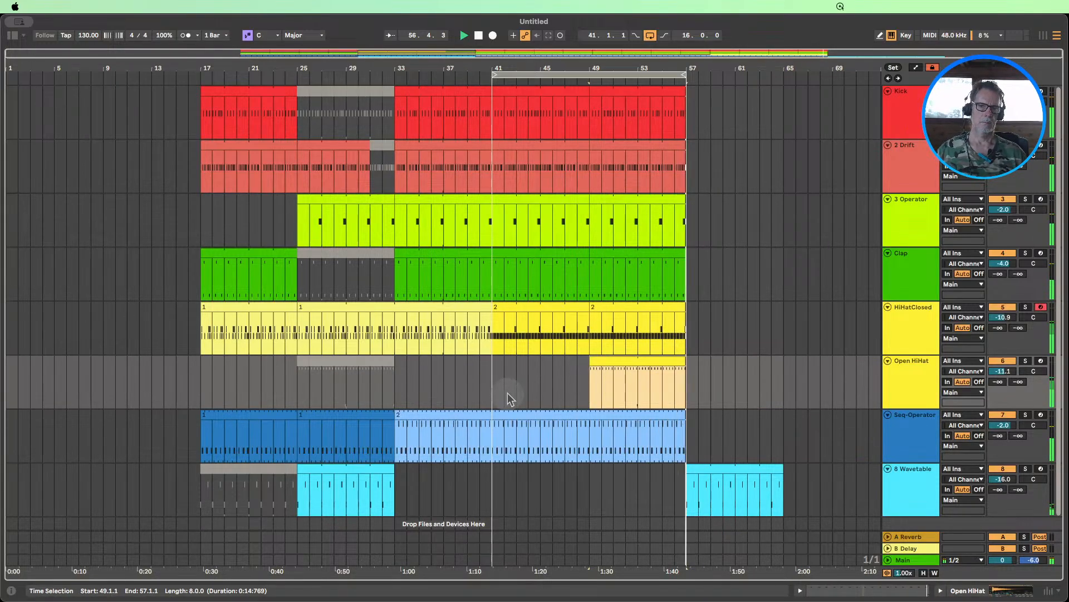
{"action": "left_click", "coordinate": [610, 308]}
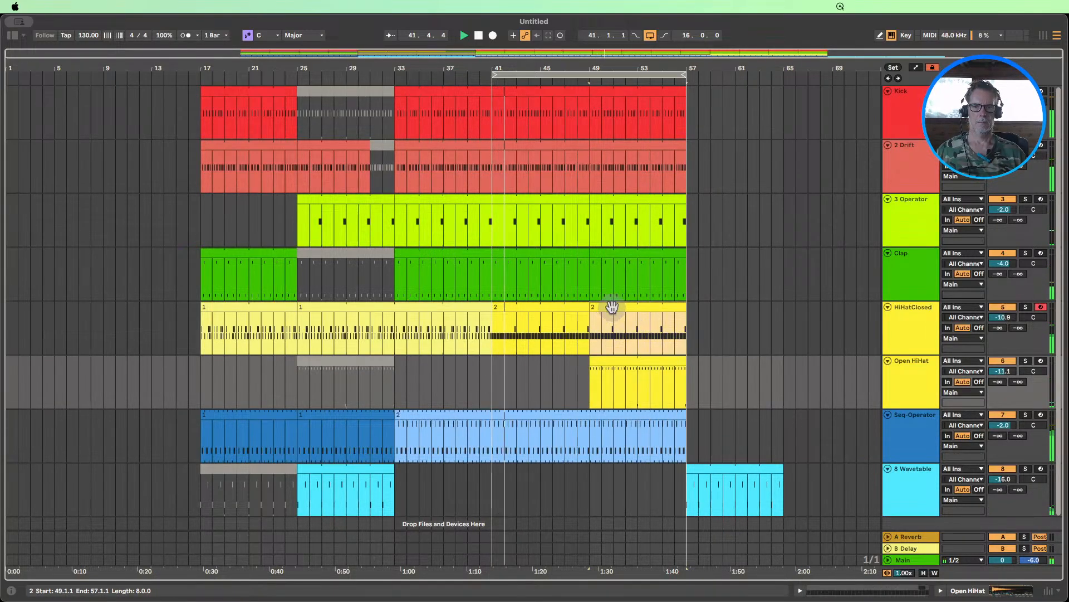
{"action": "key", "text": "0"}
{"action": "left_click", "coordinate": [540, 385]}
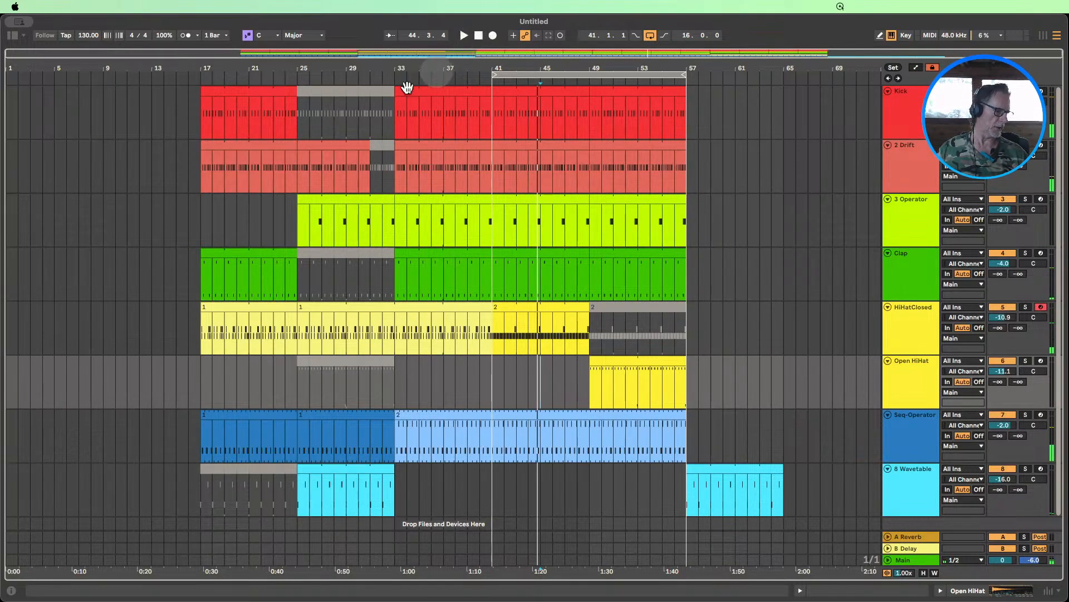
- Deactivate bars 26, 28, 30 and 32 of the 8 Wavetable clip and play the section from around bar 25
{"action": "left_click_drag", "start_coordinate": [307, 67], "coordinate": [305, 89]}
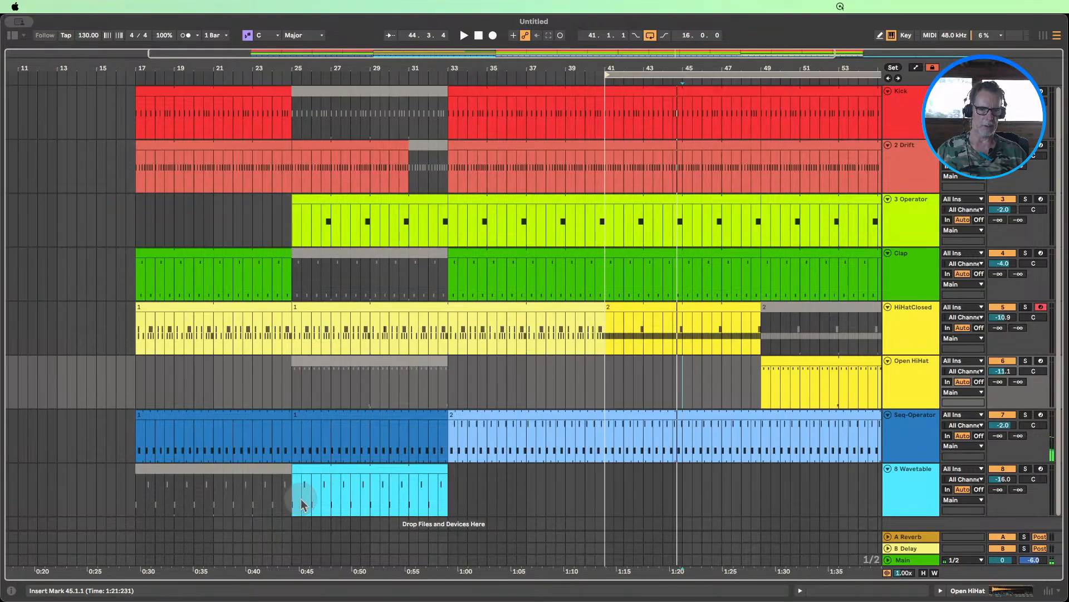
{"action": "left_click_drag", "start_coordinate": [310, 505], "coordinate": [366, 500]}
{"action": "left_click", "coordinate": [329, 500]}
{"action": "key", "text": "Delete"}
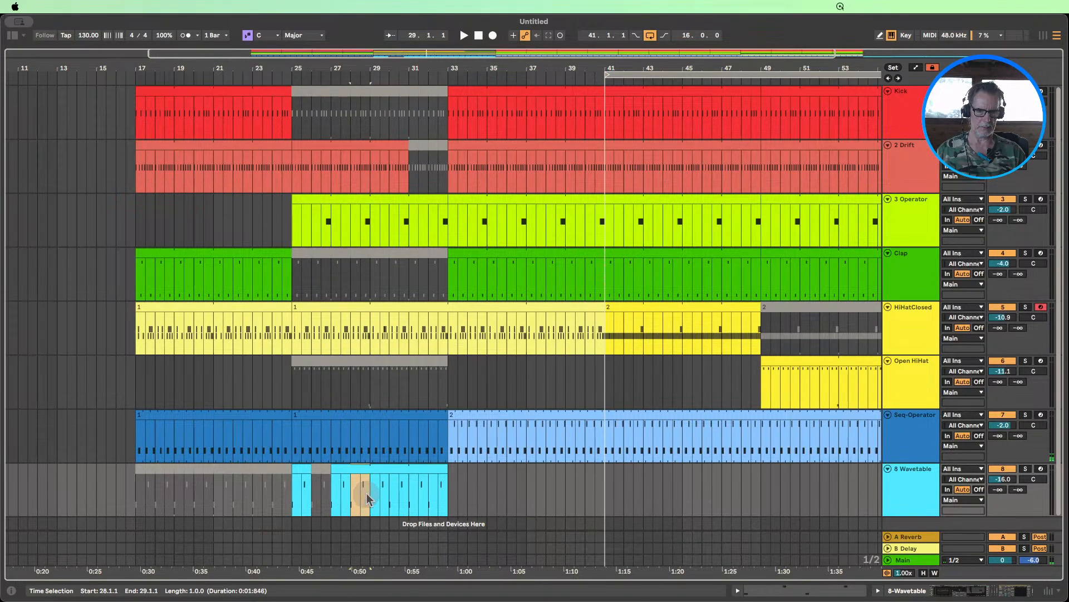
{"action": "key", "text": "0"}
{"action": "left_click", "coordinate": [395, 495]}
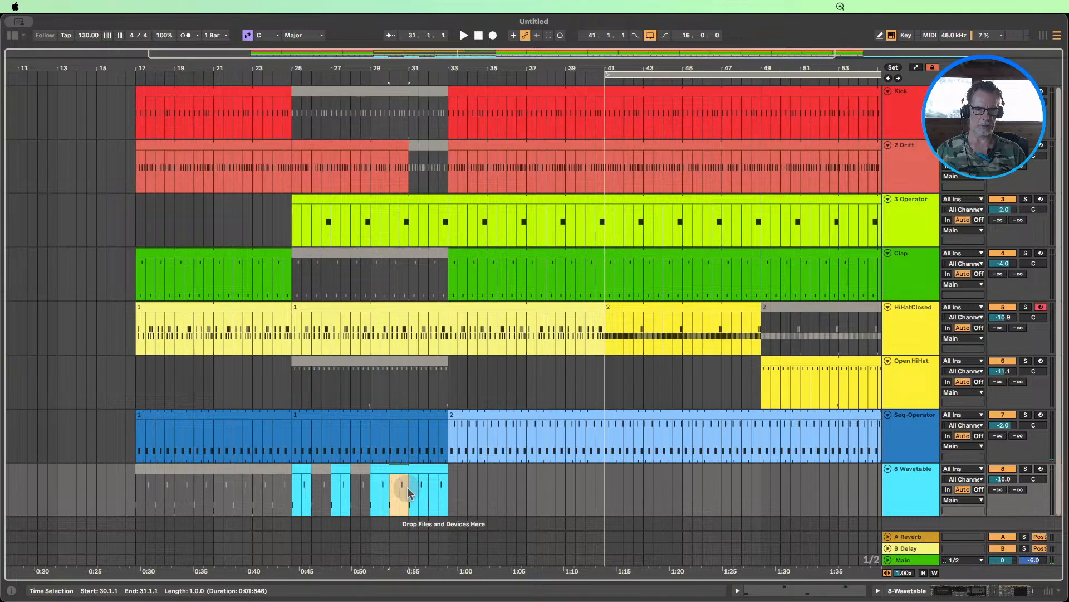
{"action": "key", "text": "0"}
{"action": "left_click", "coordinate": [435, 487]}
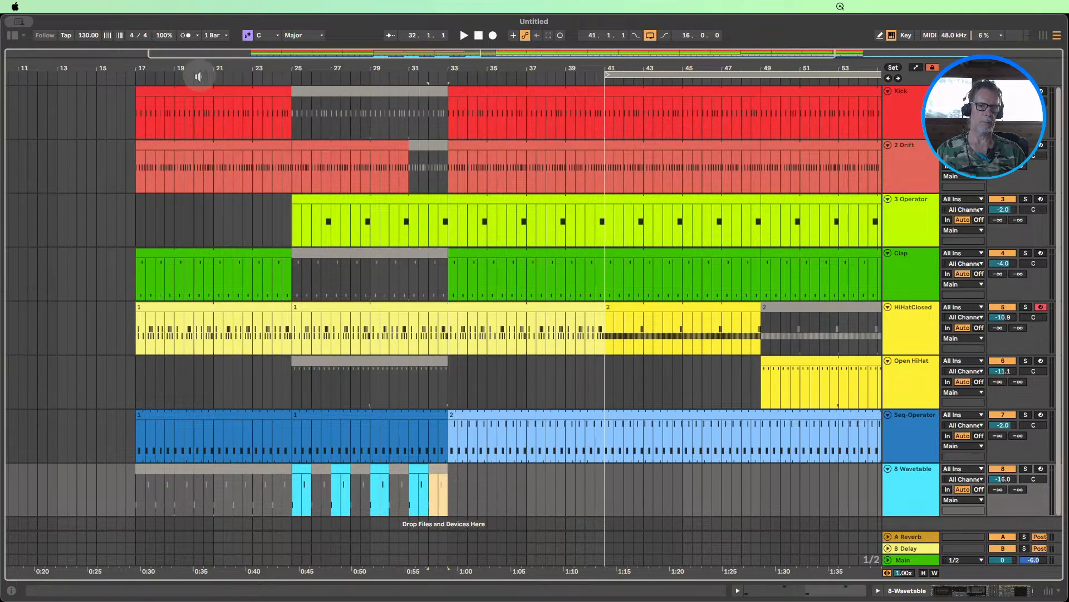
{"action": "left_click", "coordinate": [273, 79]}
{"action": "left_click_drag", "start_coordinate": [303, 72], "coordinate": [291, 73]}
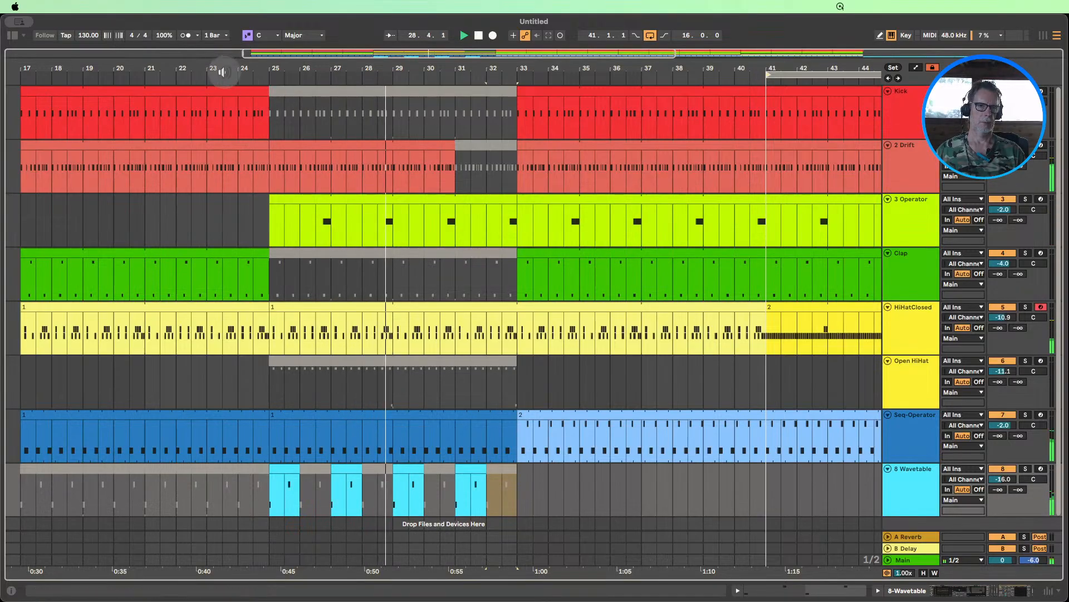
- Deactivate 8 Wavetable bars 25, 27 and 29, reactivate bars 26, 28 and 30, and play the section again
{"action": "left_click", "coordinate": [289, 489]}
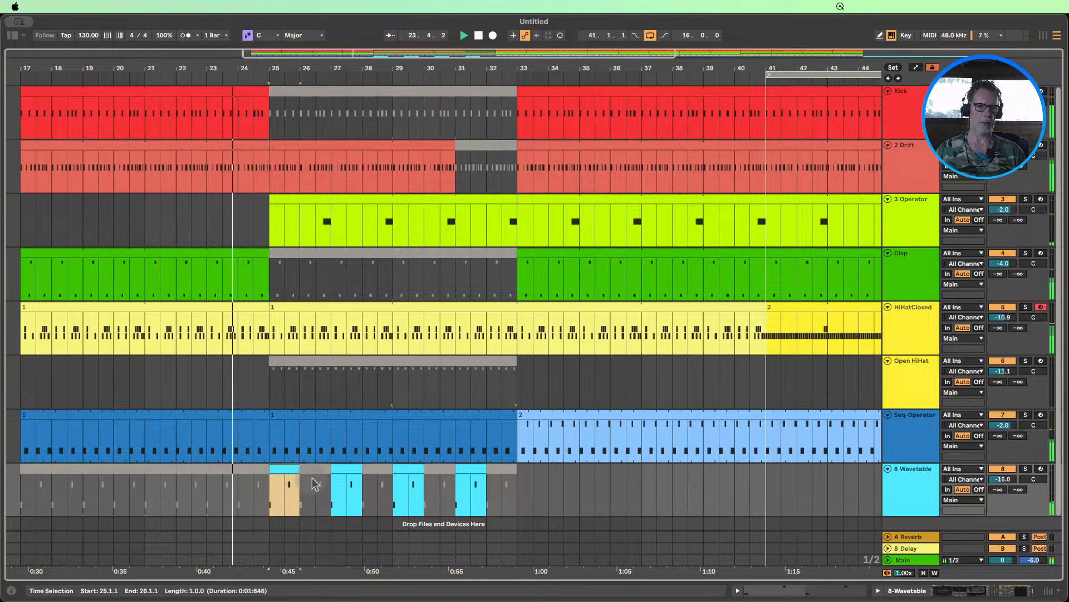
{"action": "left_click_drag", "start_coordinate": [320, 480], "coordinate": [478, 472]}
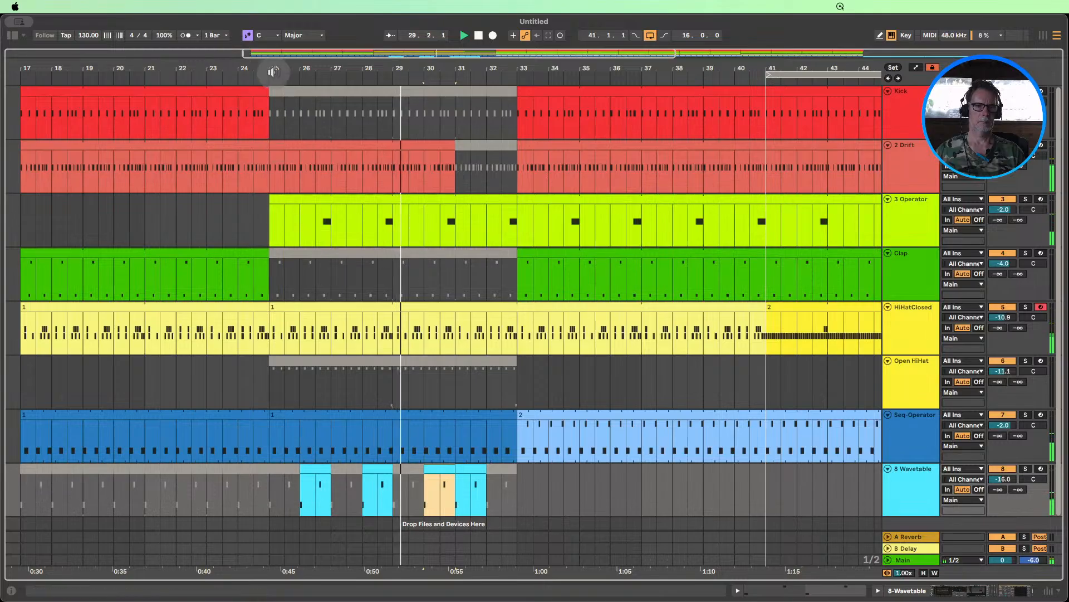
{"action": "left_click", "coordinate": [258, 76]}
- Extend the active 8 Wavetable clips at bars 26 and 28 by half a bar each
{"action": "left_click_drag", "start_coordinate": [328, 465], "coordinate": [404, 469]}
{"action": "left_click", "coordinate": [392, 471]}
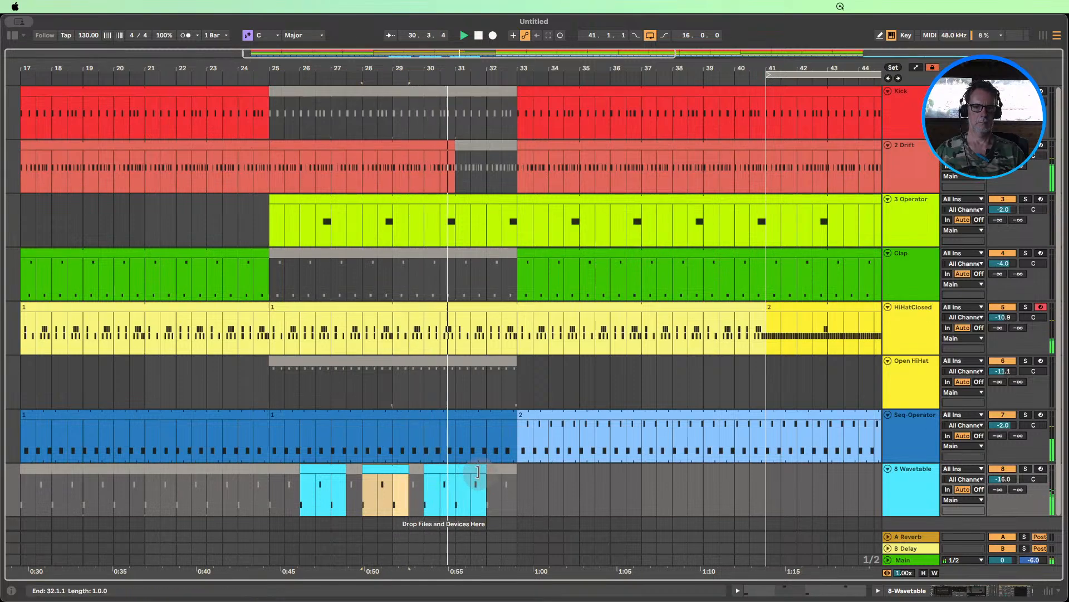
- Extend the active 8 Wavetable clip at bar 31 by half a bar and the second HiHatClosed pattern back to bar 33
{"action": "left_click_drag", "start_coordinate": [456, 486], "coordinate": [502, 485]}
{"action": "key", "text": "0"}
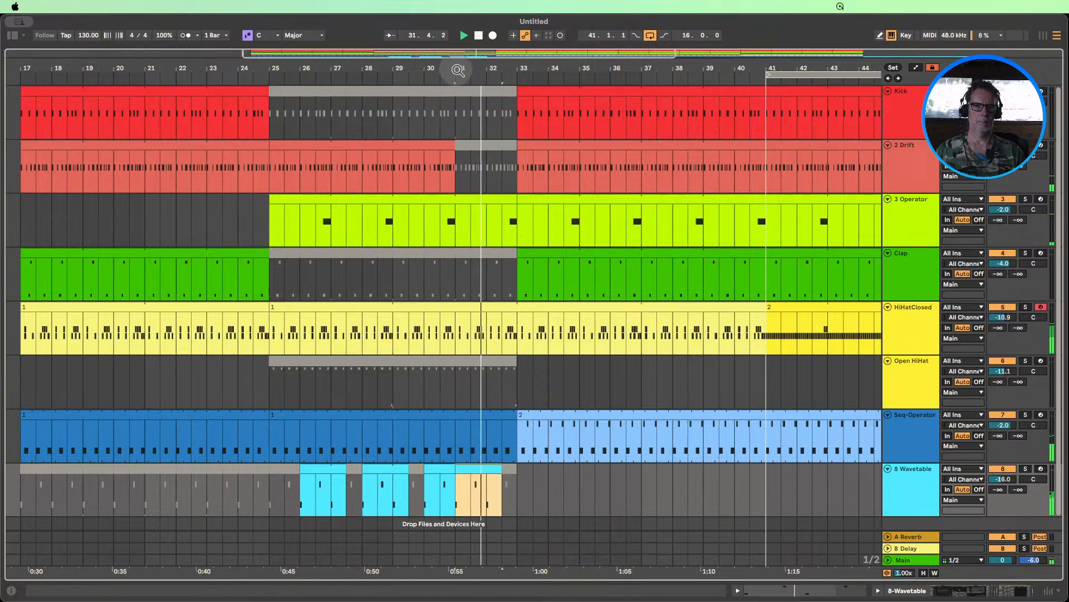
{"action": "left_click_drag", "start_coordinate": [458, 71], "coordinate": [458, 67]}
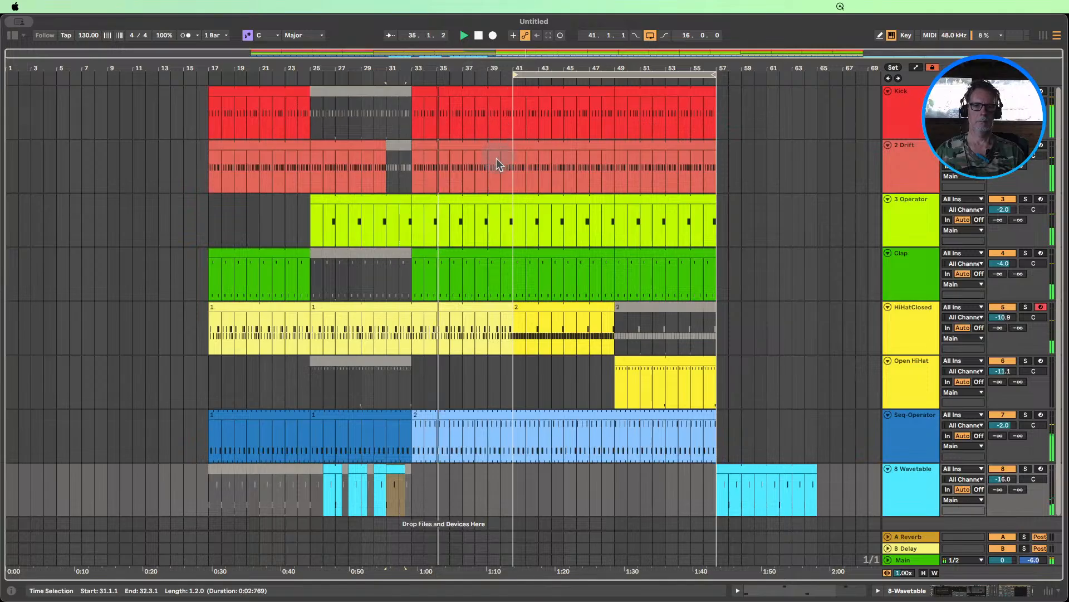
{"action": "left_click", "coordinate": [359, 74]}
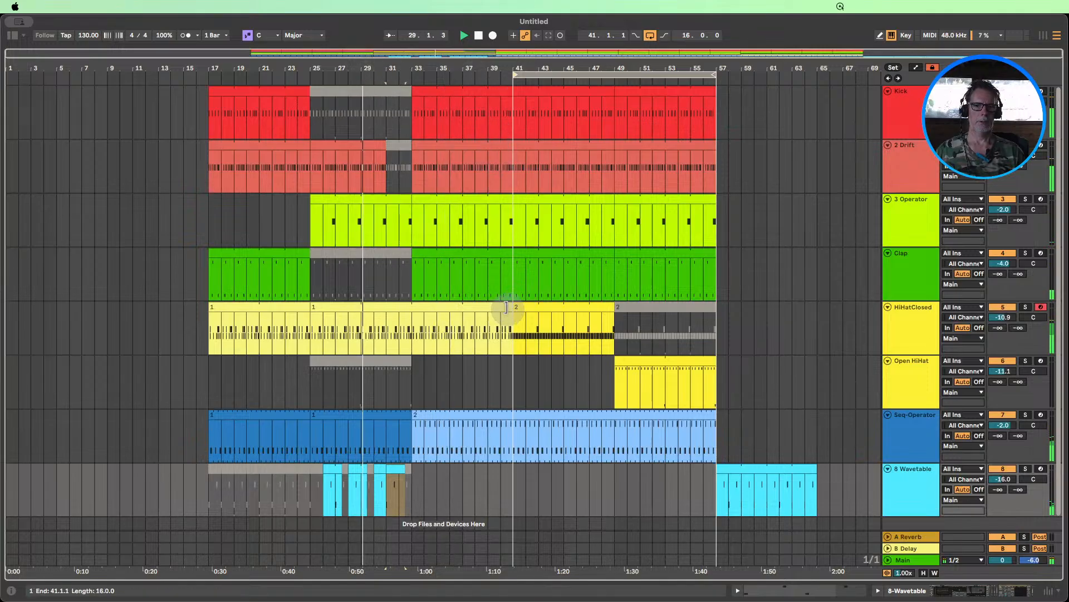
{"action": "left_click_drag", "start_coordinate": [509, 306], "coordinate": [412, 308]}
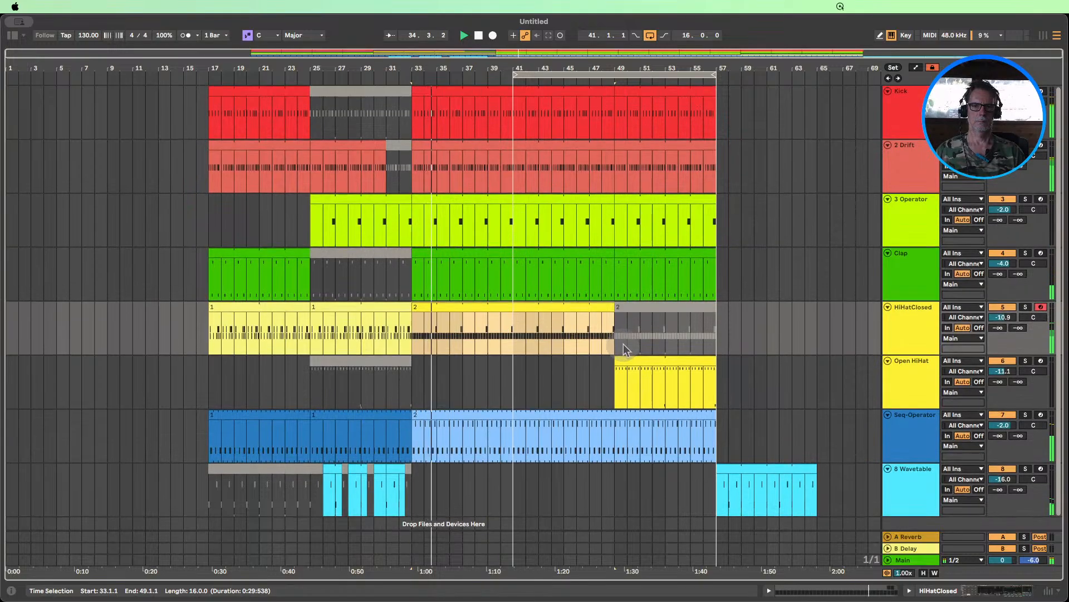
{"action": "scroll", "coordinate": [623, 343], "scroll_direction": "down", "scroll_amount": 1}
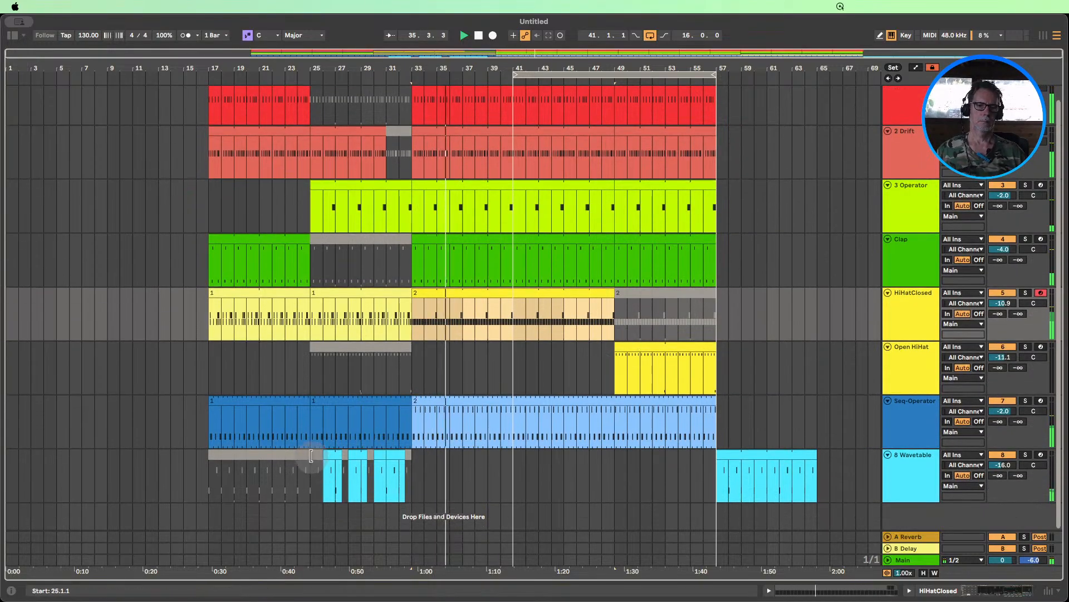
{"action": "left_click", "coordinate": [321, 472]}
{"action": "left_click_drag", "start_coordinate": [414, 480], "coordinate": [307, 456]}
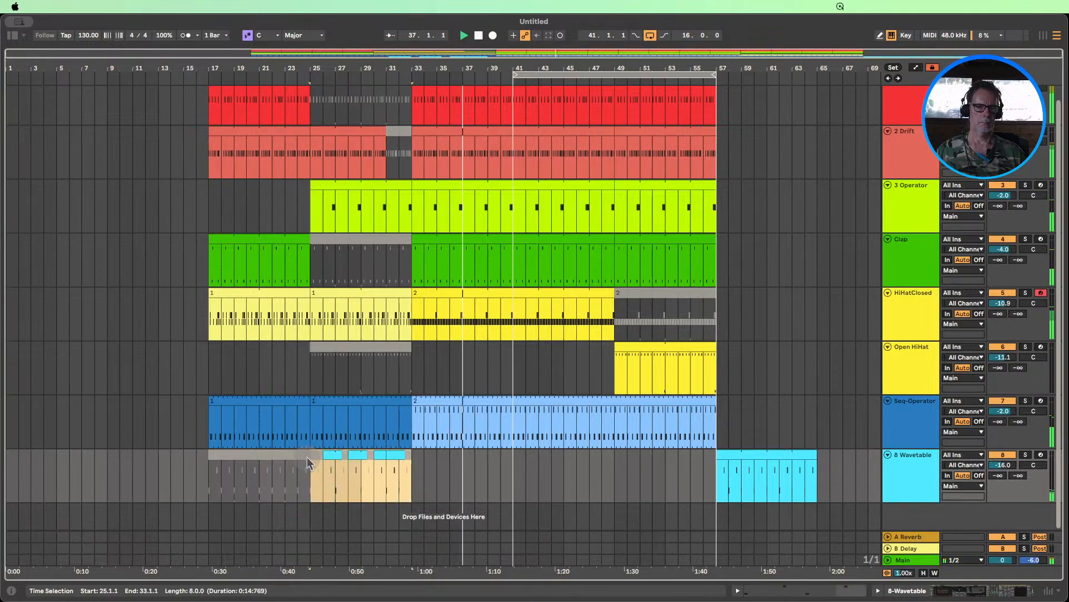
{"action": "left_click", "coordinate": [488, 462]}
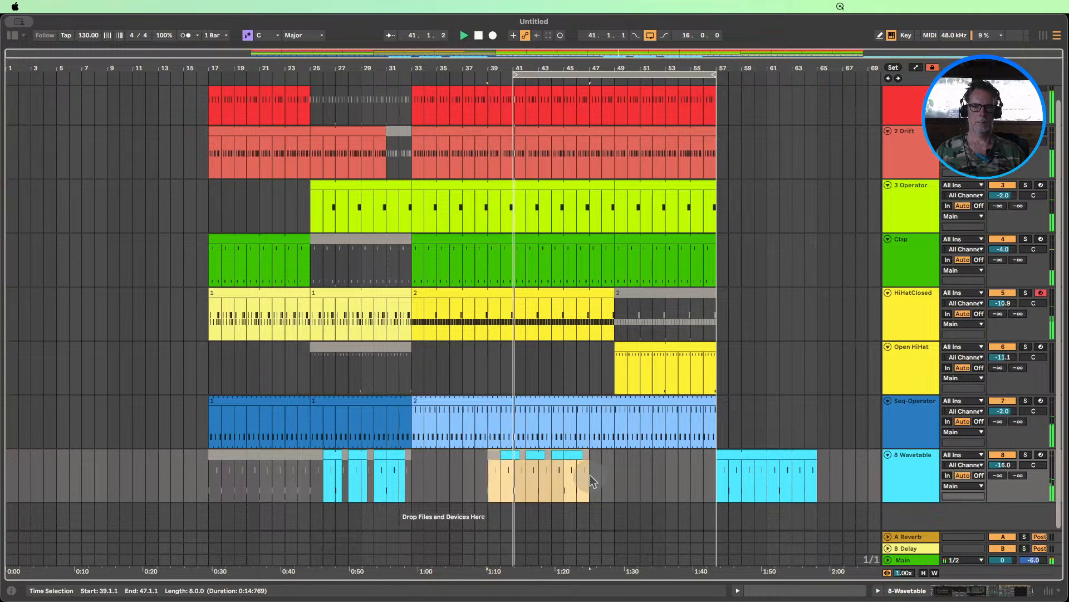
{"action": "left_click", "coordinate": [535, 454]}
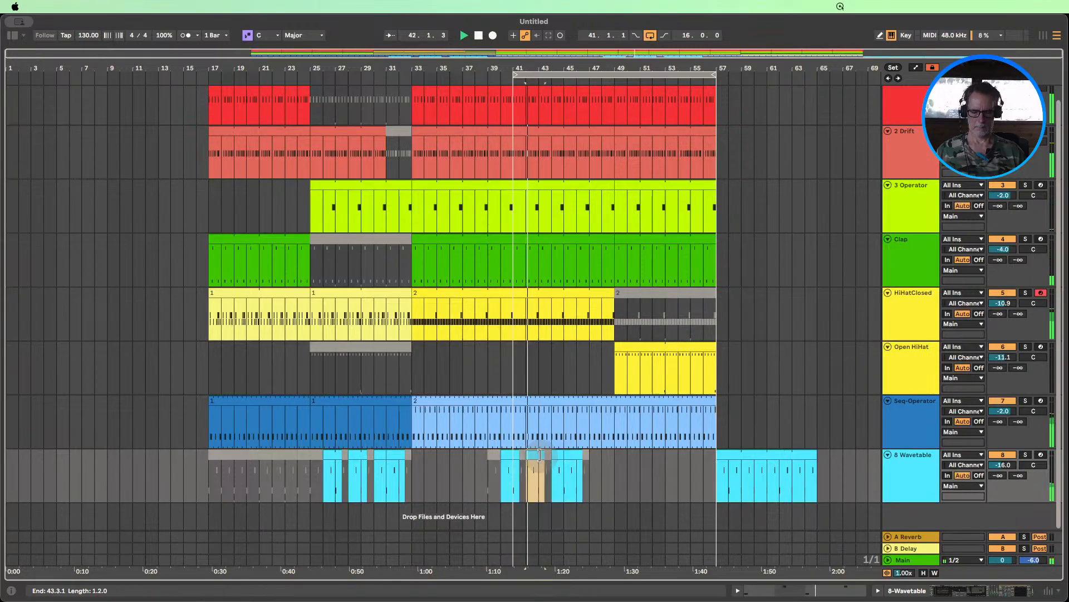
{"action": "left_click_drag", "start_coordinate": [610, 458], "coordinate": [519, 457]}
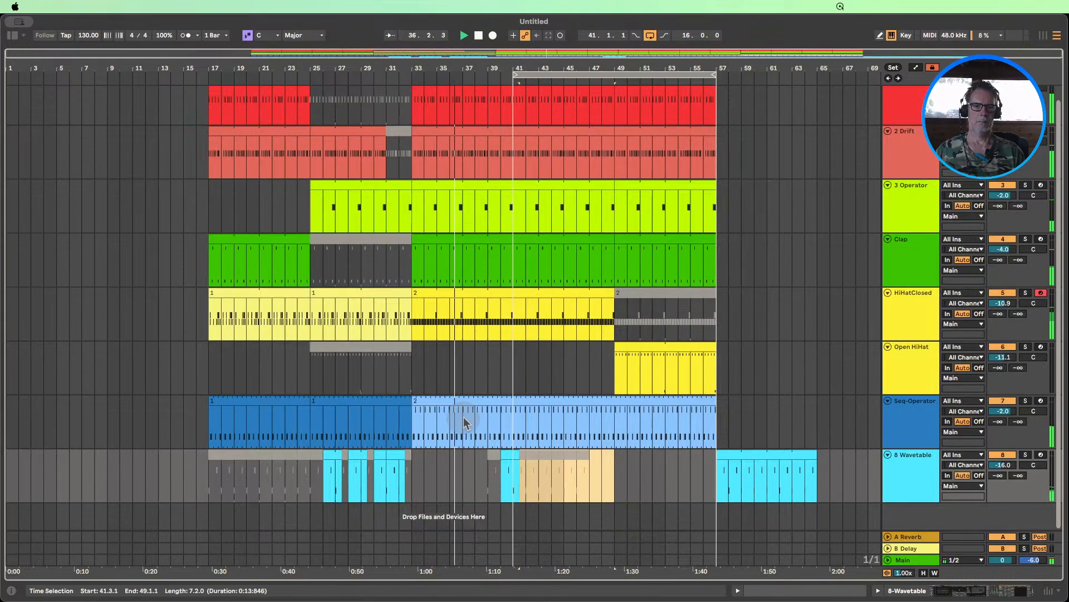
{"action": "left_click_drag", "start_coordinate": [426, 466], "coordinate": [623, 456]}
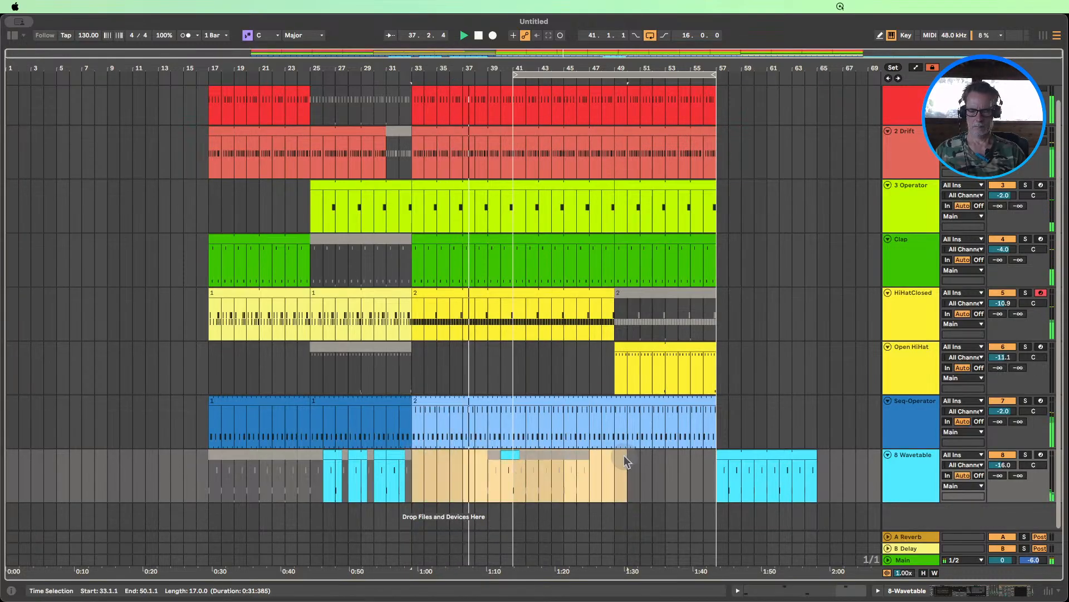
- Duplicate 8 Wavetable bars 25 to 33 twice, up to bar 49, and deactivate the material between bars 33 and 39
{"action": "left_click_drag", "start_coordinate": [411, 465], "coordinate": [310, 451]}
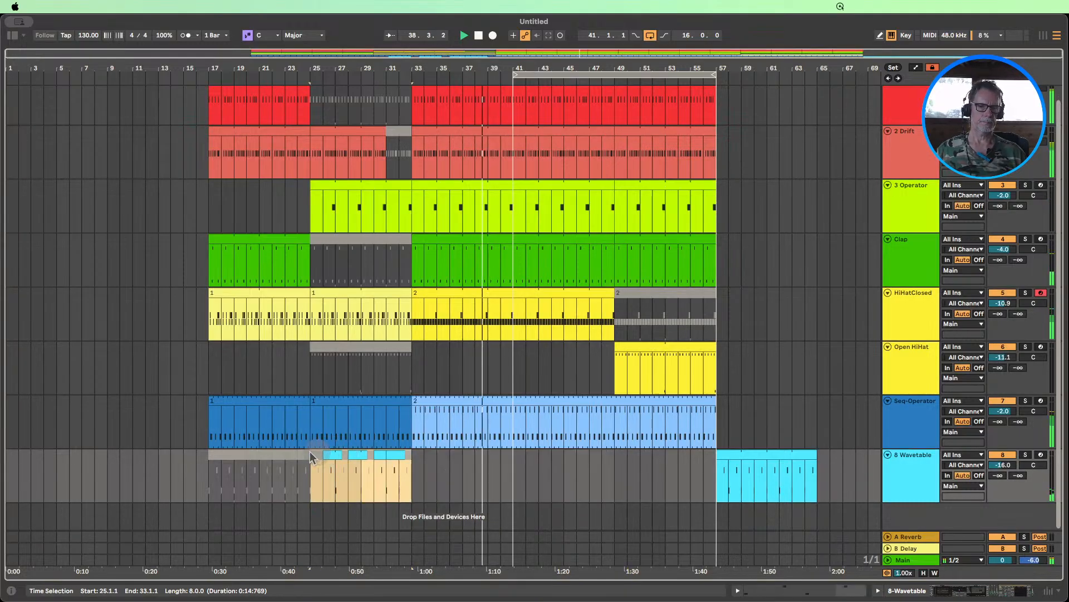
{"action": "key", "text": "ctrl+d"}
{"action": "key", "text": "ctrl+d"}
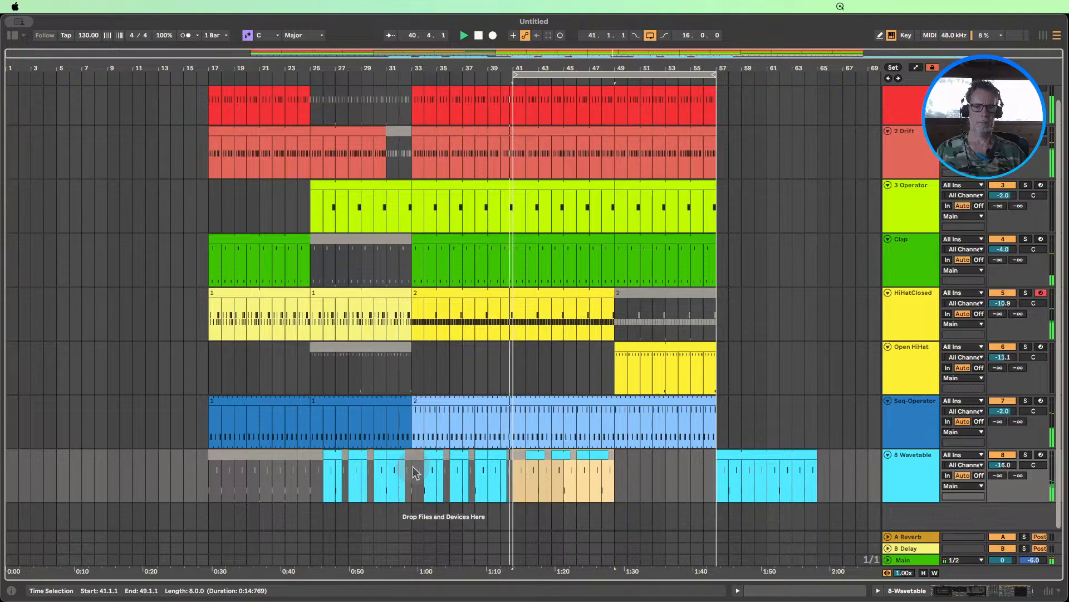
{"action": "left_click_drag", "start_coordinate": [414, 467], "coordinate": [468, 466]}
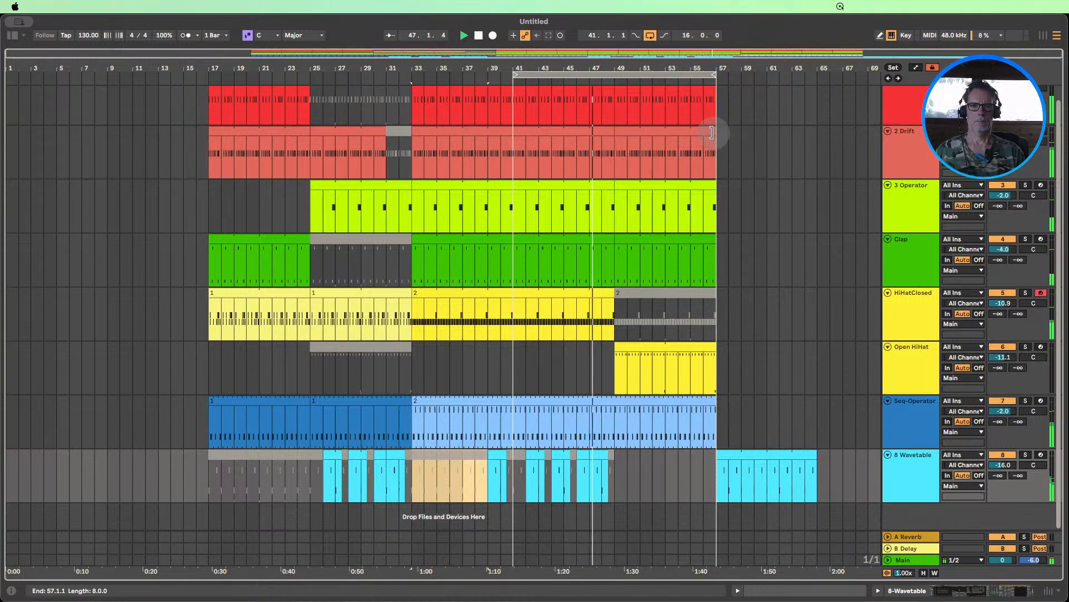
- Extend the 3 Operator and Clap clips to bar 65 and copy the Seq-Operator clip from bar 25 to bar 57
{"action": "left_click_drag", "start_coordinate": [714, 185], "coordinate": [815, 186]}
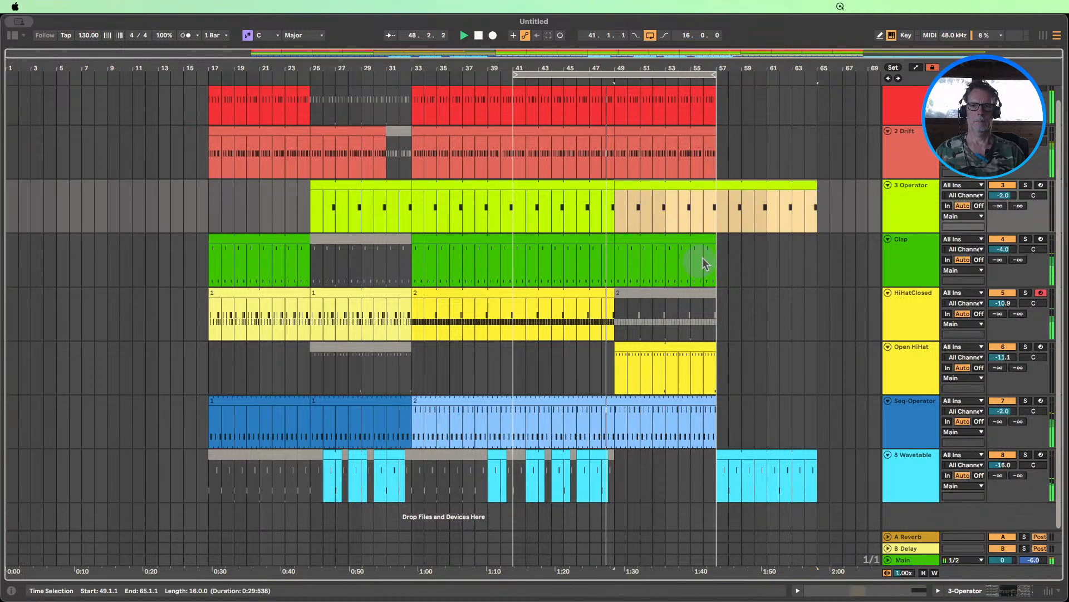
{"action": "left_click_drag", "start_coordinate": [715, 248], "coordinate": [816, 248]}
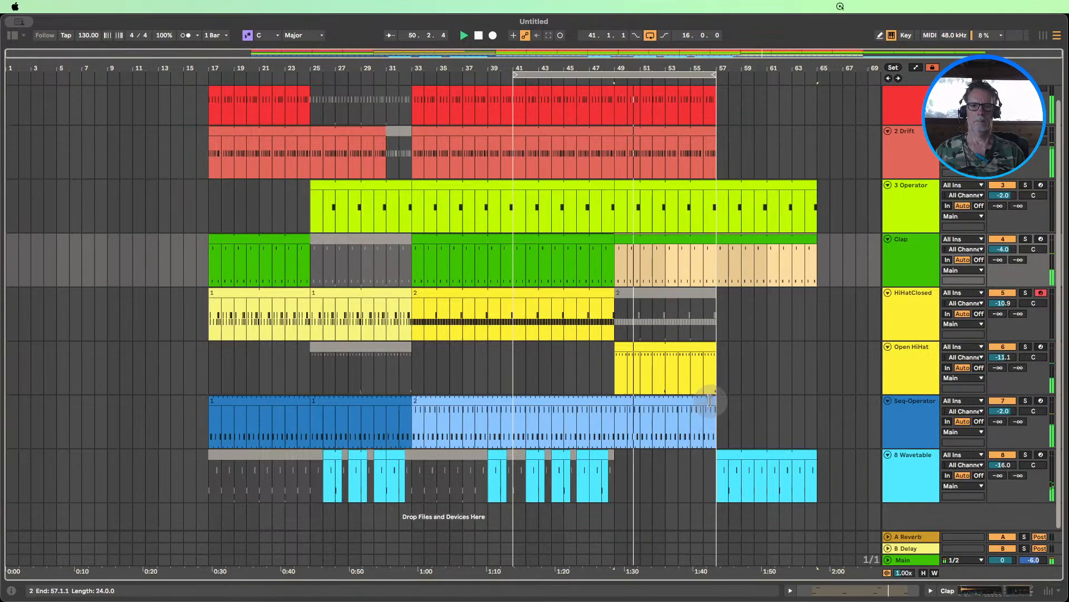
{"action": "left_click", "coordinate": [319, 399]}
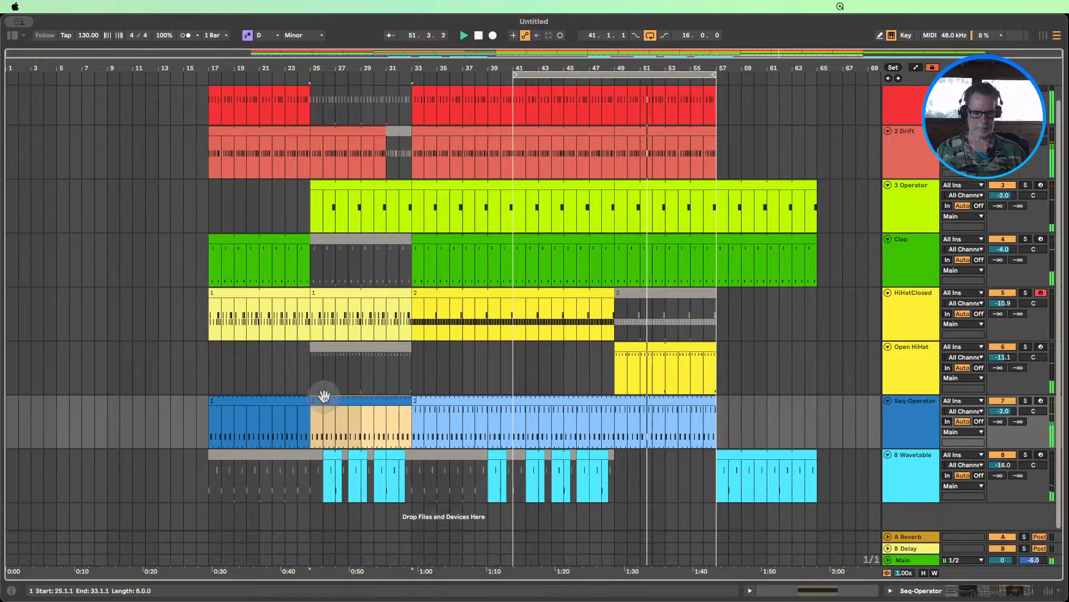
{"action": "left_click_drag", "start_coordinate": [324, 396], "coordinate": [728, 425]}
- Extend the 2 Drift clip and the end of the arrangement loop to bar 65
{"action": "scroll", "coordinate": [728, 417], "scroll_direction": "up", "scroll_amount": 1}
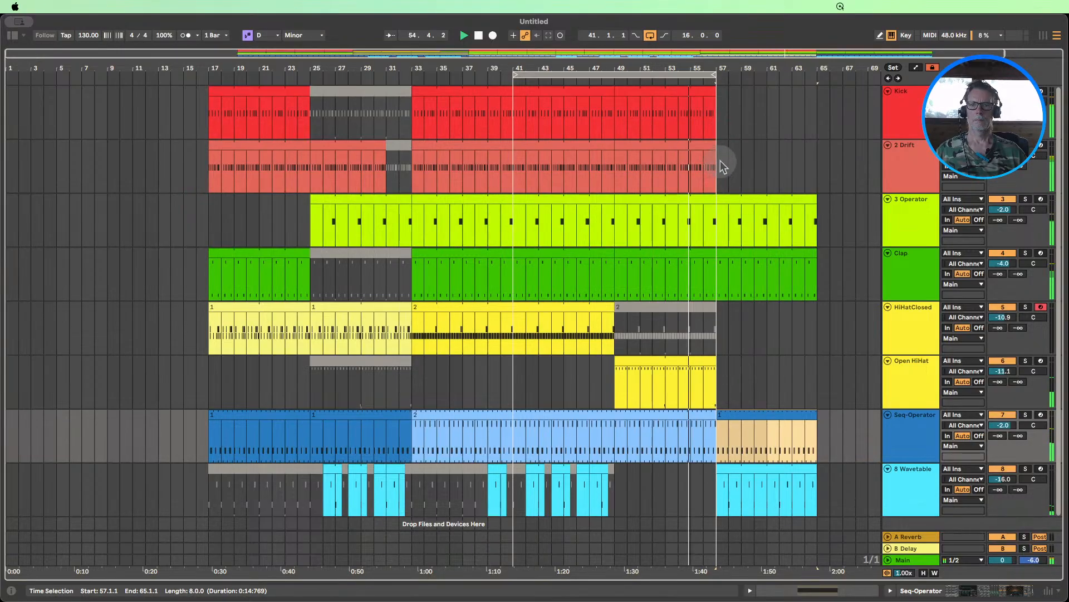
{"action": "left_click_drag", "start_coordinate": [720, 161], "coordinate": [799, 137]}
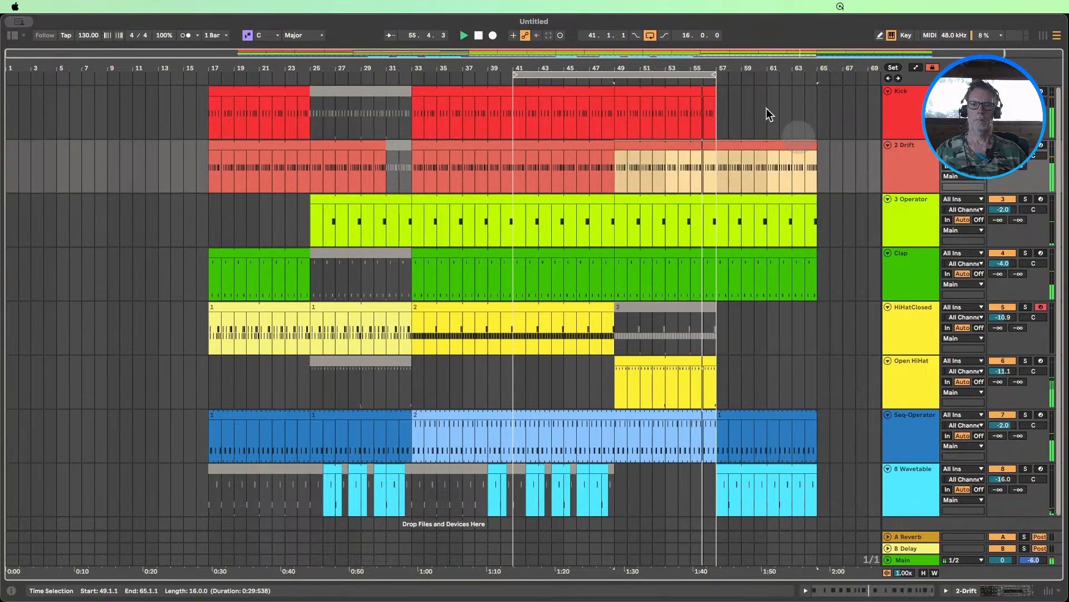
{"action": "left_click_drag", "start_coordinate": [714, 75], "coordinate": [815, 75]}
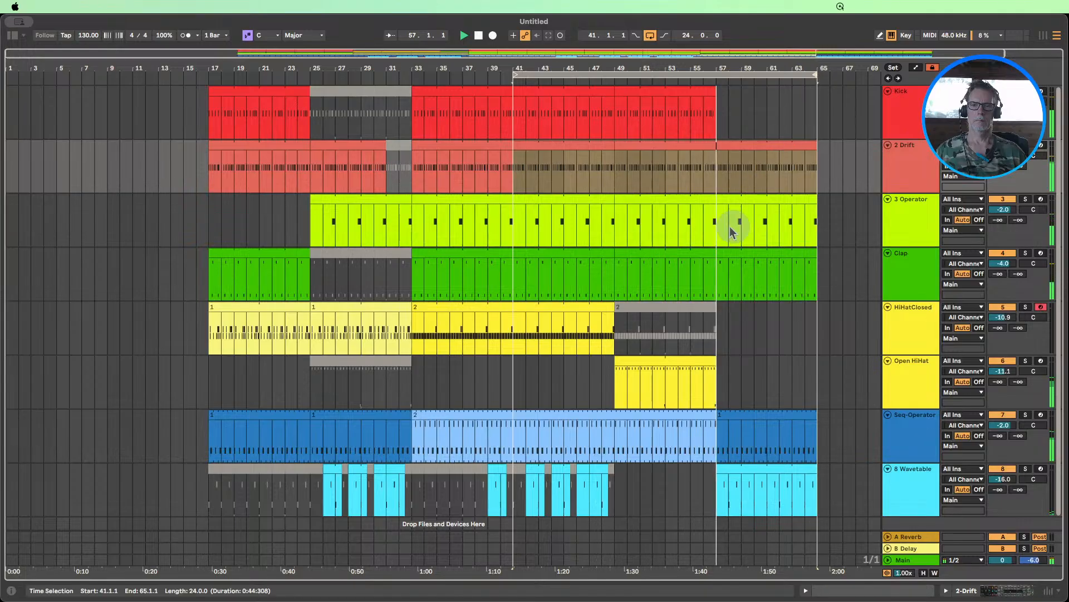
- Deactivate 2 Drift between bars 57 and 65, after trying the same on 3 Operator and reactivating it
{"action": "left_click_drag", "start_coordinate": [719, 226], "coordinate": [813, 223]}
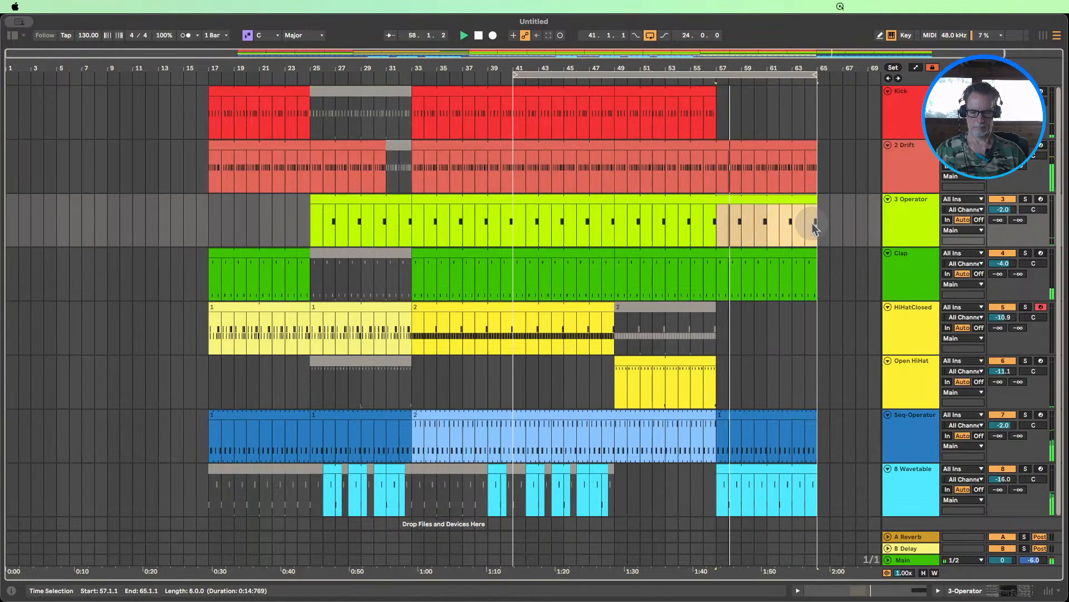
{"action": "key", "text": "0"}
{"action": "left_click_drag", "start_coordinate": [717, 159], "coordinate": [813, 149]}
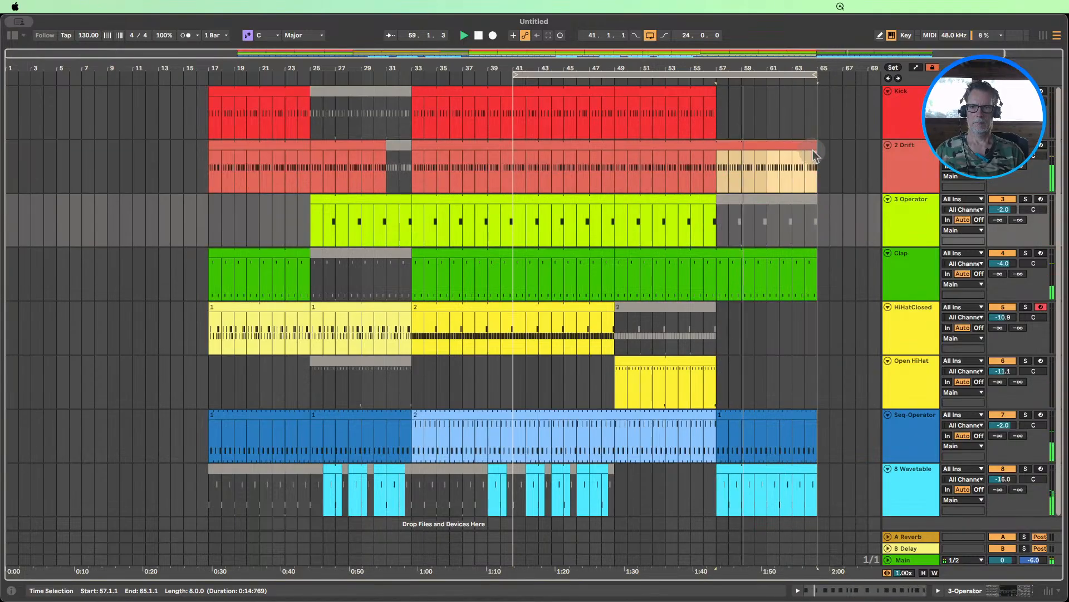
{"action": "key", "text": "0"}
{"action": "left_click", "coordinate": [770, 200]}
{"action": "key", "text": "0"}
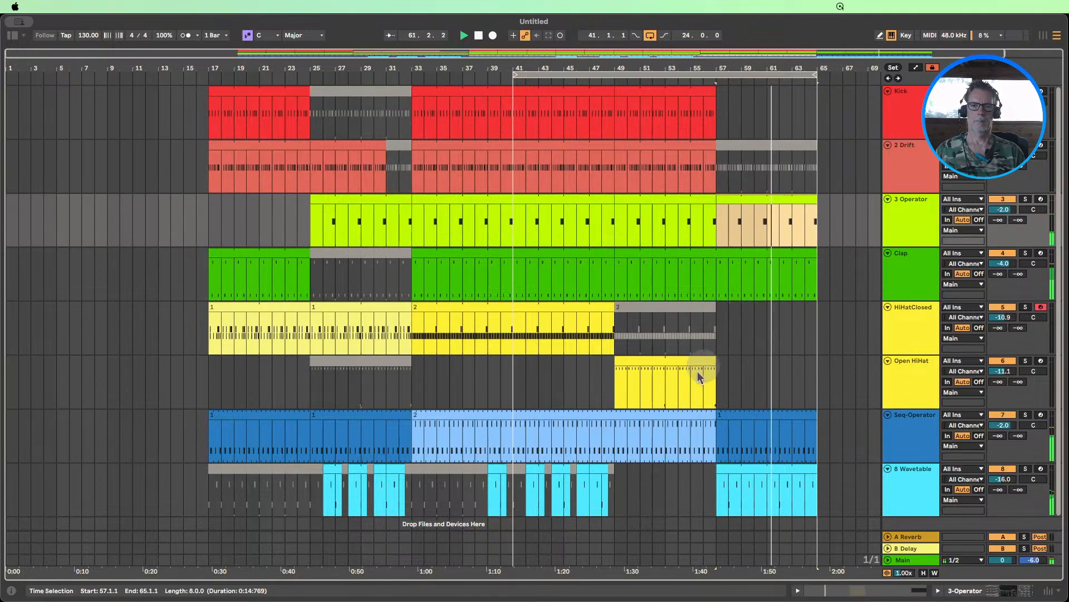
- Set the loop start to bar 57 and duplicate the last bar of the Open HiHat clip to bar 57
{"action": "left_click_drag", "start_coordinate": [513, 74], "coordinate": [717, 78]}
{"action": "left_click", "coordinate": [714, 390]}
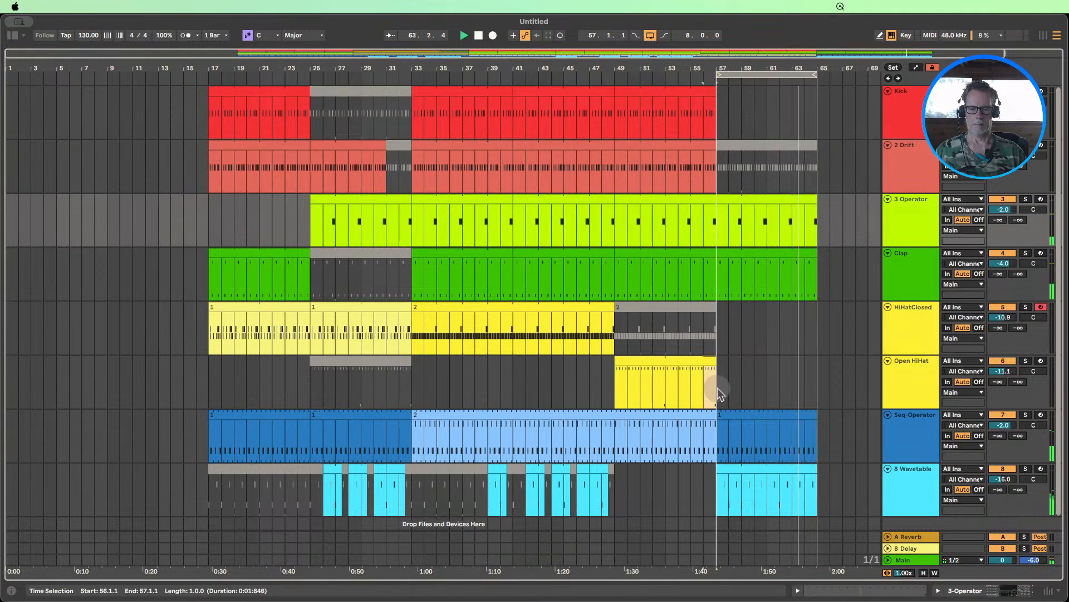
{"action": "key", "text": "super+d"}
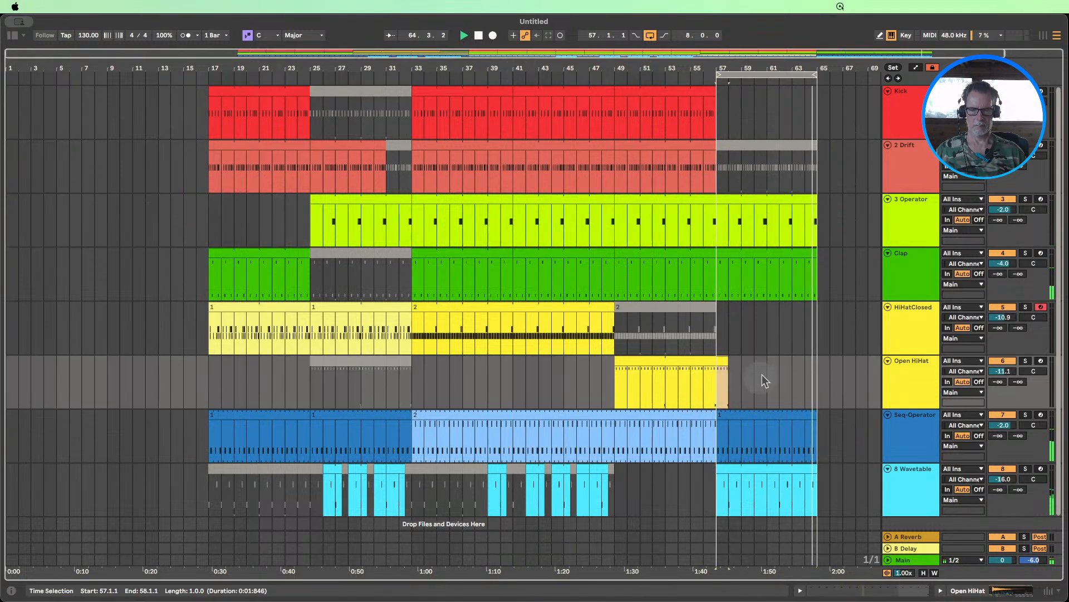
- Reduce the Open HiHat copy to a single beat just before bar 59 and duplicate bars 57 to 61 onto bar 61
{"action": "left_click_drag", "start_coordinate": [804, 67], "coordinate": [649, 145]}
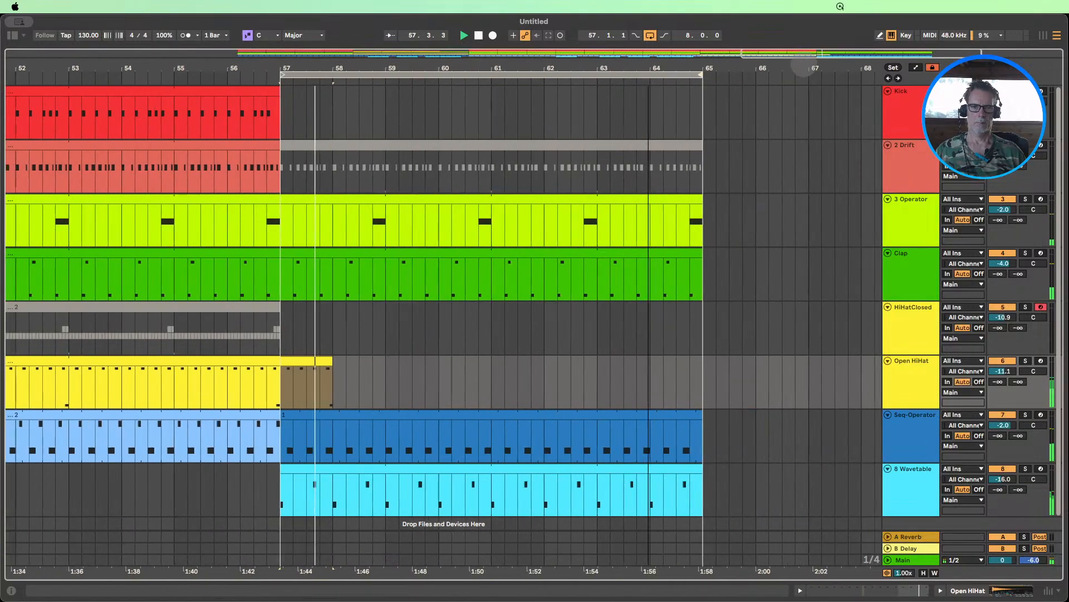
{"action": "left_click_drag", "start_coordinate": [325, 363], "coordinate": [503, 369]}
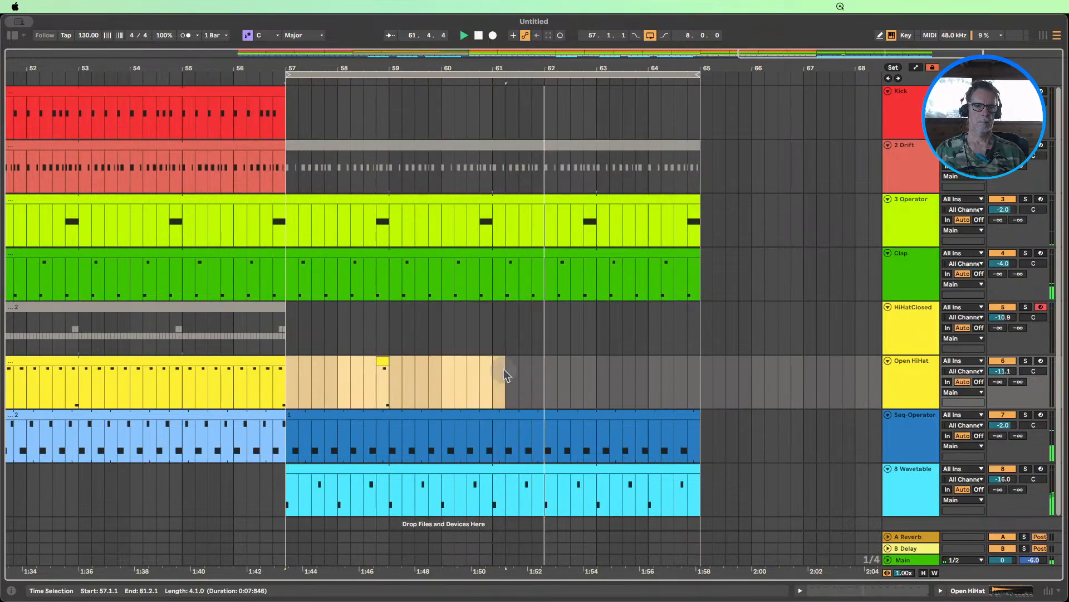
{"action": "key", "text": "super+d"}
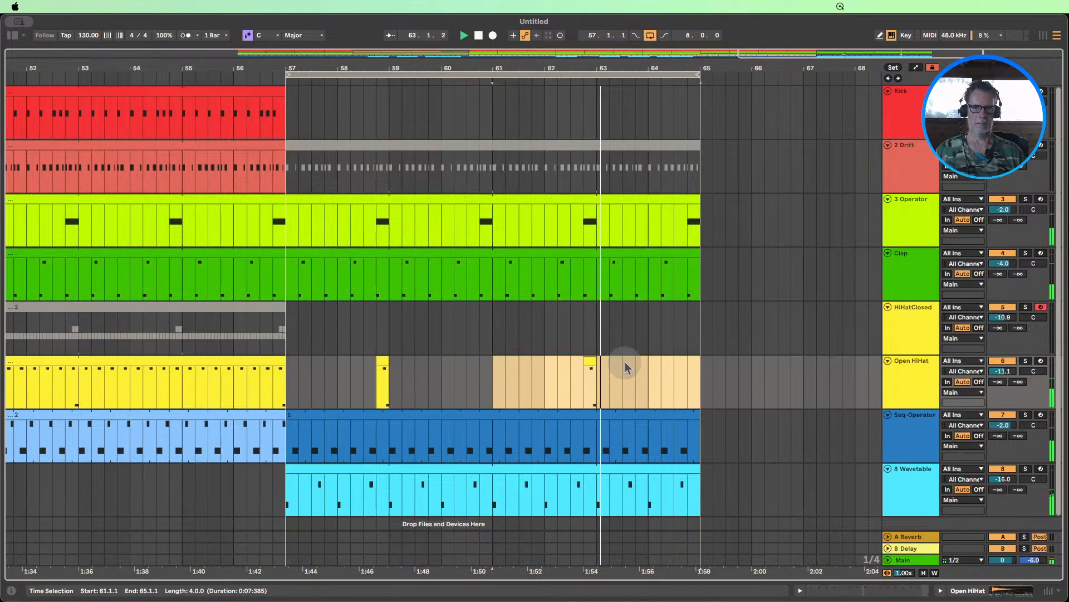
- Extend the short Open HiHat clip before bar 63 to 64.4.1, making it two bars long
{"action": "left_click", "coordinate": [591, 368]}
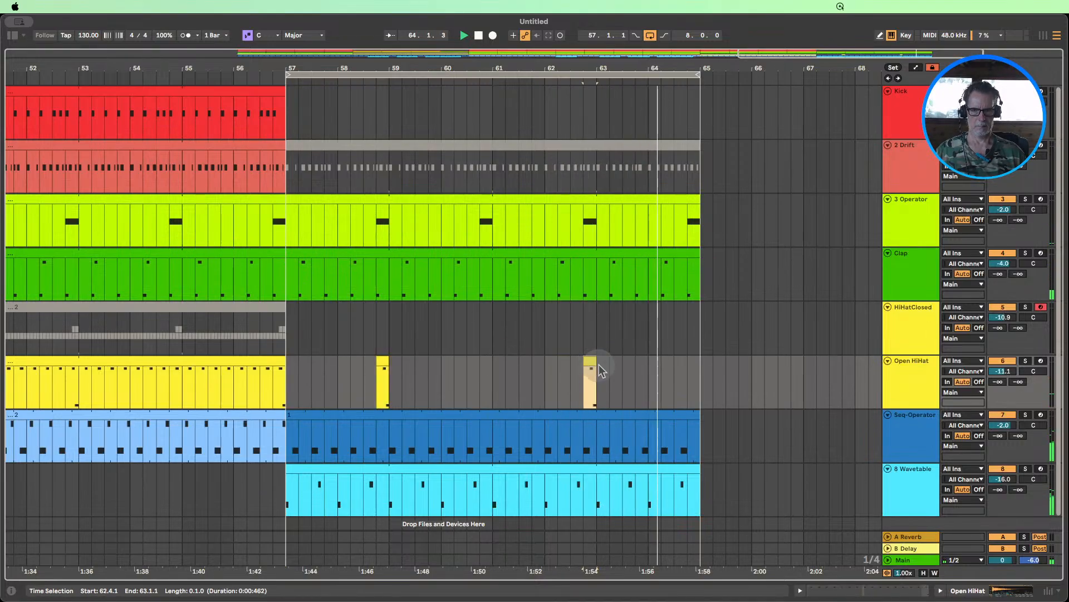
{"action": "left_click_drag", "start_coordinate": [596, 361], "coordinate": [680, 361]}
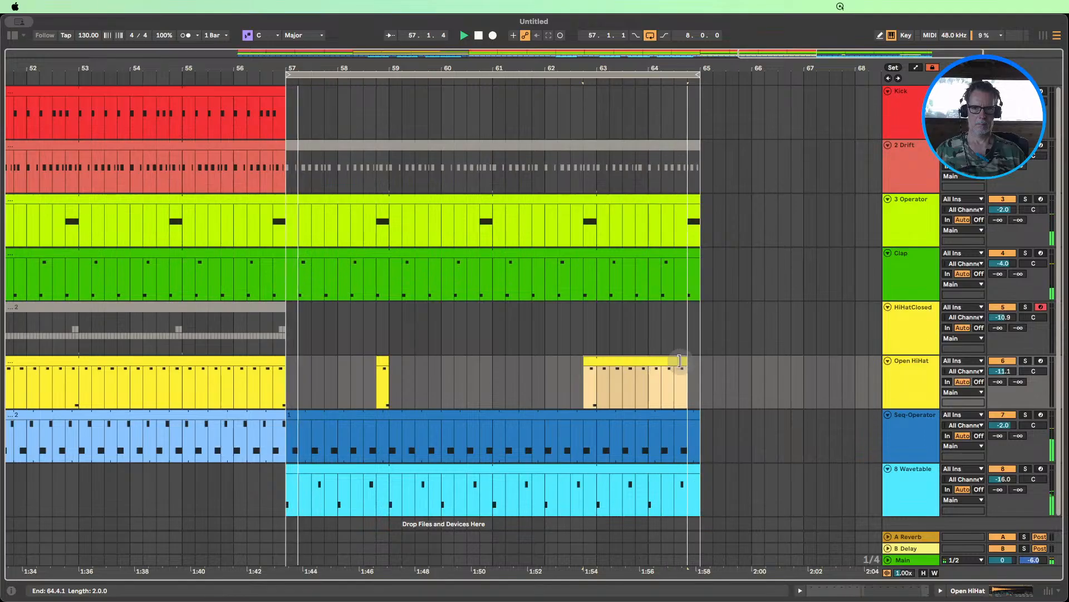
- Stop playback, extend the loop start back to bar 17 and switch to the Session view
{"action": "mouse_move", "coordinate": [608, 66]}
{"action": "left_mouse_down"}
{"action": "mouse_move", "coordinate": [609, 46]}
{"action": "mouse_move", "coordinate": [610, 66]}
{"action": "left_mouse_up"}
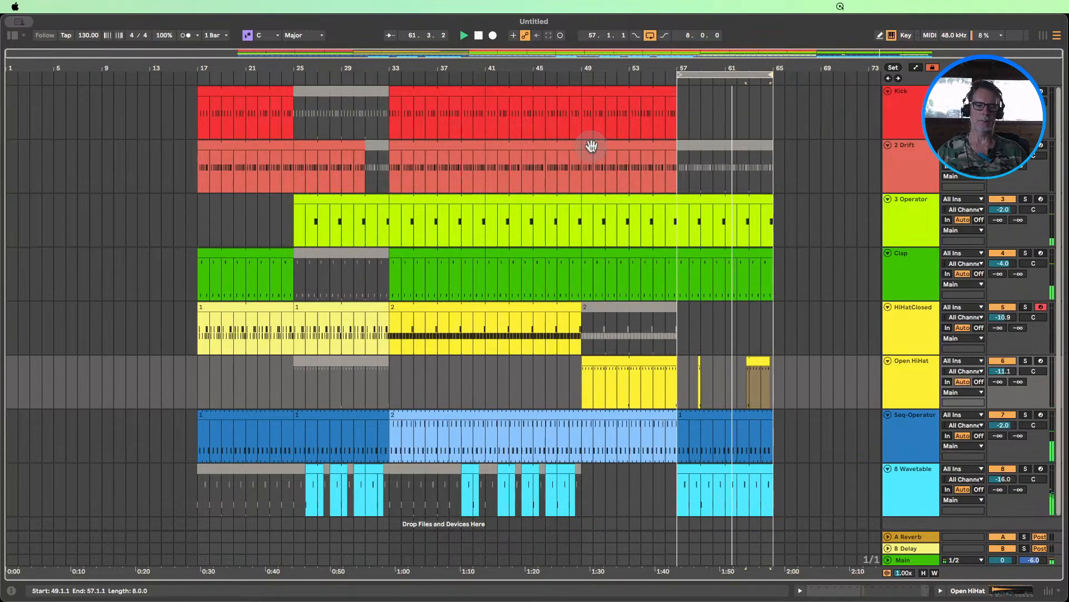
{"action": "scroll", "coordinate": [594, 145], "scroll_direction": "down", "scroll_amount": 1}
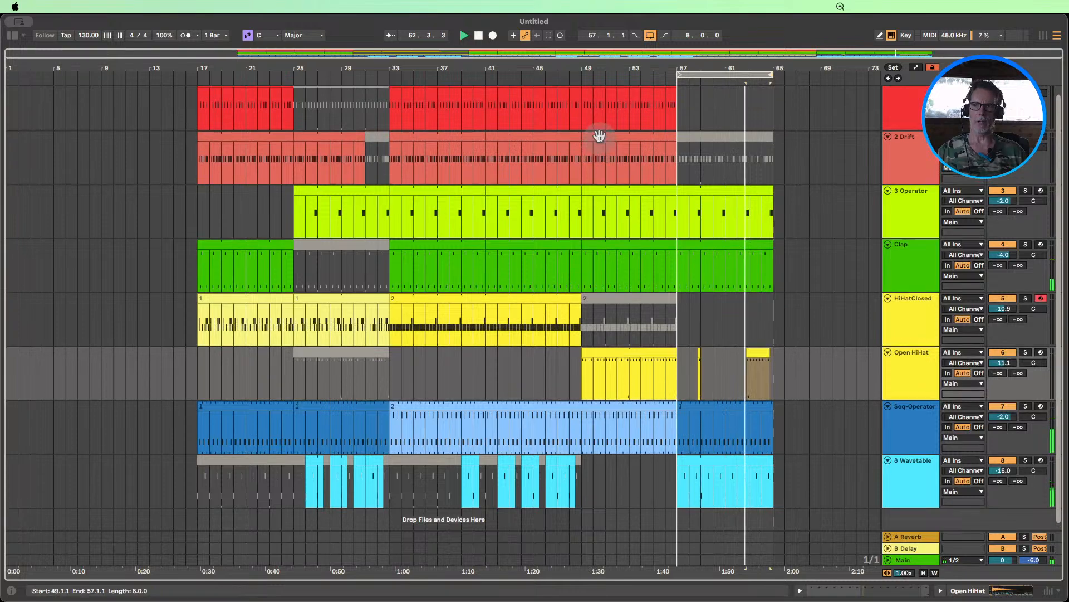
{"action": "scroll", "coordinate": [599, 134], "scroll_direction": "up", "scroll_amount": 1}
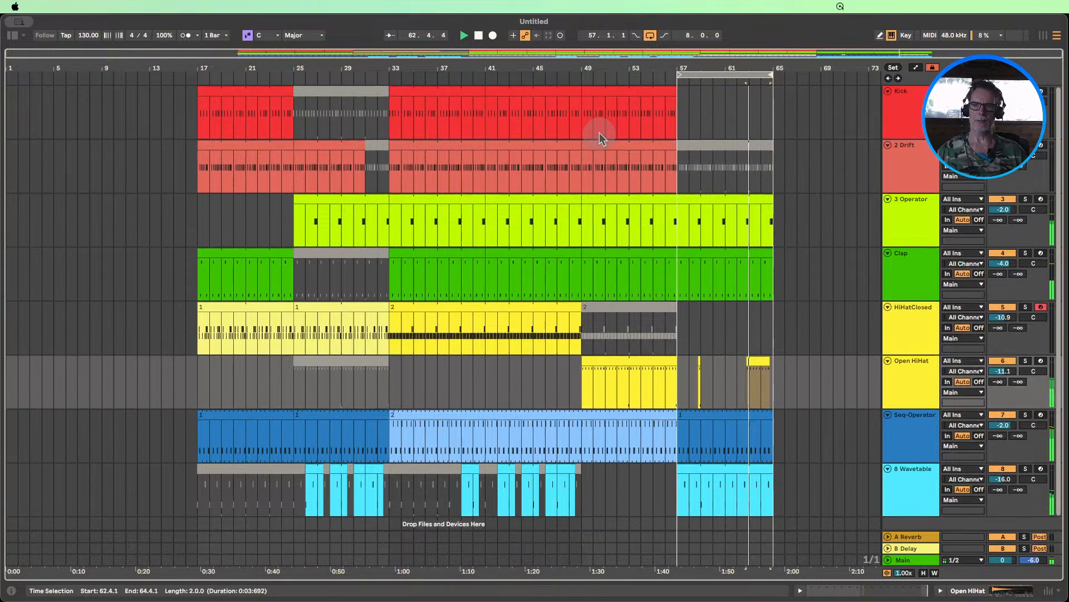
{"action": "left_click", "coordinate": [479, 35]}
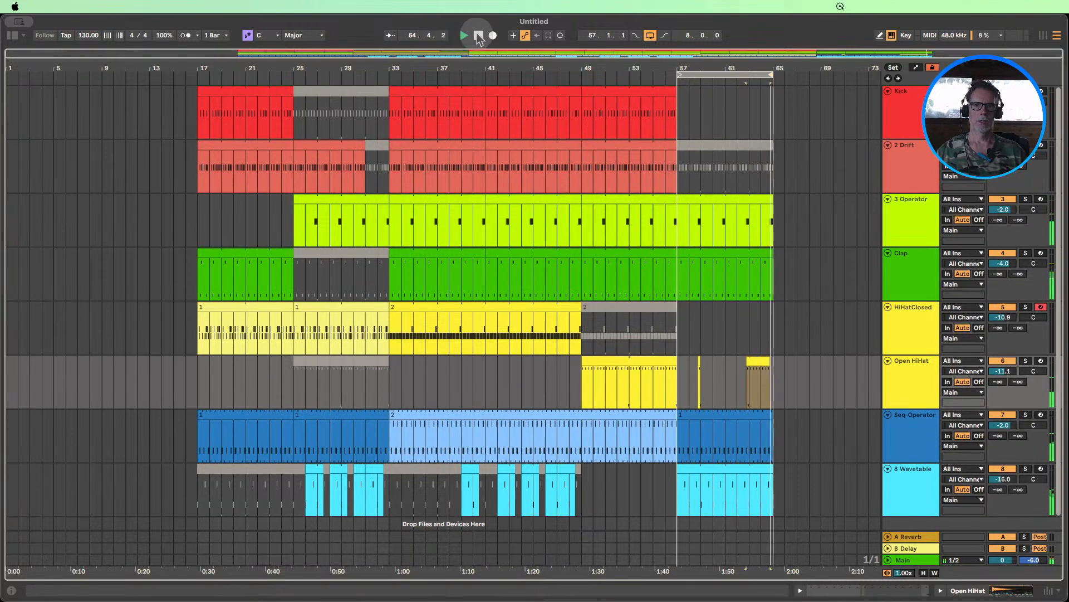
{"action": "left_click_drag", "start_coordinate": [678, 74], "coordinate": [199, 75]}
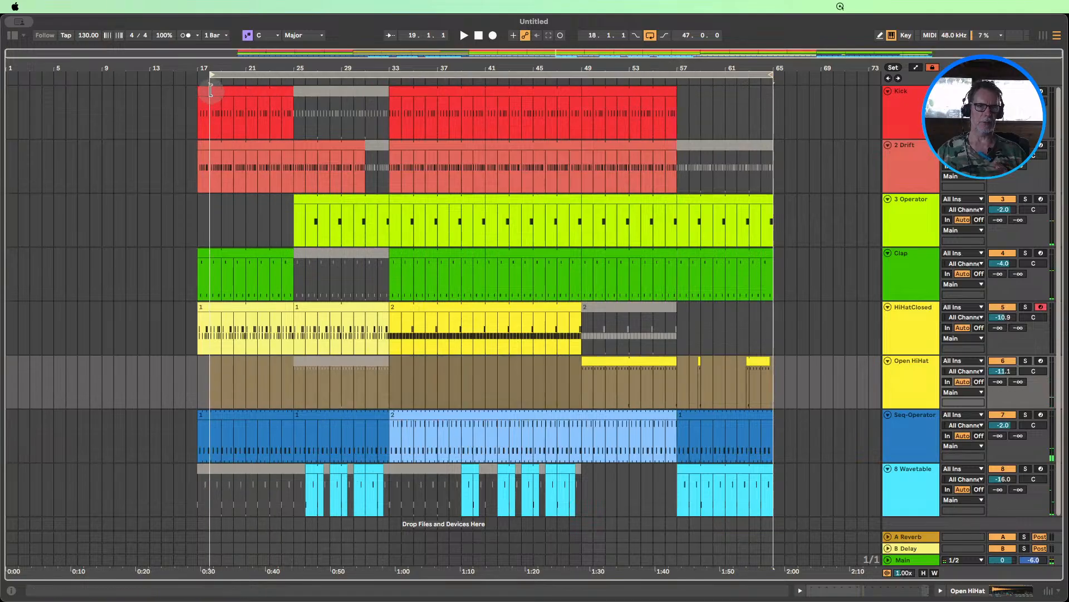
{"action": "left_click", "coordinate": [1040, 39]}
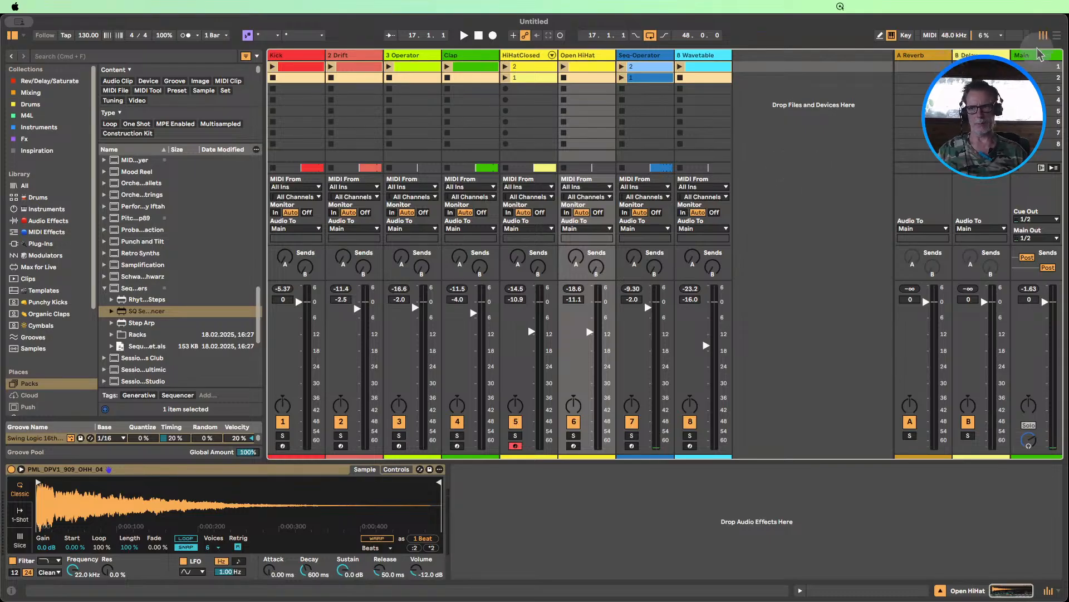
- Return to the Arrangement and extend the Seq-Operator clip at bar 17 over the following clip to bar 33
{"action": "left_click", "coordinate": [1057, 36]}
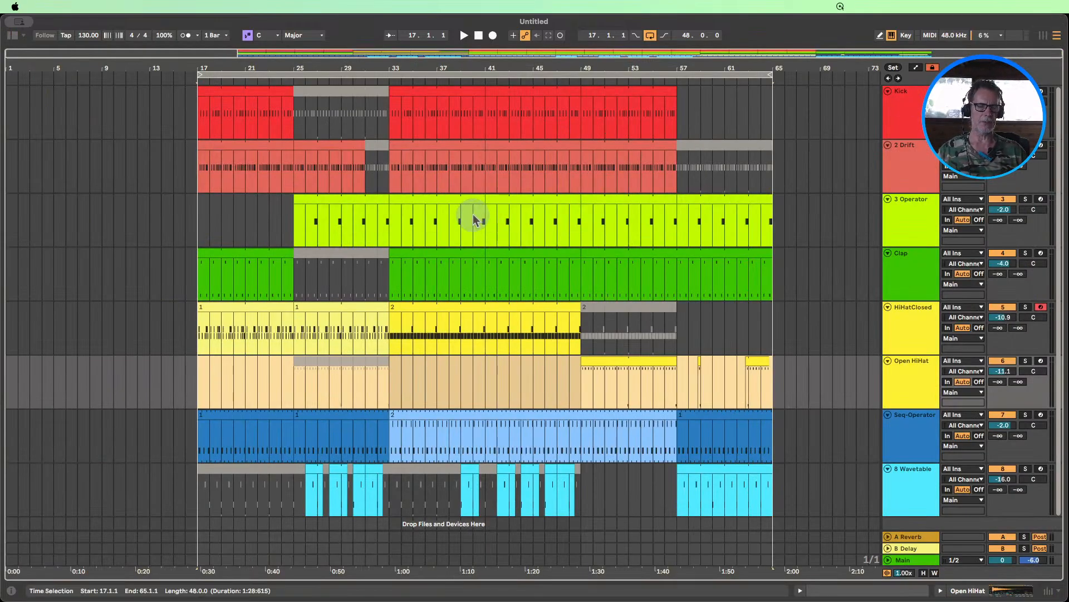
{"action": "scroll", "coordinate": [452, 230], "scroll_direction": "down", "scroll_amount": 2}
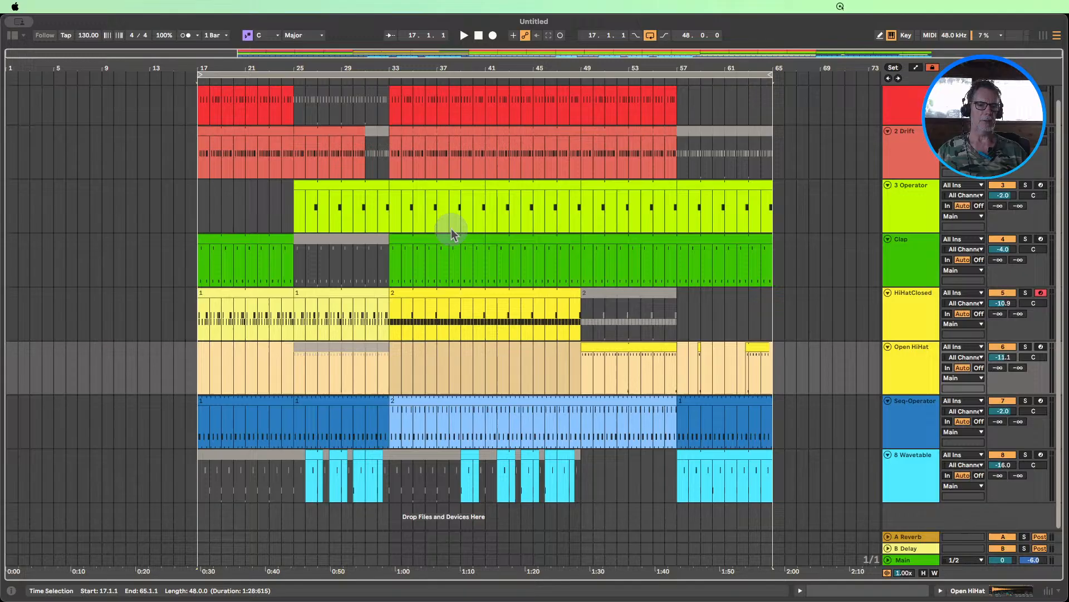
{"action": "left_click", "coordinate": [315, 475]}
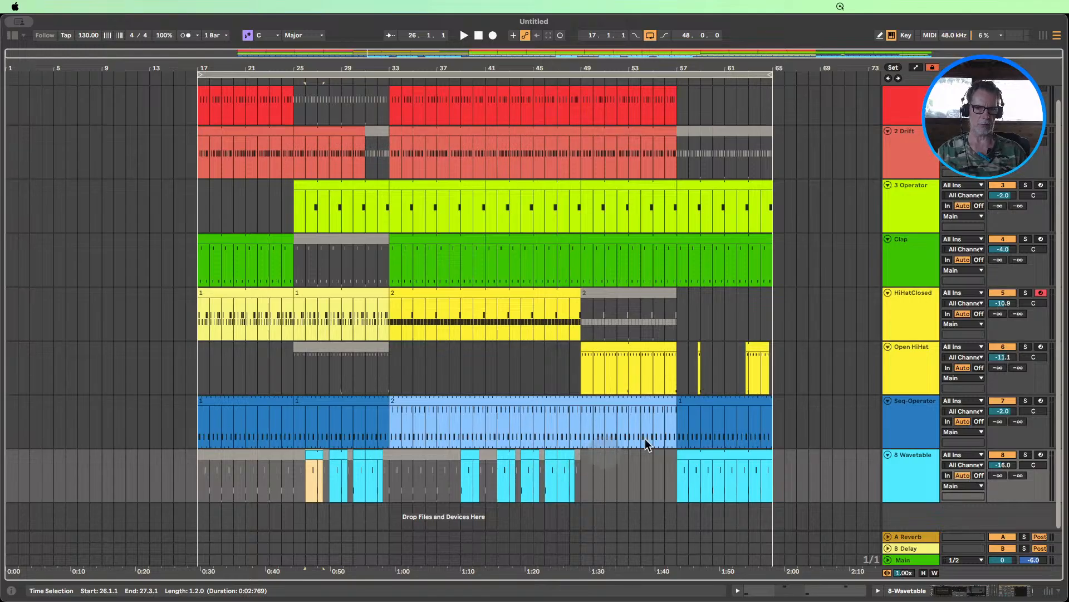
{"action": "left_click", "coordinate": [707, 363]}
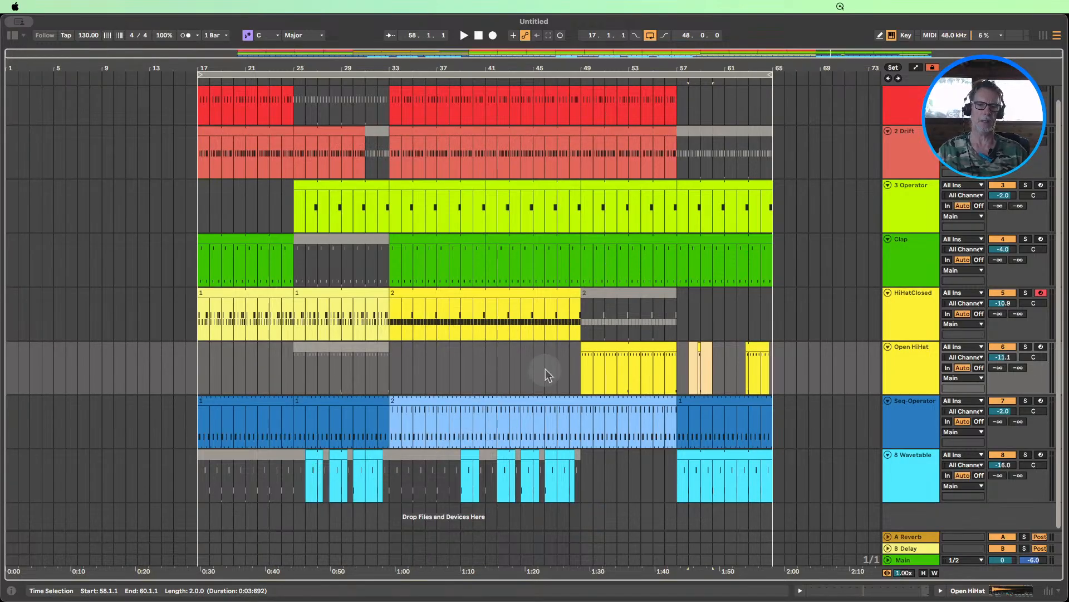
{"action": "left_click", "coordinate": [342, 411]}
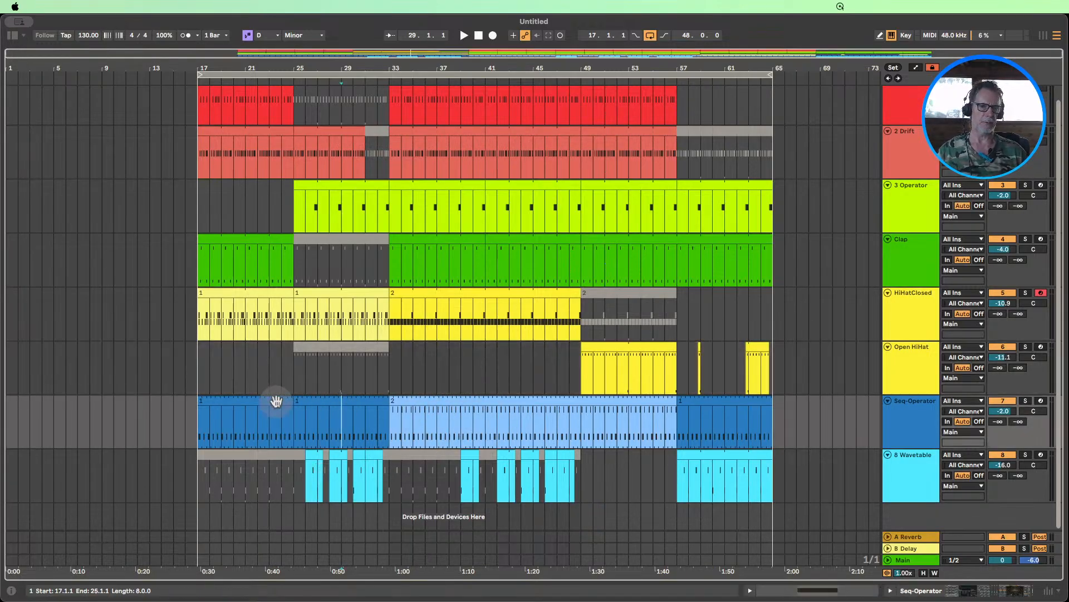
{"action": "left_click", "coordinate": [283, 399]}
{"action": "left_click_drag", "start_coordinate": [287, 397], "coordinate": [389, 399]}
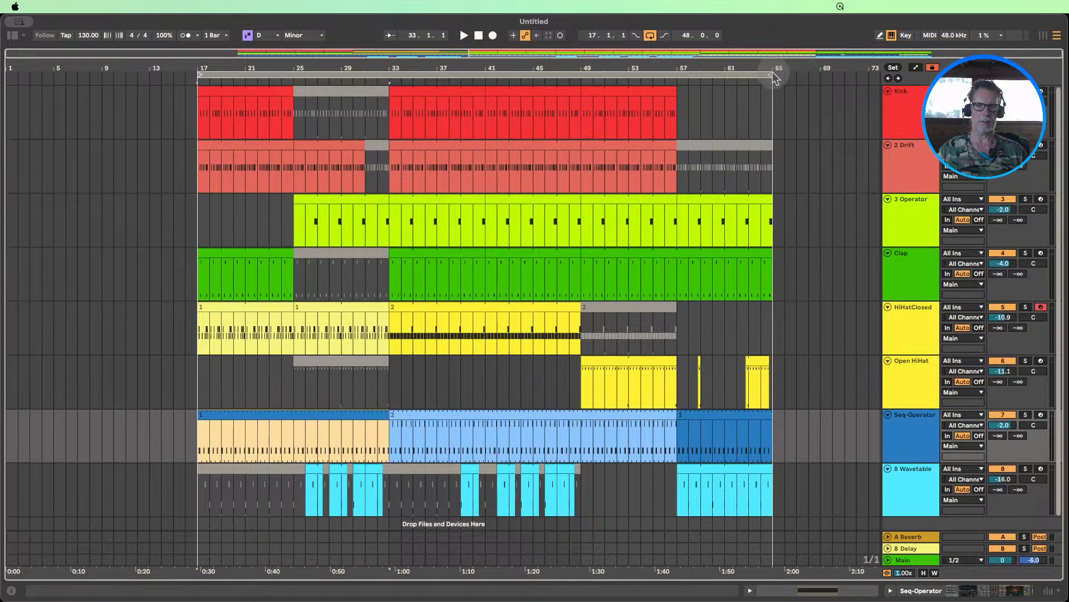
- Set the loop to bars 57 to 65 and select bars 49 to 57 across all eight tracks
{"action": "left_click_drag", "start_coordinate": [774, 78], "coordinate": [485, 76]}
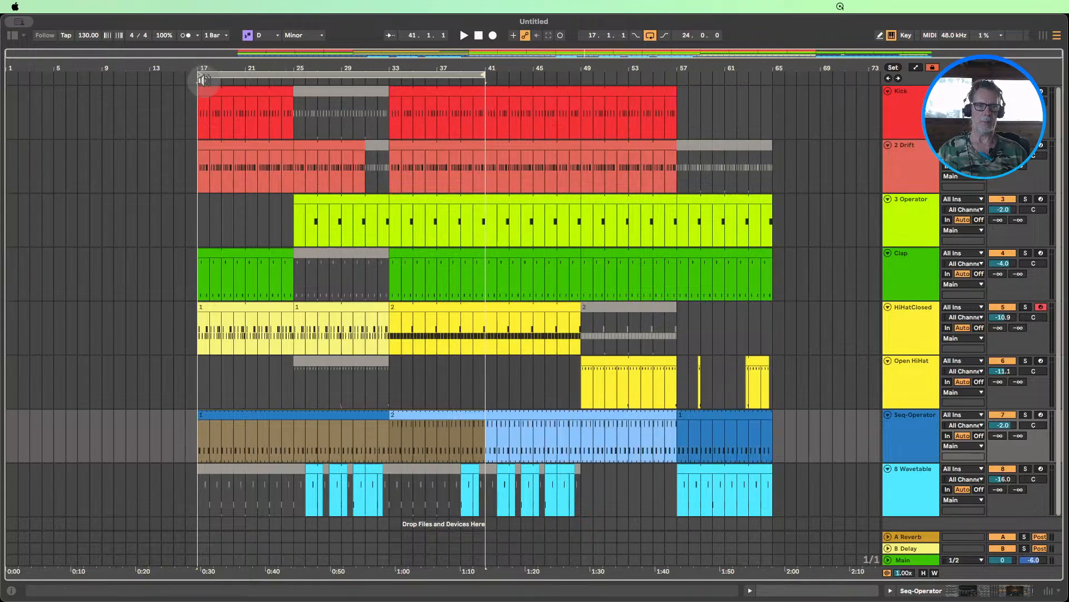
{"action": "left_click_drag", "start_coordinate": [198, 73], "coordinate": [725, 56]}
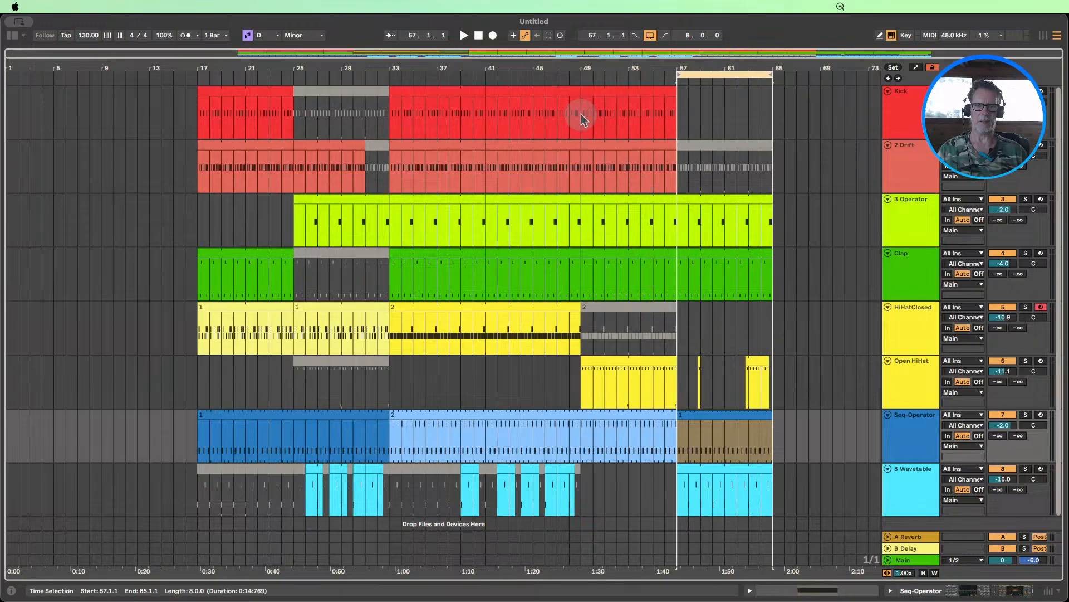
{"action": "left_click_drag", "start_coordinate": [581, 113], "coordinate": [676, 490]}
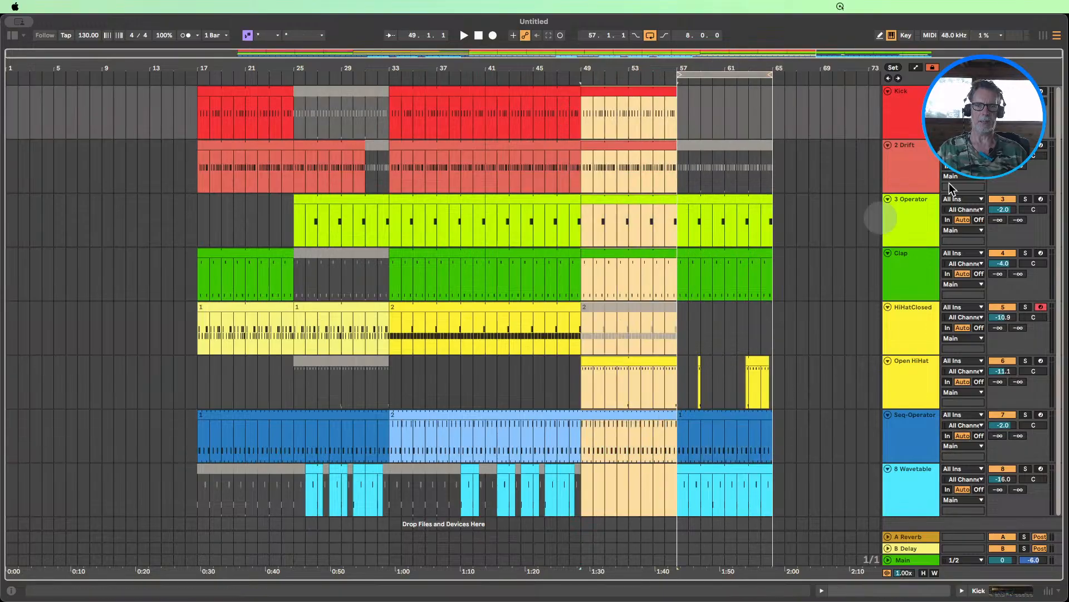
- Copy the first row of Session clips from Kick to Wavetable into the Arrangement at bar 65 and re-enable arrangement playback
{"action": "left_click", "coordinate": [1044, 36]}
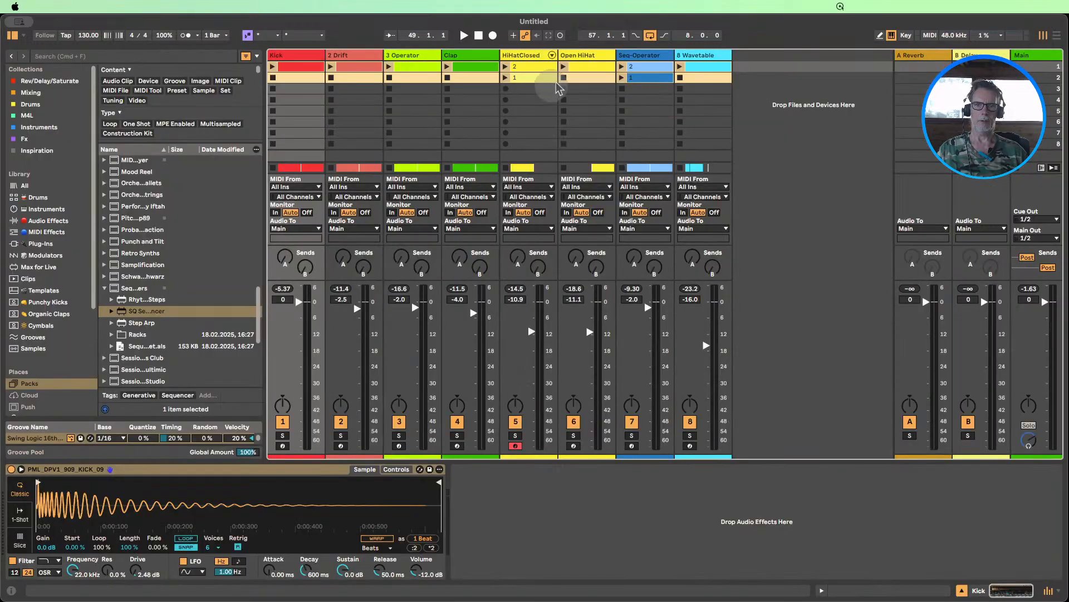
{"action": "left_click", "coordinate": [272, 67]}
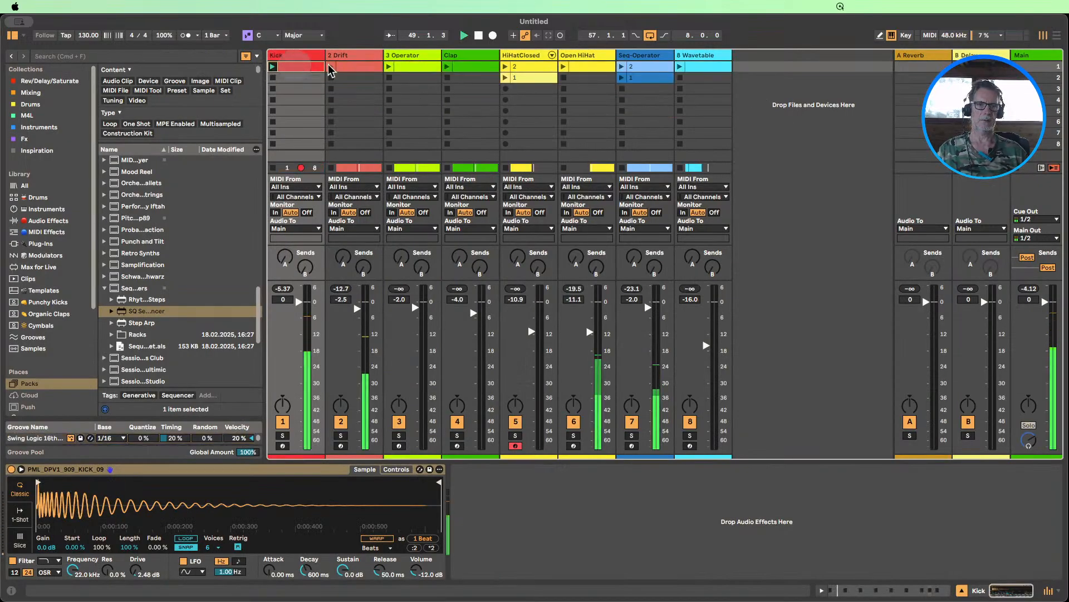
{"action": "left_click", "coordinate": [705, 67], "text": "shift"}
{"action": "left_click", "coordinate": [479, 35]}
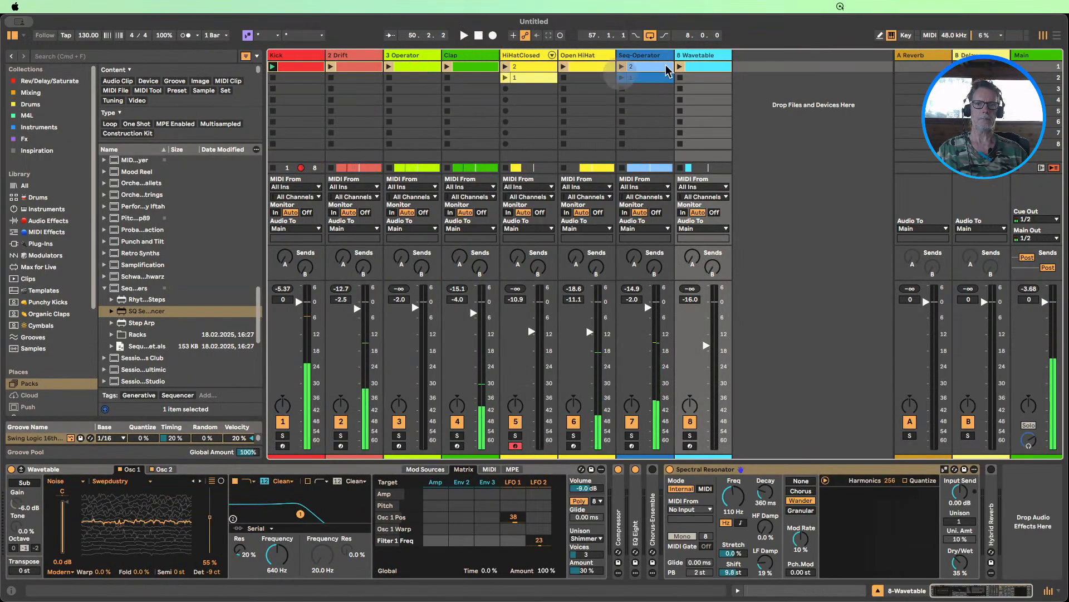
{"action": "left_click", "coordinate": [1043, 35]}
{"action": "left_click_drag", "start_coordinate": [1043, 50], "coordinate": [773, 113]}
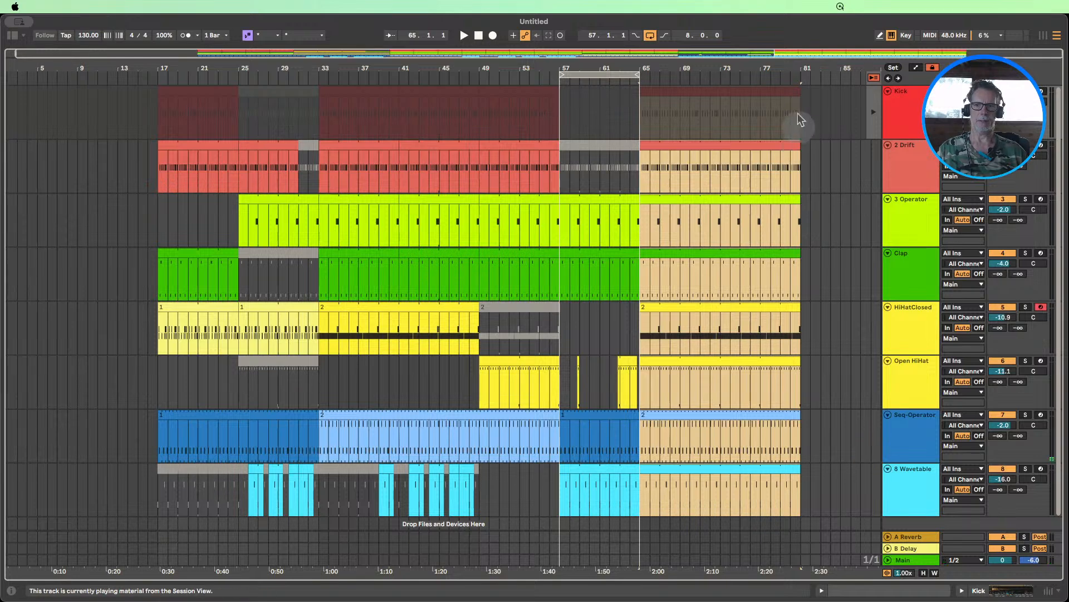
{"action": "left_click", "coordinate": [873, 78]}
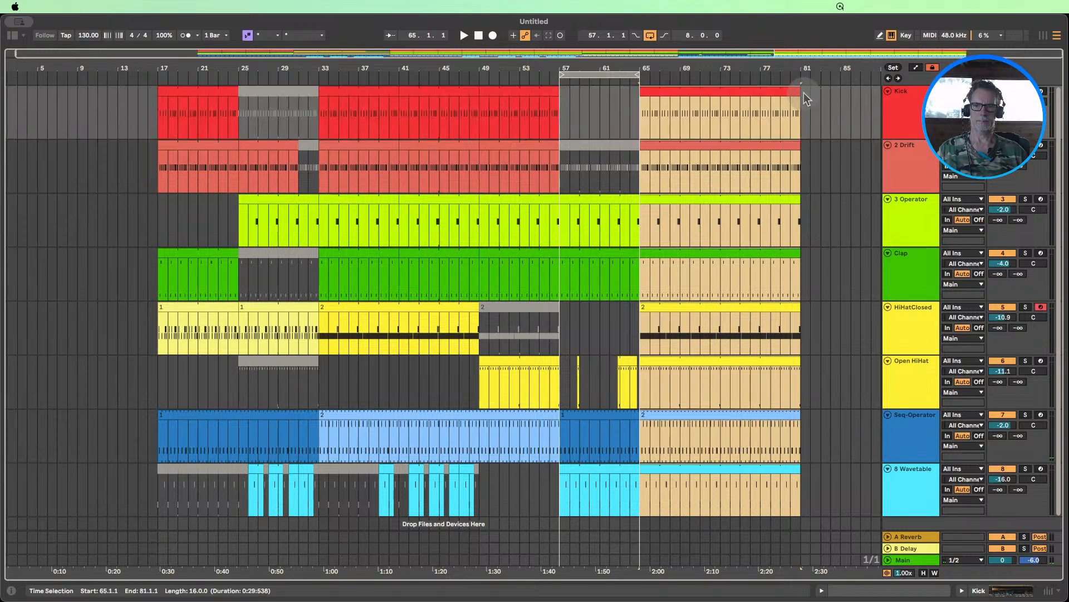
- Shorten the new clips on all tracks to end at bar 73 and move the loop to bars 65 to 73
{"action": "left_click_drag", "start_coordinate": [788, 89], "coordinate": [720, 90]}
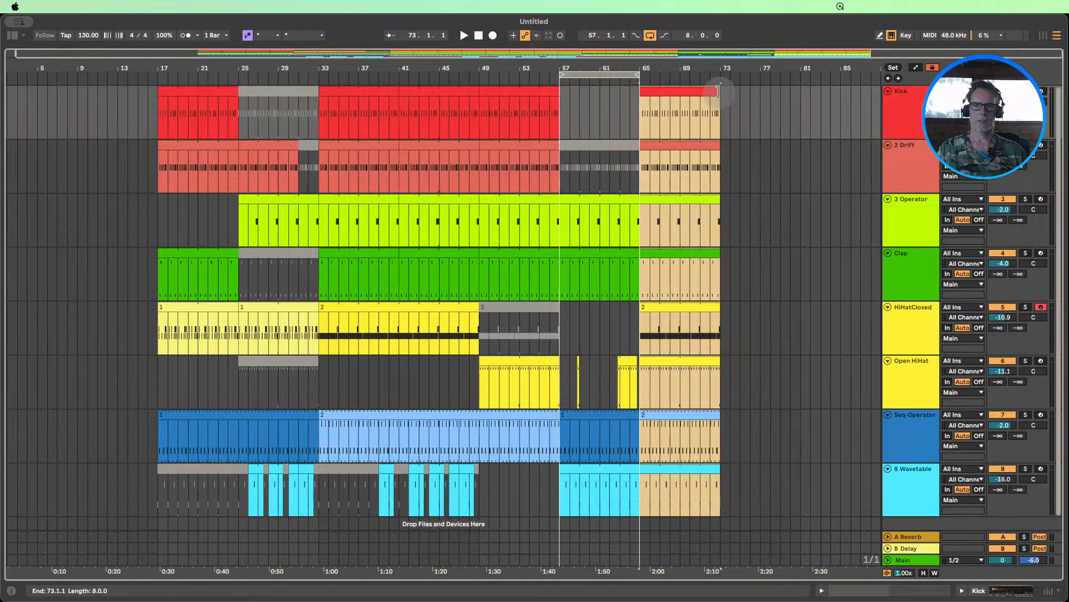
{"action": "left_click", "coordinate": [511, 73]}
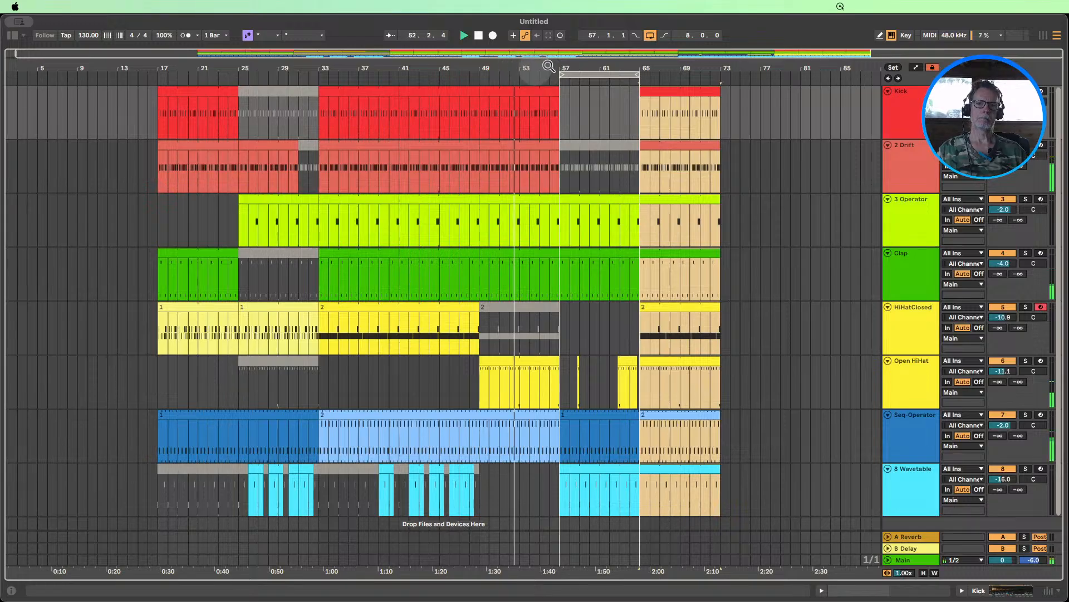
{"action": "left_click", "coordinate": [604, 73]}
{"action": "left_click_drag", "start_coordinate": [604, 73], "coordinate": [686, 73]}
{"action": "scroll", "coordinate": [683, 117], "scroll_direction": "down", "scroll_amount": 1}
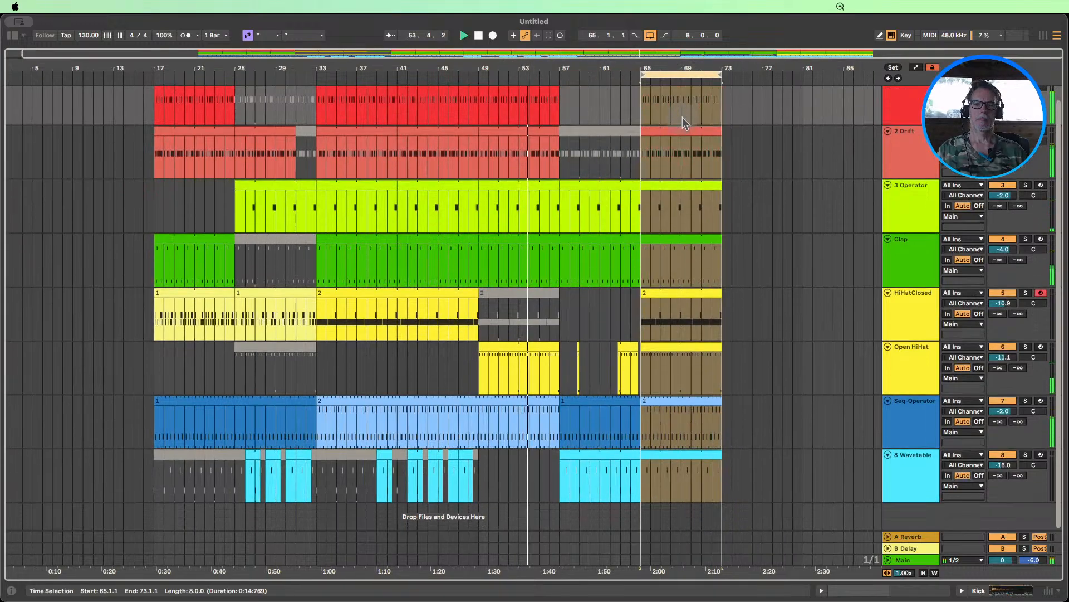
{"action": "left_click", "coordinate": [479, 36]}
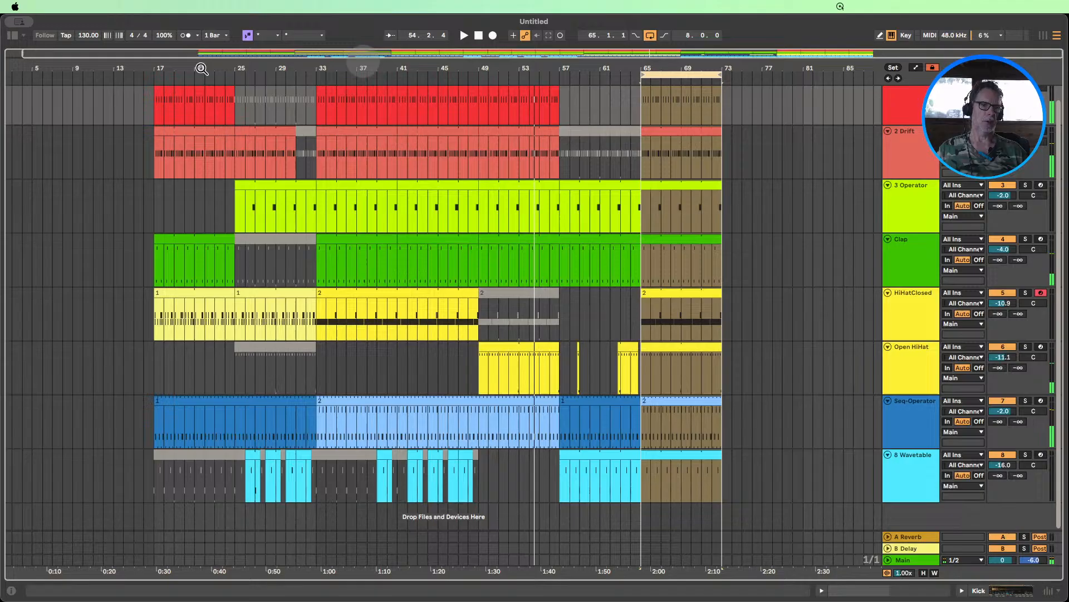
- Show the file browser, collapse the expanded Sequencers pack, open the LIVE STREAM_SAMPLES folder and narrow the browser
{"action": "left_click", "coordinate": [12, 35]}
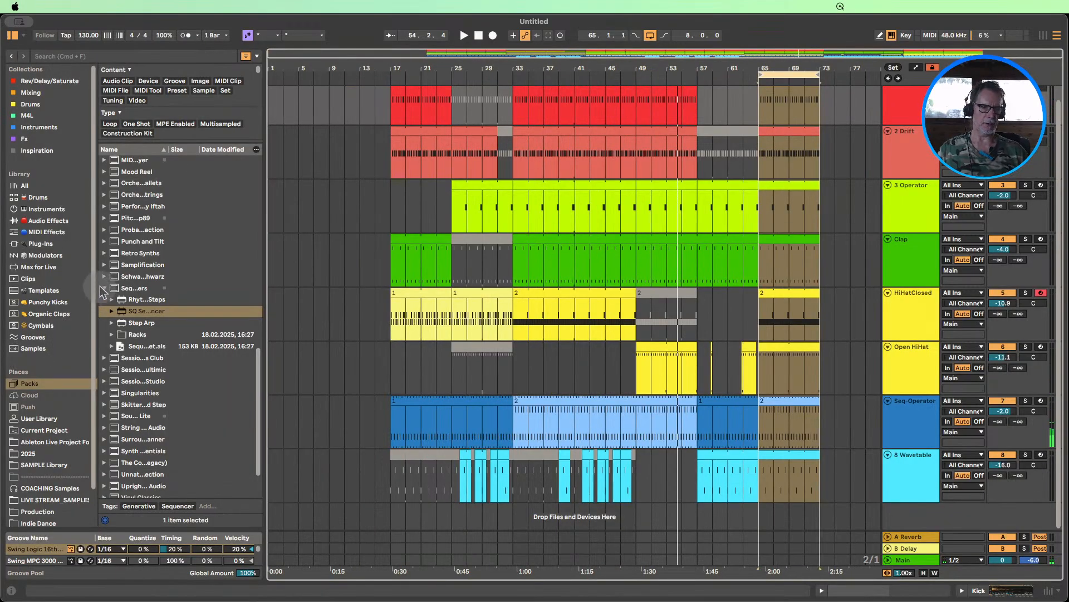
{"action": "left_click", "coordinate": [101, 287]}
{"action": "left_click_drag", "start_coordinate": [262, 247], "coordinate": [198, 247]}
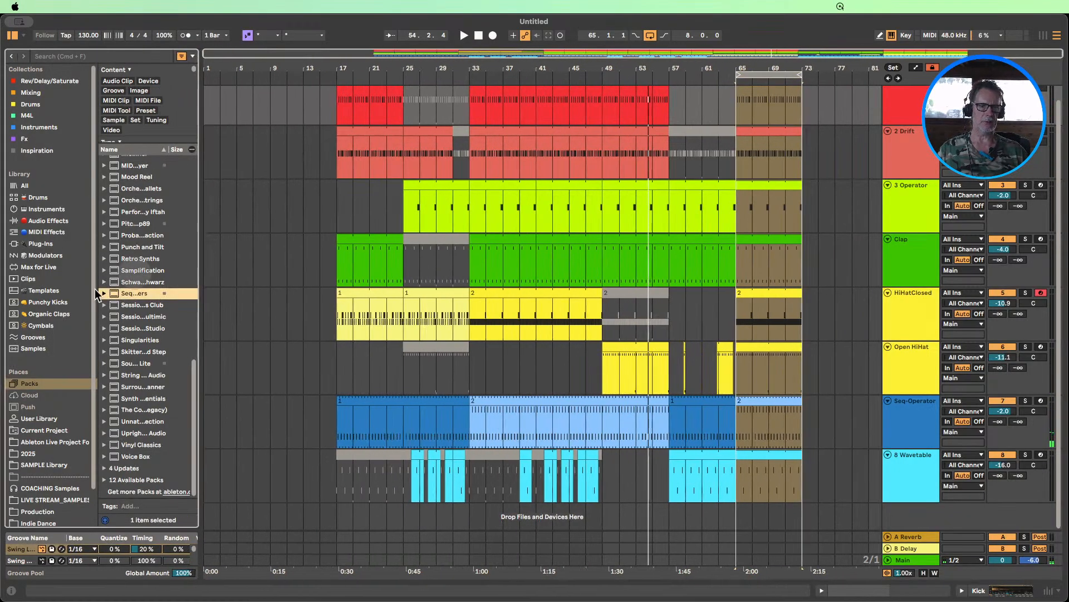
{"action": "scroll", "coordinate": [64, 295], "scroll_direction": "down", "scroll_amount": 2}
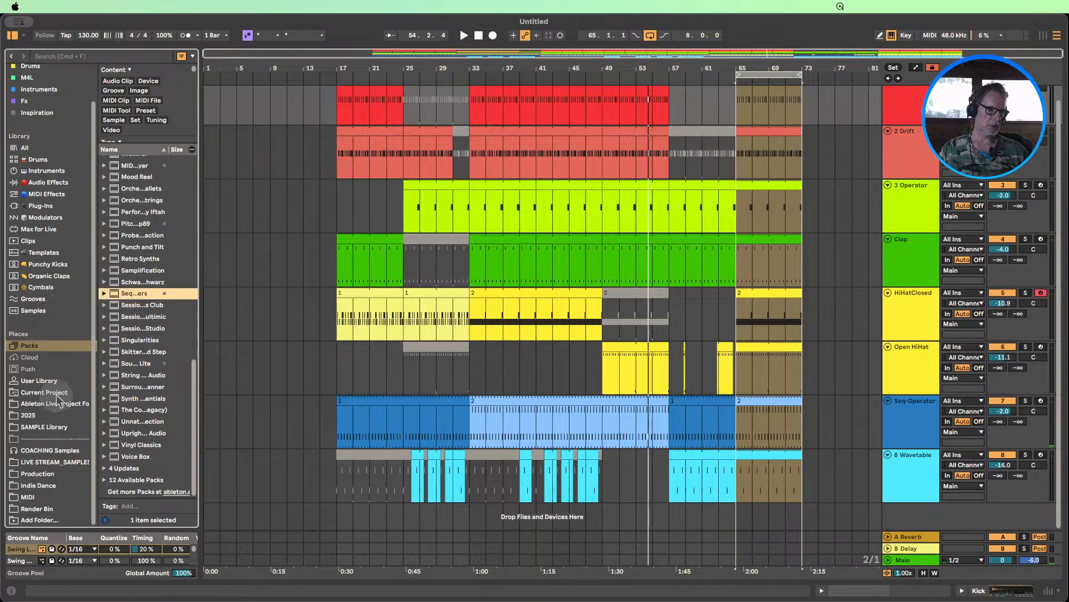
{"action": "left_click", "coordinate": [34, 462]}
{"action": "mouse_move", "coordinate": [195, 309]}
{"action": "left_mouse_down"}
{"action": "mouse_move", "coordinate": [186, 322]}
{"action": "mouse_move", "coordinate": [174, 312]}
{"action": "left_mouse_up"}
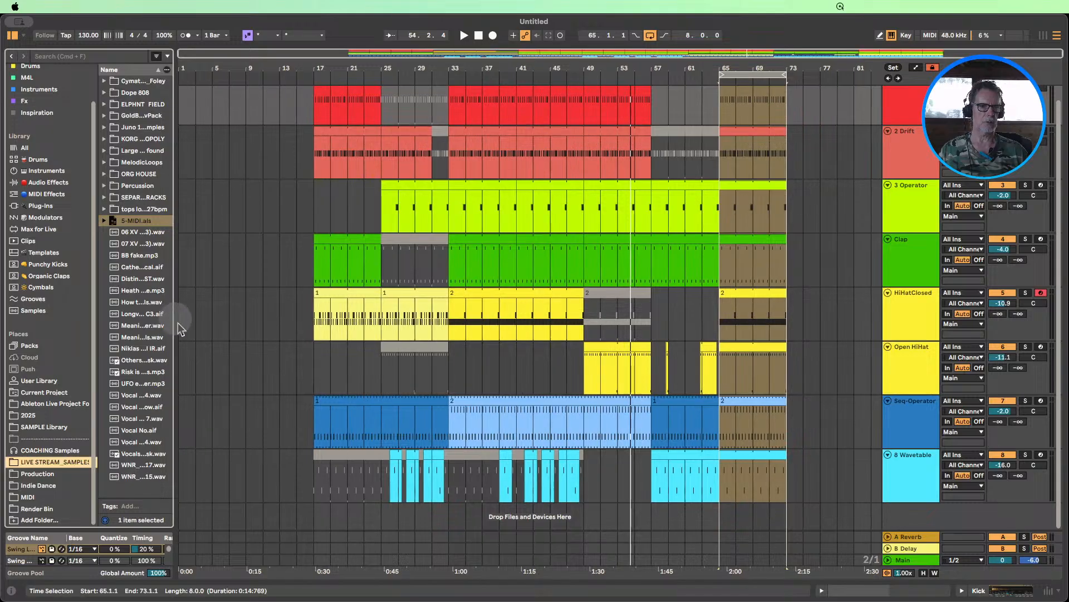
- Play the loop from bar 65 and preview the Risk is Our Business MP3 sample
{"action": "left_click", "coordinate": [715, 78]}
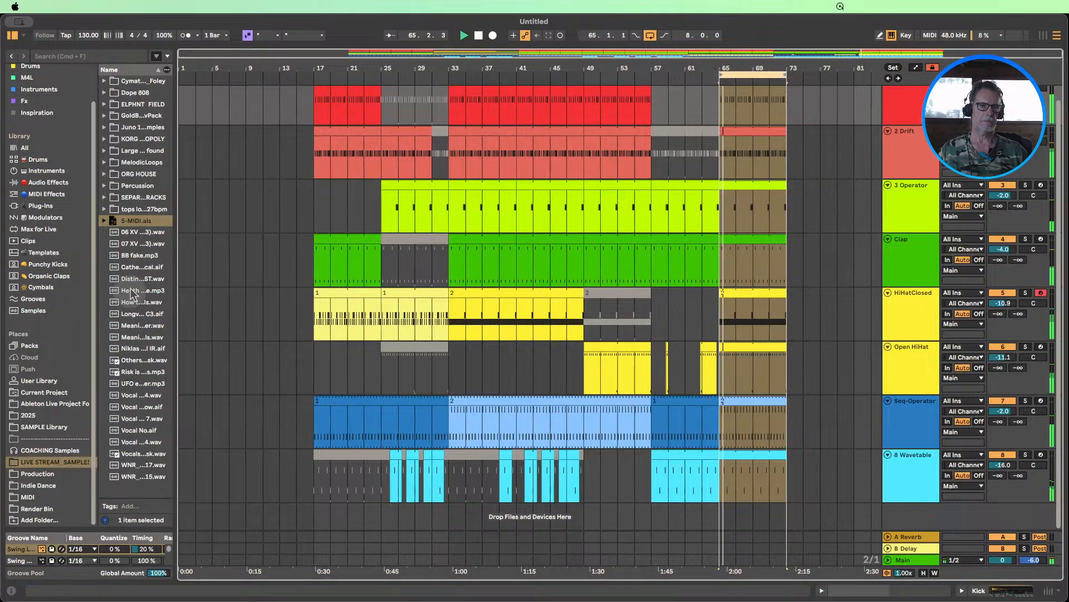
{"action": "left_click", "coordinate": [132, 373]}
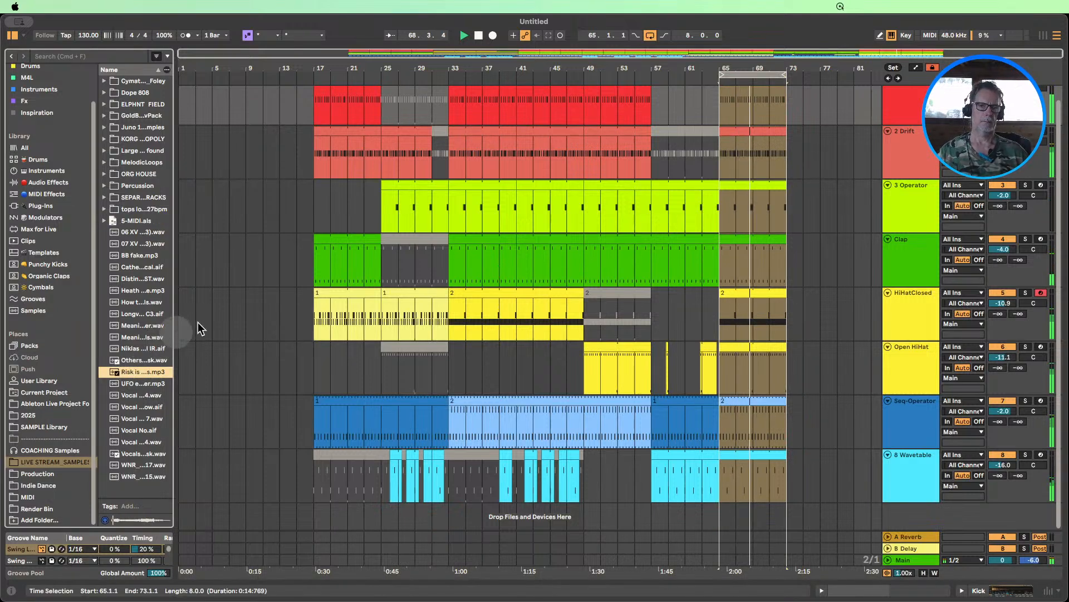
{"action": "left_click", "coordinate": [479, 35]}
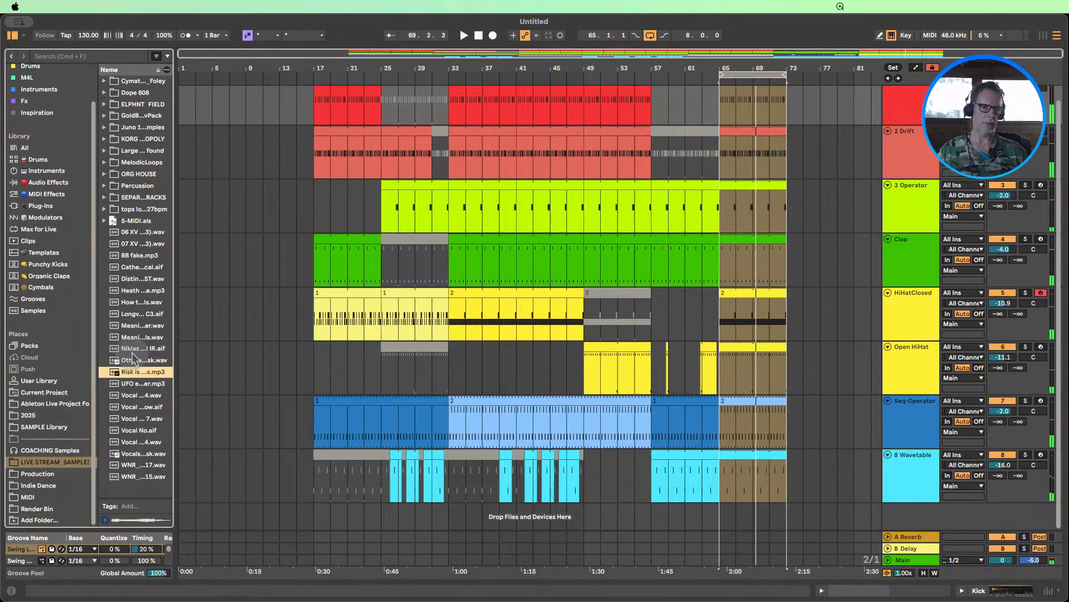
- Try to place the Risk is Our Business sample on a new track at bar 65, and undo it
{"action": "left_click_drag", "start_coordinate": [131, 372], "coordinate": [719, 518]}
{"action": "scroll", "coordinate": [719, 428], "scroll_direction": "down", "scroll_amount": 1}
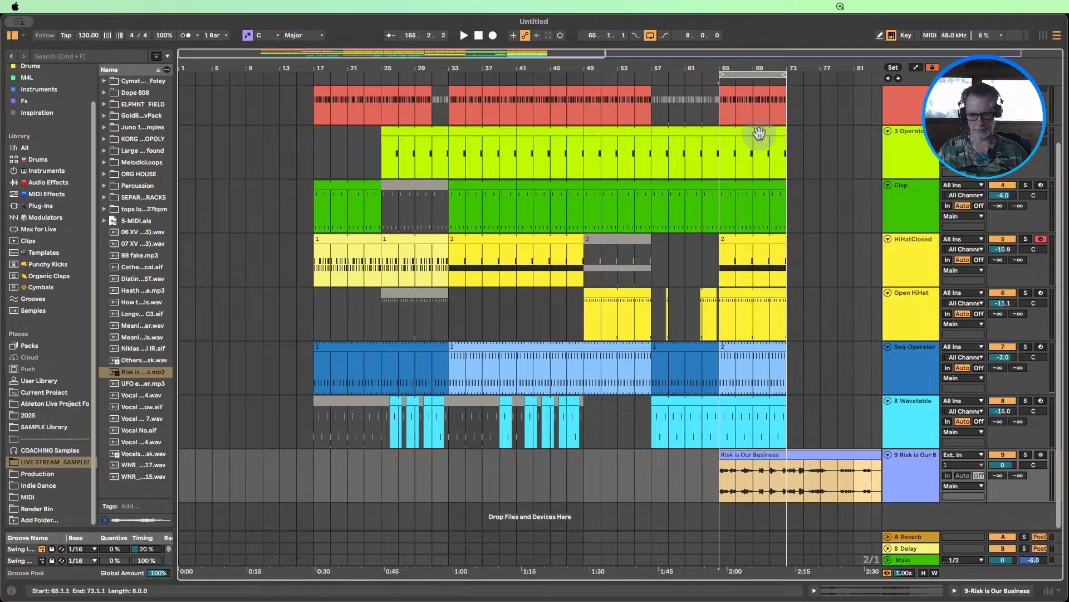
{"action": "key", "text": "super+z"}
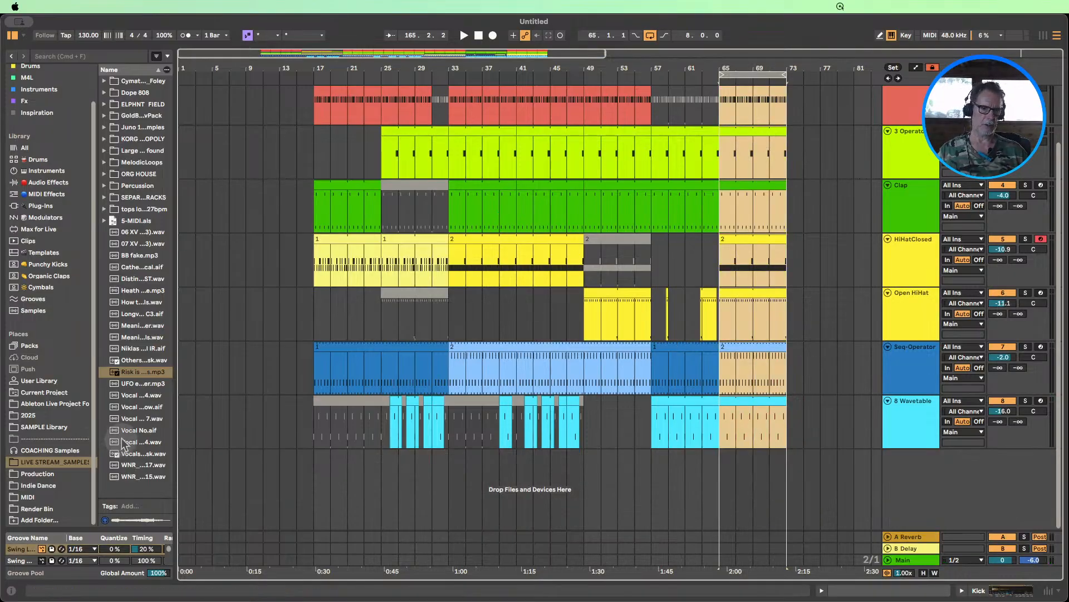
- Preview the vocal one-shot and loop samples in the LIVE STREAM_SAMPLES folder
{"action": "left_click", "coordinate": [135, 395]}
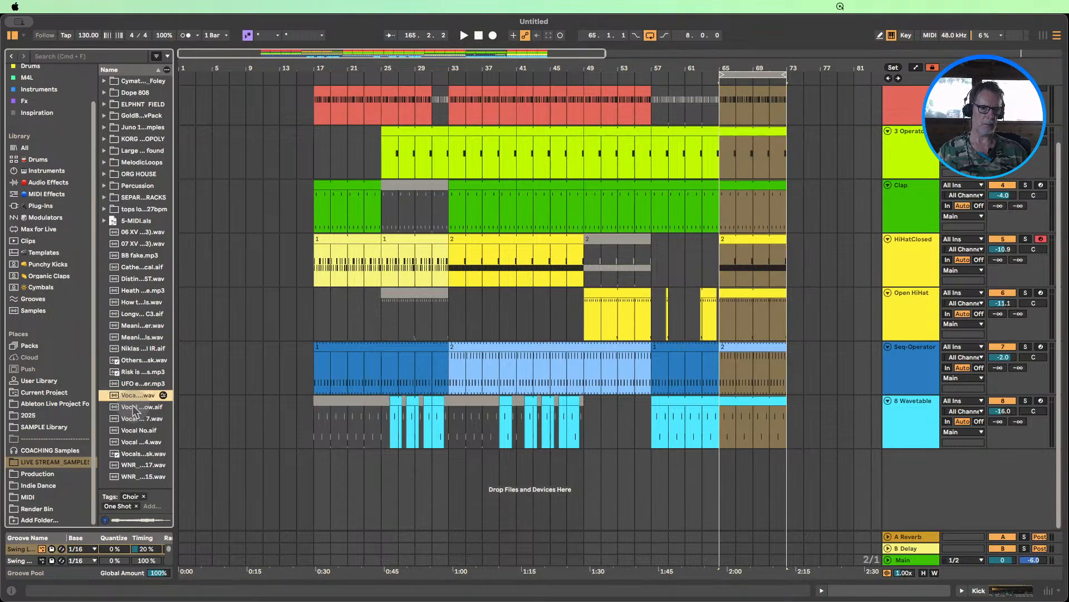
{"action": "left_click", "coordinate": [135, 411]}
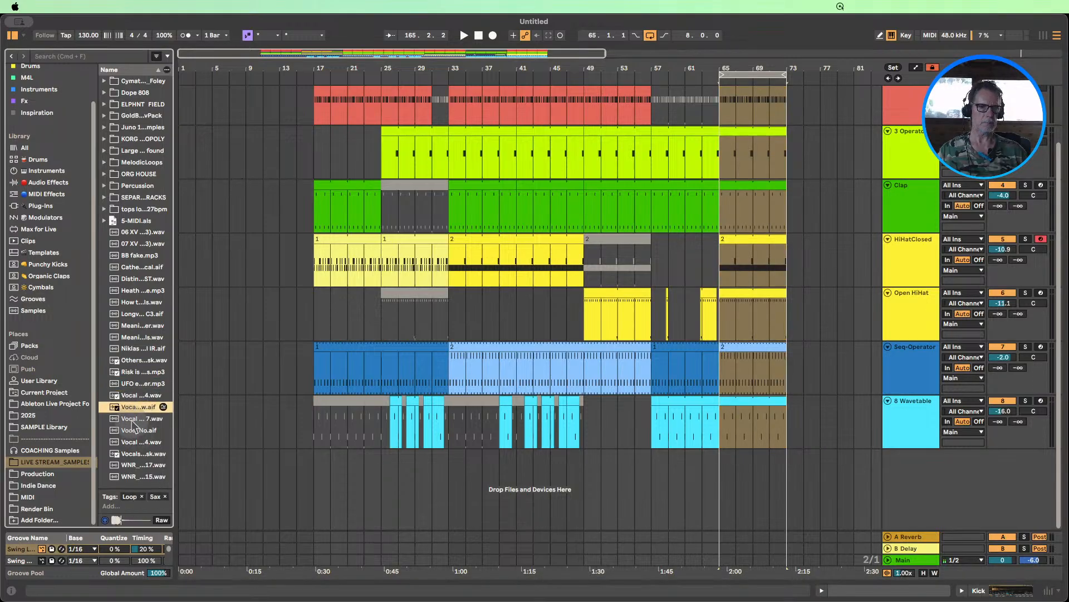
{"action": "left_click", "coordinate": [138, 396]}
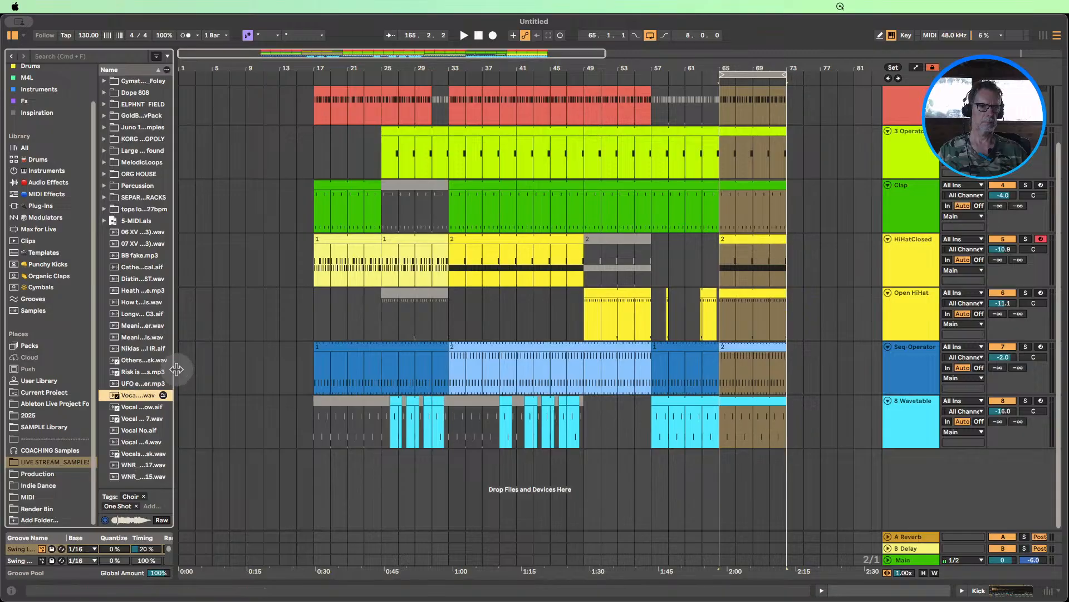
{"action": "mouse_move", "coordinate": [176, 369]}
{"action": "left_mouse_down"}
{"action": "mouse_move", "coordinate": [193, 365]}
{"action": "mouse_move", "coordinate": [162, 365]}
{"action": "left_mouse_up"}
- Place the Vocals_Risk sample on a new audio track at bar 65 and set its volume to -9.7 dB during playback
{"action": "left_click", "coordinate": [128, 455]}
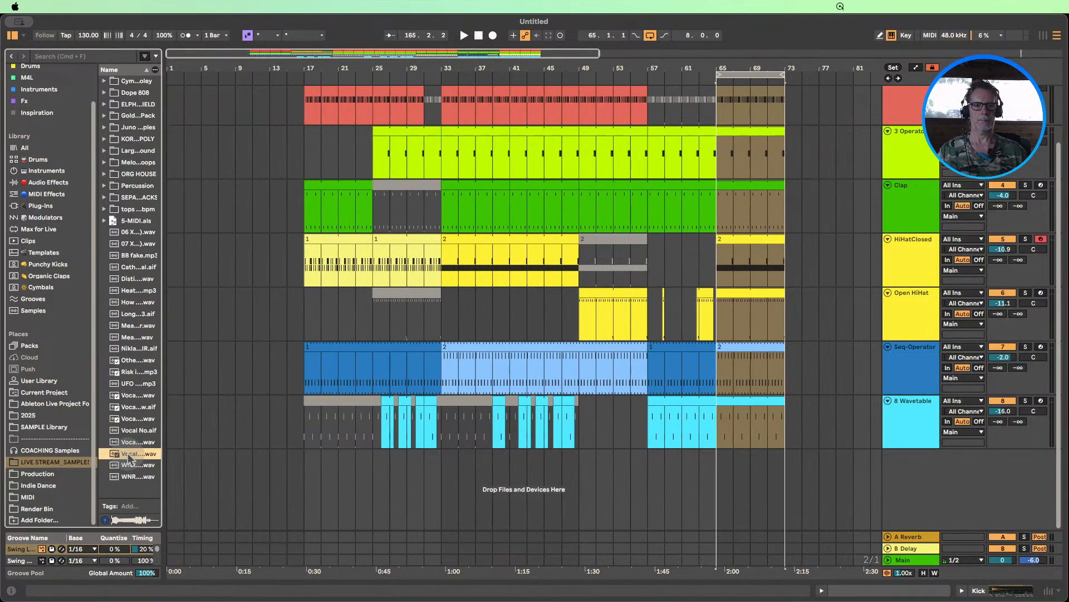
{"action": "left_click_drag", "start_coordinate": [135, 460], "coordinate": [714, 491]}
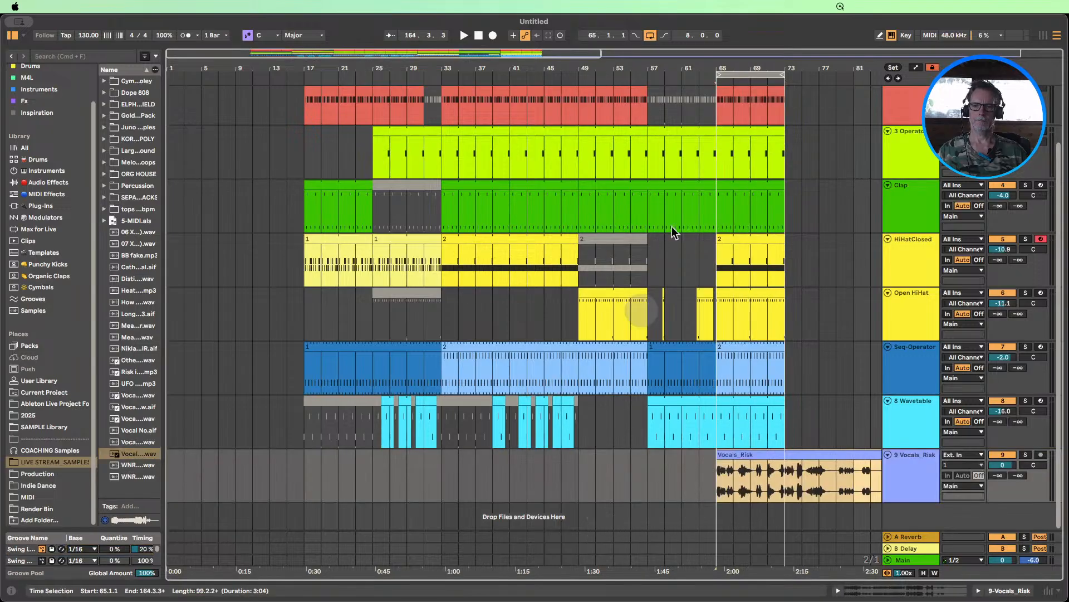
{"action": "left_click", "coordinate": [704, 76]}
{"action": "left_click_drag", "start_coordinate": [735, 62], "coordinate": [736, 62]}
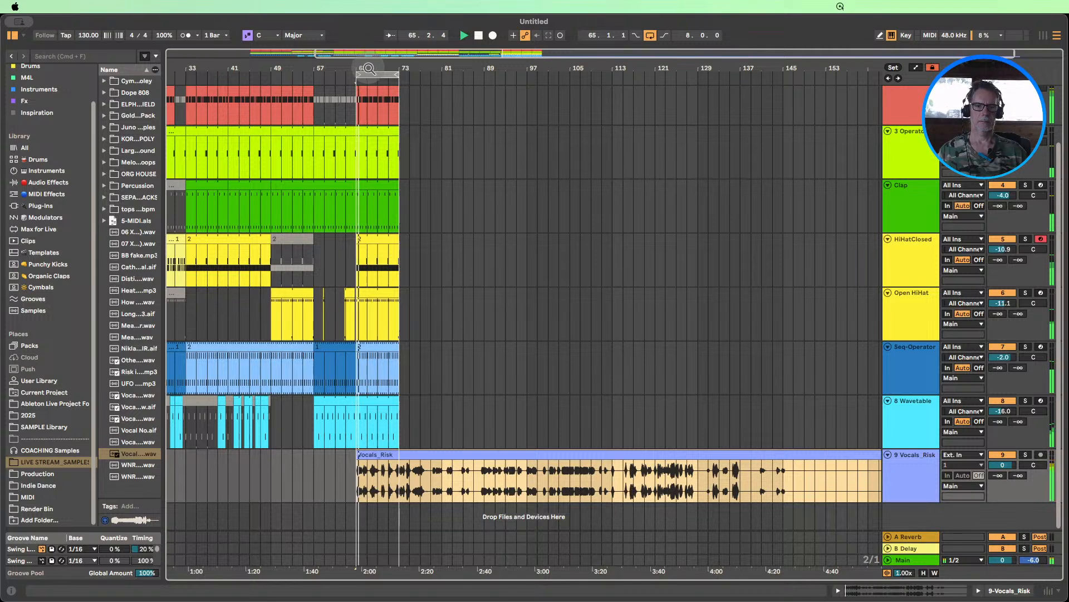
{"action": "left_click_drag", "start_coordinate": [1002, 465], "coordinate": [1002, 467]}
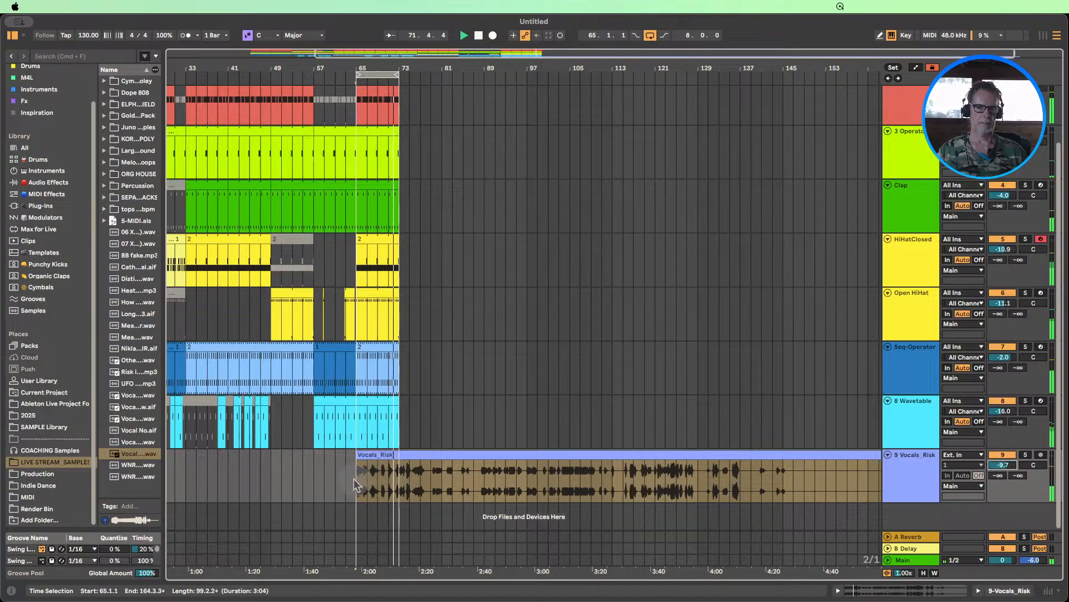
- Open the Vocals_Risk clip's detail view and hide it again
{"action": "double_click", "coordinate": [399, 460]}
{"action": "left_click", "coordinate": [838, 590]}
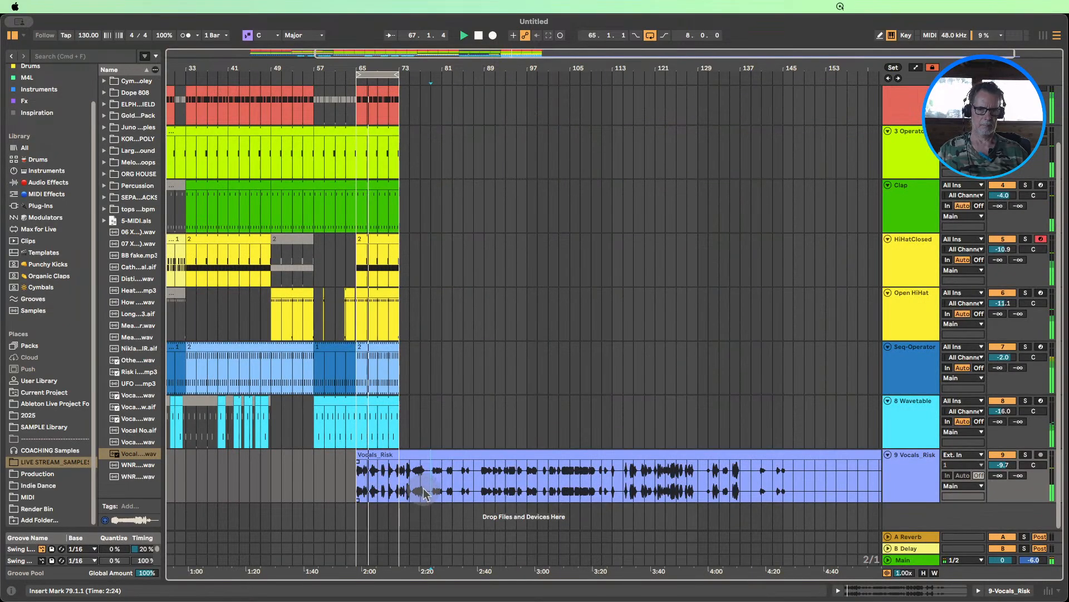
- Increase the height of the Vocals_Risk track and select its clip in the arrangement
{"action": "left_click_drag", "start_coordinate": [909, 503], "coordinate": [910, 539]}
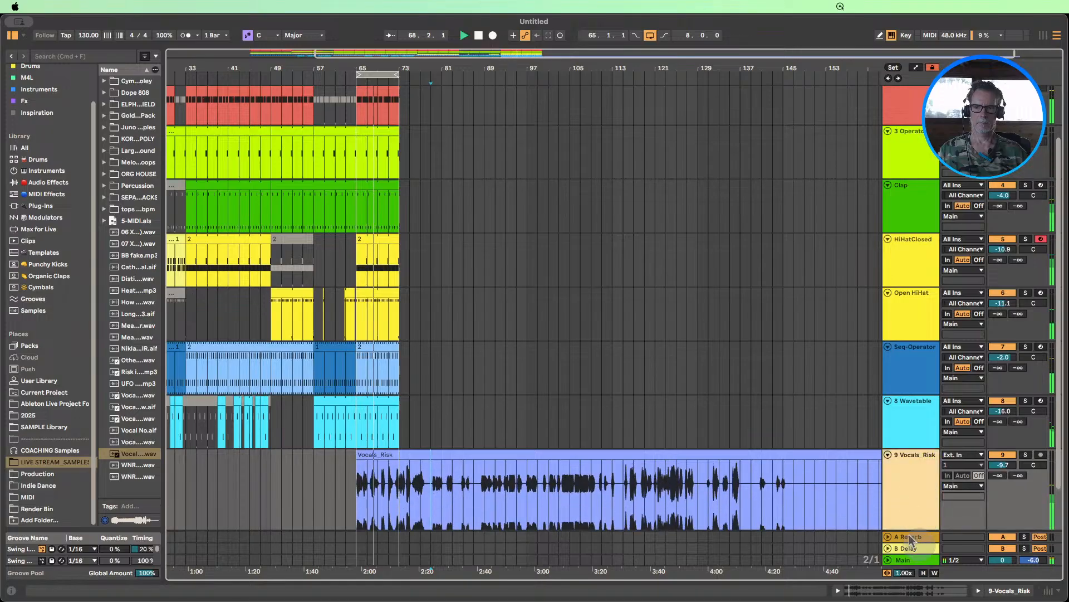
{"action": "scroll", "coordinate": [601, 379], "scroll_direction": "down", "scroll_amount": 3}
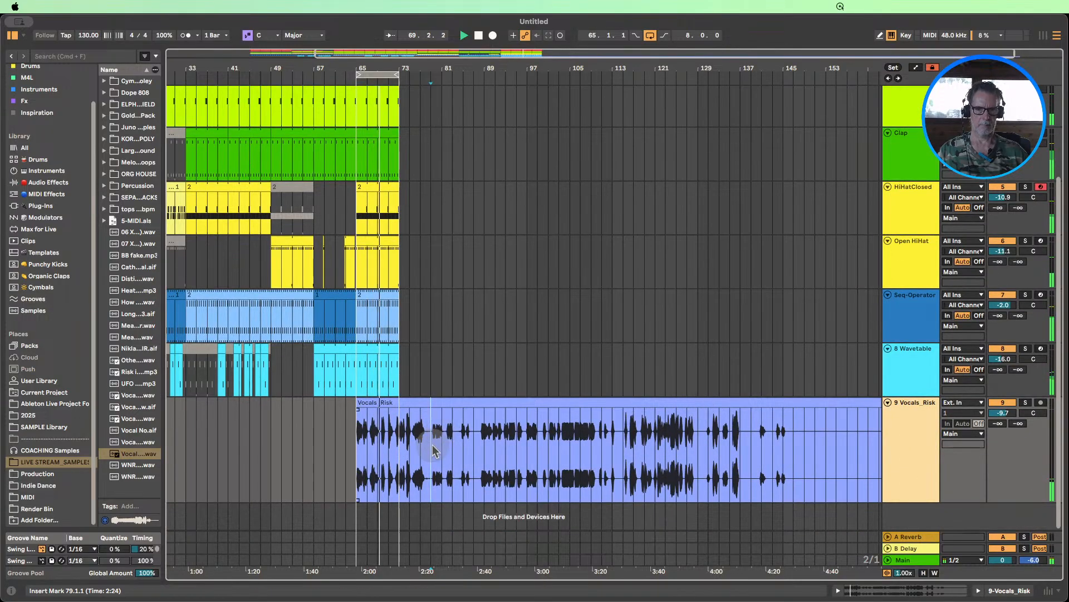
{"action": "left_click_drag", "start_coordinate": [433, 446], "coordinate": [404, 449]}
{"action": "left_click", "coordinate": [414, 457]}
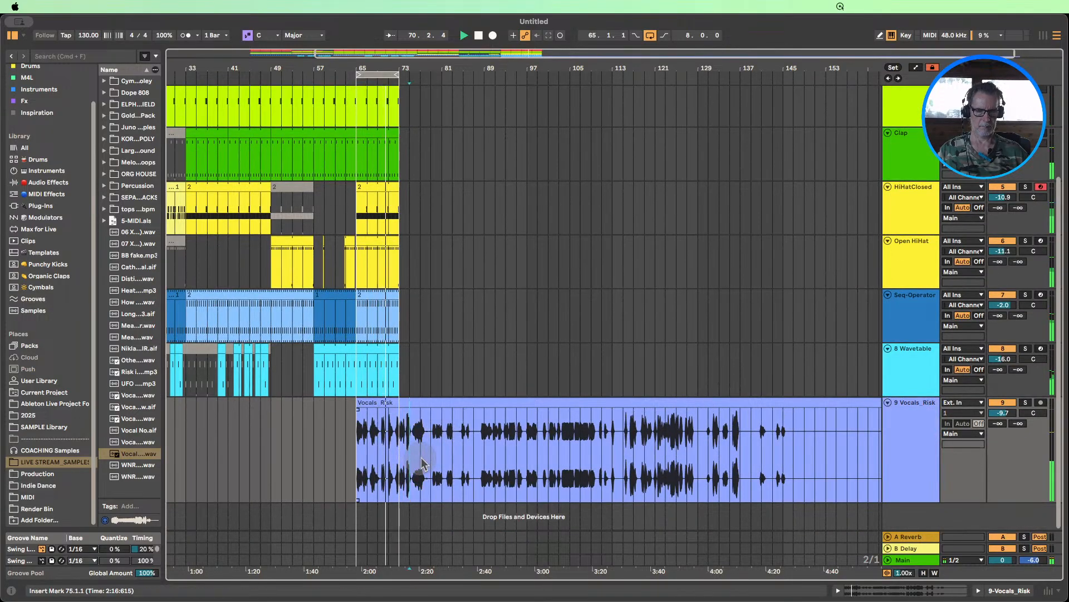
{"action": "double_click", "coordinate": [423, 463]}
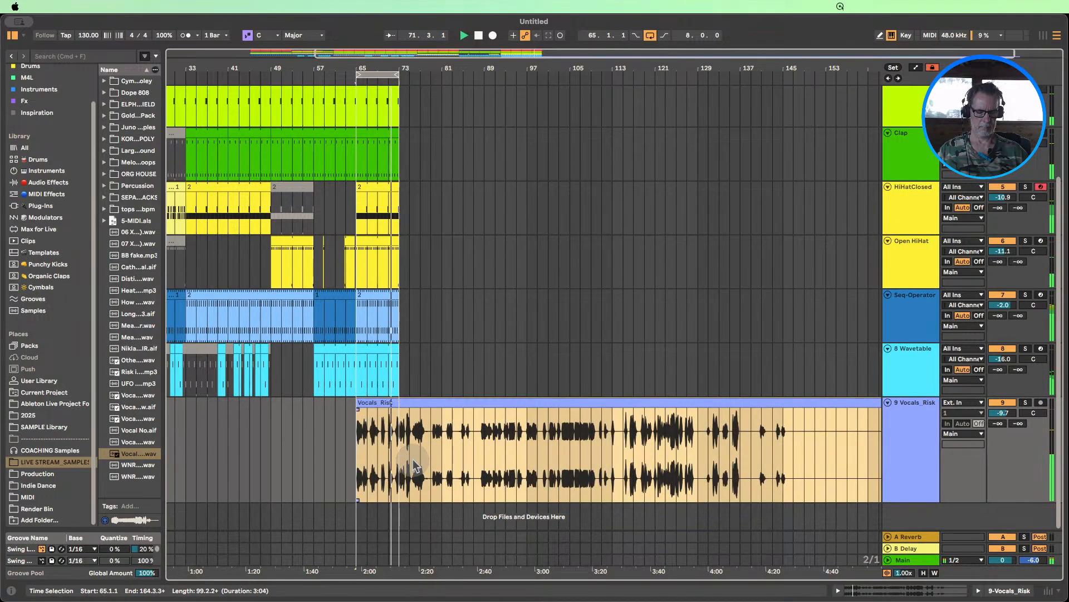
{"action": "scroll", "coordinate": [415, 460], "scroll_direction": "right", "scroll_amount": 1}
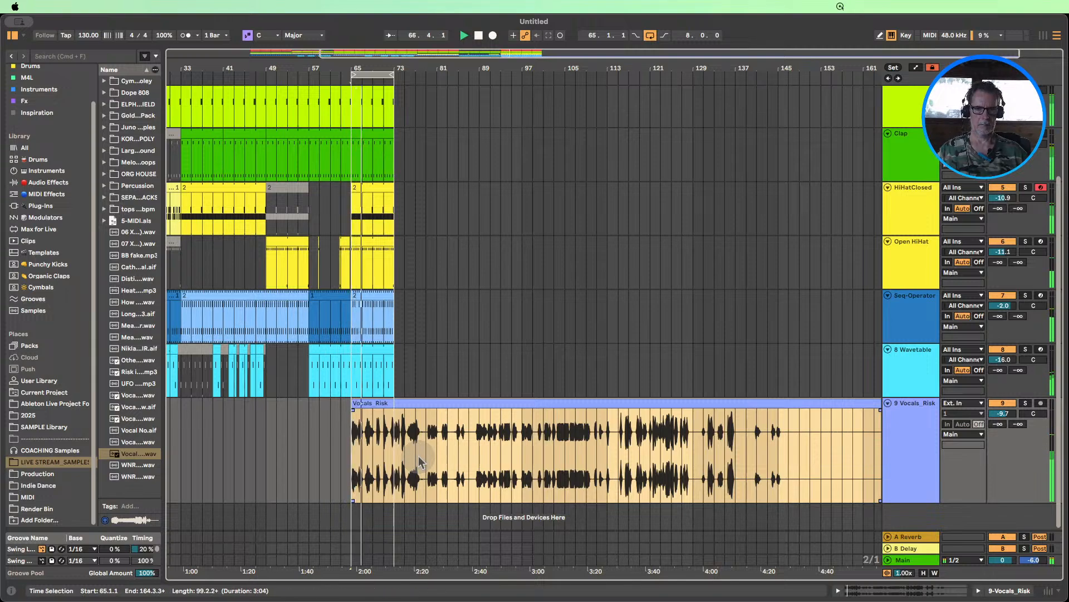
{"action": "right_click", "coordinate": [407, 465]}
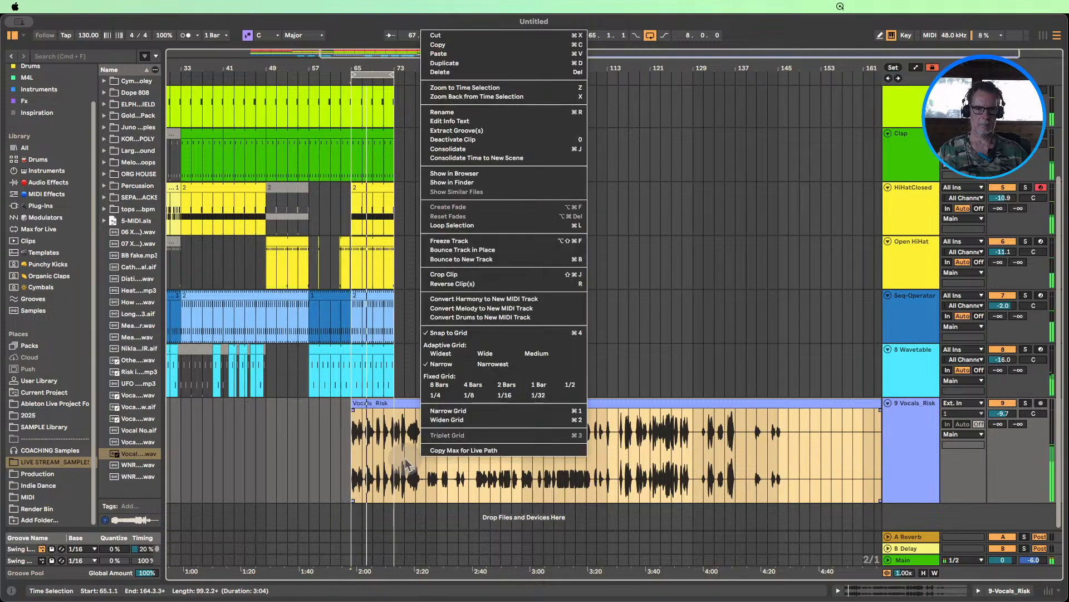
{"action": "left_click", "coordinate": [366, 478]}
{"action": "right_click", "coordinate": [386, 475]}
{"action": "left_click", "coordinate": [401, 490]}
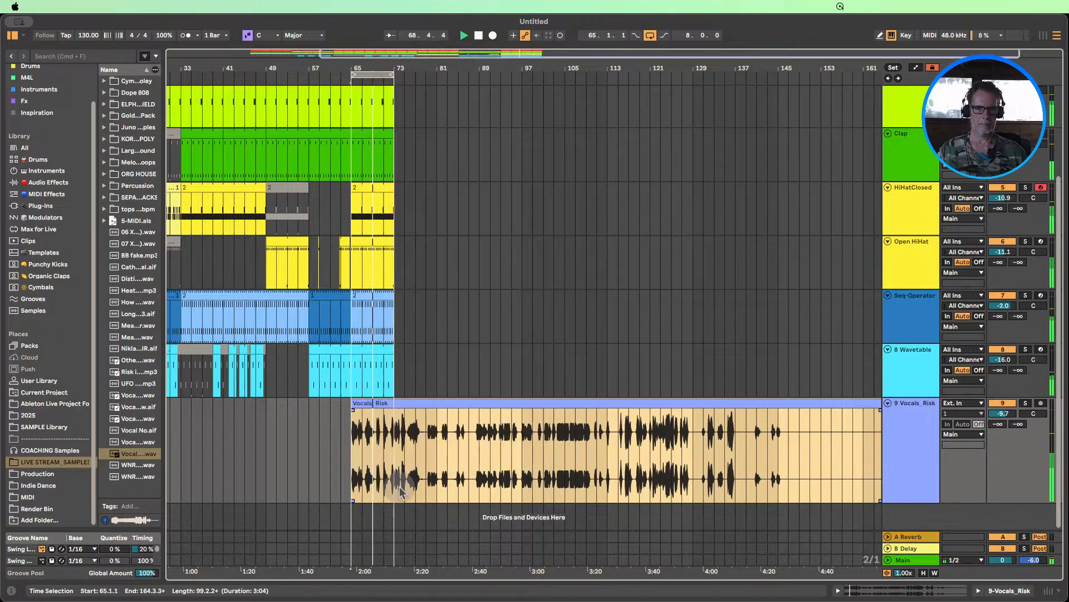
{"action": "right_click", "coordinate": [417, 482]}
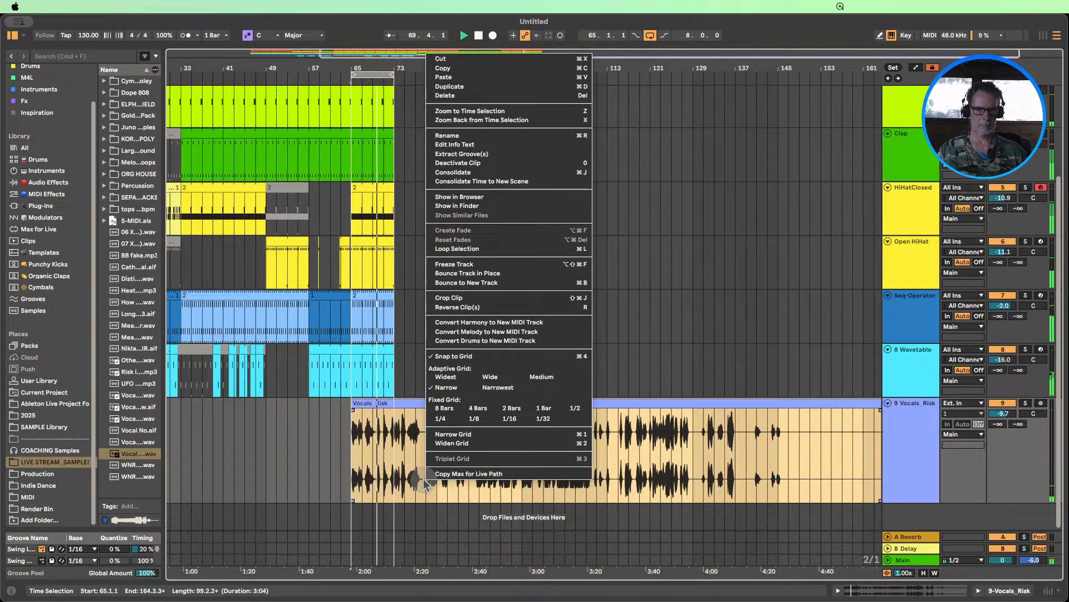
{"action": "left_click", "coordinate": [380, 483]}
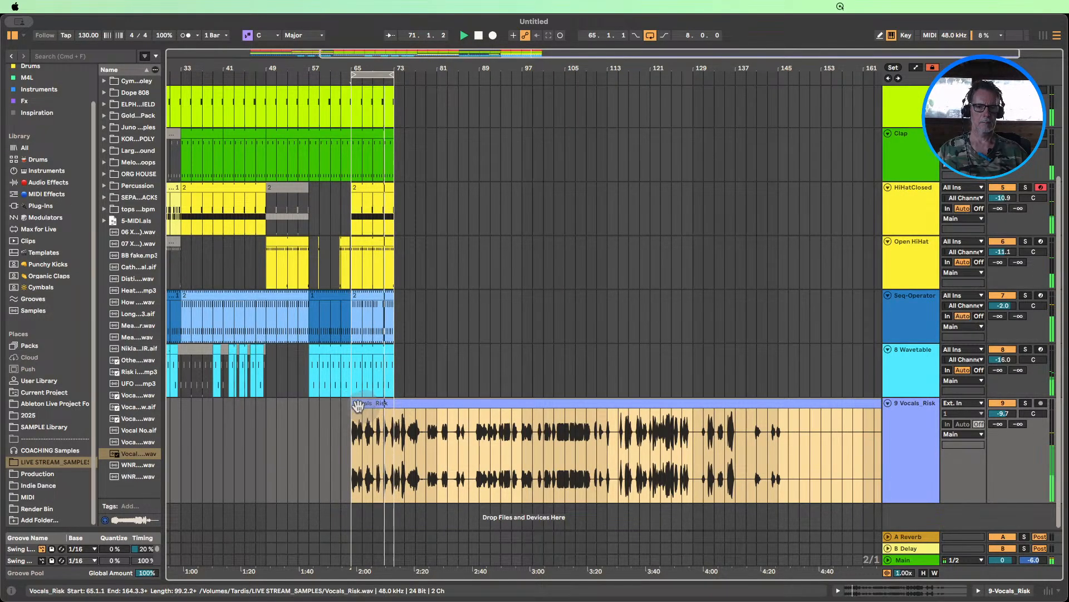
- Move the Vocals_Risk clip earlier in stages, starting at bars 57, 51 and 47, to audition its phrases in the loop
{"action": "mouse_move", "coordinate": [413, 406]}
{"action": "left_mouse_down"}
{"action": "mouse_move", "coordinate": [392, 405]}
{"action": "mouse_move", "coordinate": [425, 403]}
{"action": "mouse_move", "coordinate": [416, 404]}
{"action": "left_mouse_up"}
{"action": "left_click", "coordinate": [438, 403]}
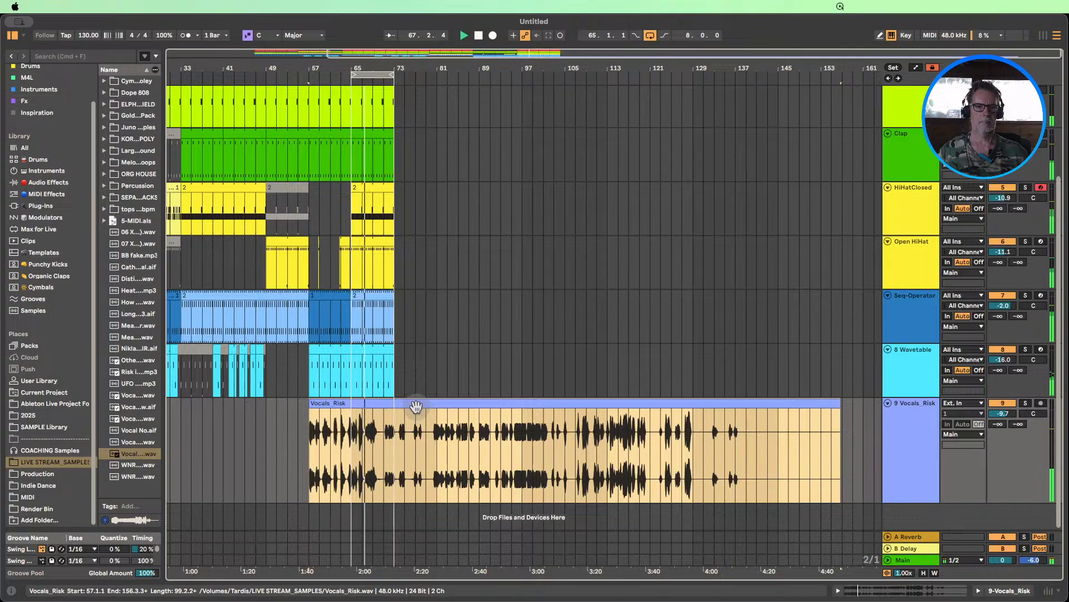
{"action": "left_click_drag", "start_coordinate": [418, 406], "coordinate": [400, 403]}
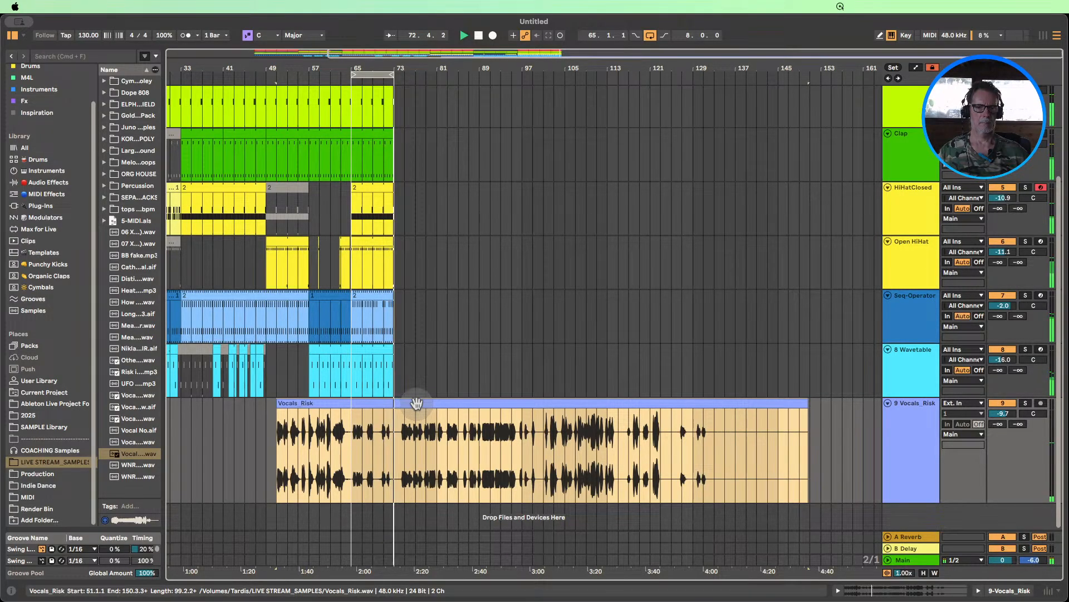
{"action": "mouse_move", "coordinate": [417, 404]}
{"action": "left_mouse_down"}
{"action": "mouse_move", "coordinate": [395, 407]}
{"action": "mouse_move", "coordinate": [405, 406]}
{"action": "left_mouse_up"}
{"action": "left_click", "coordinate": [445, 407]}
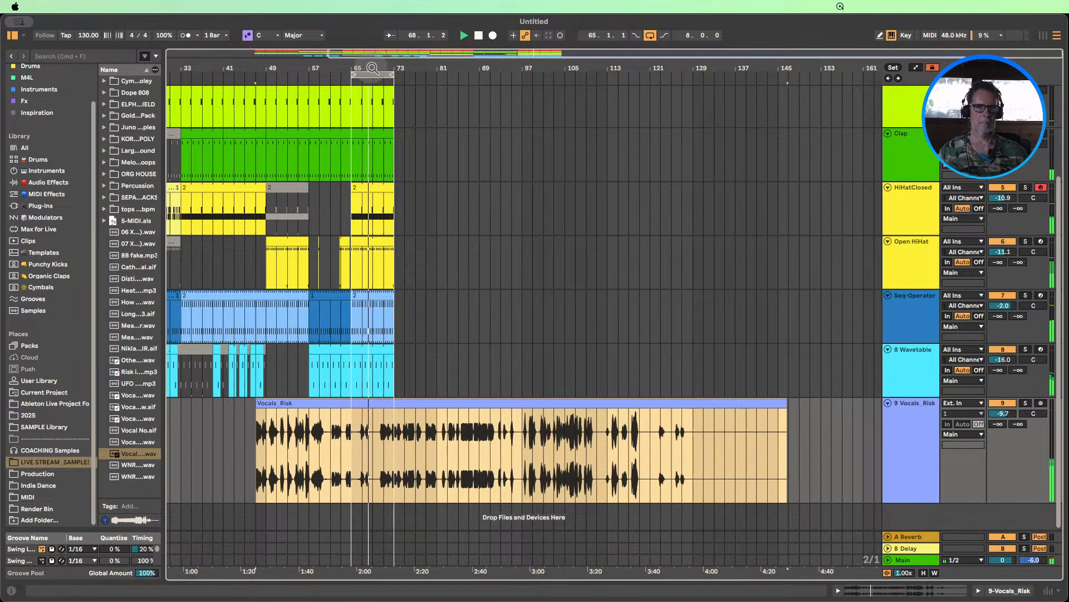
- Trim the opening phrases off the Vocals_Risk clip and move the clip to start at bar 59
{"action": "left_click_drag", "start_coordinate": [373, 65], "coordinate": [368, 70]}
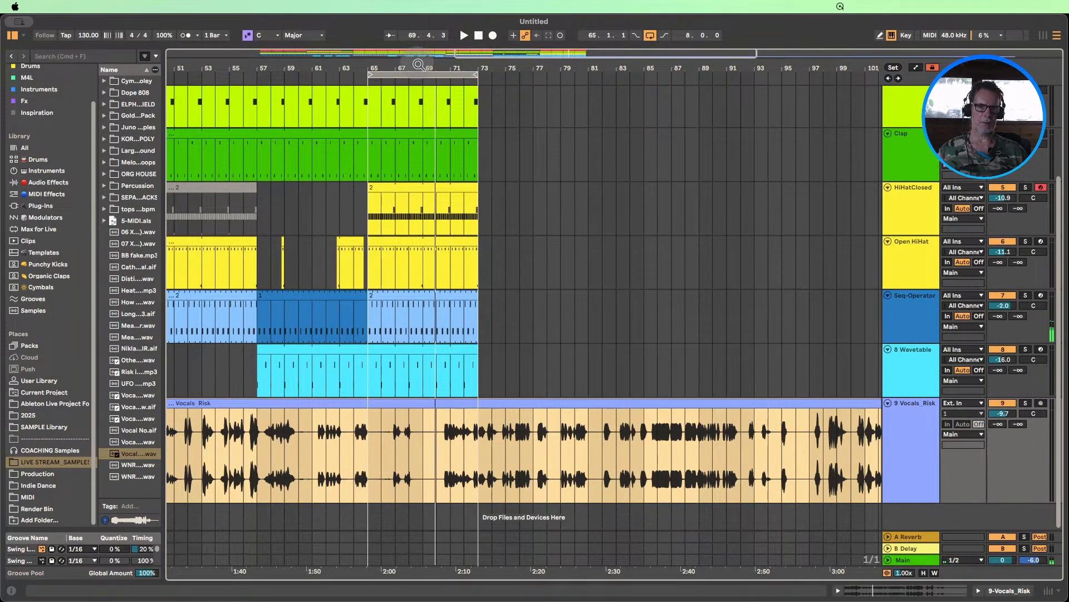
{"action": "left_click_drag", "start_coordinate": [419, 65], "coordinate": [419, 68]}
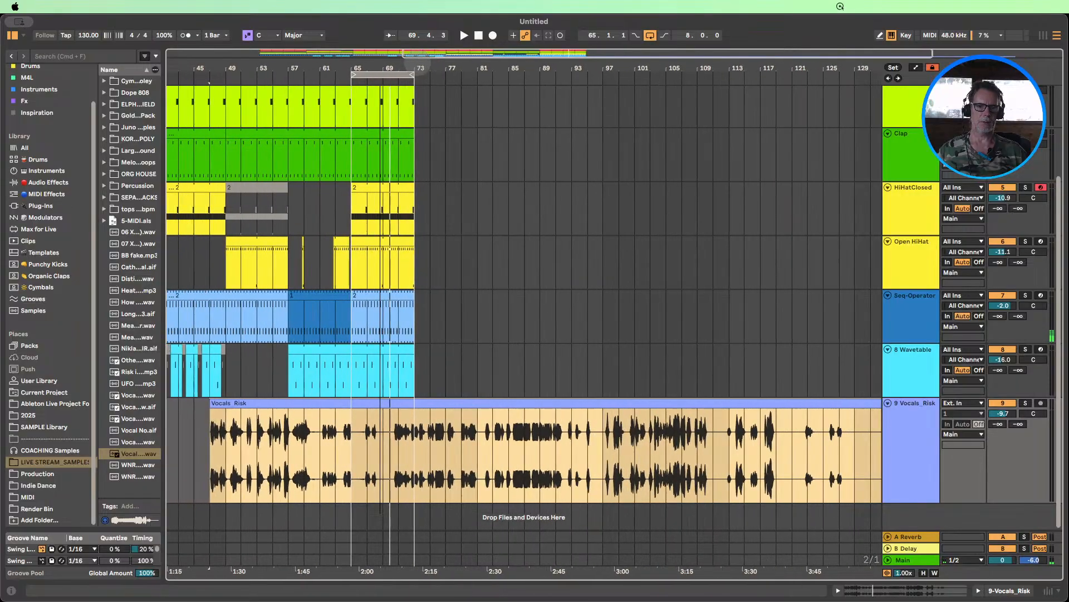
{"action": "left_click", "coordinate": [341, 78]}
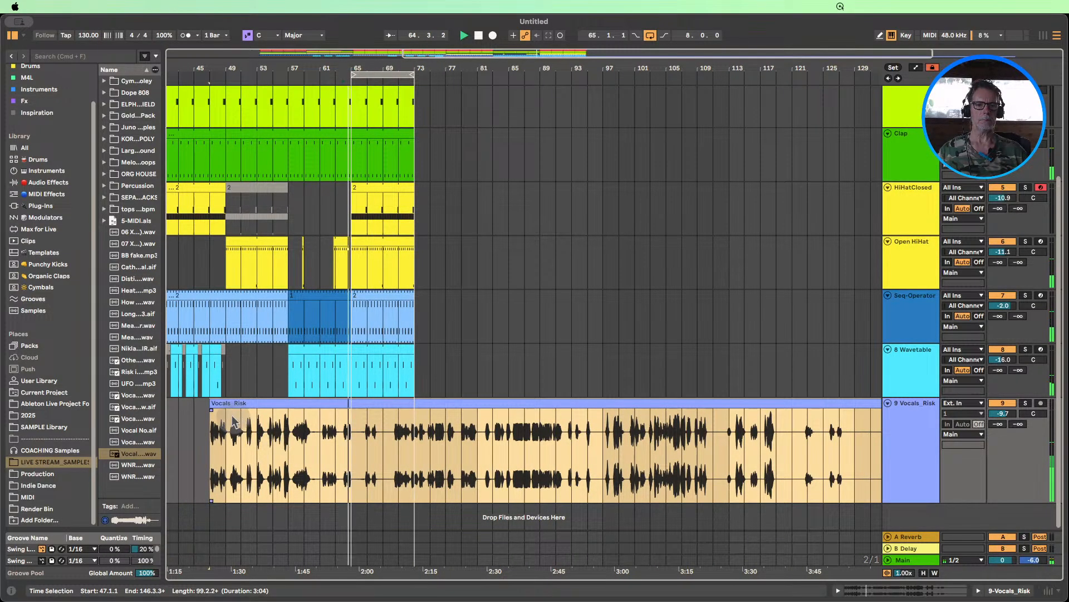
{"action": "left_click_drag", "start_coordinate": [213, 405], "coordinate": [365, 413]}
{"action": "left_click_drag", "start_coordinate": [440, 408], "coordinate": [398, 403]}
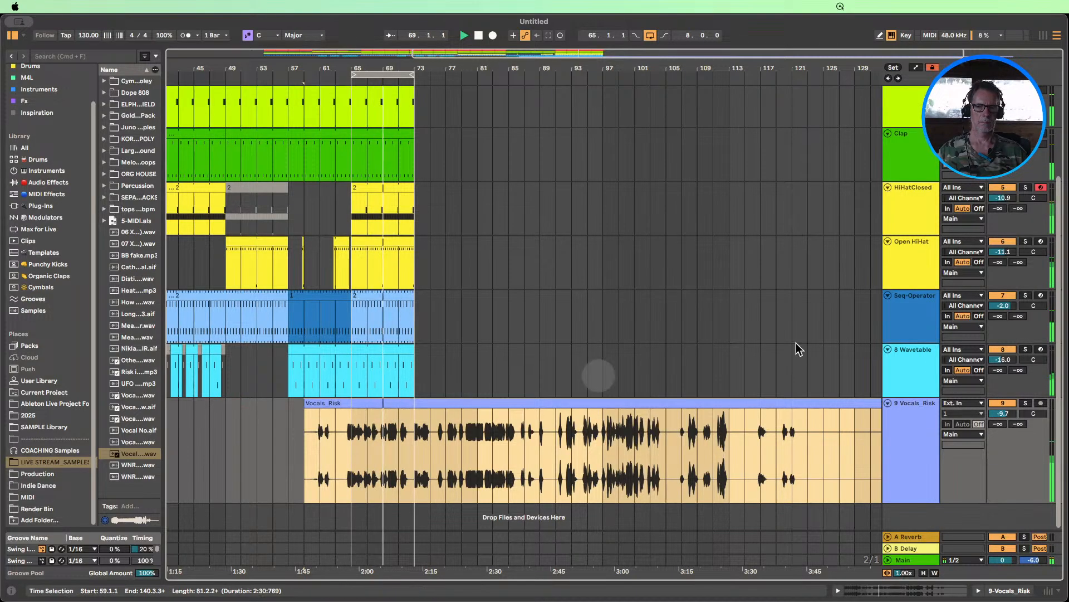
- Mute the HiHatClosed, Open HiHat, Seq-Operator and Wavetable tracks to hear the vocal more clearly
{"action": "left_click", "coordinate": [990, 328]}
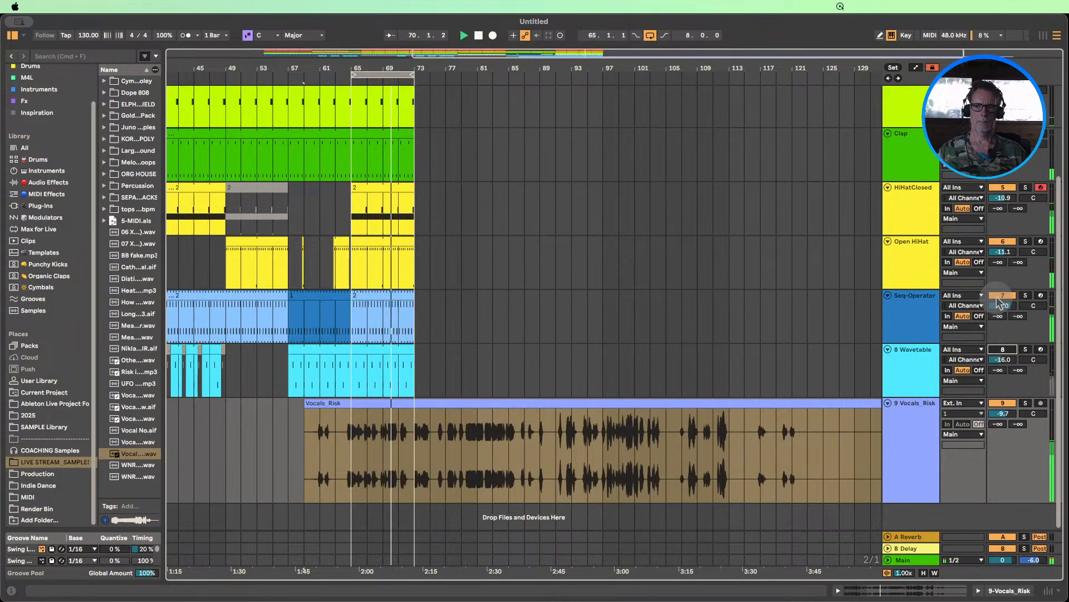
{"action": "left_click", "coordinate": [1001, 242]}
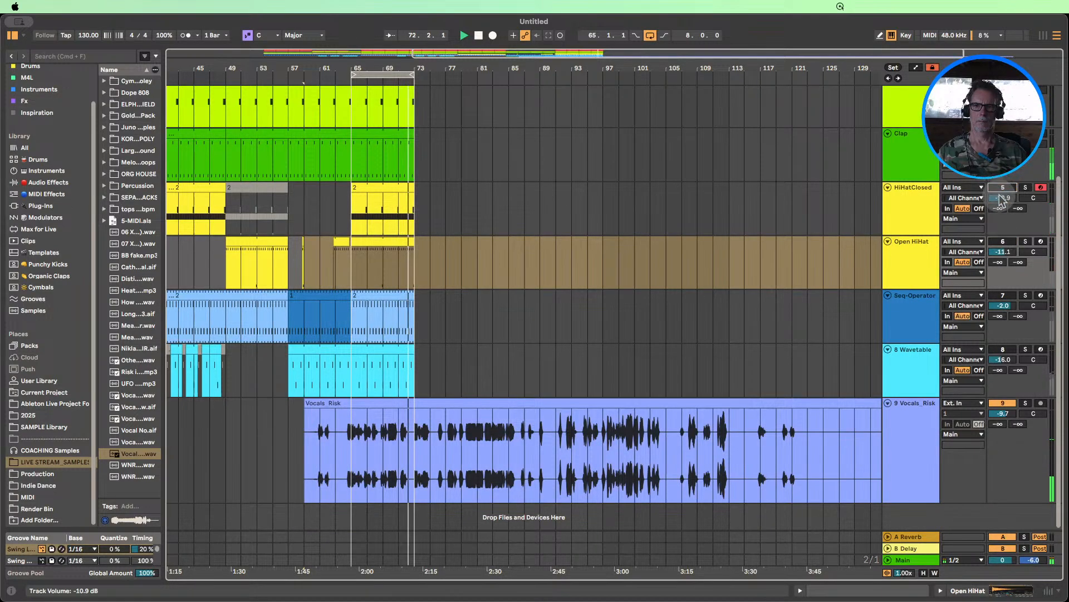
{"action": "scroll", "coordinate": [1002, 214], "scroll_direction": "up", "scroll_amount": 4}
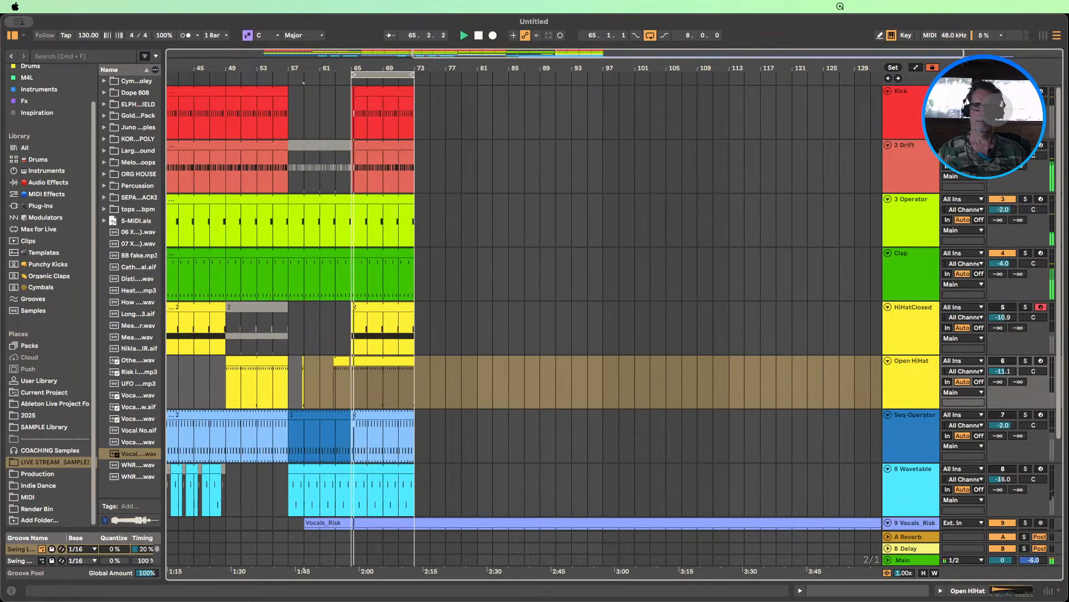
{"action": "scroll", "coordinate": [607, 350], "scroll_direction": "down", "scroll_amount": 4}
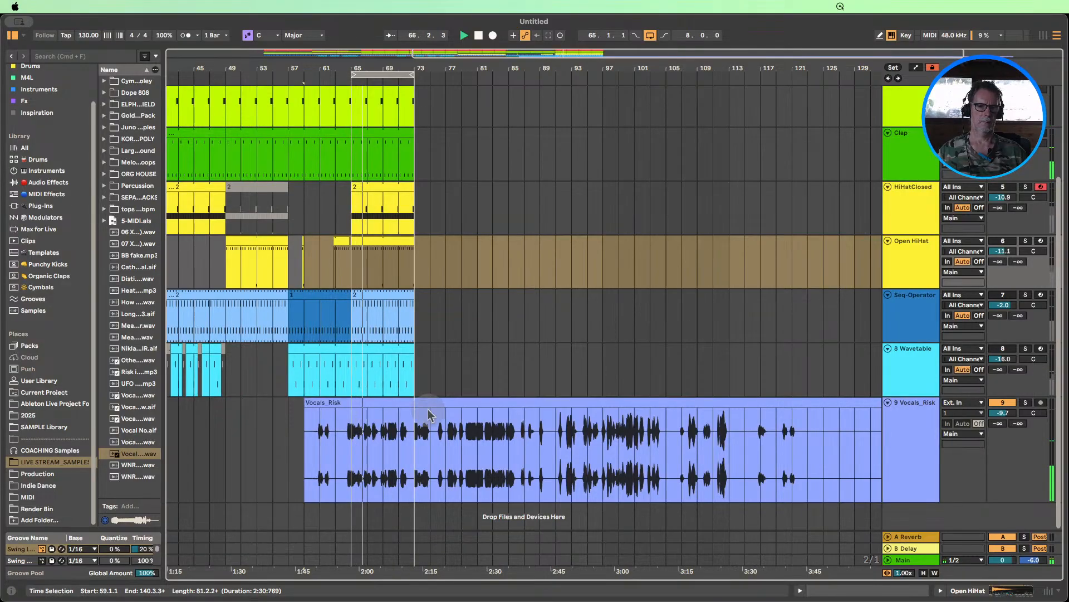
- Inspect the Vocals_Risk sample's waveform in the clip's detail view and hide that view again
{"action": "double_click", "coordinate": [344, 406]}
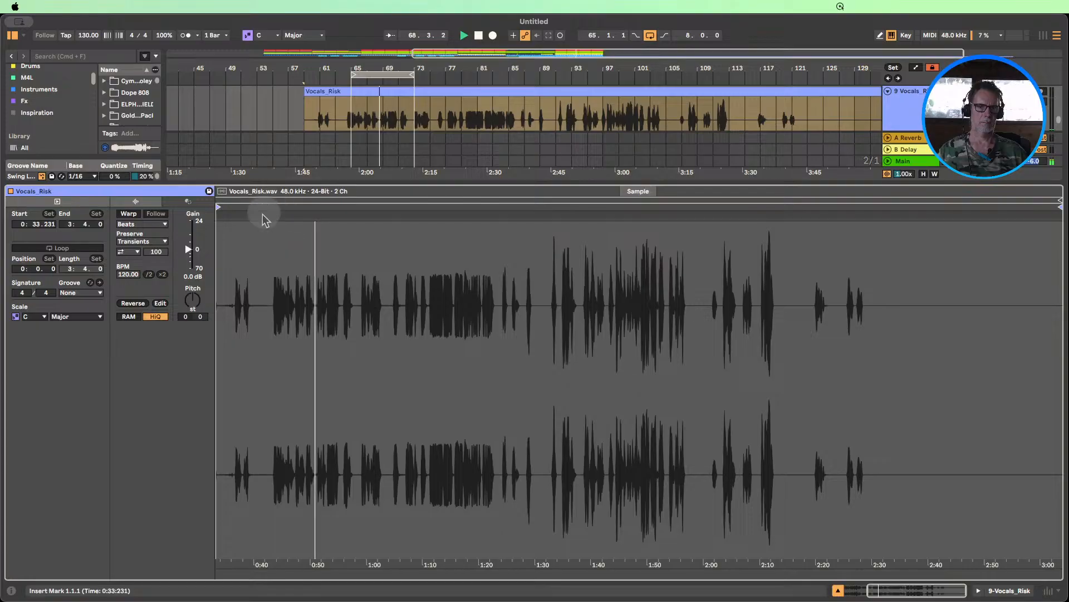
{"action": "left_click_drag", "start_coordinate": [267, 210], "coordinate": [266, 218]}
{"action": "left_click", "coordinate": [838, 590]}
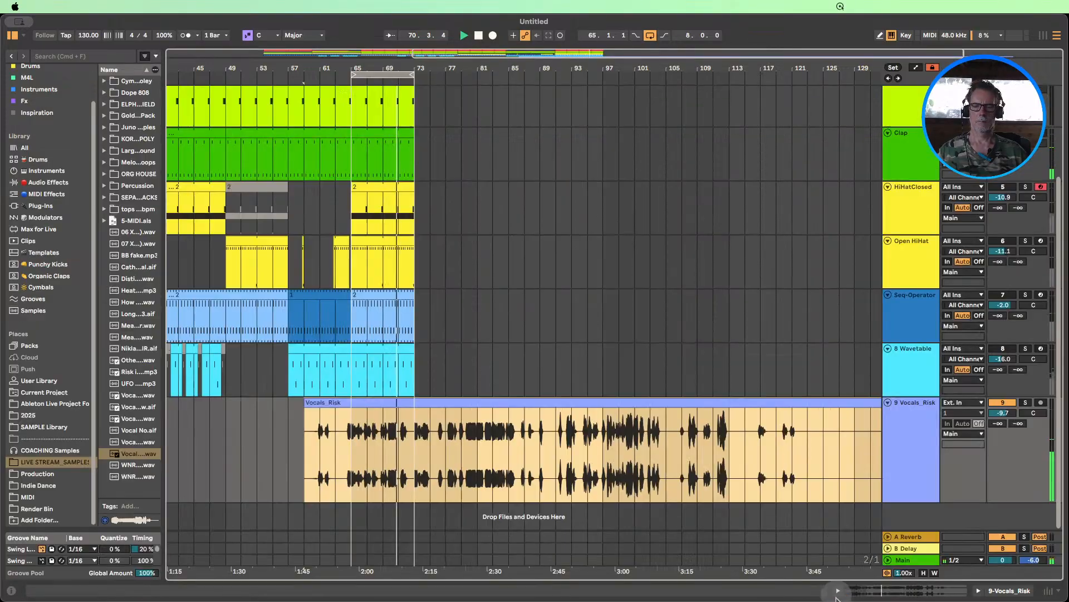
{"action": "scroll", "coordinate": [411, 356], "scroll_direction": "down", "scroll_amount": 5}
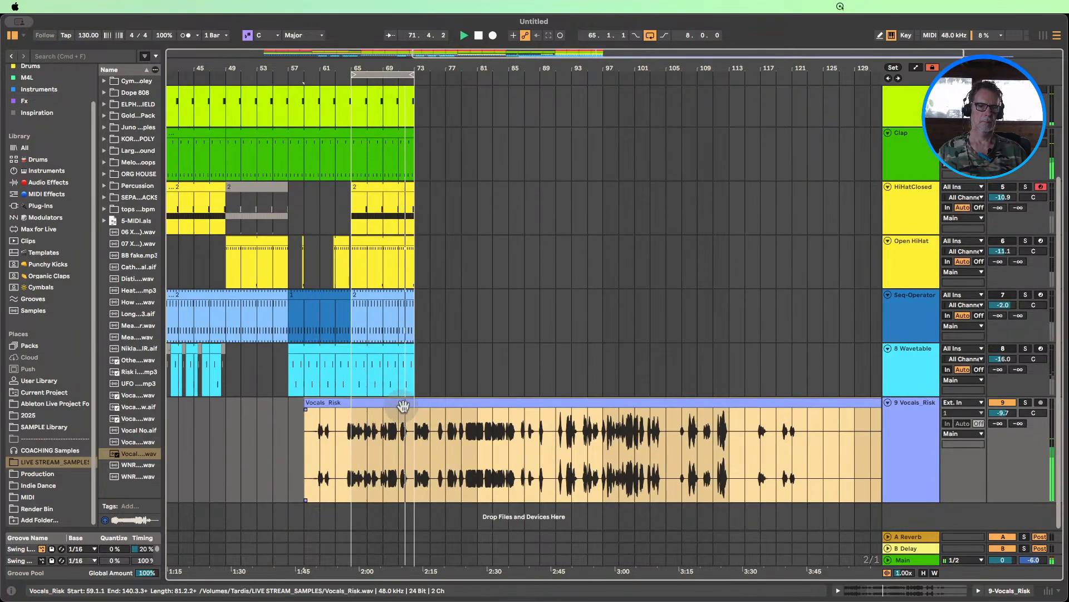
- Shift the Vocals_Risk clip earlier in stages, to bars 53, 51, 49, 47 and finally 33, auditioning its phrases in the loop
{"action": "key", "text": "Left"}
{"action": "key", "text": "Left"}
{"action": "key", "text": "Left"}
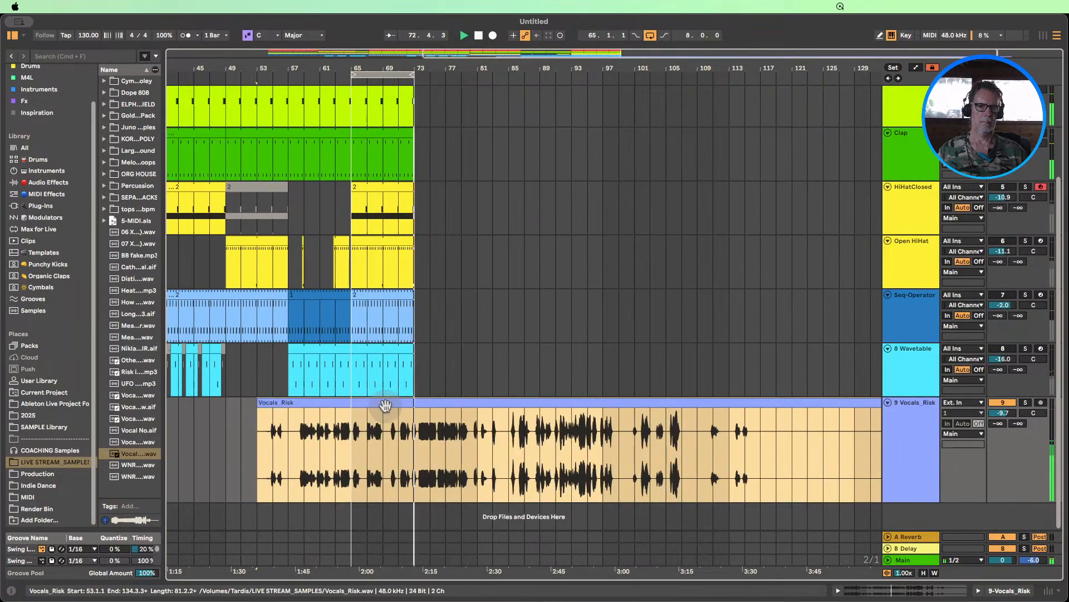
{"action": "key", "text": "Left"}
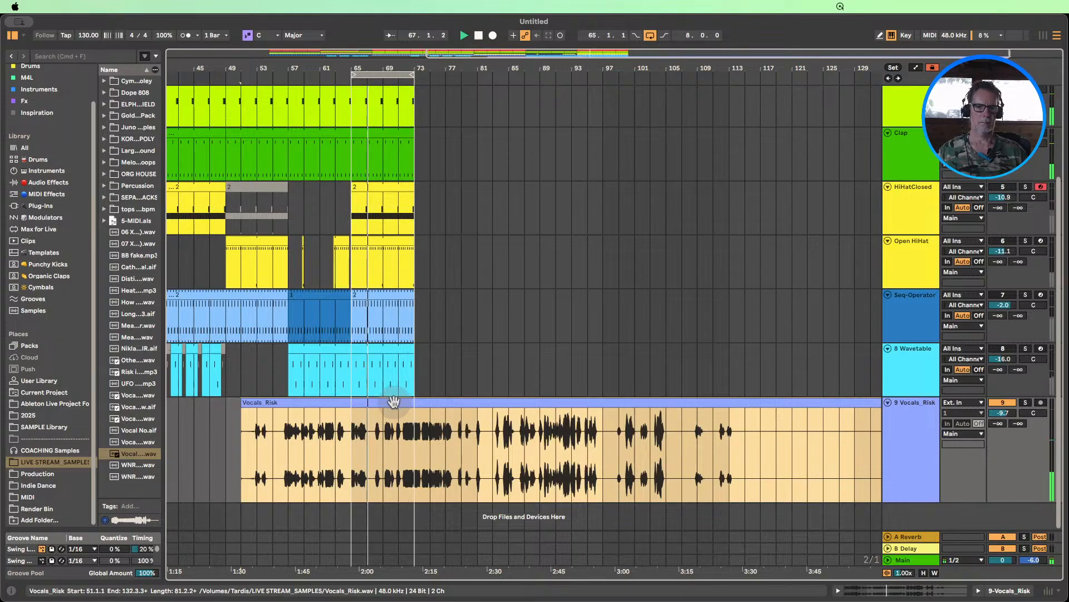
{"action": "key", "text": "Left"}
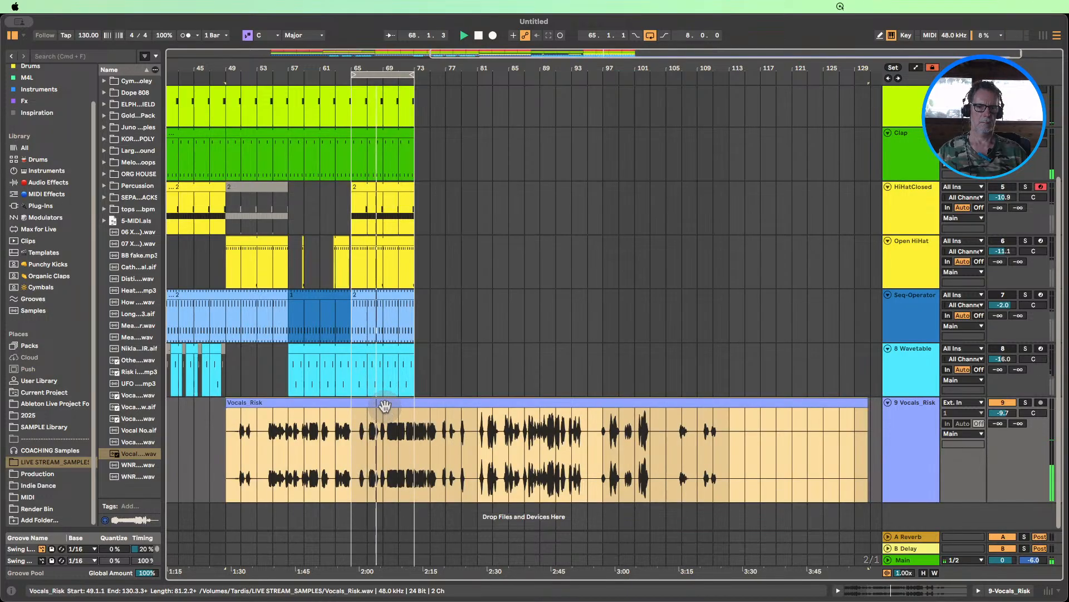
{"action": "key", "text": "Left"}
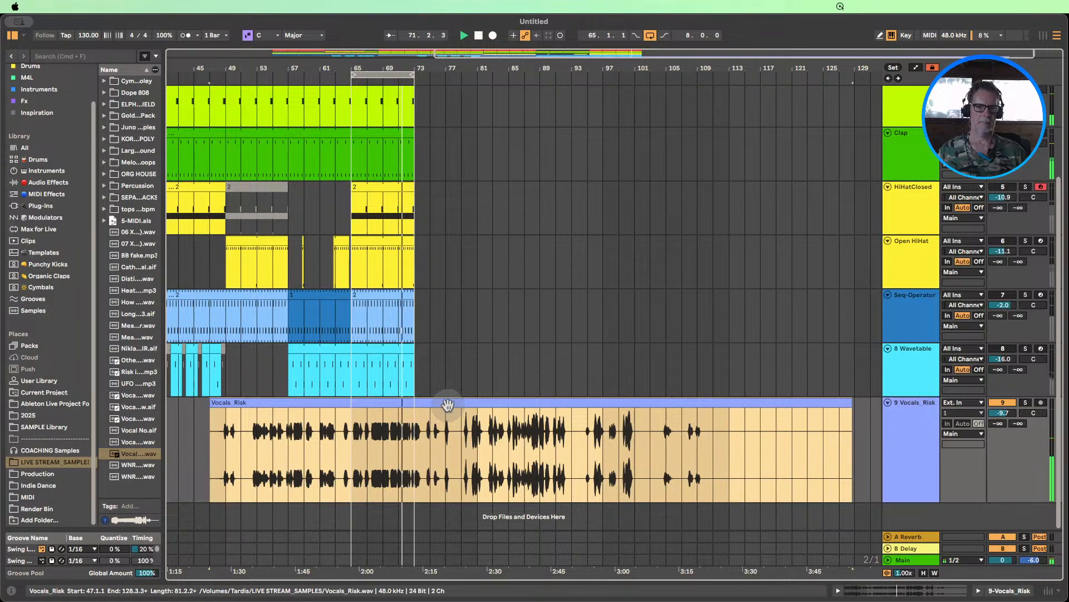
{"action": "left_click_drag", "start_coordinate": [448, 405], "coordinate": [391, 407]}
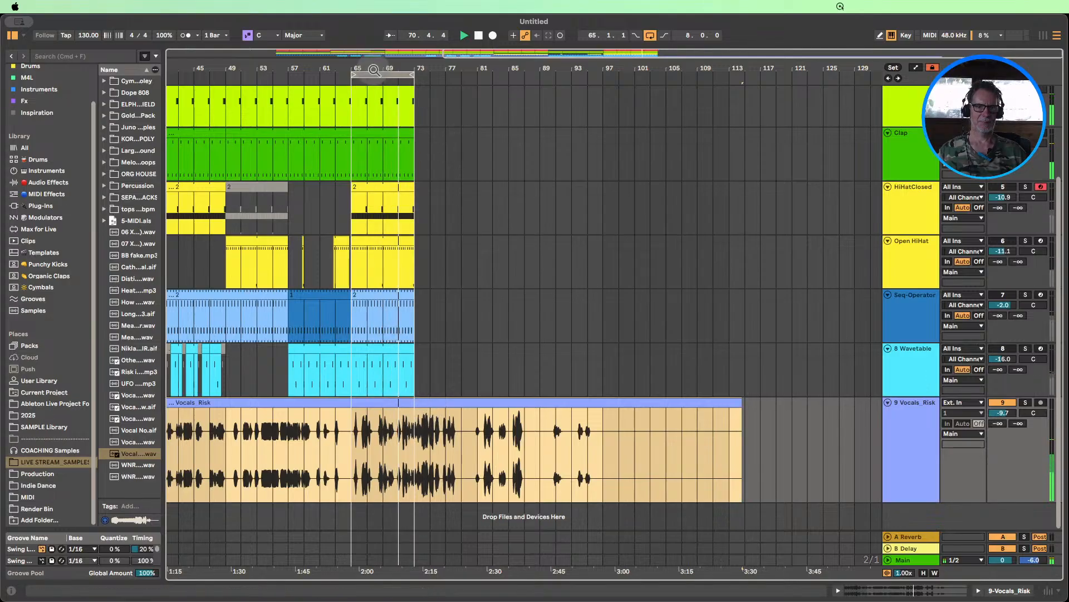
{"action": "left_click_drag", "start_coordinate": [373, 68], "coordinate": [373, 70]}
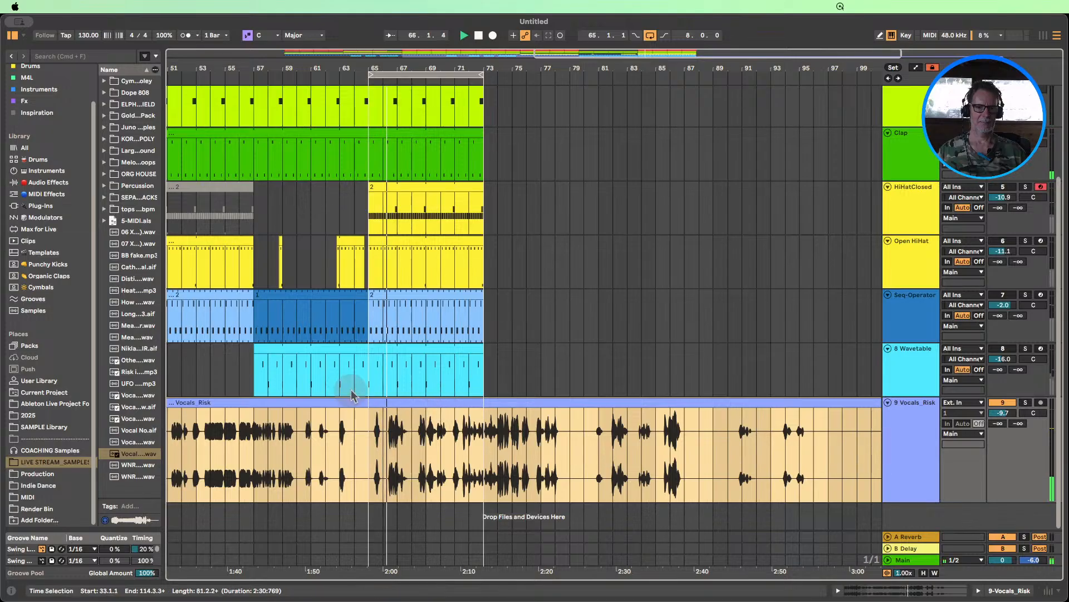
{"action": "left_click_drag", "start_coordinate": [427, 67], "coordinate": [508, 64]}
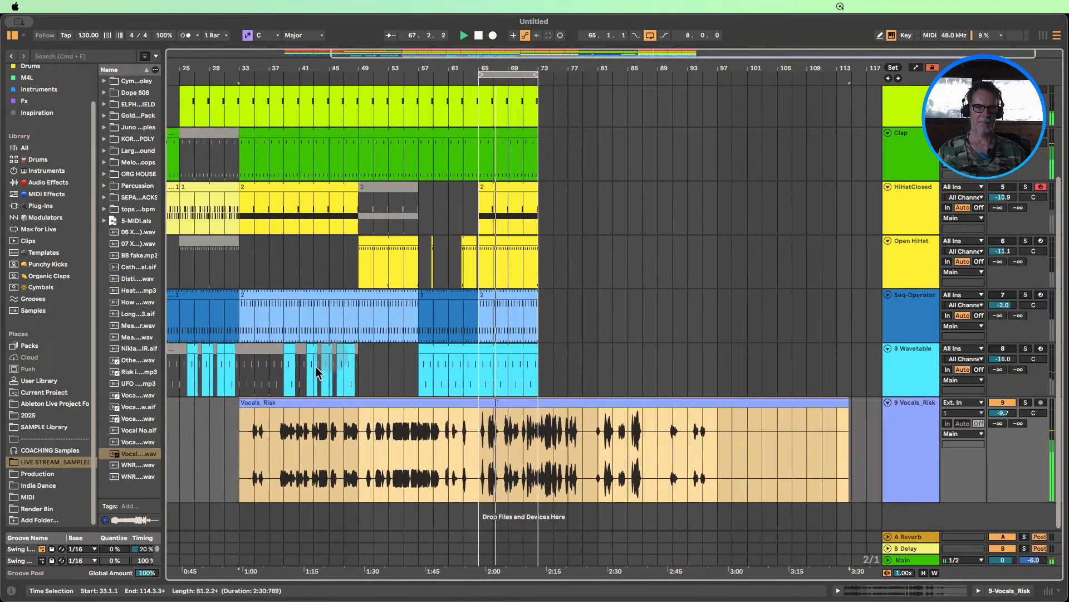
- Trim the Vocals_Risk clip's start past bar 63 and move the clip earlier so the wanted phrase begins at bar 65
{"action": "left_click_drag", "start_coordinate": [242, 405], "coordinate": [464, 404]}
{"action": "left_click_drag", "start_coordinate": [515, 68], "coordinate": [516, 94]}
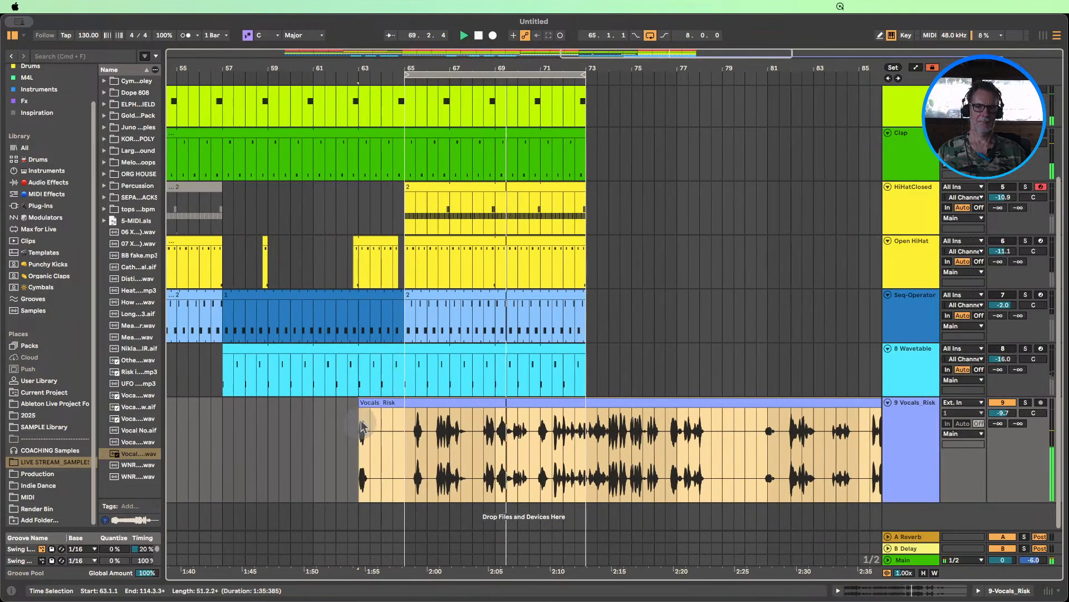
{"action": "left_click_drag", "start_coordinate": [360, 405], "coordinate": [422, 403]}
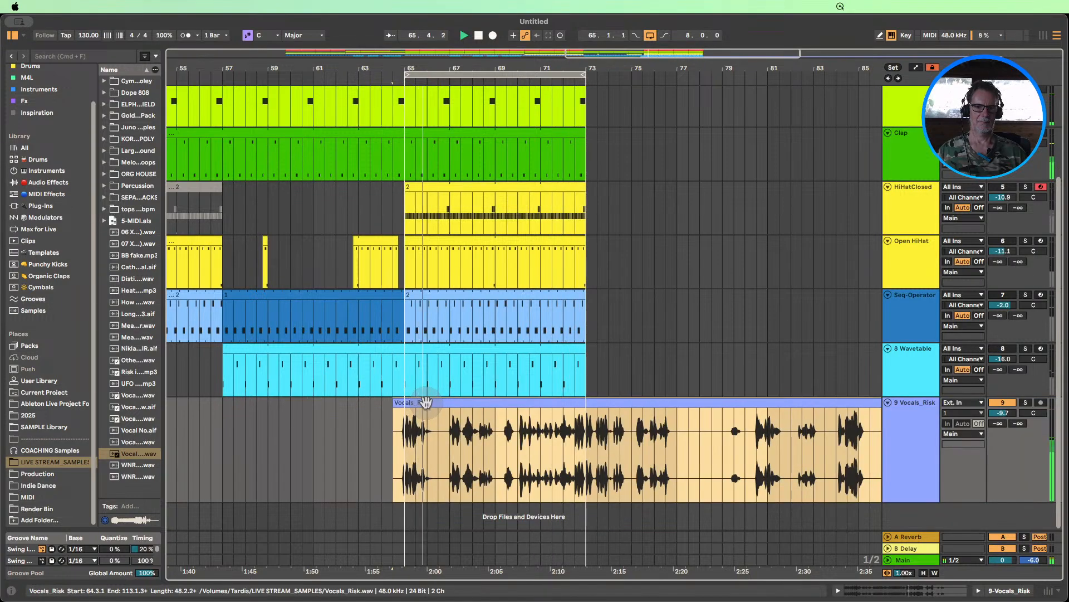
{"action": "left_click_drag", "start_coordinate": [440, 402], "coordinate": [410, 402]}
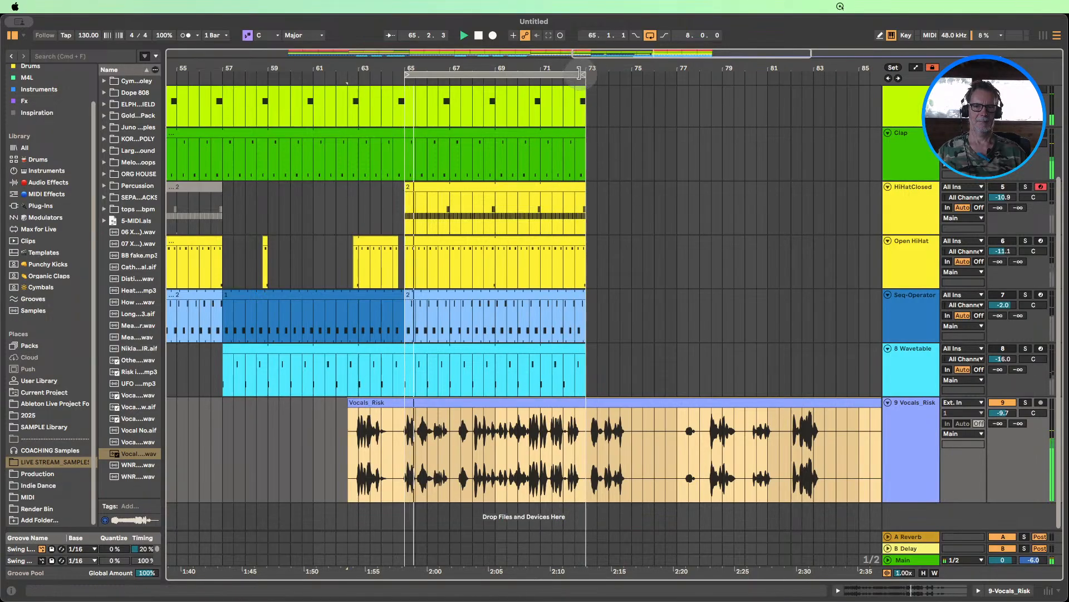
- Extend the loop from bar 65 to 12 bars and trim the Vocals_Risk clip's start to bar 65
{"action": "left_click_drag", "start_coordinate": [585, 74], "coordinate": [677, 89]}
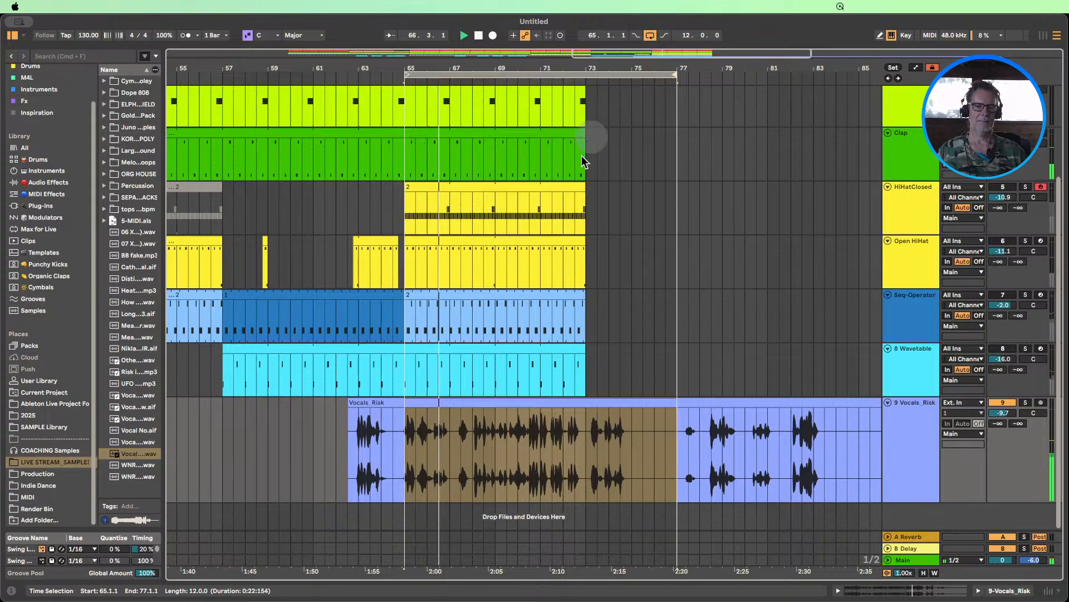
{"action": "left_click_drag", "start_coordinate": [348, 402], "coordinate": [400, 401]}
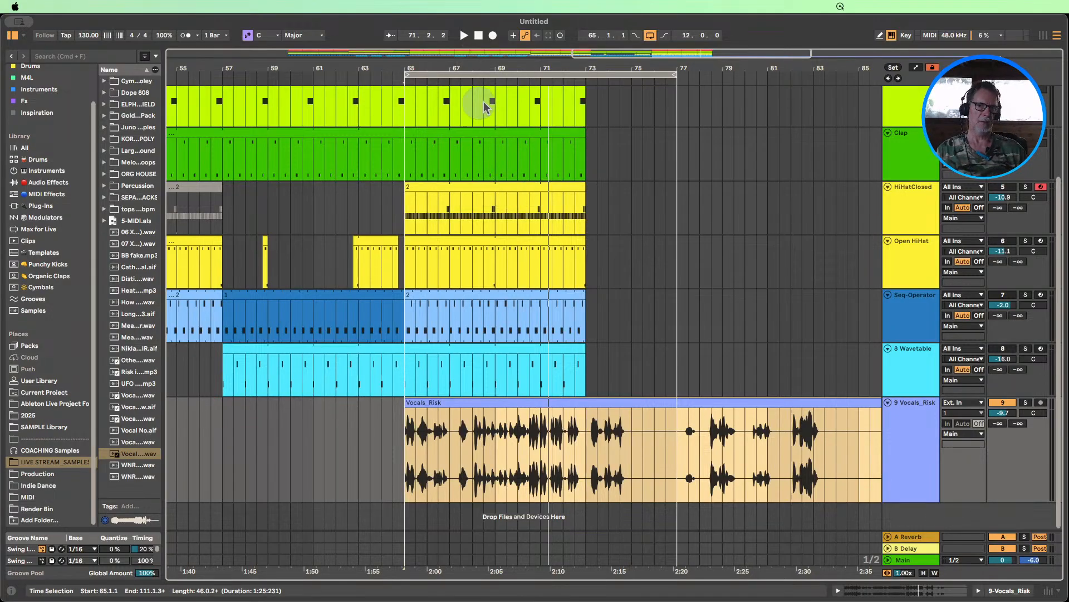
- Audition the vocal phrase in the loop from bar 65 and shorten the loop to 8 bars
{"action": "left_click_drag", "start_coordinate": [476, 66], "coordinate": [525, 33]}
{"action": "scroll", "coordinate": [529, 244], "scroll_direction": "up", "scroll_amount": 3}
{"action": "scroll", "coordinate": [529, 240], "scroll_direction": "down", "scroll_amount": 3}
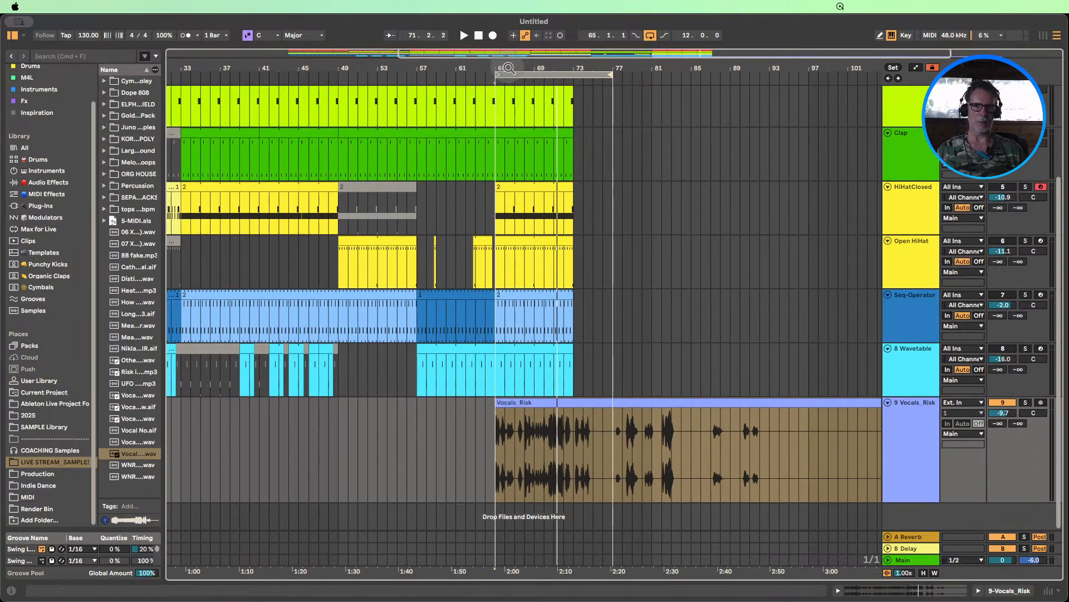
{"action": "left_click_drag", "start_coordinate": [506, 67], "coordinate": [458, 69]}
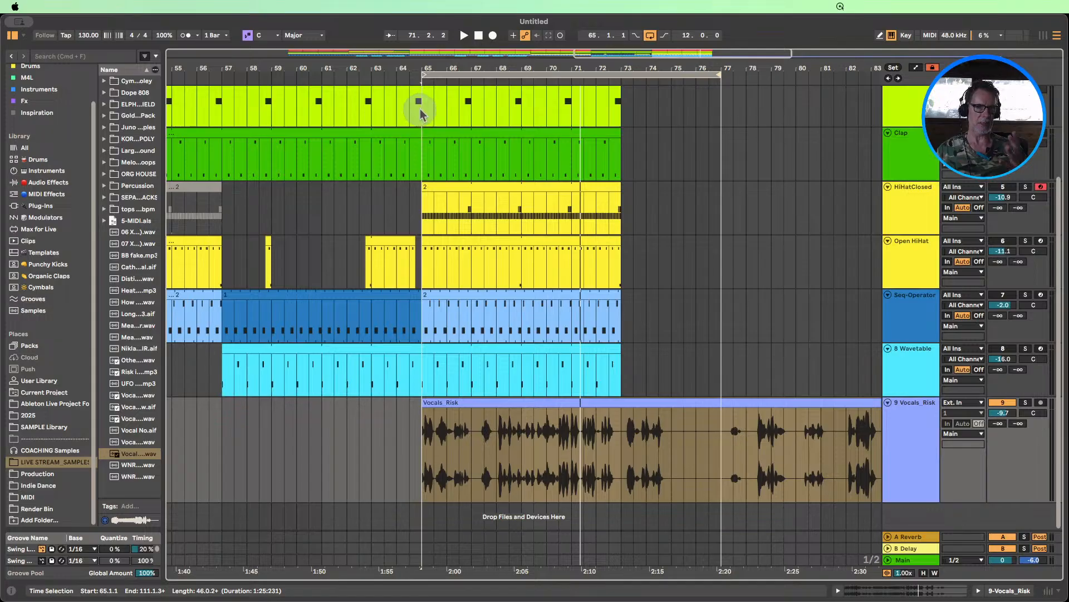
{"action": "left_click", "coordinate": [404, 73]}
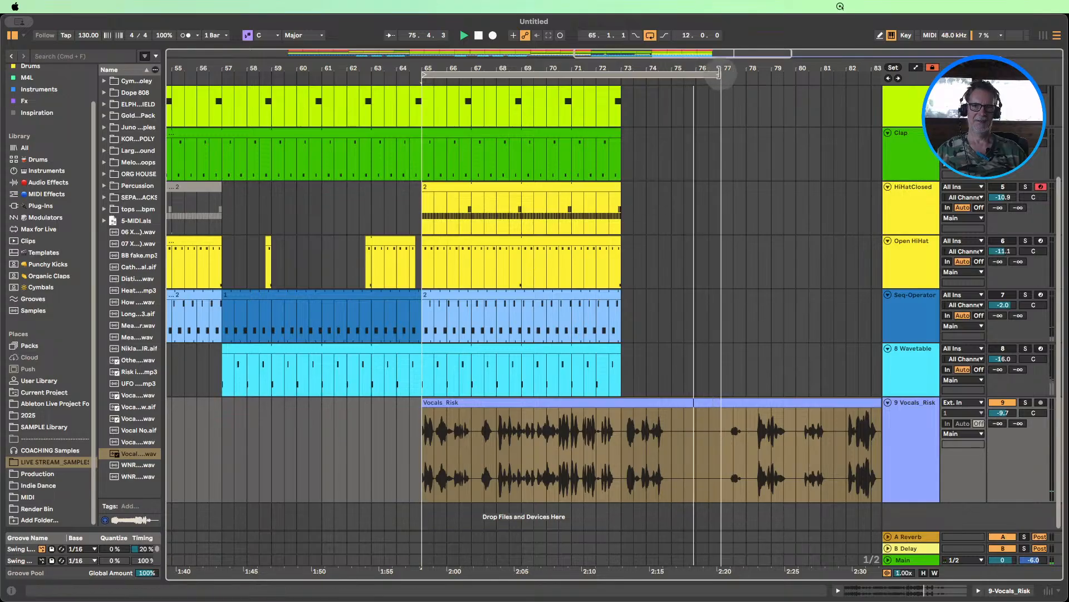
{"action": "left_click", "coordinate": [718, 75]}
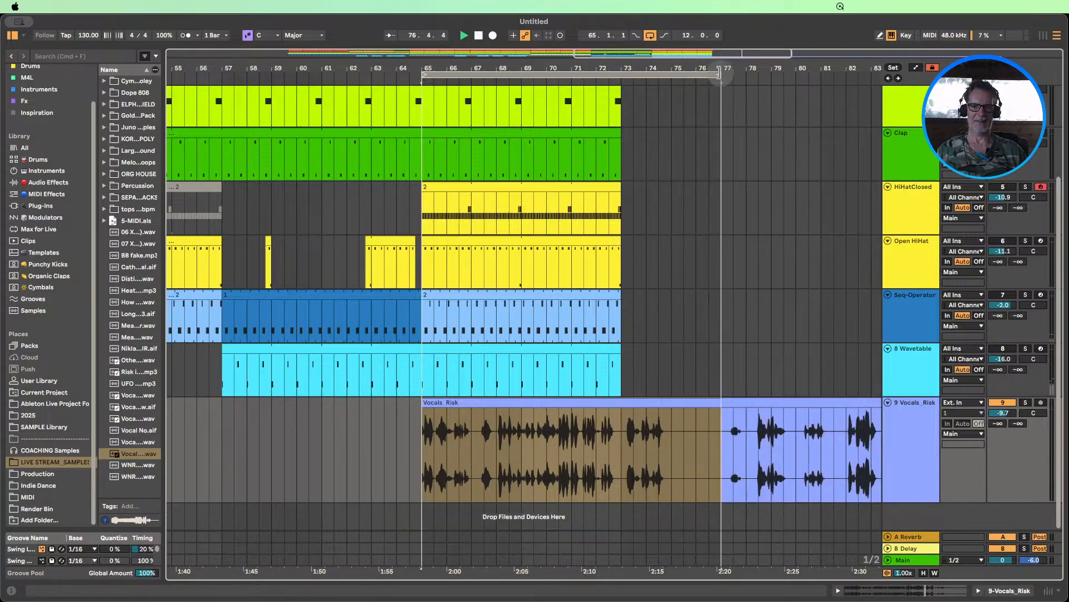
{"action": "left_click_drag", "start_coordinate": [719, 72], "coordinate": [619, 84]}
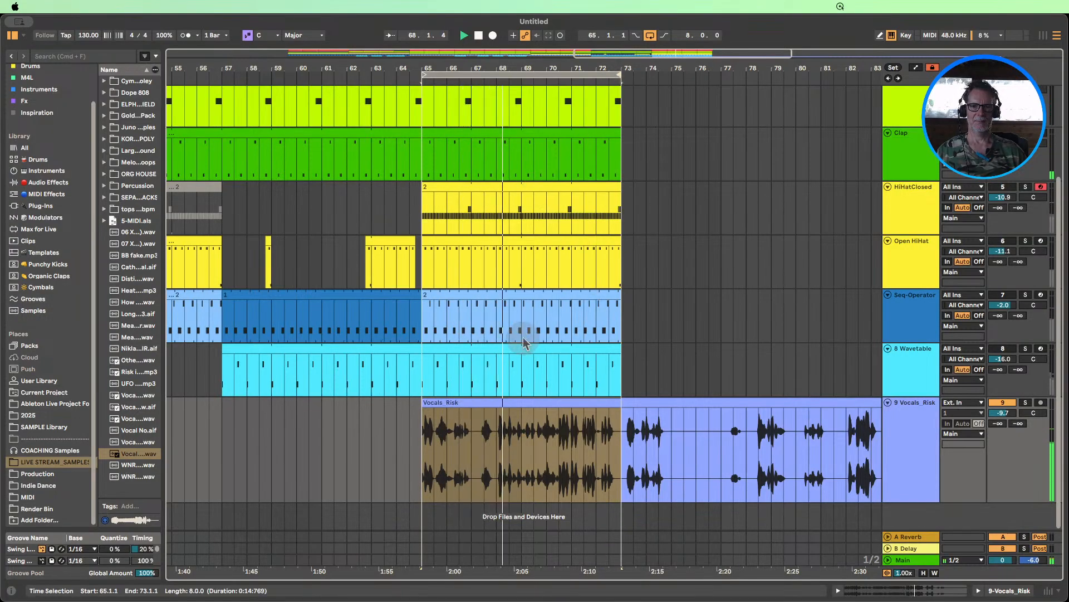
- Deactivate the Vocals_Risk section from 70.3 to bar 73 and set the start of the clip before it to 65.3
{"action": "left_click_drag", "start_coordinate": [435, 415], "coordinate": [499, 408]}
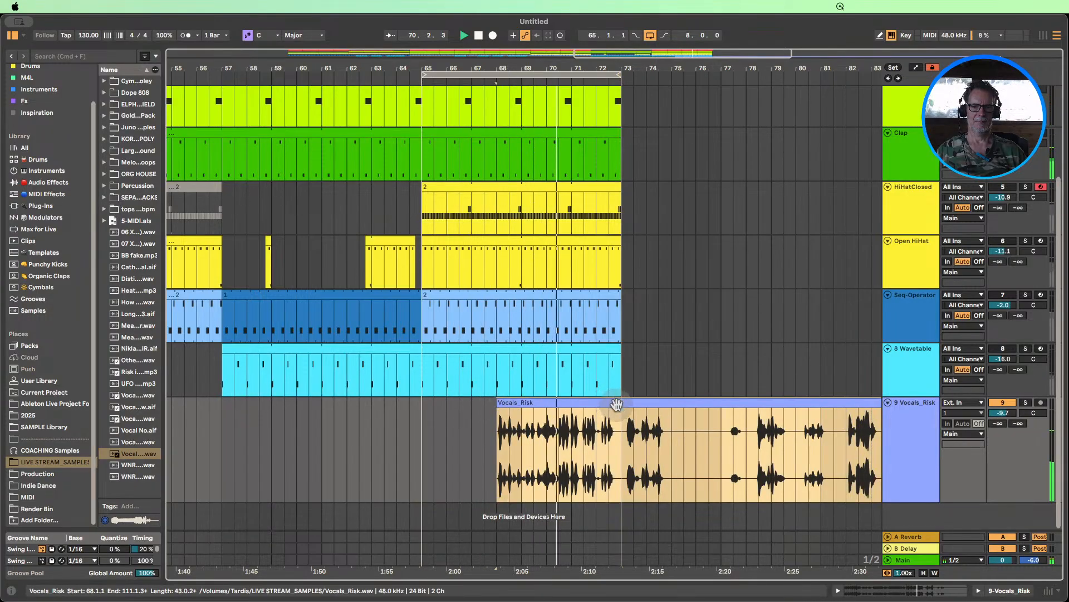
{"action": "left_click", "coordinate": [612, 433]}
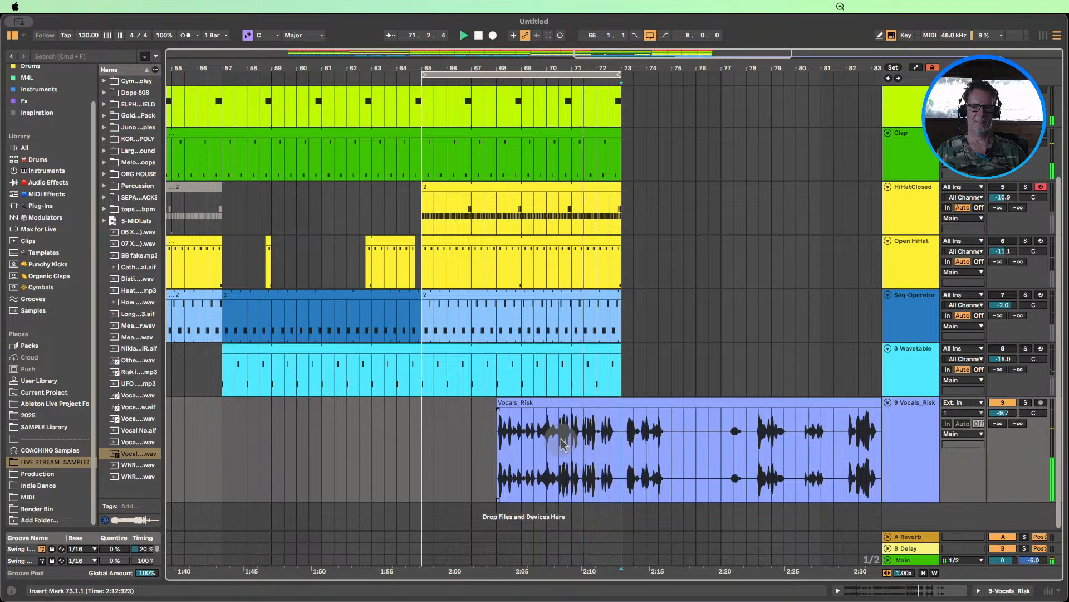
{"action": "left_click_drag", "start_coordinate": [560, 430], "coordinate": [623, 444]}
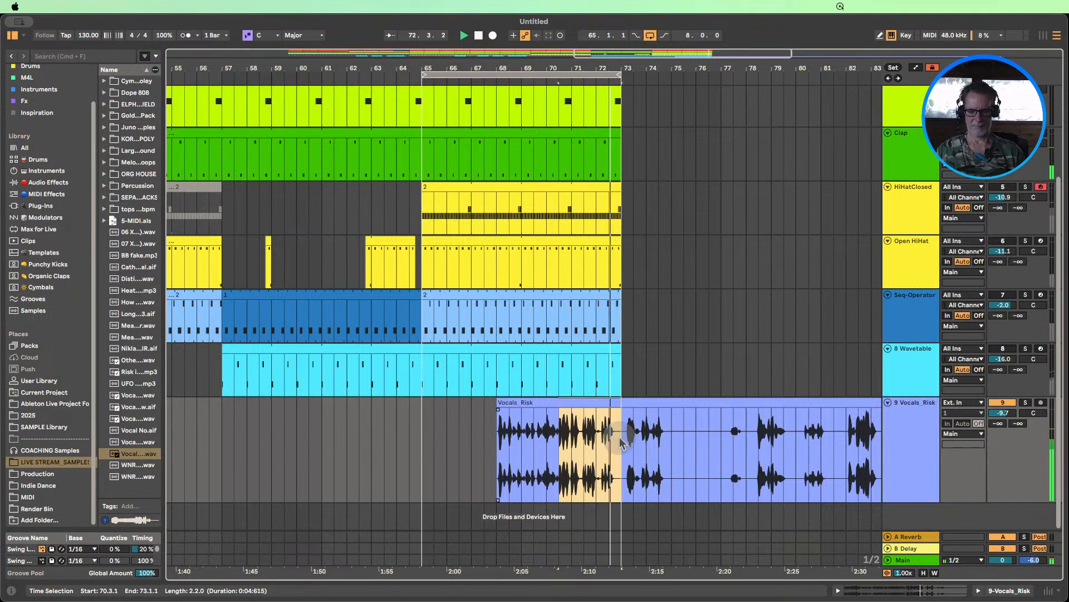
{"action": "key", "text": "0"}
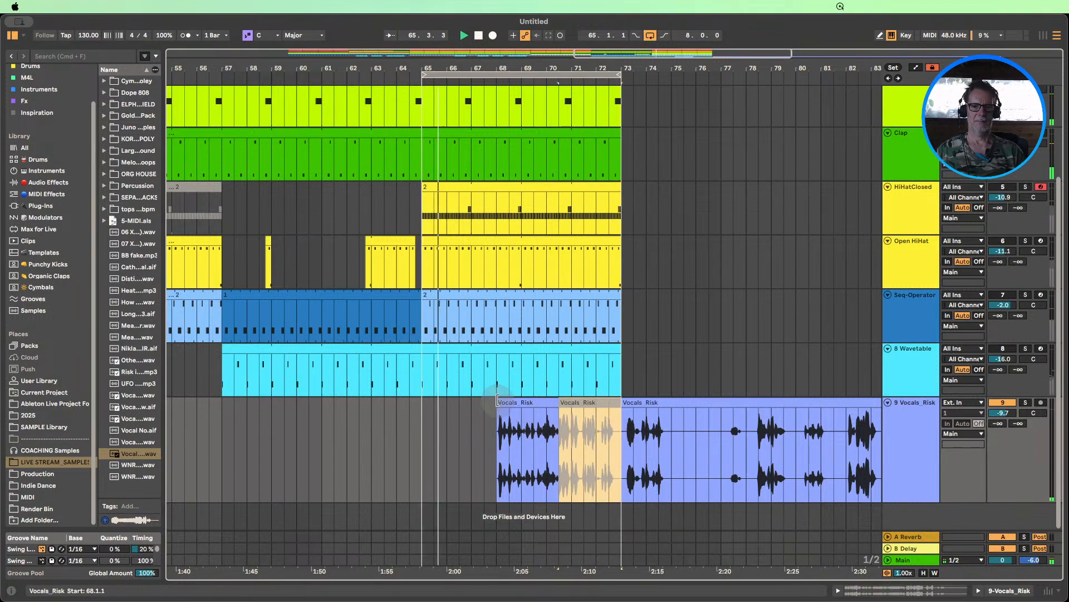
{"action": "left_click_drag", "start_coordinate": [498, 401], "coordinate": [430, 404]}
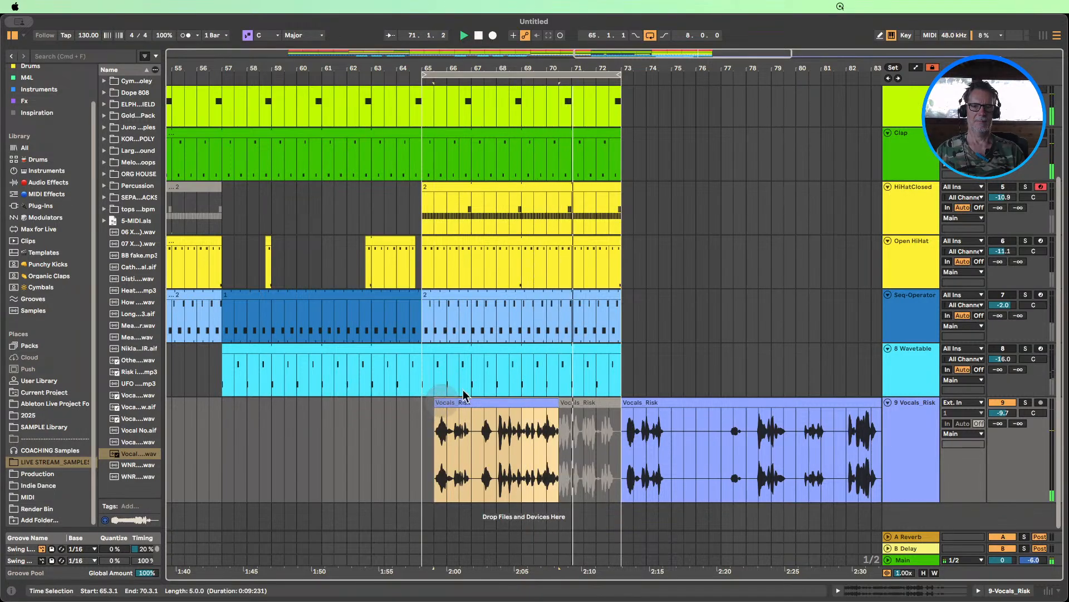
- Add a fade-out from bar 70 to 70.3 on the first Vocals_Risk clip and extend its start back to bar 65
{"action": "left_click_drag", "start_coordinate": [569, 67], "coordinate": [569, 89]}
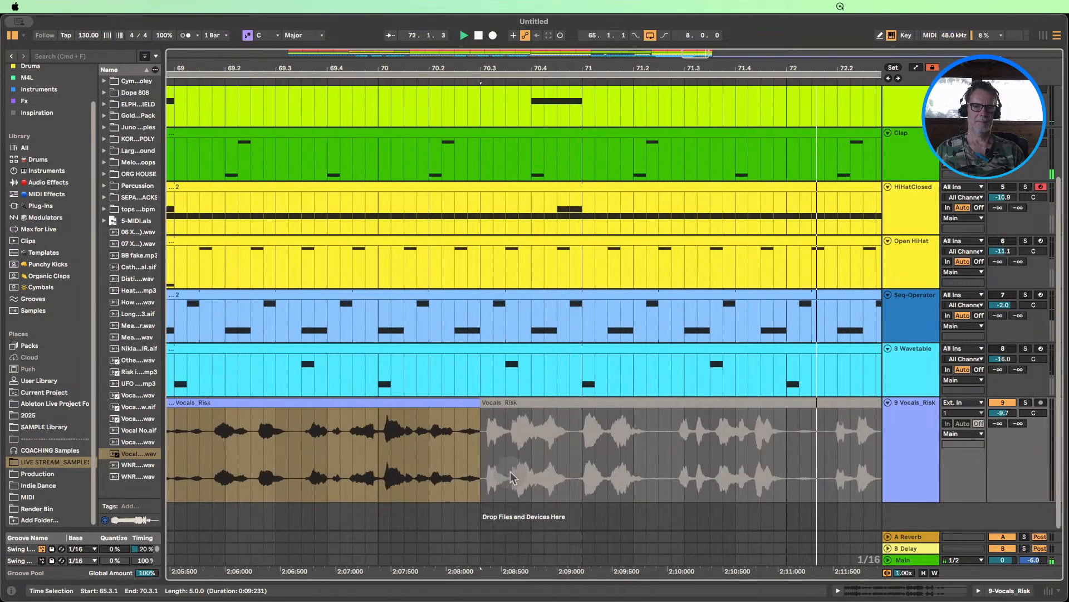
{"action": "left_click_drag", "start_coordinate": [479, 410], "coordinate": [379, 390]}
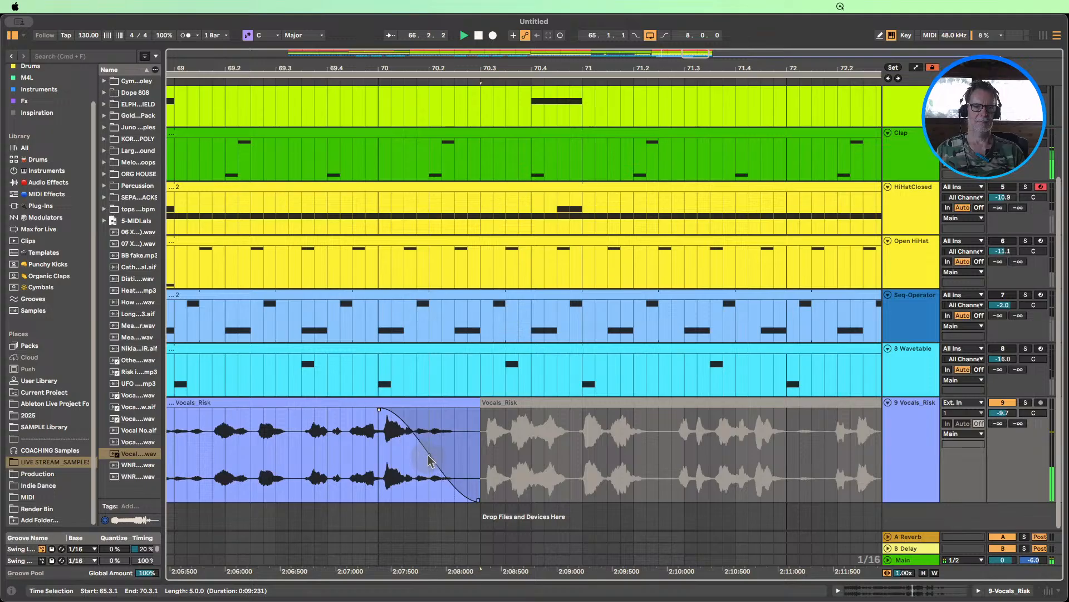
{"action": "left_click_drag", "start_coordinate": [429, 460], "coordinate": [435, 426]}
{"action": "left_click_drag", "start_coordinate": [412, 67], "coordinate": [484, 39]}
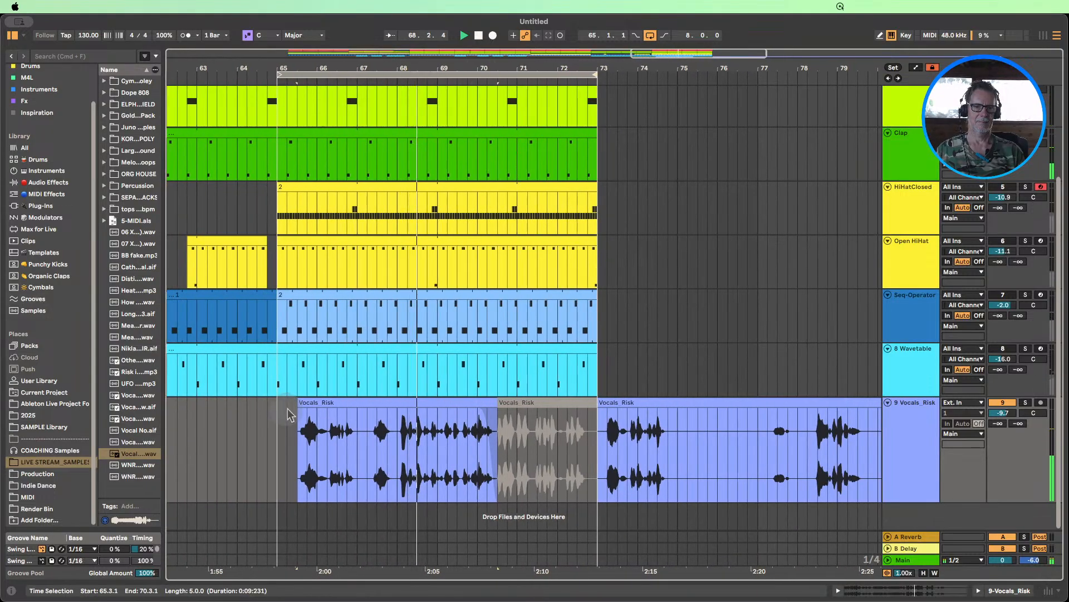
{"action": "left_click_drag", "start_coordinate": [297, 401], "coordinate": [275, 400]}
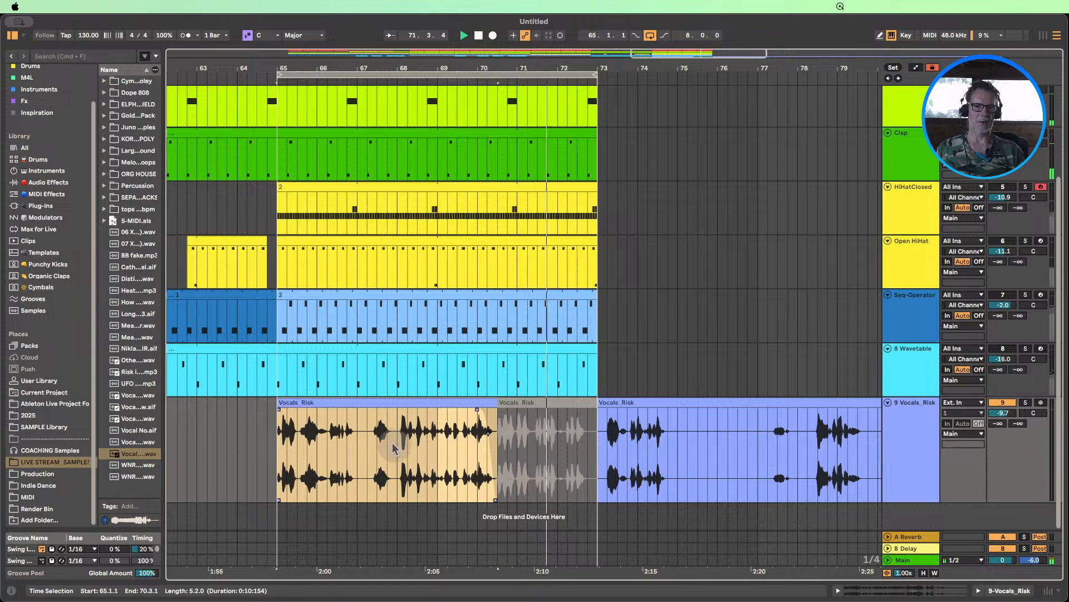
- Select the vocal phrase from bar 68 to 70.3 and reactivate the HiHatClosed, Open HiHat, Seq-Operator and 8 Wavetable tracks
{"action": "left_click_drag", "start_coordinate": [398, 443], "coordinate": [499, 440]}
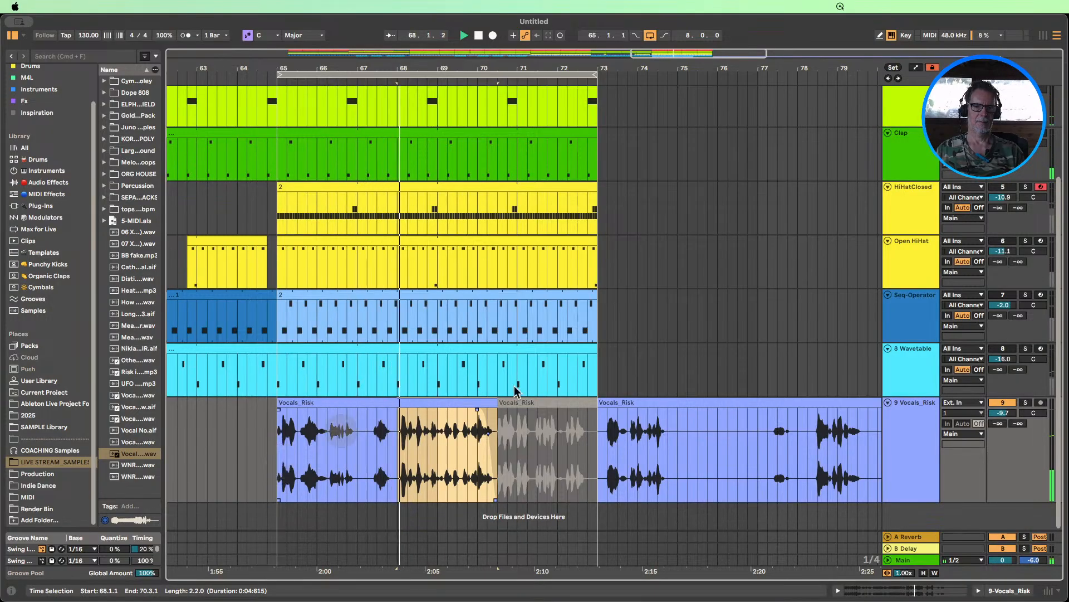
{"action": "scroll", "coordinate": [997, 357], "scroll_direction": "up", "scroll_amount": 3}
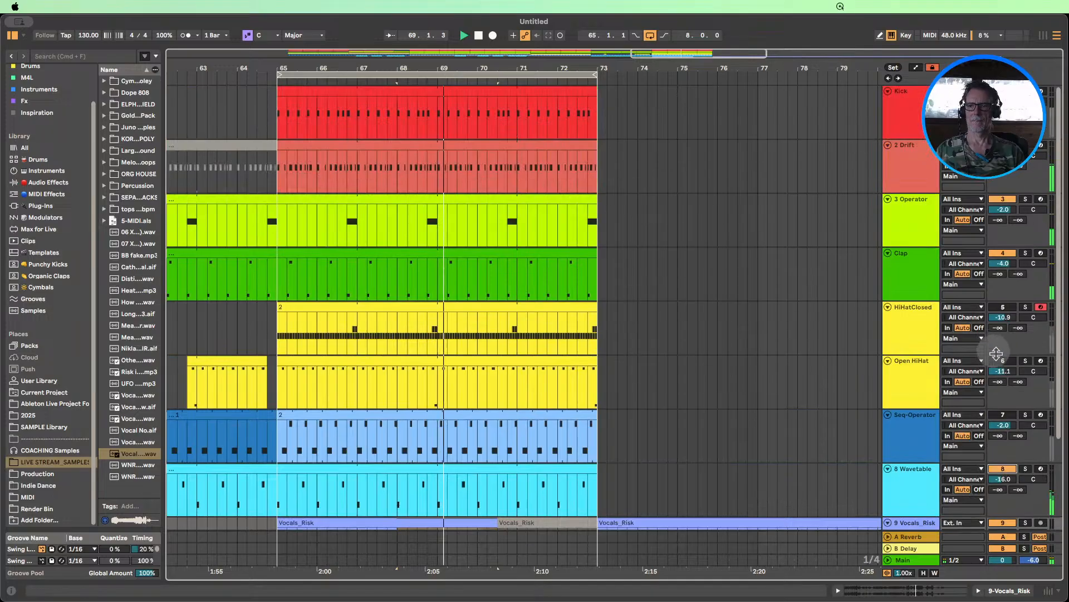
{"action": "scroll", "coordinate": [980, 384], "scroll_direction": "down", "scroll_amount": 3}
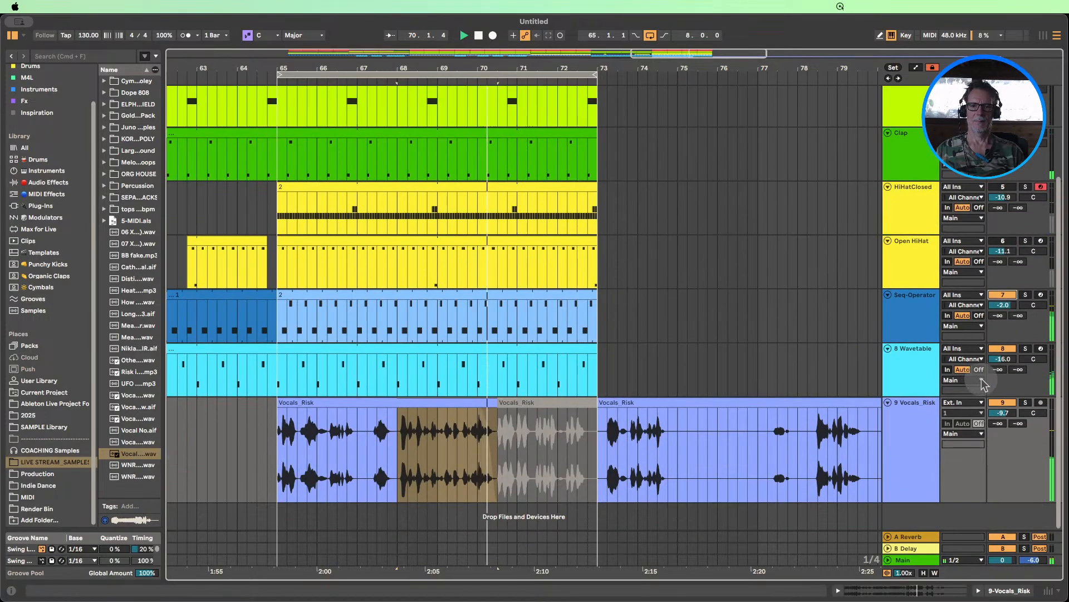
{"action": "left_click_drag", "start_coordinate": [525, 67], "coordinate": [531, 30]}
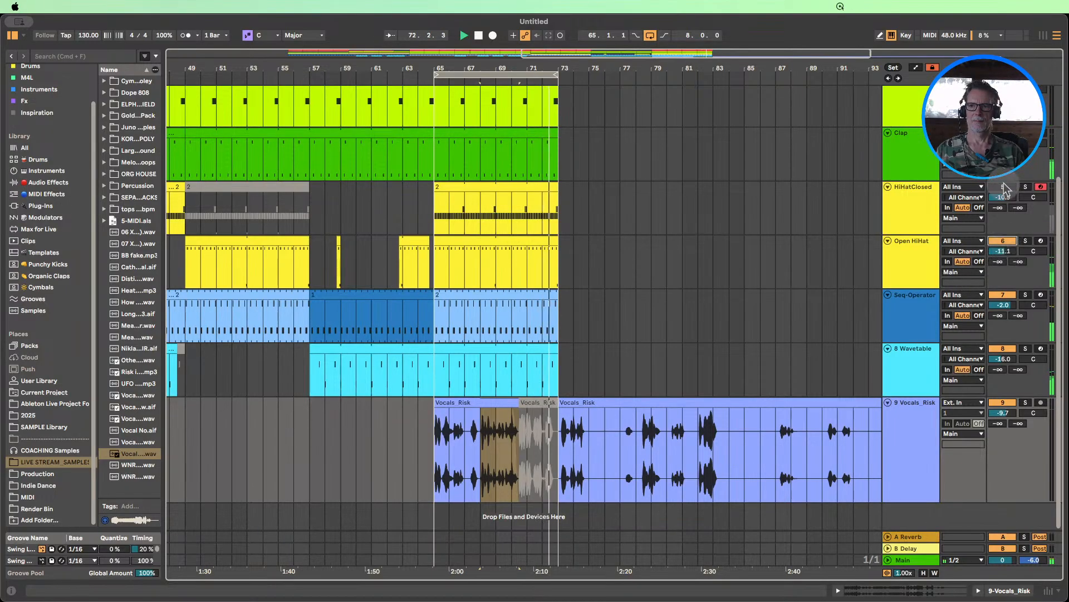
{"action": "scroll", "coordinate": [1006, 192], "scroll_direction": "up", "scroll_amount": 3}
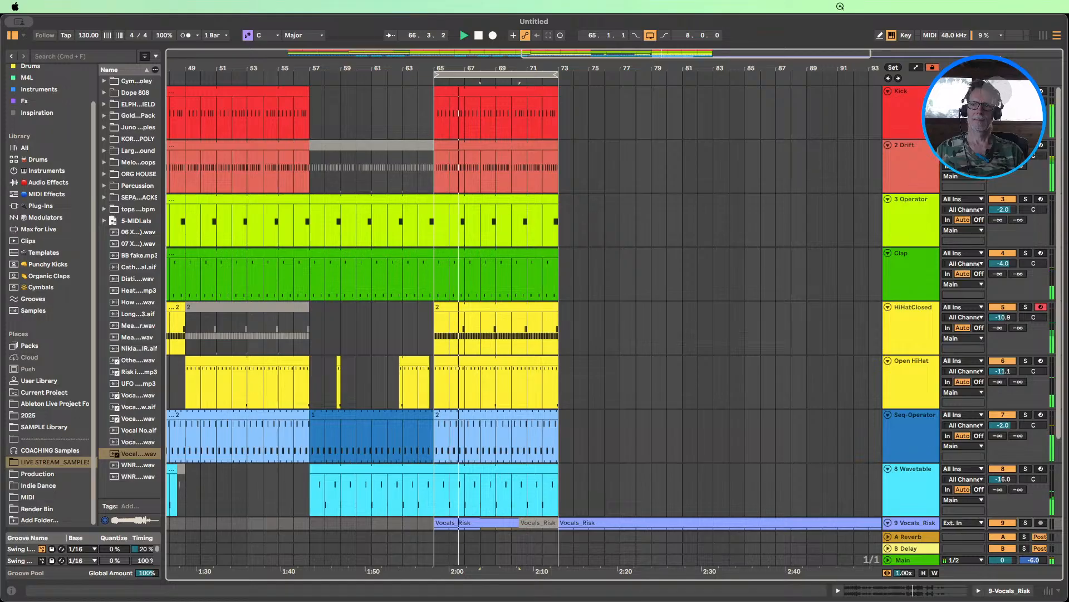
- Relocate the 8-bar Vocals_Risk phrase from bar 65 to bar 57 and park the leftover clip at about bar 99
{"action": "left_click_drag", "start_coordinate": [535, 70], "coordinate": [592, 28]}
{"action": "scroll", "coordinate": [630, 163], "scroll_direction": "down", "scroll_amount": 4}
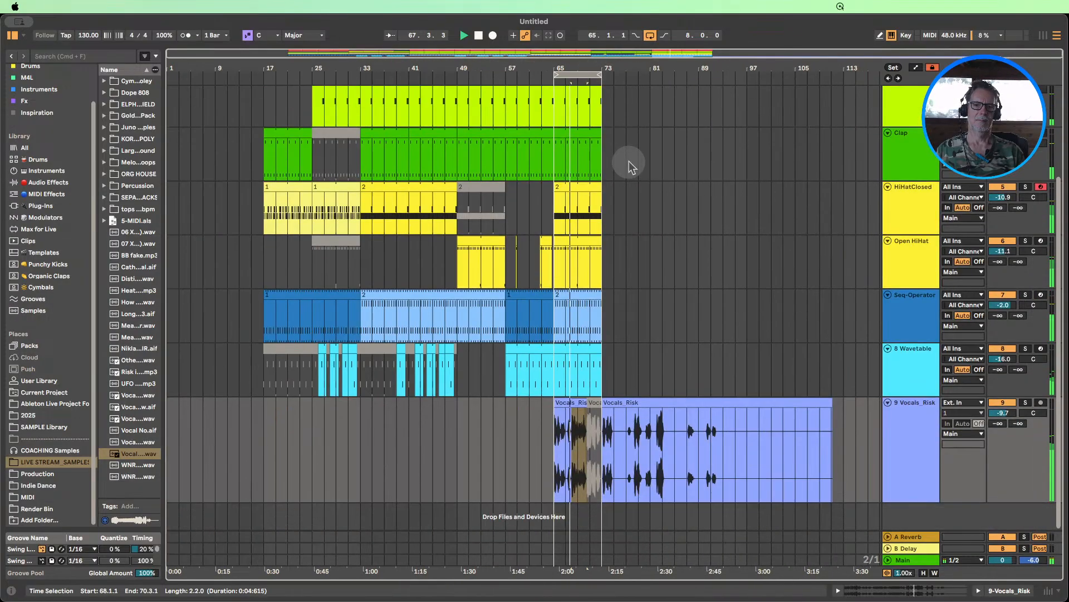
{"action": "left_click_drag", "start_coordinate": [554, 443], "coordinate": [519, 403]}
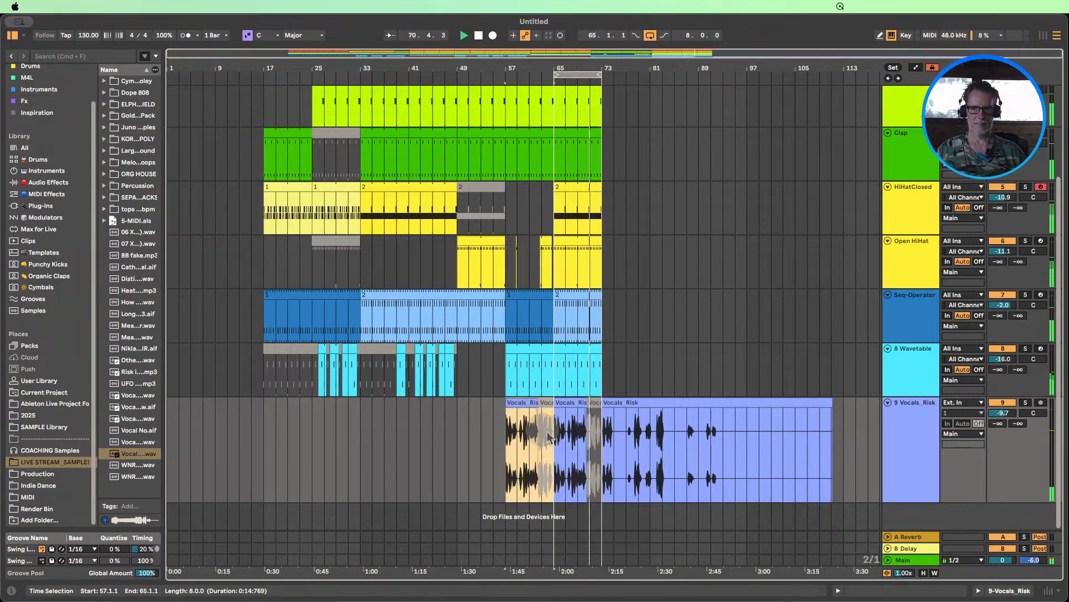
{"action": "left_click_drag", "start_coordinate": [555, 440], "coordinate": [787, 420]}
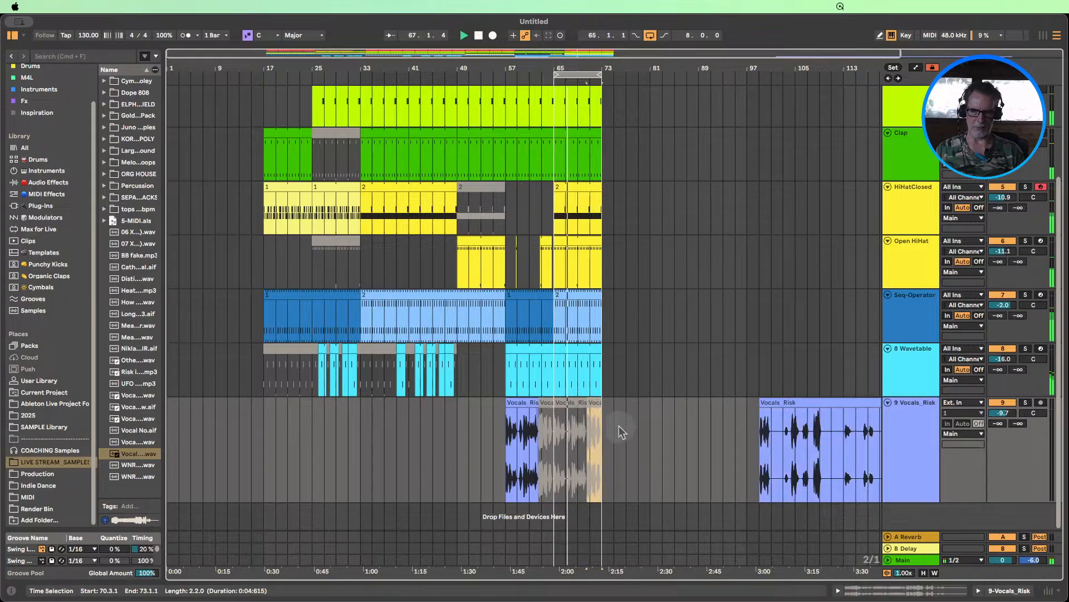
{"action": "left_click_drag", "start_coordinate": [614, 430], "coordinate": [553, 423]}
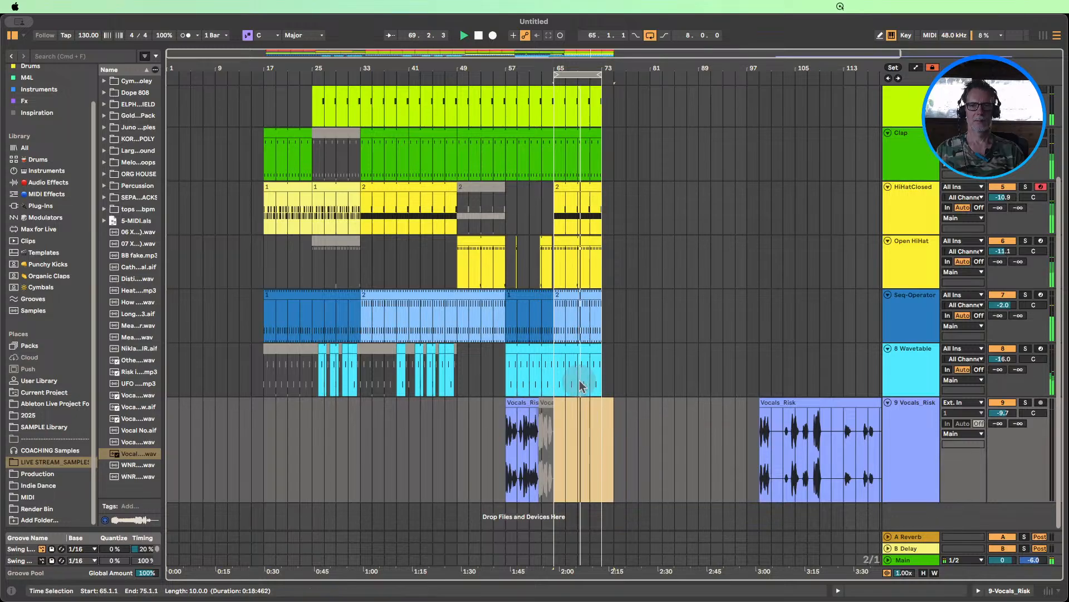
- Extend the loop to 56 bars starting at bar 17 and fit all track heights into the arrangement view
{"action": "left_click", "coordinate": [240, 93]}
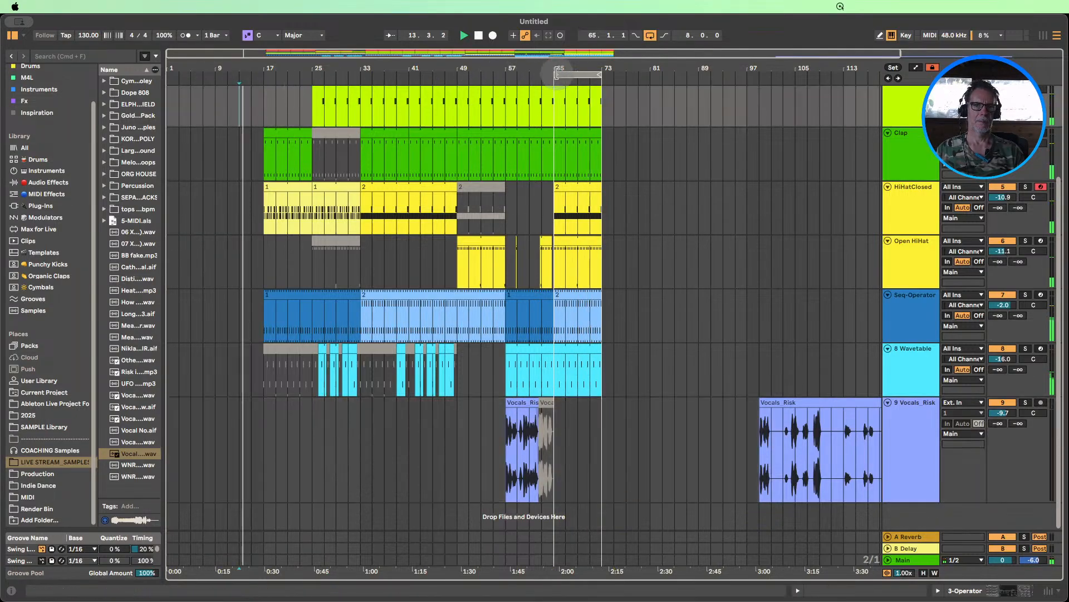
{"action": "left_click_drag", "start_coordinate": [555, 75], "coordinate": [263, 75]}
{"action": "scroll", "coordinate": [382, 239], "scroll_direction": "up", "scroll_amount": 3}
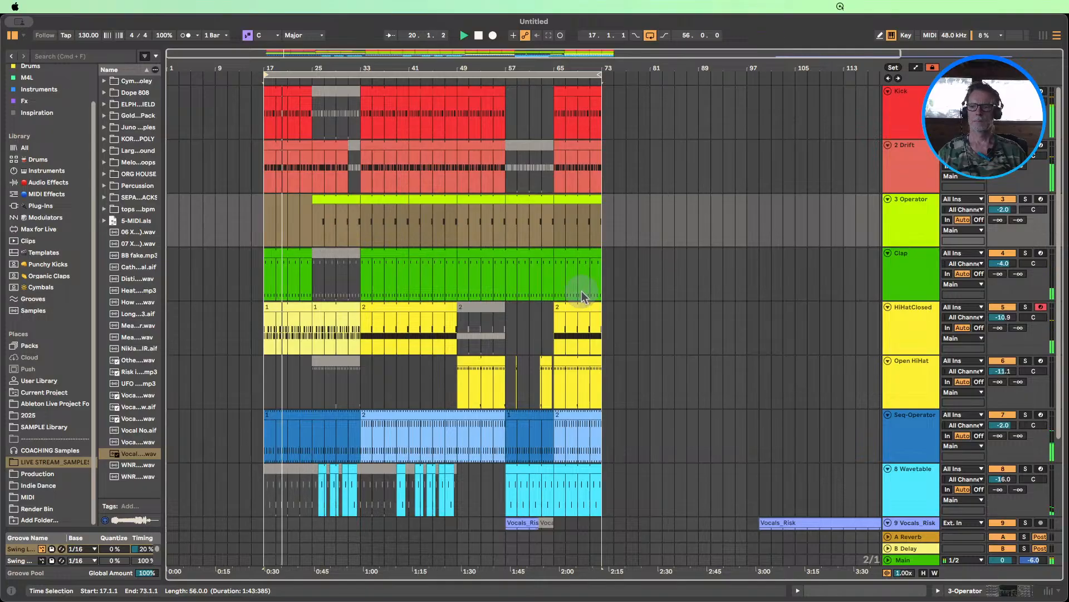
{"action": "left_click", "coordinate": [924, 573]}
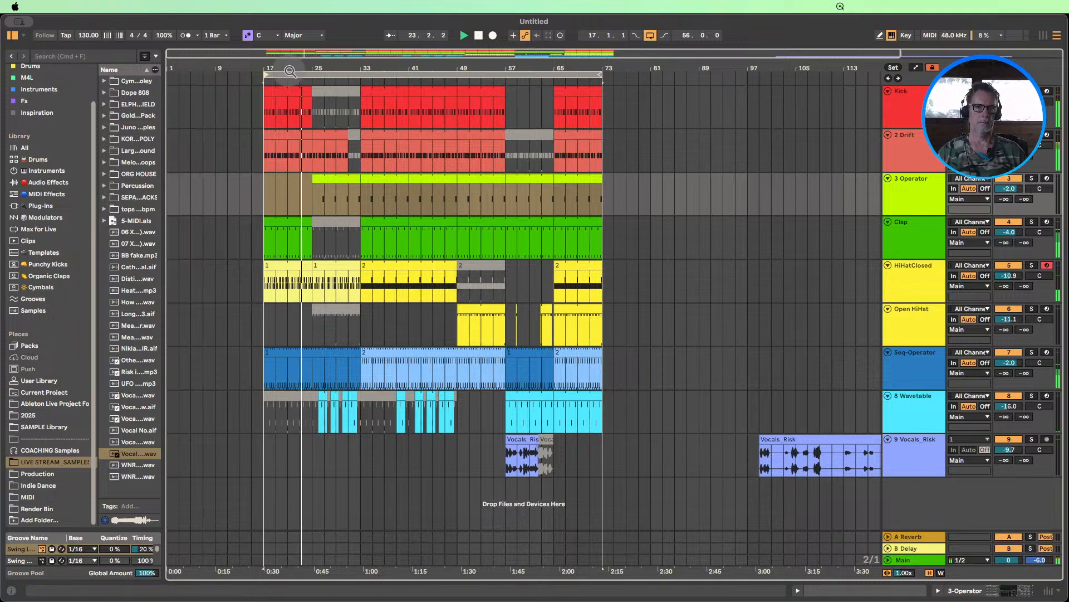
{"action": "left_click_drag", "start_coordinate": [289, 71], "coordinate": [318, 83]}
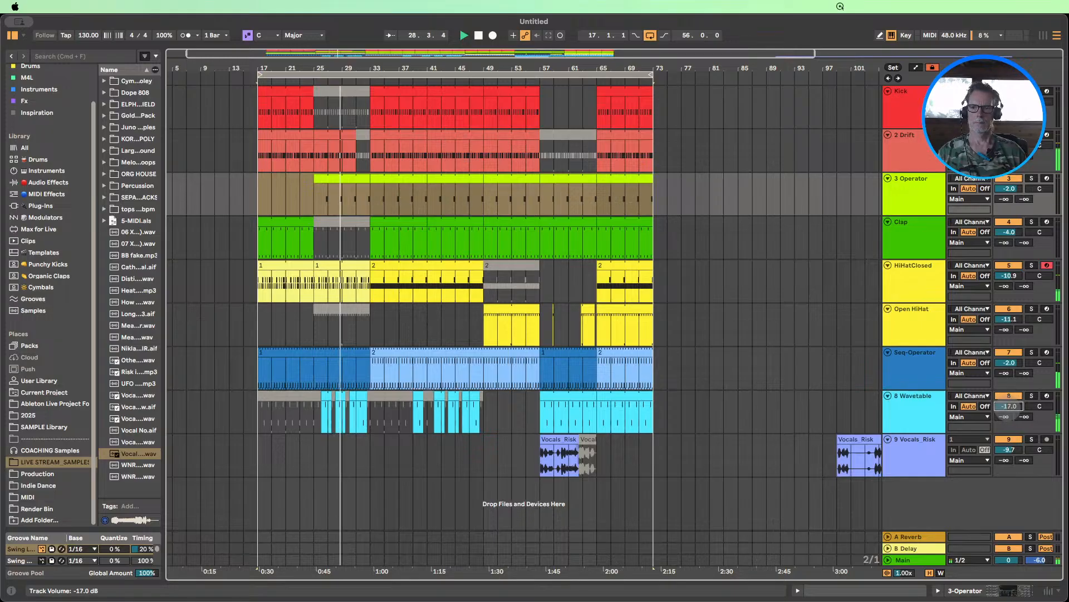
- Set the 8 Wavetable track's volume to -17.0 dB and compare its sound with Spectral Resonator off and on
{"action": "left_click", "coordinate": [913, 380]}
{"action": "double_click", "coordinate": [911, 411]}
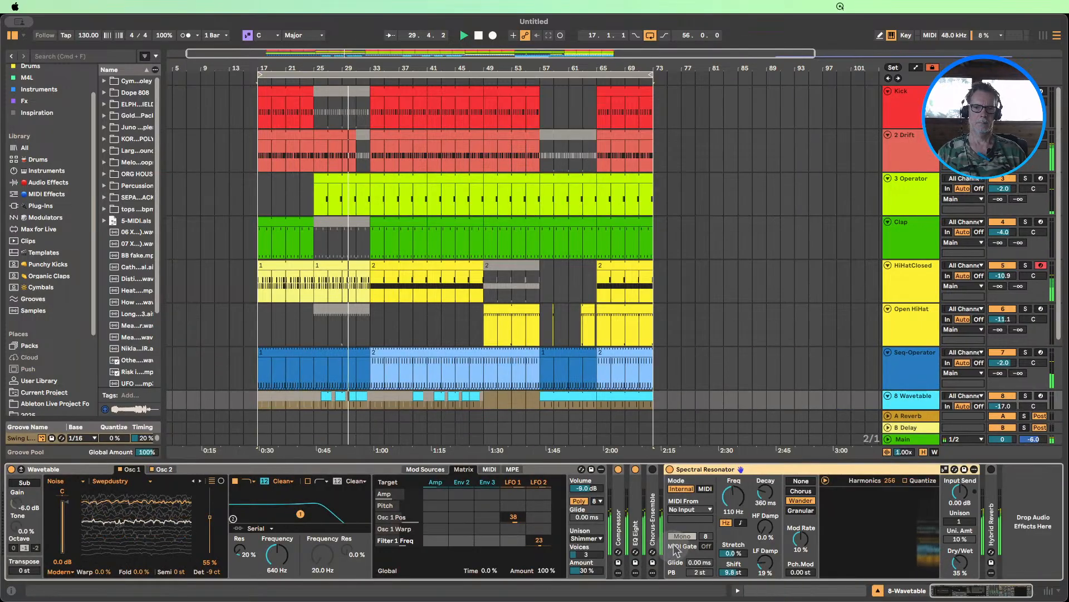
{"action": "left_click", "coordinate": [670, 470]}
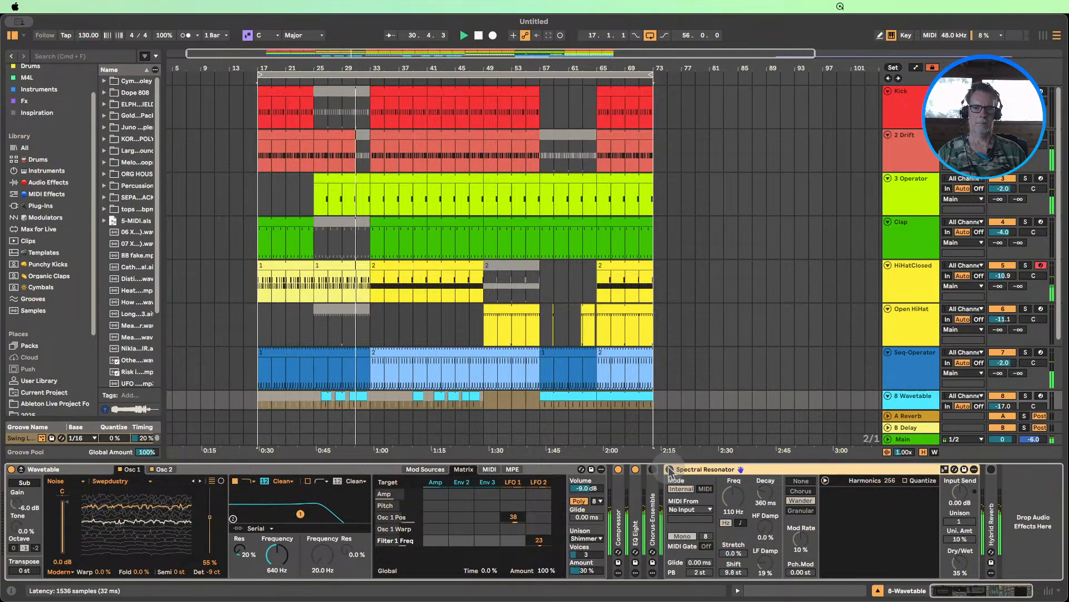
{"action": "left_click", "coordinate": [670, 469]}
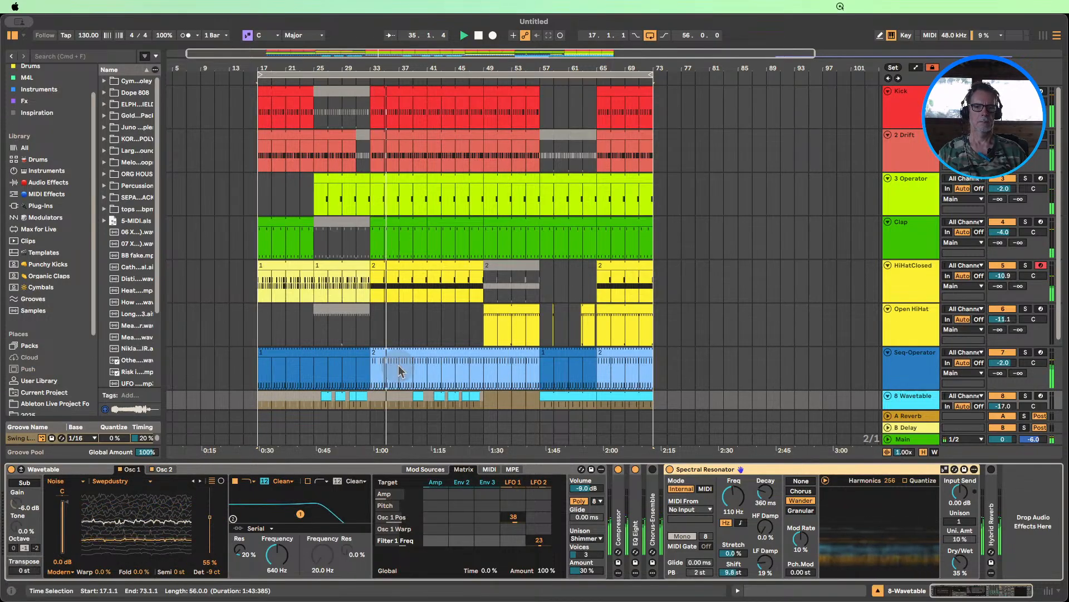
{"action": "scroll", "coordinate": [418, 328], "scroll_direction": "down", "scroll_amount": 2}
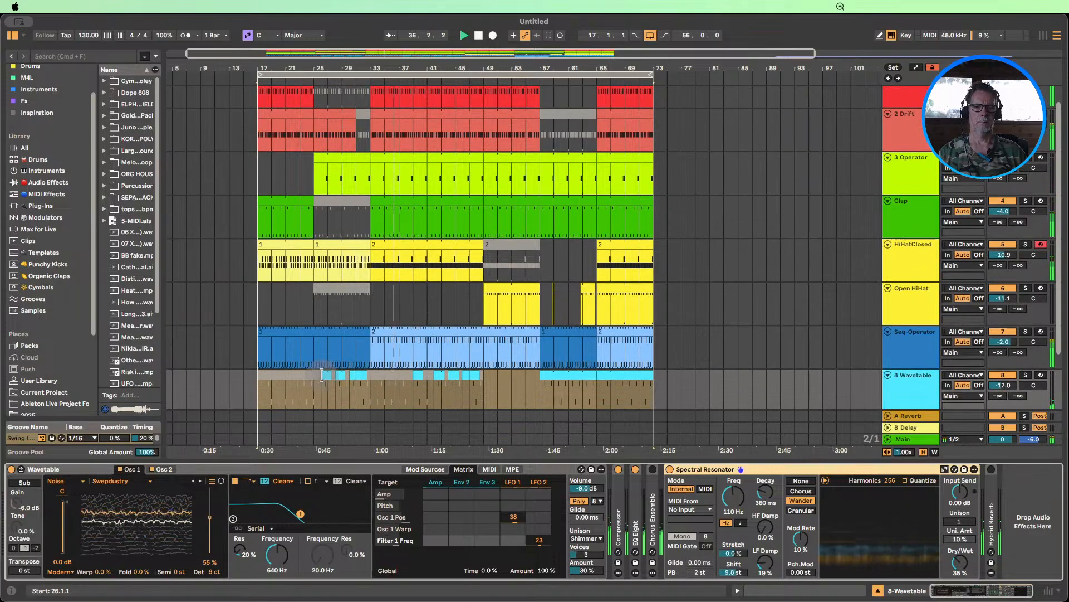
{"action": "left_click", "coordinate": [272, 379]}
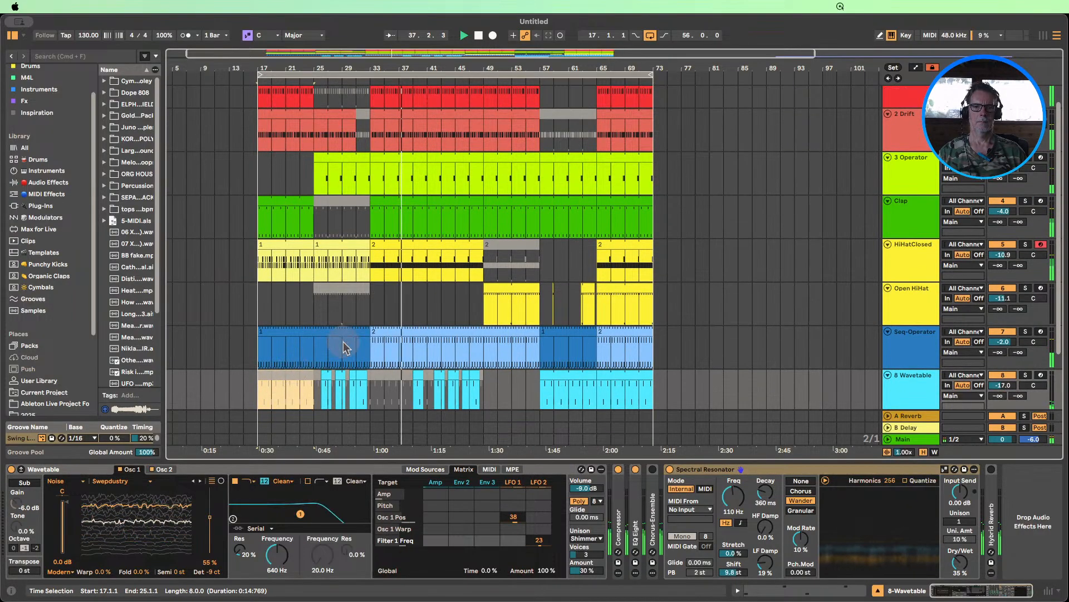
{"action": "scroll", "coordinate": [343, 346], "scroll_direction": "up", "scroll_amount": 2}
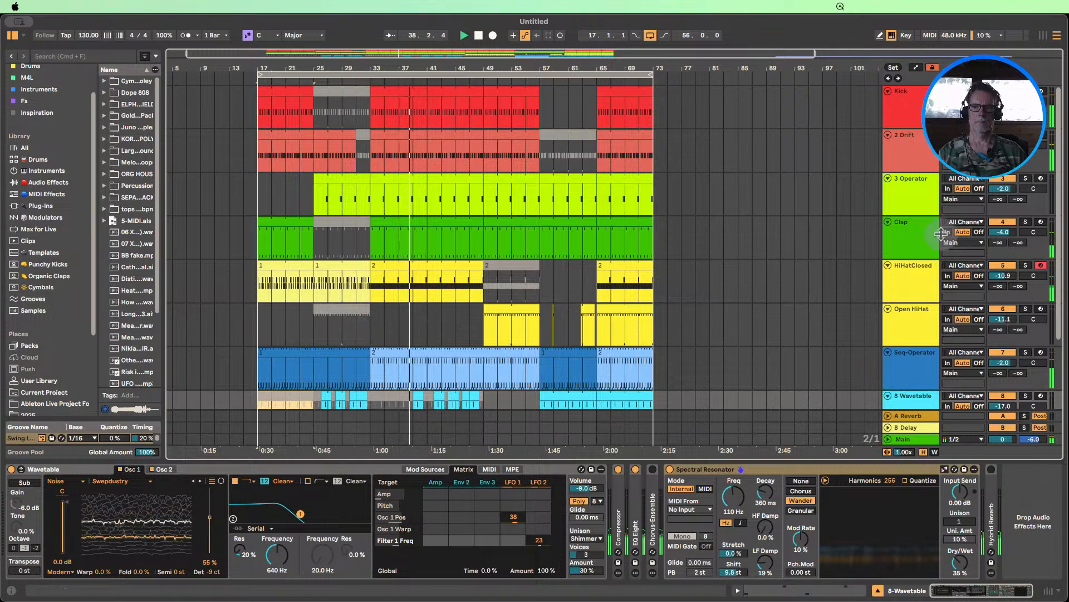
- Reshape the HiHatClosed sample's amplitude envelope with sustain at -inf dB and decay at 1.18 s
{"action": "left_click", "coordinate": [929, 281]}
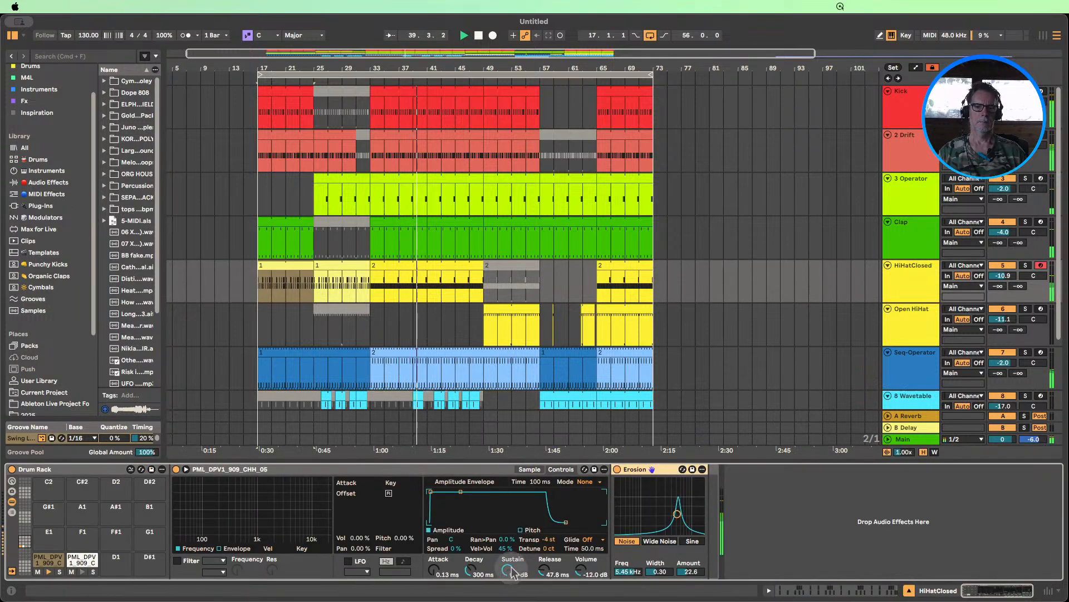
{"action": "left_click_drag", "start_coordinate": [512, 574], "coordinate": [512, 596]}
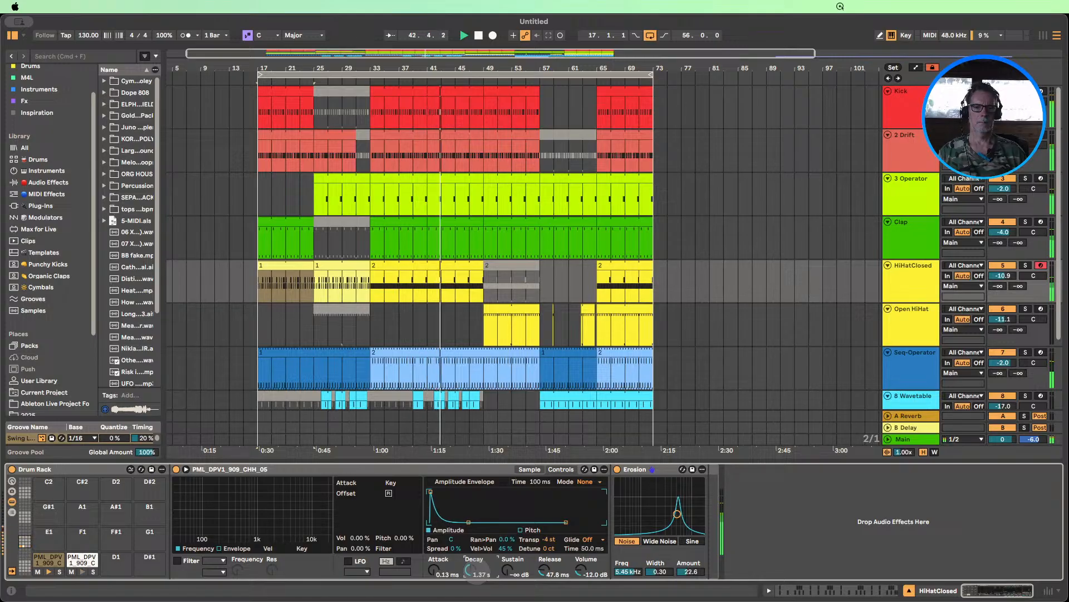
{"action": "left_click_drag", "start_coordinate": [473, 571], "coordinate": [473, 579]}
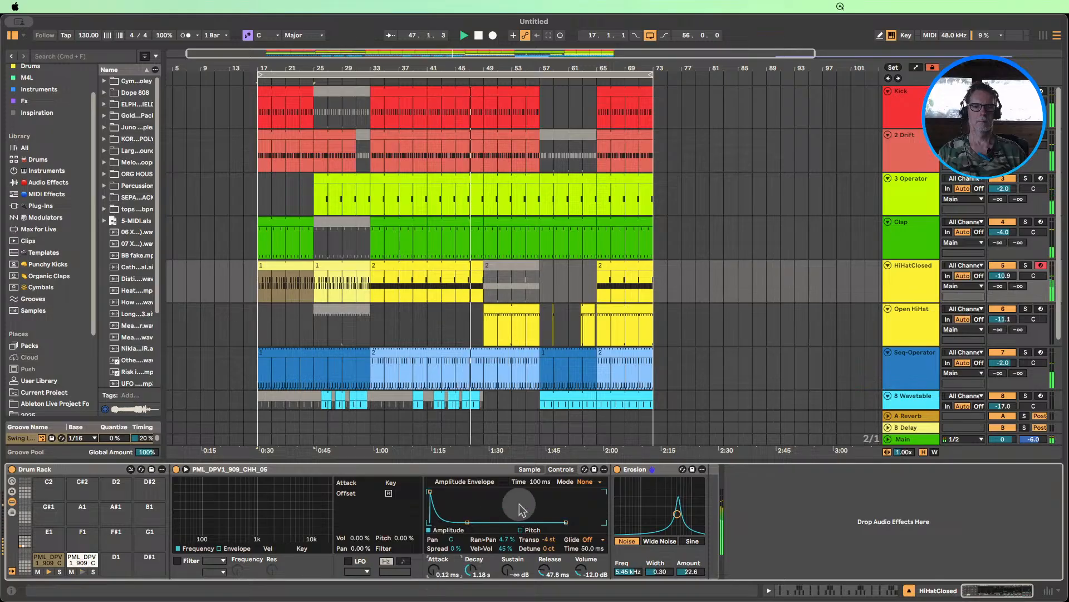
{"action": "left_click", "coordinate": [530, 469]}
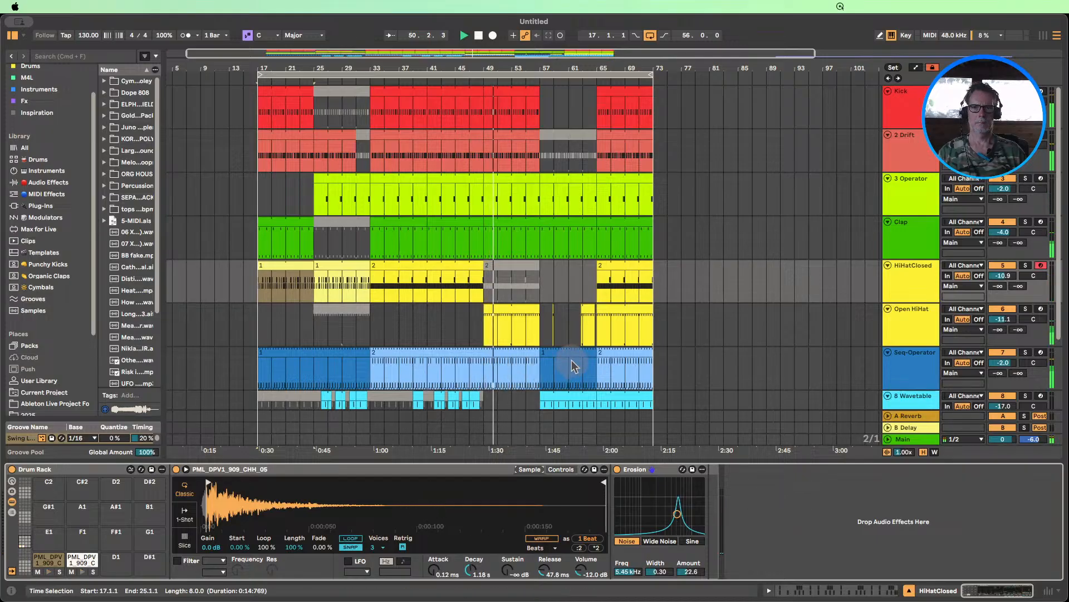
{"action": "scroll", "coordinate": [574, 366], "scroll_direction": "down", "scroll_amount": 1}
{"action": "scroll", "coordinate": [574, 366], "scroll_direction": "up", "scroll_amount": 1}
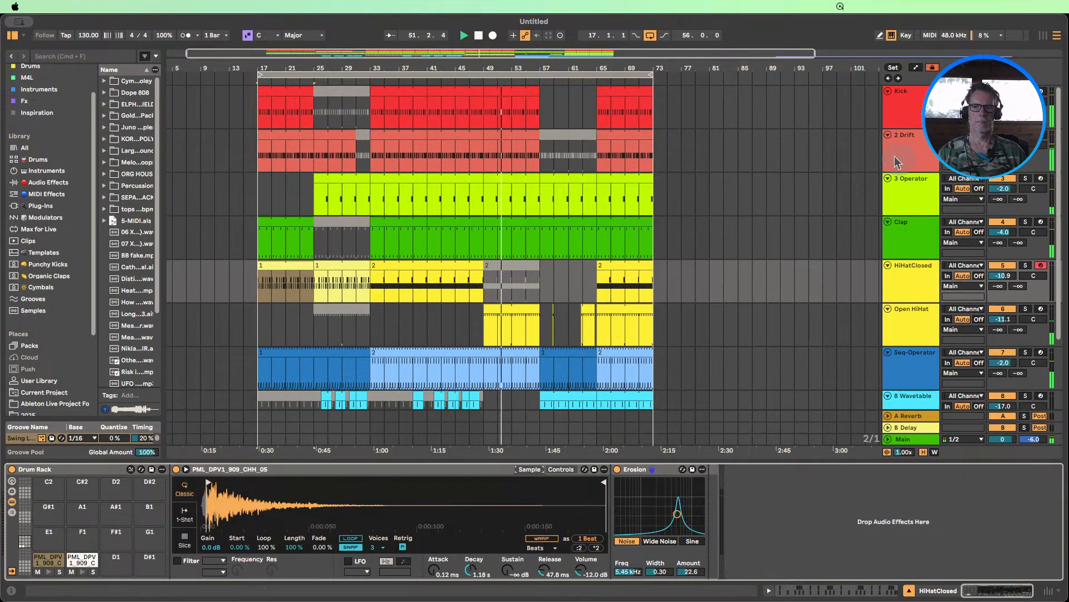
- Lower the filter frequency of the Drift synth on the 2 Drift track to 161 Hz
{"action": "left_click", "coordinate": [894, 157]}
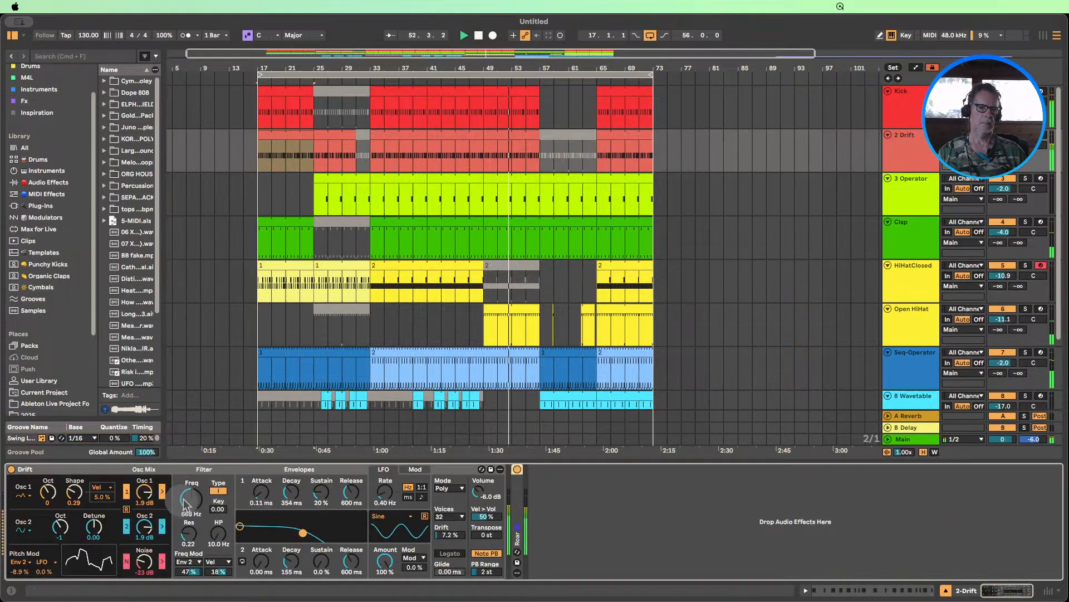
{"action": "left_click_drag", "start_coordinate": [190, 498], "coordinate": [191, 535]}
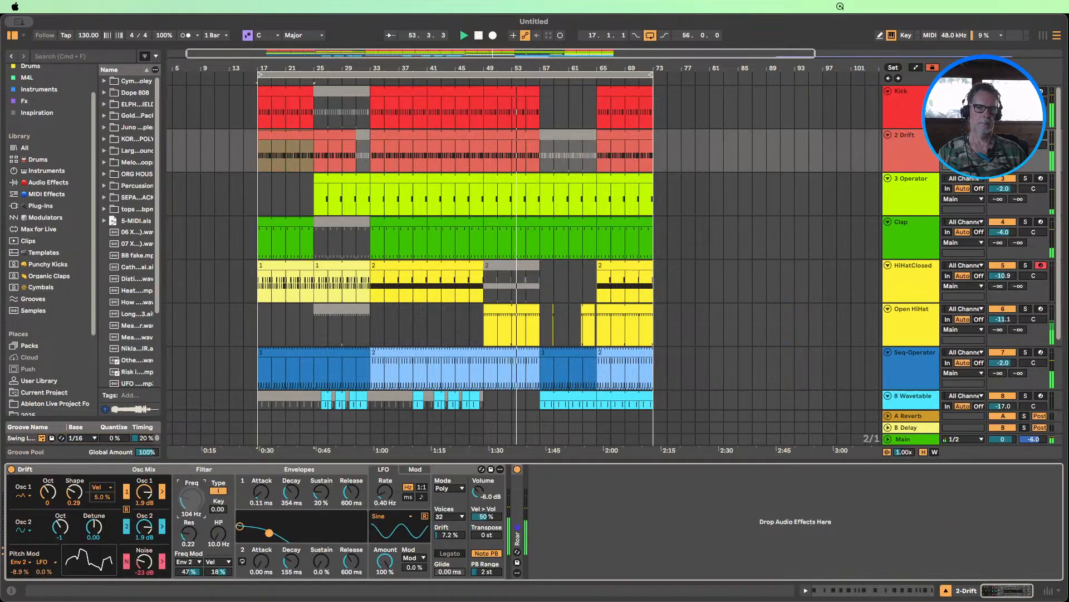
{"action": "left_click_drag", "start_coordinate": [191, 498], "coordinate": [192, 420]}
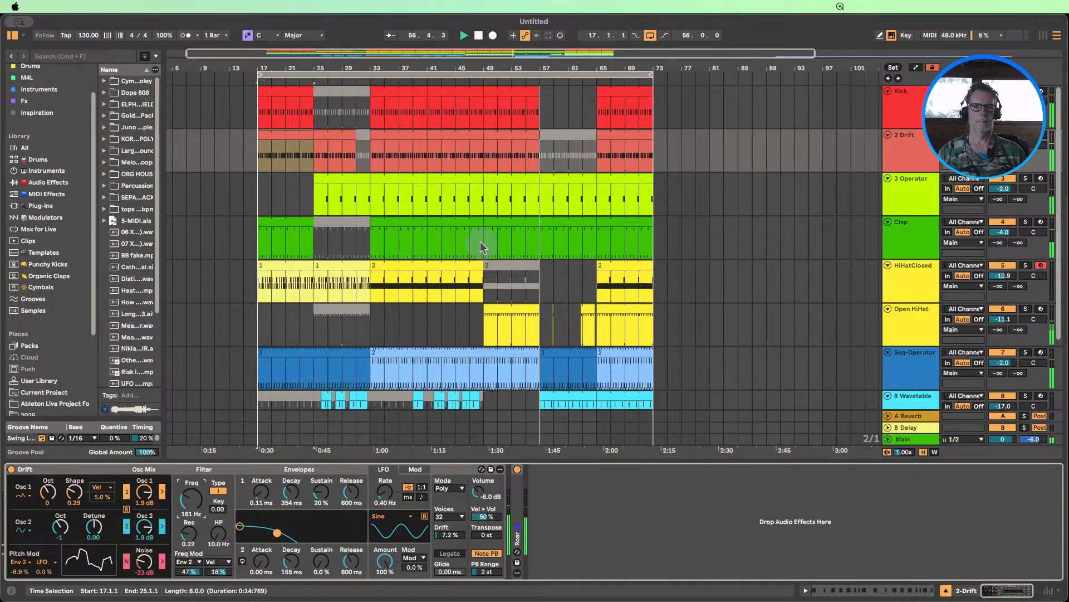
- Set an 8-bar loop starting at bar 57 over the Vocals_Risk phrase on the 9 Vocals_Risk track
{"action": "scroll", "coordinate": [554, 236], "scroll_direction": "down", "scroll_amount": 2}
{"action": "scroll", "coordinate": [557, 239], "scroll_direction": "down", "scroll_amount": 4}
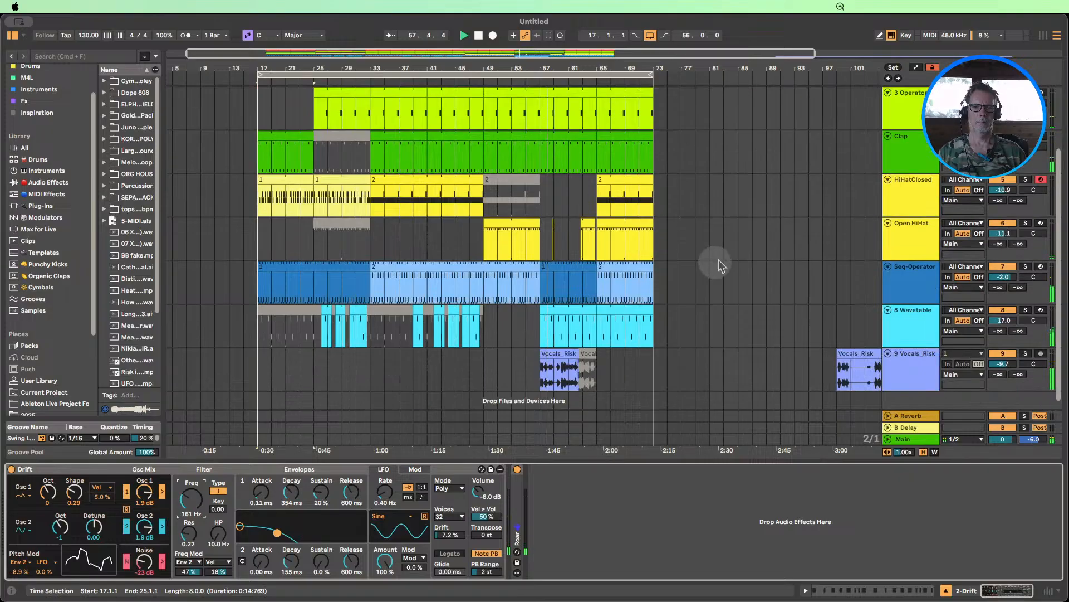
{"action": "left_click", "coordinate": [922, 364]}
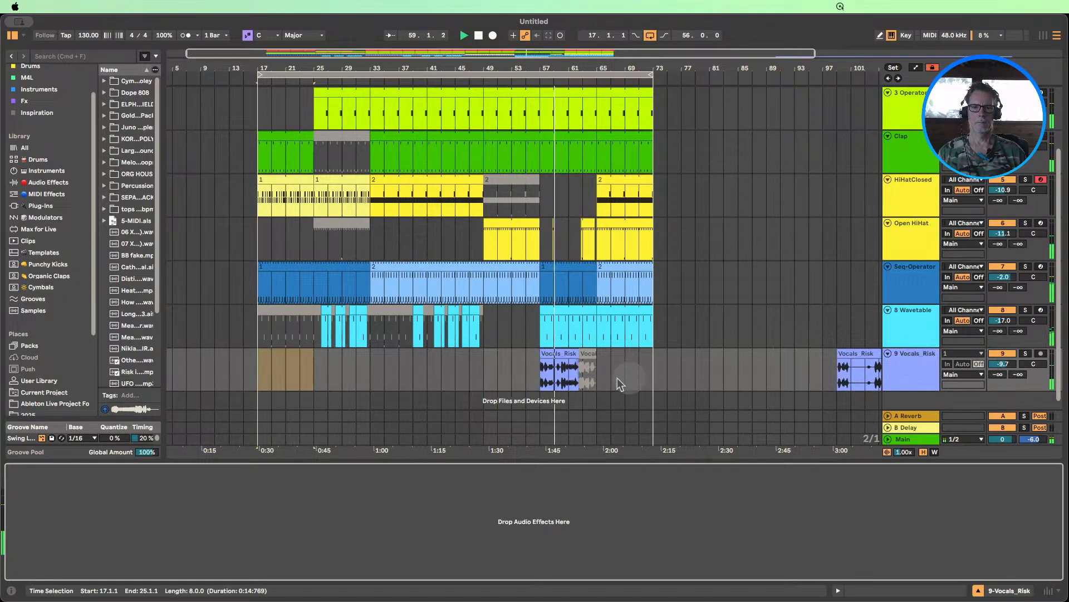
{"action": "left_click", "coordinate": [548, 356]}
{"action": "key", "text": "super+l"}
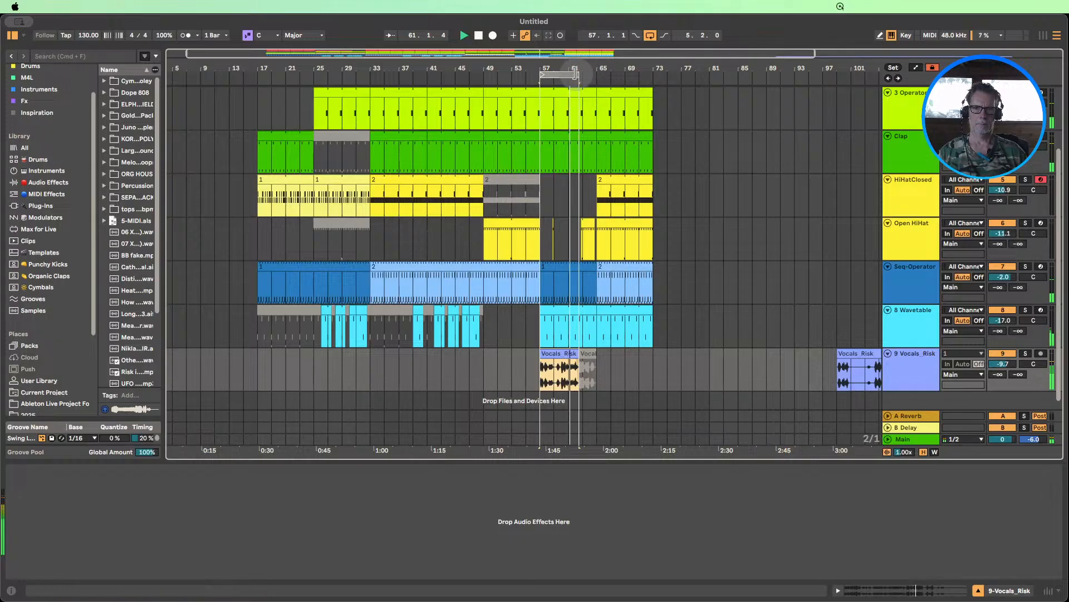
{"action": "left_click_drag", "start_coordinate": [579, 74], "coordinate": [589, 71]}
{"action": "double_click", "coordinate": [919, 374]}
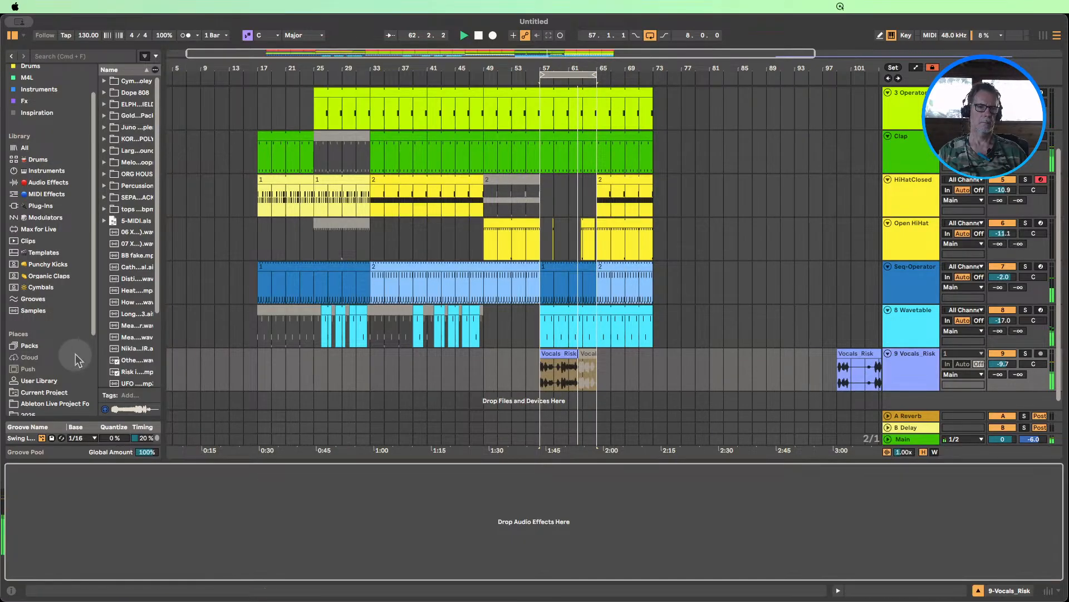
- Stop playback and list the User Library's contents in a widened browser
{"action": "left_click", "coordinate": [48, 182]}
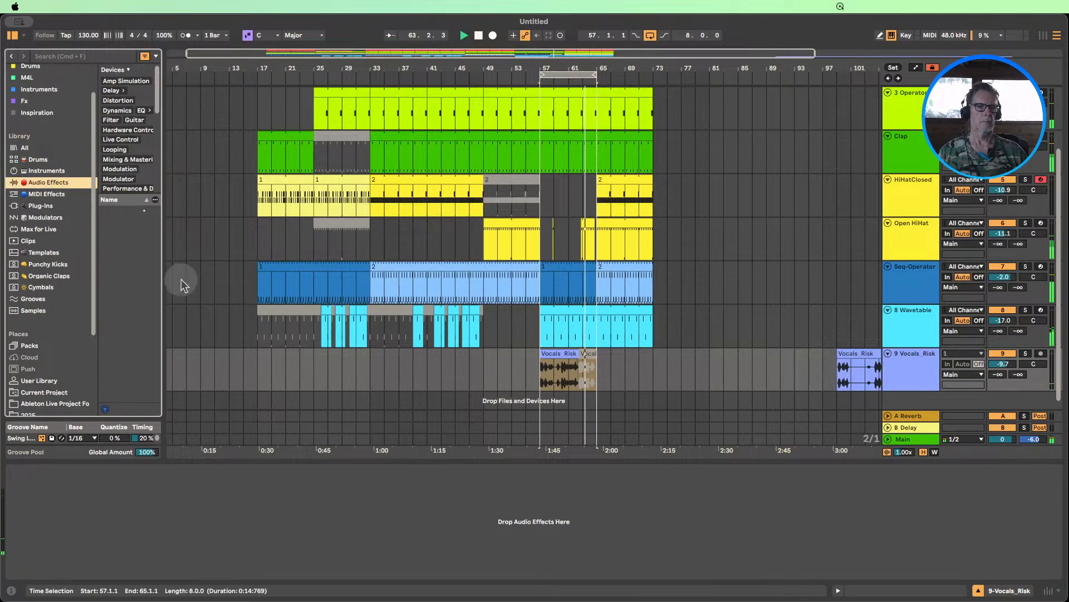
{"action": "left_click", "coordinate": [156, 279]}
{"action": "left_click_drag", "start_coordinate": [165, 268], "coordinate": [246, 268]}
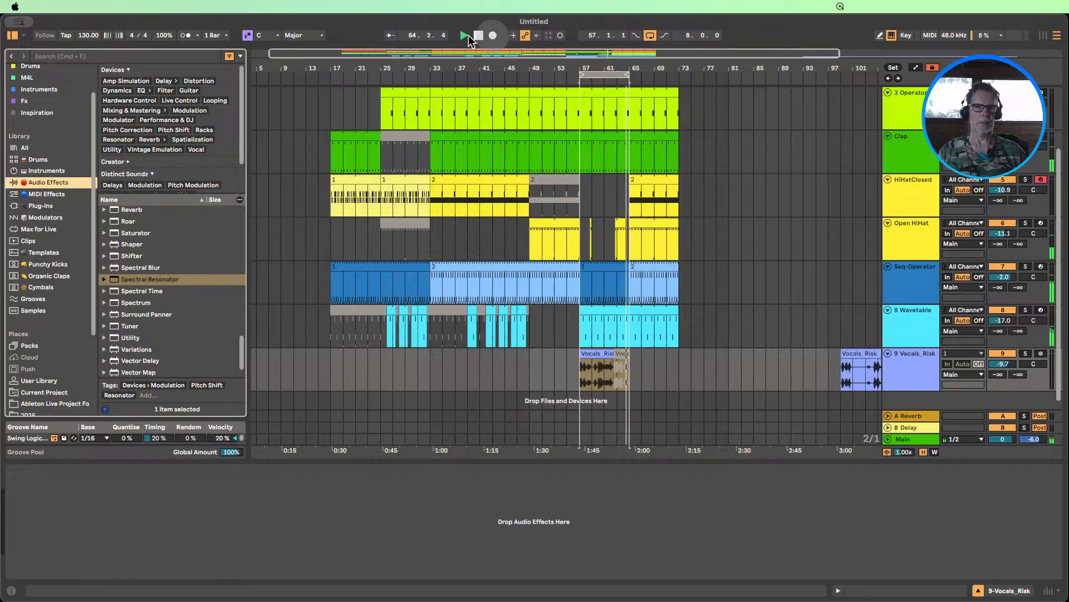
{"action": "left_click", "coordinate": [479, 37]}
{"action": "scroll", "coordinate": [55, 323], "scroll_direction": "down", "scroll_amount": 3}
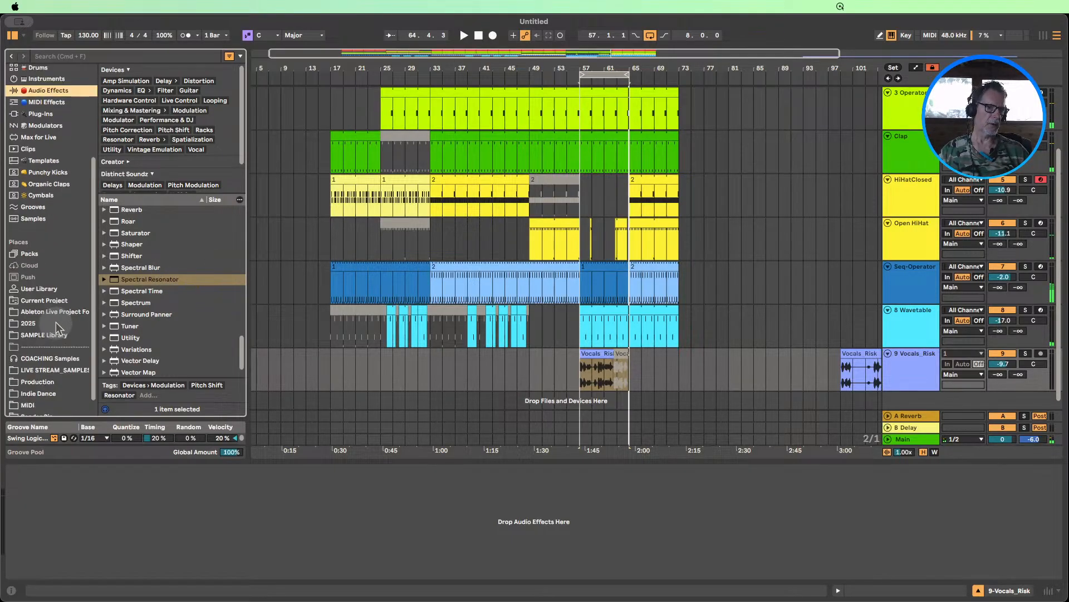
{"action": "scroll", "coordinate": [54, 329], "scroll_direction": "up", "scroll_amount": 3}
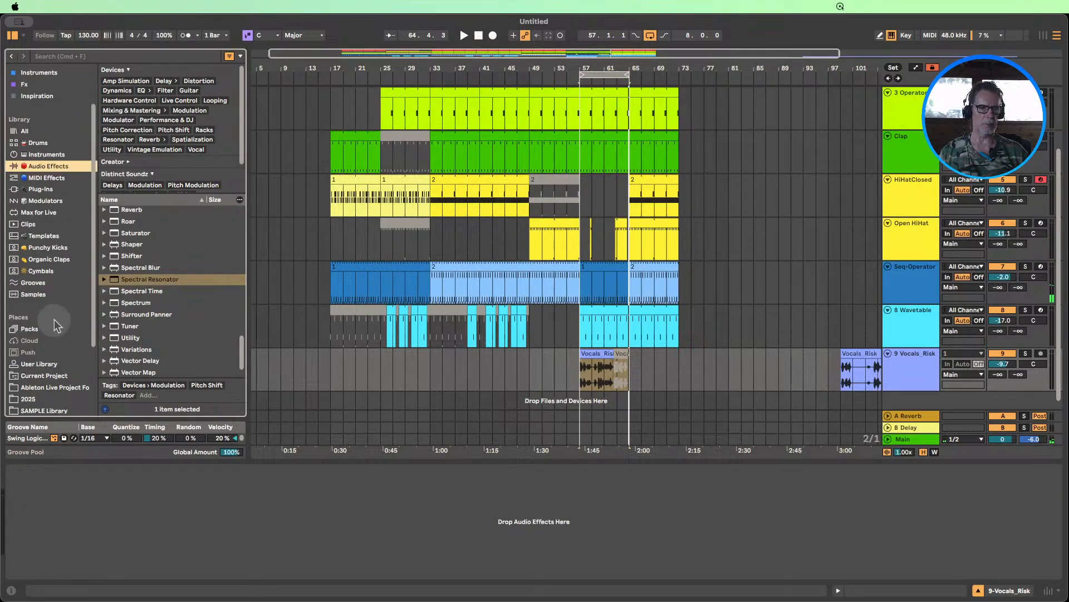
{"action": "left_click", "coordinate": [37, 347]}
{"action": "left_click", "coordinate": [37, 337]}
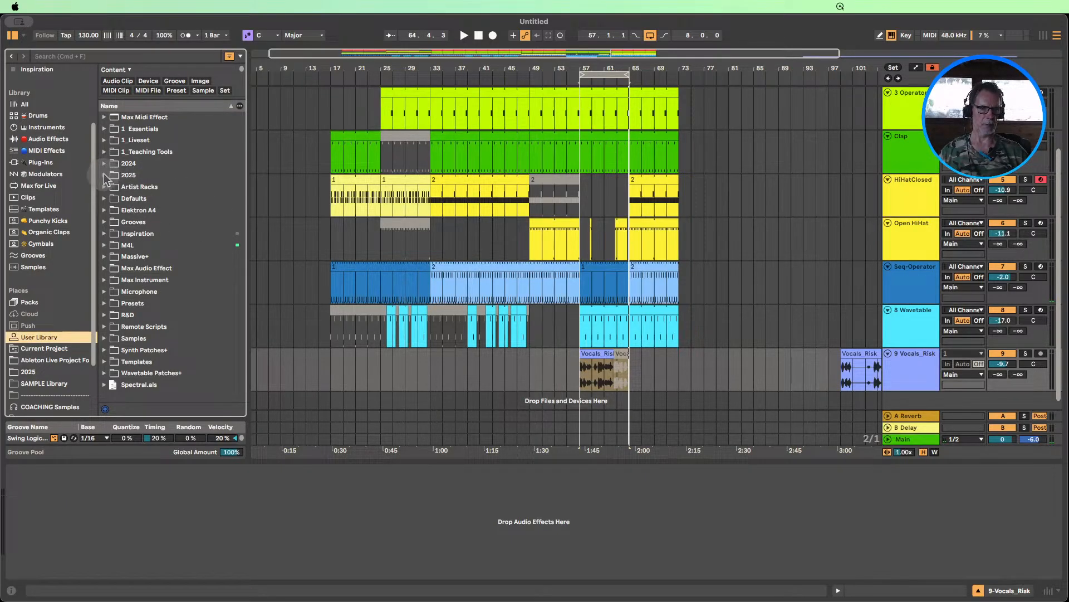
- Warp the Vocals_Risk clip at bar 57 in Complex Pro mode and return to the arrangement
{"action": "double_click", "coordinate": [599, 370]}
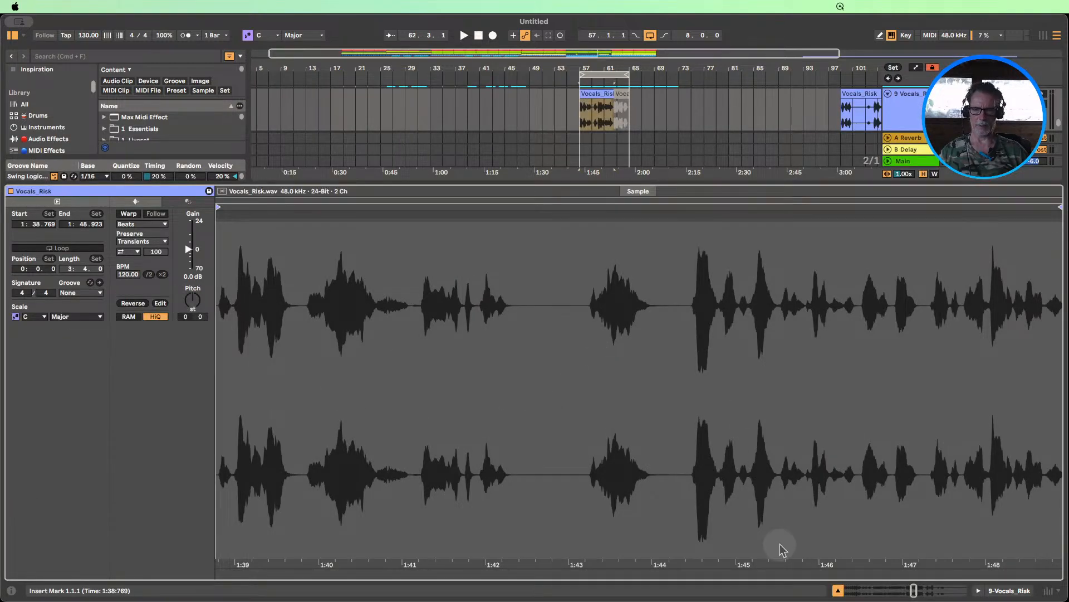
{"action": "left_click", "coordinate": [128, 214]}
{"action": "left_click", "coordinate": [142, 224]}
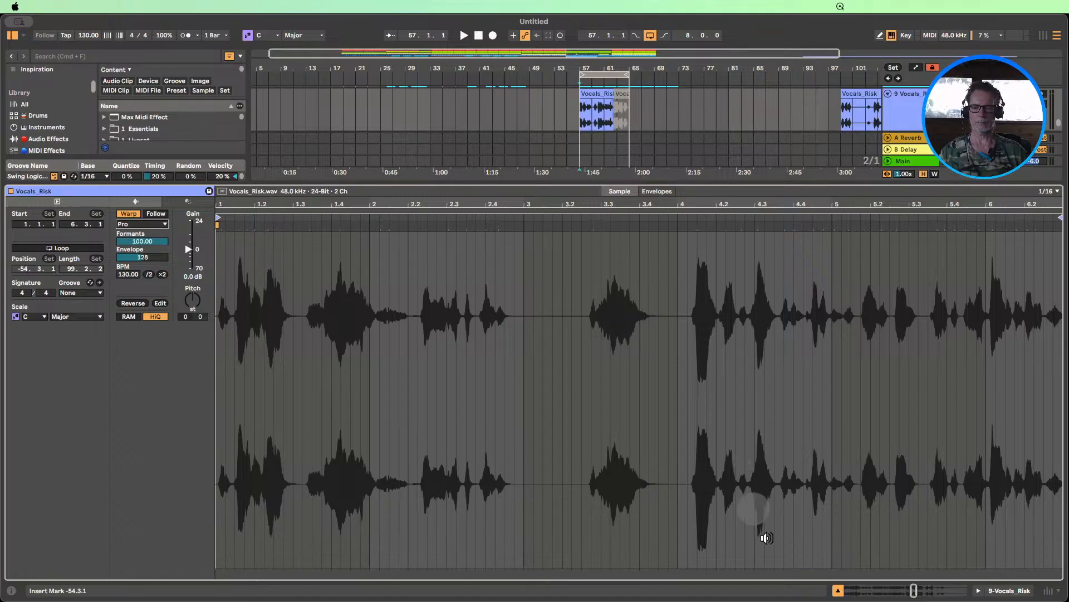
{"action": "left_click", "coordinate": [838, 590]}
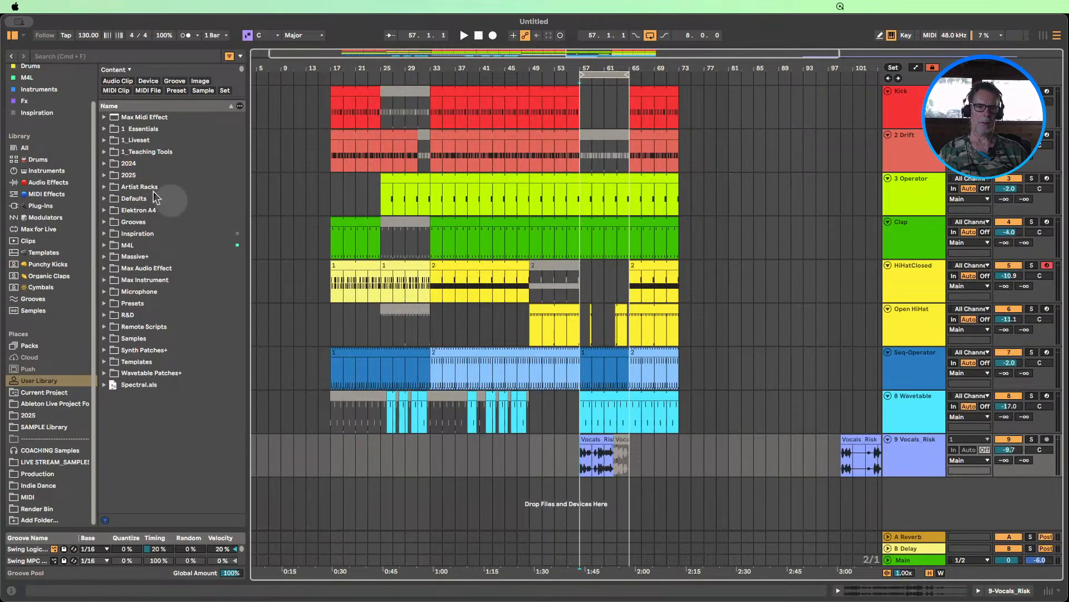
- Load the VOCAL CHAIN_25 rack from the User Library's 2025 folder onto the 9 Vocals_Risk track and close its Fresh Air window
{"action": "left_click", "coordinate": [104, 175]}
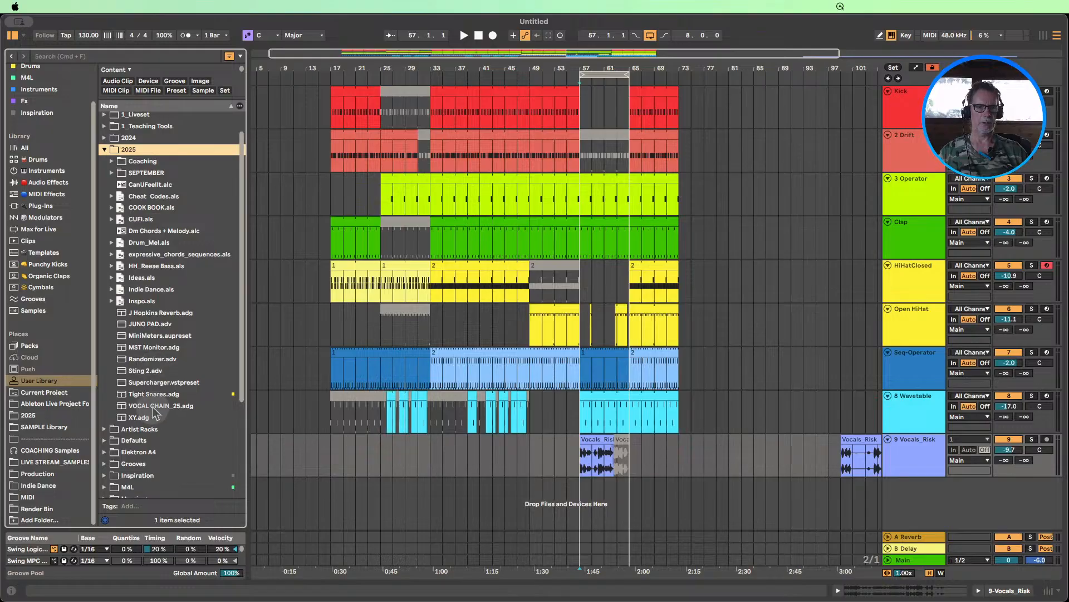
{"action": "left_click_drag", "start_coordinate": [154, 410], "coordinate": [589, 479]}
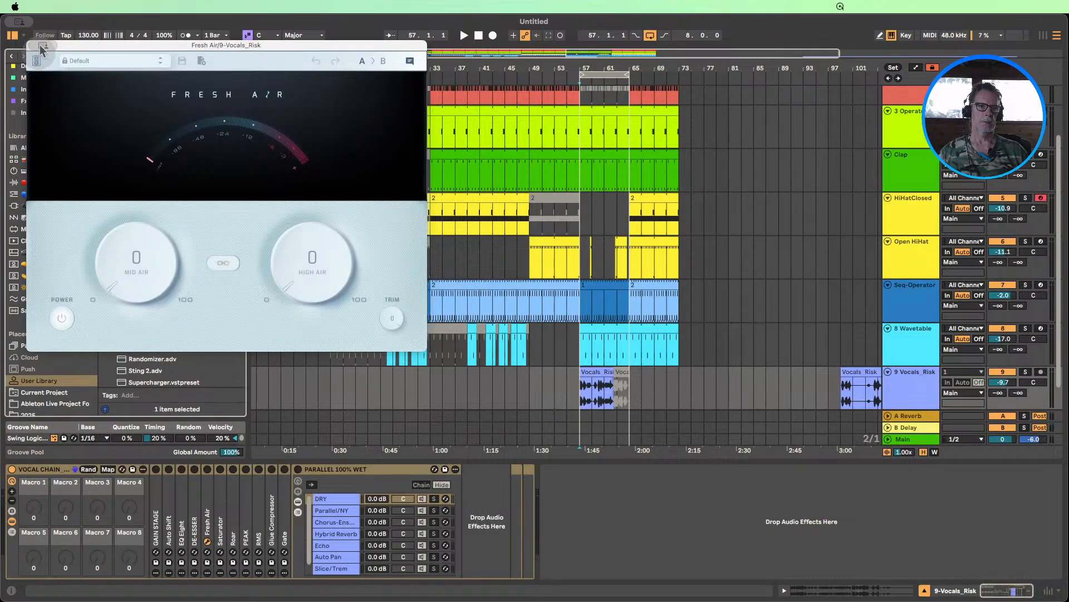
{"action": "left_click", "coordinate": [42, 47]}
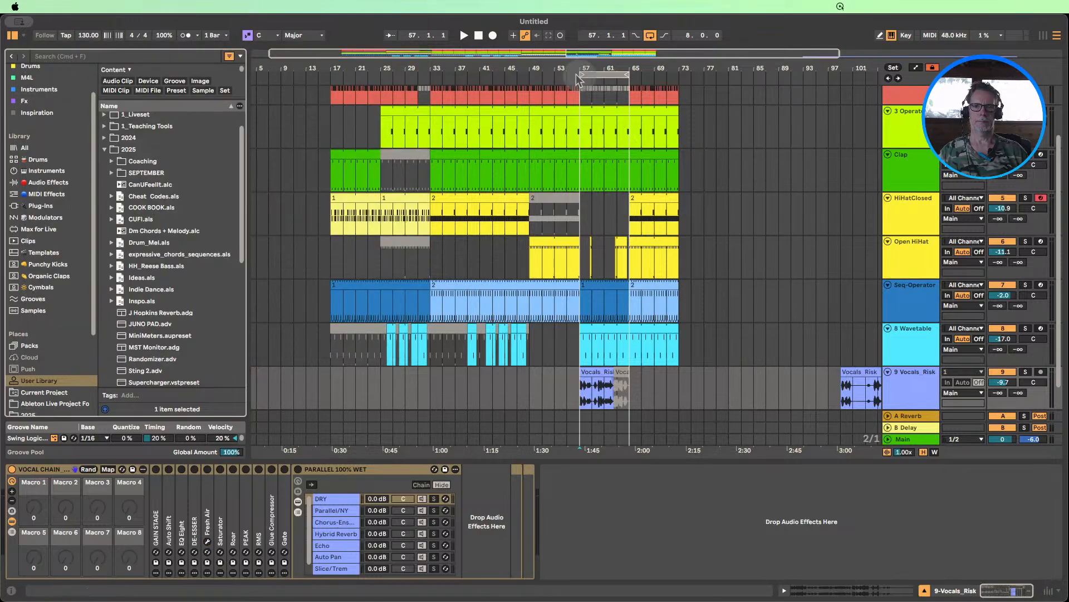
- Play from just before bar 57 with the browser hidden and the loop shortened to 4 bars
{"action": "left_click", "coordinate": [568, 81]}
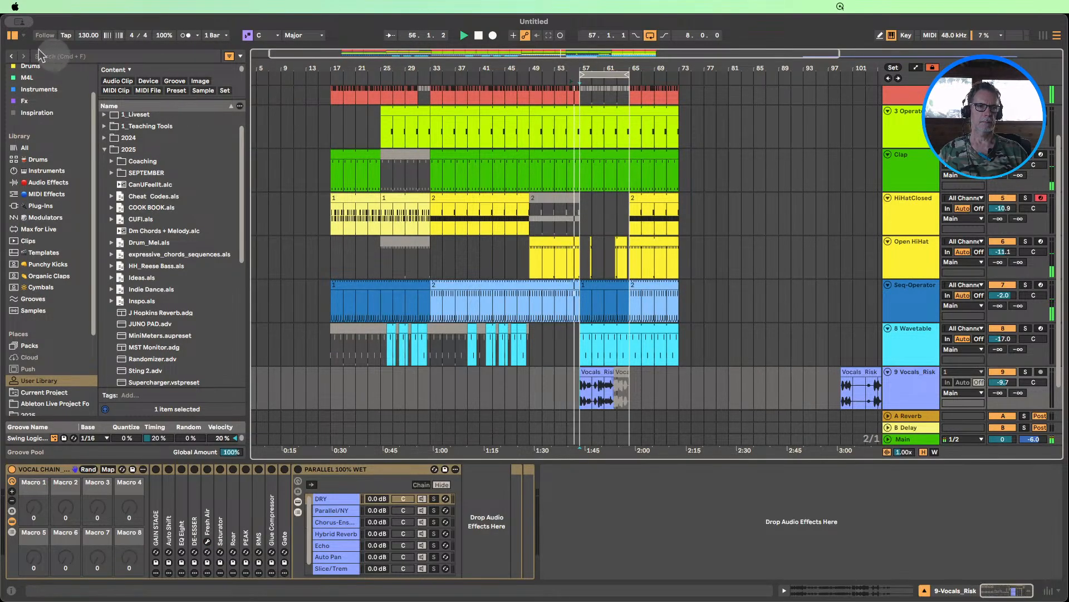
{"action": "left_click", "coordinate": [12, 36]}
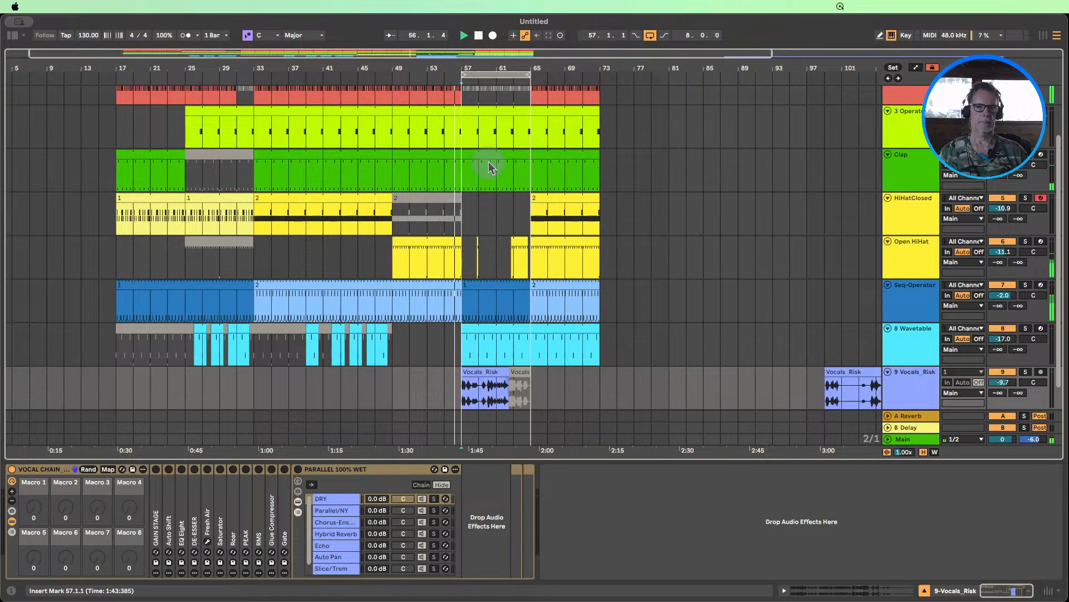
{"action": "left_click_drag", "start_coordinate": [528, 72], "coordinate": [496, 73]}
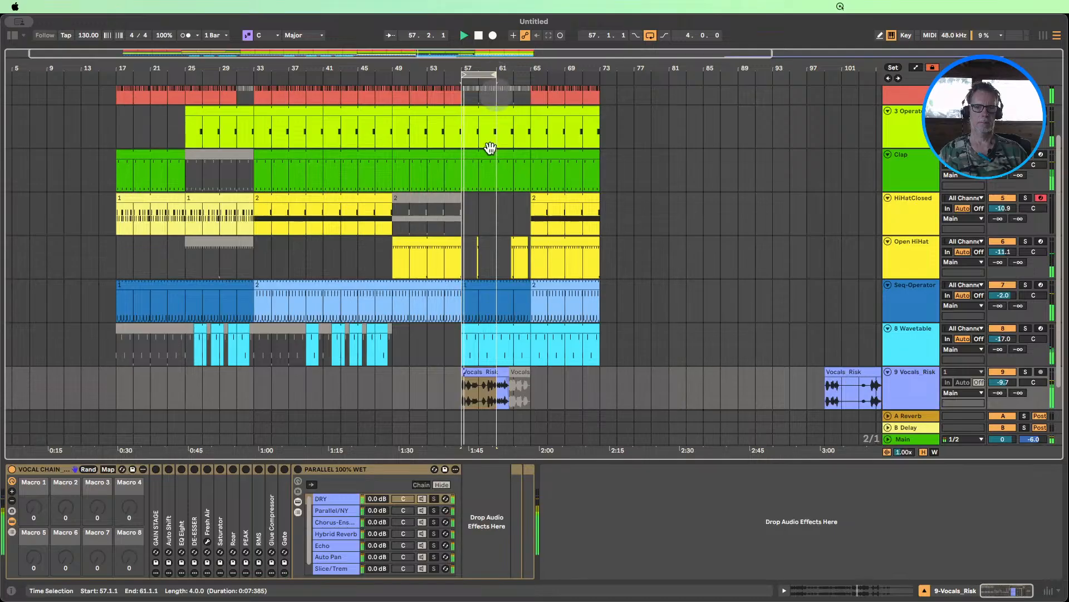
- Set band 1 of the vocal chain's EQ Eight to a low-cut filter at 225 Hz, switch the EQ on and fold it
{"action": "double_click", "coordinate": [183, 490]}
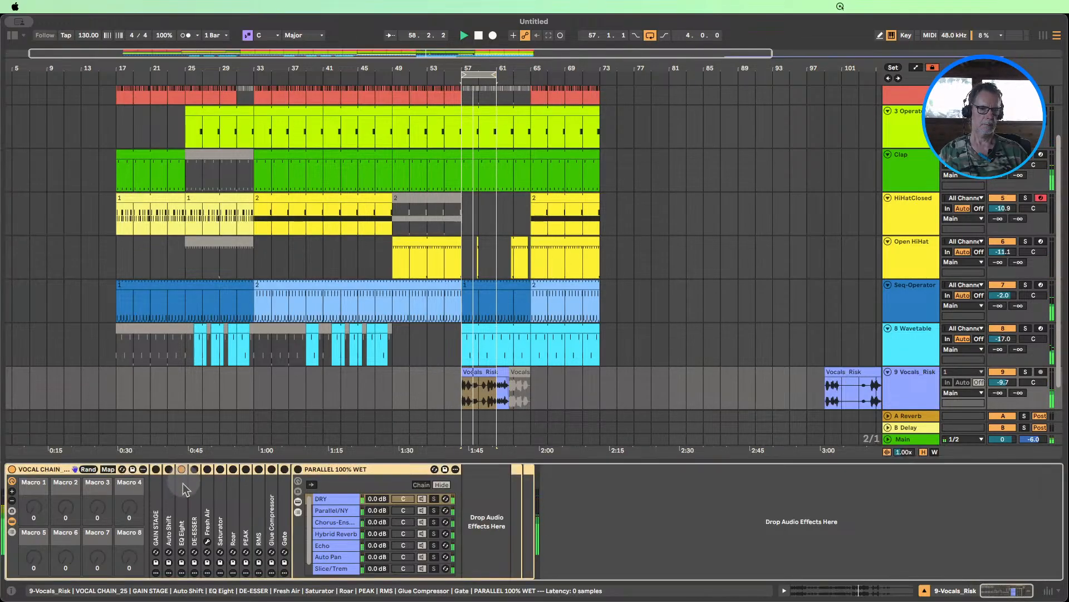
{"action": "left_click", "coordinate": [222, 564]}
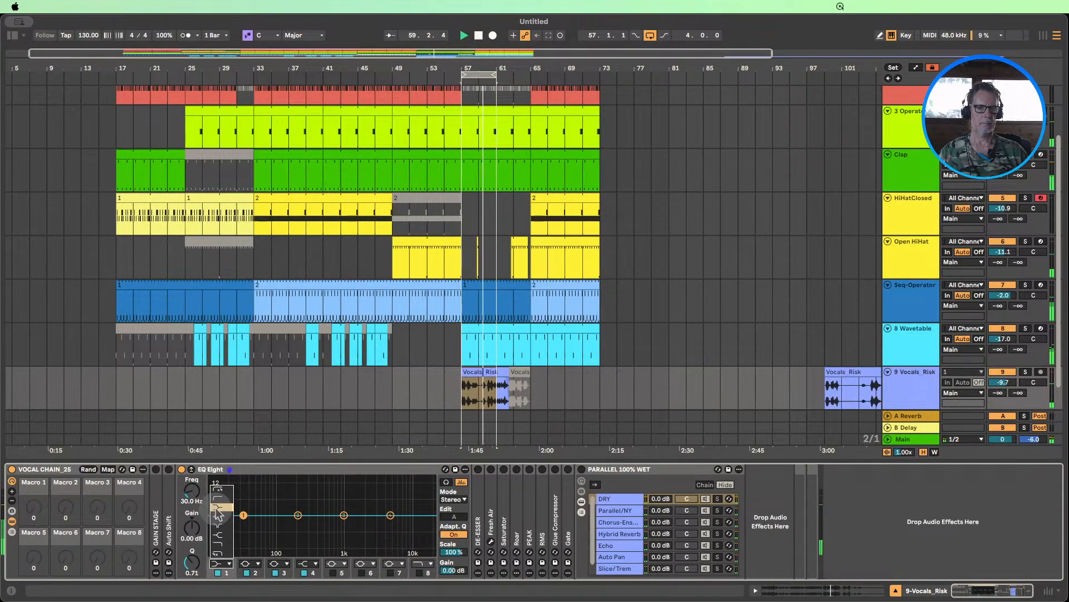
{"action": "left_click", "coordinate": [217, 505]}
{"action": "mouse_move", "coordinate": [194, 491]}
{"action": "left_mouse_down"}
{"action": "mouse_move", "coordinate": [194, 460]}
{"action": "mouse_move", "coordinate": [199, 495]}
{"action": "left_mouse_up"}
{"action": "left_click", "coordinate": [181, 470]}
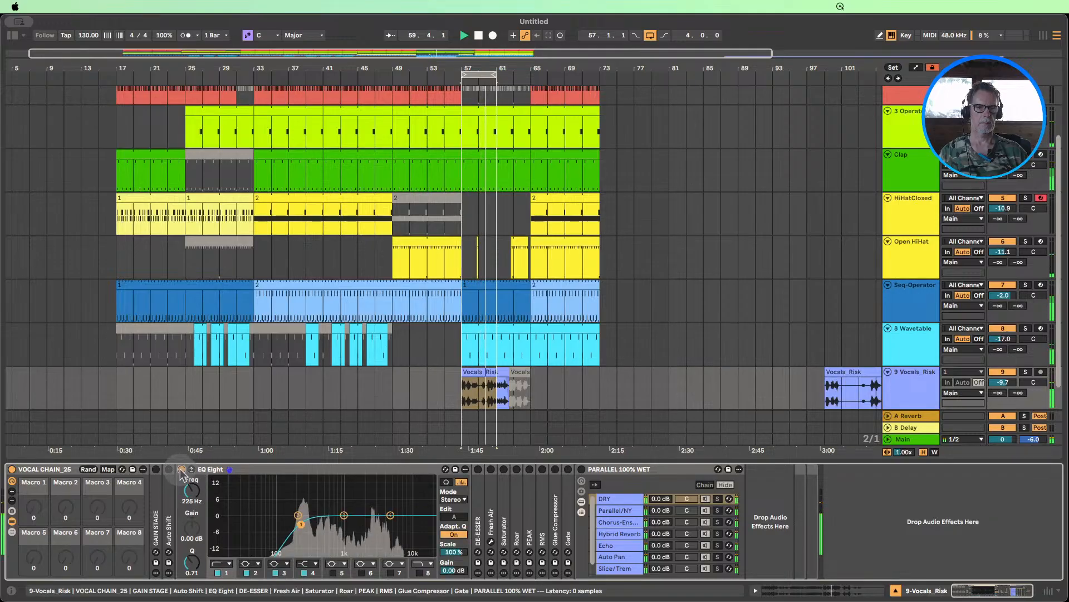
{"action": "double_click", "coordinate": [287, 471]}
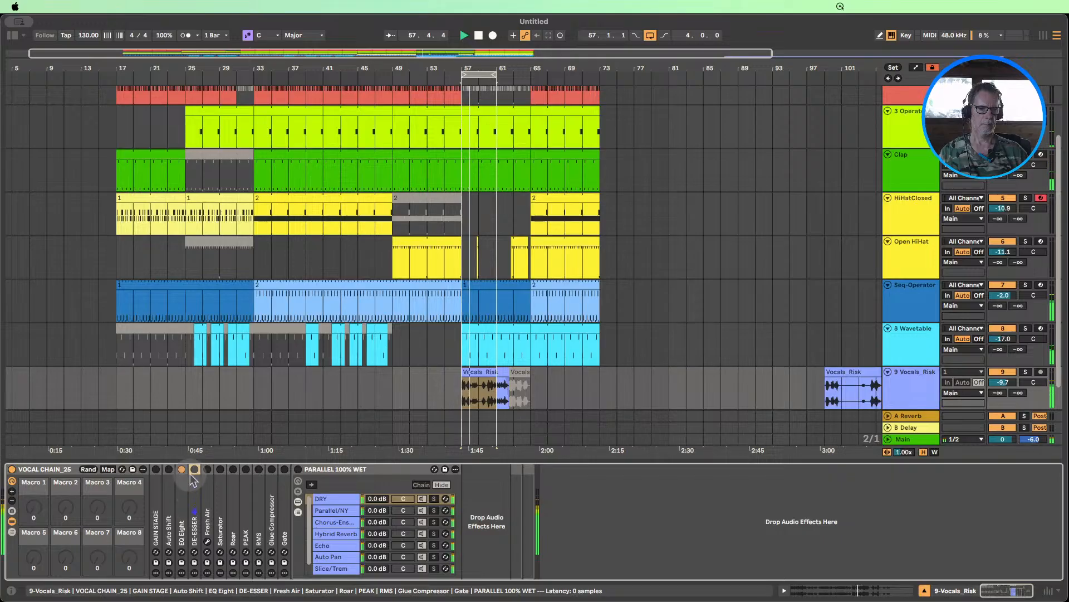
- Set Fresh Air's Mid Air and High Air to 50 on the vocal chain and close the plug-in window
{"action": "left_click", "coordinate": [208, 543]}
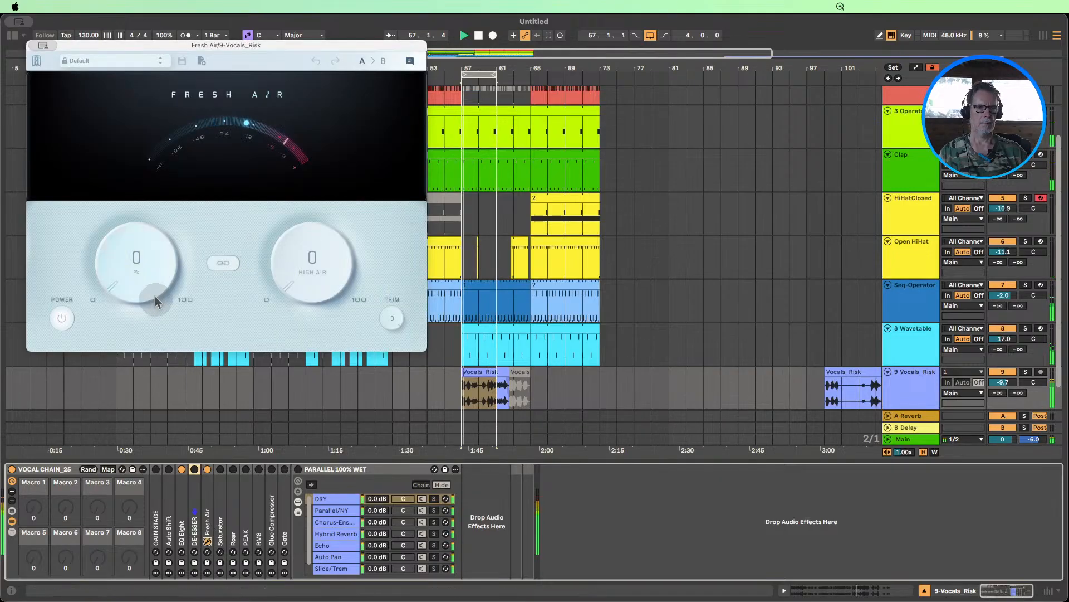
{"action": "left_click_drag", "start_coordinate": [153, 298], "coordinate": [135, 164]}
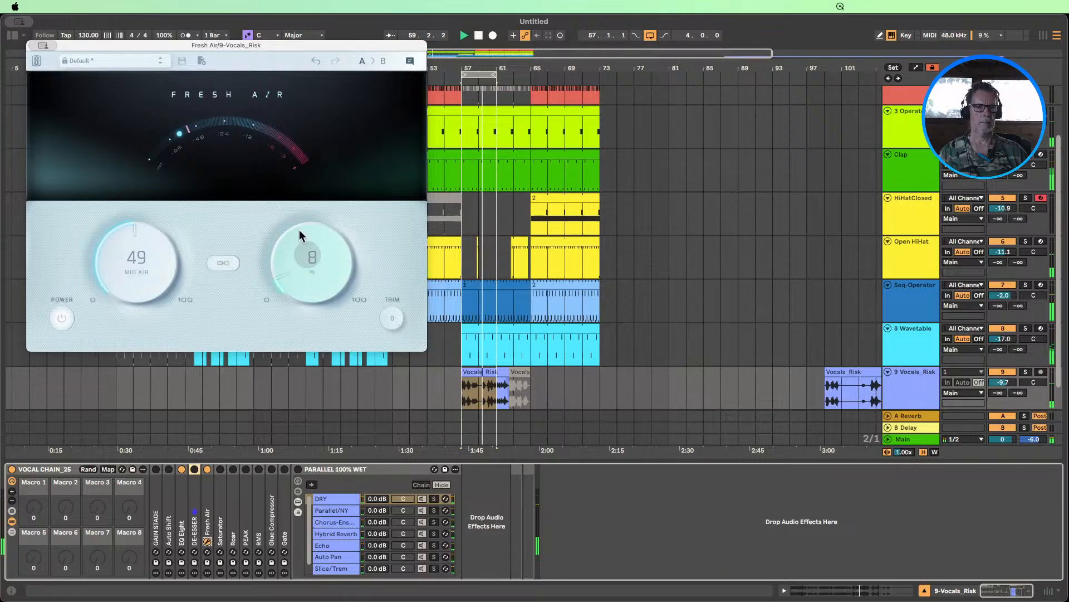
{"action": "left_click_drag", "start_coordinate": [301, 246], "coordinate": [279, 121]}
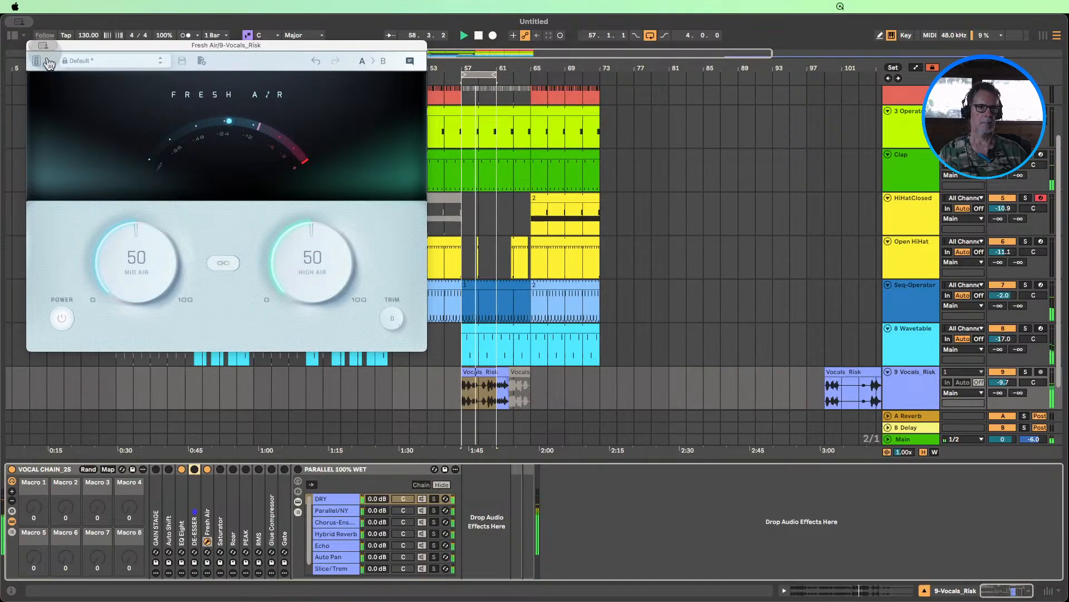
{"action": "key", "text": "super+w"}
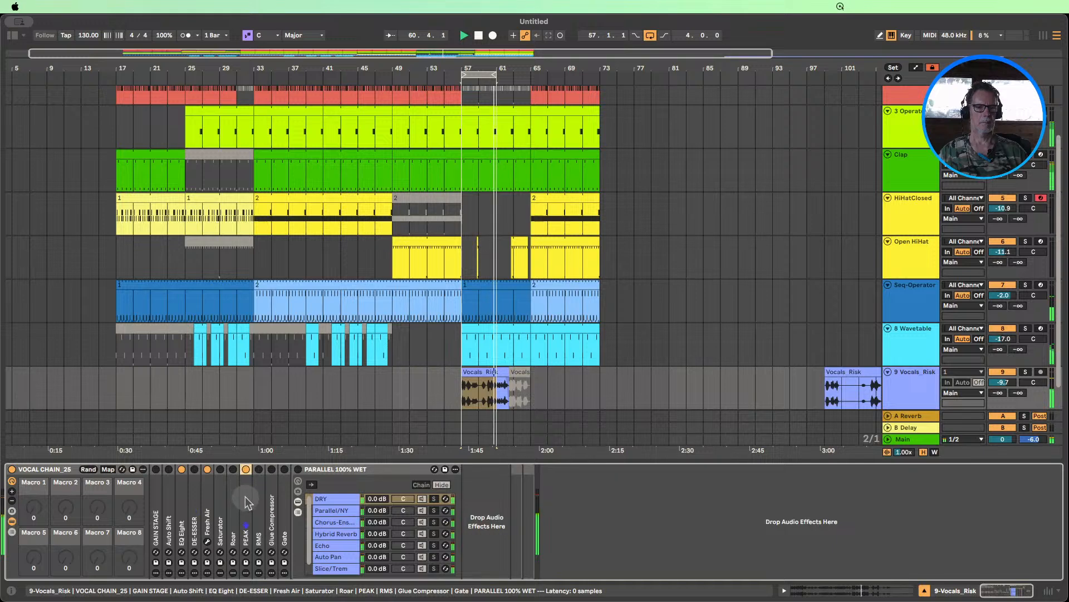
- Switch off and fold PEAK, and enable the Glue Compressor with threshold -10.2 dB and makeup 1.27 dB, folding it as well
{"action": "double_click", "coordinate": [247, 473]}
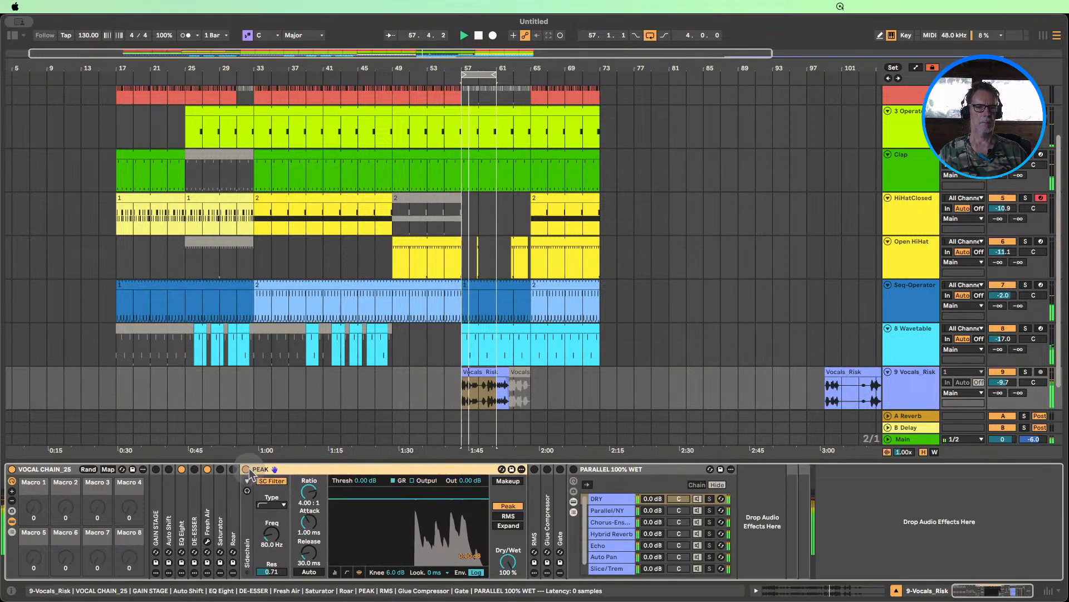
{"action": "double_click", "coordinate": [248, 471]}
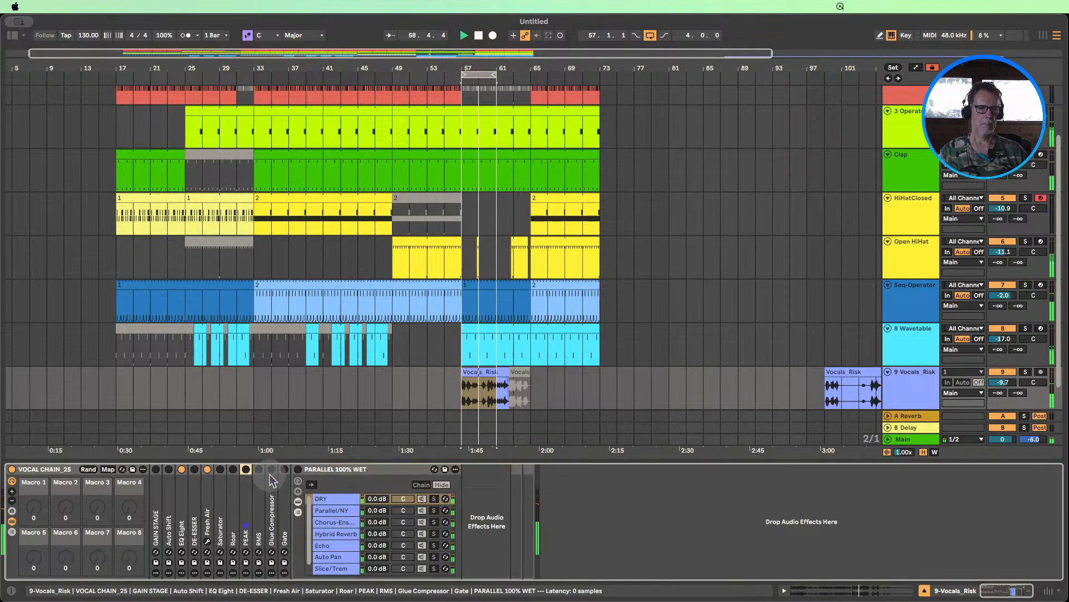
{"action": "double_click", "coordinate": [272, 488]}
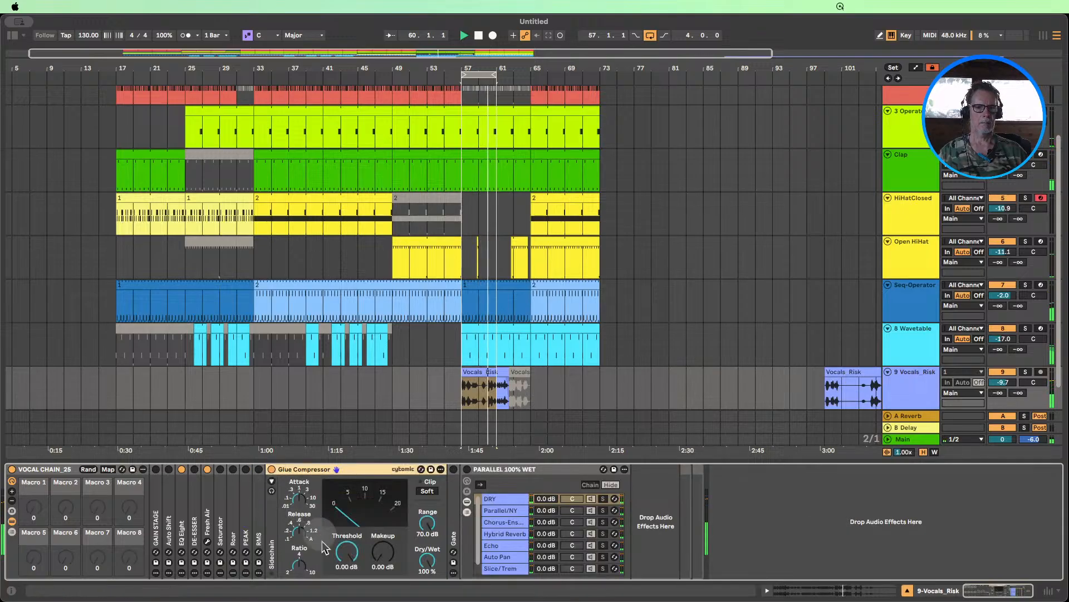
{"action": "left_click_drag", "start_coordinate": [347, 551], "coordinate": [348, 547]}
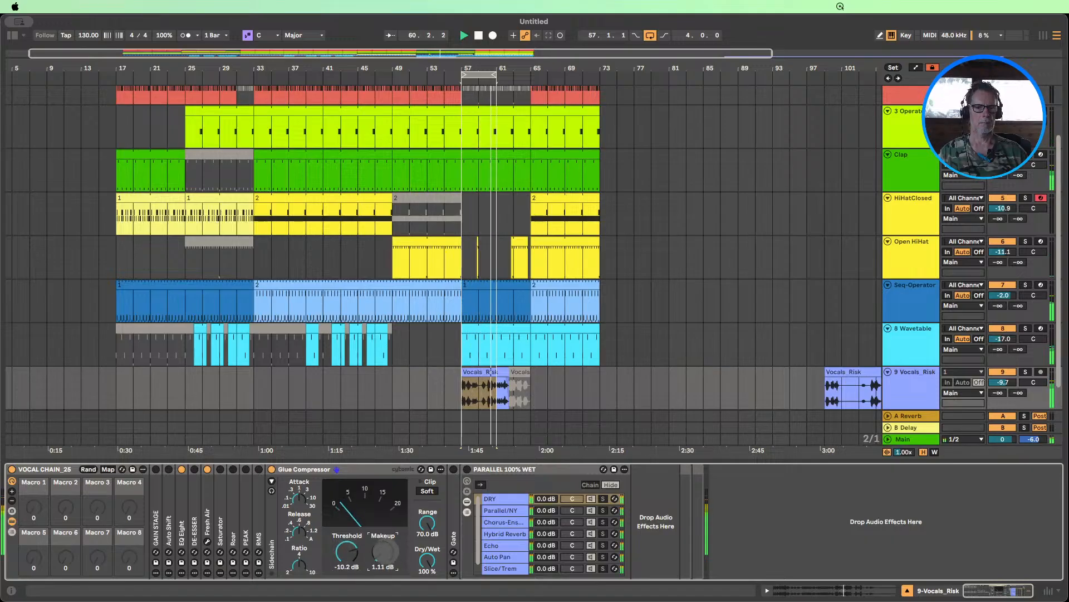
{"action": "double_click", "coordinate": [282, 469]}
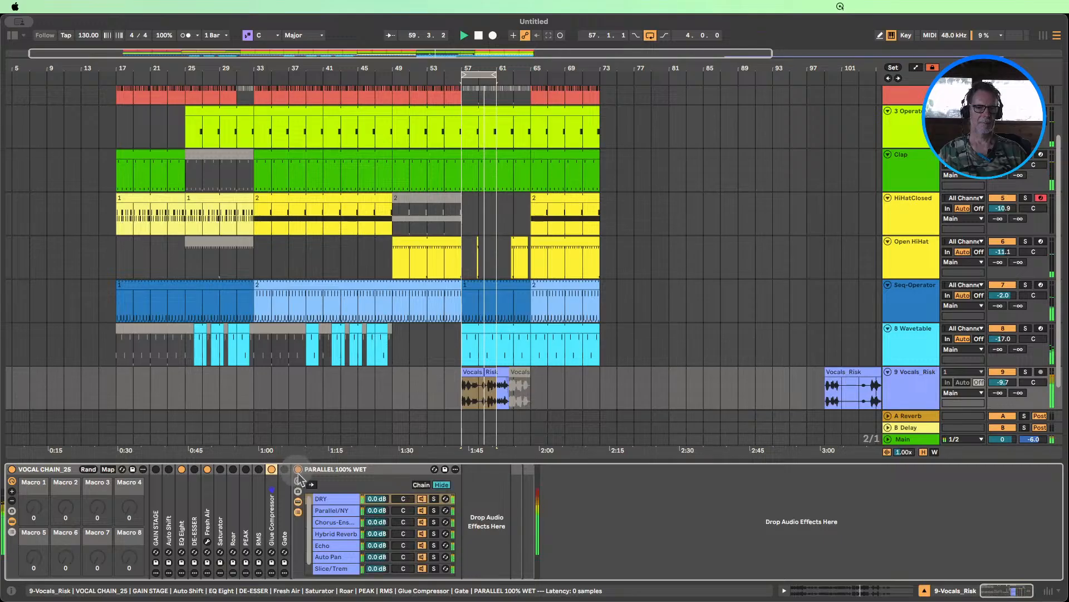
- Deactivate every chain of the PARALLEL 100% WET rack except DRY, briefly auditioning the Parallel/NY chain
{"action": "left_click", "coordinate": [422, 522]}
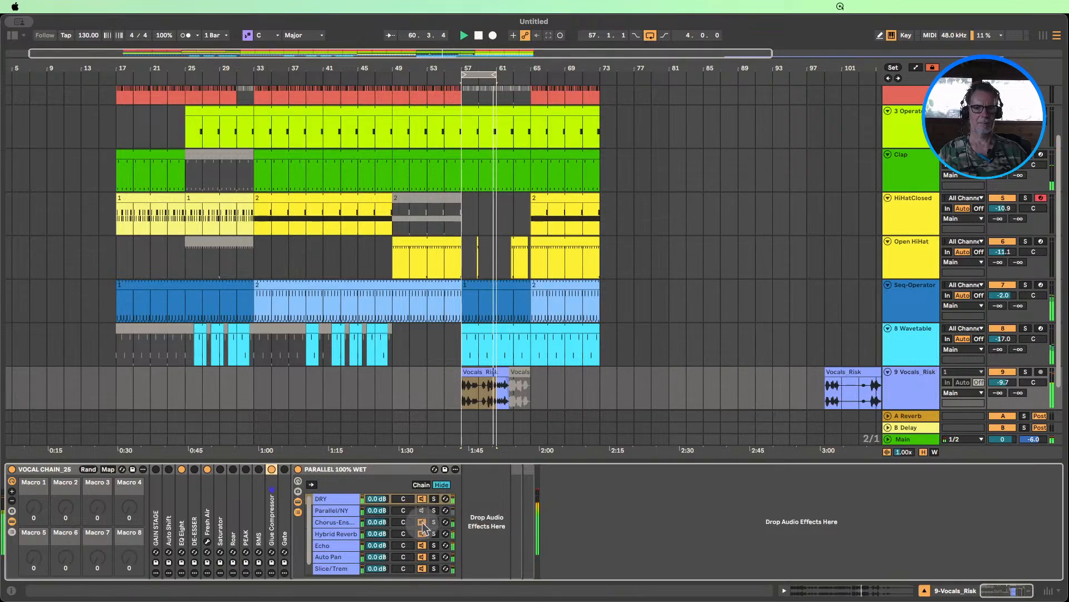
{"action": "left_click", "coordinate": [422, 569]}
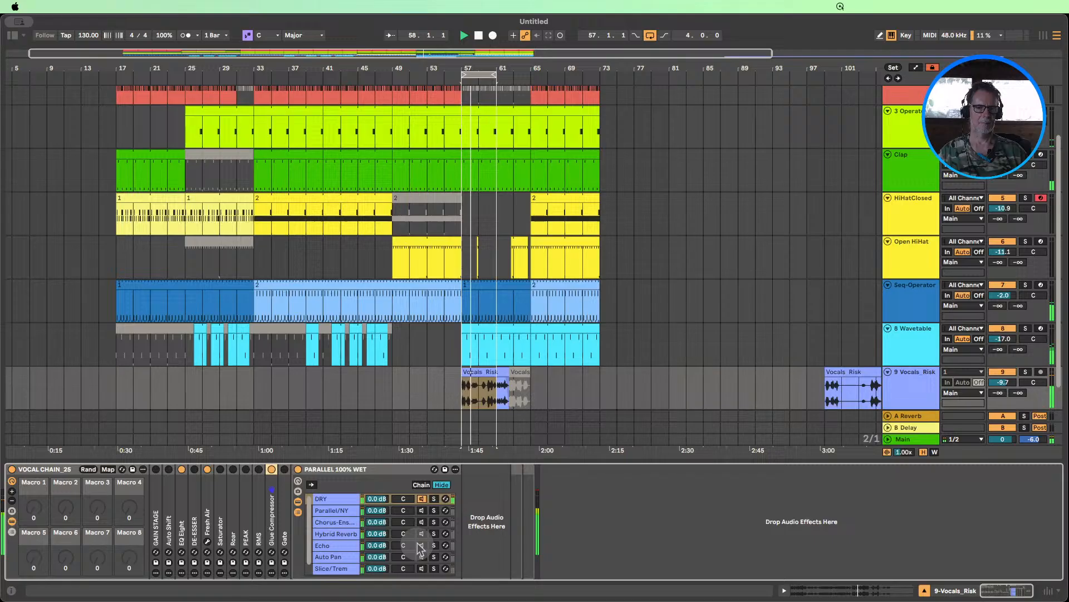
{"action": "left_click", "coordinate": [421, 510]}
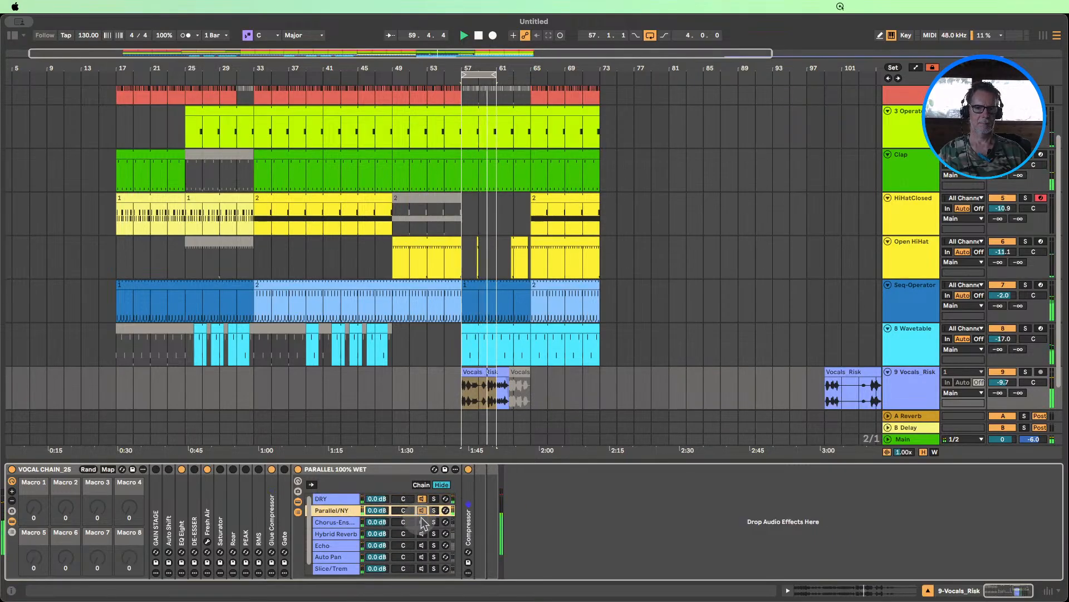
{"action": "left_click", "coordinate": [421, 511]}
- Activate the Chorus-Ensemble and Hybrid Reverb parallel chains, set Hybrid Reverb's volume to -2.0 dB and stop playback
{"action": "left_click", "coordinate": [421, 522]}
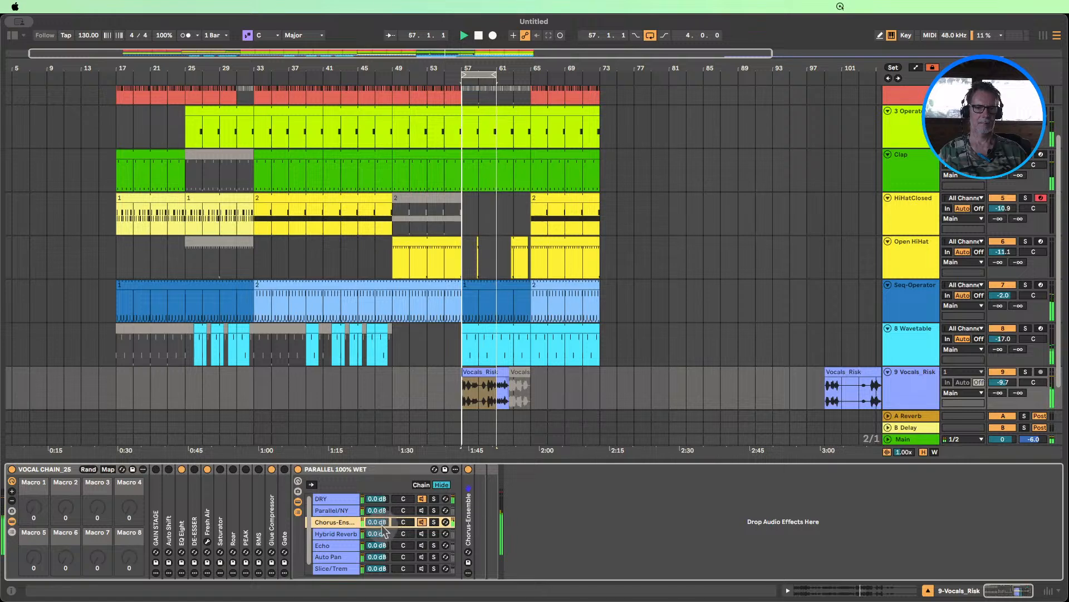
{"action": "left_click", "coordinate": [422, 534]}
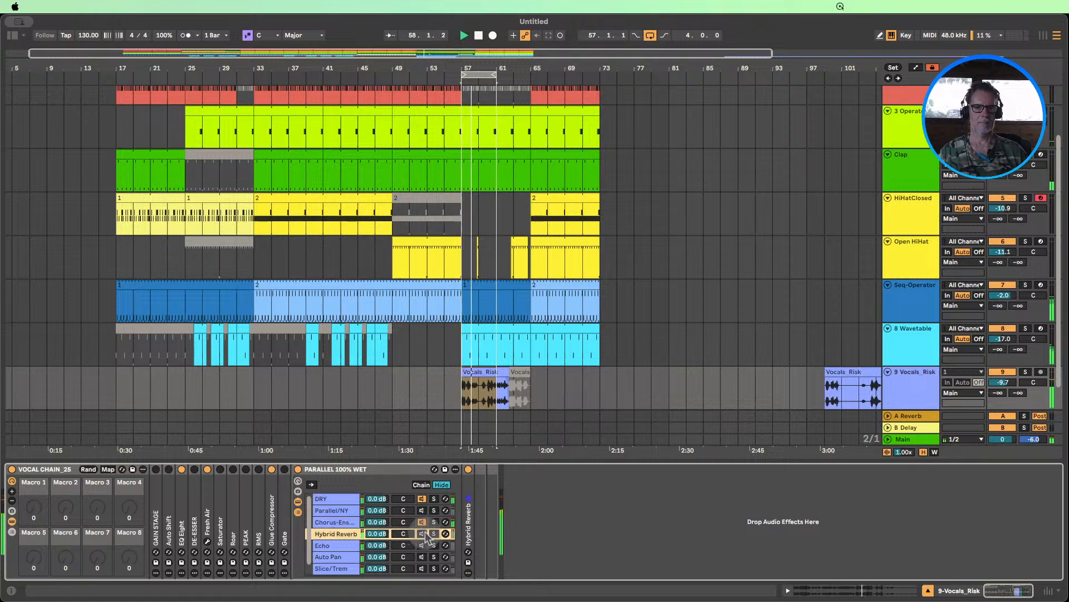
{"action": "left_click_drag", "start_coordinate": [376, 533], "coordinate": [377, 542]}
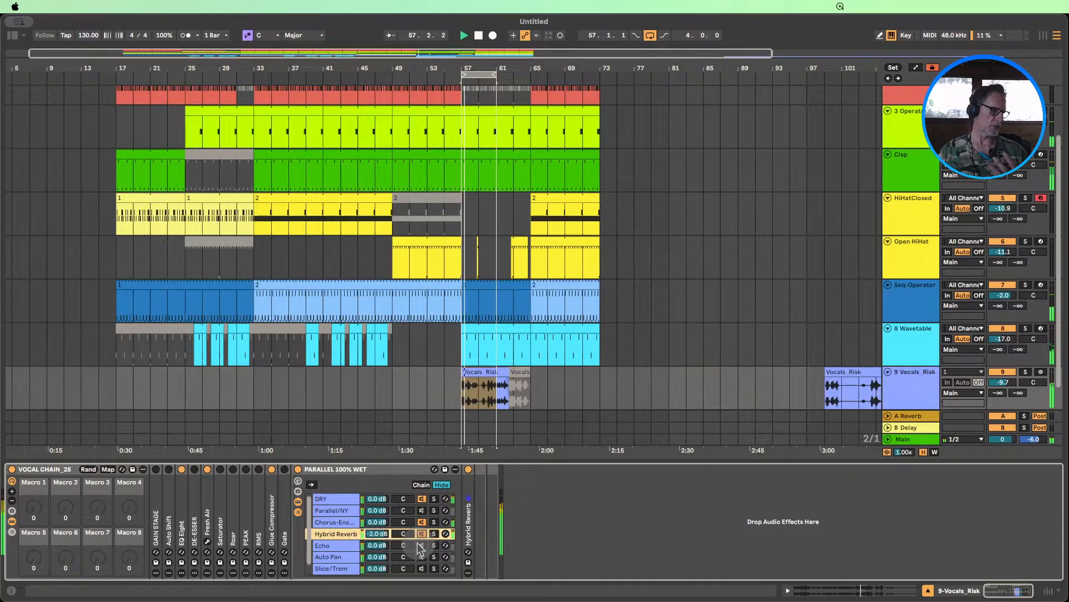
{"action": "left_click", "coordinate": [478, 35]}
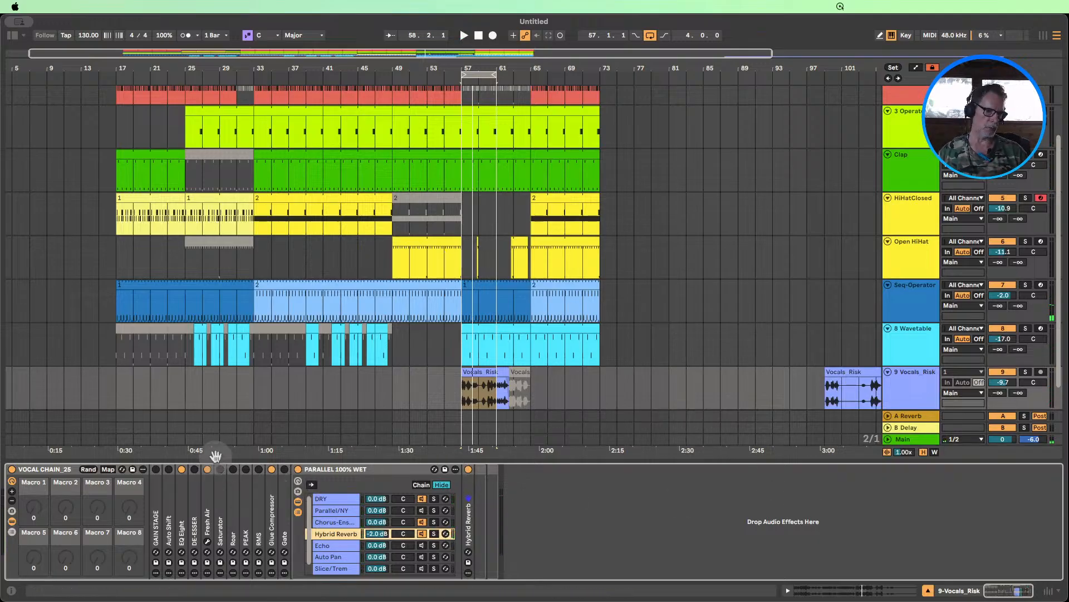
- Review the vocal chain's GAIN STAGE, Auto Shift, EQ Eight and DE-ESSER devices, unfolding and folding each in turn
{"action": "left_click", "coordinate": [157, 507]}
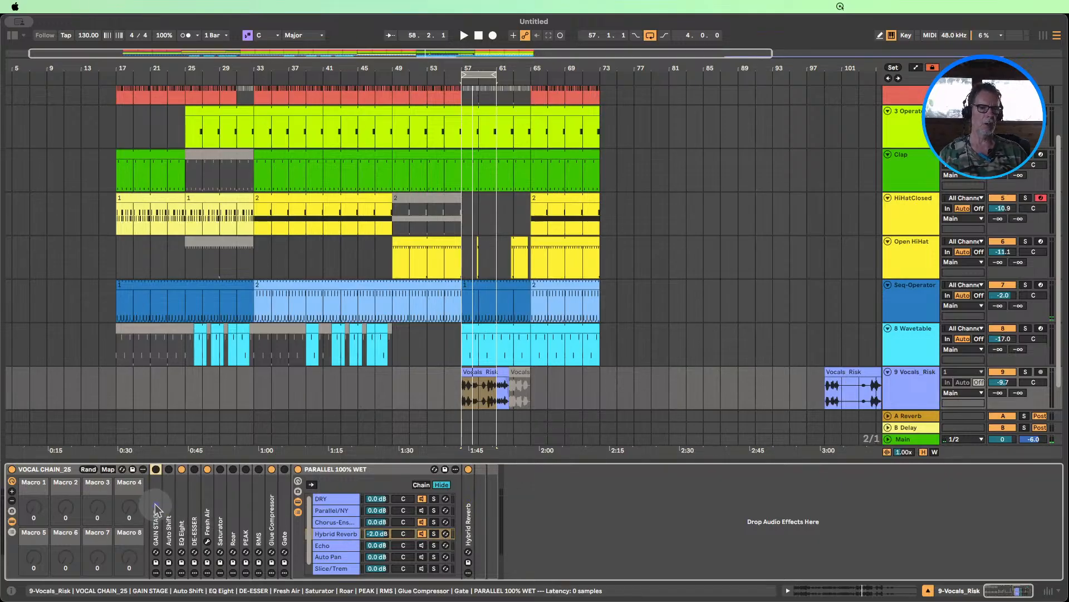
{"action": "double_click", "coordinate": [157, 507]}
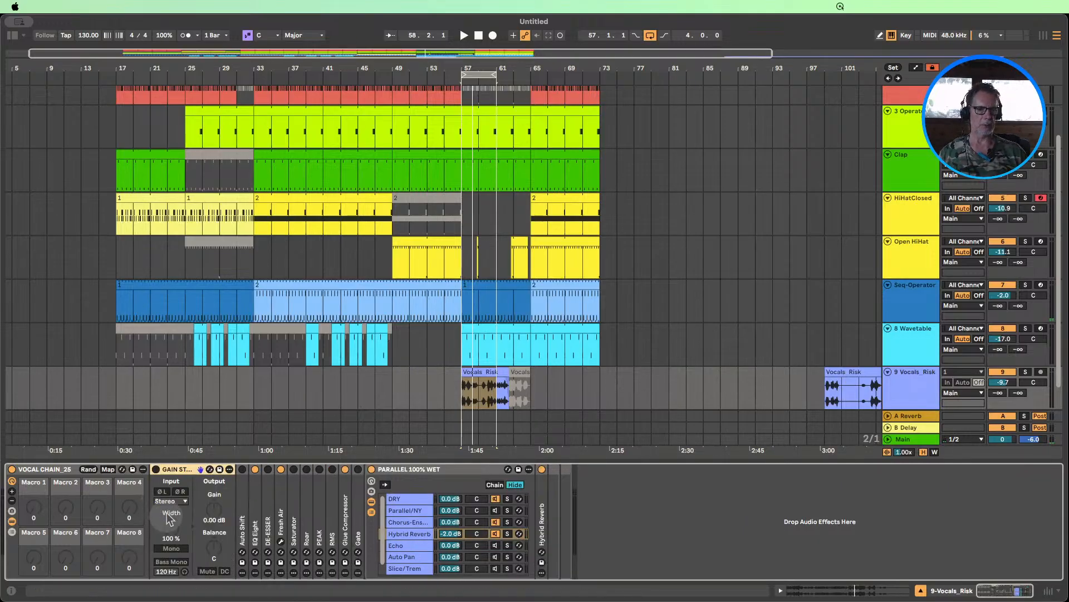
{"action": "double_click", "coordinate": [175, 471]}
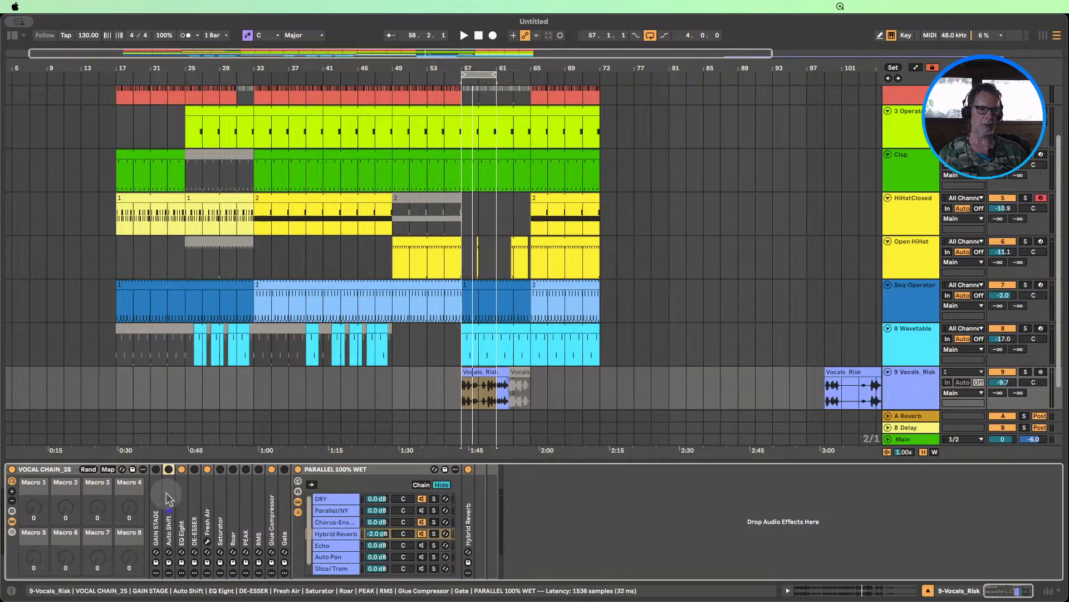
{"action": "double_click", "coordinate": [169, 490]}
{"action": "double_click", "coordinate": [188, 471]}
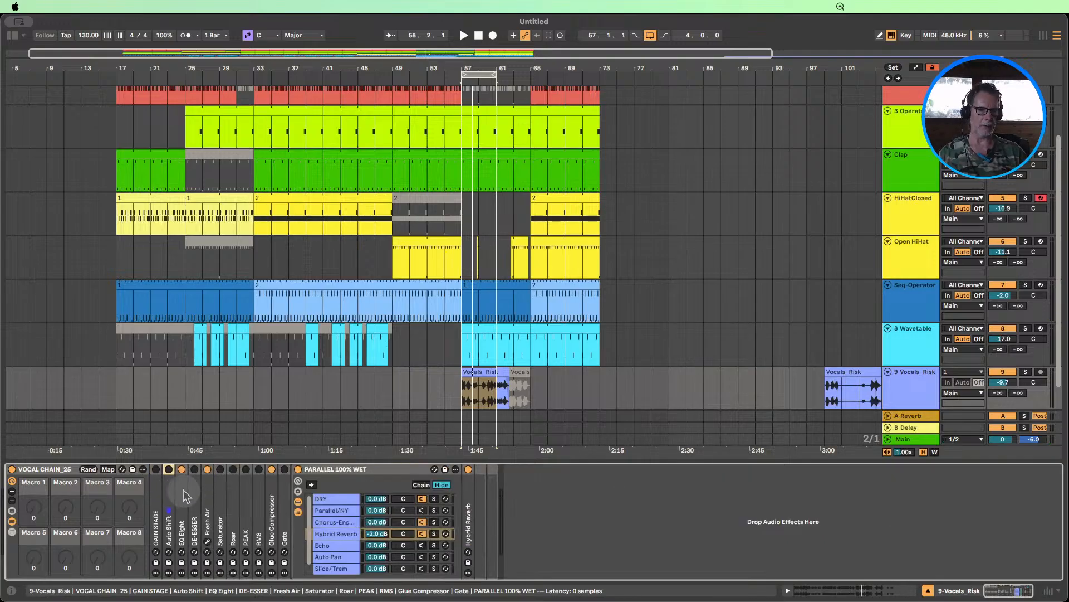
{"action": "double_click", "coordinate": [185, 491]}
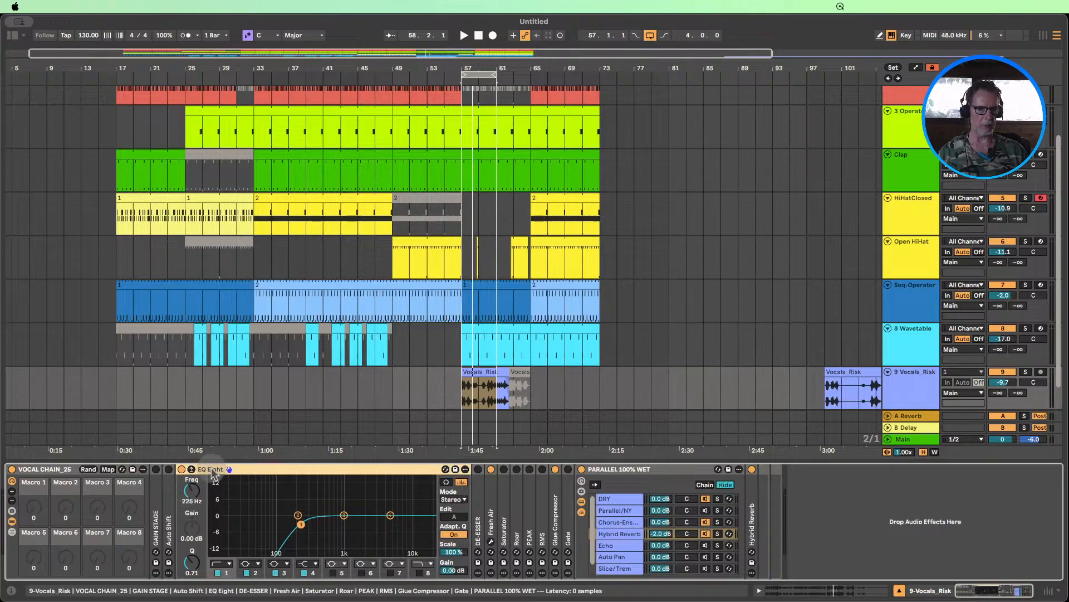
{"action": "double_click", "coordinate": [213, 471]}
{"action": "double_click", "coordinate": [195, 500]}
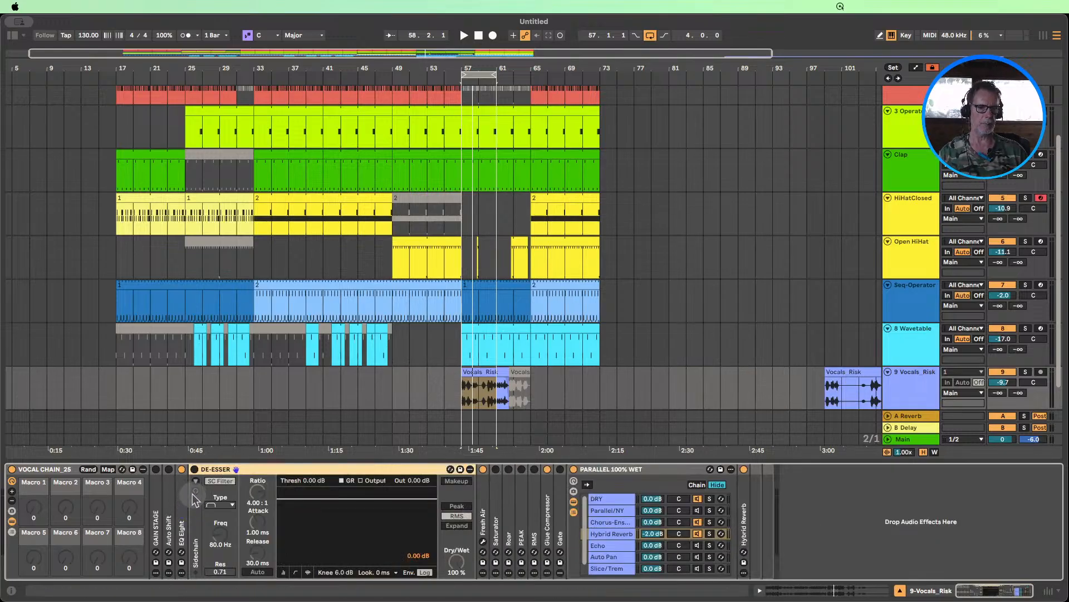
{"action": "double_click", "coordinate": [216, 470]}
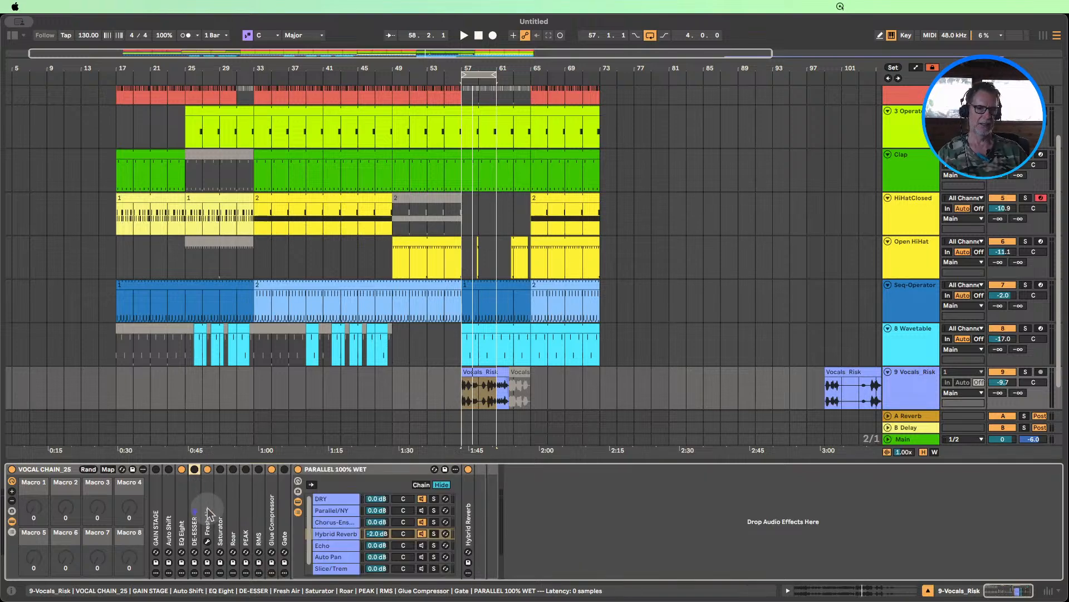
- Review Fresh Air's settings in its plug-in window, close the window and fold the device
{"action": "double_click", "coordinate": [210, 513]}
{"action": "left_click", "coordinate": [227, 469]}
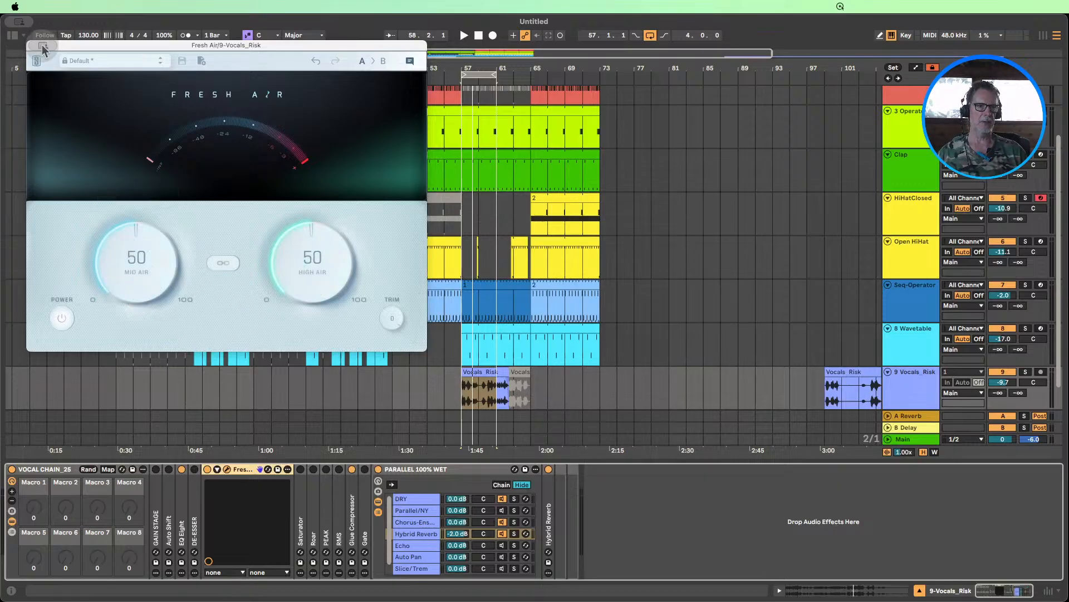
{"action": "left_click", "coordinate": [60, 69]}
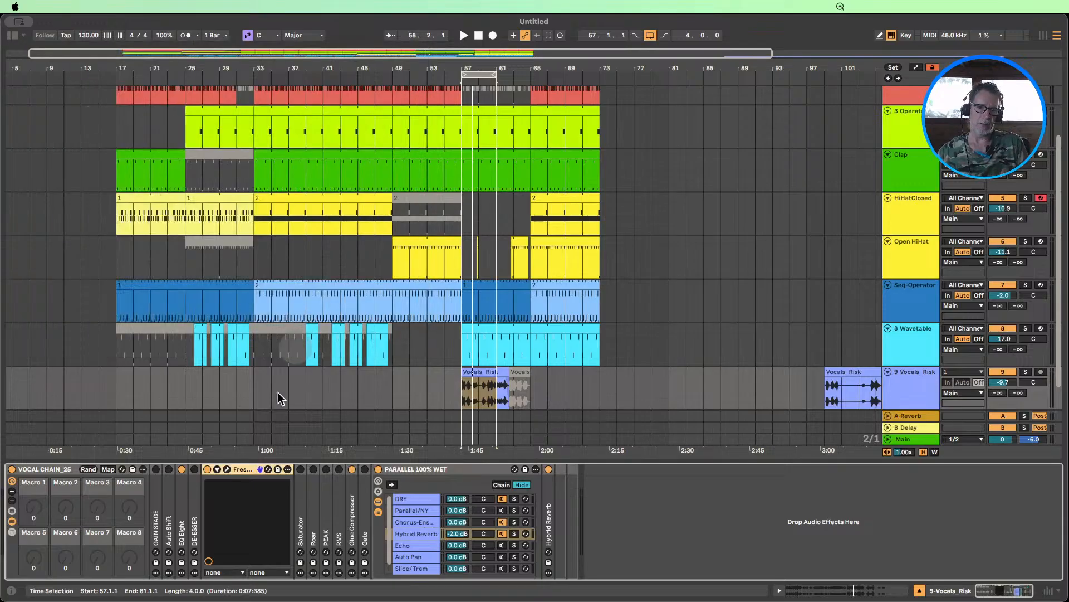
{"action": "double_click", "coordinate": [238, 474]}
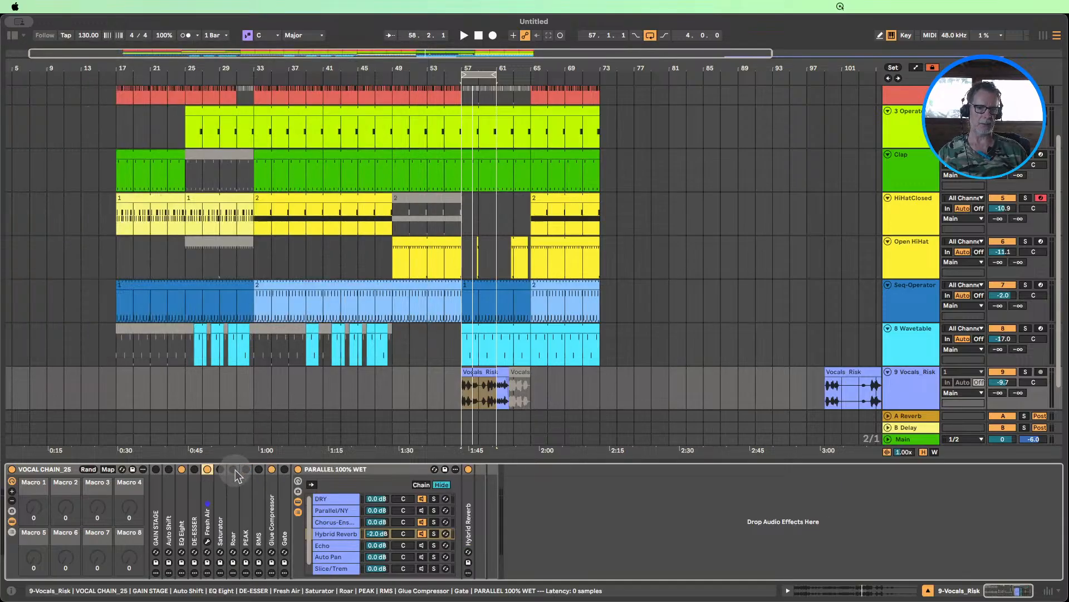
- Review the Saturator, Roar, PEAK and RMS devices one at a time and leave the Glue Compressor unfolded for inspection
{"action": "double_click", "coordinate": [221, 494]}
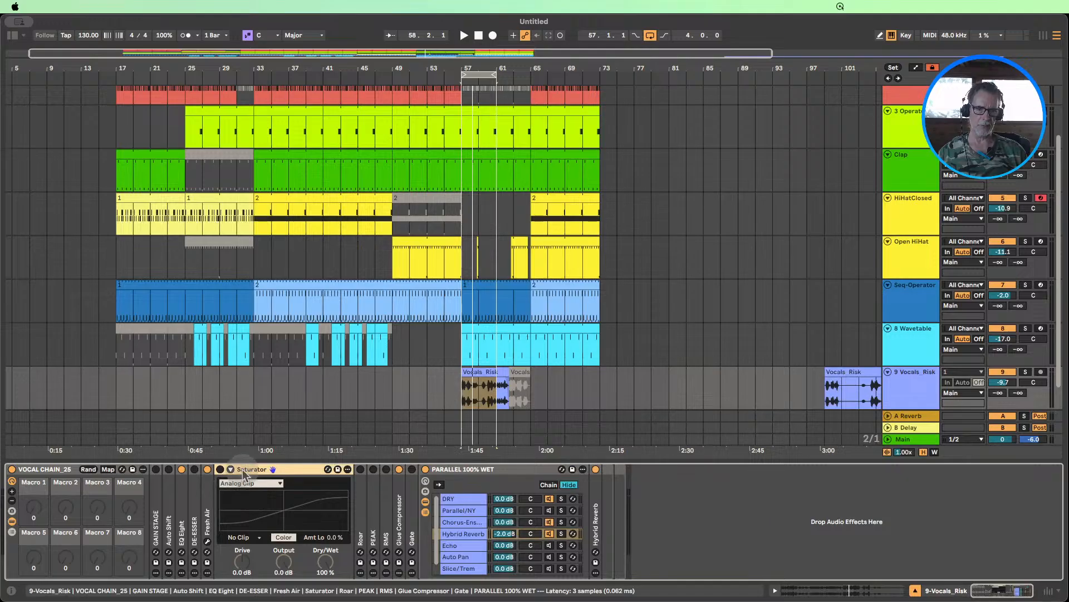
{"action": "double_click", "coordinate": [240, 469]}
{"action": "double_click", "coordinate": [239, 497]}
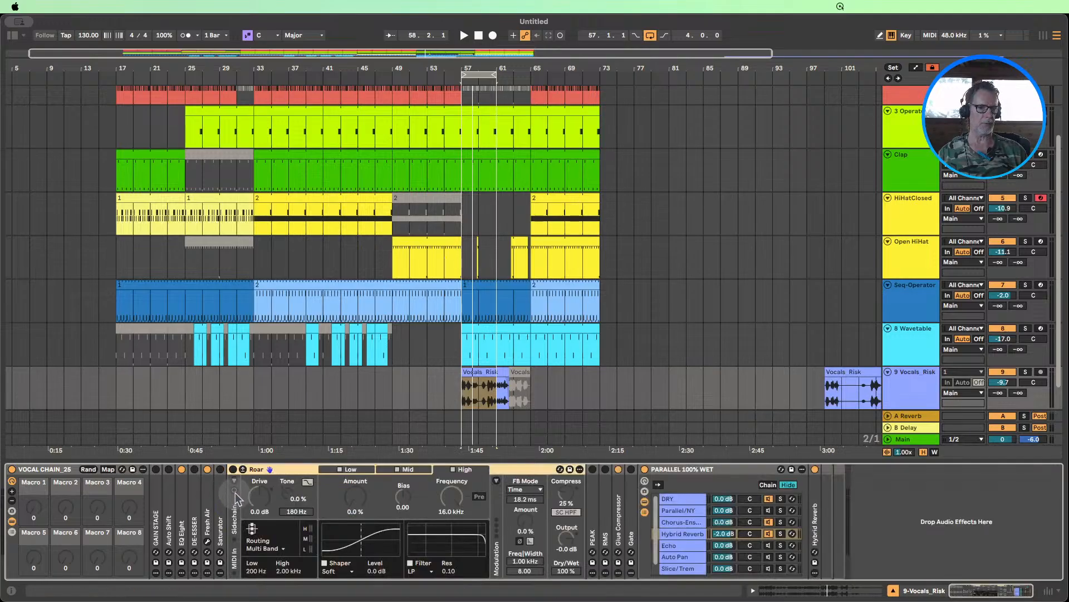
{"action": "double_click", "coordinate": [267, 474]}
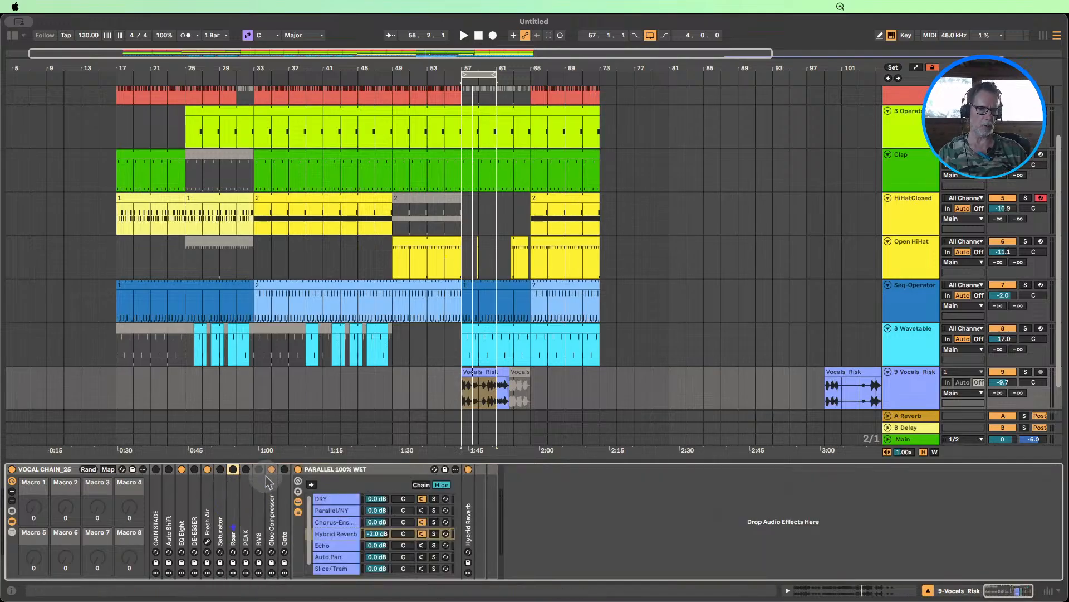
{"action": "double_click", "coordinate": [248, 499]}
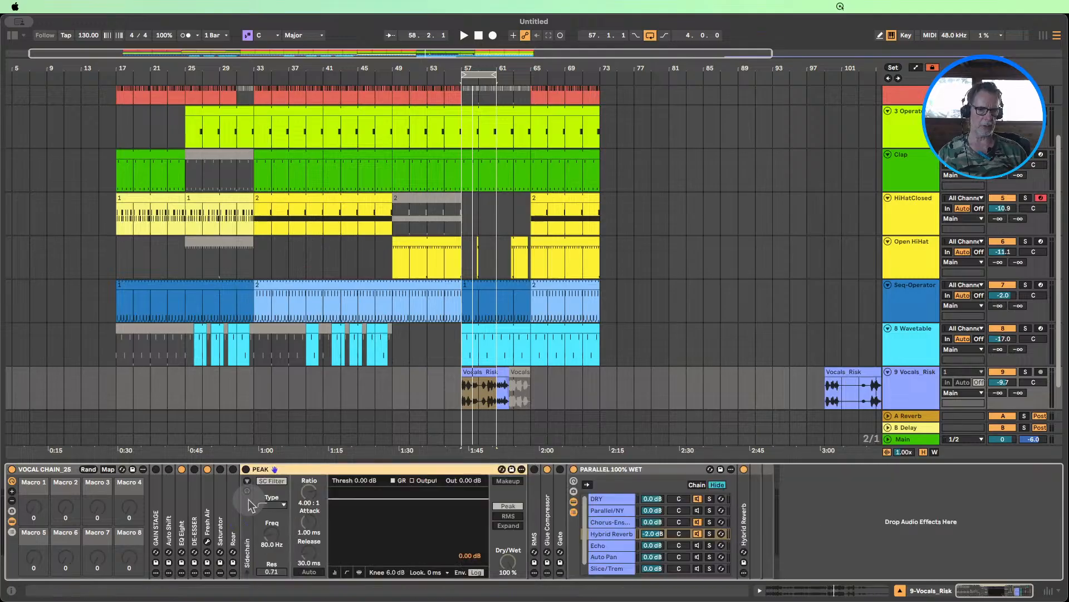
{"action": "double_click", "coordinate": [274, 471]}
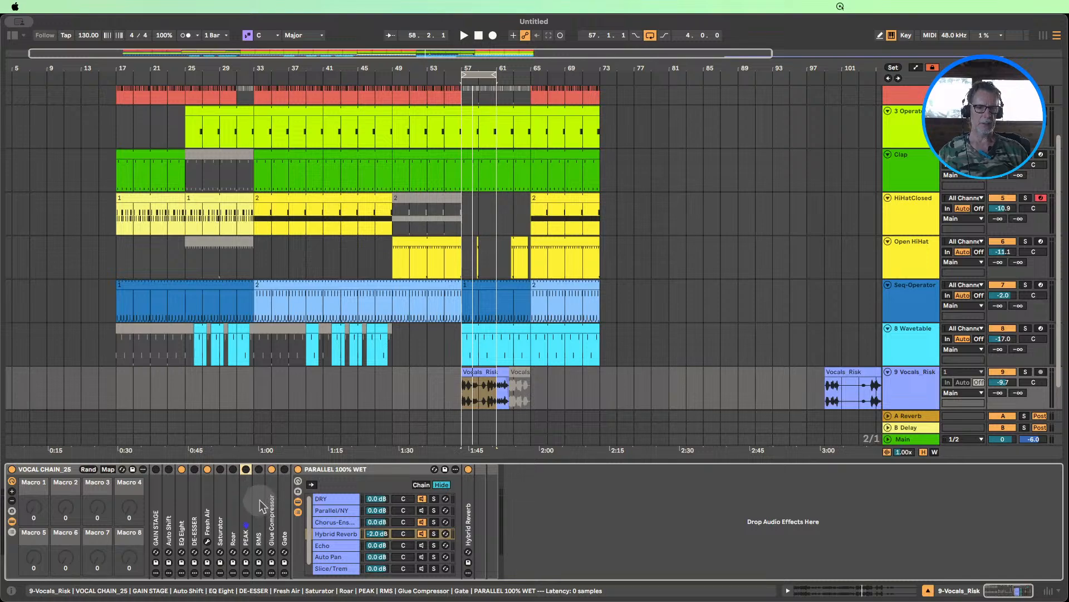
{"action": "double_click", "coordinate": [262, 506]}
{"action": "double_click", "coordinate": [288, 472]}
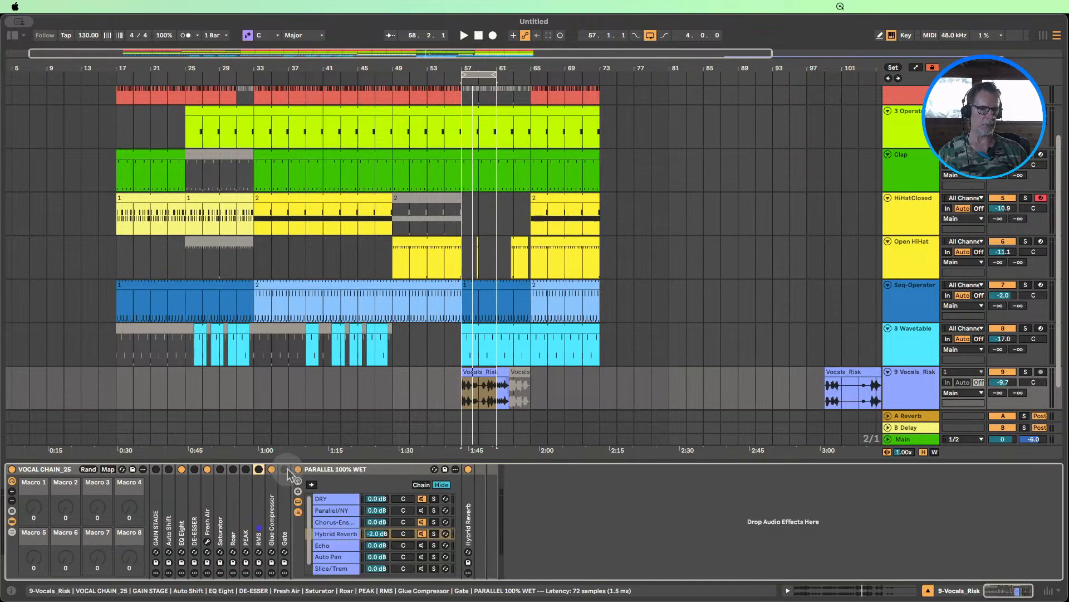
{"action": "double_click", "coordinate": [275, 485]}
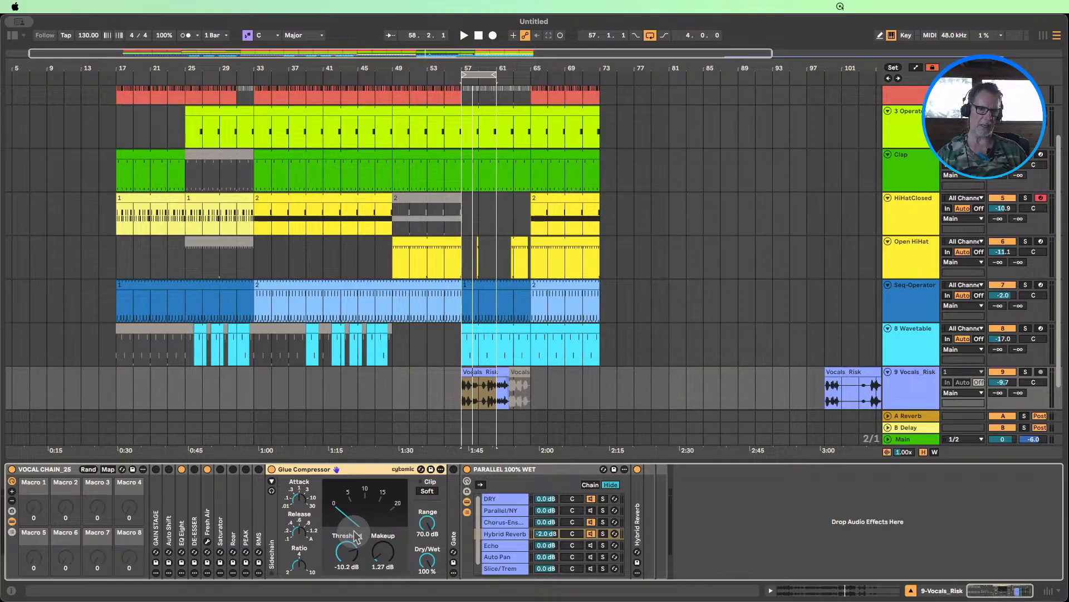
- Open the Vocals_Risk clip at bar 57 and examine its quiet and loud waveform passages by marking short ranges
{"action": "left_click", "coordinate": [479, 369]}
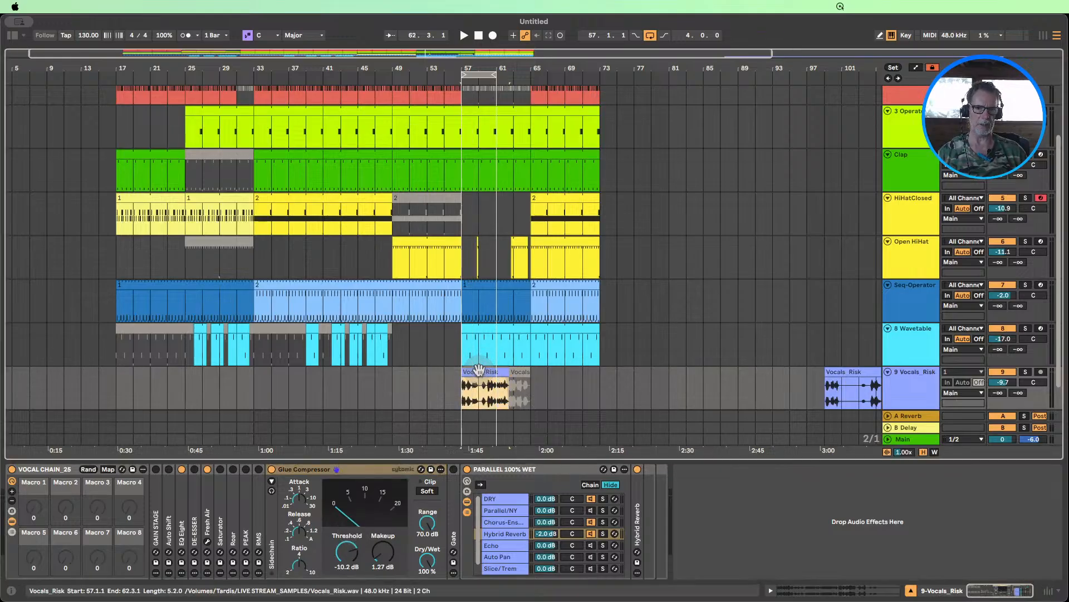
{"action": "double_click", "coordinate": [479, 370]}
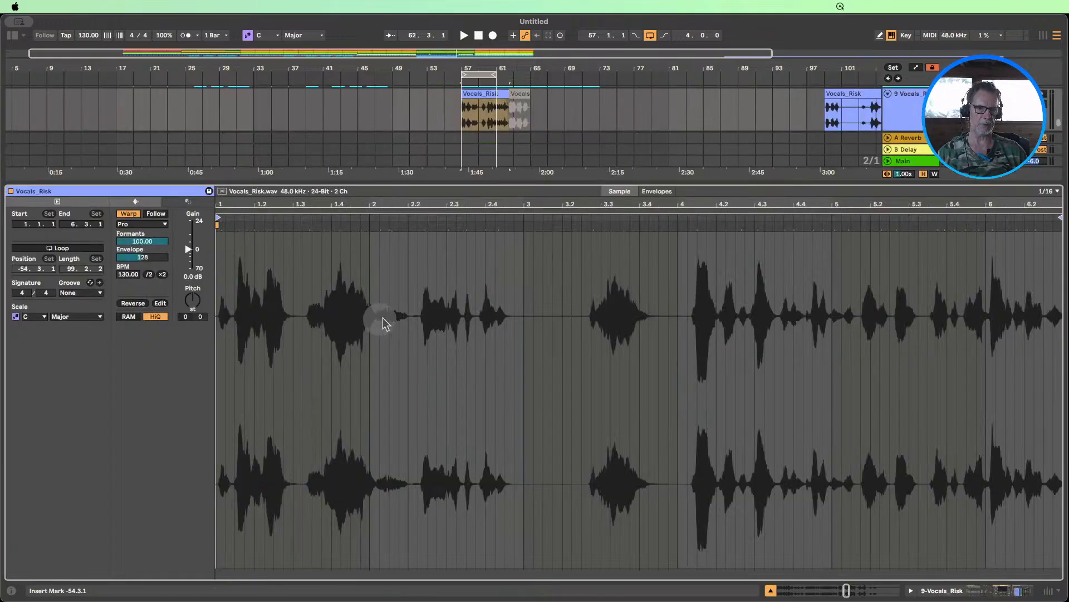
{"action": "left_click_drag", "start_coordinate": [418, 316], "coordinate": [407, 316]}
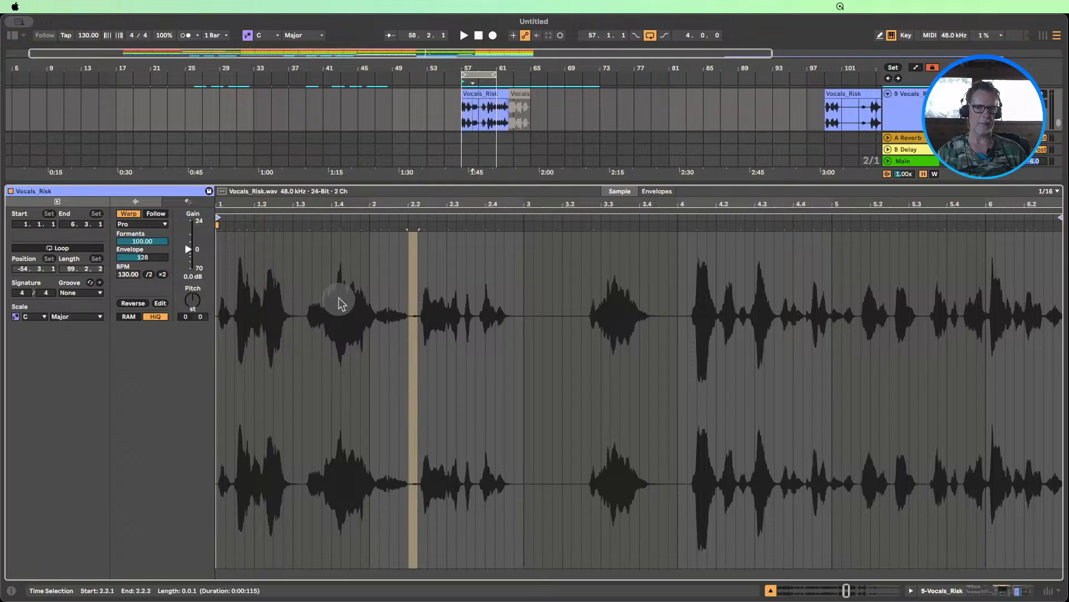
{"action": "left_click", "coordinate": [344, 277]}
{"action": "left_click_drag", "start_coordinate": [344, 276], "coordinate": [322, 279]}
{"action": "left_click_drag", "start_coordinate": [235, 274], "coordinate": [259, 278]}
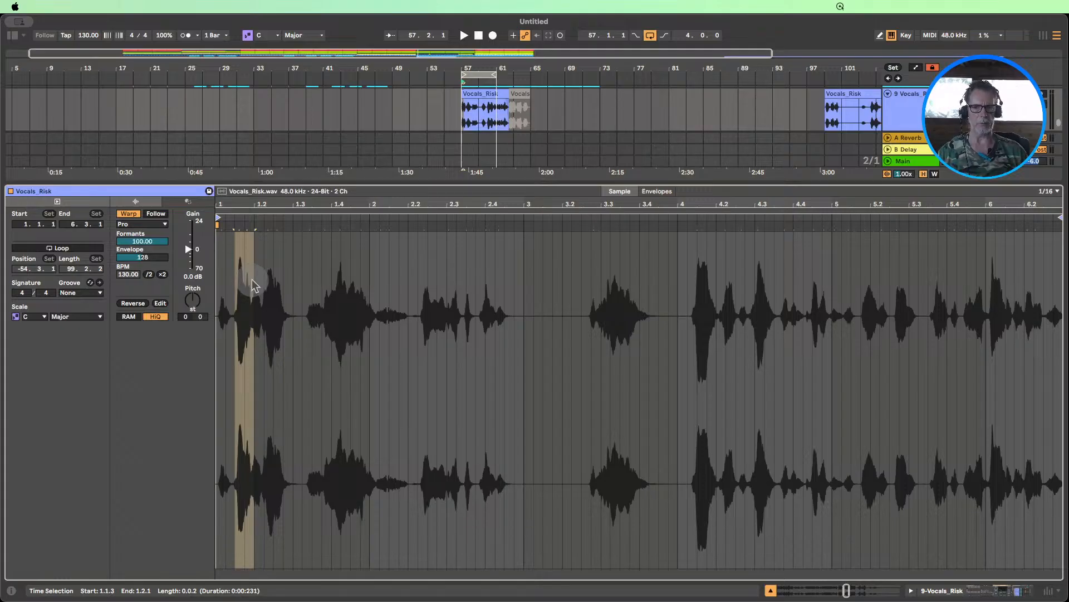
- Return to the 9 Vocals_Risk track's device chain with the Glue Compressor folded
{"action": "left_click", "coordinate": [771, 590]}
{"action": "left_click", "coordinate": [909, 452]}
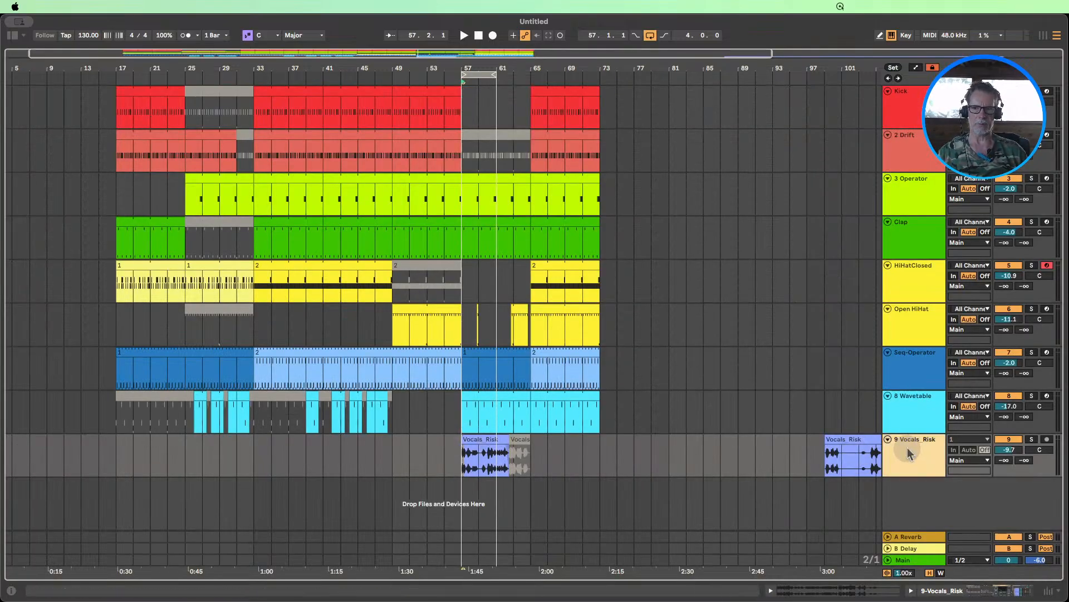
{"action": "left_click", "coordinate": [909, 453]}
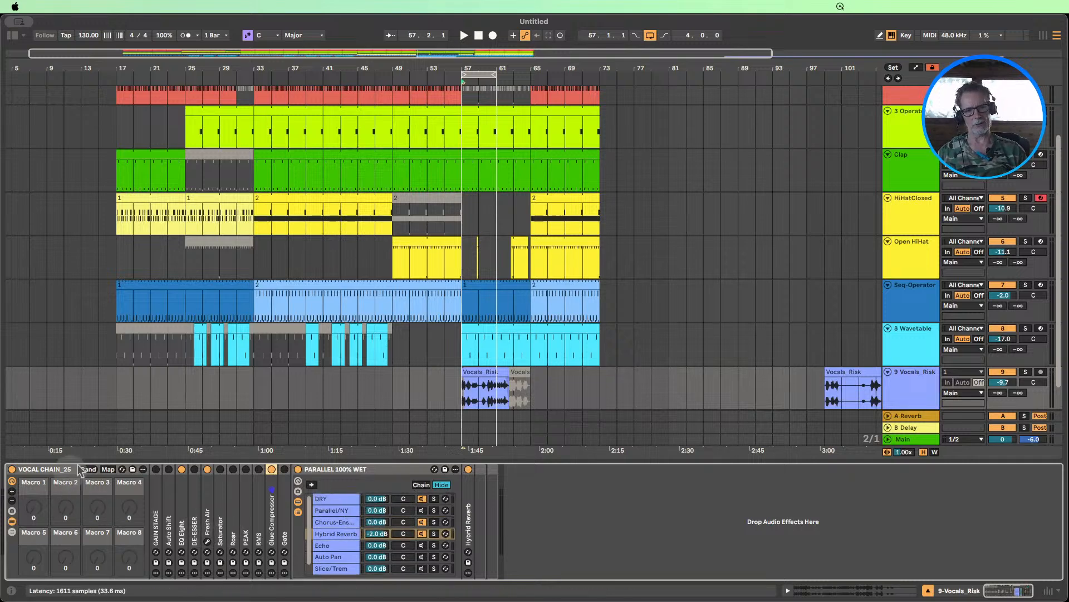
- Review the DRY, Chorus-Ensemble and Hybrid Reverb chains, play from bar 57 and activate the Echo chain at -0.6 dB
{"action": "left_click", "coordinate": [344, 501]}
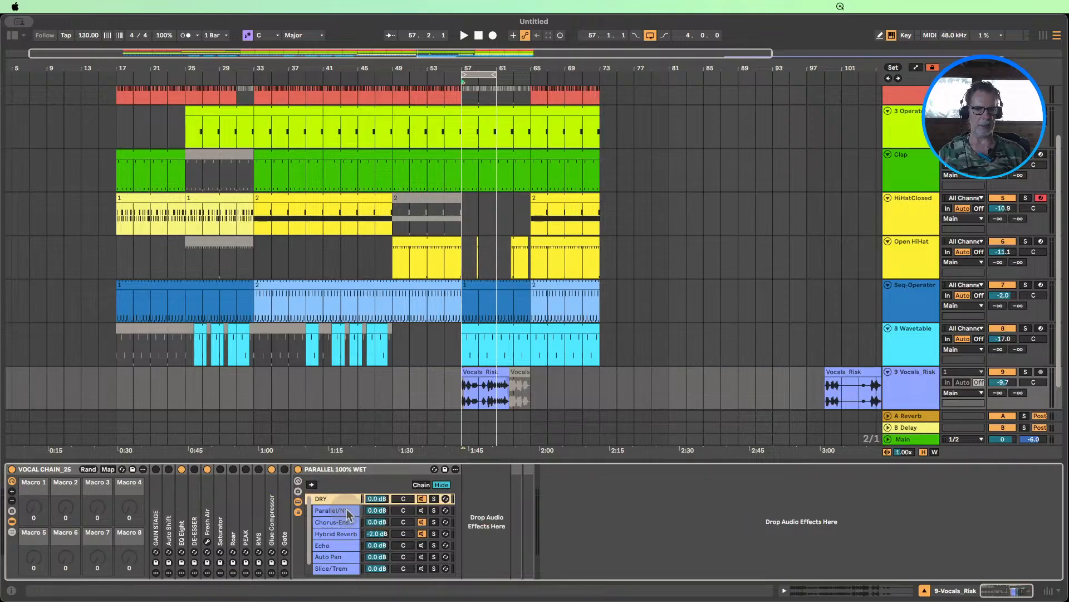
{"action": "left_click", "coordinate": [338, 523]}
{"action": "left_click", "coordinate": [342, 533]}
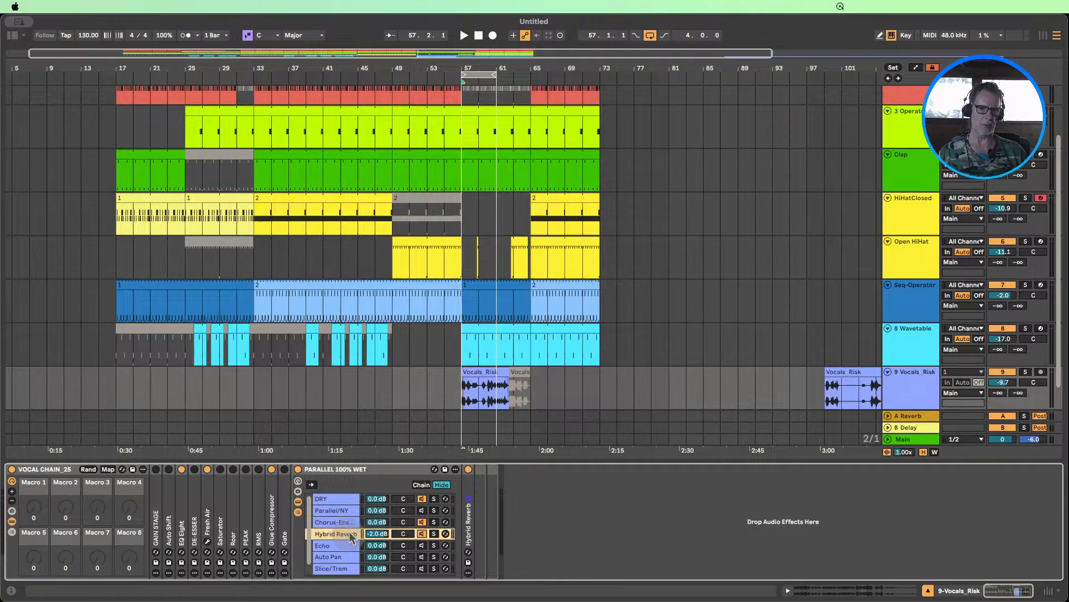
{"action": "scroll", "coordinate": [352, 532], "scroll_direction": "down", "scroll_amount": 1}
{"action": "left_click", "coordinate": [333, 541]}
{"action": "scroll", "coordinate": [349, 557], "scroll_direction": "up", "scroll_amount": 1}
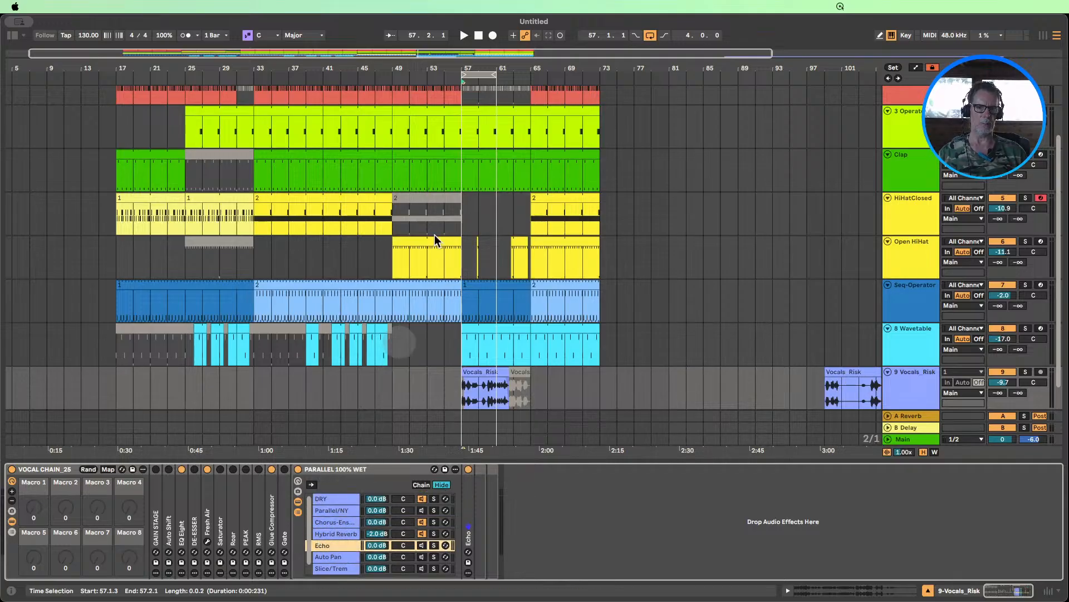
{"action": "left_click", "coordinate": [455, 78]}
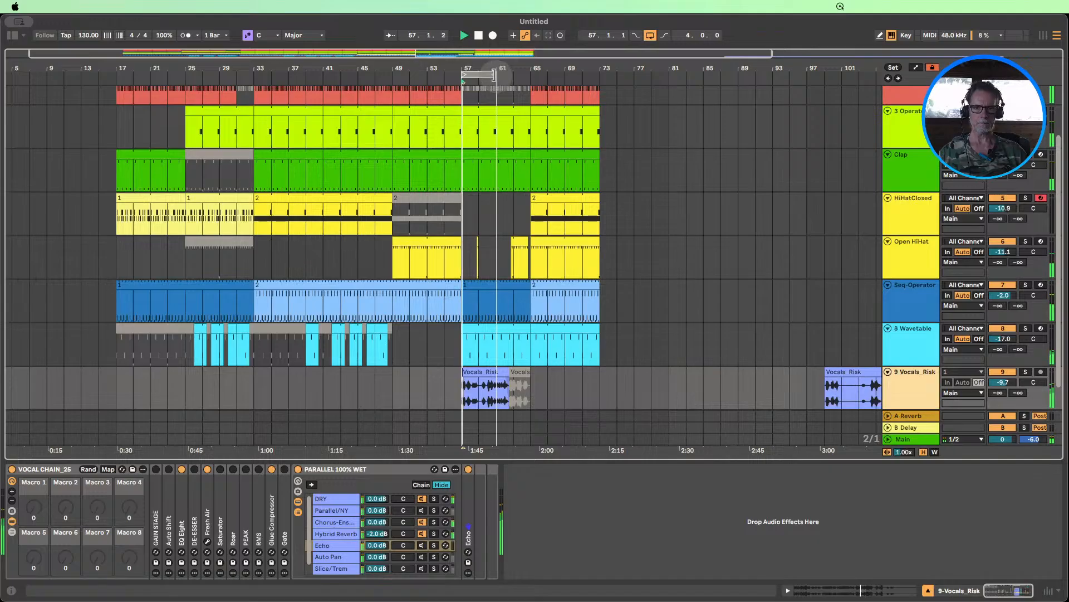
{"action": "left_click", "coordinate": [421, 544]}
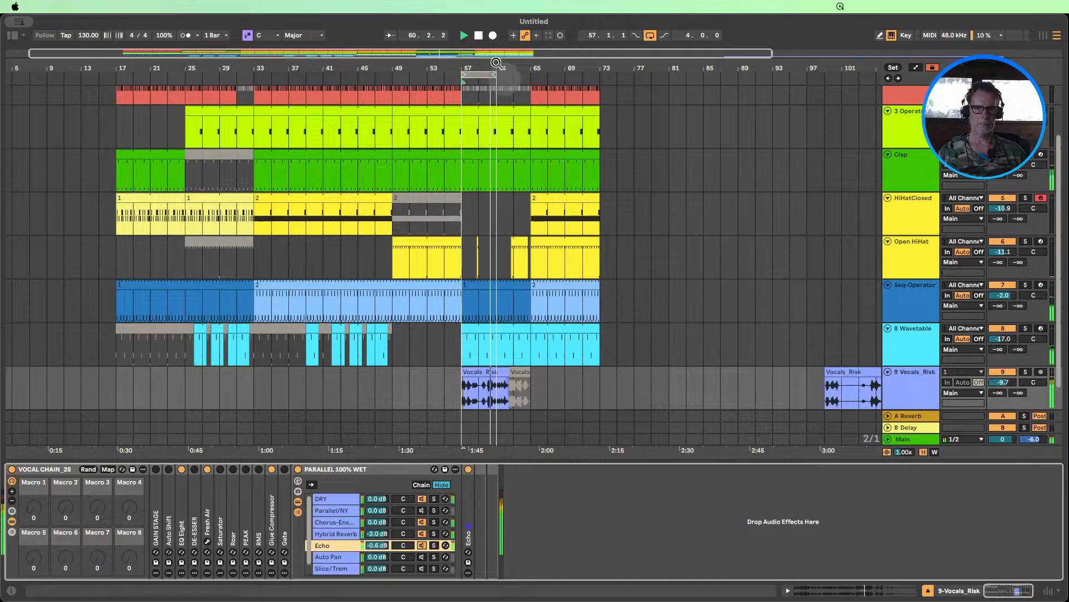
- Extend the loop to cover bars 57 to 65 and delete the deactivated vocal clip behind the Vocals_Risk phrase
{"action": "left_click_drag", "start_coordinate": [493, 73], "coordinate": [521, 75]}
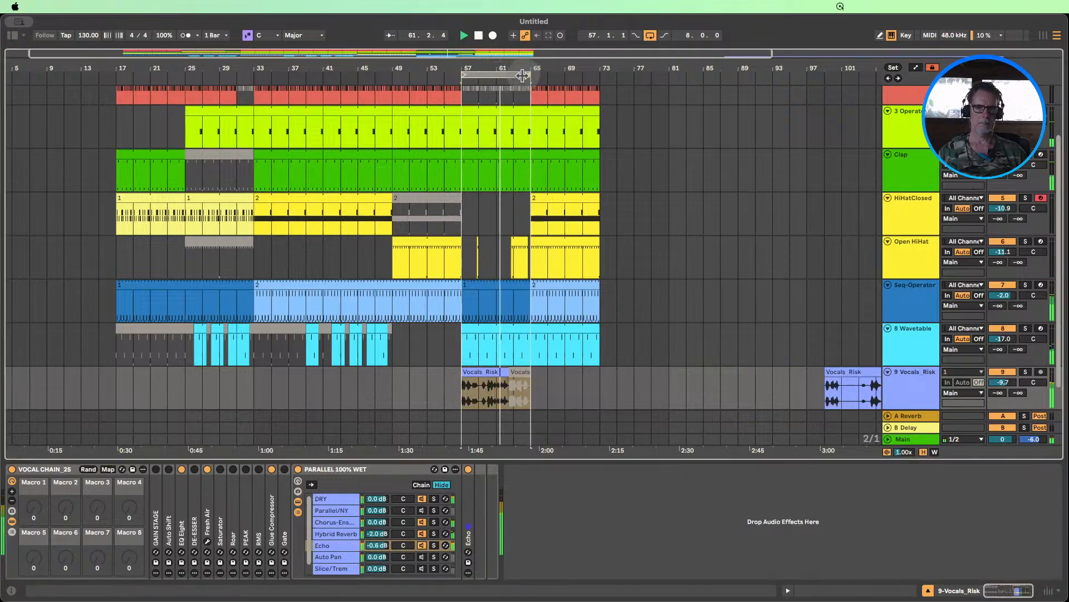
{"action": "left_click", "coordinate": [629, 355]}
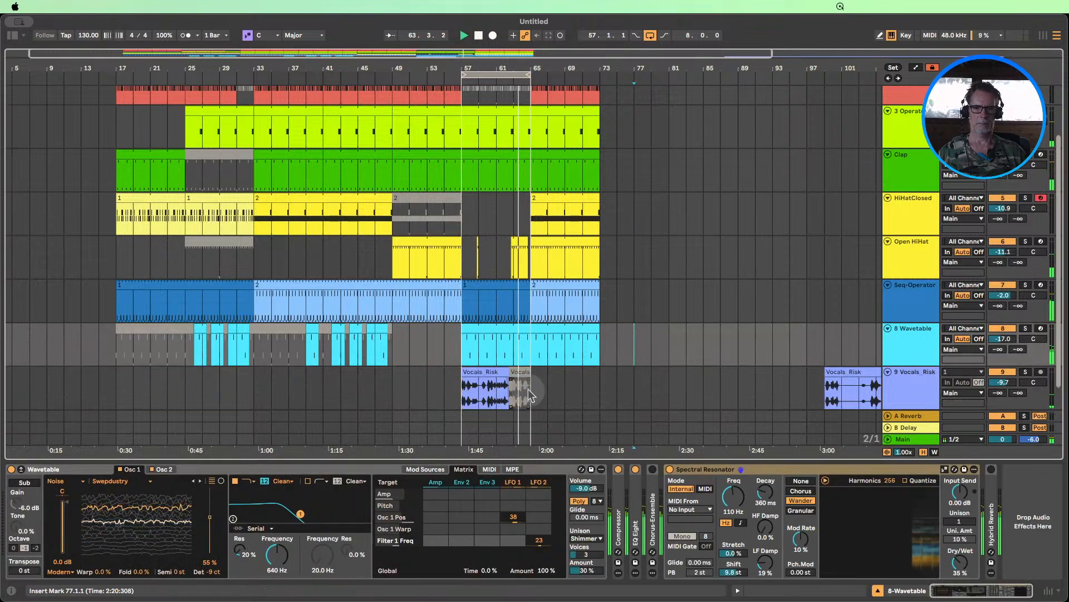
{"action": "left_click", "coordinate": [521, 372]}
{"action": "key", "text": "Delete"}
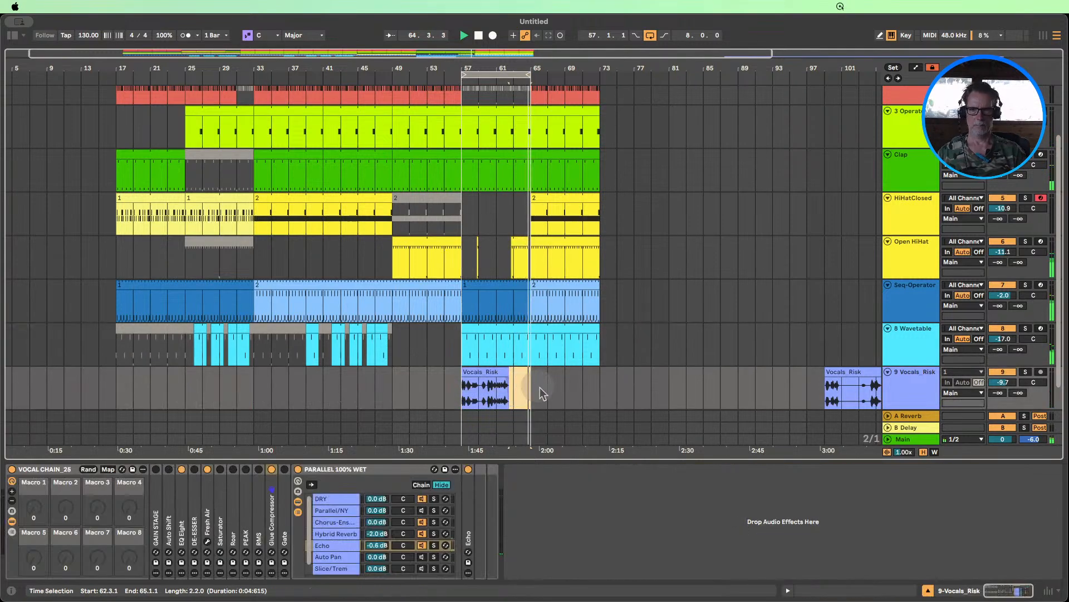
- Shift the Vocals_Risk phrase later and extend its start back to bar 57 so the clip spans 57.1.1 to 64.3.1
{"action": "left_click_drag", "start_coordinate": [491, 68], "coordinate": [496, 106]}
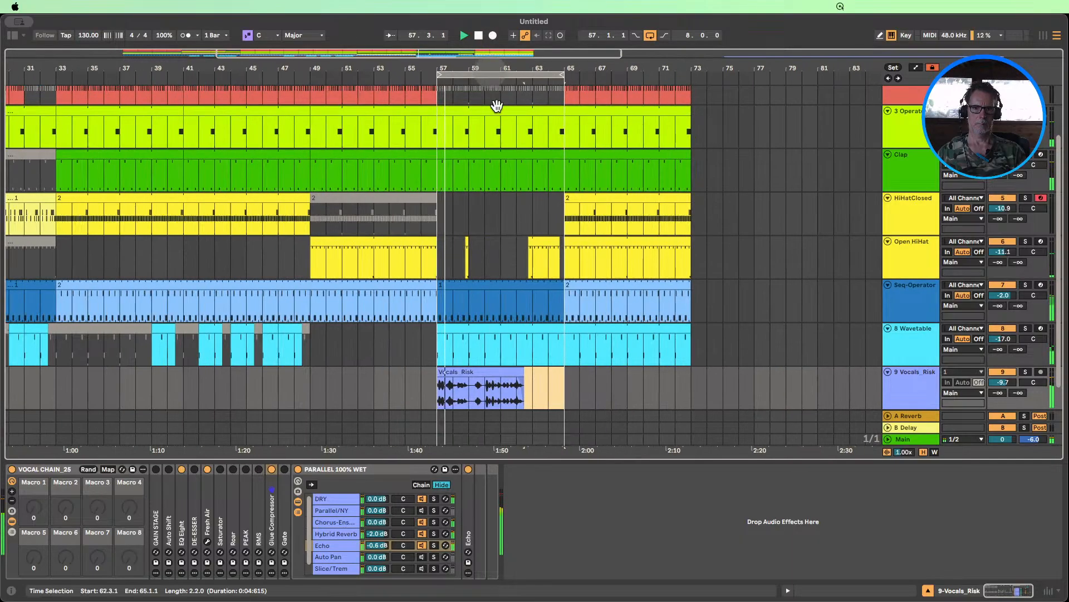
{"action": "left_click", "coordinate": [485, 372]}
{"action": "left_click_drag", "start_coordinate": [485, 372], "coordinate": [437, 370]}
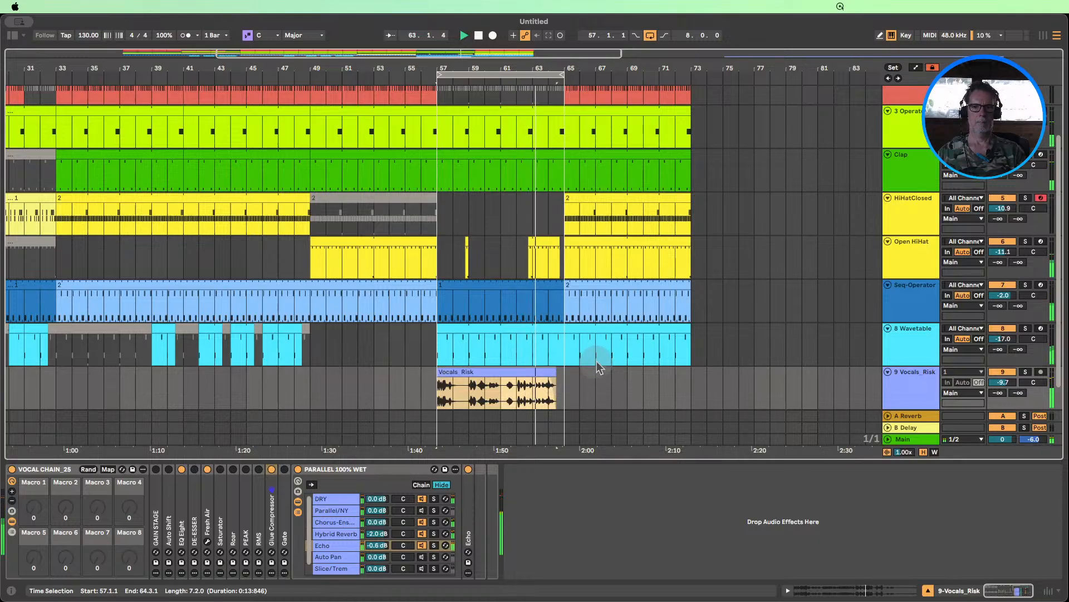
{"action": "left_click_drag", "start_coordinate": [524, 72], "coordinate": [565, 179]}
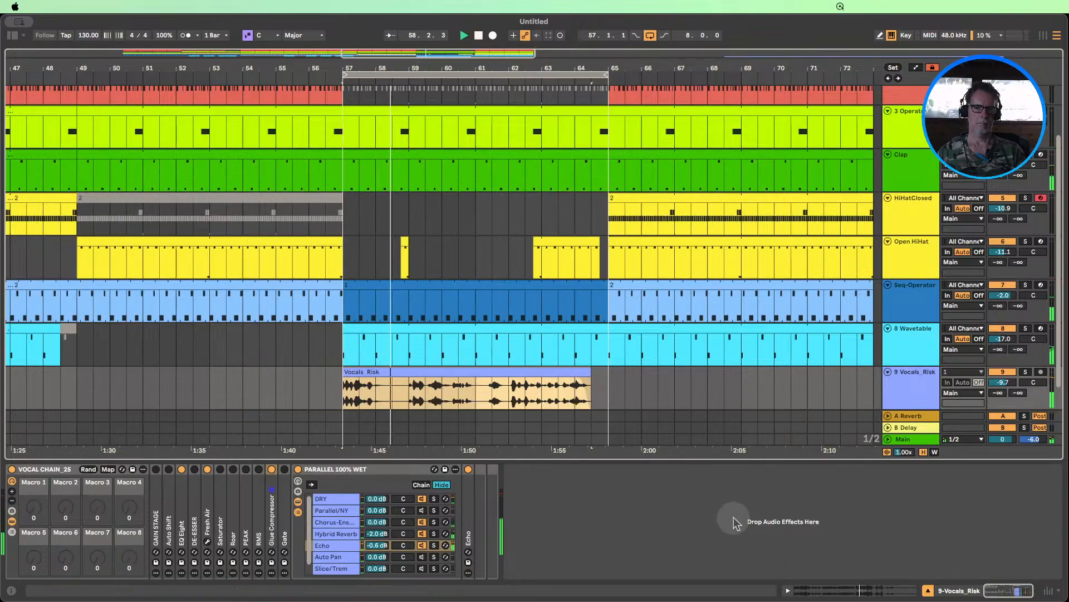
- Hide the device view and extend the loop to span the whole arrangement from bar 17 to 73
{"action": "left_click", "coordinate": [927, 590]}
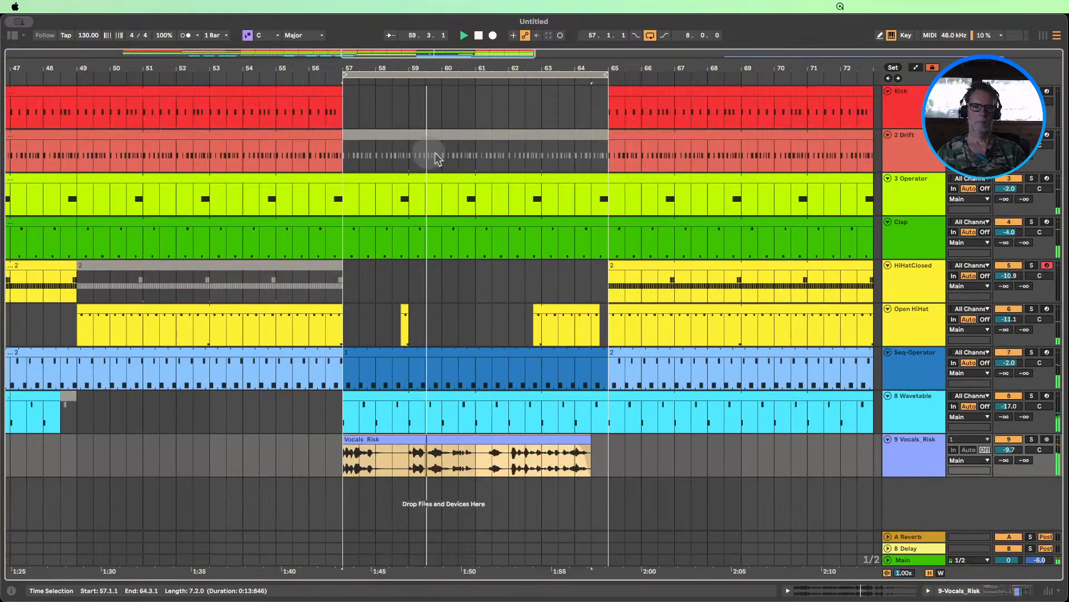
{"action": "left_click_drag", "start_coordinate": [424, 64], "coordinate": [486, 77]}
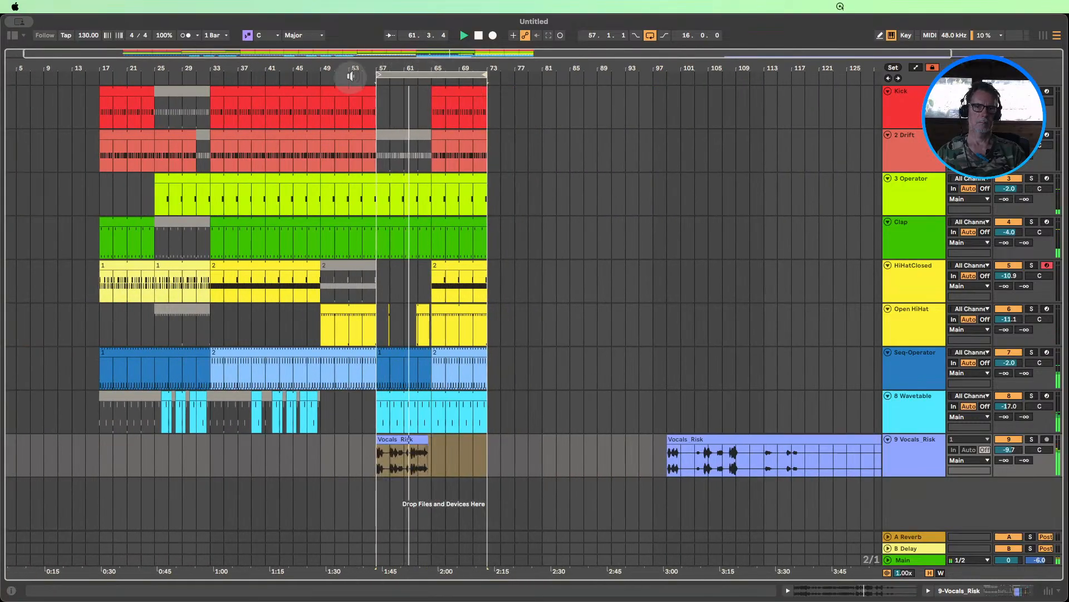
{"action": "left_click_drag", "start_coordinate": [378, 77], "coordinate": [100, 75]}
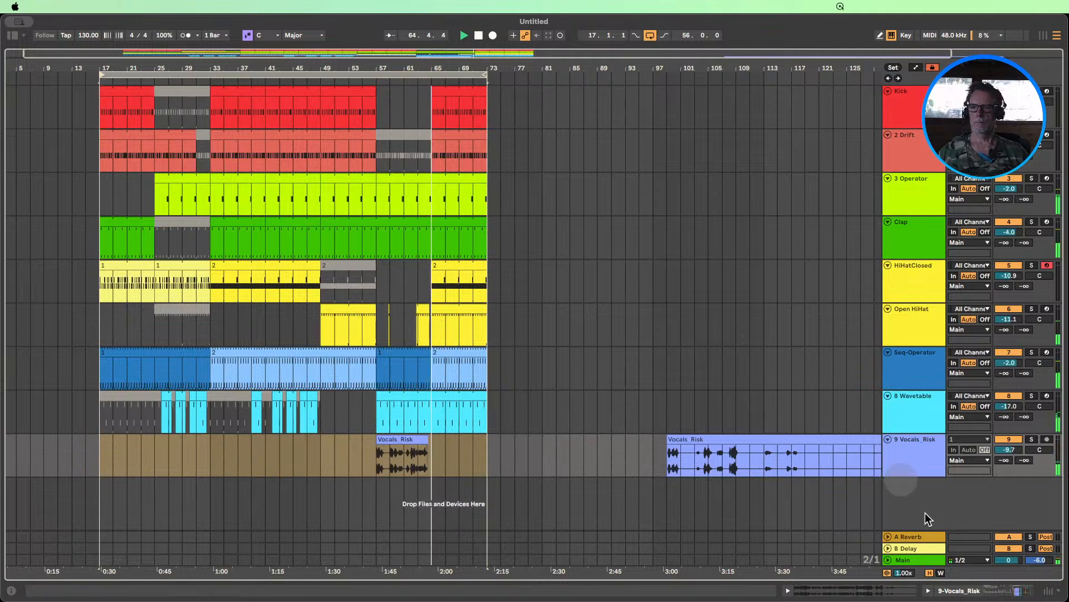
- Fold the 9 Vocals_Risk, 8 Wavetable and Seq-Operator tracks
{"action": "left_click", "coordinate": [888, 439]}
{"action": "left_click", "coordinate": [888, 397]}
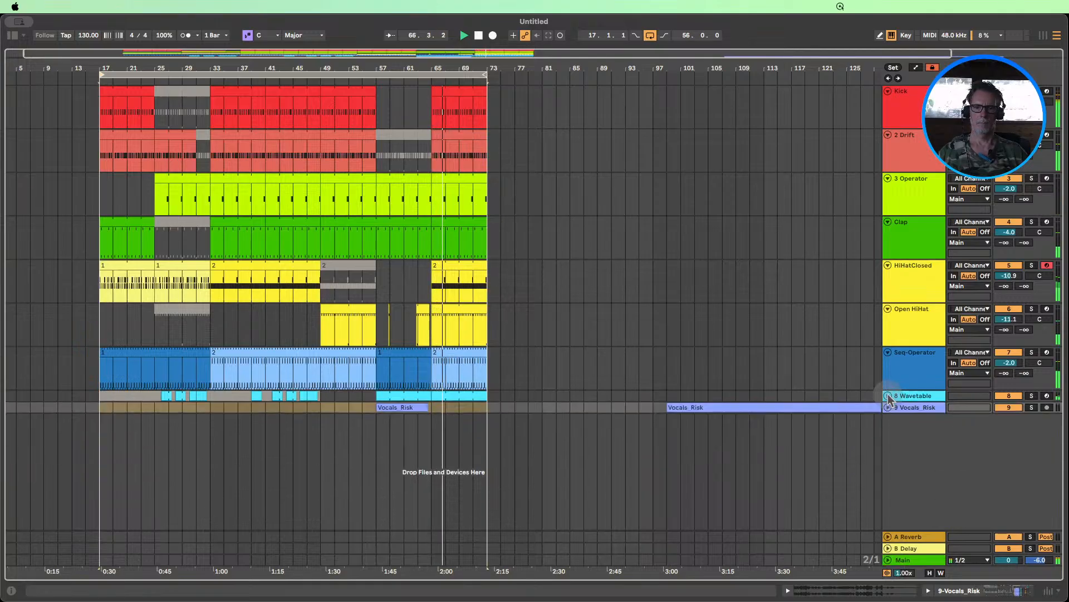
{"action": "left_click", "coordinate": [887, 352]}
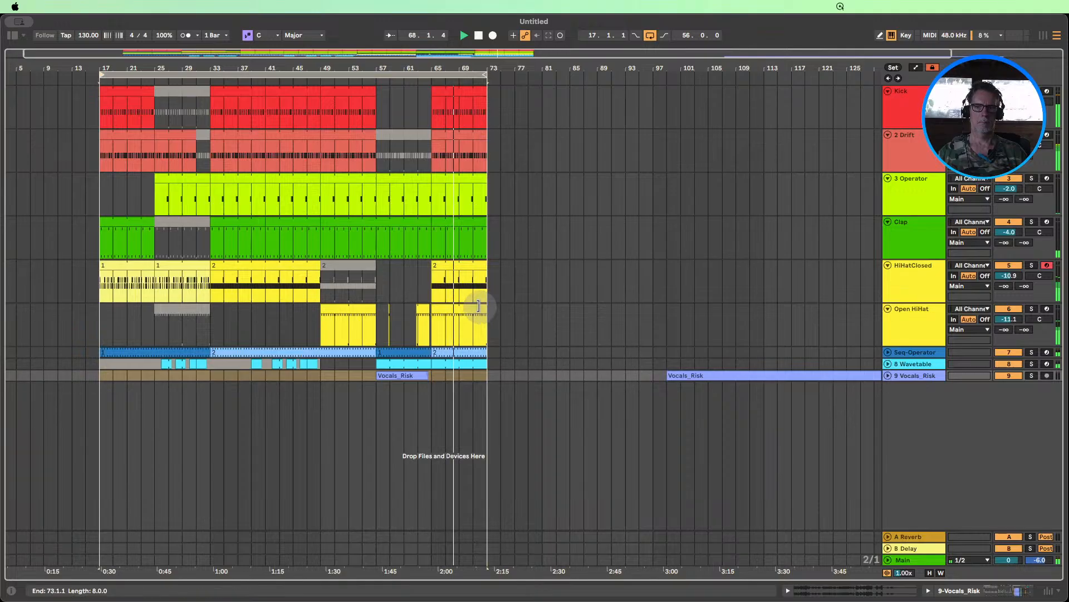
- Replace the HiHatClosed clip at bars 65 to 73 with a copy of clip 1 from bar 17 and play the transition
{"action": "left_click", "coordinate": [462, 267]}
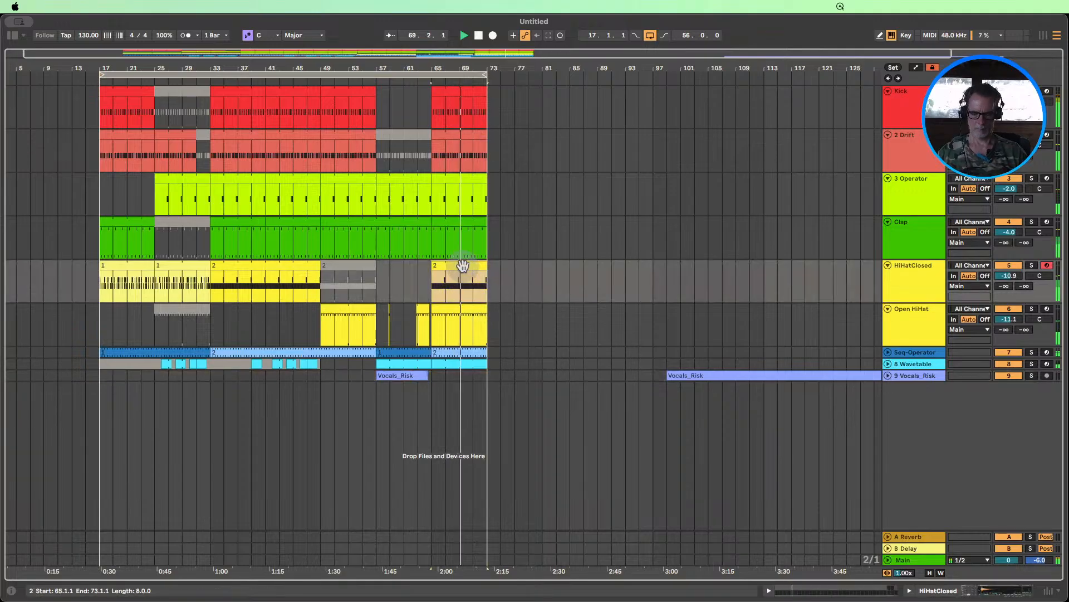
{"action": "key", "text": "0"}
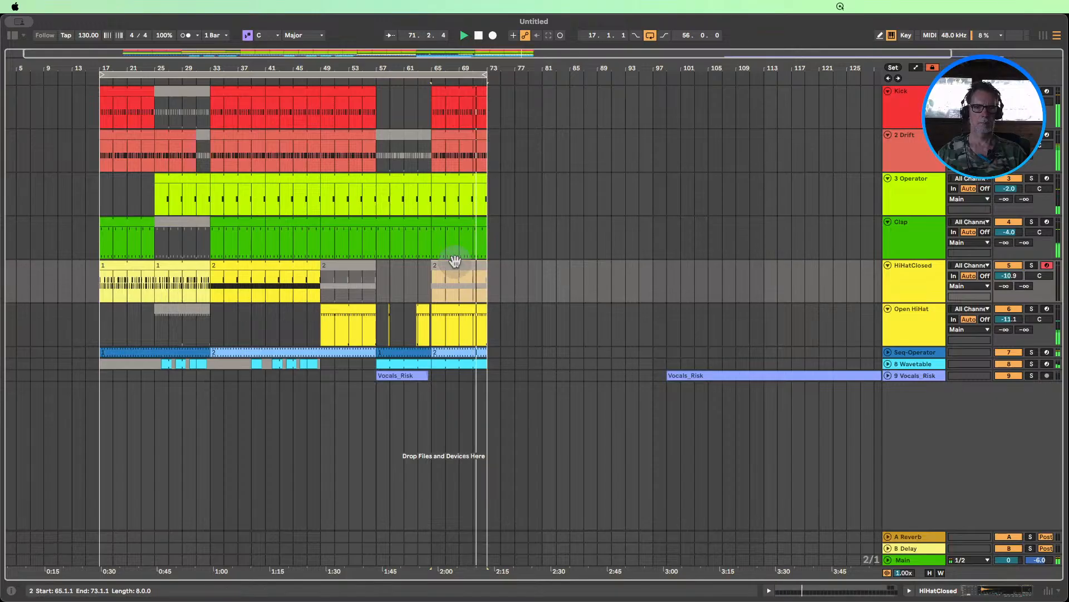
{"action": "key", "text": "Delete"}
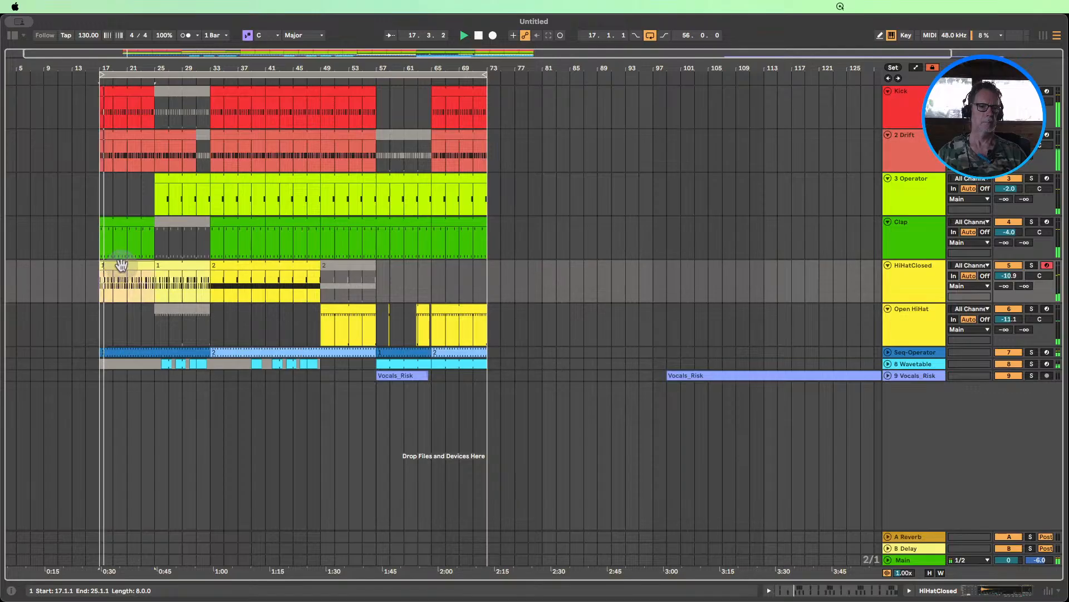
{"action": "left_click_drag", "start_coordinate": [121, 266], "coordinate": [449, 295]}
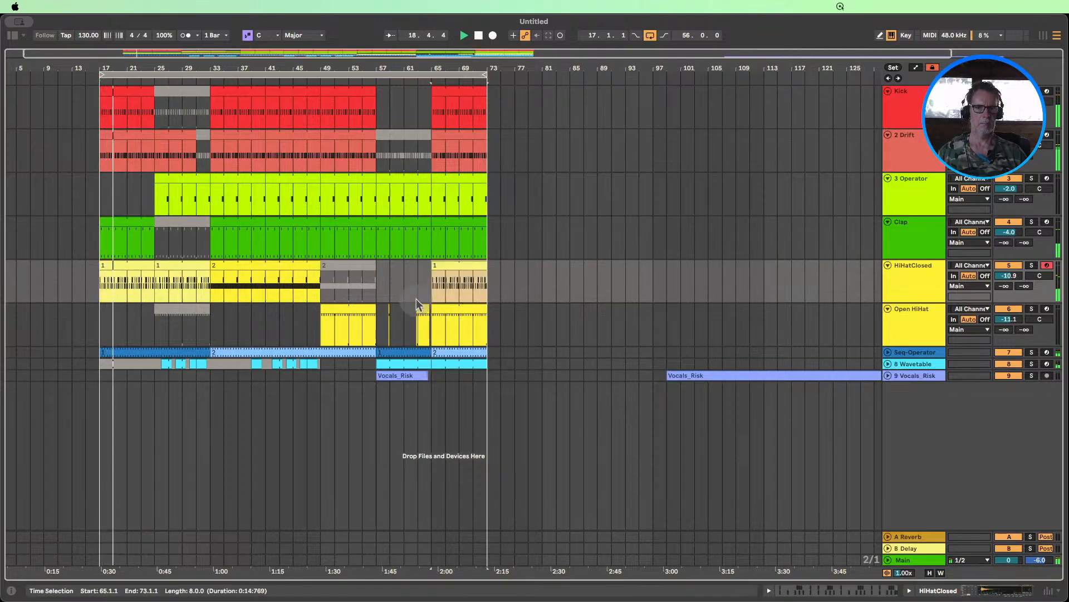
{"action": "left_click", "coordinate": [417, 78]}
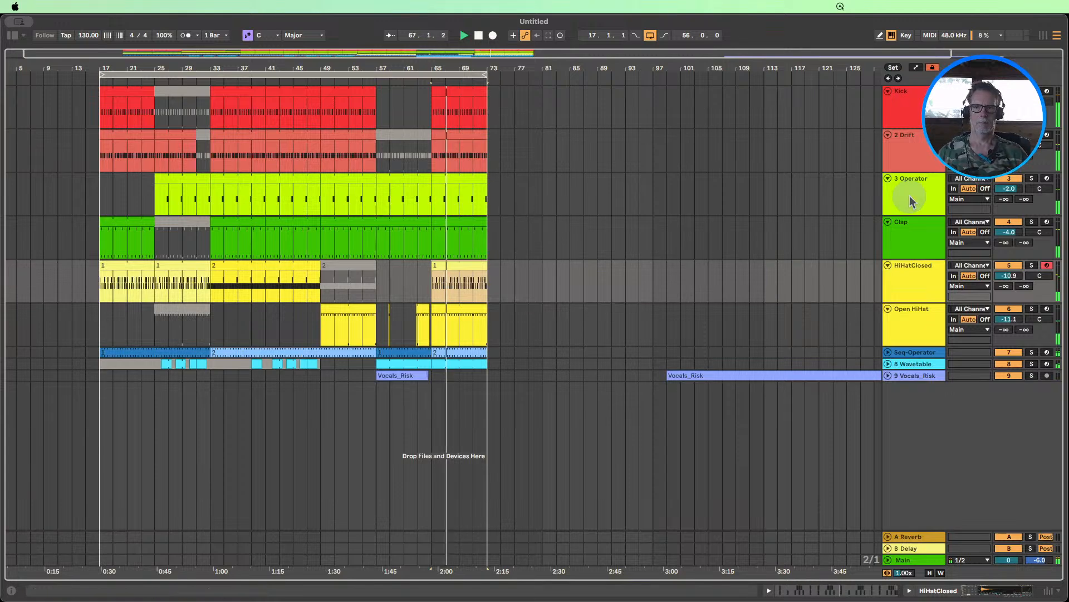
- Deactivate the 3 Operator part from bar 41 to 49 and check the track levels in the Session View mixer
{"action": "left_click", "coordinate": [889, 179]}
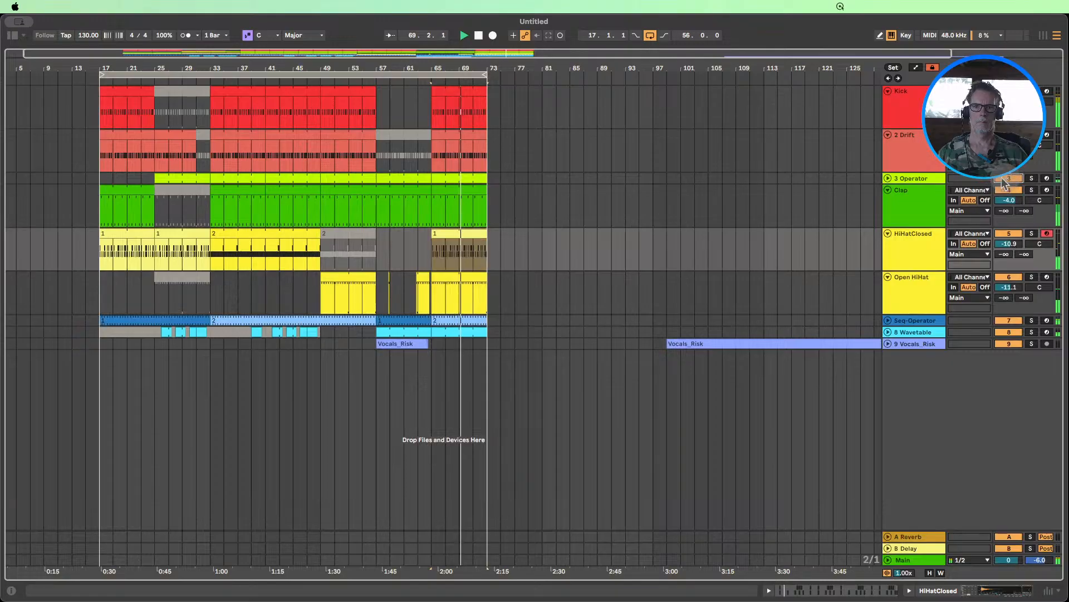
{"action": "left_click", "coordinate": [888, 178]}
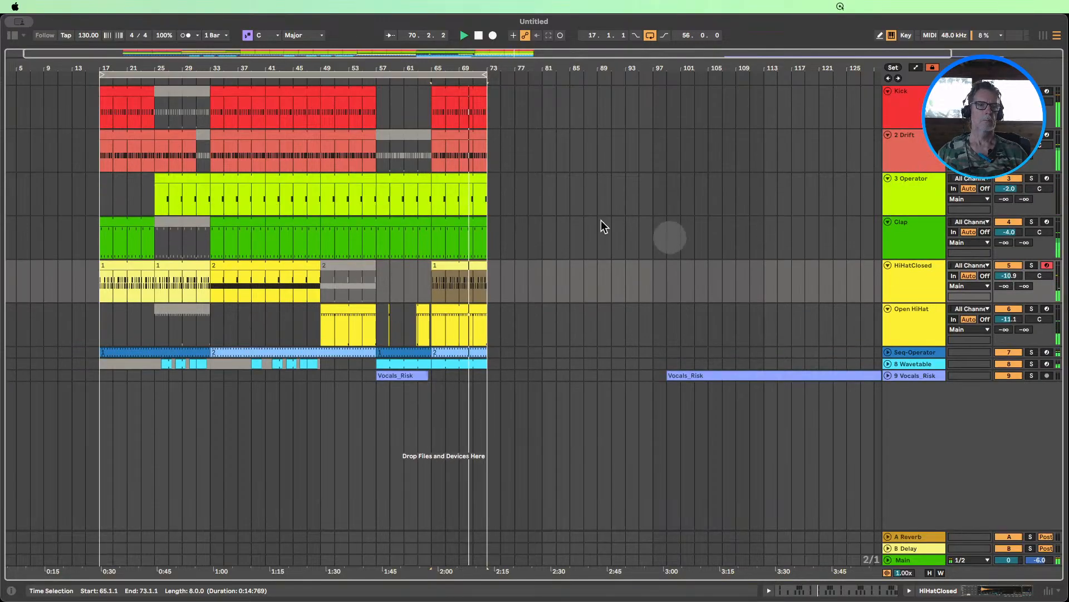
{"action": "left_click", "coordinate": [452, 193]}
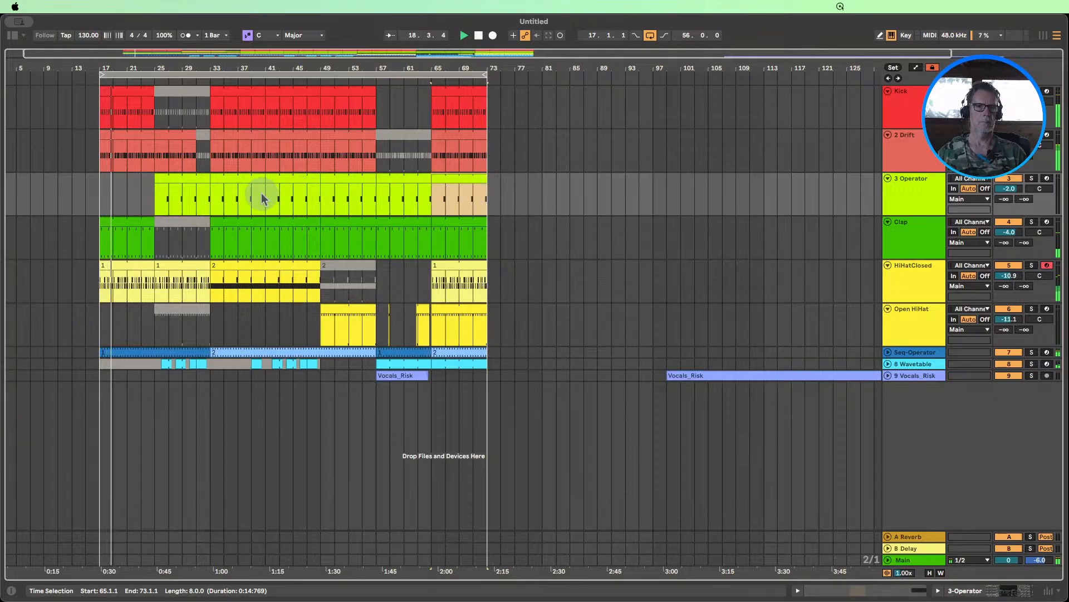
{"action": "left_click", "coordinate": [313, 196]}
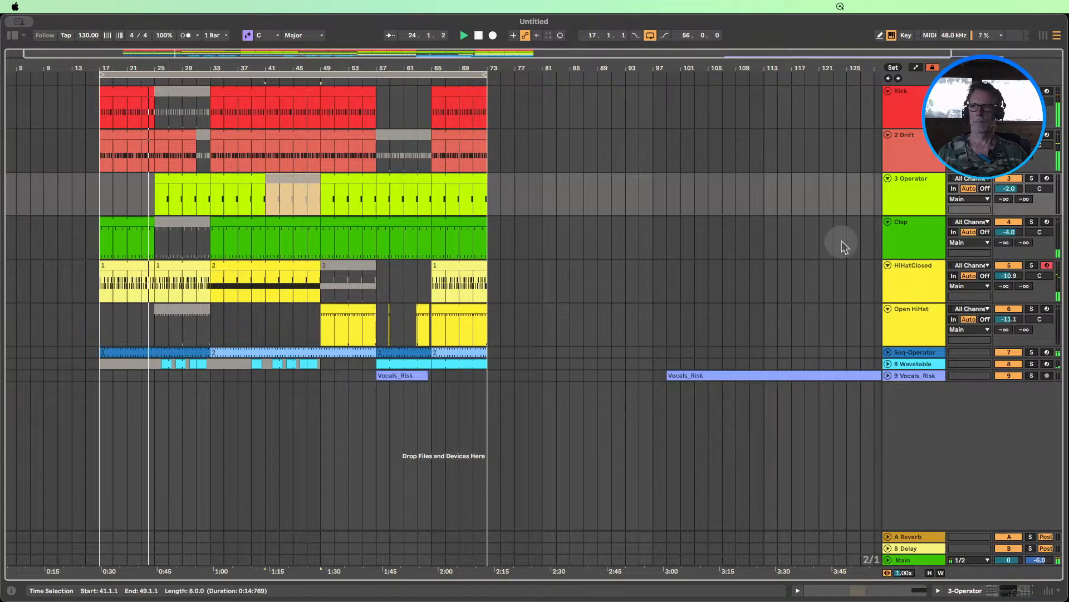
{"action": "left_click", "coordinate": [1043, 35]}
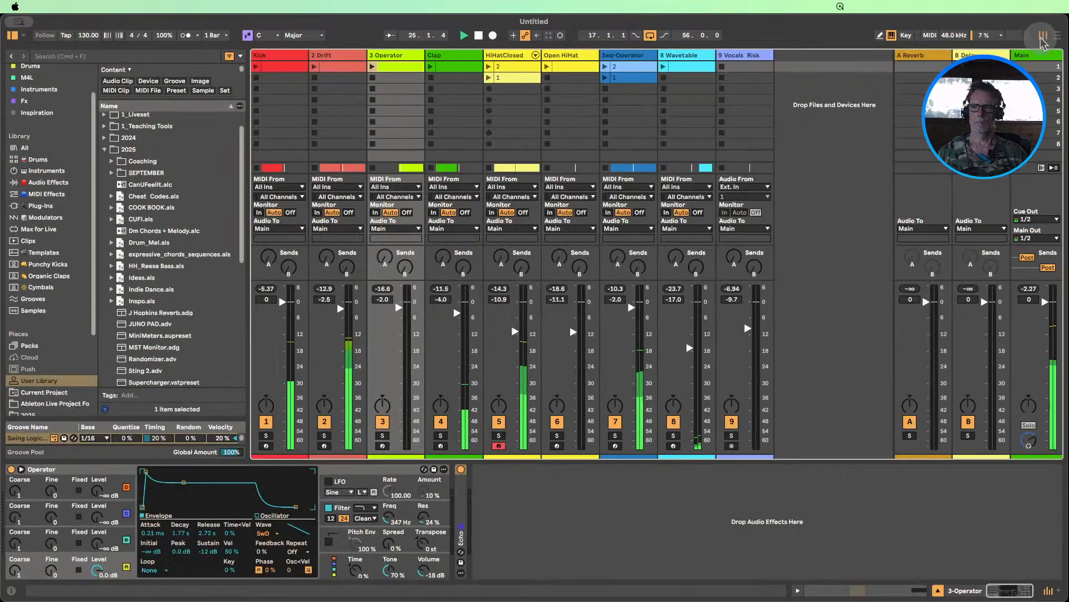
{"action": "left_click", "coordinate": [1045, 37]}
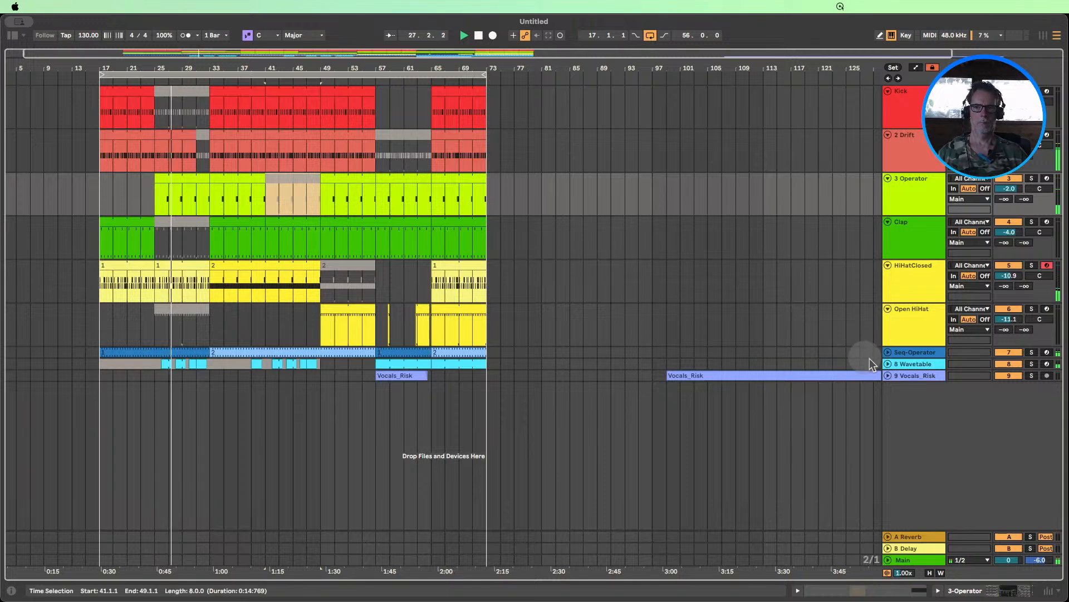
- On the unfolded 8 Wavetable track, extend the first active clip's start to 25.3.1 and deactivate the stretch from 26.1.1 to 26.3.1
{"action": "left_click", "coordinate": [888, 364]}
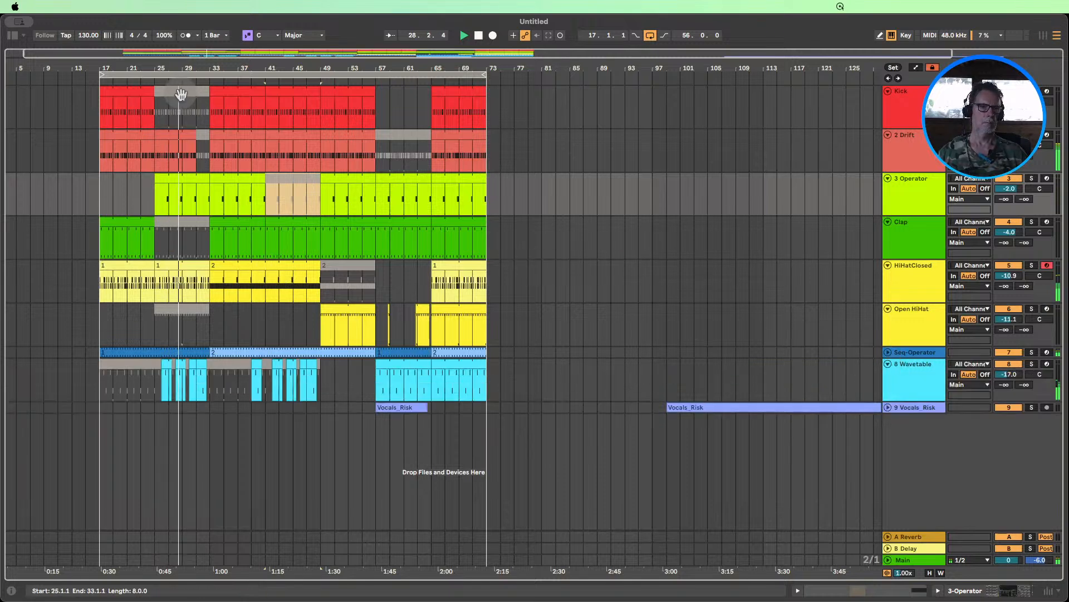
{"action": "left_click_drag", "start_coordinate": [153, 68], "coordinate": [156, 72]}
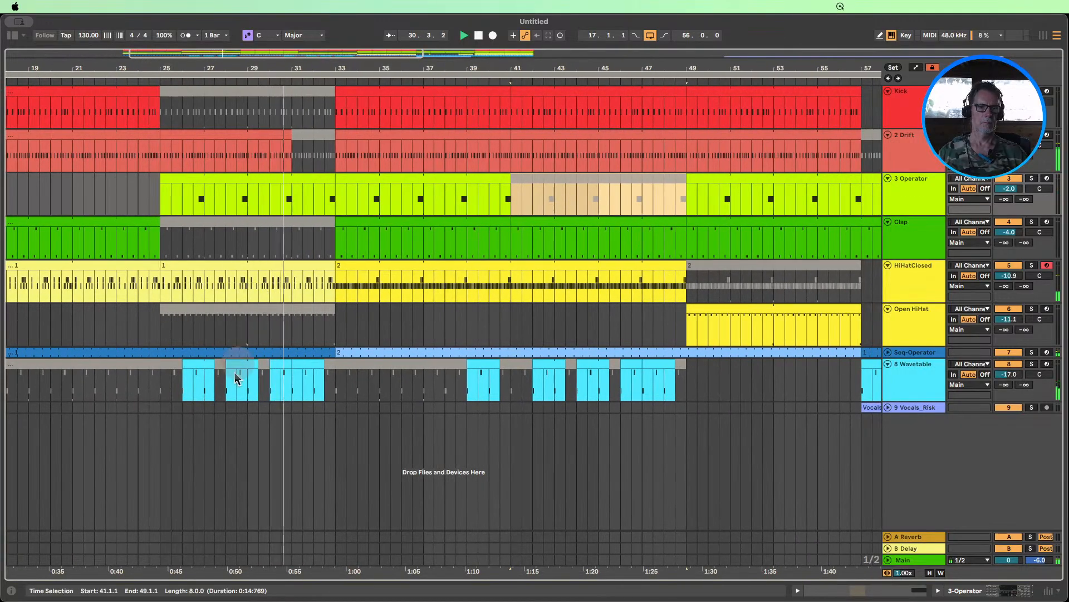
{"action": "left_click", "coordinate": [145, 81]}
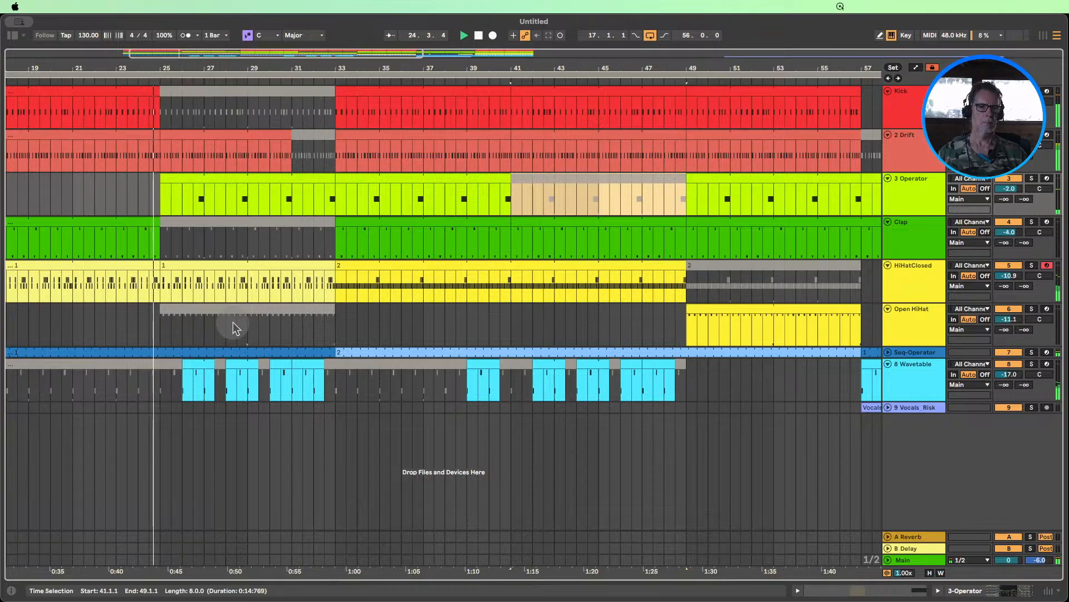
{"action": "left_click_drag", "start_coordinate": [182, 364], "coordinate": [172, 364]}
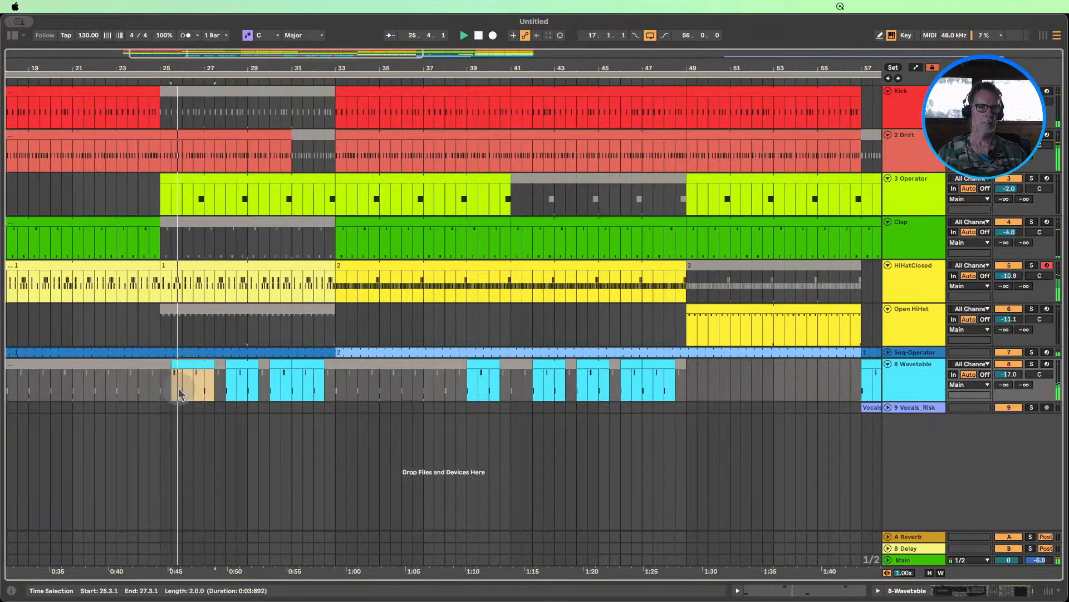
{"action": "left_click", "coordinate": [187, 385]}
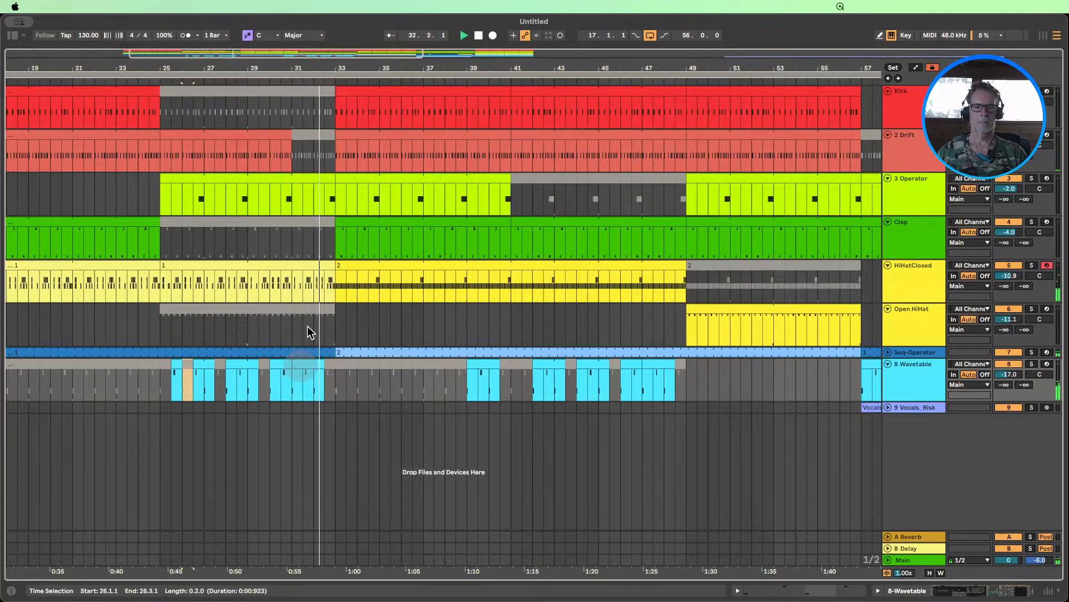
- Unfold 9 Vocals_Risk, extend the spare vocal clip's start to expose its earlier phrases and place it at bar 81
{"action": "double_click", "coordinate": [343, 54]}
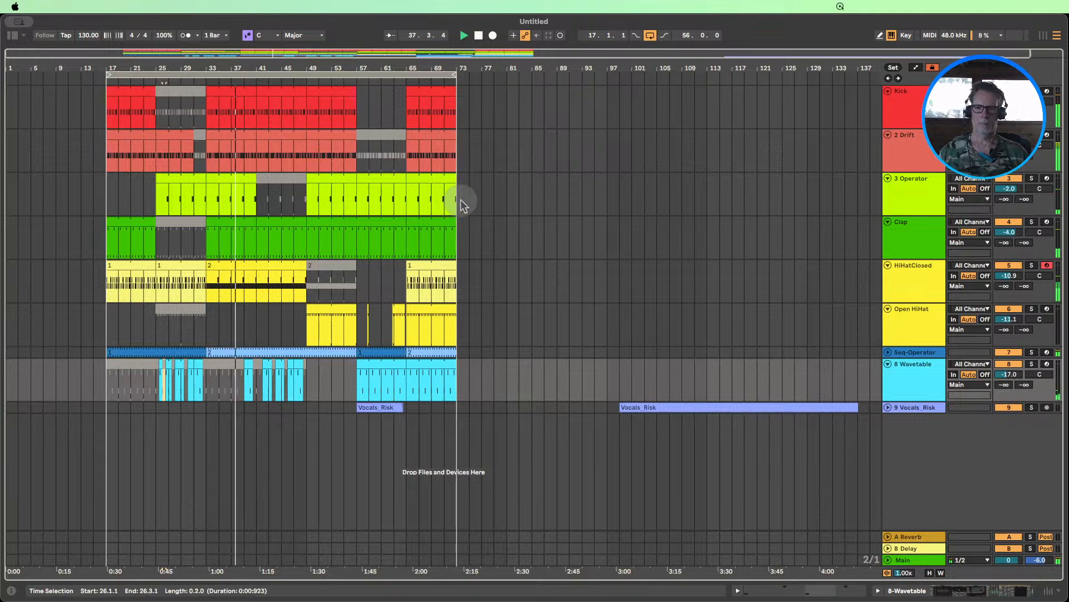
{"action": "left_click", "coordinate": [887, 407]}
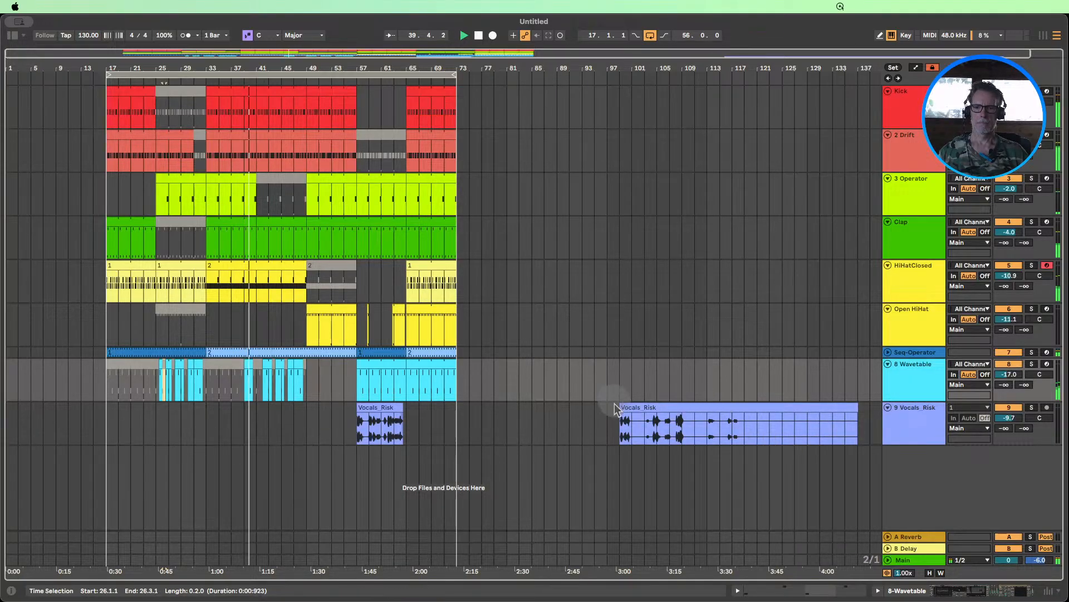
{"action": "left_click_drag", "start_coordinate": [620, 407], "coordinate": [582, 421]}
{"action": "left_click", "coordinate": [541, 358]}
{"action": "left_click_drag", "start_coordinate": [537, 409], "coordinate": [544, 406]}
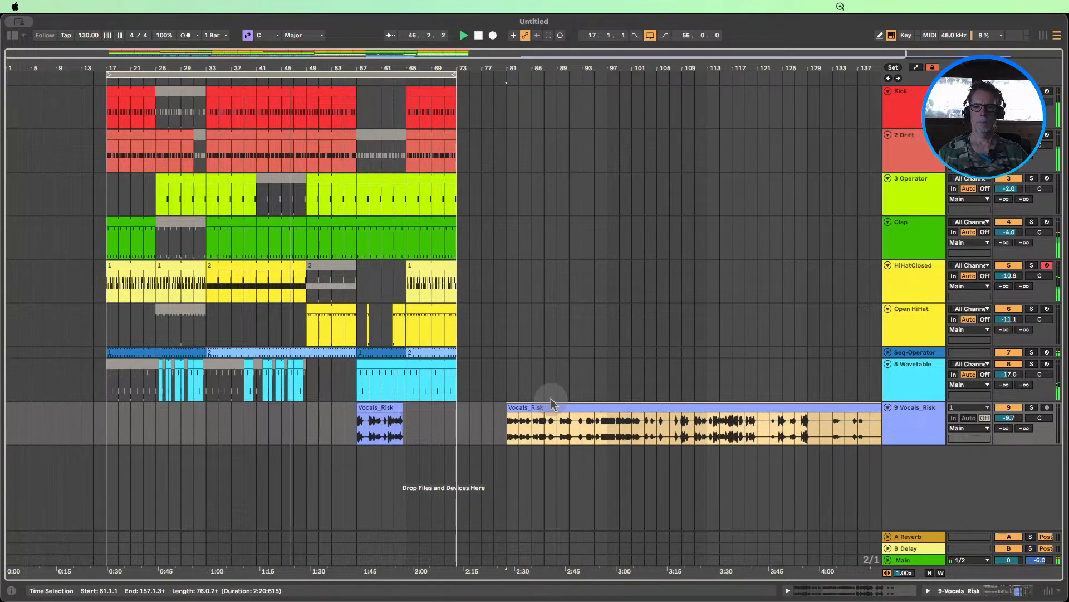
- Copy a two-bar phrase from the spare Vocals_Risk clip to bars 43 to 45 and play the passage leading into it
{"action": "left_click", "coordinate": [555, 489]}
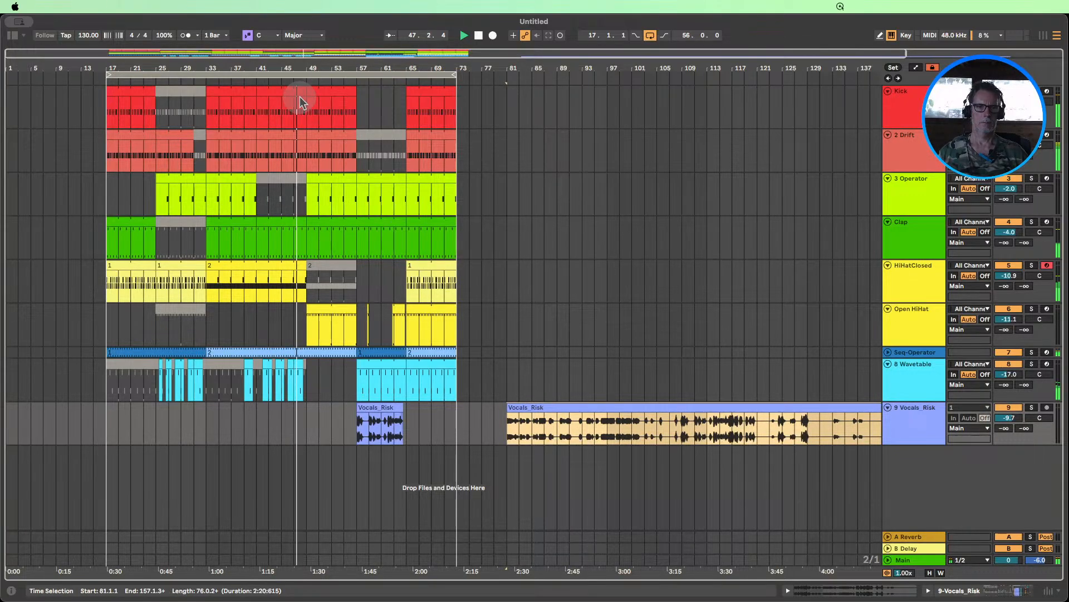
{"action": "left_click", "coordinate": [253, 79]}
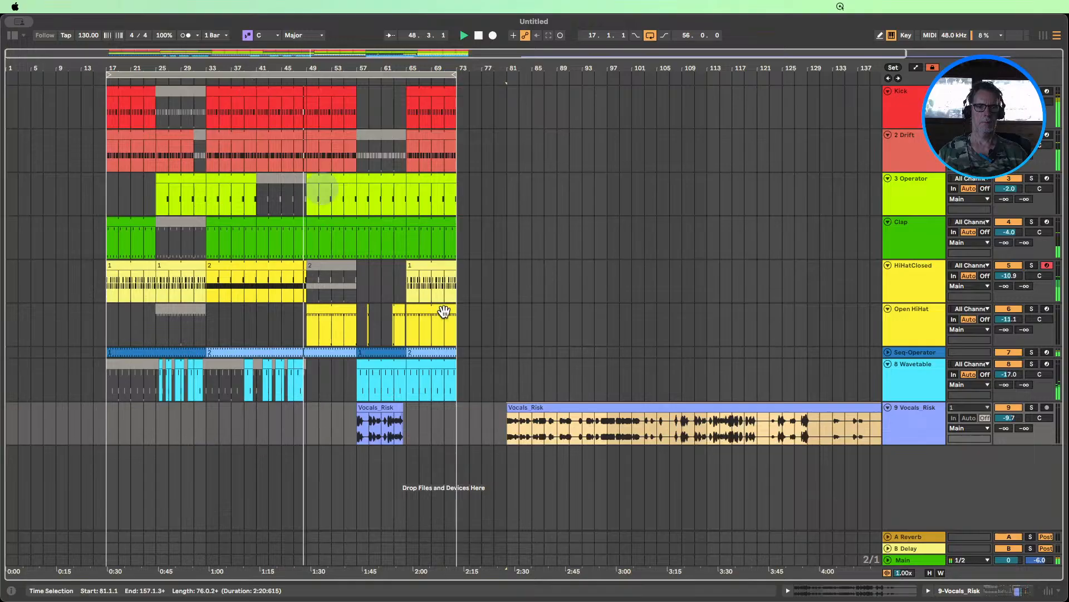
{"action": "left_click_drag", "start_coordinate": [683, 430], "coordinate": [277, 431]}
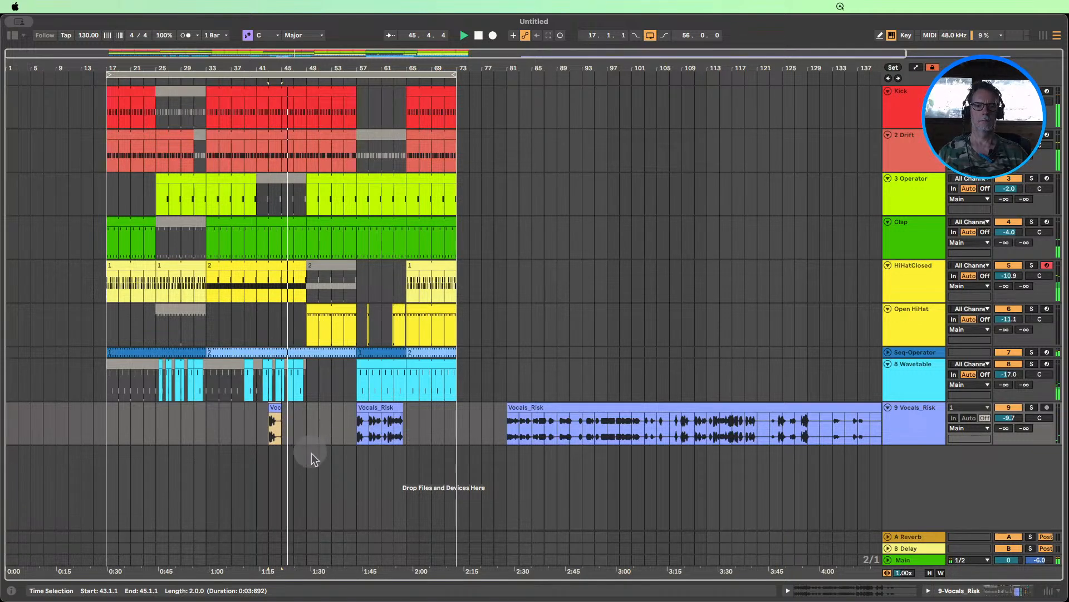
{"action": "left_click", "coordinate": [260, 101]}
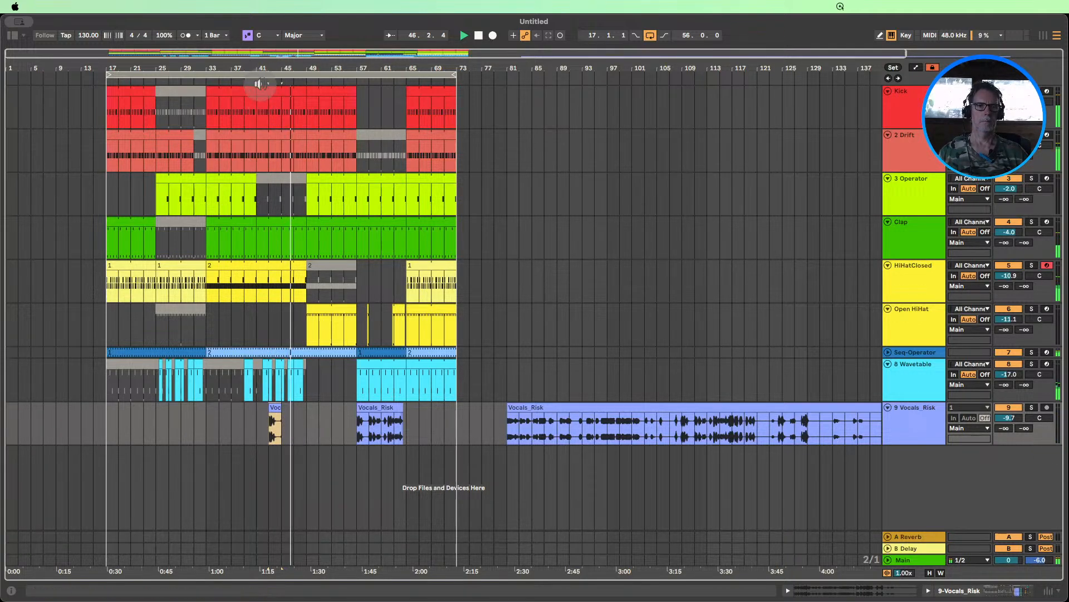
- Copy the two-bar vocal phrase at bar 59 to bar 47 and add a short fade-out to the vocal clip at bar 43
{"action": "left_click", "coordinate": [372, 433]}
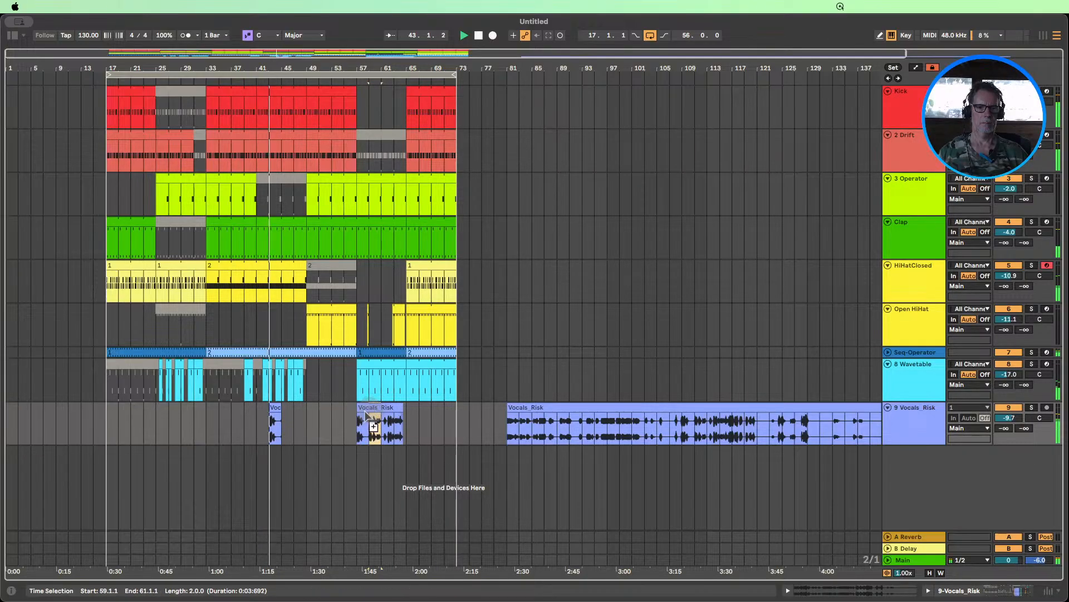
{"action": "left_click_drag", "start_coordinate": [372, 429], "coordinate": [304, 421]}
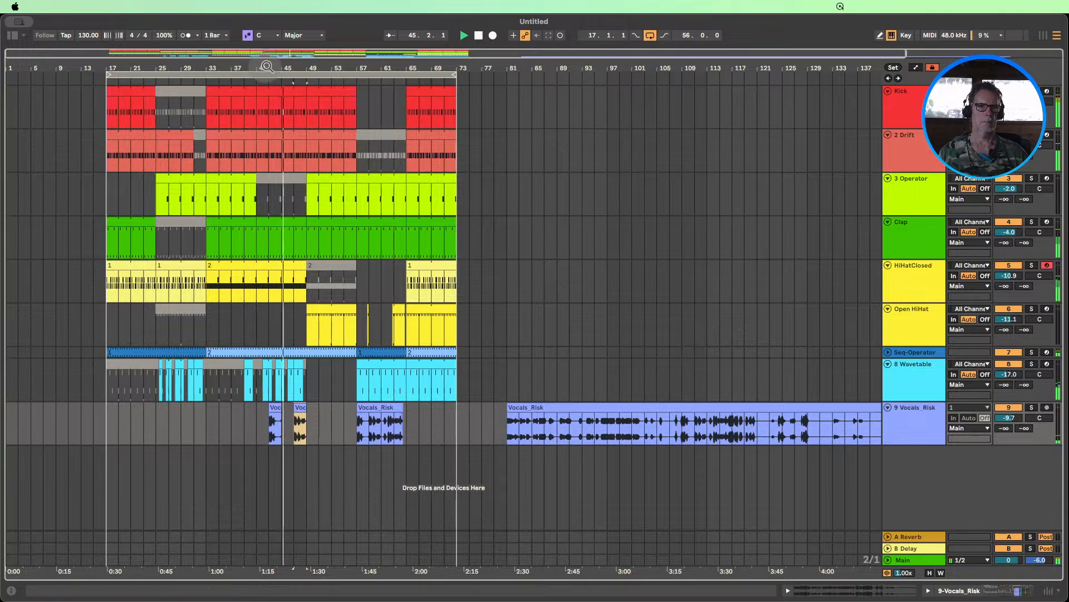
{"action": "scroll", "coordinate": [271, 106], "scroll_direction": "up", "scroll_amount": 3}
{"action": "left_click_drag", "start_coordinate": [295, 414], "coordinate": [293, 414]}
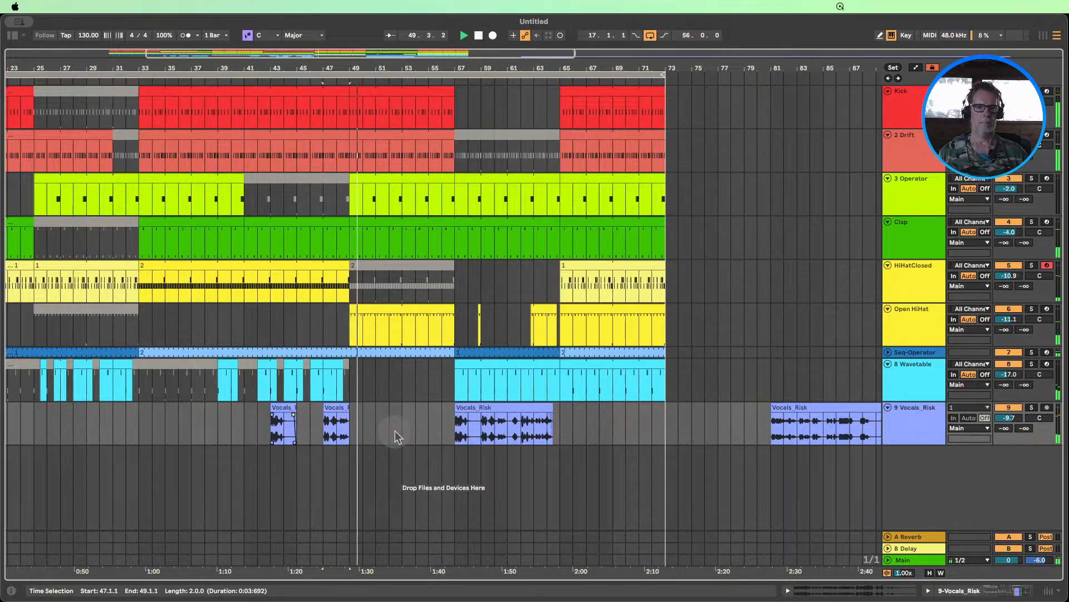
{"action": "left_click_drag", "start_coordinate": [355, 63], "coordinate": [265, 64]}
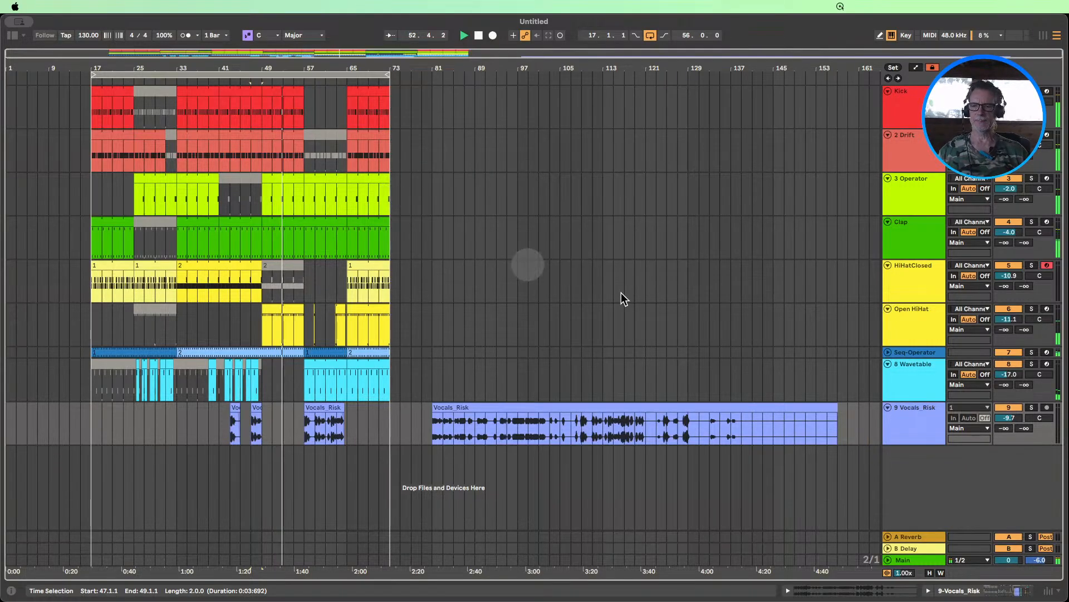
- Deactivate the spare Vocals_Risk clip at bar 81 and fold all the tracks from 9 Vocals_Risk up to Kick
{"action": "left_click", "coordinate": [651, 411]}
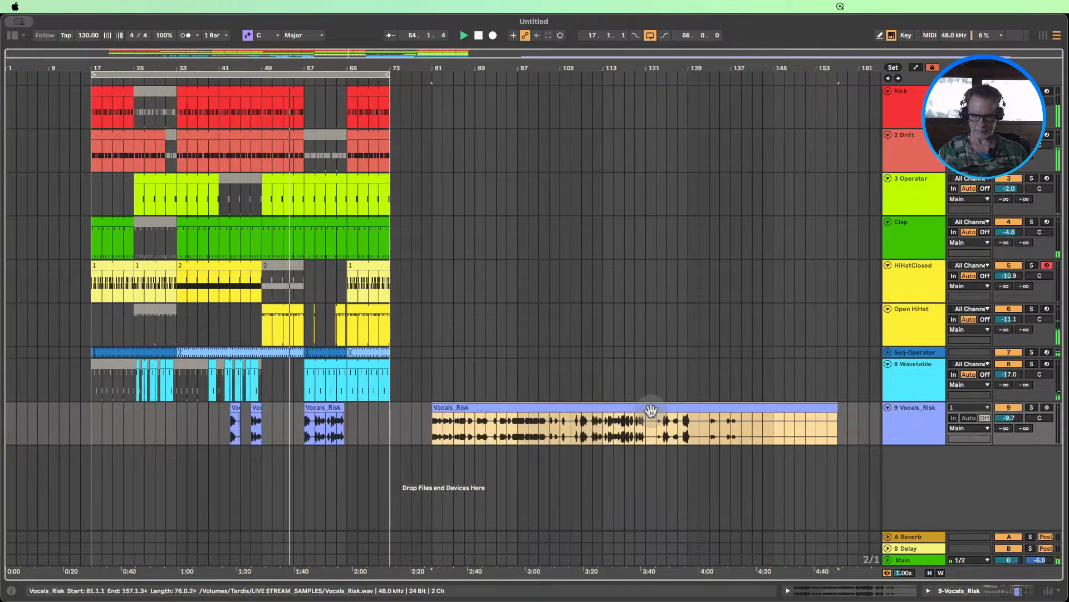
{"action": "left_click", "coordinate": [888, 407]}
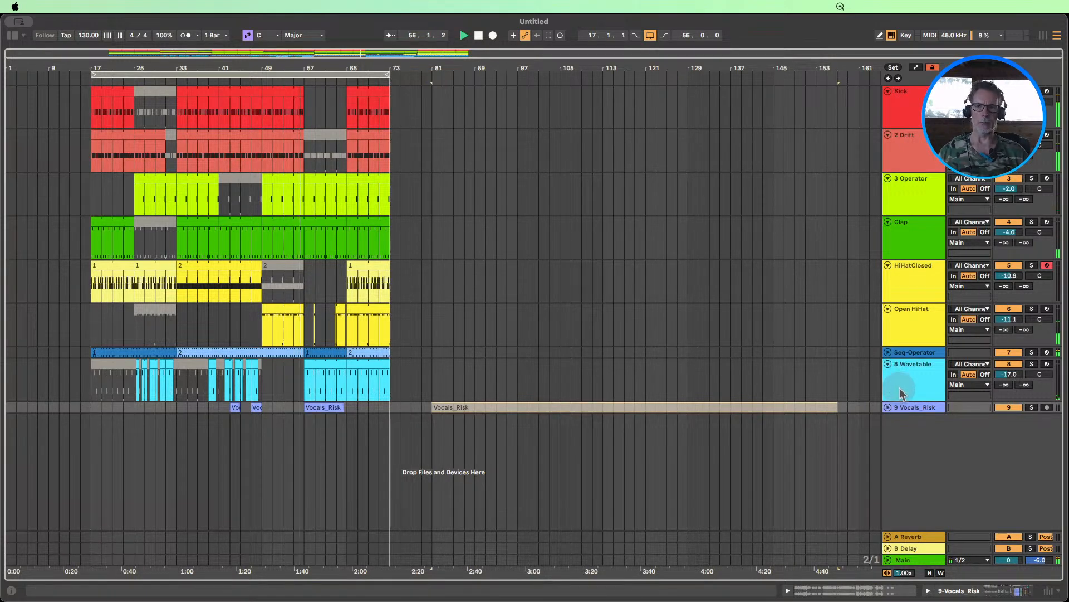
{"action": "left_click", "coordinate": [888, 364]}
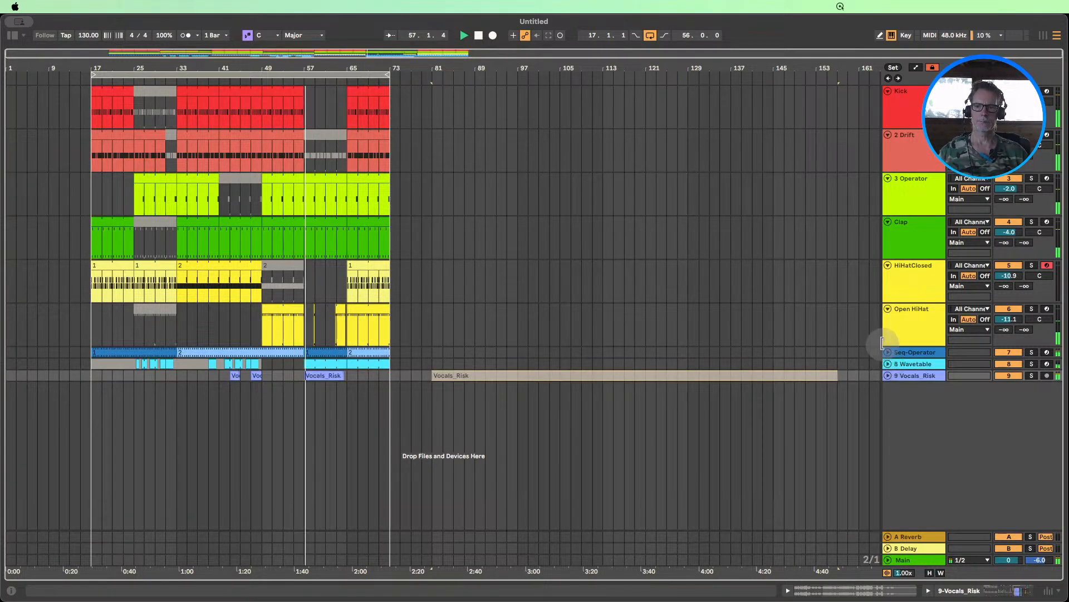
{"action": "left_click", "coordinate": [888, 309]}
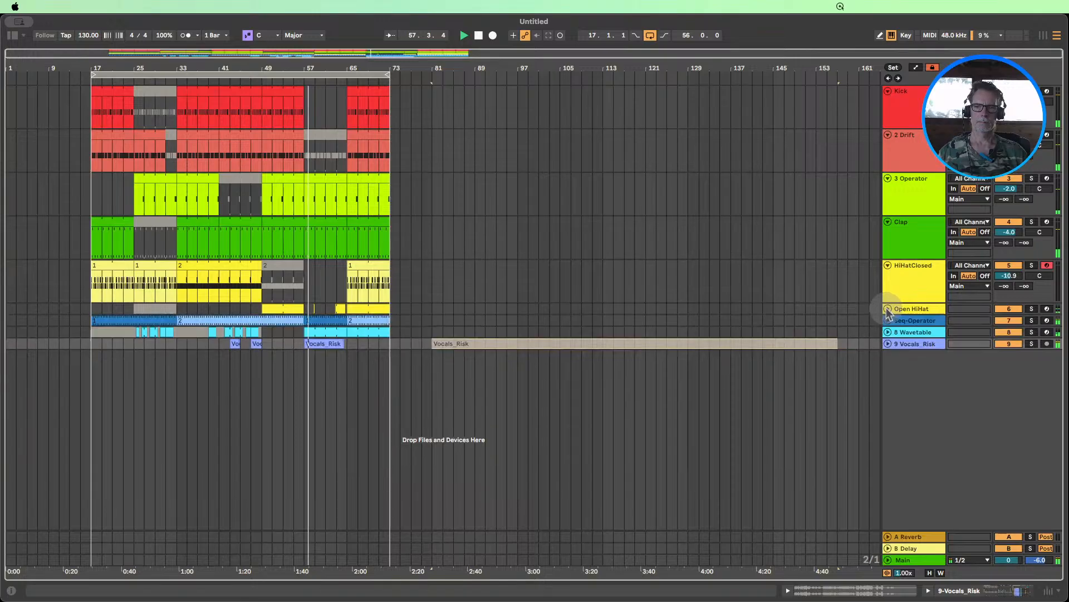
{"action": "left_click", "coordinate": [888, 266]}
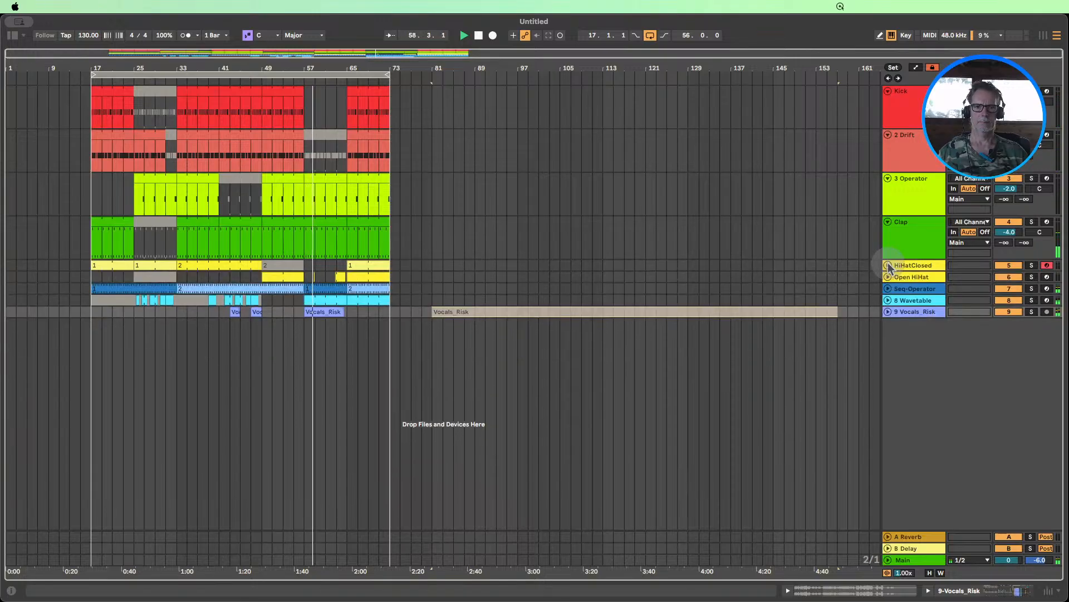
{"action": "left_click", "coordinate": [887, 221]}
{"action": "left_click", "coordinate": [888, 178]}
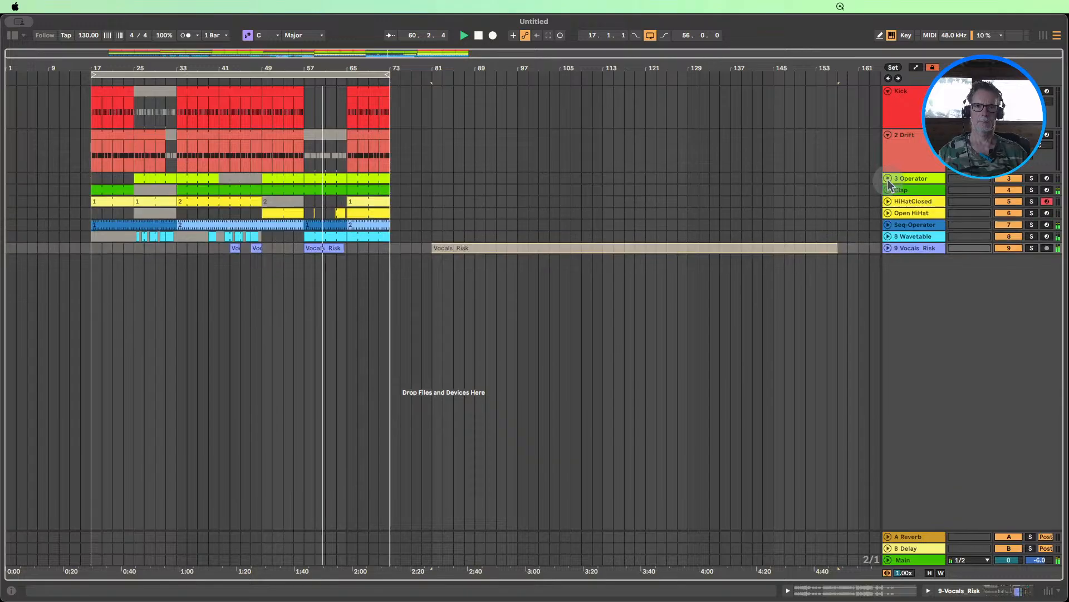
{"action": "left_click", "coordinate": [888, 135]}
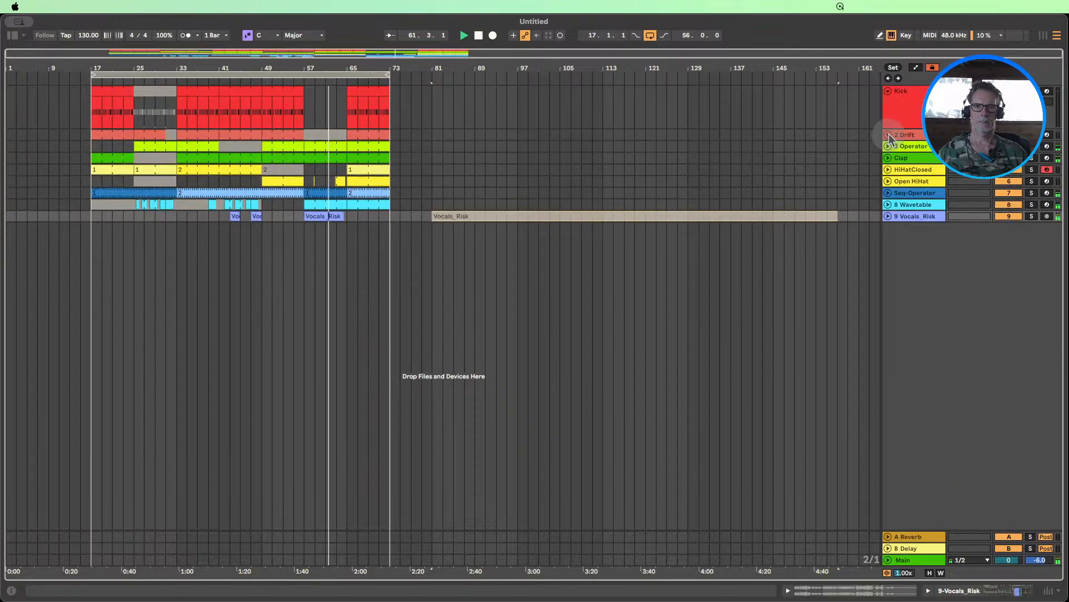
{"action": "left_click", "coordinate": [887, 90]}
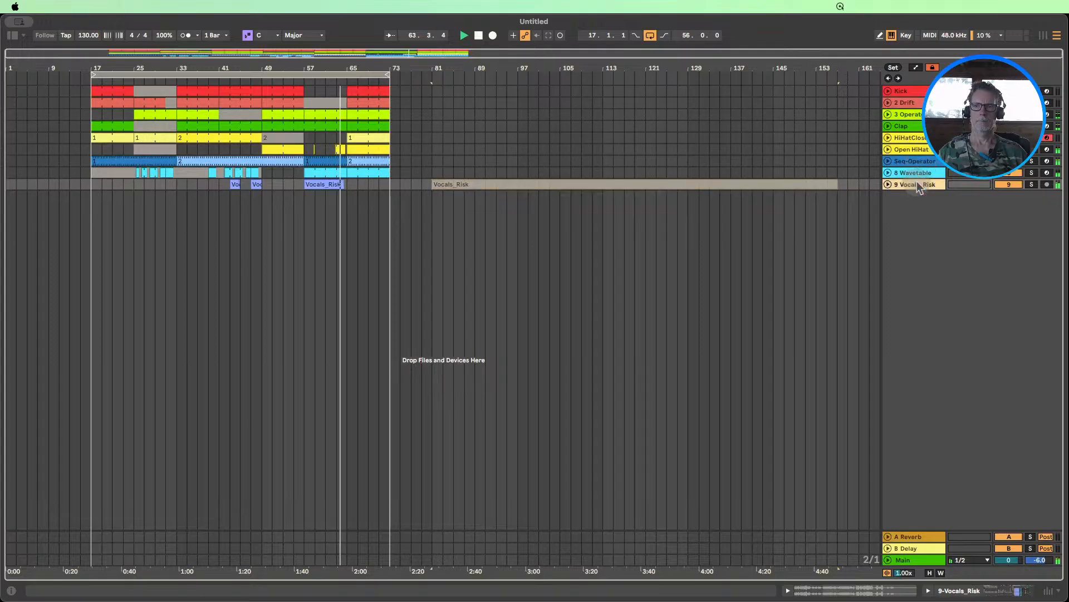
{"action": "left_click", "coordinate": [906, 92], "text": "shift"}
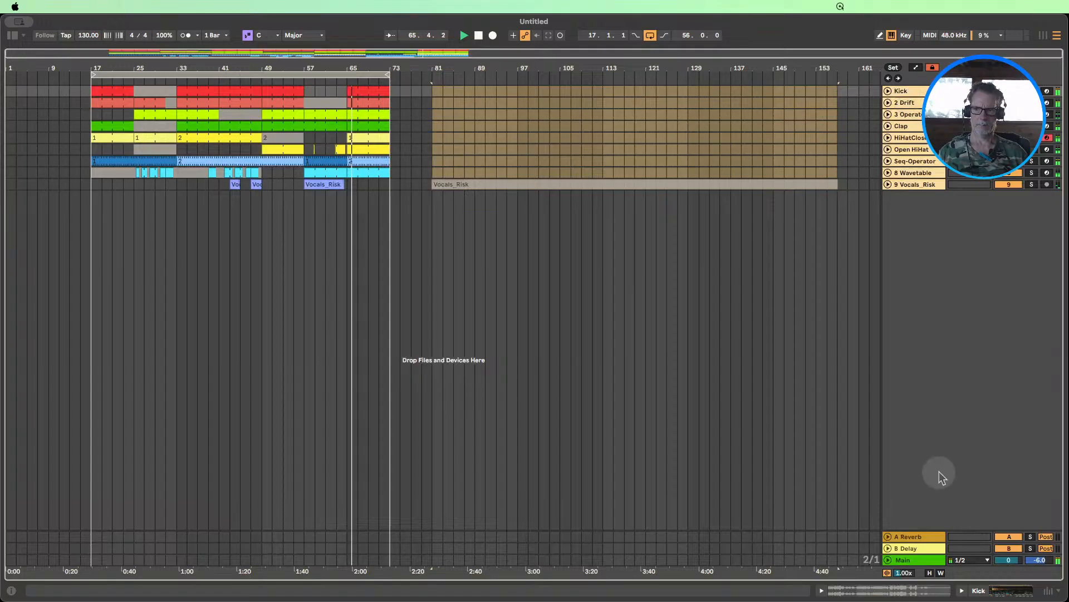
- Switch to Session View and add a Limiter audio effect to the Main track
{"action": "left_click", "coordinate": [1044, 35]}
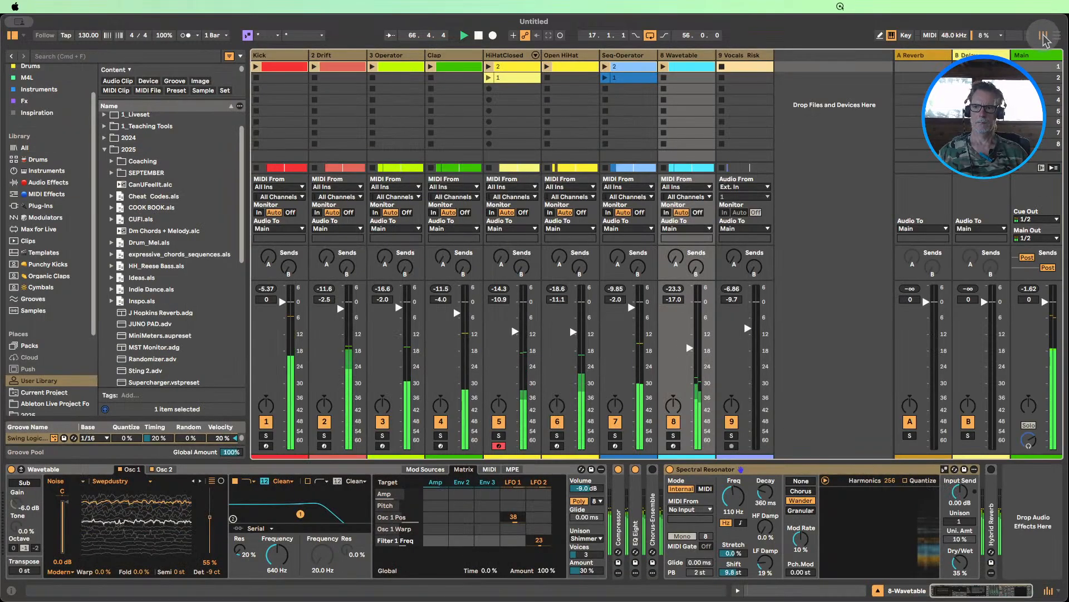
{"action": "left_click", "coordinate": [1020, 292]}
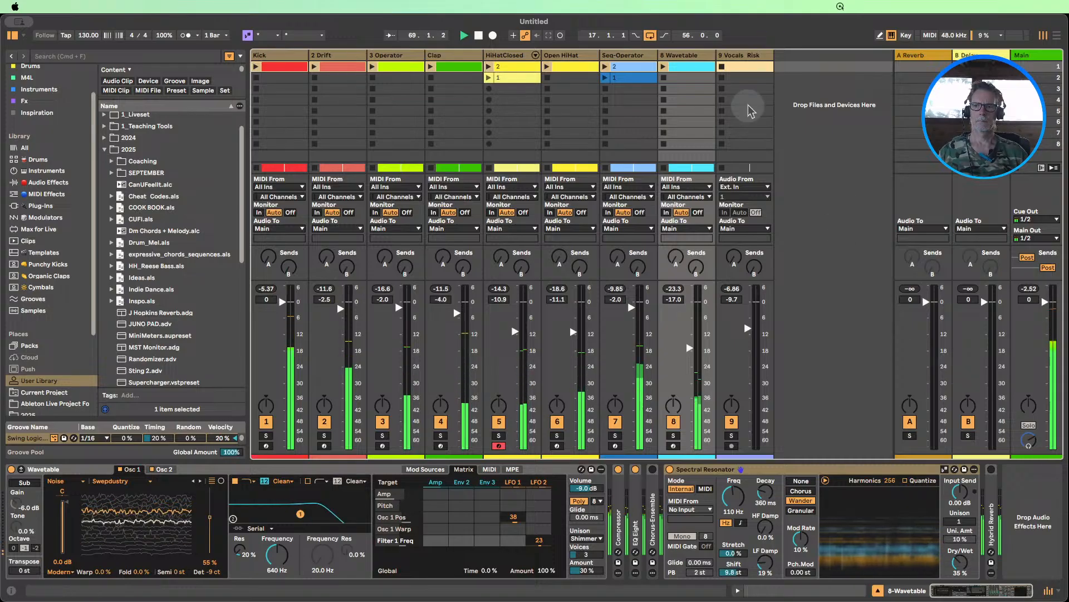
{"action": "double_click", "coordinate": [1021, 55]}
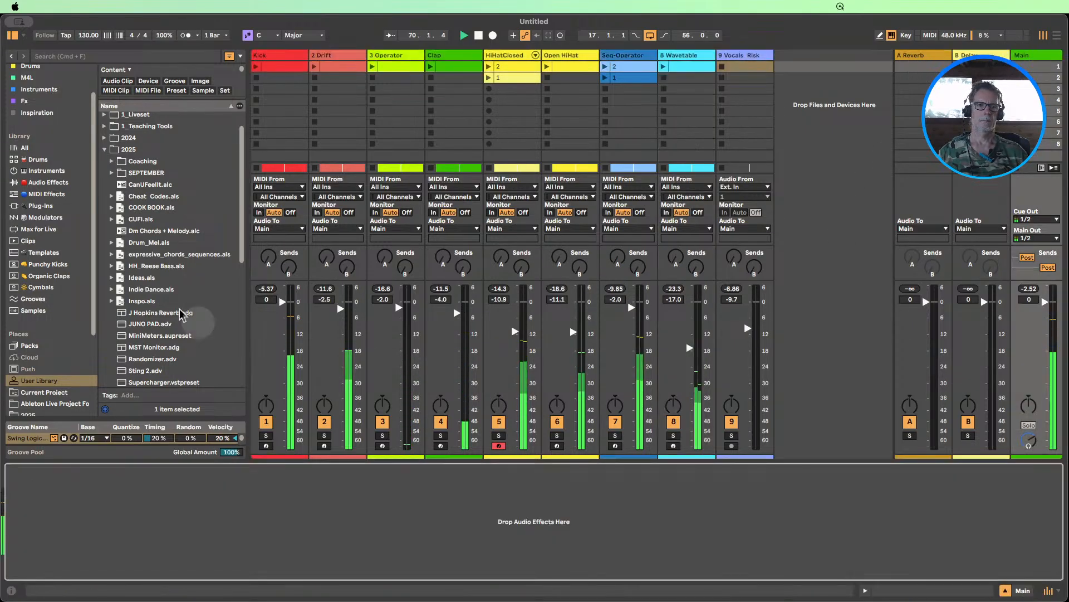
{"action": "left_click", "coordinate": [43, 182]}
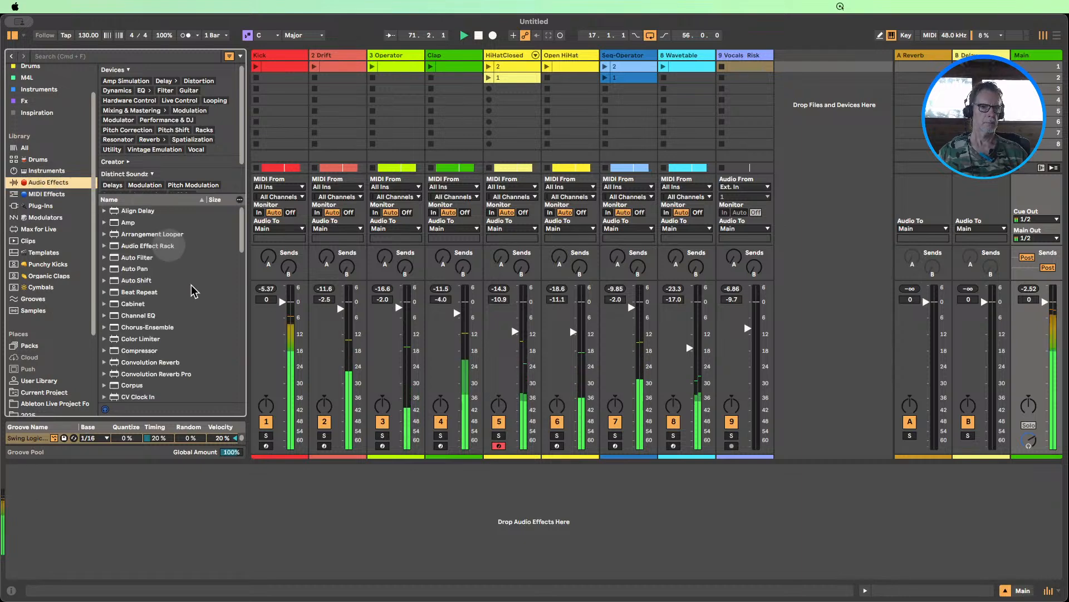
{"action": "scroll", "coordinate": [174, 300], "scroll_direction": "up", "scroll_amount": 10}
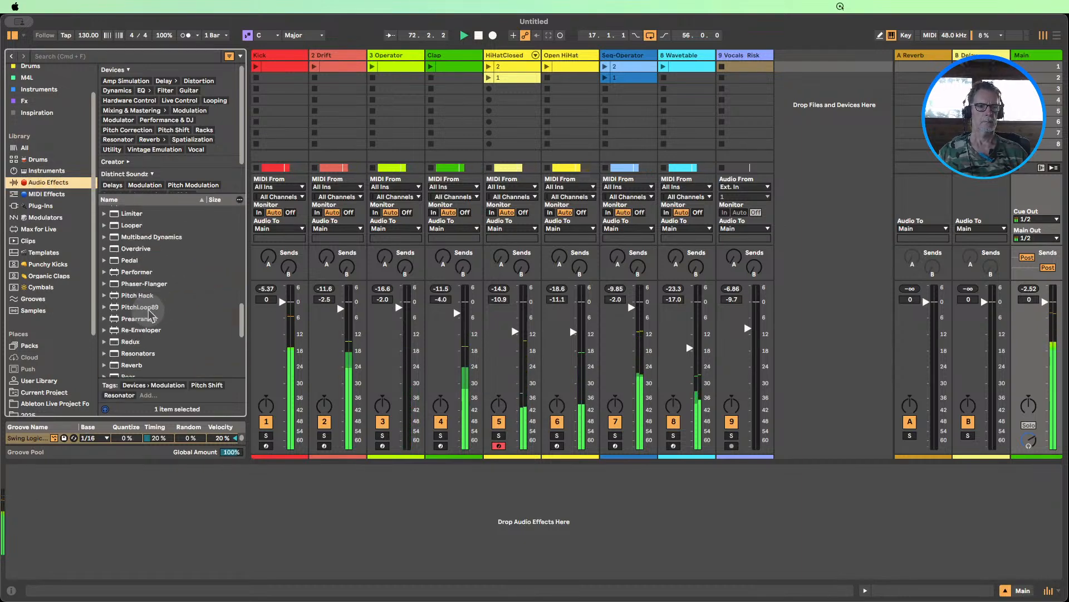
{"action": "left_click_drag", "start_coordinate": [132, 312], "coordinate": [148, 489]}
- Set the Limiter's input gain on the Main track to 3.0 dB
{"action": "left_click_drag", "start_coordinate": [28, 505], "coordinate": [29, 503]}
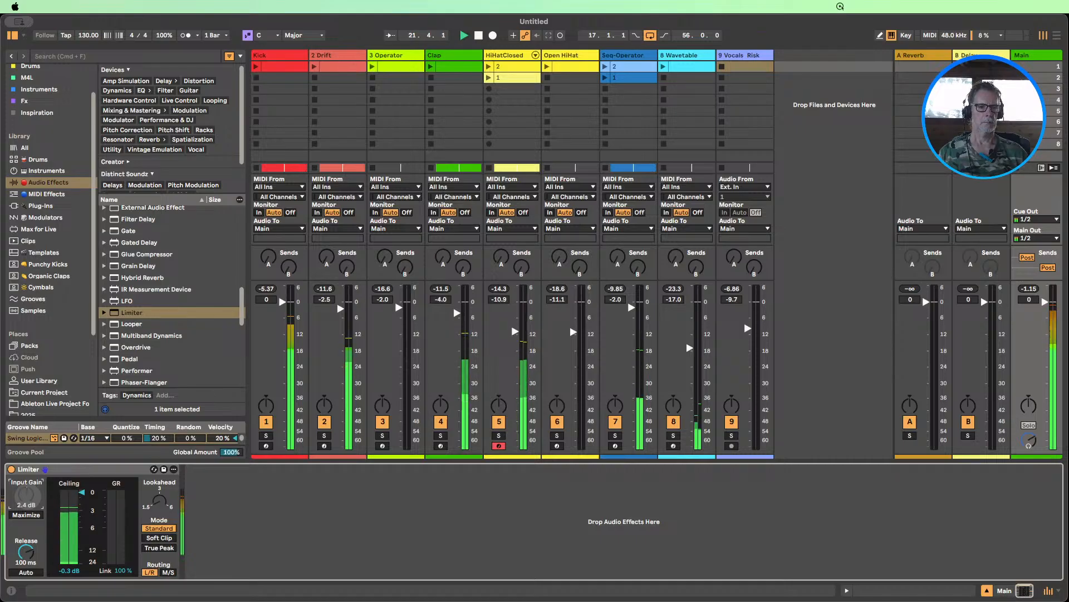
{"action": "left_click_drag", "start_coordinate": [26, 495], "coordinate": [26, 493]}
{"action": "left_click", "coordinate": [277, 531]}
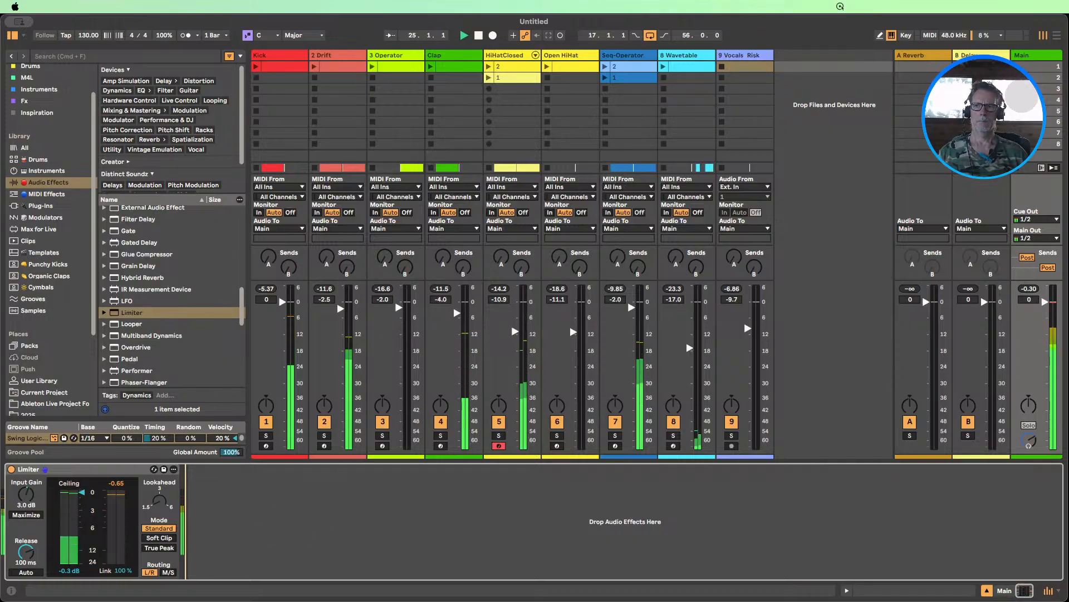
- Return to Arrangement View, raise the Drift synth's filter frequency on 2 Drift to about 668 Hz and fold the device
{"action": "left_click", "coordinate": [1057, 36]}
{"action": "left_click", "coordinate": [553, 132]}
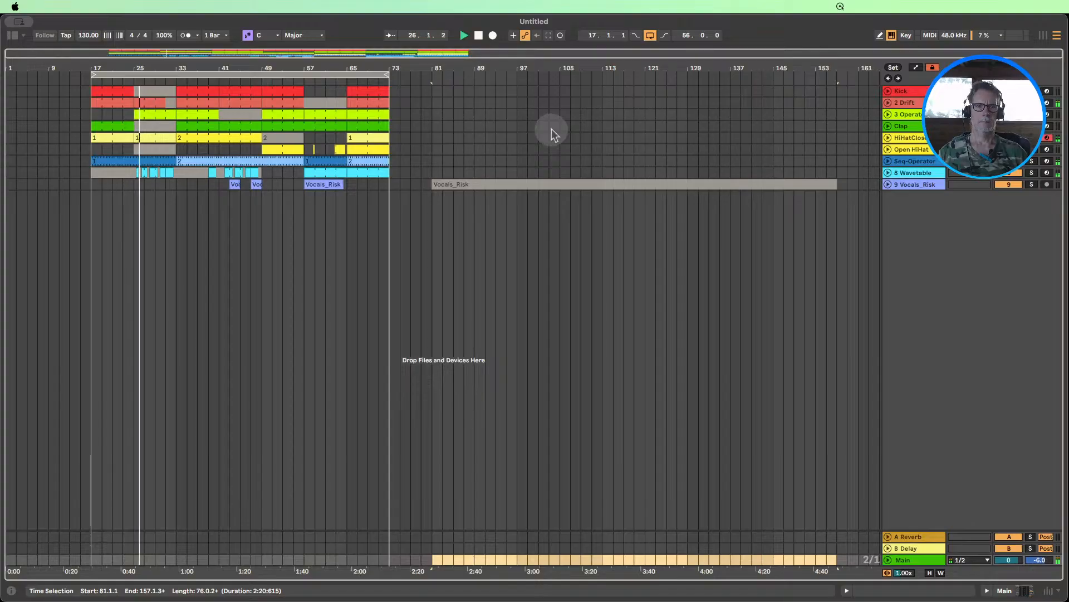
{"action": "double_click", "coordinate": [913, 104]}
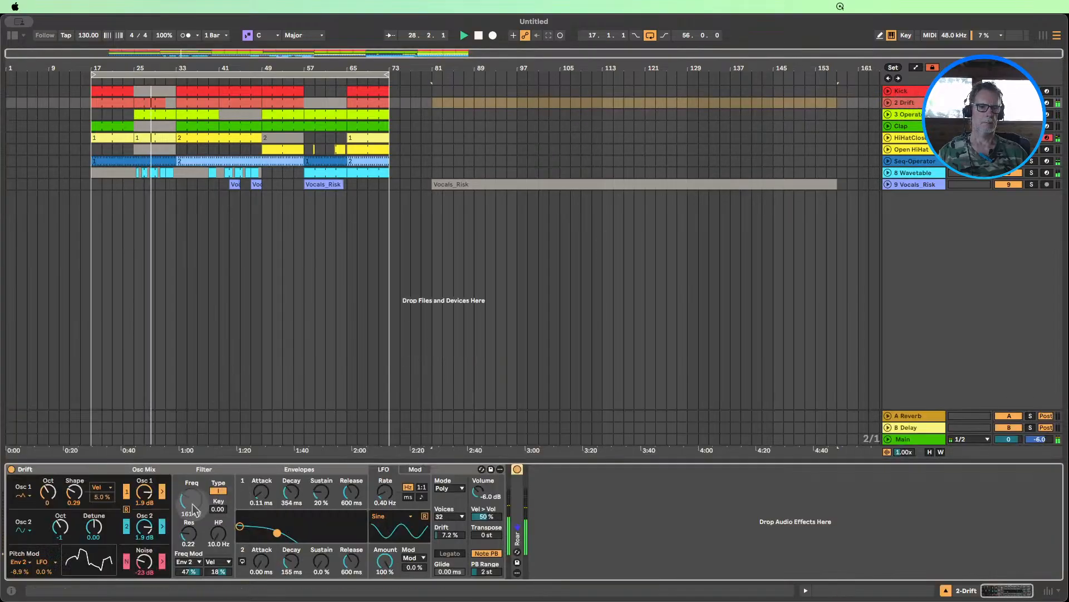
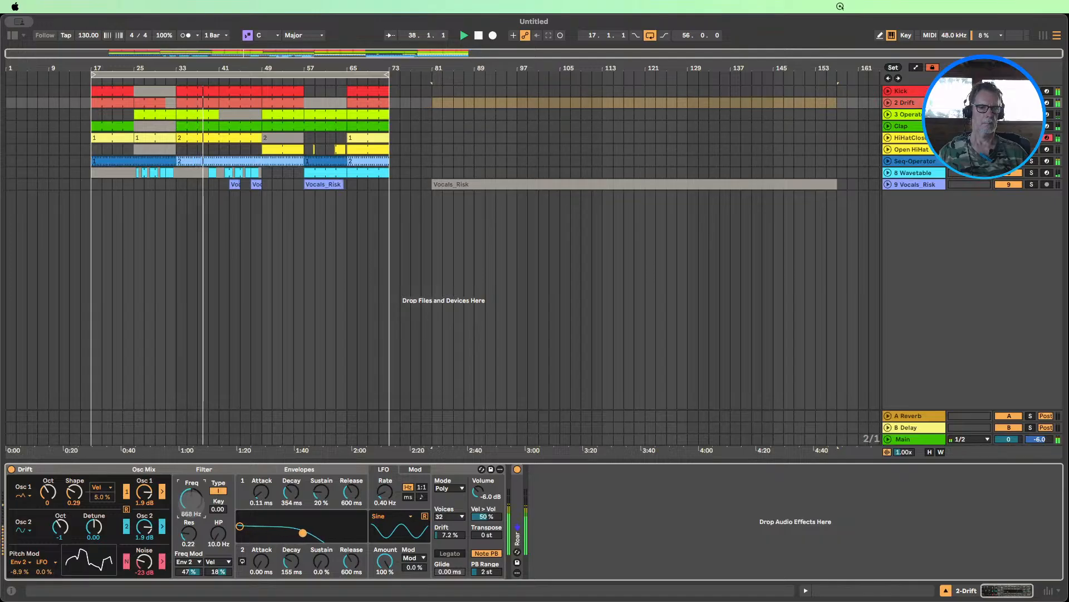
{"action": "double_click", "coordinate": [158, 468]}
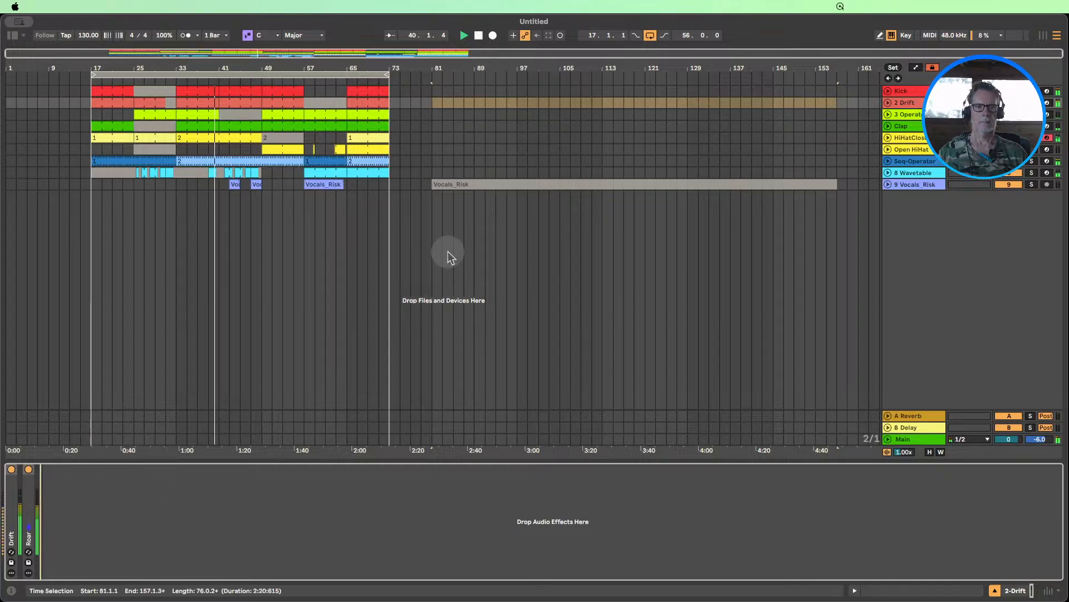
- Set the right delay time of the Echo on Seq-Operator to 1/4
{"action": "left_click", "coordinate": [914, 162]}
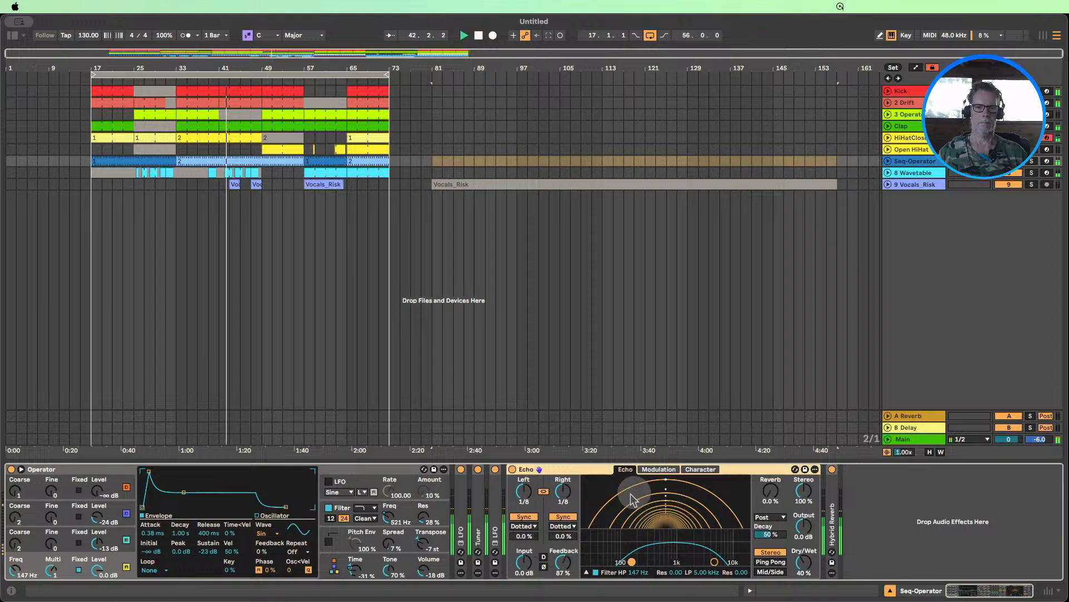
{"action": "left_click_drag", "start_coordinate": [564, 493], "coordinate": [564, 481]}
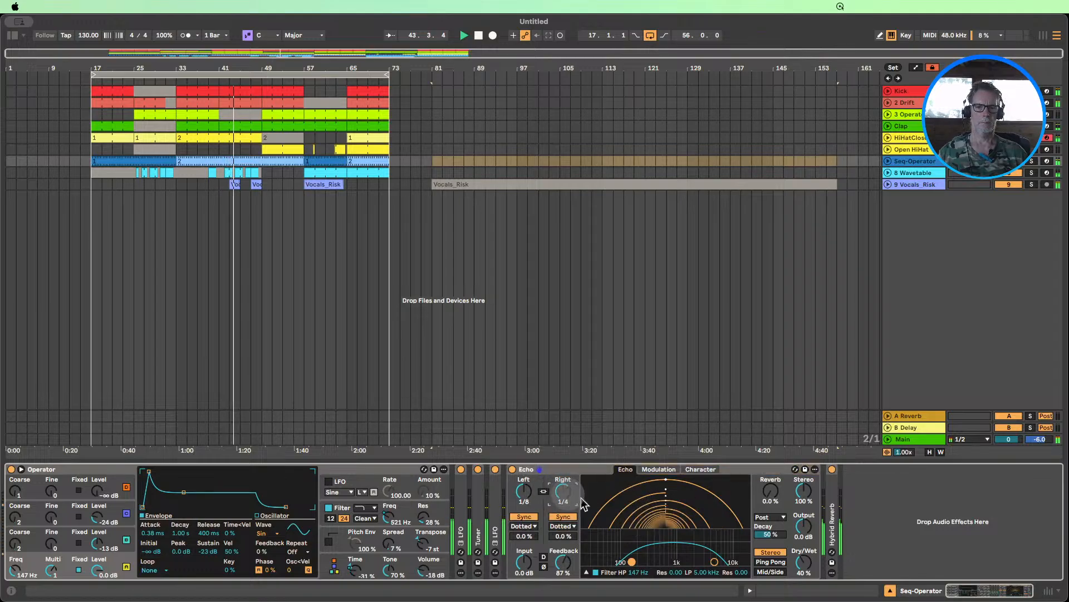
- Unfold 9 Vocals_Risk, lower its track volume to -11.0 dB and fold the track again
{"action": "left_click", "coordinate": [888, 185]}
{"action": "left_click_drag", "start_coordinate": [1010, 196], "coordinate": [1010, 203]}
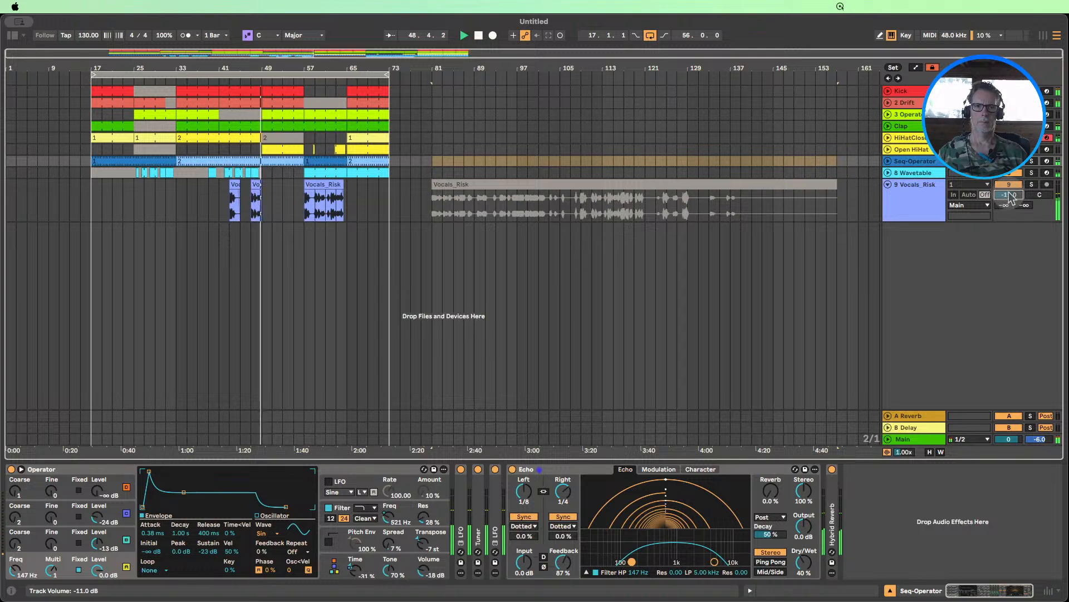
{"action": "left_click", "coordinate": [888, 185]}
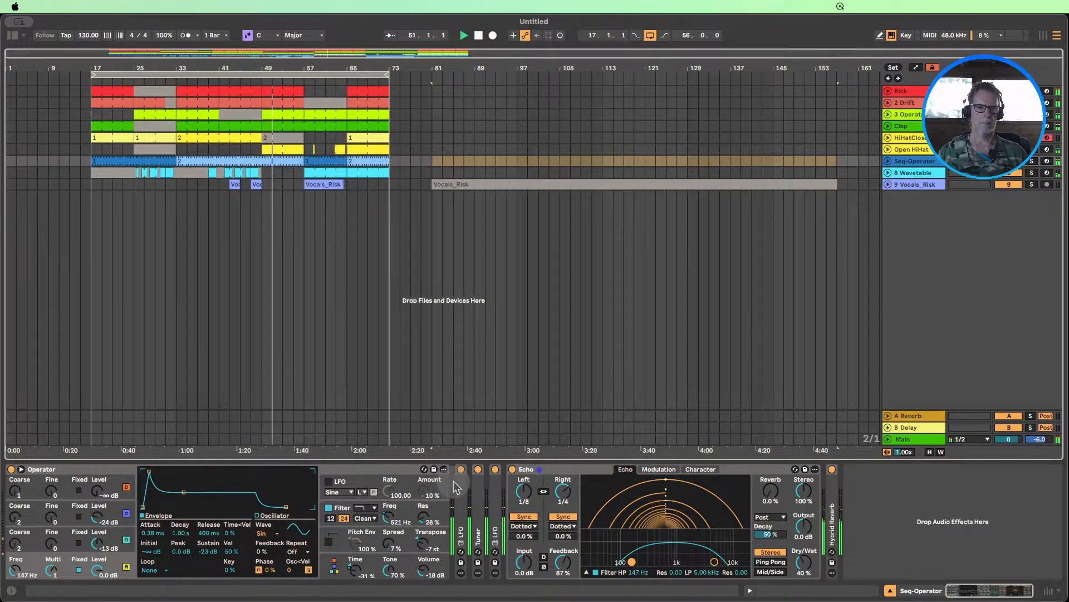
- Fold the Echo device on Seq-Operator and bring up the device chain of 2 Drift
{"action": "double_click", "coordinate": [547, 470]}
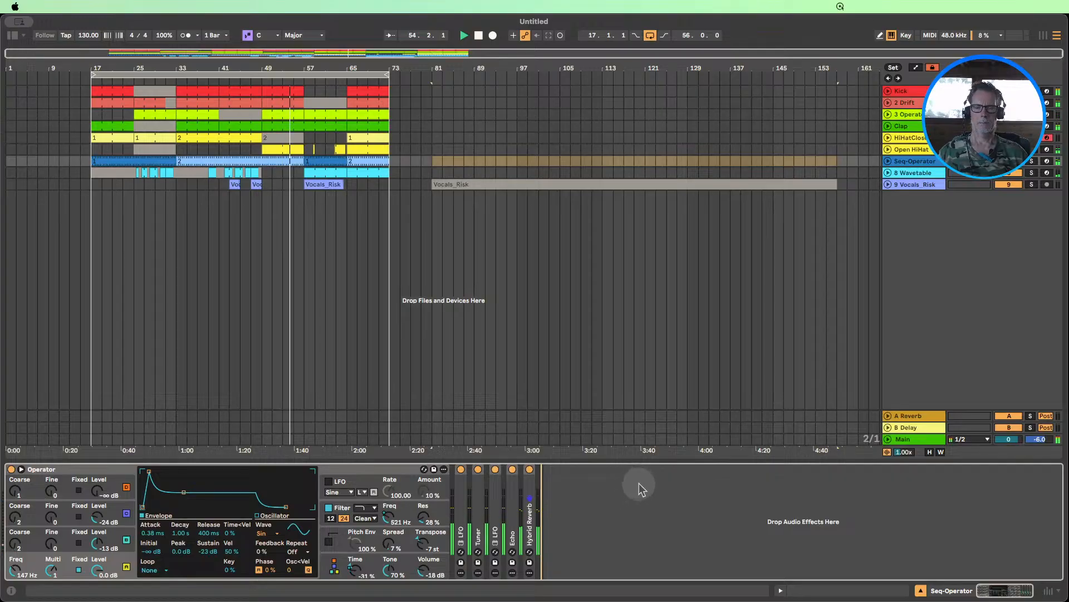
{"action": "left_click", "coordinate": [914, 104]}
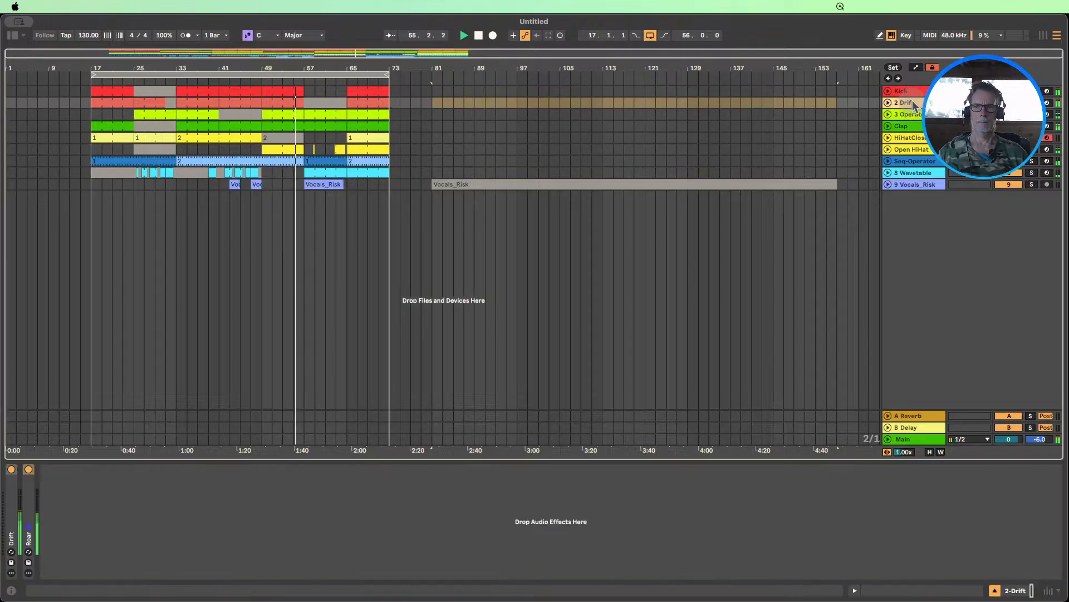
{"action": "double_click", "coordinate": [914, 104]}
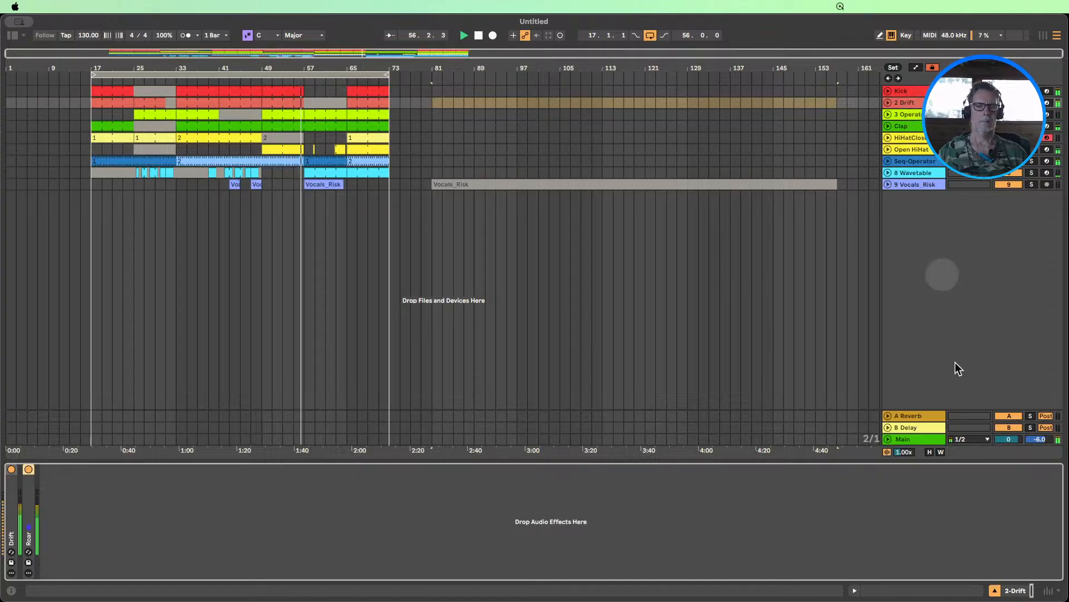
- Hide the device chain and shorten the loop to the eight-bar section starting at bar 65
{"action": "left_click", "coordinate": [995, 590]}
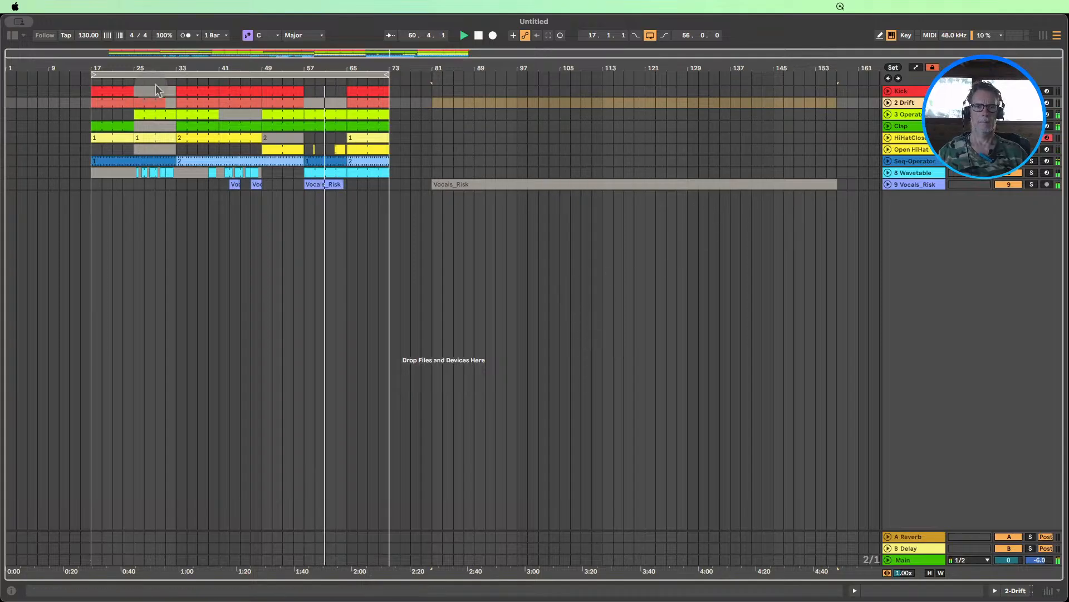
{"action": "left_click_drag", "start_coordinate": [89, 72], "coordinate": [346, 71]}
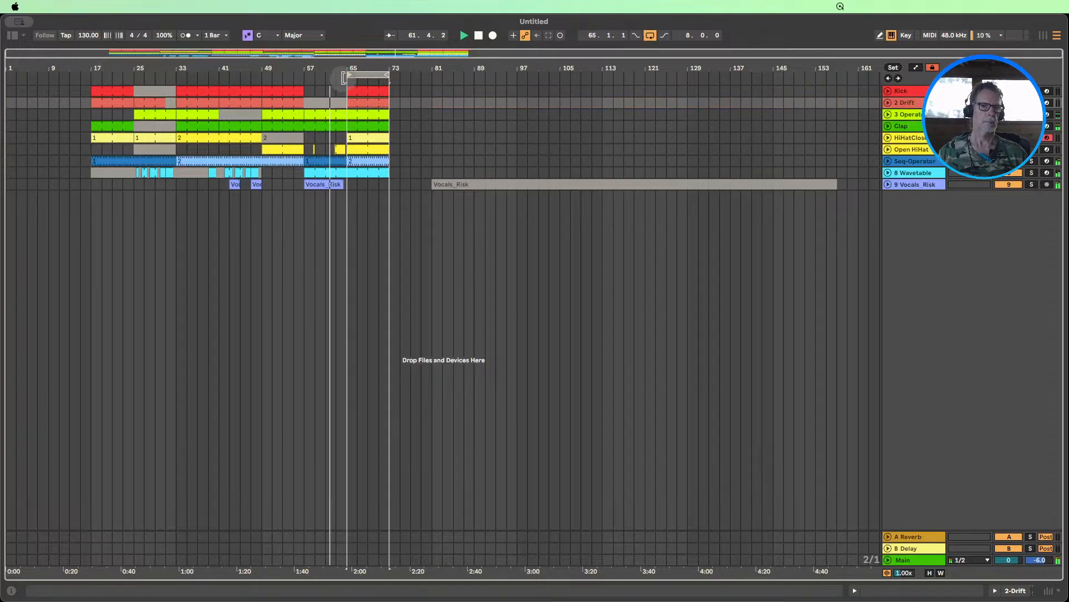
- Unfold all tracks from Kick to 9 Vocals_Risk together to a taller, equal height
{"action": "left_click", "coordinate": [912, 91]}
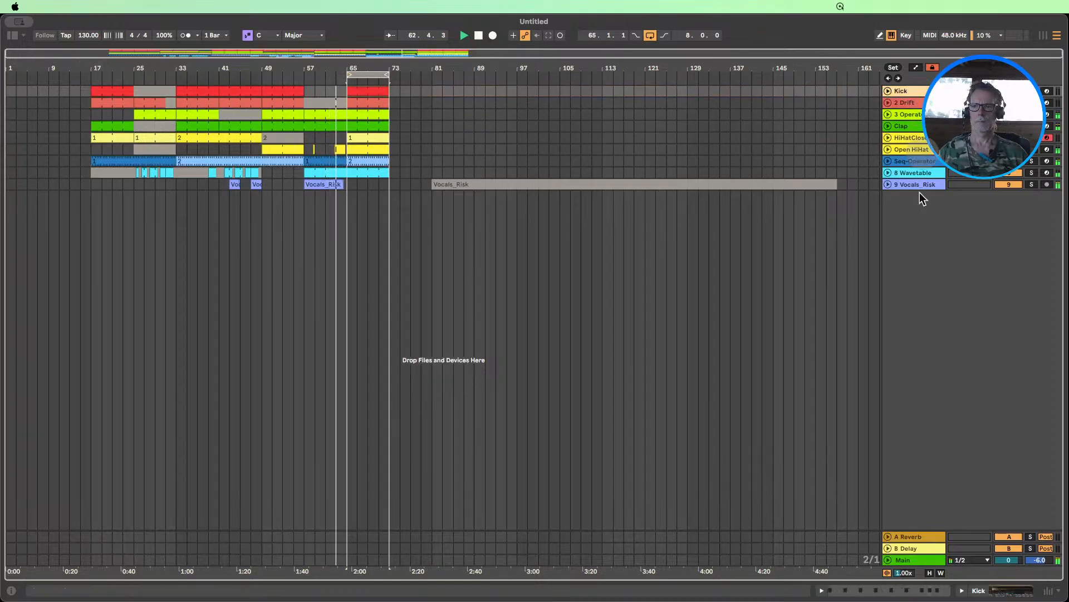
{"action": "left_click", "coordinate": [916, 186], "text": "shift"}
{"action": "left_click_drag", "start_coordinate": [900, 190], "coordinate": [900, 209]}
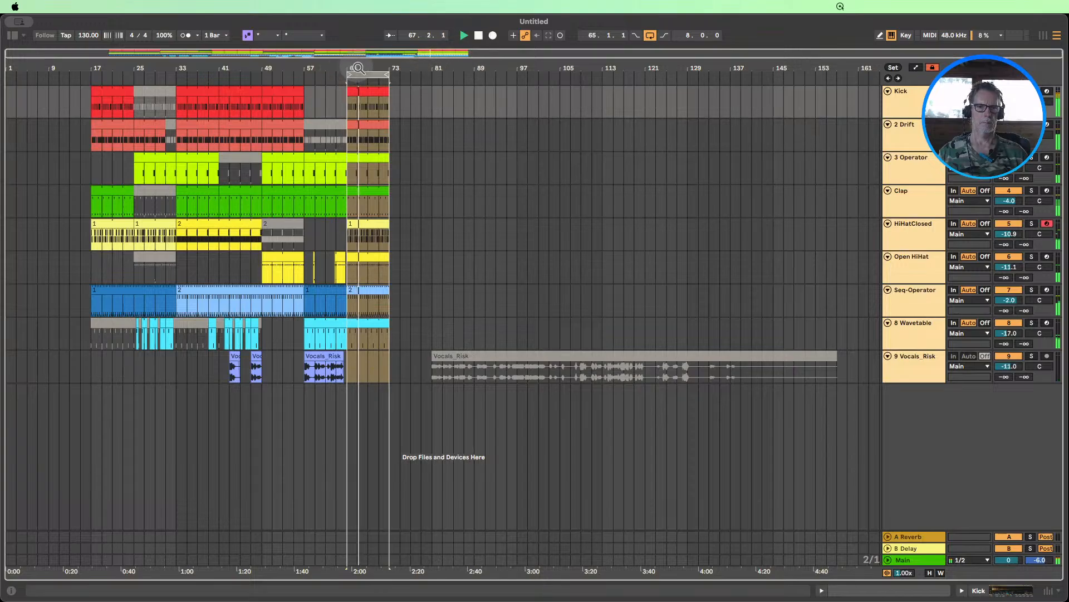
{"action": "mouse_move", "coordinate": [357, 67]}
{"action": "left_mouse_down"}
{"action": "mouse_move", "coordinate": [357, 83]}
{"action": "mouse_move", "coordinate": [368, 53]}
{"action": "left_mouse_up"}
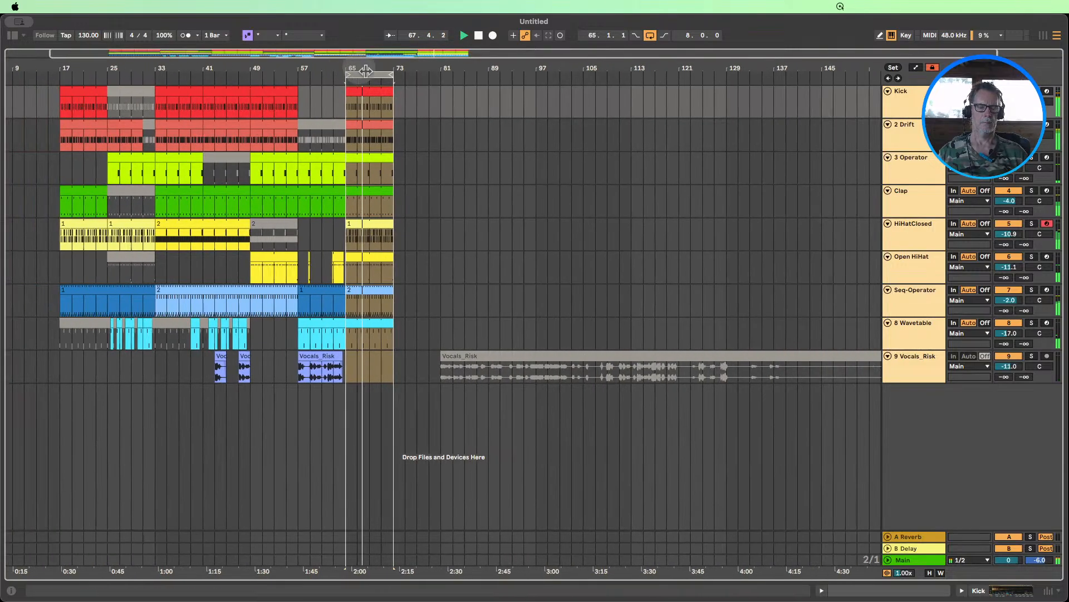
- Stop playback and insert a new MIDI track directly below Open HiHat
{"action": "left_click", "coordinate": [480, 37]}
{"action": "left_click", "coordinate": [477, 142]}
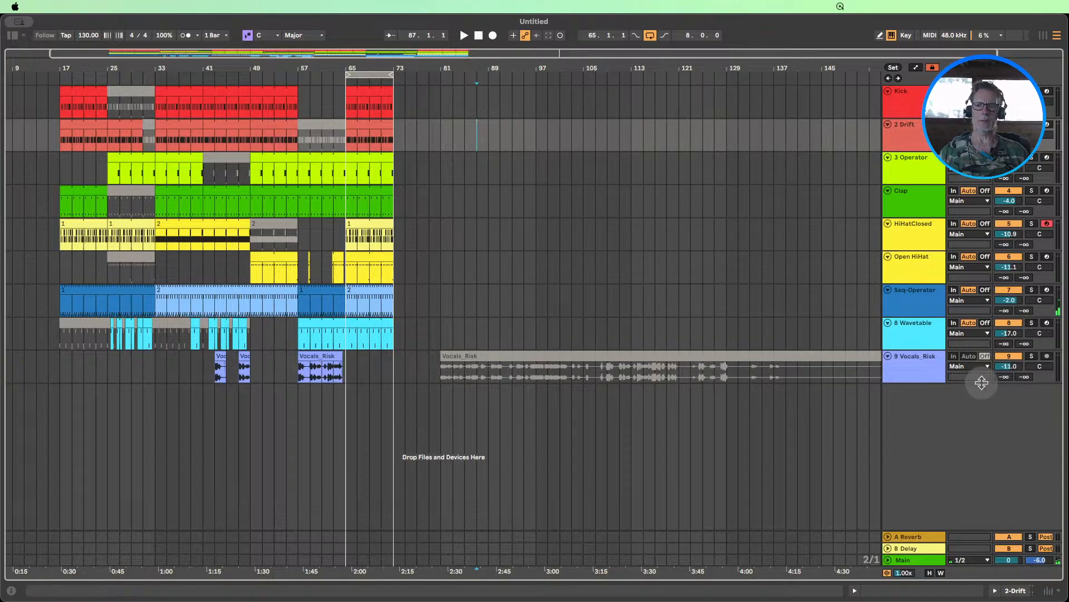
{"action": "left_click", "coordinate": [918, 271]}
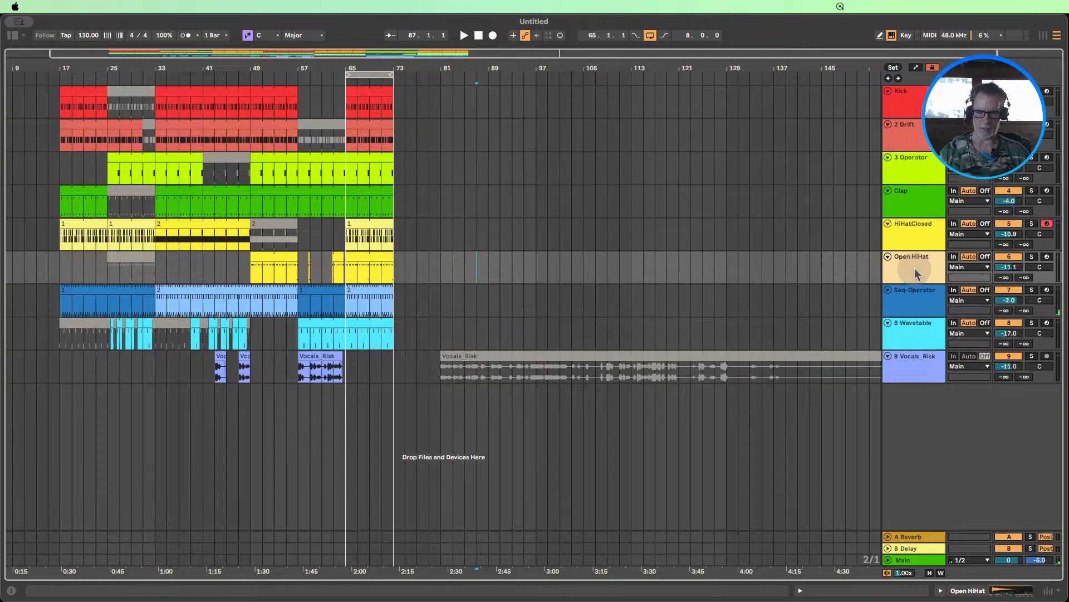
{"action": "key", "text": "super+shift+t"}
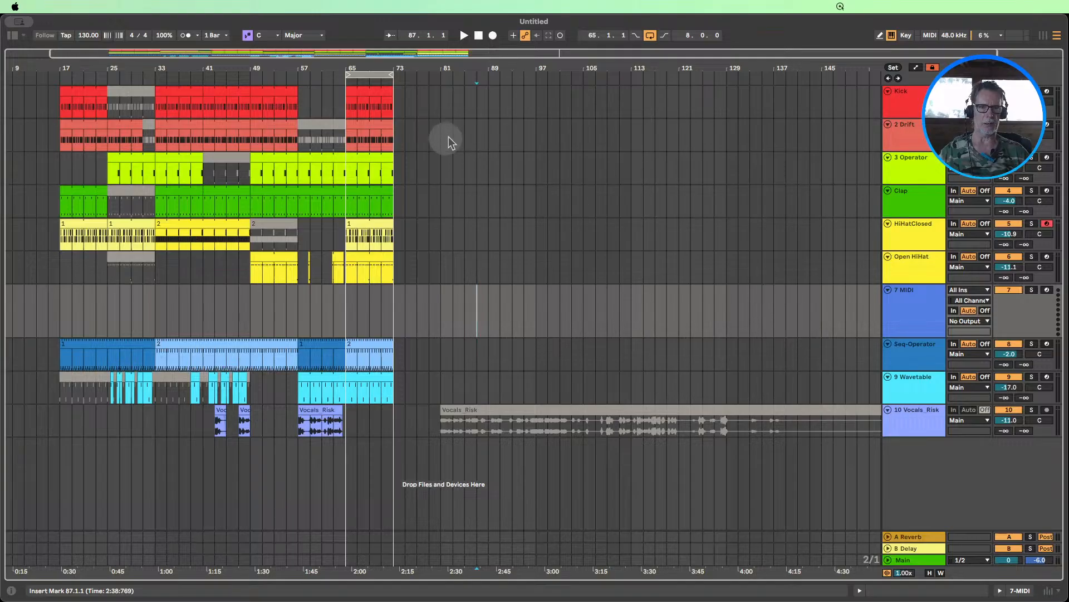
{"action": "left_click_drag", "start_coordinate": [364, 68], "coordinate": [467, 85]}
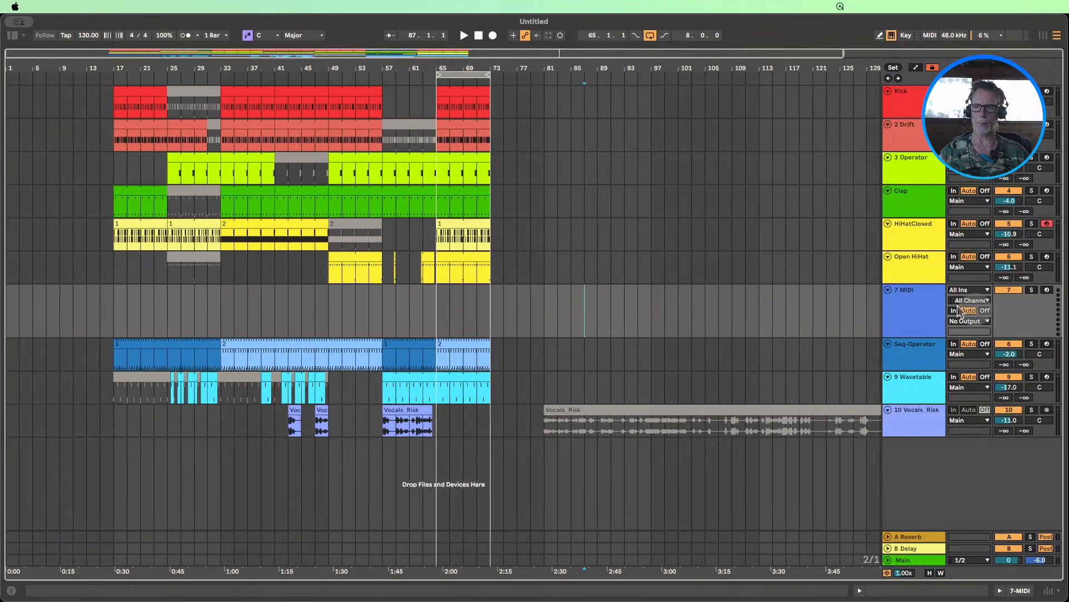
- Show the browser and search the library for "909 pml"
{"action": "left_click", "coordinate": [918, 305]}
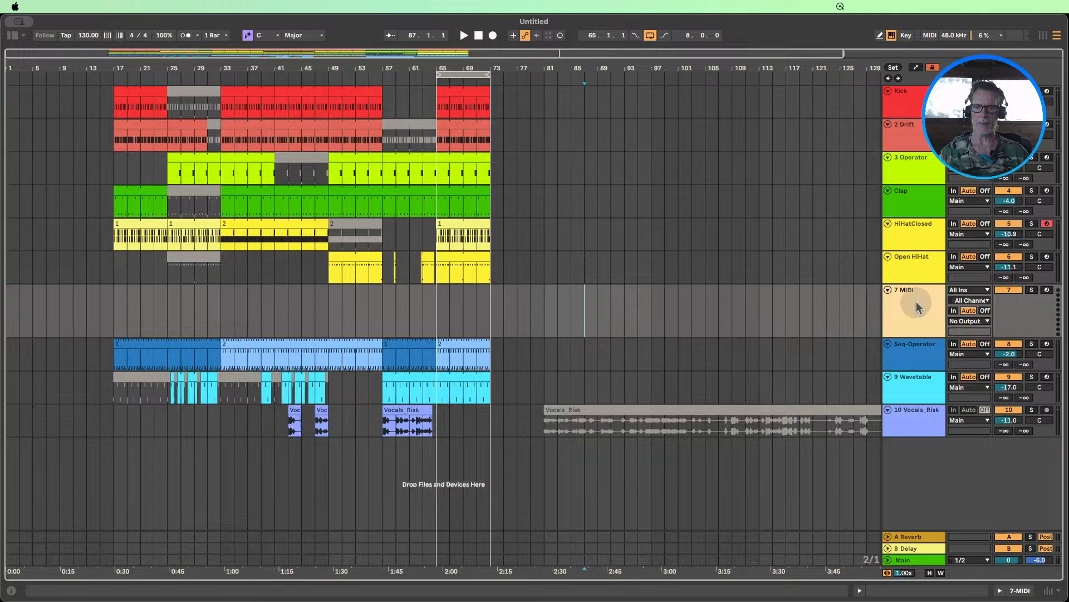
{"action": "left_click", "coordinate": [12, 35]}
{"action": "scroll", "coordinate": [218, 287], "scroll_direction": "down", "scroll_amount": 4}
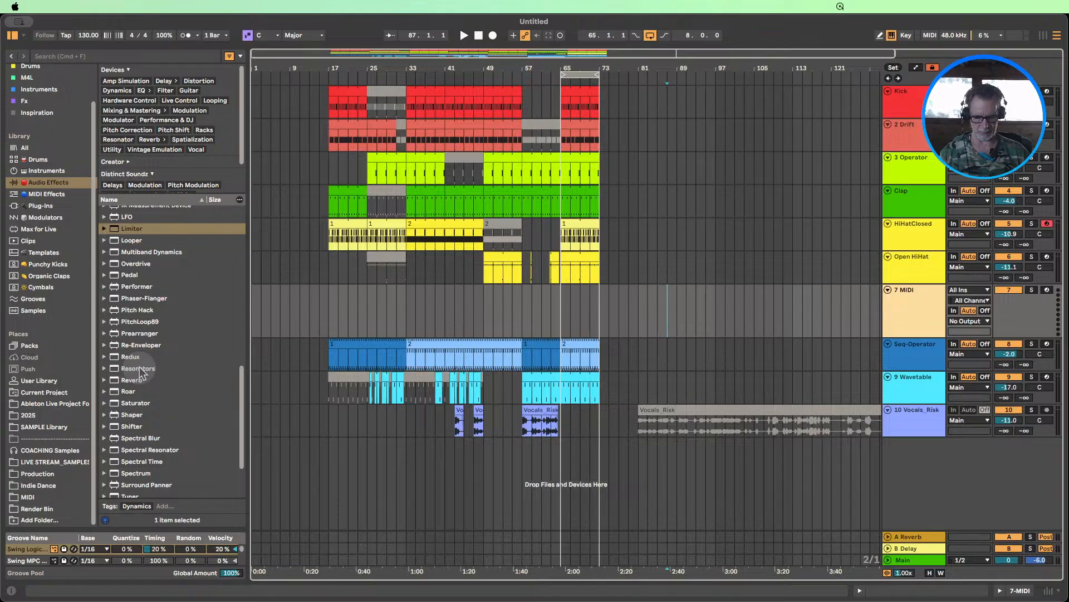
{"action": "key", "text": "super+f"}
{"action": "type", "text": "909"}
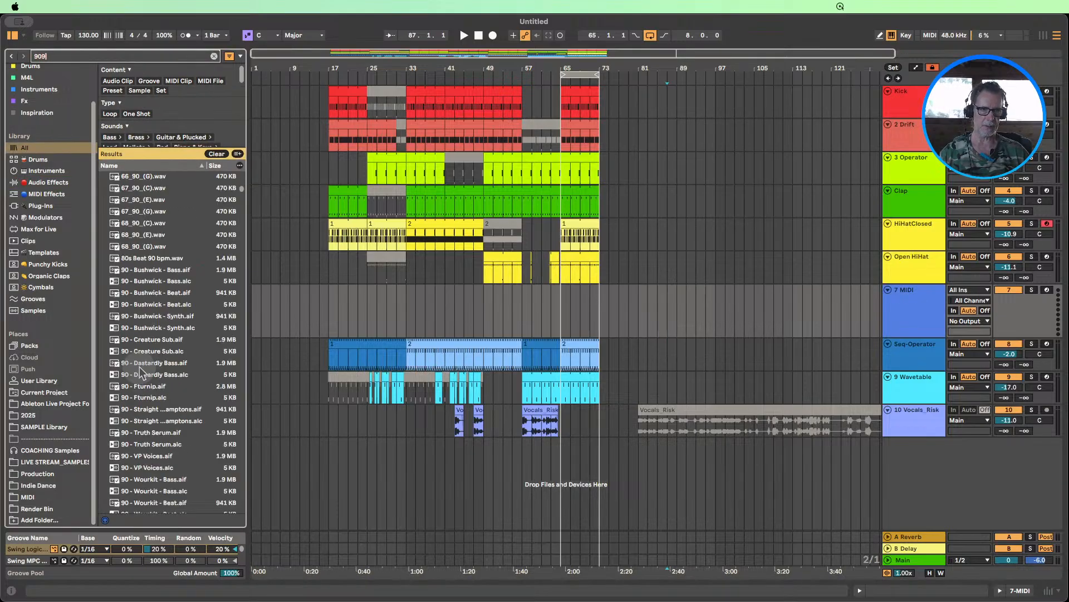
{"action": "type", "text": " pml"}
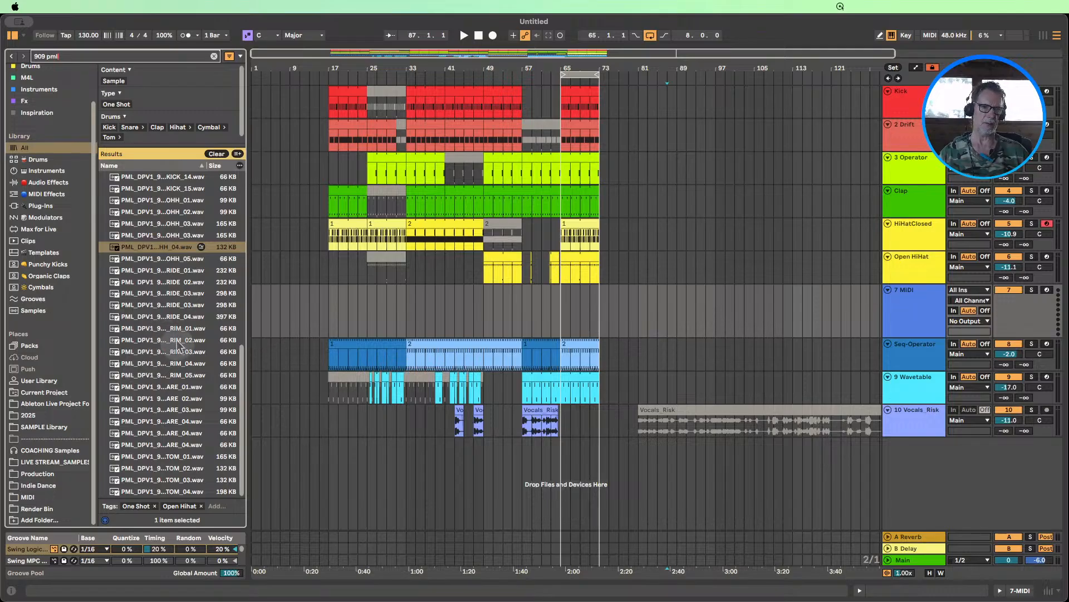
- Audition the PML 909 rim samples and the second crash sample from the search results
{"action": "left_click", "coordinate": [173, 330]}
{"action": "left_click", "coordinate": [173, 341]}
{"action": "left_click", "coordinate": [174, 363]}
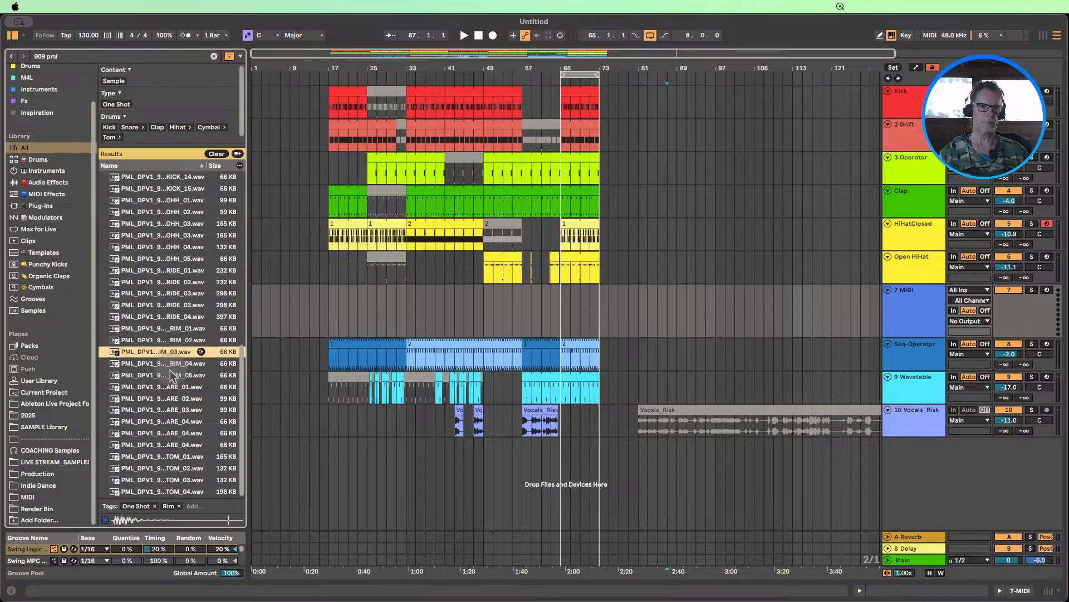
{"action": "left_click", "coordinate": [175, 374]}
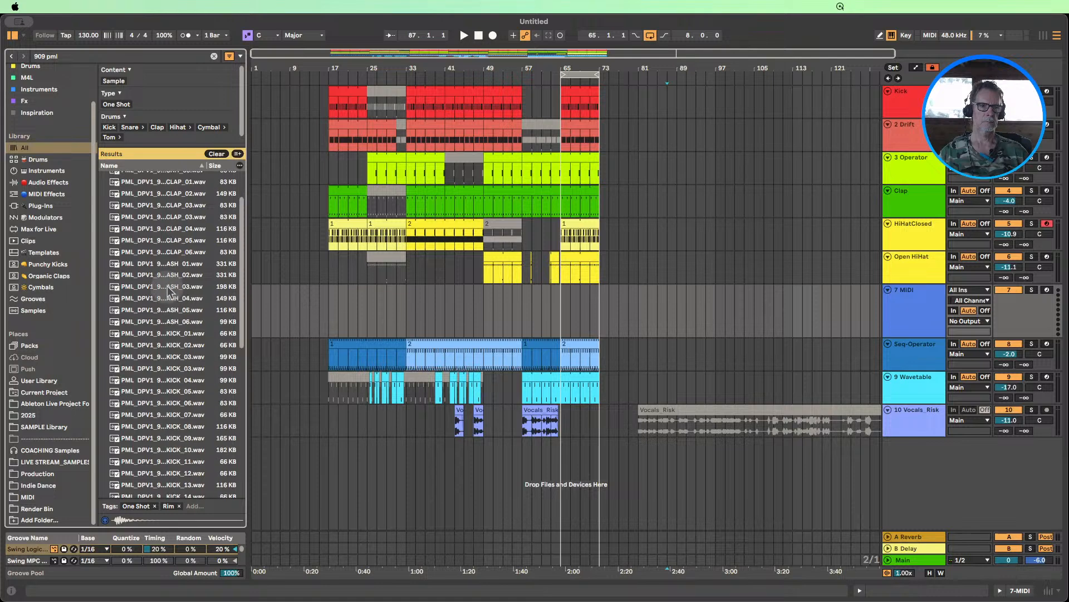
{"action": "scroll", "coordinate": [168, 303], "scroll_direction": "up", "scroll_amount": 4}
{"action": "scroll", "coordinate": [179, 296], "scroll_direction": "up", "scroll_amount": 4}
{"action": "left_click", "coordinate": [177, 323]}
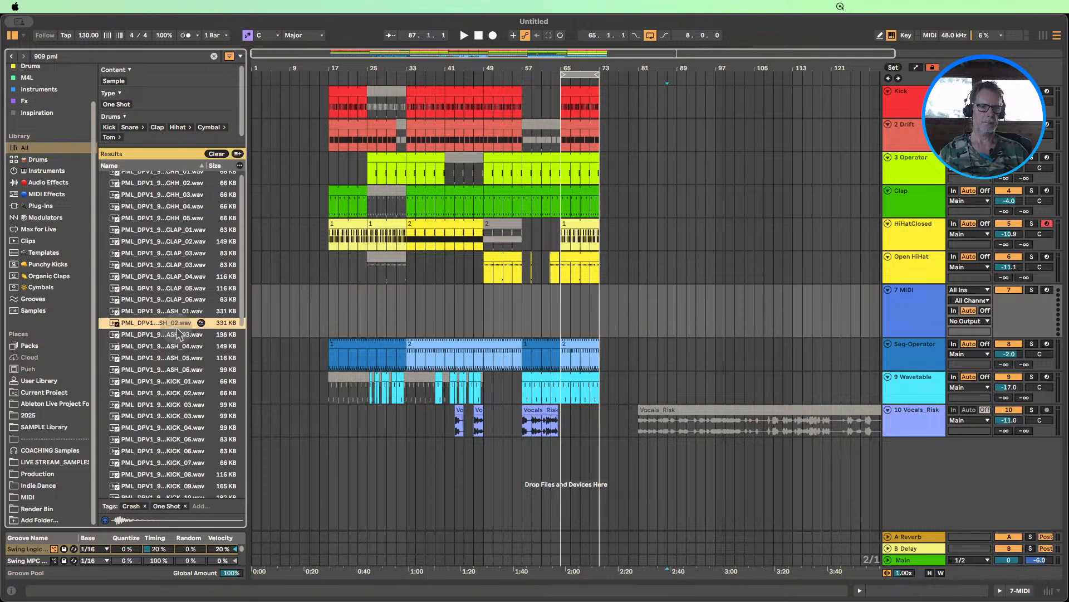
- Audition the four PML 909 tom samples, 01 to 04
{"action": "scroll", "coordinate": [176, 362], "scroll_direction": "down", "scroll_amount": 15}
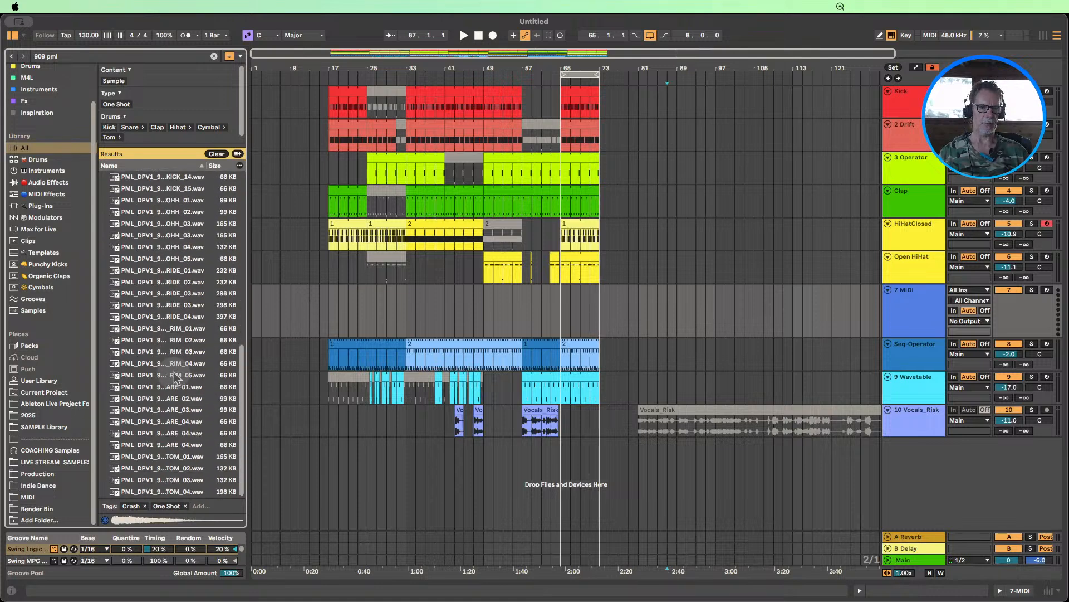
{"action": "left_click", "coordinate": [166, 480]}
{"action": "left_click", "coordinate": [174, 457]}
{"action": "left_click", "coordinate": [174, 471]}
{"action": "left_click", "coordinate": [176, 480]}
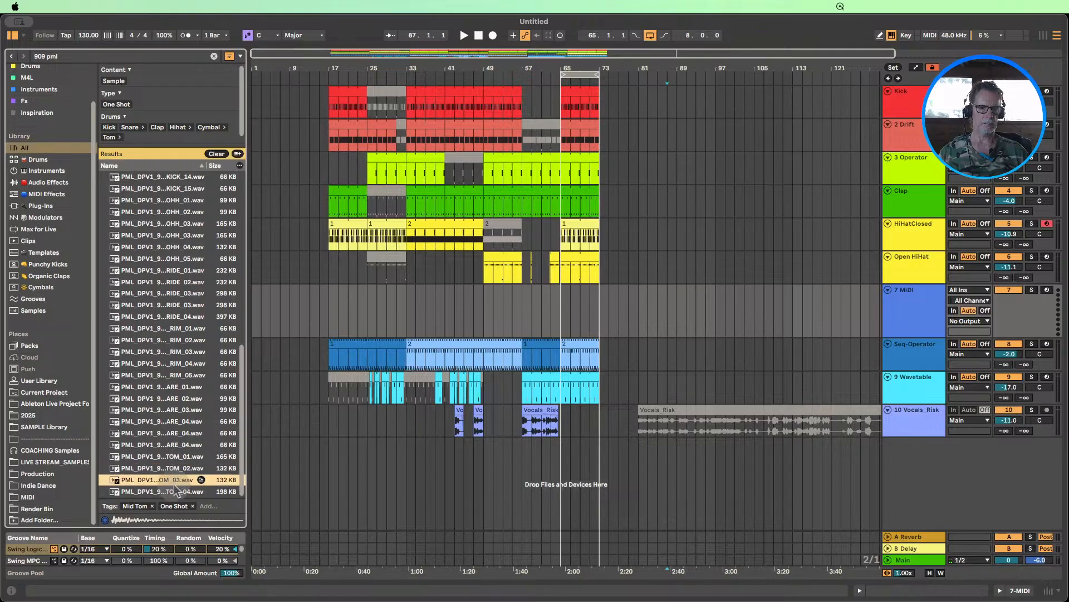
{"action": "left_click", "coordinate": [176, 492]}
- Switch the browser to the Drums collection and clear the "909 pml" search
{"action": "scroll", "coordinate": [80, 228], "scroll_direction": "up", "scroll_amount": 3}
{"action": "left_click", "coordinate": [30, 104]}
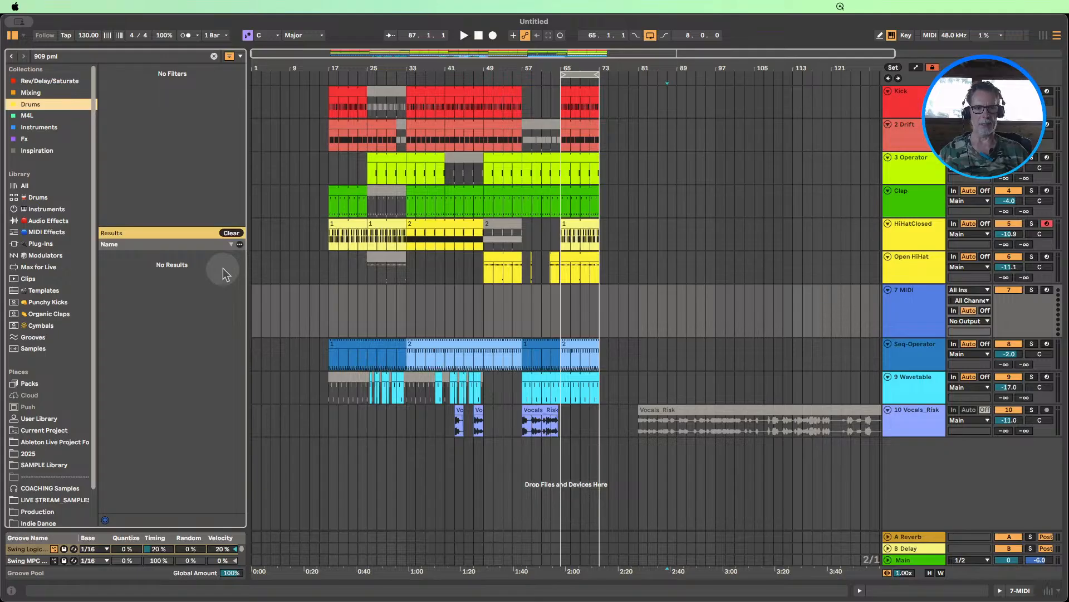
{"action": "left_click", "coordinate": [230, 232]}
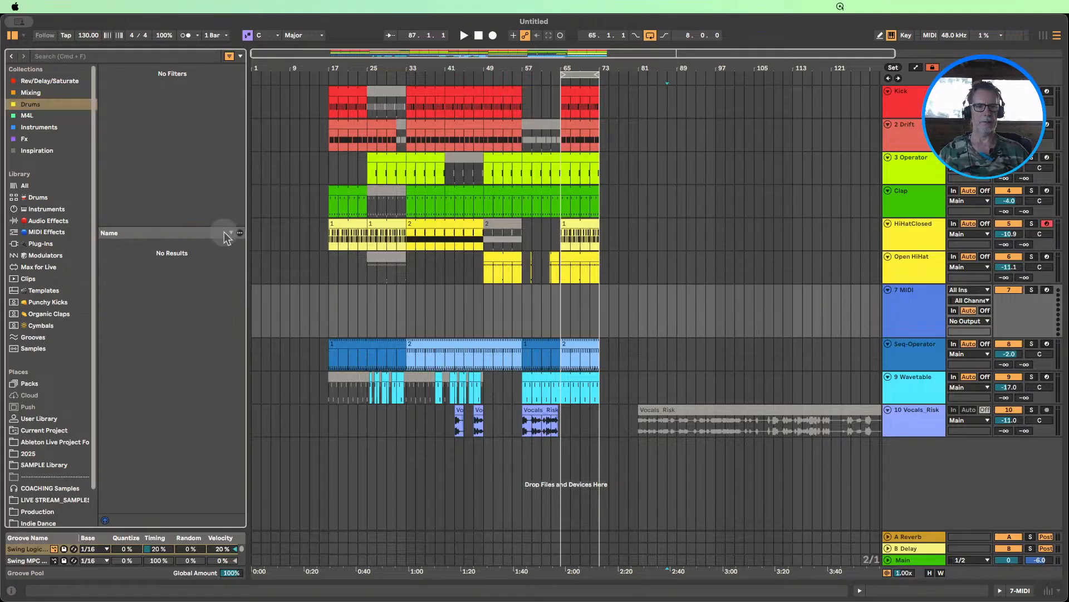
{"action": "scroll", "coordinate": [176, 302], "scroll_direction": "down", "scroll_amount": 2}
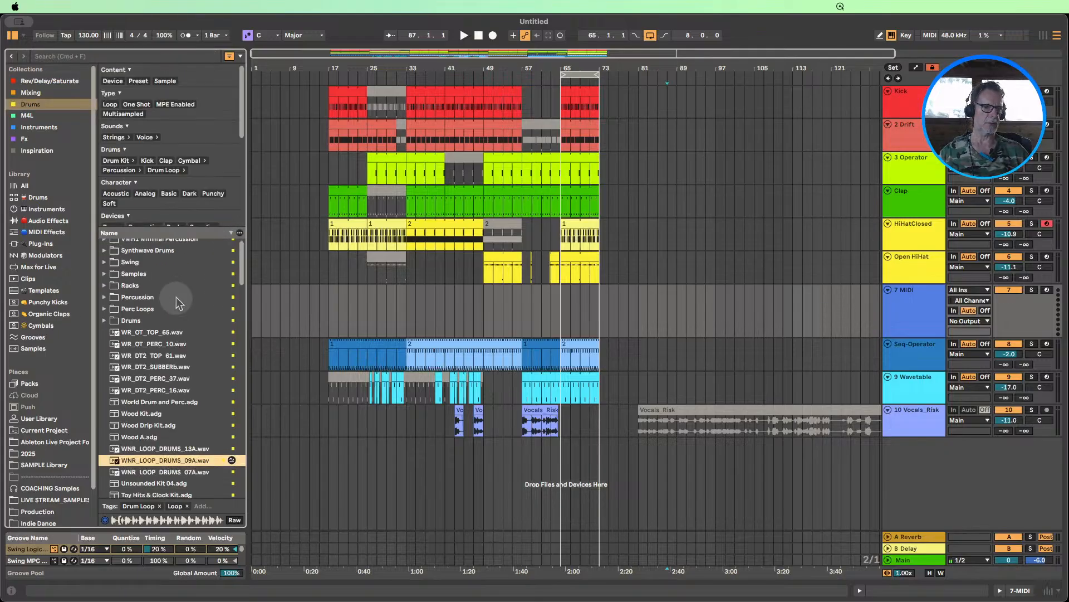
- Look through the drum kits, percussion racks and loops in the Drums collection for suitable percussion
{"action": "left_click", "coordinate": [359, 312]}
{"action": "scroll", "coordinate": [175, 334], "scroll_direction": "up", "scroll_amount": 3}
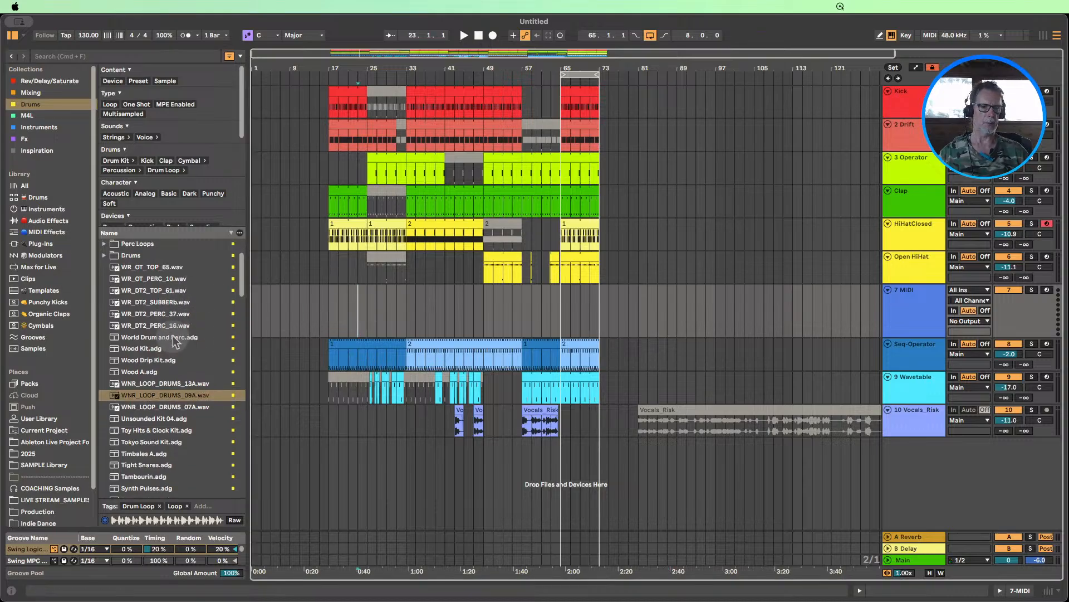
{"action": "scroll", "coordinate": [175, 337], "scroll_direction": "down", "scroll_amount": 5}
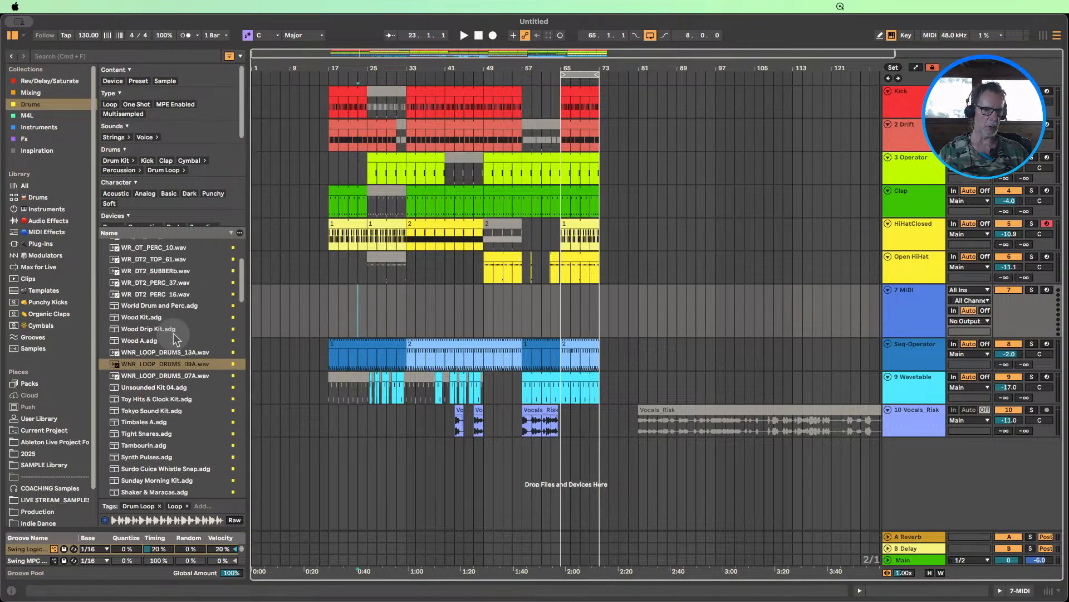
{"action": "scroll", "coordinate": [173, 335], "scroll_direction": "down", "scroll_amount": 4}
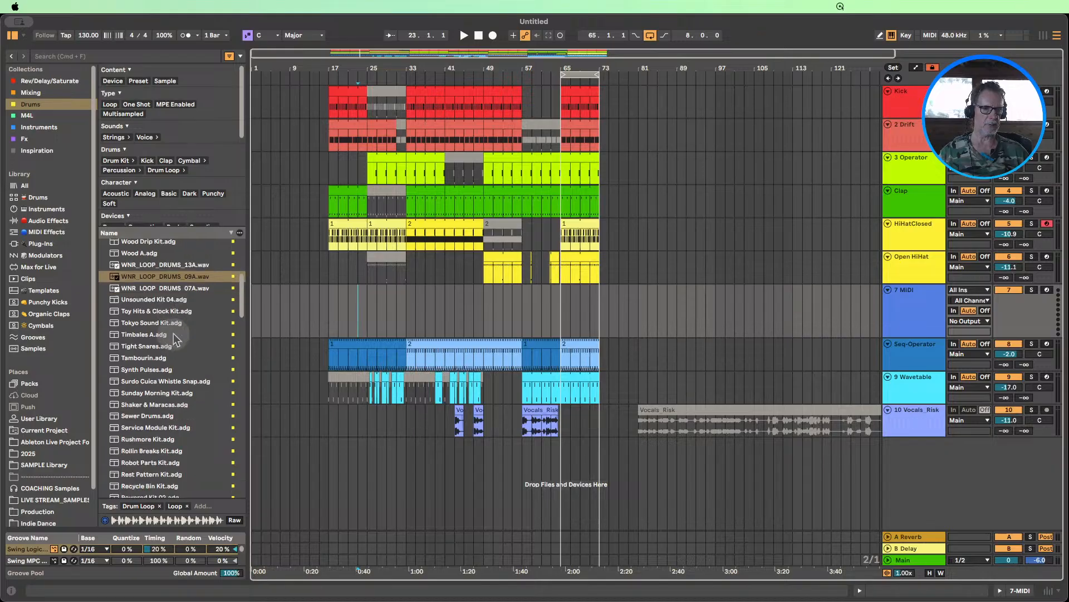
{"action": "scroll", "coordinate": [175, 338], "scroll_direction": "down", "scroll_amount": 6}
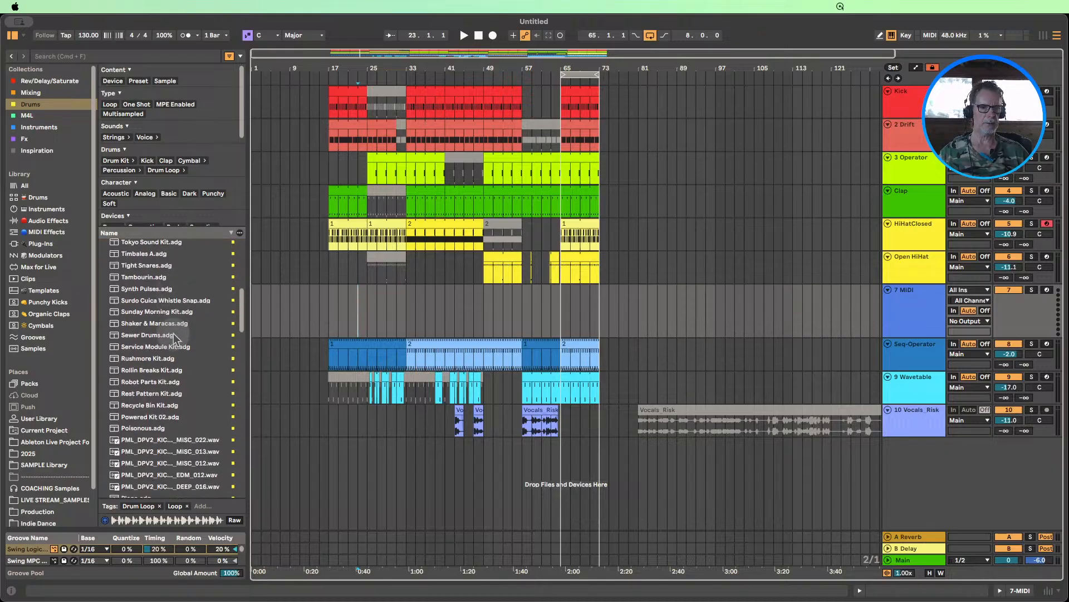
{"action": "scroll", "coordinate": [176, 338], "scroll_direction": "down", "scroll_amount": 1}
{"action": "scroll", "coordinate": [175, 340], "scroll_direction": "down", "scroll_amount": 2}
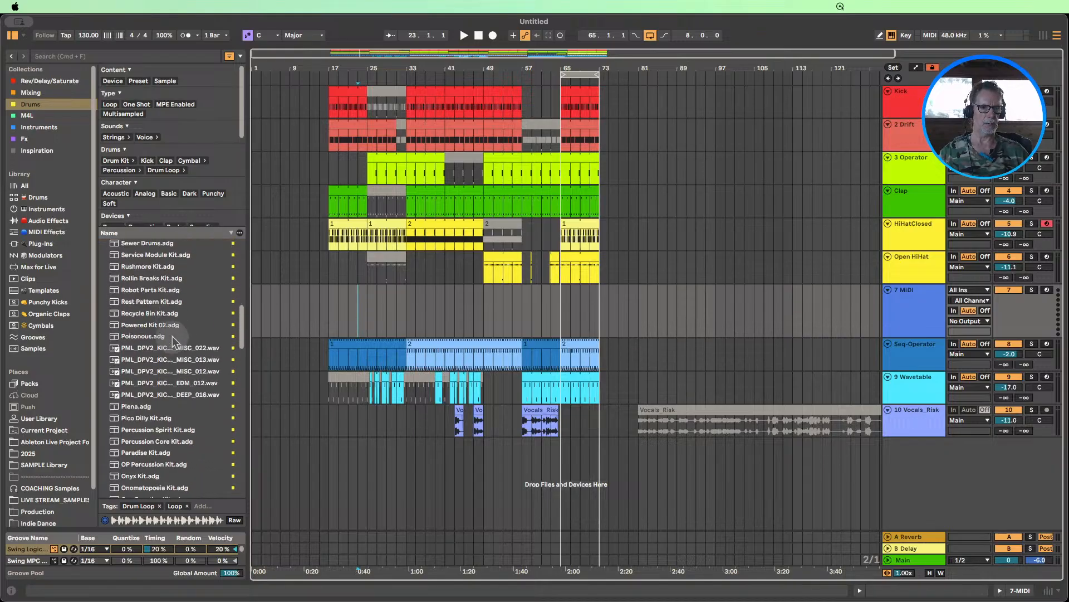
{"action": "scroll", "coordinate": [175, 339], "scroll_direction": "down", "scroll_amount": 5}
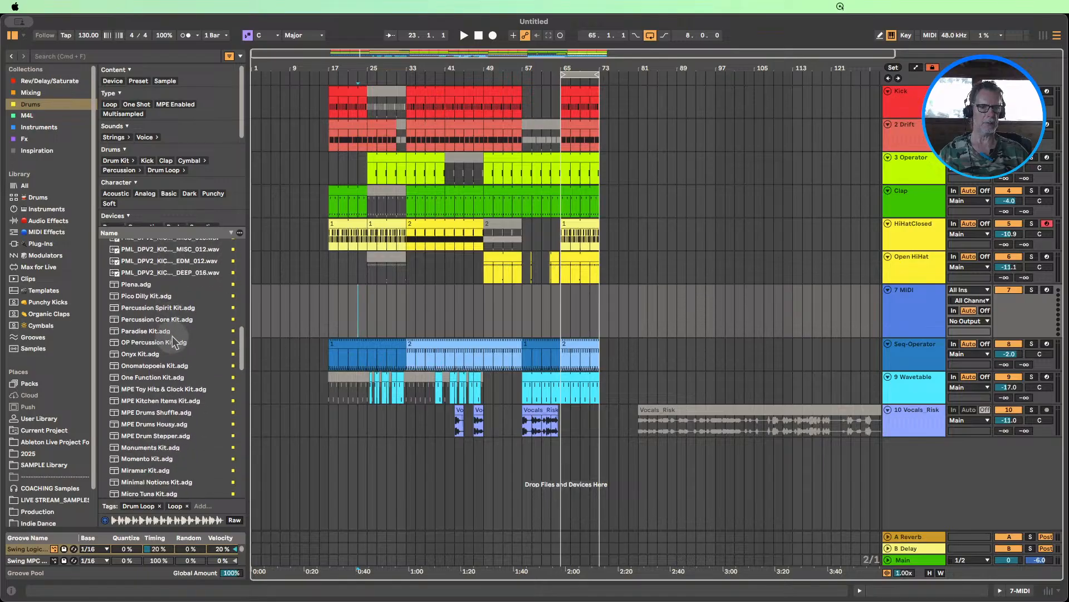
- Delete the empty 7 MIDI track and insert a new audio track below the Vocals_Risk track
{"action": "left_click", "coordinate": [930, 306]}
{"action": "key", "text": "Delete"}
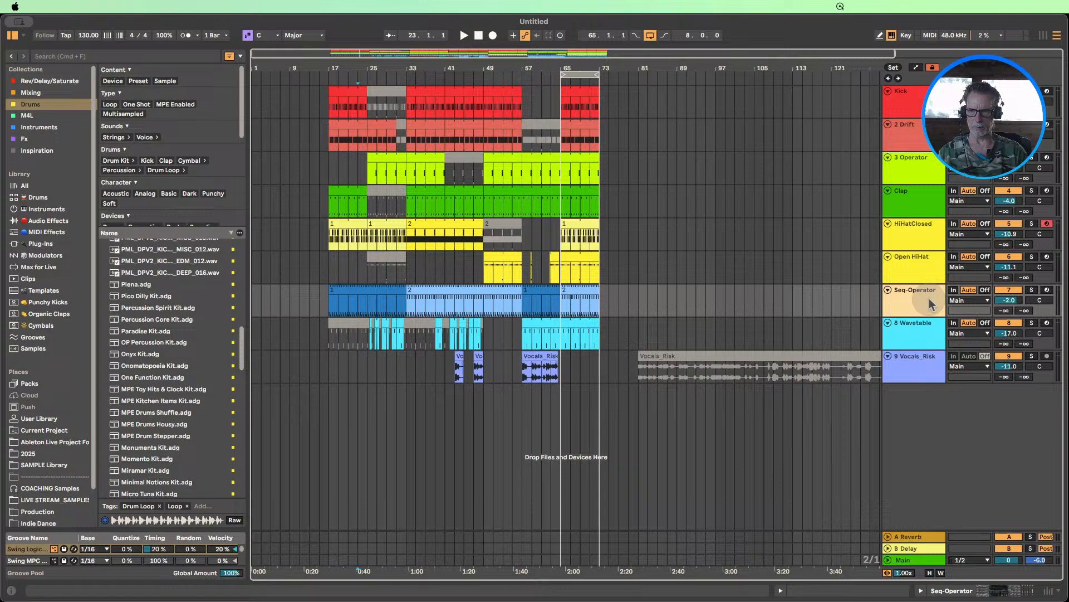
{"action": "right_click", "coordinate": [928, 365]}
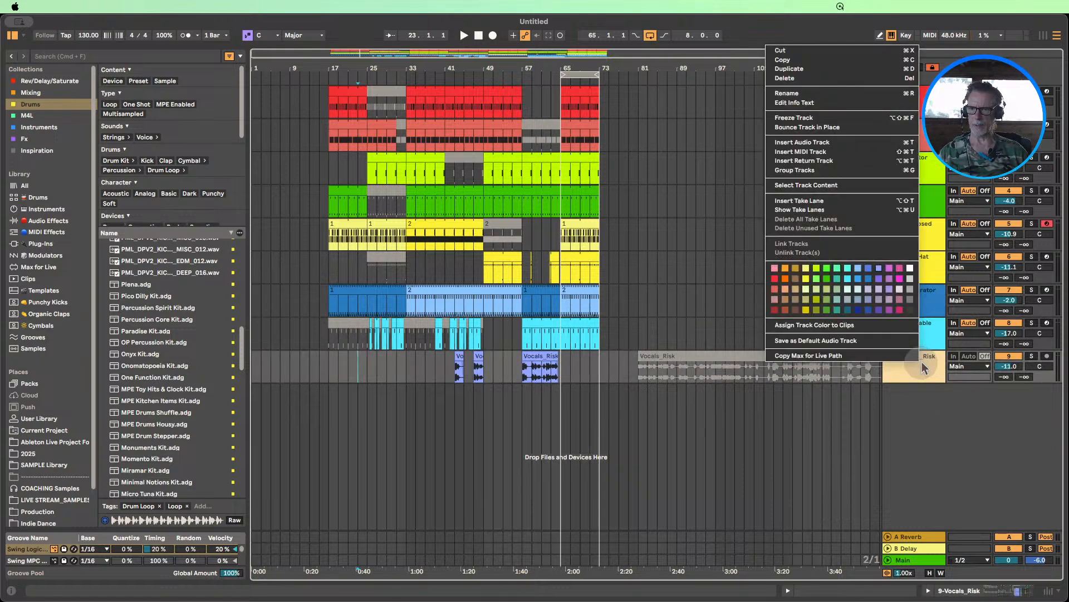
{"action": "left_click", "coordinate": [814, 146]}
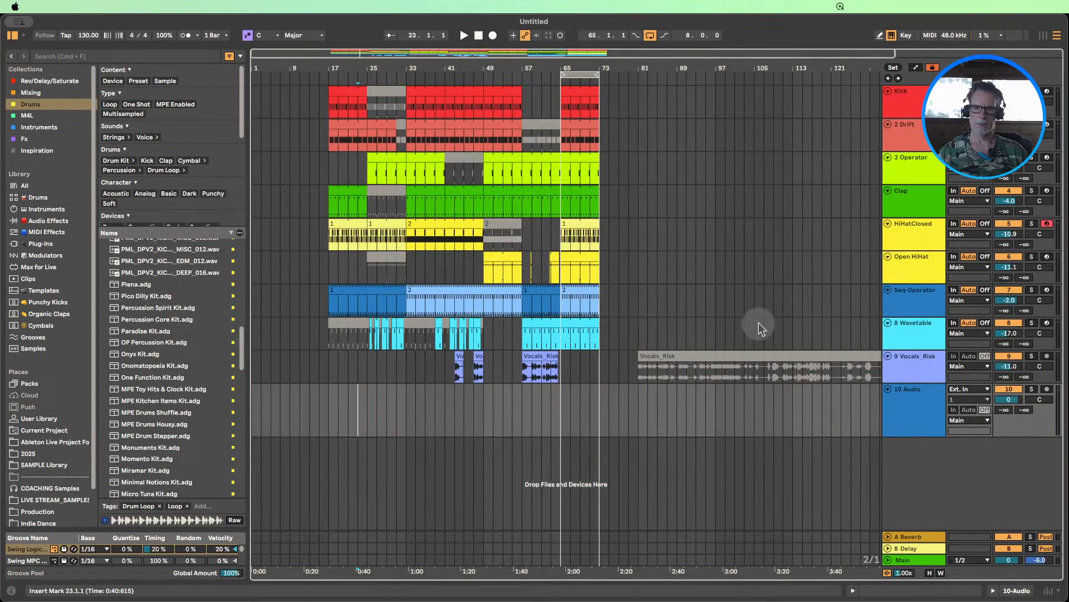
{"action": "right_click", "coordinate": [912, 395]}
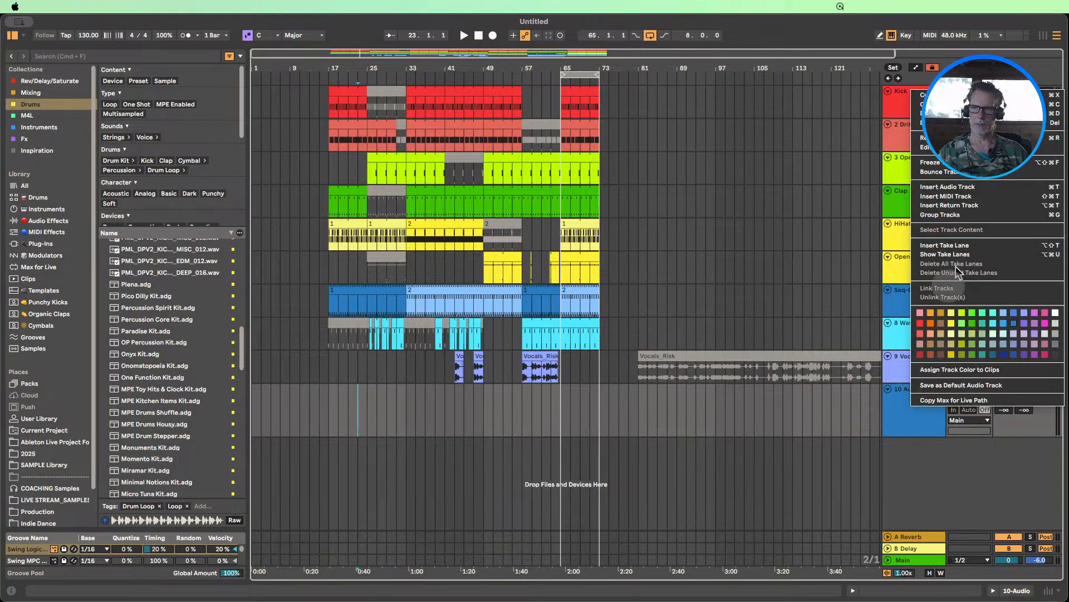
{"action": "left_click", "coordinate": [959, 254]}
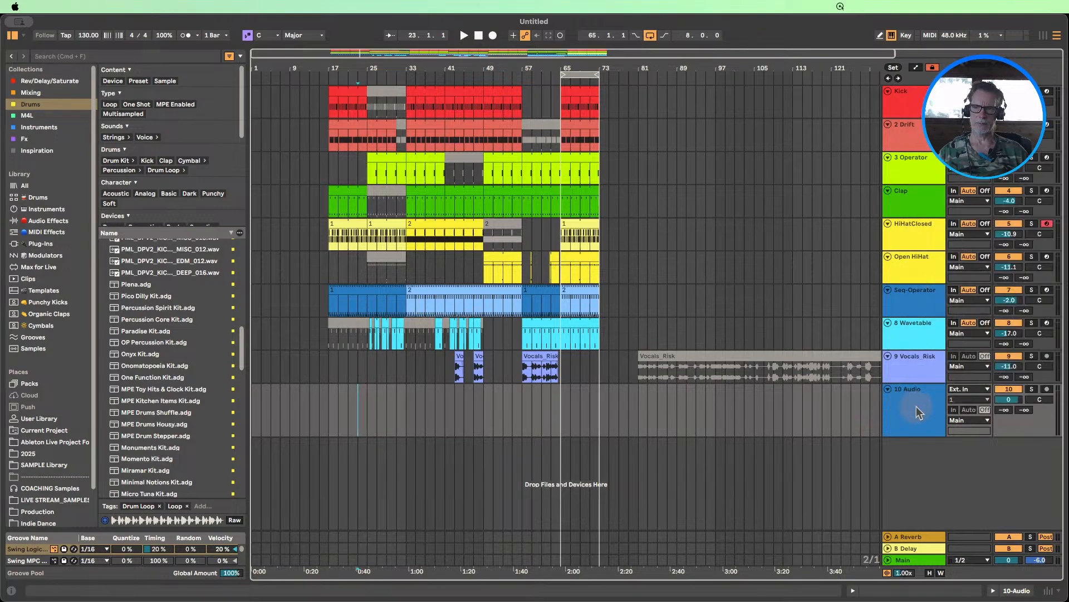
{"action": "left_click", "coordinate": [917, 67]}
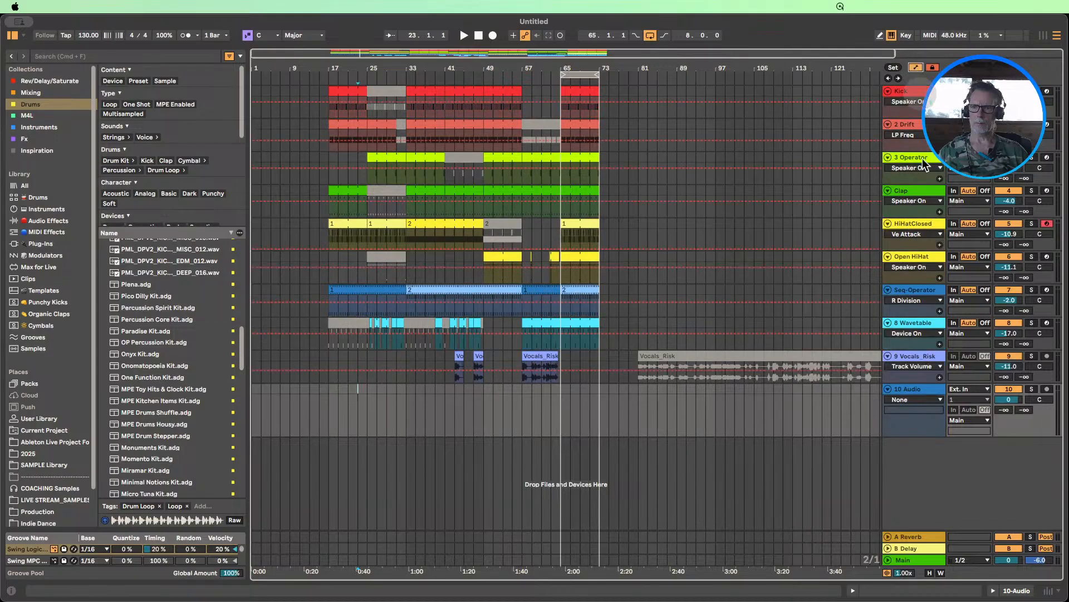
{"action": "right_click", "coordinate": [920, 422]}
{"action": "left_click", "coordinate": [917, 444]}
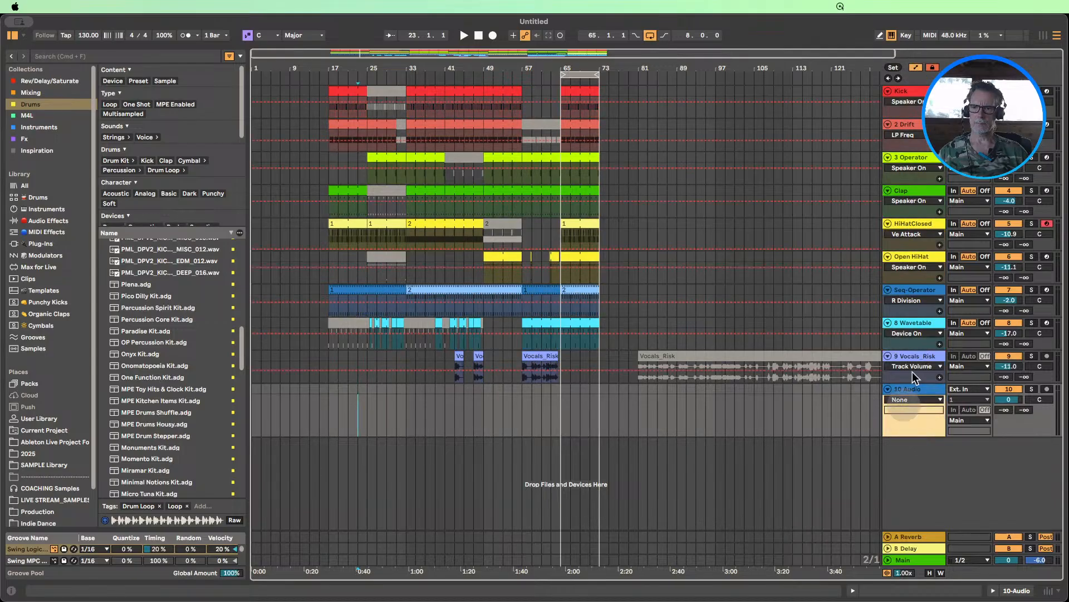
{"action": "left_click", "coordinate": [917, 68]}
- Show a take lane beneath the new audio track
{"action": "right_click", "coordinate": [899, 432]}
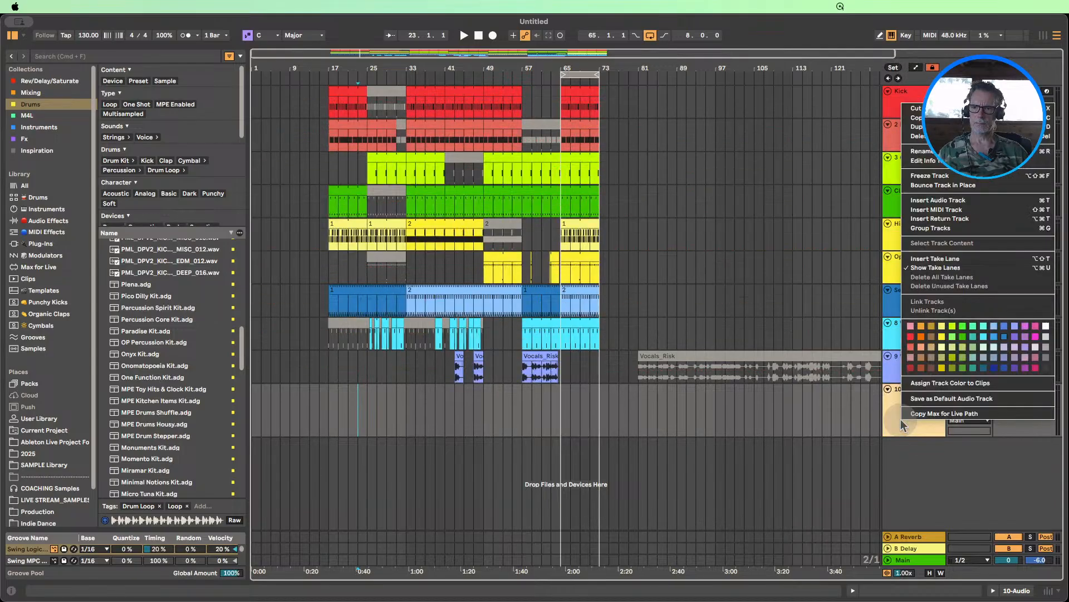
{"action": "left_click", "coordinate": [927, 268]}
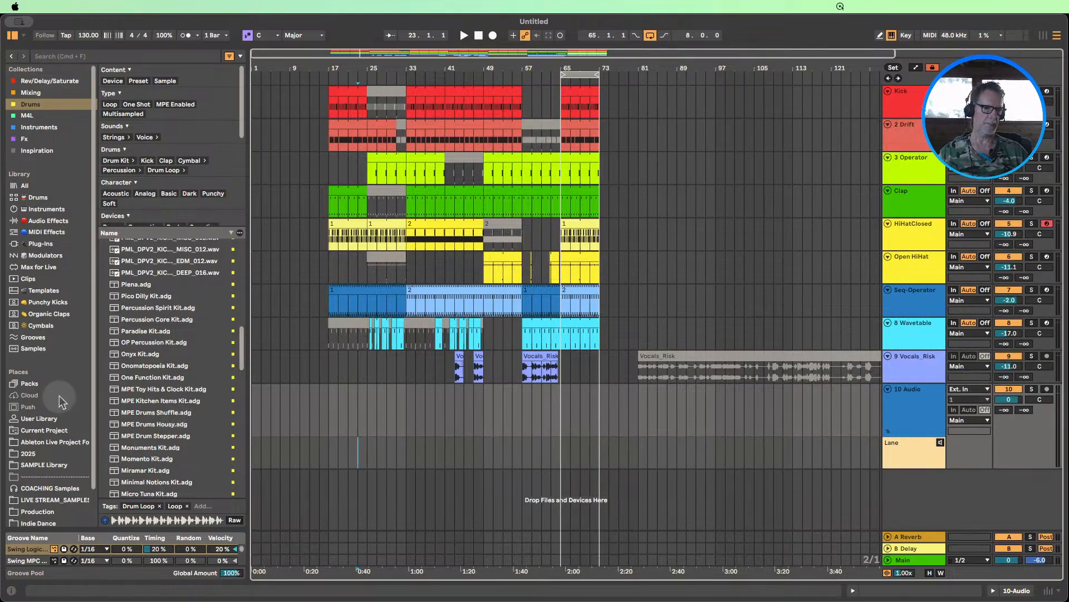
- Search the whole library for "percussion" and filter the results to loops
{"action": "left_click", "coordinate": [28, 383]}
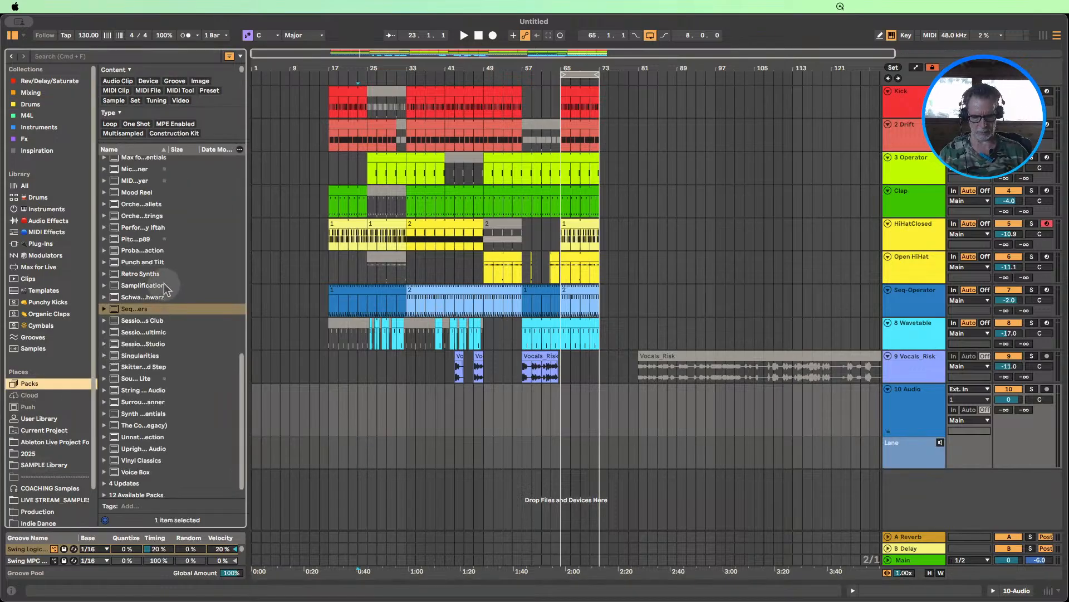
{"action": "key", "text": "super+f"}
{"action": "type", "text": "perc"}
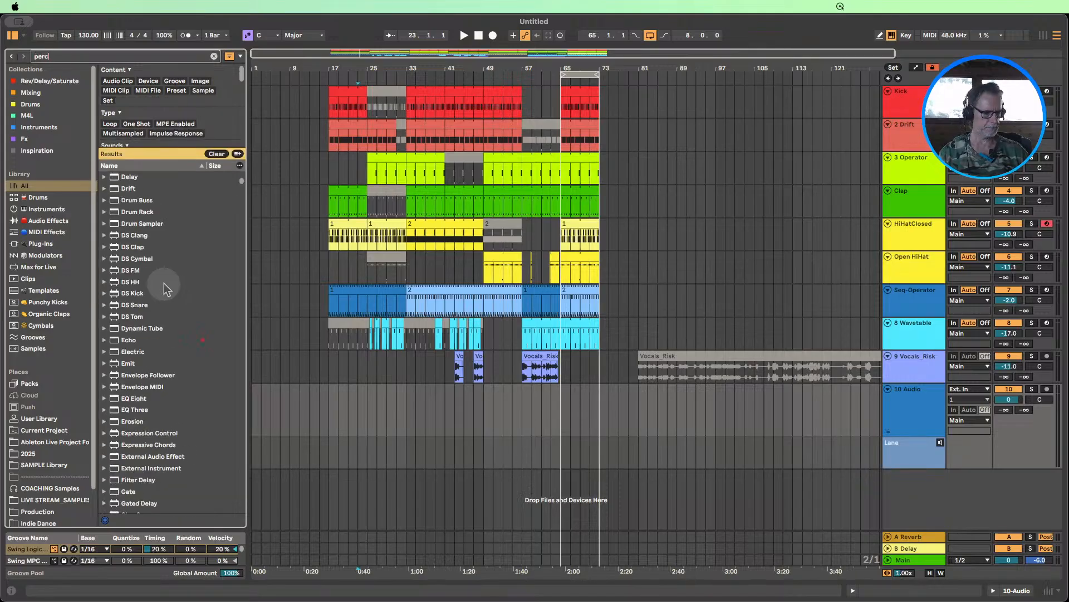
{"action": "type", "text": "ussion"}
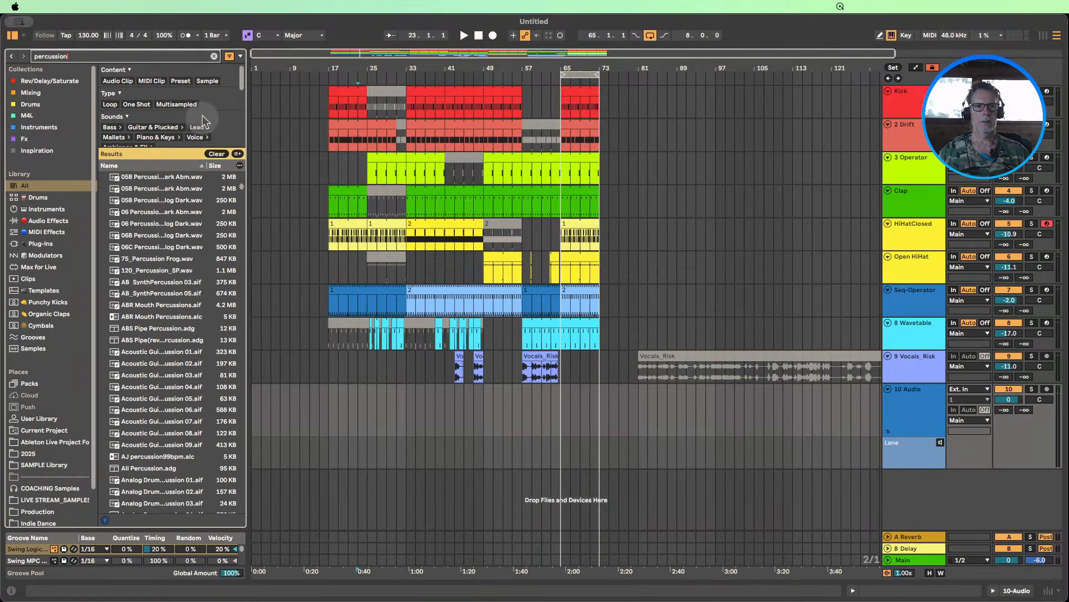
{"action": "left_click", "coordinate": [109, 105]}
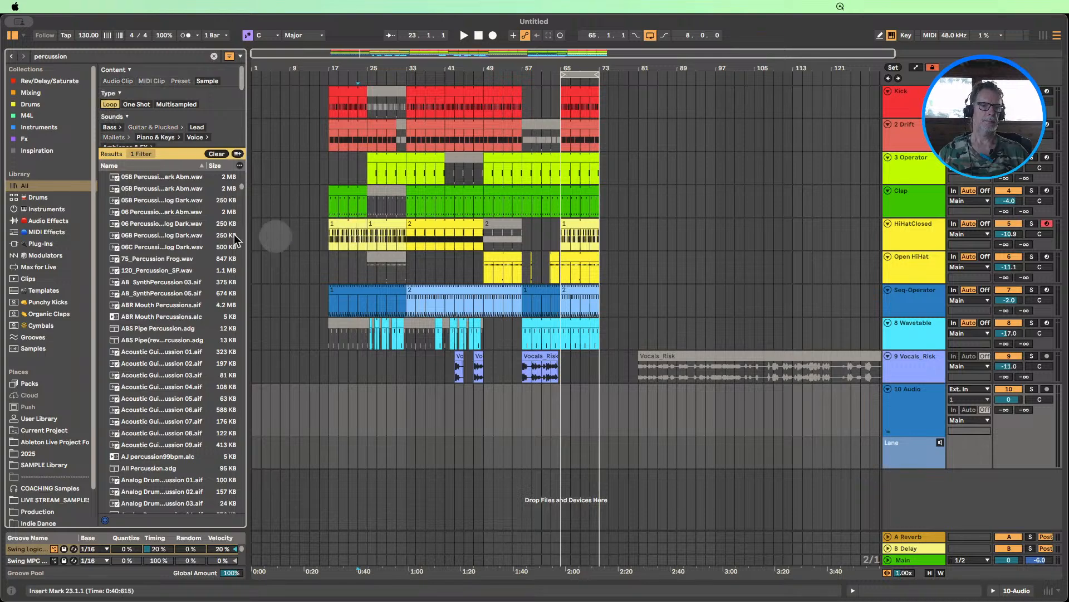
- Audition several AOS20 drum loops and drp130HOE percussion loops in the search results
{"action": "scroll", "coordinate": [234, 241], "scroll_direction": "down", "scroll_amount": 10}
{"action": "left_click_drag", "start_coordinate": [245, 223], "coordinate": [259, 223]}
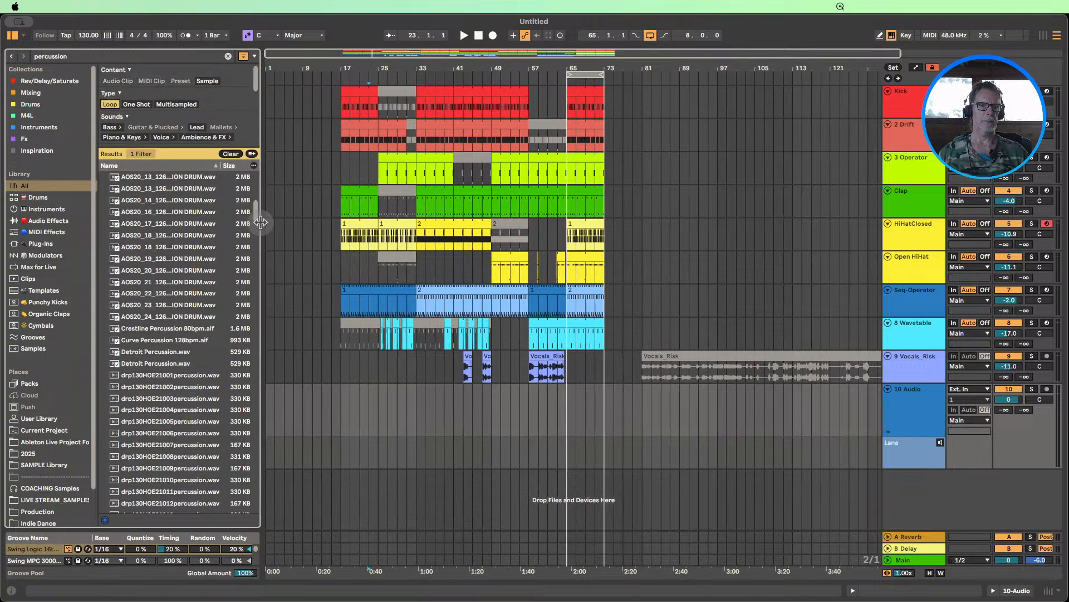
{"action": "left_click", "coordinate": [178, 177]}
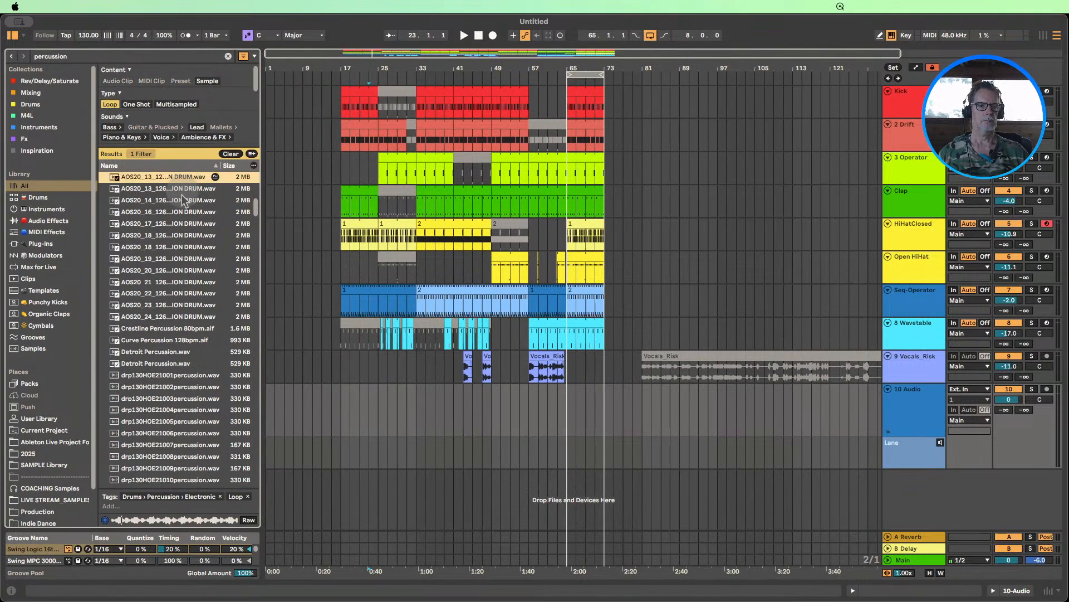
{"action": "key", "text": "Down"}
{"action": "key", "text": "Down"}
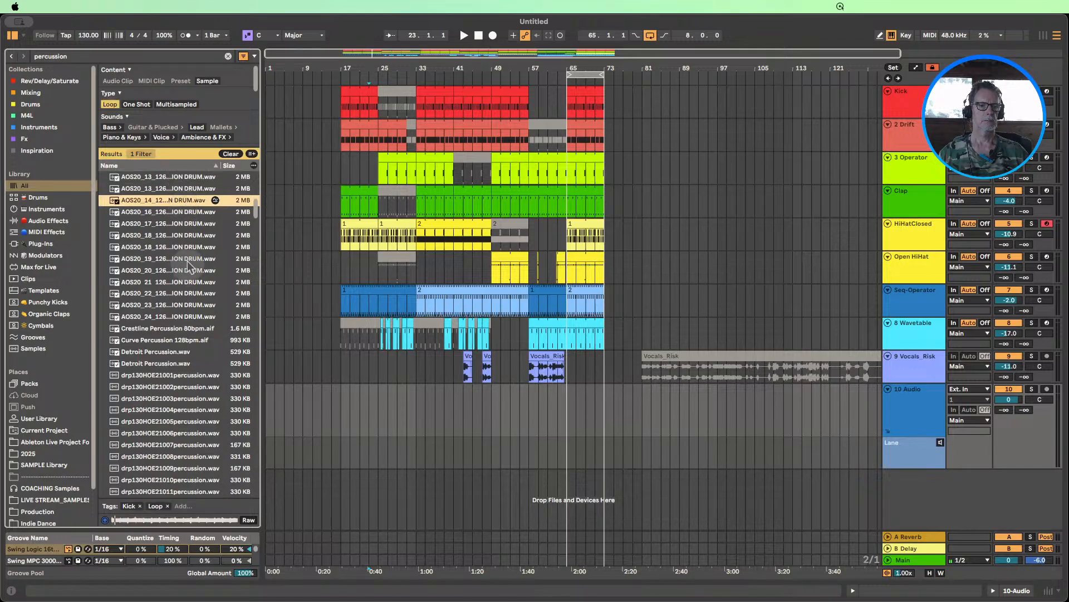
{"action": "scroll", "coordinate": [178, 262], "scroll_direction": "down", "scroll_amount": 3}
{"action": "left_click", "coordinate": [176, 315]}
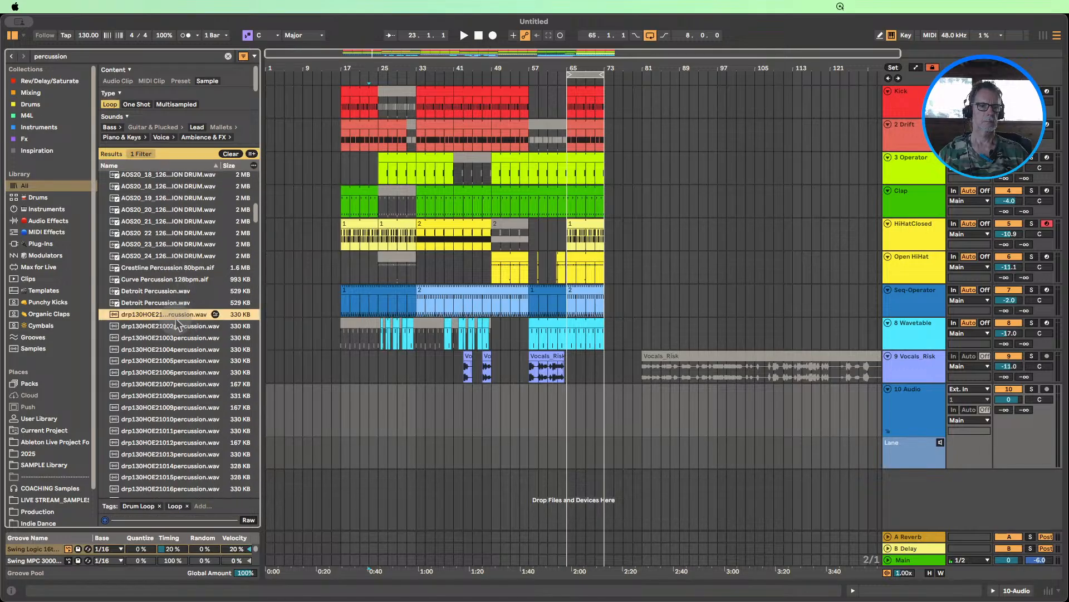
{"action": "scroll", "coordinate": [176, 317], "scroll_direction": "down", "scroll_amount": 2}
{"action": "left_click", "coordinate": [167, 280]}
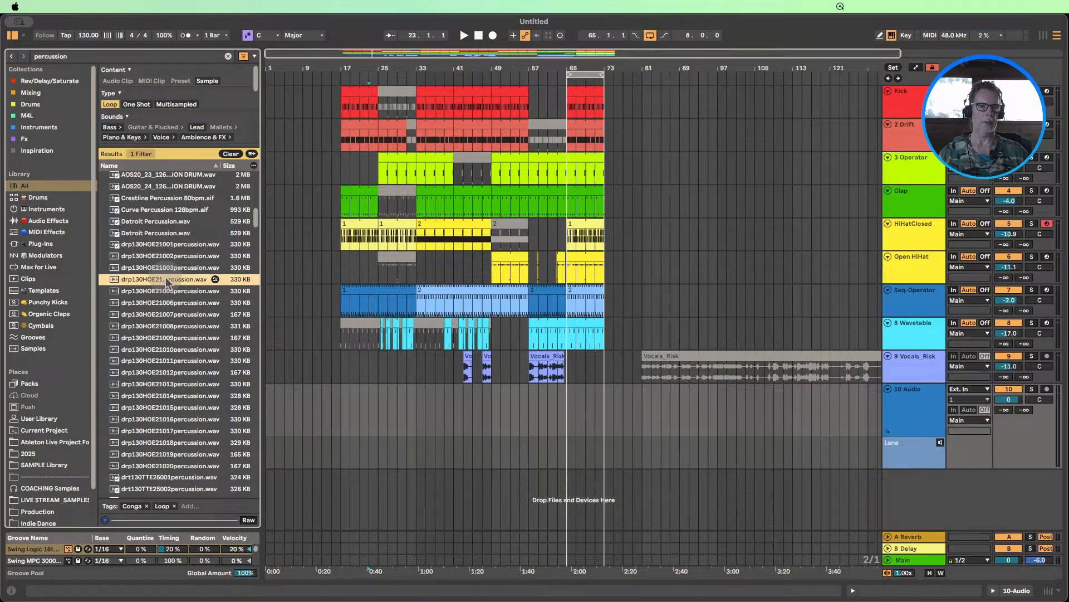
{"action": "left_click", "coordinate": [165, 338]}
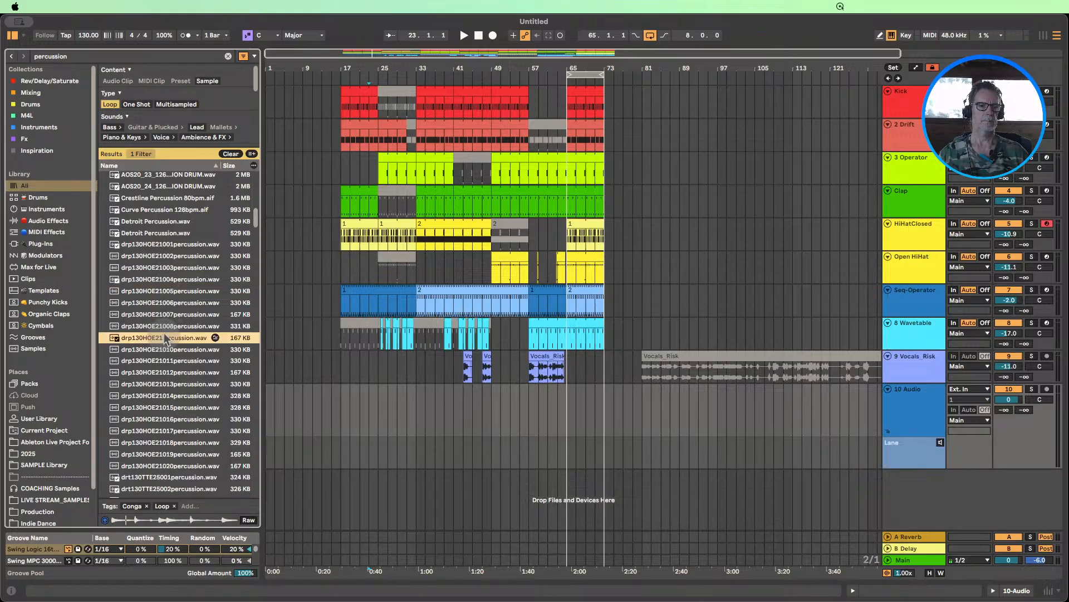
- Place drp130HOE21001percussion.wav at bar 65 in the 10 Audio track's take lane and insert five more take lanes
{"action": "left_click", "coordinate": [166, 246]}
{"action": "left_click_drag", "start_coordinate": [165, 246], "coordinate": [568, 456]}
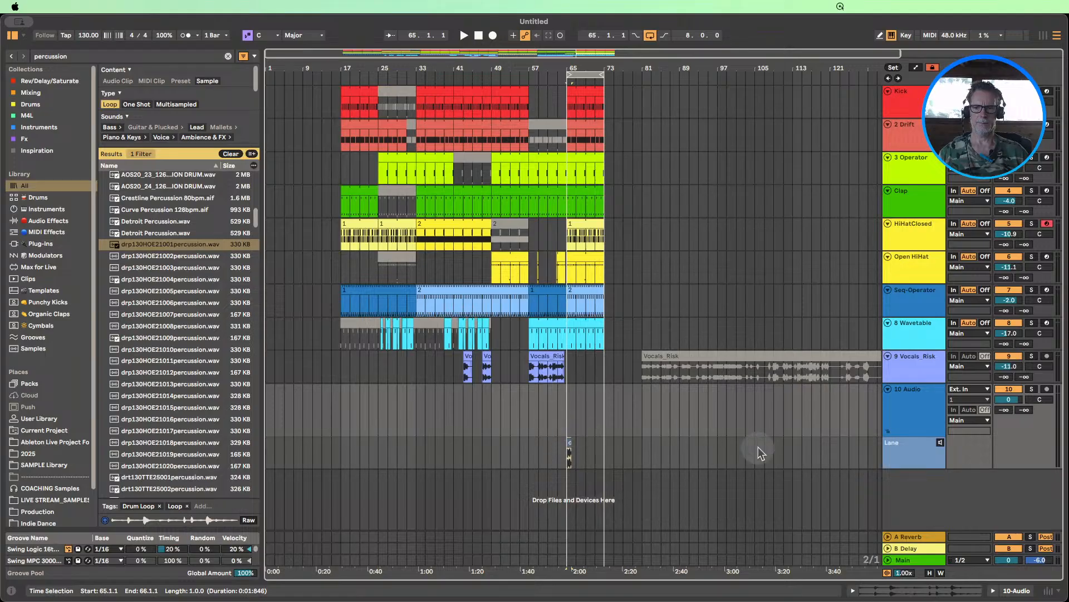
{"action": "right_click", "coordinate": [910, 450]}
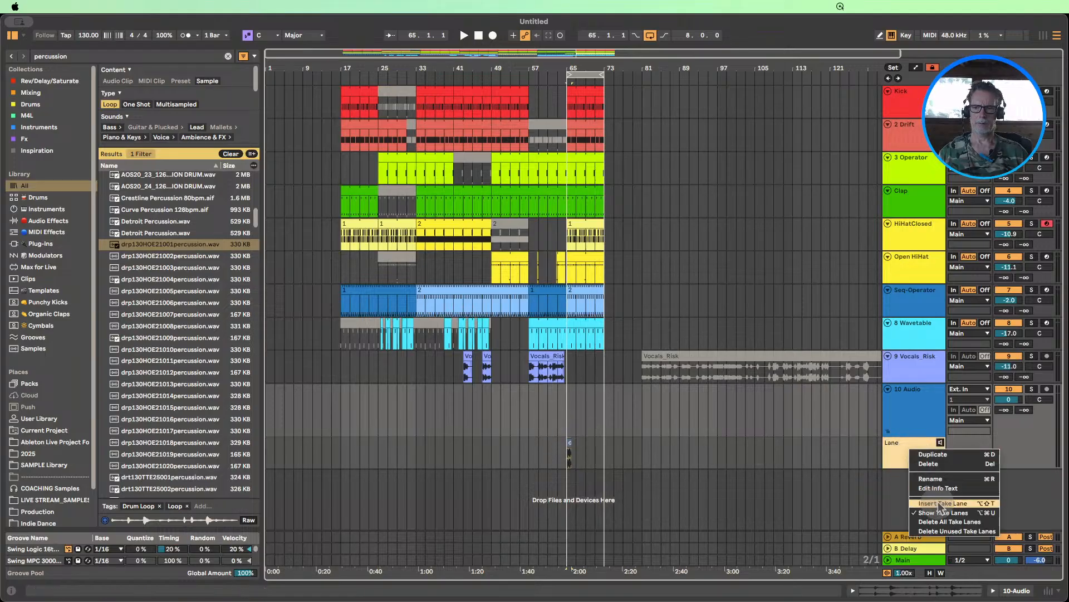
{"action": "left_click", "coordinate": [942, 504]}
{"action": "right_click", "coordinate": [919, 483]}
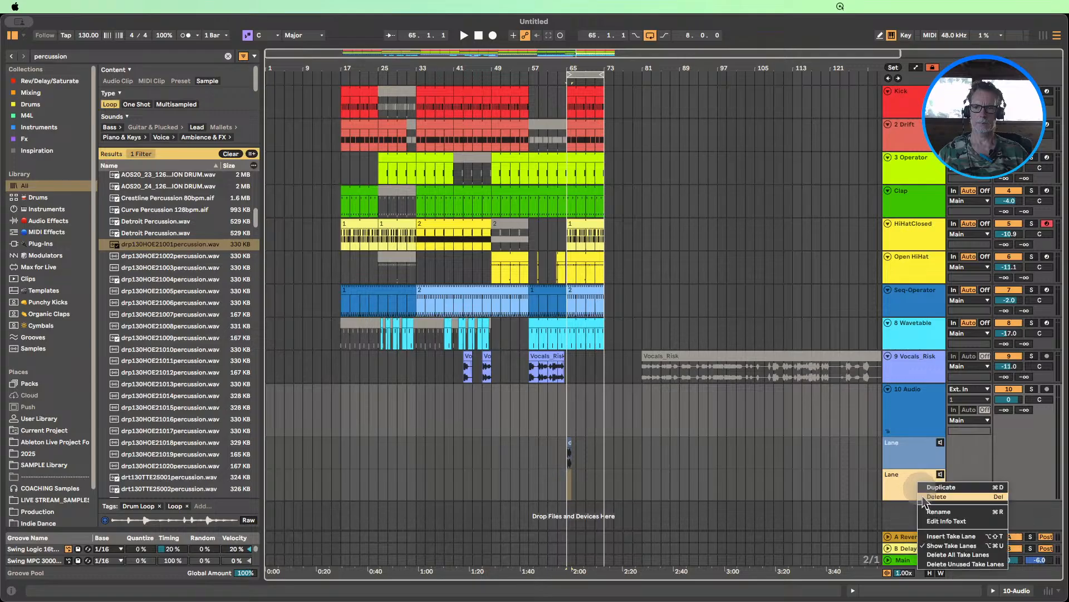
{"action": "left_click", "coordinate": [950, 536]}
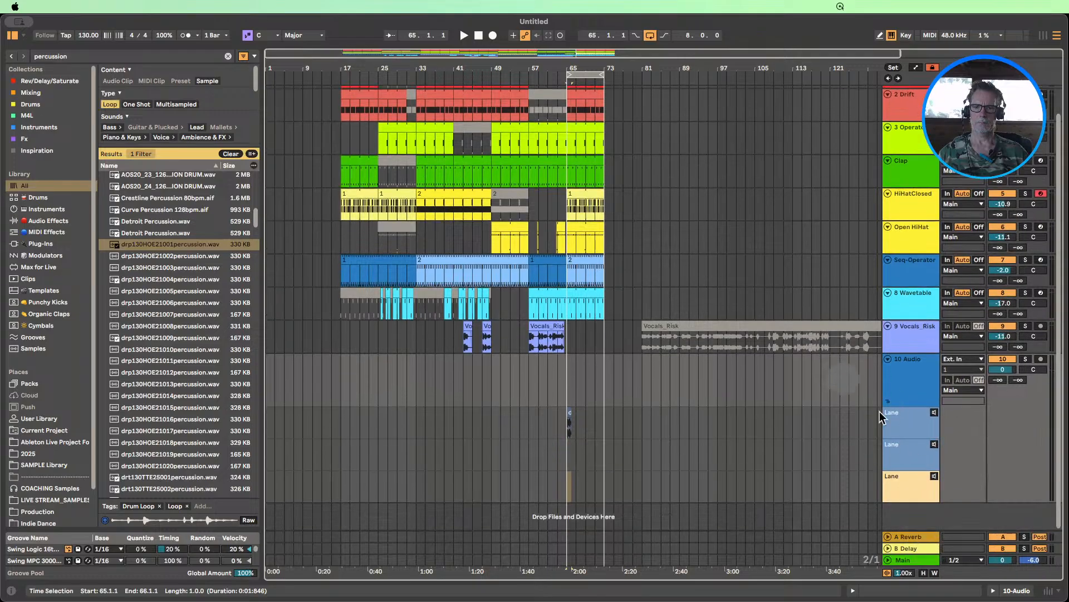
{"action": "right_click", "coordinate": [909, 489]}
{"action": "left_click", "coordinate": [947, 543]}
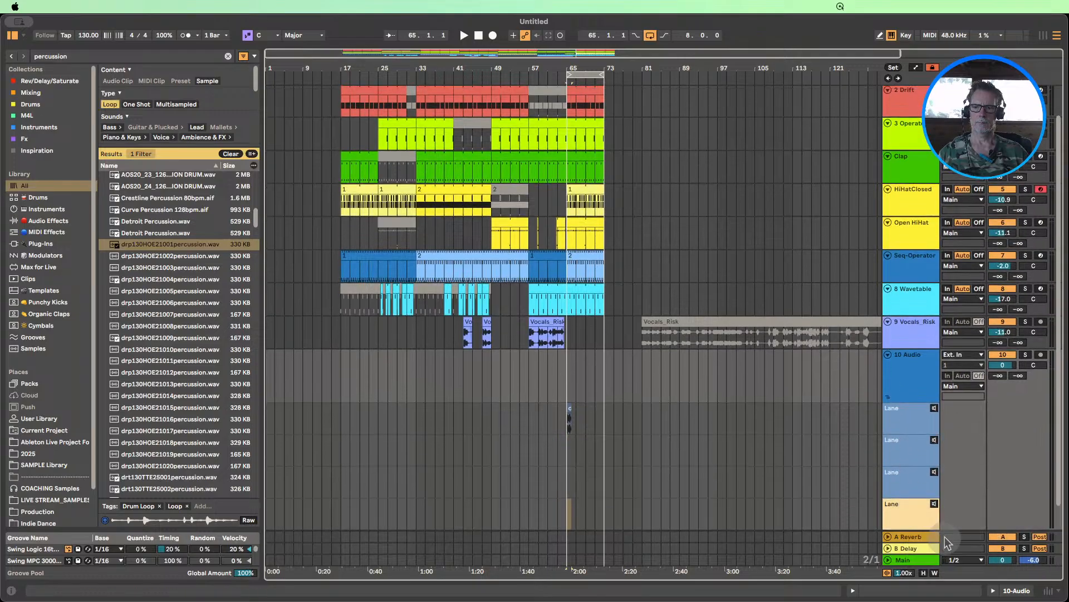
{"action": "right_click", "coordinate": [906, 489]}
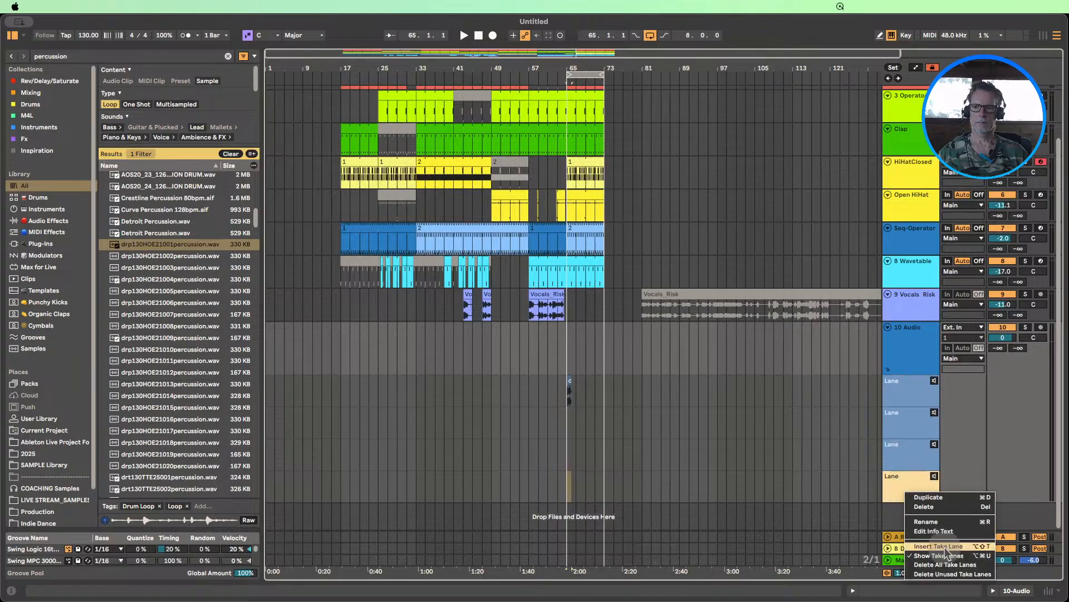
{"action": "left_click", "coordinate": [947, 539]}
{"action": "right_click", "coordinate": [907, 489]}
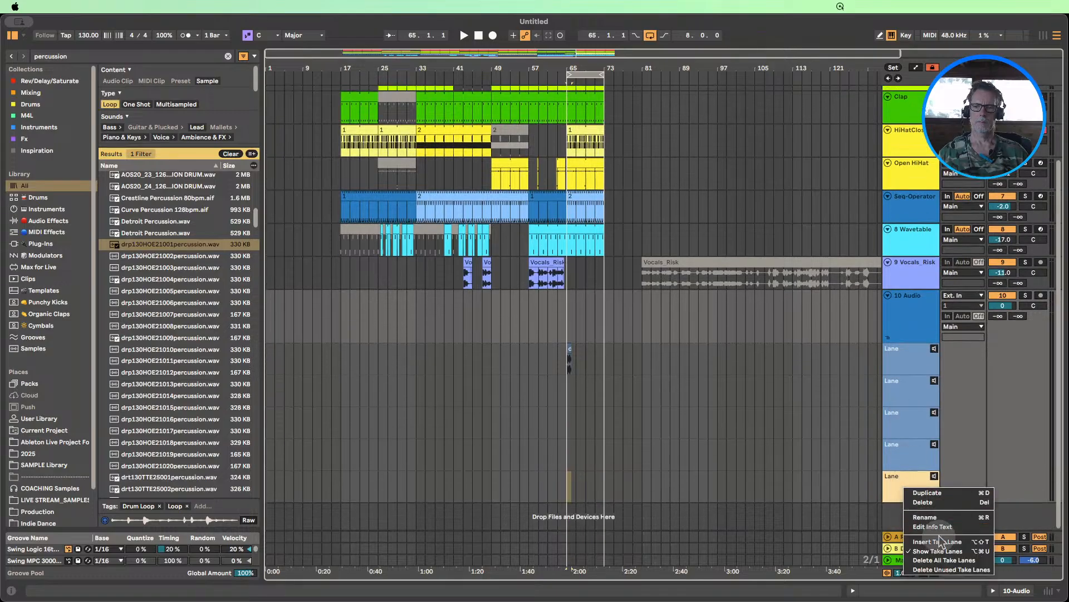
{"action": "left_click", "coordinate": [939, 543]}
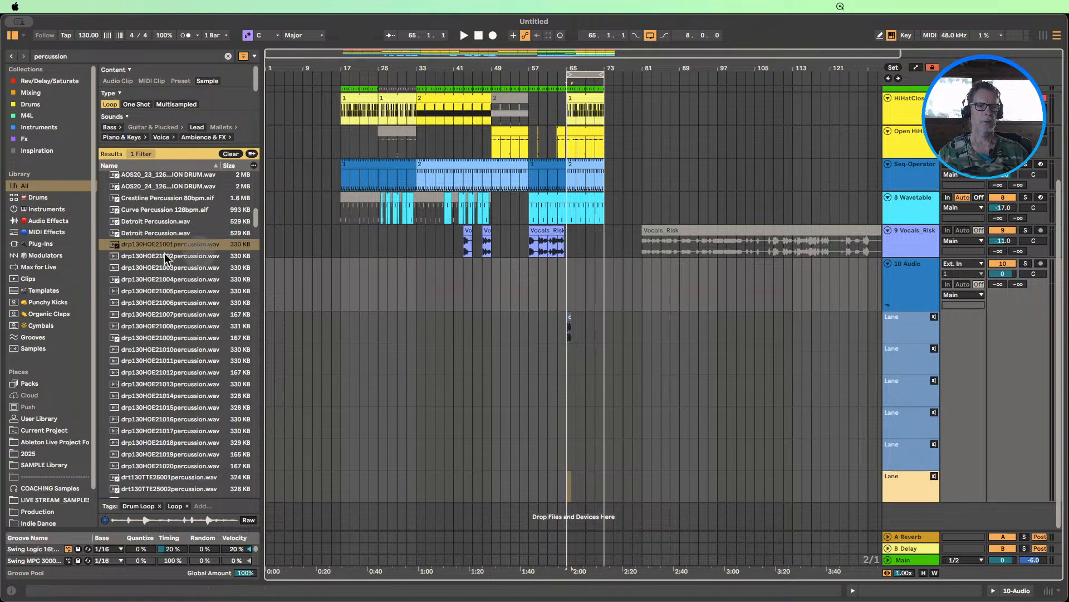
- Add drp130HOE21002percussion.wav at bar 65, drp130HOE21004percussion.wav at bar 63 and drp130HOE21011percussion.wav at bar 65 to the second, third and fourth take lanes
{"action": "left_click", "coordinate": [170, 256]}
{"action": "left_click_drag", "start_coordinate": [170, 257], "coordinate": [569, 360]}
{"action": "left_click", "coordinate": [165, 279]}
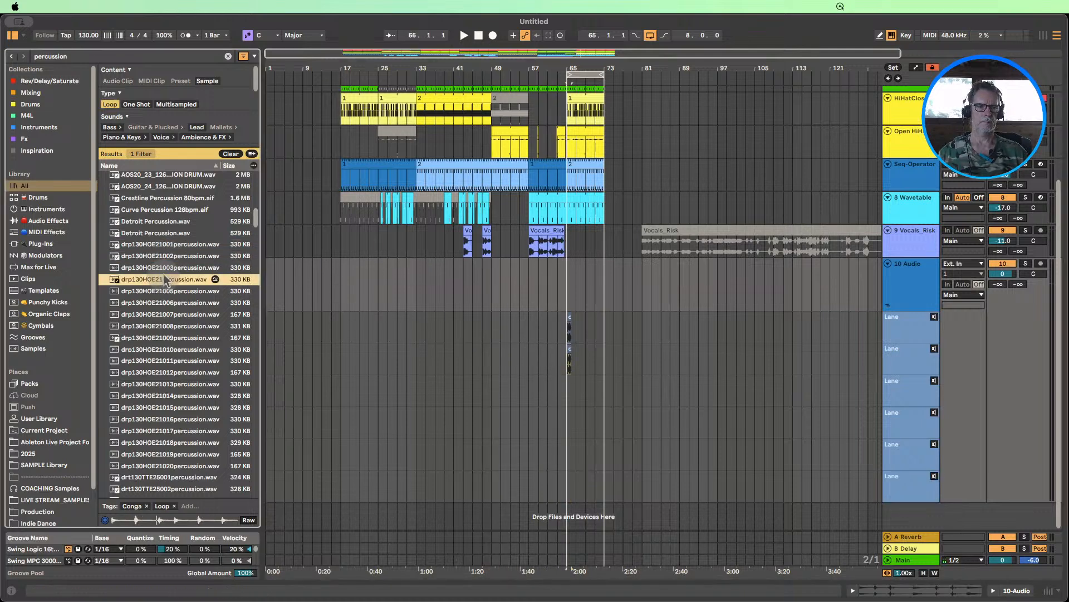
{"action": "left_click_drag", "start_coordinate": [165, 280], "coordinate": [573, 398]}
{"action": "left_click", "coordinate": [139, 359]}
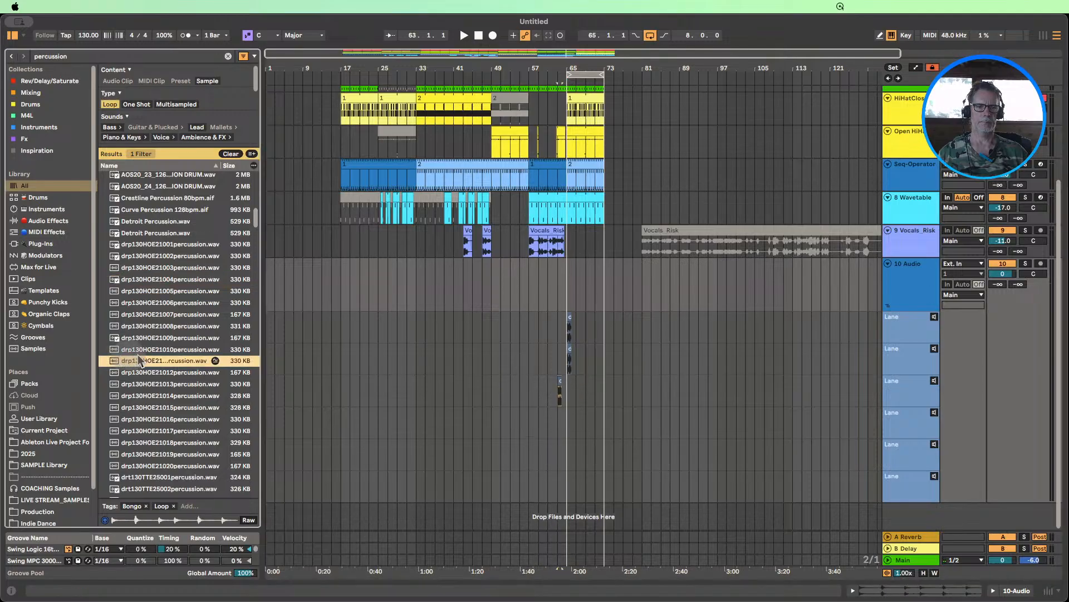
{"action": "left_click_drag", "start_coordinate": [140, 359], "coordinate": [574, 440]}
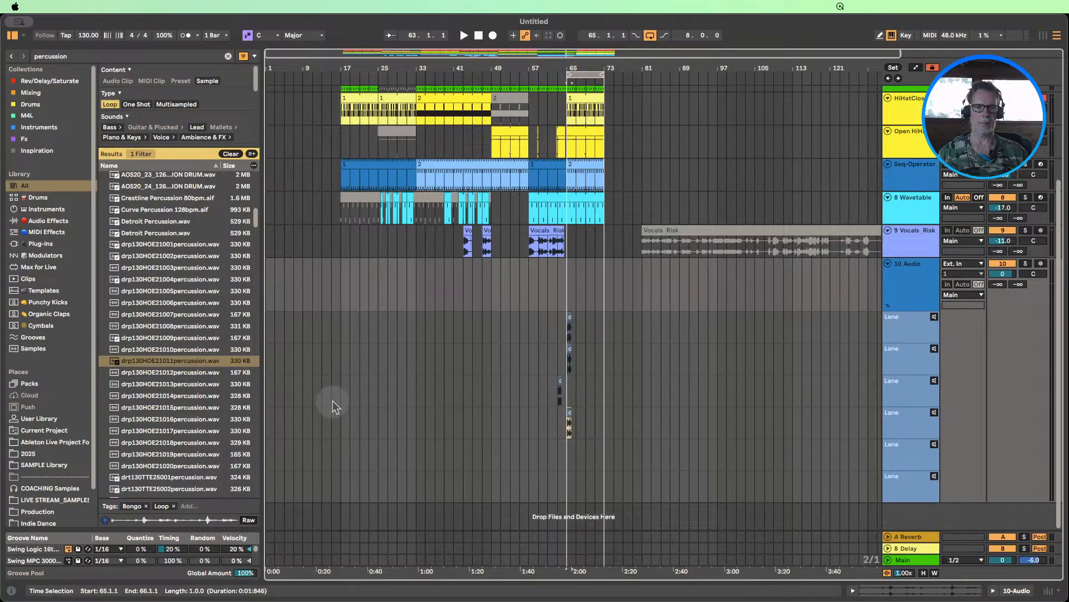
- Add drp130HOE21015percussion.wav to the fifth take lane at bar 63 and drt130TTE25006percussion.wav to the sixth at bar 65
{"action": "left_click", "coordinate": [181, 407]}
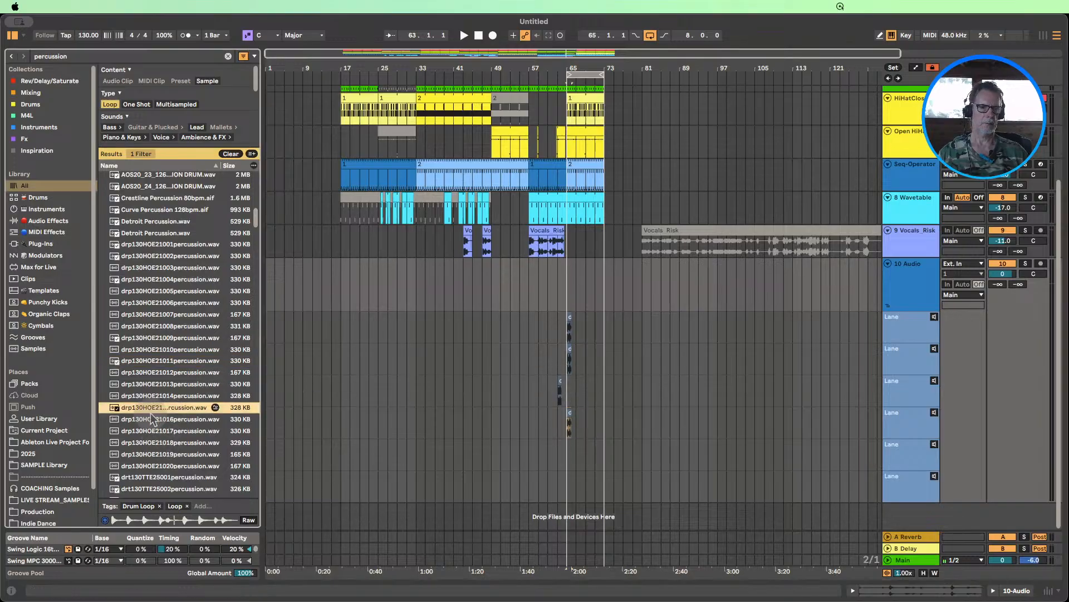
{"action": "left_click_drag", "start_coordinate": [153, 411], "coordinate": [561, 456]}
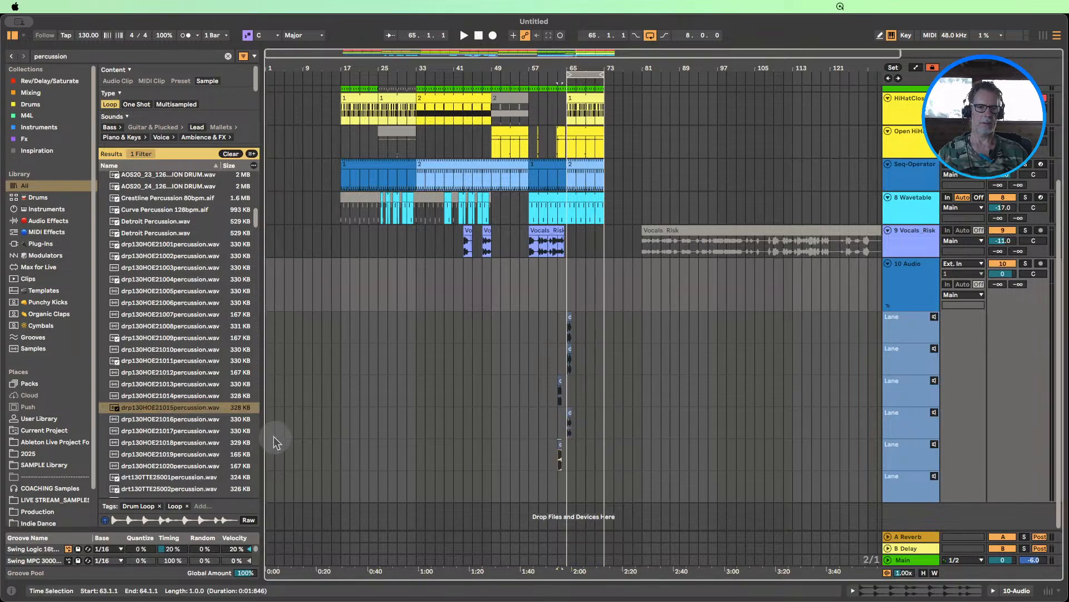
{"action": "scroll", "coordinate": [167, 434], "scroll_direction": "down", "scroll_amount": 4}
{"action": "left_click", "coordinate": [170, 431]}
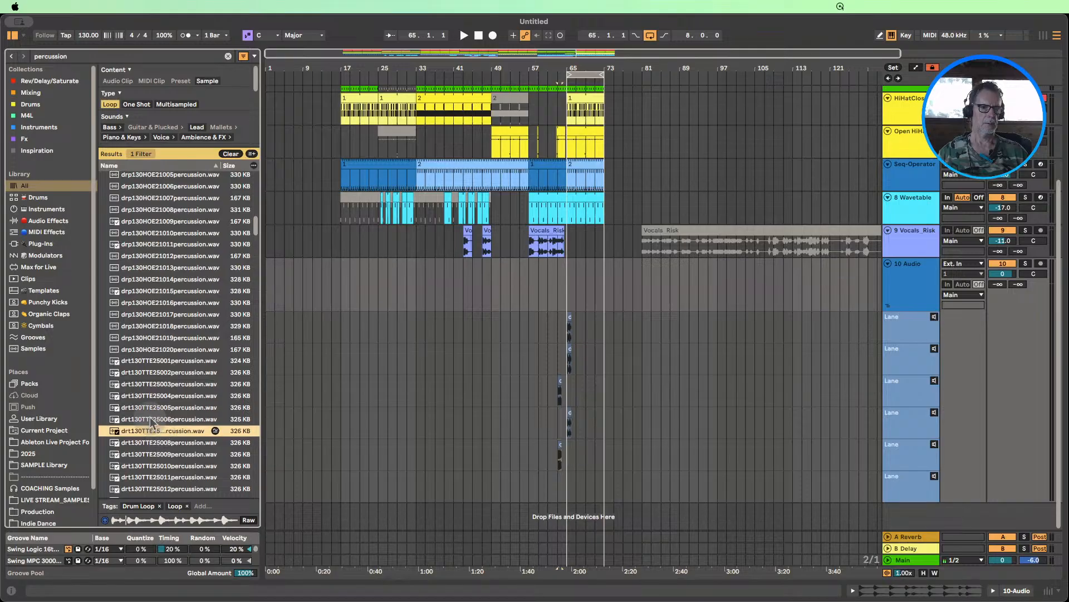
{"action": "left_click_drag", "start_coordinate": [170, 418], "coordinate": [569, 488]}
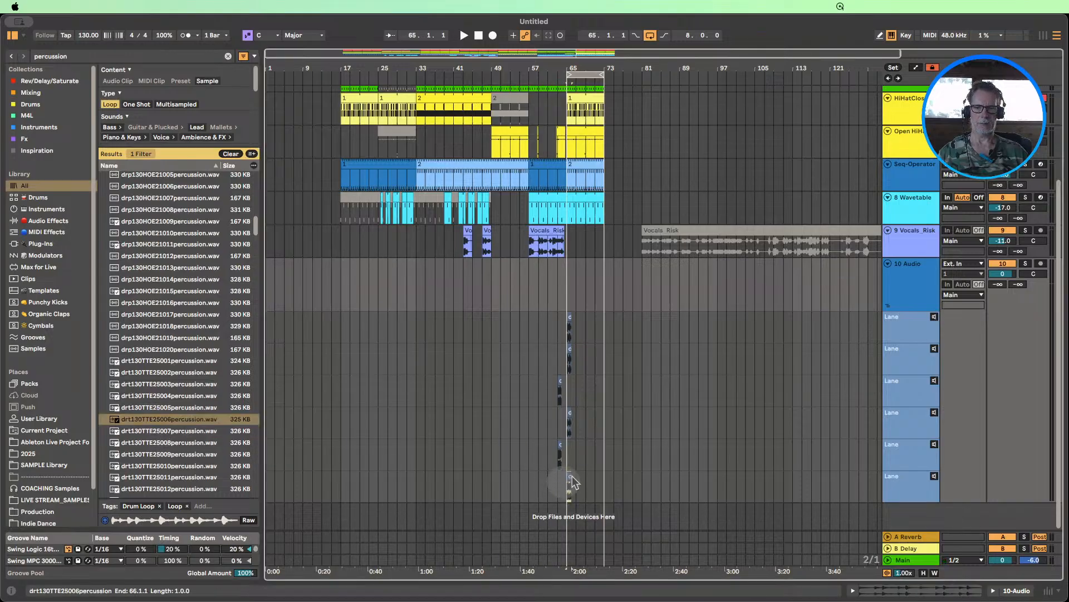
- Move the clips in the third and fifth take lanes to start at bar 65, aligned with the other loops
{"action": "mouse_move", "coordinate": [576, 72]}
{"action": "left_mouse_down"}
{"action": "mouse_move", "coordinate": [583, 100]}
{"action": "mouse_move", "coordinate": [582, 86]}
{"action": "left_mouse_up"}
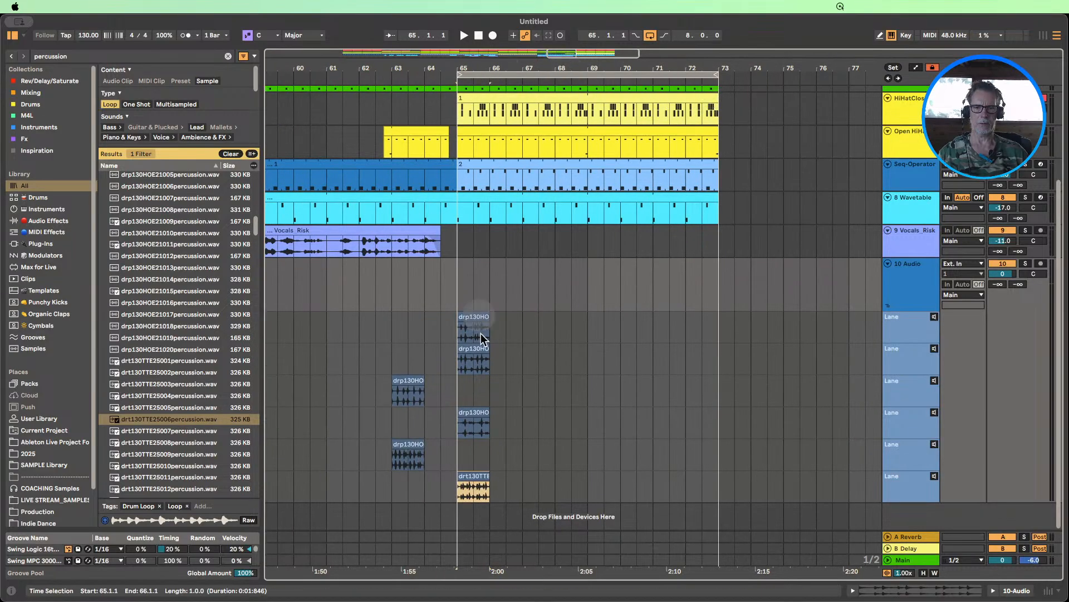
{"action": "left_click_drag", "start_coordinate": [410, 379], "coordinate": [474, 388]}
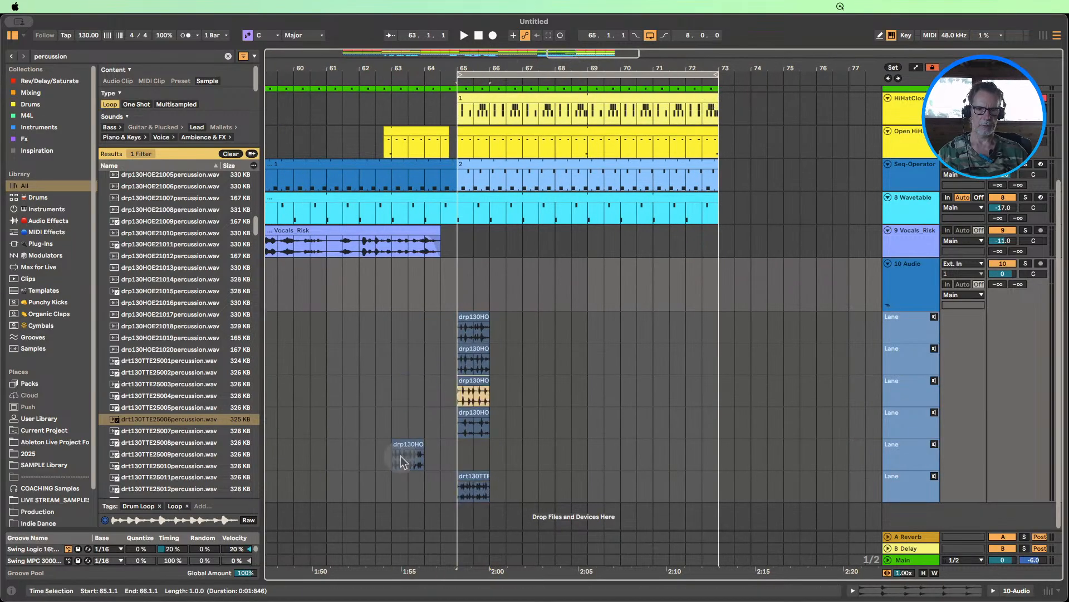
{"action": "left_click_drag", "start_coordinate": [401, 456], "coordinate": [473, 454]}
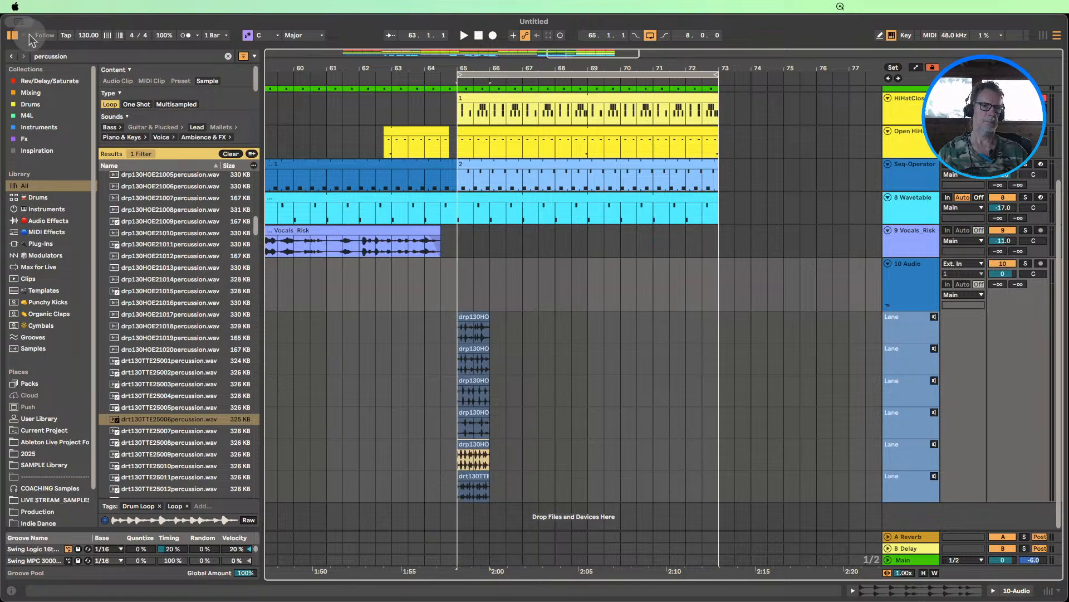
- Hide the browser and extend all six percussion clips together to bar 69, making them four bars long
{"action": "left_click", "coordinate": [11, 35]}
{"action": "left_click_drag", "start_coordinate": [298, 67], "coordinate": [256, 112]}
{"action": "scroll", "coordinate": [266, 278], "scroll_direction": "up", "scroll_amount": 3}
{"action": "scroll", "coordinate": [253, 206], "scroll_direction": "down", "scroll_amount": 3}
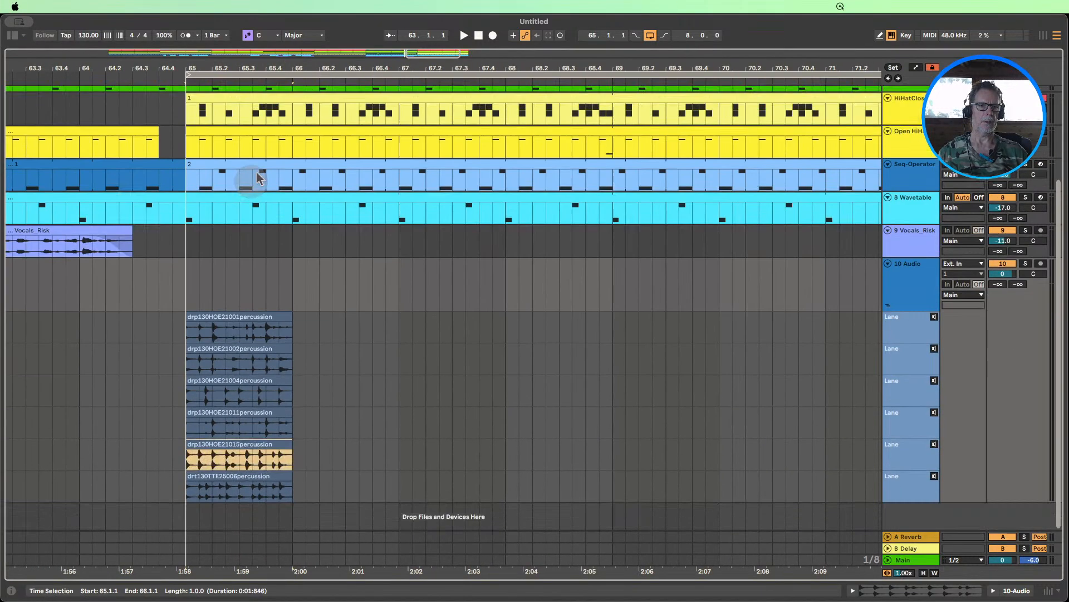
{"action": "left_click", "coordinate": [271, 477]}
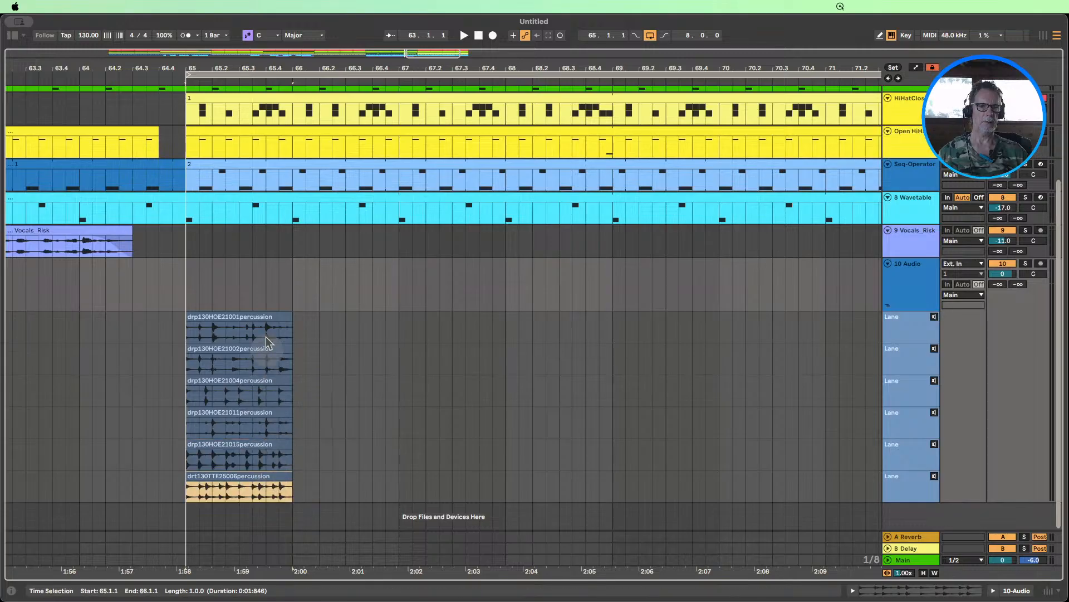
{"action": "left_click", "coordinate": [260, 316], "text": "shift"}
{"action": "left_click_drag", "start_coordinate": [290, 315], "coordinate": [609, 317]}
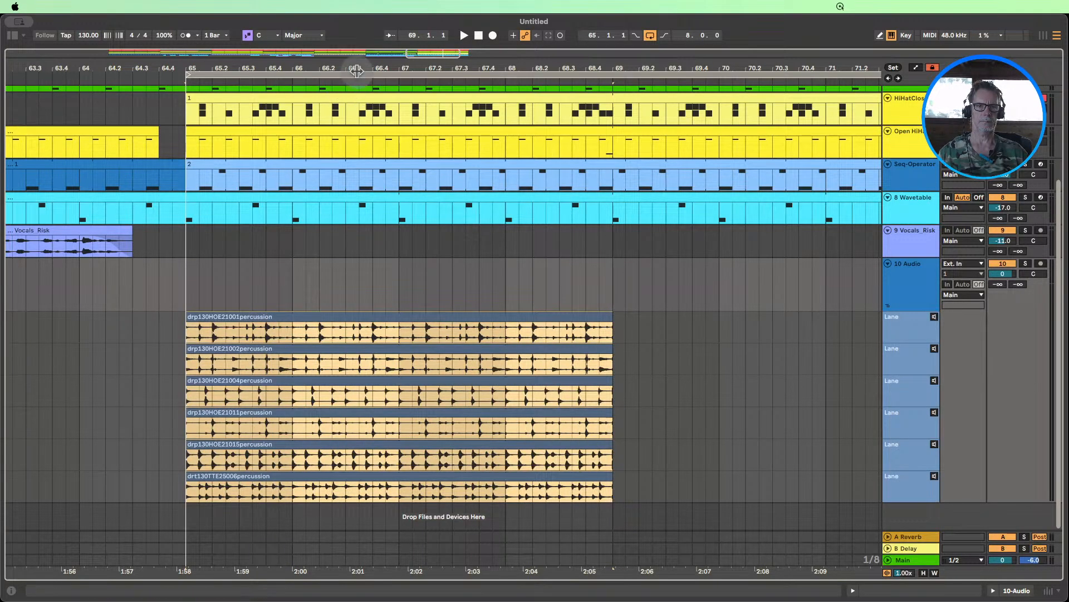
- Shorten the arrangement loop to four bars, from bar 65 to bar 69, matching the percussion clips
{"action": "left_click_drag", "start_coordinate": [358, 69], "coordinate": [359, 47]}
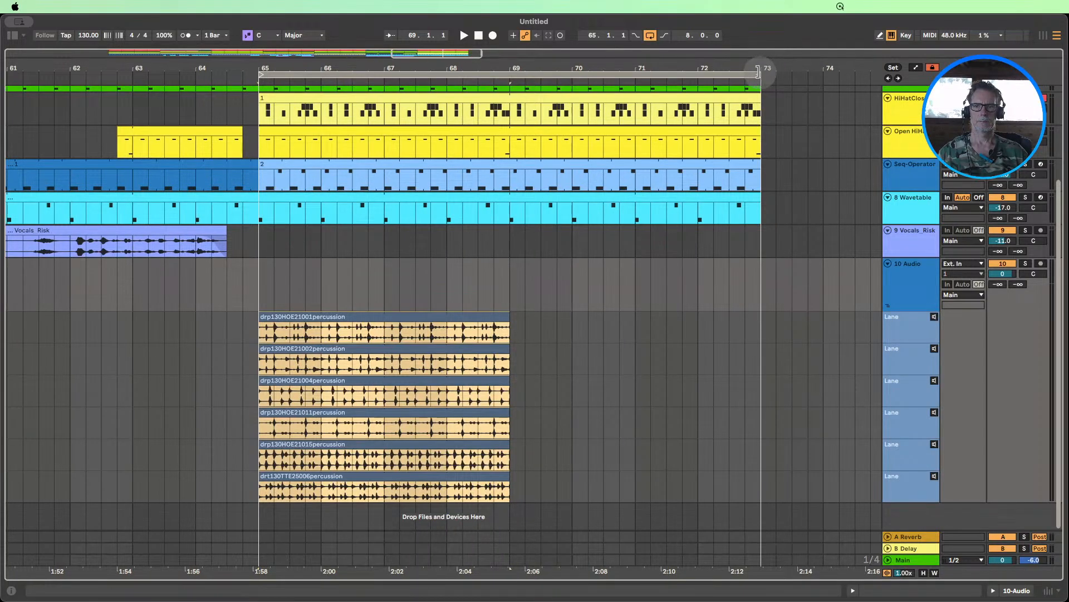
{"action": "left_click_drag", "start_coordinate": [761, 74], "coordinate": [508, 73]}
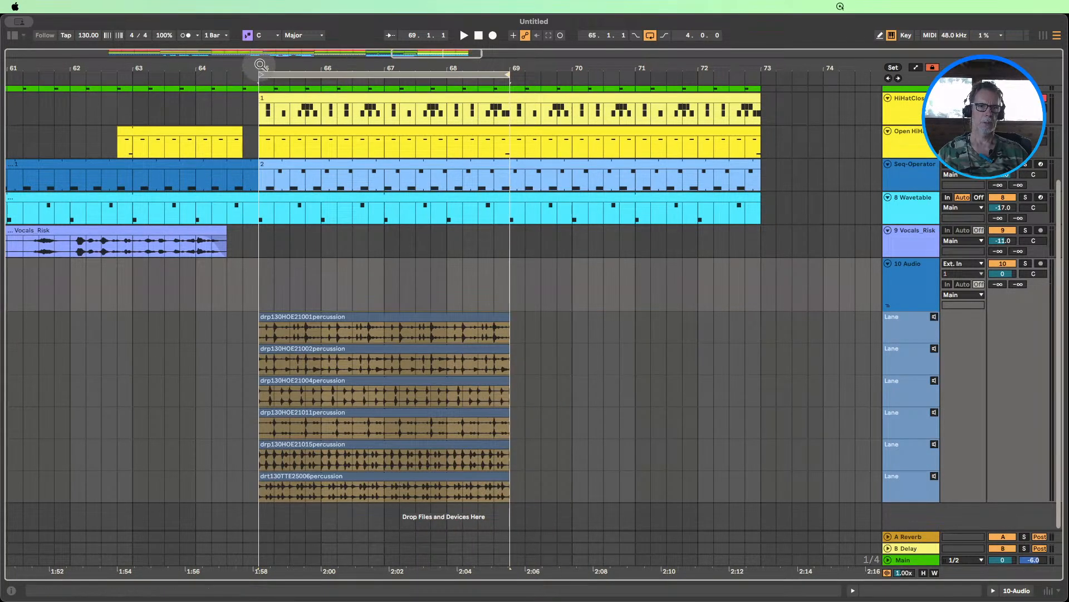
{"action": "key", "text": "z"}
{"action": "scroll", "coordinate": [497, 238], "scroll_direction": "up", "scroll_amount": 3}
{"action": "scroll", "coordinate": [497, 238], "scroll_direction": "down", "scroll_amount": 3}
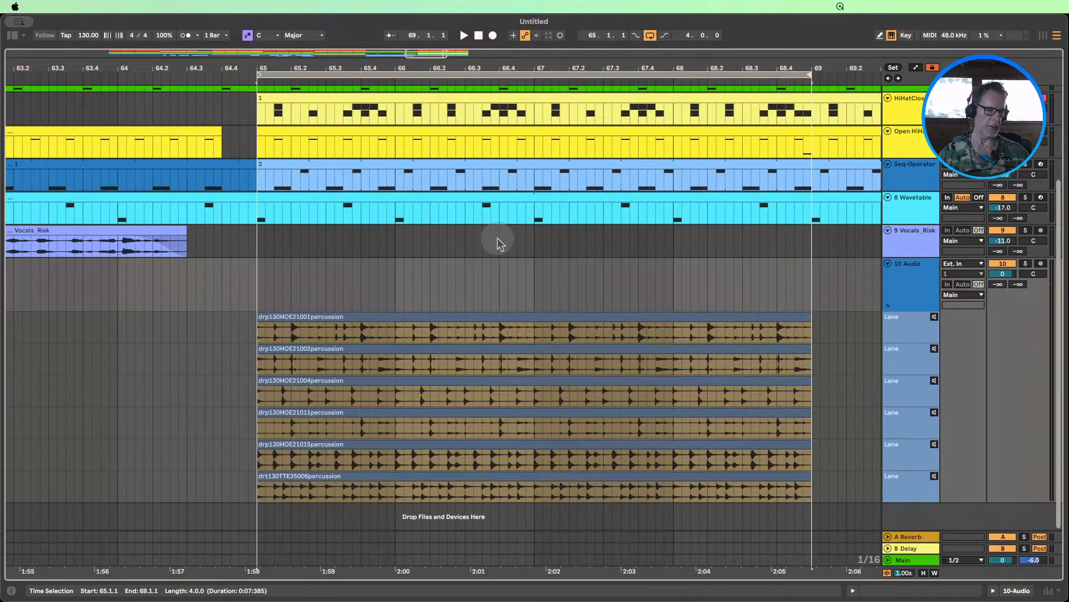
- Play the looped section from bar 65 to bar 69 and listen to the existing tracks
{"action": "scroll", "coordinate": [497, 238], "scroll_direction": "up", "scroll_amount": 5}
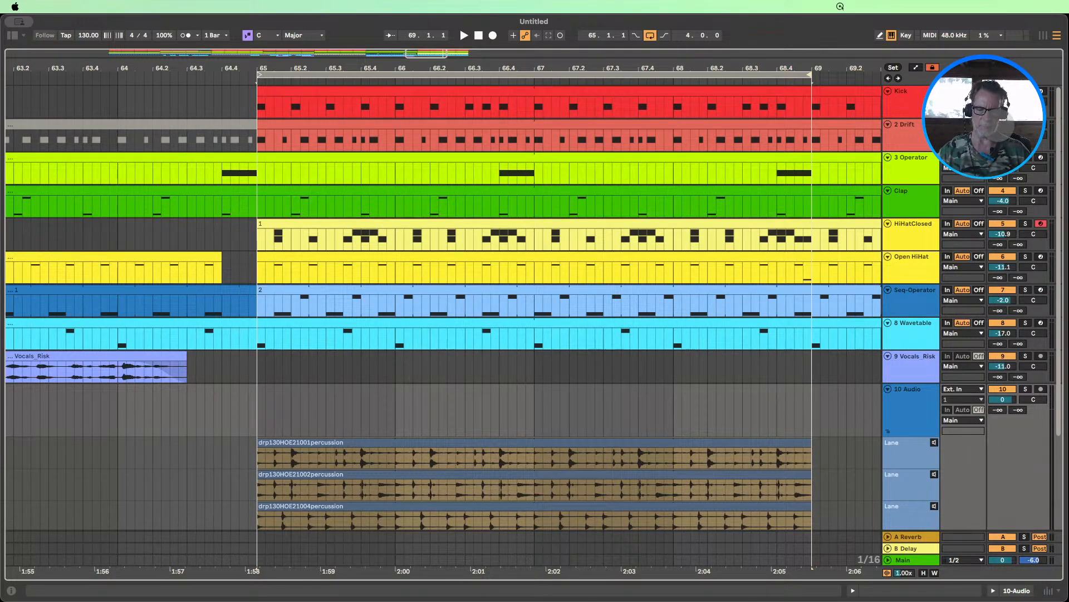
{"action": "scroll", "coordinate": [905, 278], "scroll_direction": "down", "scroll_amount": 4}
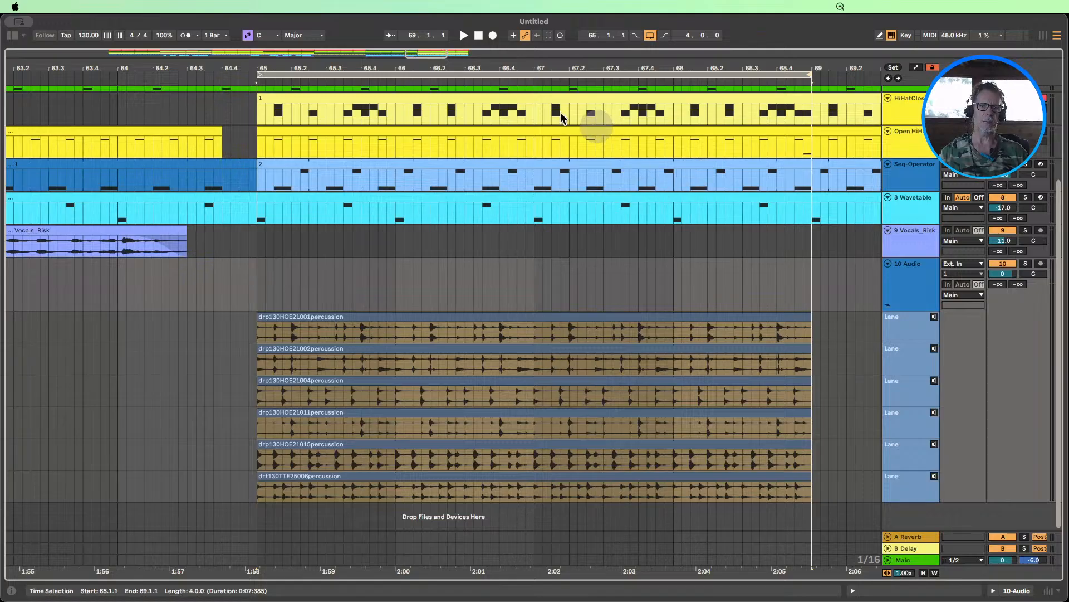
{"action": "left_click_drag", "start_coordinate": [271, 67], "coordinate": [188, 71]}
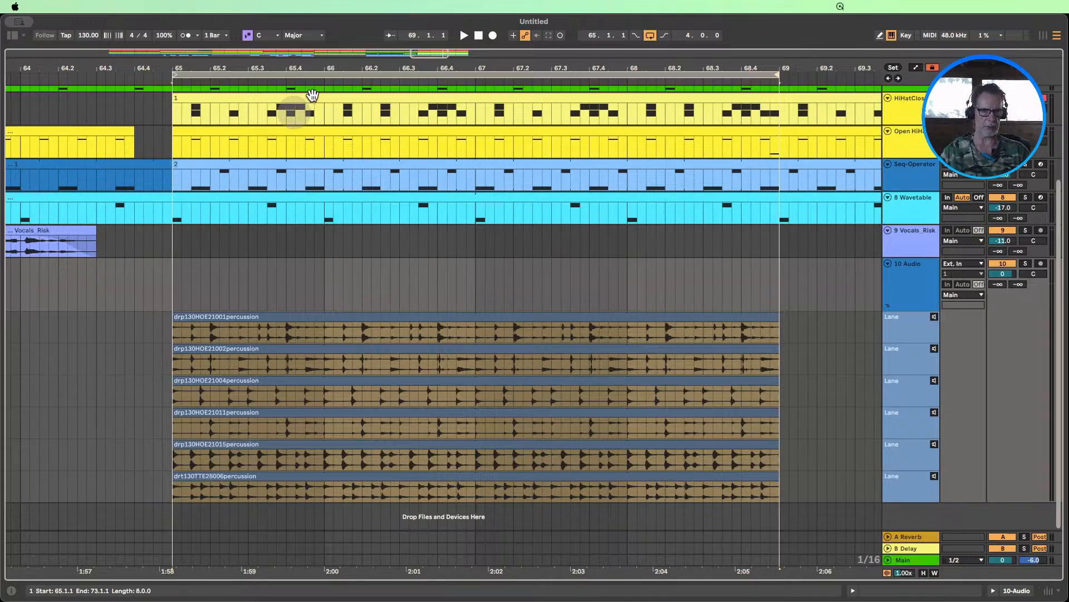
{"action": "left_click_drag", "start_coordinate": [201, 66], "coordinate": [462, 67]}
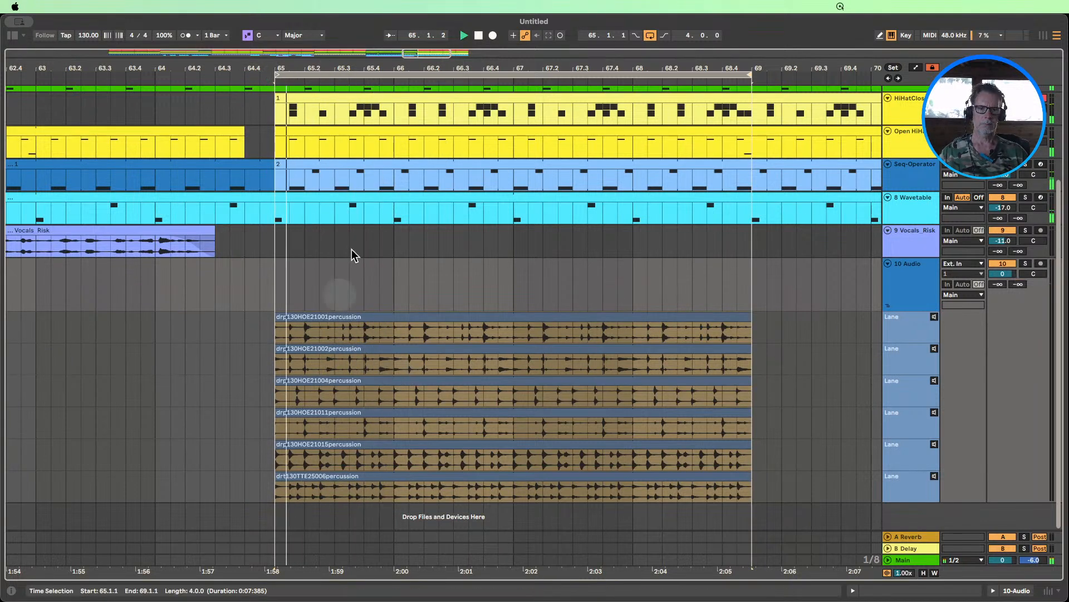
{"action": "left_click_drag", "start_coordinate": [312, 65], "coordinate": [312, 68]}
{"action": "scroll", "coordinate": [830, 260], "scroll_direction": "up", "scroll_amount": 2}
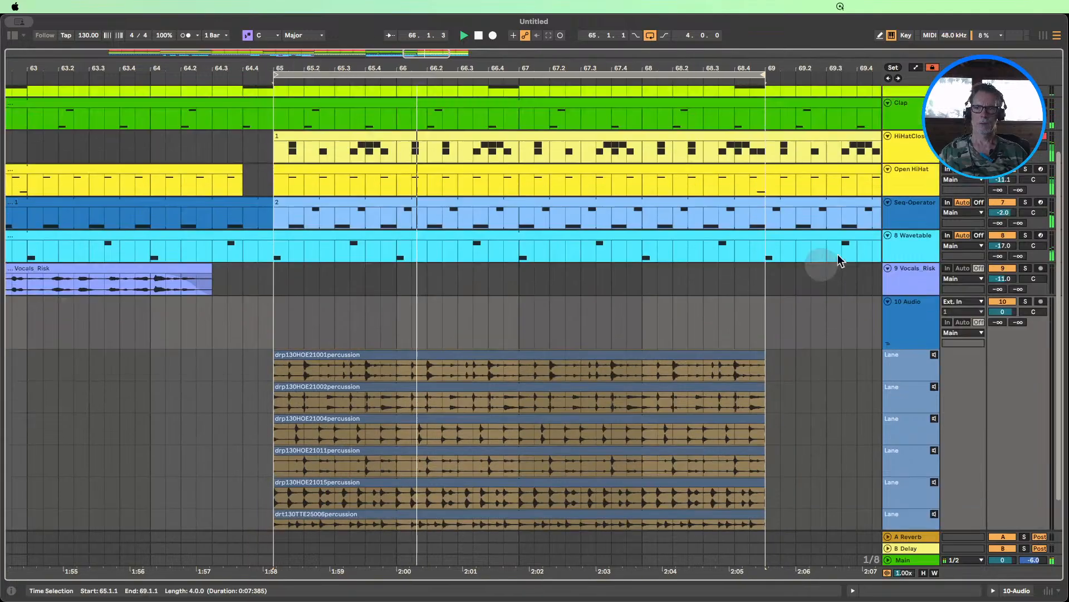
- Mute the Open HiHat, Seq-Operator and Wavetable tracks while the section keeps looping
{"action": "scroll", "coordinate": [841, 261], "scroll_direction": "up", "scroll_amount": 3}
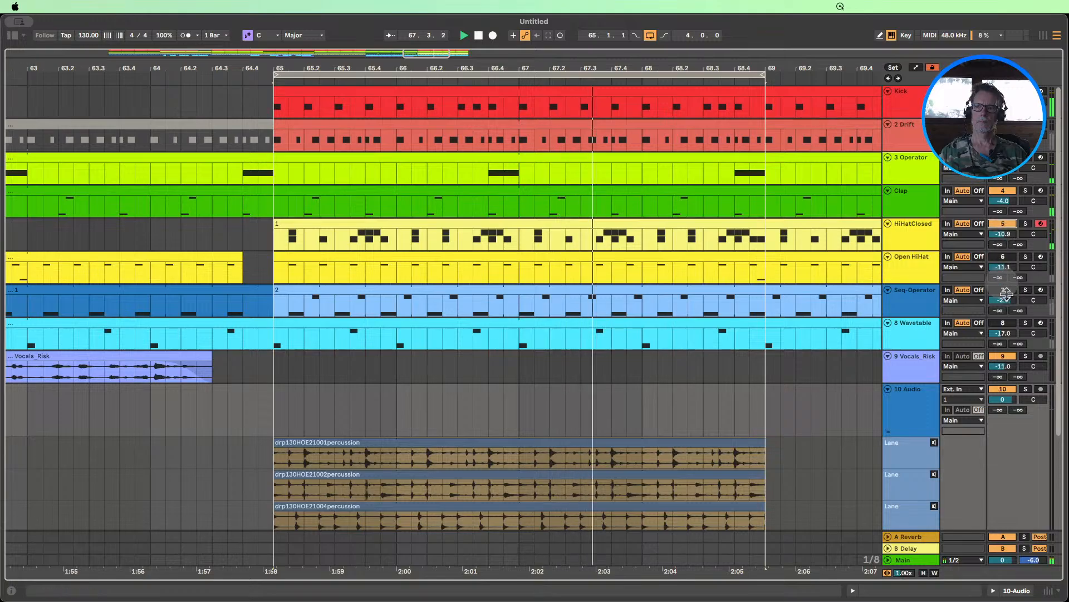
{"action": "scroll", "coordinate": [1002, 295], "scroll_direction": "down", "scroll_amount": 3}
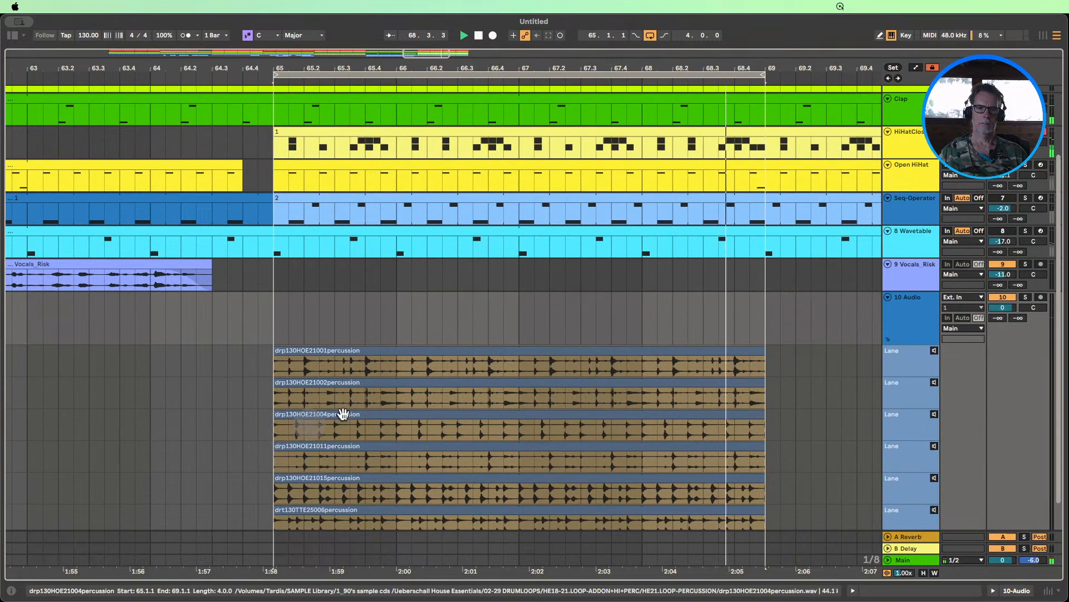
- Turn on draw mode and comp a slice of the first percussion take lane into the audio track at 65.2.3
{"action": "key", "text": "c"}
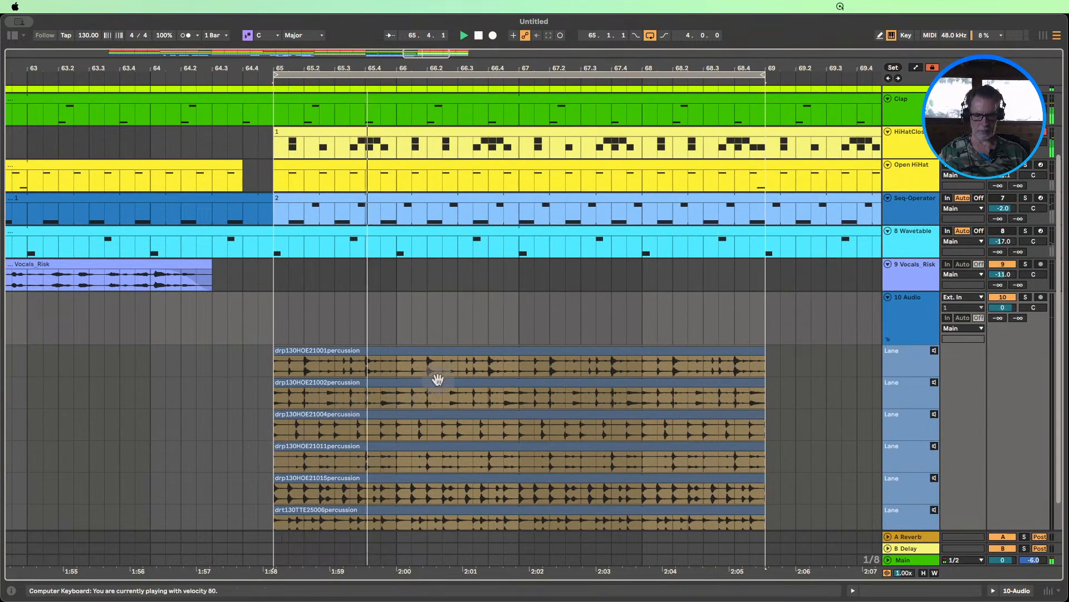
{"action": "key", "text": "b"}
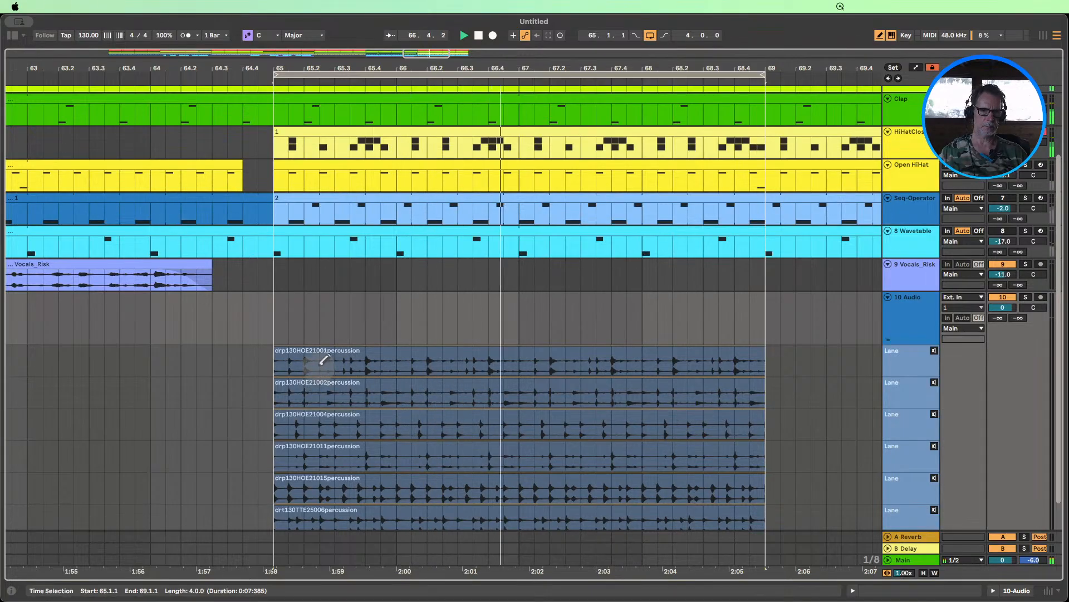
{"action": "left_click", "coordinate": [325, 360]}
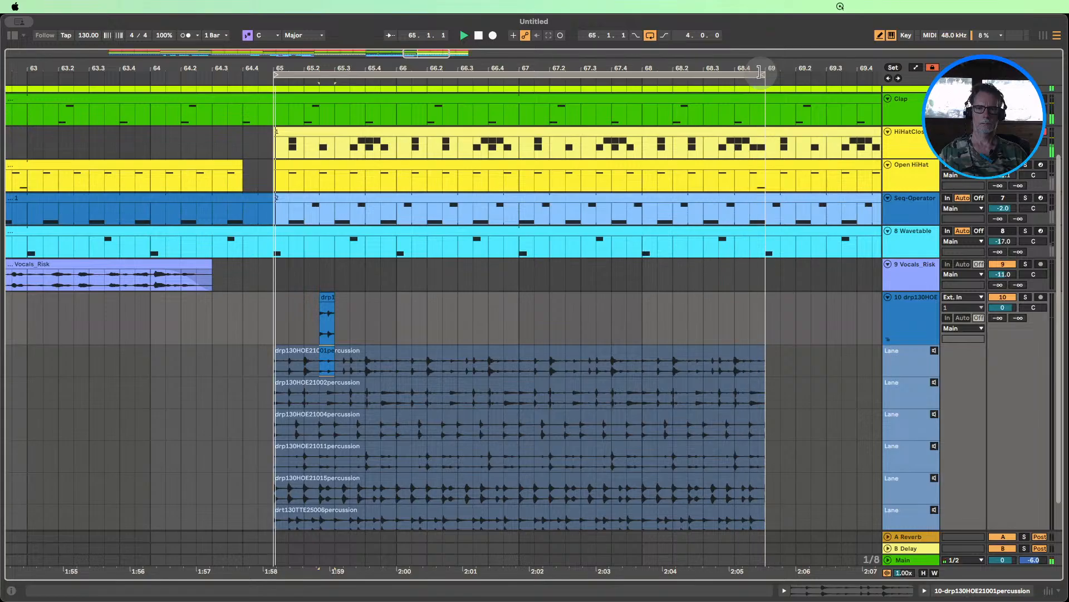
- Shorten the arrangement loop to one bar, from 65 to 66, and trim the comped slice to a sixteenth note, from 65.2.3 to 65.2.4
{"action": "left_click_drag", "start_coordinate": [761, 71], "coordinate": [395, 105]}
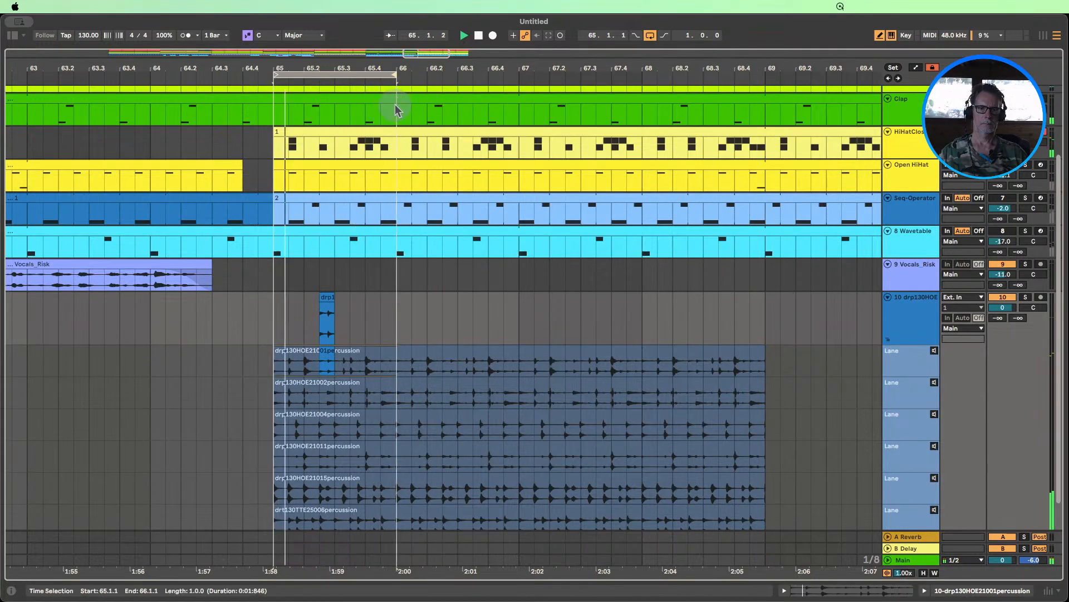
{"action": "left_click_drag", "start_coordinate": [326, 68], "coordinate": [326, 145]}
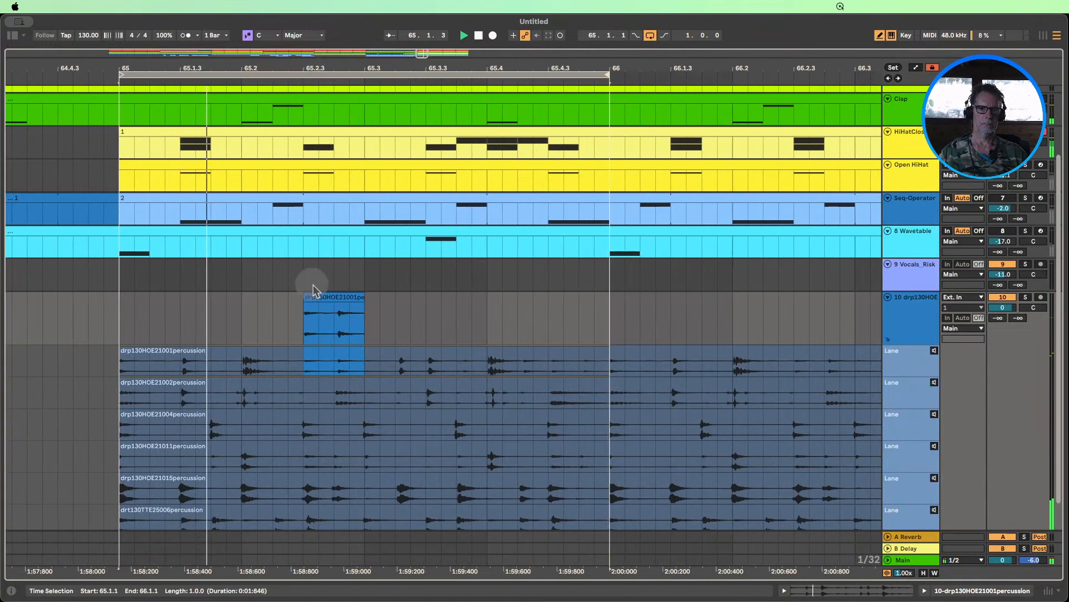
{"action": "left_click_drag", "start_coordinate": [304, 297], "coordinate": [333, 296]}
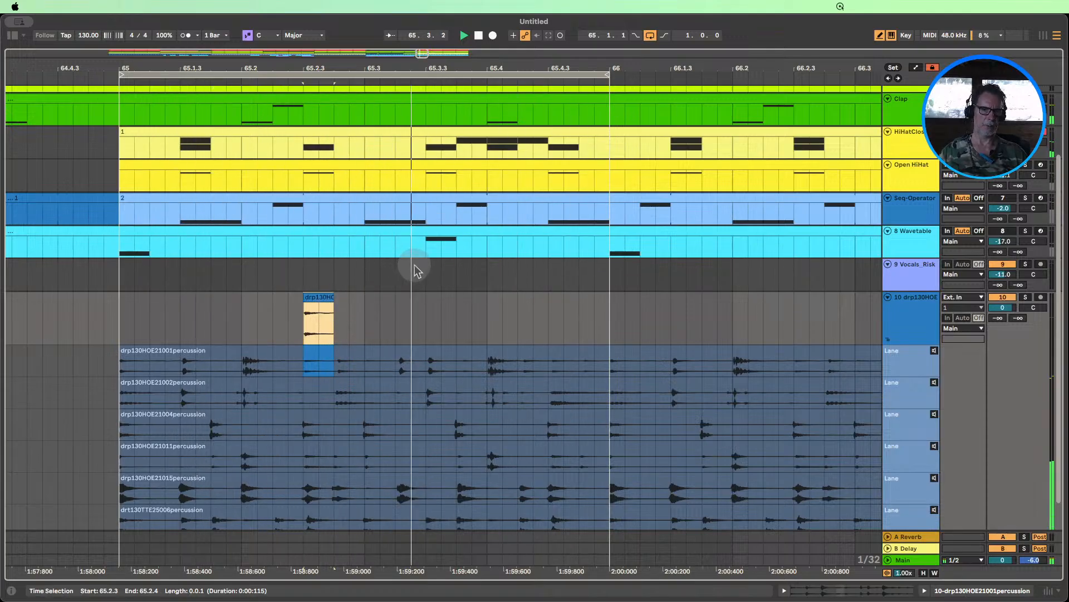
{"action": "left_click_drag", "start_coordinate": [405, 69], "coordinate": [333, 58]}
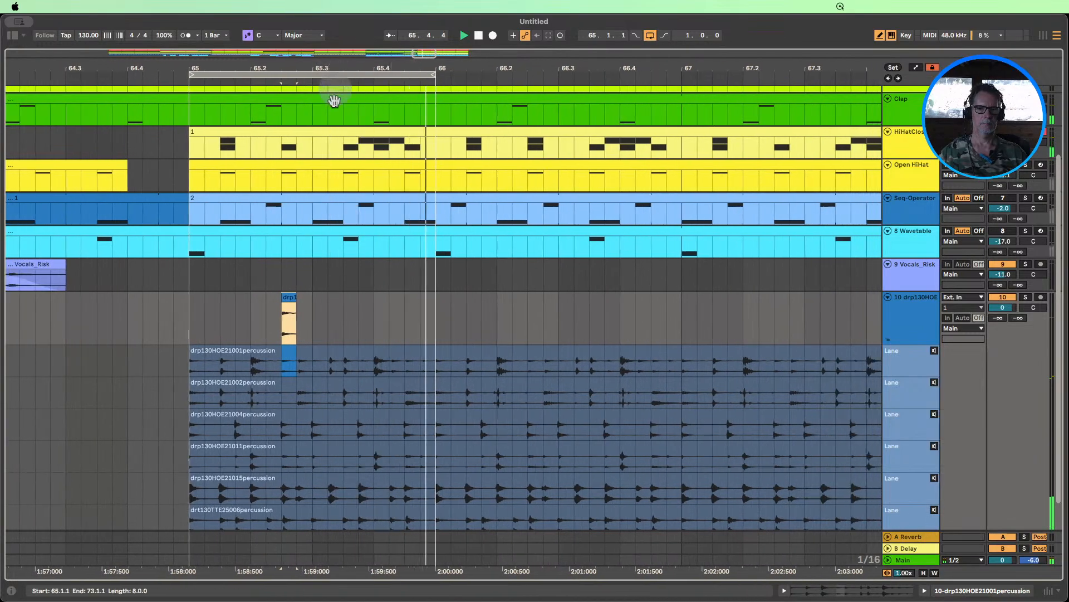
- Comp sixteenth-note slices at 65.4.1, trying the second and fourth take lanes, and at 65.3.4 from the third lane
{"action": "left_click", "coordinate": [382, 393]}
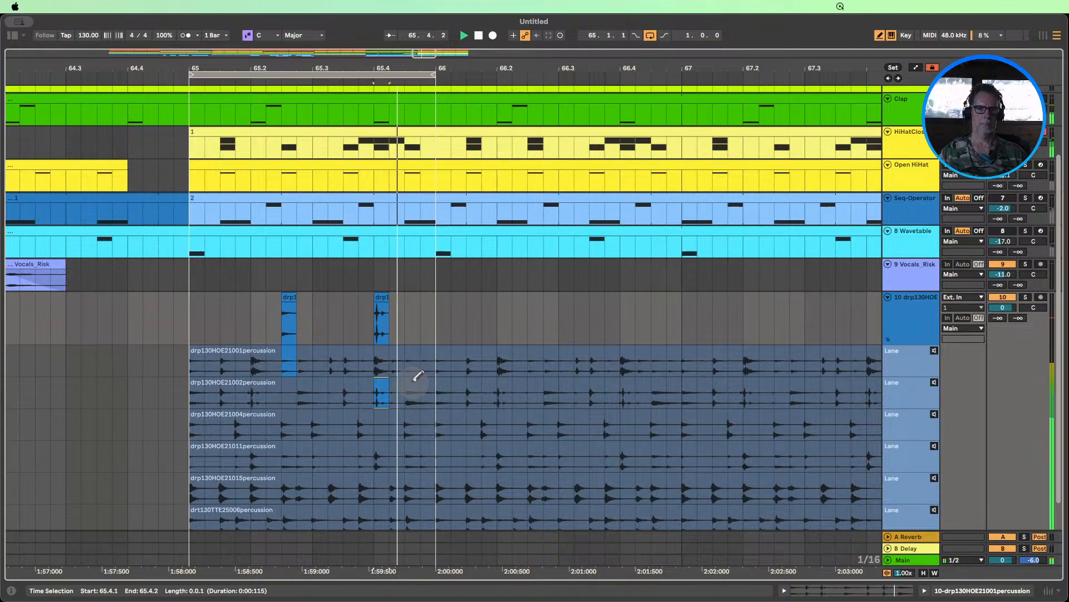
{"action": "left_click", "coordinate": [387, 405]}
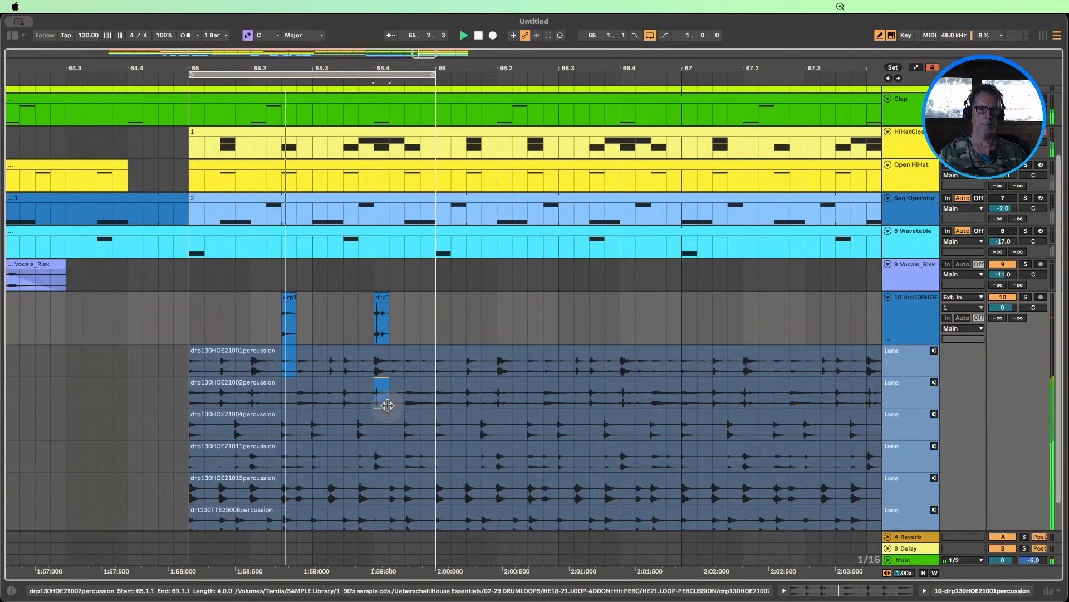
{"action": "left_click", "coordinate": [381, 445]}
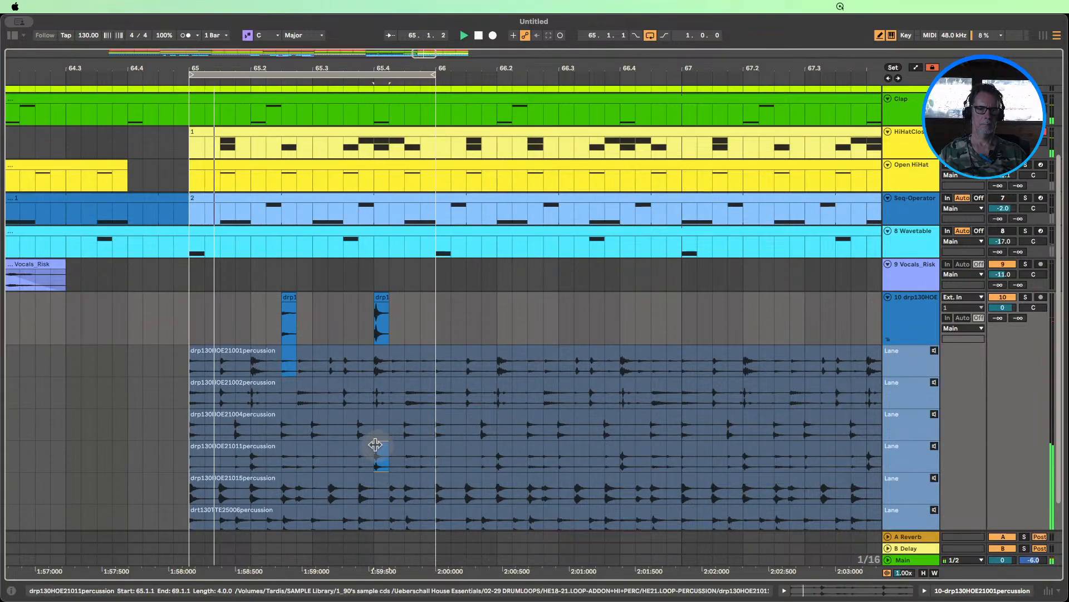
{"action": "left_click", "coordinate": [366, 424]}
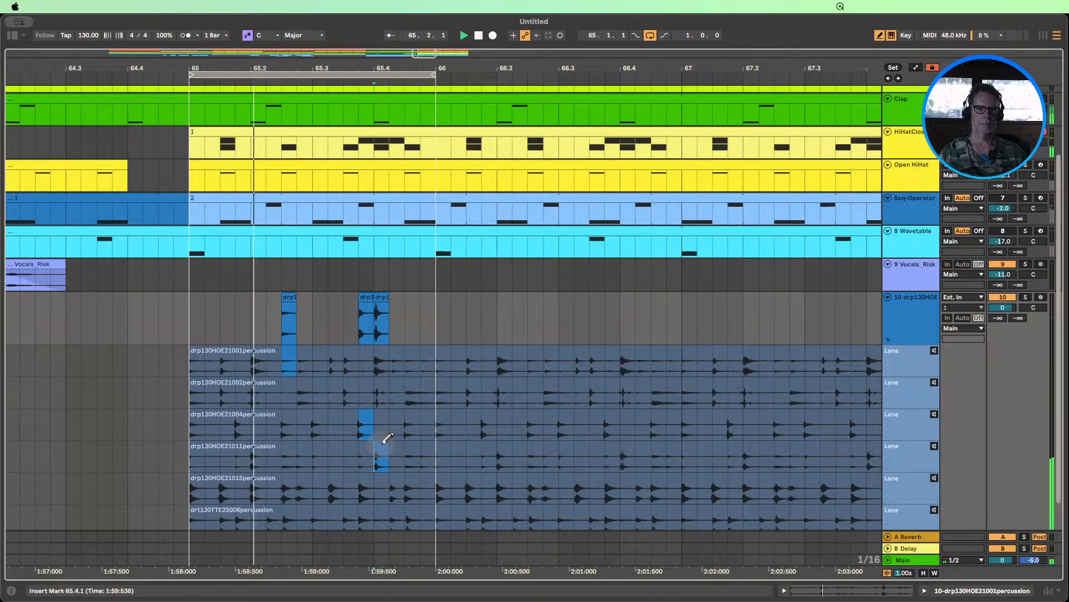
- Deactivate the comped slice at 65.4.1 and add a sixteenth-note slice from the third take lane at 65.4.3
{"action": "left_click", "coordinate": [384, 299]}
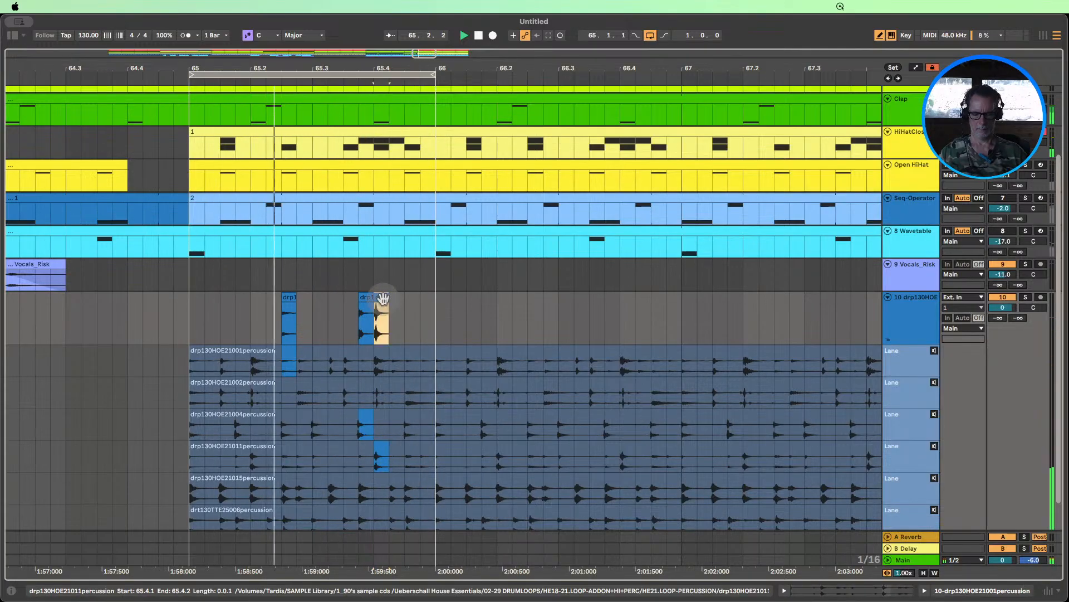
{"action": "key", "text": "Delete"}
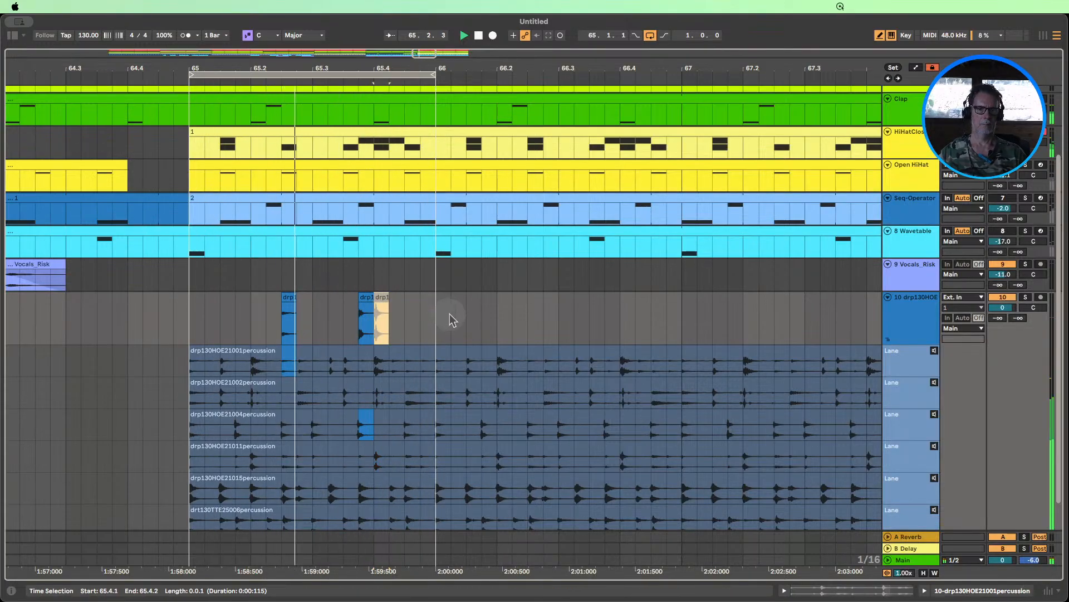
{"action": "left_click", "coordinate": [408, 415]}
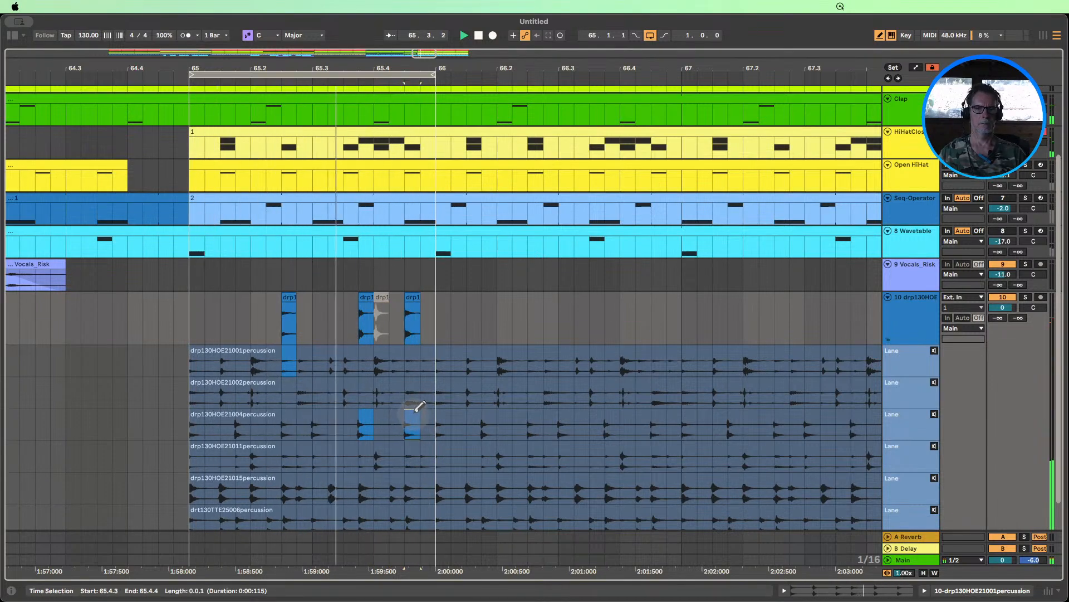
- Delete the deactivated slice at 65.4.1 from the audio track
{"action": "scroll", "coordinate": [997, 192], "scroll_direction": "up", "scroll_amount": 3}
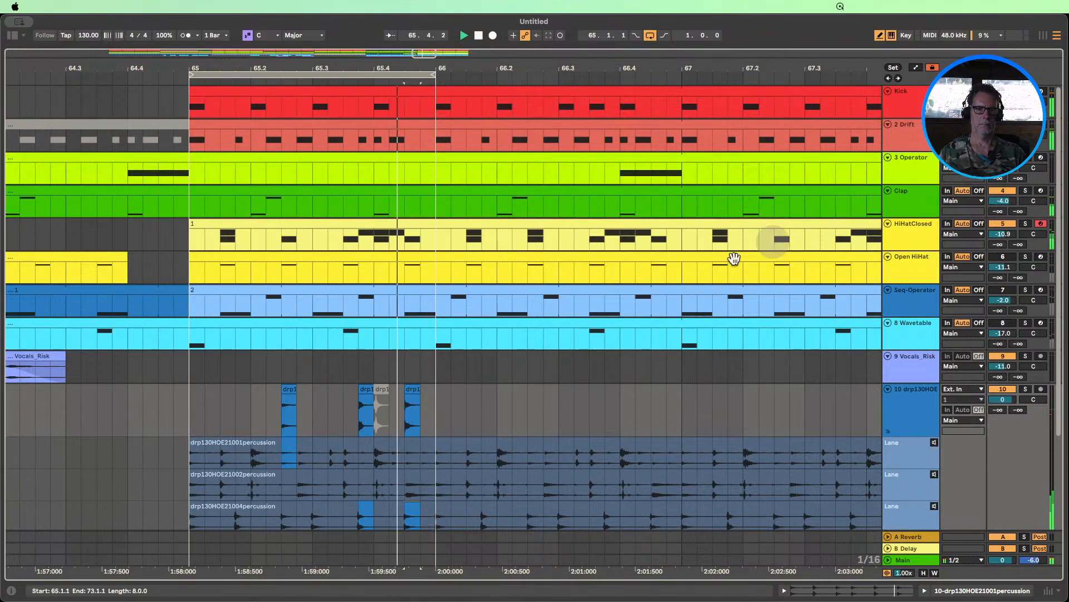
{"action": "left_click", "coordinate": [384, 389]}
{"action": "scroll", "coordinate": [287, 375], "scroll_direction": "down", "scroll_amount": 2}
{"action": "scroll", "coordinate": [296, 422], "scroll_direction": "down", "scroll_amount": 1}
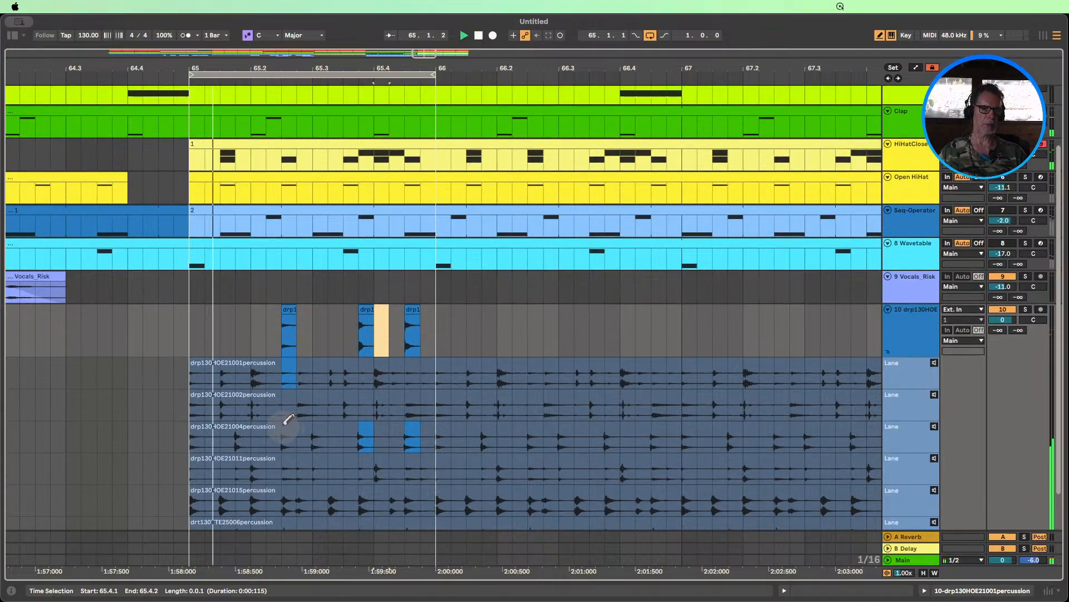
- Compare the slice at 65.2.3 from the third to sixth and first take lanes, and settle on the third lane
{"action": "left_click", "coordinate": [295, 423]}
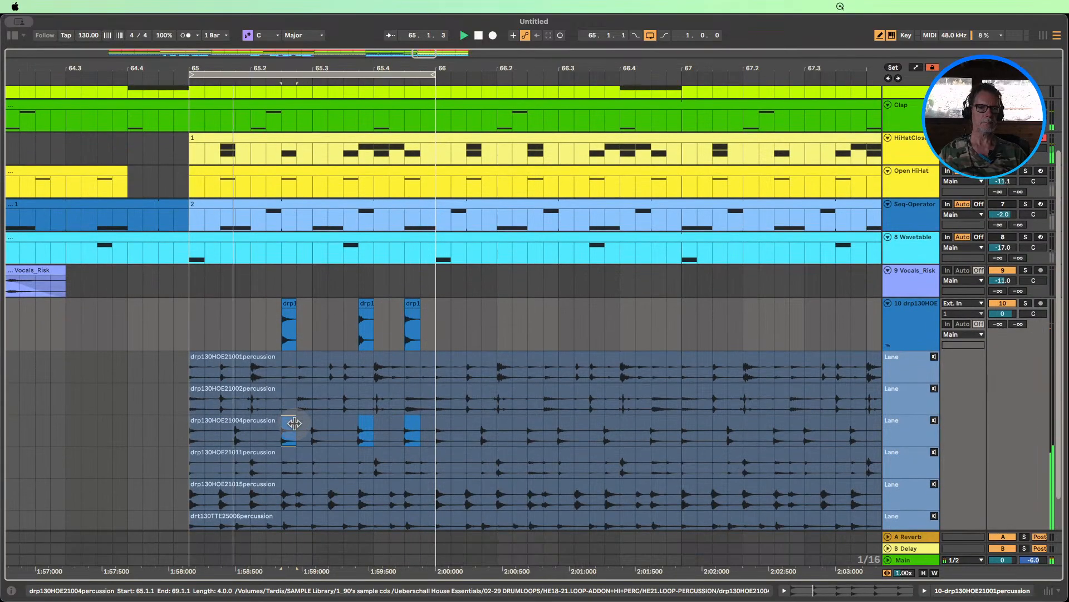
{"action": "scroll", "coordinate": [291, 425], "scroll_direction": "down", "scroll_amount": 1}
{"action": "left_click", "coordinate": [287, 429]}
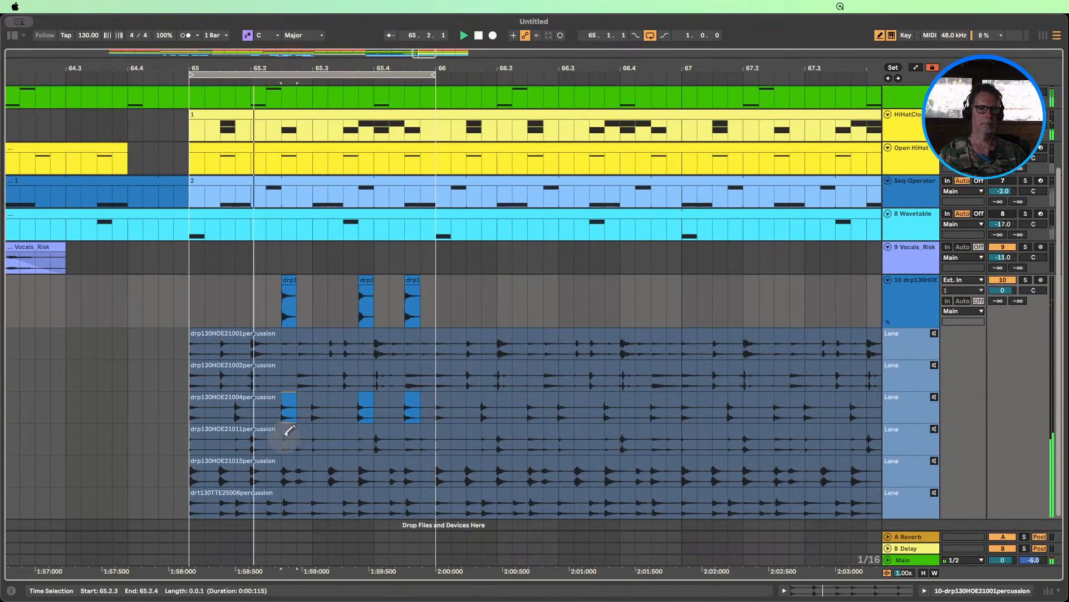
{"action": "left_click", "coordinate": [289, 429]}
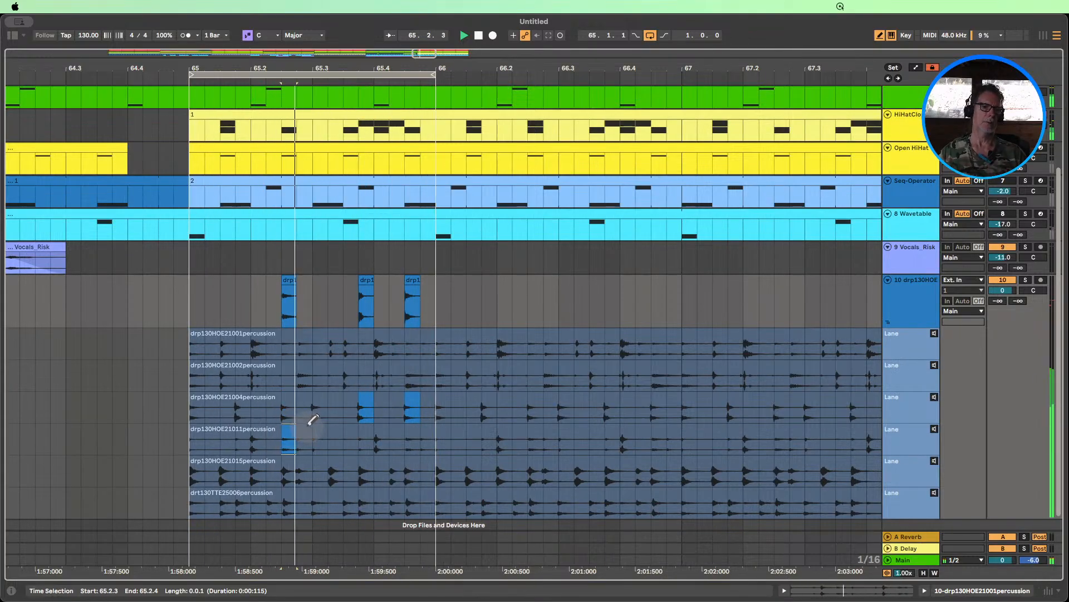
{"action": "scroll", "coordinate": [294, 429], "scroll_direction": "down", "scroll_amount": 1}
{"action": "left_click", "coordinate": [293, 440]}
{"action": "left_click", "coordinate": [293, 441]}
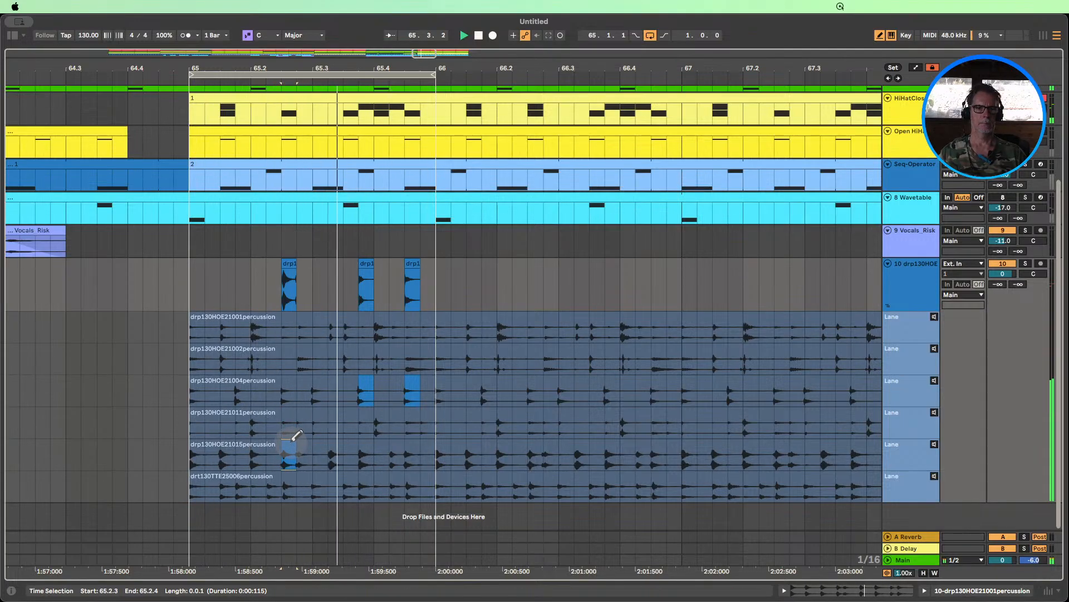
{"action": "left_click", "coordinate": [293, 471]}
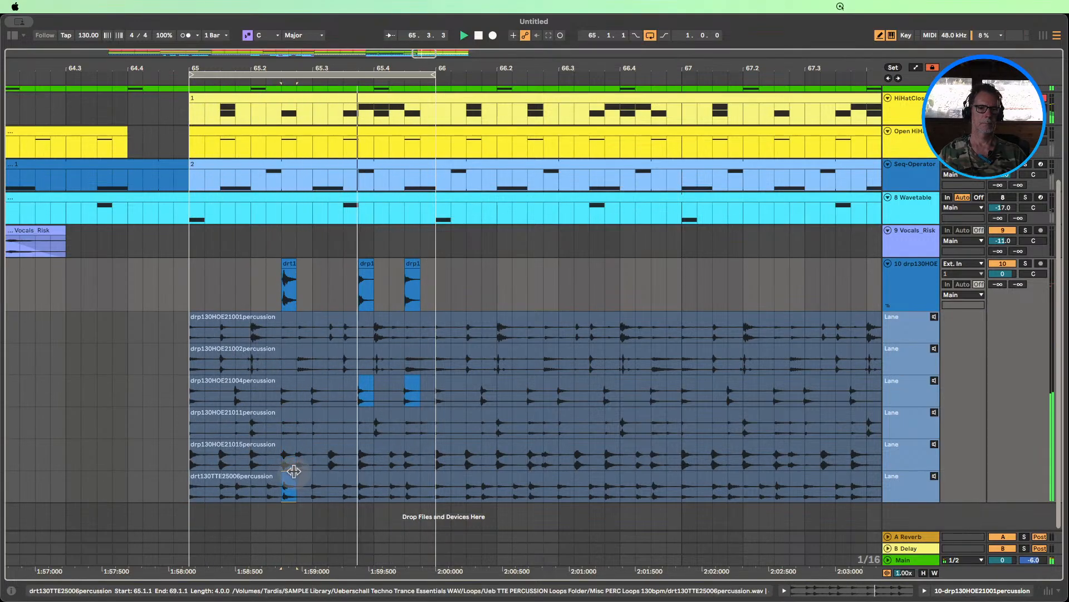
{"action": "left_click", "coordinate": [288, 384]}
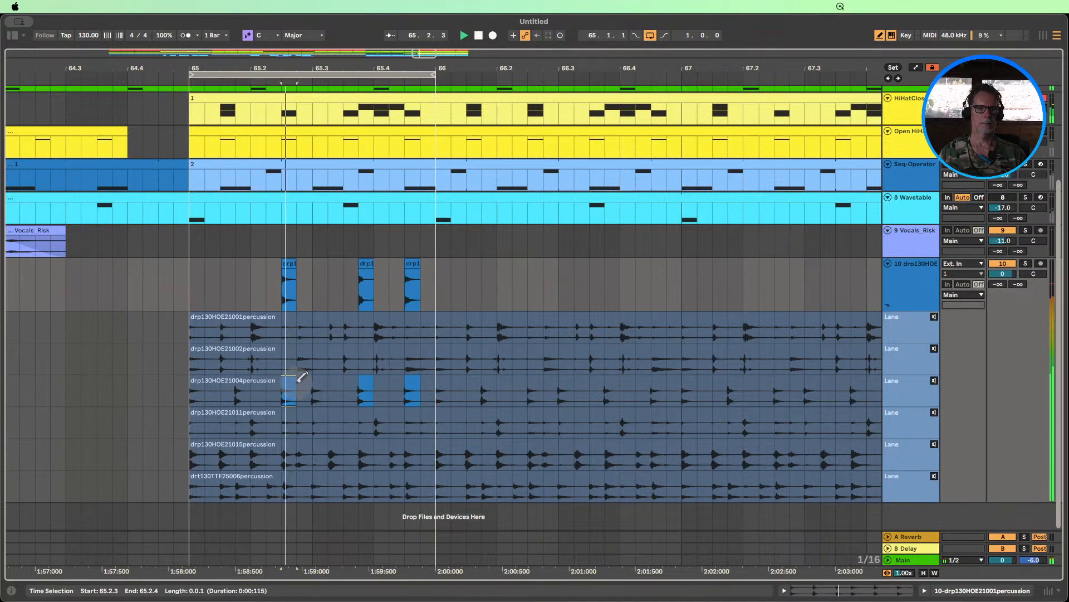
{"action": "left_click", "coordinate": [294, 326]}
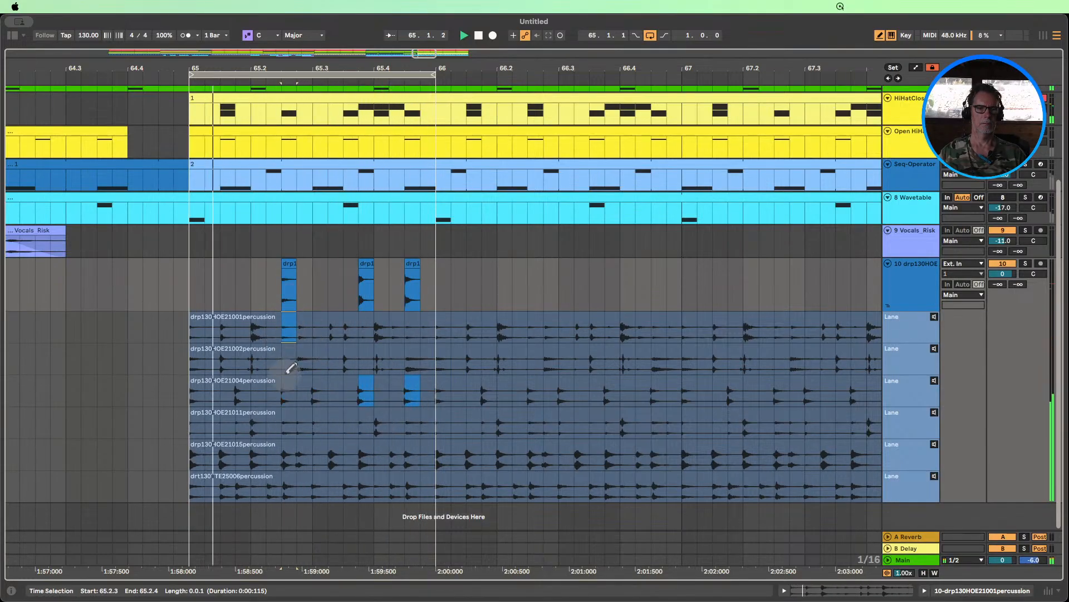
{"action": "left_click", "coordinate": [291, 383]}
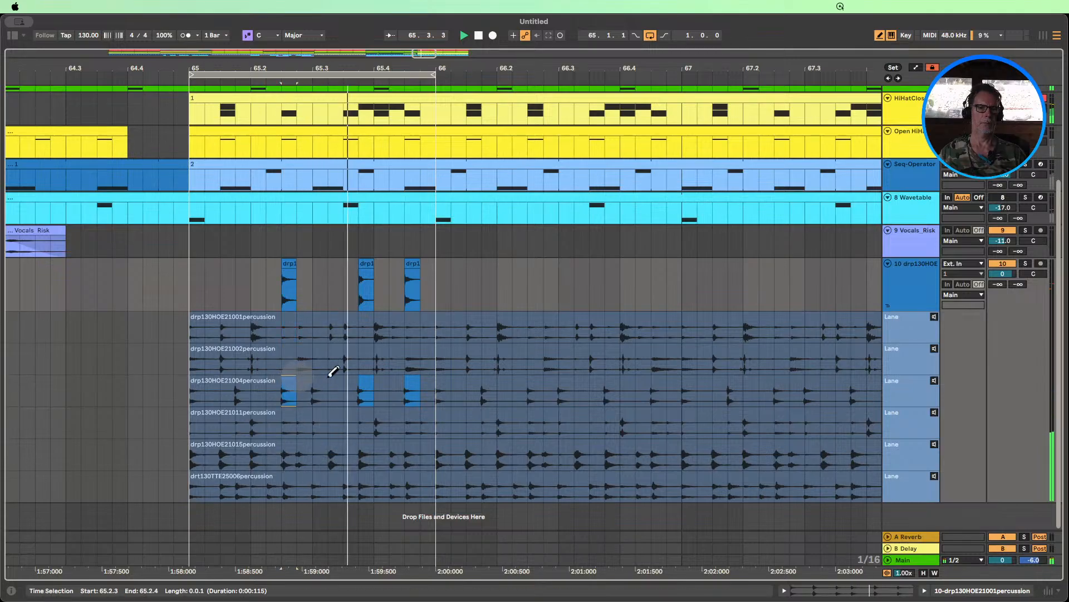
- Comp a sixteenth-note slice at 65.3.2, trying the first, second, fourth and fifth take lanes and settling on the first
{"action": "left_click", "coordinate": [336, 326]}
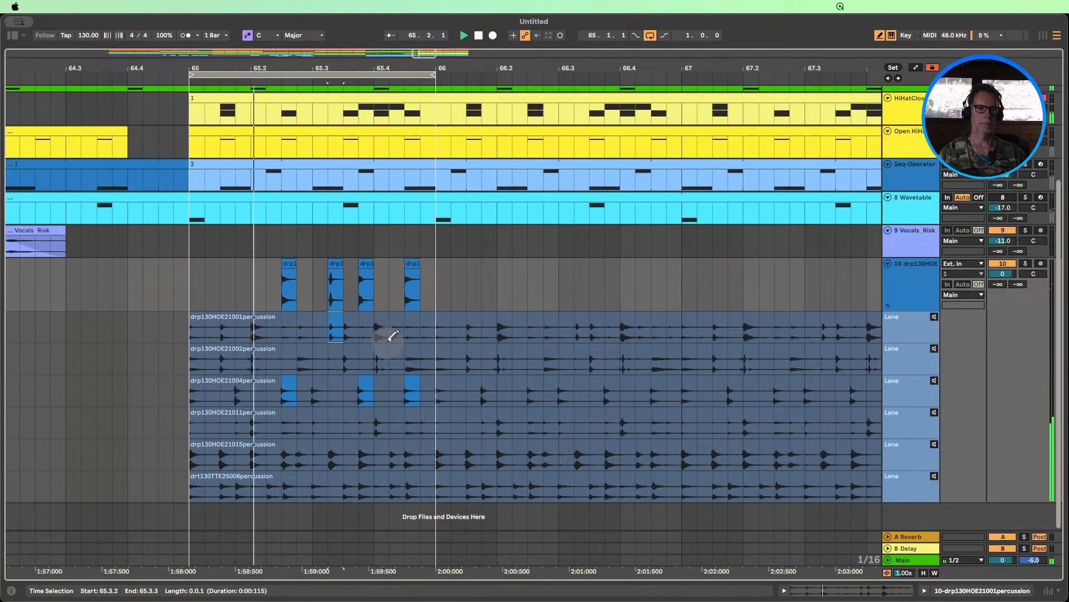
{"action": "left_click", "coordinate": [333, 347]}
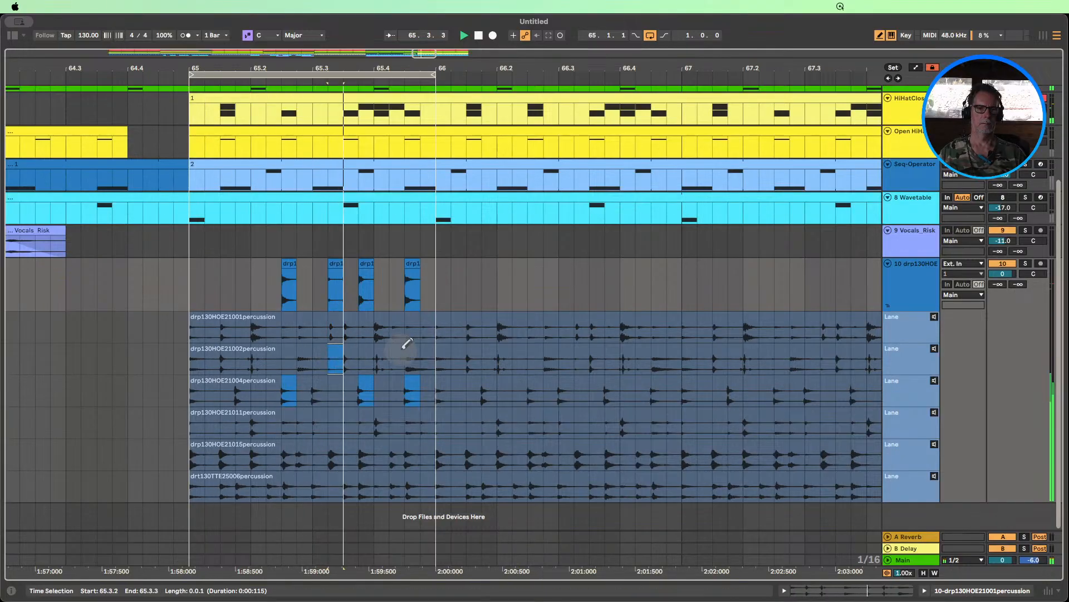
{"action": "left_click", "coordinate": [336, 419]}
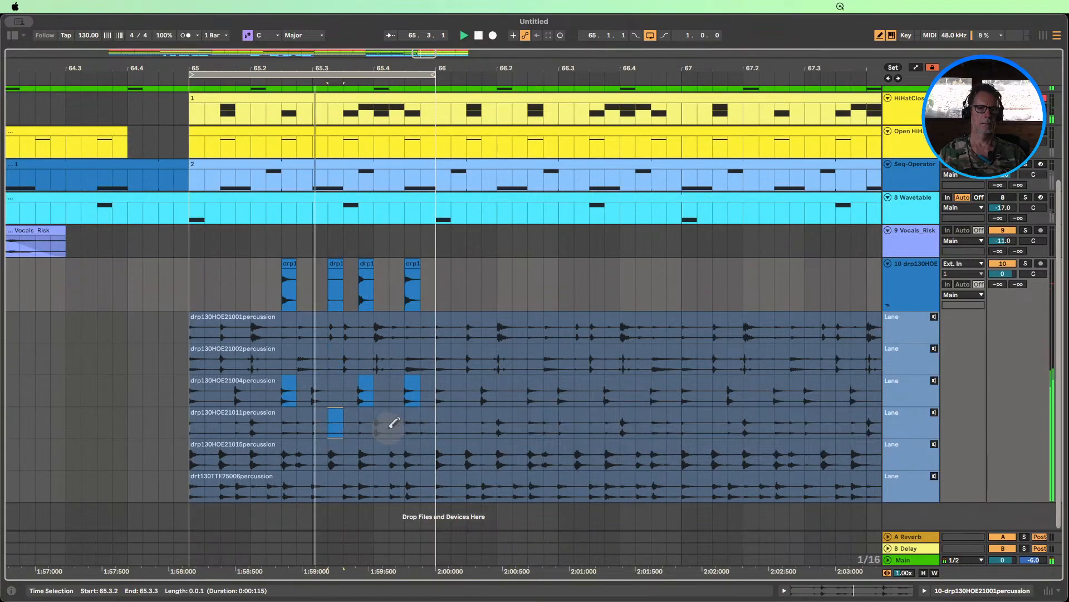
{"action": "left_click", "coordinate": [335, 452]}
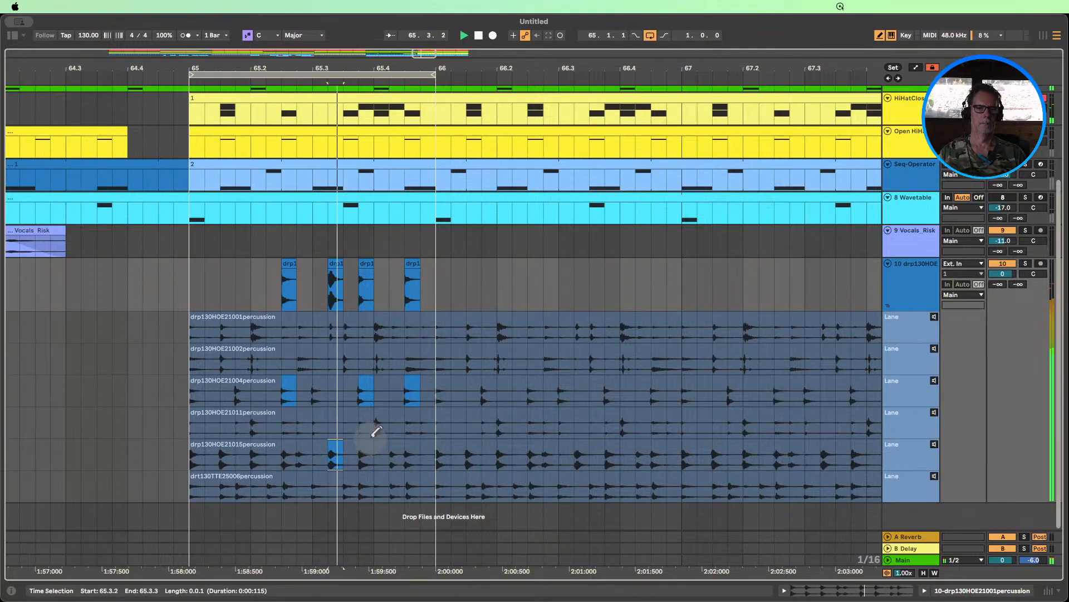
{"action": "left_click", "coordinate": [334, 329]}
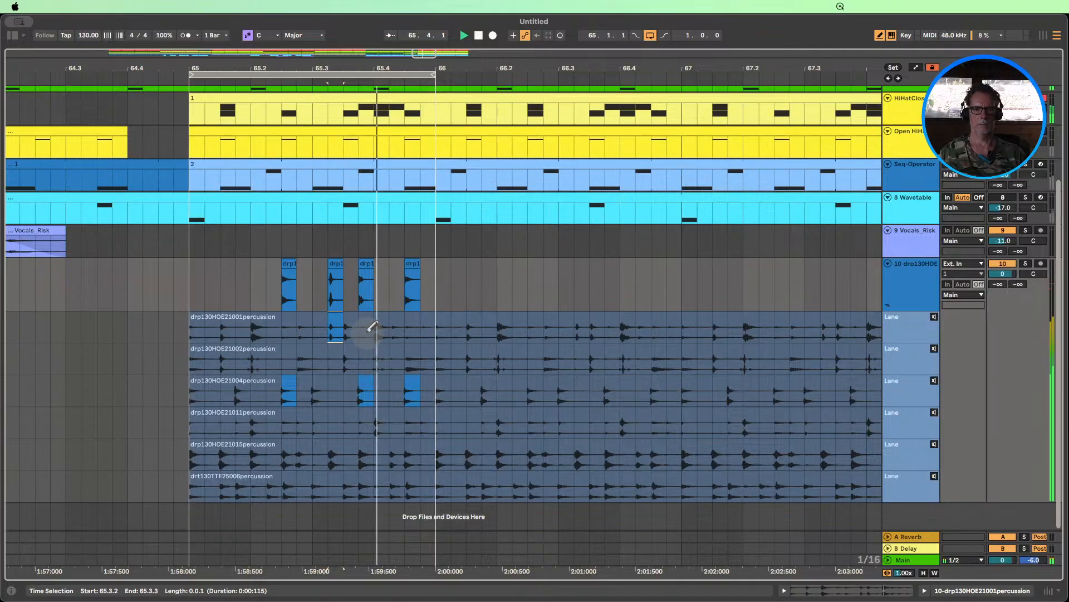
- Deactivate the slice at 65.3.2 to hear the loop without it, and reactivate it
{"action": "left_click", "coordinate": [335, 276]}
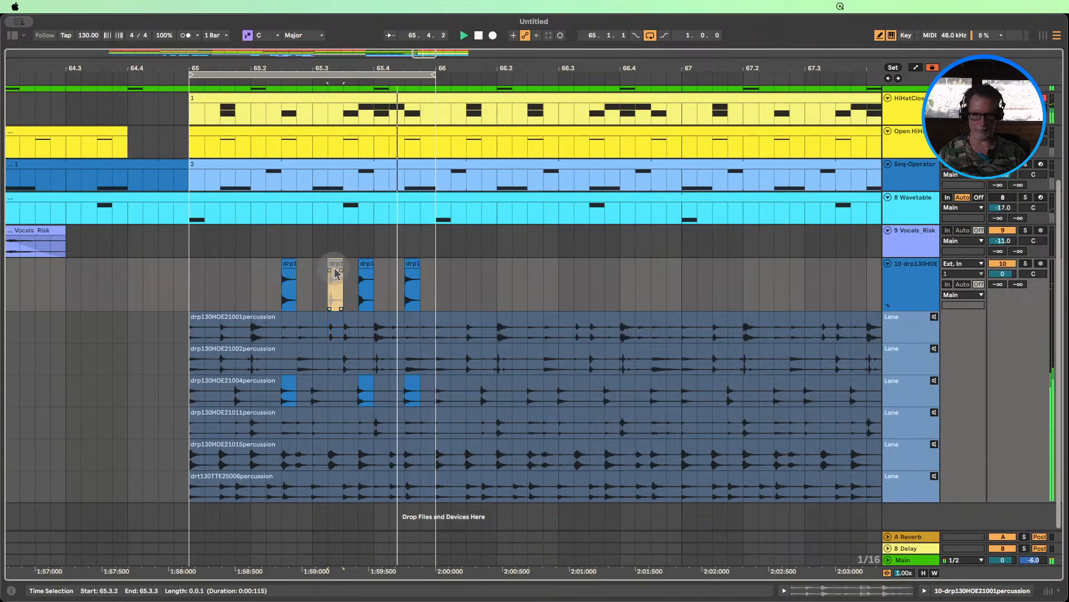
{"action": "left_click", "coordinate": [417, 296]}
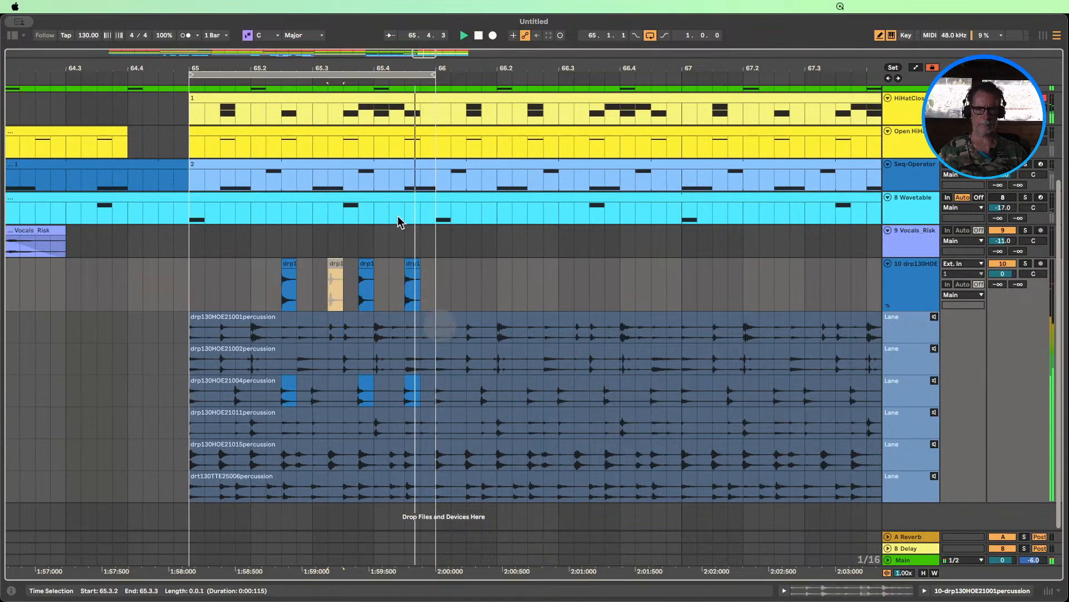
{"action": "key", "text": "0"}
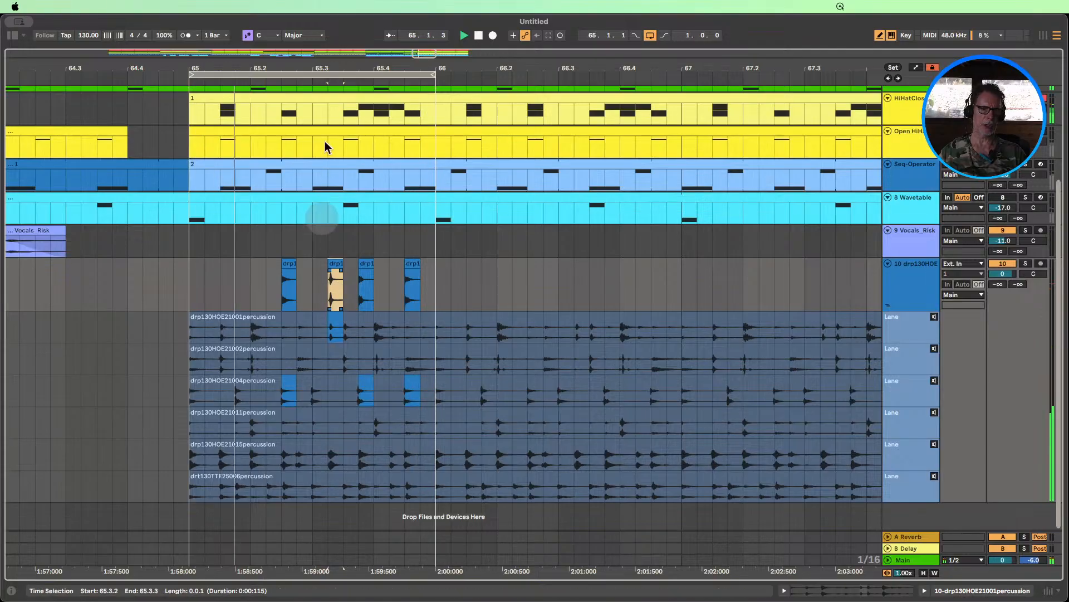
{"action": "left_click_drag", "start_coordinate": [332, 66], "coordinate": [331, 67]}
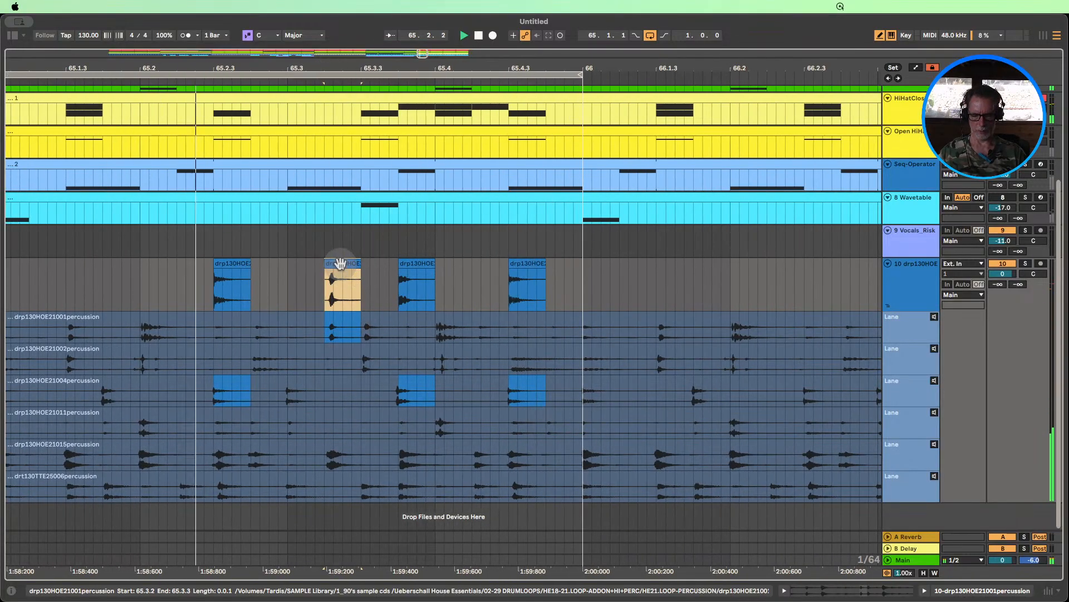
- Replace the slice at 65.3.2 on the percussion track with a copy of the slice at 65.3.4
{"action": "mouse_move", "coordinate": [341, 263]}
{"action": "left_mouse_down"}
{"action": "mouse_move", "coordinate": [417, 269]}
{"action": "mouse_move", "coordinate": [351, 272]}
{"action": "left_mouse_up"}
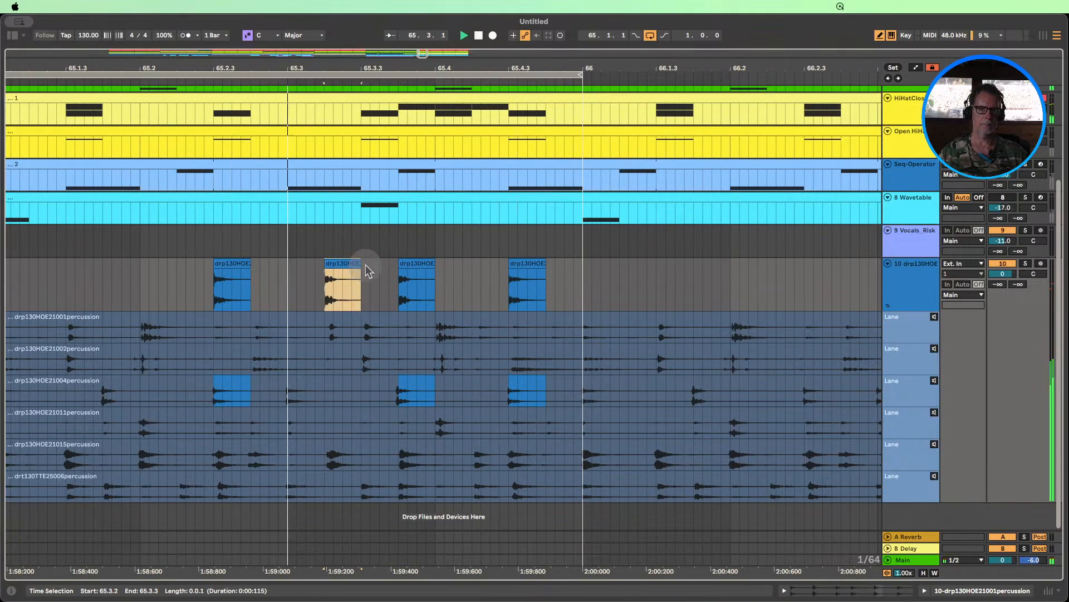
{"action": "left_click", "coordinate": [418, 288]}
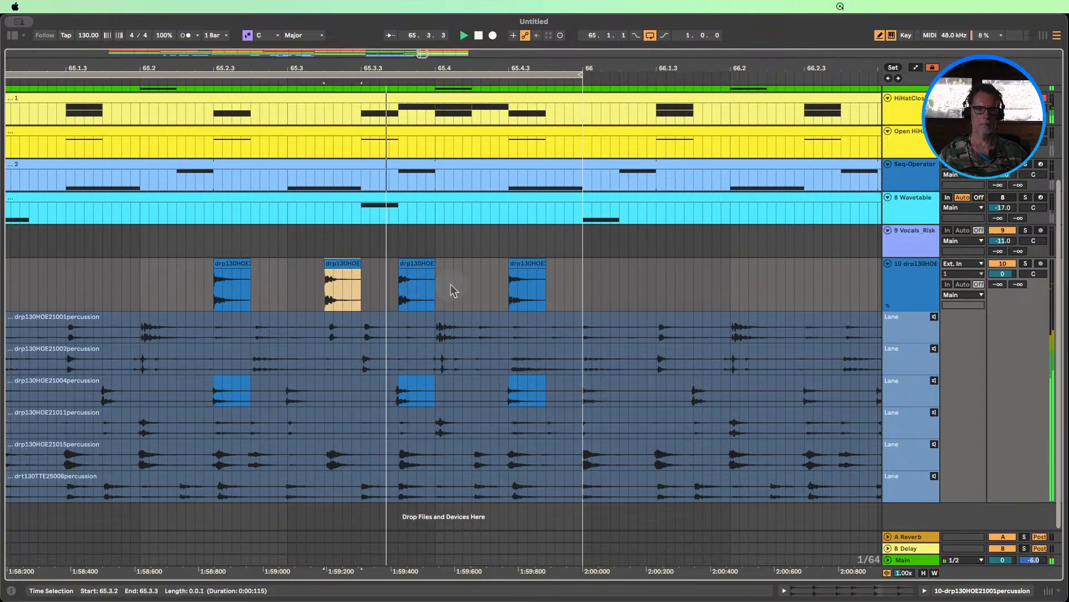
- Try an earlier start and reversed playback for the slice at 65.3.4, and restore its start and direction
{"action": "left_click_drag", "start_coordinate": [398, 260], "coordinate": [323, 263]}
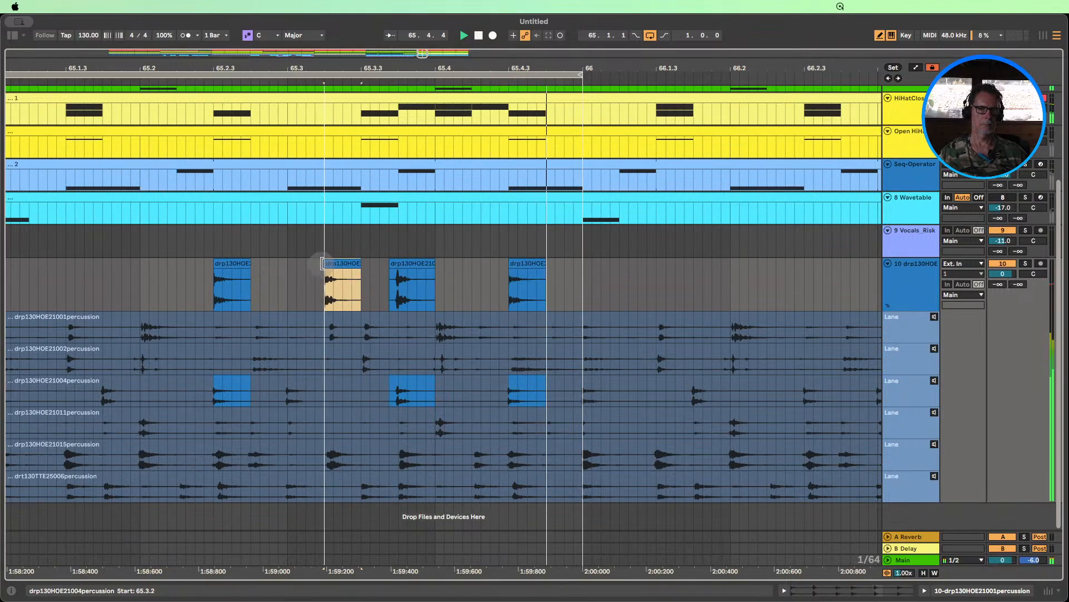
{"action": "left_click_drag", "start_coordinate": [390, 264], "coordinate": [398, 263]}
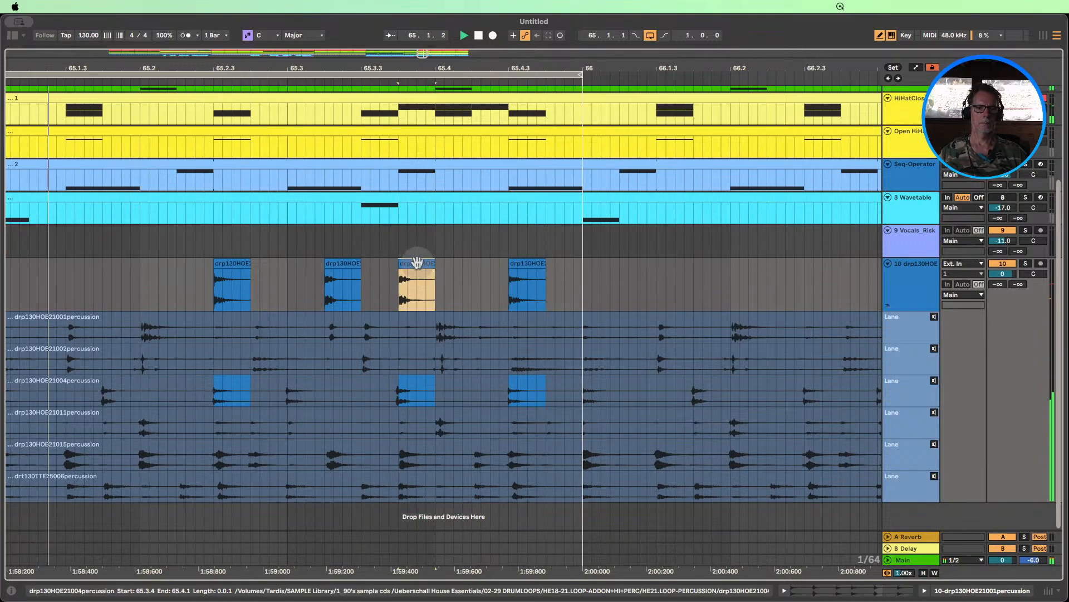
{"action": "double_click", "coordinate": [418, 262]}
{"action": "left_click", "coordinate": [141, 304]}
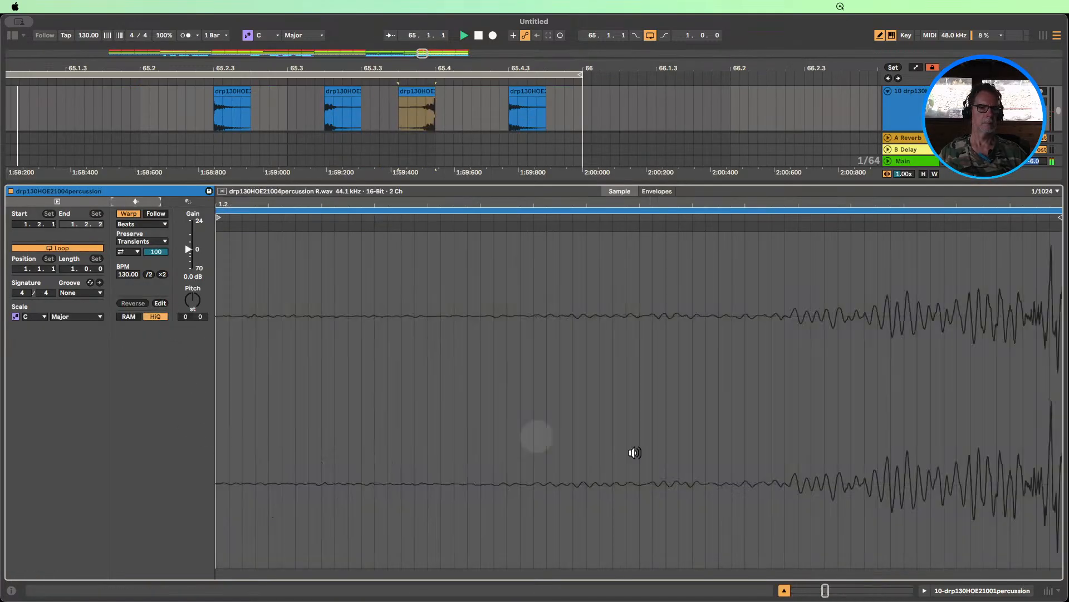
{"action": "left_click", "coordinate": [783, 590]}
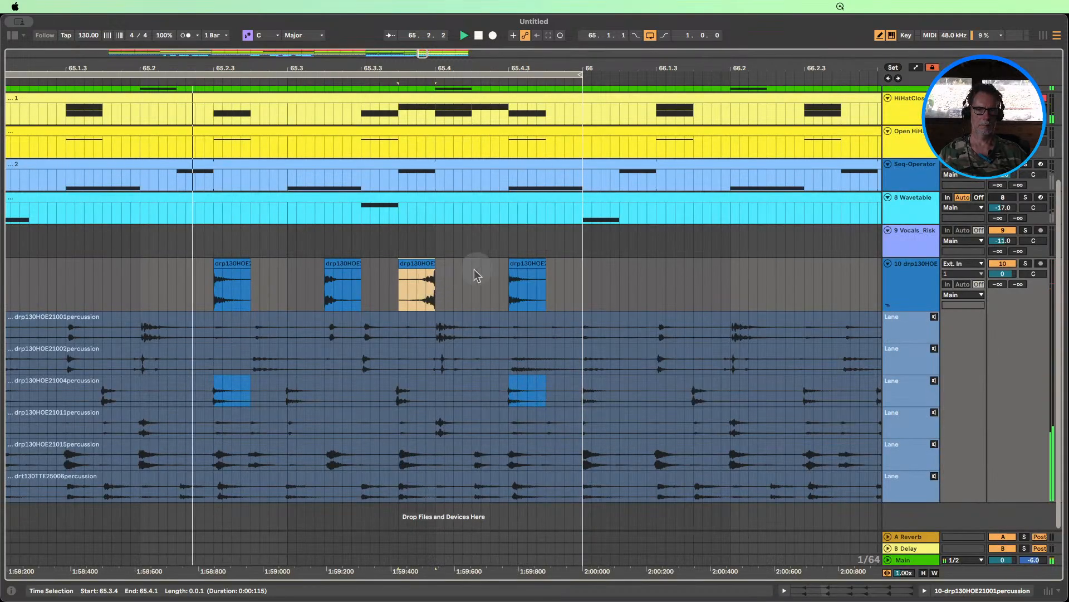
{"action": "left_click", "coordinate": [426, 263]}
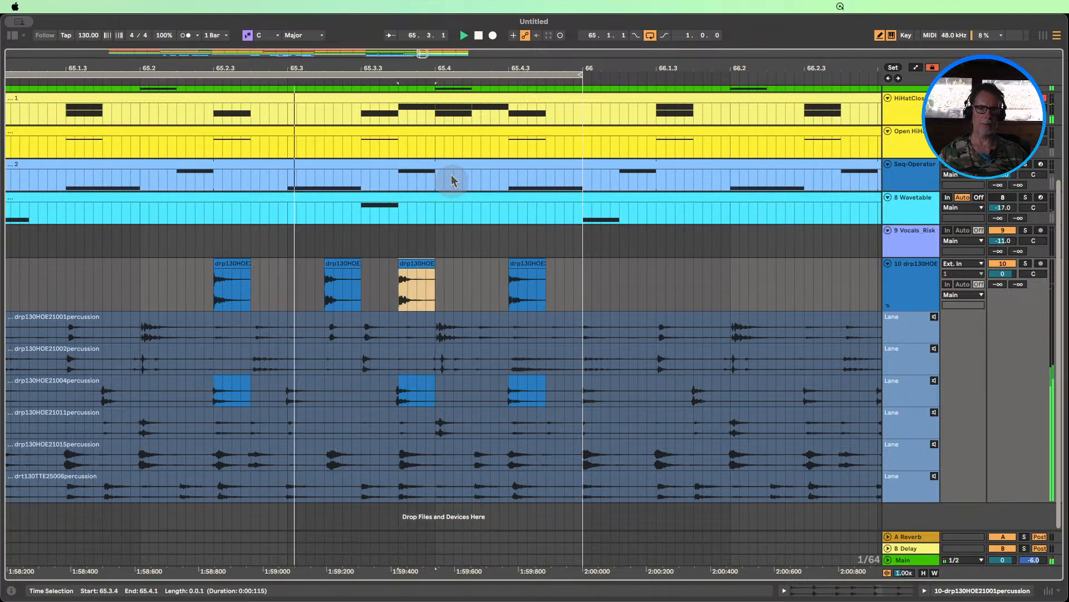
{"action": "double_click", "coordinate": [419, 264]}
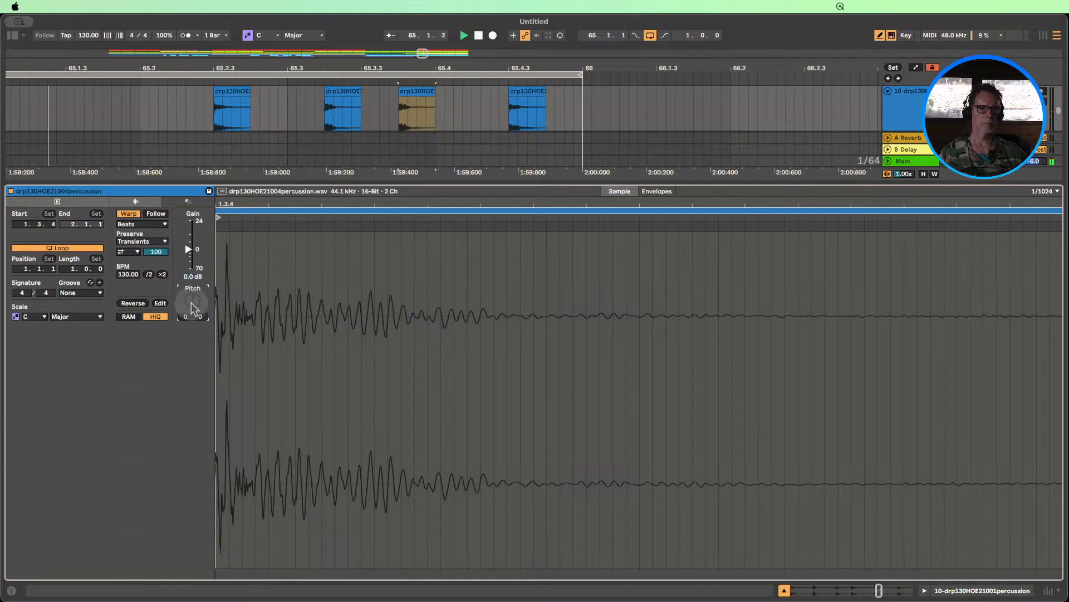
{"action": "left_click", "coordinate": [785, 590]}
- Reactivate the Seq-Operator and Wavetable tracks to hear the percussion with them, and stop playback
{"action": "left_click_drag", "start_coordinate": [397, 63], "coordinate": [331, 64]}
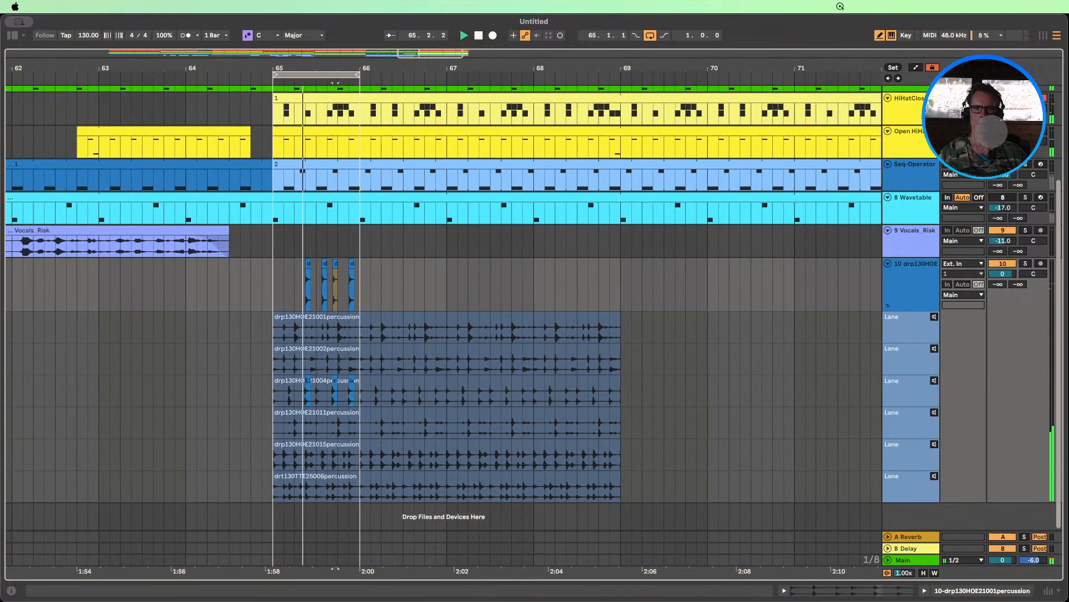
{"action": "scroll", "coordinate": [1003, 167], "scroll_direction": "up", "scroll_amount": 1}
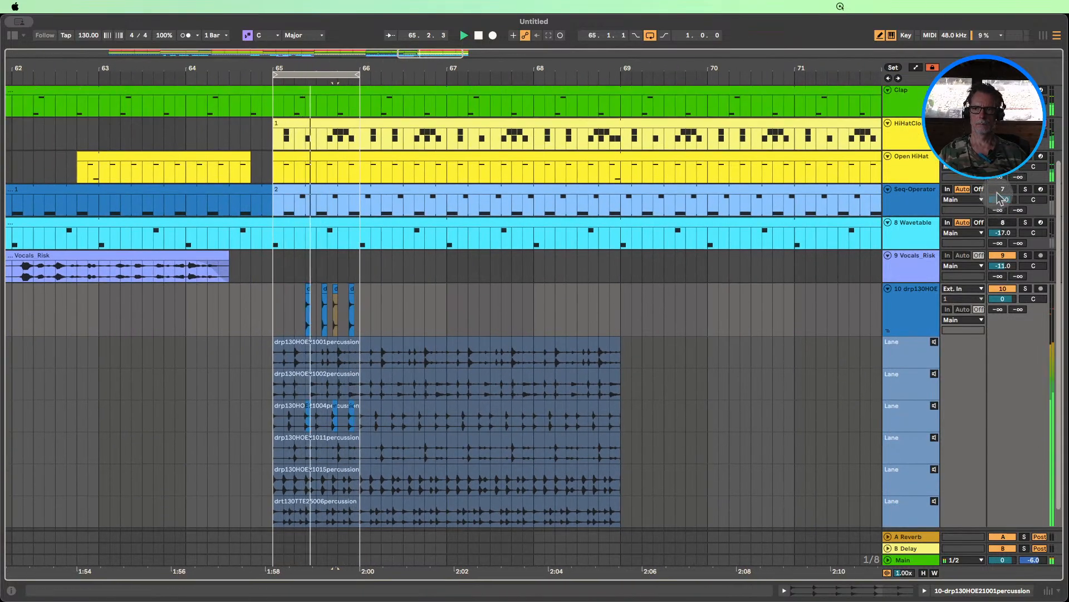
{"action": "left_click", "coordinate": [1000, 190]}
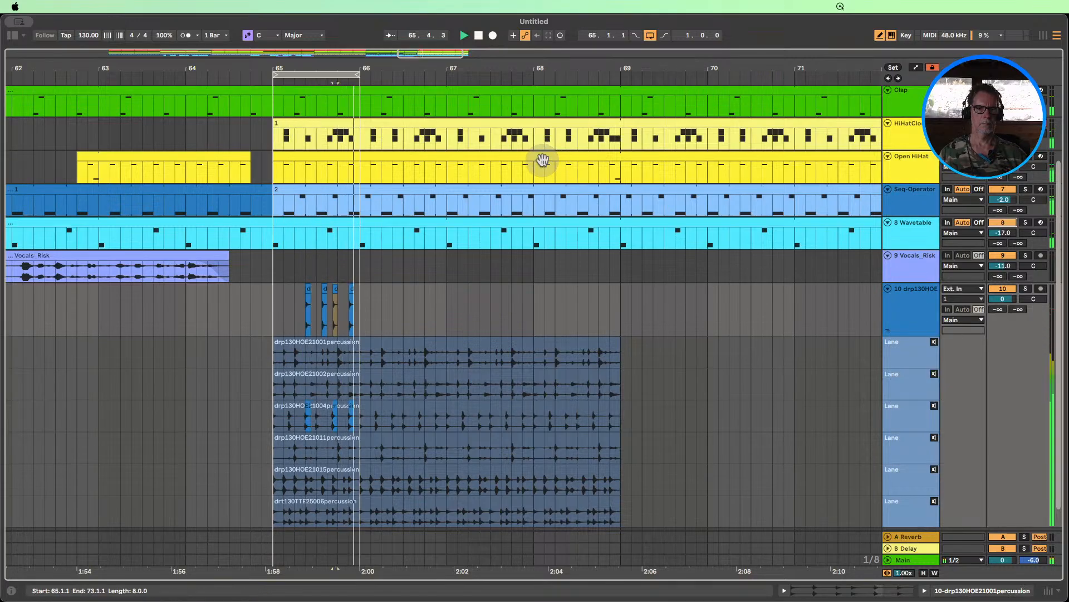
{"action": "left_click", "coordinate": [479, 35]}
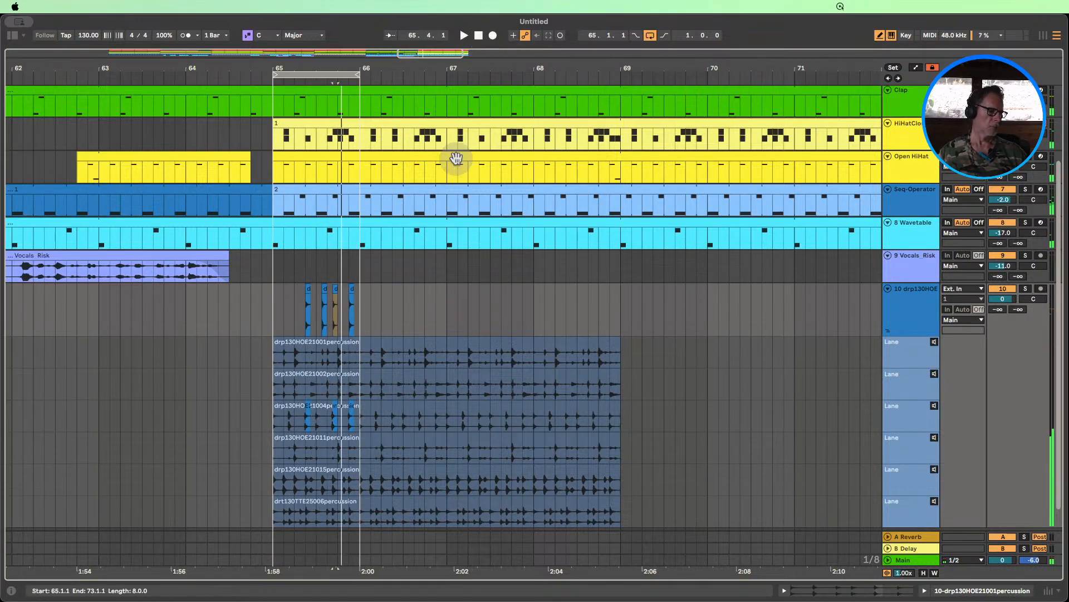
- Turn off Draw mode and select the one-bar range from 65.1.1 to 66.1.1 on the percussion track
{"action": "scroll", "coordinate": [457, 156], "scroll_direction": "down", "scroll_amount": 2}
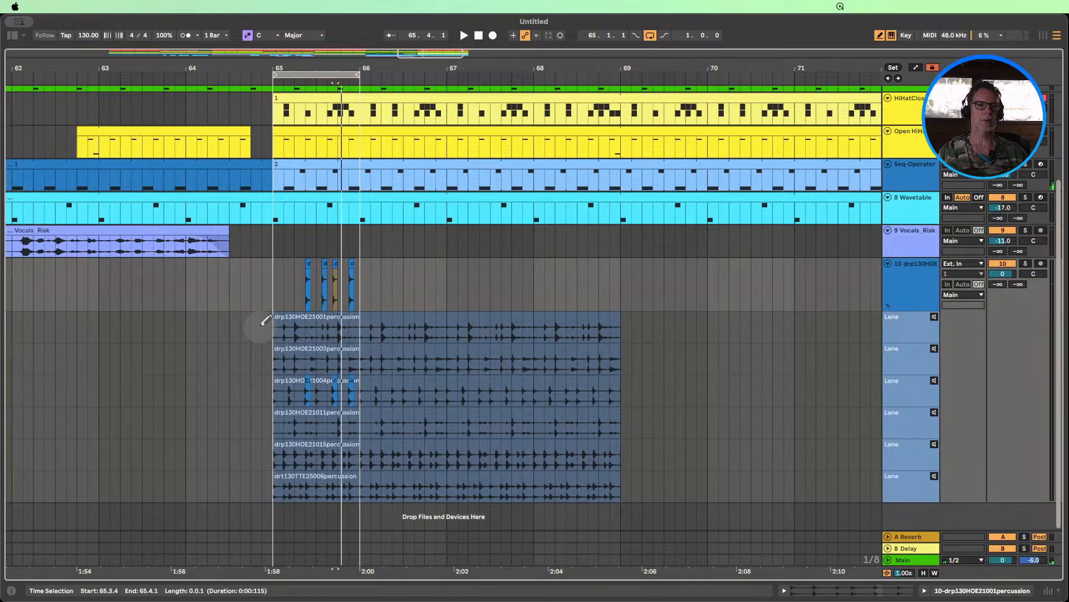
{"action": "key", "text": "b"}
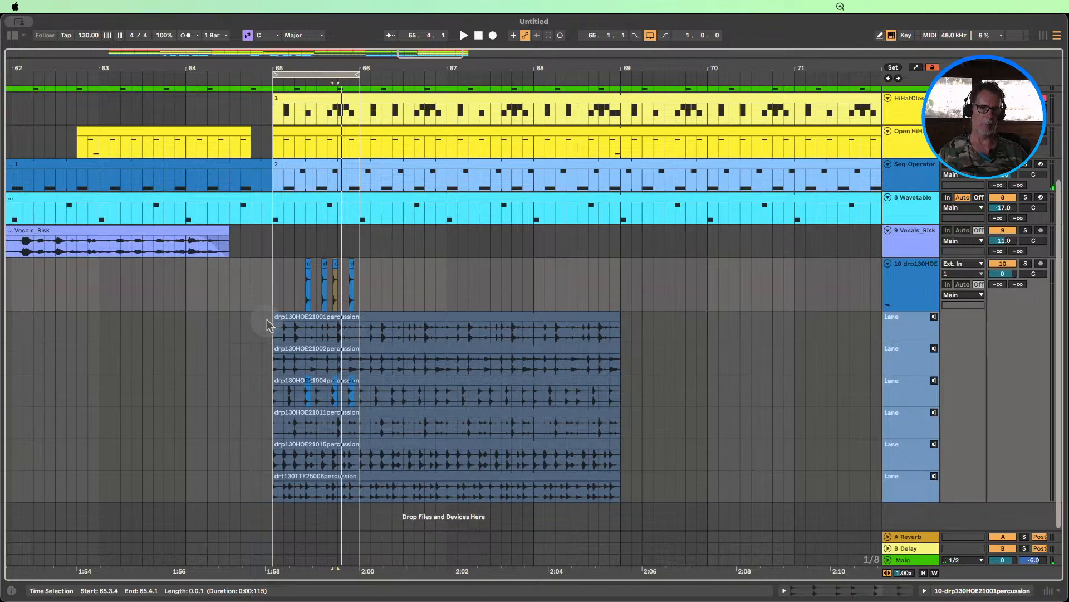
{"action": "left_click_drag", "start_coordinate": [271, 323], "coordinate": [615, 486]}
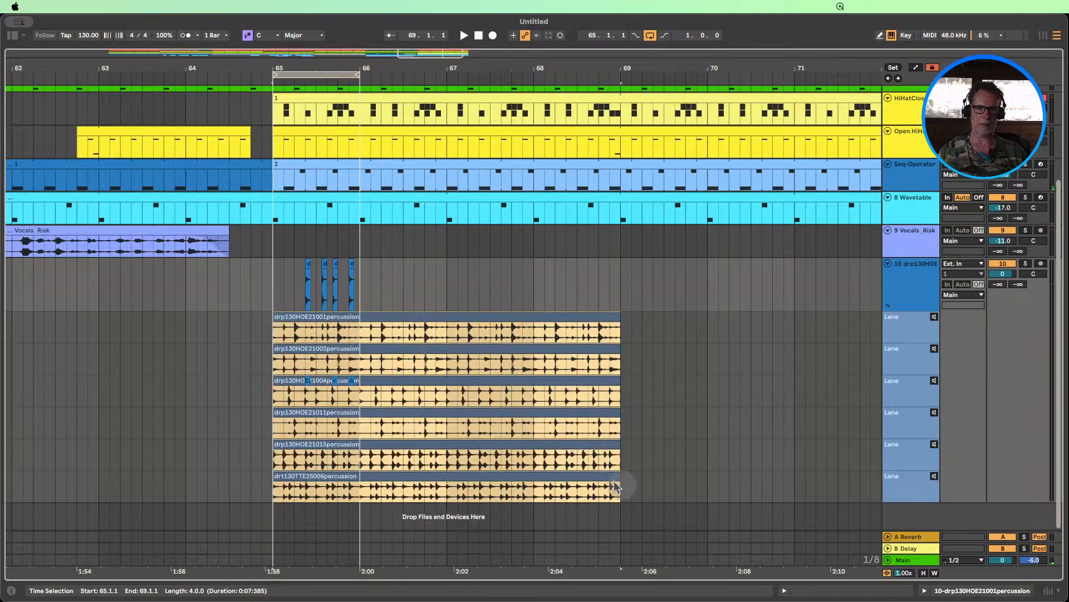
{"action": "mouse_move", "coordinate": [313, 67]}
{"action": "left_mouse_down"}
{"action": "mouse_move", "coordinate": [313, 88]}
{"action": "mouse_move", "coordinate": [313, 56]}
{"action": "left_mouse_up"}
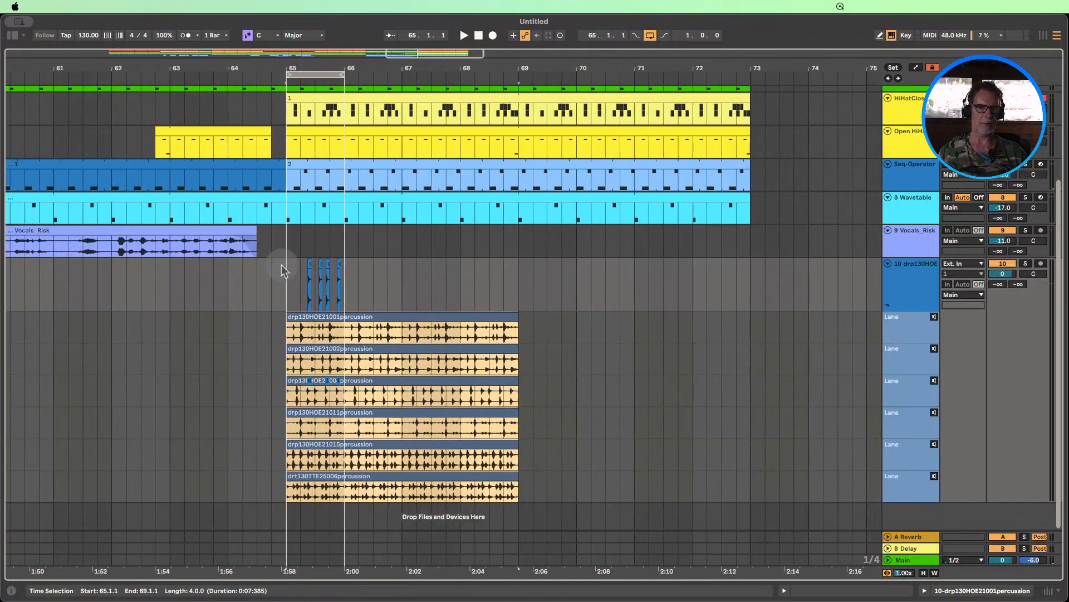
{"action": "left_click_drag", "start_coordinate": [290, 276], "coordinate": [346, 276]}
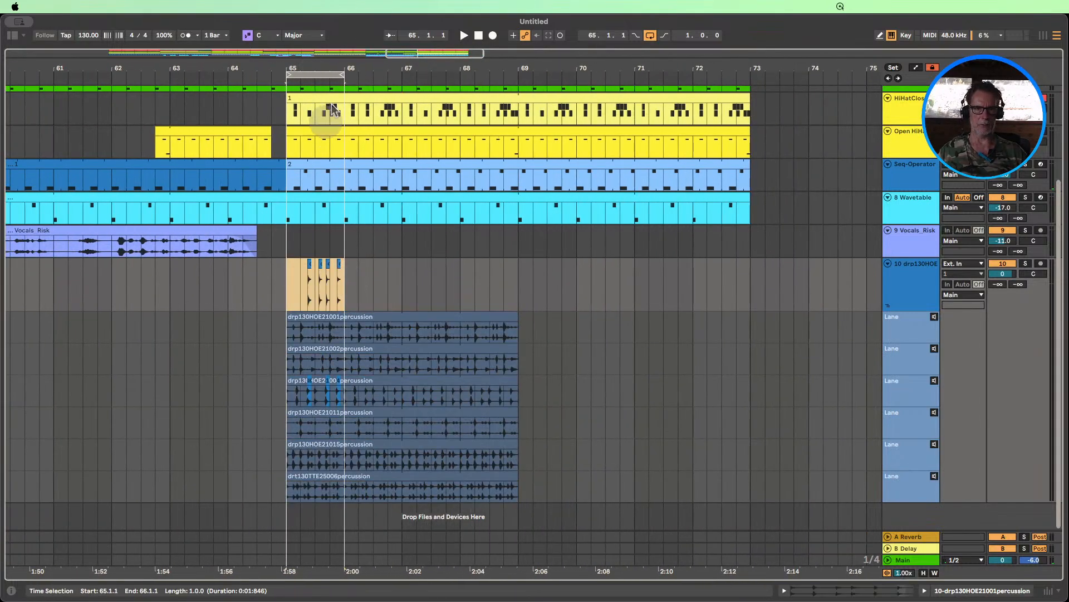
- Inspect the sample of the slice at 65.2.3 and review the comped bar against the other tracks
{"action": "left_click_drag", "start_coordinate": [319, 67], "coordinate": [319, 86]}
{"action": "double_click", "coordinate": [260, 263]}
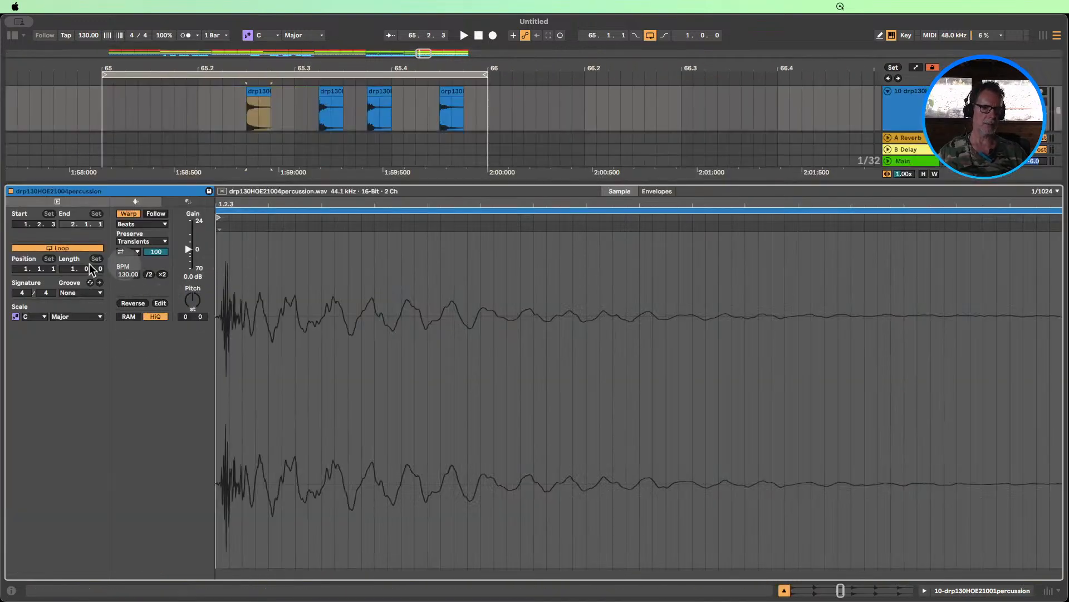
{"action": "left_click", "coordinate": [784, 590]}
{"action": "scroll", "coordinate": [390, 440], "scroll_direction": "up", "scroll_amount": 4}
{"action": "scroll", "coordinate": [359, 401], "scroll_direction": "down", "scroll_amount": 2}
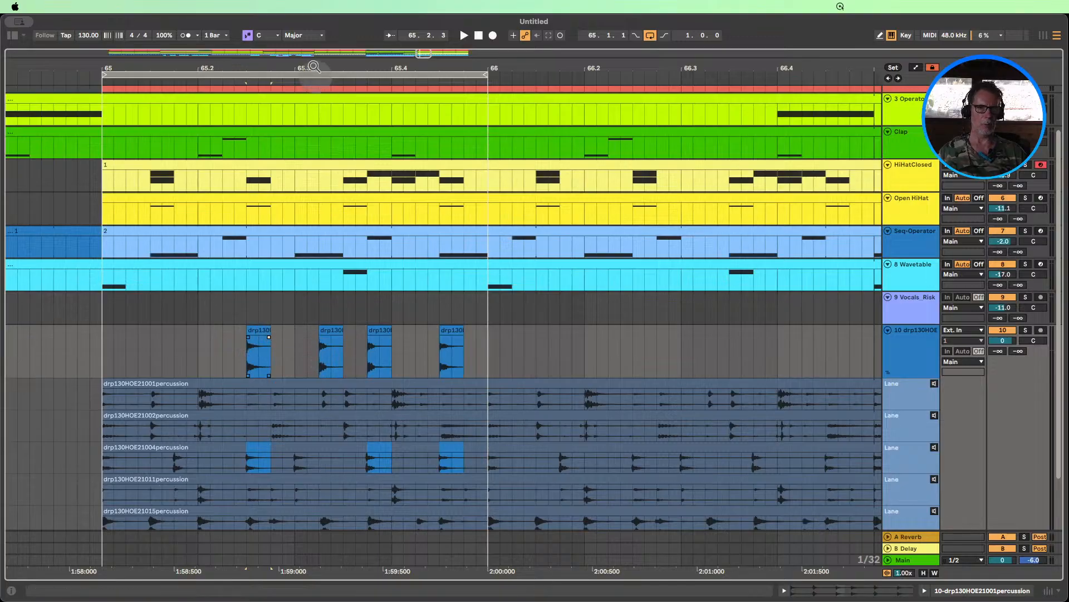
{"action": "left_click_drag", "start_coordinate": [313, 67], "coordinate": [277, 64]}
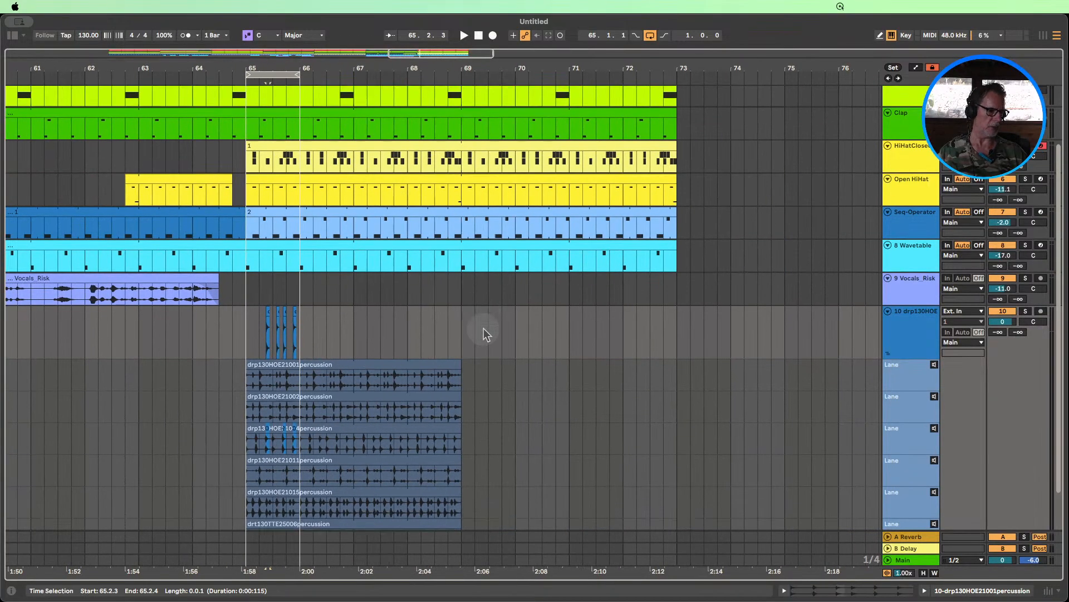
{"action": "scroll", "coordinate": [480, 340], "scroll_direction": "down", "scroll_amount": 2}
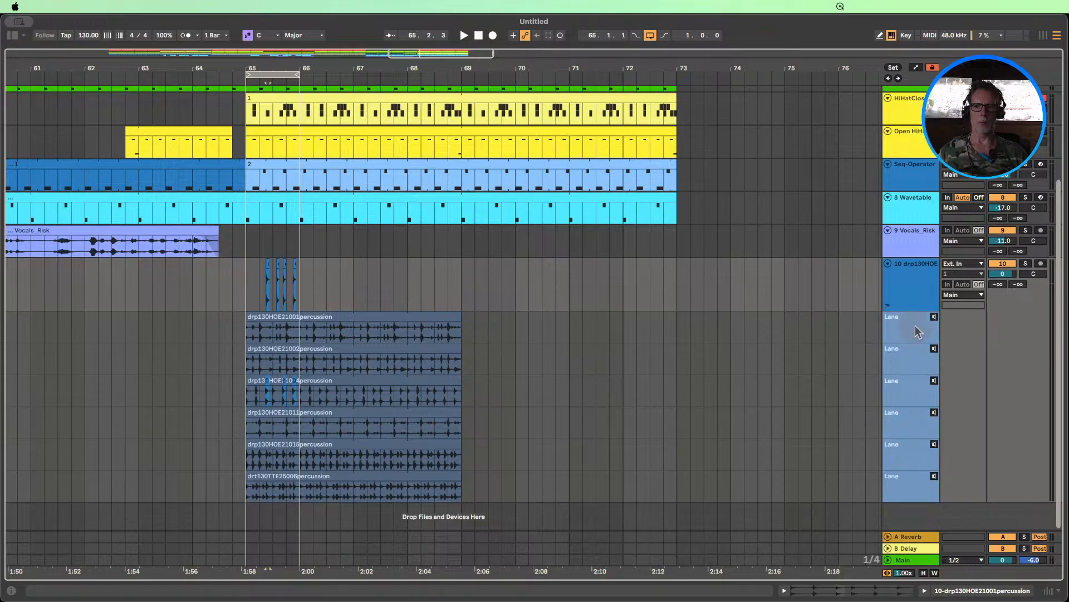
- Consolidate the percussion slices from 65.1.1 to 66.1.1 into one clip and delete all six take lanes
{"action": "left_click_drag", "start_coordinate": [245, 285], "coordinate": [308, 285]}
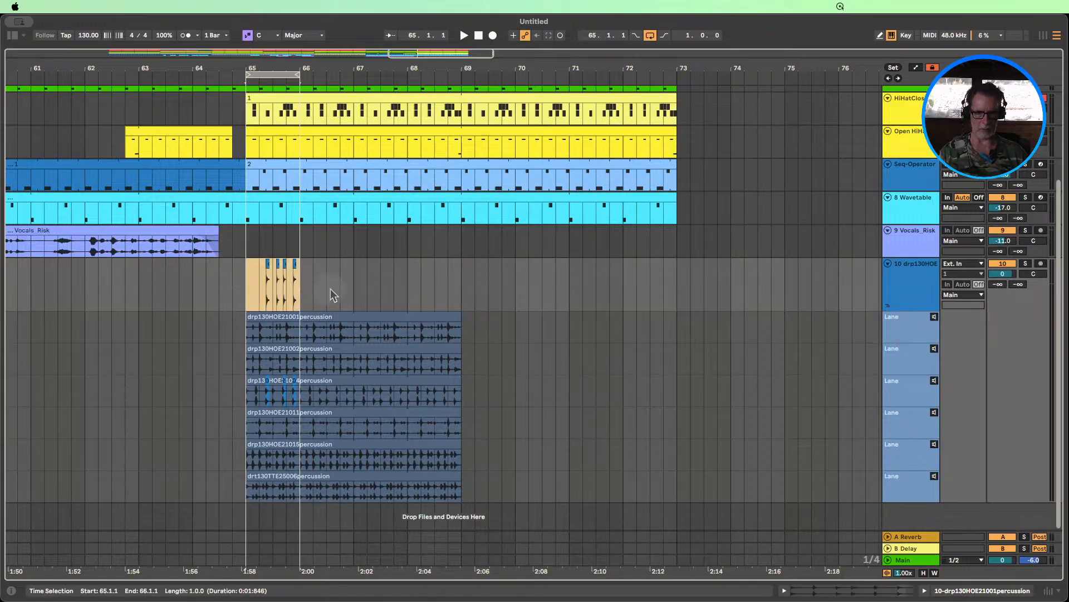
{"action": "key", "text": "super+j"}
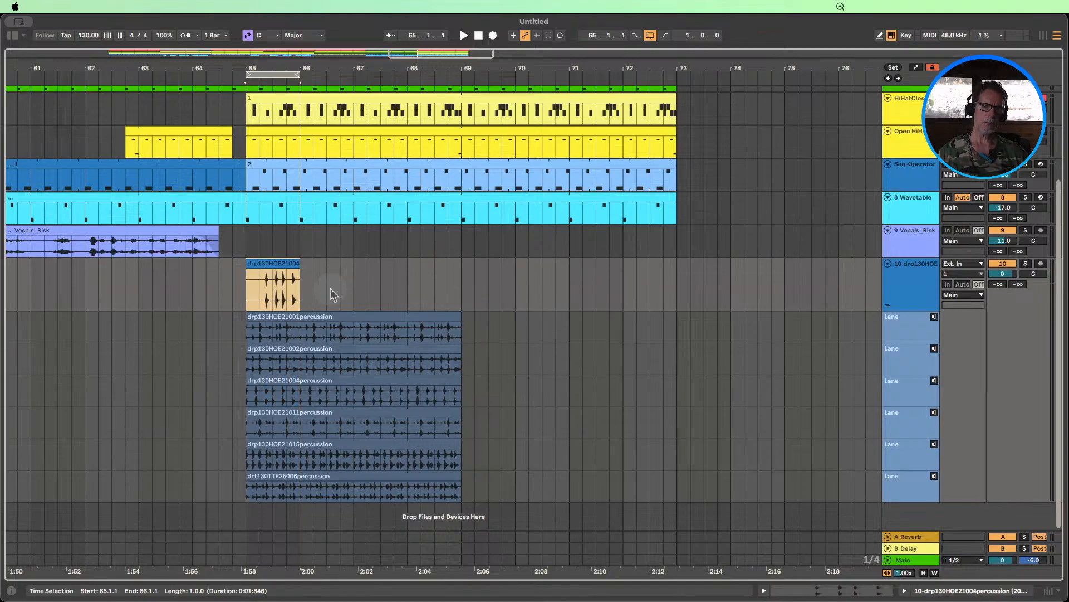
{"action": "left_click", "coordinate": [912, 324]}
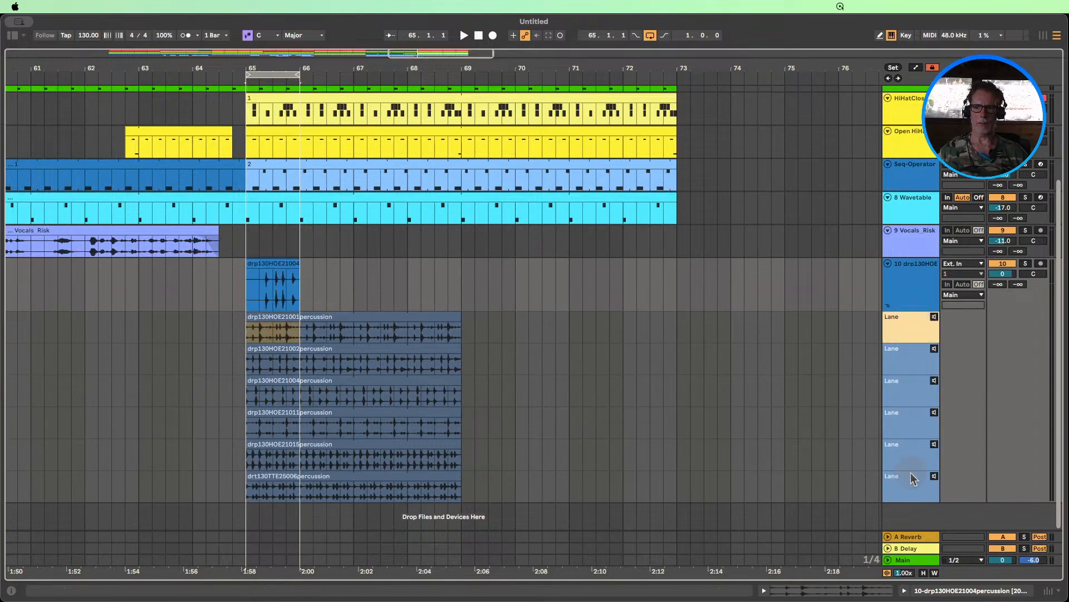
{"action": "left_click", "coordinate": [911, 478], "text": "shift"}
{"action": "key", "text": "Delete"}
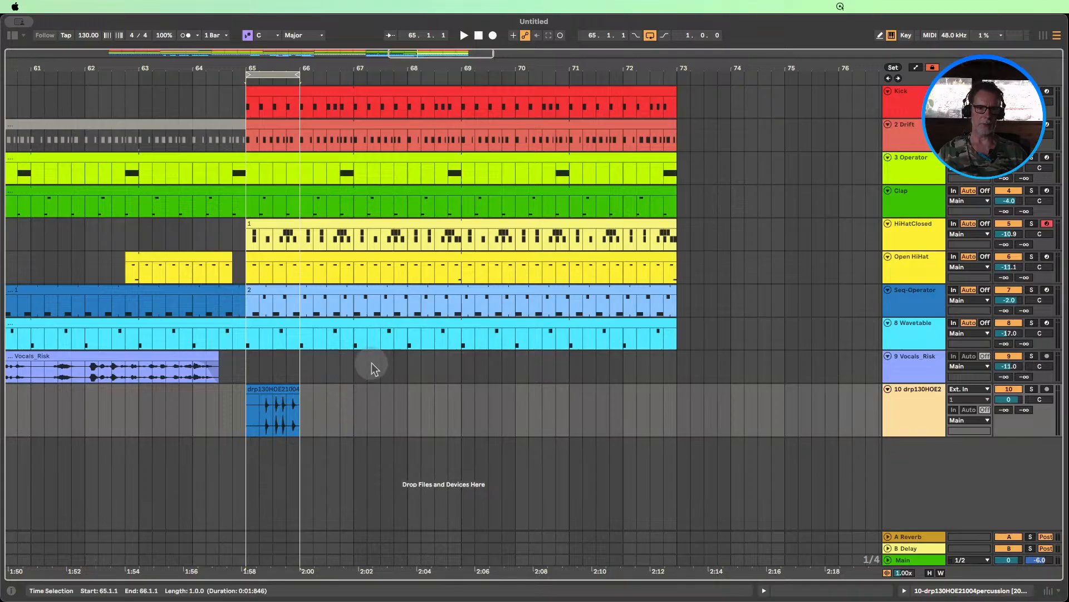
- Show the browser and recolour the consolidated percussion clip orange
{"action": "left_click", "coordinate": [280, 388]}
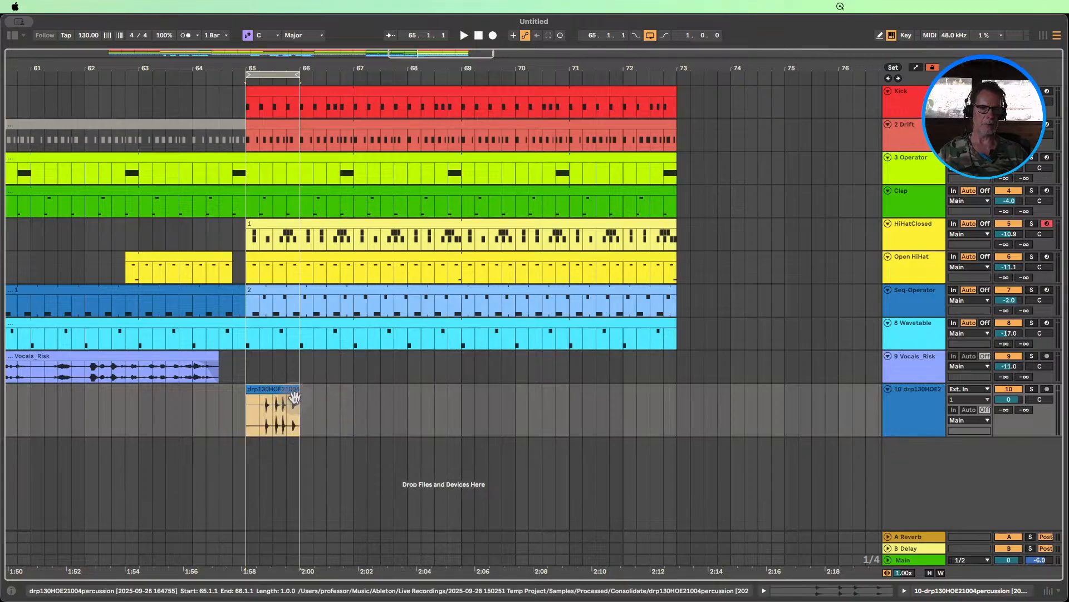
{"action": "key", "text": "super+alt+b"}
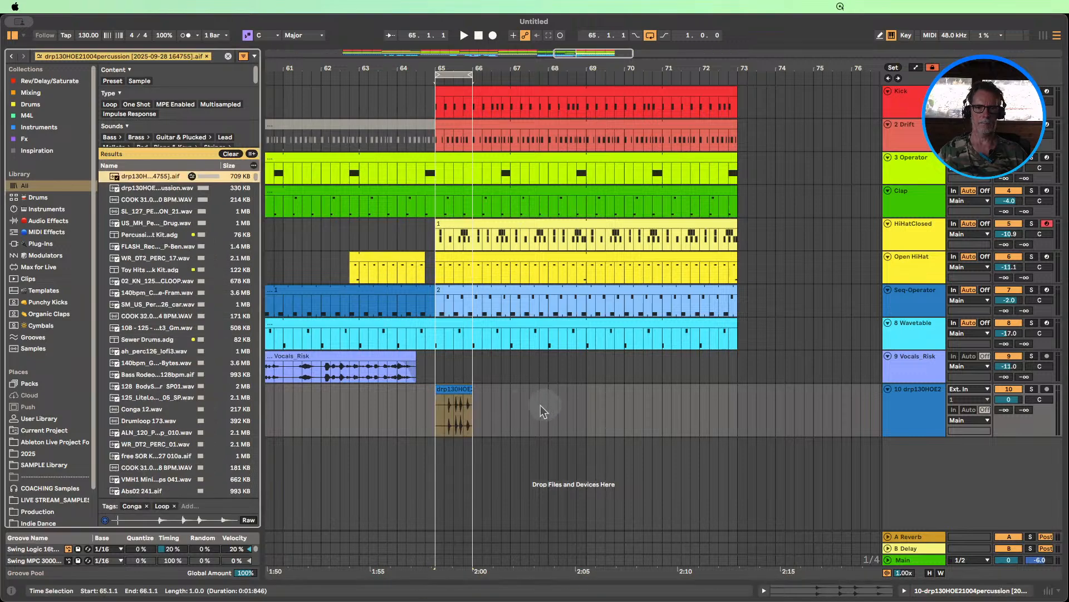
{"action": "right_click", "coordinate": [463, 390]}
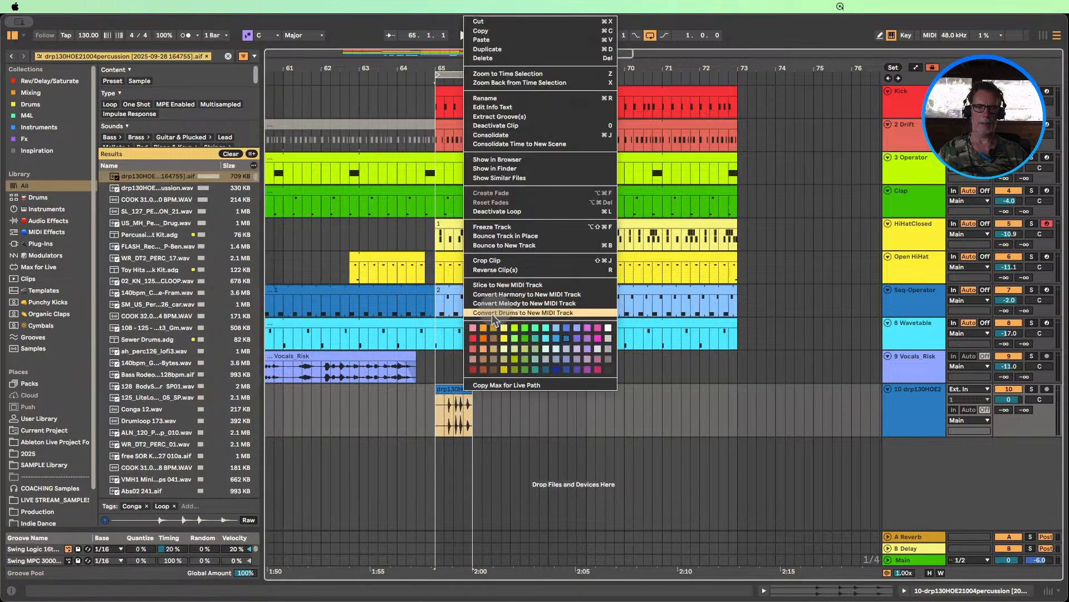
{"action": "left_click", "coordinate": [483, 324]}
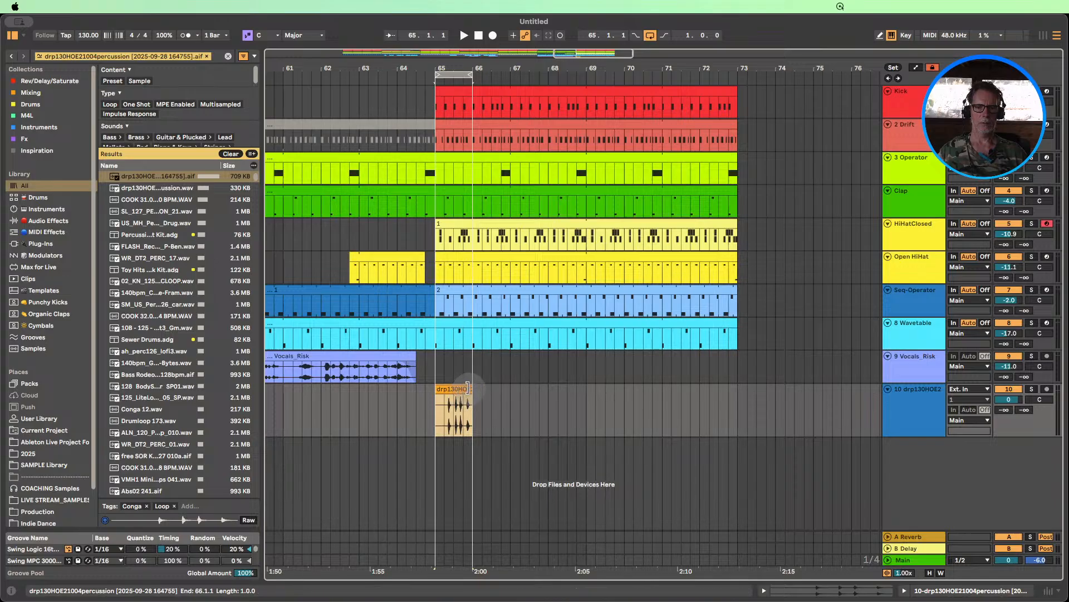
- Turn on looping for the consolidated percussion clip and extend it to 73.1.1, with the browser hidden
{"action": "double_click", "coordinate": [454, 393]}
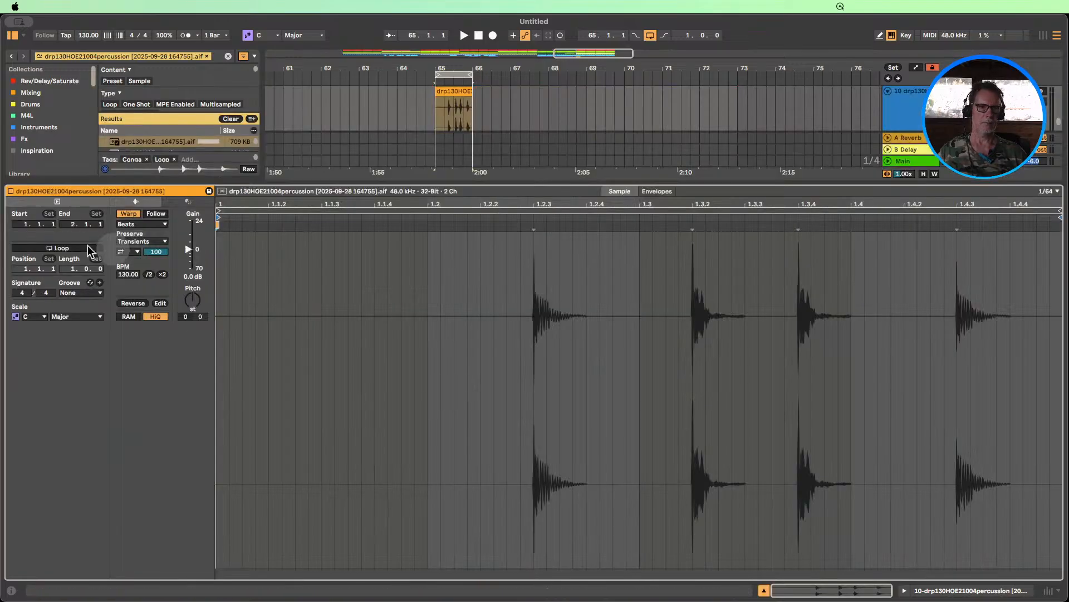
{"action": "left_click", "coordinate": [60, 248]}
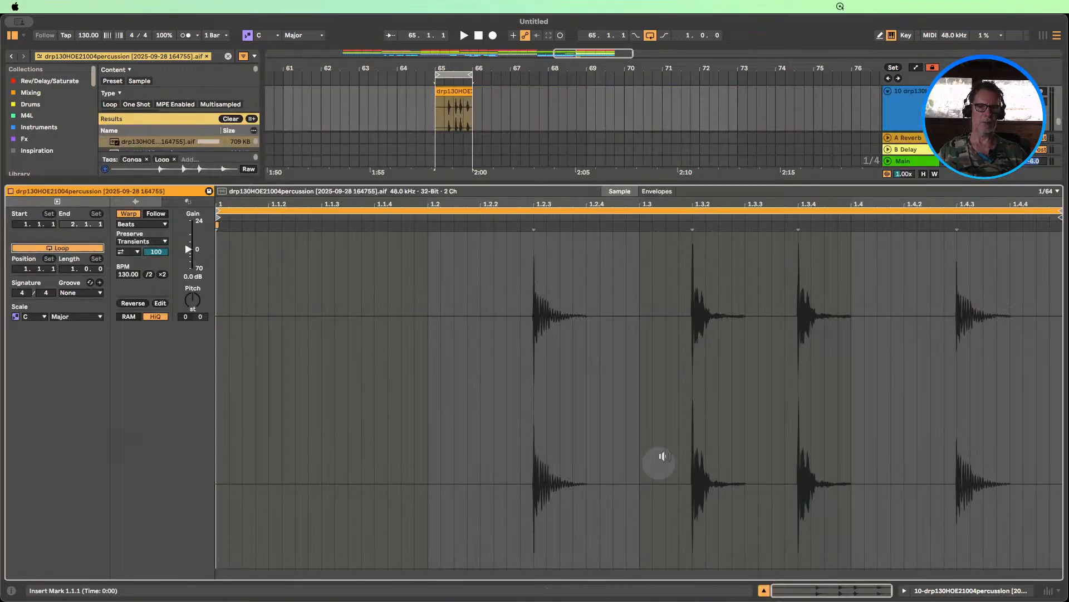
{"action": "left_click", "coordinate": [764, 590]}
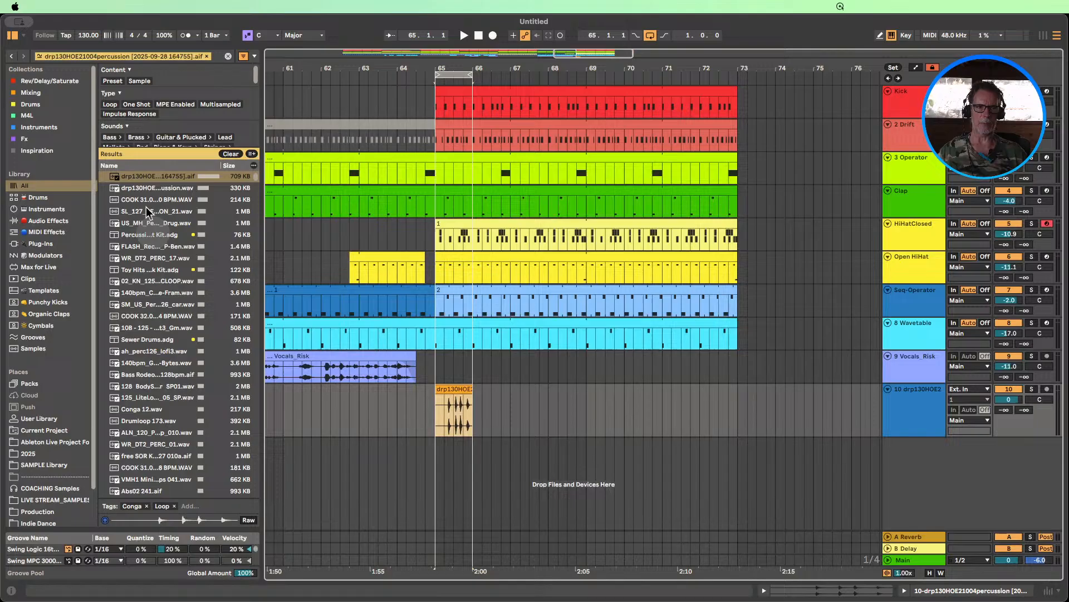
{"action": "left_click", "coordinate": [12, 36]}
{"action": "left_click_drag", "start_coordinate": [291, 388], "coordinate": [676, 389]}
- Set the playback loop to 65.1.1–73.1.1, play it, and lower the percussion track's volume to -10.0 dB
{"action": "left_click_drag", "start_coordinate": [337, 67], "coordinate": [382, 10]}
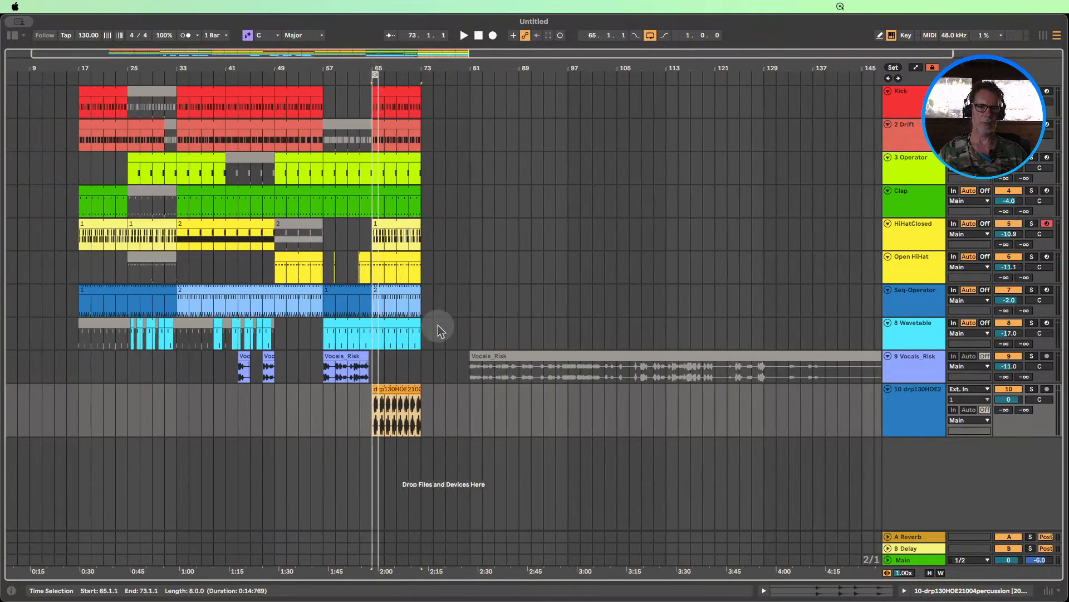
{"action": "left_click", "coordinate": [376, 73]}
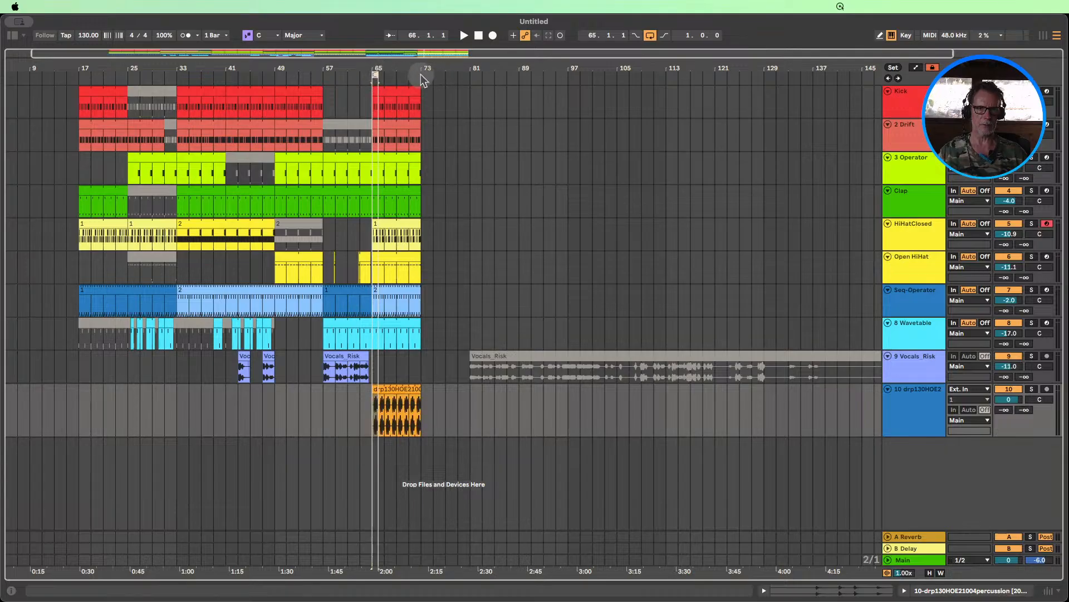
{"action": "left_click", "coordinate": [396, 89]}
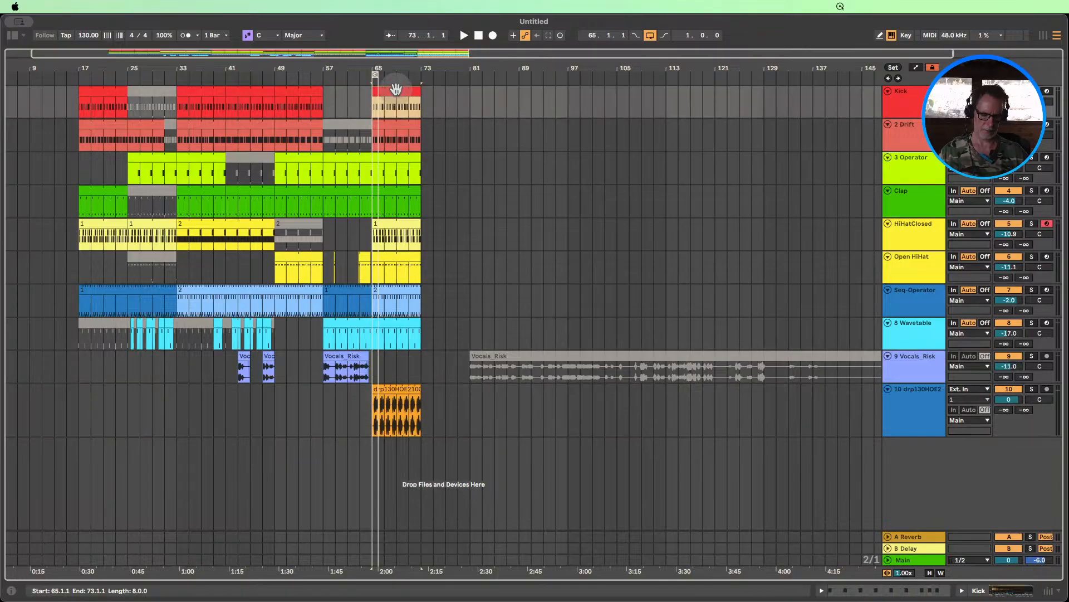
{"action": "key", "text": "super+l"}
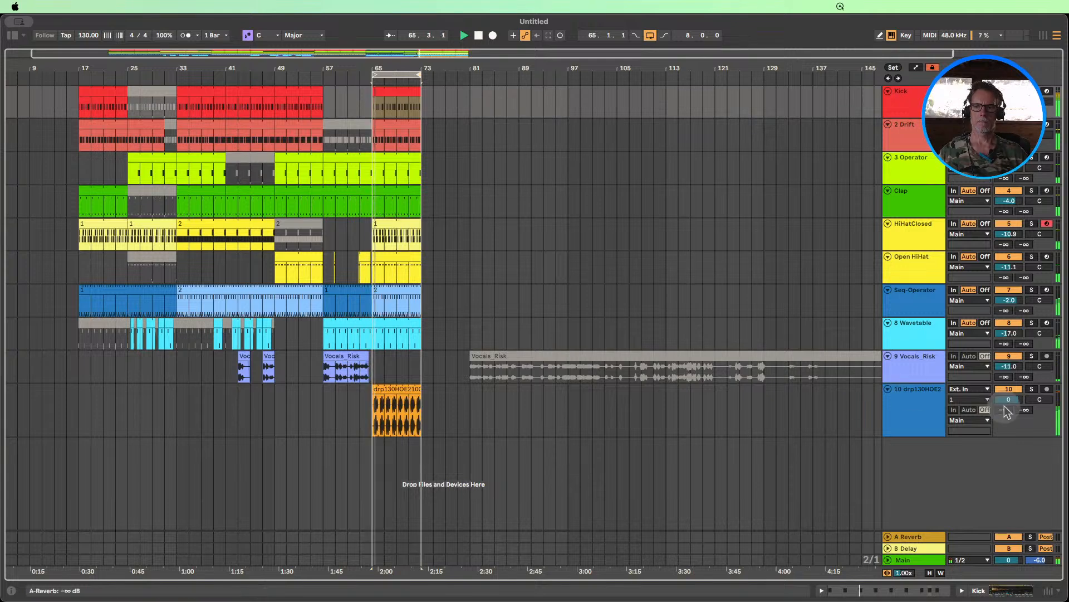
{"action": "left_click_drag", "start_coordinate": [1008, 399], "coordinate": [1009, 417]}
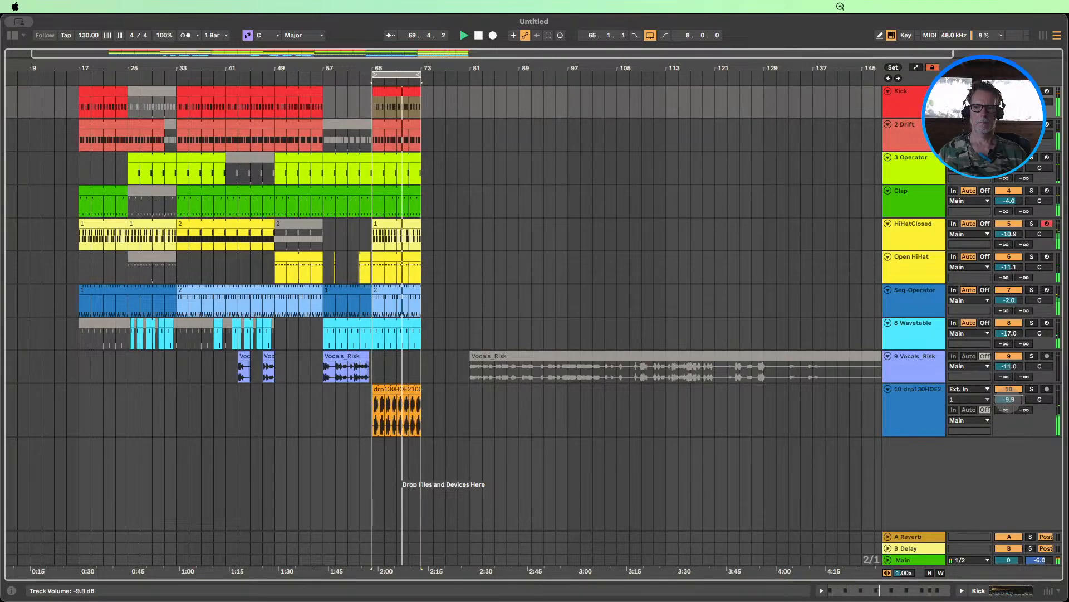
- Recolour the percussion track orange to match its clip and stop playback
{"action": "left_click", "coordinate": [909, 408]}
{"action": "right_click", "coordinate": [910, 407]}
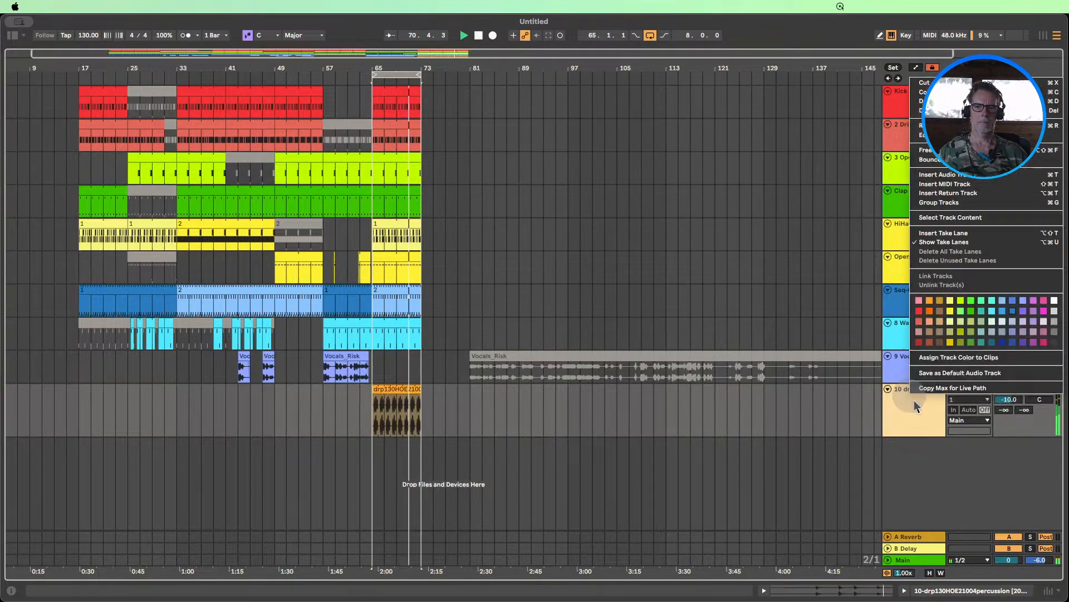
{"action": "left_click", "coordinate": [929, 301]}
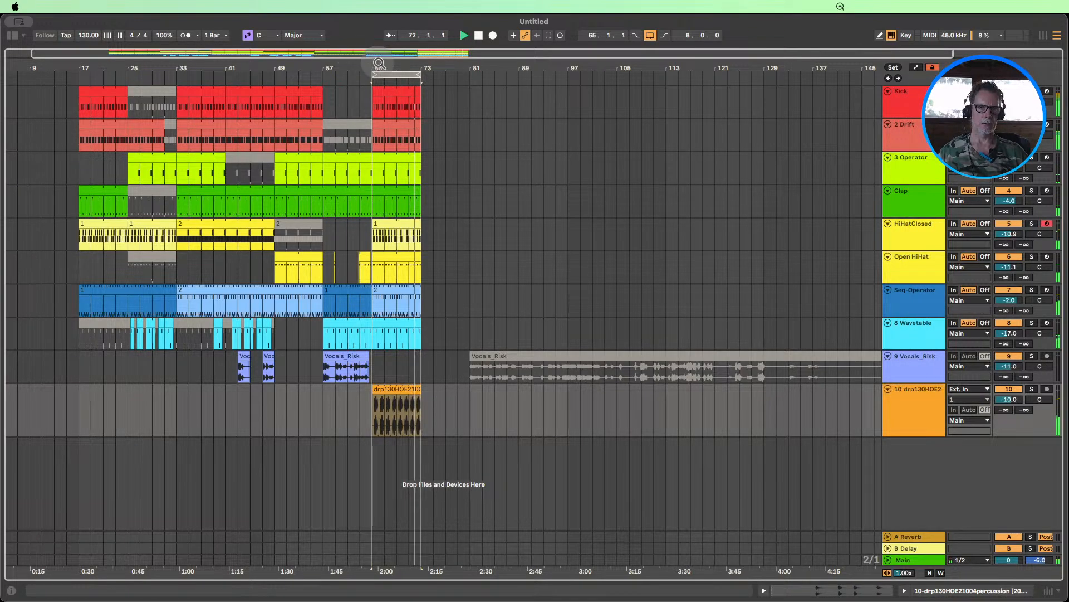
{"action": "left_click_drag", "start_coordinate": [385, 66], "coordinate": [257, 46]}
{"action": "left_click", "coordinate": [478, 35]}
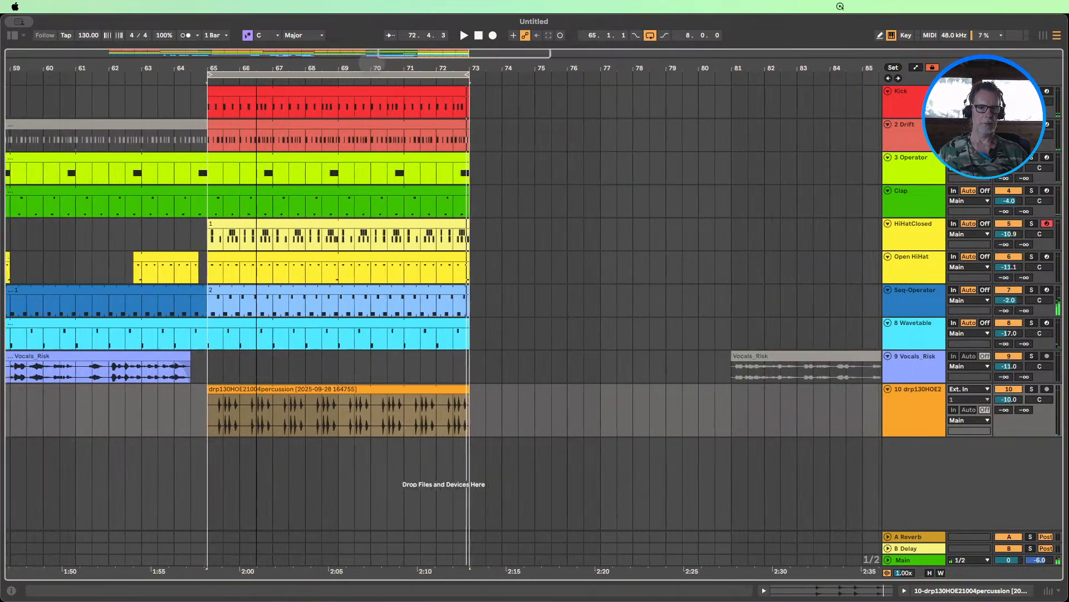
- Copy the eight-bar percussion clip to 77.1.1 and rename the copy 1
{"action": "left_click", "coordinate": [262, 384]}
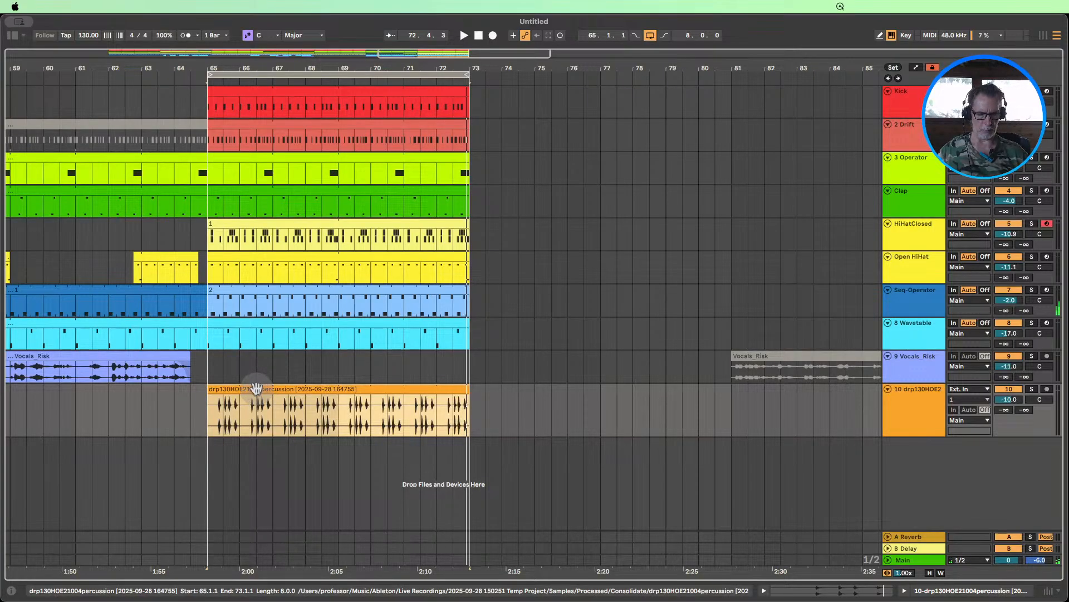
{"action": "left_click_drag", "start_coordinate": [254, 390], "coordinate": [644, 414]}
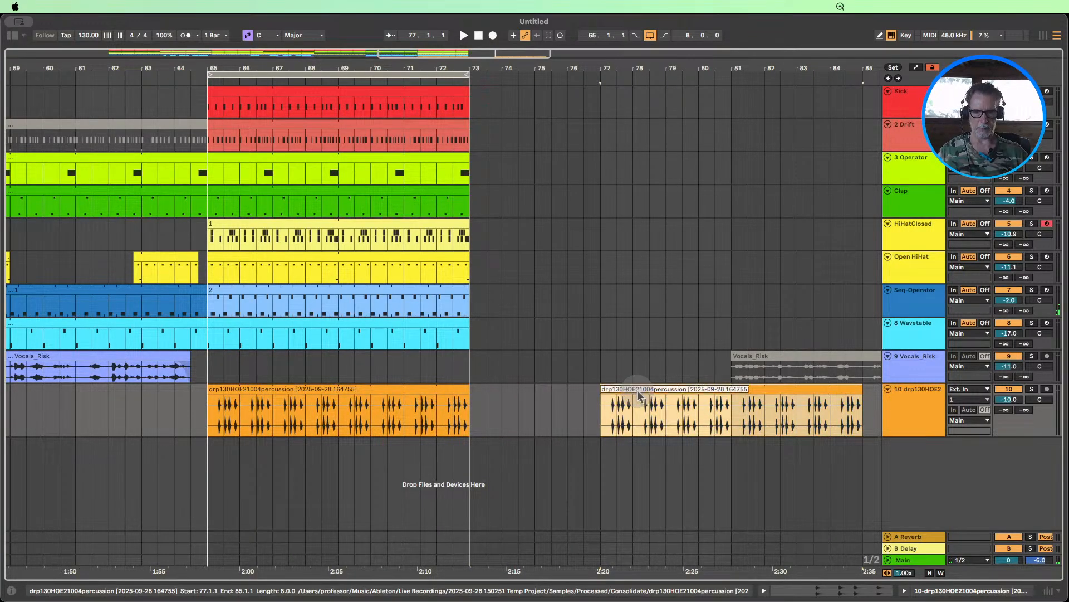
{"action": "left_click", "coordinate": [558, 415]}
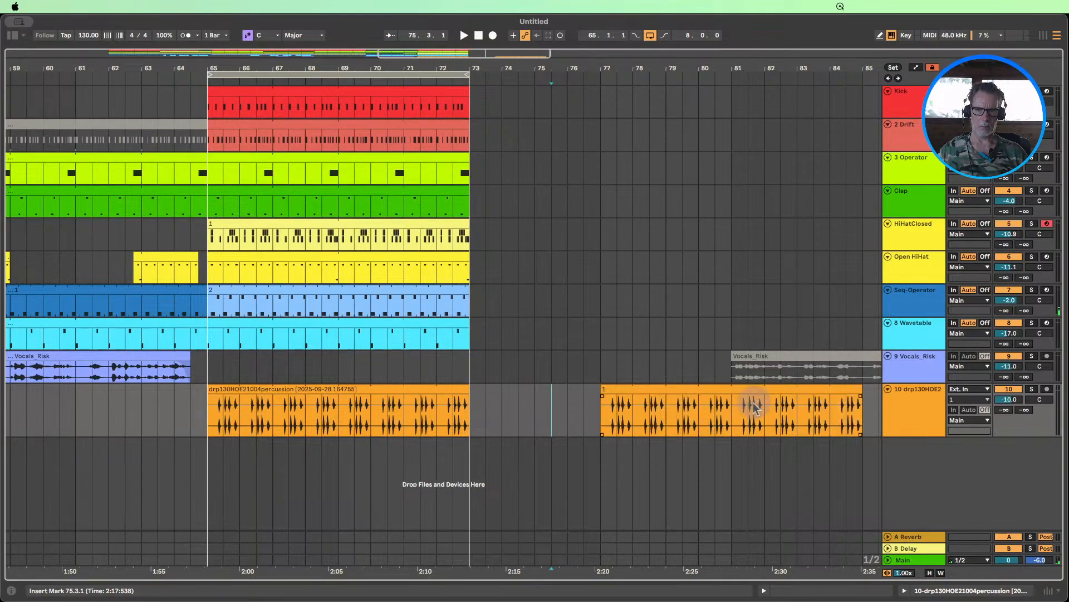
- Split the first two bars of the percussion clip at 65.3.3, 65.4.1 and 66.4.1, deactivating the slices around the 65.3.3 hit
{"action": "left_click", "coordinate": [244, 389]}
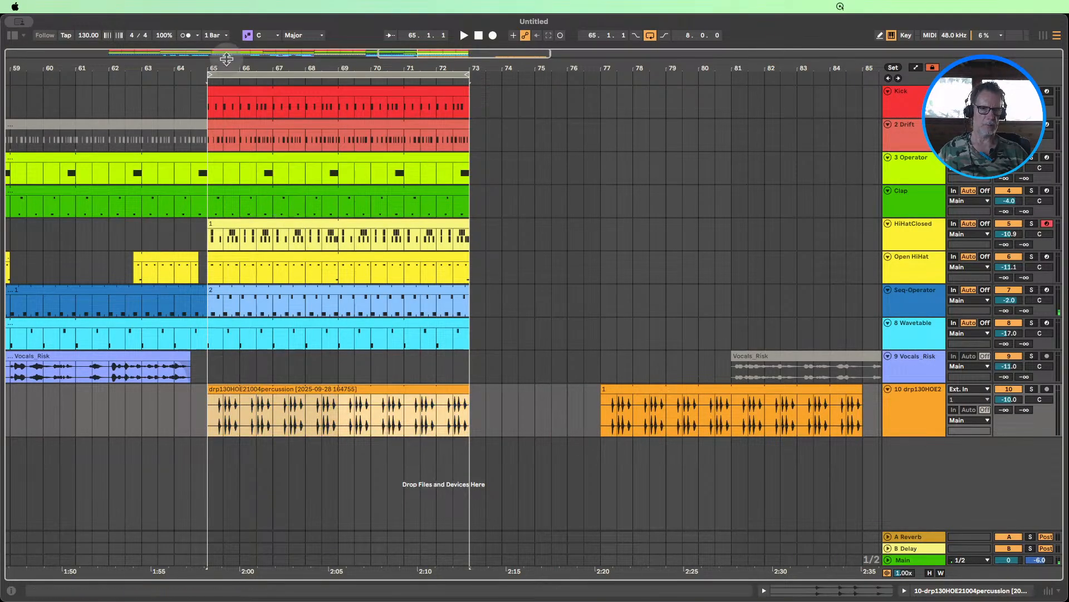
{"action": "left_click_drag", "start_coordinate": [230, 63], "coordinate": [258, 223]}
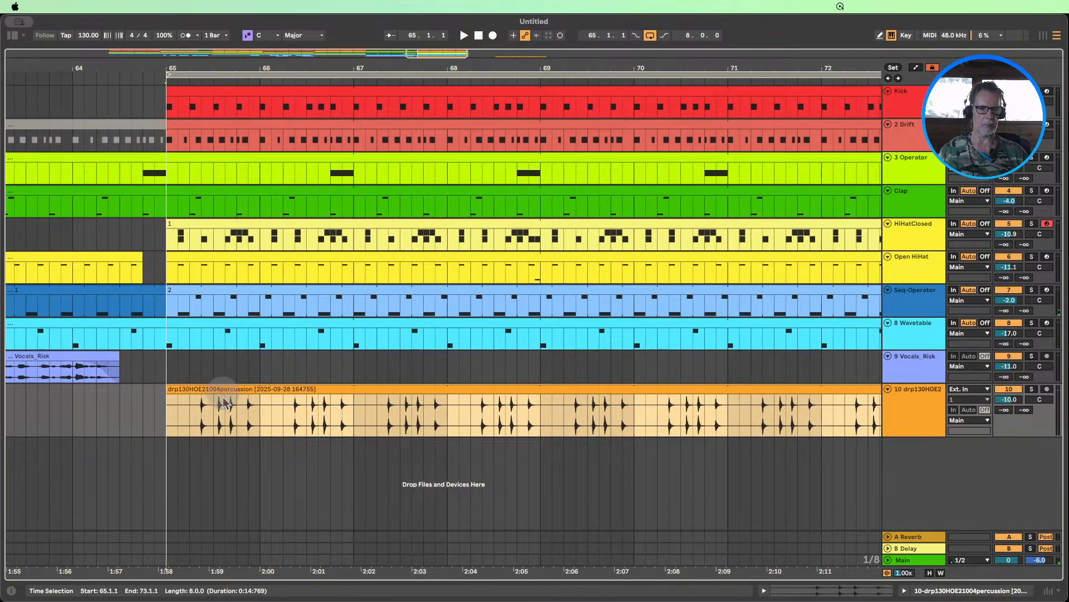
{"action": "mouse_move", "coordinate": [226, 419]}
{"action": "left_mouse_down"}
{"action": "mouse_move", "coordinate": [194, 423]}
{"action": "mouse_move", "coordinate": [323, 424]}
{"action": "mouse_move", "coordinate": [185, 418]}
{"action": "left_mouse_up"}
{"action": "key", "text": "super+e"}
{"action": "key", "text": "super+e"}
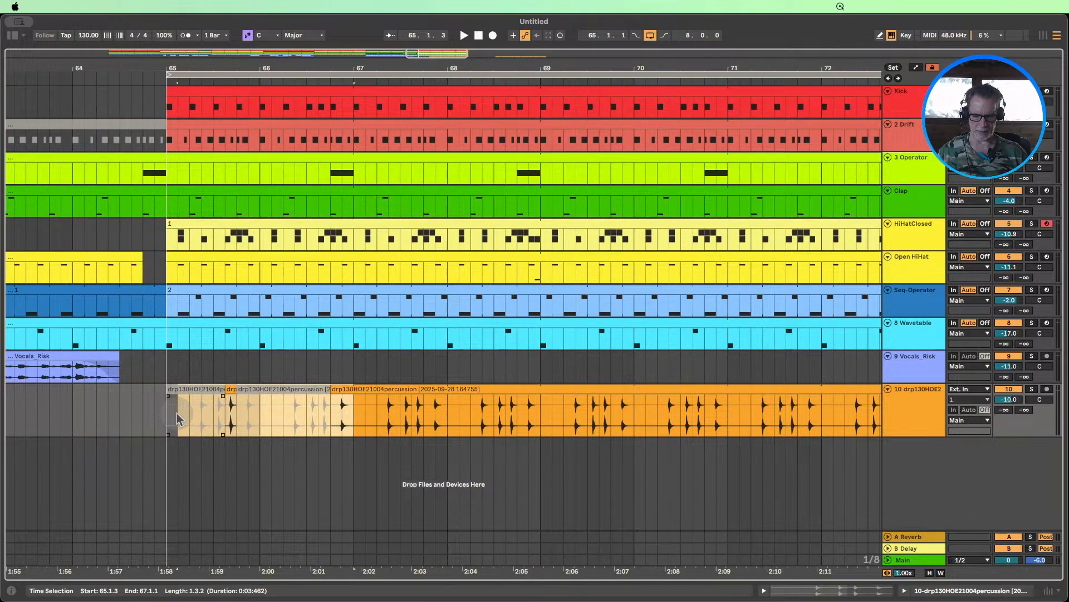
- Set the playback loop to the two bars from 65.1.1 to 67.1.1 and start playback
{"action": "key", "text": "super+l"}
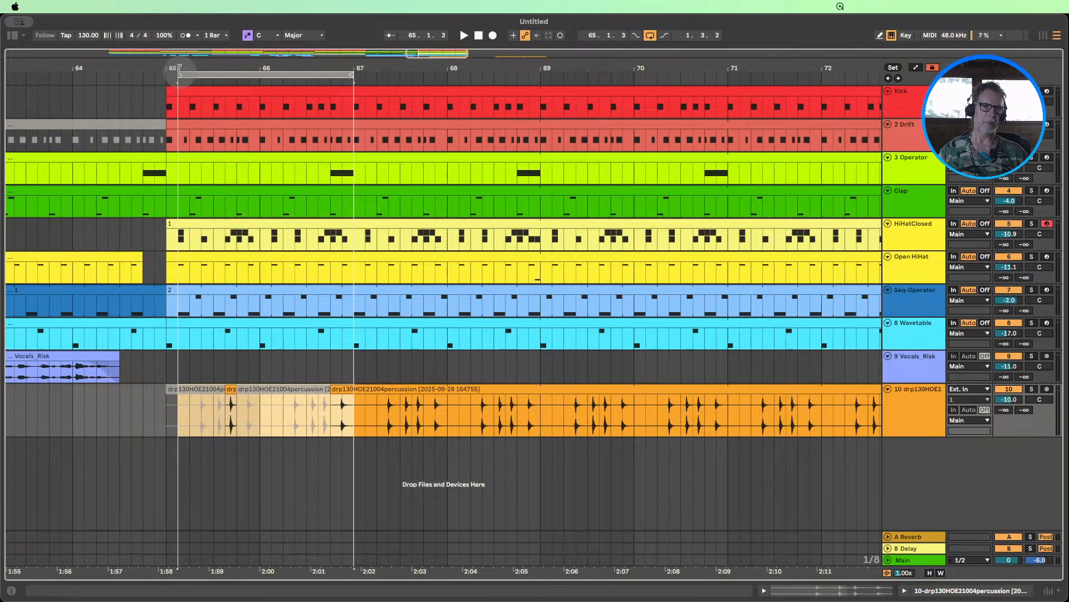
{"action": "left_click_drag", "start_coordinate": [180, 71], "coordinate": [207, 51]}
{"action": "key", "text": "space"}
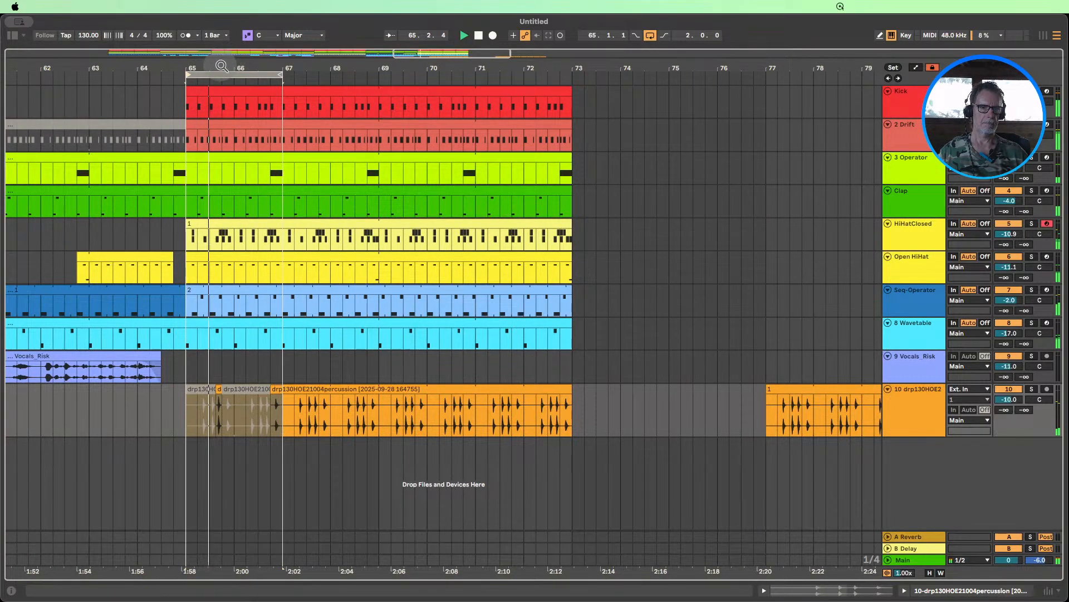
- Resize the active percussion slice in bar 65 so it runs from 65.3.1 to 65.3.3
{"action": "left_click_drag", "start_coordinate": [220, 64], "coordinate": [219, 89]}
{"action": "left_click", "coordinate": [215, 395]}
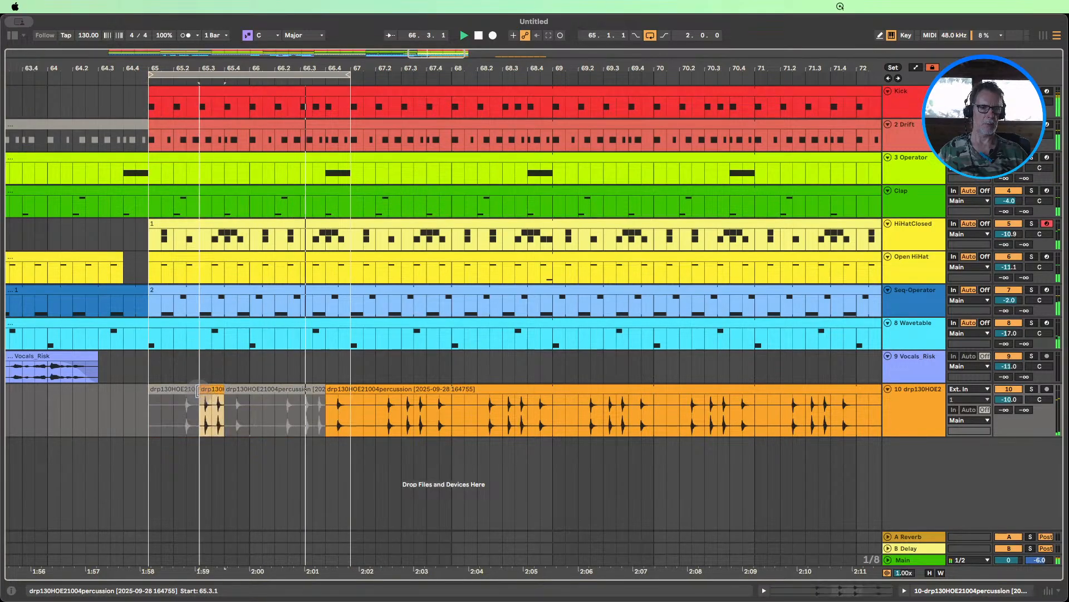
{"action": "left_click_drag", "start_coordinate": [222, 389], "coordinate": [212, 389]}
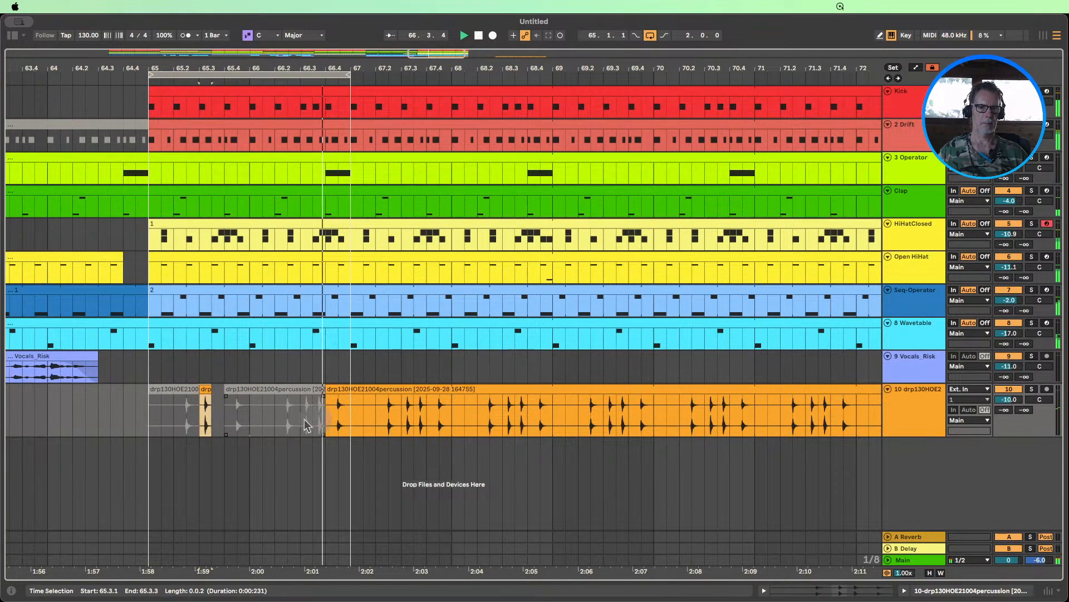
- Isolate and activate the percussion slice from 66.3.1 to 66.3.3, and trim the remaining long clip to start at 67.1.1
{"action": "left_click_drag", "start_coordinate": [301, 411], "coordinate": [308, 410]}
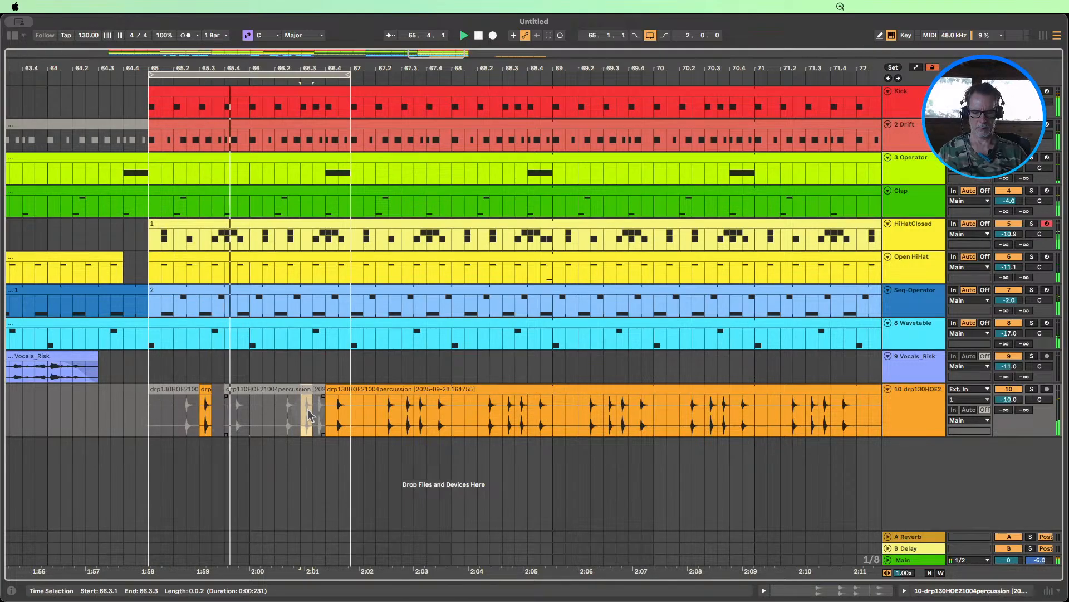
{"action": "key", "text": "super+e"}
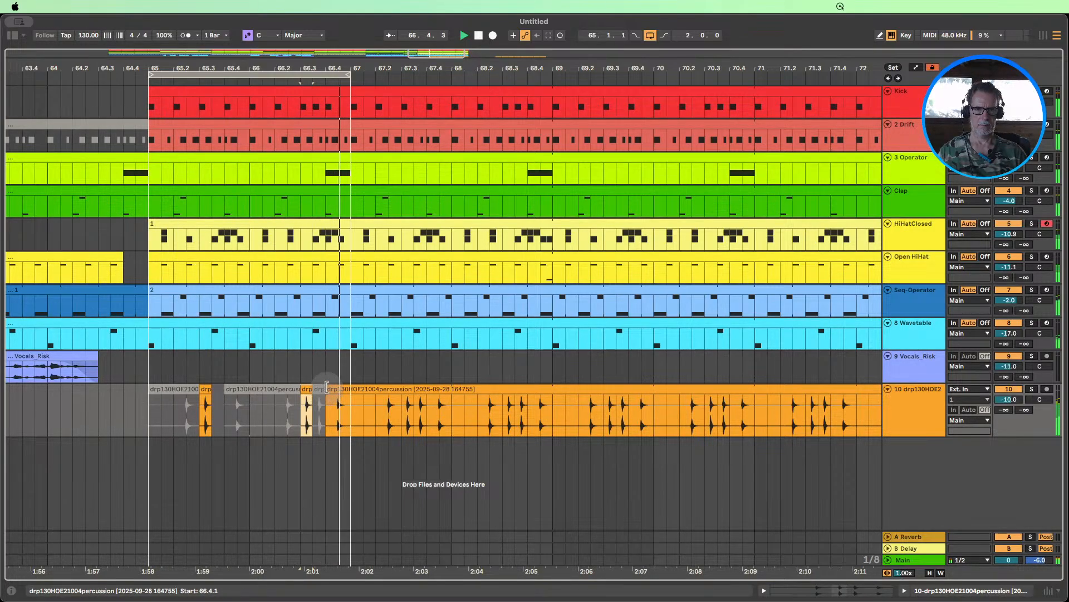
{"action": "left_click_drag", "start_coordinate": [328, 397], "coordinate": [351, 398]}
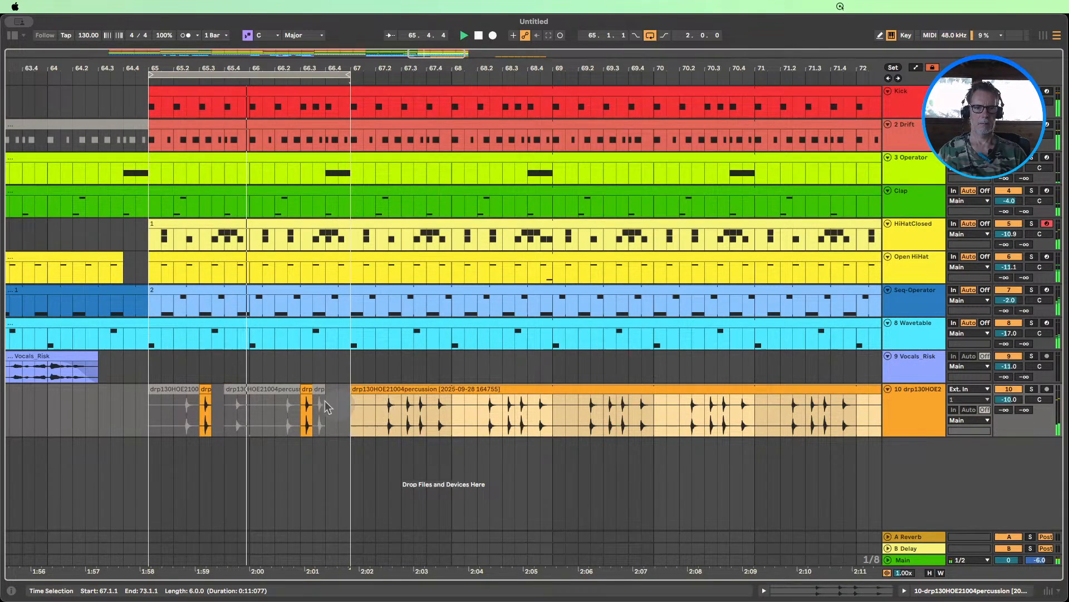
- Delete the deactivated percussion slices between 65.1.1 and 67.1.1, keeping only the active ones
{"action": "left_click", "coordinate": [264, 388]}
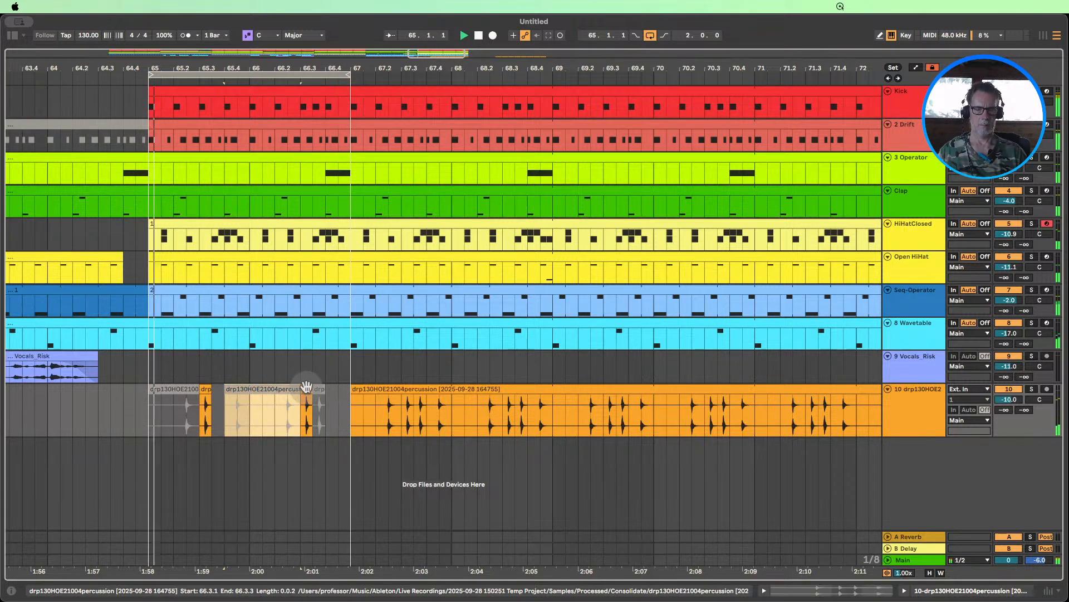
{"action": "key", "text": "Delete"}
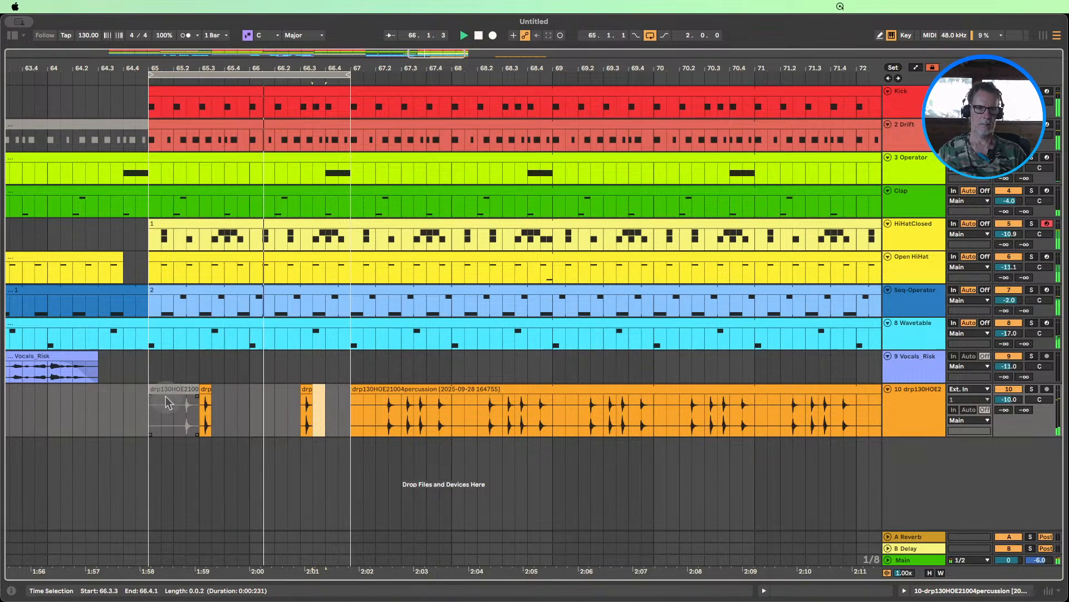
{"action": "left_click", "coordinate": [173, 392]}
{"action": "key", "text": "Delete"}
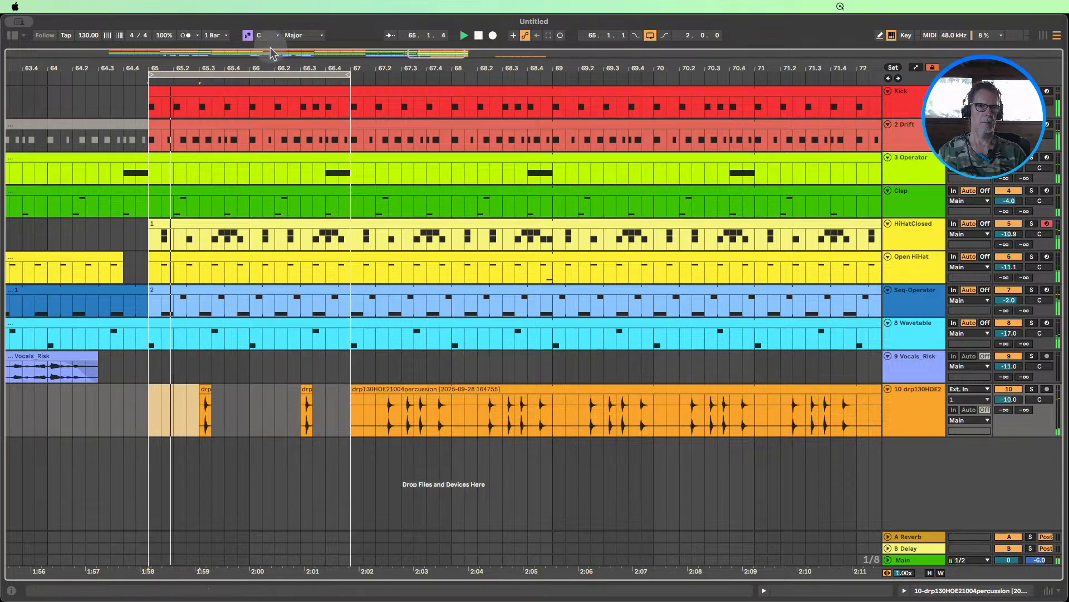
- Extend the percussion slice at 66.3.1 to end at 66.4.1 so it includes the second hit
{"action": "mouse_move", "coordinate": [266, 65]}
{"action": "left_mouse_down"}
{"action": "mouse_move", "coordinate": [266, 39]}
{"action": "mouse_move", "coordinate": [266, 50]}
{"action": "left_mouse_up"}
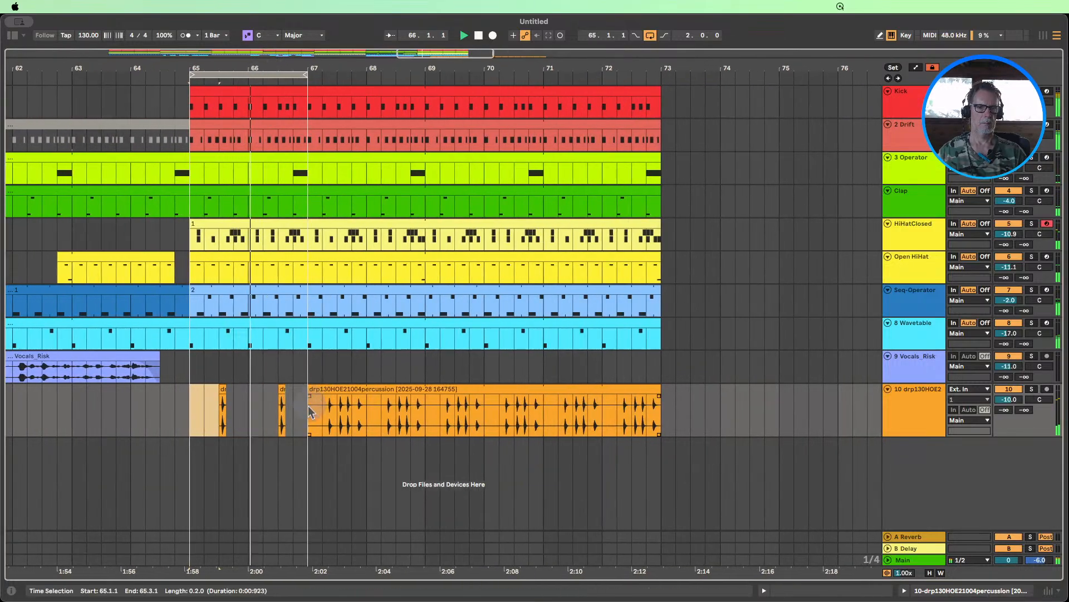
{"action": "left_click", "coordinate": [286, 386]}
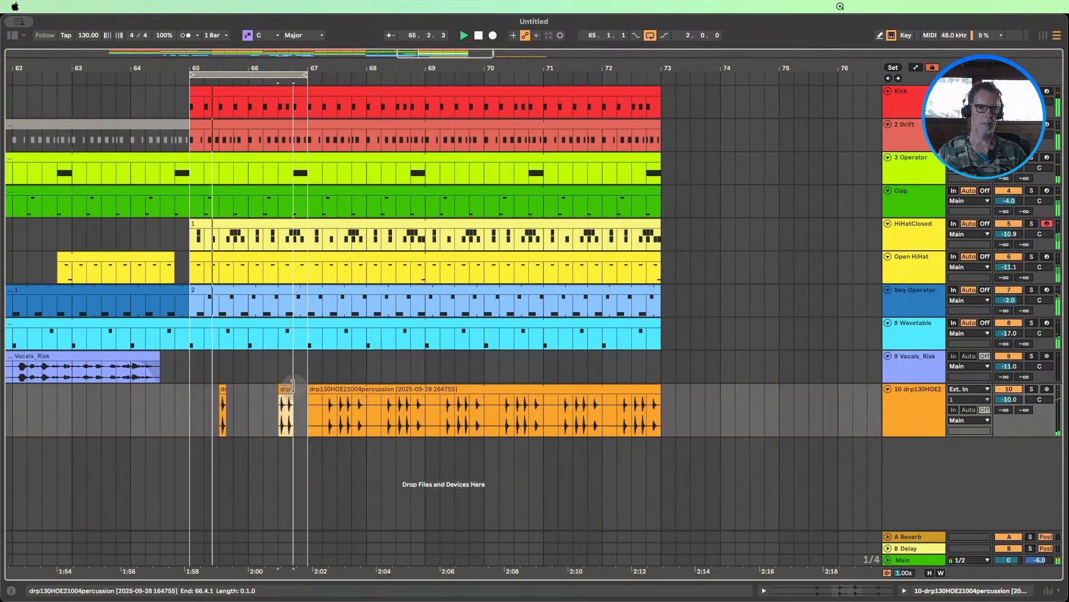
{"action": "left_click", "coordinate": [285, 389]}
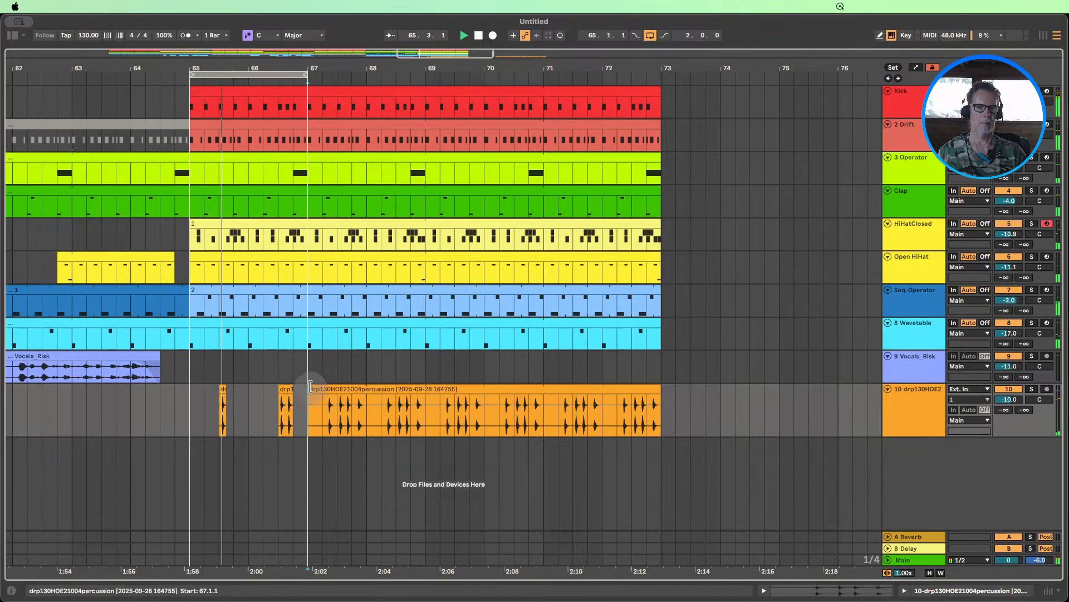
- Remove the rest of the percussion clip between 67.1.1 and 73.1.1
{"action": "left_click_drag", "start_coordinate": [309, 385], "coordinate": [426, 391]}
{"action": "key", "text": "Delete"}
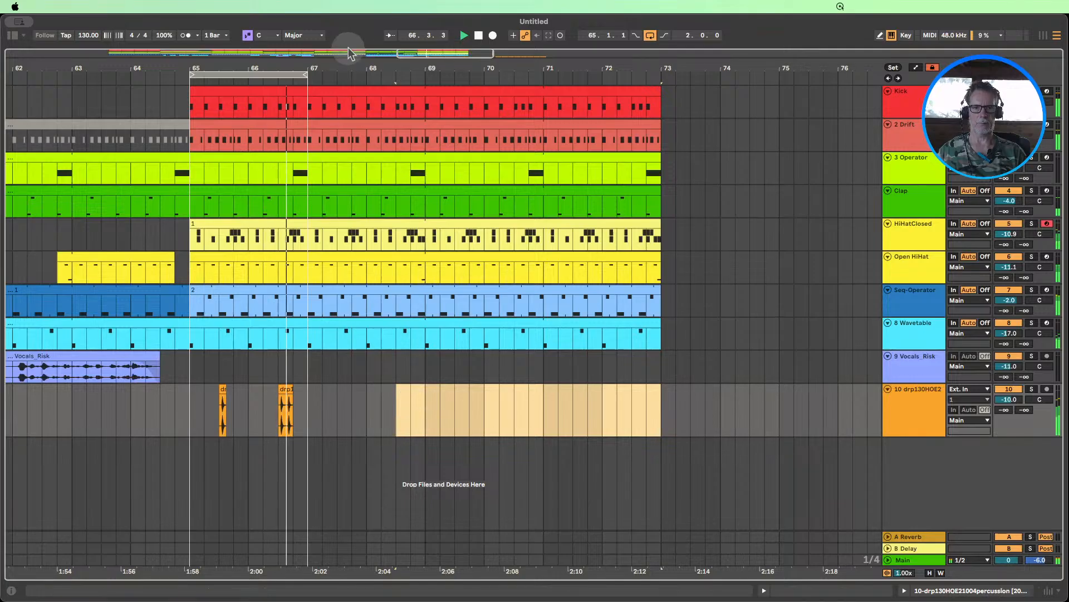
- Stop playback and consolidate the percussion slices from 65.1.1 to 67.1.1 into one two-bar clip
{"action": "left_click_drag", "start_coordinate": [345, 71], "coordinate": [347, 65]}
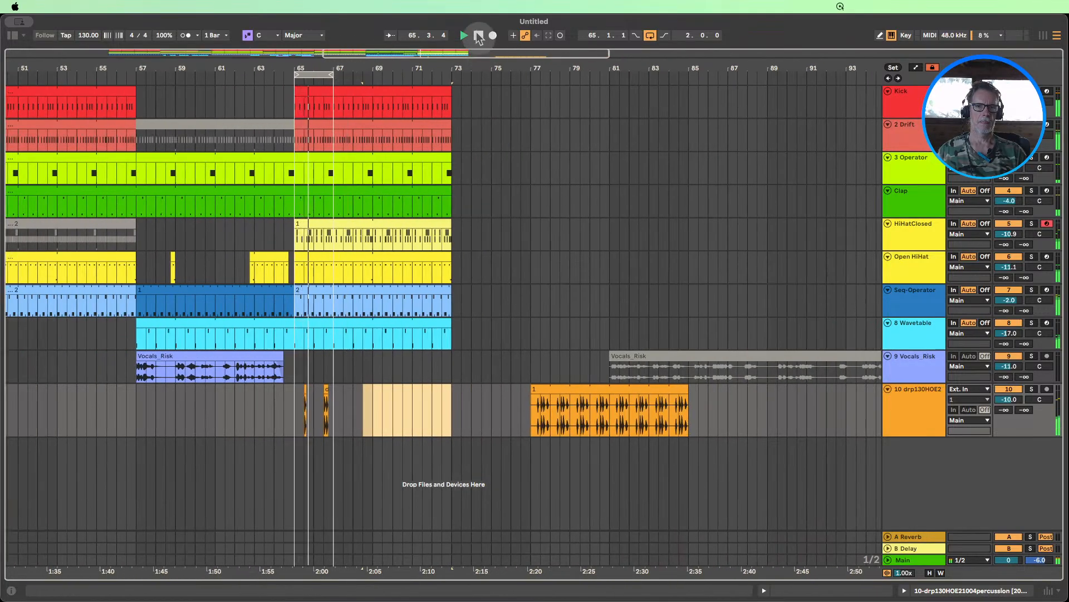
{"action": "left_click_drag", "start_coordinate": [334, 403], "coordinate": [289, 400]}
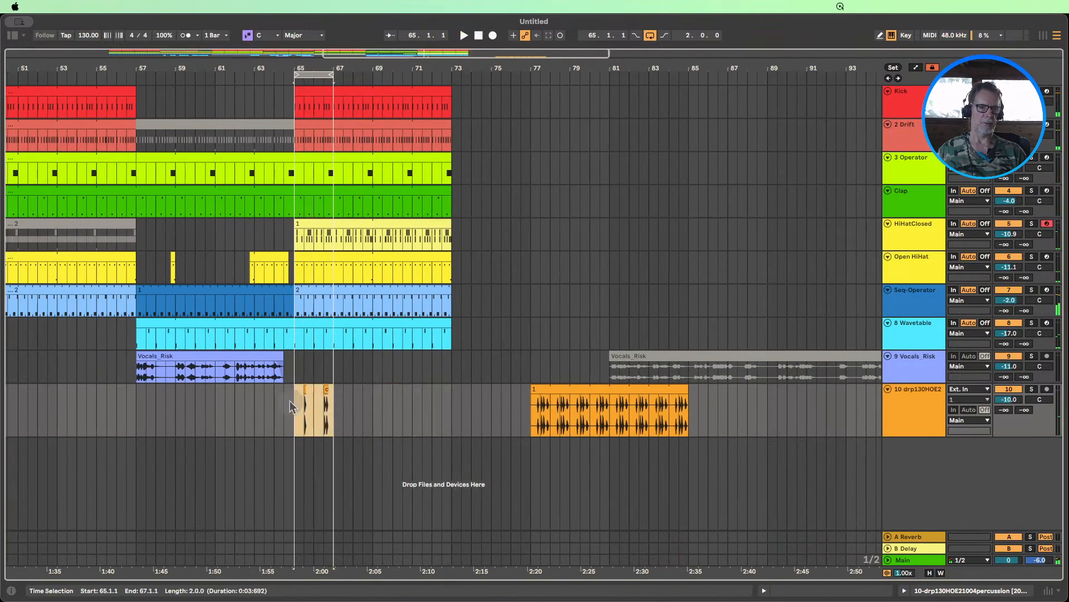
{"action": "key", "text": "super+j"}
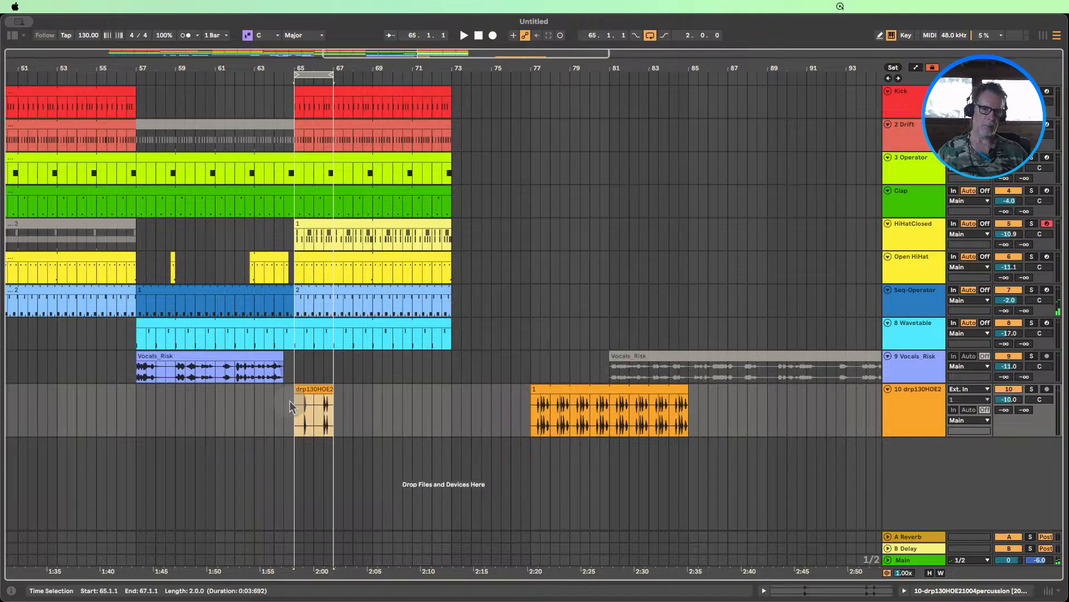
- Place the two-bar percussion clip at 51.1.1 and 55.1.1, and move the eight-bar clip 1 back to 65.1.1
{"action": "left_click_drag", "start_coordinate": [310, 390], "coordinate": [69, 406]}
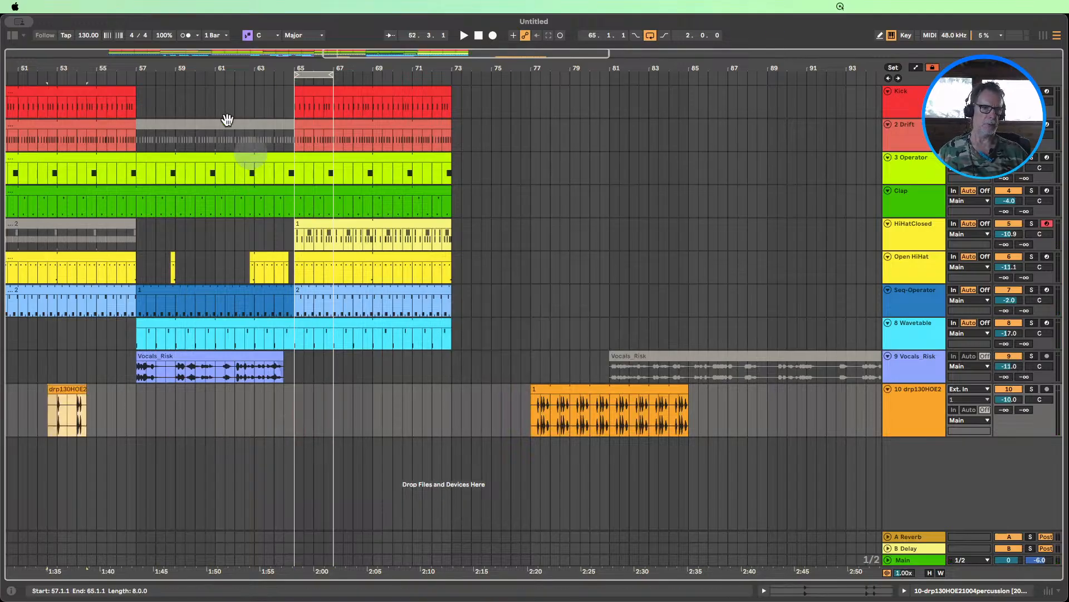
{"action": "left_click_drag", "start_coordinate": [136, 66], "coordinate": [262, 69]}
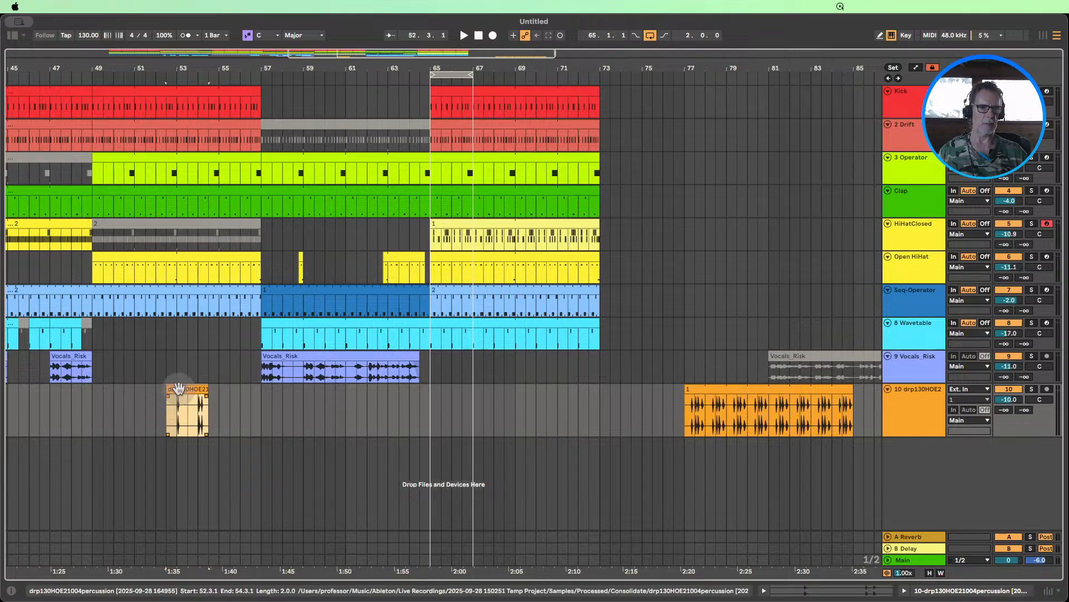
{"action": "left_click_drag", "start_coordinate": [182, 390], "coordinate": [241, 401]}
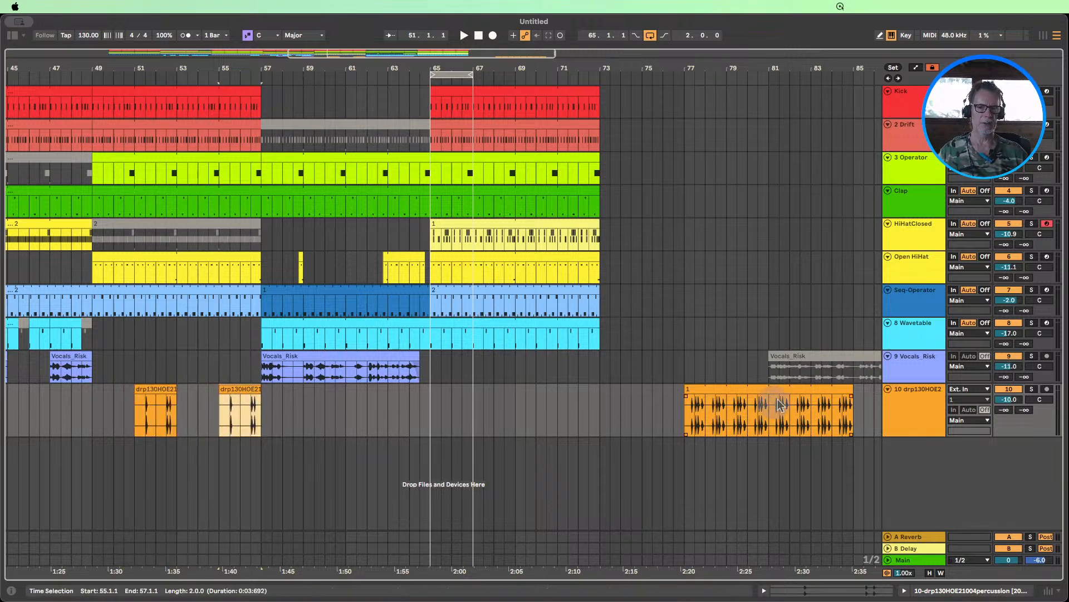
{"action": "left_click_drag", "start_coordinate": [779, 405], "coordinate": [517, 389]}
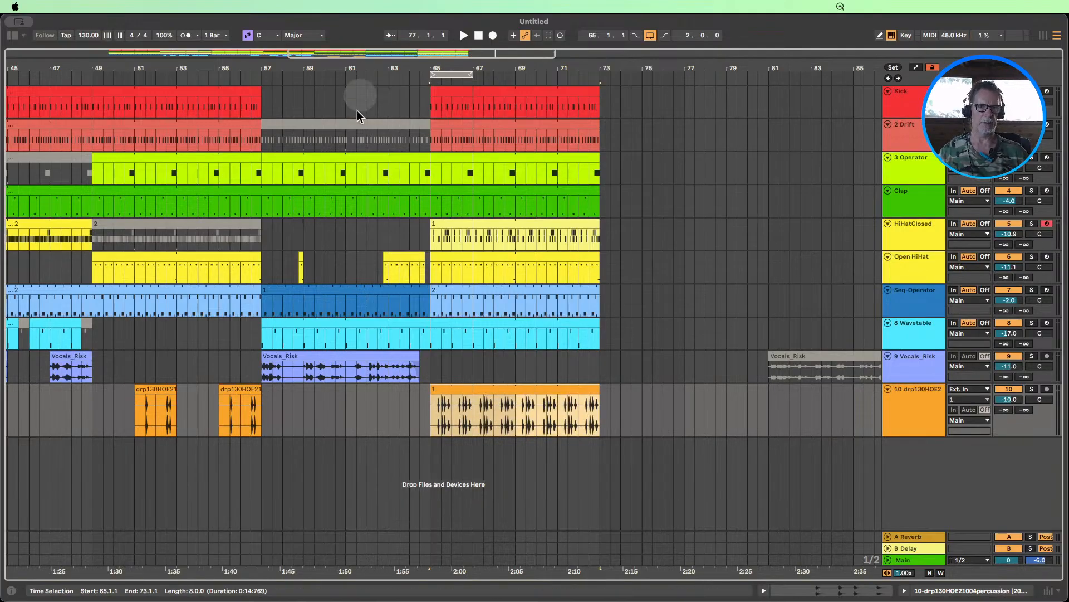
- Optimize the arrangement's track heights so that all tracks fit in view, including the percussion track
{"action": "left_click_drag", "start_coordinate": [355, 67], "coordinate": [335, 143]}
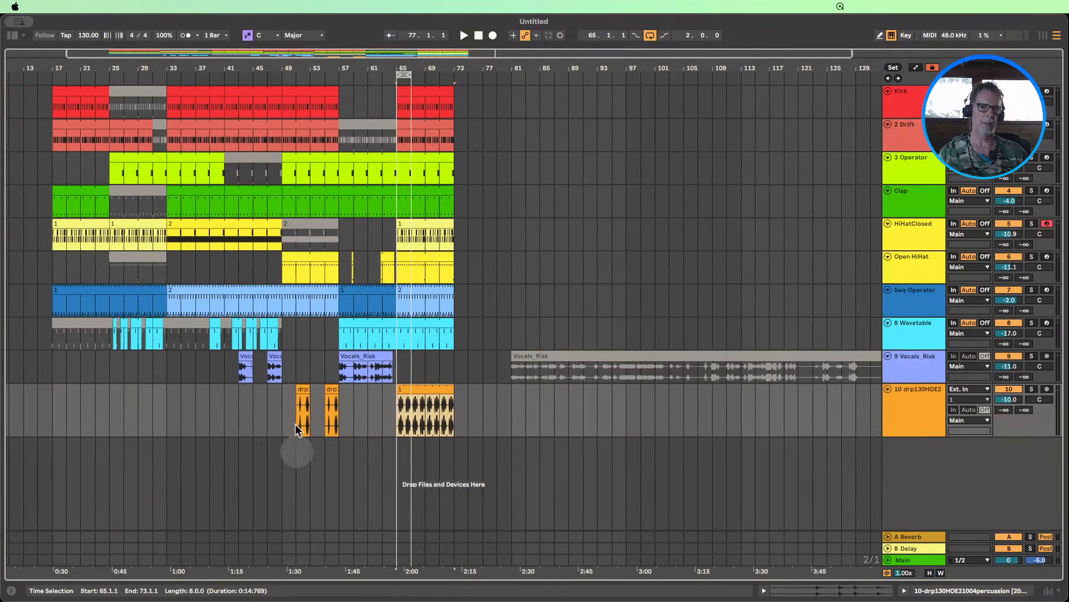
{"action": "left_click", "coordinate": [289, 402]}
{"action": "left_click", "coordinate": [315, 398]}
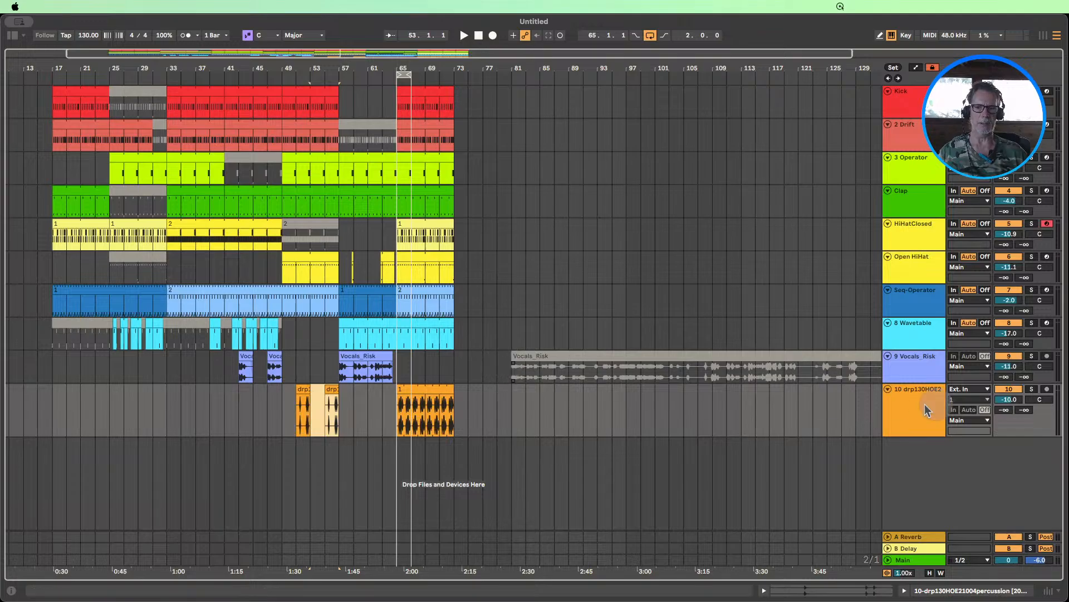
{"action": "left_click", "coordinate": [930, 572]}
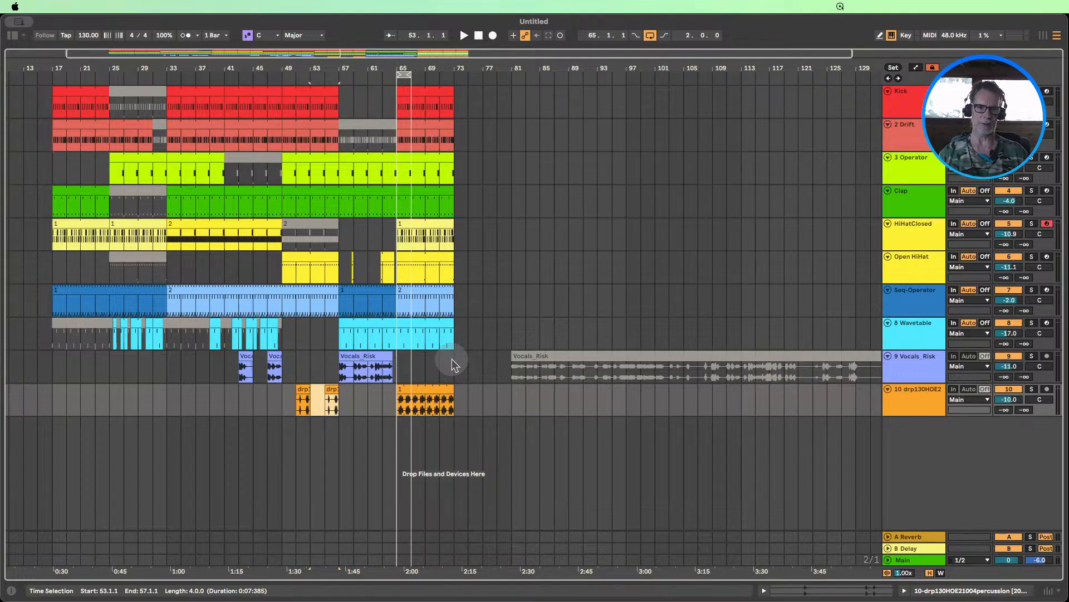
- Try moving the eight-bar percussion clip from 65.1.1 to 25.1.1, then undo the move
{"action": "left_click_drag", "start_coordinate": [281, 397], "coordinate": [341, 403]}
{"action": "left_click", "coordinate": [424, 389]}
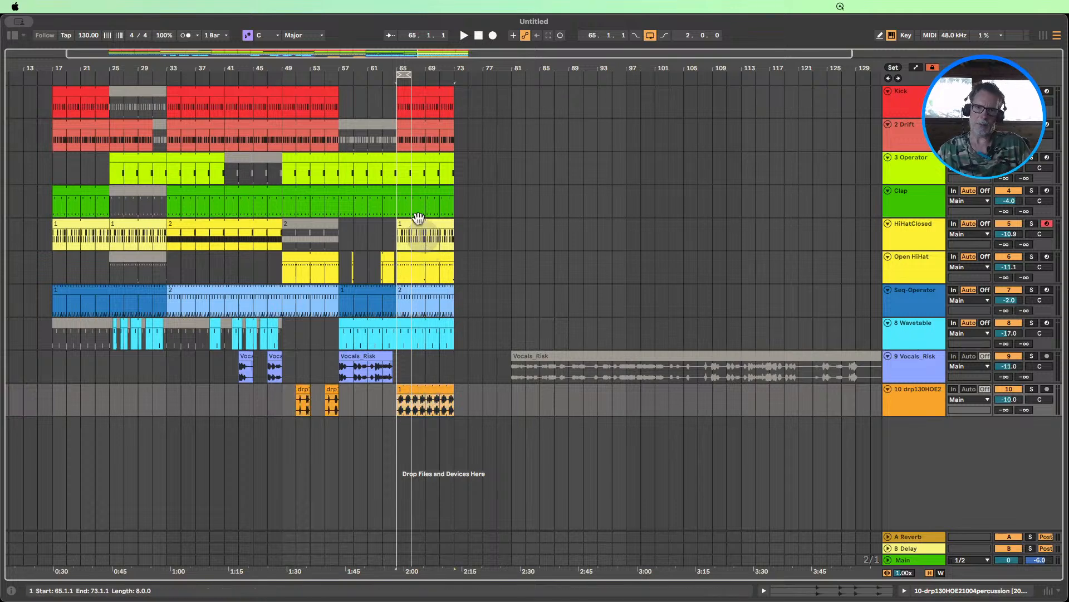
{"action": "left_click_drag", "start_coordinate": [423, 390], "coordinate": [143, 403]}
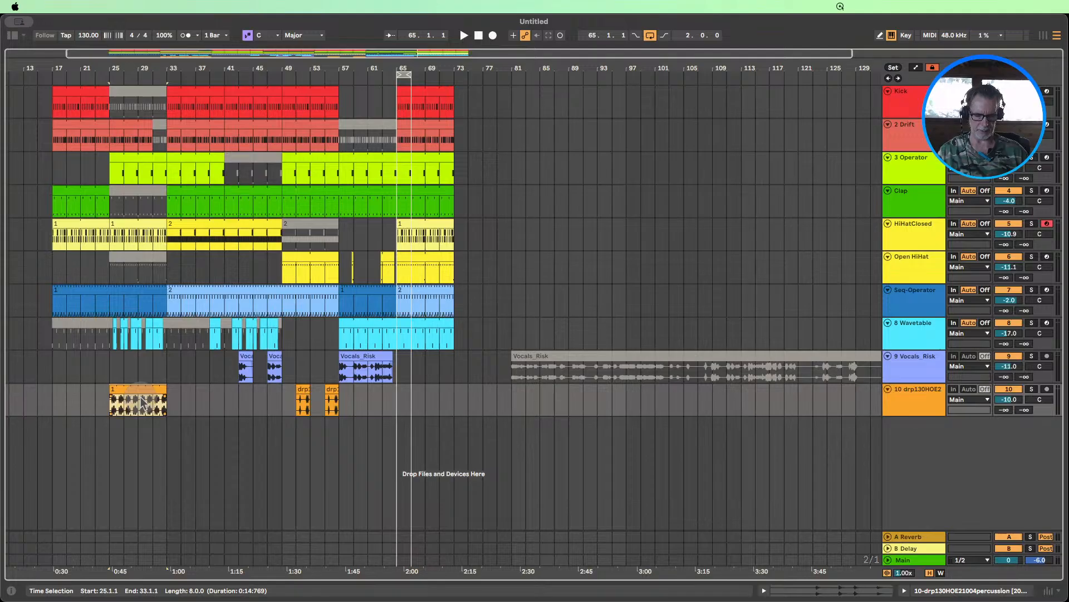
{"action": "key", "text": "super+z"}
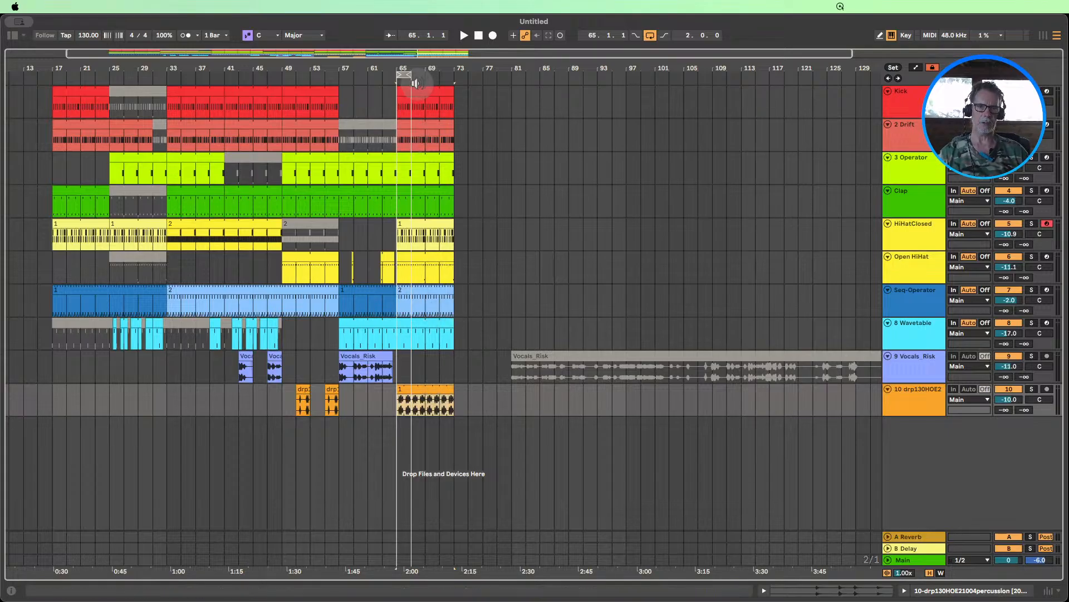
- Extend the arrangement loop to eight bars, from 65.1.1 to 73.1.1
{"action": "left_click_drag", "start_coordinate": [412, 75], "coordinate": [433, 66]}
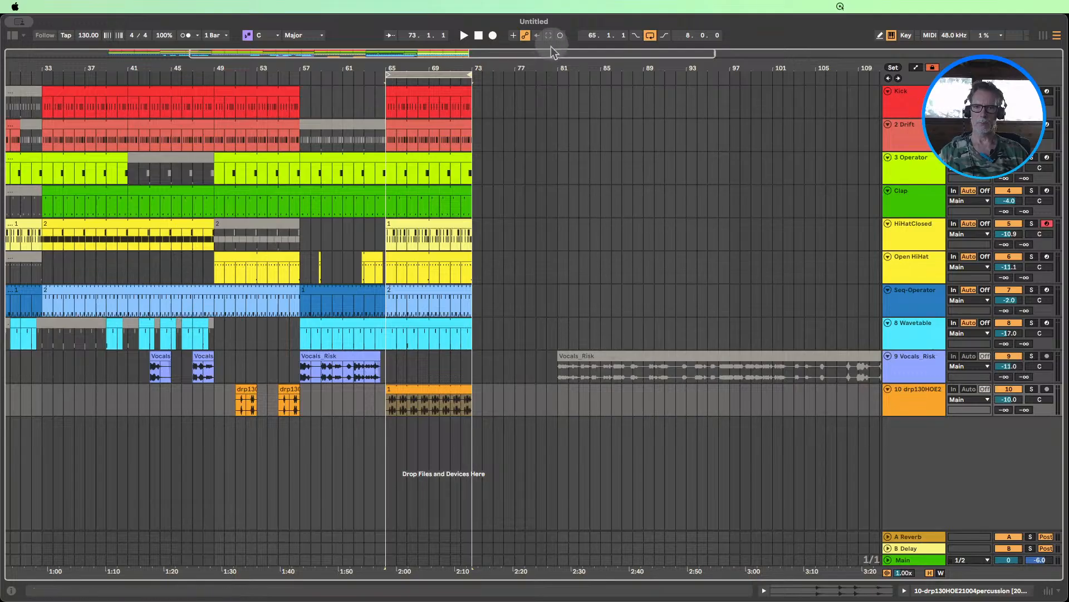
{"action": "left_click_drag", "start_coordinate": [537, 68], "coordinate": [421, 71]}
- Insert a MIDI track below the percussion track and load the long deactivated Vocals_Risk clip onto it as a Simpler instrument
{"action": "left_click", "coordinate": [541, 352]}
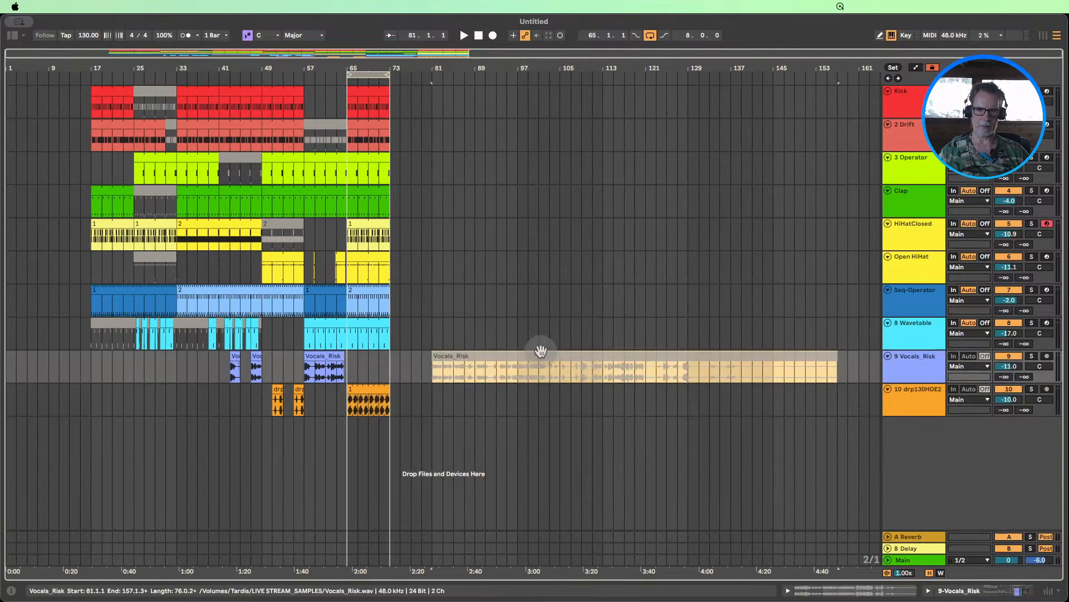
{"action": "right_click", "coordinate": [908, 396]}
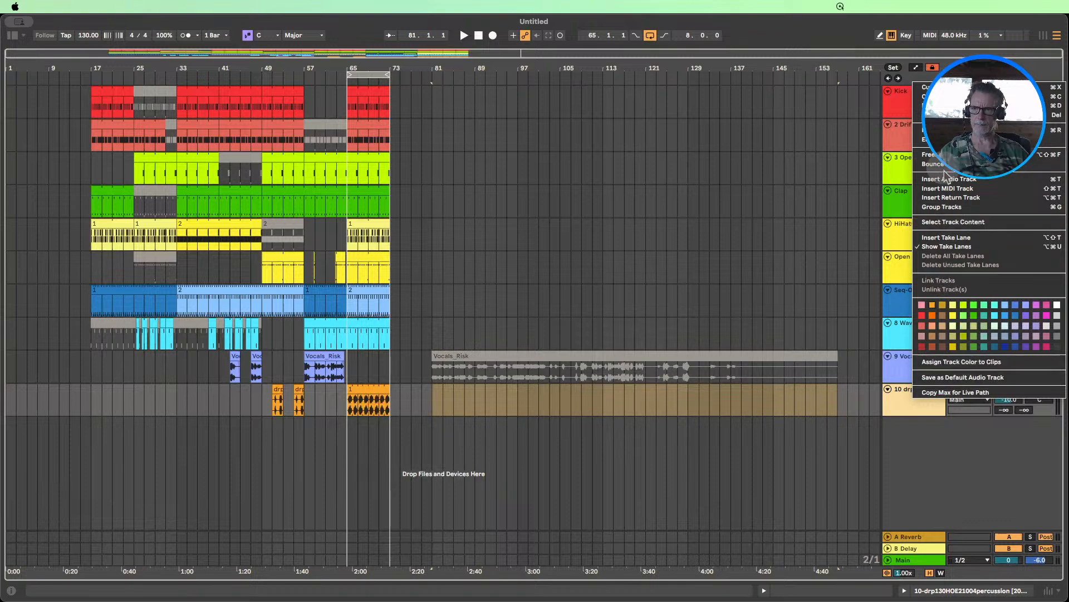
{"action": "left_click", "coordinate": [952, 195]}
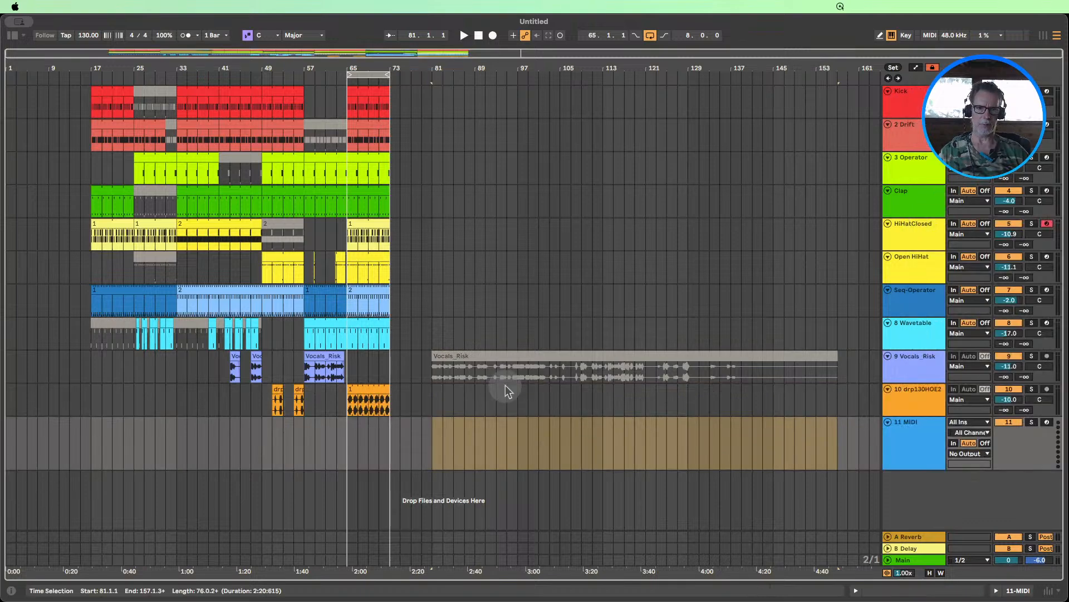
{"action": "double_click", "coordinate": [911, 462]}
{"action": "left_click_drag", "start_coordinate": [456, 365], "coordinate": [356, 492]}
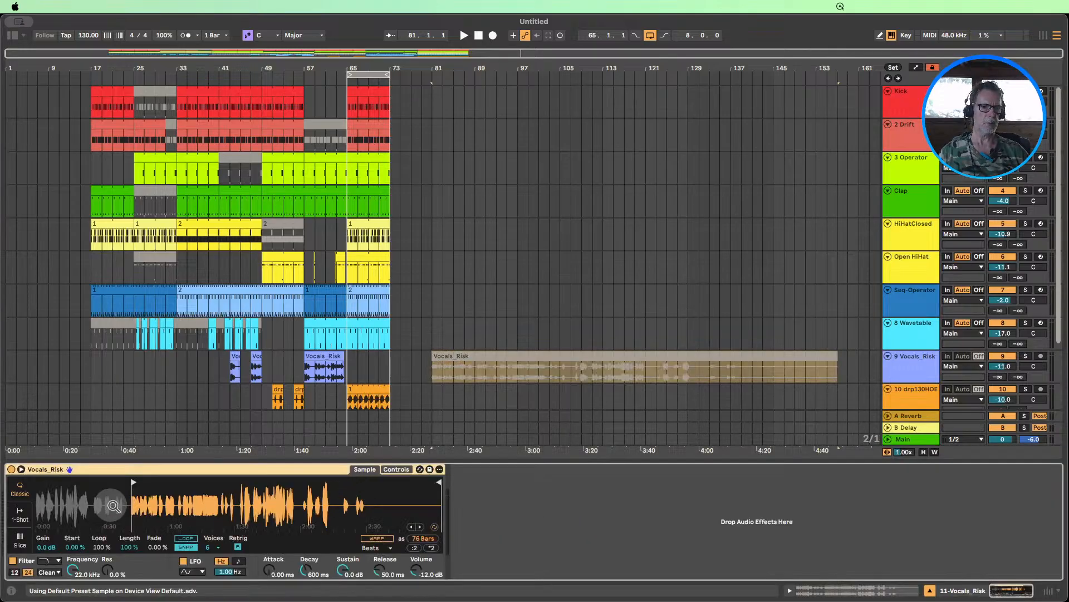
{"action": "left_click_drag", "start_coordinate": [124, 506], "coordinate": [237, 541]}
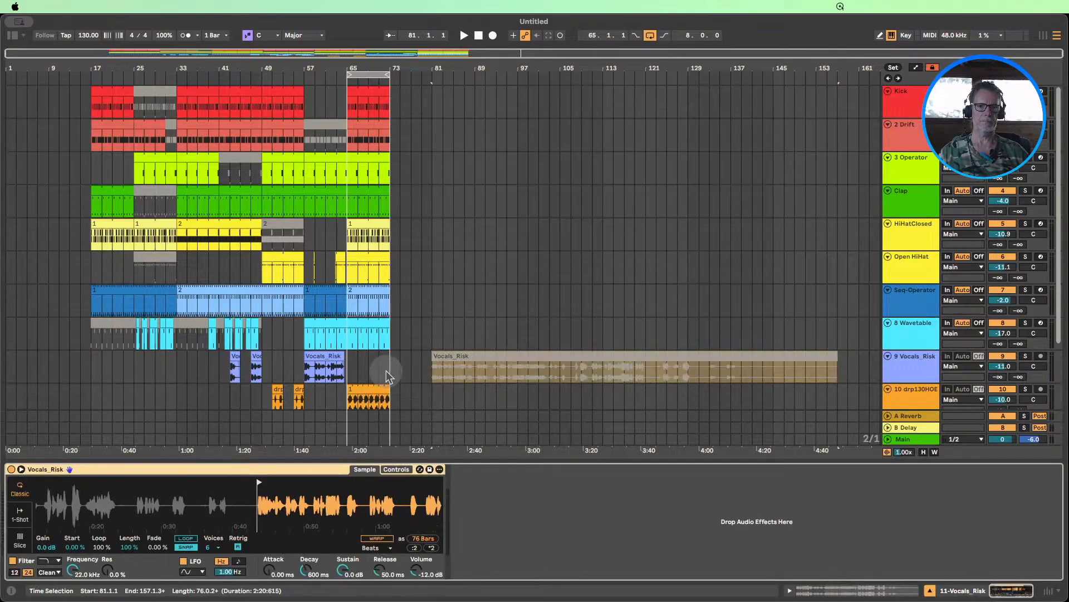
- Show the browser and create an empty two-bar MIDI clip on the new Vocals_Risk track from 65.1.1 to 67.1.1
{"action": "scroll", "coordinate": [362, 367], "scroll_direction": "down", "scroll_amount": 3}
{"action": "left_click_drag", "start_coordinate": [370, 66], "coordinate": [533, 91]}
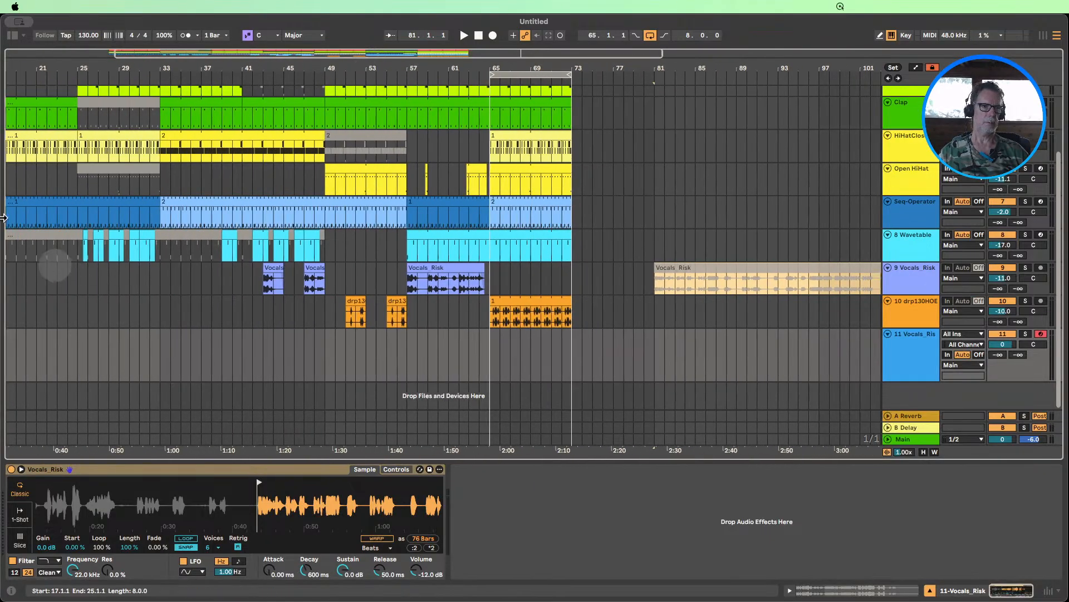
{"action": "left_click", "coordinate": [12, 36]}
{"action": "mouse_move", "coordinate": [607, 357]}
{"action": "left_mouse_down"}
{"action": "mouse_move", "coordinate": [653, 357]}
{"action": "mouse_move", "coordinate": [627, 357]}
{"action": "left_mouse_up"}
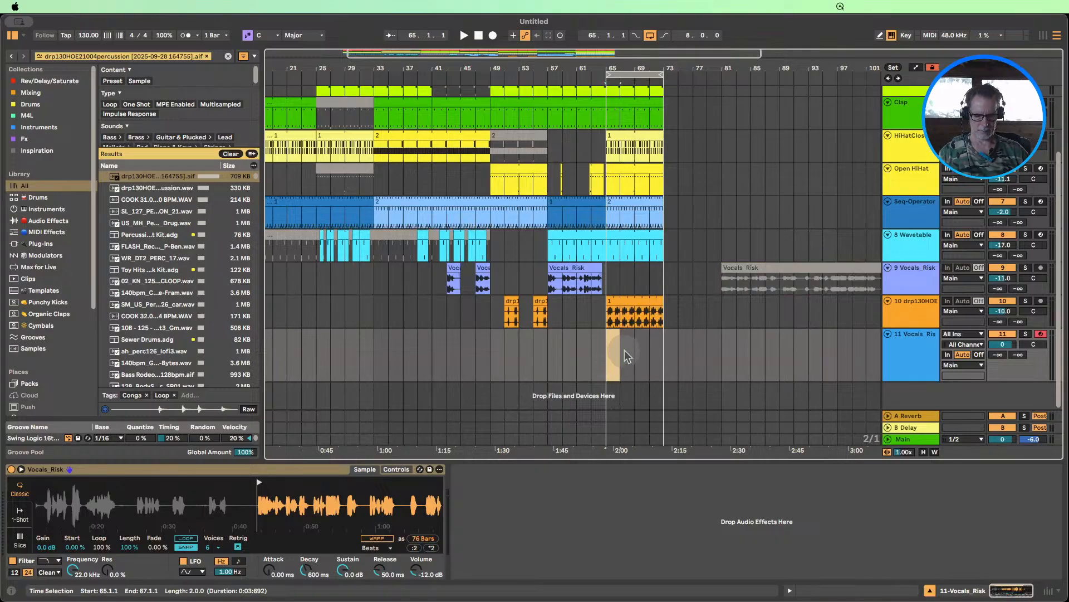
{"action": "key", "text": "super+shift+m"}
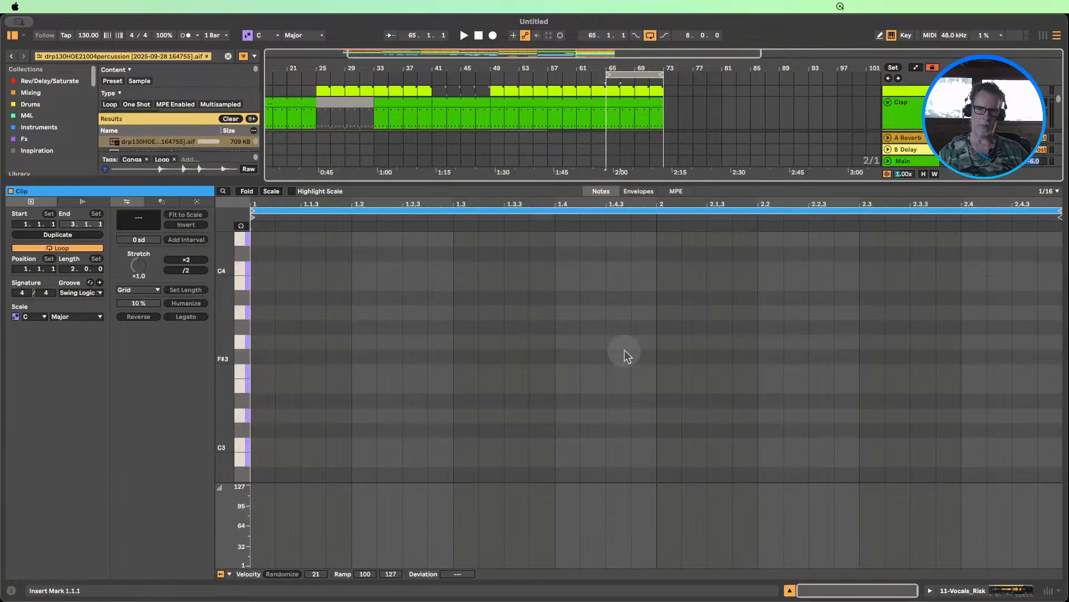
- Draw consecutive sixteenth C3 notes across the first bar and shorten the clip's loop to one bar
{"action": "key", "text": "b"}
{"action": "left_click", "coordinate": [315, 443]}
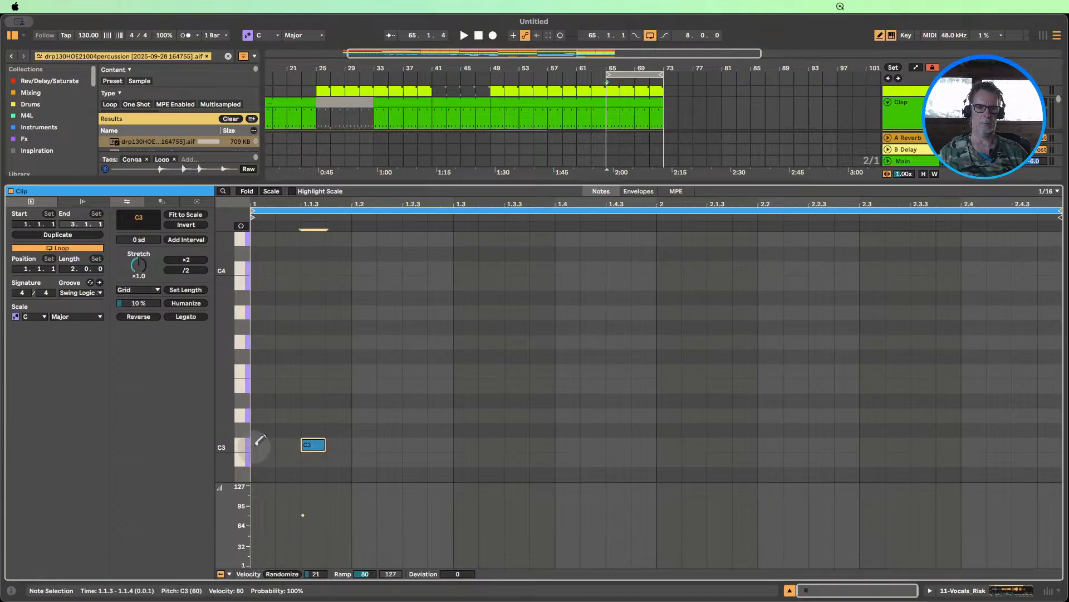
{"action": "mouse_move", "coordinate": [303, 444]}
{"action": "left_mouse_down"}
{"action": "mouse_move", "coordinate": [273, 442]}
{"action": "mouse_move", "coordinate": [759, 418]}
{"action": "mouse_move", "coordinate": [649, 435]}
{"action": "mouse_move", "coordinate": [762, 427]}
{"action": "left_mouse_up"}
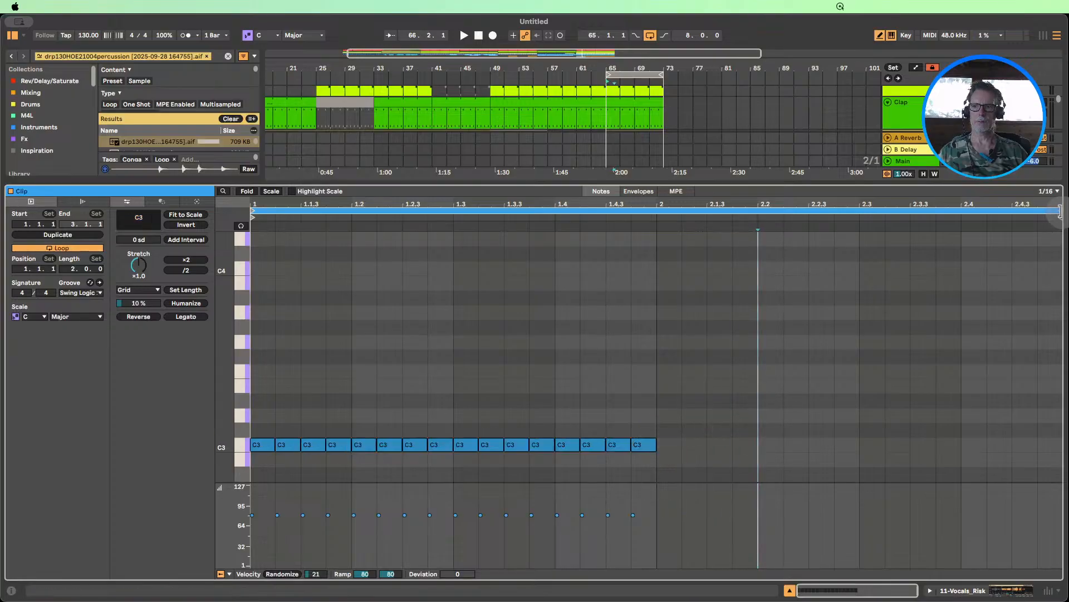
{"action": "left_click_drag", "start_coordinate": [1060, 210], "coordinate": [657, 211]}
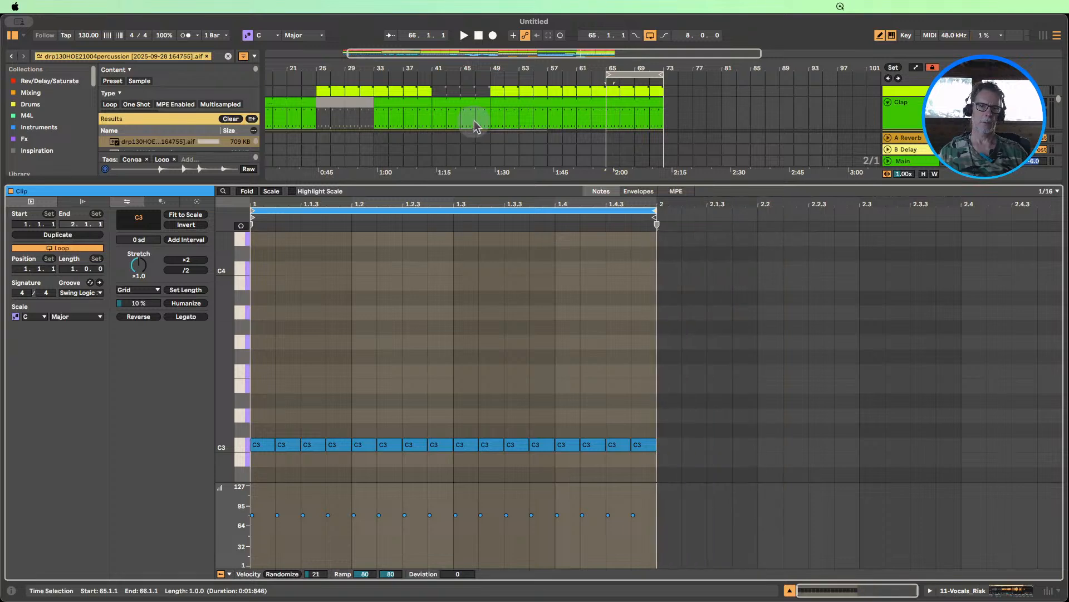
- Start playback from 64.1.1 and loop the MIDI clip's region from 65.1.1 to 67.1.1
{"action": "left_click", "coordinate": [598, 82]}
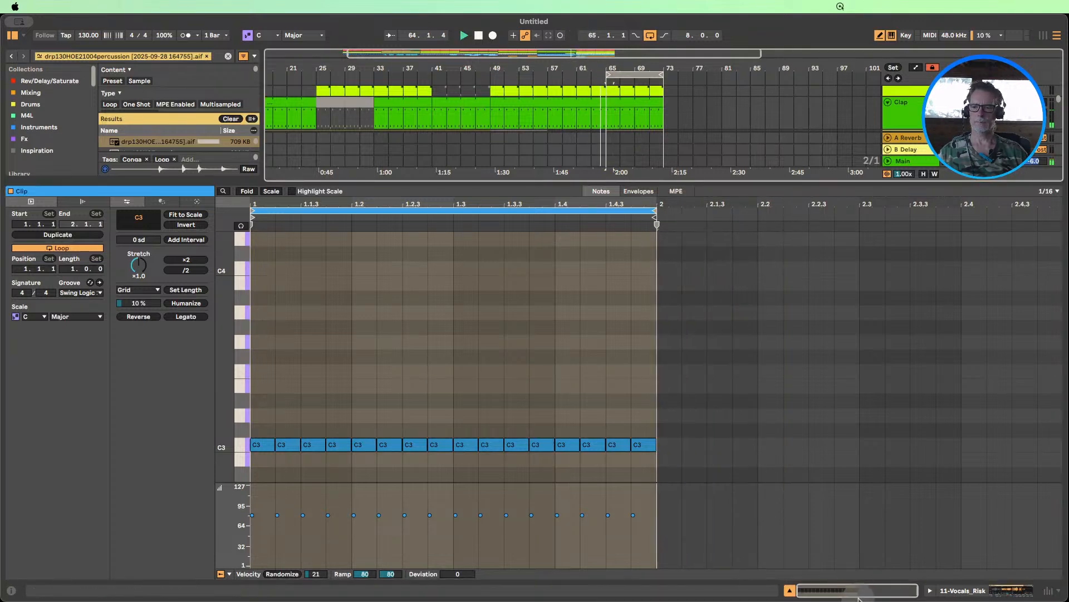
{"action": "left_click", "coordinate": [968, 591]}
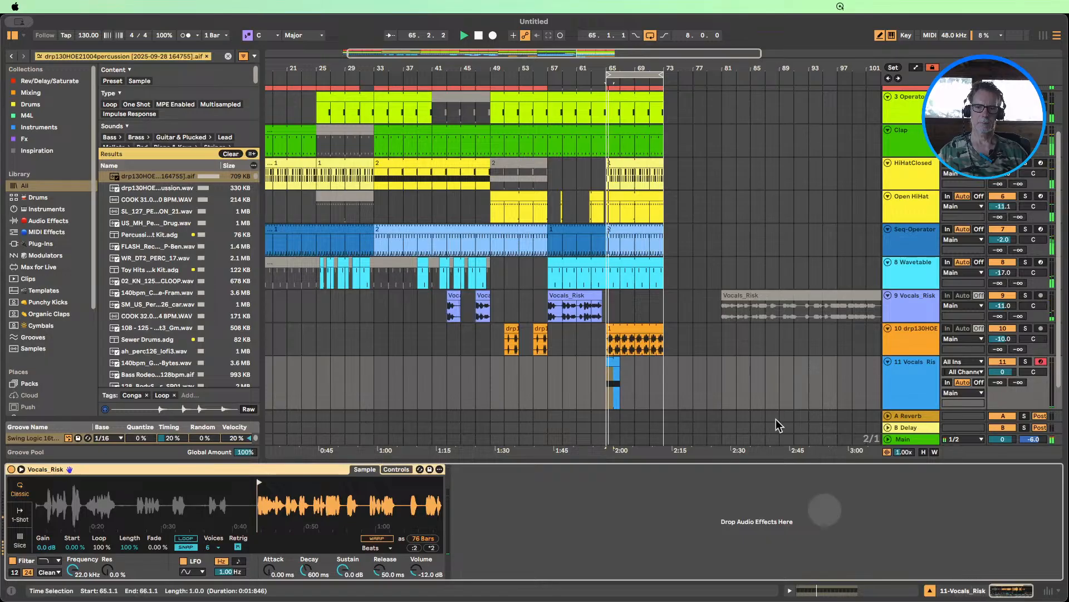
{"action": "left_click", "coordinate": [614, 363]}
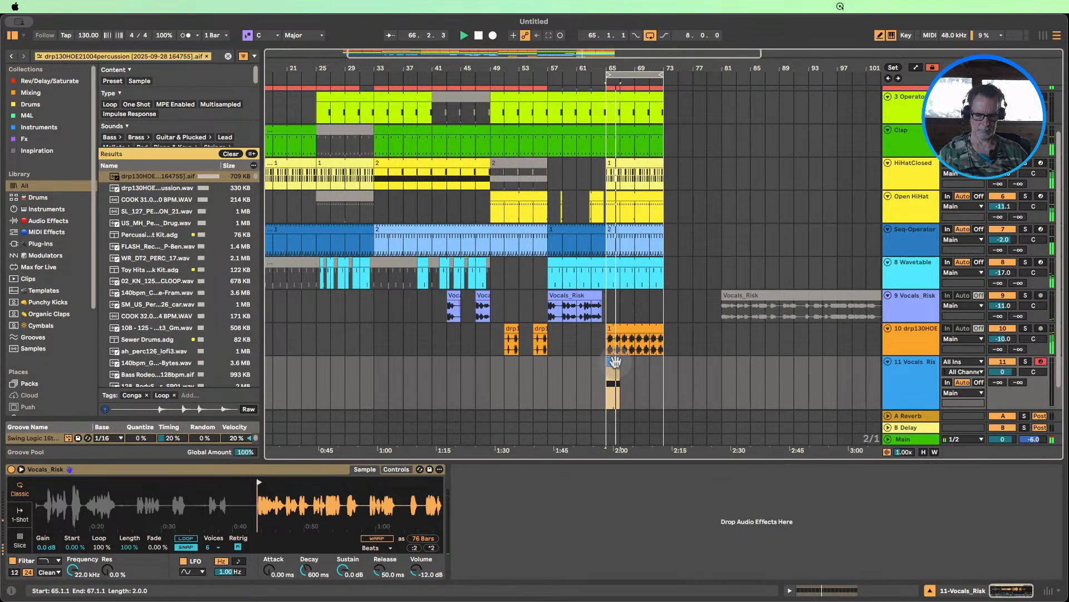
{"action": "key", "text": "super+l"}
- Audition different sample start points in the Vocals_Risk Simpler, enlarge its waveform, and set the start at about 0:20
{"action": "left_click_drag", "start_coordinate": [257, 499], "coordinate": [256, 493]}
{"action": "left_click", "coordinate": [177, 482]}
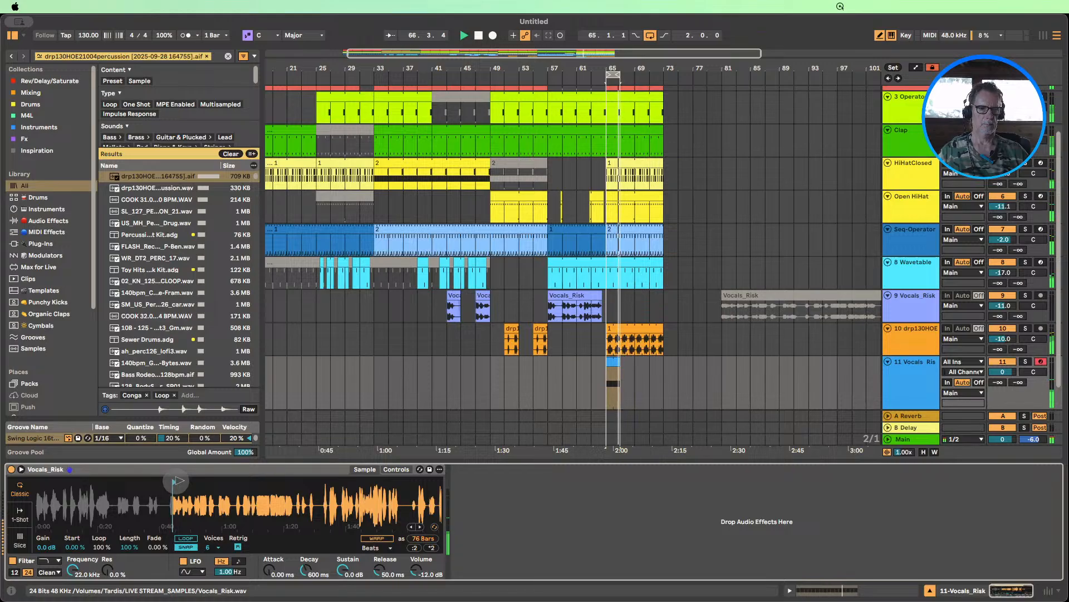
{"action": "left_click_drag", "start_coordinate": [176, 480], "coordinate": [56, 485]}
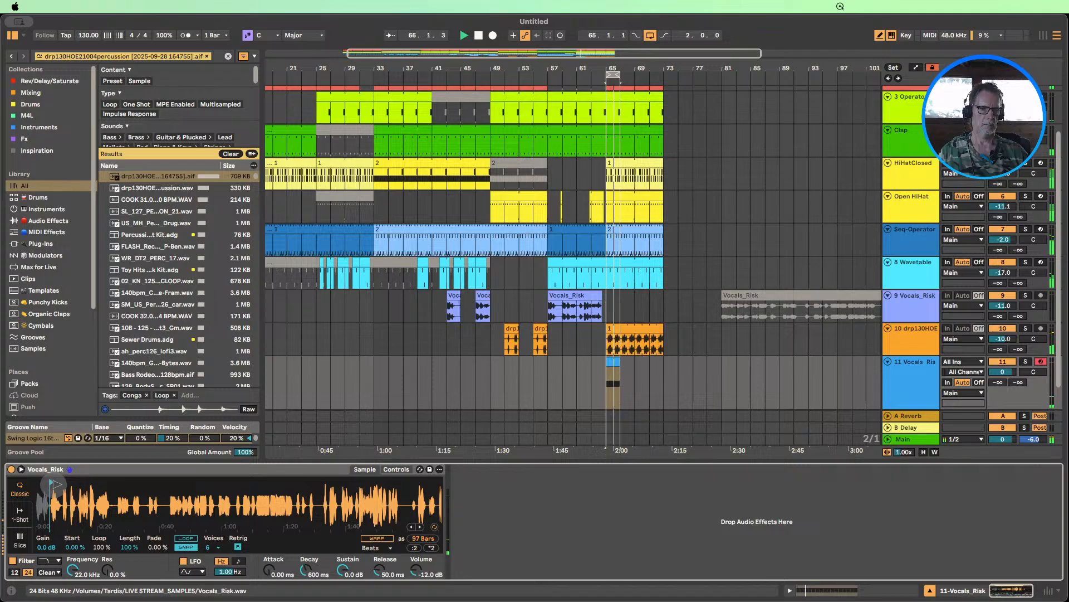
{"action": "left_click", "coordinate": [21, 470]}
{"action": "scroll", "coordinate": [42, 179], "scroll_direction": "up", "scroll_amount": 8}
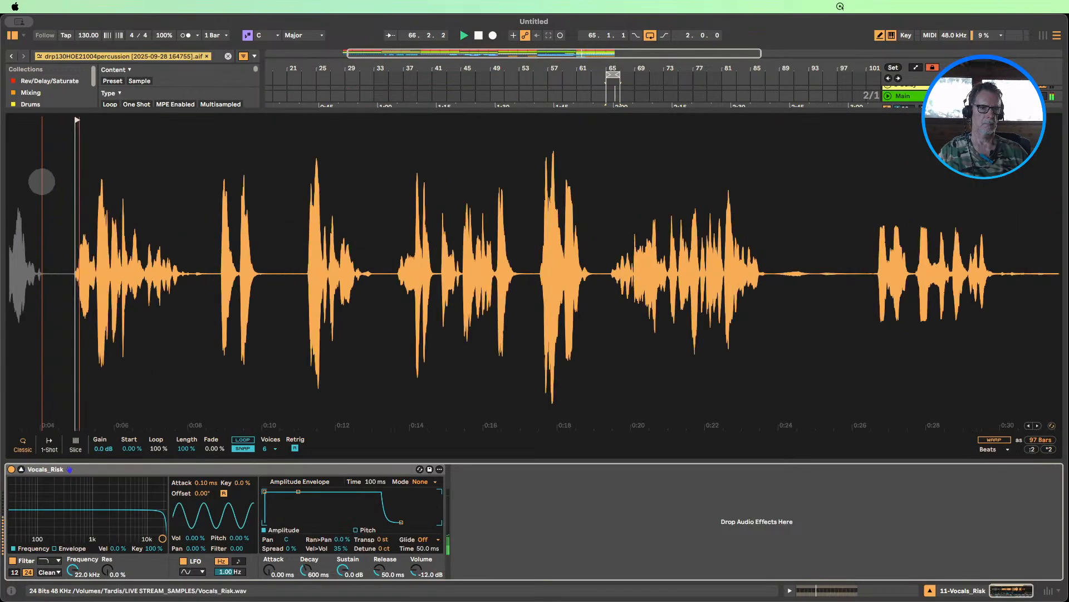
{"action": "mouse_move", "coordinate": [84, 119]}
{"action": "left_mouse_down"}
{"action": "mouse_move", "coordinate": [302, 129]}
{"action": "mouse_move", "coordinate": [279, 159]}
{"action": "mouse_move", "coordinate": [29, 158]}
{"action": "mouse_move", "coordinate": [75, 121]}
{"action": "mouse_move", "coordinate": [250, 109]}
{"action": "mouse_move", "coordinate": [227, 112]}
{"action": "left_mouse_up"}
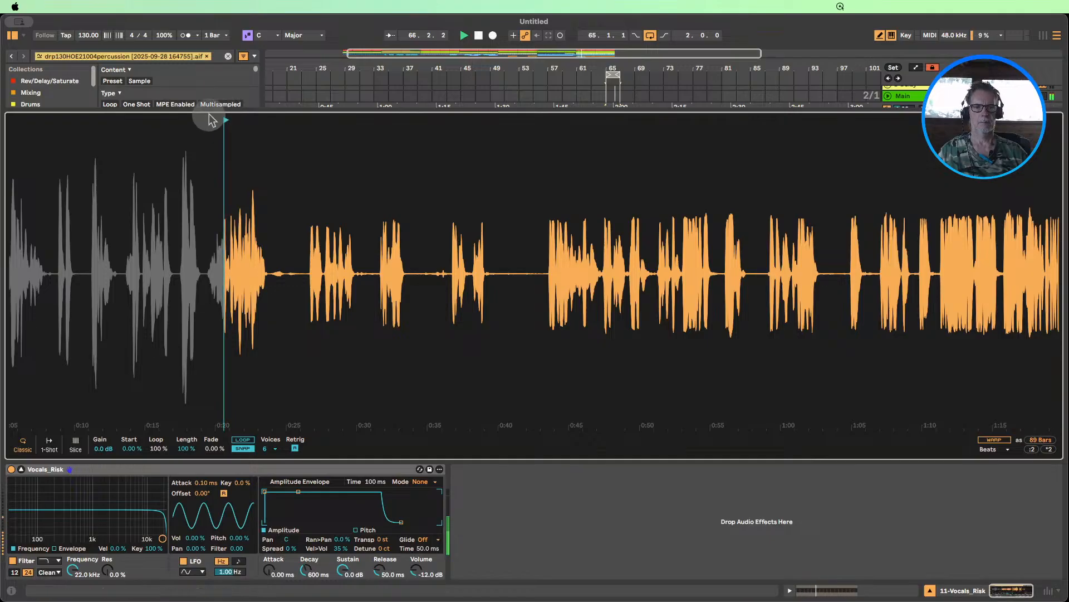
- Transpose all C3 notes in the vocal MIDI clip down two octaves to C1
{"action": "left_click", "coordinate": [975, 593]}
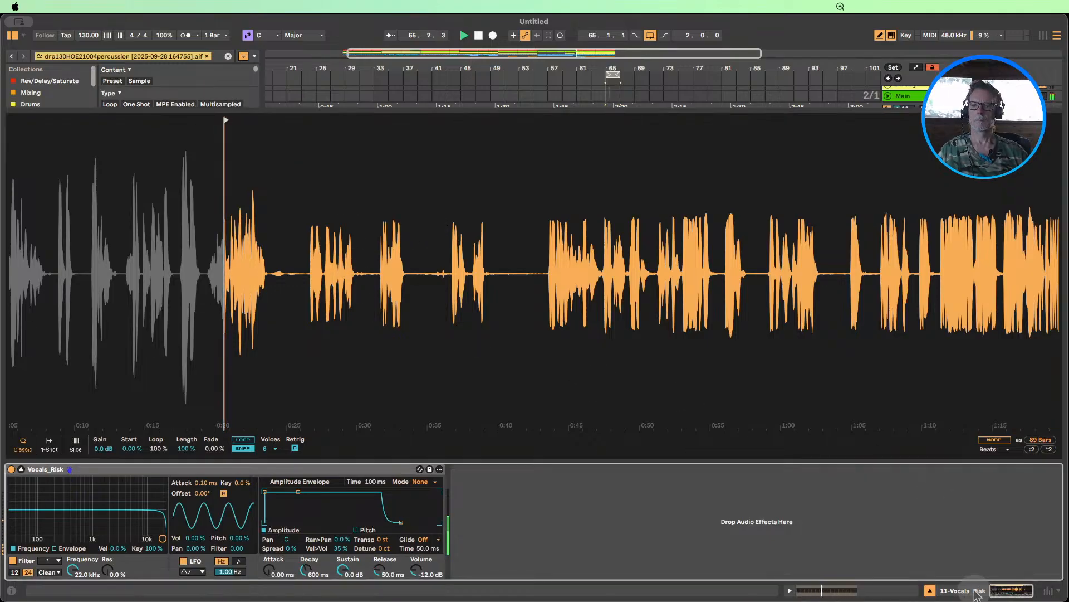
{"action": "left_click", "coordinate": [844, 591]}
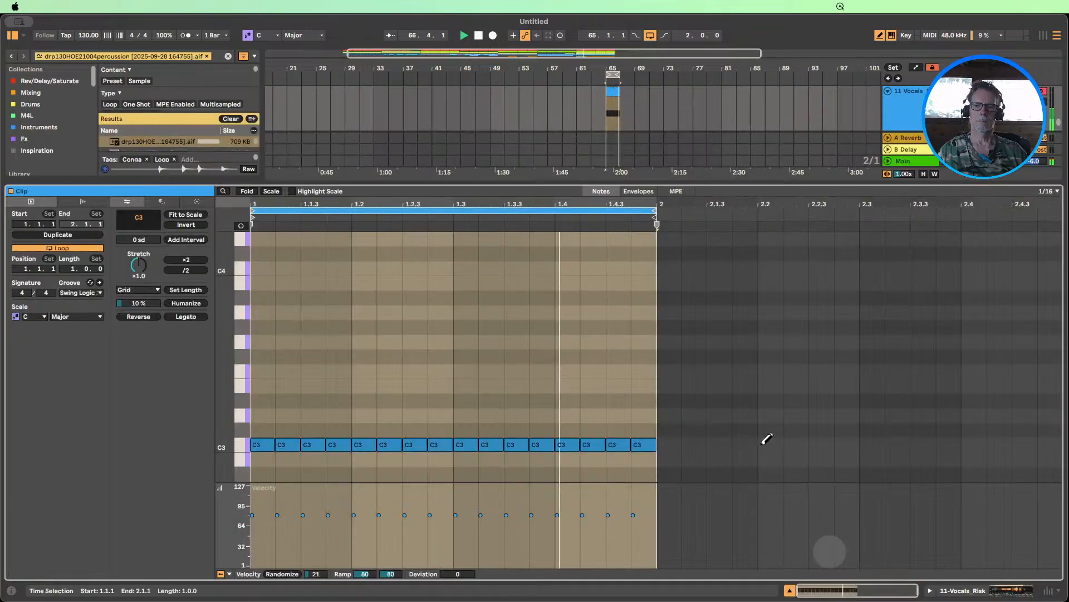
{"action": "left_click", "coordinate": [239, 449]}
{"action": "key", "text": "shift+Down"}
{"action": "key", "text": "shift+Down"}
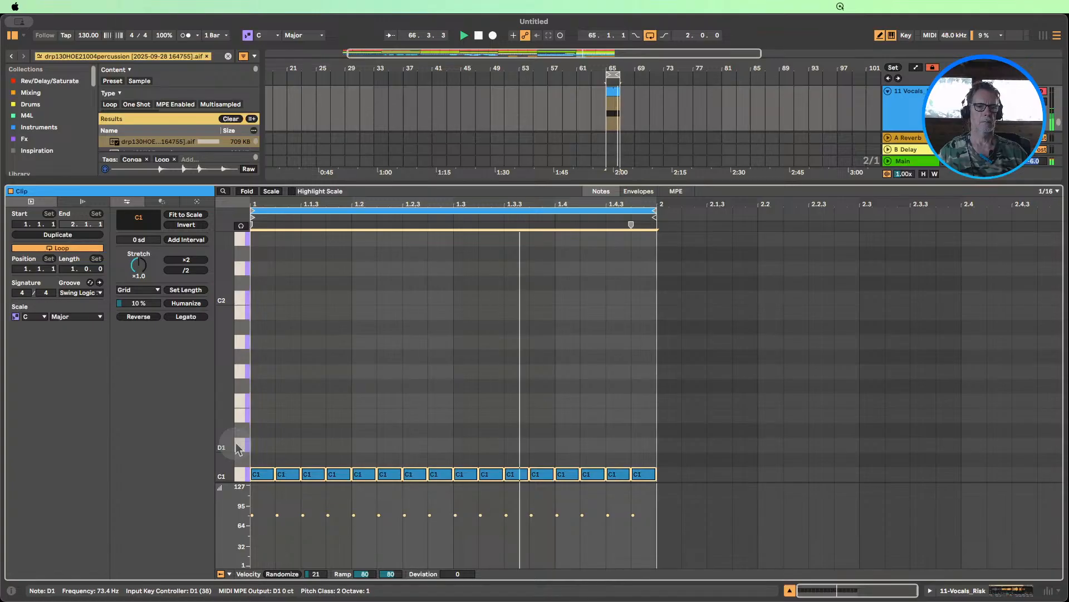
- Delete the repeated C1 notes after the start and lengthen the remaining one to fill the whole bar
{"action": "scroll", "coordinate": [238, 447], "scroll_direction": "down", "scroll_amount": 4}
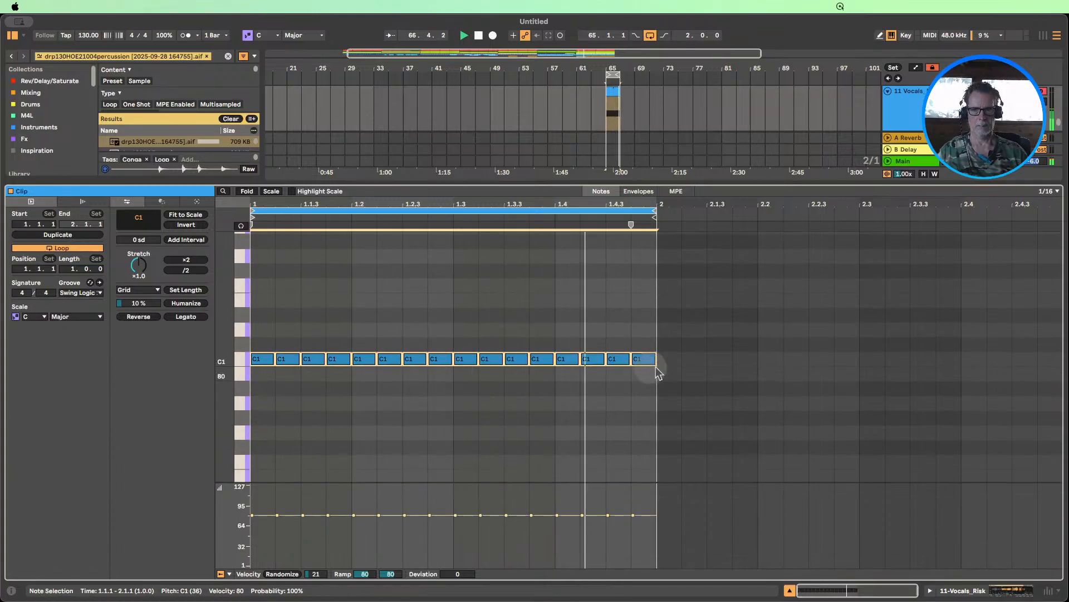
{"action": "mouse_move", "coordinate": [660, 369]}
{"action": "left_mouse_down"}
{"action": "mouse_move", "coordinate": [266, 351]}
{"action": "mouse_move", "coordinate": [297, 351]}
{"action": "left_mouse_up"}
{"action": "key", "text": "Delete"}
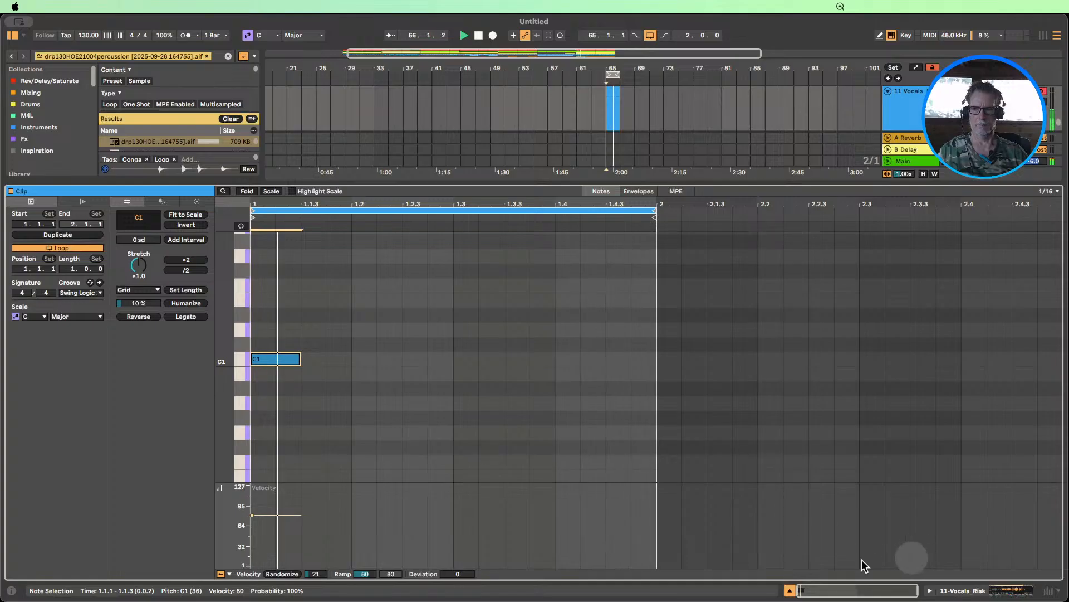
{"action": "left_click_drag", "start_coordinate": [299, 358], "coordinate": [656, 358]}
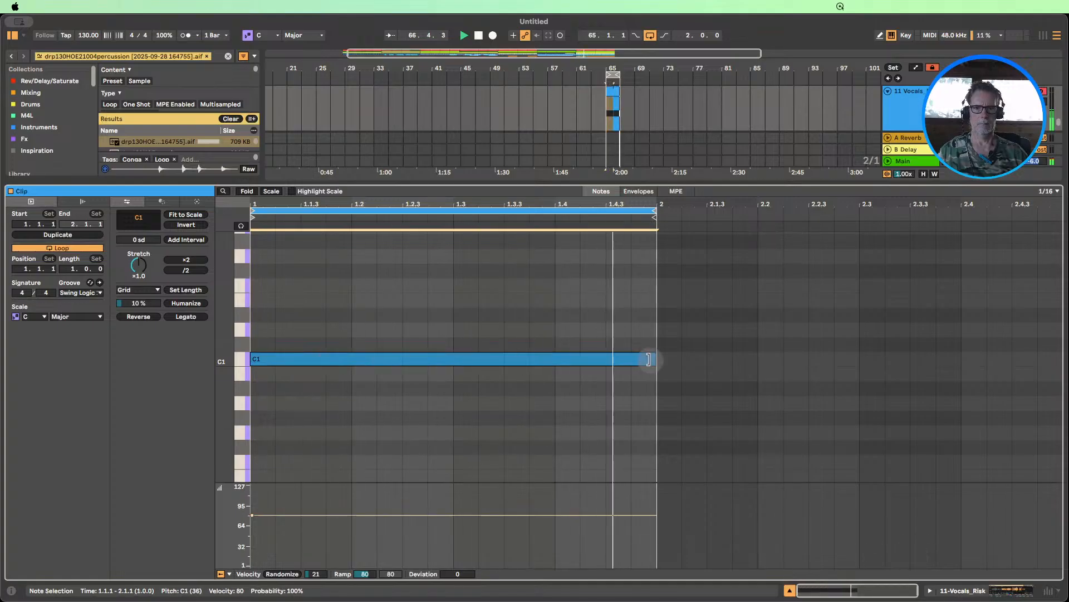
- Collapse the enlarged Simpler waveform and switch the Vocals_Risk sample to Slice mode
{"action": "left_click", "coordinate": [933, 592]}
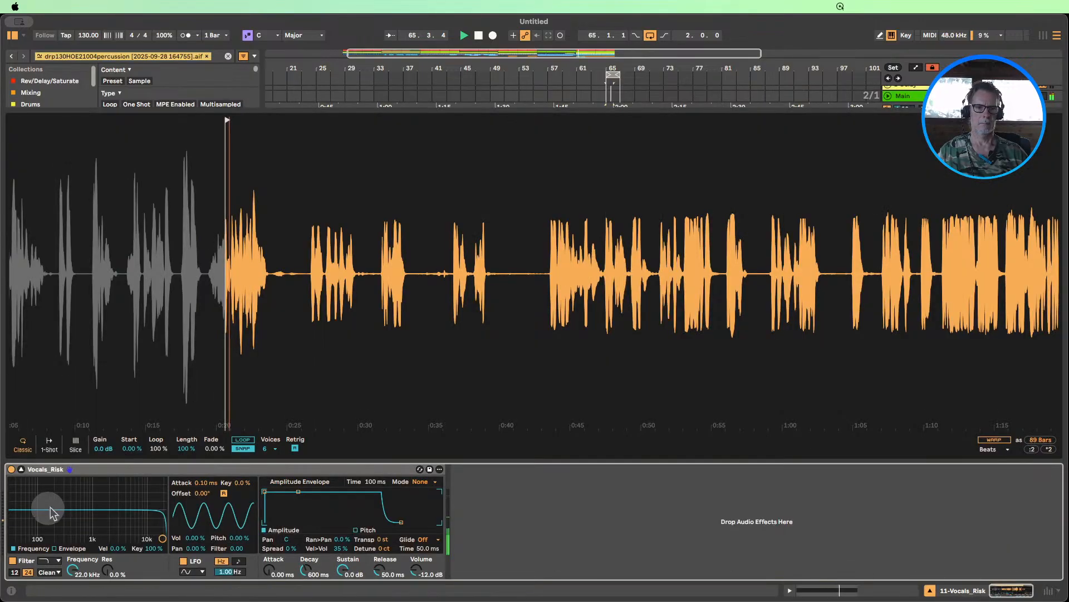
{"action": "left_click", "coordinate": [21, 469]}
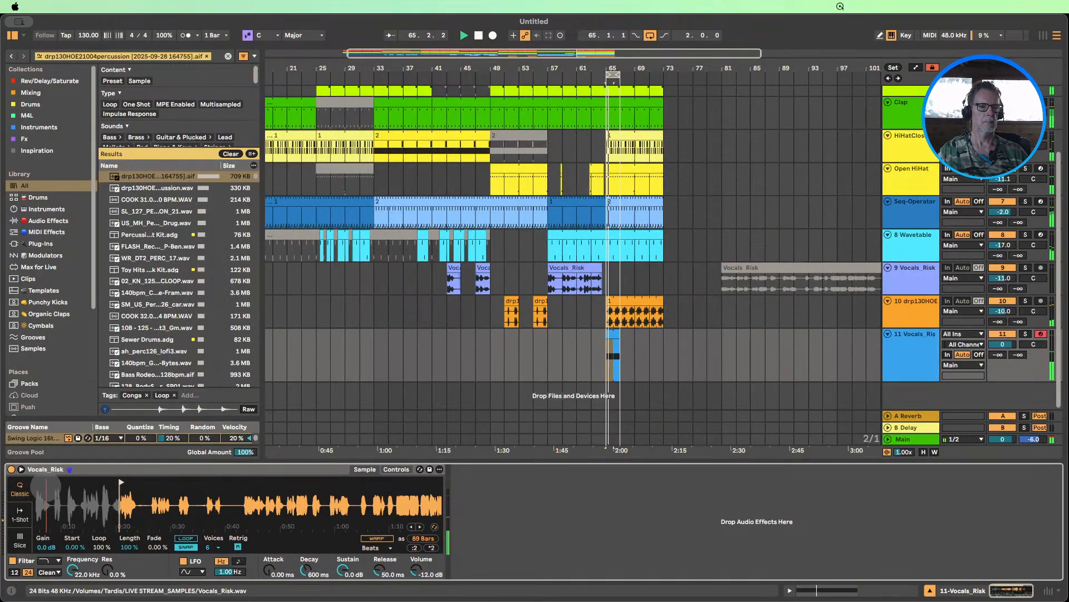
{"action": "left_click", "coordinate": [18, 540]}
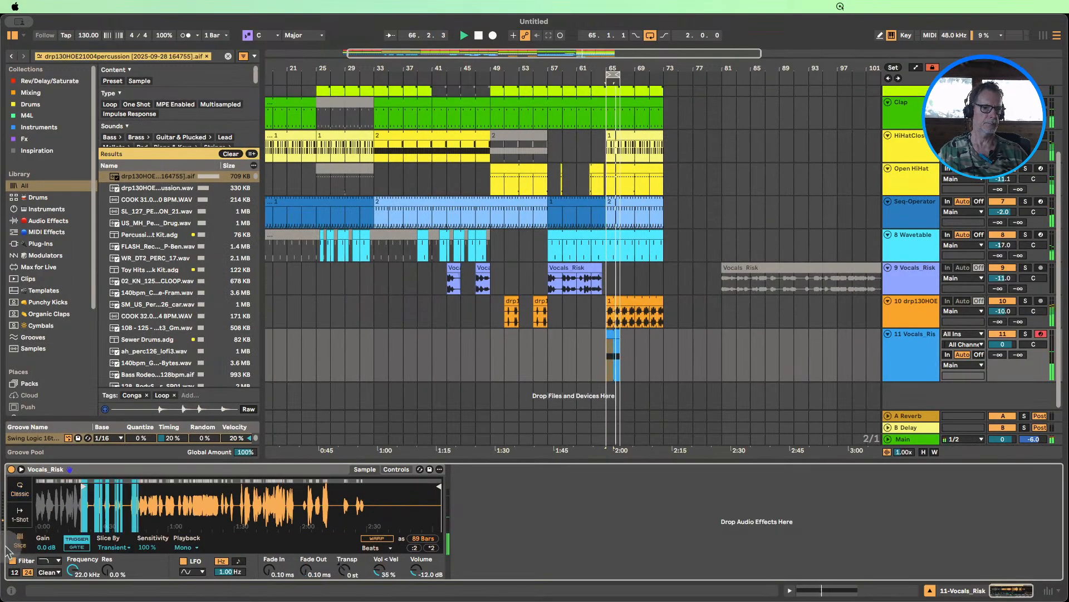
{"action": "left_click_drag", "start_coordinate": [71, 508], "coordinate": [71, 523]}
{"action": "left_click_drag", "start_coordinate": [71, 508], "coordinate": [71, 513]}
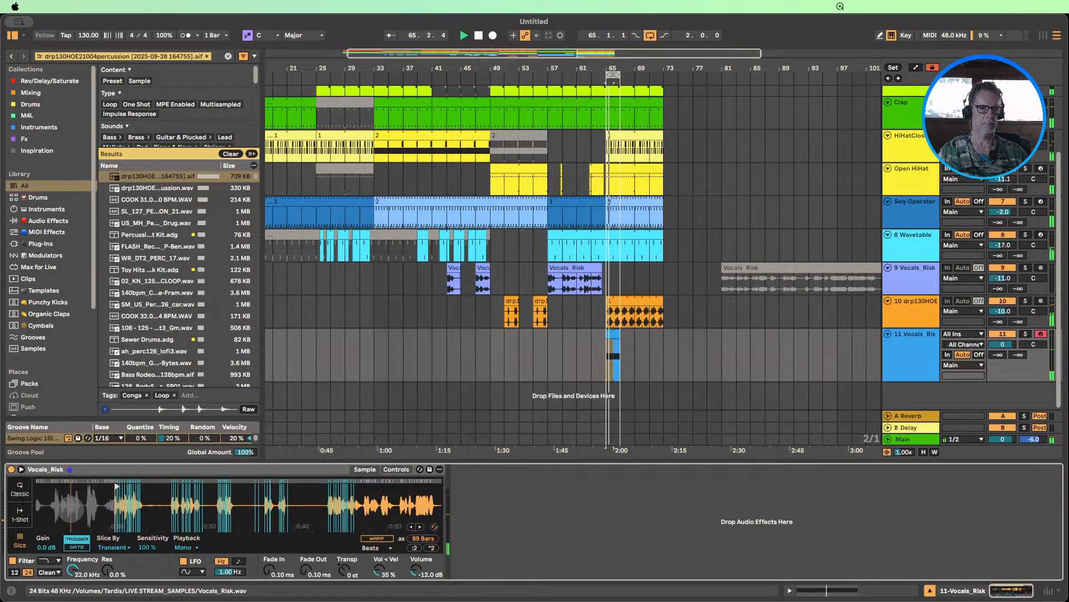
- Slice the Vocals_Risk sample by Beat in Simpler, trying a 1/16 division and then settling on 1/8
{"action": "left_click", "coordinate": [111, 549]}
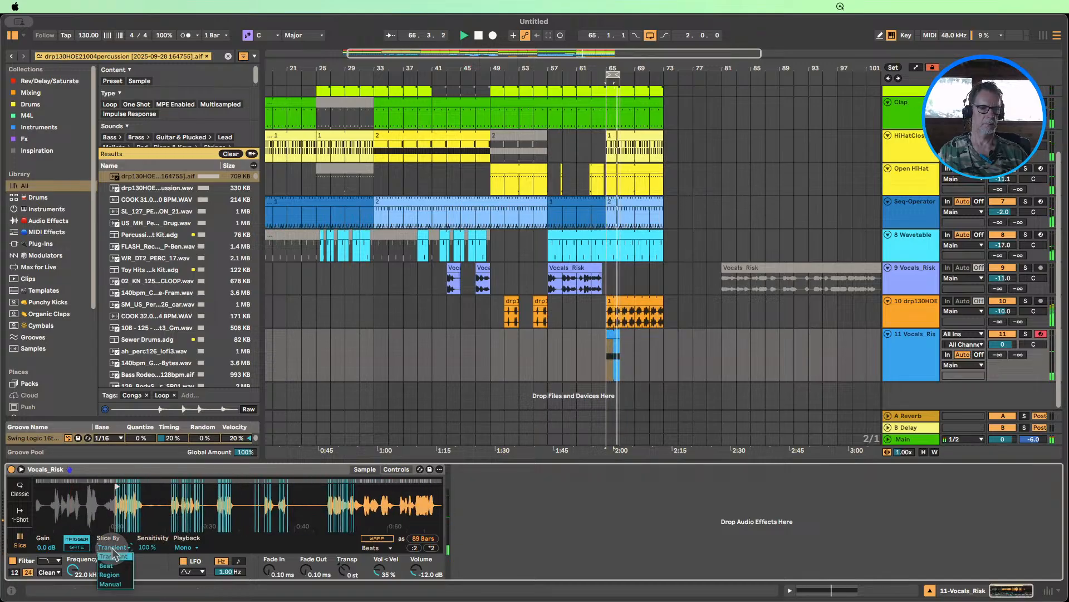
{"action": "left_click", "coordinate": [112, 567]}
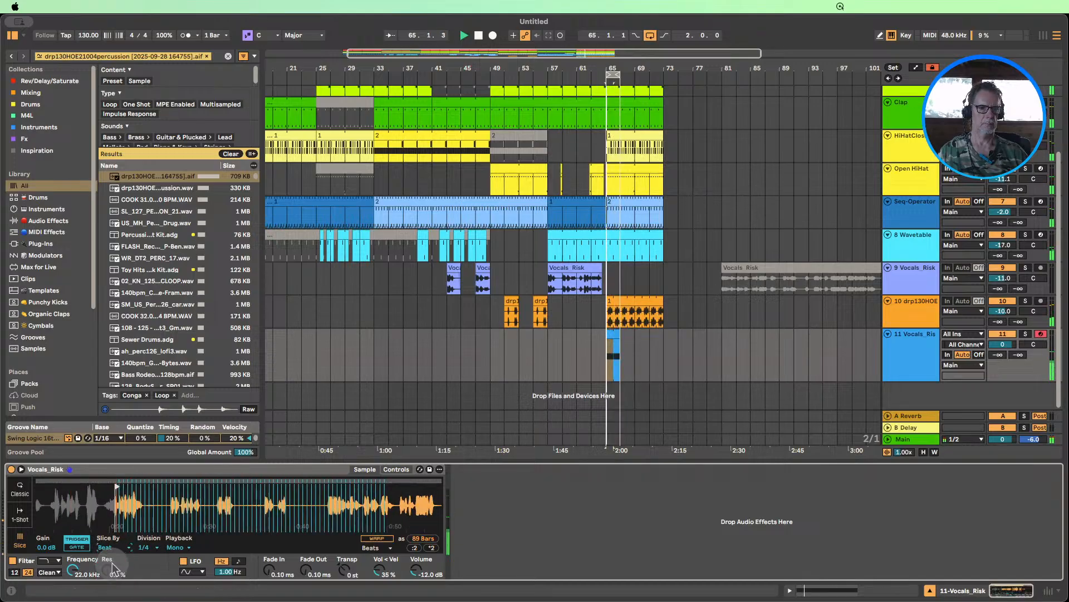
{"action": "left_click", "coordinate": [146, 553]}
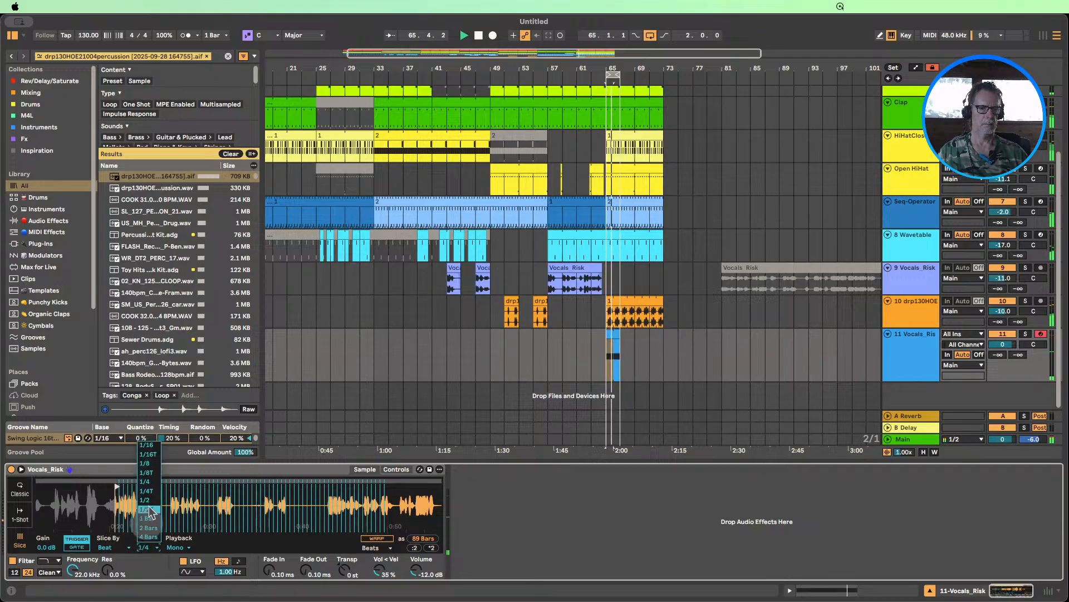
{"action": "left_click", "coordinate": [148, 445]}
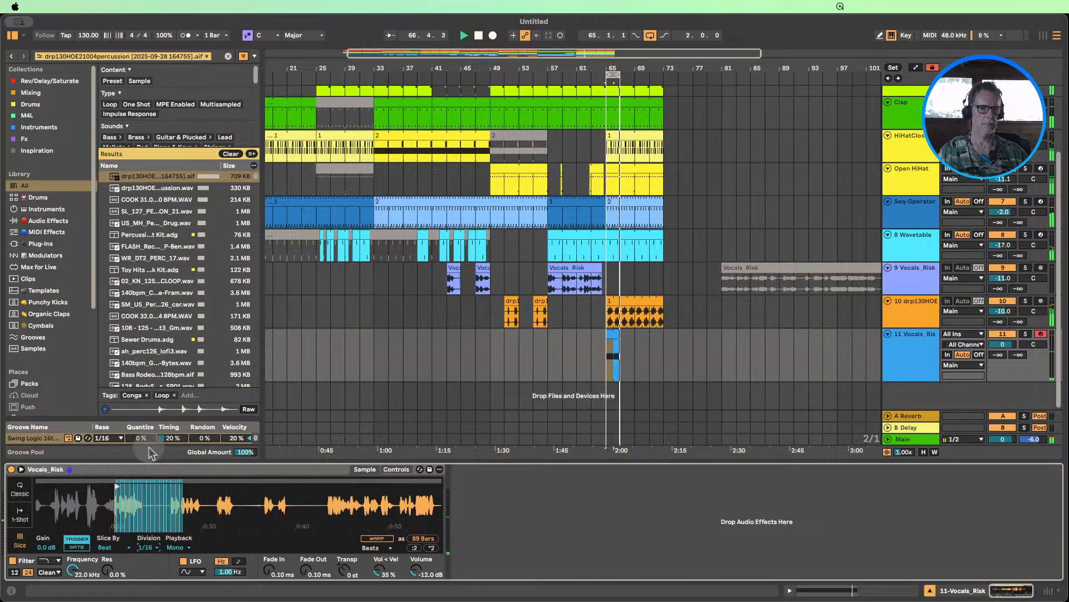
{"action": "left_click", "coordinate": [146, 547]}
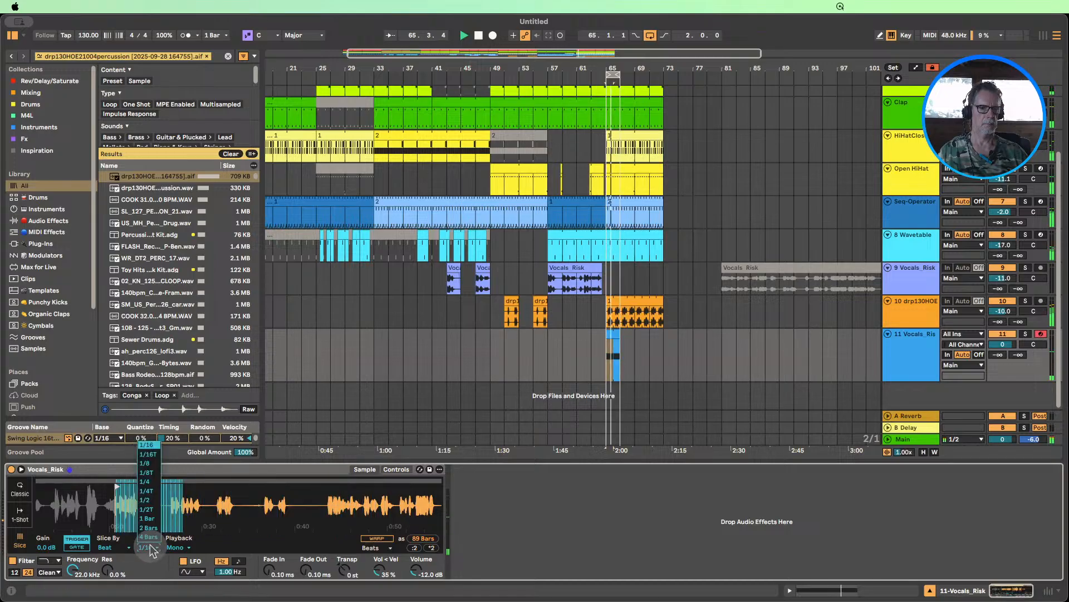
{"action": "left_click", "coordinate": [147, 454]}
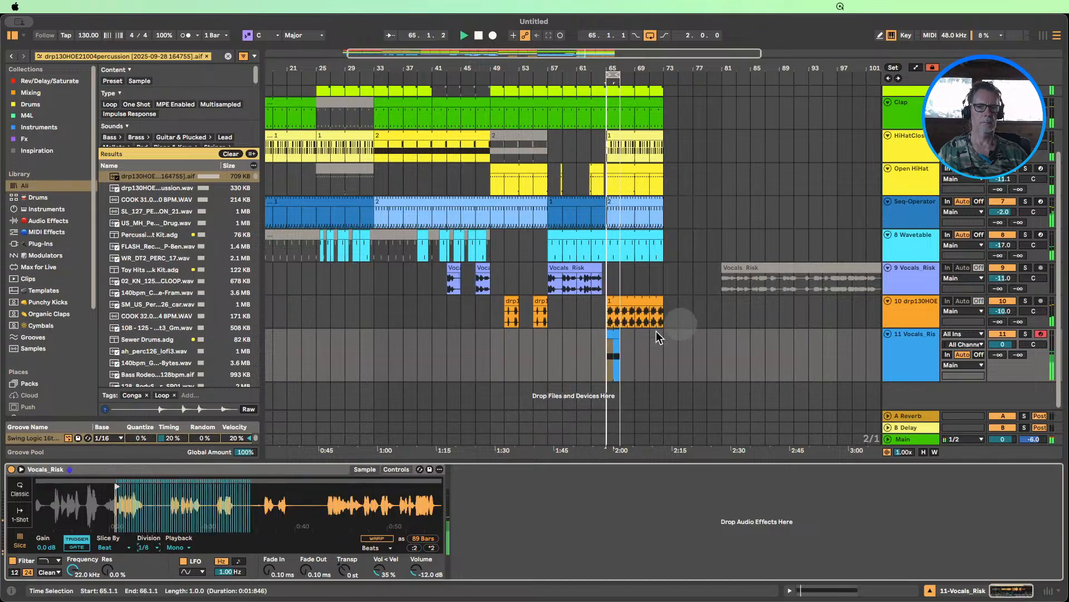
- Arpeggiate the long C1 note in the vocal MIDI clip with Random style, a 1/16 rate and a 43% gate
{"action": "double_click", "coordinate": [615, 333]}
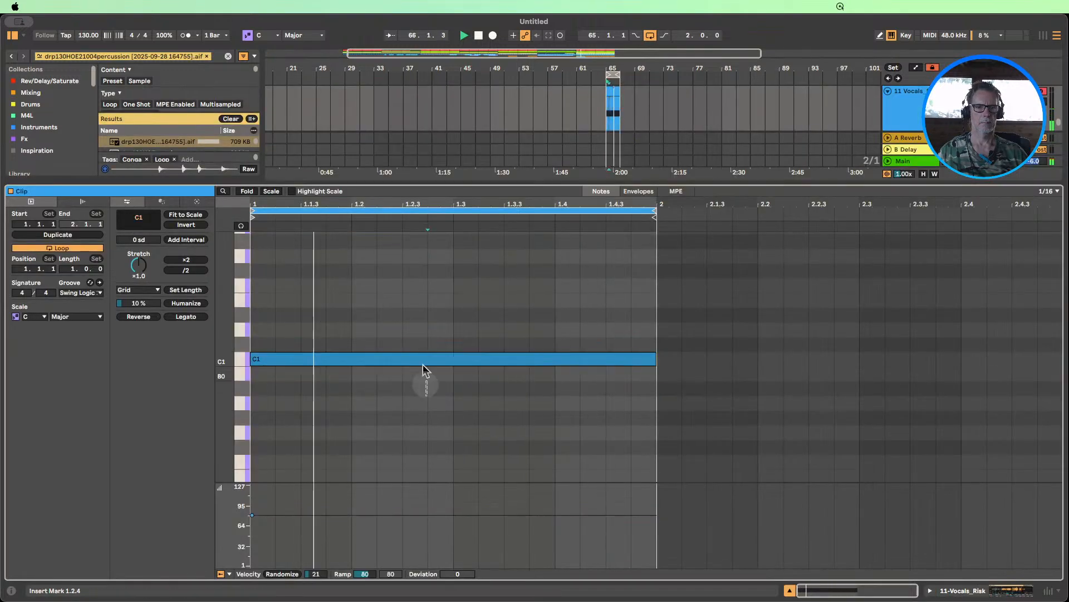
{"action": "left_click", "coordinate": [165, 202]}
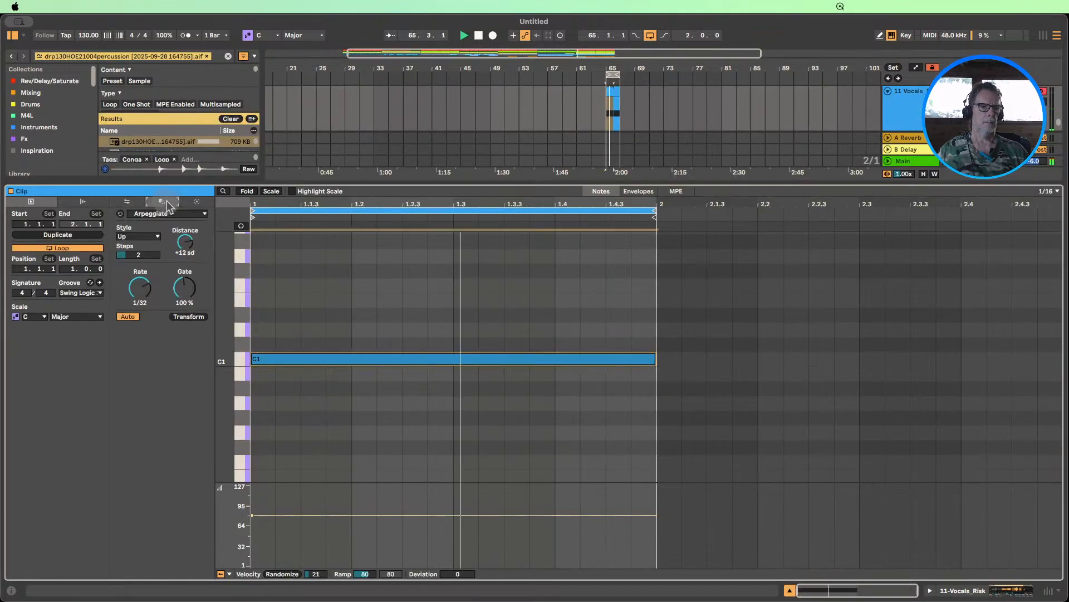
{"action": "left_click", "coordinate": [138, 236]}
{"action": "left_click", "coordinate": [141, 385]}
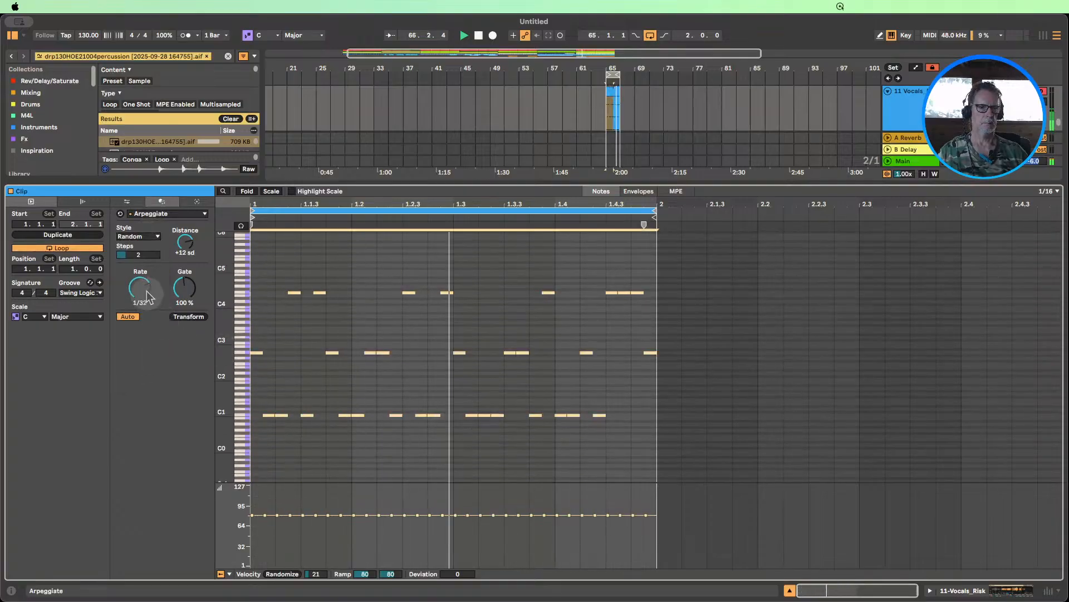
{"action": "left_click_drag", "start_coordinate": [140, 288], "coordinate": [140, 281]}
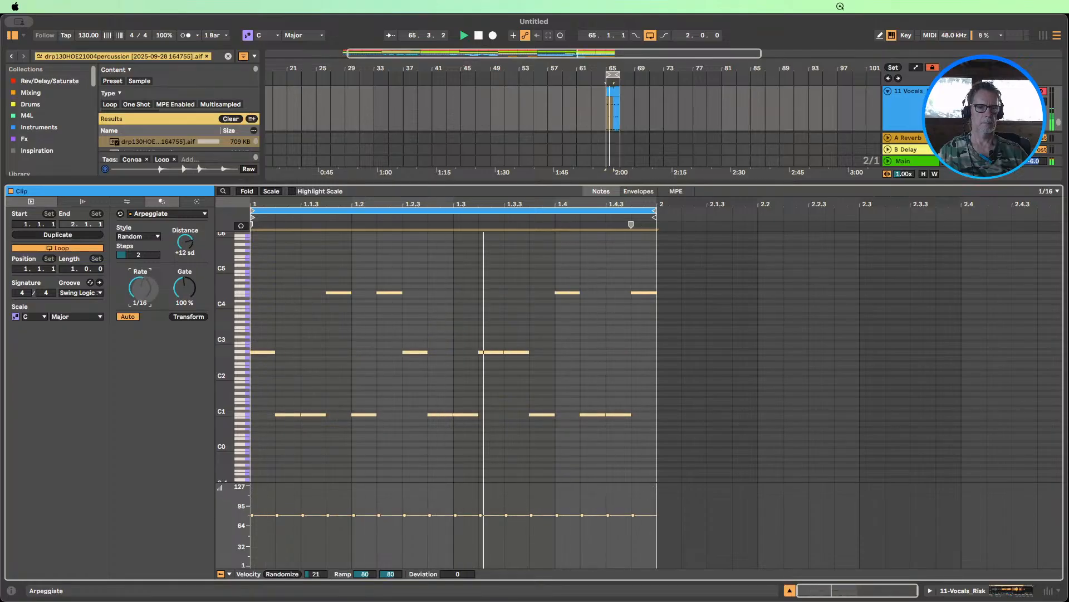
{"action": "left_click_drag", "start_coordinate": [146, 288], "coordinate": [141, 292]}
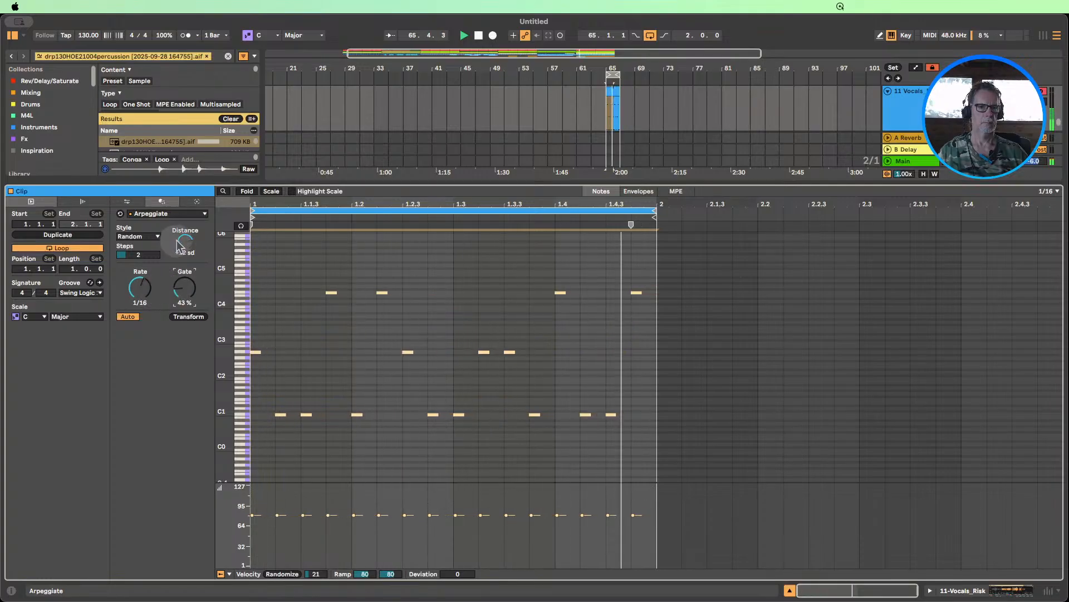
- Try an arpeggiator distance of +24 sd, restore +12 sd, and set 4 steps, a 1/8 rate and a 27% gate
{"action": "left_click_drag", "start_coordinate": [185, 242], "coordinate": [185, 228]}
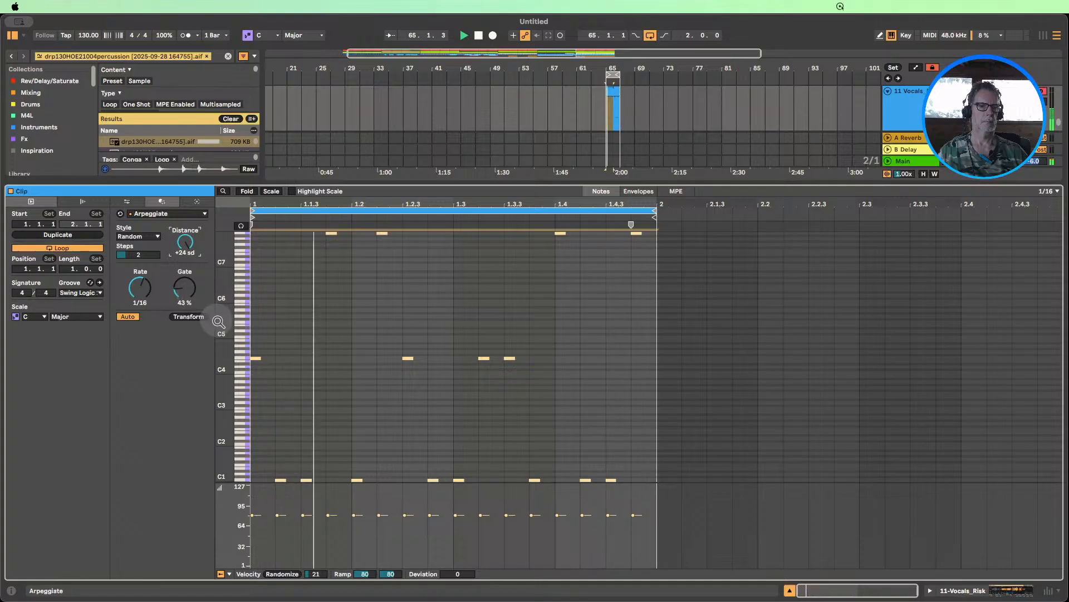
{"action": "left_click_drag", "start_coordinate": [217, 318], "coordinate": [204, 318]}
{"action": "left_click_drag", "start_coordinate": [185, 242], "coordinate": [185, 255]}
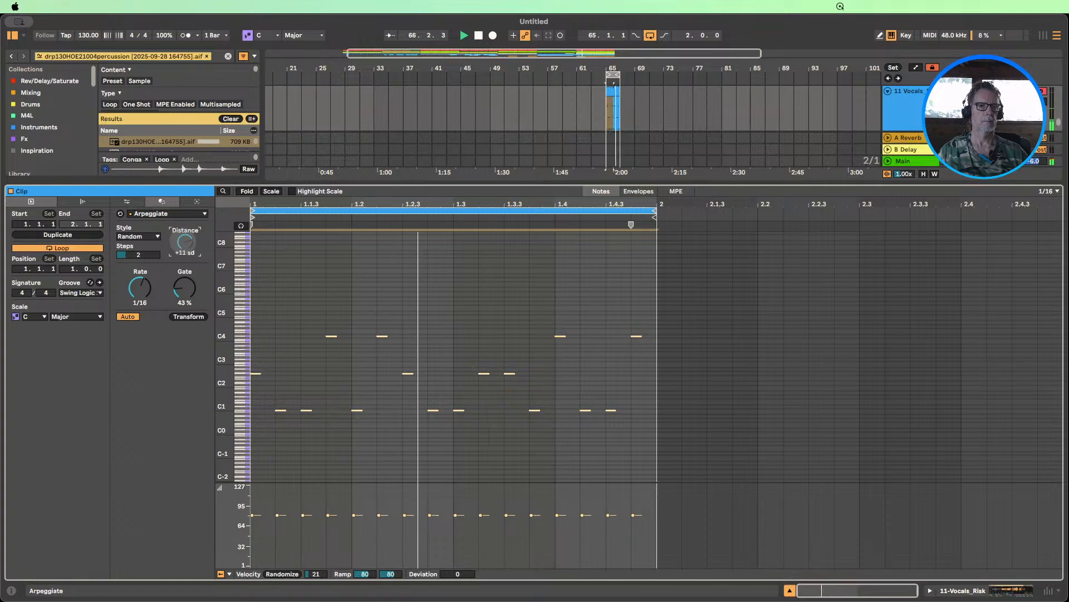
{"action": "left_click_drag", "start_coordinate": [138, 254], "coordinate": [140, 283]}
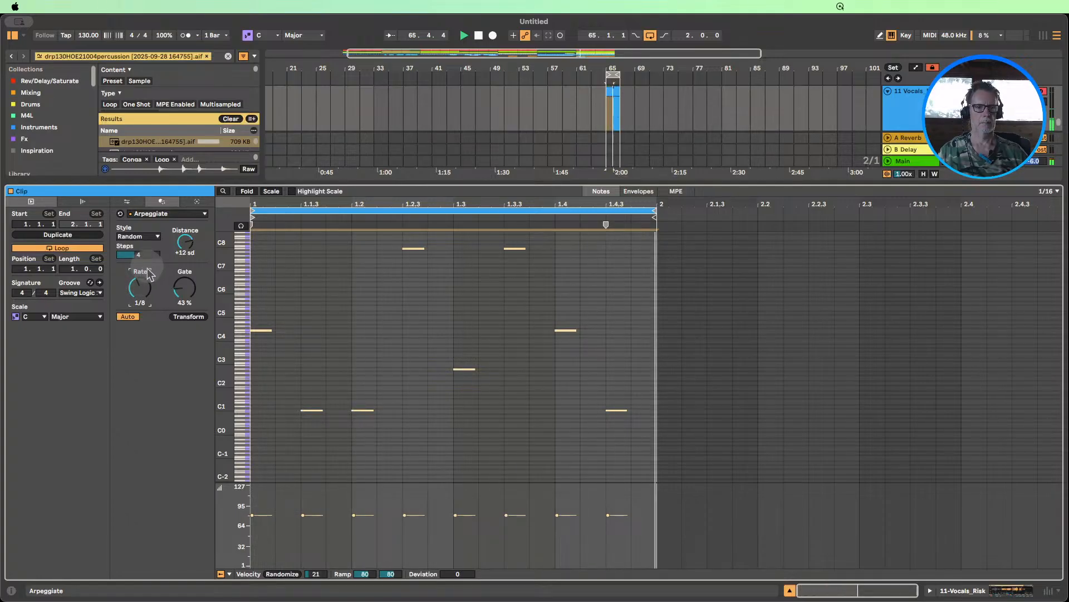
{"action": "left_click_drag", "start_coordinate": [174, 289], "coordinate": [174, 294]}
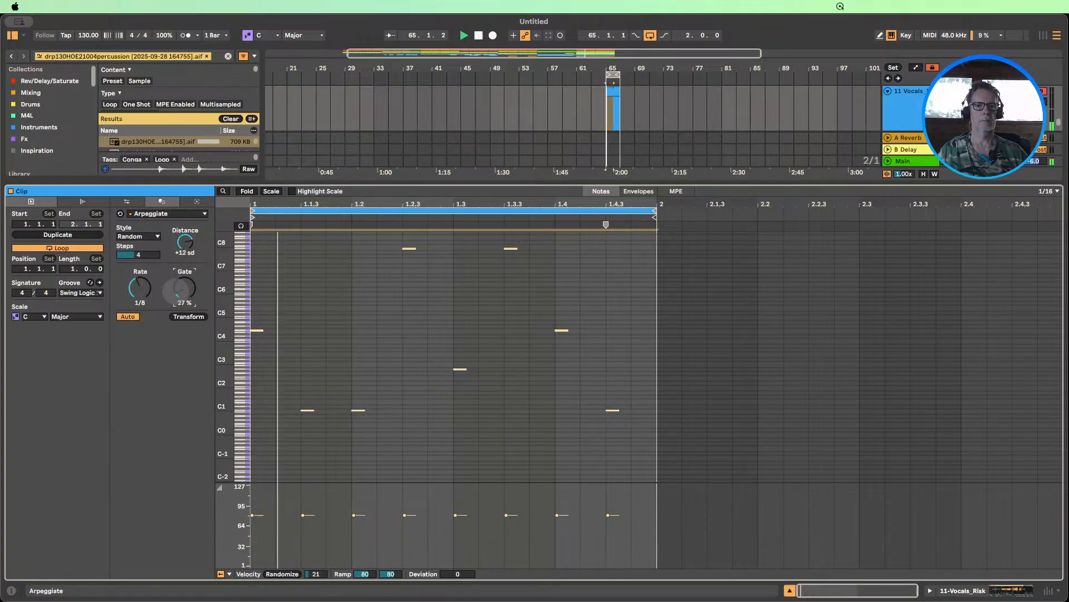
- Solo the sliced Vocals_Risk track 11 and set its Simpler back to slicing by Transient
{"action": "left_click", "coordinate": [997, 592]}
{"action": "scroll", "coordinate": [953, 226], "scroll_direction": "up", "scroll_amount": 3}
{"action": "scroll", "coordinate": [953, 226], "scroll_direction": "down", "scroll_amount": 4}
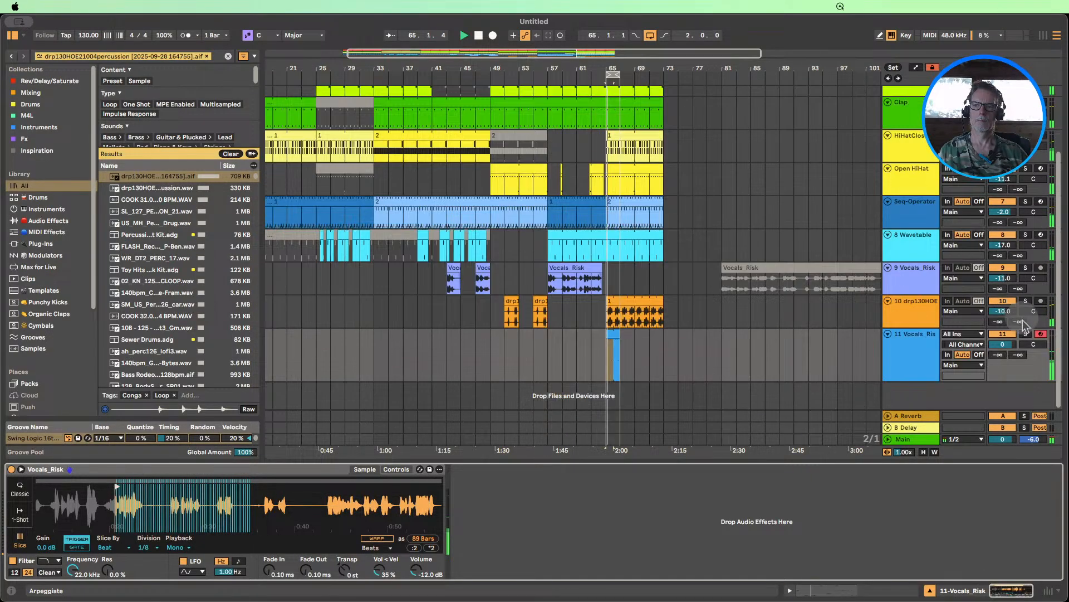
{"action": "left_click", "coordinate": [1026, 334]}
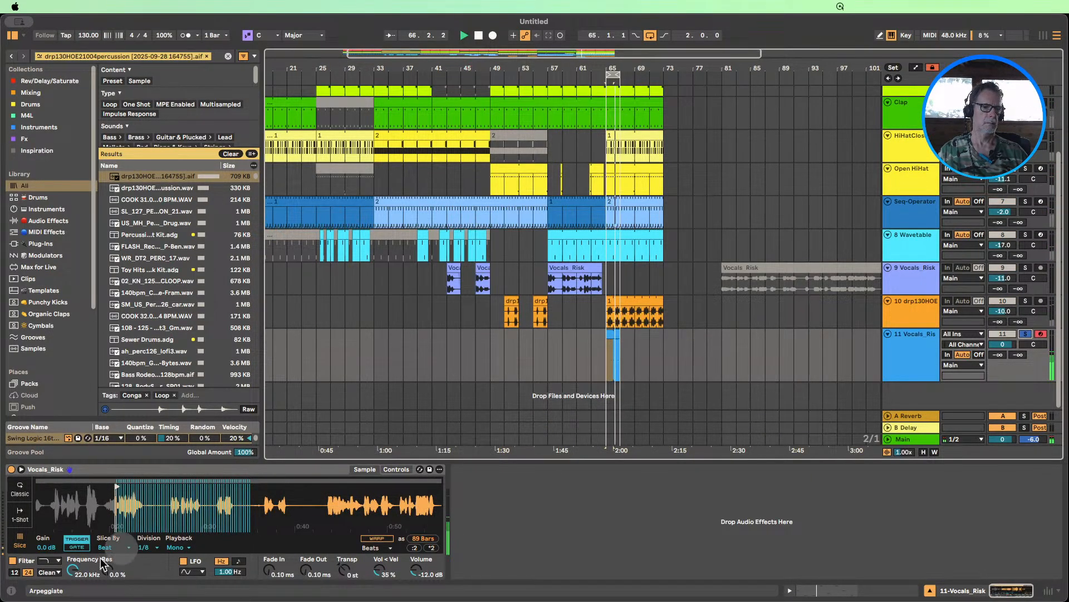
{"action": "left_click", "coordinate": [142, 549]}
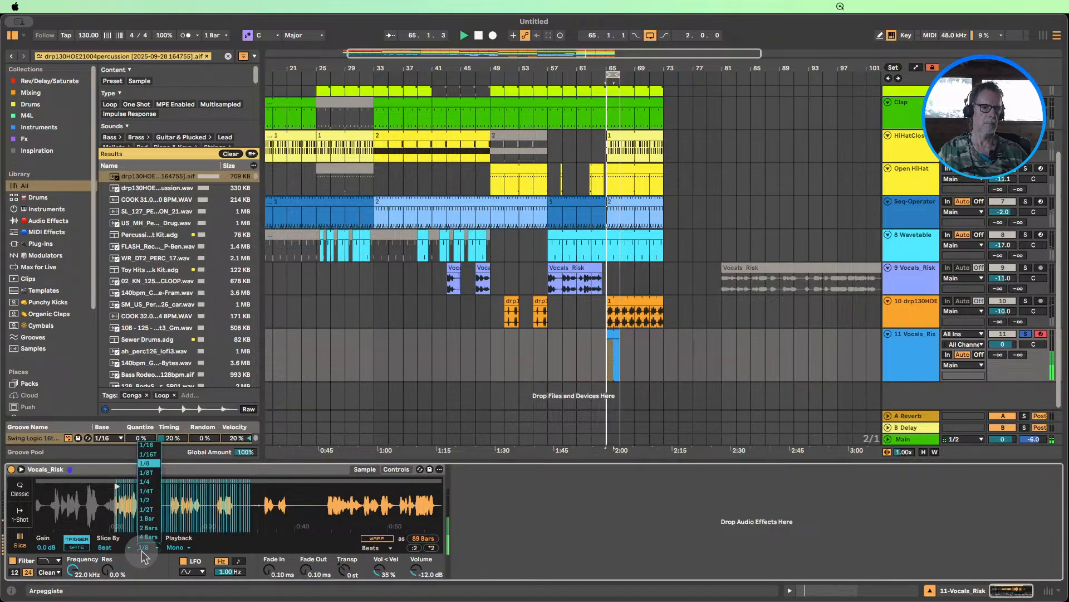
{"action": "left_click", "coordinate": [108, 547]}
{"action": "left_click", "coordinate": [108, 548]}
{"action": "left_click", "coordinate": [108, 560]}
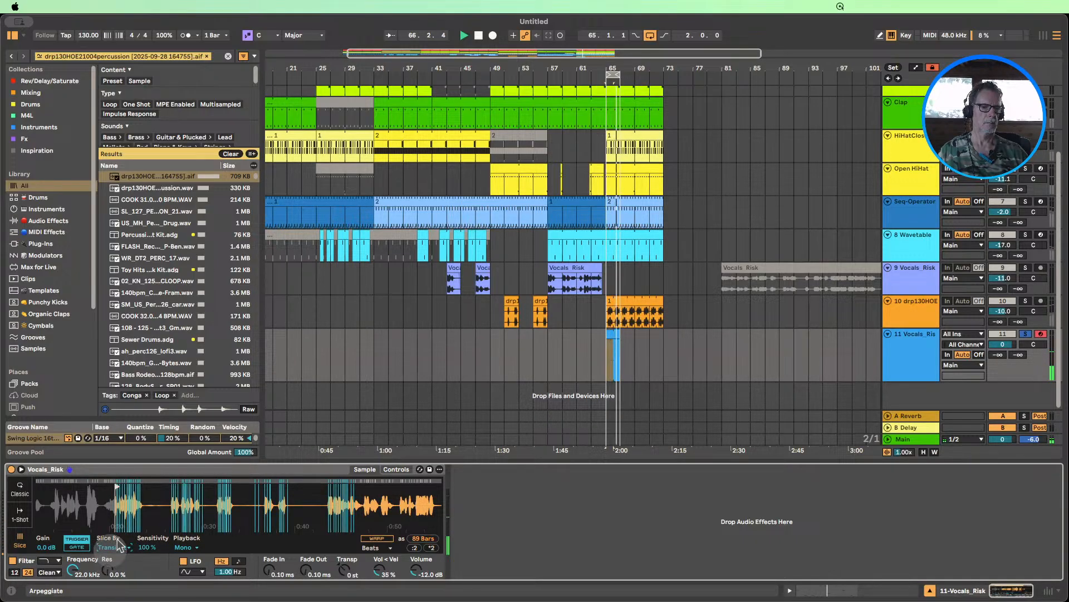
- Warp the Vocals_Risk sample in Simpler using the Pro mode and transpose it to +3 st
{"action": "left_click_drag", "start_coordinate": [108, 499], "coordinate": [125, 476]}
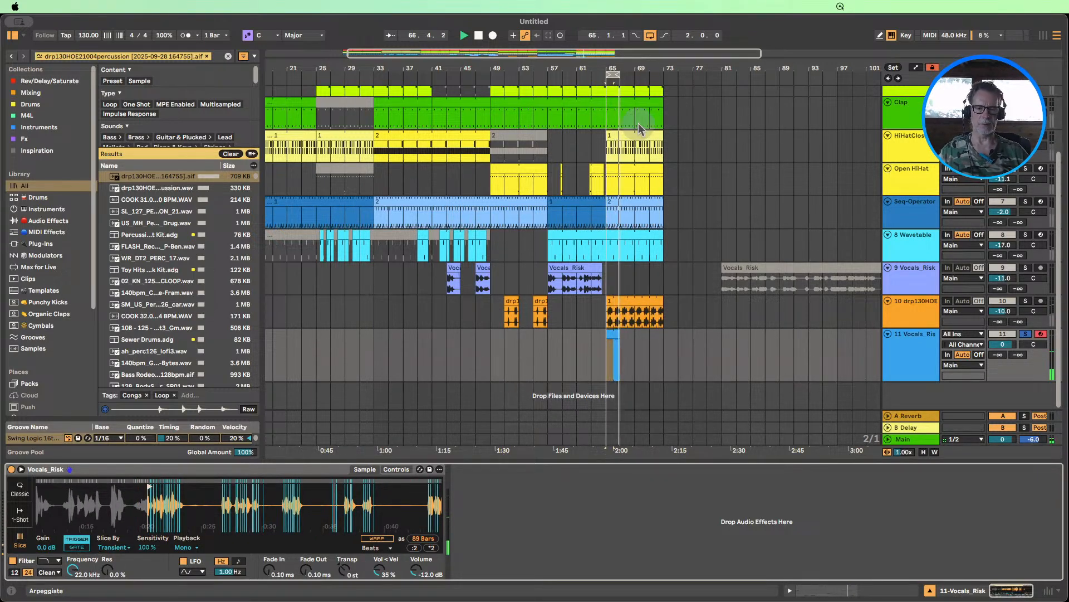
{"action": "left_click_drag", "start_coordinate": [620, 67], "coordinate": [623, 113]}
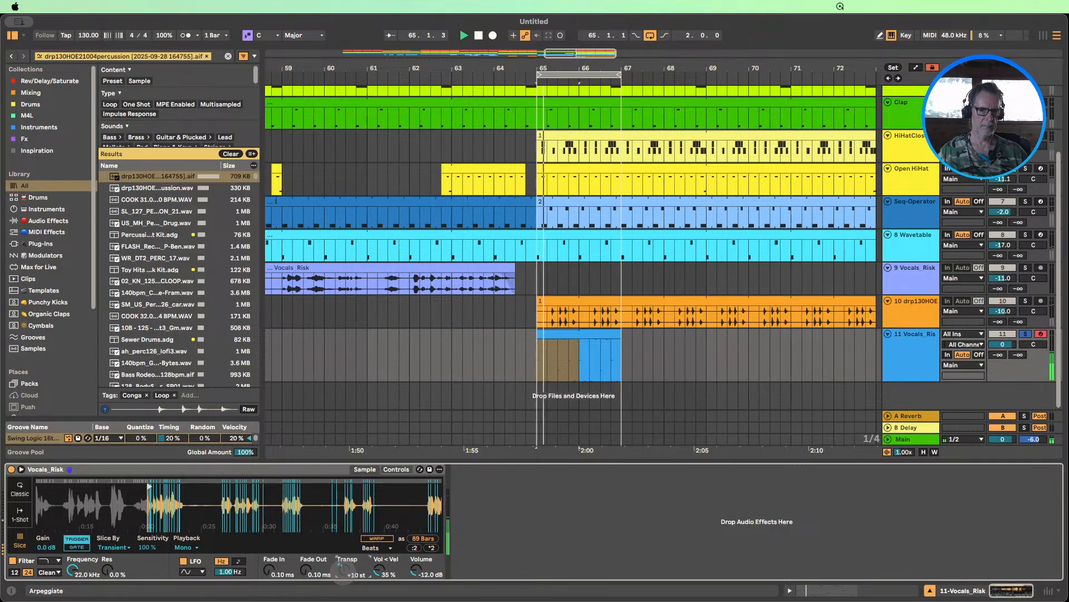
{"action": "left_click", "coordinate": [377, 539]}
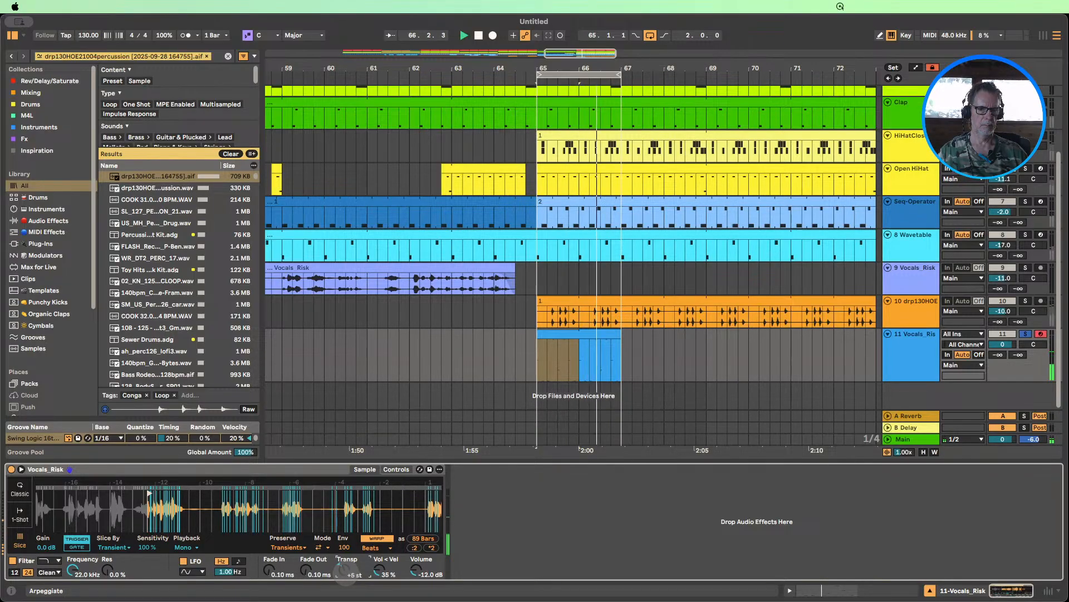
{"action": "left_click", "coordinate": [371, 547]}
{"action": "left_click", "coordinate": [369, 547]}
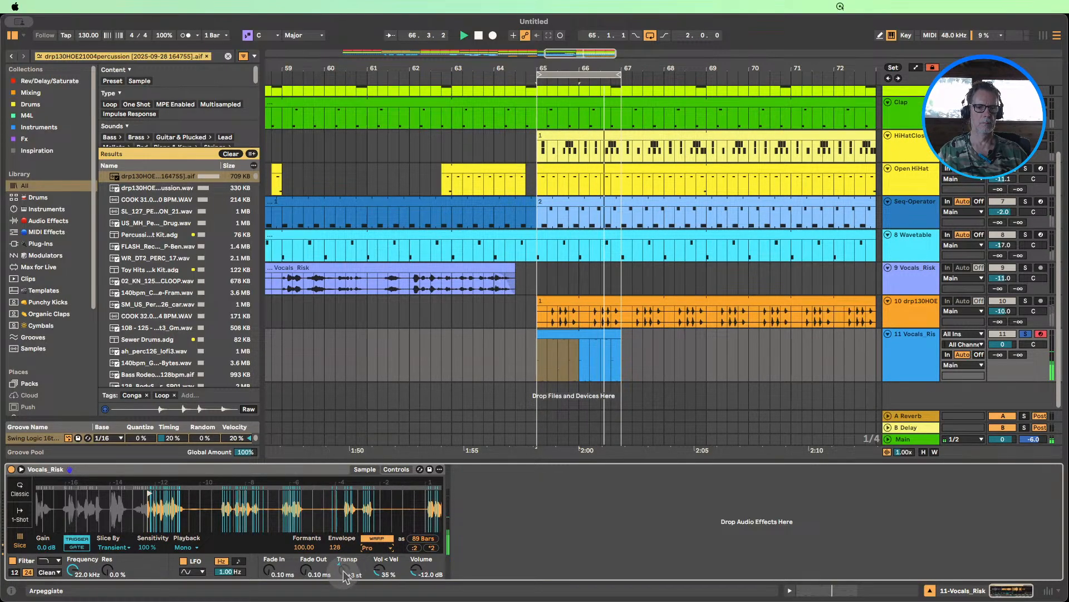
- Add a Hybrid Reverb audio effect after the Vocals_Risk Simpler and set its Dry/Wet to 26%
{"action": "left_click", "coordinate": [50, 221]}
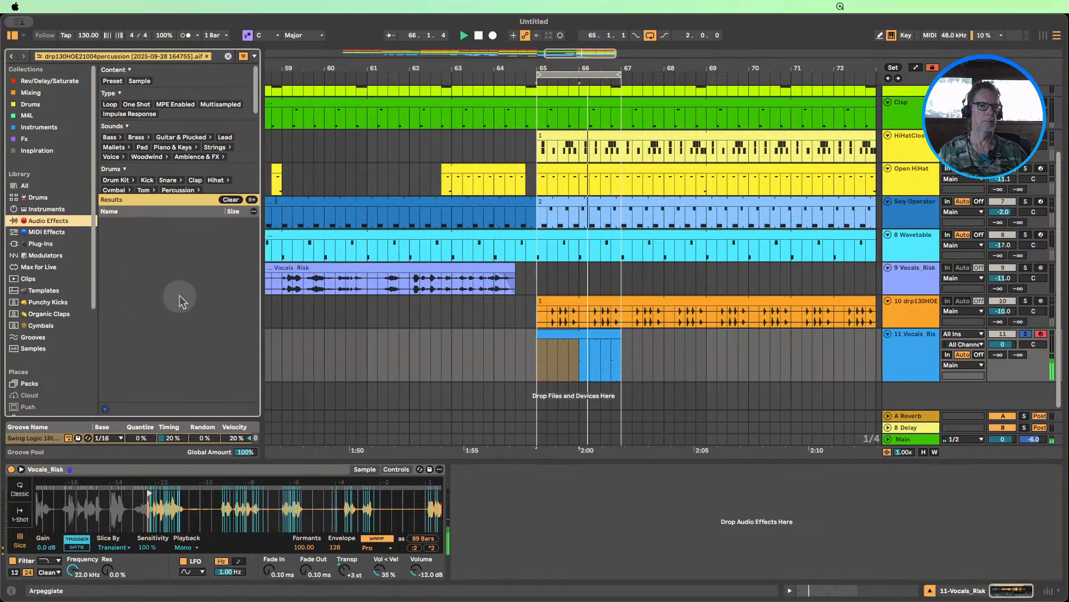
{"action": "left_click", "coordinate": [228, 201]}
{"action": "scroll", "coordinate": [147, 308], "scroll_direction": "down", "scroll_amount": 6}
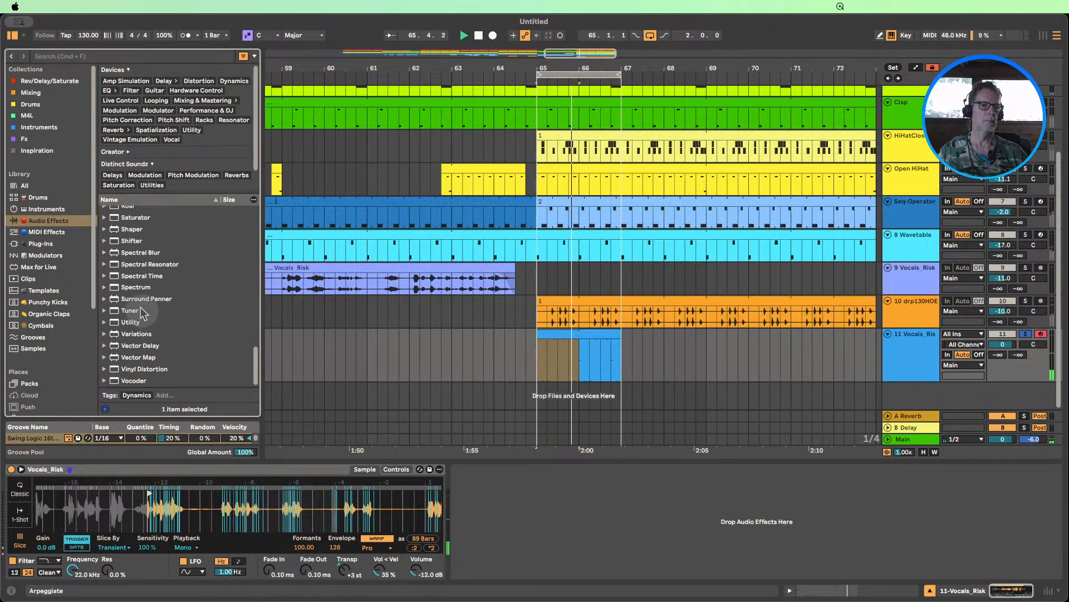
{"action": "scroll", "coordinate": [142, 303], "scroll_direction": "up", "scroll_amount": 6}
{"action": "scroll", "coordinate": [142, 305], "scroll_direction": "up", "scroll_amount": 8}
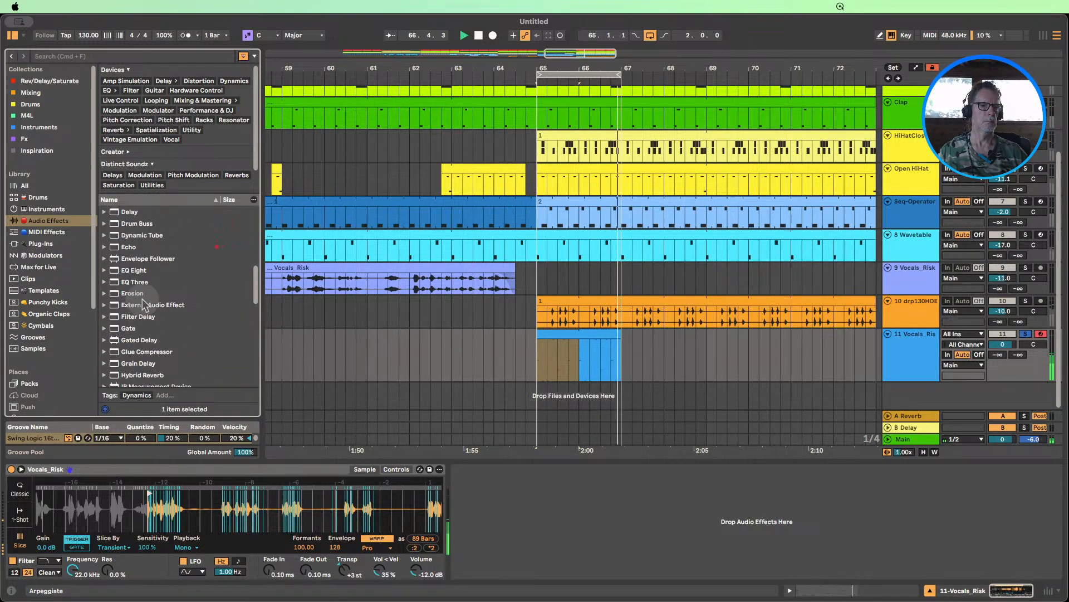
{"action": "left_click_drag", "start_coordinate": [142, 355], "coordinate": [557, 510]}
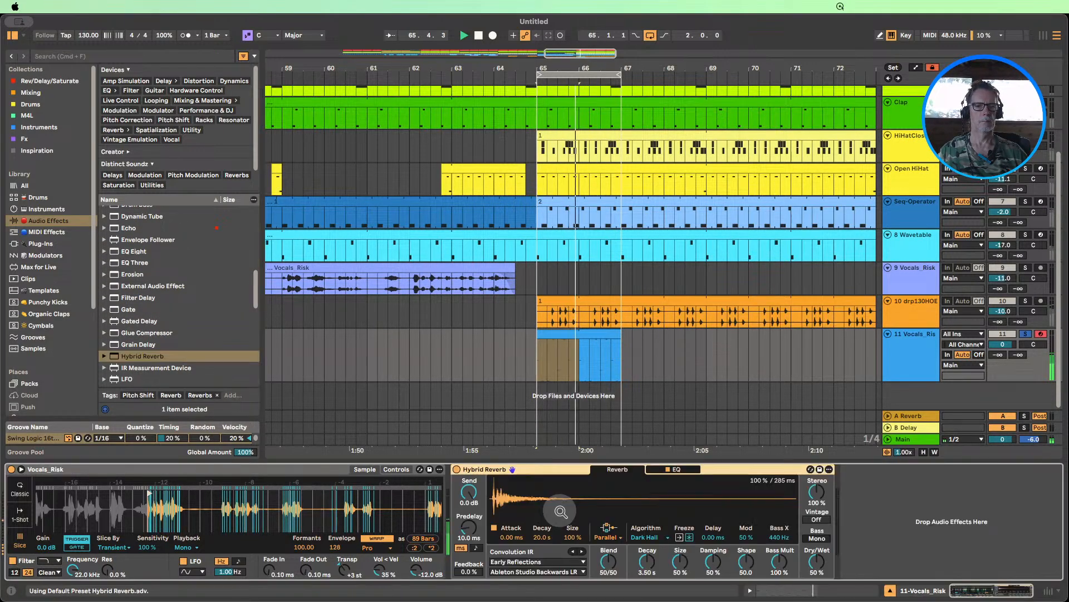
{"action": "left_click_drag", "start_coordinate": [819, 559], "coordinate": [818, 566]}
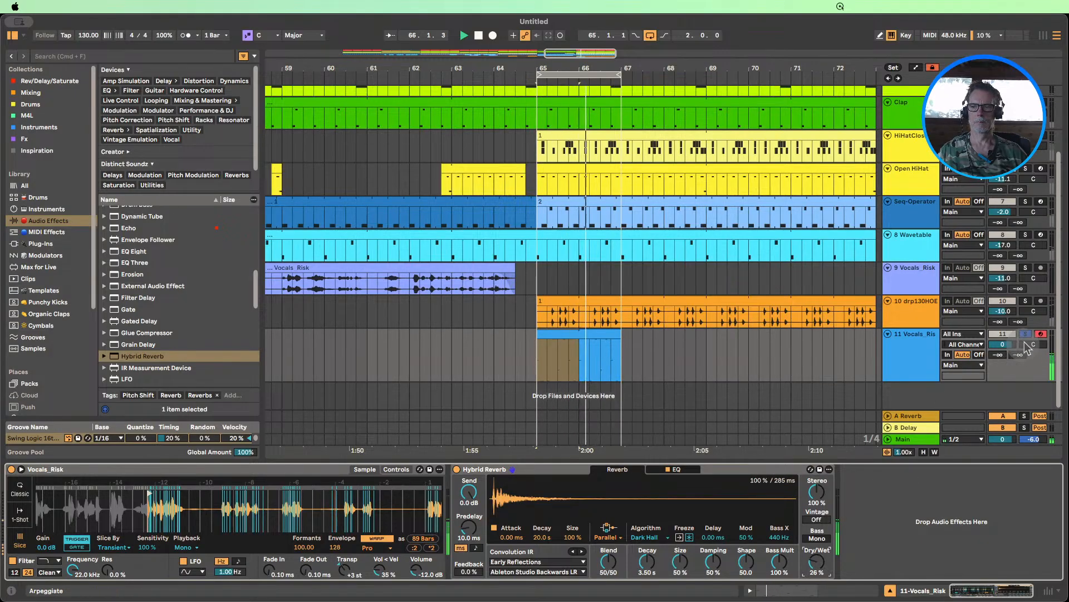
- Unsolo the sliced Vocals_Risk track 11 and stop playback
{"action": "left_click", "coordinate": [1024, 334]}
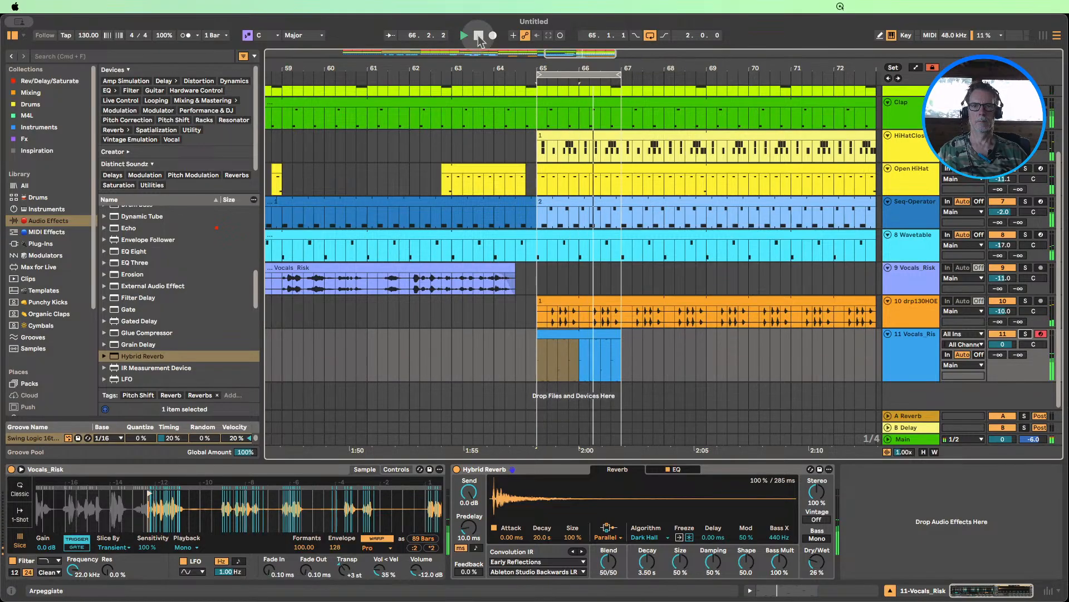
{"action": "left_click", "coordinate": [479, 35]}
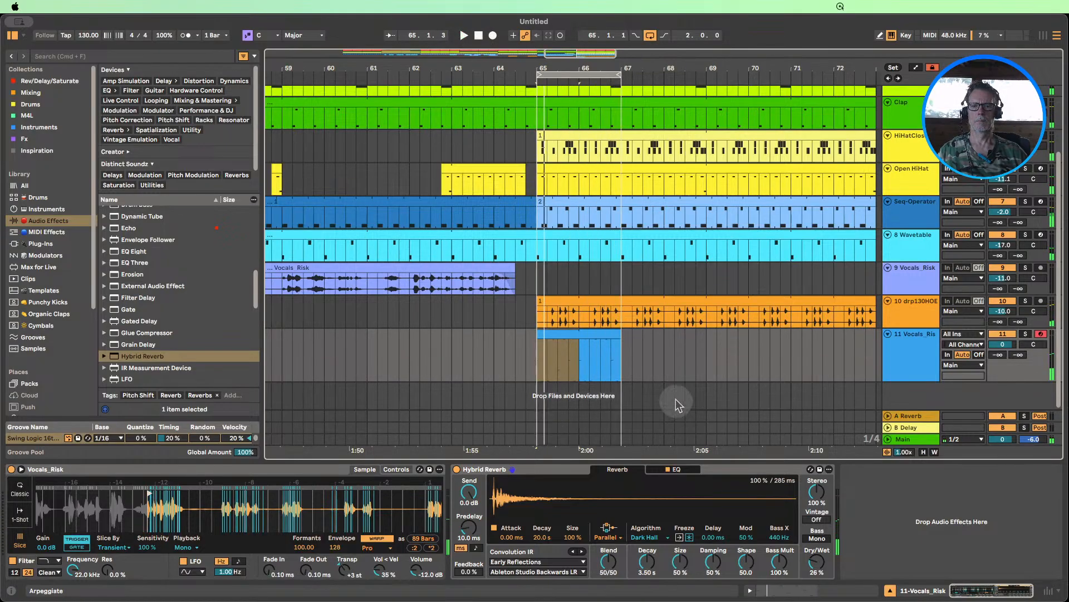
- Delete all the arpeggiated notes from the MIDI clip on Vocals_Risk track 11
{"action": "double_click", "coordinate": [587, 351]}
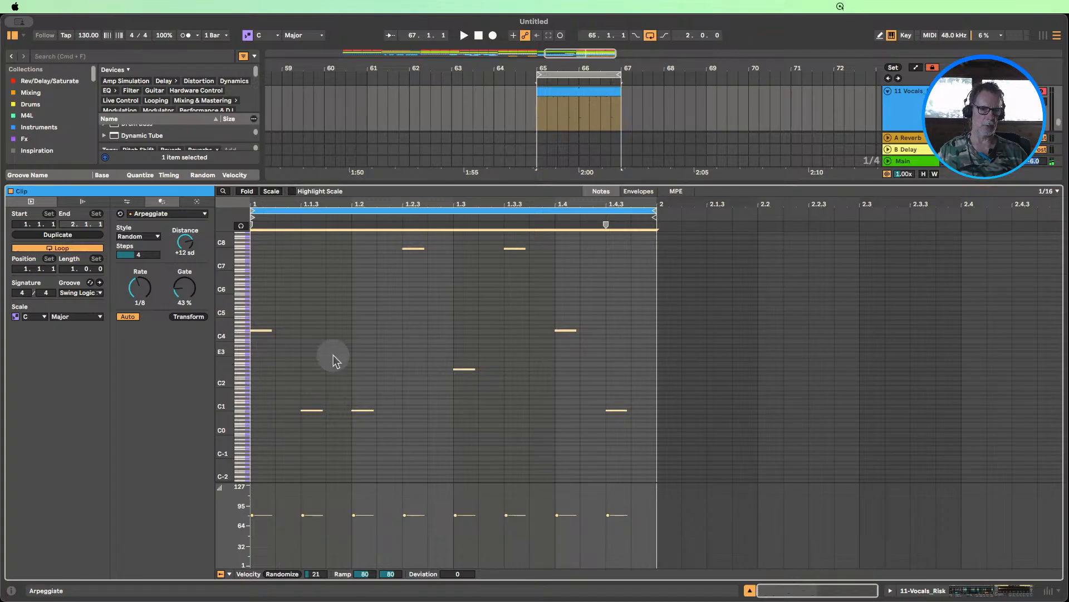
{"action": "left_click_drag", "start_coordinate": [225, 390], "coordinate": [226, 390]}
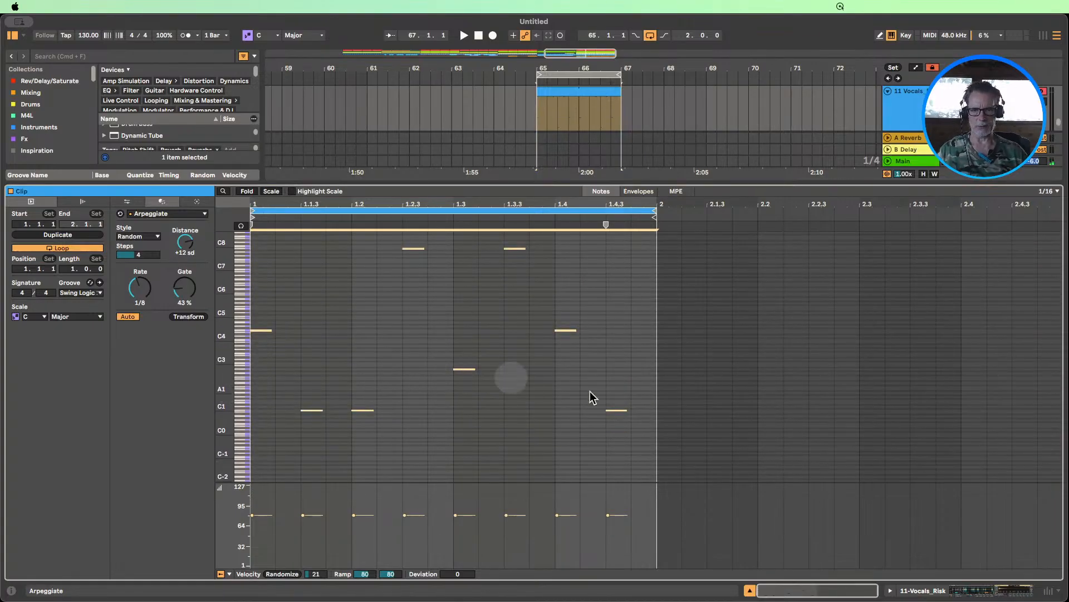
{"action": "left_click", "coordinate": [639, 435]}
{"action": "left_click_drag", "start_coordinate": [640, 432], "coordinate": [254, 253]}
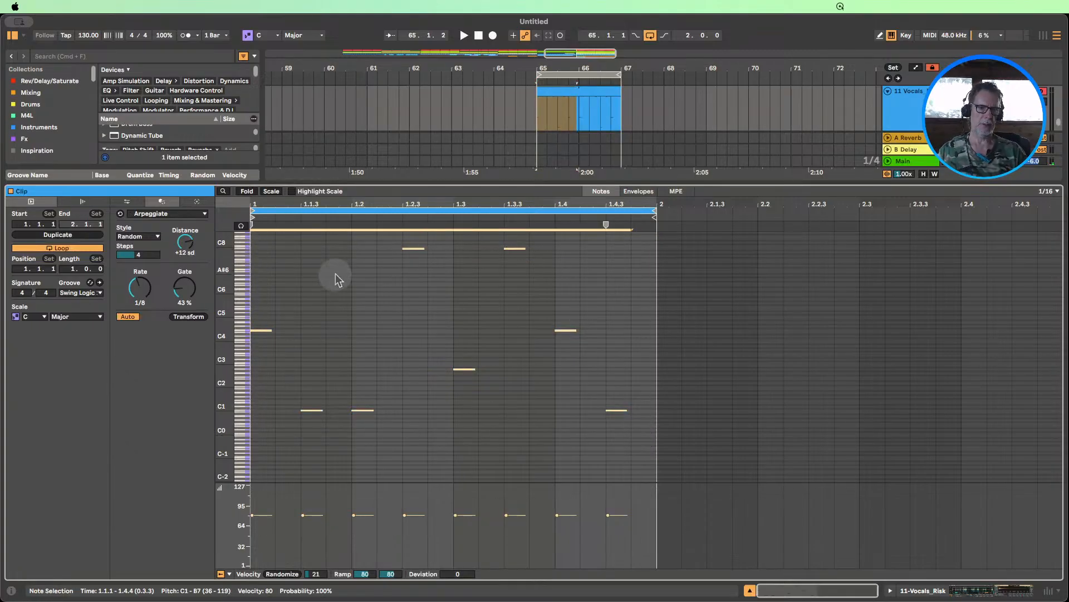
{"action": "key", "text": "Delete"}
{"action": "left_click_drag", "start_coordinate": [222, 406], "coordinate": [239, 411]}
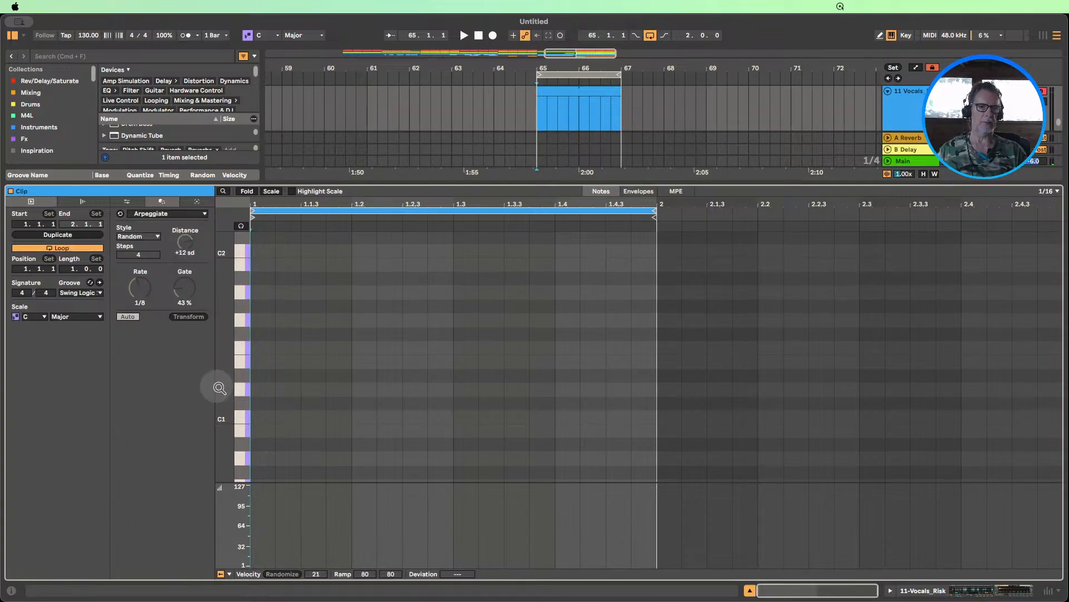
{"action": "scroll", "coordinate": [269, 368], "scroll_direction": "up", "scroll_amount": 2}
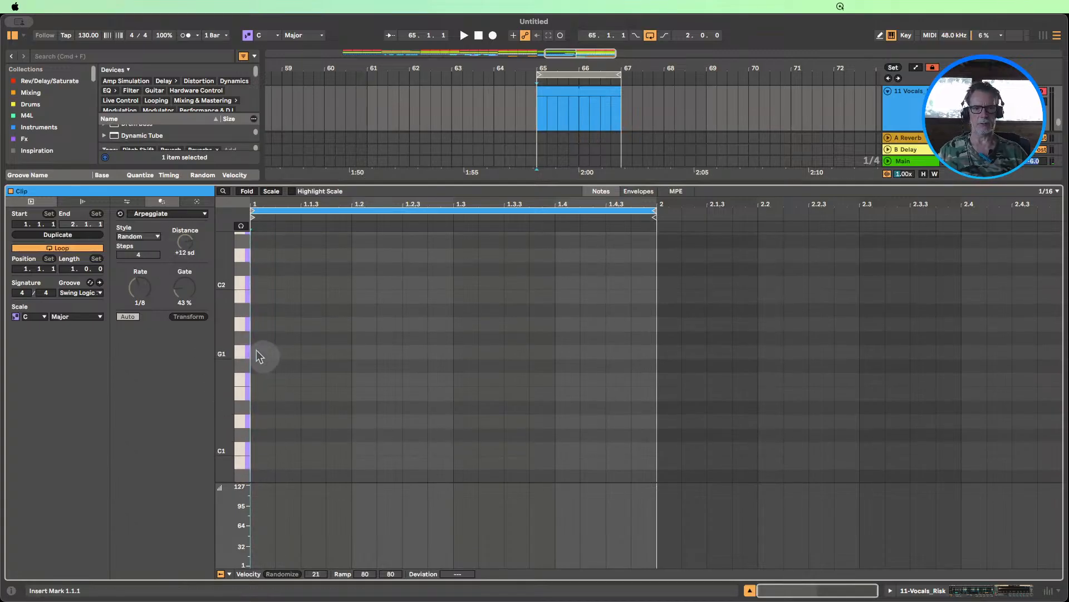
- Switch the Vocals_Risk clip's MIDI tool from the Arpeggiate transformation to the Seed generator
{"action": "left_click", "coordinate": [151, 214]}
{"action": "left_click", "coordinate": [151, 214]}
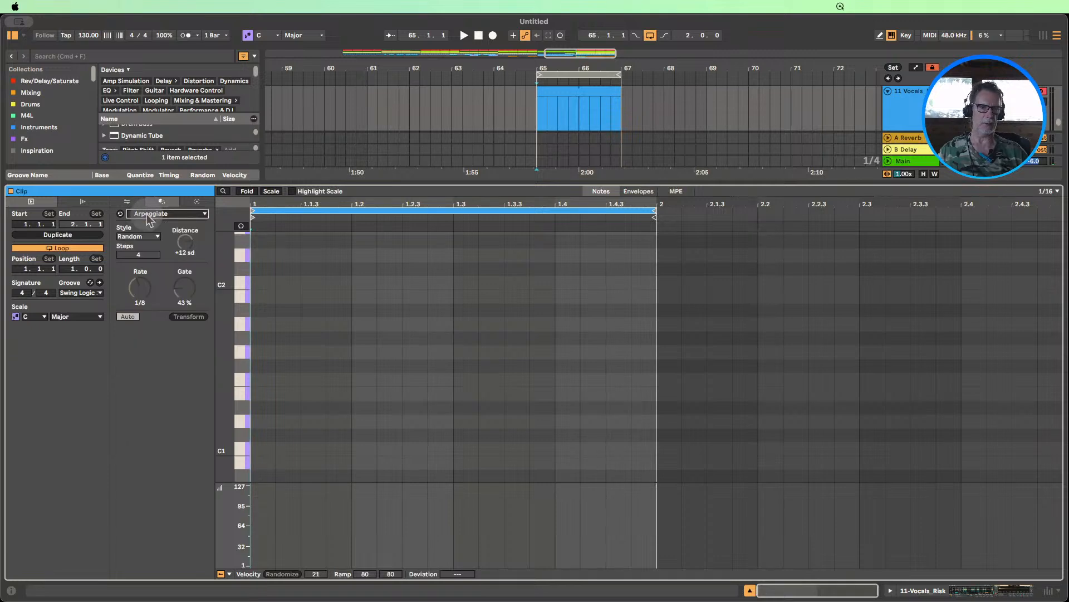
{"action": "left_click", "coordinate": [150, 215]}
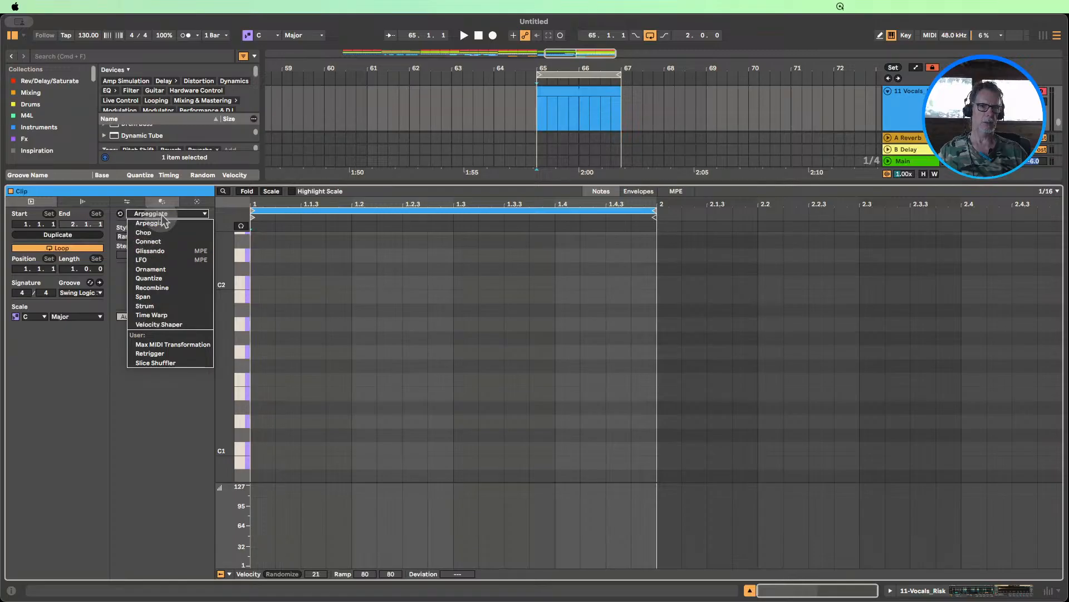
{"action": "left_click", "coordinate": [190, 205]}
{"action": "left_click", "coordinate": [191, 205]}
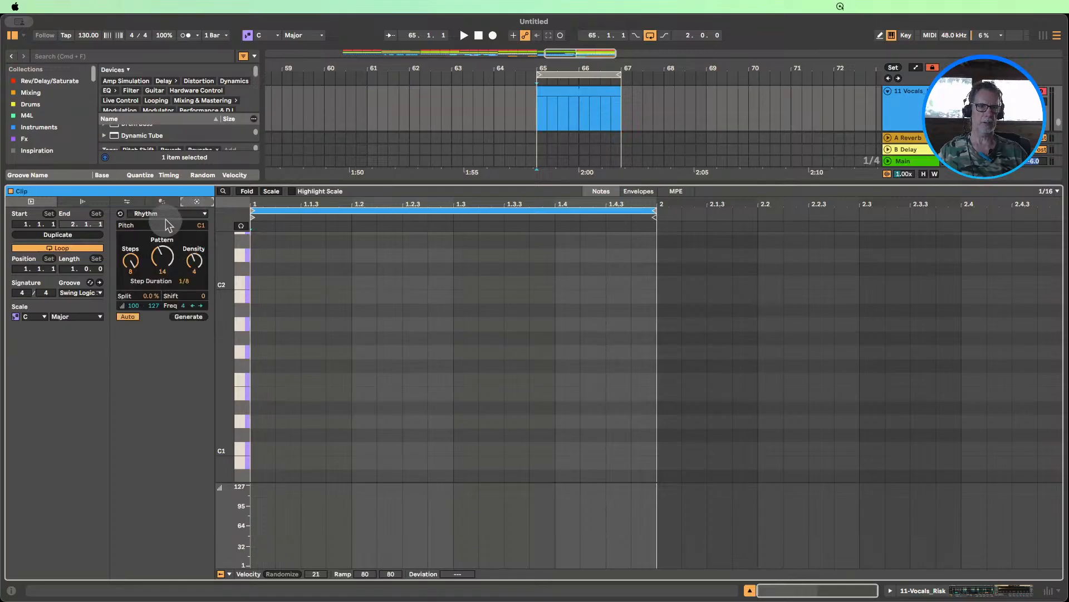
{"action": "left_click", "coordinate": [165, 214]}
{"action": "left_click", "coordinate": [158, 233]}
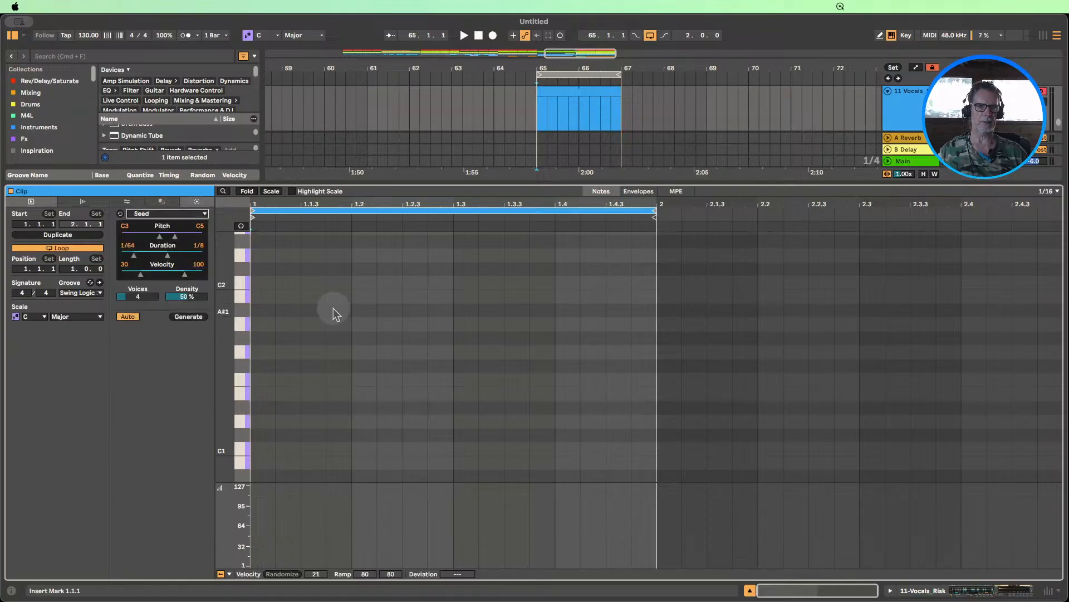
- Draw an uneven run of sixteenth notes between C#1 and D#2 across the one-bar clip and play it from bar 65
{"action": "key", "text": "b"}
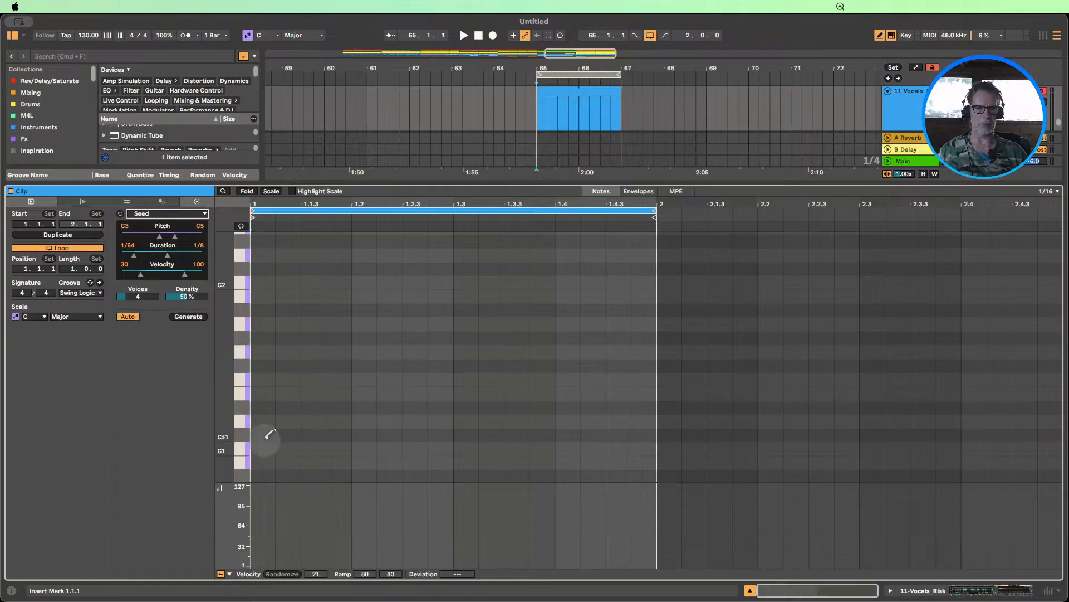
{"action": "mouse_move", "coordinate": [265, 440]}
{"action": "left_mouse_down"}
{"action": "mouse_move", "coordinate": [370, 289]}
{"action": "mouse_move", "coordinate": [432, 384]}
{"action": "mouse_move", "coordinate": [516, 270]}
{"action": "mouse_move", "coordinate": [641, 334]}
{"action": "left_mouse_up"}
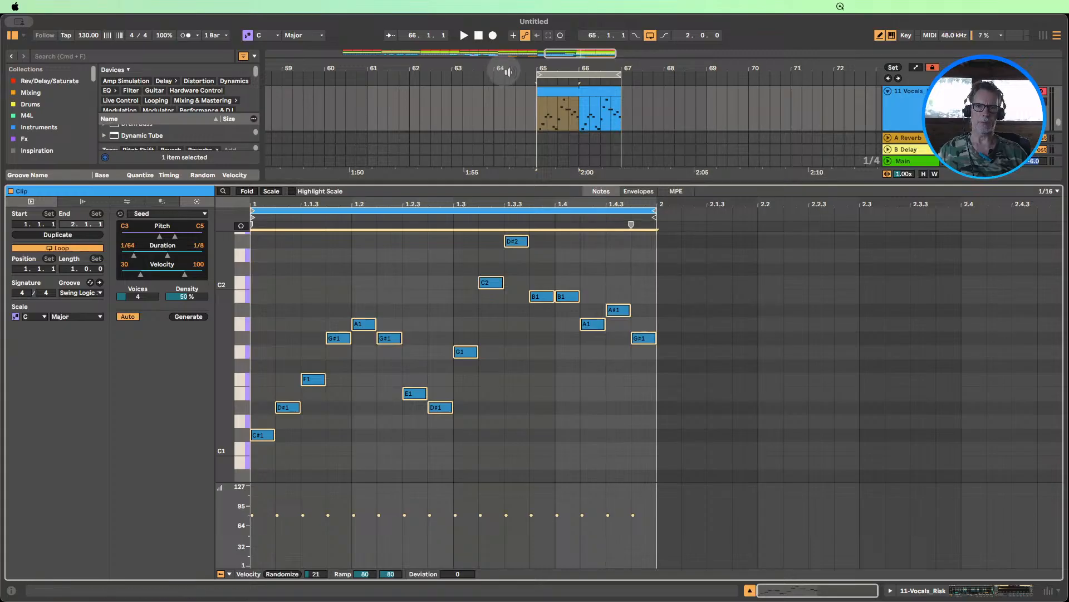
{"action": "left_click", "coordinate": [524, 74]}
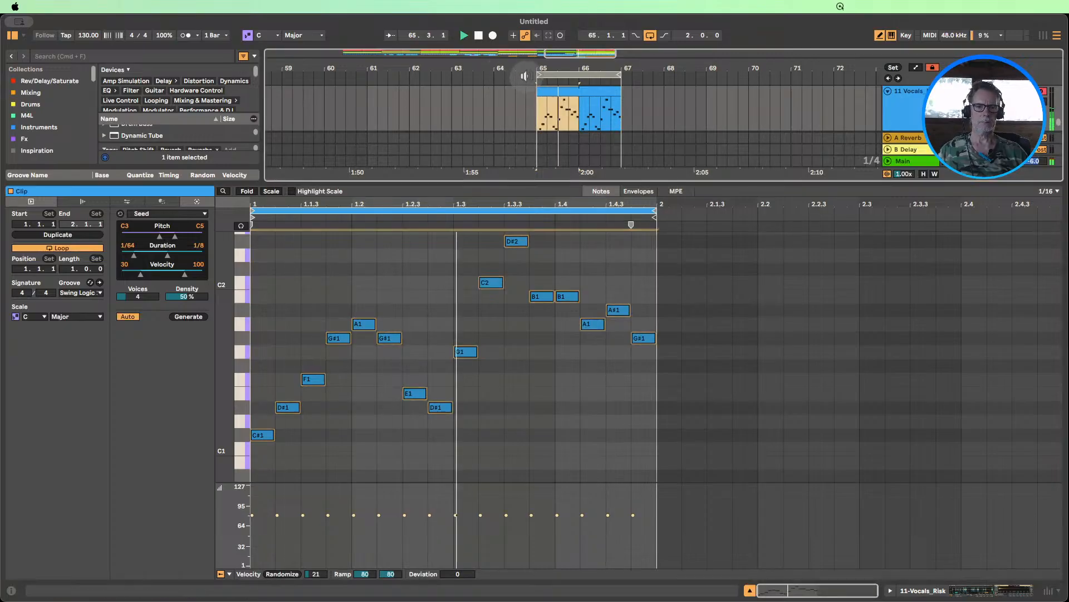
- Generate Seed notes with pitch C3 to B5, duration 1/16 to 1/4, 5 voices and 11% density
{"action": "left_click", "coordinate": [188, 318]}
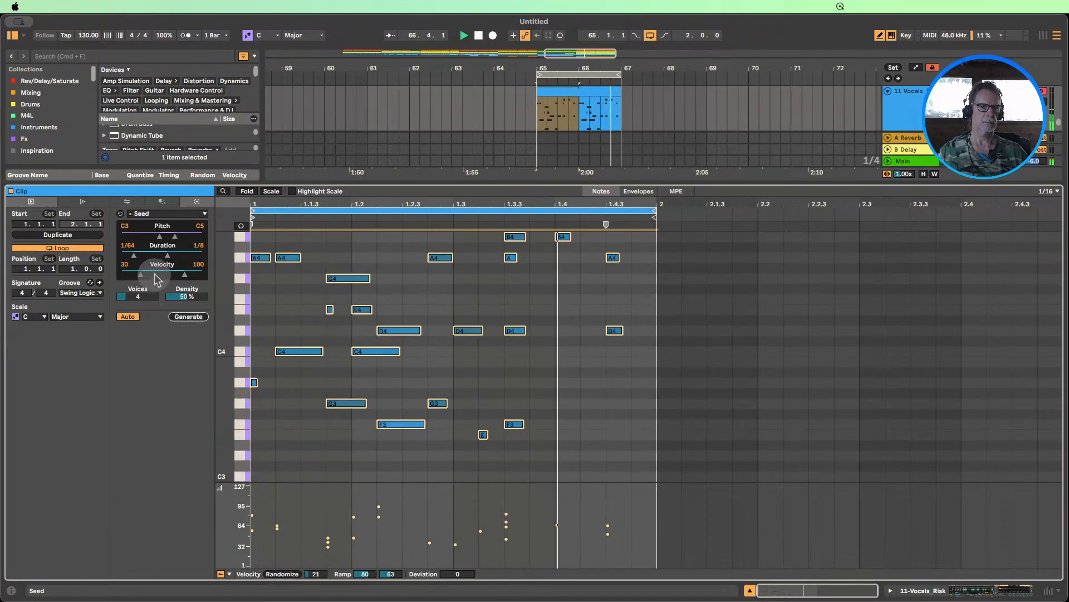
{"action": "left_click", "coordinate": [142, 296]}
{"action": "left_click_drag", "start_coordinate": [142, 296], "coordinate": [183, 307]}
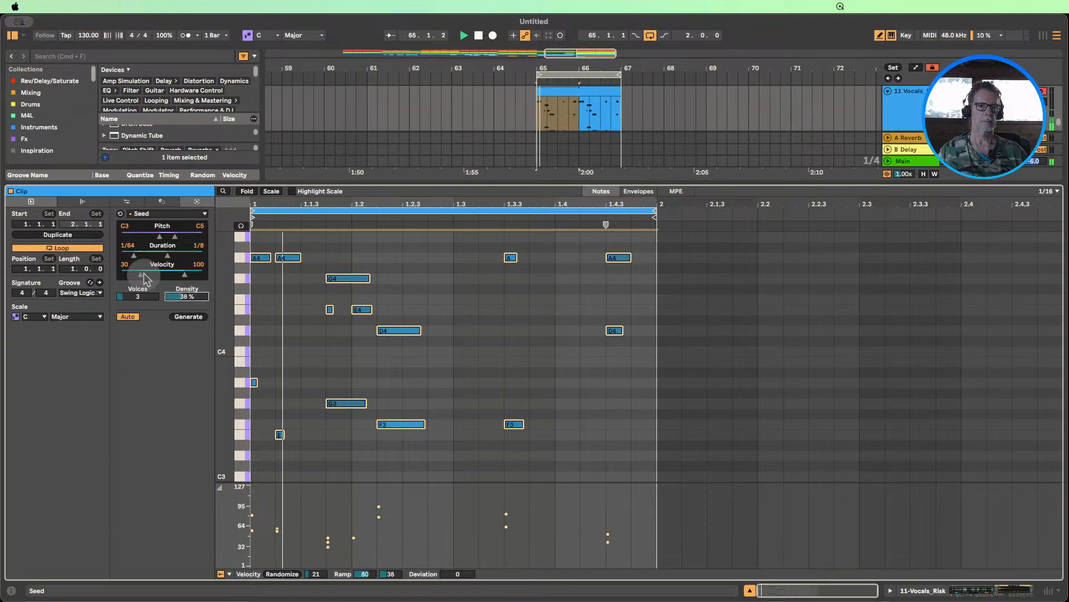
{"action": "left_click_drag", "start_coordinate": [134, 258], "coordinate": [167, 232]}
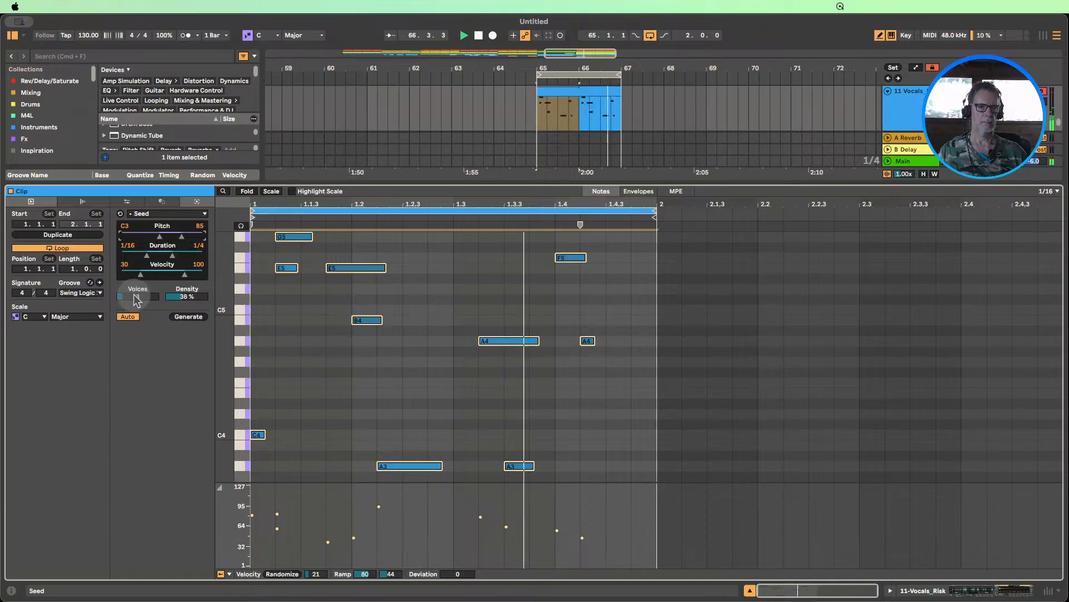
{"action": "left_click_drag", "start_coordinate": [142, 293], "coordinate": [185, 305]}
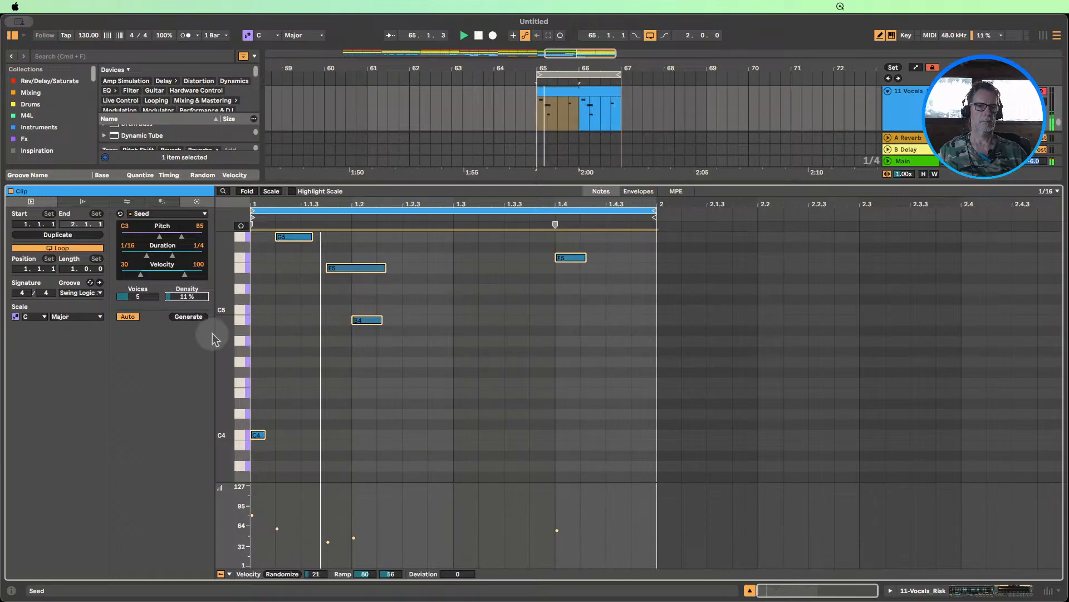
- Hide the clip editor, solo Vocals_Risk track 11 and audition its generated notes from bar 65
{"action": "left_click", "coordinate": [750, 590]}
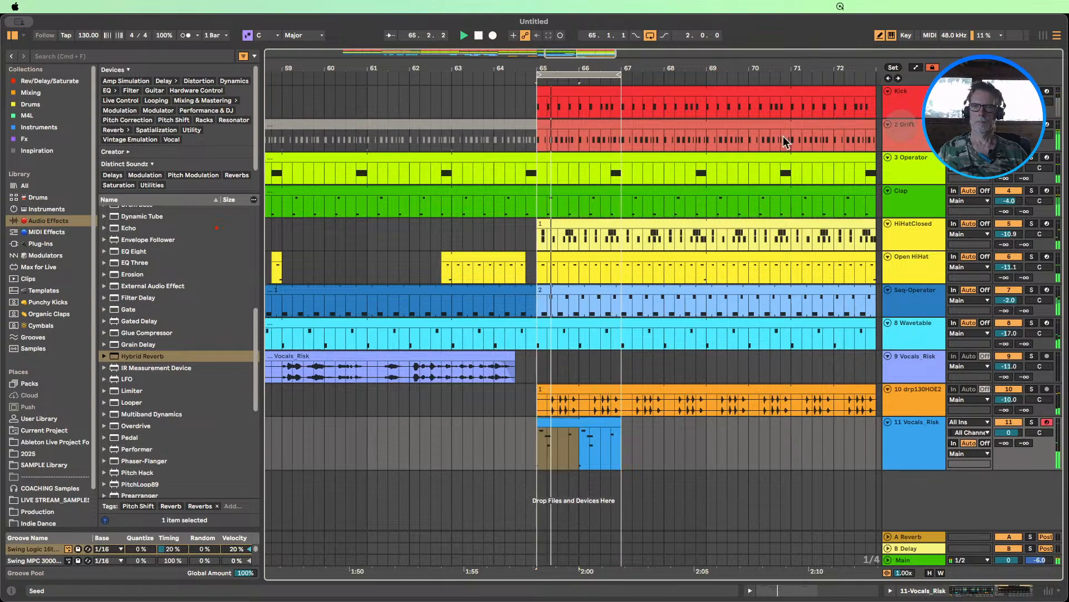
{"action": "left_click", "coordinate": [476, 34]}
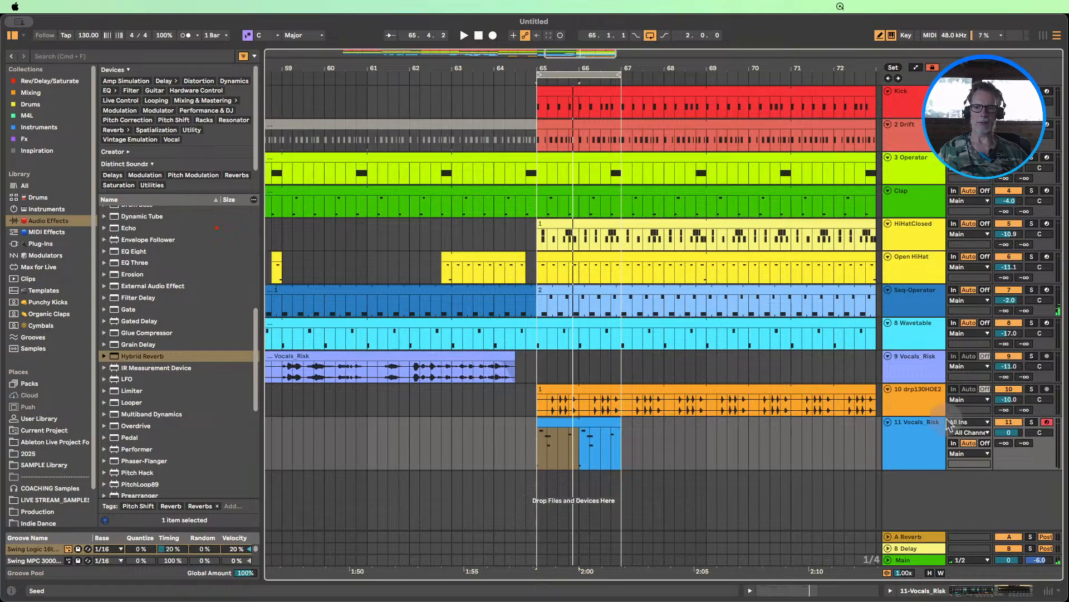
{"action": "left_click", "coordinate": [1032, 422]}
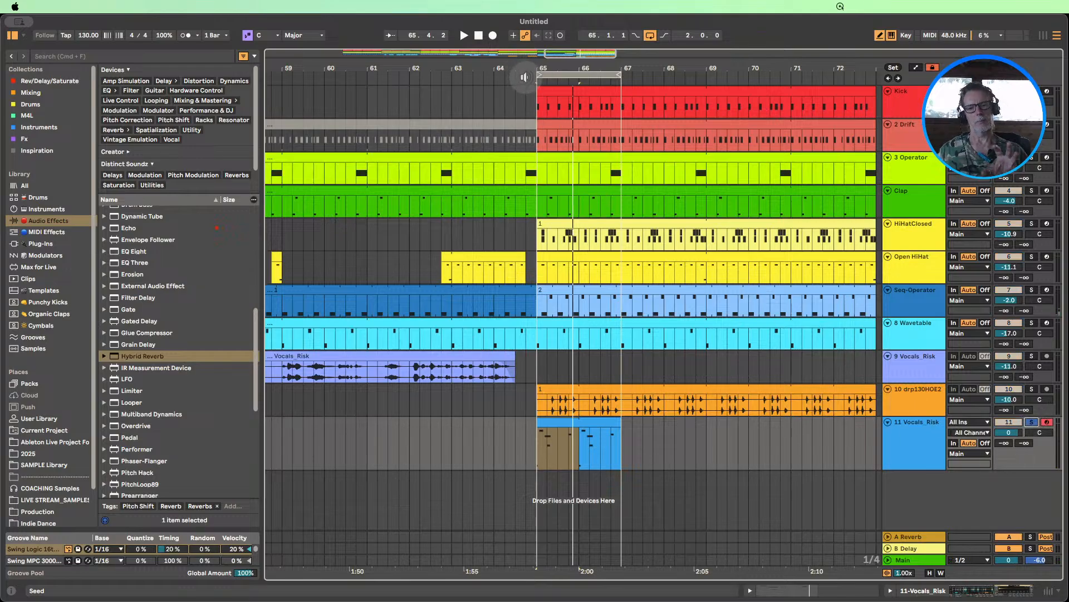
{"action": "left_click", "coordinate": [532, 77]}
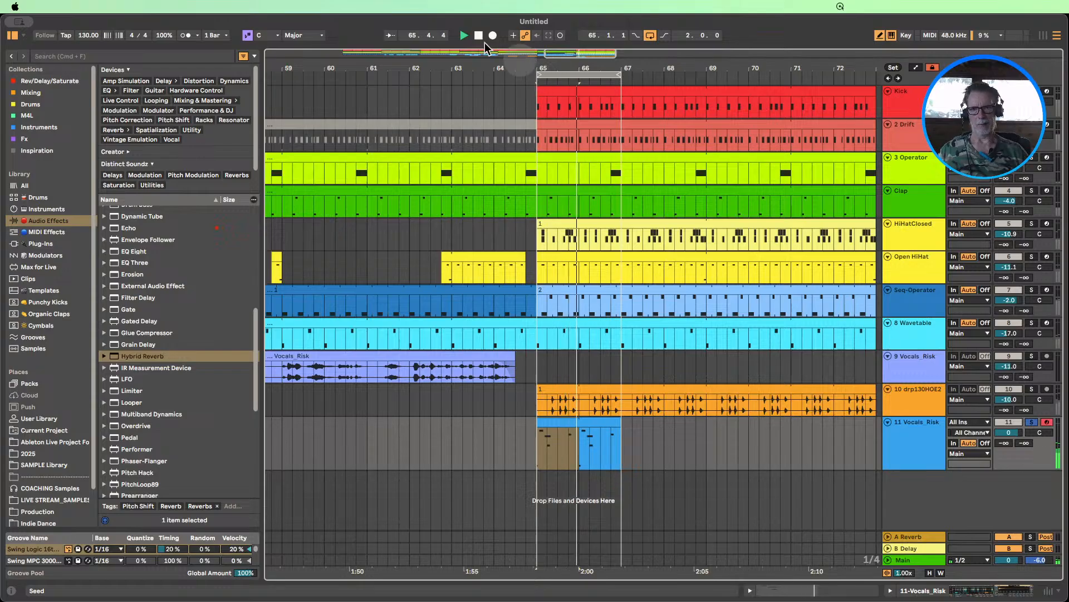
{"action": "left_click", "coordinate": [479, 36]}
- Delete the sliced Vocals_Risk track 11 and hide the browser to see the whole arrangement
{"action": "left_click", "coordinate": [927, 449]}
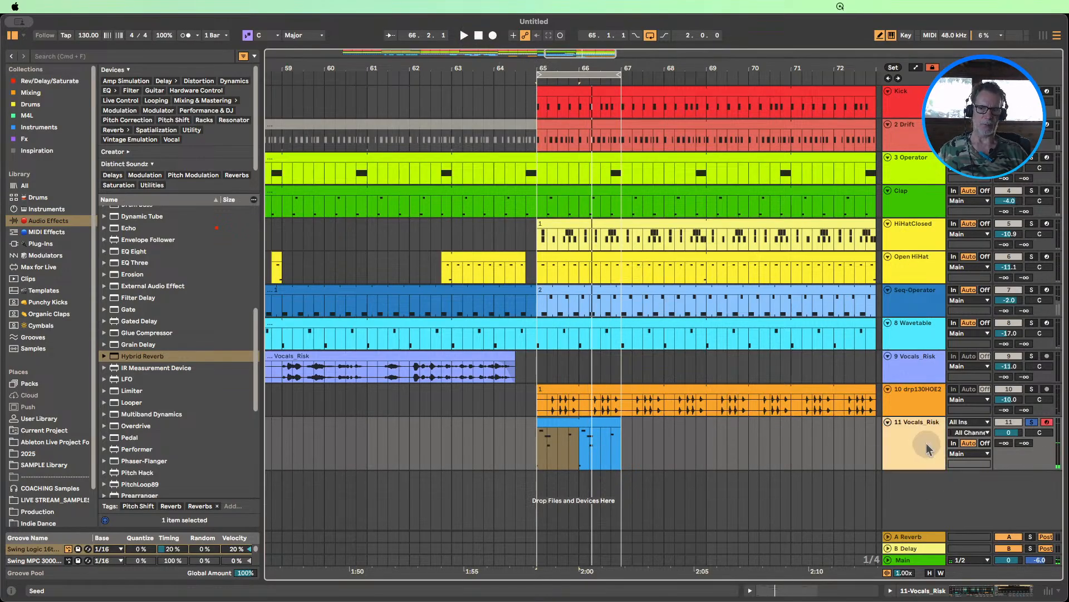
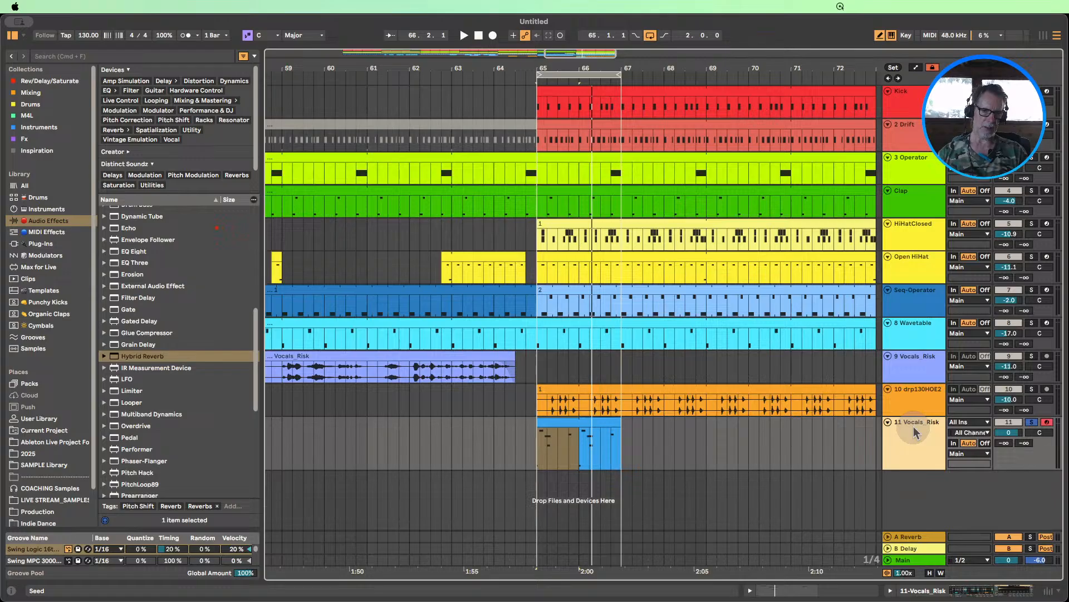
{"action": "key", "text": "Delete"}
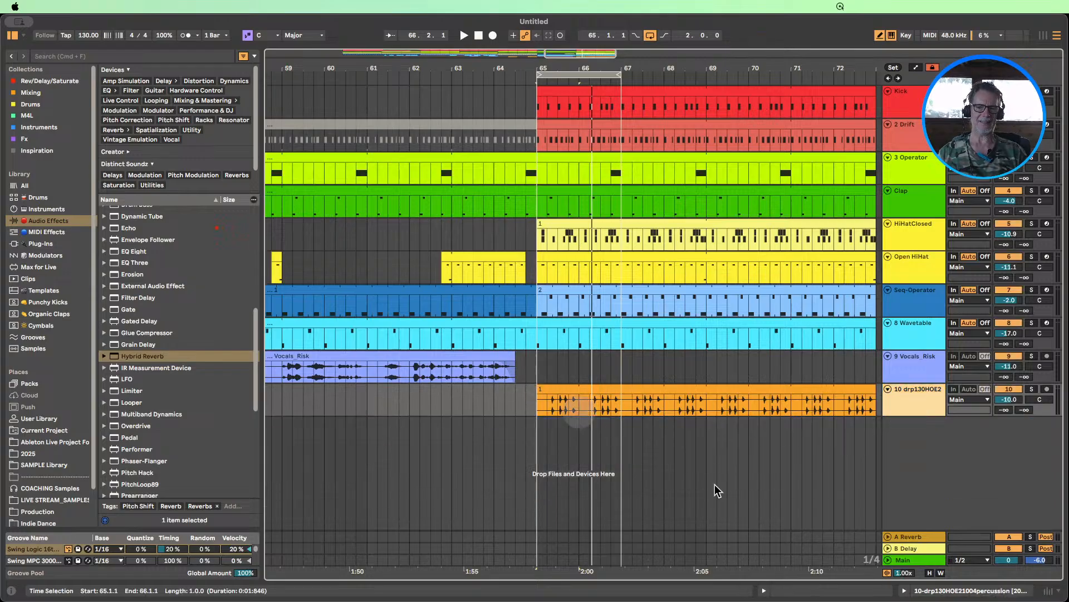
{"action": "left_click", "coordinate": [12, 36]}
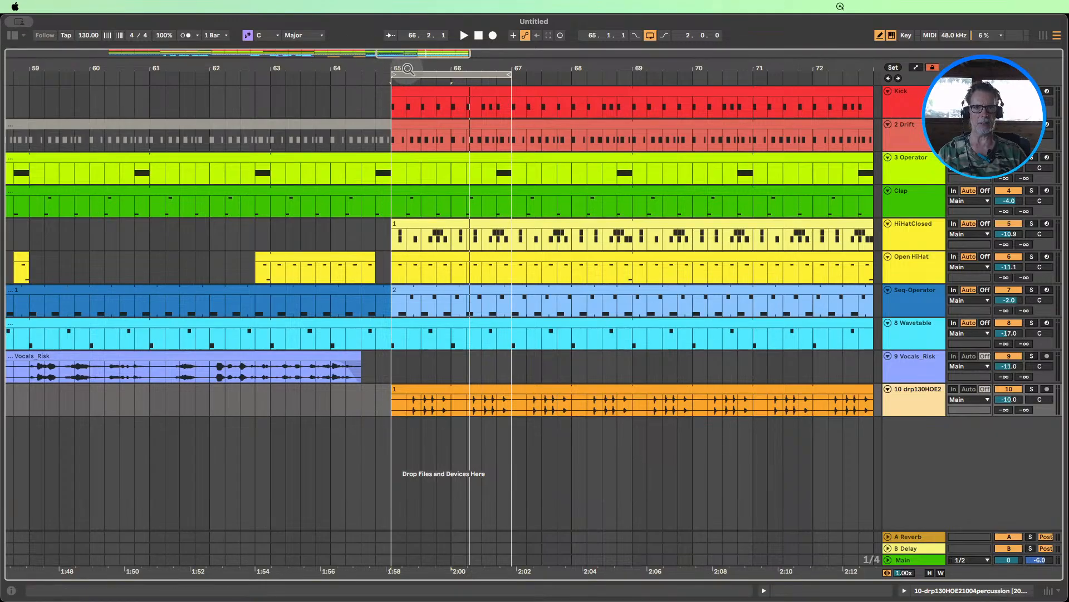
{"action": "left_click_drag", "start_coordinate": [408, 69], "coordinate": [408, 28]}
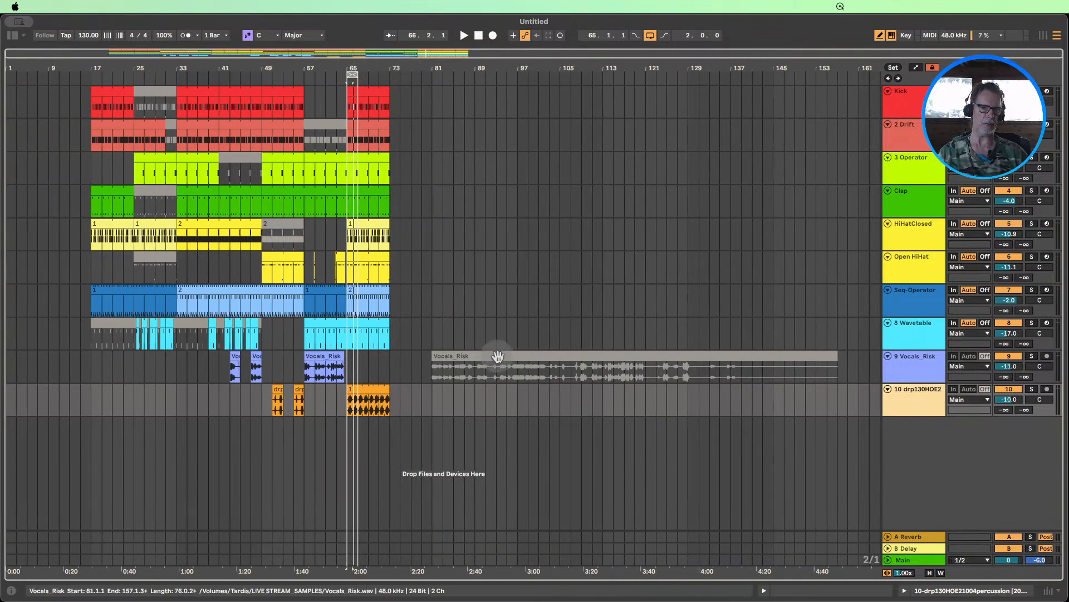
- Rename track 10 drp130HOE2 as Percussion
{"action": "left_click", "coordinate": [460, 359]}
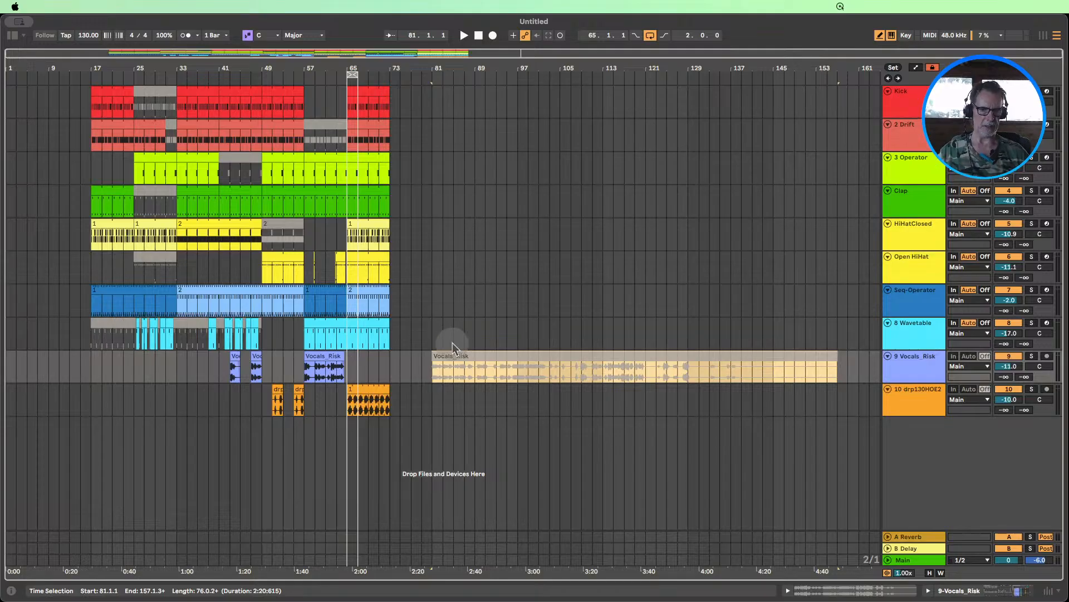
{"action": "left_click", "coordinate": [937, 396]}
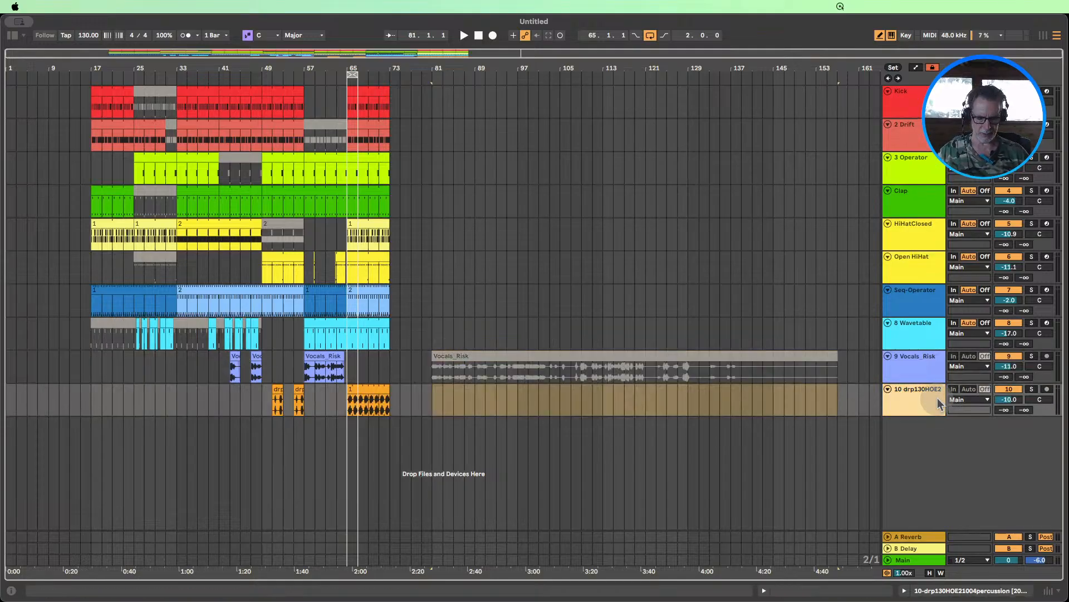
{"action": "key", "text": "super+r"}
{"action": "type", "text": "per"}
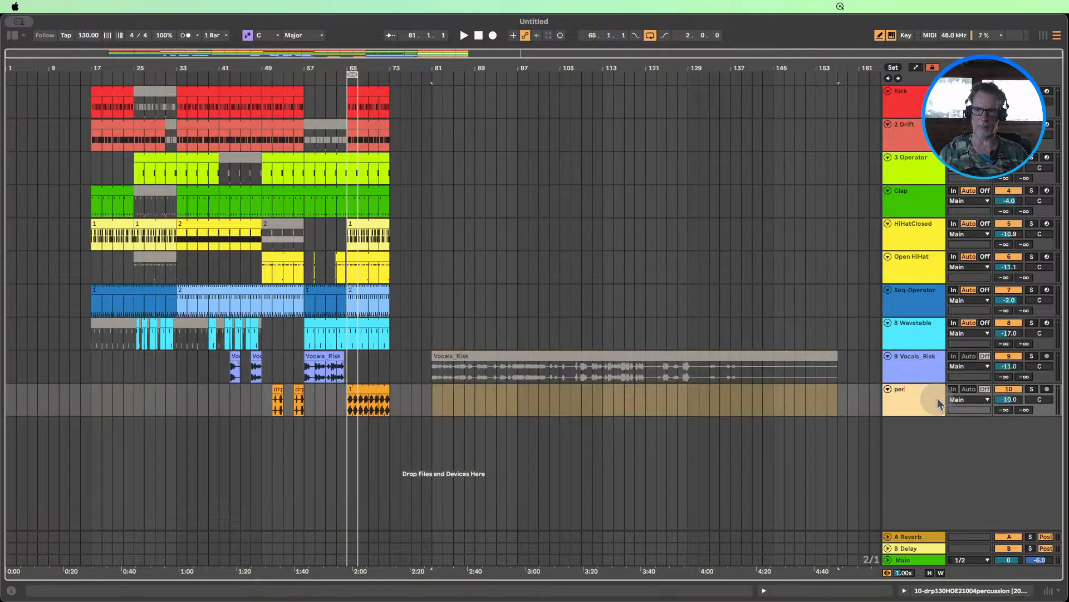
{"action": "key", "text": "BackSpace"}
{"action": "key", "text": "BackSpace"}
{"action": "key", "text": "BackSpace"}
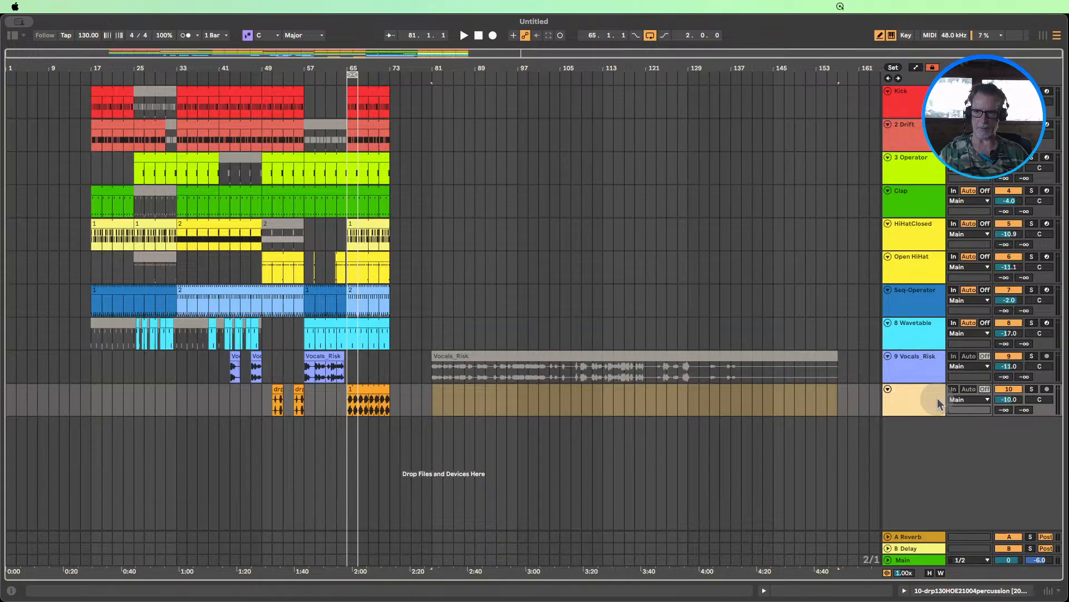
{"action": "type", "text": "Percussion"}
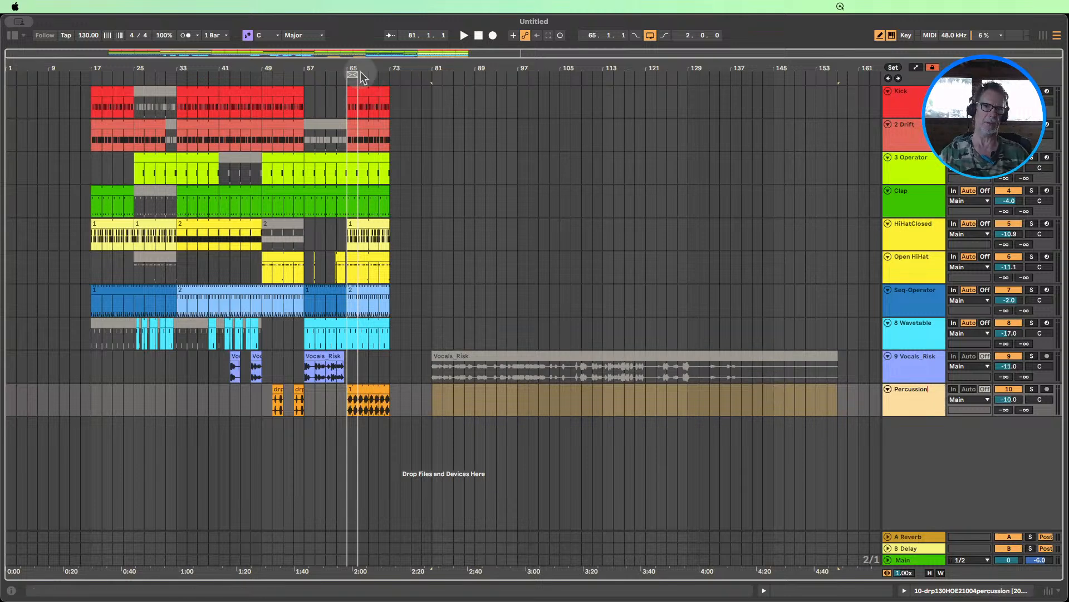
- Set the arrangement loop to span the whole song from bar 17 to bar 73
{"action": "left_click_drag", "start_coordinate": [352, 74], "coordinate": [93, 84]}
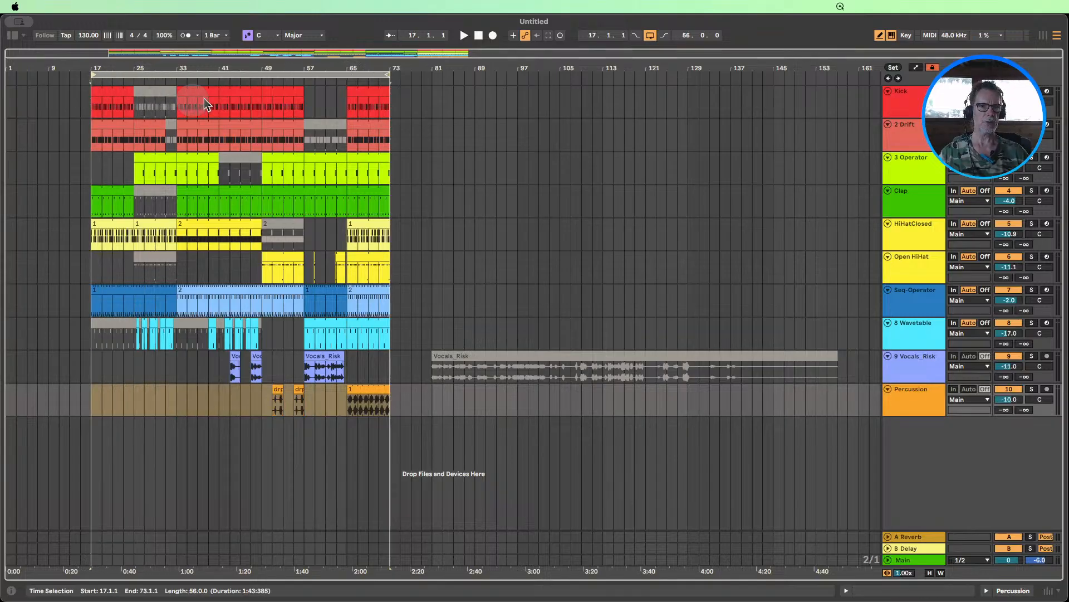
{"action": "left_click", "coordinate": [275, 191]}
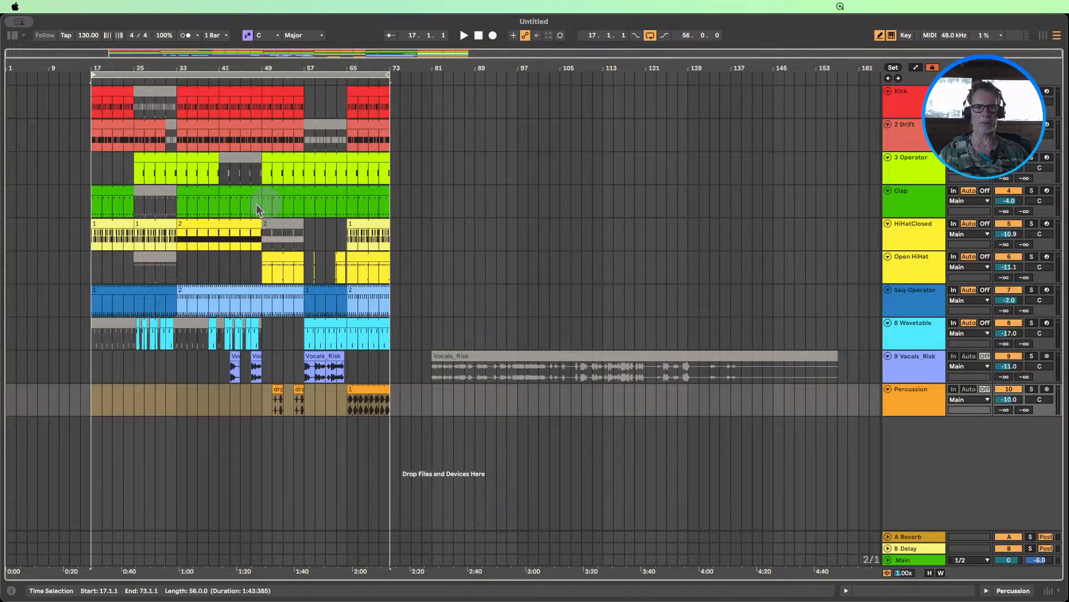
- Examine the devices on the Kick, Drift, Operator and Seq-Operator tracks, and open the first Seq-Operator clip's notes
{"action": "left_click", "coordinate": [914, 99]}
{"action": "double_click", "coordinate": [913, 99]}
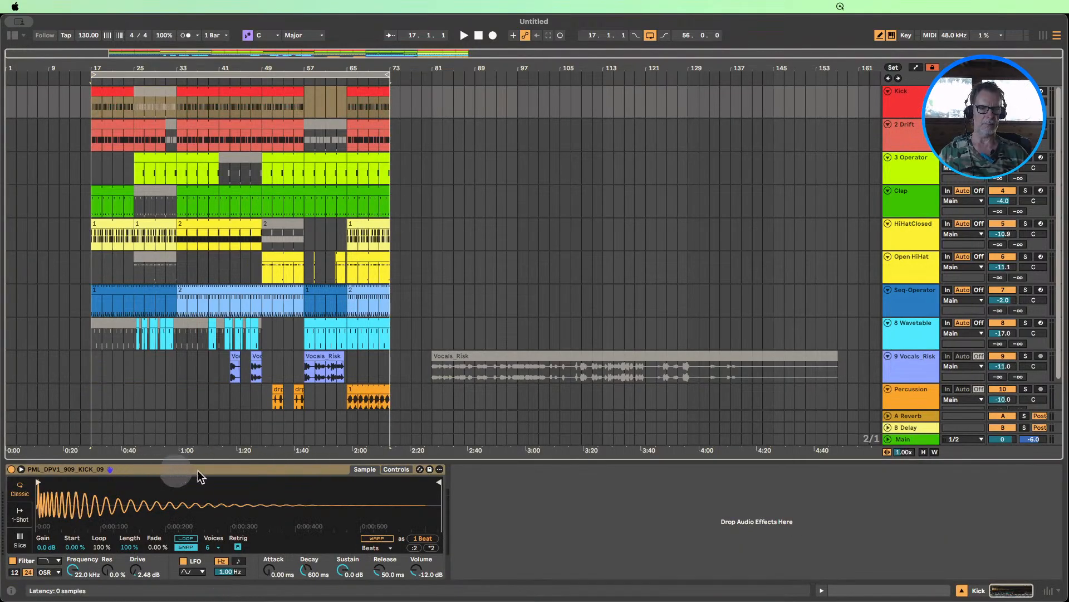
{"action": "left_click", "coordinate": [913, 100]}
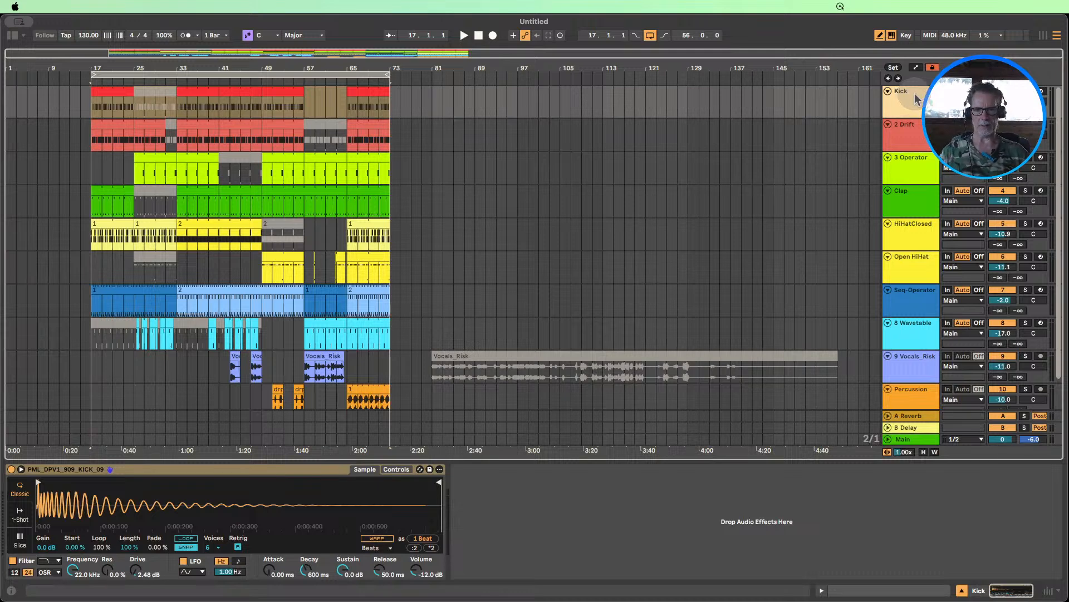
{"action": "left_click", "coordinate": [919, 148]}
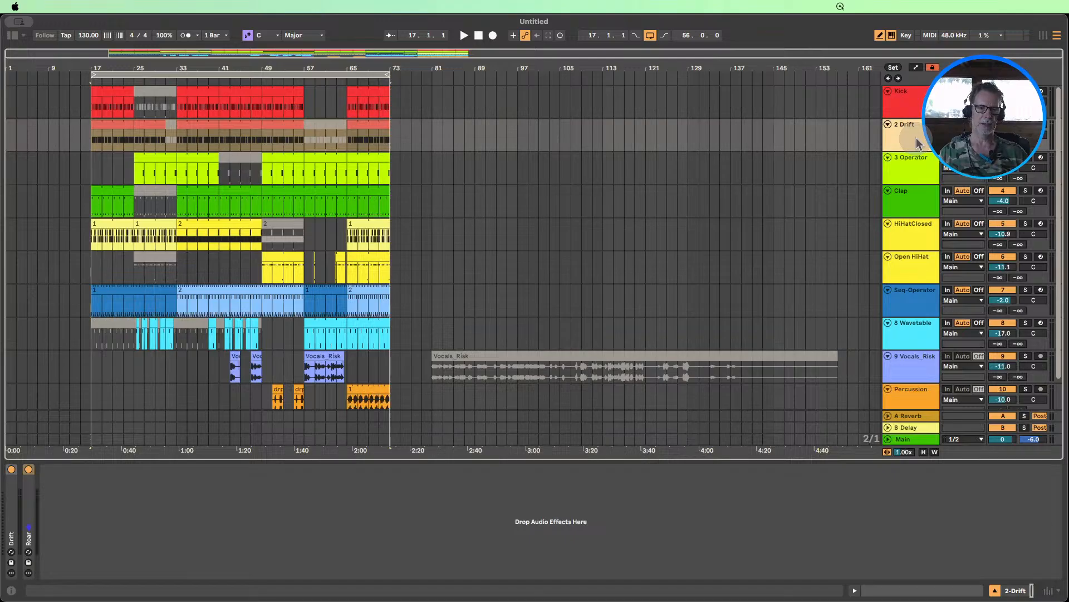
{"action": "key", "text": "Up"}
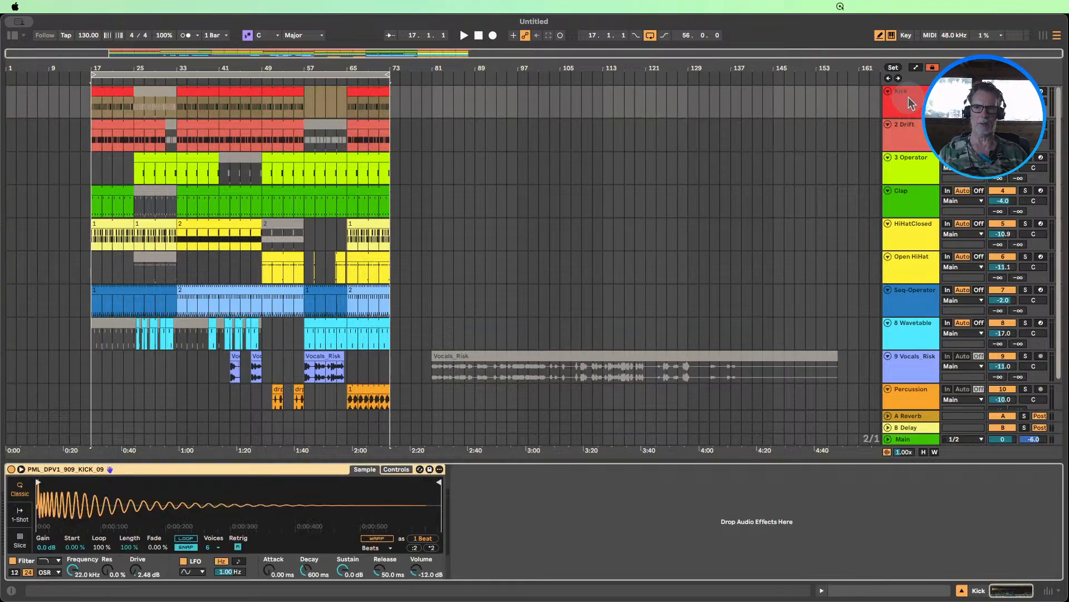
{"action": "left_click", "coordinate": [921, 137]}
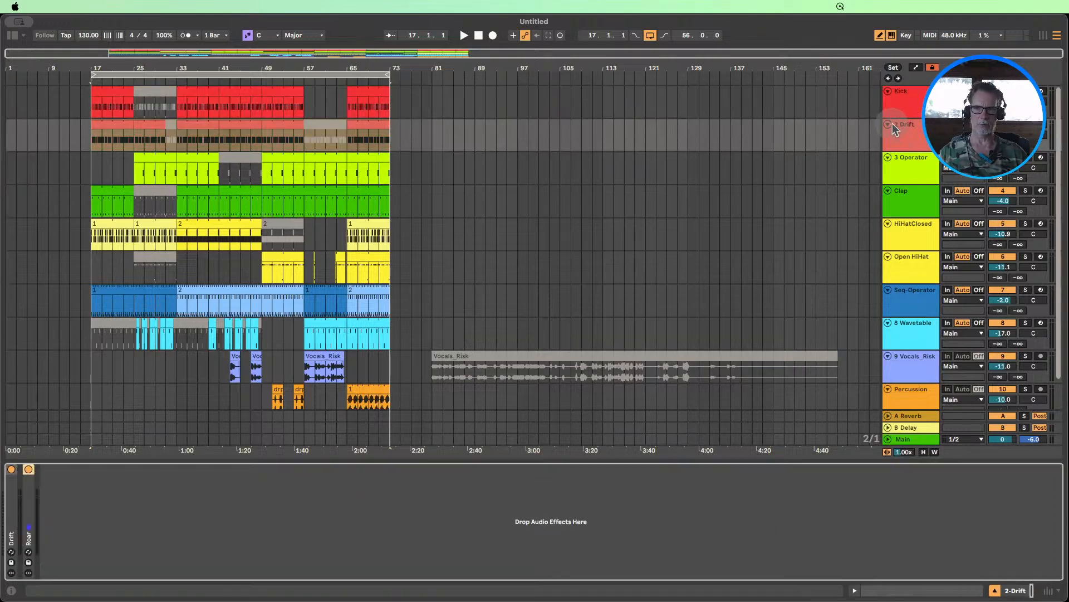
{"action": "left_click", "coordinate": [894, 126]}
{"action": "left_click", "coordinate": [912, 170]}
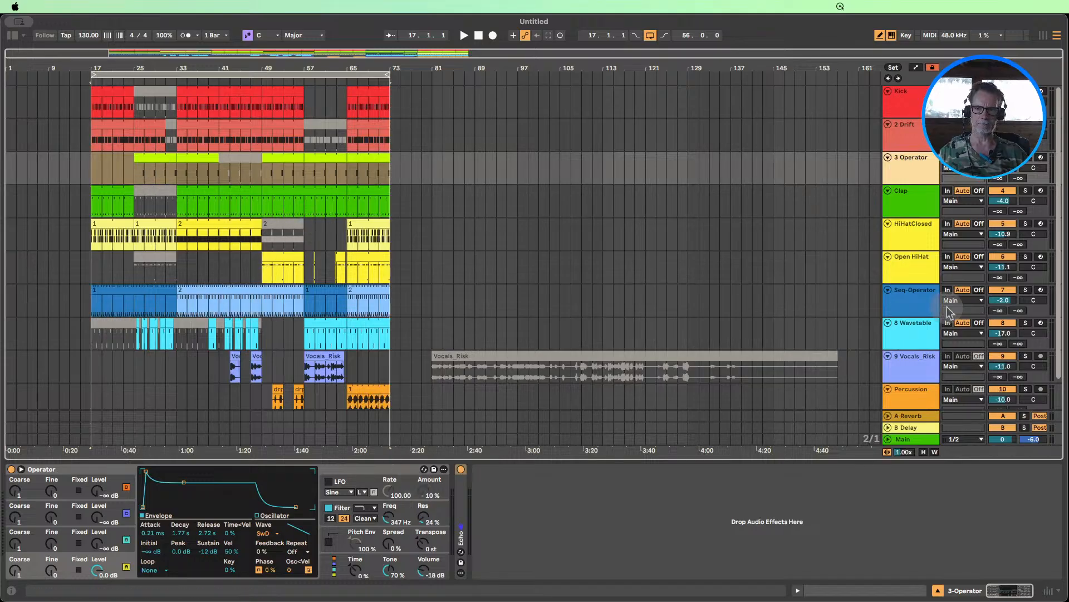
{"action": "left_click", "coordinate": [922, 309]}
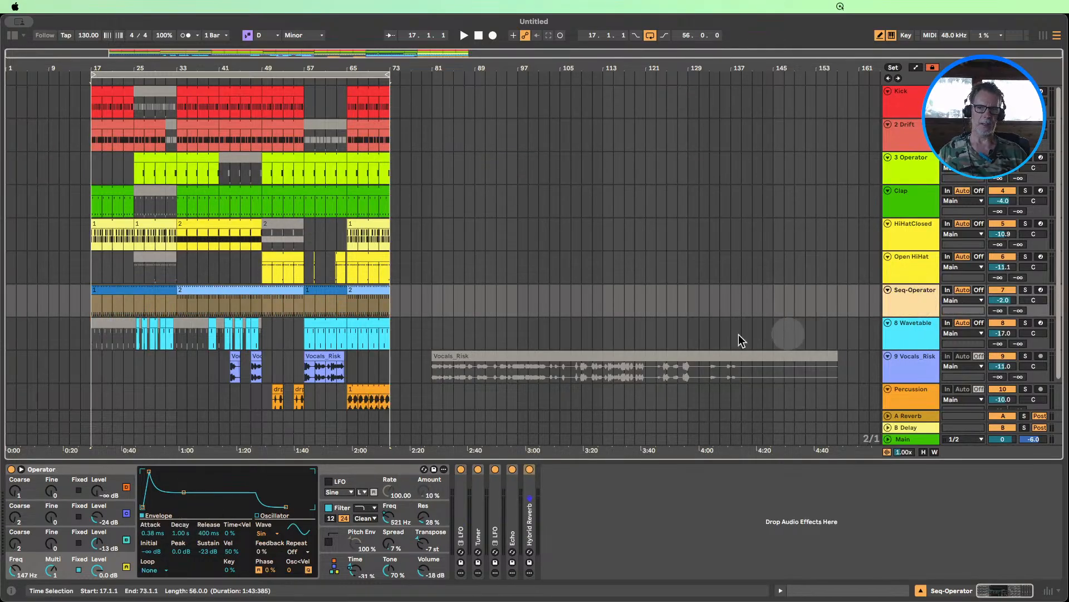
{"action": "double_click", "coordinate": [117, 295]}
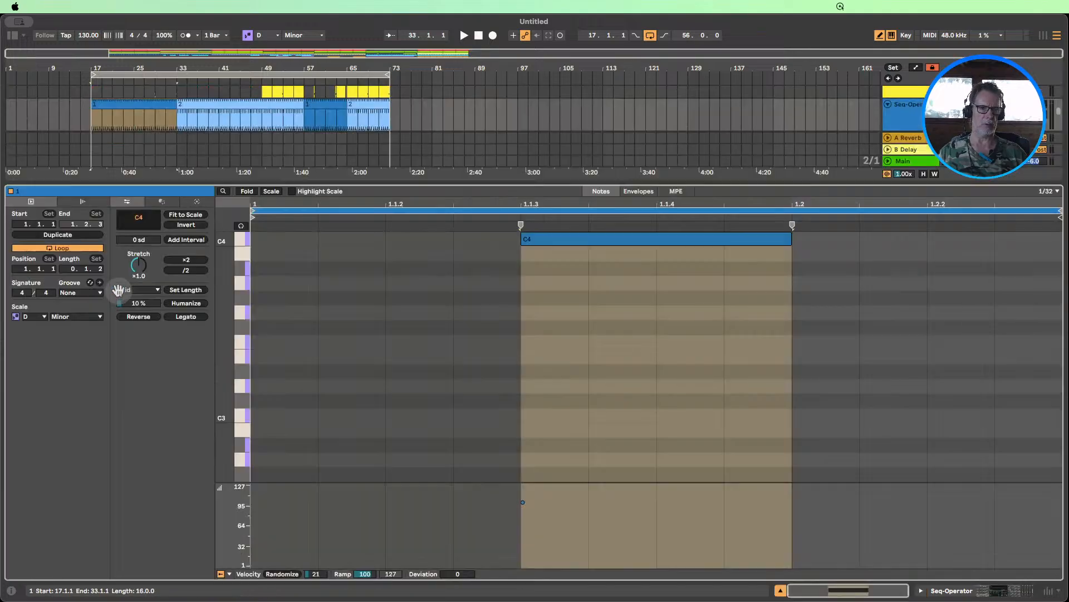
- Examine the Operator parameters available for envelopes in the first Seq-Operator clip, and close the clip's detail view
{"action": "left_click", "coordinate": [501, 336]}
{"action": "scroll", "coordinate": [635, 220], "scroll_direction": "up", "scroll_amount": 5}
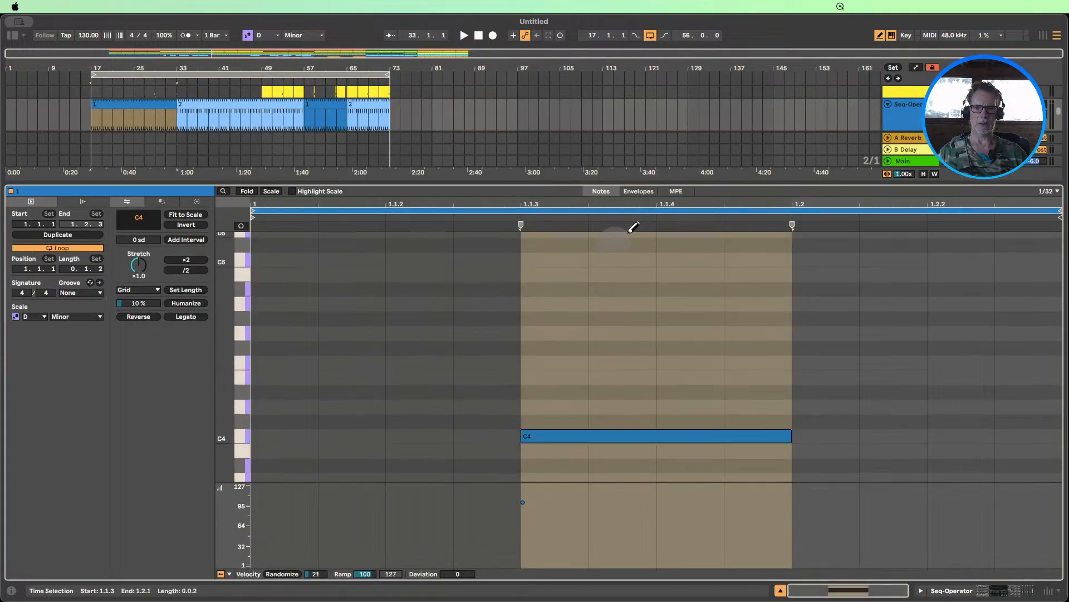
{"action": "left_click", "coordinate": [639, 192]}
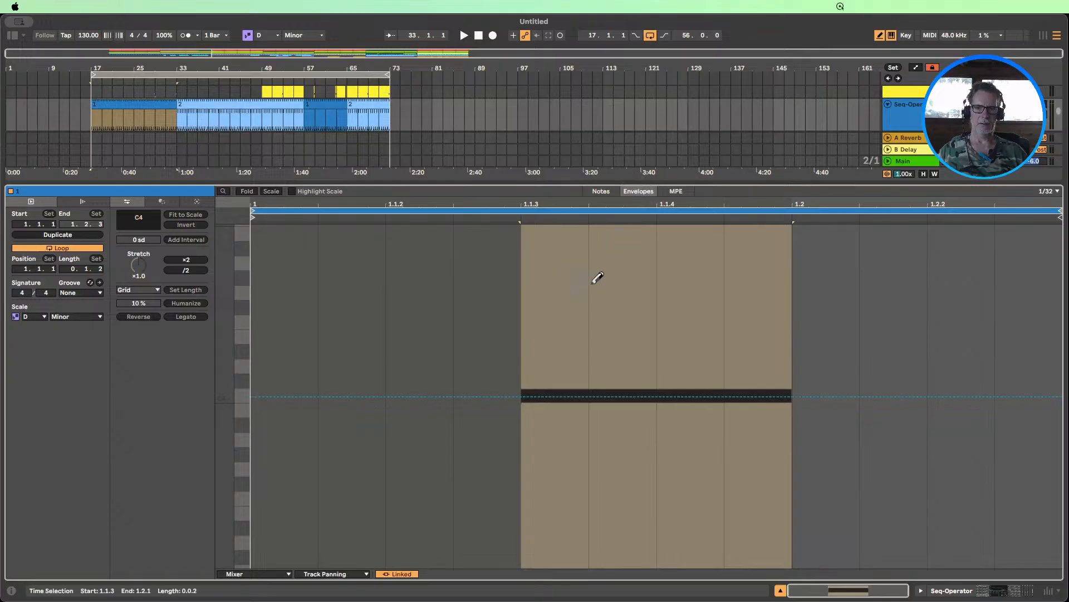
{"action": "left_click", "coordinate": [262, 574]}
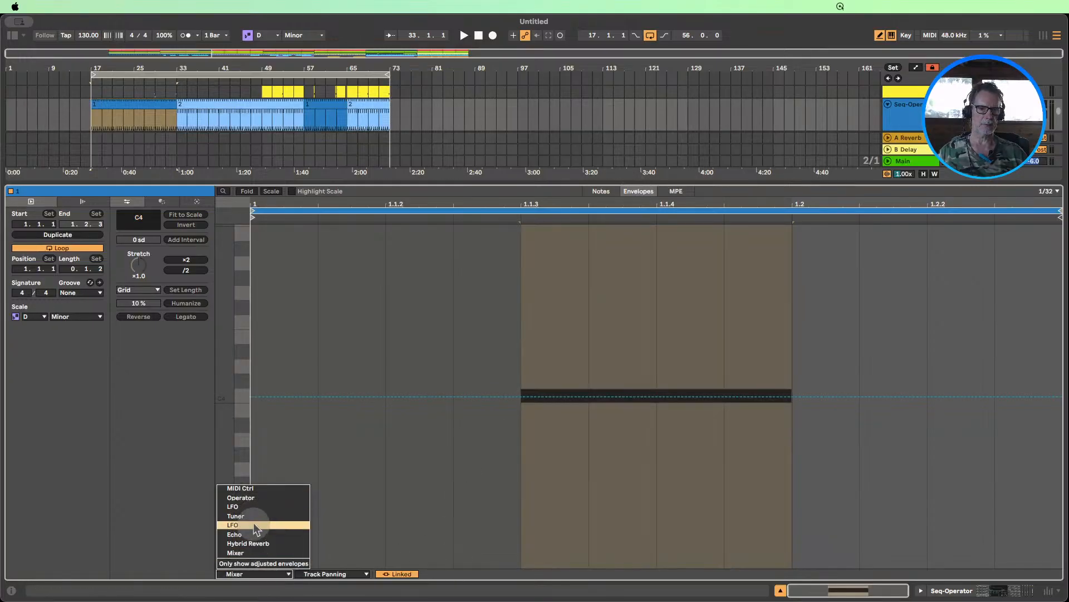
{"action": "left_click", "coordinate": [245, 498]}
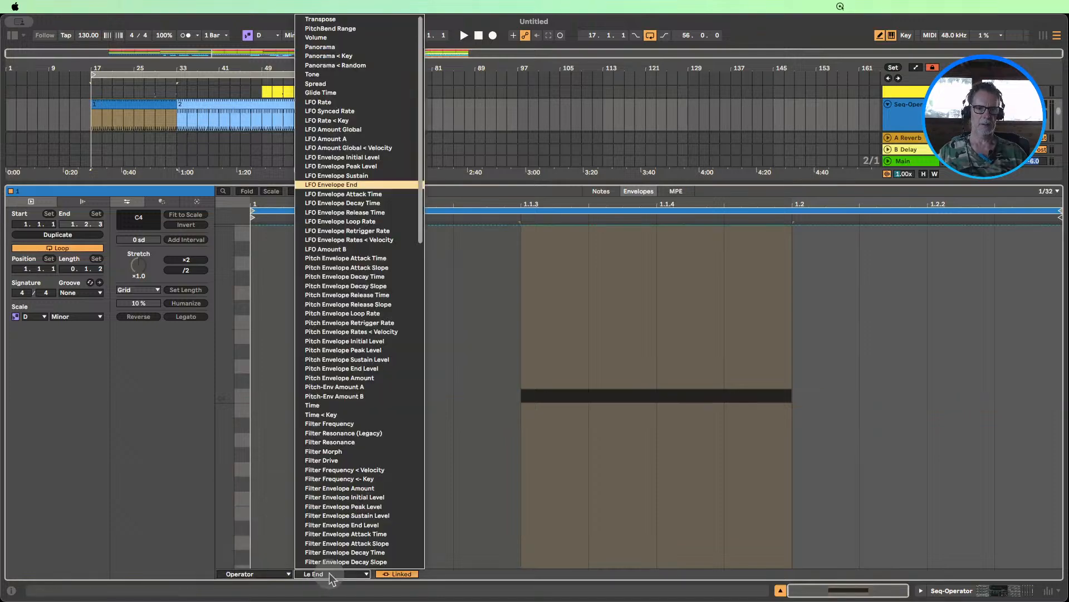
{"action": "left_click", "coordinate": [333, 574]}
{"action": "scroll", "coordinate": [359, 458], "scroll_direction": "down", "scroll_amount": 5}
{"action": "scroll", "coordinate": [359, 458], "scroll_direction": "down", "scroll_amount": 15}
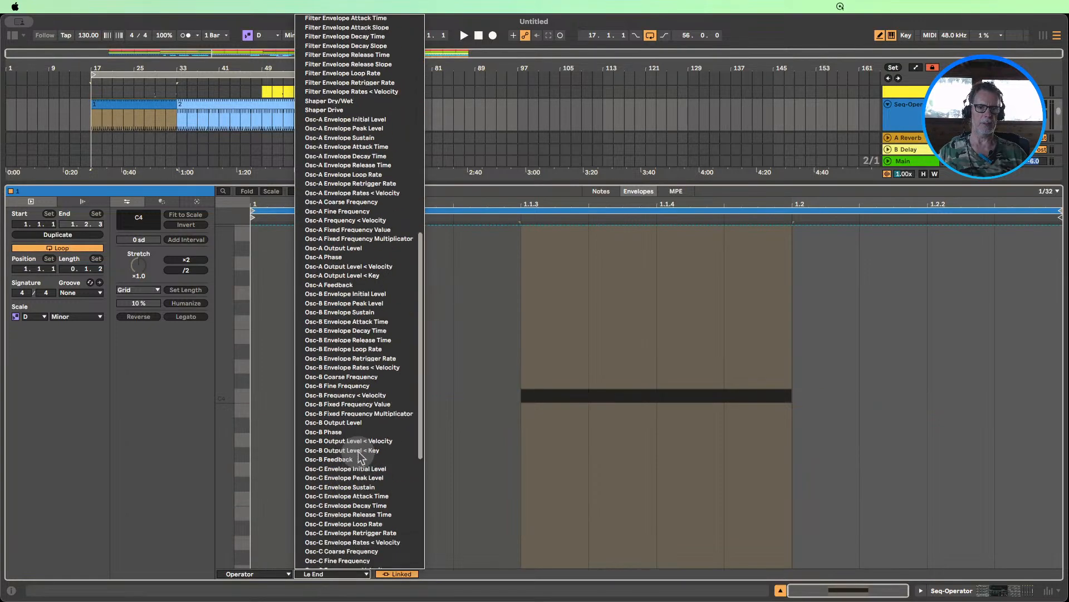
{"action": "scroll", "coordinate": [359, 468], "scroll_direction": "up", "scroll_amount": 20}
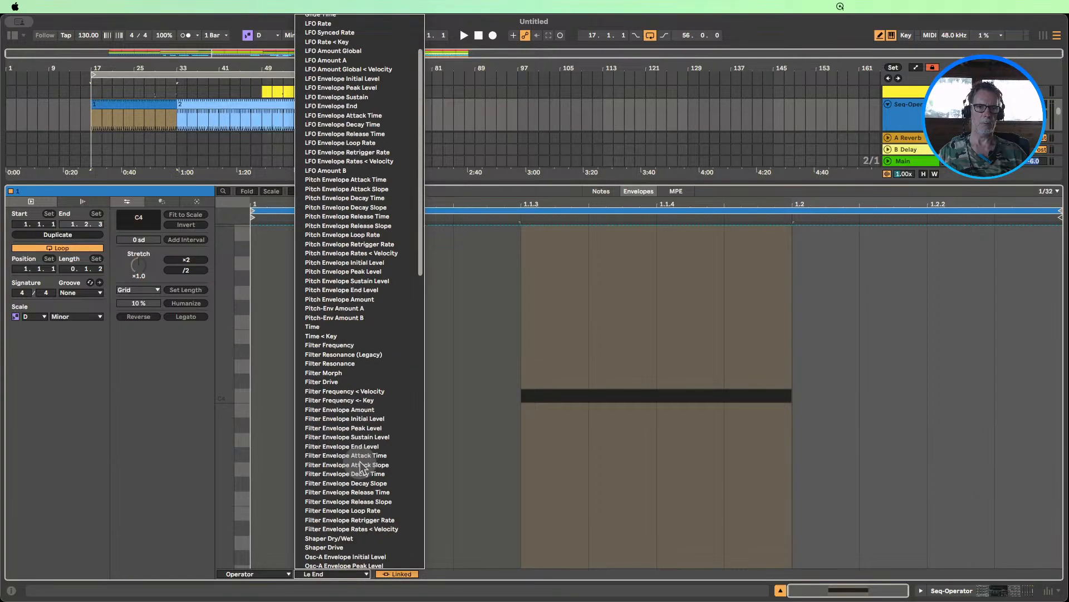
{"action": "left_click", "coordinate": [783, 590]}
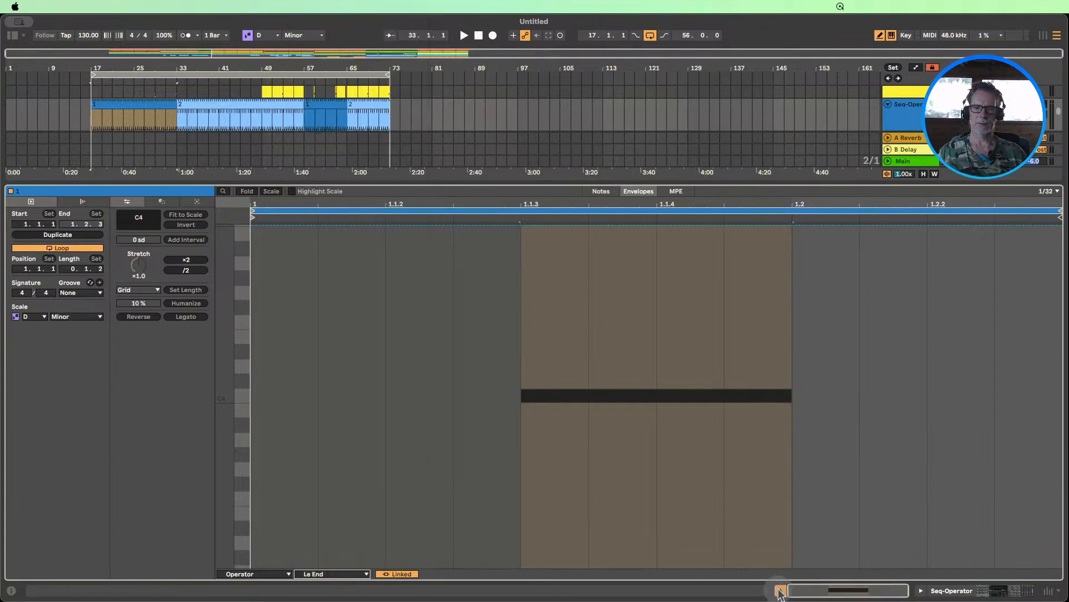
{"action": "left_click", "coordinate": [780, 590]}
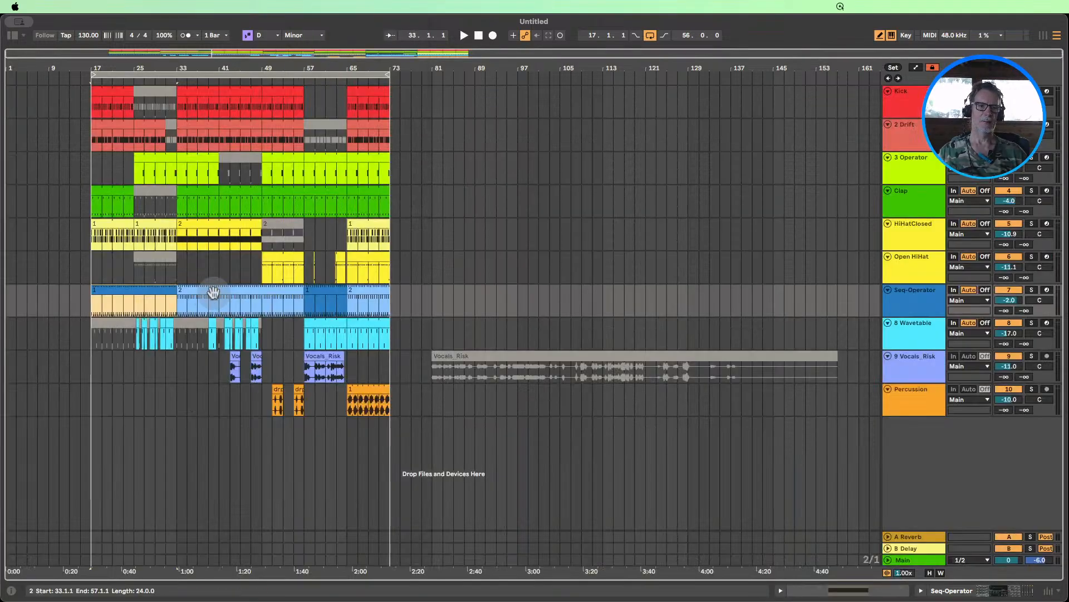
- Switch to the Session View and show the Operator A Fix Freq envelope of Seq-Operator clip 1
{"action": "left_click", "coordinate": [134, 301]}
{"action": "left_click", "coordinate": [1042, 35]}
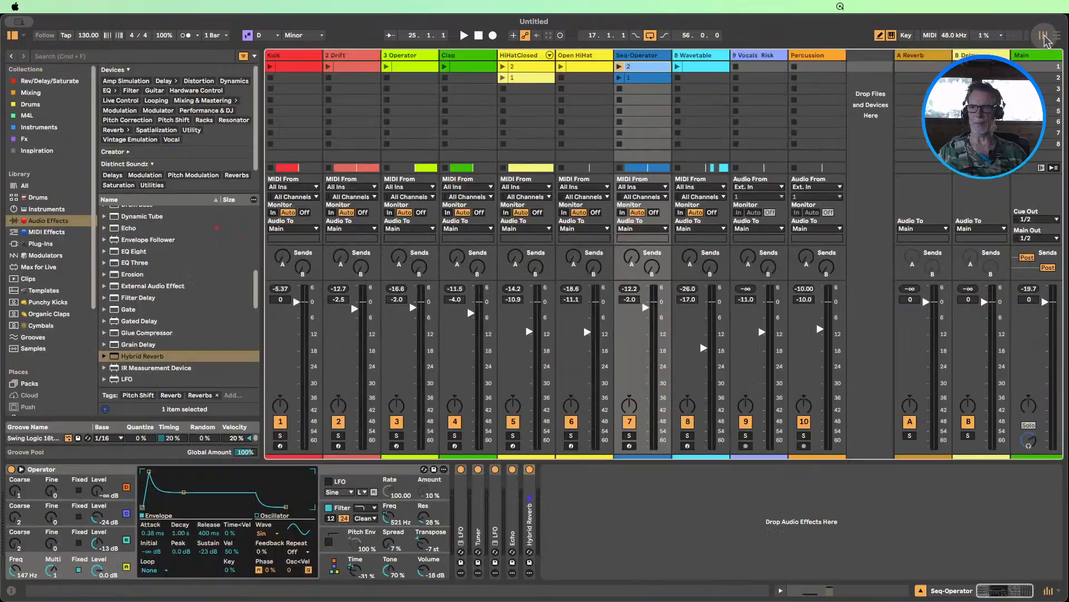
{"action": "double_click", "coordinate": [639, 80]}
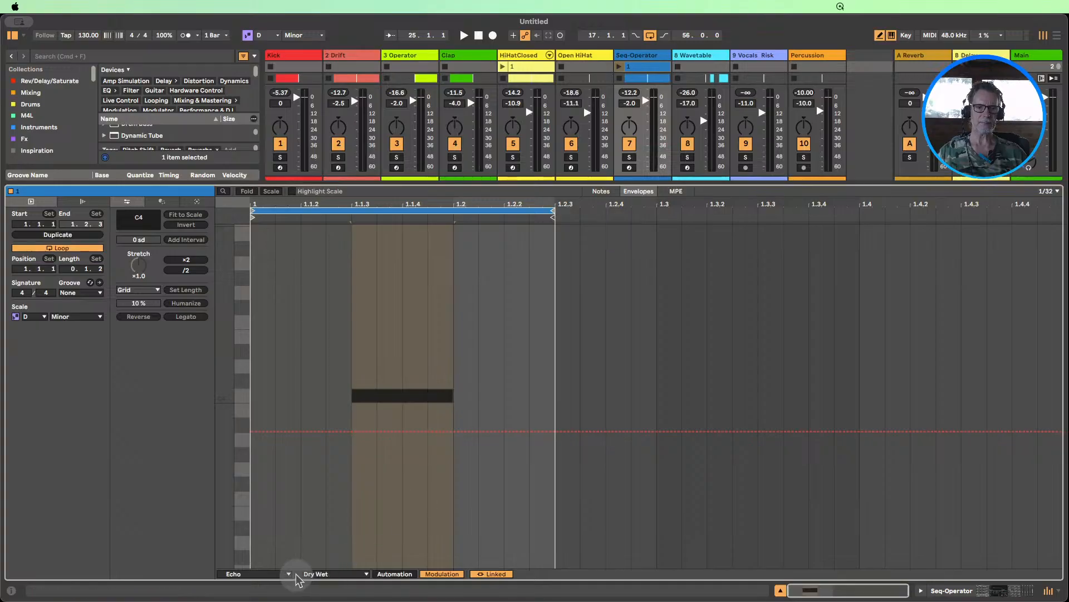
{"action": "left_click", "coordinate": [248, 574]}
{"action": "left_click", "coordinate": [239, 492]}
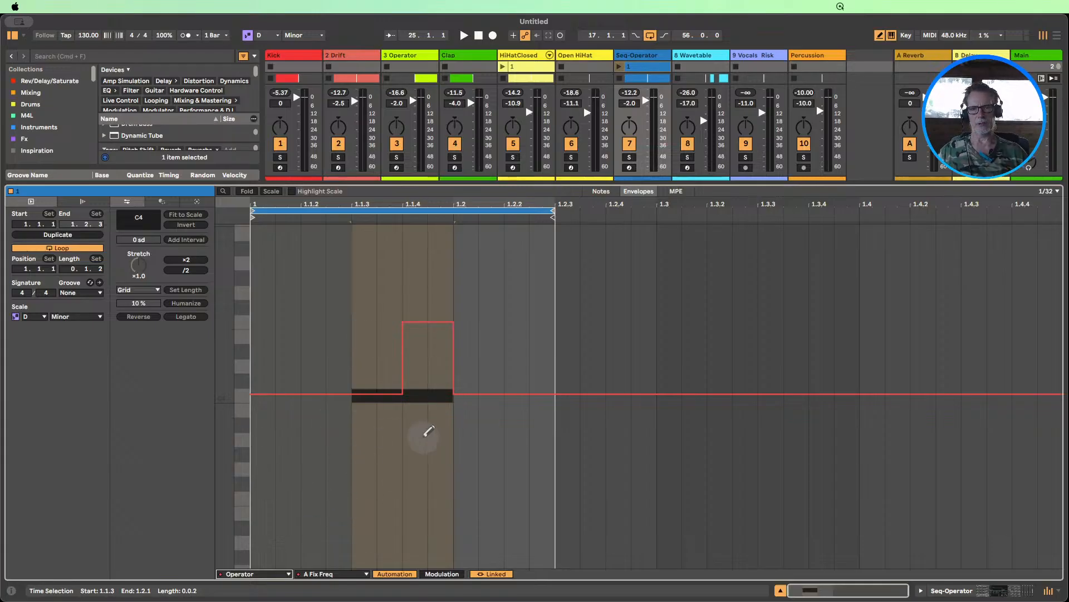
- Audition Seq-Operator clip 1 with its track soloed, stop playback and remove the solo
{"action": "left_click", "coordinate": [619, 66]}
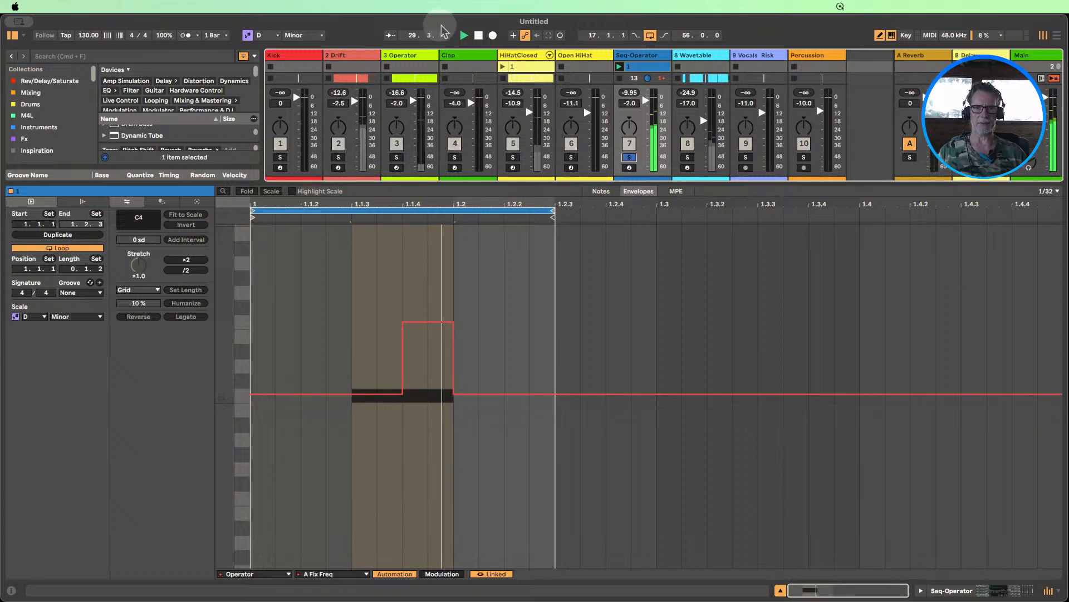
{"action": "left_click", "coordinate": [478, 36]}
{"action": "left_click", "coordinate": [629, 157]}
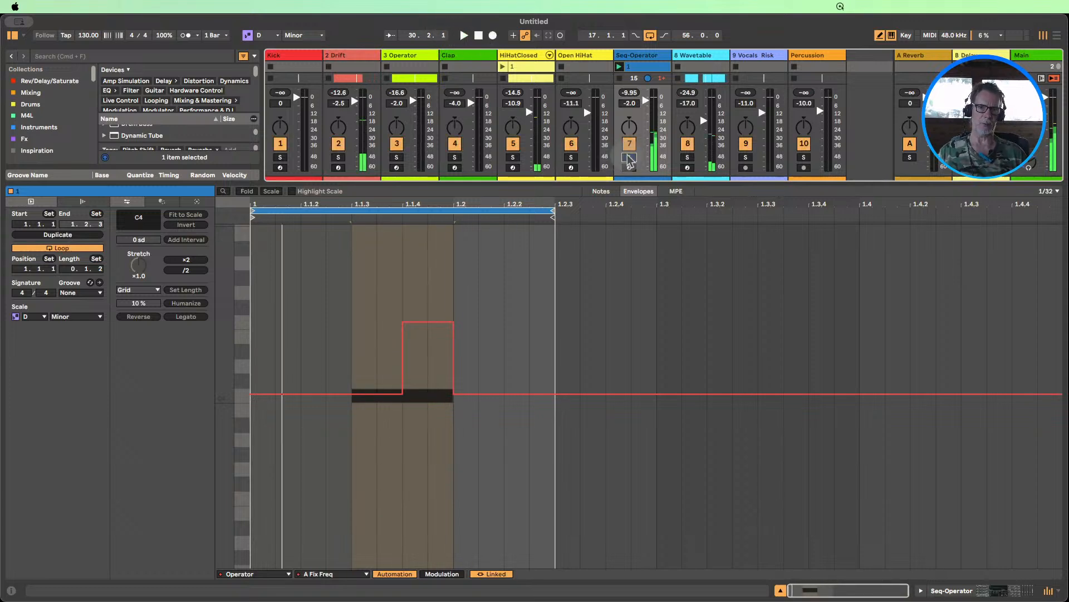
- View the notes of Seq-Operator clip 1 and the track's devices, and collapse the Operator device
{"action": "left_click", "coordinate": [599, 192]}
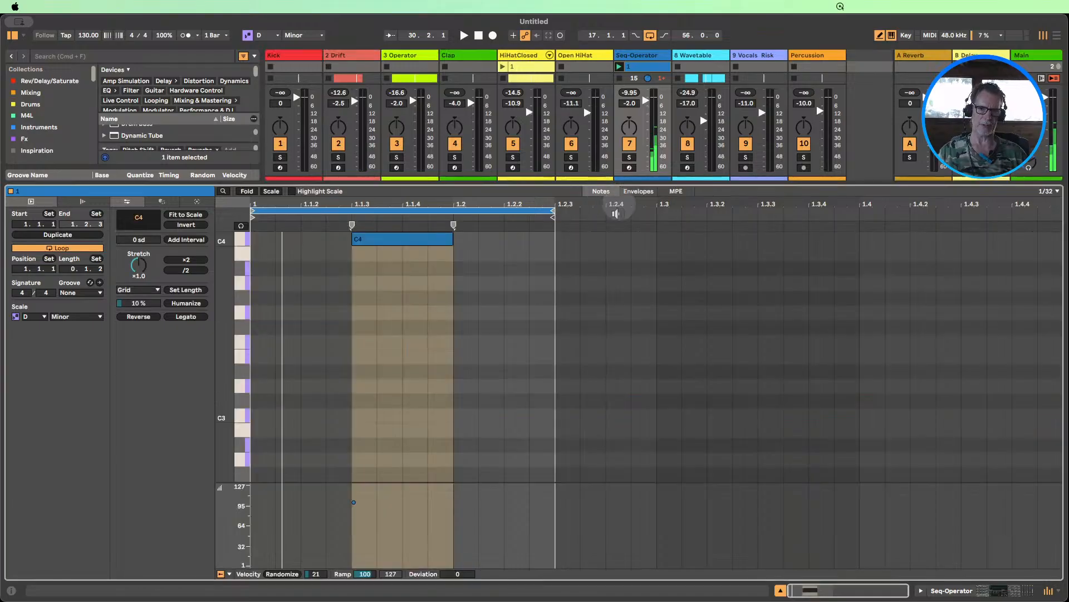
{"action": "left_click", "coordinate": [953, 590]}
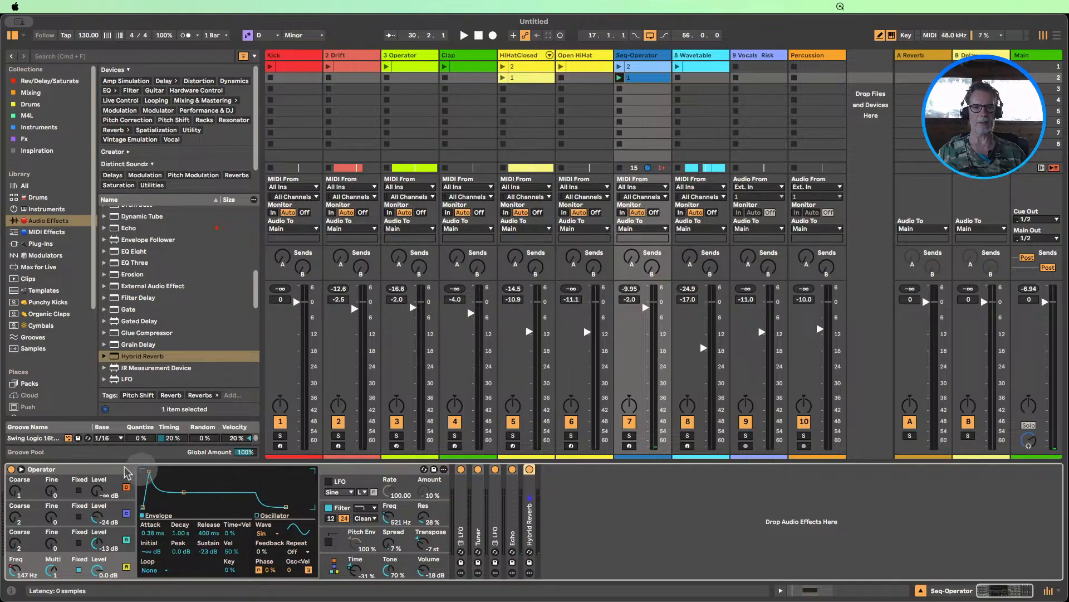
{"action": "double_click", "coordinate": [50, 470]}
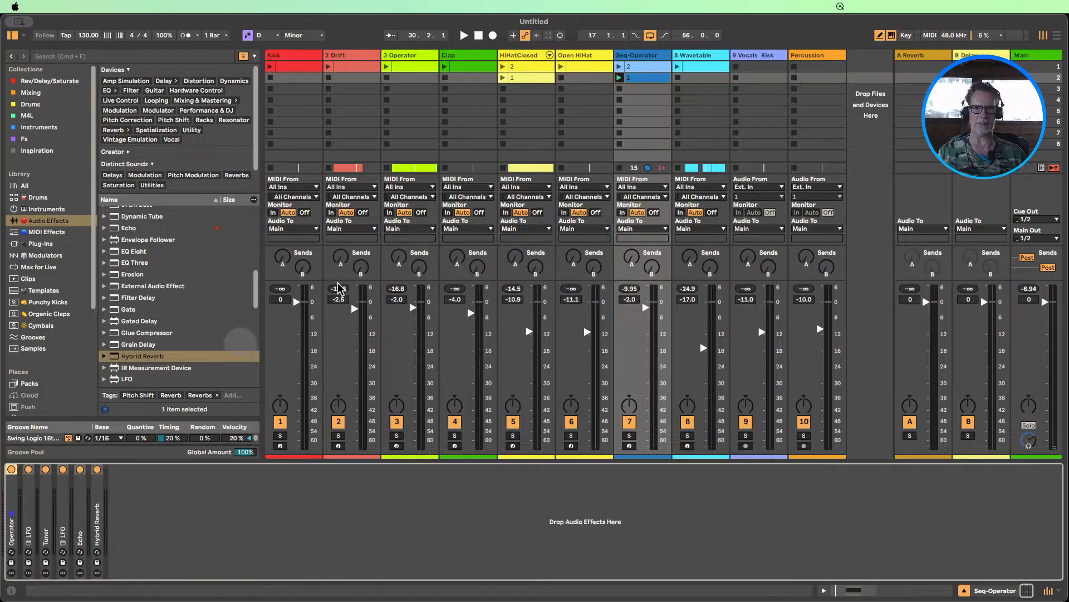
- Examine the 2 Drift track's expanded Drift device and its clip's notes, and close the detail view
{"action": "left_click", "coordinate": [351, 67]}
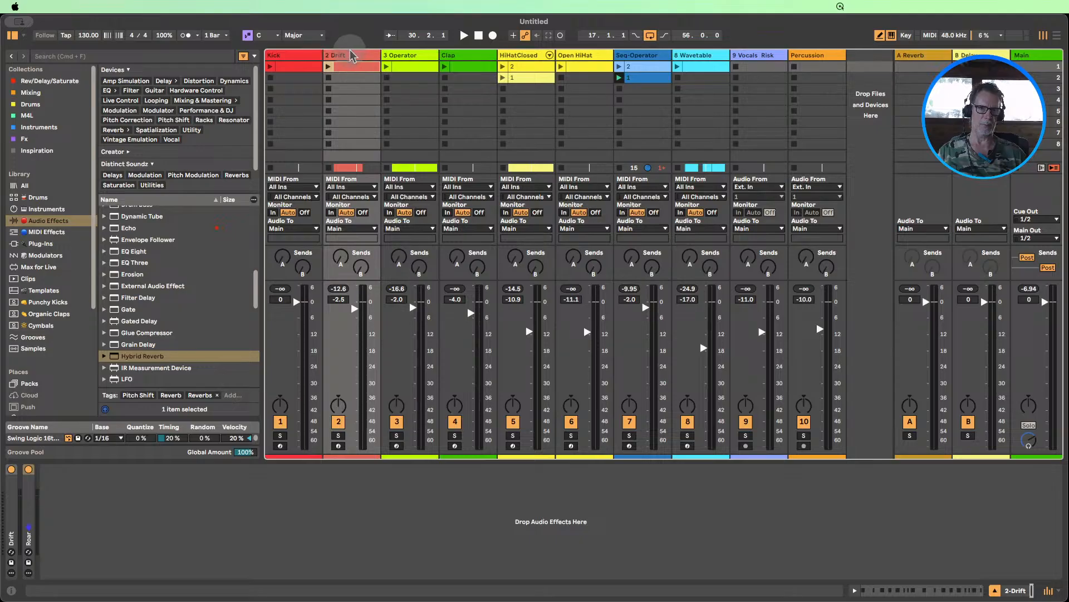
{"action": "left_click", "coordinate": [352, 56]}
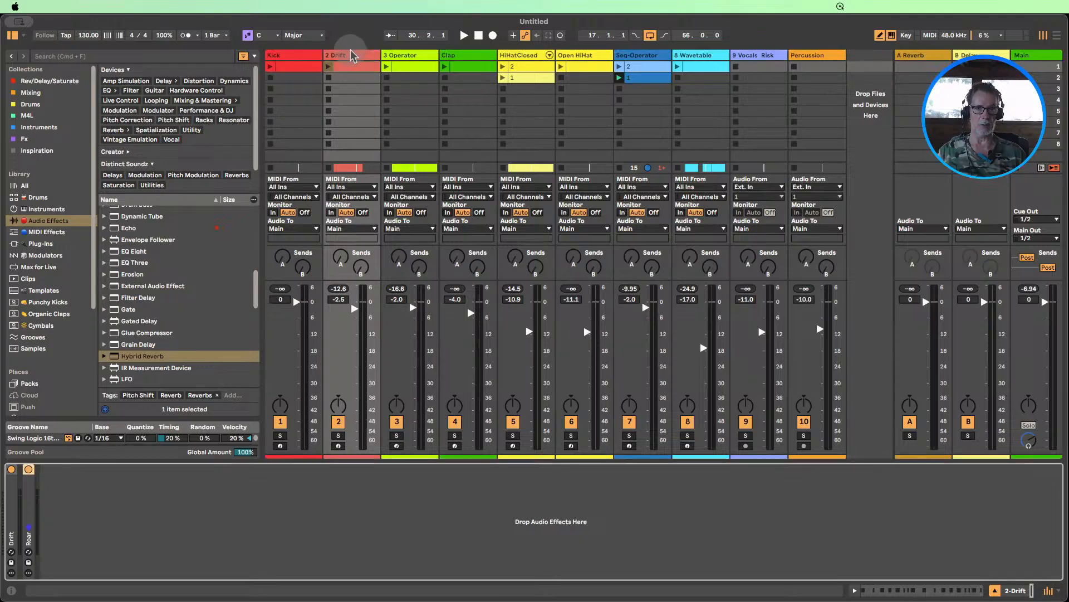
{"action": "double_click", "coordinate": [16, 502]}
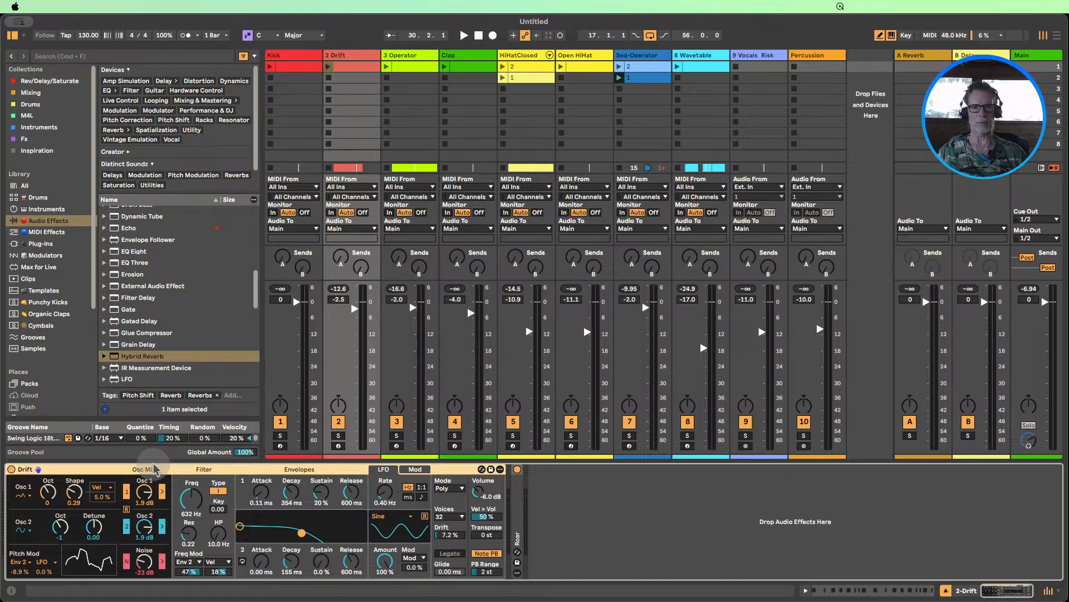
{"action": "double_click", "coordinate": [352, 67]}
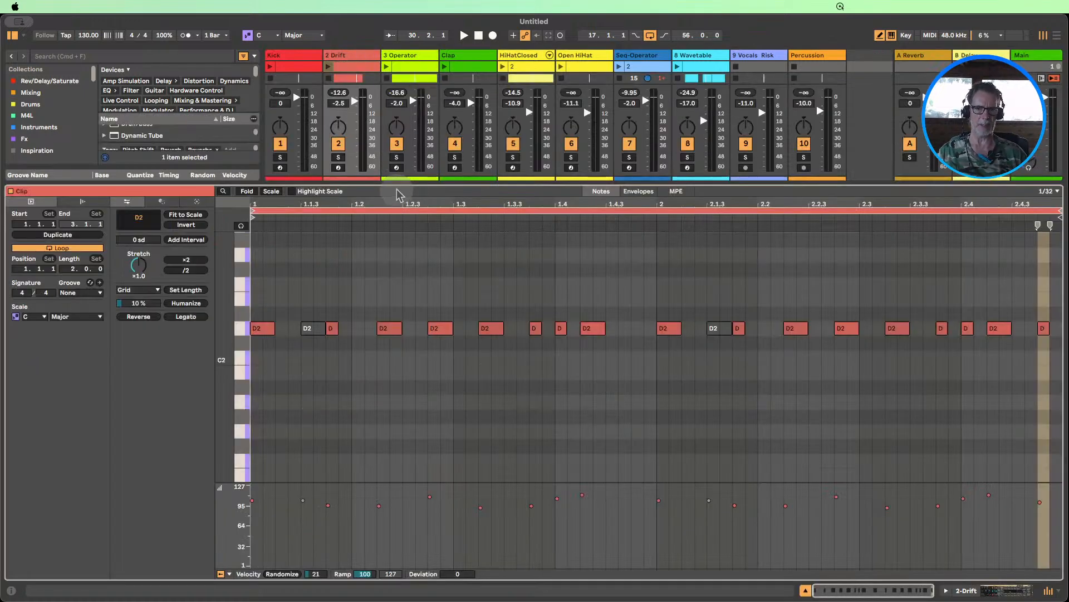
{"action": "left_click", "coordinate": [806, 592]}
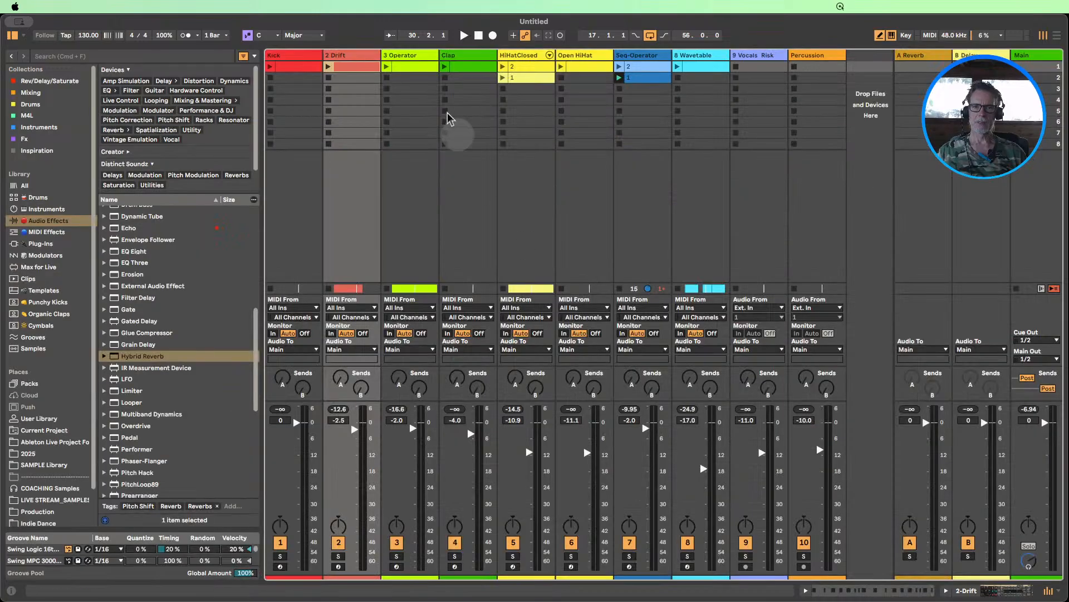
- Review the notes in Seq-Operator clip 2, close the detail view and compare the track's two clip slots
{"action": "left_click", "coordinate": [638, 66]}
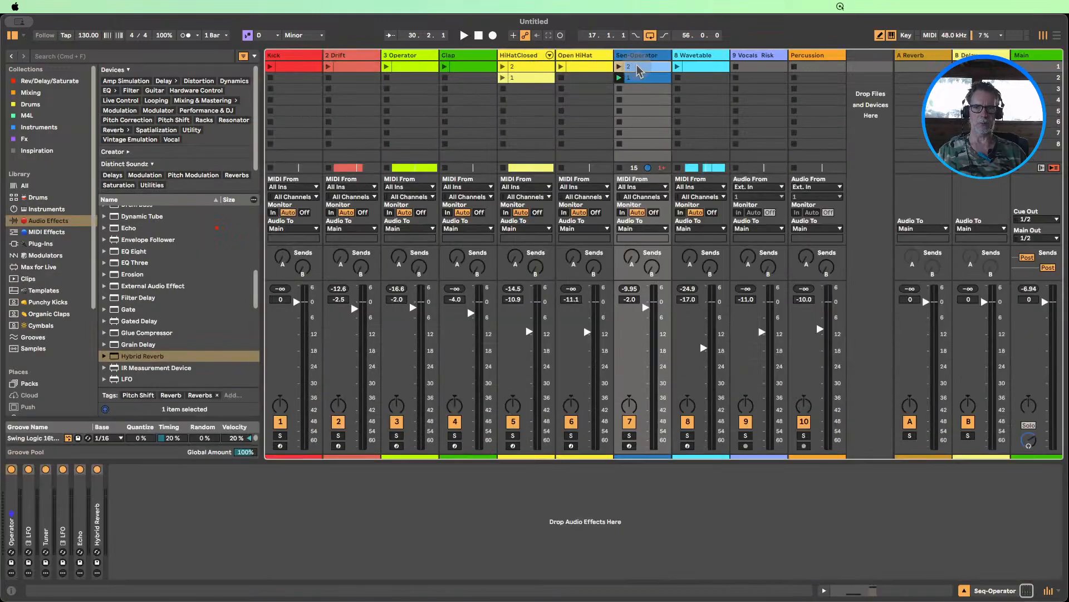
{"action": "double_click", "coordinate": [638, 66]}
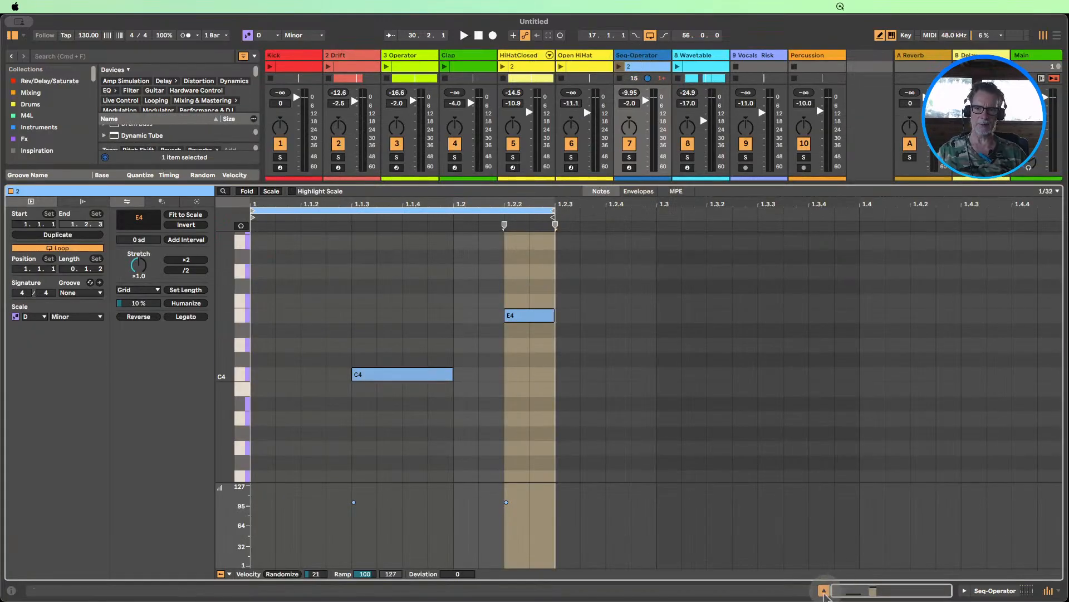
{"action": "left_click", "coordinate": [824, 591]}
{"action": "left_click", "coordinate": [642, 76]}
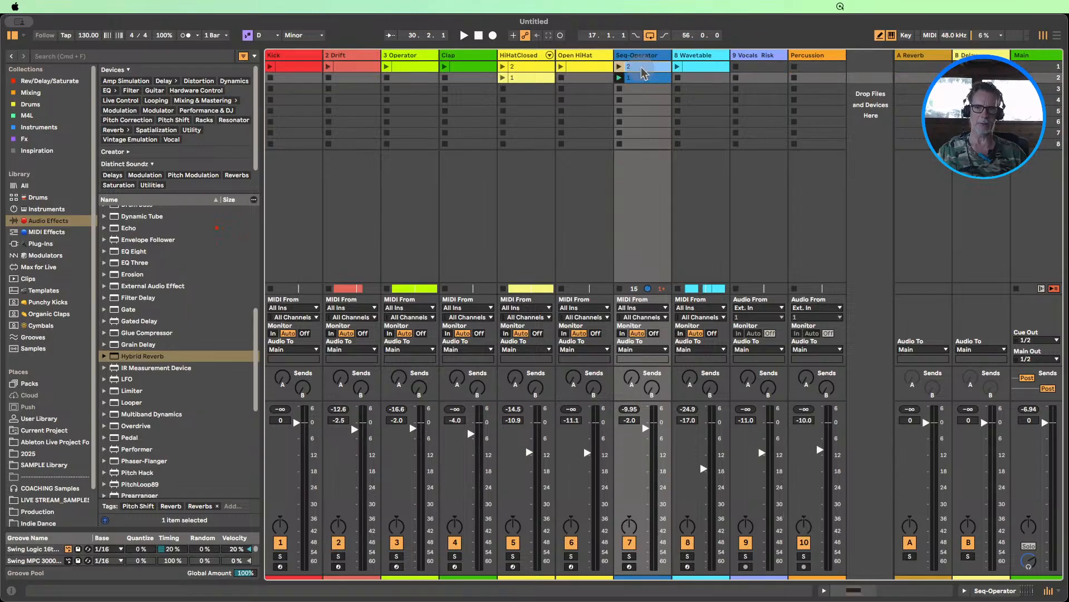
{"action": "left_click", "coordinate": [642, 68]}
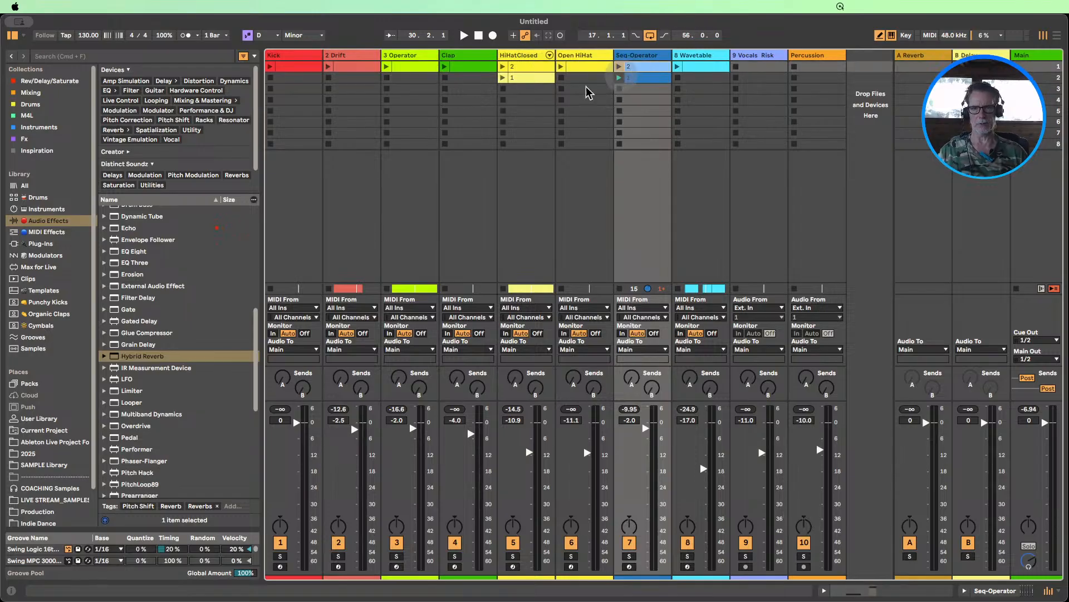
- Examine the 3 Operator clip's notes and its Operator Filter Freq automation envelope, and close the detail view
{"action": "double_click", "coordinate": [399, 68]}
{"action": "scroll", "coordinate": [658, 368], "scroll_direction": "up", "scroll_amount": 4}
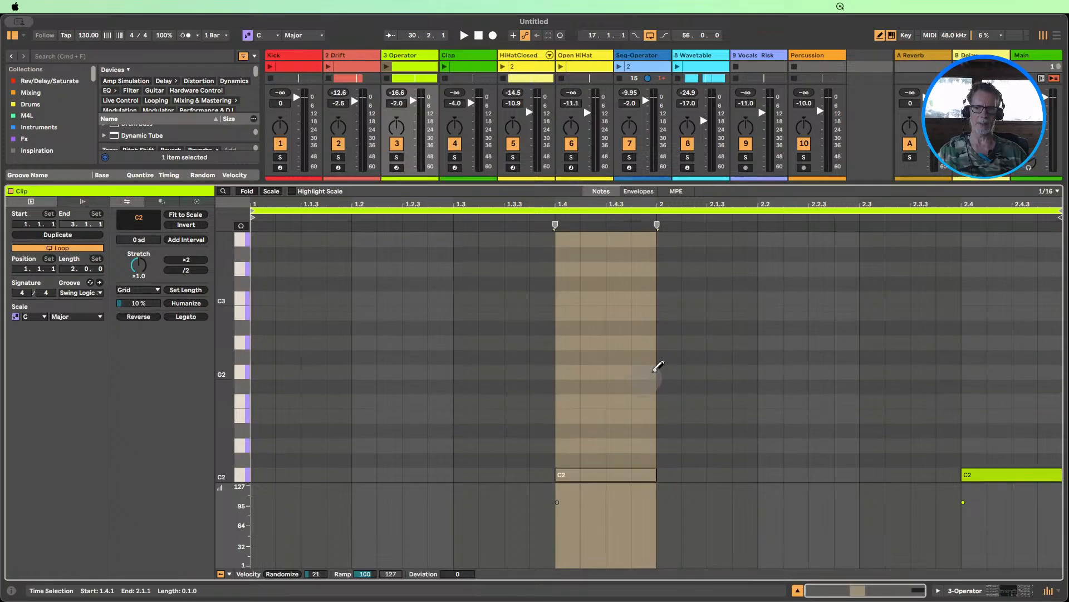
{"action": "scroll", "coordinate": [822, 359], "scroll_direction": "down", "scroll_amount": 4}
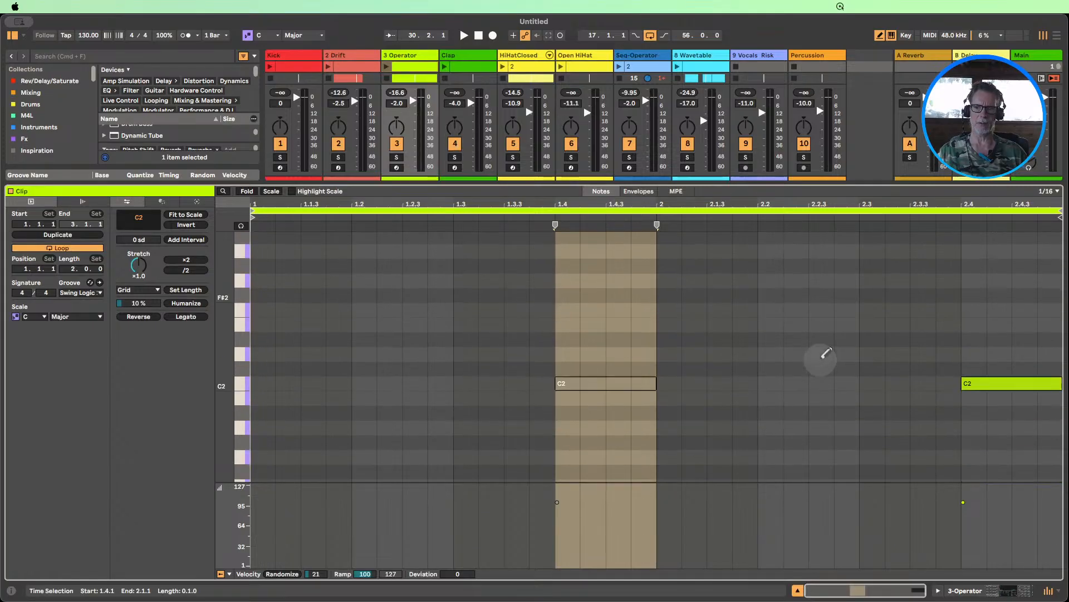
{"action": "left_click", "coordinate": [638, 191]}
{"action": "left_click", "coordinate": [261, 573]}
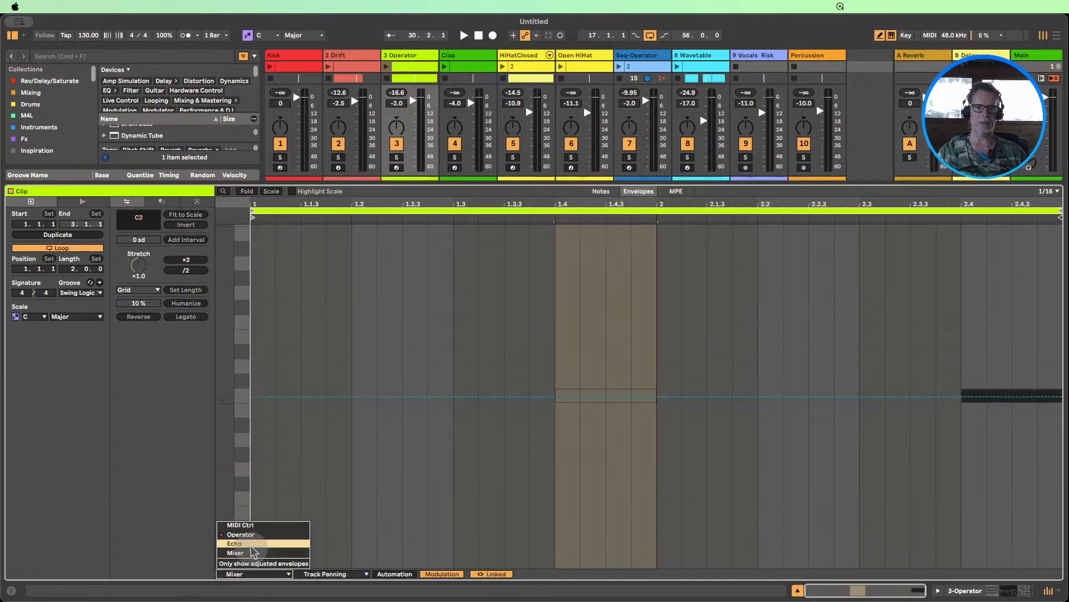
{"action": "left_click", "coordinate": [262, 552]}
{"action": "left_click", "coordinate": [334, 574]}
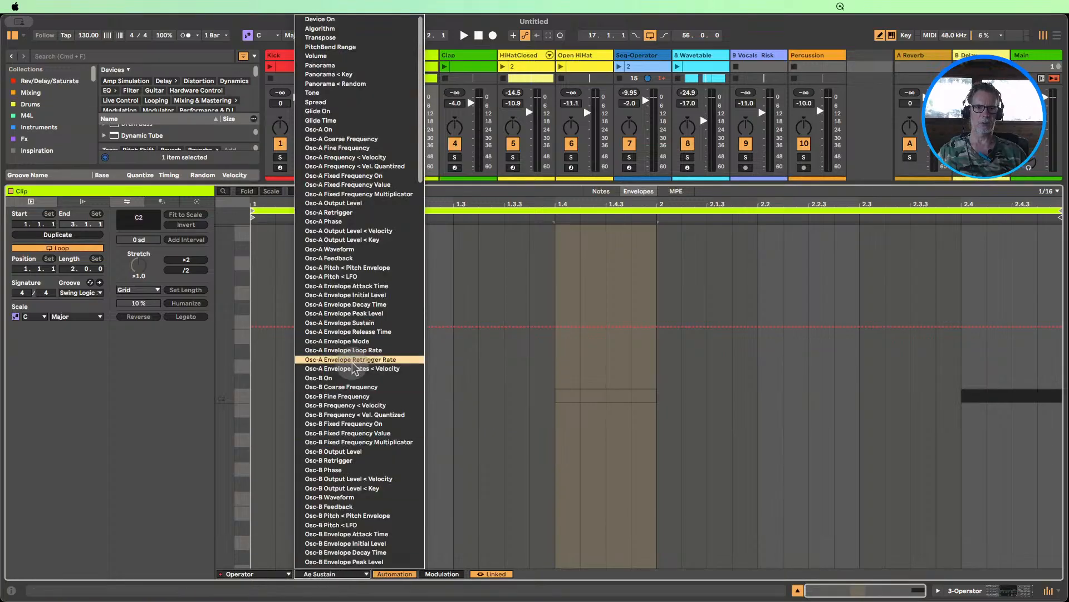
{"action": "scroll", "coordinate": [353, 301], "scroll_direction": "down", "scroll_amount": 5}
{"action": "scroll", "coordinate": [352, 300], "scroll_direction": "down", "scroll_amount": 10}
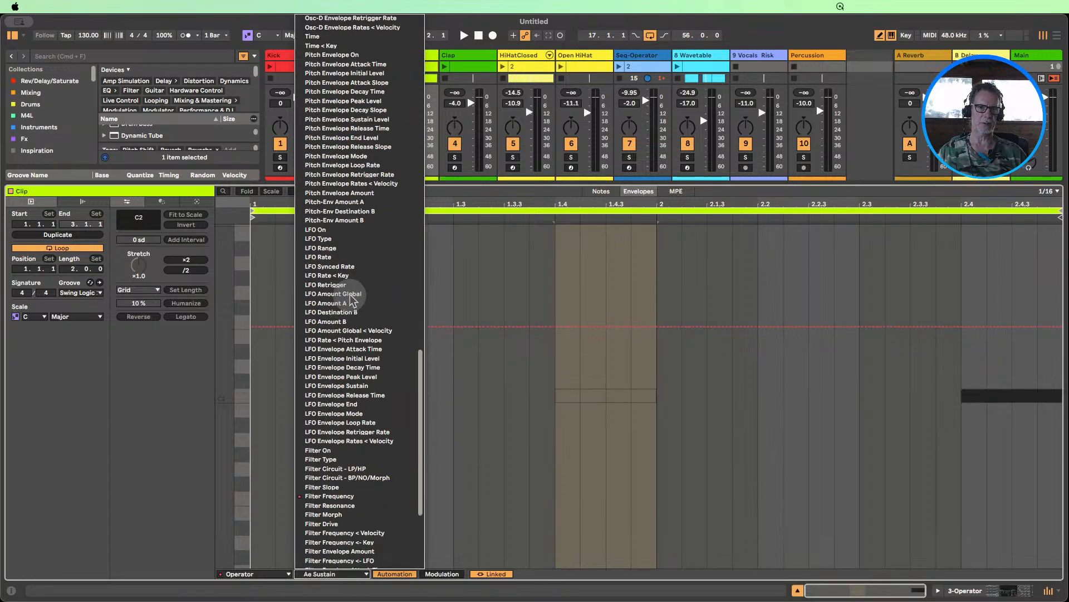
{"action": "left_click", "coordinate": [326, 333]}
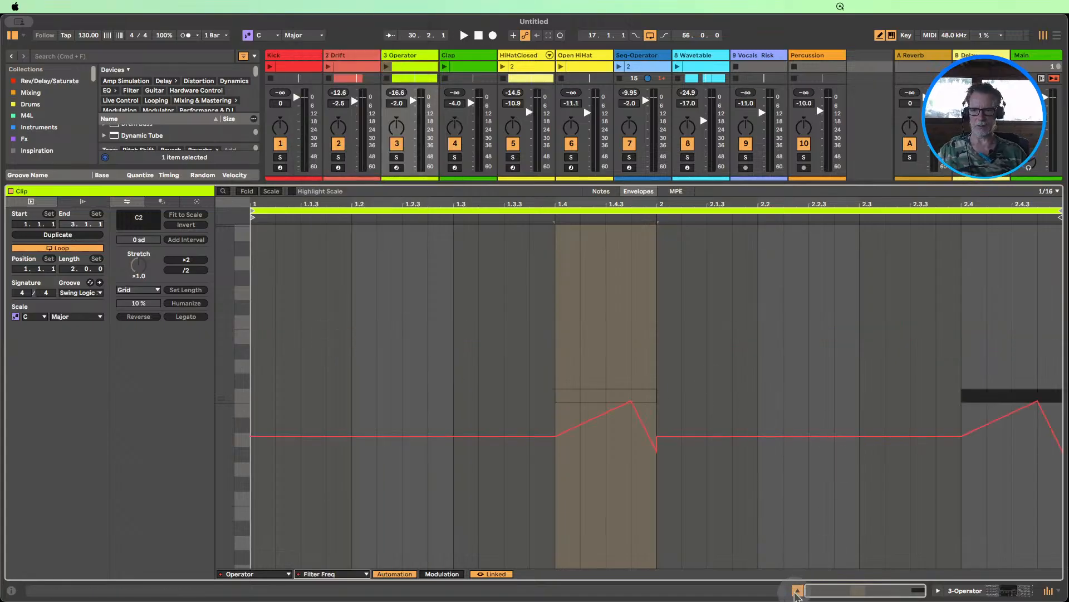
{"action": "left_click", "coordinate": [797, 590]}
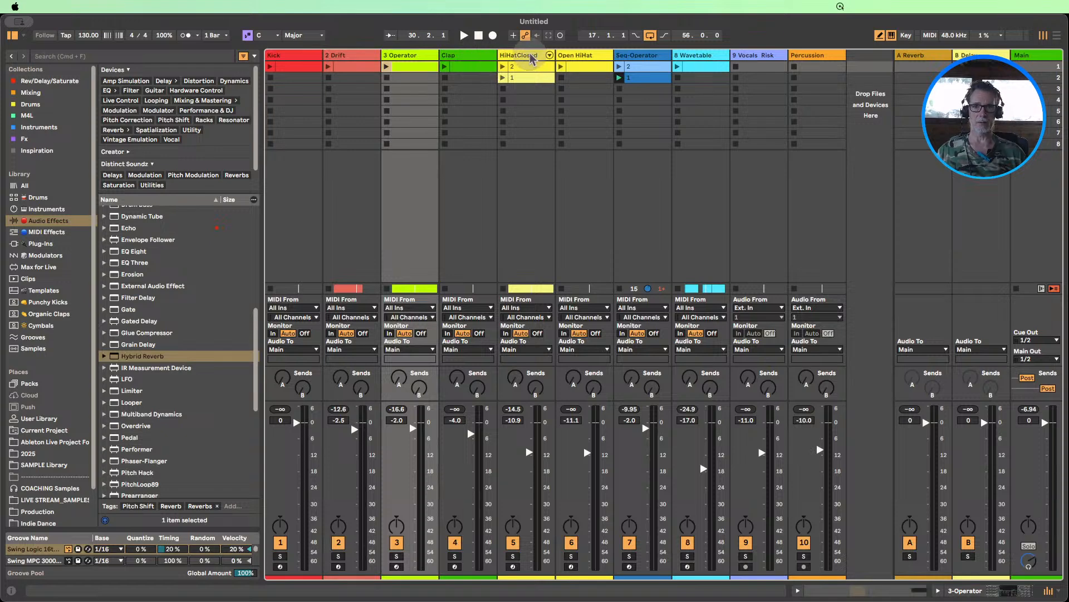
- Review the note patterns of HiHatClosed clip 2, the Clap clip and the Open HiHat clip
{"action": "double_click", "coordinate": [522, 67]}
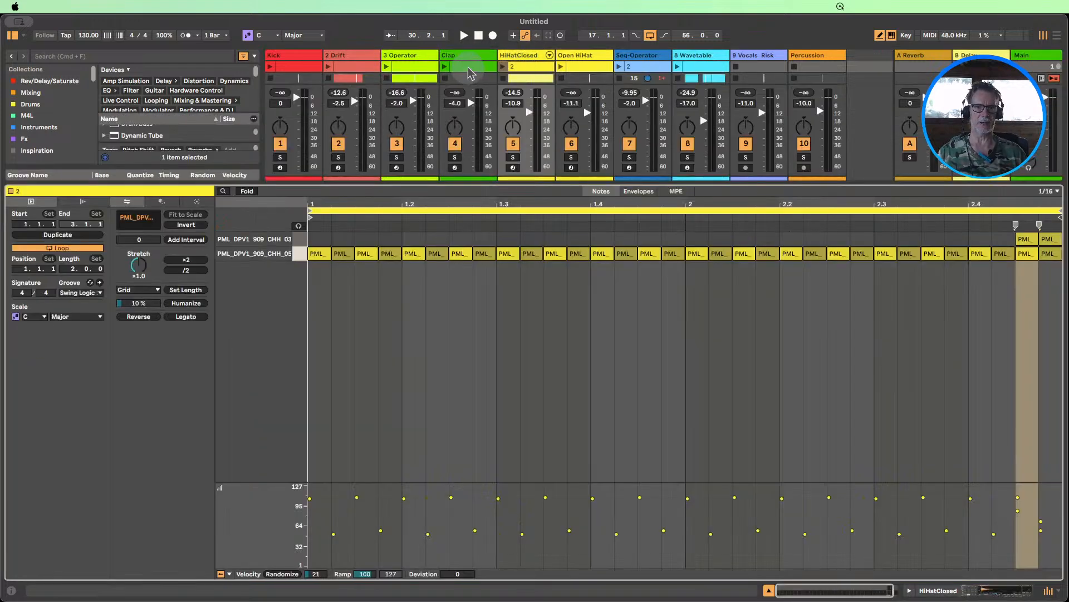
{"action": "left_click", "coordinate": [469, 67]}
{"action": "left_click", "coordinate": [523, 70]}
{"action": "left_click", "coordinate": [474, 68]}
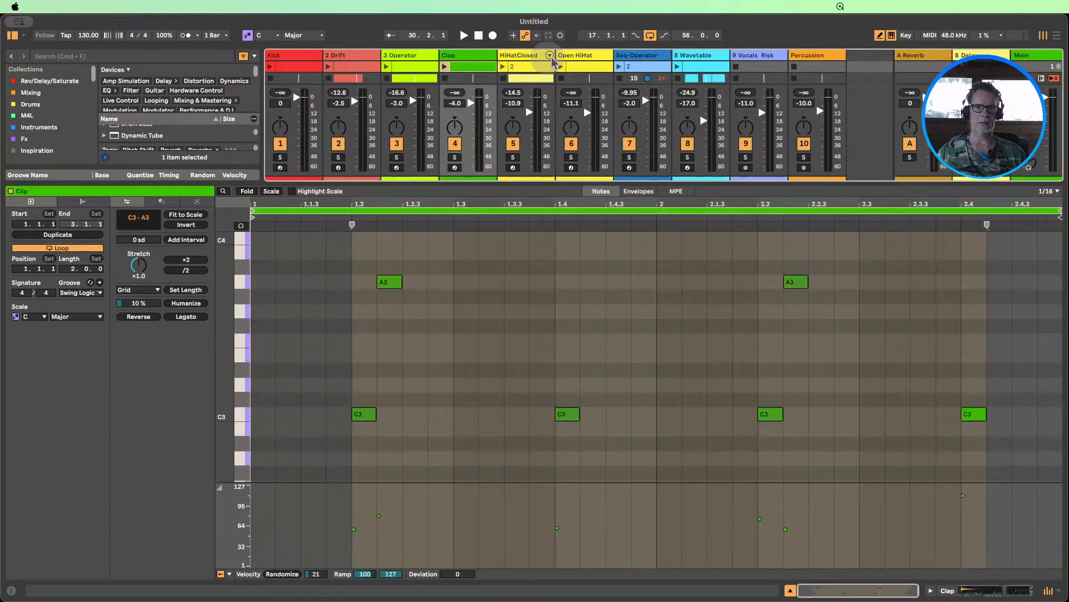
{"action": "left_click", "coordinate": [582, 68]}
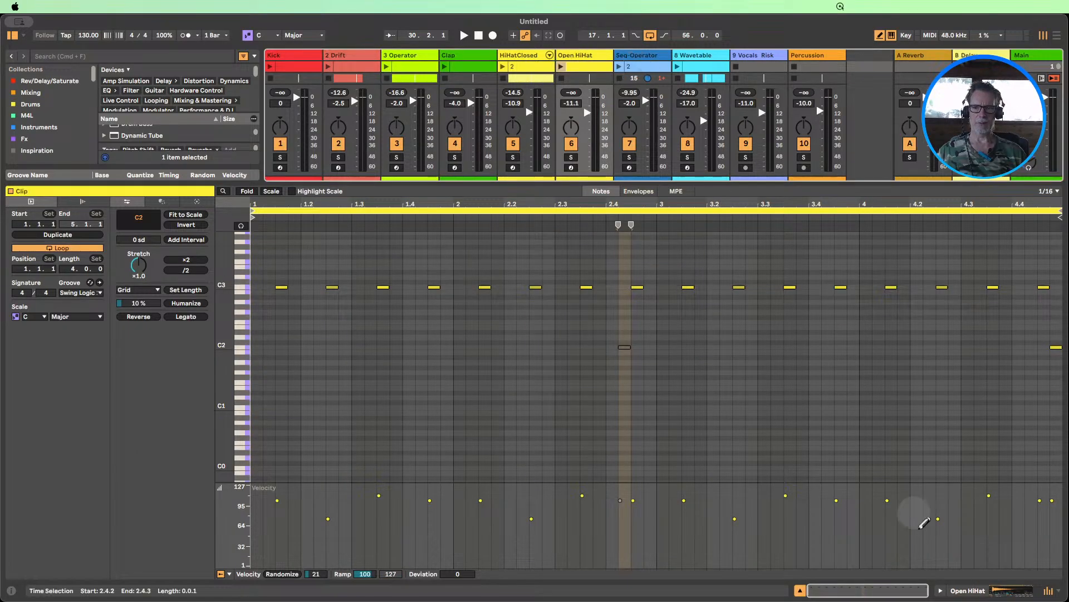
- Review the 8 Wavetable clip's notes and the Wavetable device's modulation matrix and amp envelope, and collapse the Spectral Resonator
{"action": "left_click", "coordinate": [801, 591]}
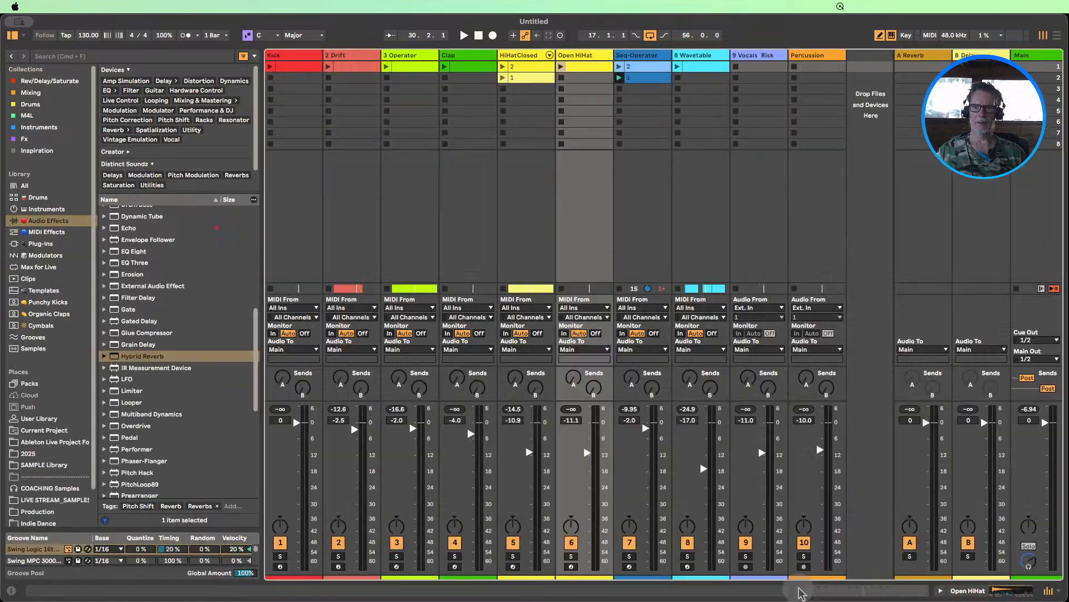
{"action": "double_click", "coordinate": [699, 65]}
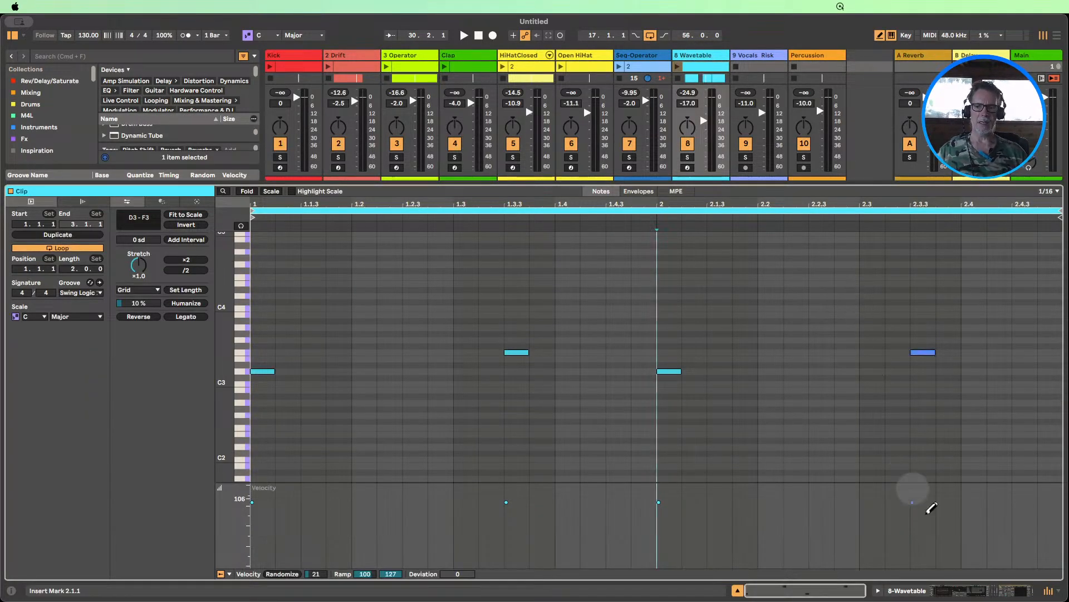
{"action": "left_click", "coordinate": [953, 592]}
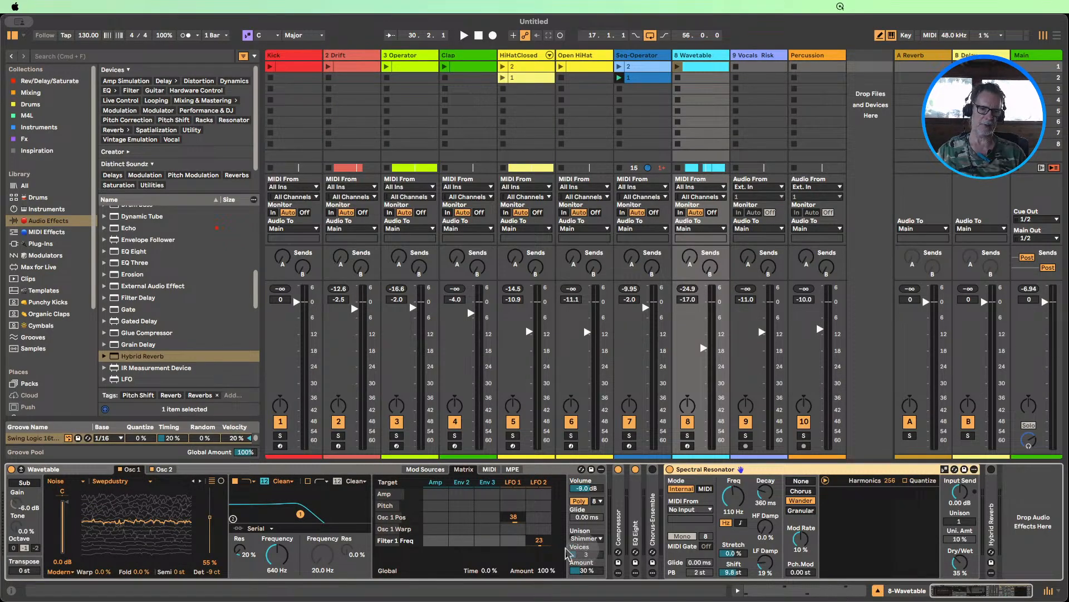
{"action": "left_click", "coordinate": [432, 483]}
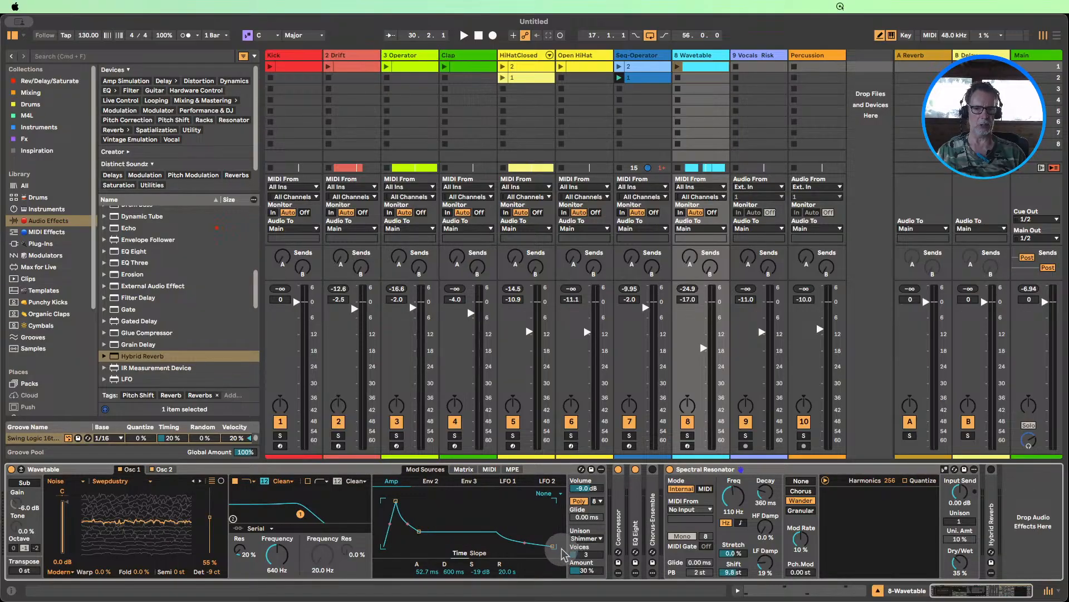
{"action": "left_click", "coordinate": [709, 68]}
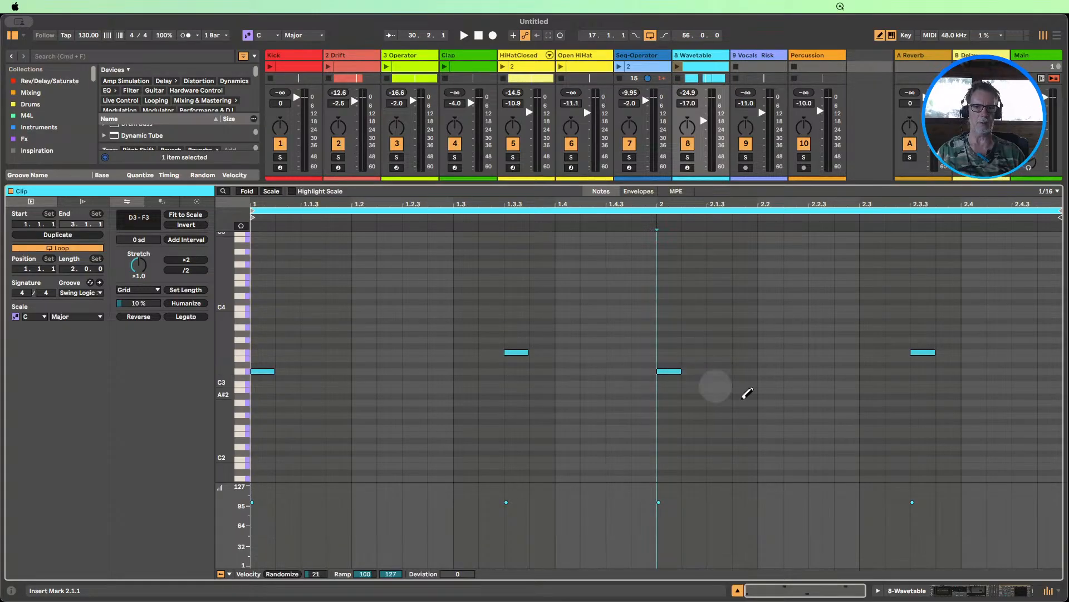
{"action": "left_click", "coordinate": [736, 591]}
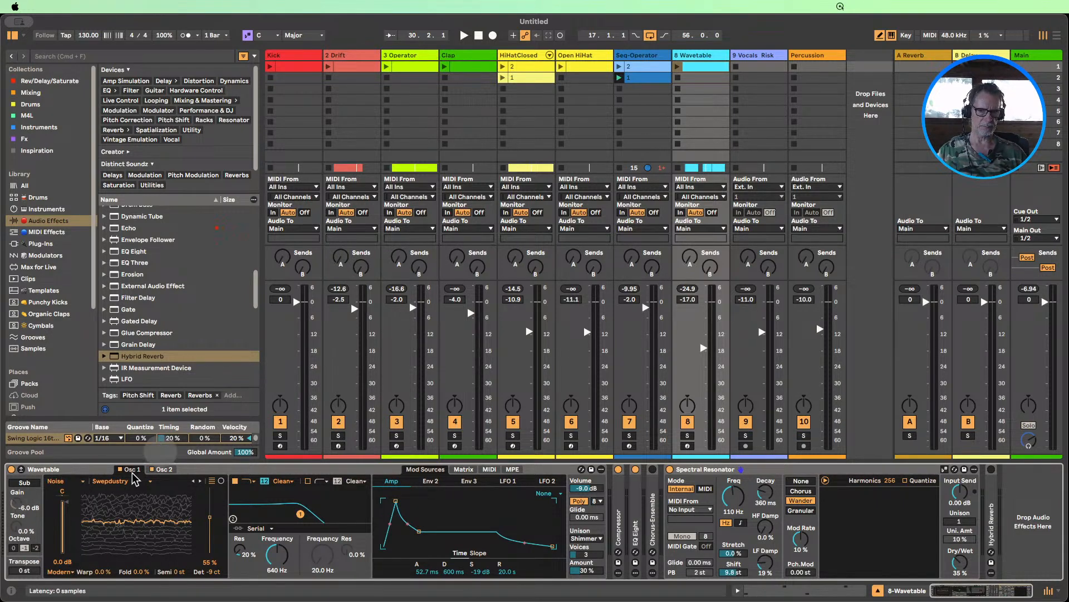
{"action": "double_click", "coordinate": [738, 469]}
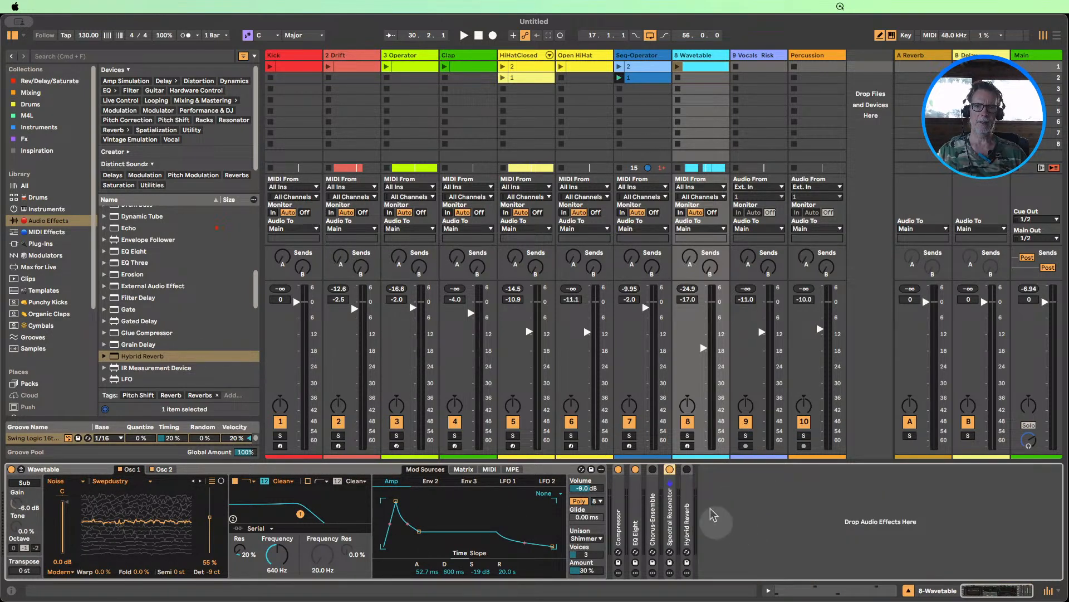
- Inspect the device chains of the 9 Vocals_Risk and Percussion tracks with the browser hidden, and close the detail view
{"action": "left_click", "coordinate": [749, 55]}
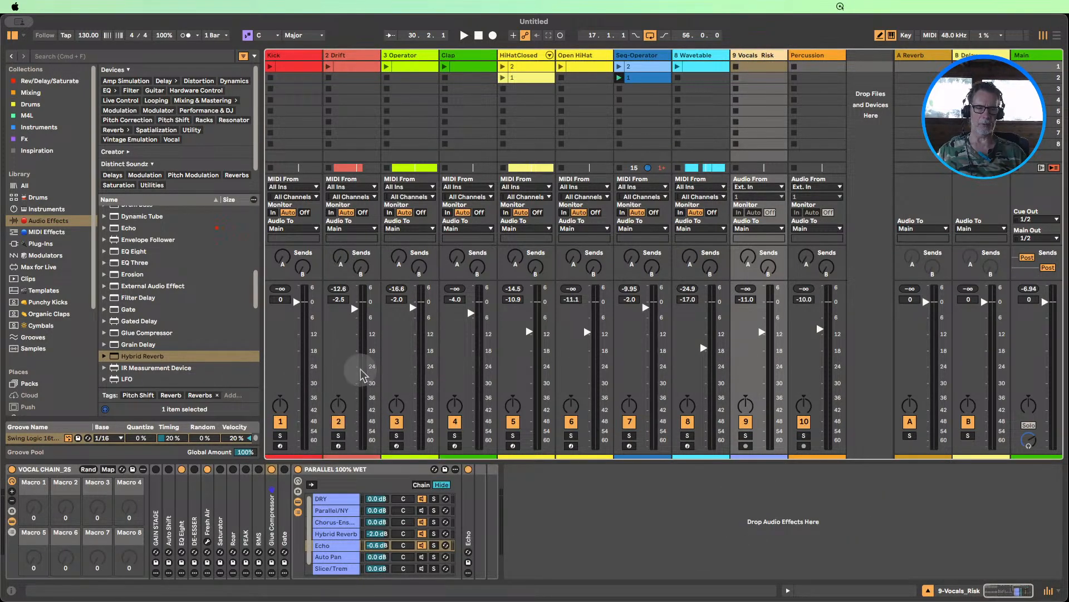
{"action": "left_click", "coordinate": [12, 36]}
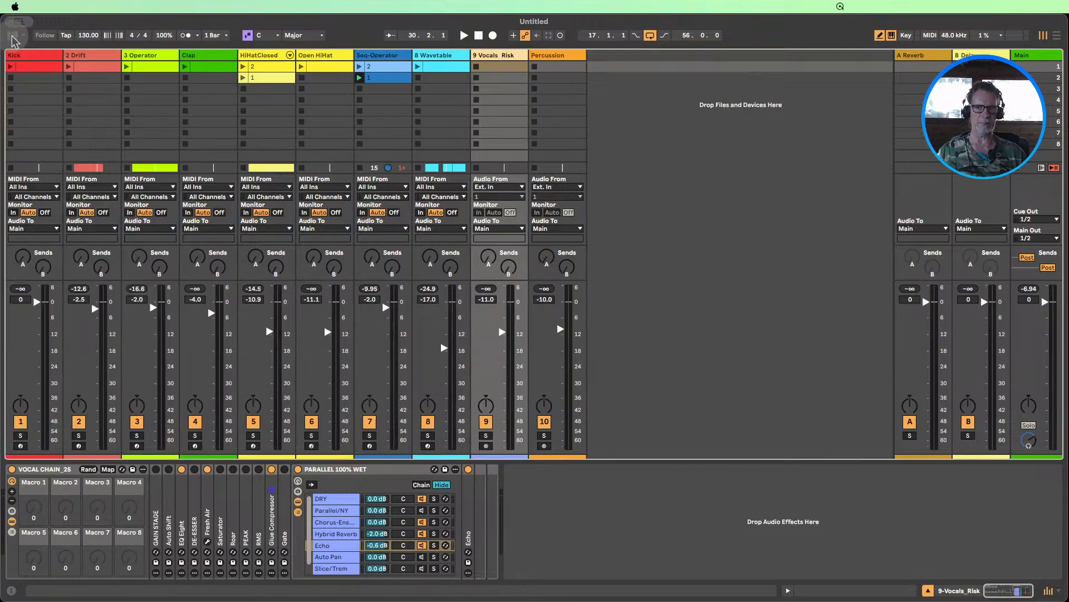
{"action": "left_click", "coordinate": [575, 62]}
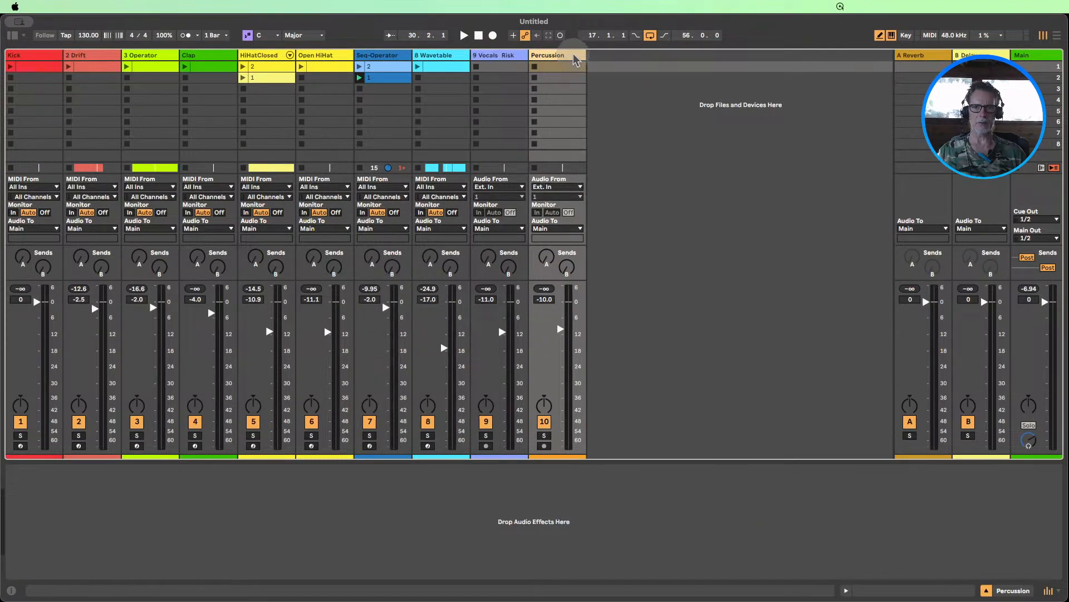
{"action": "double_click", "coordinate": [577, 61]}
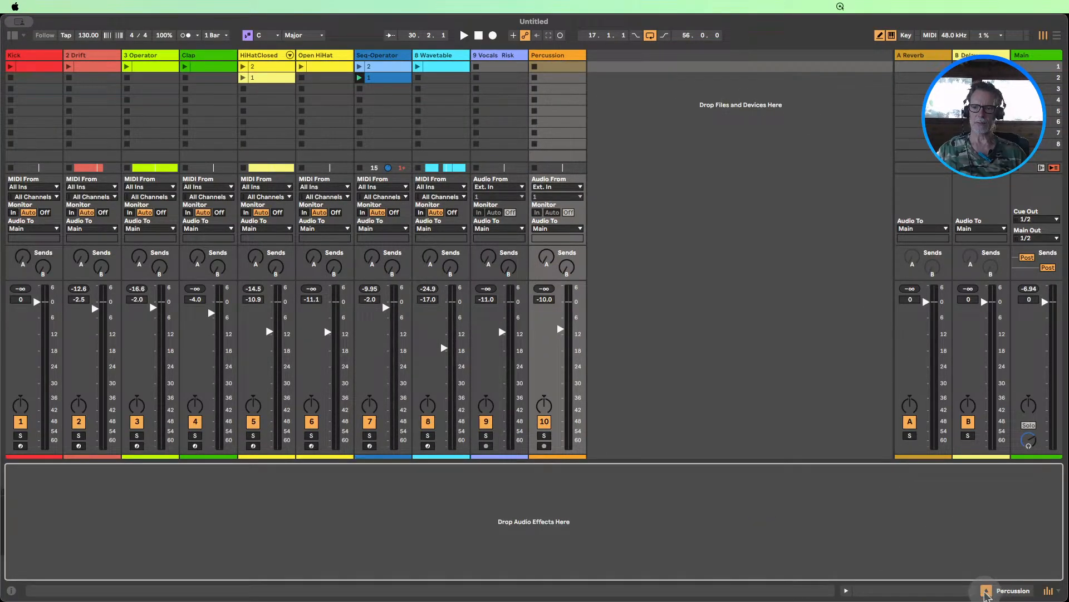
{"action": "left_click", "coordinate": [986, 592]}
- Play the arrangement from bar 17 and return the Seq-Operator track to its arrangement clips
{"action": "left_click", "coordinate": [1057, 36]}
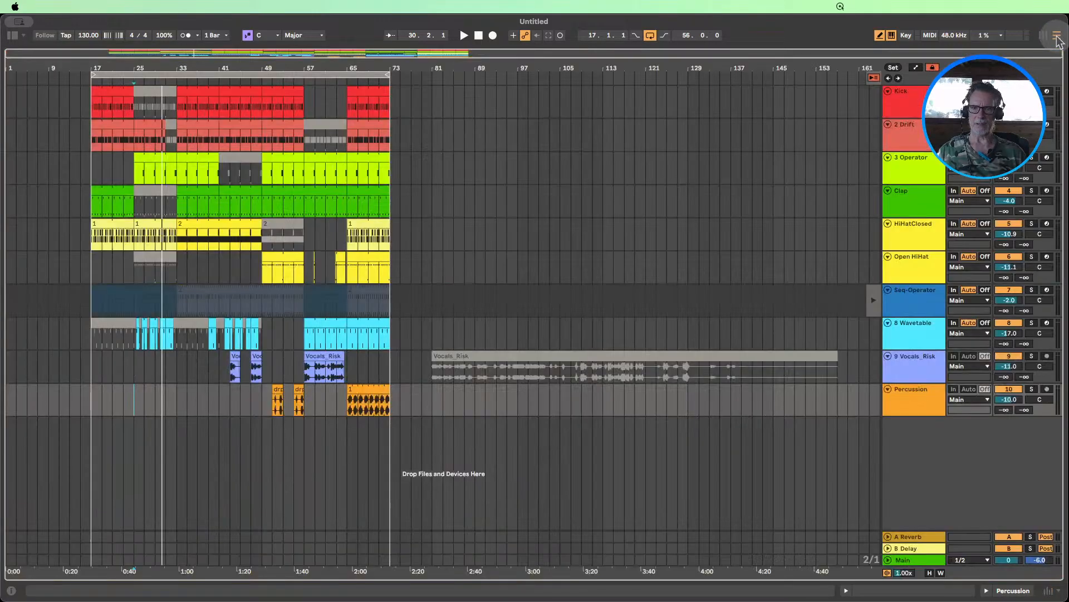
{"action": "left_click", "coordinate": [188, 409]}
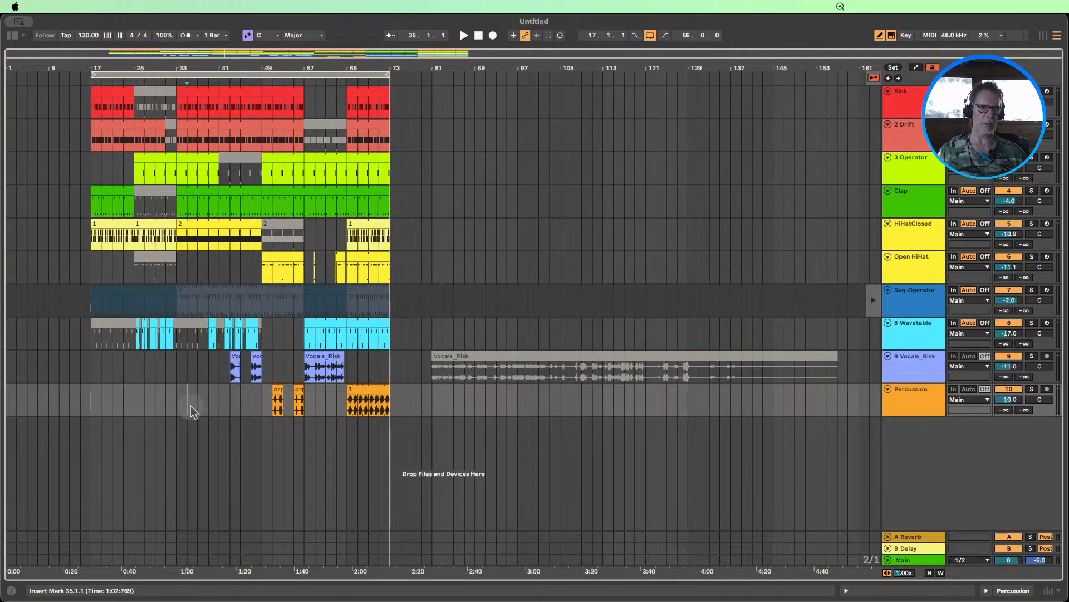
{"action": "left_click", "coordinate": [464, 35]}
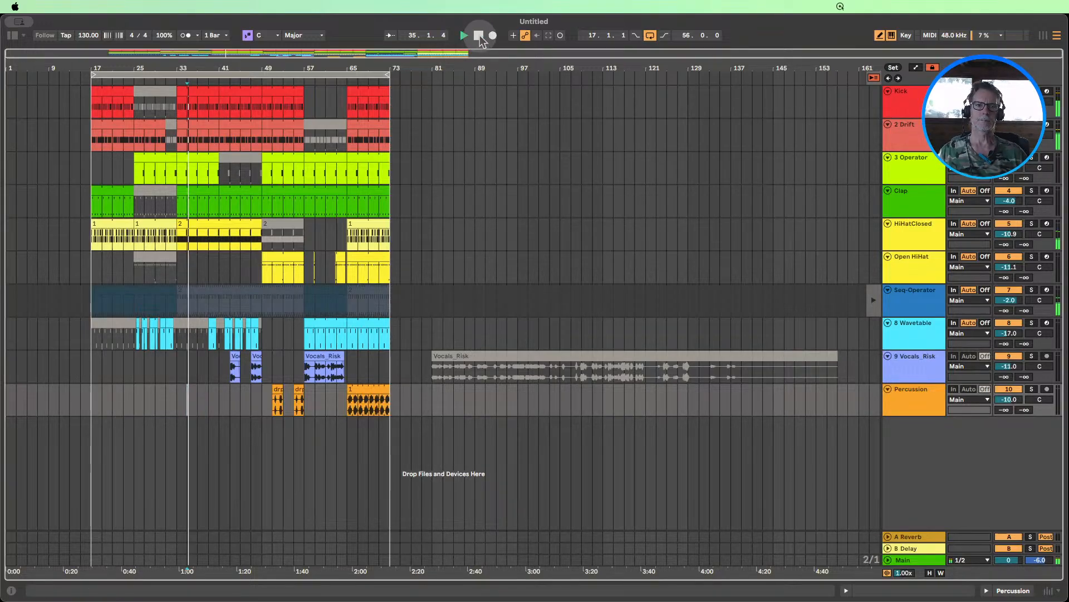
{"action": "left_click", "coordinate": [86, 126]}
{"action": "key", "text": "space"}
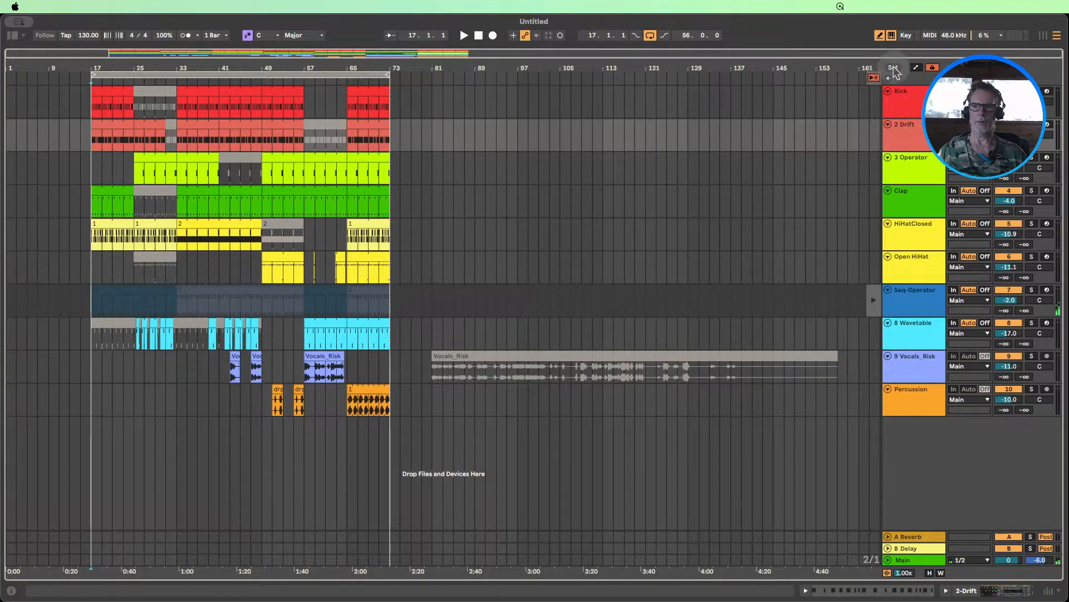
{"action": "left_click", "coordinate": [464, 36]}
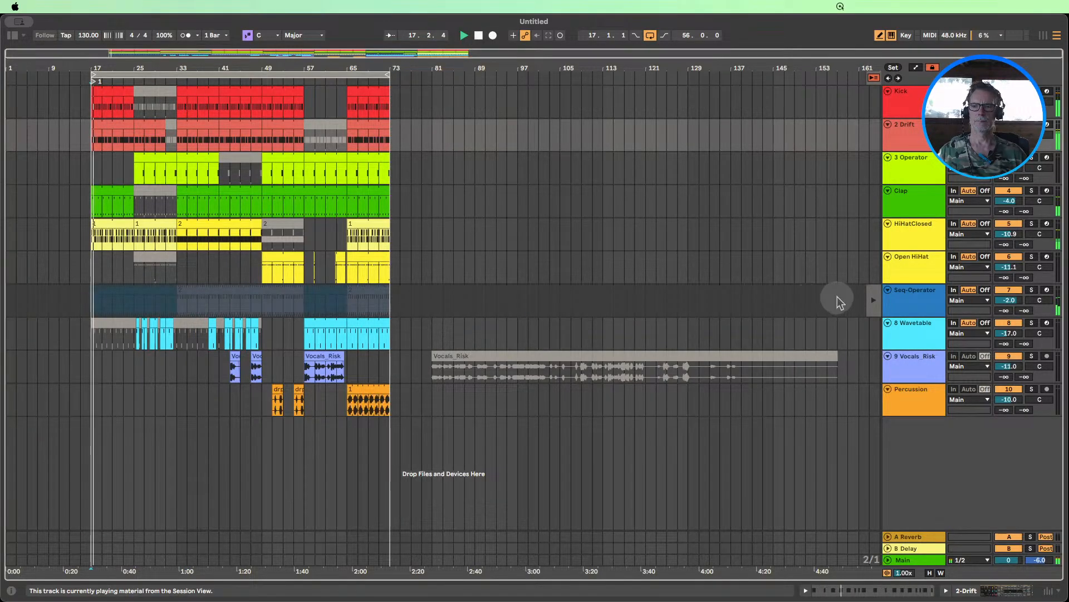
{"action": "left_click", "coordinate": [917, 112]}
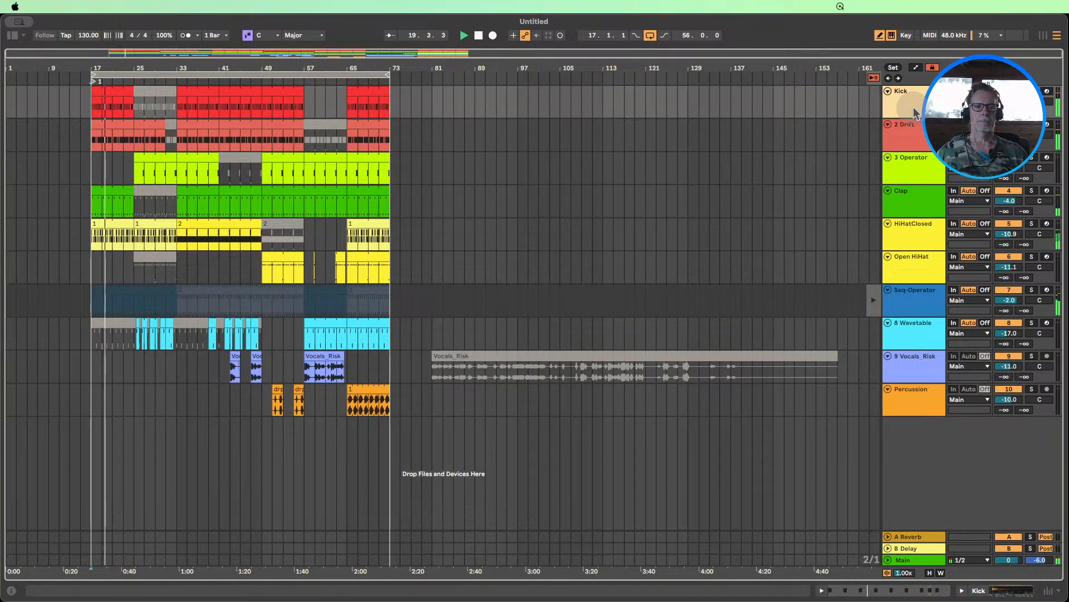
{"action": "left_click", "coordinate": [874, 78]}
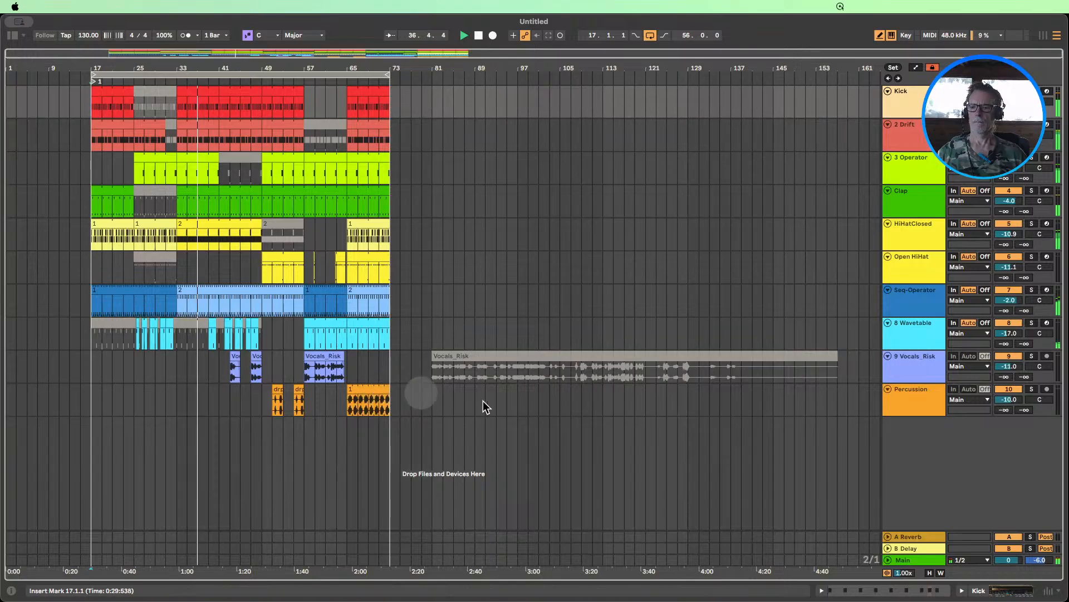
- Select the Main track and raise the song tempo to 136 BPM after trying 138 BPM
{"action": "left_click", "coordinate": [922, 561]}
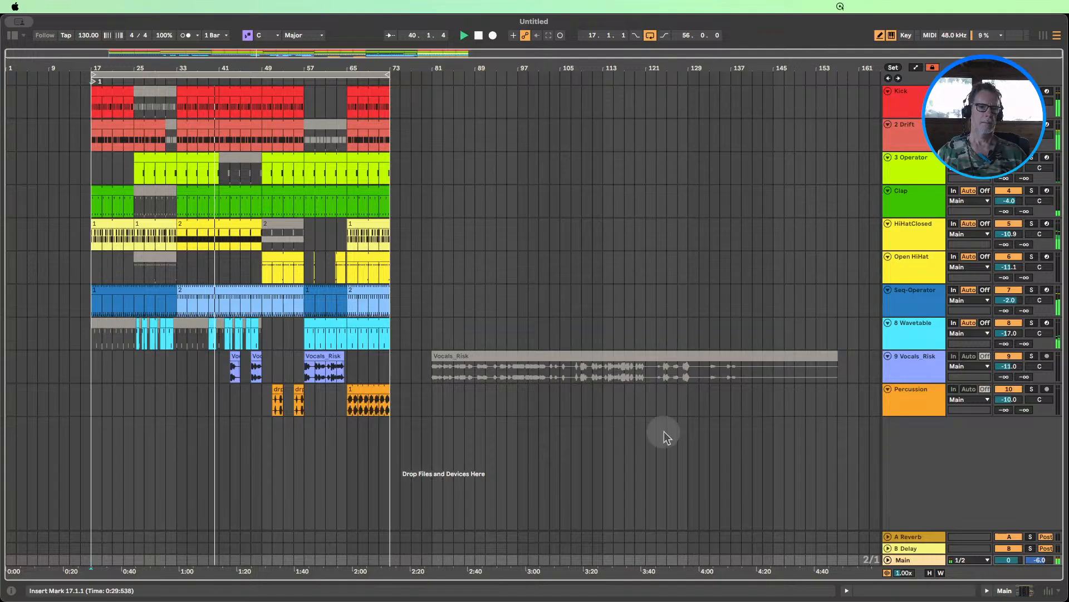
{"action": "left_click_drag", "start_coordinate": [87, 36], "coordinate": [87, 32]}
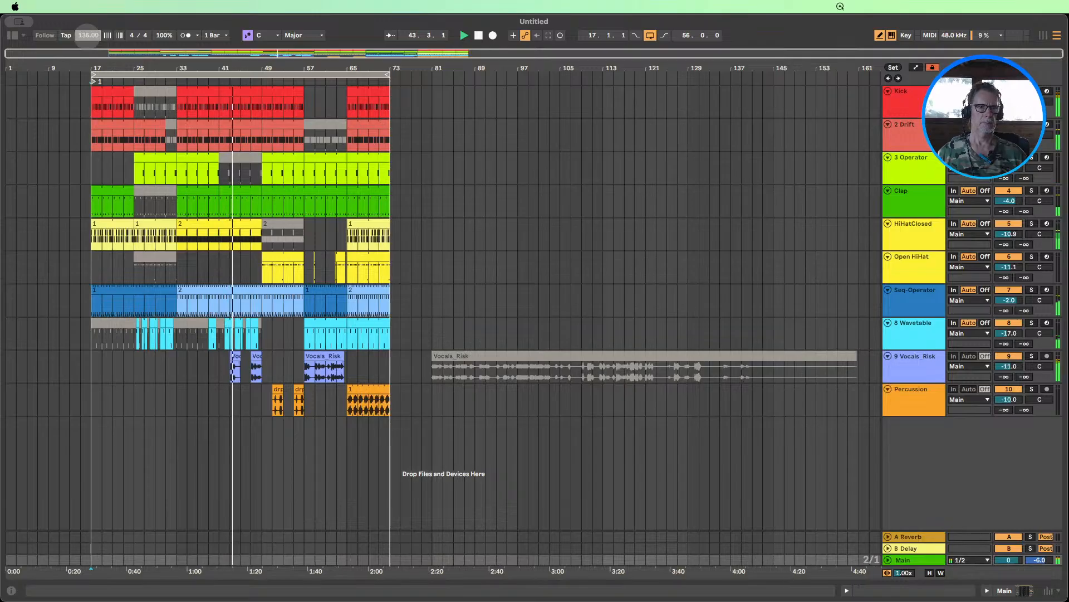
{"action": "left_click_drag", "start_coordinate": [88, 35], "coordinate": [87, 34]}
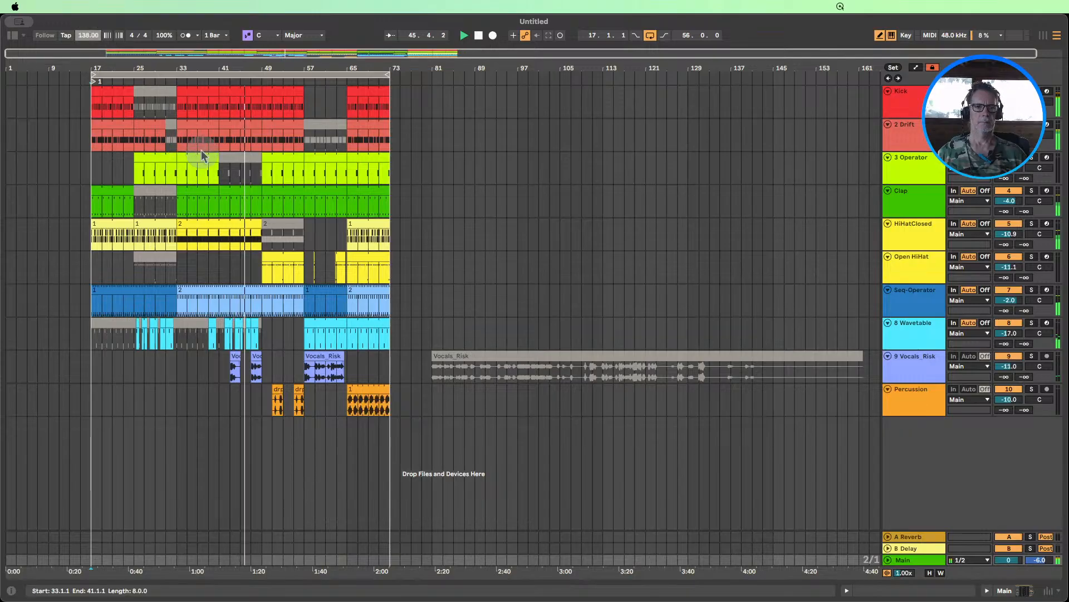
{"action": "left_click_drag", "start_coordinate": [88, 35], "coordinate": [87, 37]}
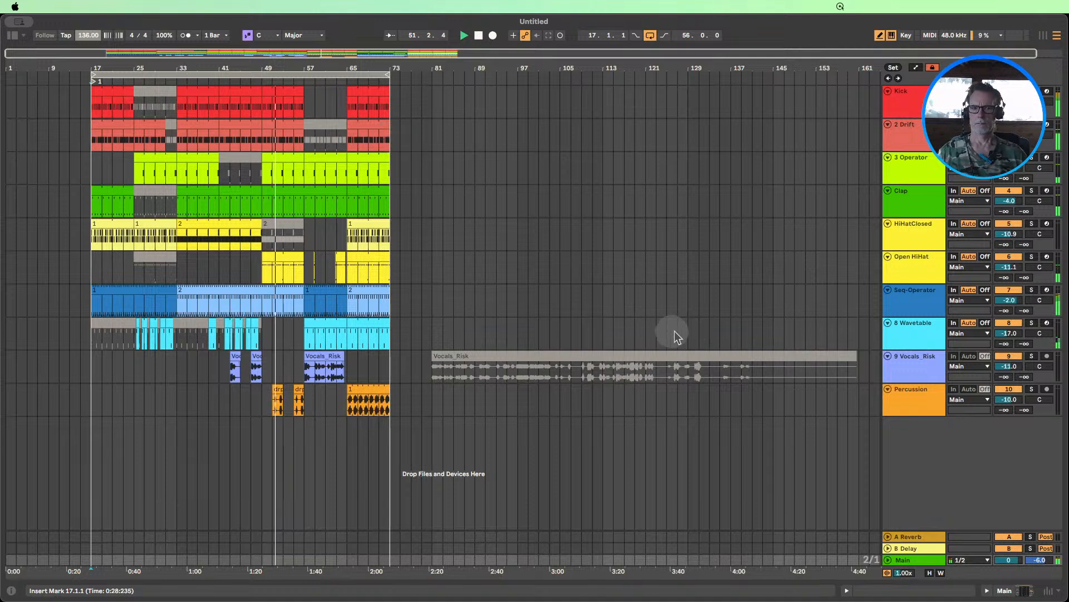
- Lower the Percussion track's volume to -10.9 dB during playback
{"action": "left_click_drag", "start_coordinate": [1008, 399], "coordinate": [1008, 407]}
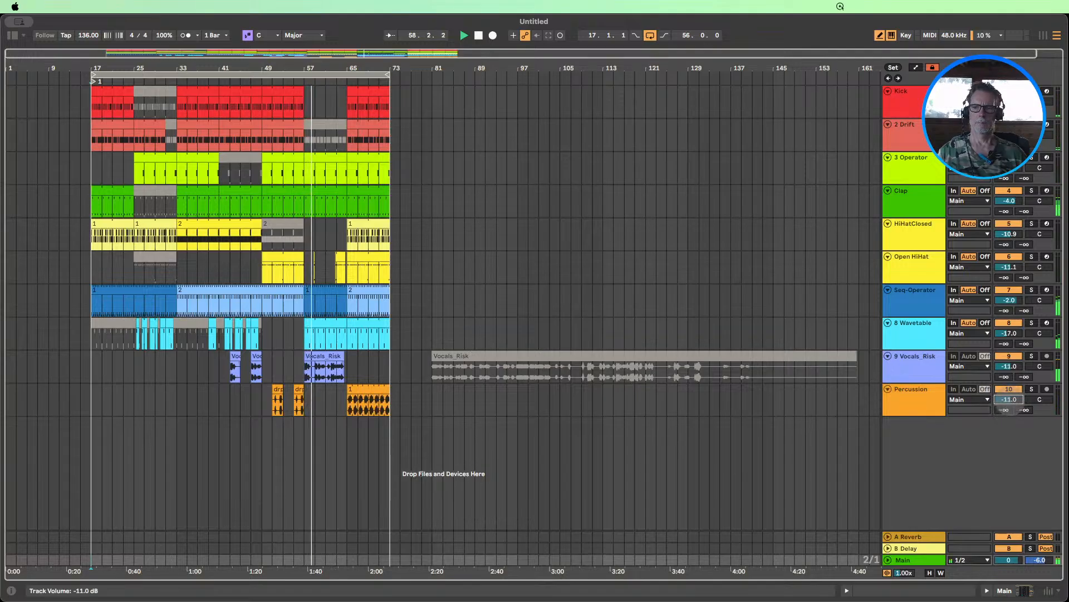
{"action": "left_click_drag", "start_coordinate": [1009, 400], "coordinate": [1009, 403]}
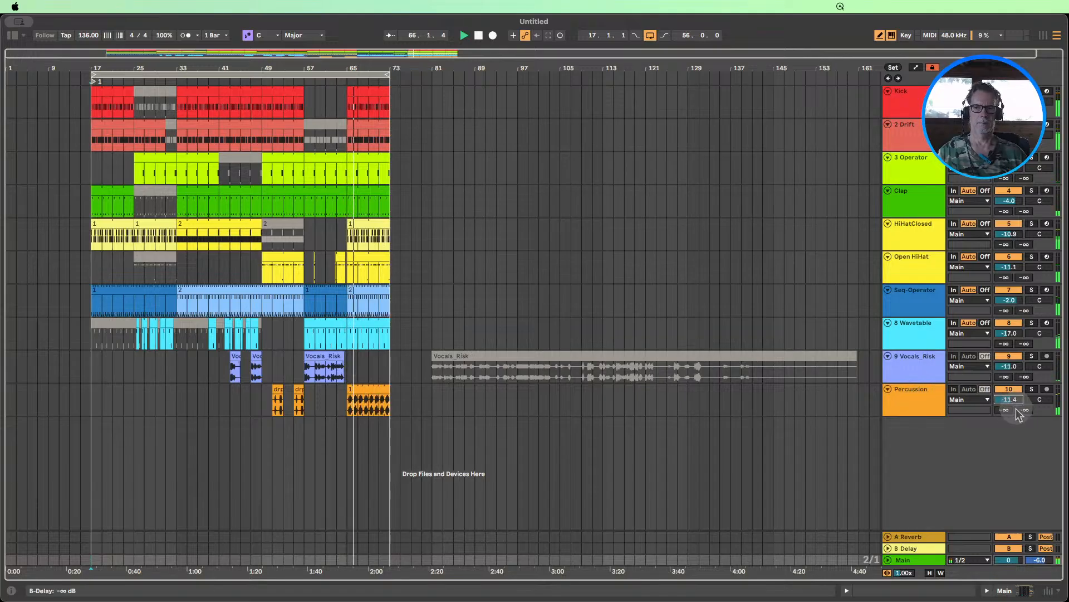
{"action": "left_click_drag", "start_coordinate": [1014, 397], "coordinate": [1014, 394]}
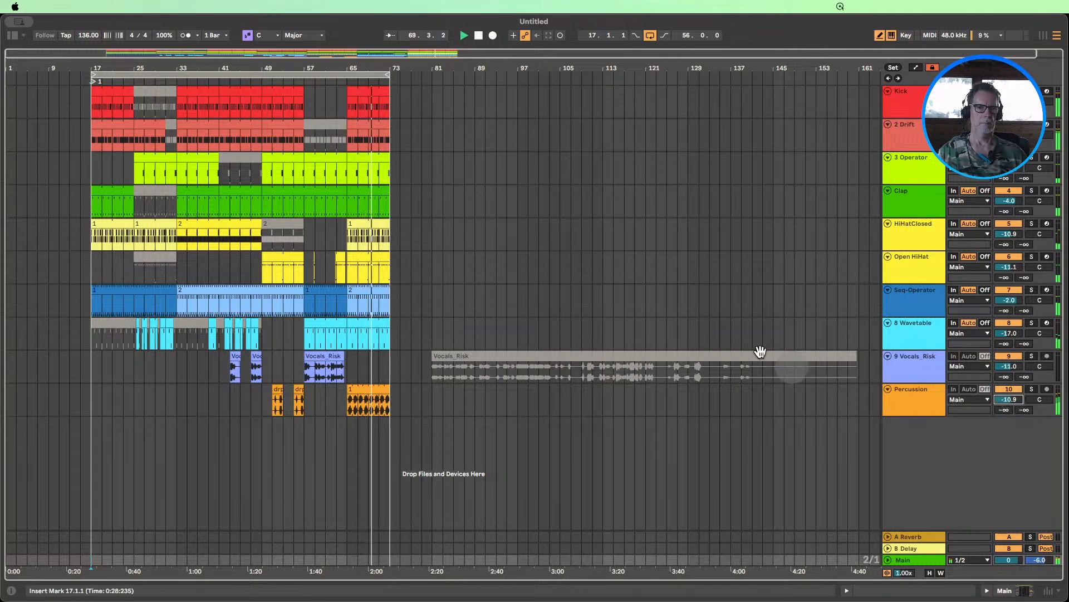
- Extend the arrangement loop at both ends so it spans 64 bars, from bar 13 to bar 77
{"action": "left_click", "coordinate": [388, 74]}
{"action": "left_click_drag", "start_coordinate": [388, 75], "coordinate": [400, 75]}
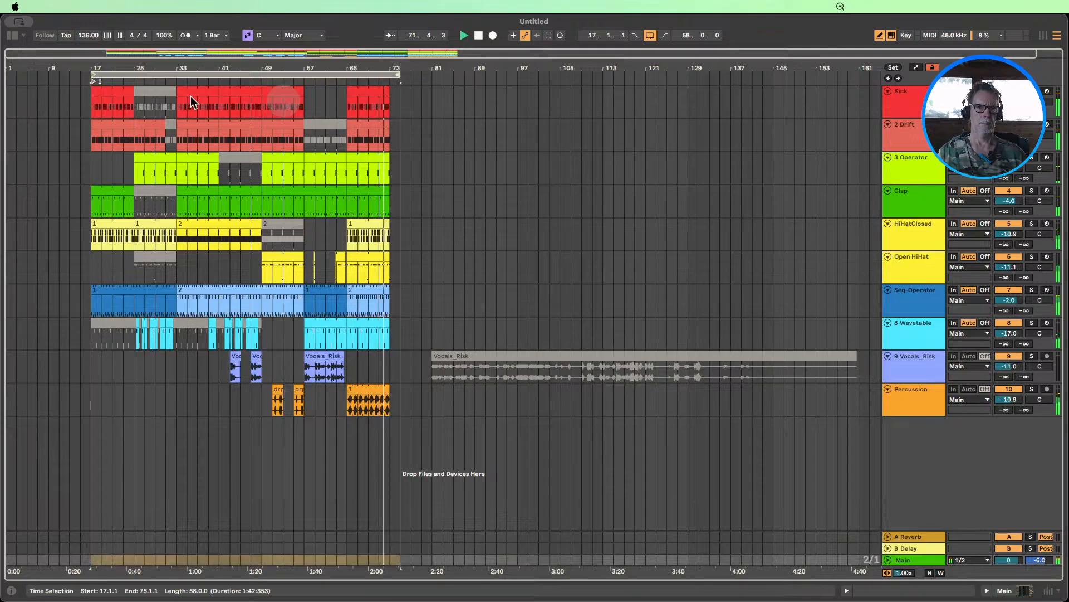
{"action": "left_click_drag", "start_coordinate": [93, 75], "coordinate": [82, 75]}
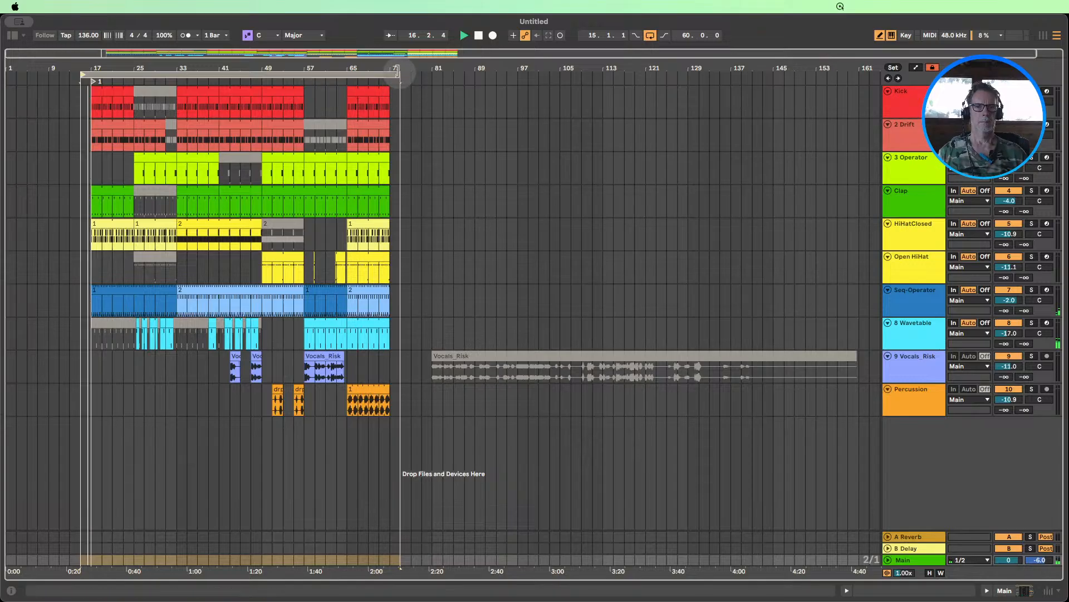
{"action": "left_click_drag", "start_coordinate": [399, 74], "coordinate": [411, 74]}
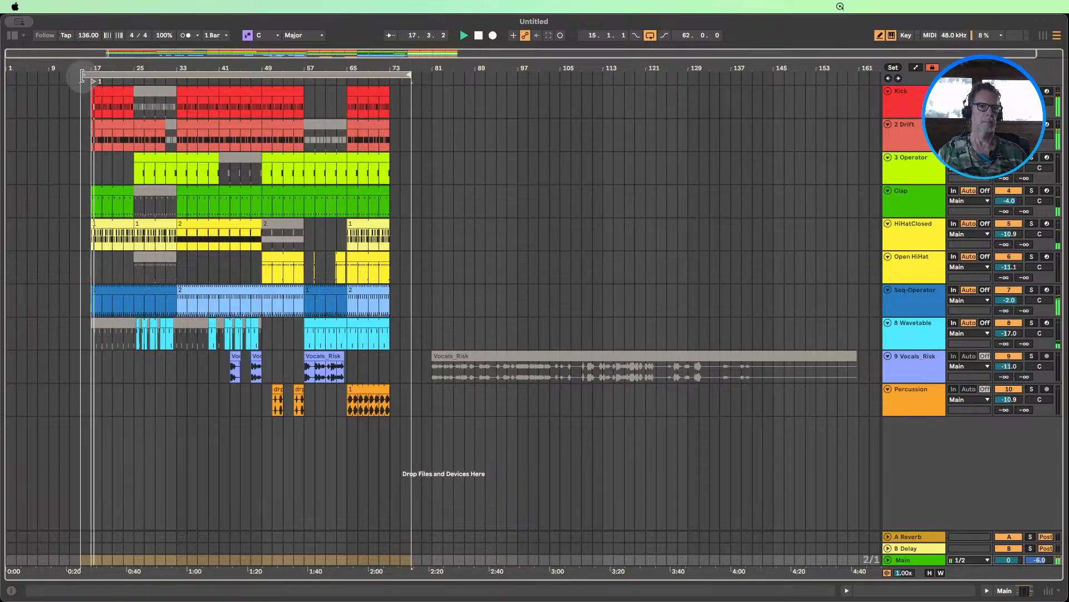
{"action": "left_click_drag", "start_coordinate": [82, 74], "coordinate": [71, 74]}
{"action": "left_click", "coordinate": [100, 91]}
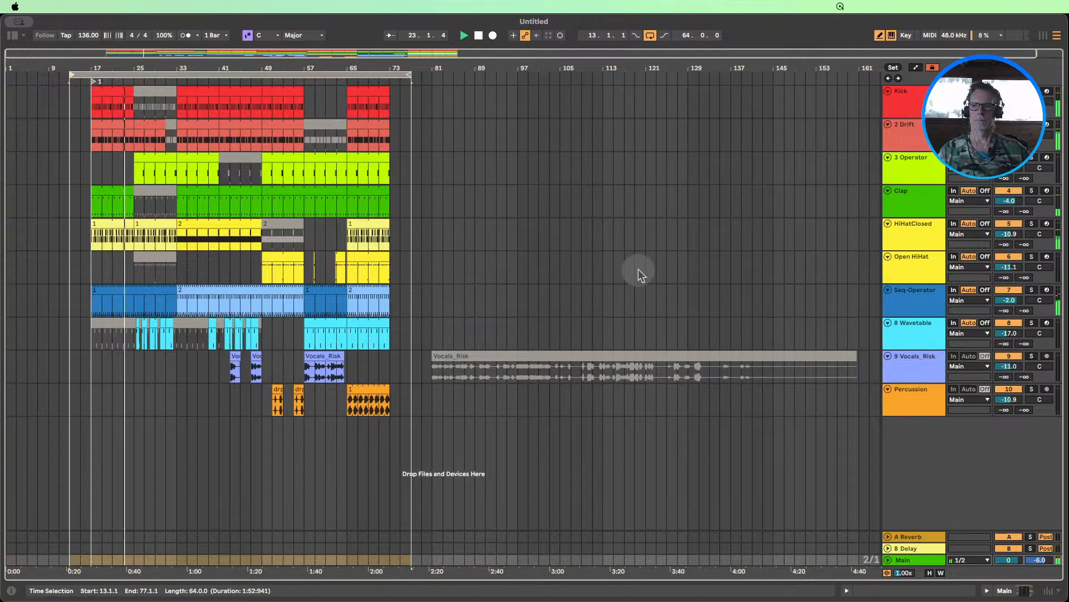
- Open the Main track's Limiter in the session view and lower its input gain to 2.0 dB
{"action": "left_click", "coordinate": [1043, 36]}
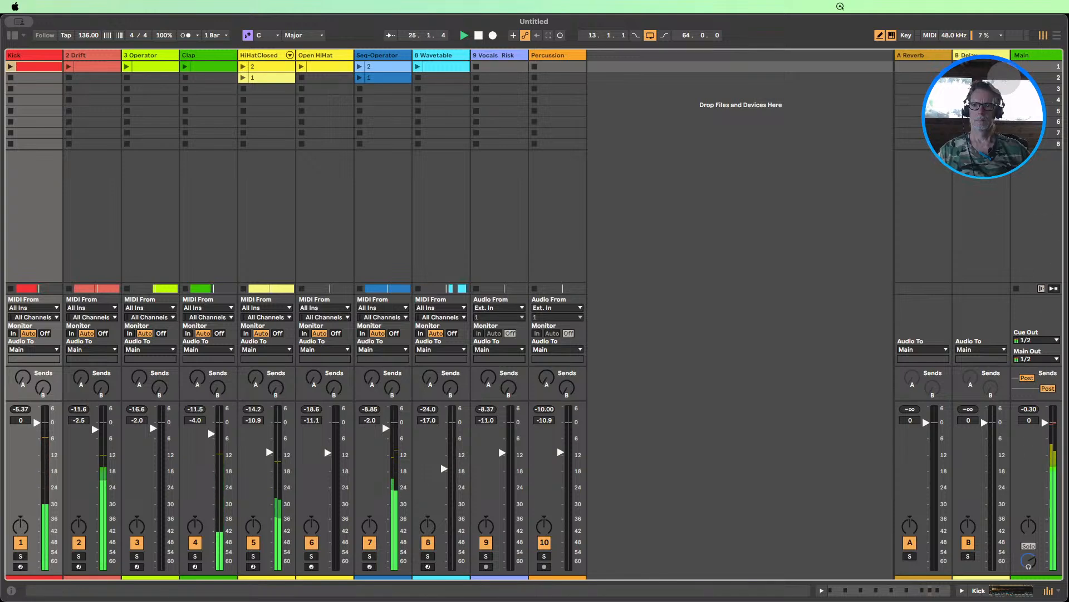
{"action": "left_click", "coordinate": [1039, 58]}
{"action": "double_click", "coordinate": [1044, 58]}
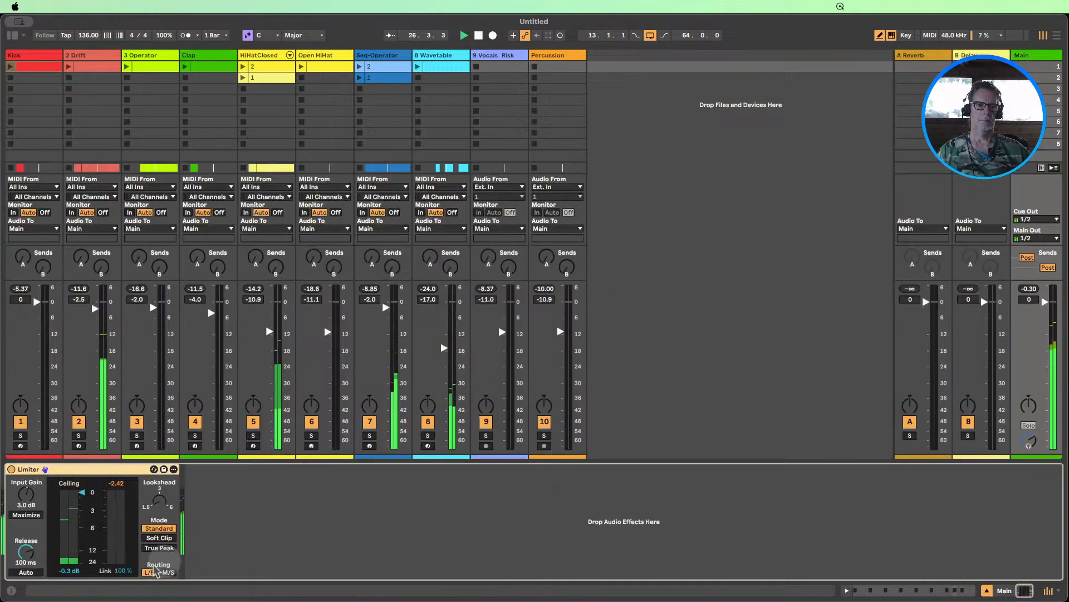
{"action": "left_click_drag", "start_coordinate": [22, 508], "coordinate": [22, 511]}
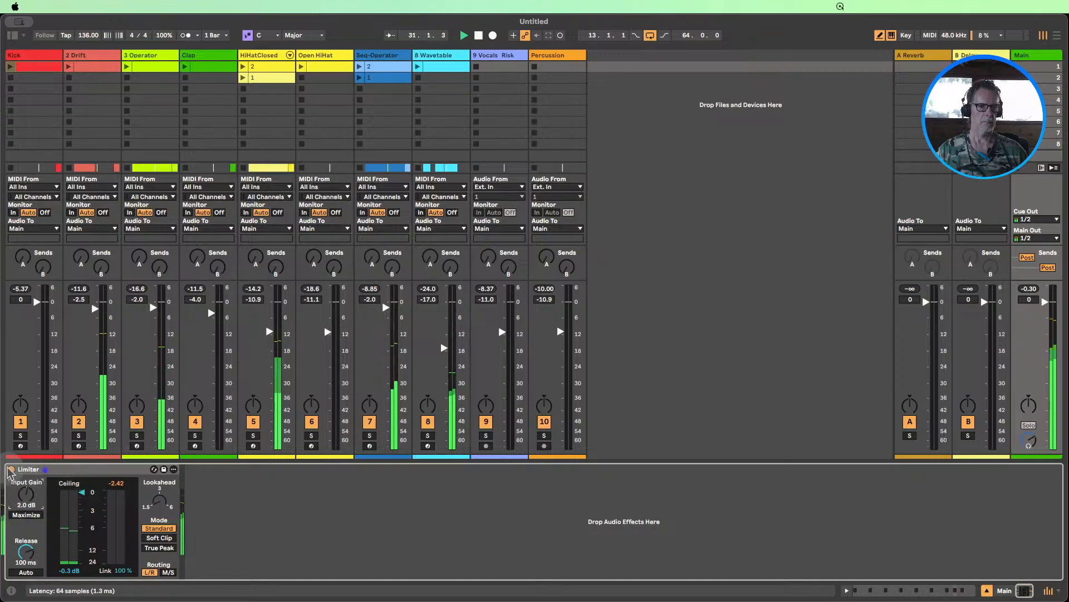
- Reset the Limiter's gain reduction and Main track's peak level indicators, and set the Limiter's input gain to 2.5 dB
{"action": "left_click", "coordinate": [112, 490]}
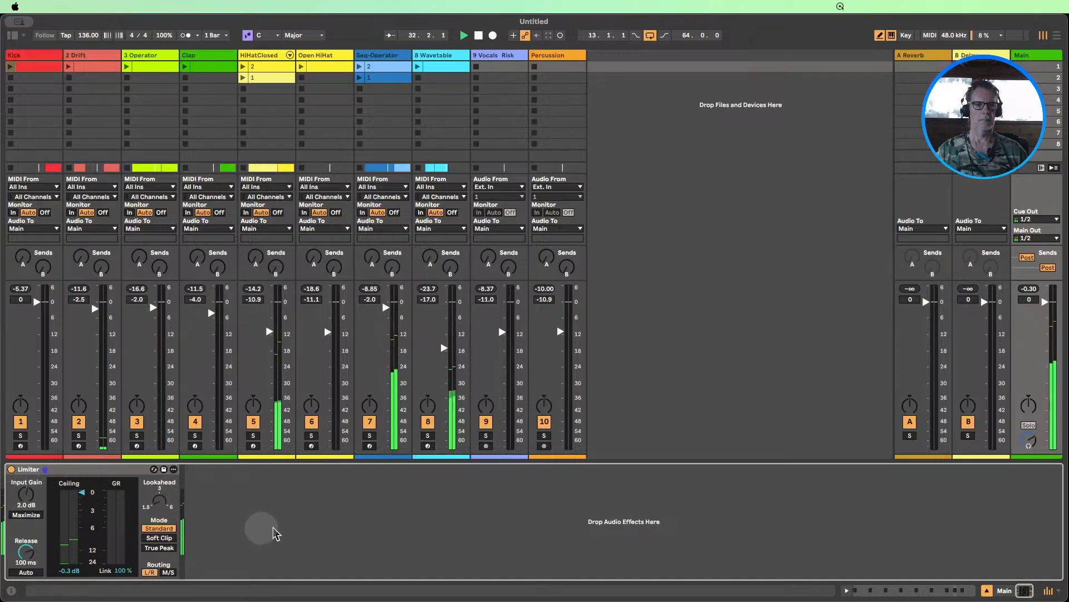
{"action": "left_click", "coordinate": [1030, 289]}
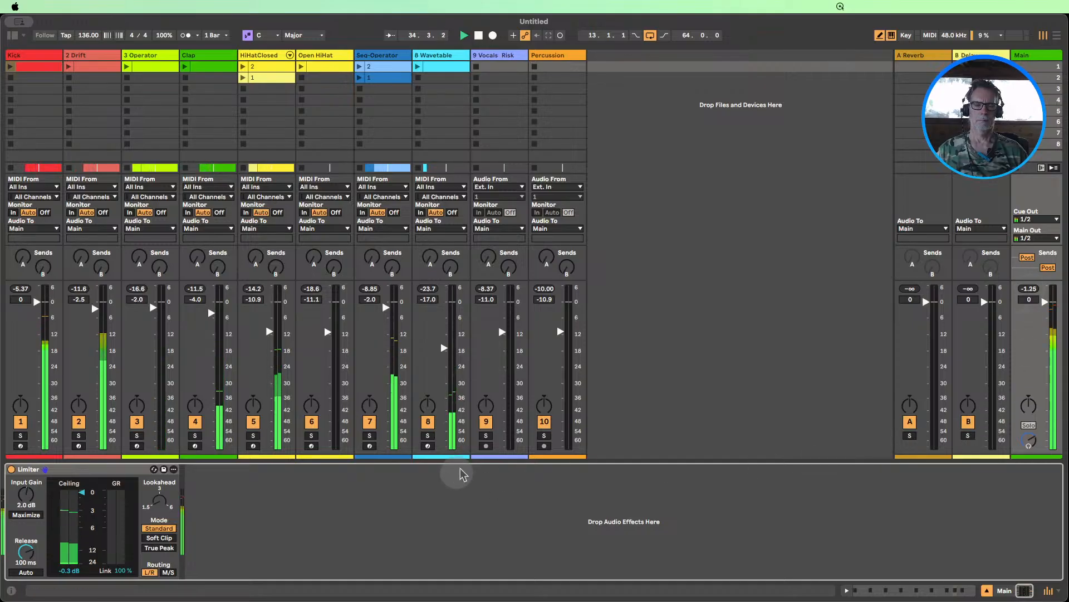
{"action": "left_click_drag", "start_coordinate": [26, 499], "coordinate": [26, 493]}
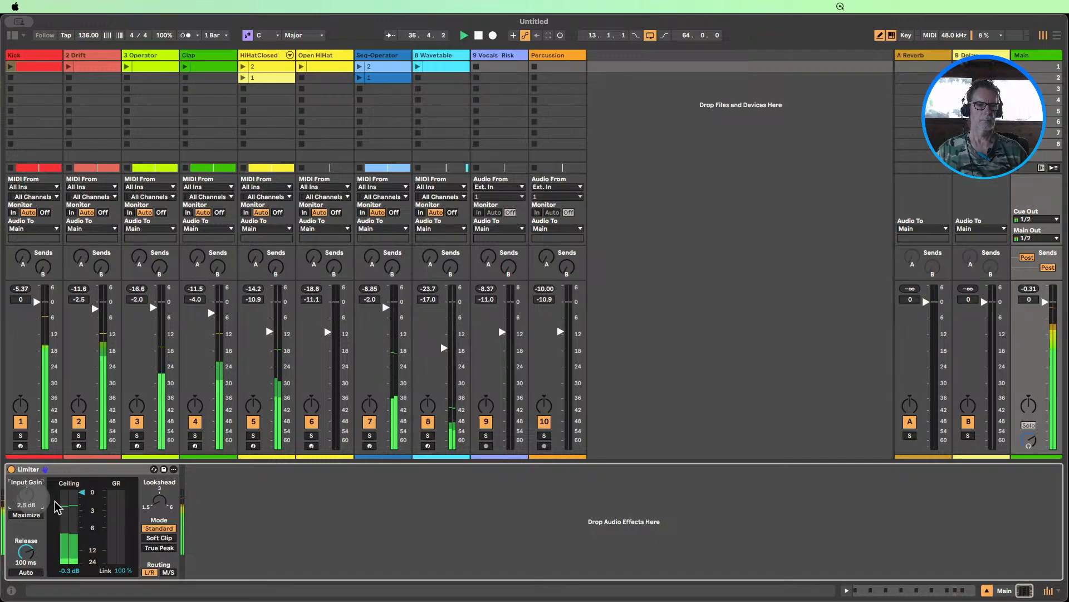
- Return to the arrangement, open the 2 Drift and 8 Wavetable tracks' devices, and set Wavetable's first filter frequency to 171 Hz
{"action": "left_click", "coordinate": [263, 498]}
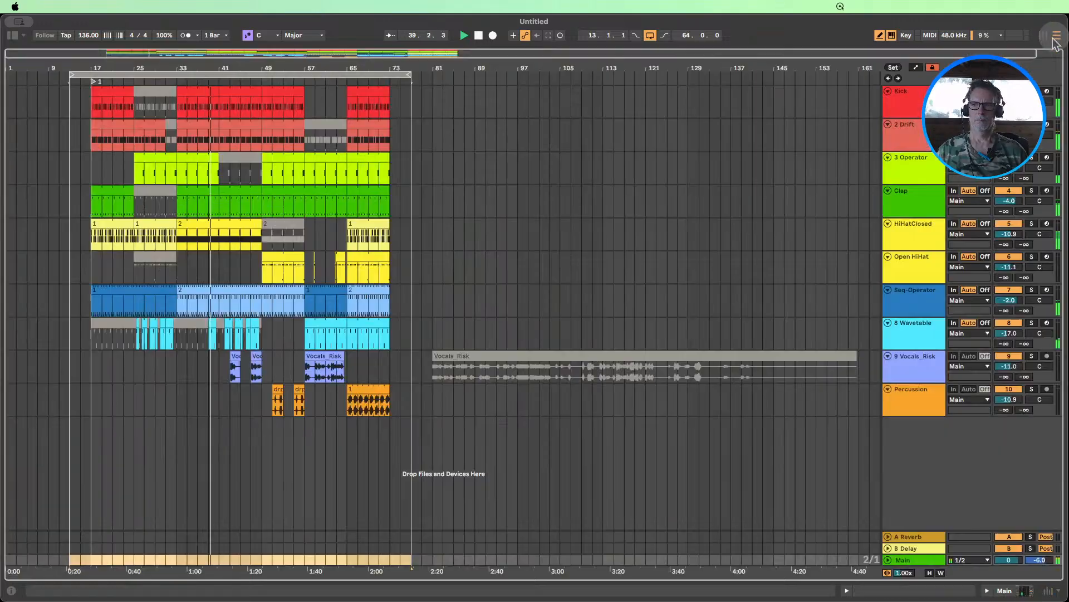
{"action": "left_click", "coordinate": [1057, 35]}
{"action": "left_click", "coordinate": [909, 128]}
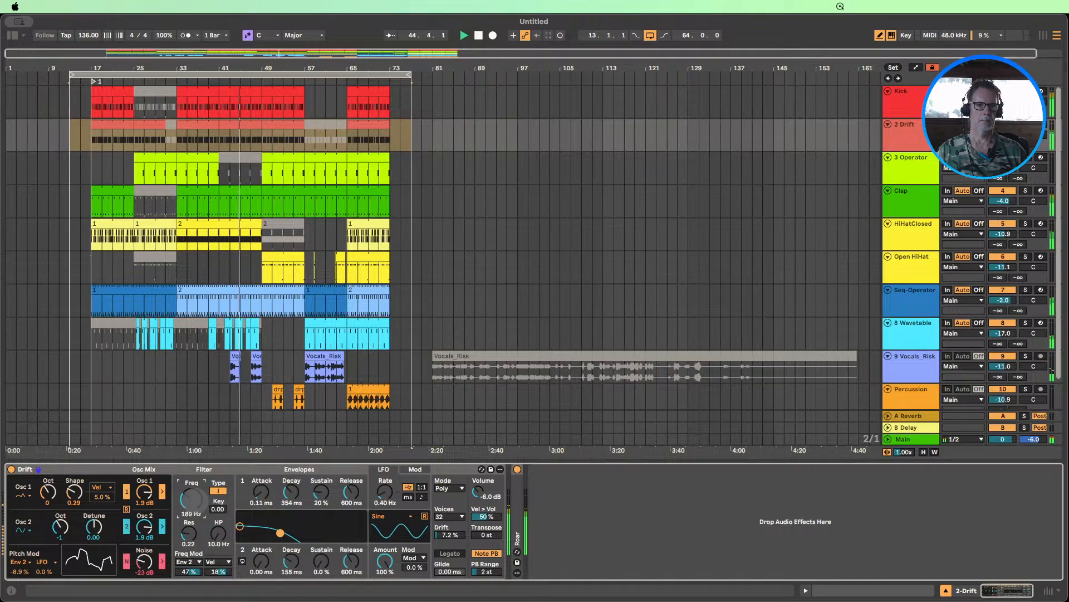
{"action": "left_click", "coordinate": [914, 333]}
{"action": "mouse_move", "coordinate": [274, 560]}
{"action": "left_mouse_down"}
{"action": "mouse_move", "coordinate": [274, 523]}
{"action": "mouse_move", "coordinate": [274, 582]}
{"action": "left_mouse_up"}
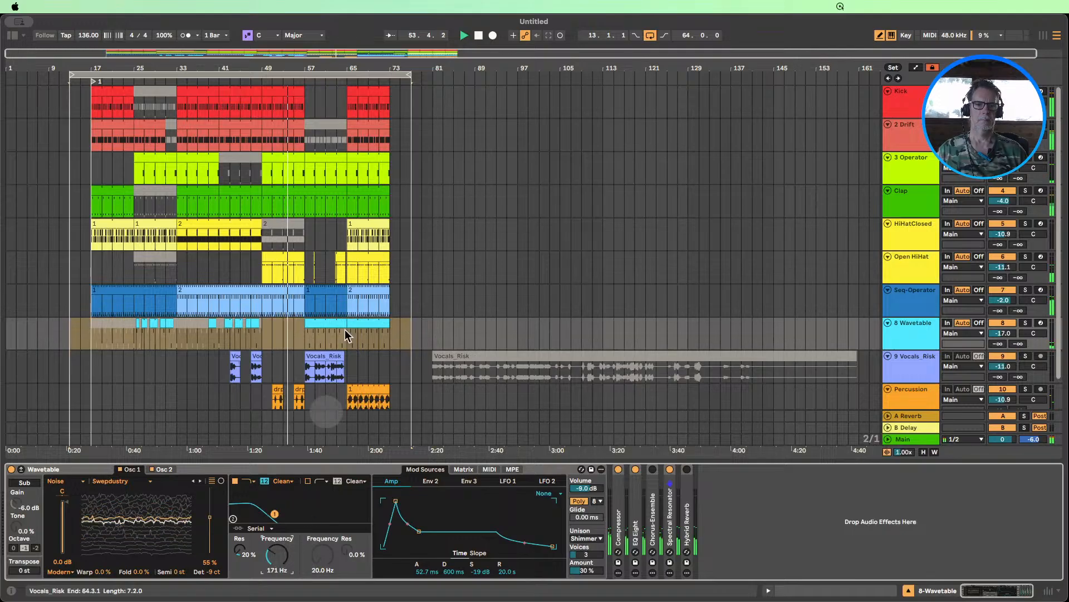
- Lower the filter frequency of the Drift synth on the 2 Drift track to 116 Hz during playback
{"action": "left_click", "coordinate": [891, 124]}
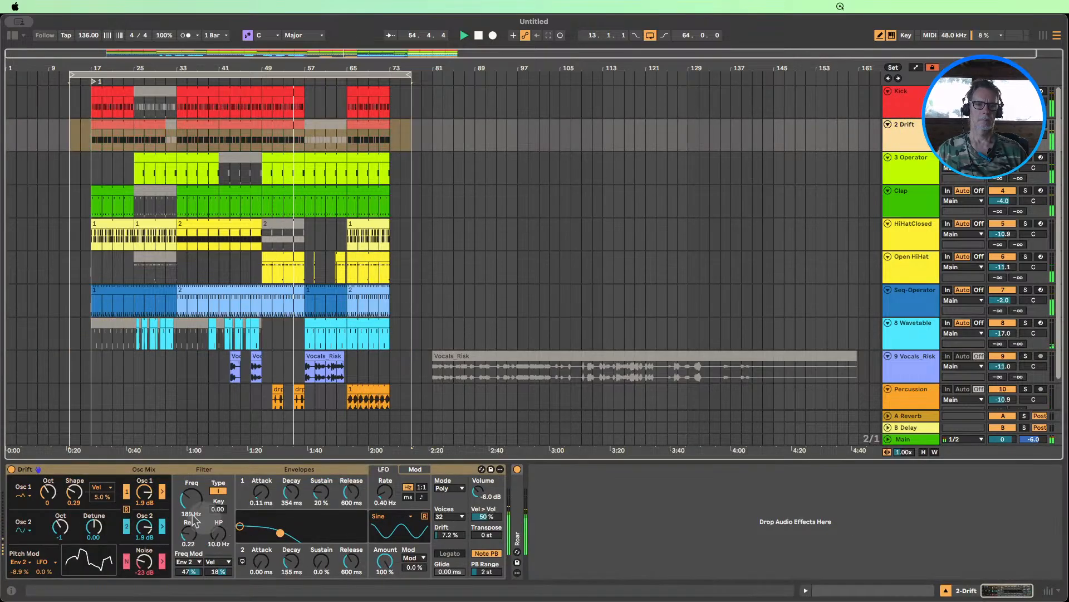
{"action": "mouse_move", "coordinate": [190, 502]}
{"action": "left_mouse_down"}
{"action": "mouse_move", "coordinate": [190, 457]}
{"action": "mouse_move", "coordinate": [190, 507]}
{"action": "left_mouse_up"}
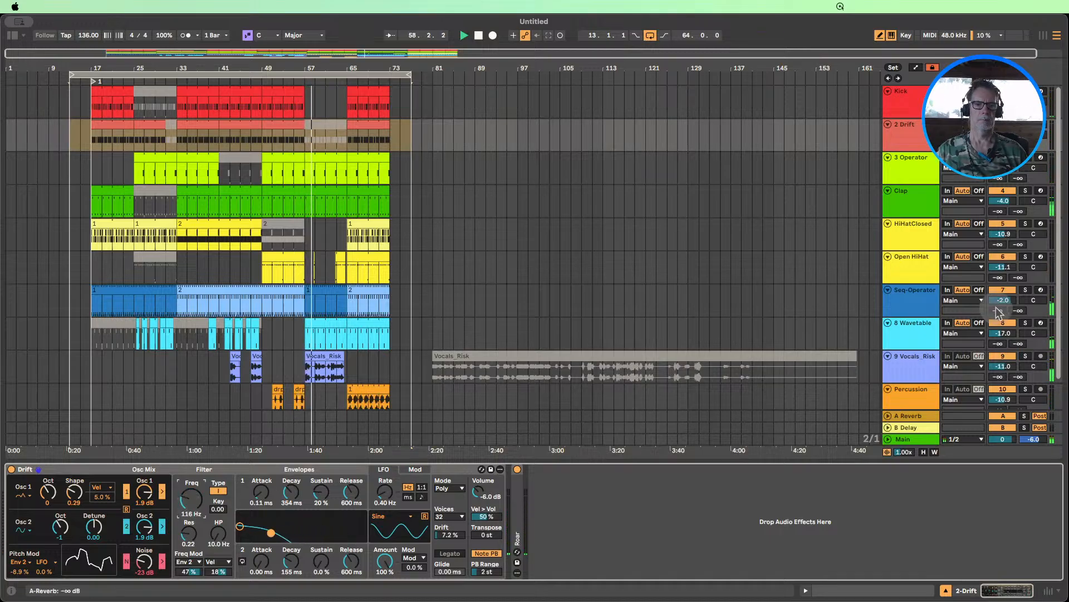
- On the 8 Wavetable track, raise the first filter's frequency to 486 Hz and set the LFO 2 amount to 80%
{"action": "left_click", "coordinate": [912, 334]}
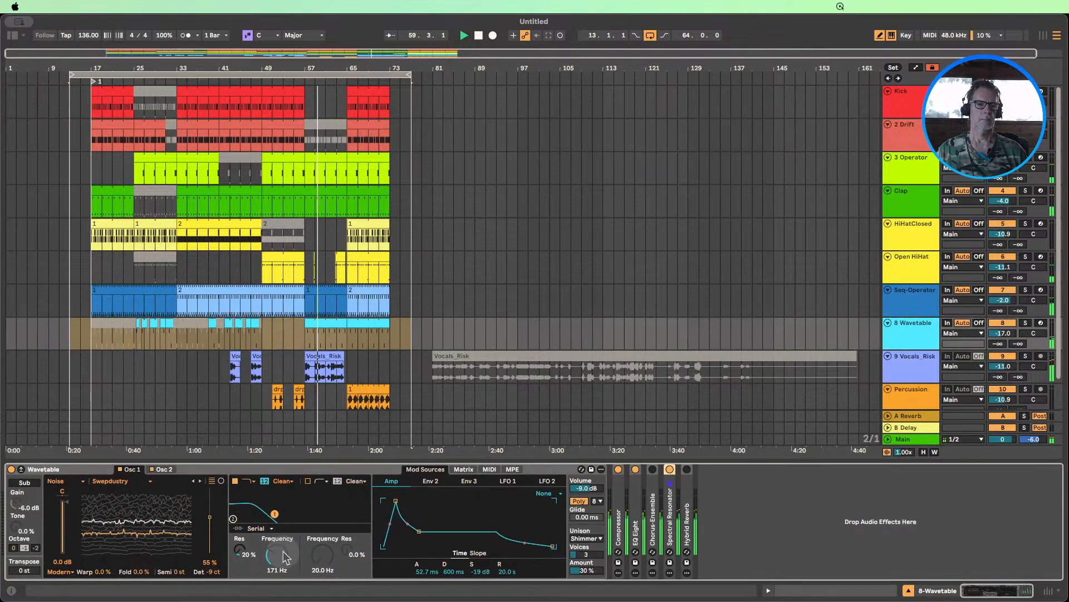
{"action": "left_click_drag", "start_coordinate": [264, 513], "coordinate": [295, 513]}
{"action": "left_click", "coordinate": [463, 469]}
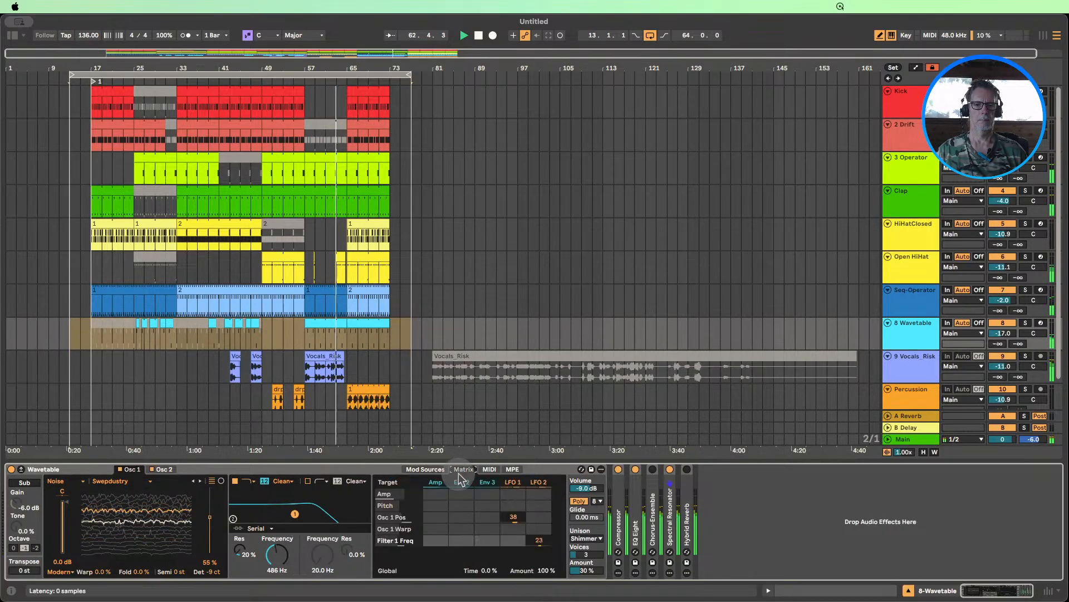
{"action": "left_click_drag", "start_coordinate": [538, 536], "coordinate": [539, 540]}
{"action": "left_click", "coordinate": [539, 483]}
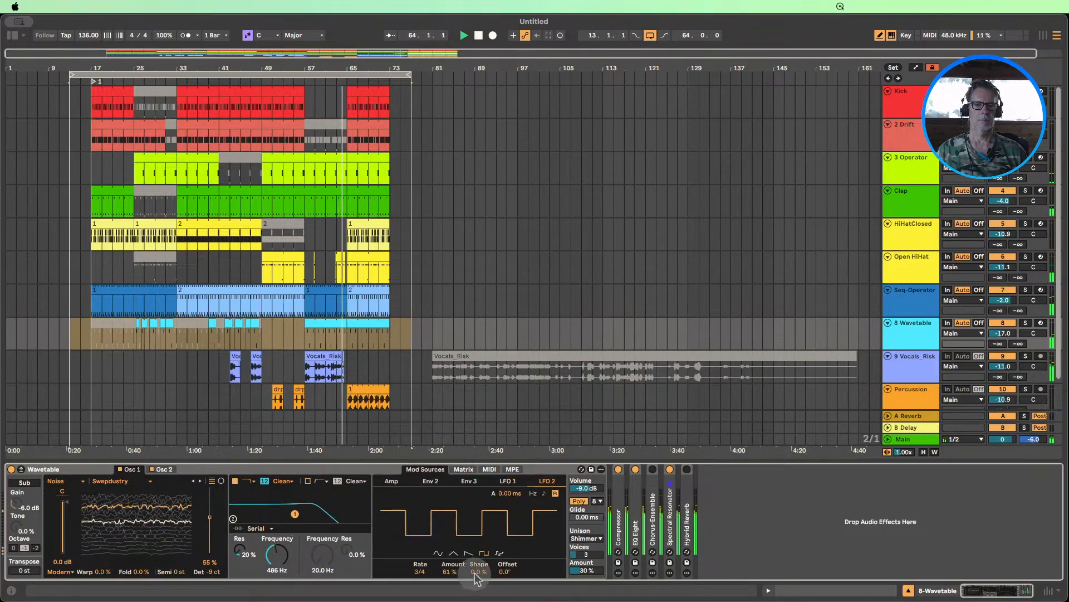
{"action": "left_click_drag", "start_coordinate": [447, 572], "coordinate": [448, 563]}
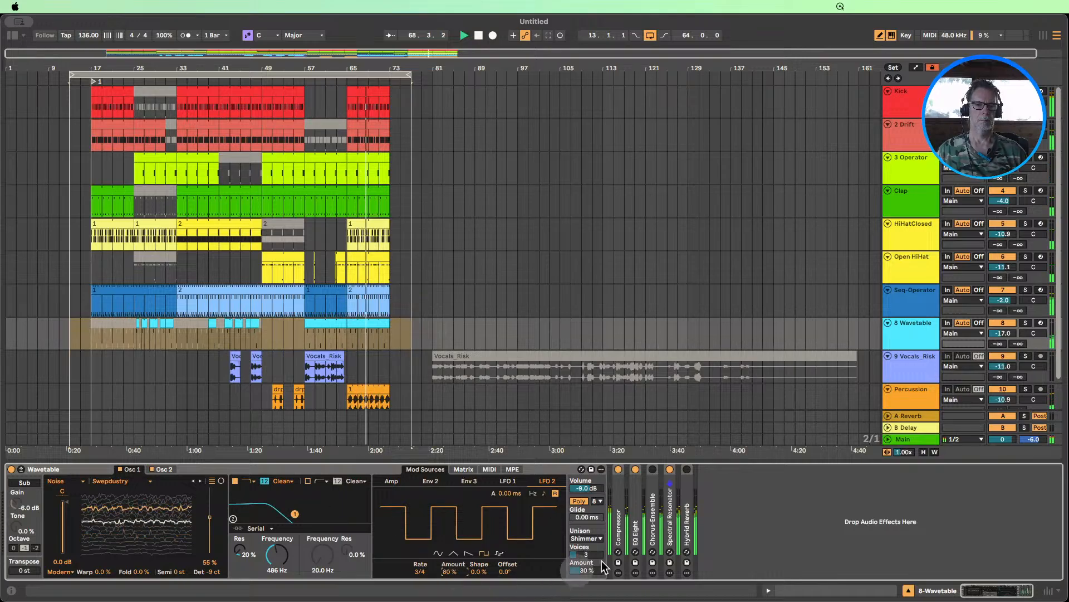
- Lower Wavetable's first filter frequency to 238 Hz while listening to the end of the arrangement, and stop playback
{"action": "mouse_move", "coordinate": [277, 554]}
{"action": "left_mouse_down"}
{"action": "mouse_move", "coordinate": [277, 543]}
{"action": "mouse_move", "coordinate": [276, 560]}
{"action": "left_mouse_up"}
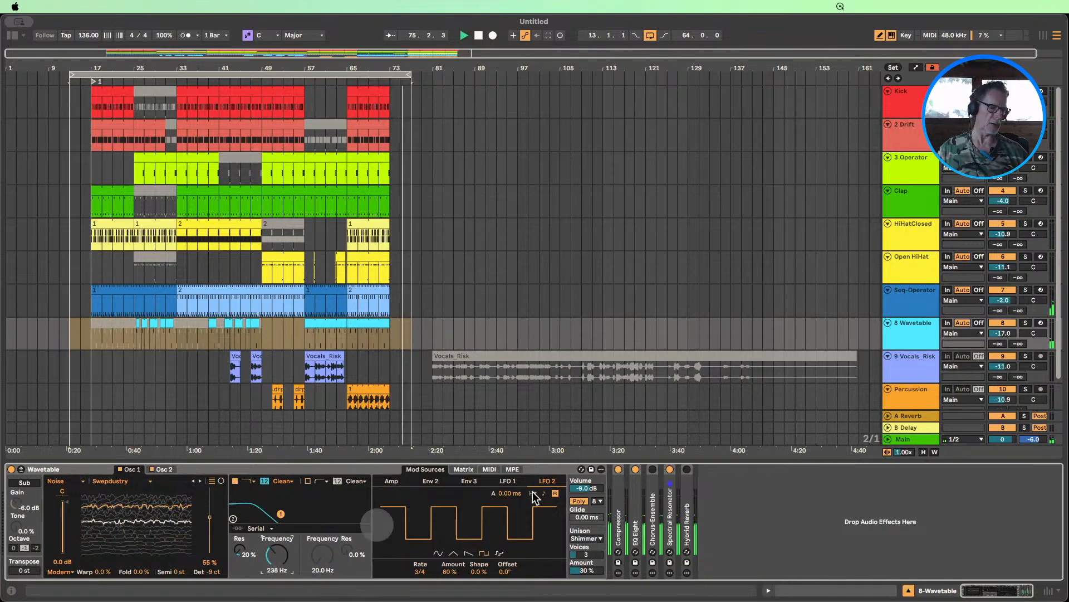
{"action": "left_click", "coordinate": [806, 513]}
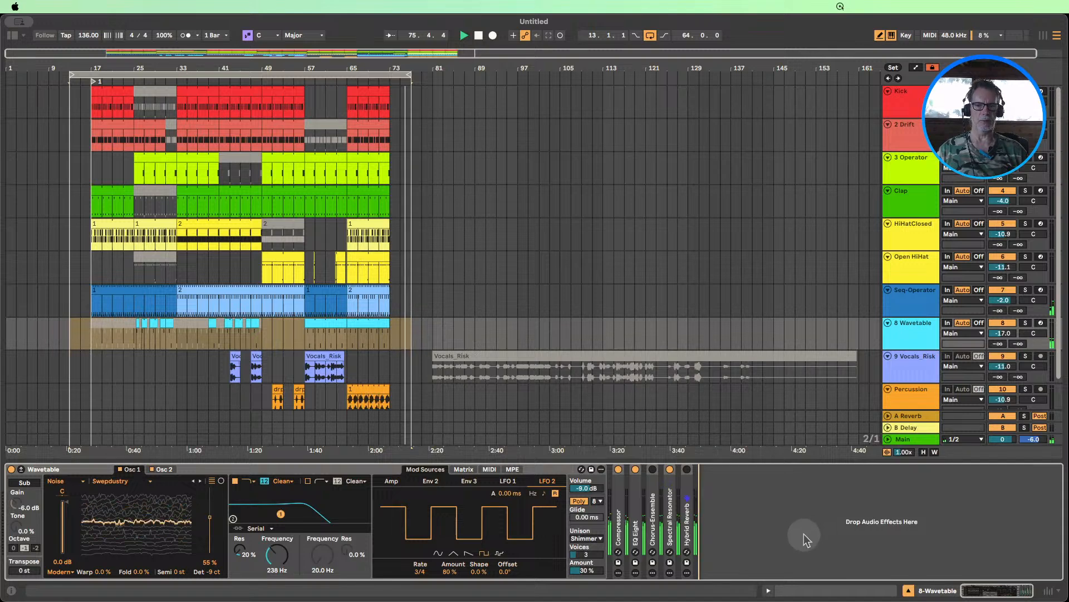
{"action": "left_click", "coordinate": [478, 35]}
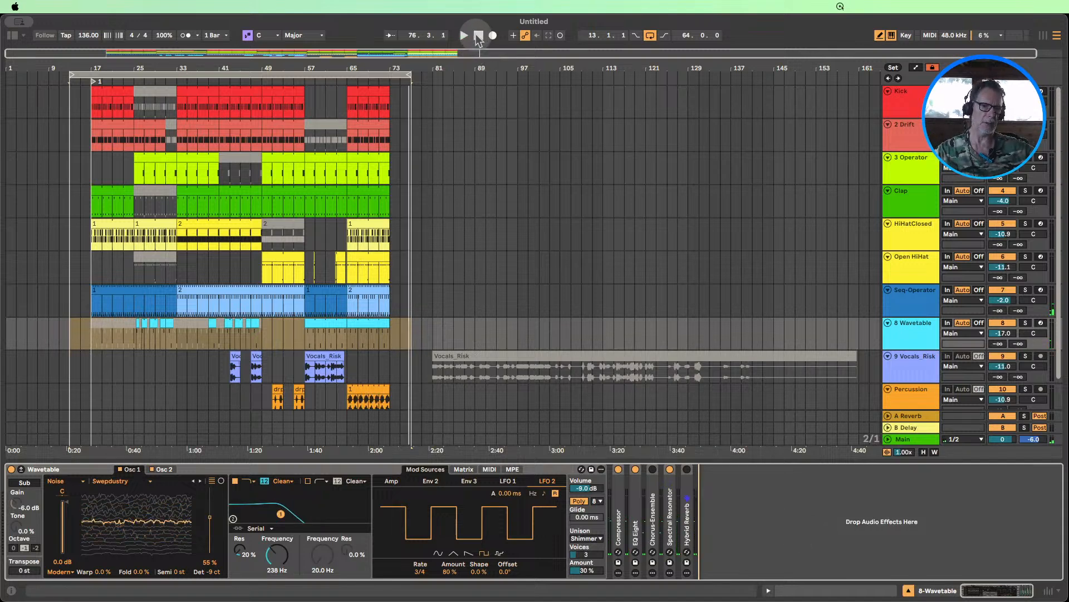